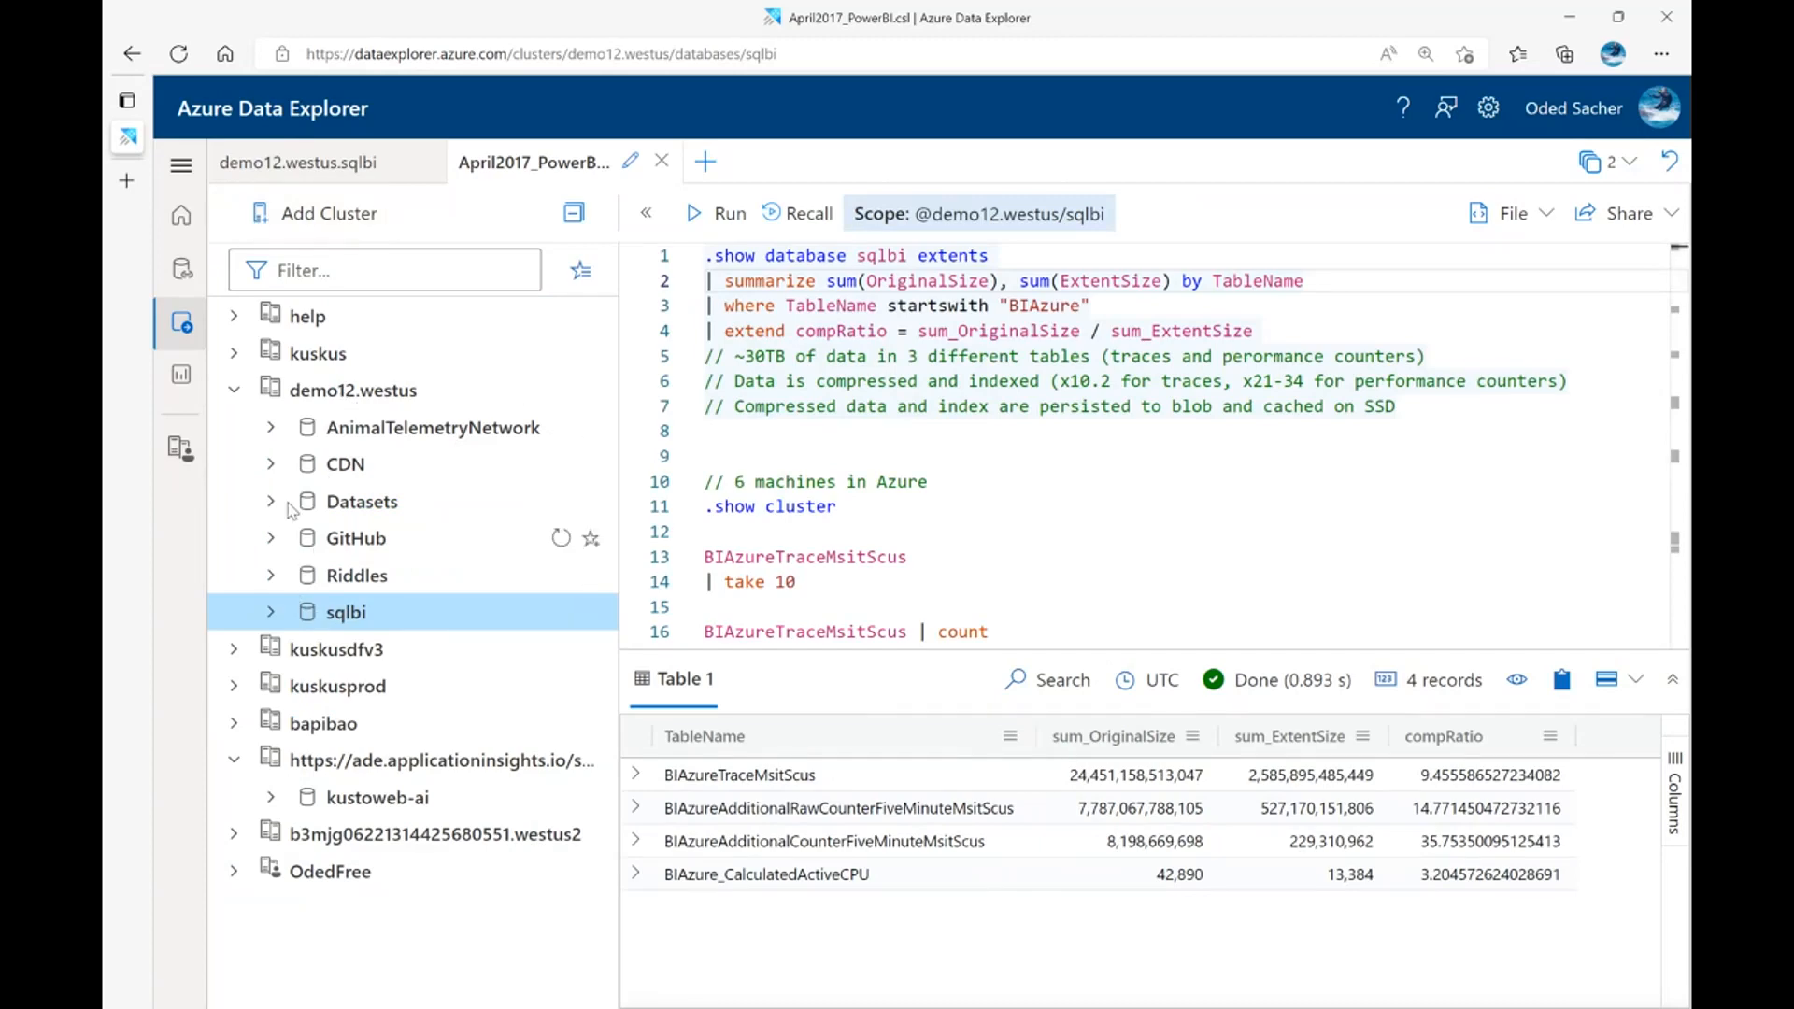
Collapse the cluster connection pane and run the query summarizing sqlbi extents by TableName for tables starting with "BIAzure"
click(646, 214)
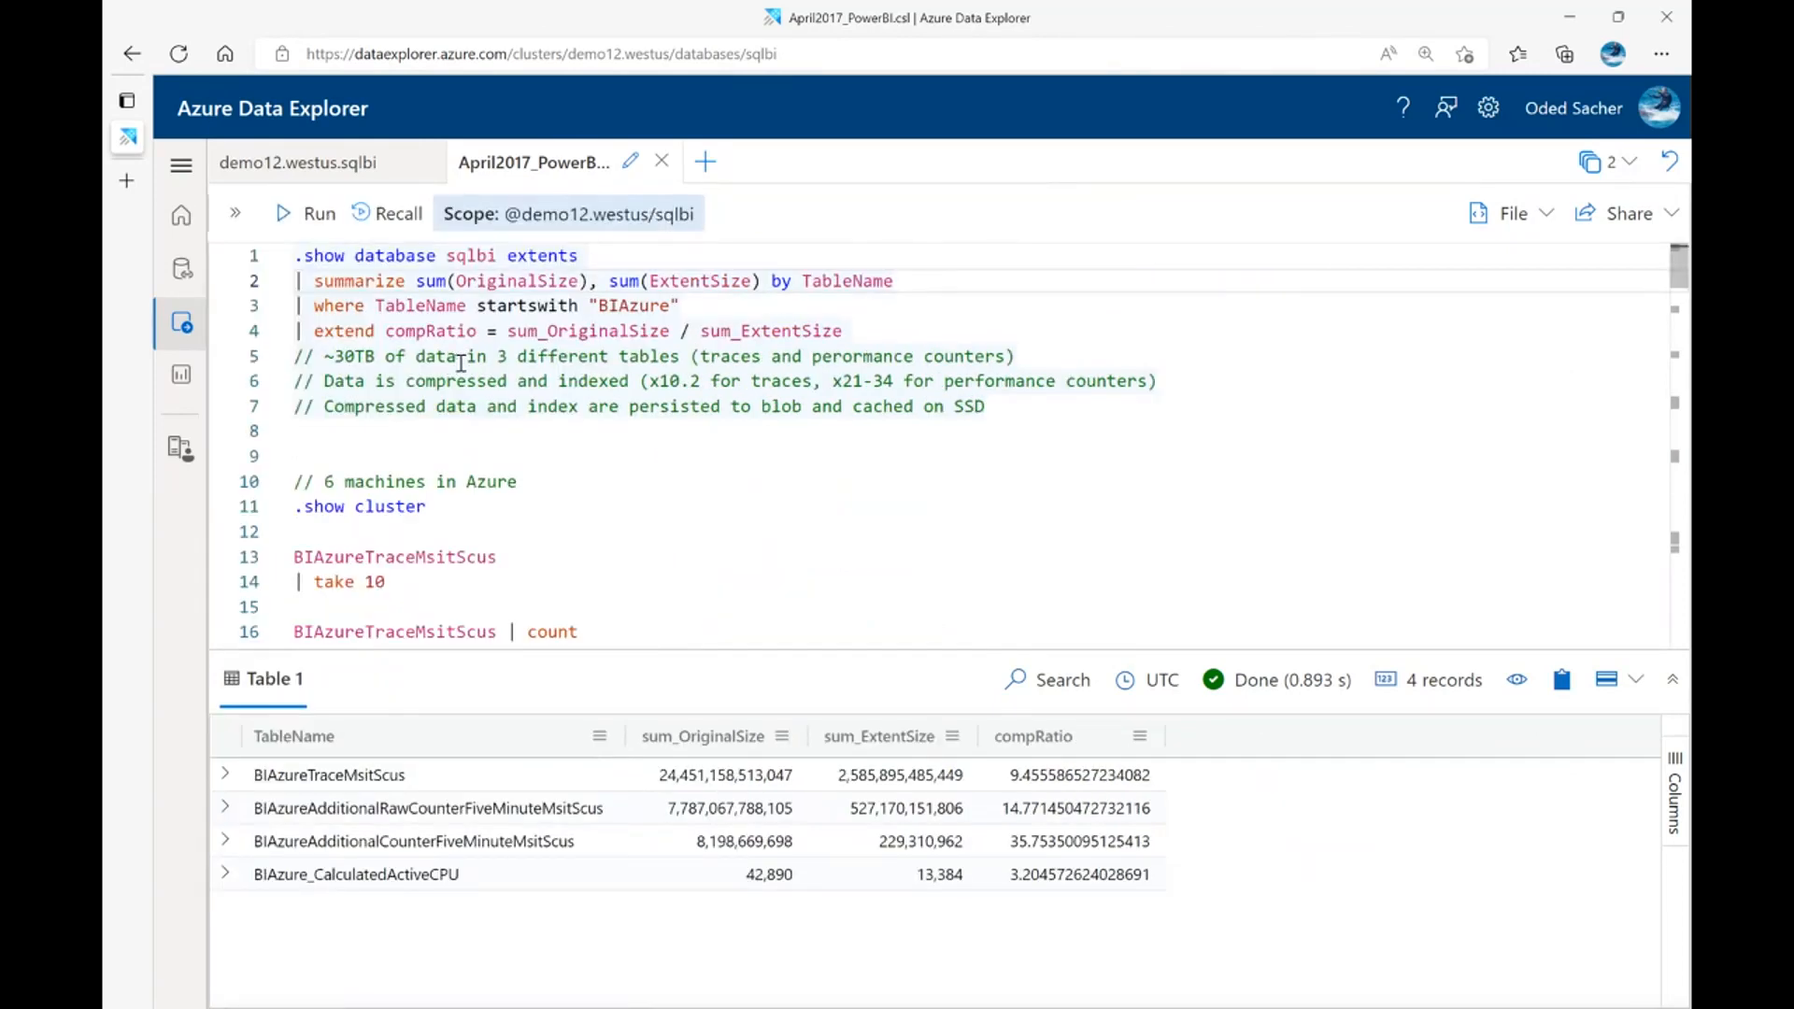
click(518, 301)
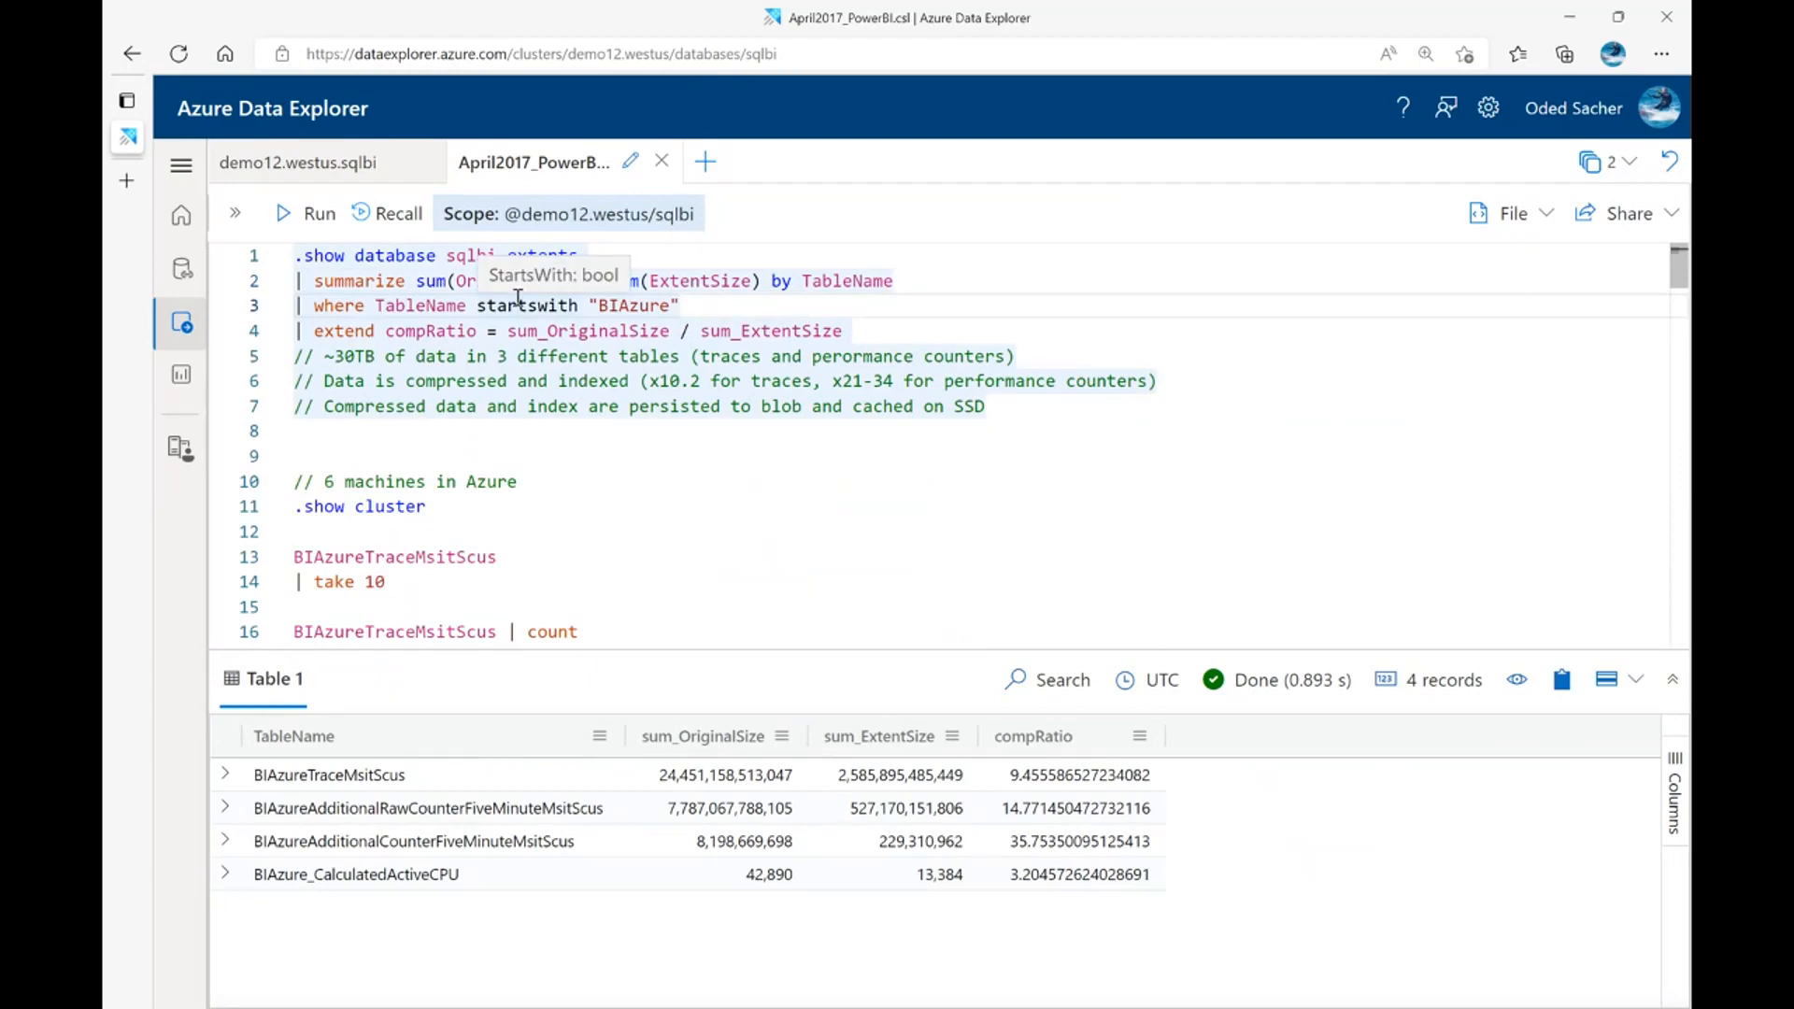
key(shift+Return)
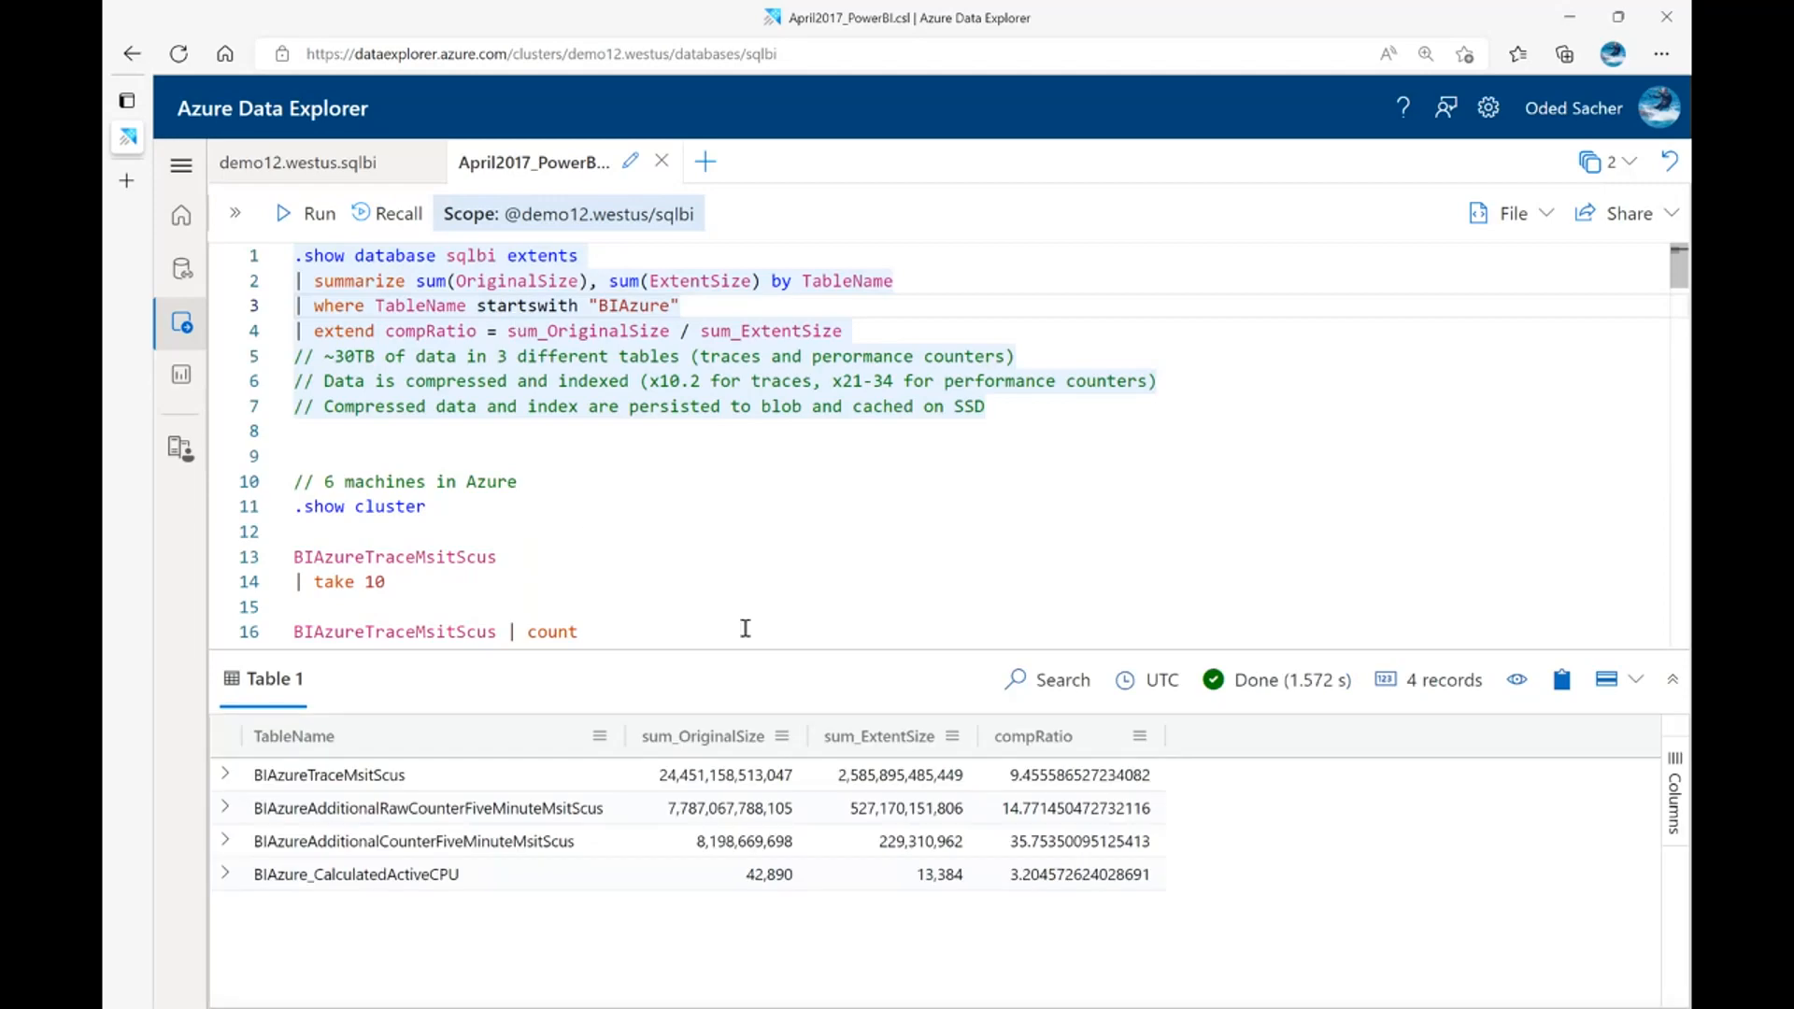
Enlarge the results area and check the totals of the sum_OriginalSize and sum_ExtentSize columns across all rows
drag(766, 643, 765, 610)
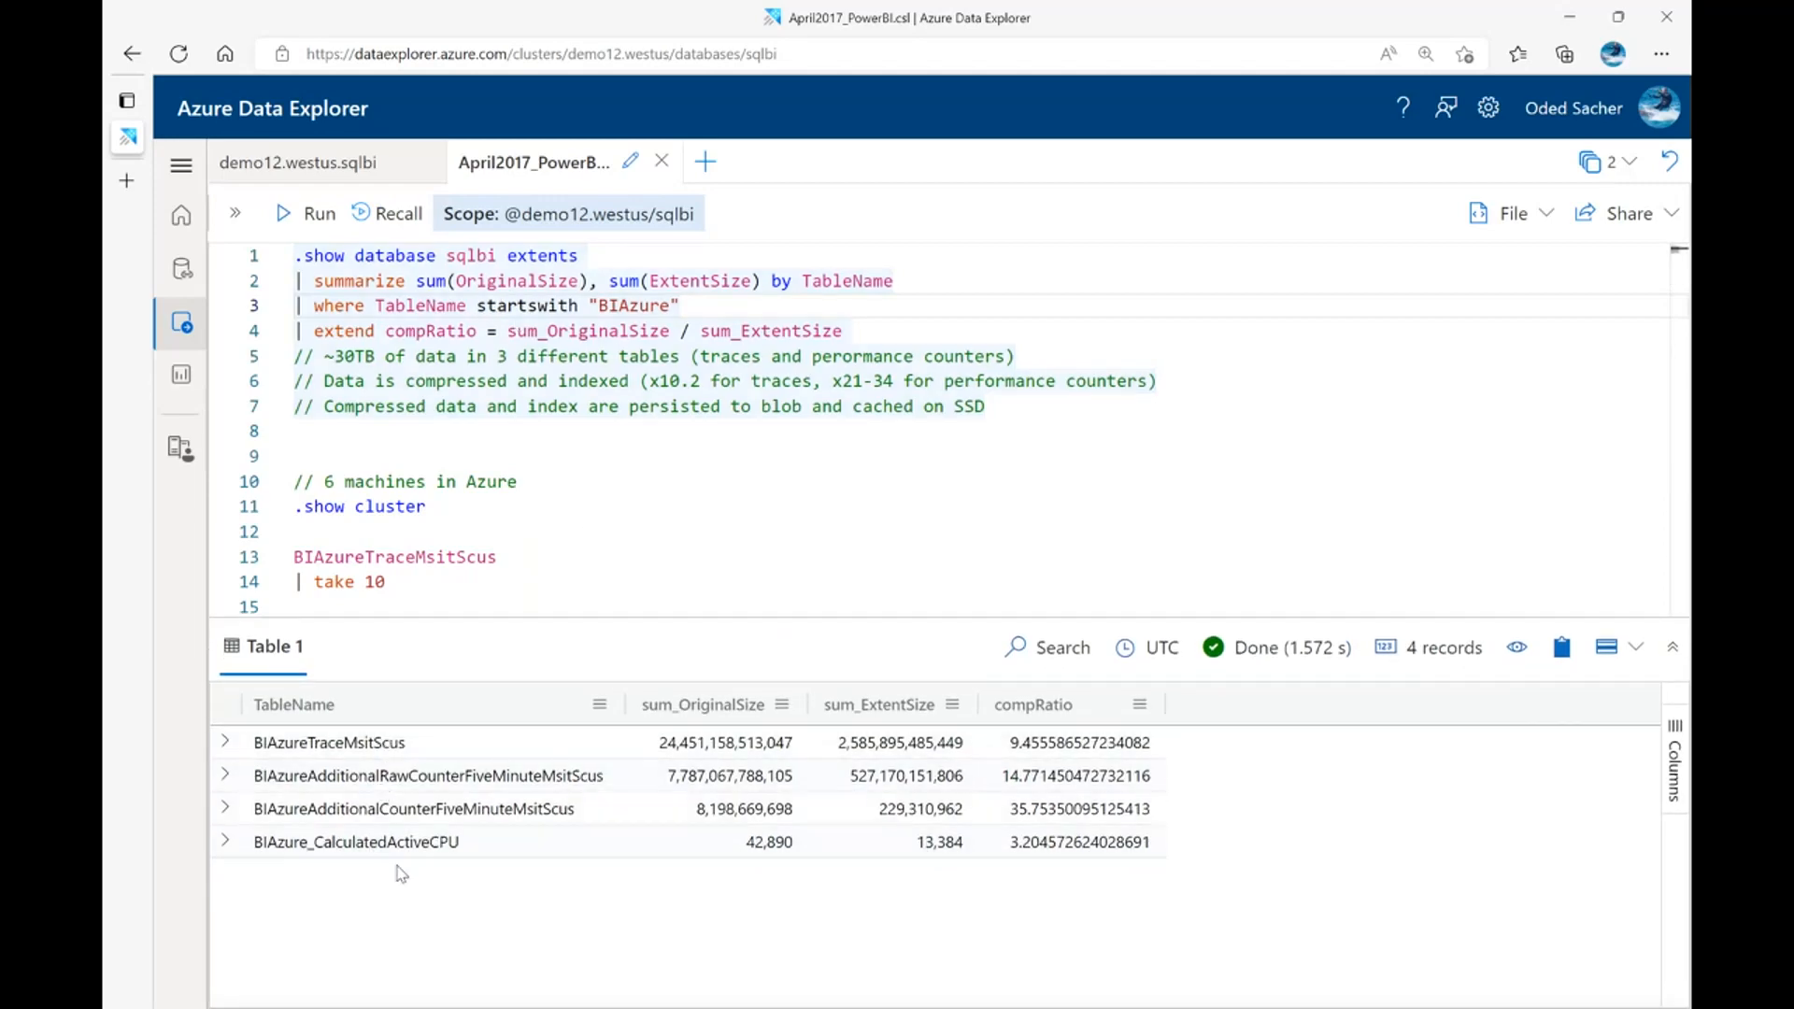
drag(724, 744, 726, 843)
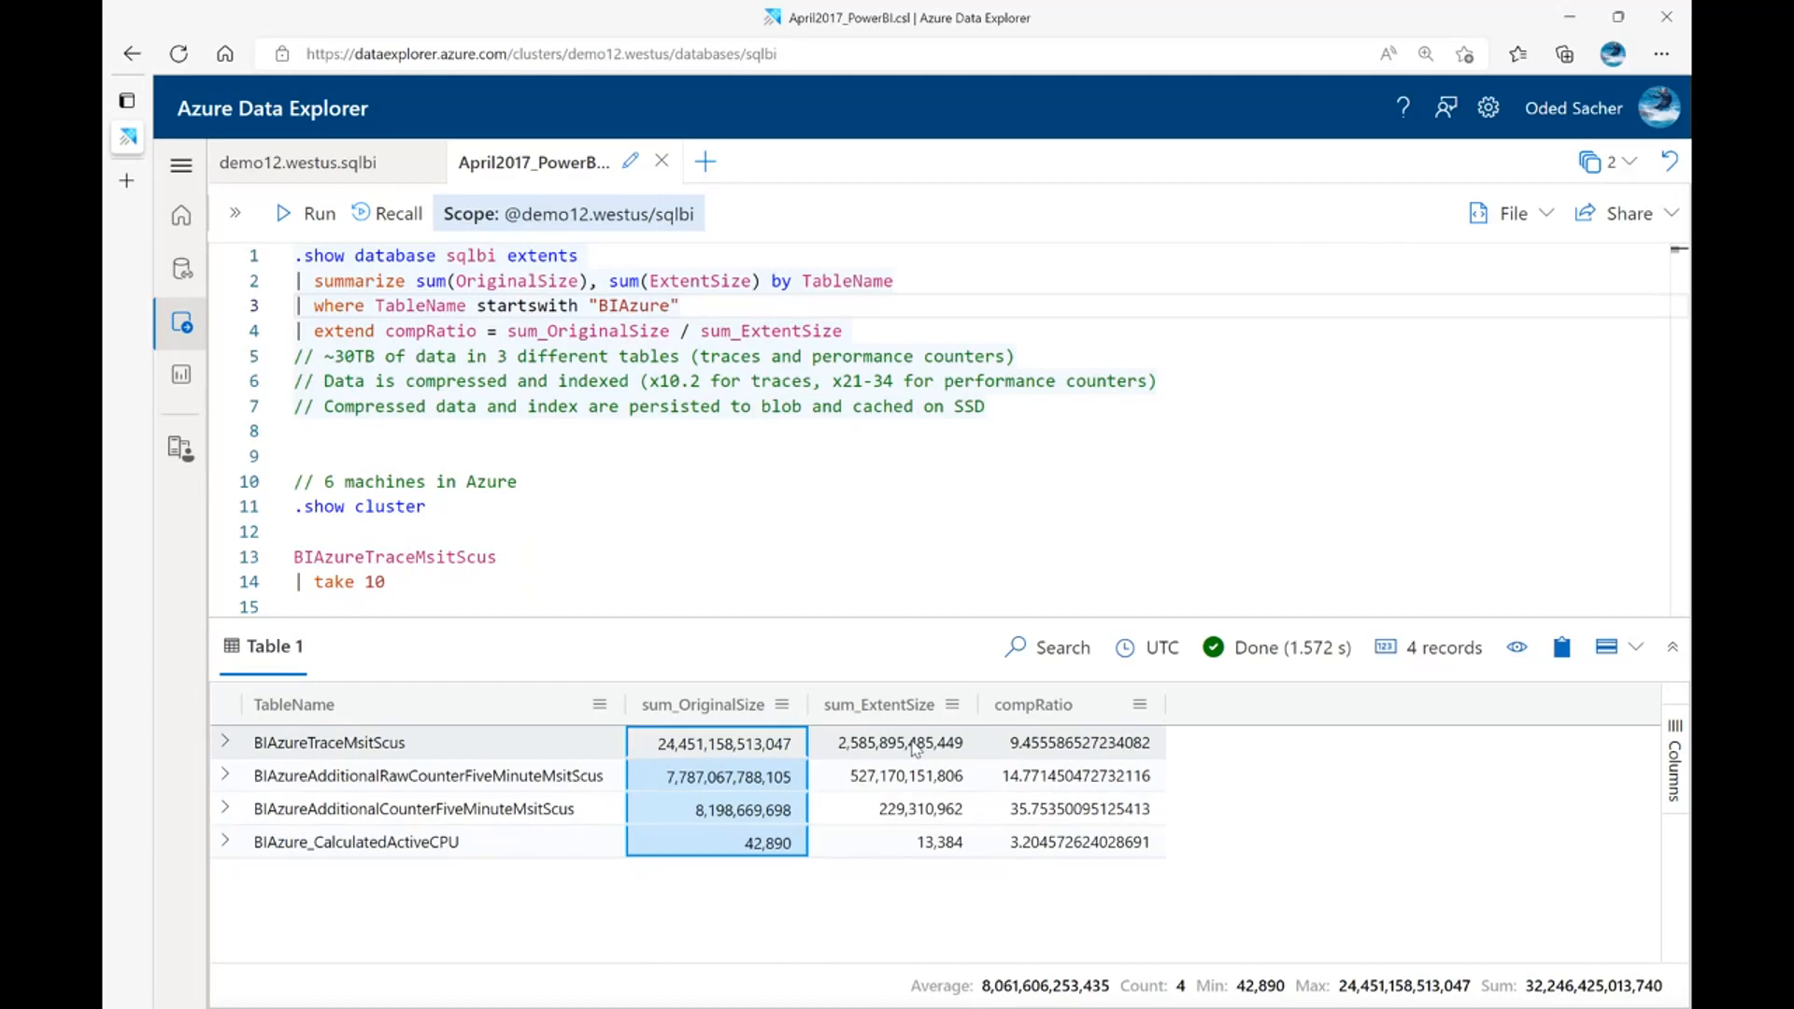
drag(915, 748, 930, 843)
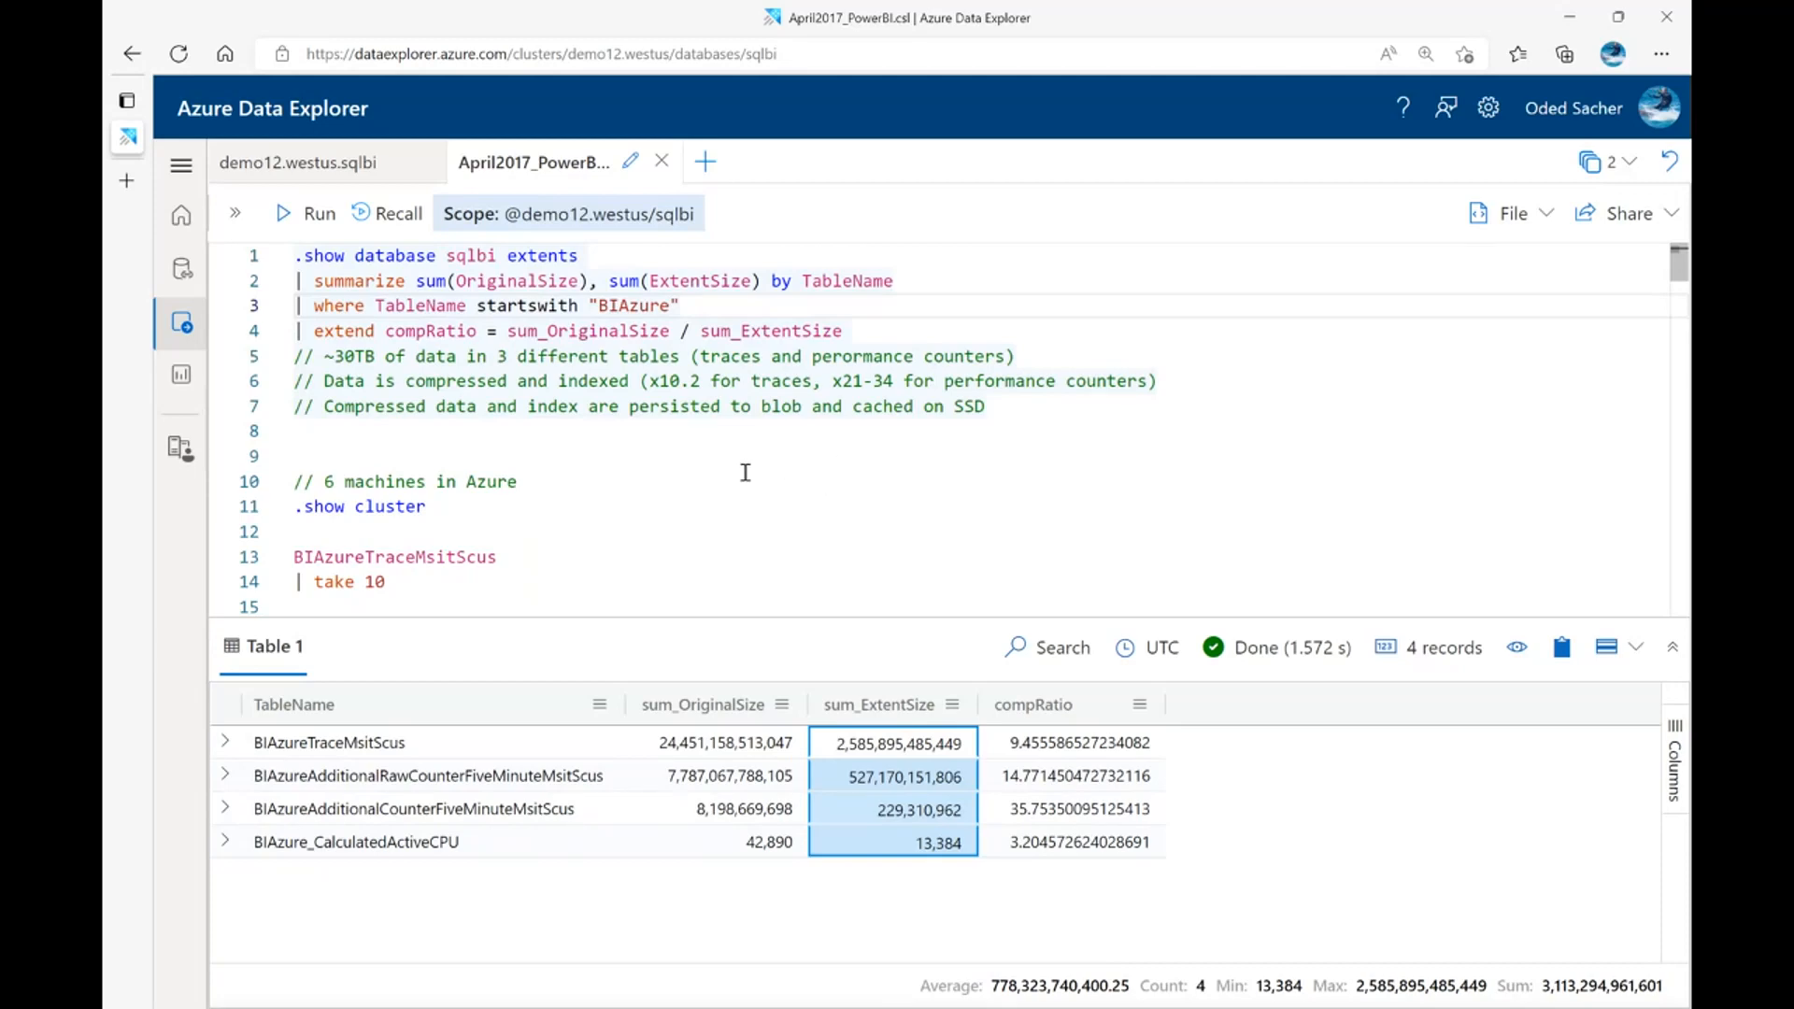
Run the .show cluster command and the query that takes 10 rows from BIAzureTraceMsitScus
click(418, 506)
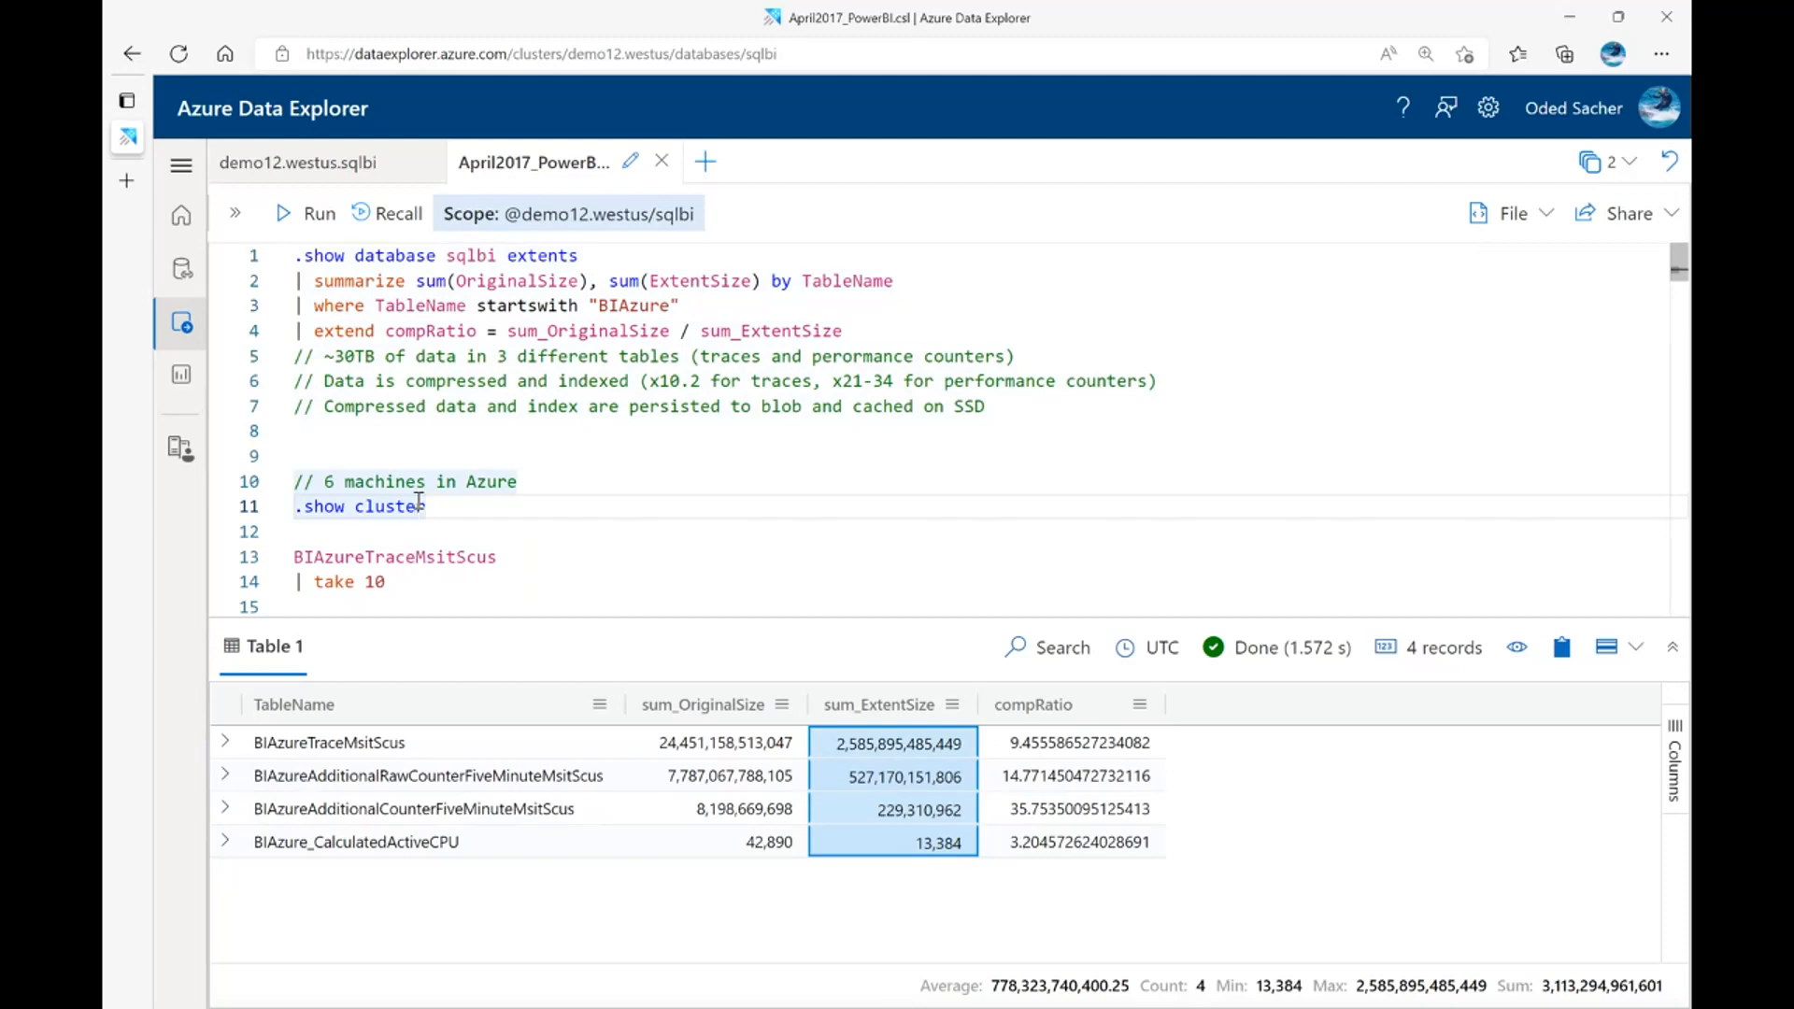
key(shift+Return)
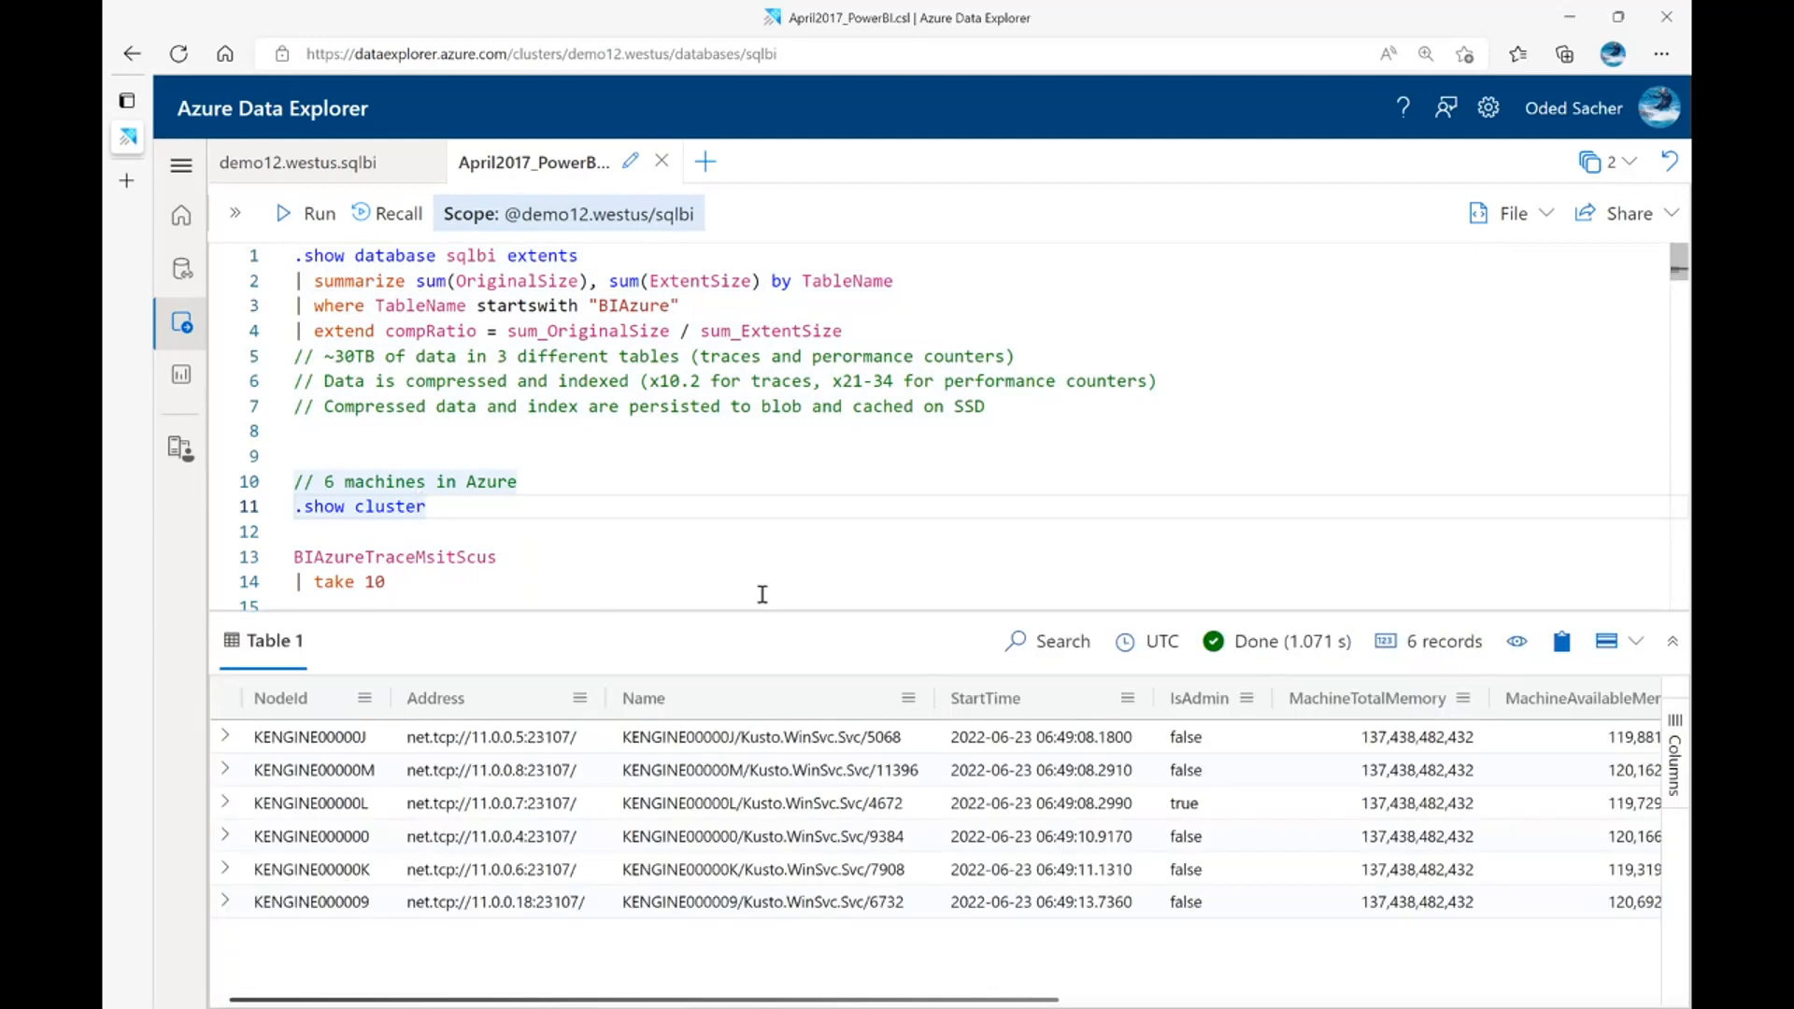
scroll(722, 509, down, 1)
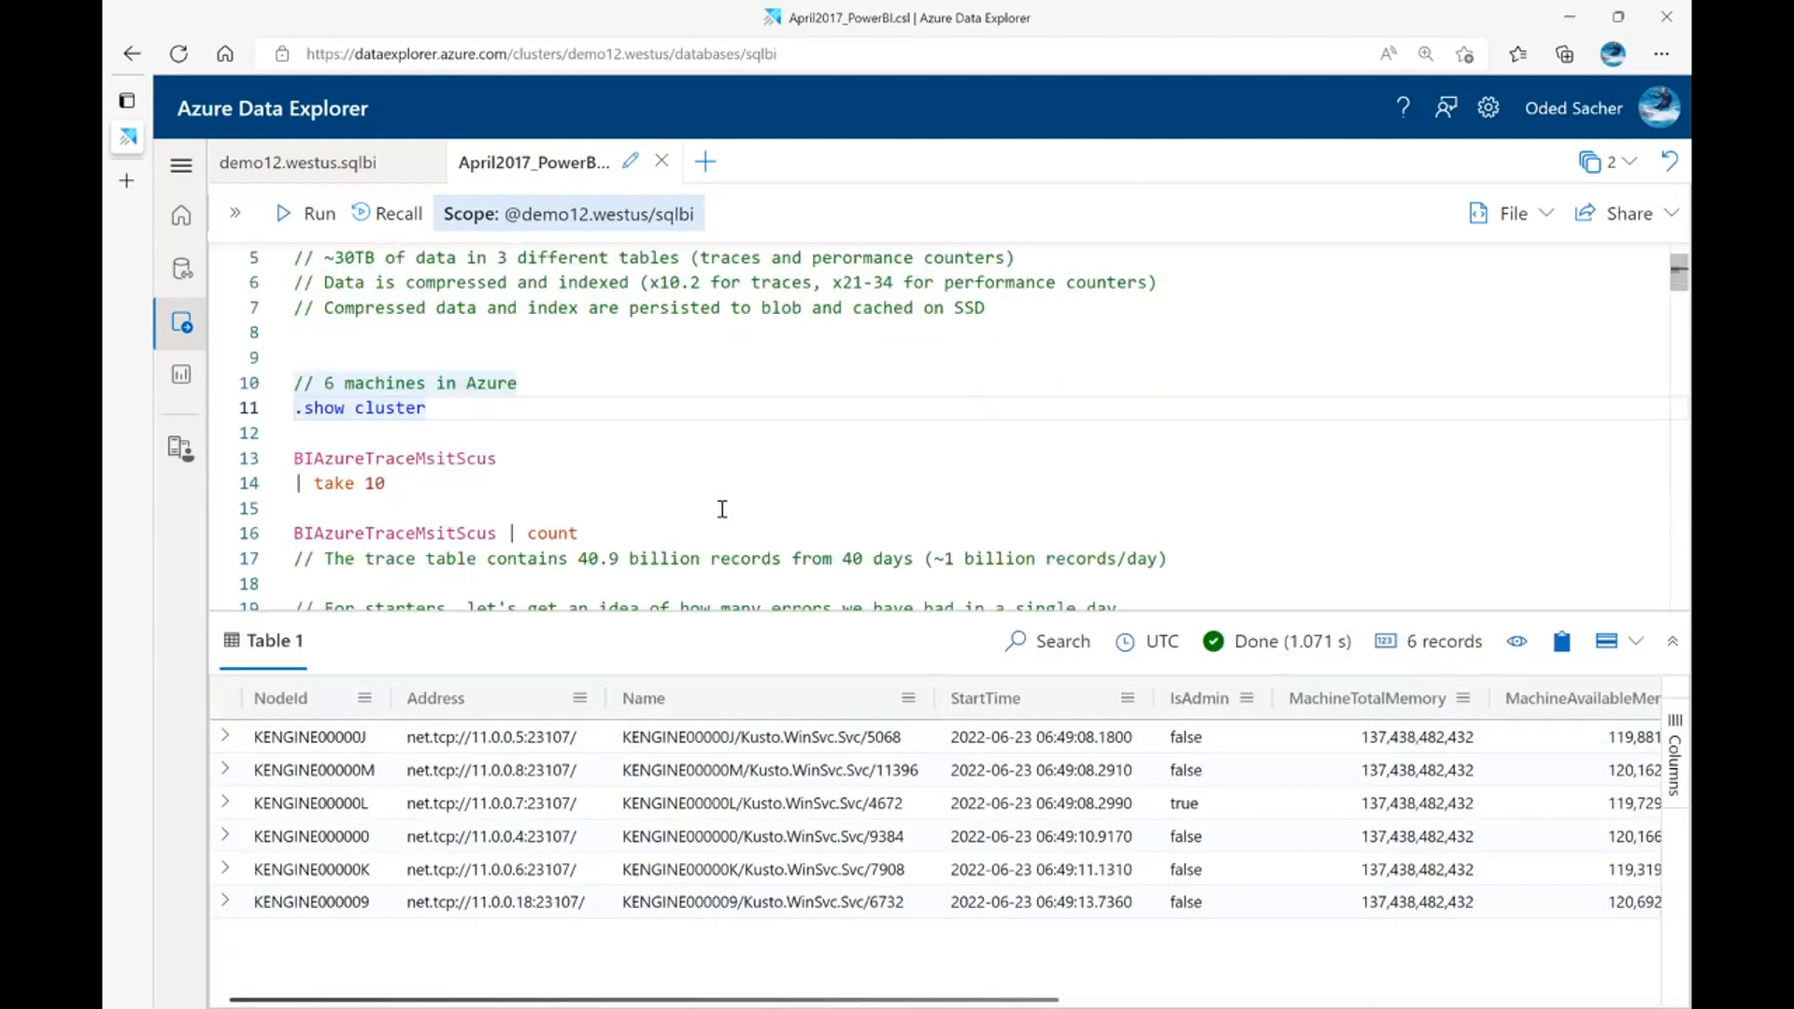
click(394, 466)
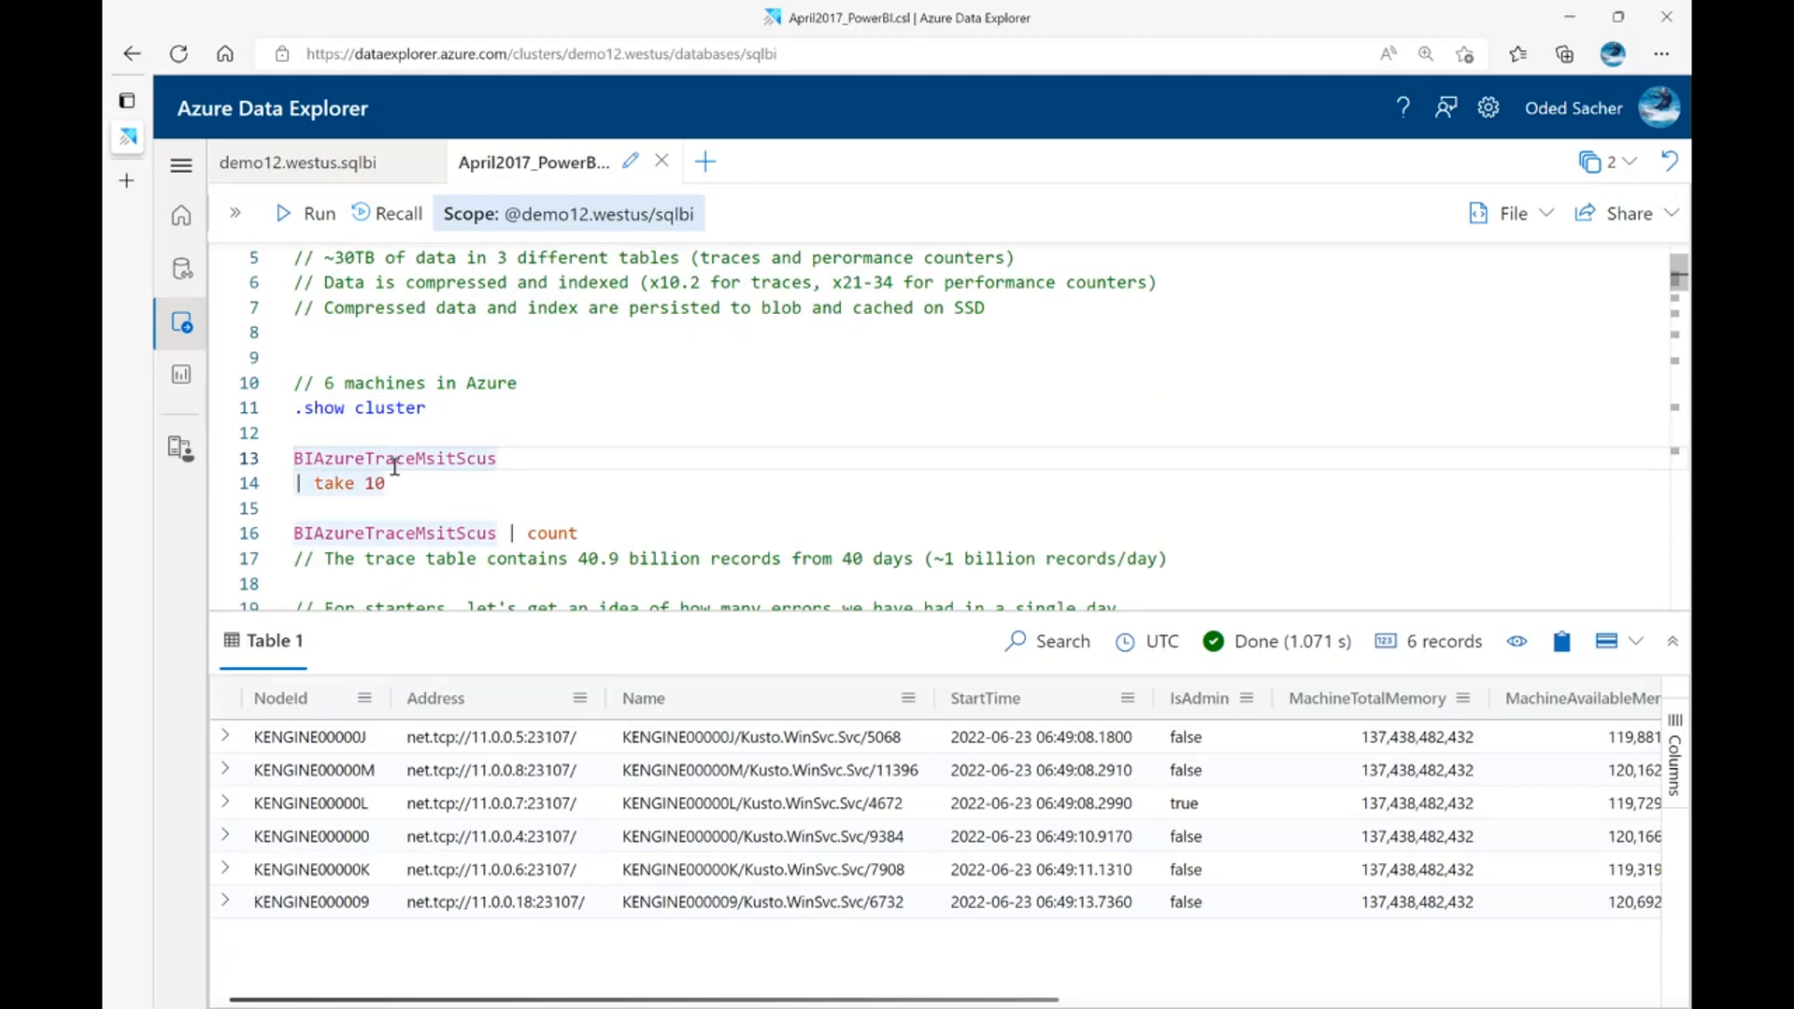
key(shift+Return)
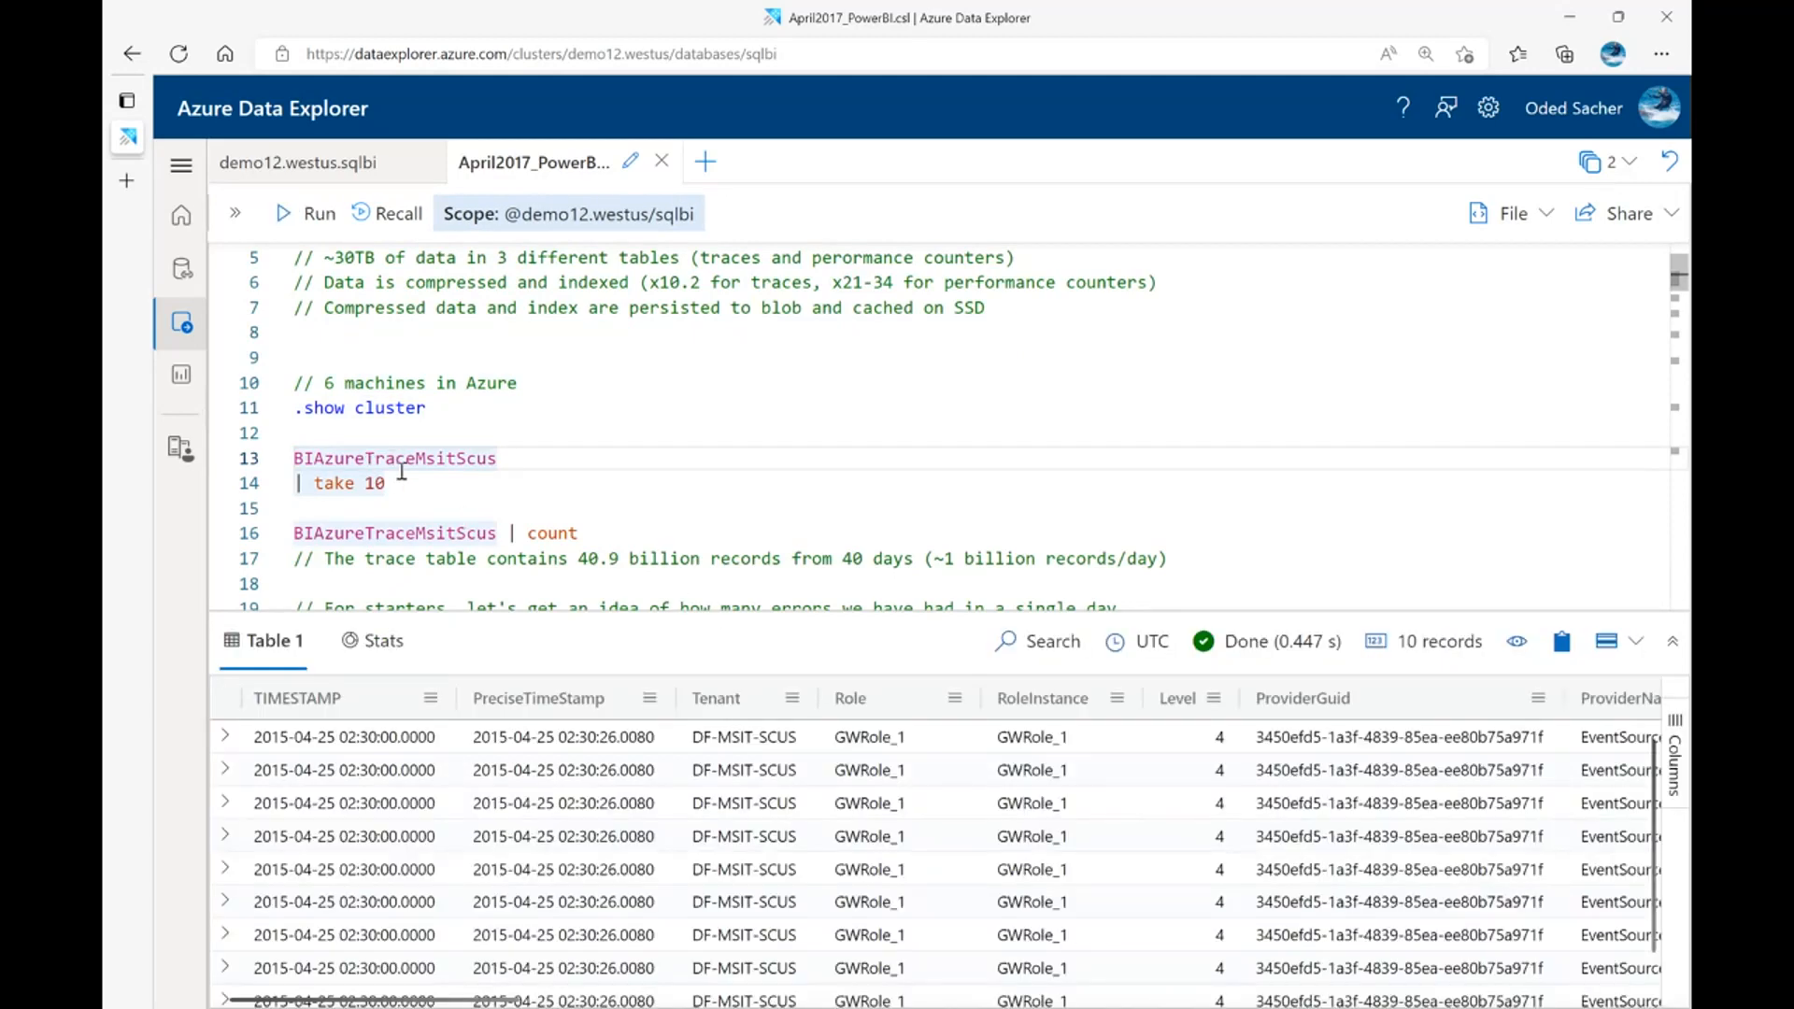
Enlarge the results area and examine the full EventText values of the sampled trace records
drag(809, 608, 809, 502)
scroll(725, 423, down, 1)
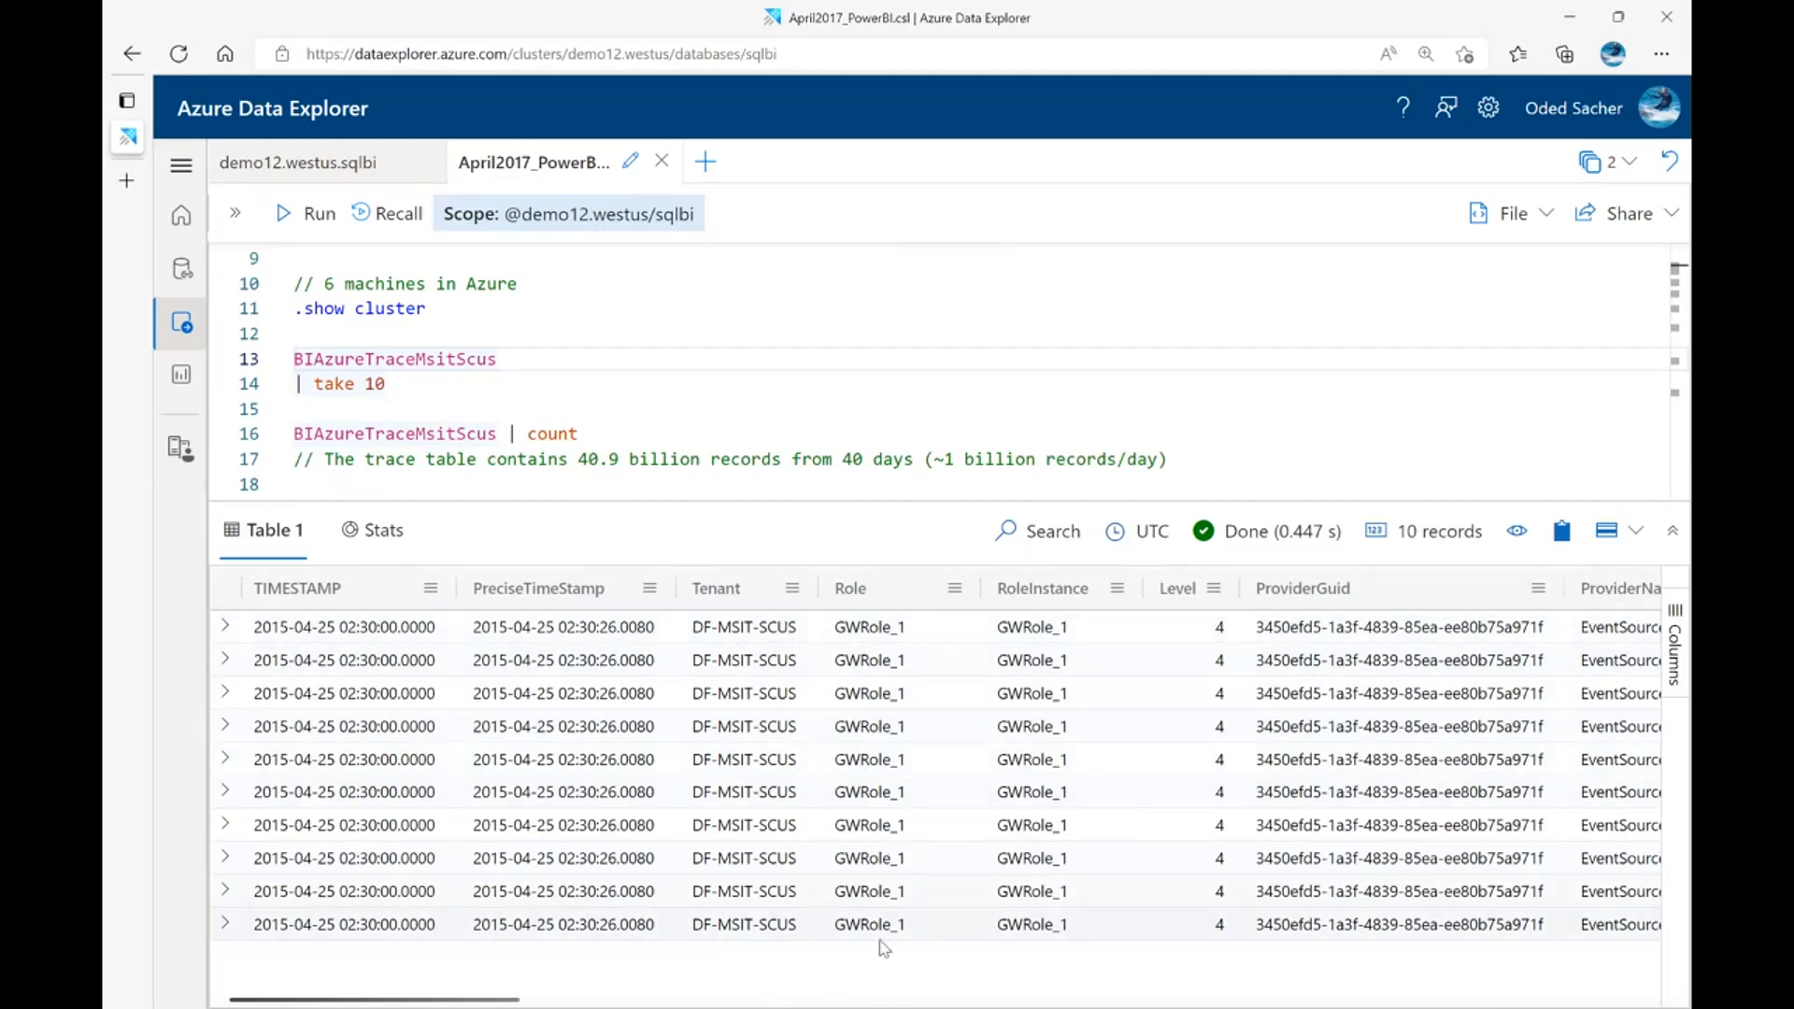
drag(464, 999, 1562, 1001)
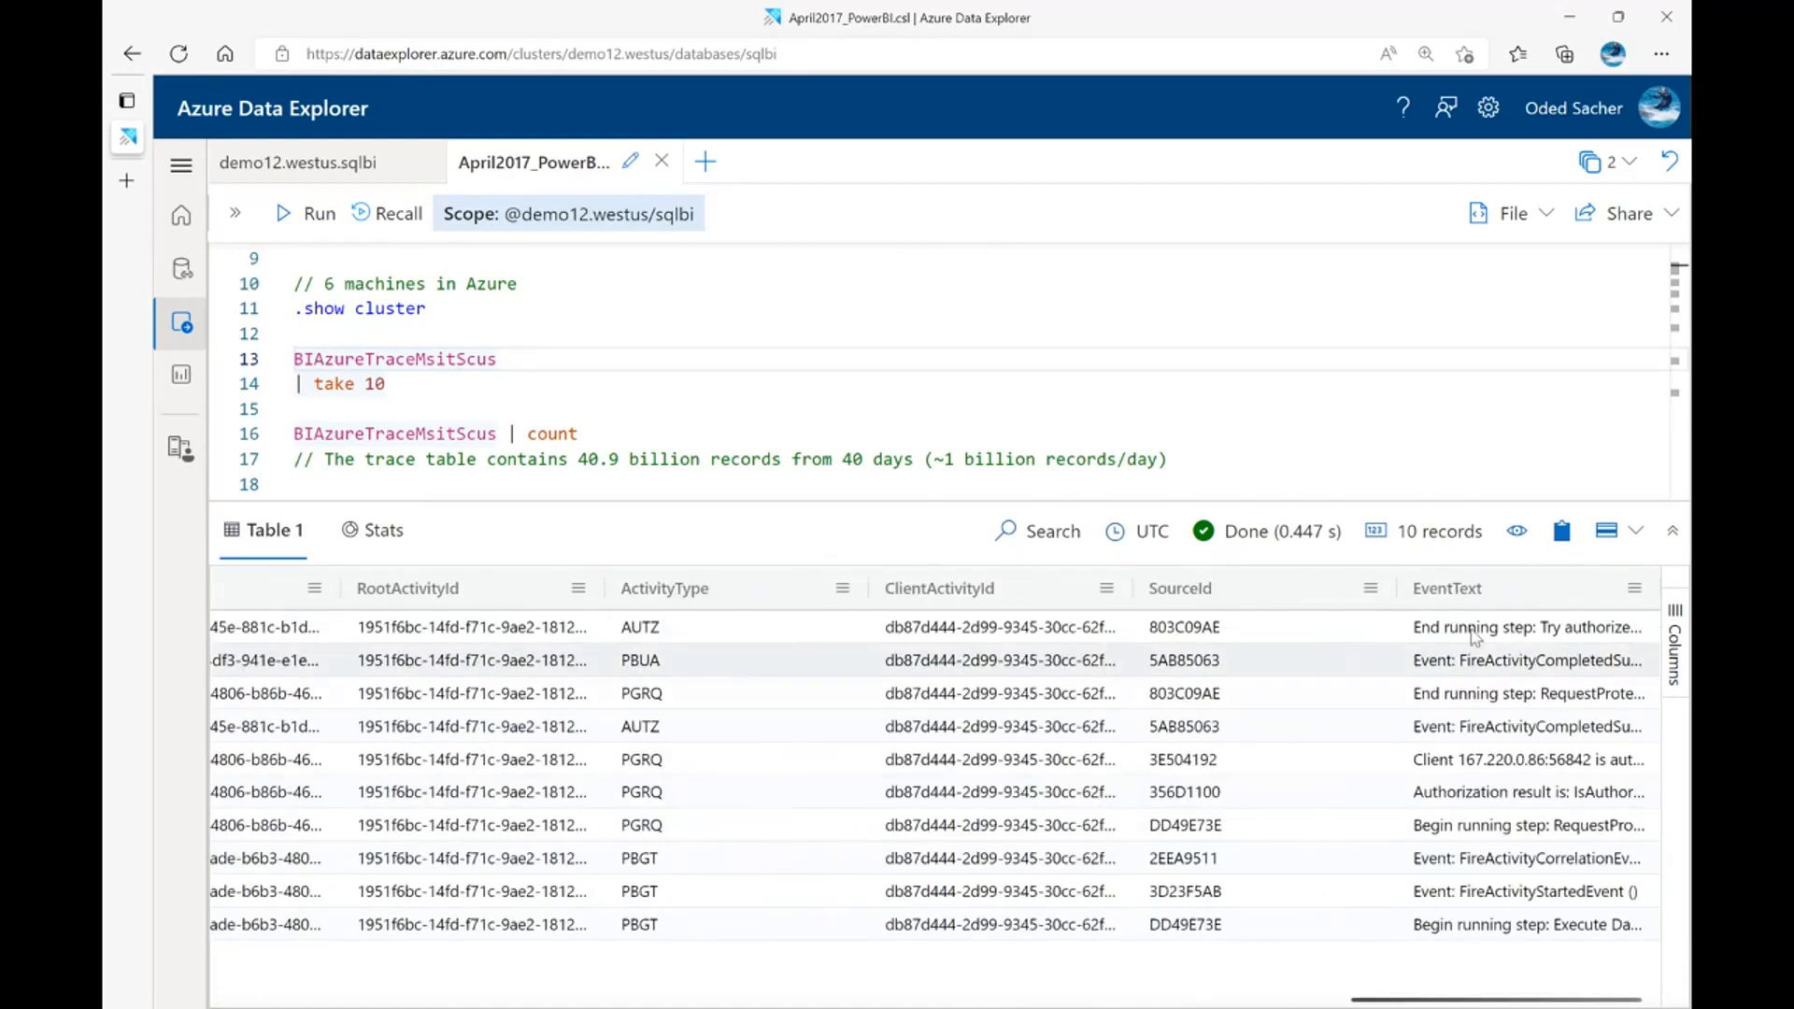
double_click(1514, 627)
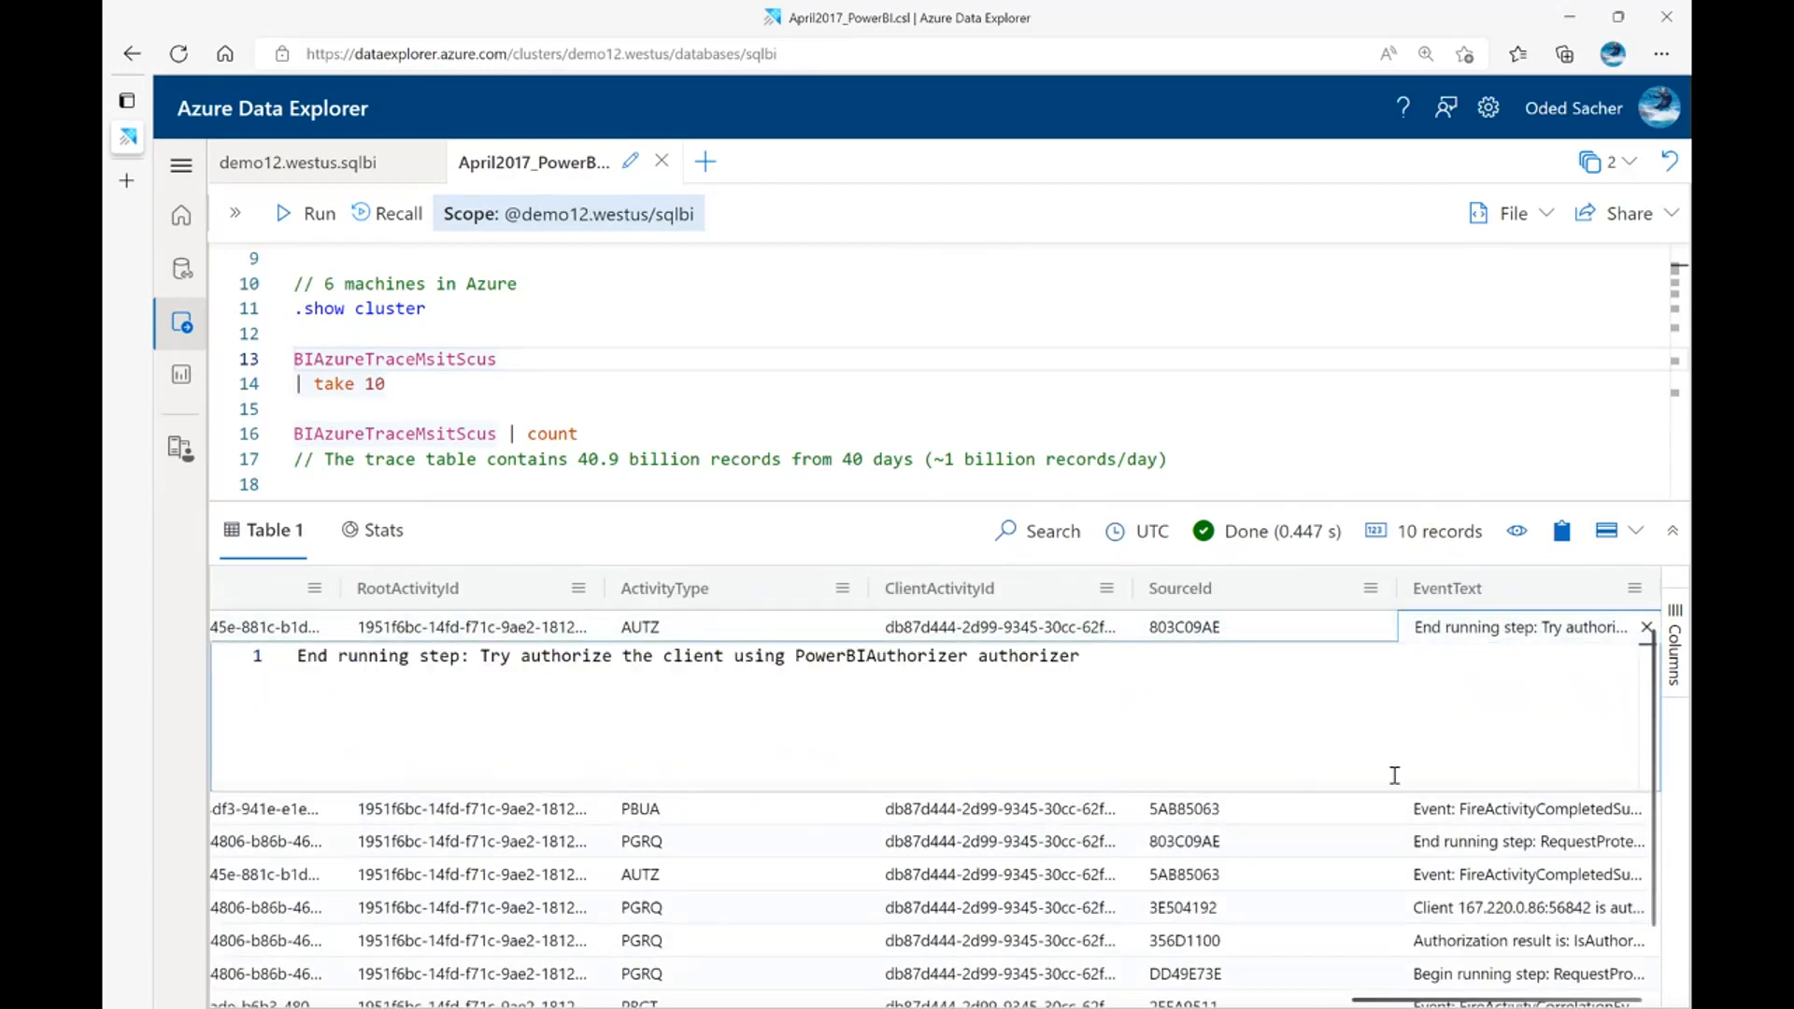
double_click(1489, 807)
click(1499, 846)
double_click(1500, 845)
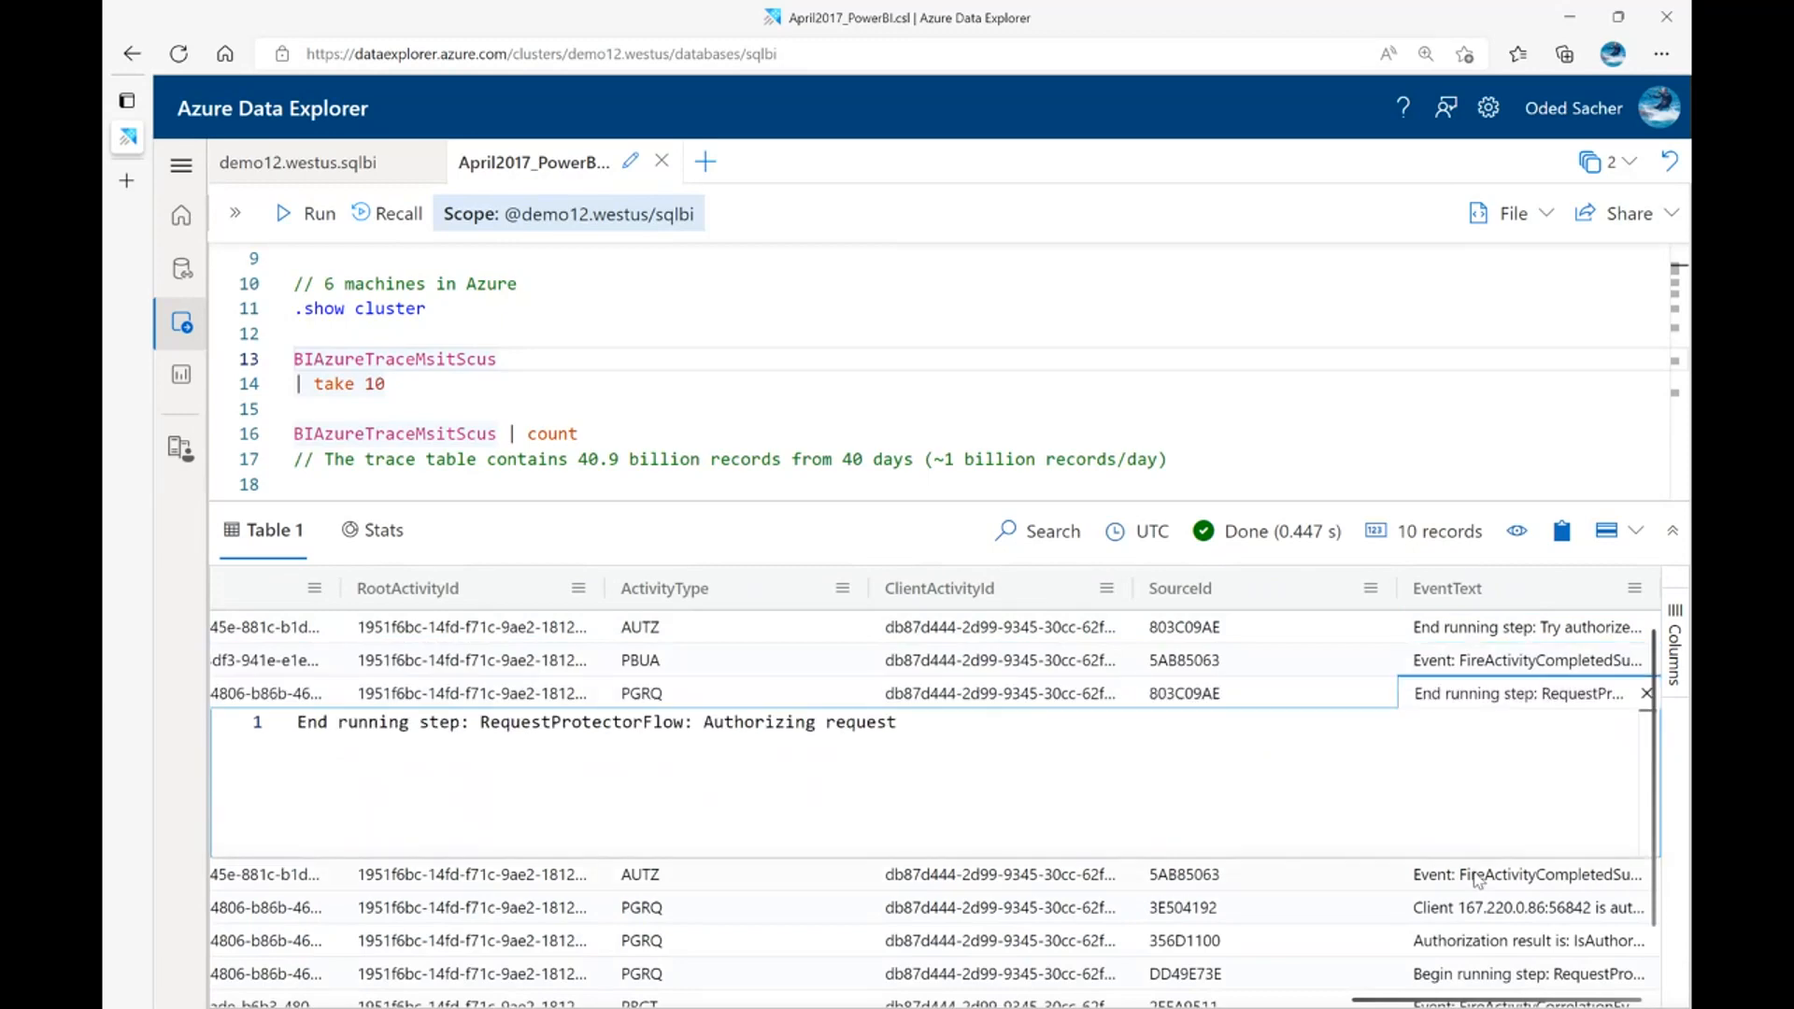
double_click(1480, 881)
double_click(1477, 906)
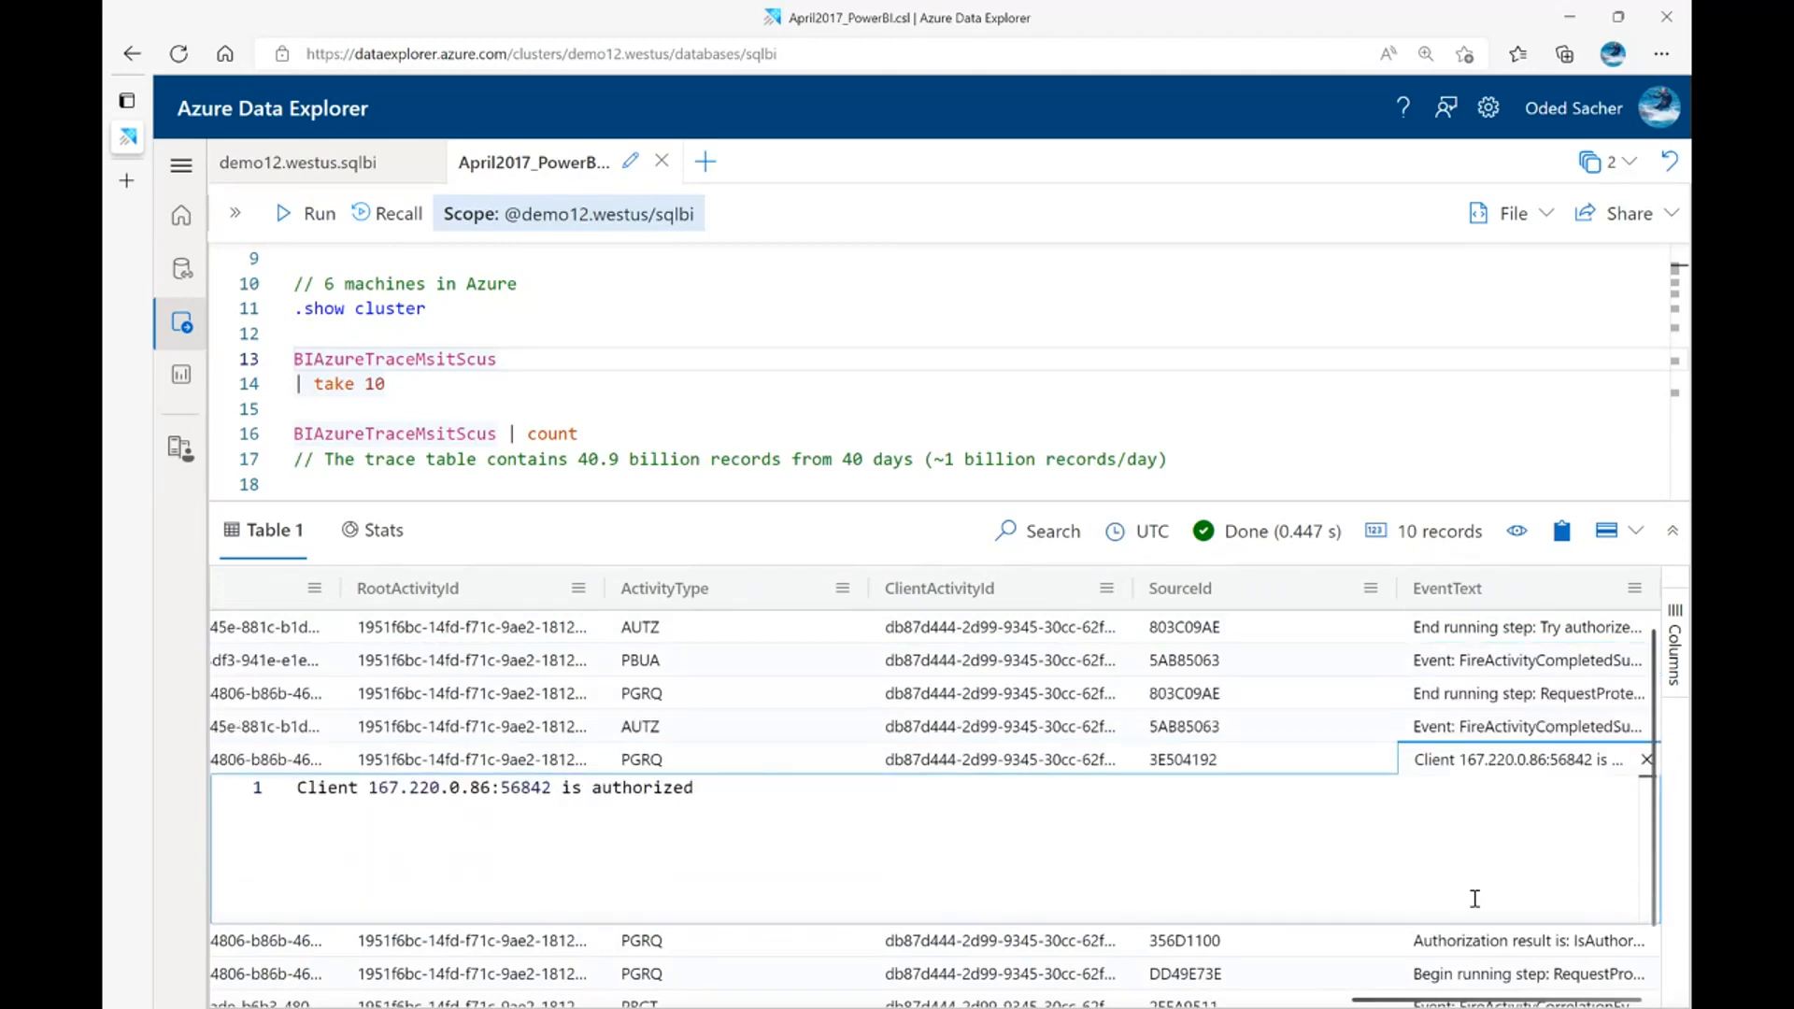
double_click(1477, 939)
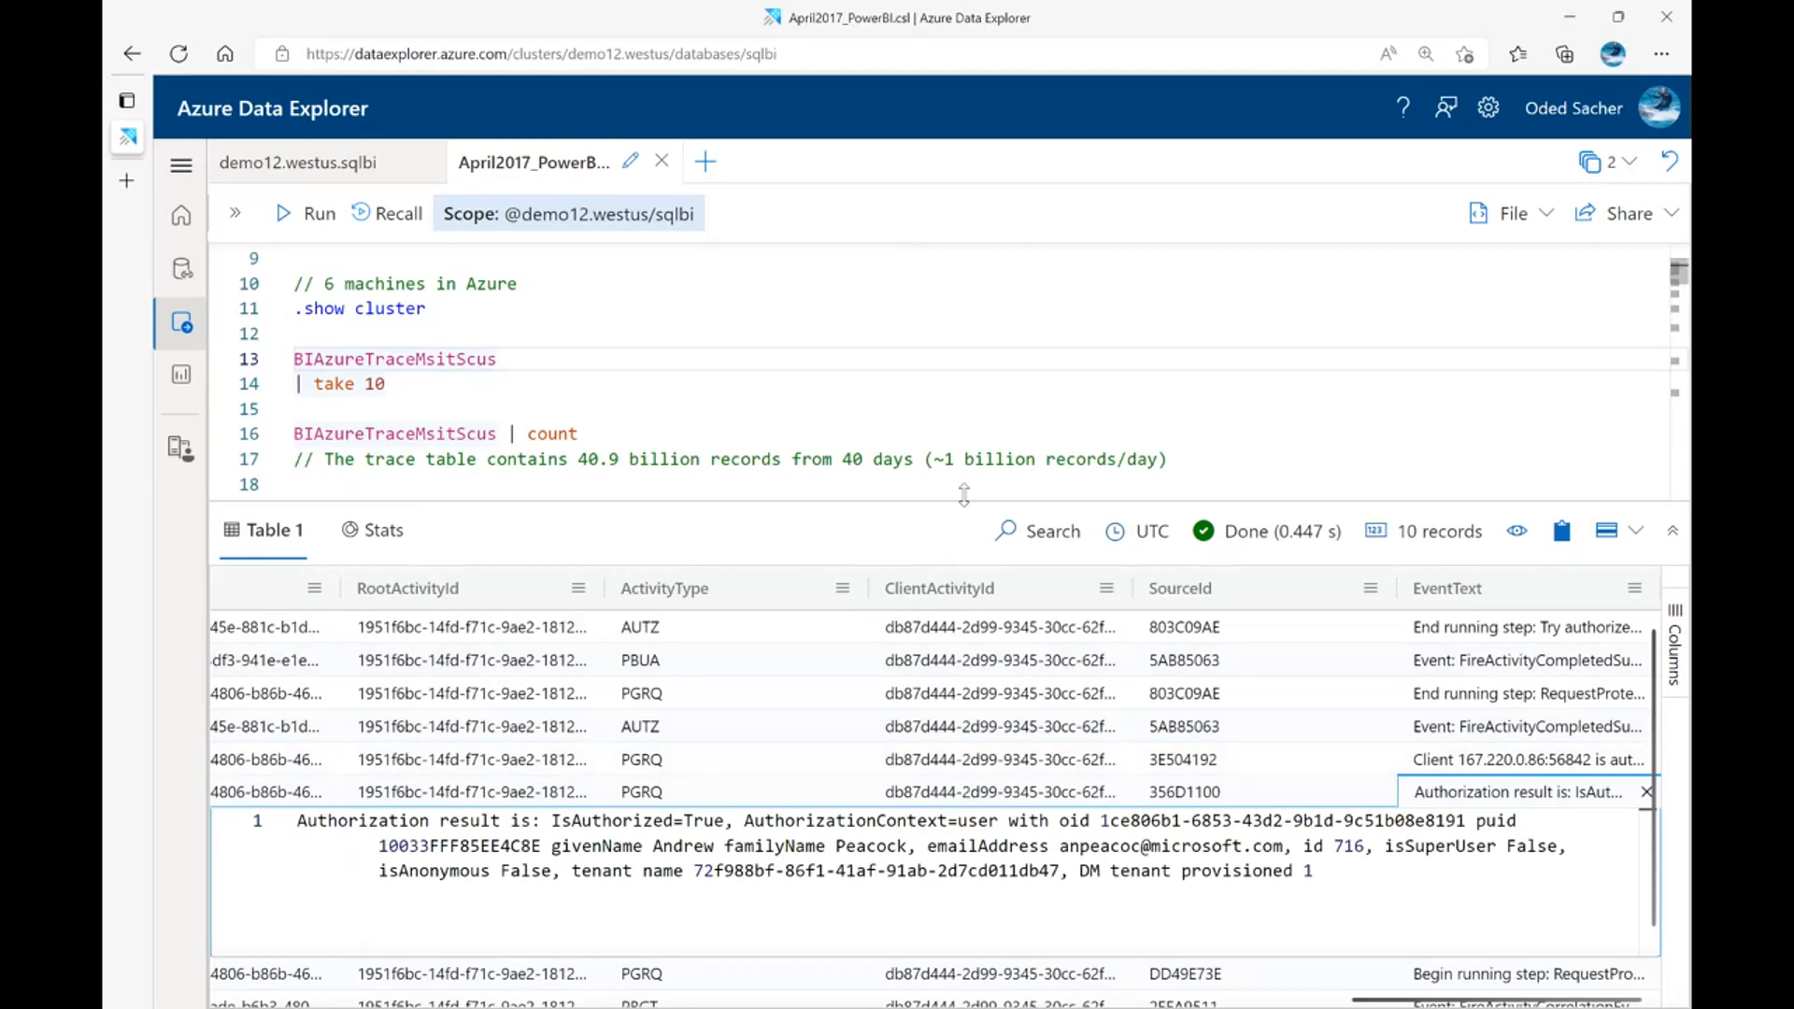
drag(962, 502, 954, 598)
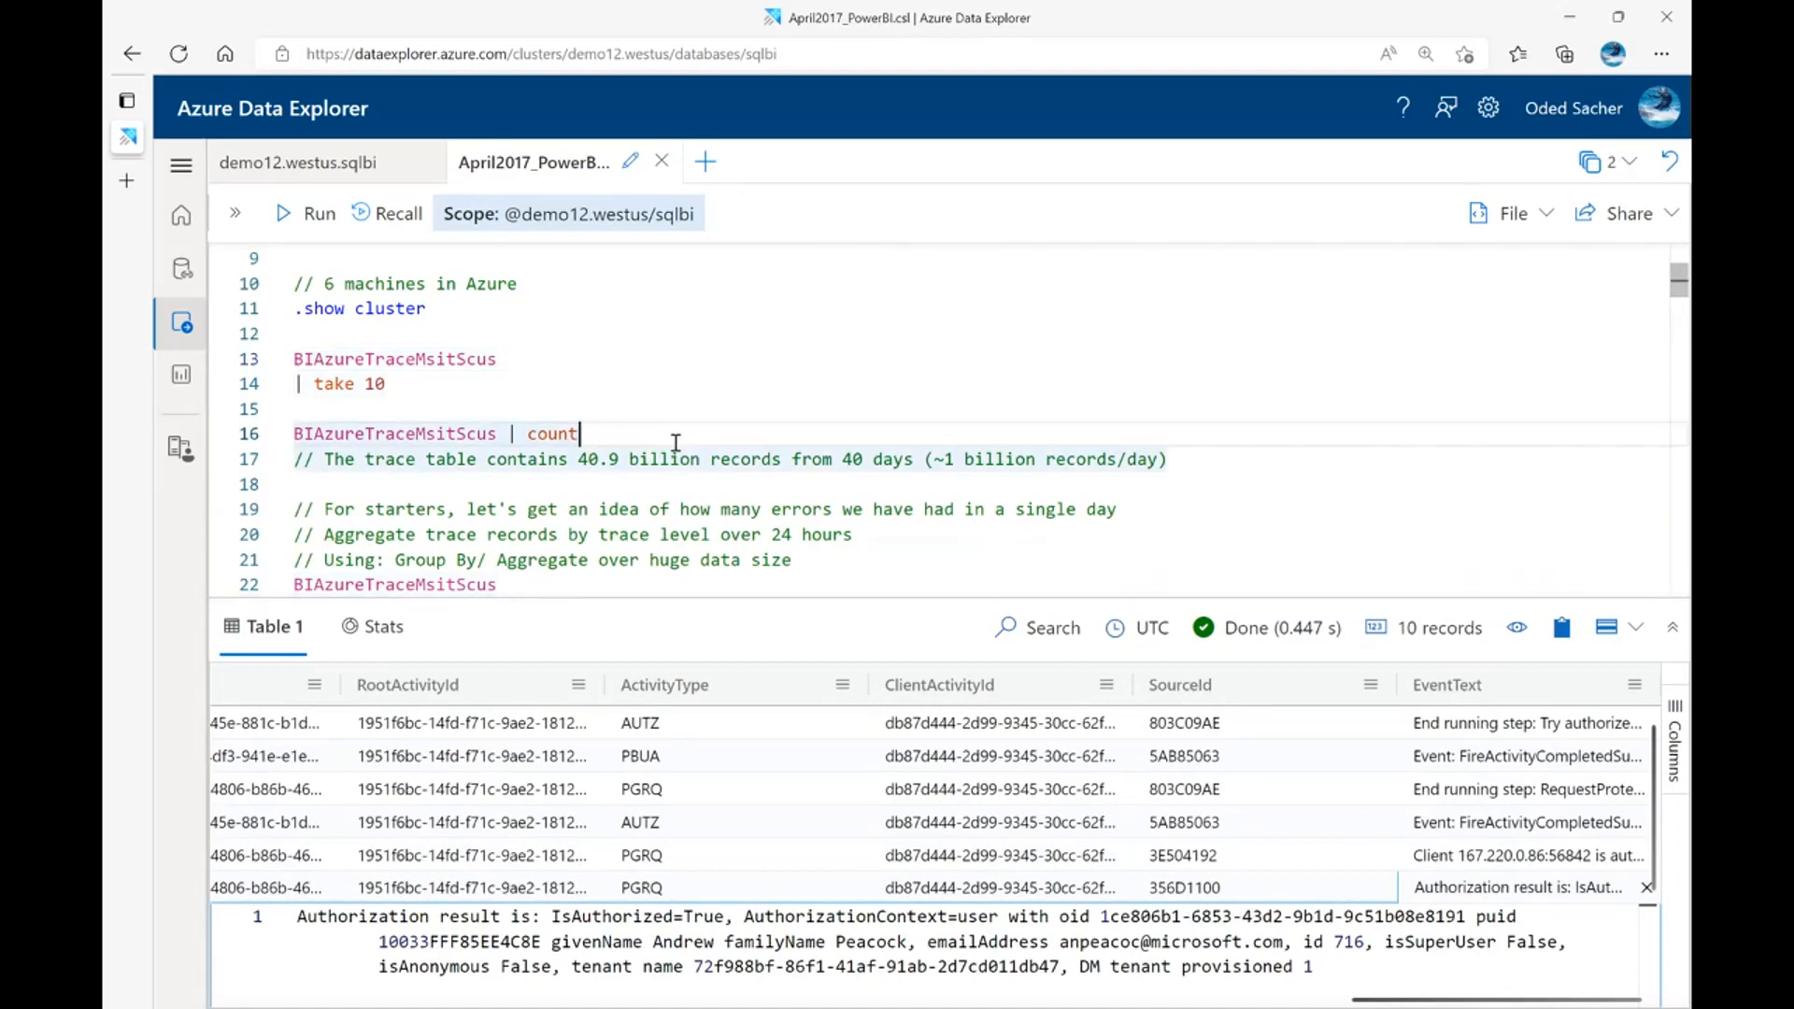
scroll(668, 443, down, 2)
scroll(600, 443, down, 2)
click(396, 411)
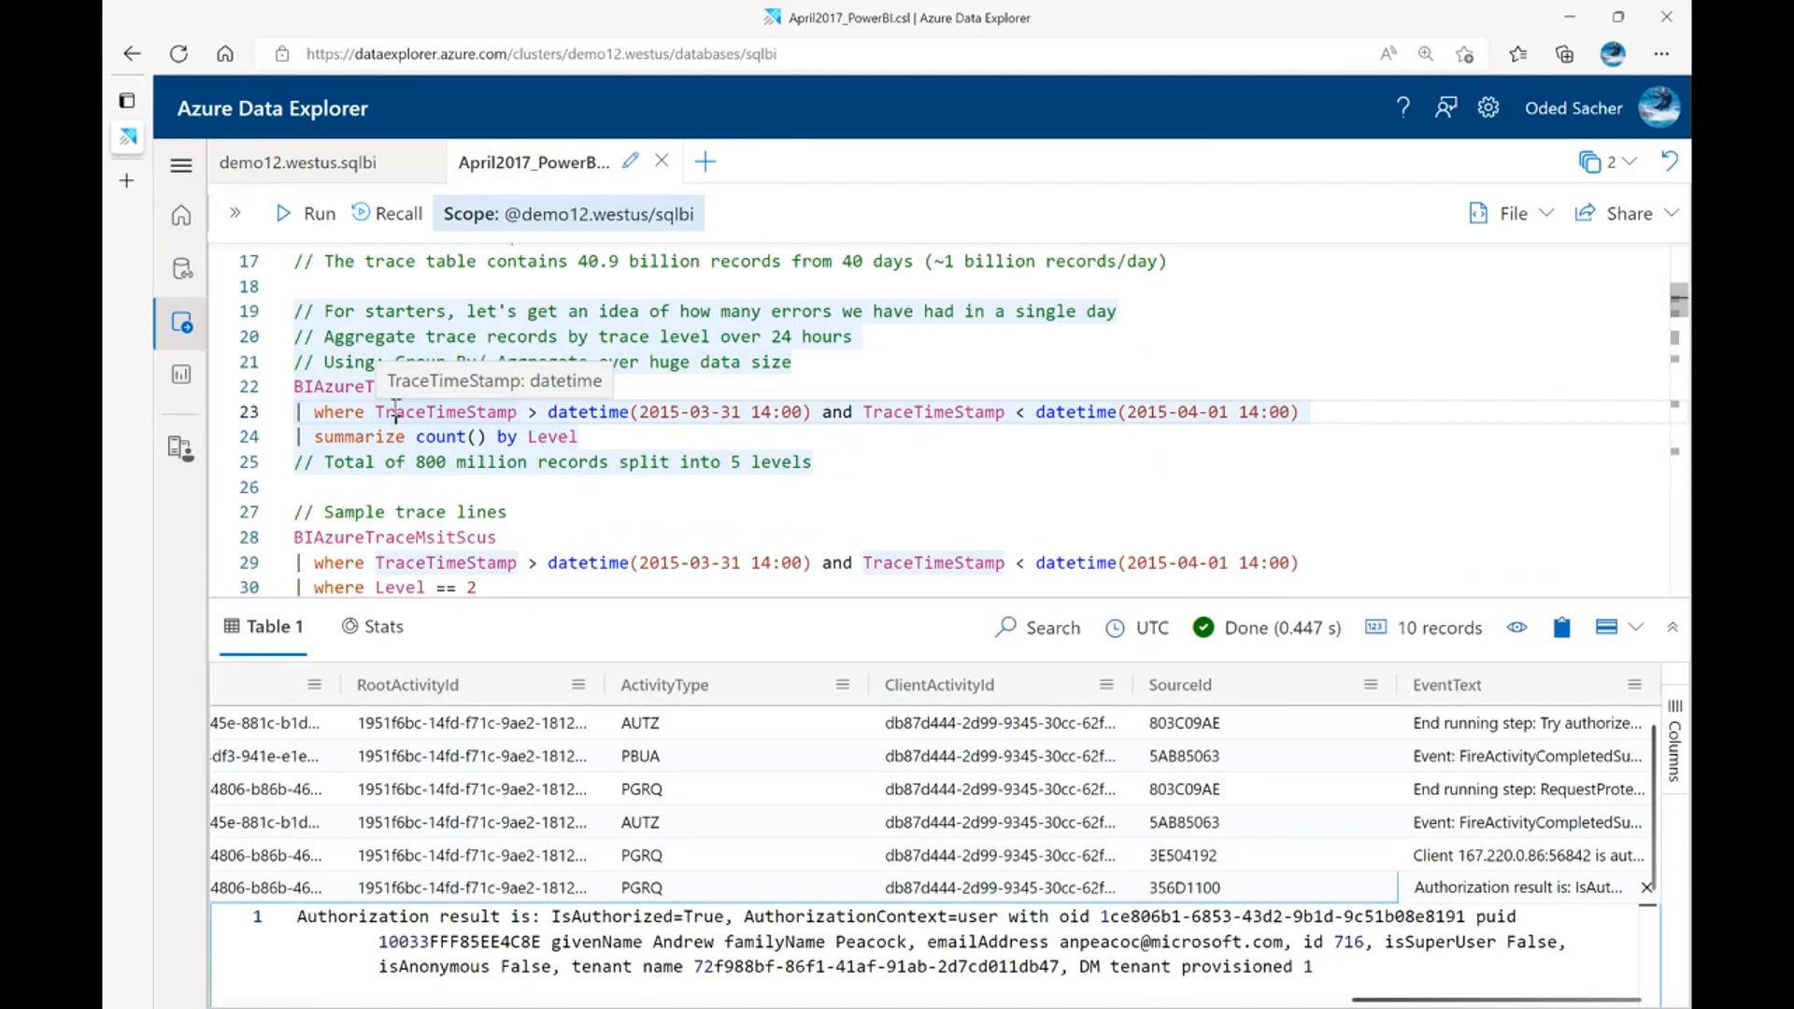
key(shift+Return)
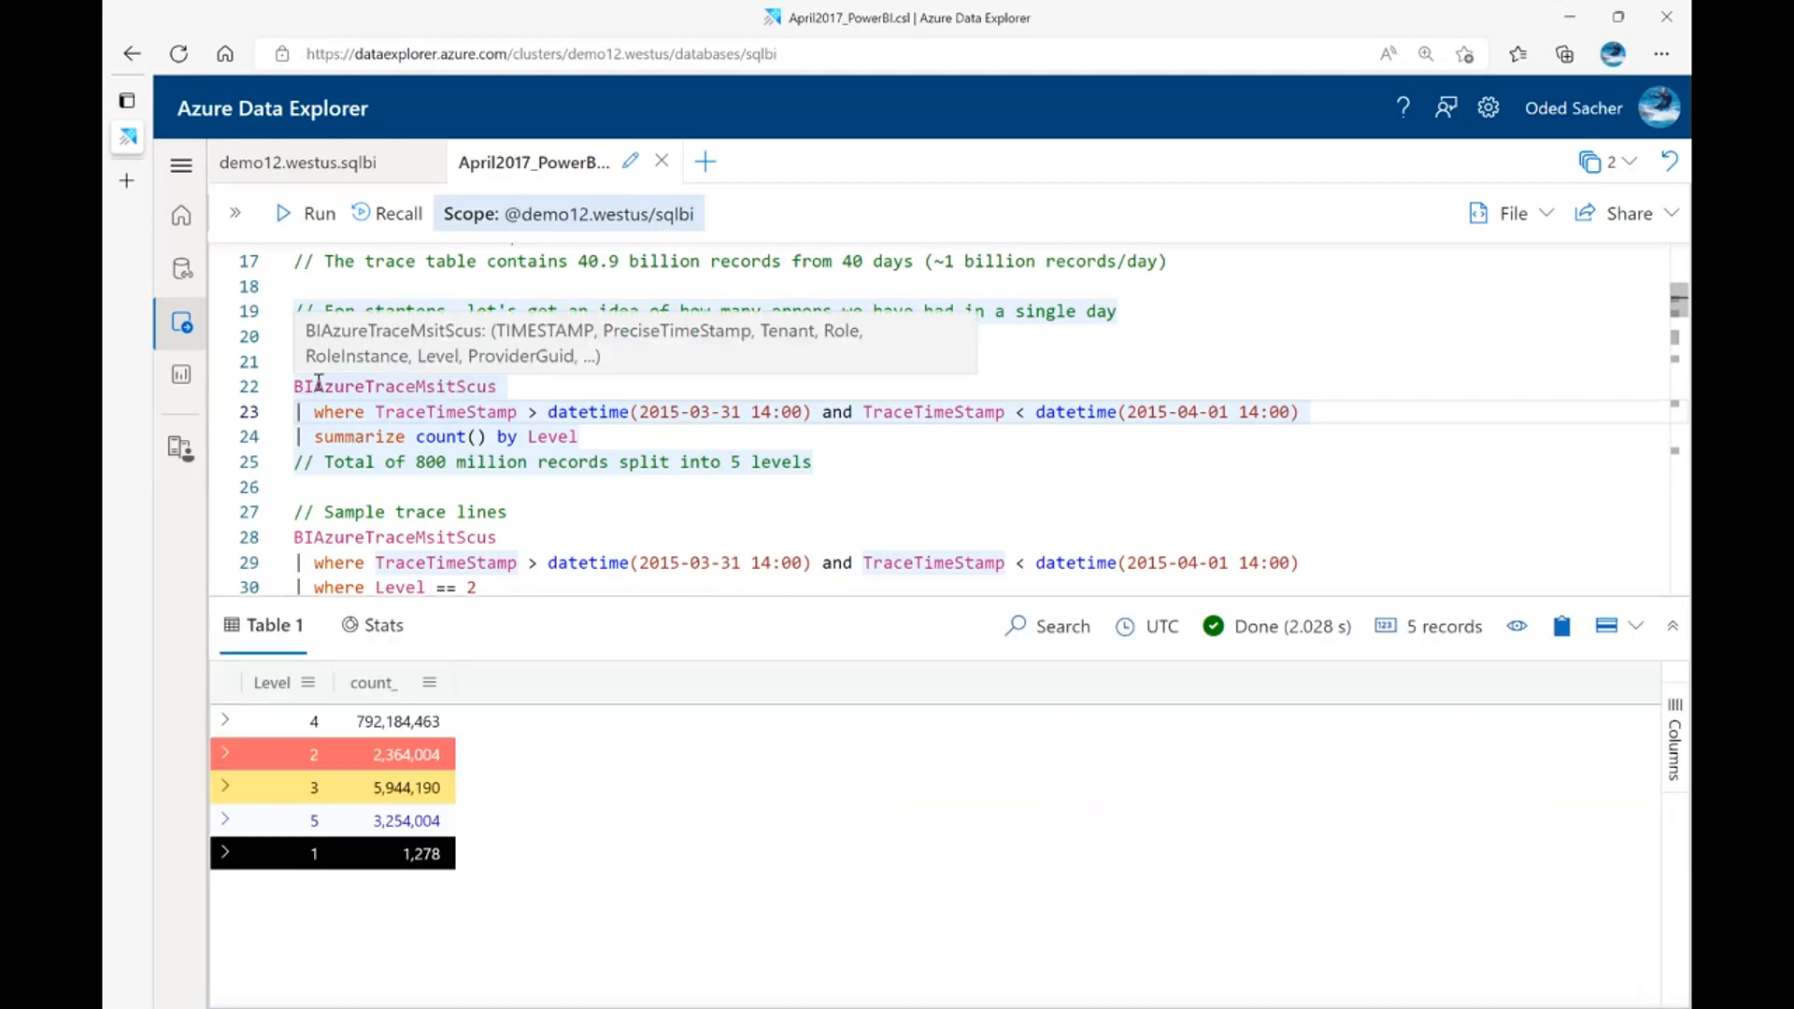
Check the total of all values in the count_ column and view the query's execution statistics
click(396, 411)
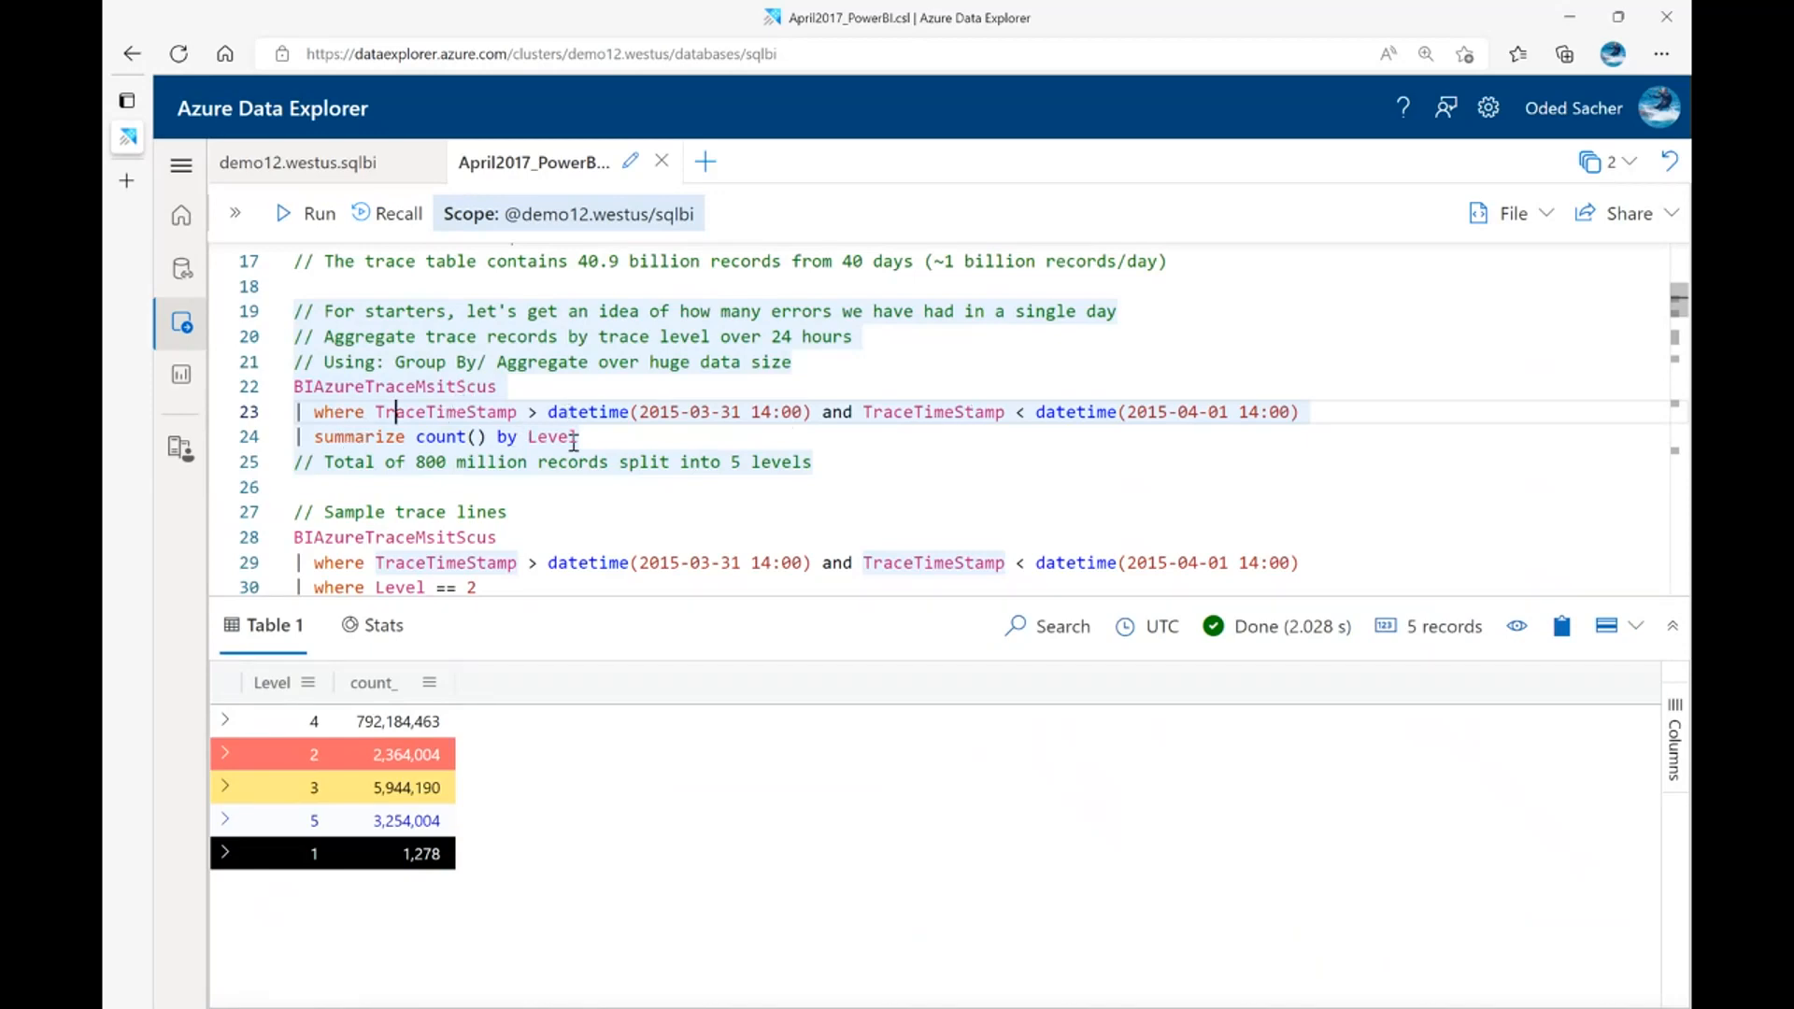
drag(390, 721, 426, 853)
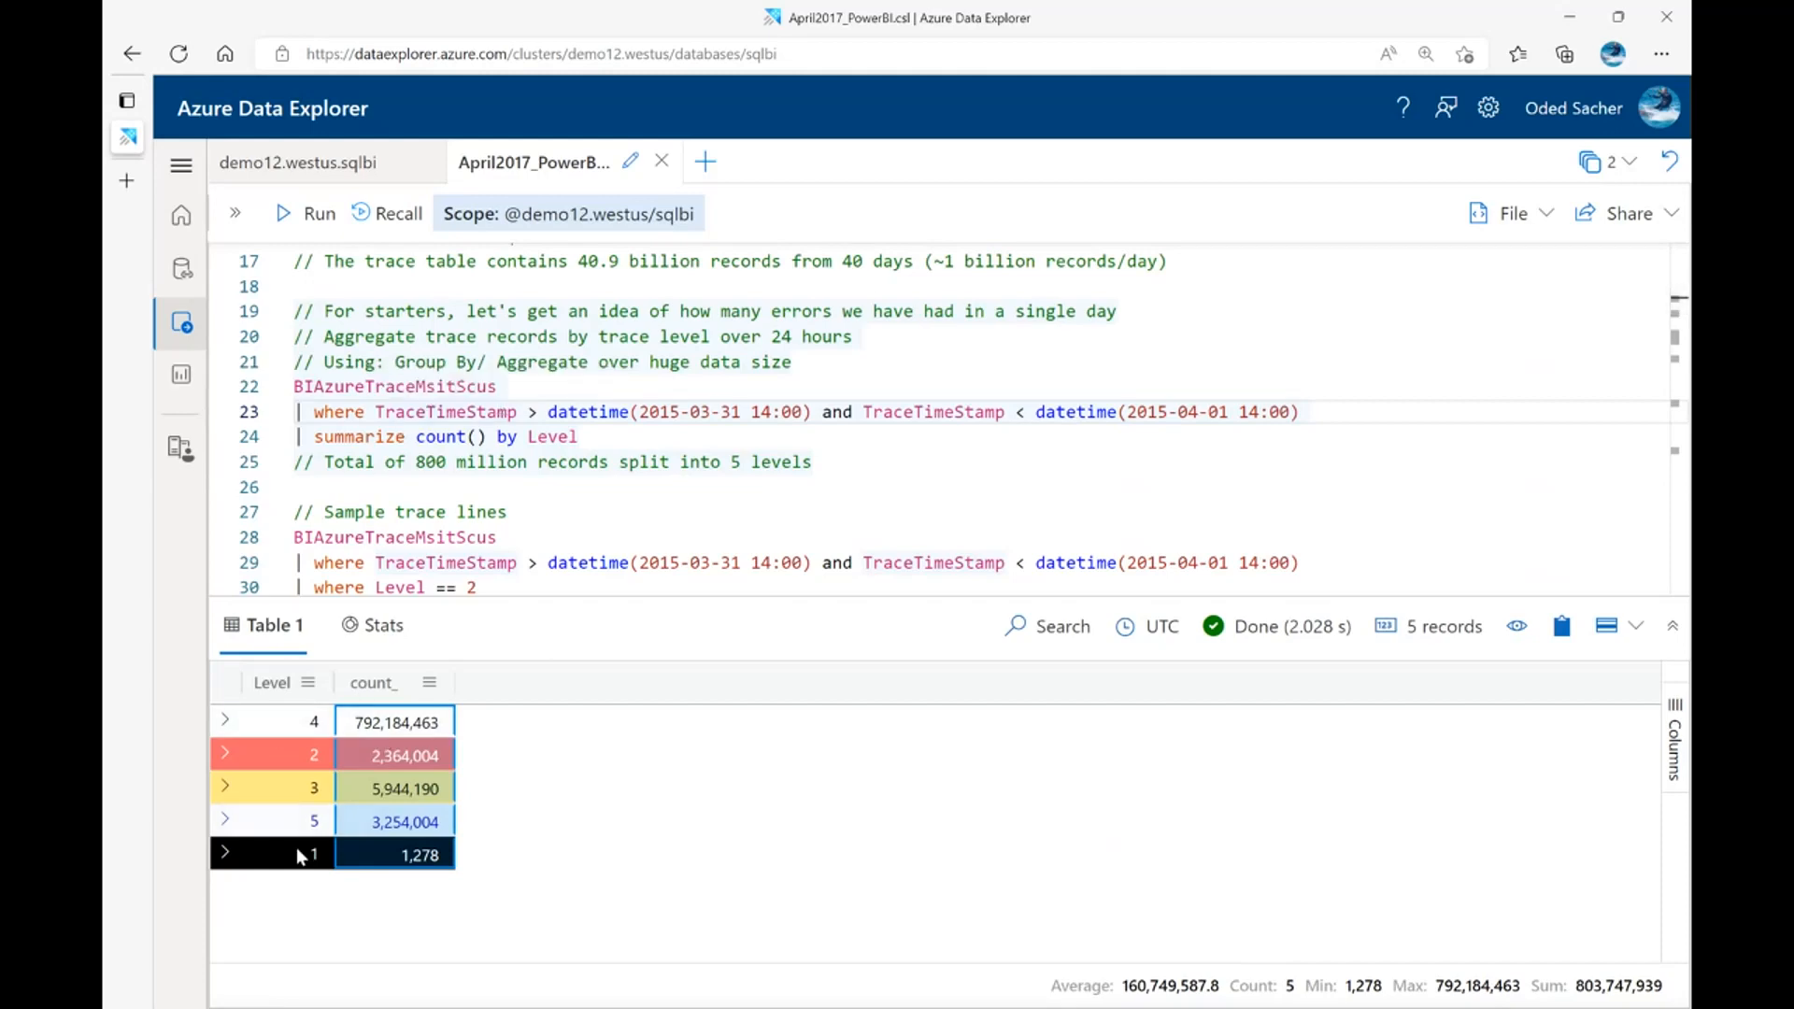
click(366, 628)
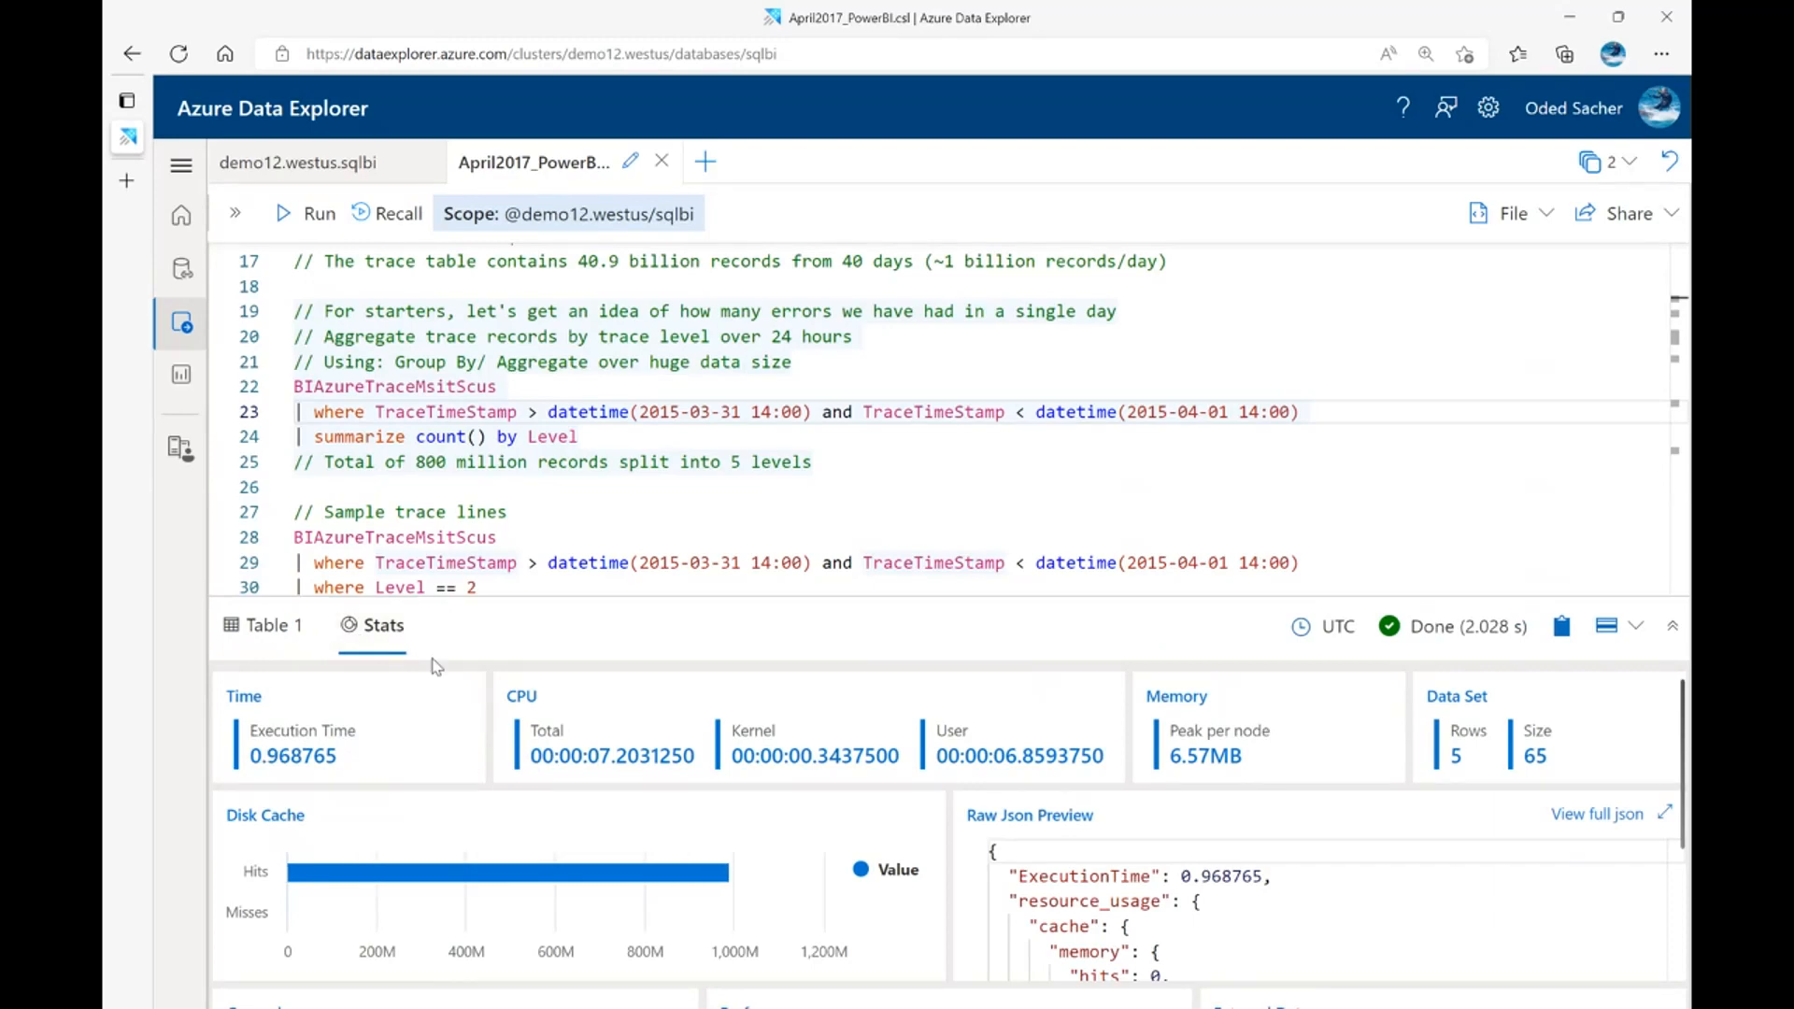
Run the "Sample trace lines" query taking 10 records with Level == 2, highlight its level filter and look through the returned rows
click(680, 514)
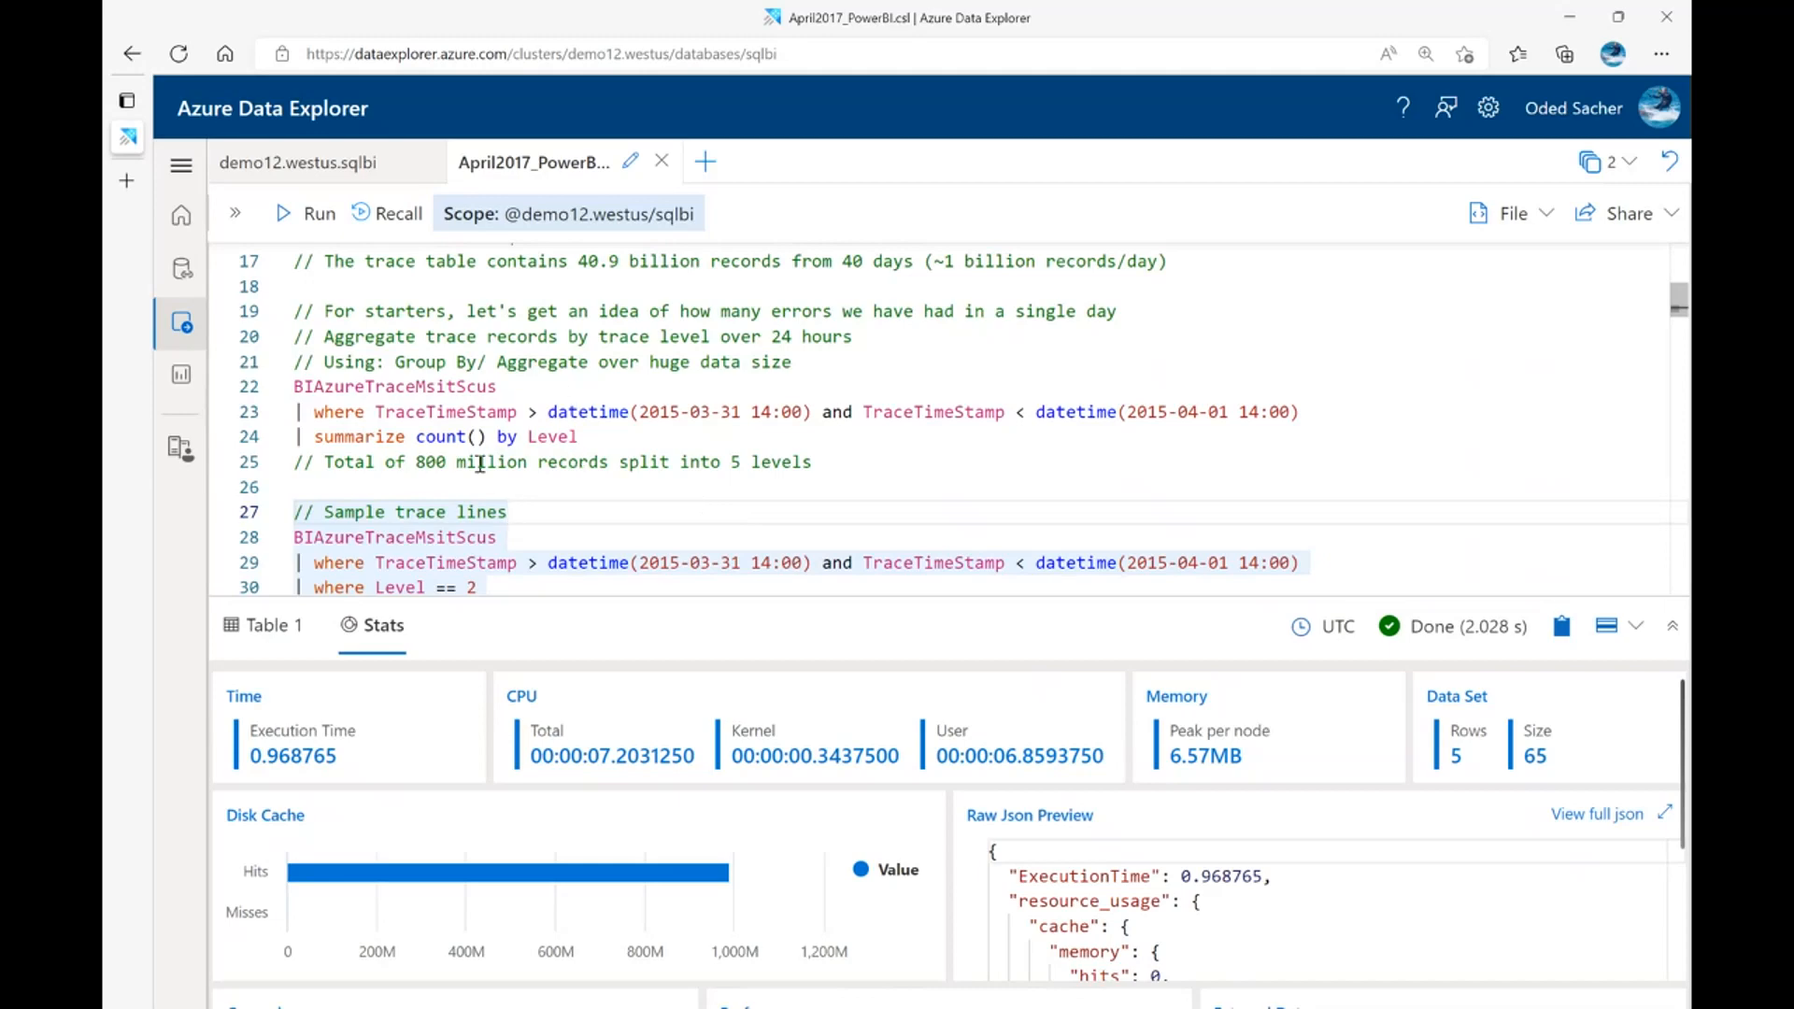
scroll(403, 524, down, 3)
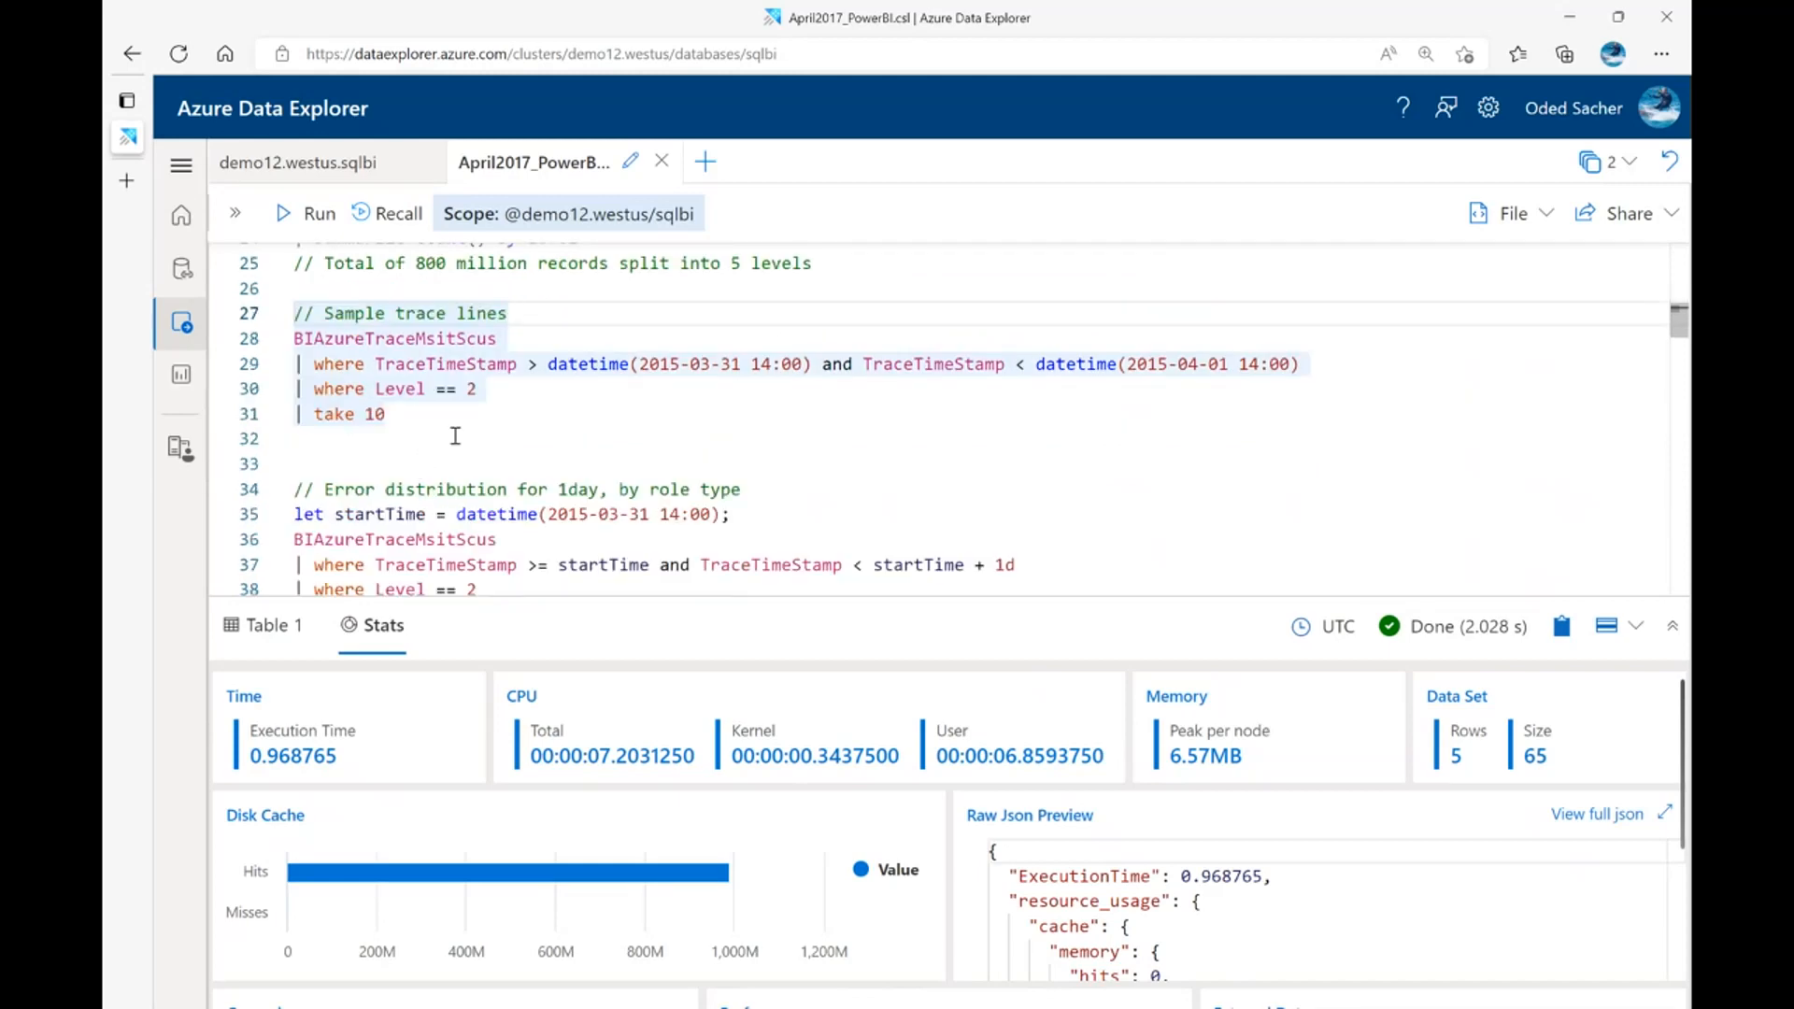
scroll(456, 436, down, 1)
scroll(491, 375, down, 1)
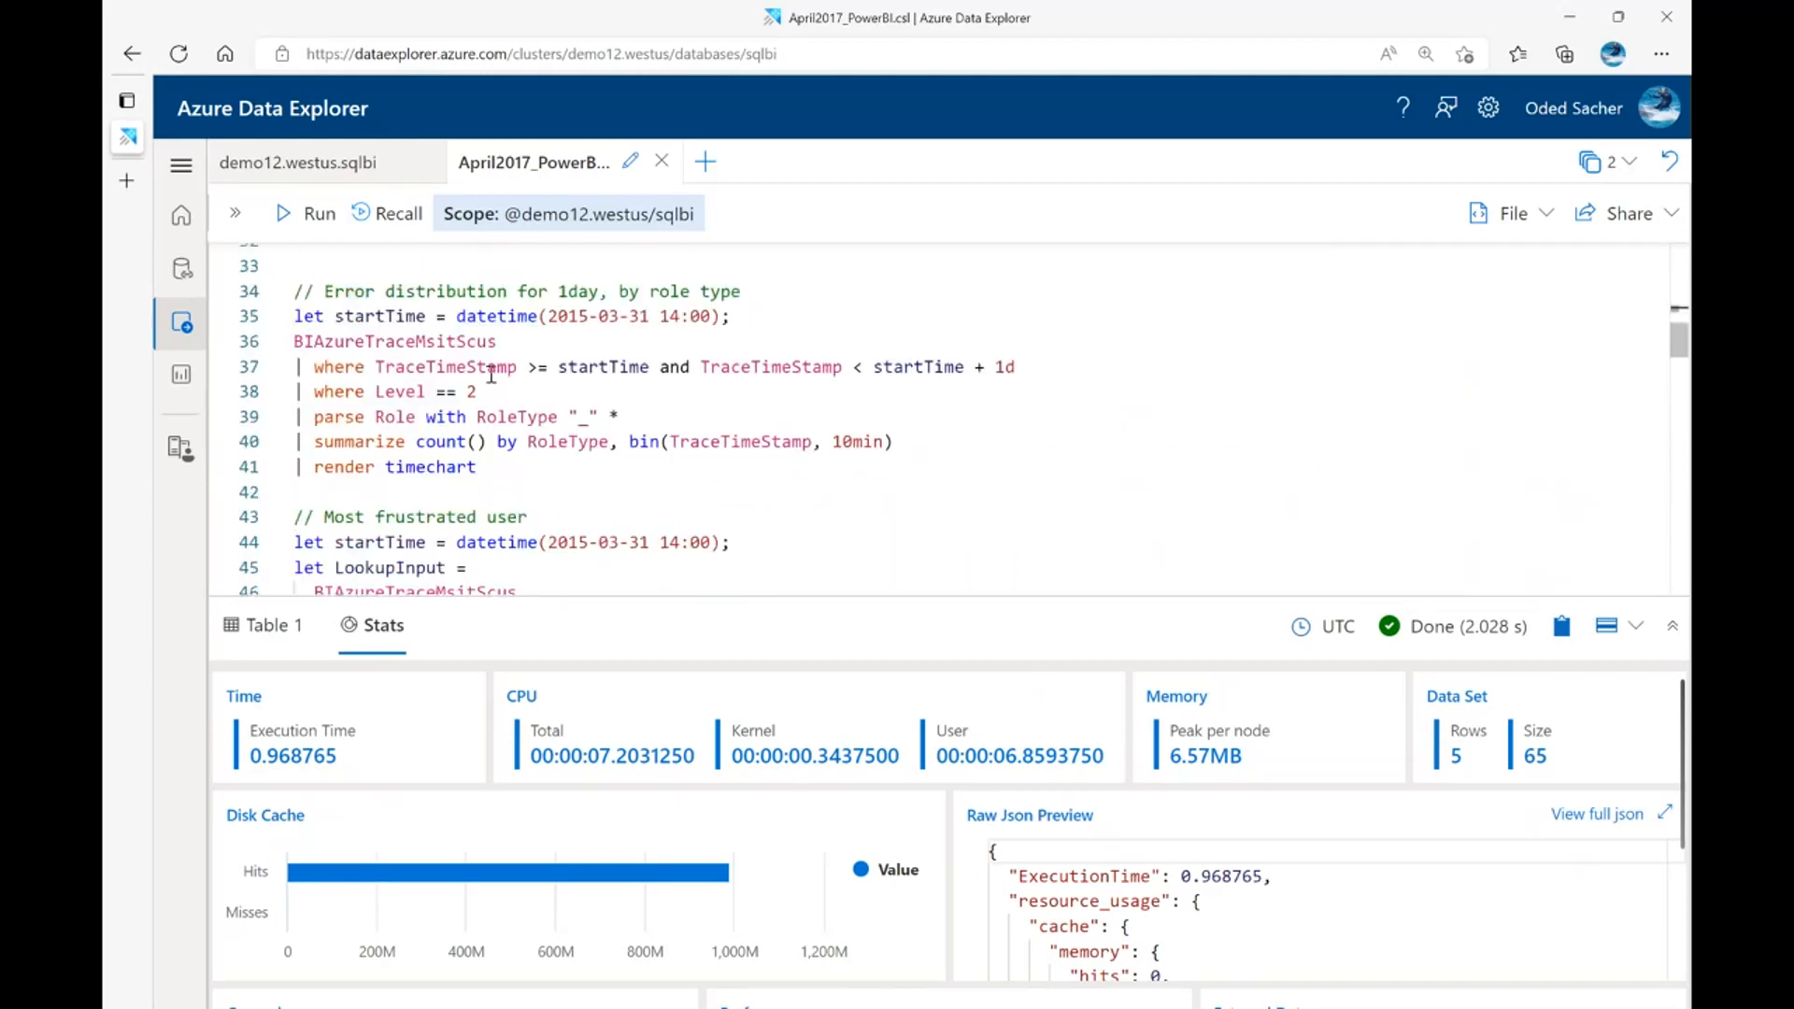
click(347, 352)
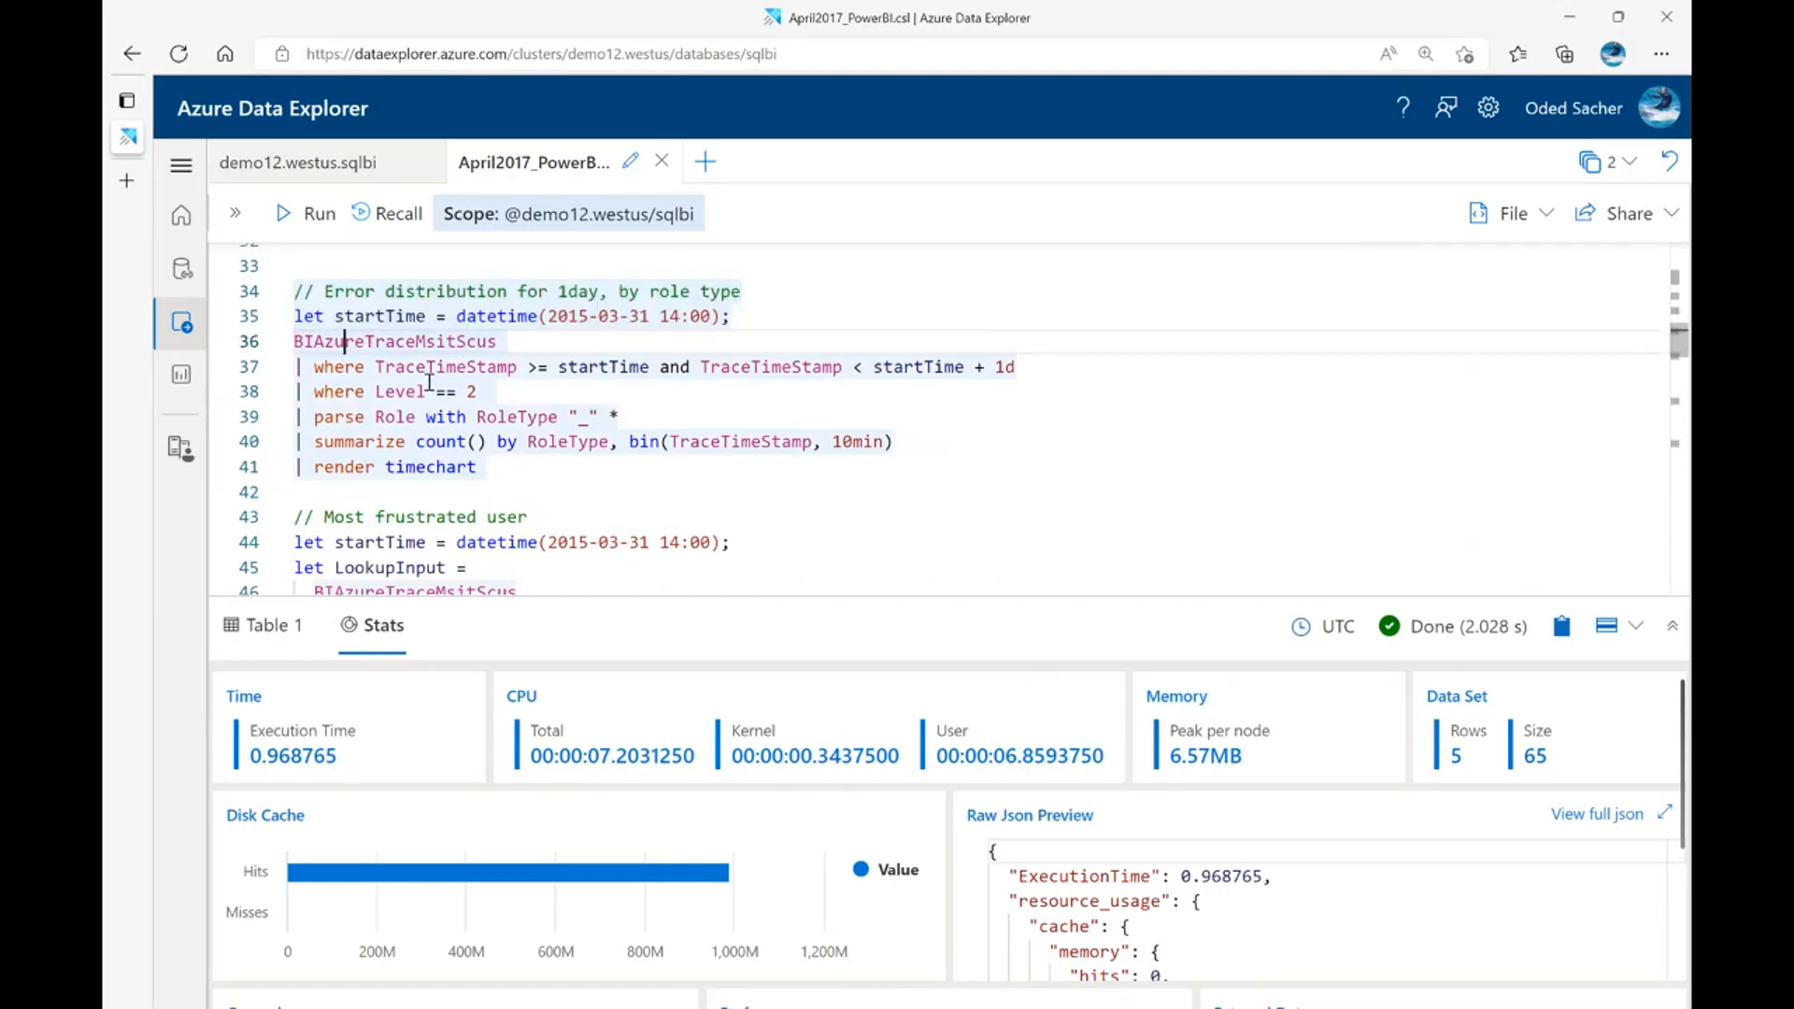
scroll(429, 382, up, 4)
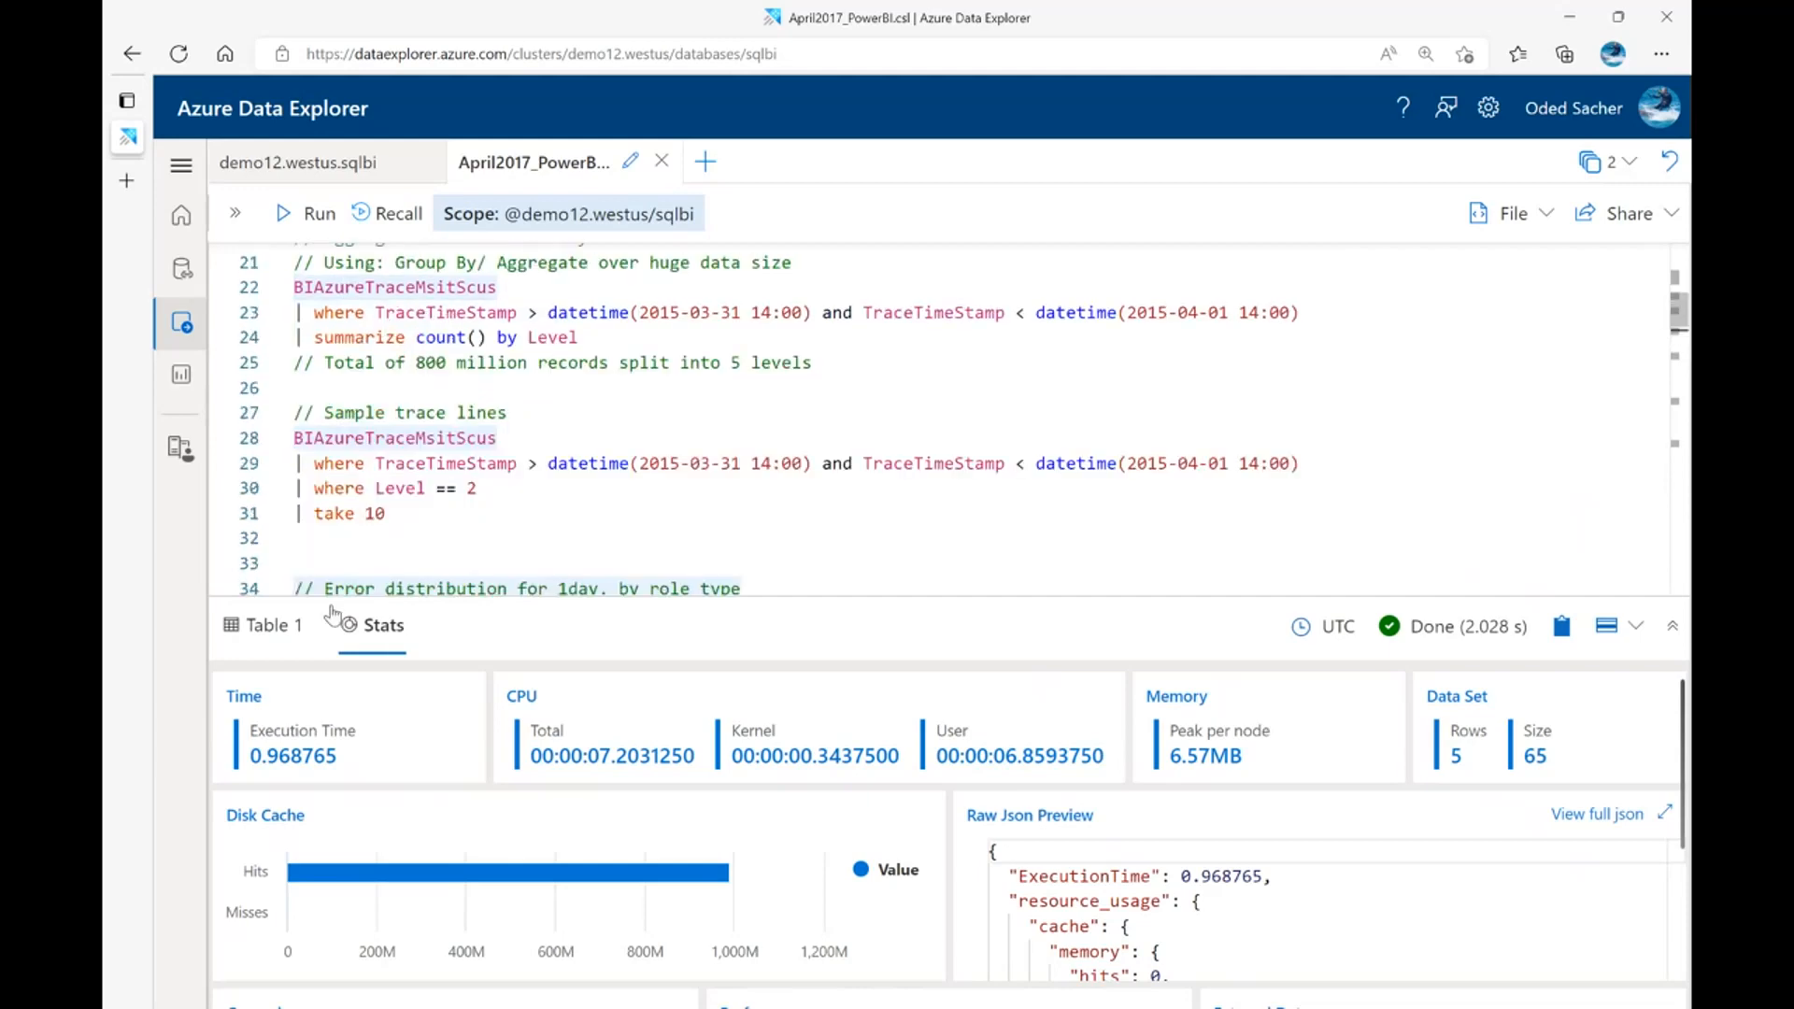
click(314, 440)
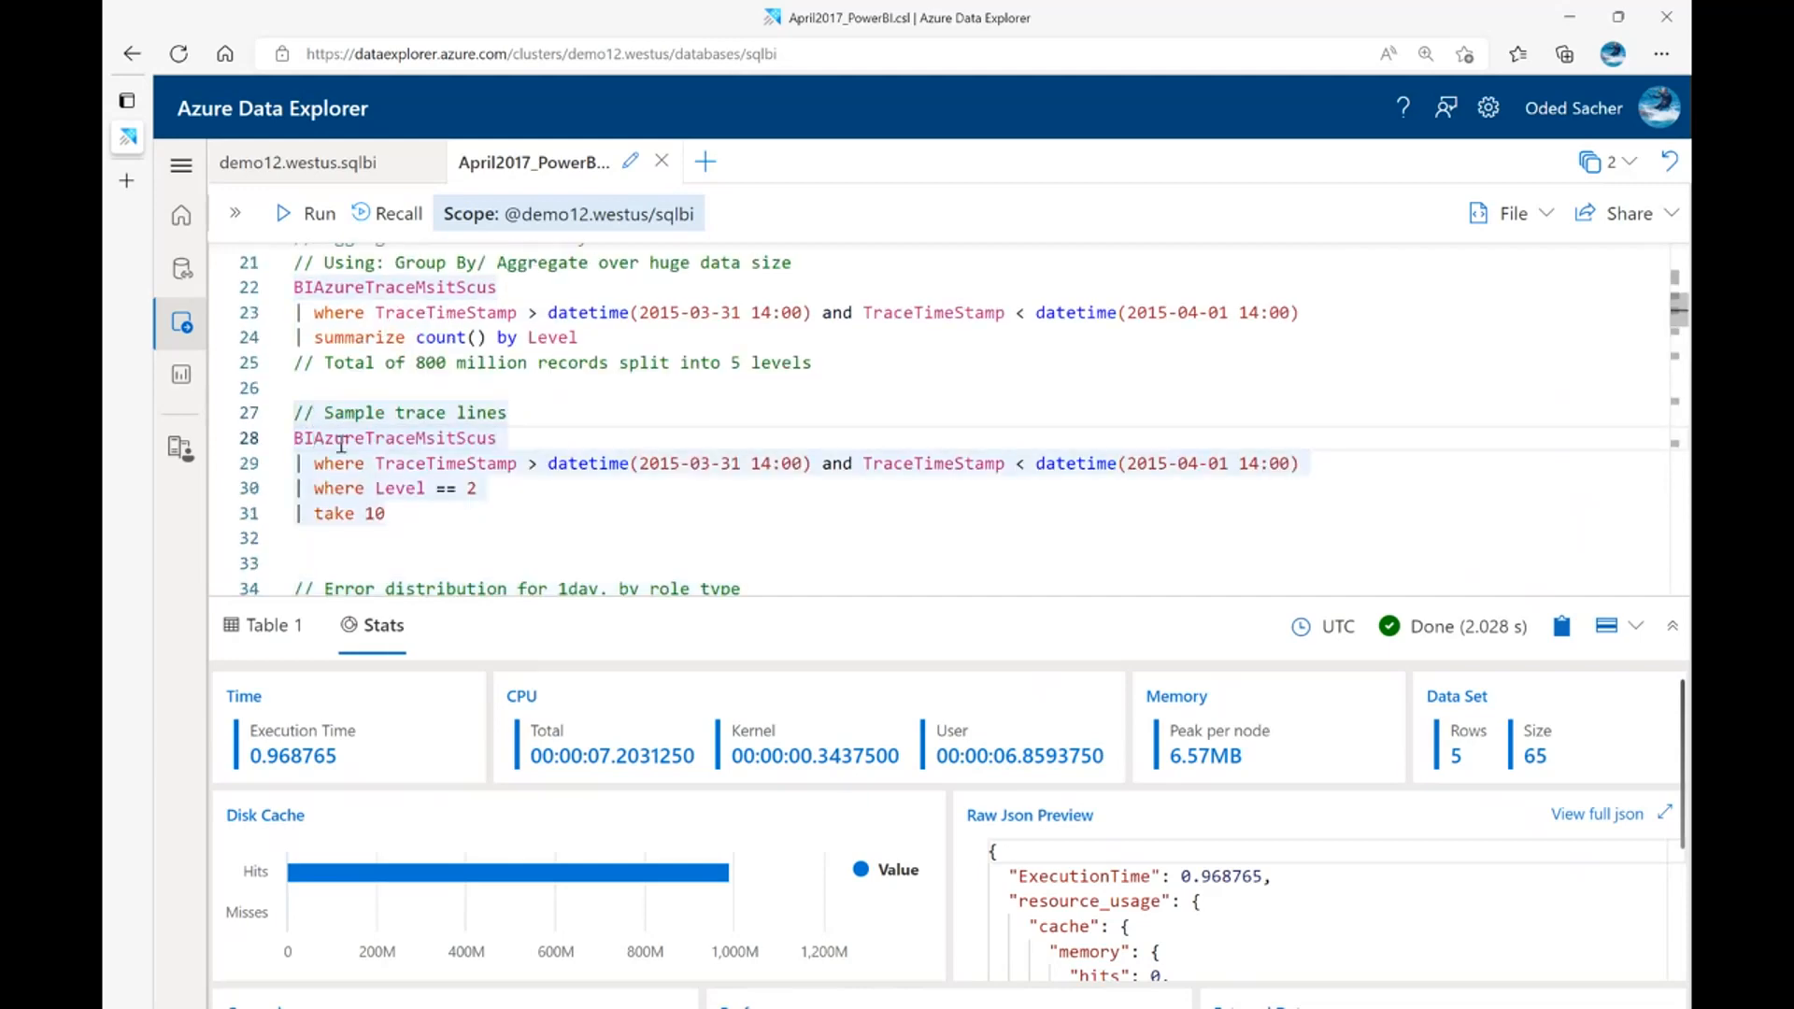
key(shift+Return)
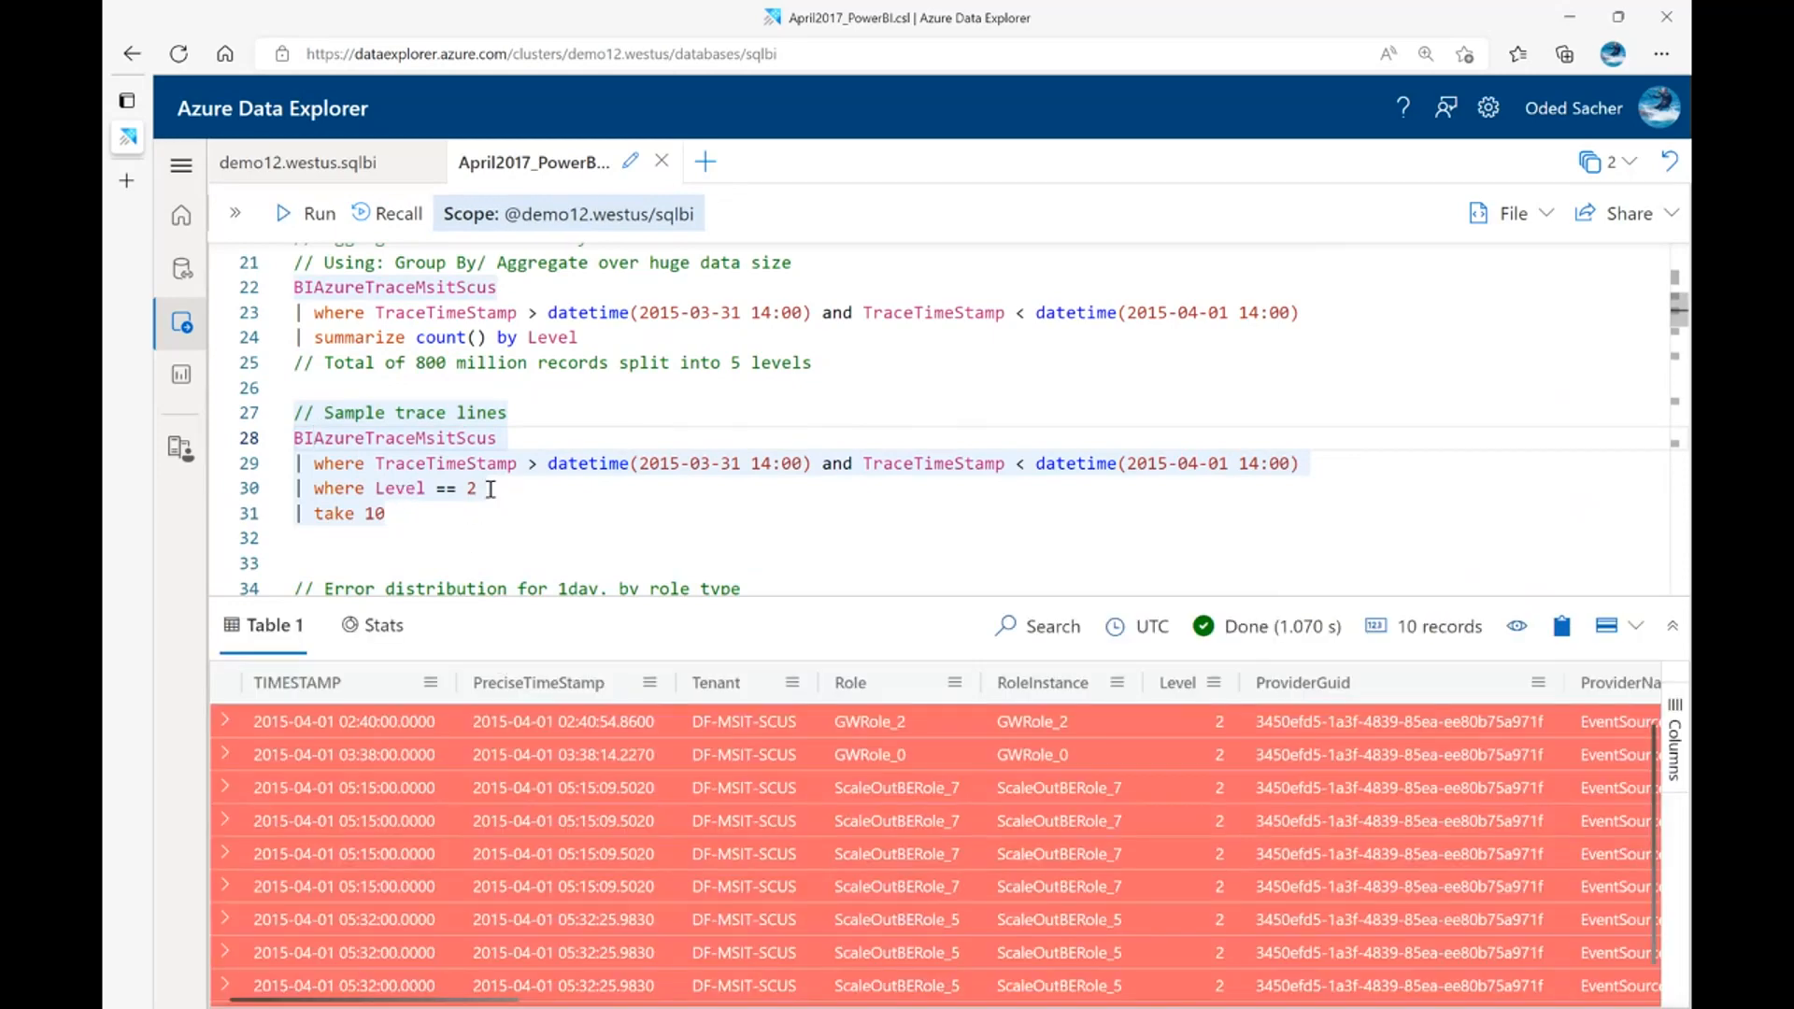
drag(473, 487, 288, 501)
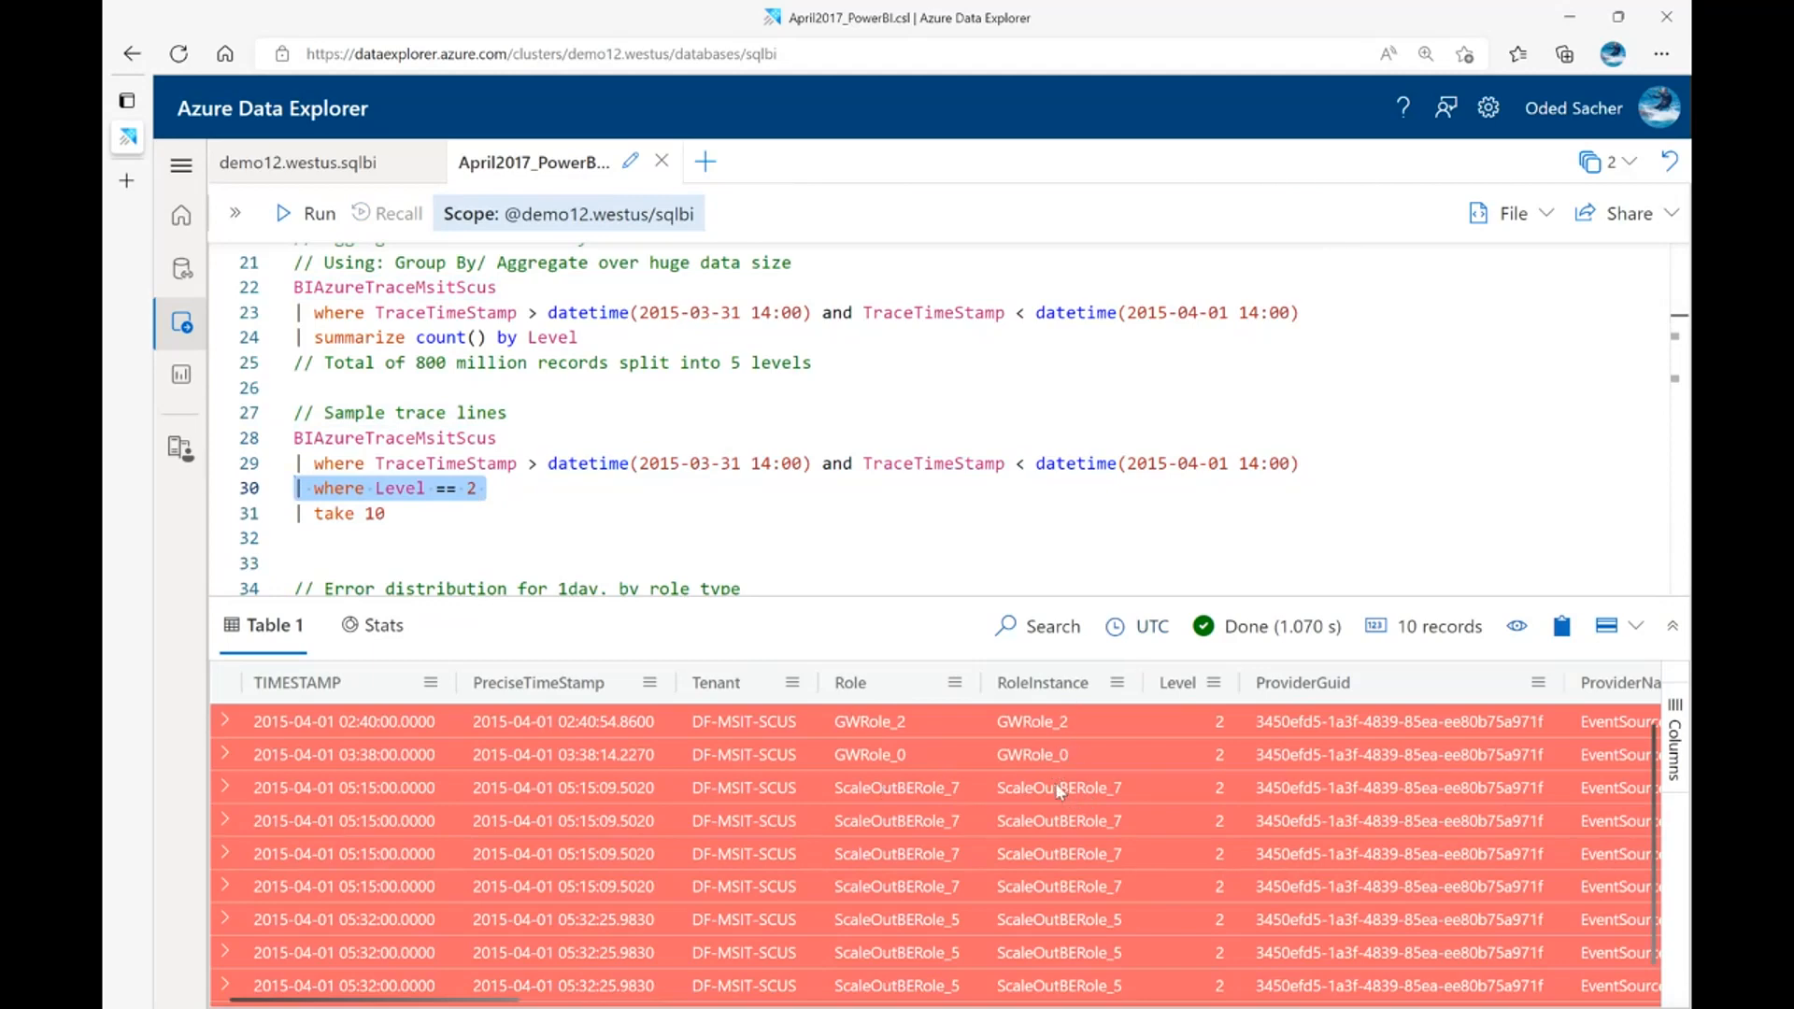
scroll(1049, 776, down, 1)
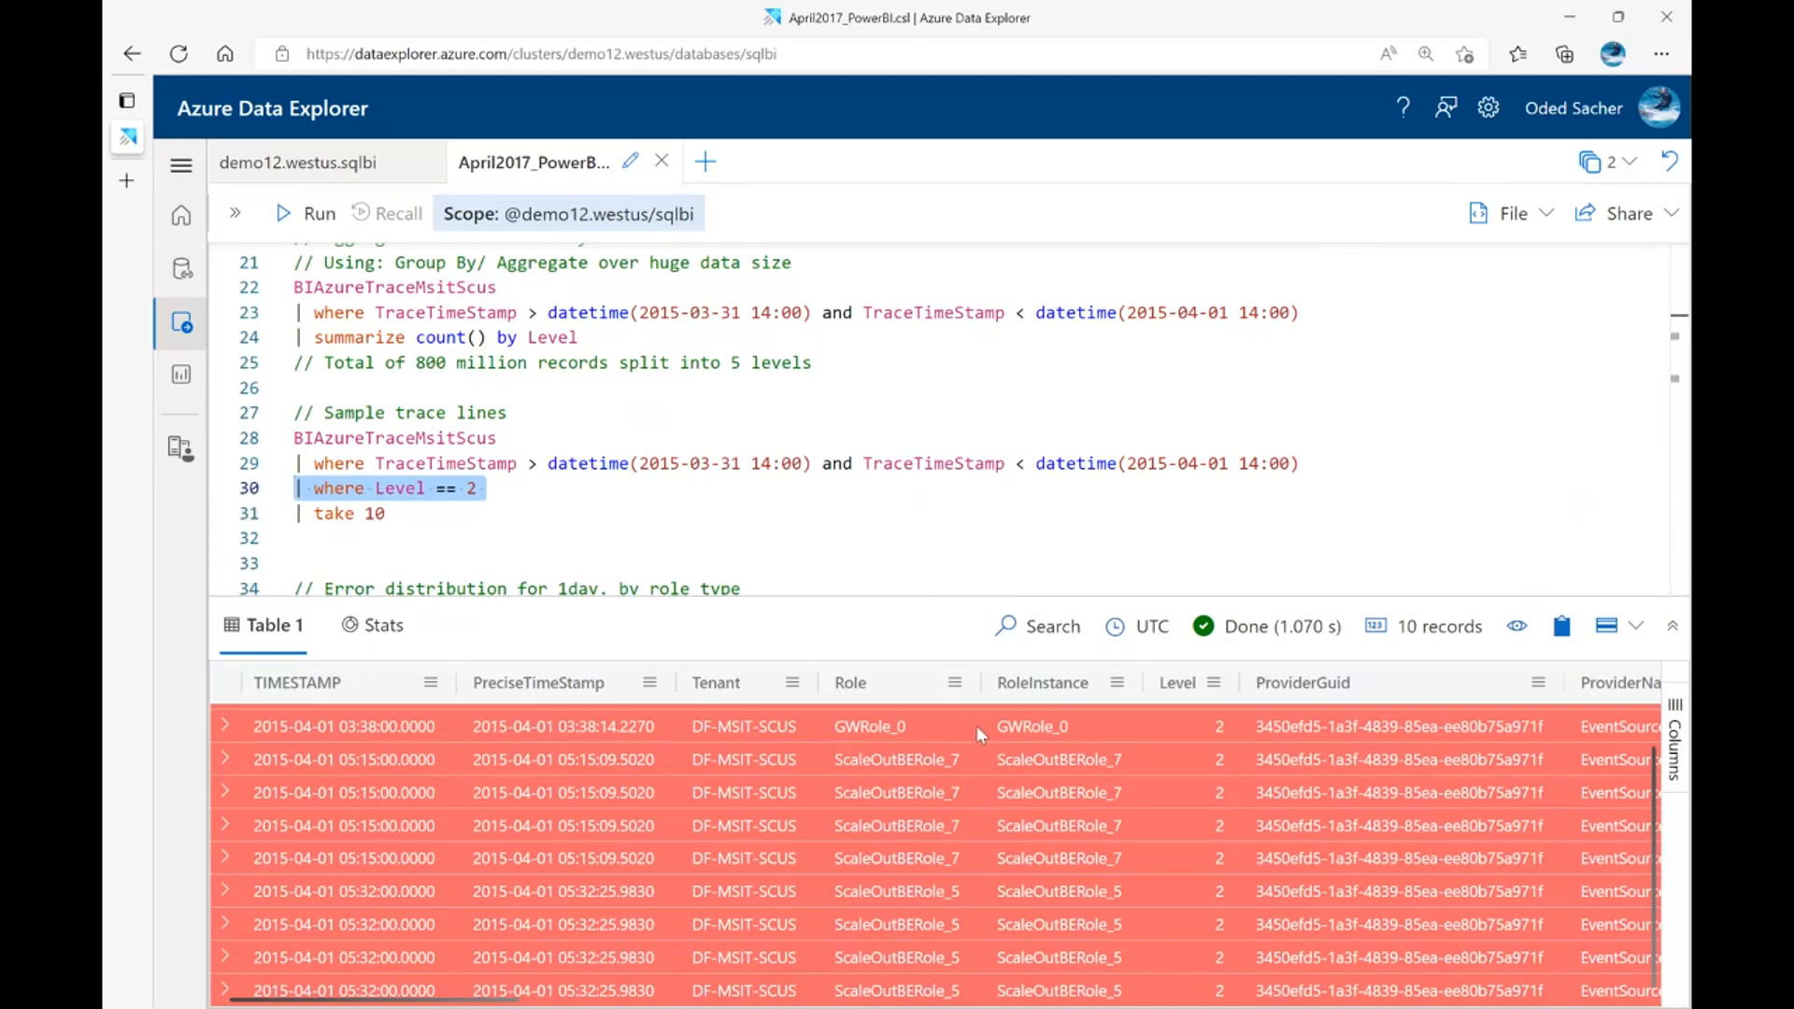
Highlight RoleType in the "Error distribution for 1day, by role type" query and run it to render a timechart of Level 2 errors in 10min bins
click(913, 561)
scroll(844, 477, down, 4)
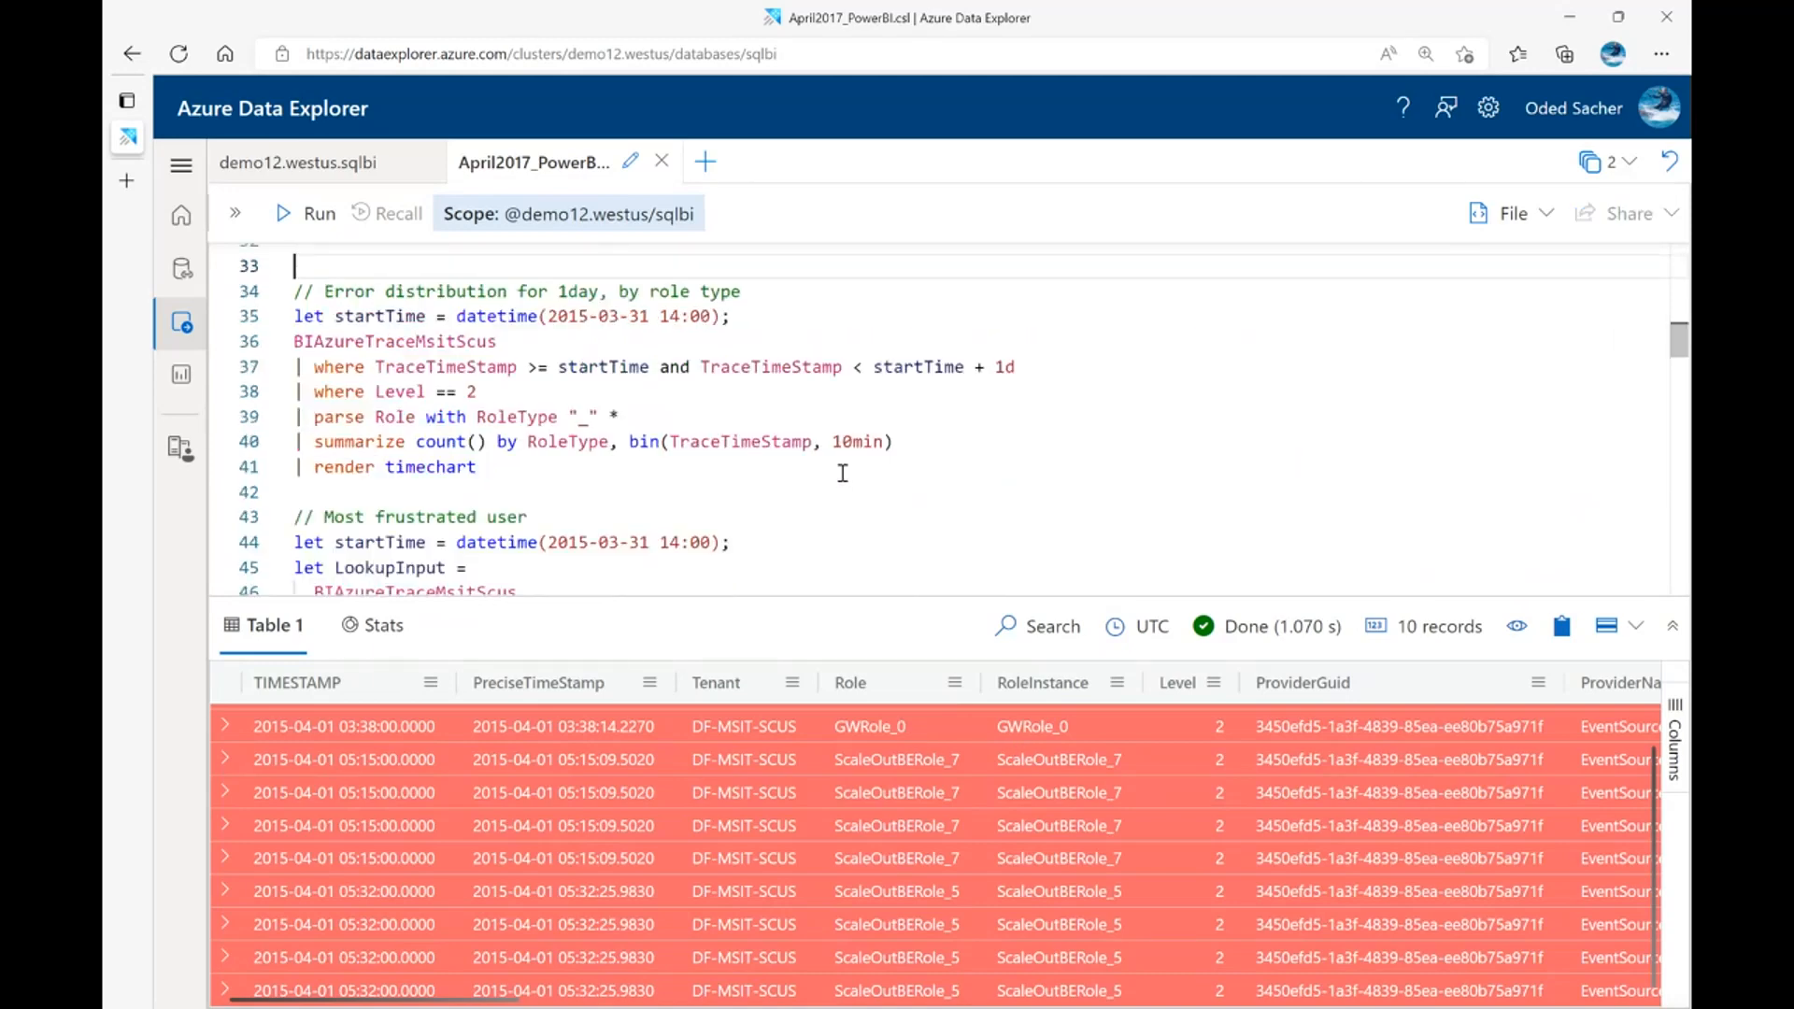
scroll(842, 473, up, 2)
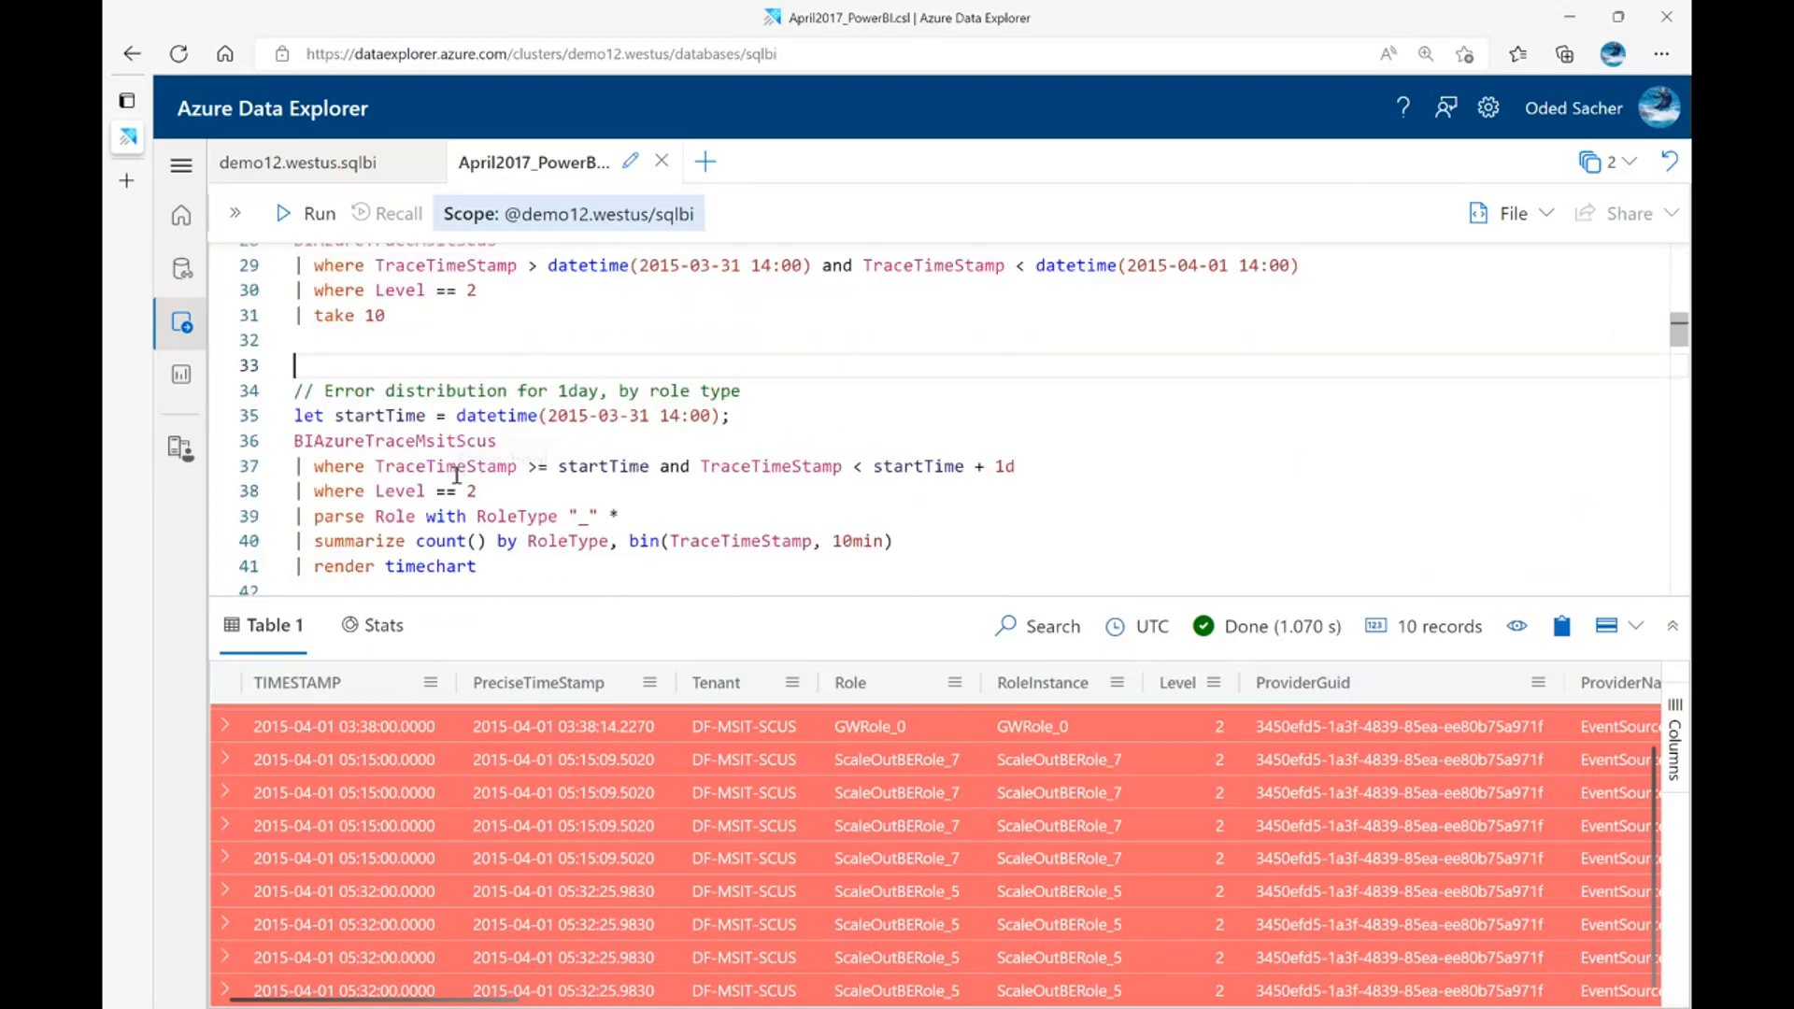
scroll(456, 474, down, 2)
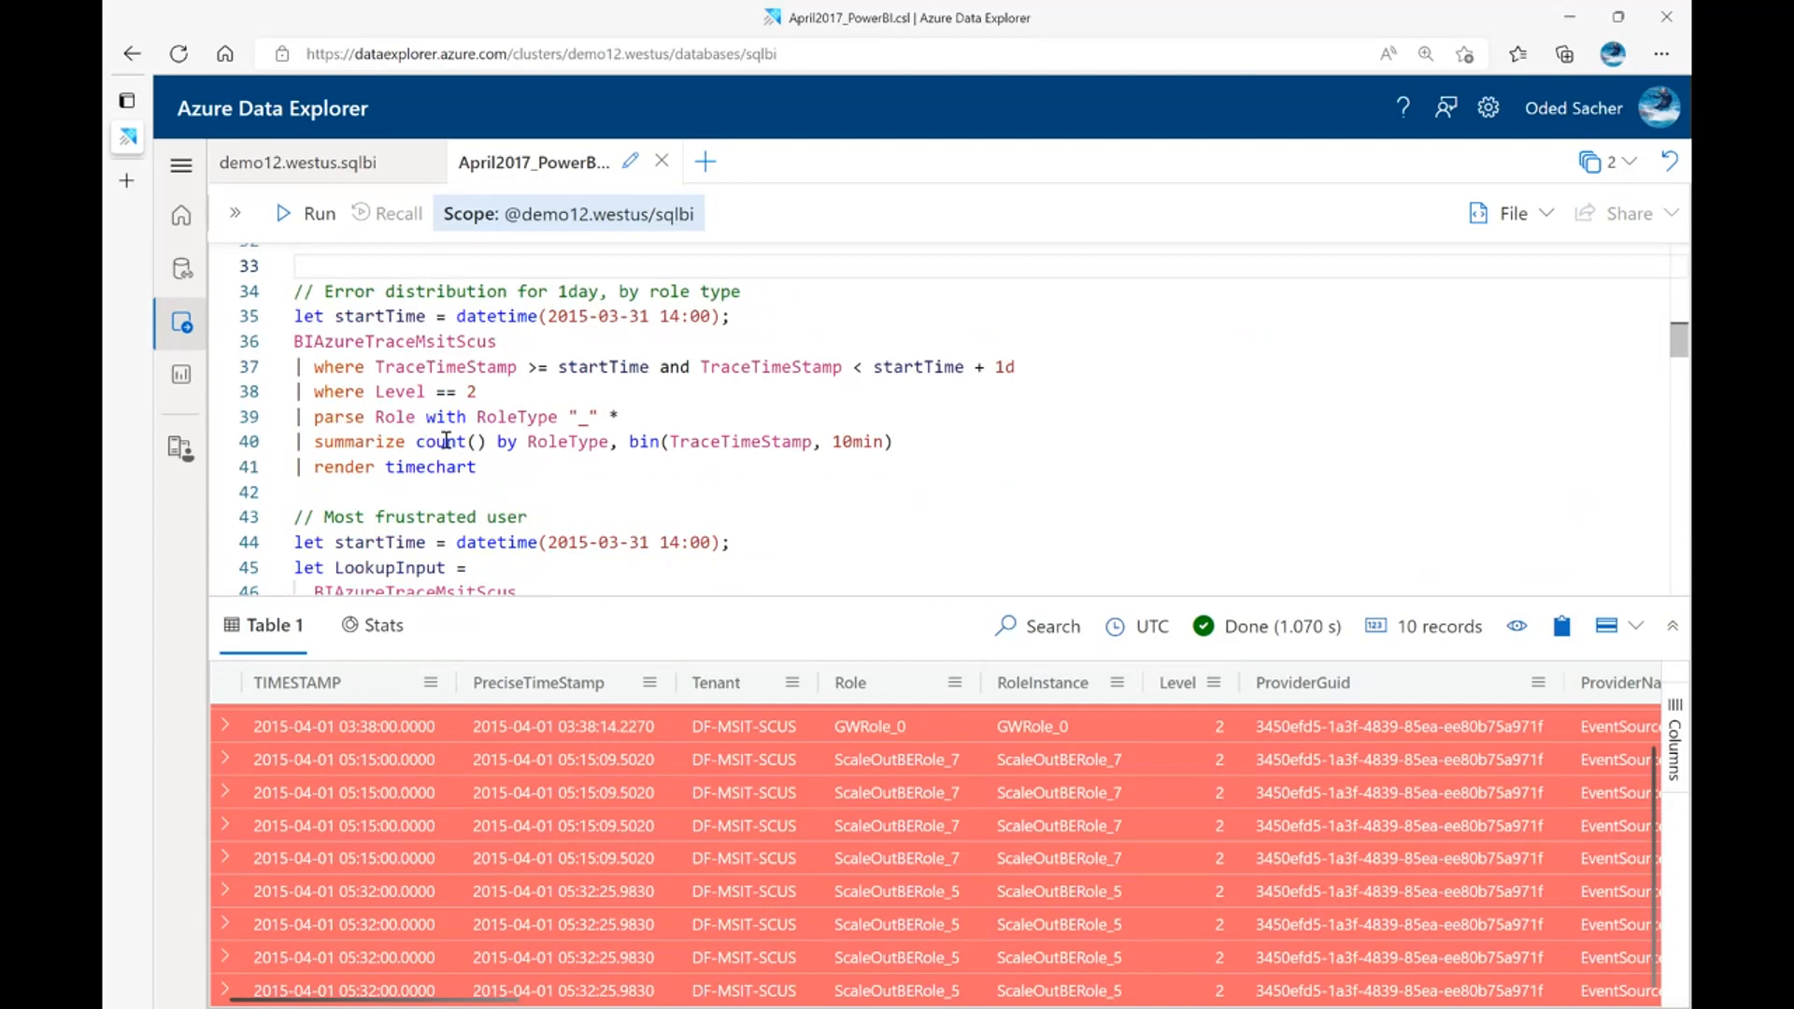
click(307, 417)
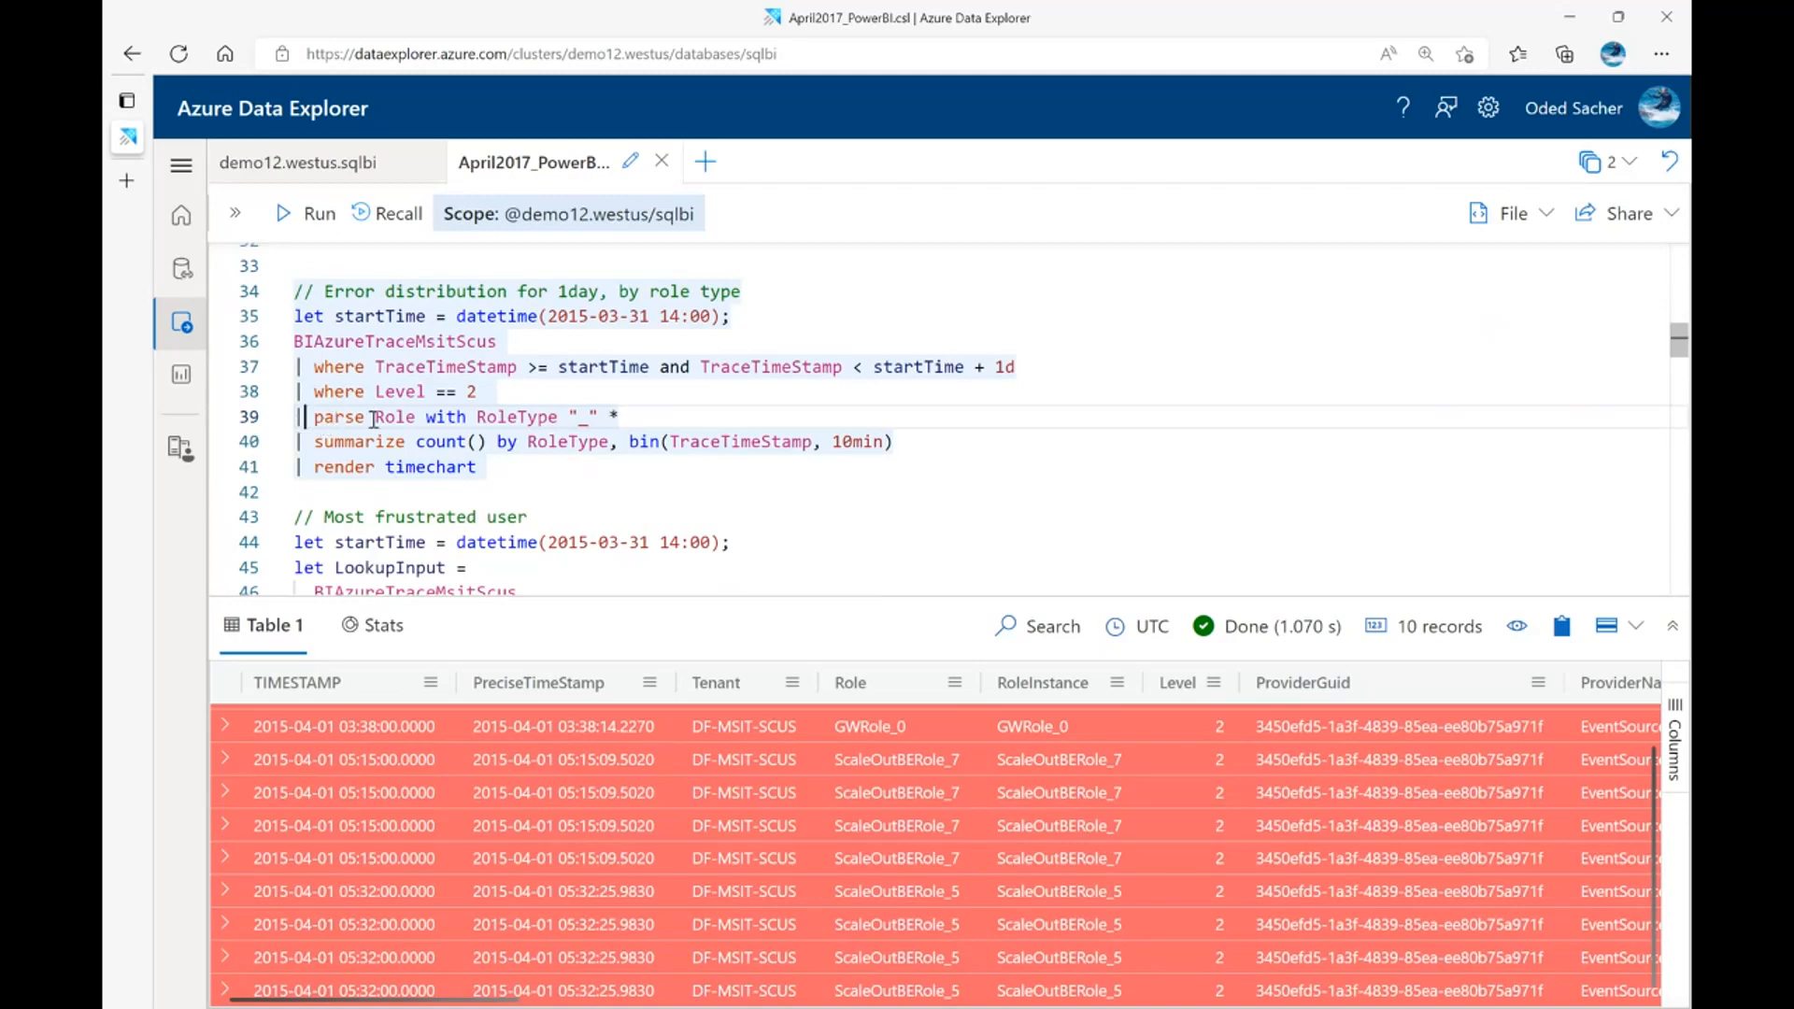
drag(477, 418, 559, 421)
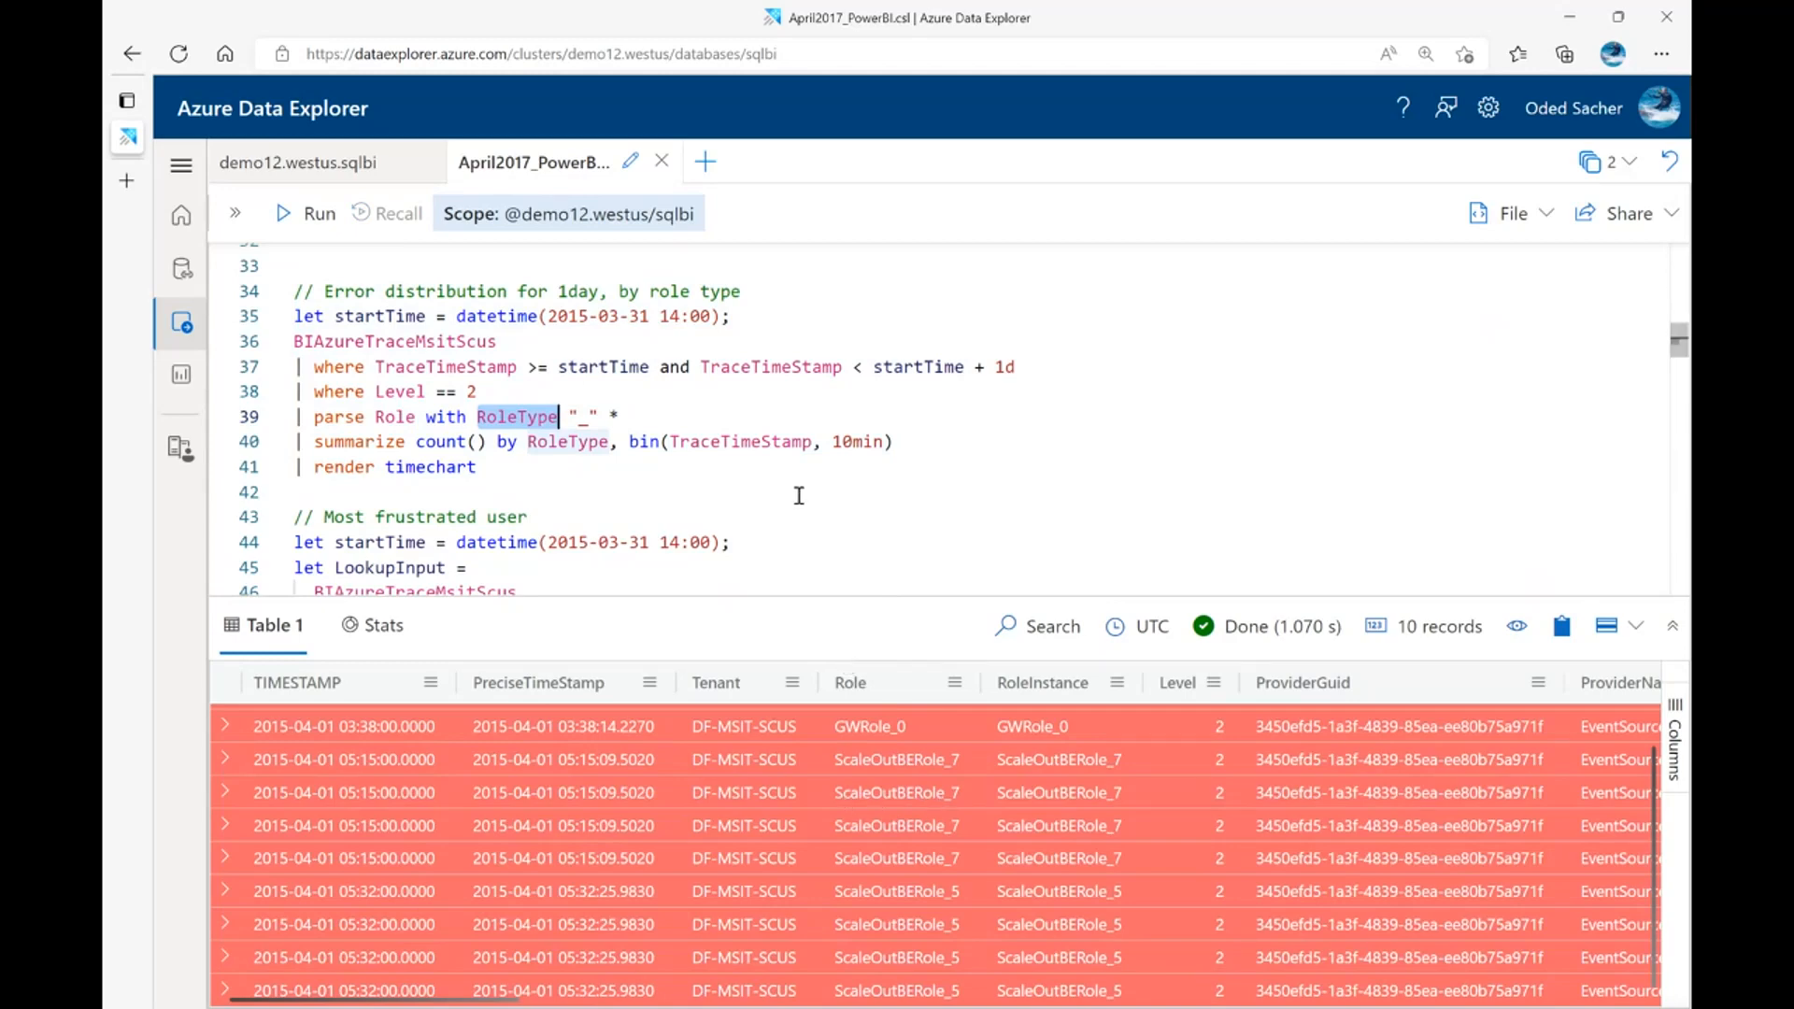
click(569, 441)
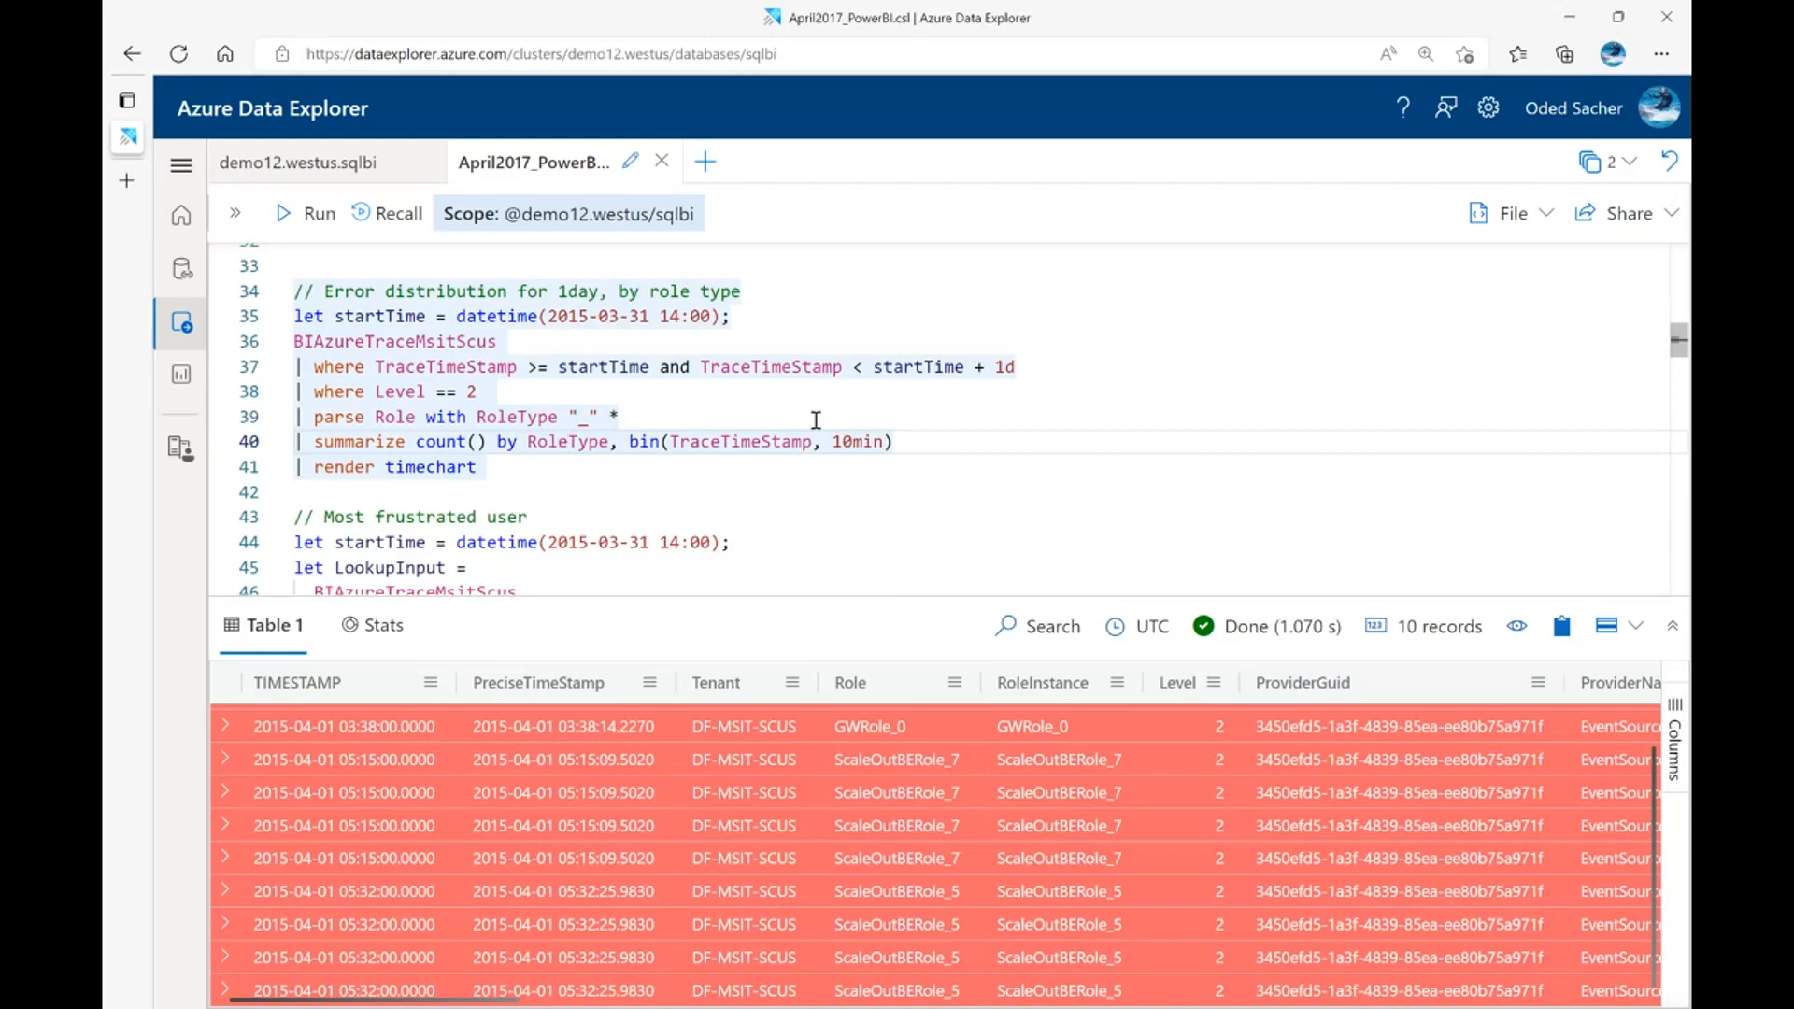
key(shift+Return)
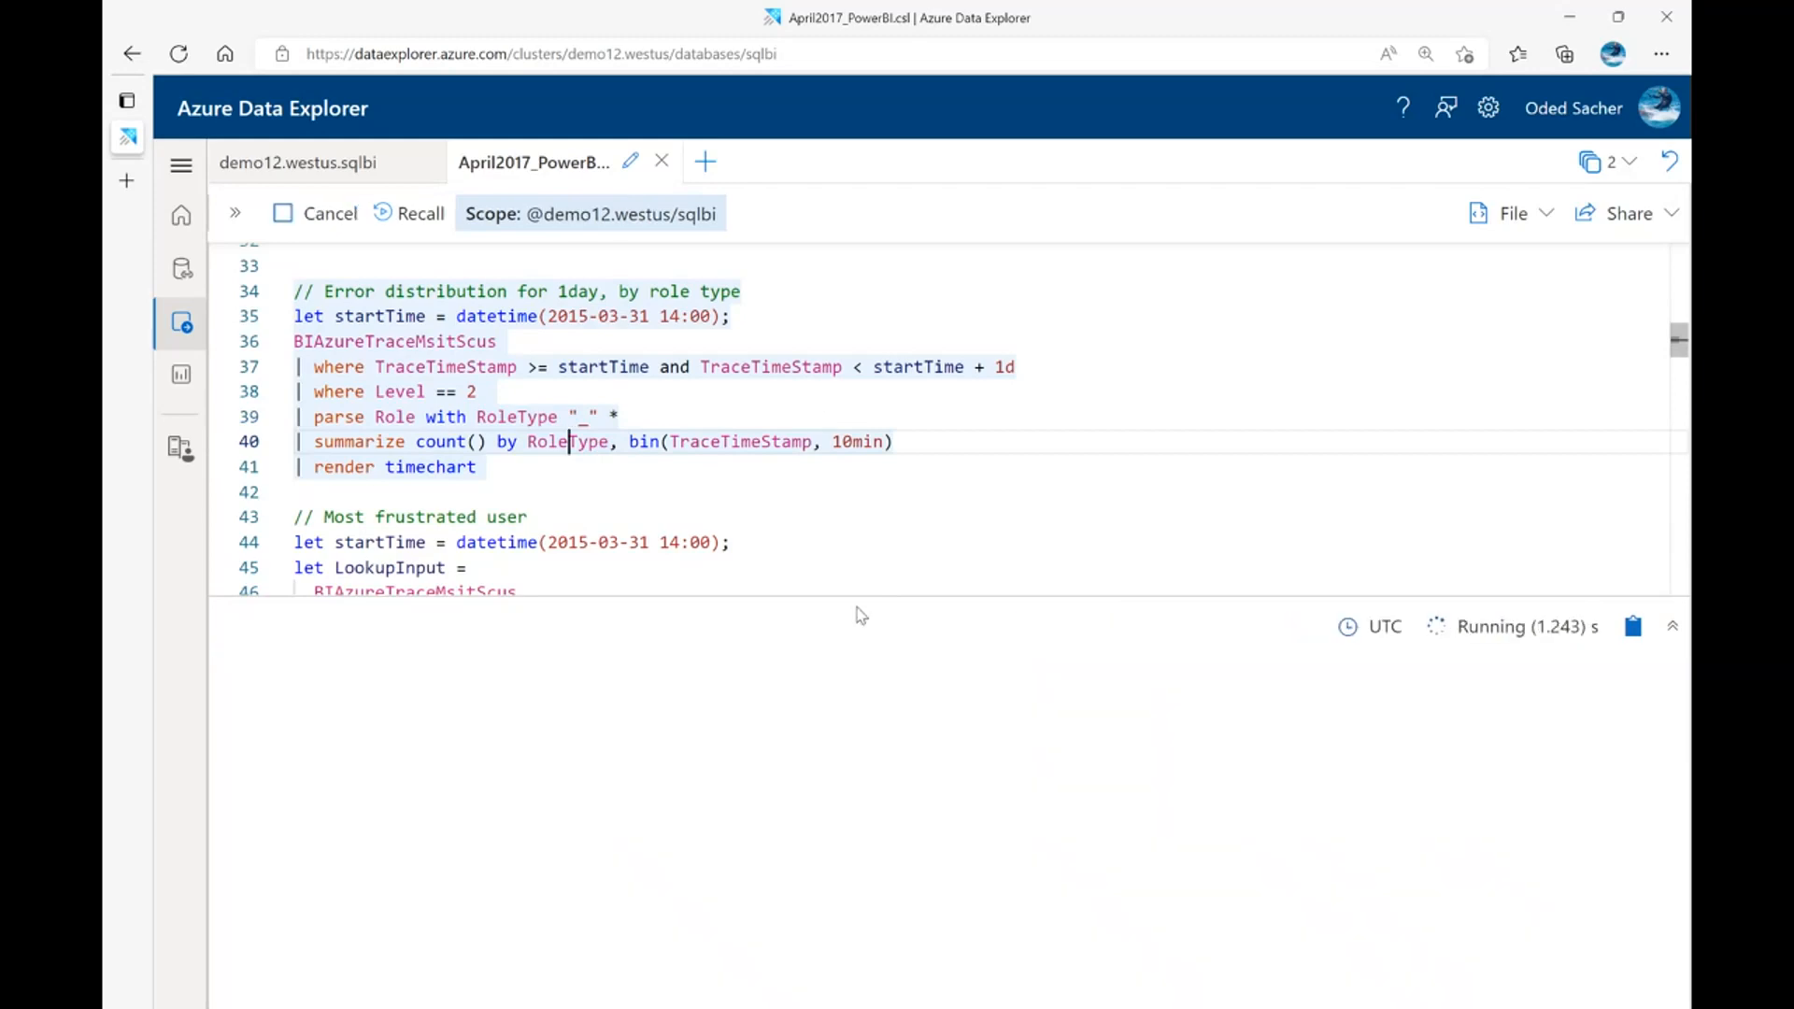
drag(866, 597, 870, 564)
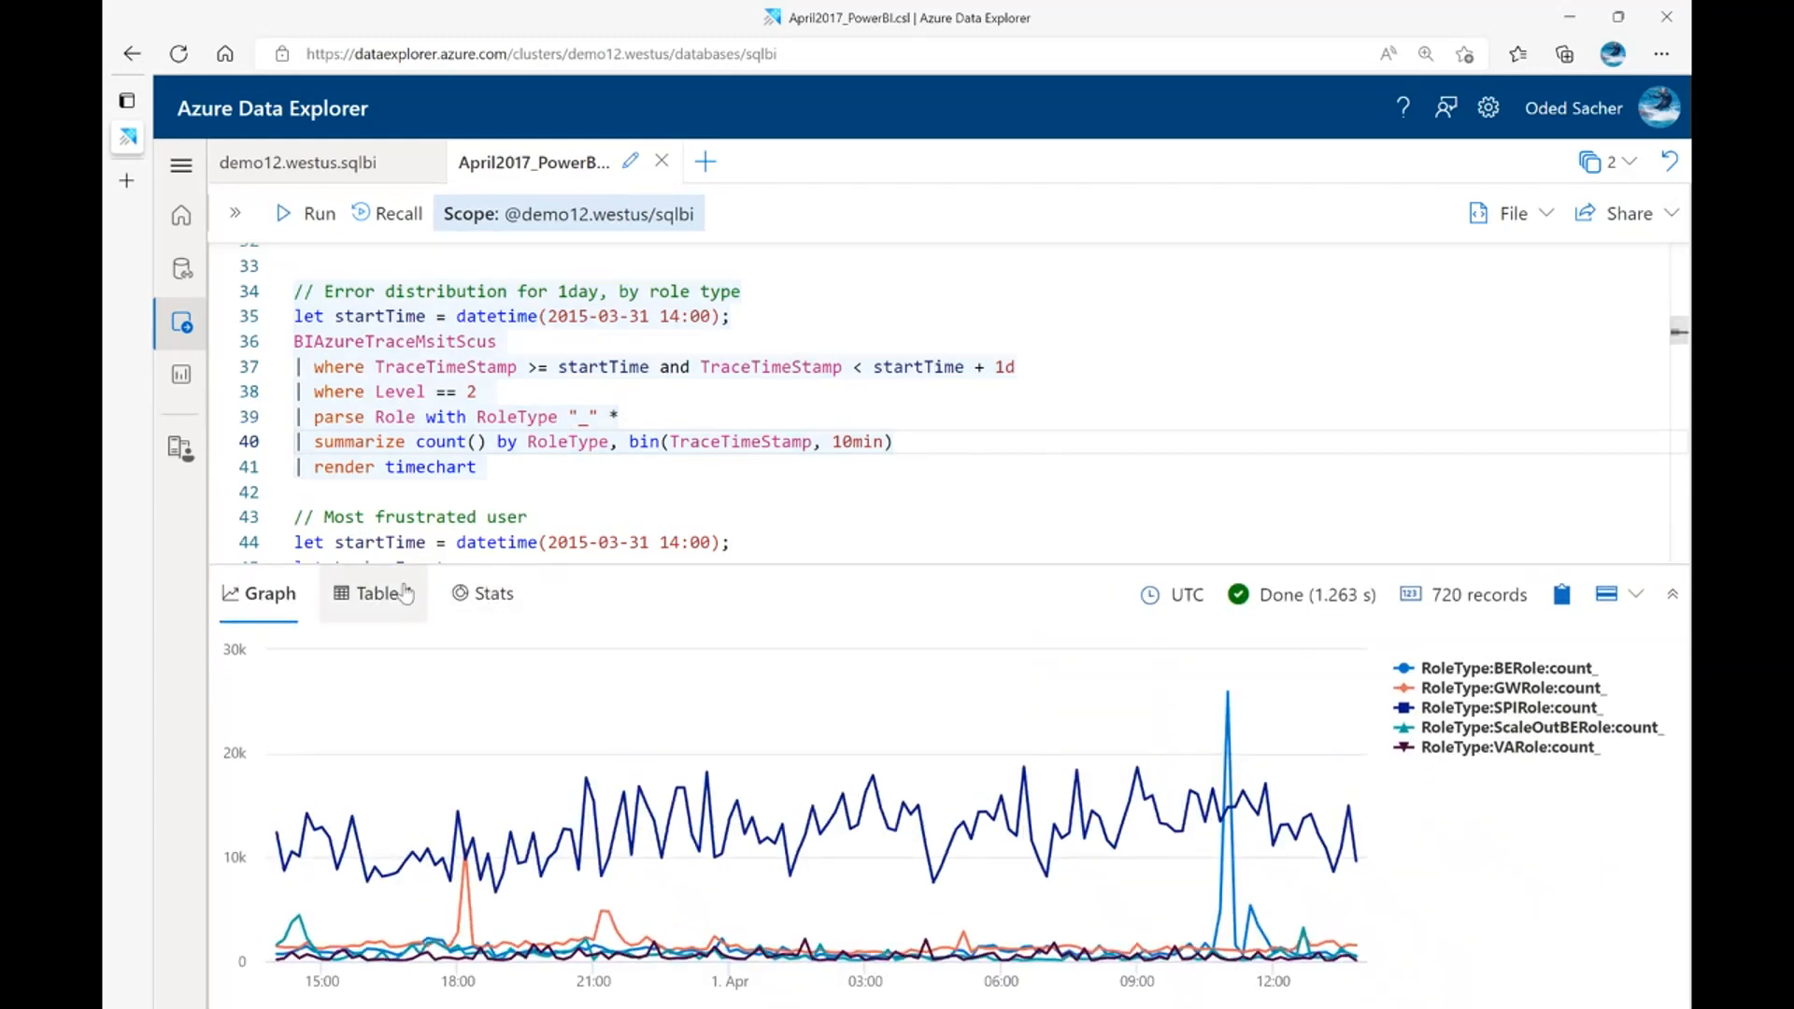
View the error distribution results as a table of RoleType, TraceTimeStamp and count_, and return to an enlarged timechart
click(374, 598)
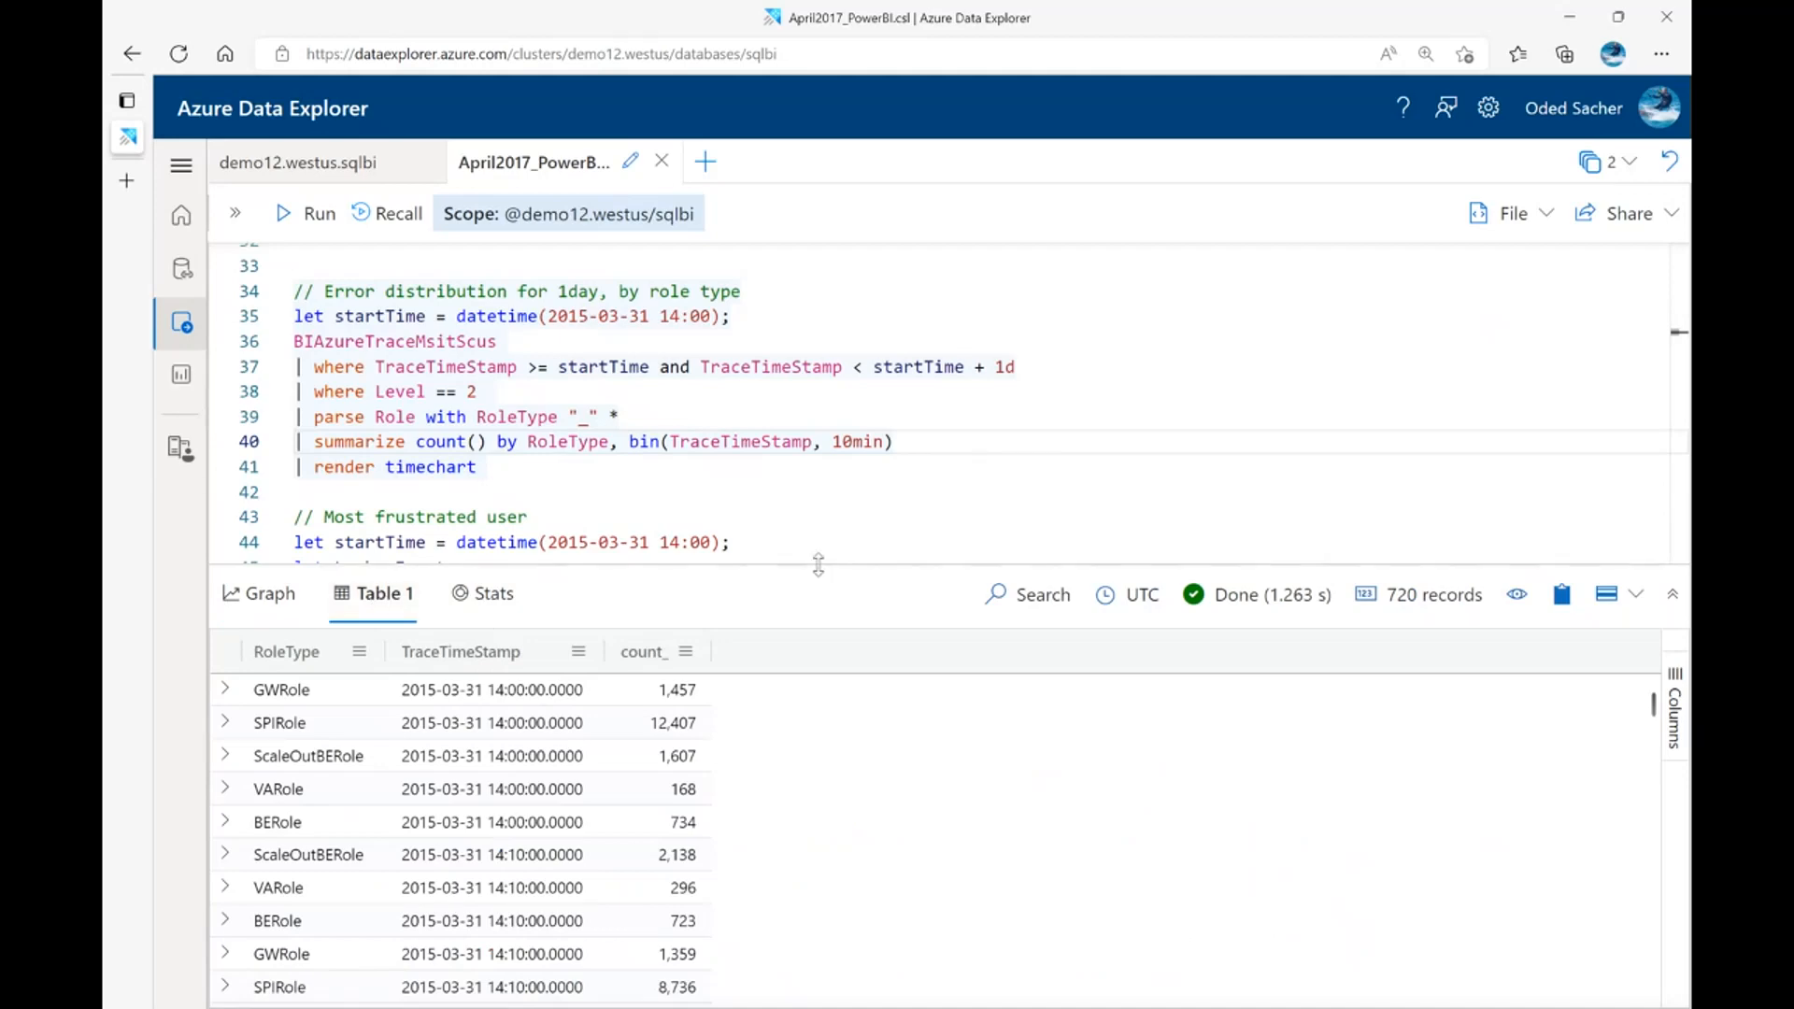
drag(815, 566, 812, 397)
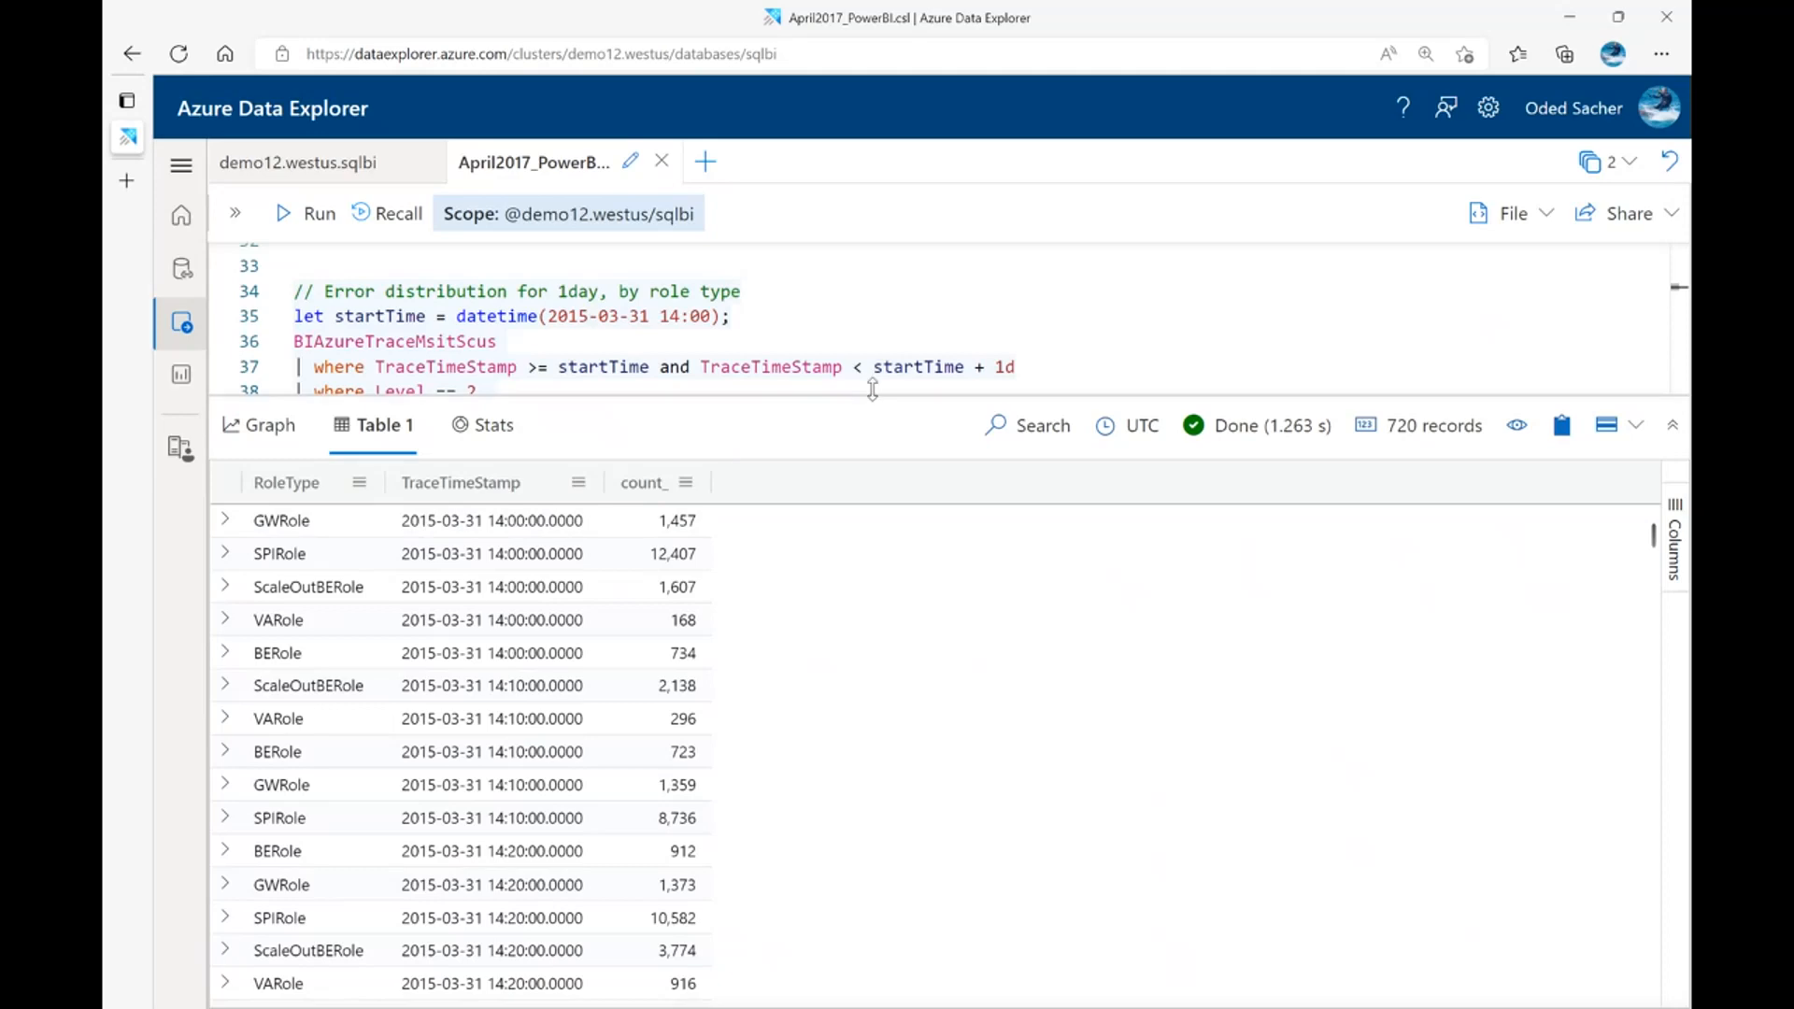
drag(873, 396, 713, 550)
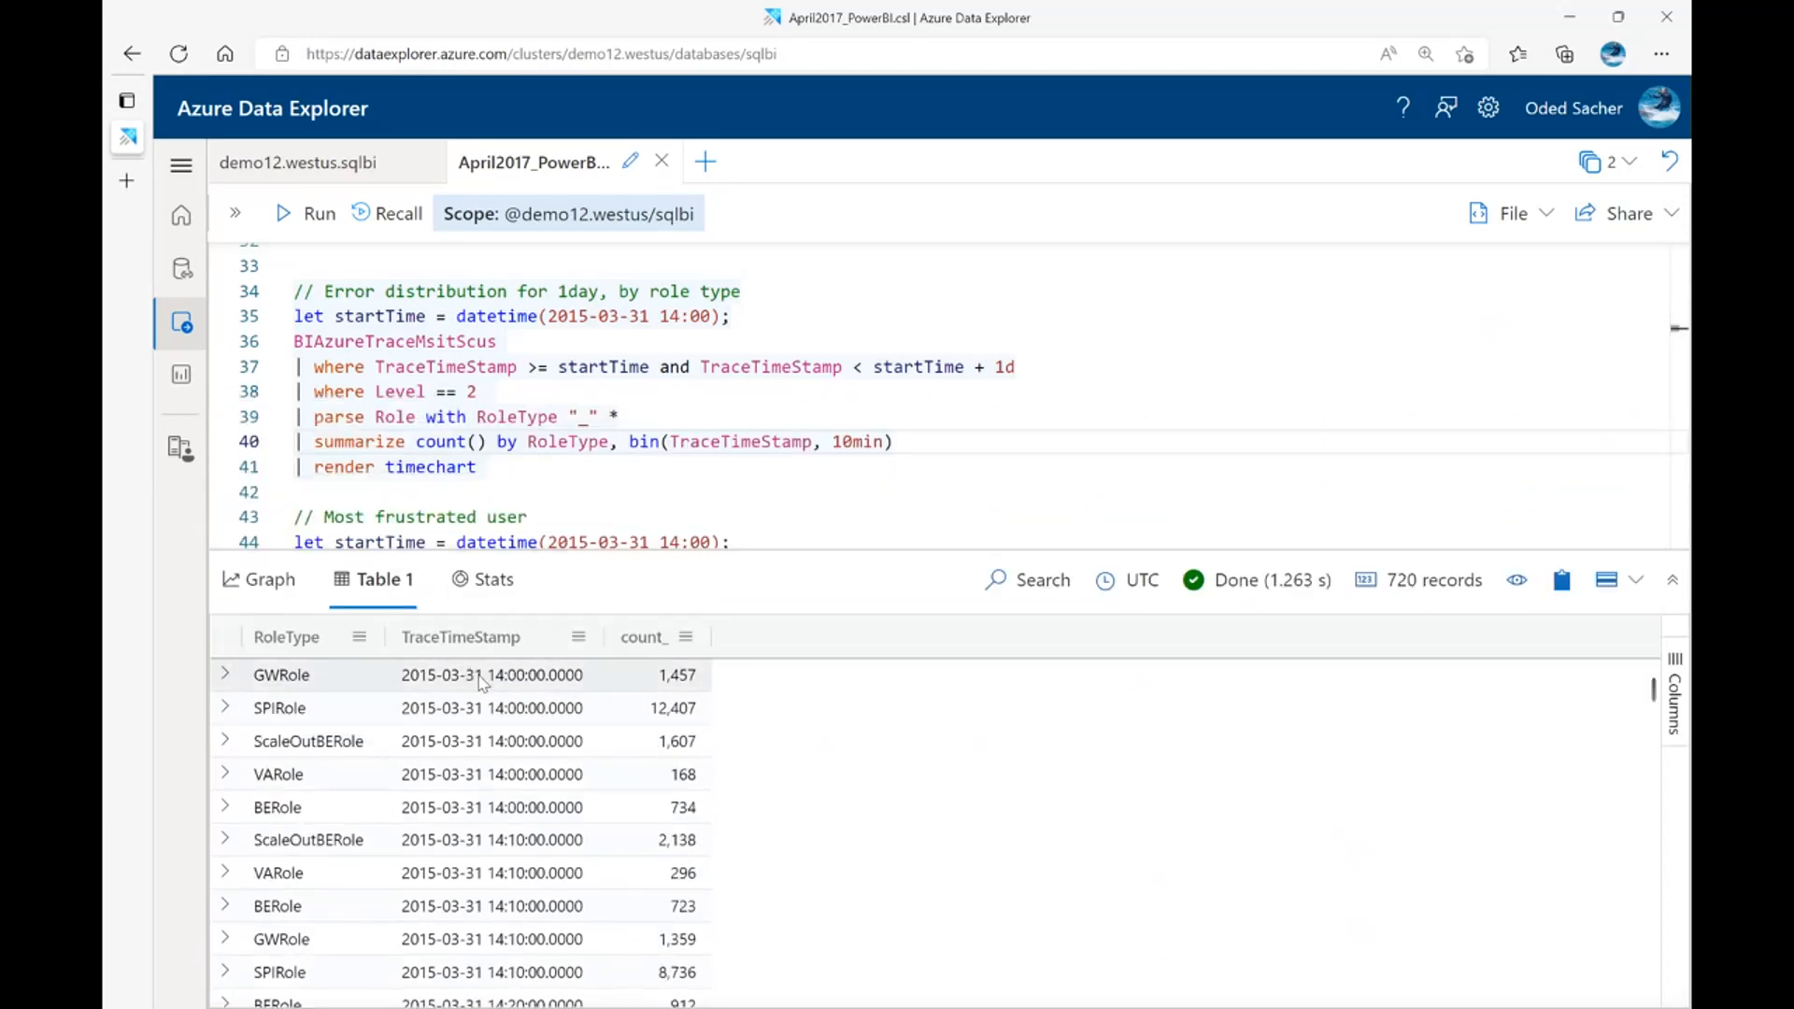
click(261, 582)
drag(1026, 550, 1041, 458)
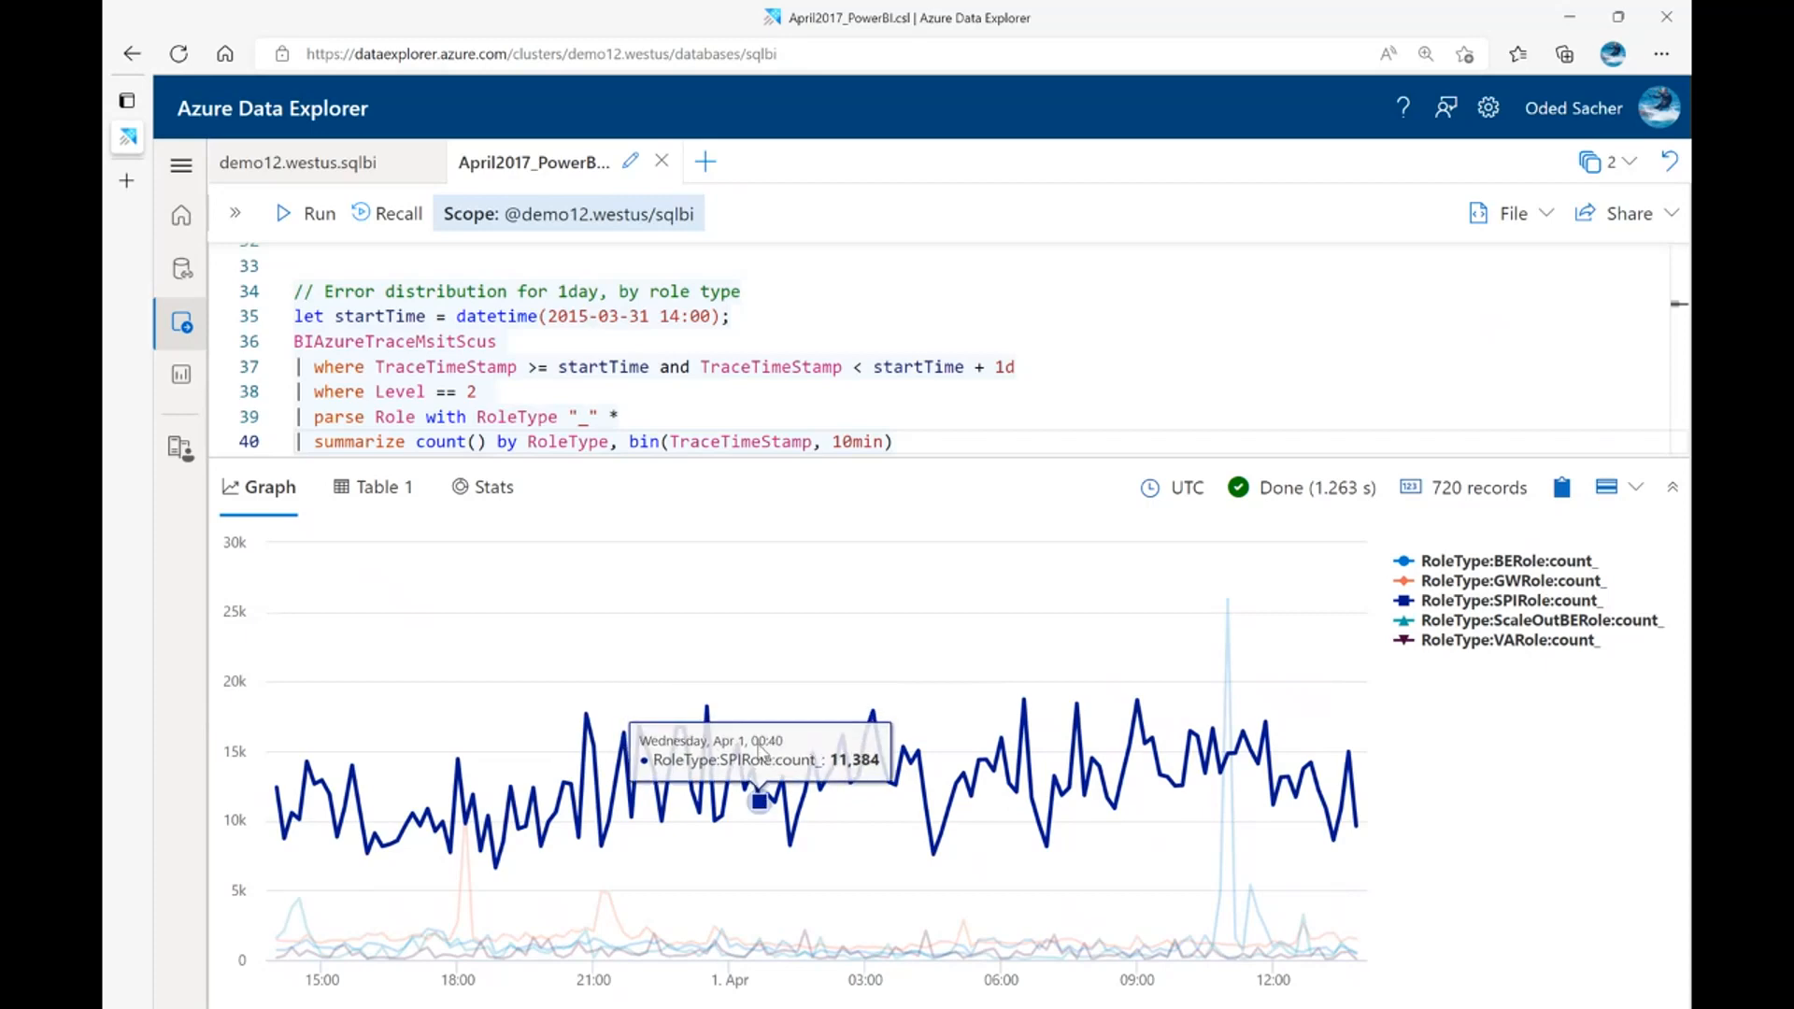
Enlarge the query editor and read through the whole "Most frustrated user" query
drag(1049, 459, 1048, 574)
click(1055, 476)
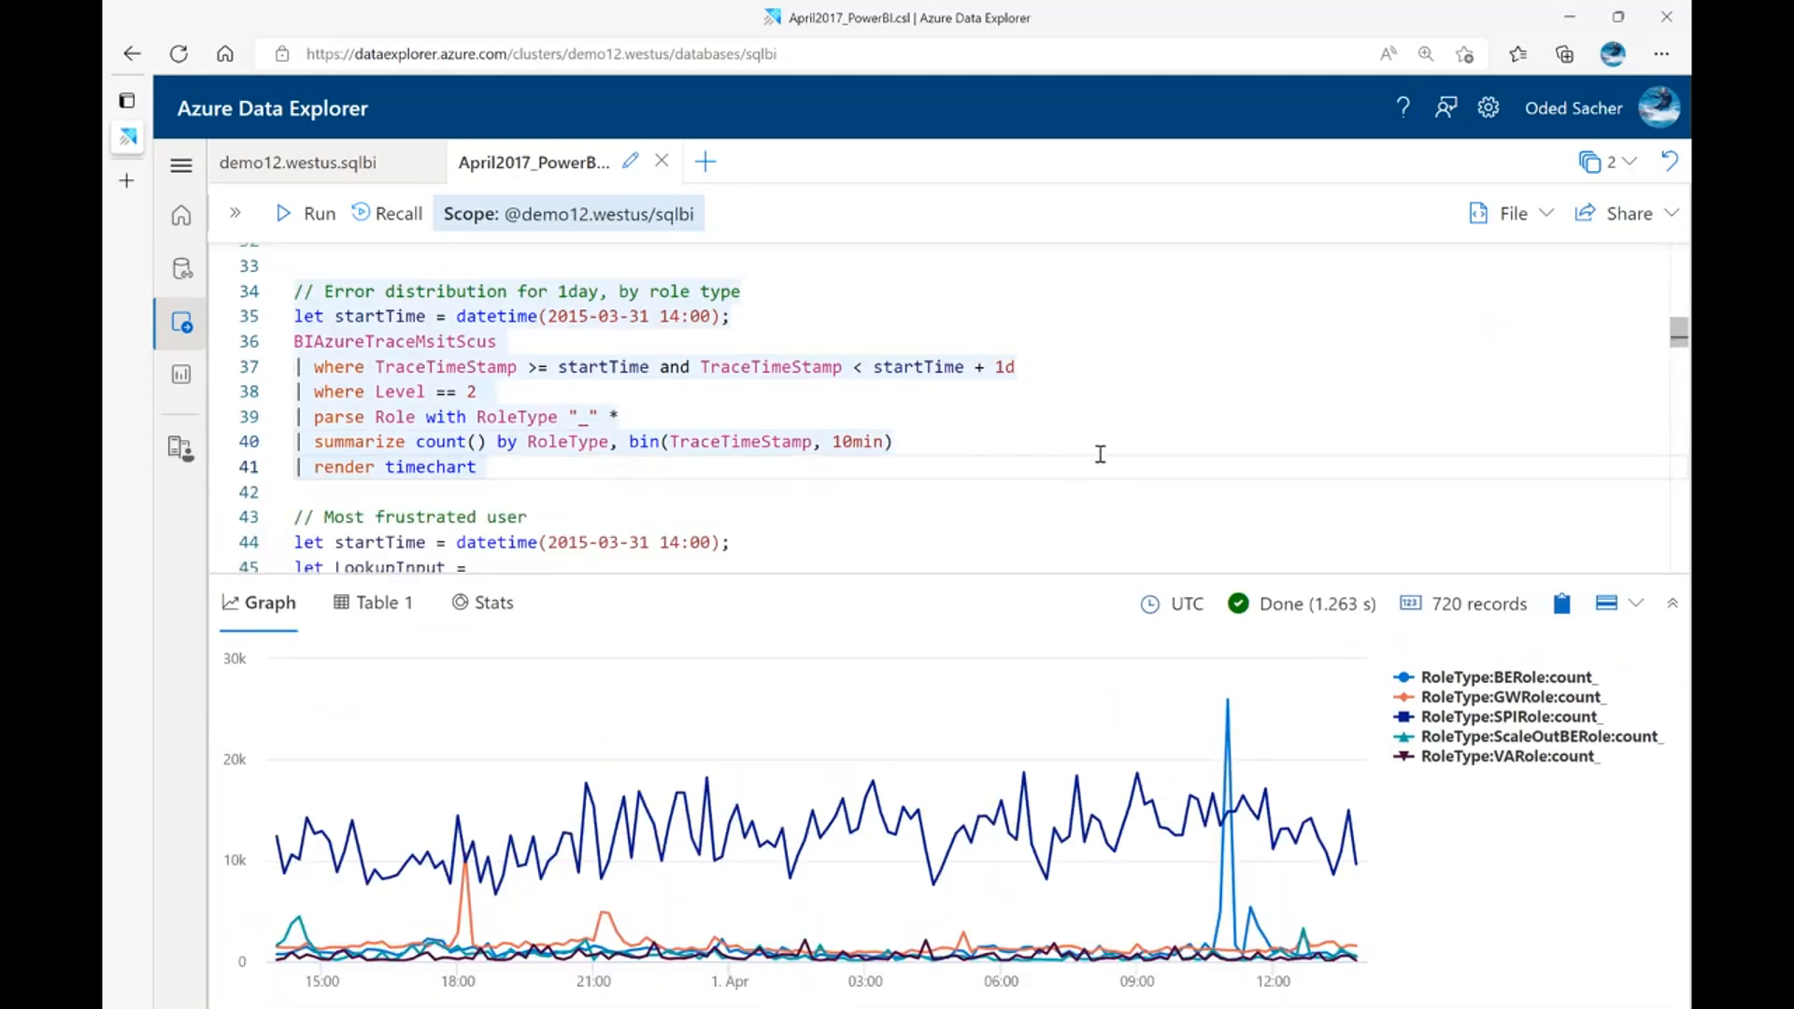
scroll(1106, 415, down, 1)
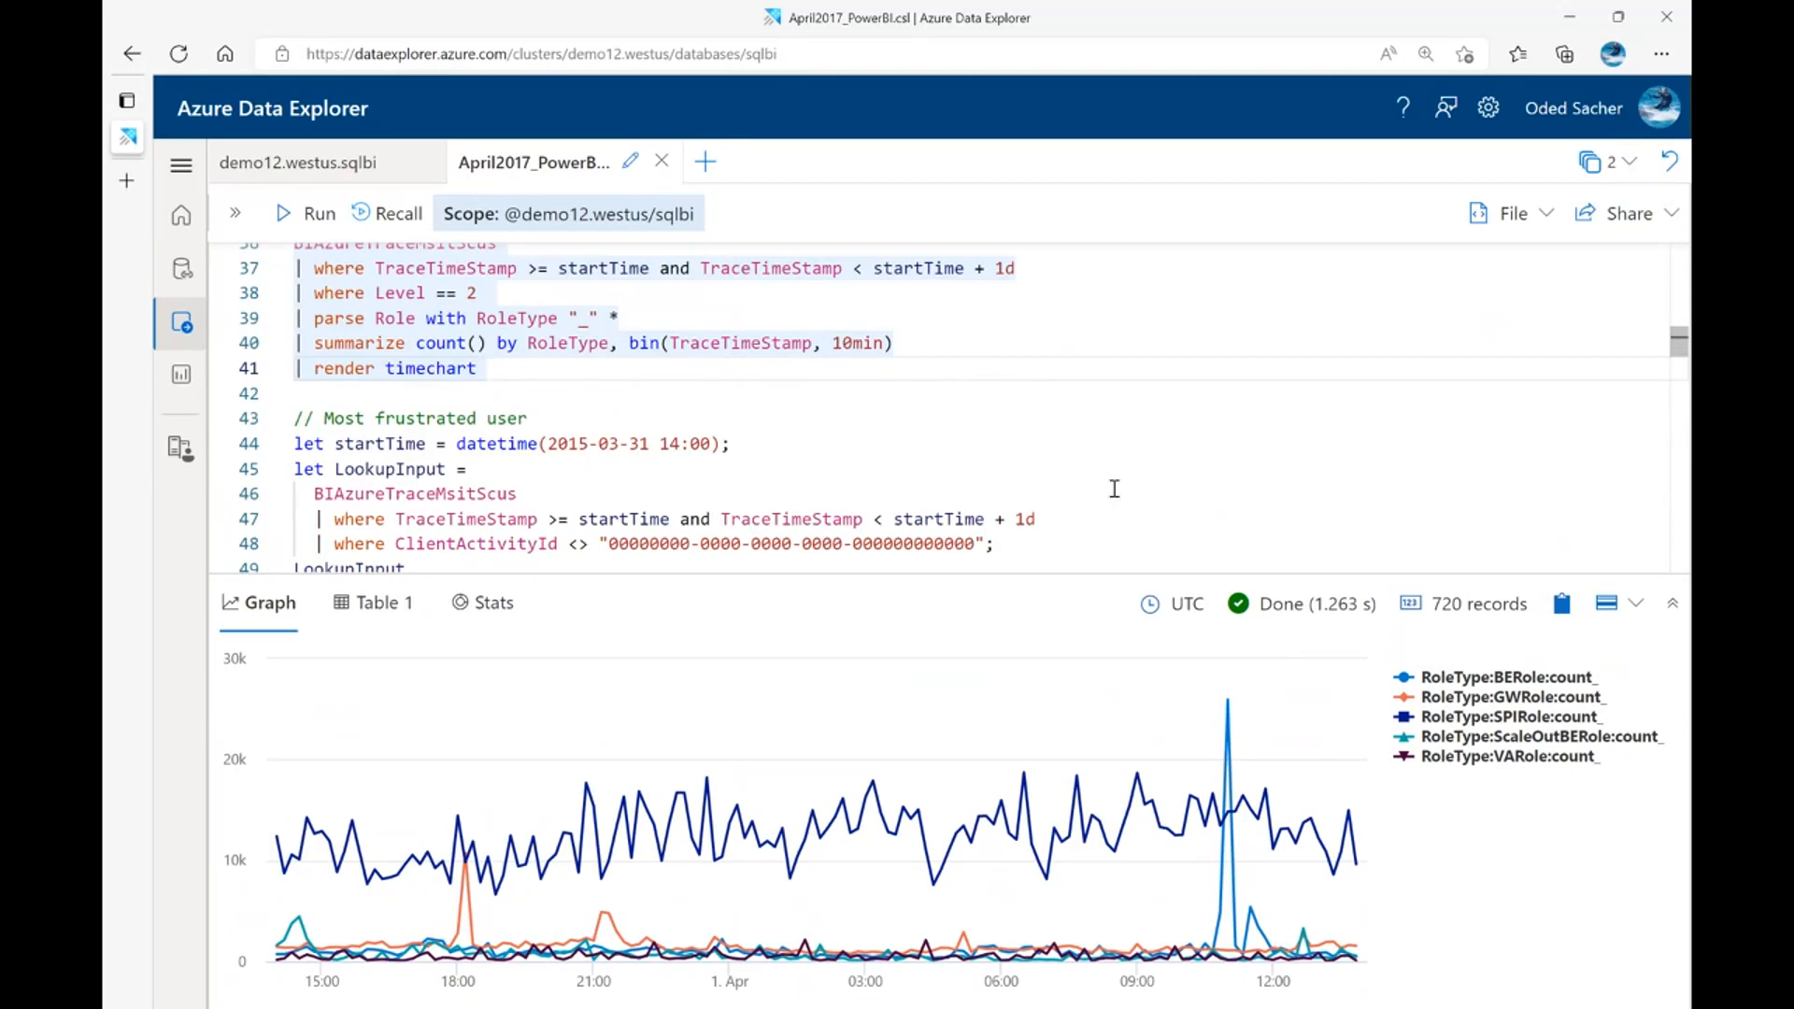
drag(1116, 575, 1117, 600)
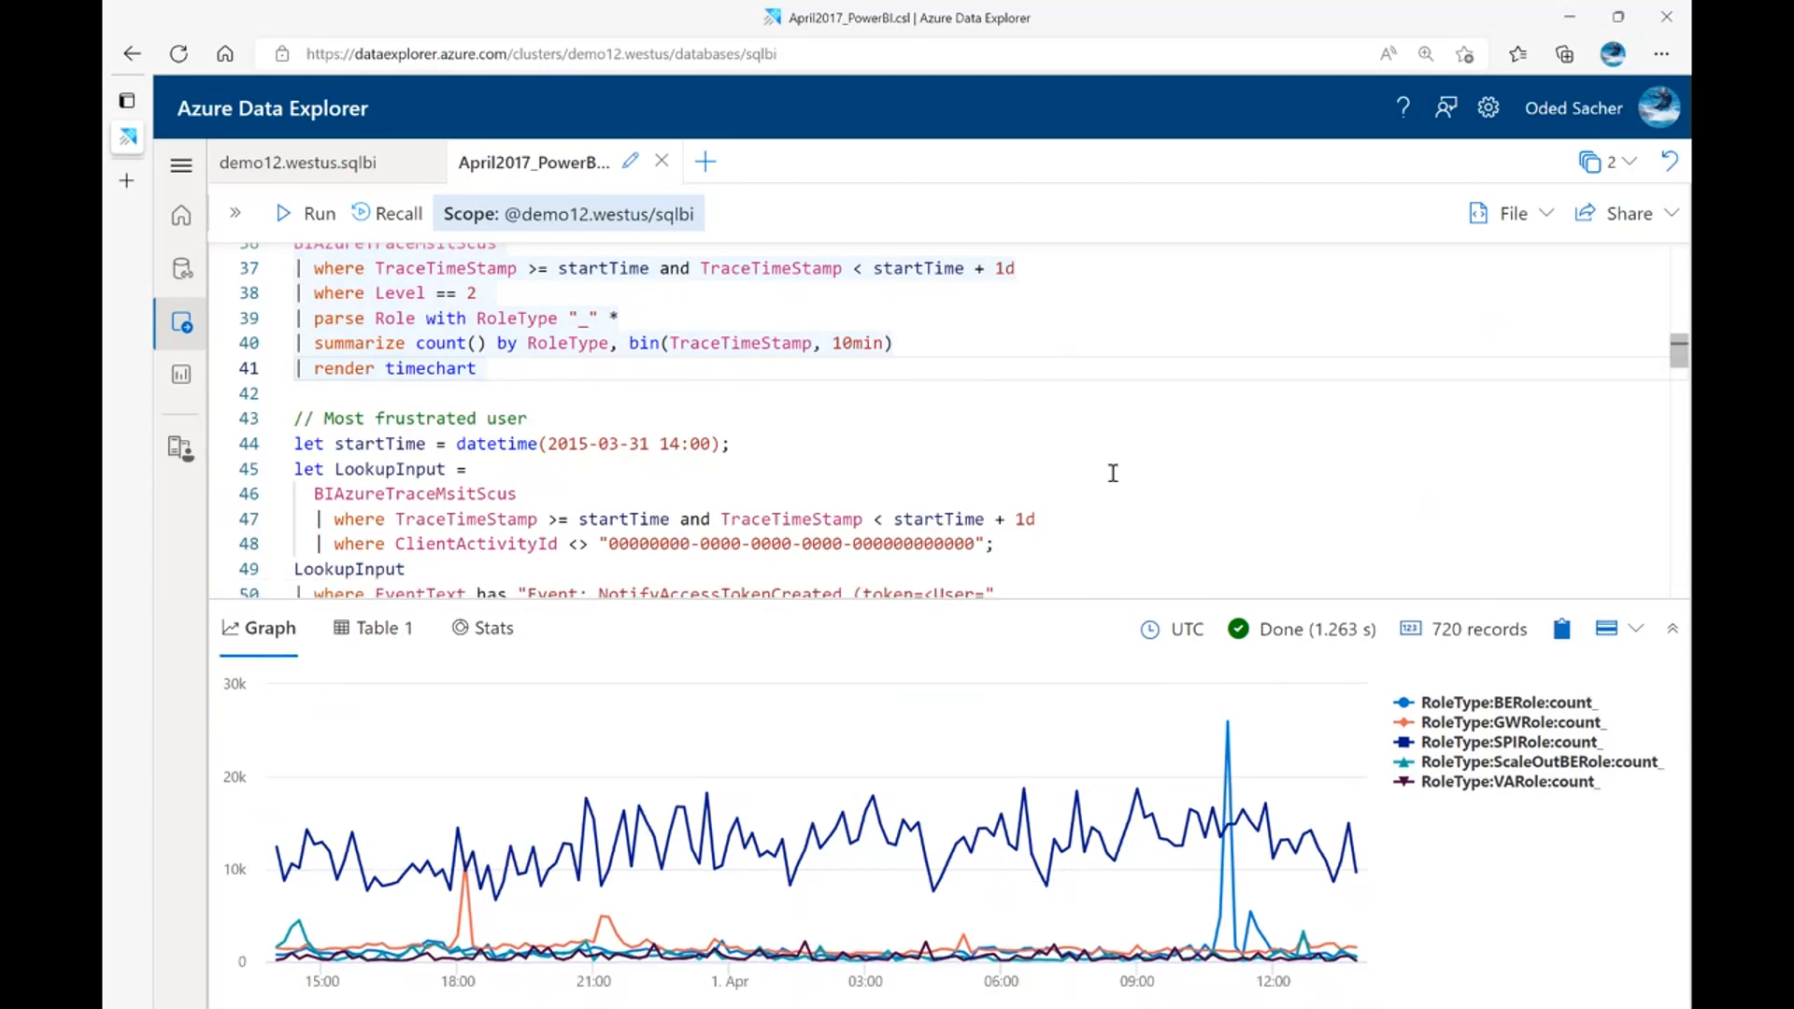
scroll(1117, 434, down, 2)
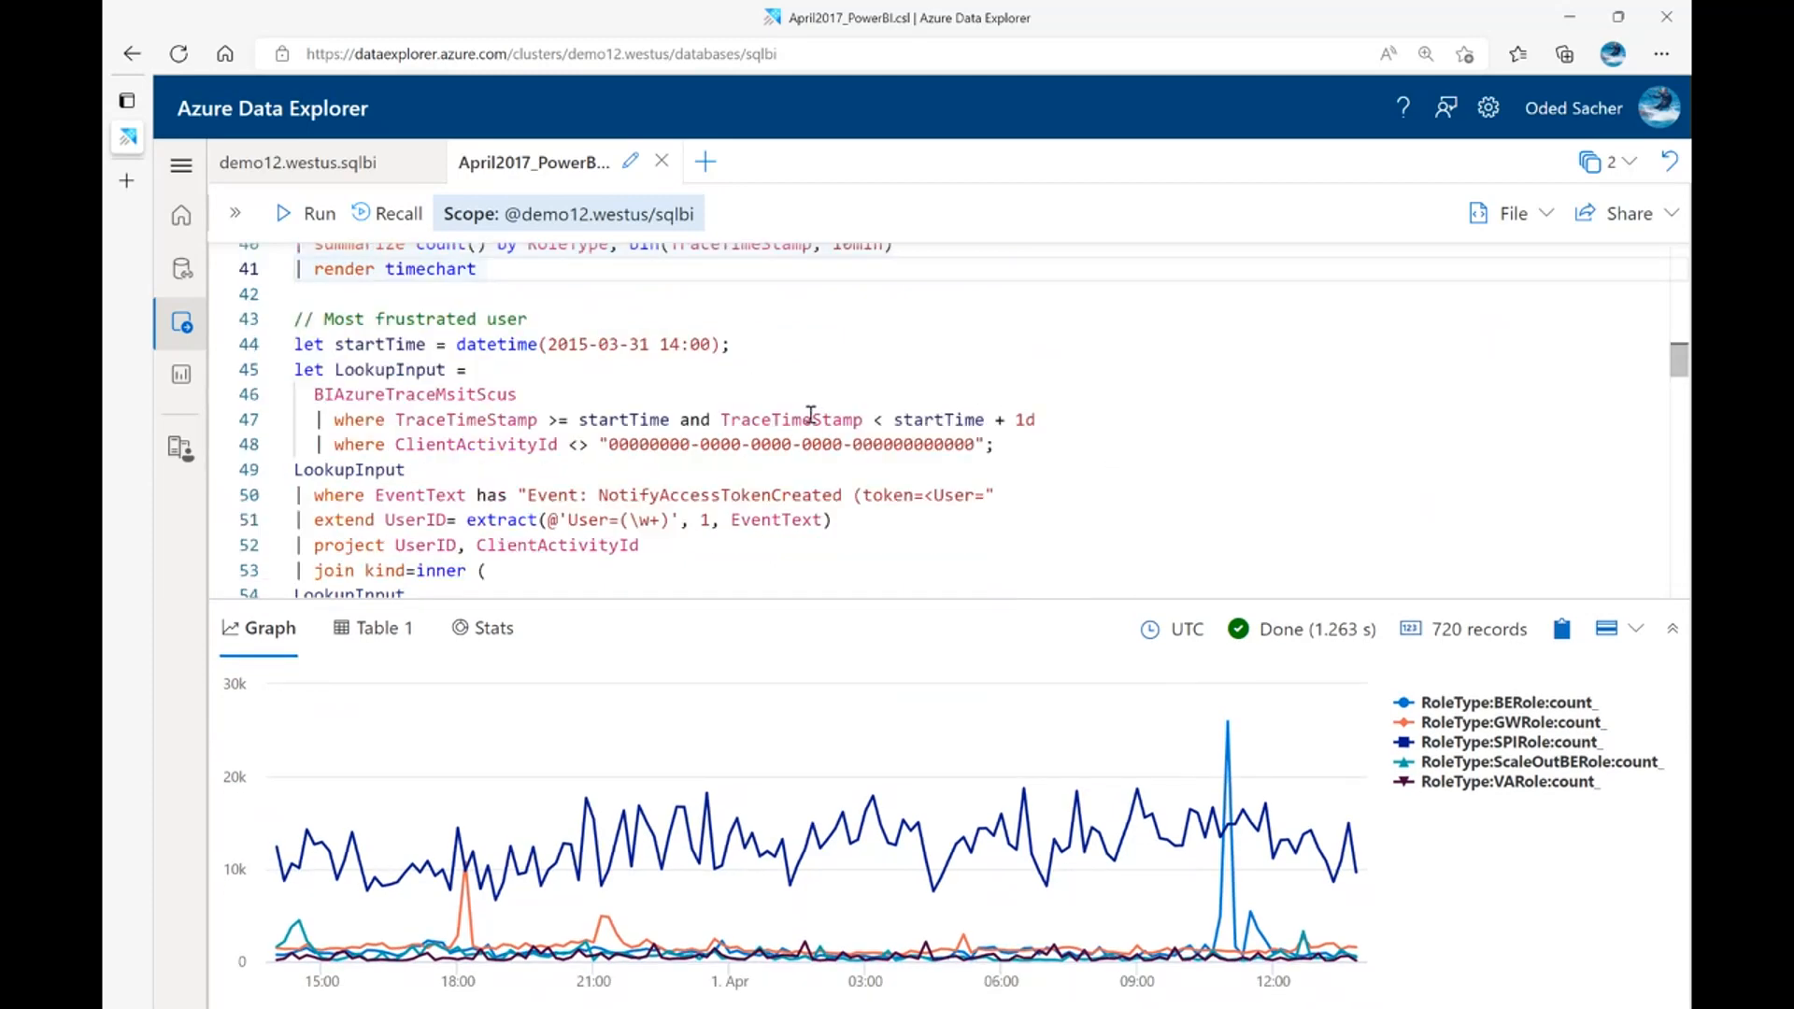
drag(975, 599, 976, 651)
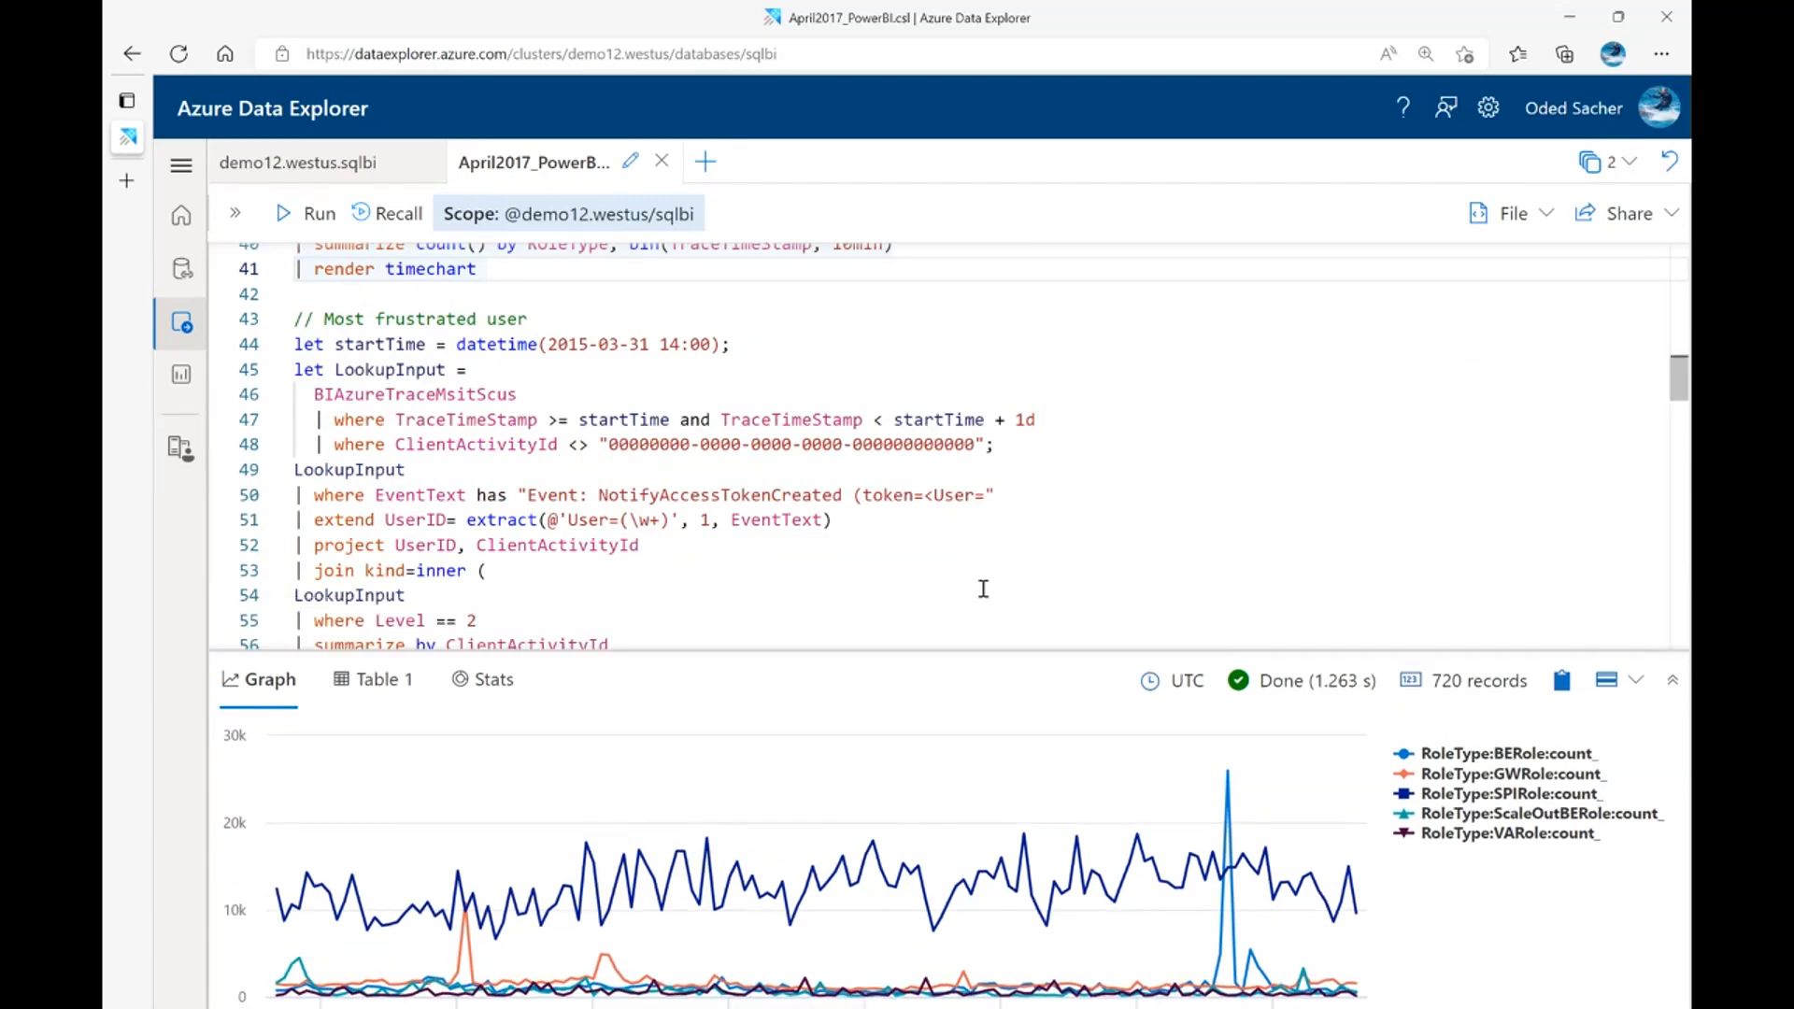
scroll(1030, 504, down, 2)
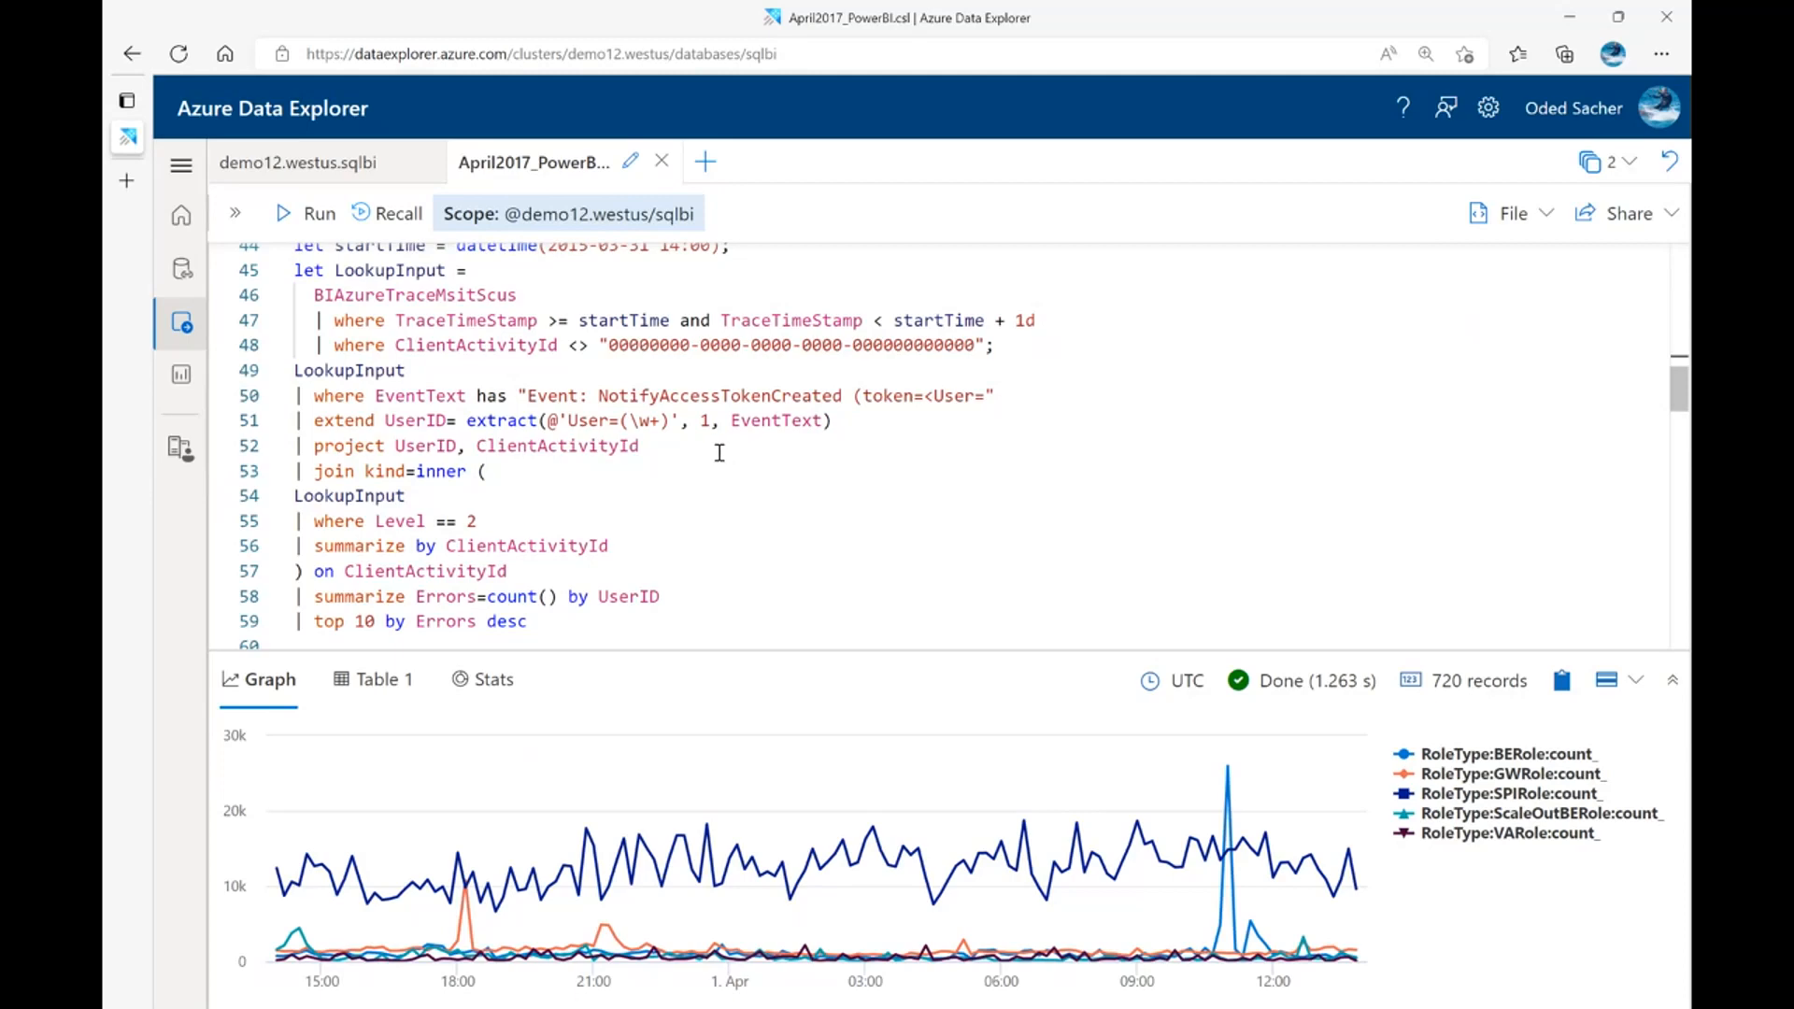
Highlight the NotifyAccessTokenCreated filter, the projected ClientActivityId and the joined Level == 2 subquery in the "Most frustrated user" query
mouse_move(296, 373)
drag(356, 399, 1010, 396)
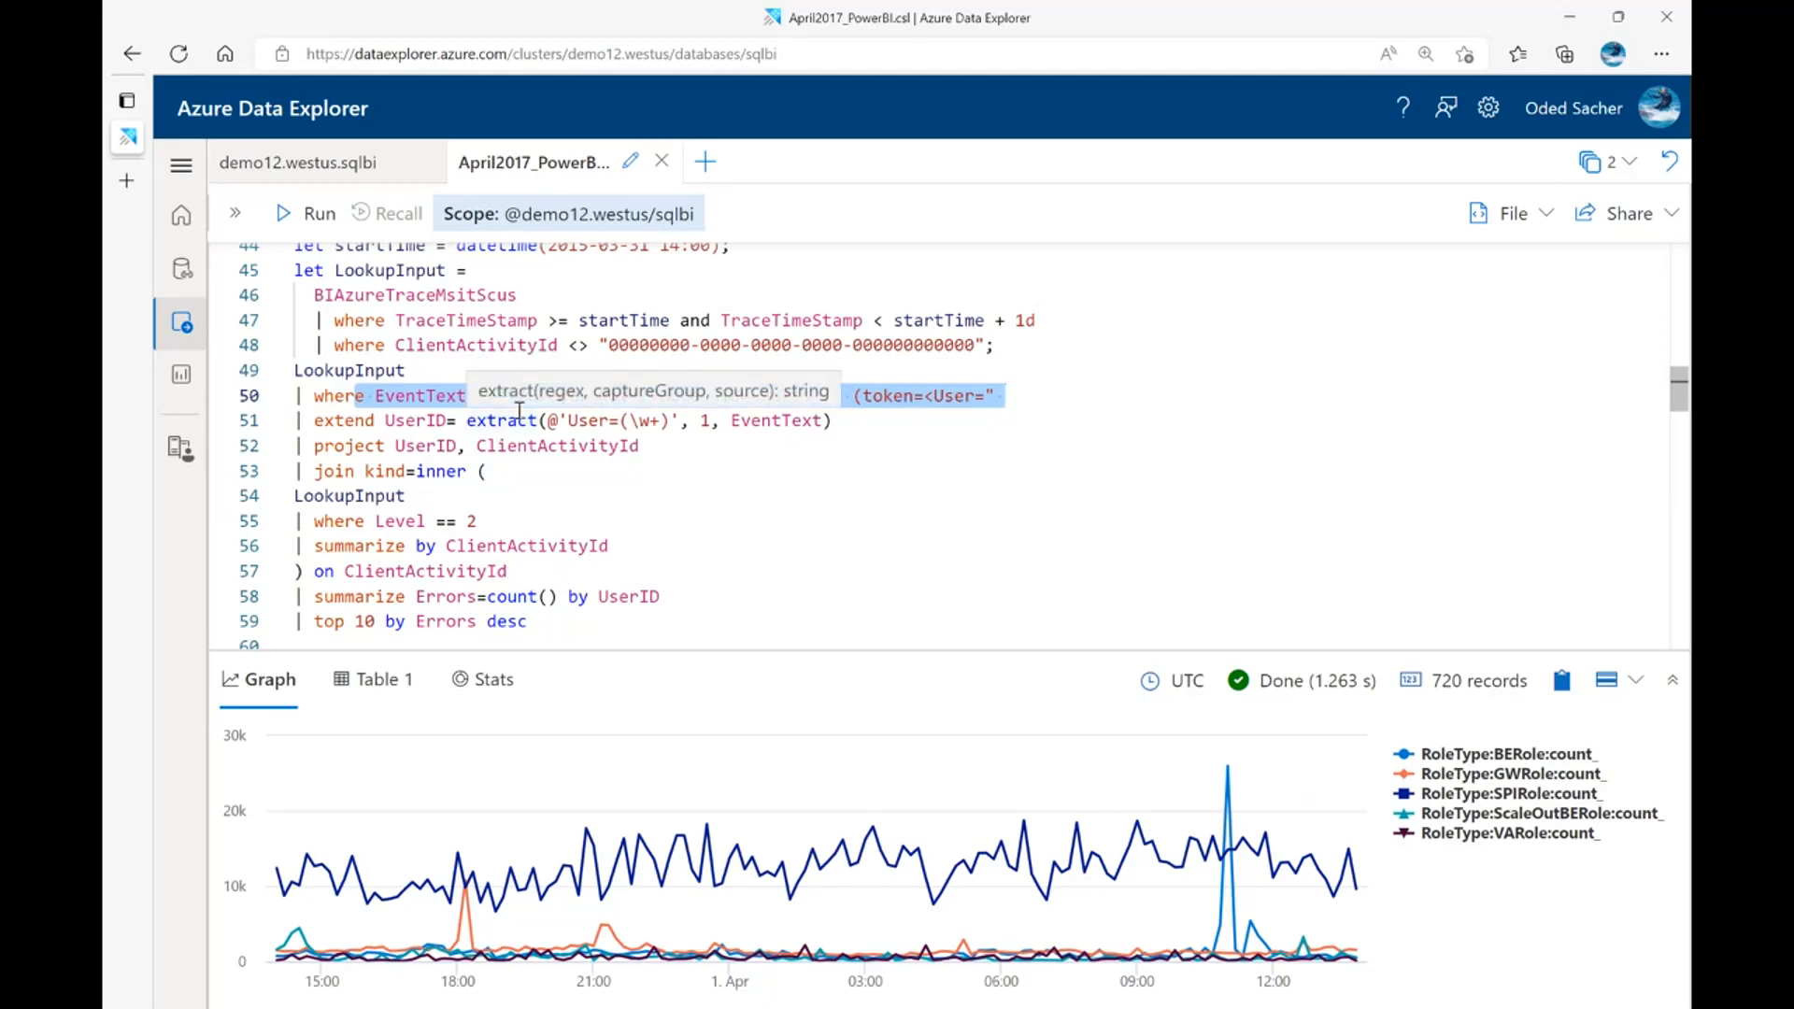
click(431, 443)
double_click(561, 445)
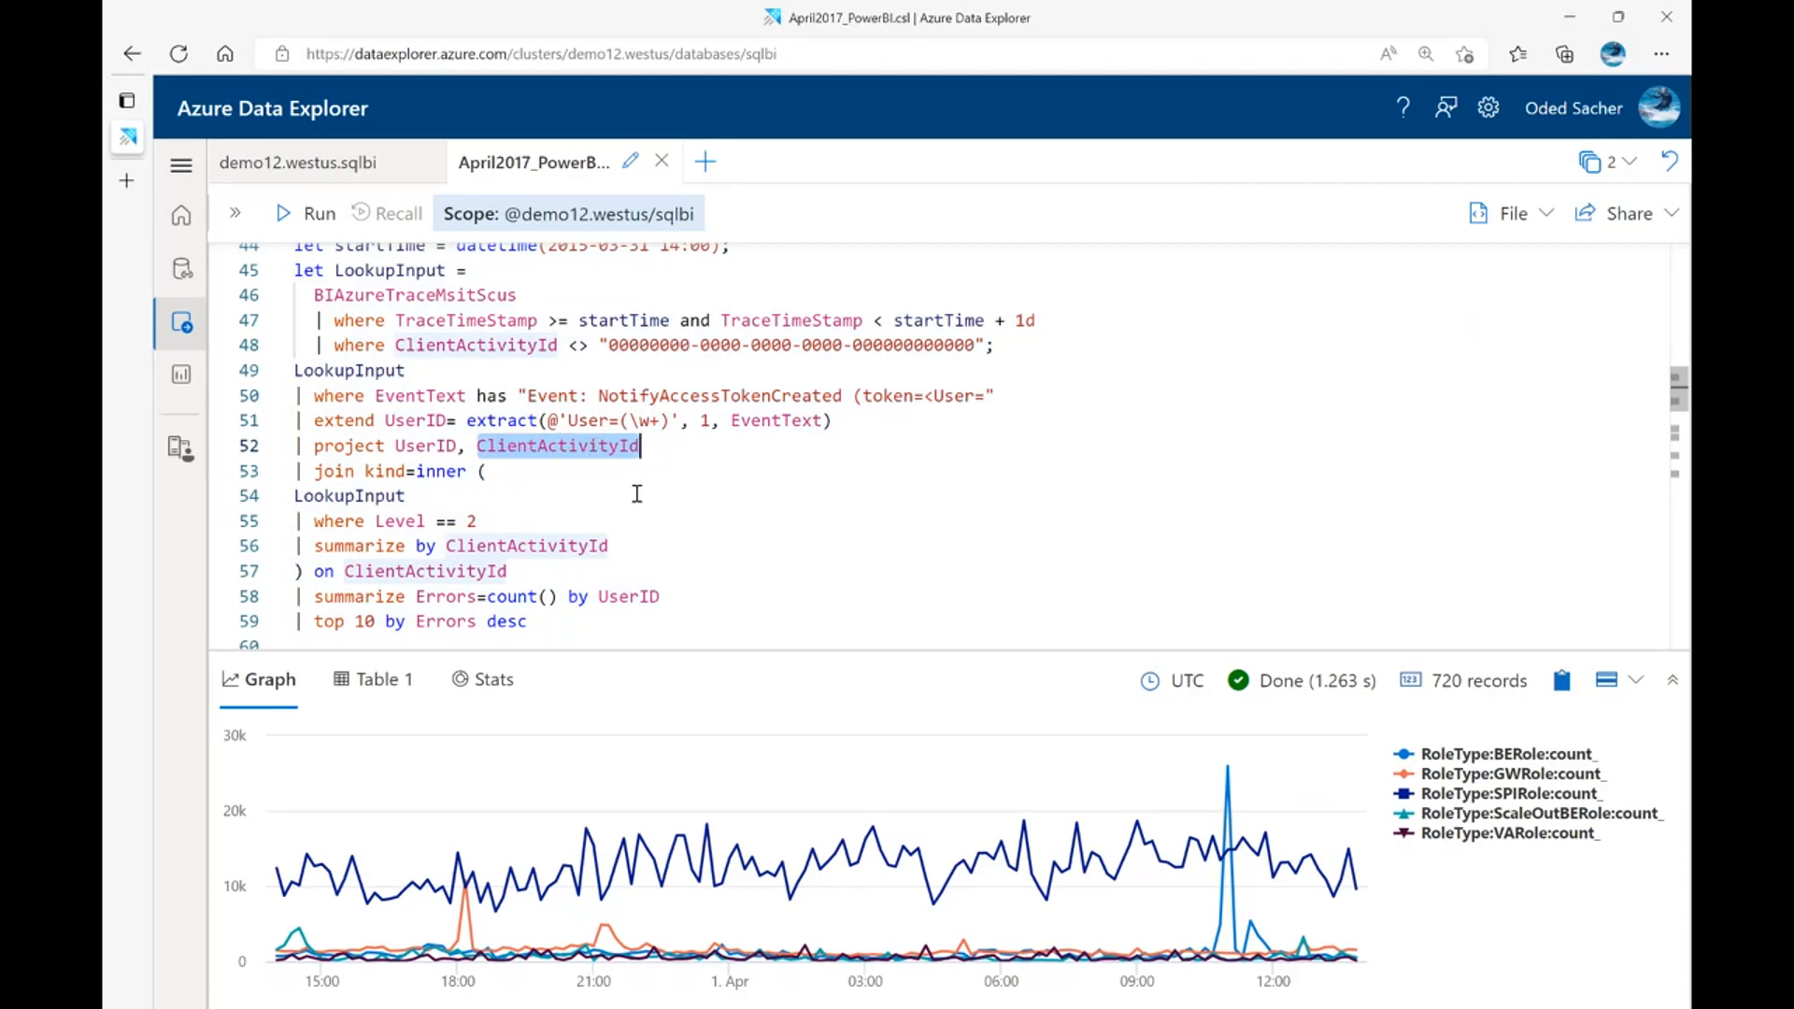
scroll(459, 447, down, 1)
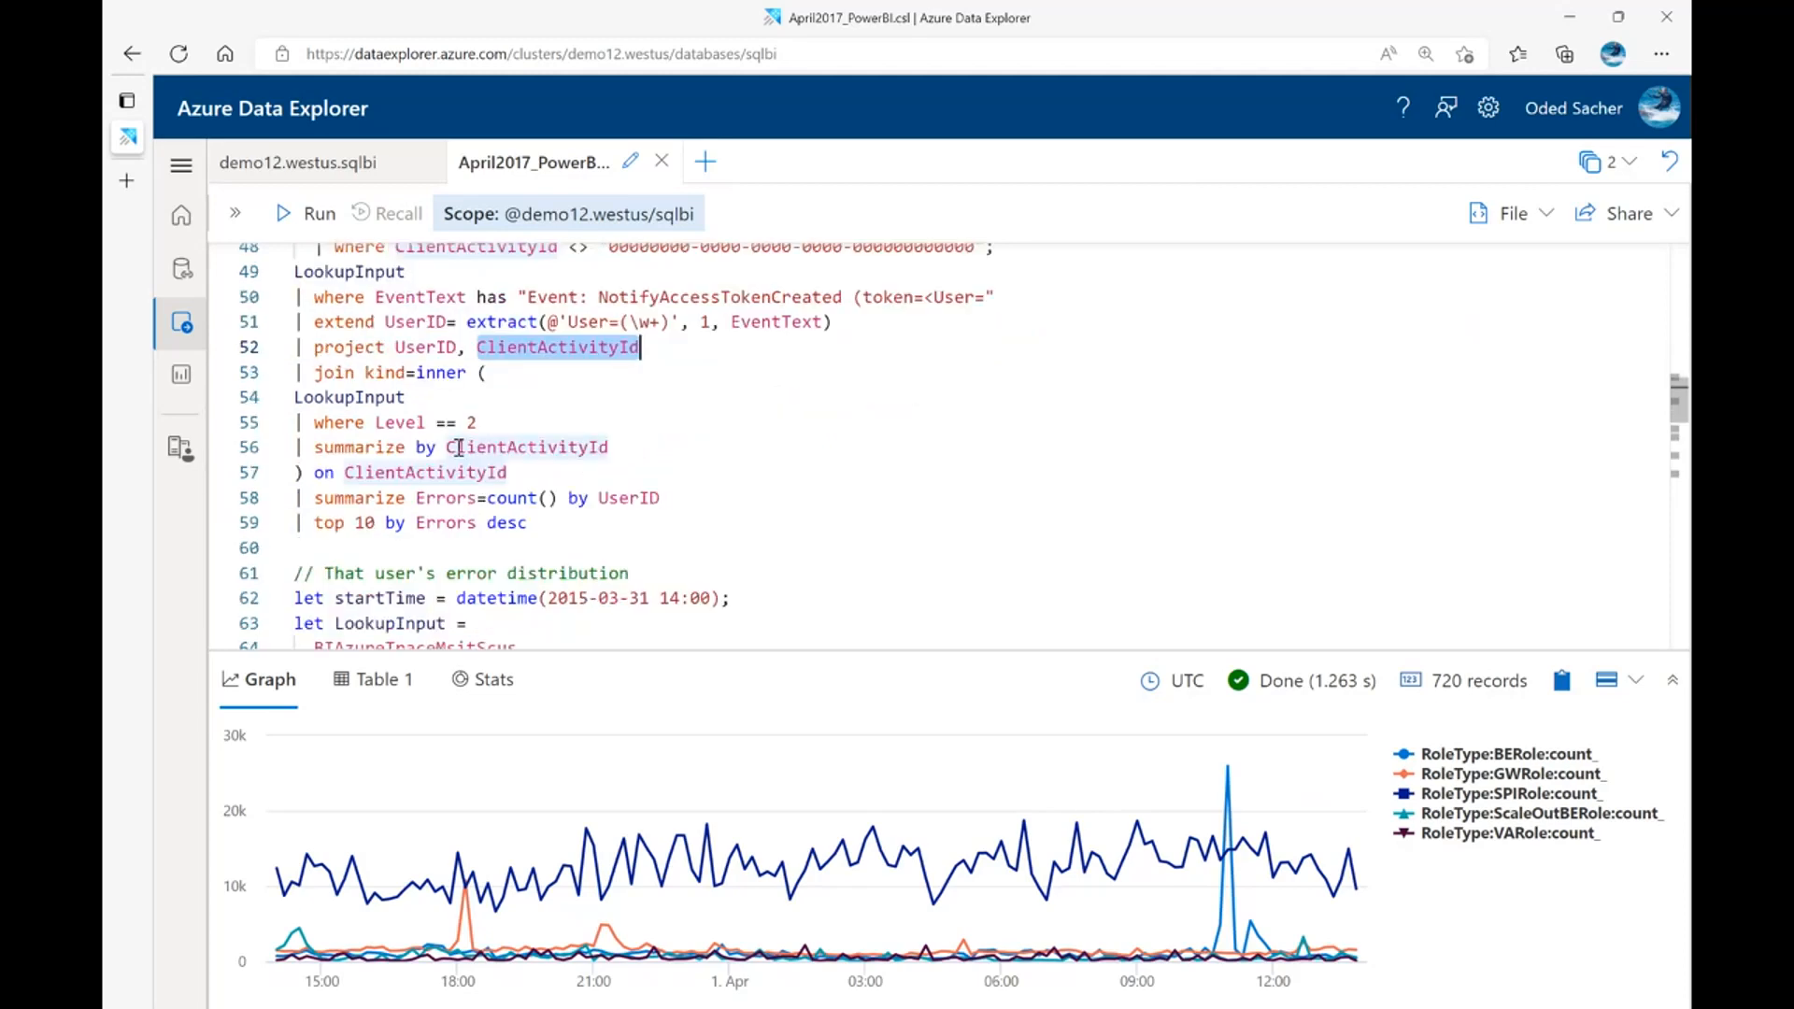
drag(326, 423, 589, 446)
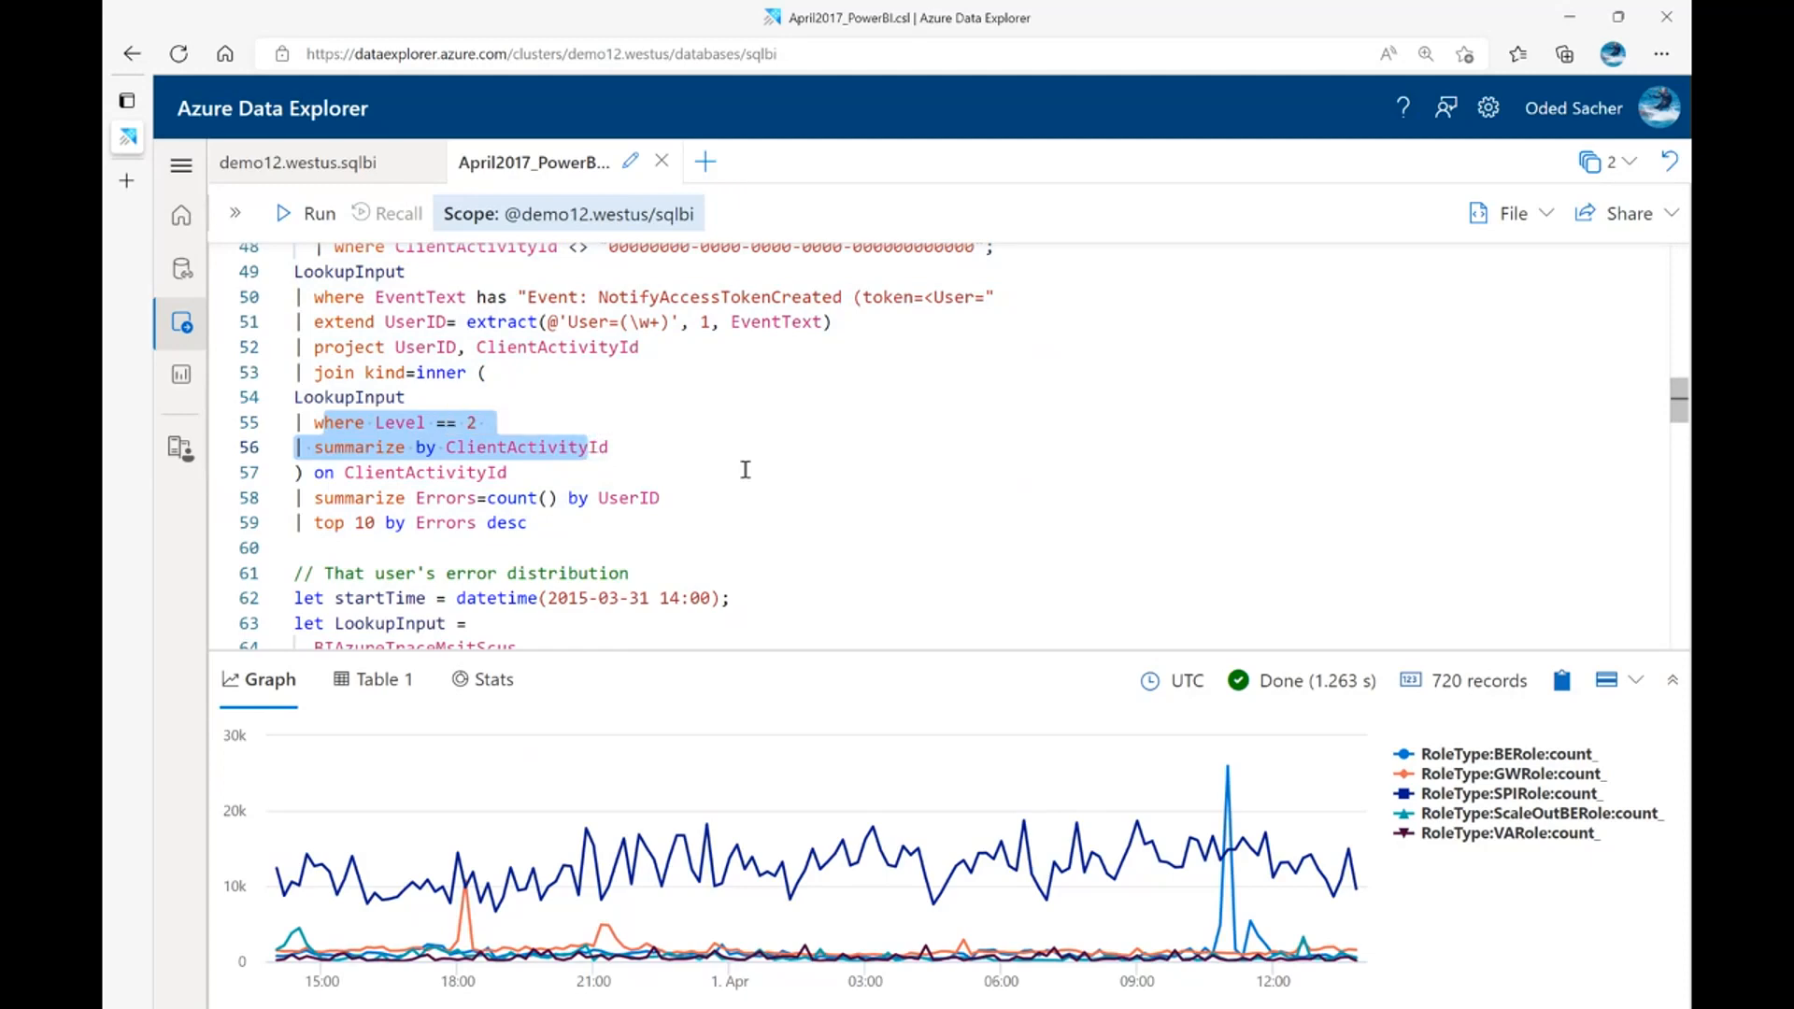
click(679, 433)
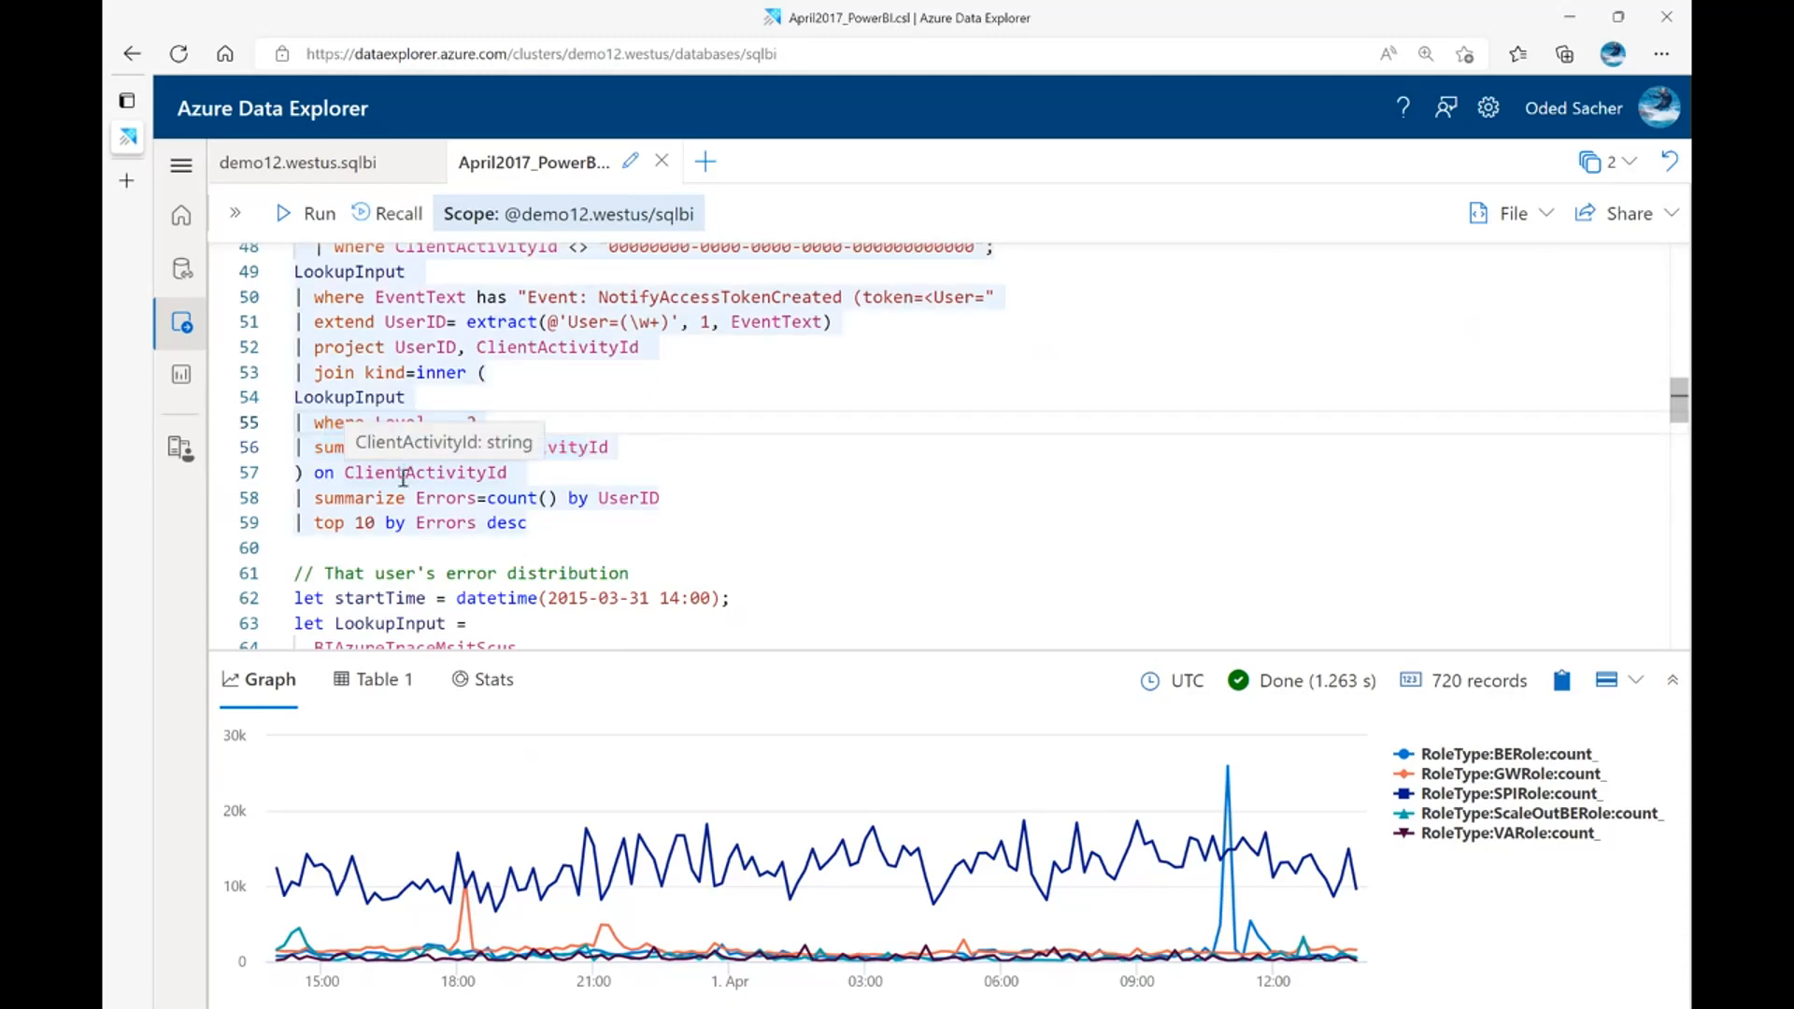
Run the "Most frustrated user" query for the top 10 users by Errors and select the first row's UserID and Errors values
click(395, 349)
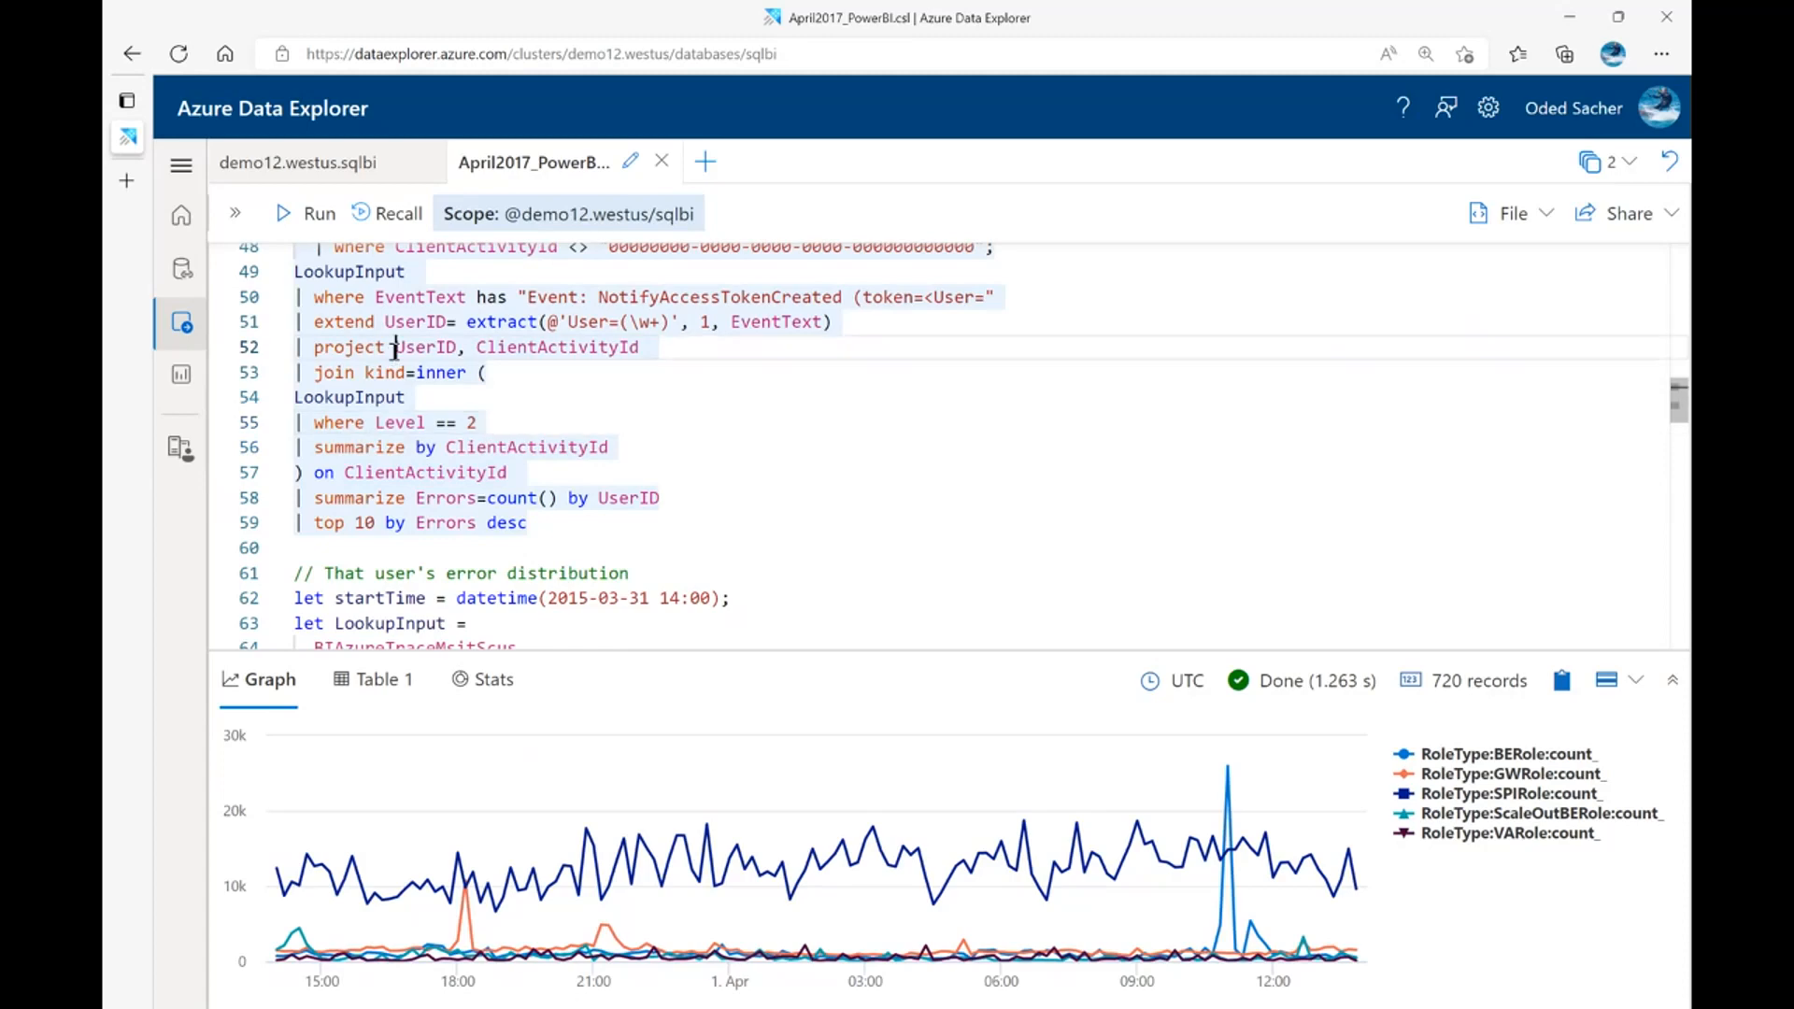
key(shift+Return)
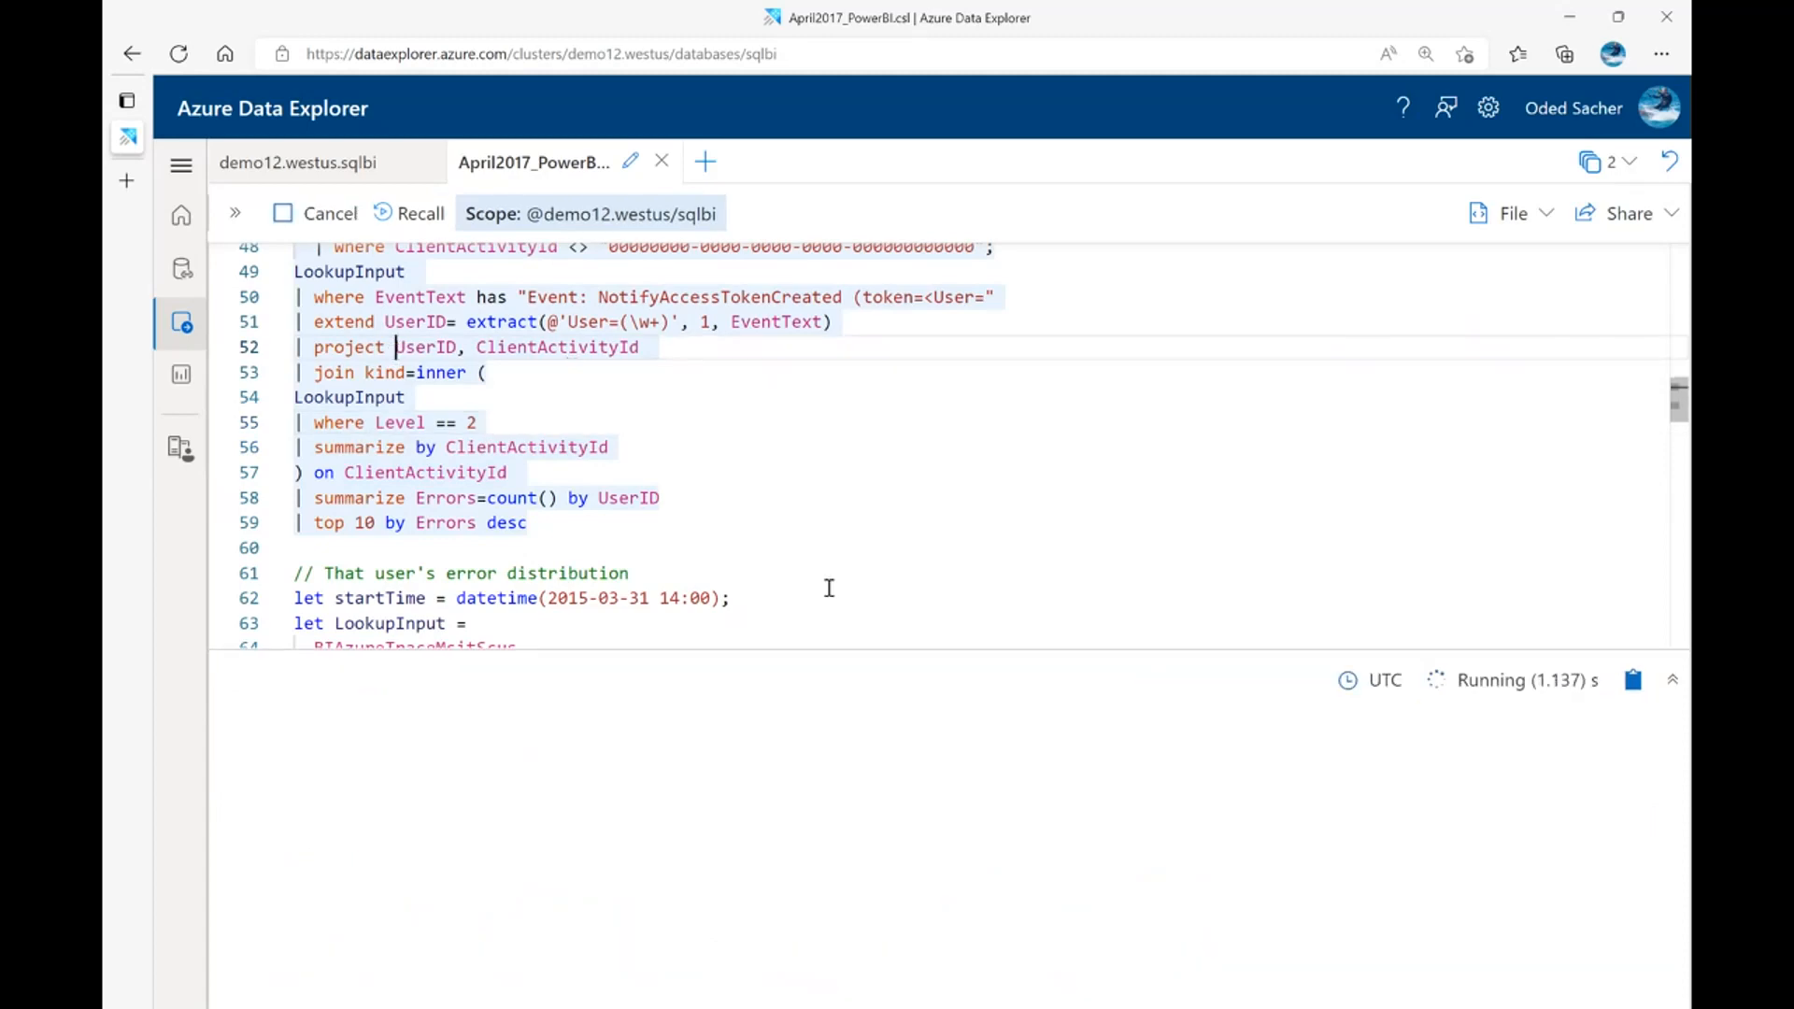
drag(935, 650, 958, 578)
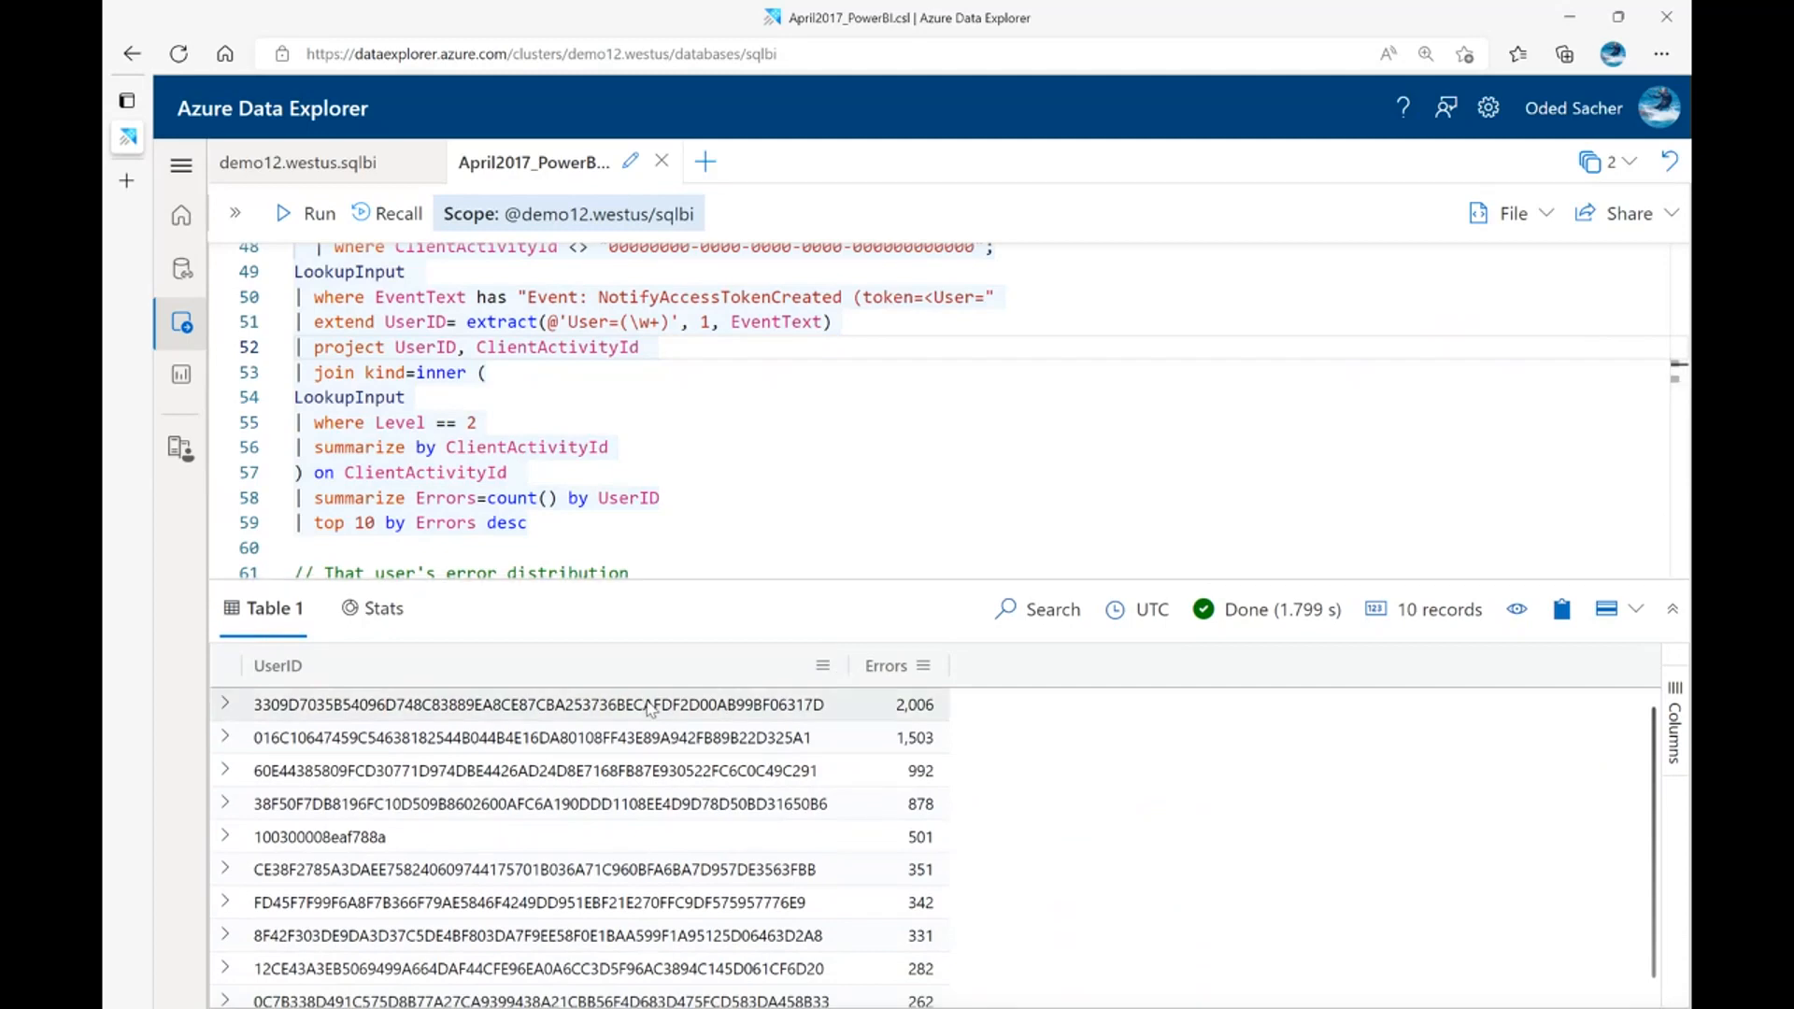
click(650, 709)
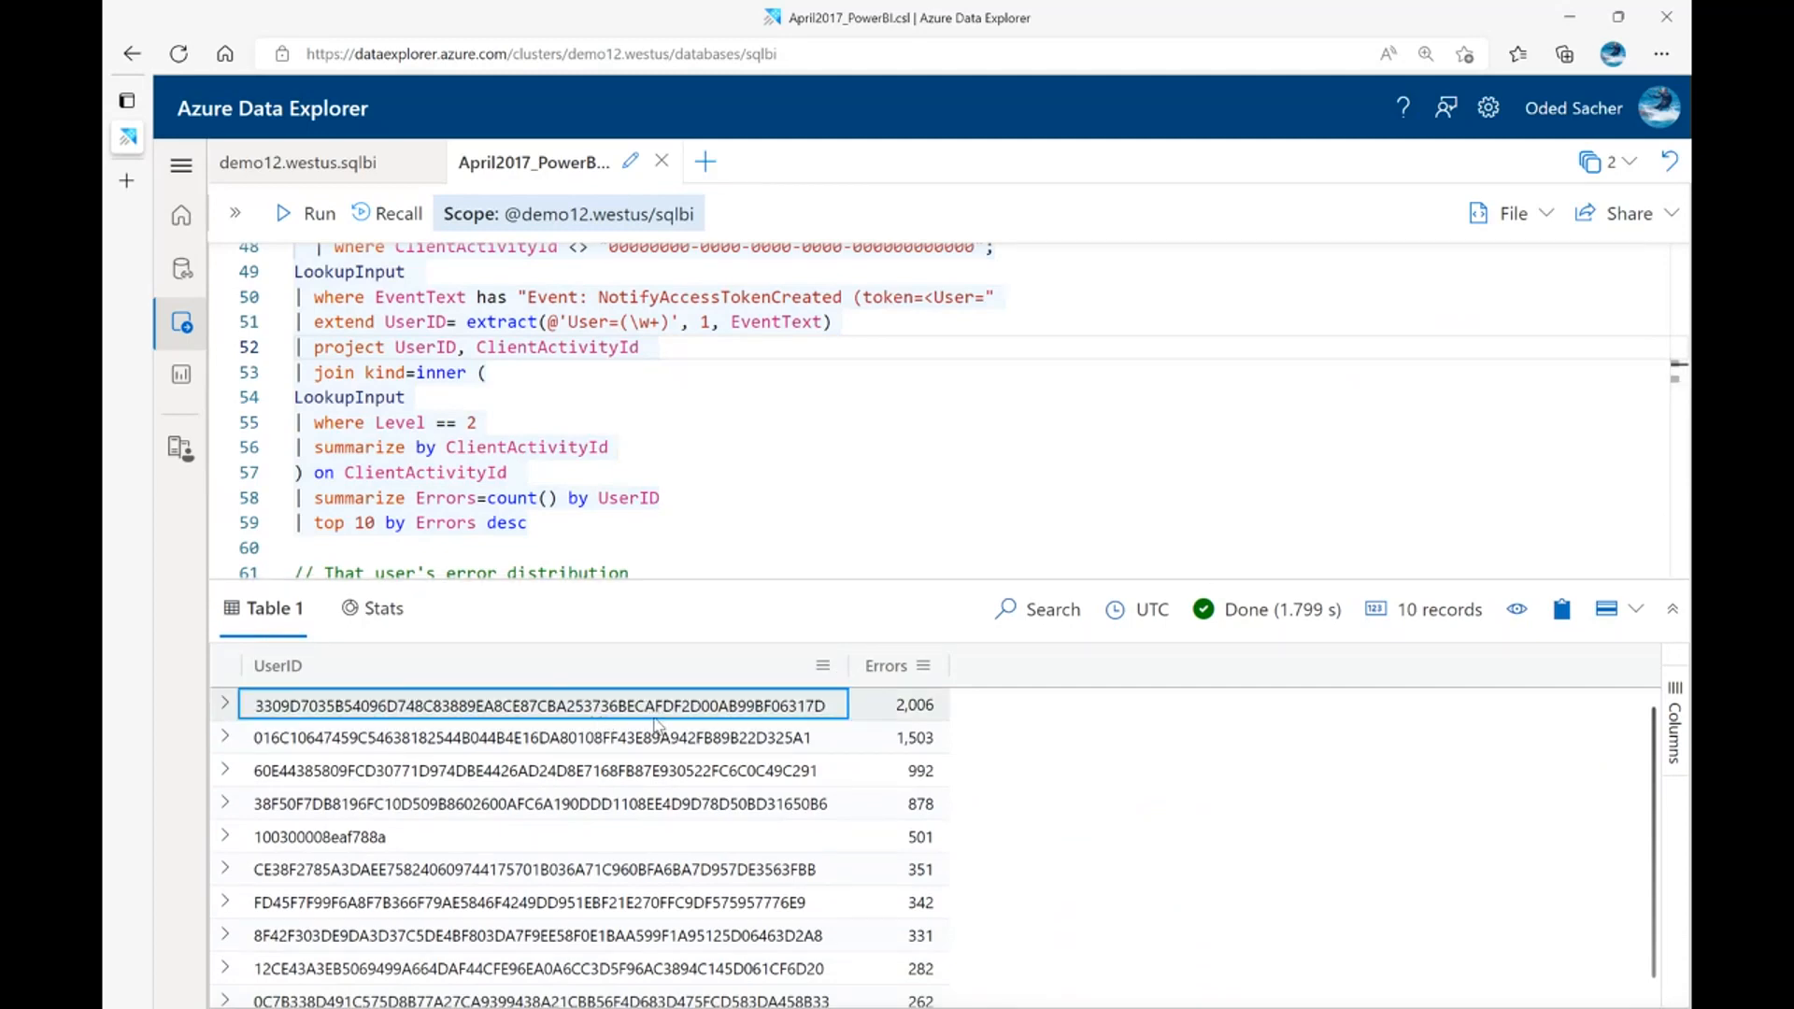
click(909, 710)
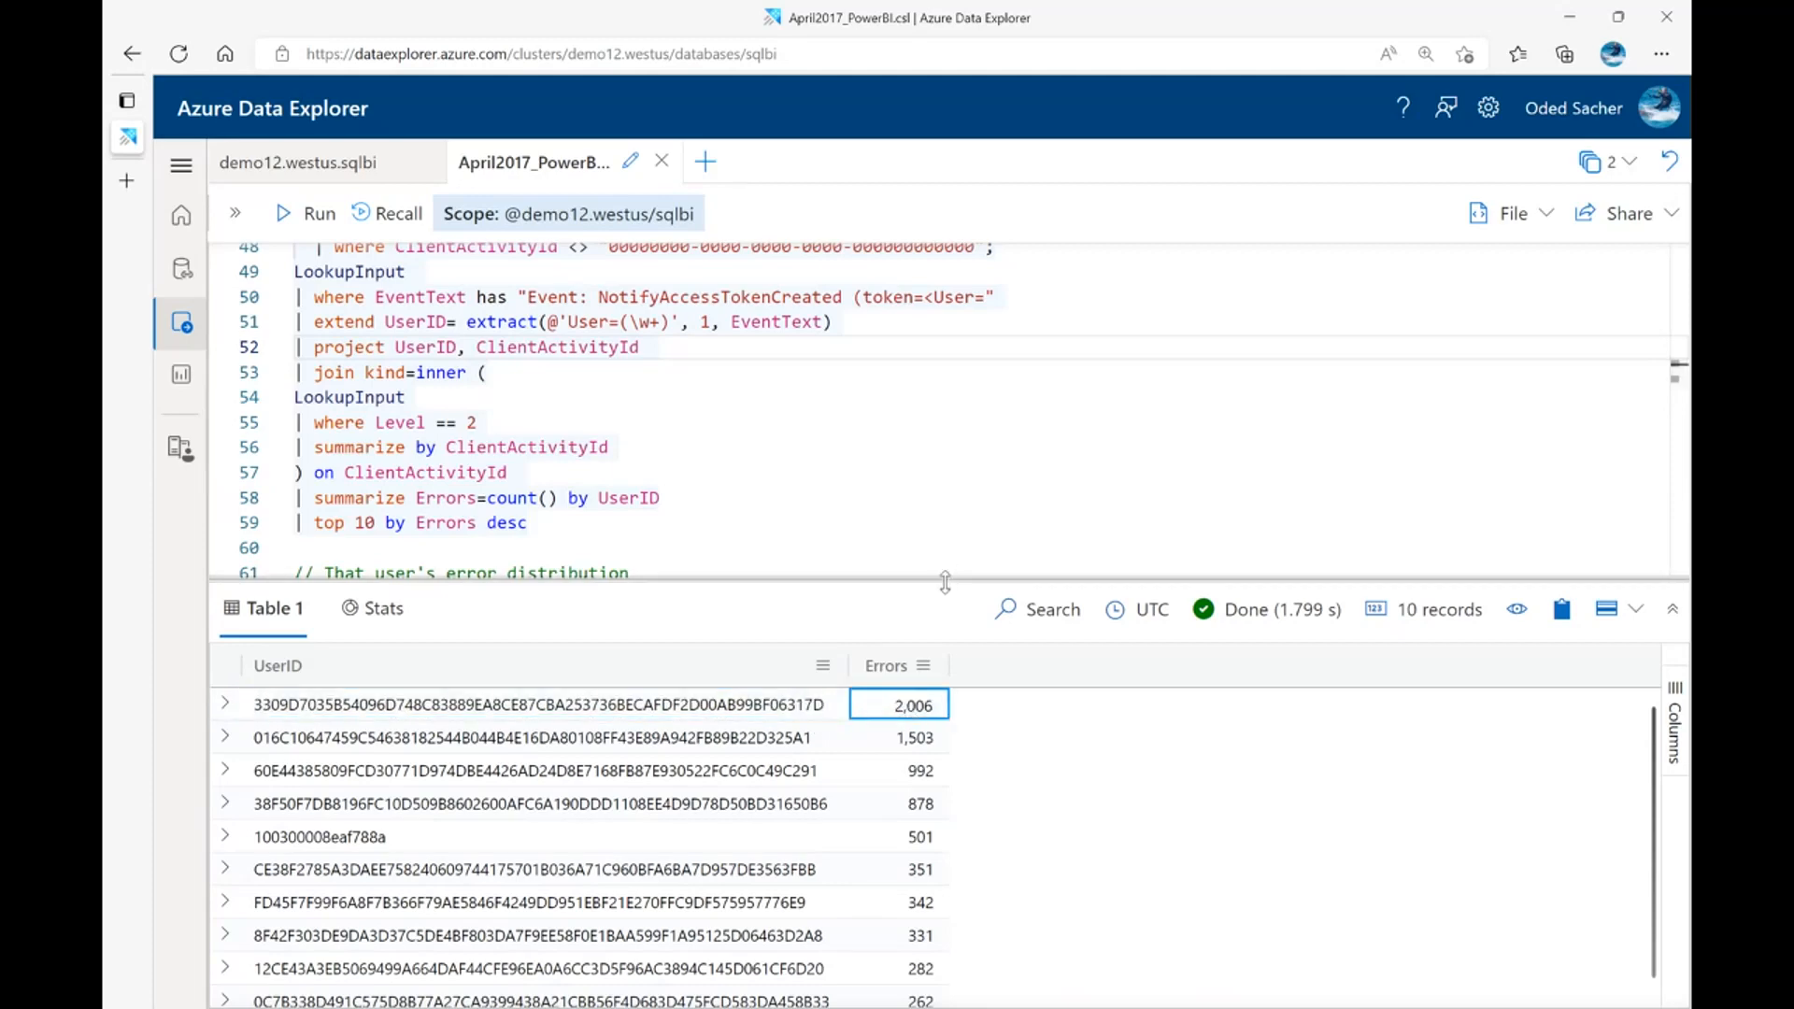
Enlarge the editor at the "That user's error distribution" query and compare the user ID in its EventText filter with the first UserID in the results
drag(948, 579, 946, 666)
click(925, 548)
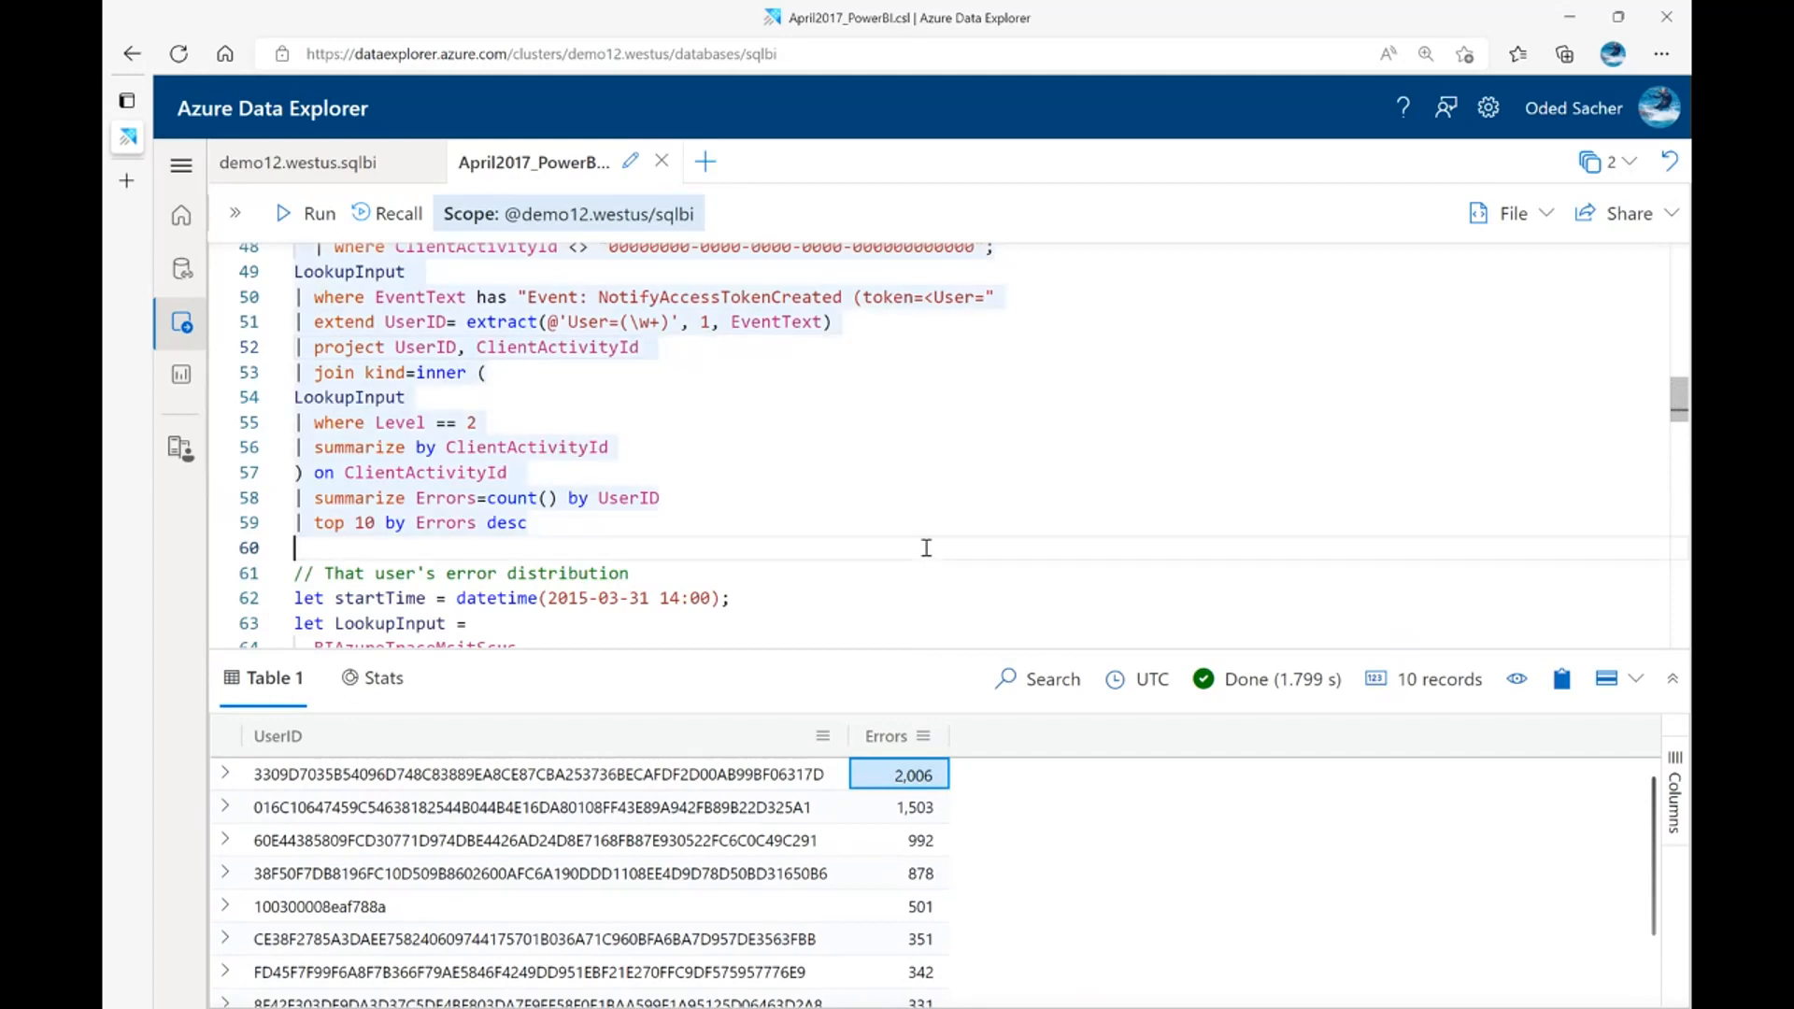
scroll(854, 483, down, 3)
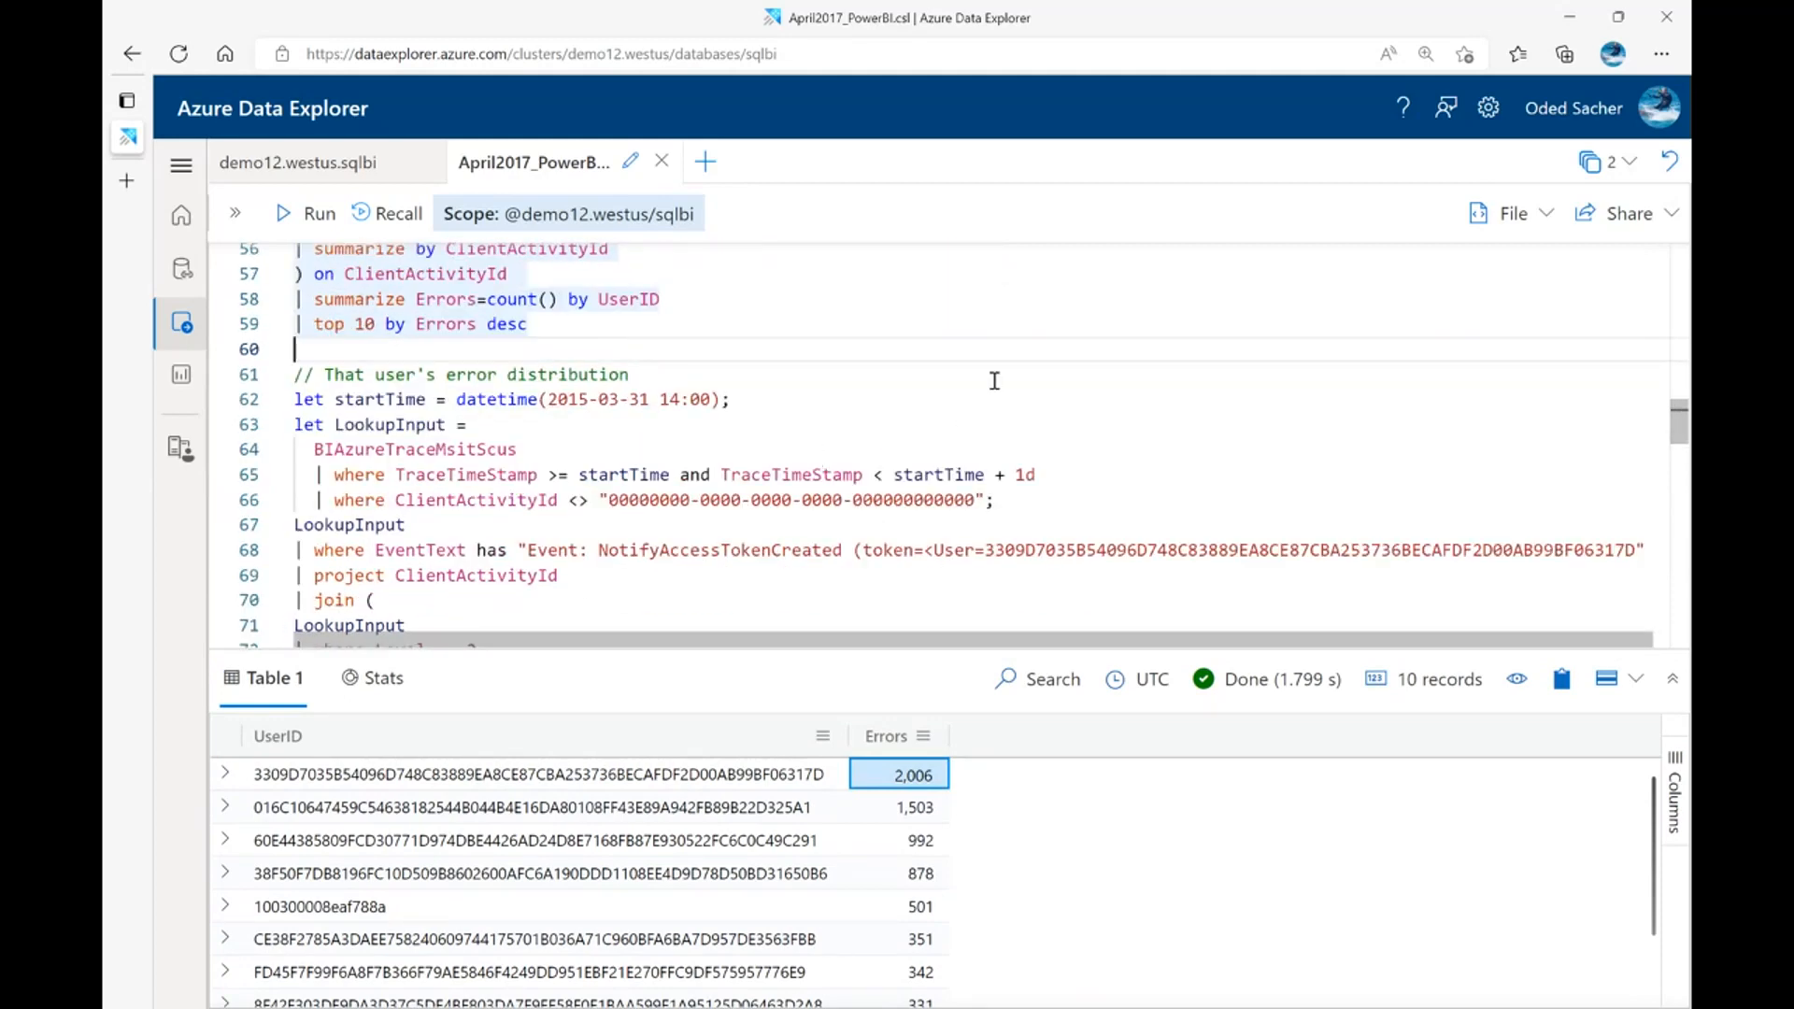
scroll(994, 380, down, 2)
click(661, 783)
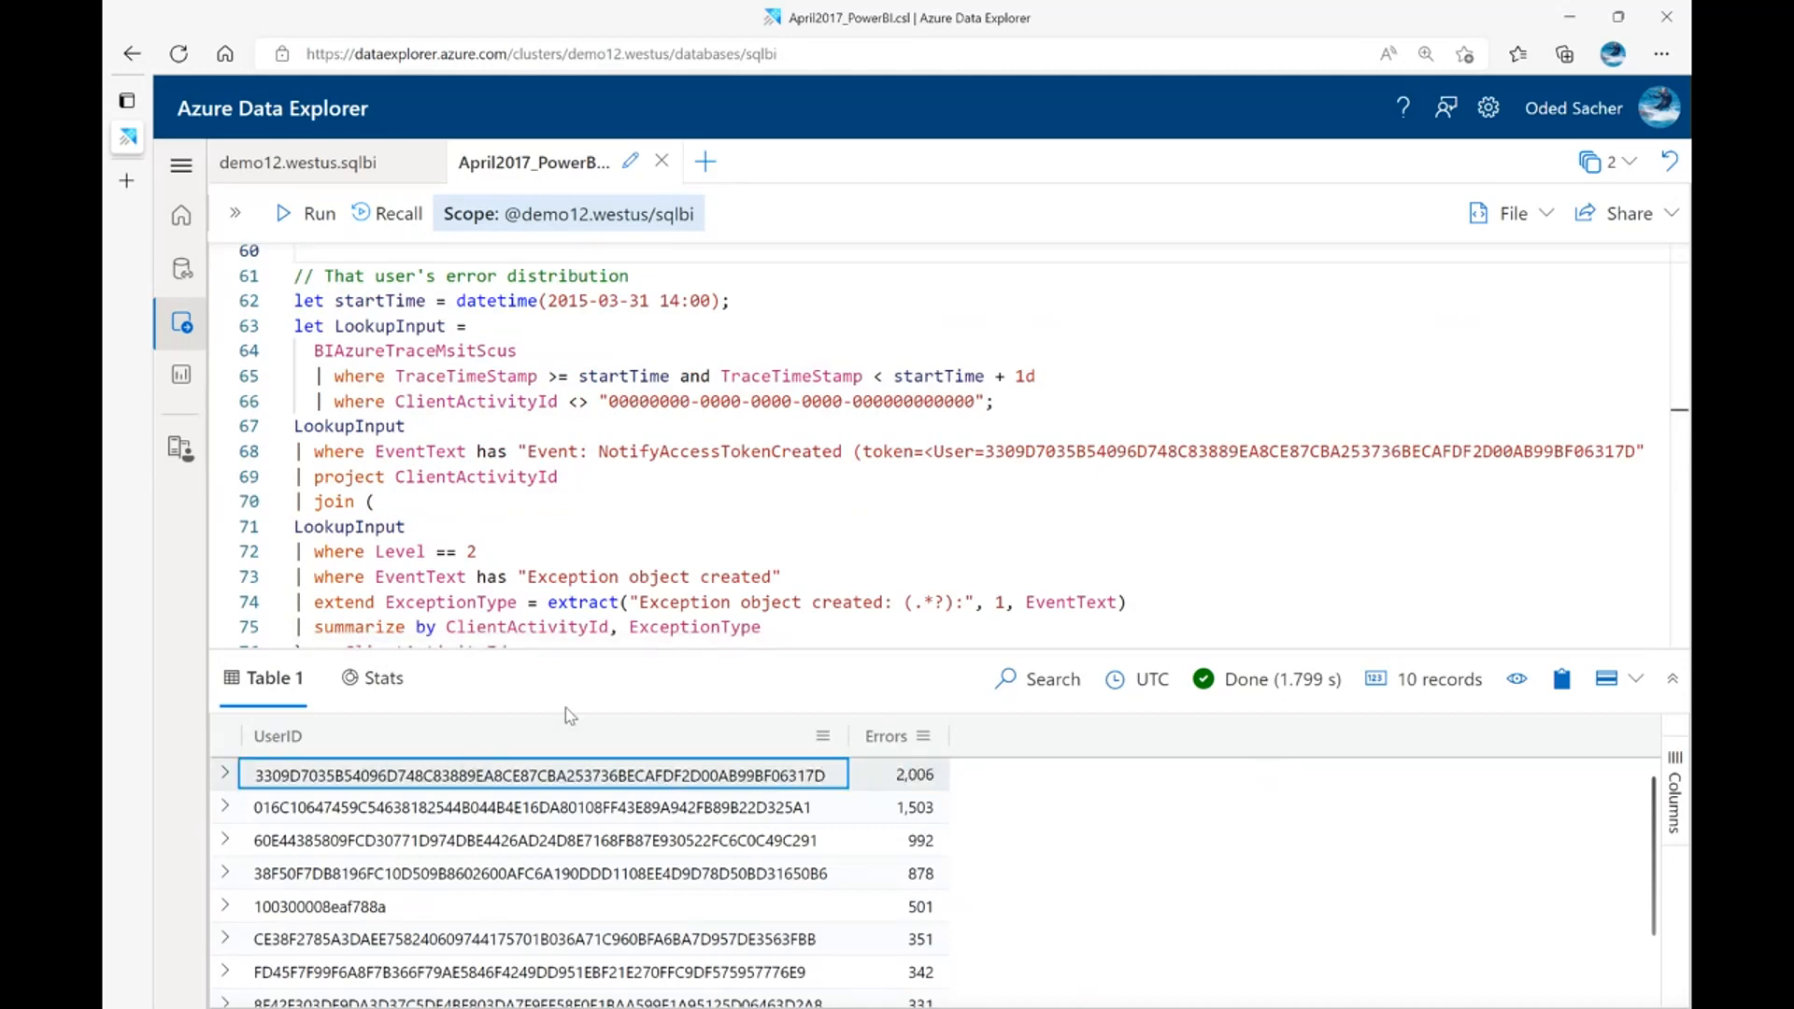
double_click(1079, 452)
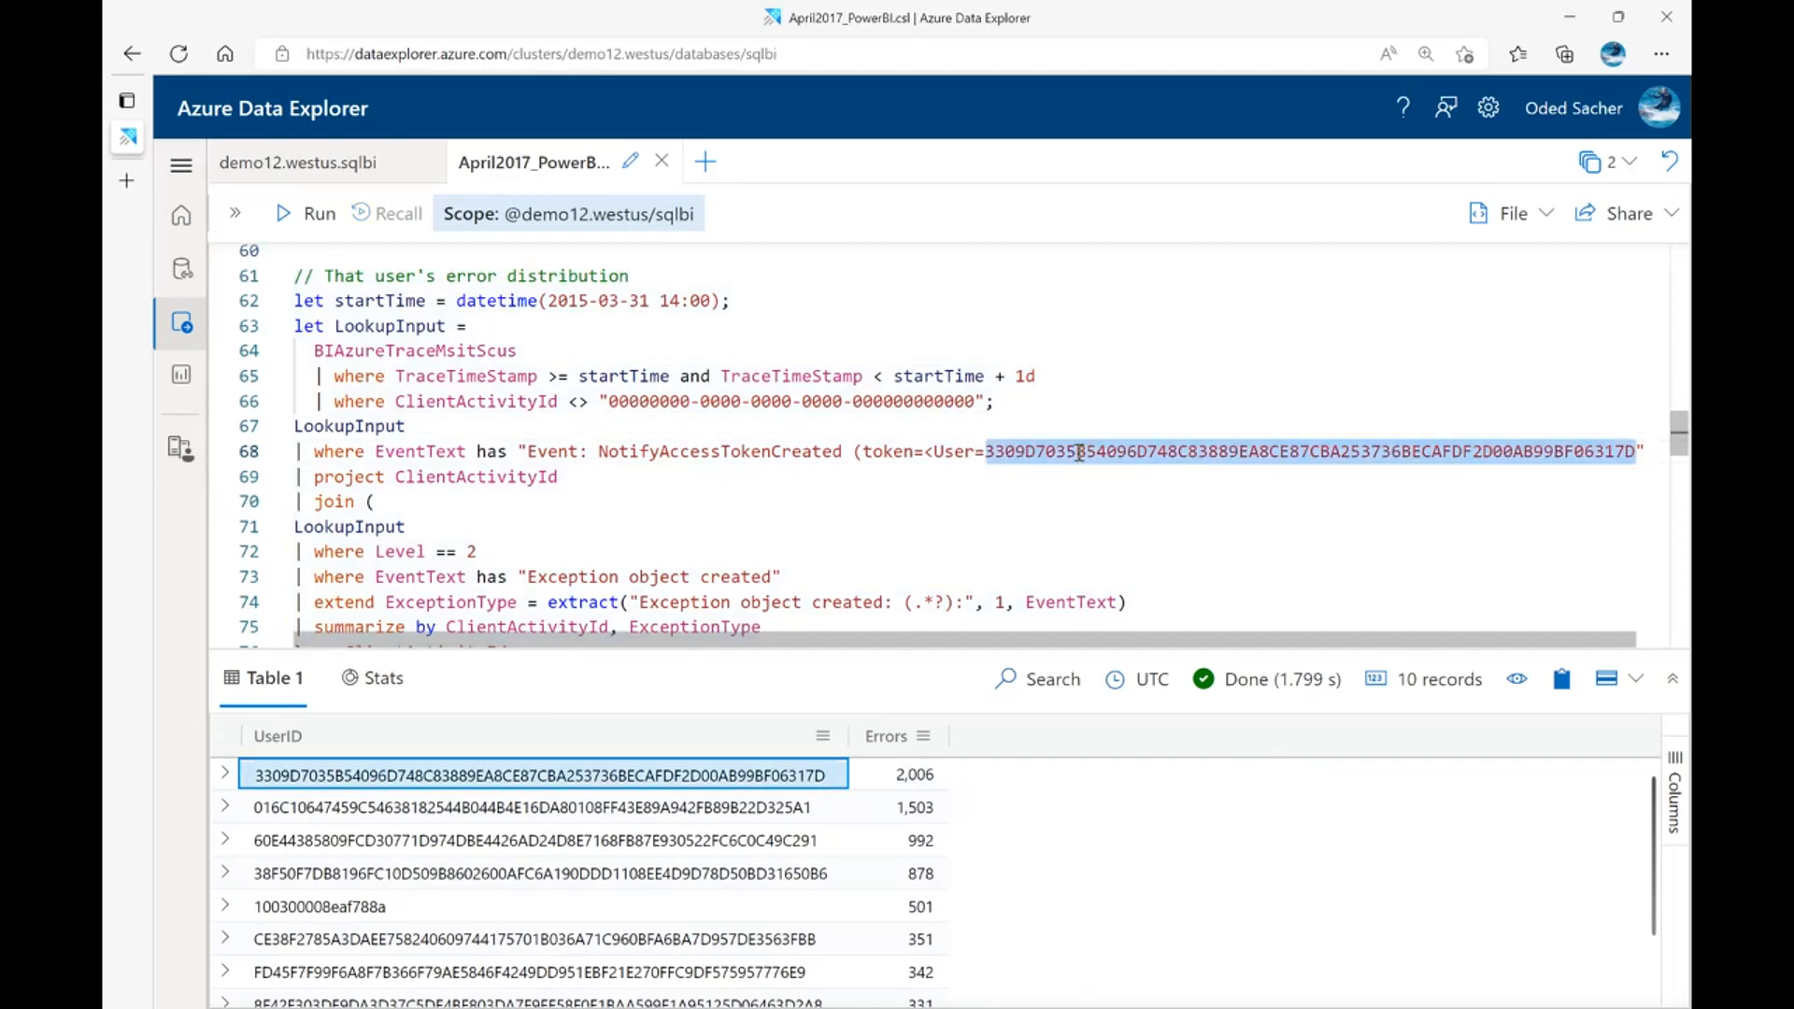
triple_click(1079, 453)
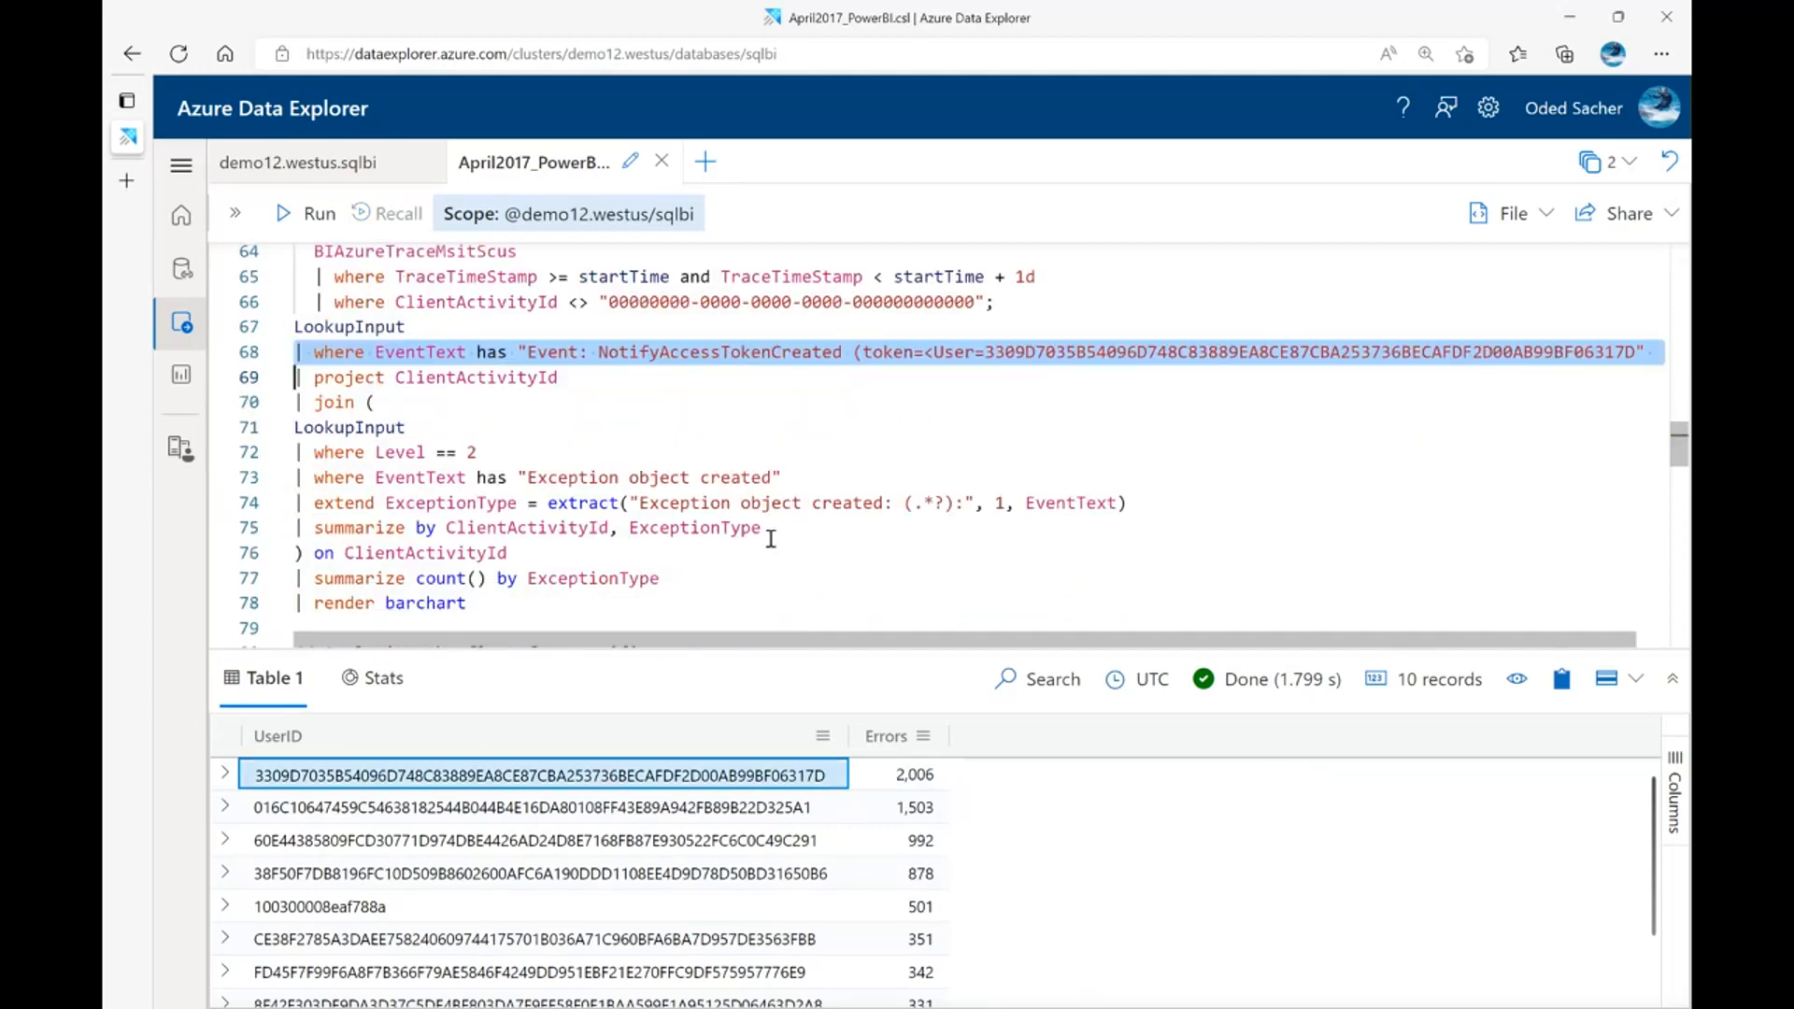
Highlight the "Exception object created" EventText filter and the ExceptionType extract expression in the "That user's error distribution" query
scroll(655, 538, down, 2)
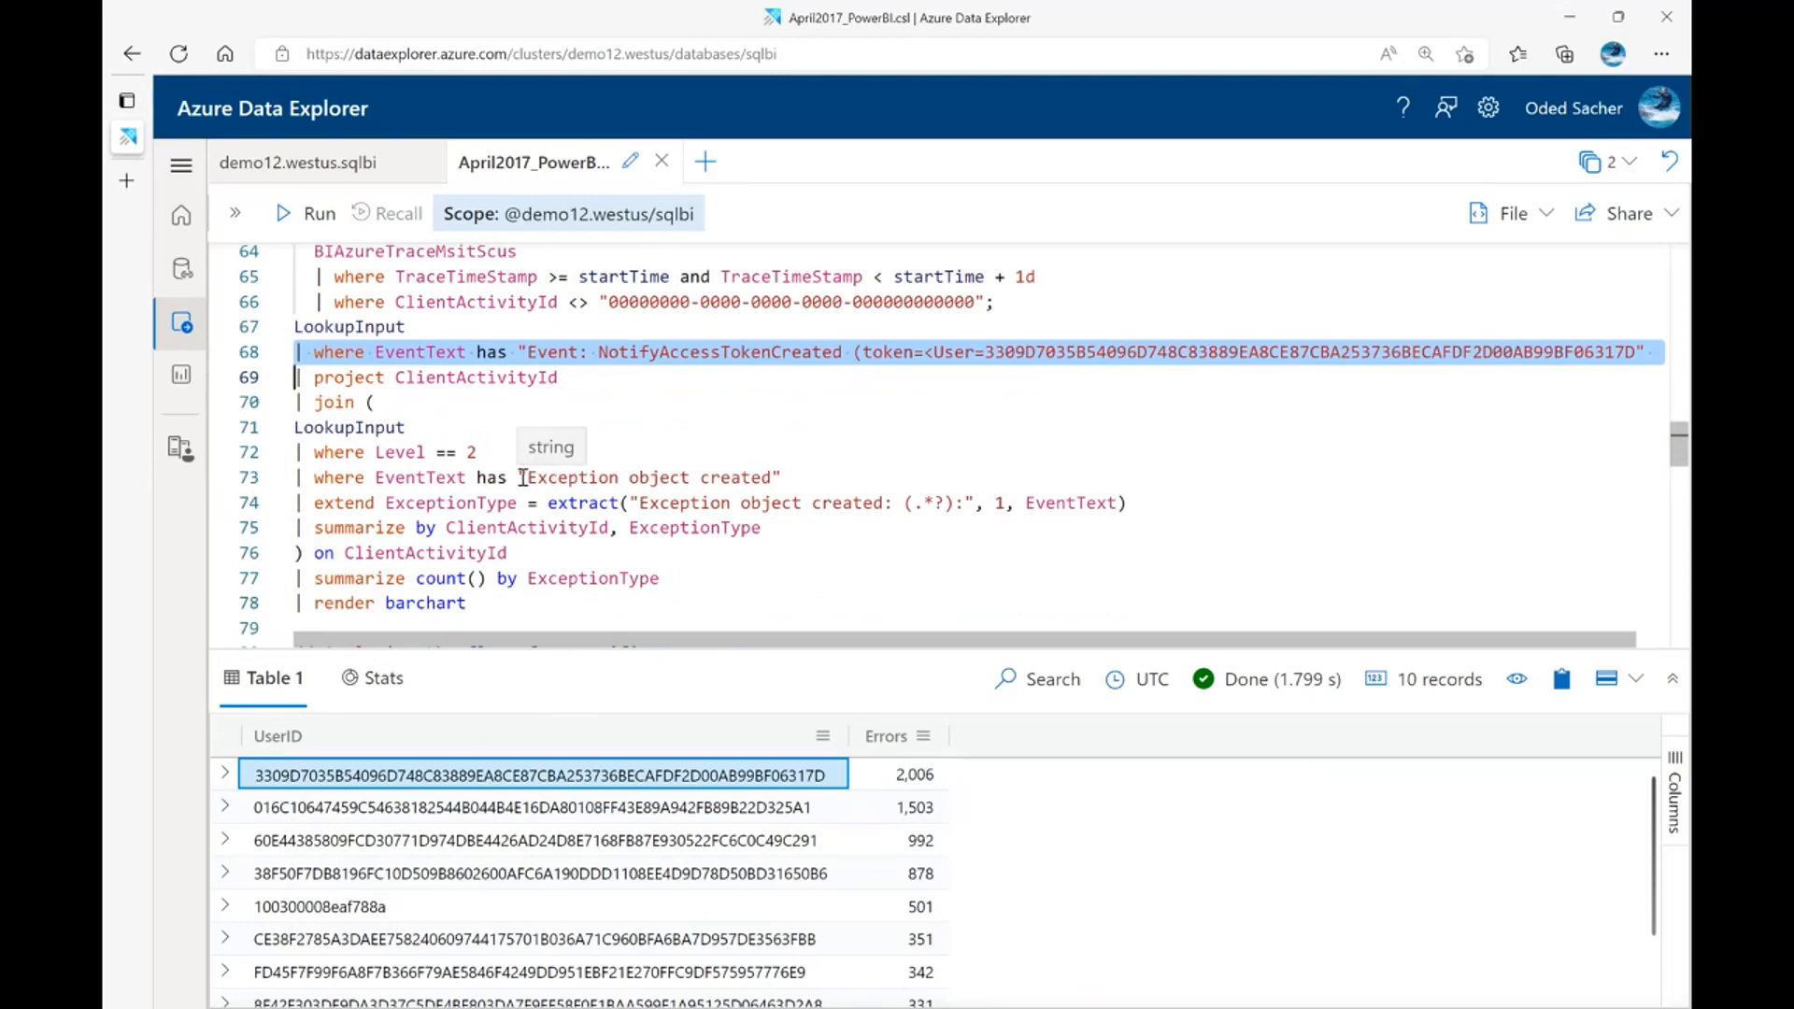
drag(385, 477, 761, 478)
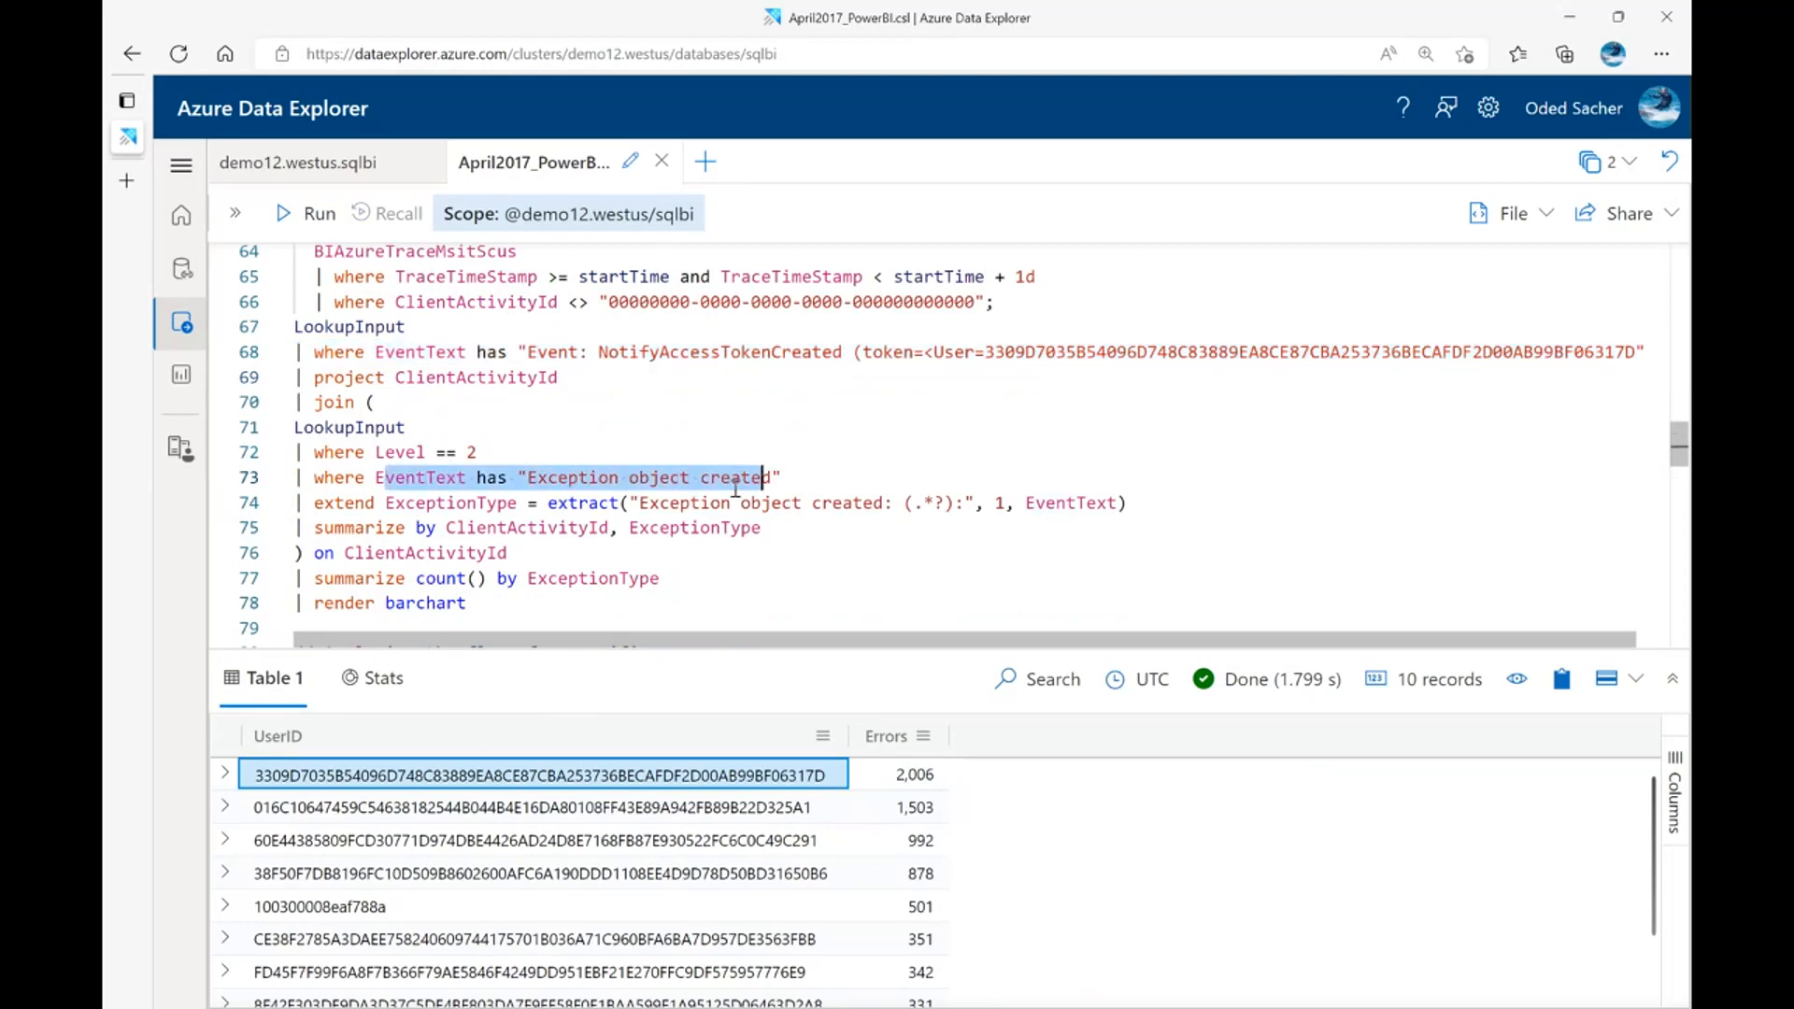
drag(438, 503, 1164, 496)
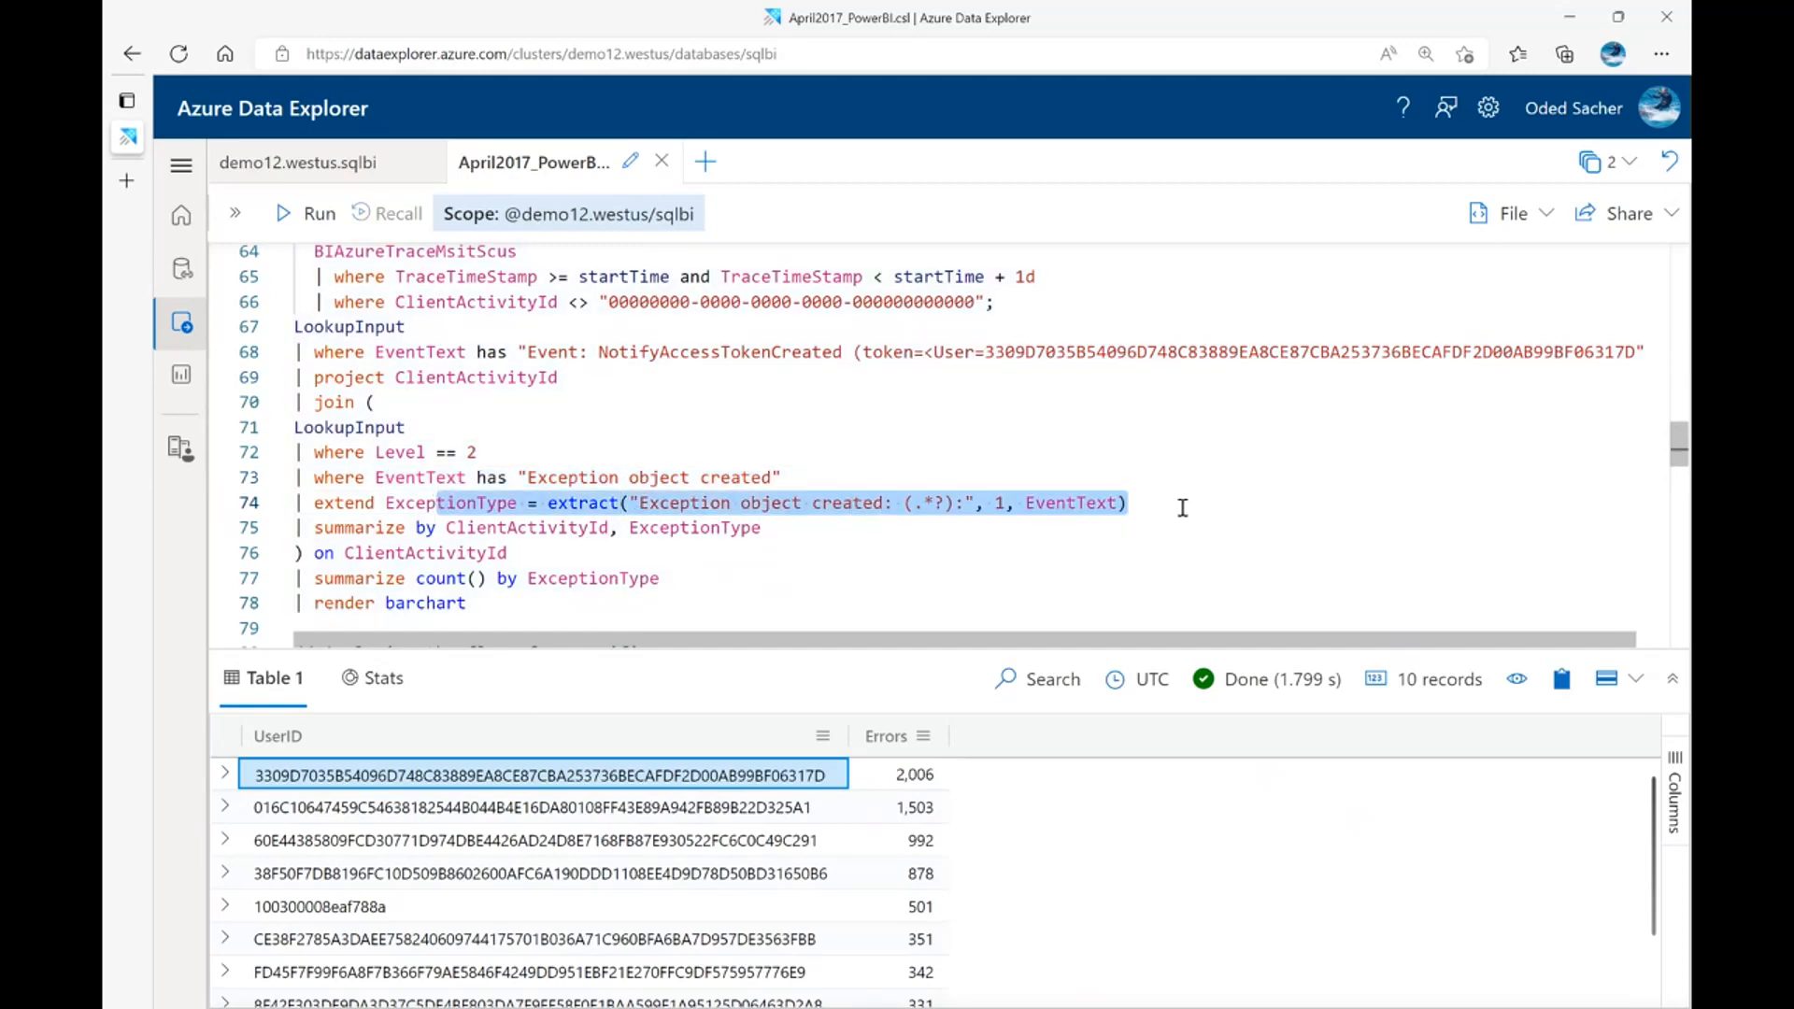
click(1182, 508)
scroll(1156, 499, down, 2)
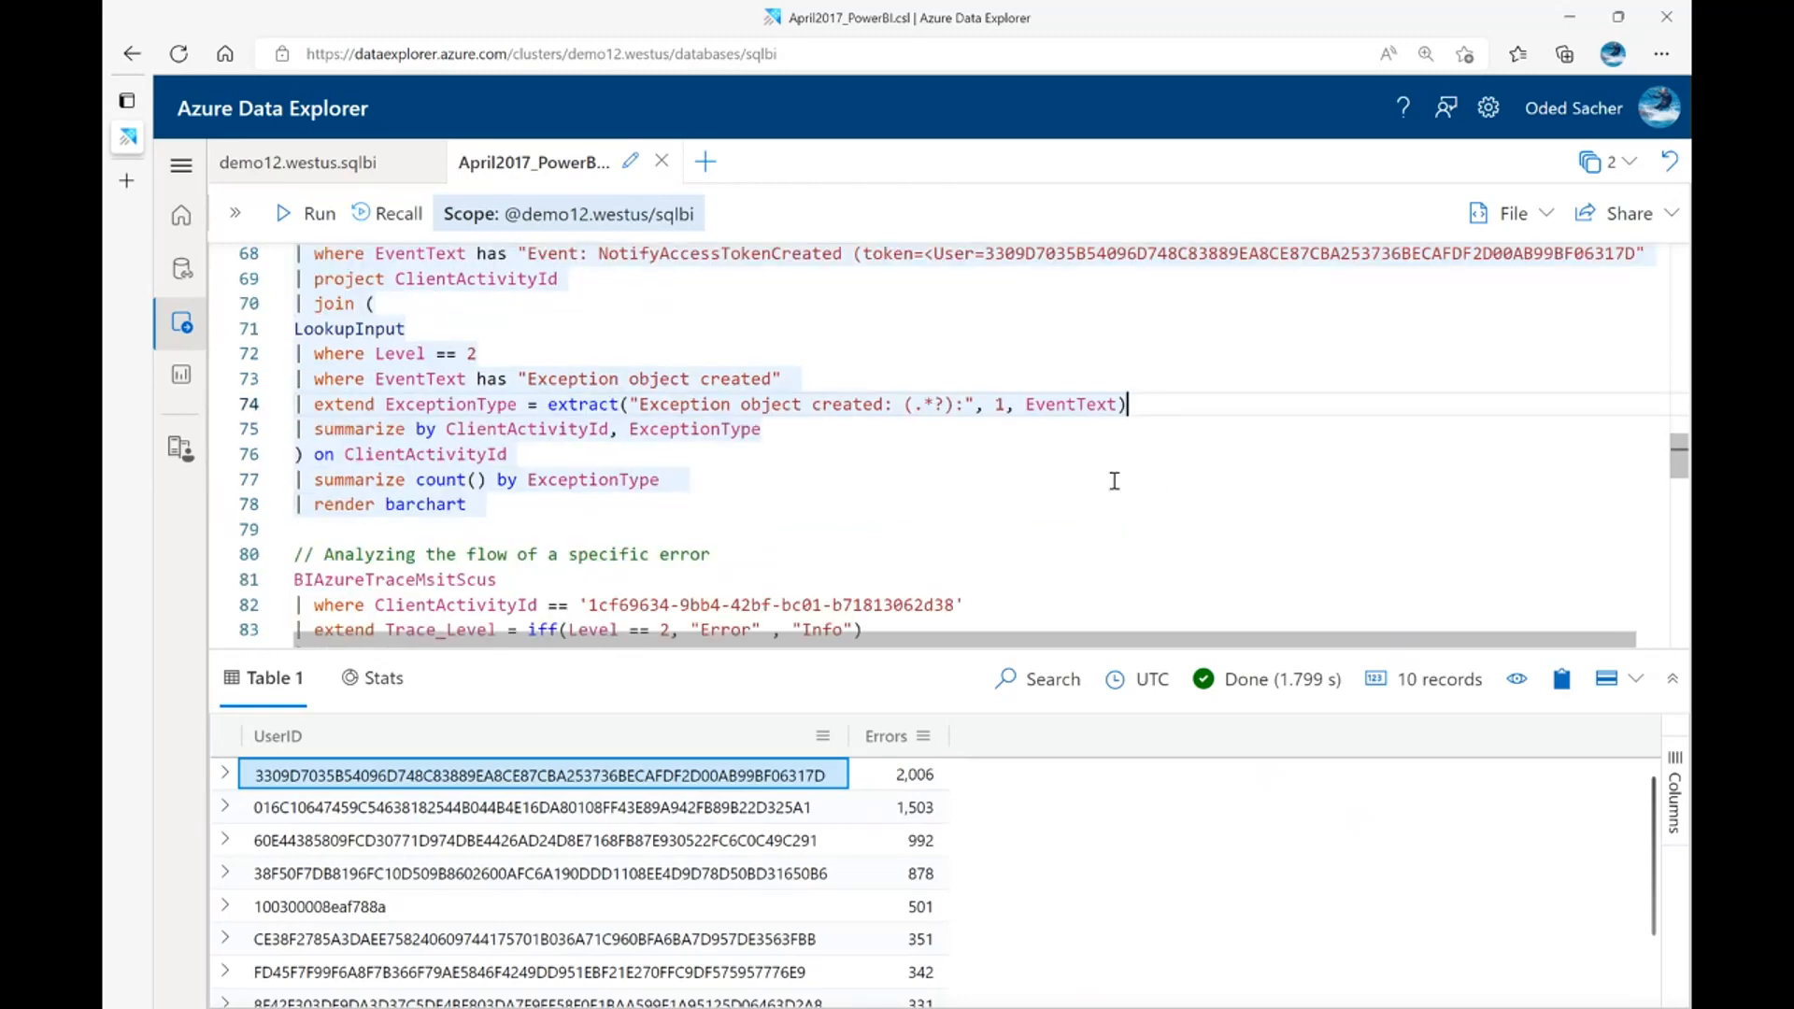
Run the user's error distribution query as a bar chart by ExceptionType and temporarily enlarge the results to read all exception names
mouse_move(588, 394)
mouse_move(405, 408)
key(shift+Return)
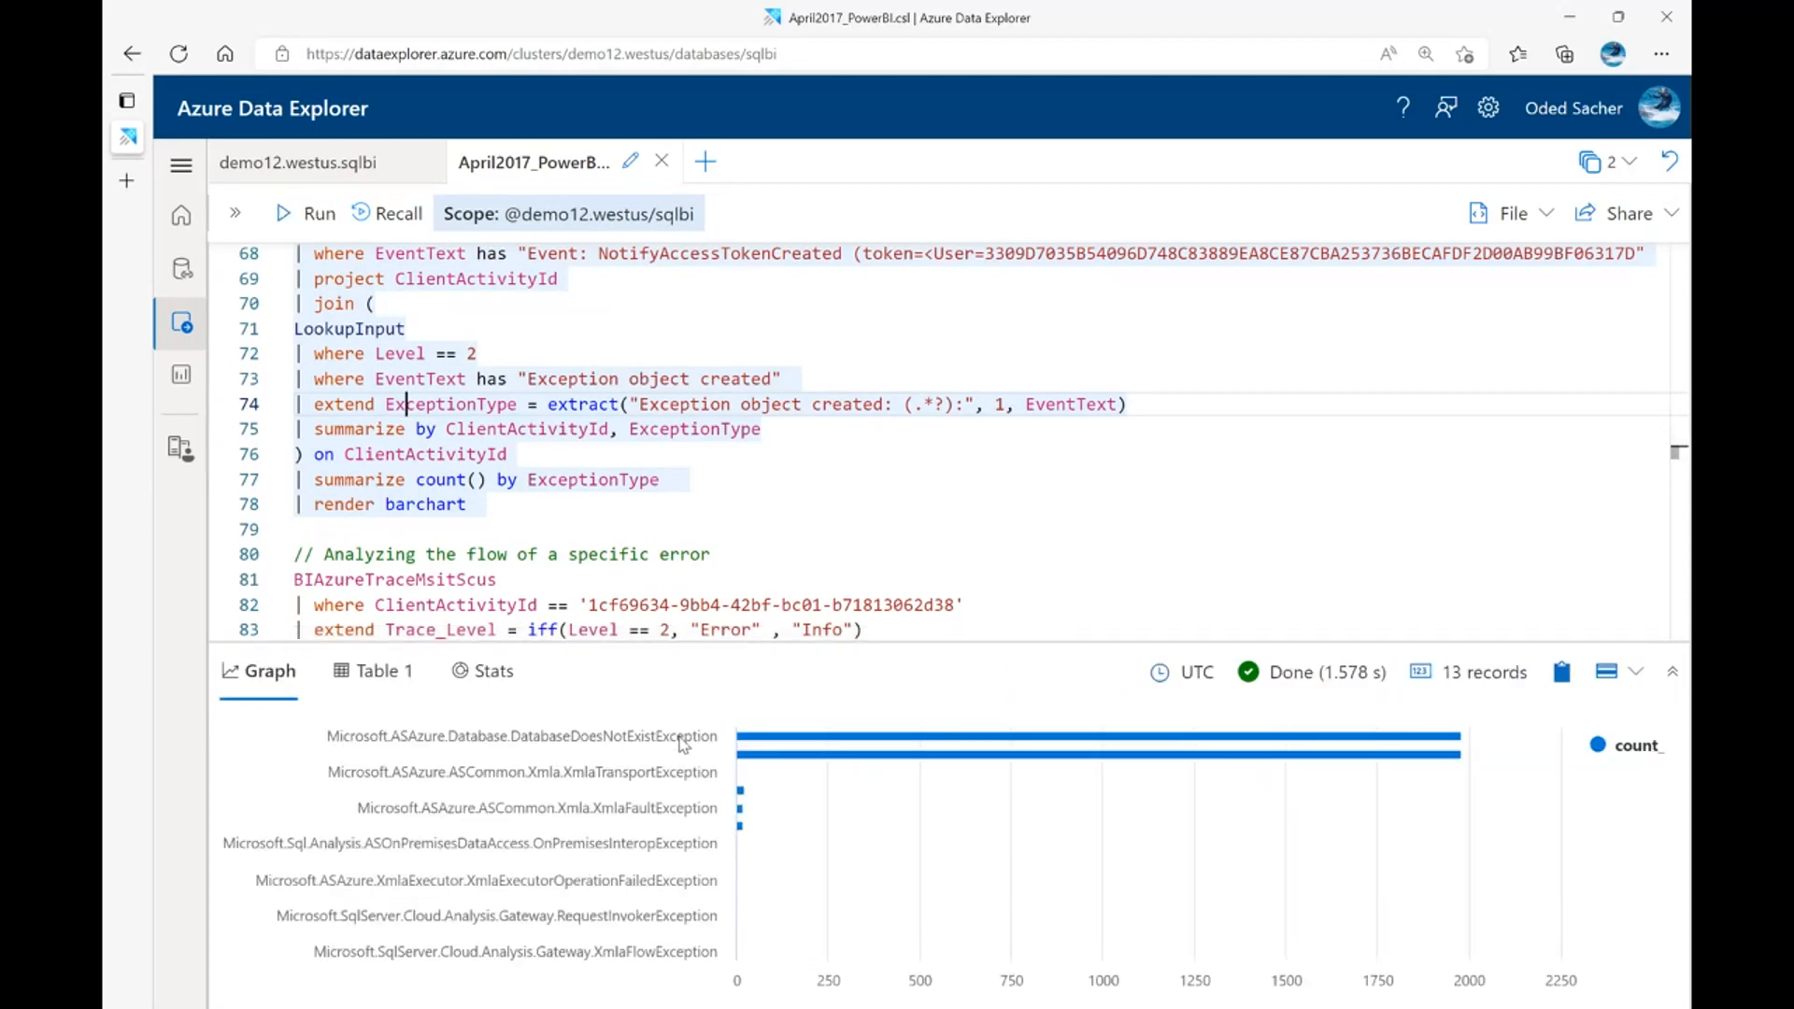
drag(905, 643, 813, 509)
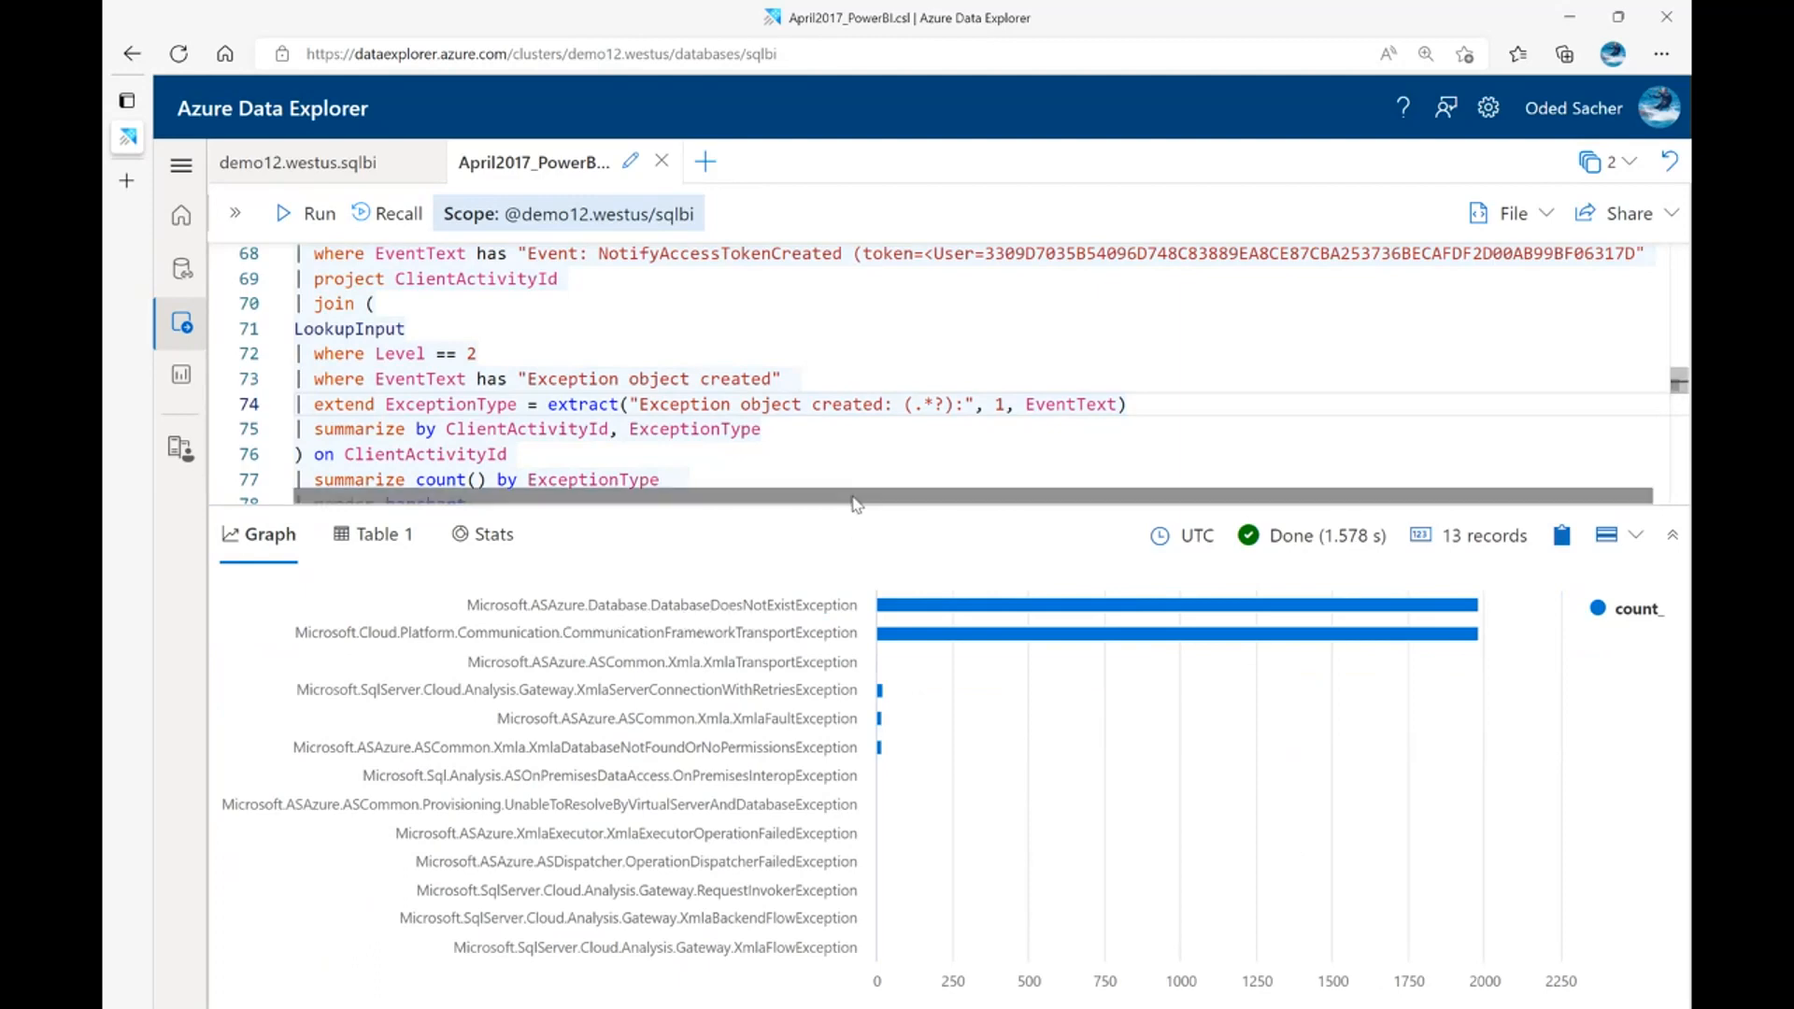
drag(845, 512, 845, 624)
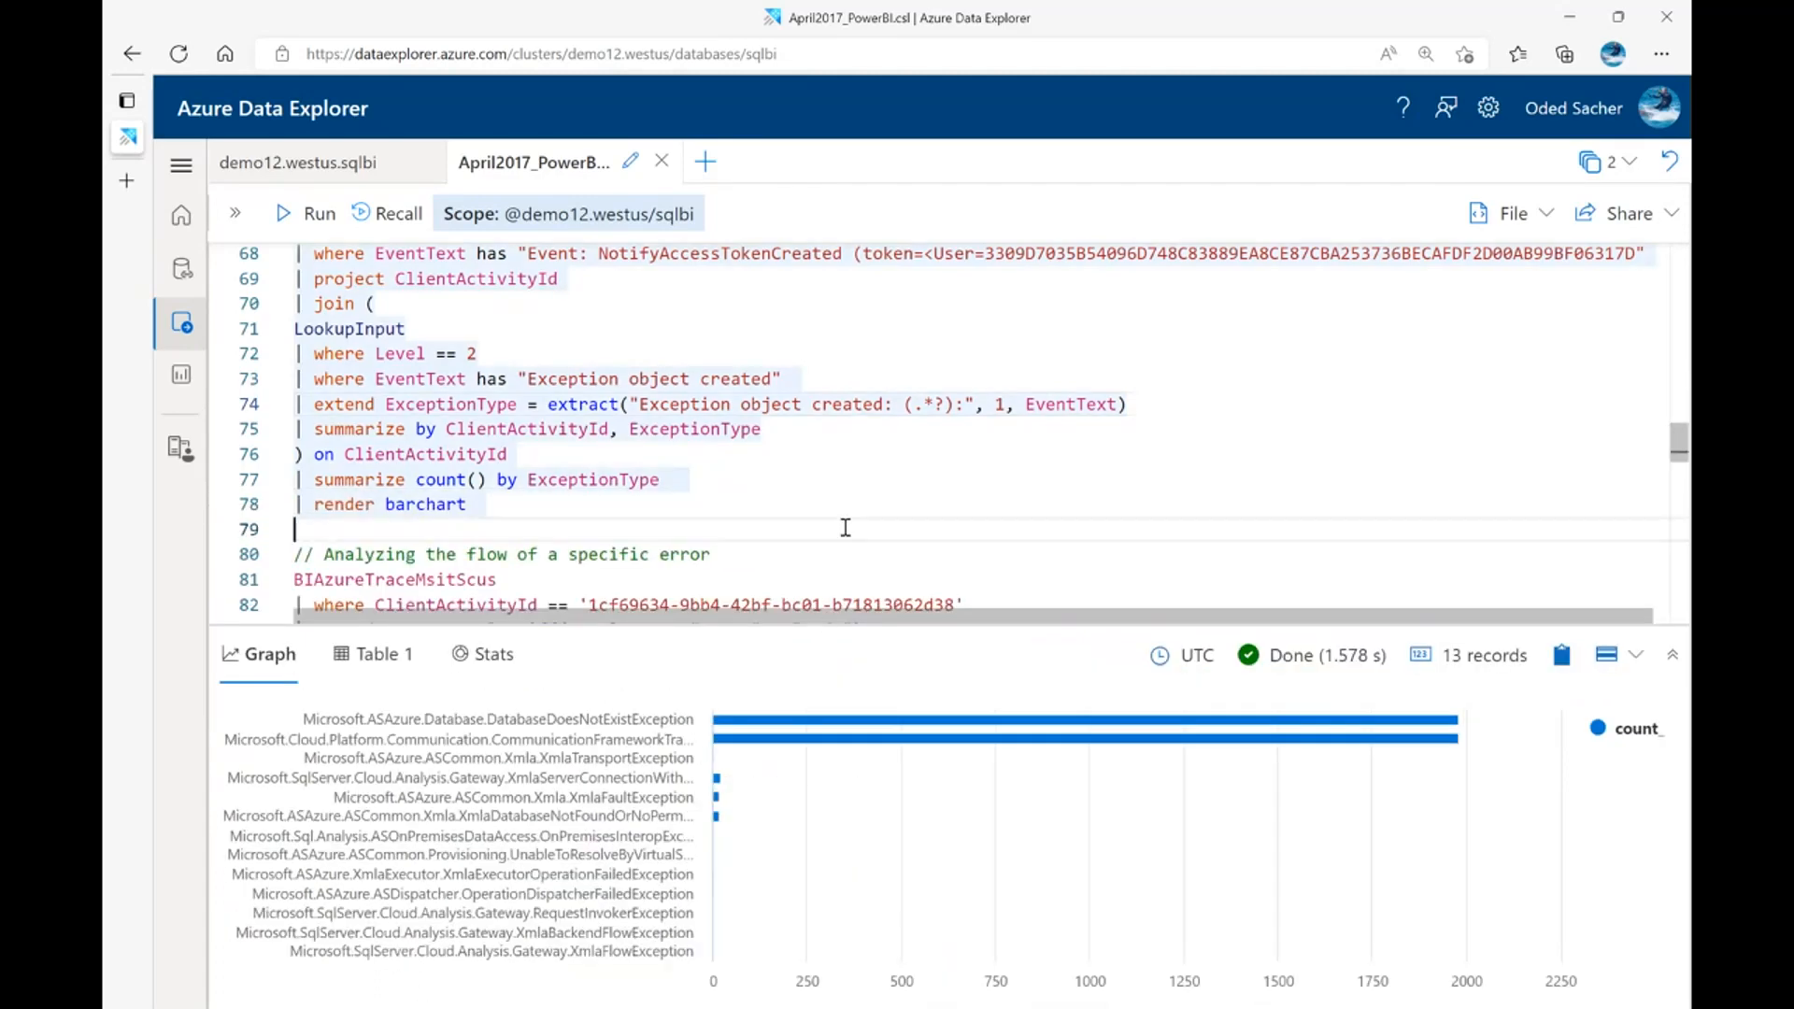
Run the "Analyzing the flow of a specific error" query for the given ClientActivityId and enlarge the results area
scroll(843, 503, down, 2)
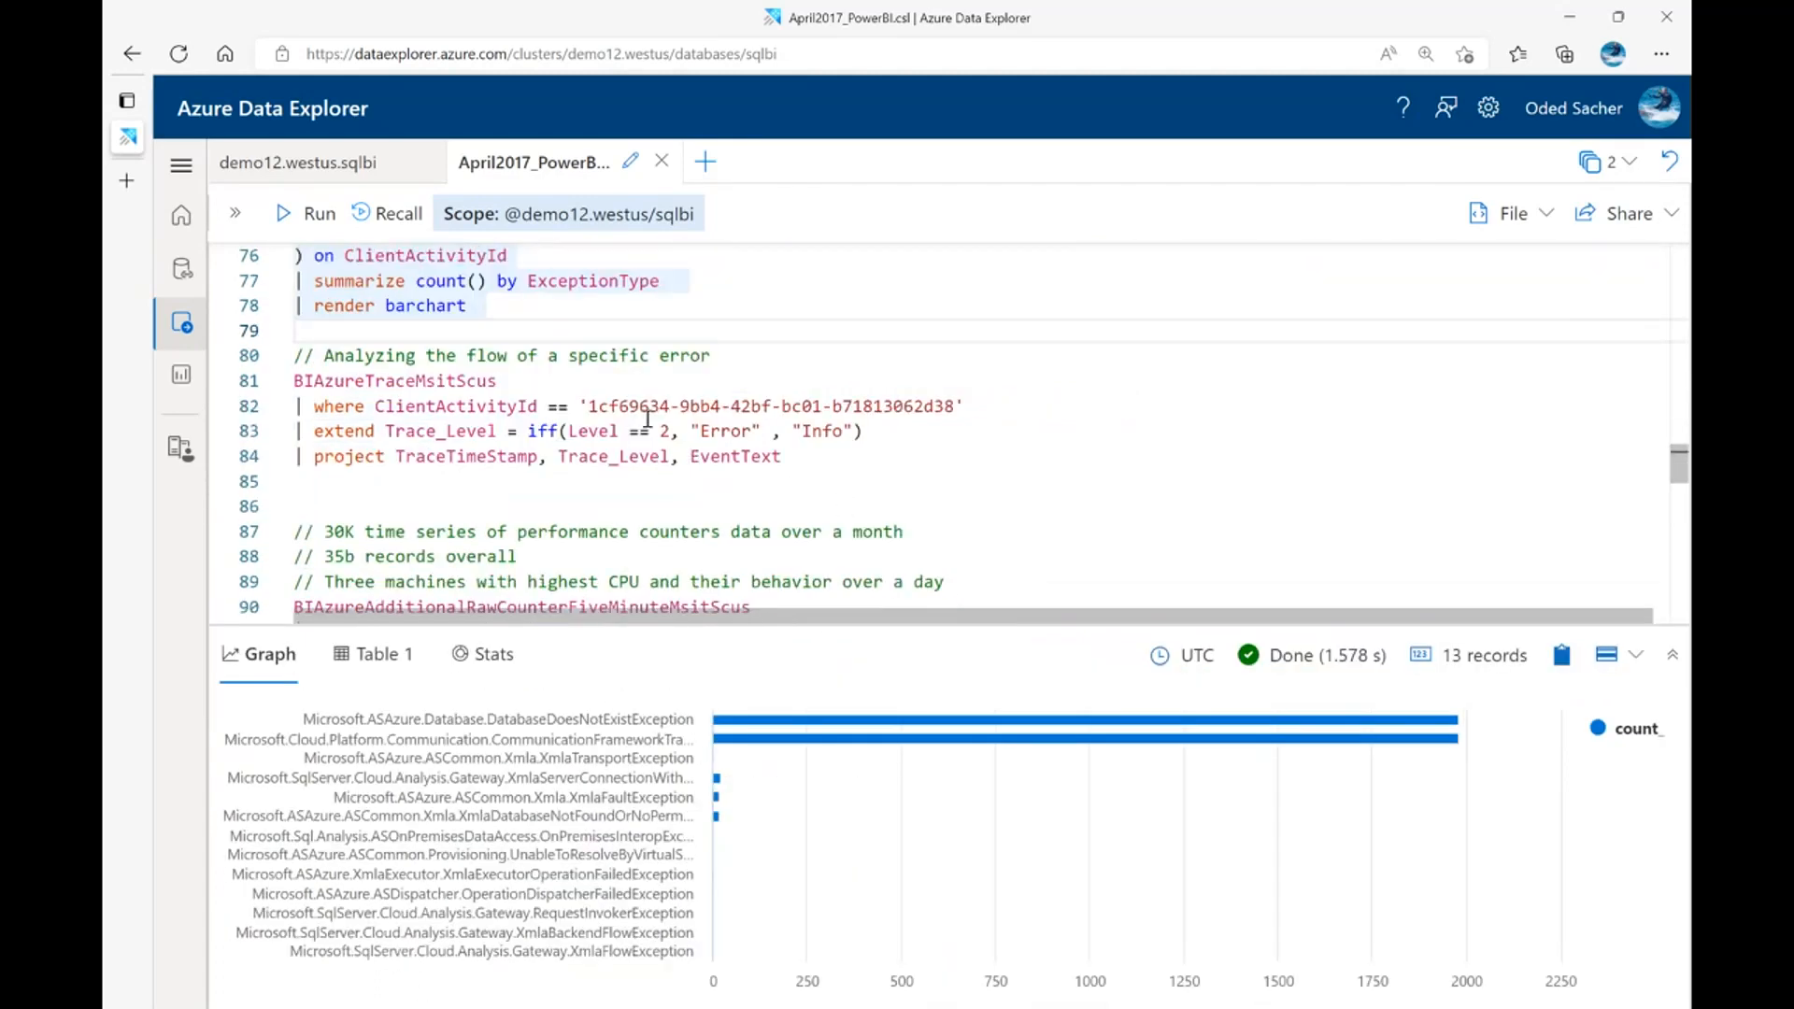
click(702, 411)
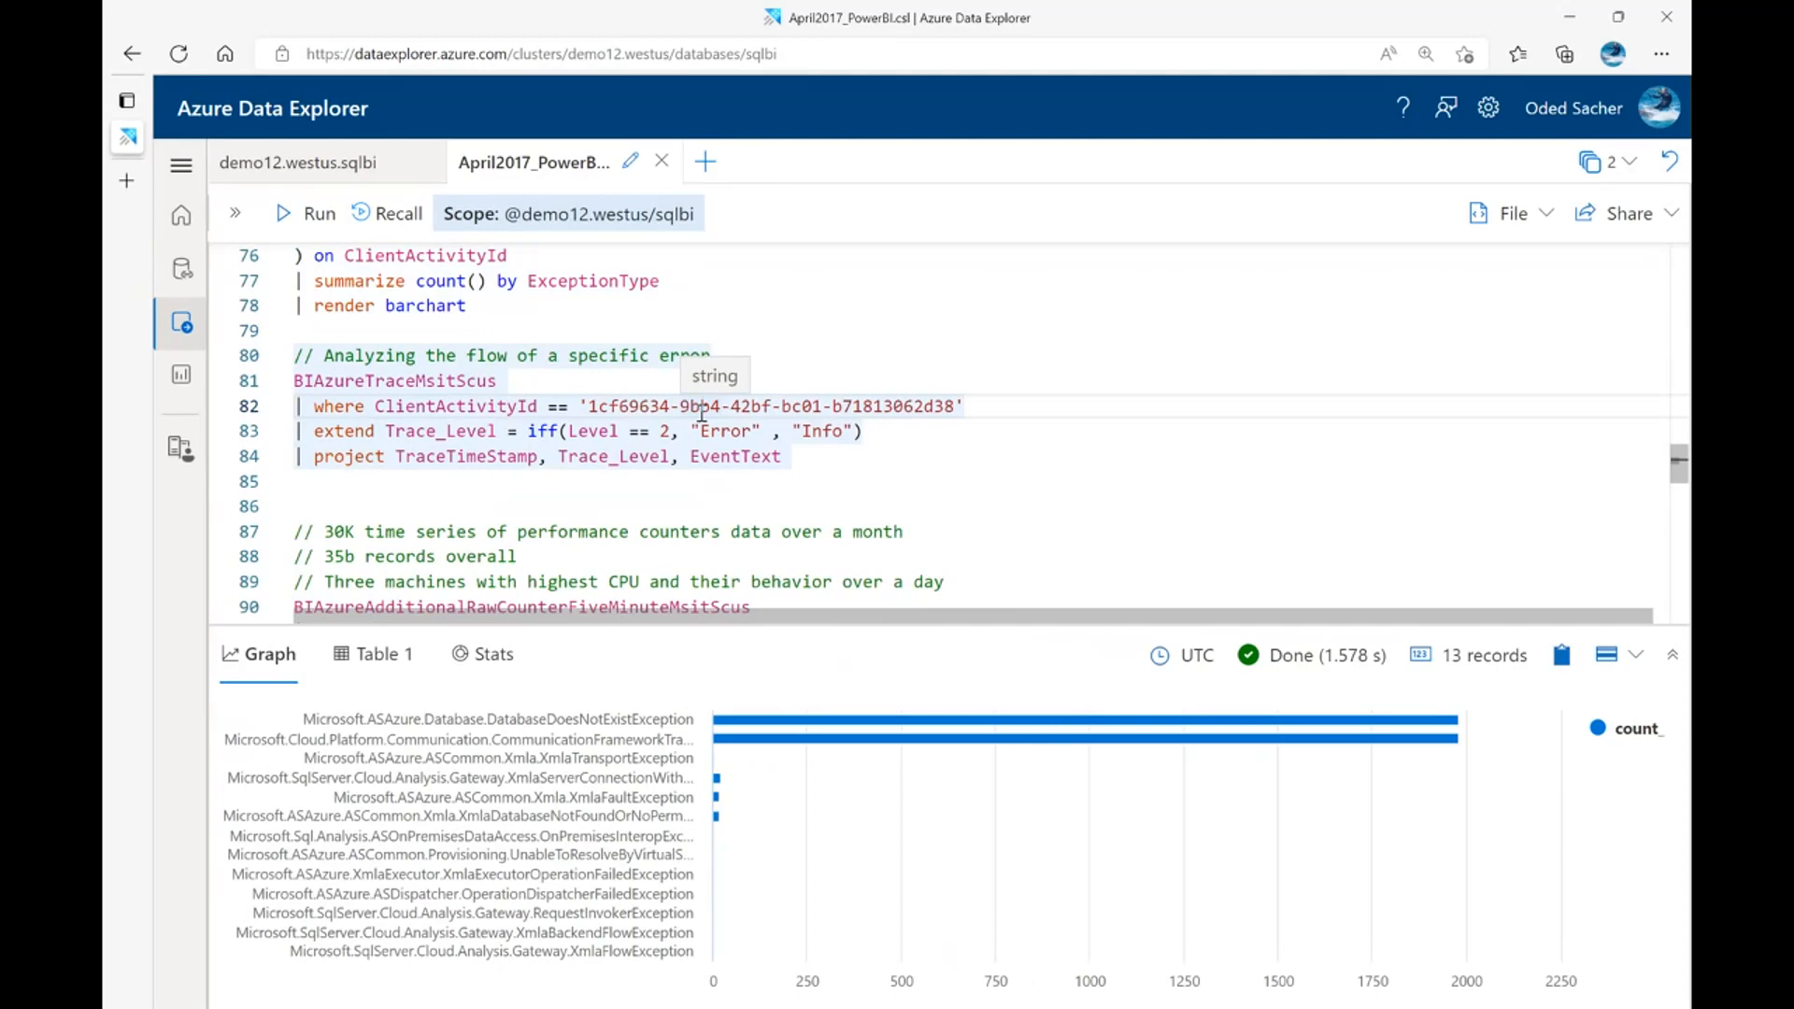
key(shift+Return)
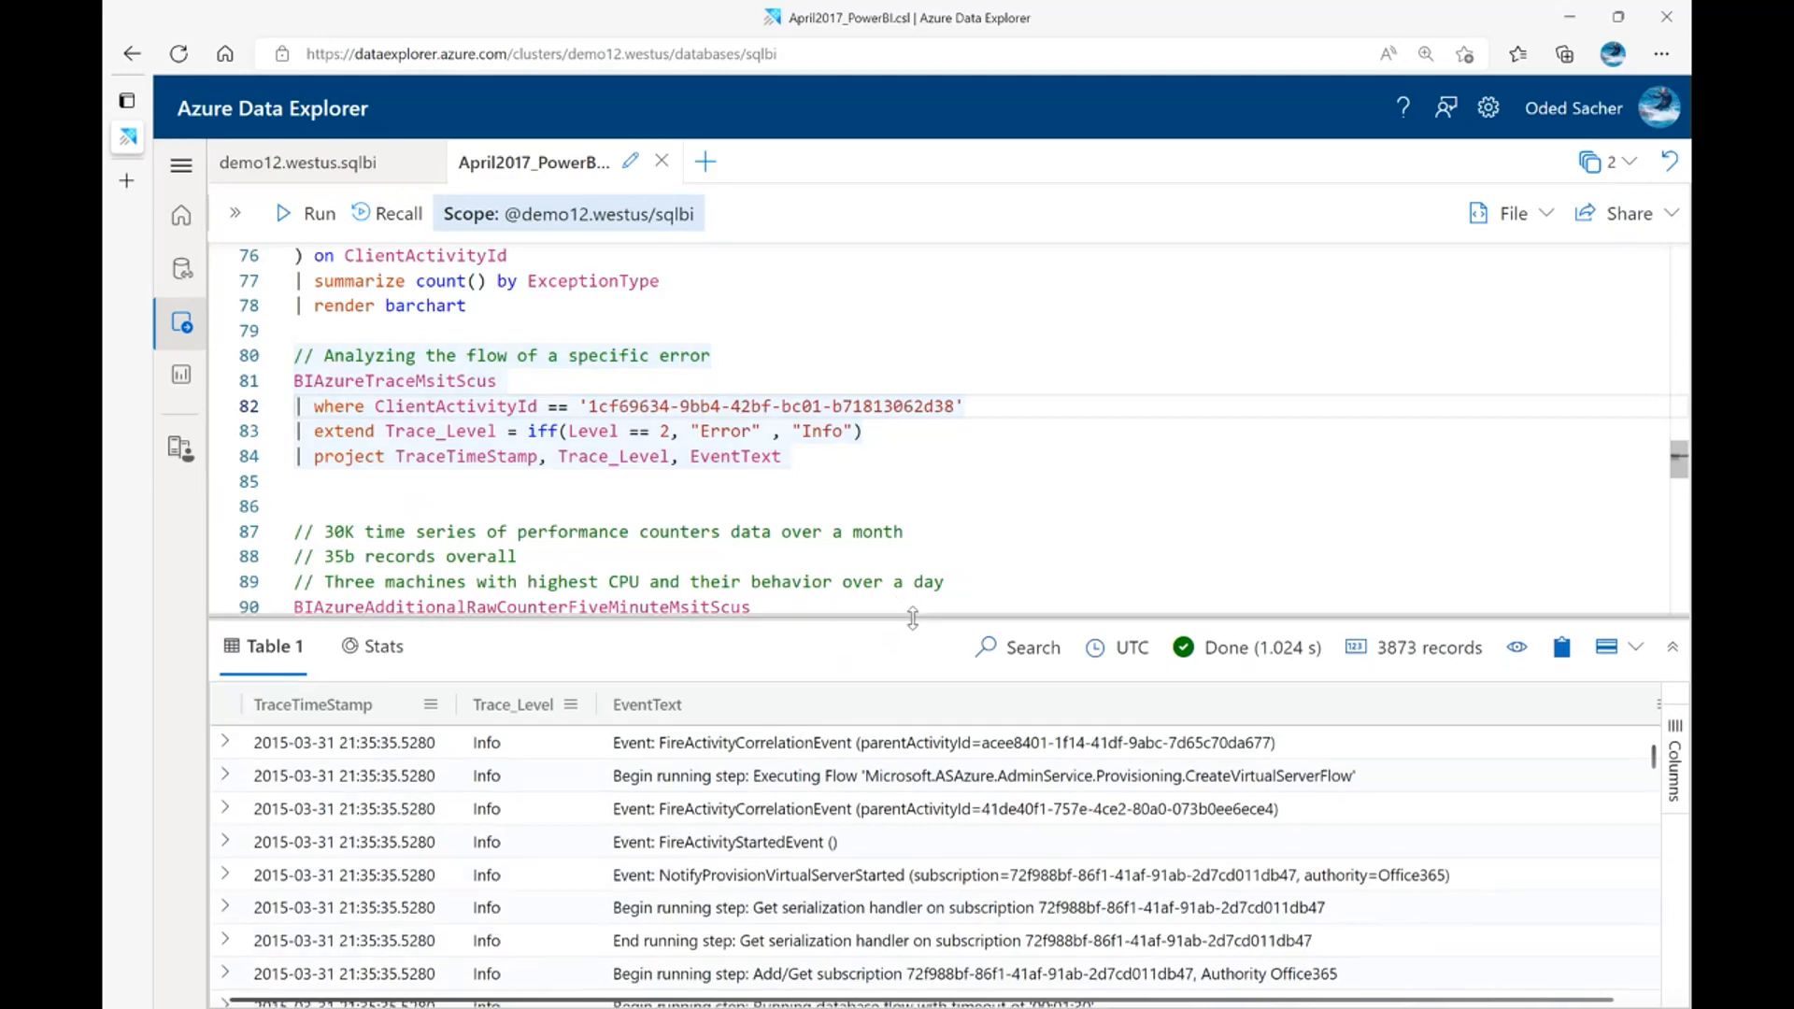
drag(912, 620, 923, 549)
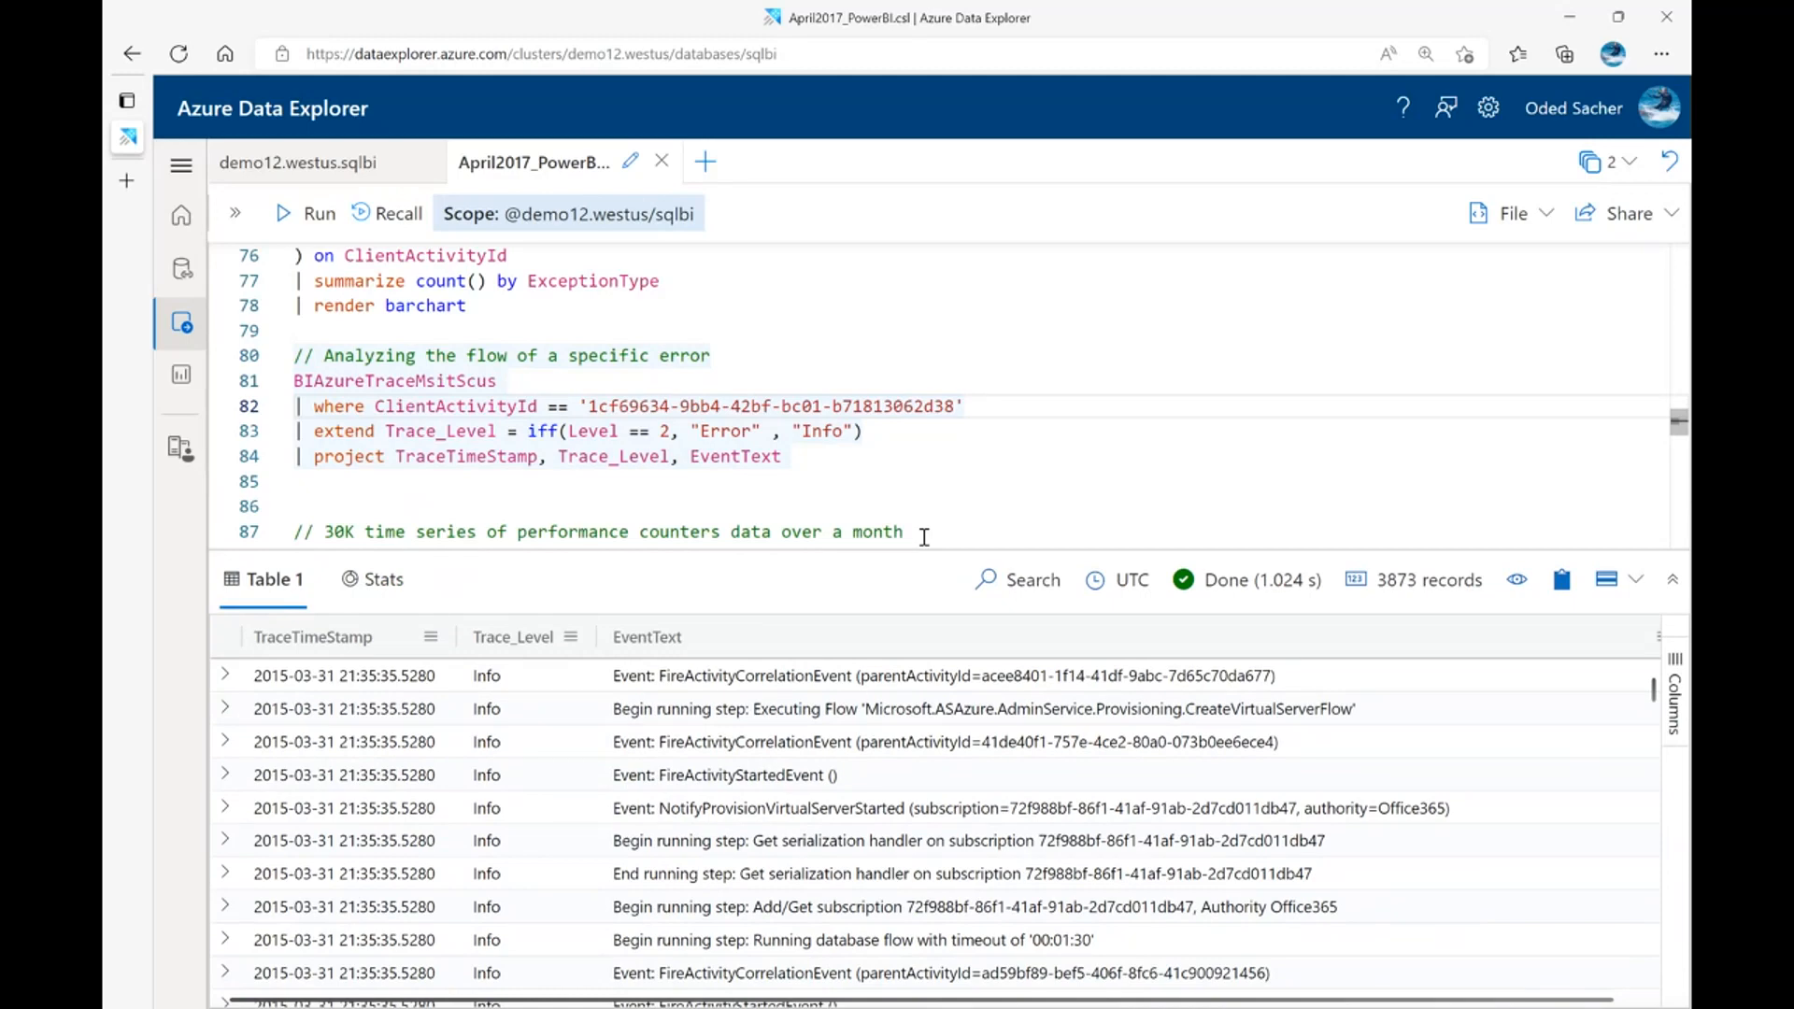
drag(926, 545, 926, 498)
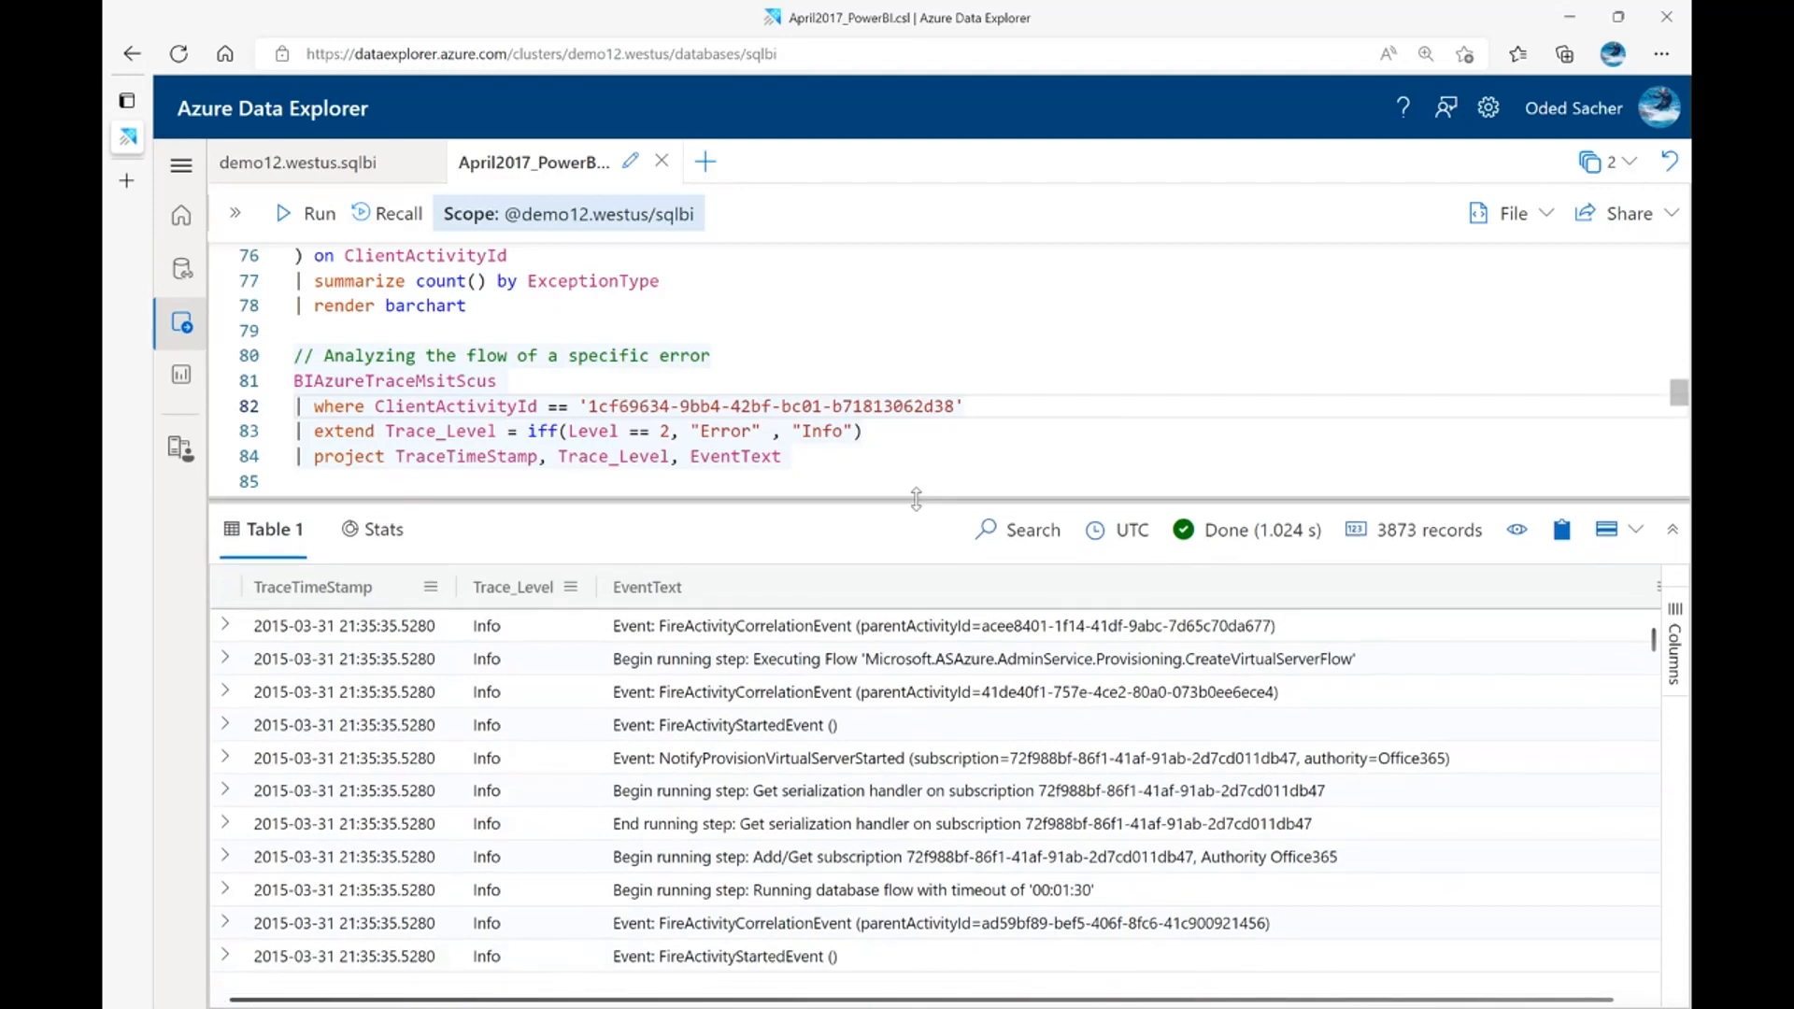
Try to find "ERROR" in the Trace_Level column of the results with the browser's page search
scroll(502, 641, down, 1)
click(504, 643)
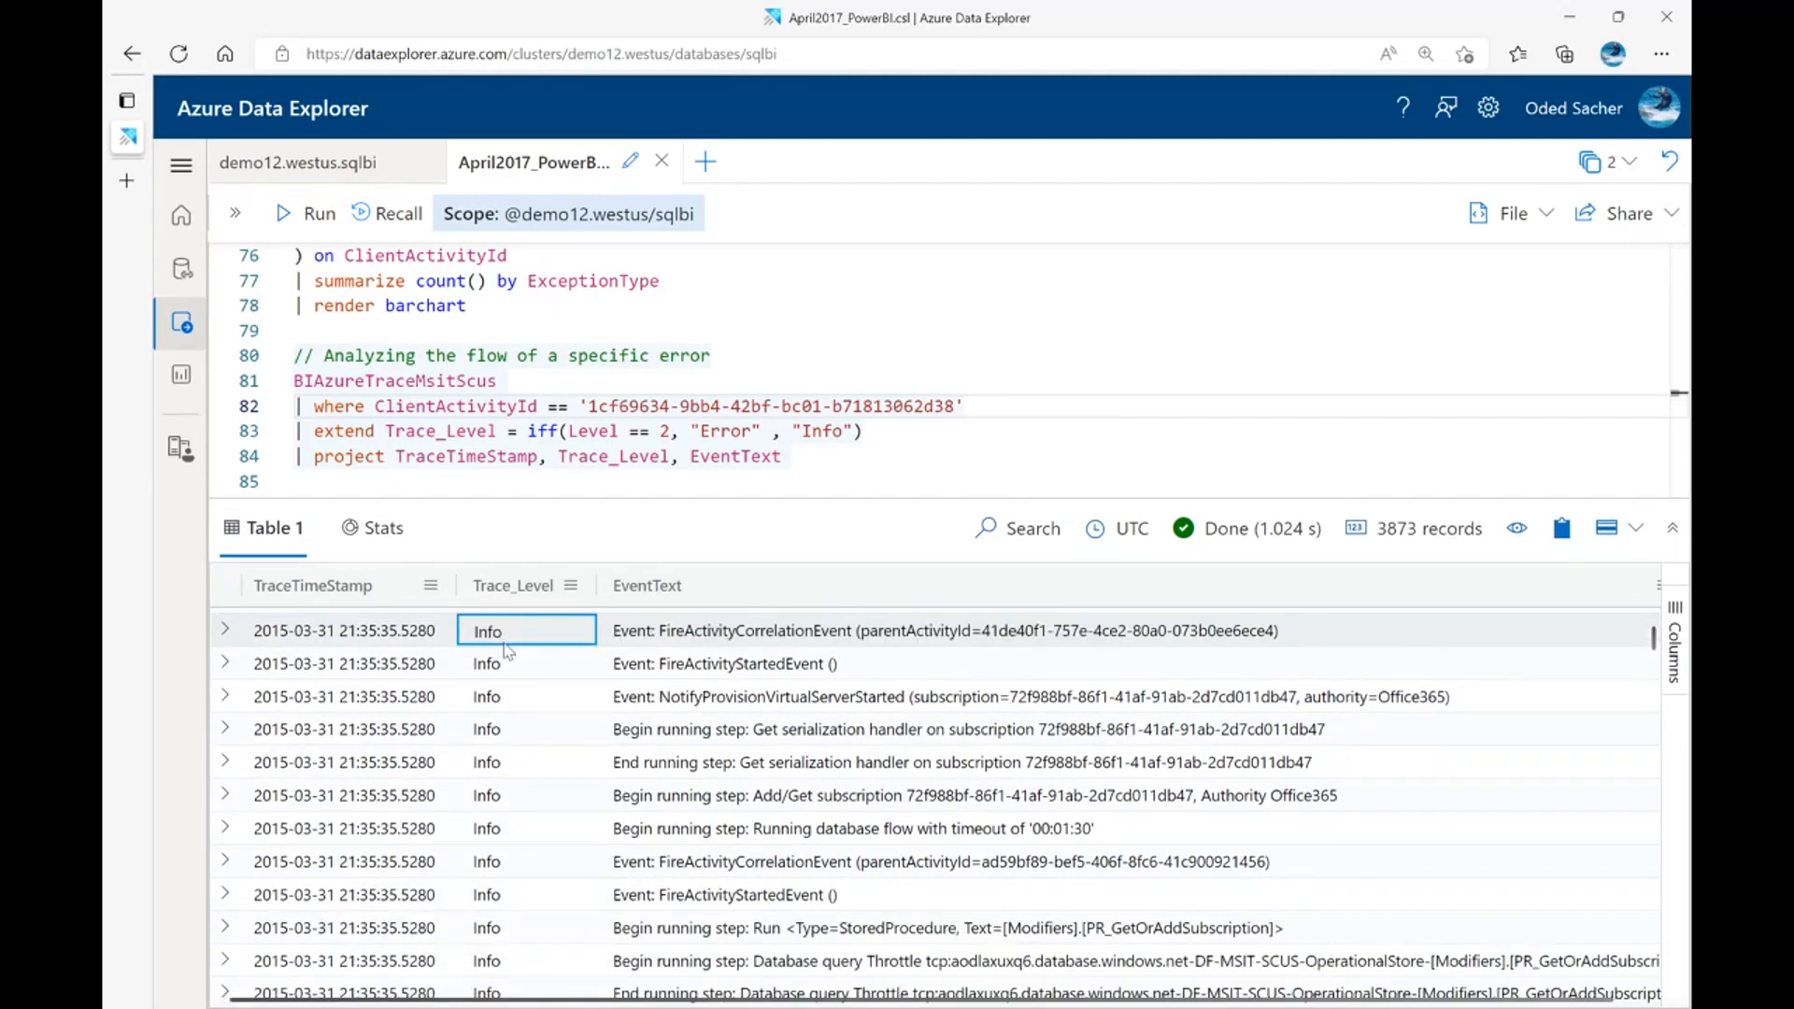
key(ctrl+f)
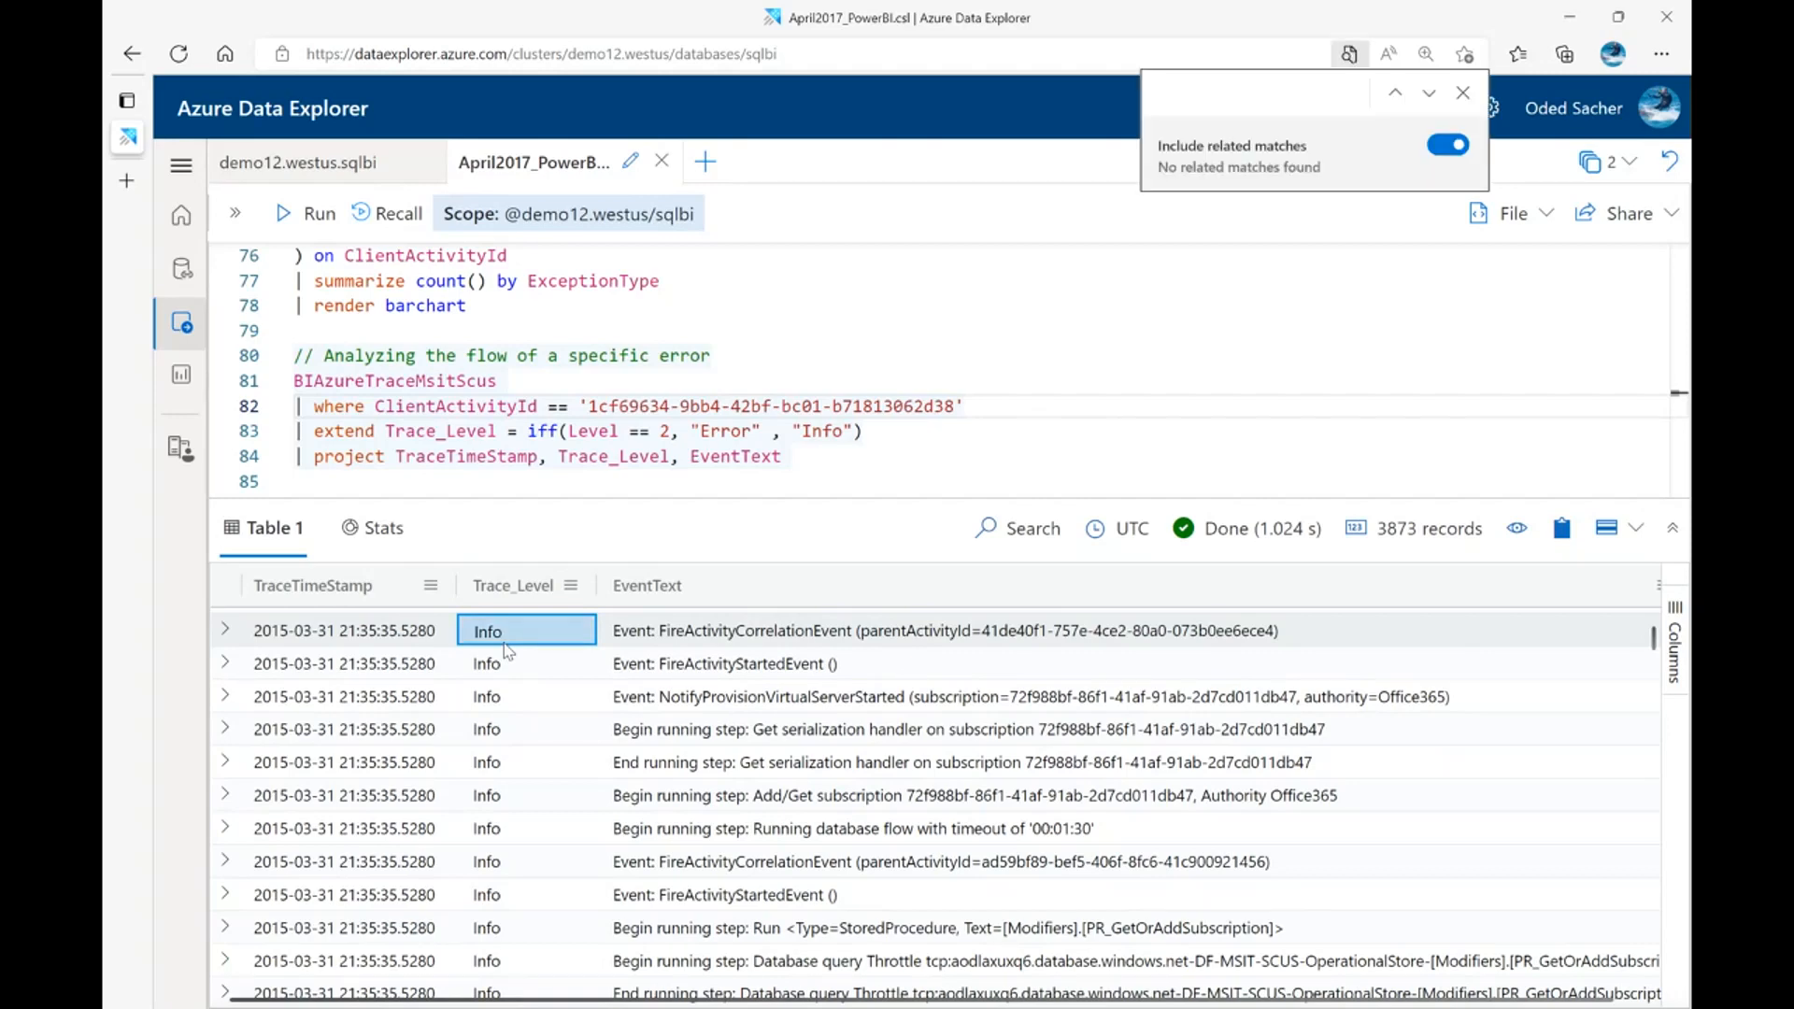
text(ERROR)
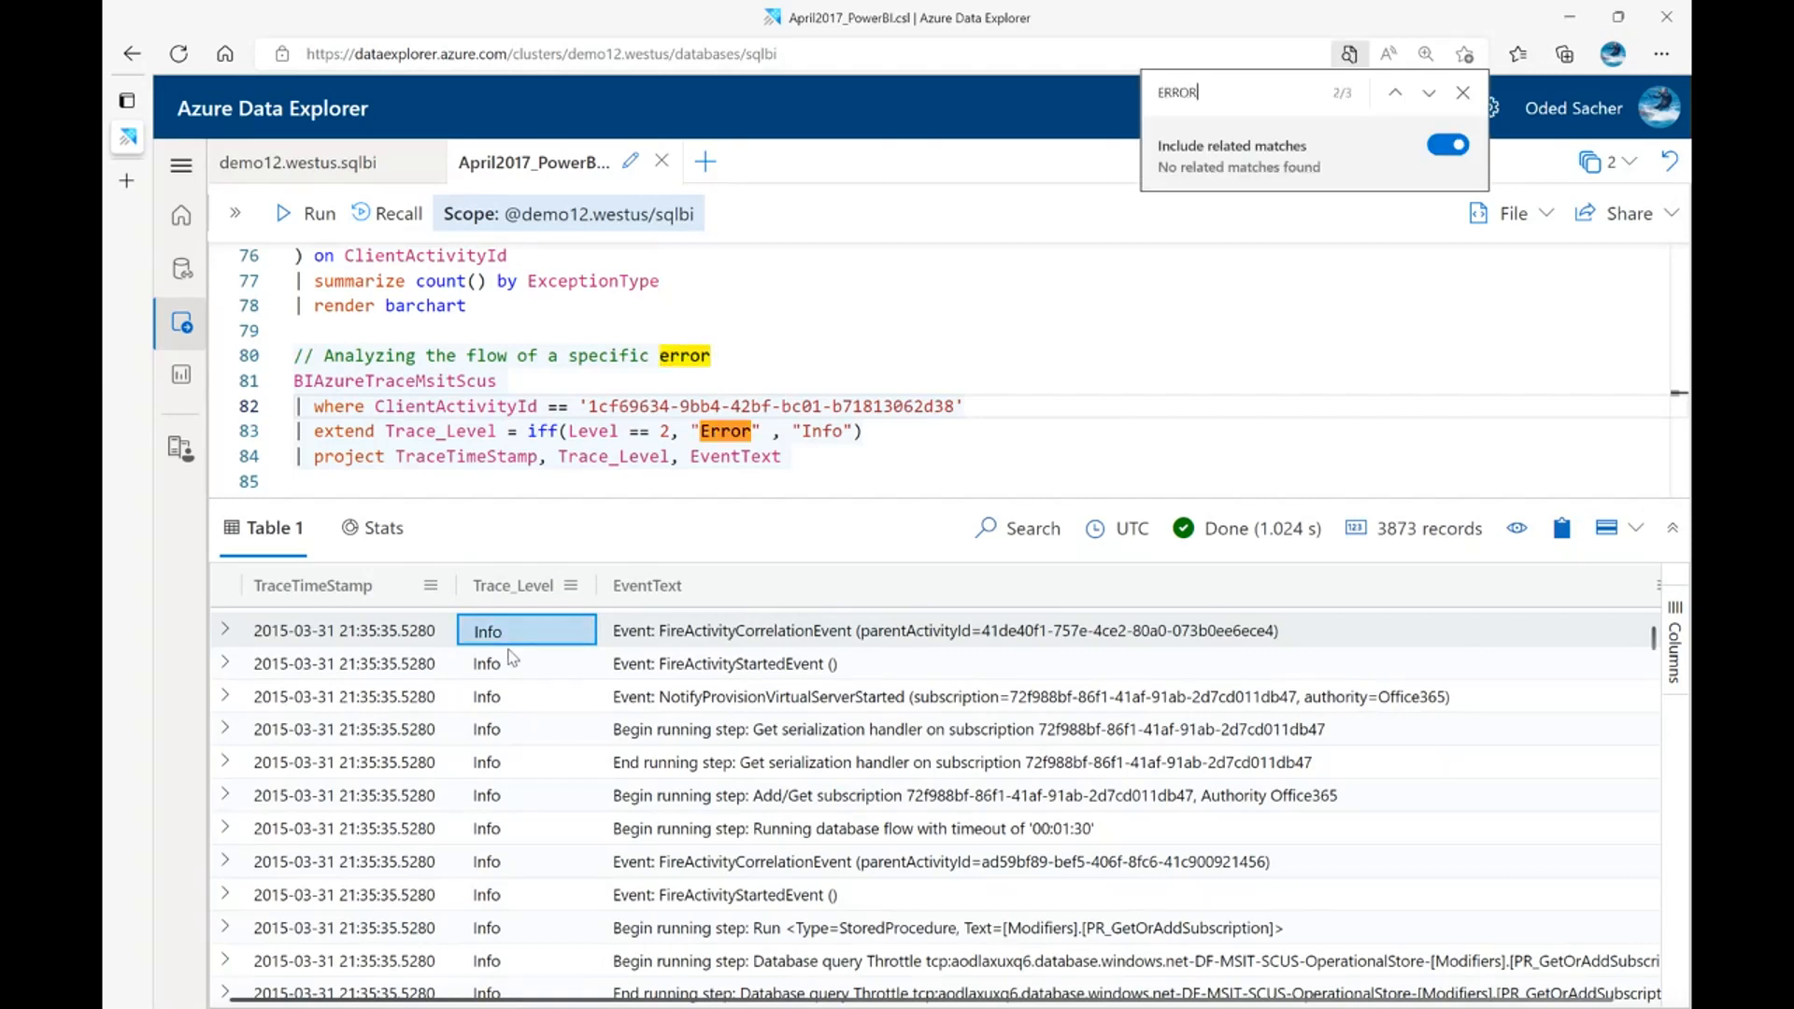
click(510, 660)
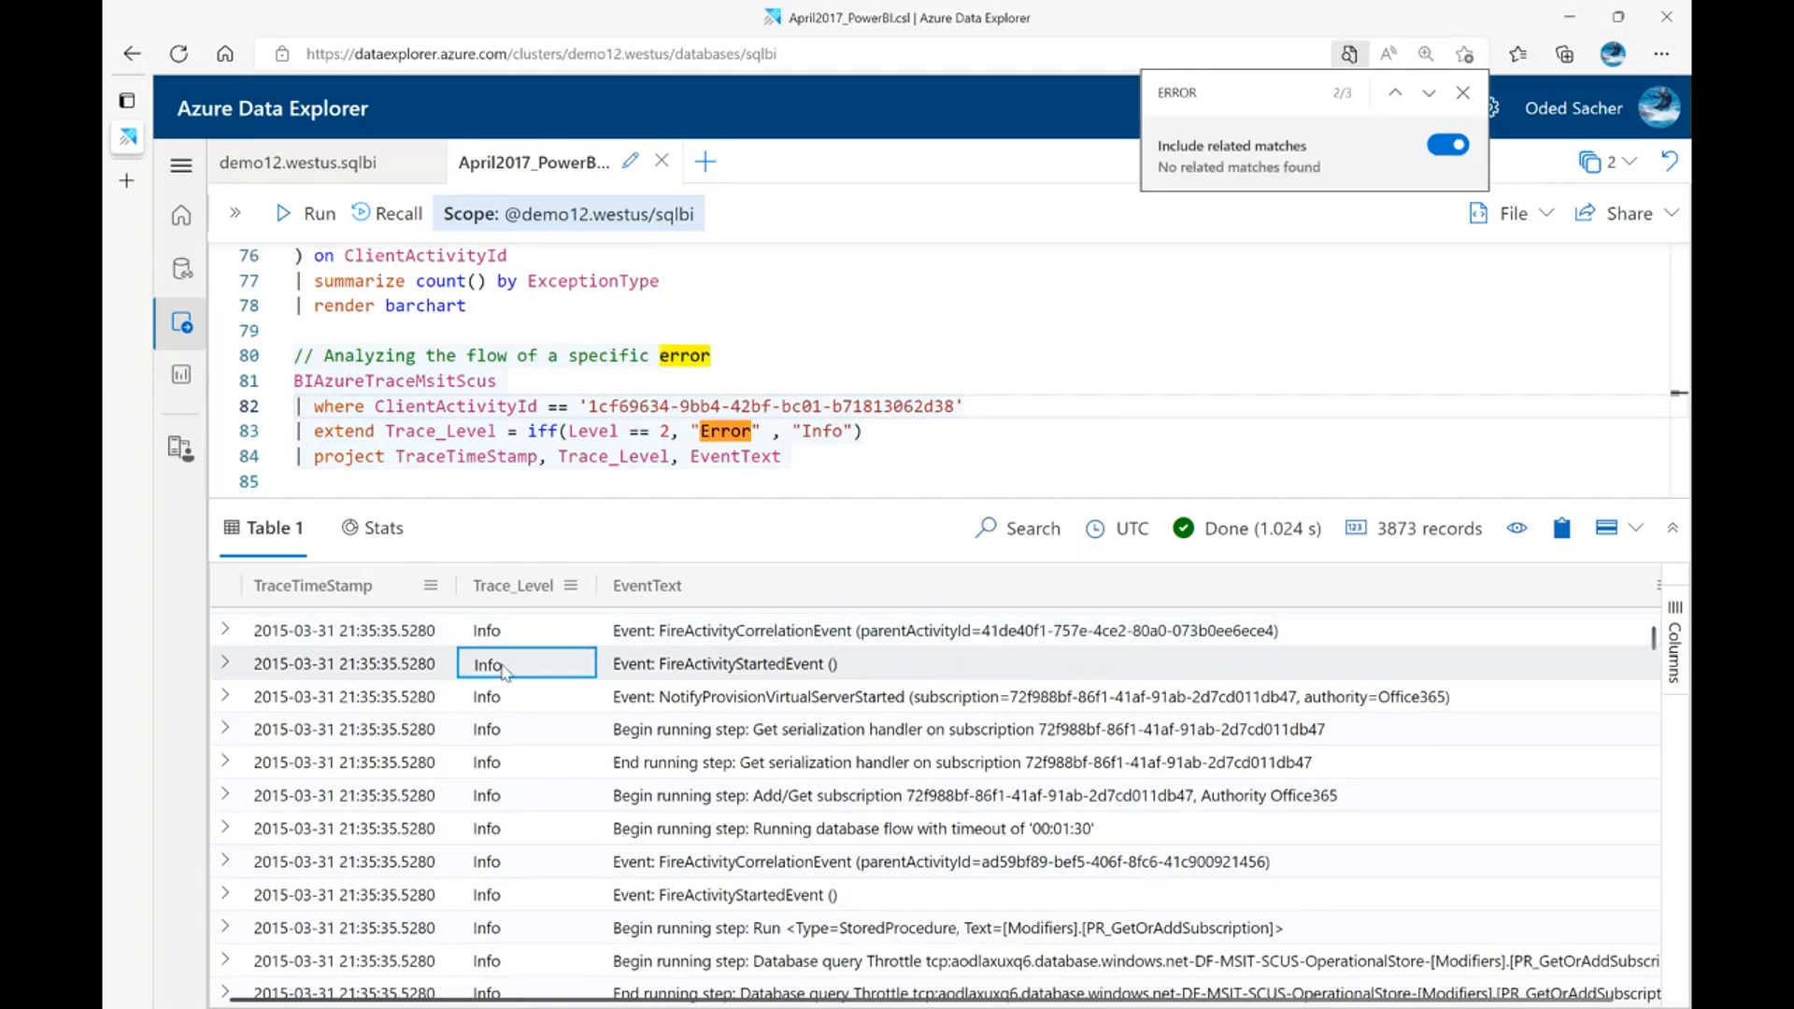
key(ctrl+c)
key(ctrl+f)
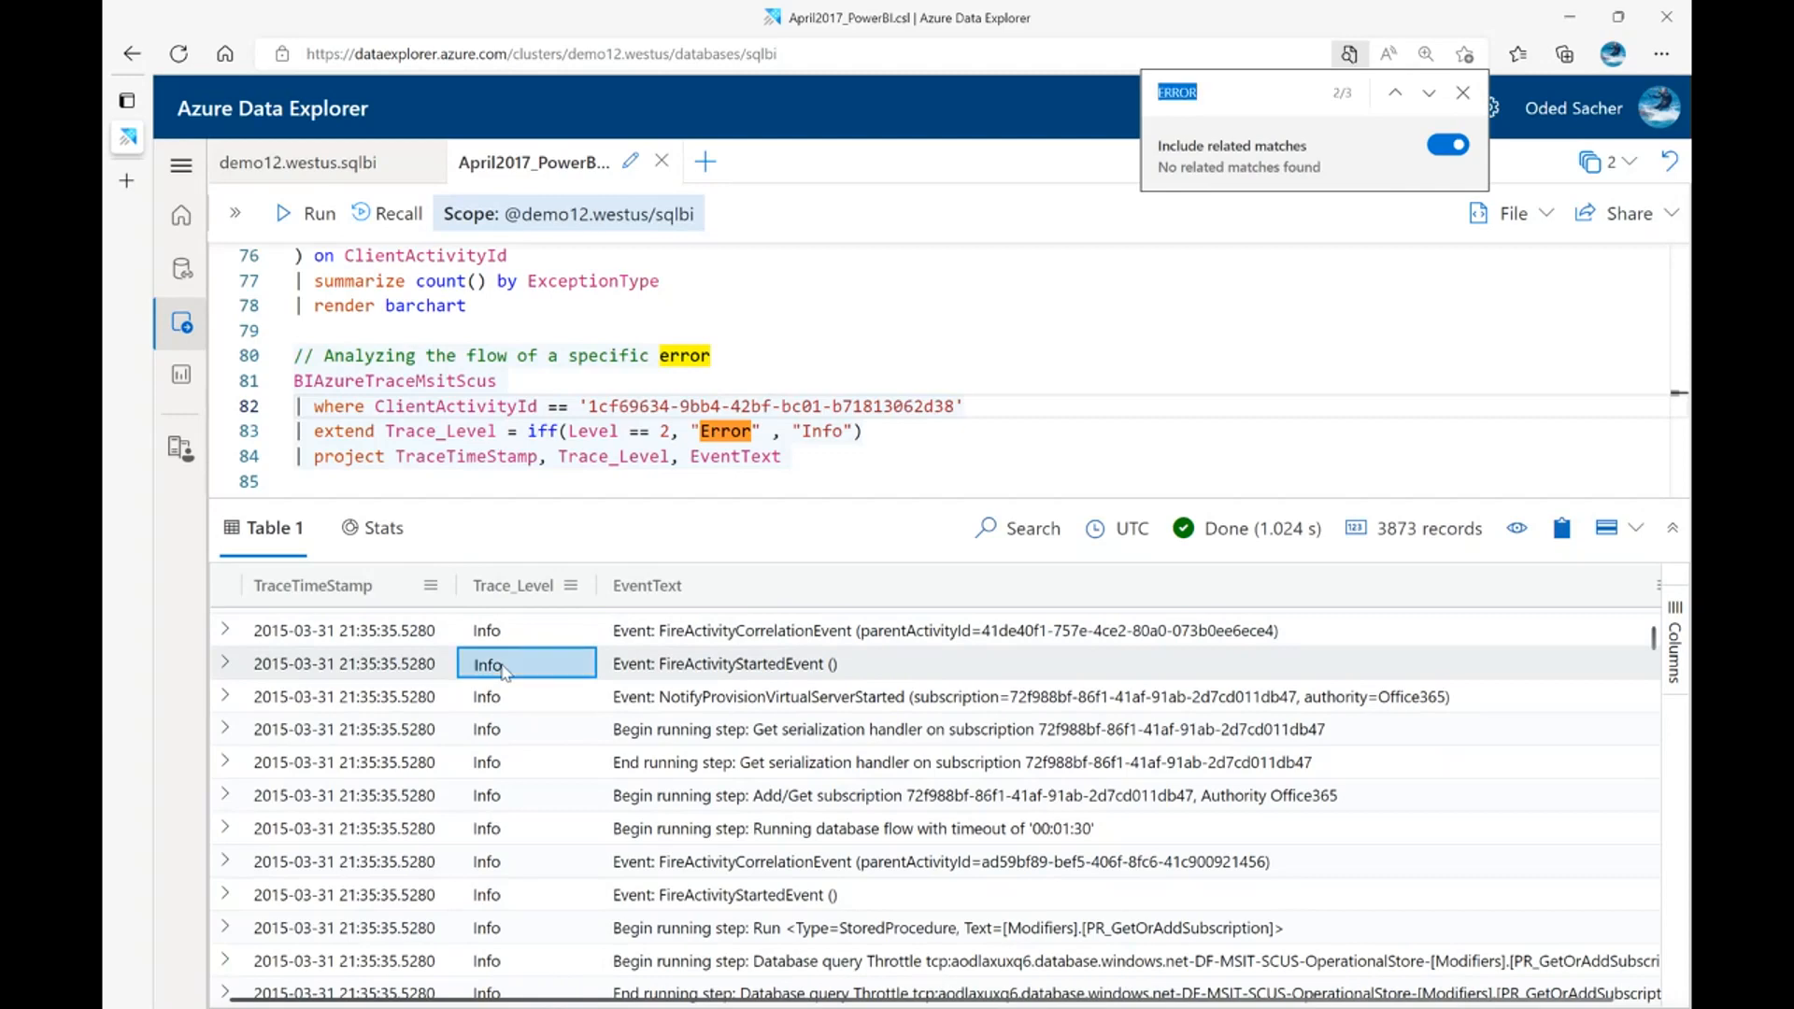
click(1463, 95)
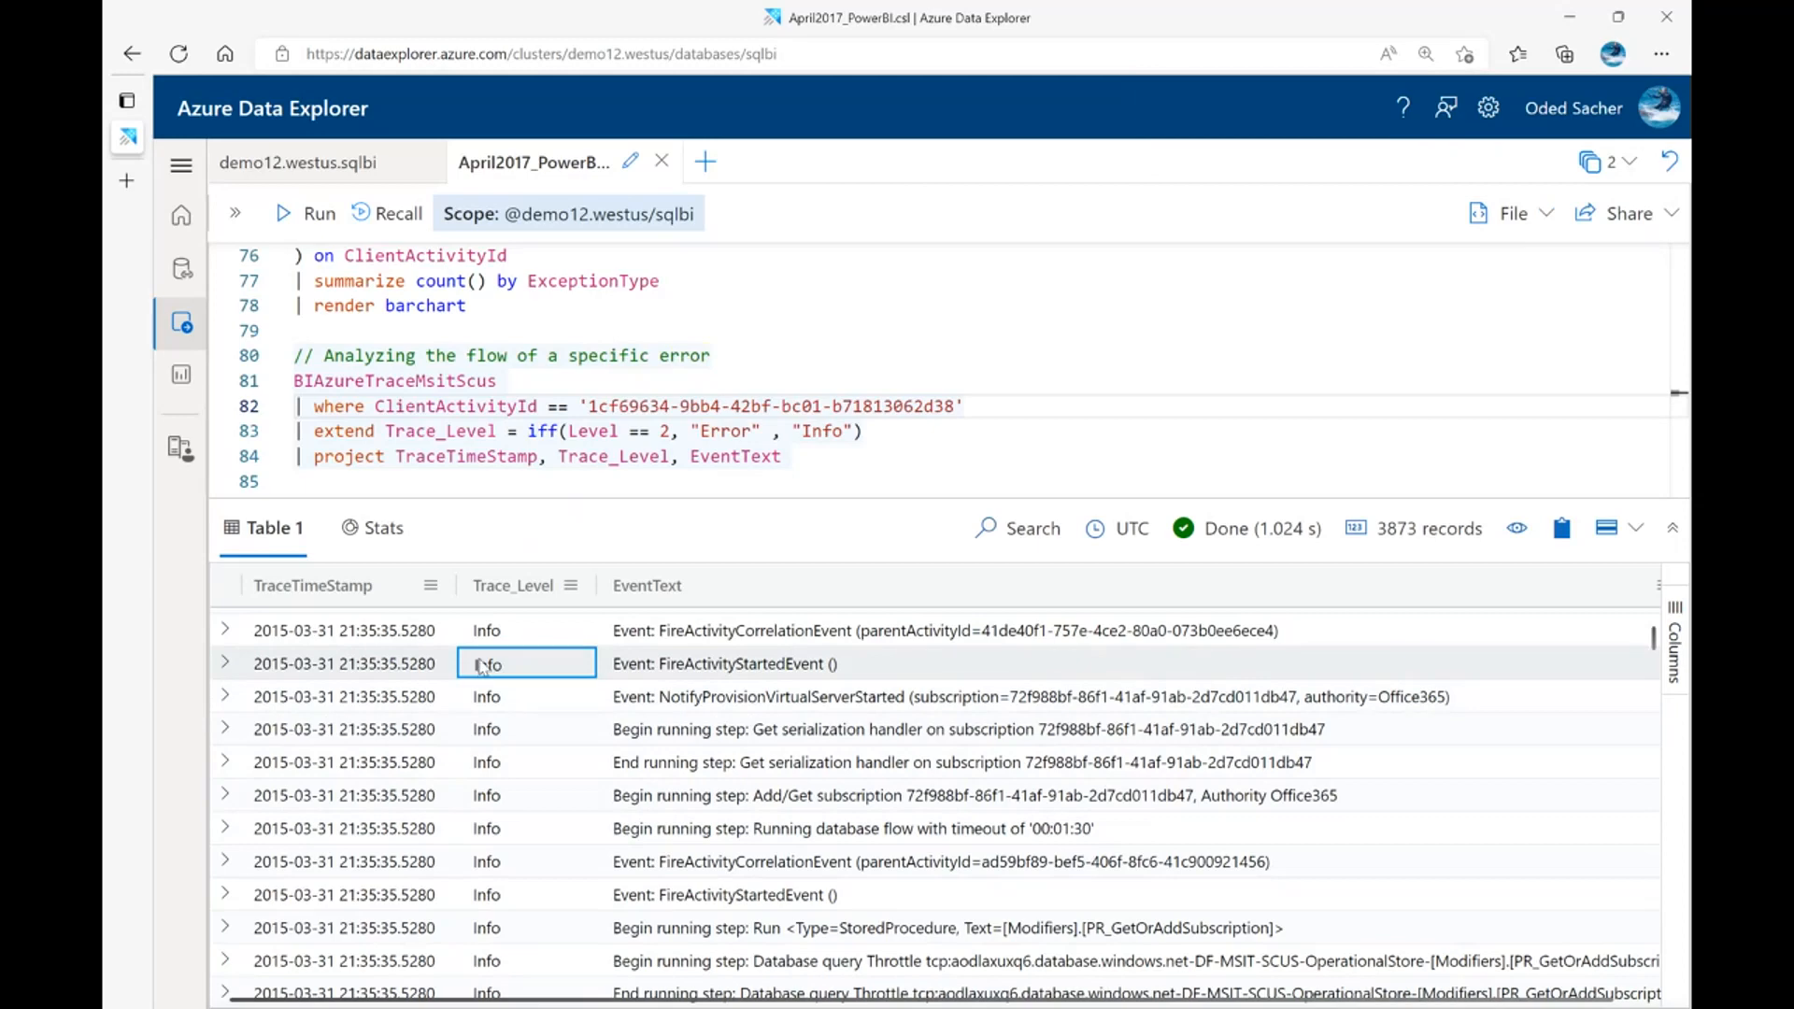
Retry the browser's page search for "ERROR" and briefly expand the Trace_Level value of the FireActivityStartedEvent row
key(ctrl+f)
text(ERROR)
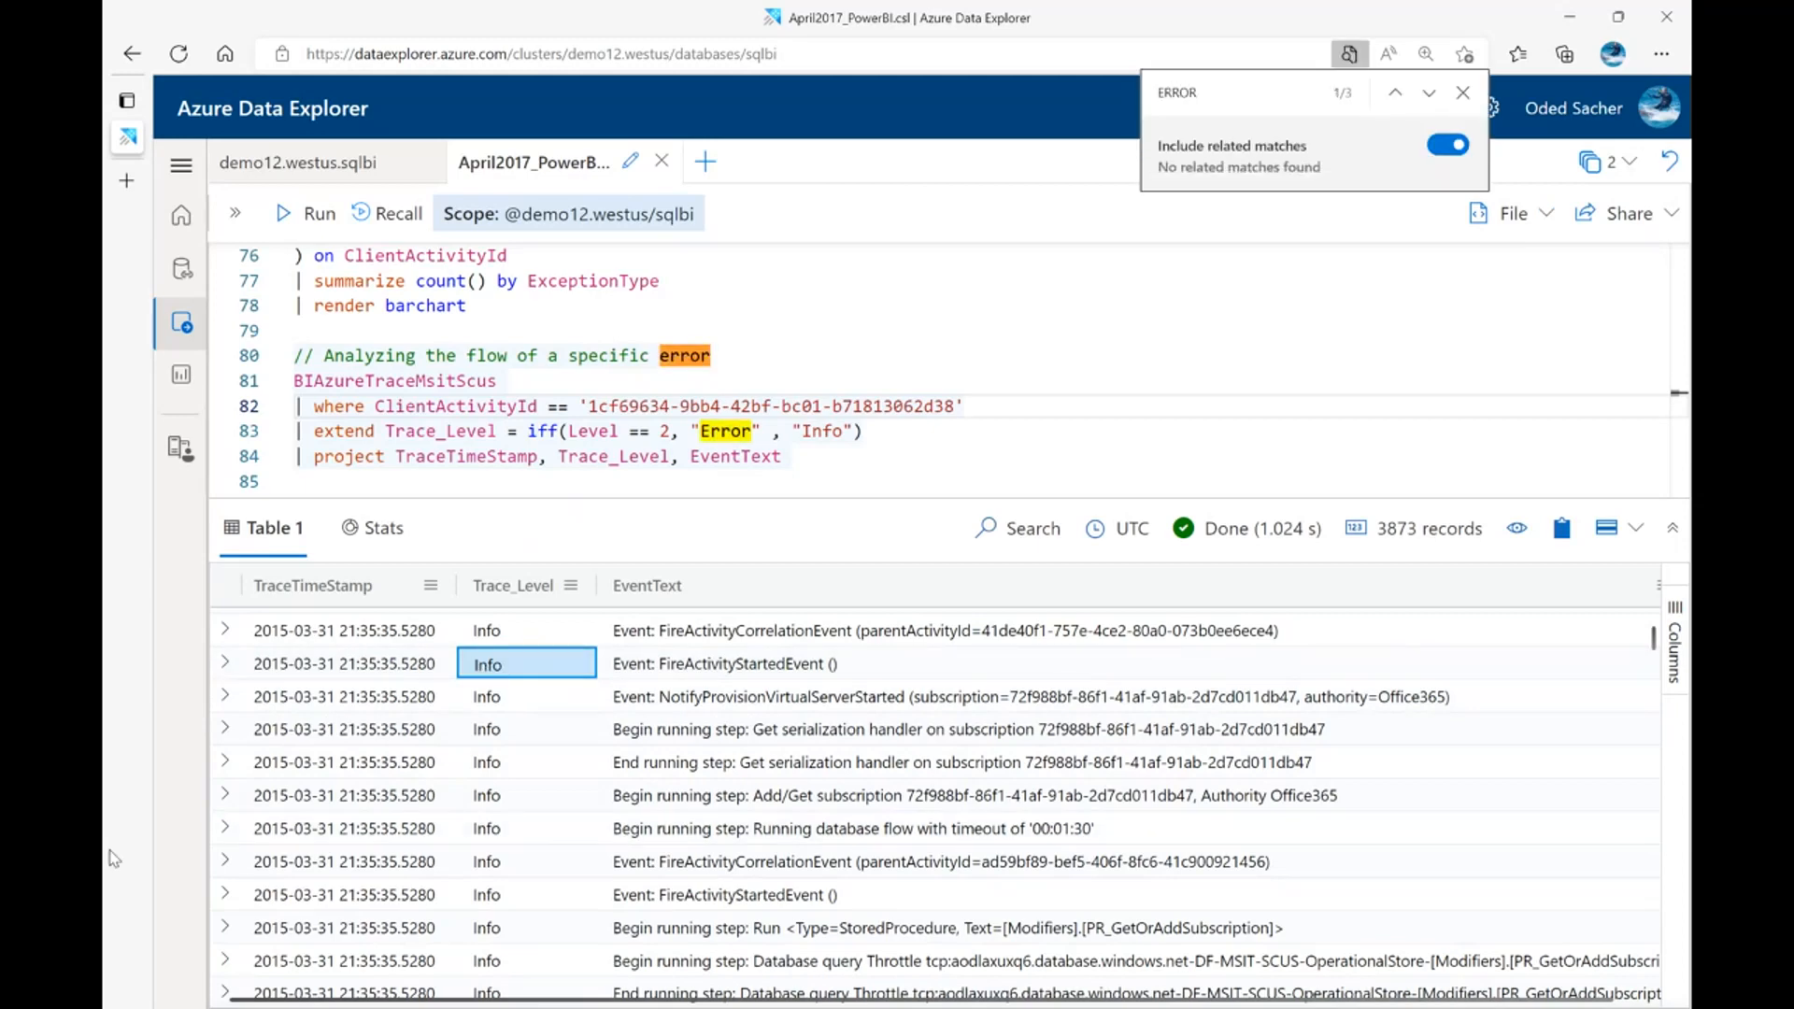
double_click(485, 667)
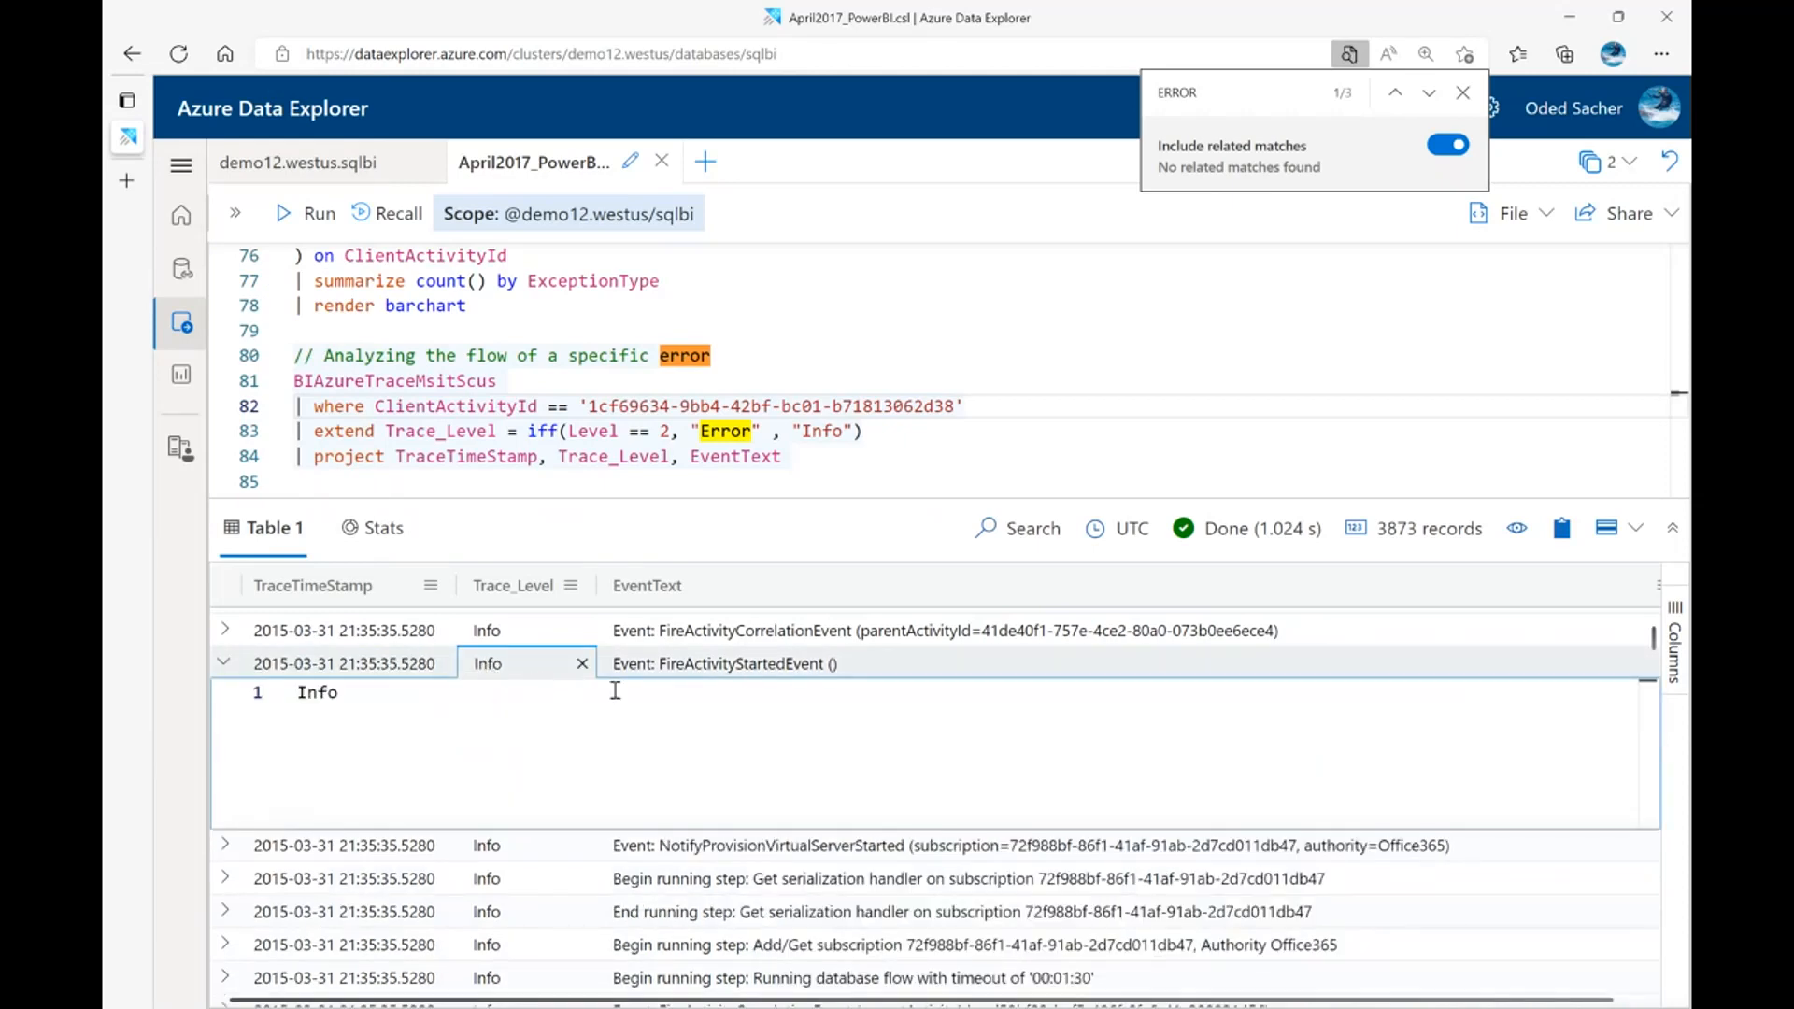
click(582, 664)
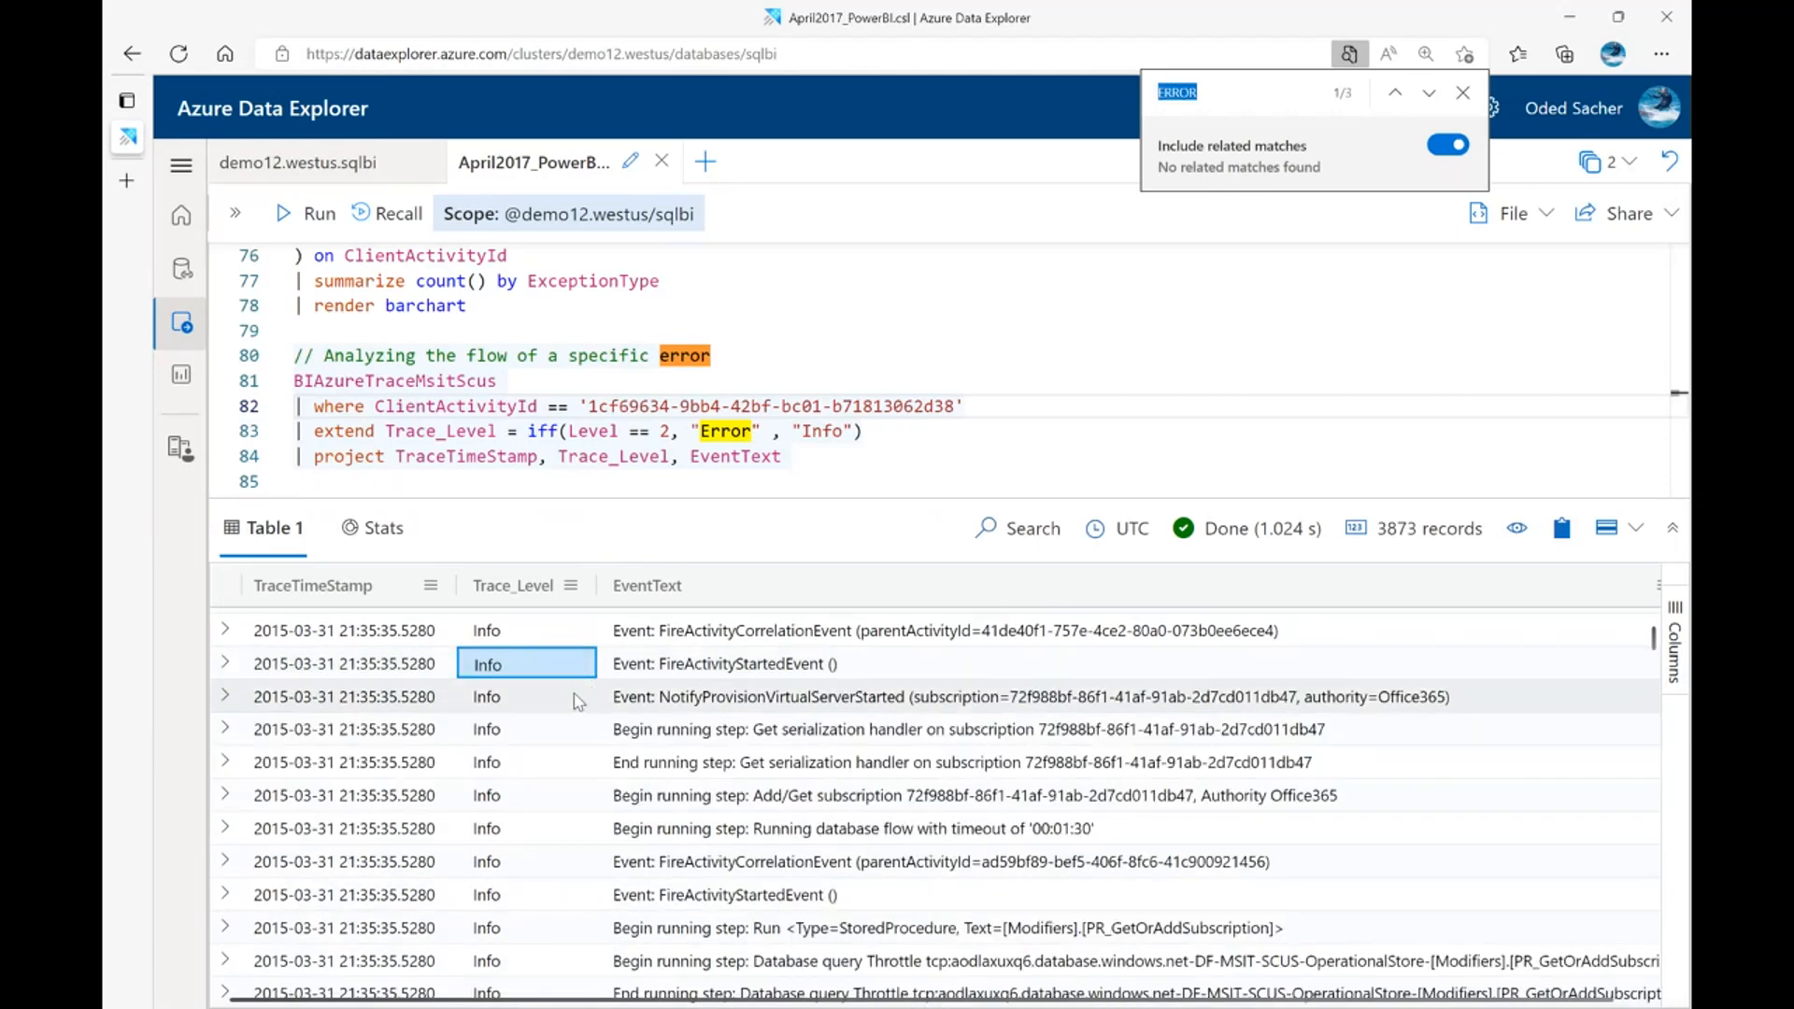
key(Down)
click(1462, 93)
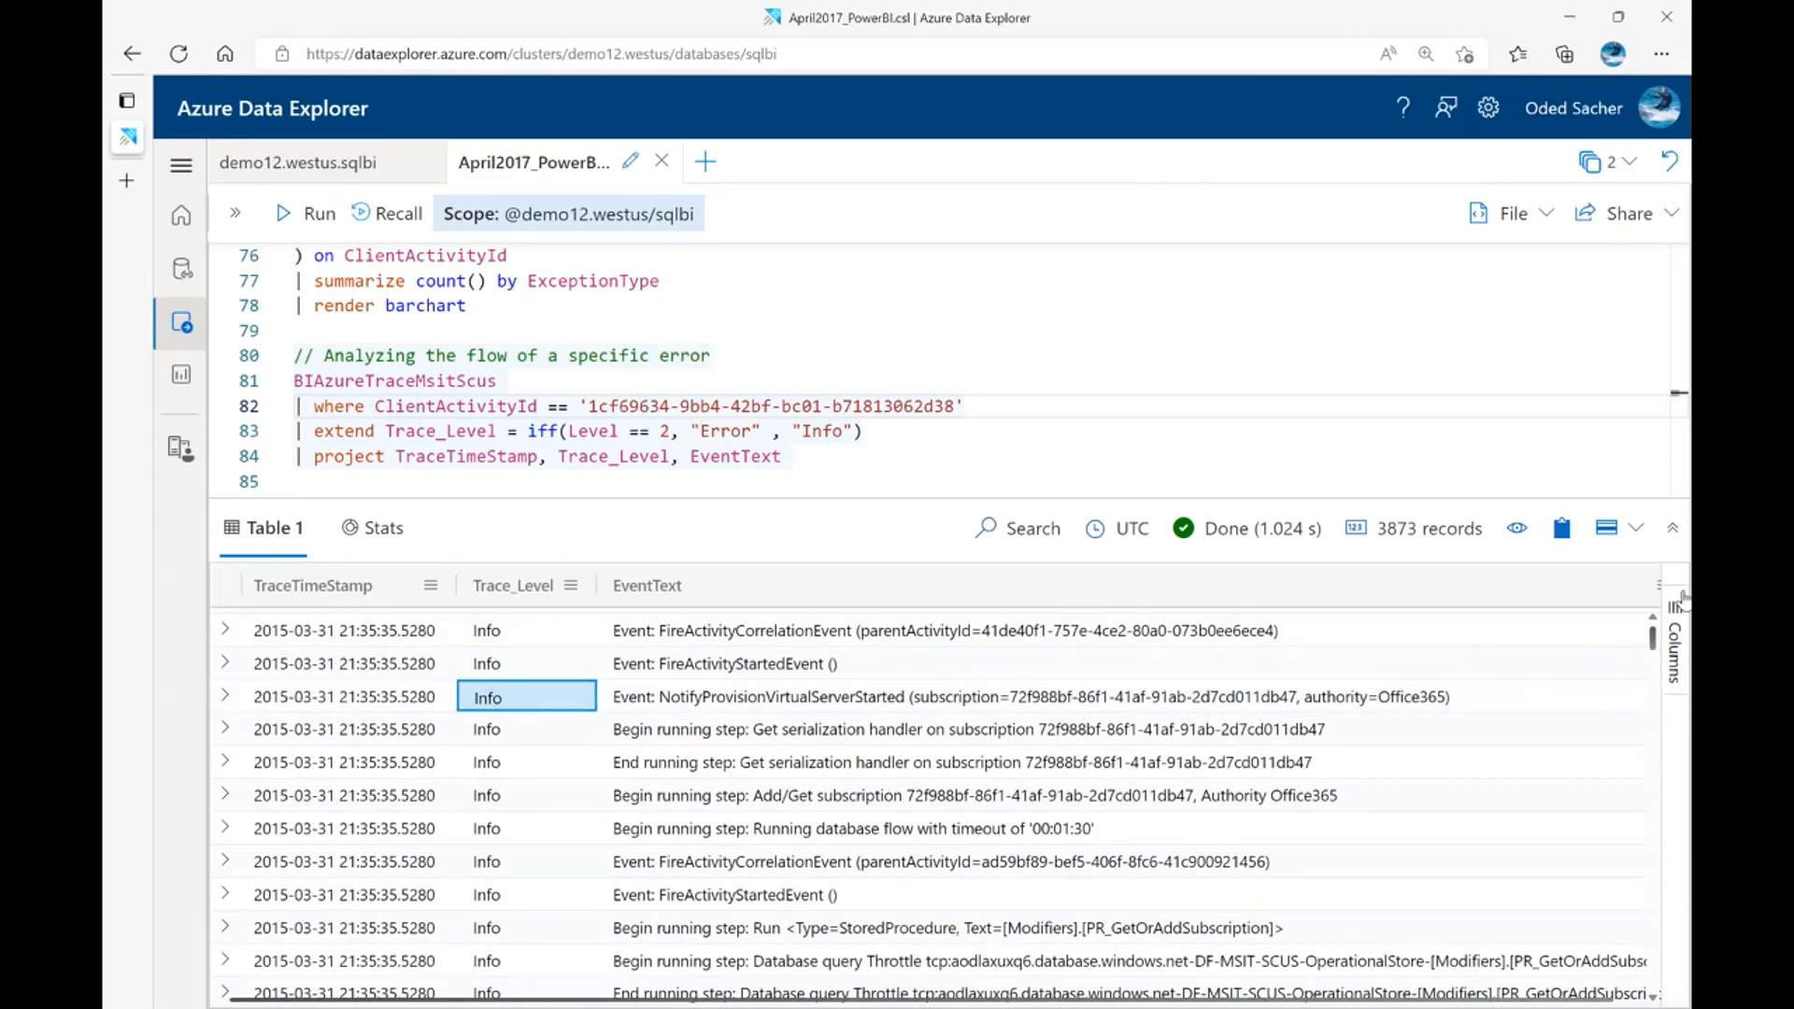
Look through the Trace_Level and EventText values of the specific error's trace records for error rows
drag(1654, 640, 1630, 677)
scroll(1381, 756, up, 2)
scroll(1382, 756, up, 5)
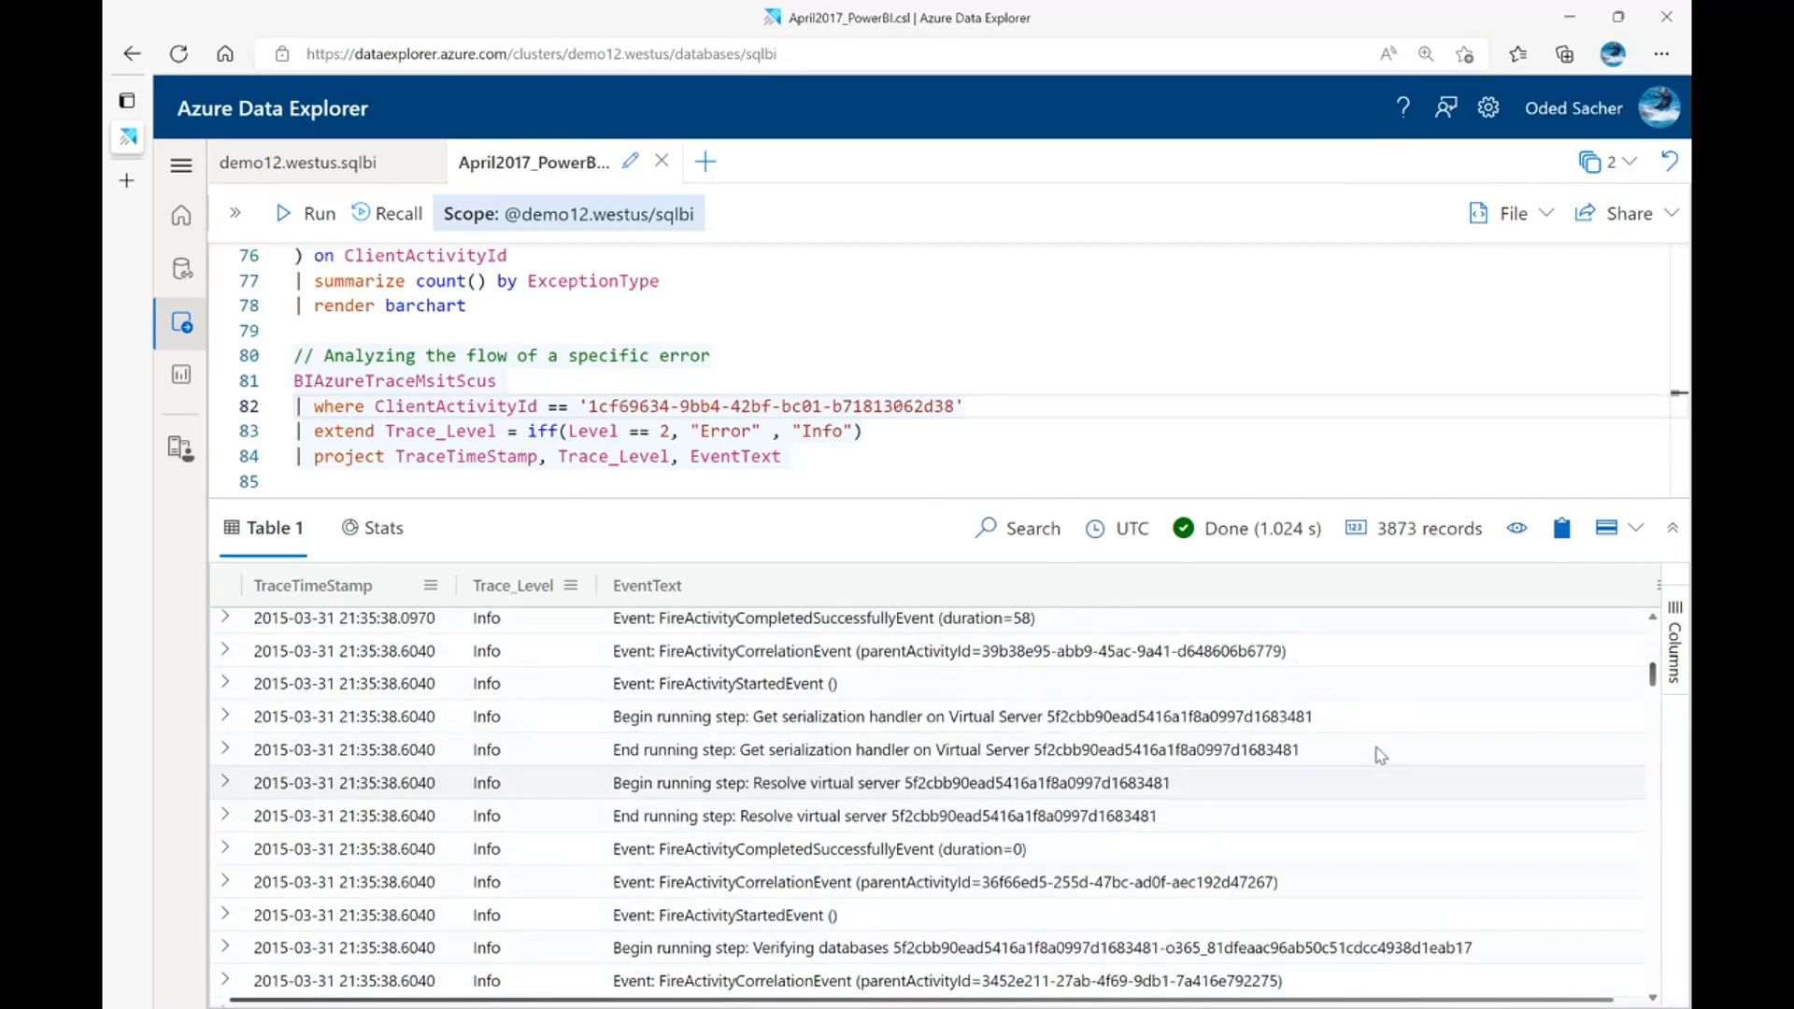
scroll(1421, 838, up, 3)
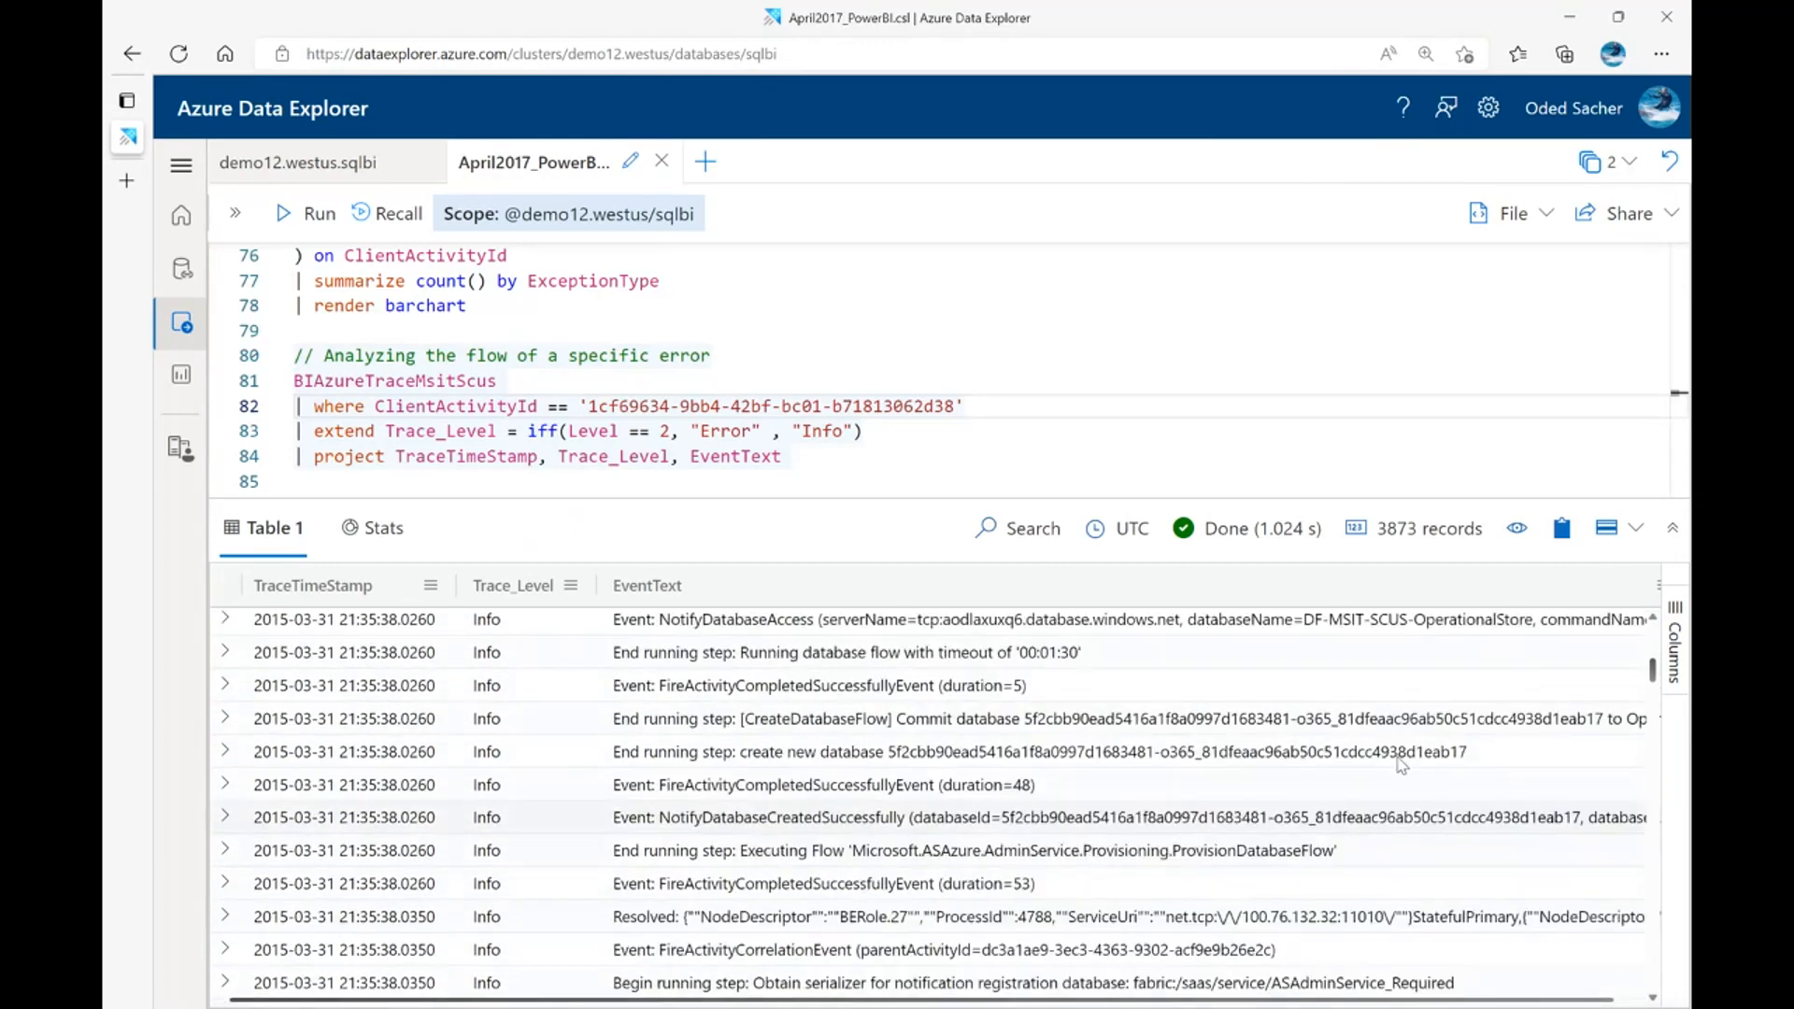
scroll(1354, 785, down, 6)
scroll(1249, 810, down, 10)
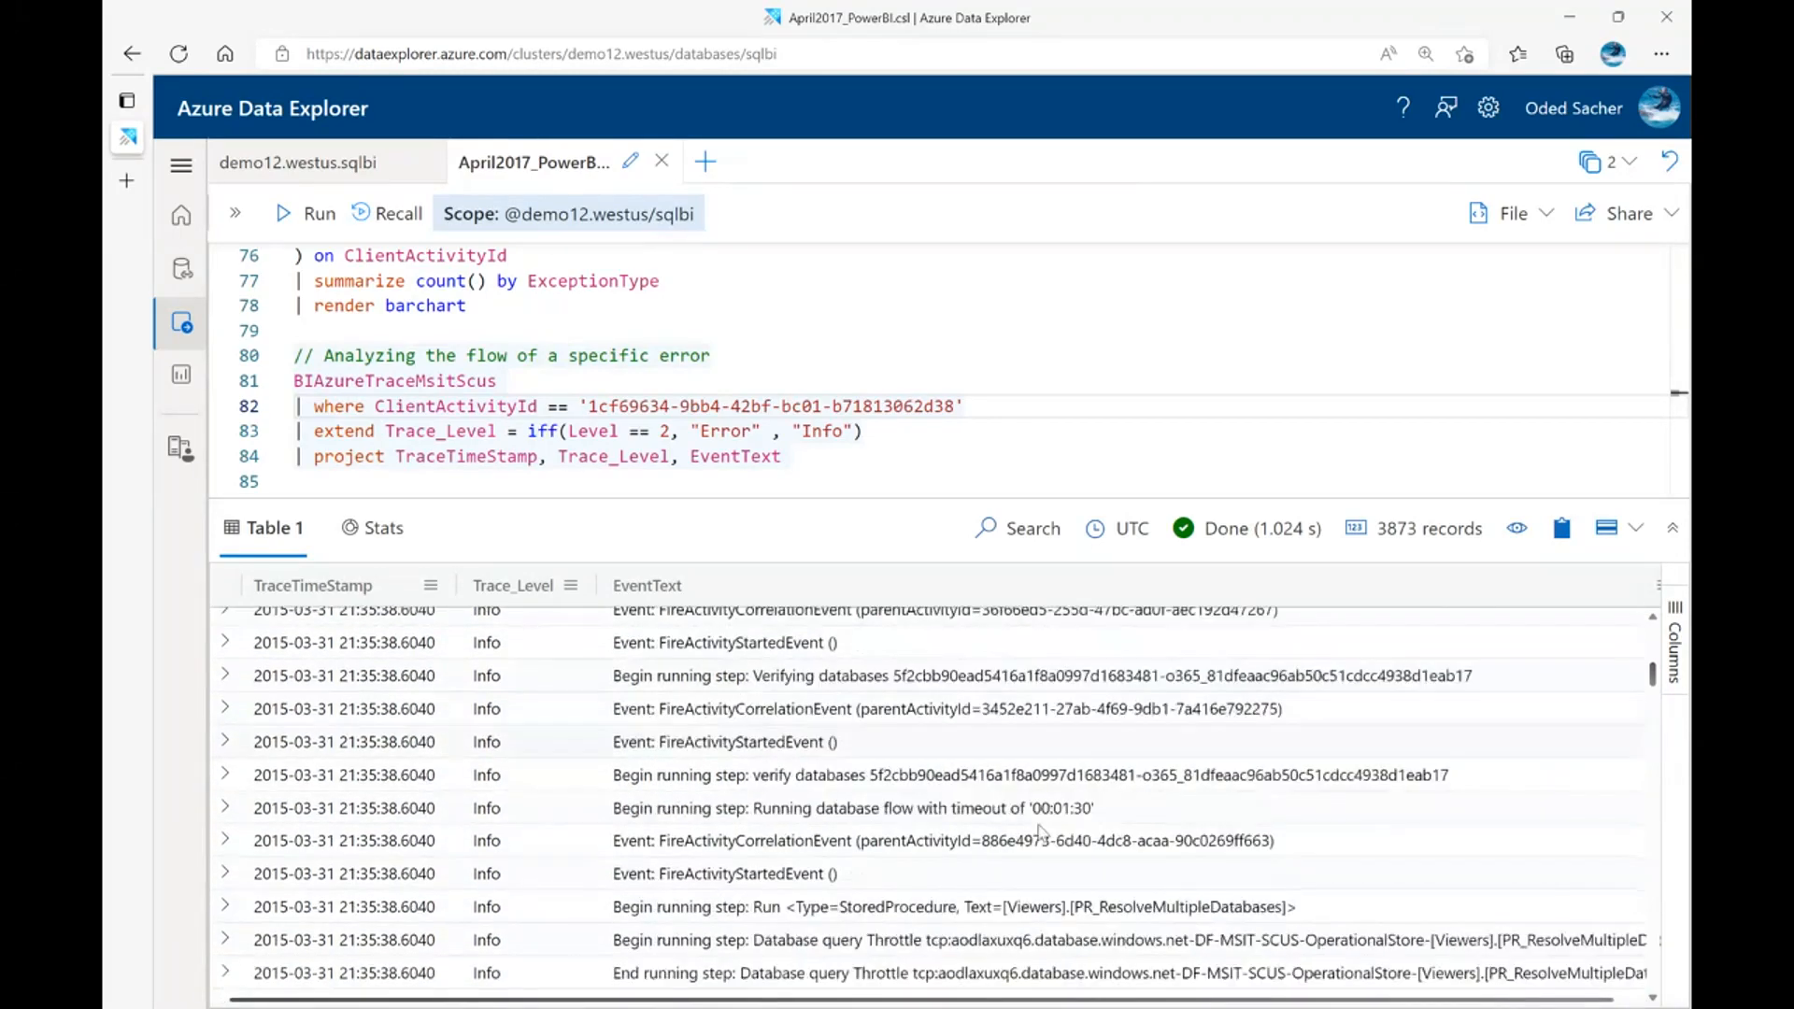
scroll(546, 797, down, 5)
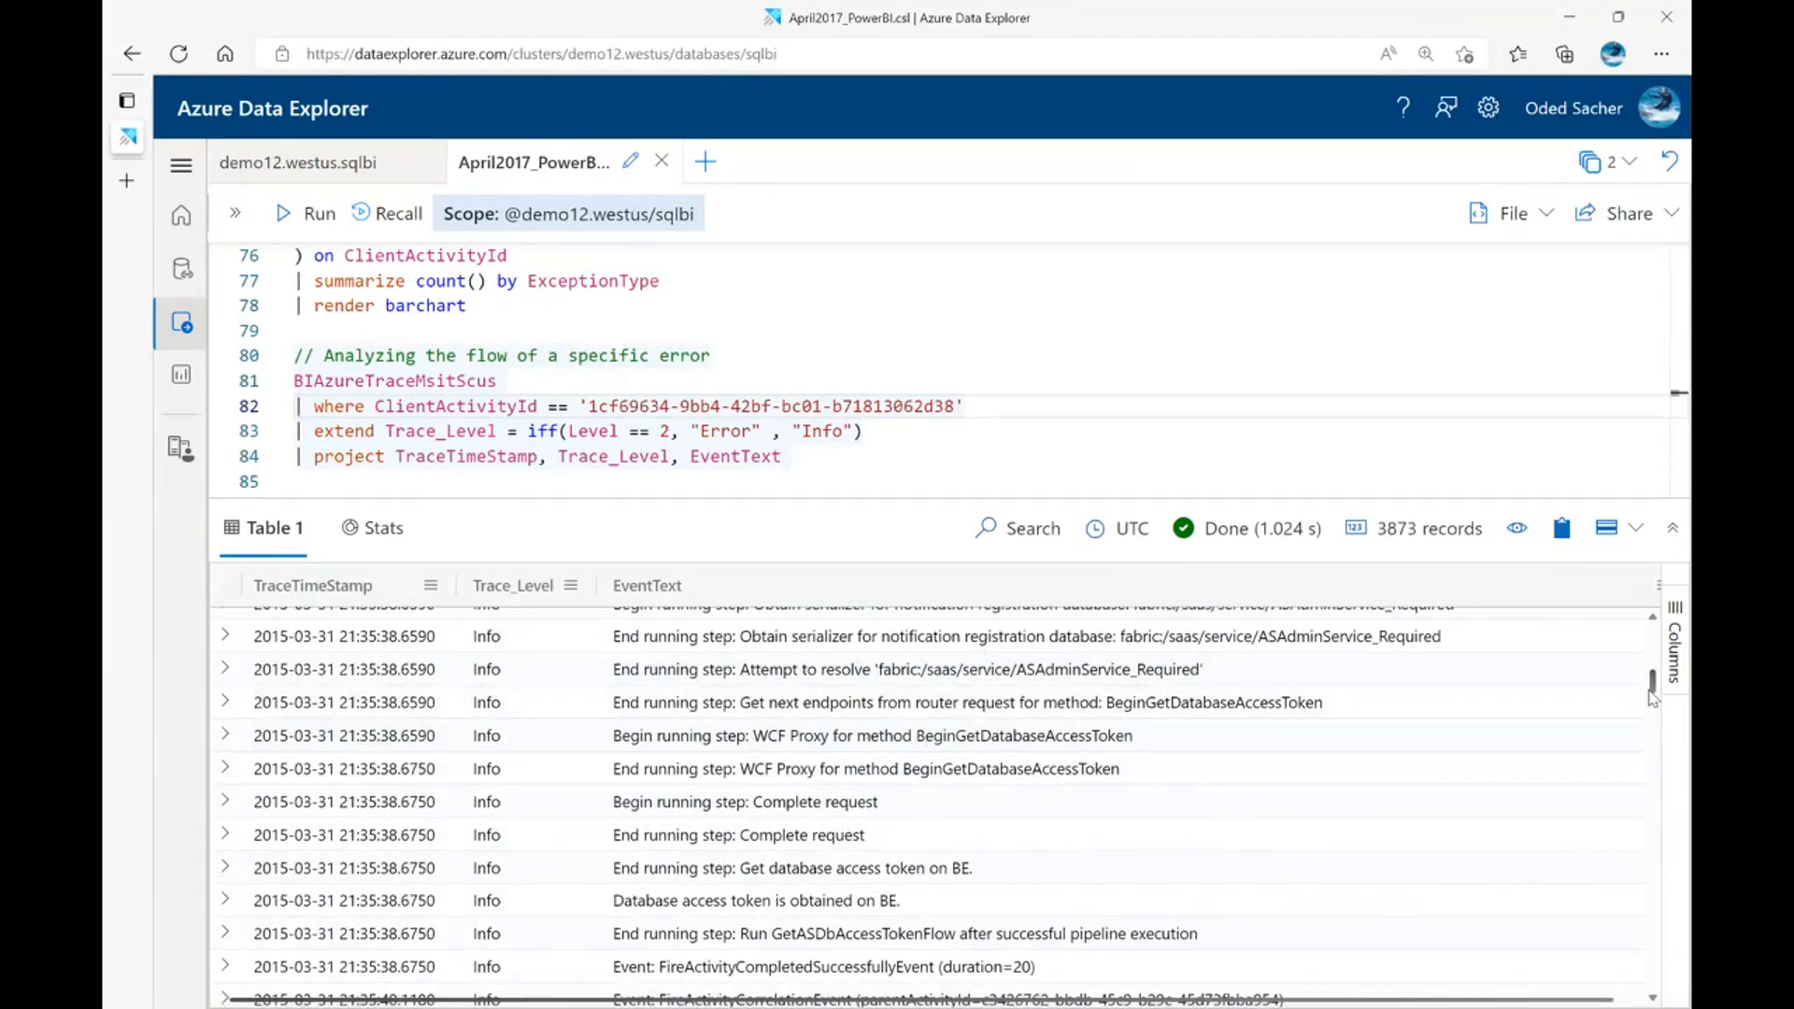
drag(1653, 687, 1662, 713)
Search the results grid for "ERROR", read the events leading up to the first match, and close the search
click(1244, 726)
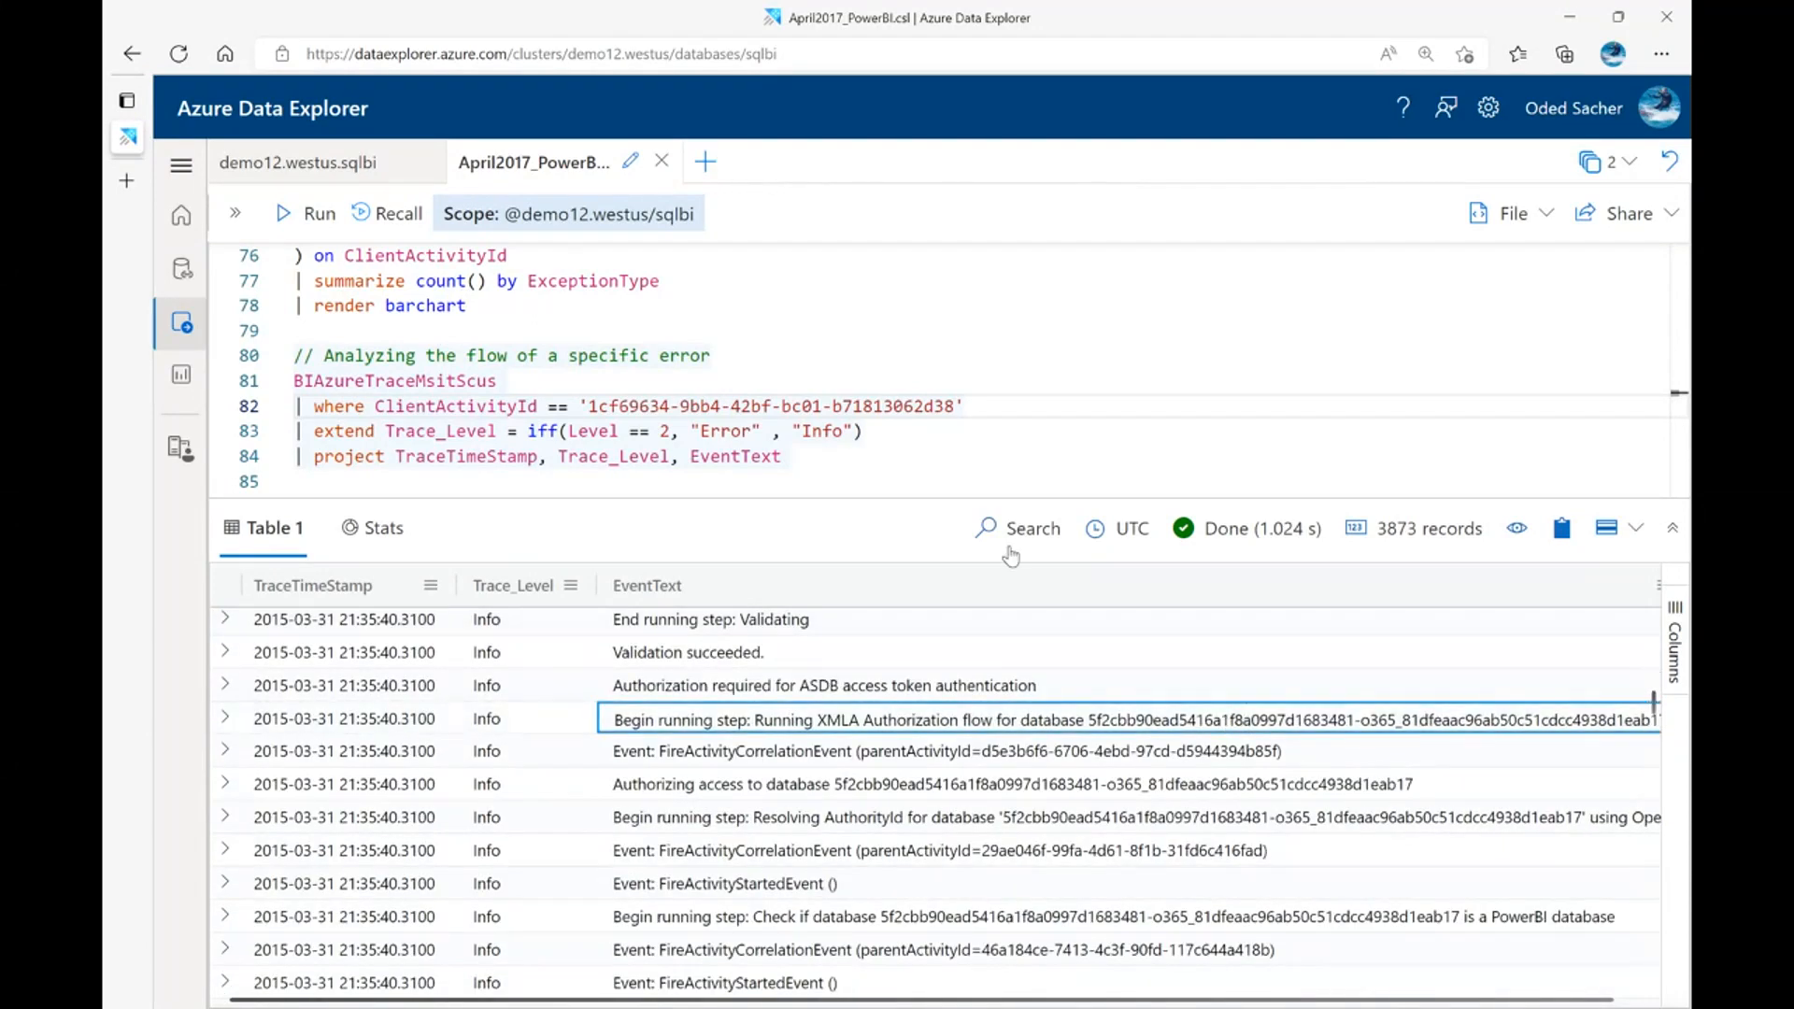
click(1014, 531)
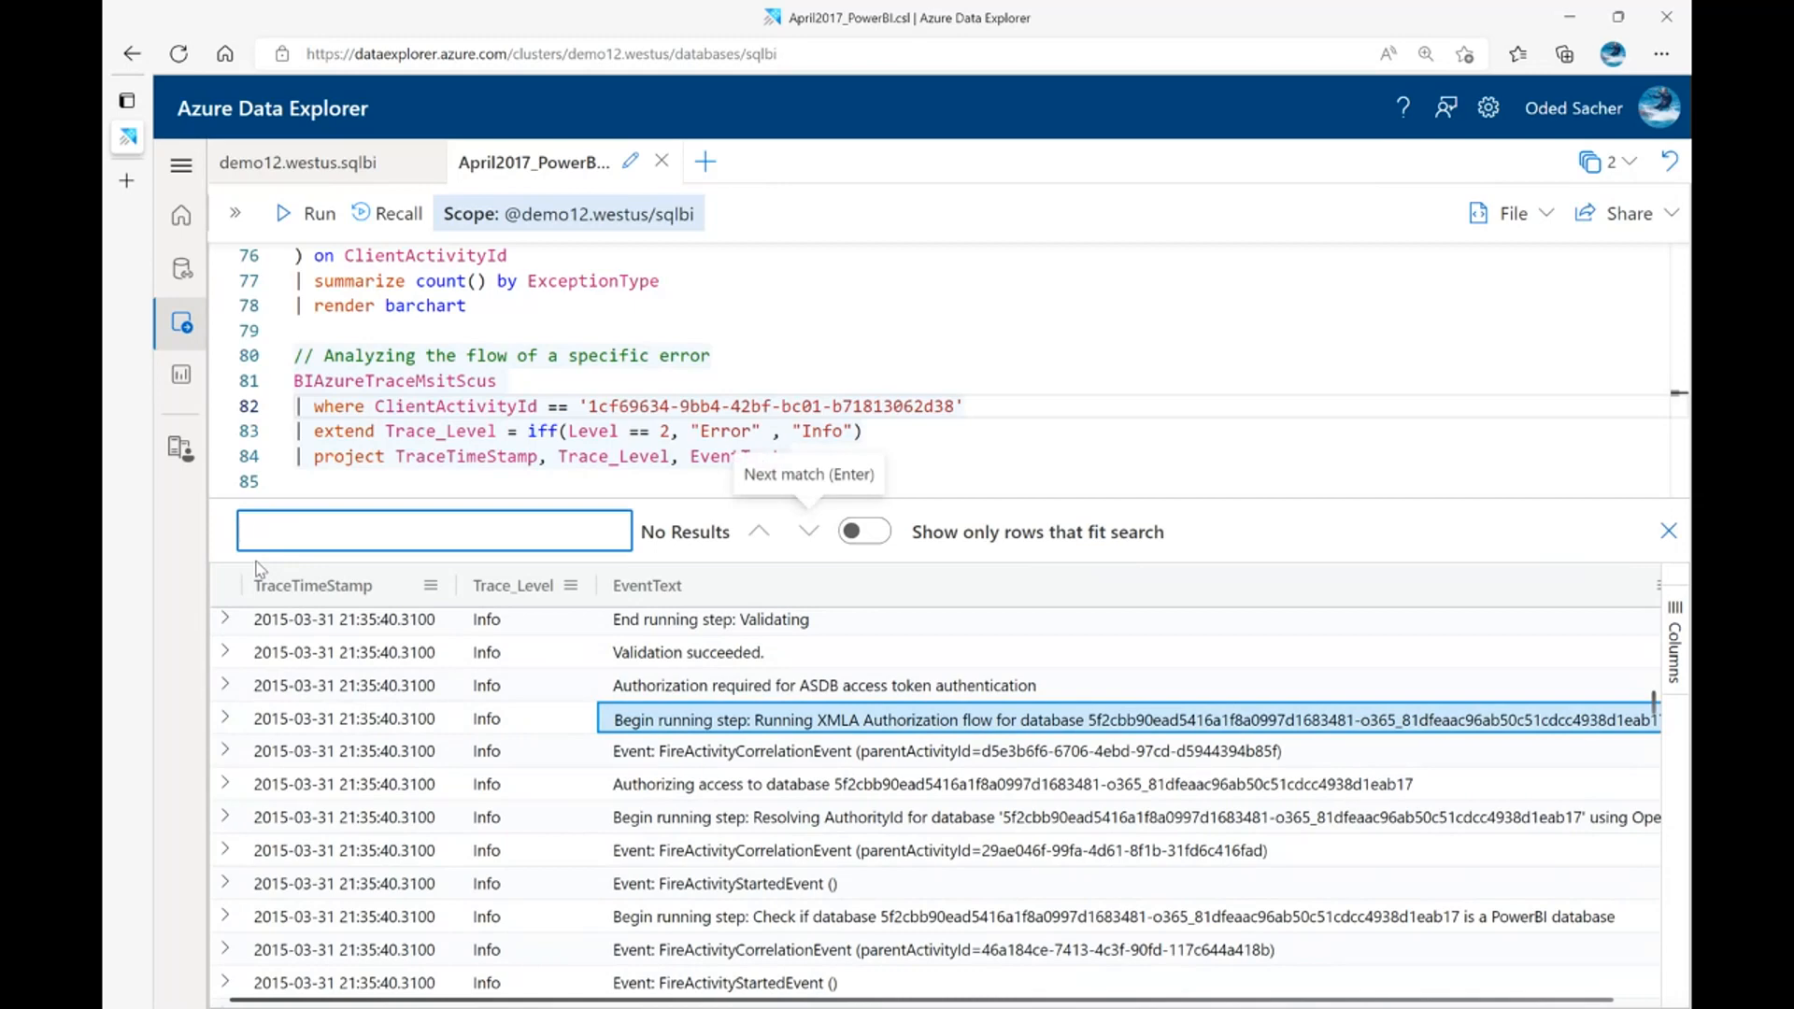
text(ERROR)
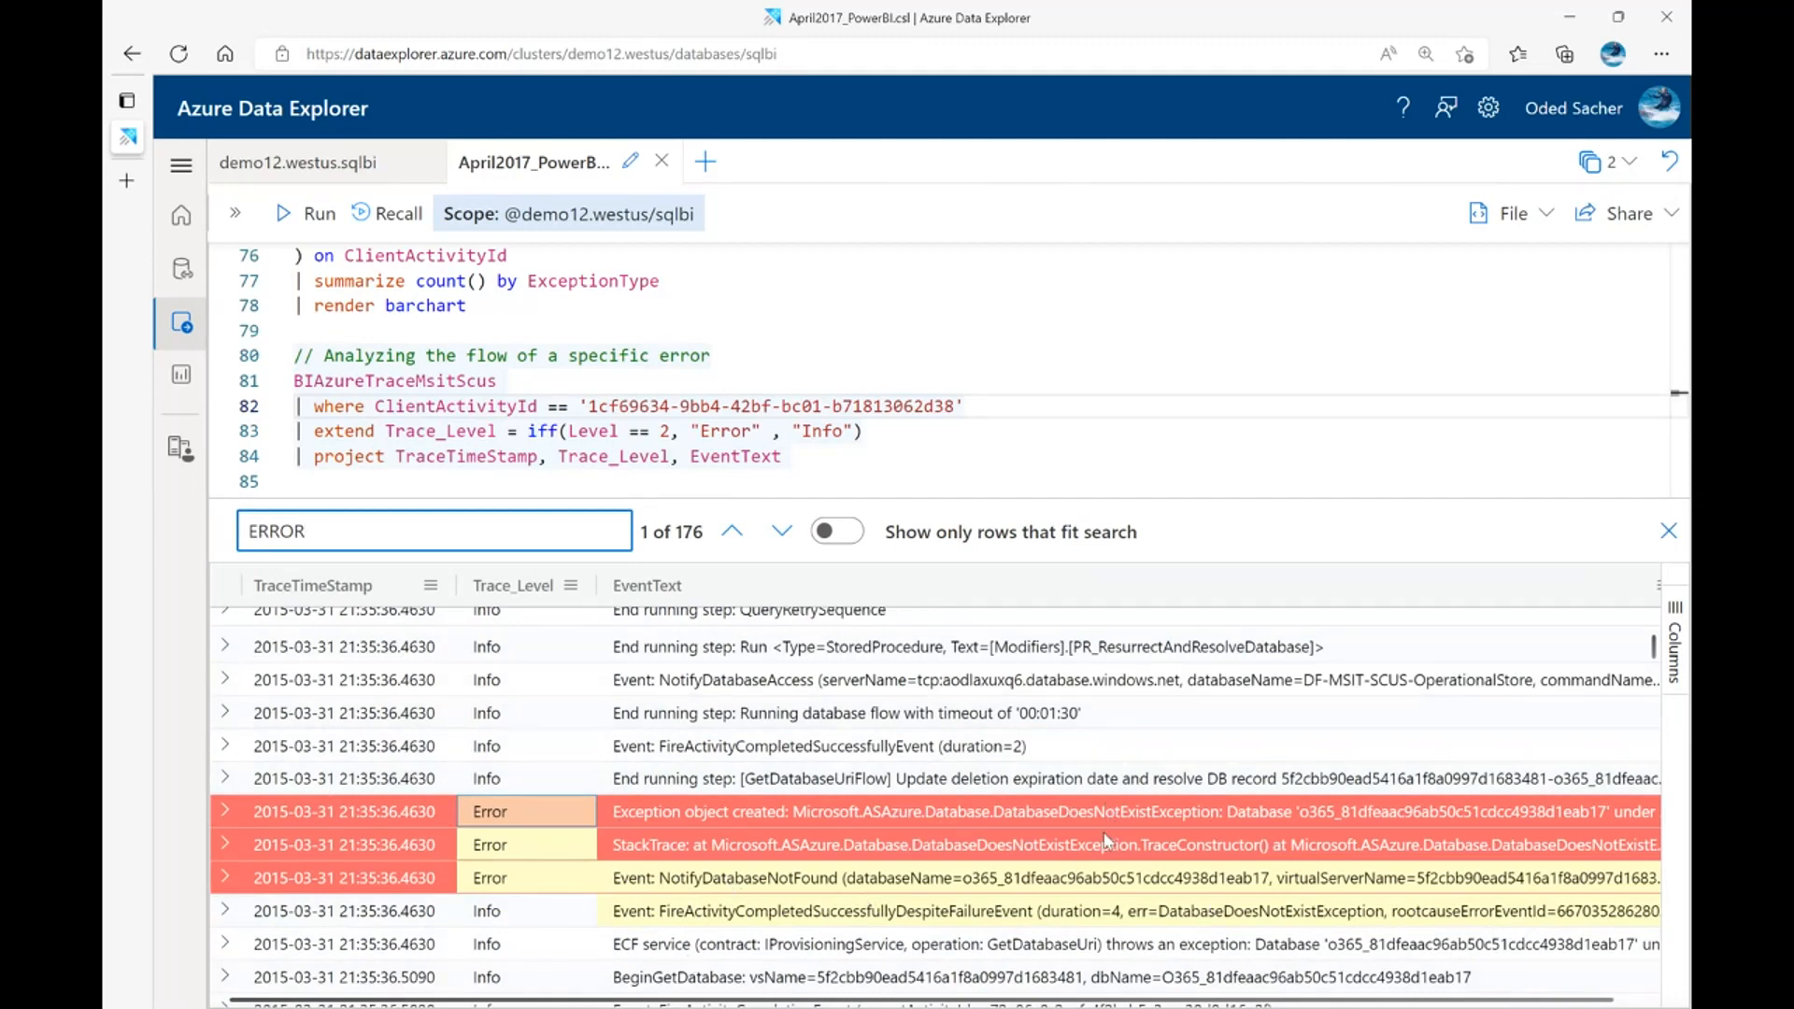
scroll(1030, 814, up, 1)
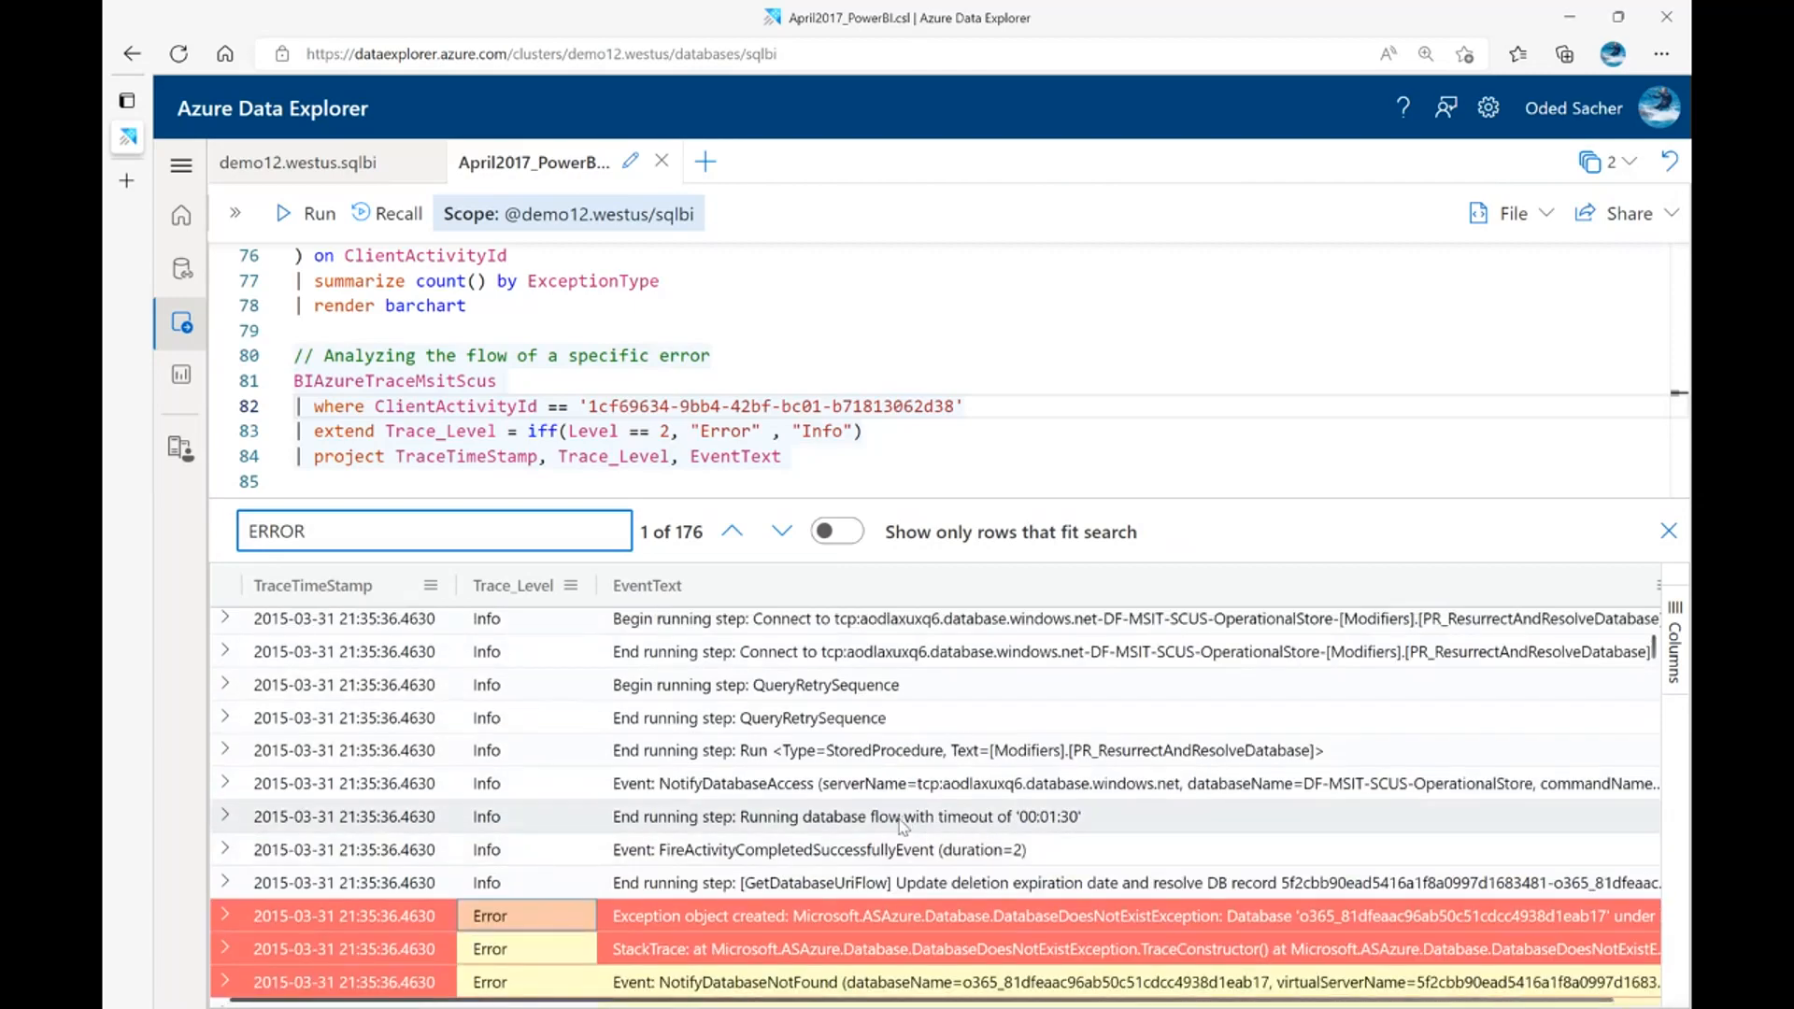
scroll(900, 826, up, 1)
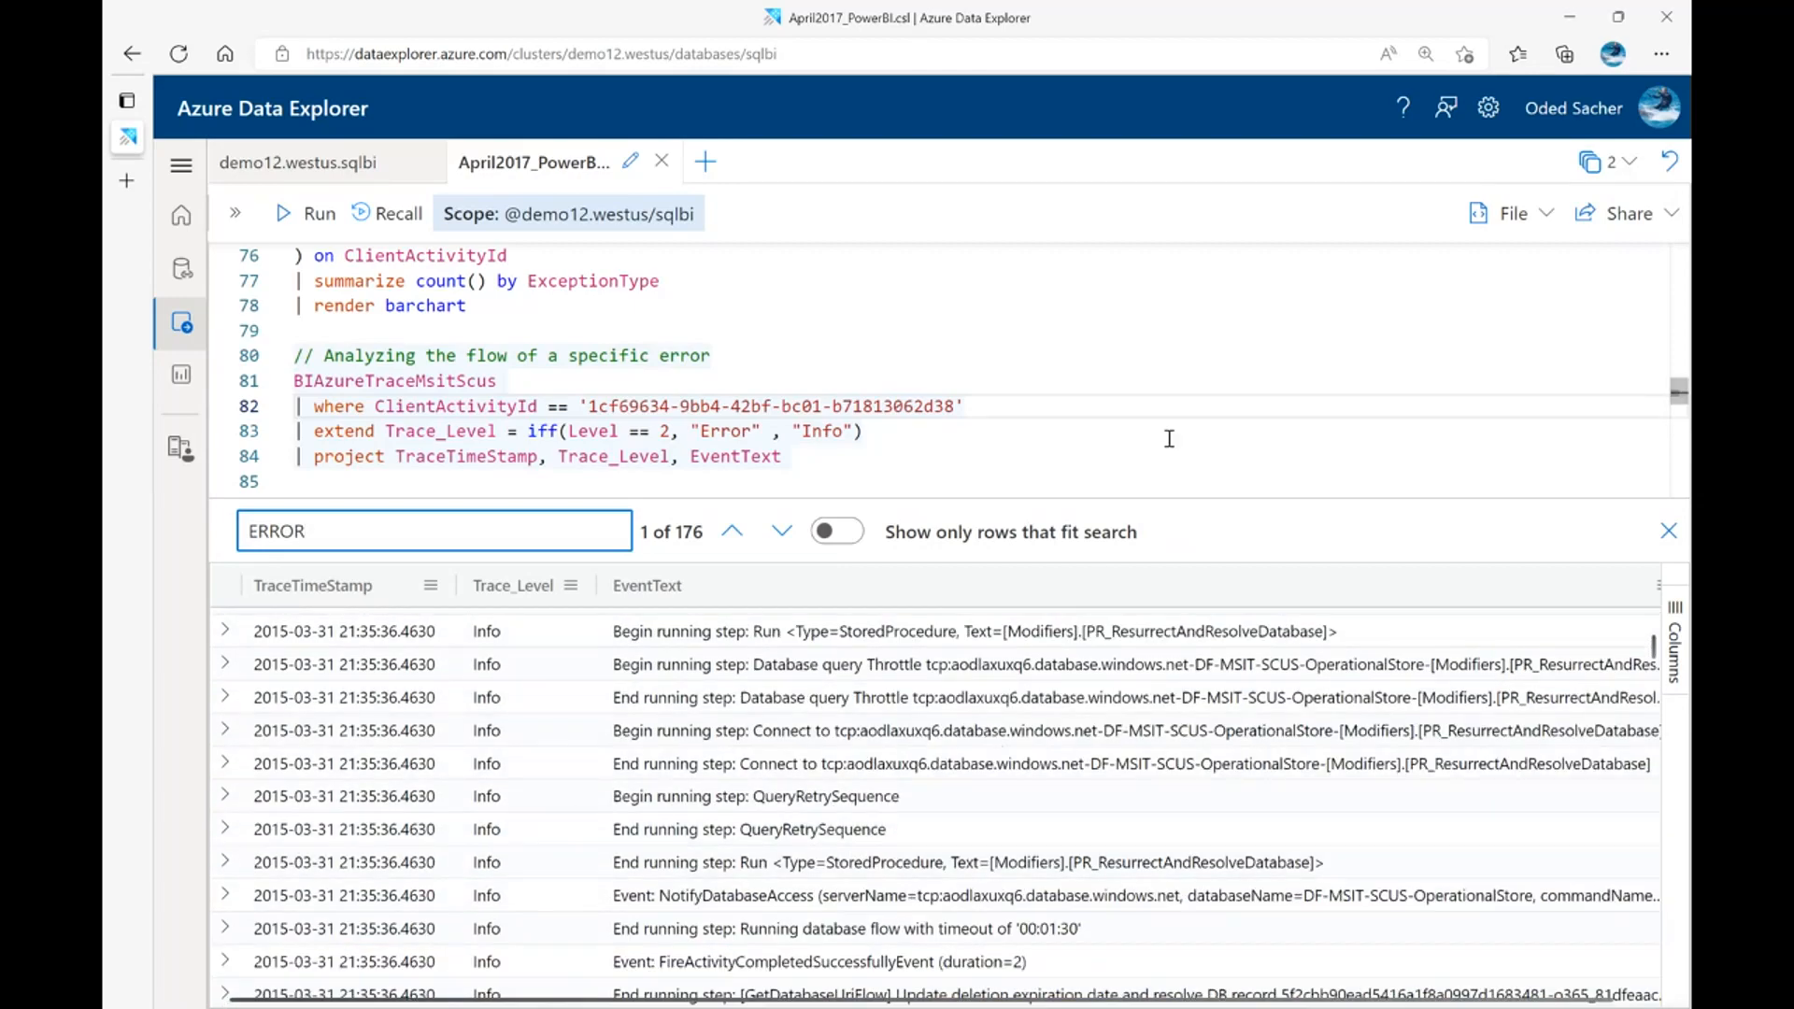
scroll(961, 734, up, 3)
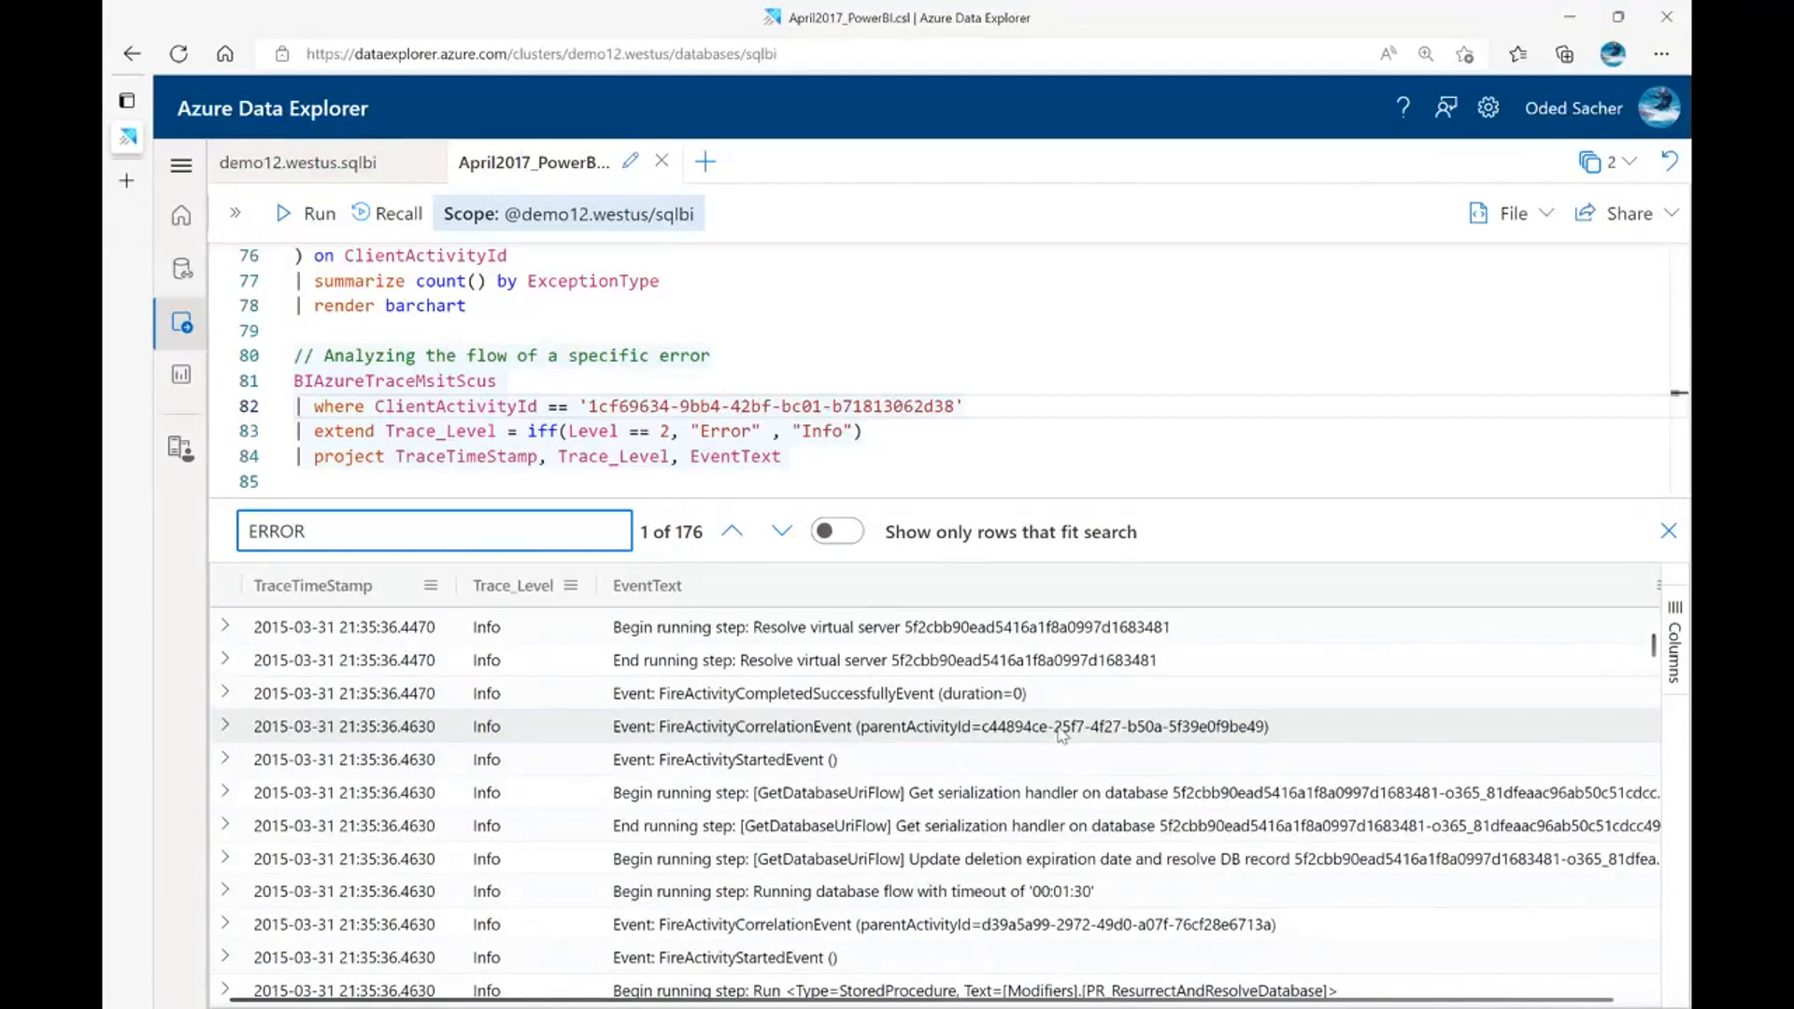
click(1669, 542)
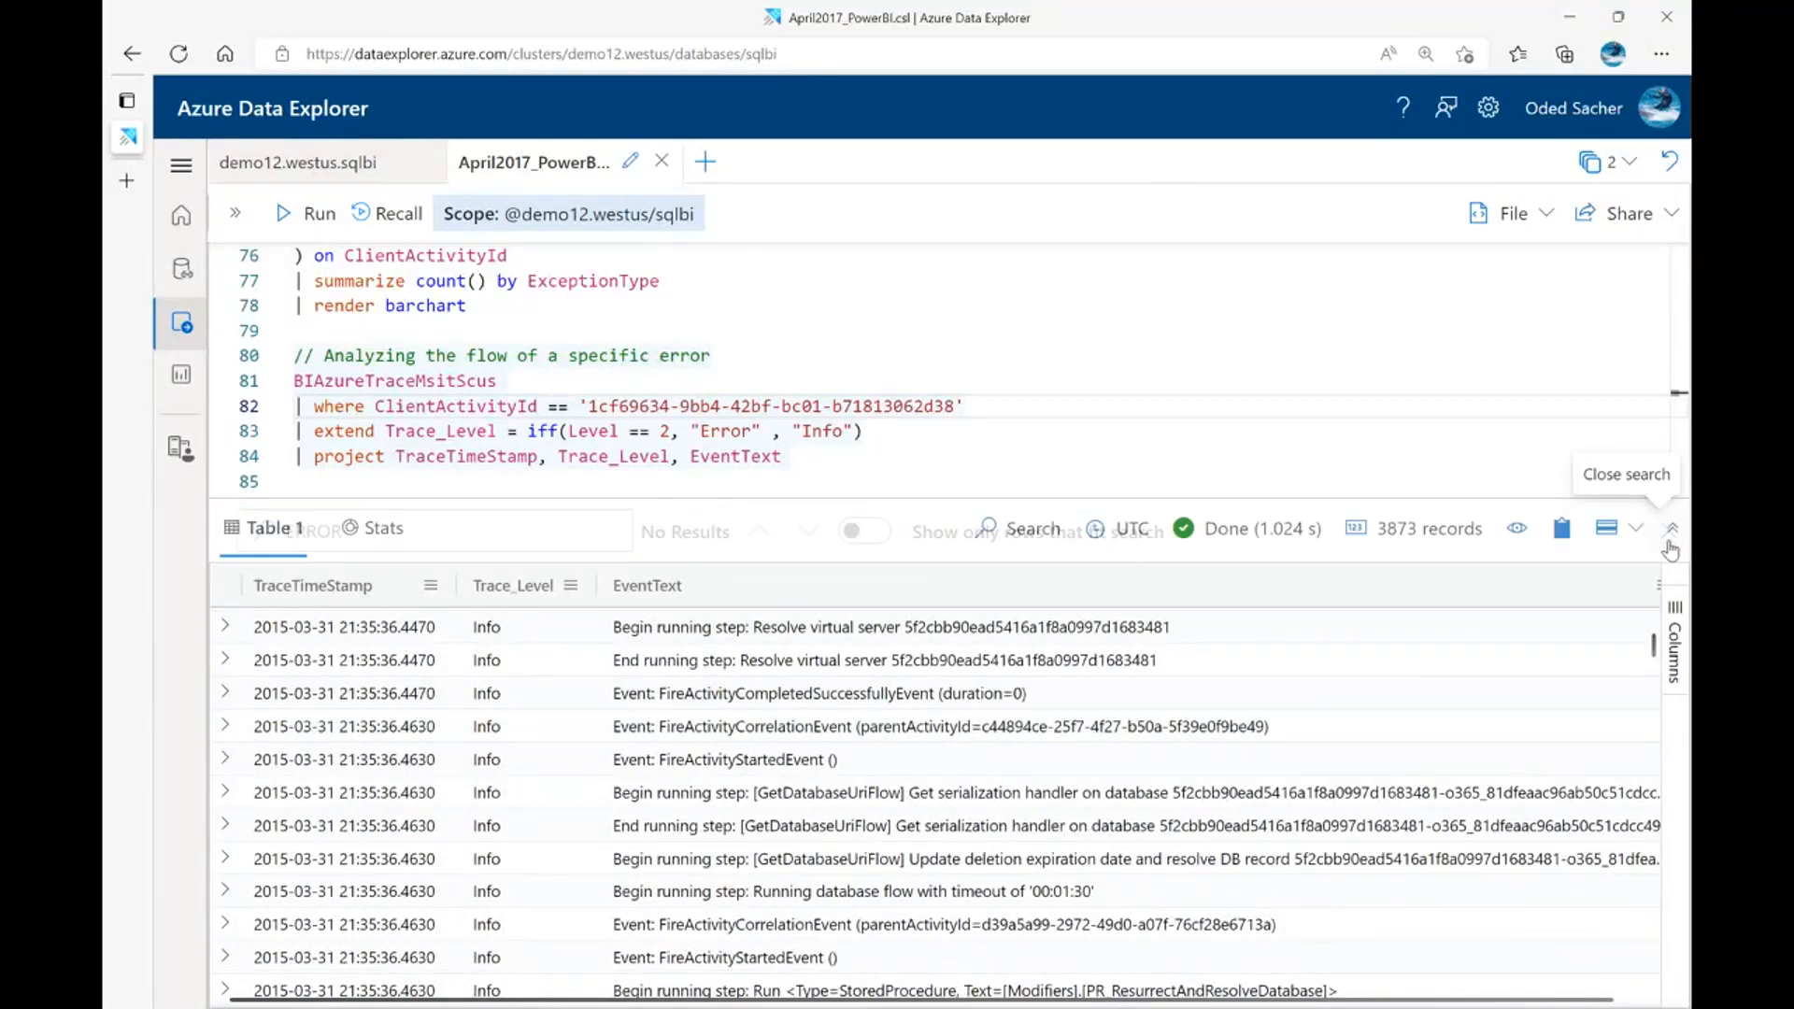
Run the query that takes 10 sample records from the BIAzureAdditionalRawCounterFiveMinuteMsitScus performance counter table
drag(1275, 499, 1246, 755)
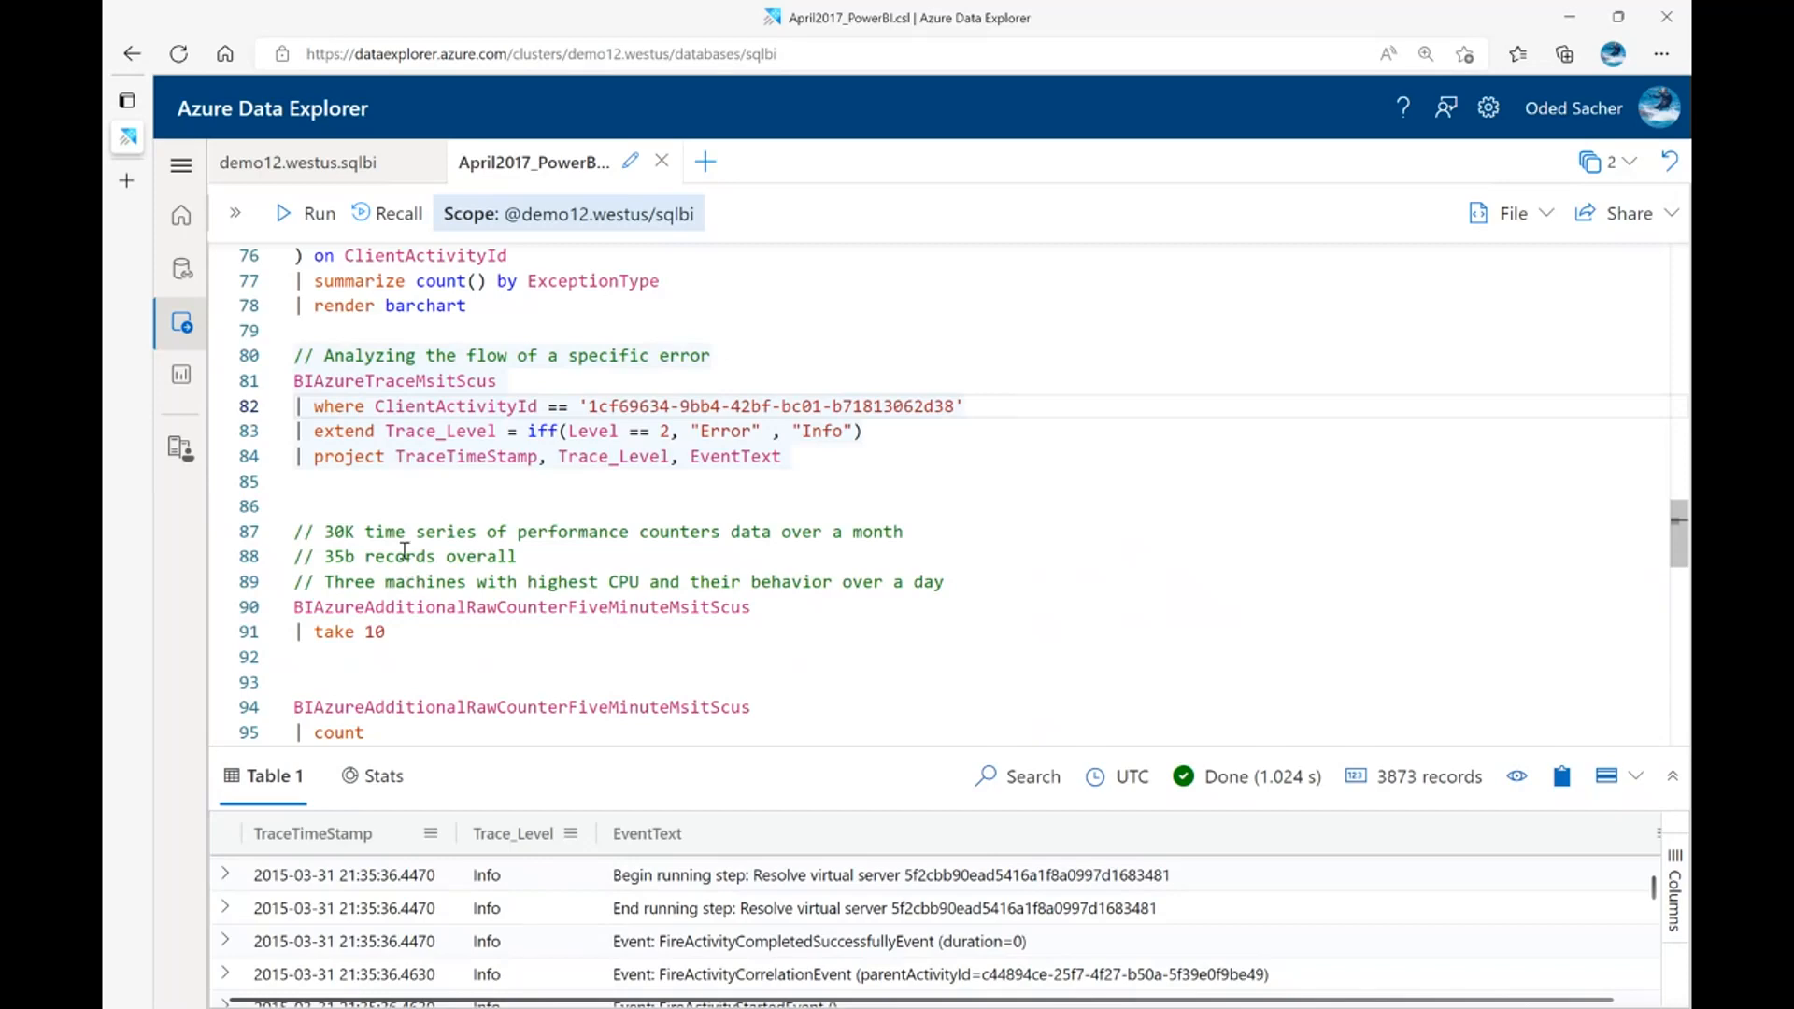
scroll(388, 565, down, 1)
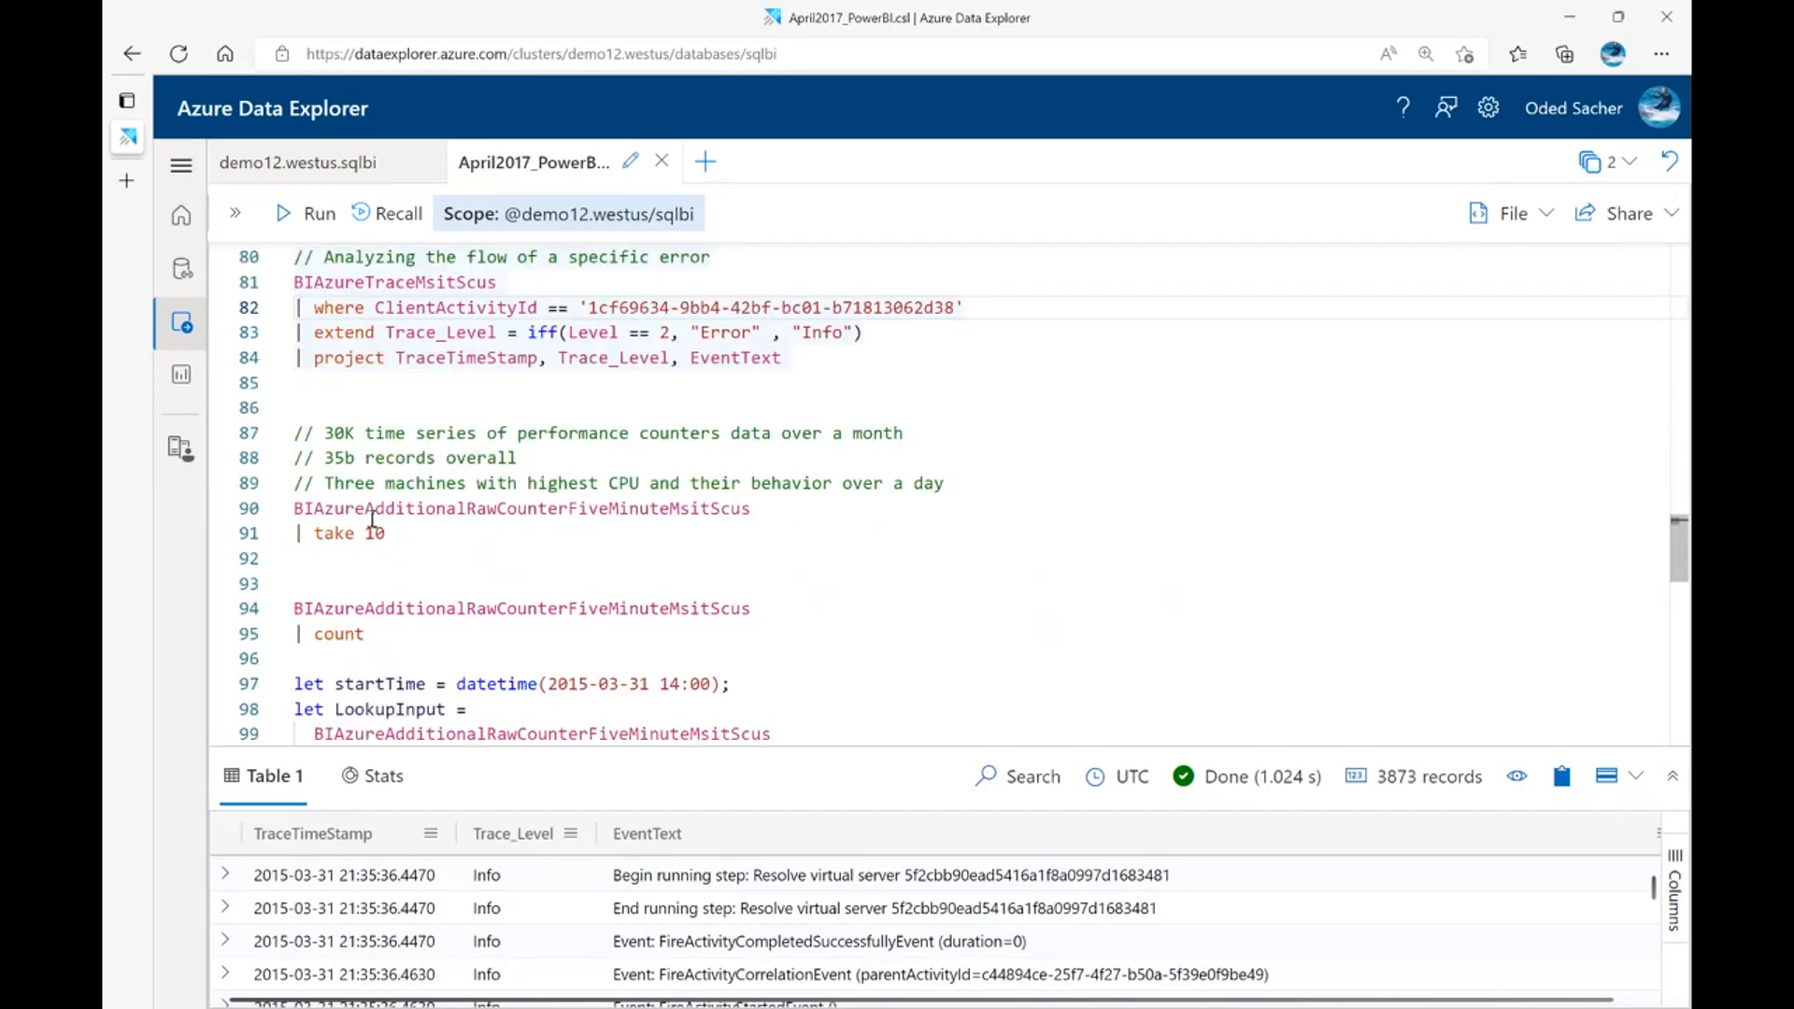
click(601, 507)
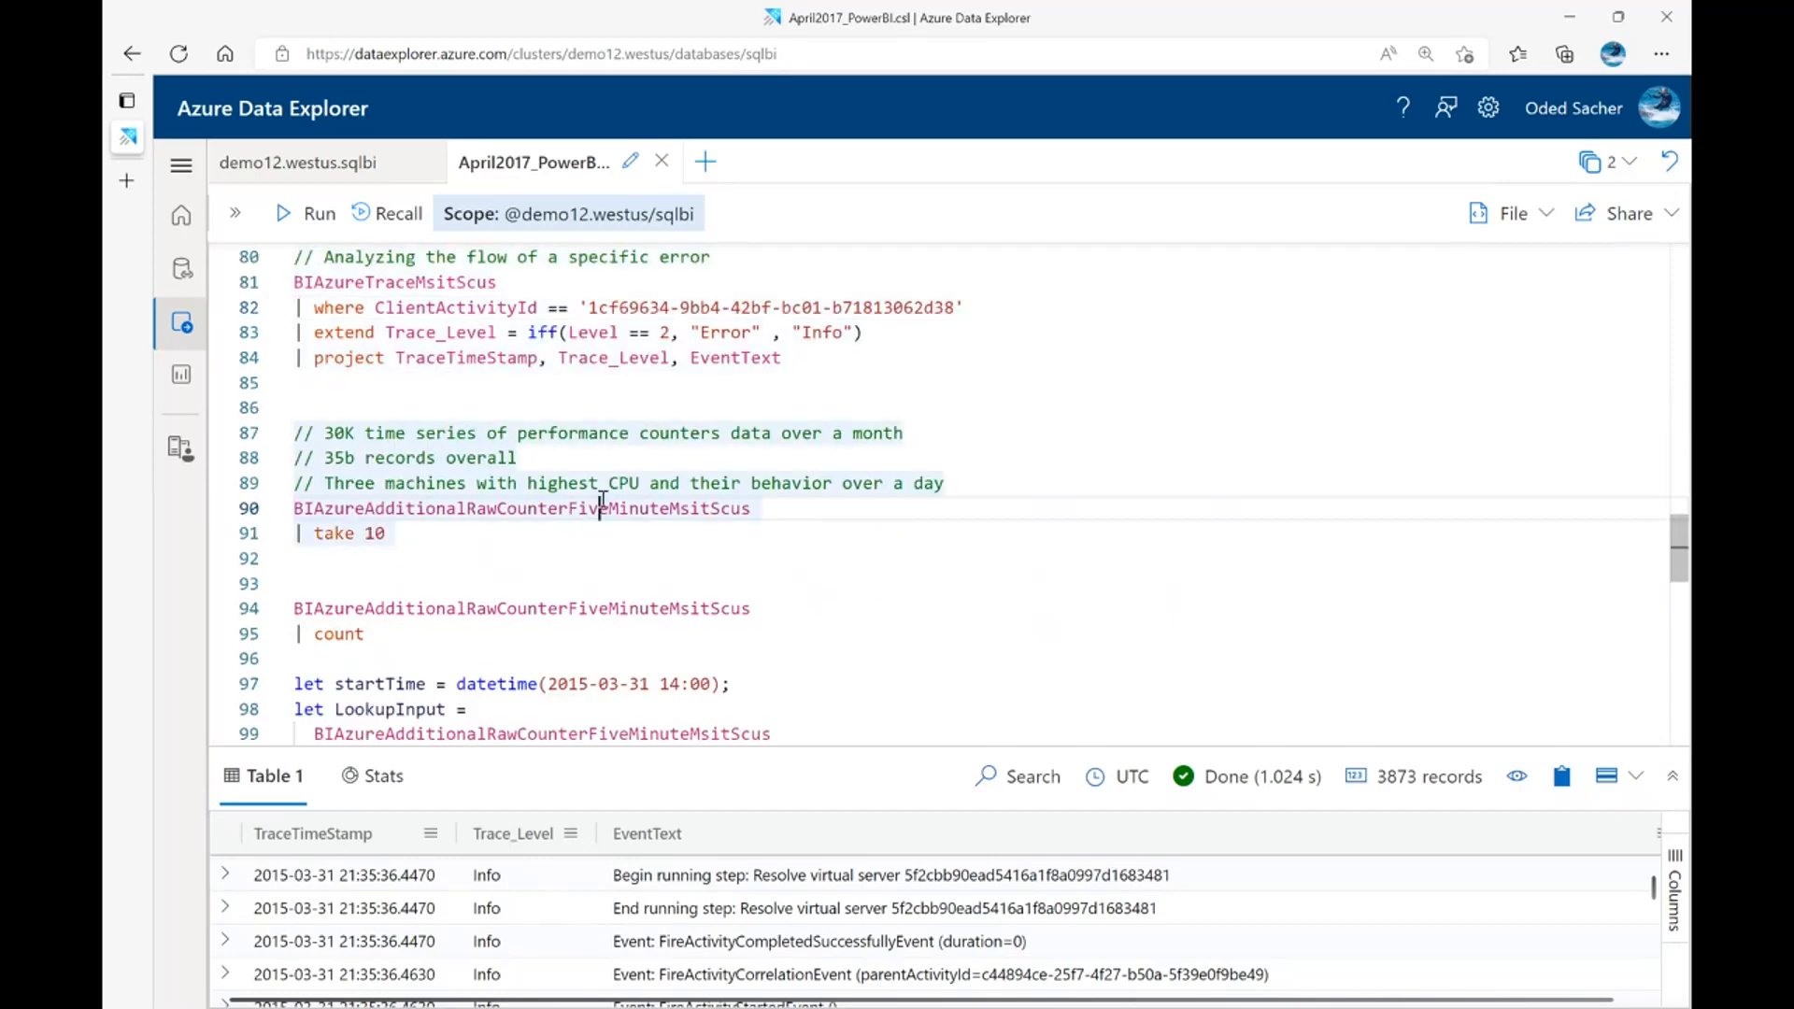
mouse_move(602, 502)
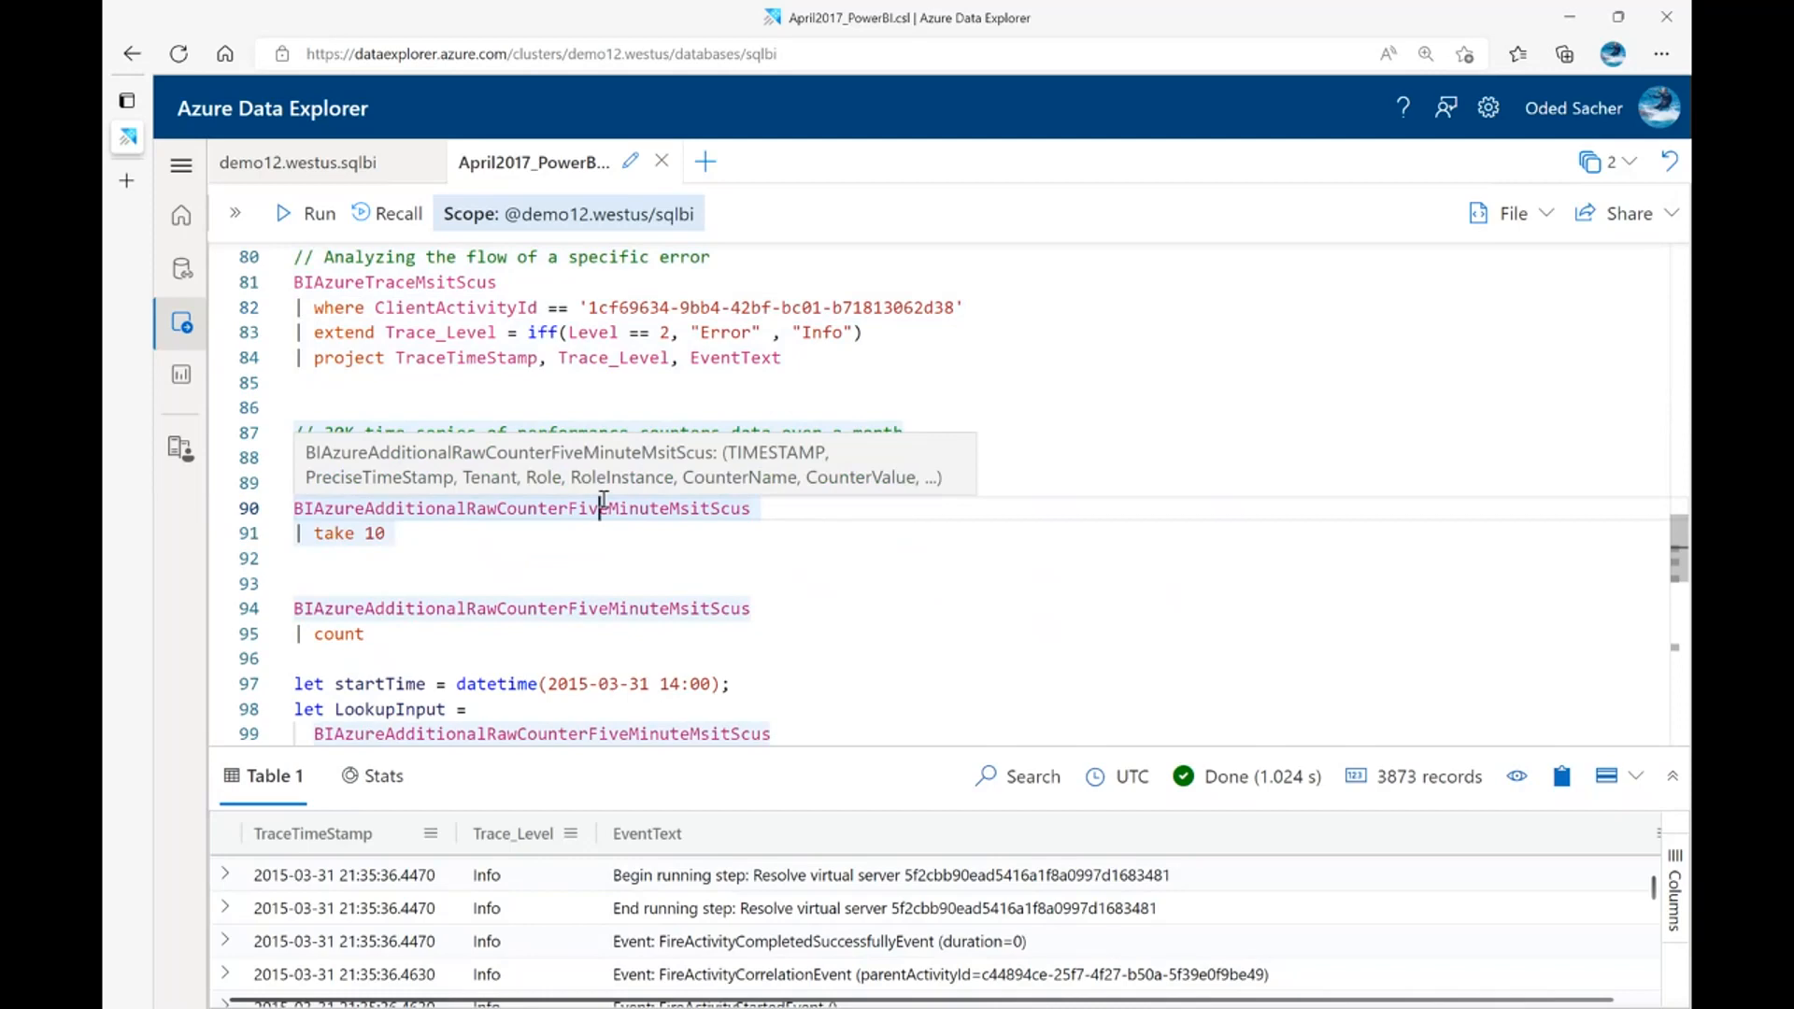
key(shift+Return)
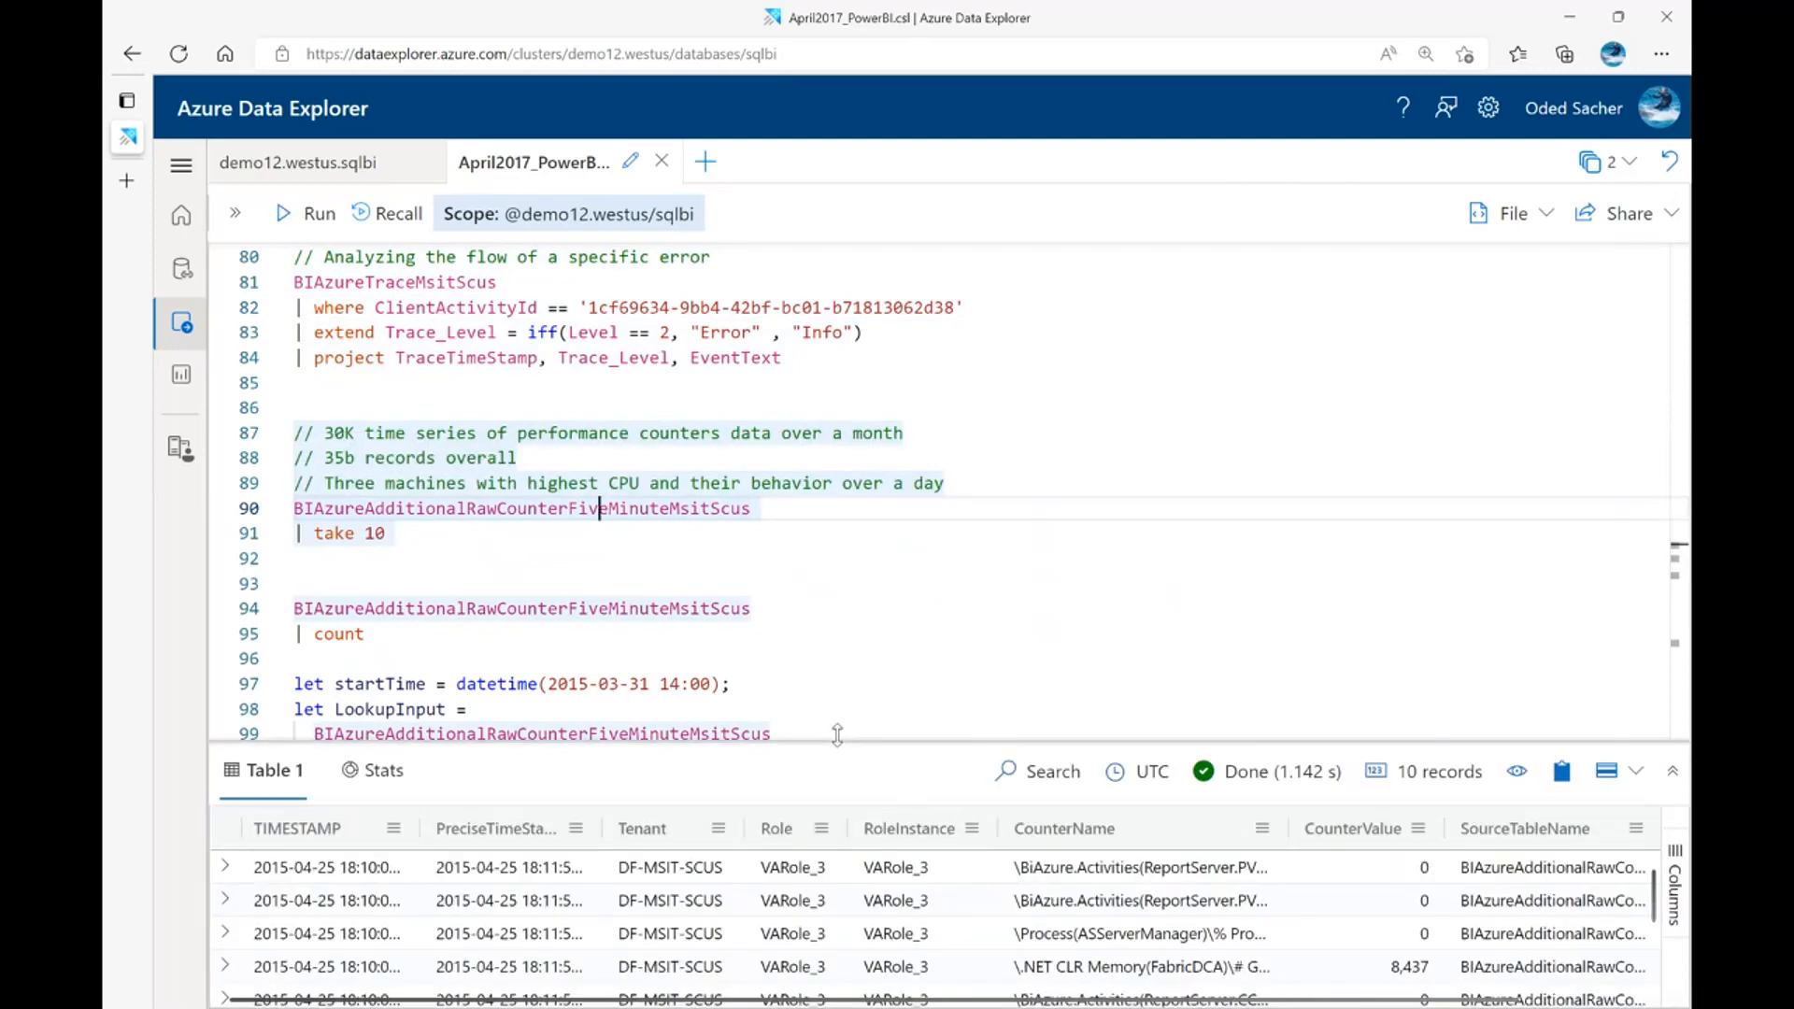
Enlarge the results area and examine the CounterName and CounterValue columns of the sampled performance counter records
drag(838, 734, 837, 487)
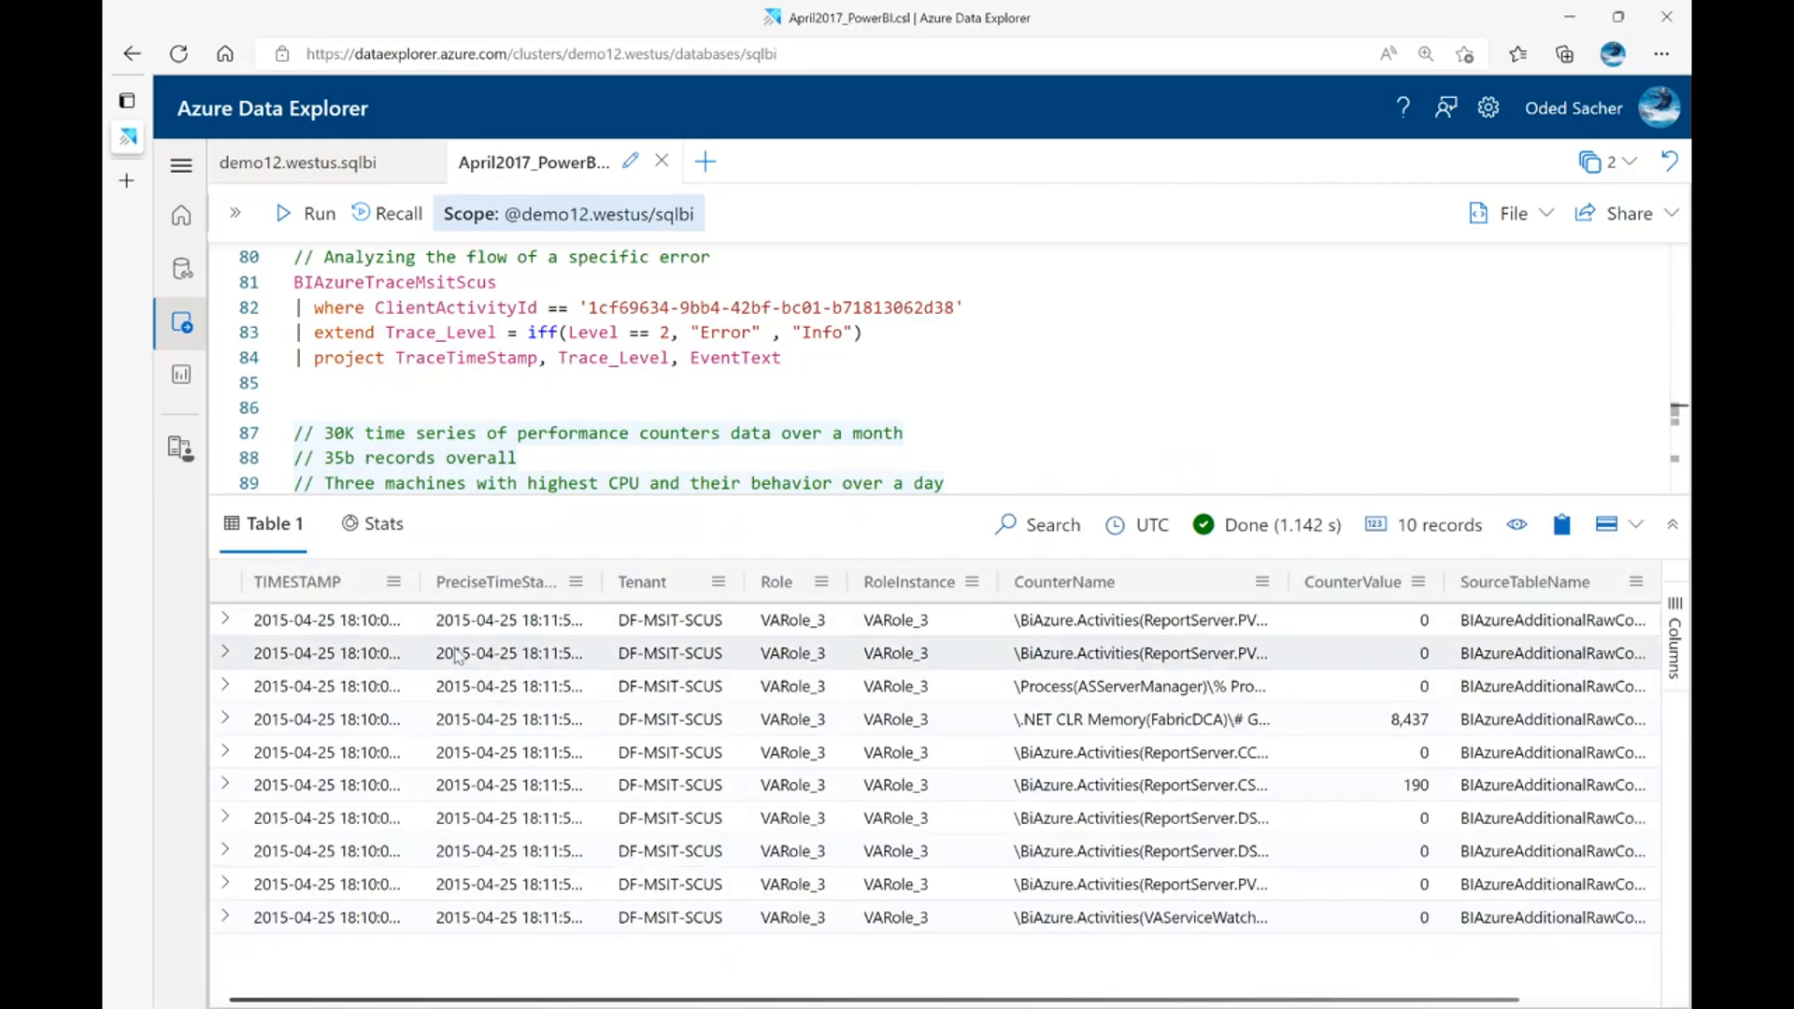
click(1077, 632)
click(1344, 612)
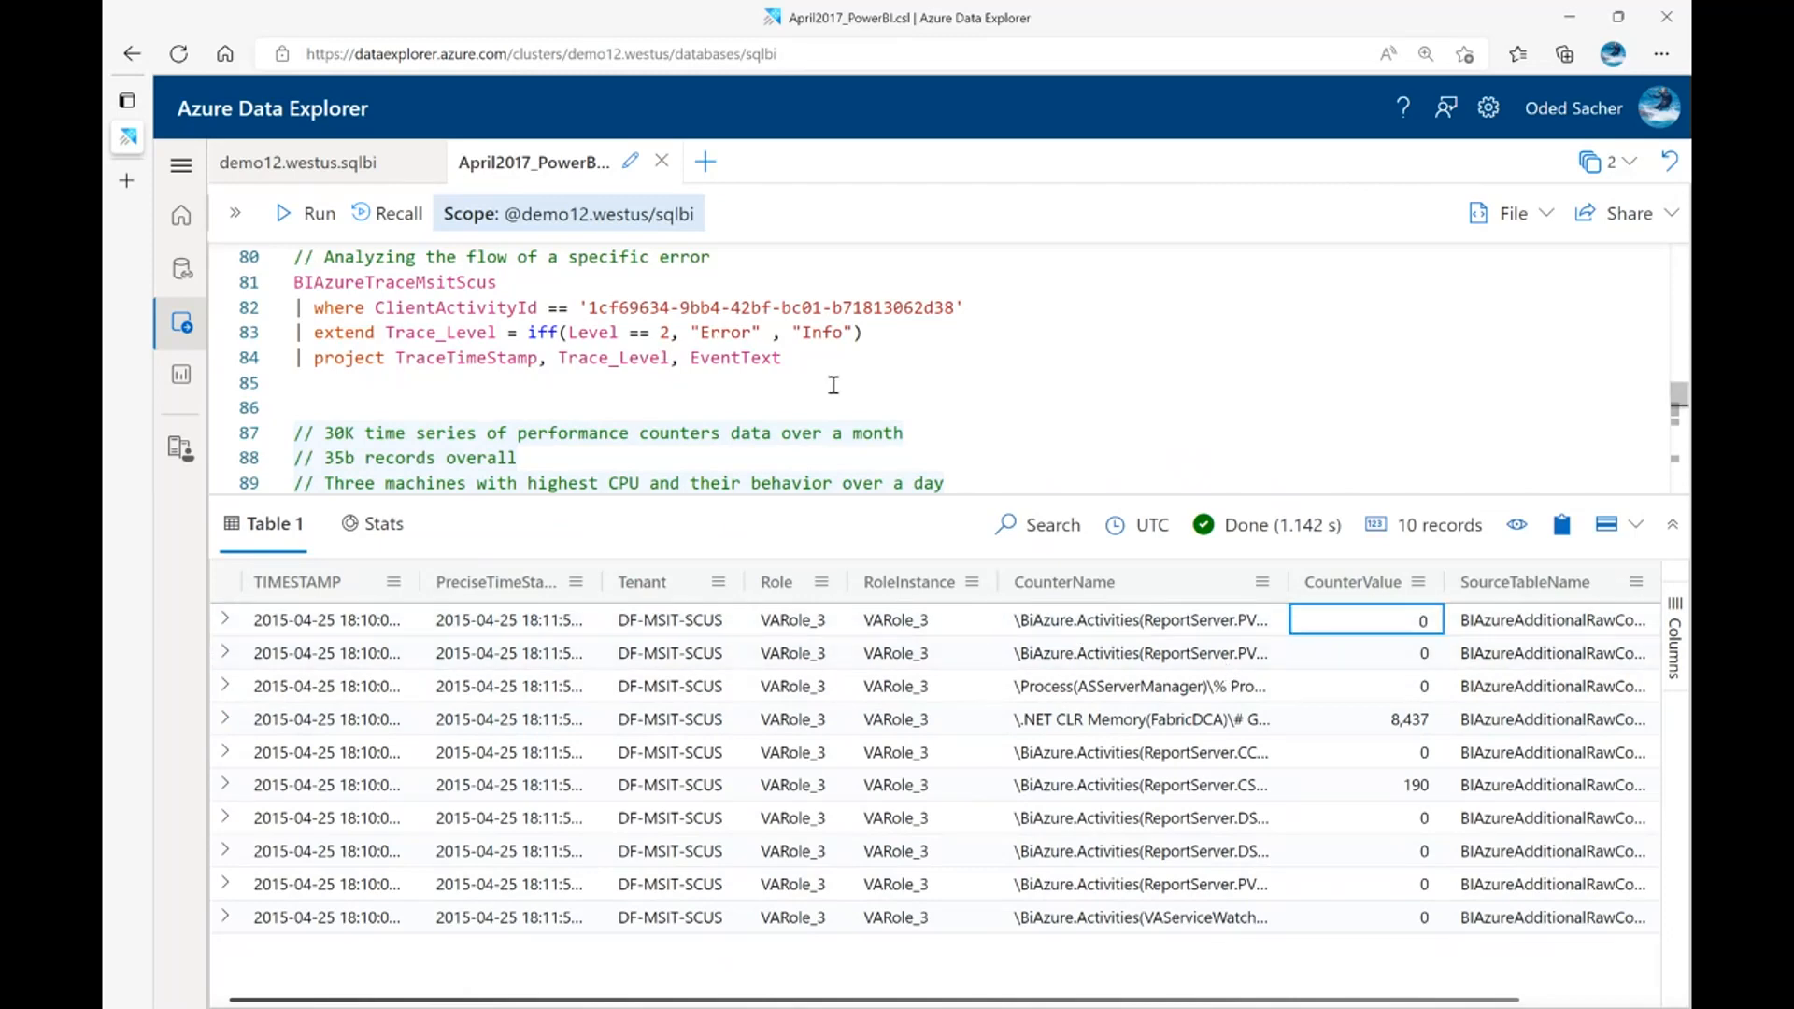
Run the query that counts all records in the BIAzureAdditionalRawCounterFiveMinuteMsitScus table
click(1096, 406)
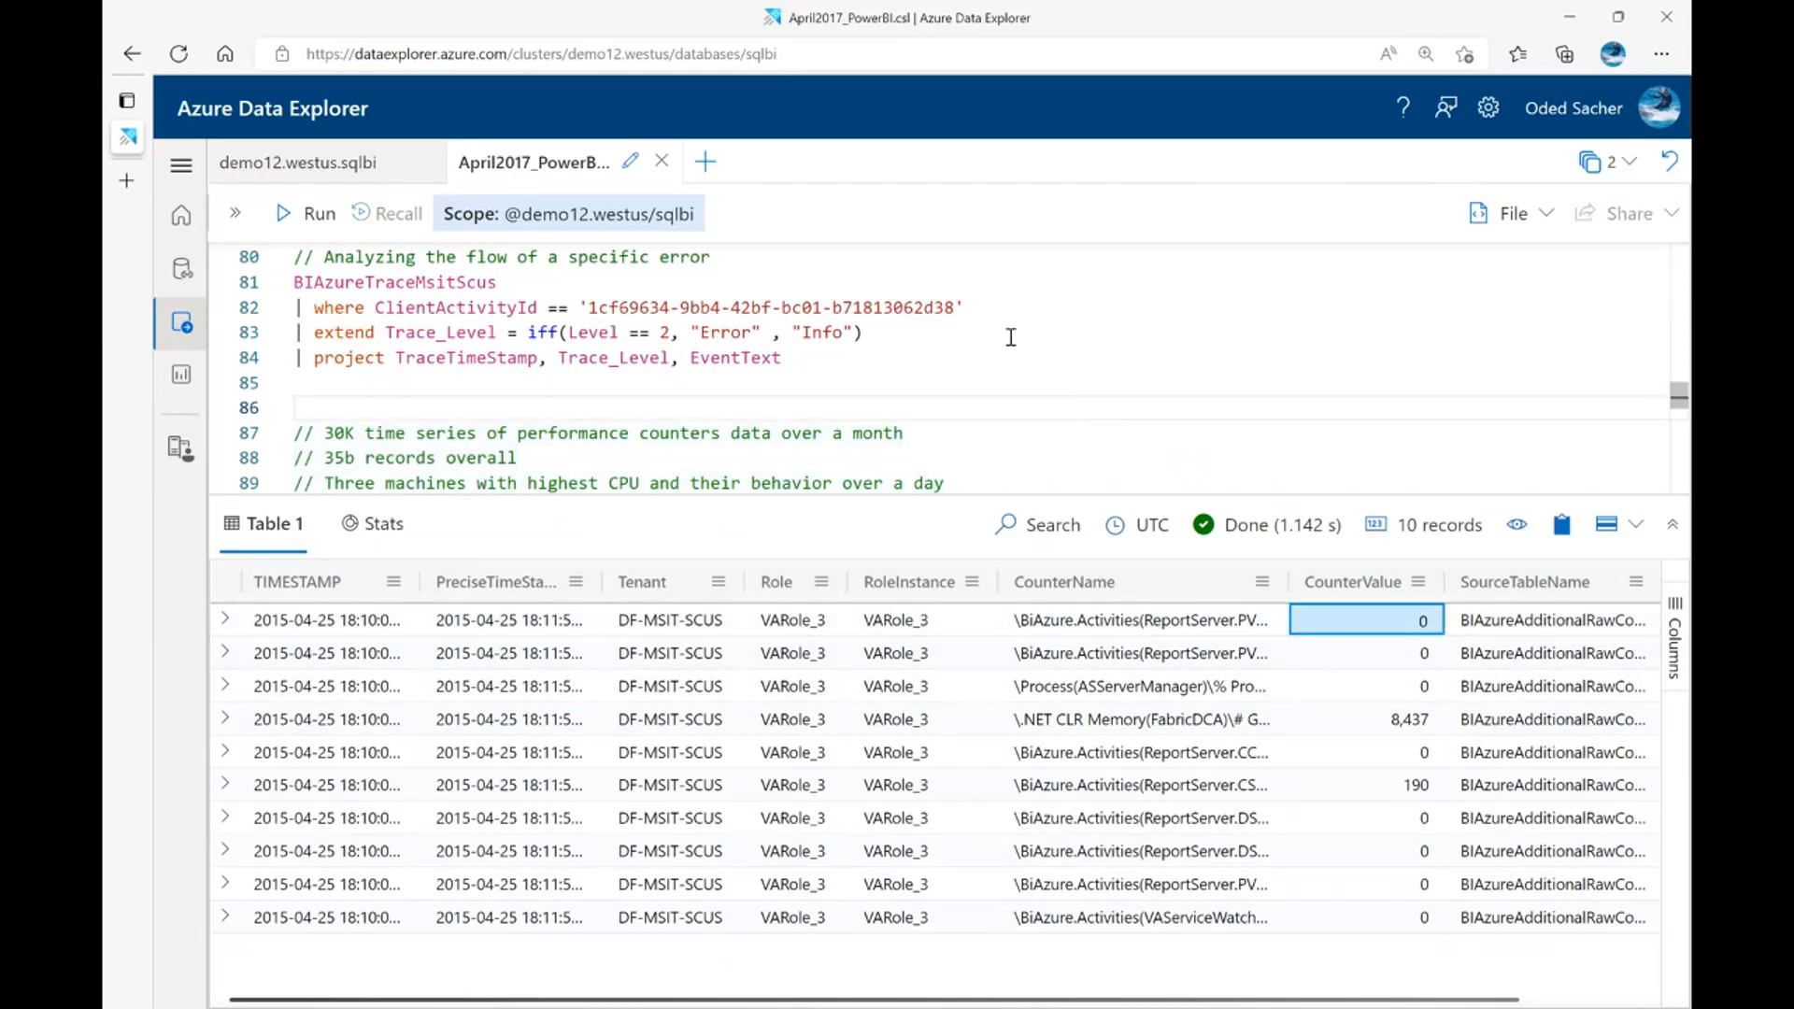
scroll(916, 346, down, 1)
scroll(561, 425, down, 1)
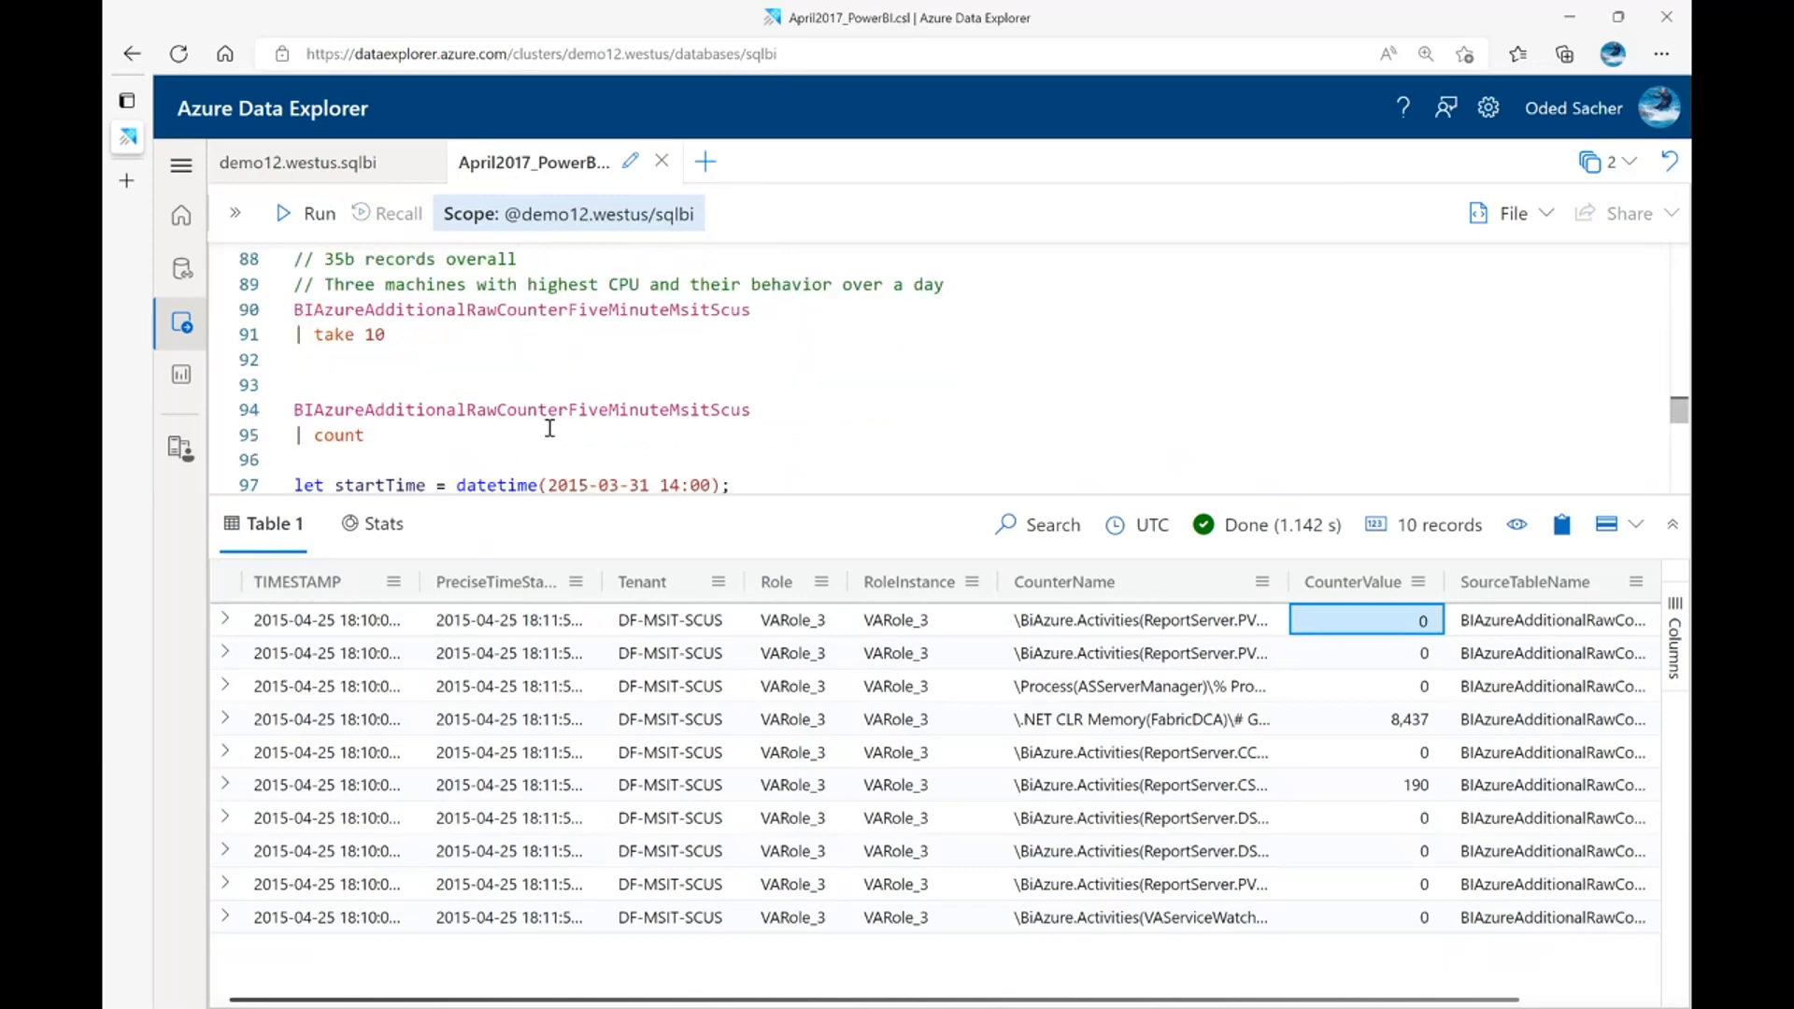
scroll(550, 428, down, 1)
click(517, 312)
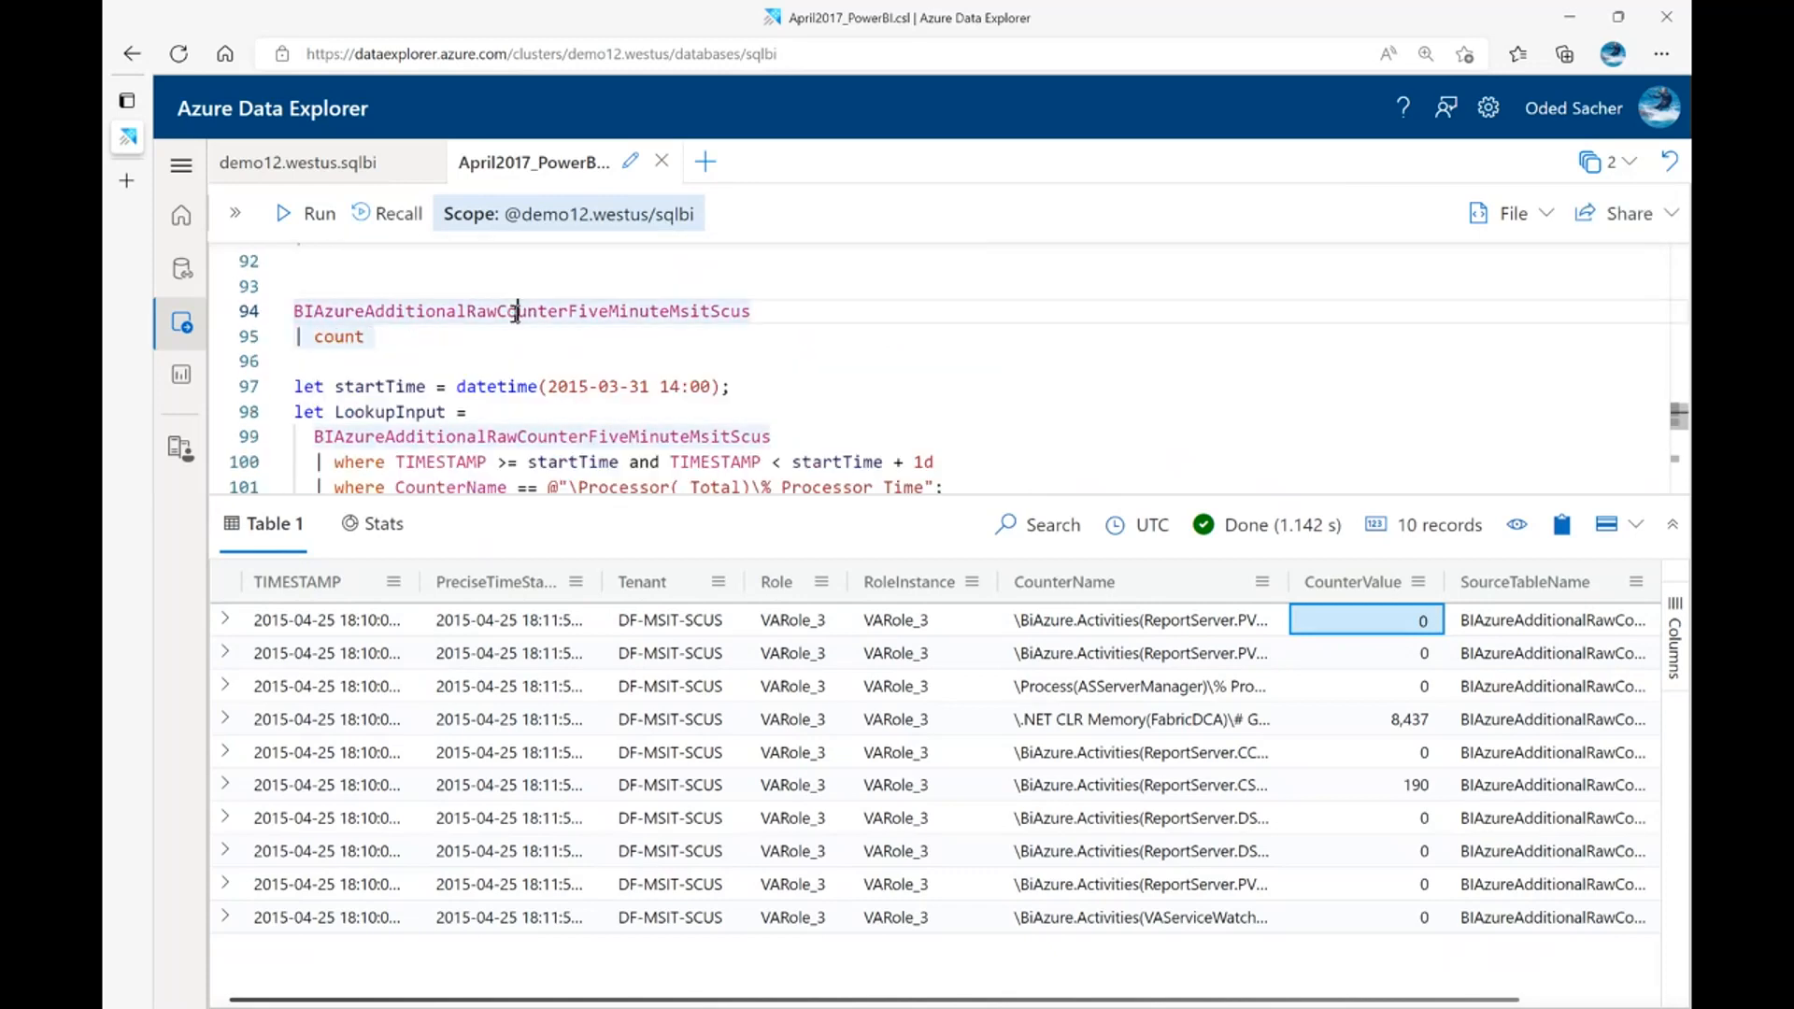
key(shift+Return)
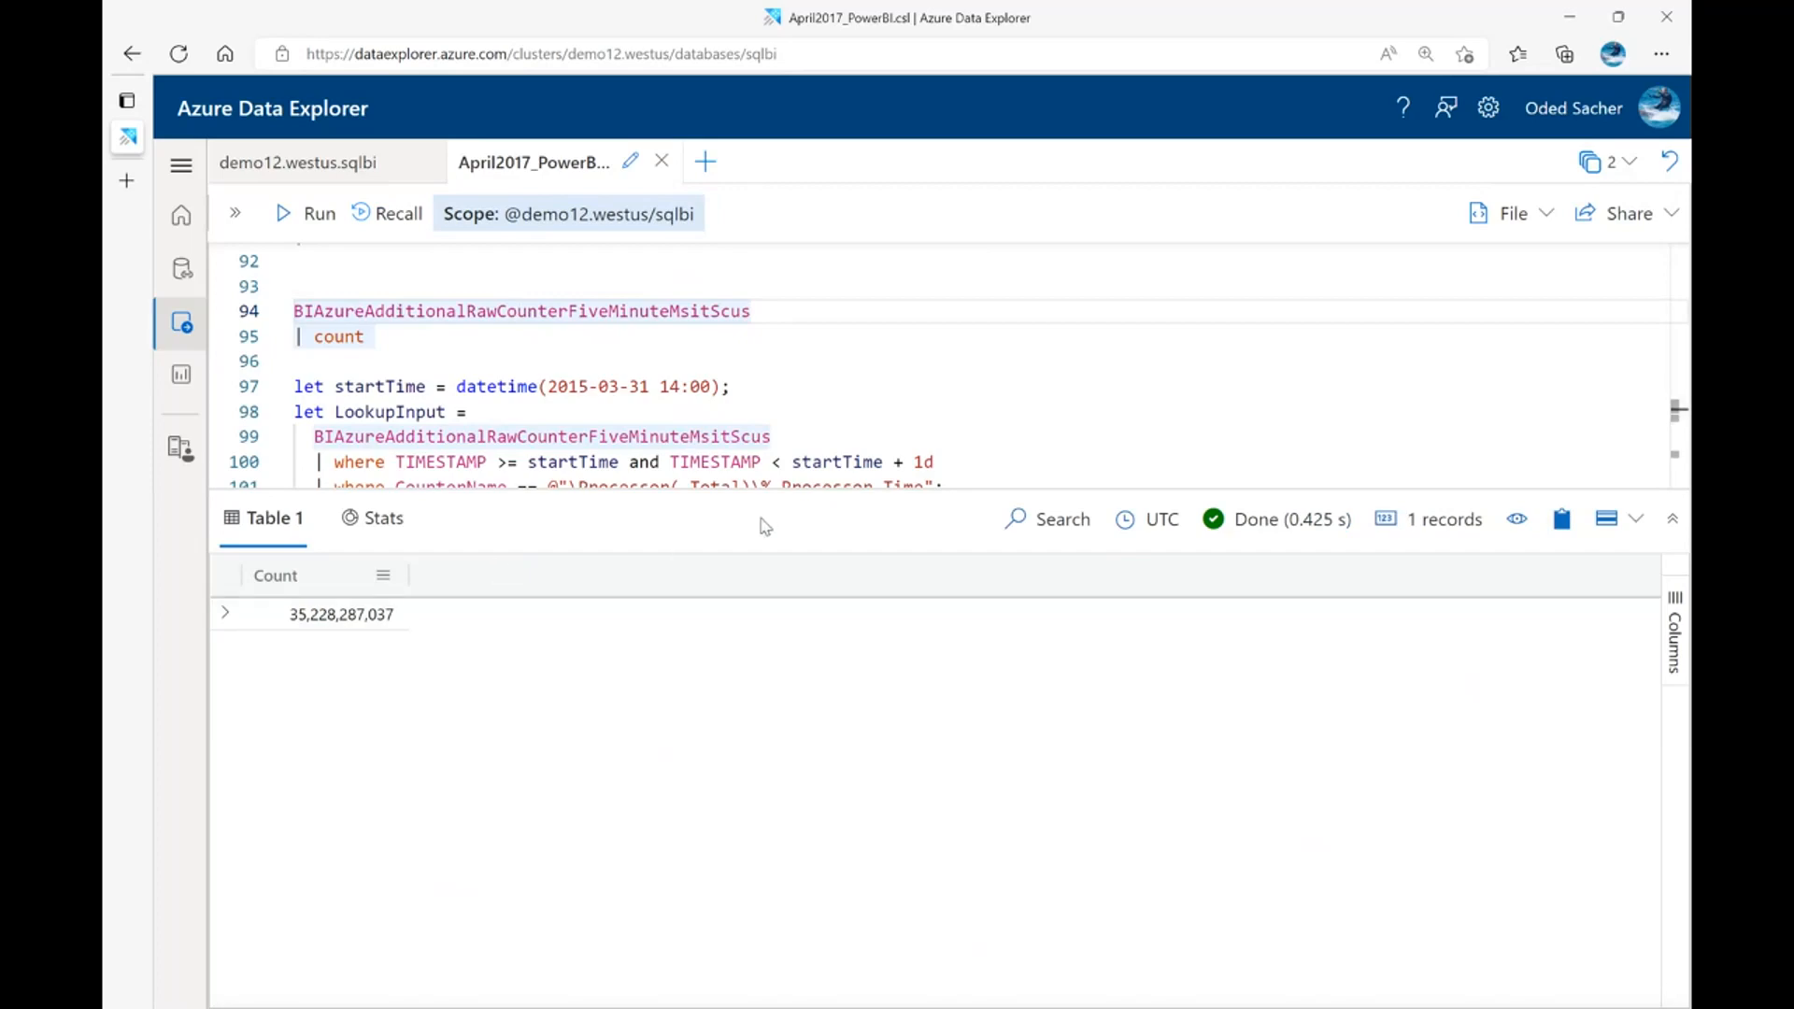
Give the query editor more room and run the query charting average CPU over one day for the three role instances with highest CPU
drag(788, 489, 791, 580)
scroll(552, 383, down, 1)
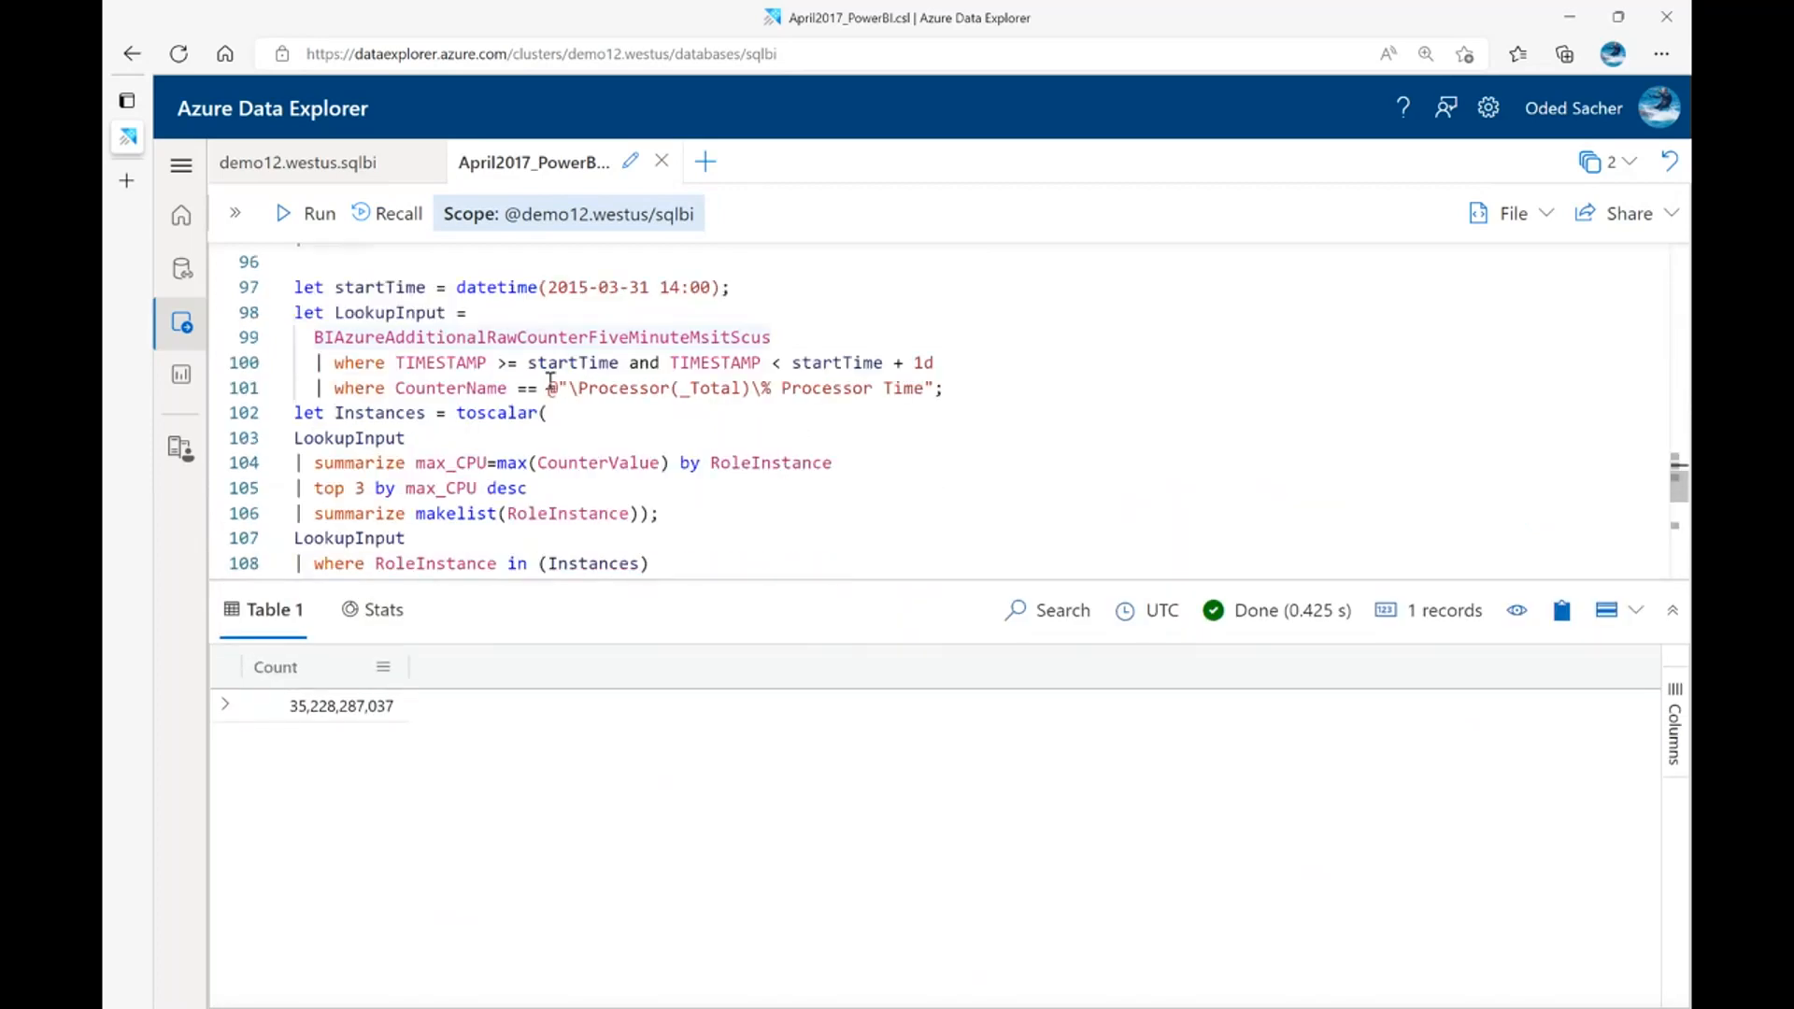
click(550, 385)
key(shift+Return)
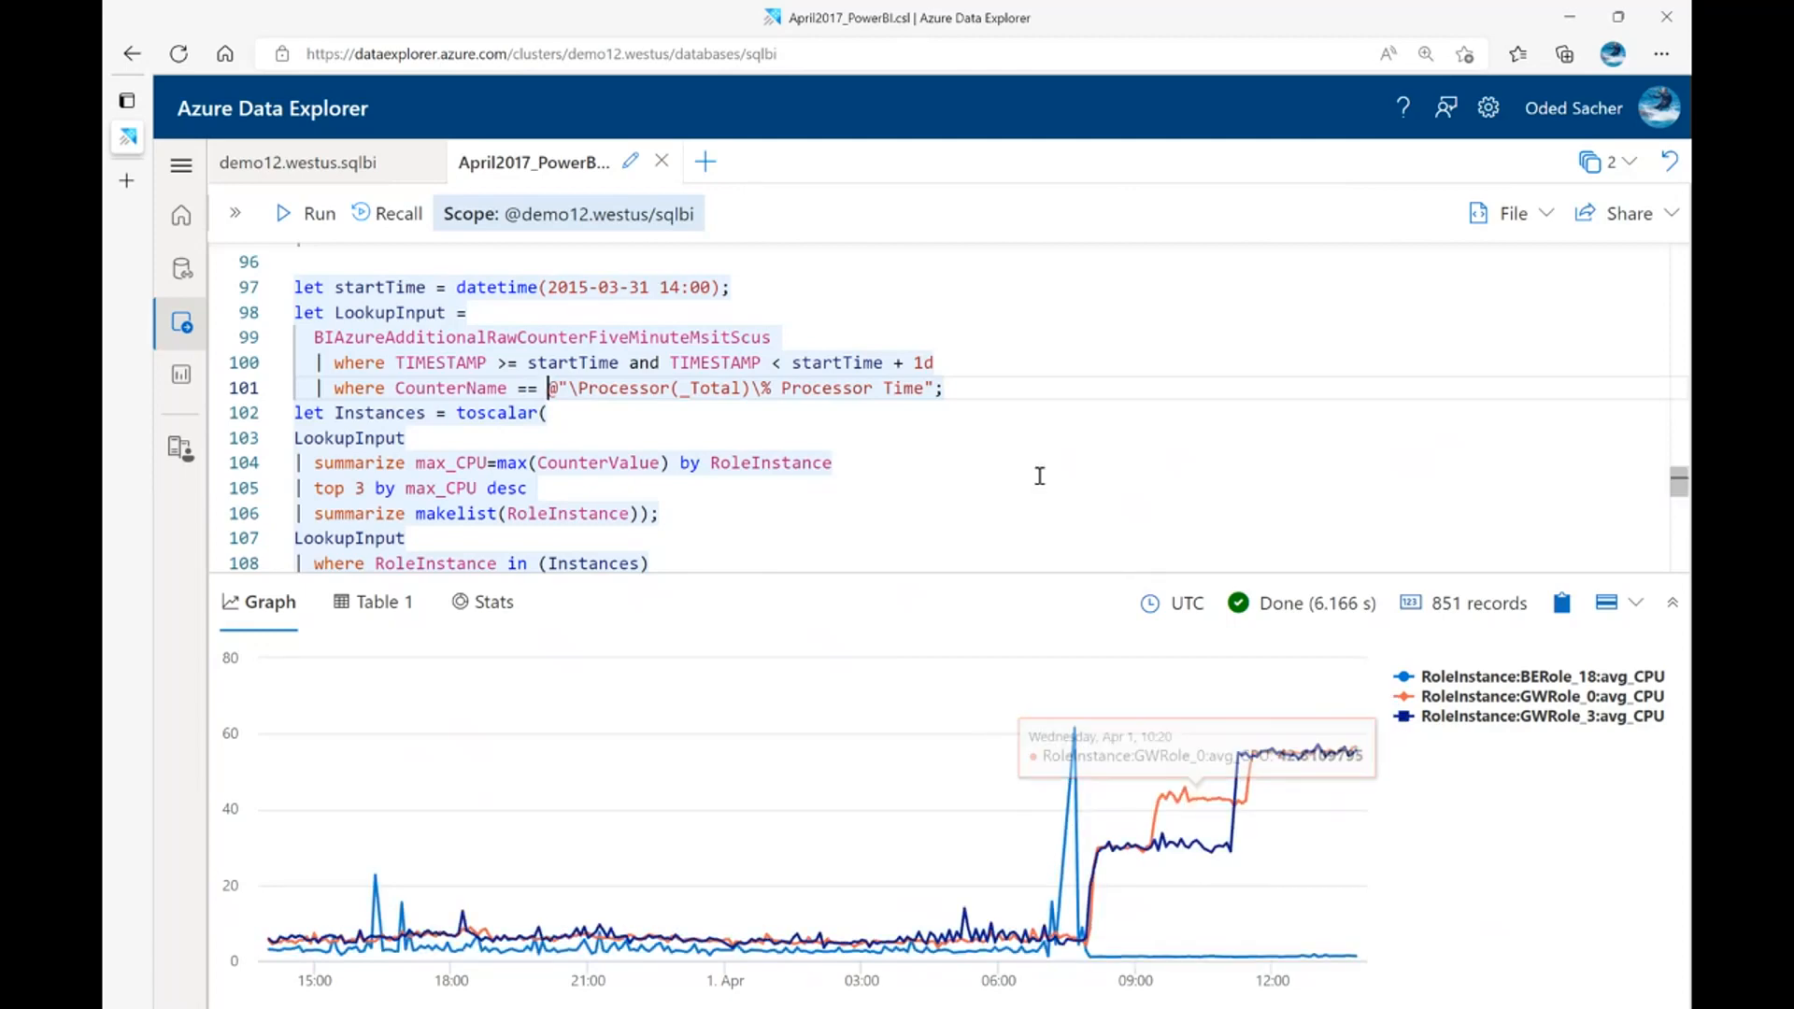
Run the query that detects jump shapes in Processor Time across all 98 instances, using series_shapes with jump > 0.3
scroll(1039, 475, down, 3)
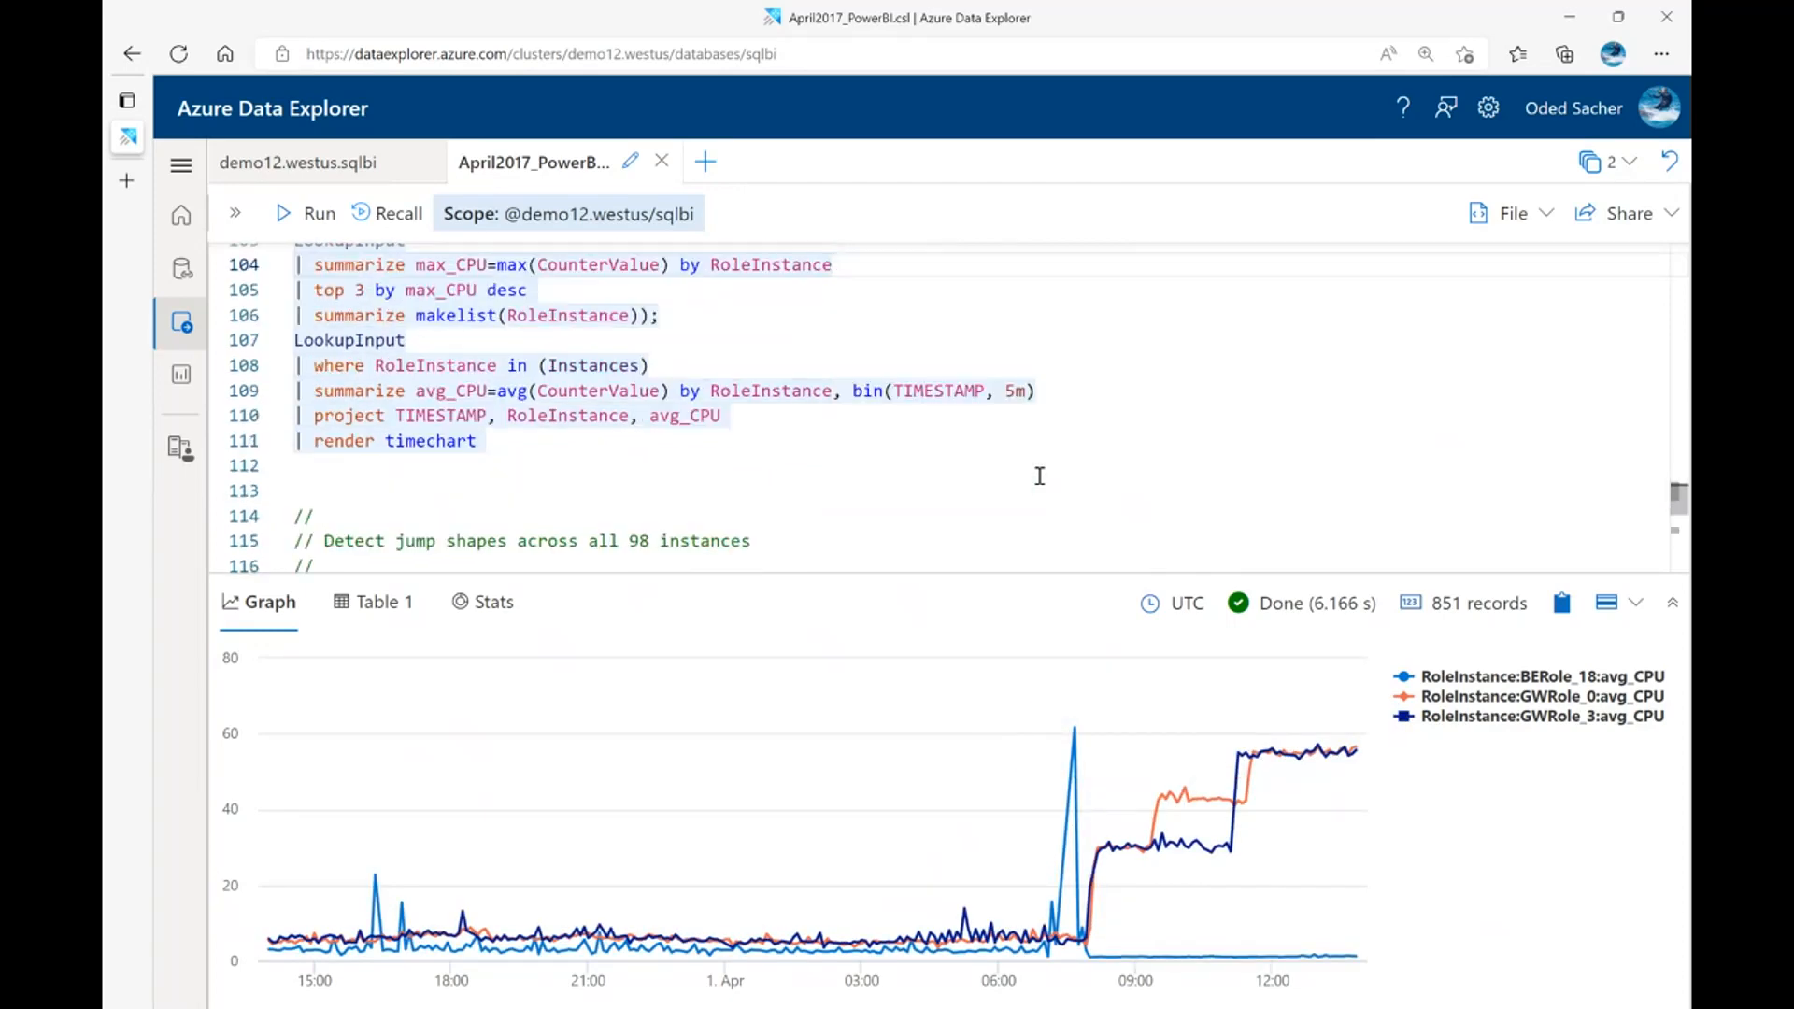
scroll(1039, 475, down, 3)
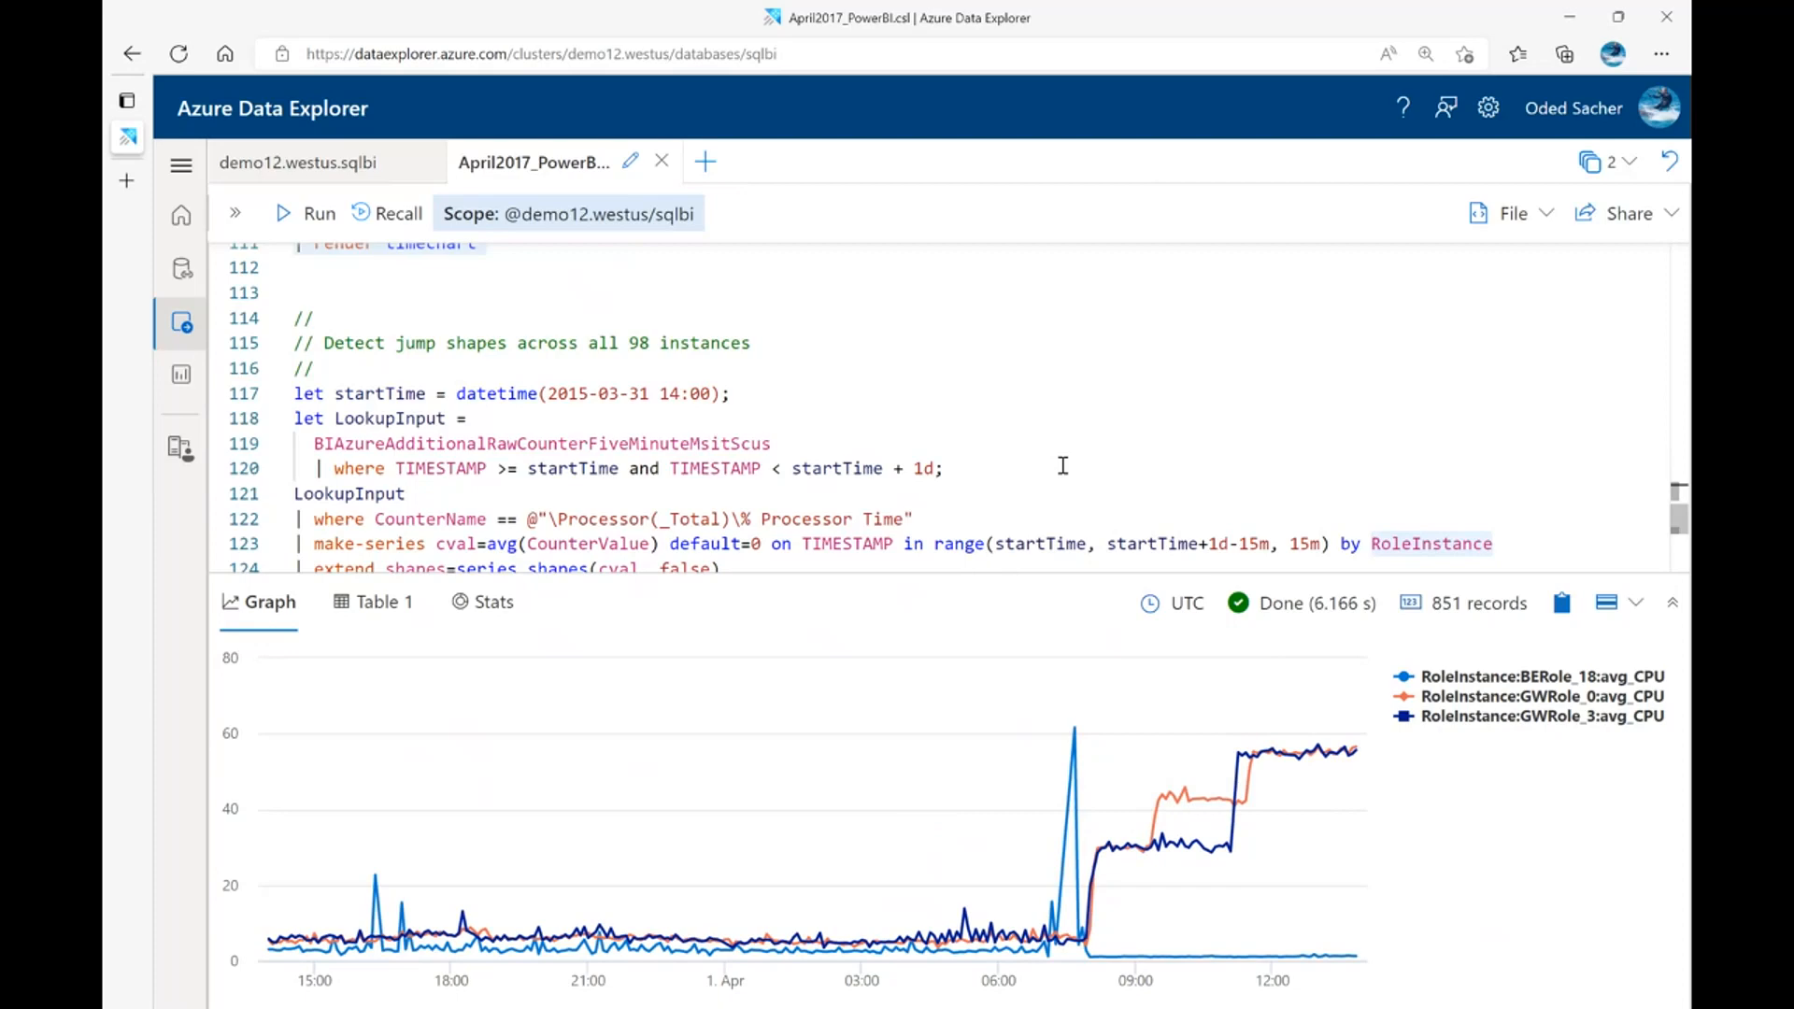
scroll(359, 418, down, 2)
click(396, 394)
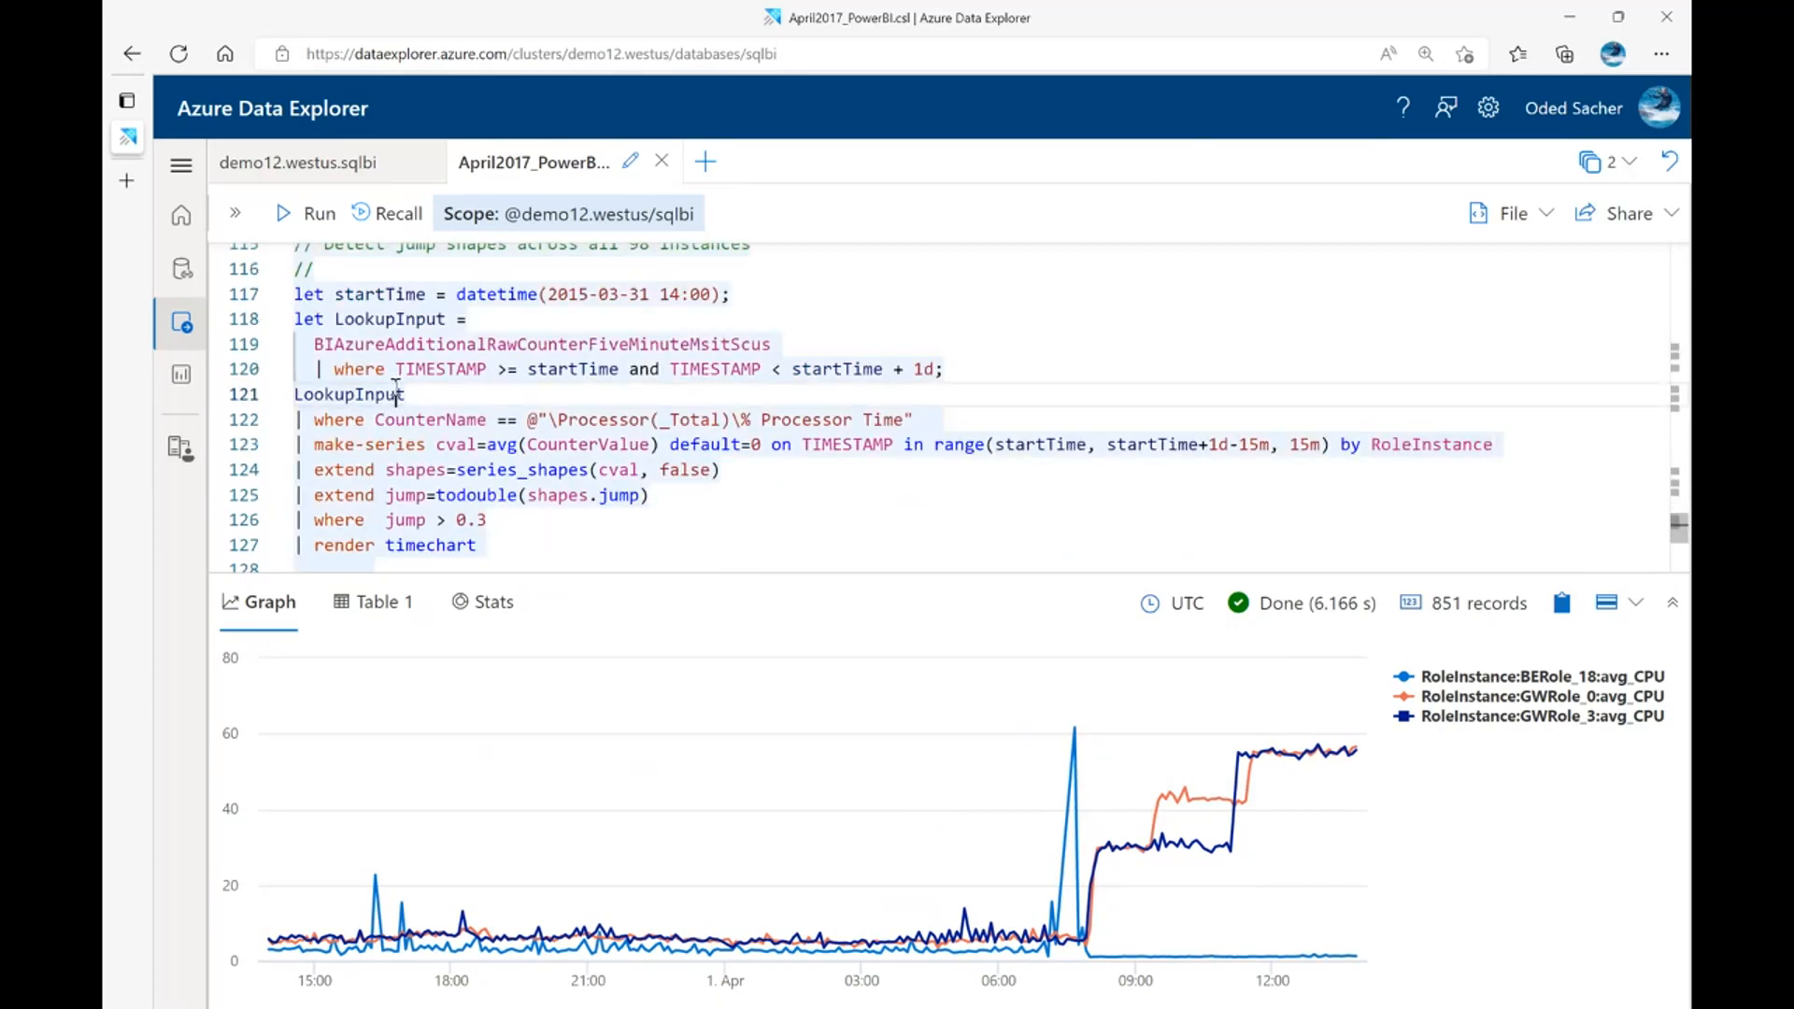
key(shift+Return)
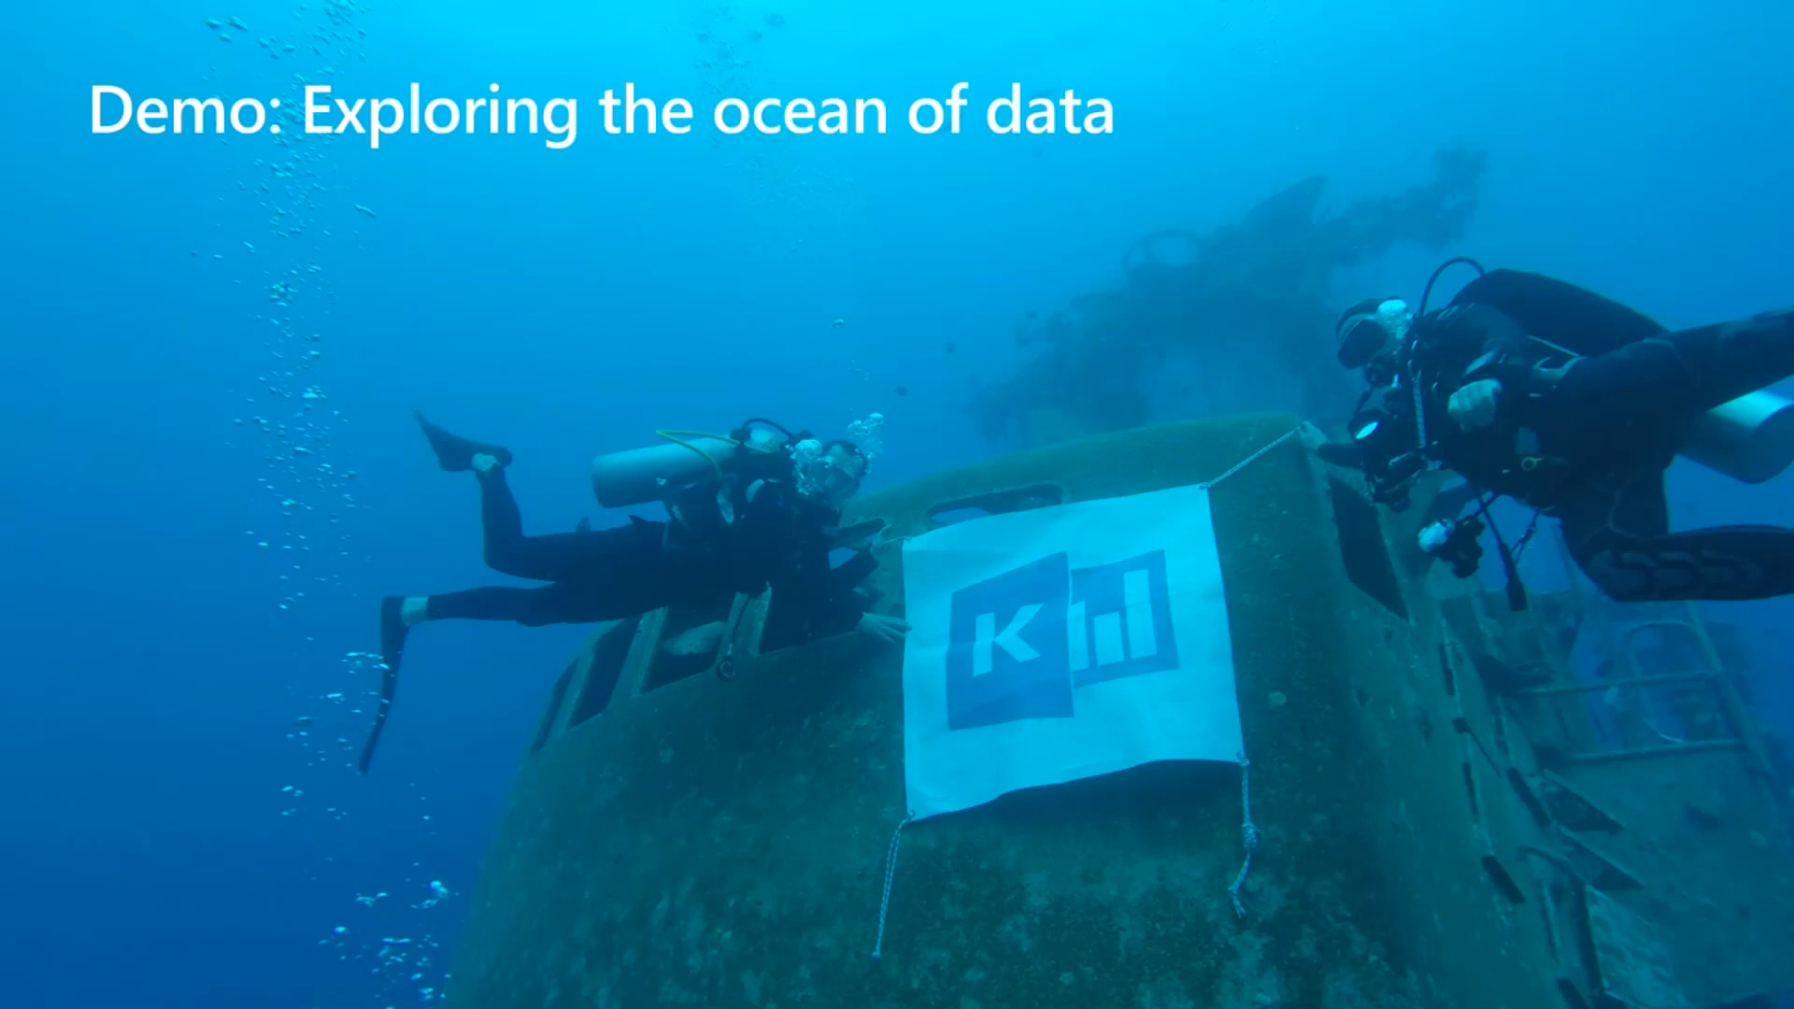
key(Right)
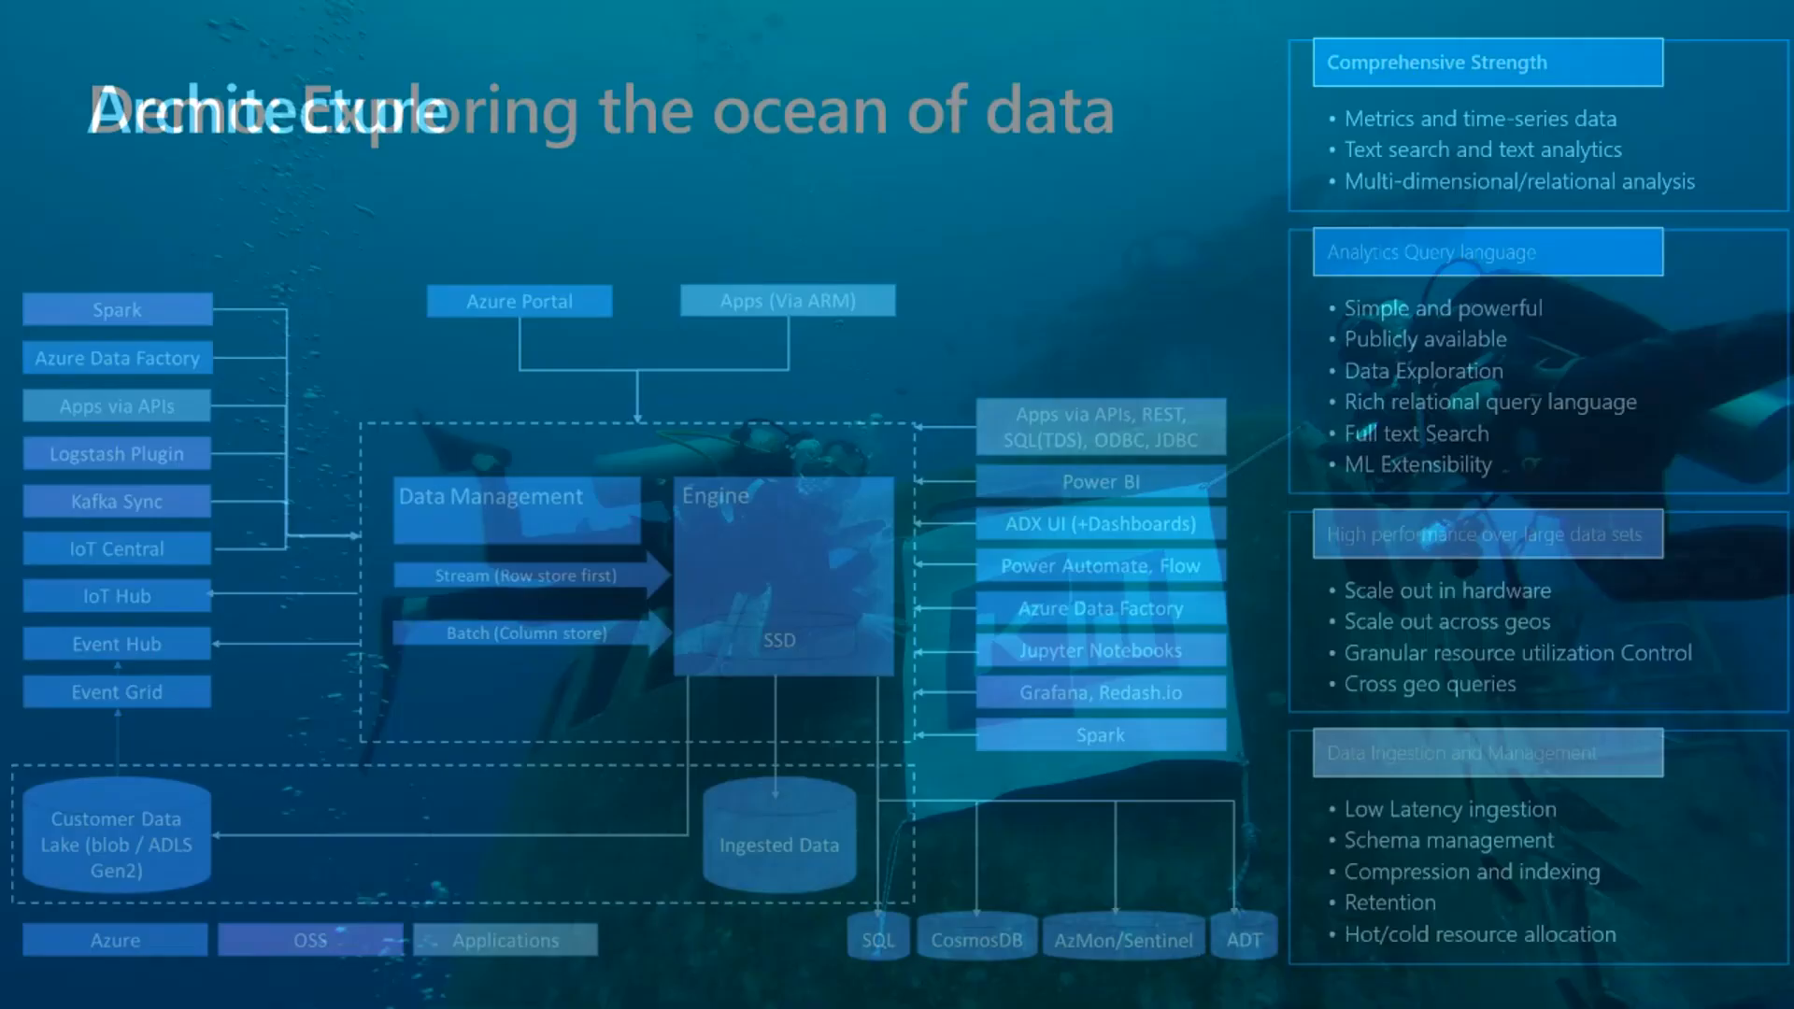
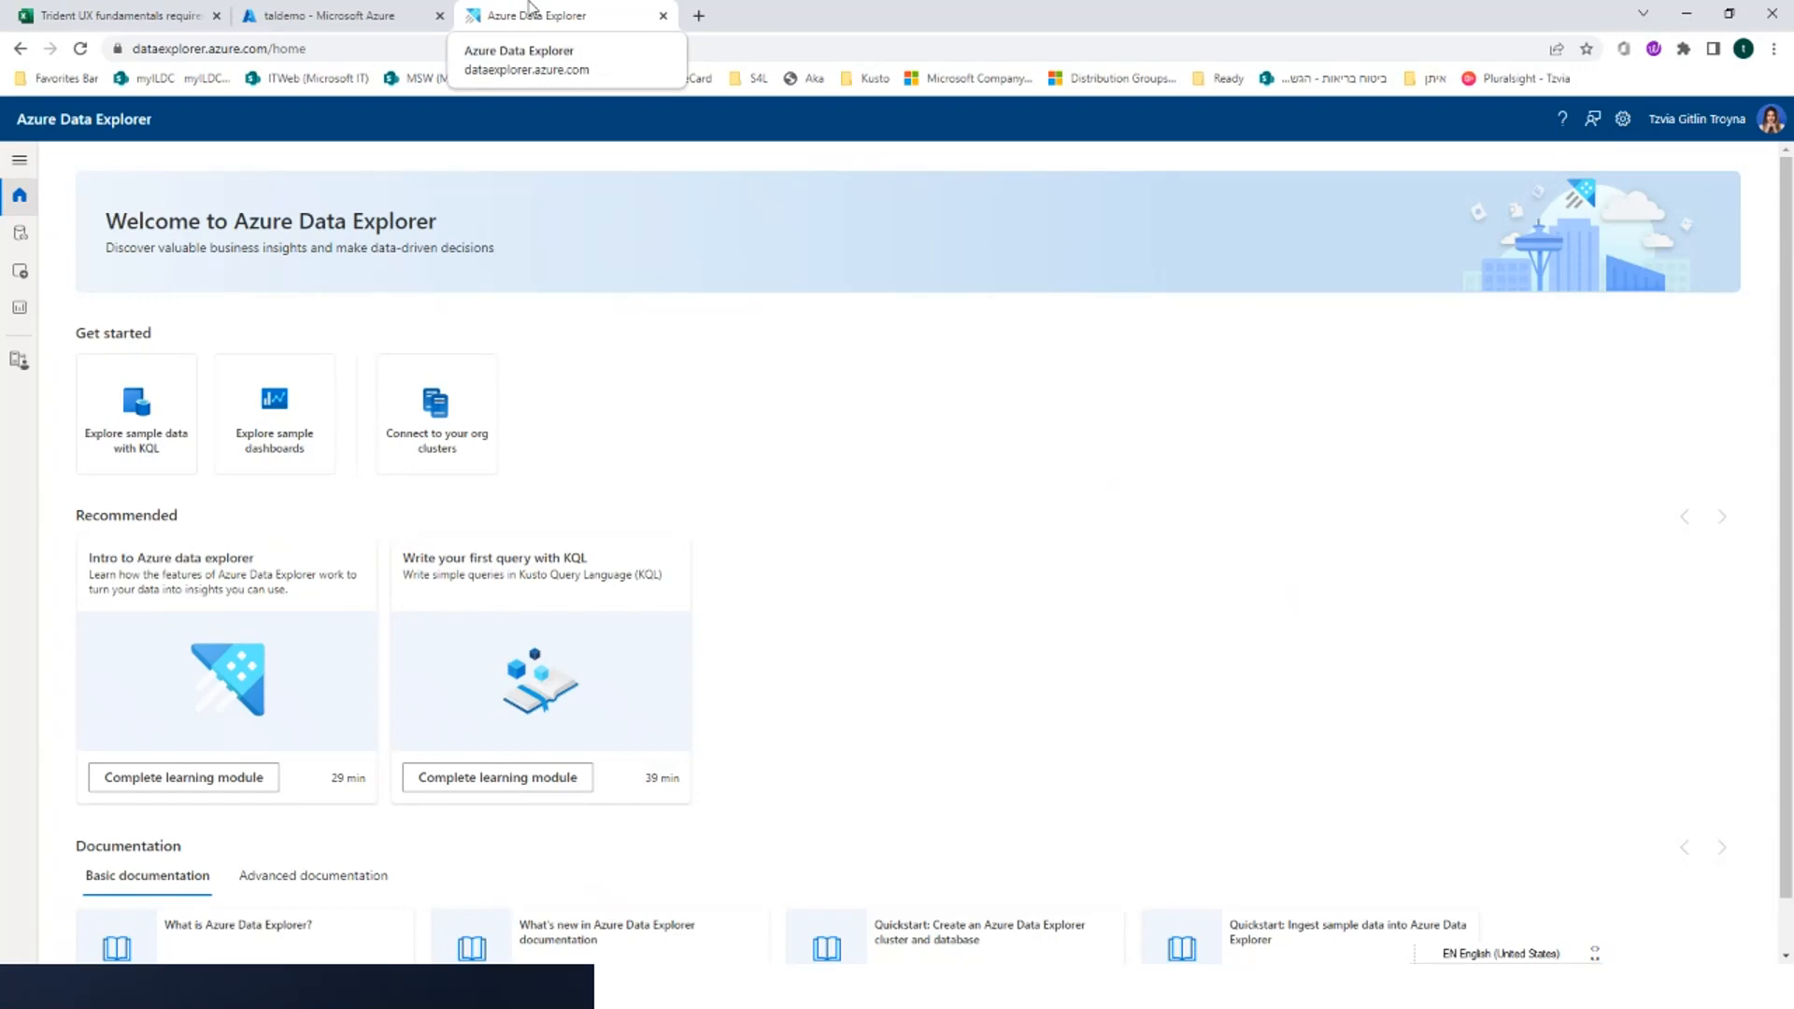
Open the table batching policy update from the Manage actions in Data Management and select the asd table in DemoDB
click(15, 360)
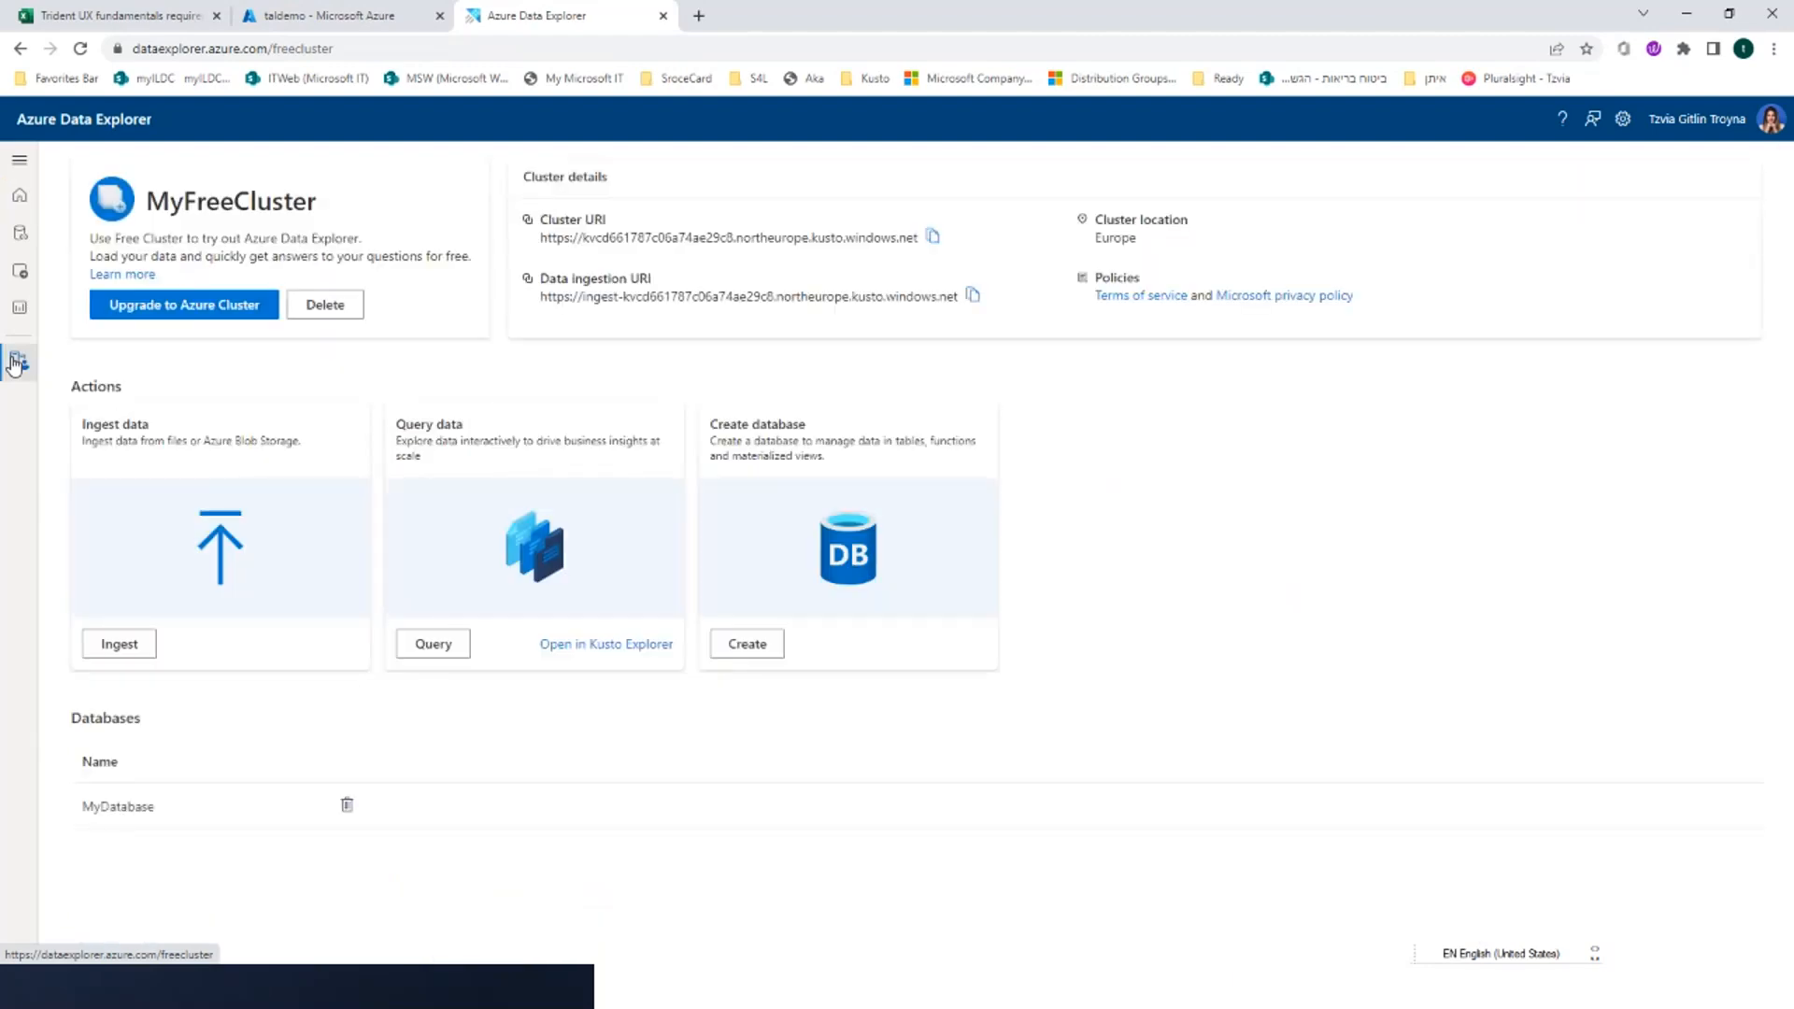
click(29, 242)
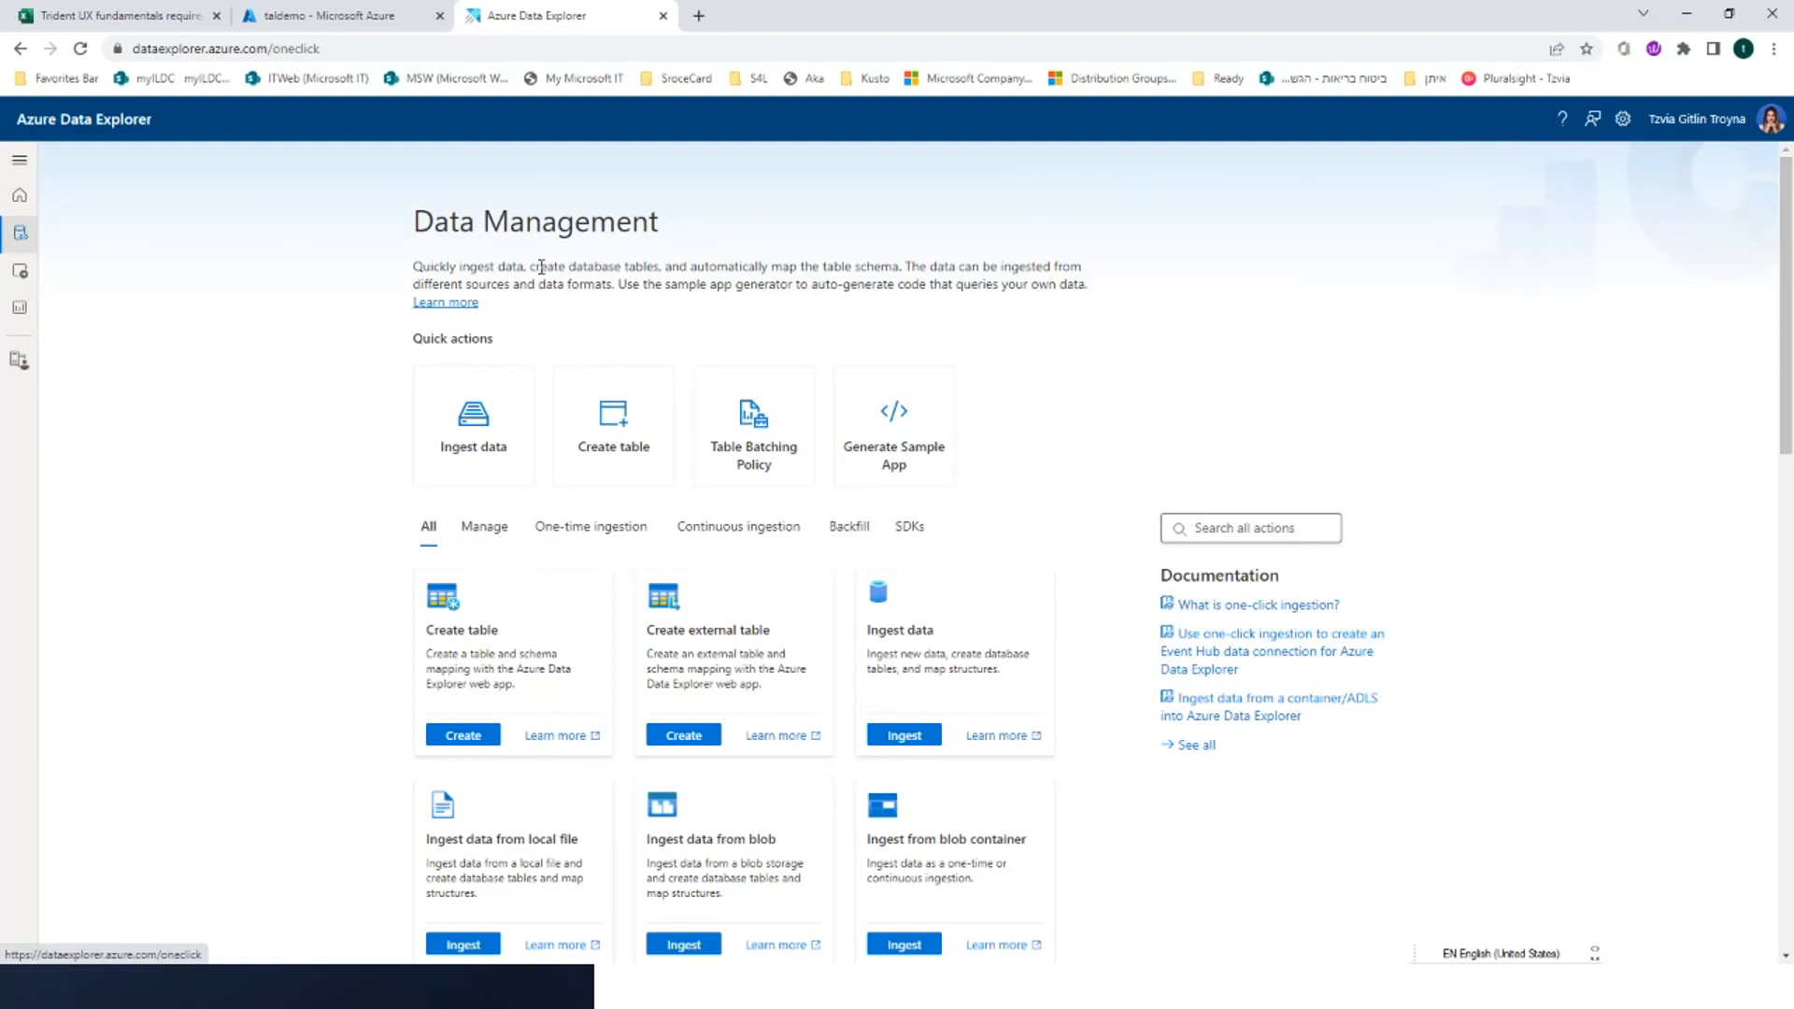
scroll(540, 353, down, 1)
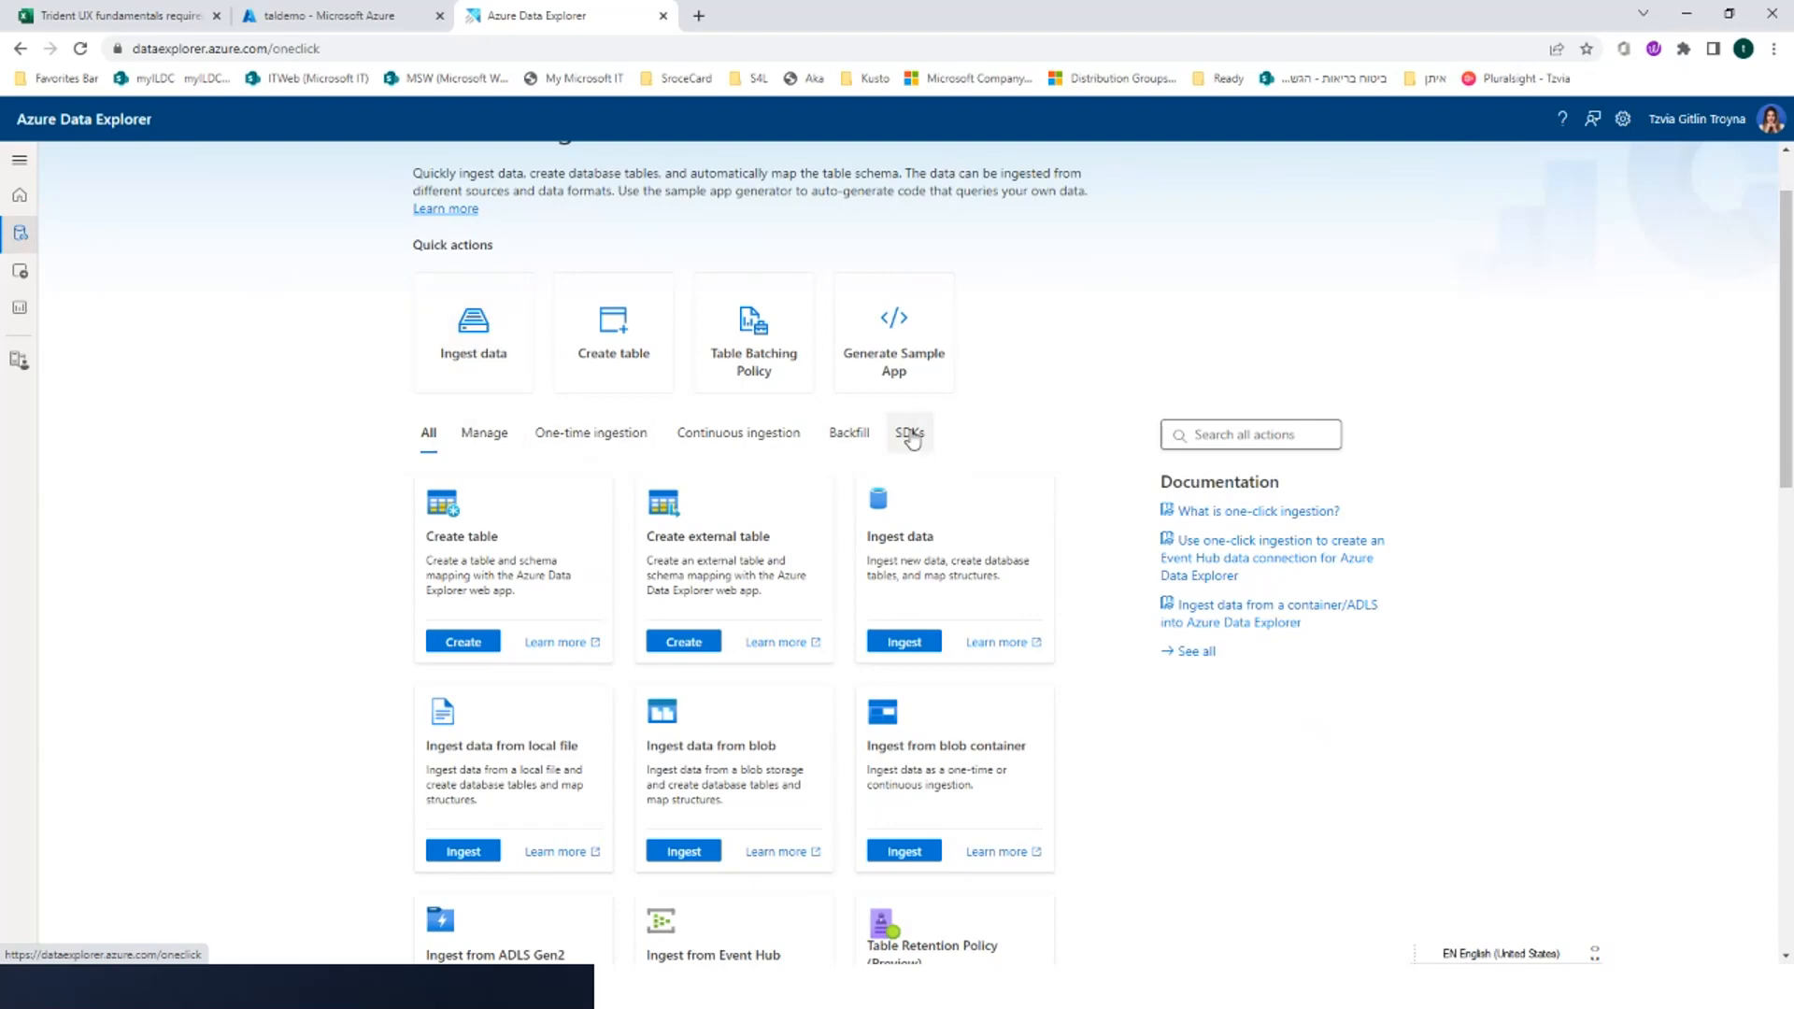
click(481, 435)
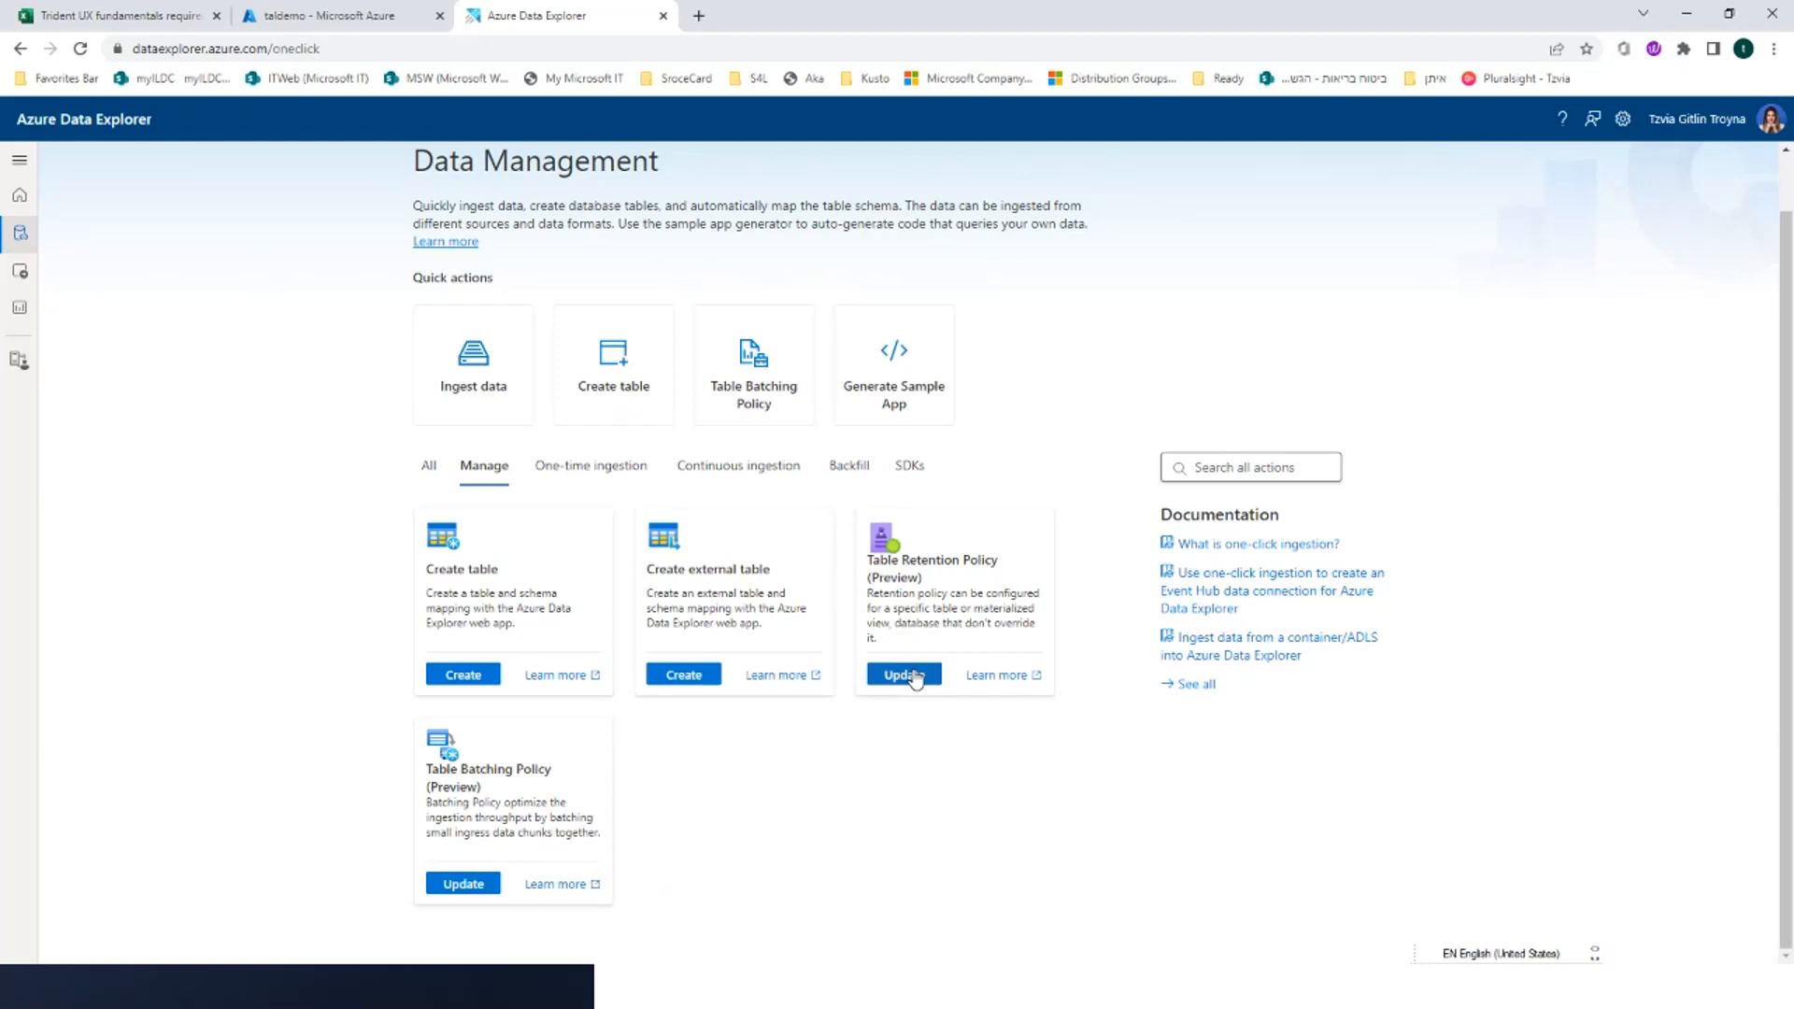
click(464, 884)
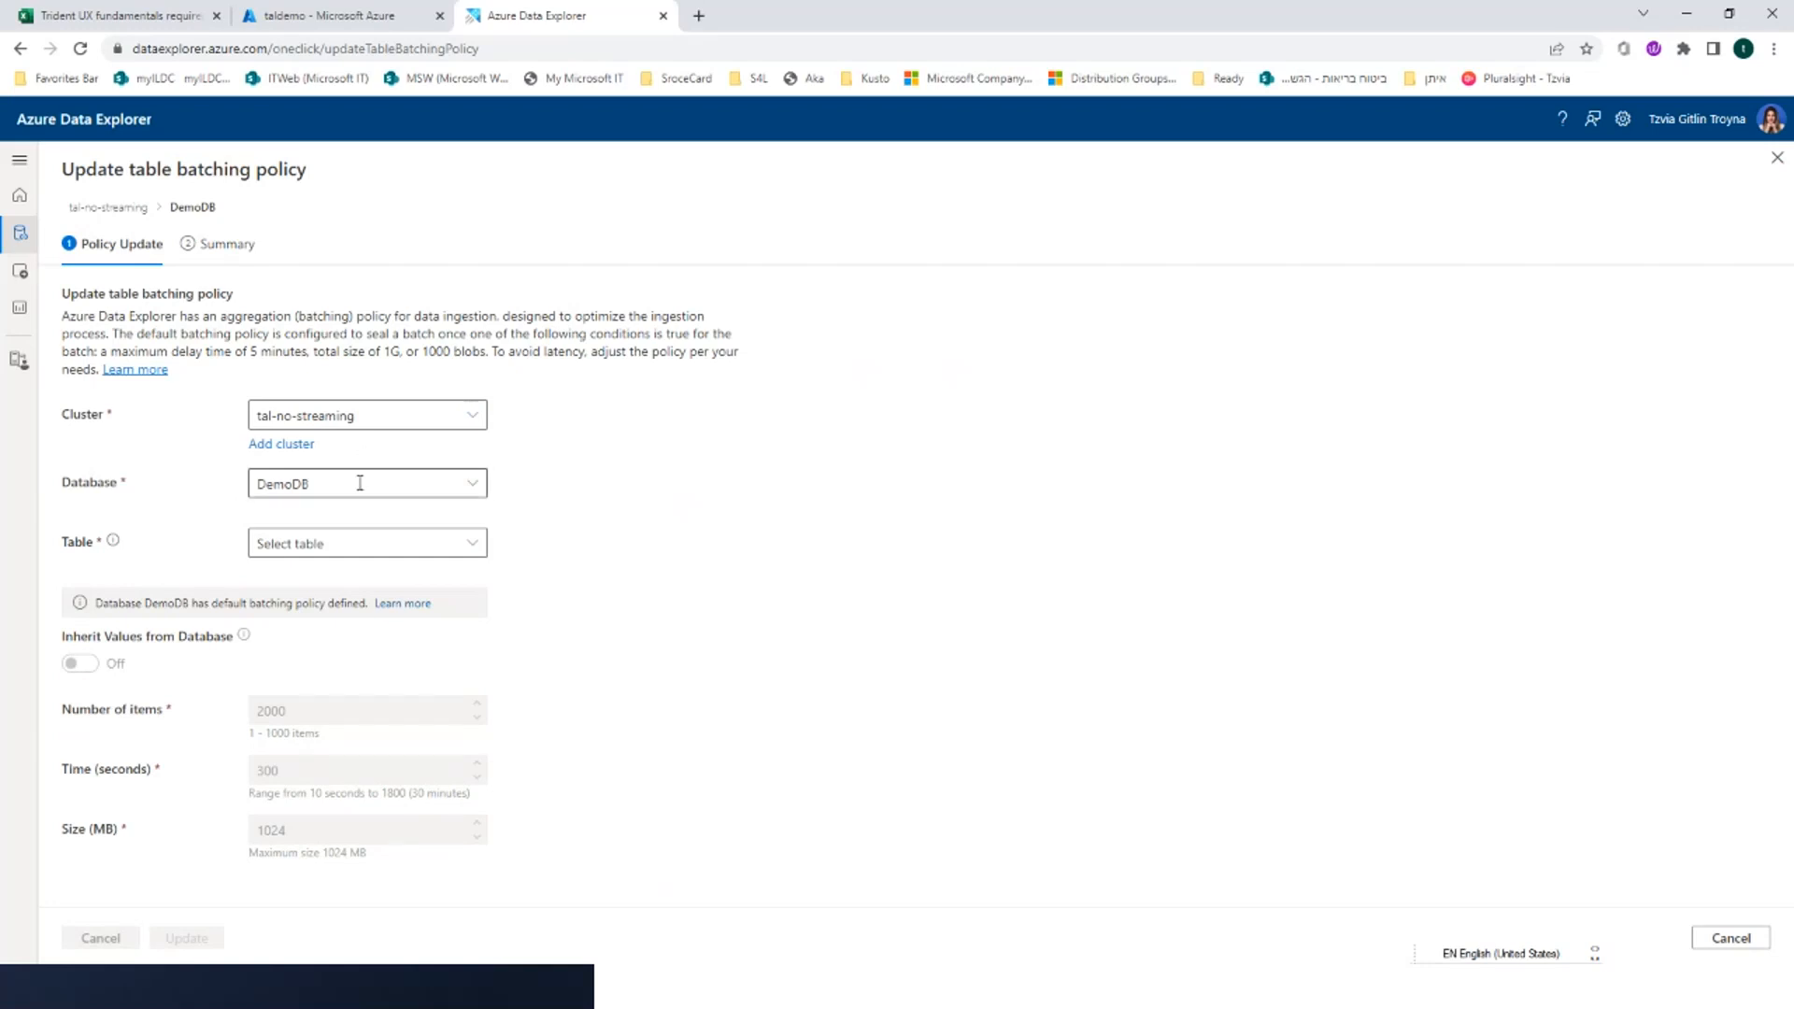
click(359, 546)
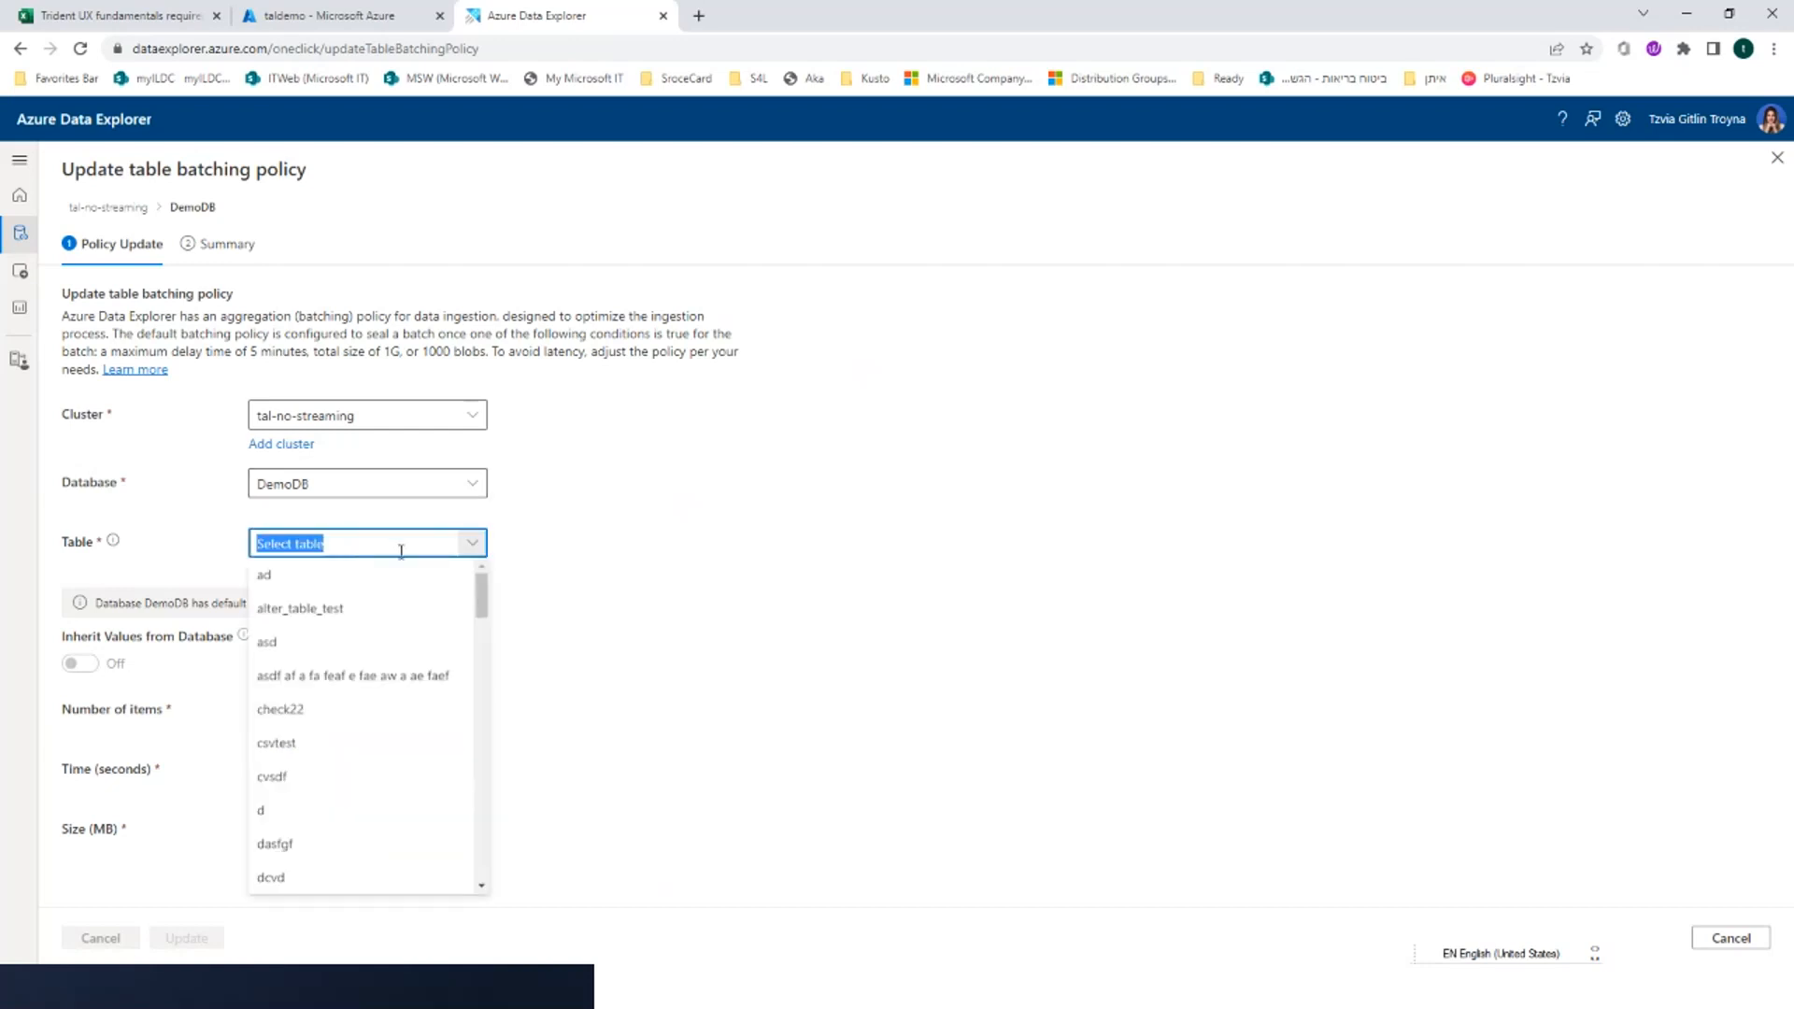
click(310, 637)
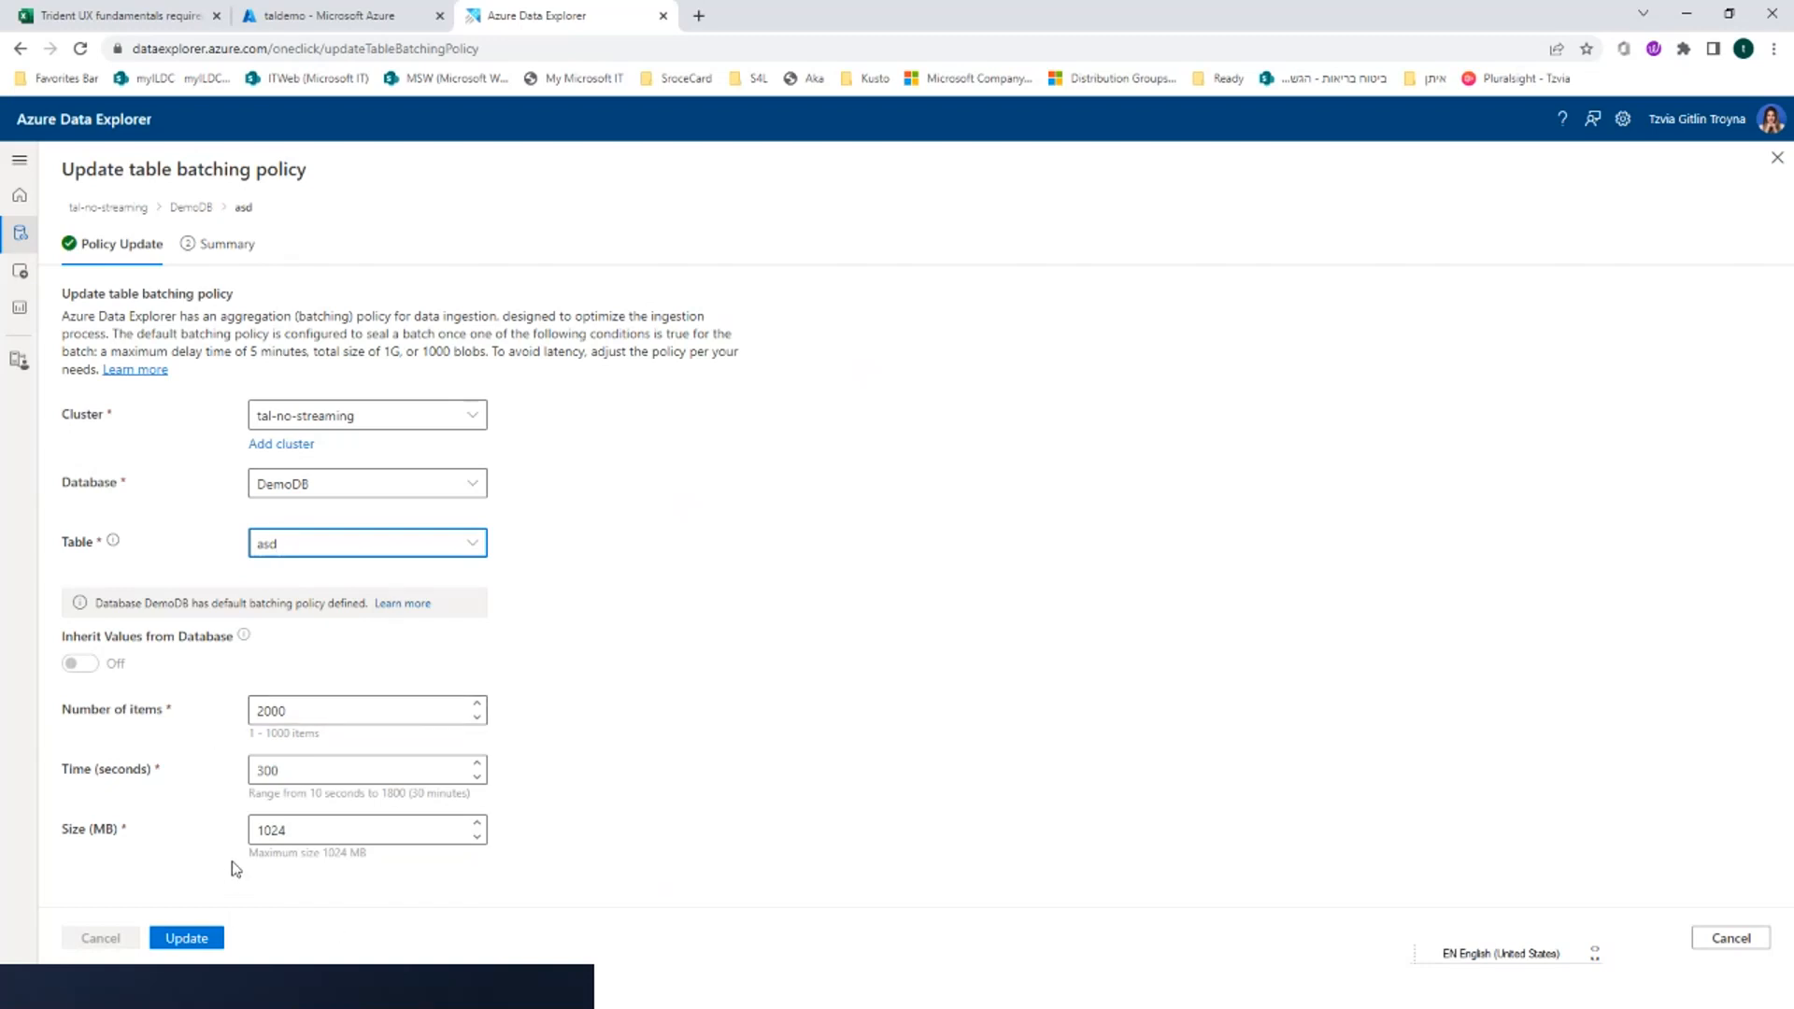
Set the batching policy's number of items to 100 for the asd table and apply the update
double_click(294, 706)
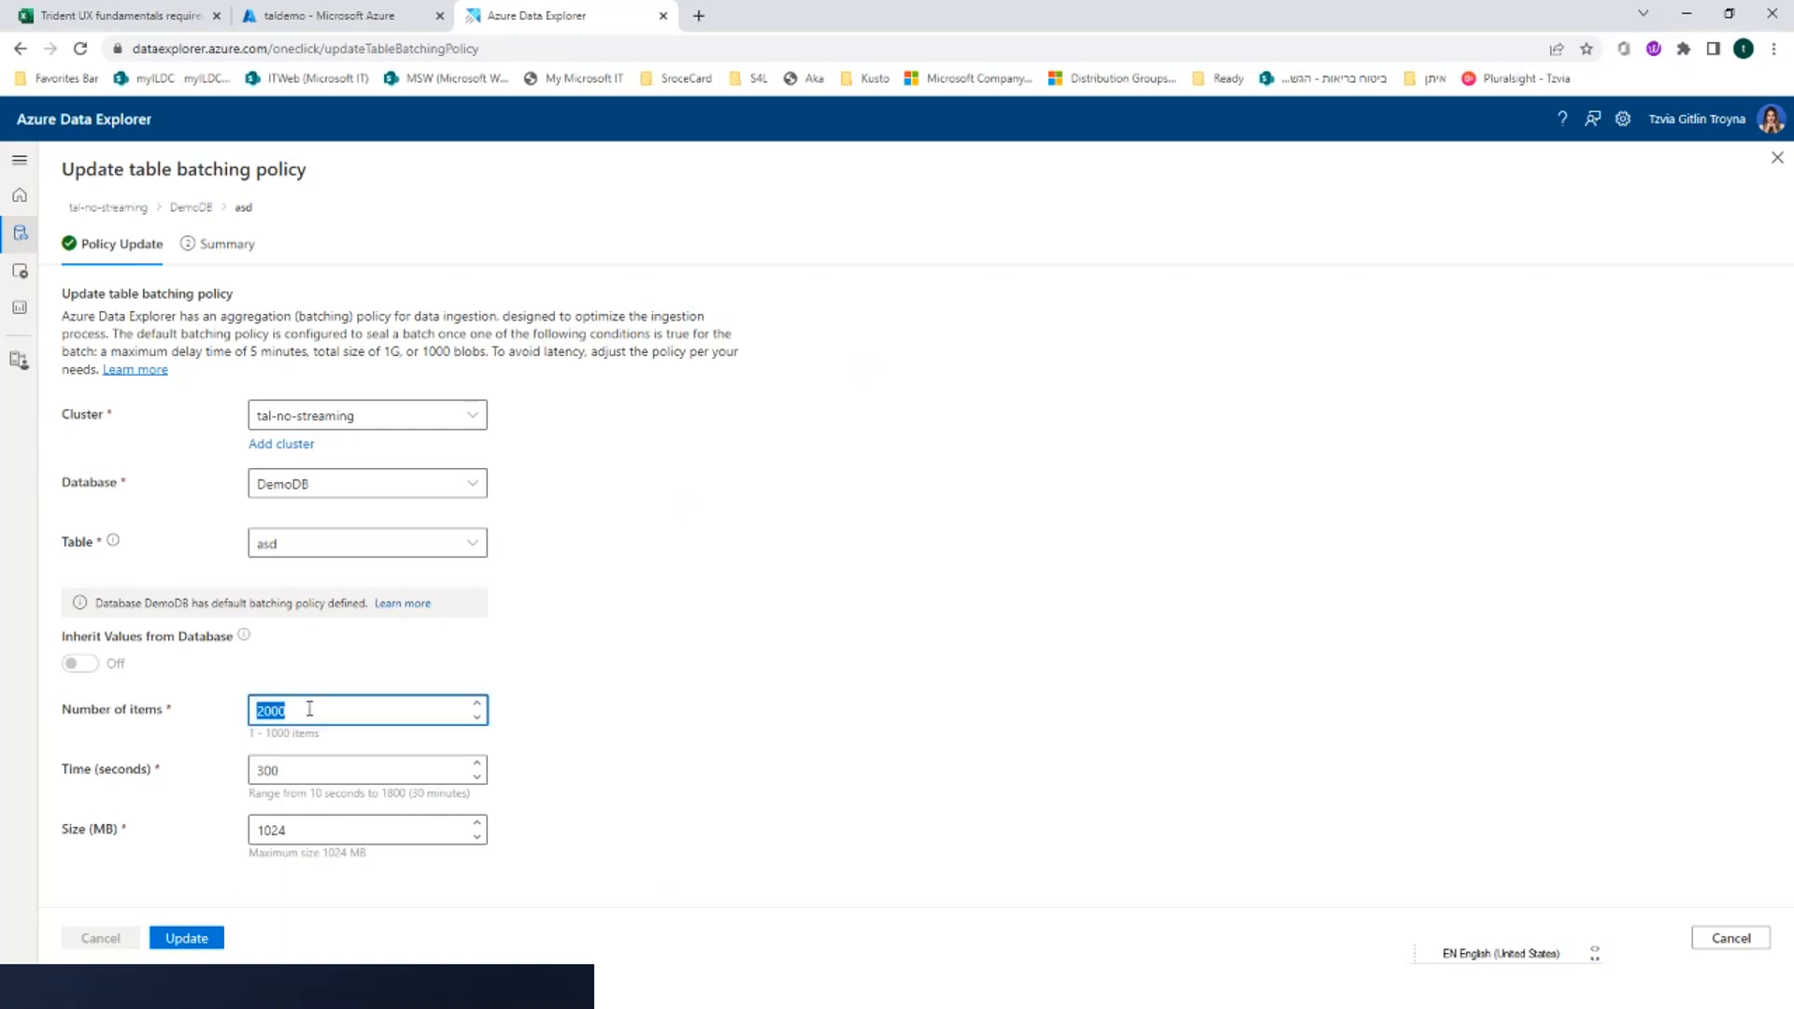
text(100)
key(Tab)
key(Tab)
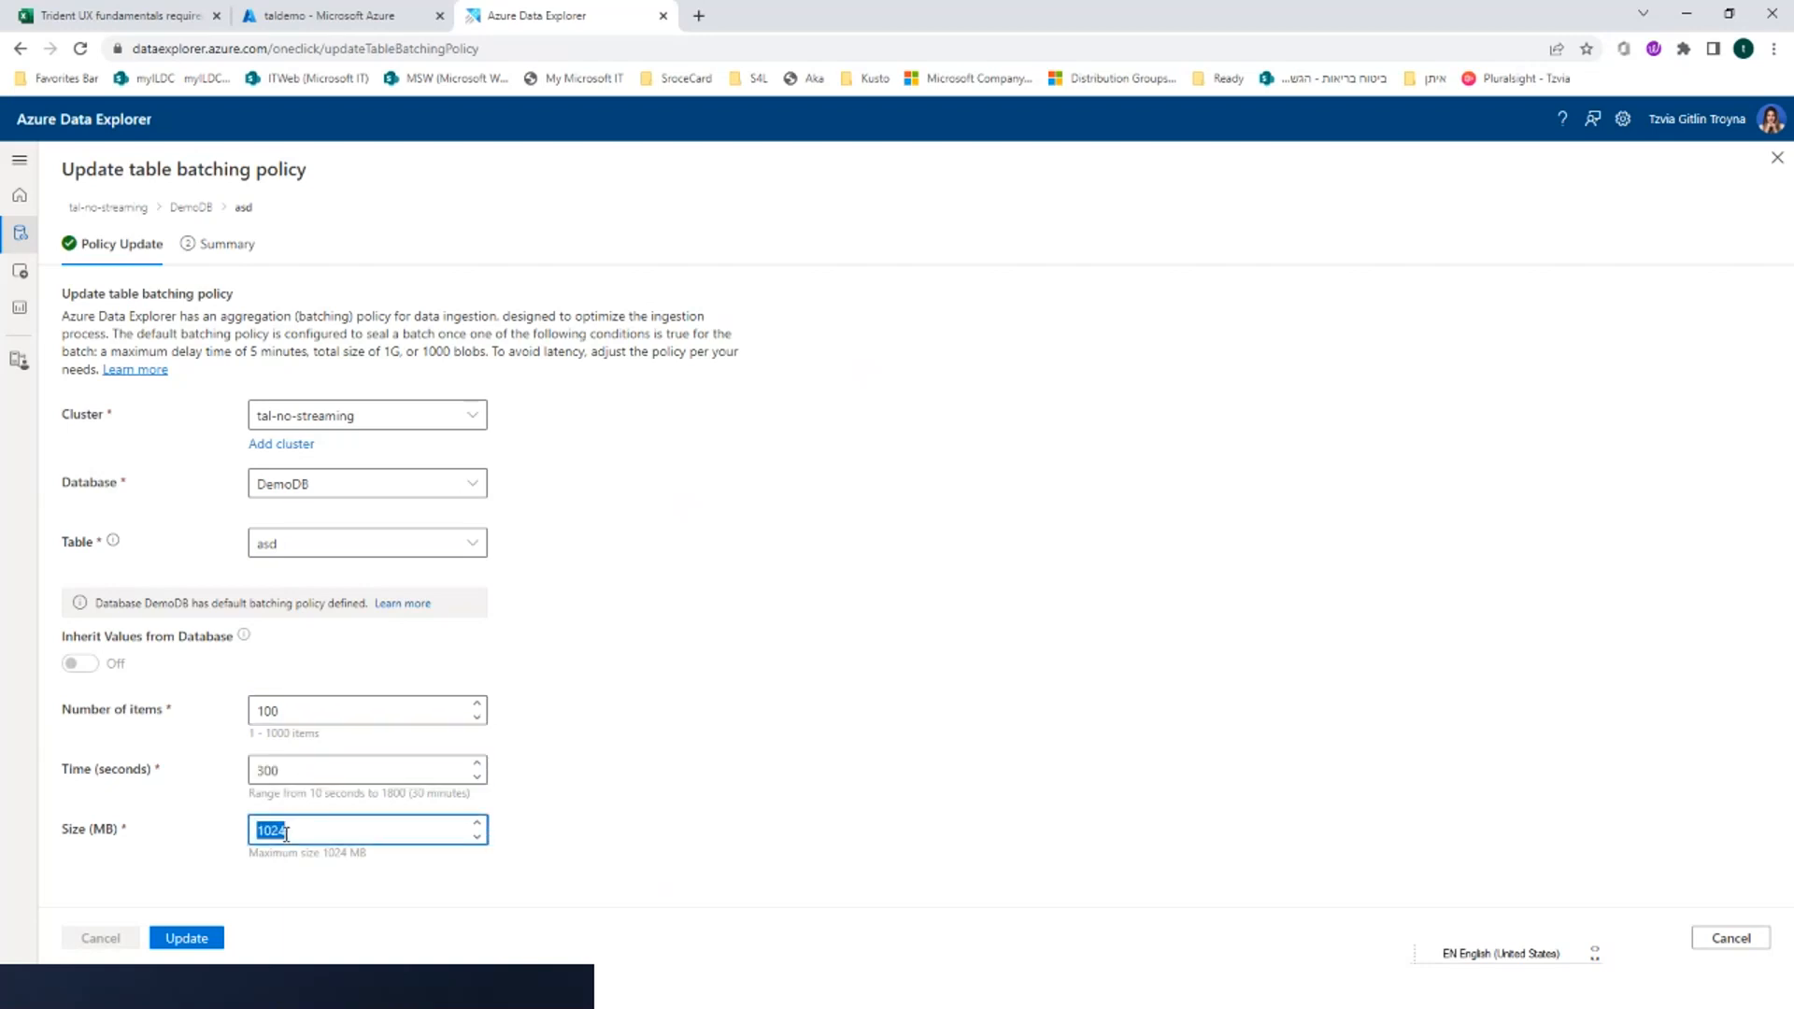
click(164, 942)
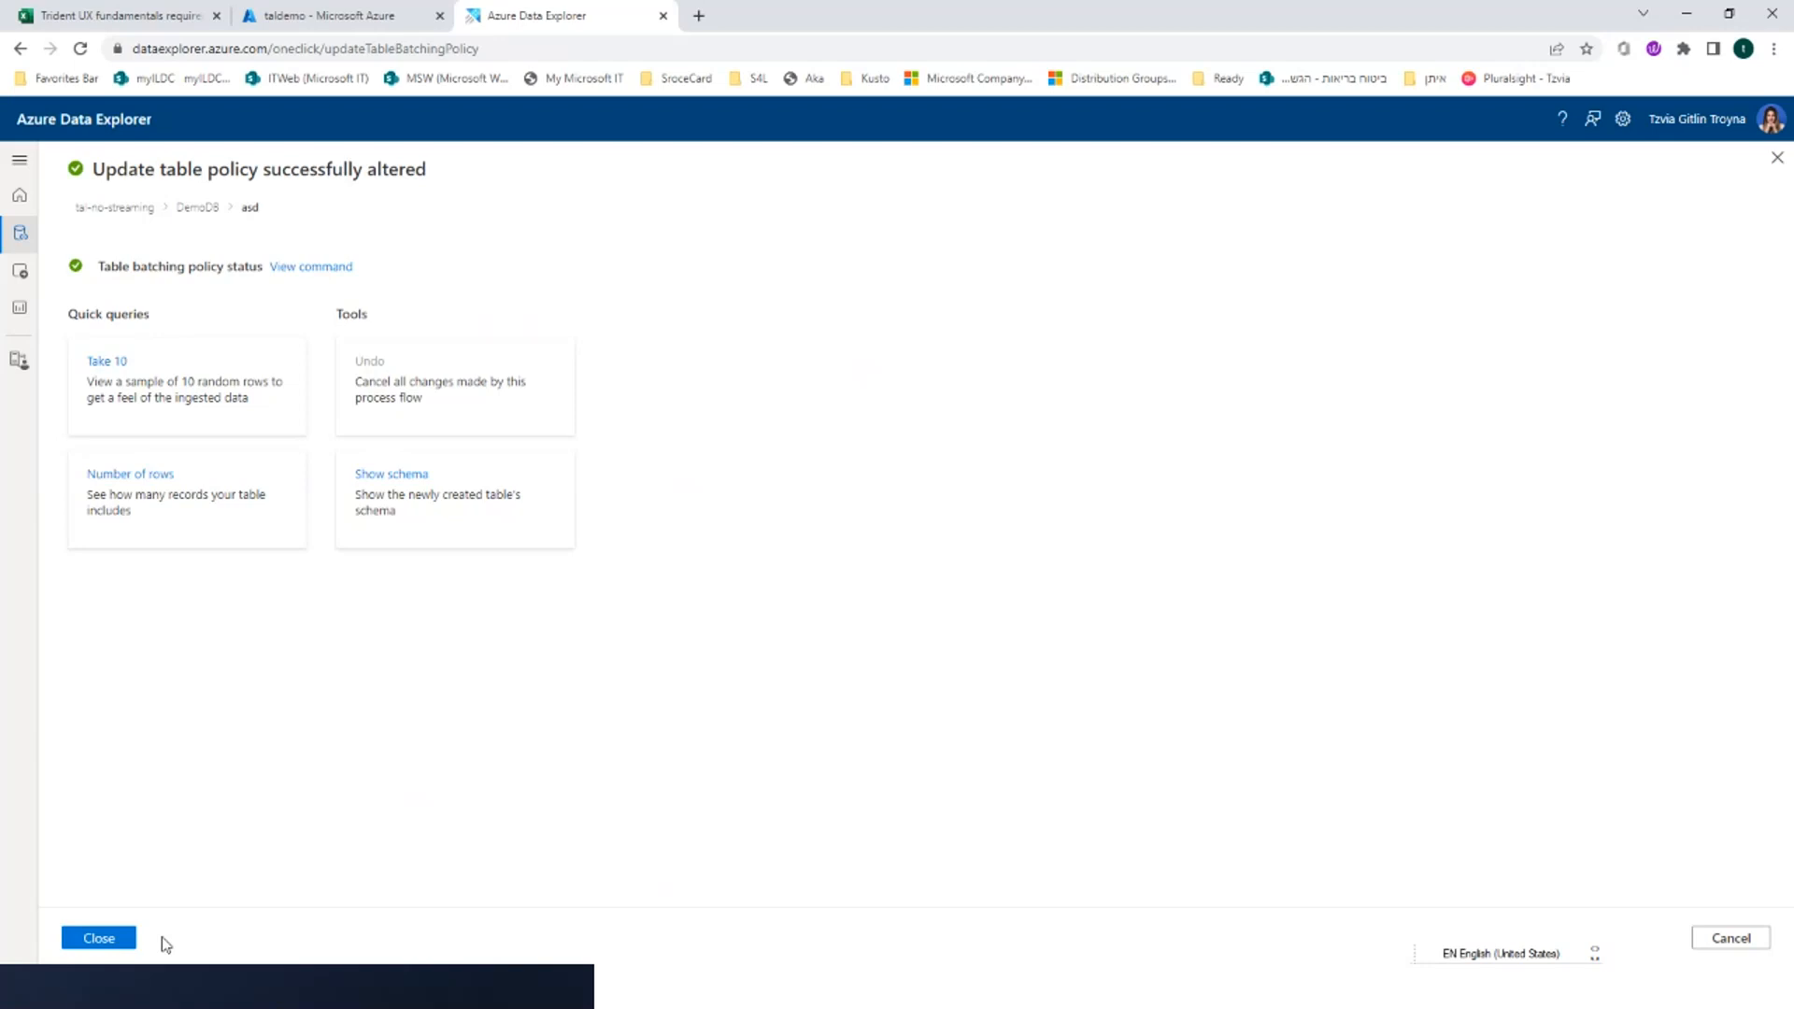
Begin a new table in the DemoDB database, named with the presenter's first name followed by 1, and proceed to its source settings
click(31, 245)
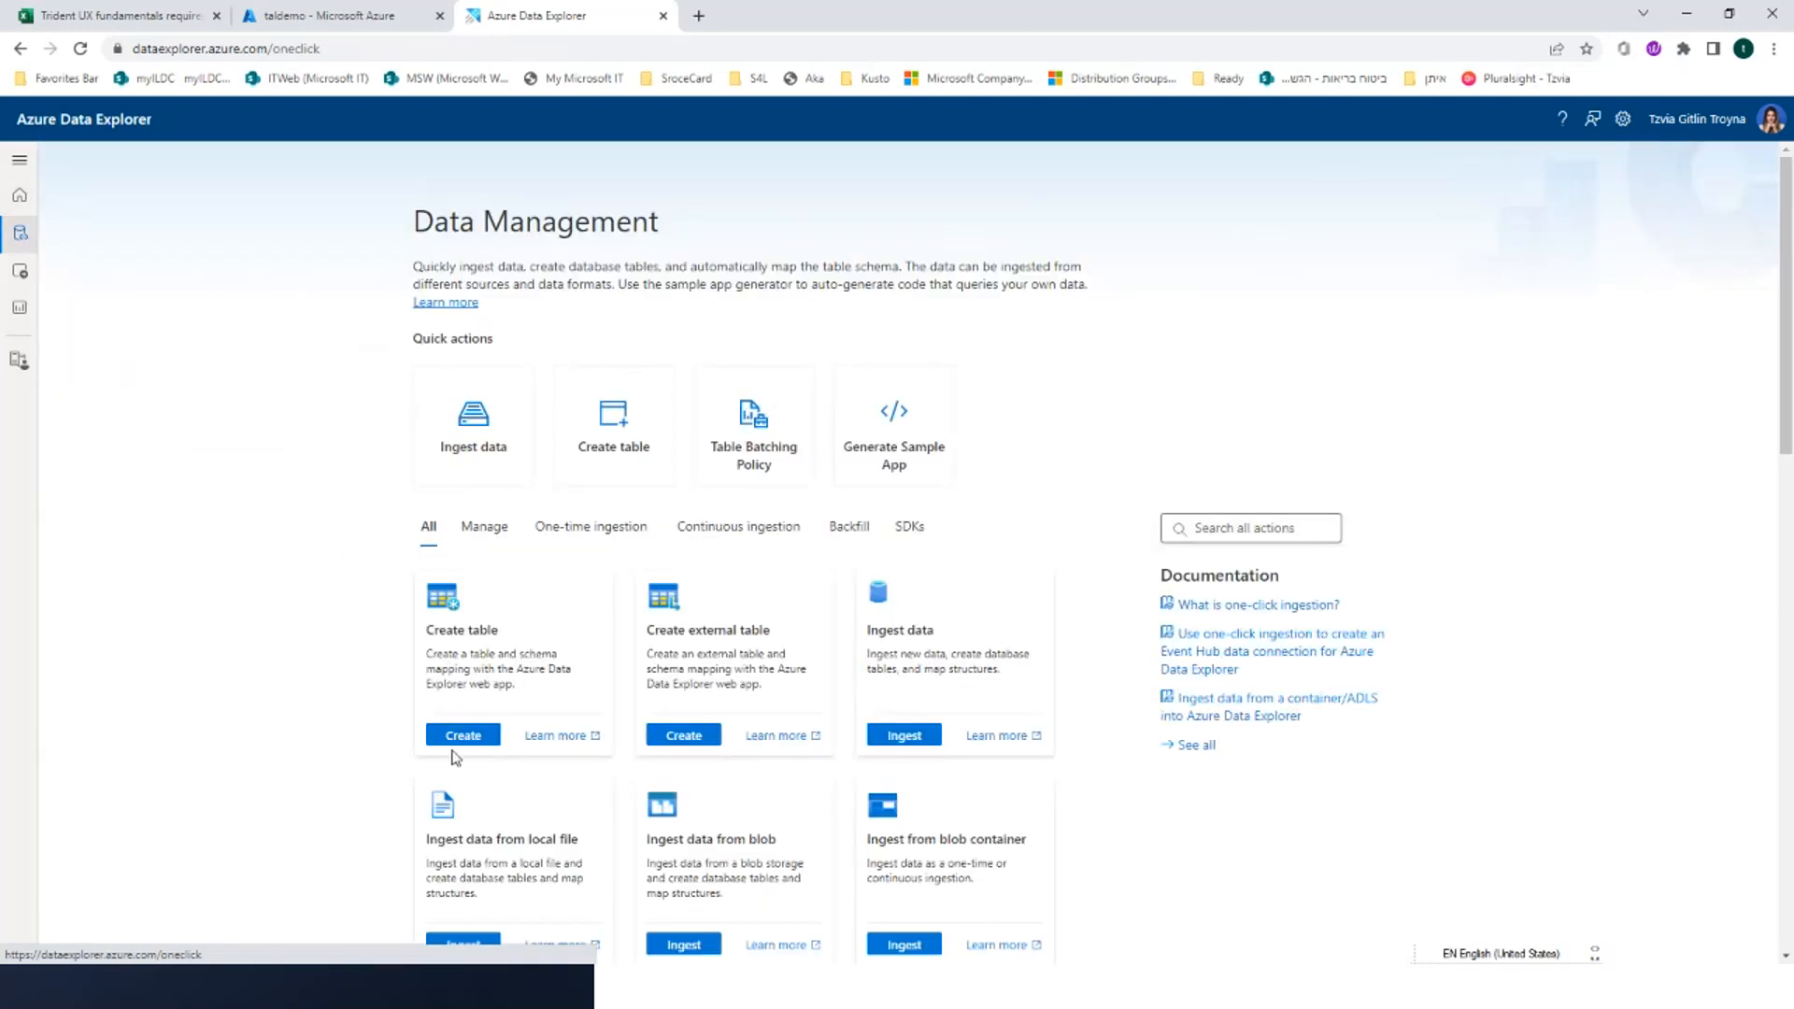
click(453, 732)
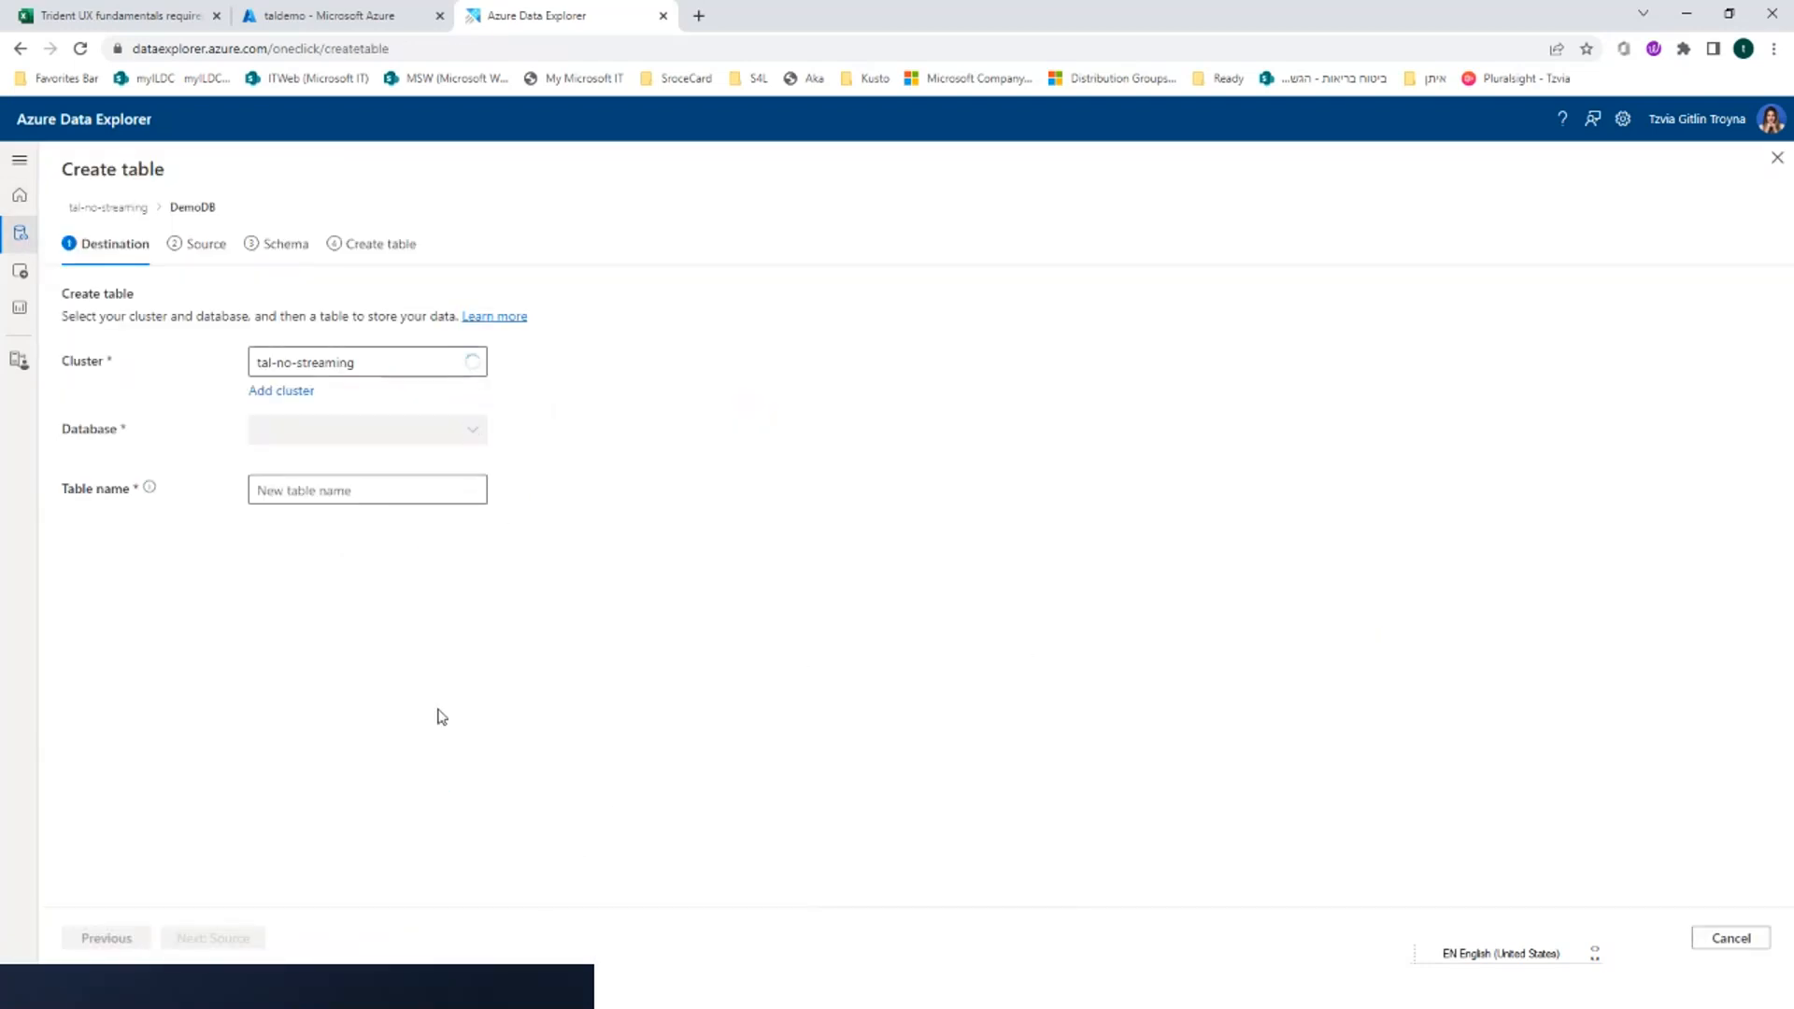
click(429, 488)
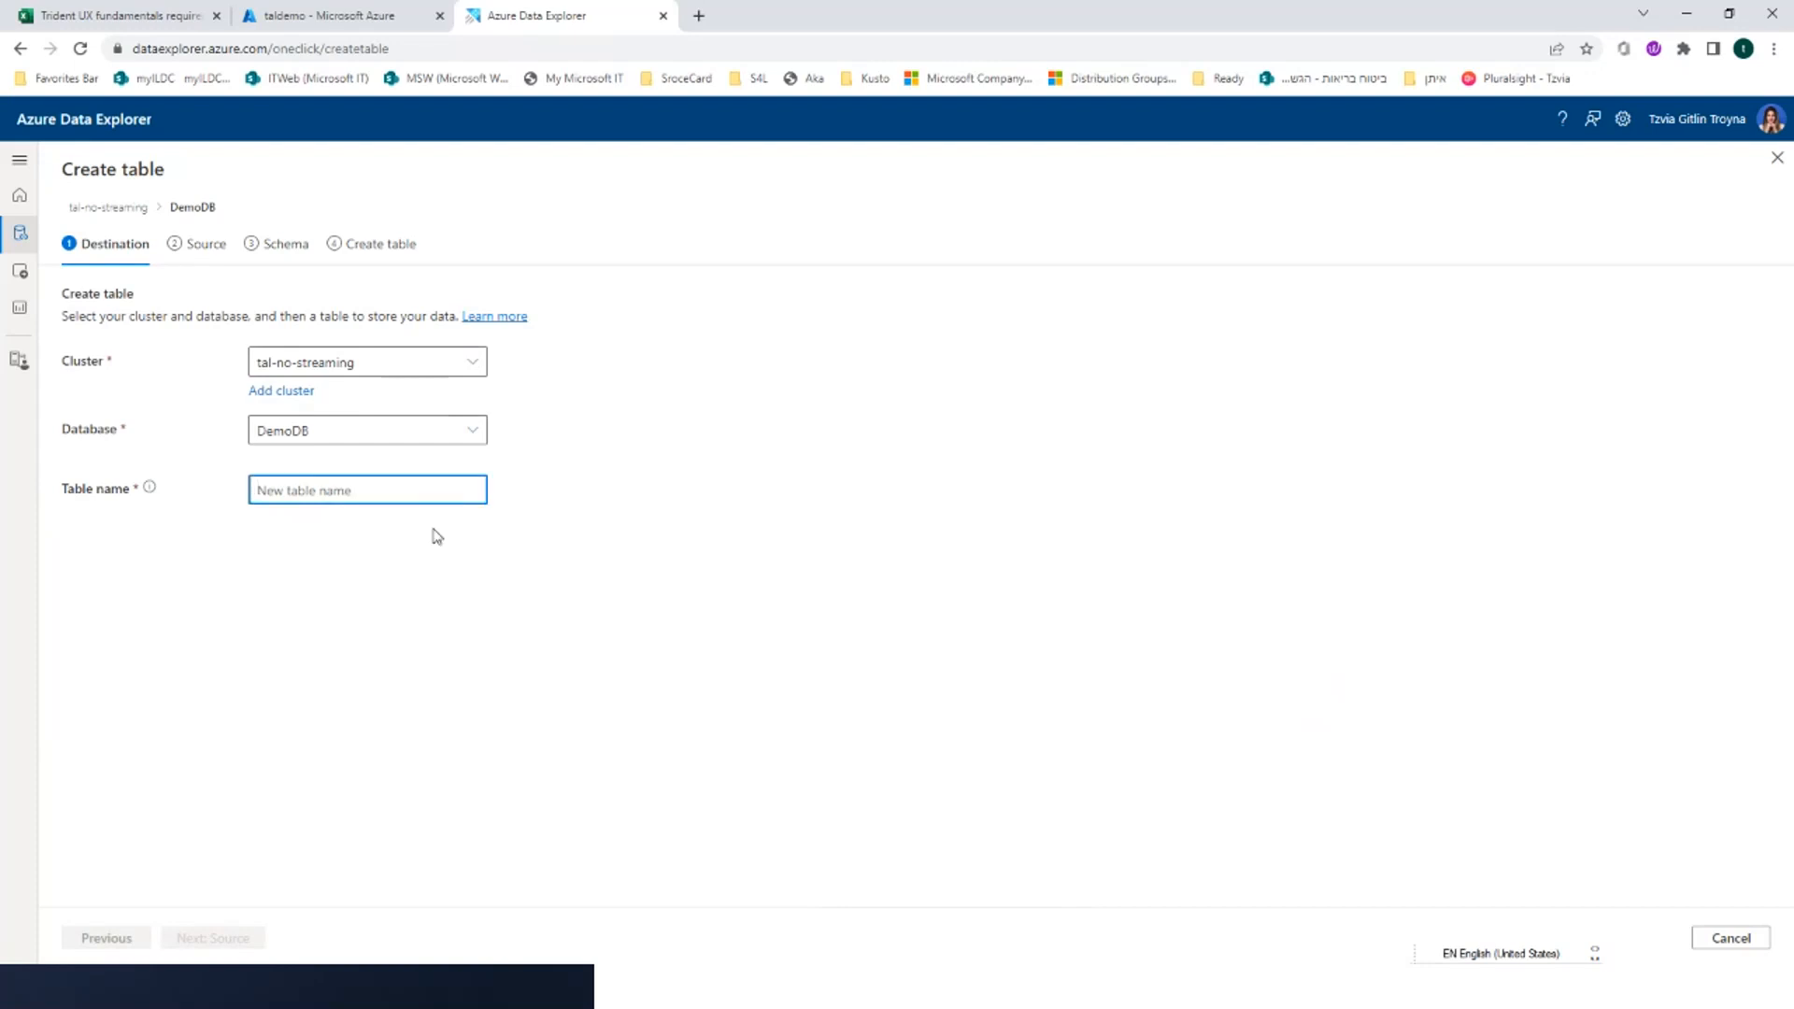
text(el)
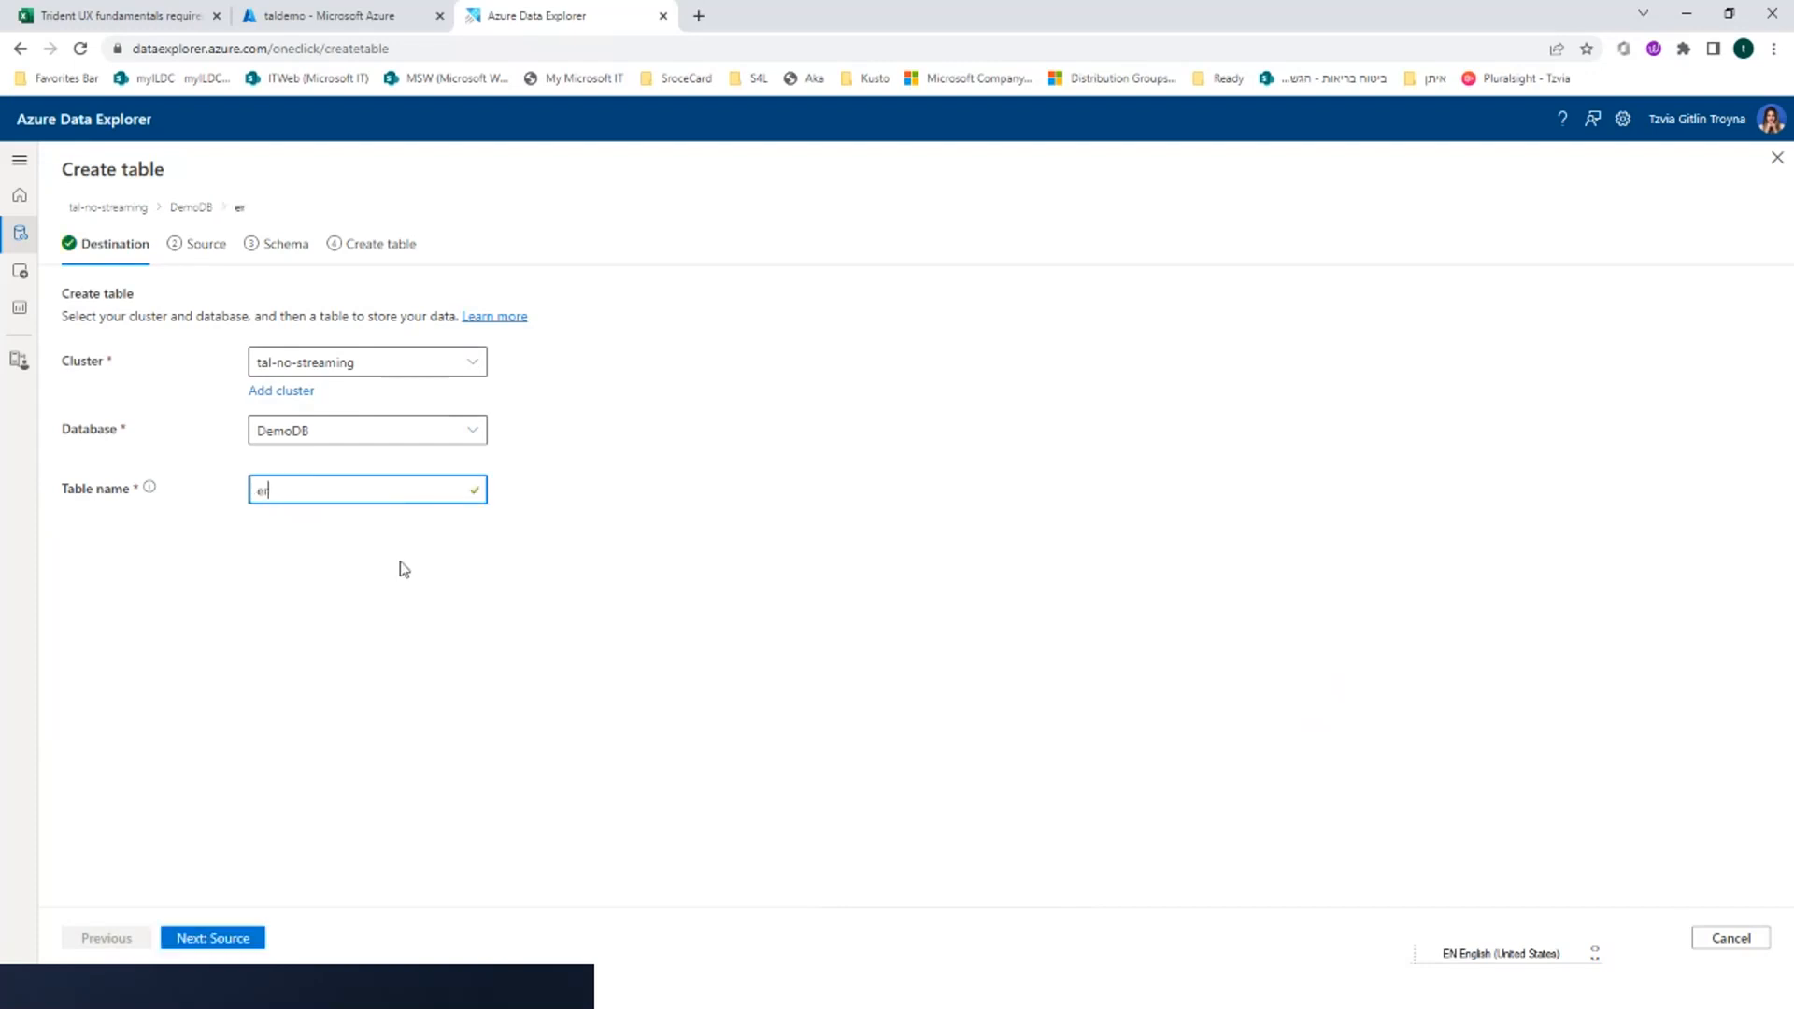
key(BackSpace)
key(BackSpace)
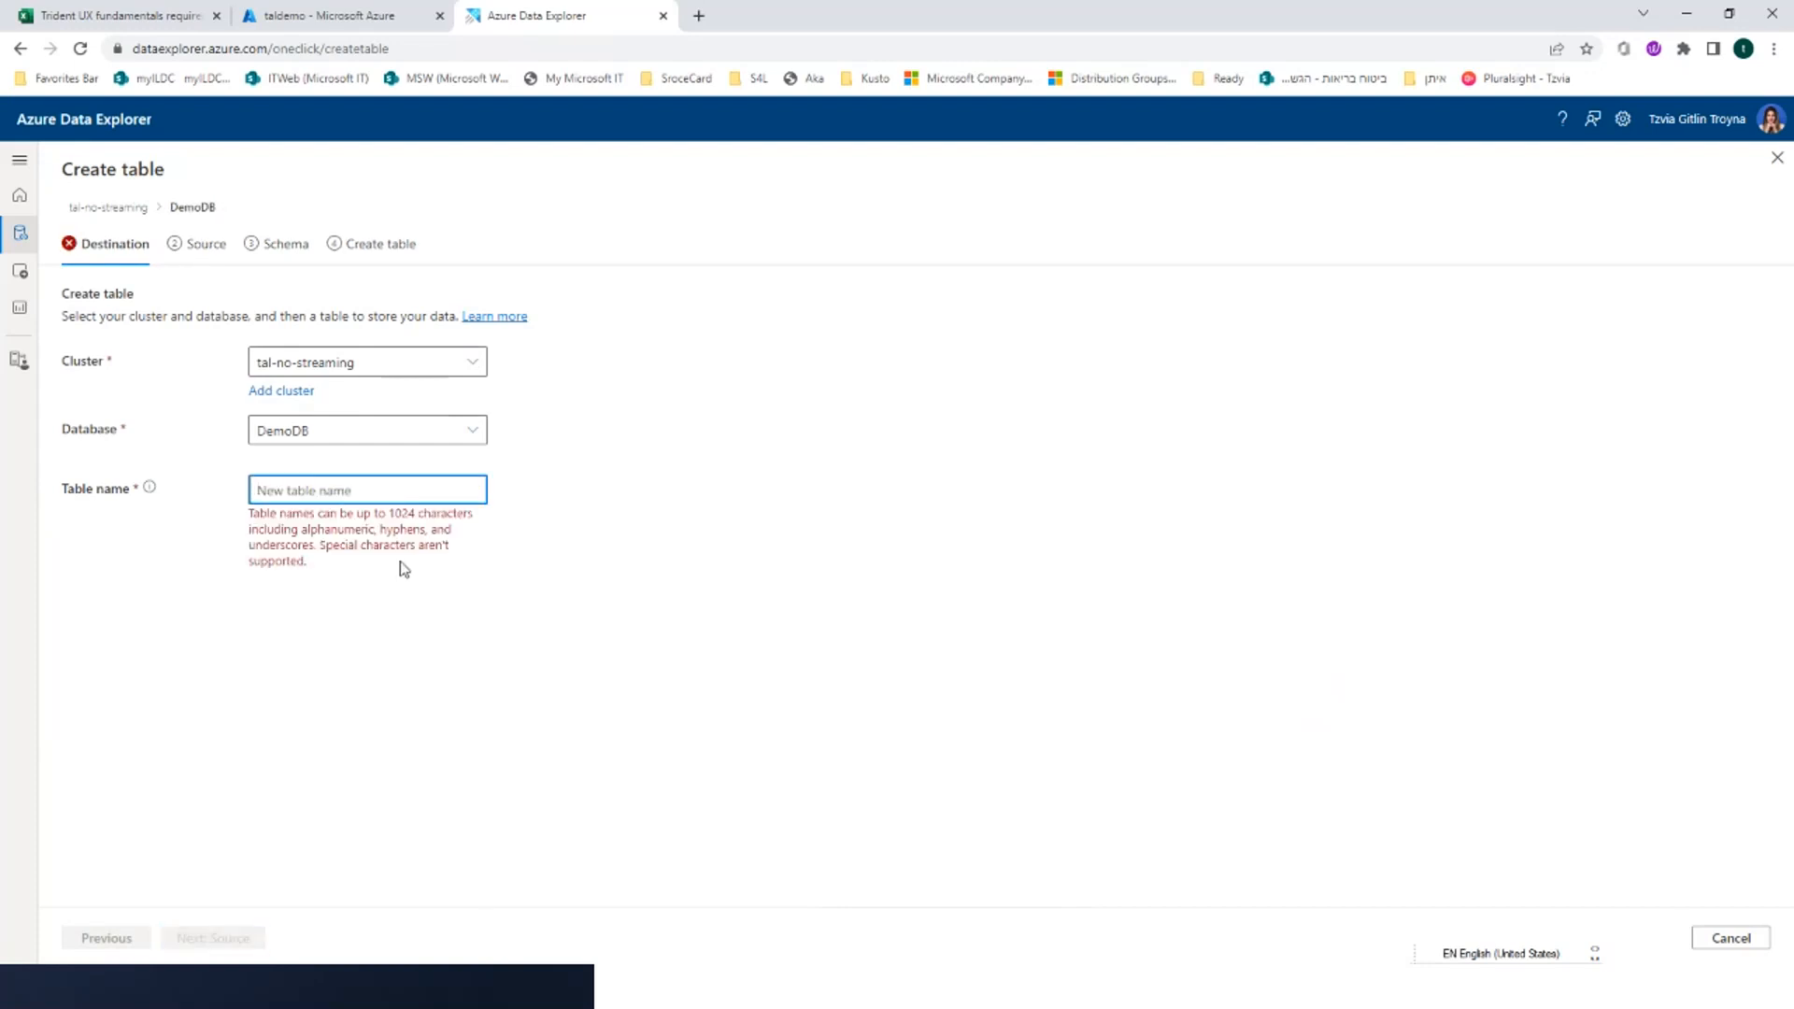
text(tzvua)
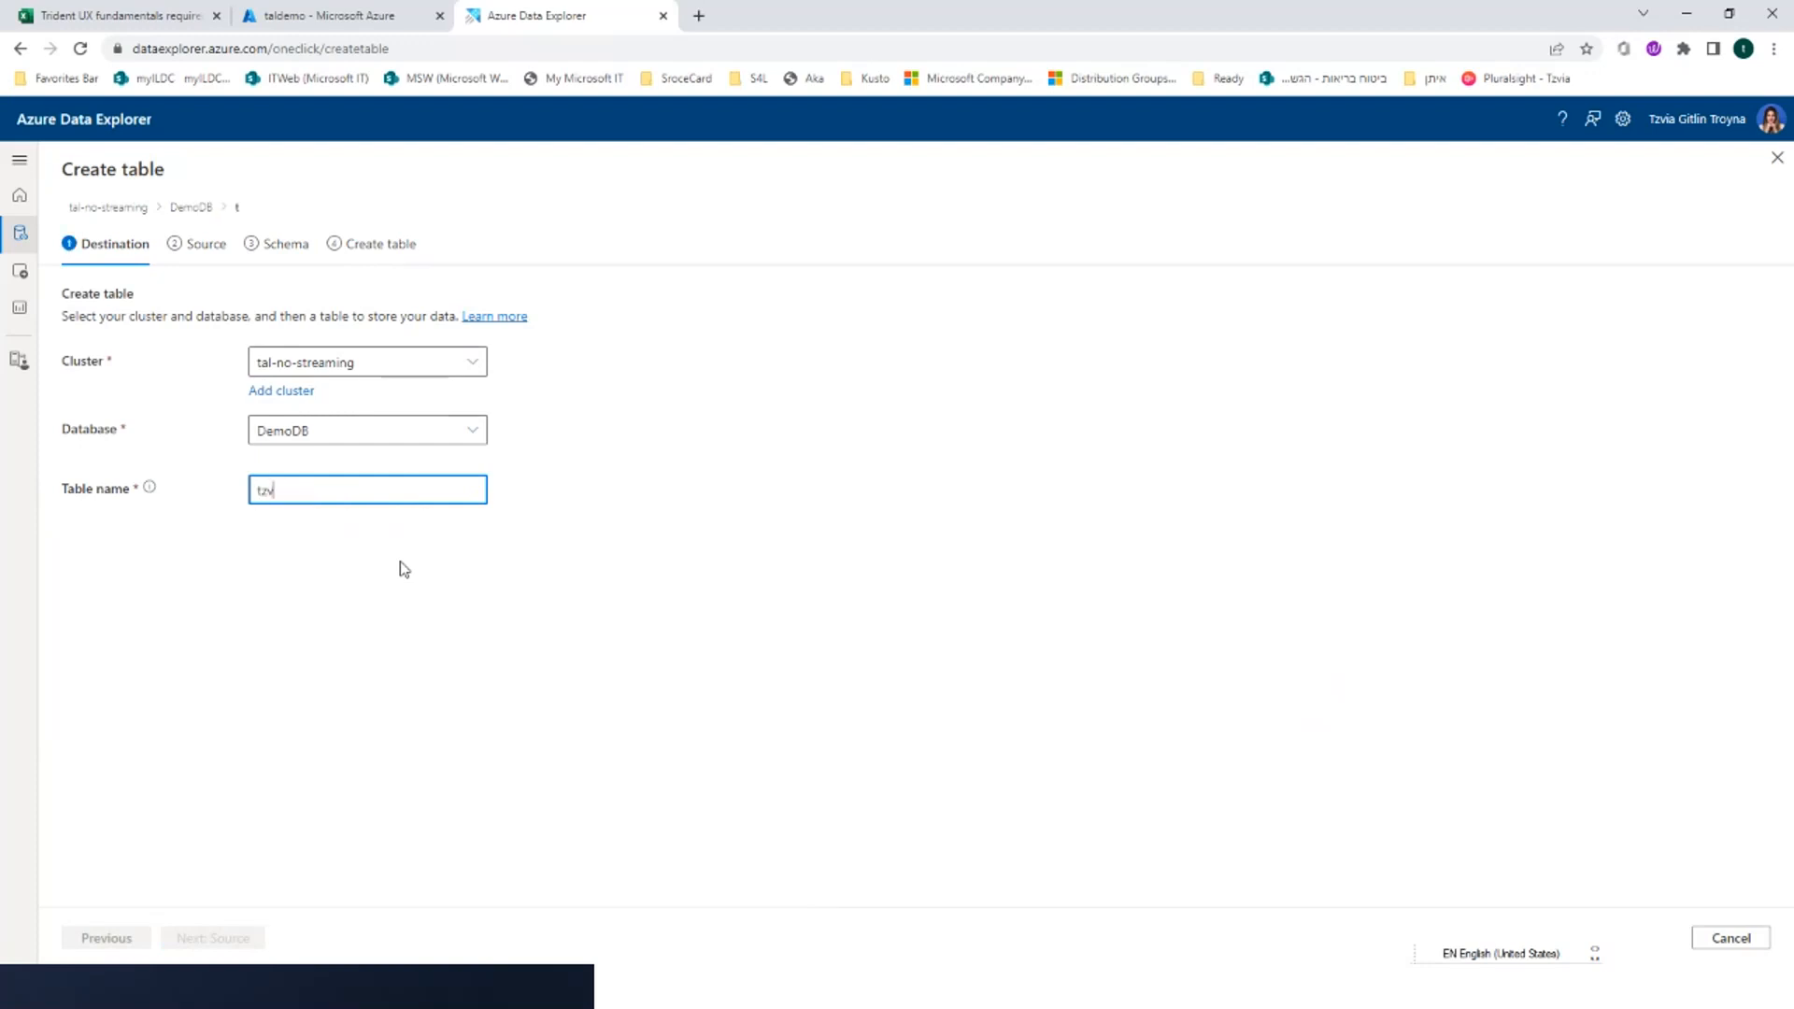
key(BackSpace)
key(BackSpace)
text(ia1)
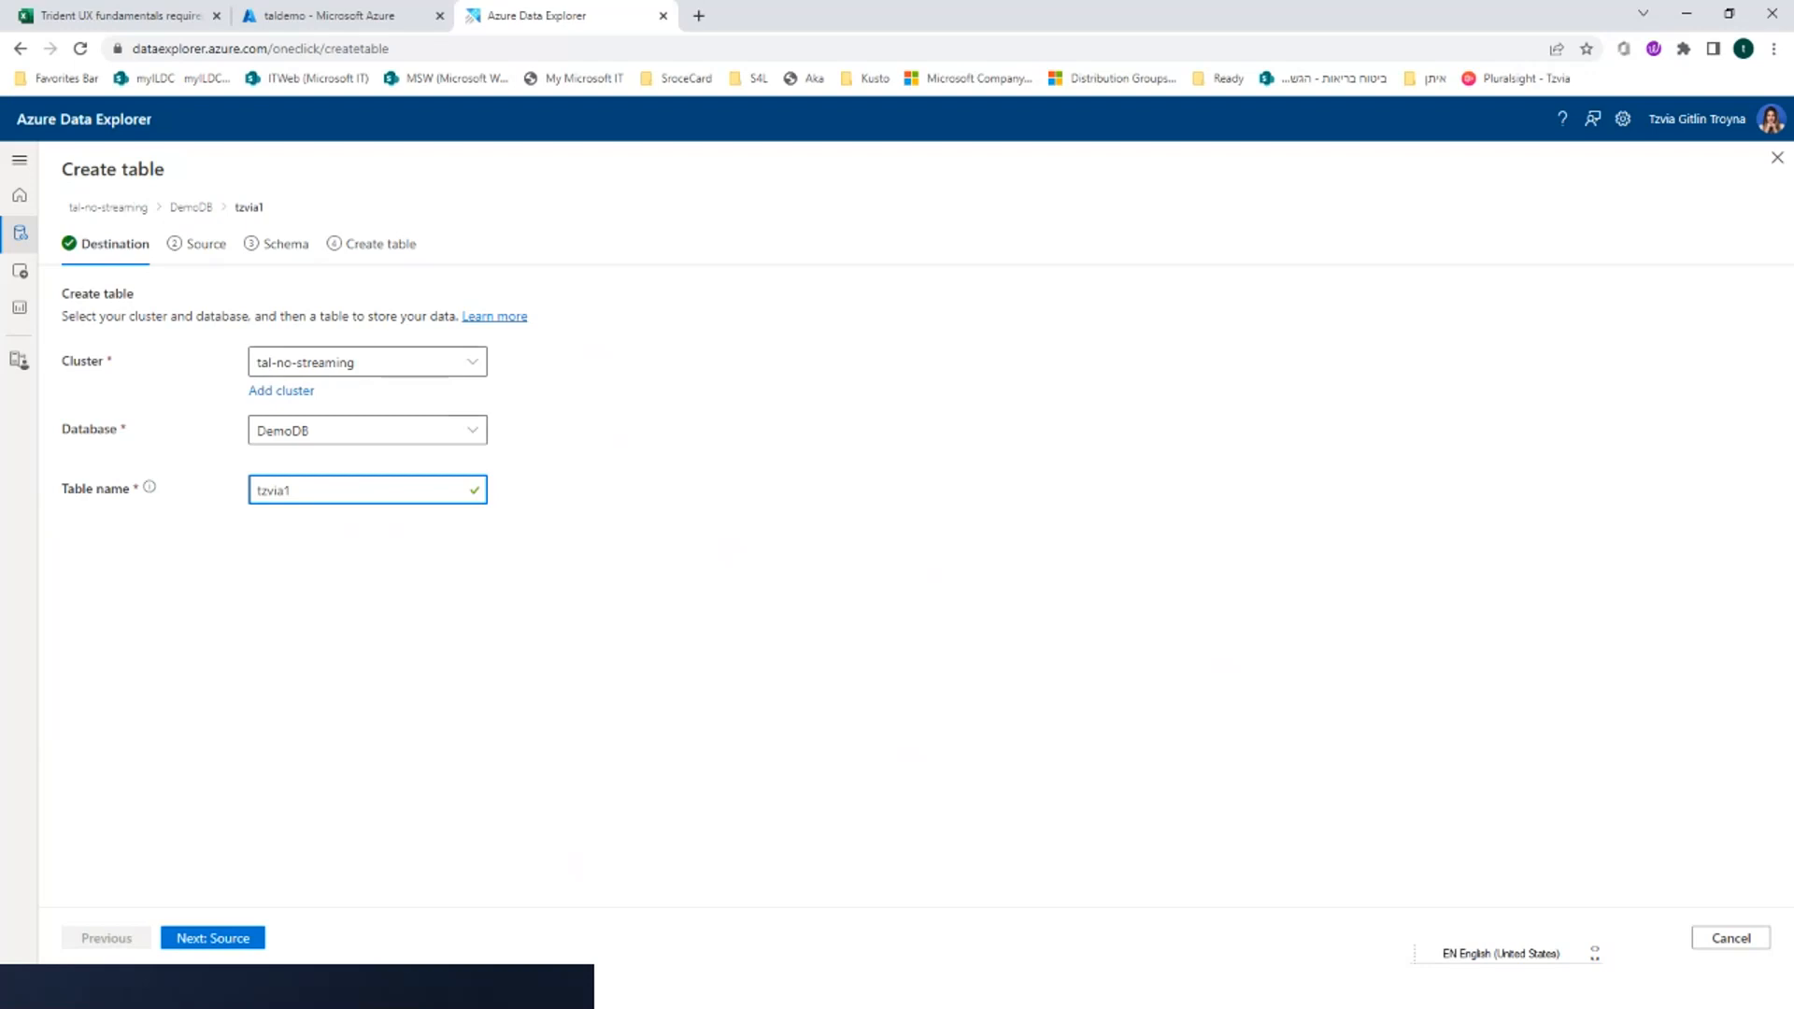
click(215, 946)
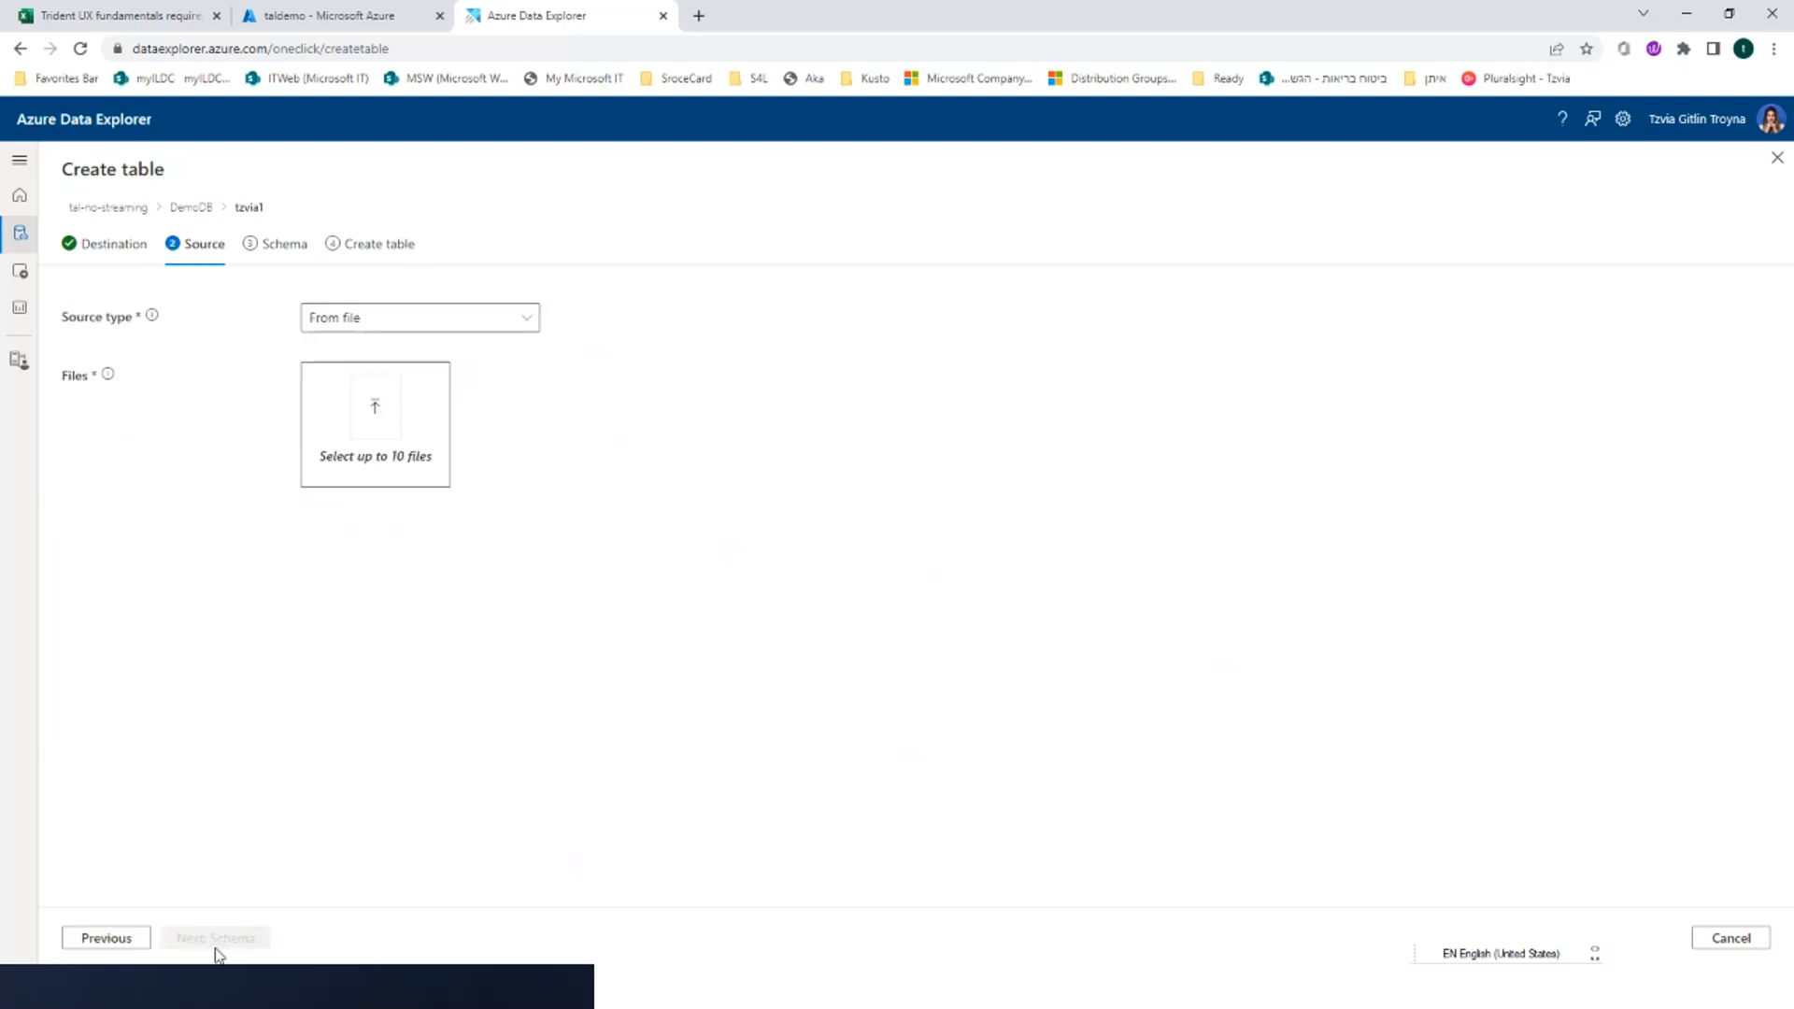
Set the new table's source type to None and proceed to its schema
click(385, 329)
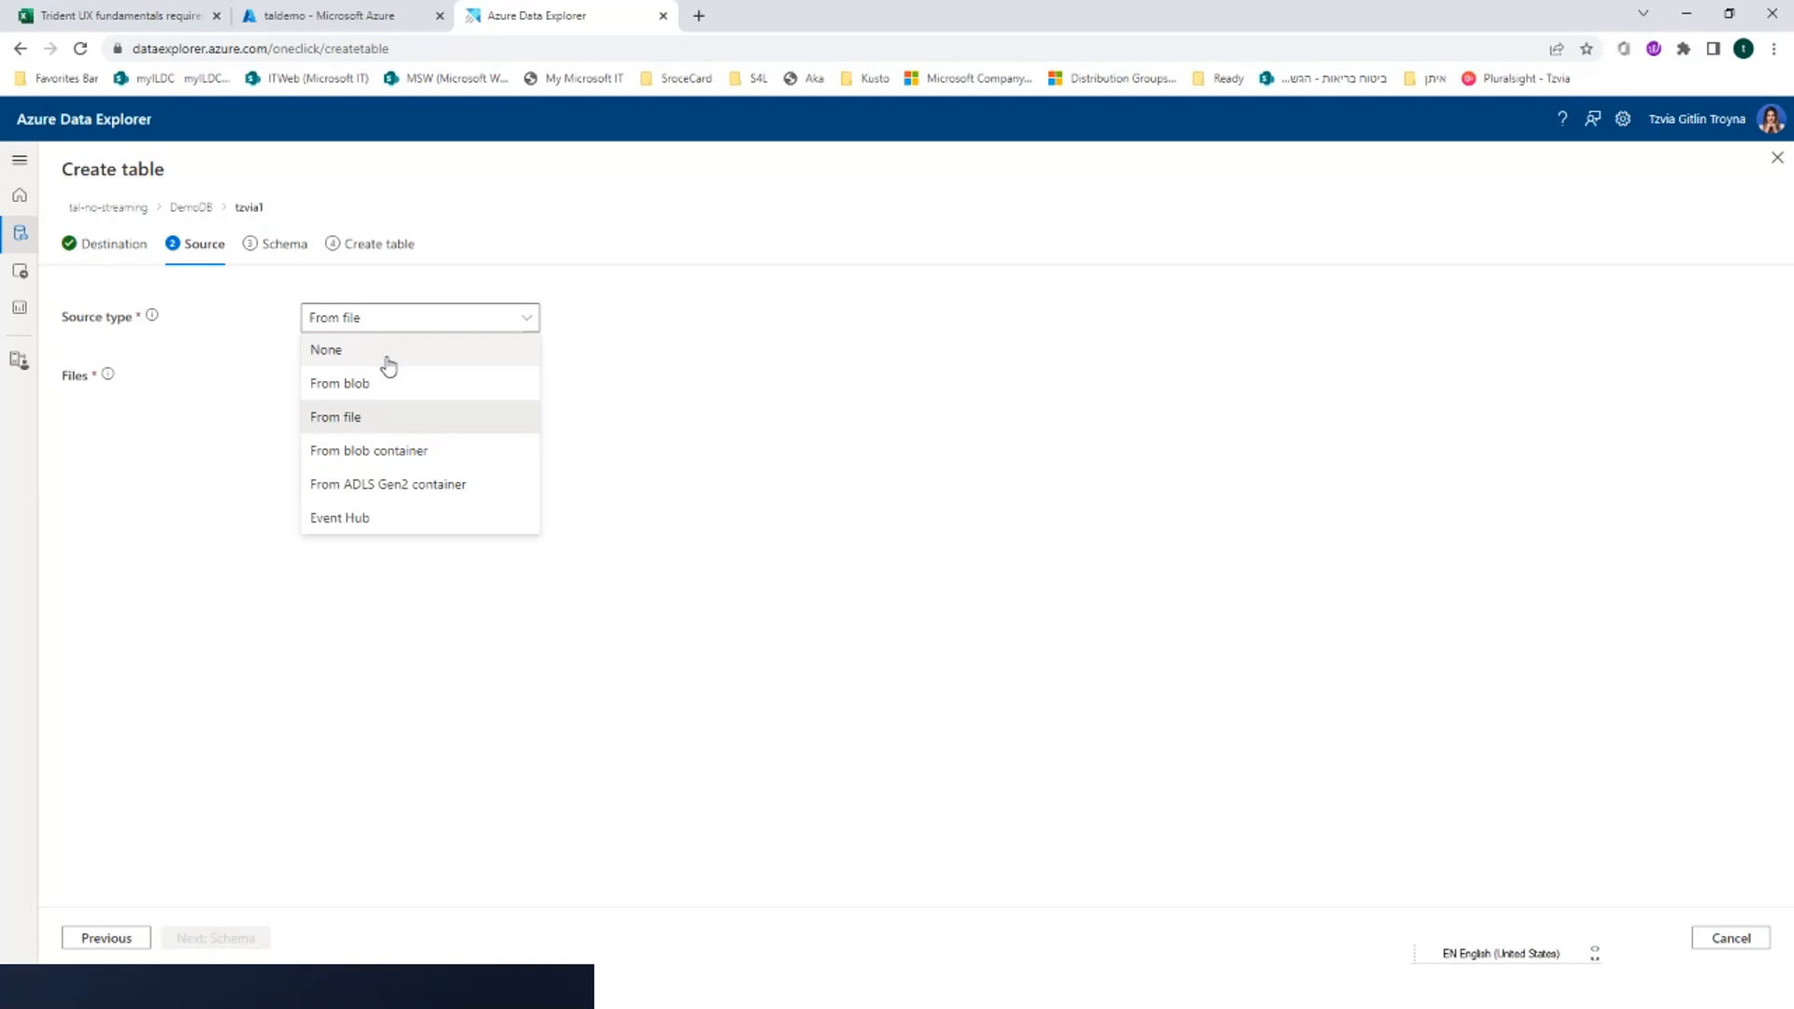
click(387, 355)
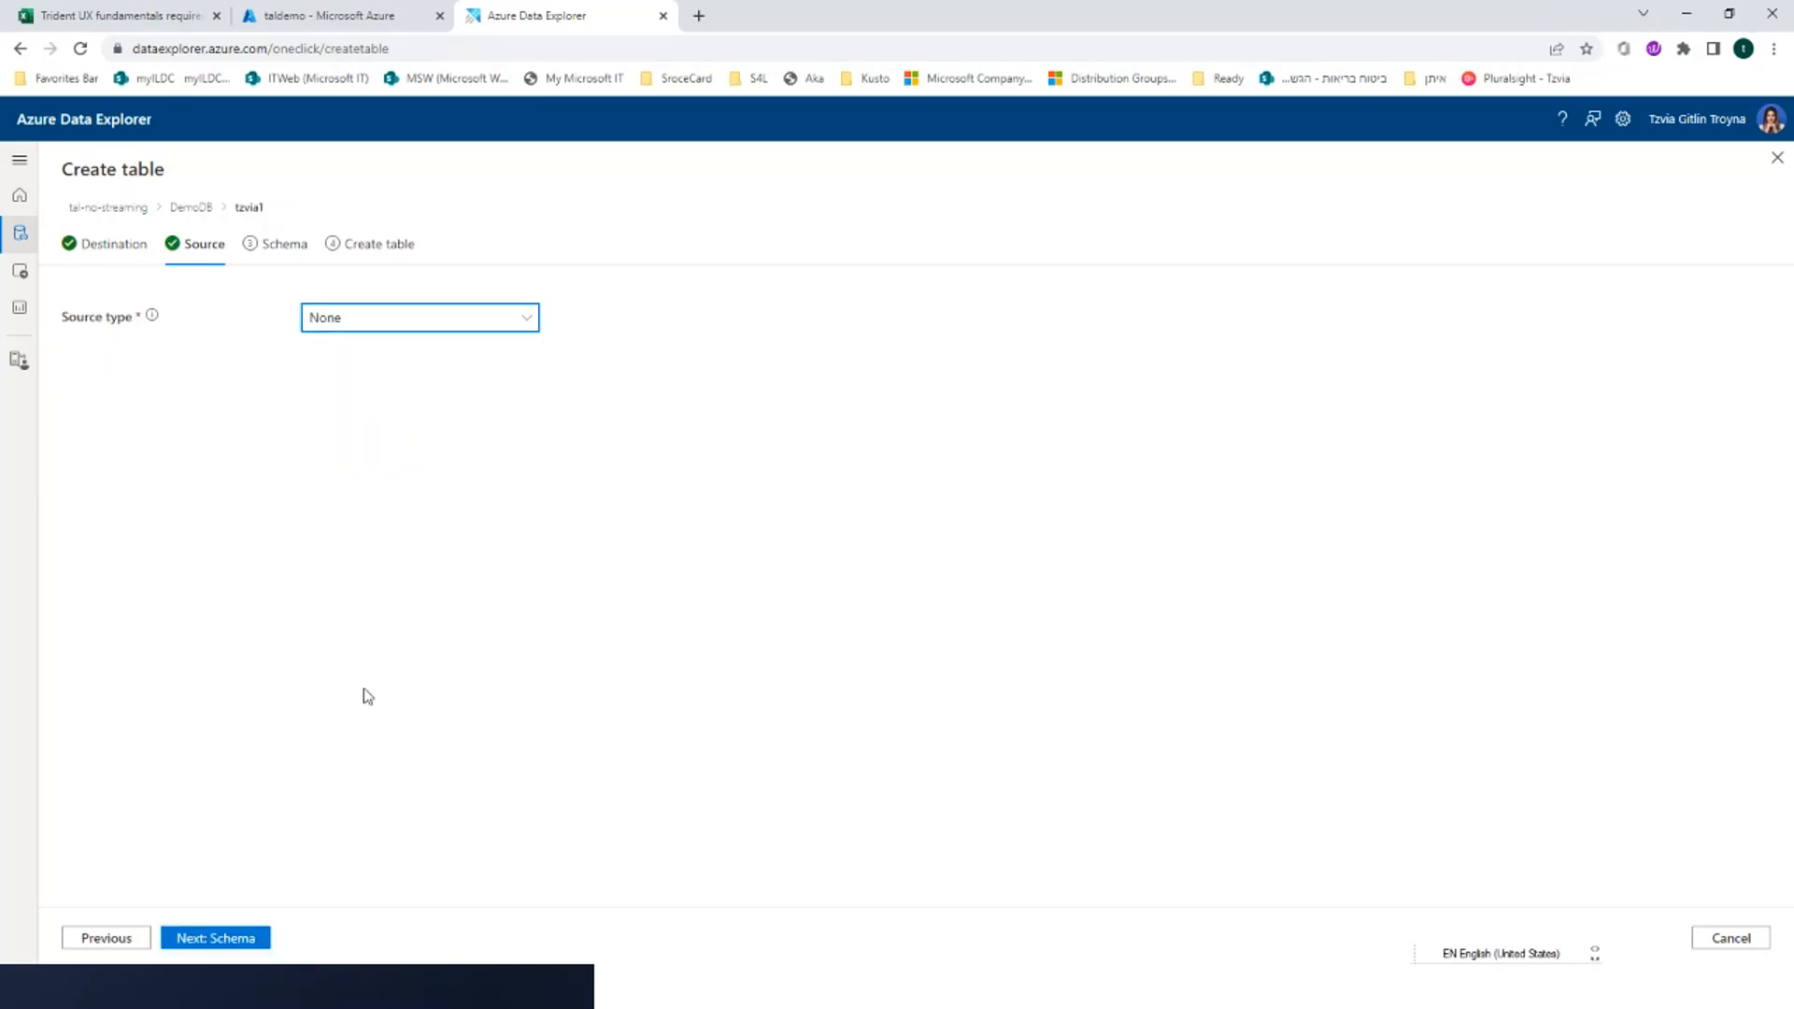
click(226, 933)
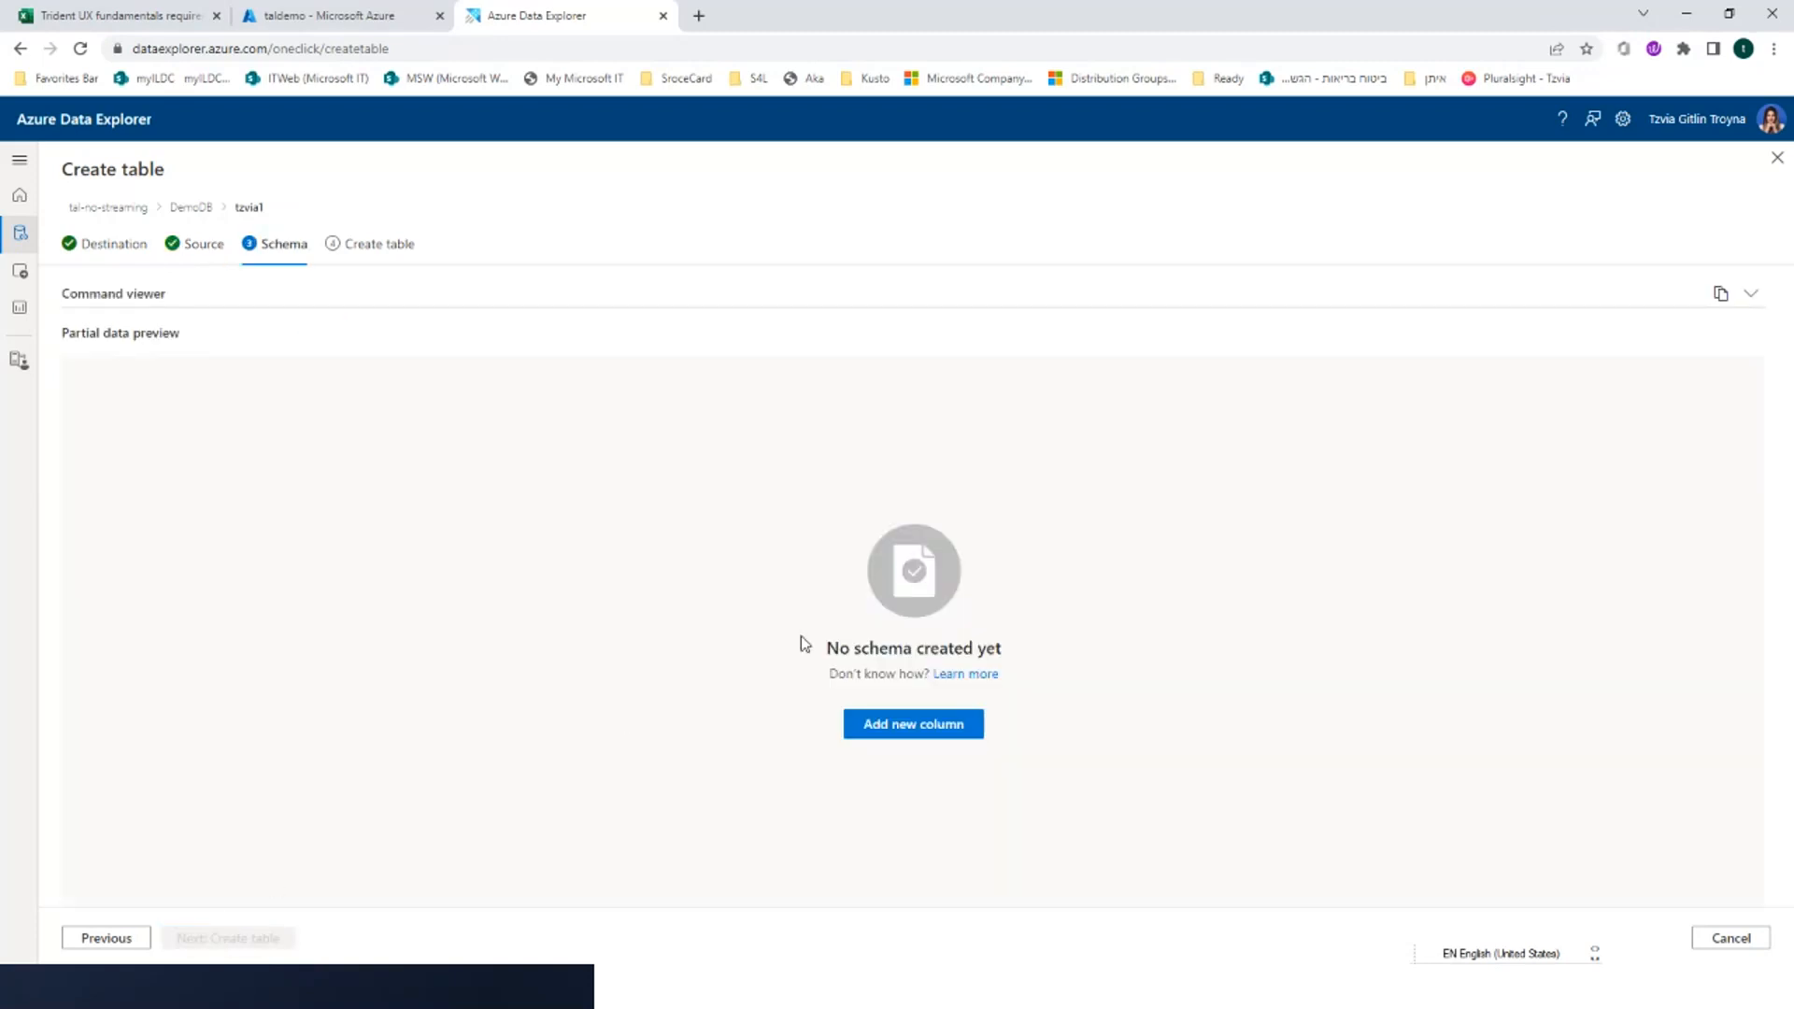
Define a string column named tz1 and a dynamic column named tz2 in the table schema
click(874, 727)
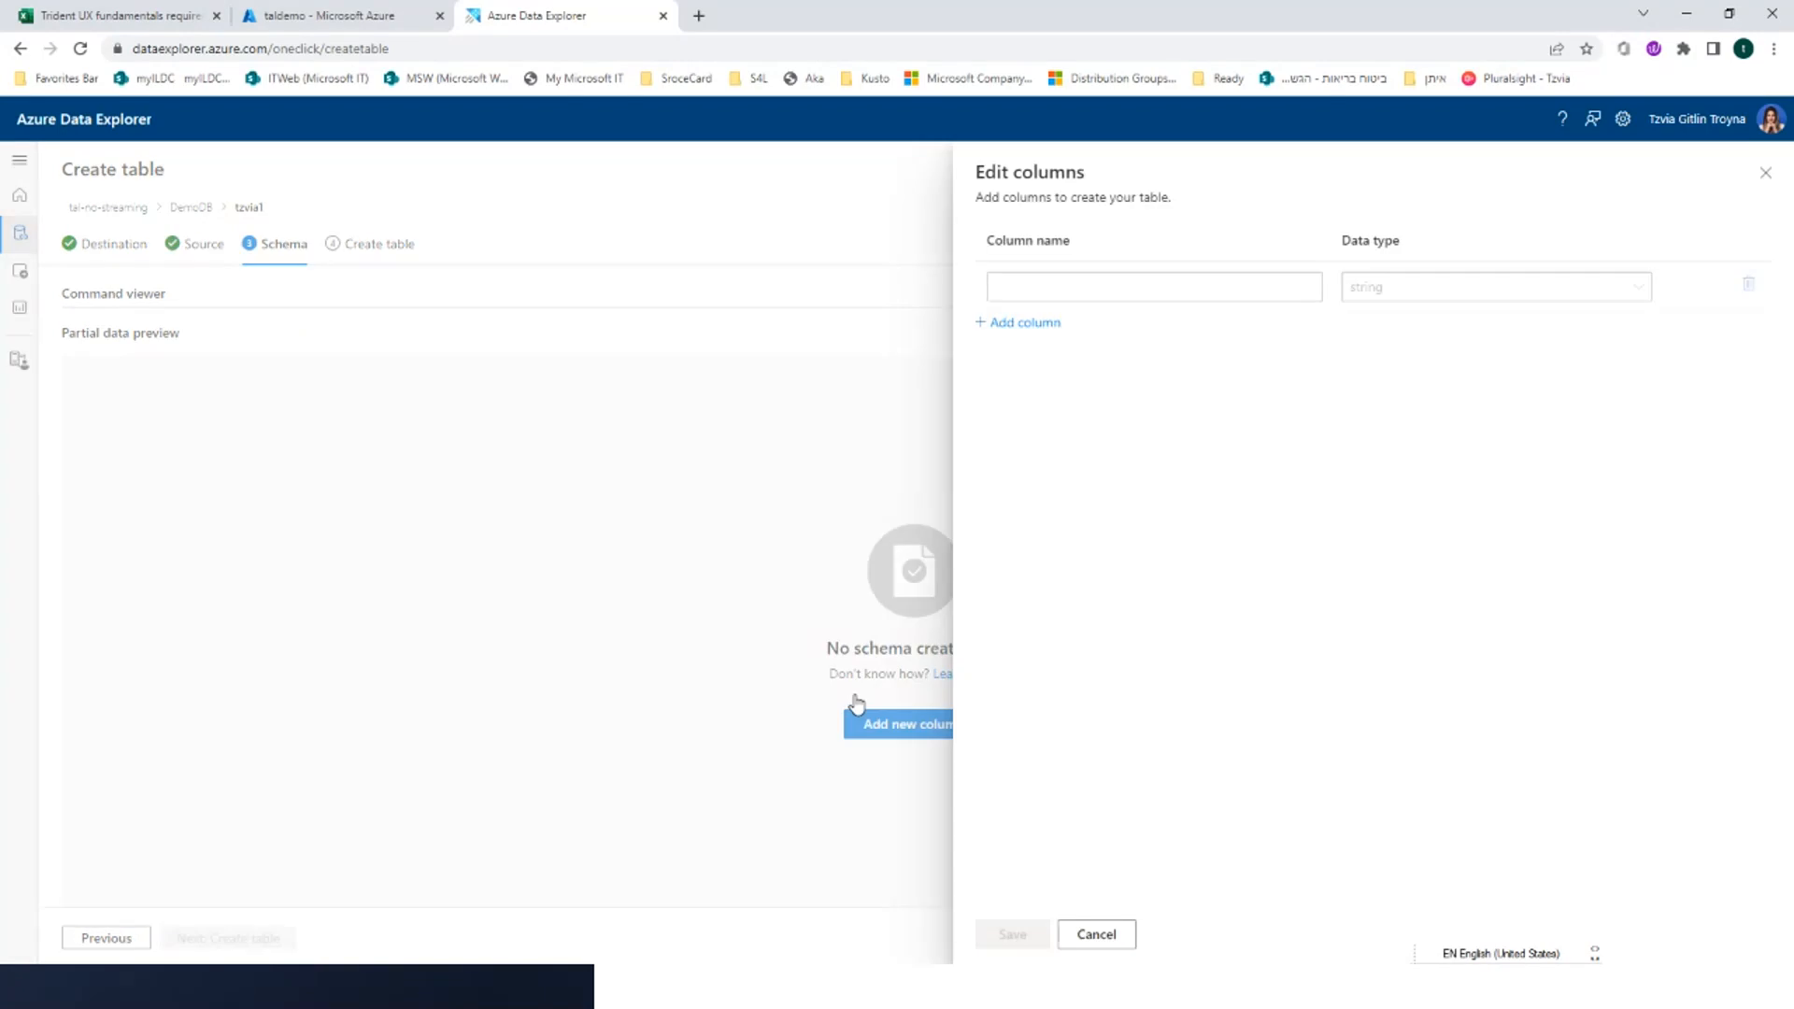
click(1223, 292)
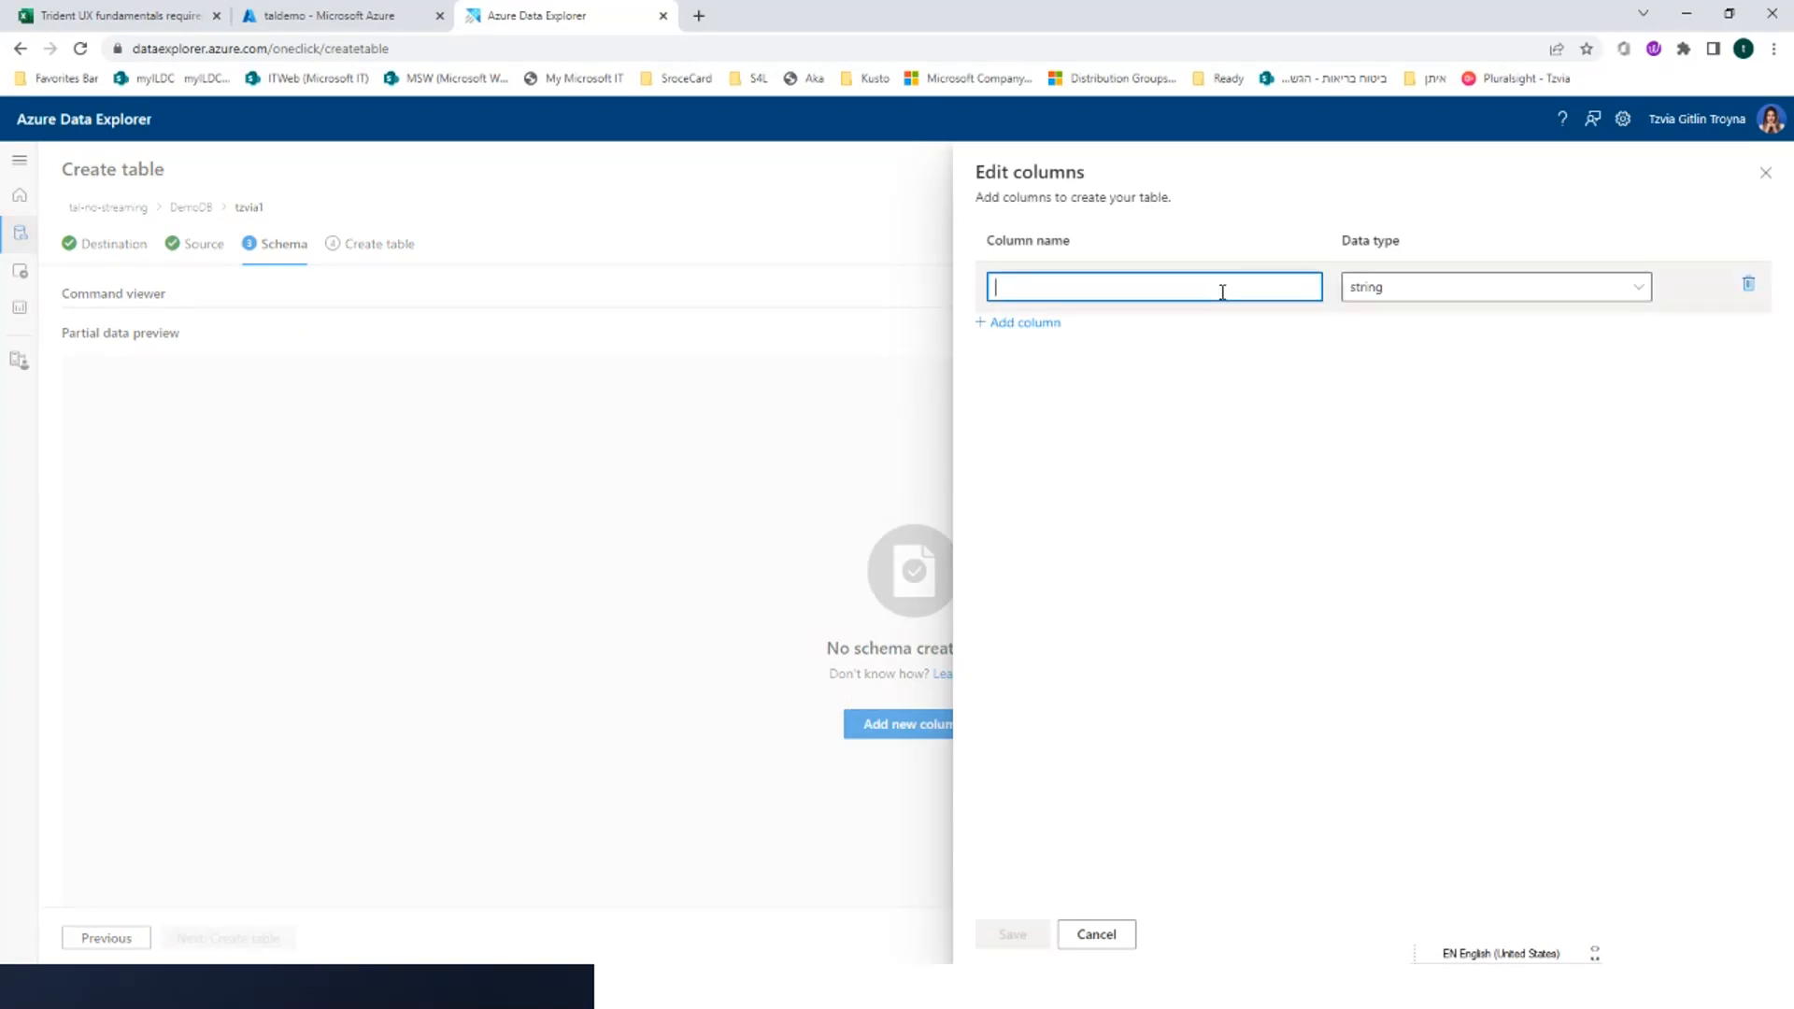
text(tz1)
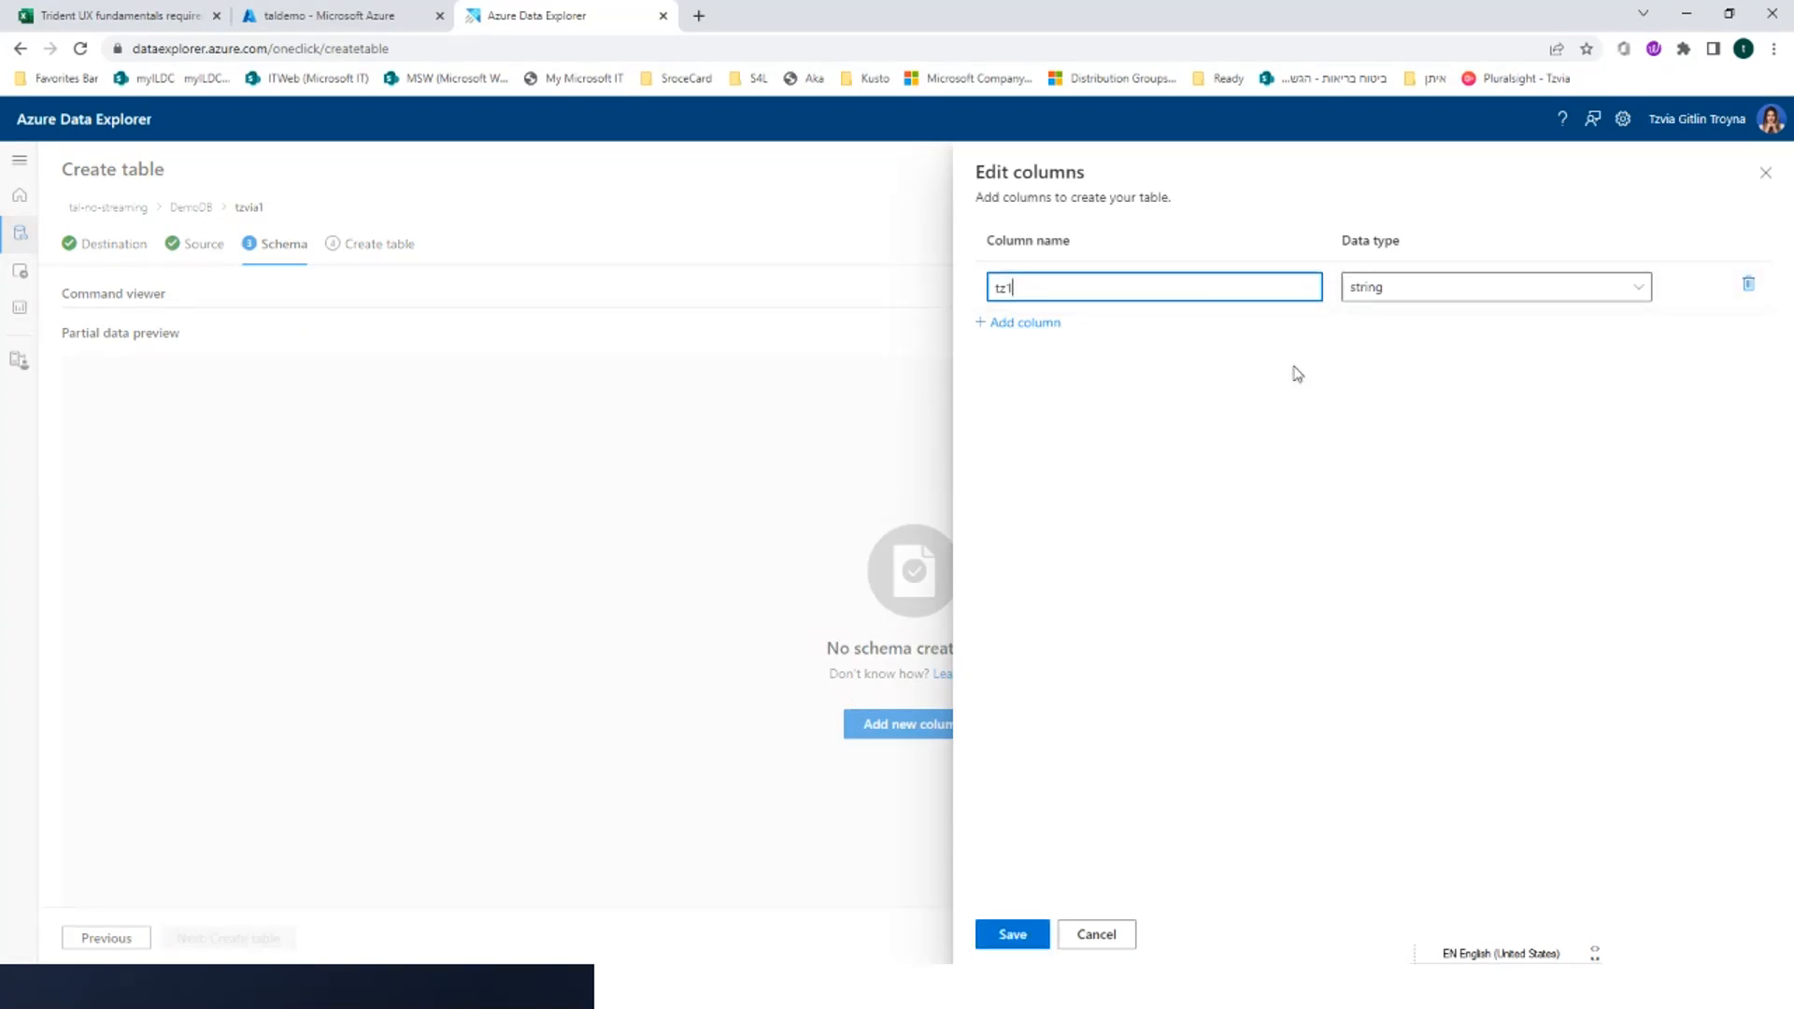
click(1011, 328)
click(1011, 327)
text(t)
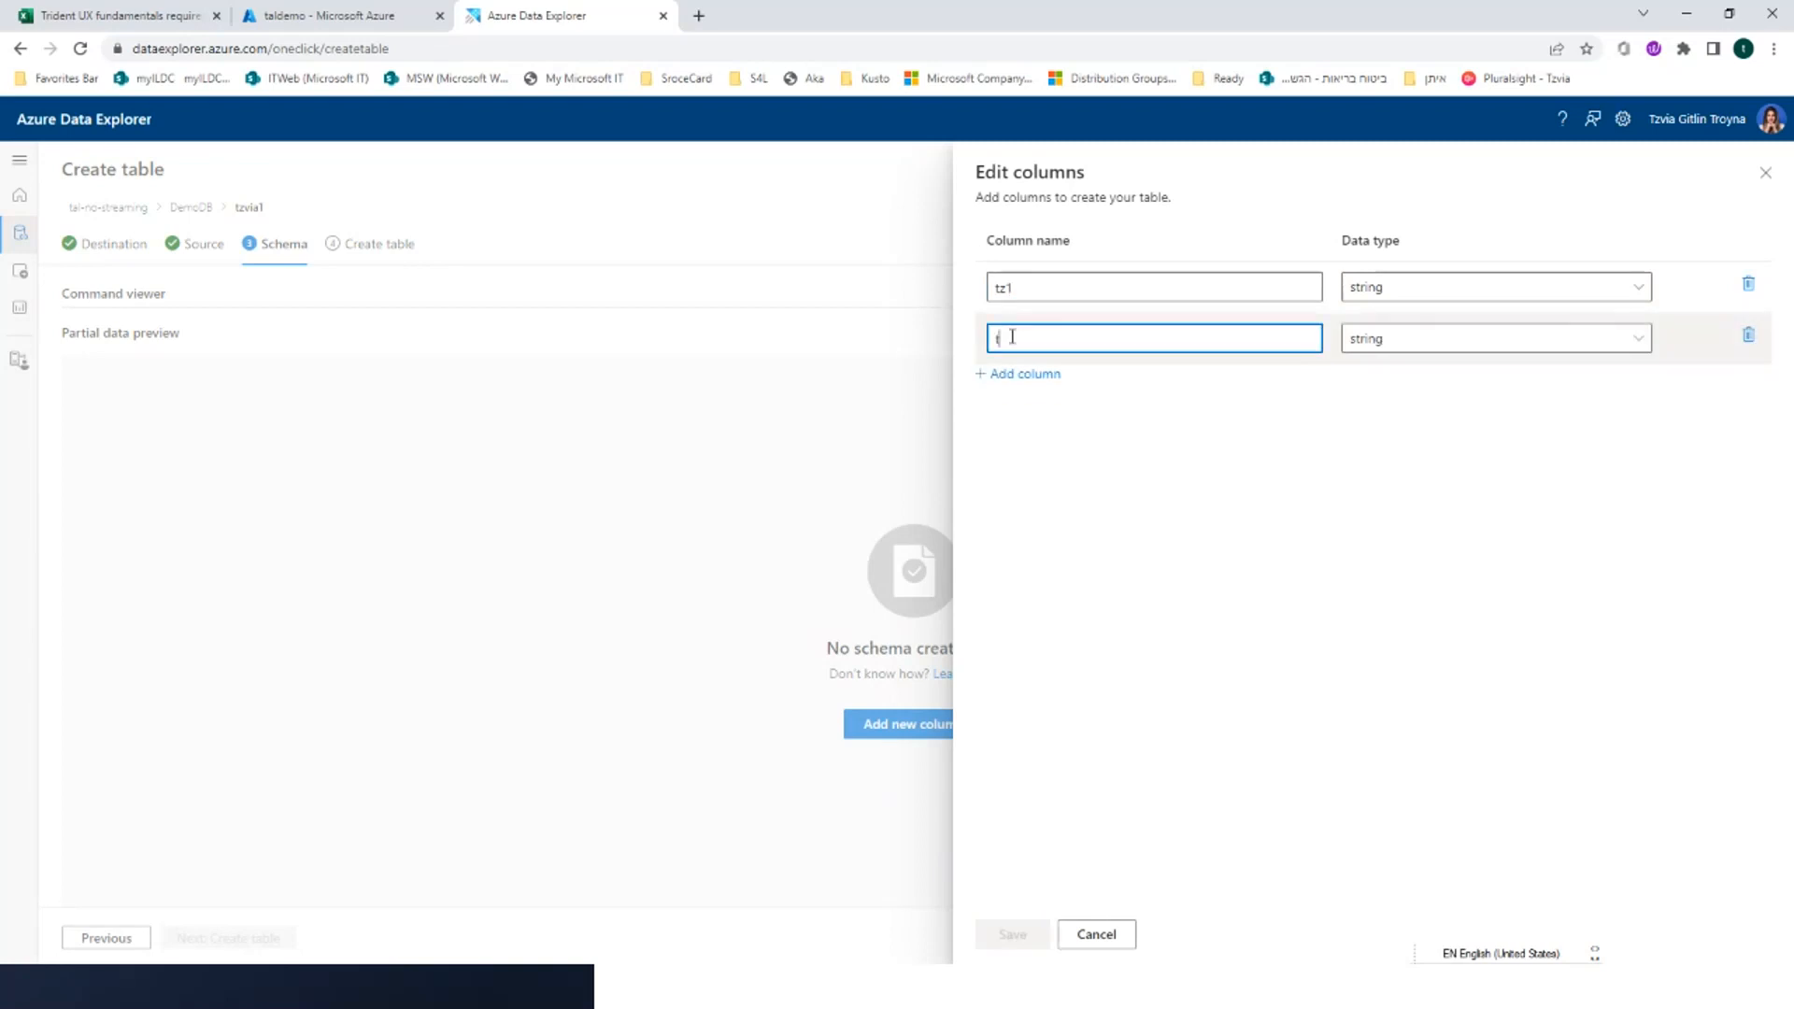
text(z2)
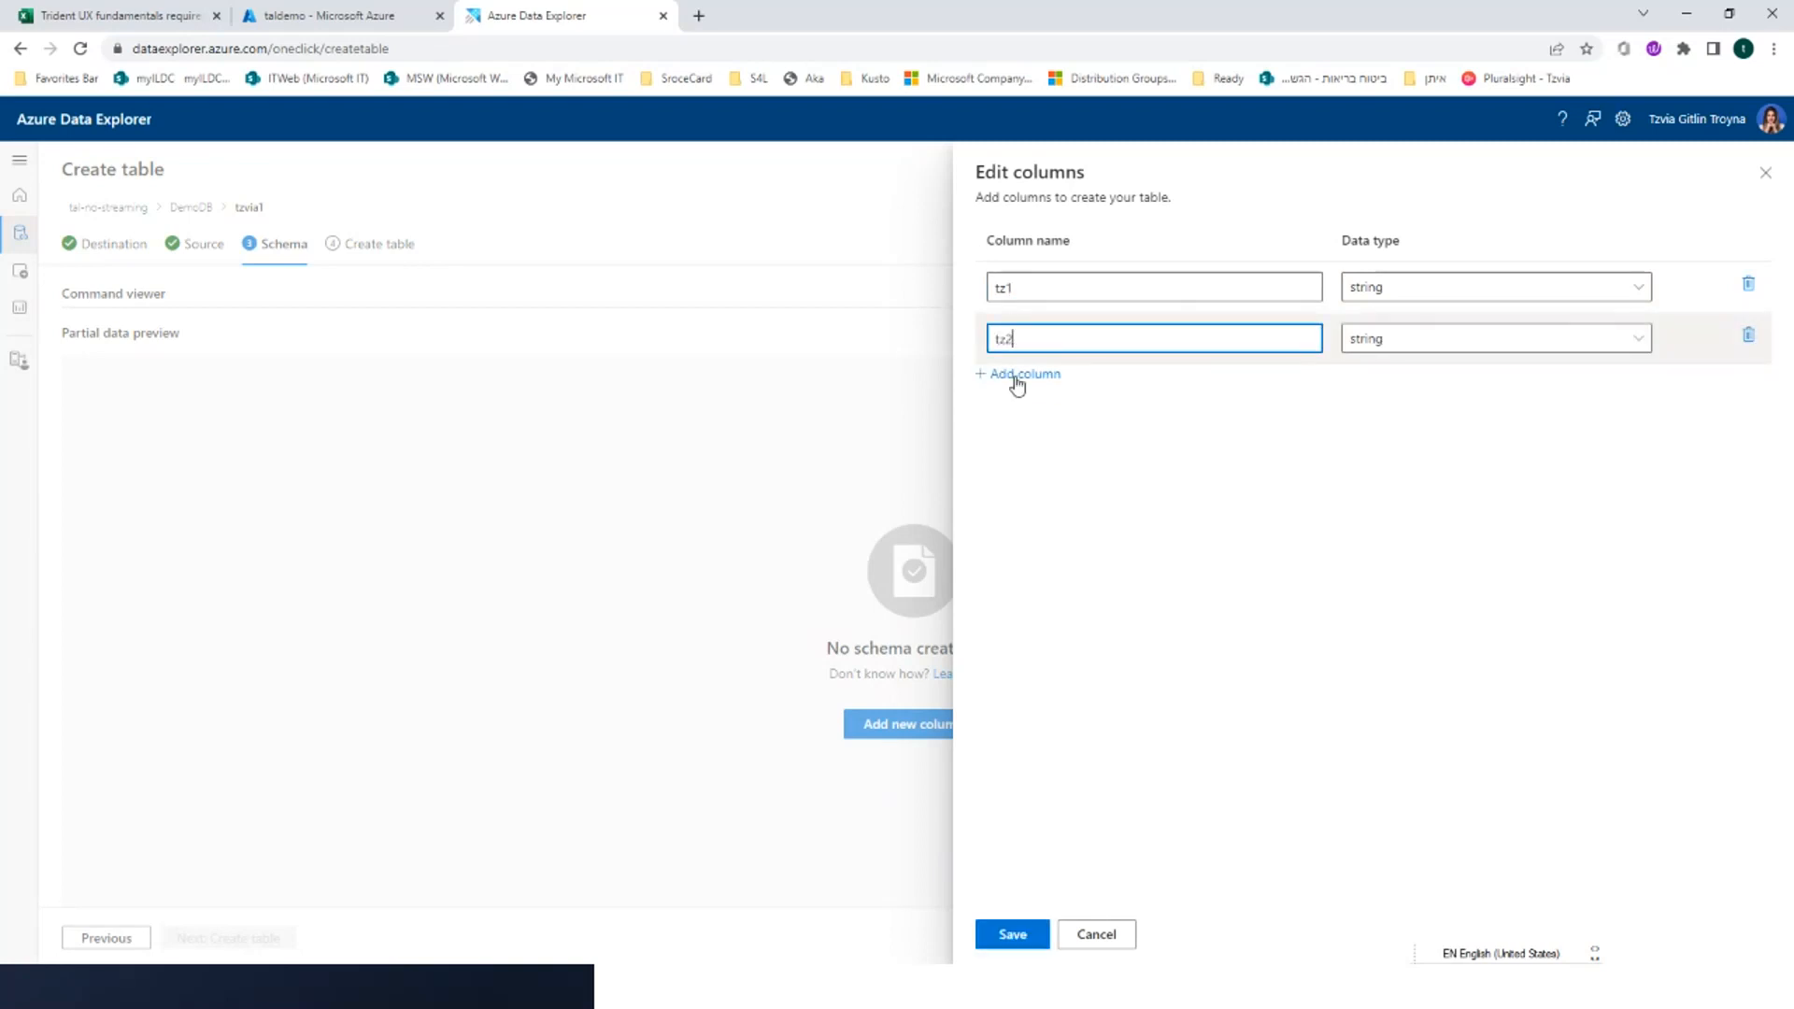
click(1415, 357)
click(1401, 430)
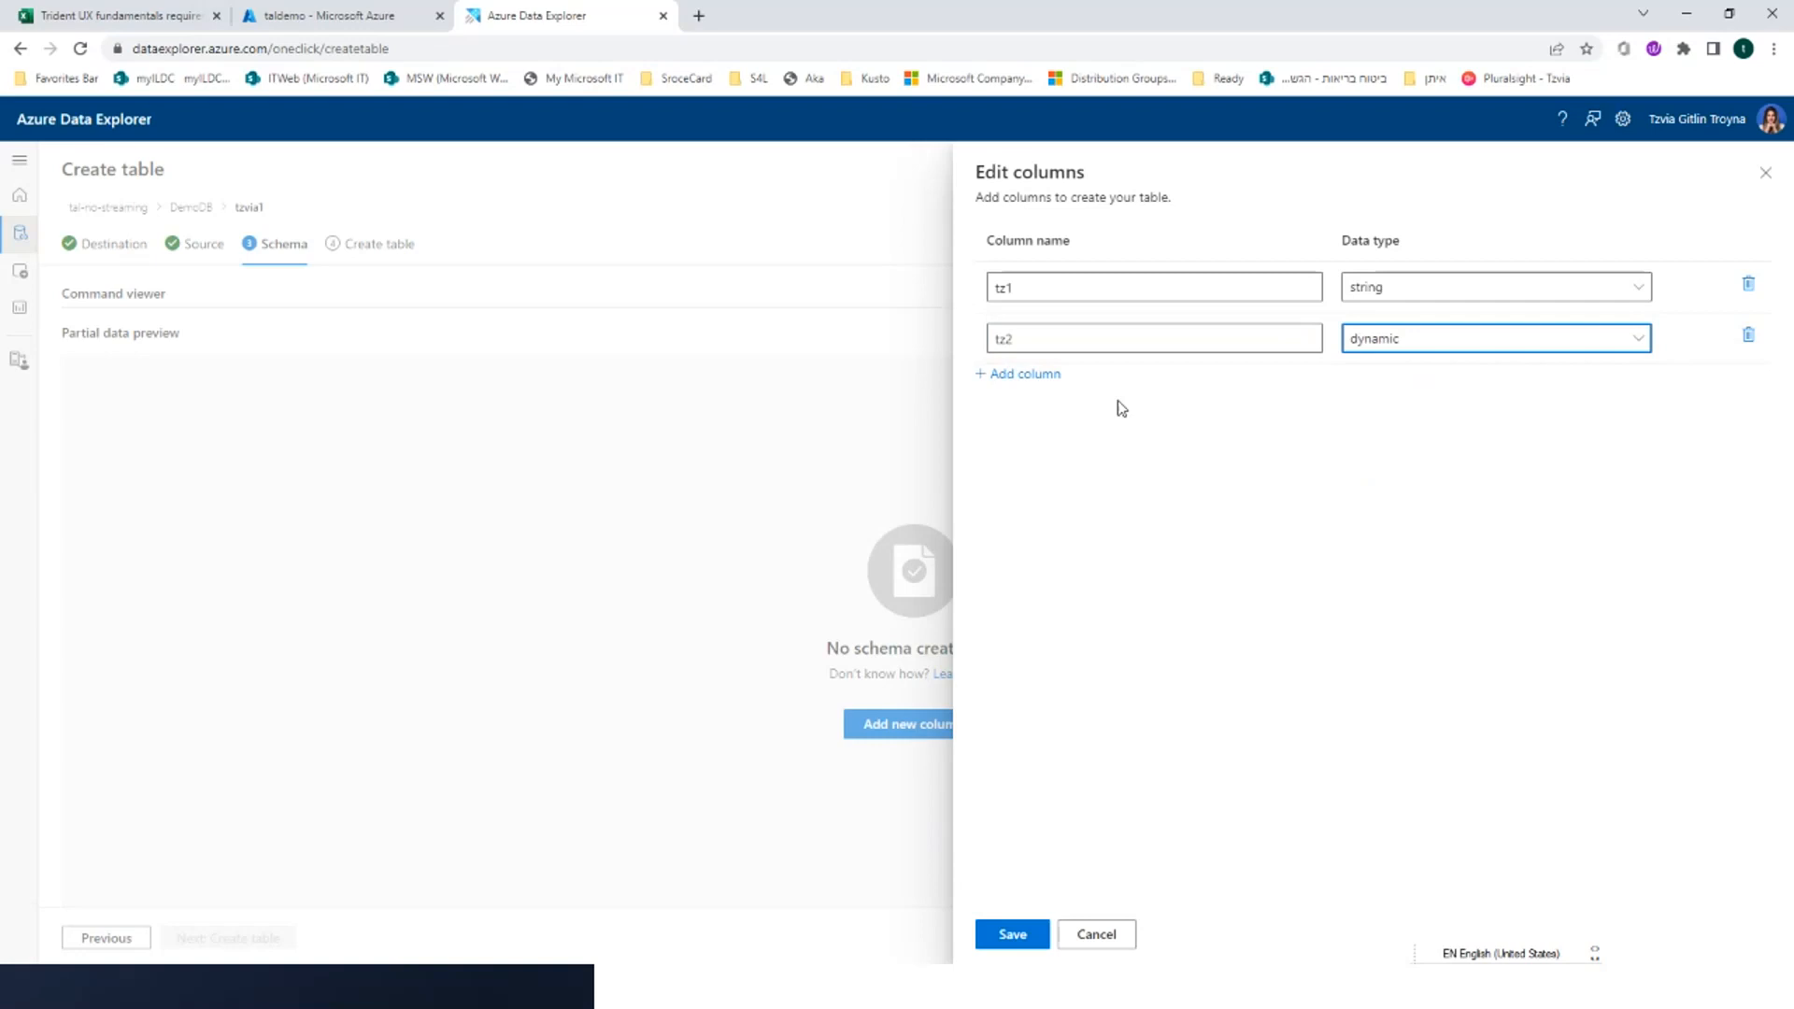
Add a real column named tz3 to the schema and create the table, closing the wizard
click(1028, 375)
click(1032, 381)
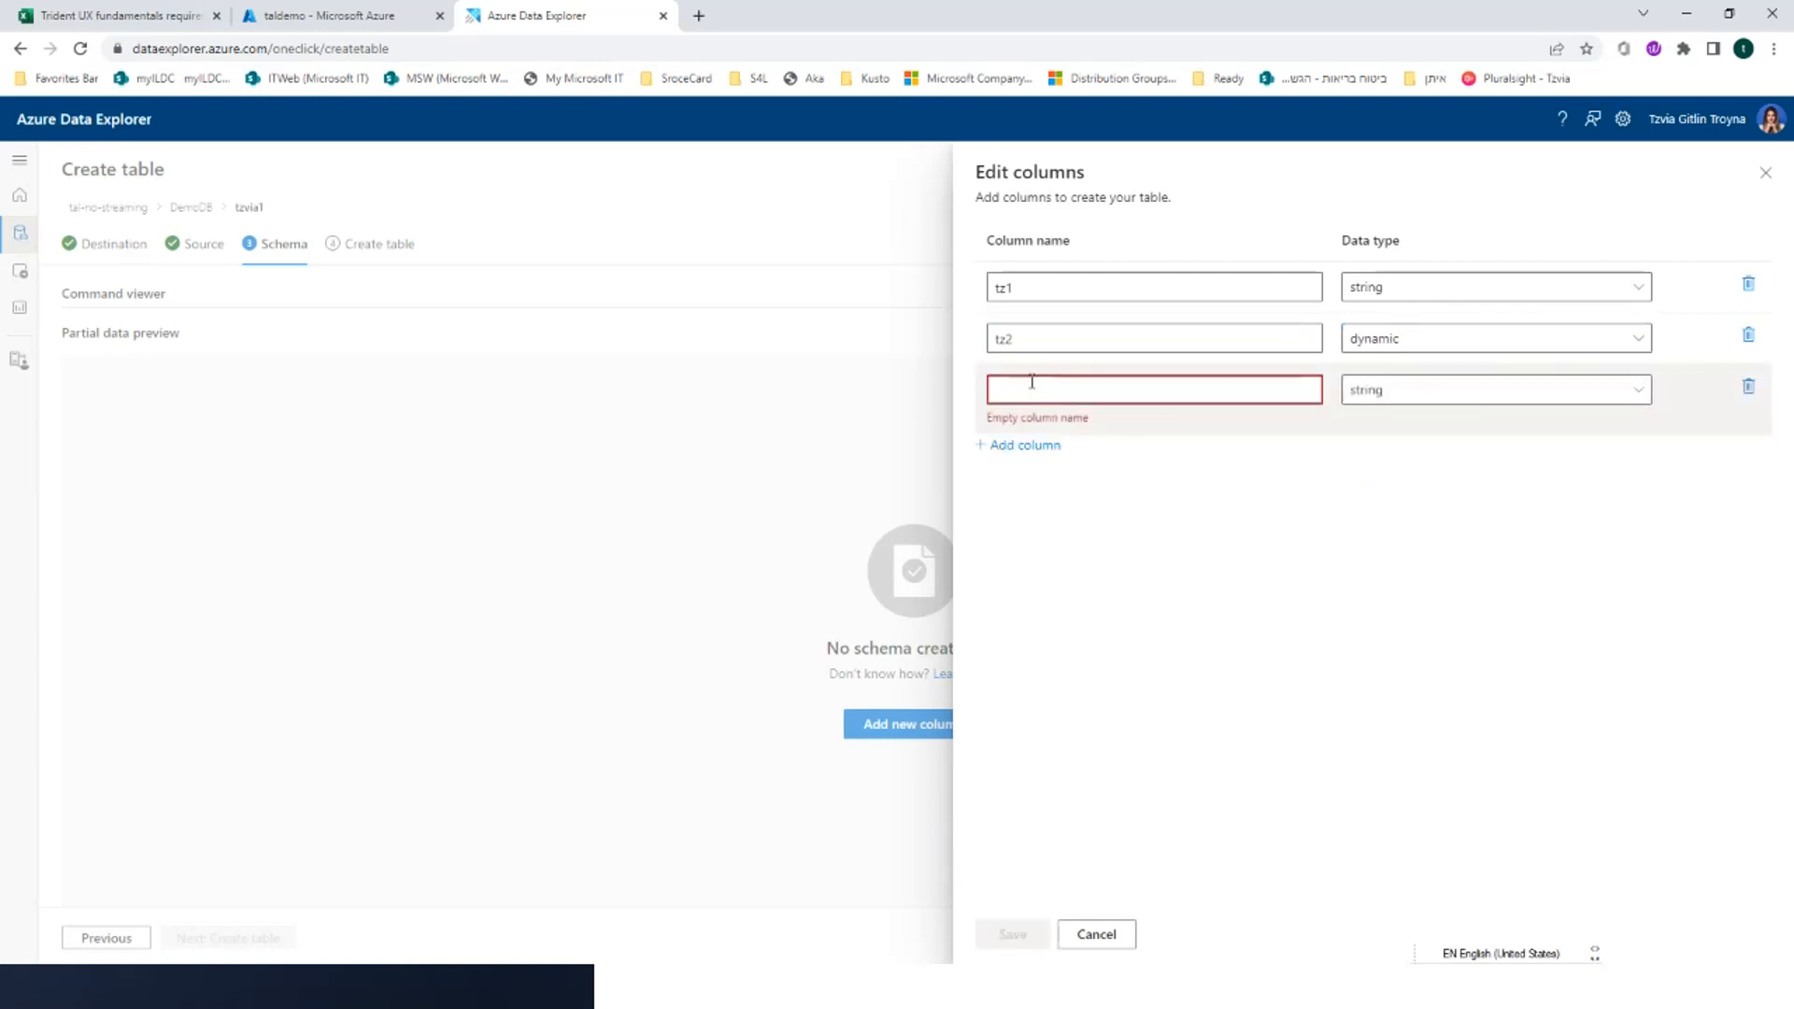
text(tz3)
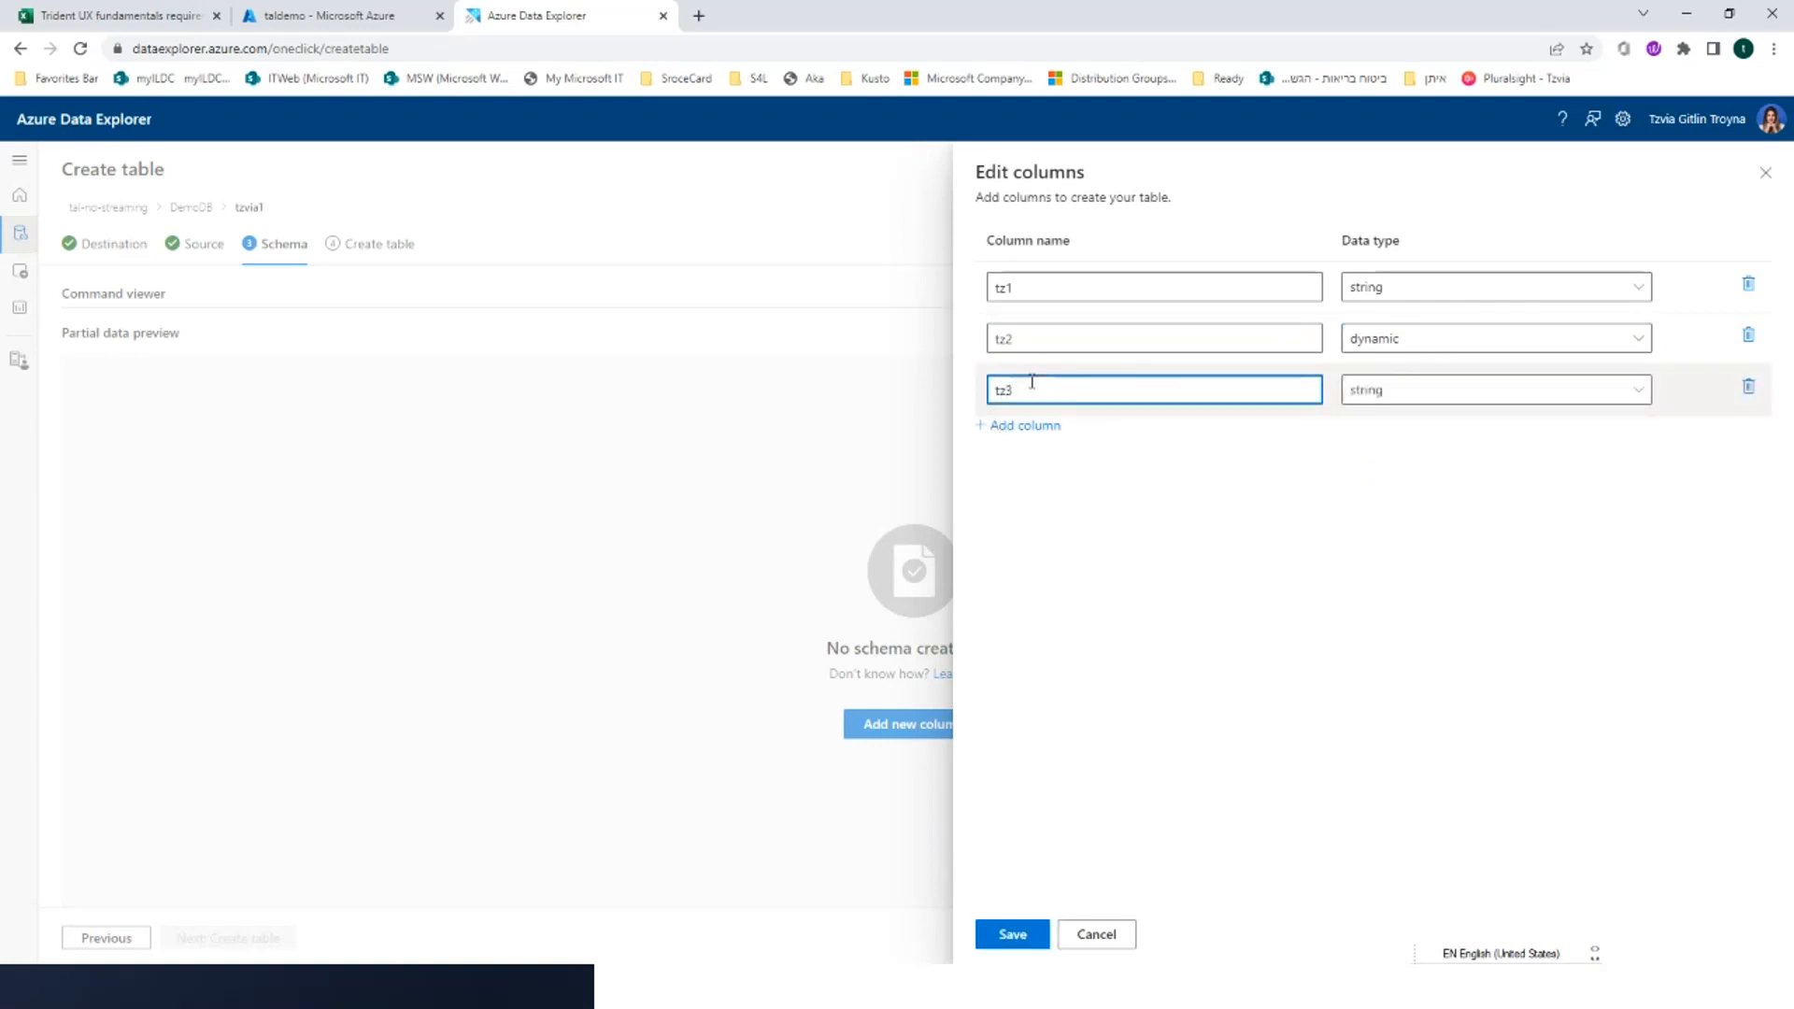
click(1393, 393)
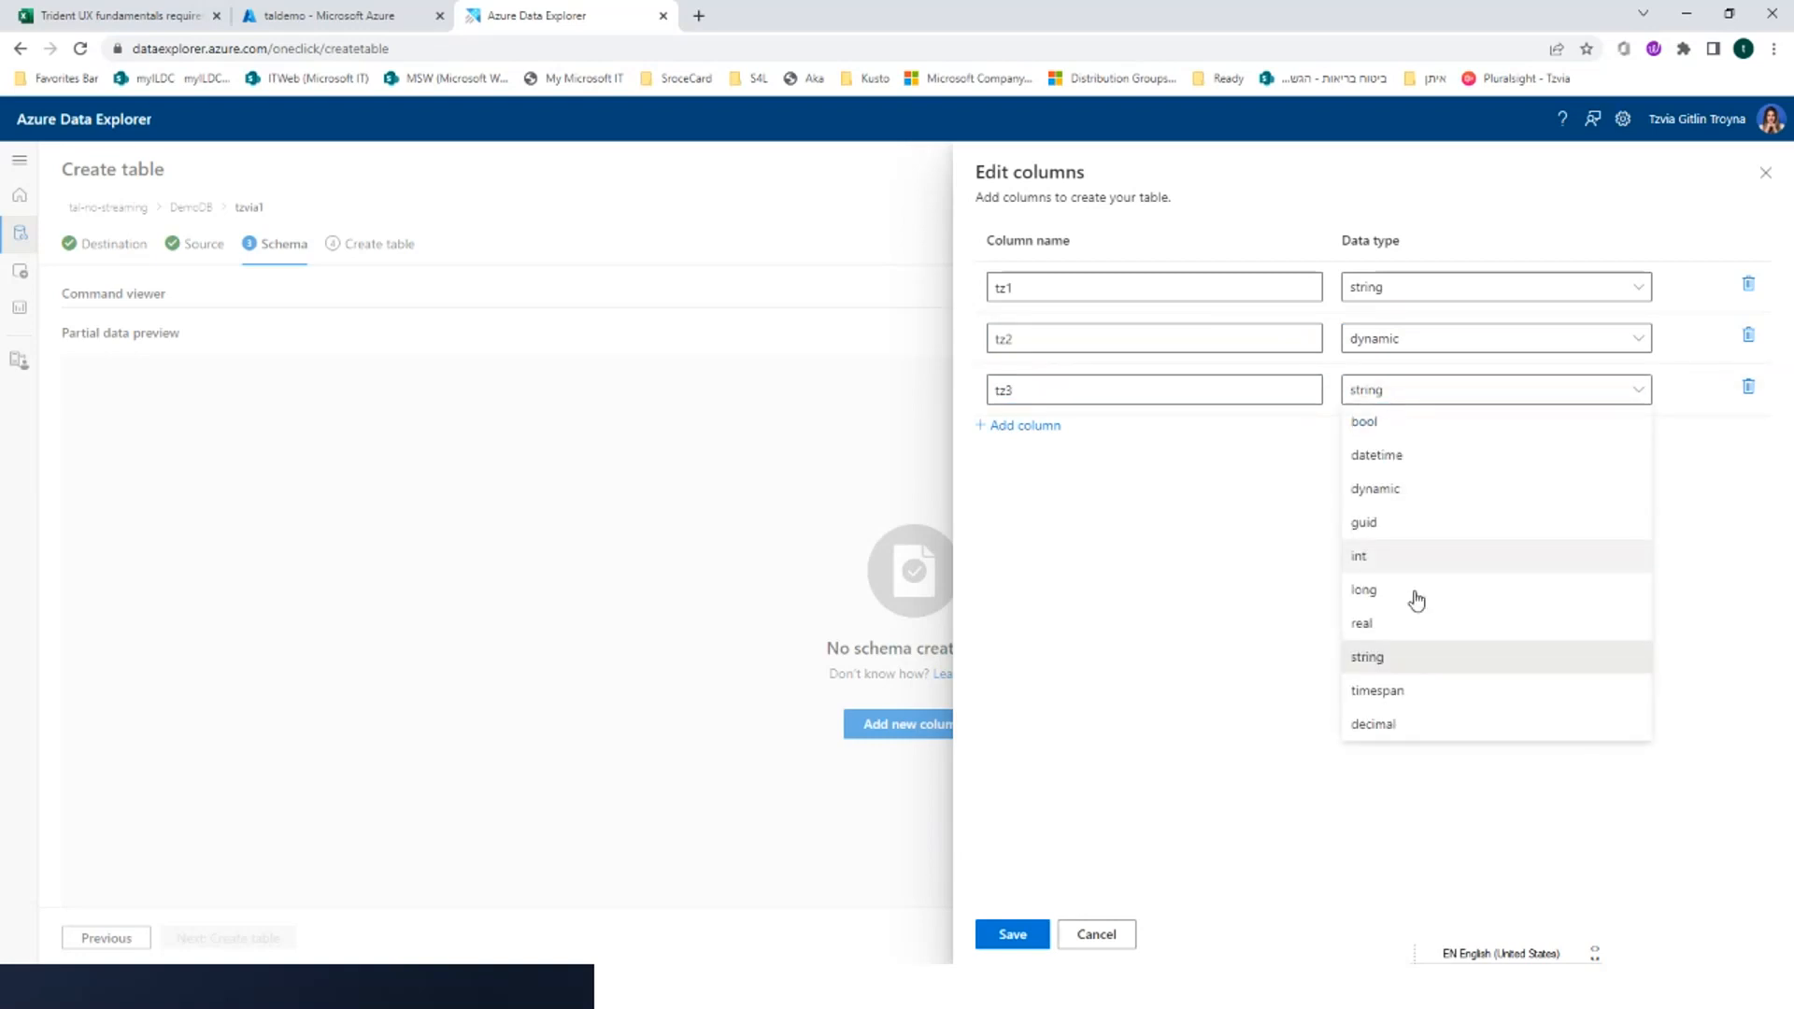
click(1416, 623)
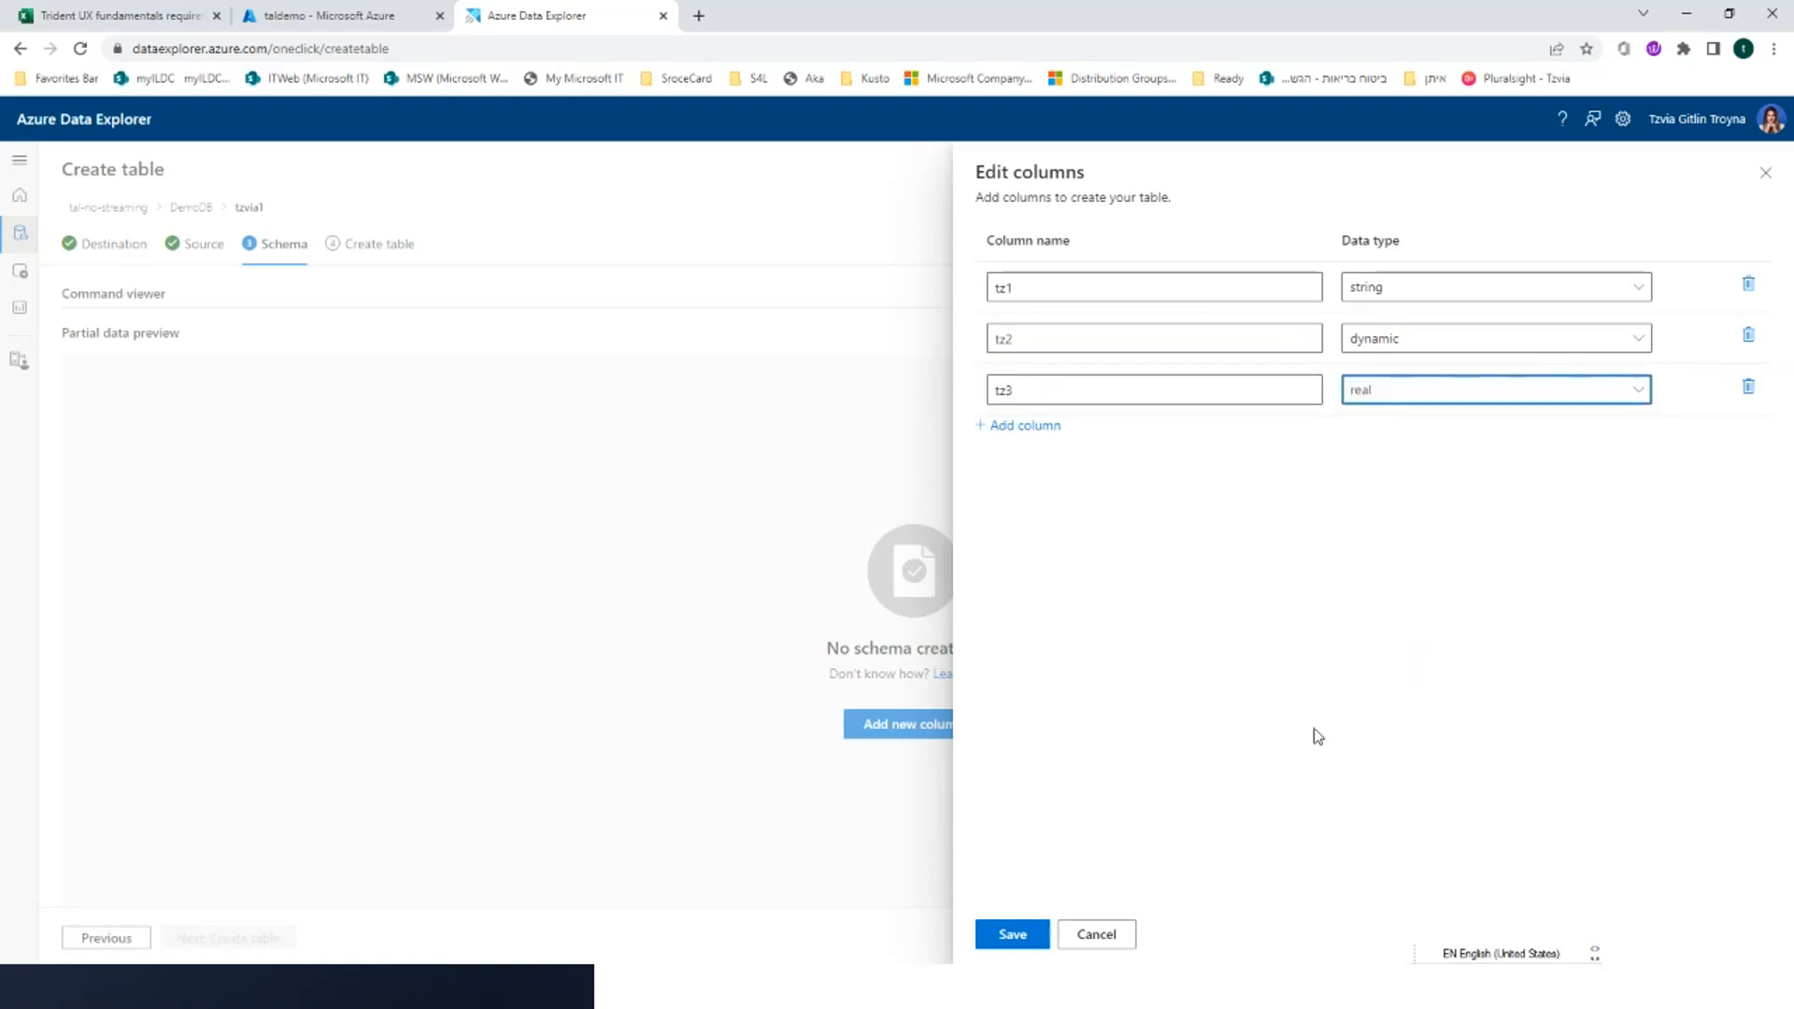
click(1035, 939)
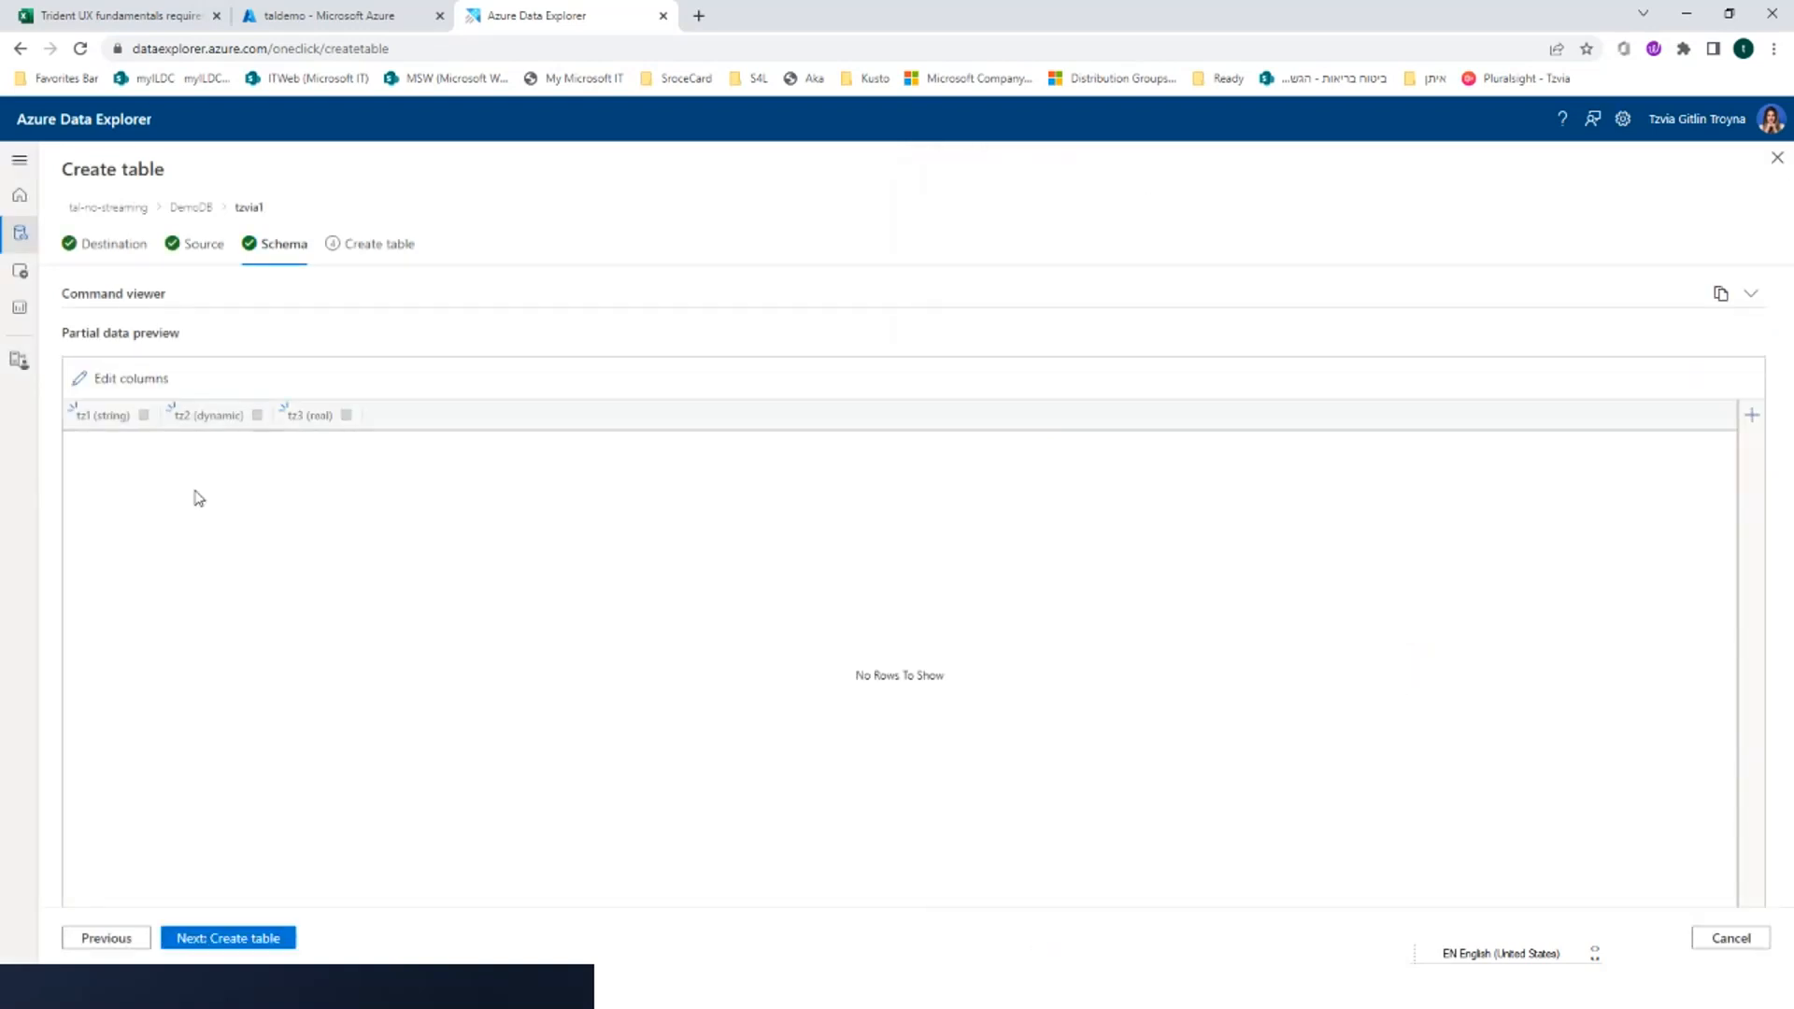
click(262, 934)
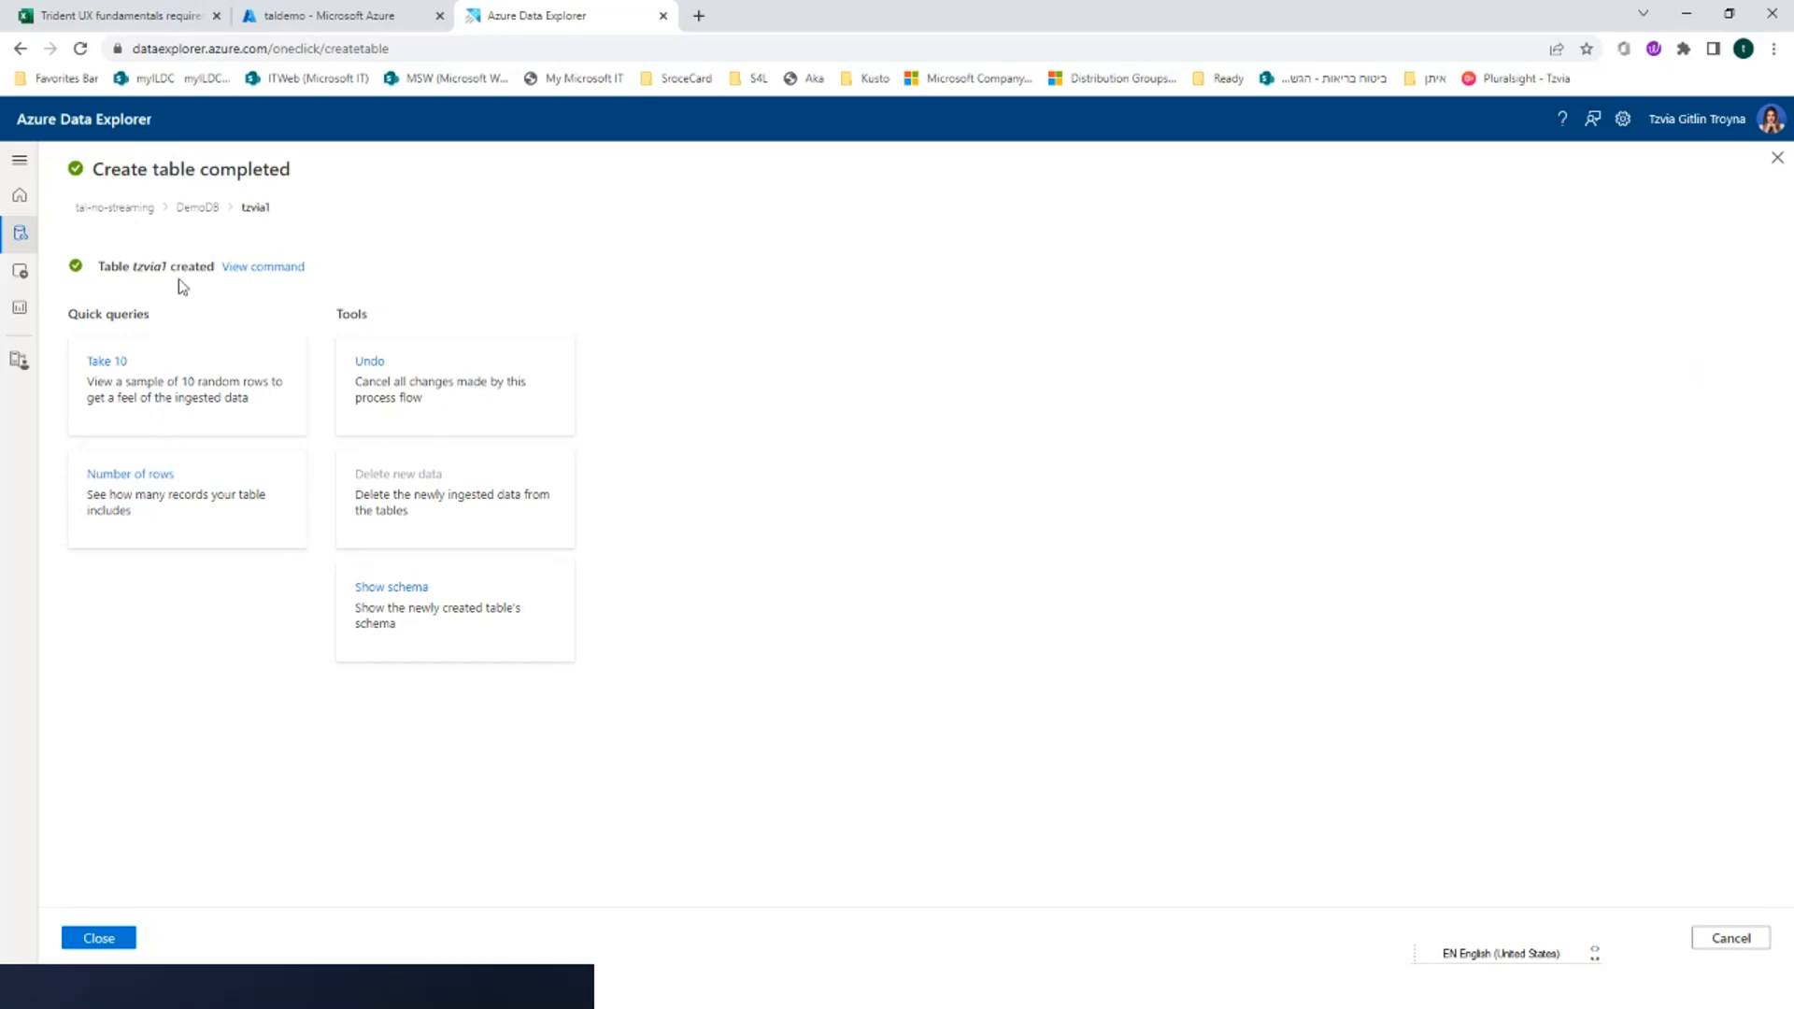
click(121, 938)
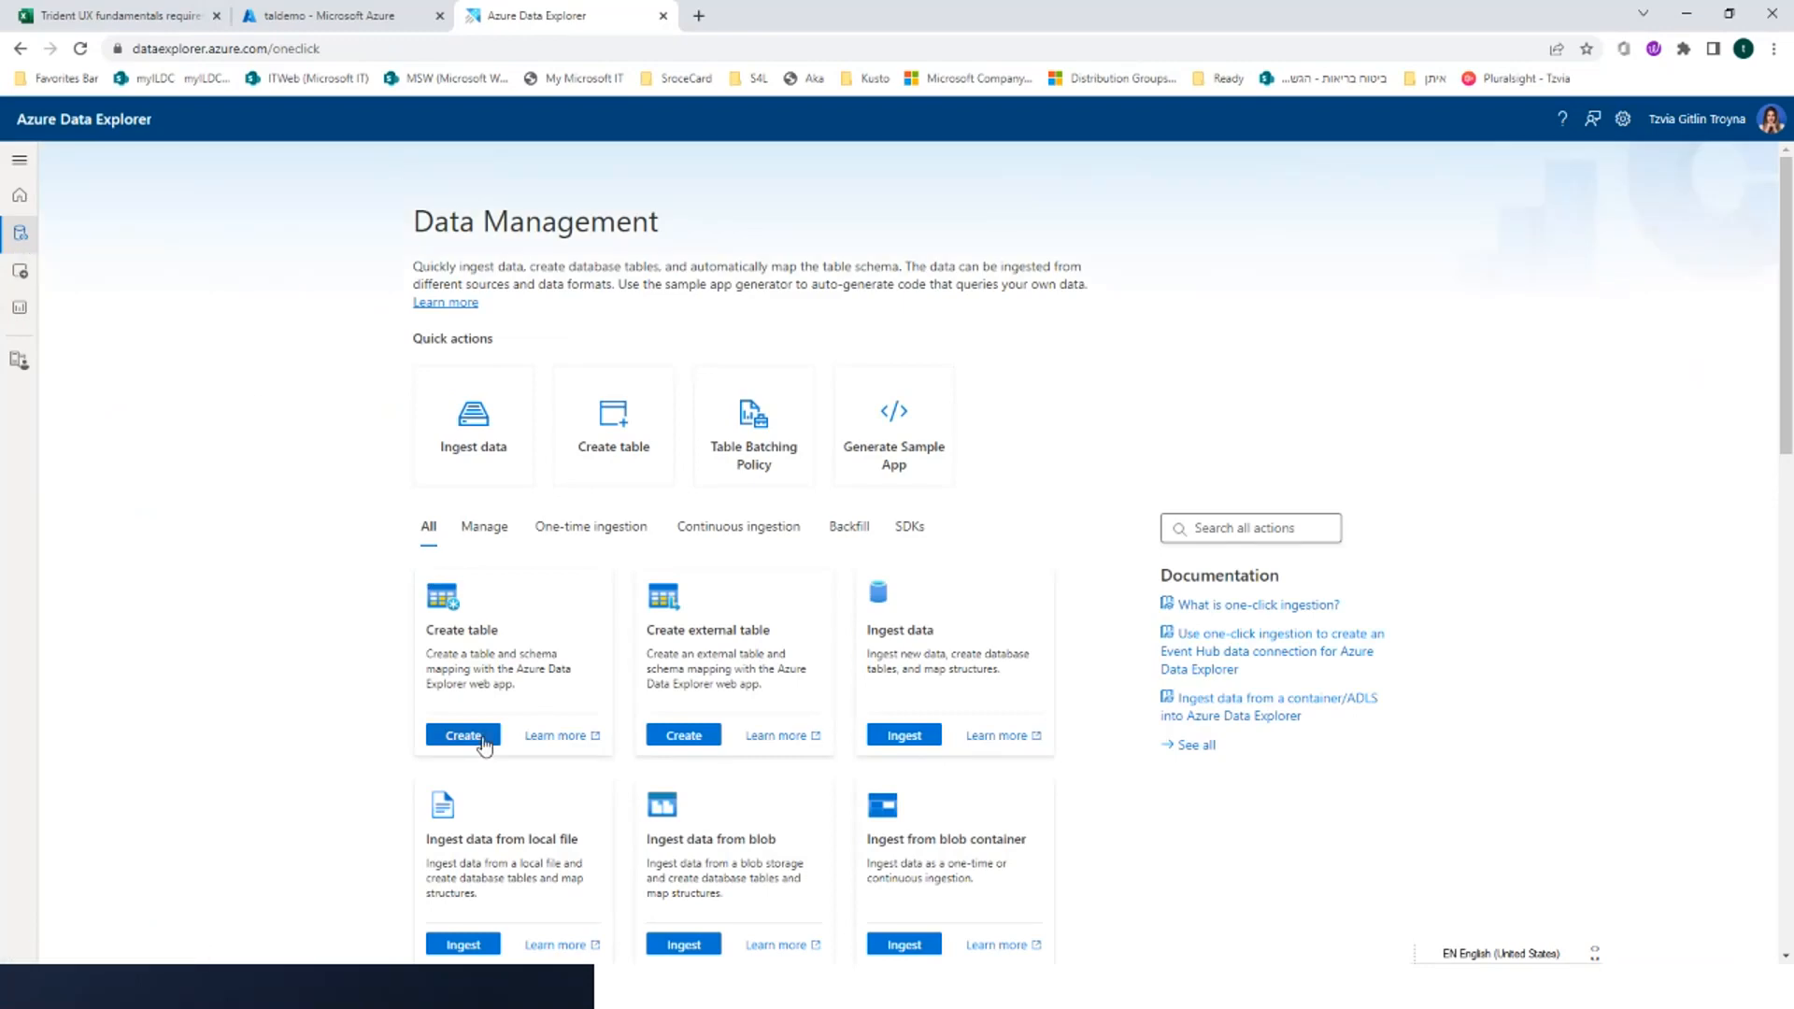
Begin another new table in the DemoDB database, named with the presenter's first name followed by 2, and proceed to its source settings
click(483, 738)
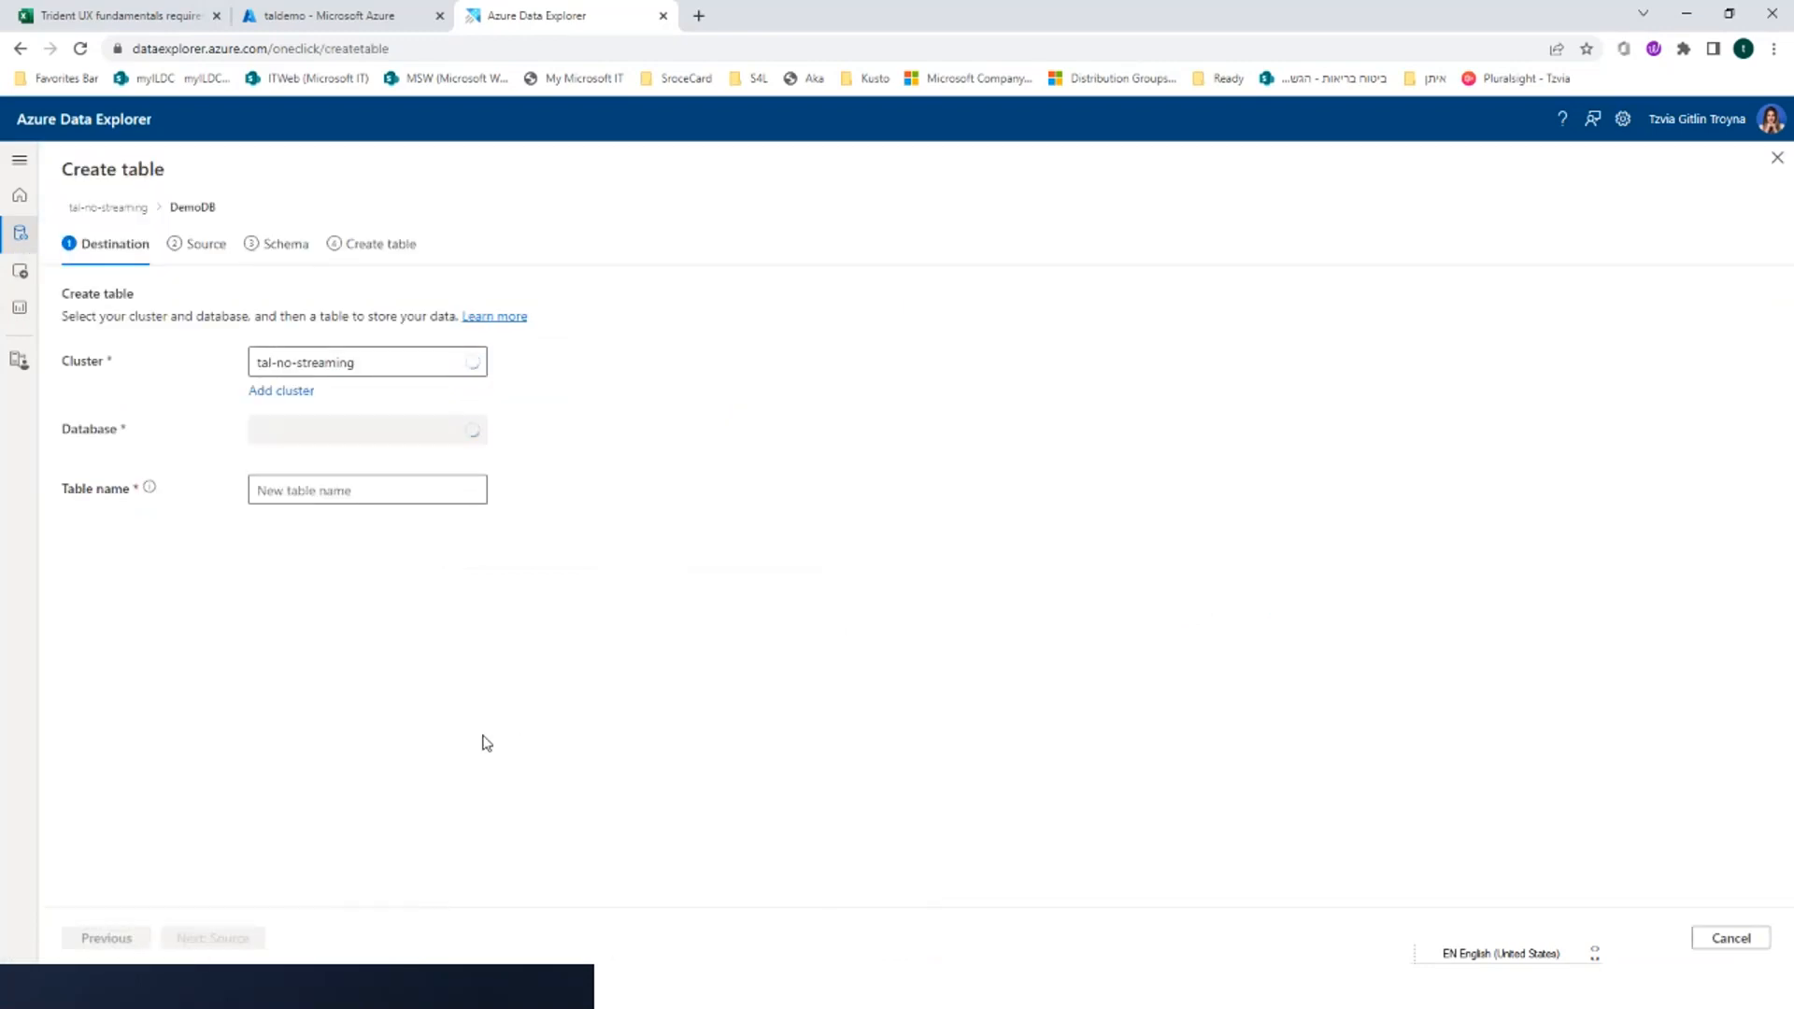
click(407, 493)
text(12)
key(BackSpace)
key(BackSpace)
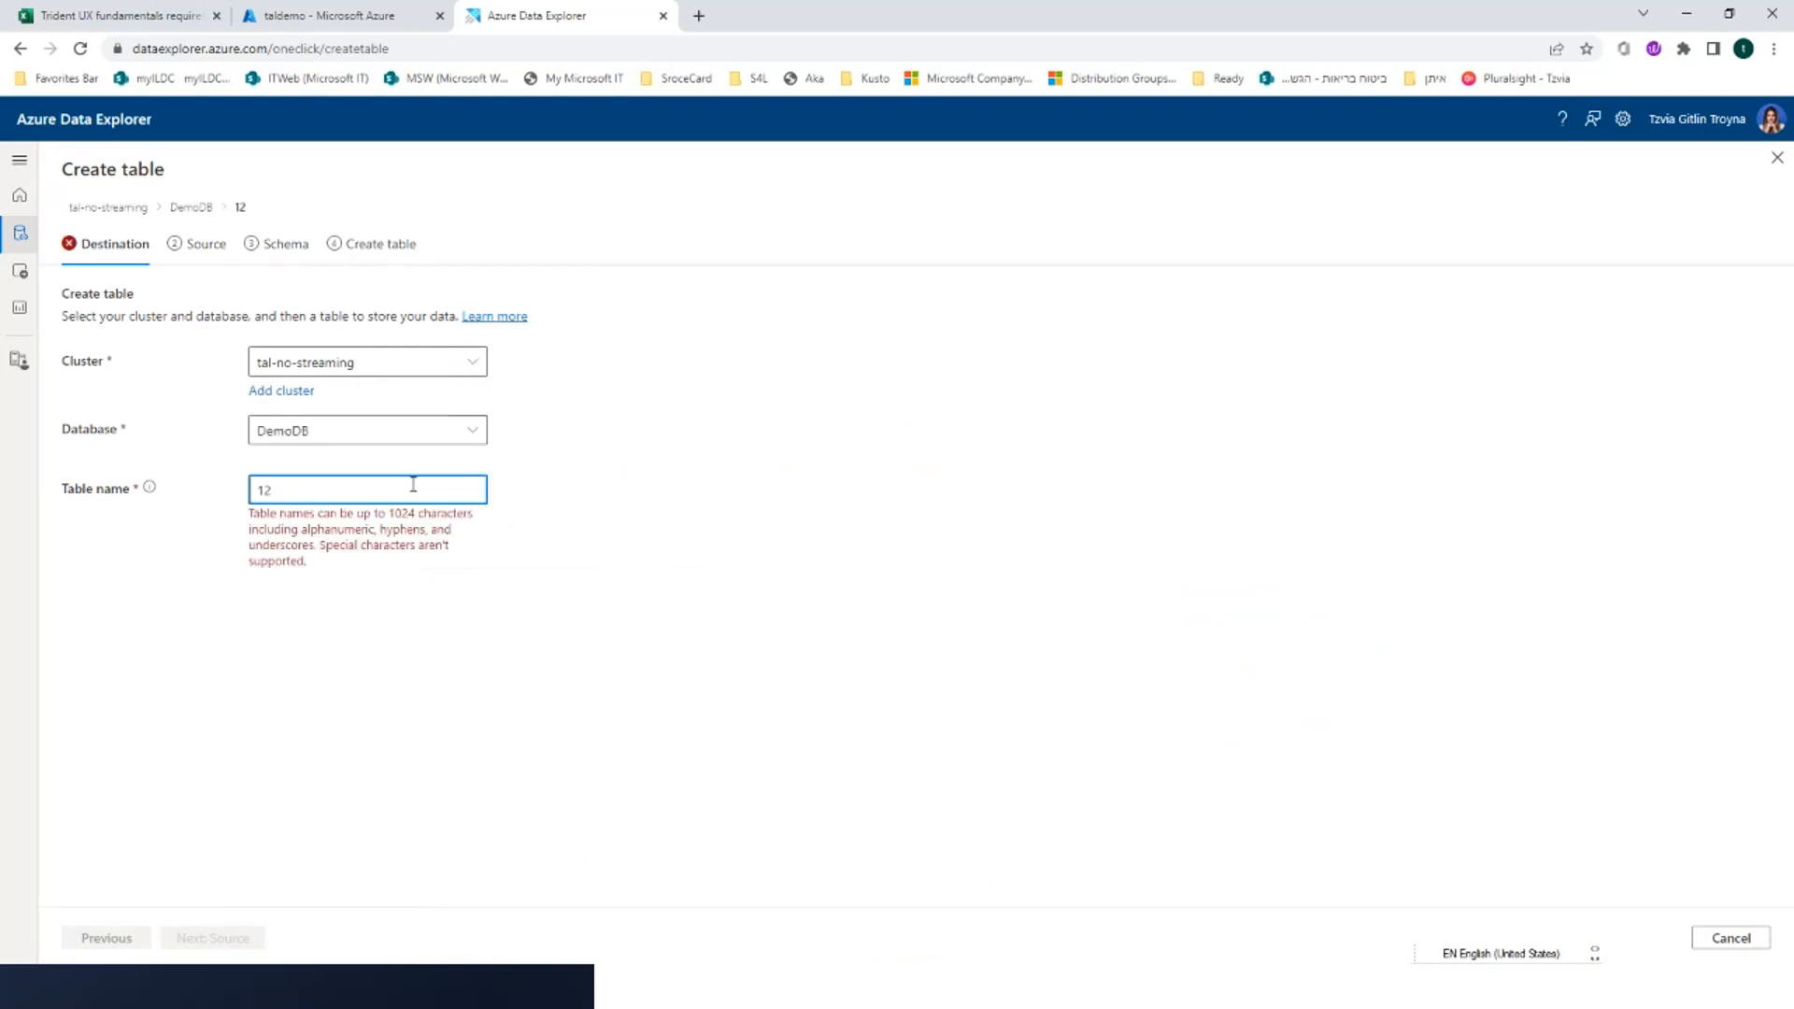
text(tzvia)
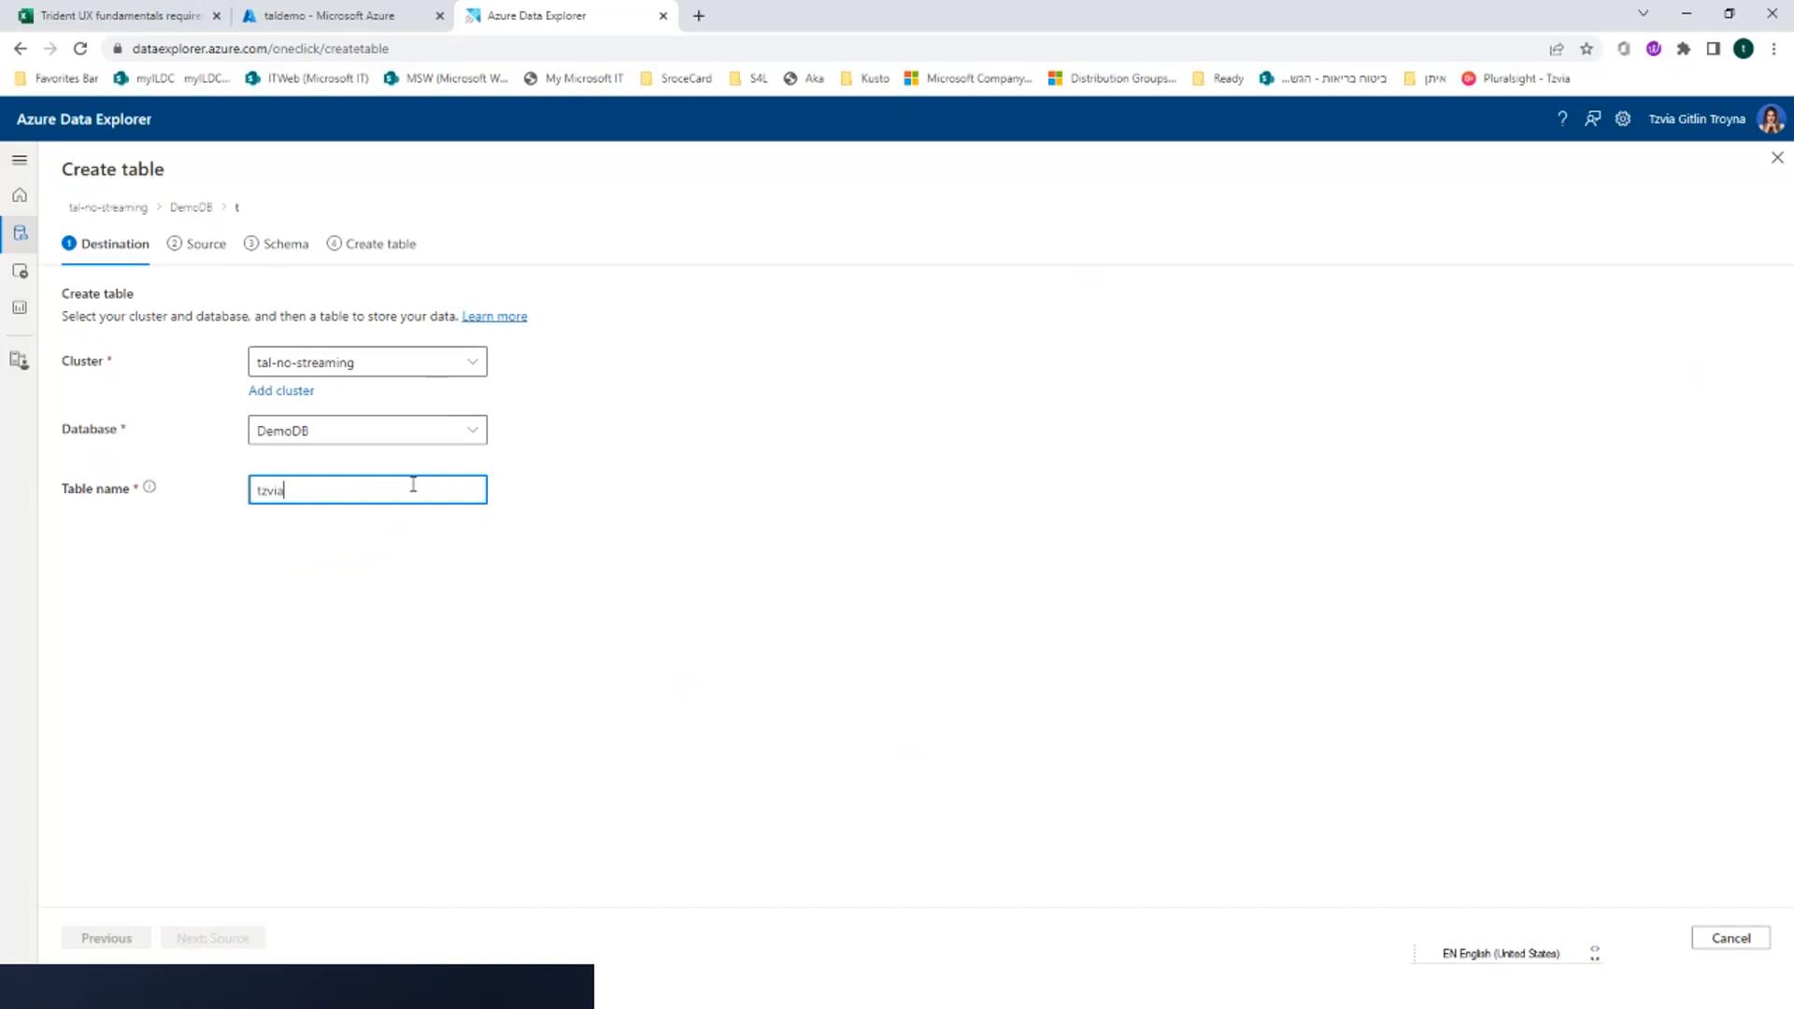
text(2)
click(229, 940)
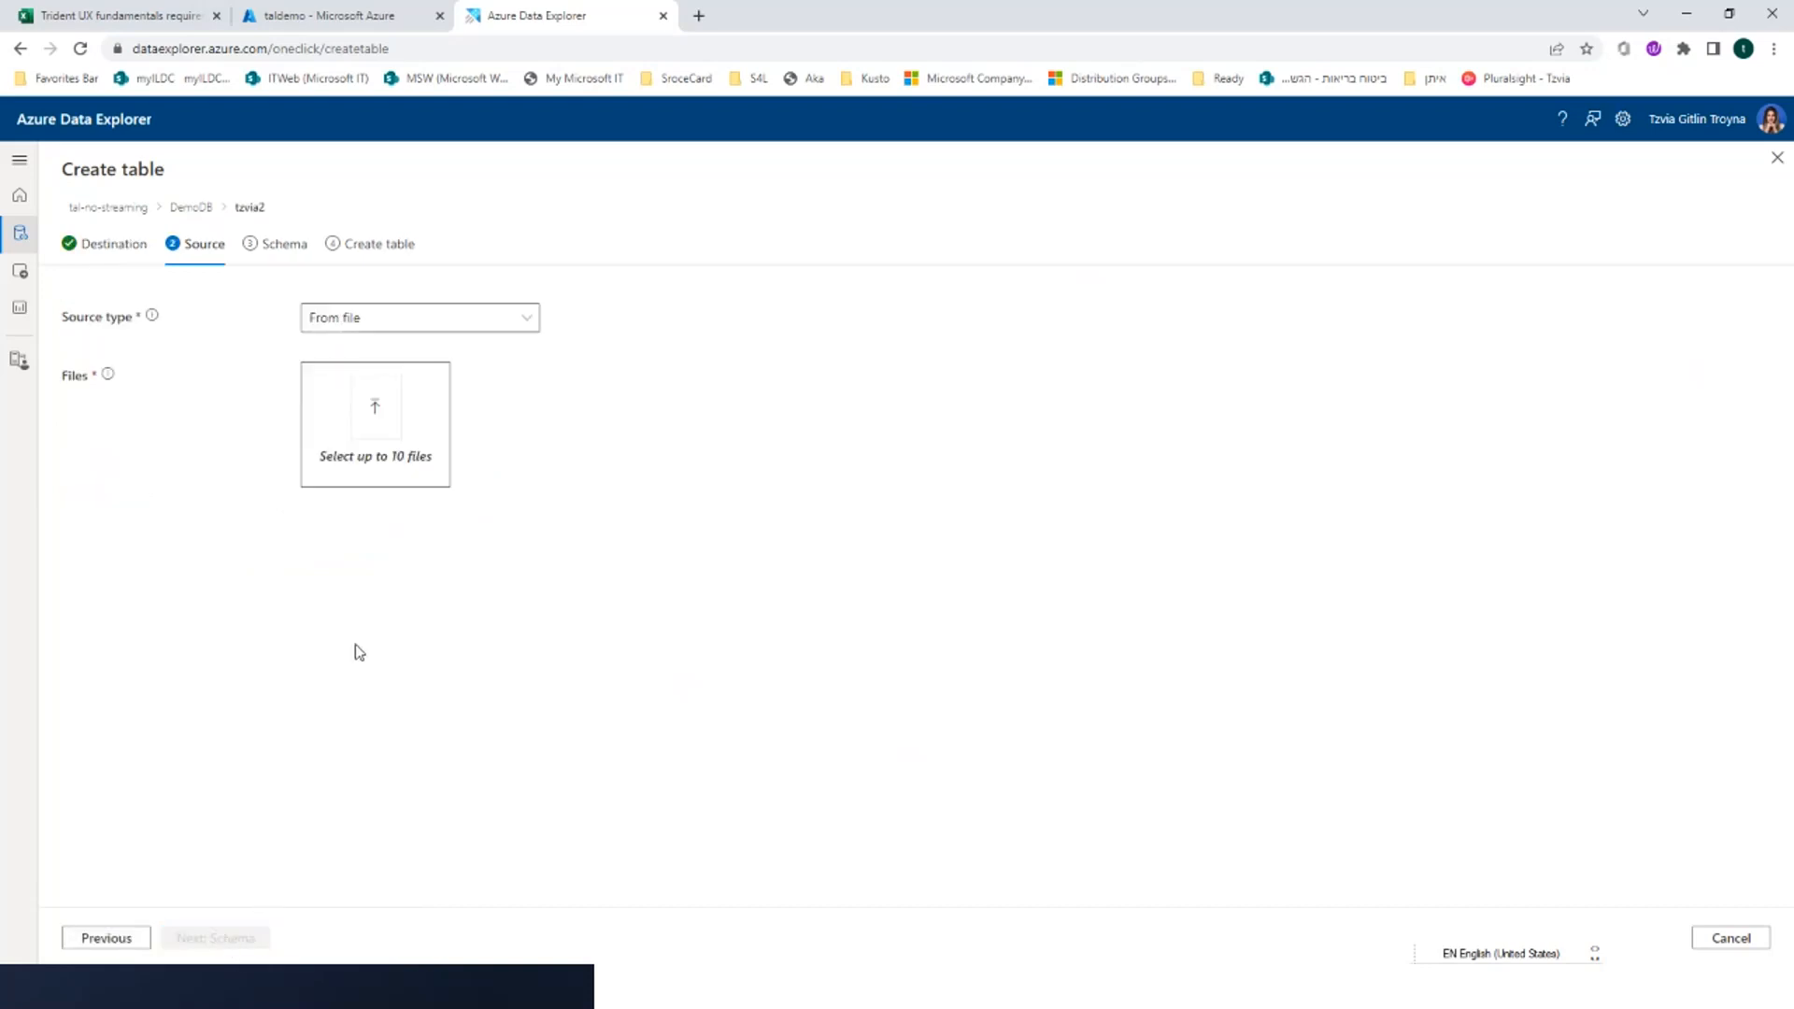
Set the new table's source type to From blob container, using the Select container option
click(424, 321)
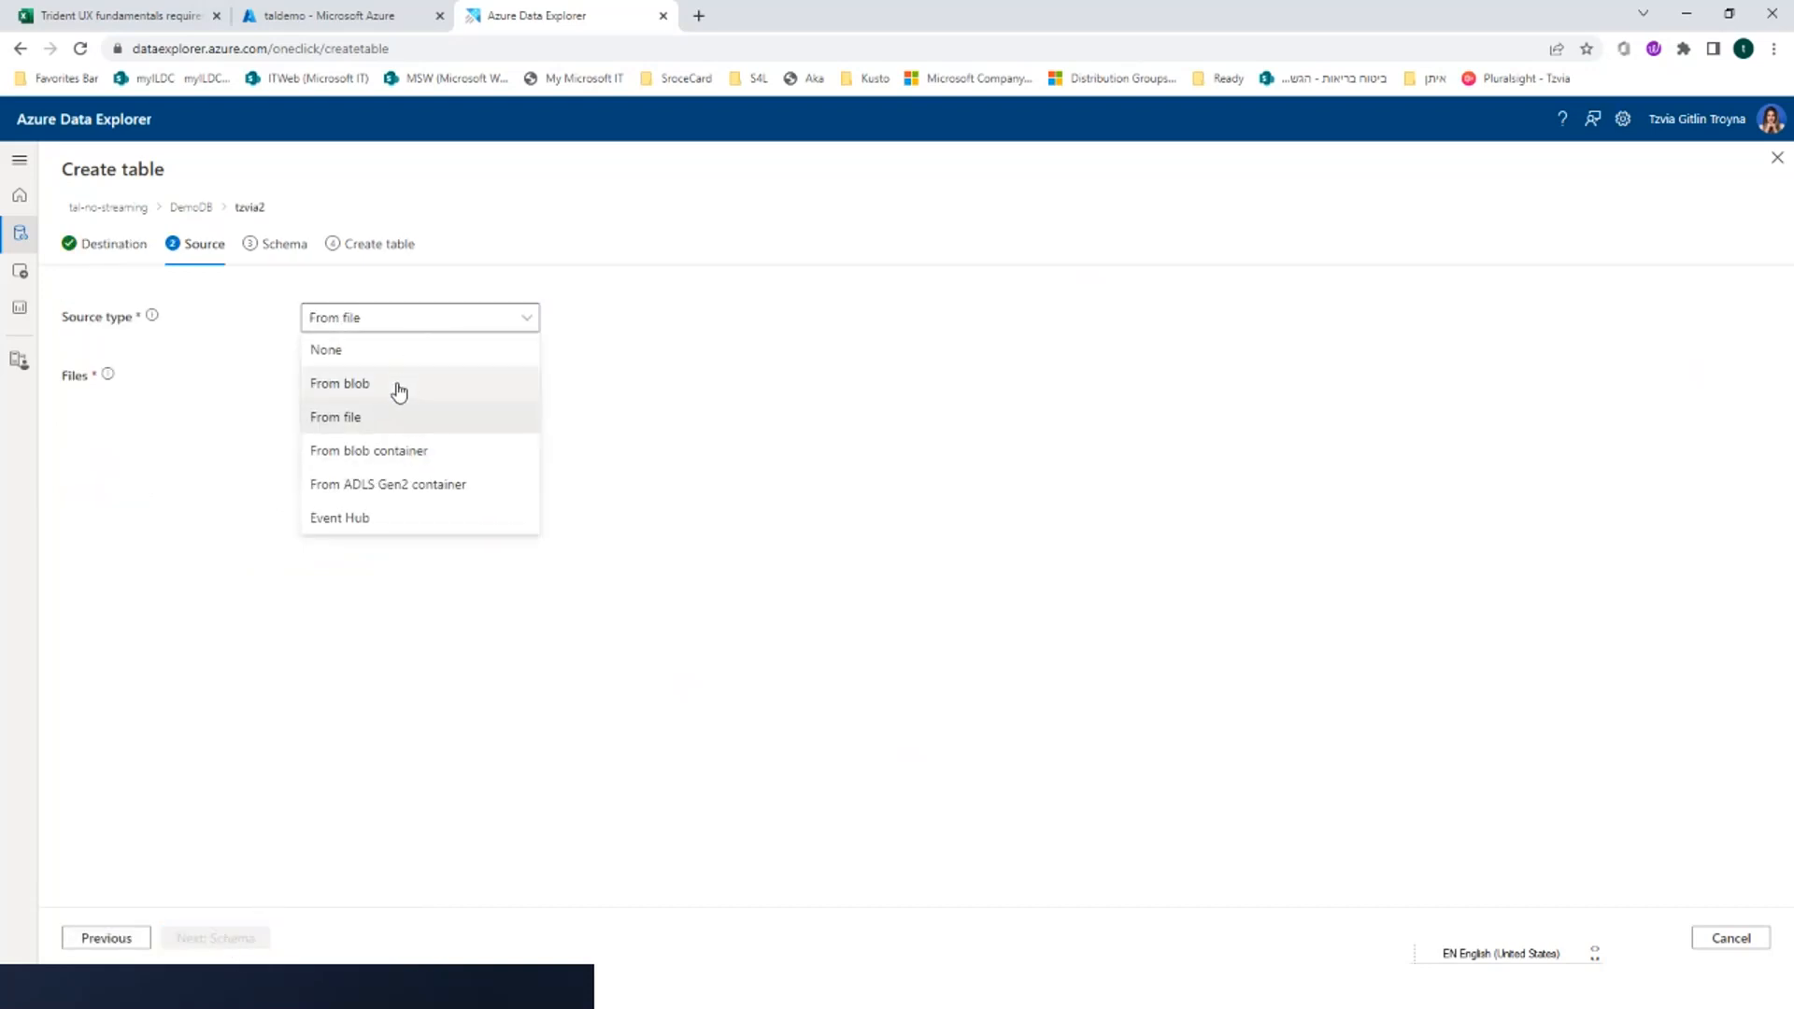
click(385, 449)
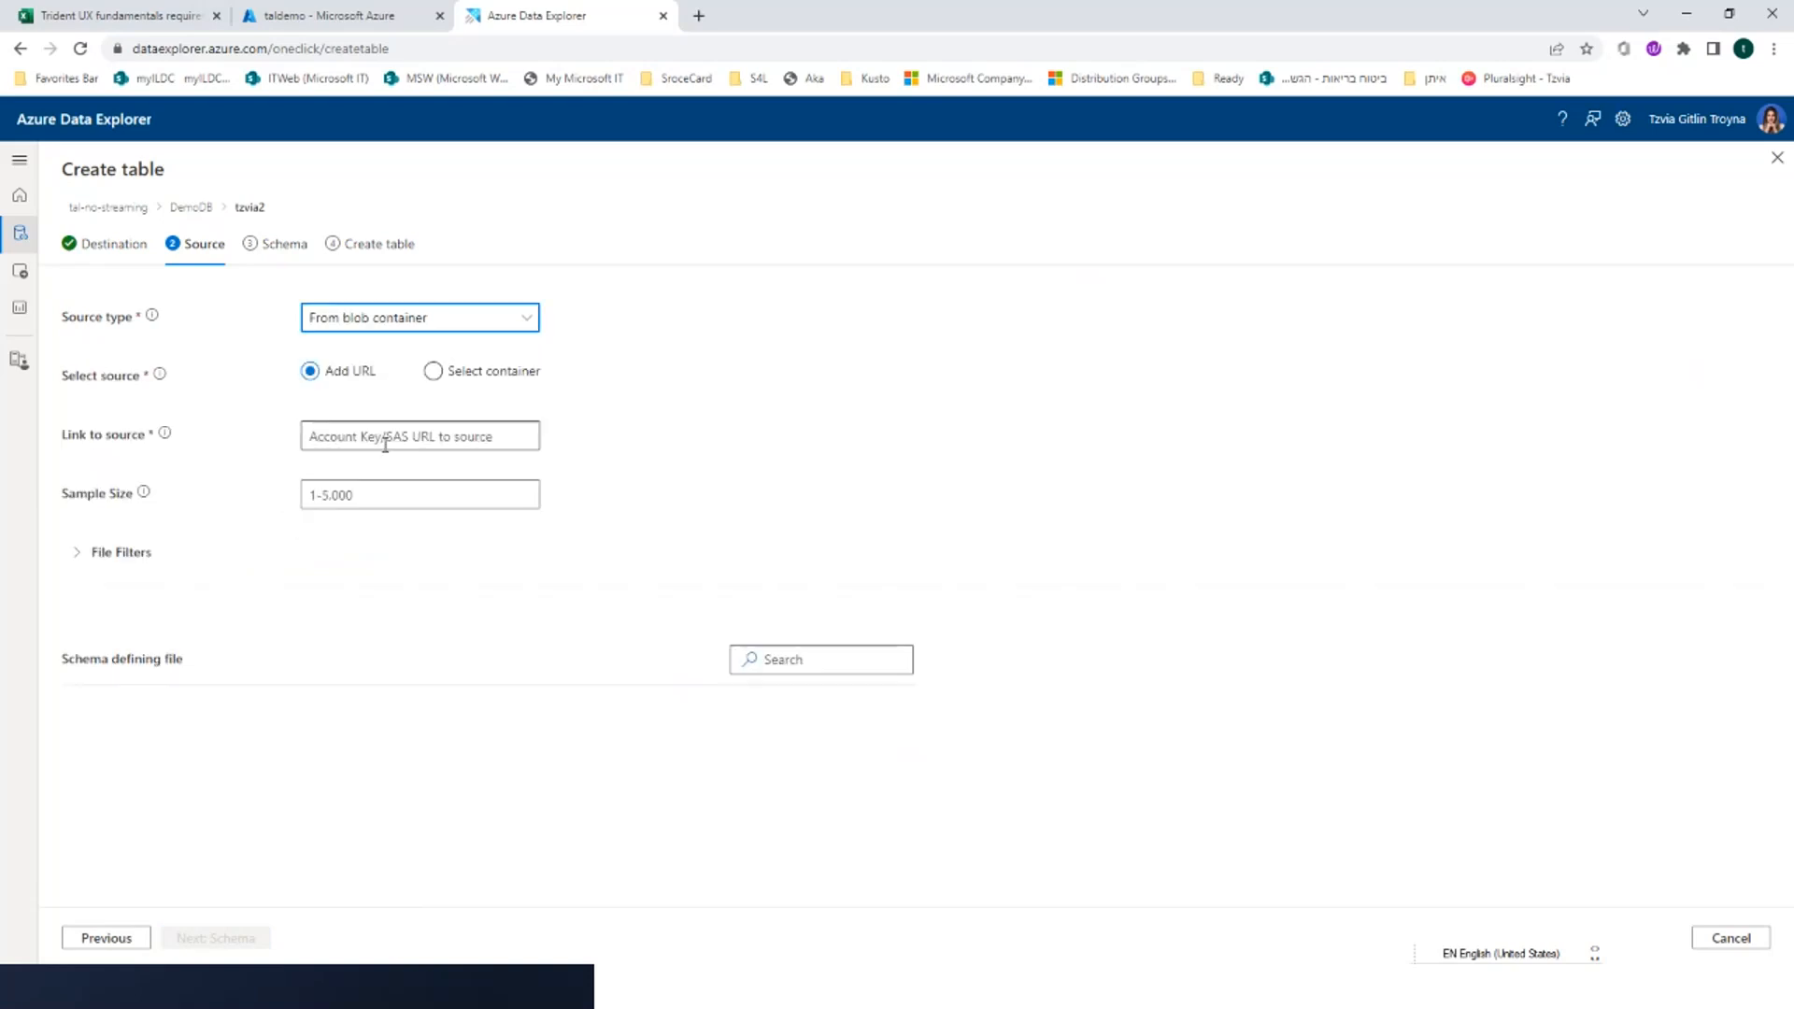
click(430, 373)
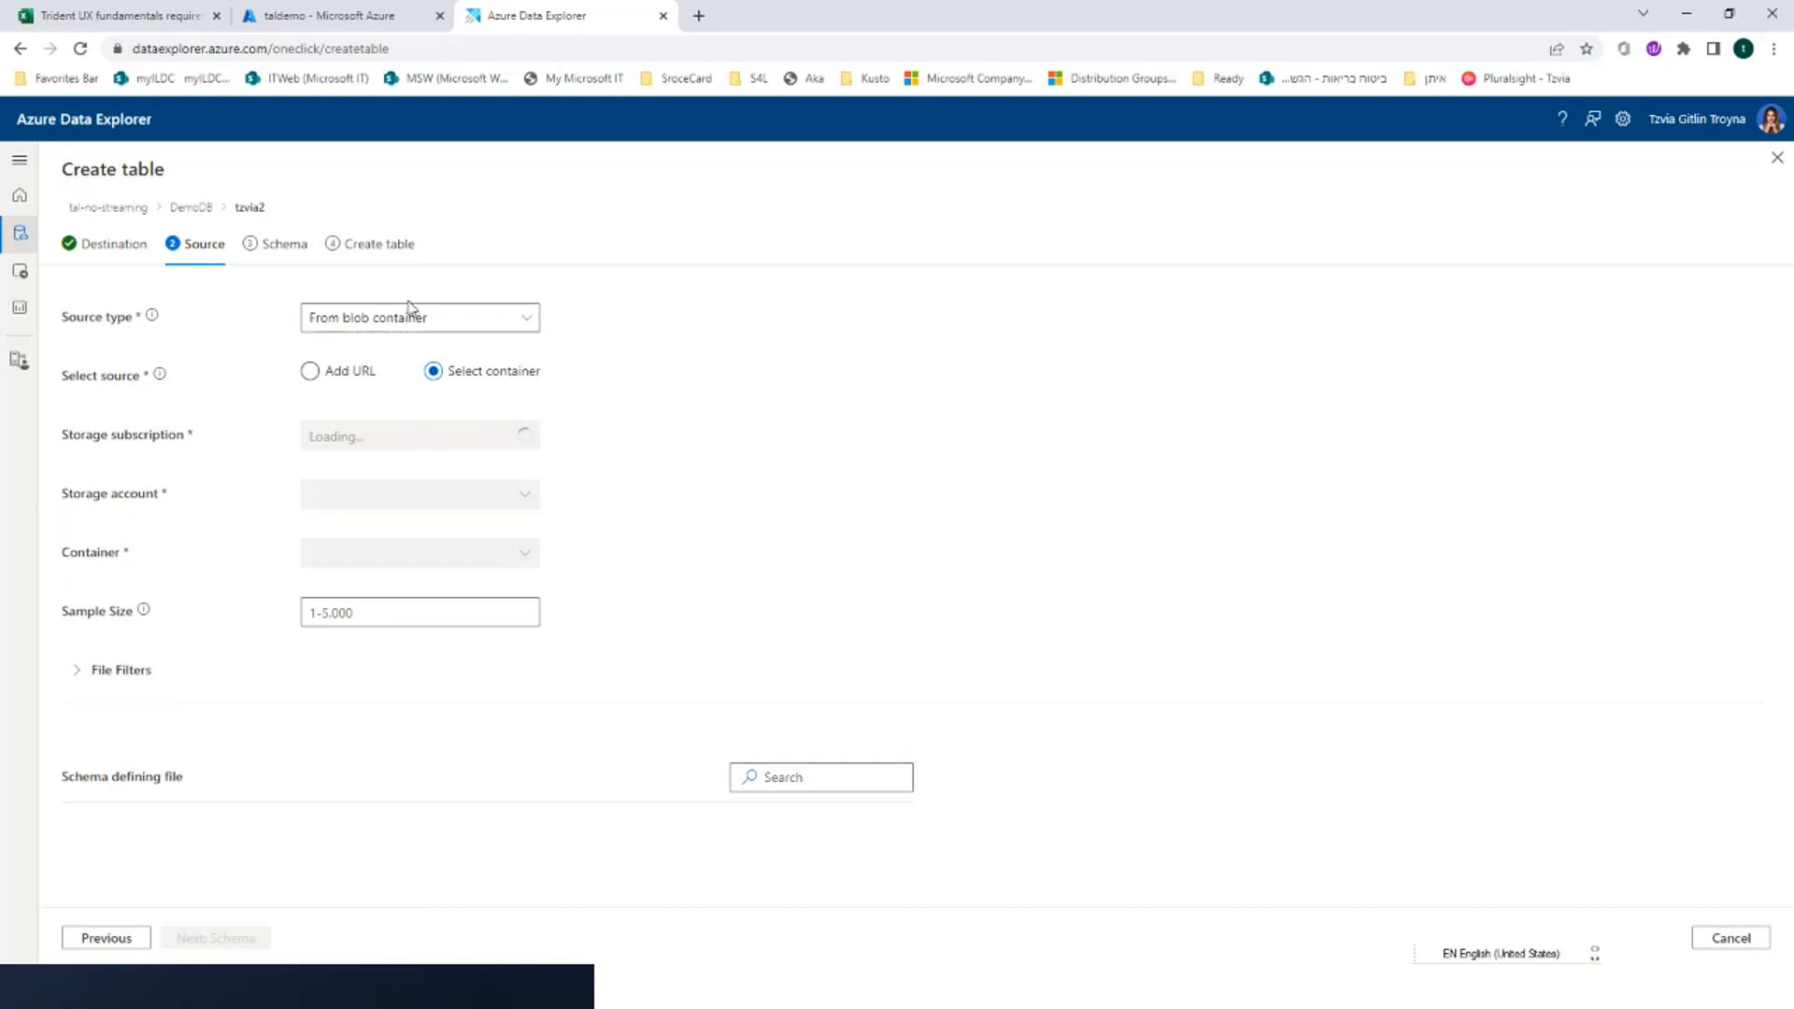
Set the source type to From file, choose json_sample_file7.json from the Sample folder, and proceed to the schema
click(391, 326)
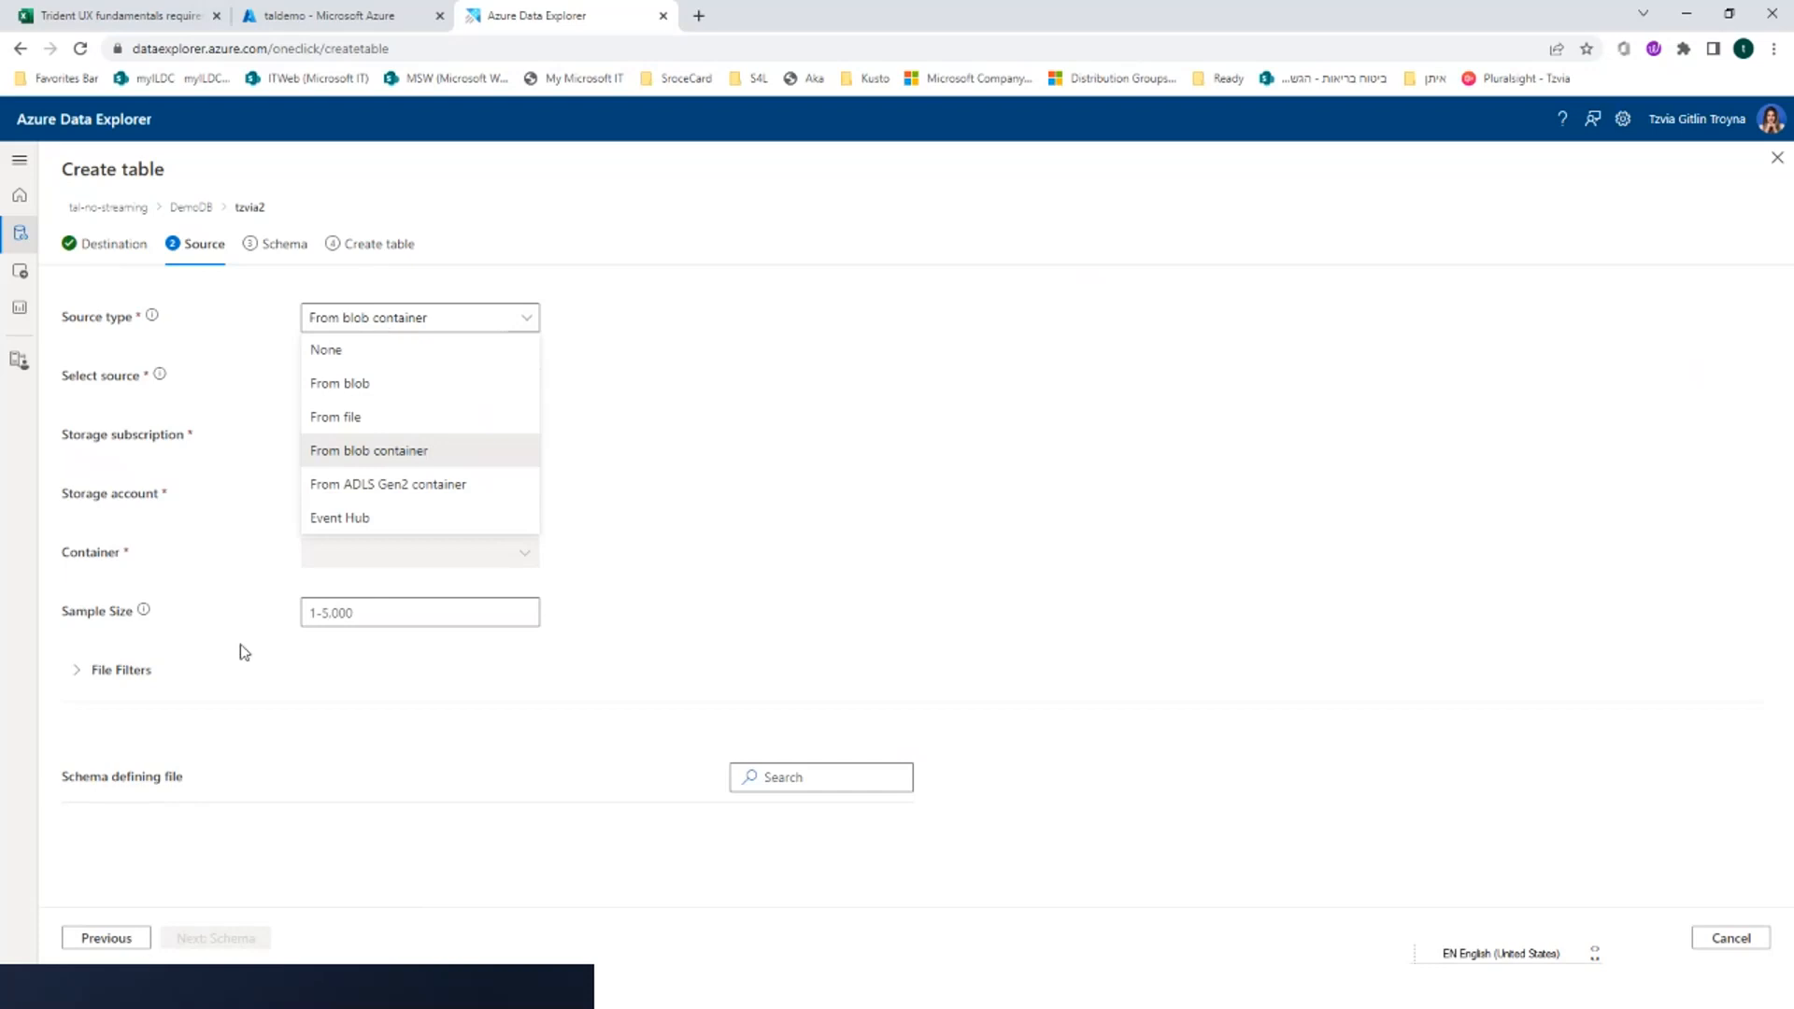
click(367, 427)
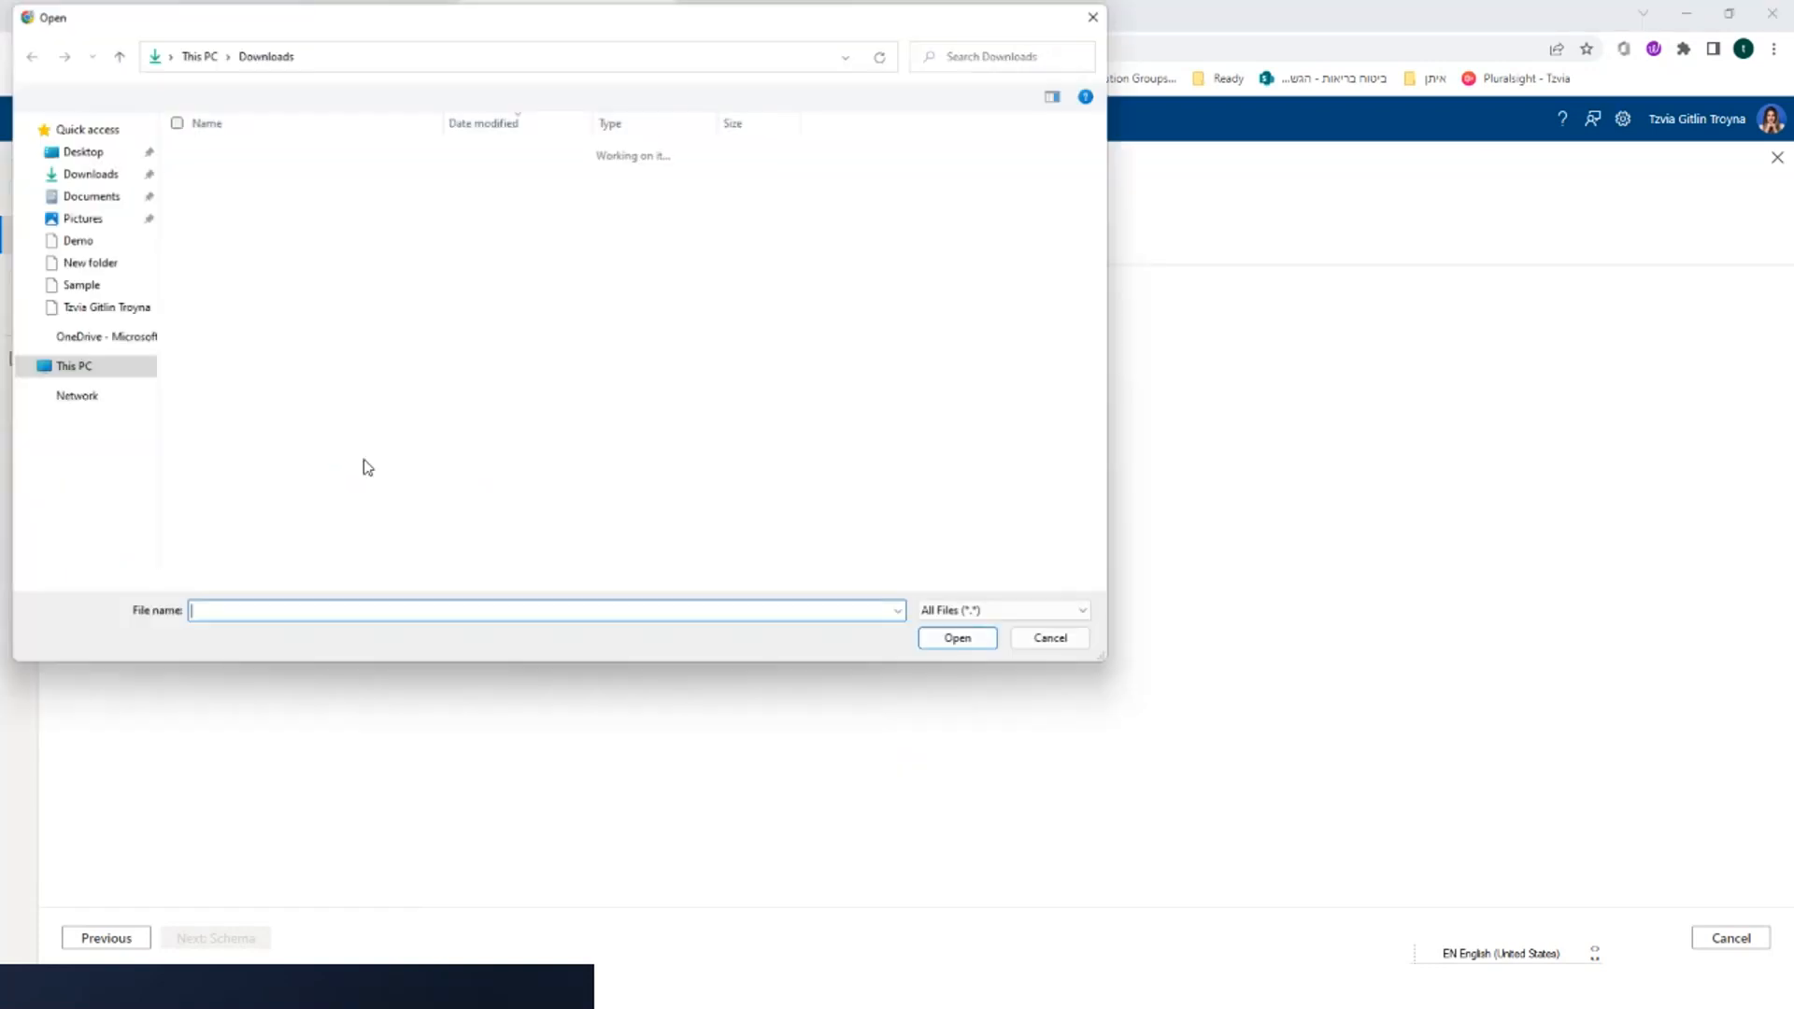
click(76, 286)
double_click(305, 411)
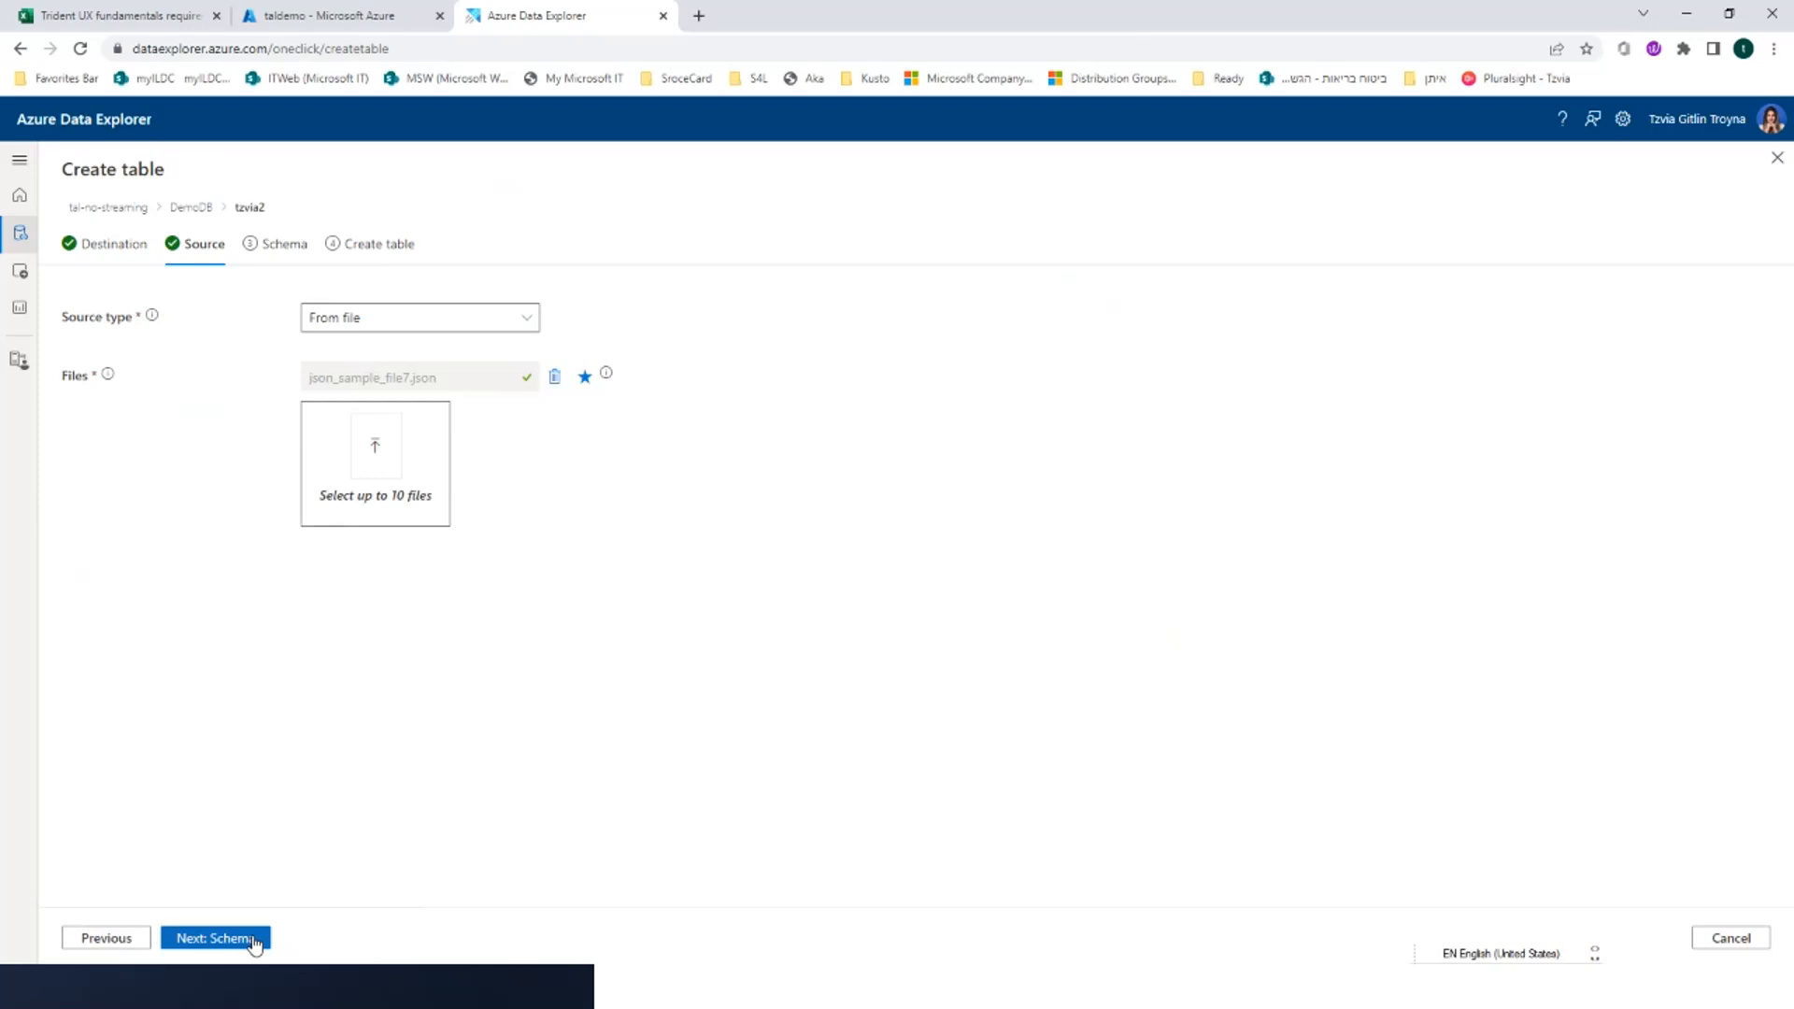
click(214, 939)
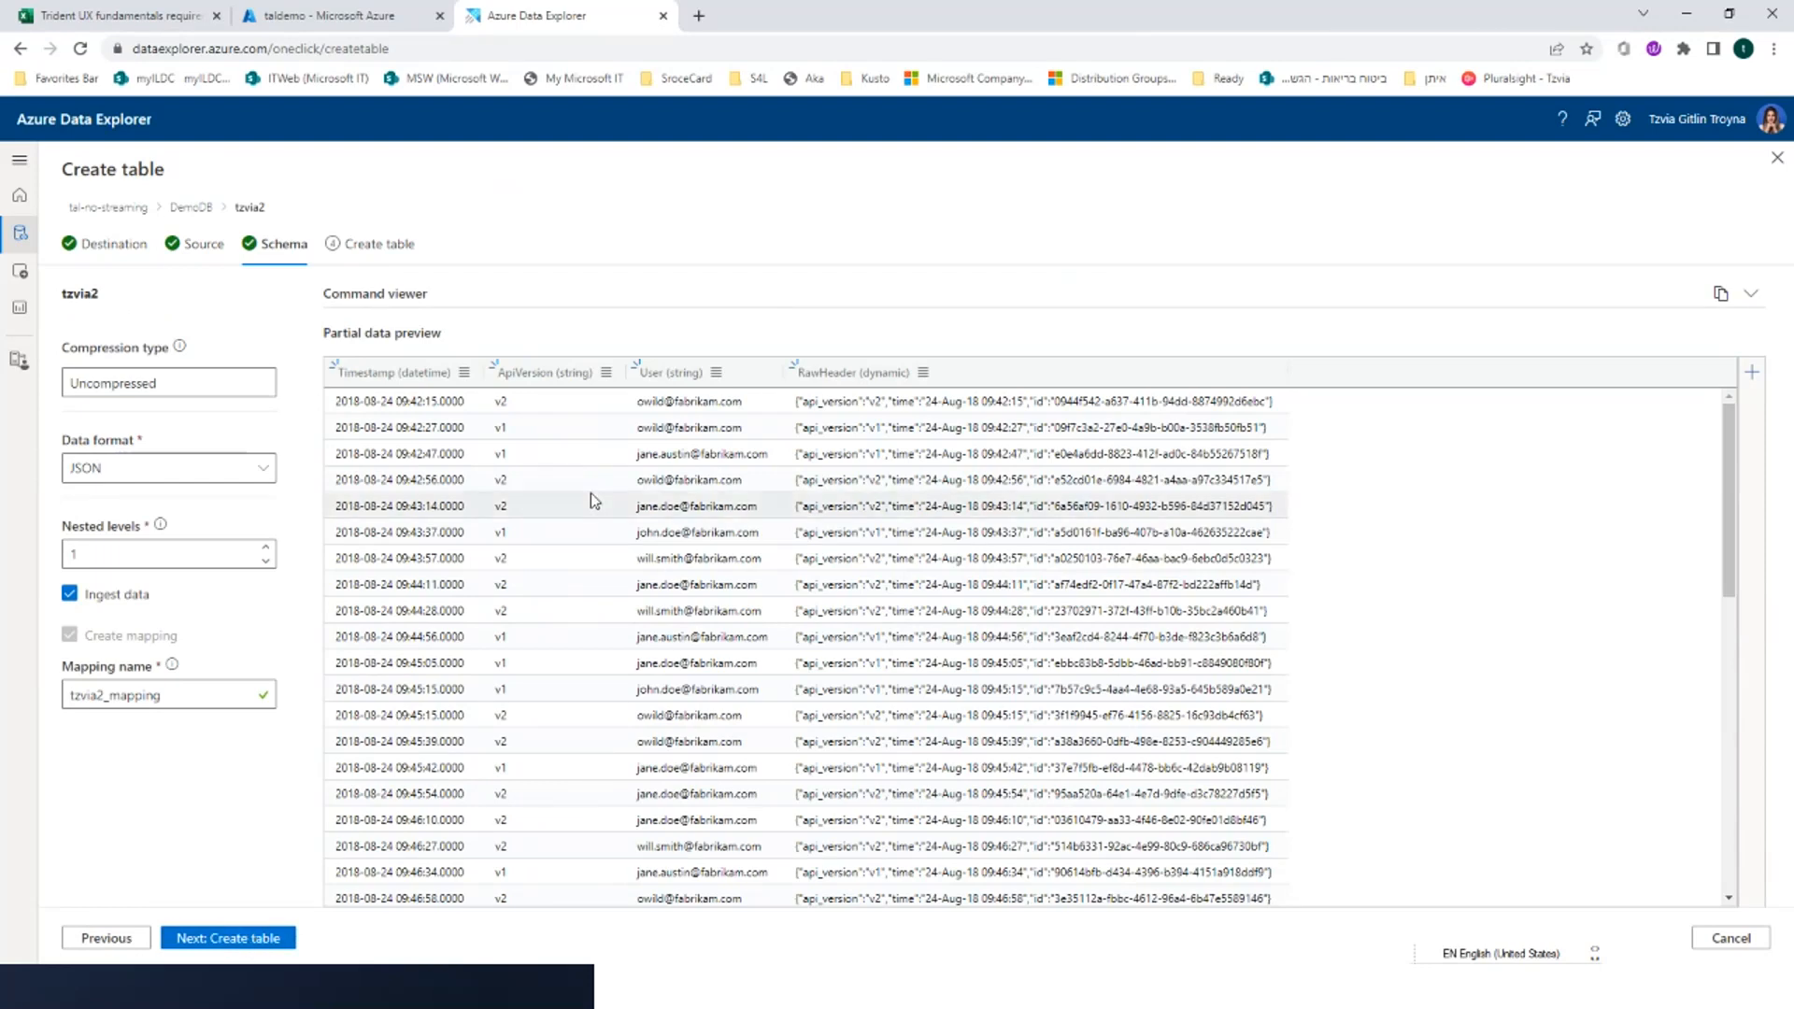
Look at the ApiVersion column's options and set the JSON nested levels to 2
click(607, 373)
mouse_move(614, 408)
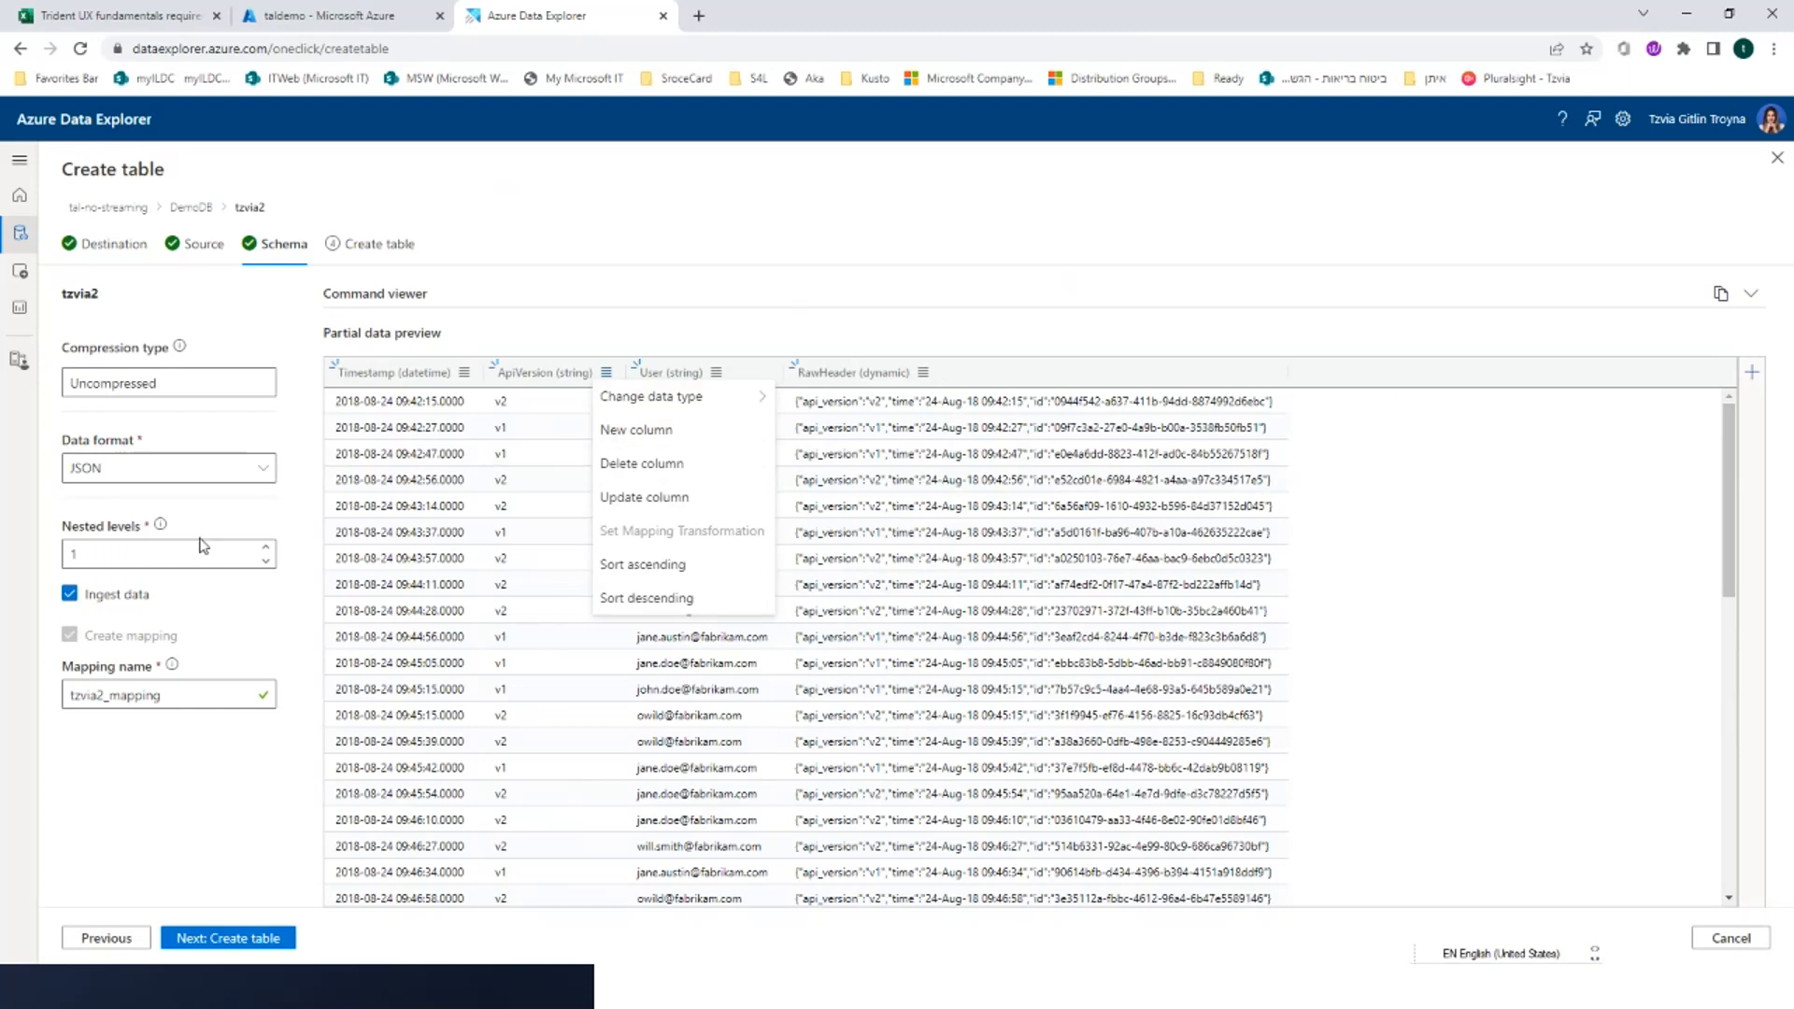
click(267, 548)
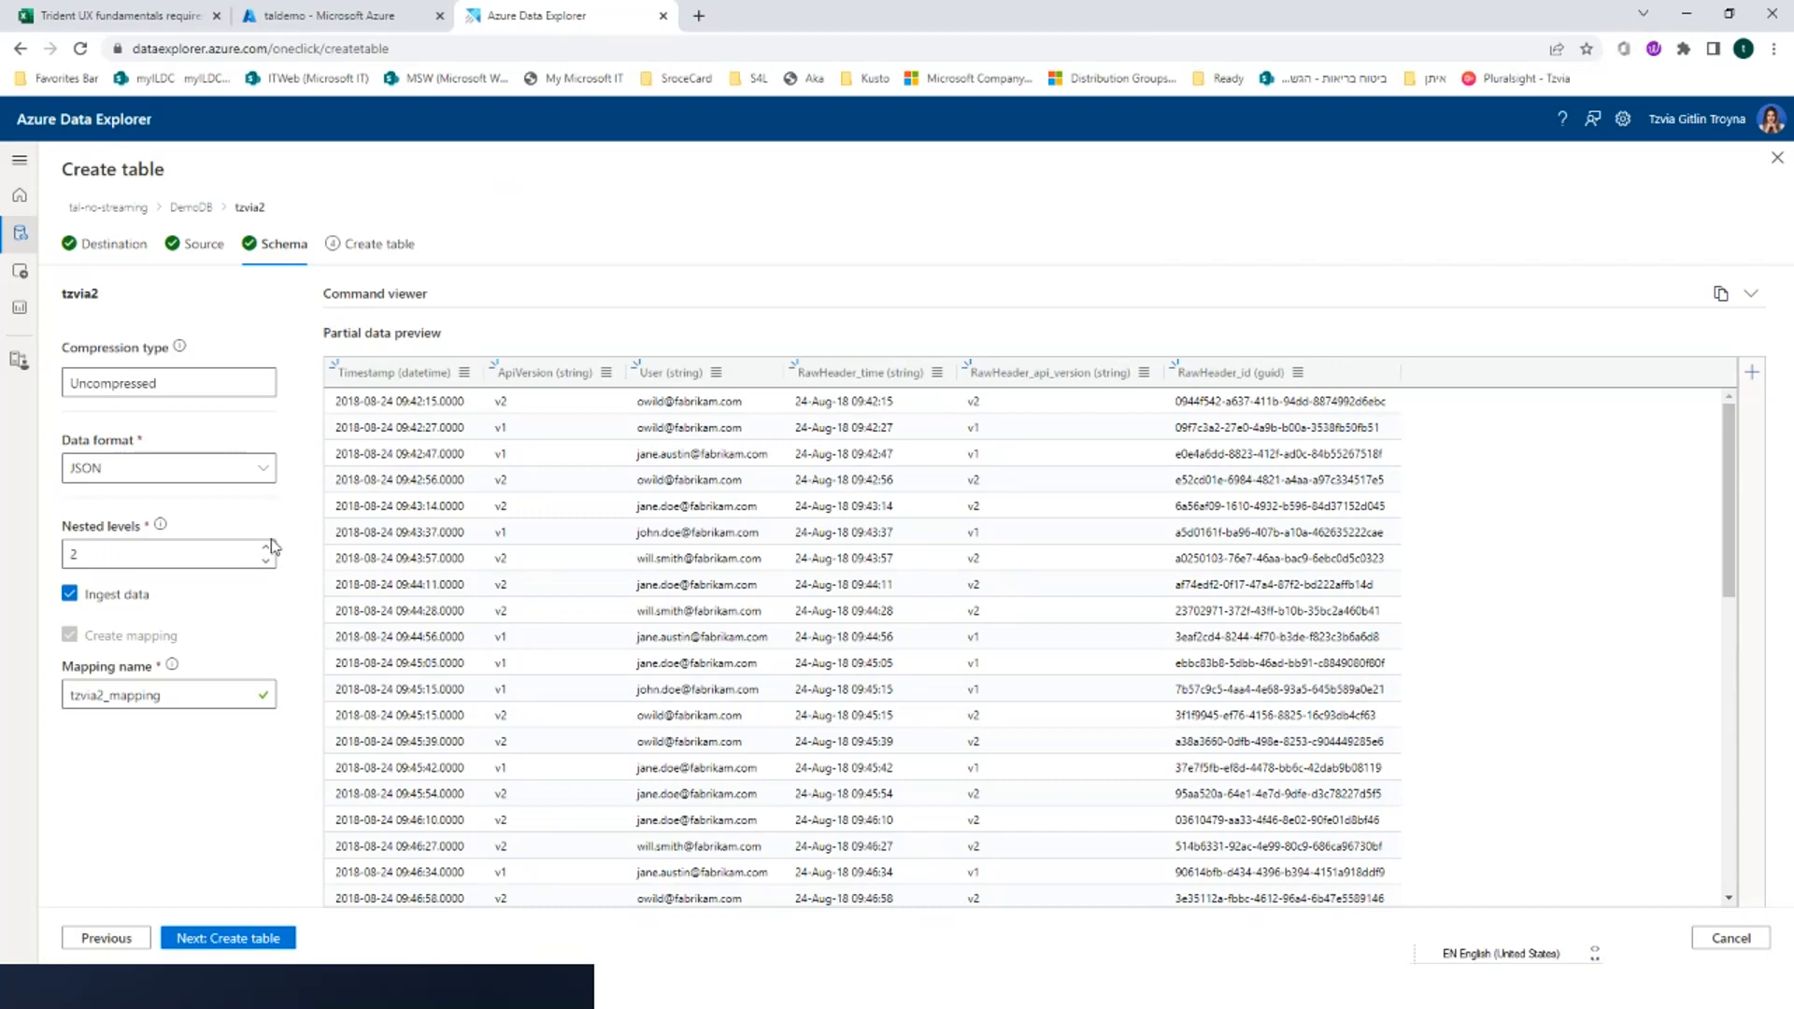
click(267, 562)
click(266, 561)
click(268, 551)
click(265, 561)
click(268, 551)
Create the table with the sample file's data ingested, dismiss the pop-up, and close the wizard
click(255, 939)
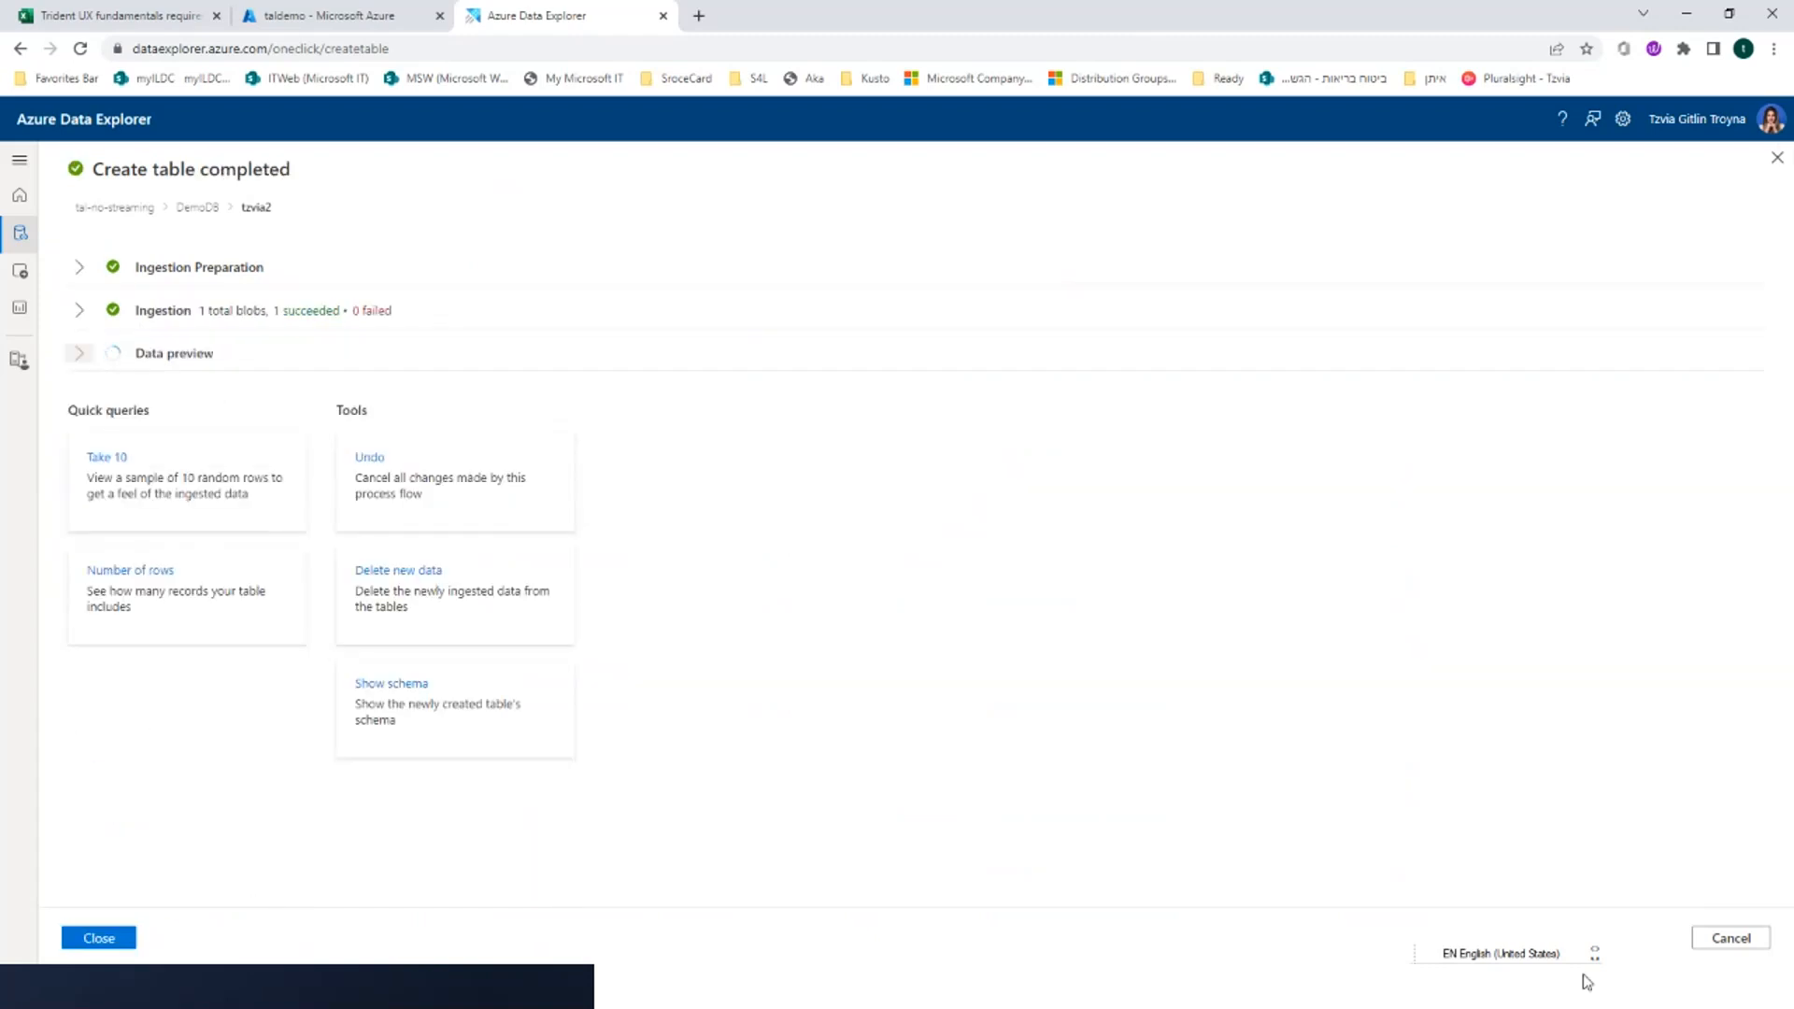
click(105, 940)
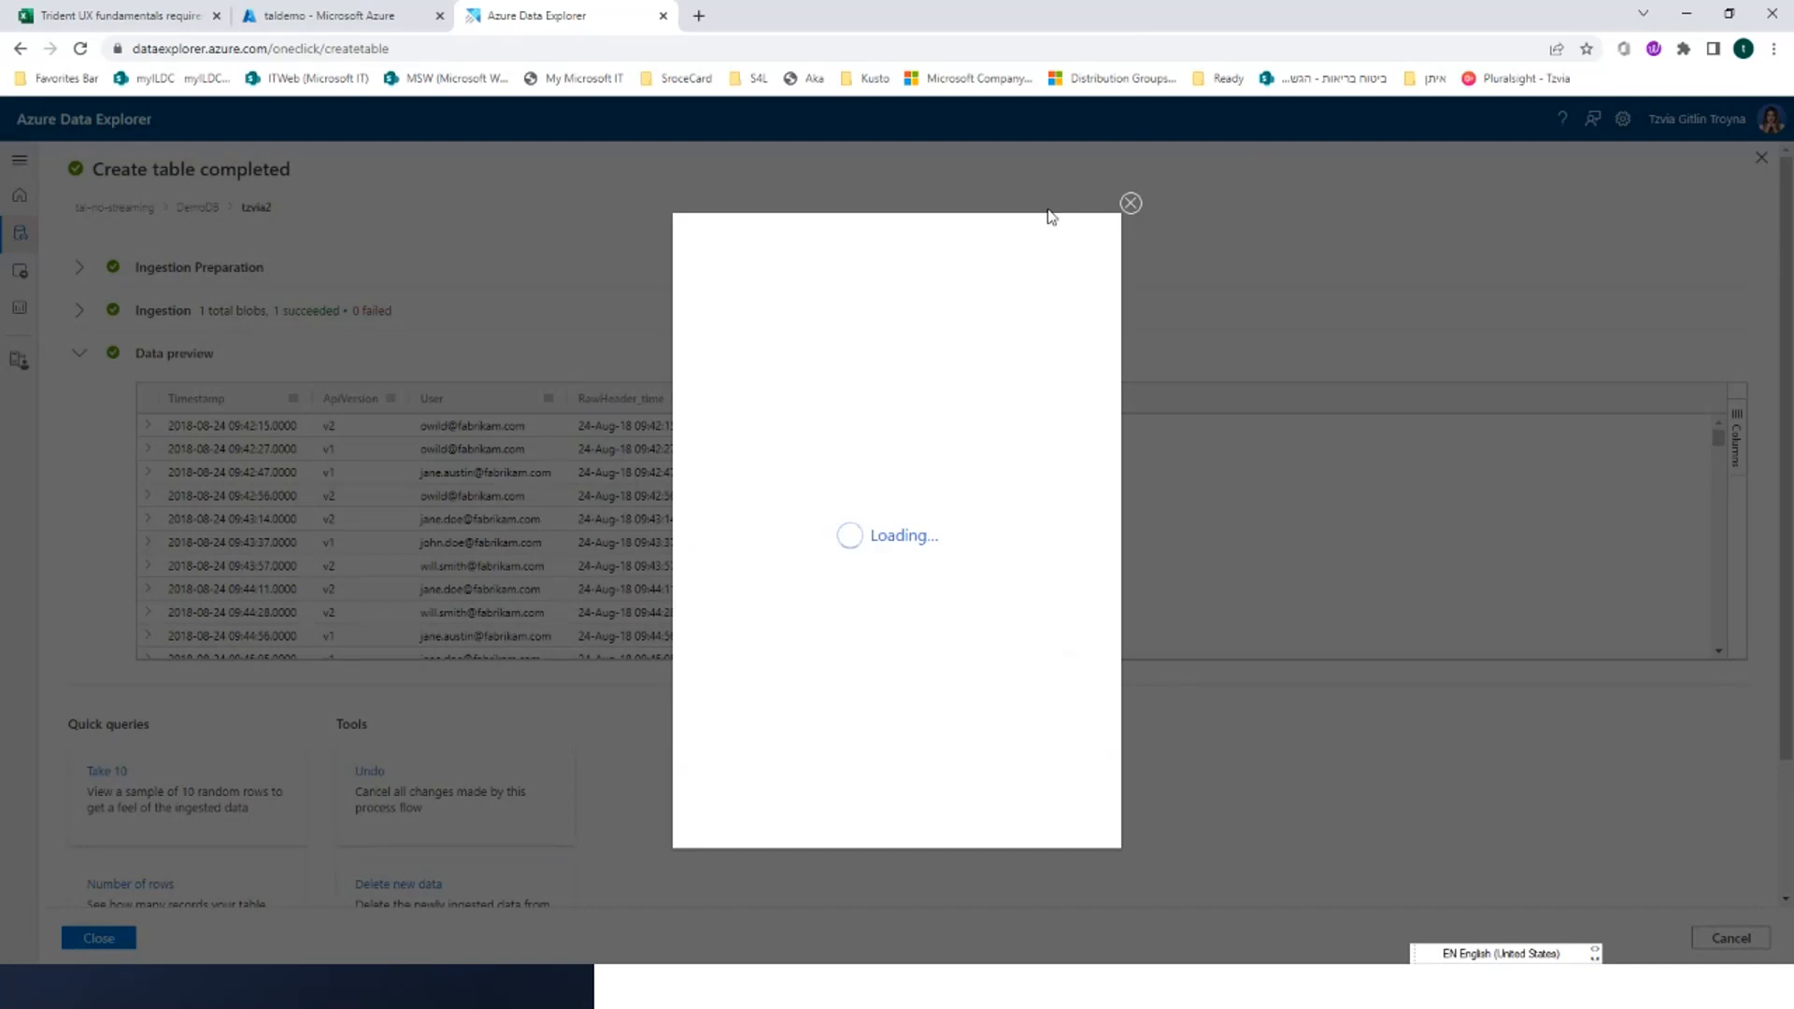
click(1130, 201)
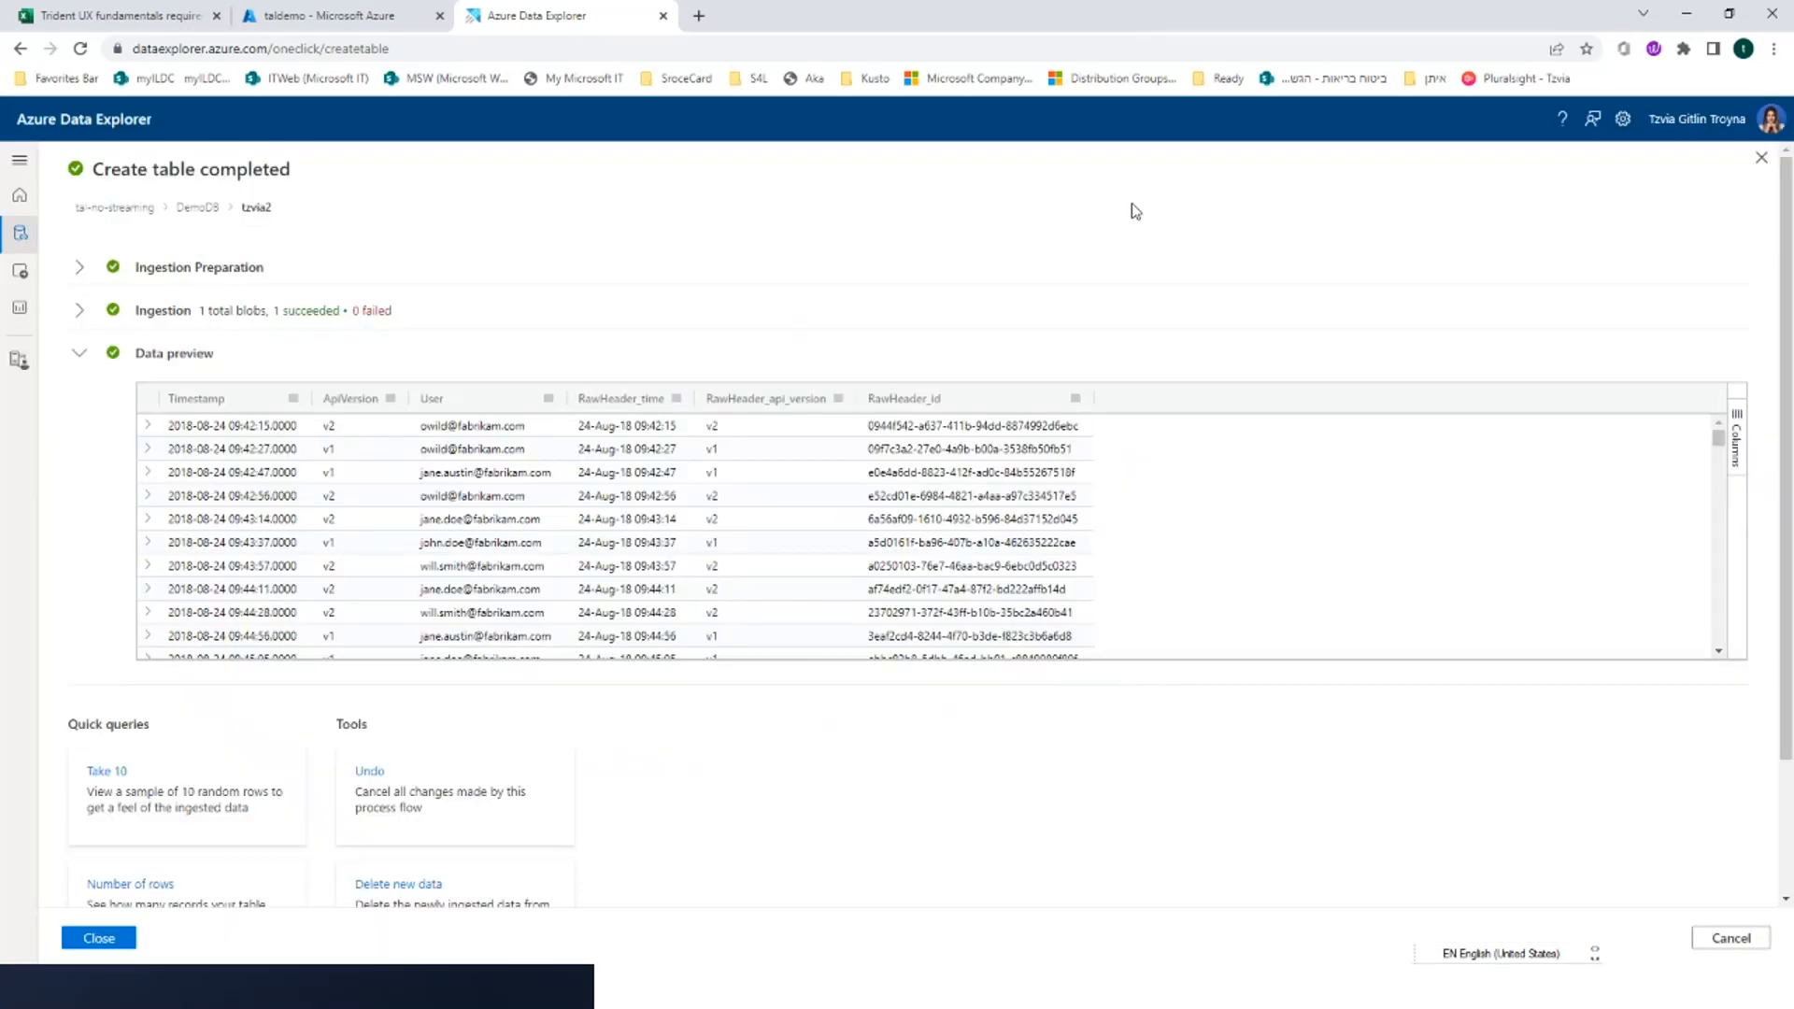
click(129, 942)
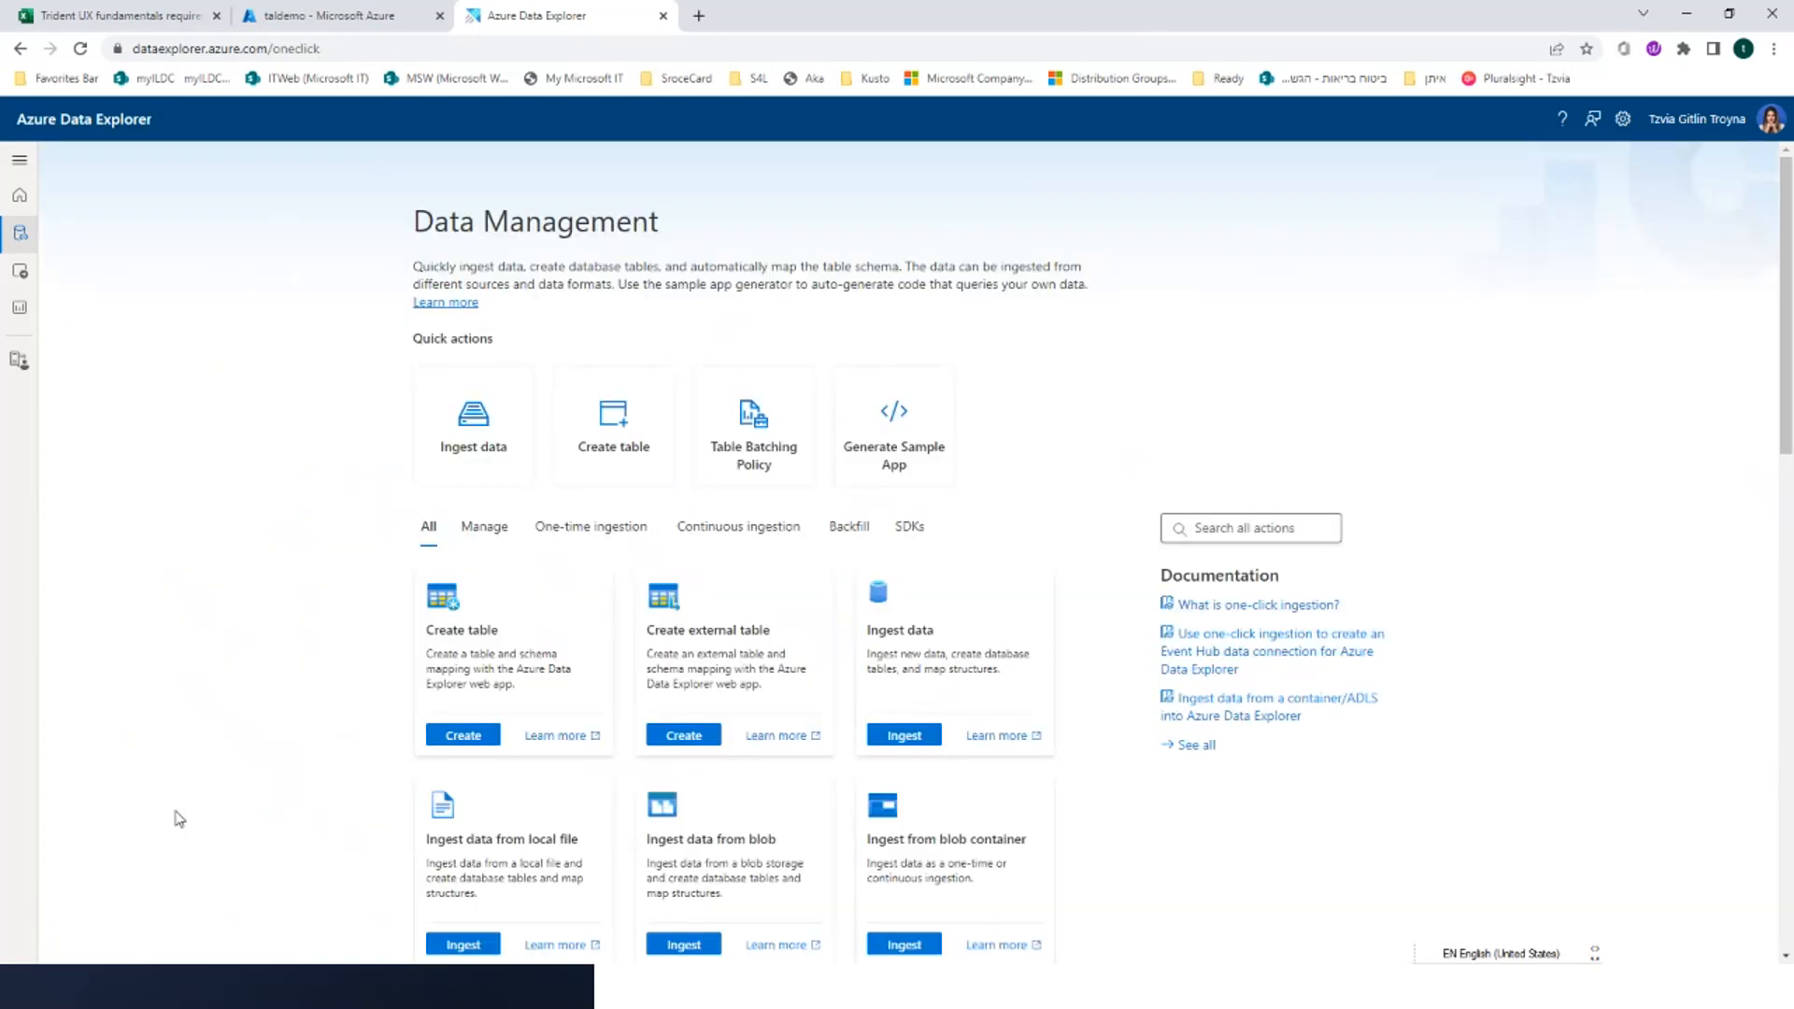
Look through the Manage, One-time ingestion, Continuous ingestion and Backfill categories of data management actions
click(484, 528)
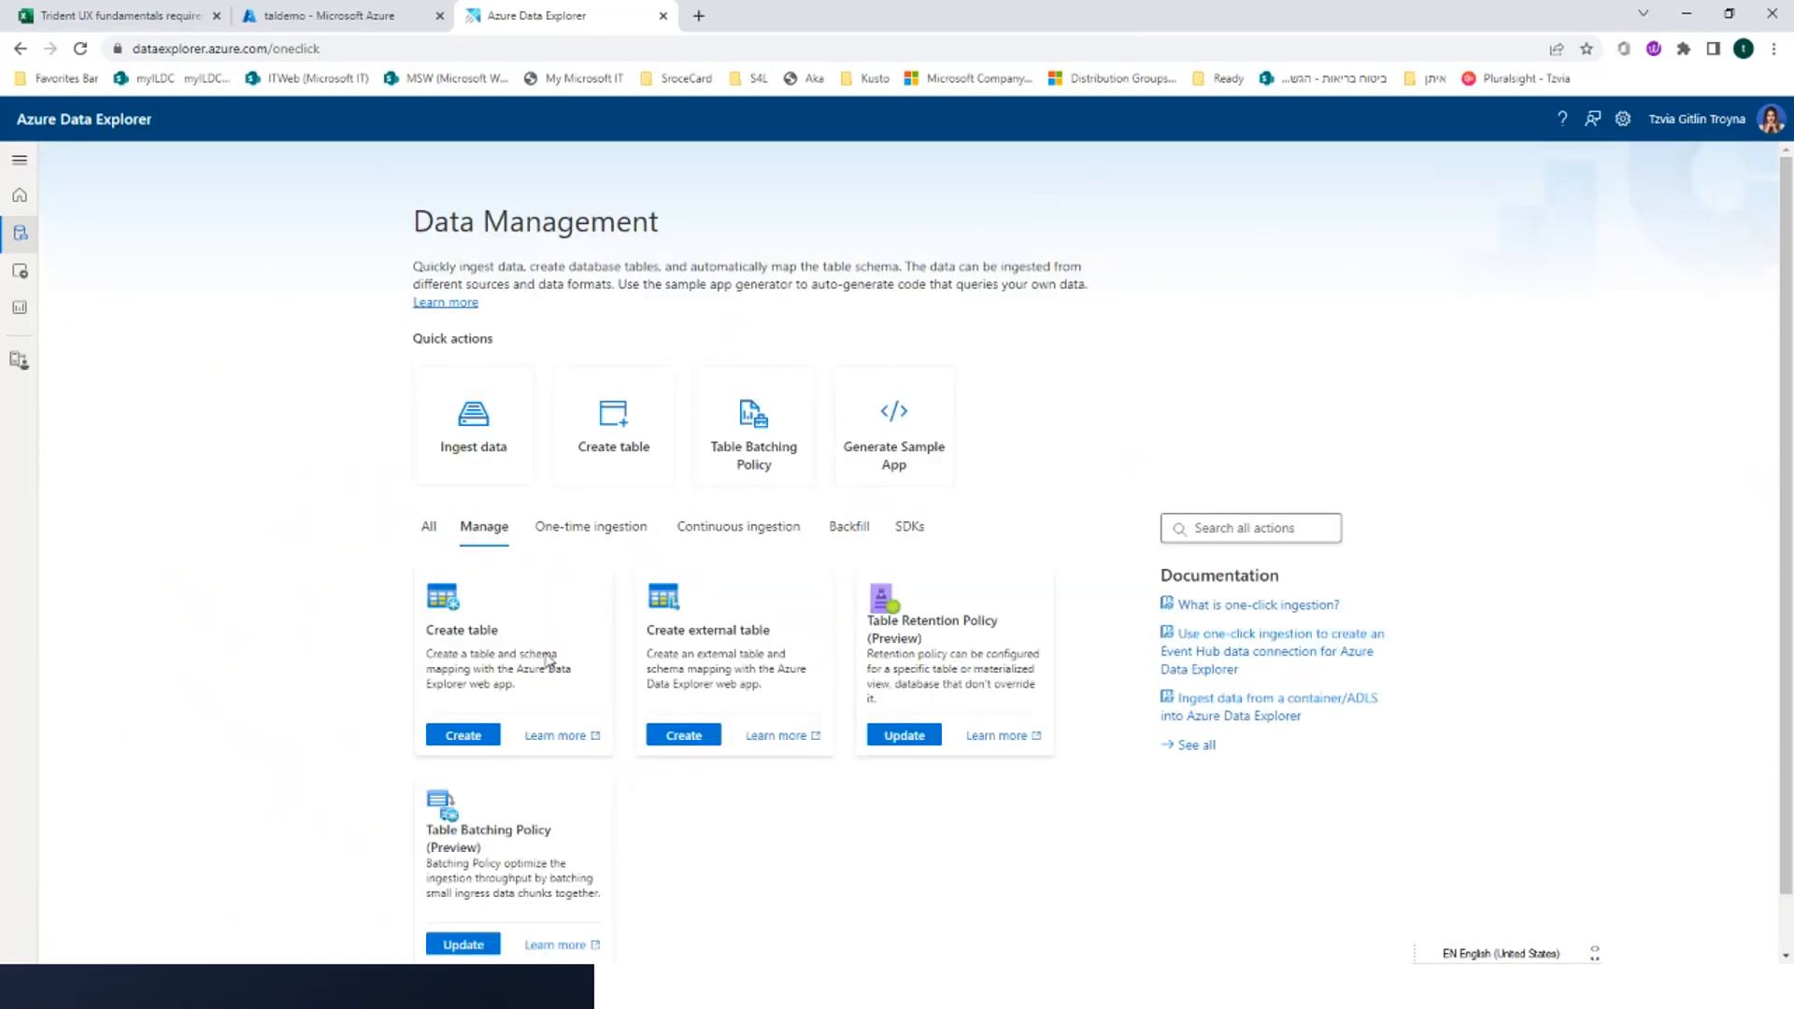
click(625, 531)
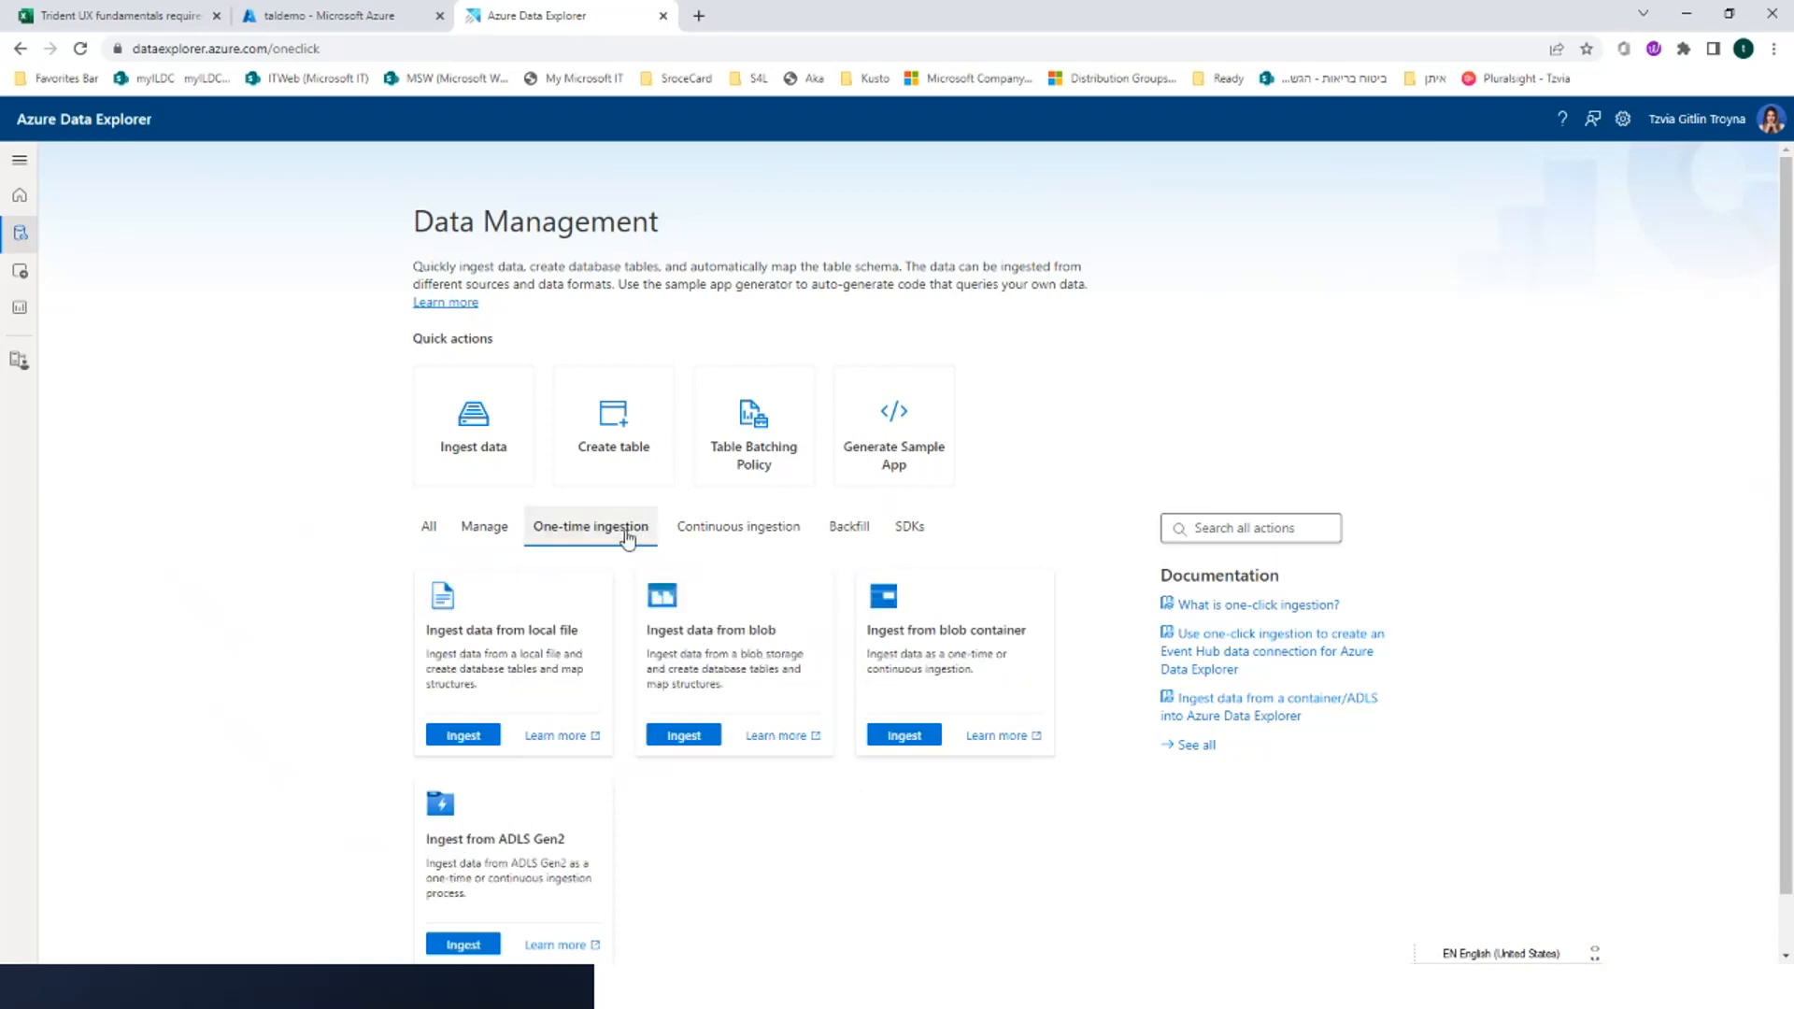
click(706, 531)
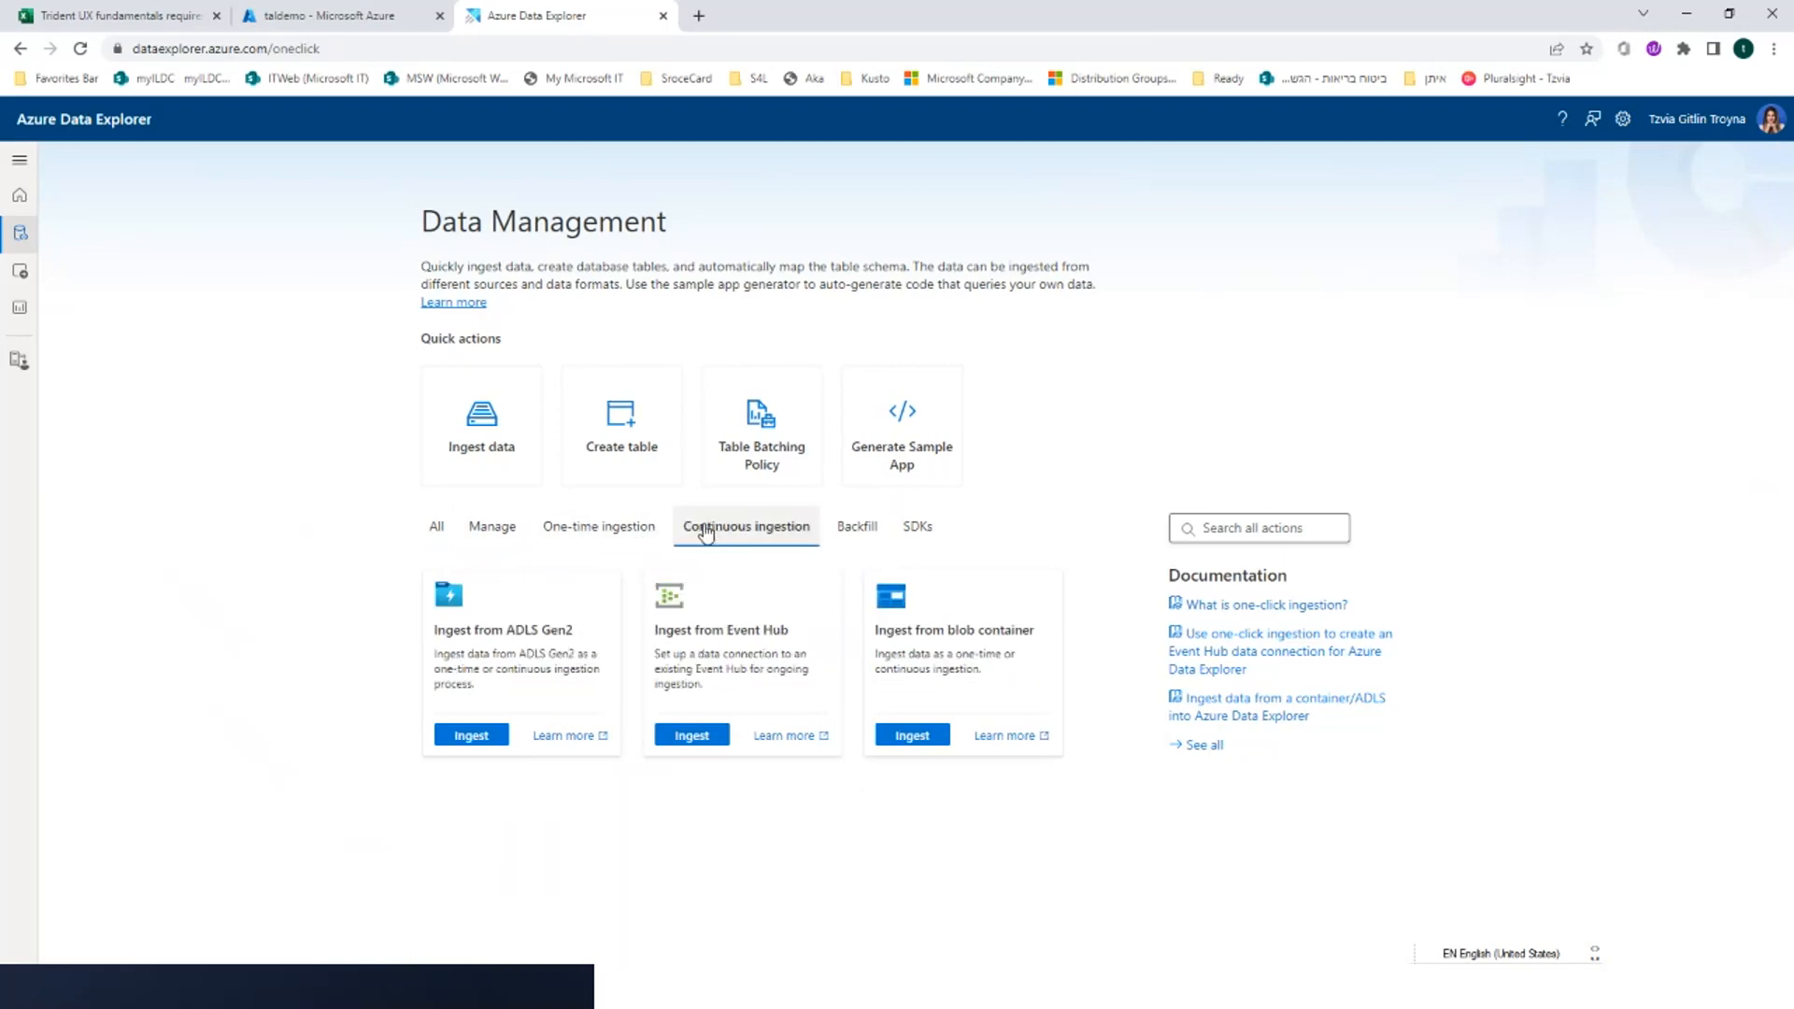
click(858, 540)
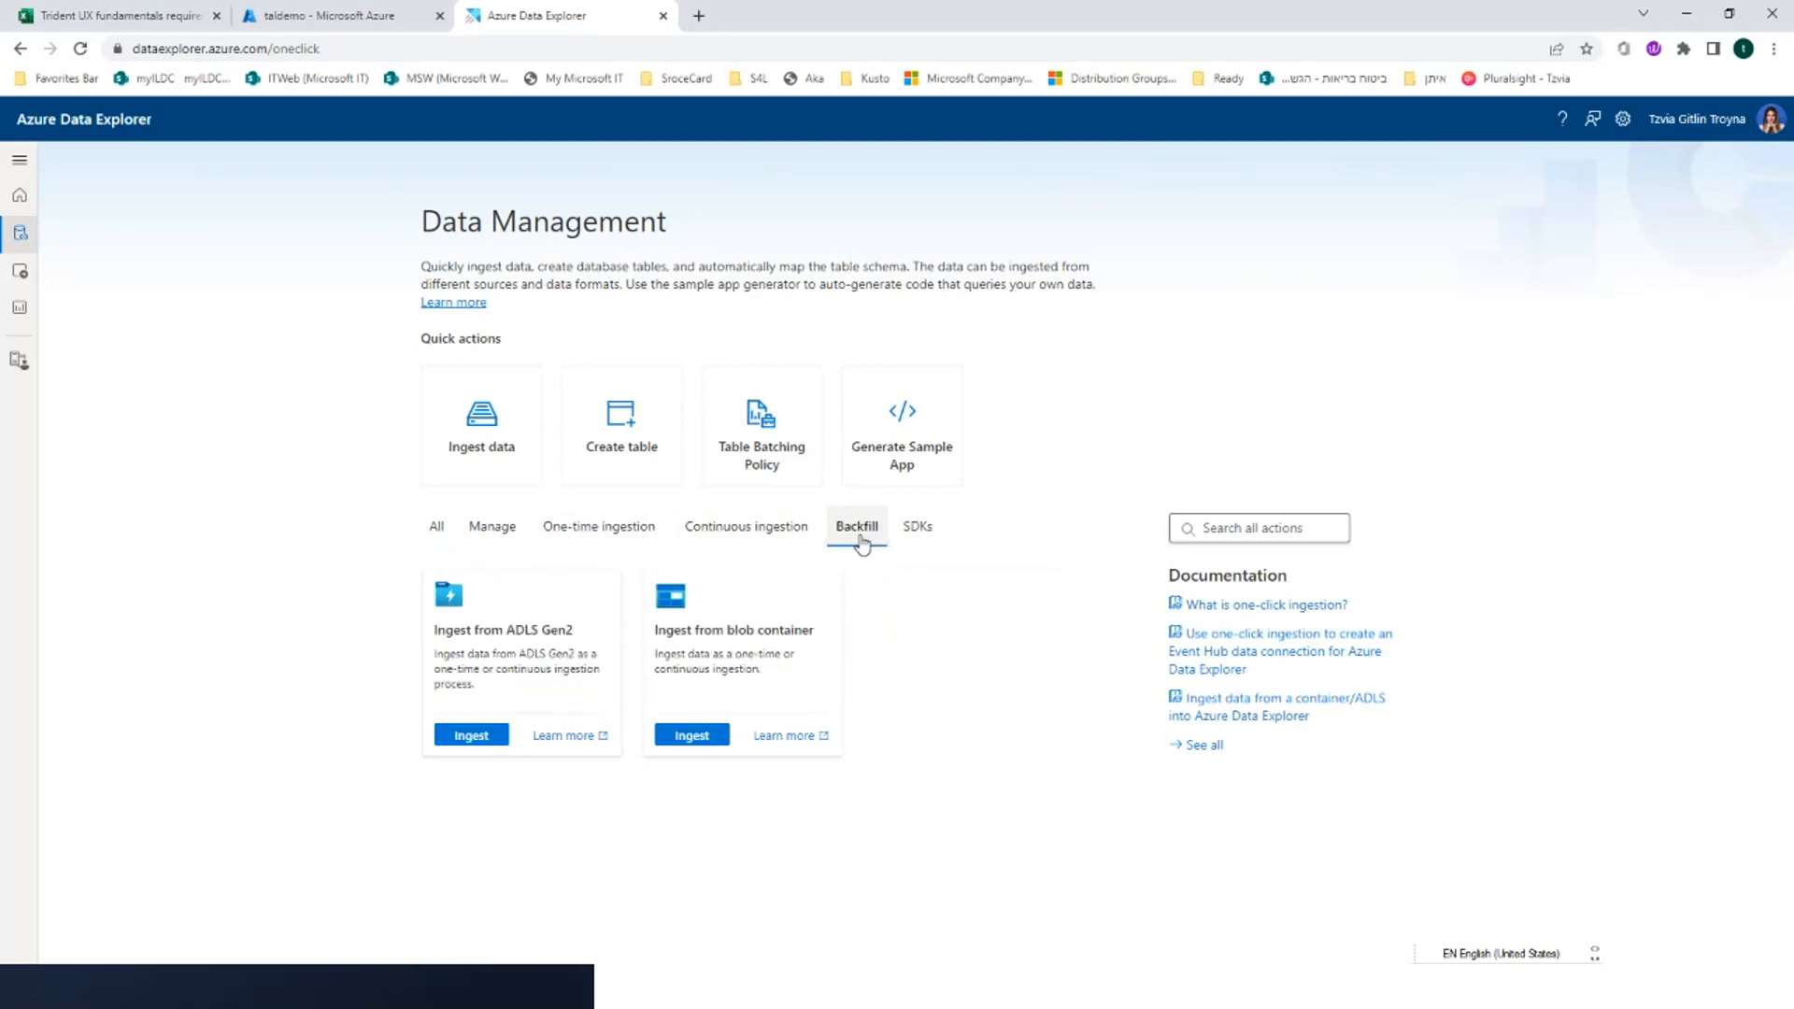
click(591, 525)
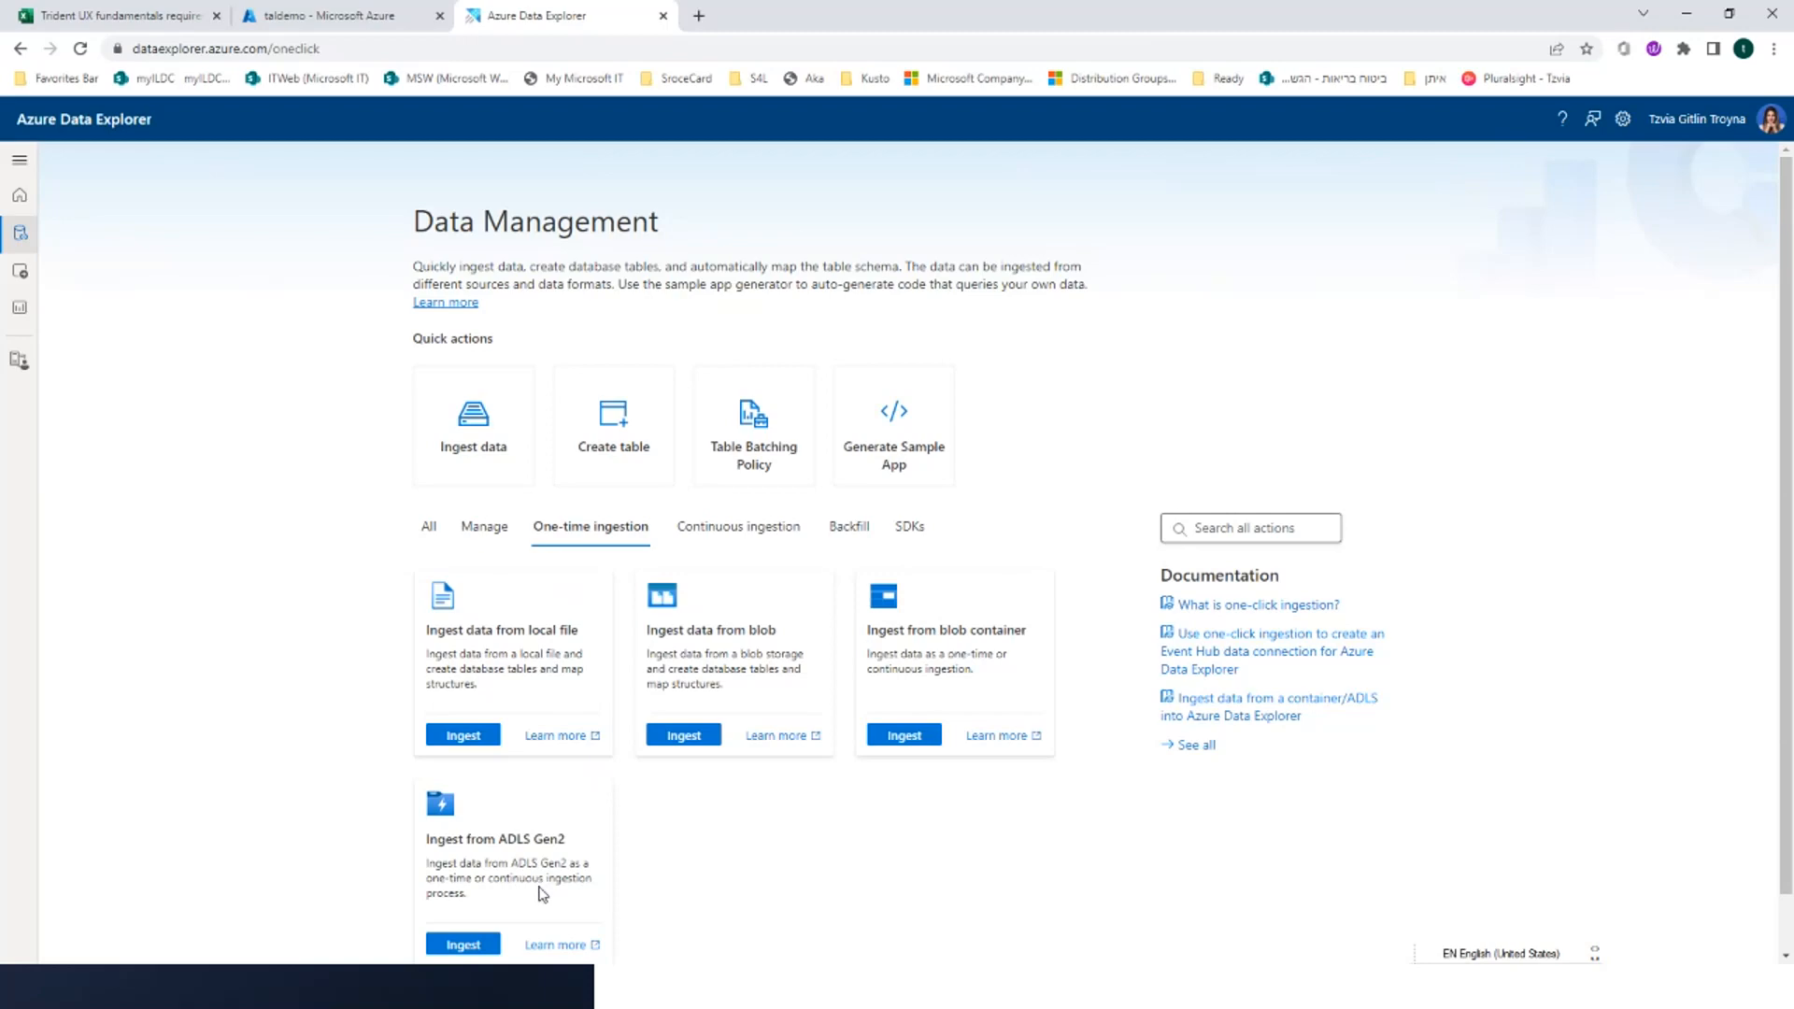
Begin a continuous ingestion from Event Hub into a new DemoDB table named eer and proceed to its source settings
click(744, 531)
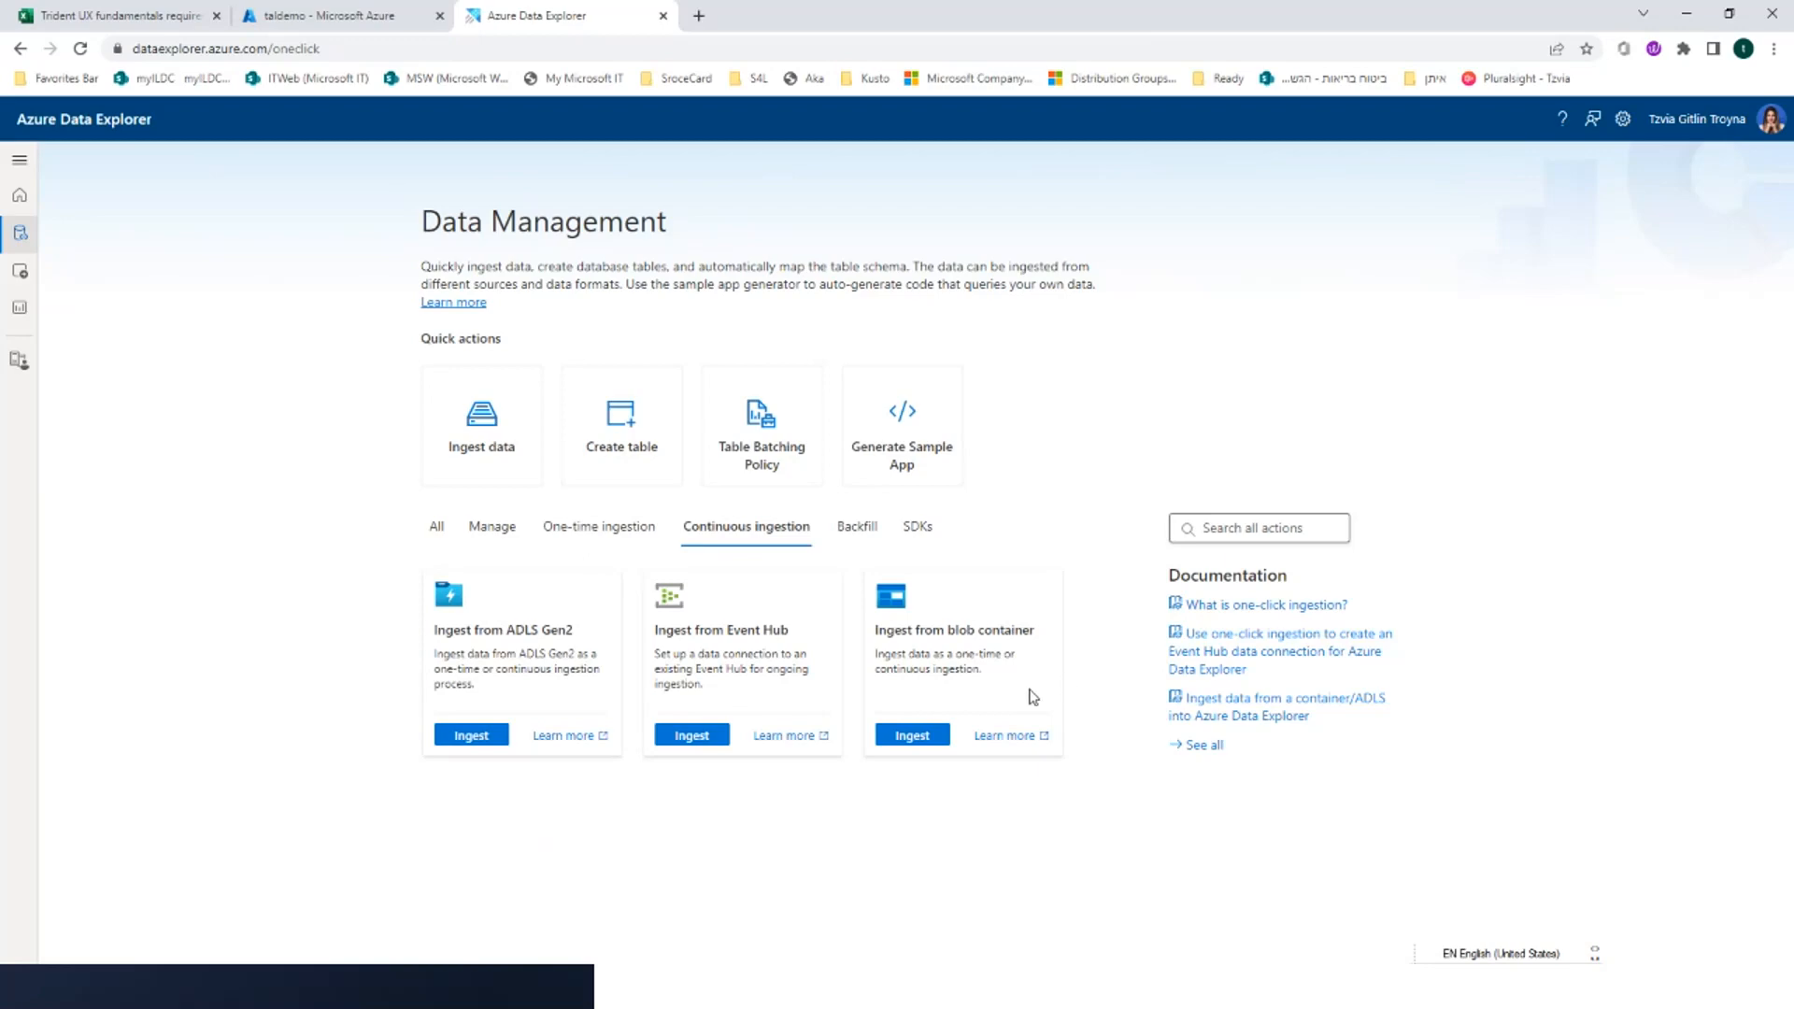
click(720, 737)
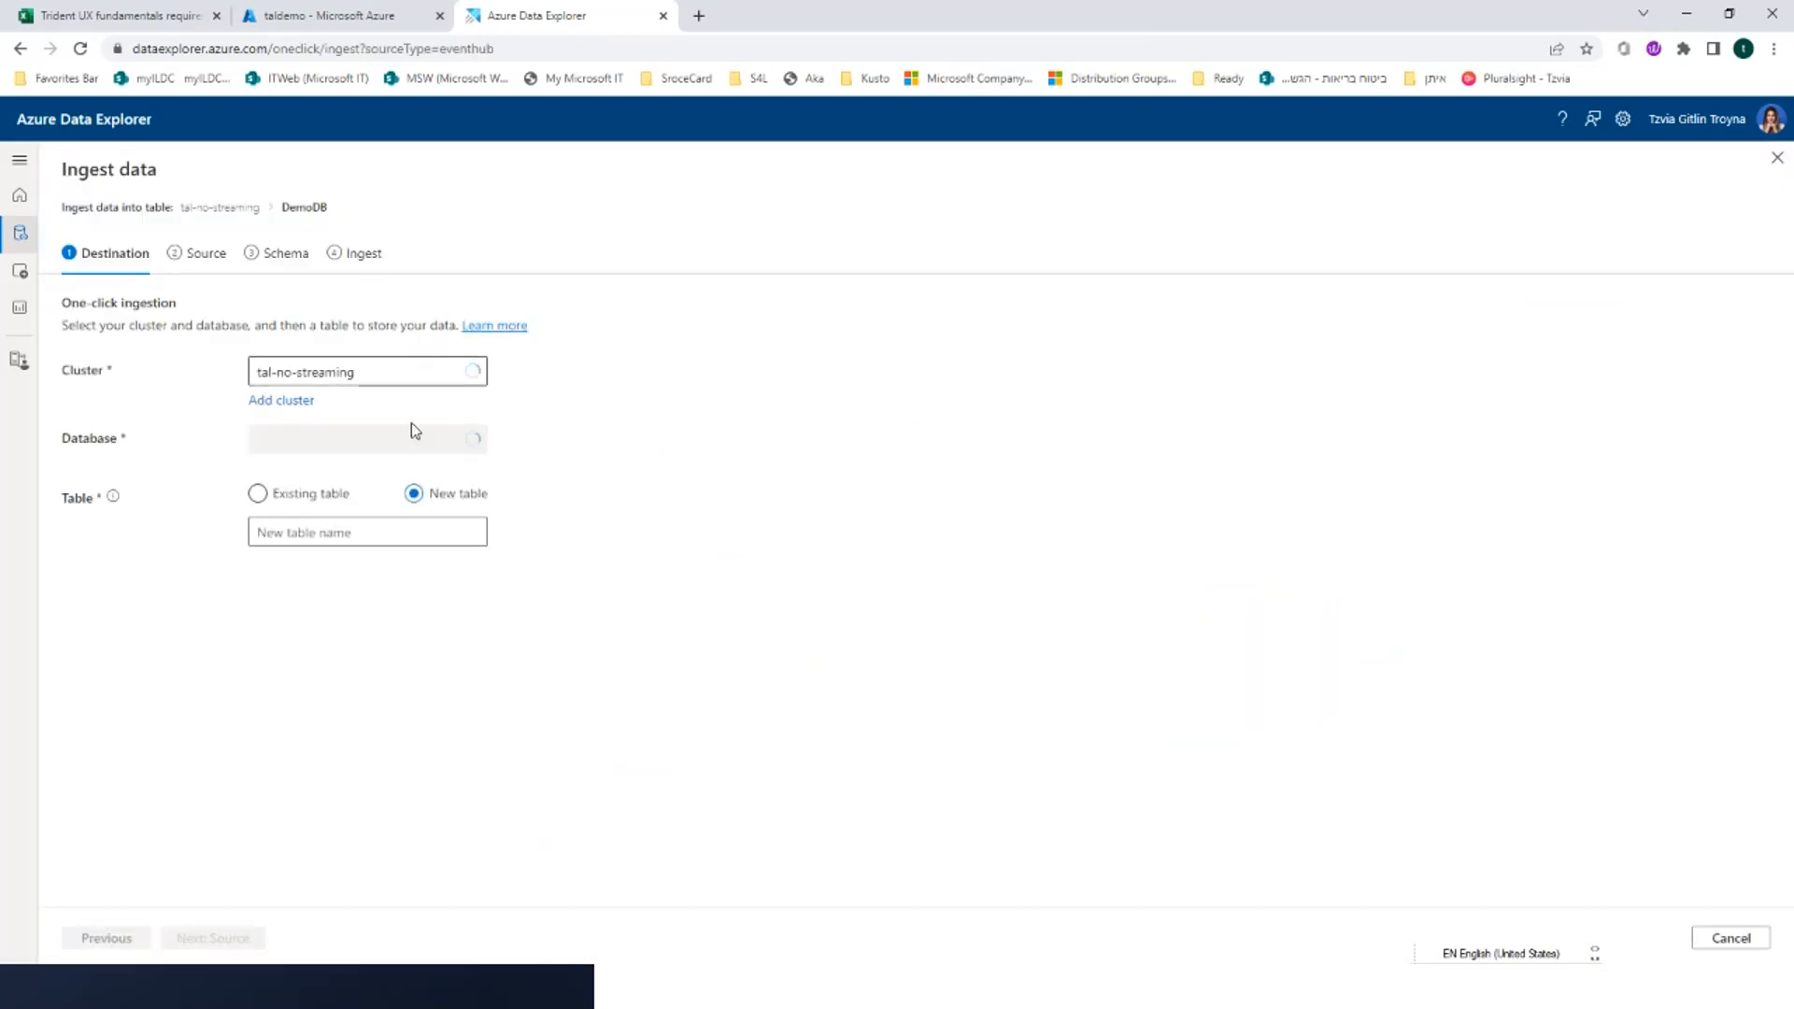
click(377, 528)
text(eer)
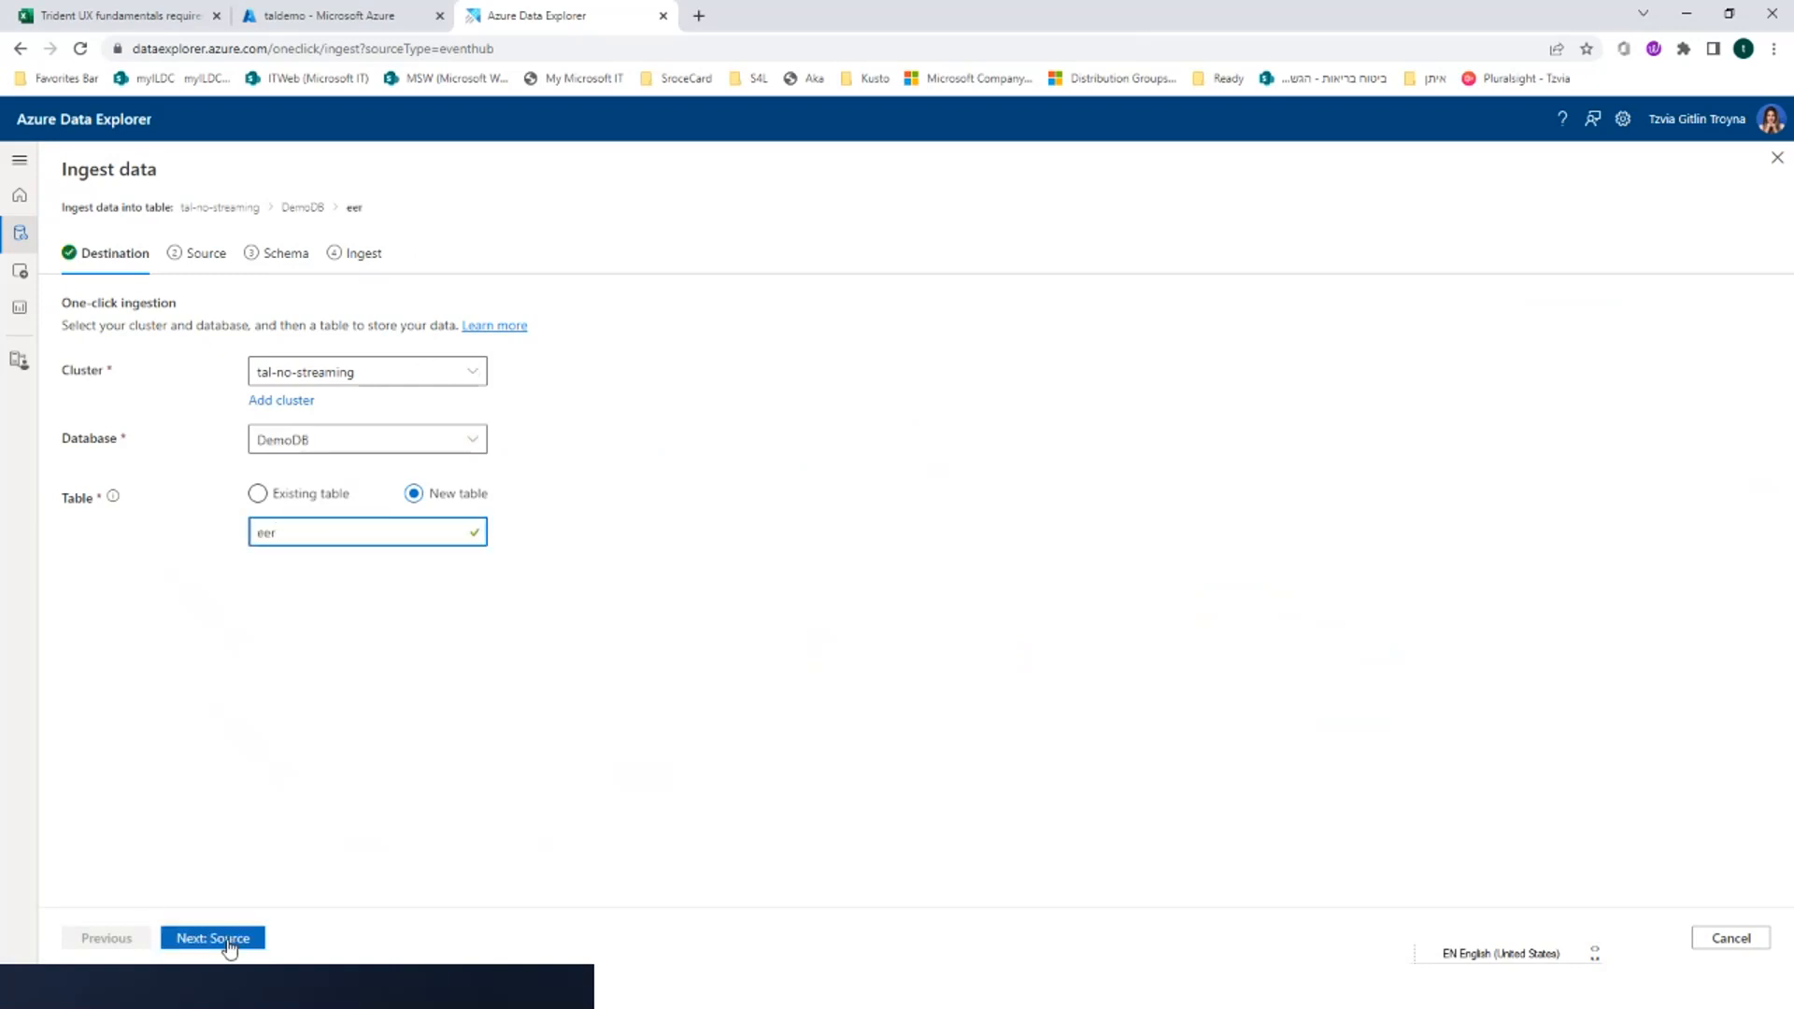
click(229, 942)
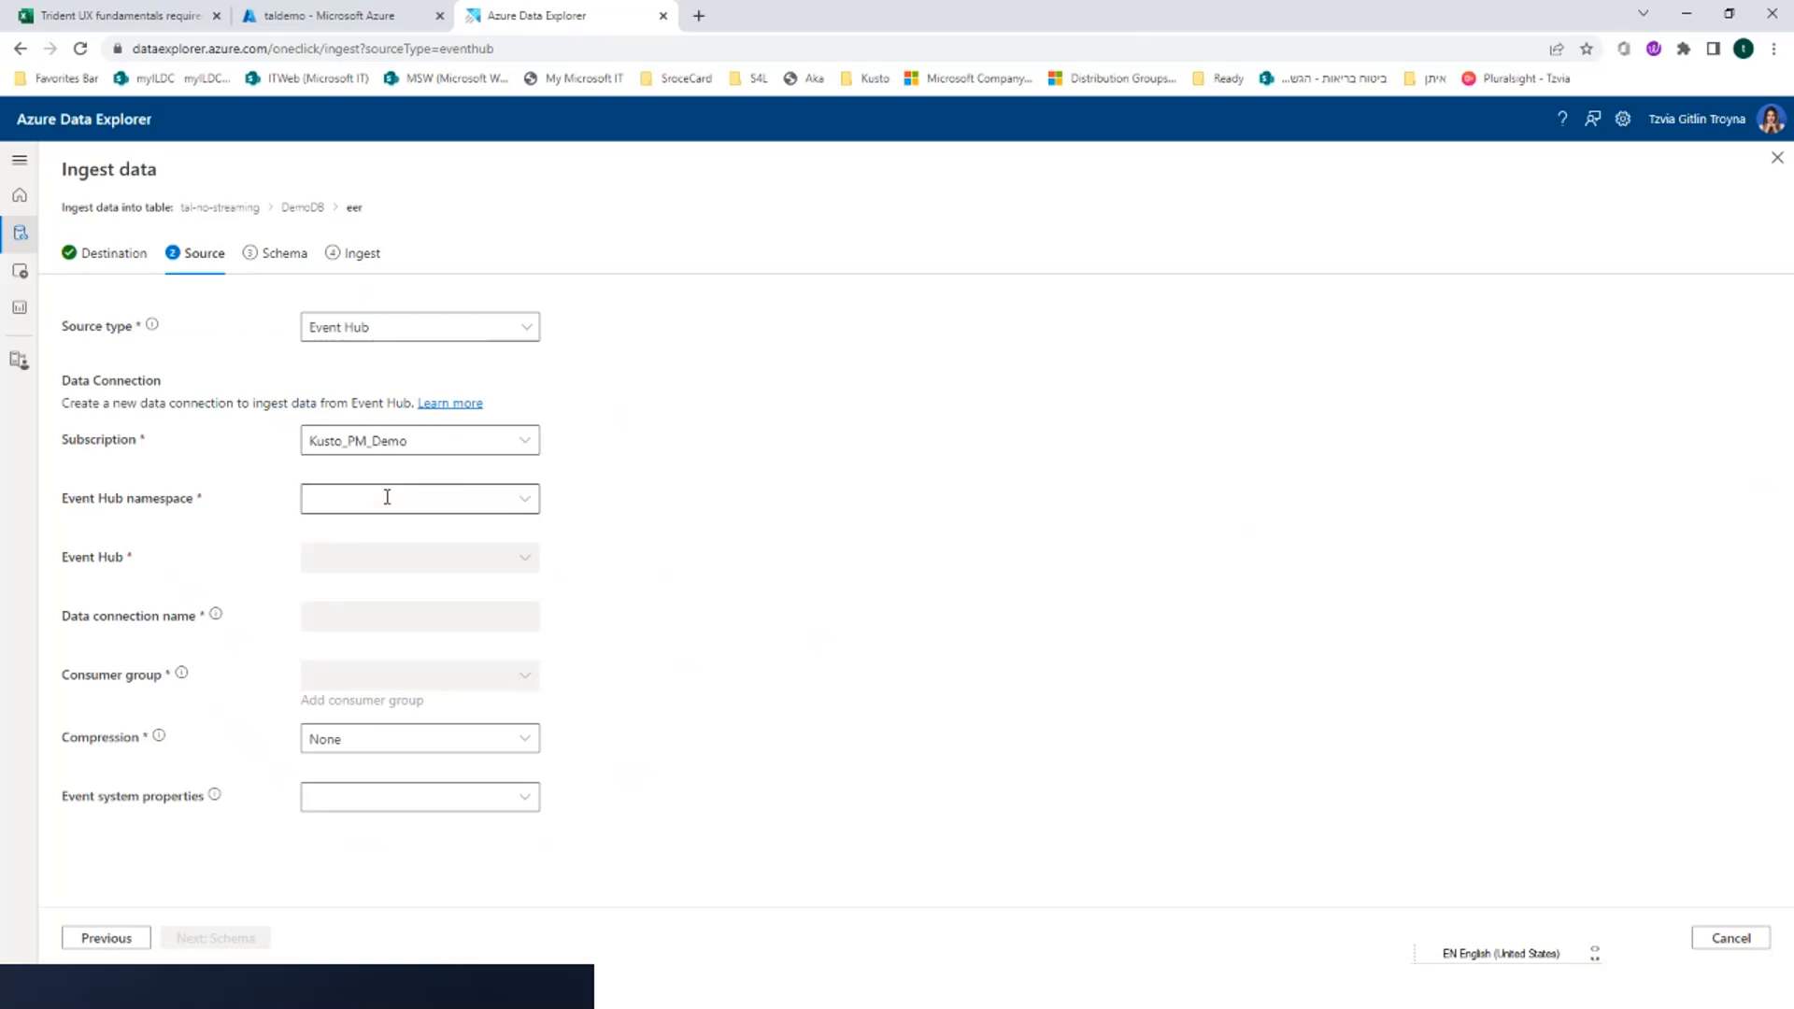
click(387, 496)
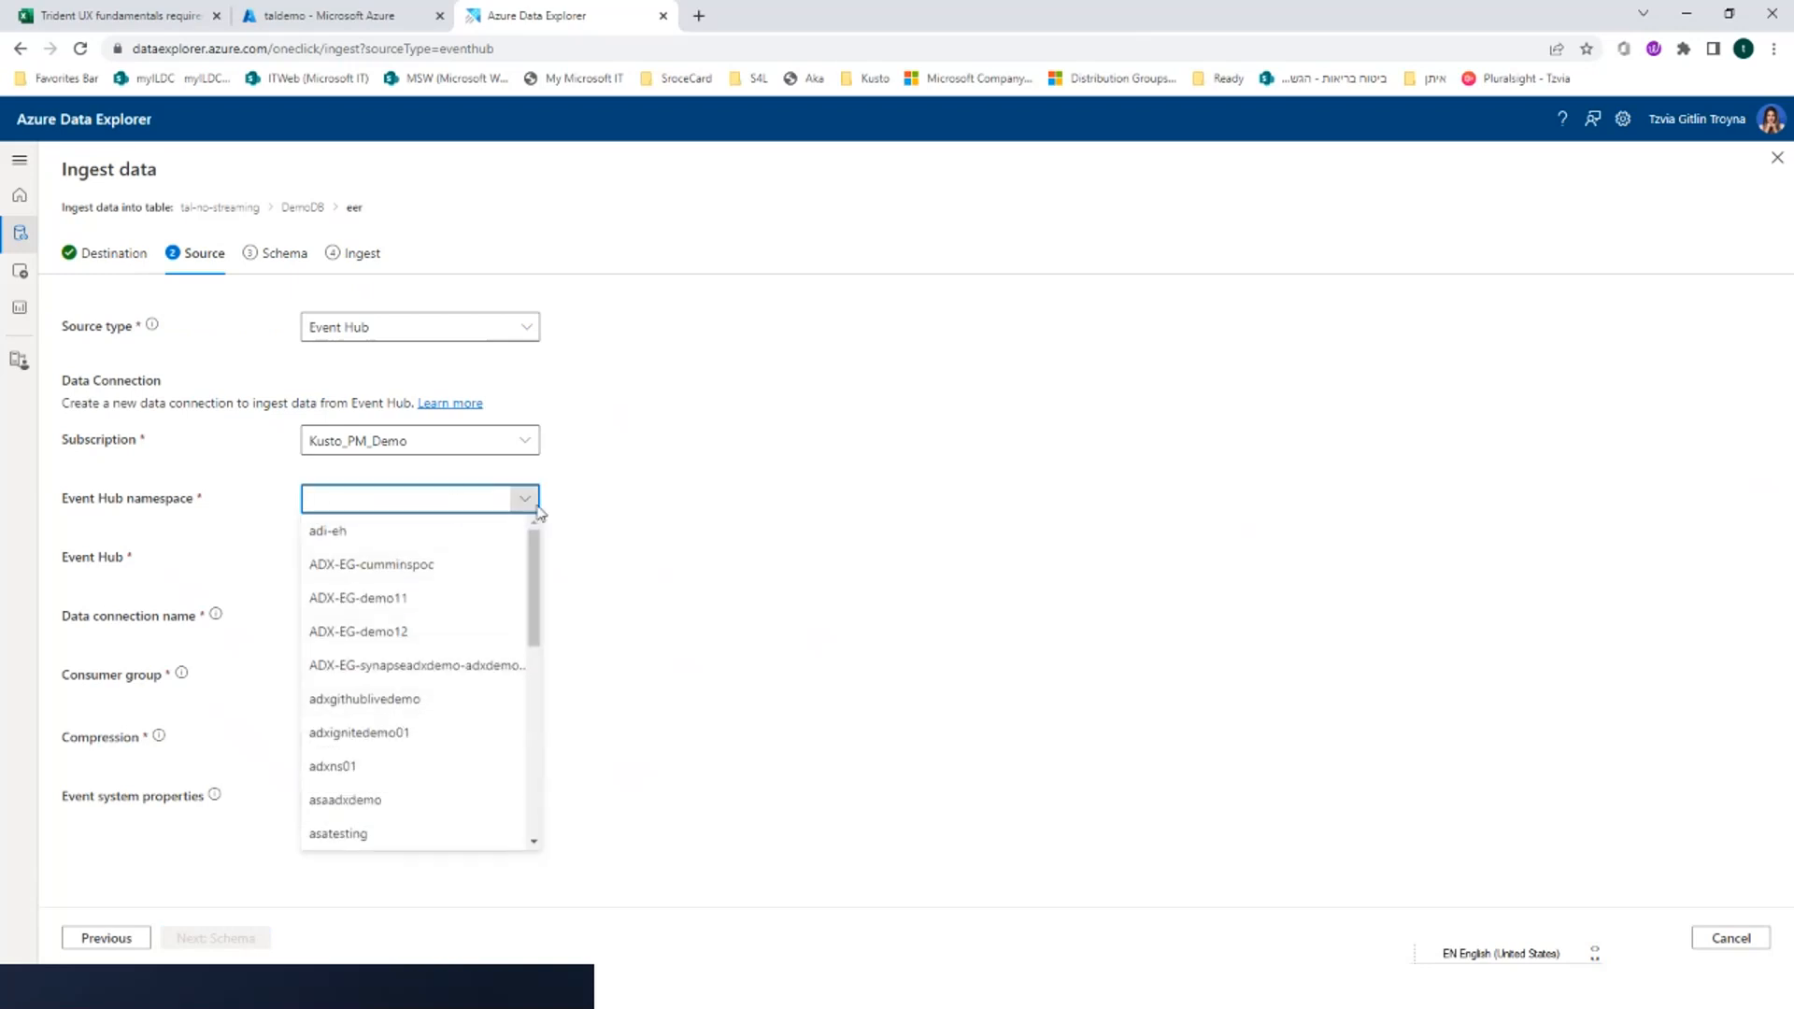
click(416, 631)
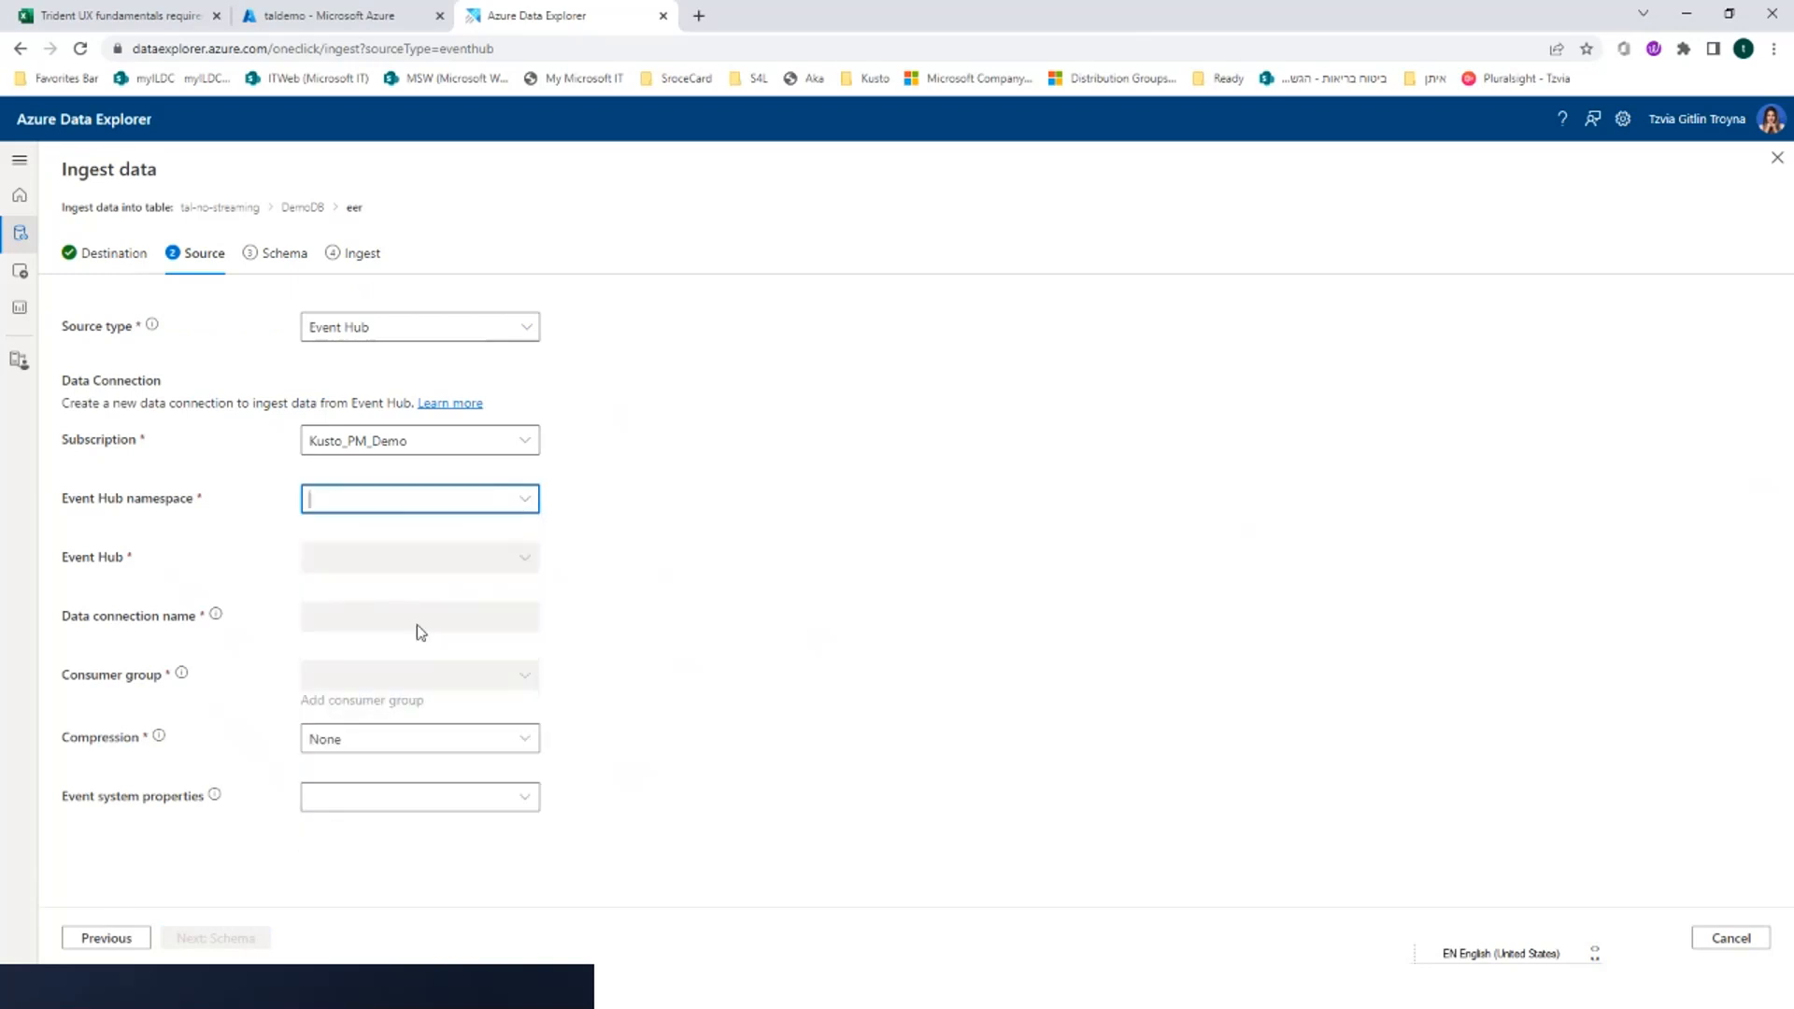
click(525, 558)
click(479, 589)
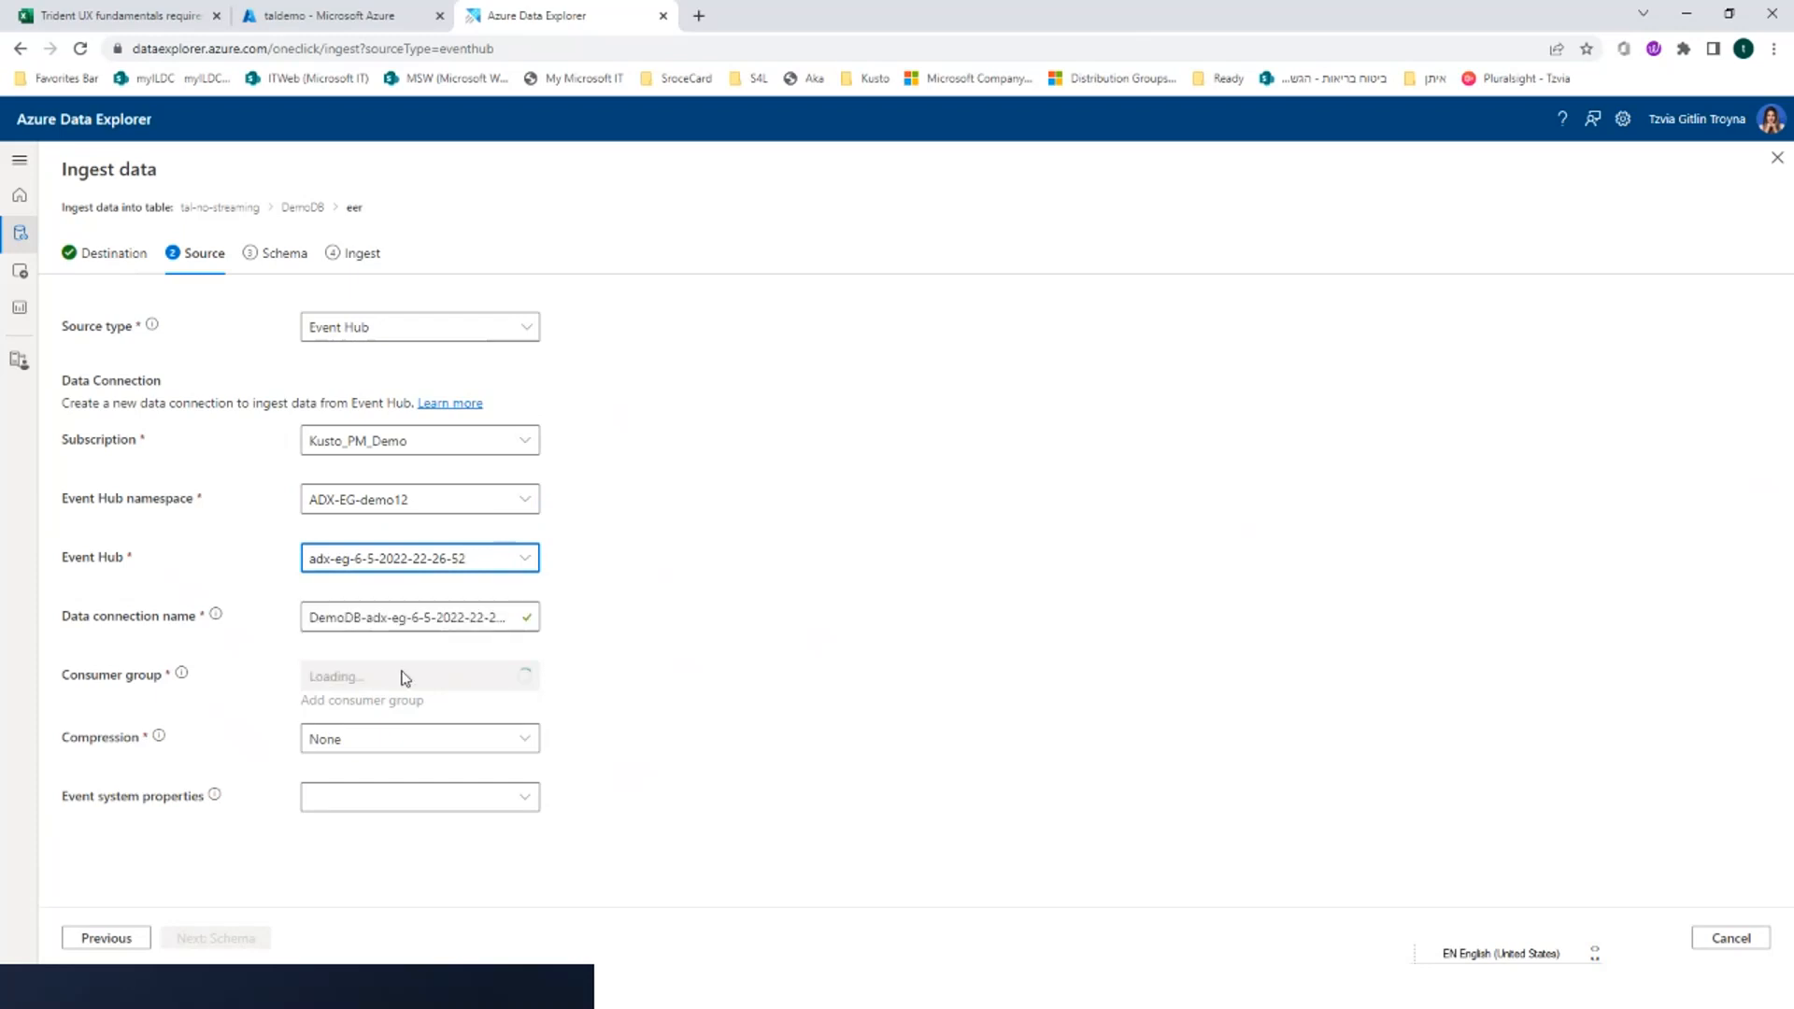
click(452, 613)
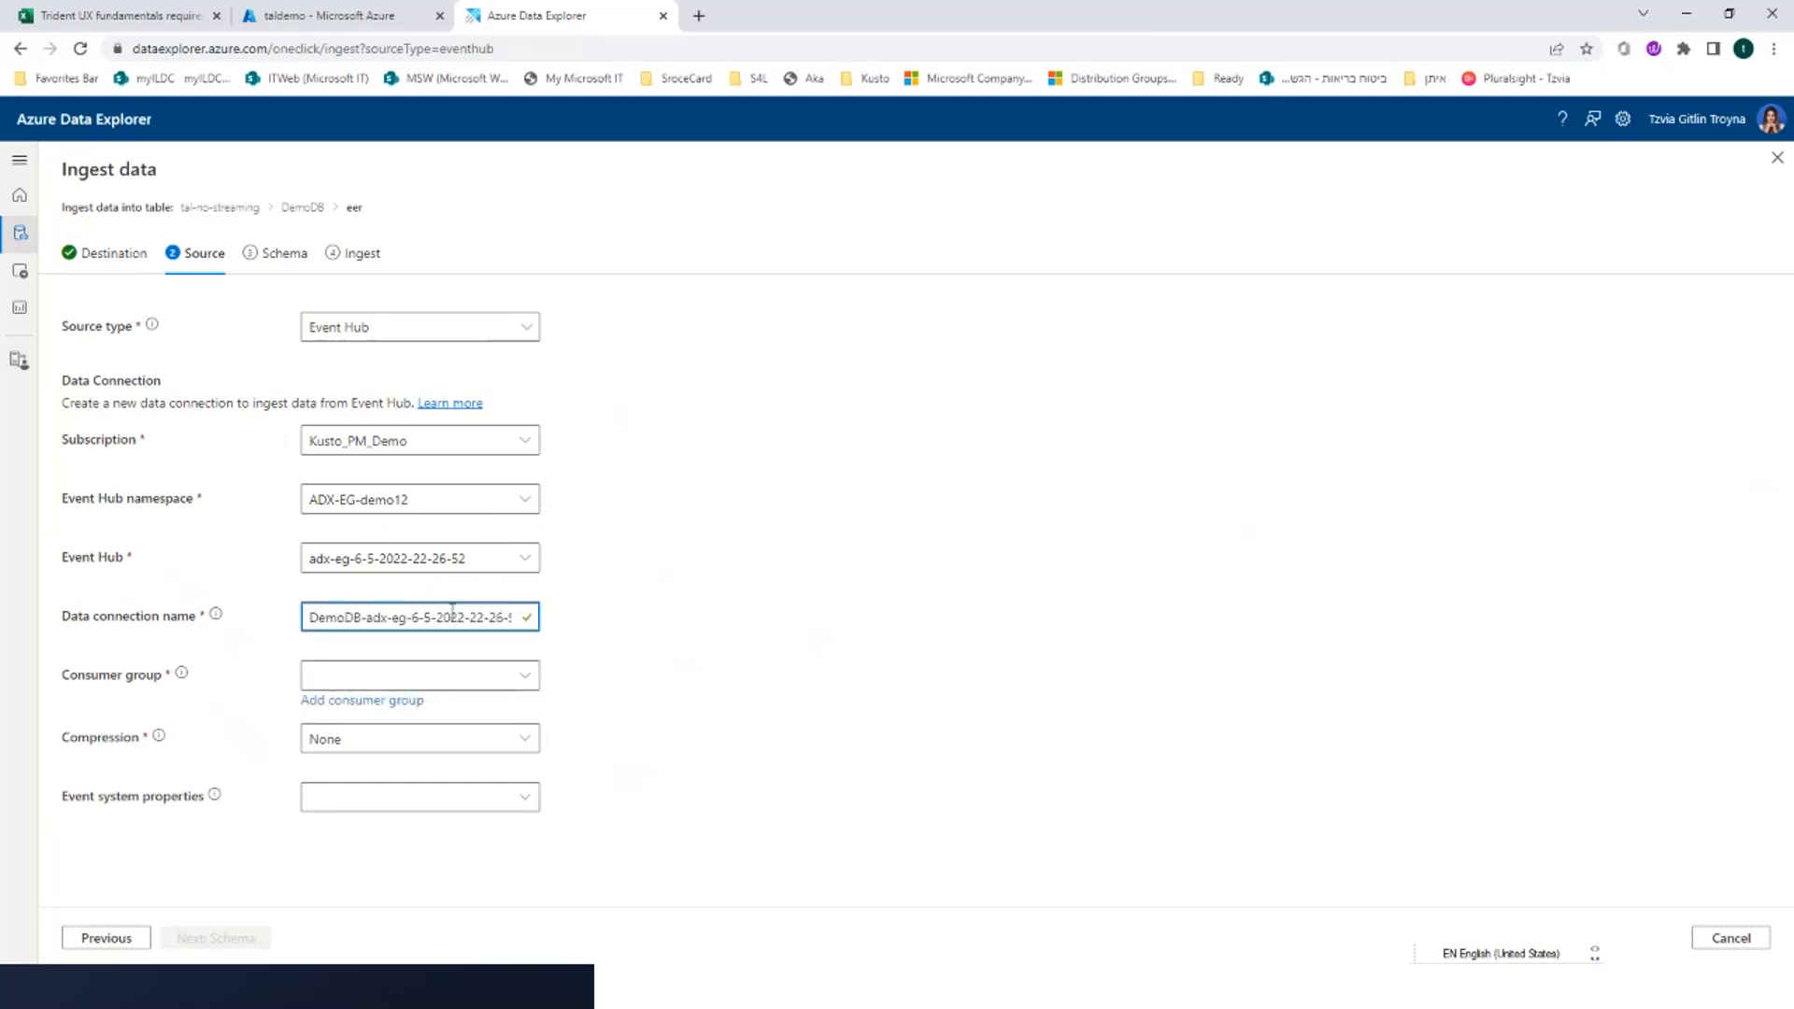
text(cc)
Create a consumer group named xxx for the event hub connection and proceed to the schema, leaving the event system properties unselected
click(433, 668)
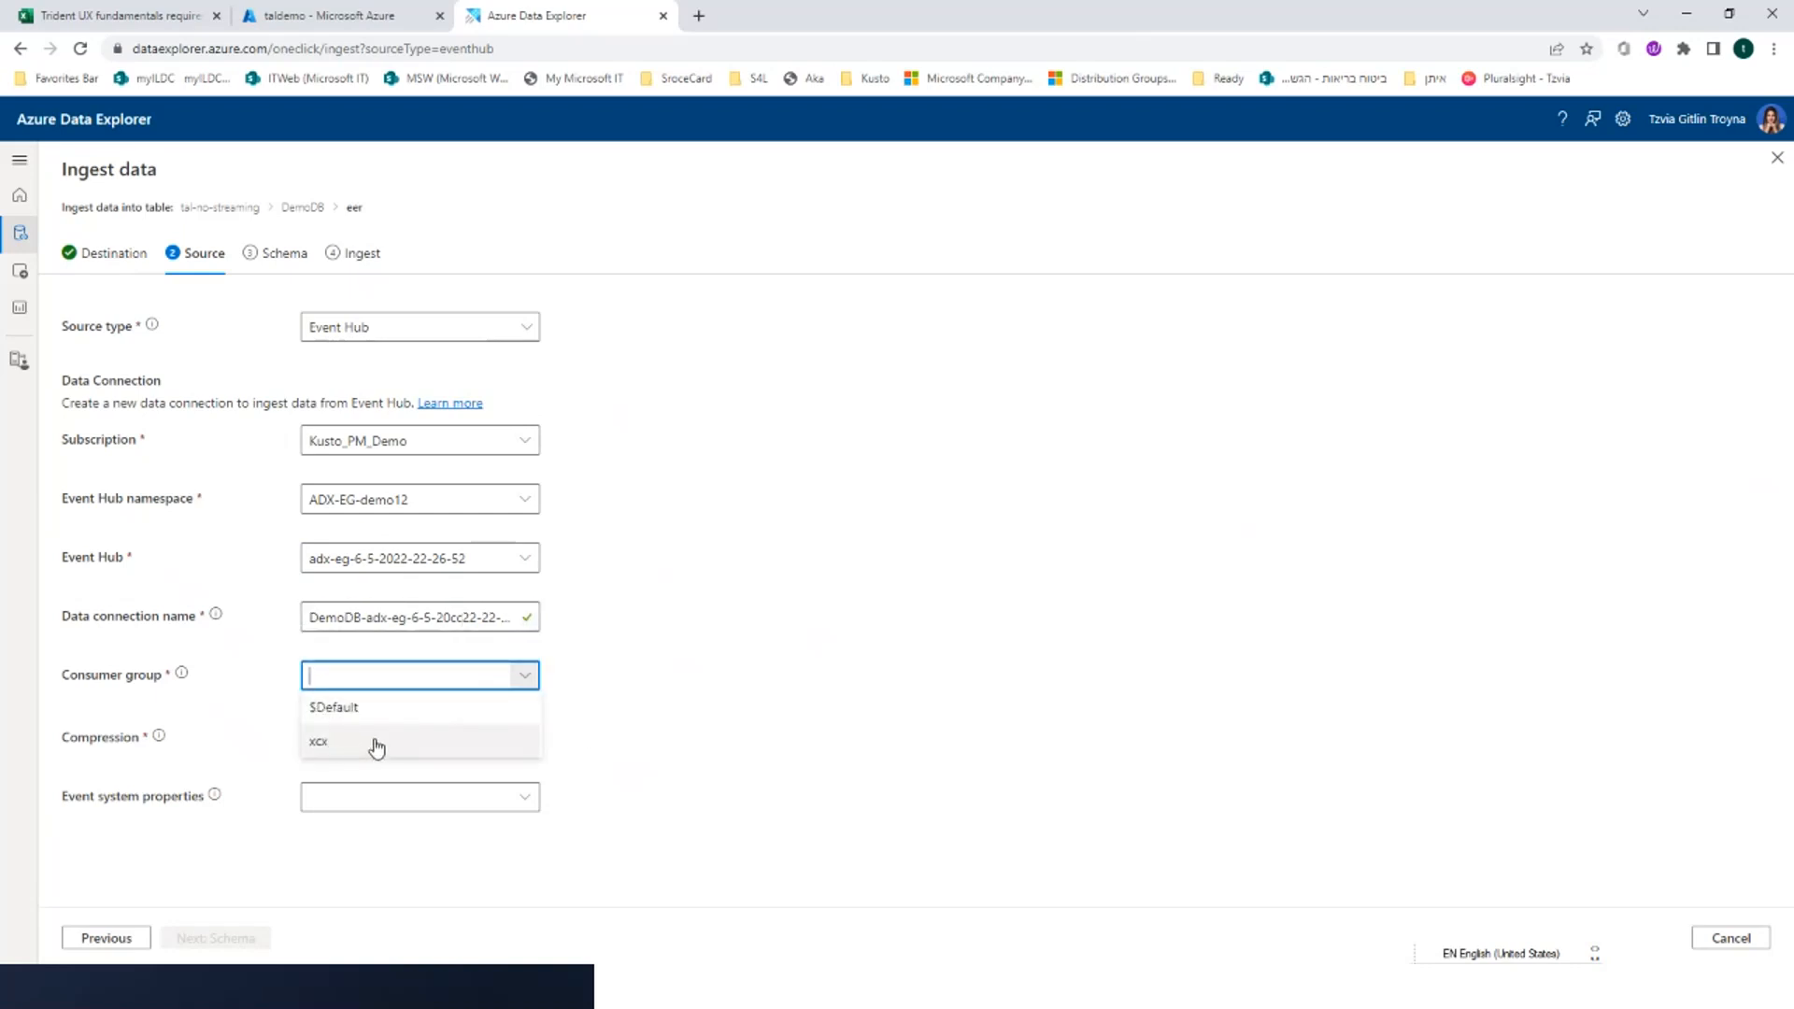
click(286, 707)
click(324, 718)
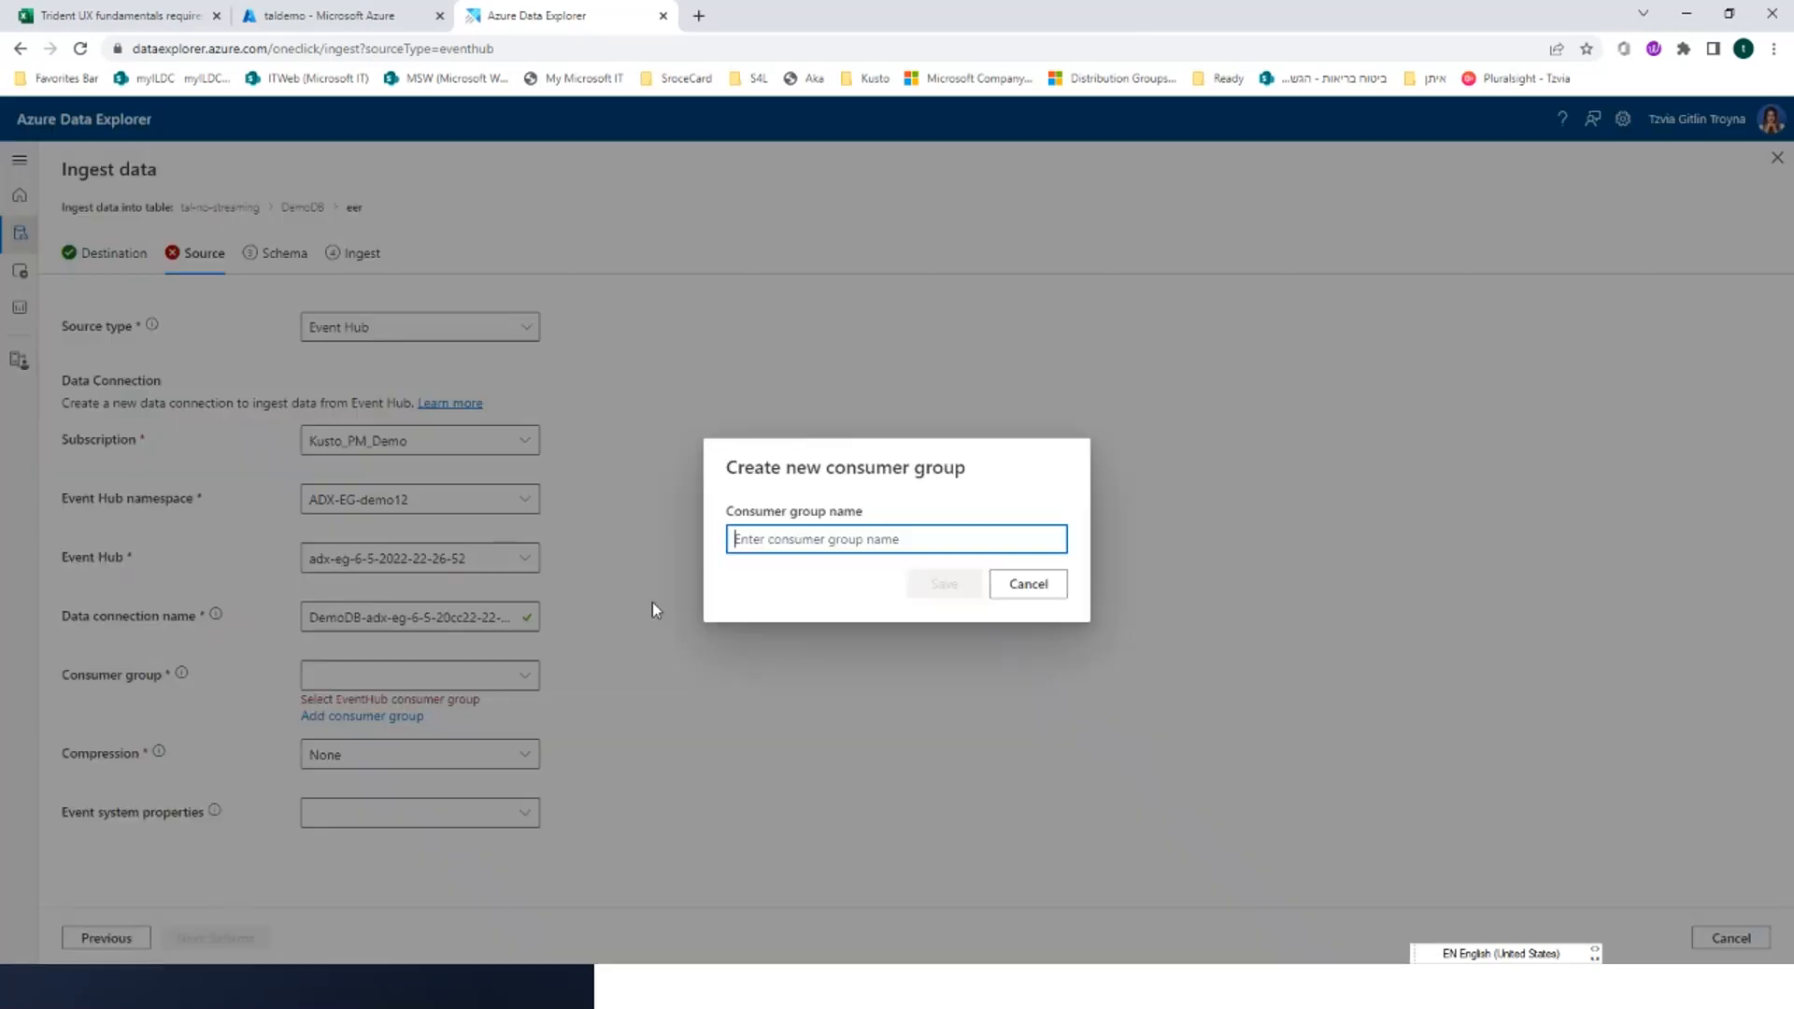
text(xxx)
click(949, 589)
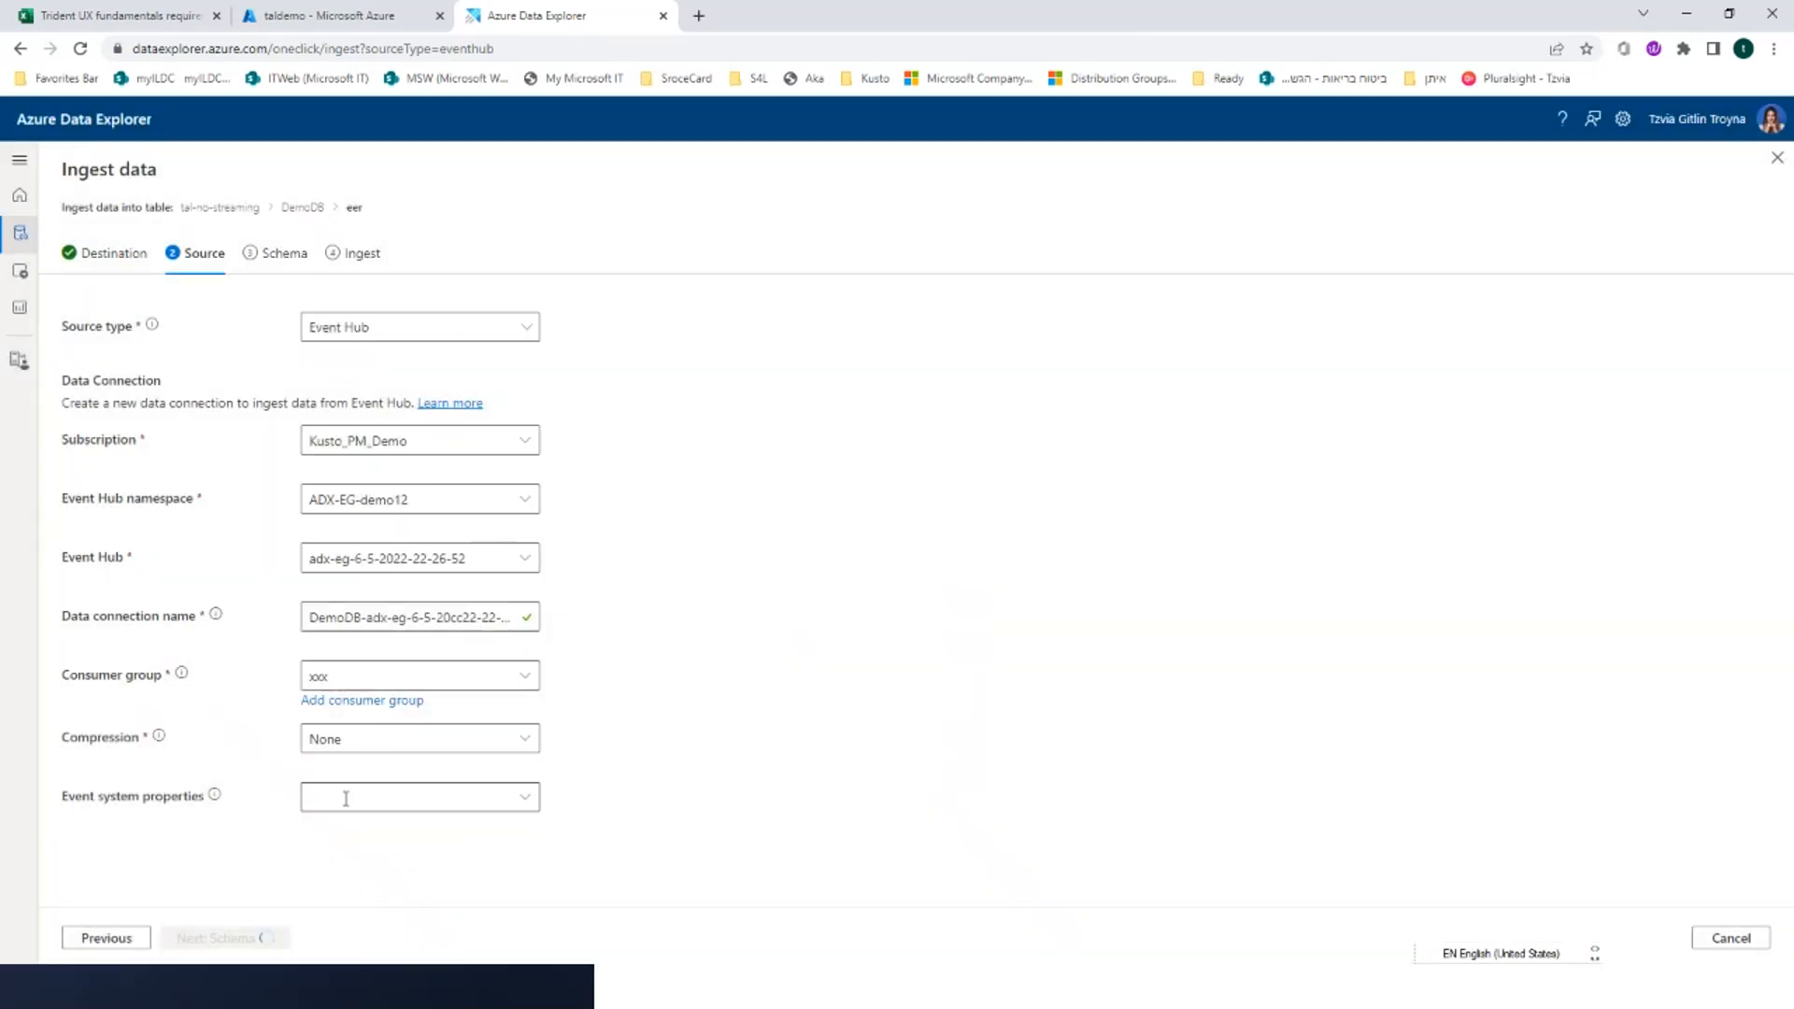
click(346, 798)
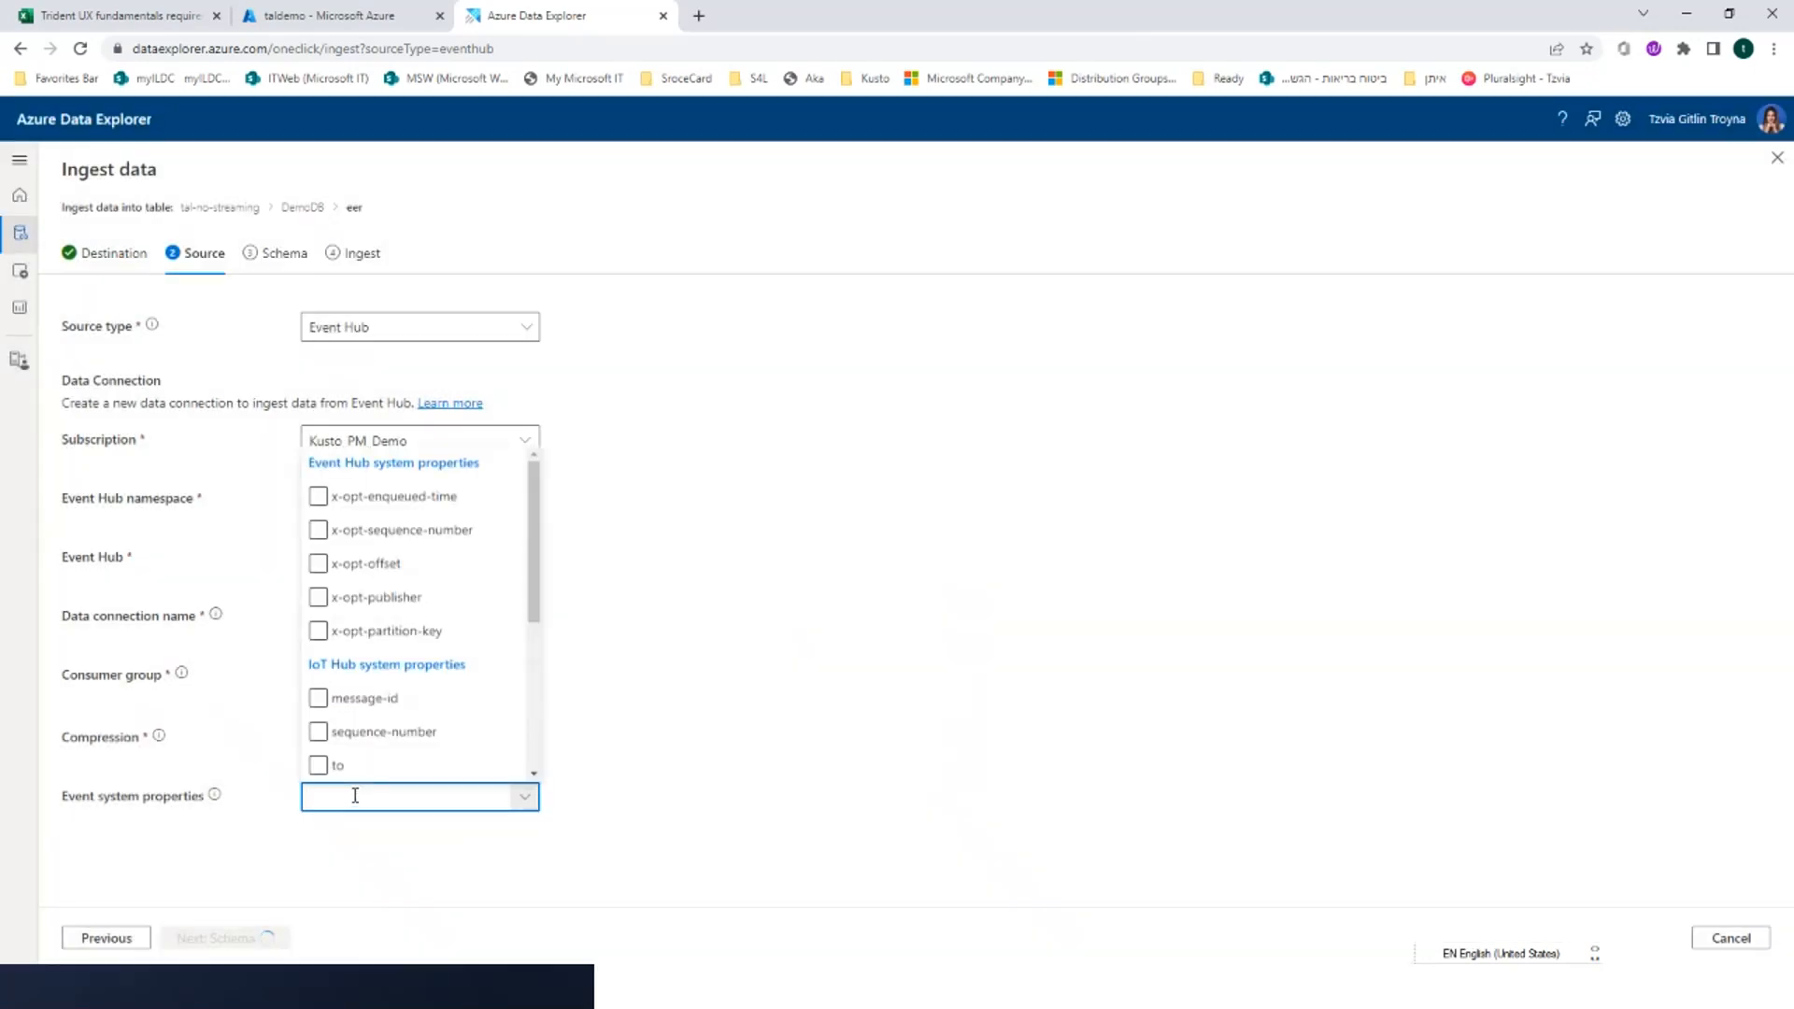
click(225, 939)
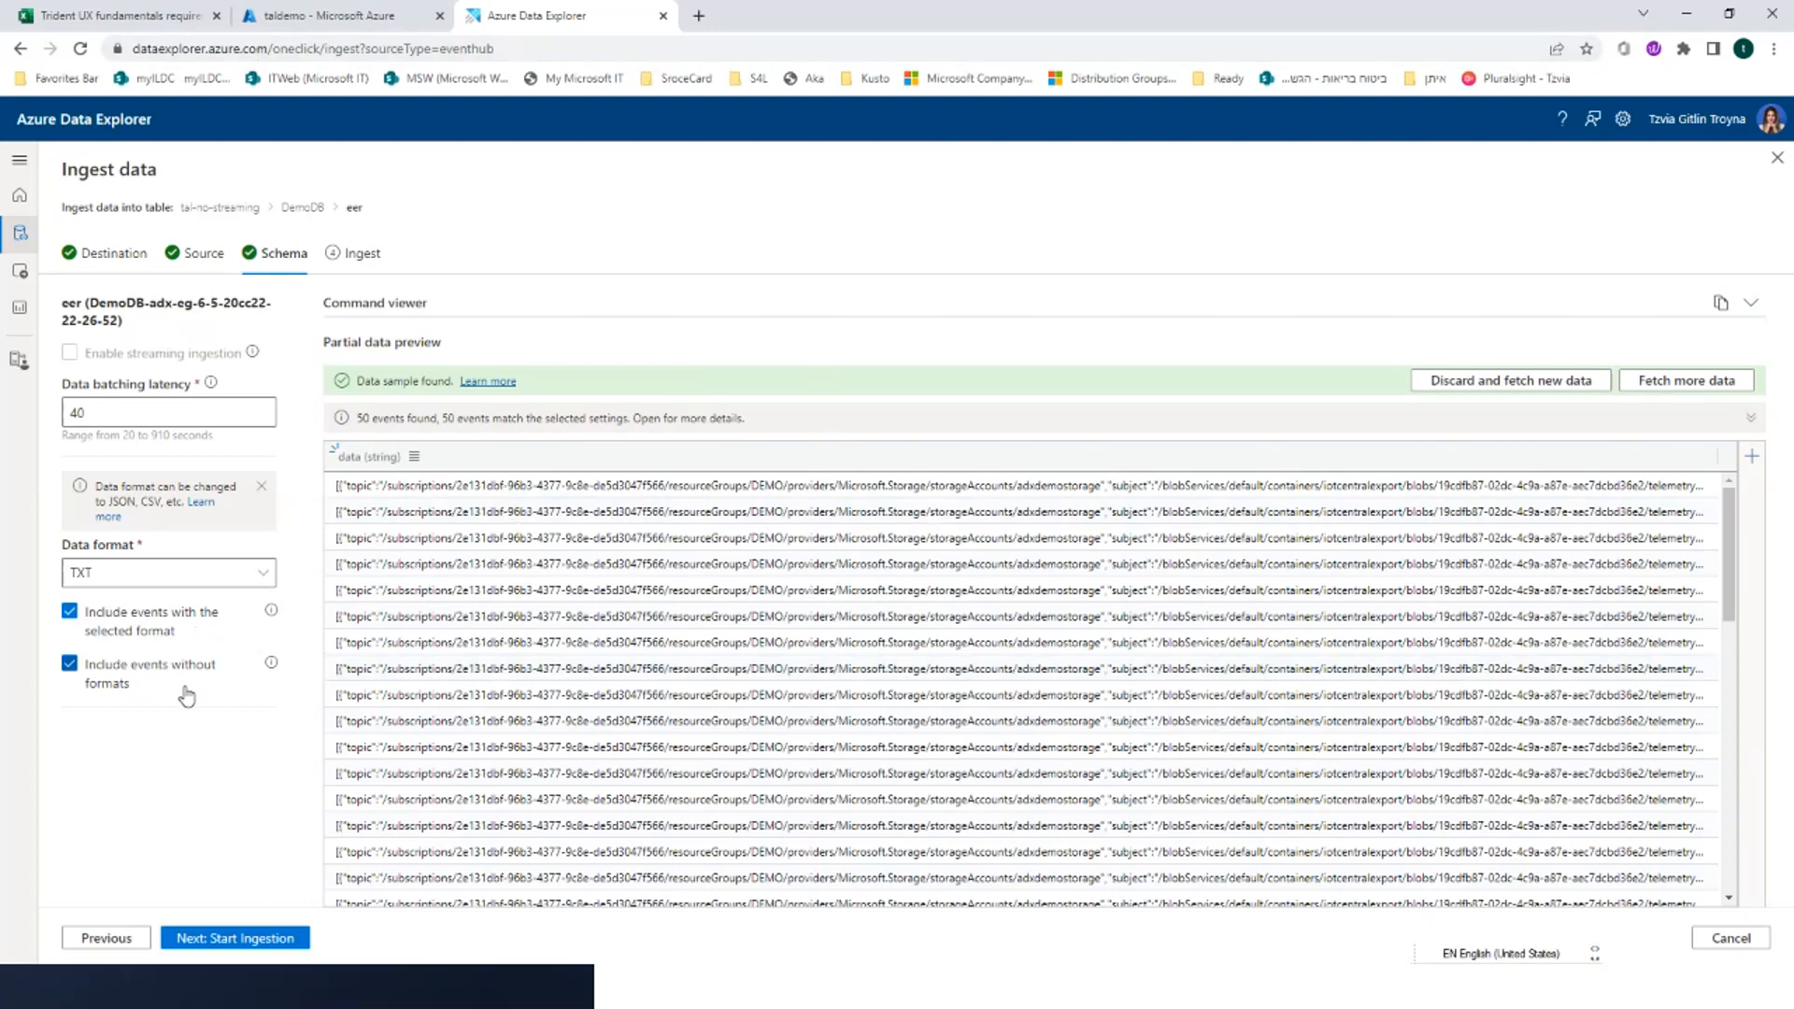
Set the data format to JSON, start the Event Hub ingestion into table eer, and close the ingestion summary
click(173, 573)
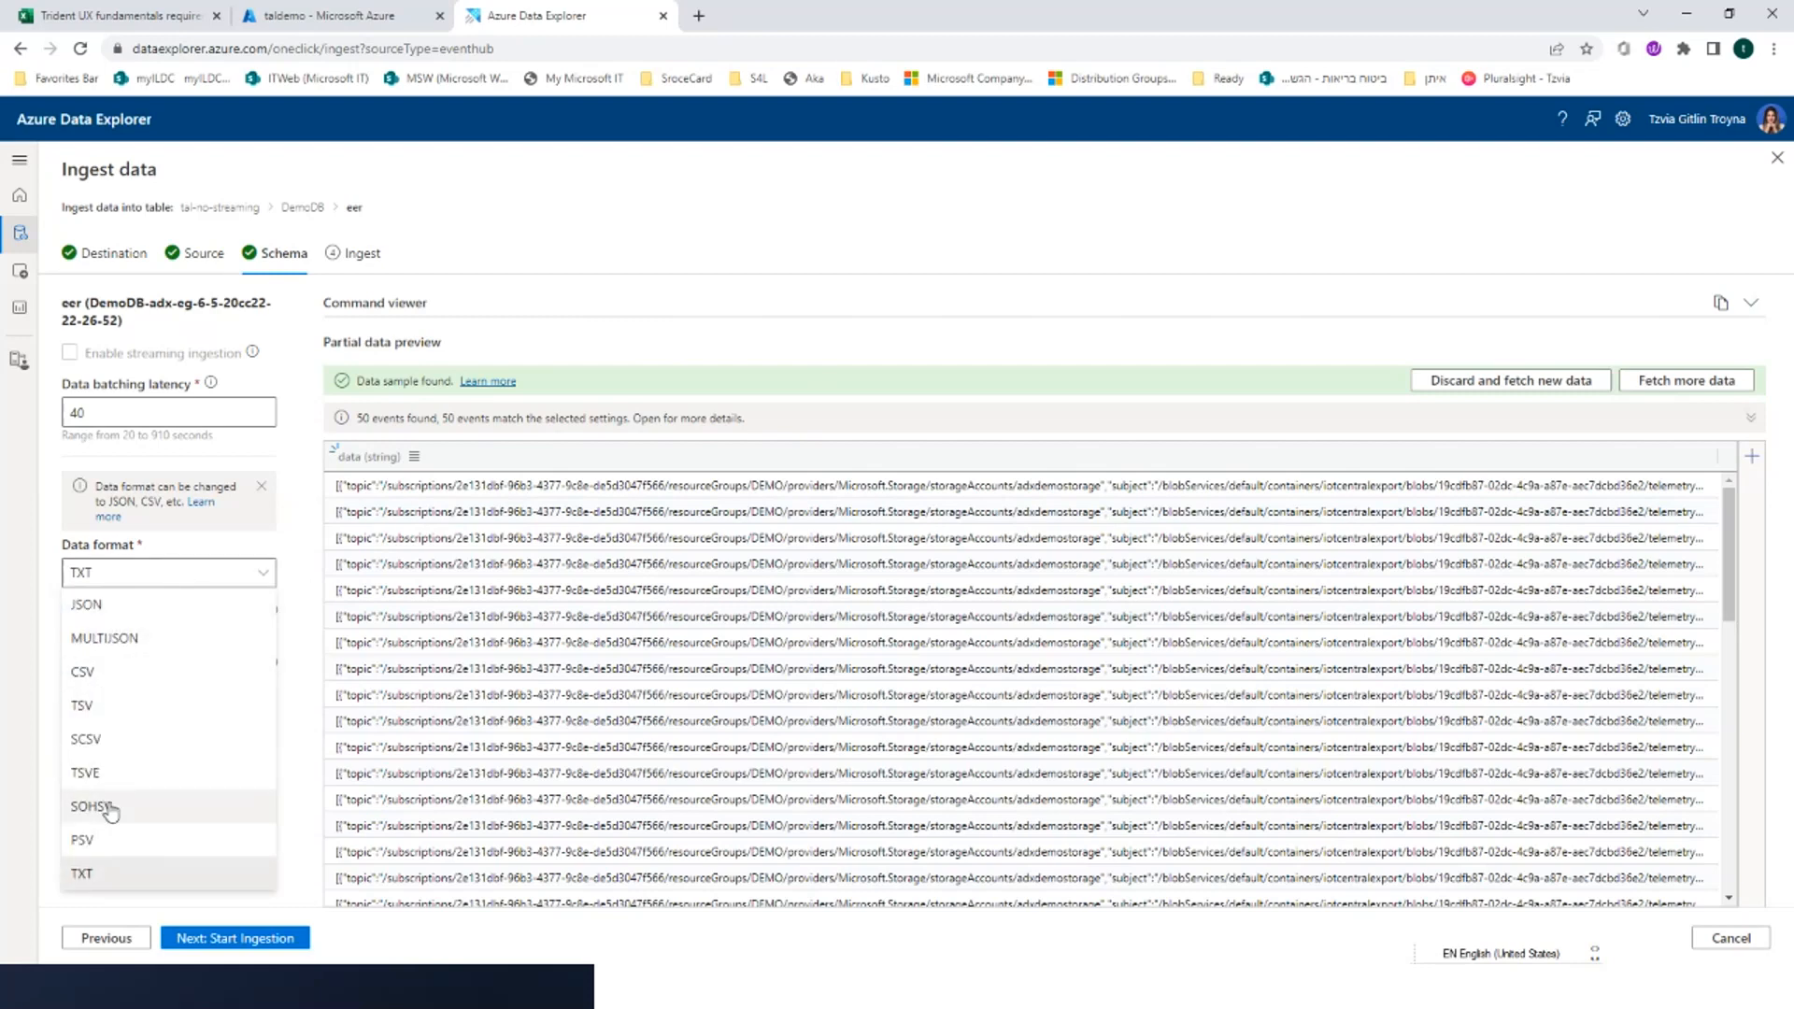
click(81, 617)
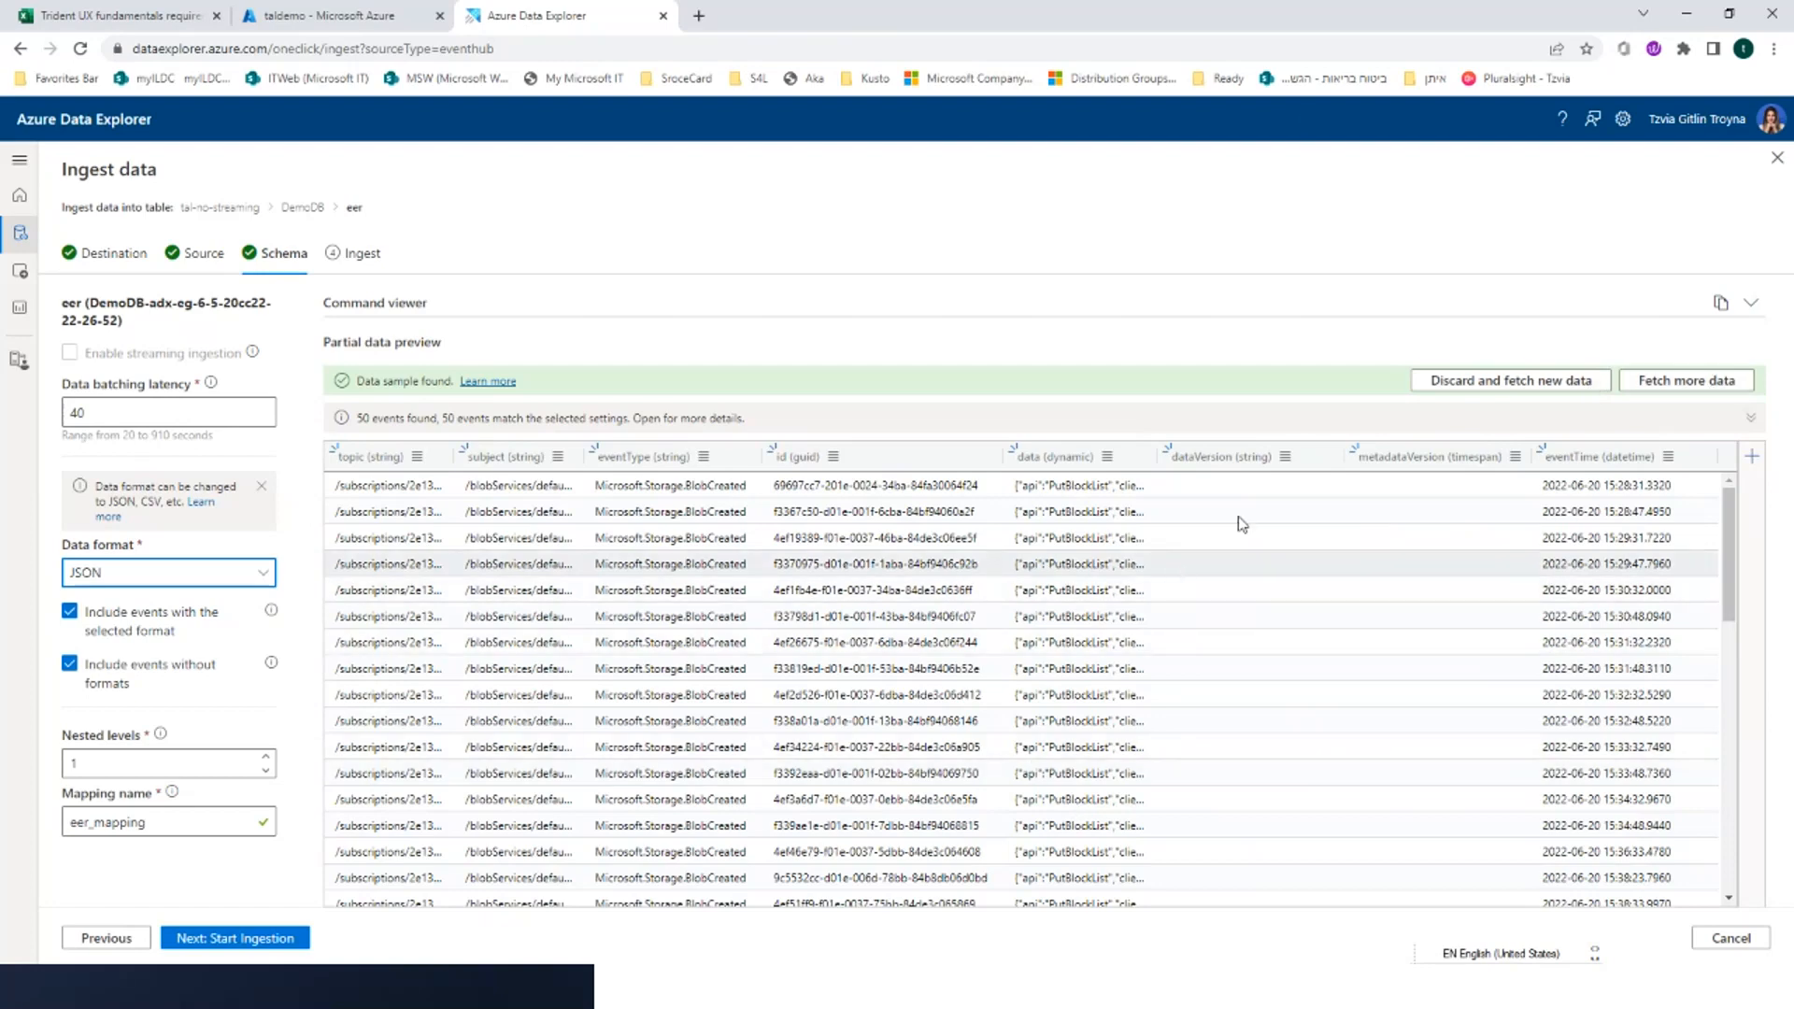
click(291, 944)
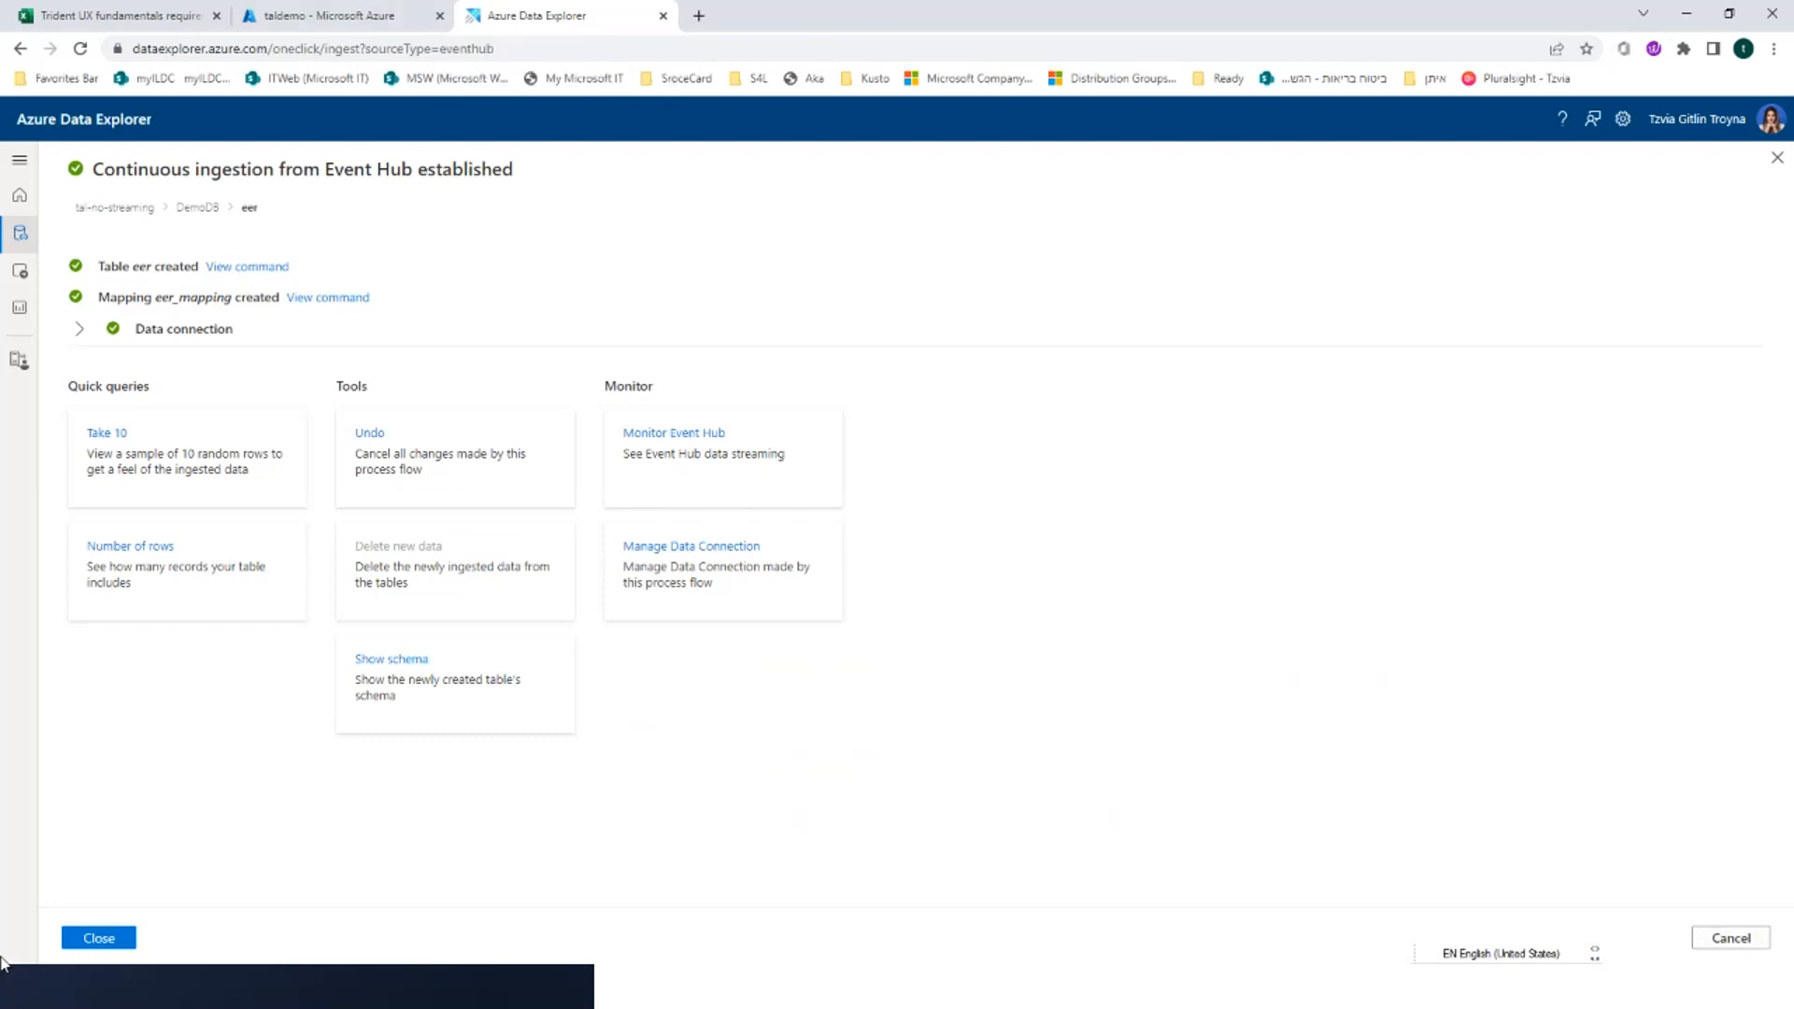
click(99, 942)
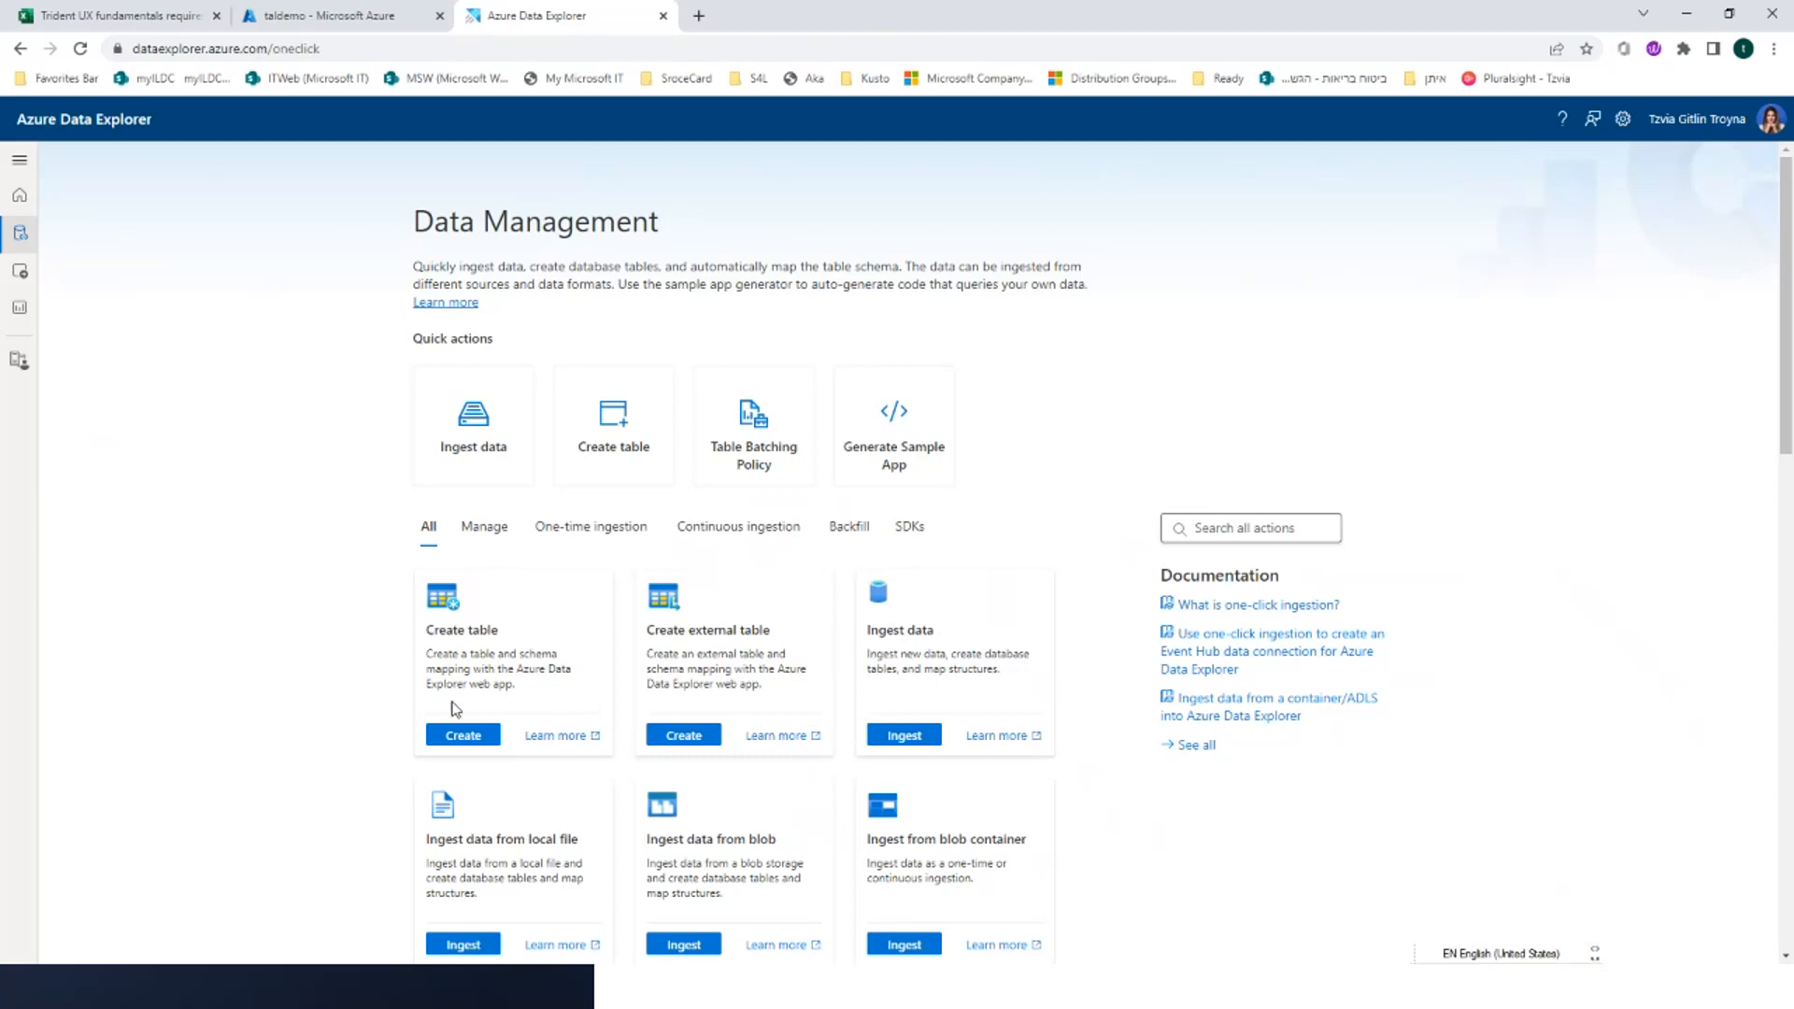
Look through the Backfill and SDKs categories of data management actions, including the Java and Python SDKs and the connectors
click(856, 531)
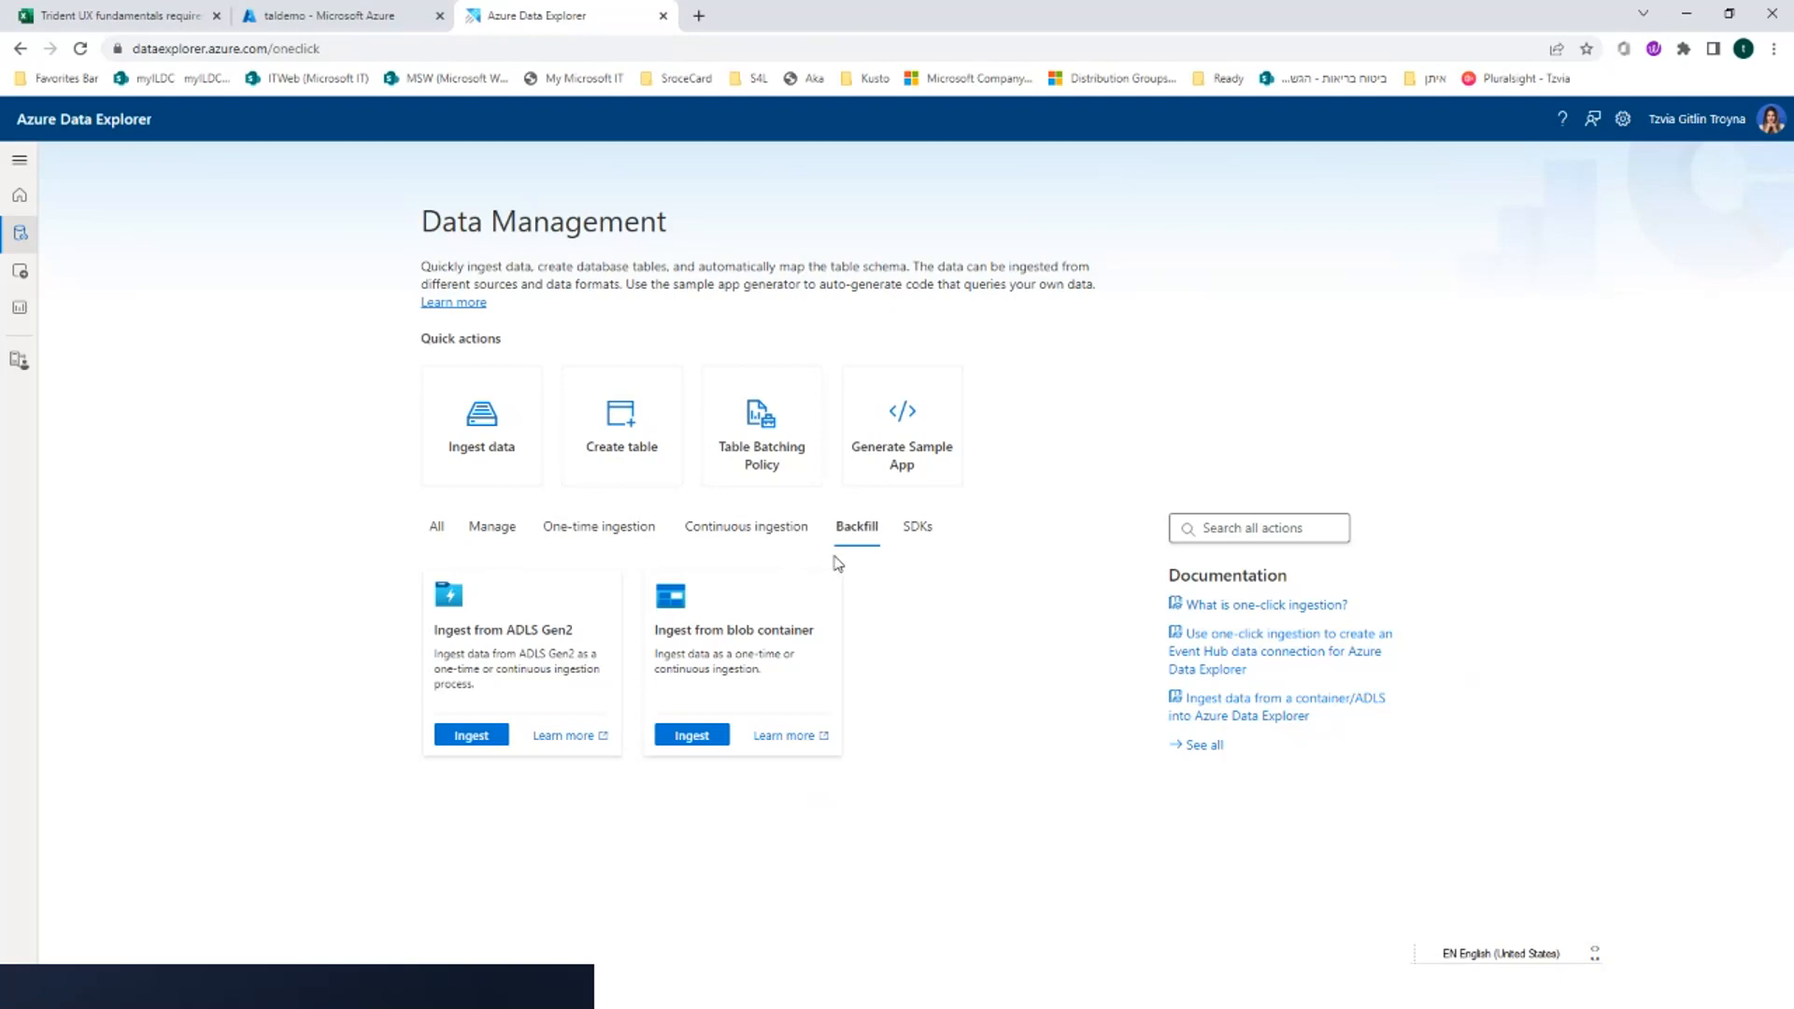
click(913, 529)
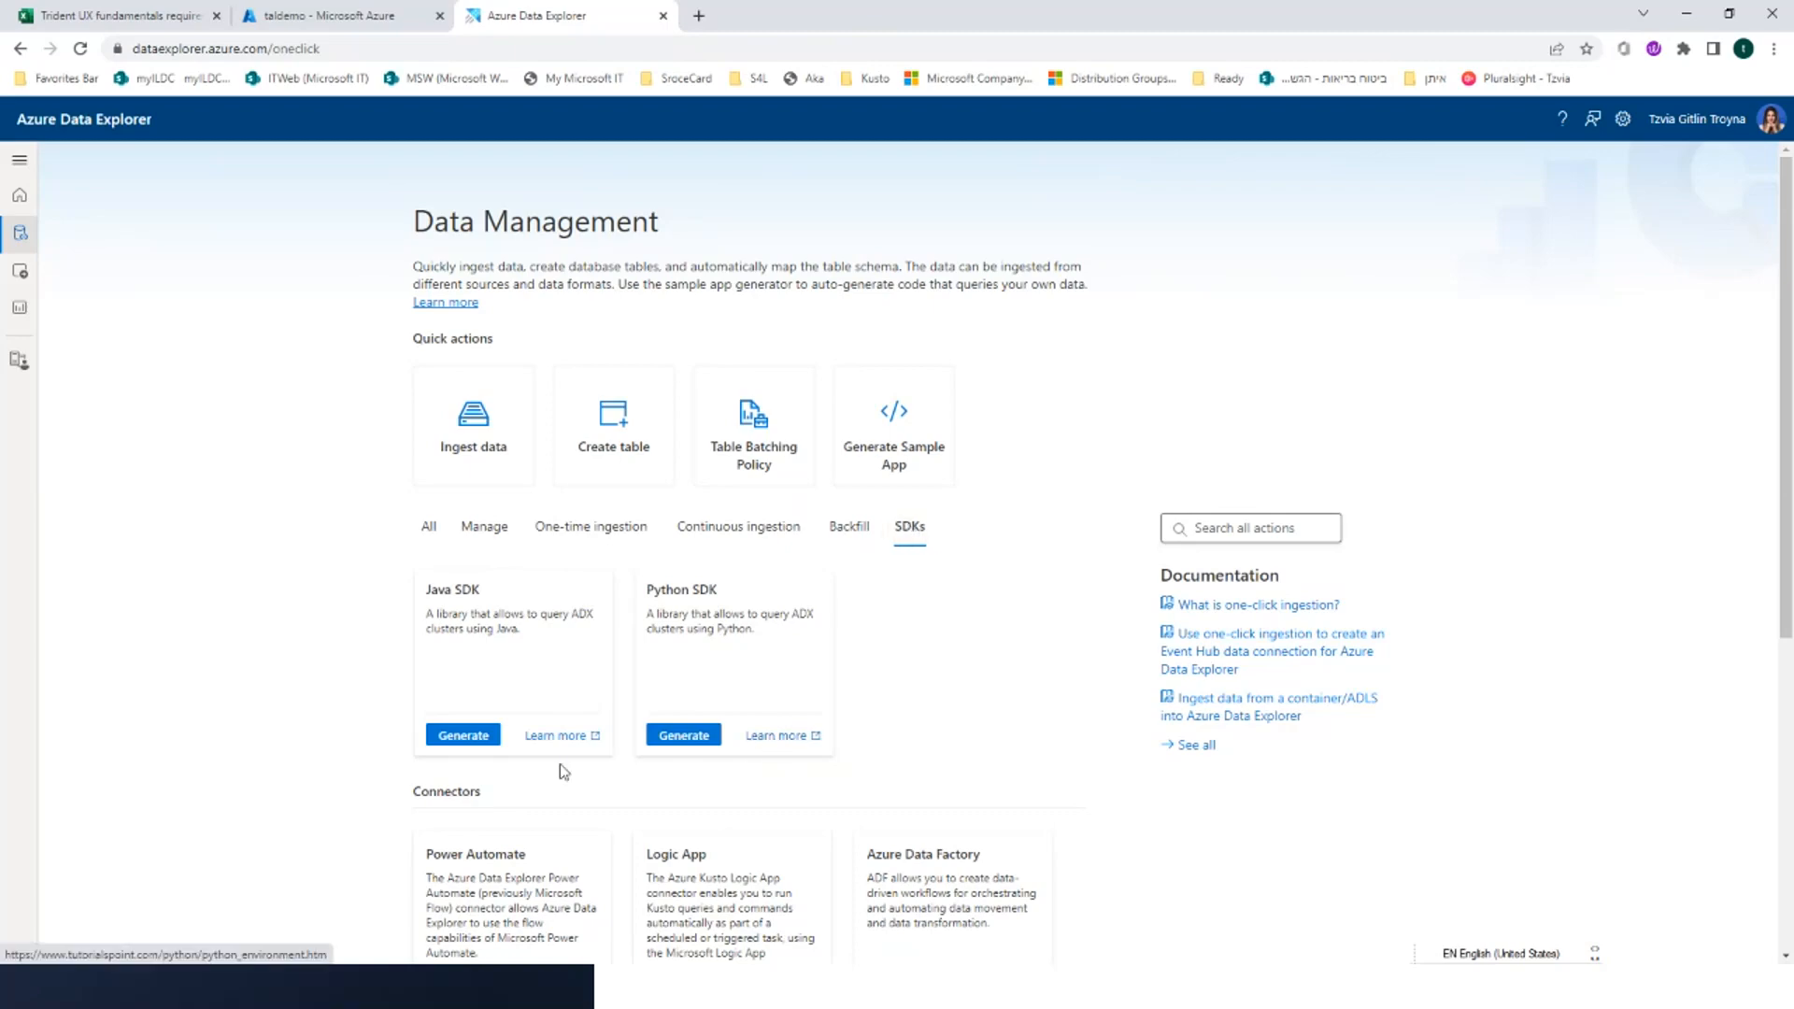
scroll(565, 776, down, 3)
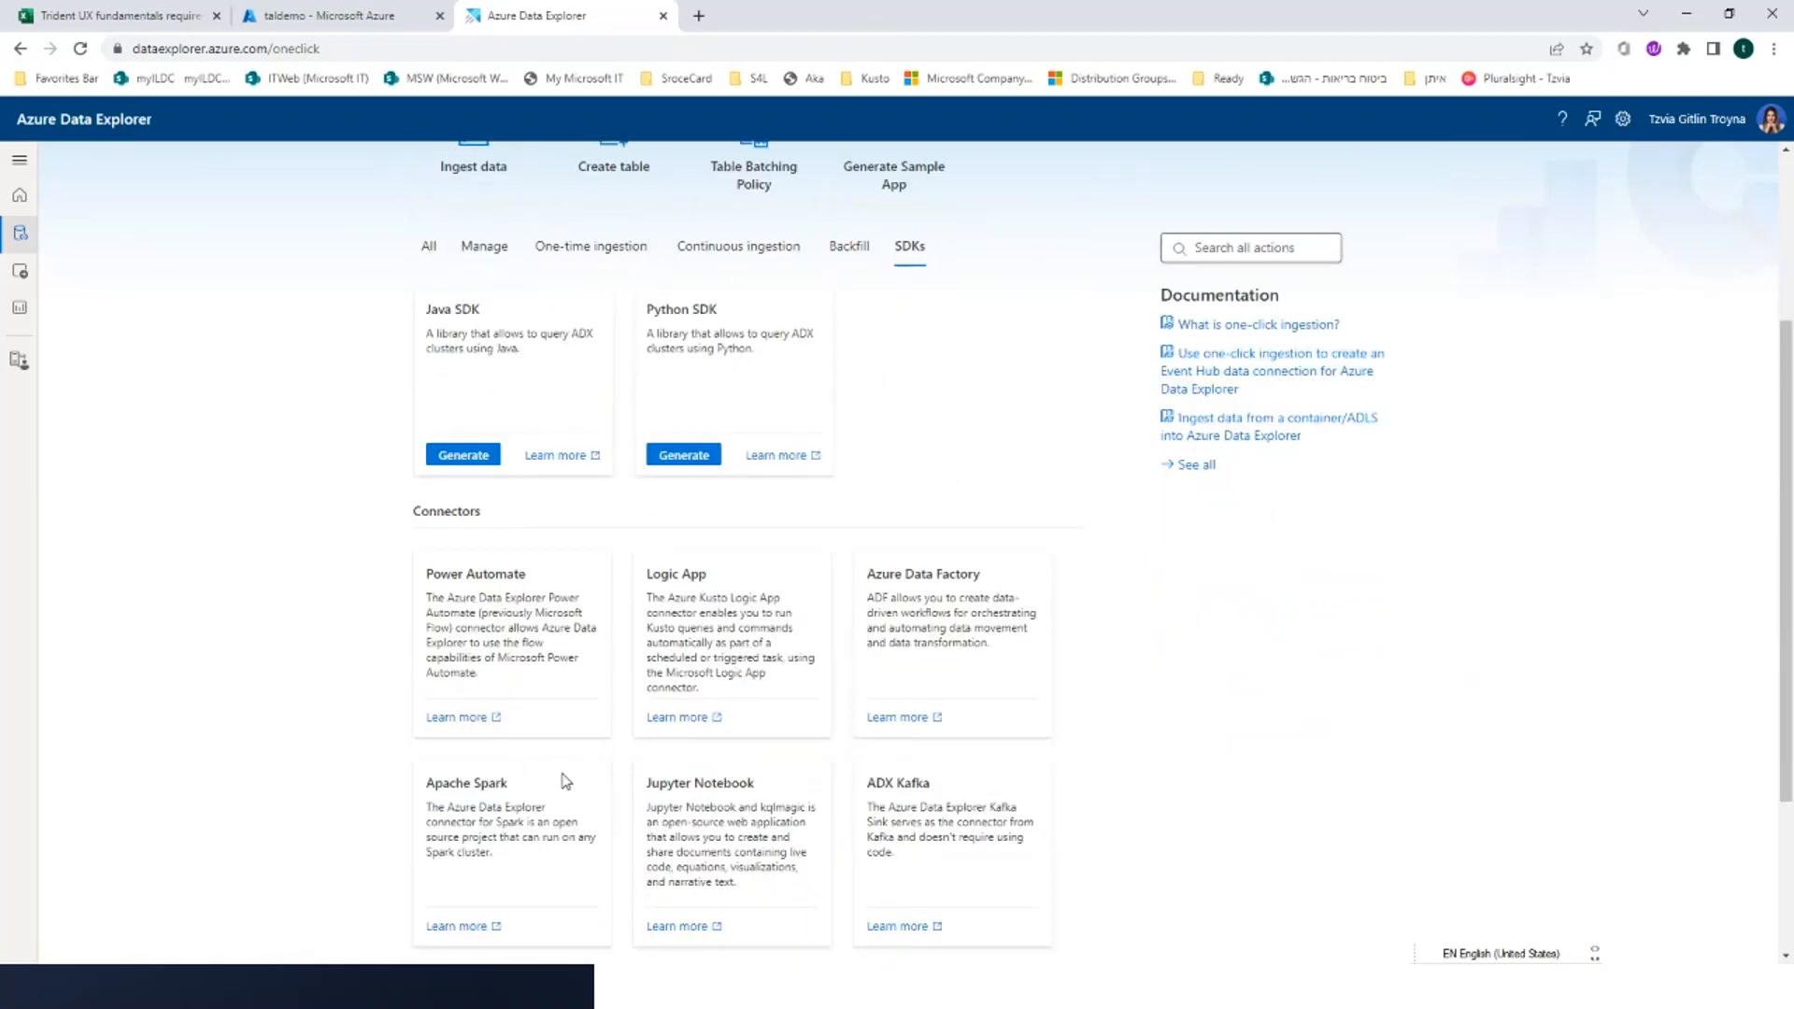
scroll(565, 781, down, 3)
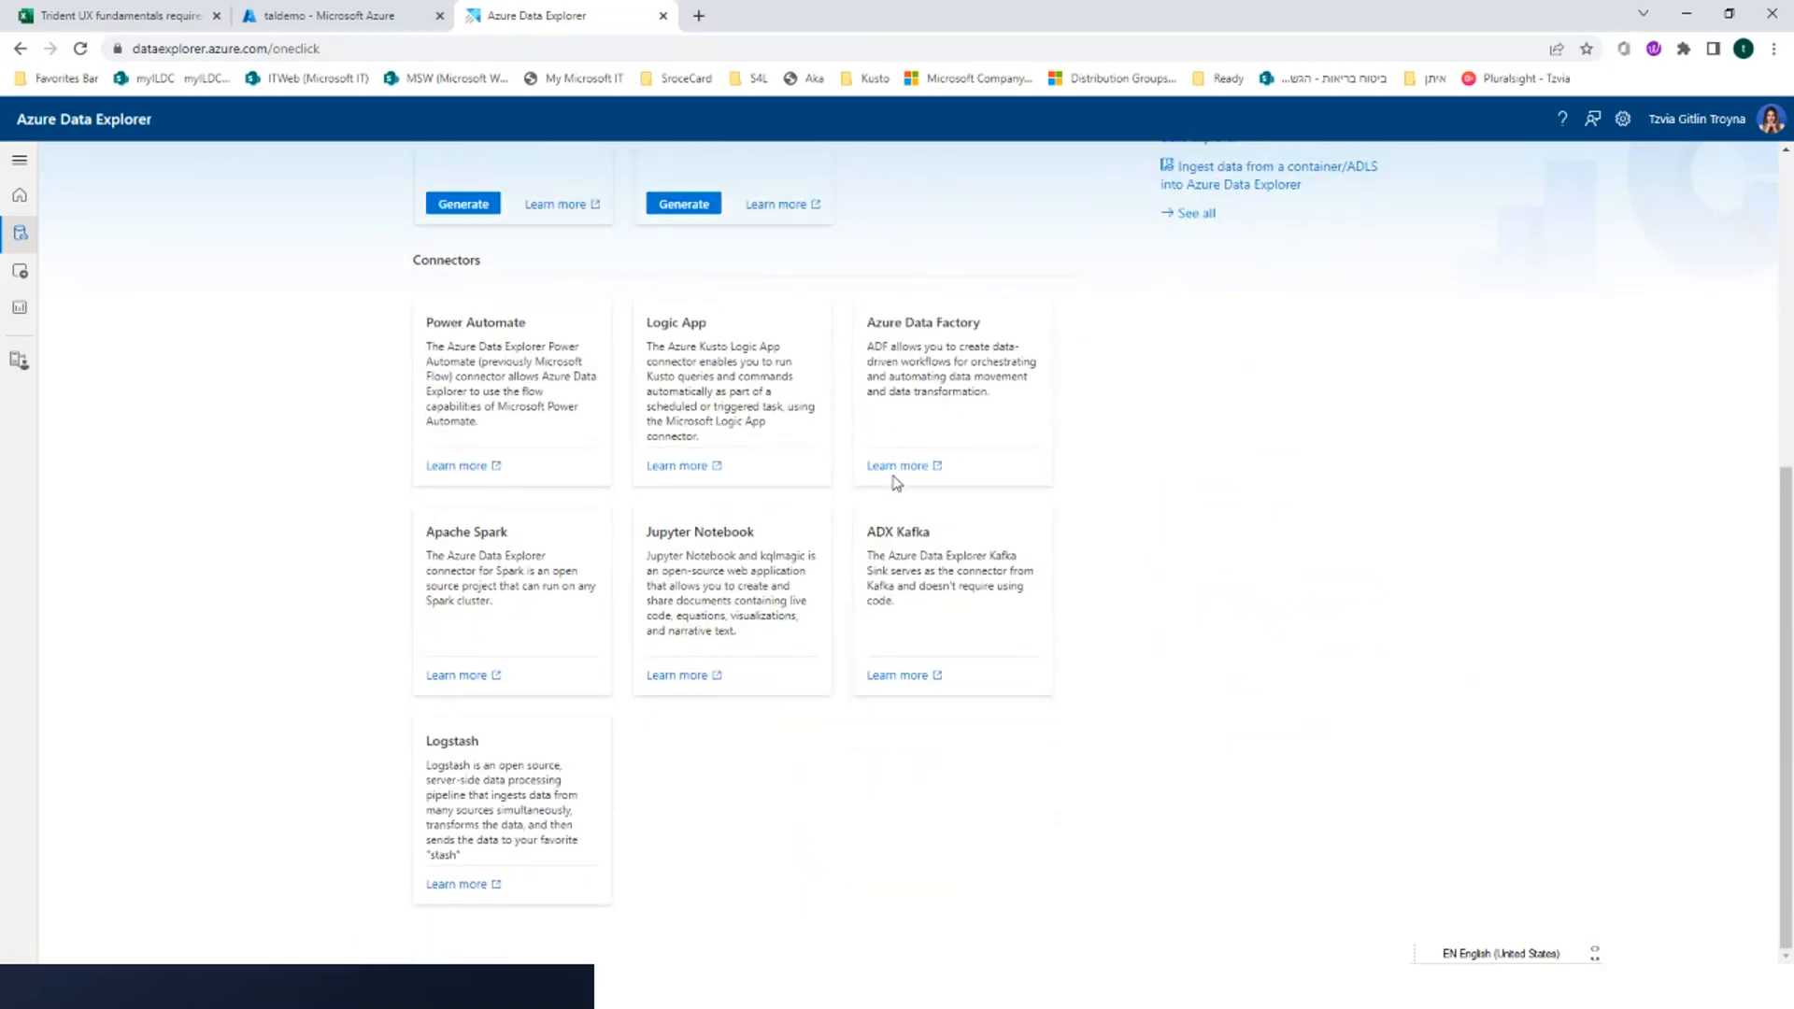
scroll(743, 673, up, 3)
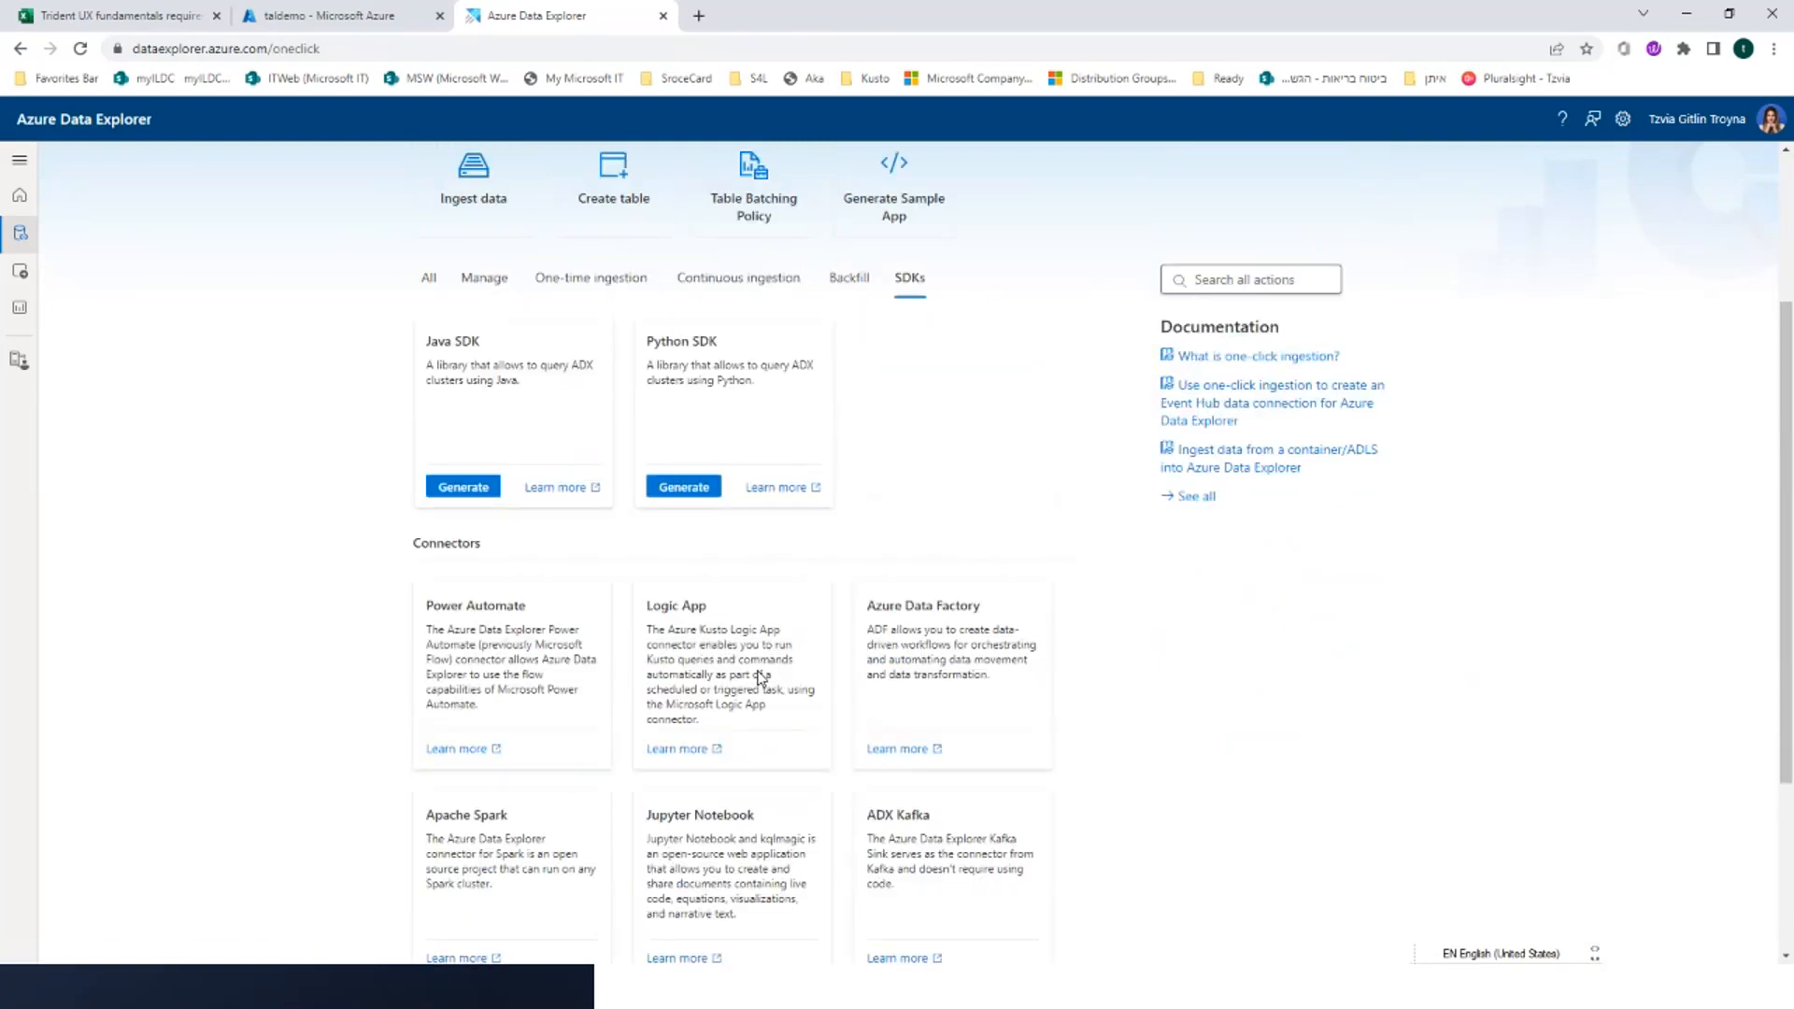
scroll(761, 677, up, 2)
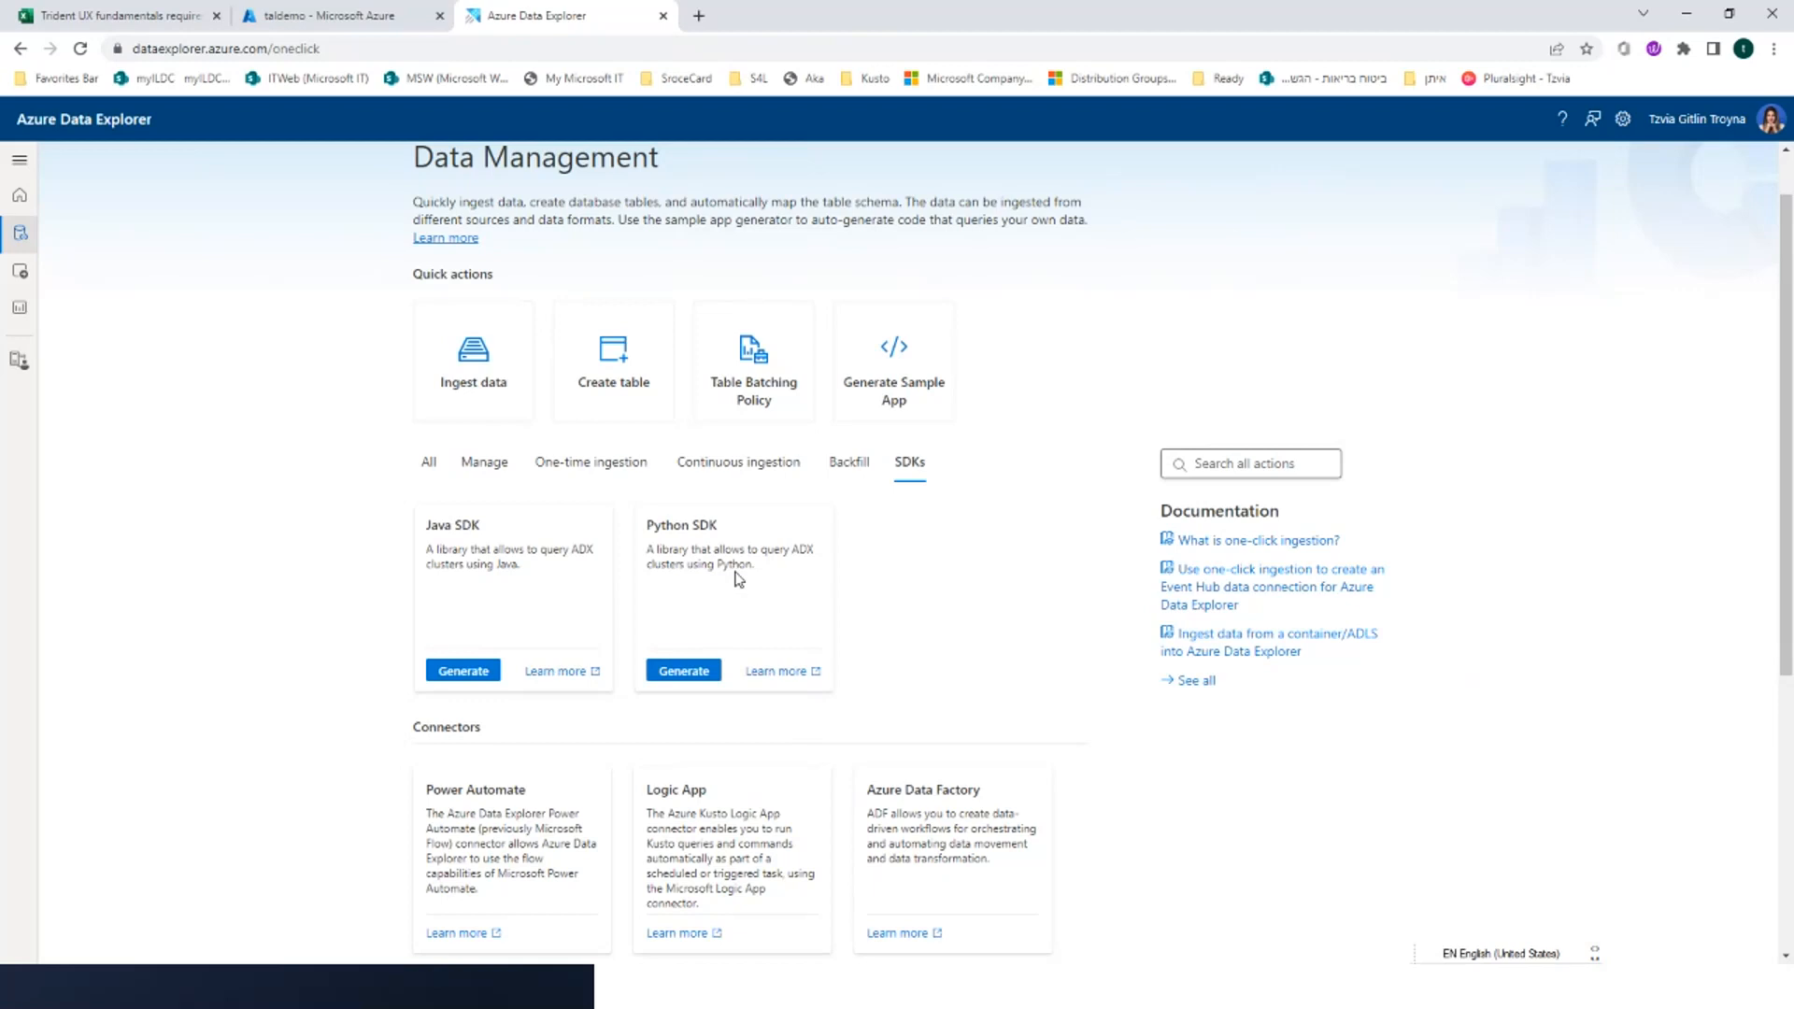
Open the Python sample app generator, view its programming language options, and check the ADX Ingestion Tools slide in PowerPoint before returning
click(694, 679)
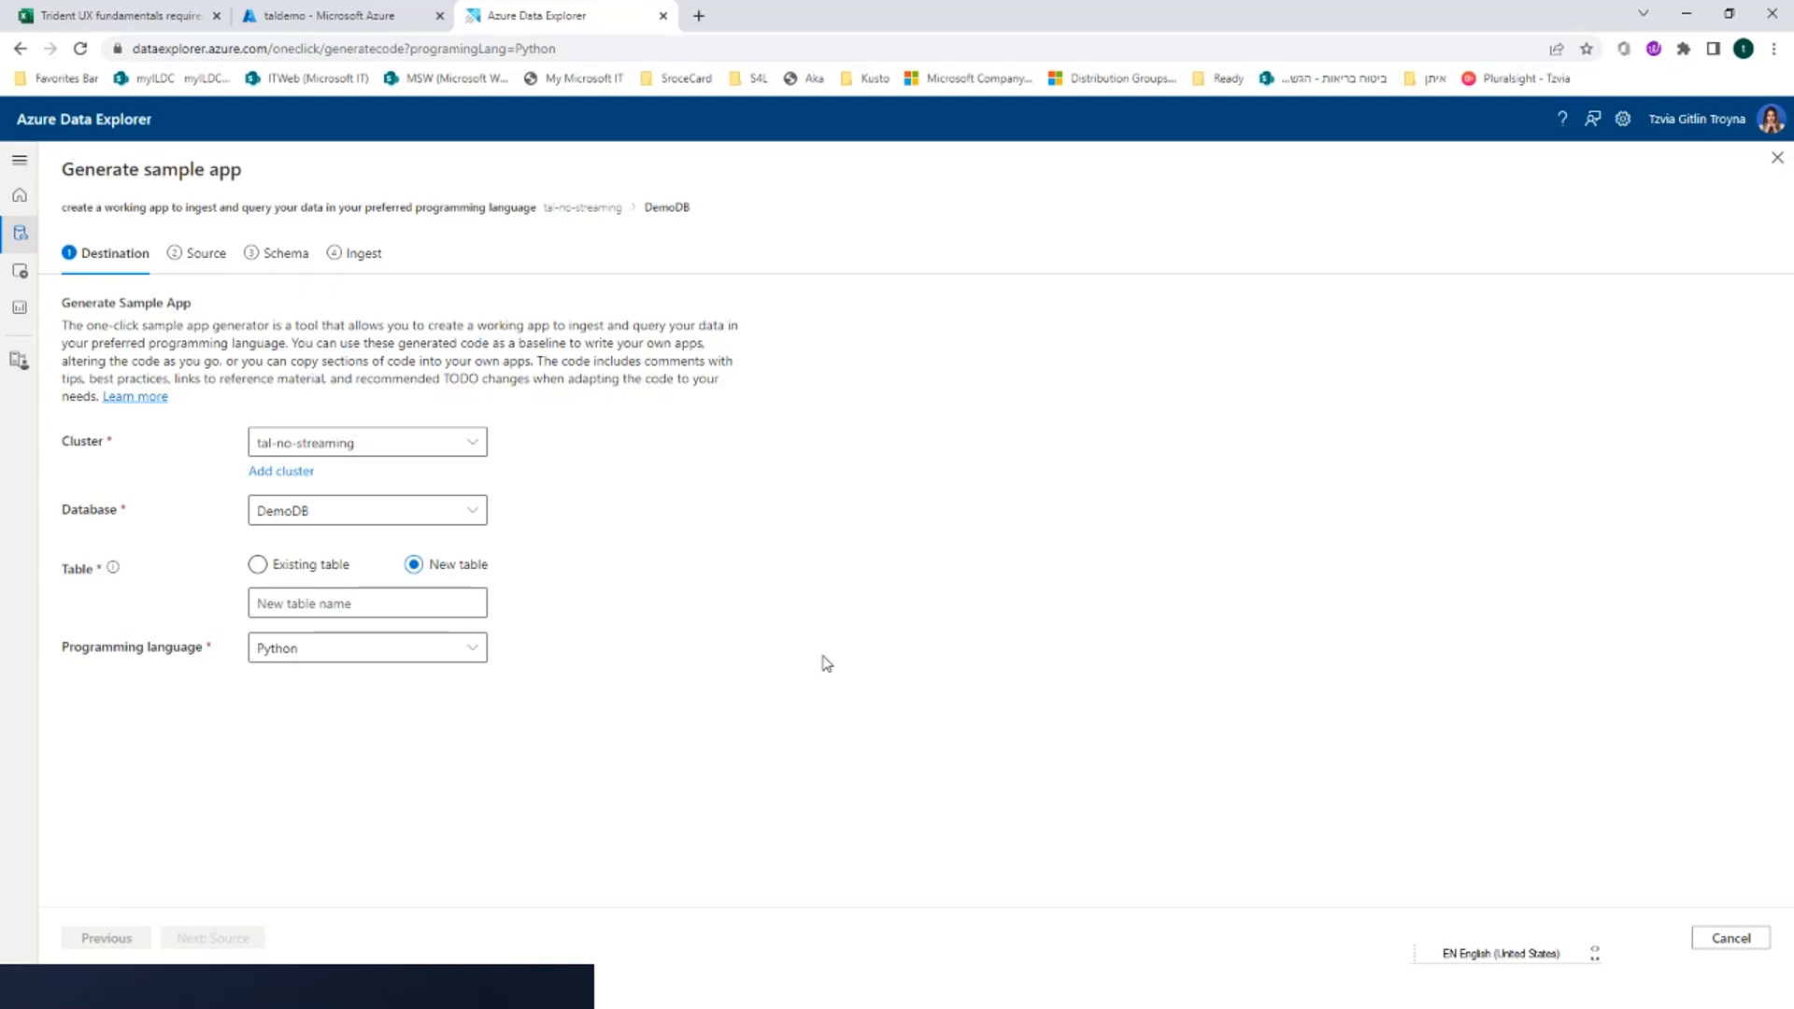
click(329, 648)
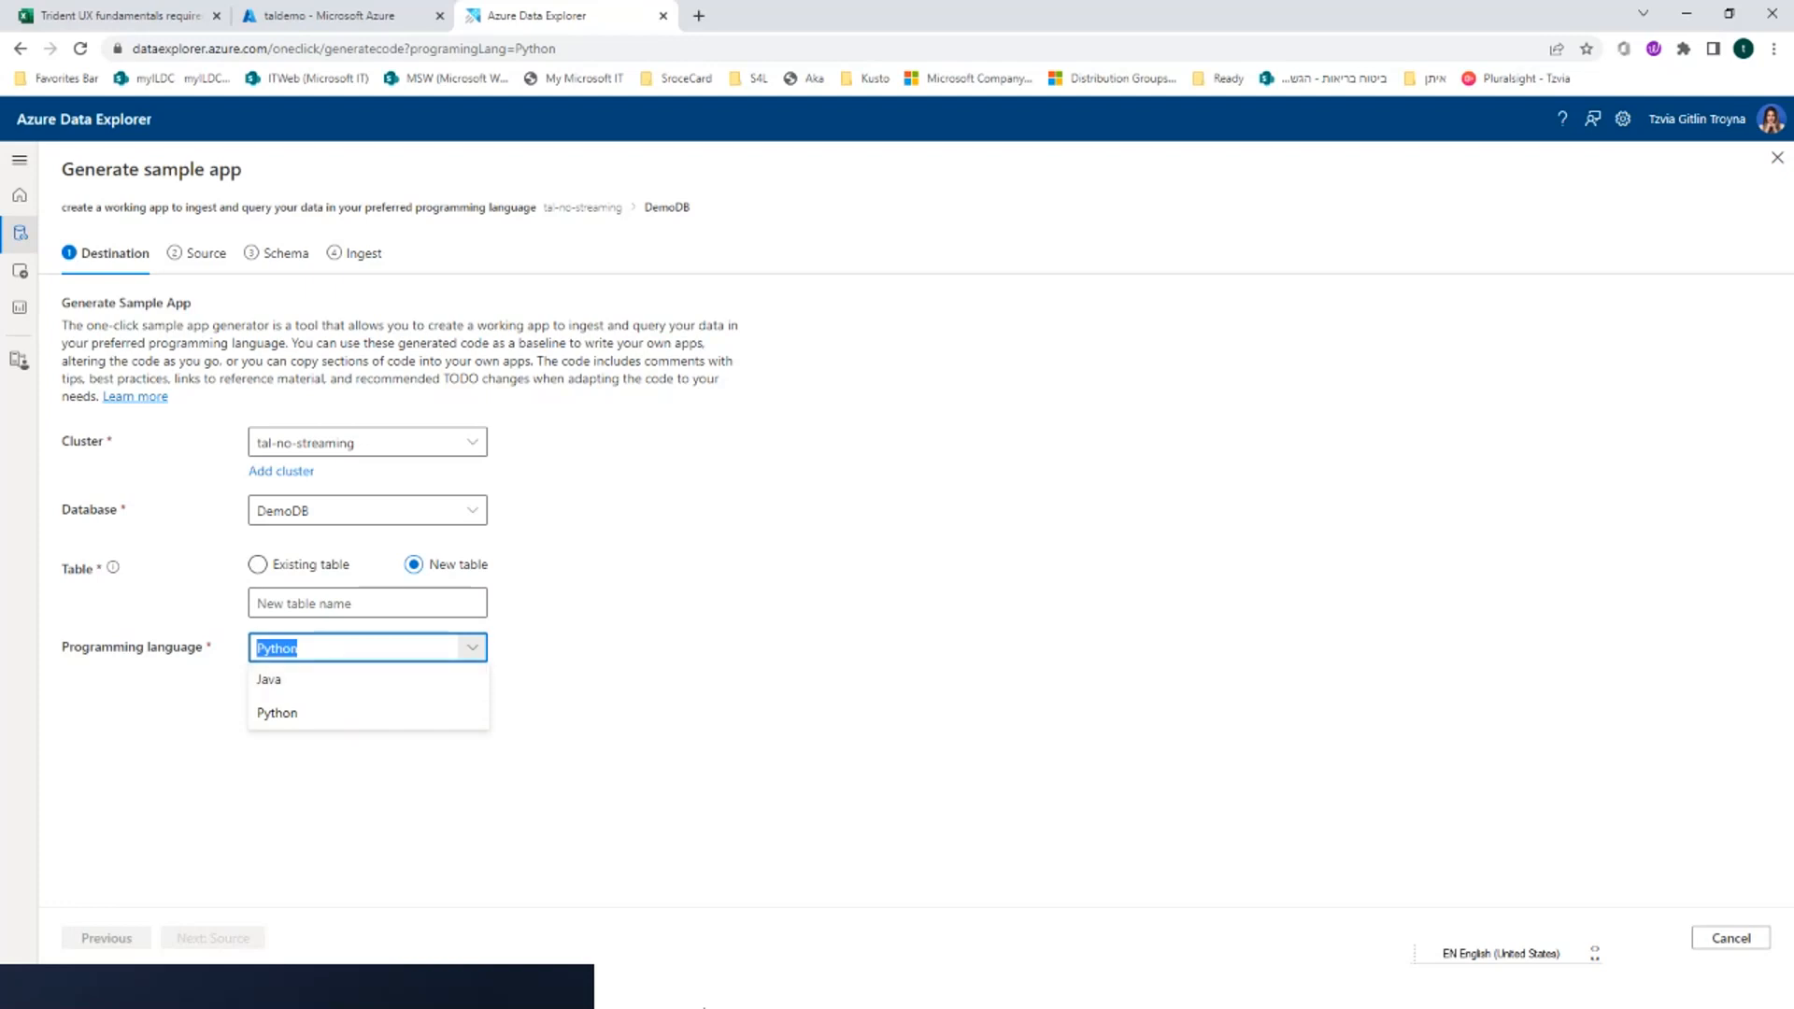
mouse_move(708, 1002)
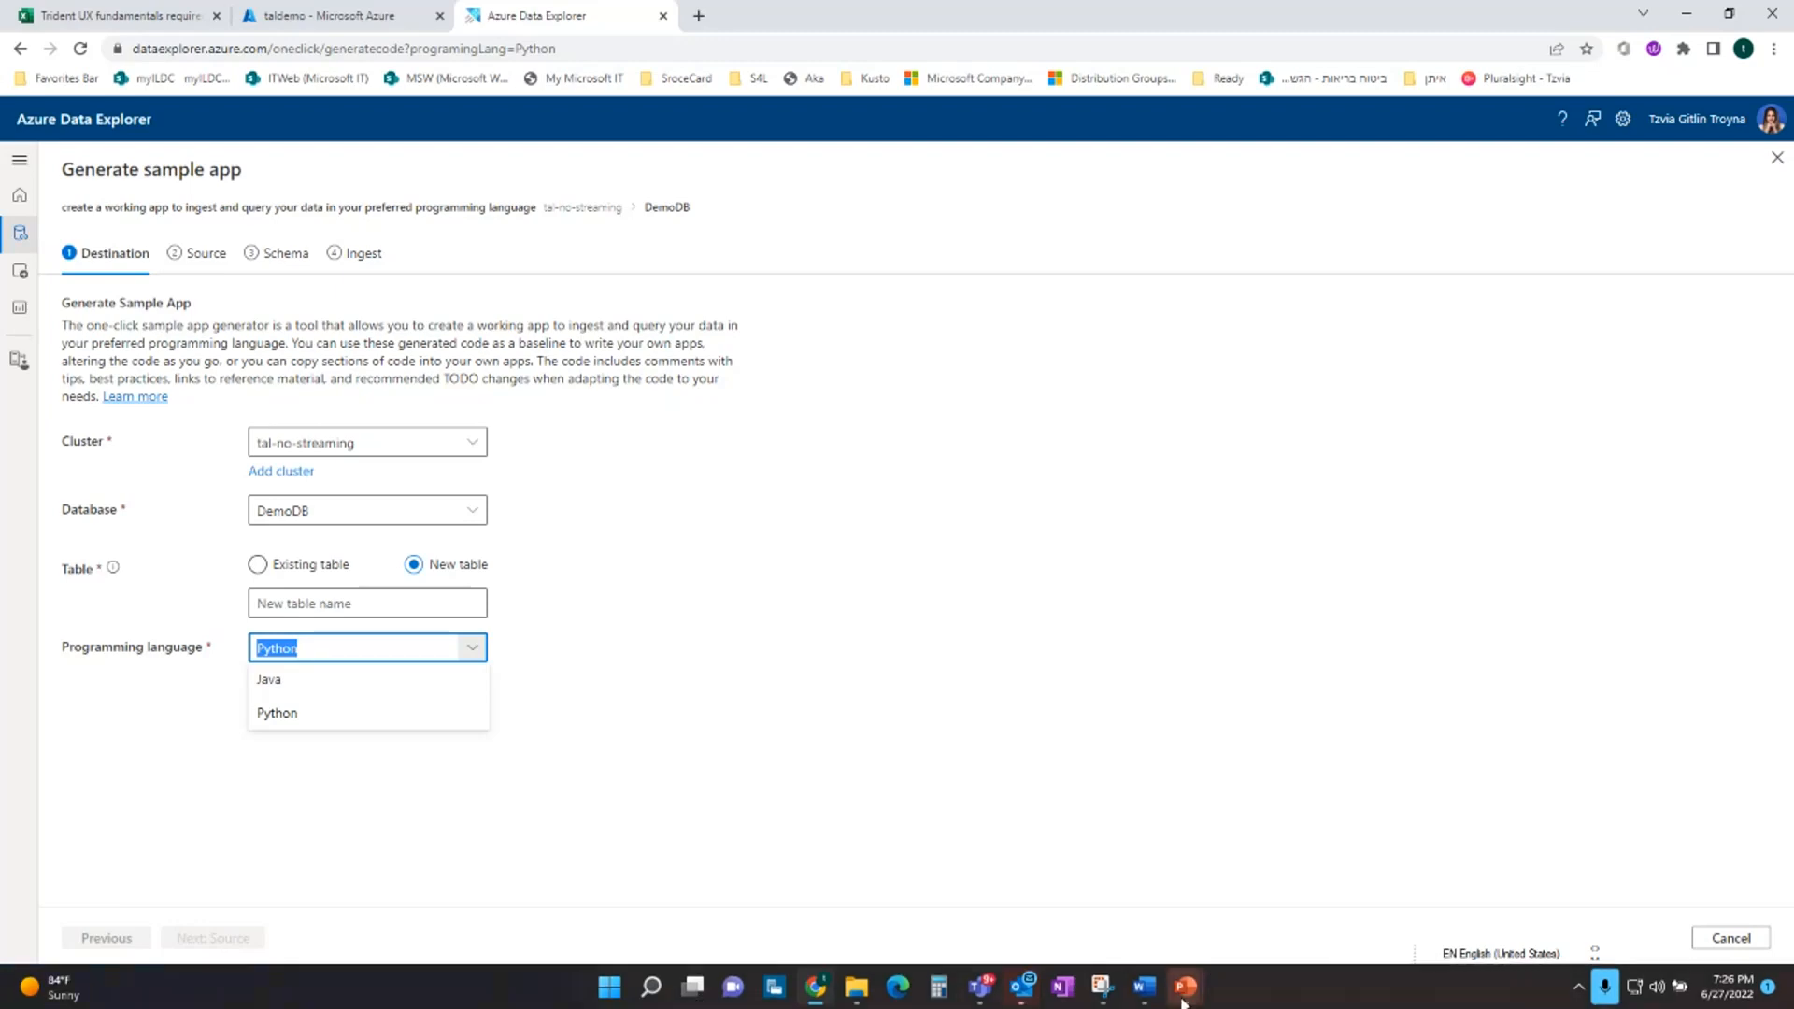
mouse_move(1182, 998)
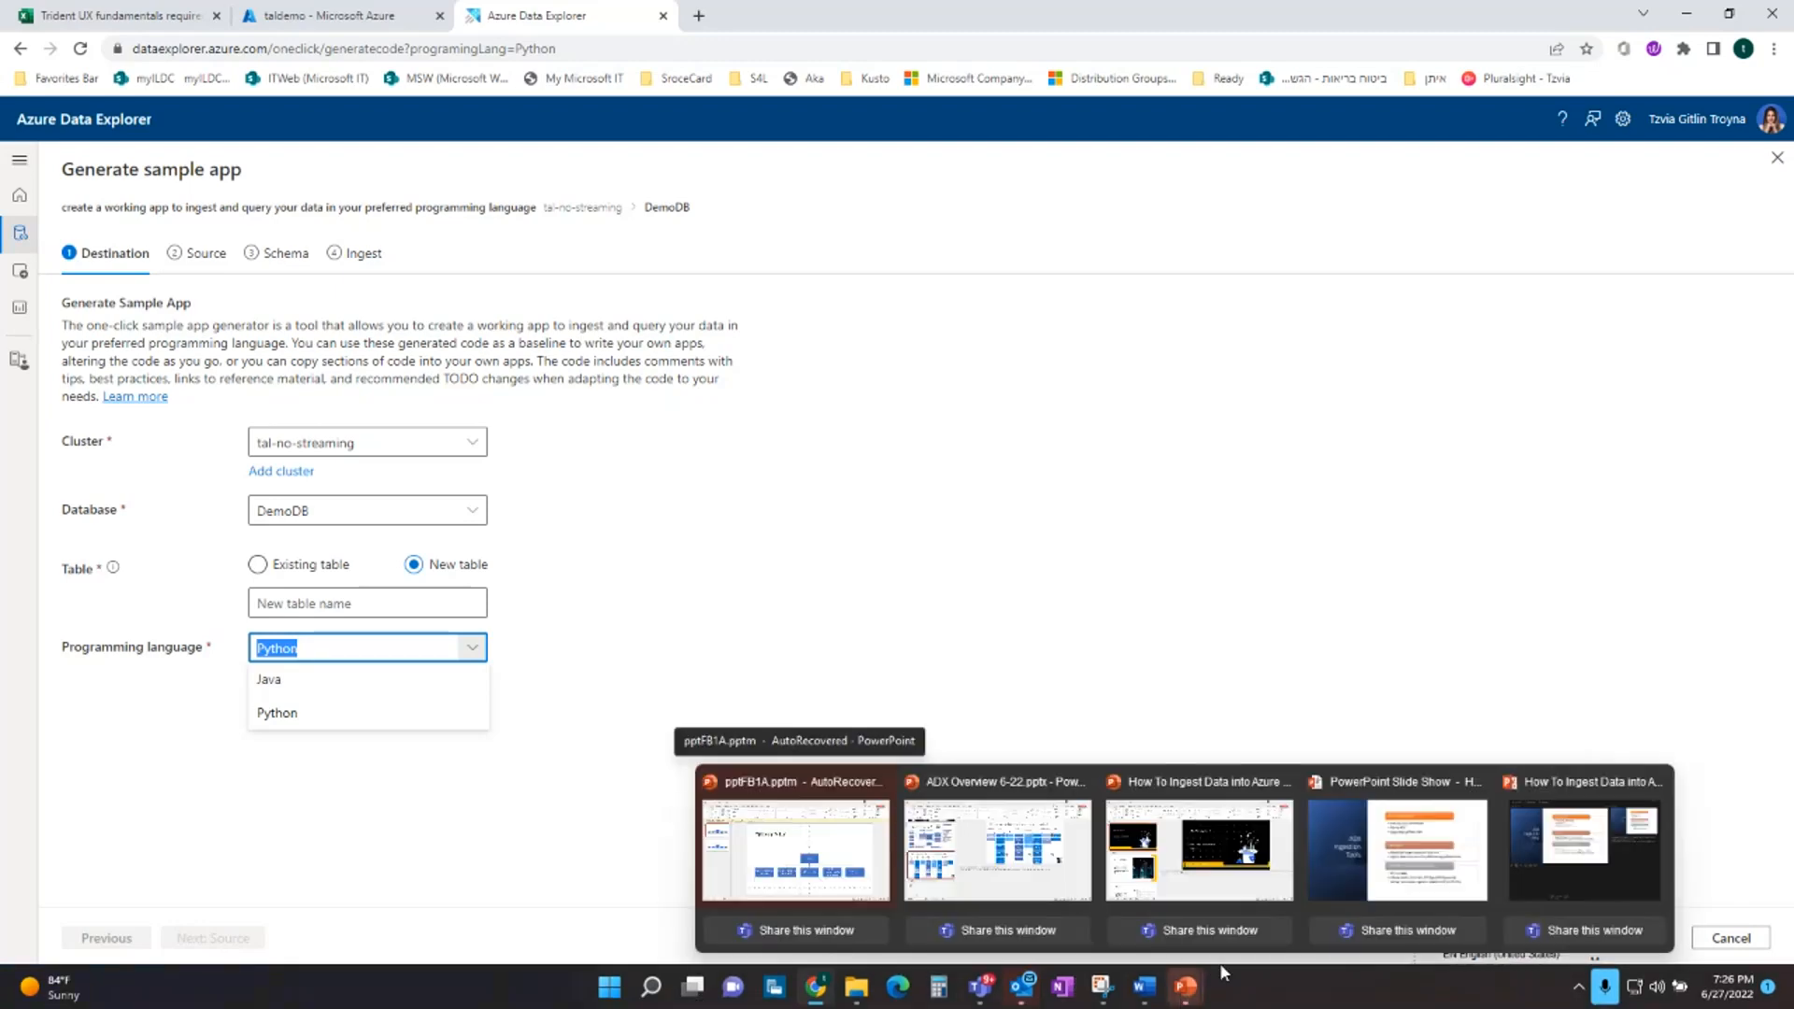
click(1343, 894)
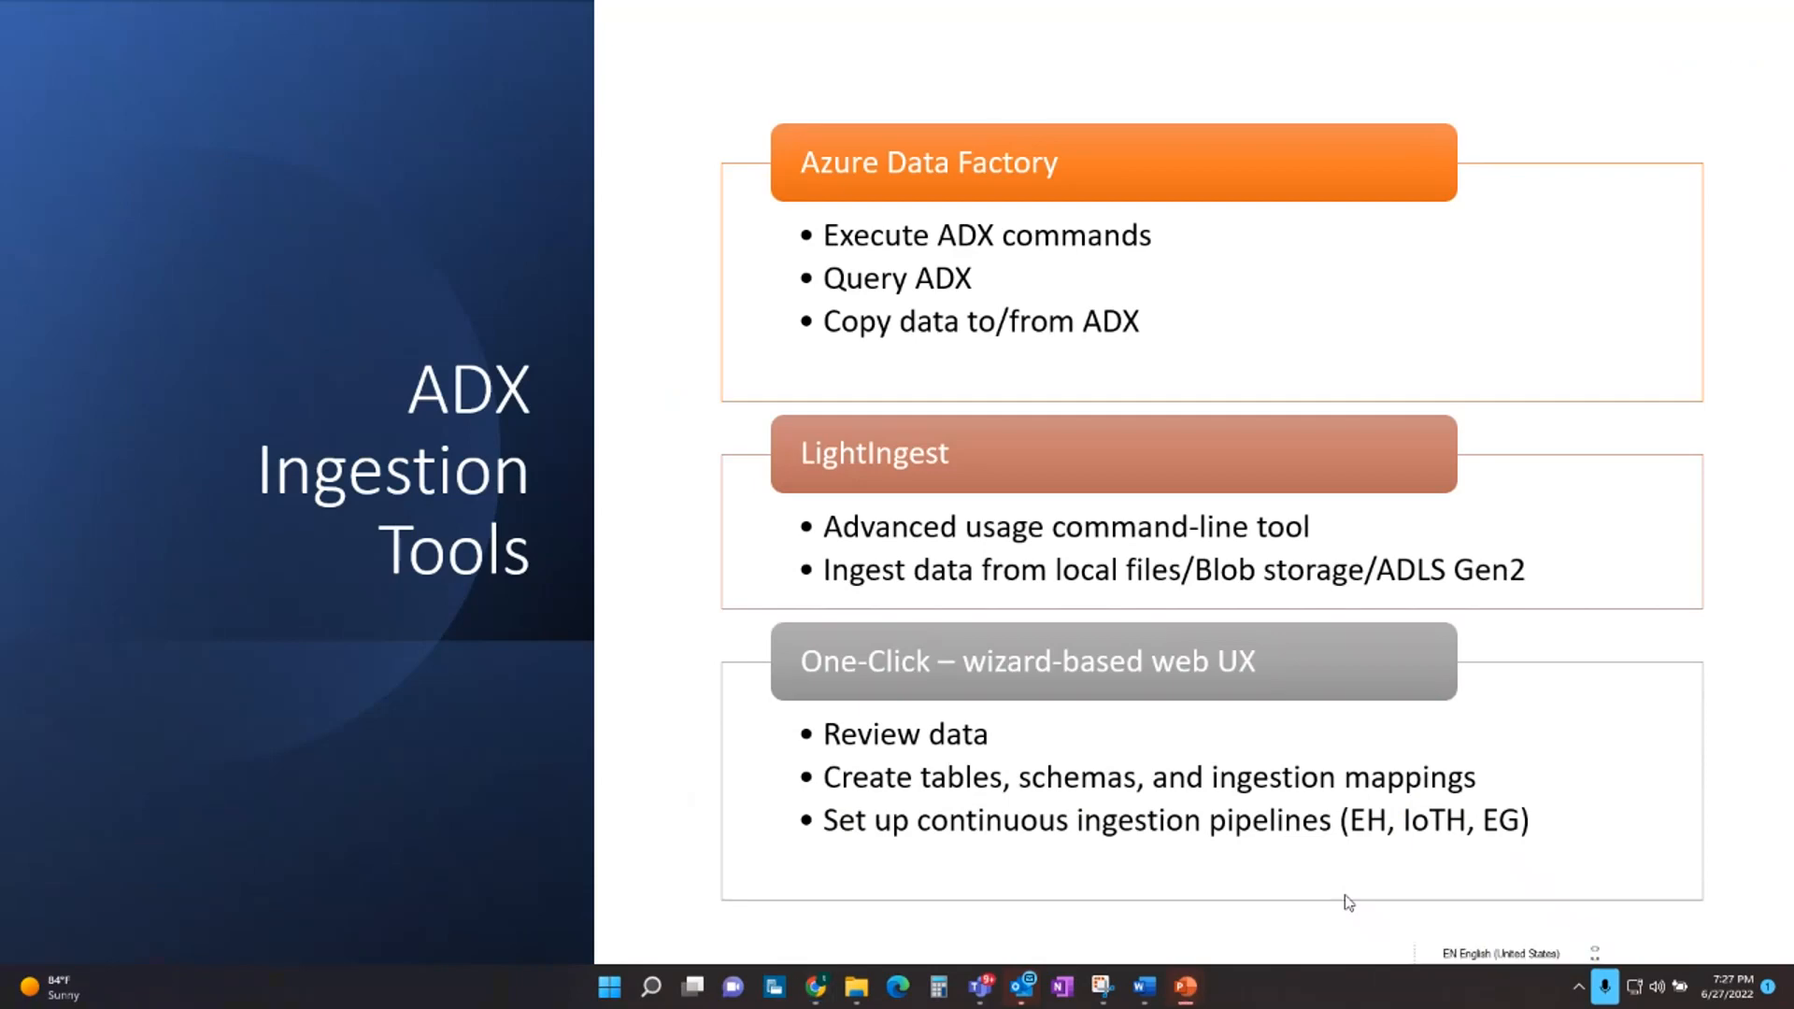
key(alt+Tab)
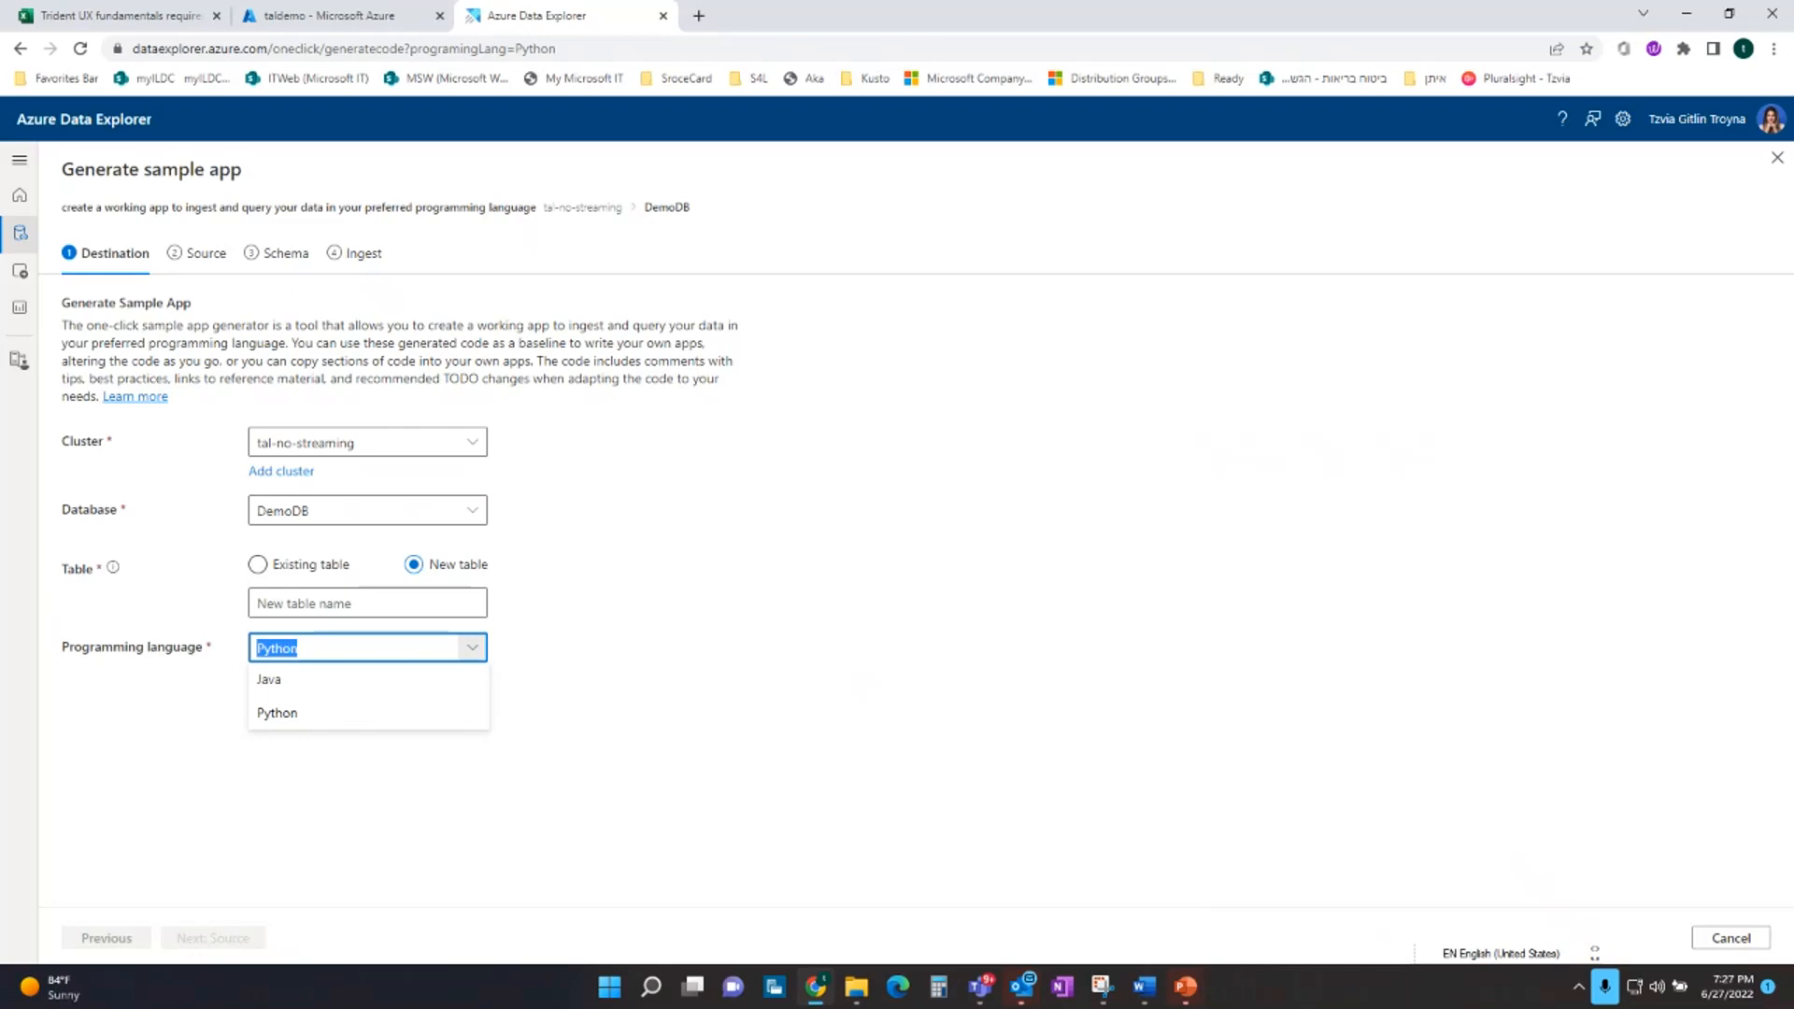
Cancel the sample app generator and open the one-time ingestion wizard for a local file
click(1696, 947)
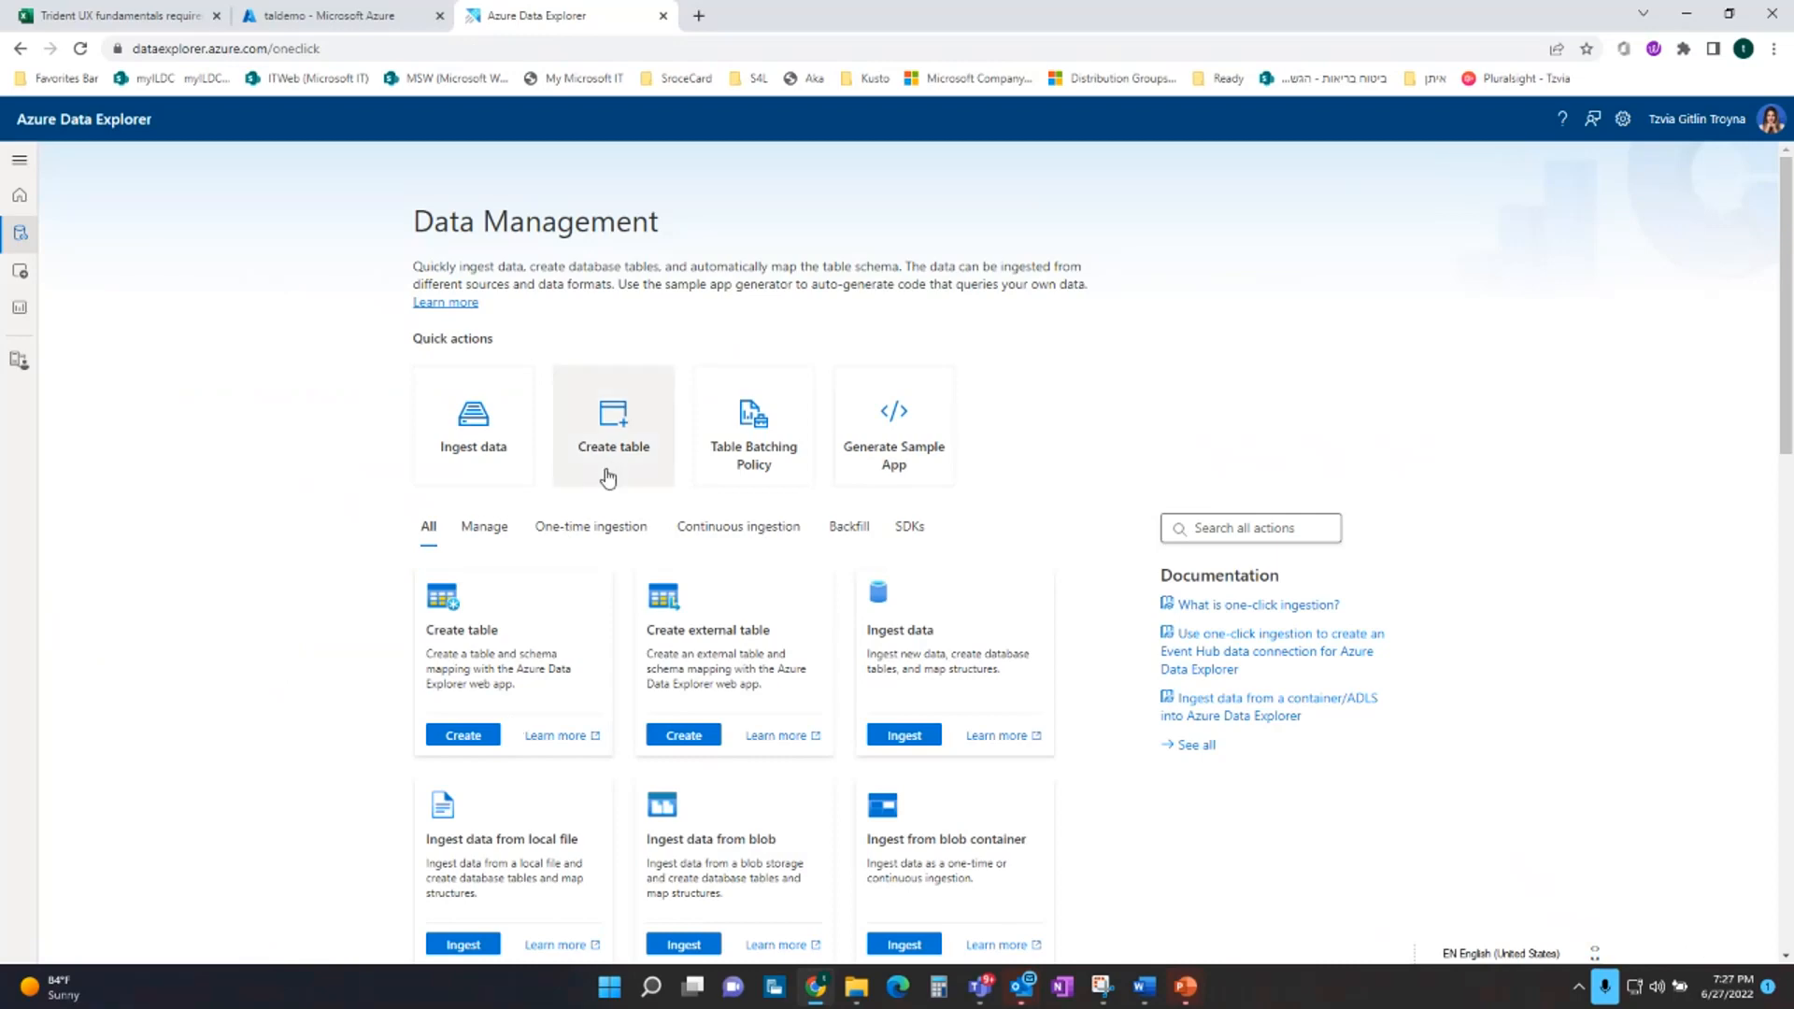
click(555, 537)
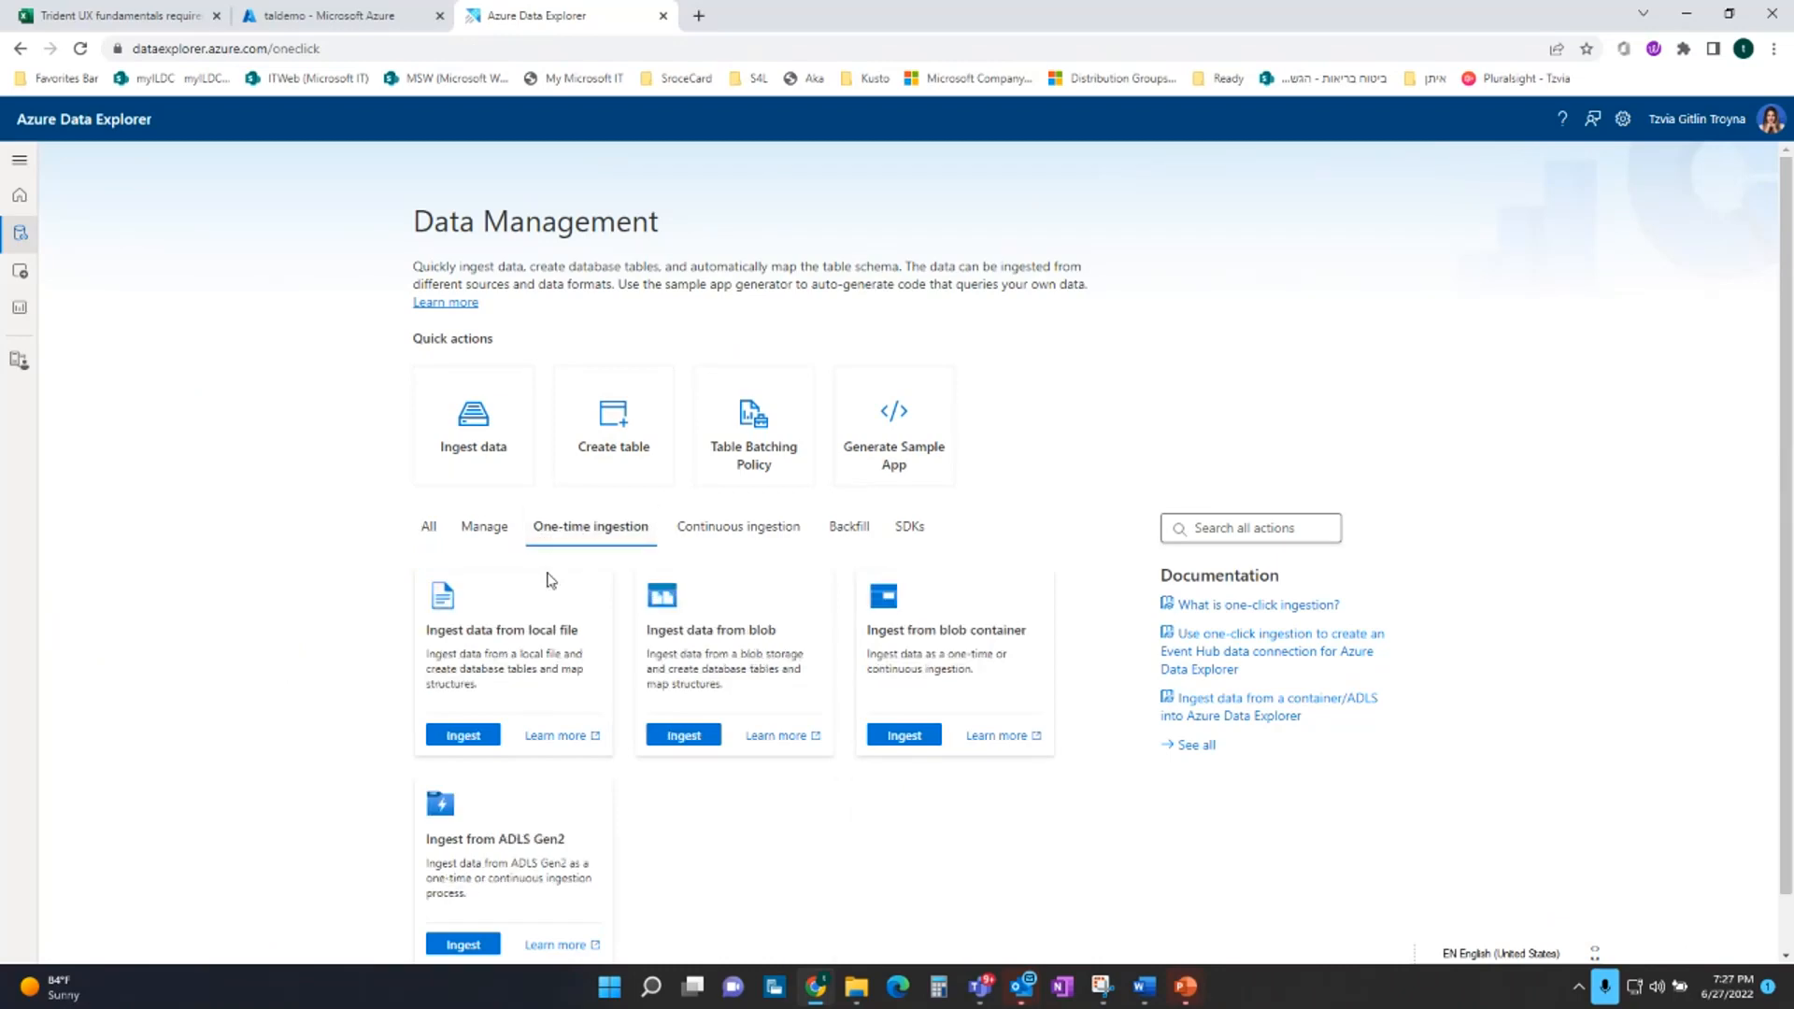
click(470, 737)
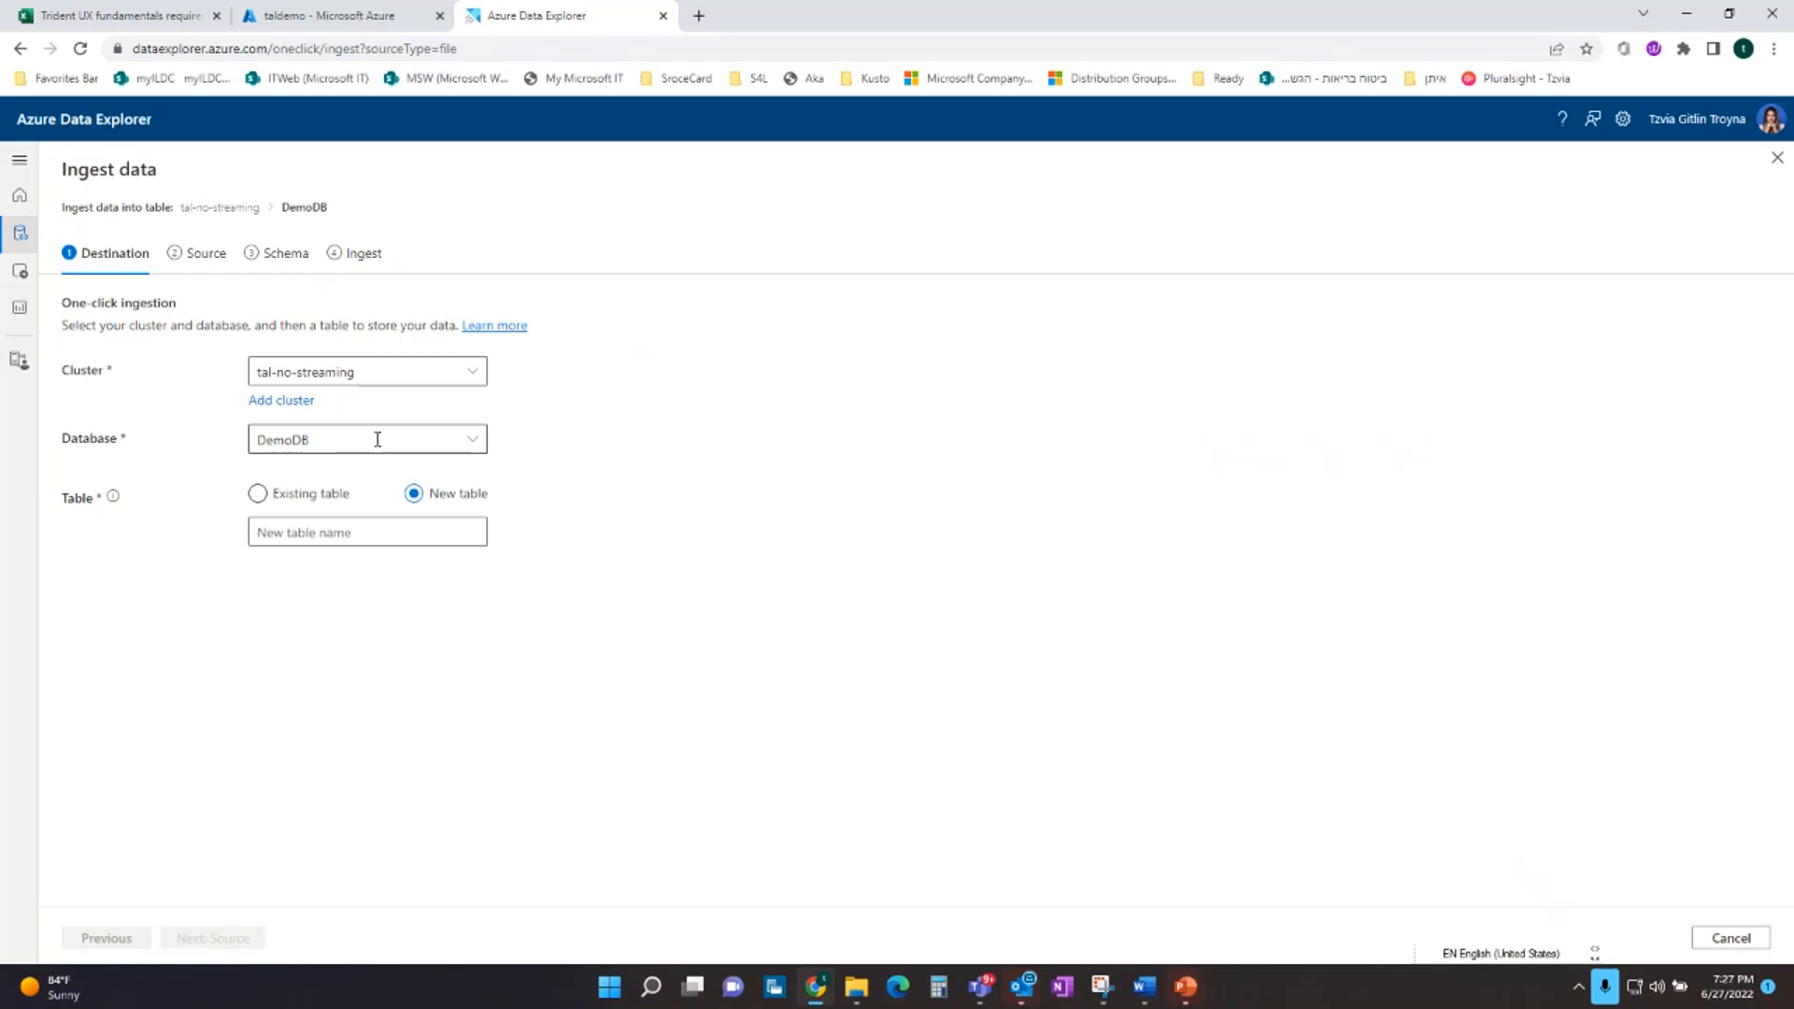
Switch to the Azure portal and examine the taldemo cluster's ingestion insights: summary tiles, successful ingestions by database and their timechart
click(311, 17)
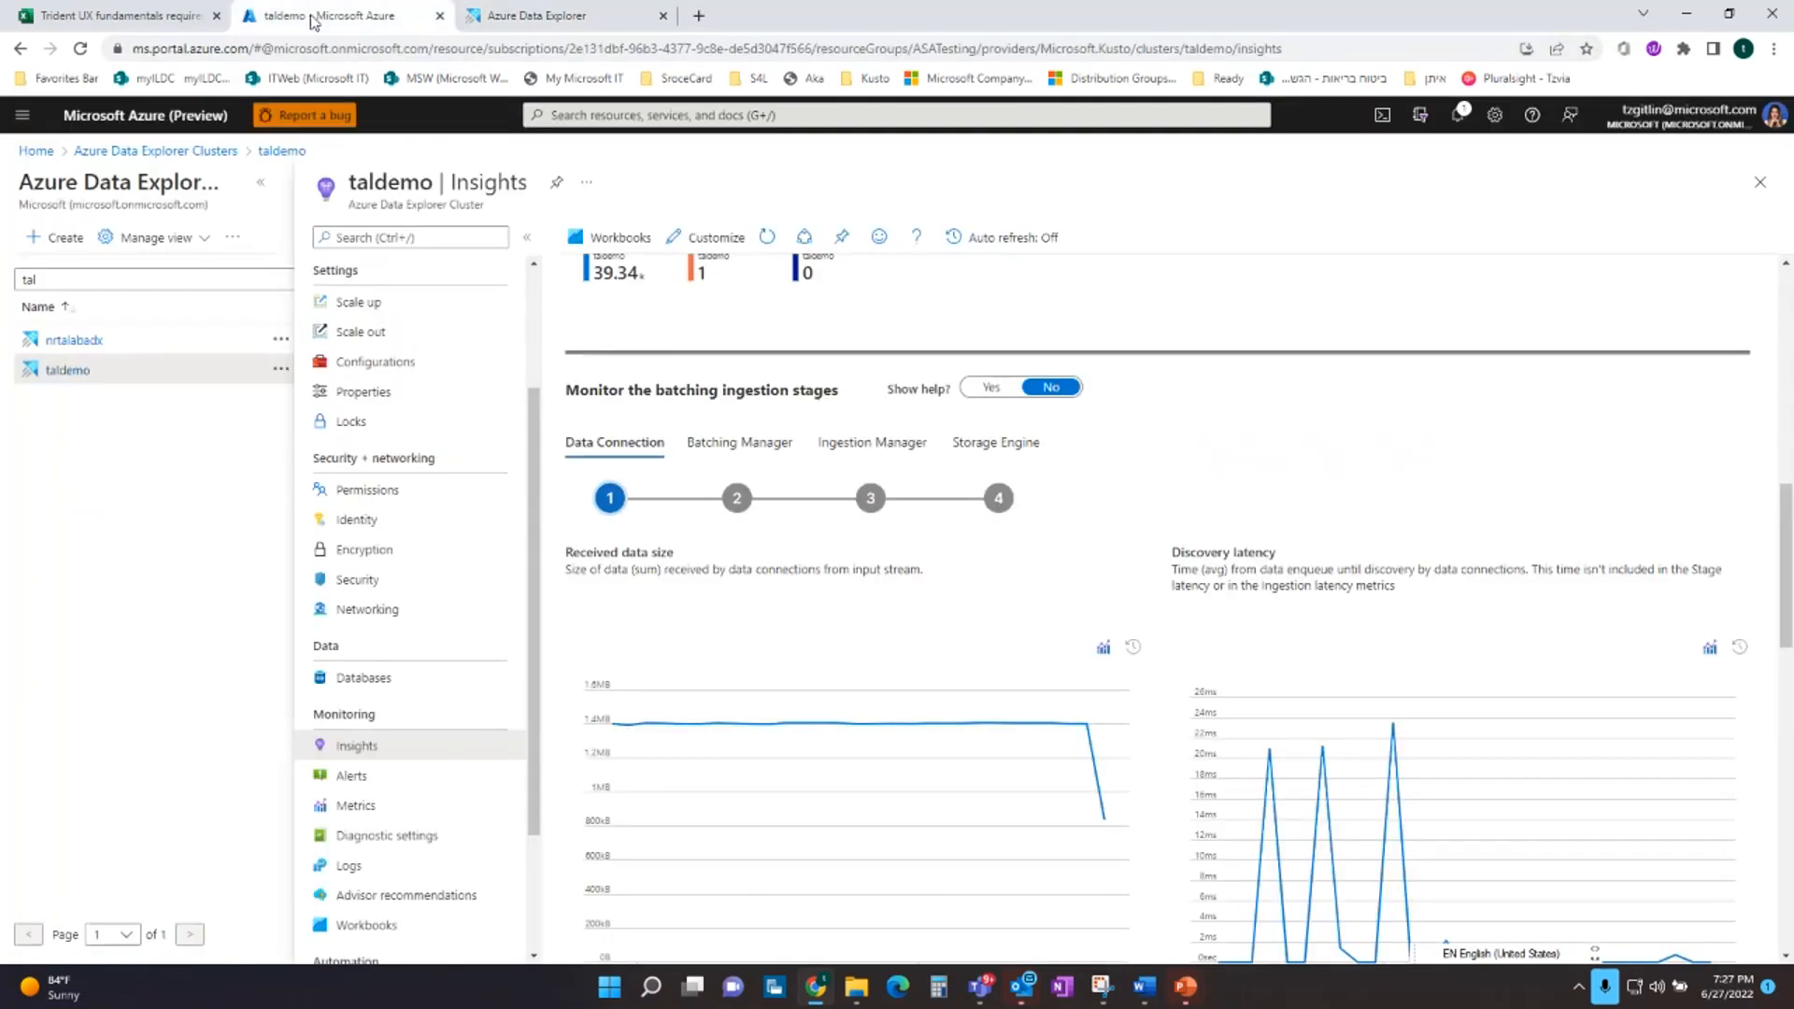
scroll(1069, 712, up, 5)
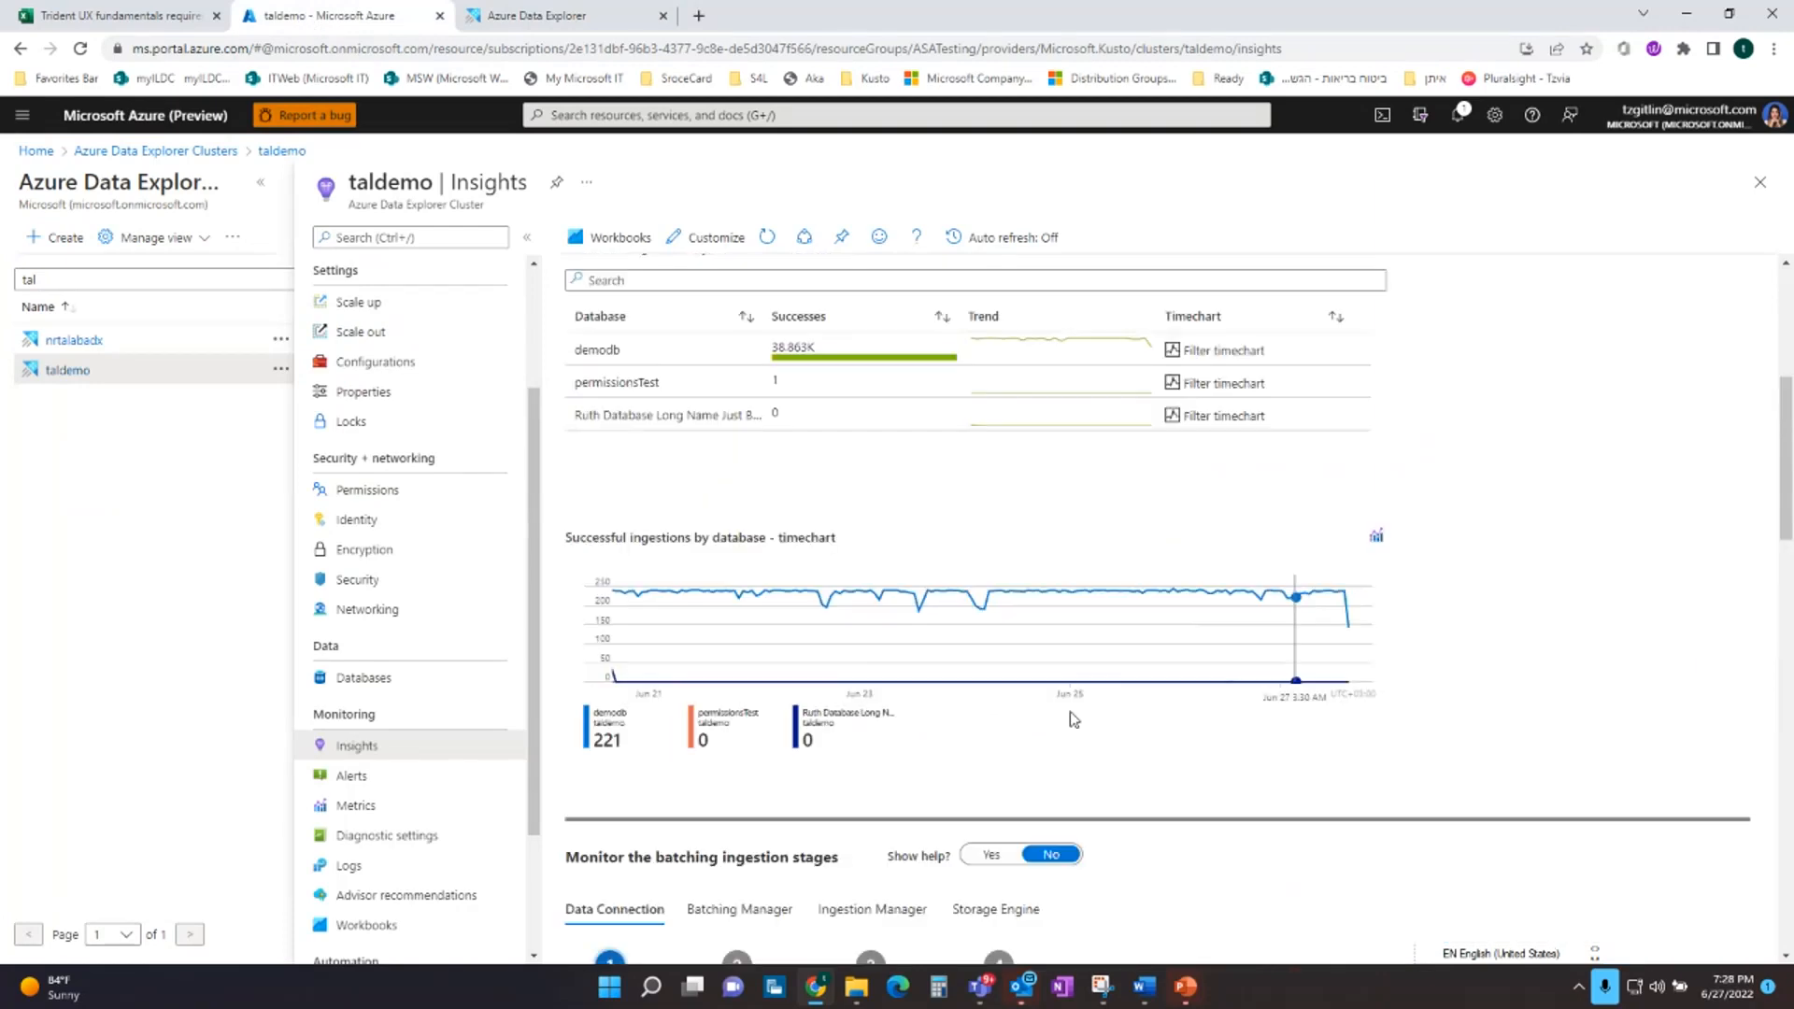
scroll(1069, 710, up, 1)
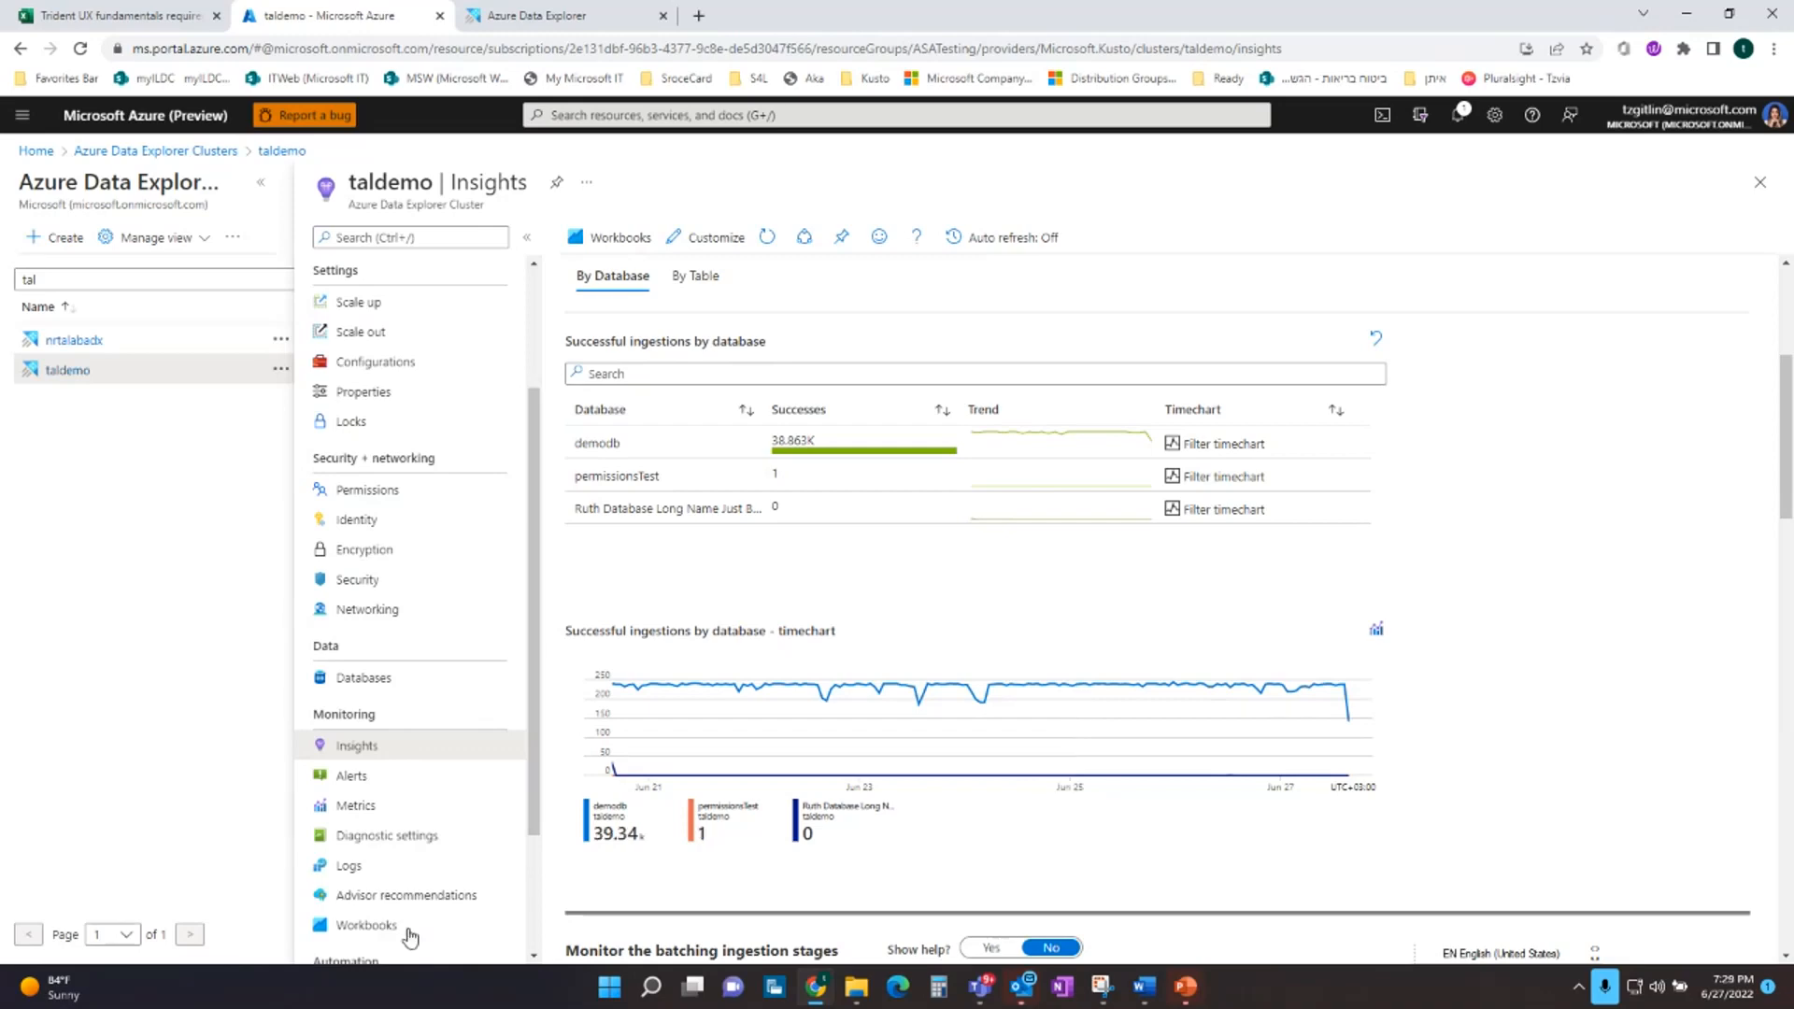
scroll(599, 799, up, 4)
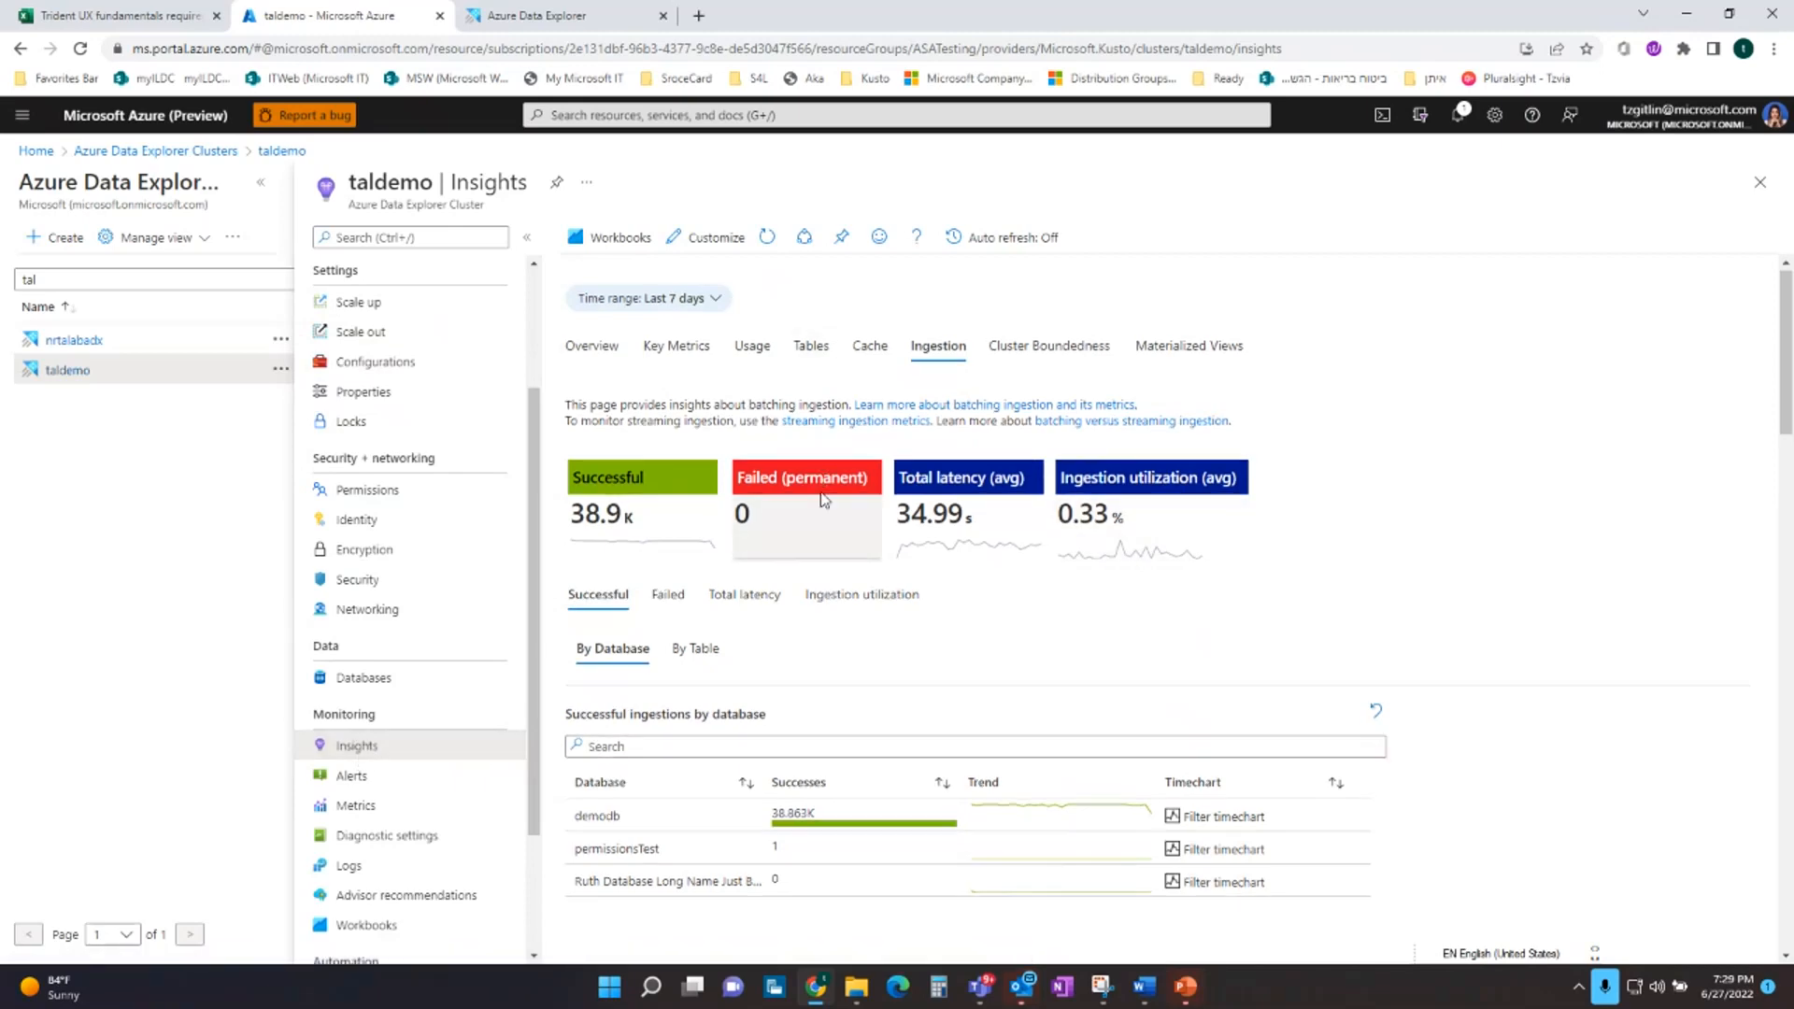
scroll(823, 500, down, 2)
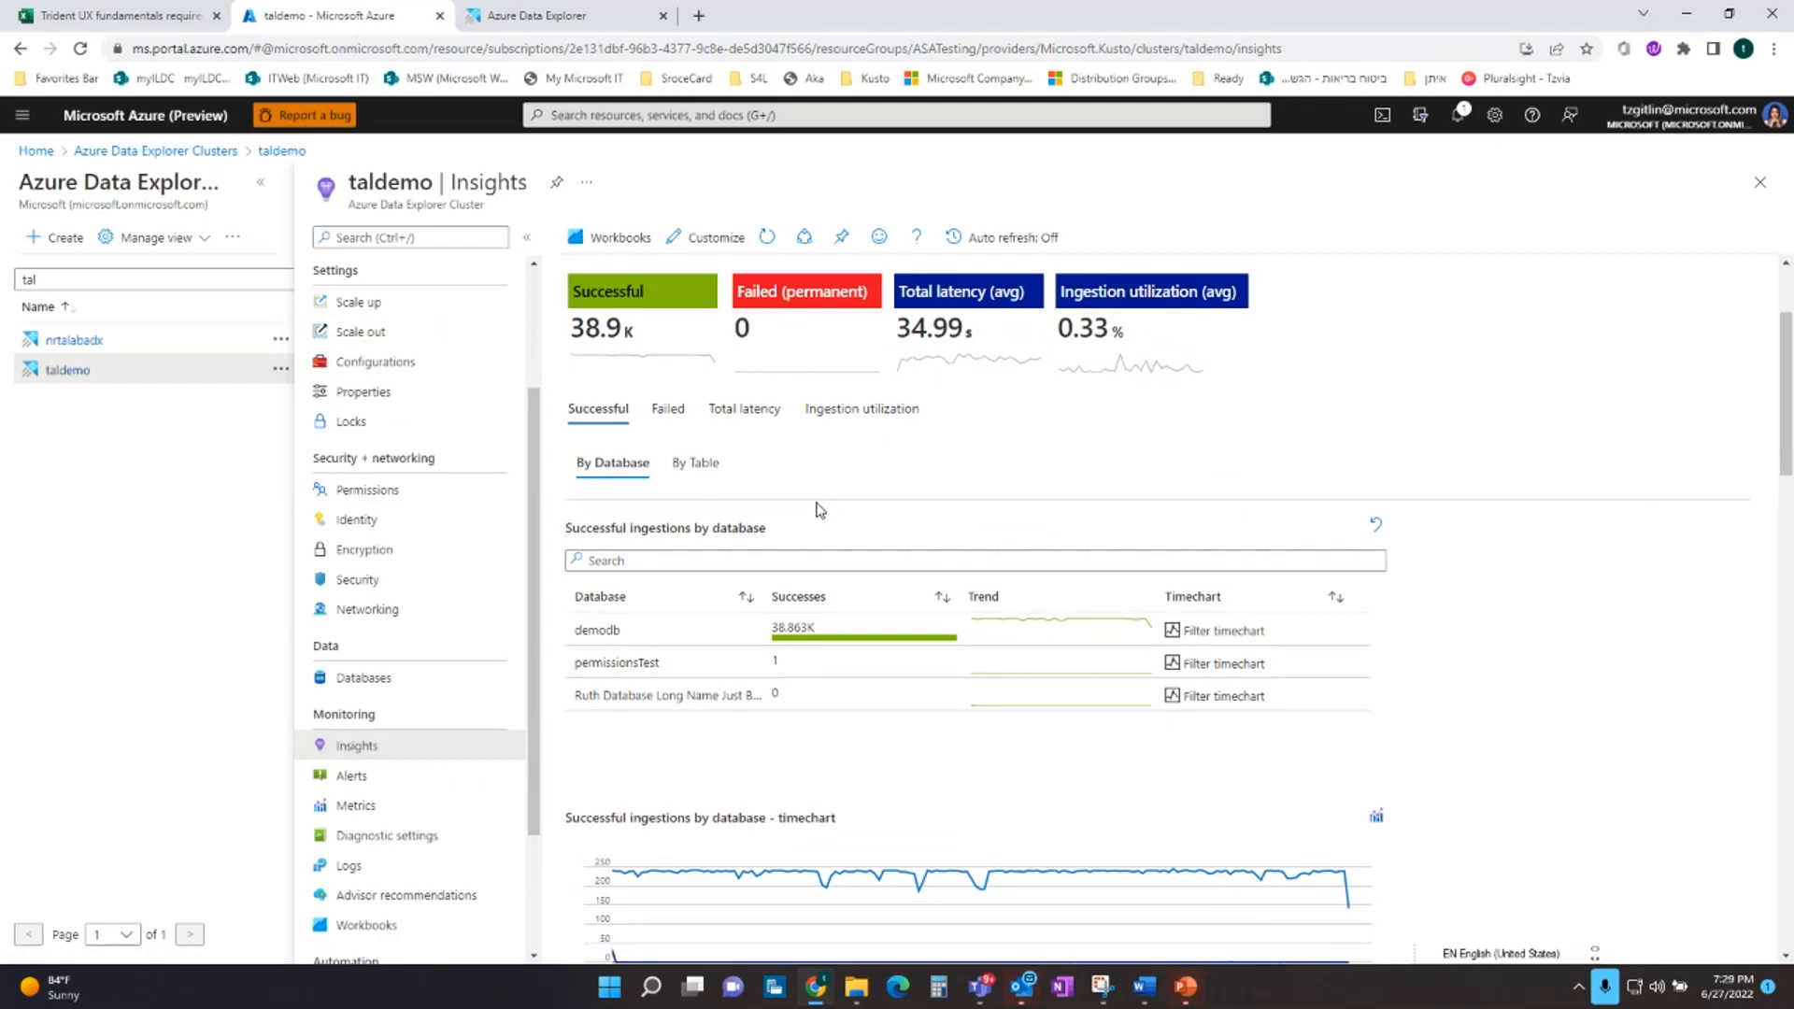
scroll(820, 509, down, 3)
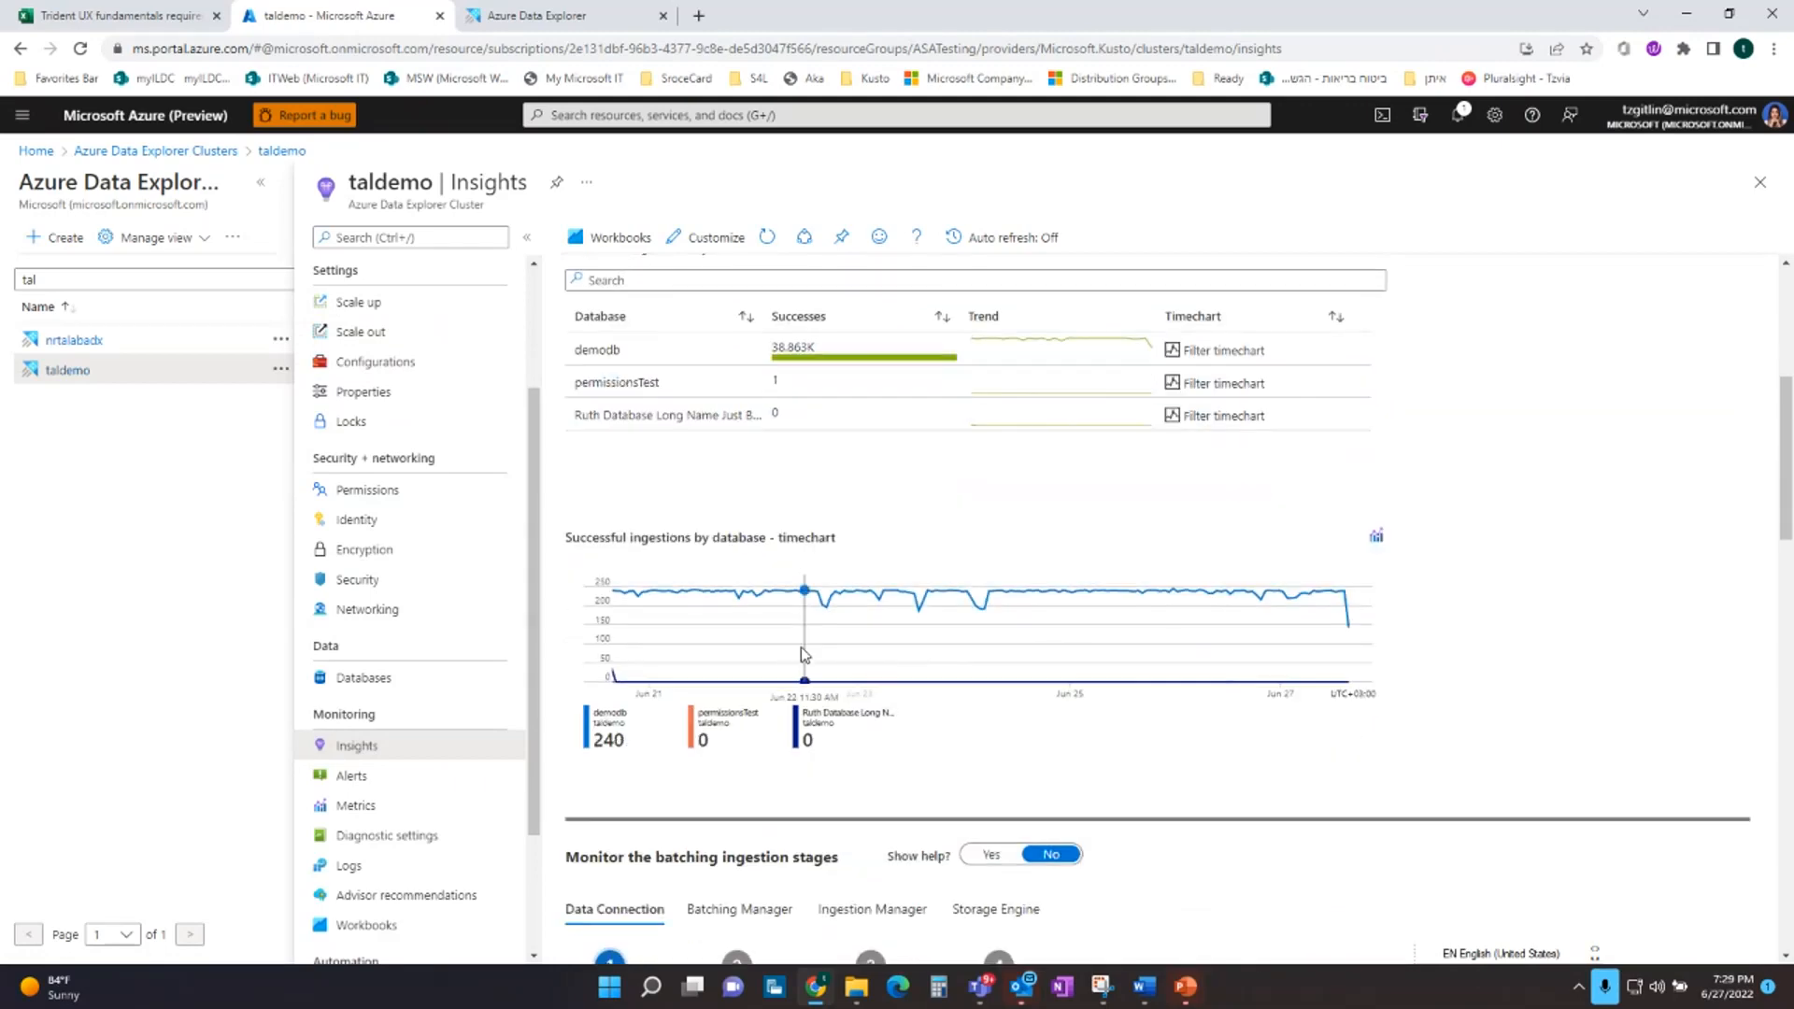
scroll(801, 654, up, 5)
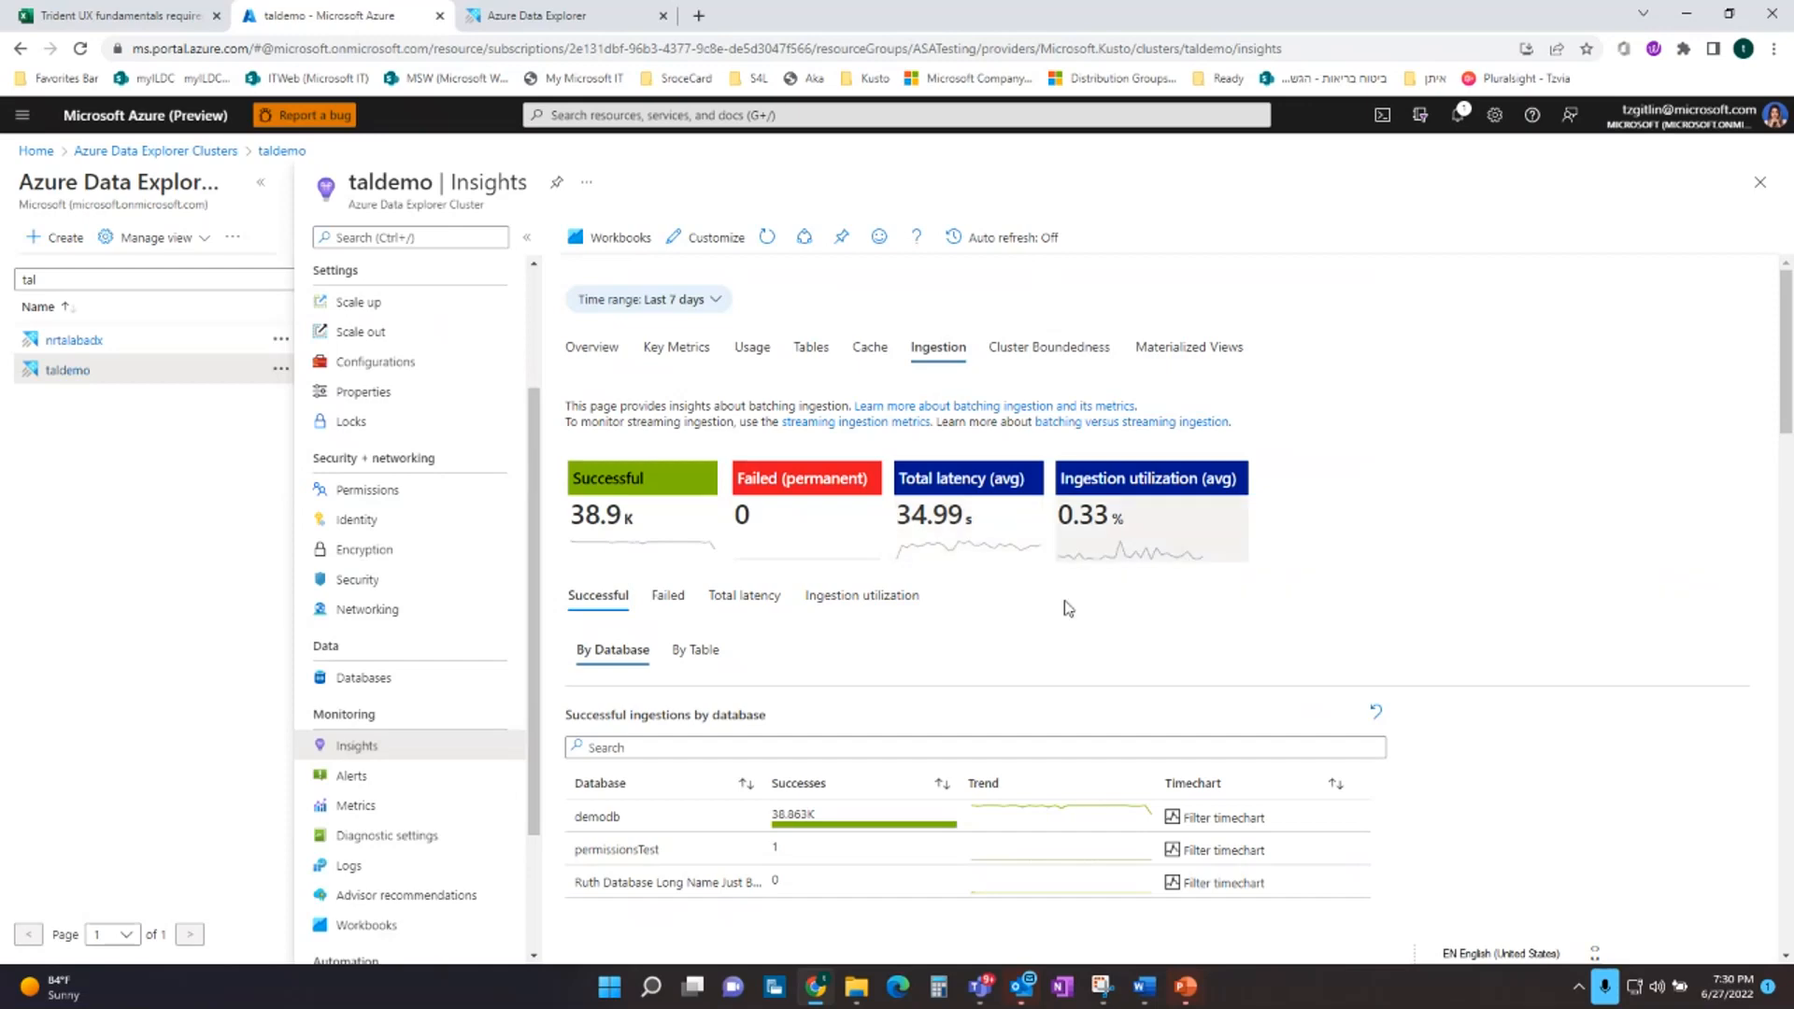
scroll(1044, 626, down, 2)
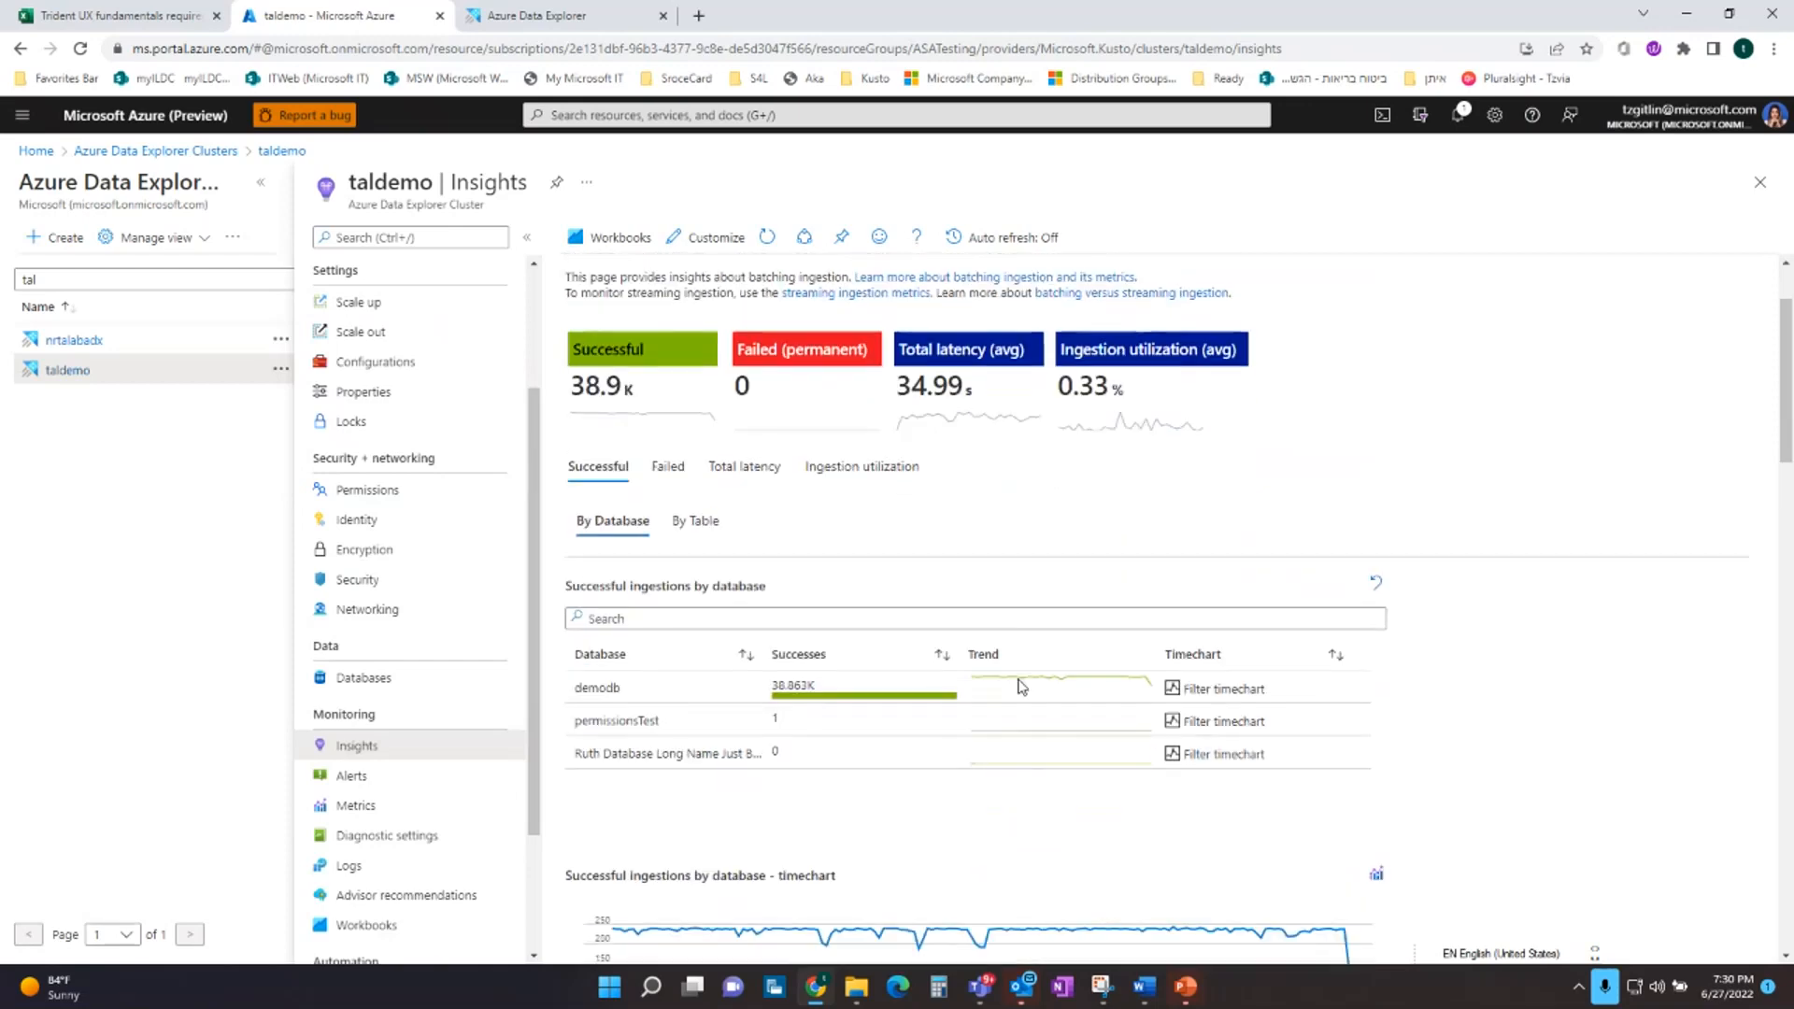
scroll(1022, 687, down, 1)
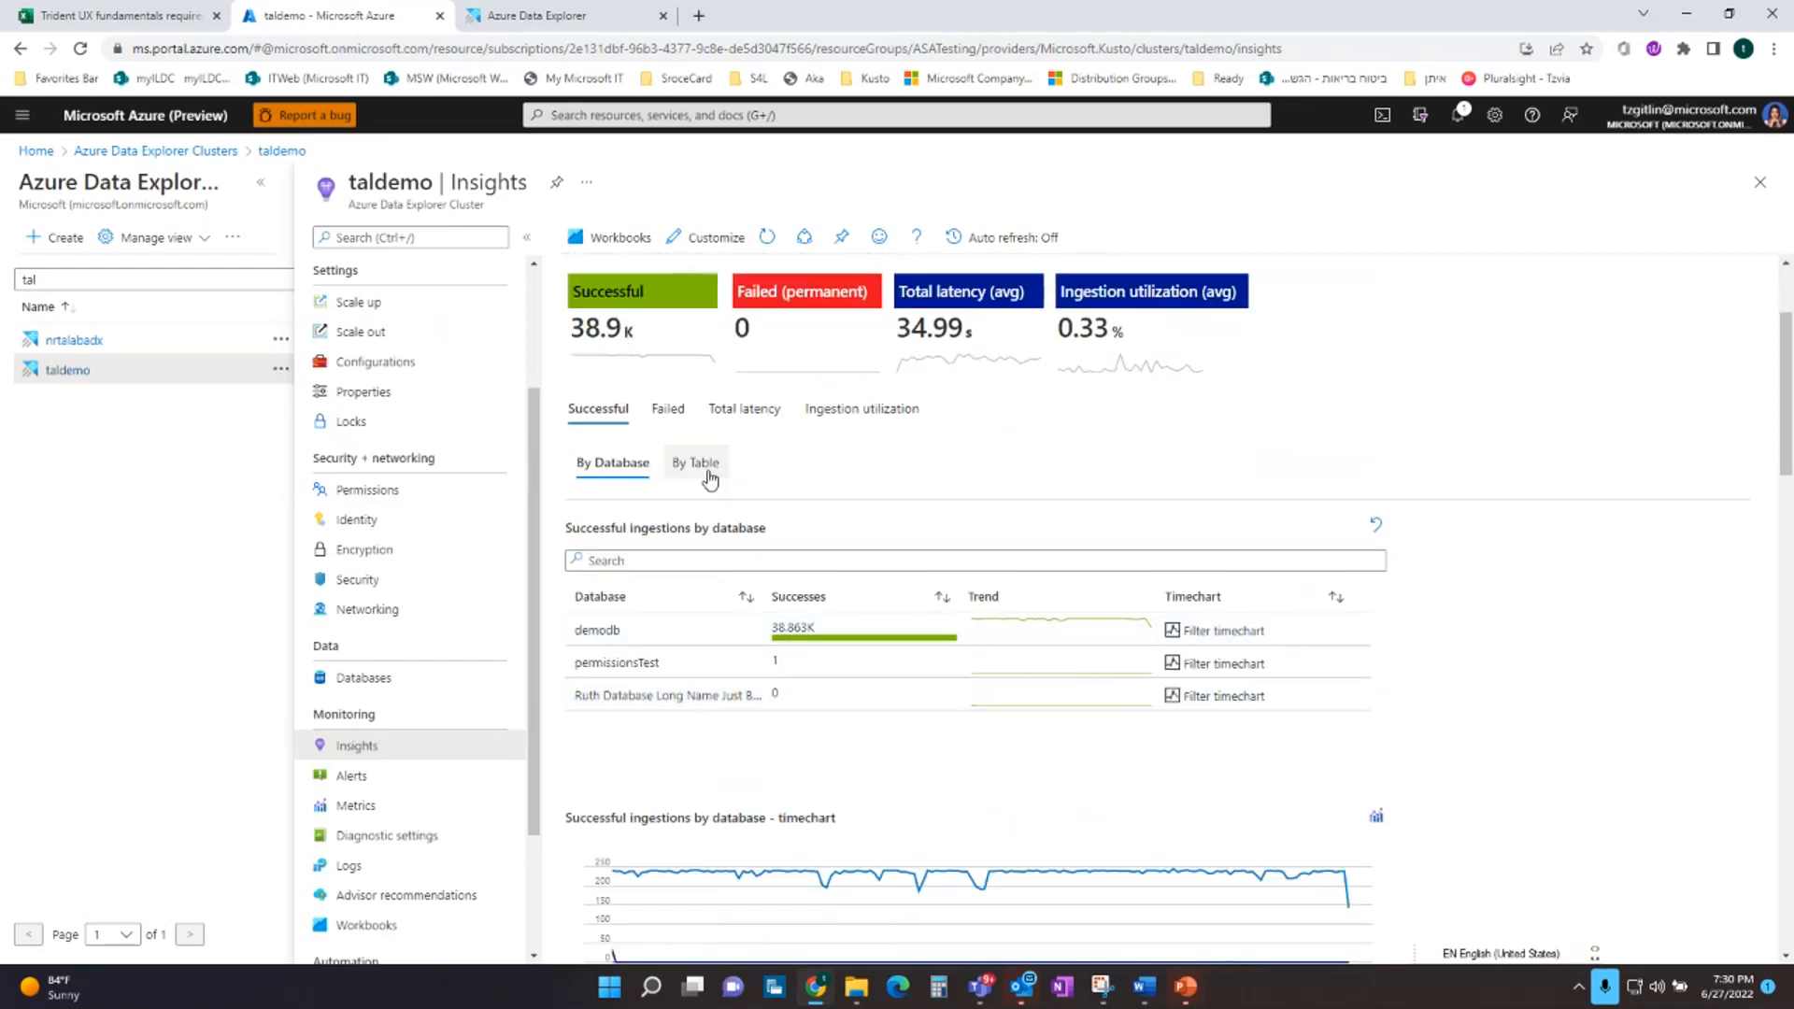
click(1065, 693)
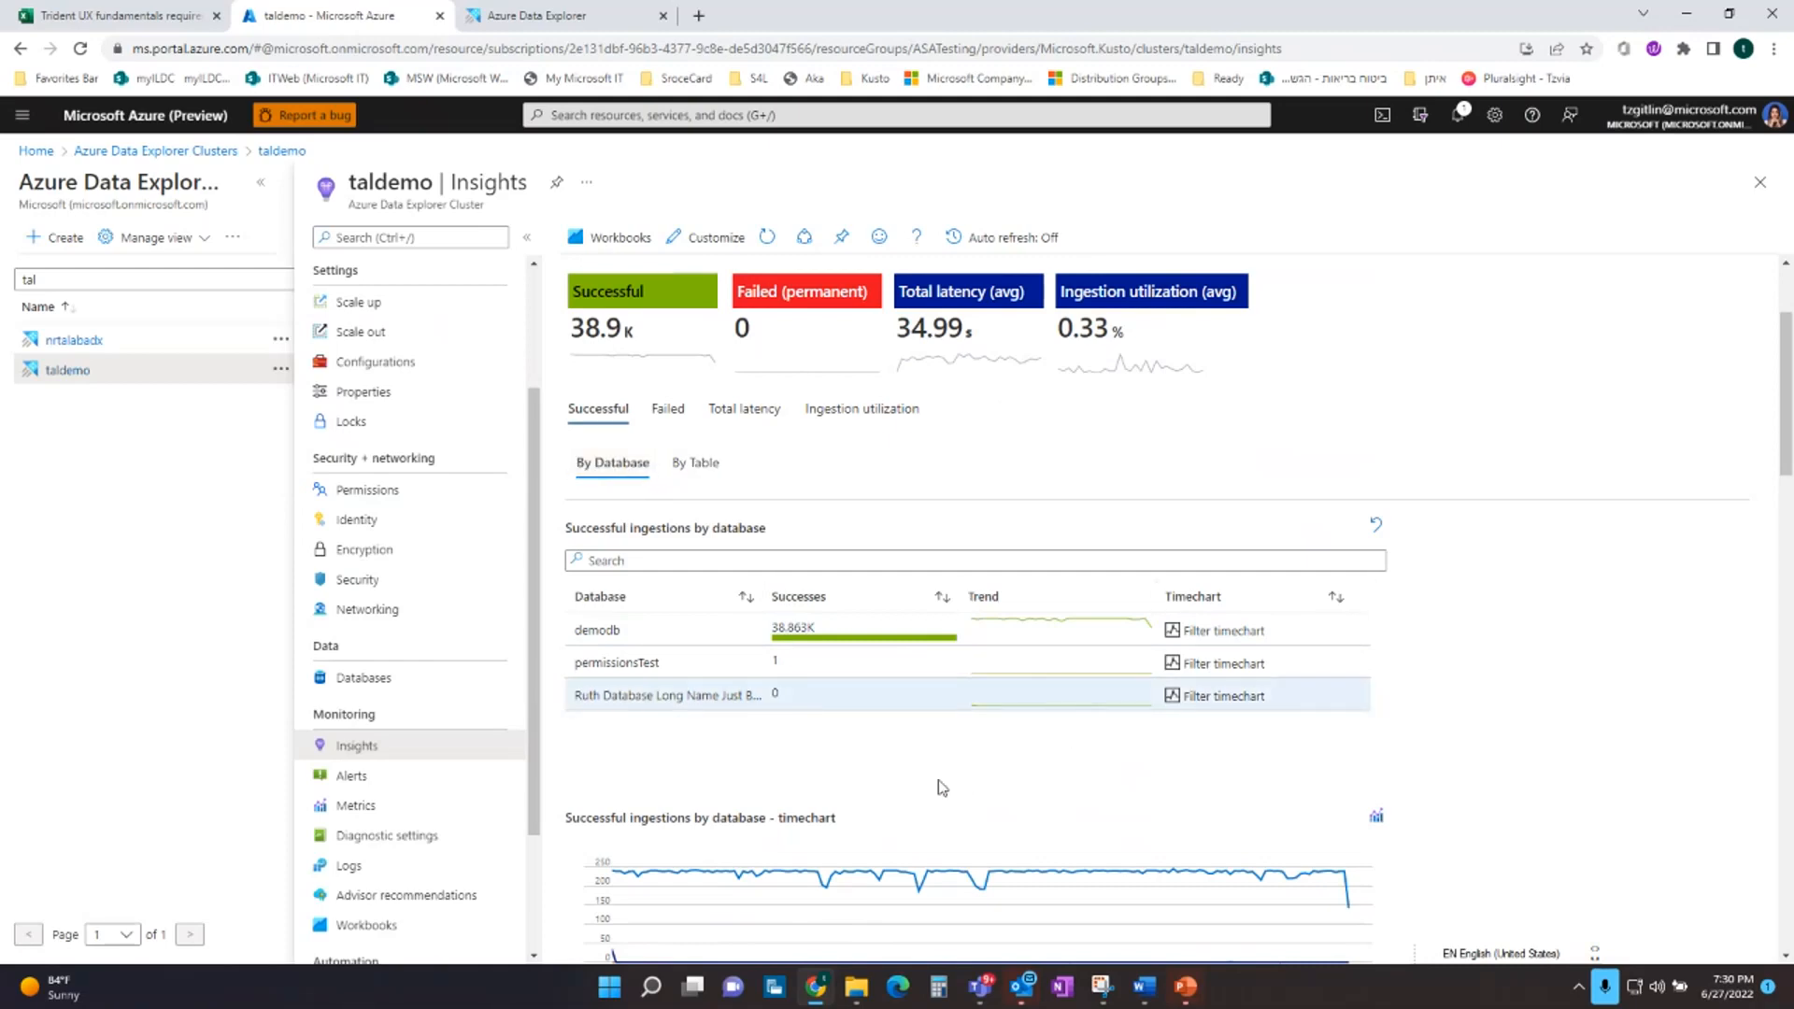
Look through the Data Connection, Batching Manager, Ingestion Manager and Storage Engine stages of the batching ingestion monitoring
scroll(942, 788, down, 9)
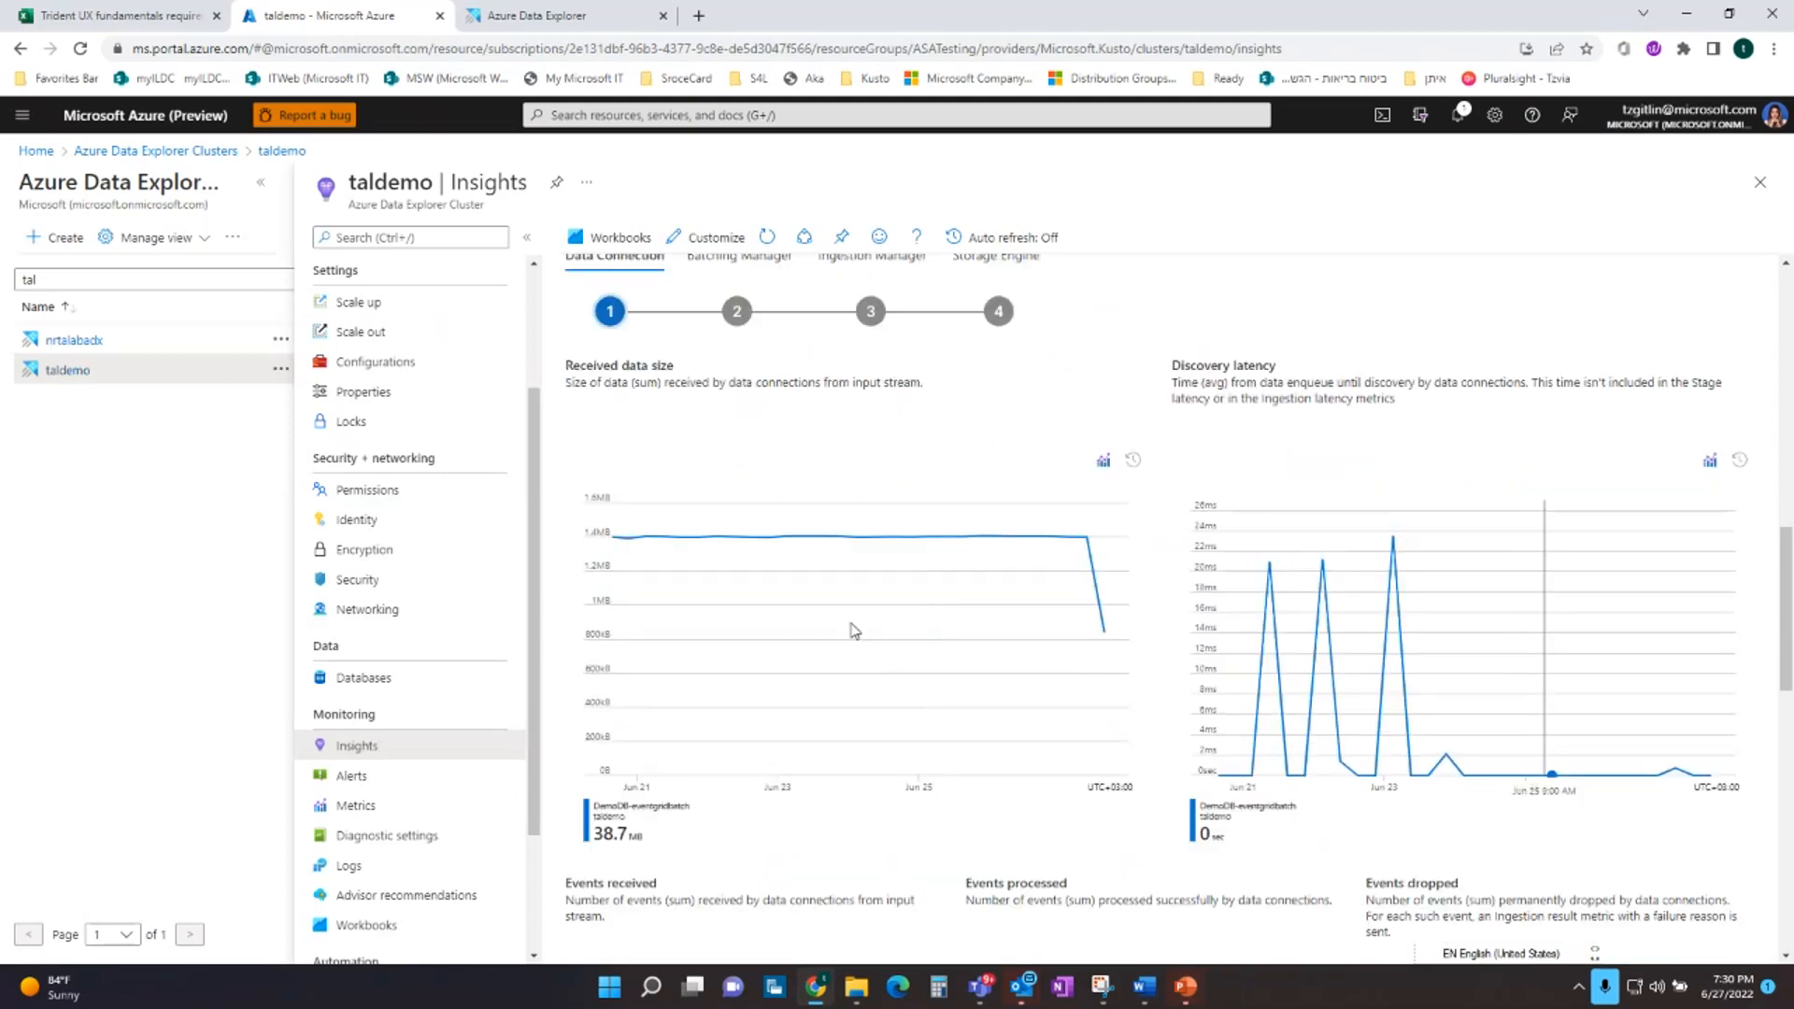
scroll(851, 623, up, 1)
scroll(850, 623, up, 1)
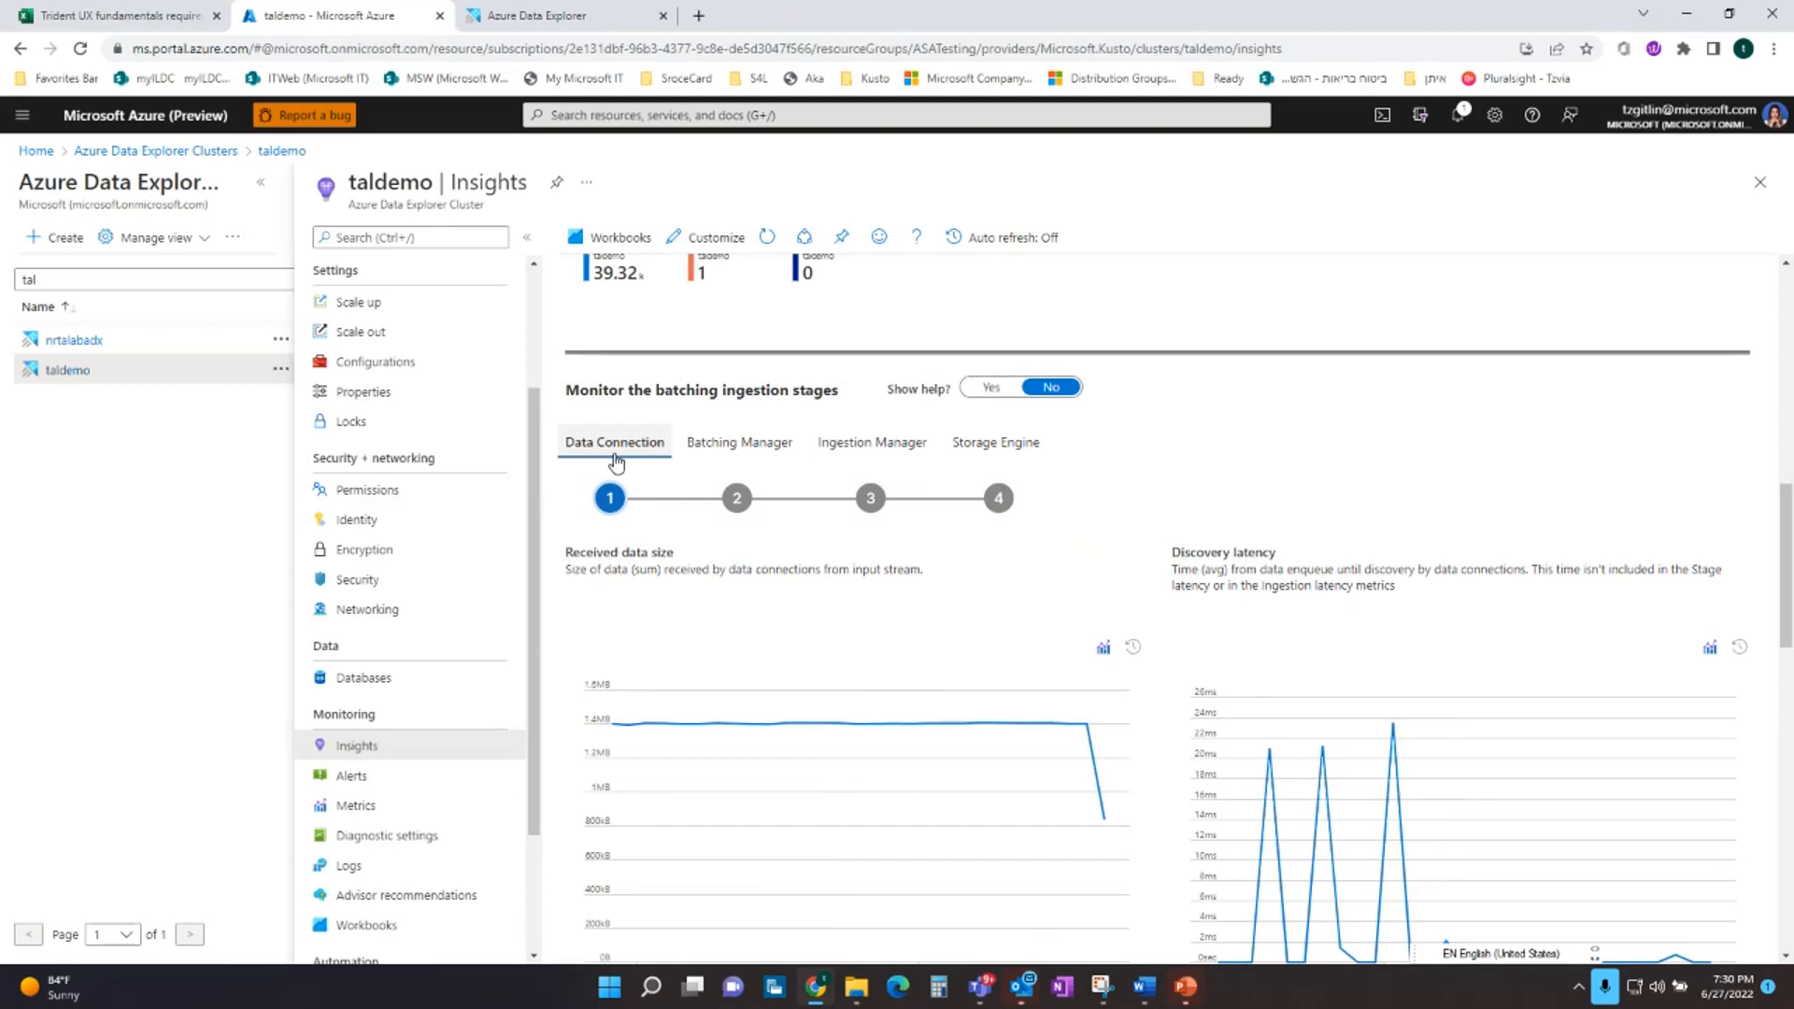
click(725, 450)
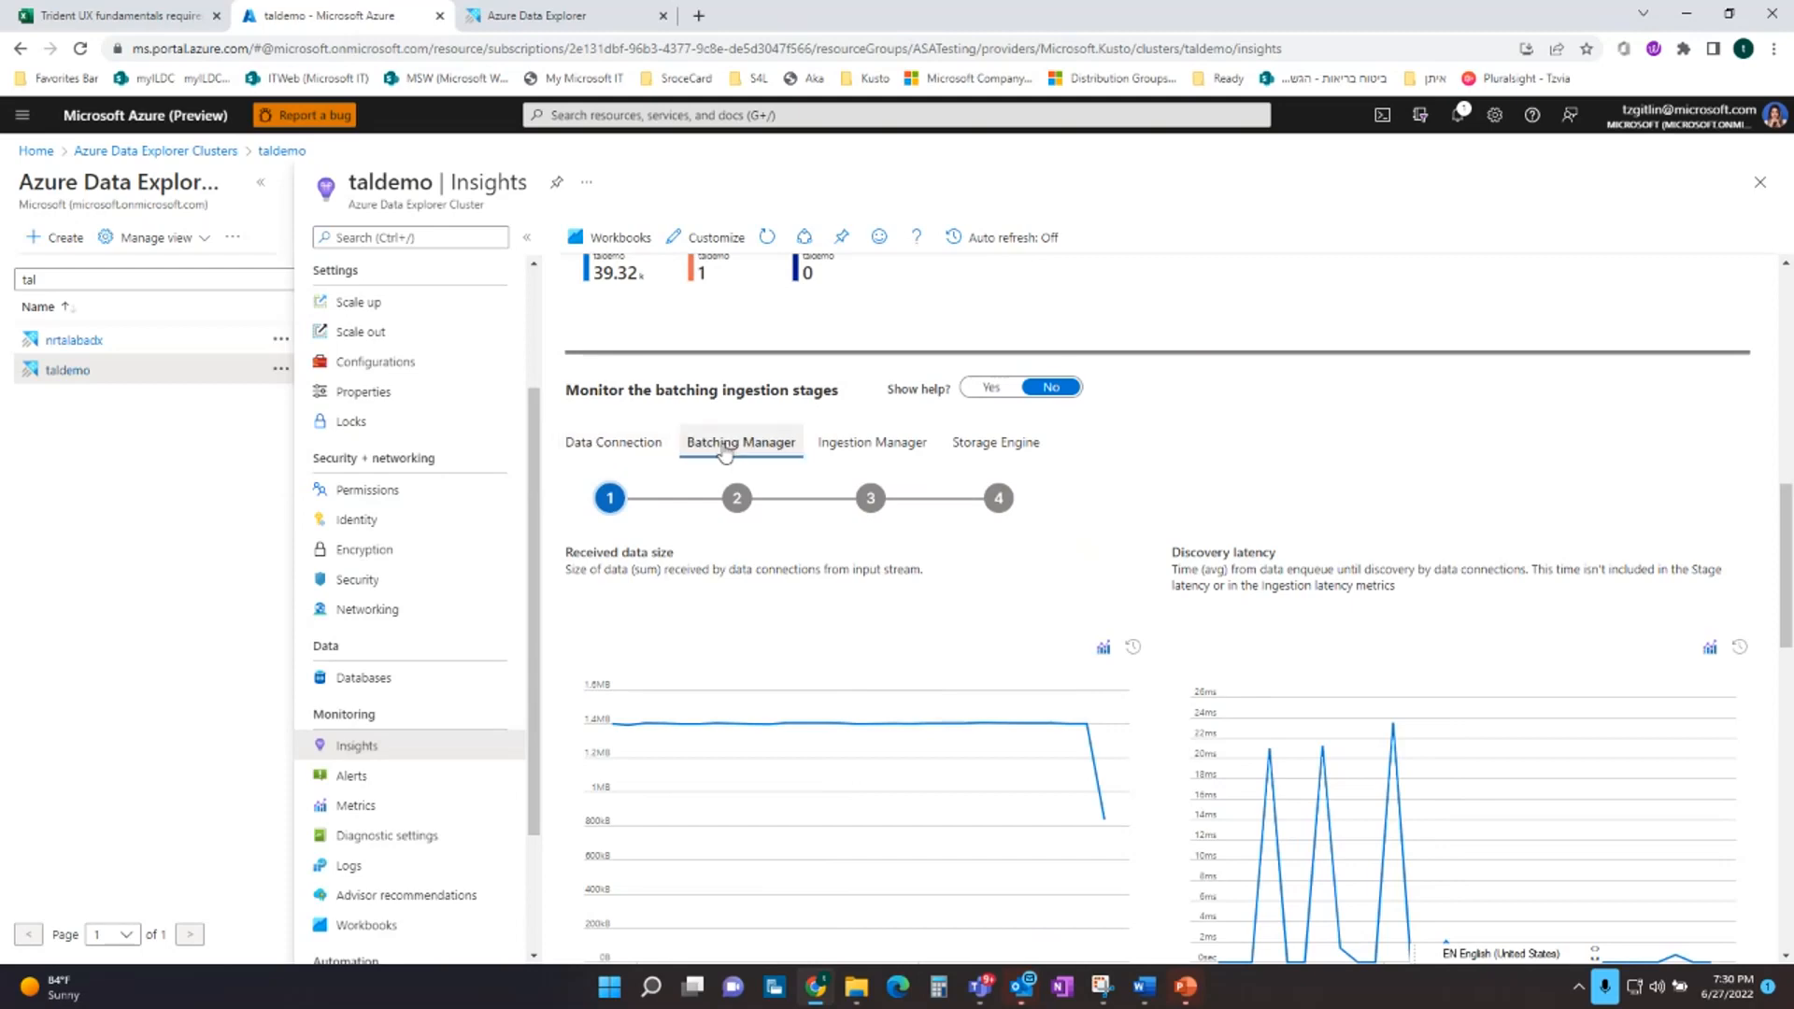
click(927, 453)
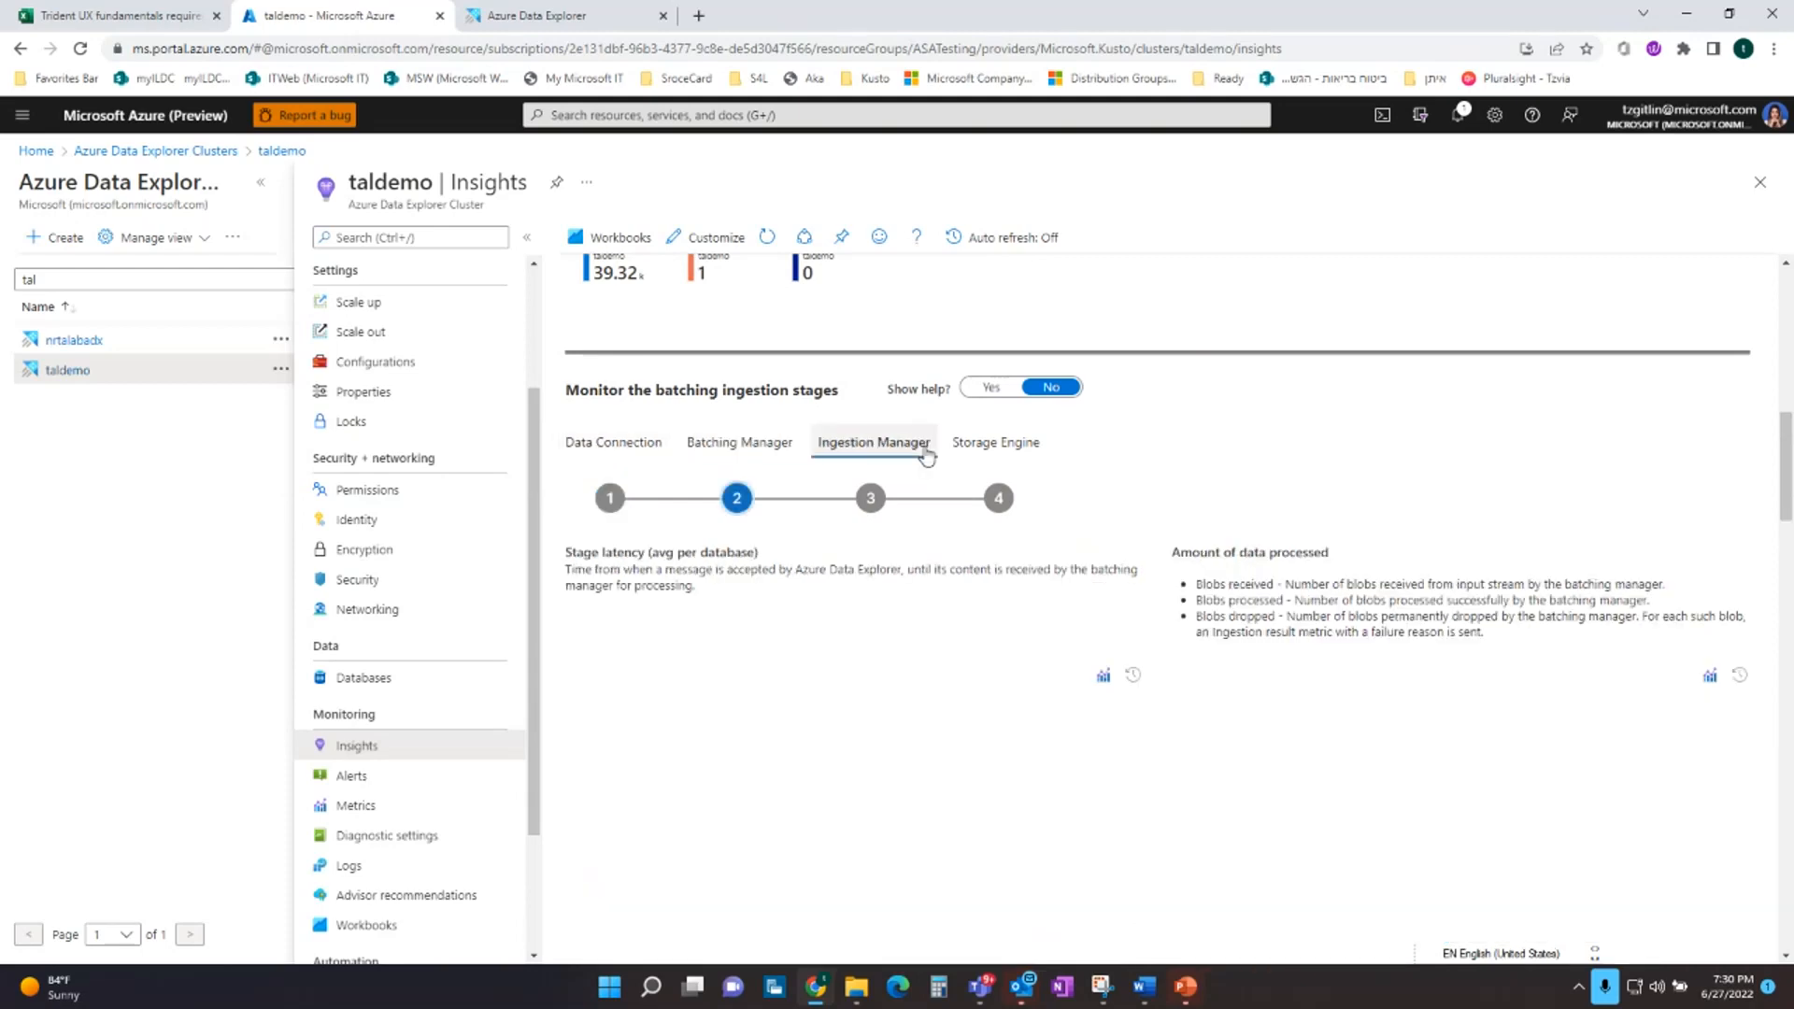
click(1041, 453)
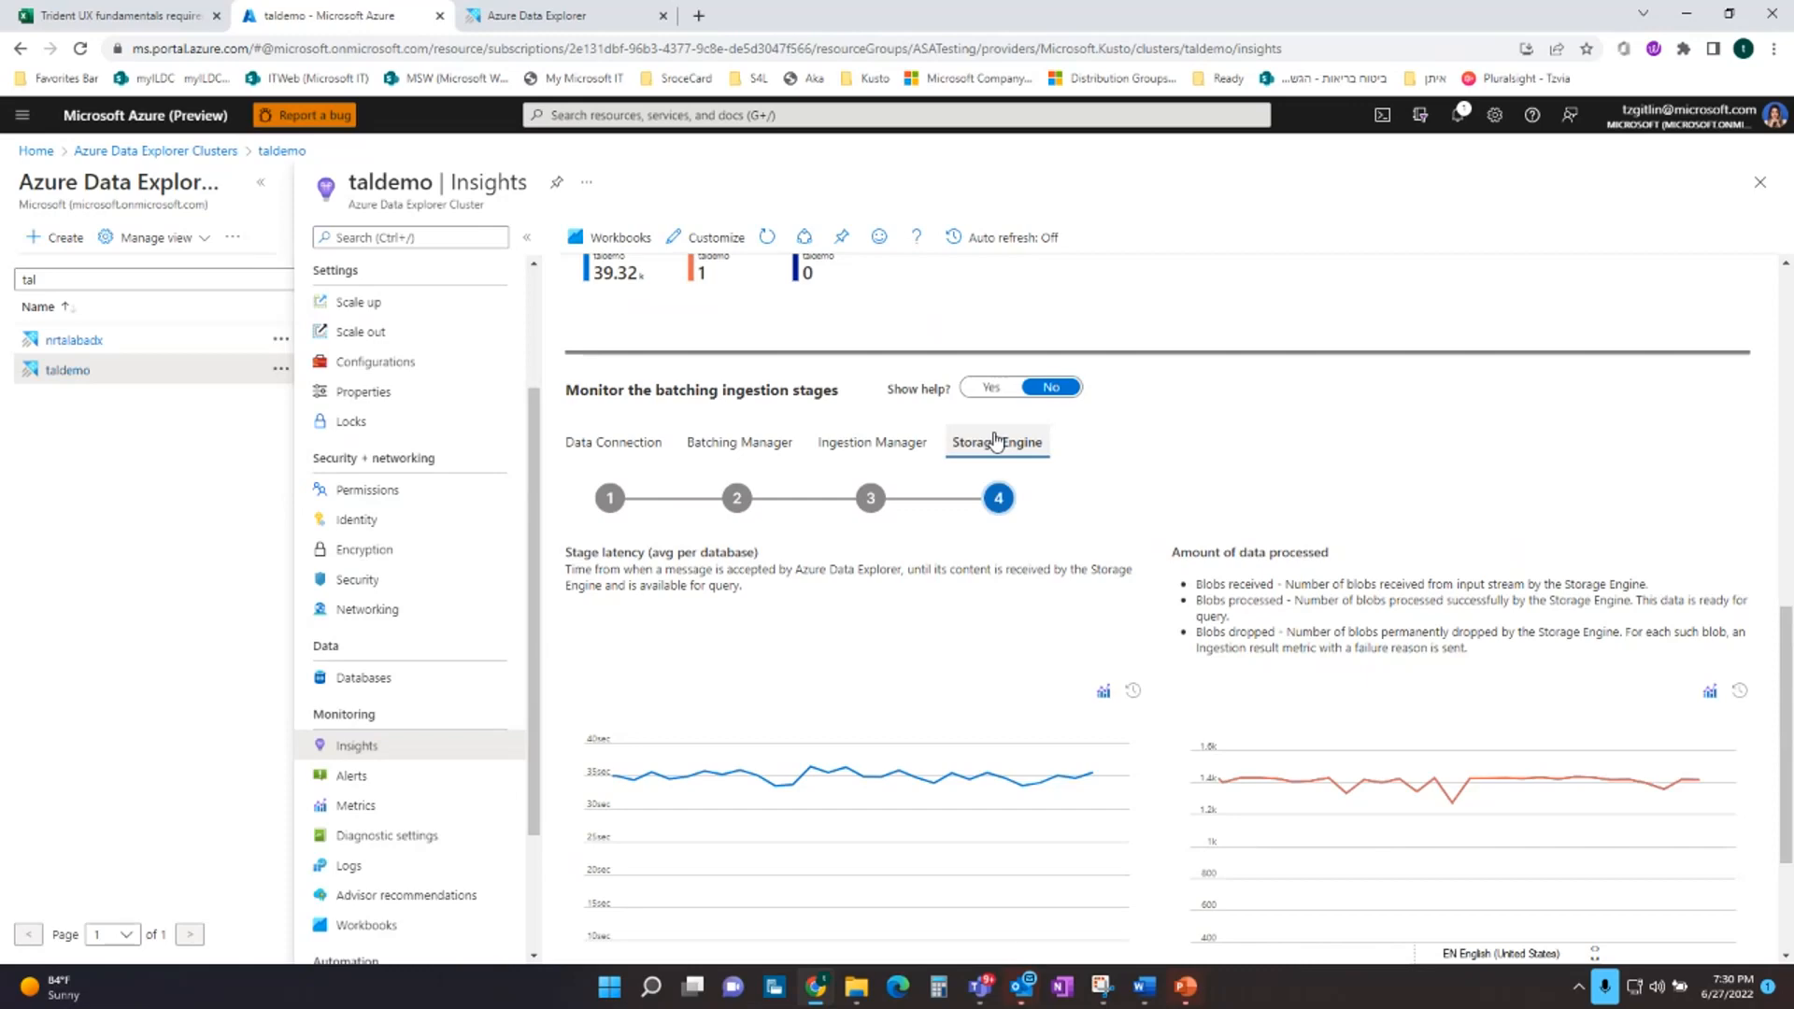
Switch to the PowerPoint slide show with the ADX Ingestion Tools slide
click(1185, 986)
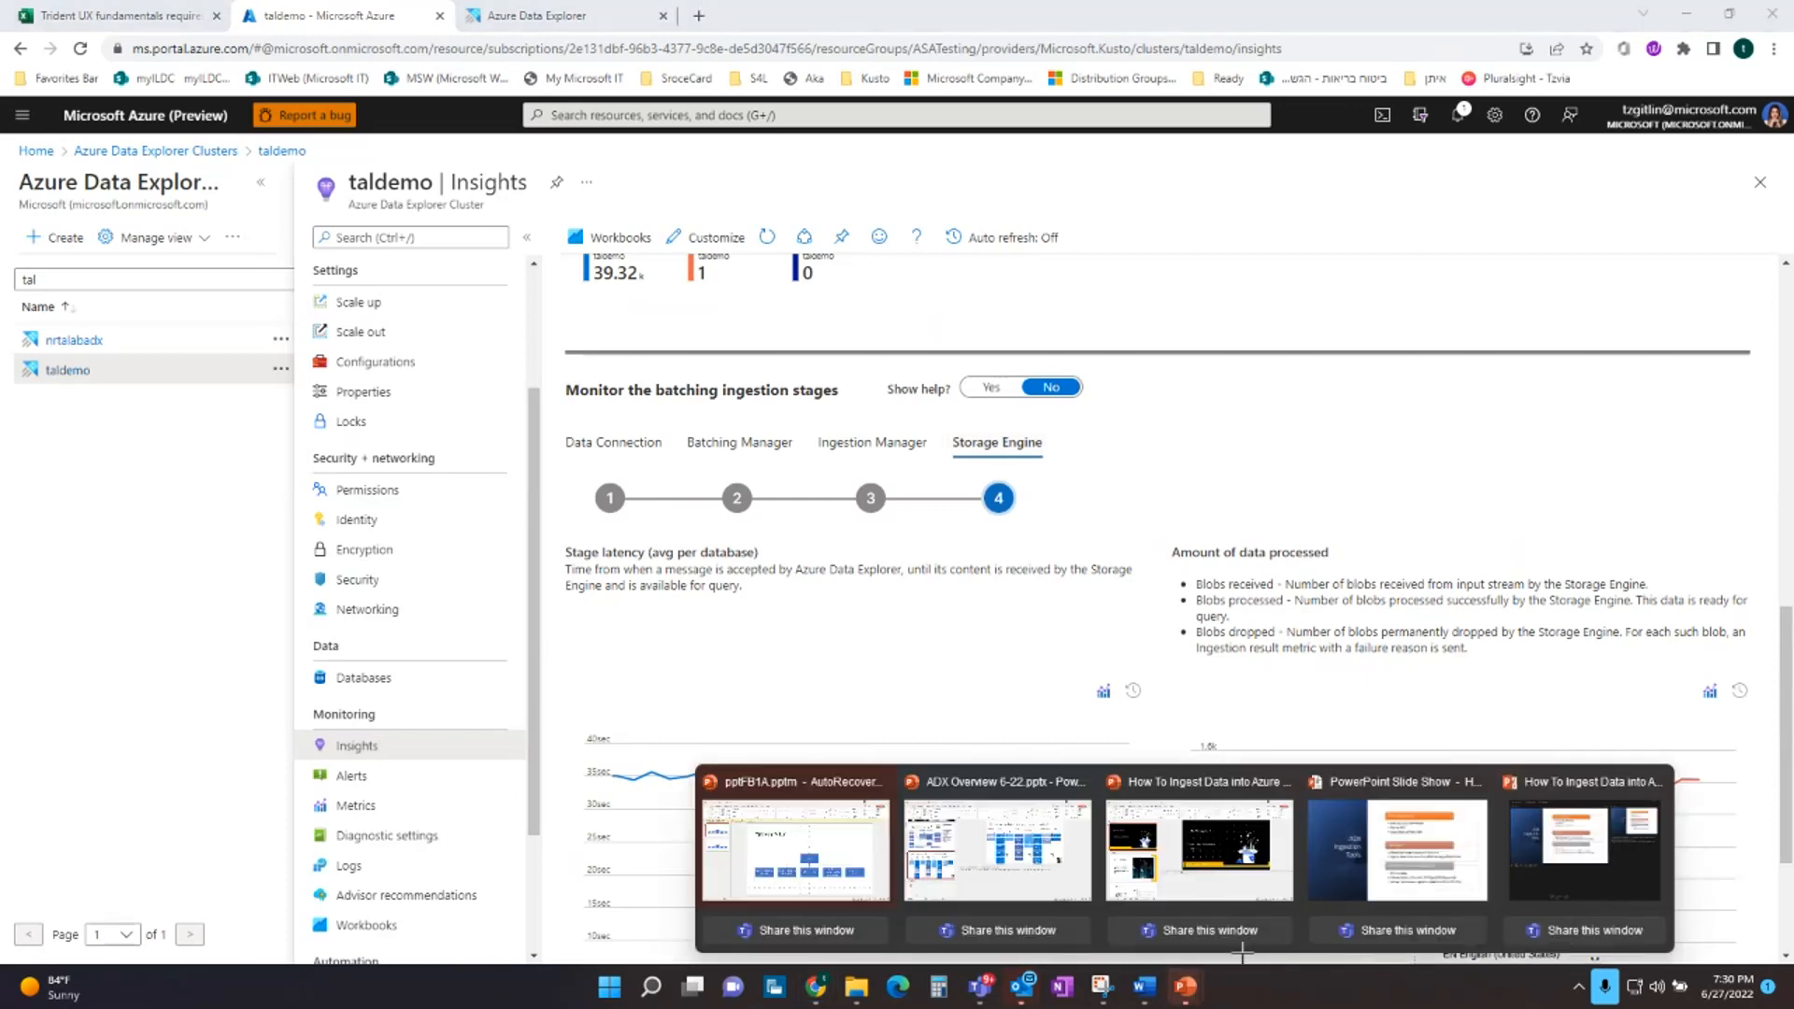
click(1397, 851)
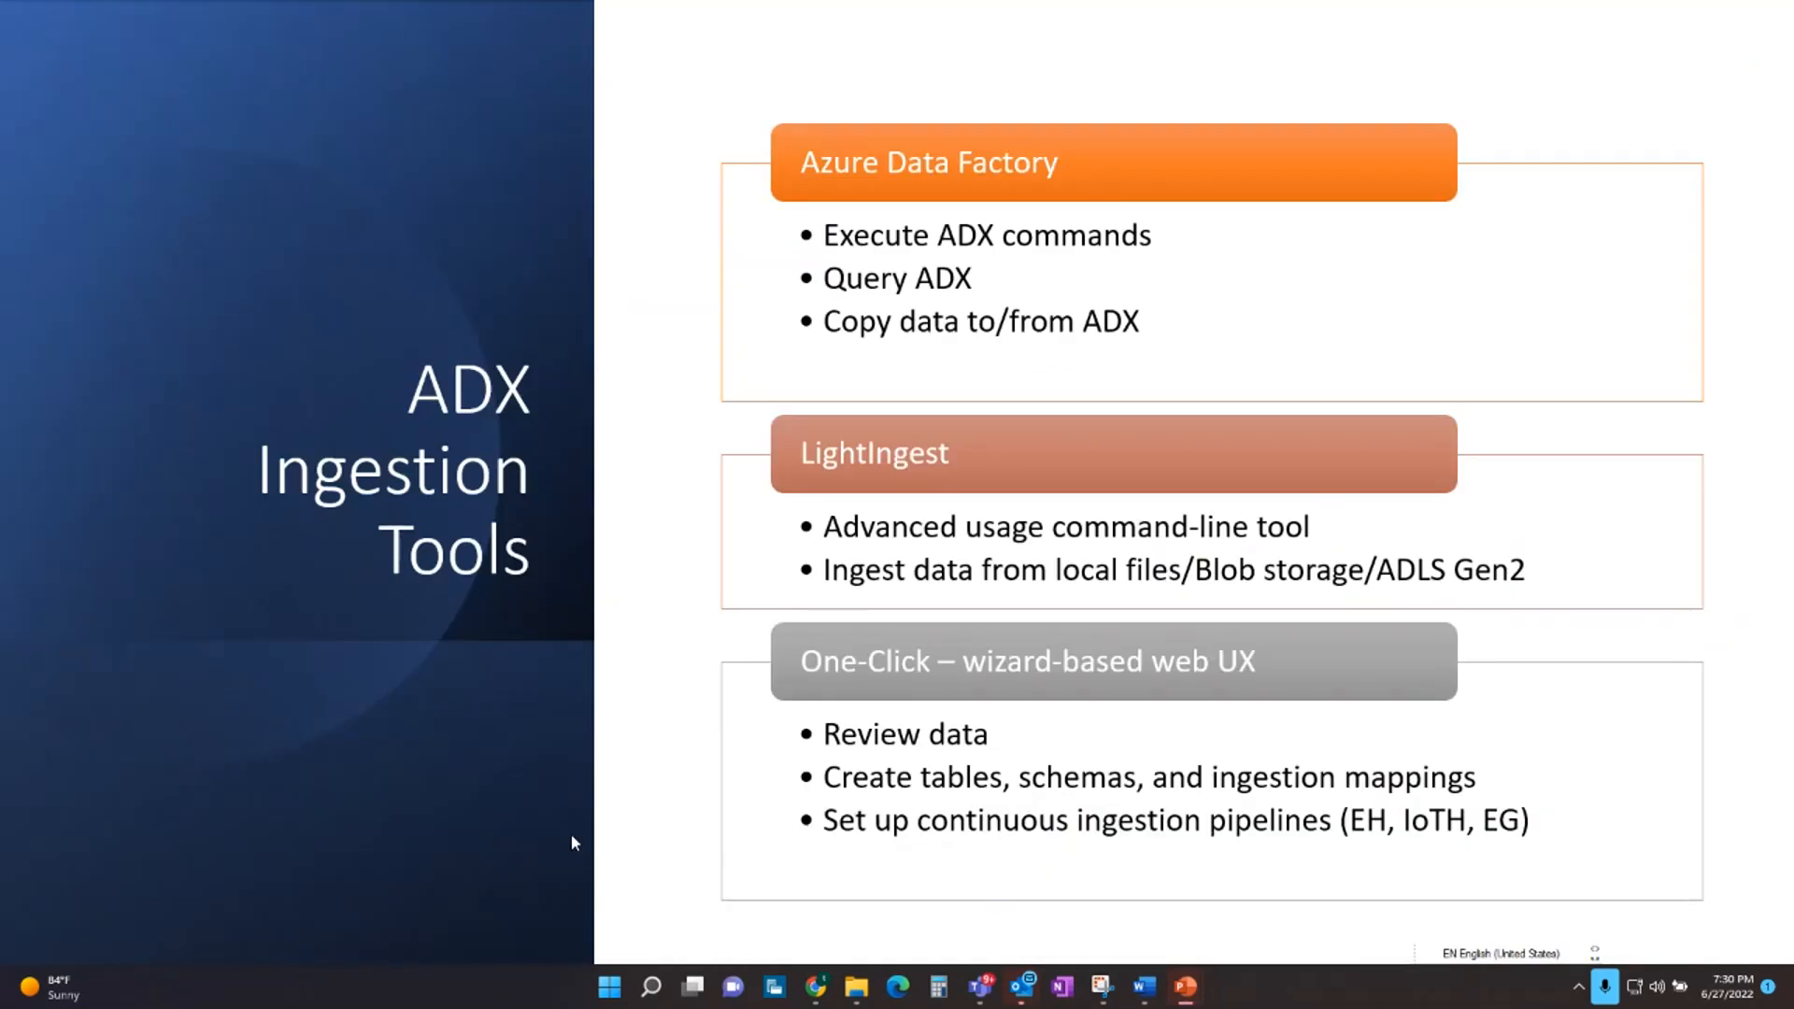
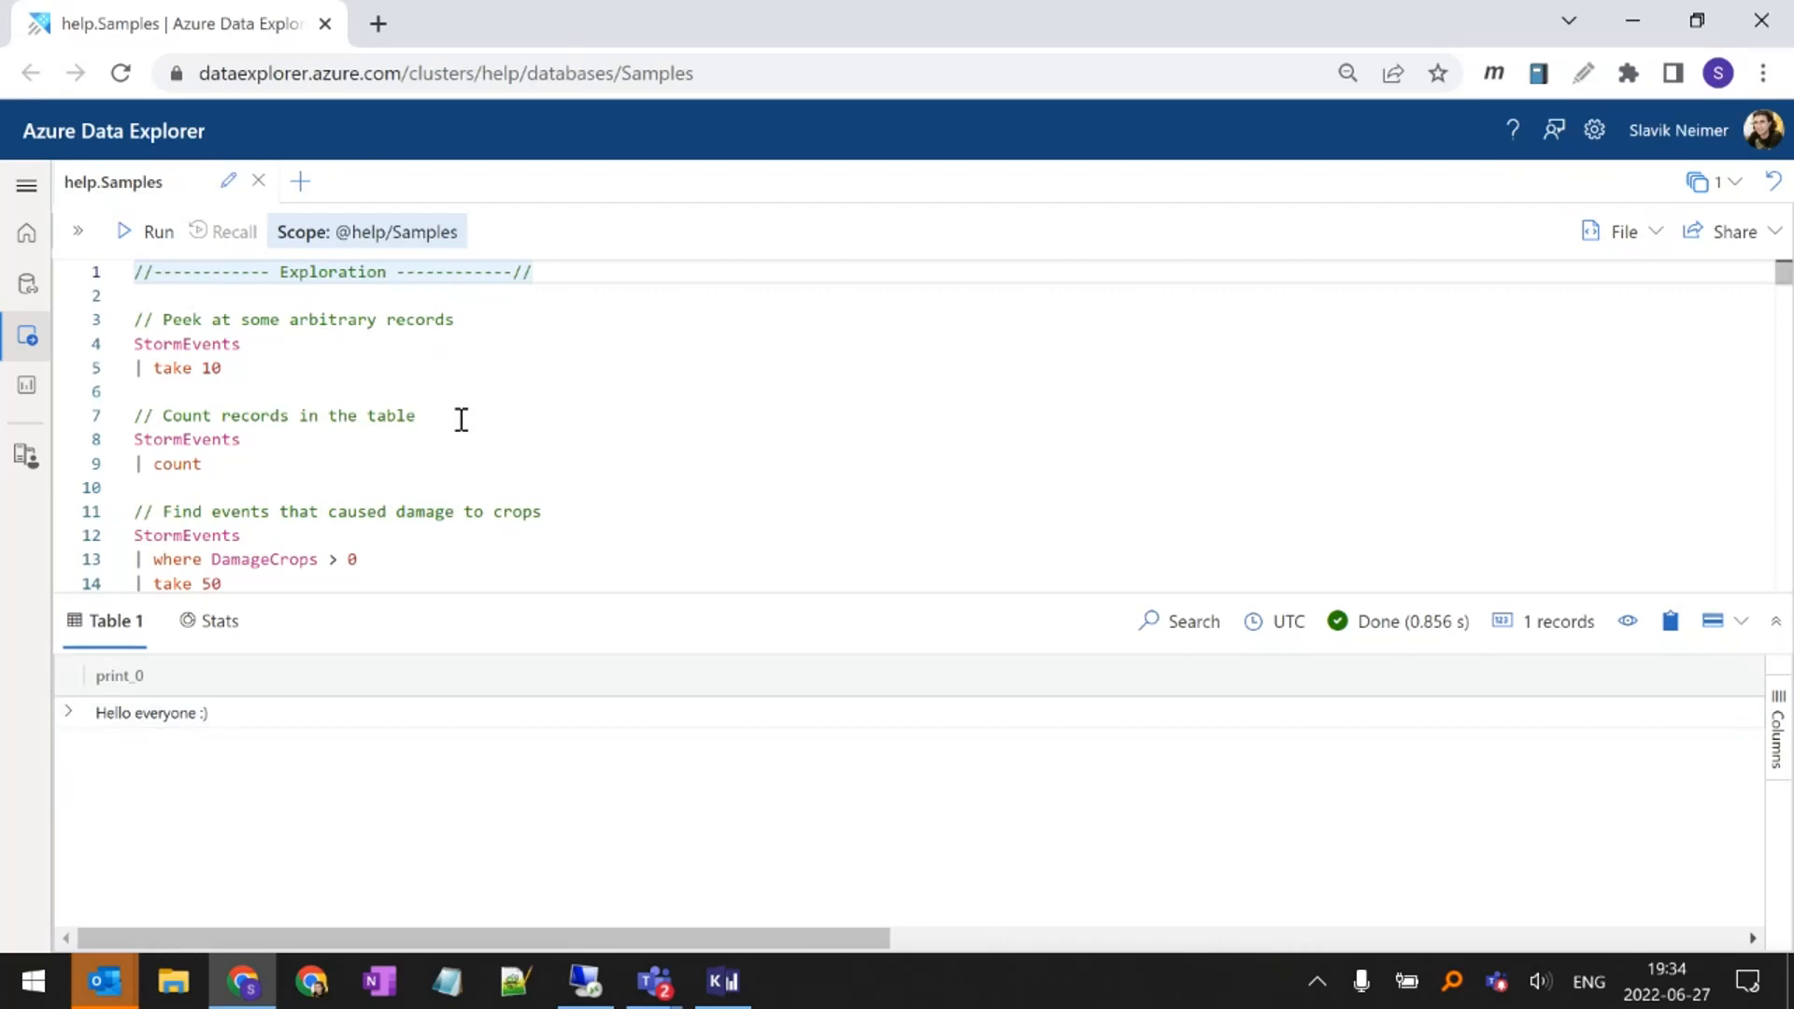
Run the sample query that peeks at 10 arbitrary StormEvents records
key(Down)
key(Down)
key(Down)
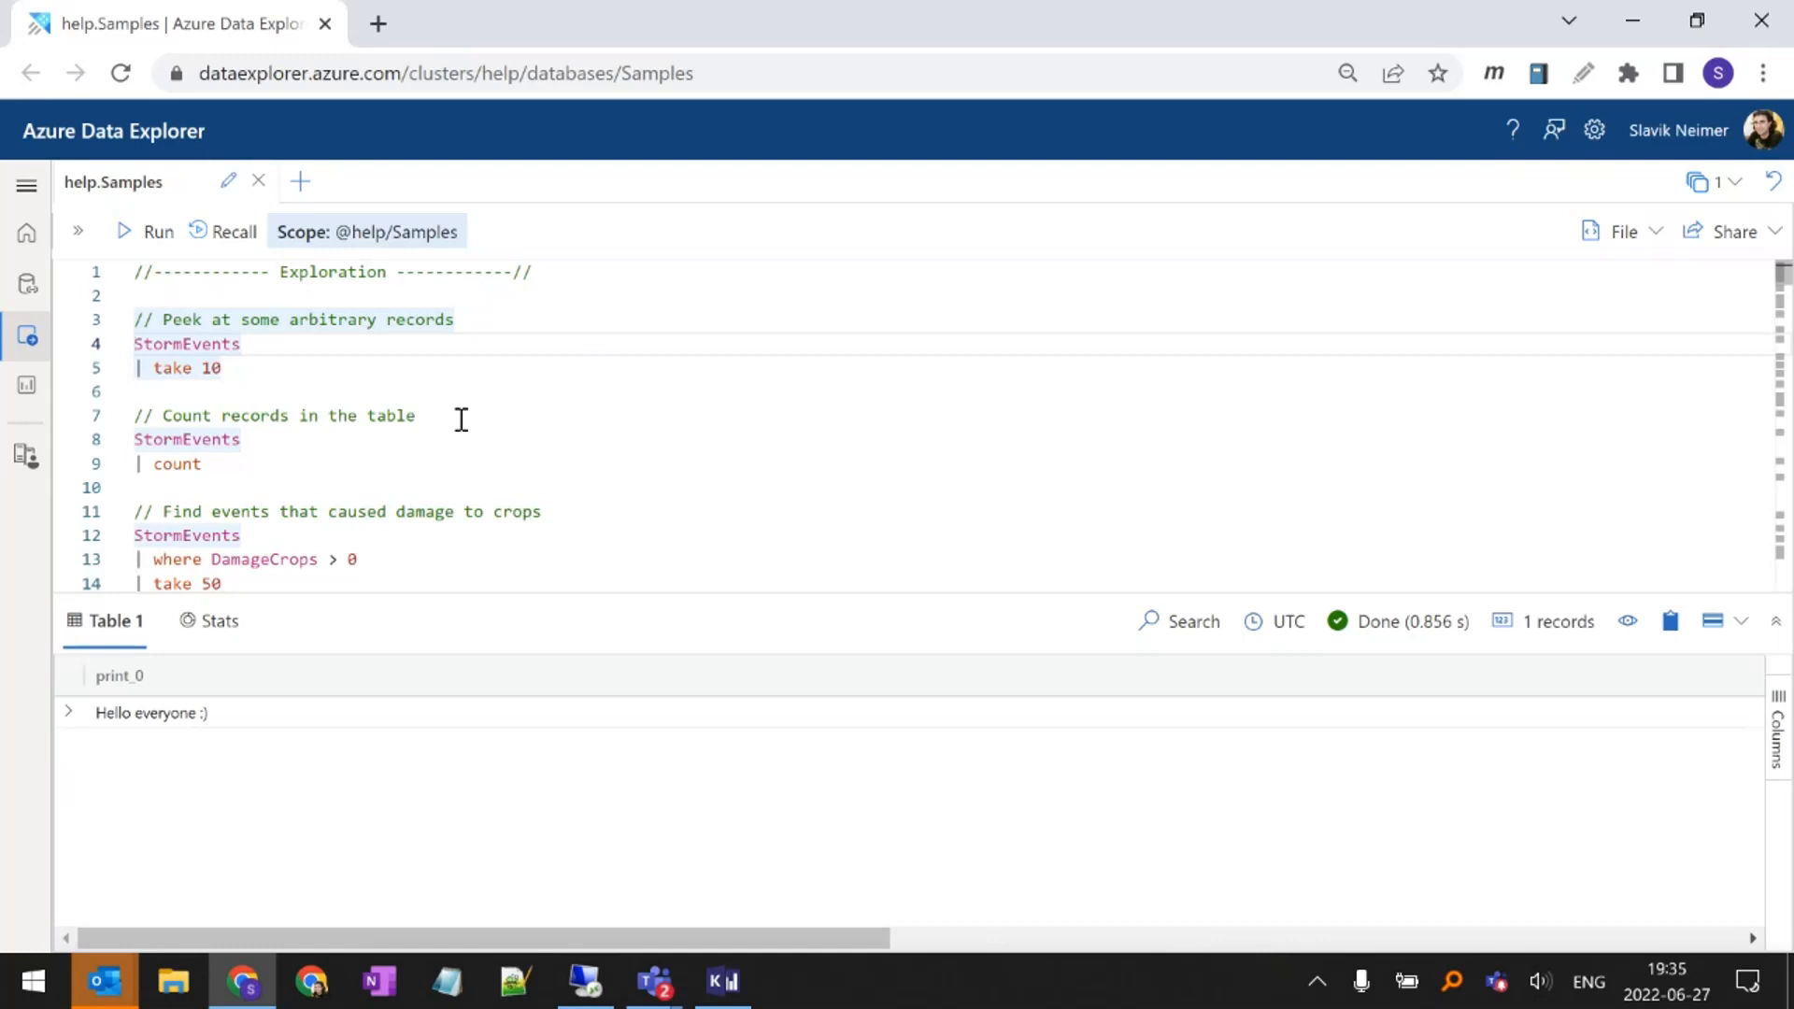
key(Down)
key(shift+Return)
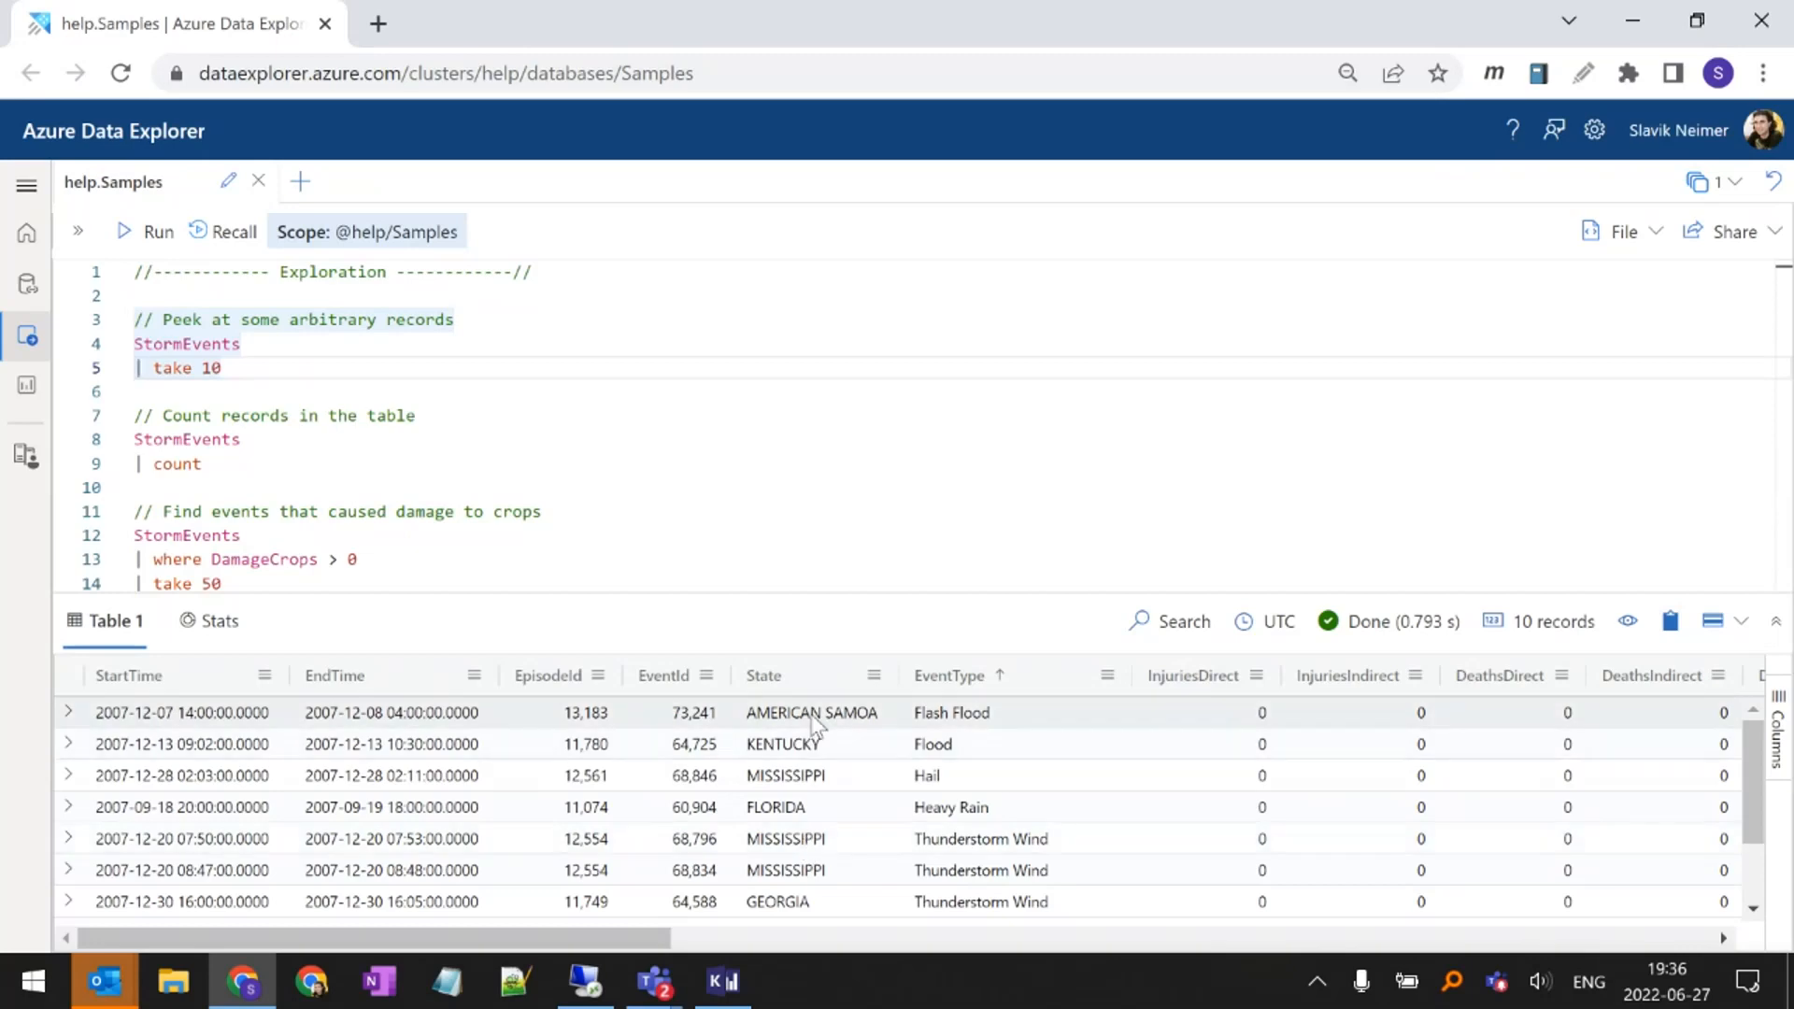
Examine the State, EventType, InjuriesDirect, InjuriesIndirect, DamageProperty and DamageCrops columns in the StormEvents results
drag(813, 725, 804, 843)
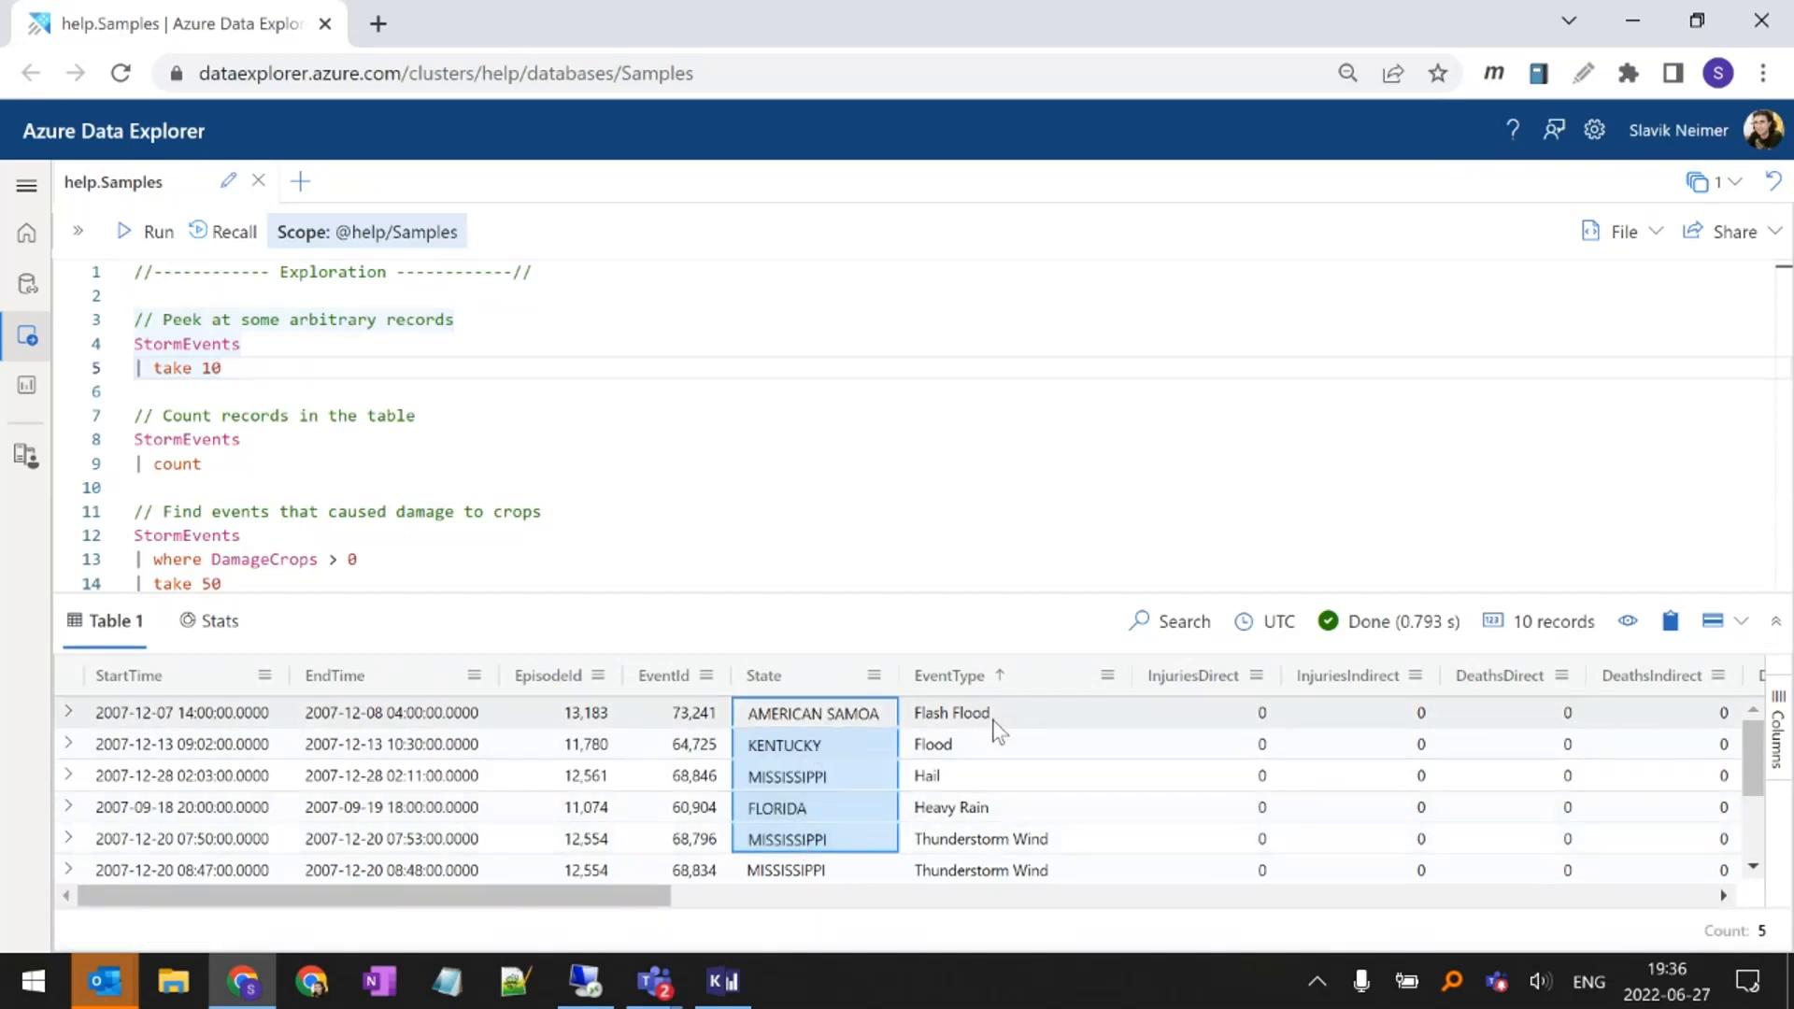
drag(994, 720, 1002, 810)
click(1018, 744)
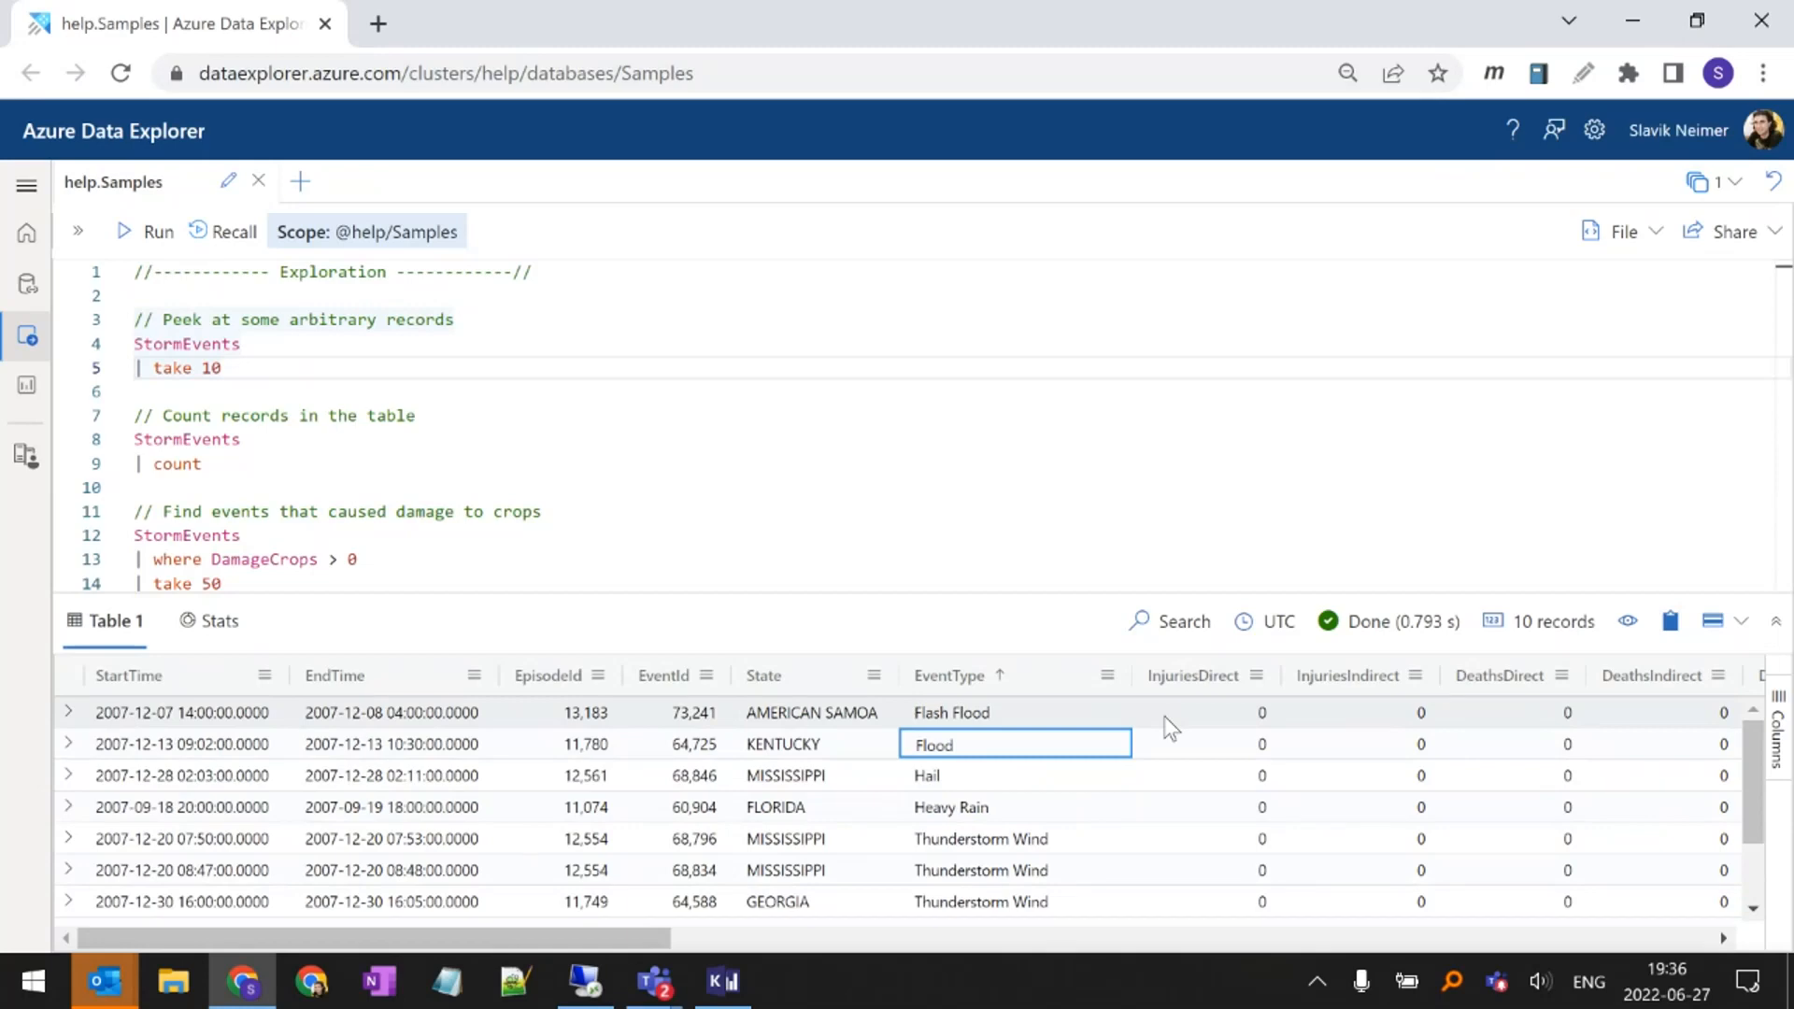
drag(1218, 710, 1252, 809)
drag(1381, 714, 1346, 807)
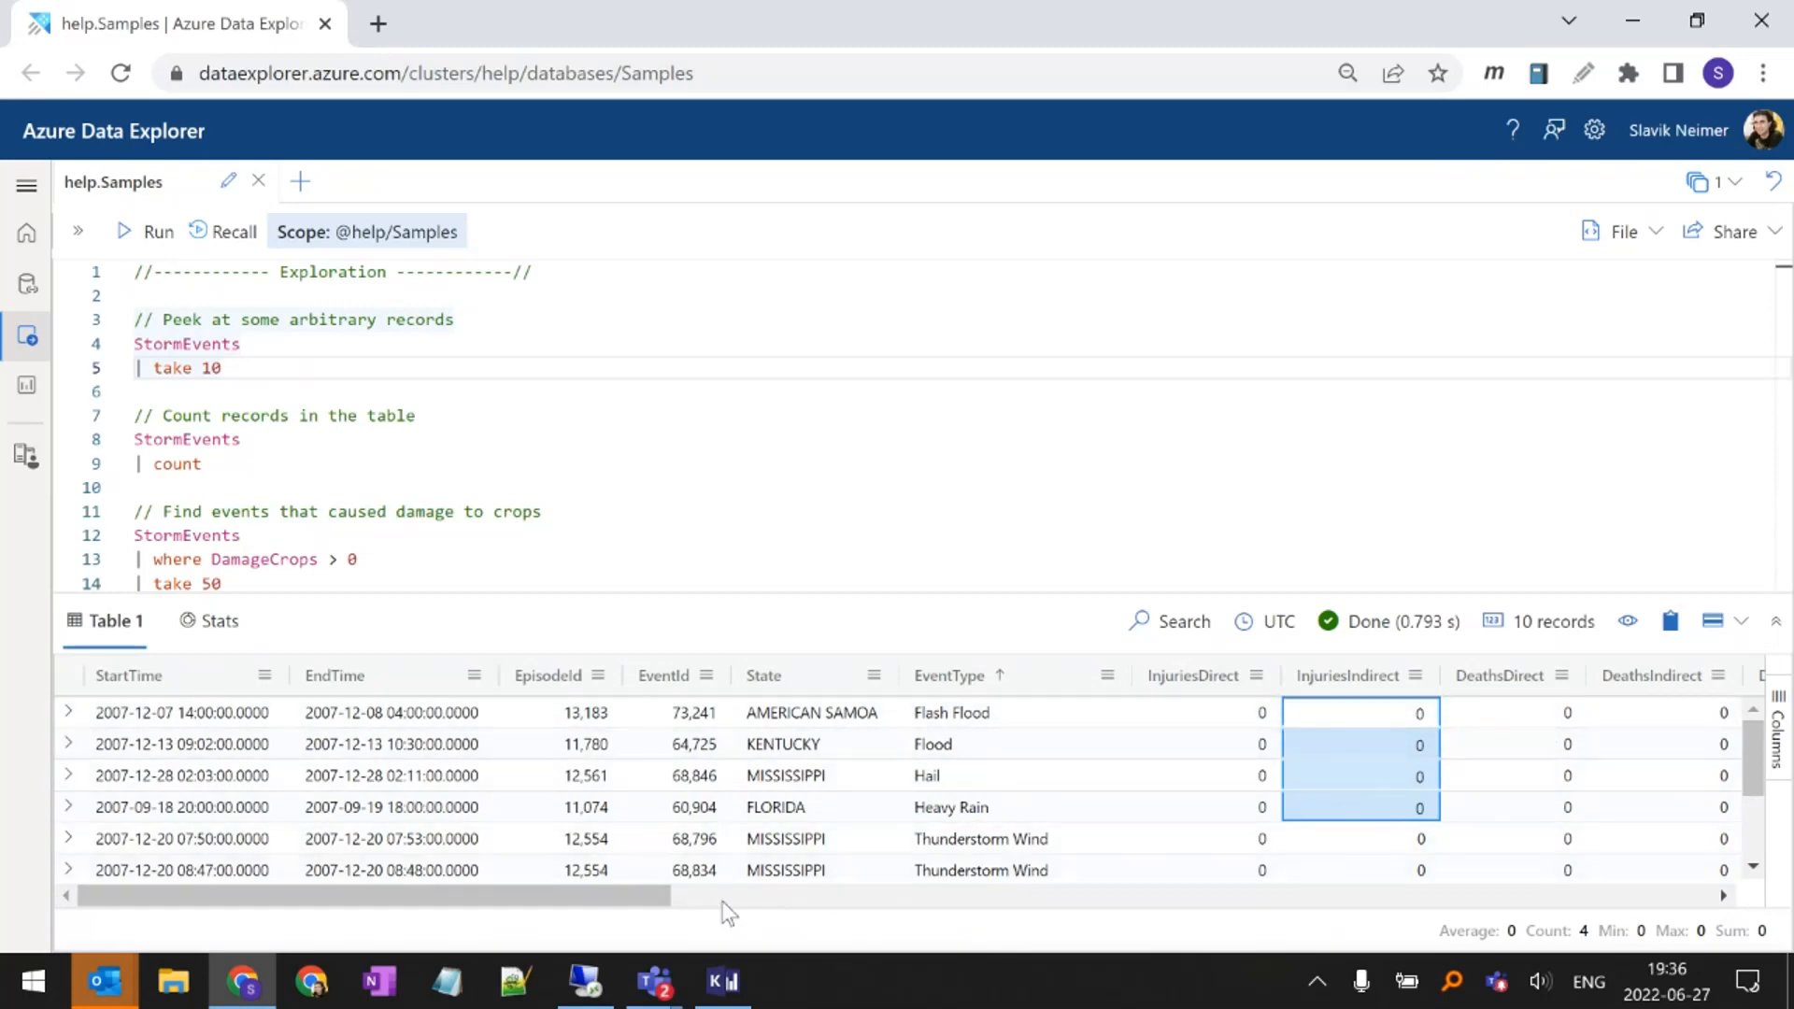
drag(647, 893, 934, 886)
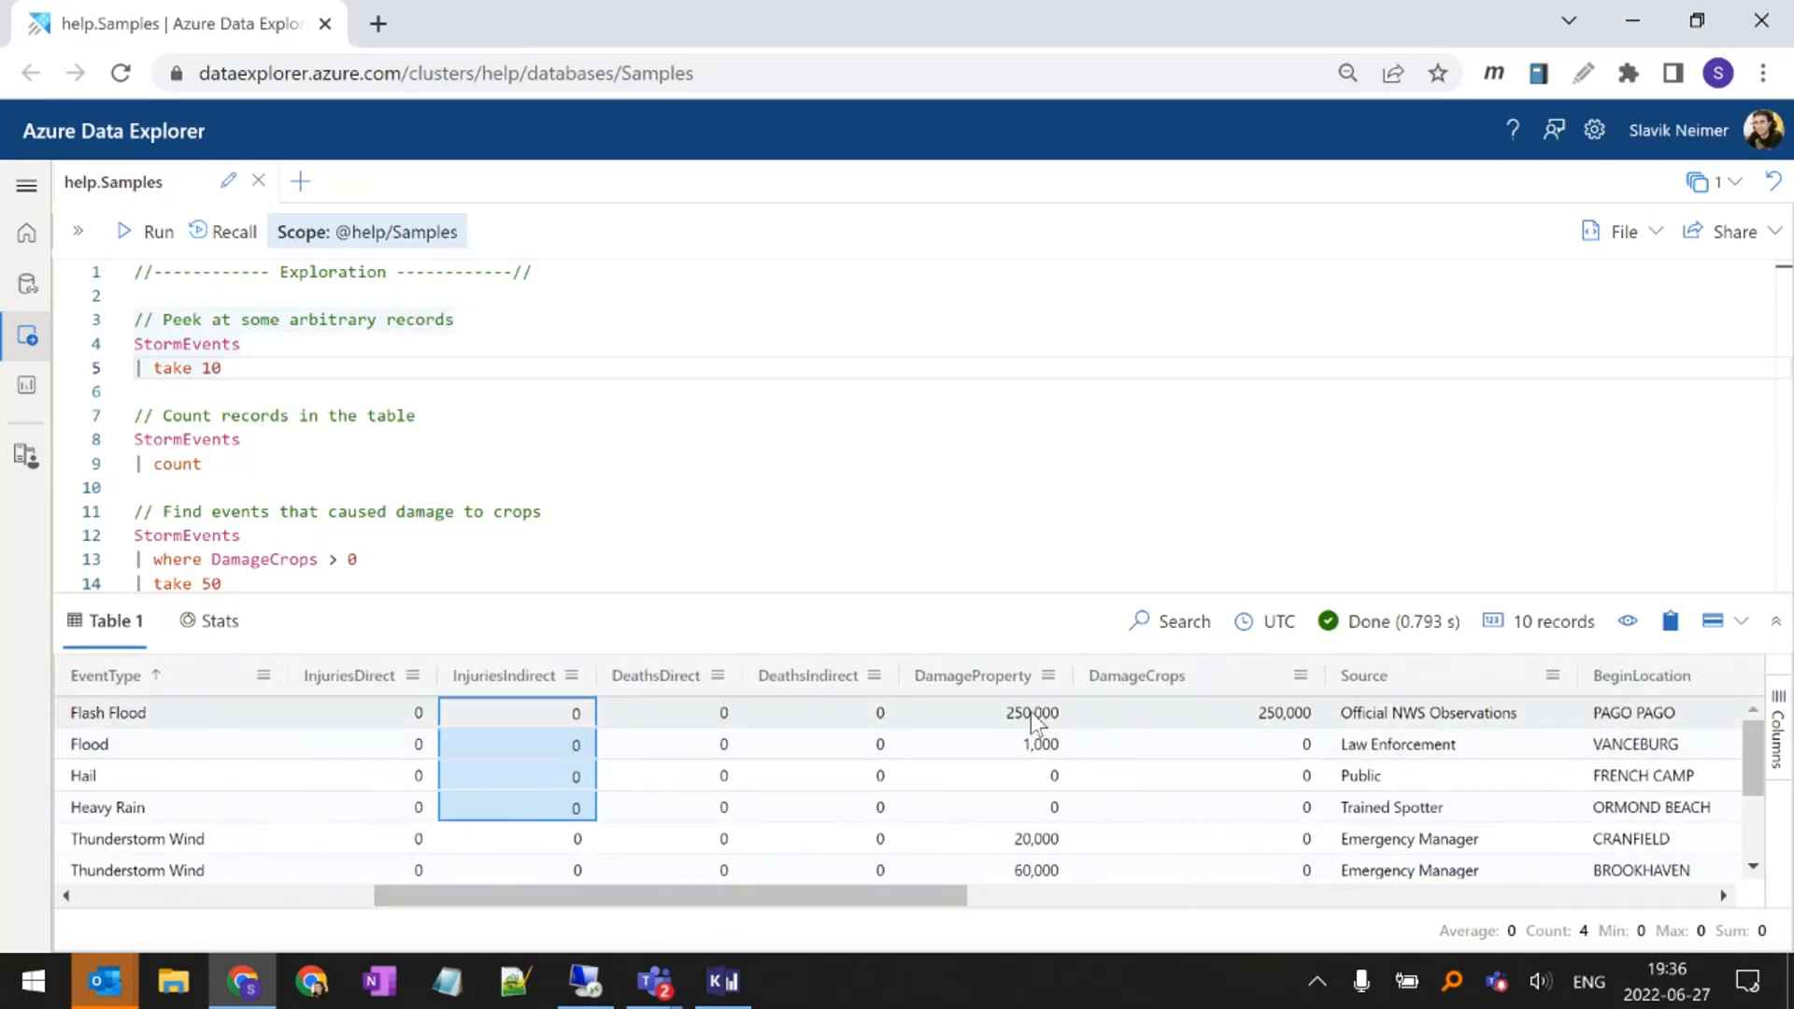
drag(969, 719, 977, 809)
drag(1181, 726, 1174, 827)
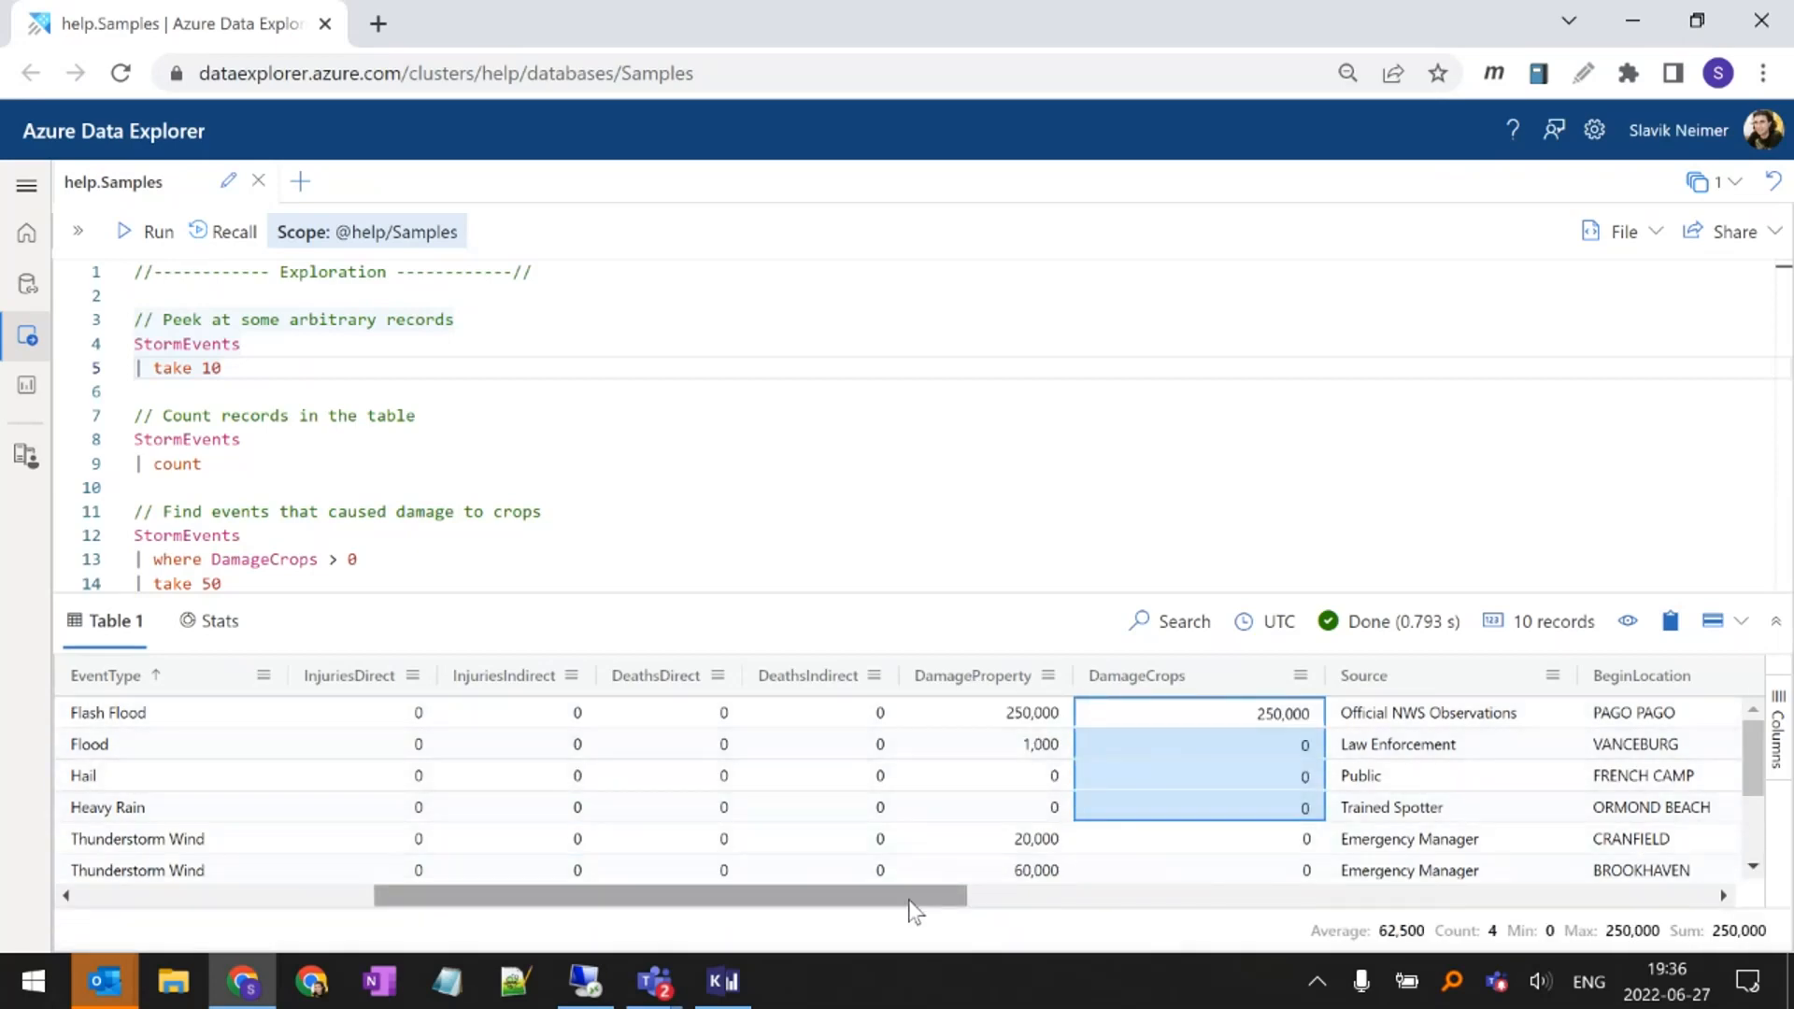
drag(909, 900, 497, 945)
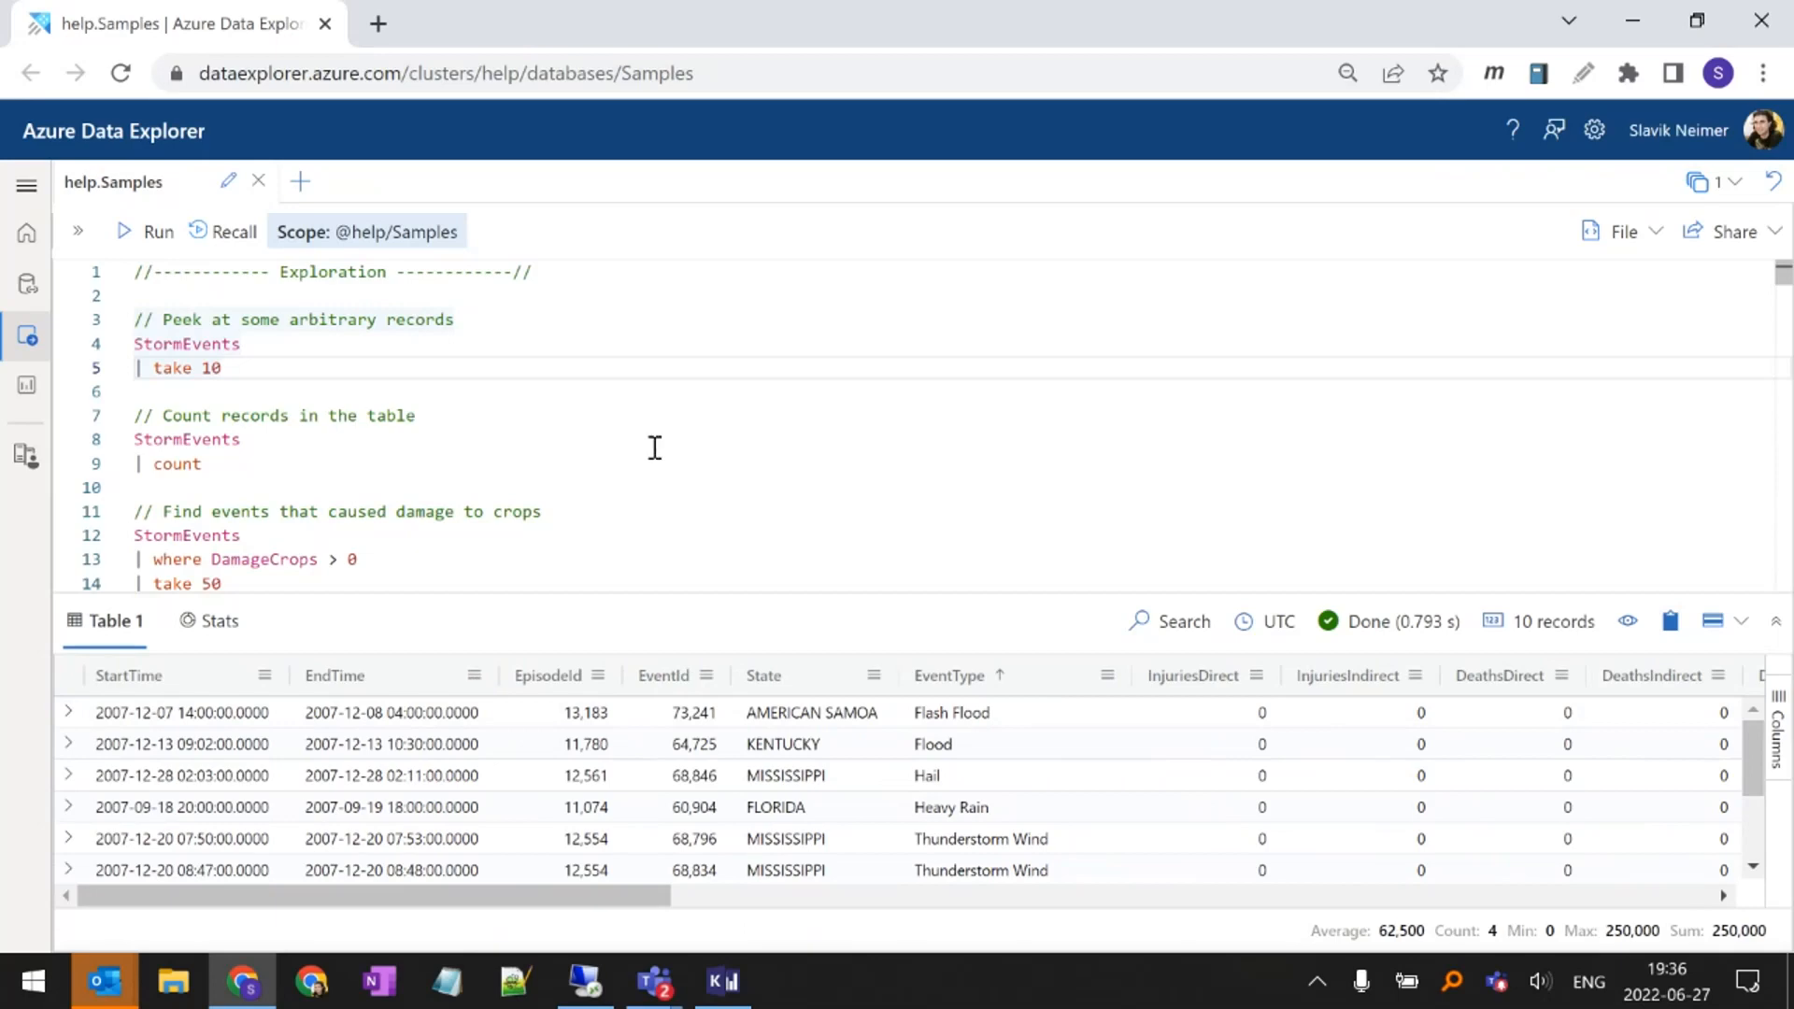
Highlight the take 10 query and its StormEvents table name, and view the table's description
click(624, 464)
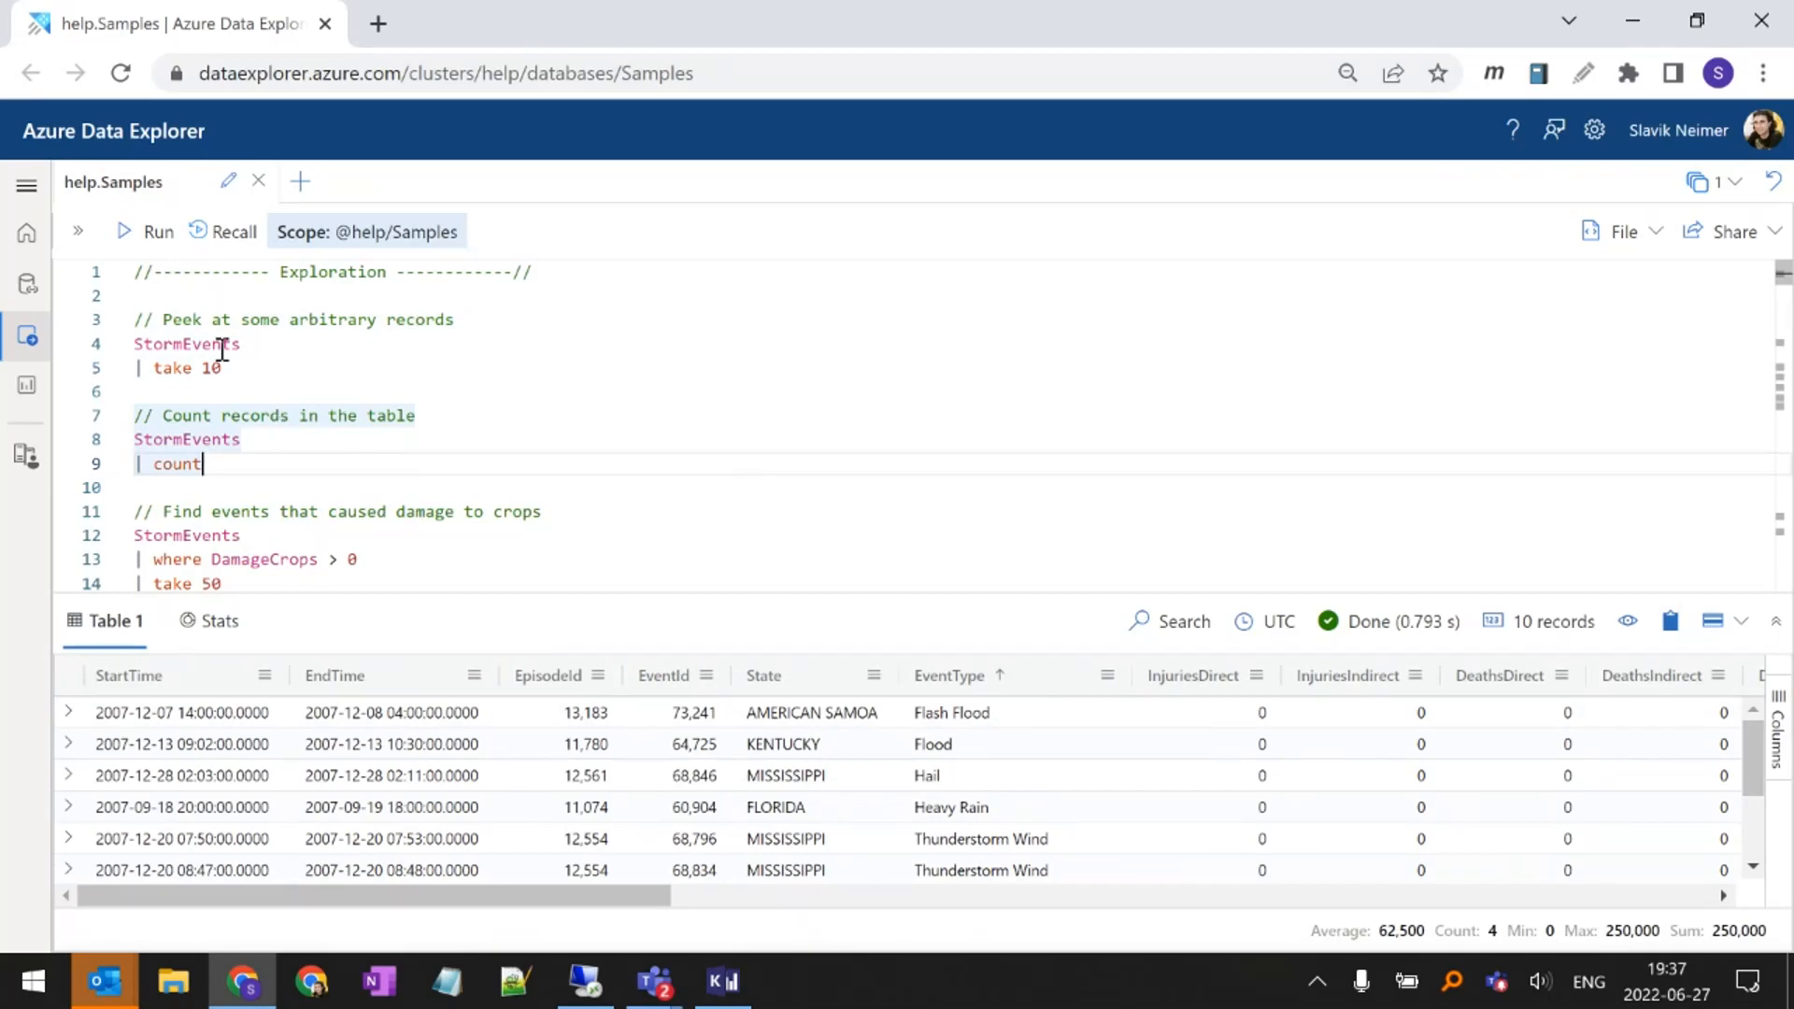
drag(248, 369, 136, 344)
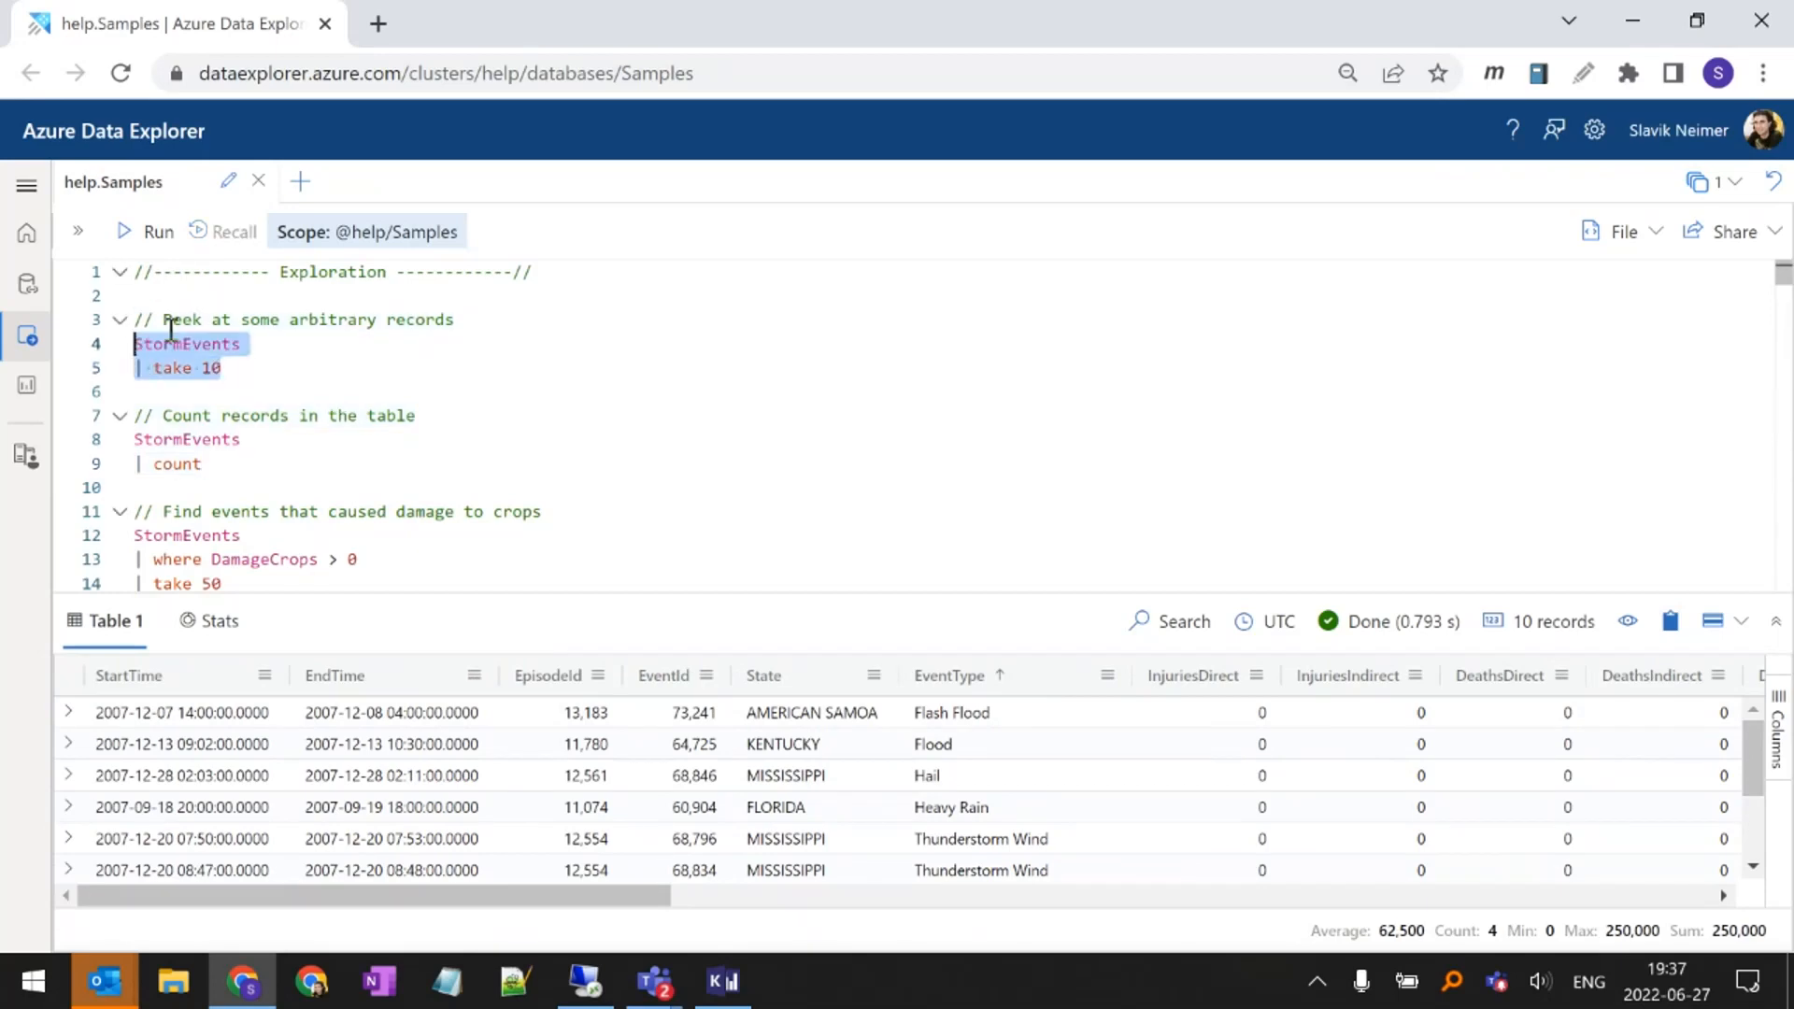
click(241, 370)
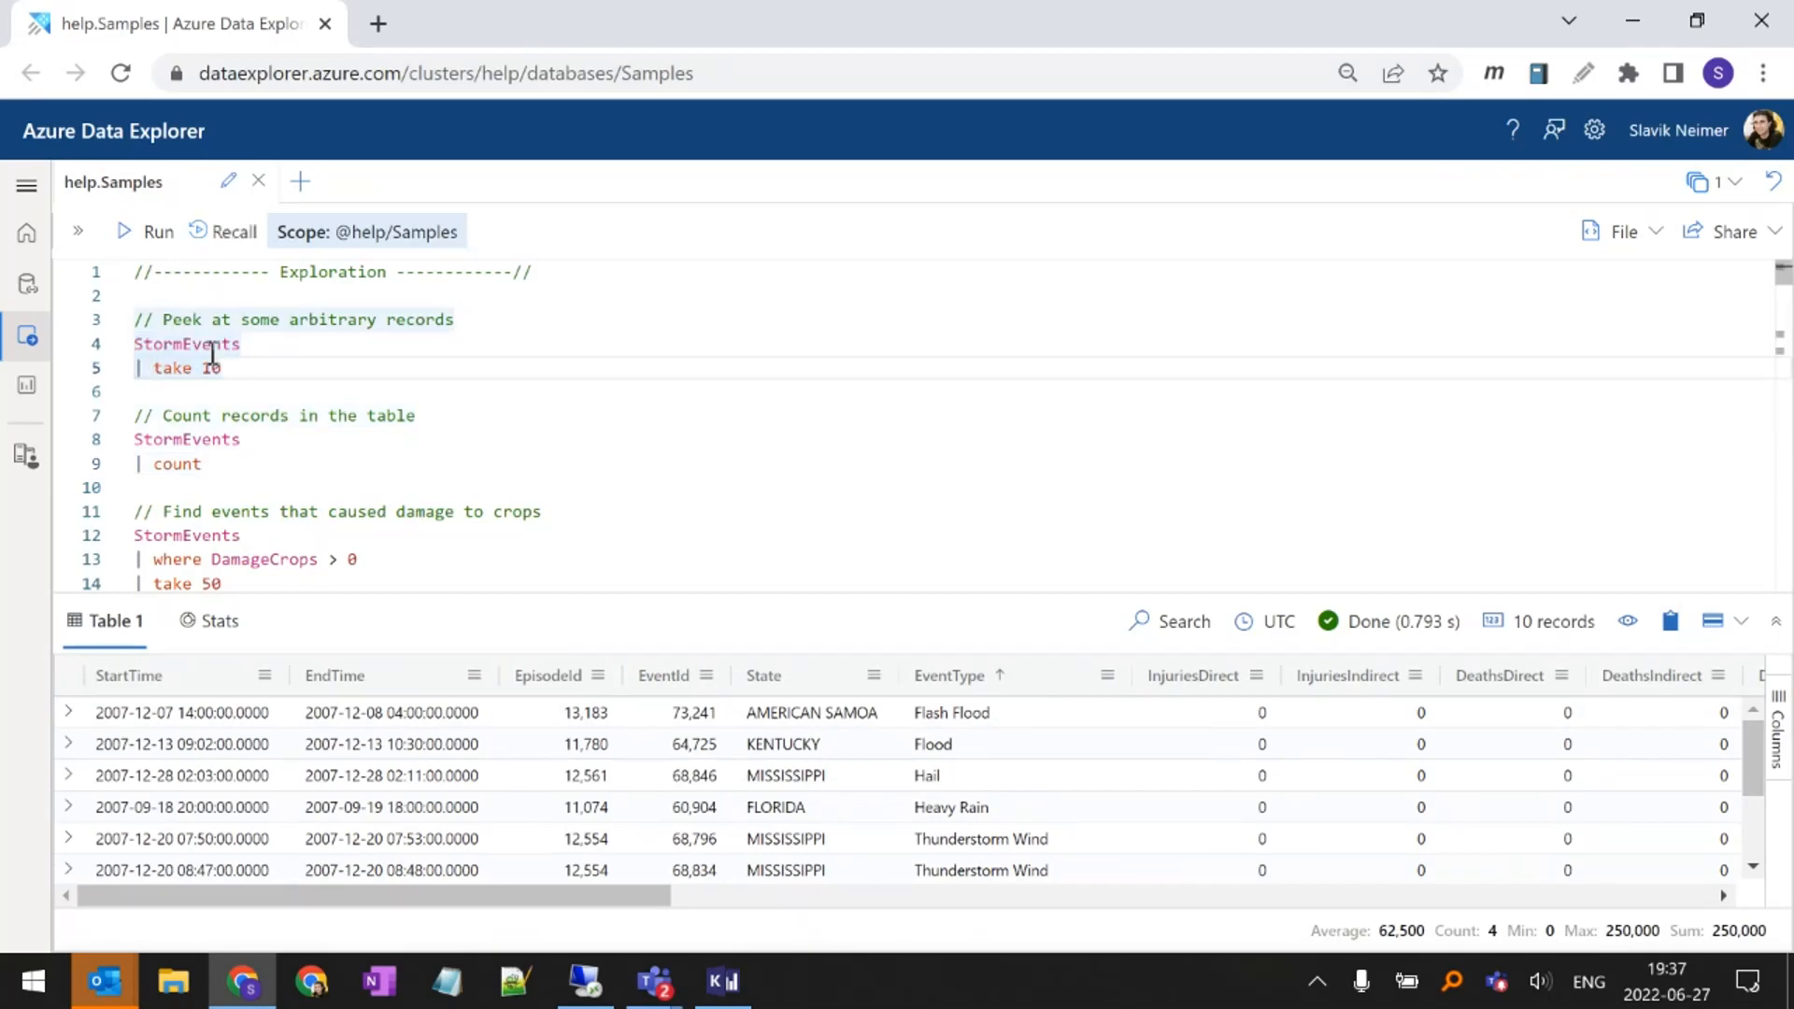
mouse_move(213, 343)
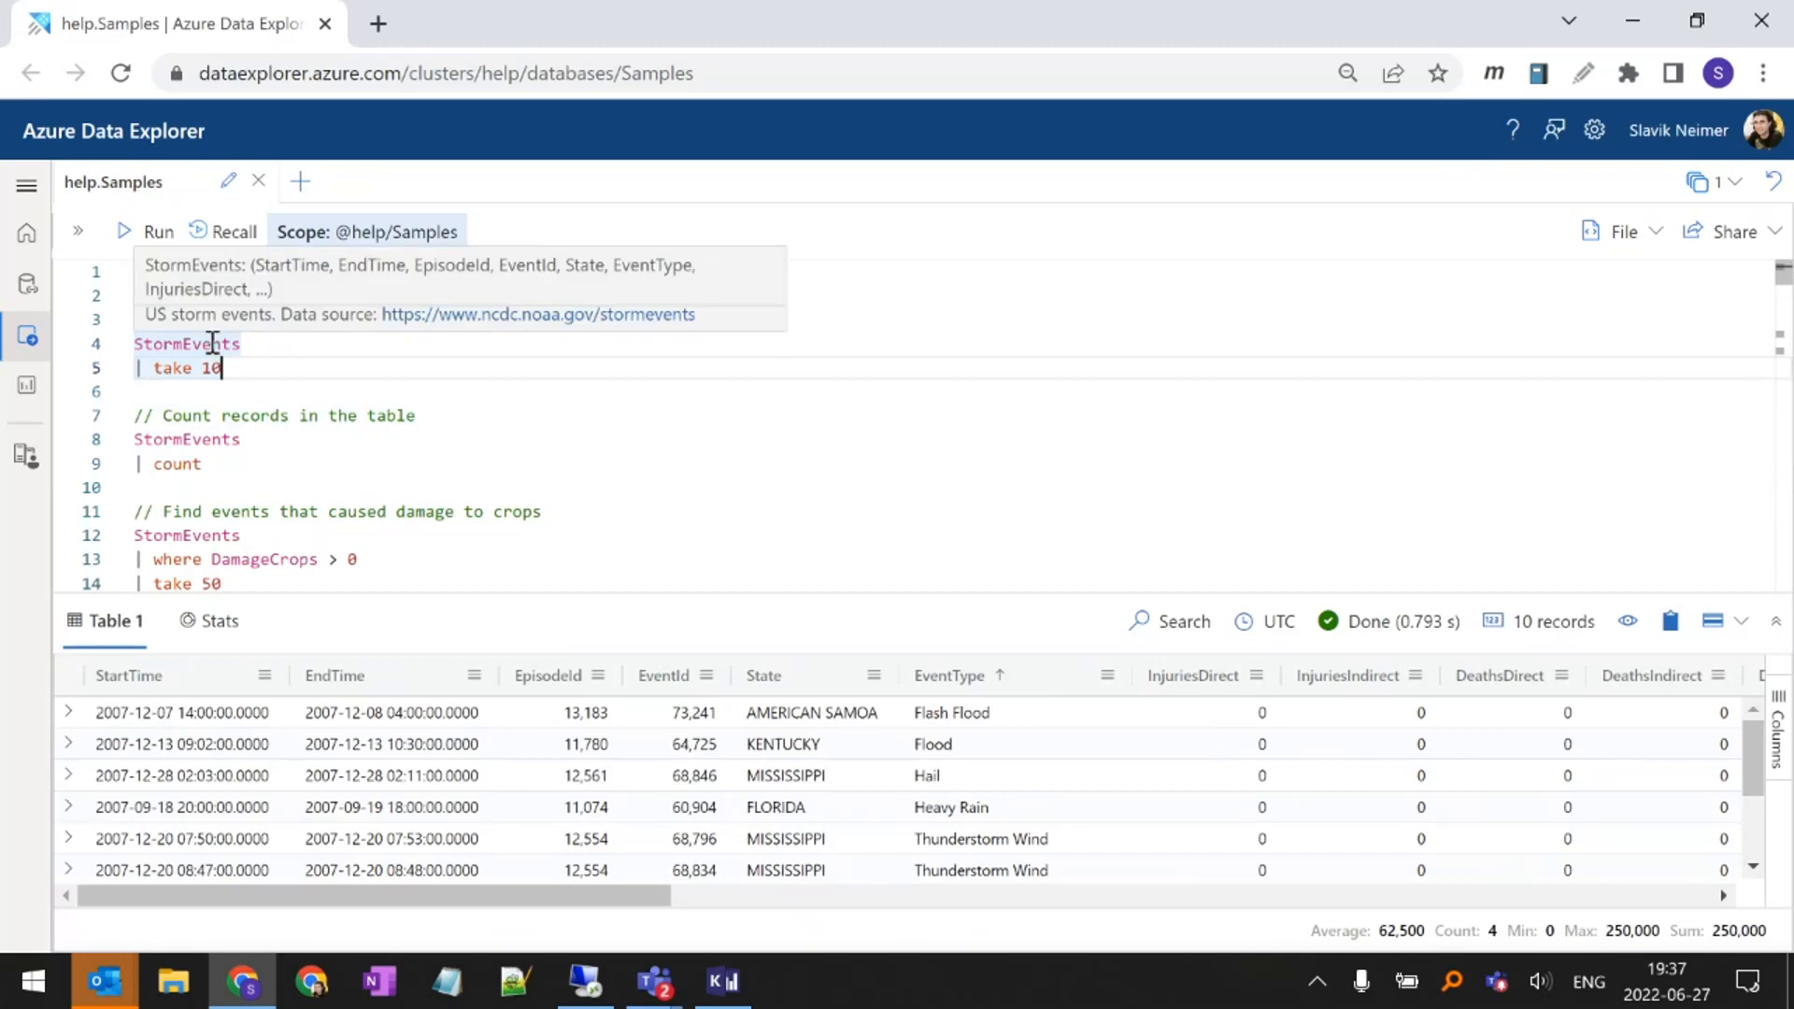
triple_click(212, 343)
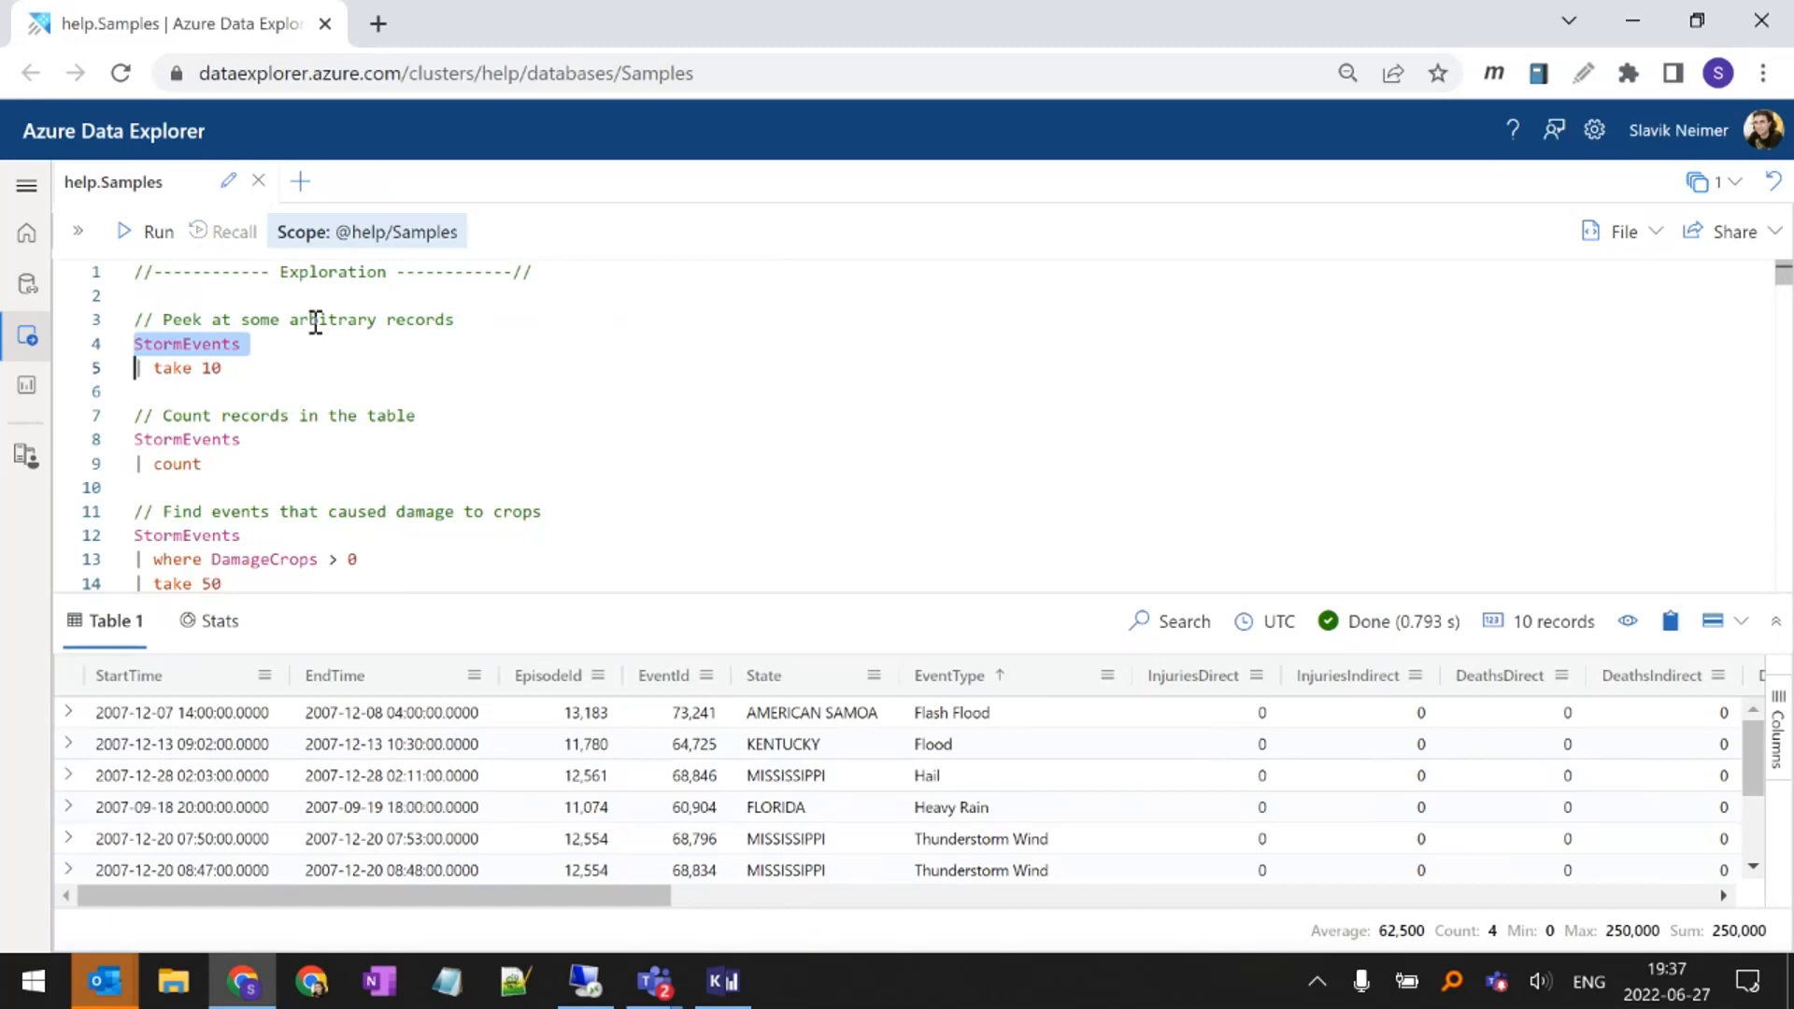
key(shift+Left)
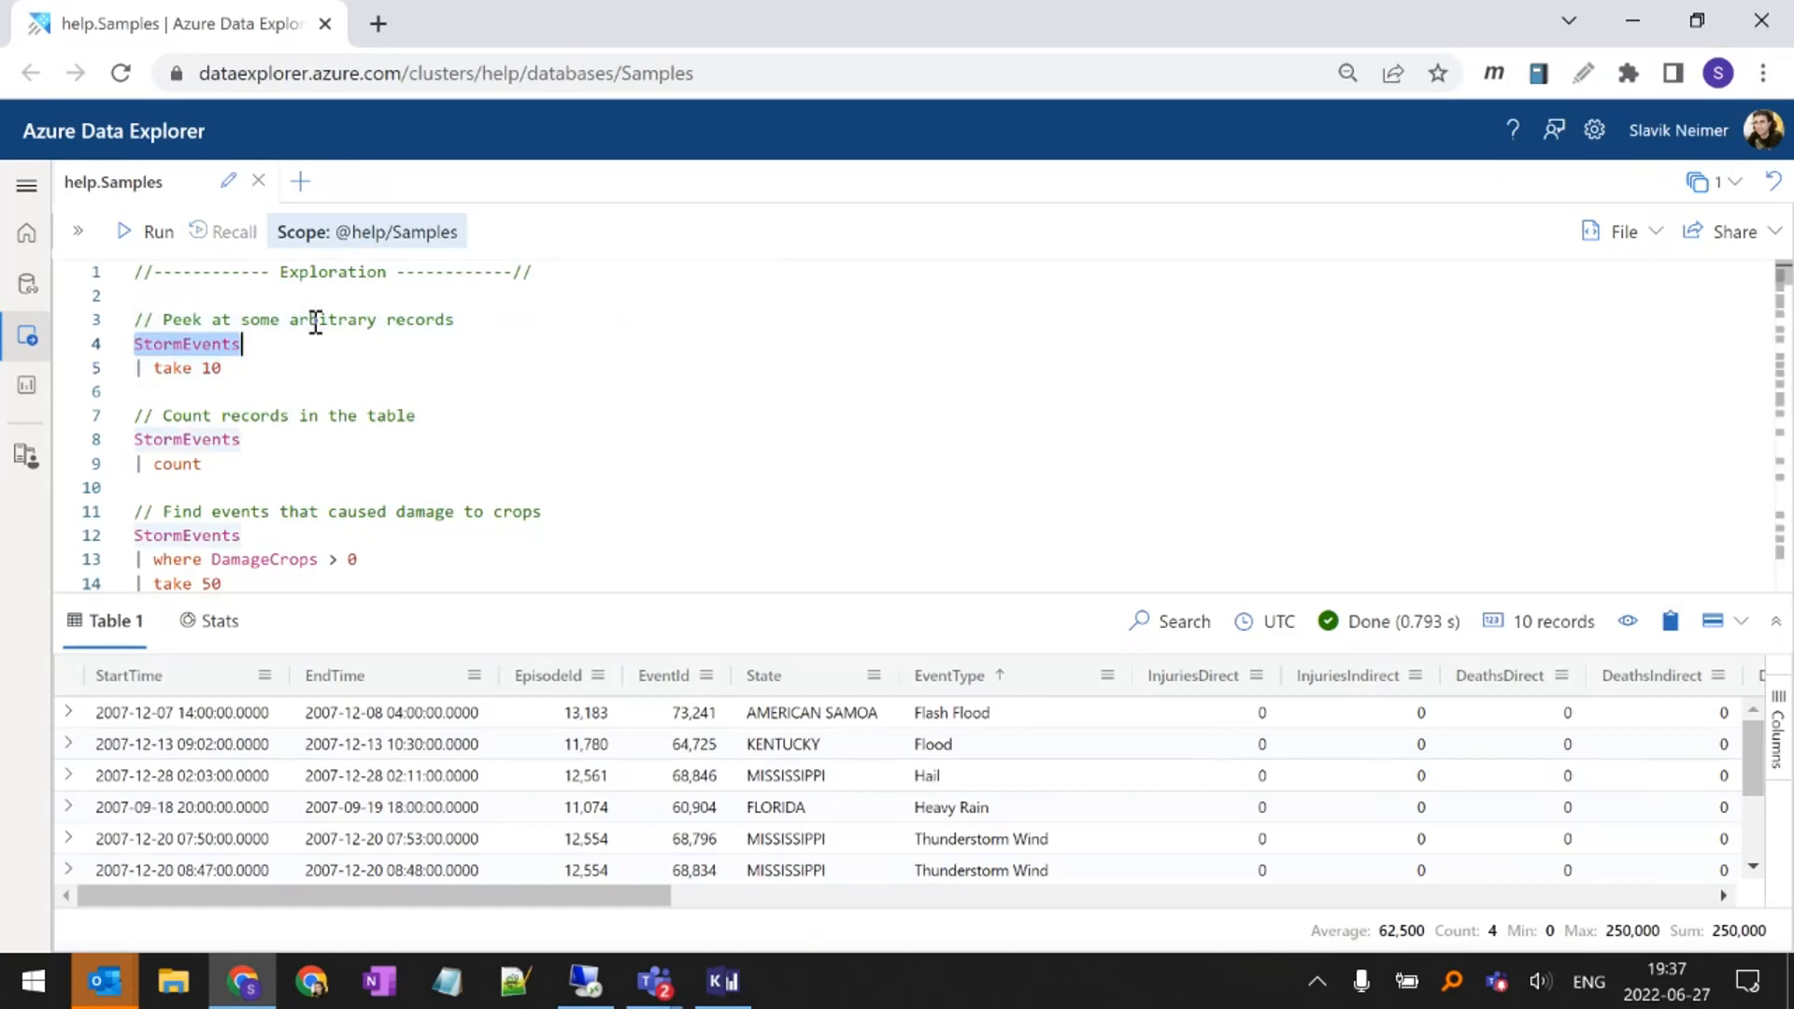
Highlight in turn the pipe, the StormEvents source and the take 10 operator of the first query
key(Left)
key(Down)
key(Up)
key(Down)
key(shift+Right)
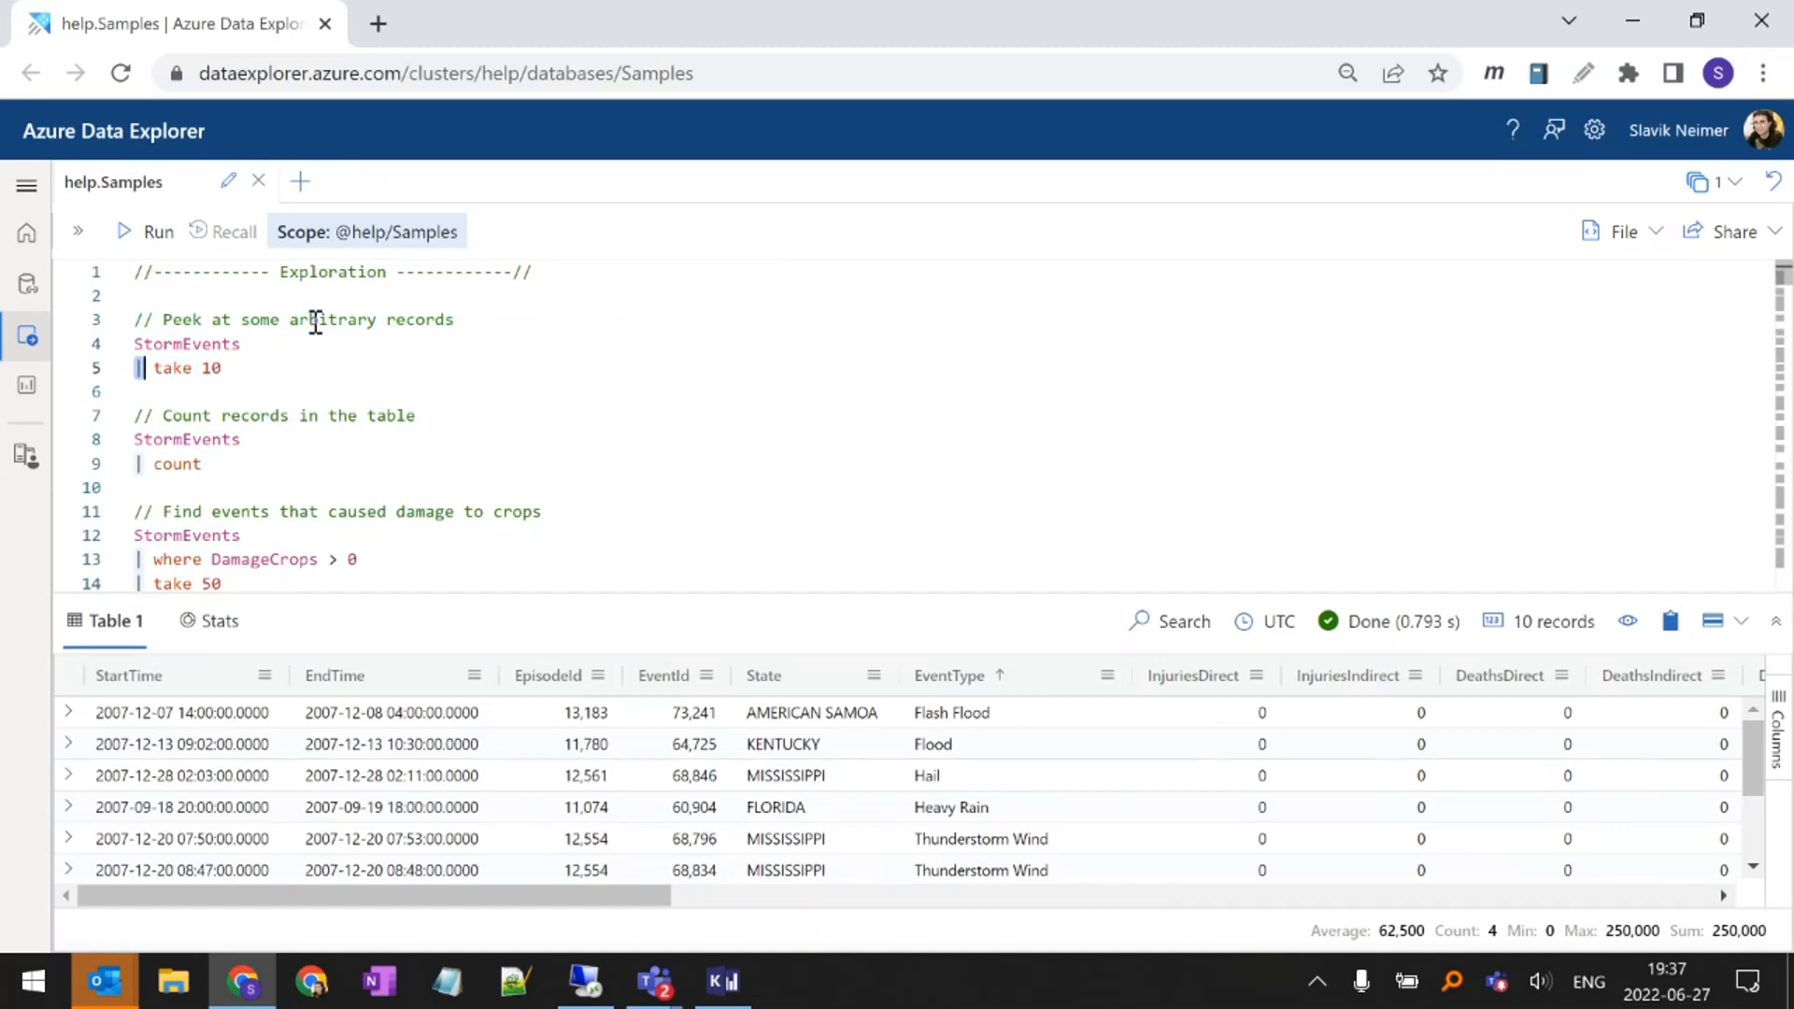
key(Left)
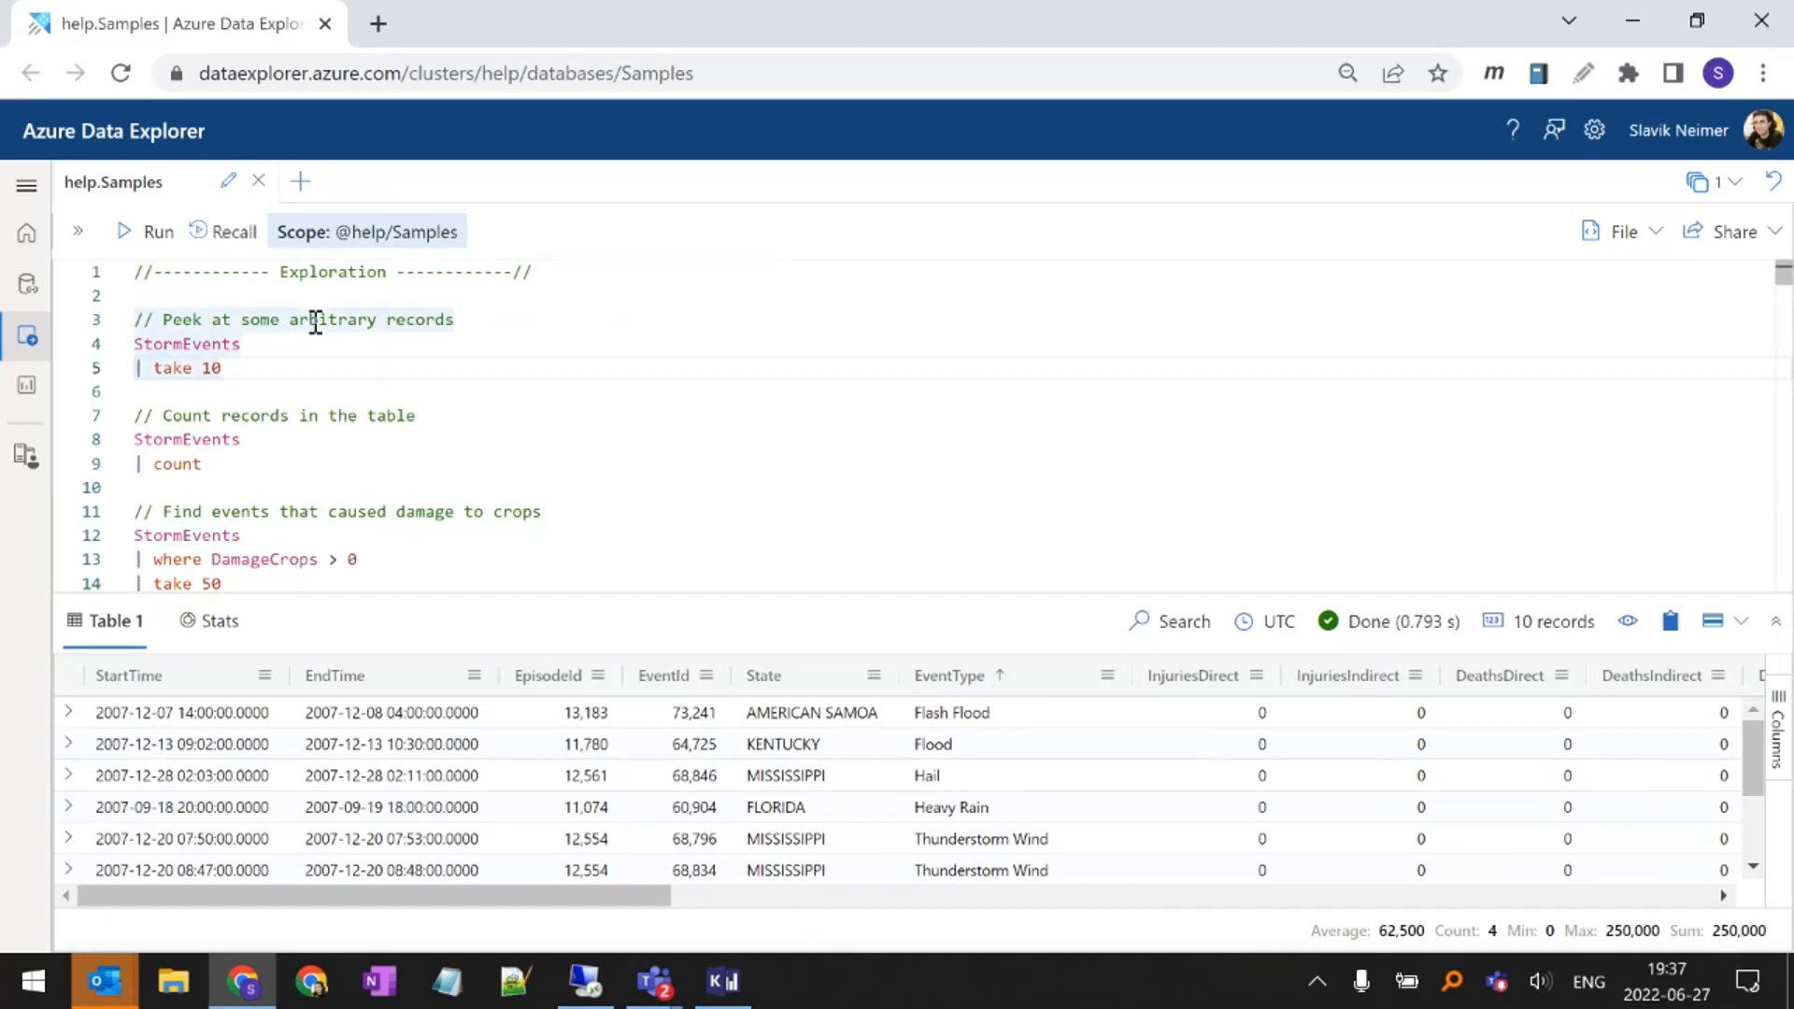
key(Right)
key(Right)
key(Up)
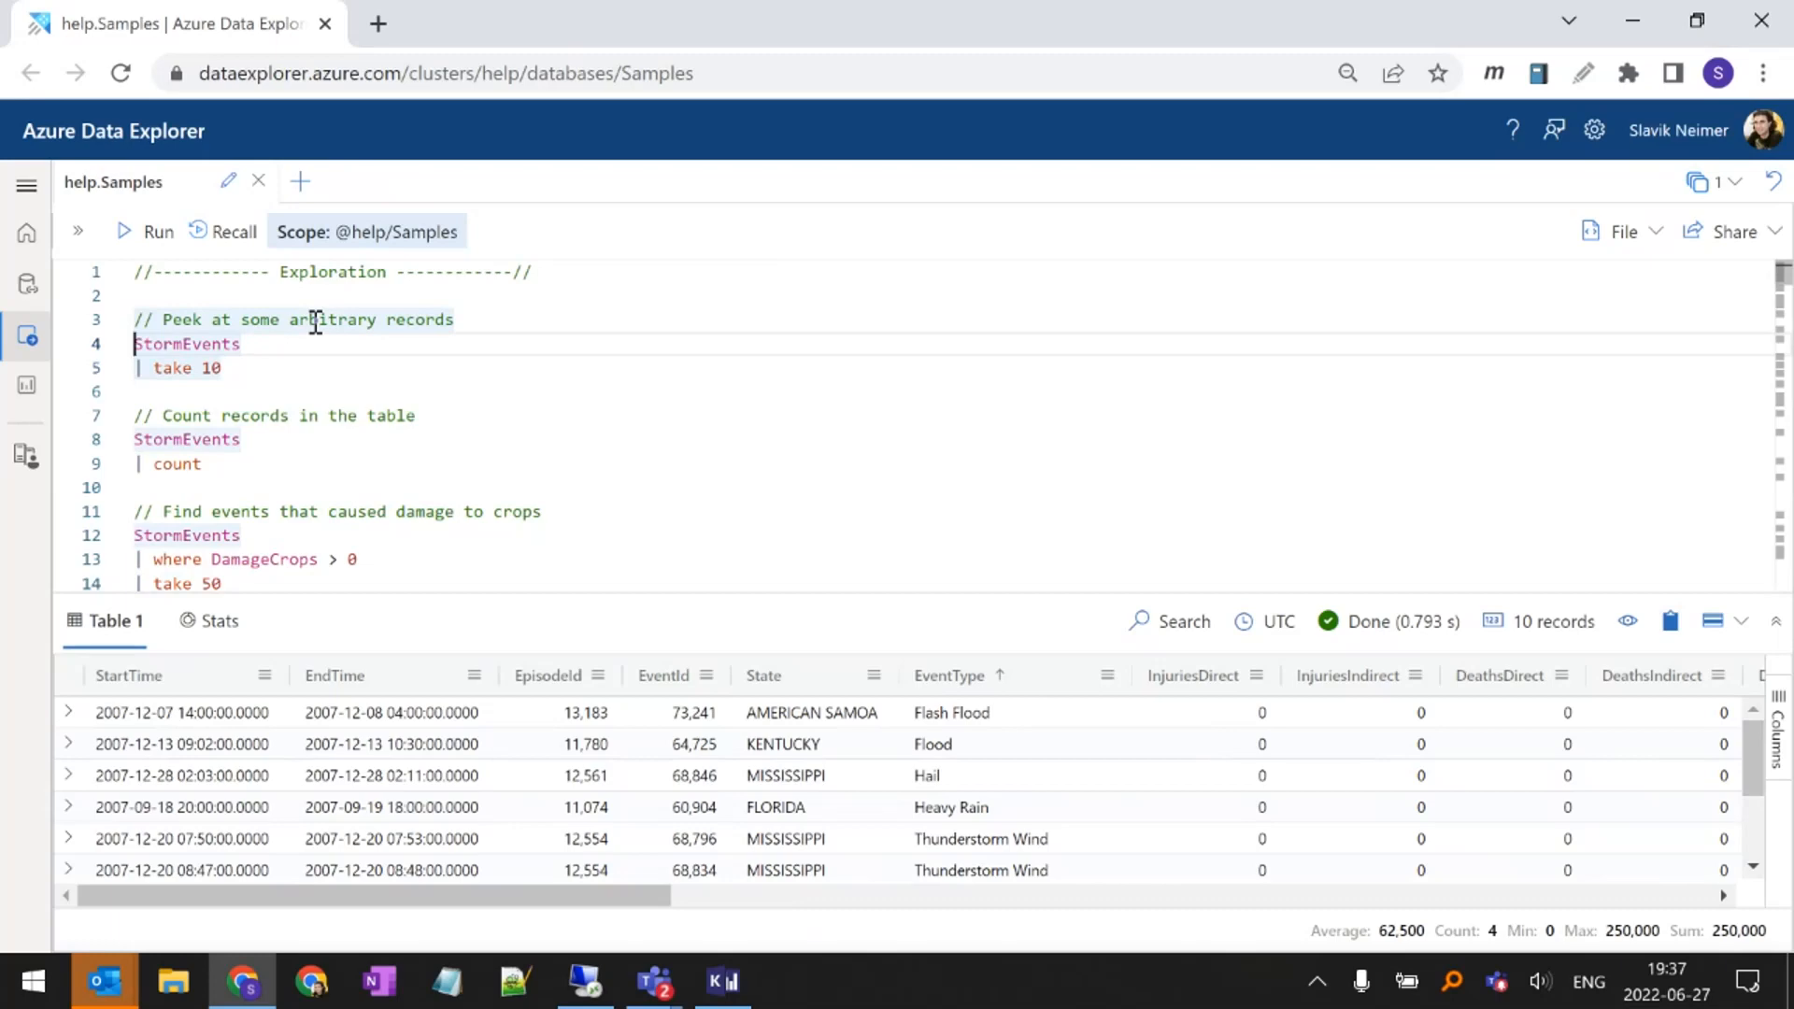
key(shift+End)
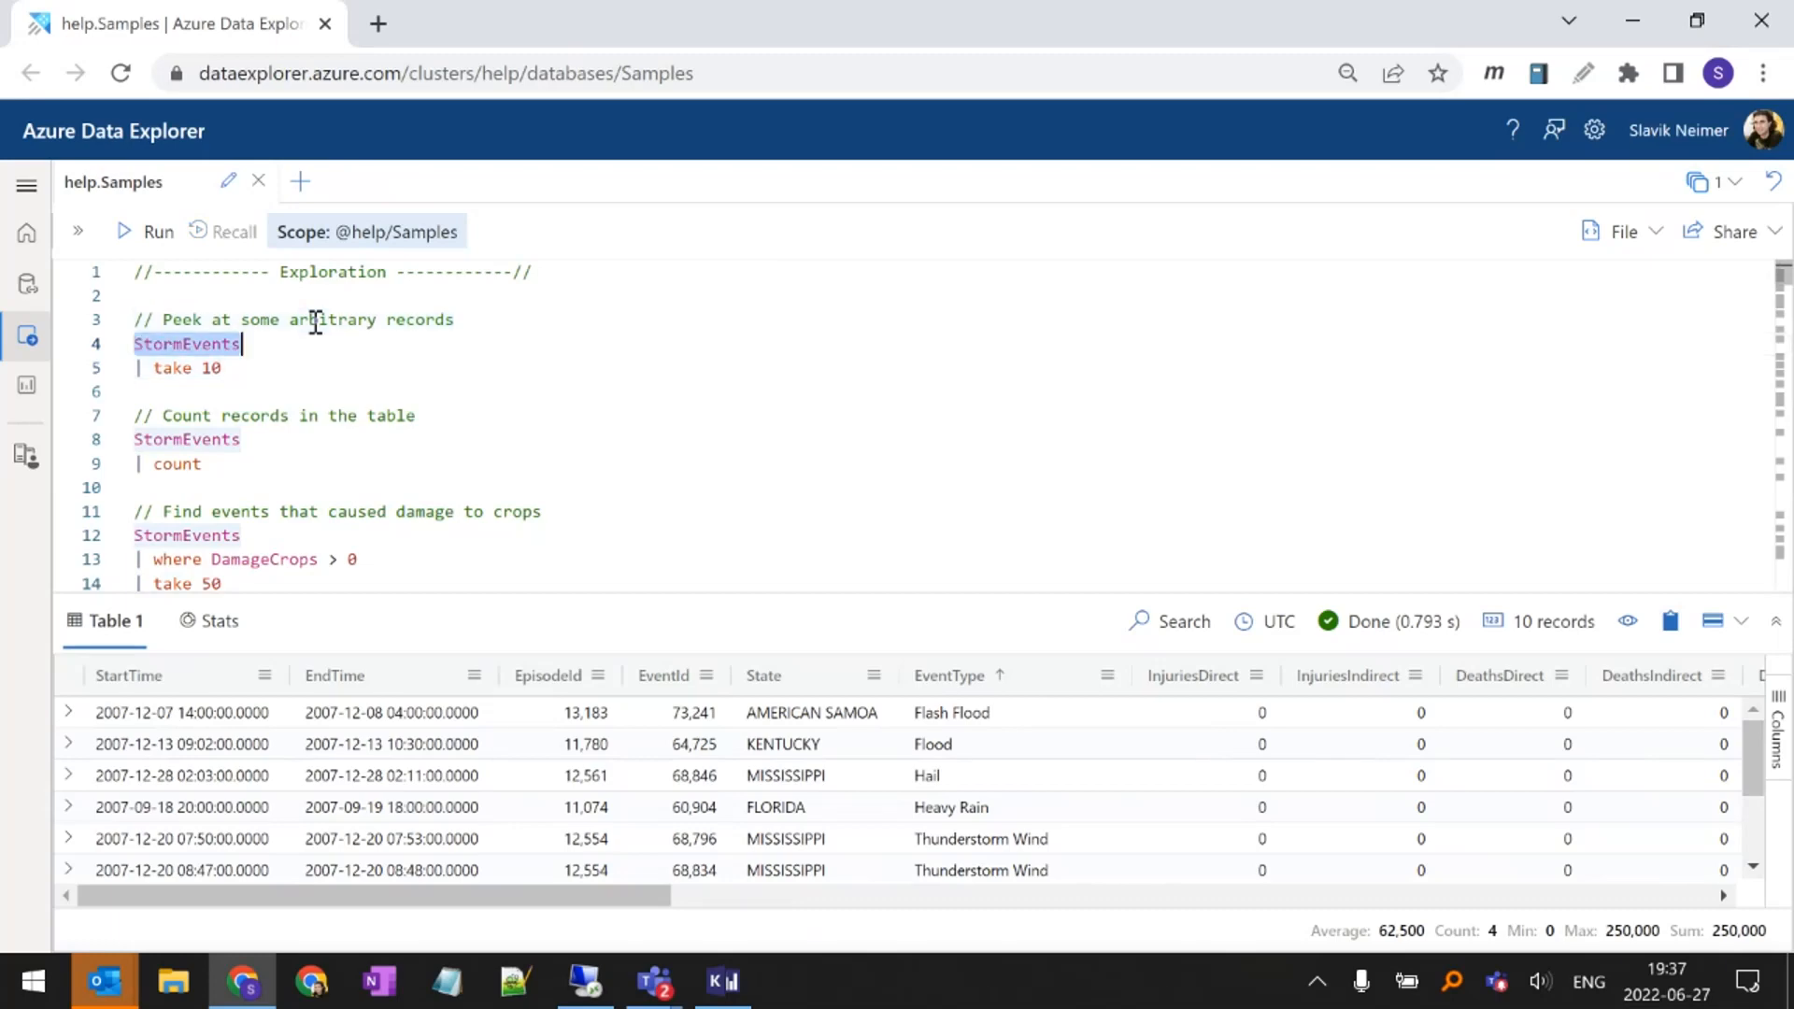
key(Down)
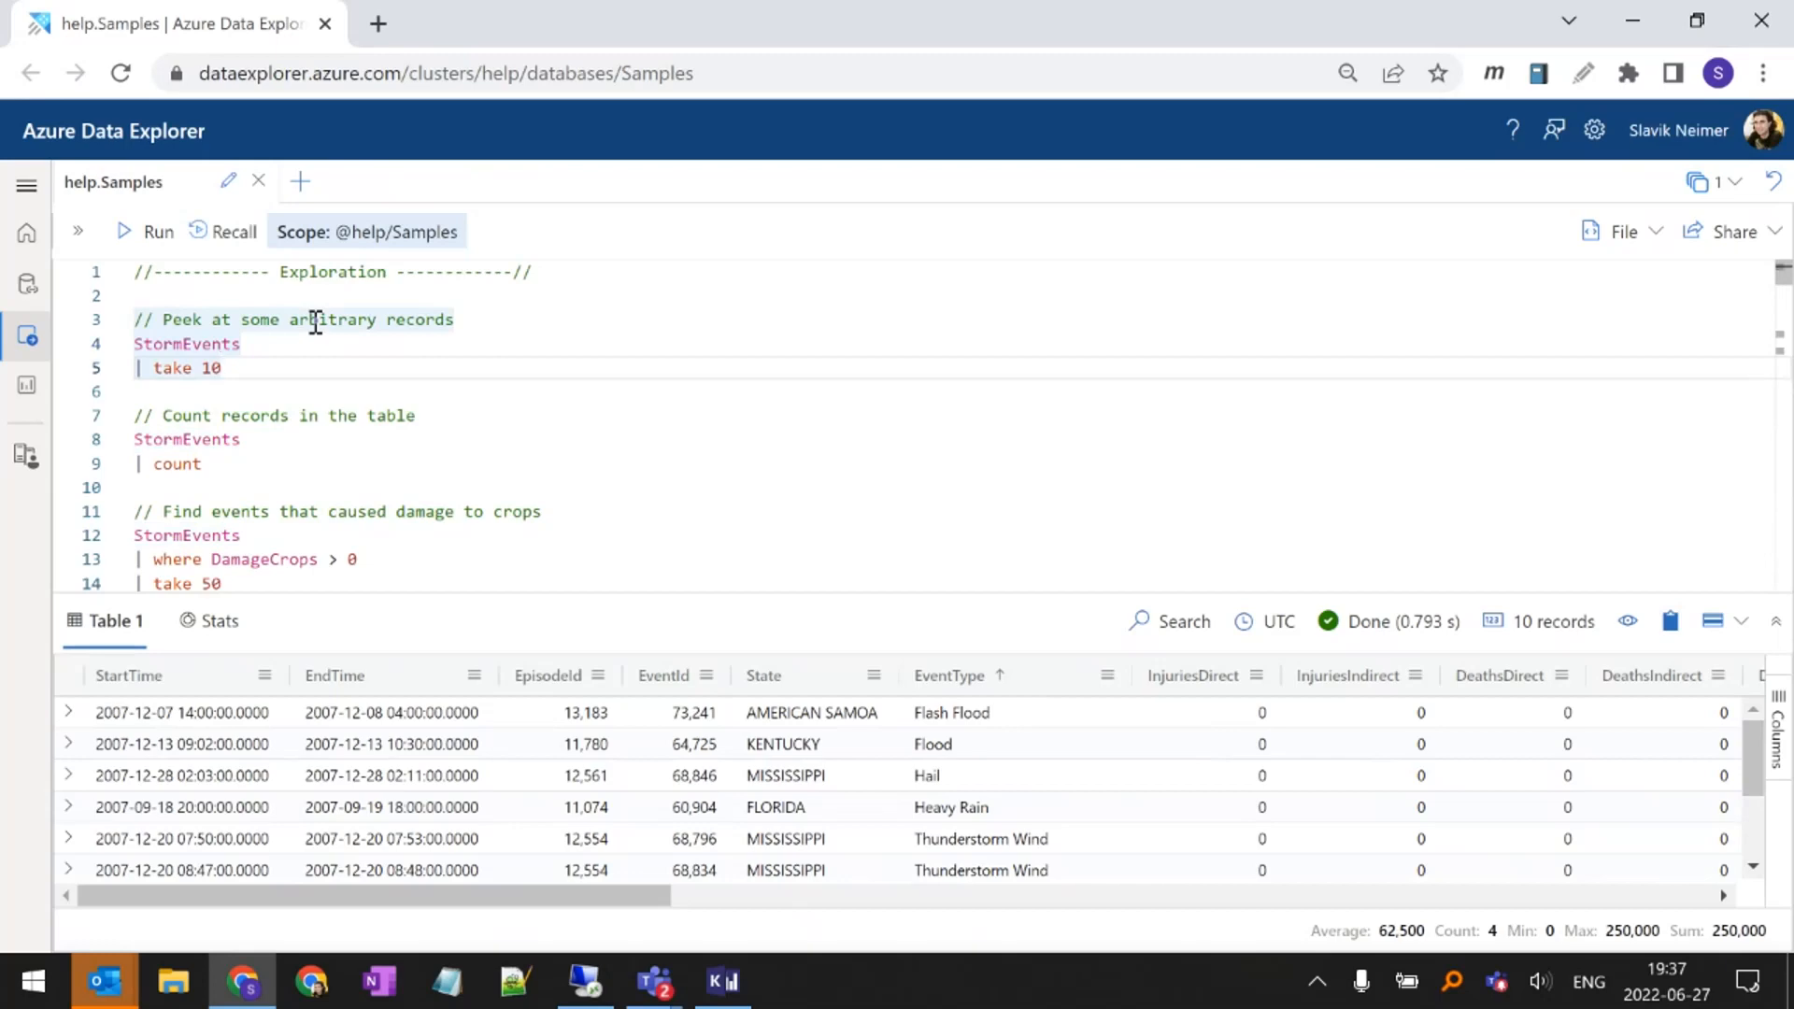
key(ctrl+shift+Left)
key(ctrl+shift+Left)
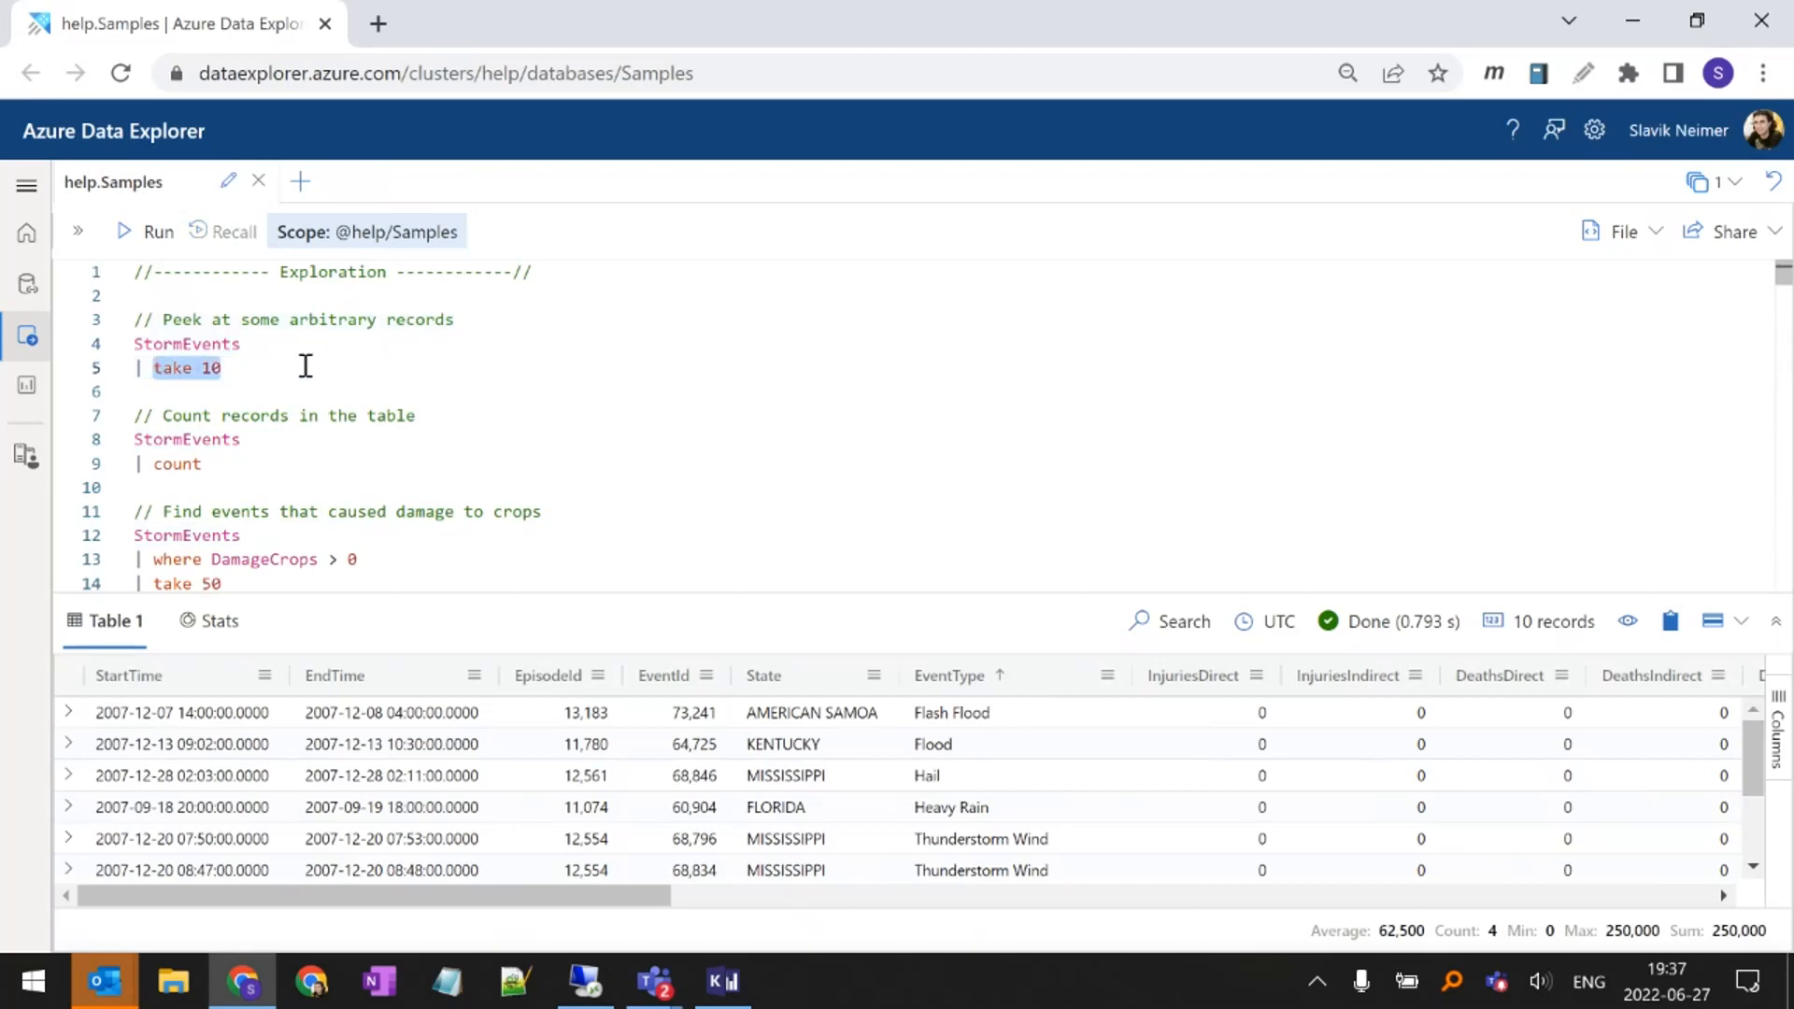
Highlight the StormEvents source, the where DamageCrops > 0 filter and the take 50 operator of the crop damage query
scroll(291, 402, down, 2)
scroll(288, 519, up, 2)
click(300, 542)
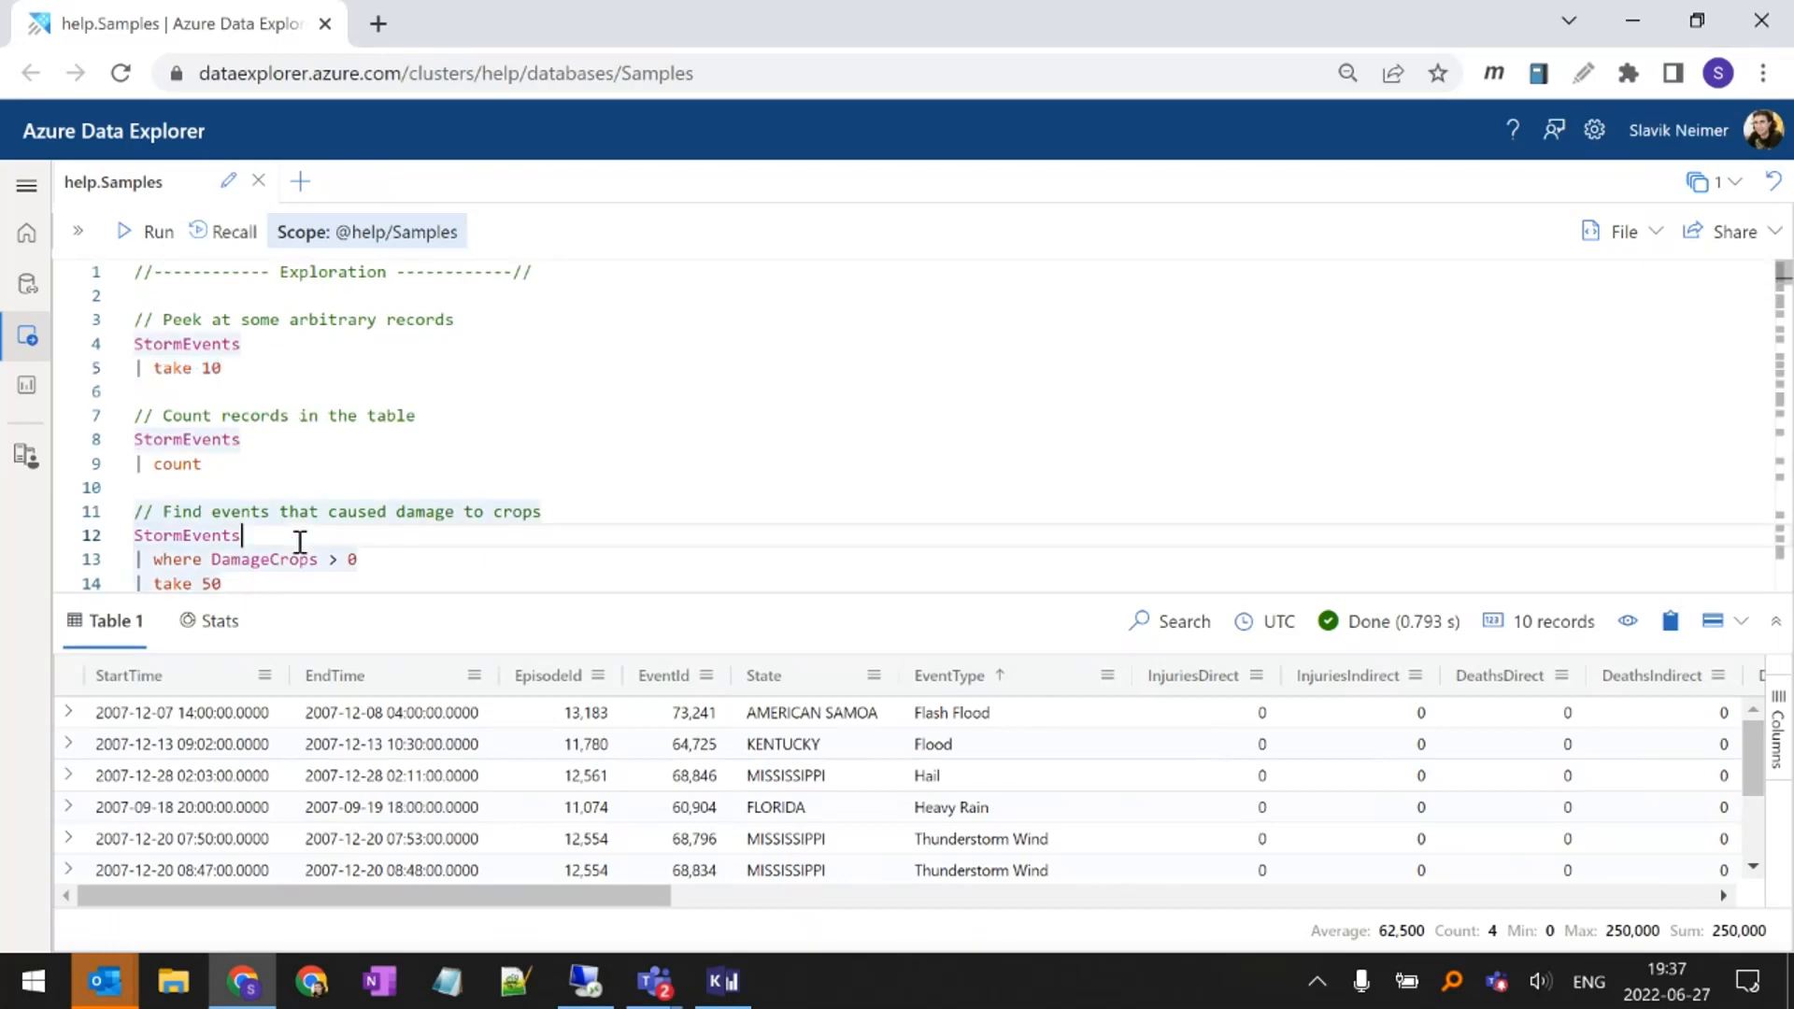
triple_click(300, 540)
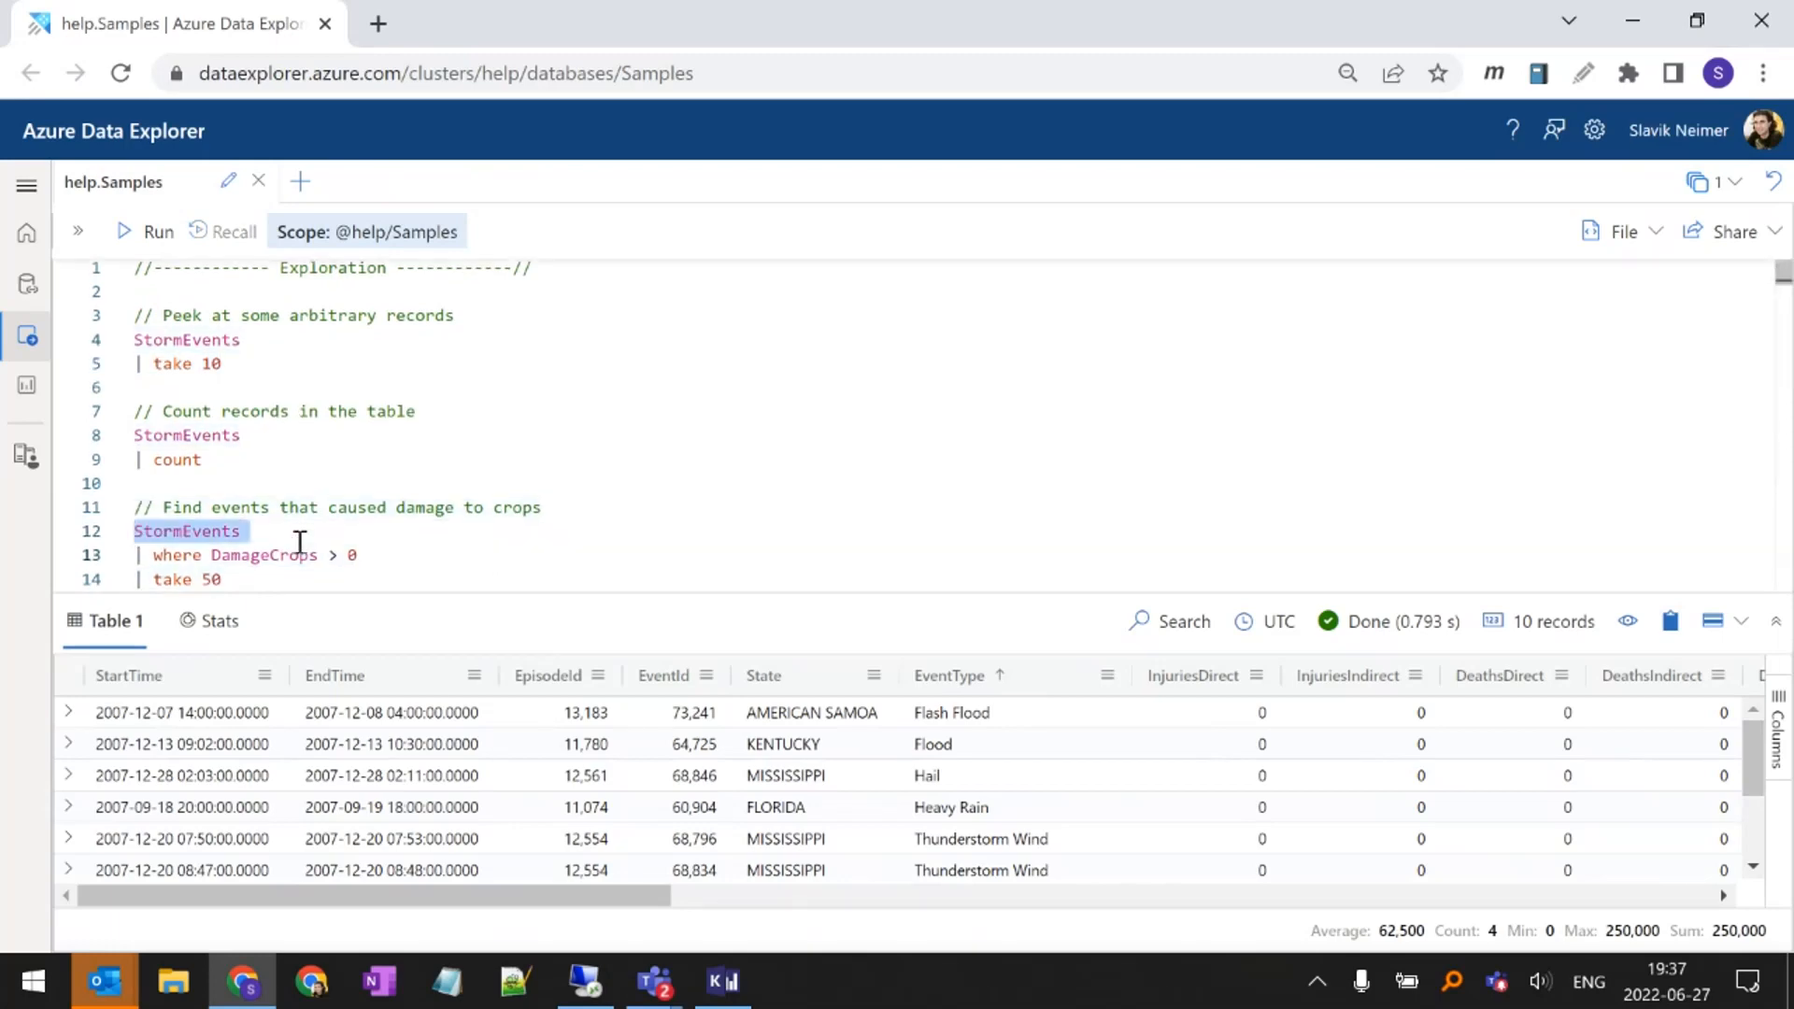
key(Up)
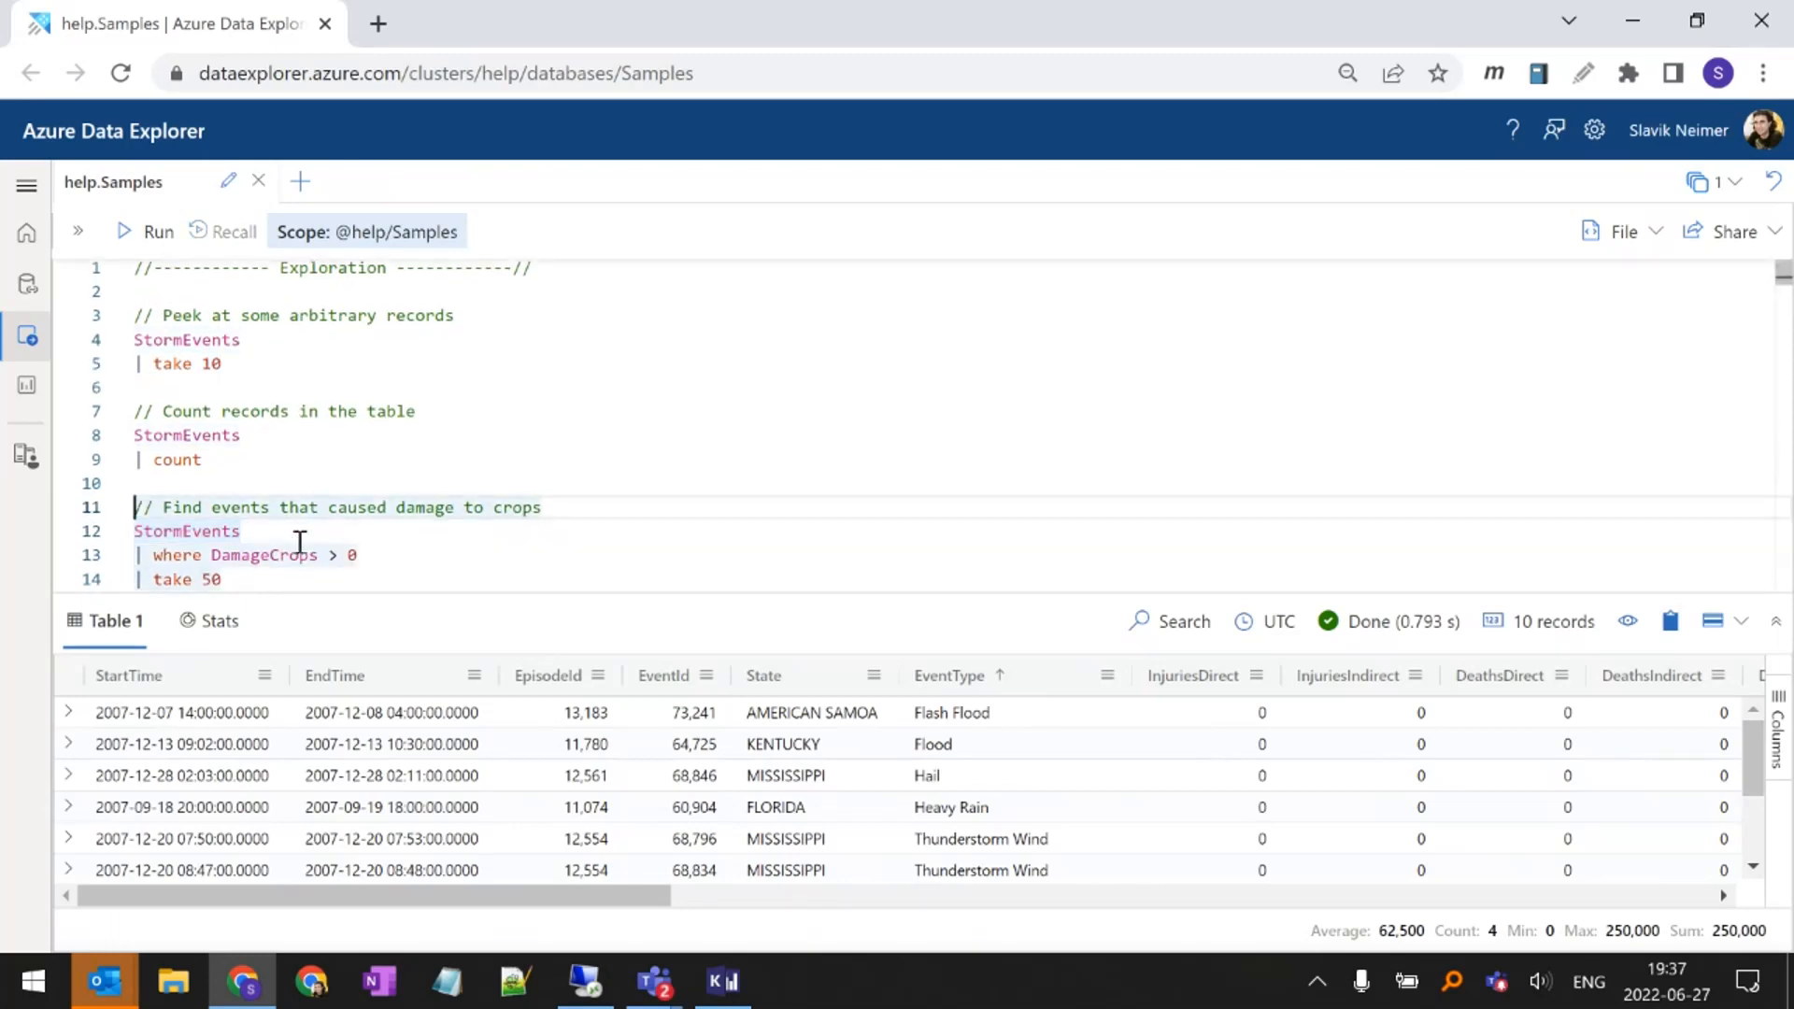
key(Down)
key(Down)
key(Right)
key(Right)
key(shift+End)
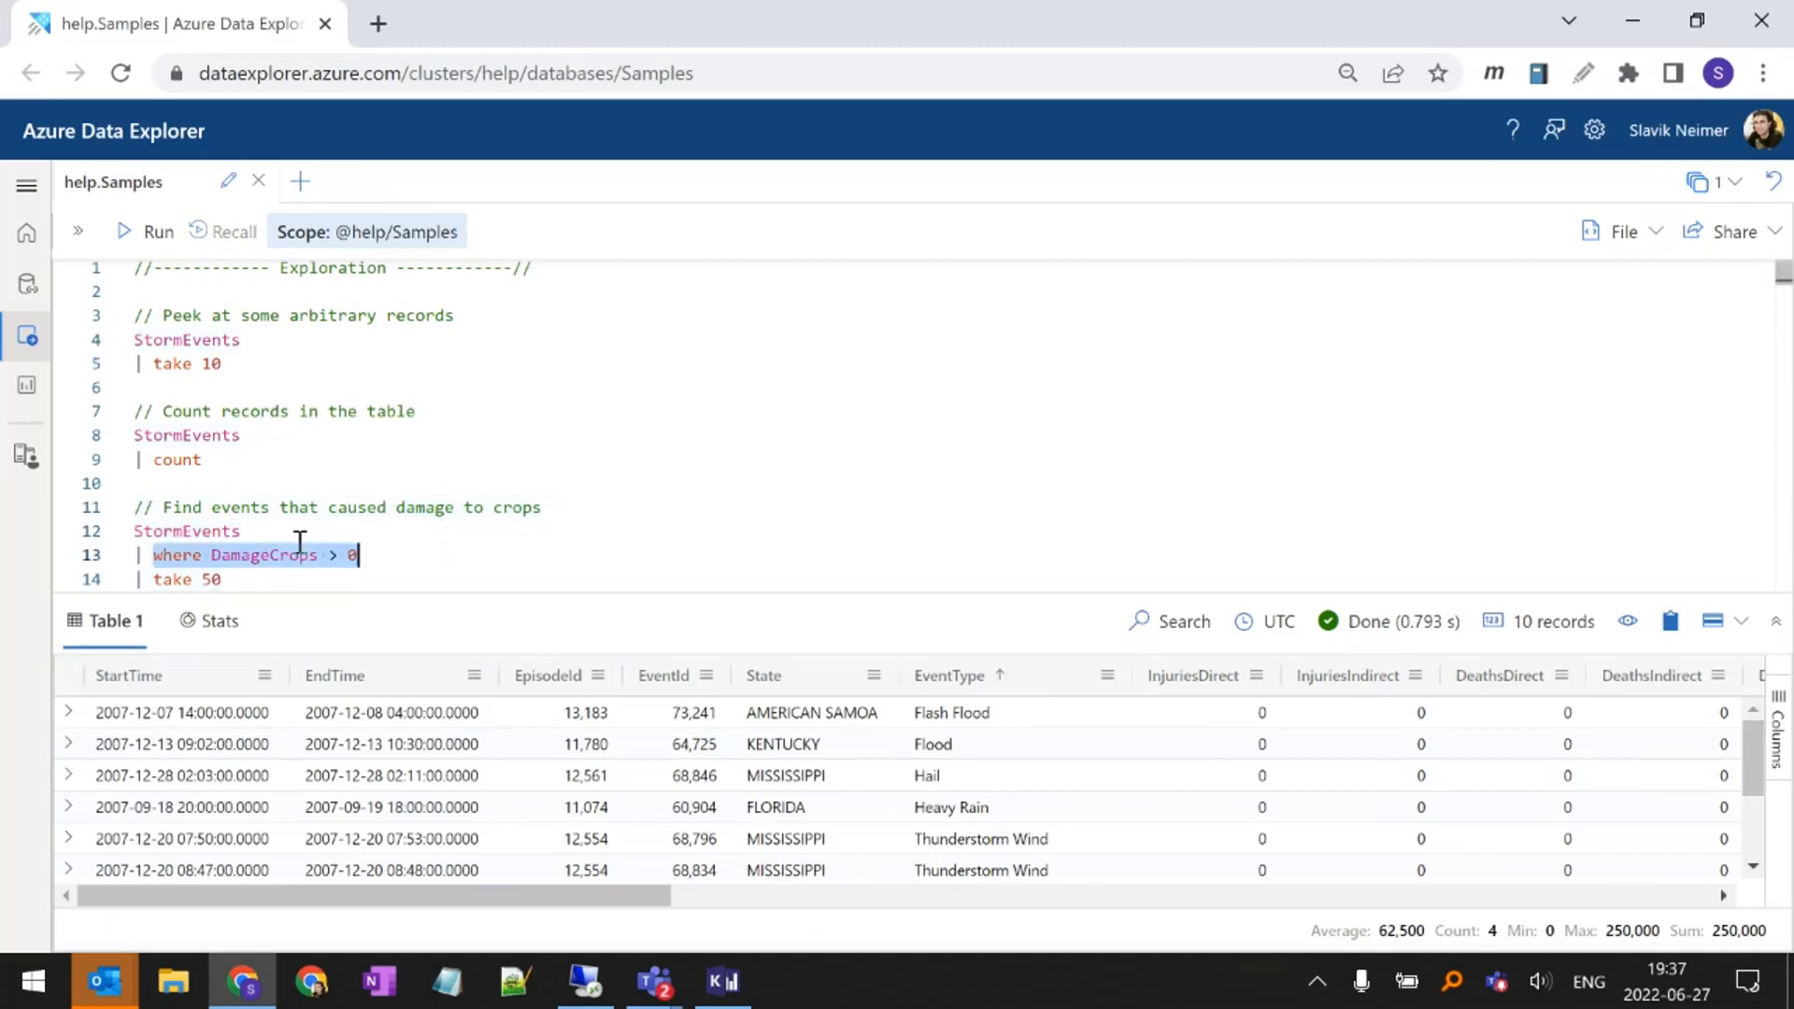
key(Home)
key(Down)
key(Right)
key(Right)
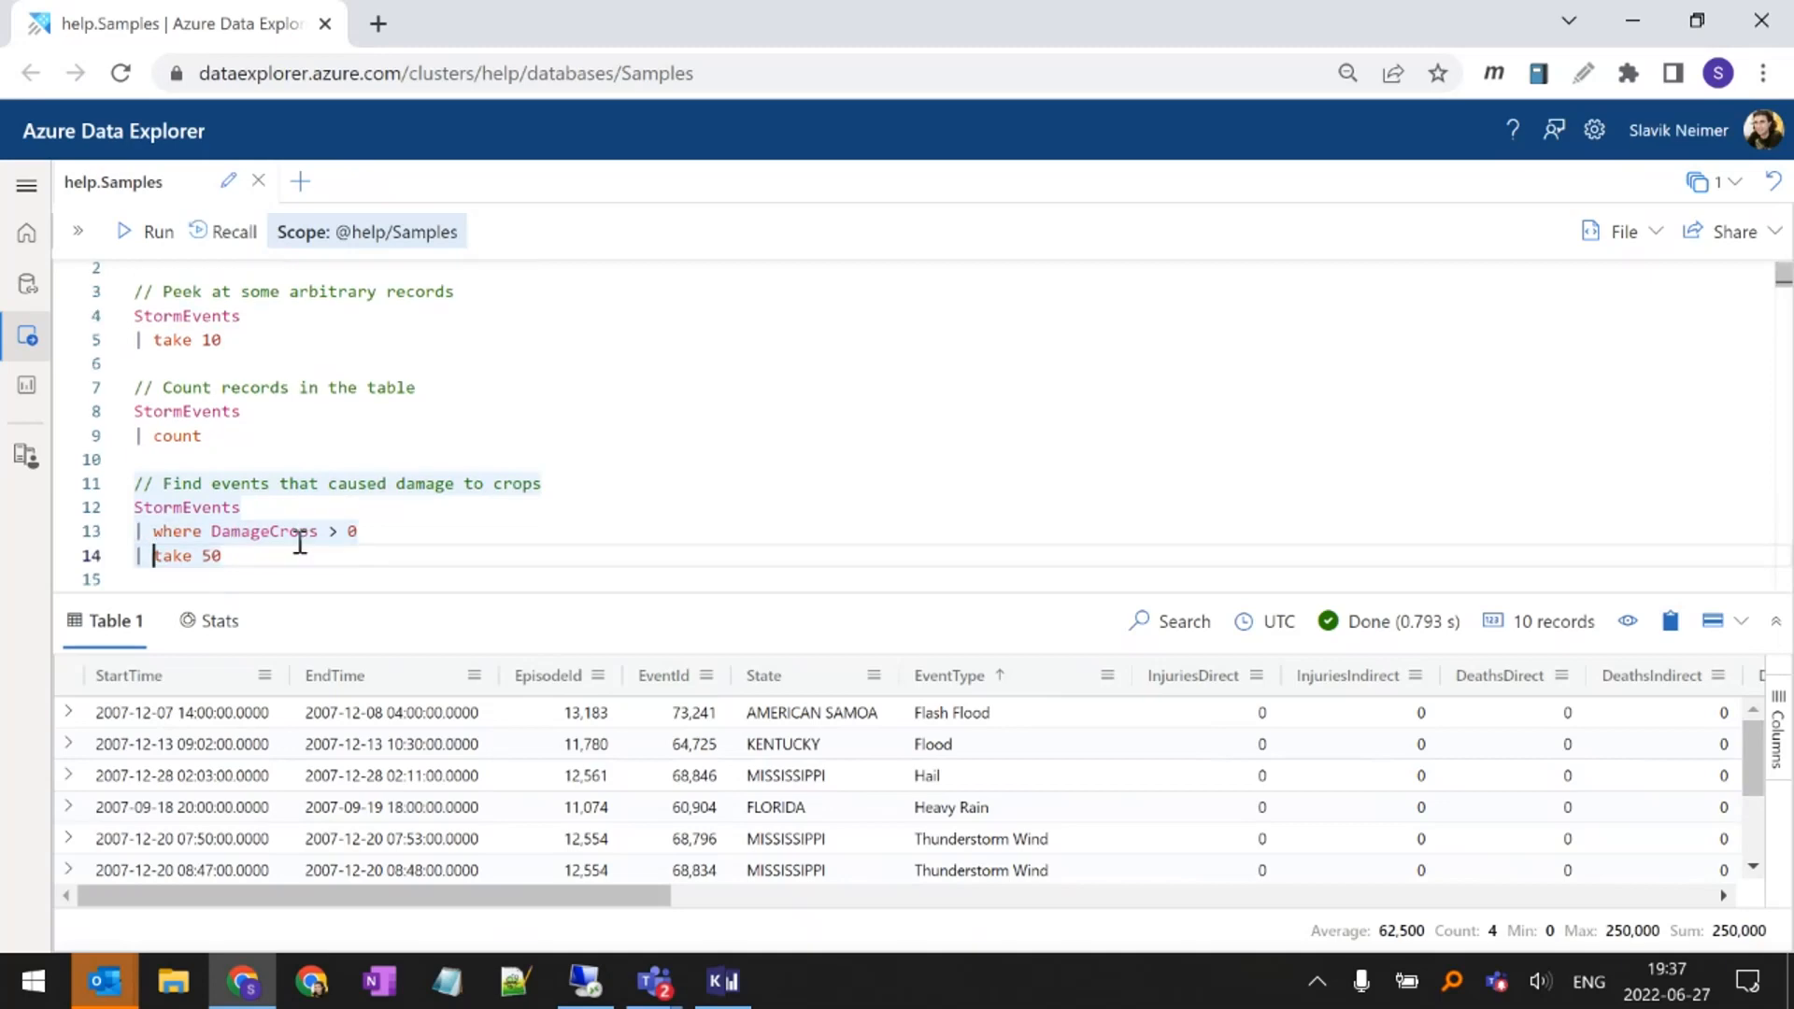
key(shift+End)
key(Home)
Run the query that counts the StormEvents records, and highlight its table name and count operator
scroll(271, 449, up, 1)
click(258, 367)
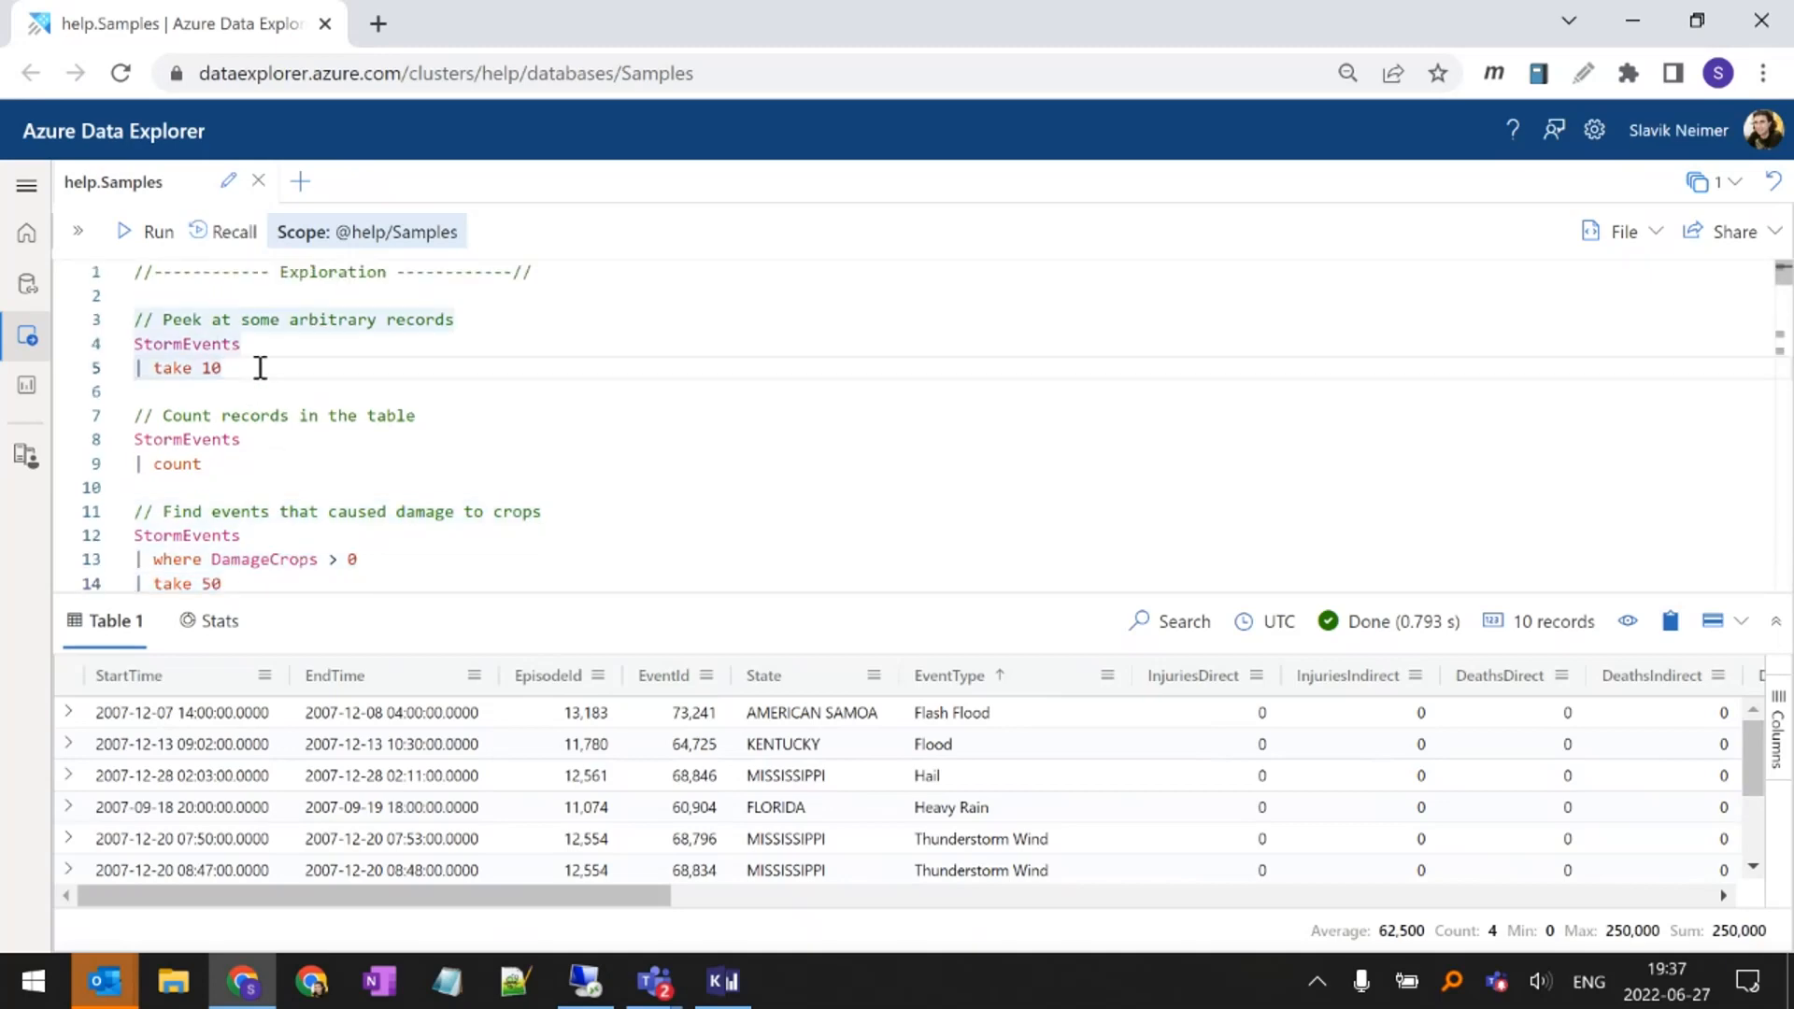
key(Down)
key(Down)
key(Down)
key(Home)
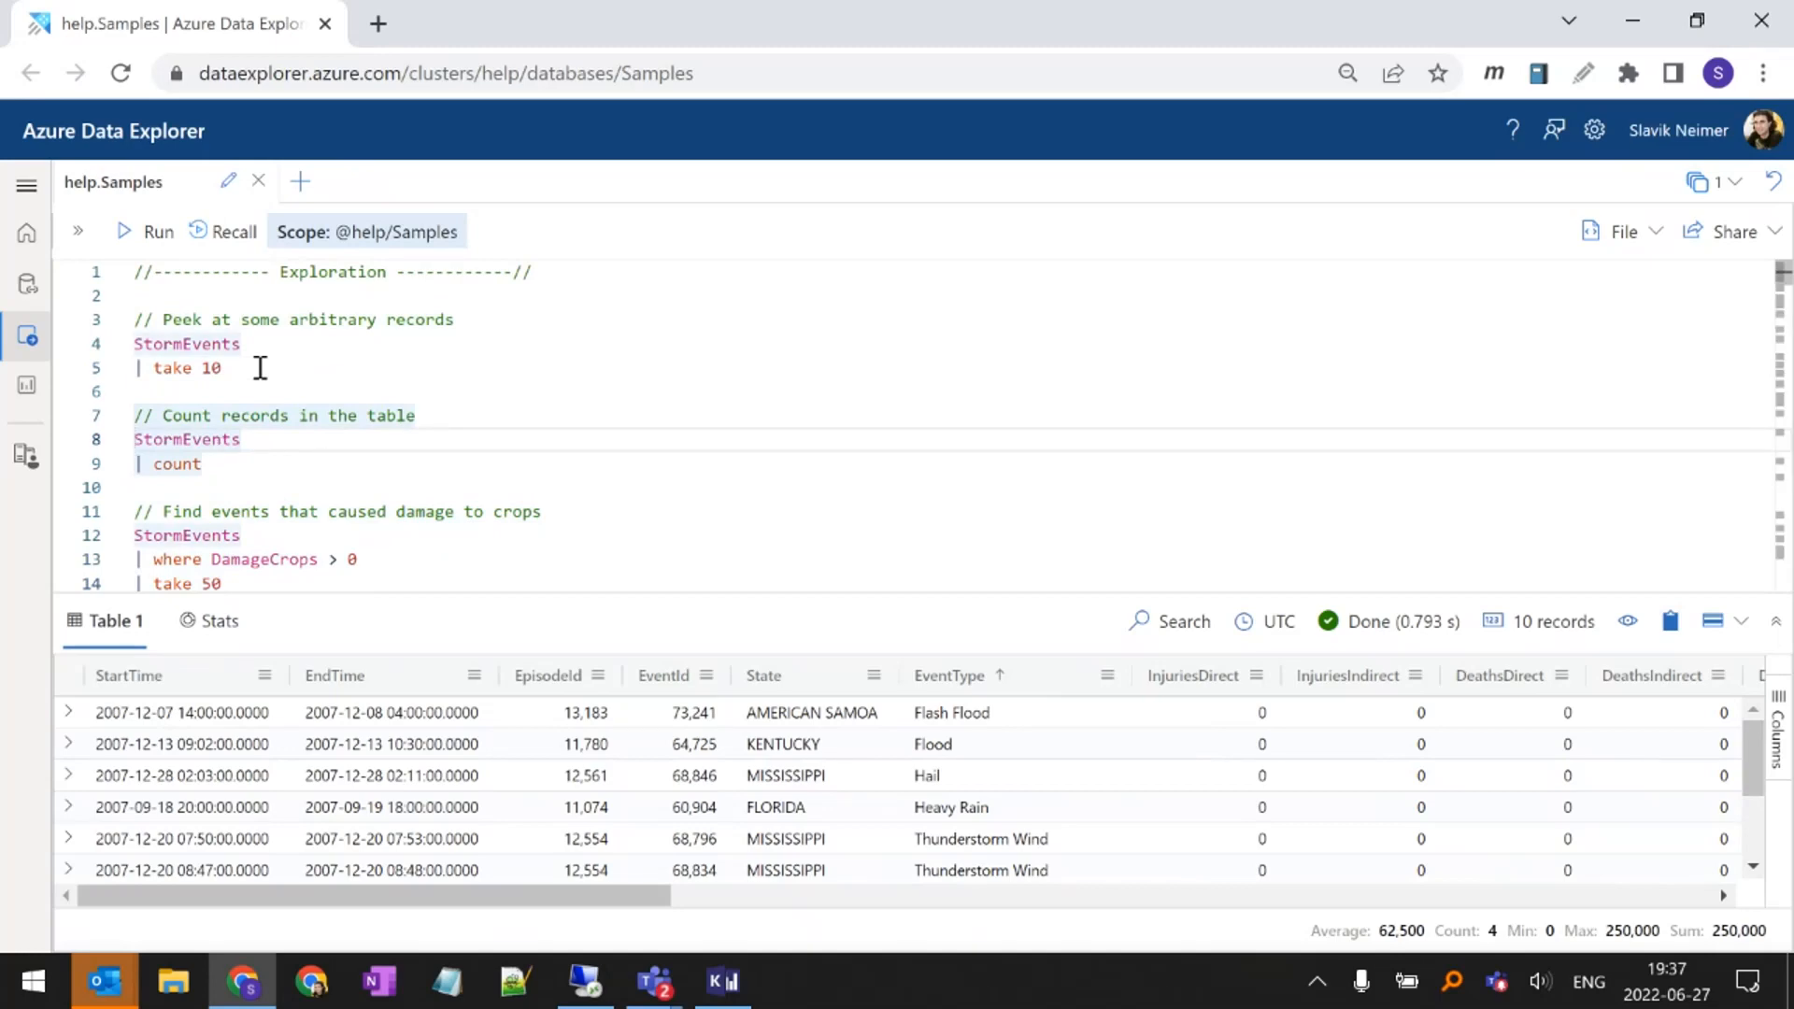
key(shift+Return)
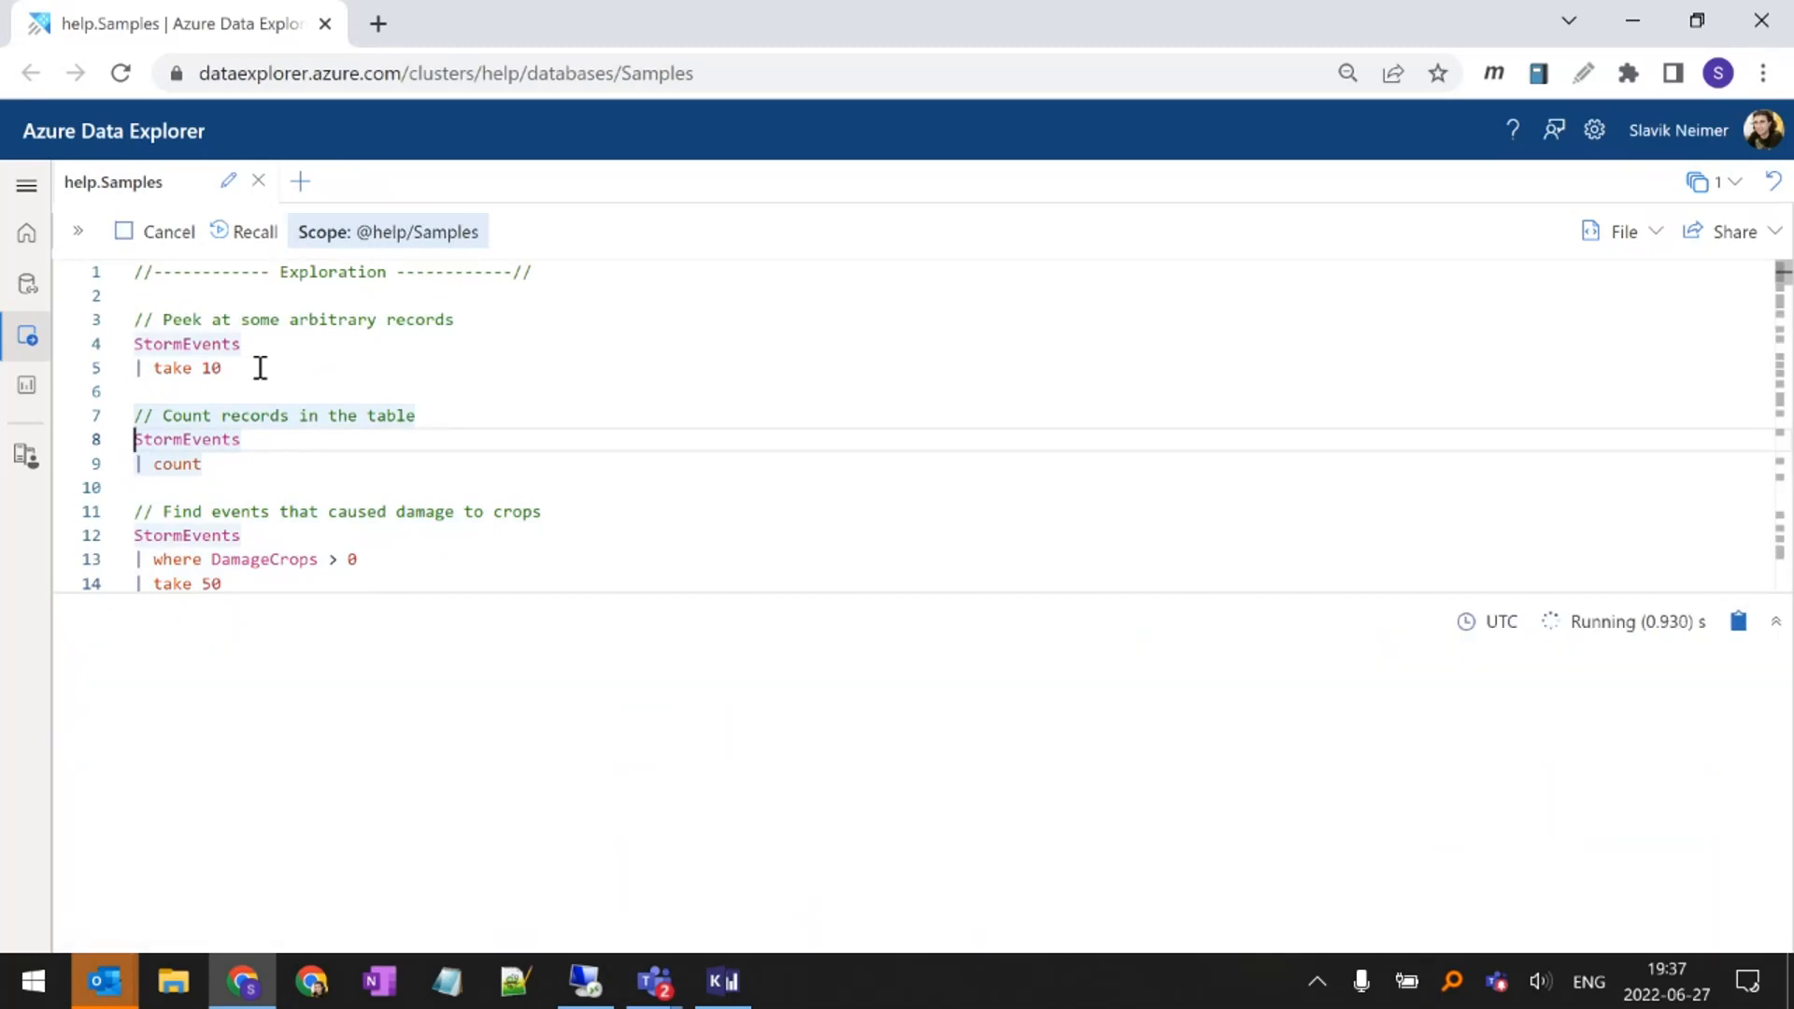
double_click(209, 438)
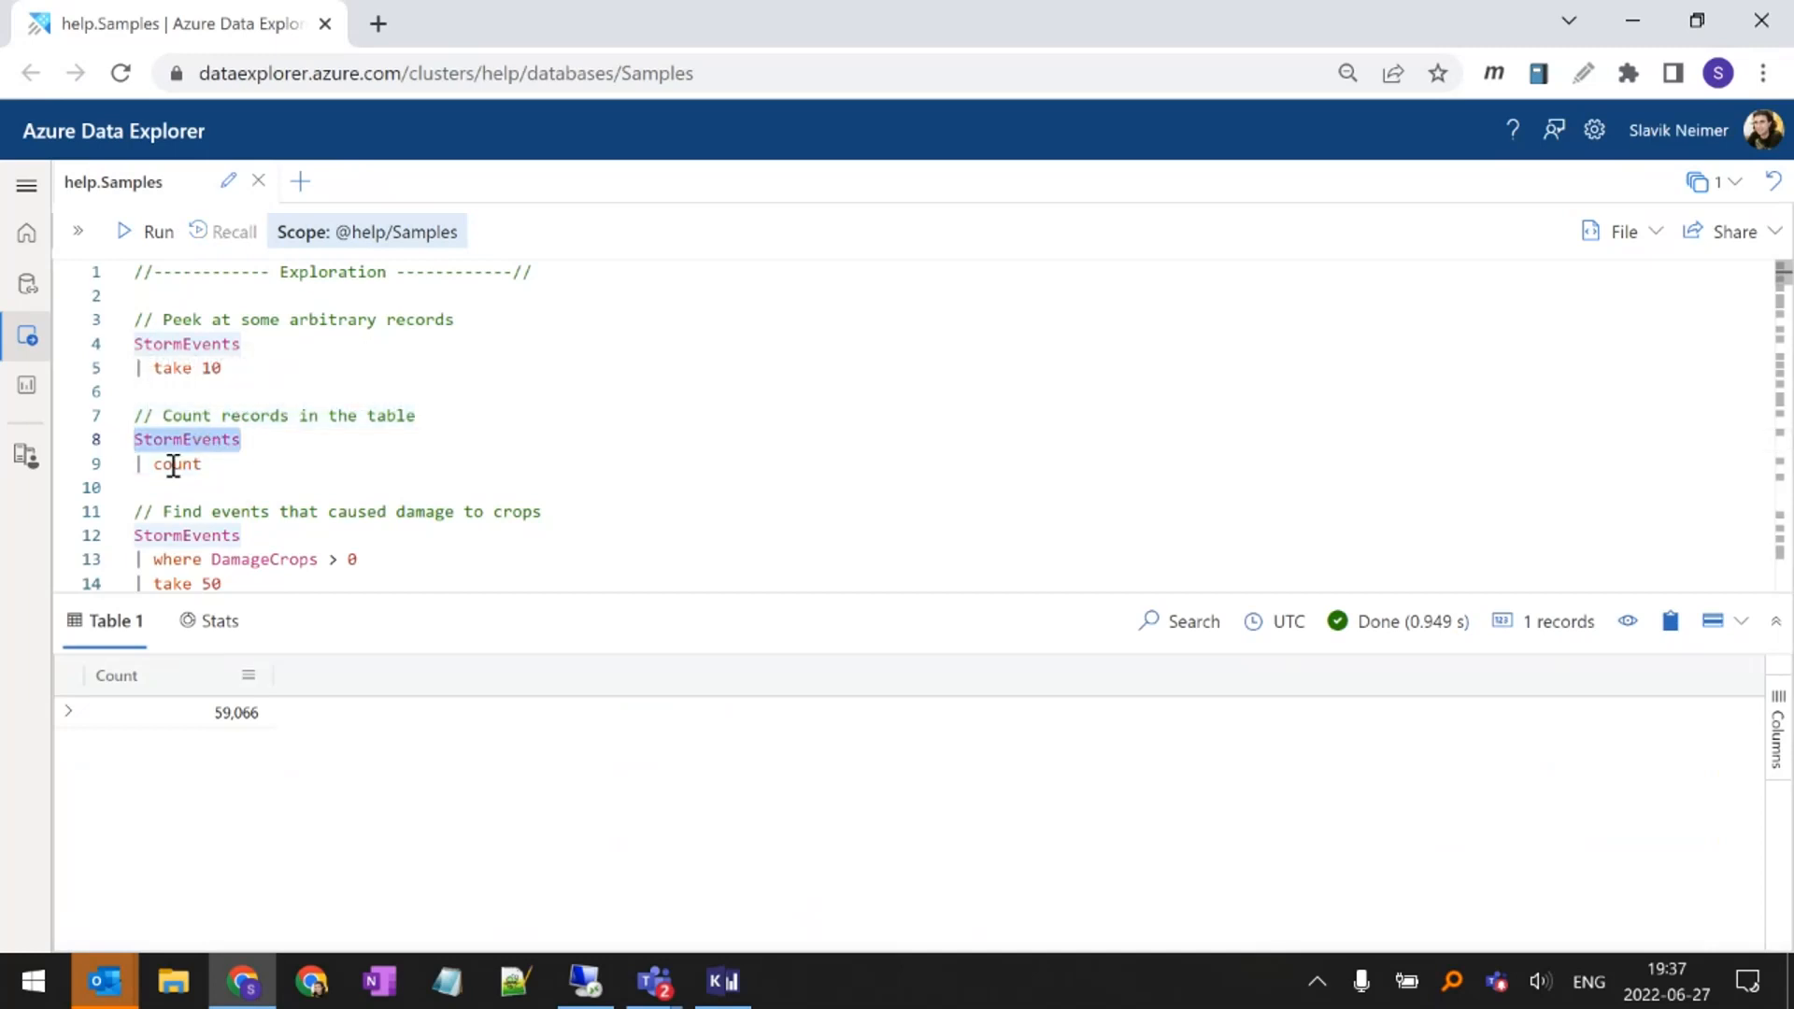
double_click(173, 465)
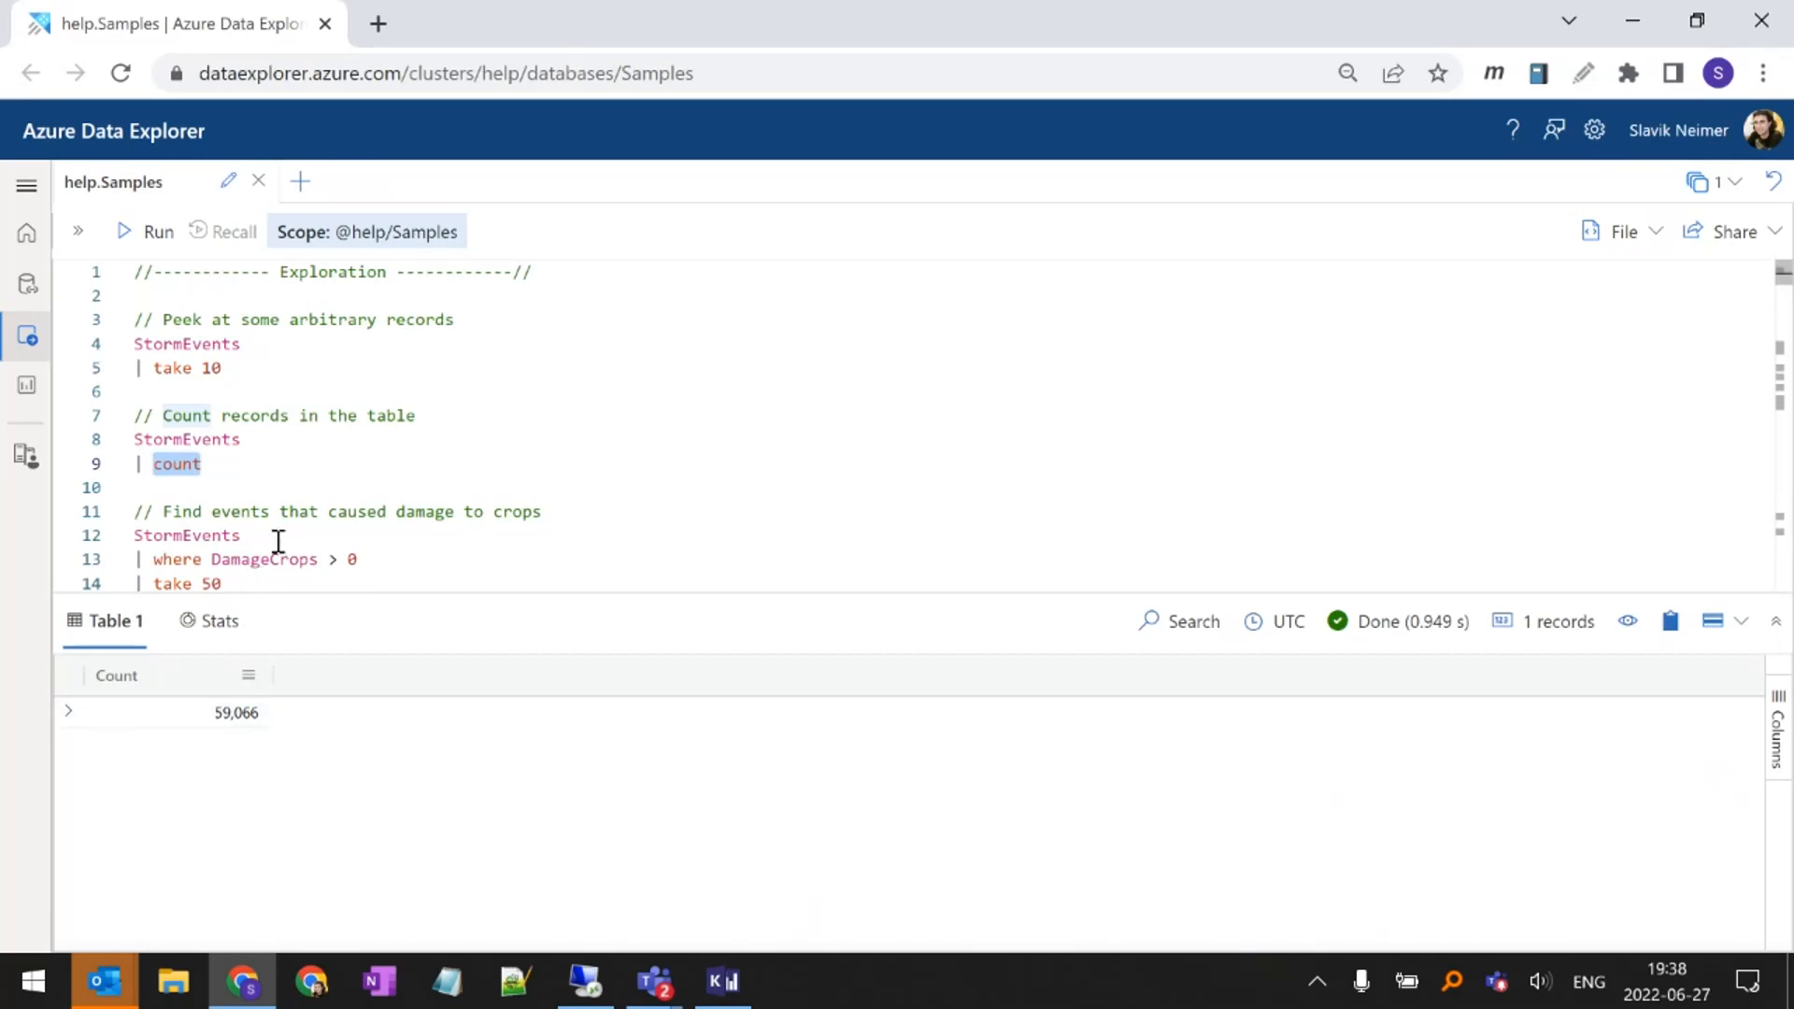
Highlight the where operator and its DamageCrops > 0 condition in the query for events that damaged crops
scroll(279, 542, down, 1)
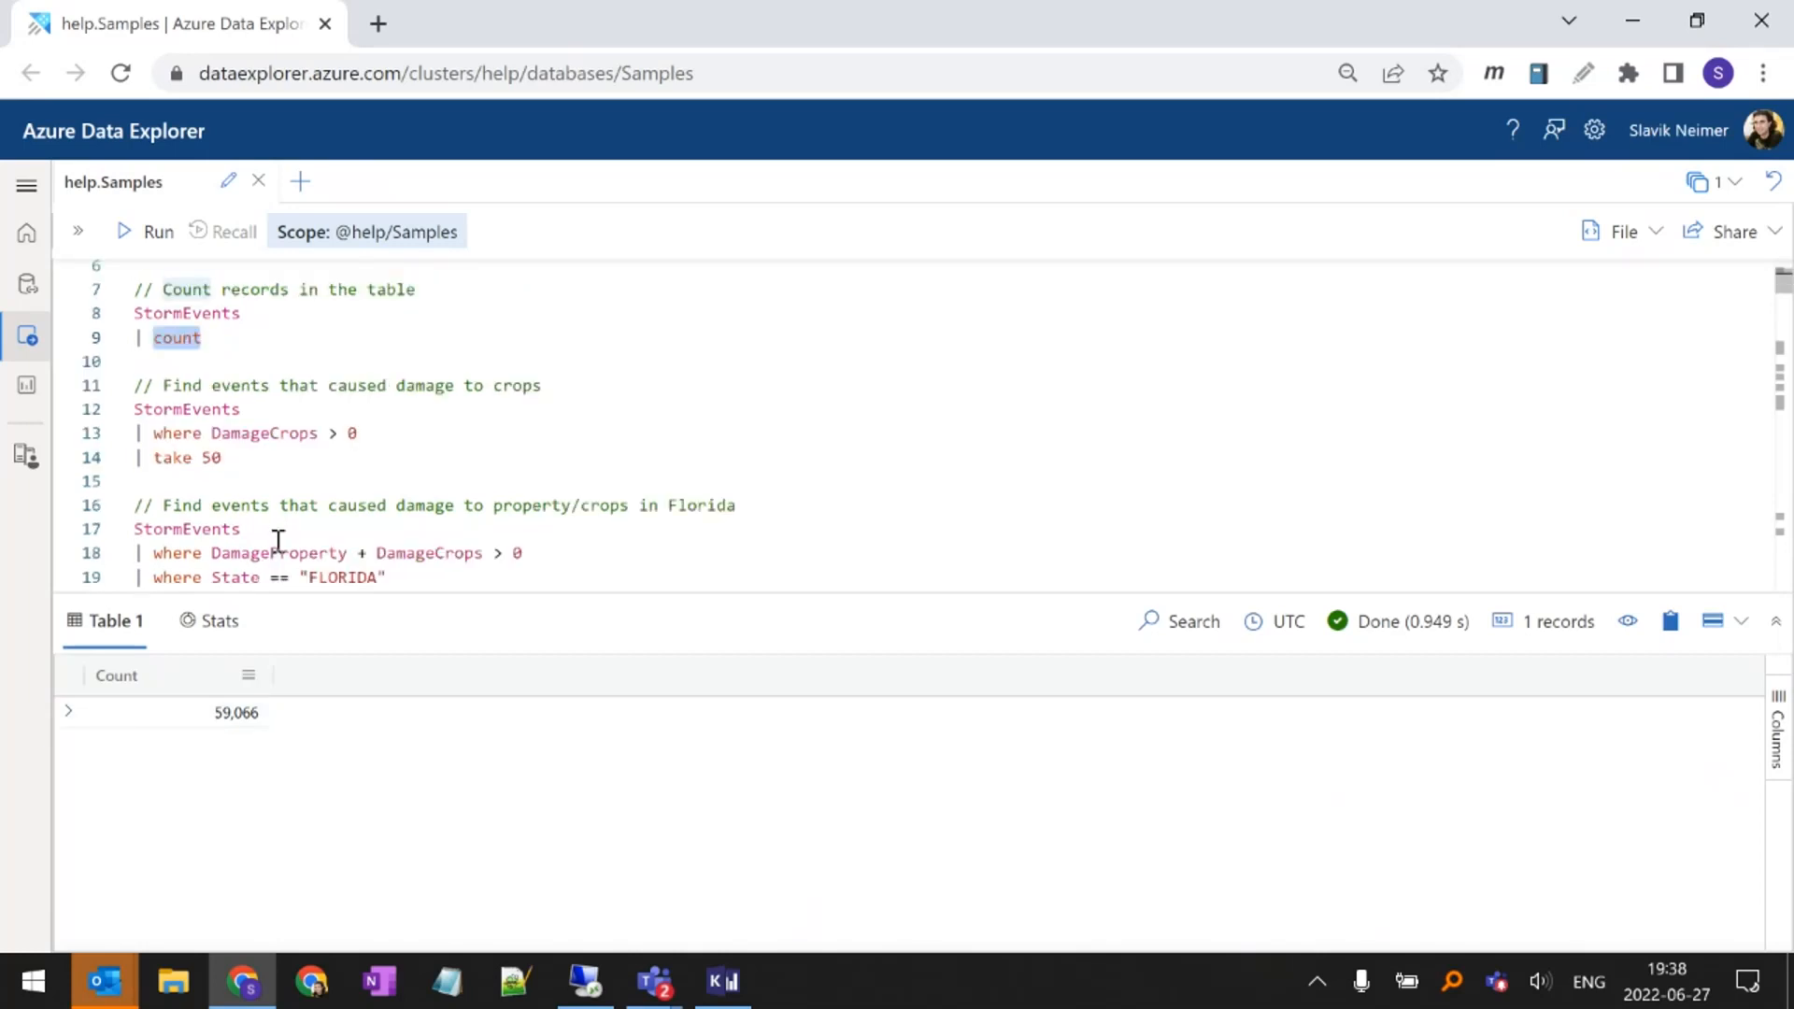
click(291, 436)
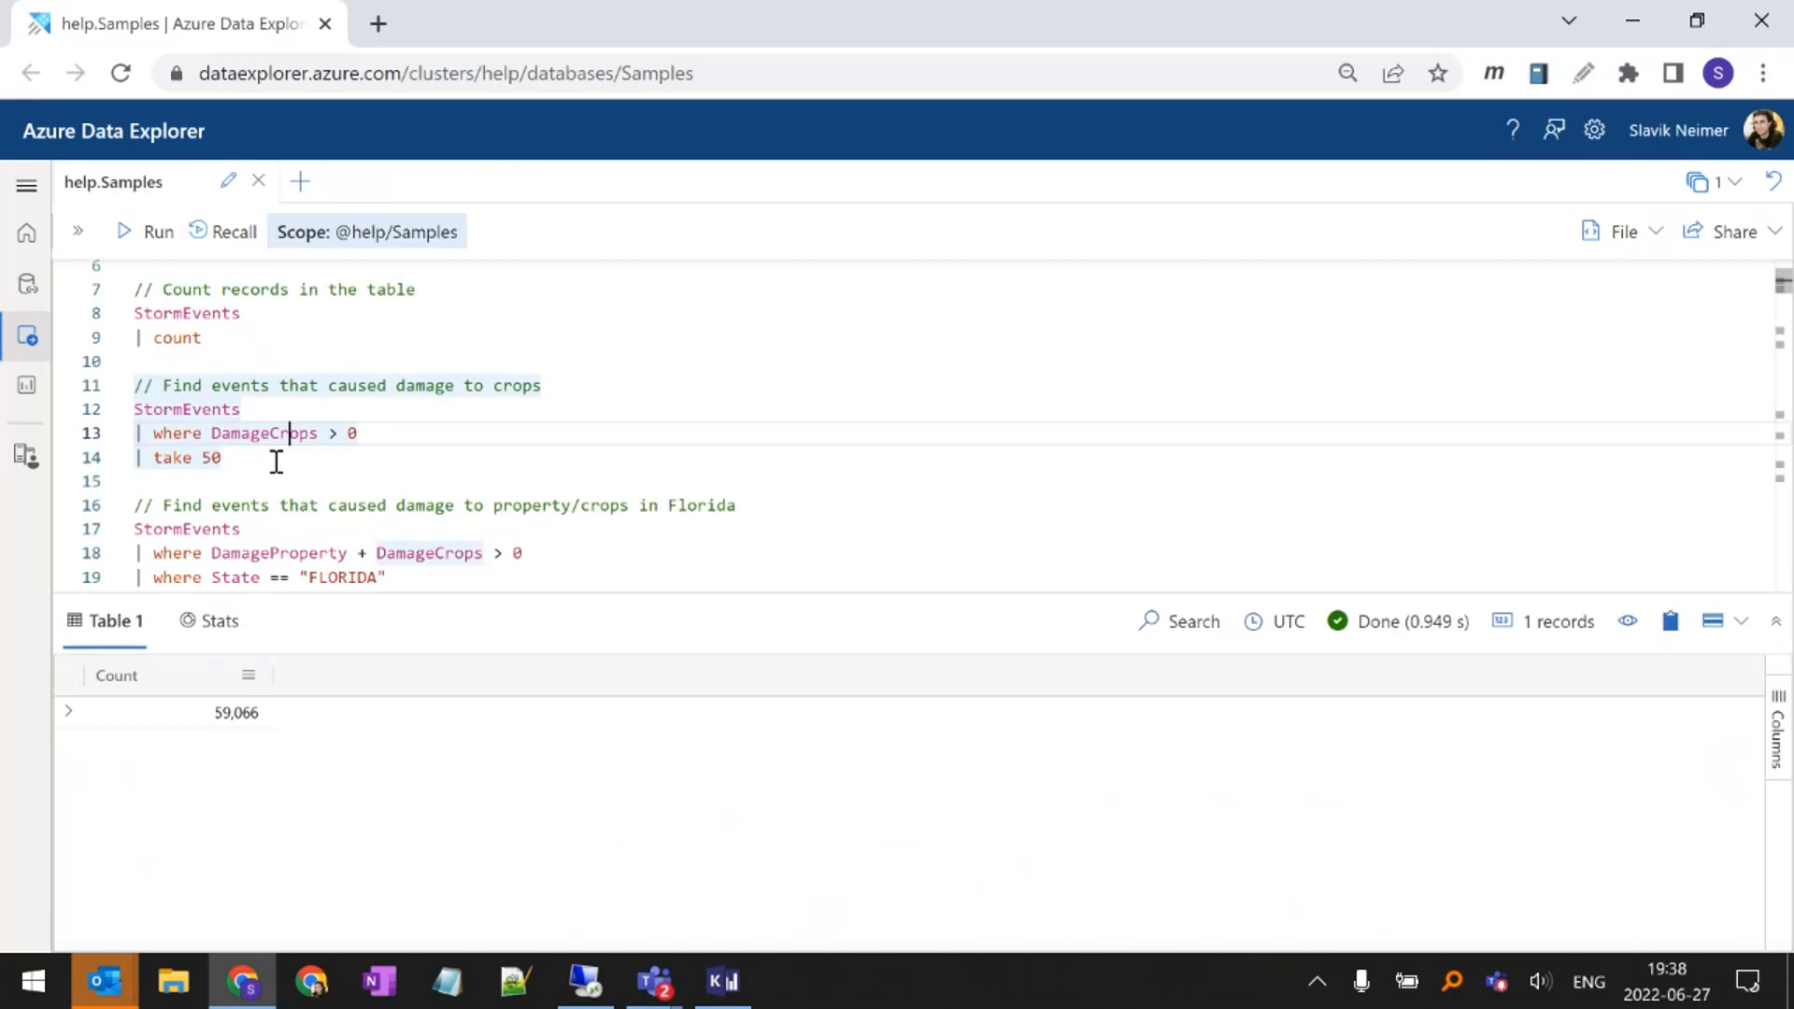
click(159, 433)
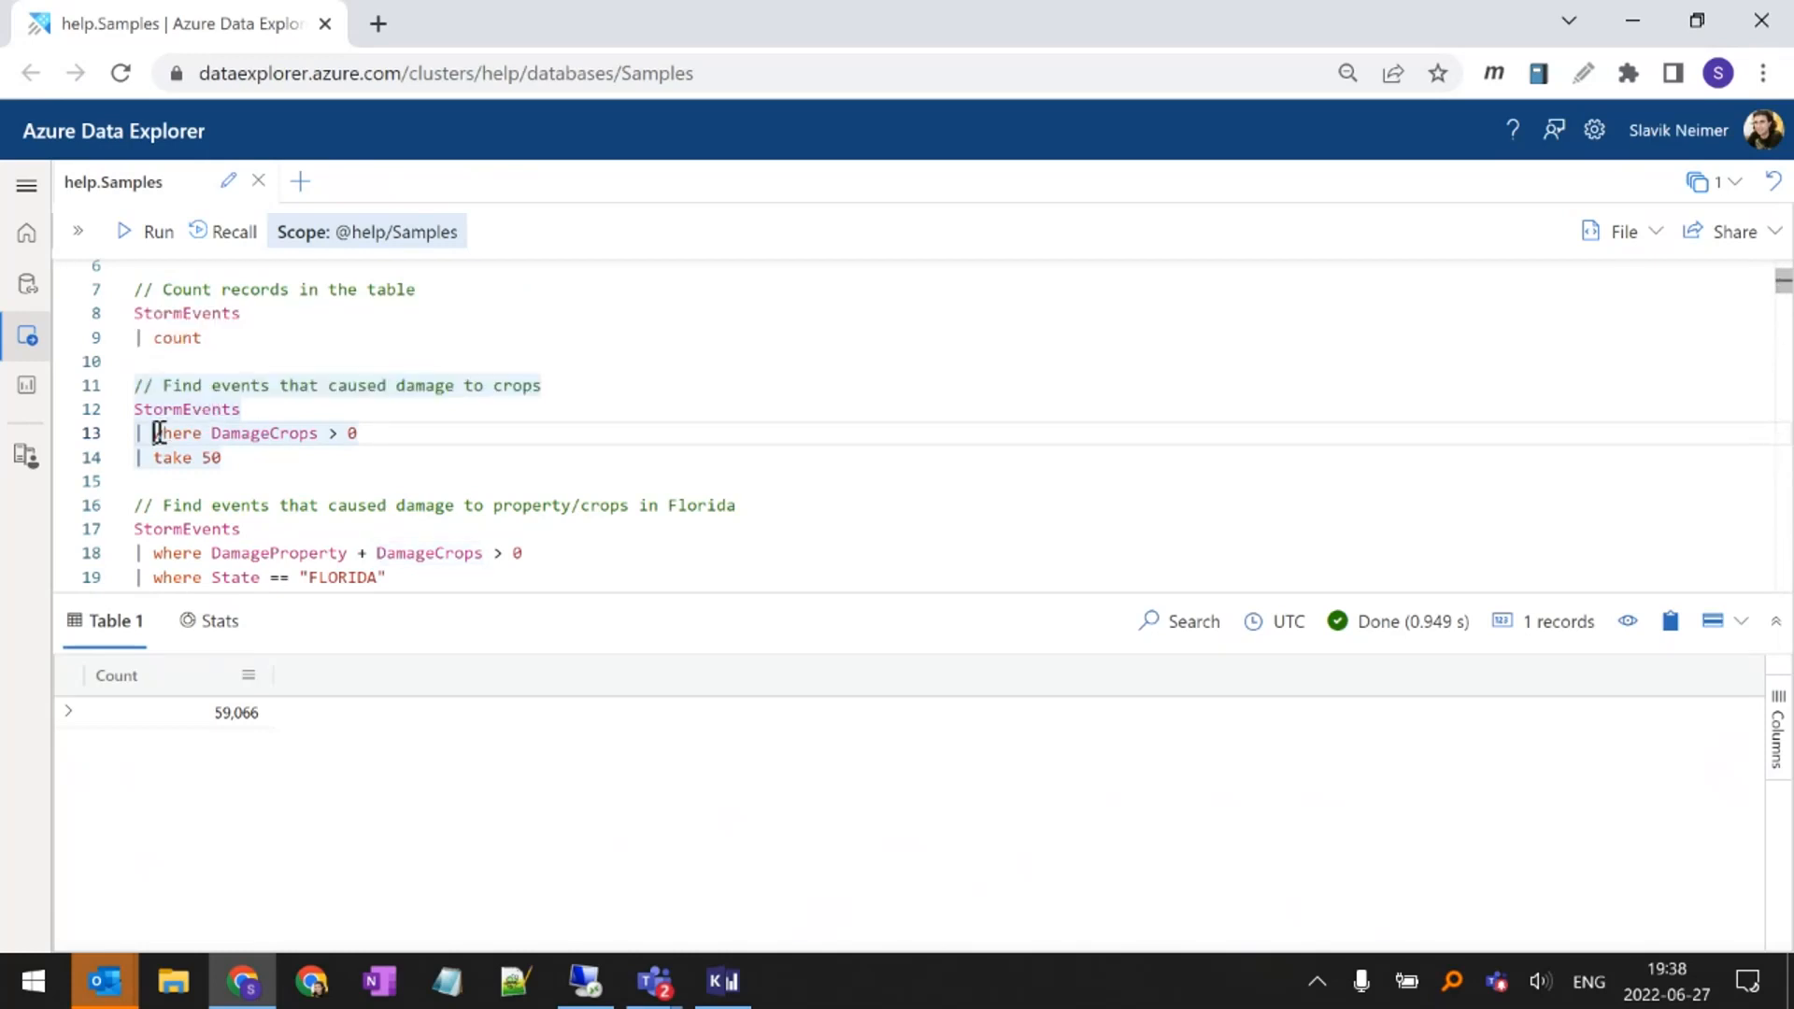
double_click(159, 432)
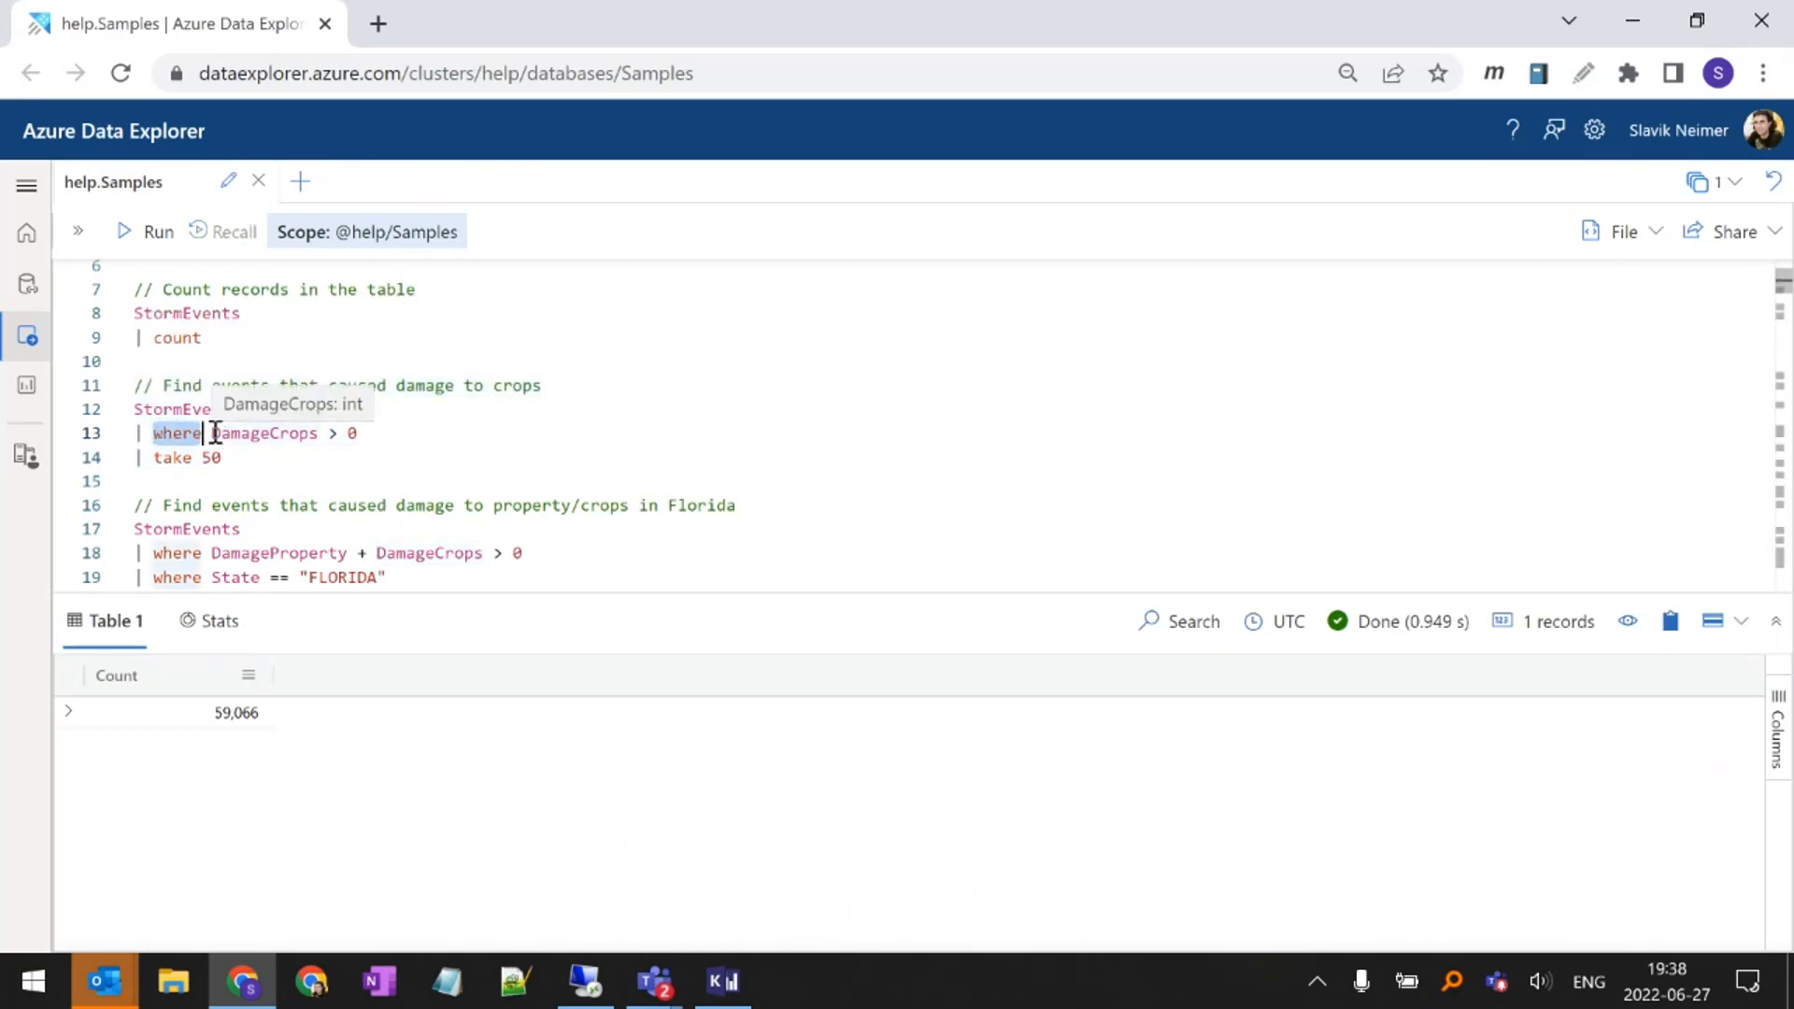
drag(215, 433, 359, 429)
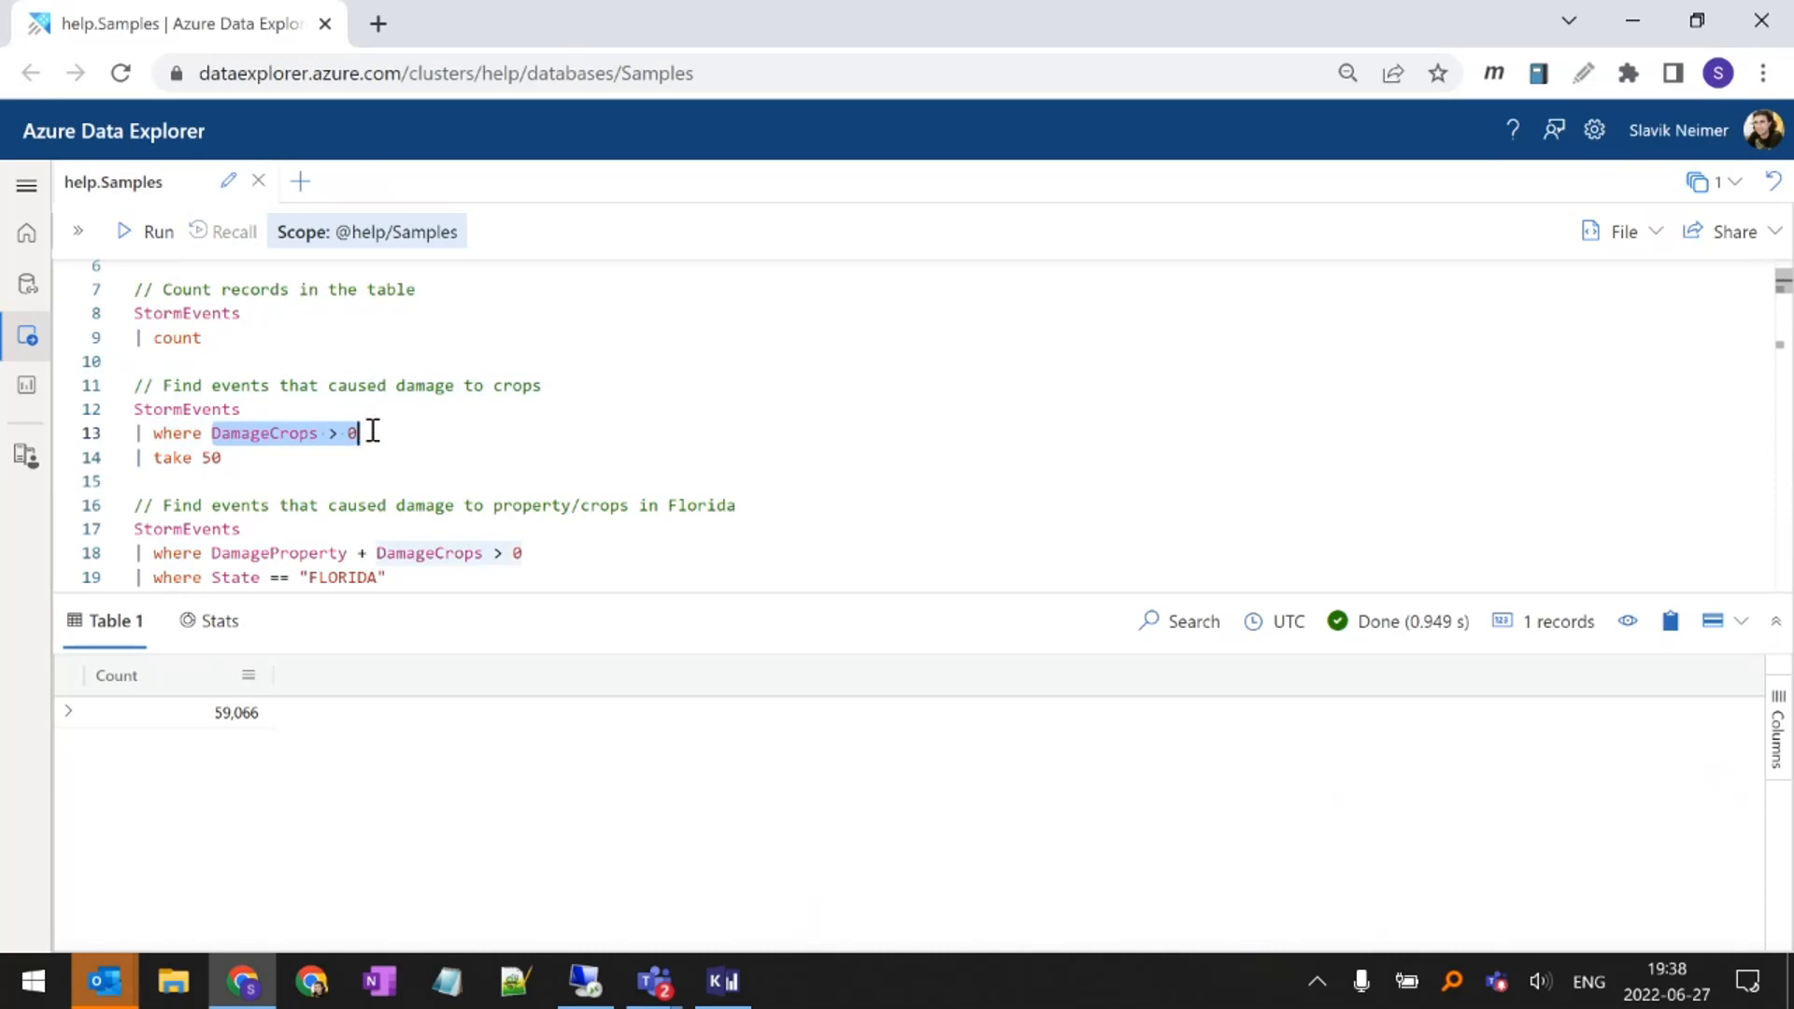
Run the query for events that damaged crops and examine the DamageCrops column of its results
click(273, 436)
key(Home)
key(shift+Return)
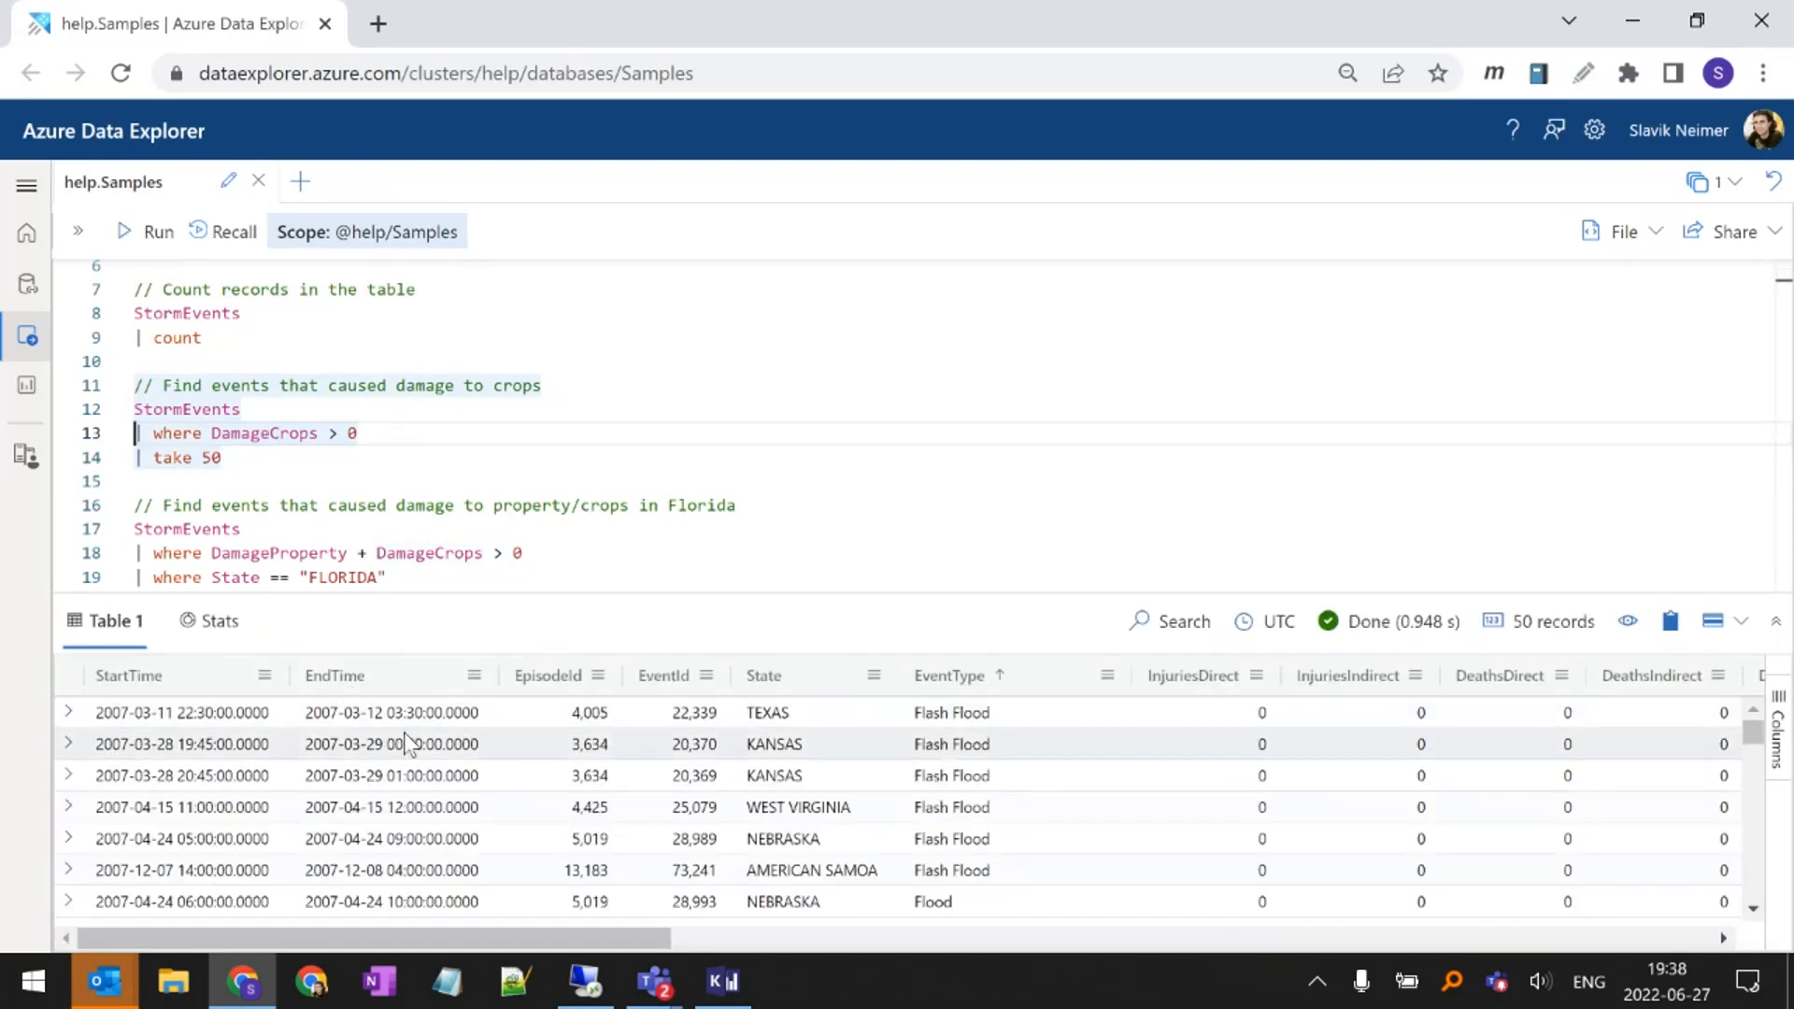
drag(474, 939, 933, 950)
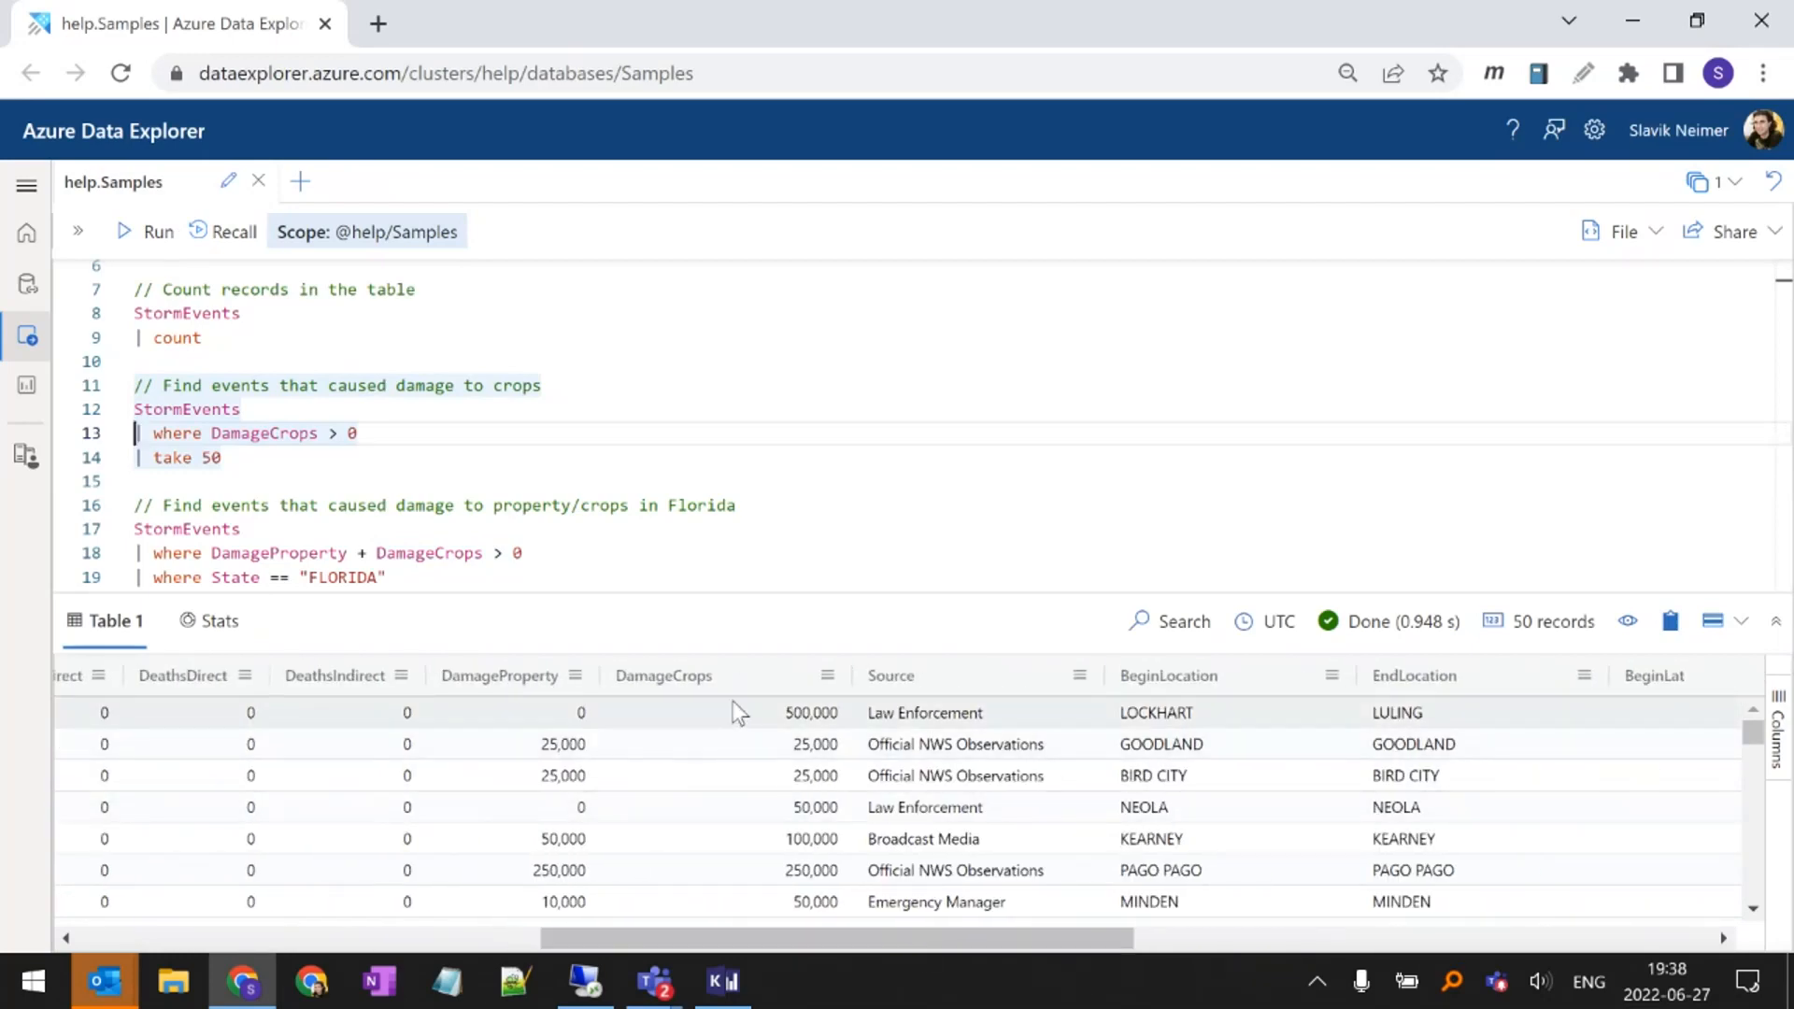
scroll(738, 729, down, 5)
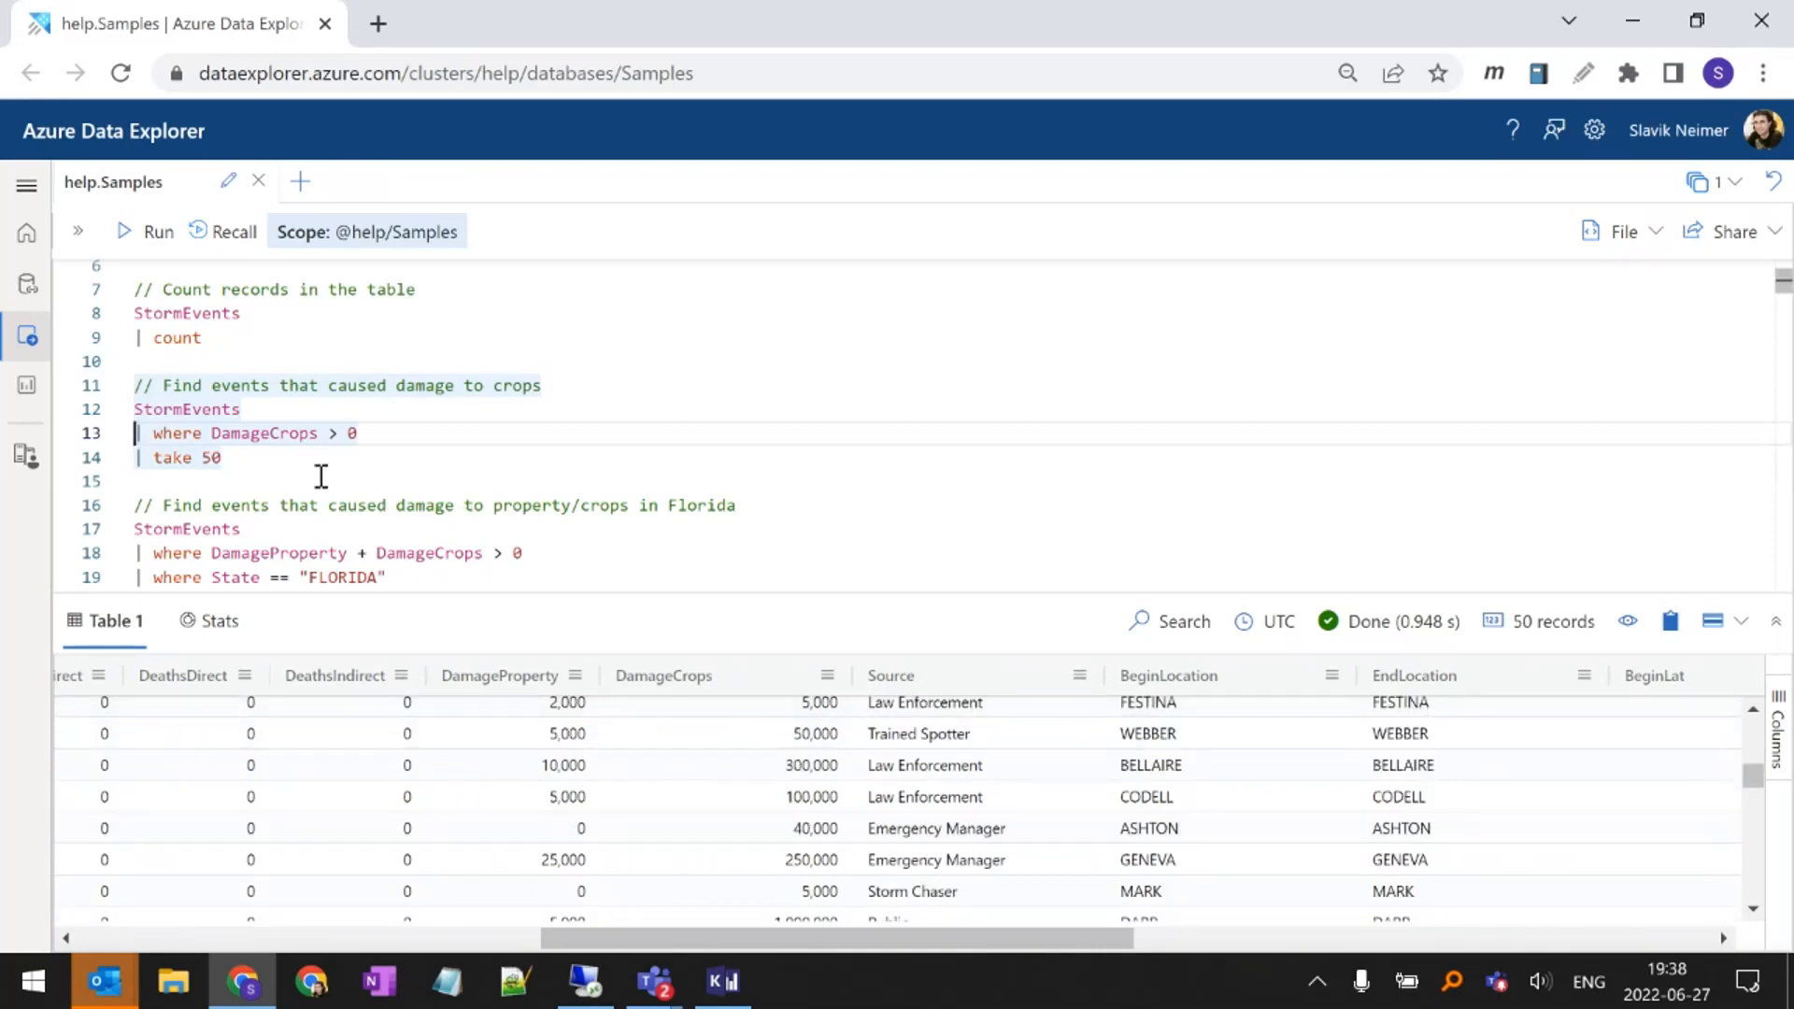
Highlight the DamageProperty + DamageCrops > 0 condition in the query for property and crop damage in Florida
click(297, 533)
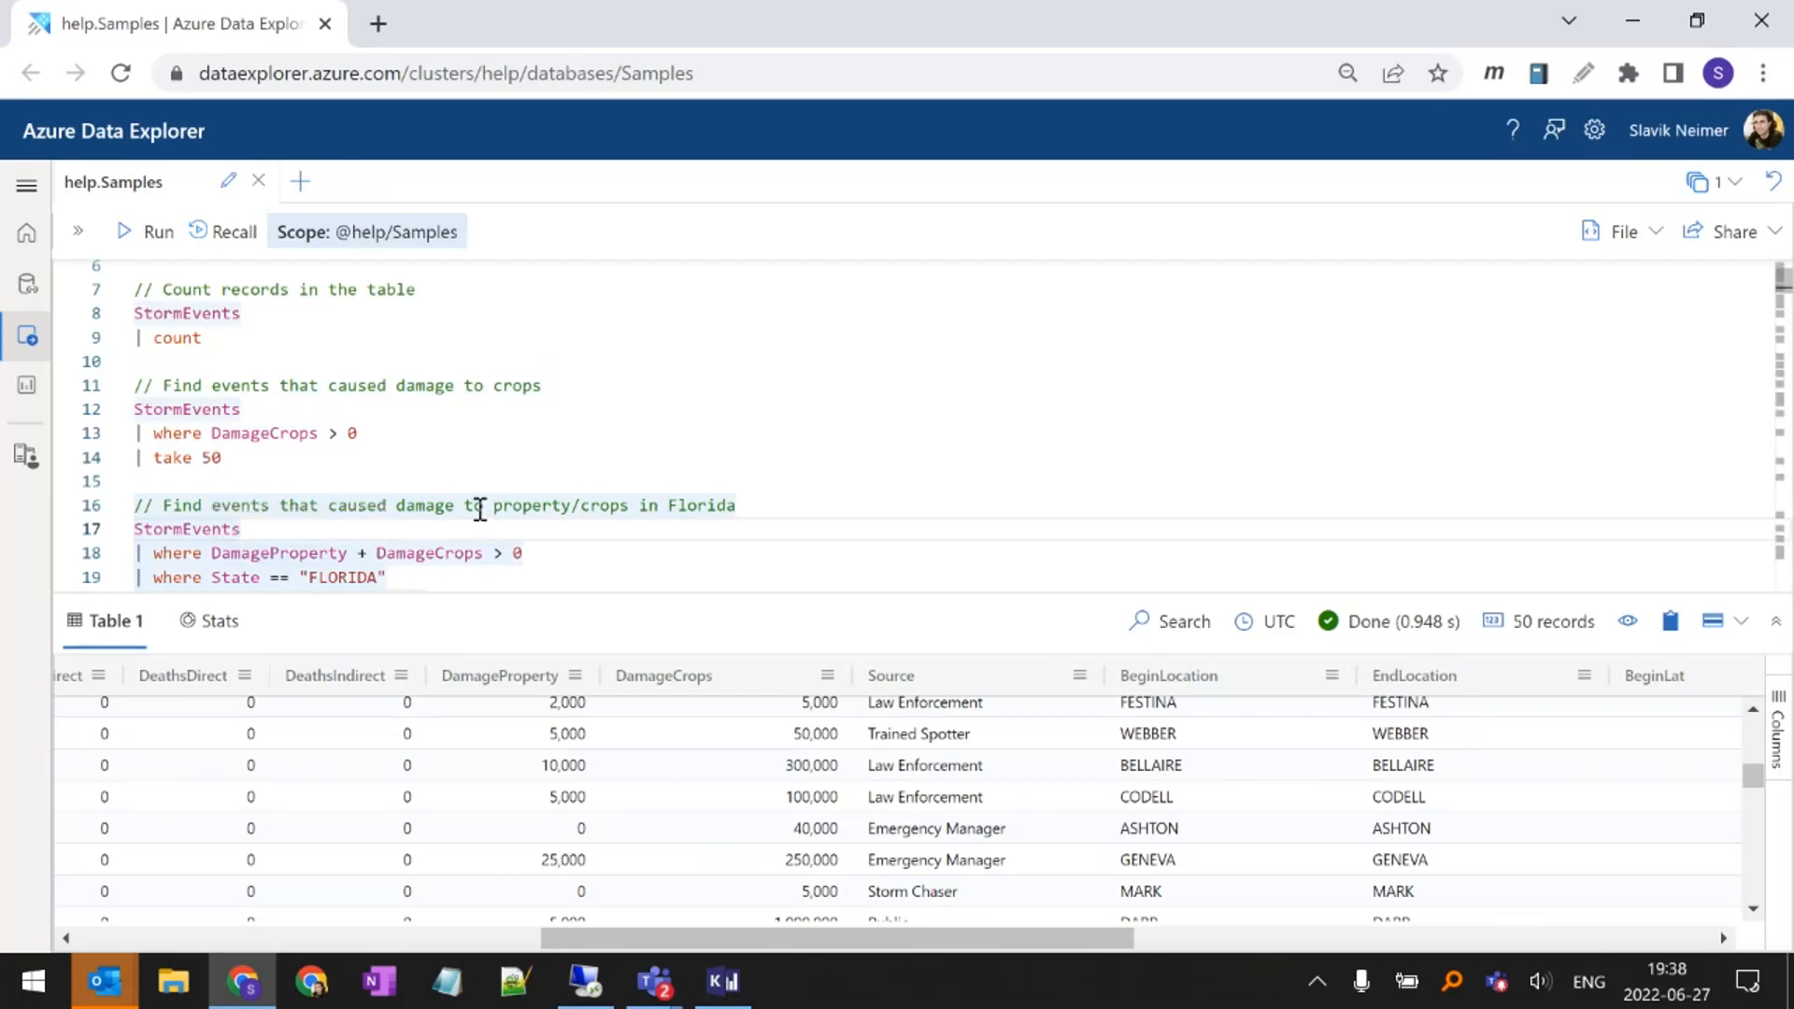
scroll(473, 505, down, 1)
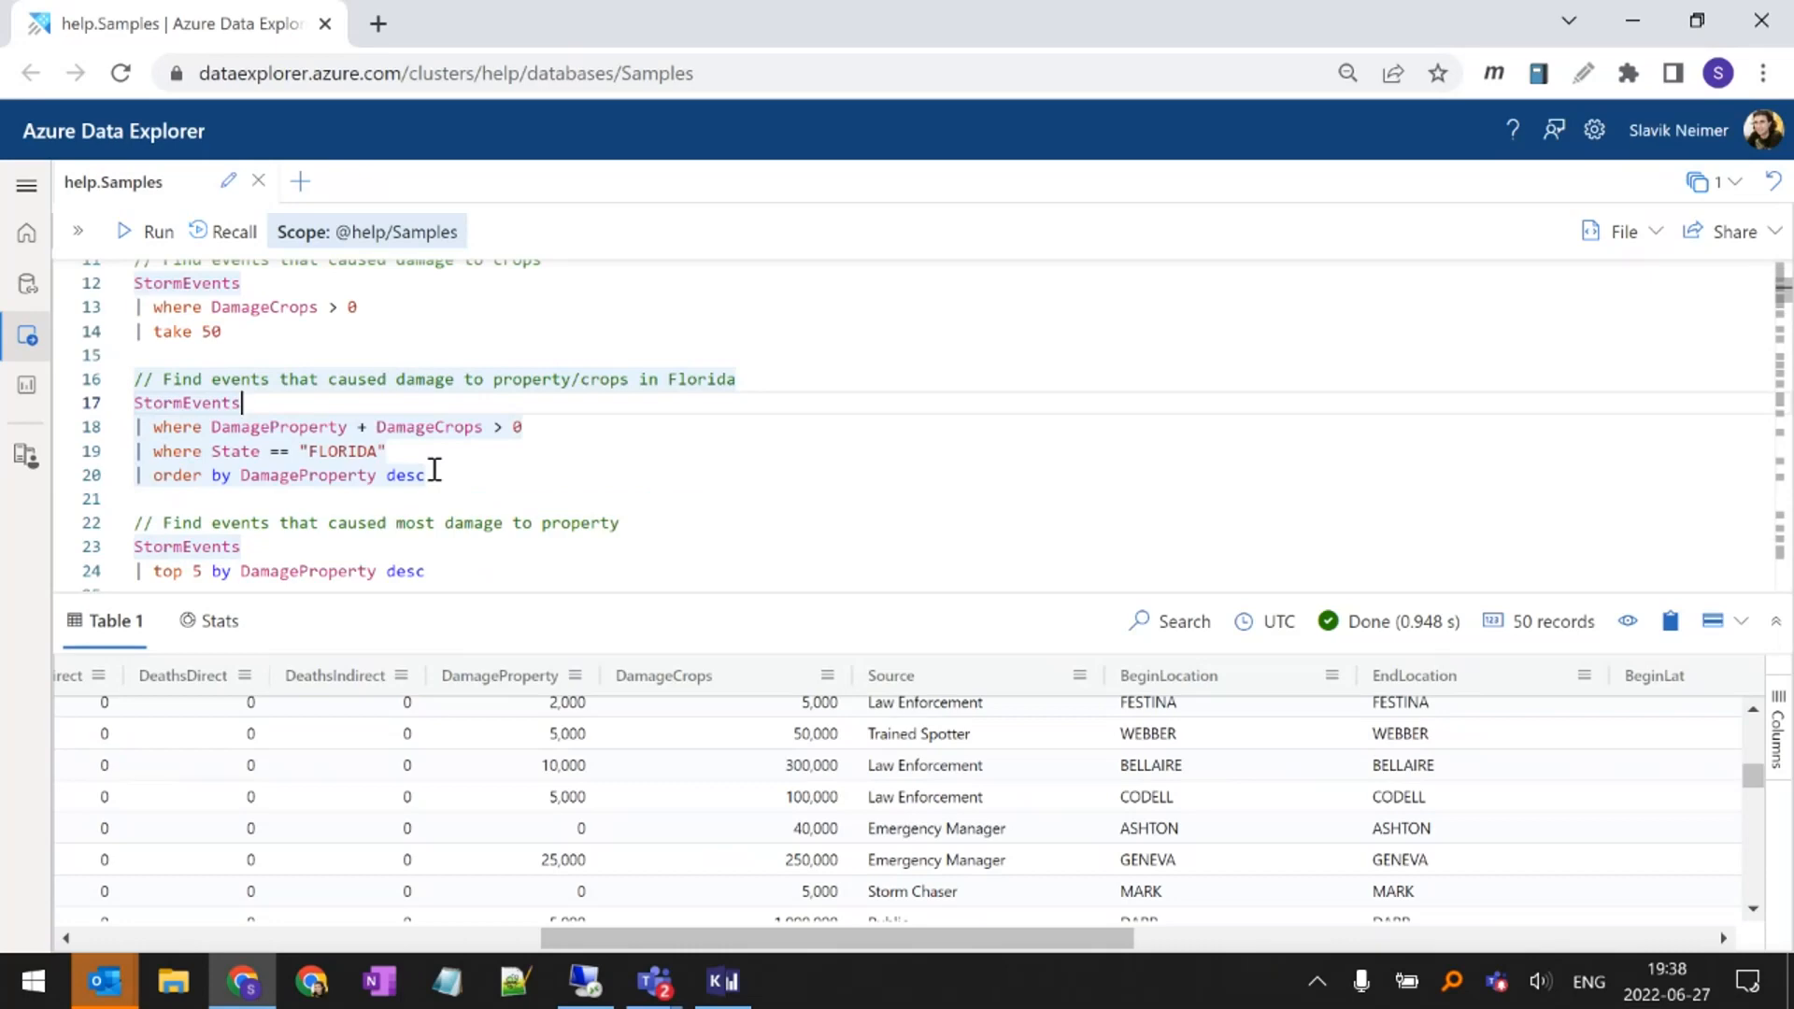
triple_click(332, 426)
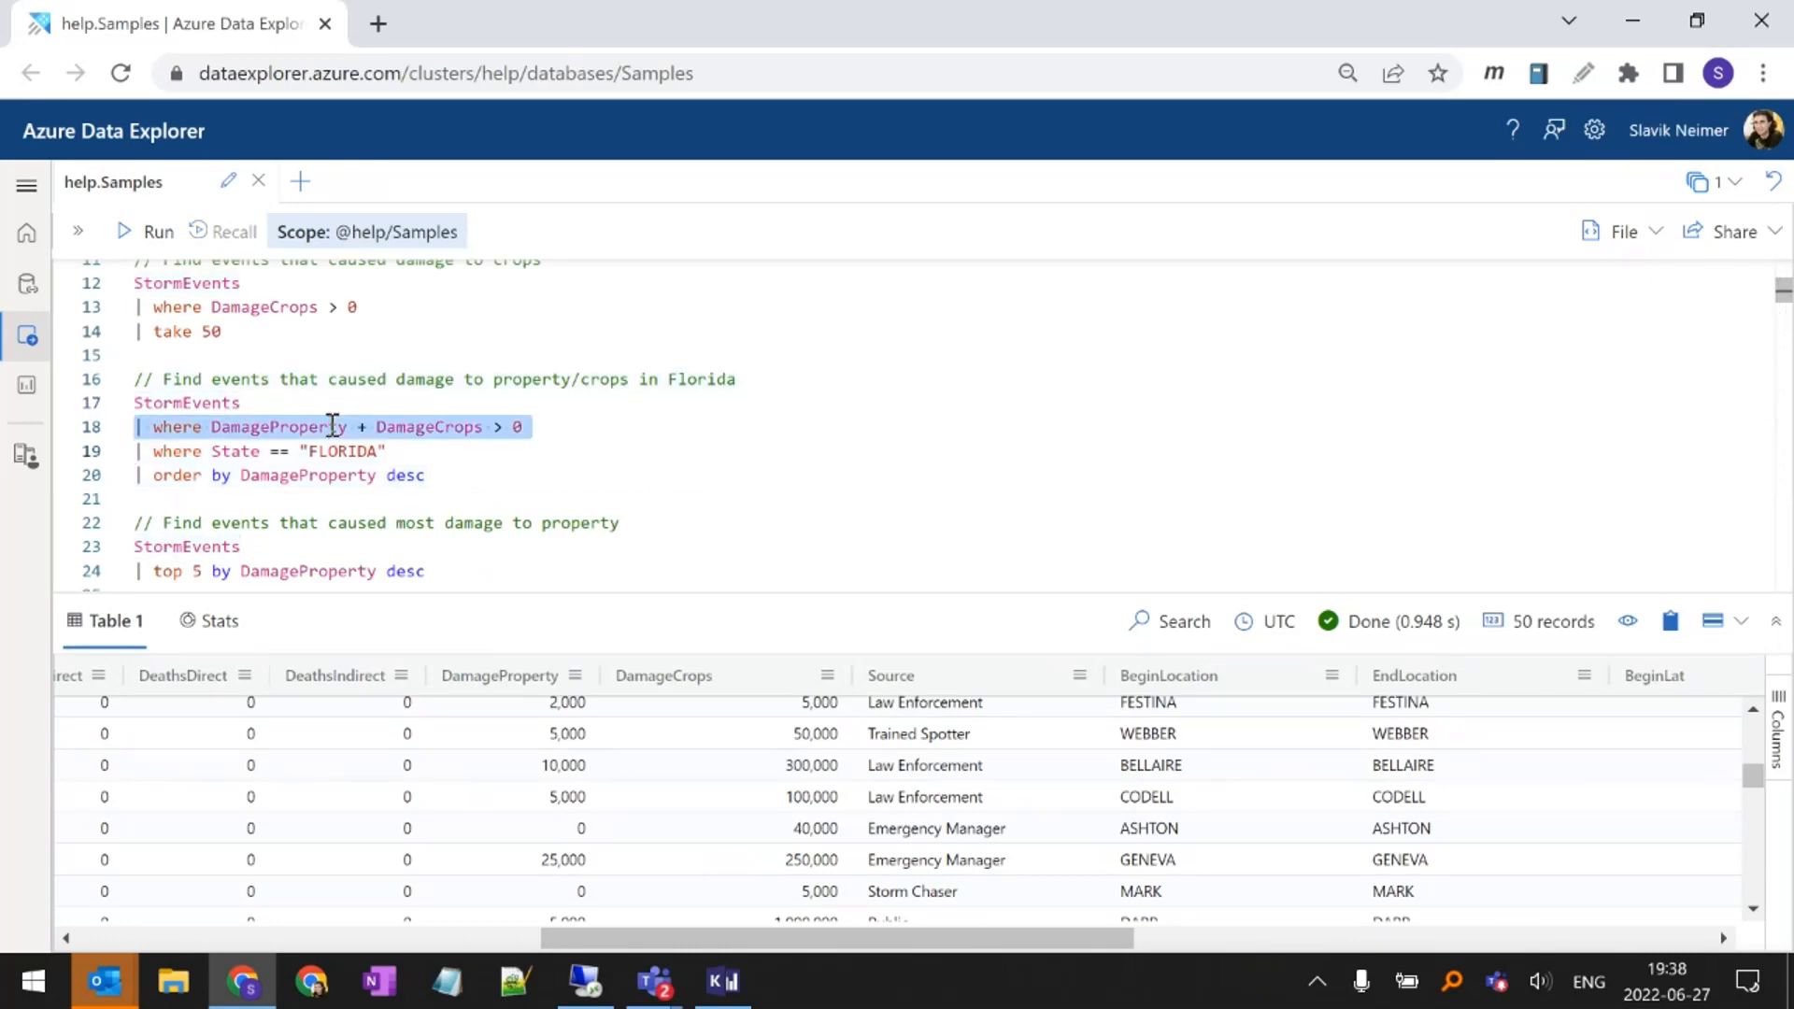
click(213, 426)
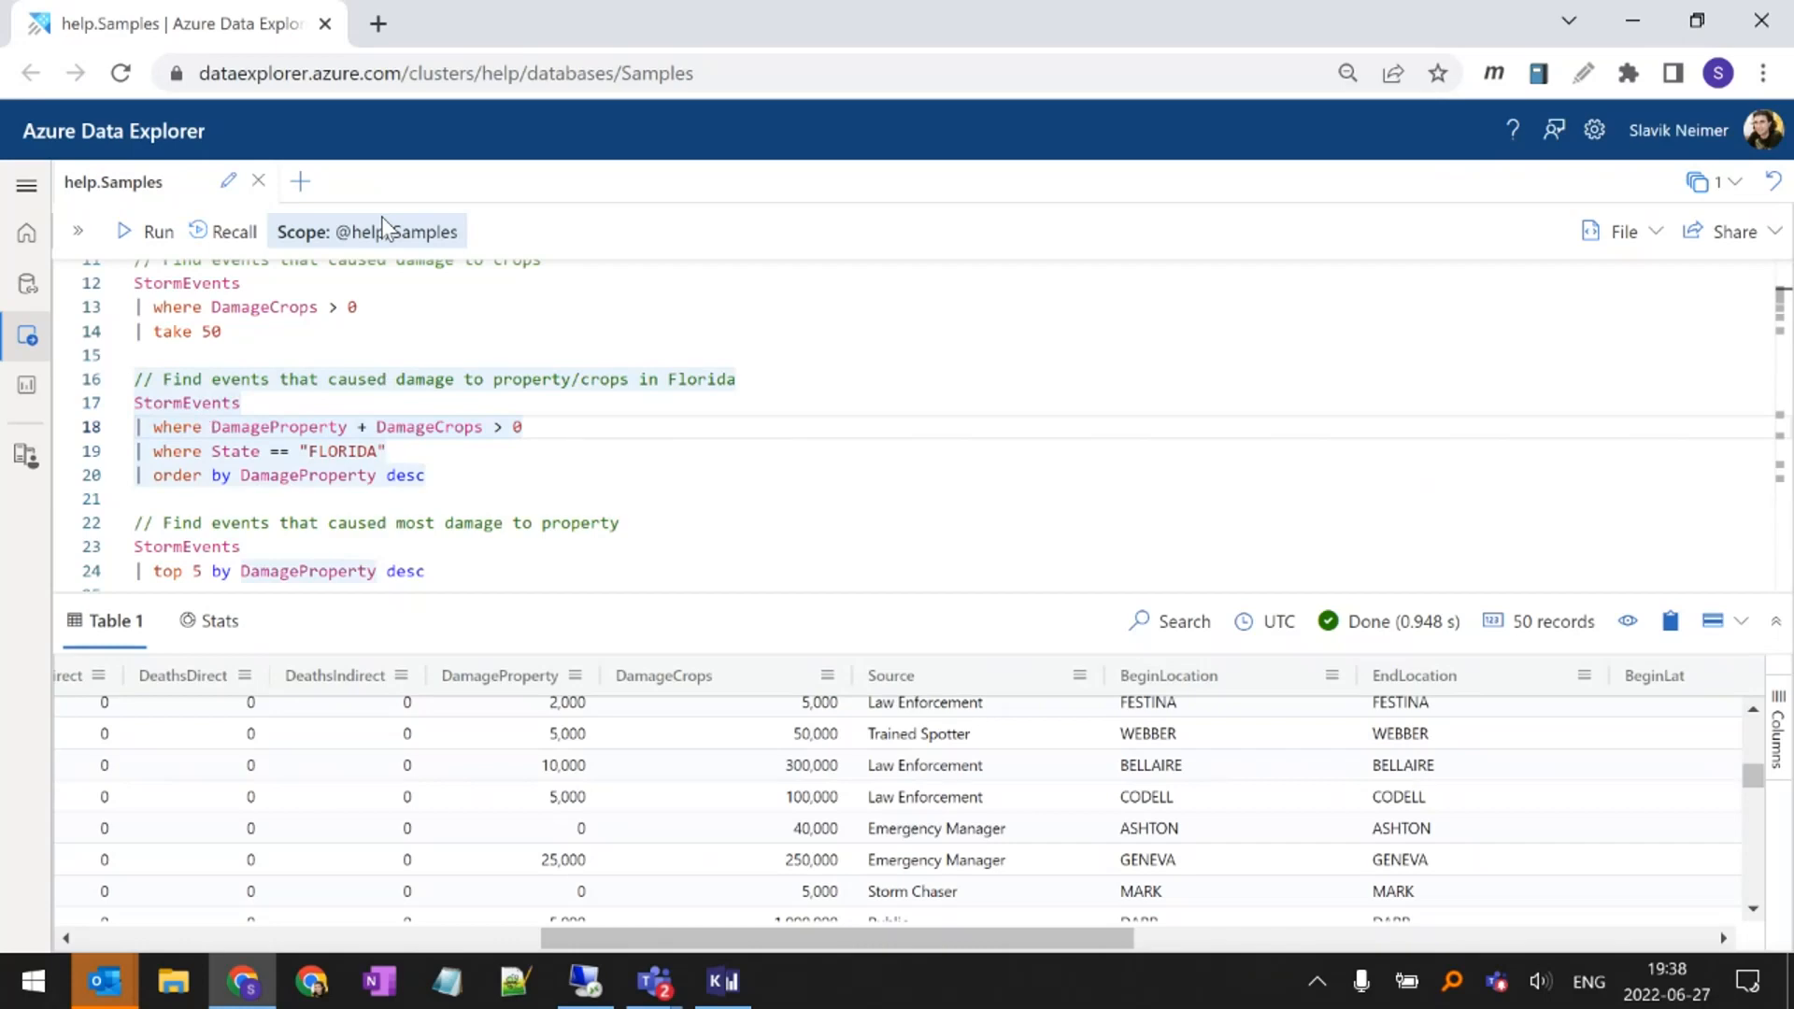
key(shift+End)
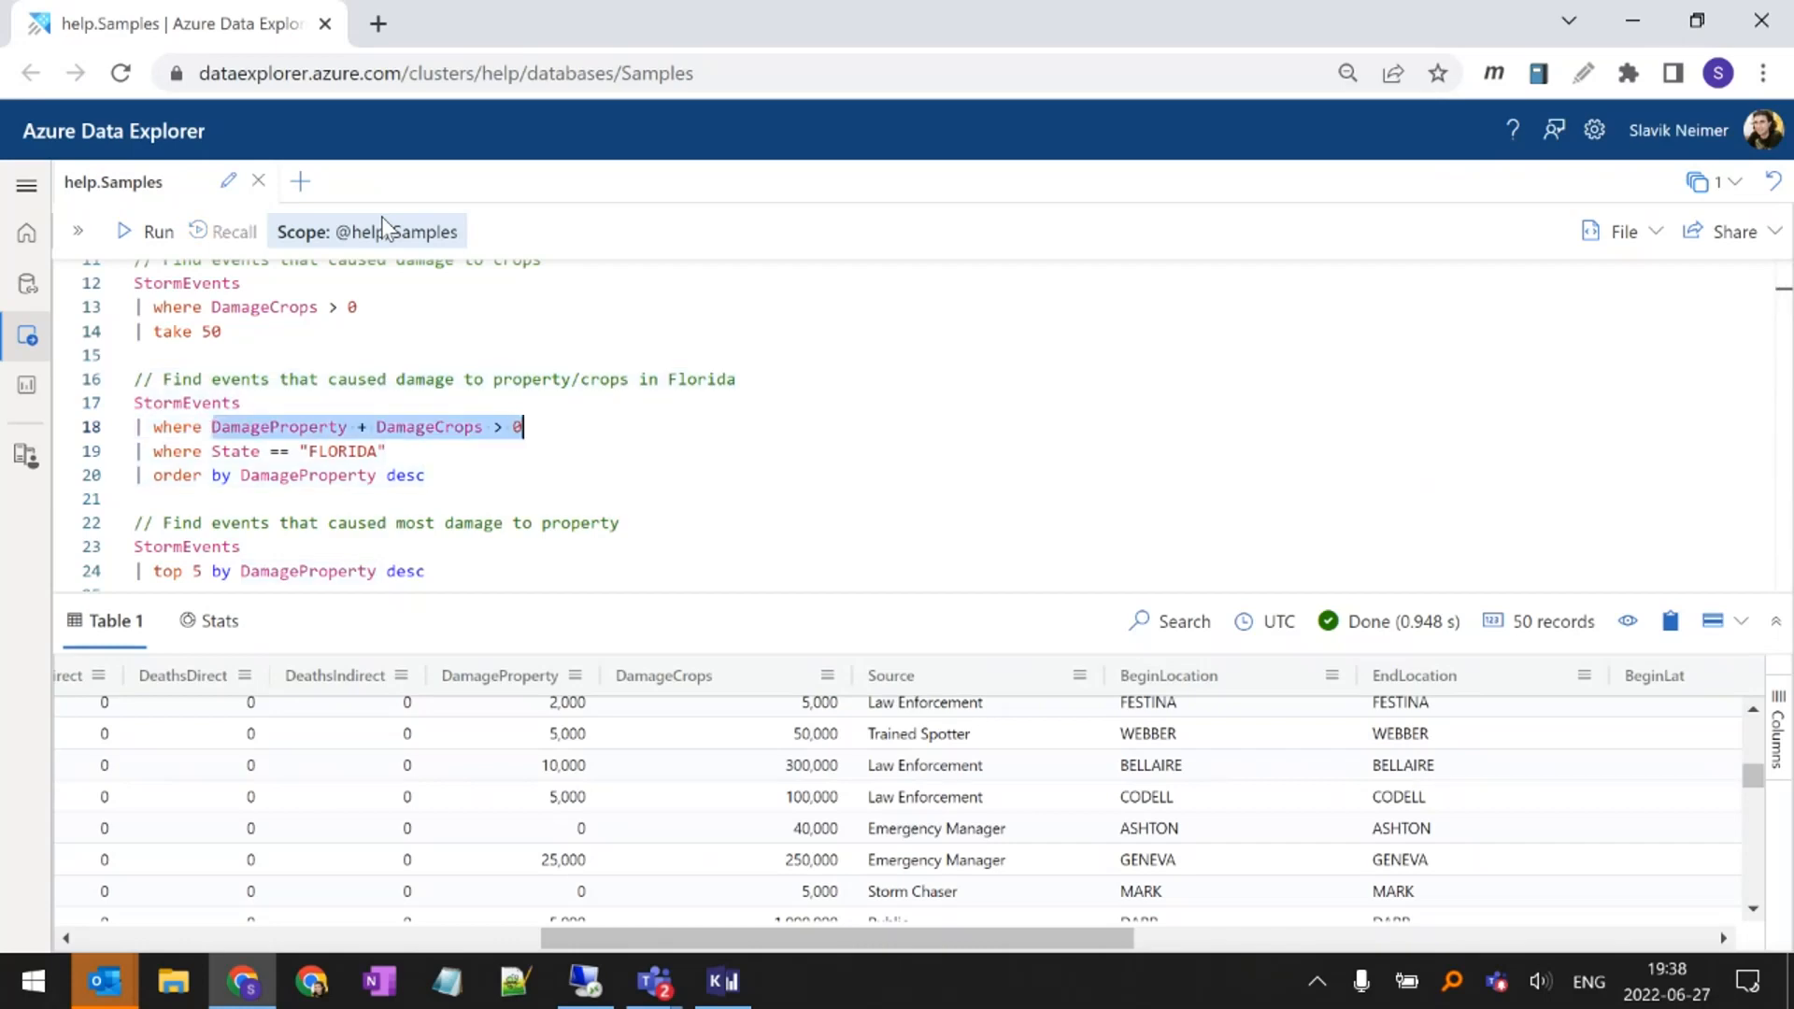
Highlight the State == "FLORIDA" condition in the second where filter of the Florida damage query
key(Down)
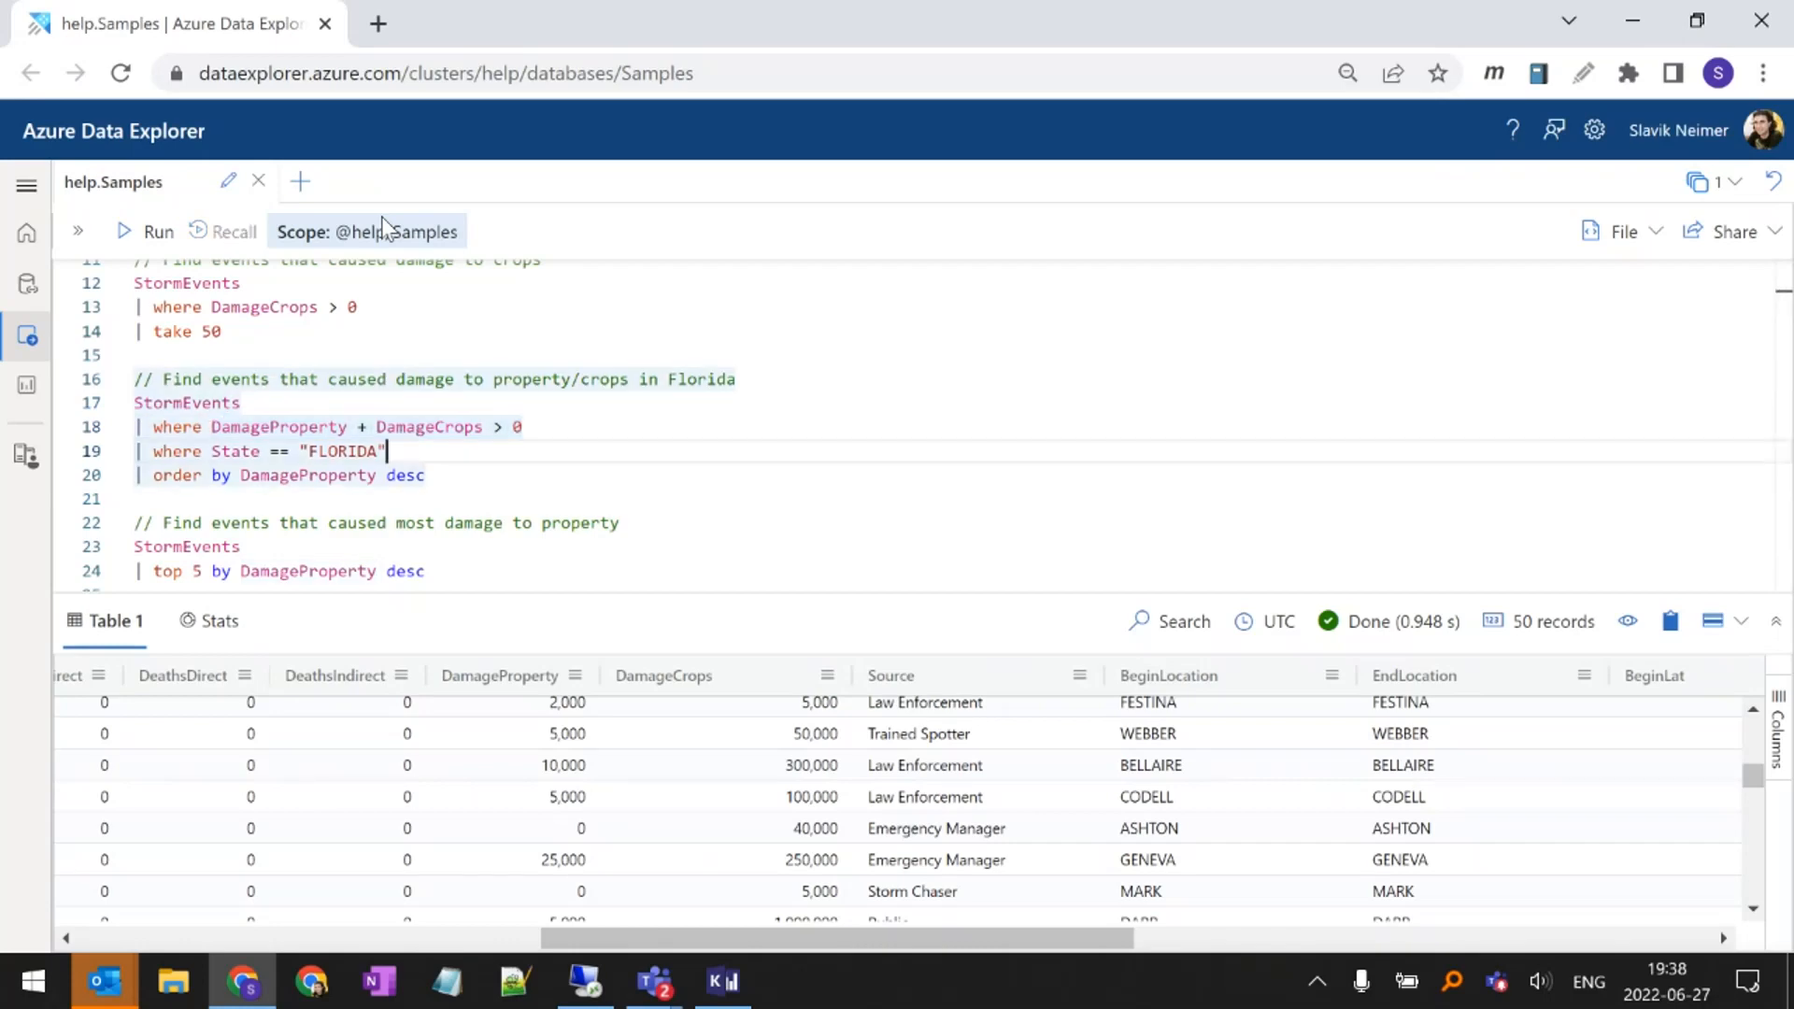
key(ctrl+shift+Left)
key(ctrl+shift+Left)
key(ctrl+shift+Left)
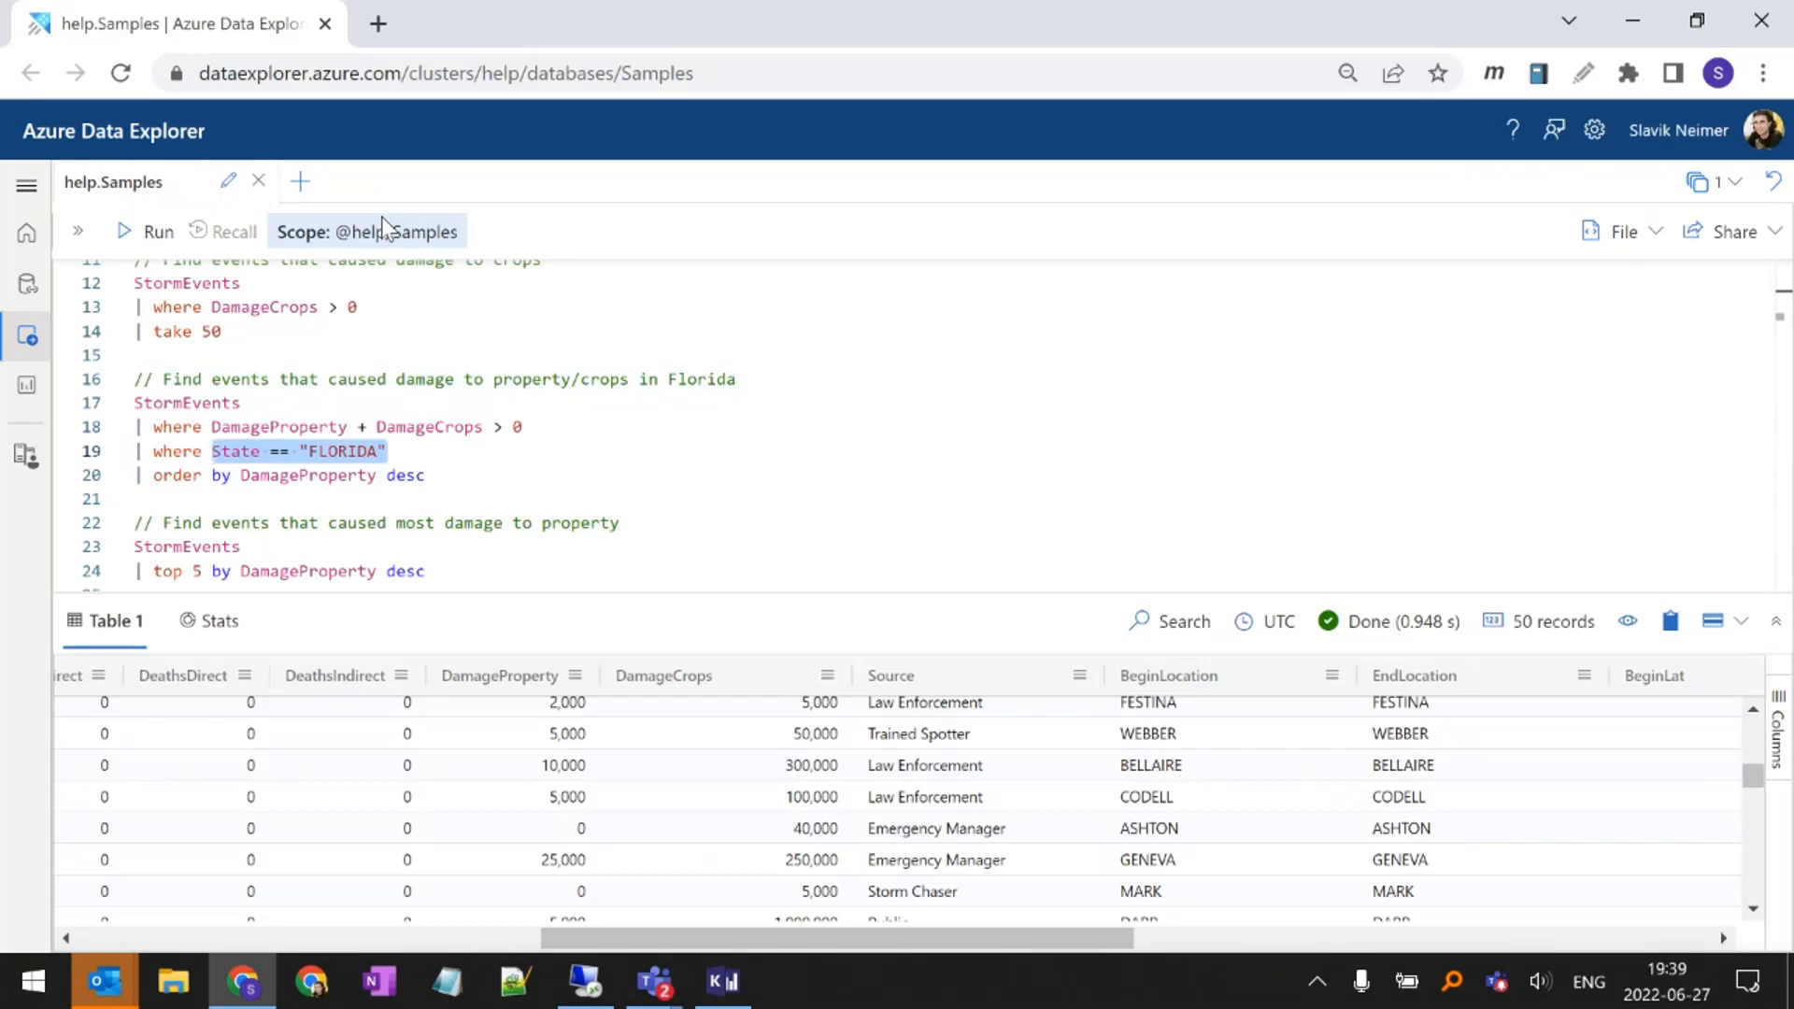
Highlight the order by operator in the last line of the Florida damage query
key(Up)
key(Up)
key(Down)
key(Down)
key(Down)
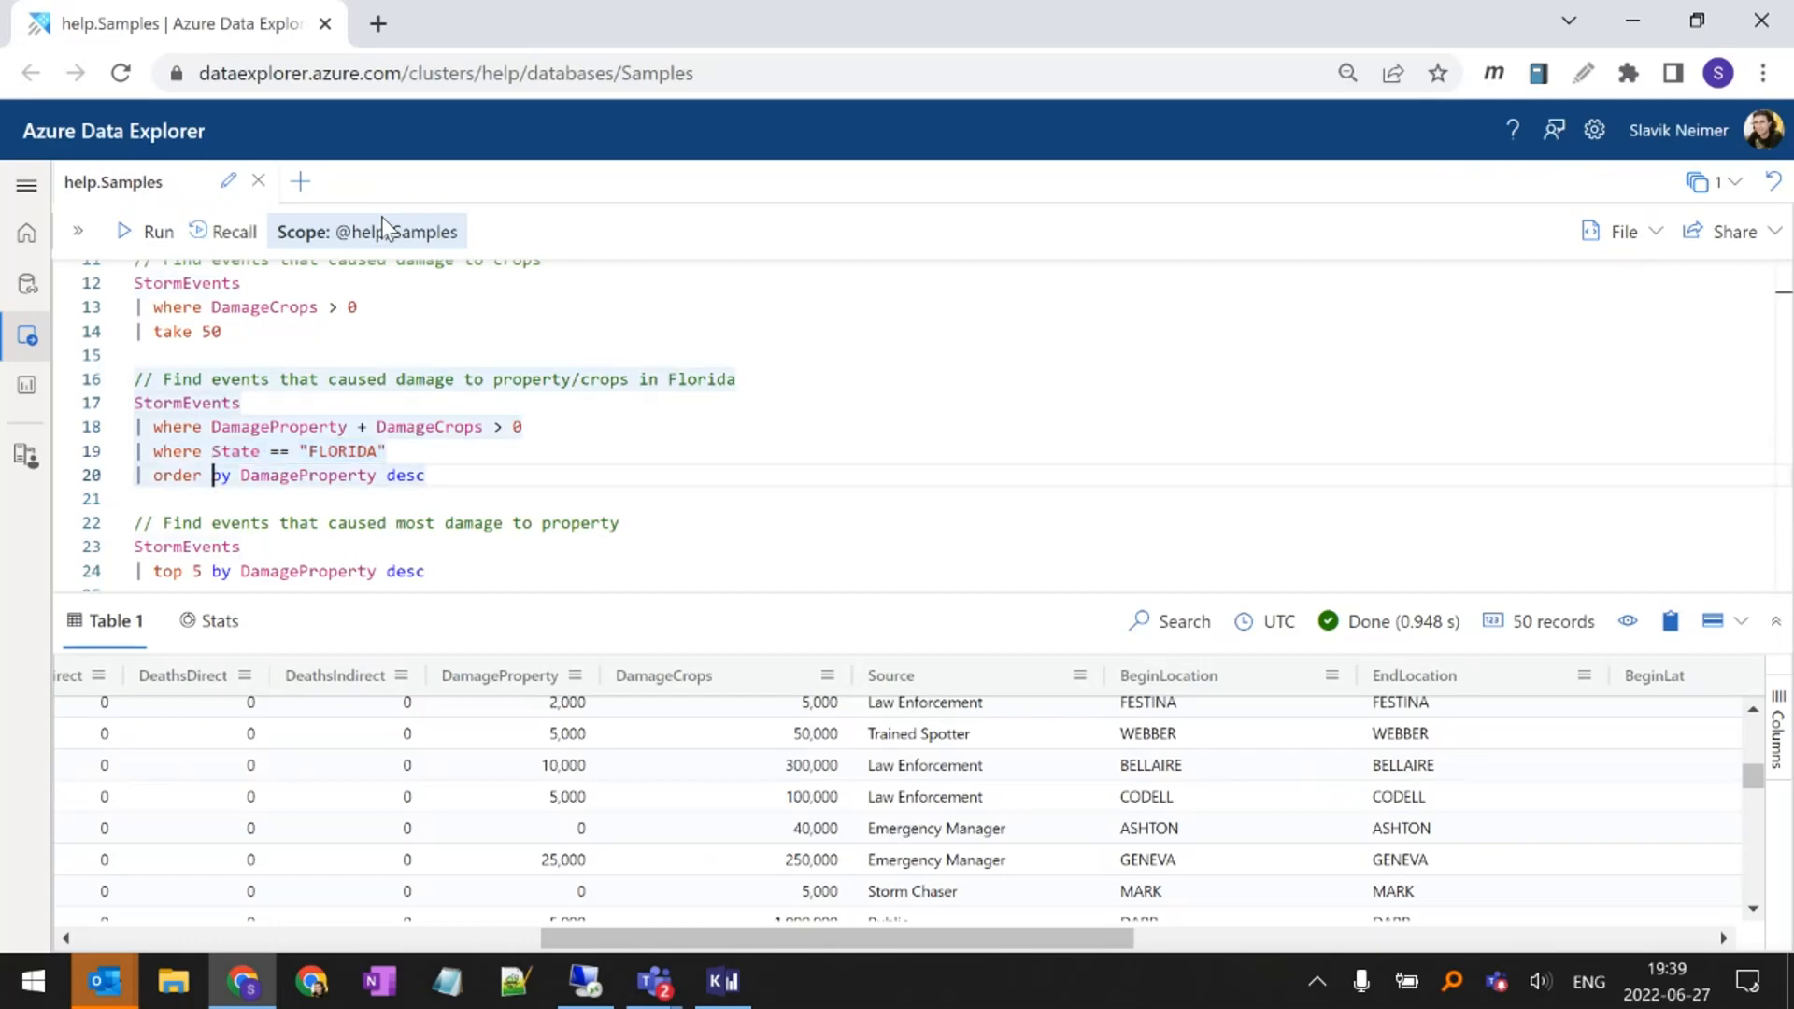
key(Home)
key(Right)
key(Right)
key(ctrl+shift+Right)
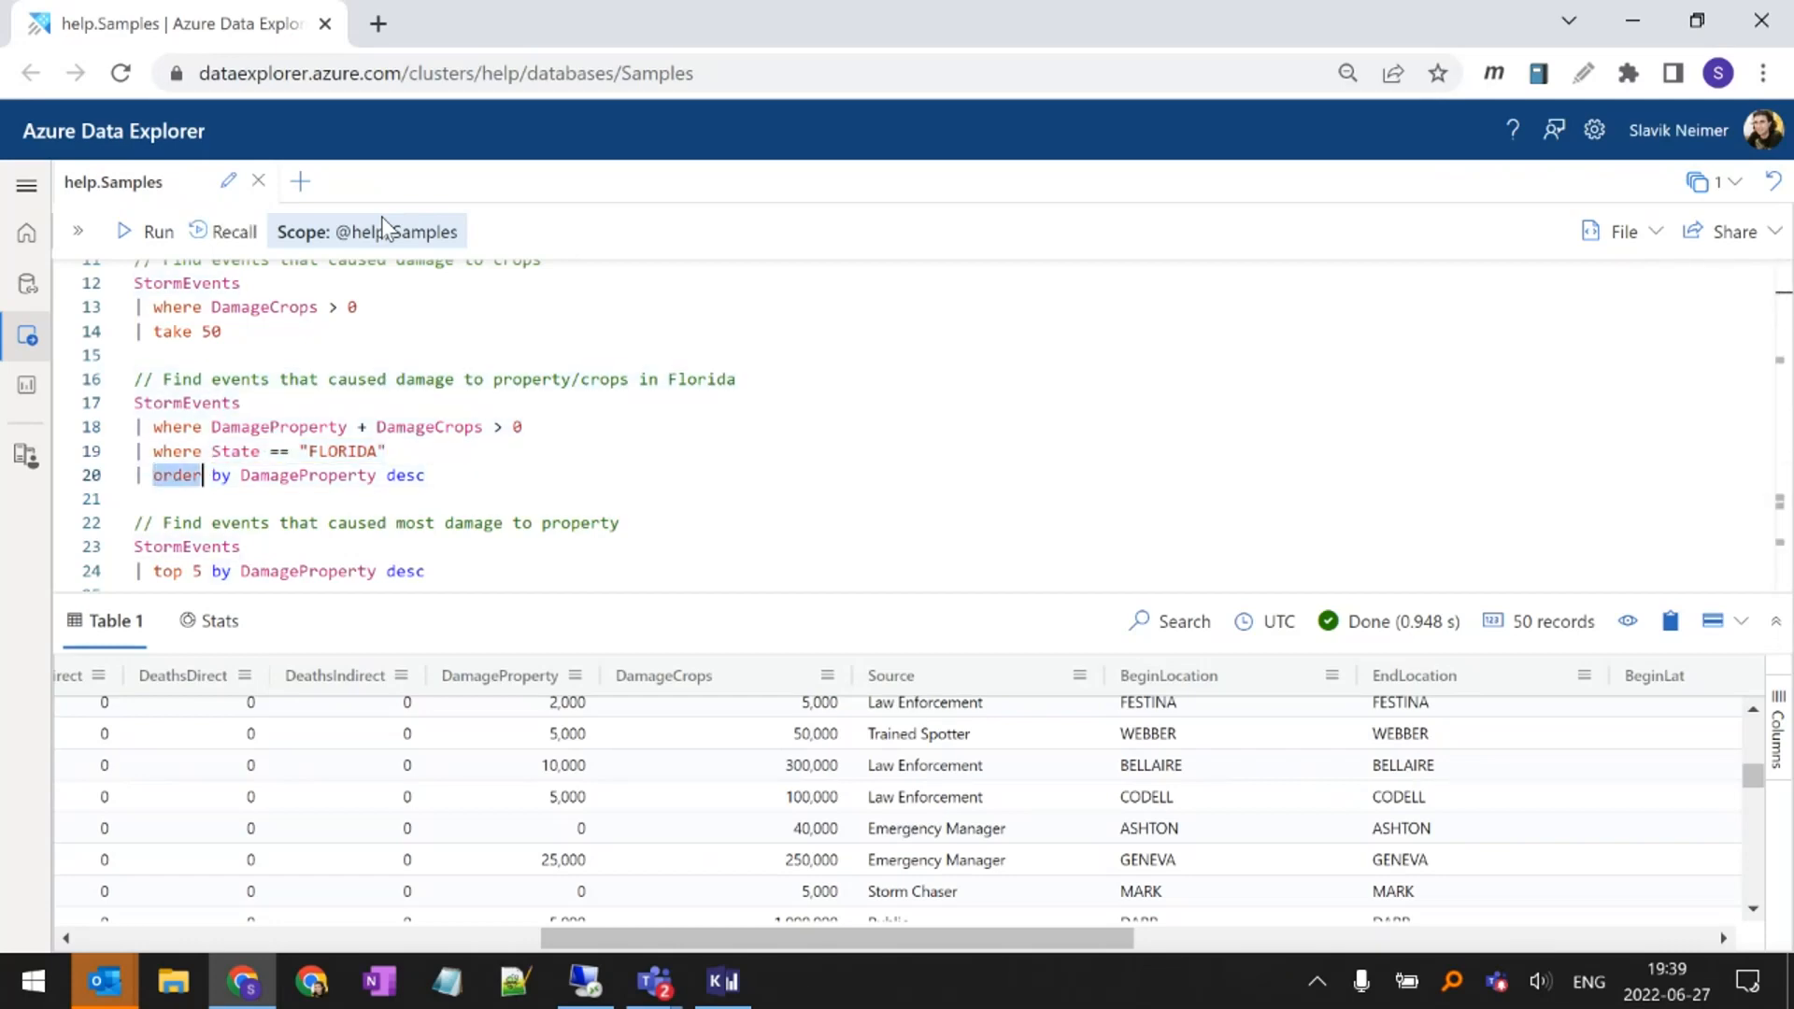
key(ctrl+shift+Right)
click(262, 467)
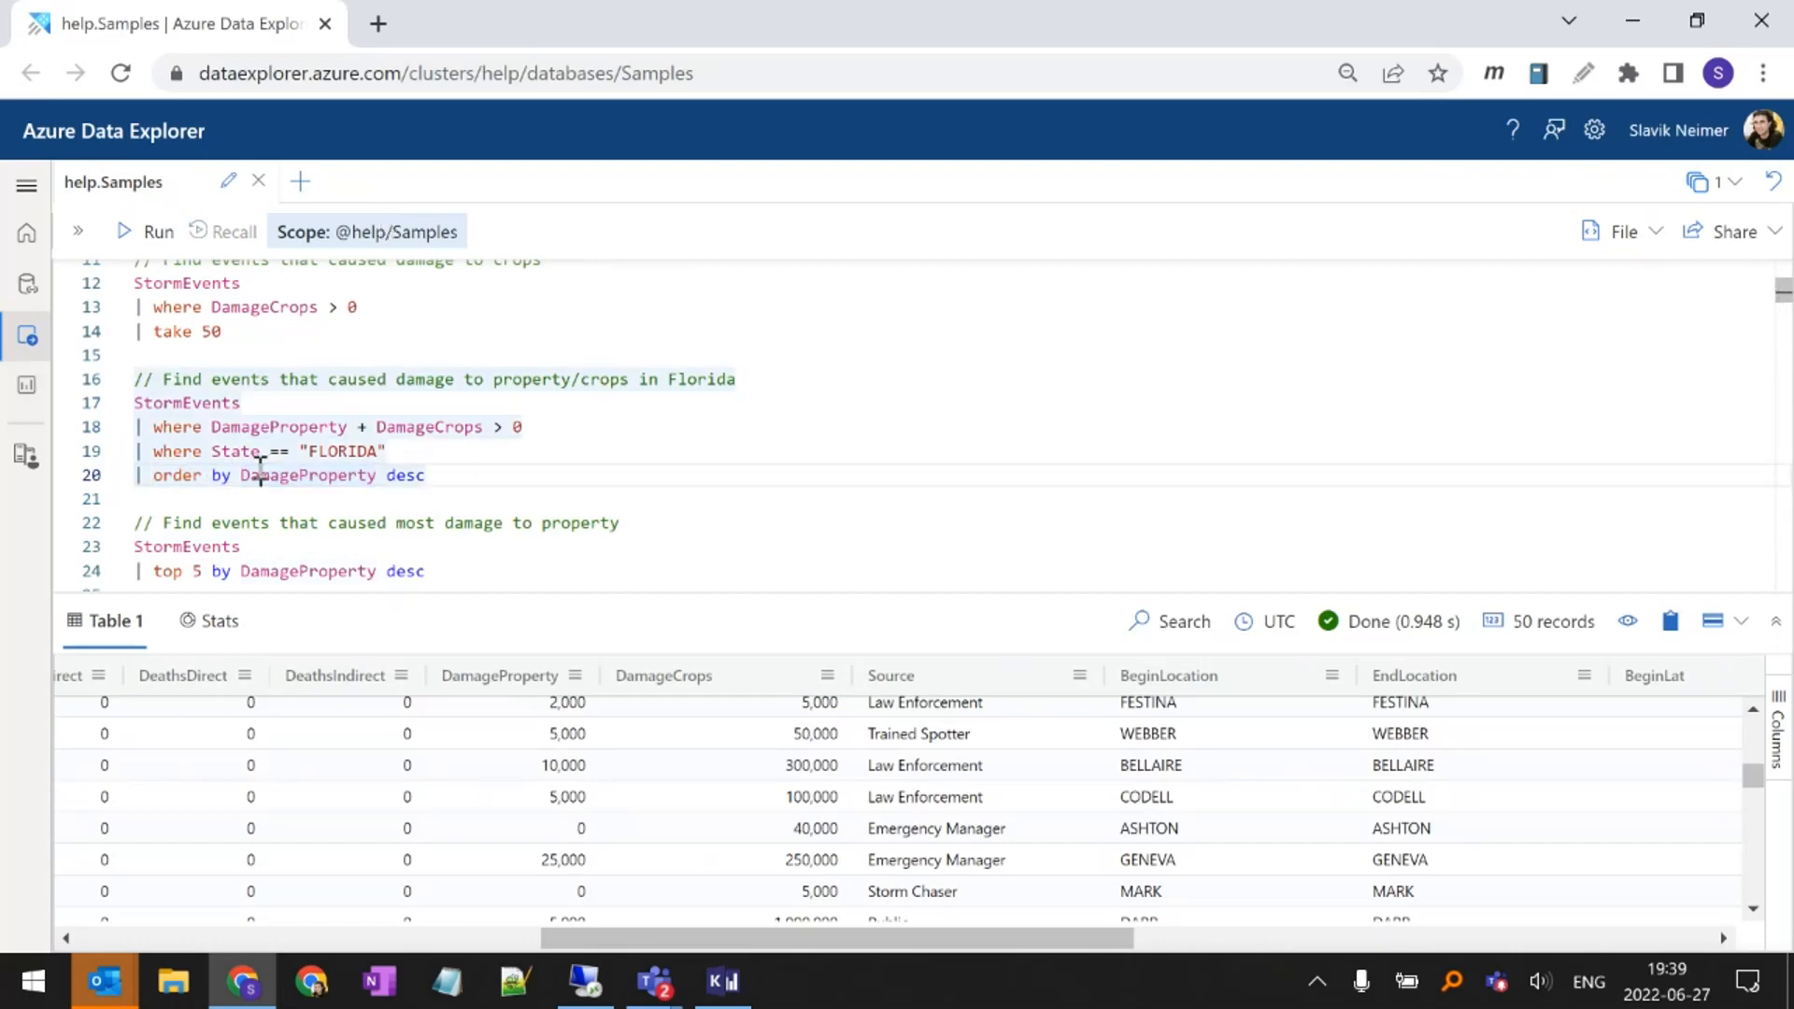
Run the Florida damage query and look through the DamageProperty and DamageCrops columns of its results
click(408, 475)
key(shift+Return)
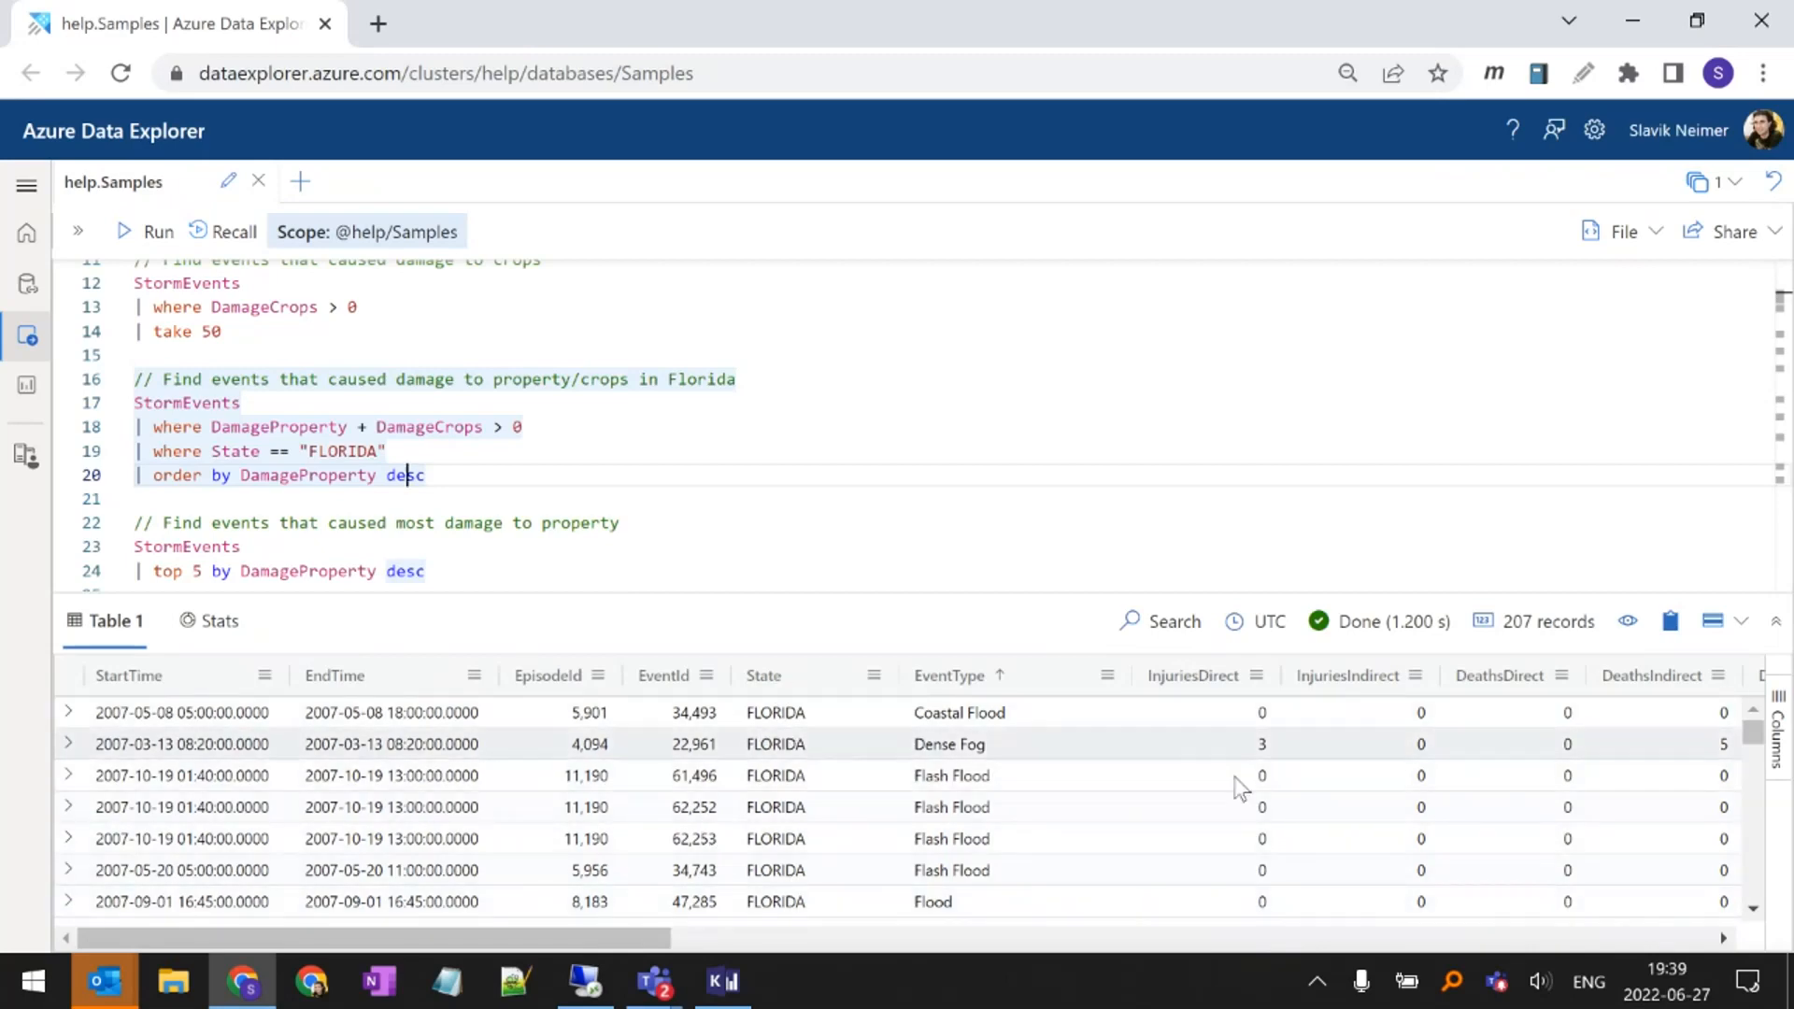
scroll(1103, 813, right, 4)
scroll(1103, 813, right, 5)
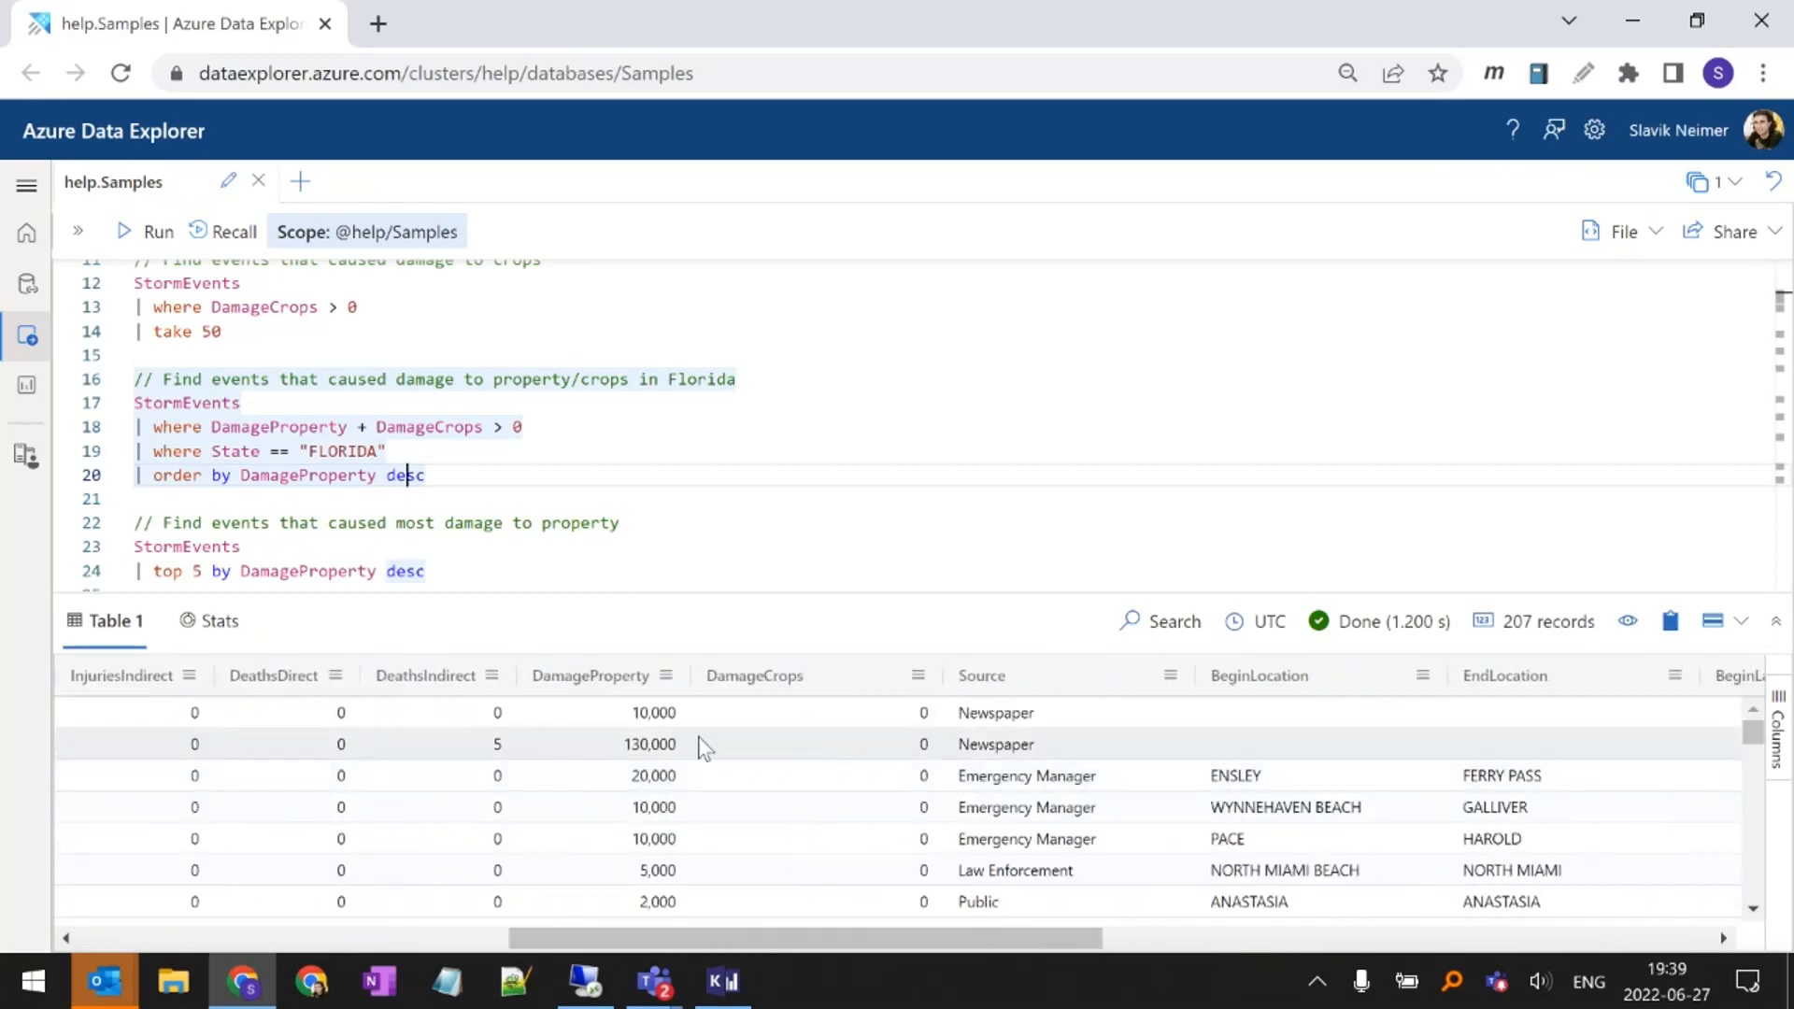
scroll(785, 782, down, 3)
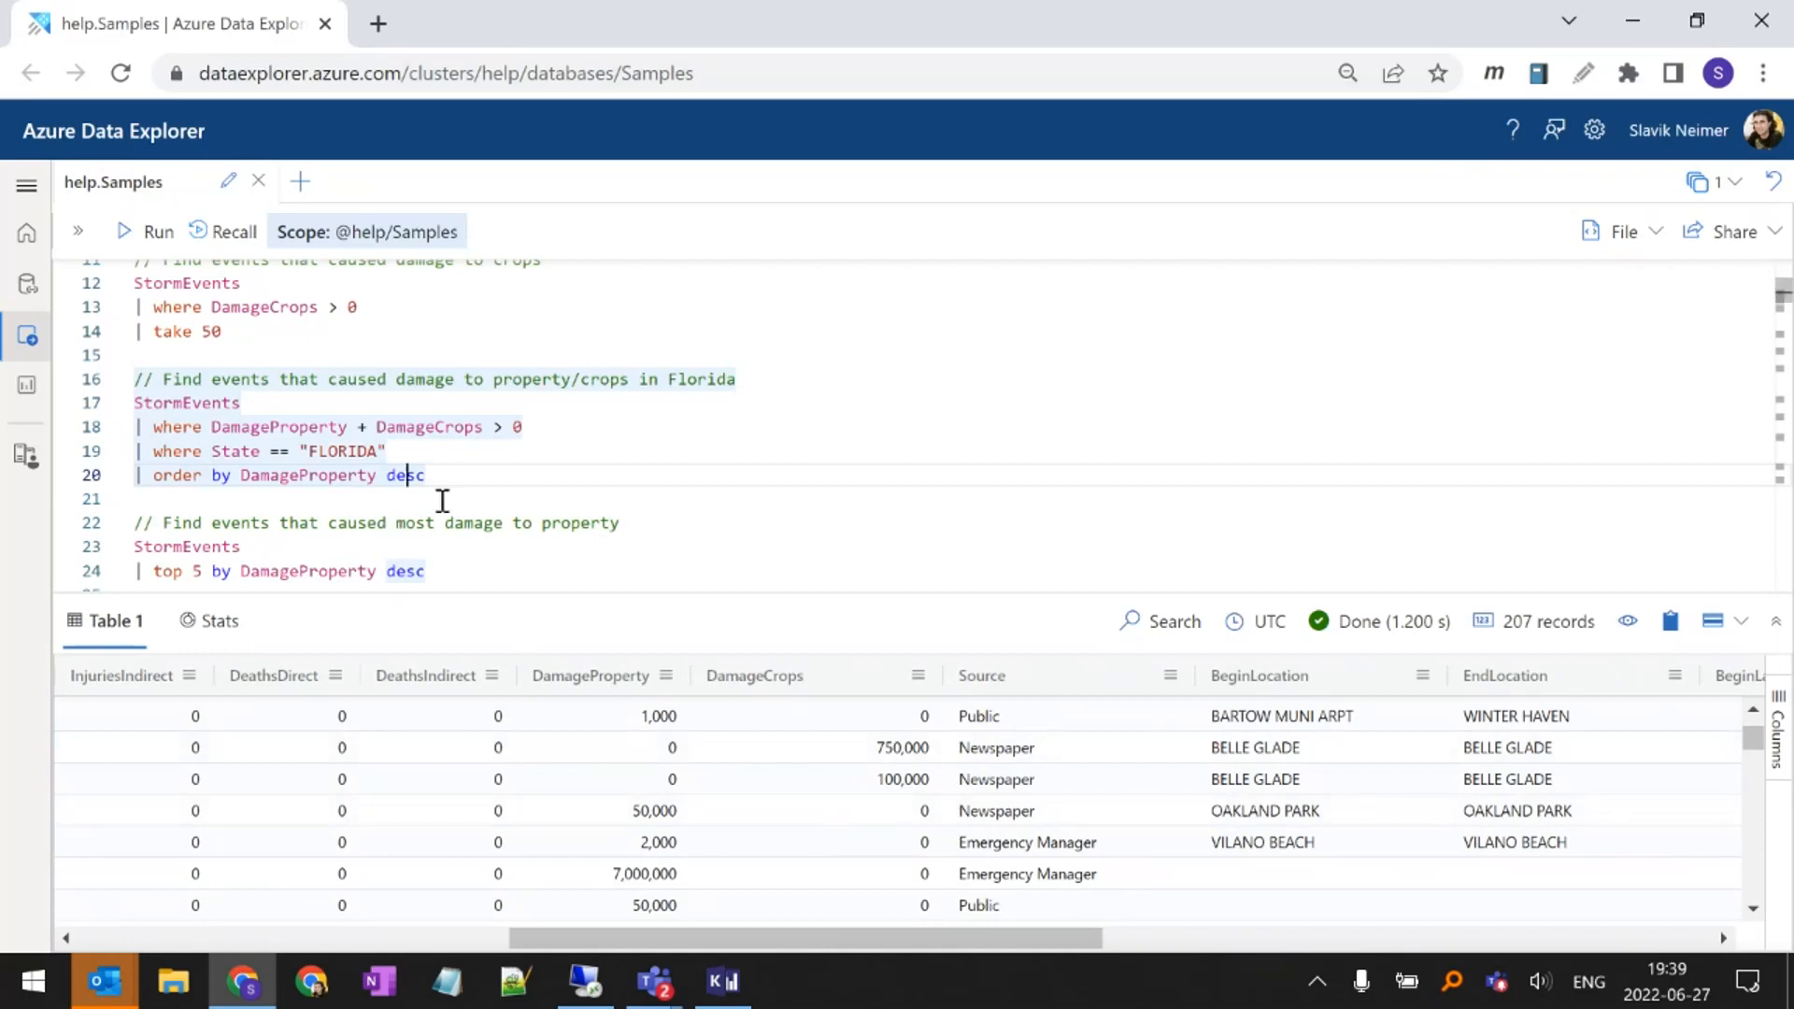
Highlight DamageProperty in the order by line of the Florida query, rerun the query and check the DamageProperty column's order
double_click(322, 477)
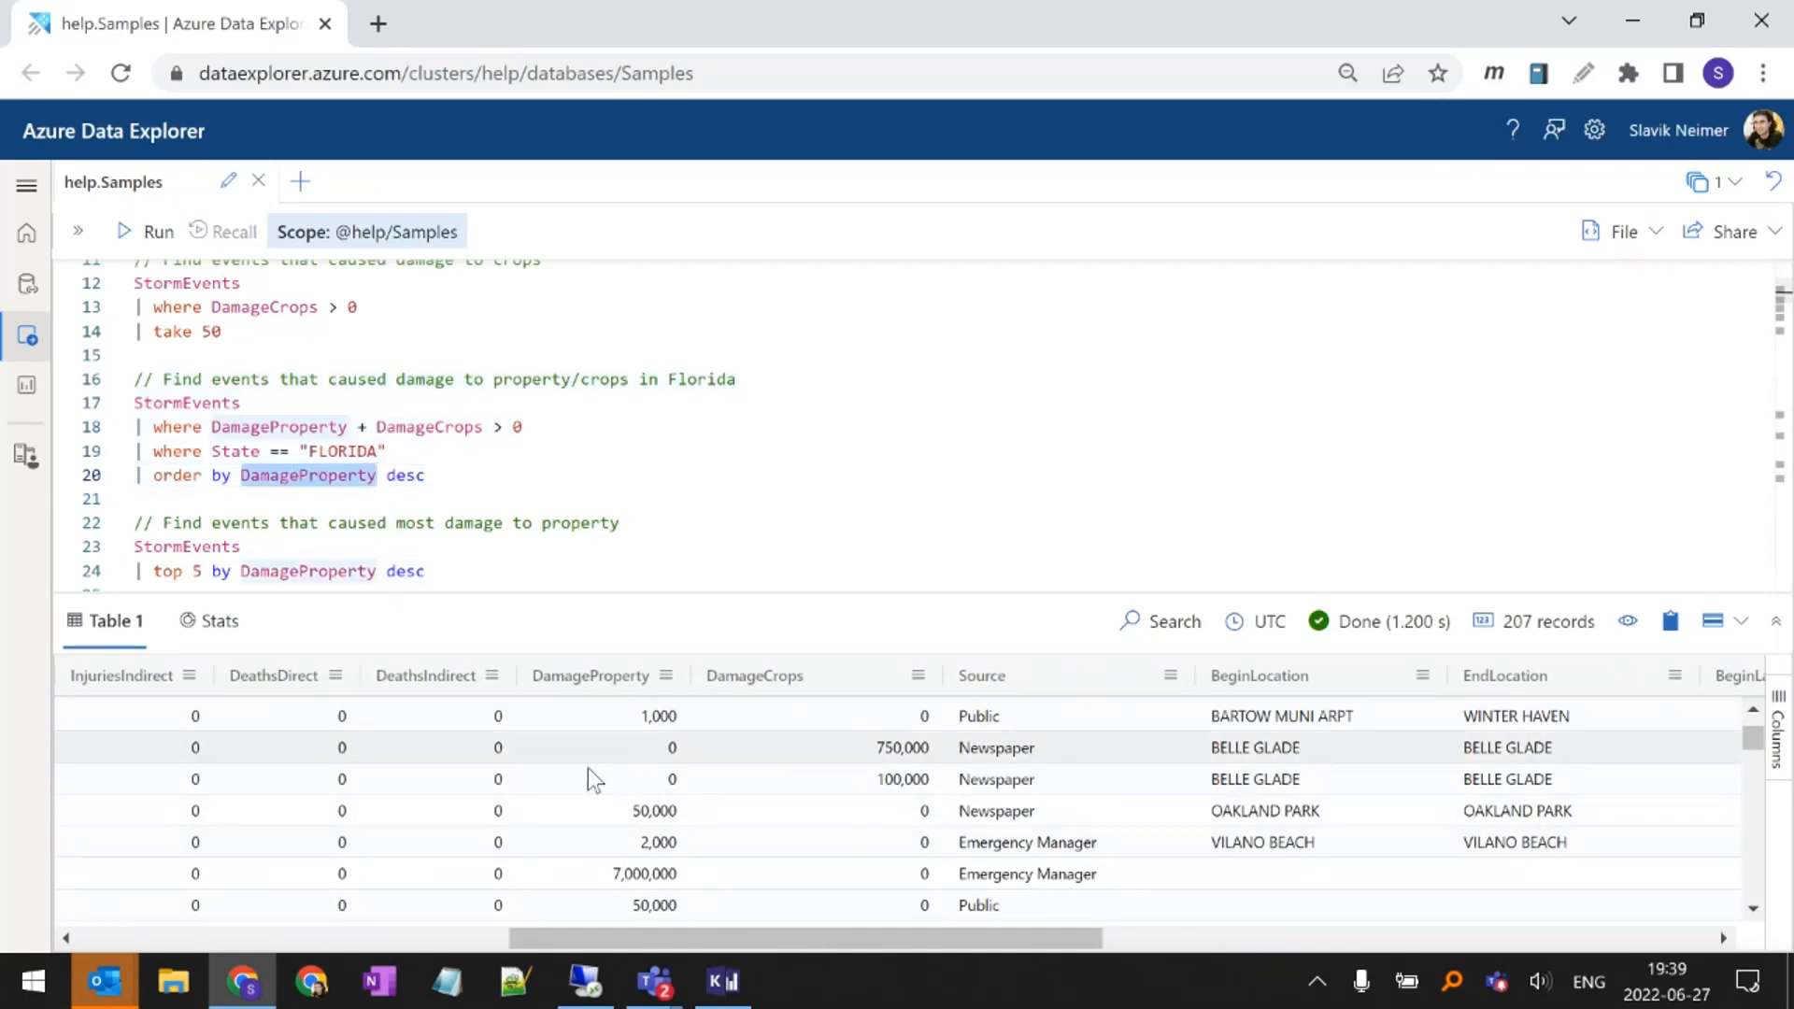
scroll(587, 775, up, 3)
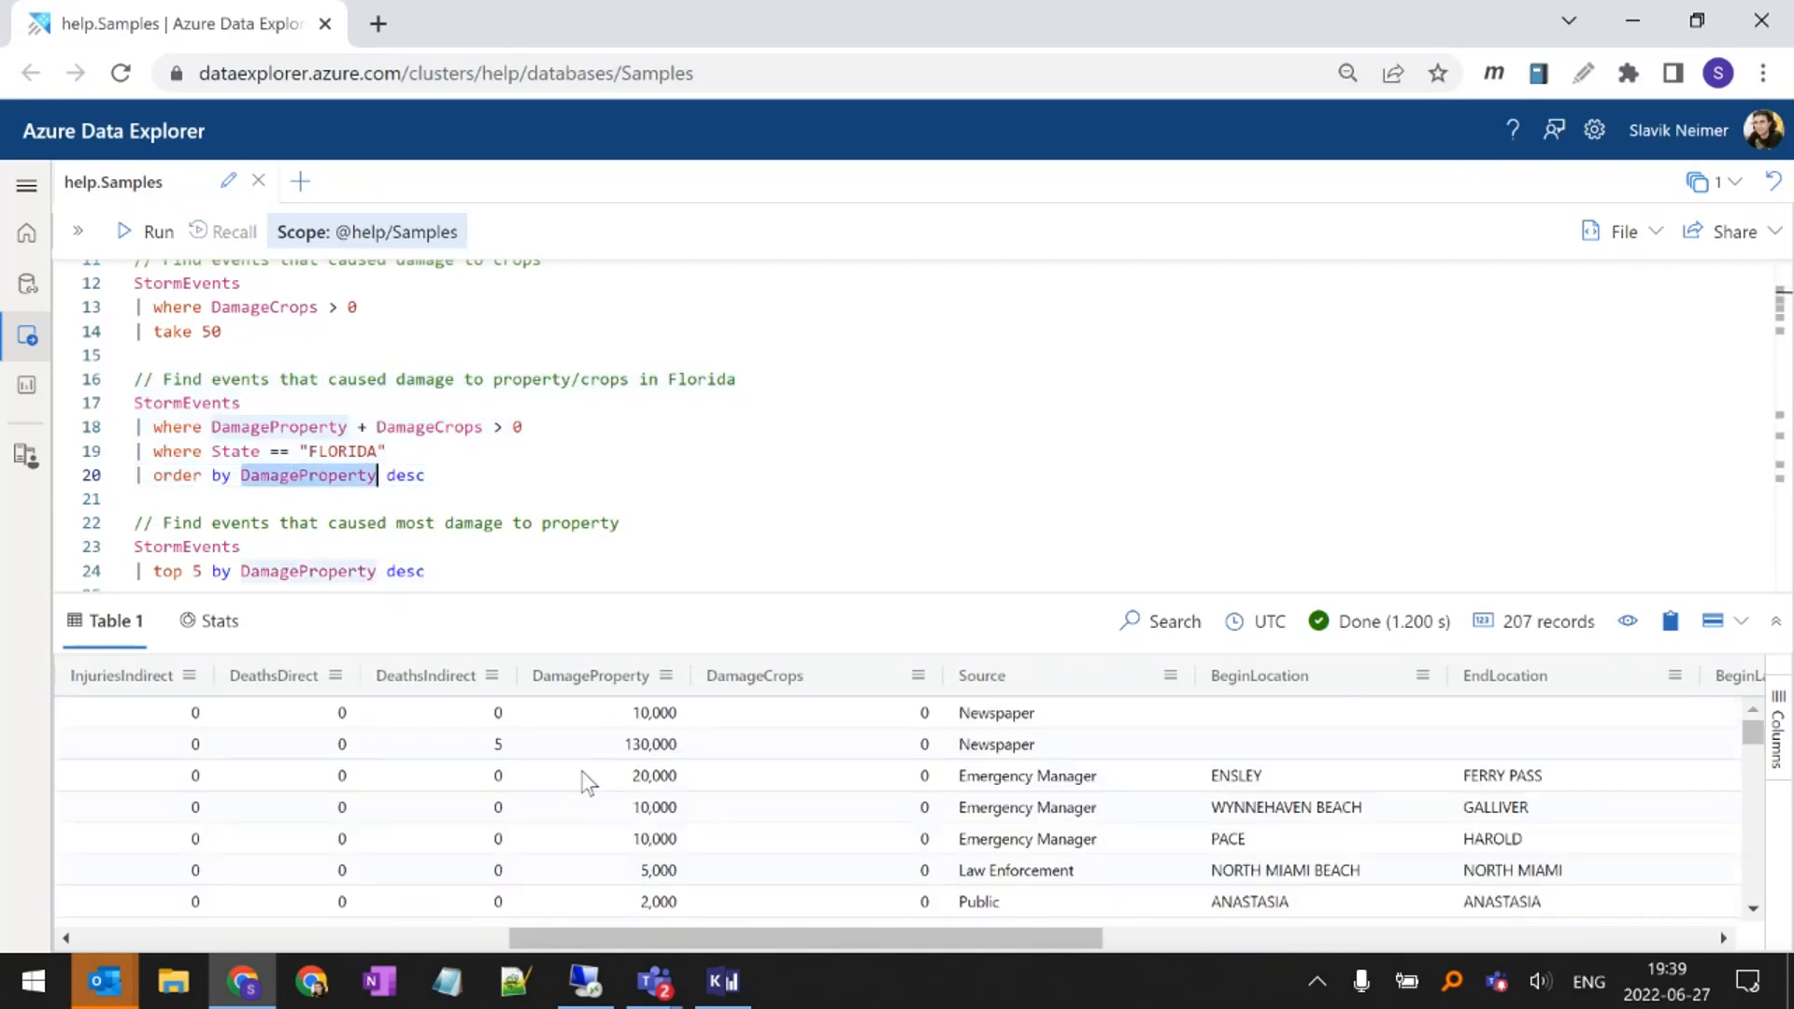
click(440, 474)
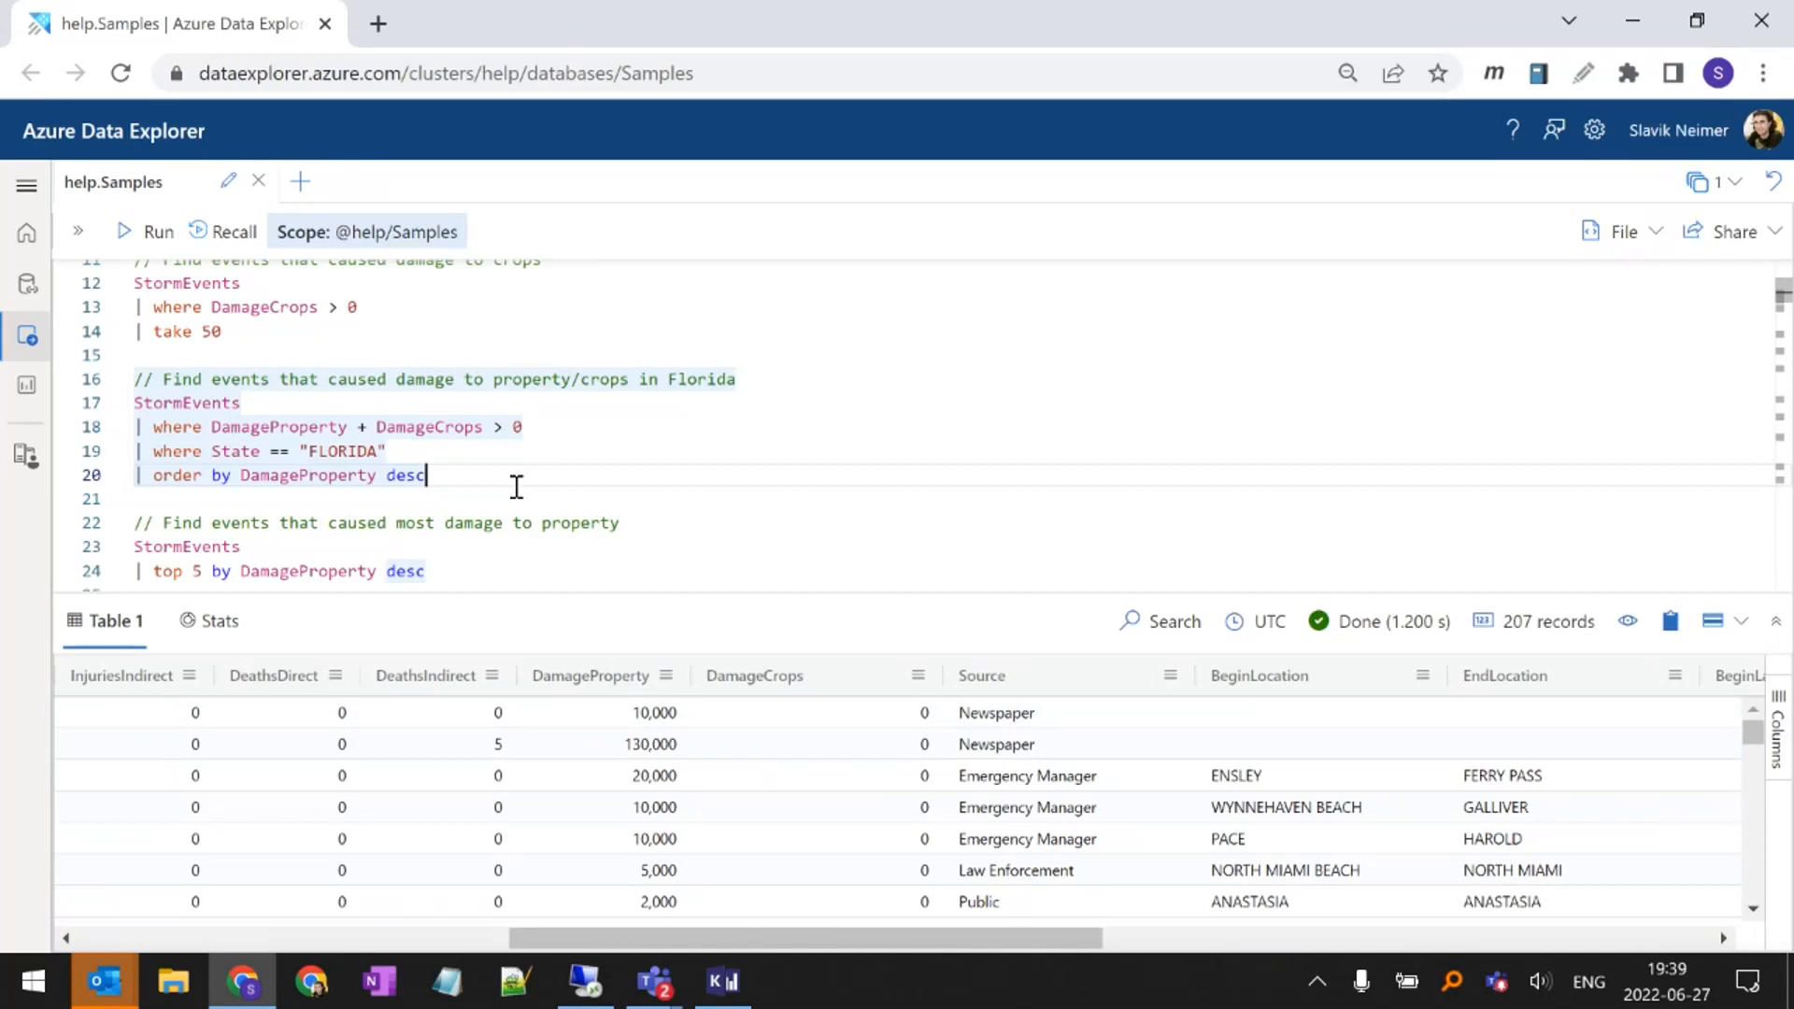
key(shift+Return)
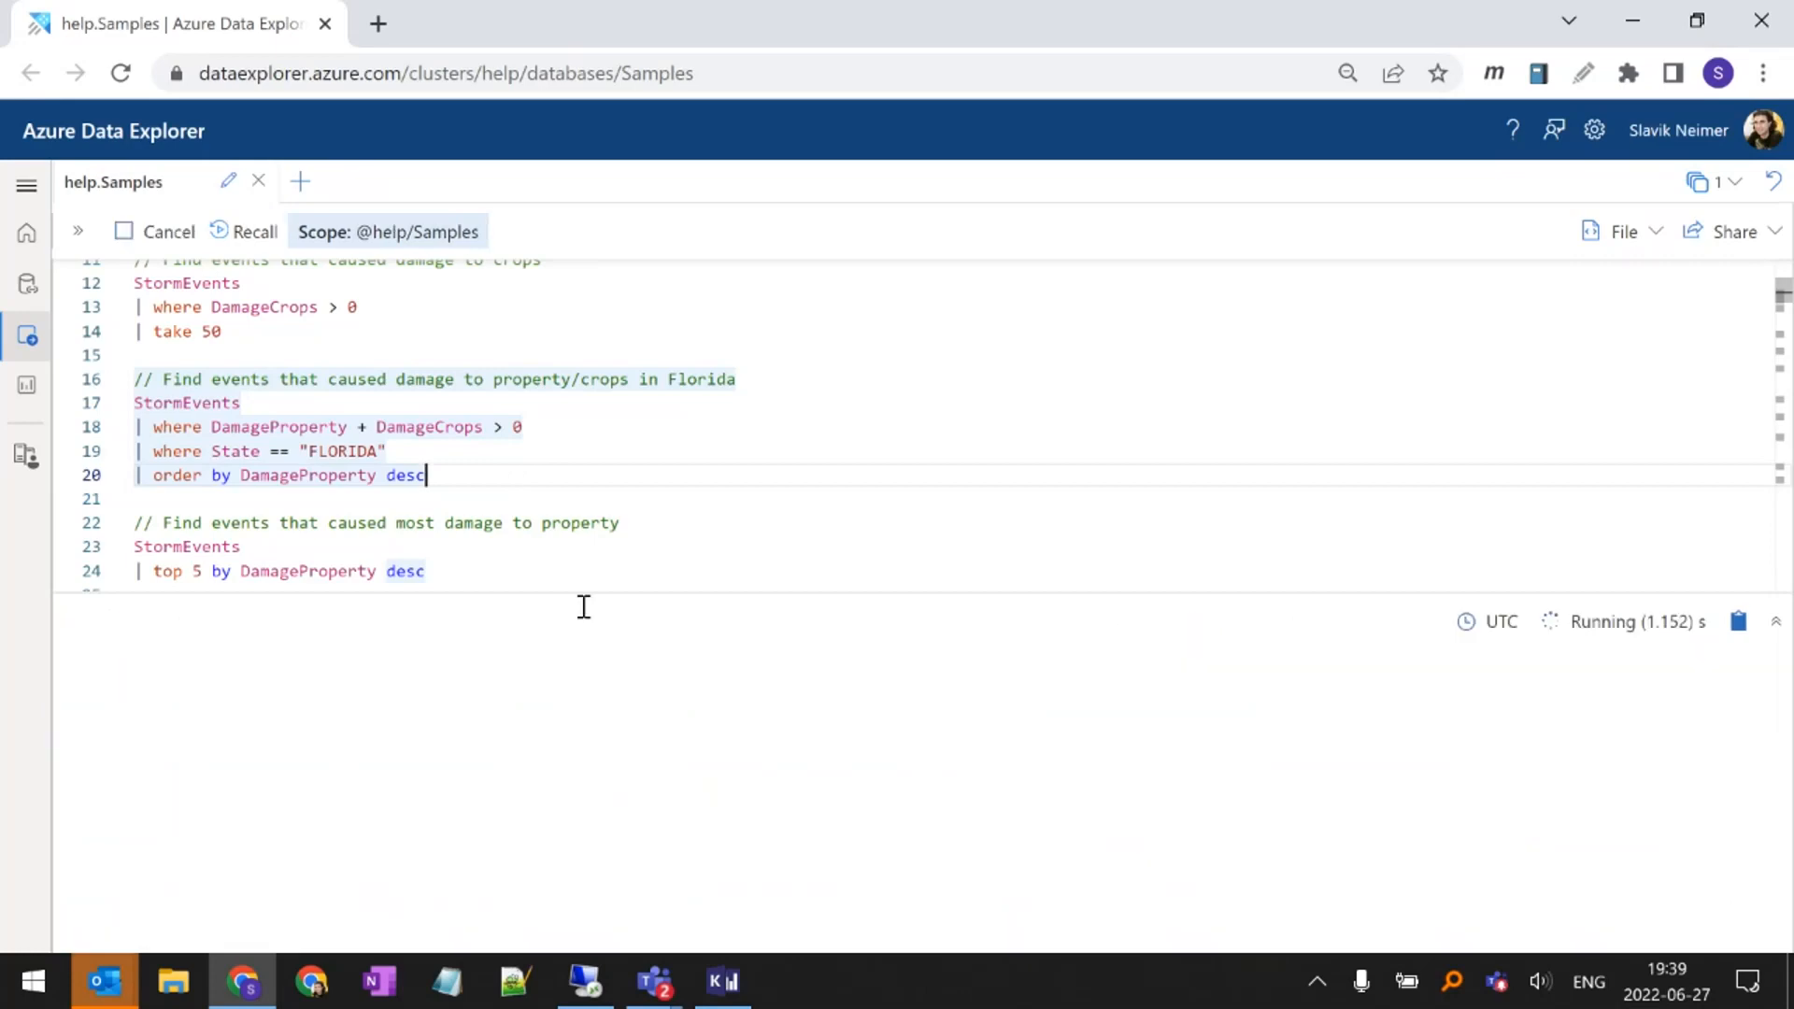
scroll(658, 762, right, 5)
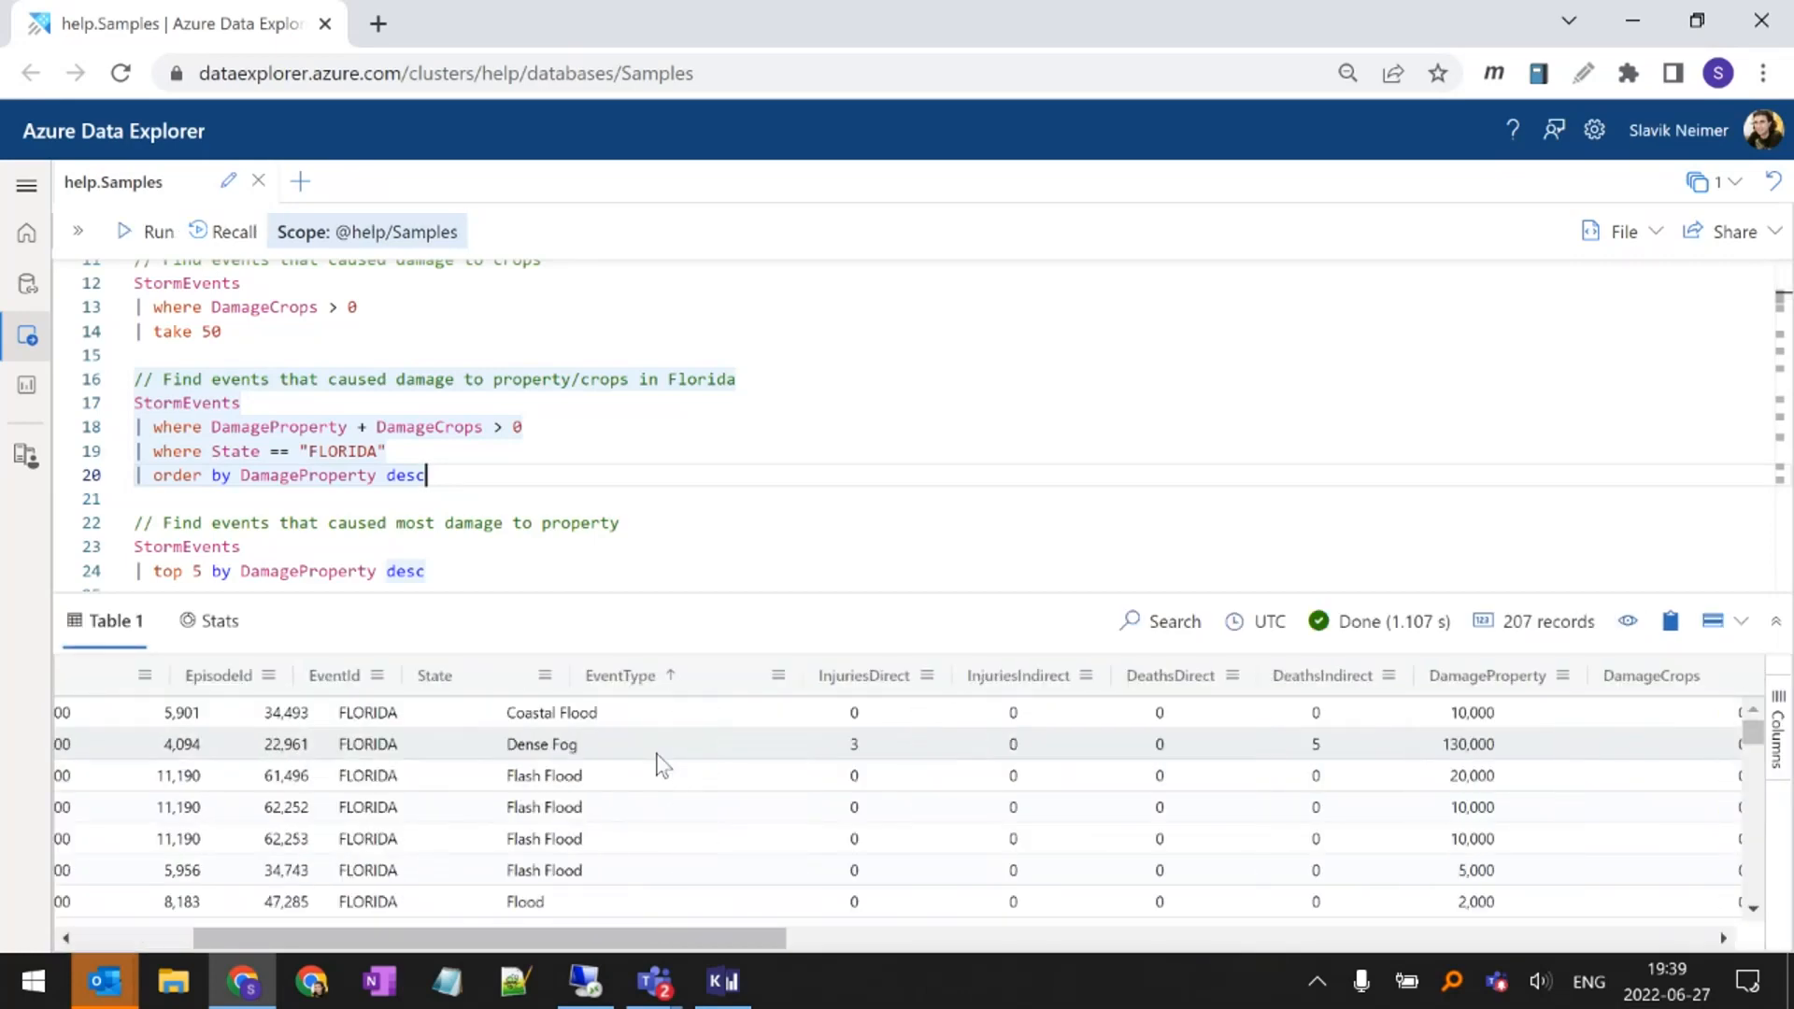
scroll(658, 762, right, 3)
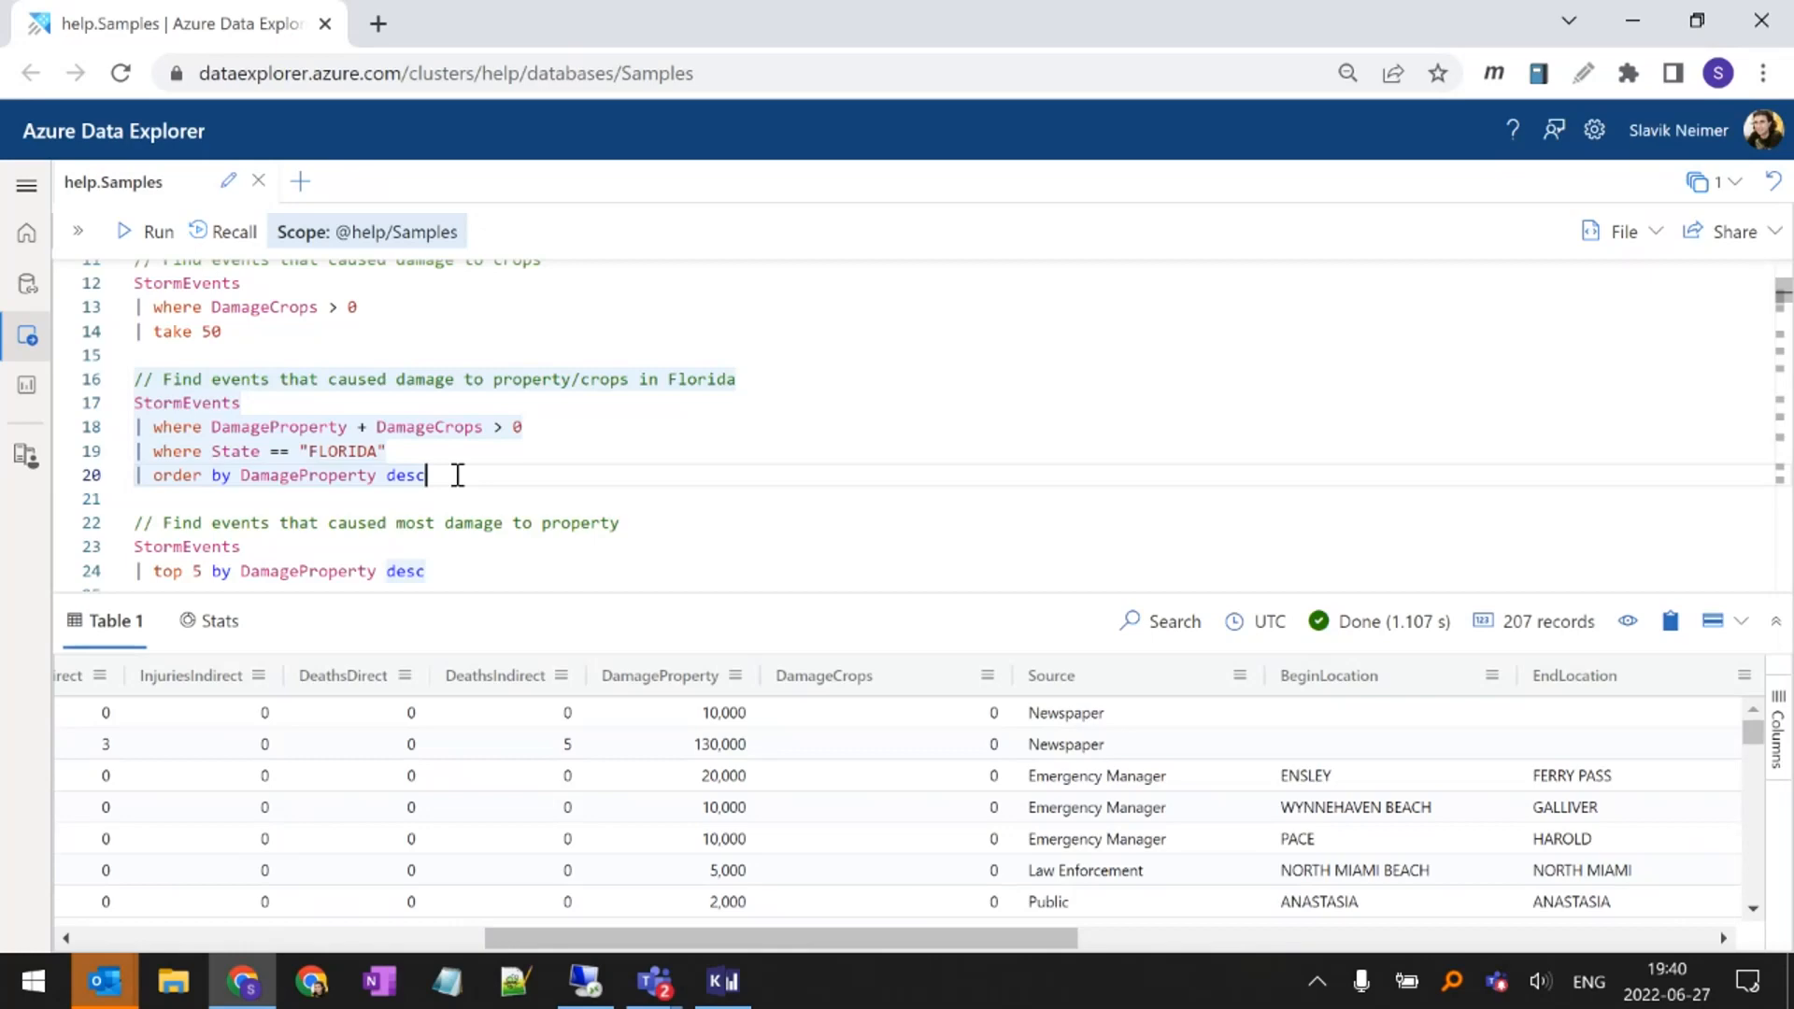
Run the query for the events with most property damage, and highlight its top operator and the number 5
scroll(458, 474, down, 2)
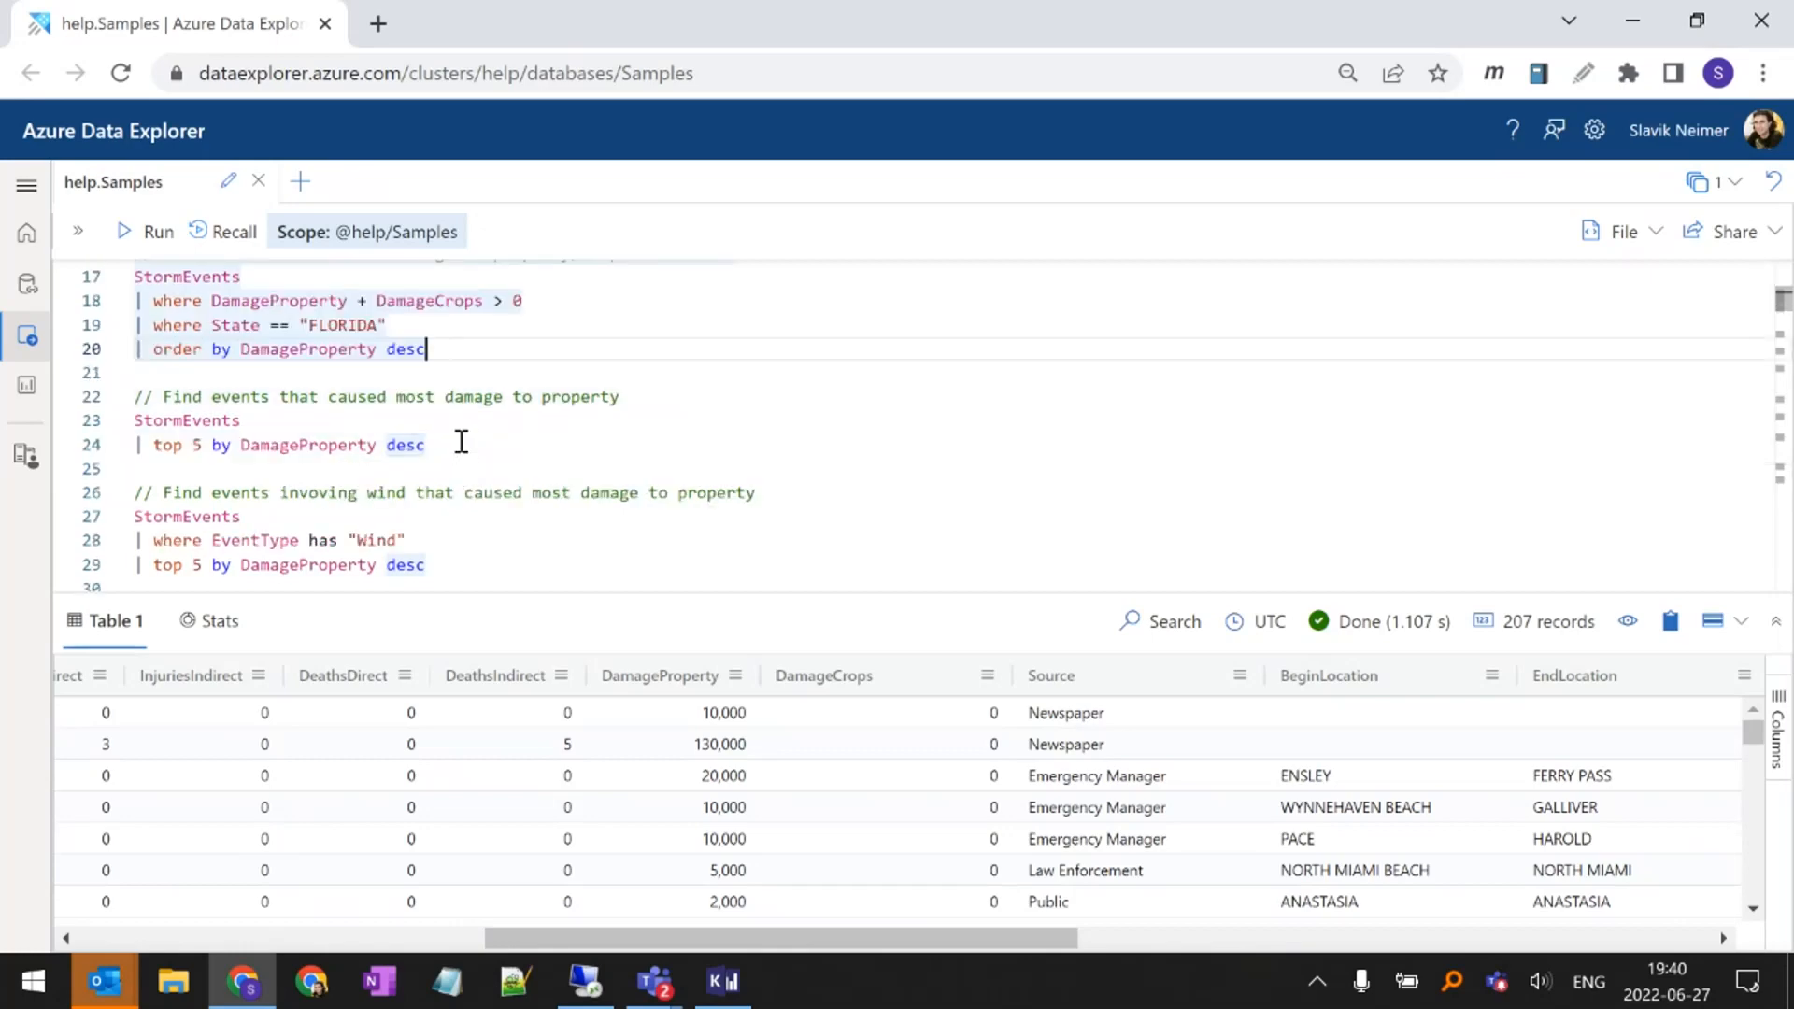
click(462, 442)
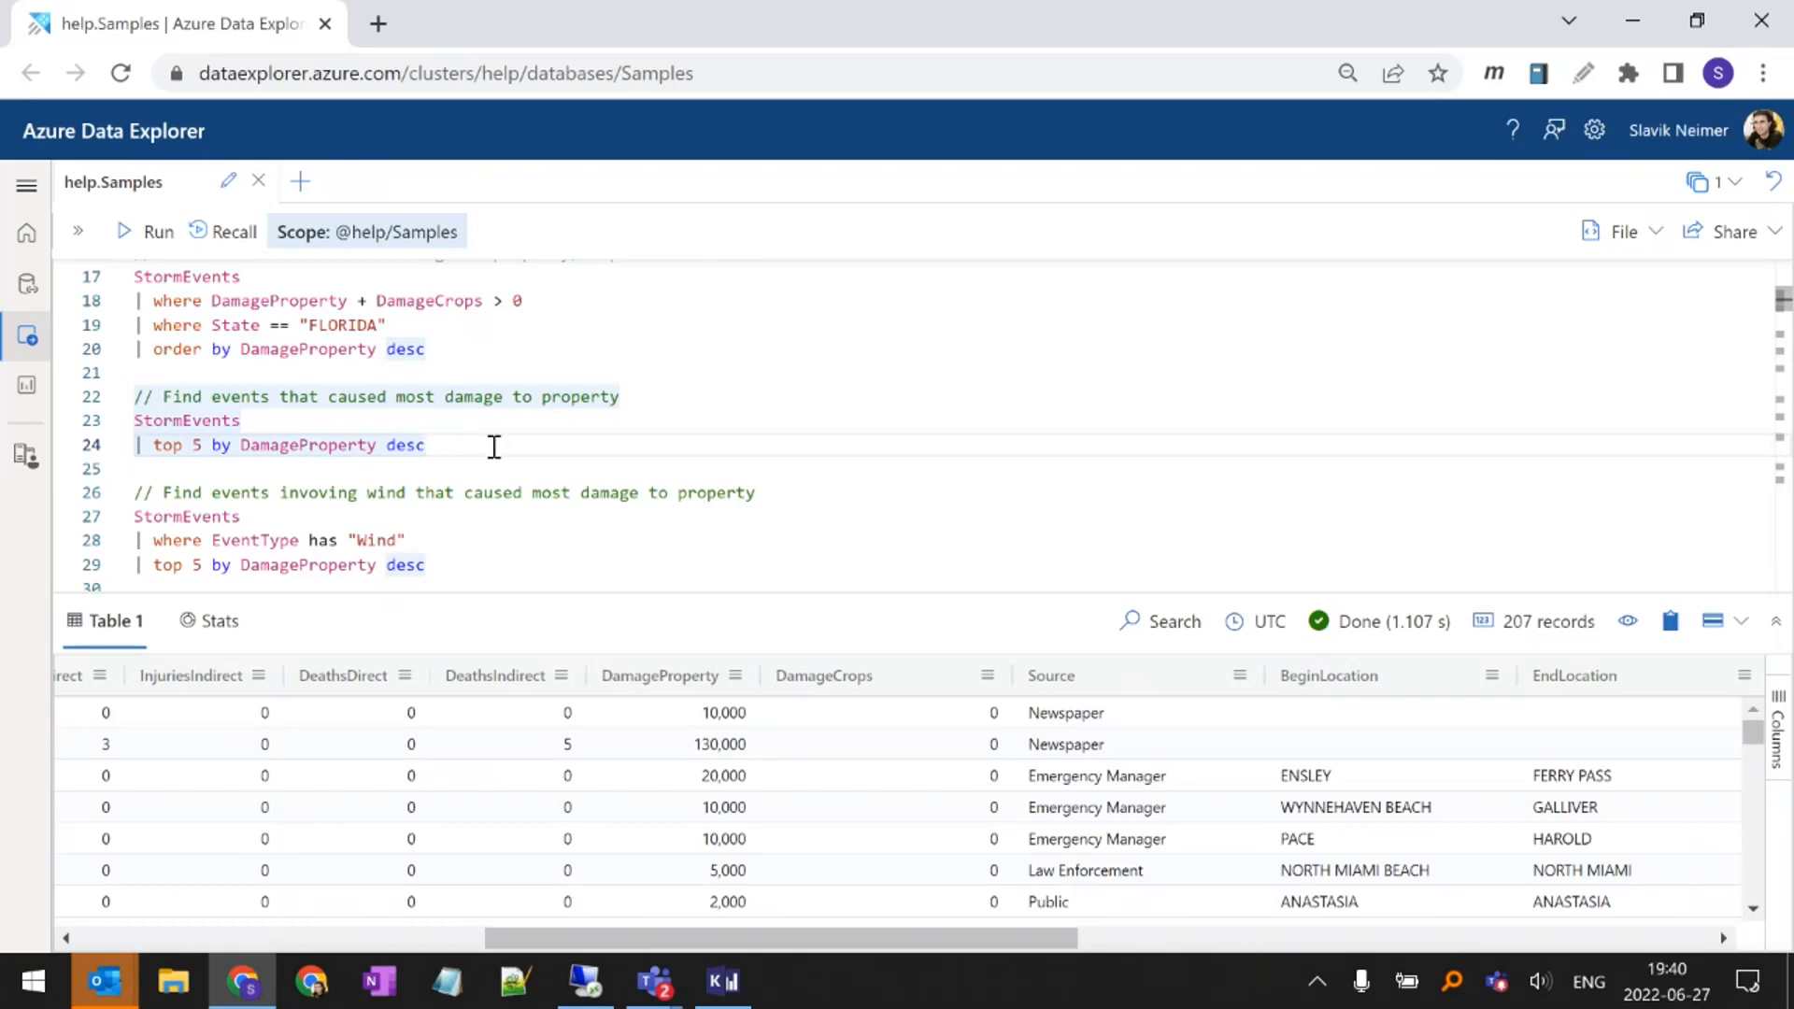
key(Home)
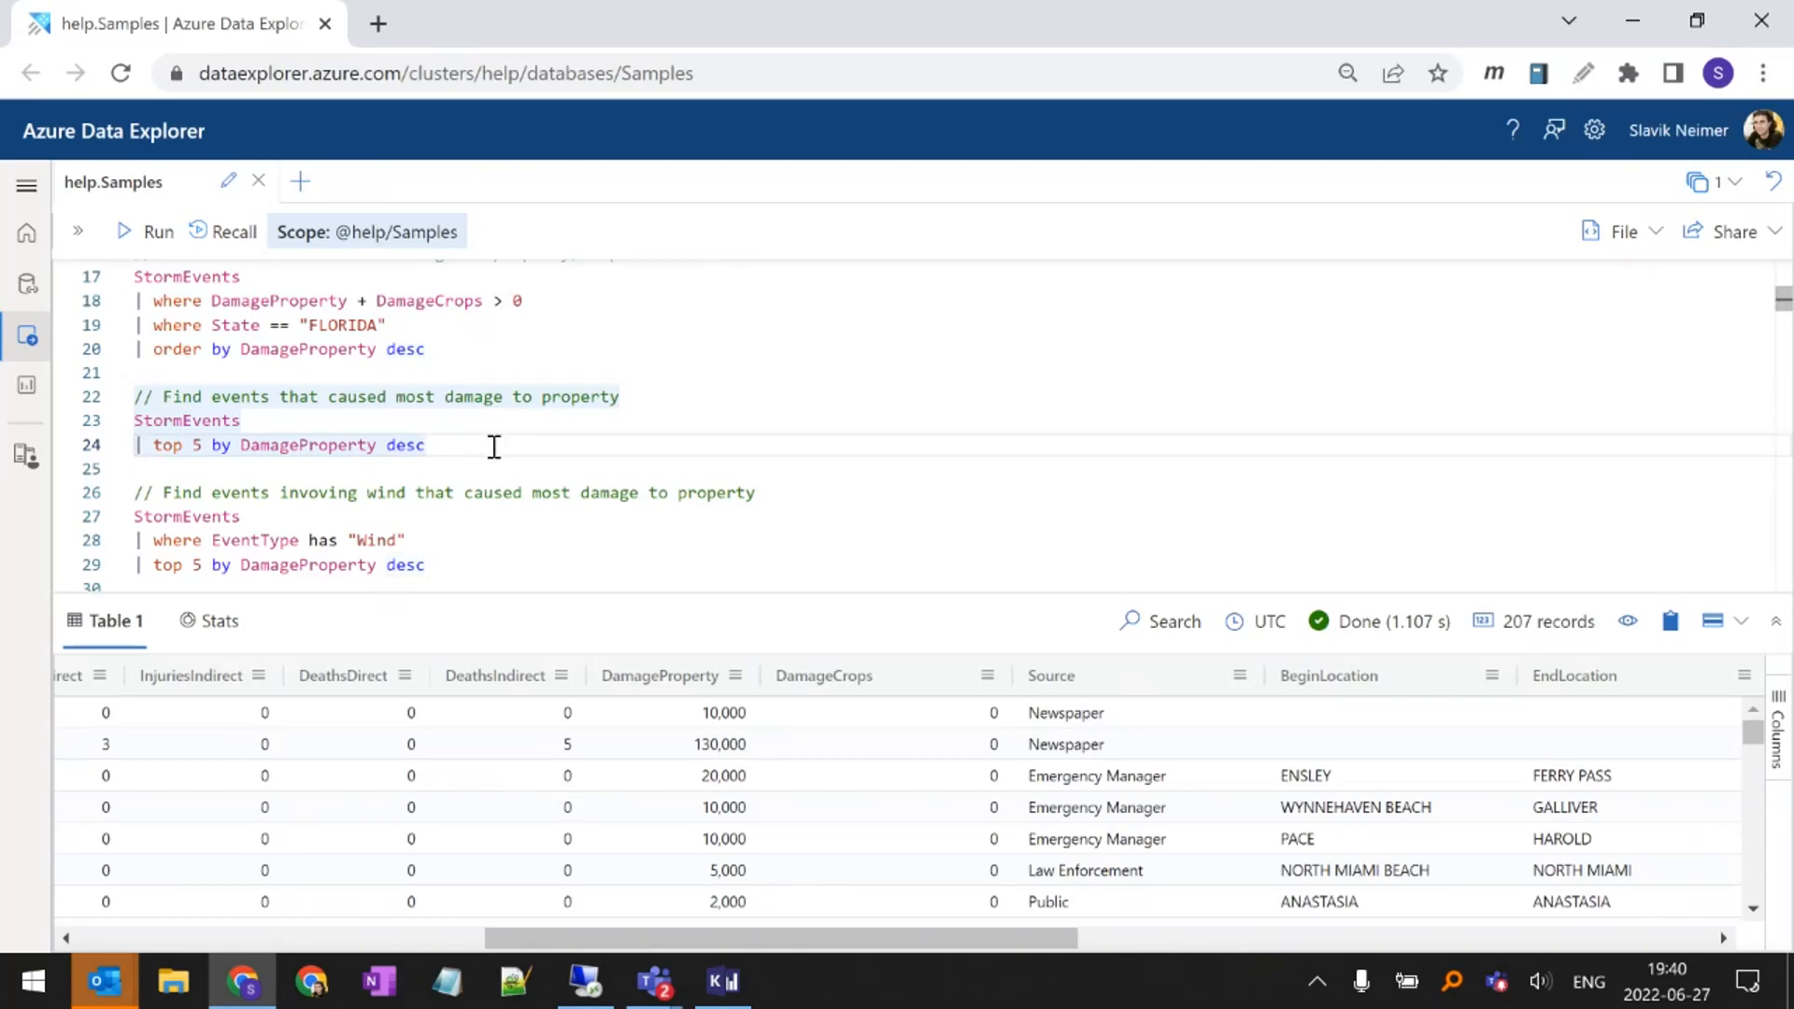
key(shift+Return)
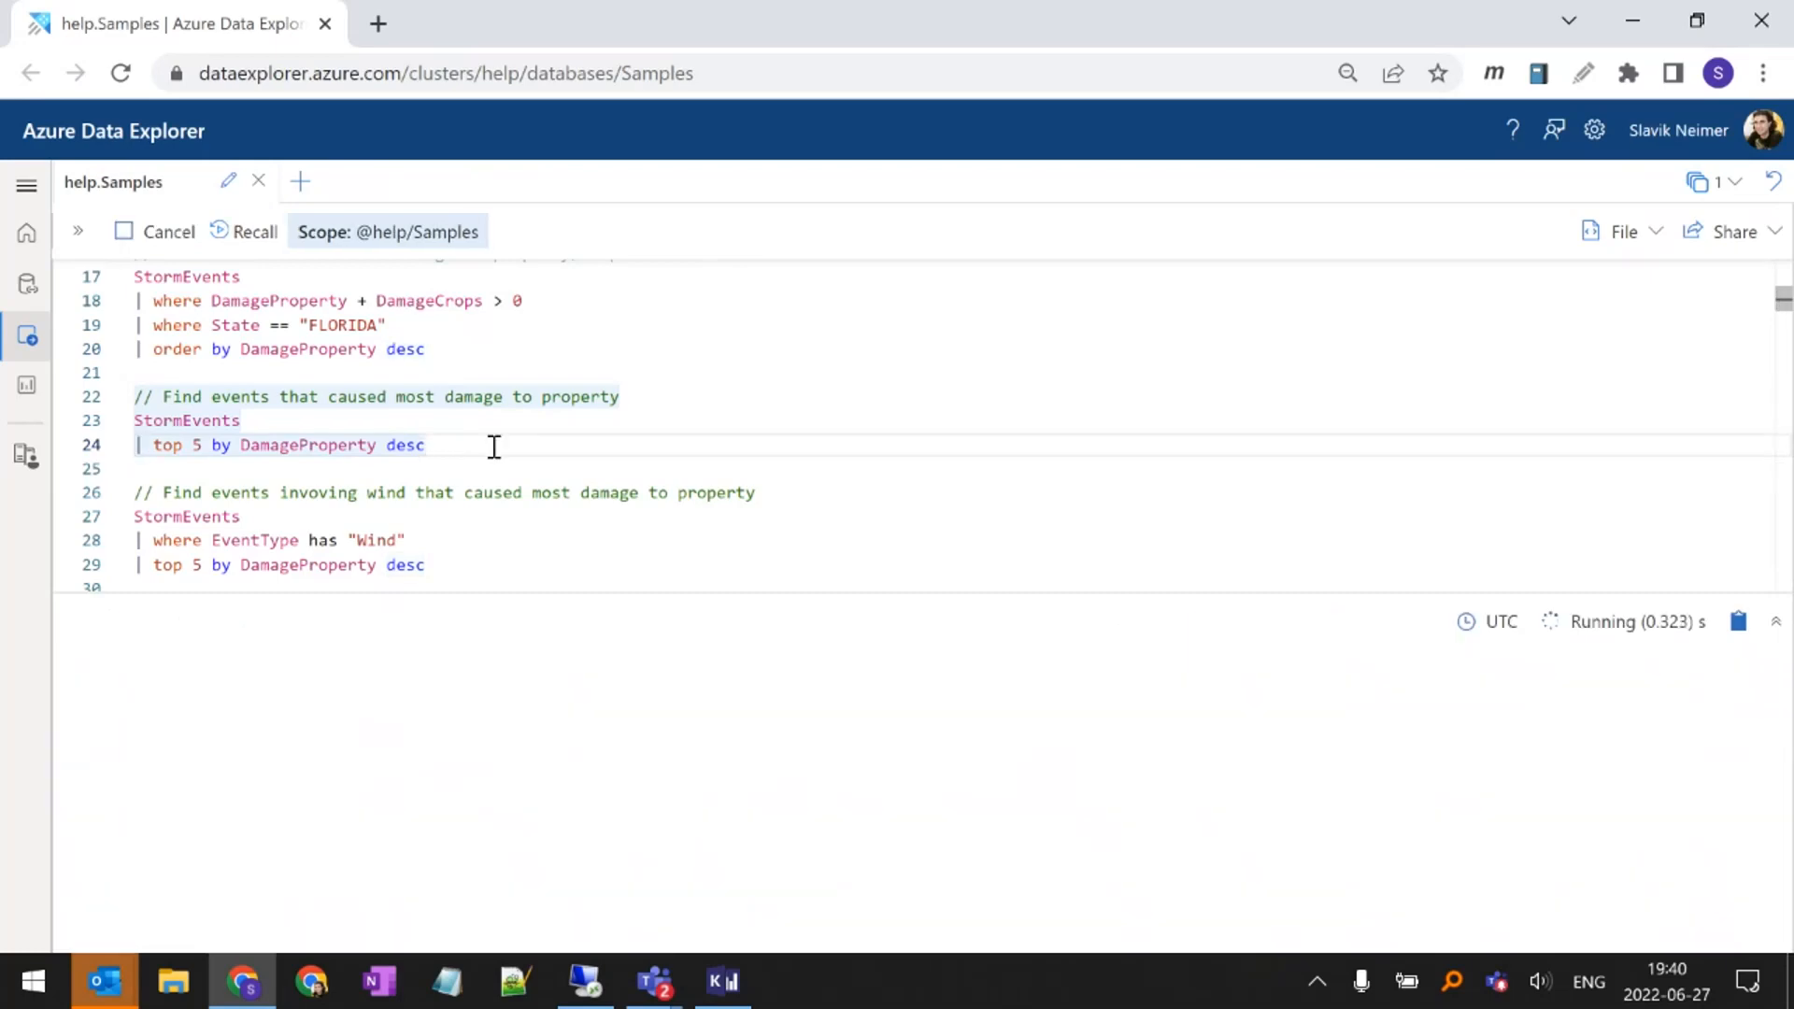
double_click(167, 444)
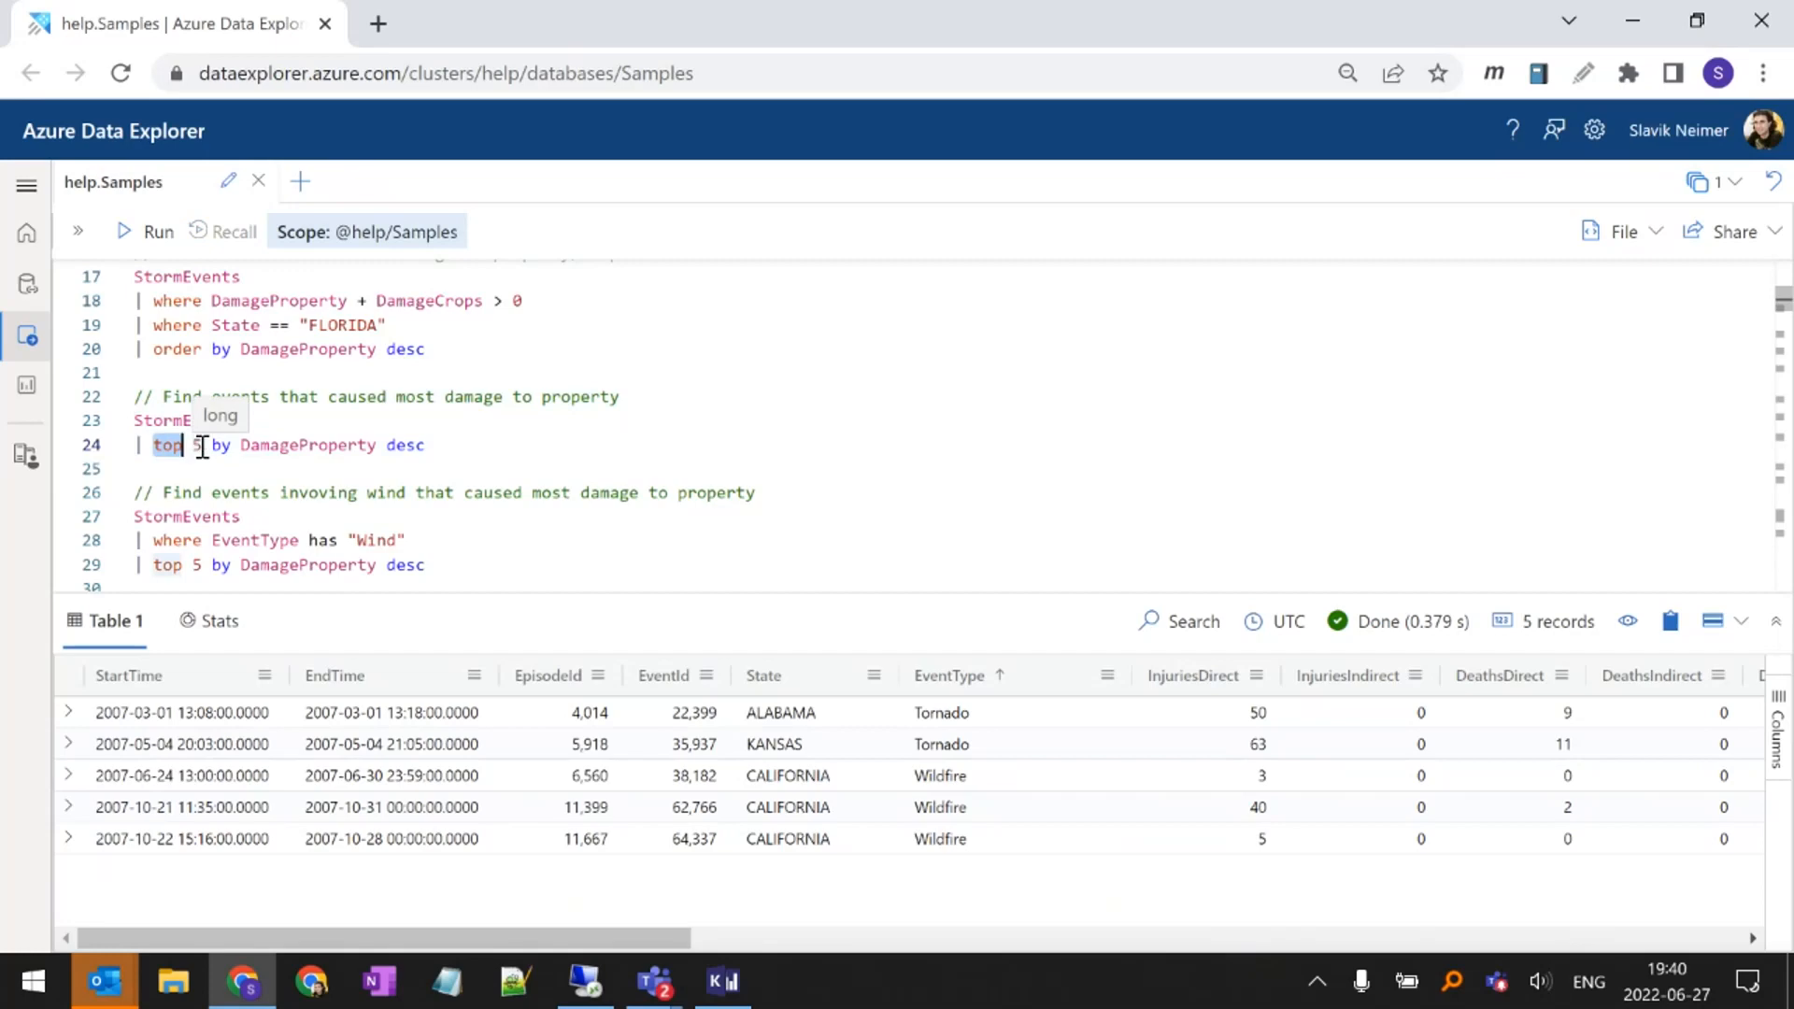
double_click(204, 446)
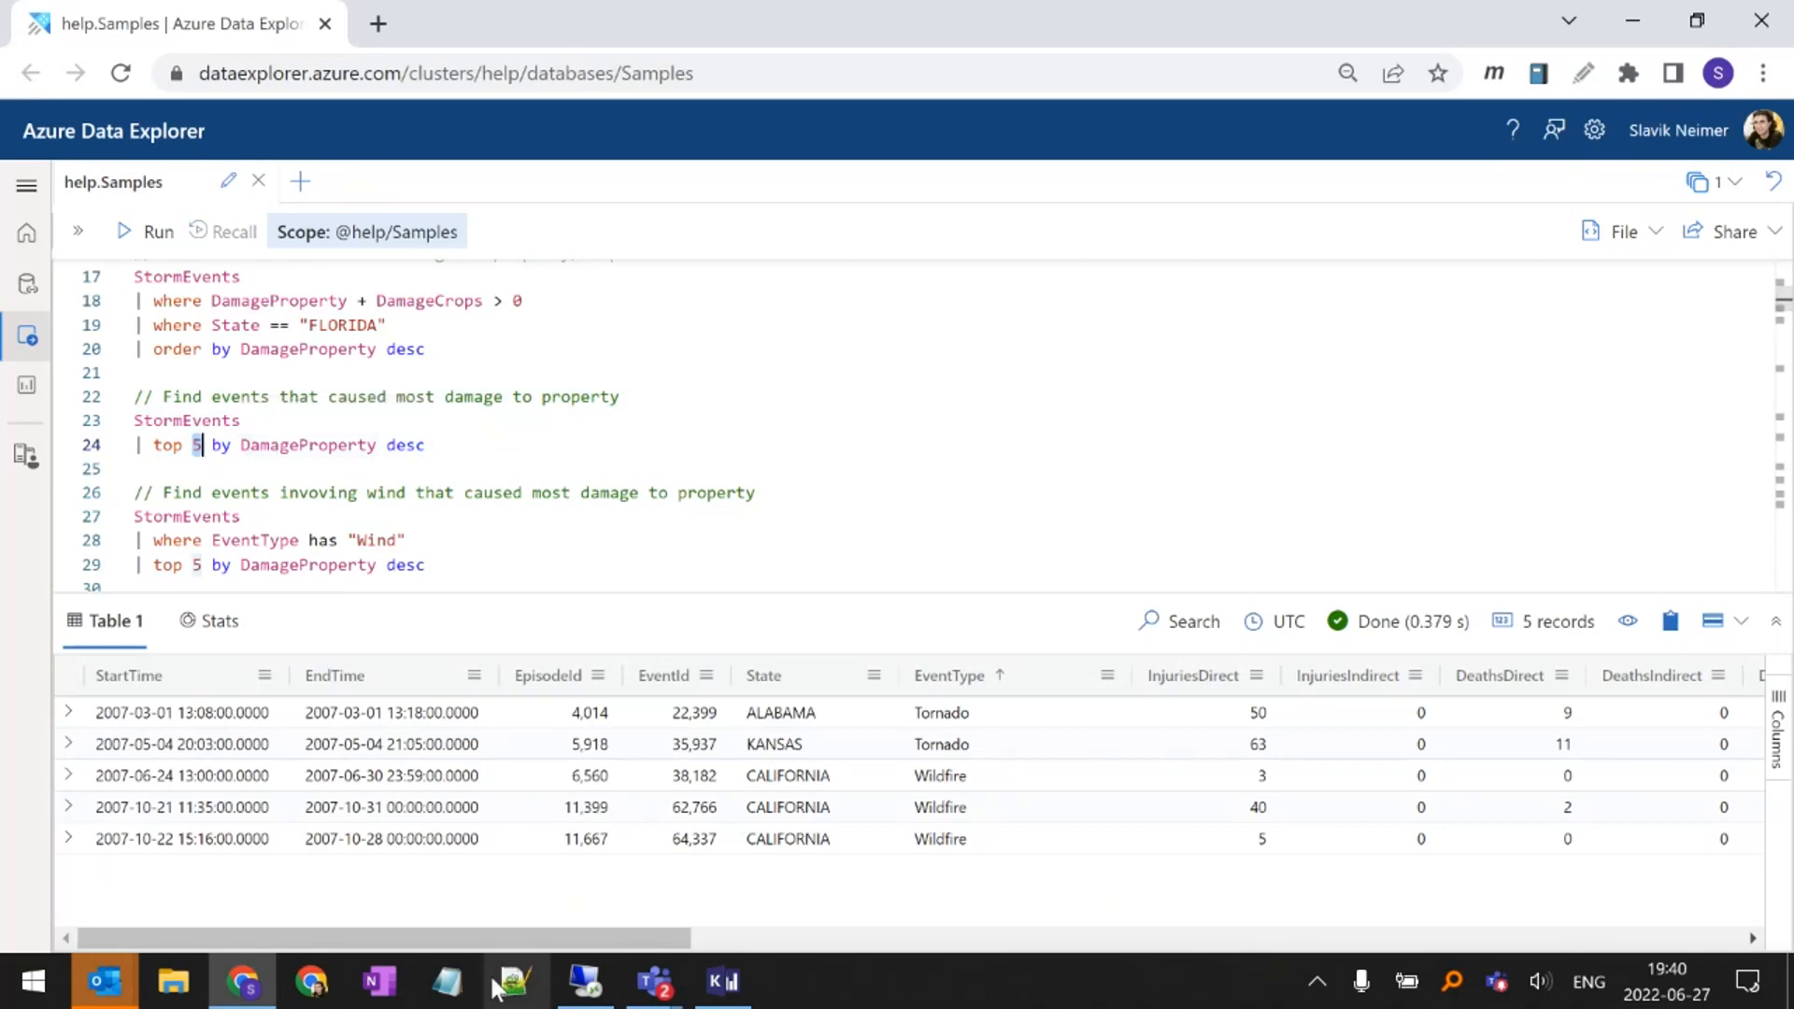
Clear the sorting of the top 5 results grid by applying No sort from the DamageProperty column
drag(534, 940, 824, 939)
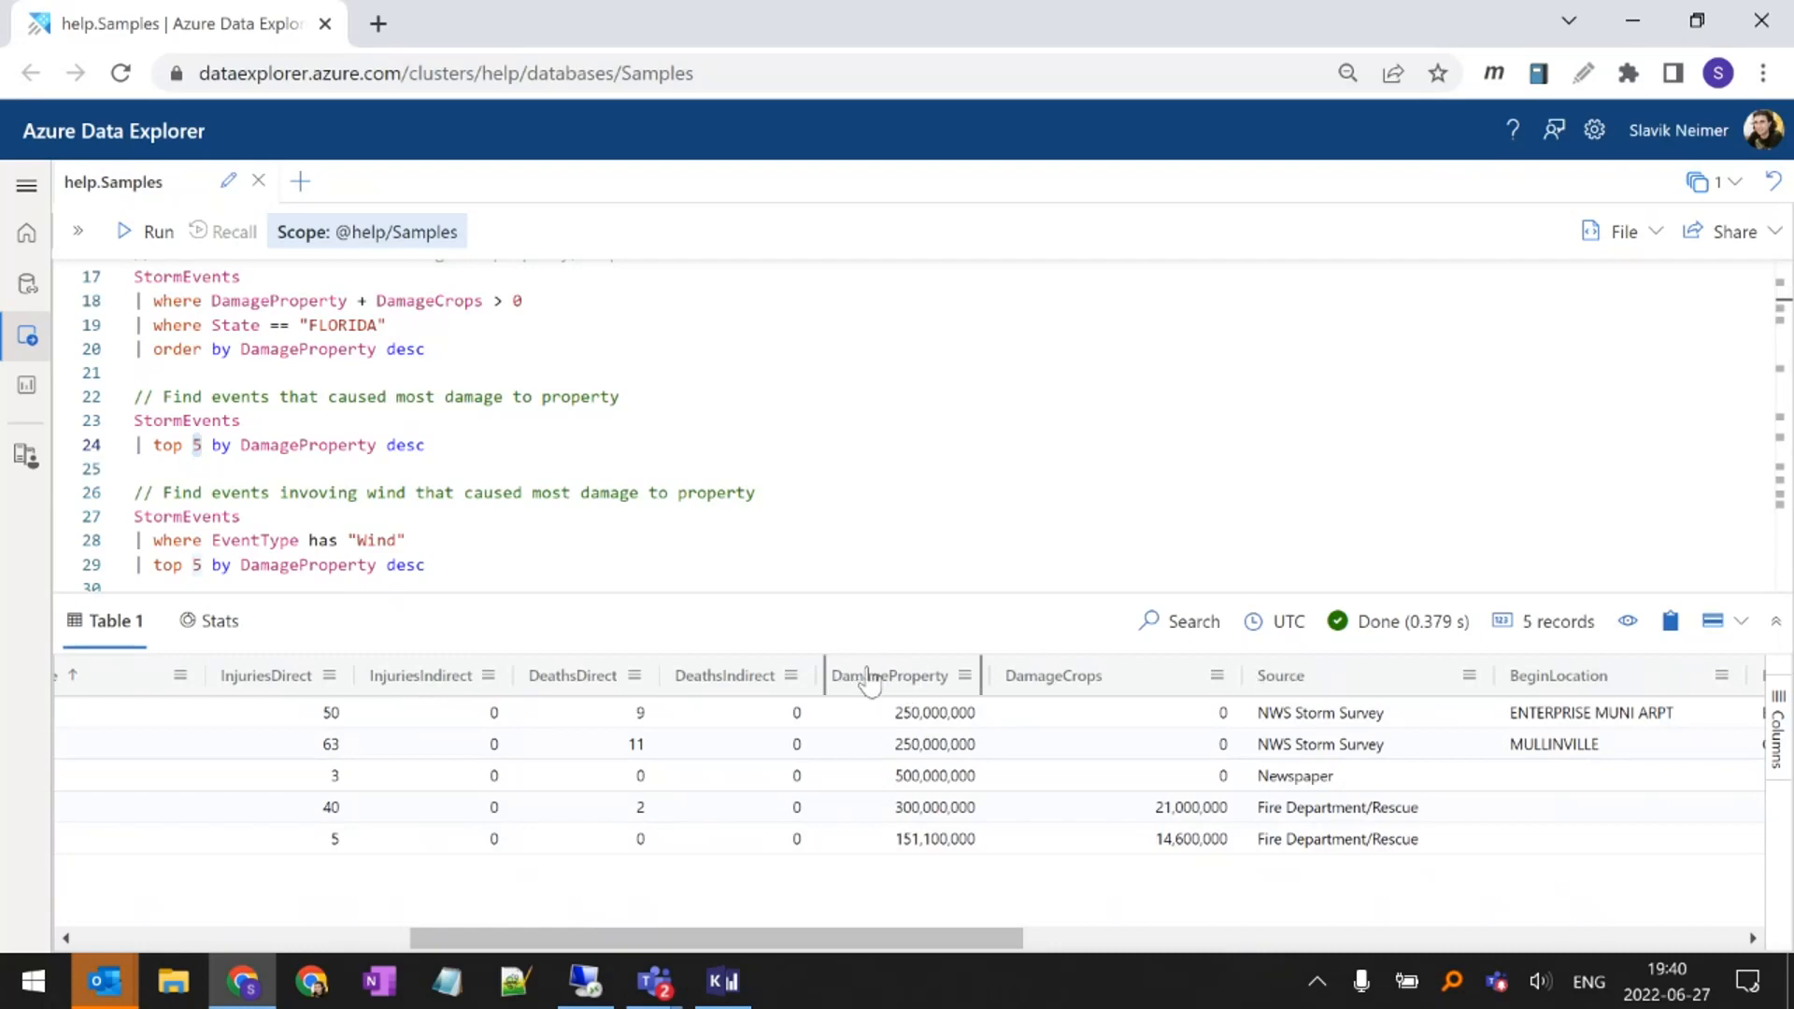
click(965, 675)
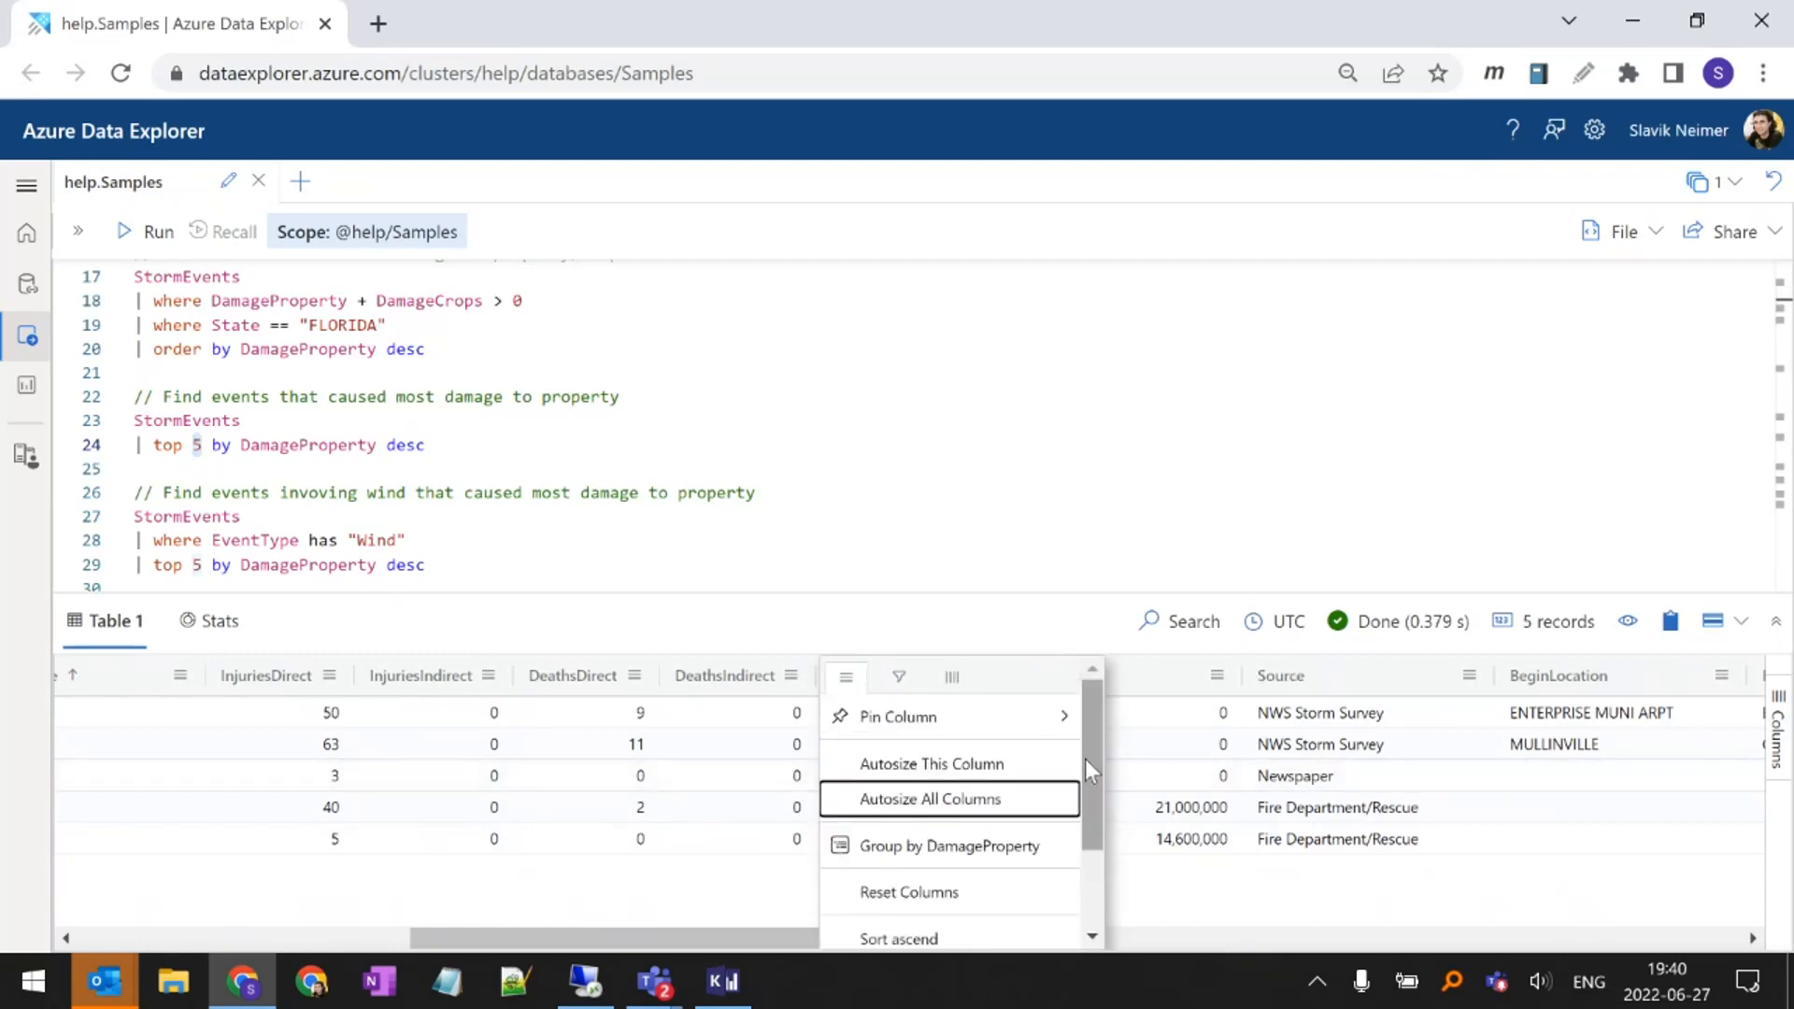
drag(1085, 759, 1095, 849)
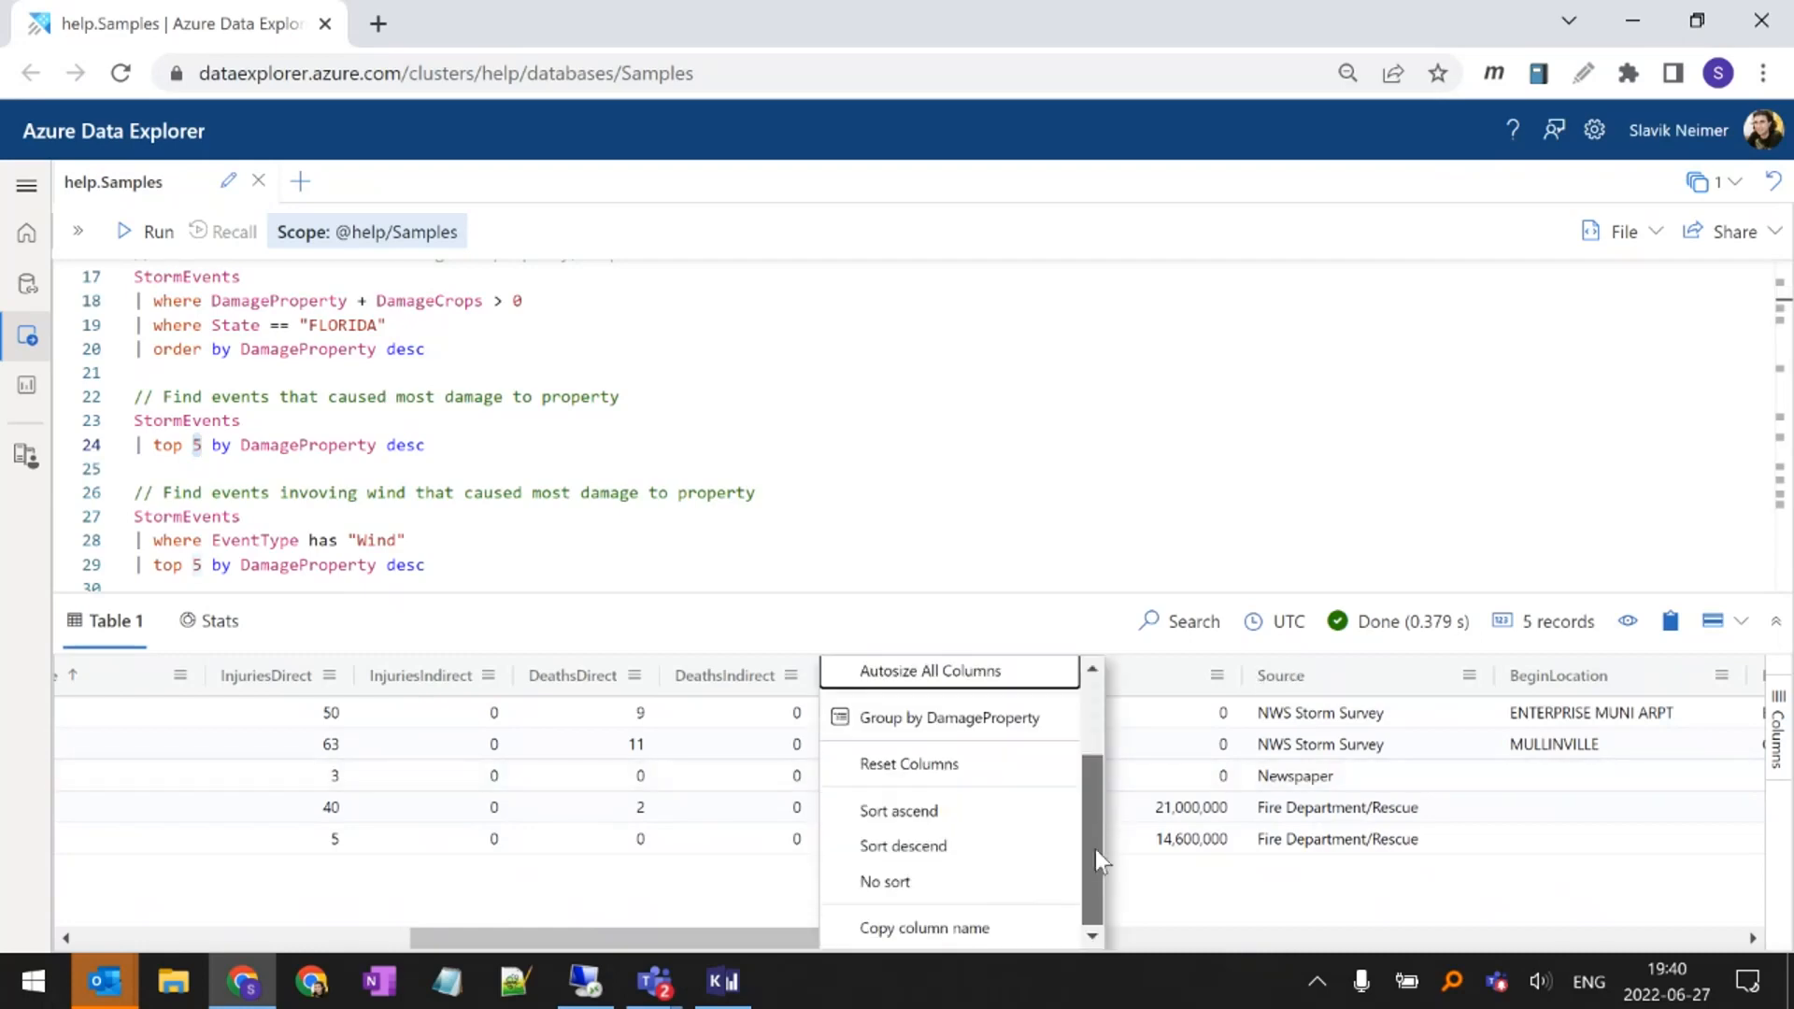
click(1028, 897)
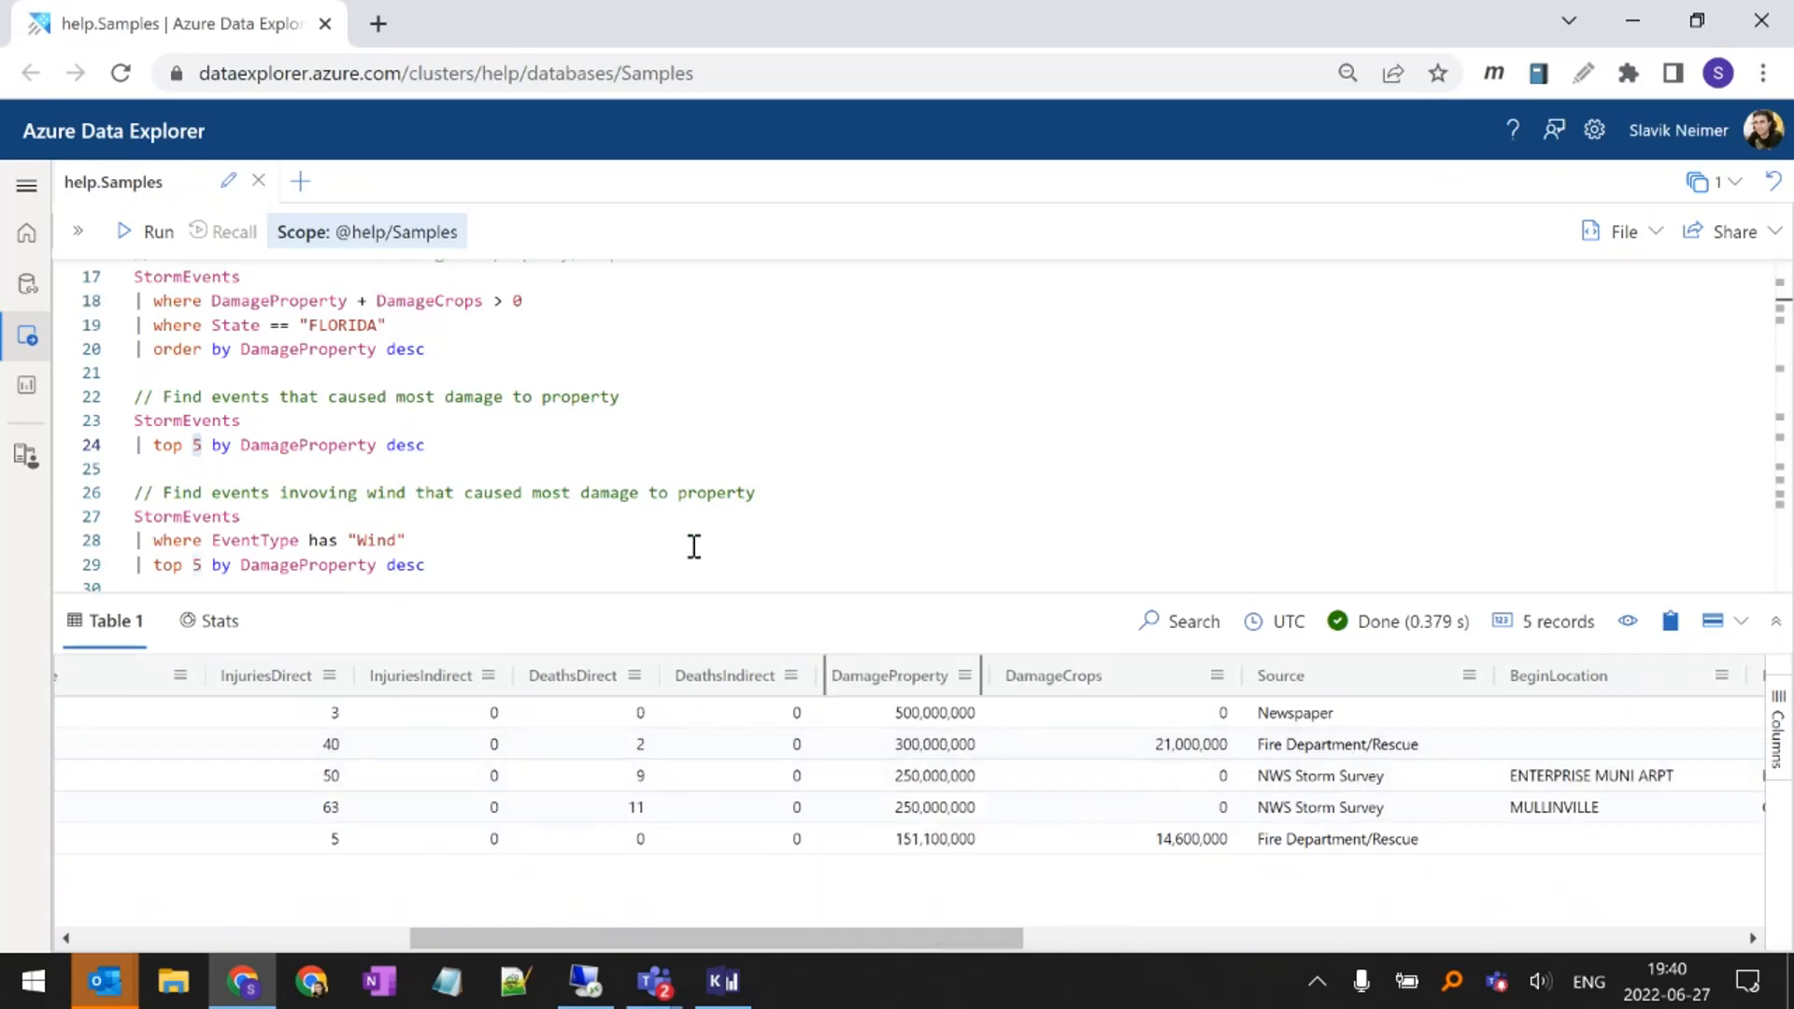
Rerun the top 5 by DamageProperty desc query and examine the order of its DamageProperty column
click(408, 445)
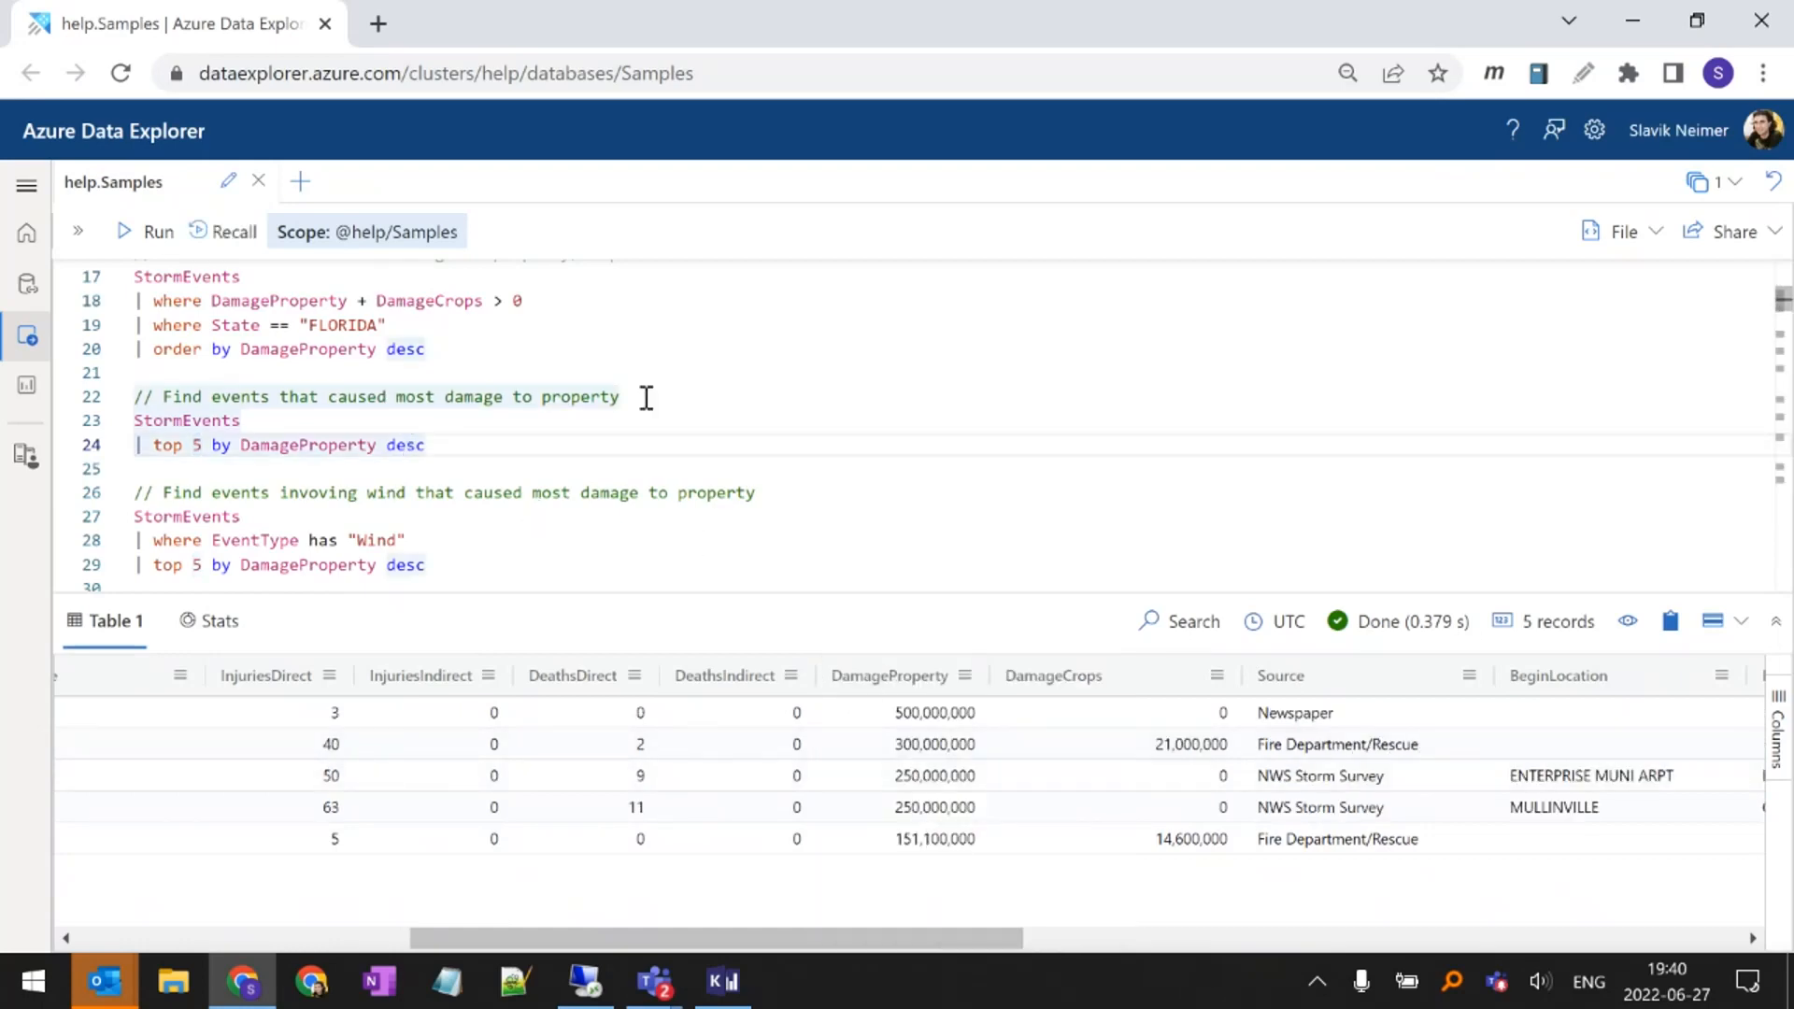
key(shift+Return)
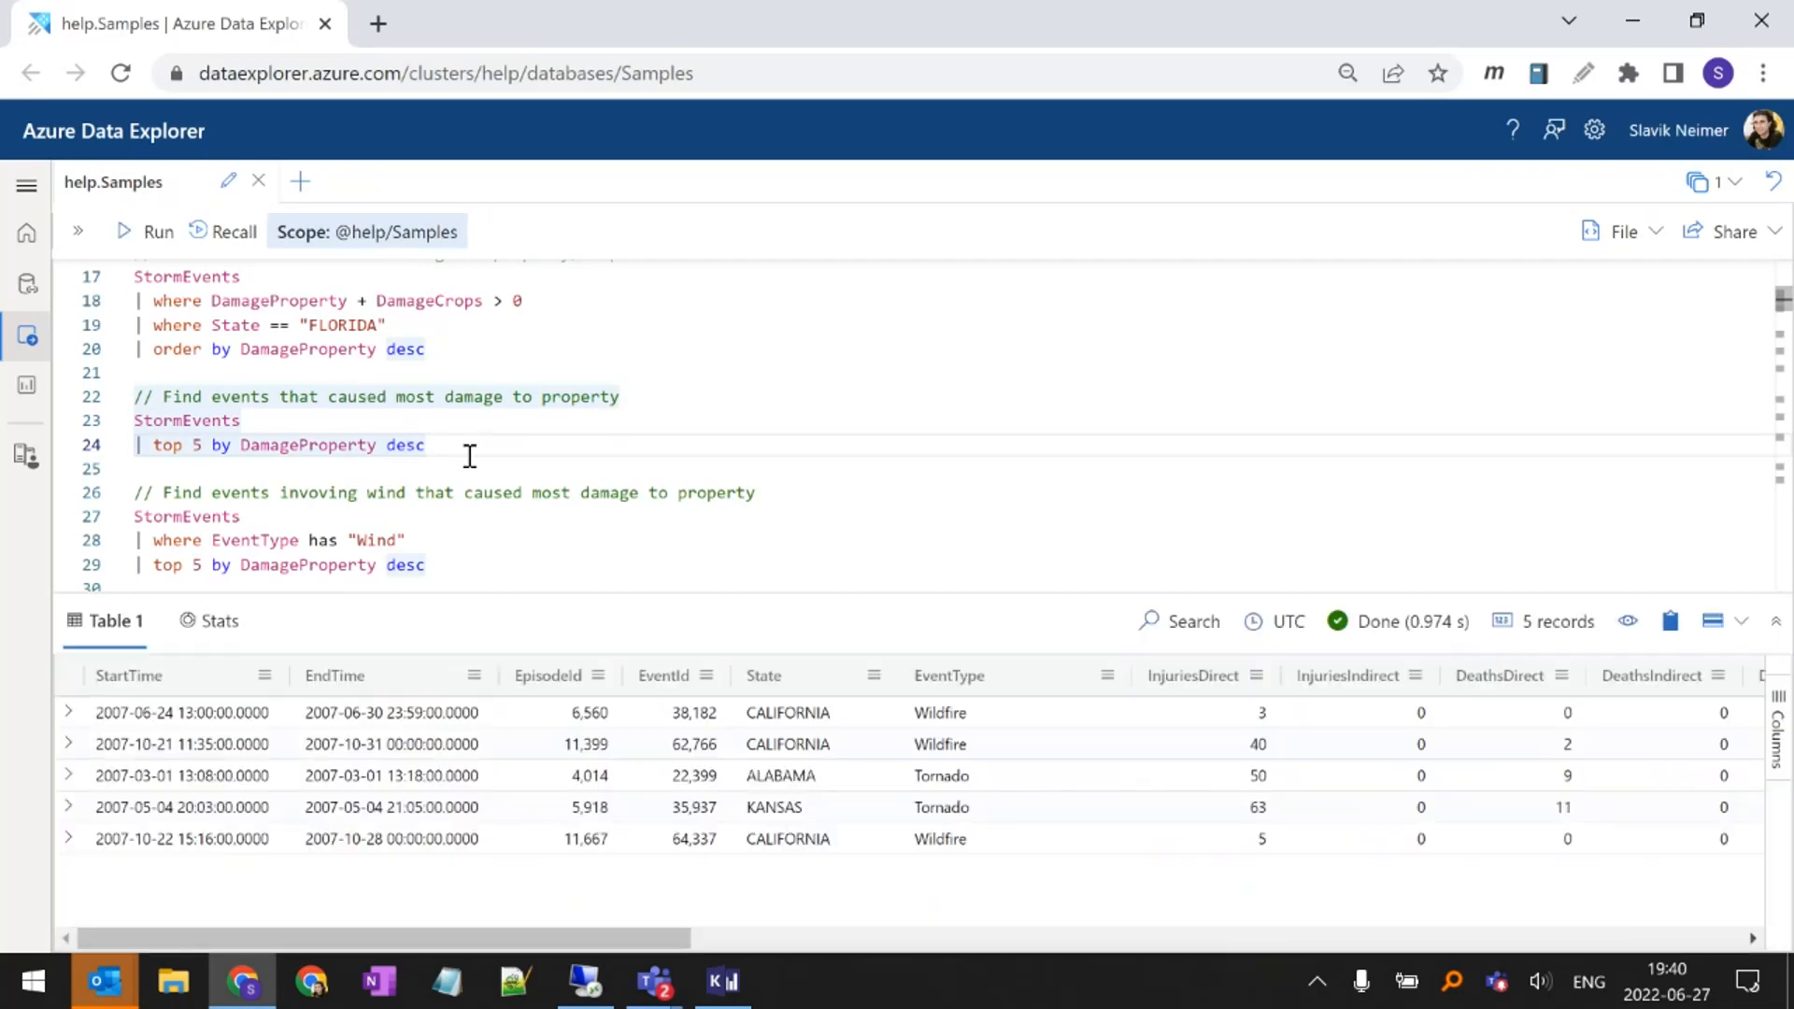
drag(647, 938, 957, 951)
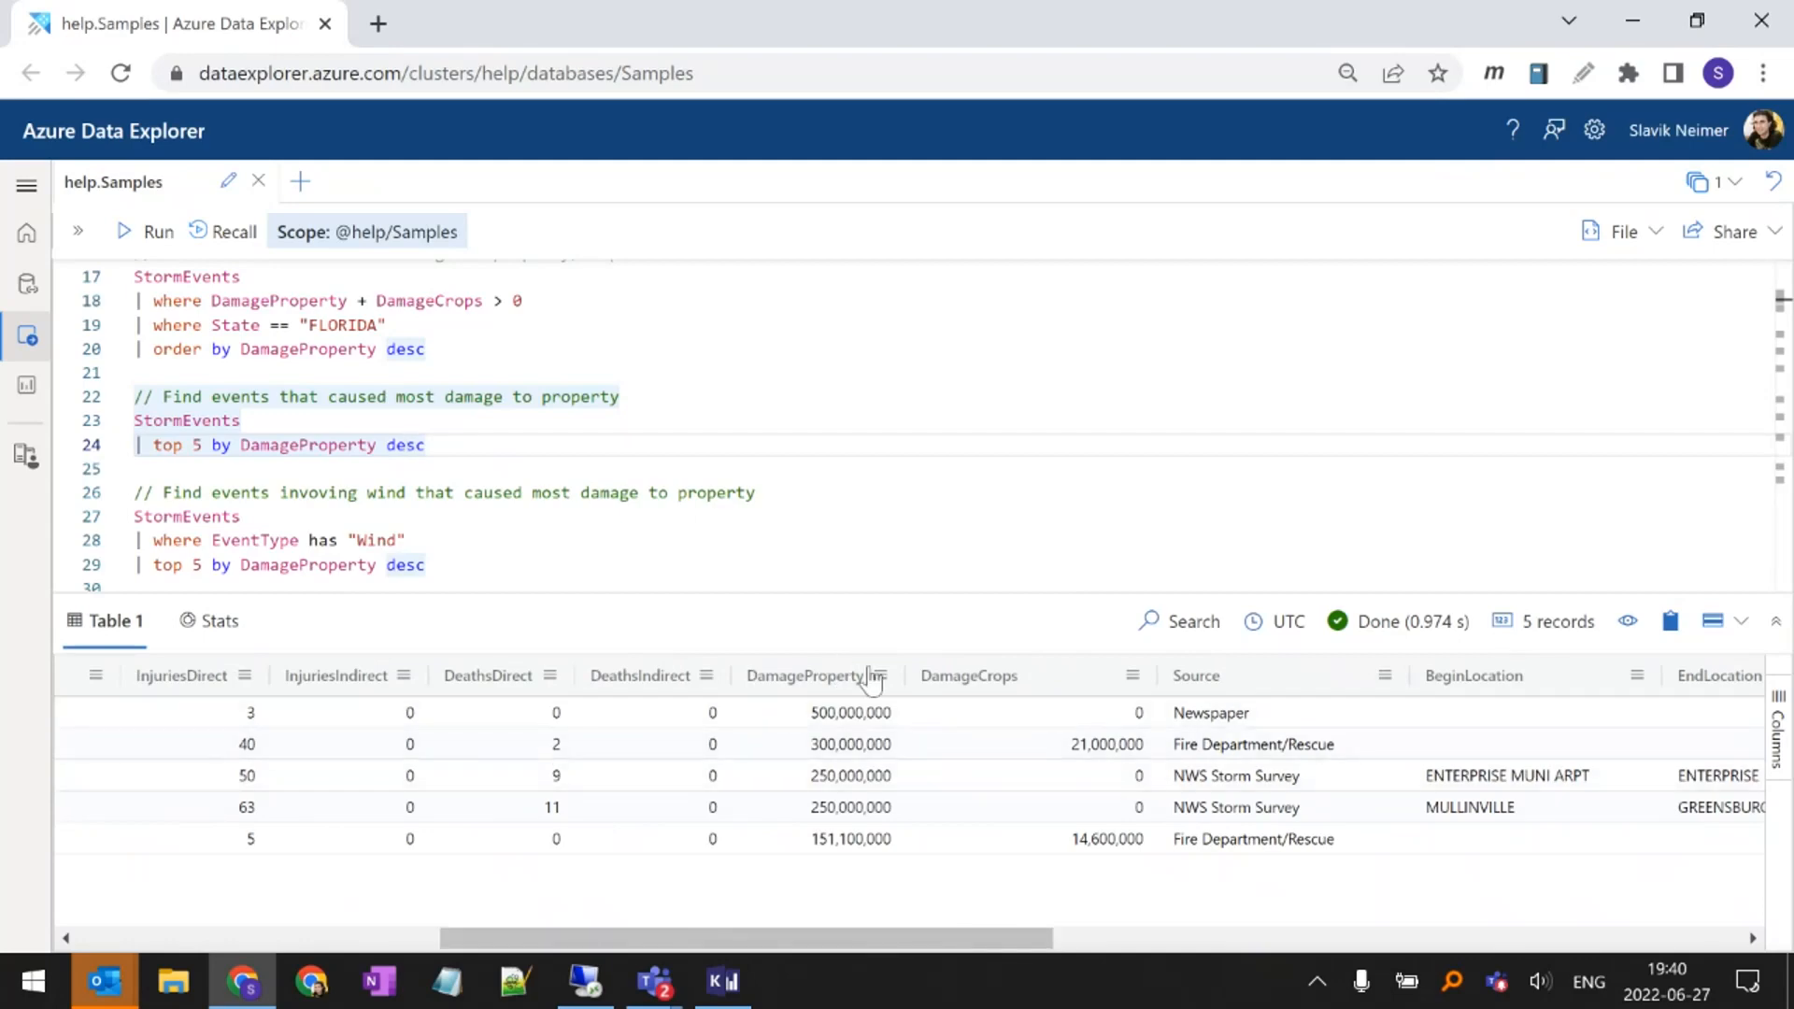
Rerun the Florida damage query ordered by DamageProperty desc and examine its DamageProperty column
click(449, 336)
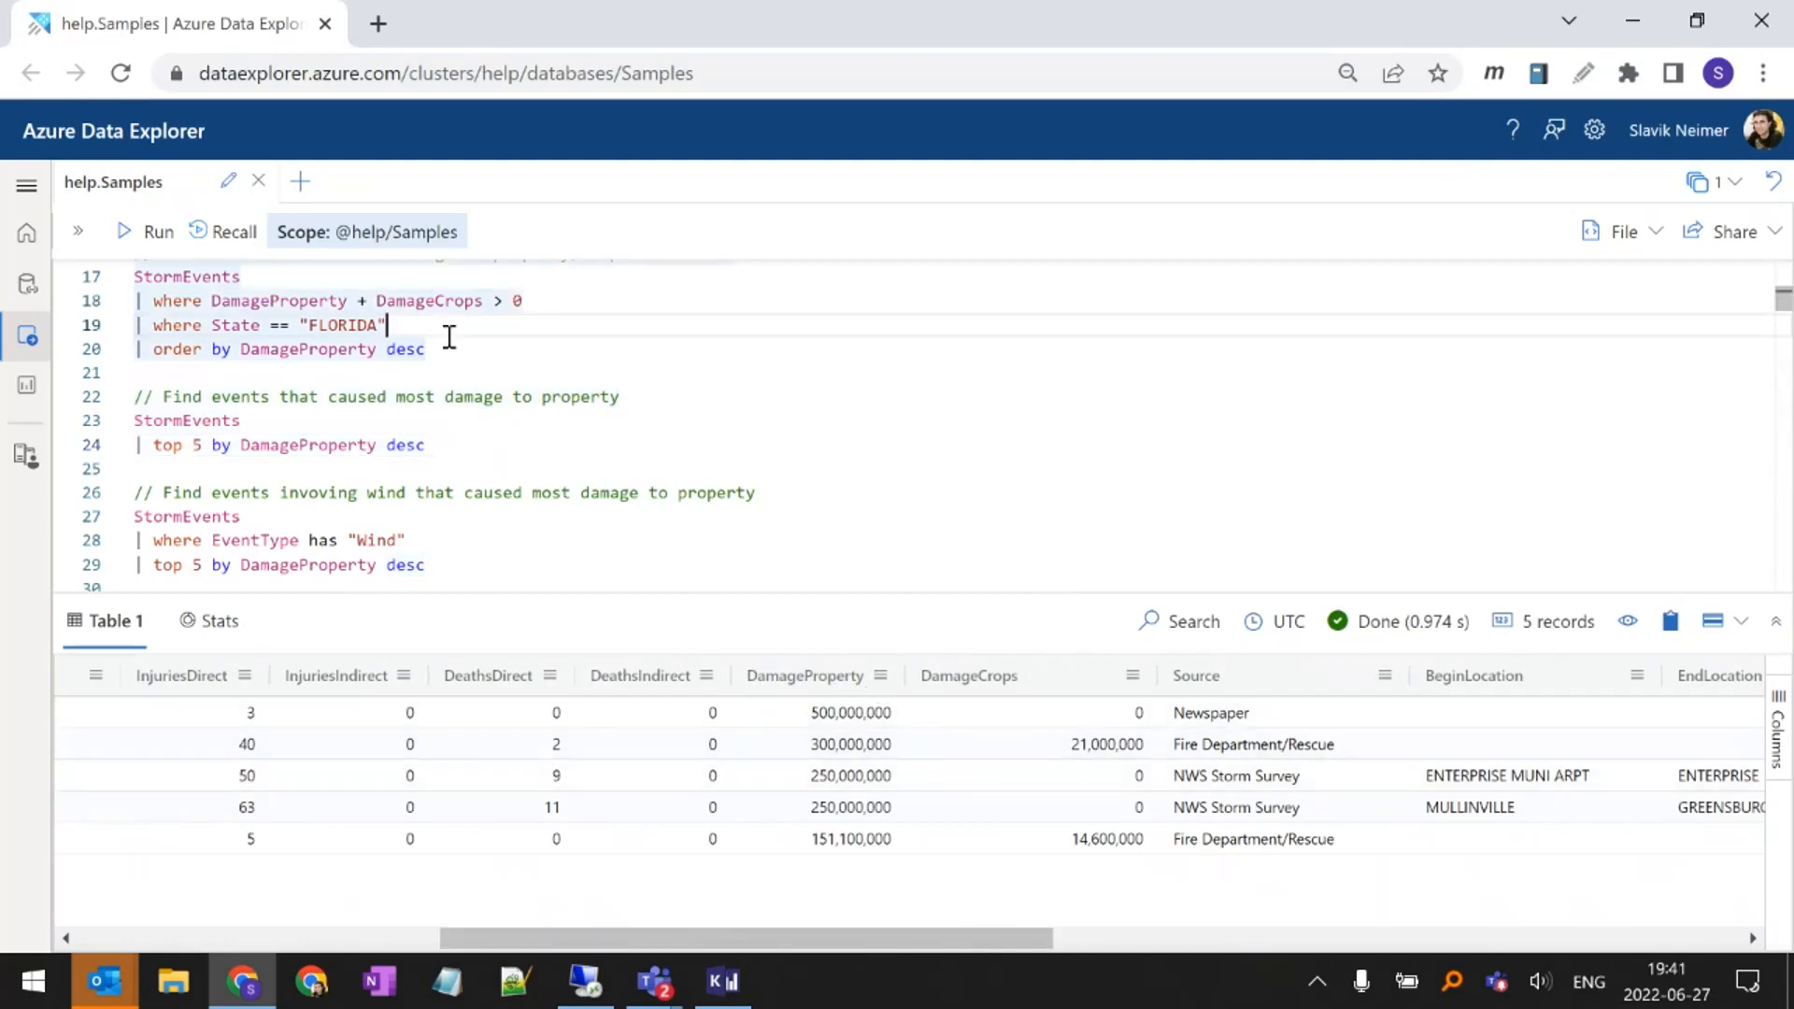
key(shift+Return)
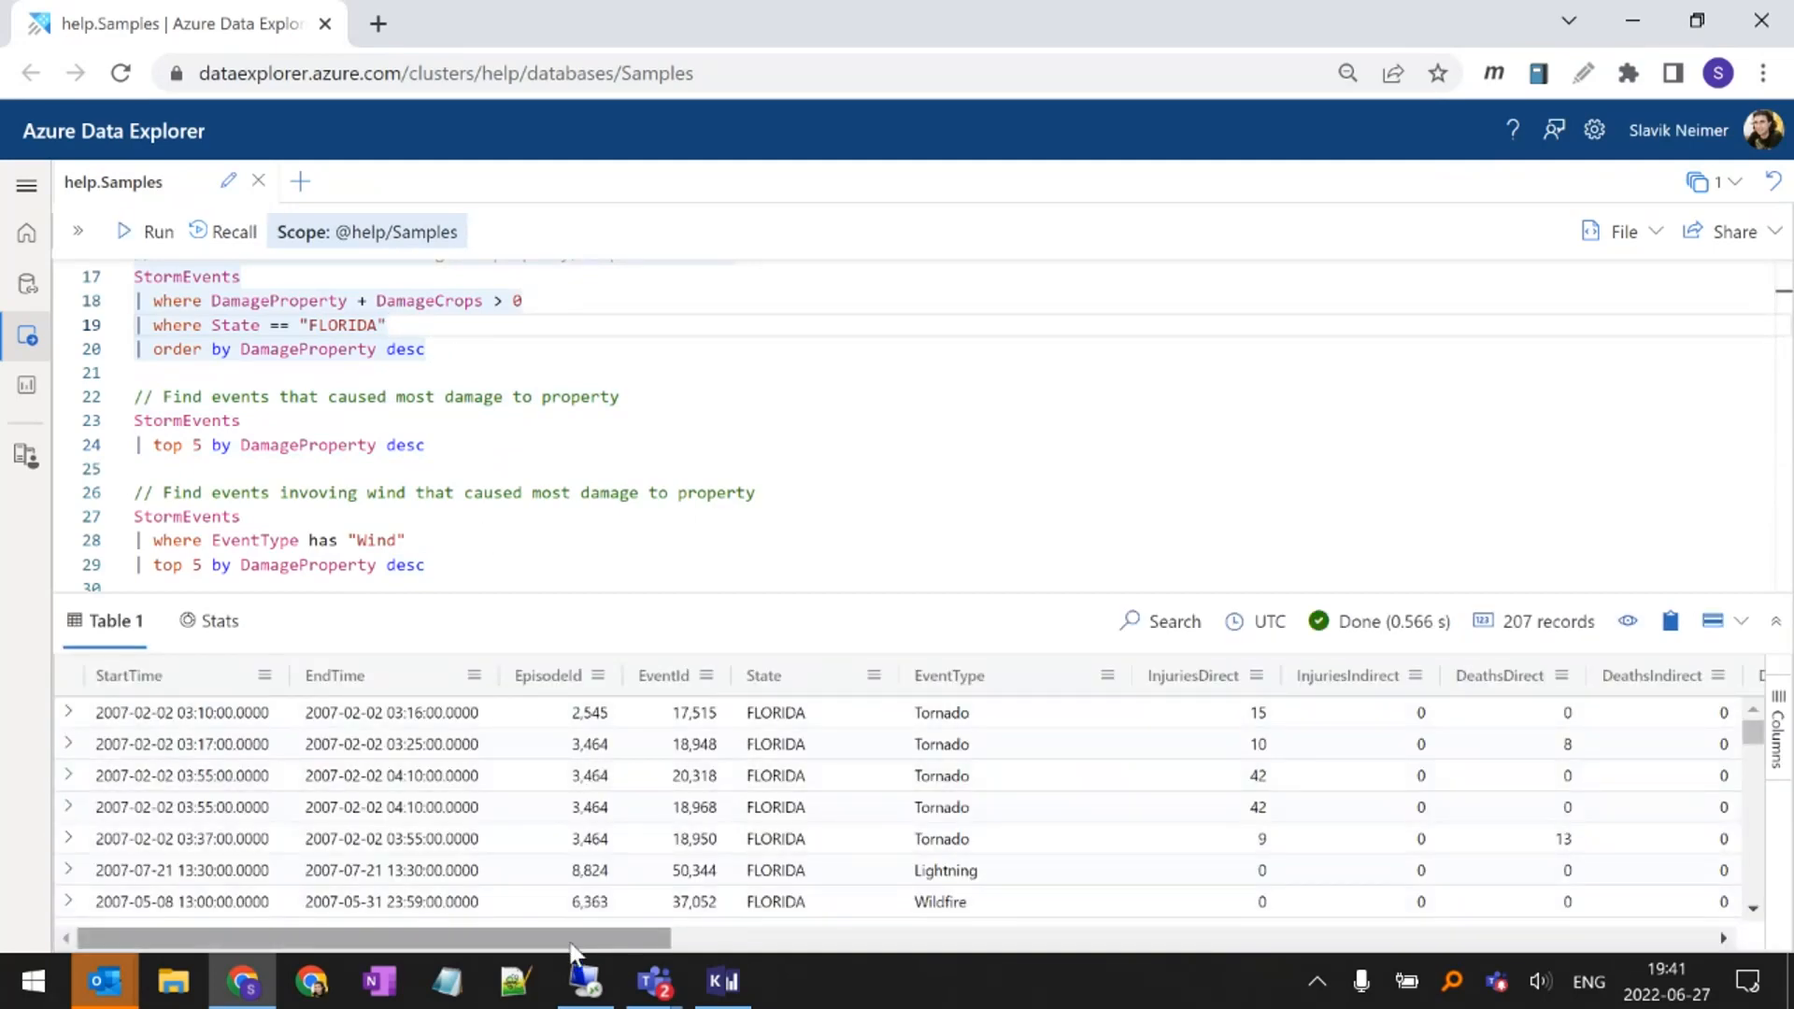
drag(573, 938, 932, 949)
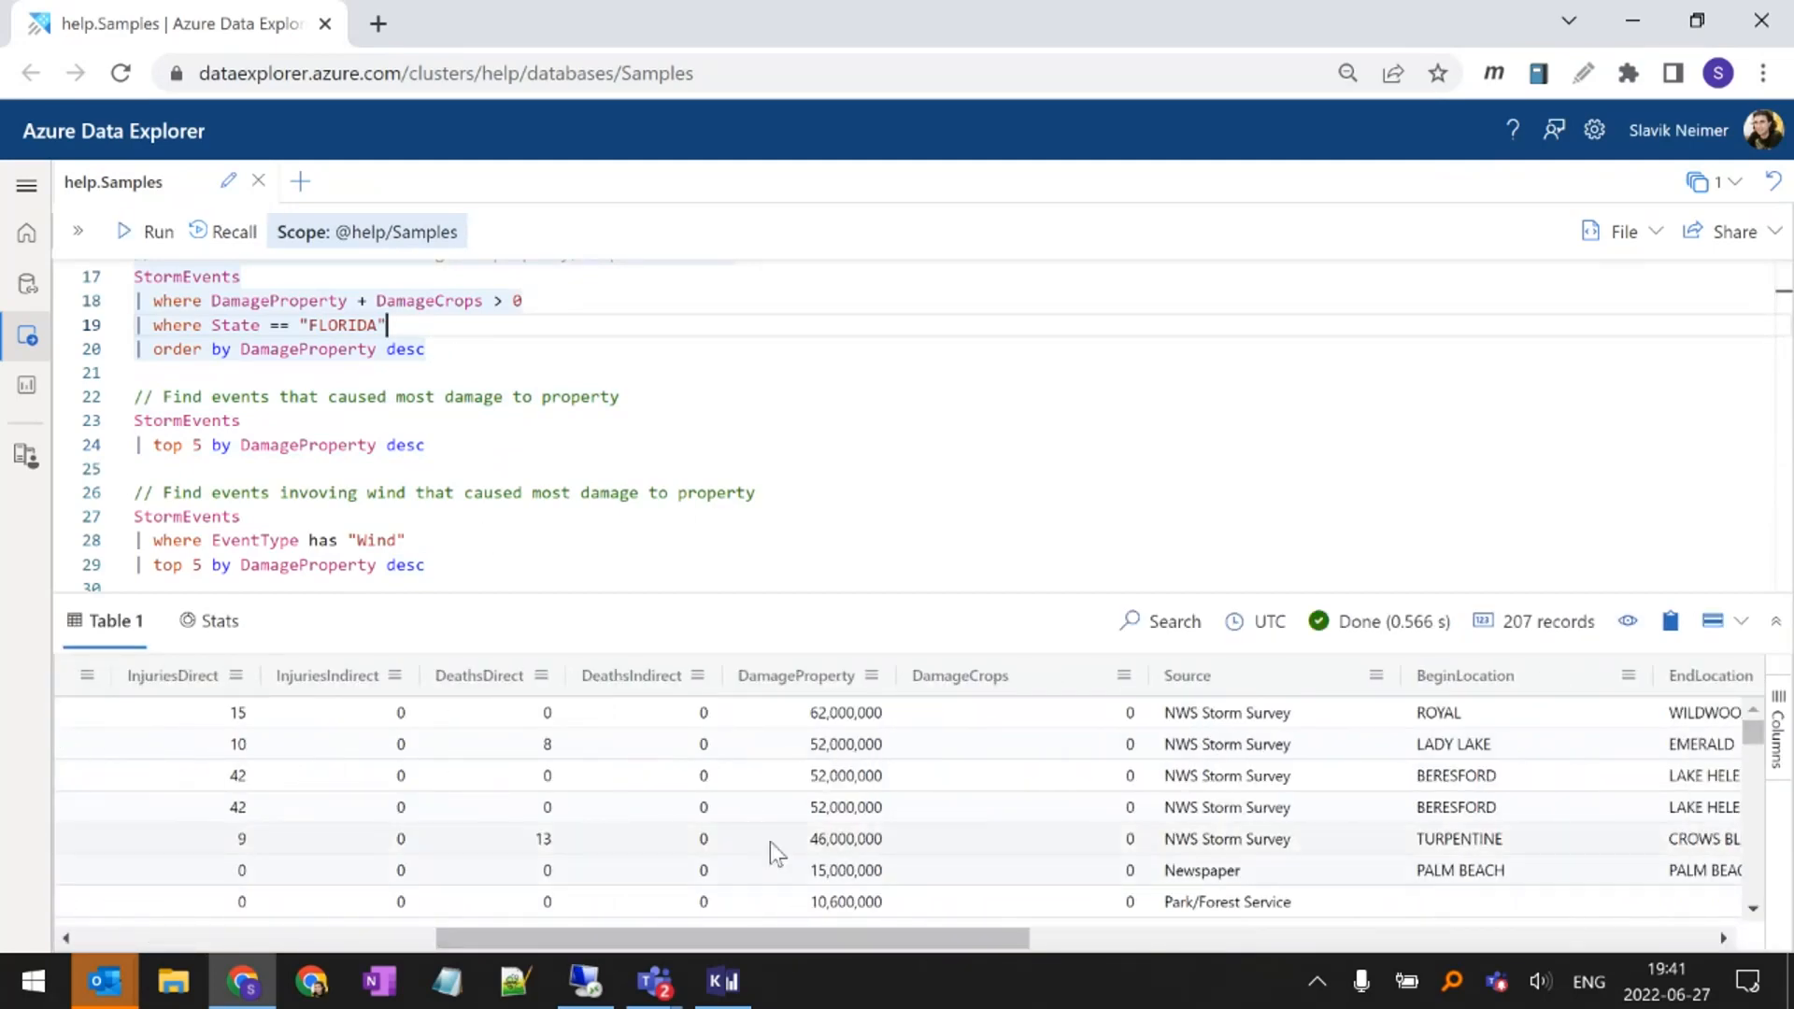
Rerun the StormEvents query for the top 5 events by property damage and compare its DamageProperty values across the results
click(435, 429)
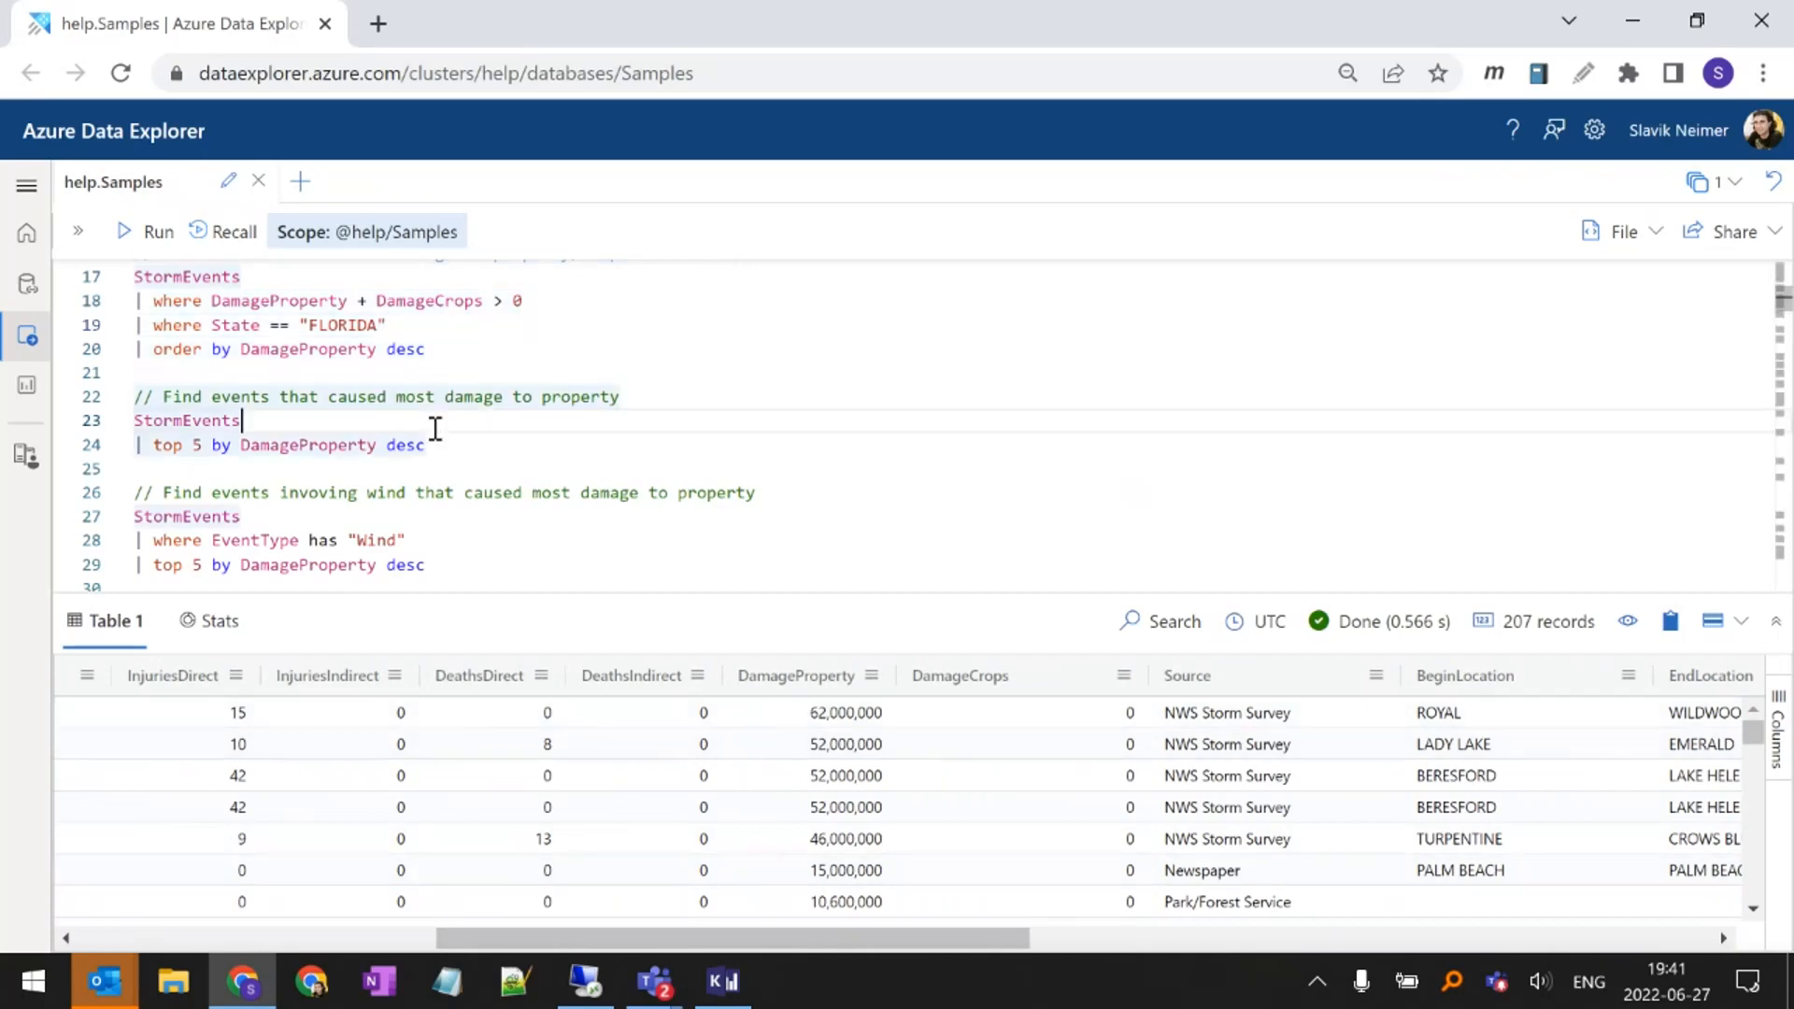
key(shift+Return)
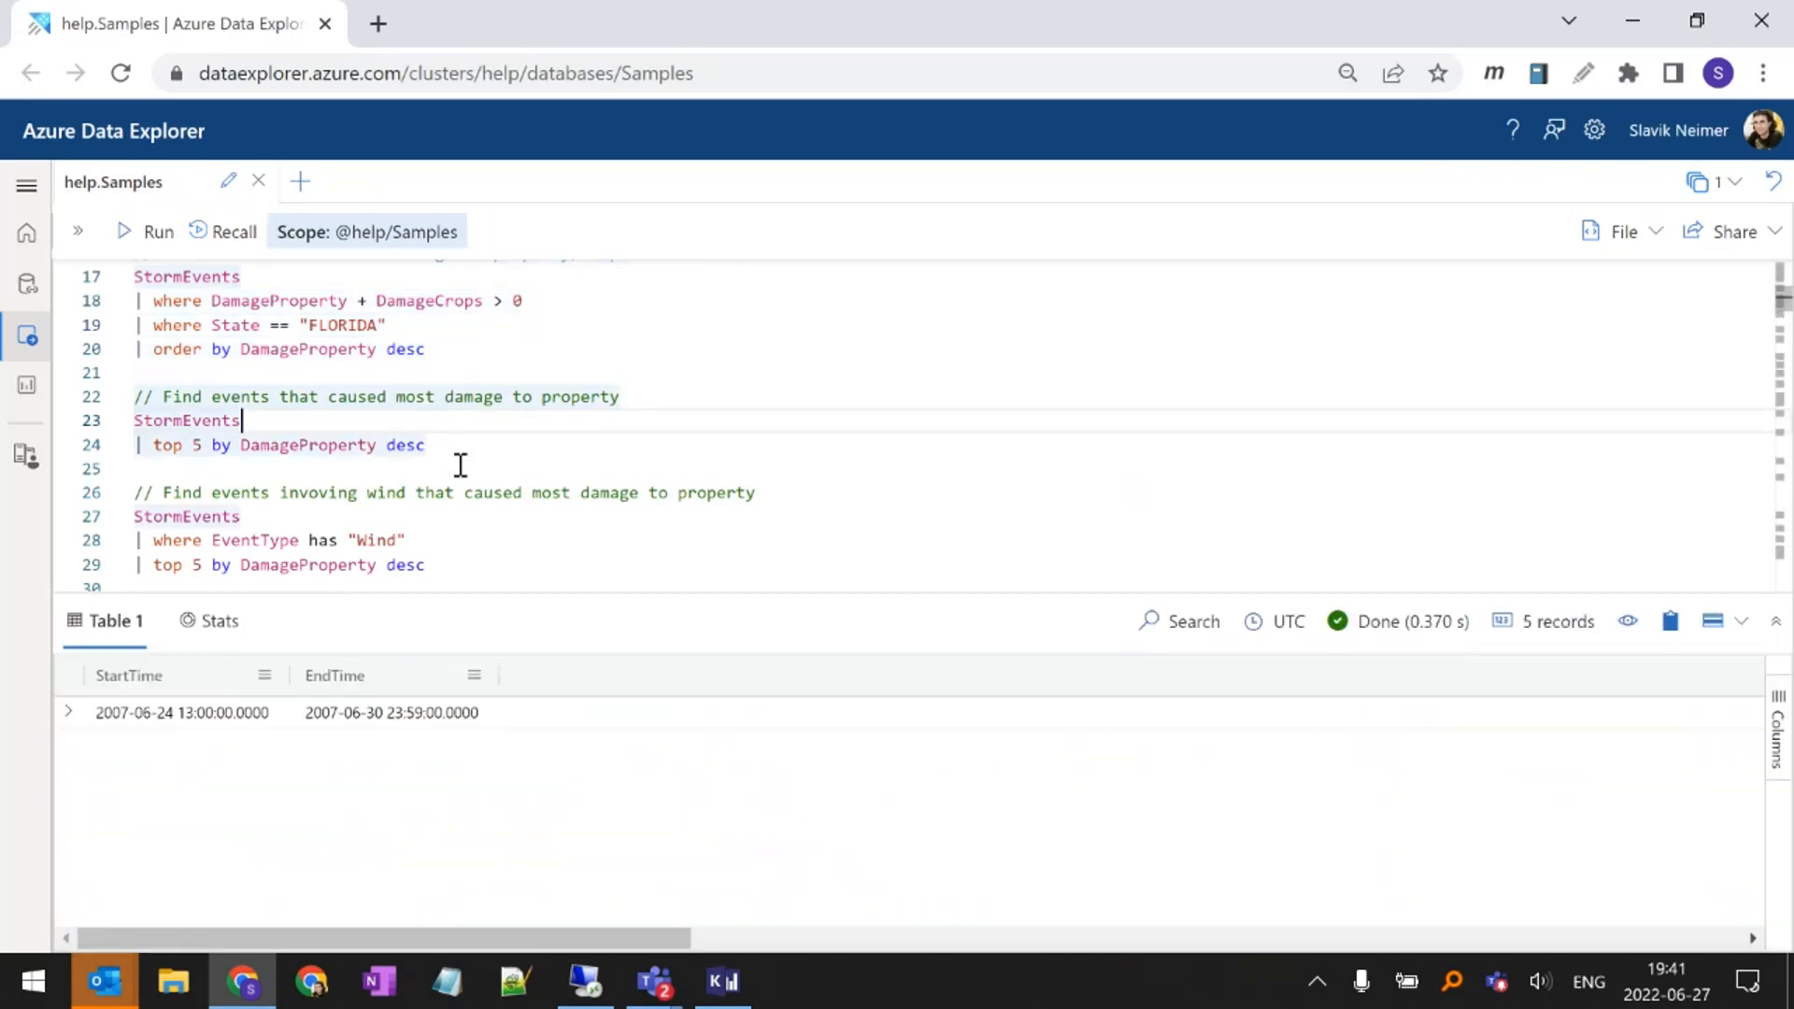
scroll(858, 945, right, 5)
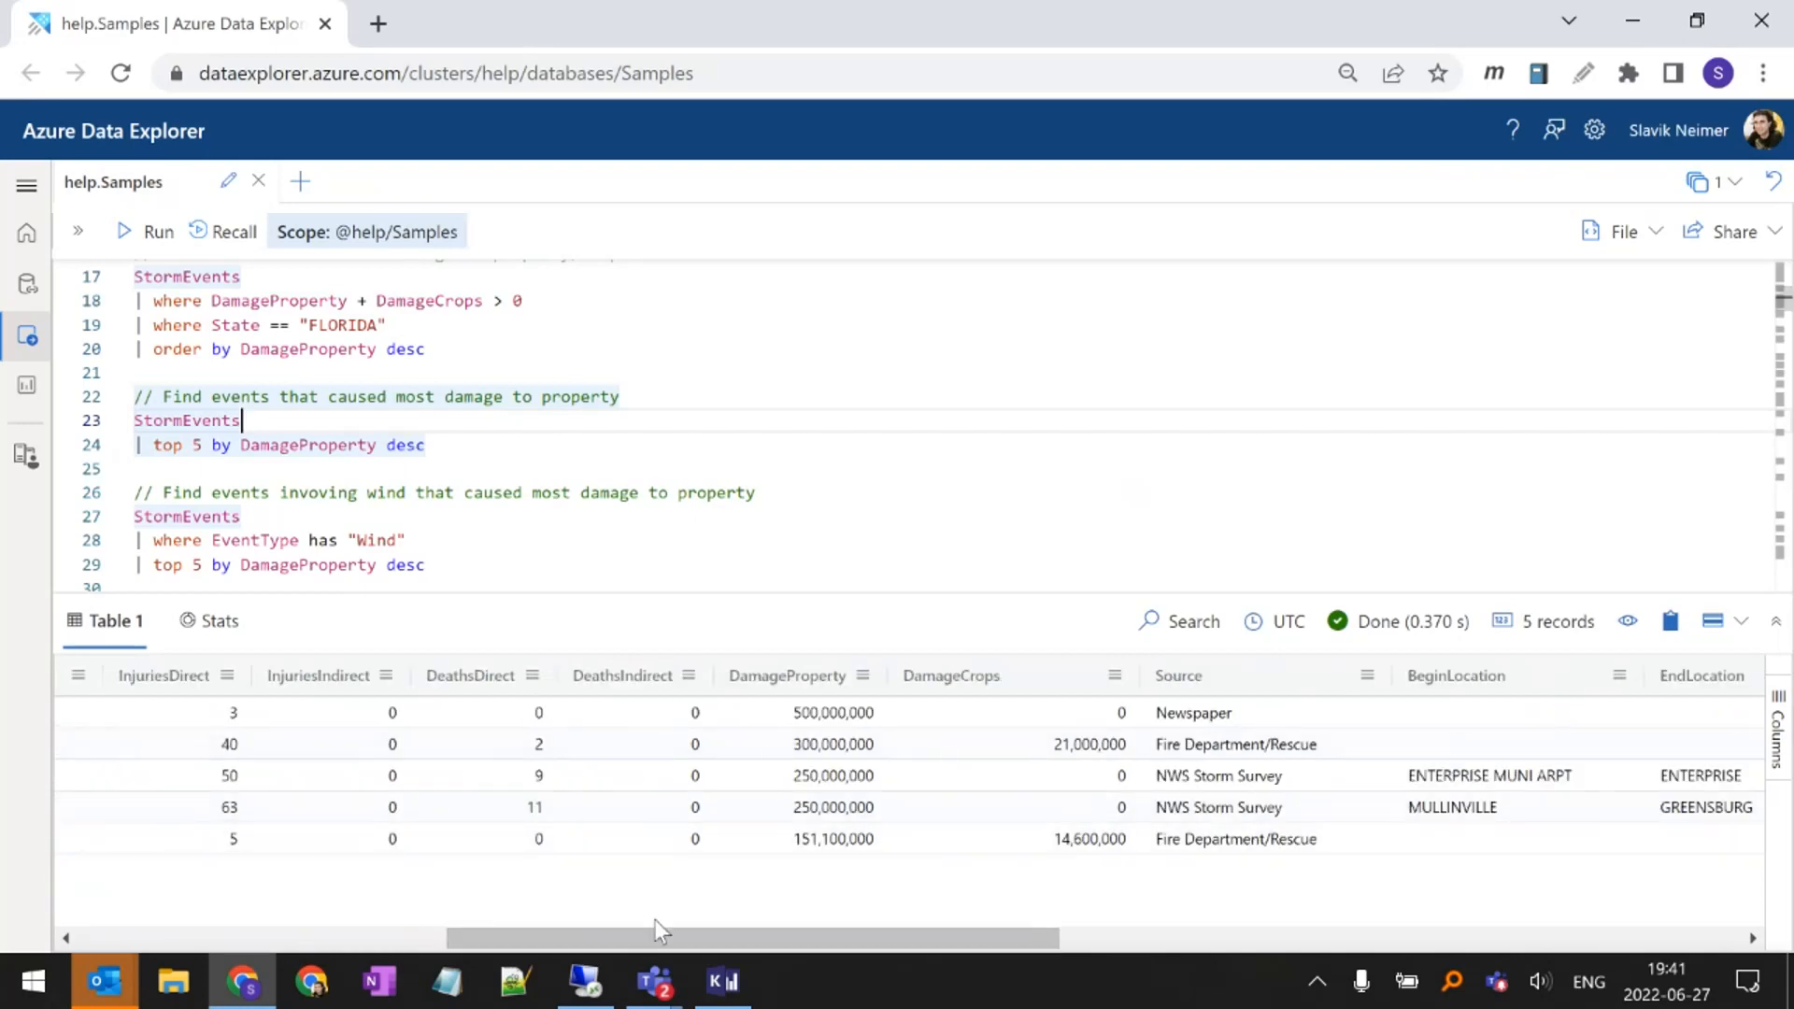
scroll(633, 949, left, 5)
scroll(508, 513, down, 2)
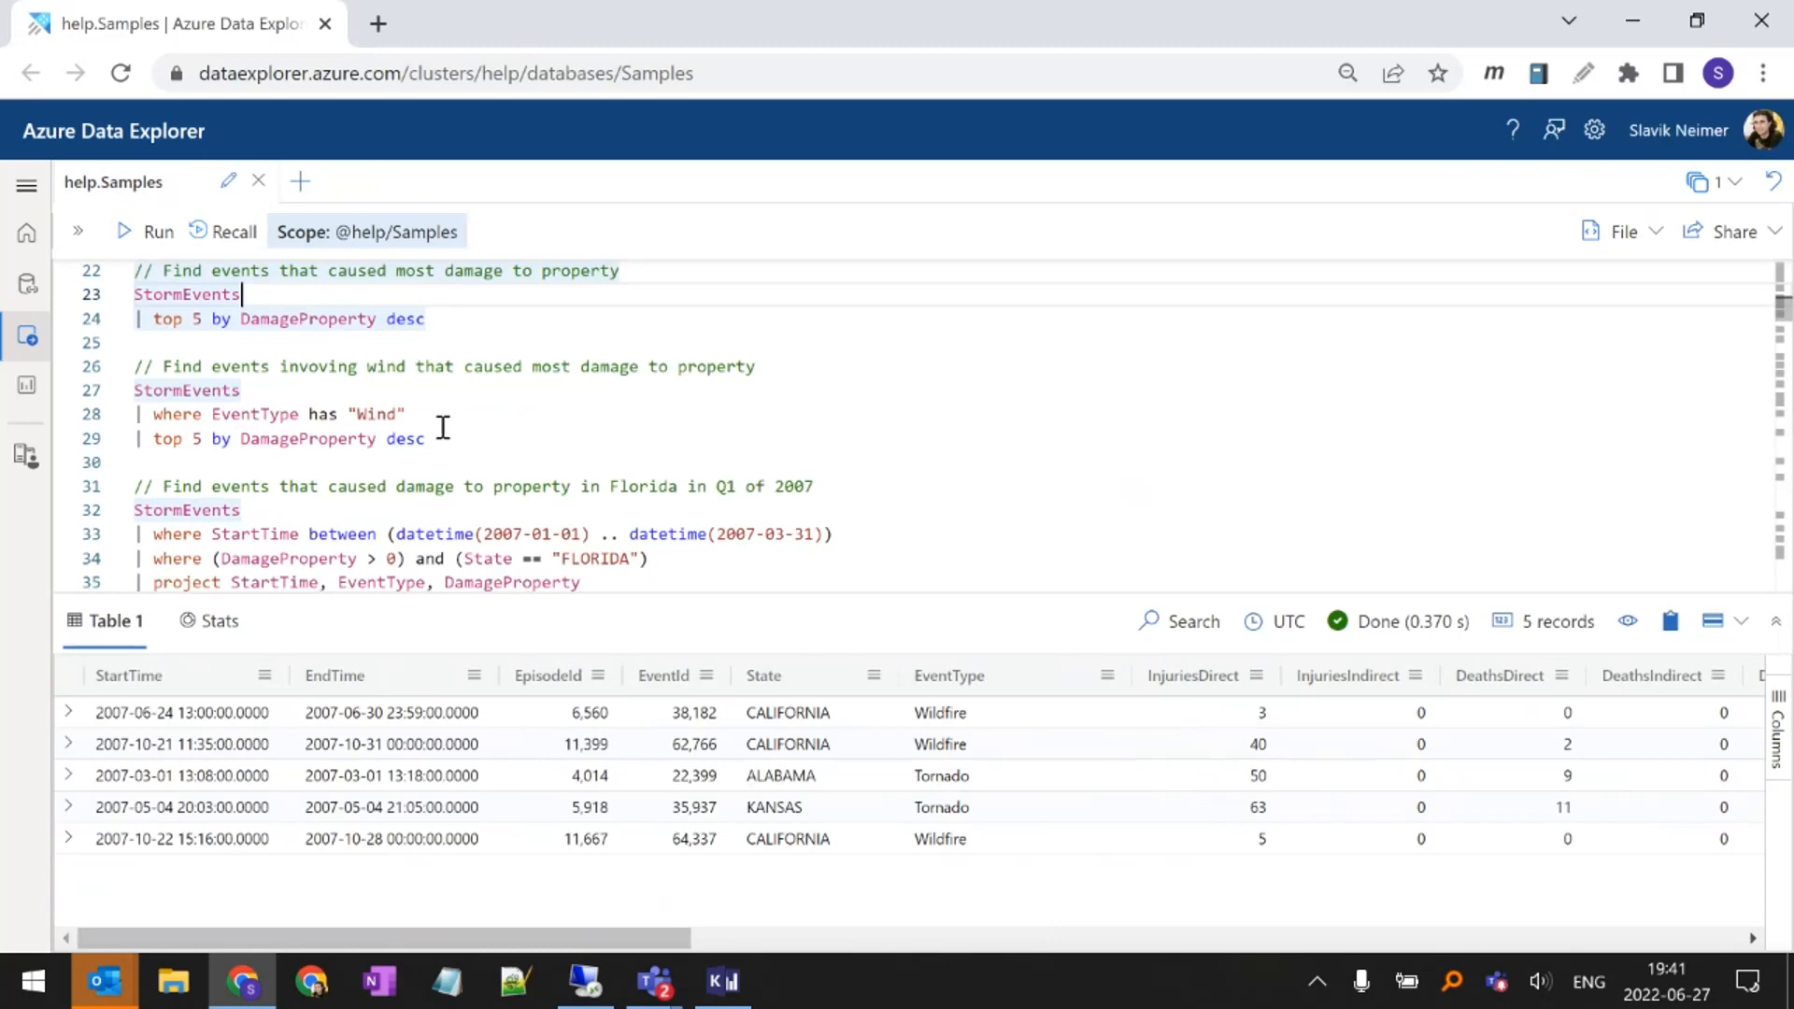
scroll(442, 425, up, 2)
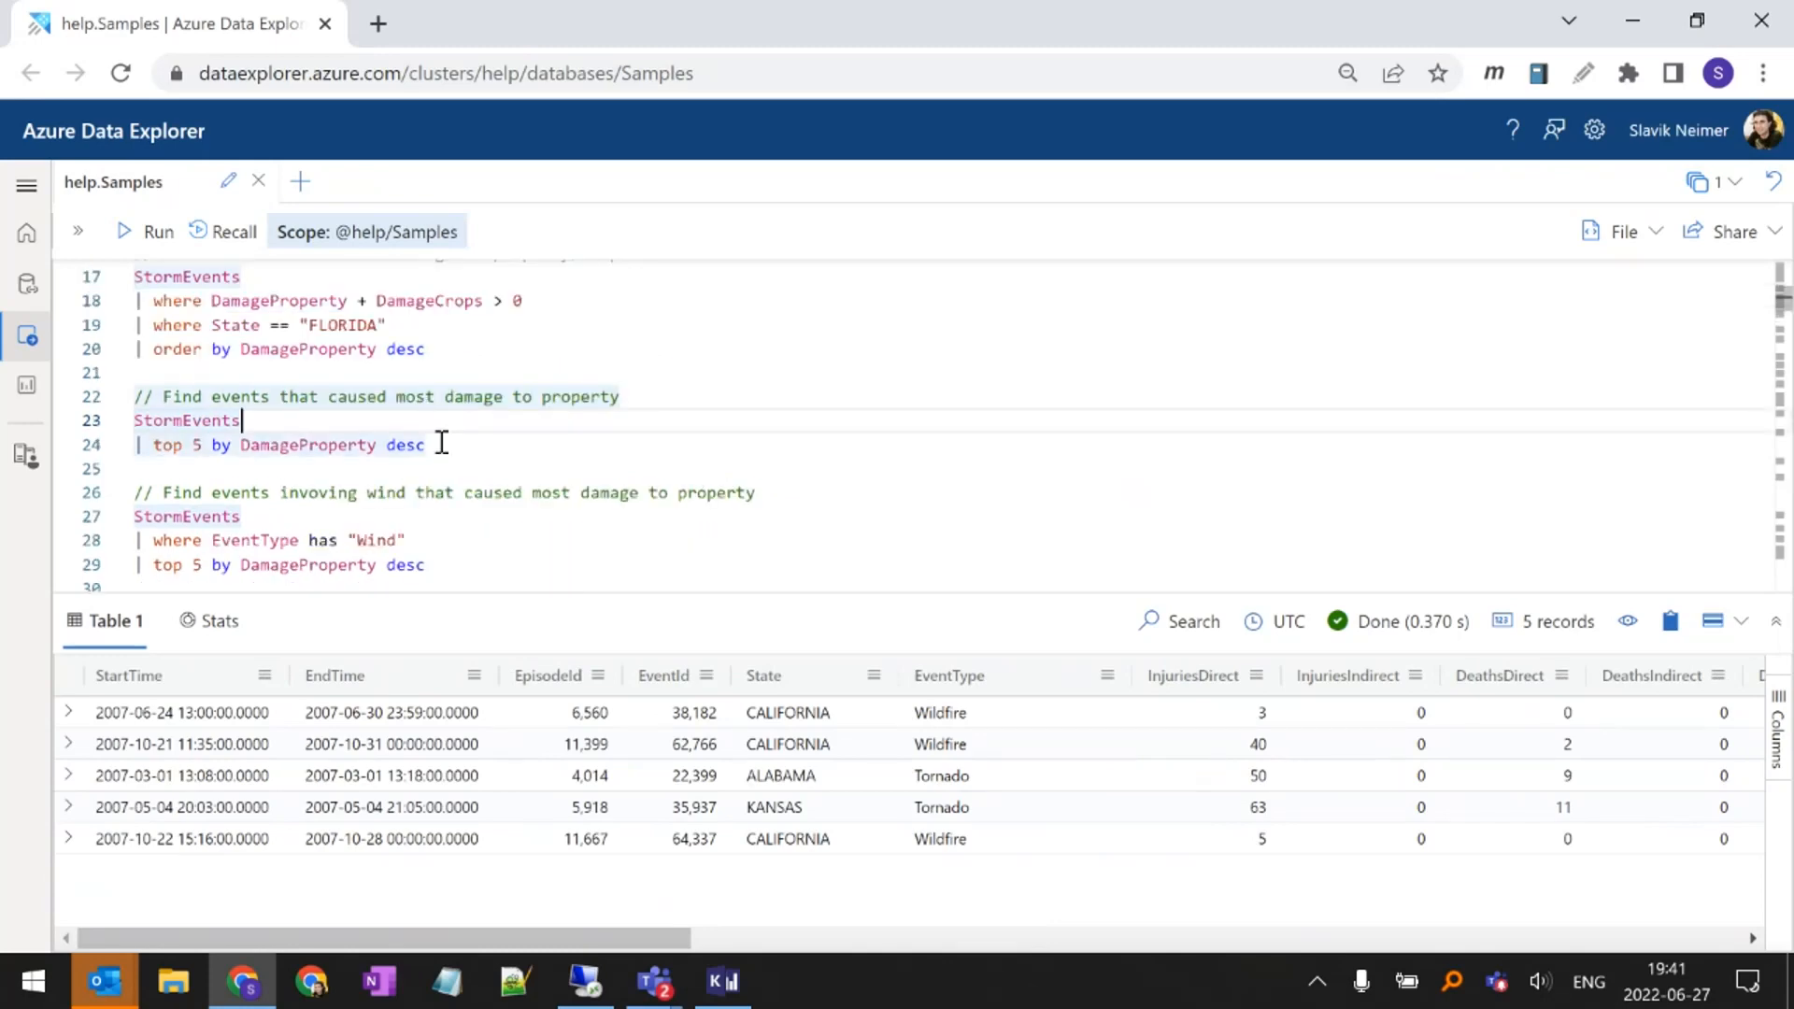
Highlight EventType in the wind events query, run the query and inspect the results up to the DamageProperty column
scroll(449, 435, down, 2)
click(319, 414)
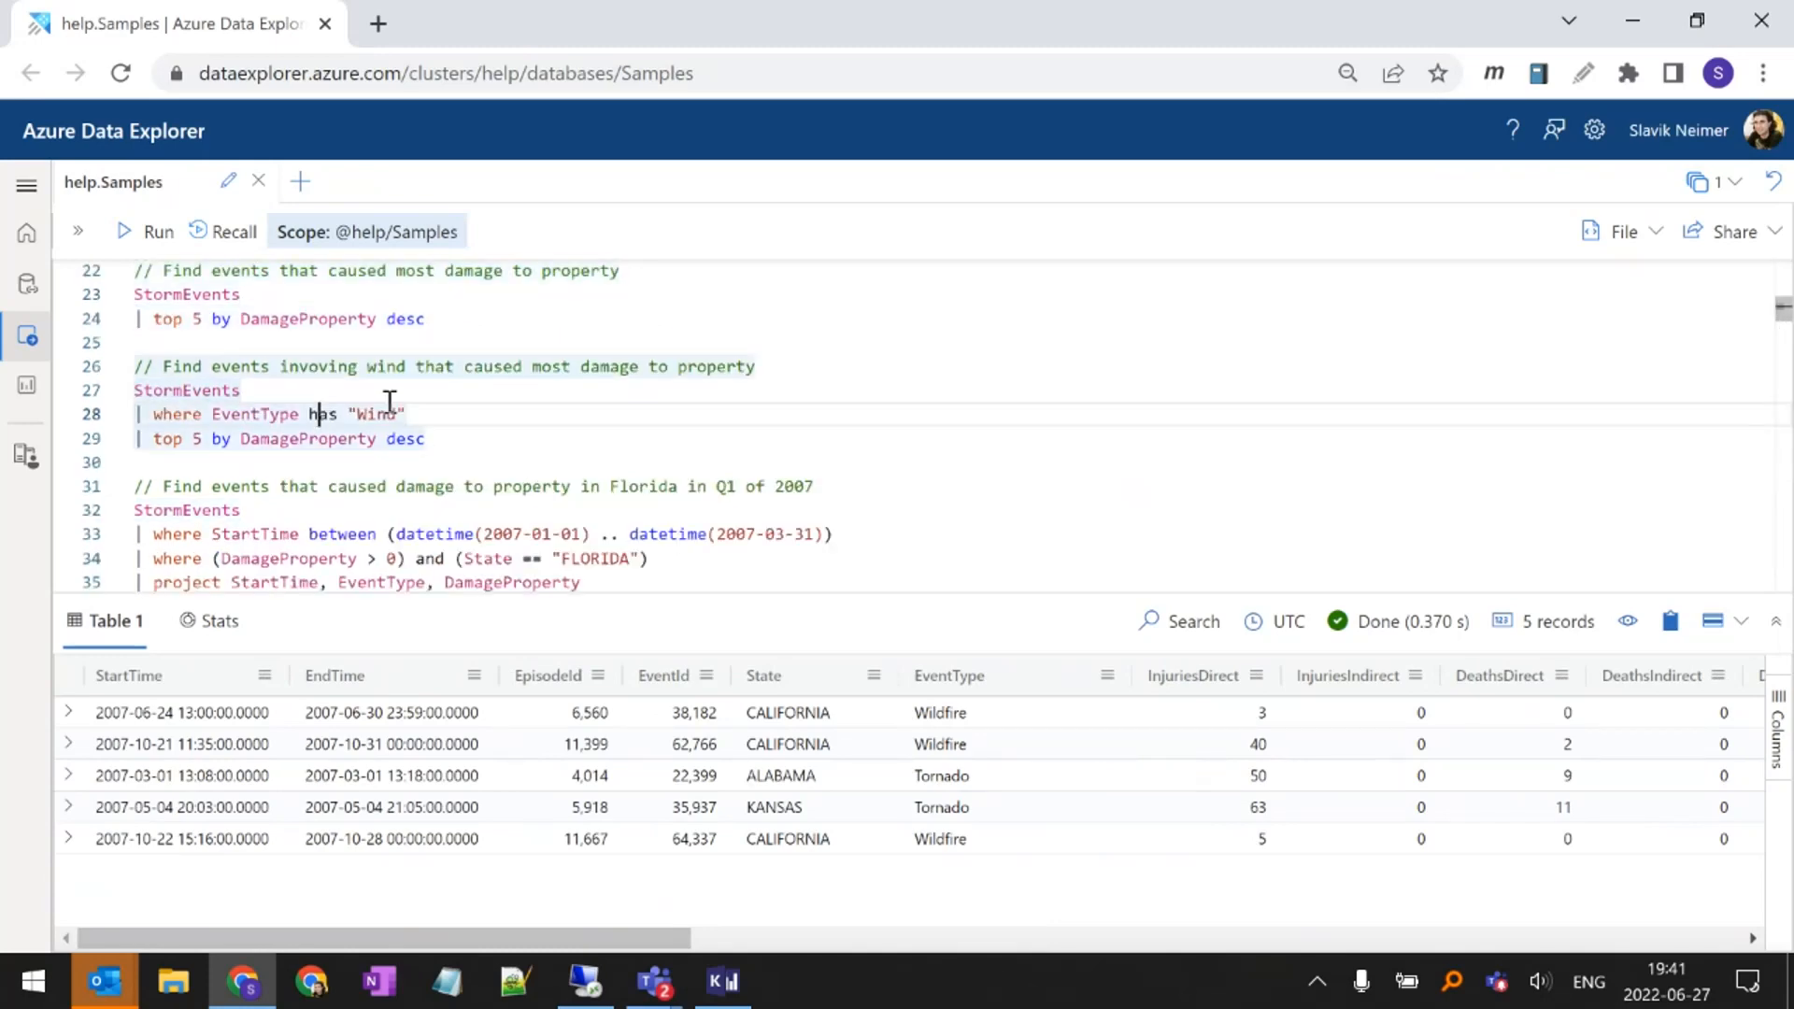
double_click(217, 412)
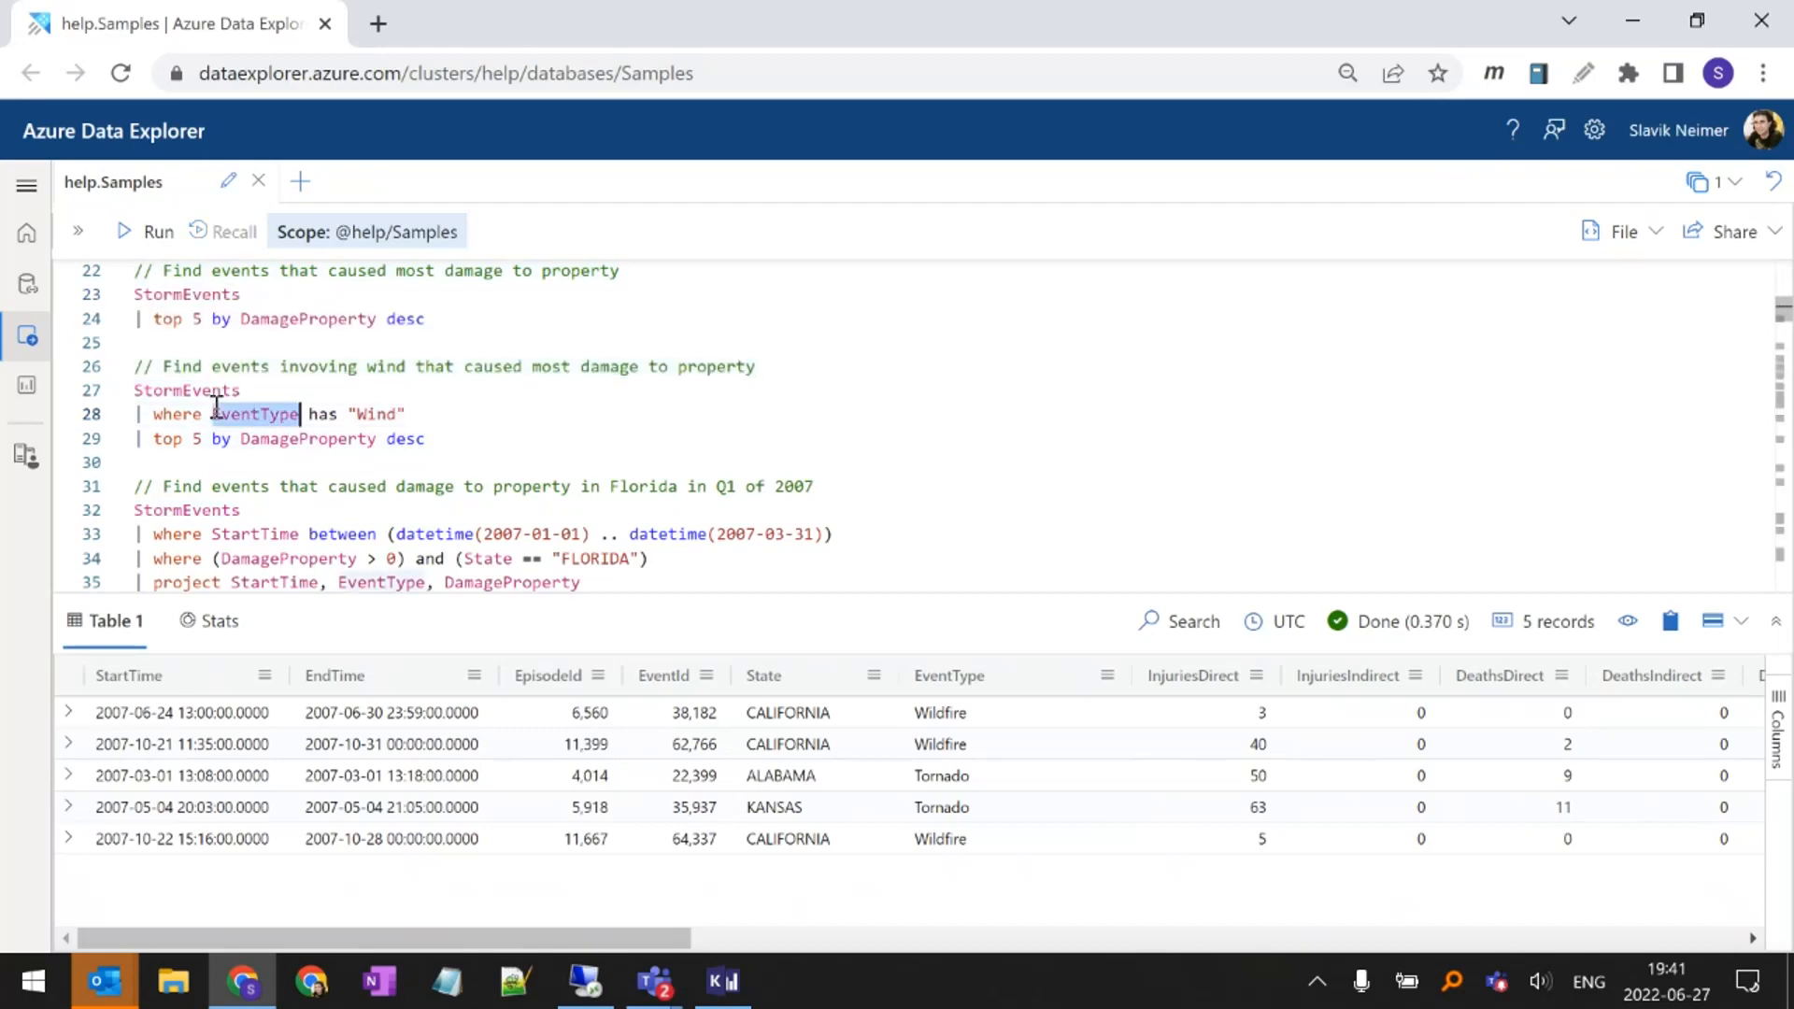
mouse_move(321, 417)
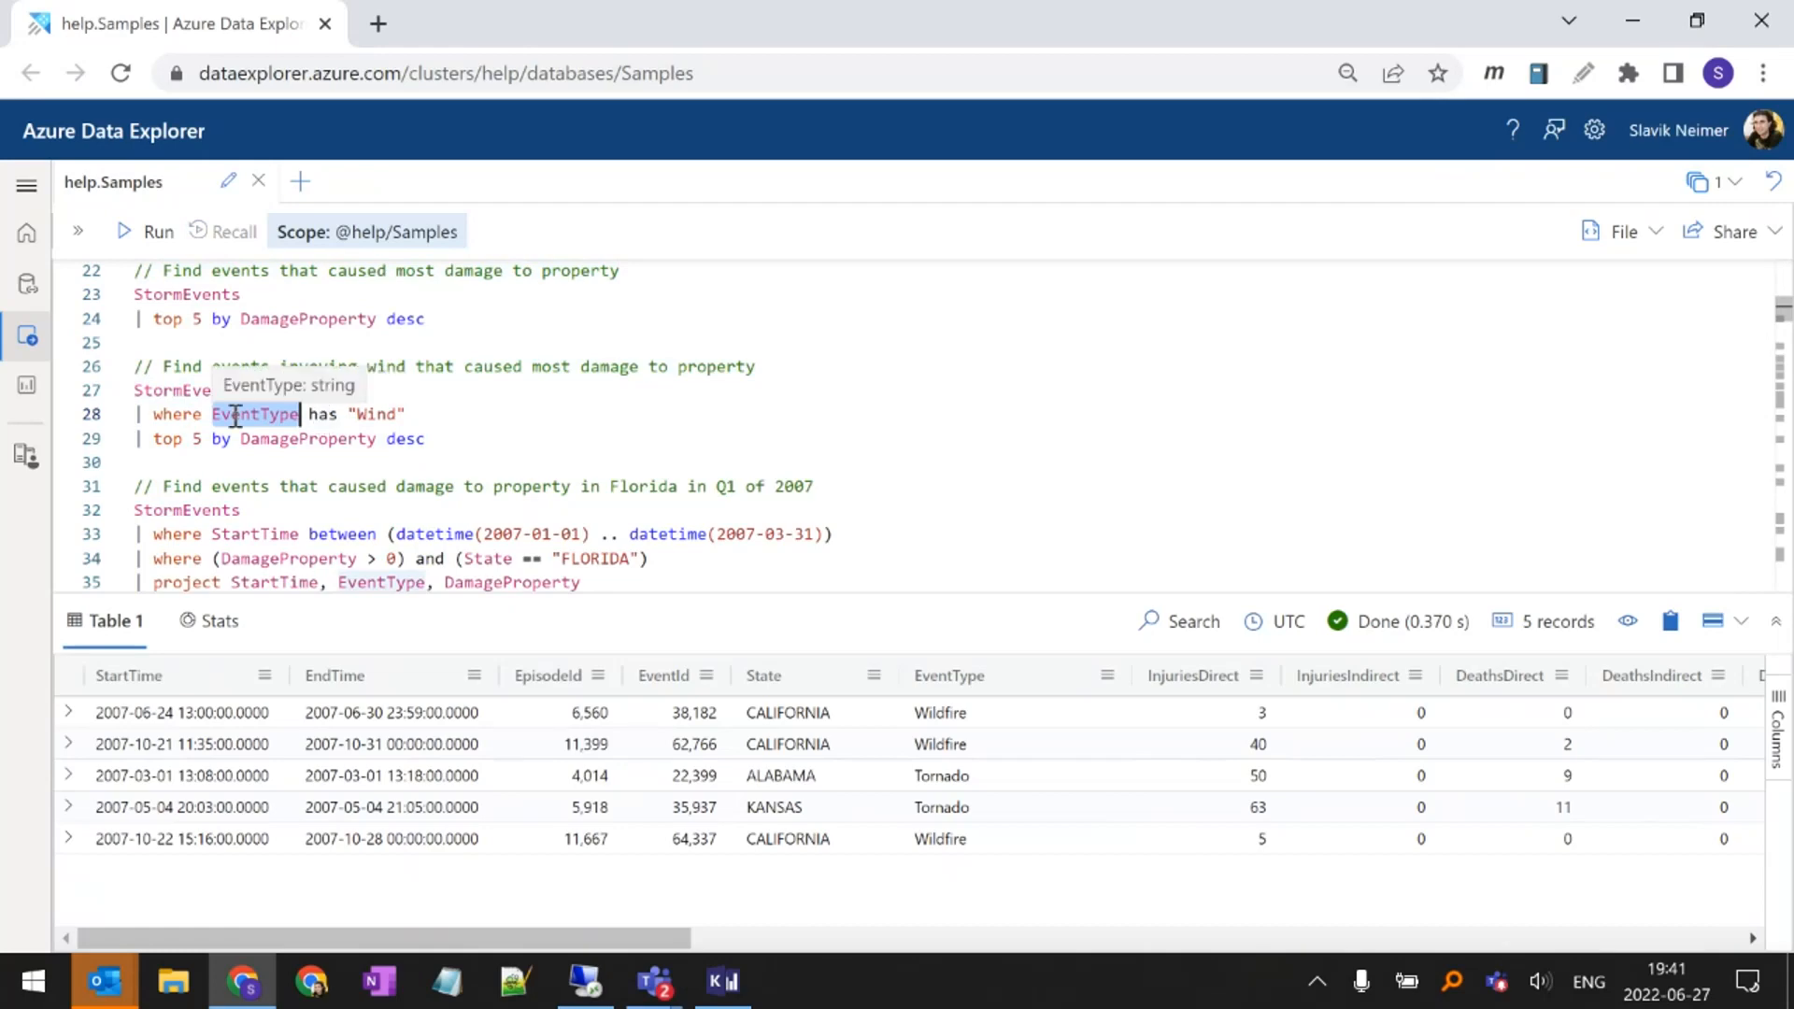
click(377, 413)
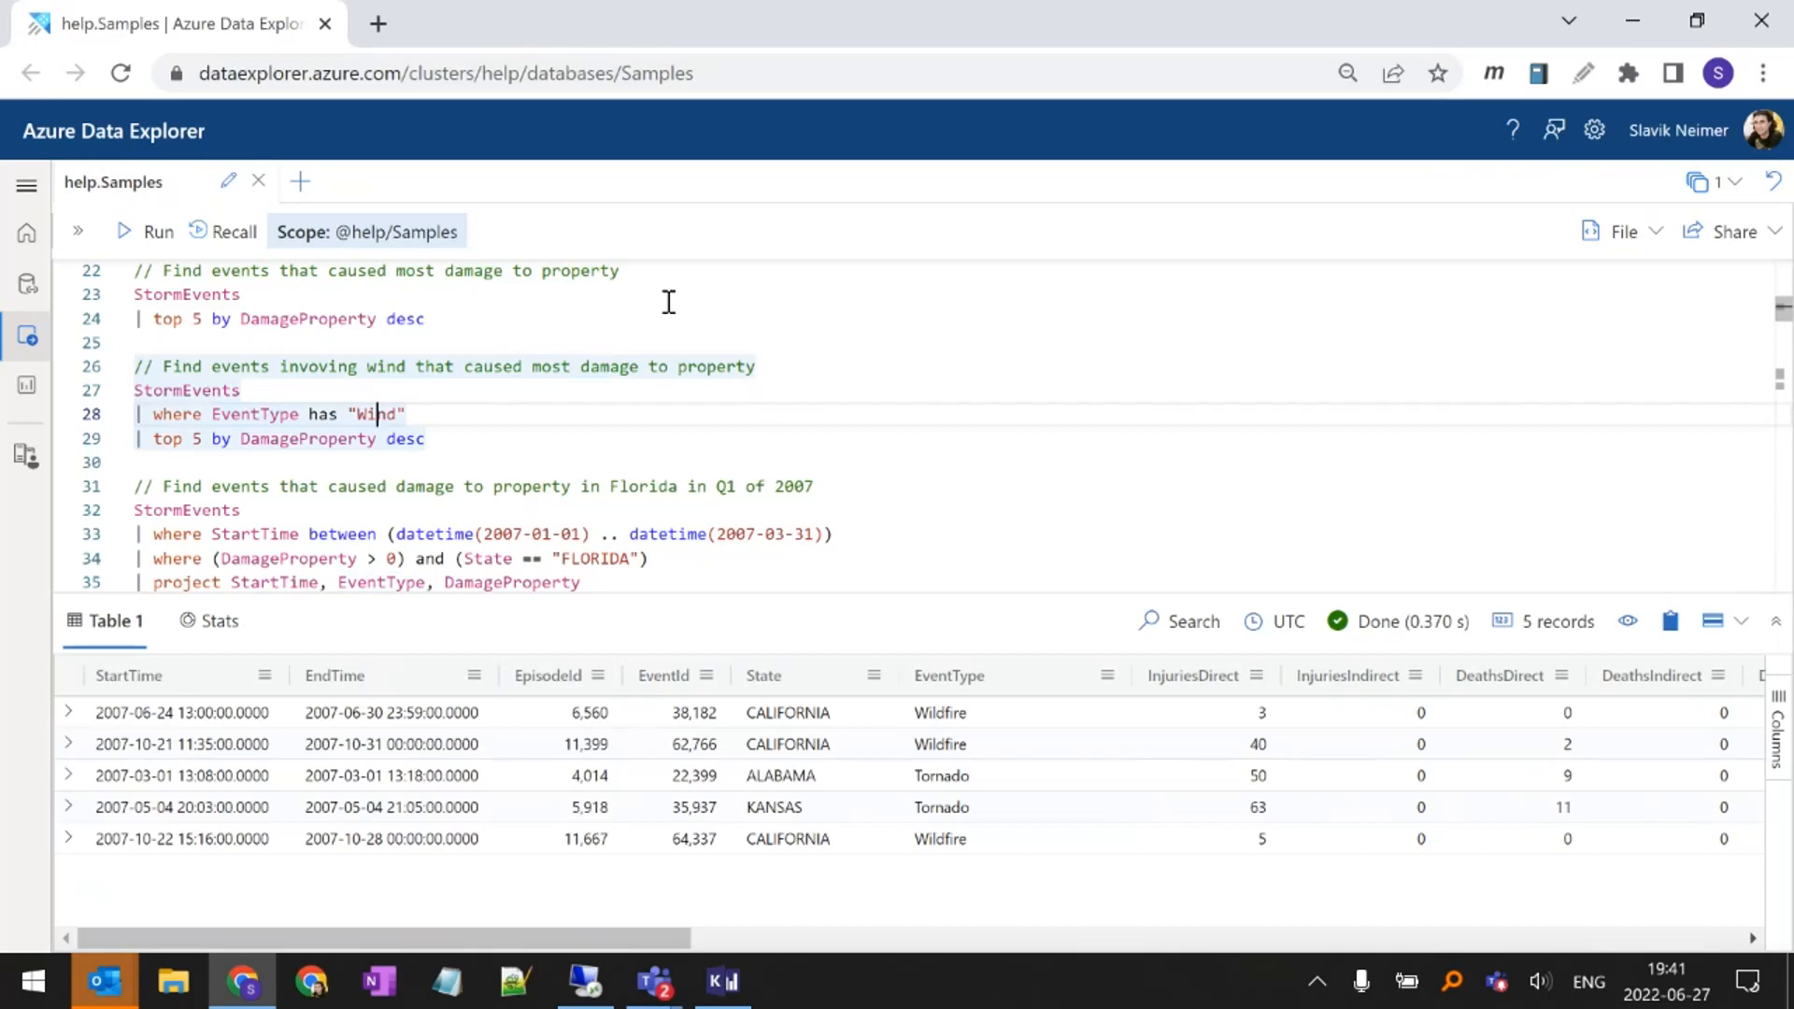
key(shift+Return)
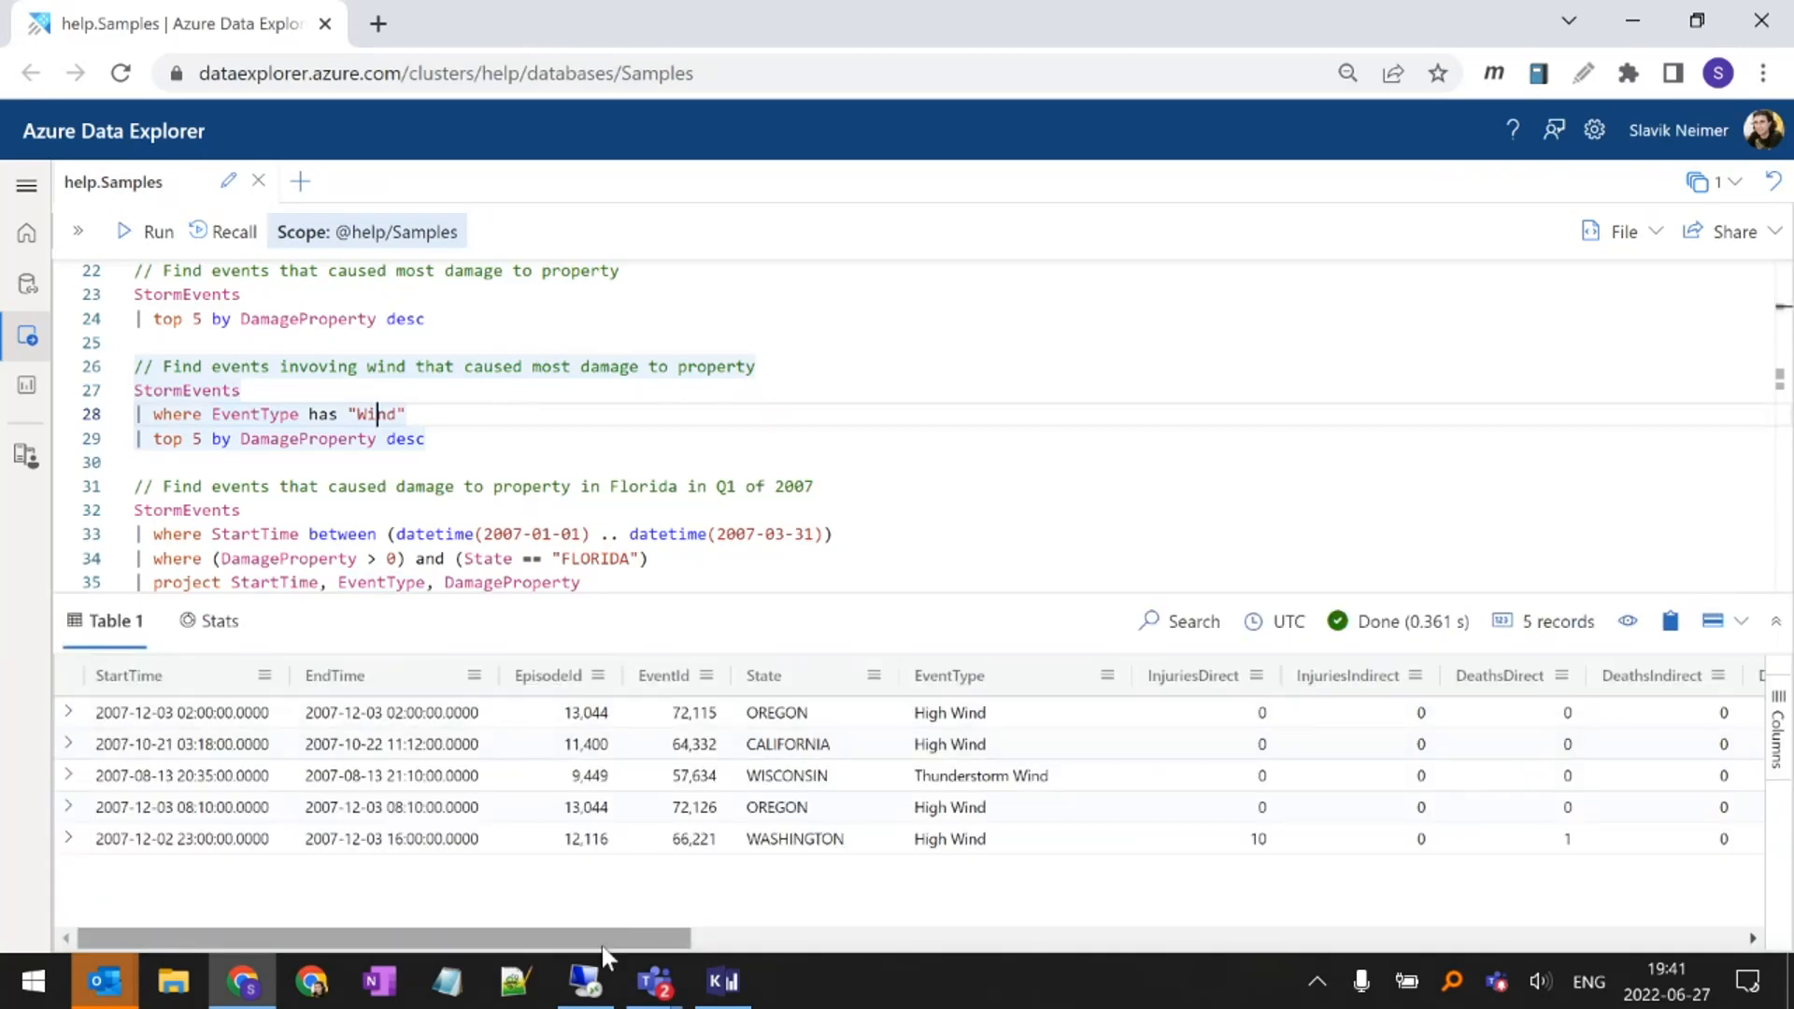
drag(601, 942, 682, 953)
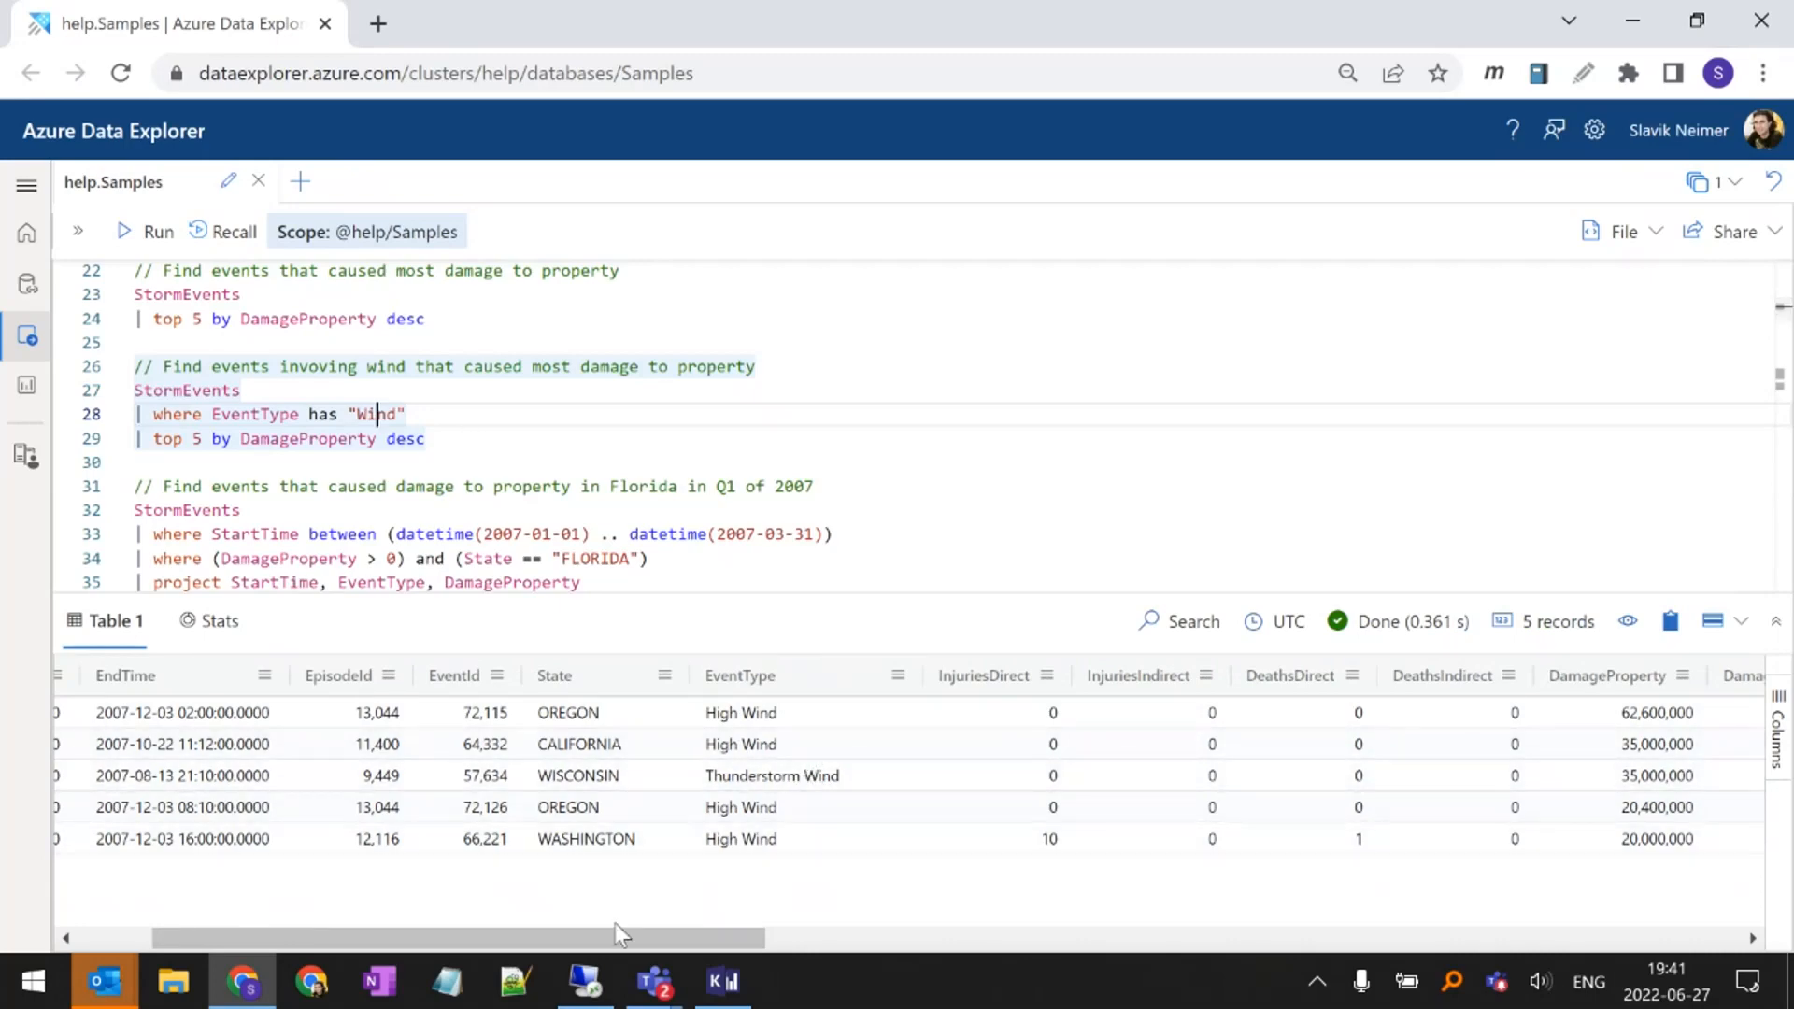
In the Florida Q1 2007 query, highlight StartTime, the between operator and its datetime range from 2007-01-01 to 2007-03-31
scroll(353, 521, down, 2)
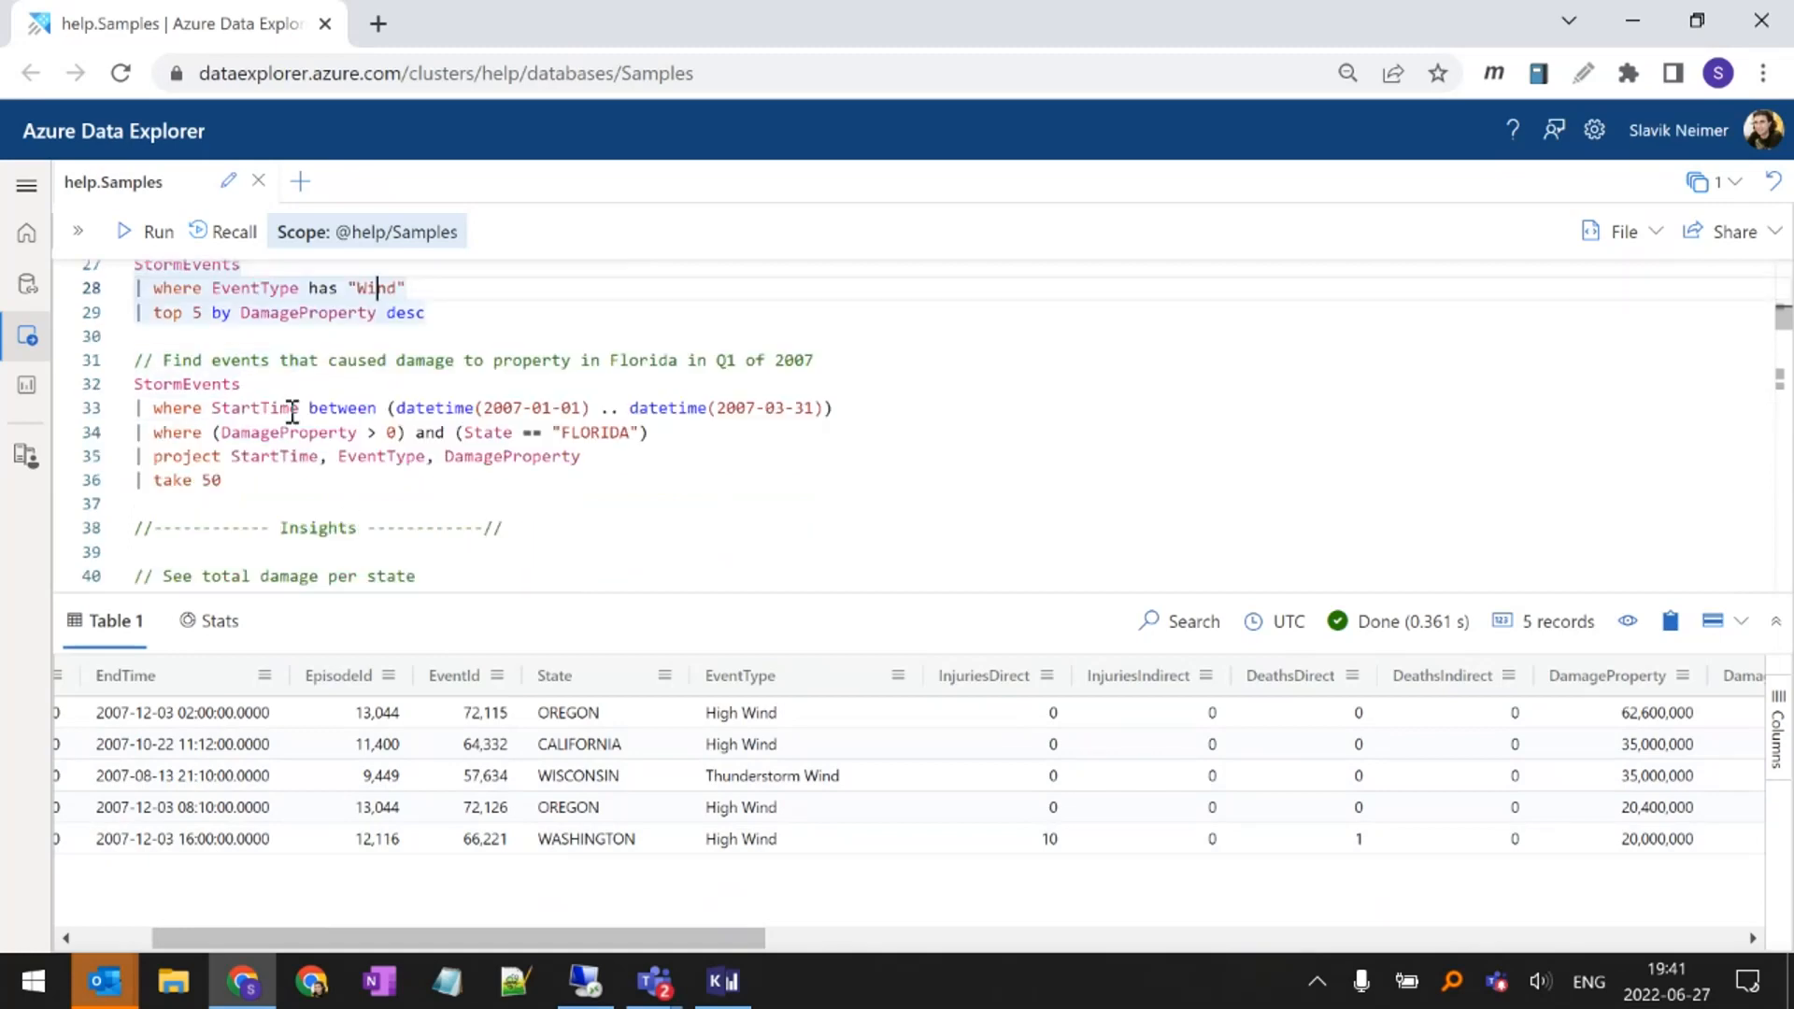
click(319, 382)
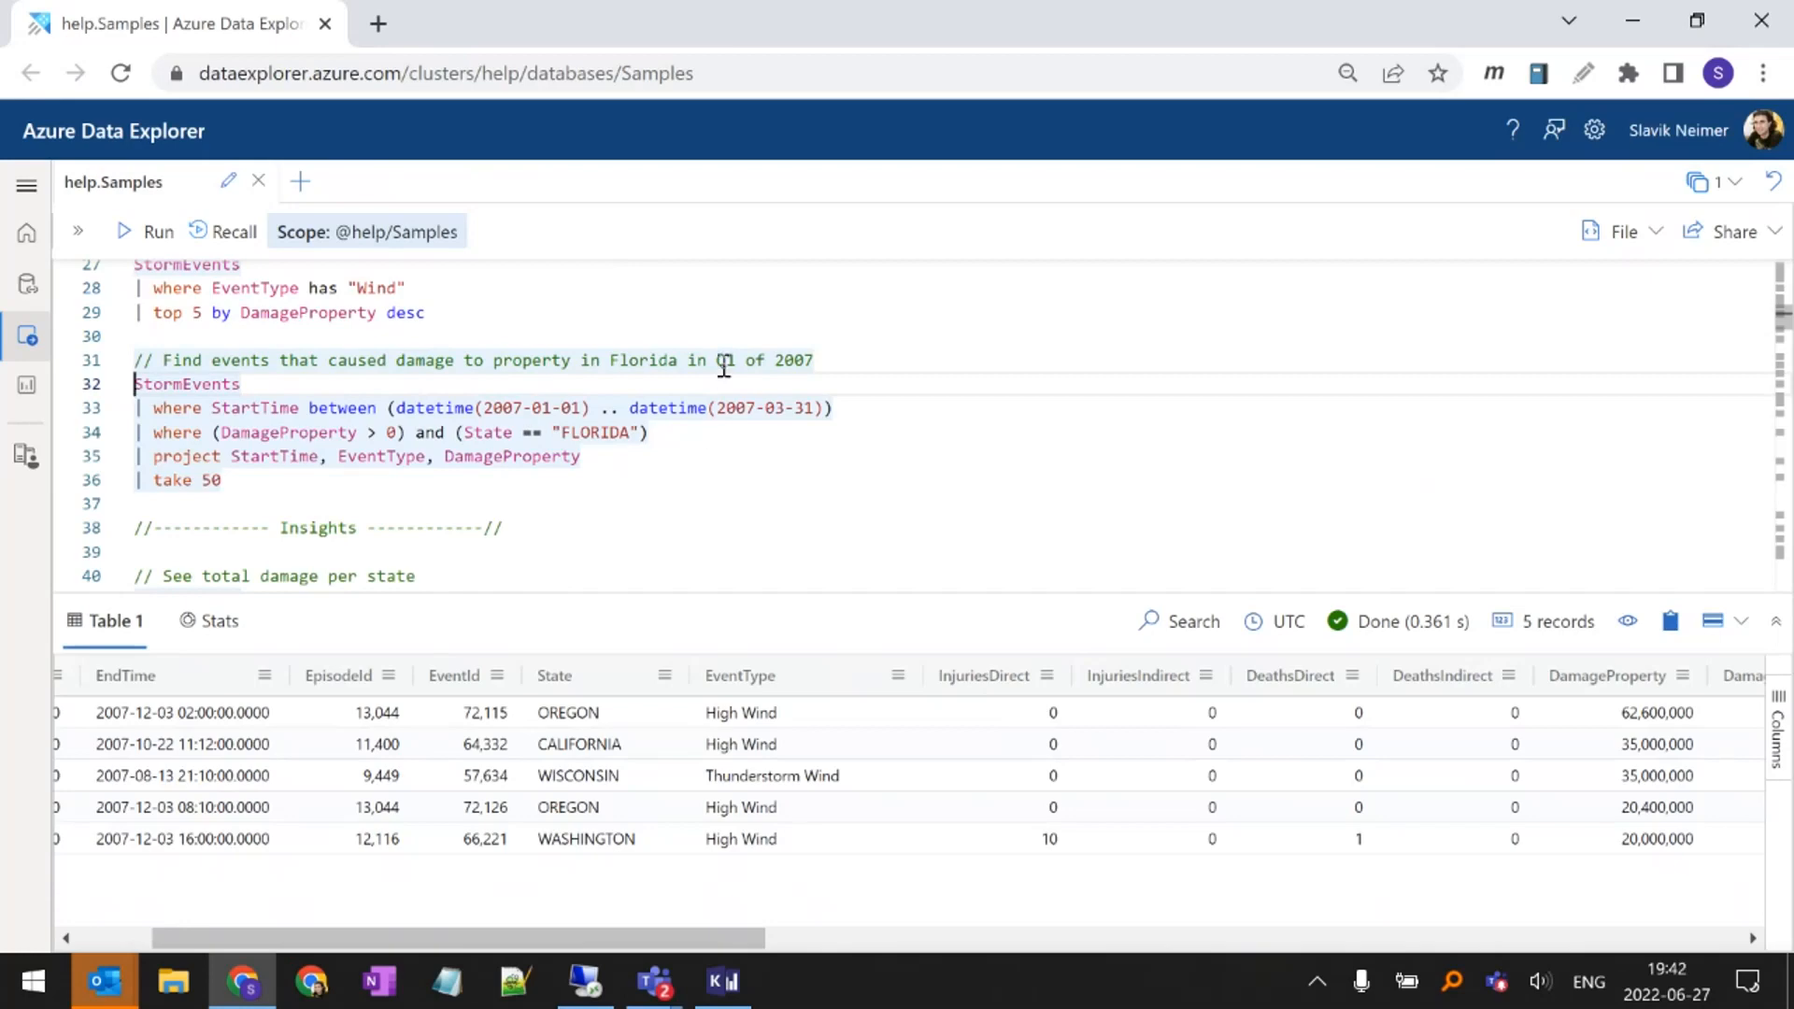
double_click(258, 408)
click(335, 408)
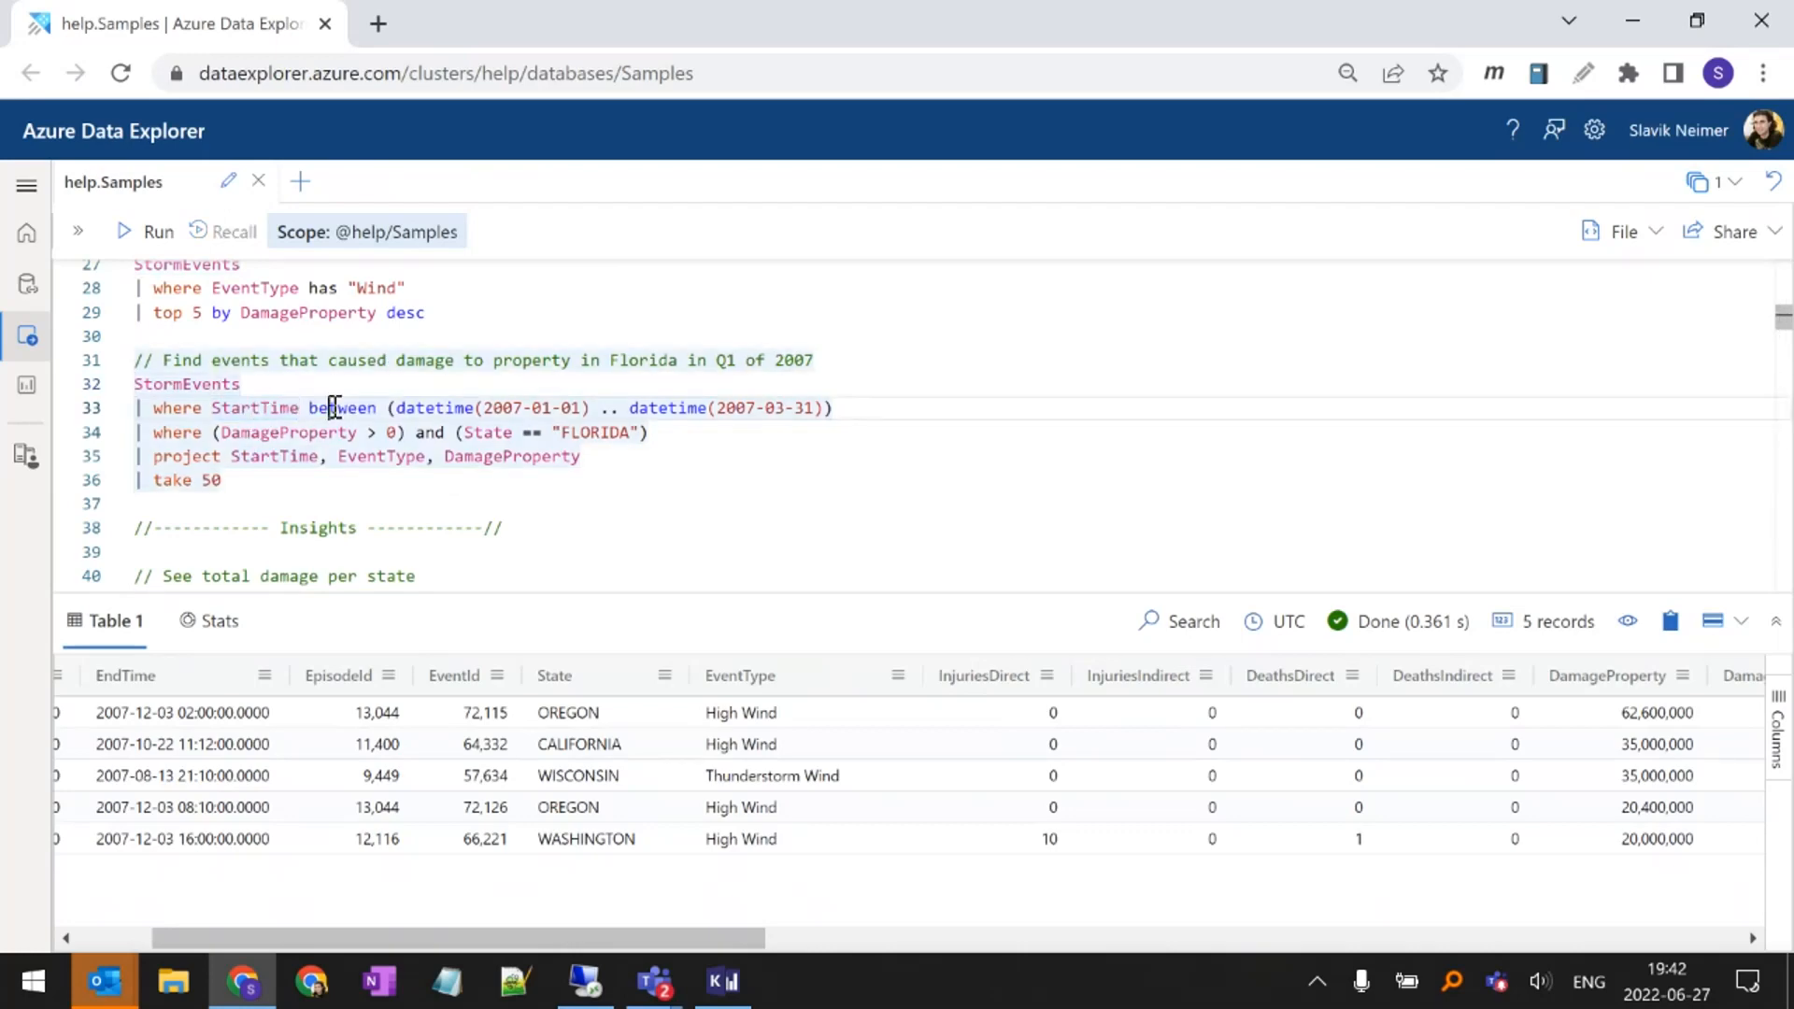
double_click(335, 409)
drag(396, 409, 871, 402)
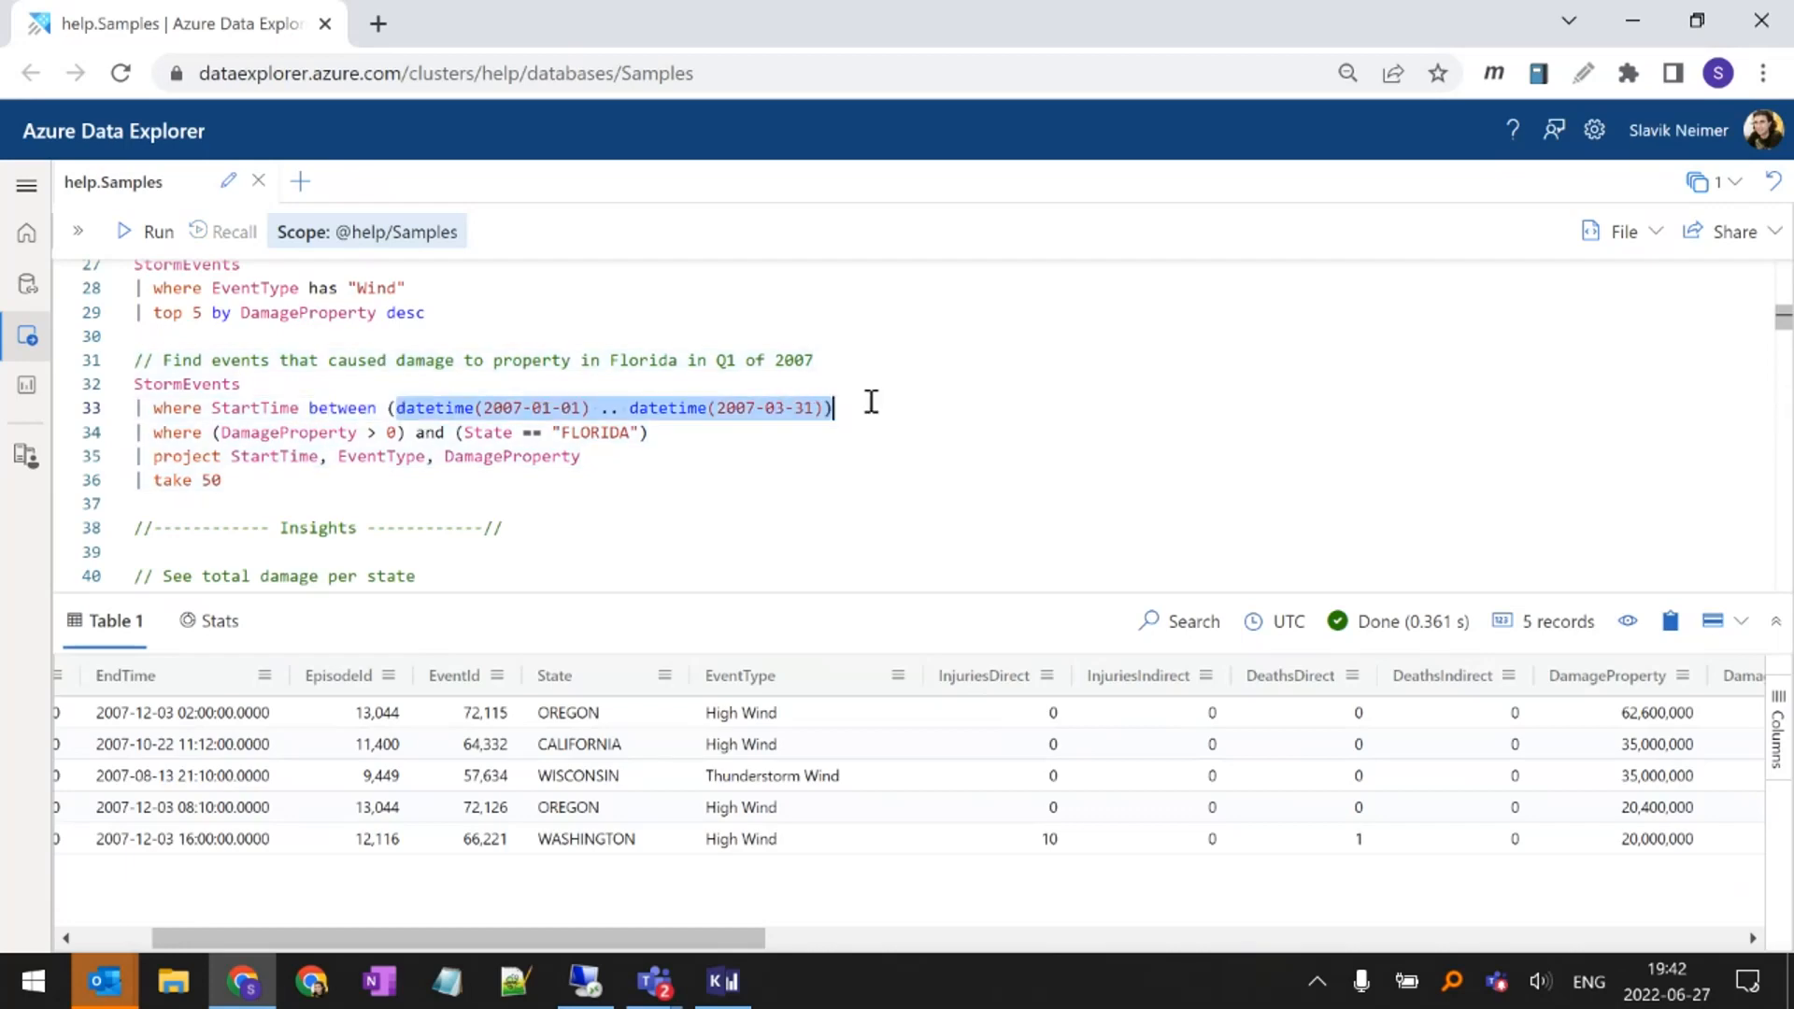
click(833, 409)
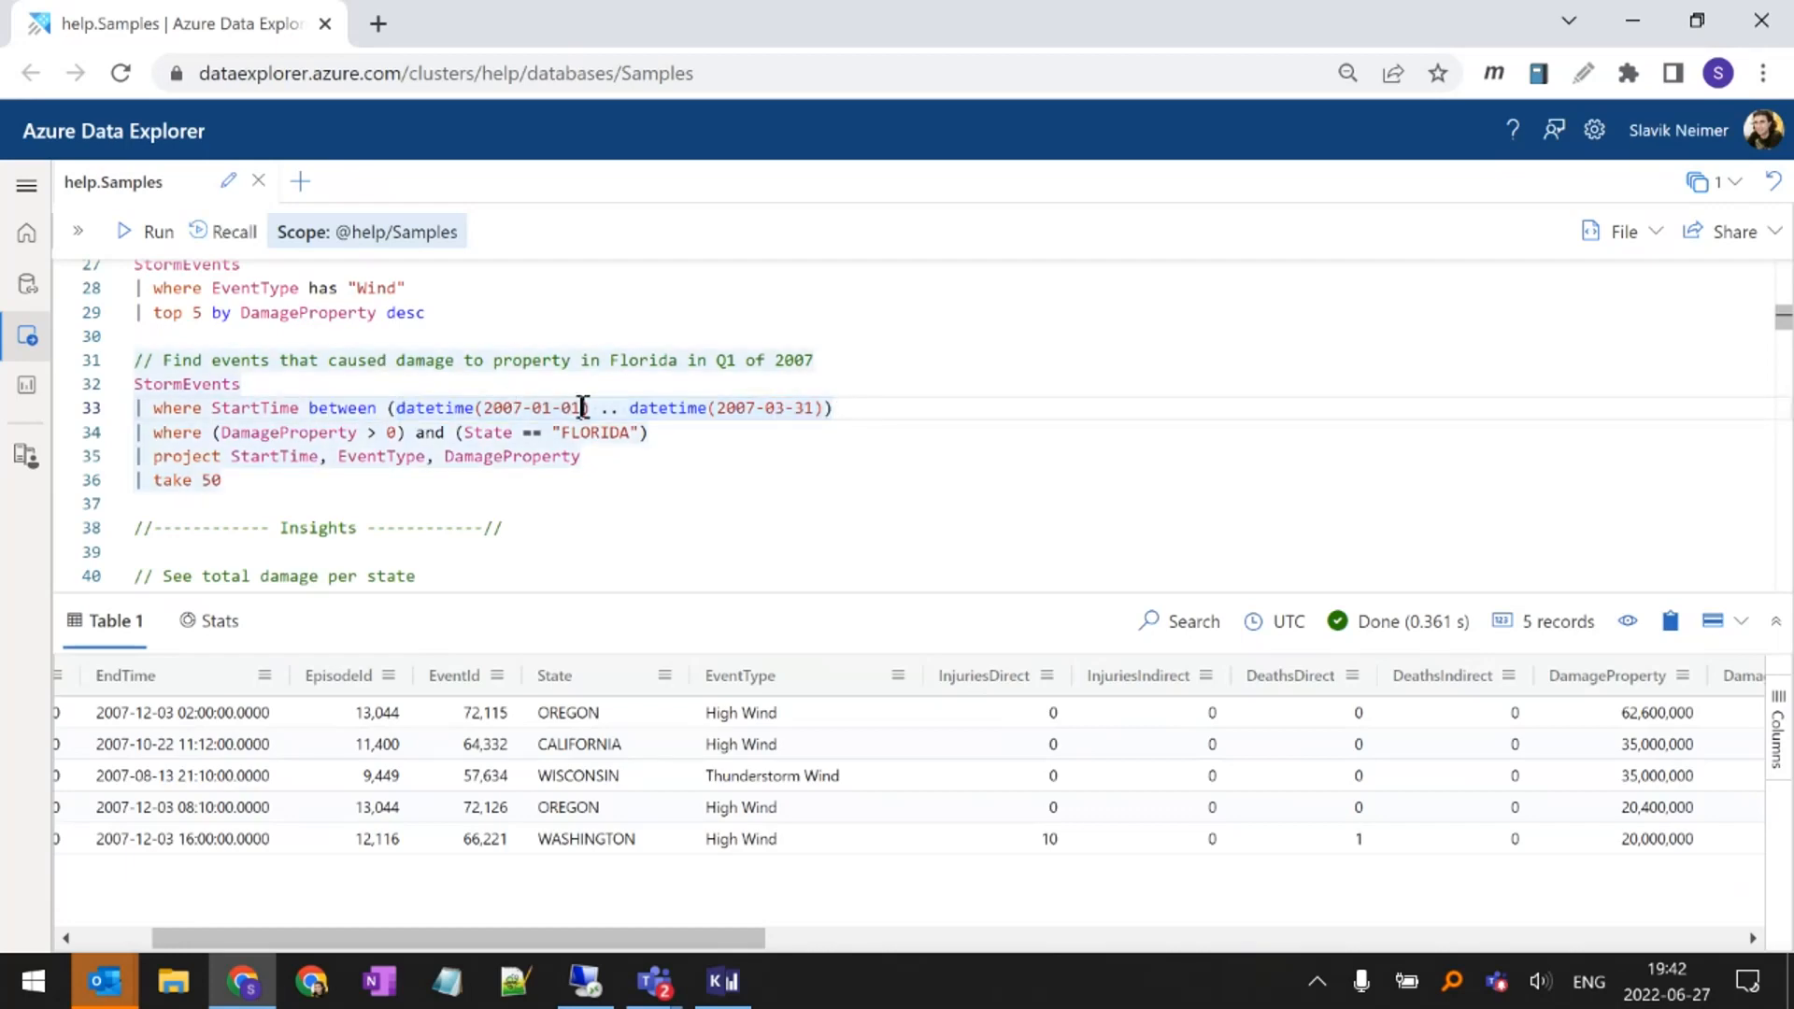
drag(583, 408, 494, 409)
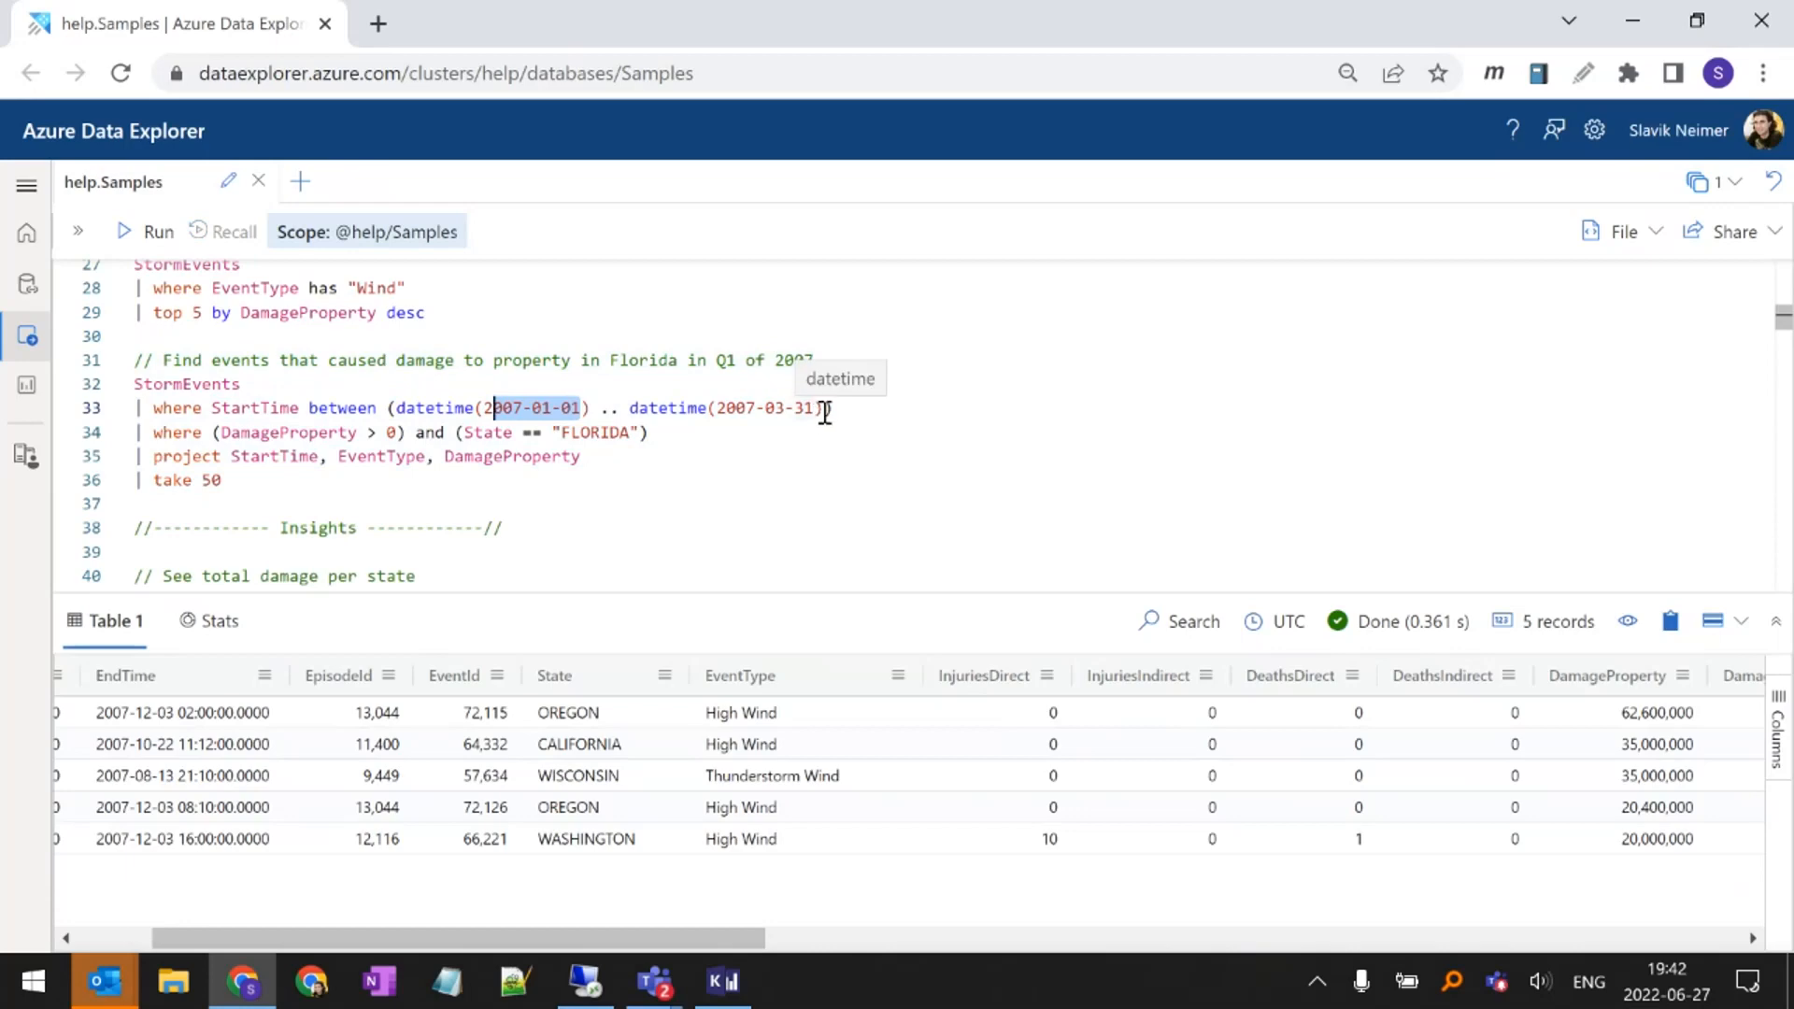
drag(824, 409, 730, 409)
click(690, 409)
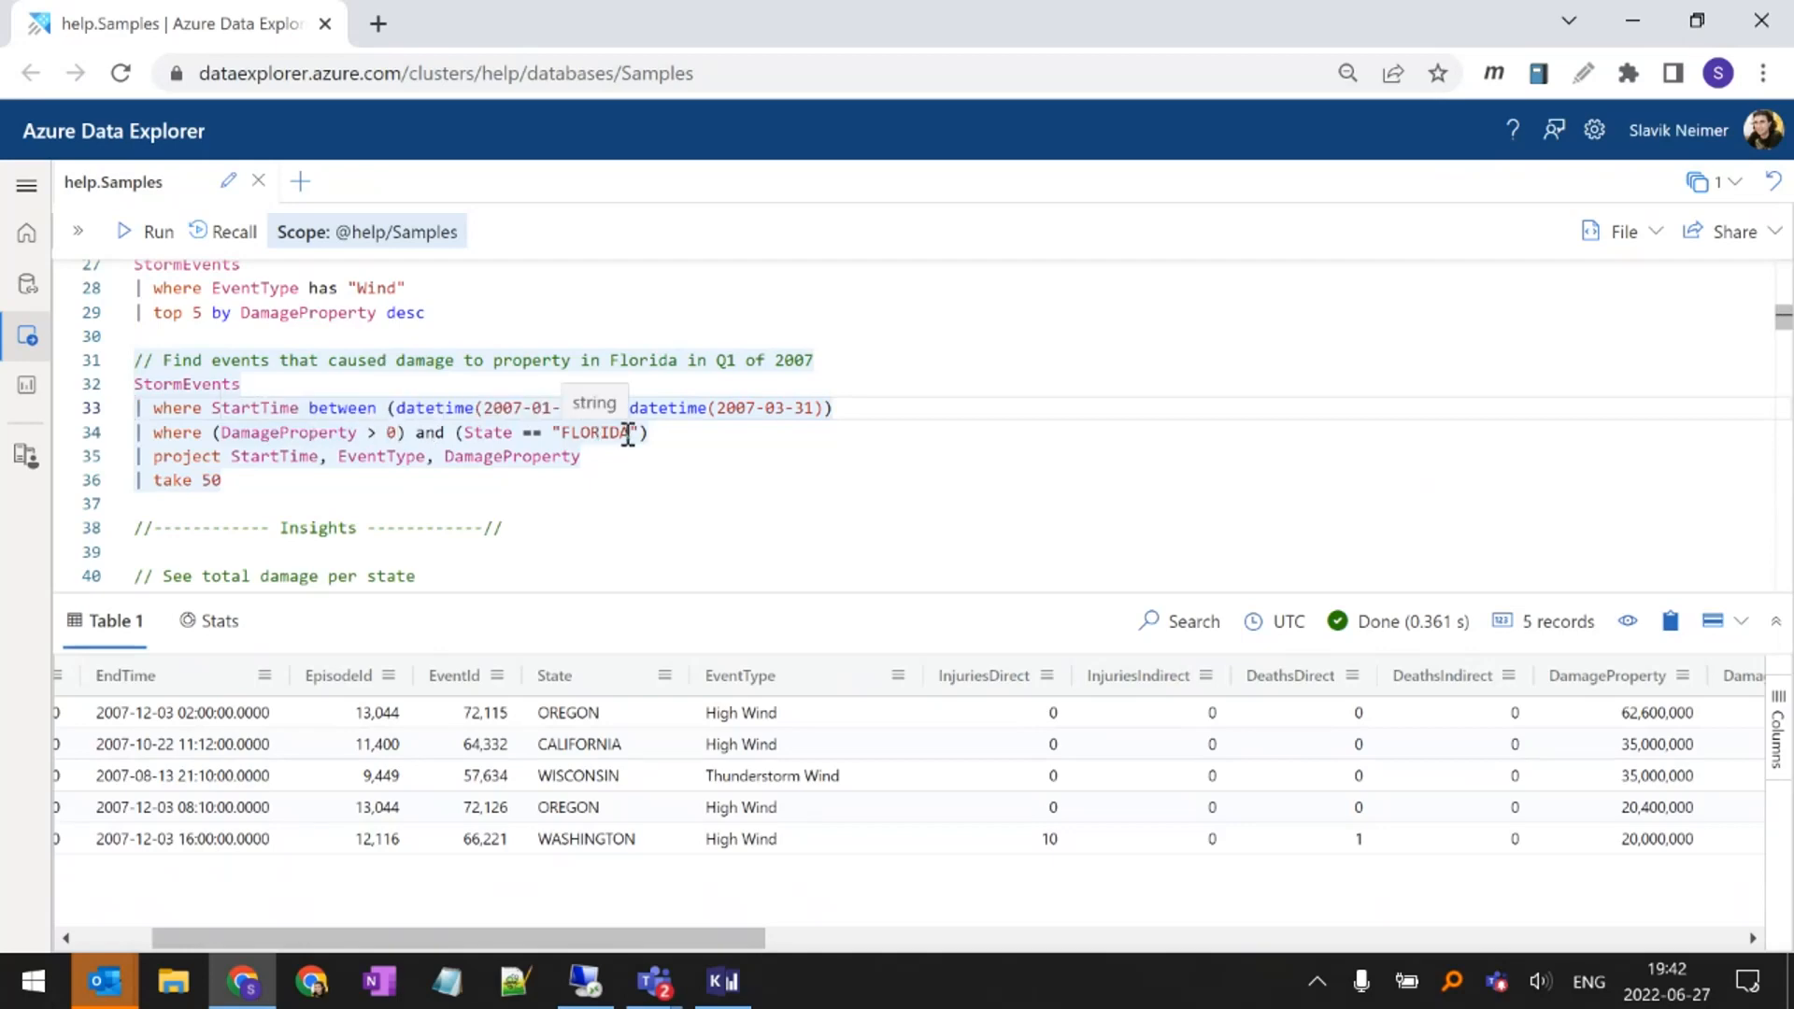
Highlight the and operator joining the DamageProperty and State conditions, and both where lines of the Florida Q1 2007 query
double_click(430, 432)
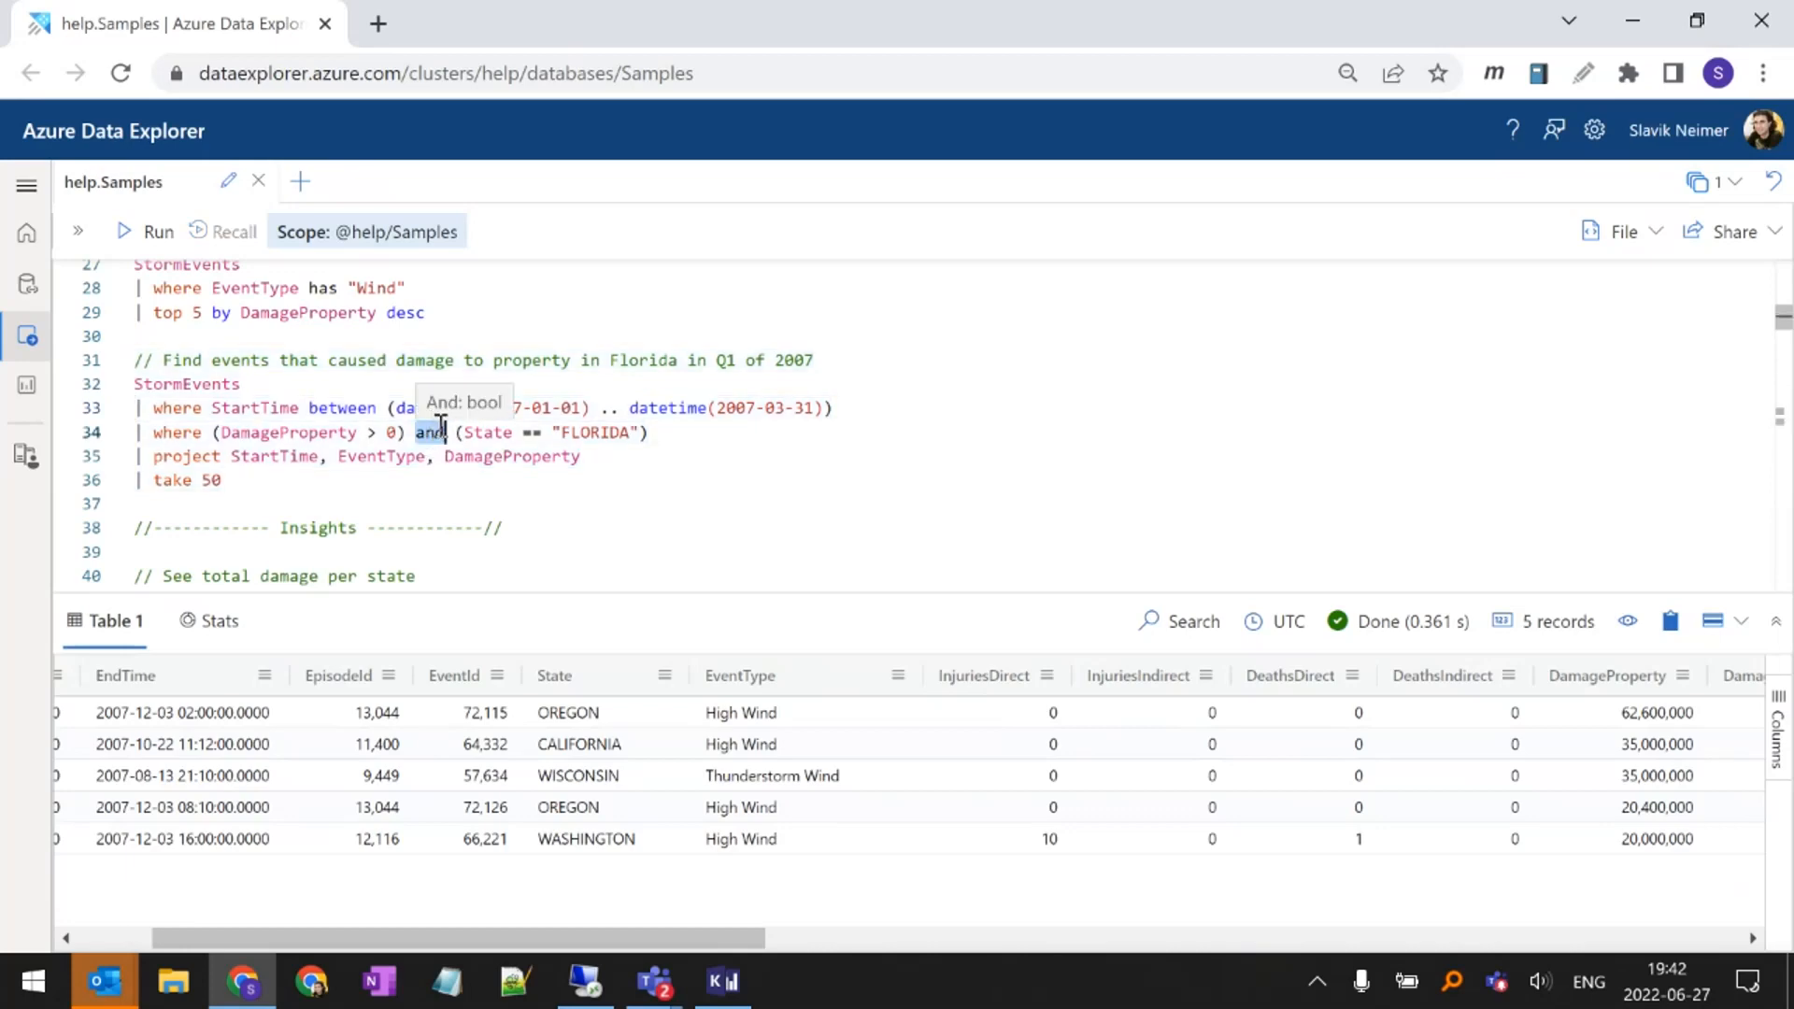
drag(745, 436, 137, 408)
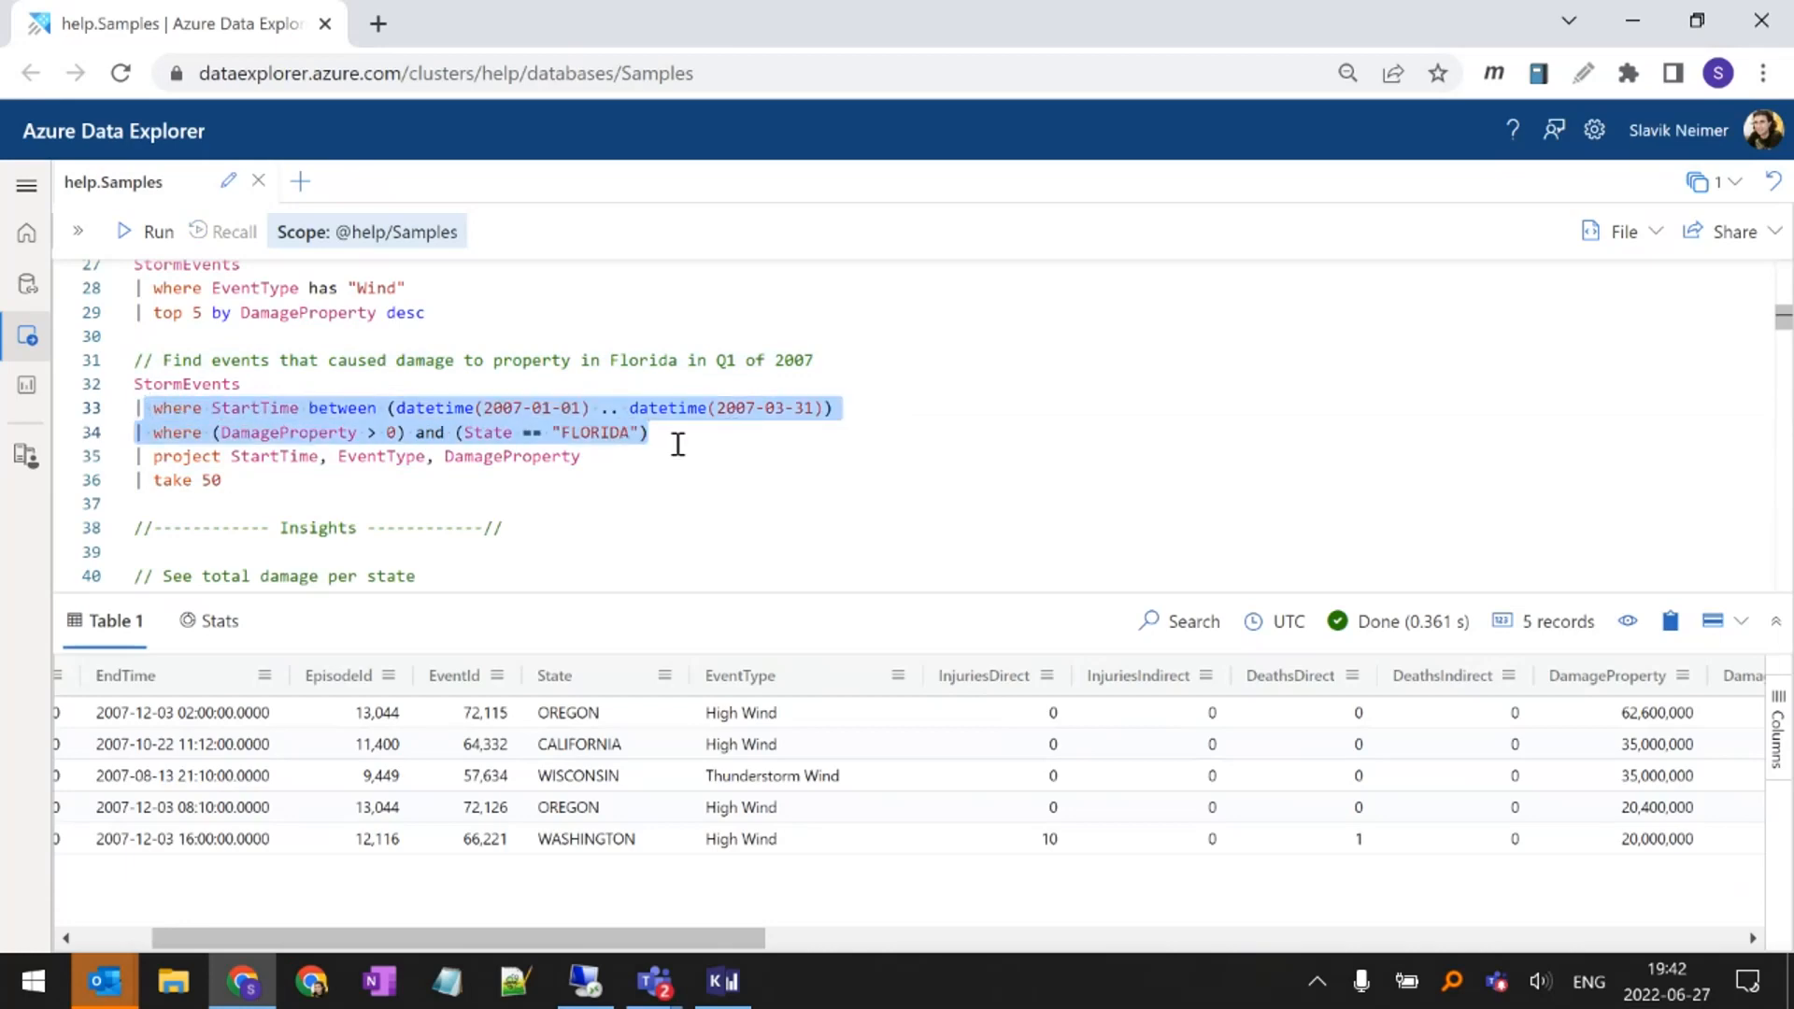
click(674, 434)
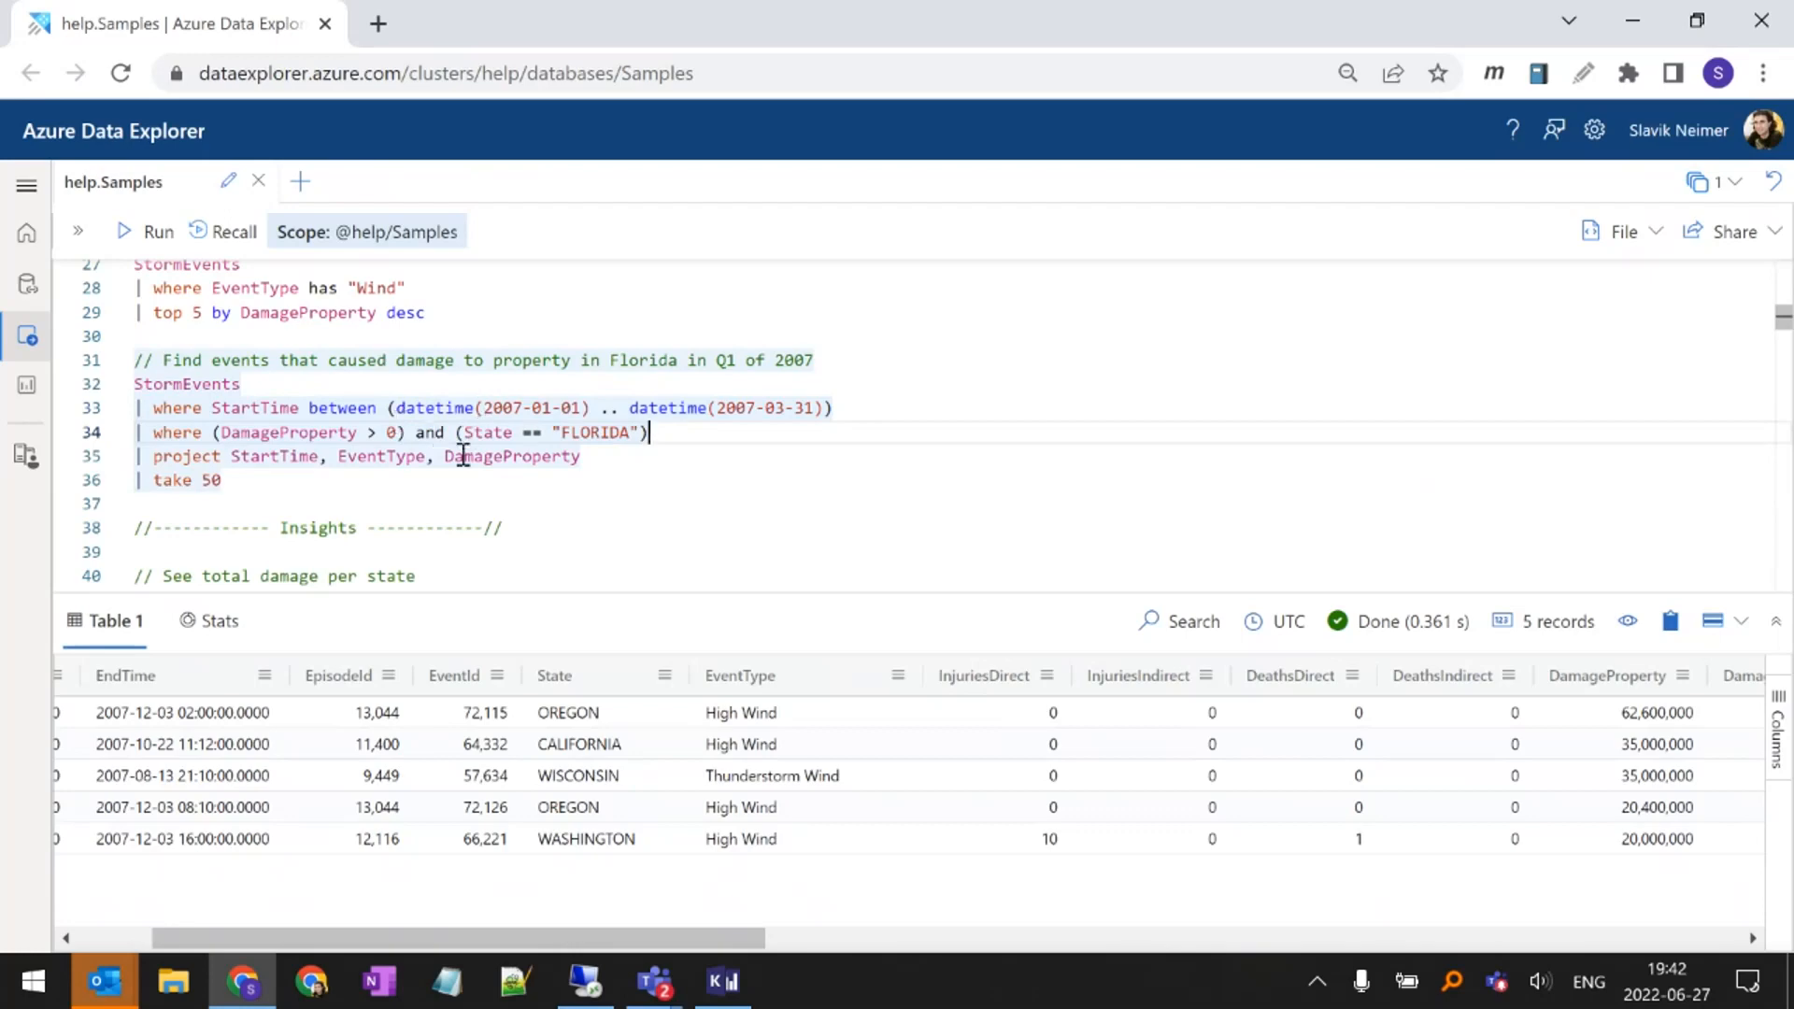
Highlight the project operator and its StartTime, EventType and DamageProperty columns in the Florida Q1 2007 query
click(206, 456)
double_click(206, 456)
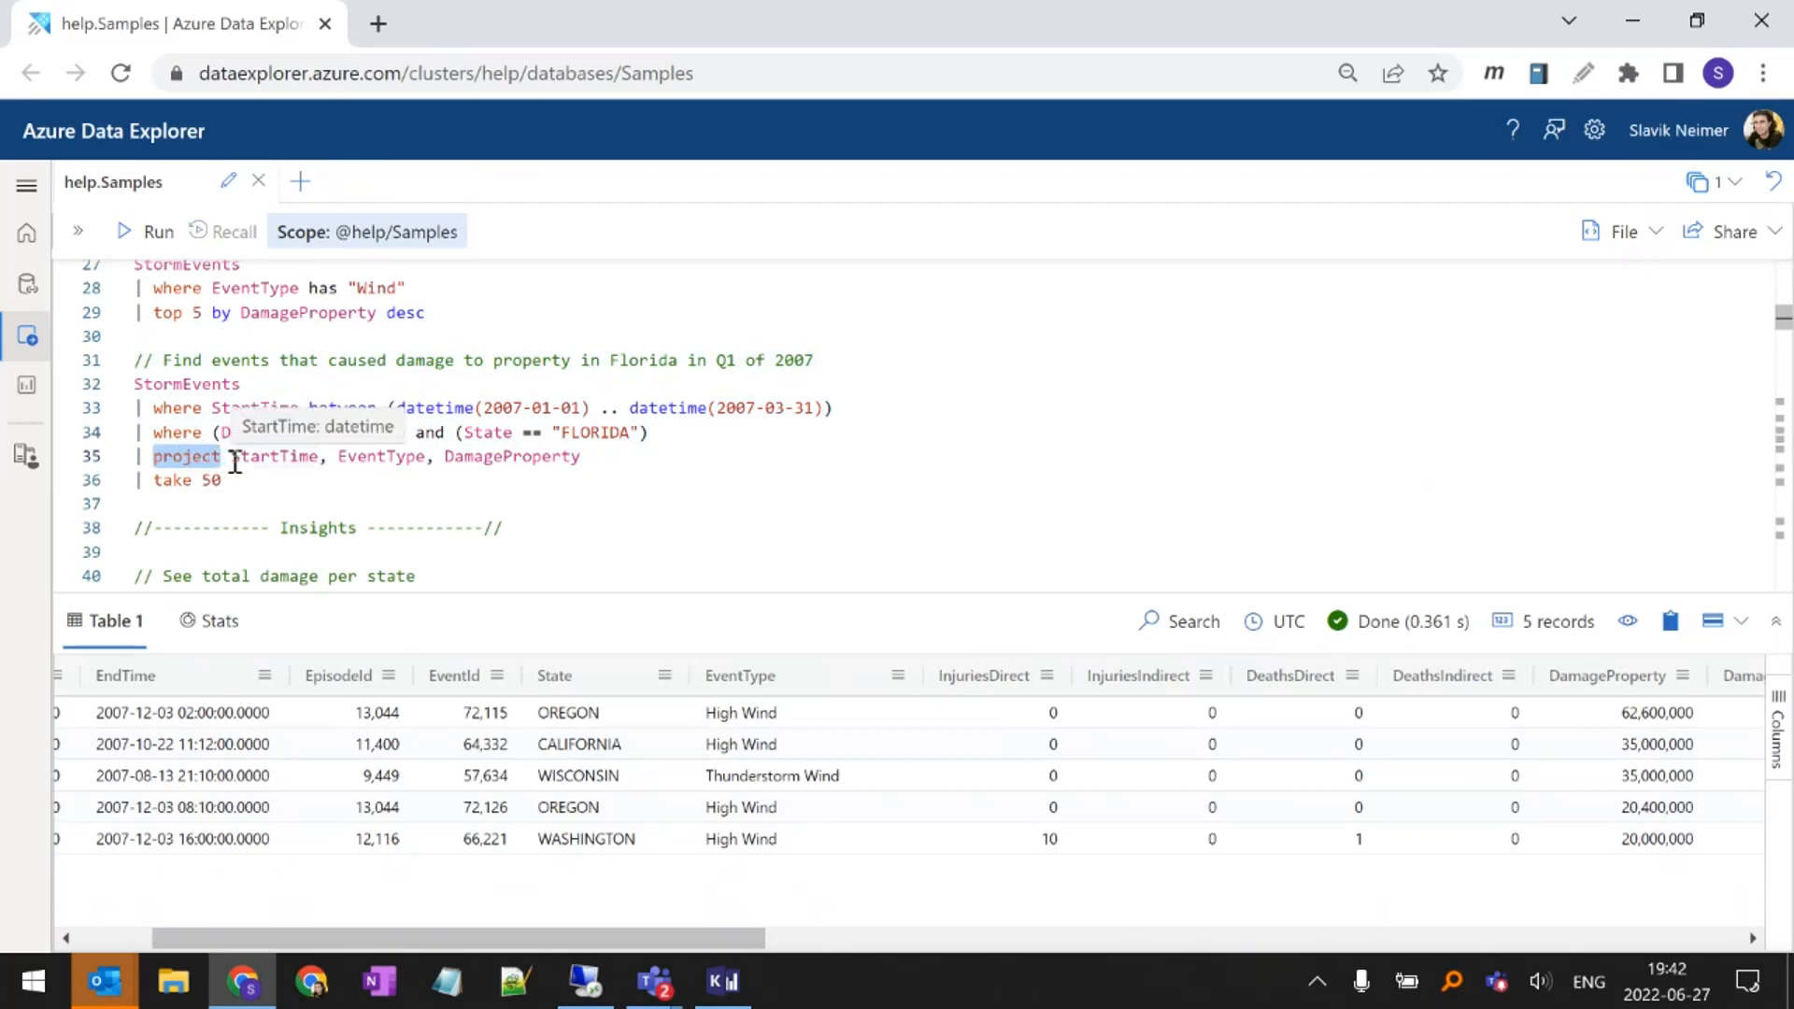
drag(232, 458, 581, 456)
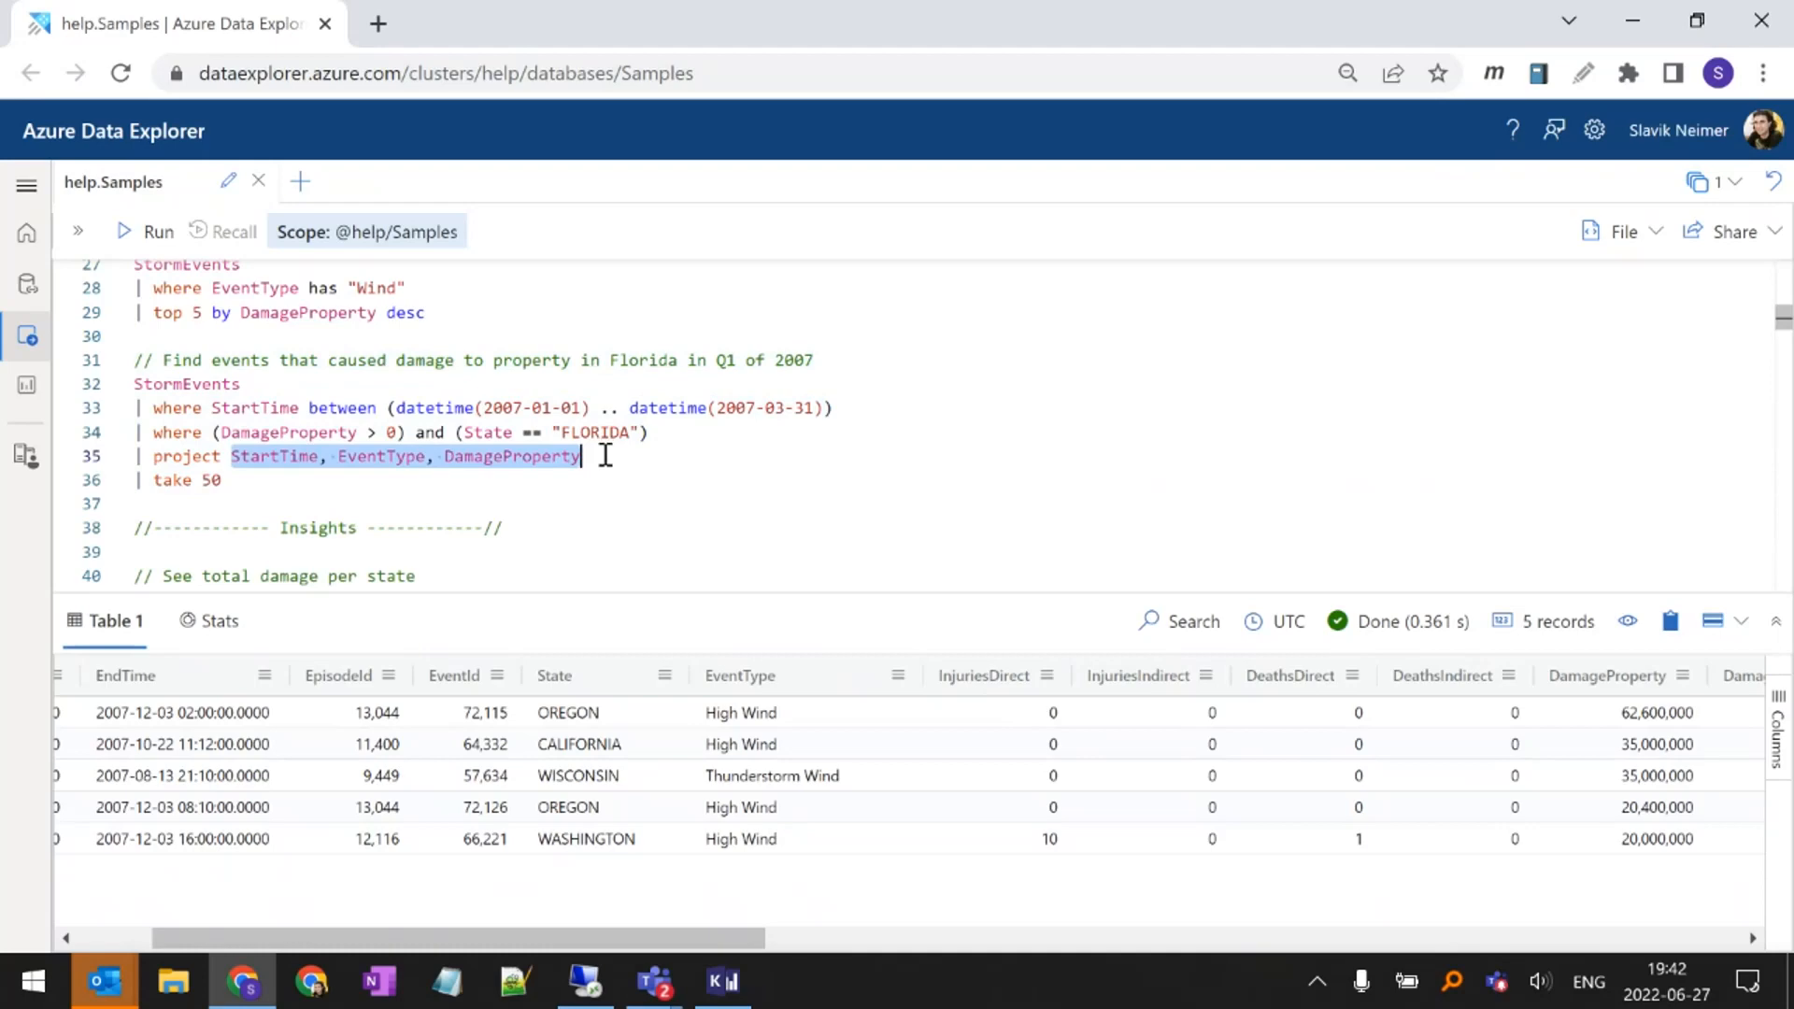
click(606, 455)
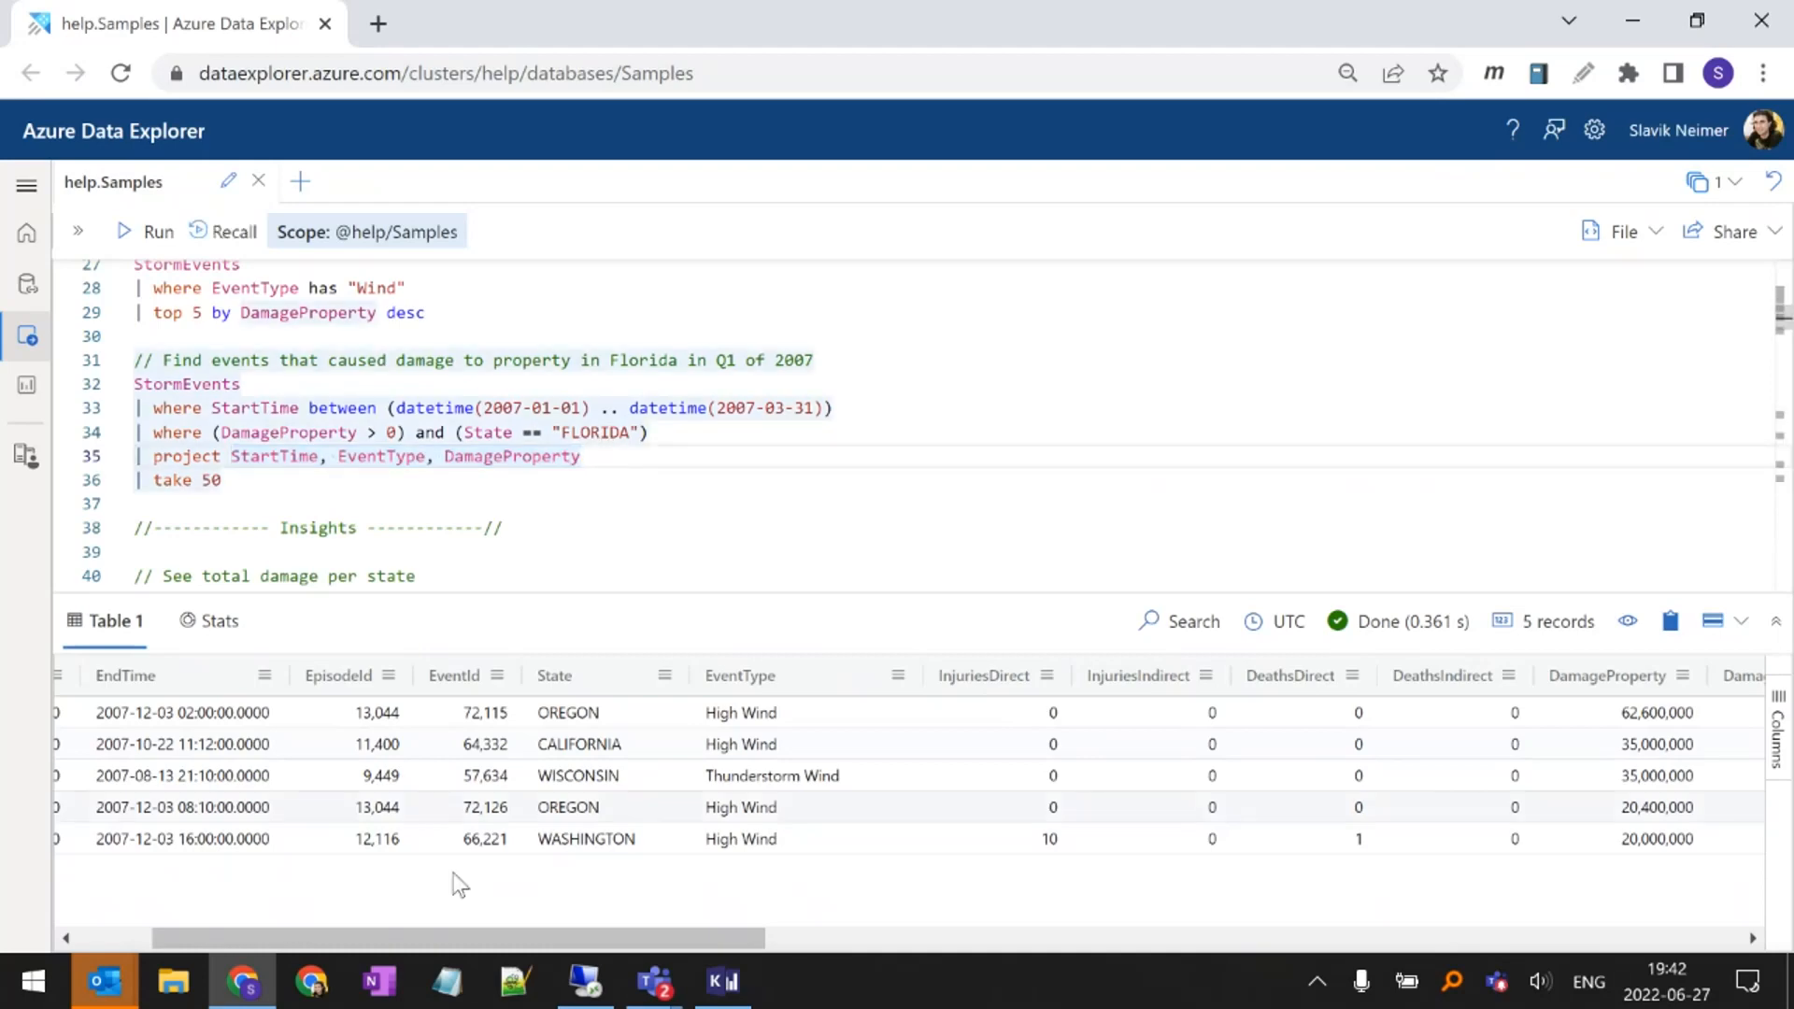
Review the first columns of the wind query results, and run the Florida Q1 2007 property damage query
drag(413, 934, 339, 937)
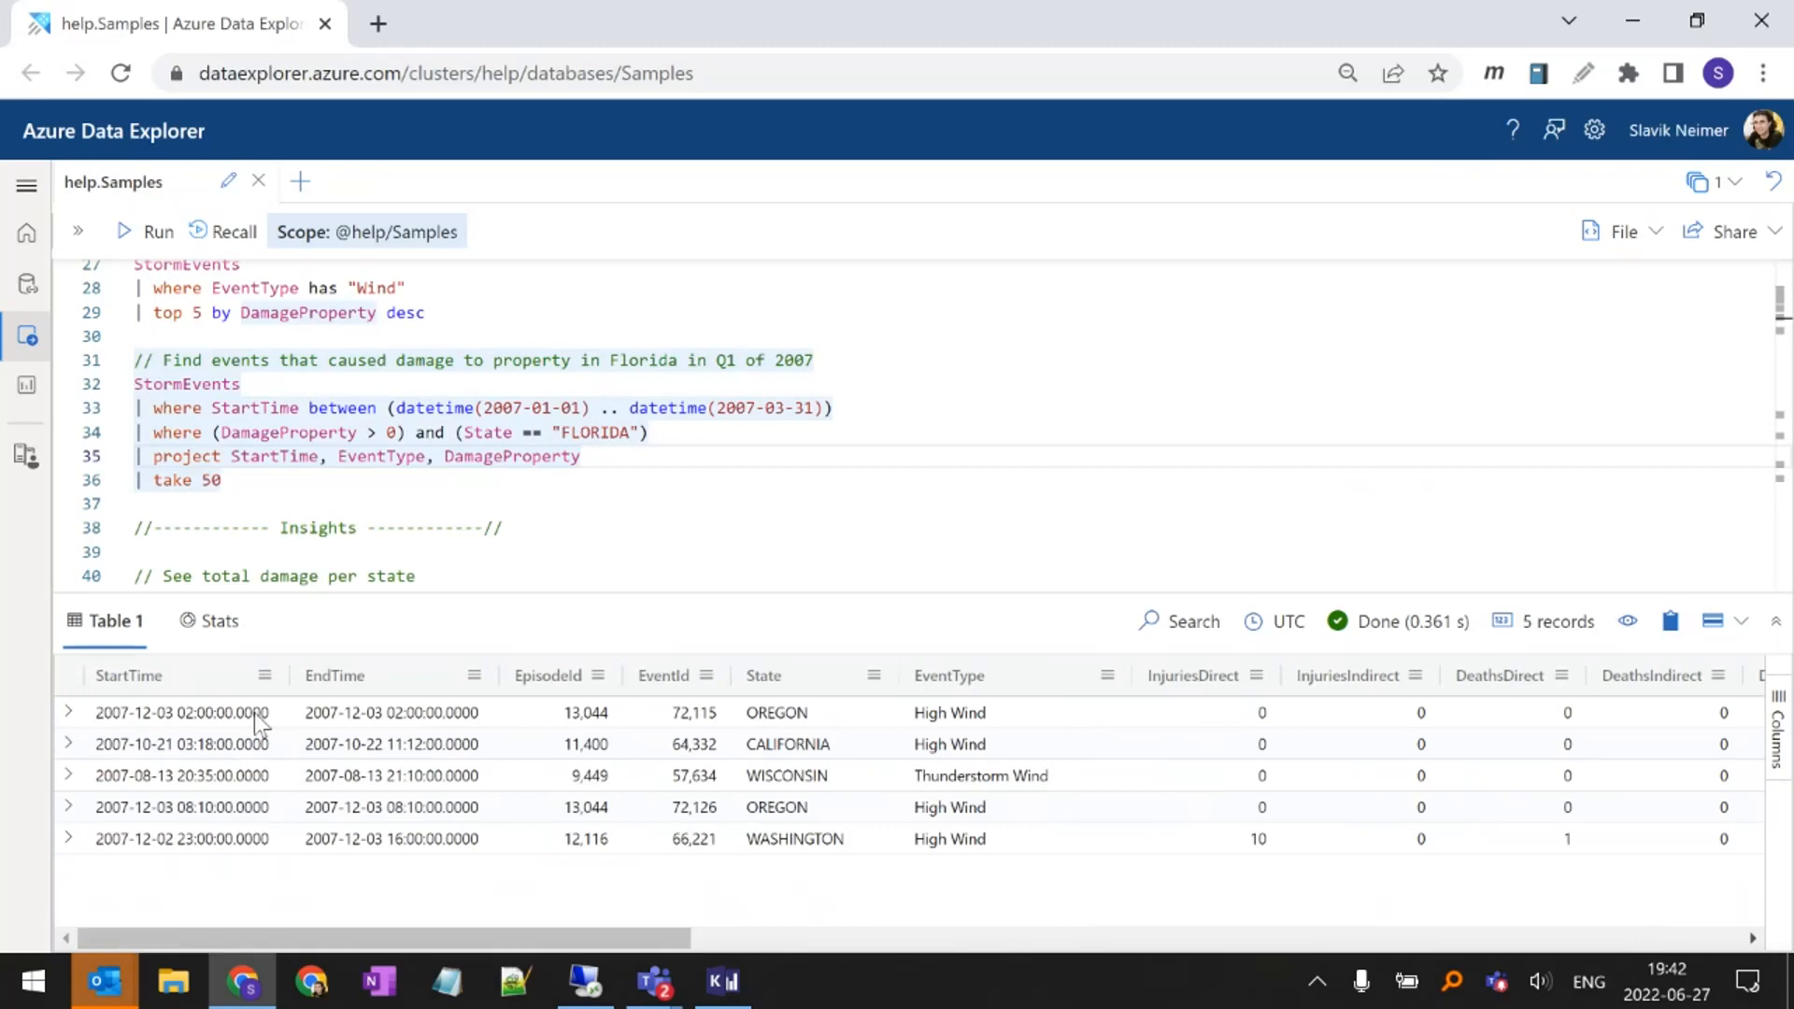
click(365, 478)
key(shift+Return)
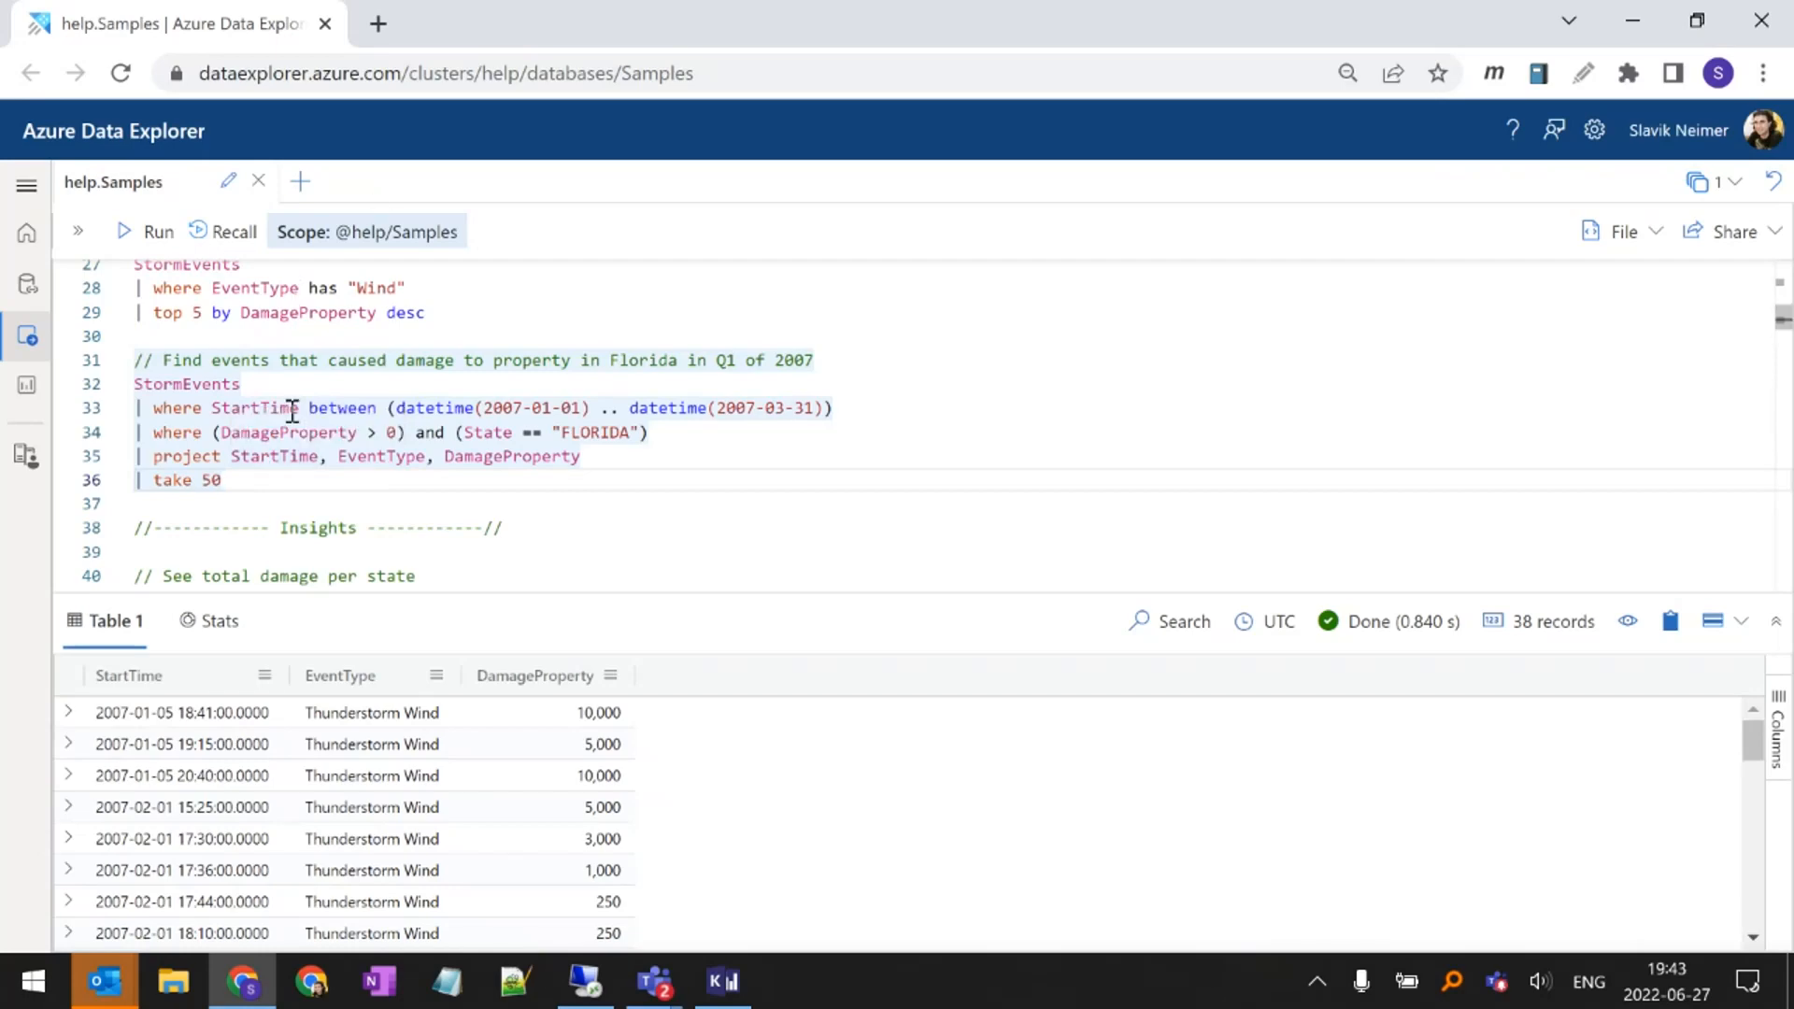
In the total damage per state query, highlight the extend operator, the Damage column and its DamageProperty and DamageCrops operands
scroll(304, 409, down, 1)
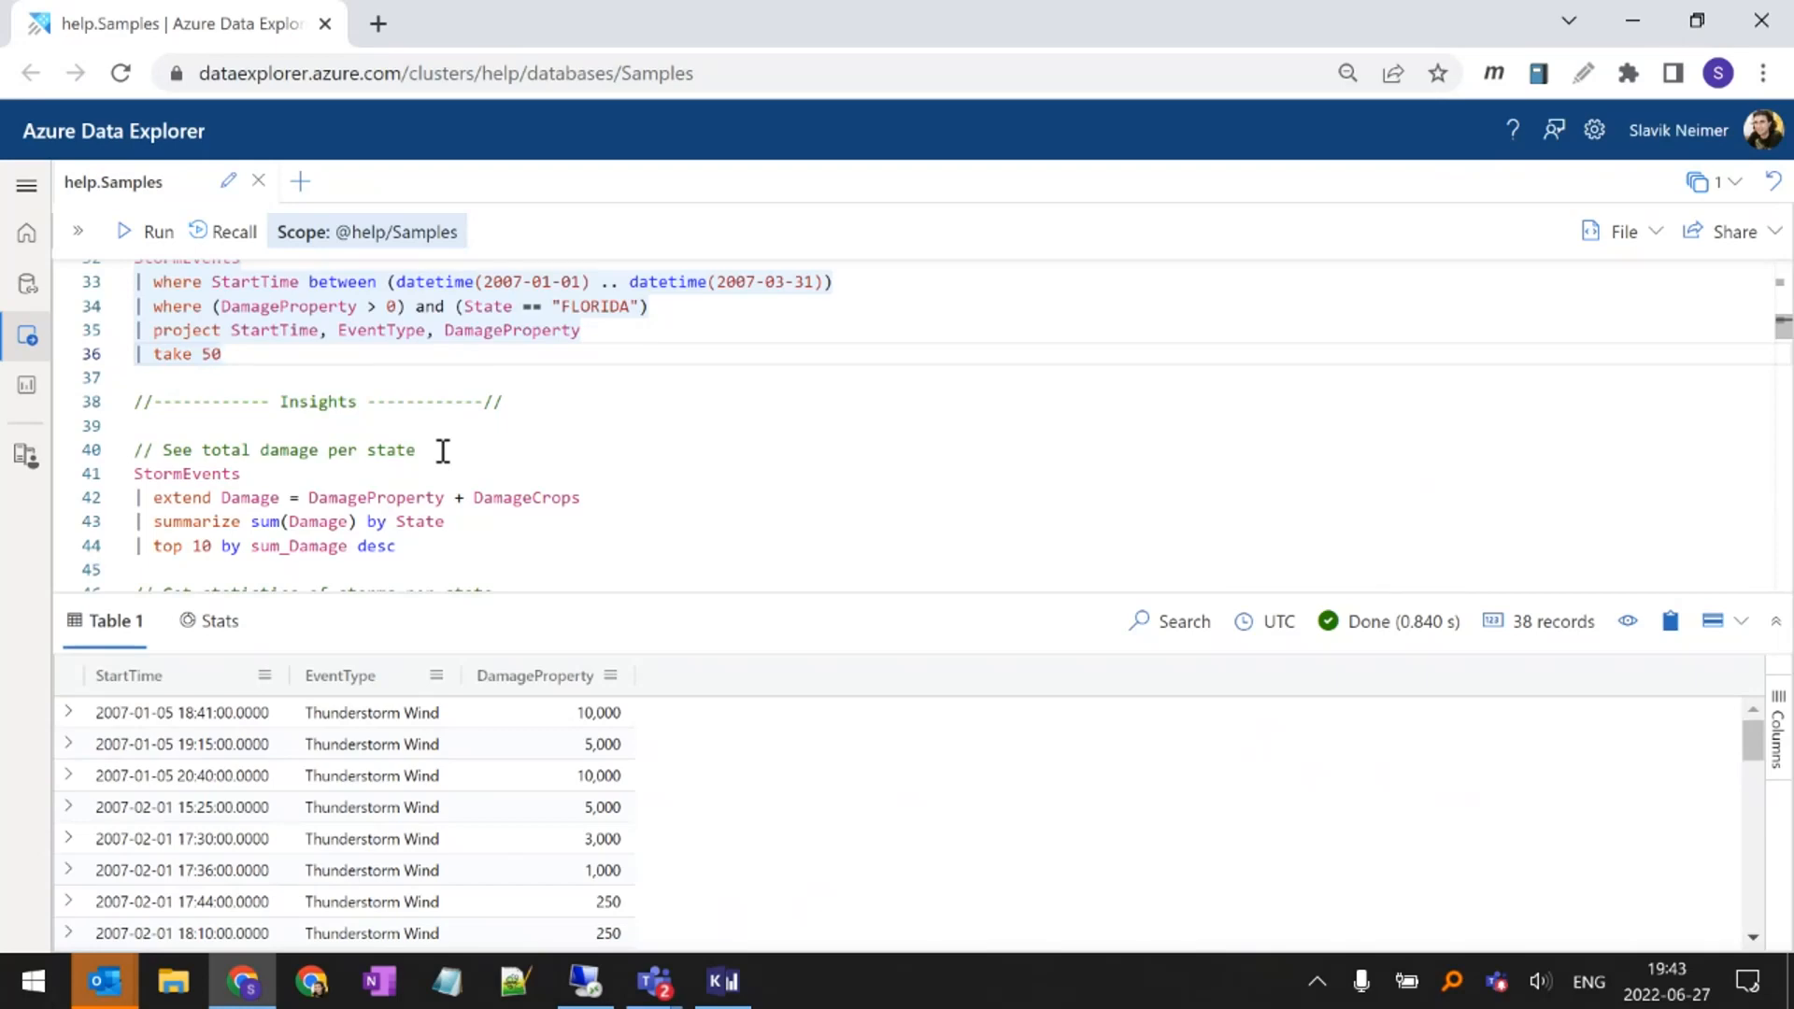
double_click(181, 498)
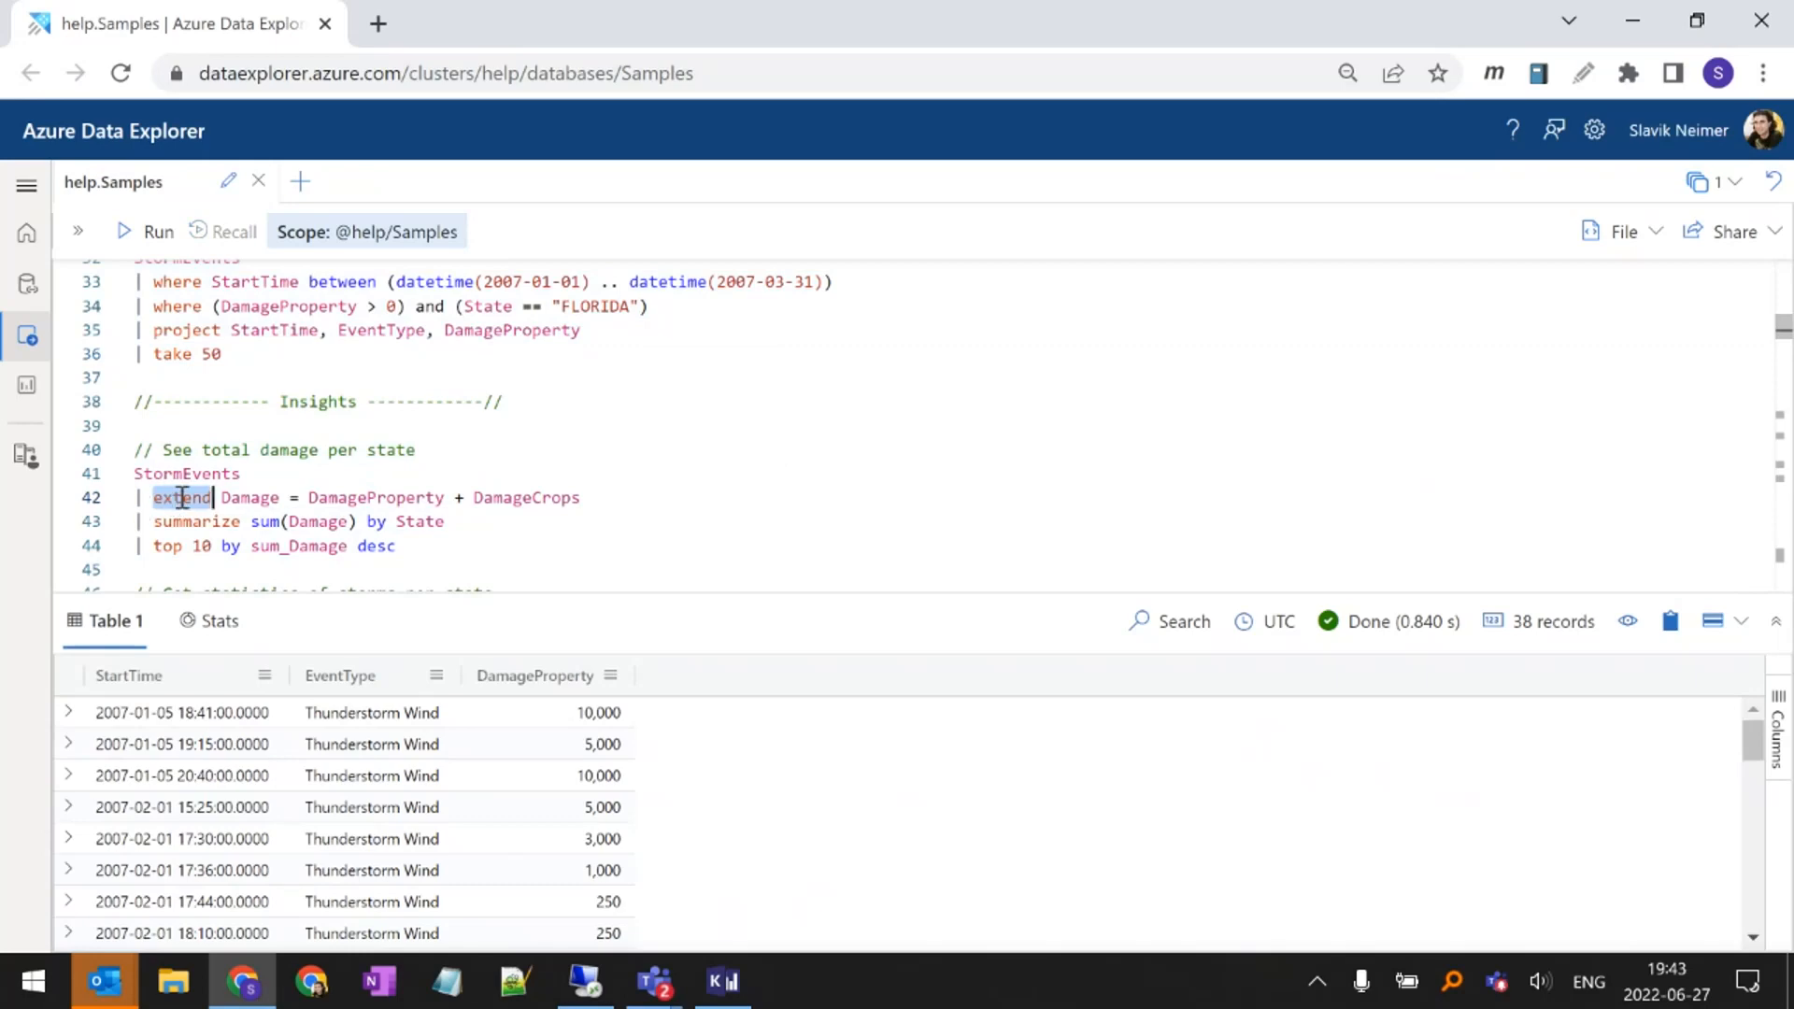
double_click(245, 497)
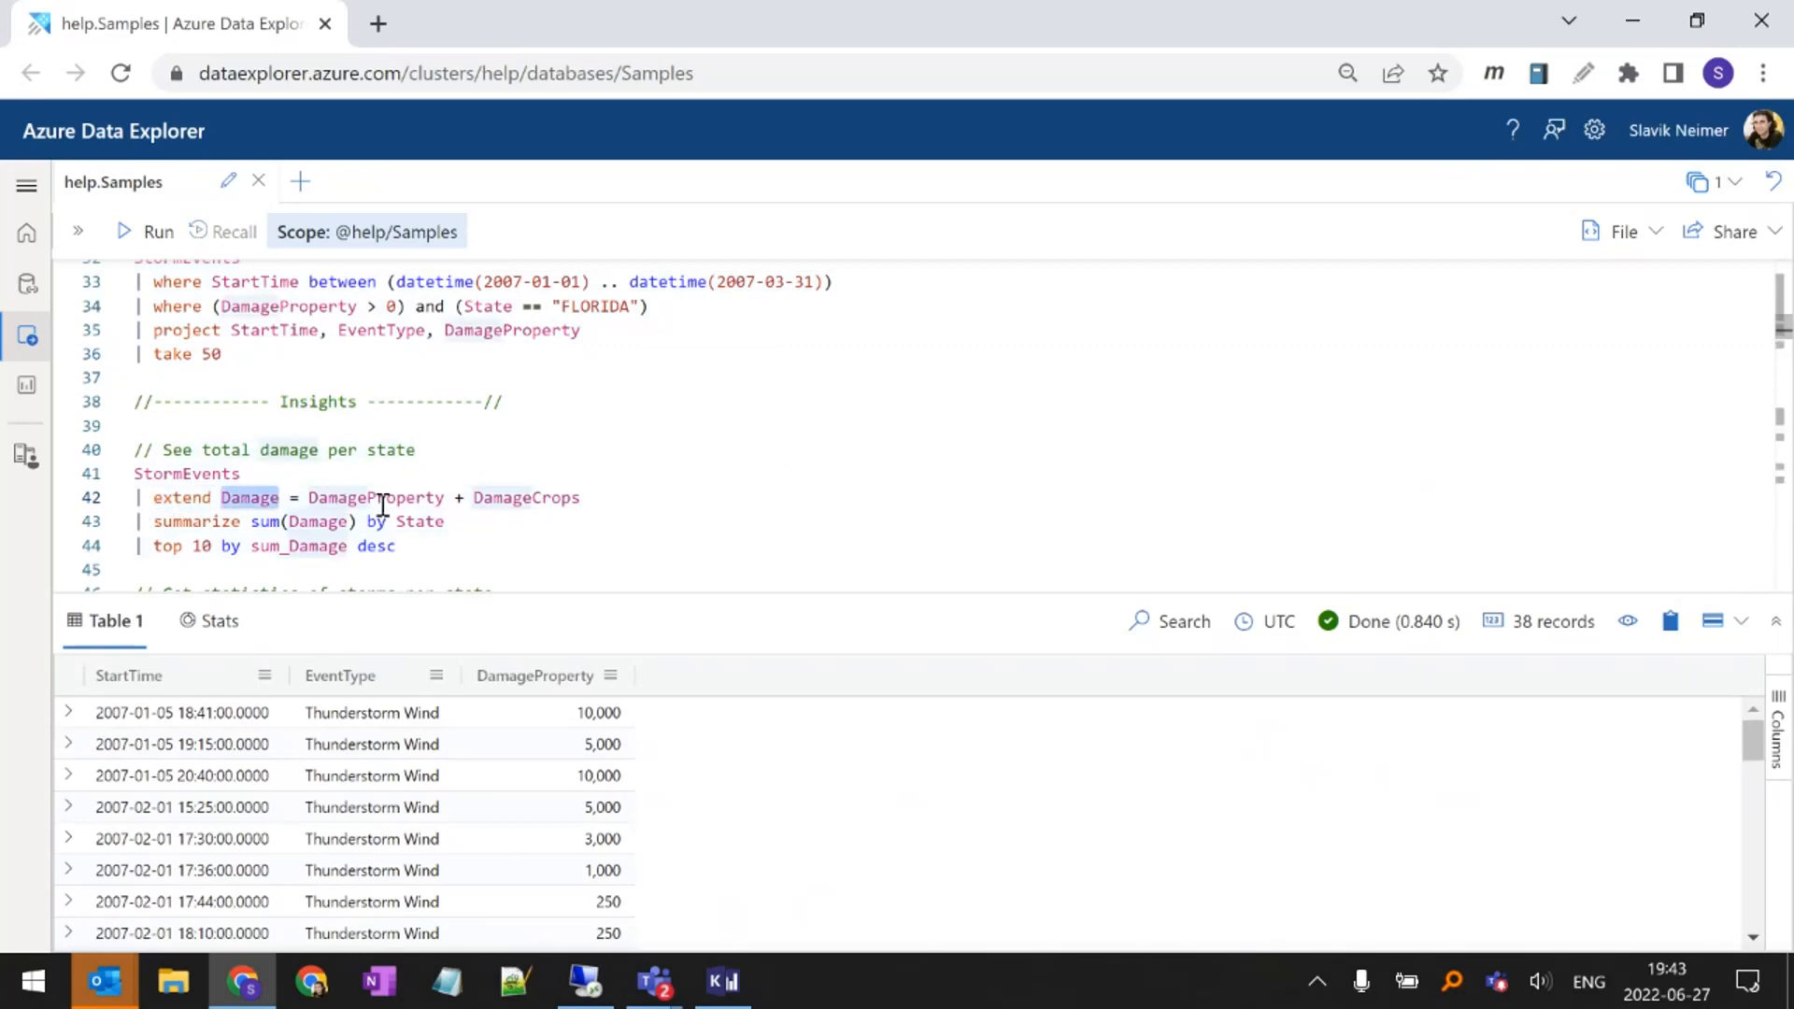
double_click(382, 498)
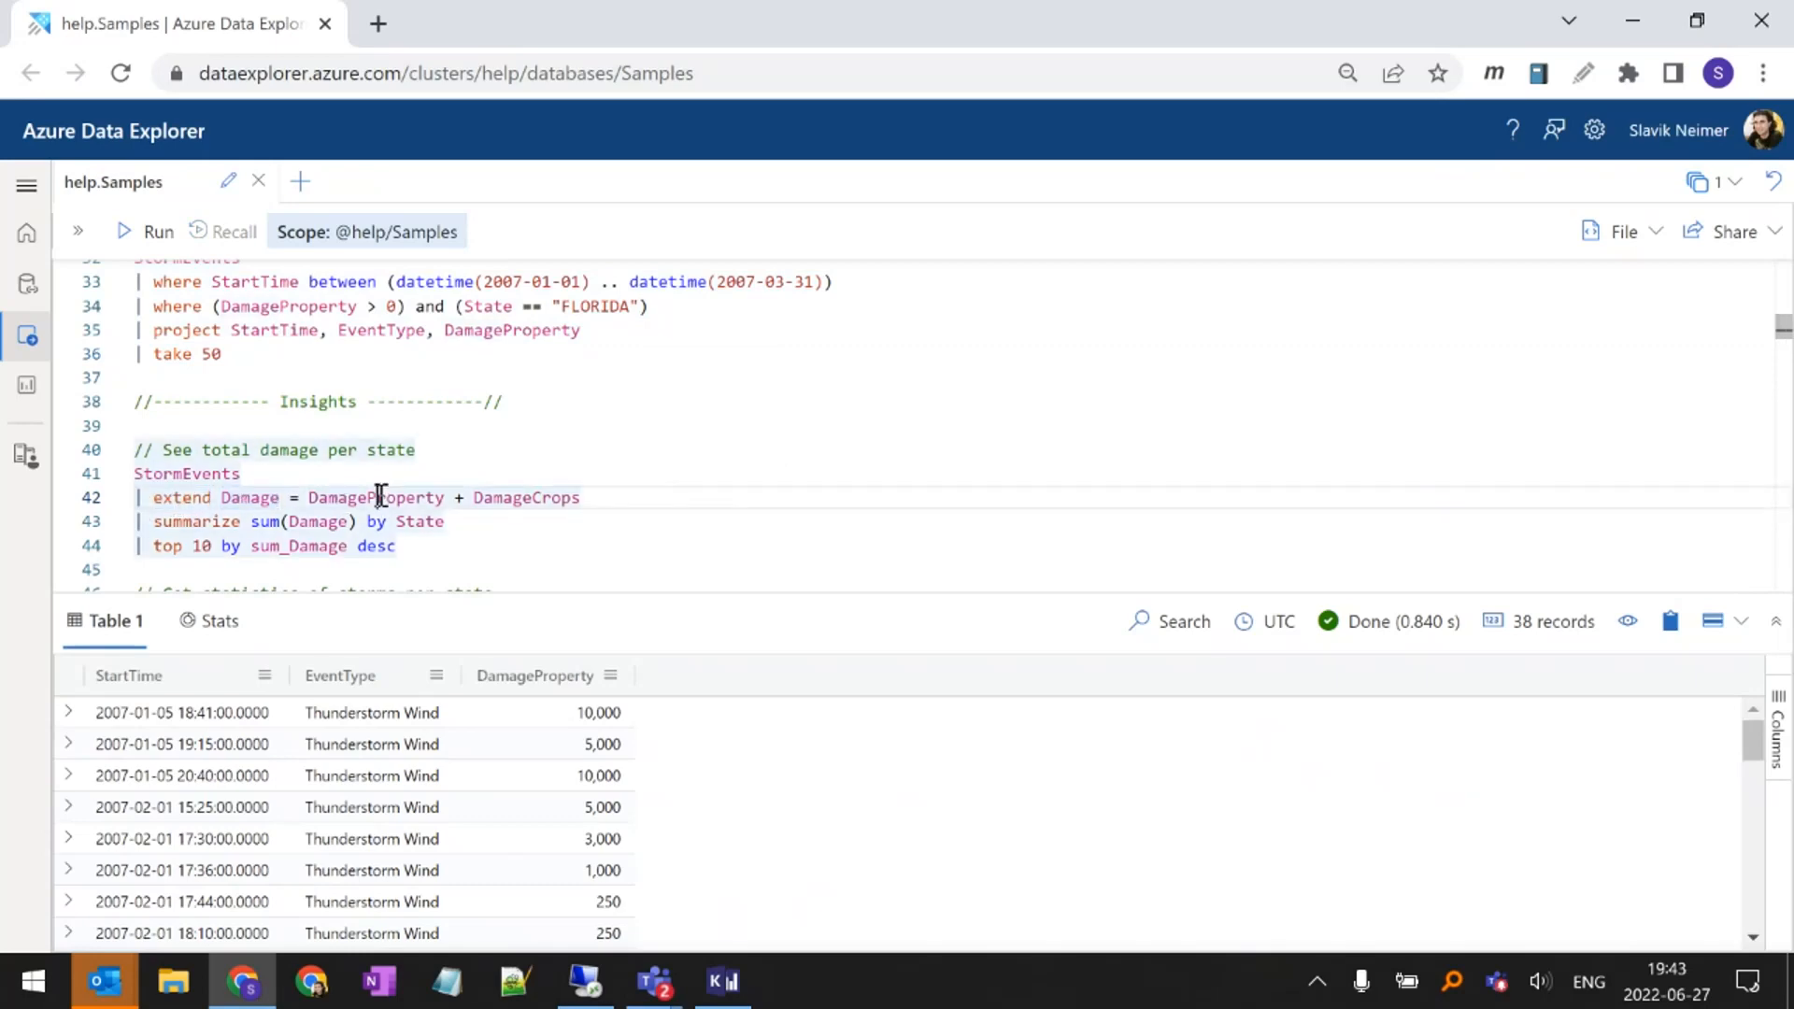
double_click(501, 498)
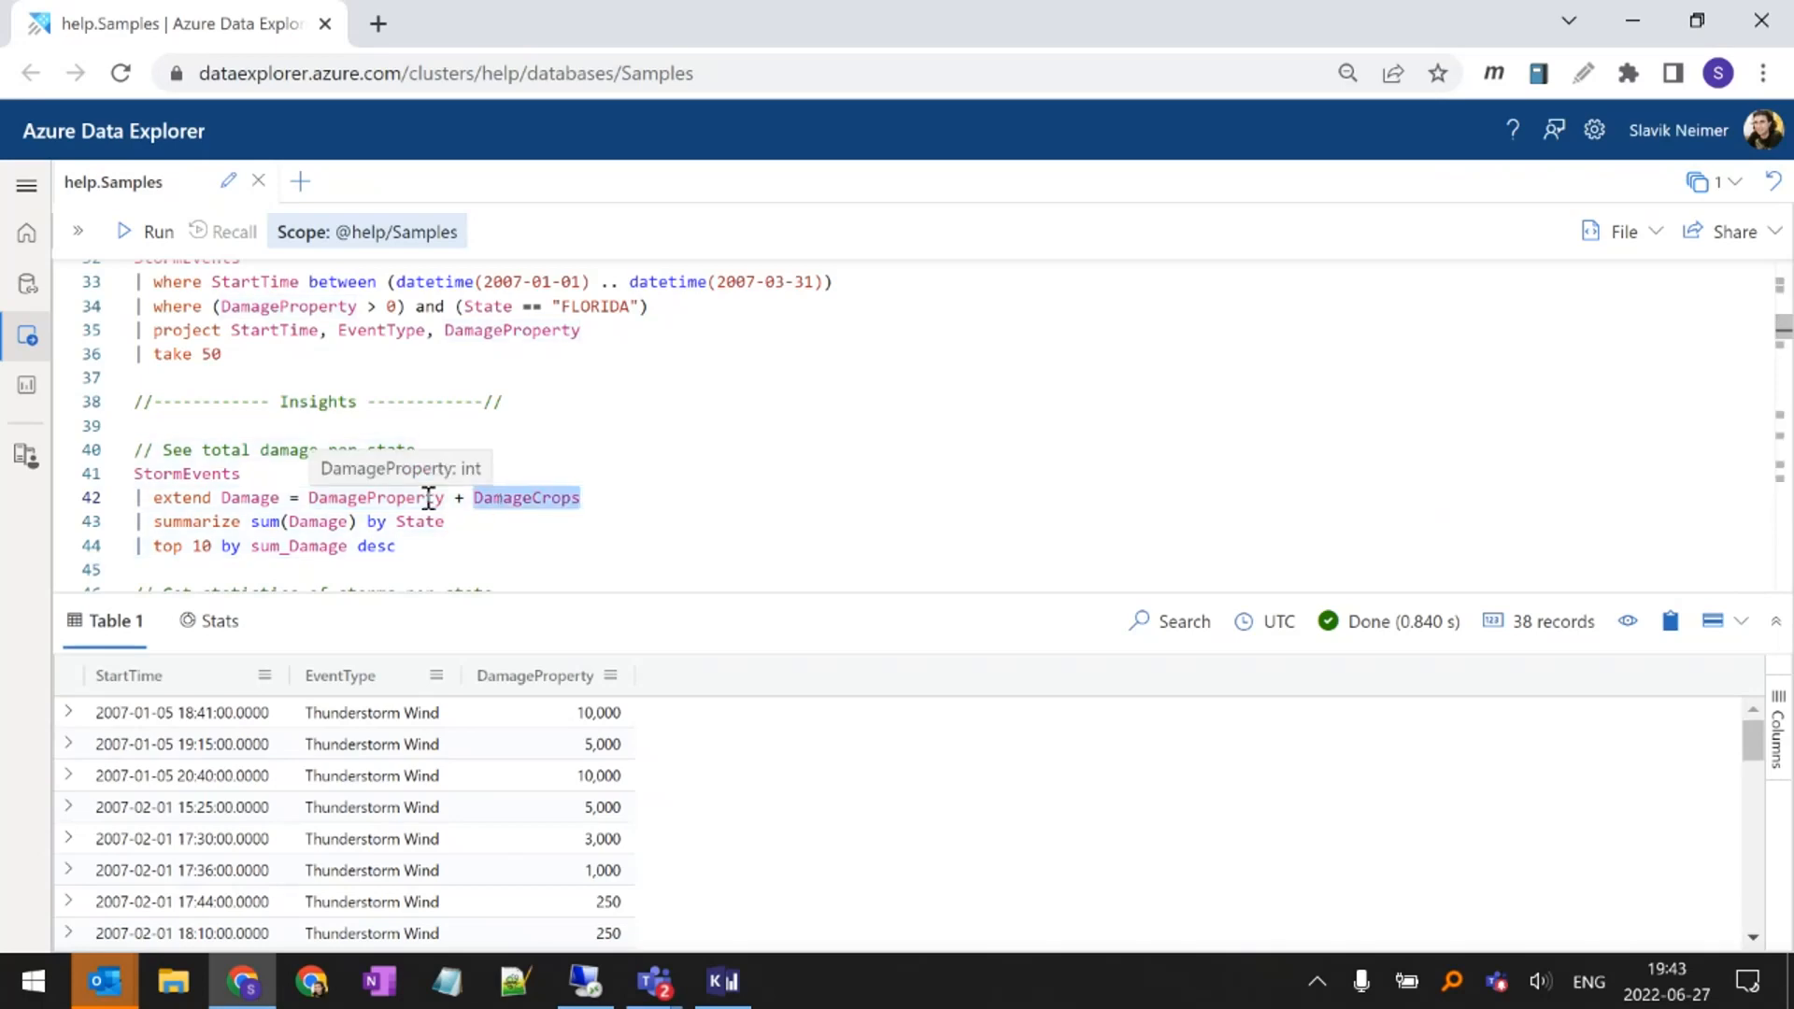
Highlight summarize, its Damage argument and the sum(Damage) expression, and point out the top 10 line of the total damage query
double_click(181, 521)
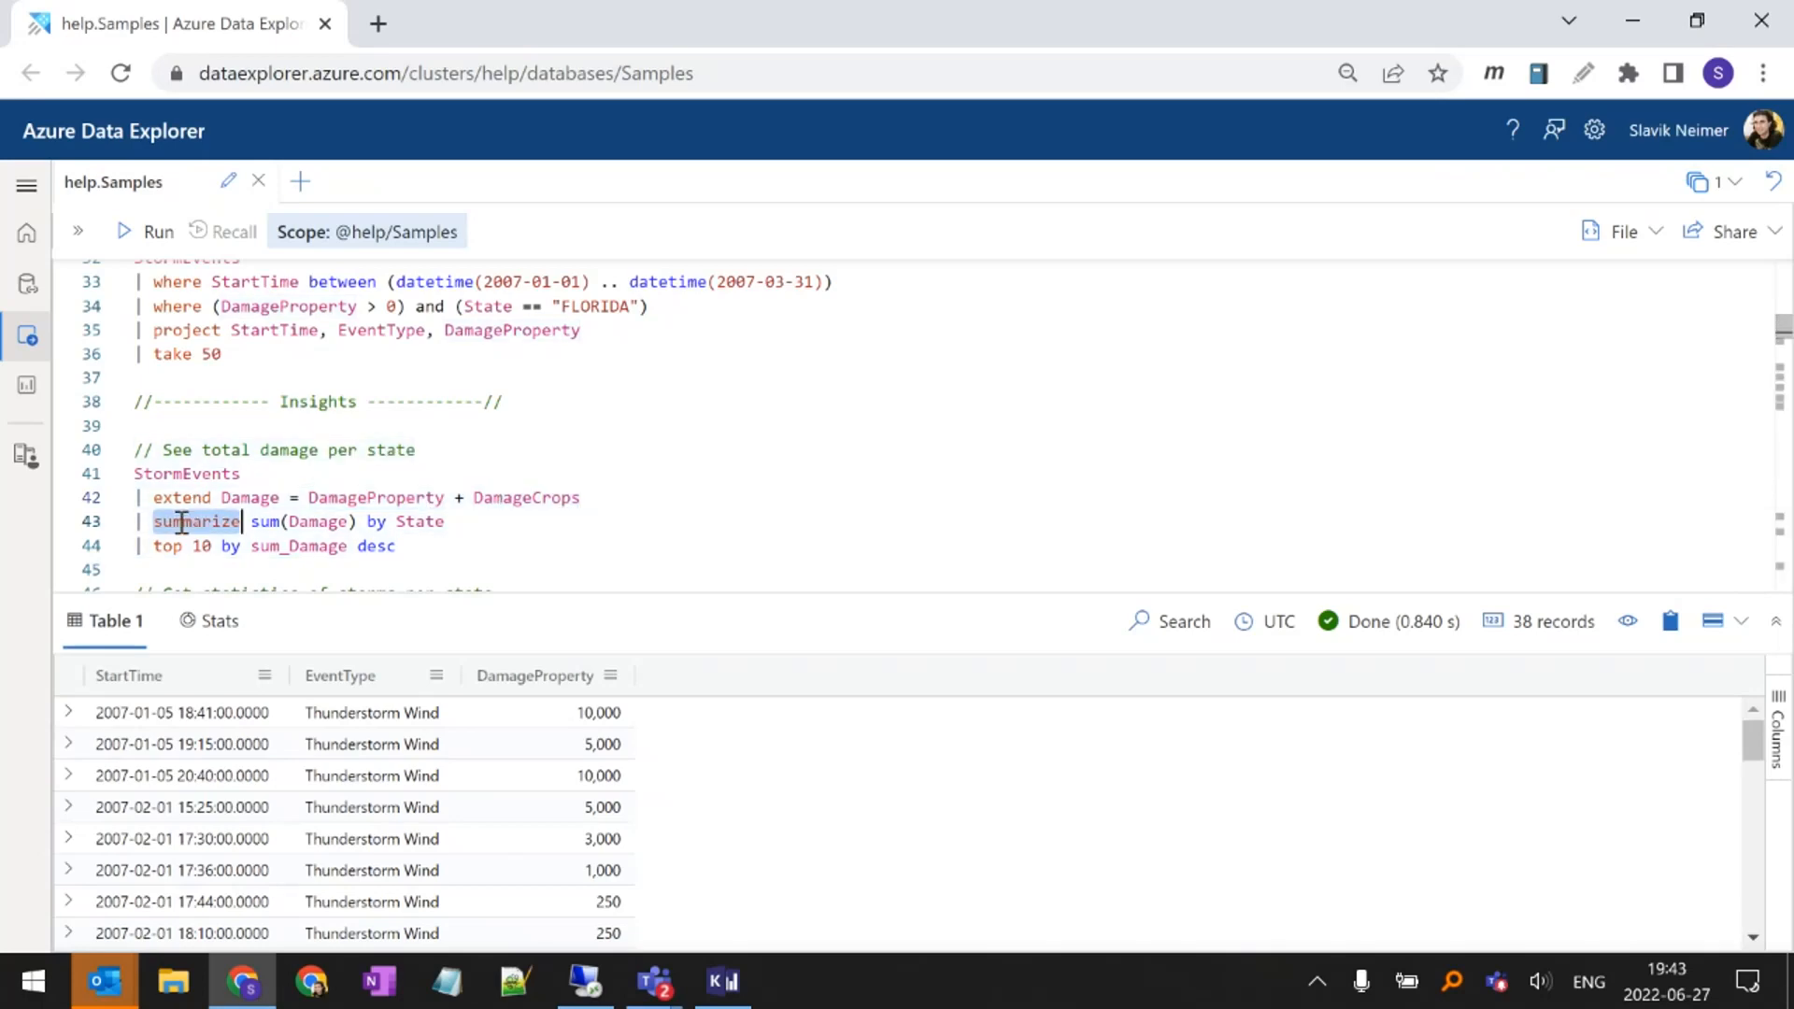
double_click(309, 520)
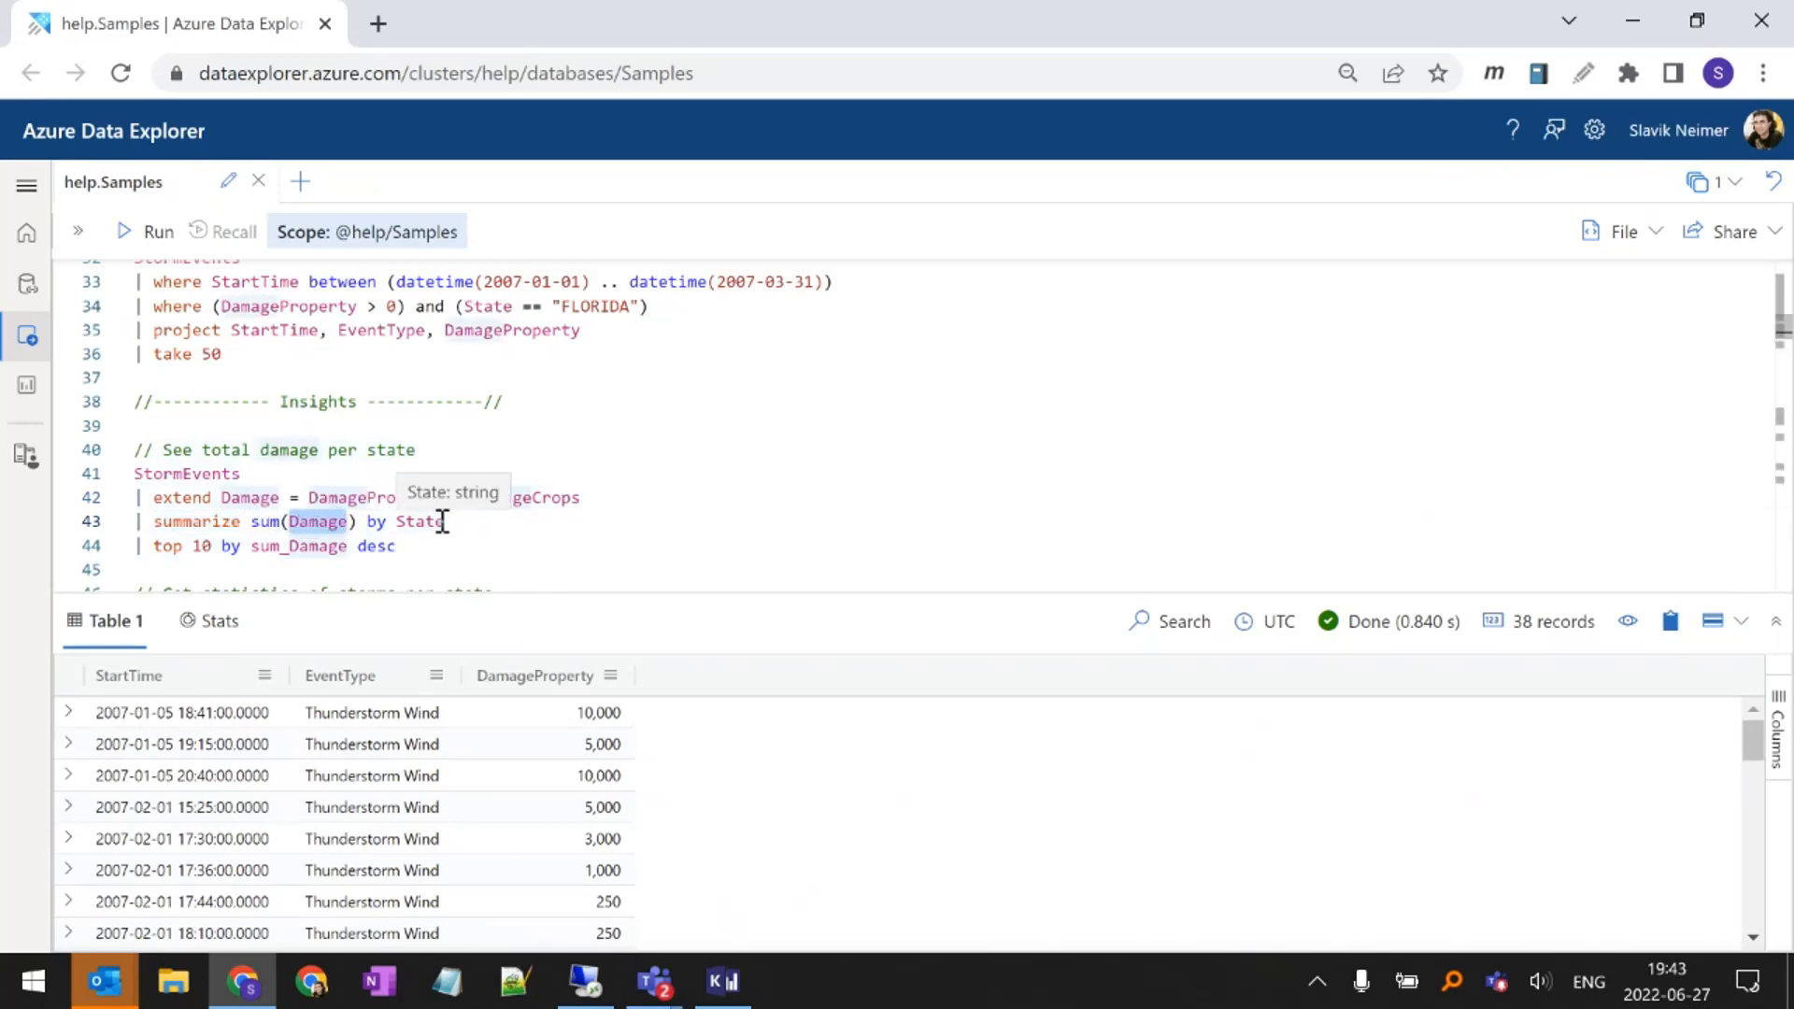
click(203, 546)
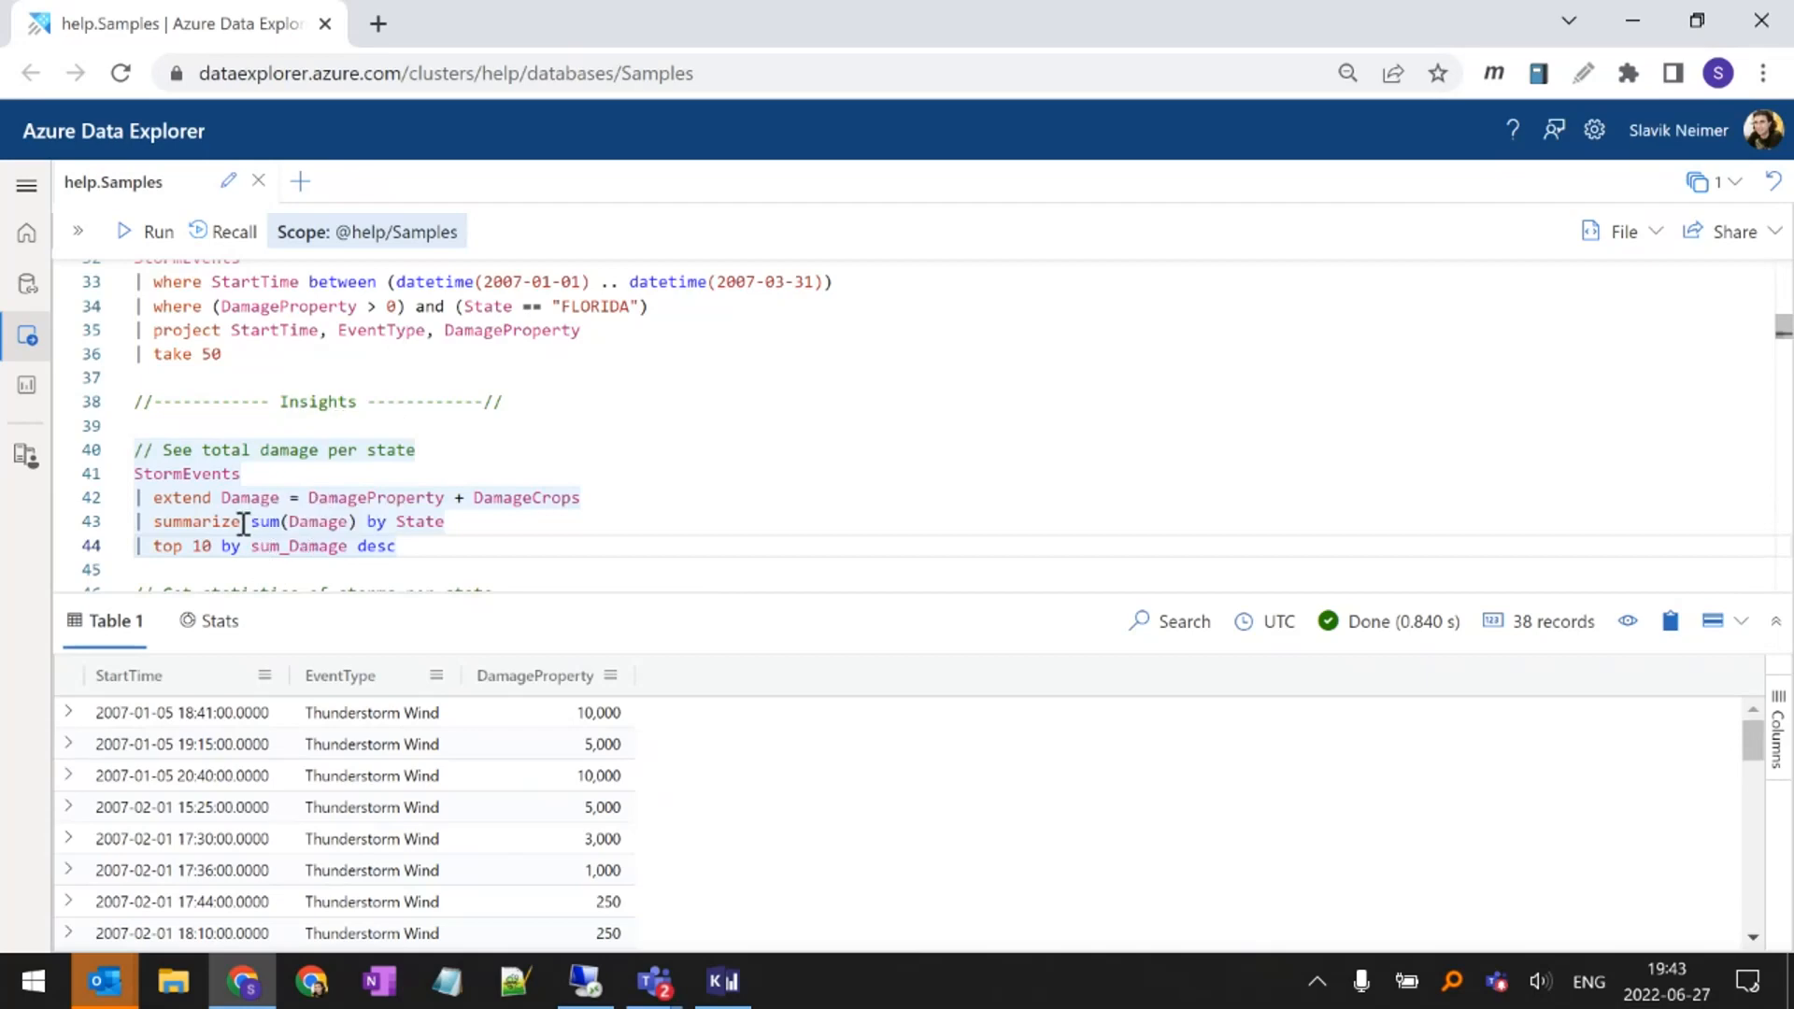
drag(251, 523, 358, 522)
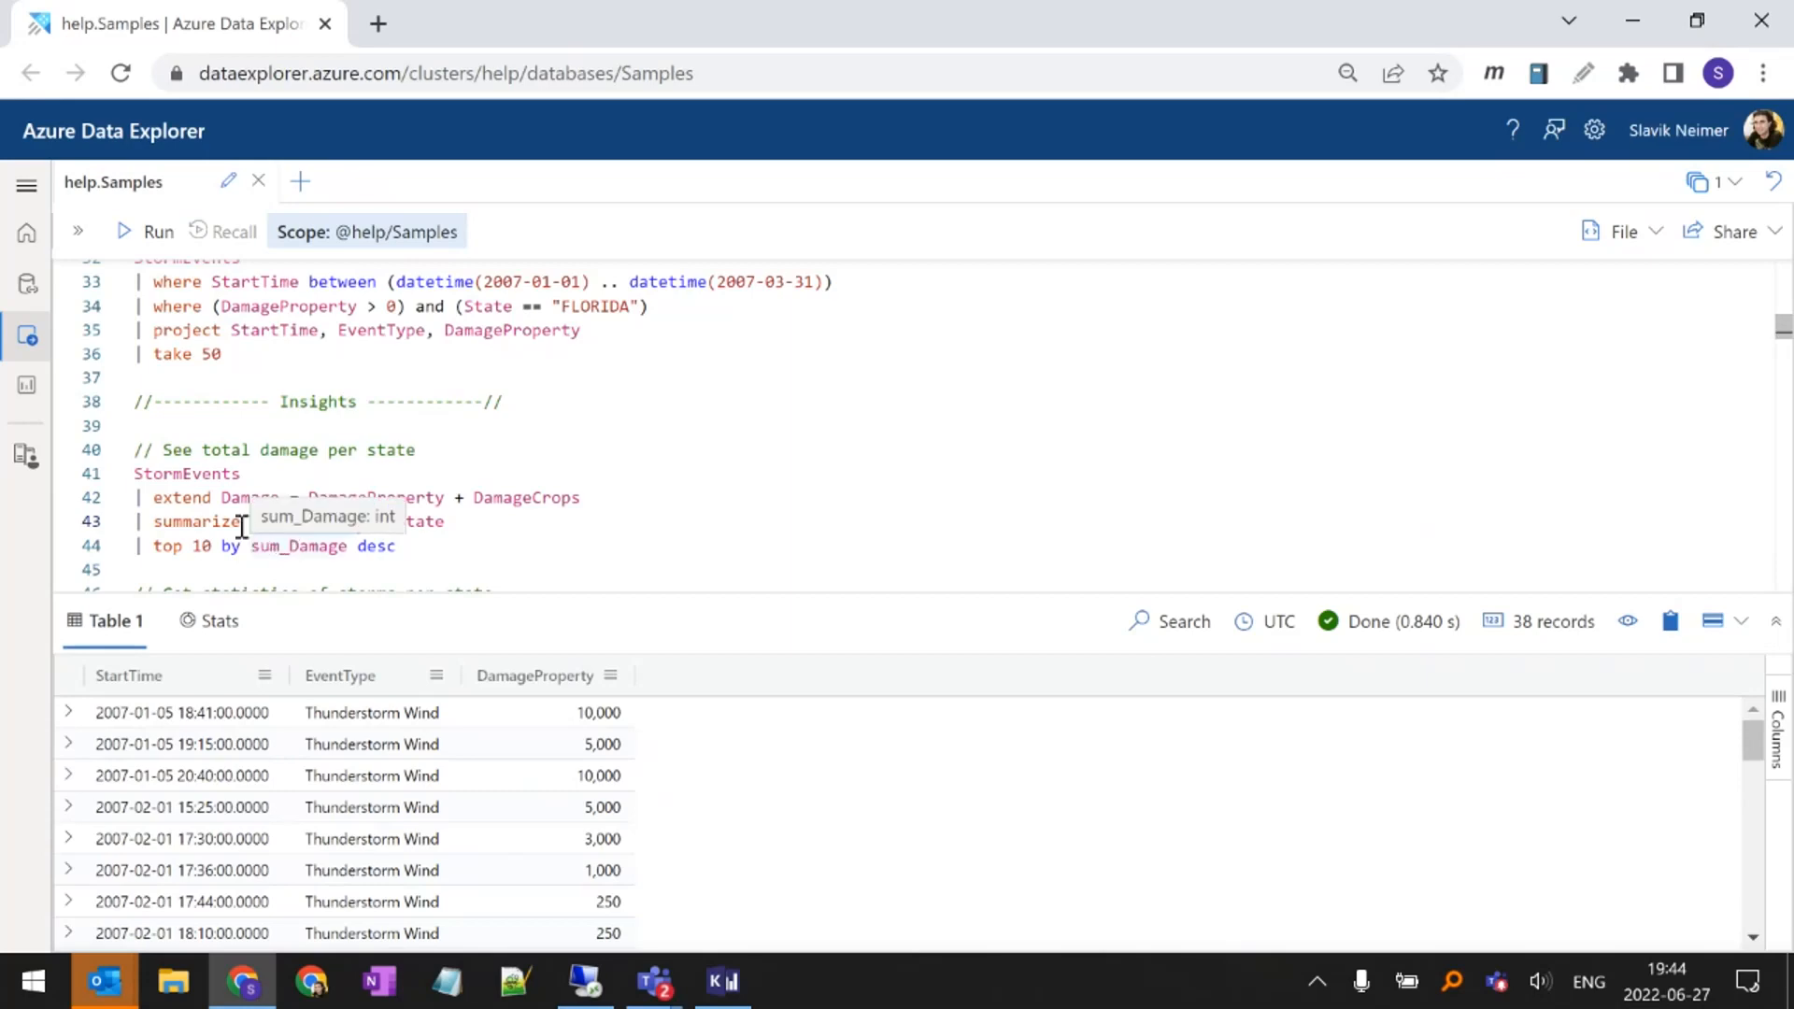
Name the sum(Damage) aggregate NewColumnName in the summarize line of the total damage per state query
click(249, 522)
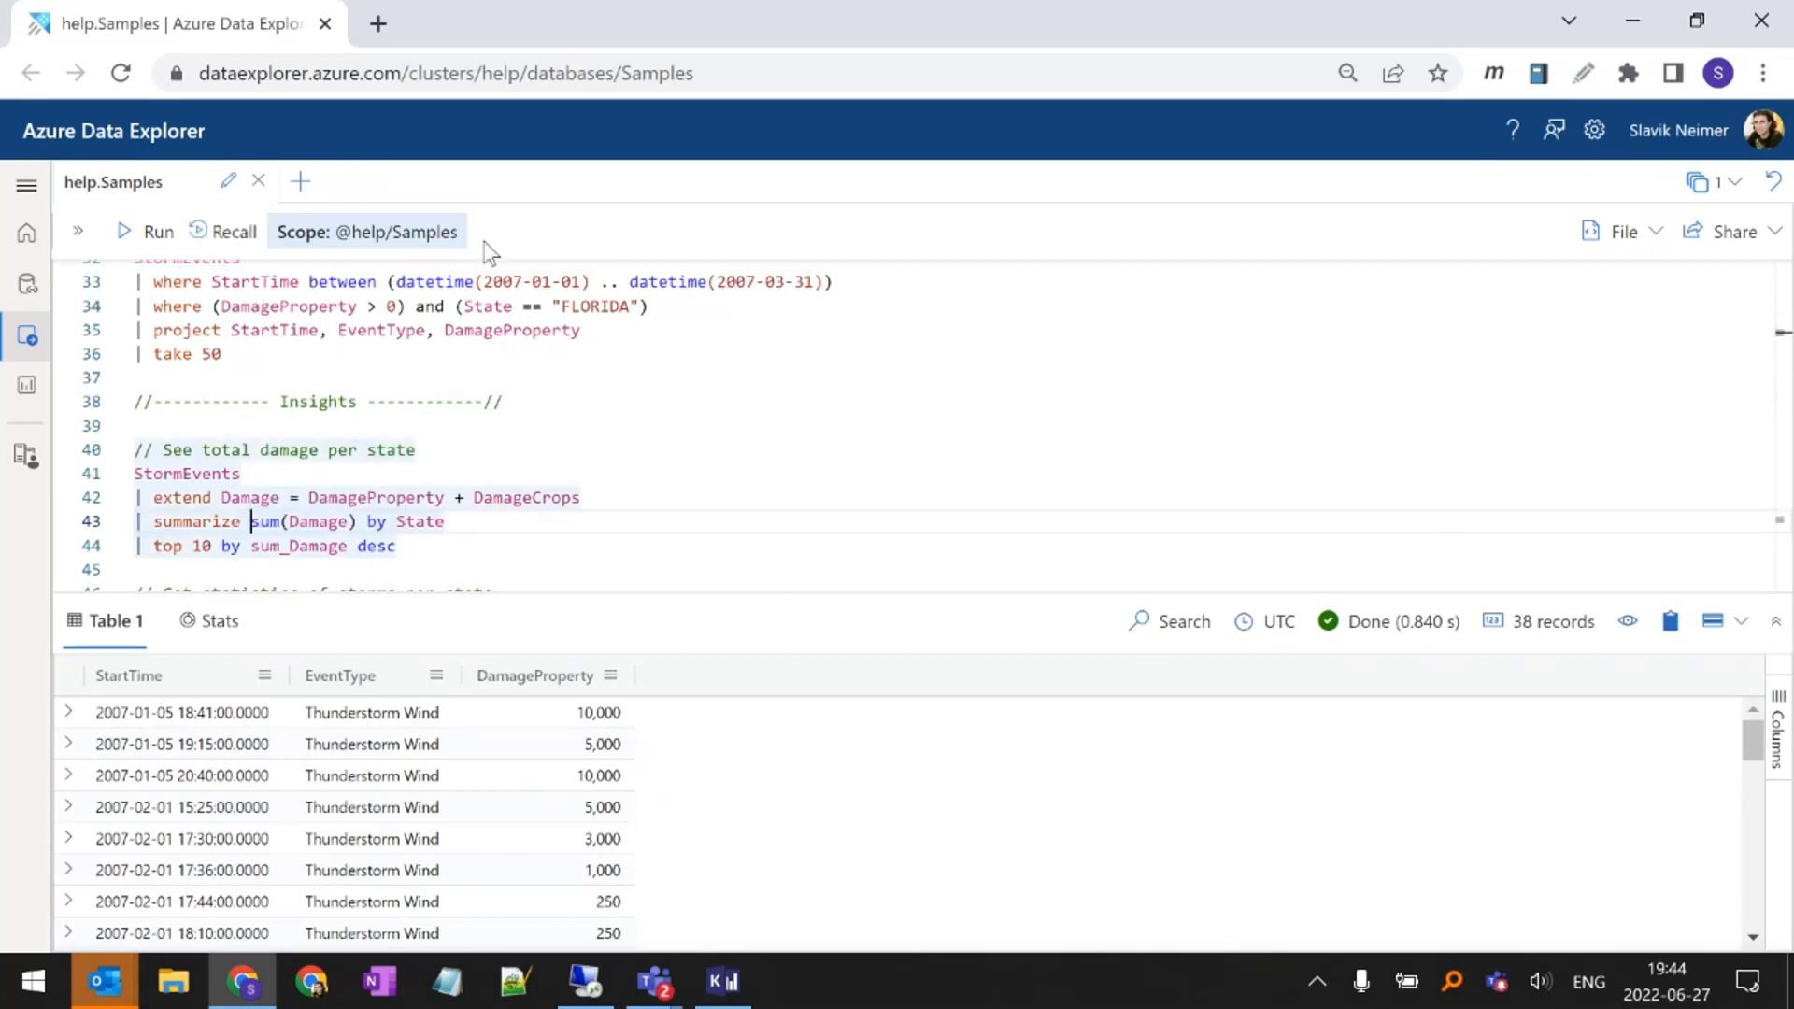
text(NewColuk)
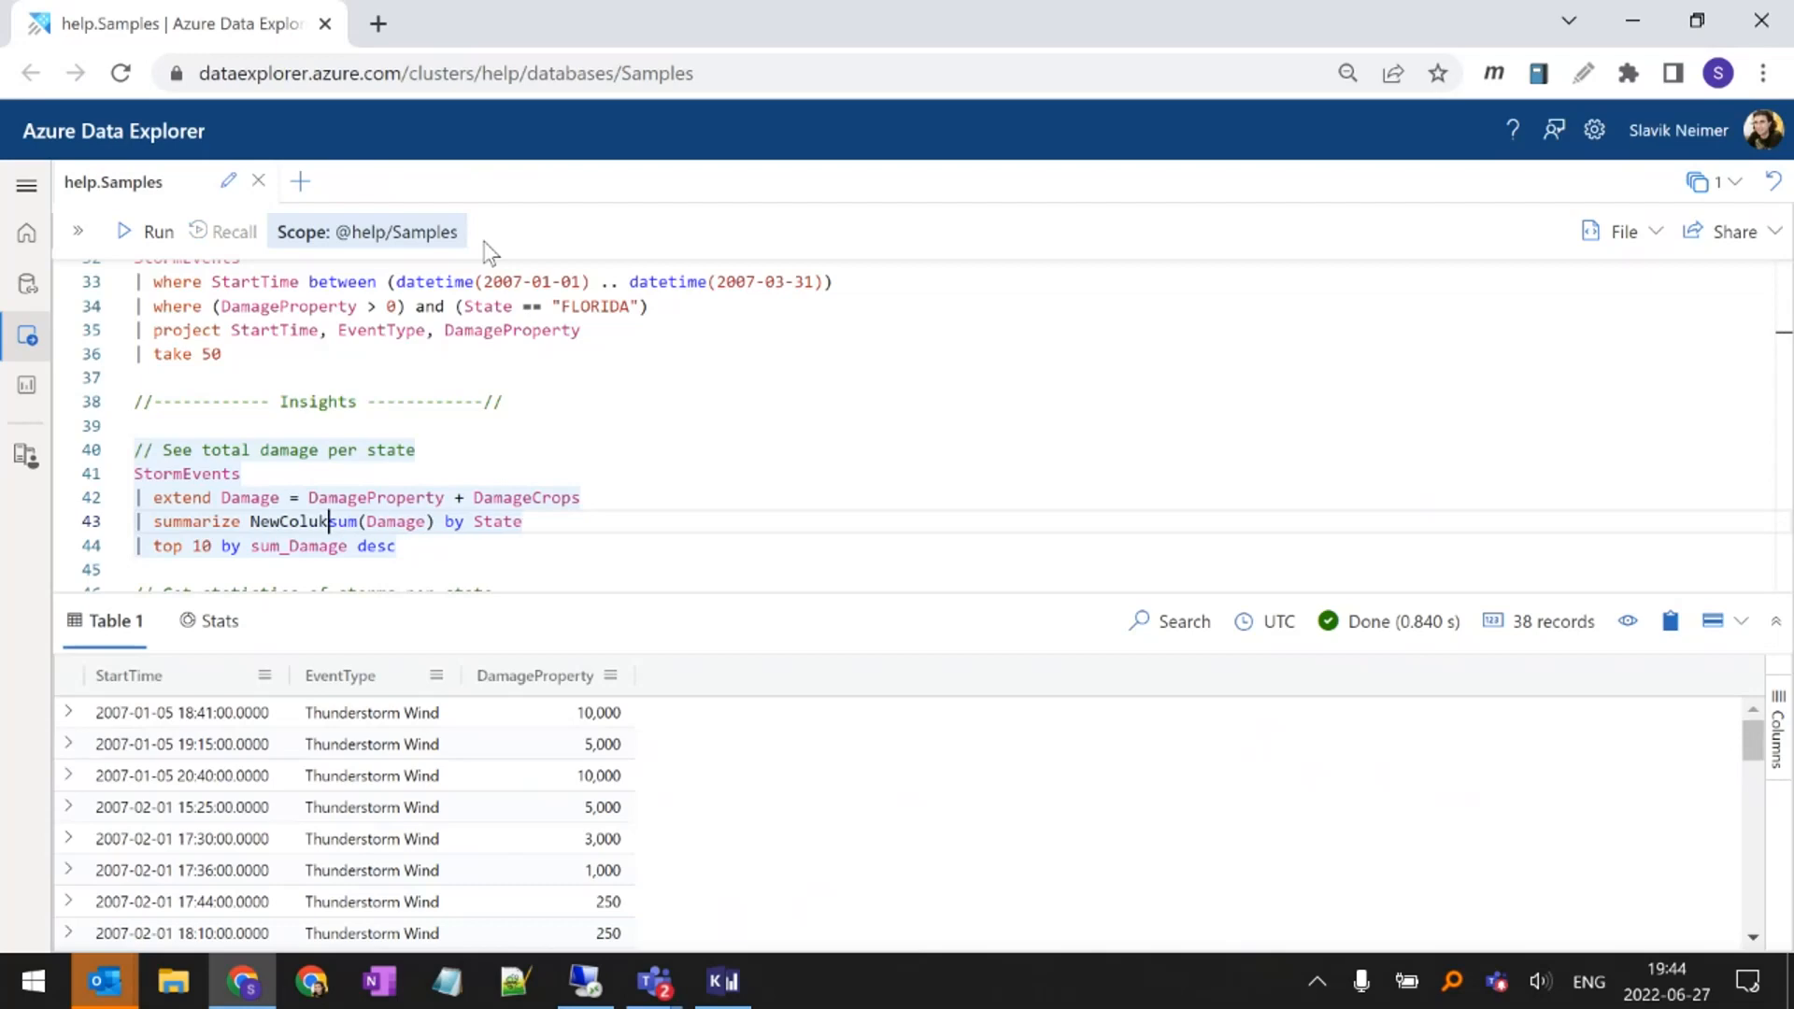
key(BackSpace)
text(mnName)
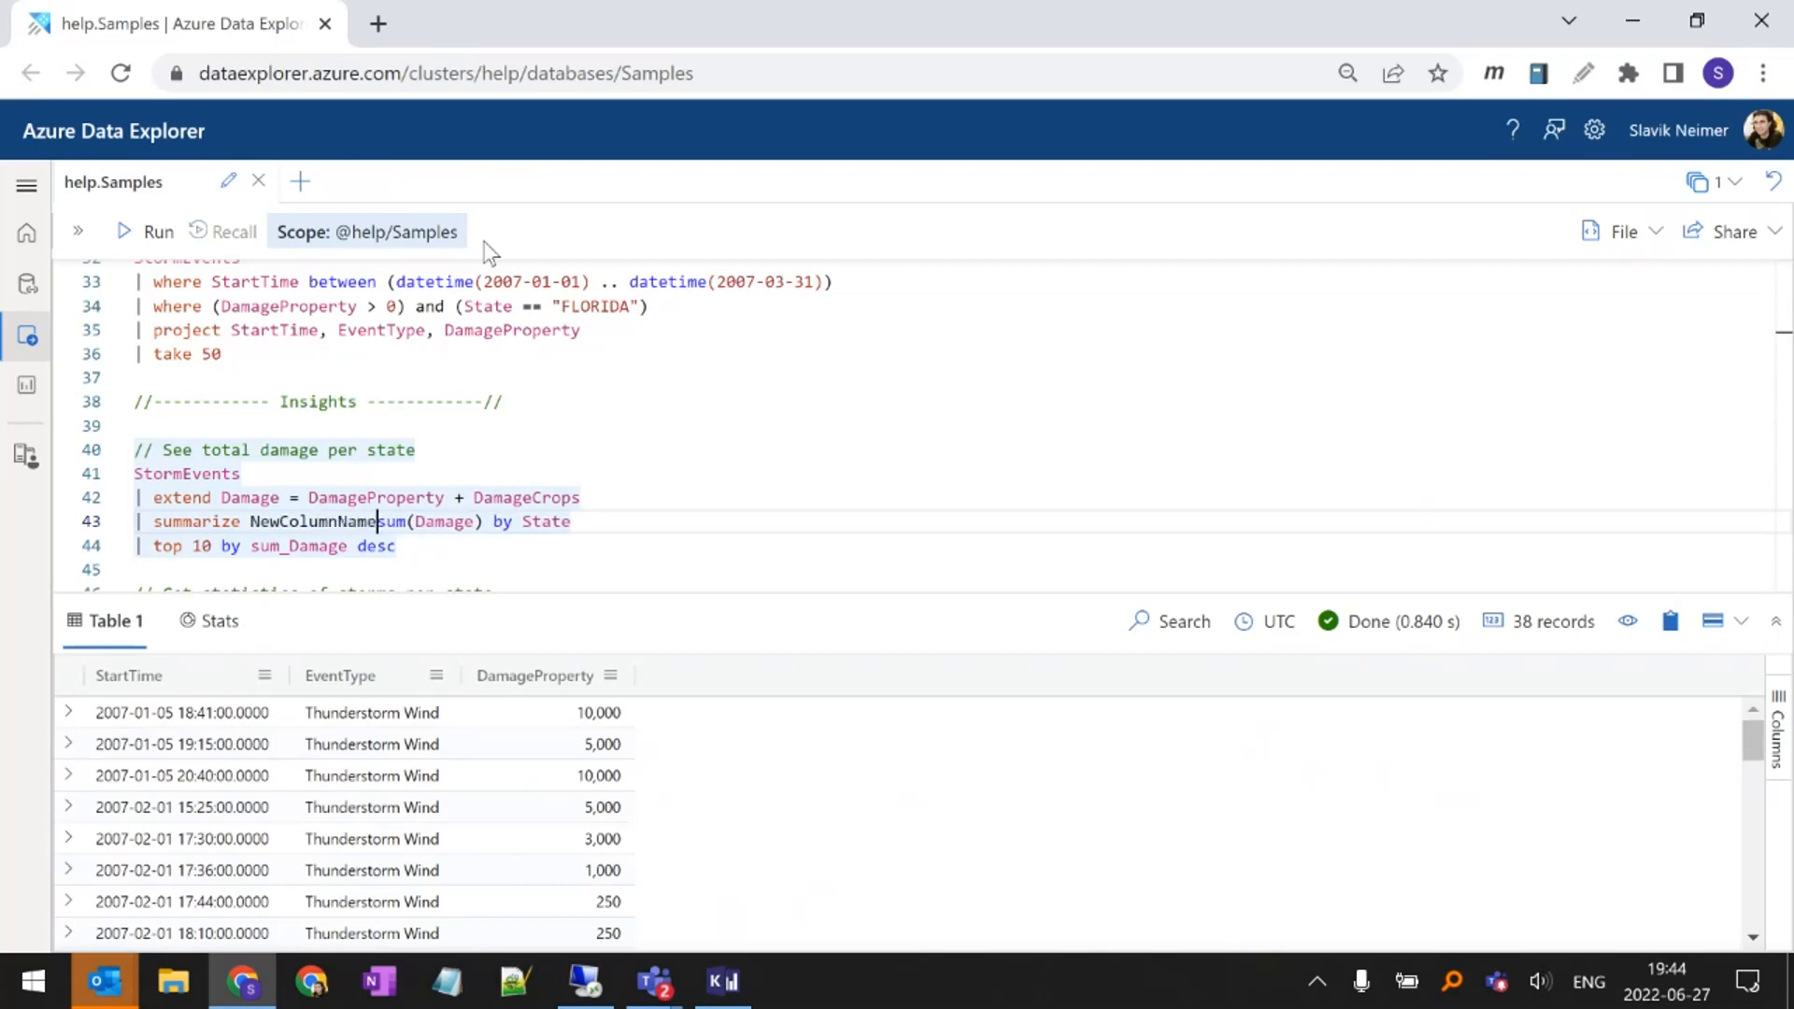
text( =)
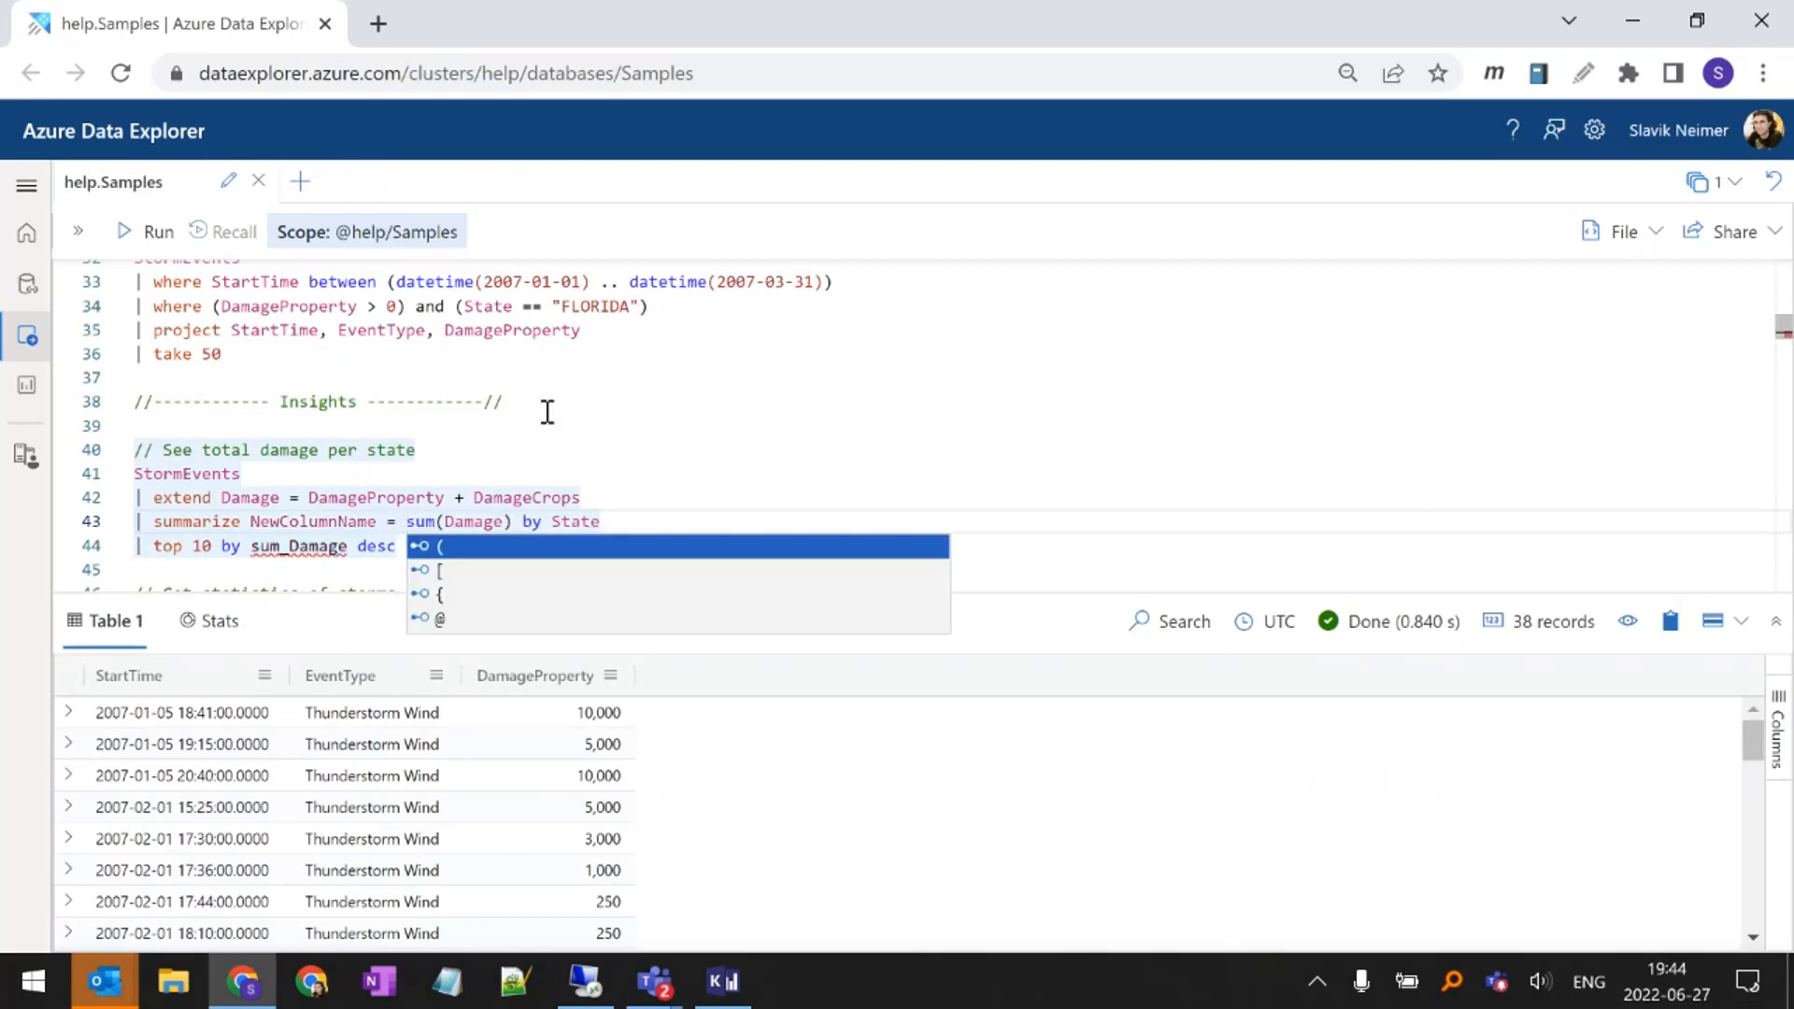
click(508, 430)
Replace sum_Damage with NewColumnName in the top 10 line and run the total damage per state query
mouse_move(324, 546)
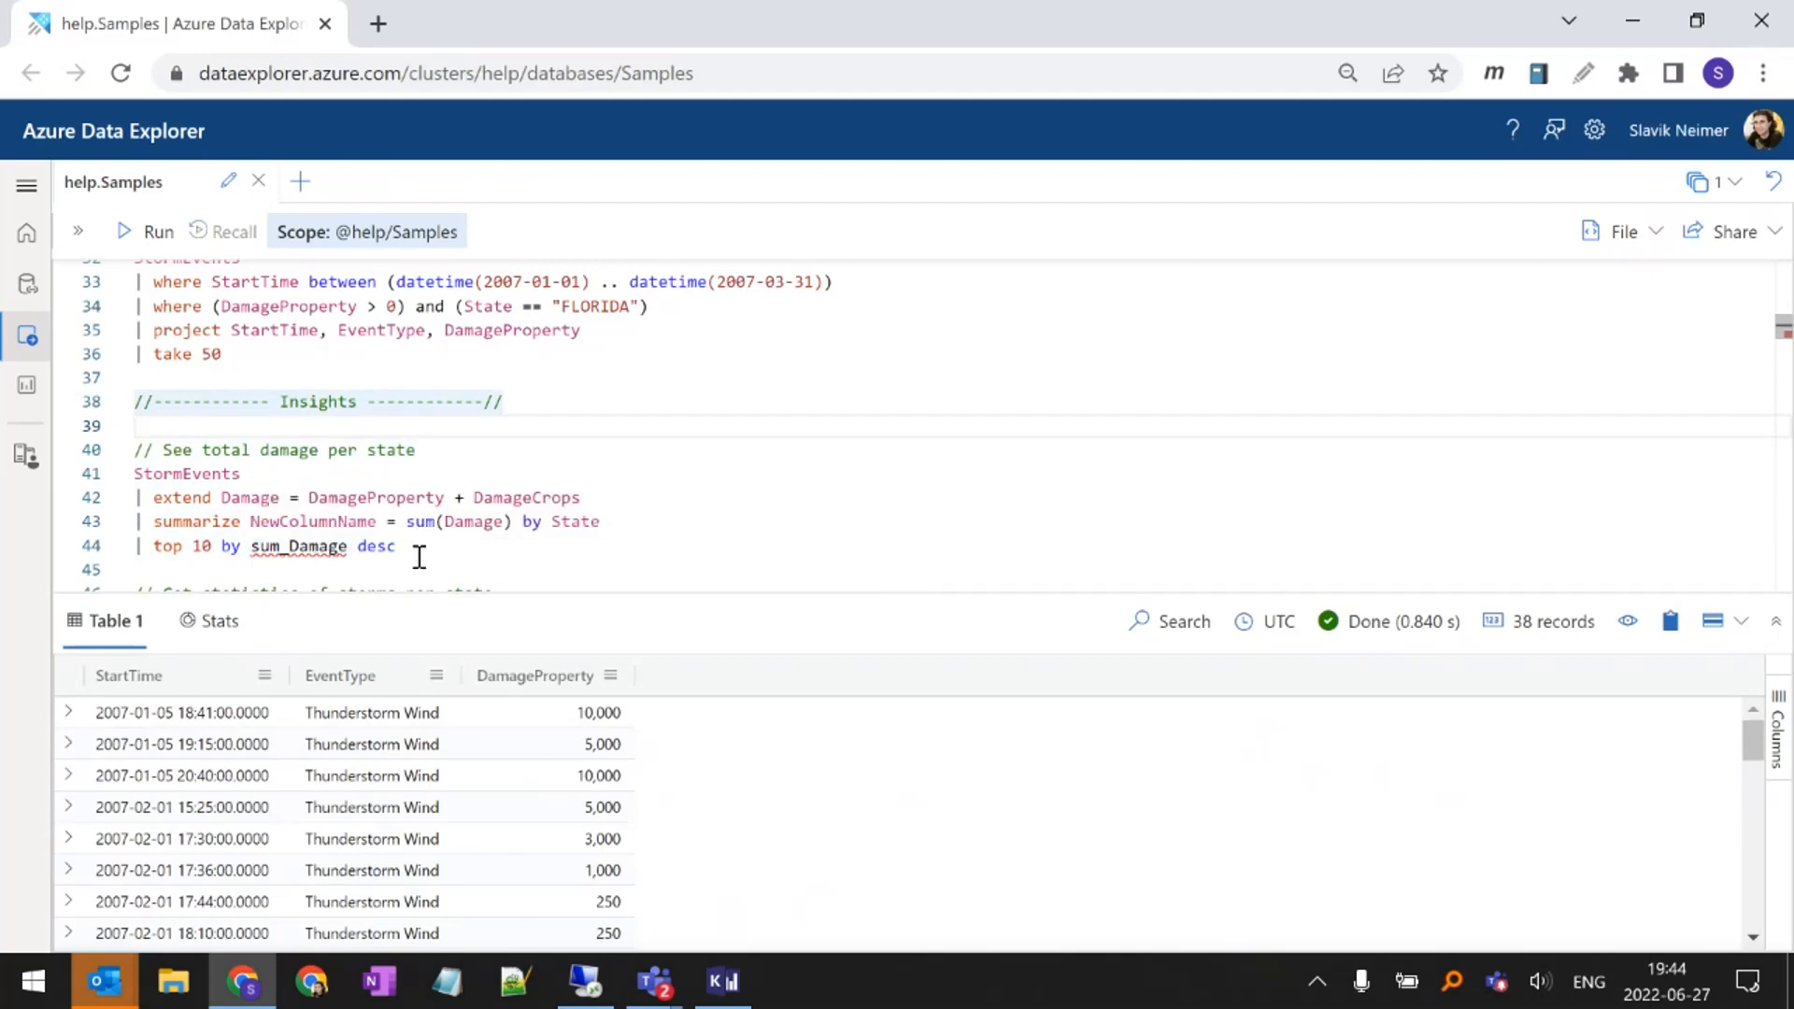
double_click(292, 521)
key(ctrl+c)
double_click(297, 546)
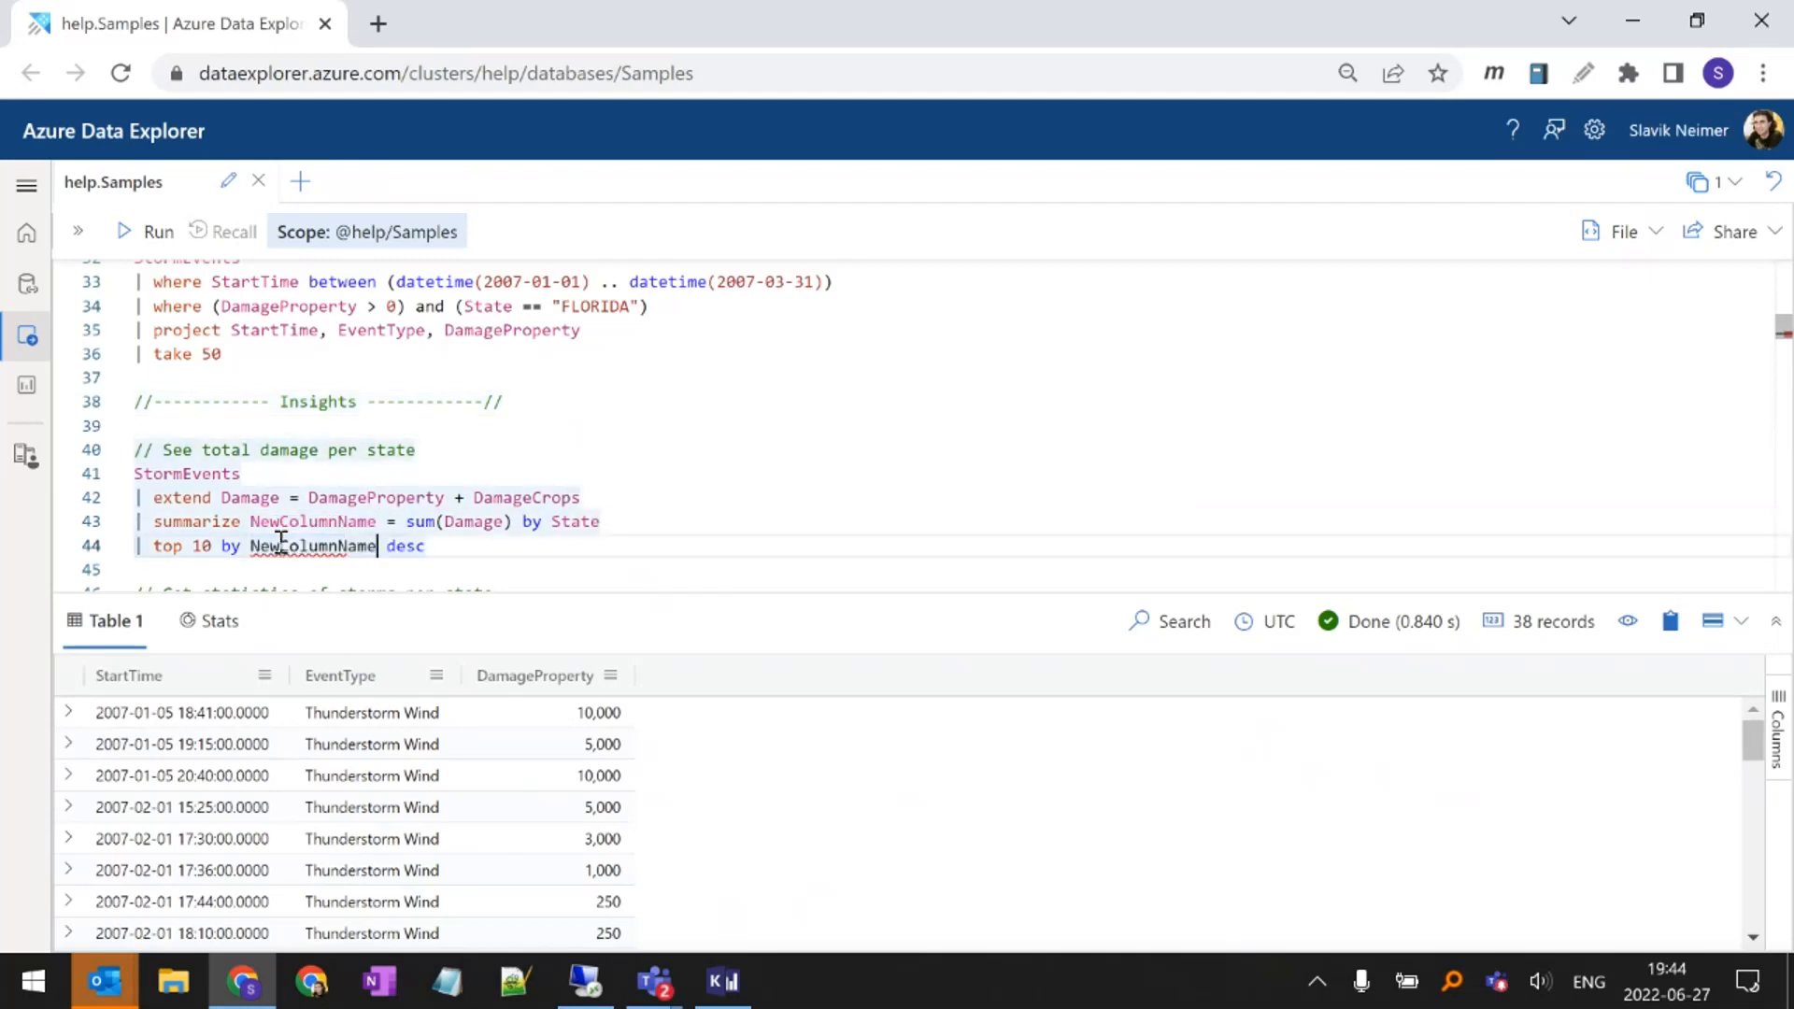
key(ctrl+v)
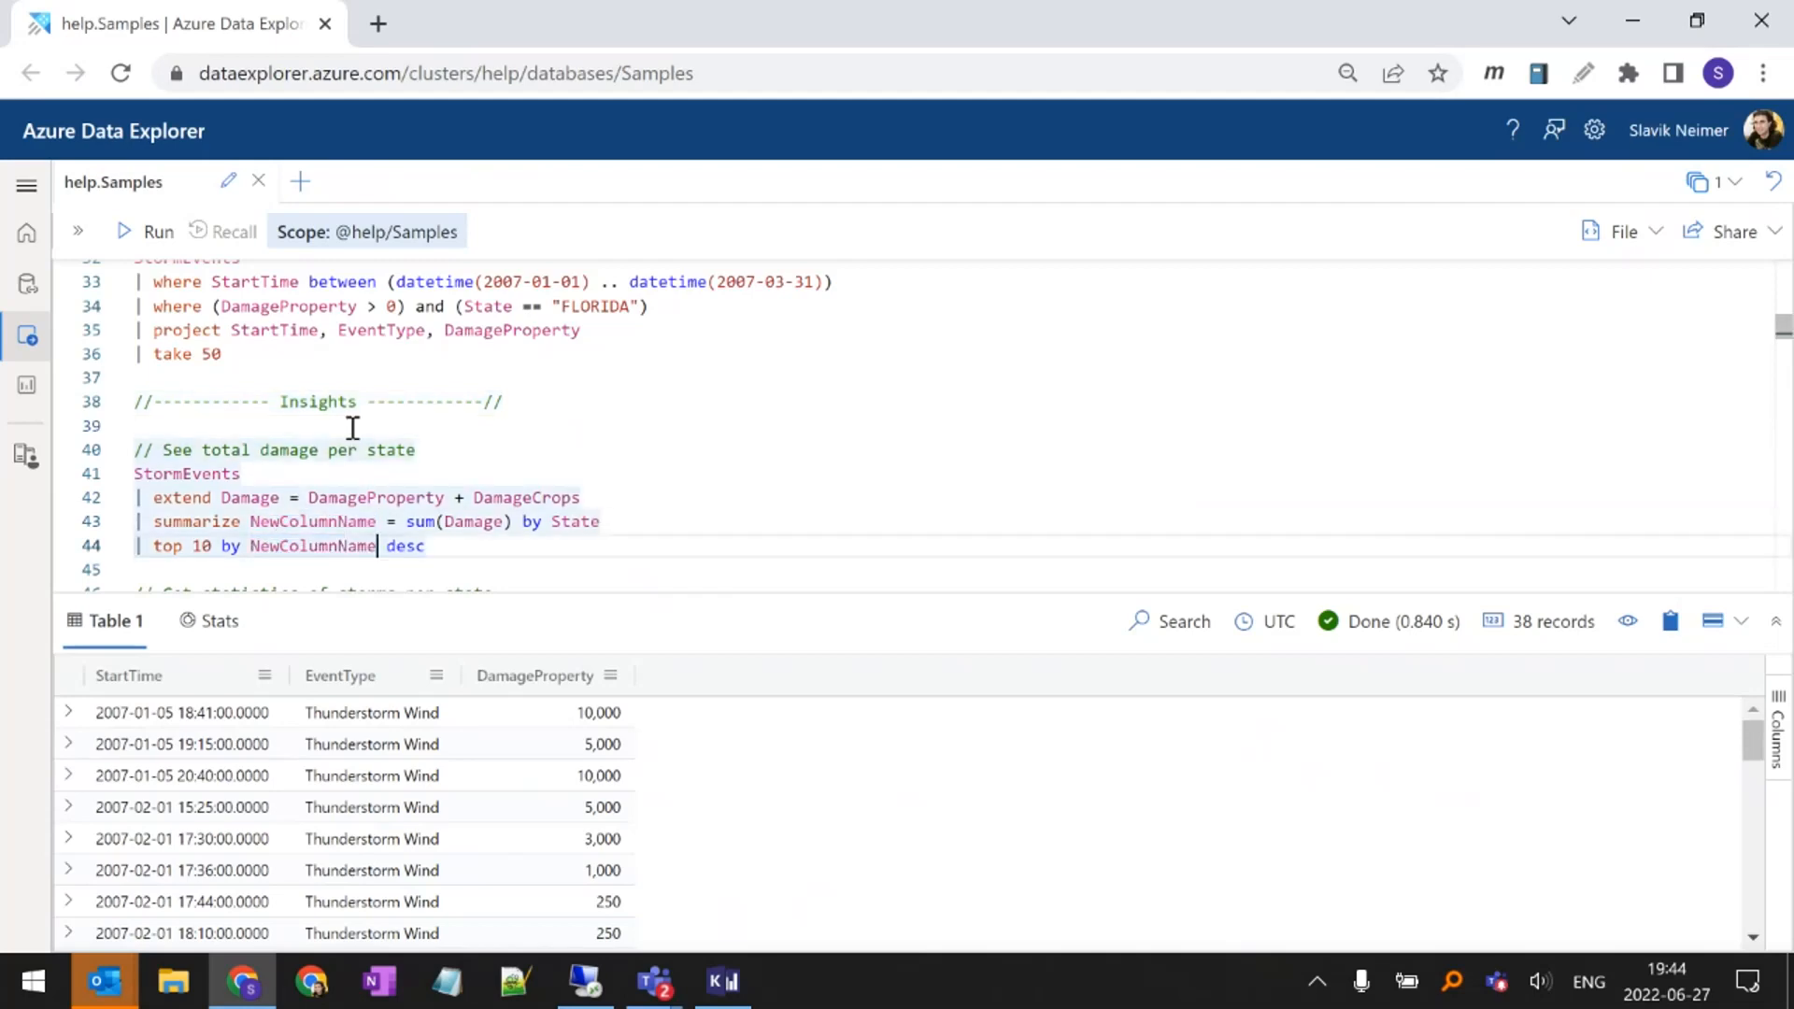
key(shift+Return)
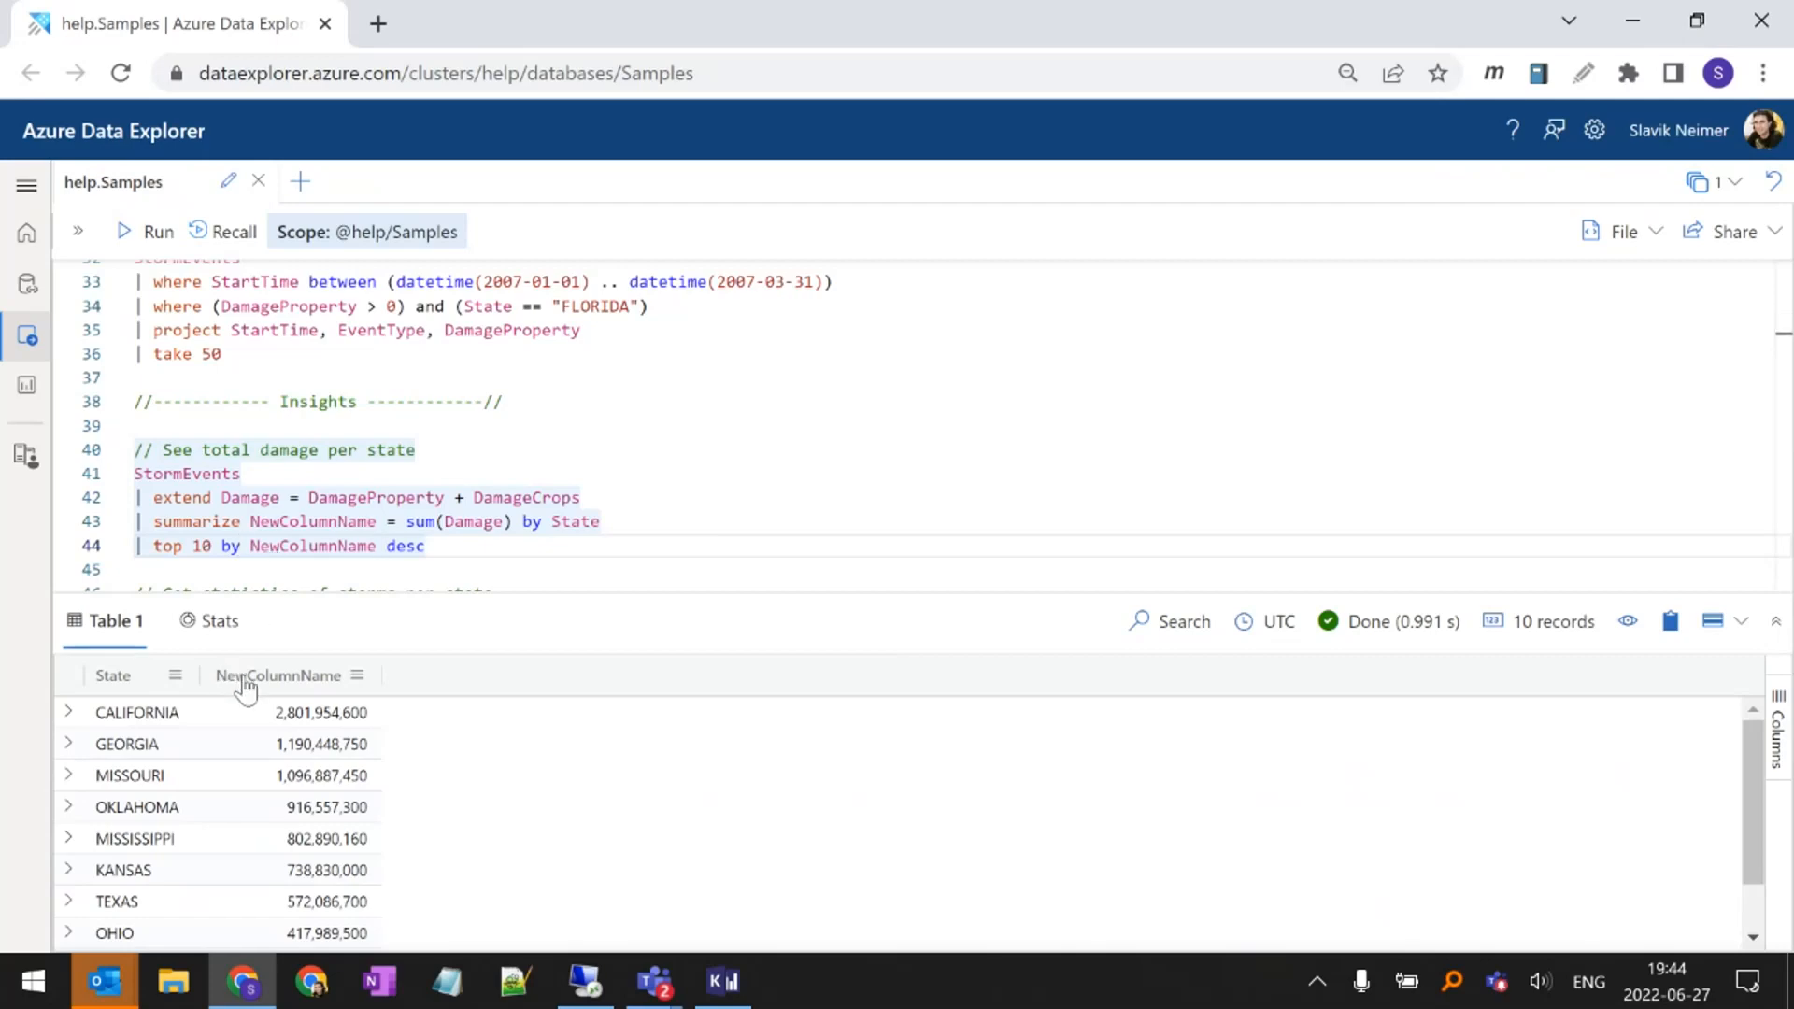
Undo the NewColumnName edits in the total damage per state query and rerun it with the original sum(Damage) aggregate
key(ctrl+z)
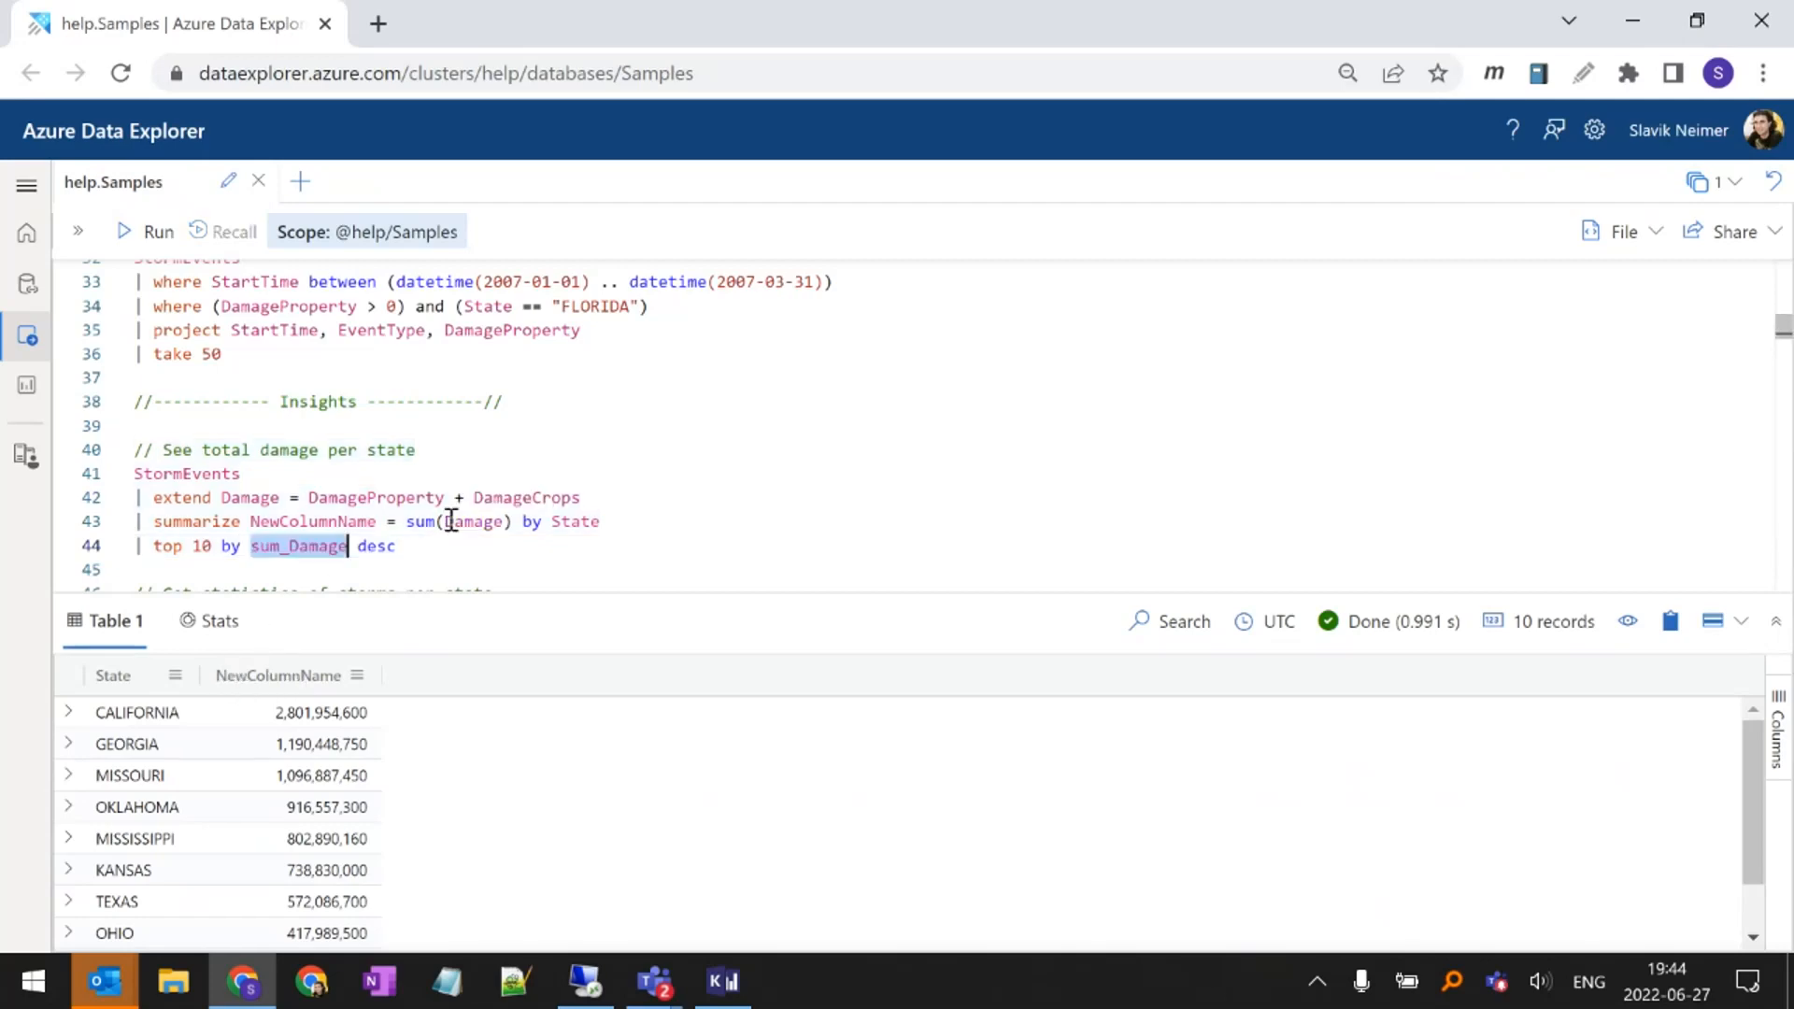
key(ctrl+z)
key(ctrl+z)
key(ctrl+z)
key(ctrl+z)
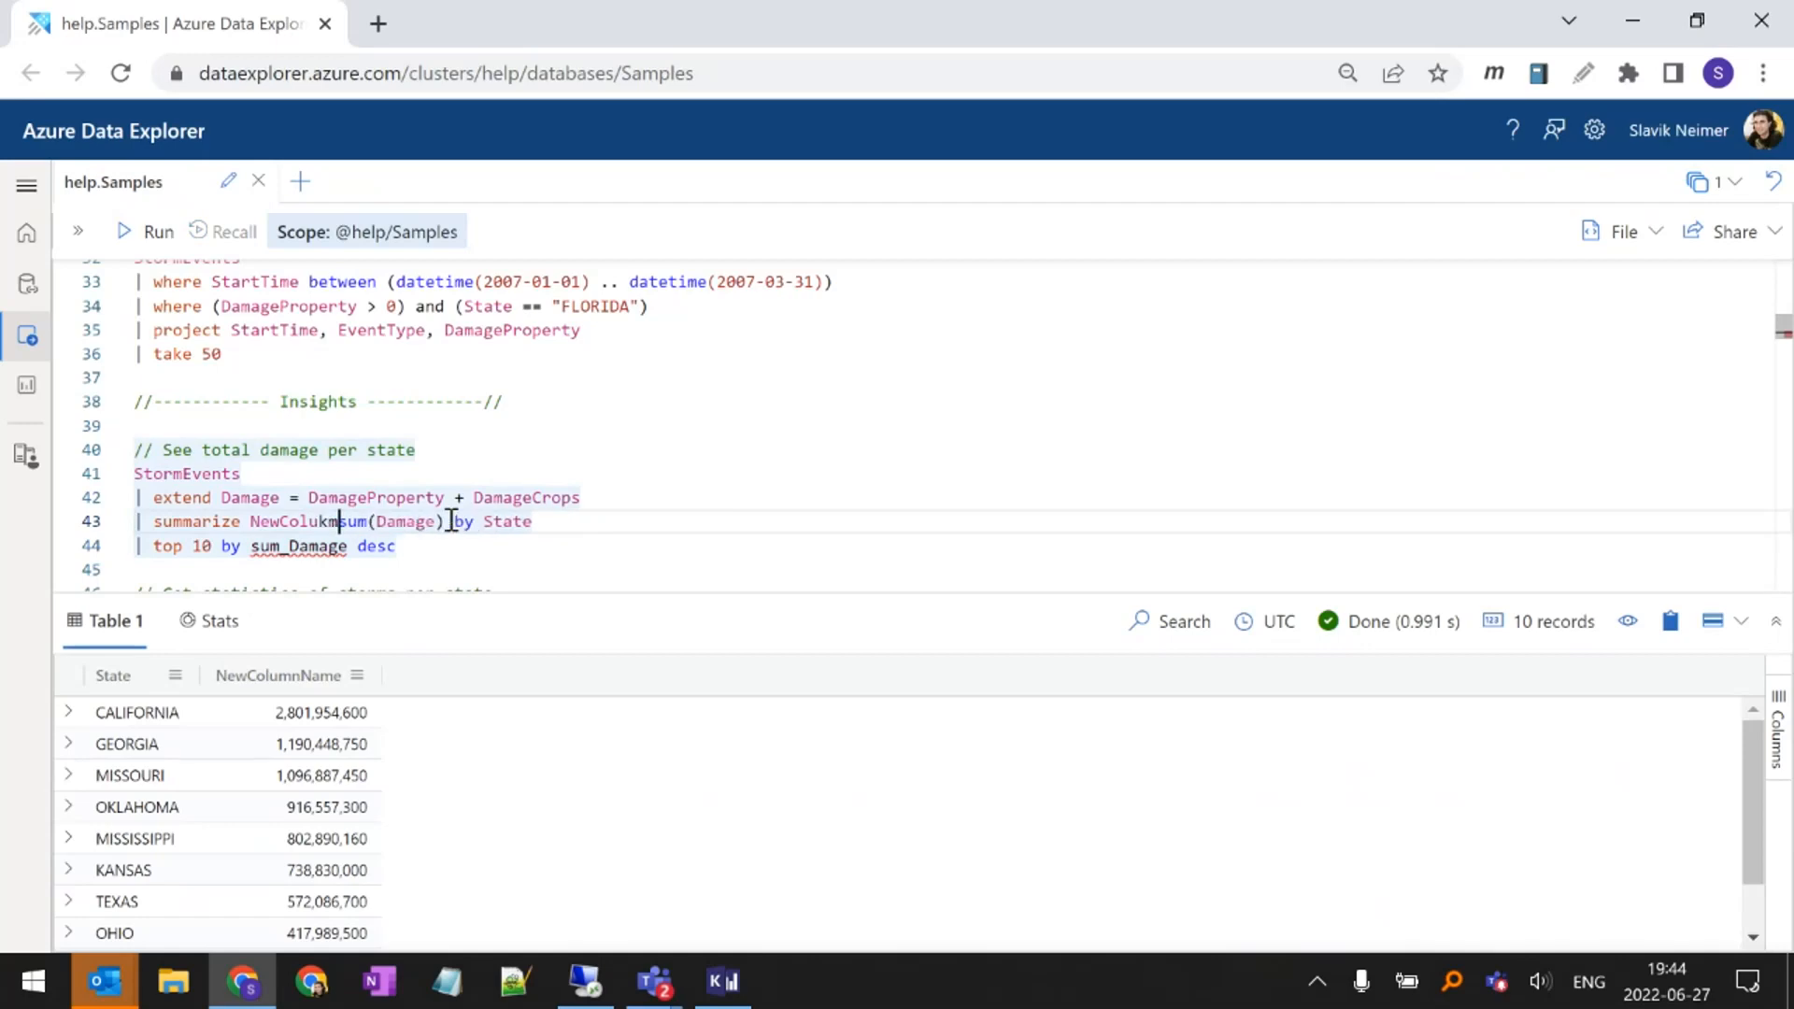
key(shift+Return)
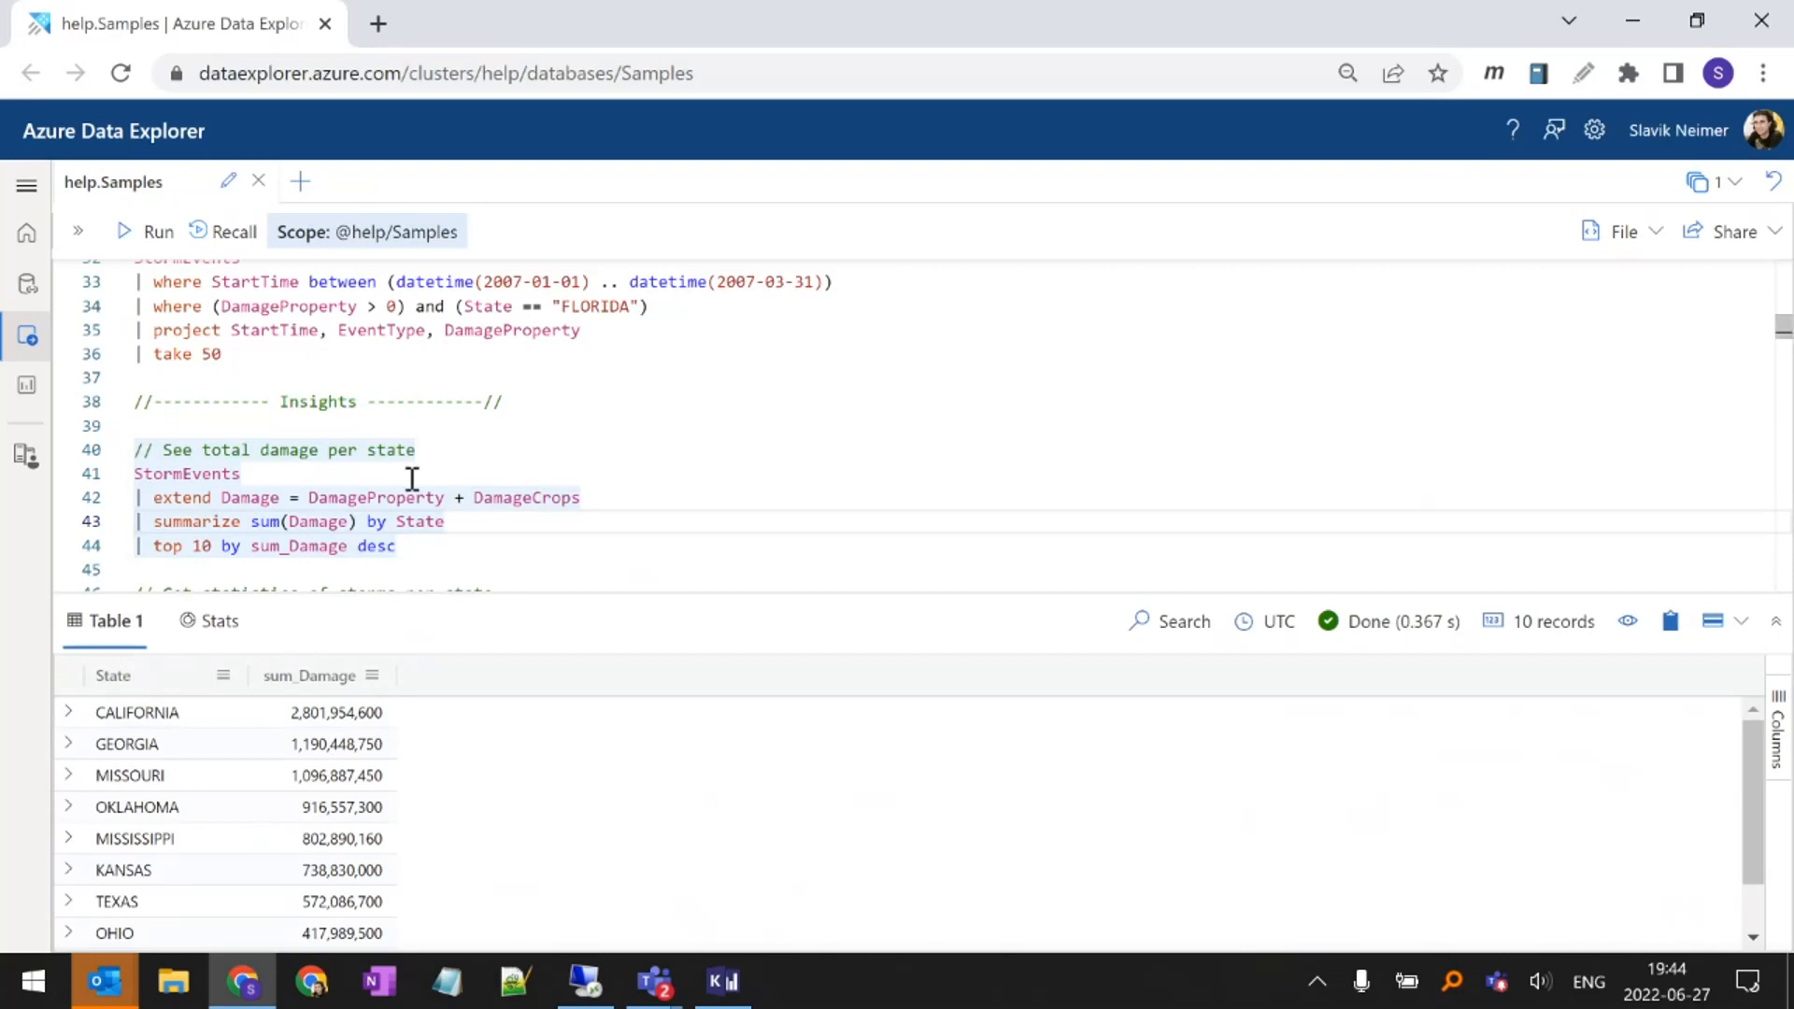
Start a new query on the StormEvents table in the blank space below the total damage per state query
scroll(412, 482, down, 2)
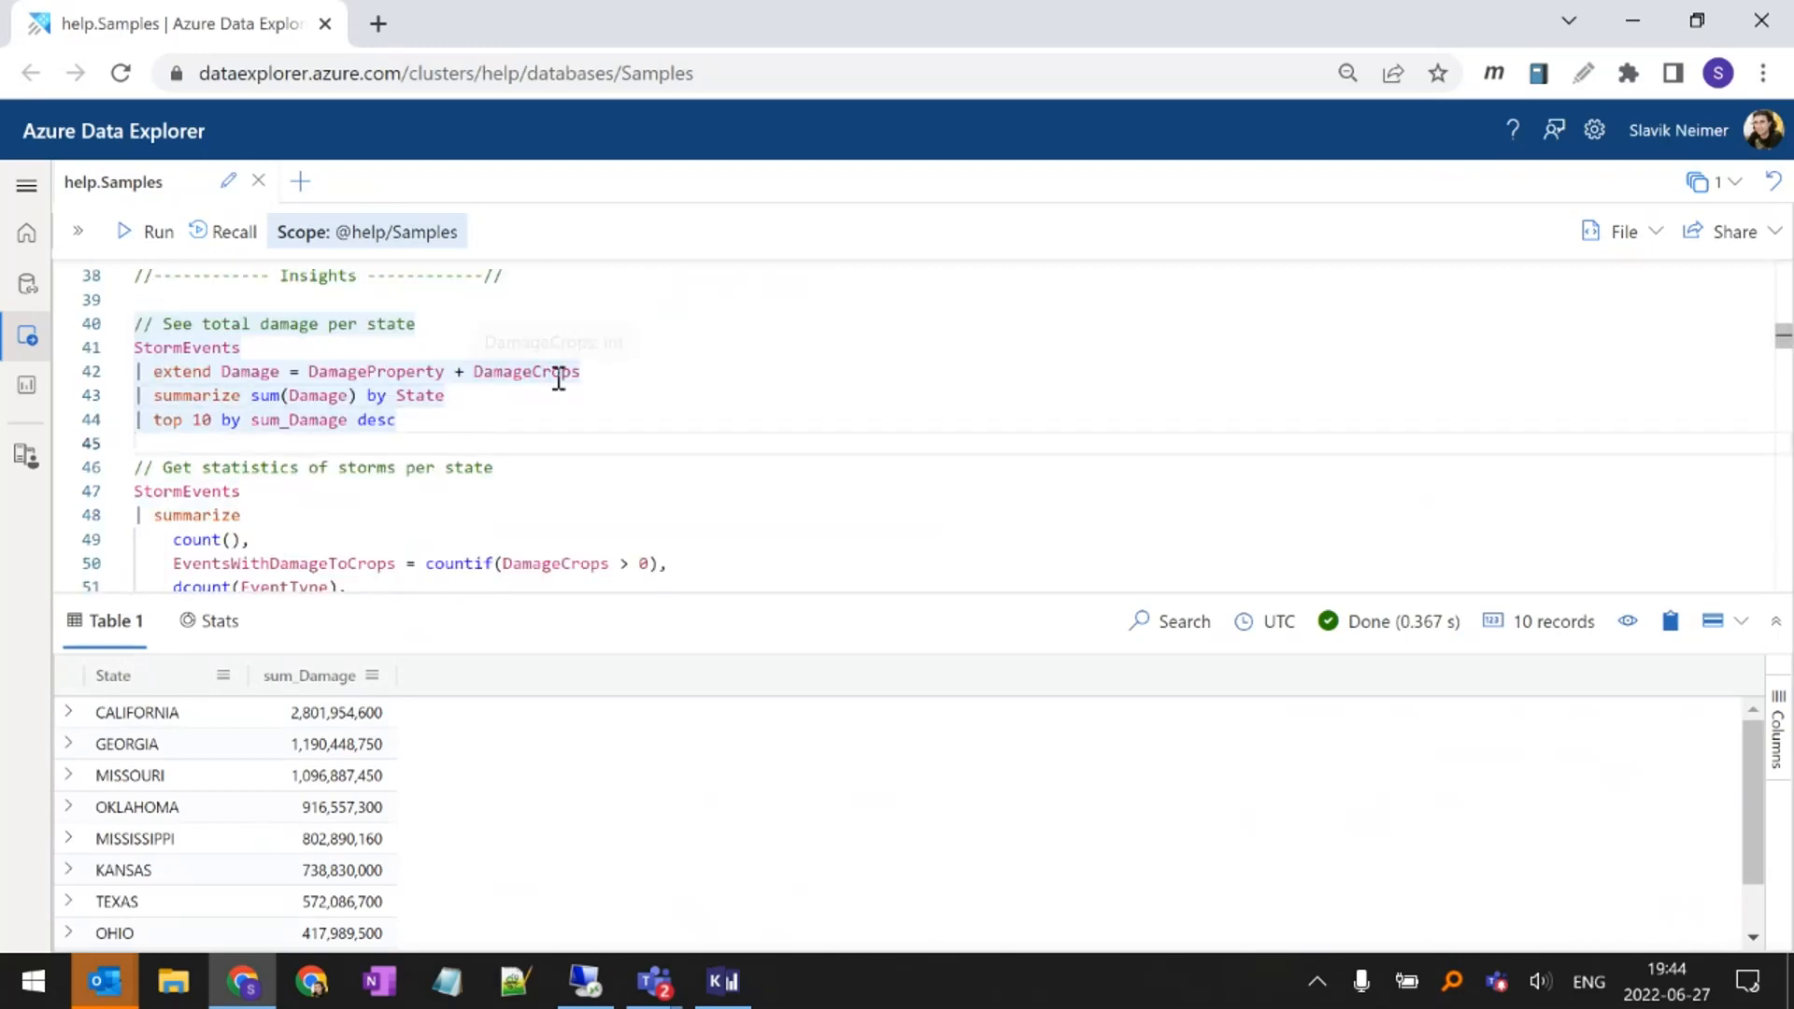
key(Return)
key(Return)
key(Up)
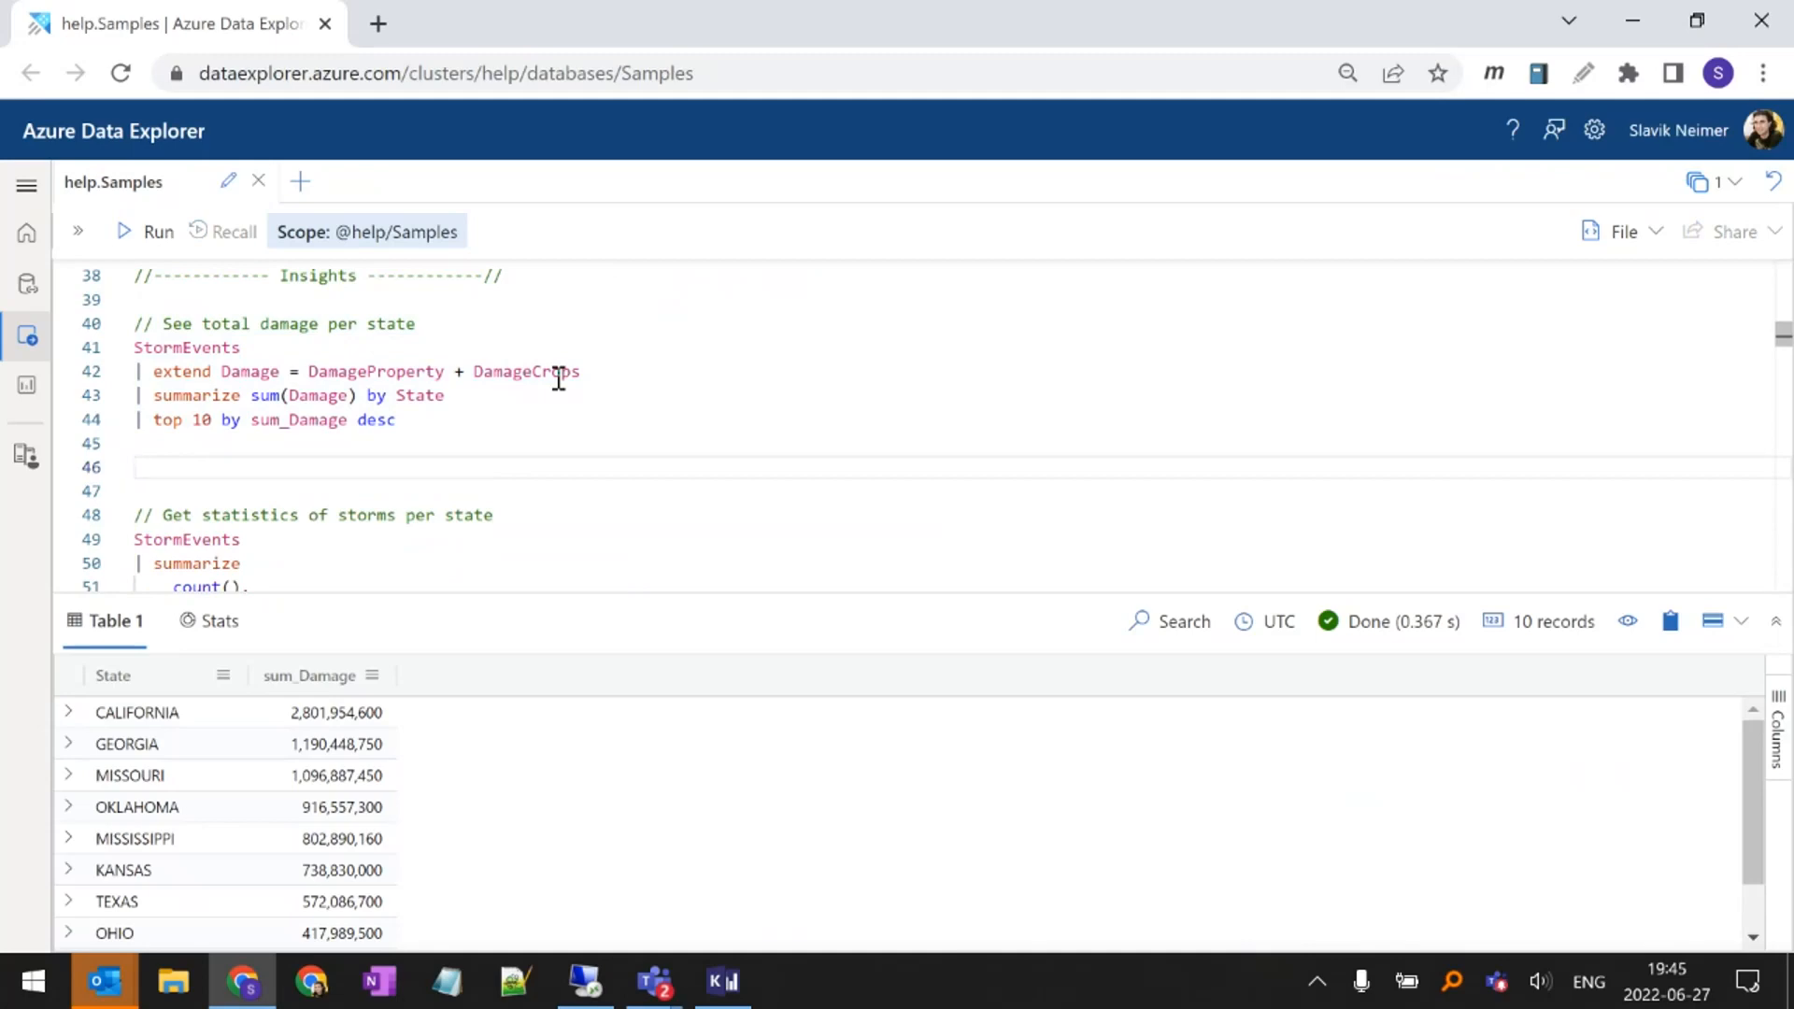
key(ctrl+space)
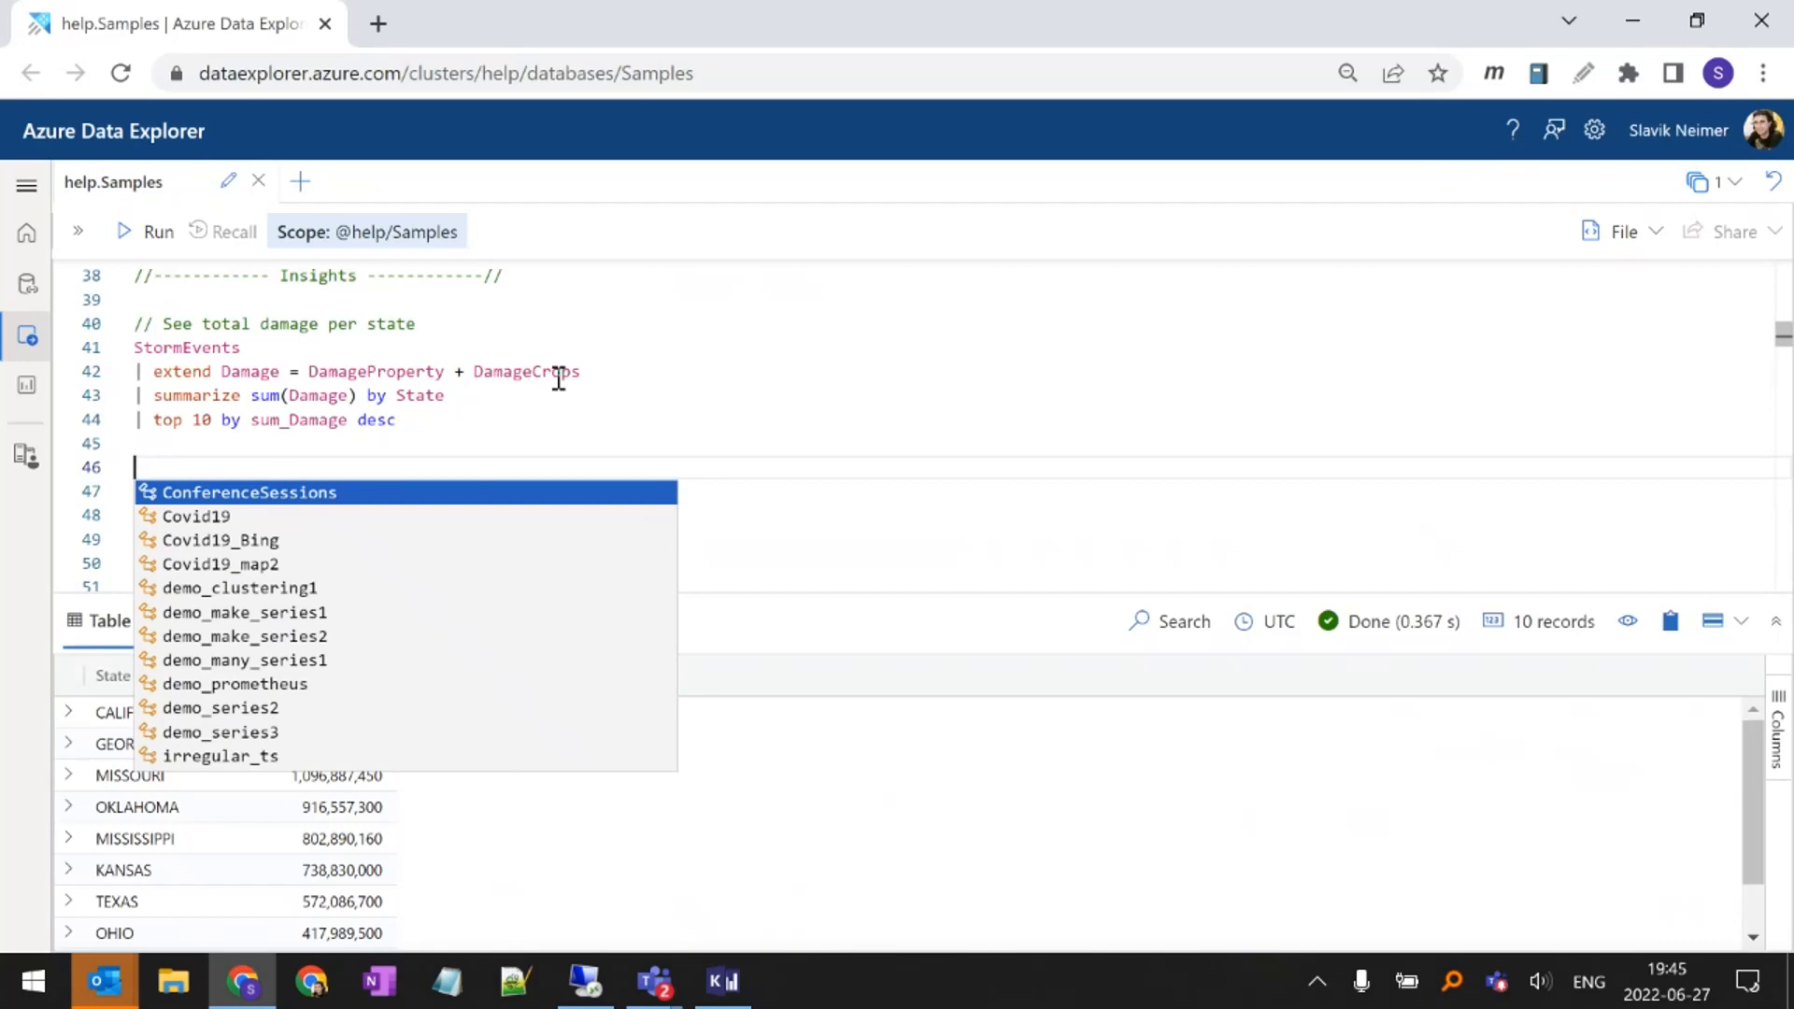
text(St)
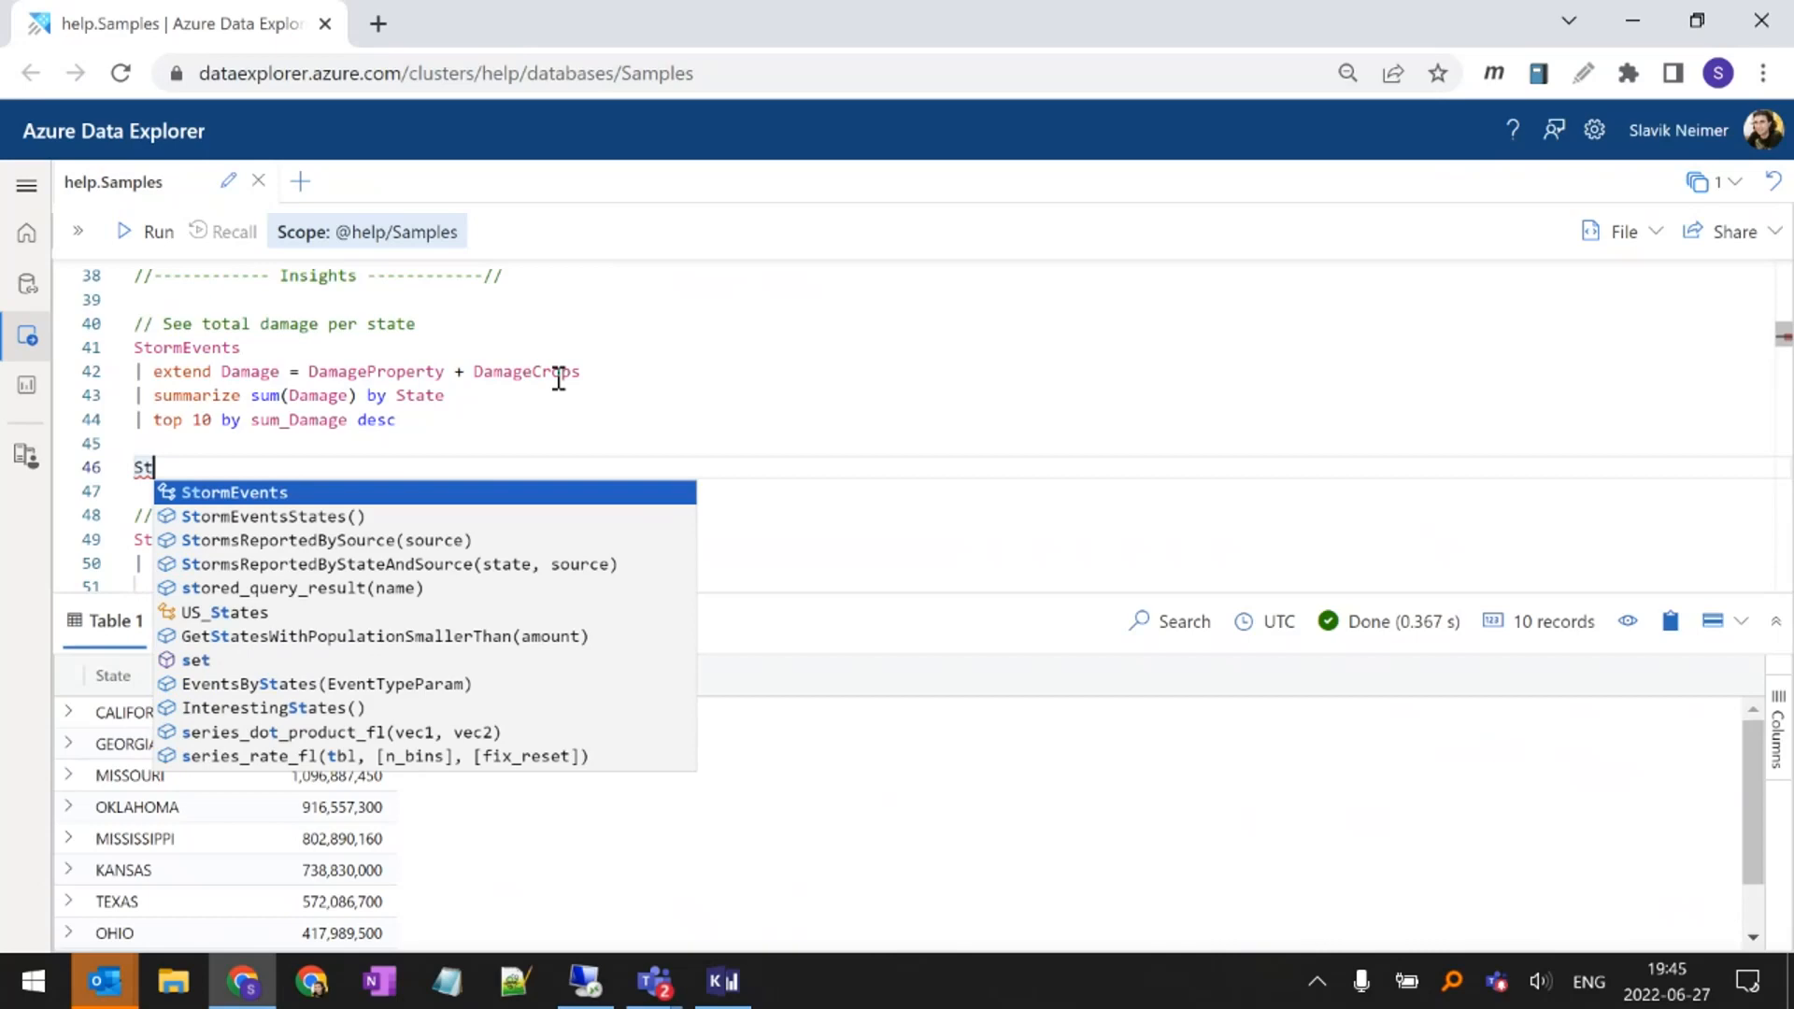
key(Tab)
key(Return)
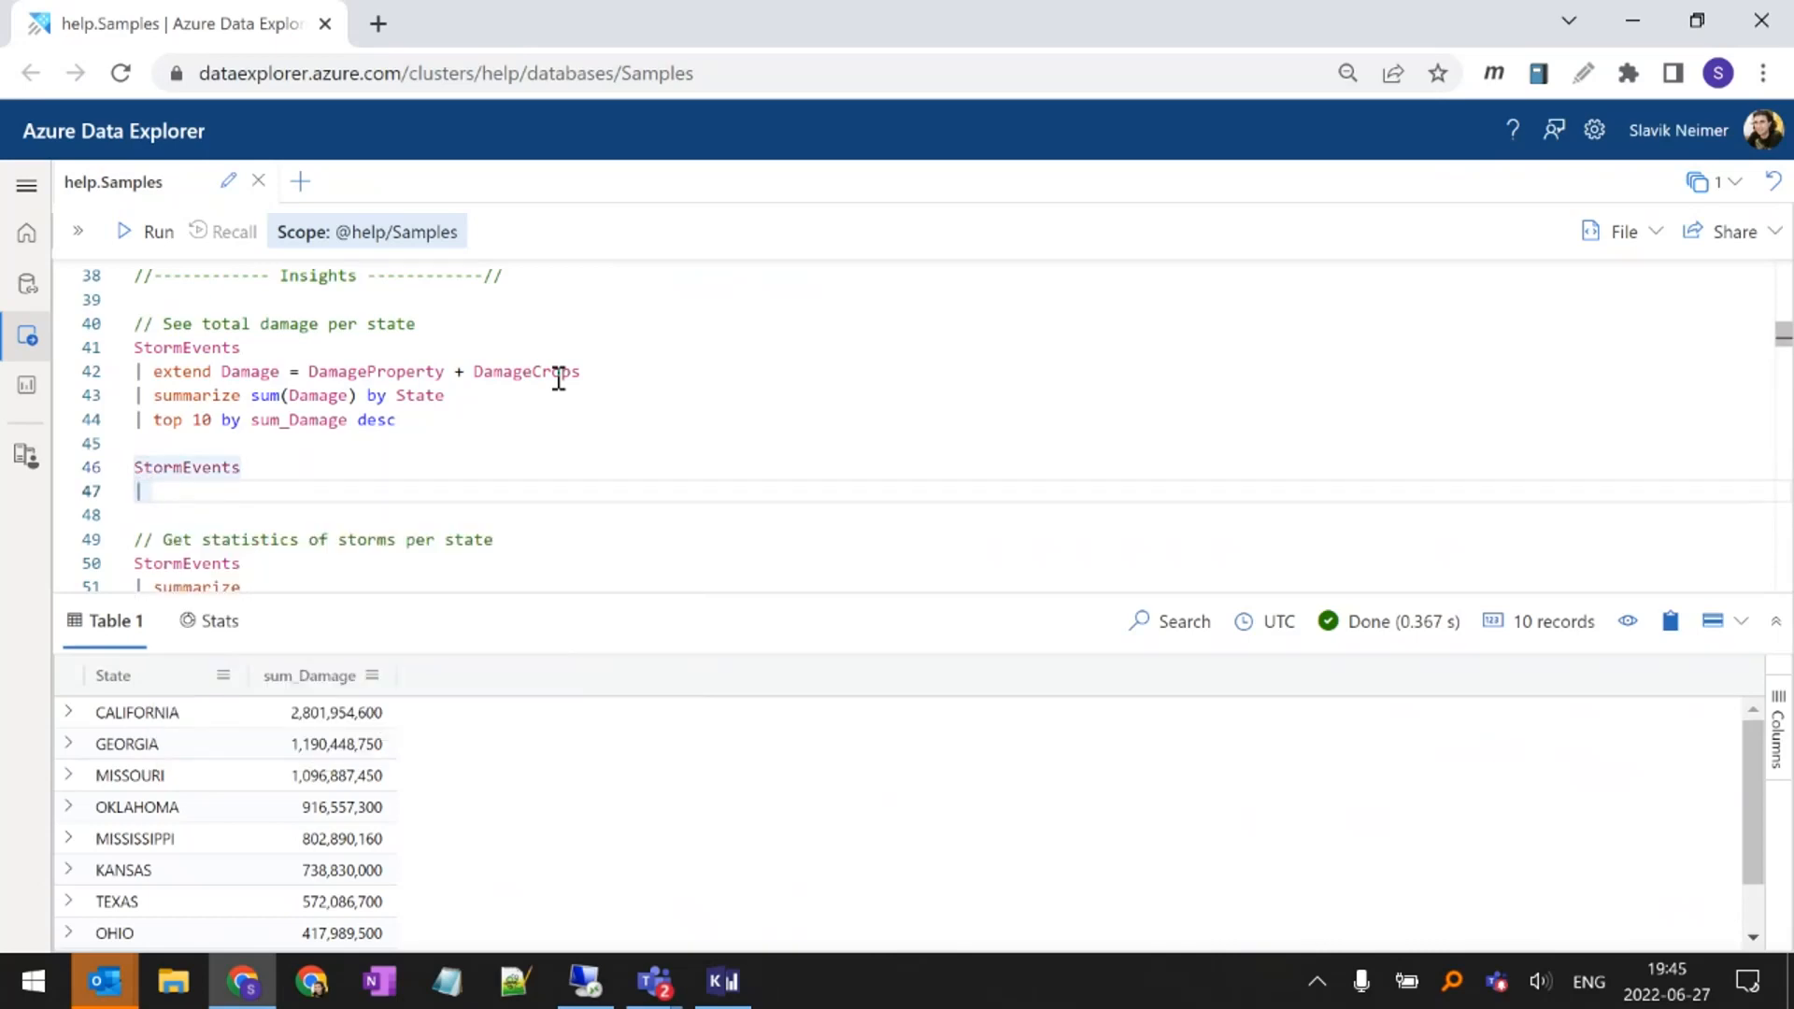
Add an extend line to the new StormEvents query that begins the definition of a Damage column
text(ex)
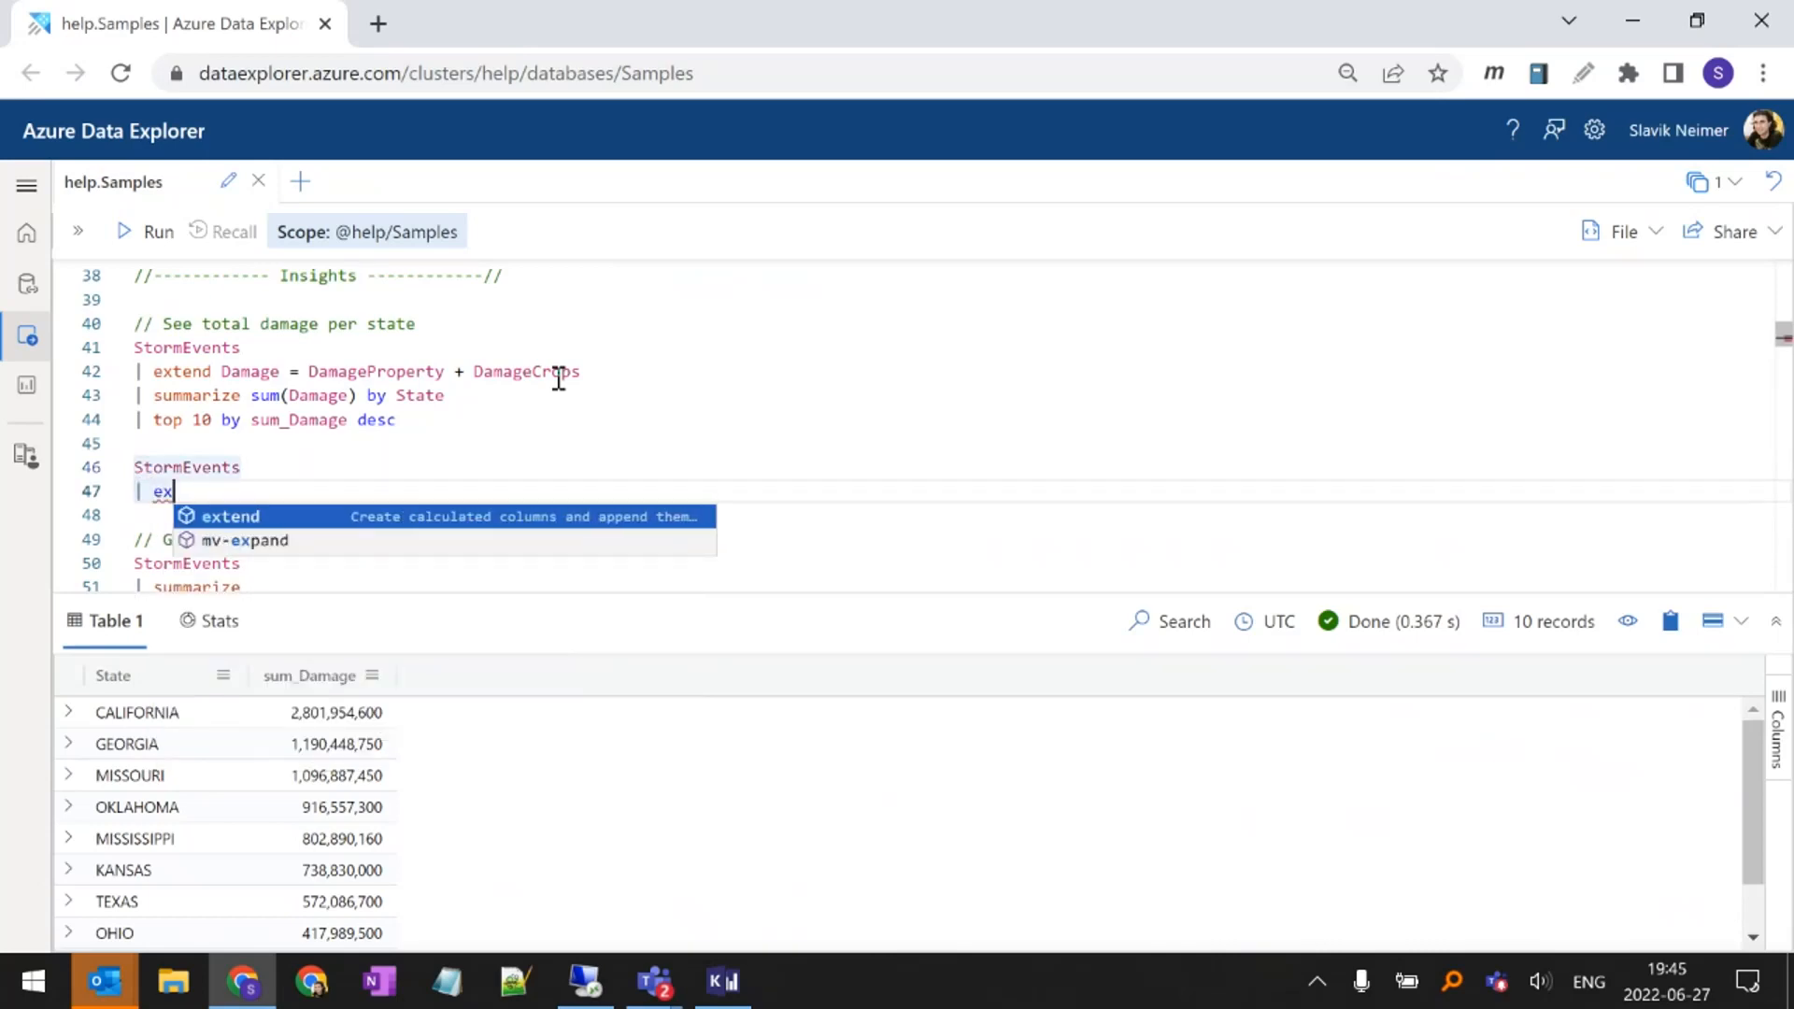
key(Tab)
text(Damange)
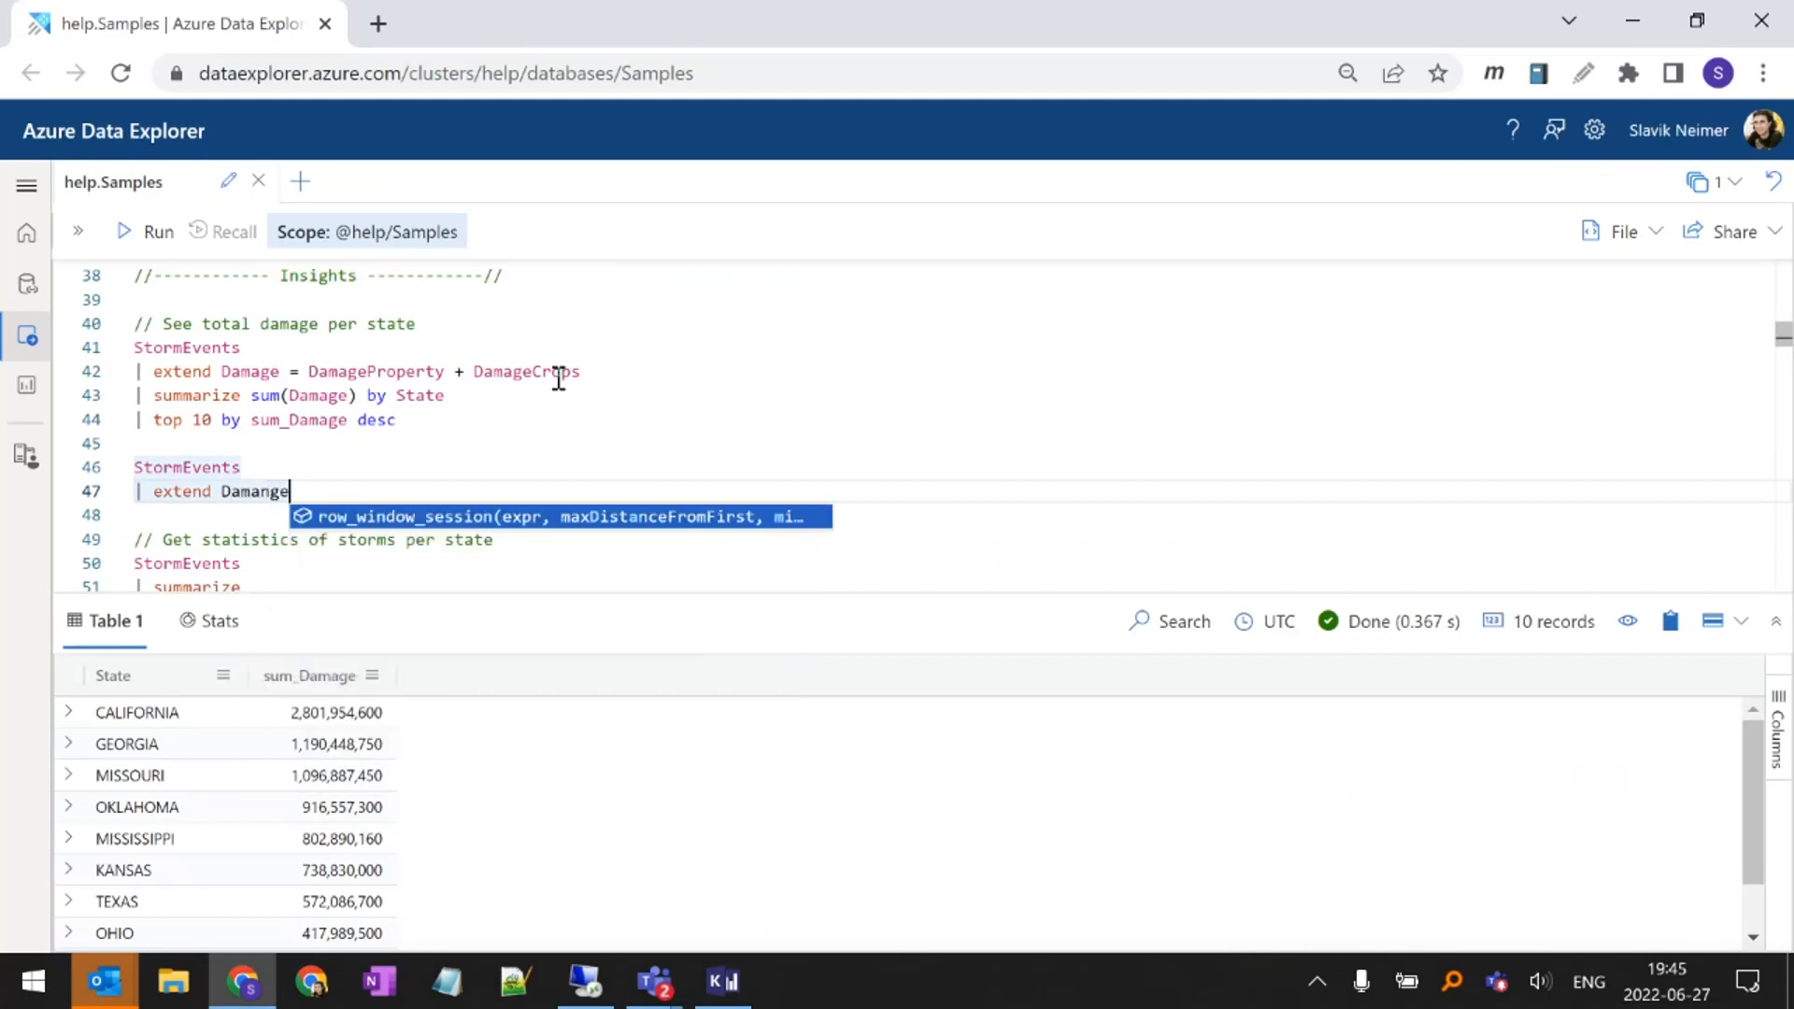
key(BackSpace)
key(BackSpace)
key(BackSpace)
text(ge = )
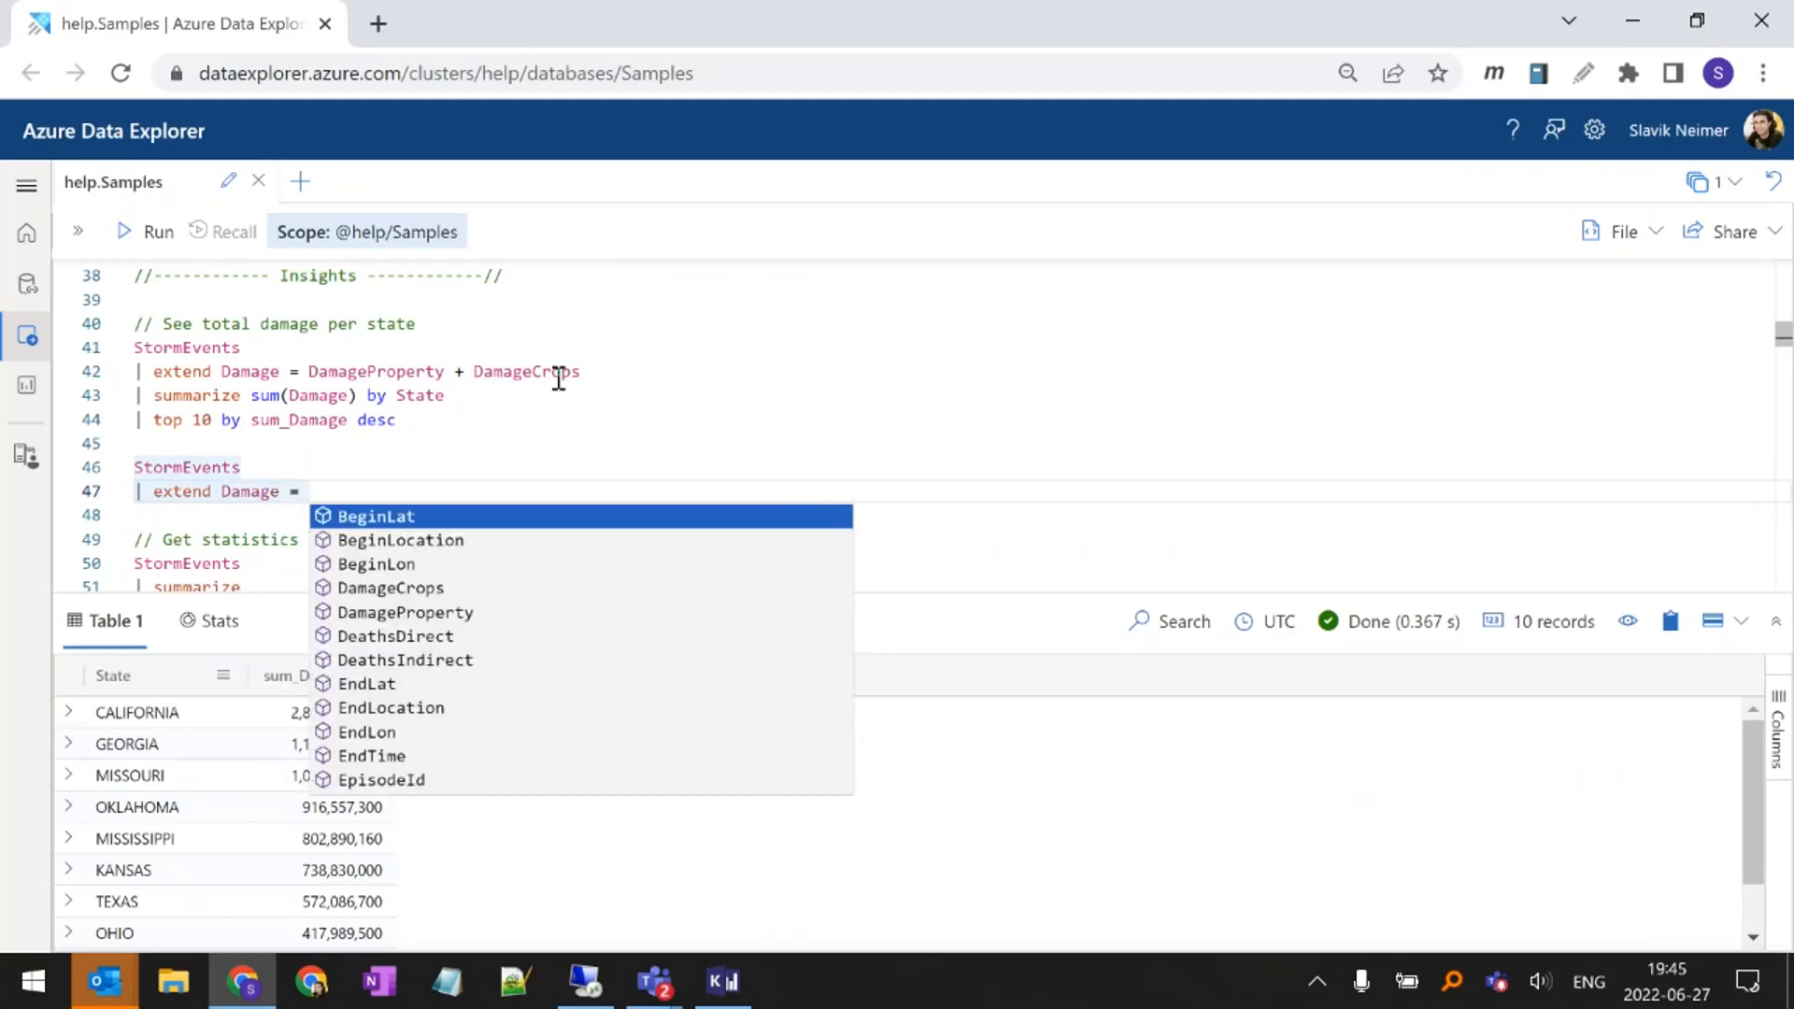
text(Da)
Complete the Damage column's expression as DamageProperty + DamageCrops
key(Down)
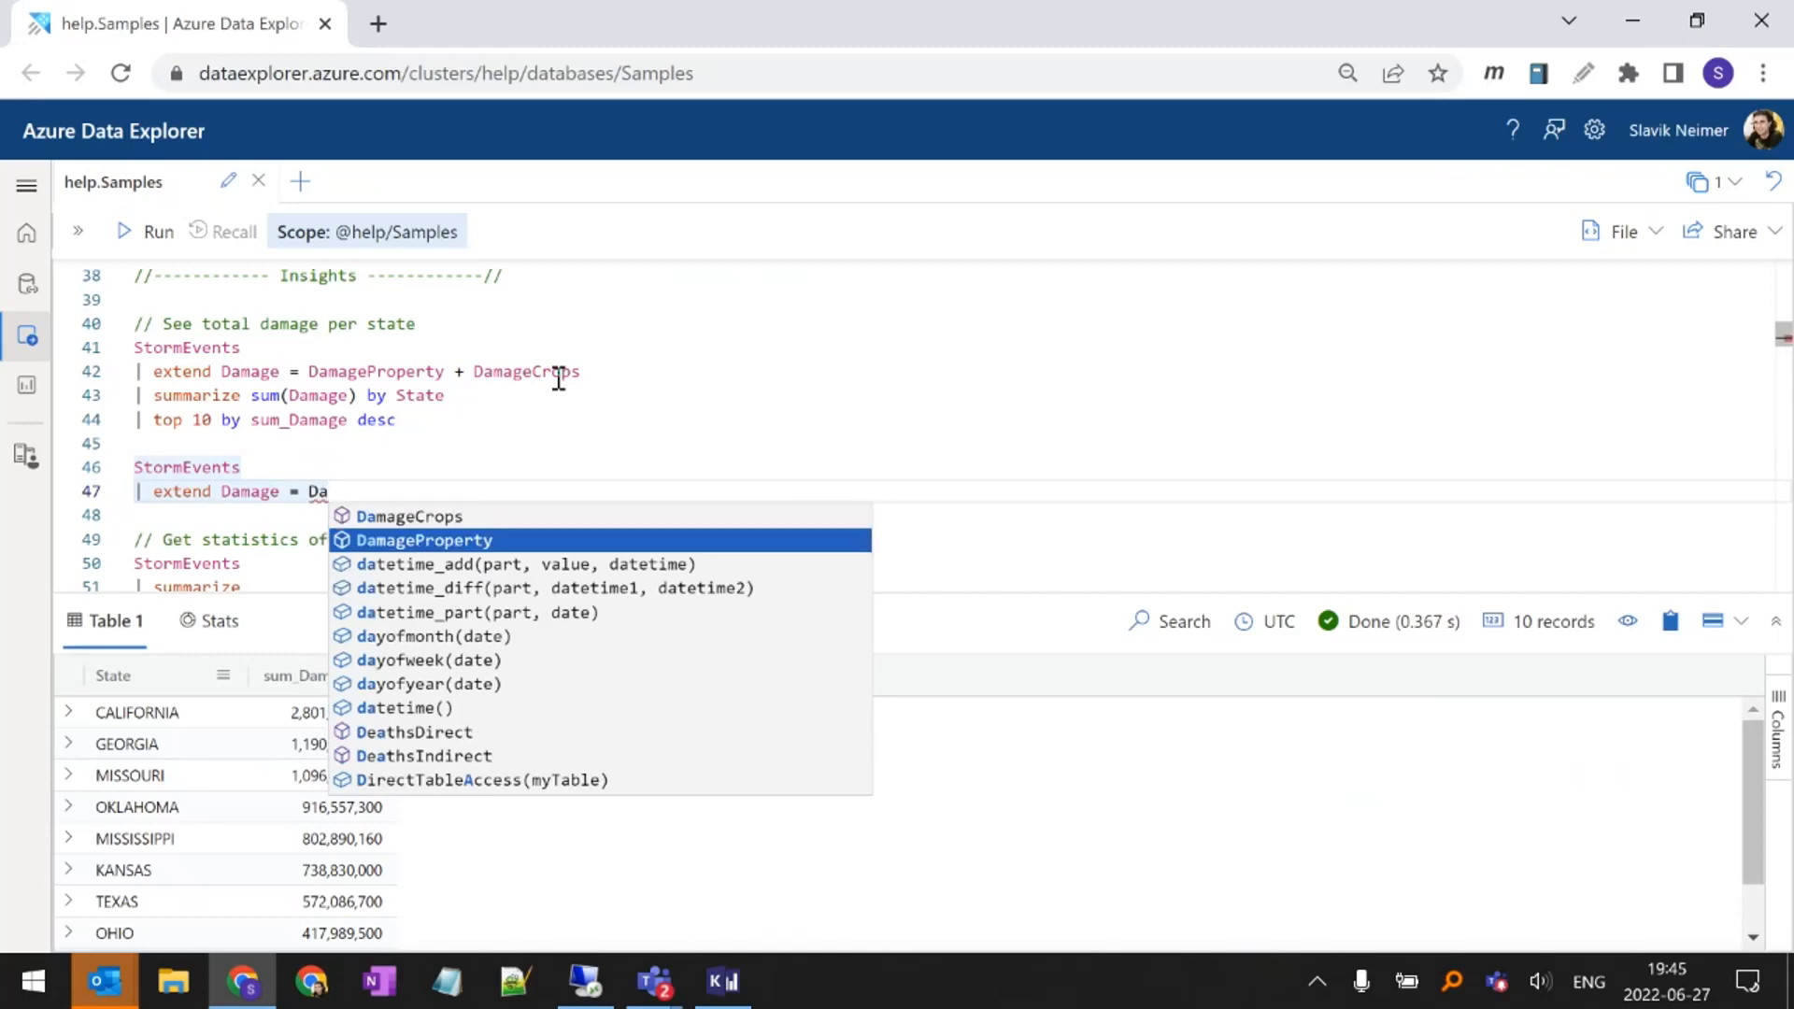
key(Tab)
text(+ Cr)
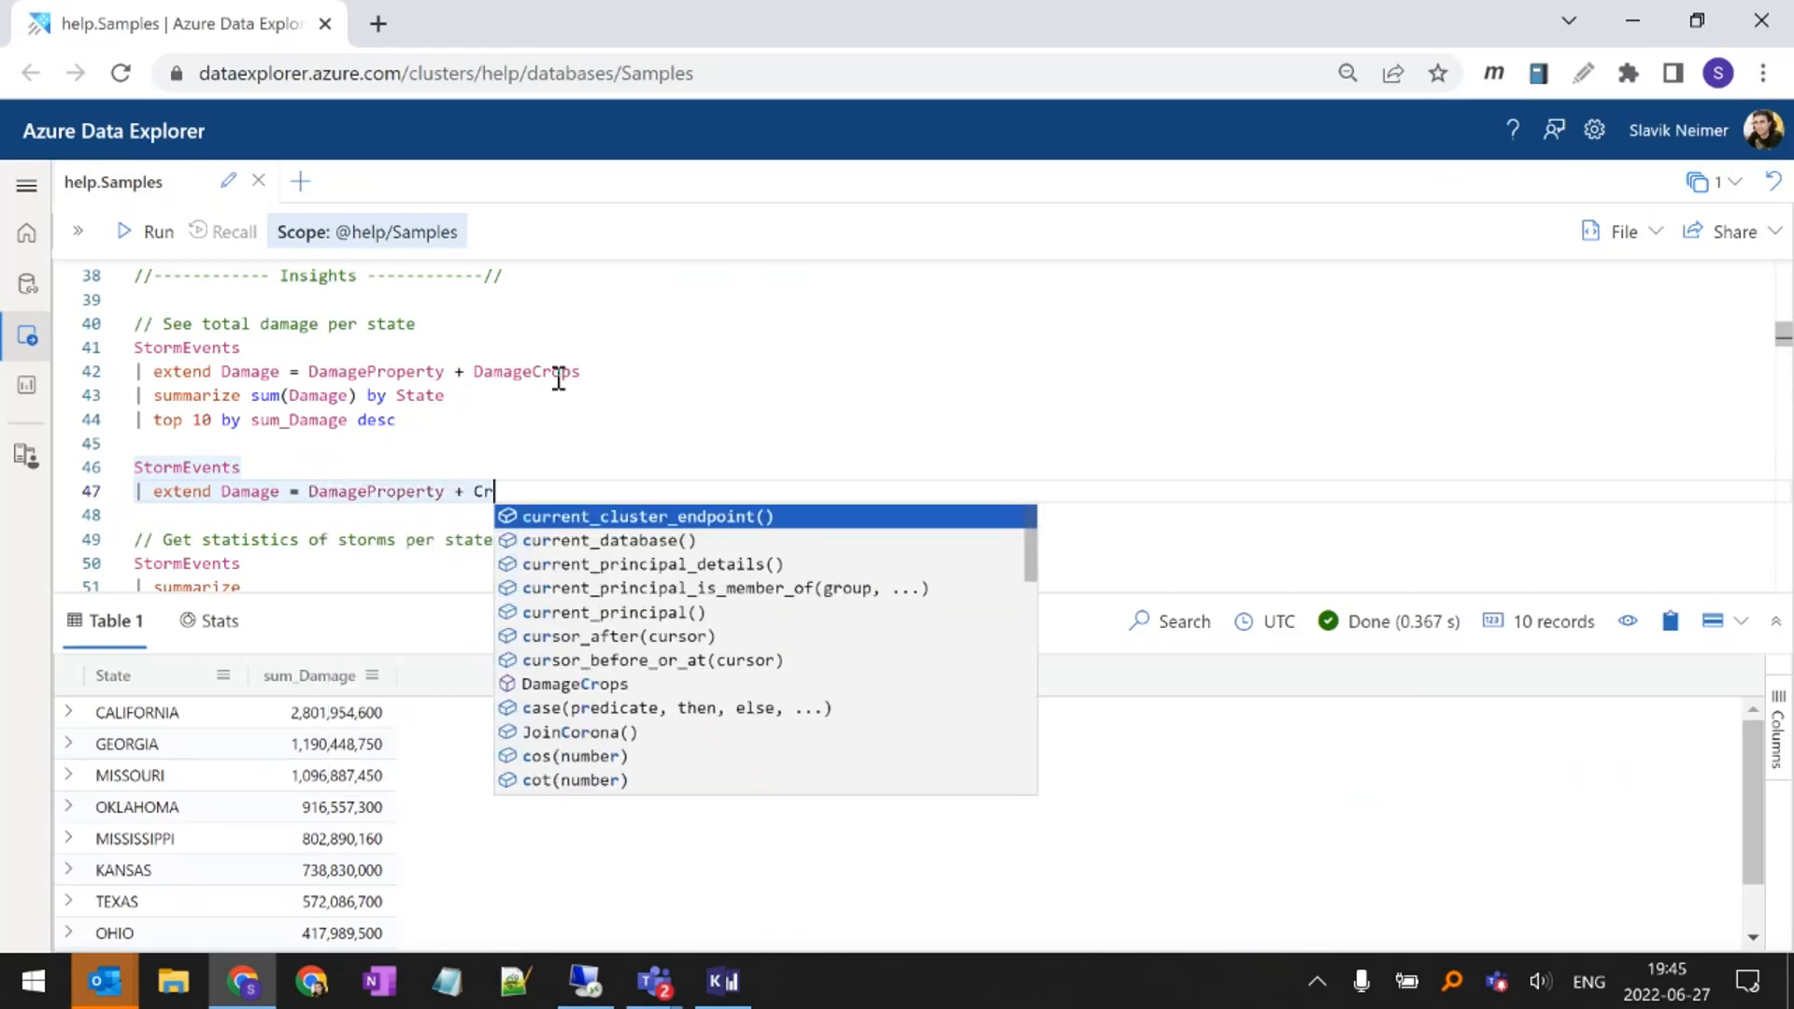
text(op)
key(BackSpace)
key(BackSpace)
text(ops)
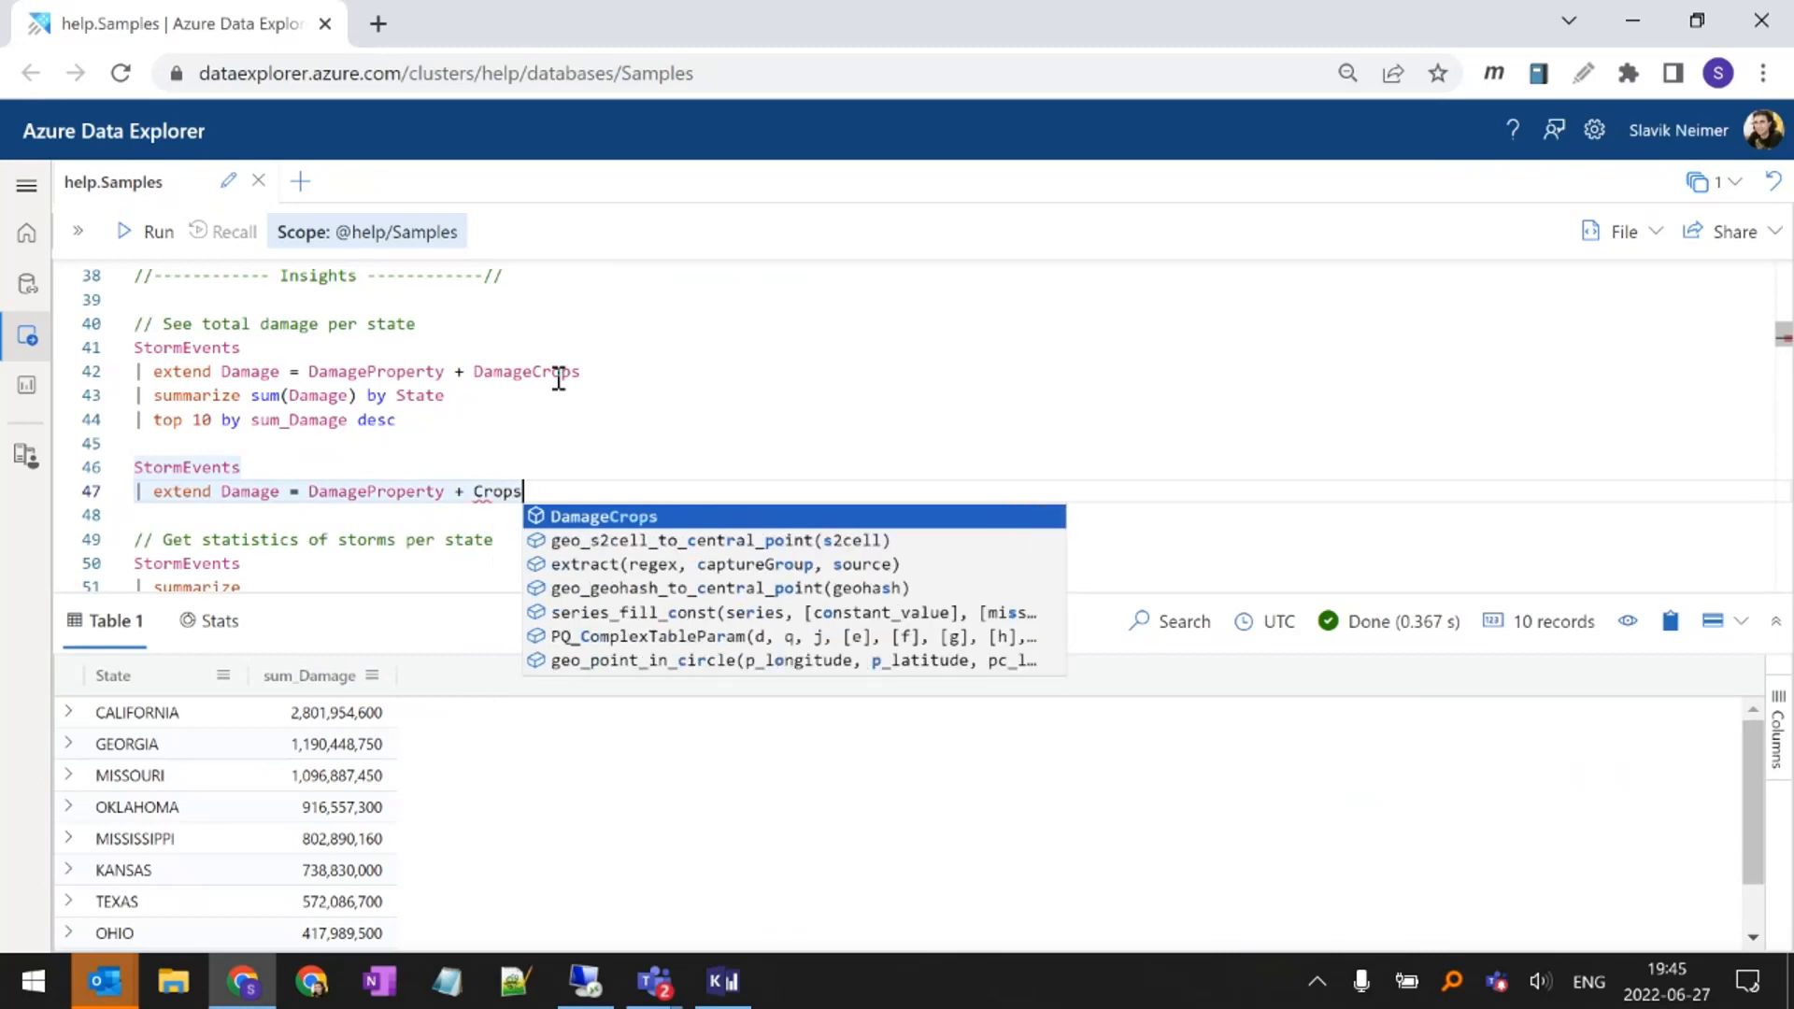
key(Tab)
Add a summarize line computing sum(Damage) by State to the new StormEvents query
key(Return)
text(|)
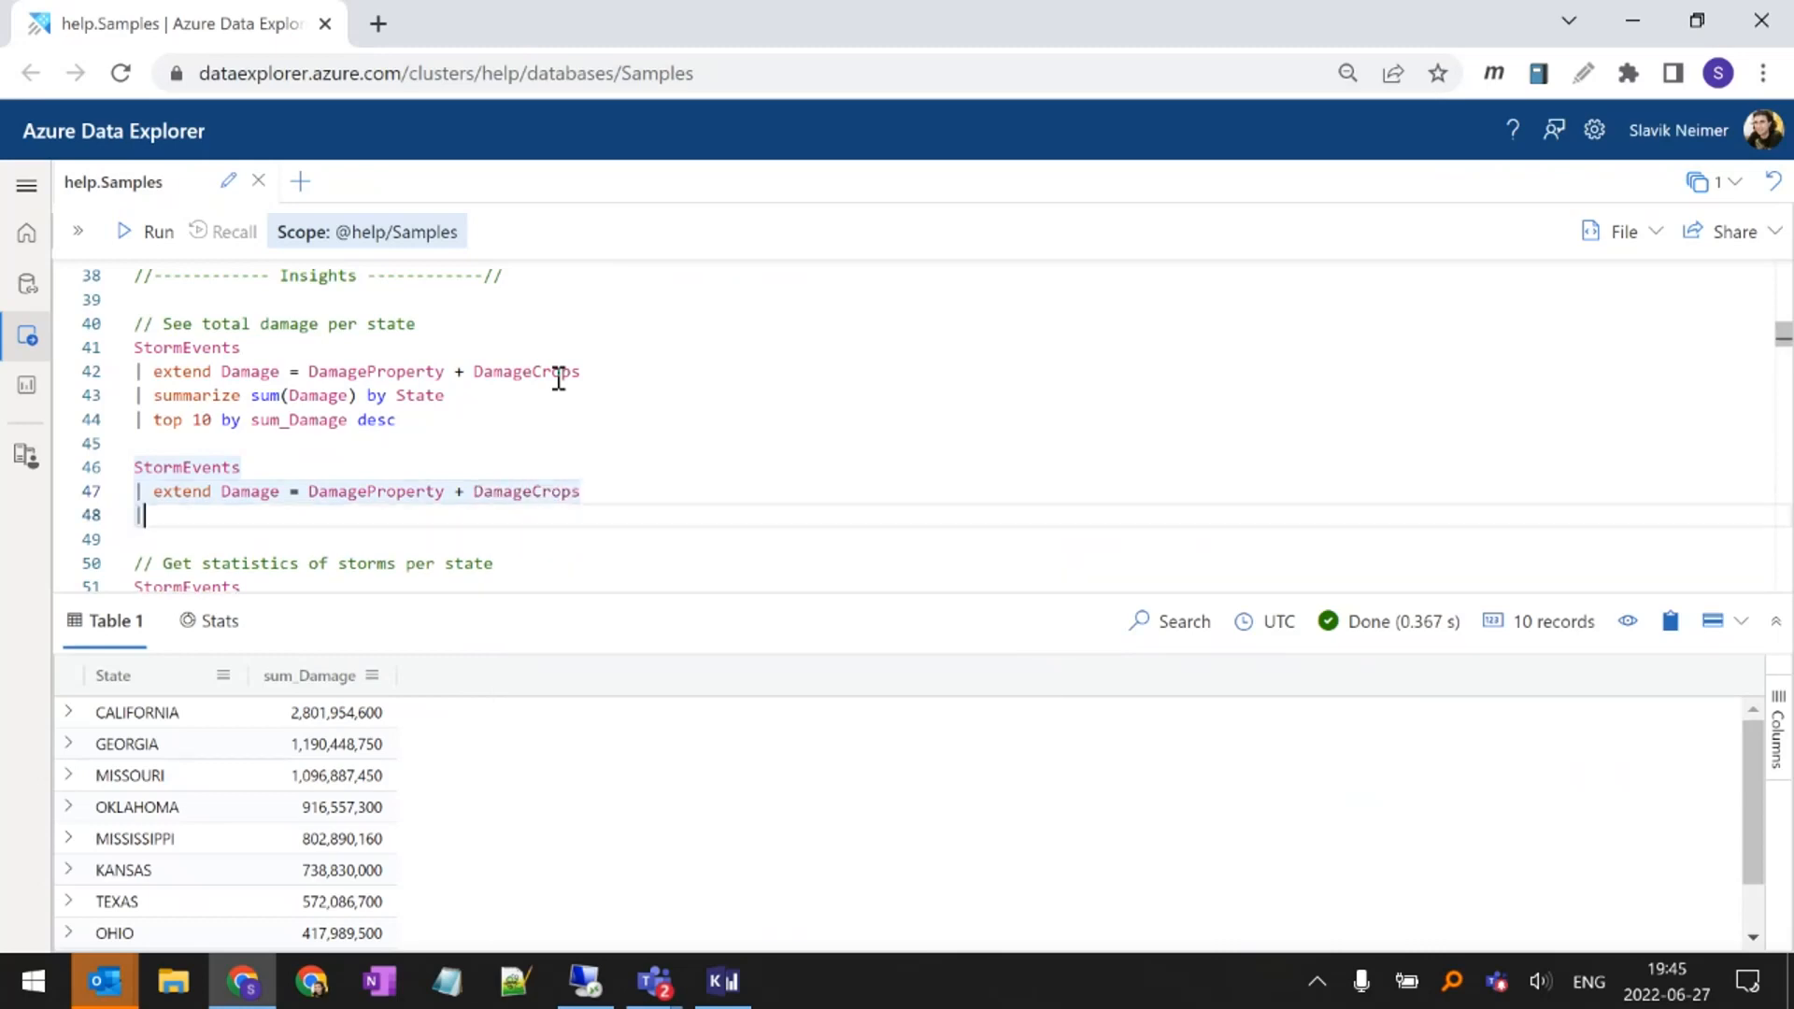
text( summarize summarize s)
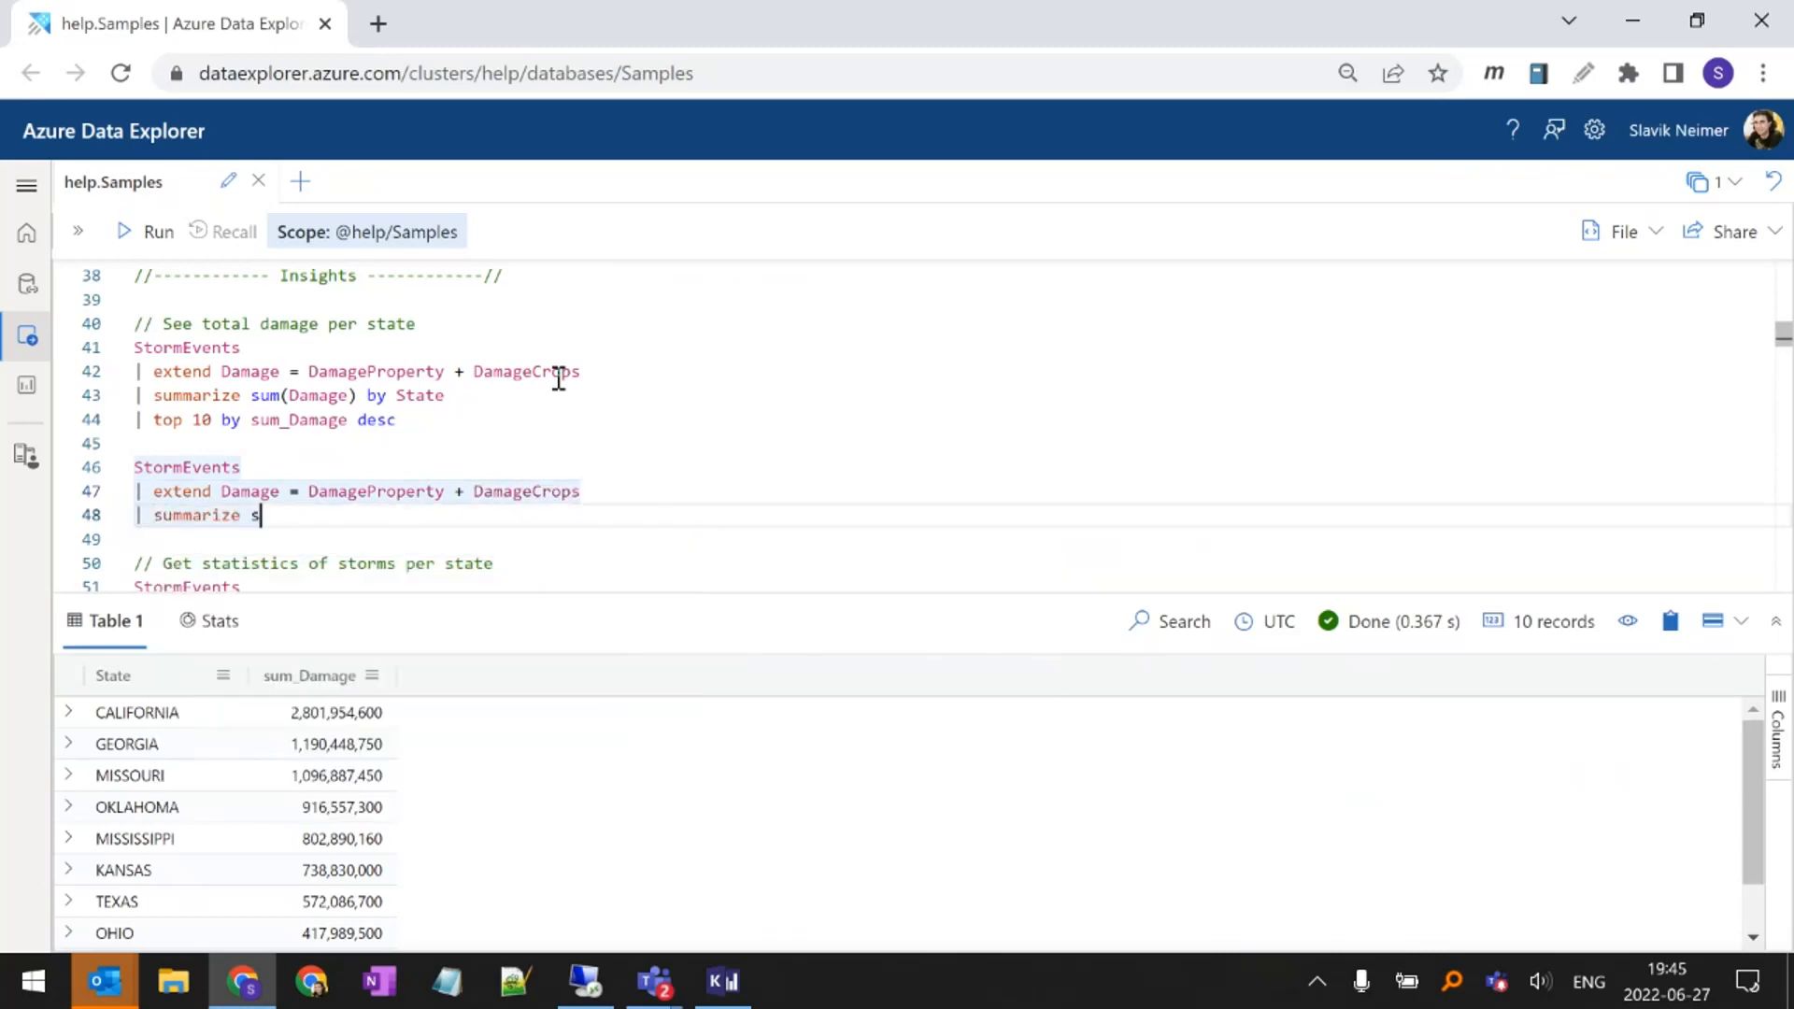
text(um()
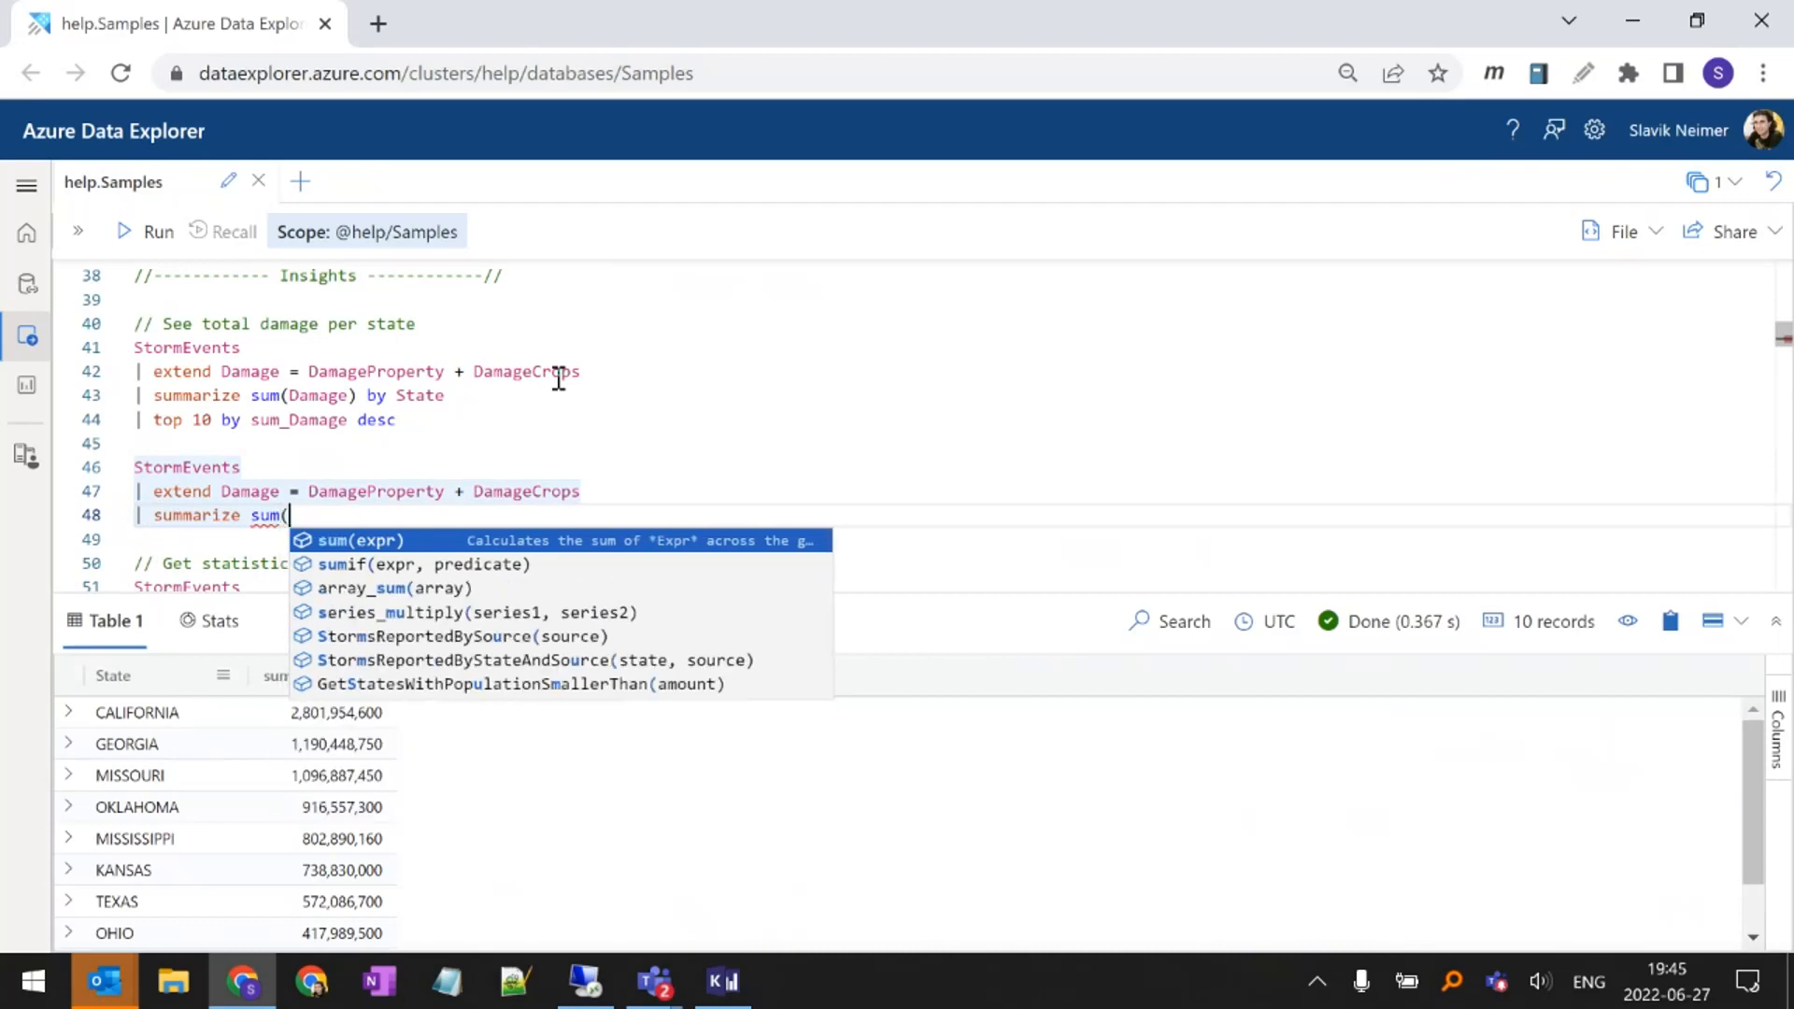
text(Da)
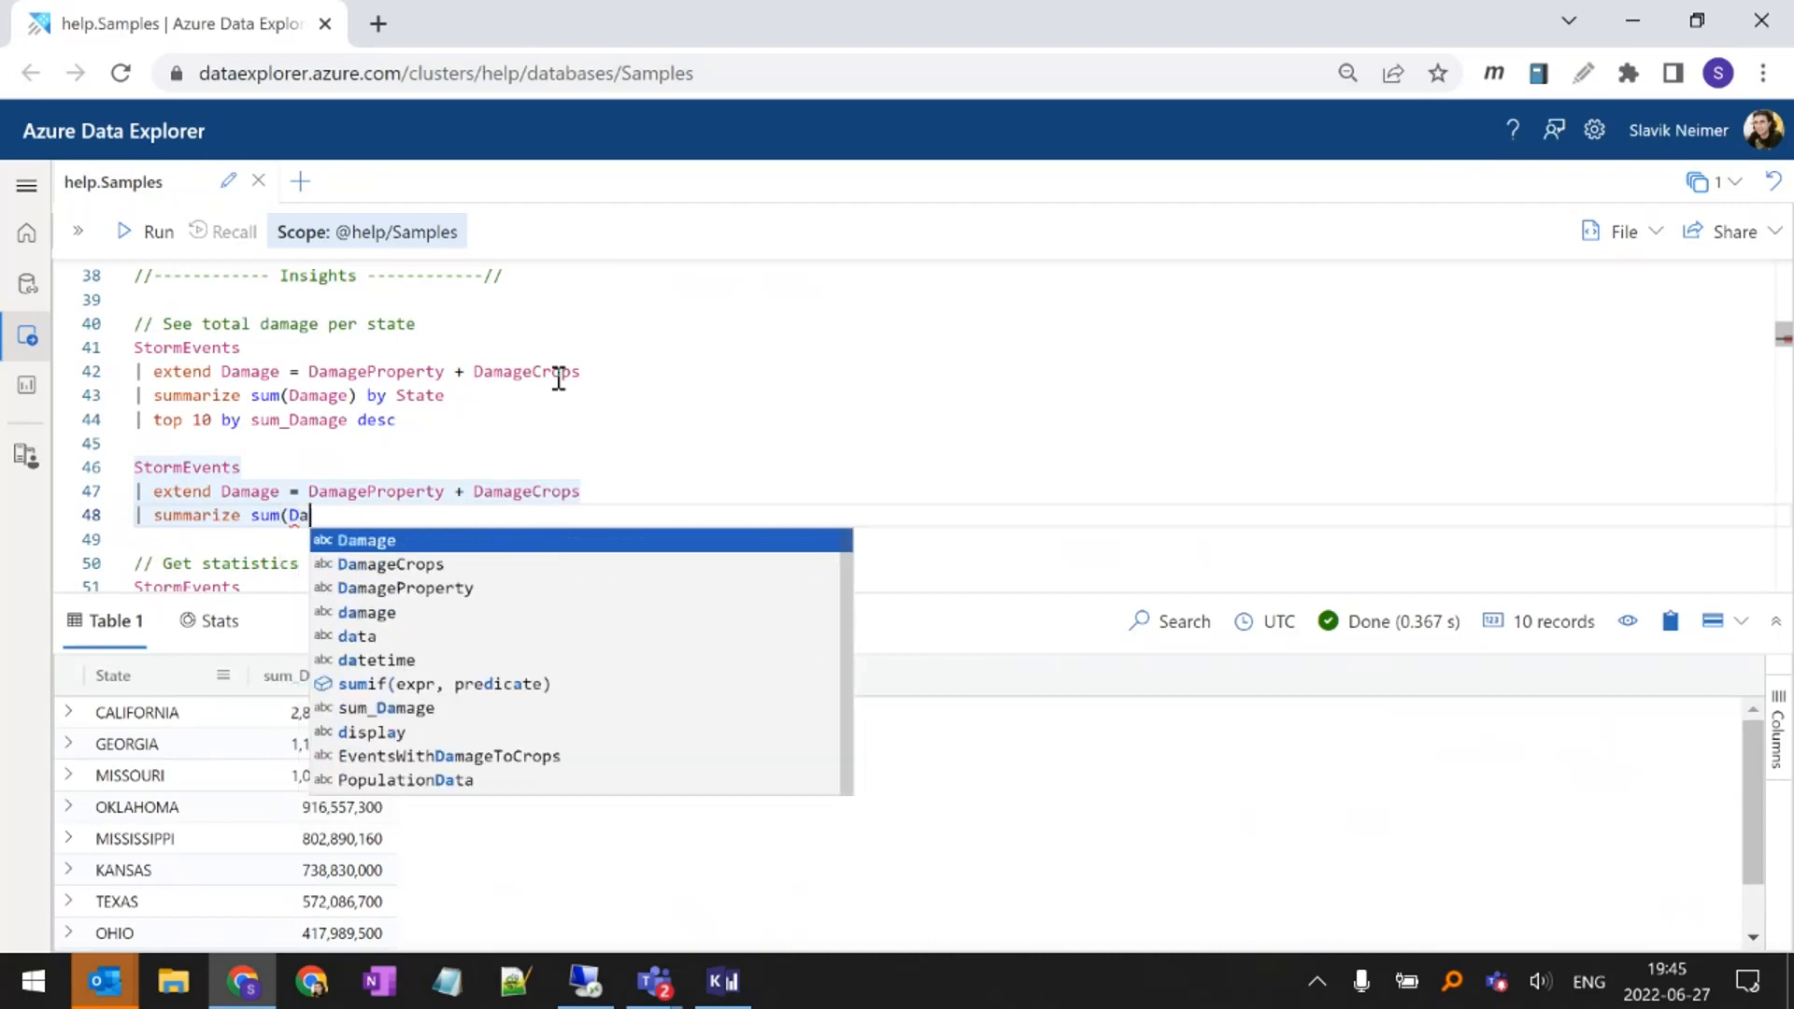
text(mage) by )
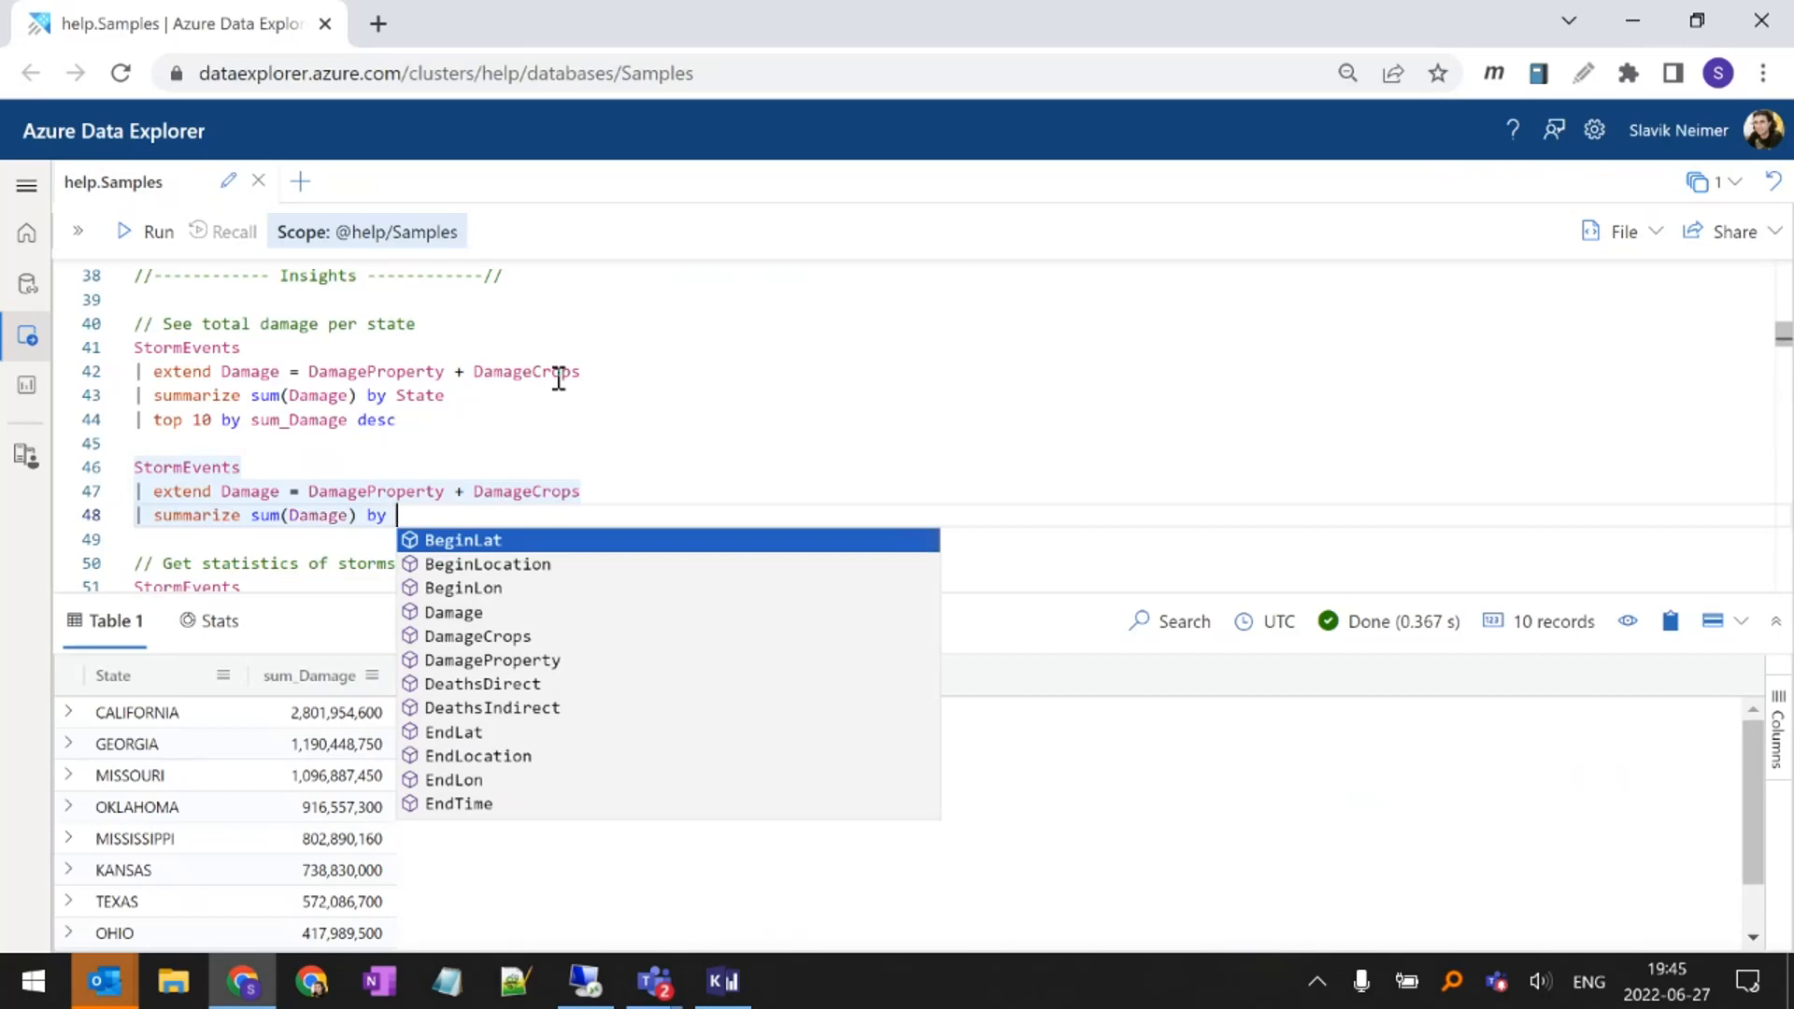
text(St)
key(Down)
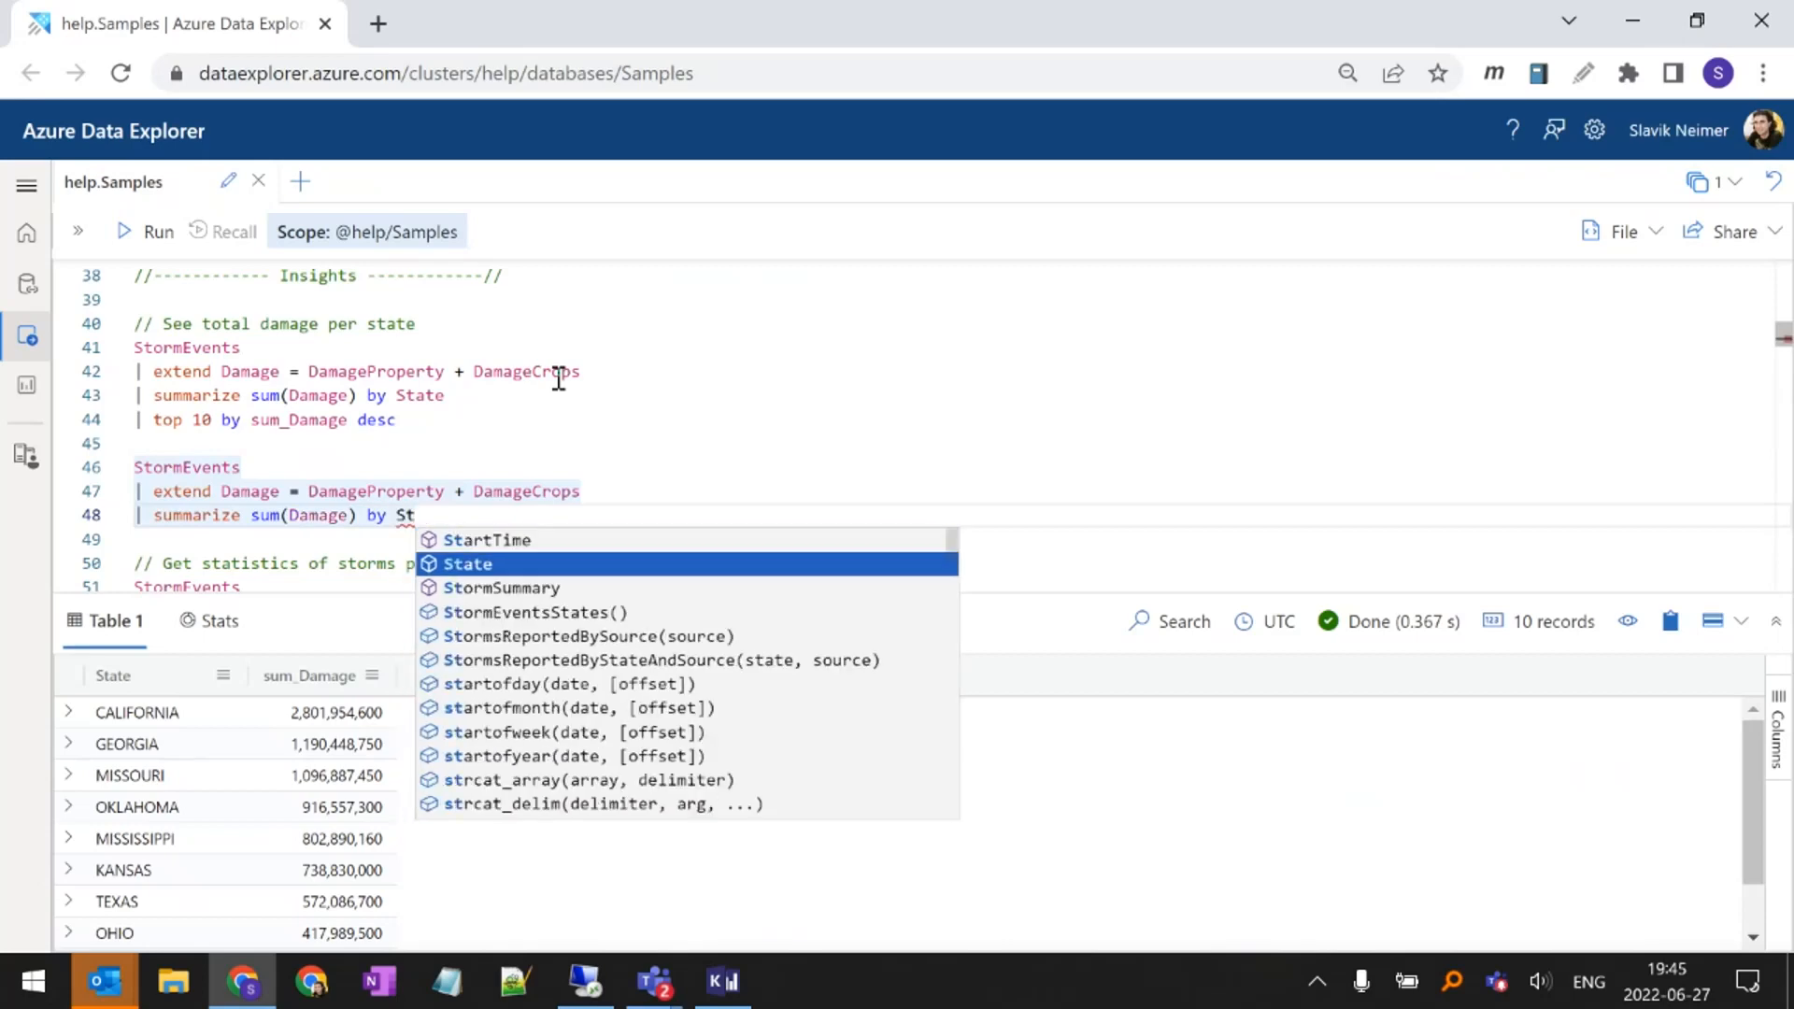
key(Return)
key(Return)
Add a line to the new StormEvents query that returns the top 10 rows by sum_Damage
text(| t)
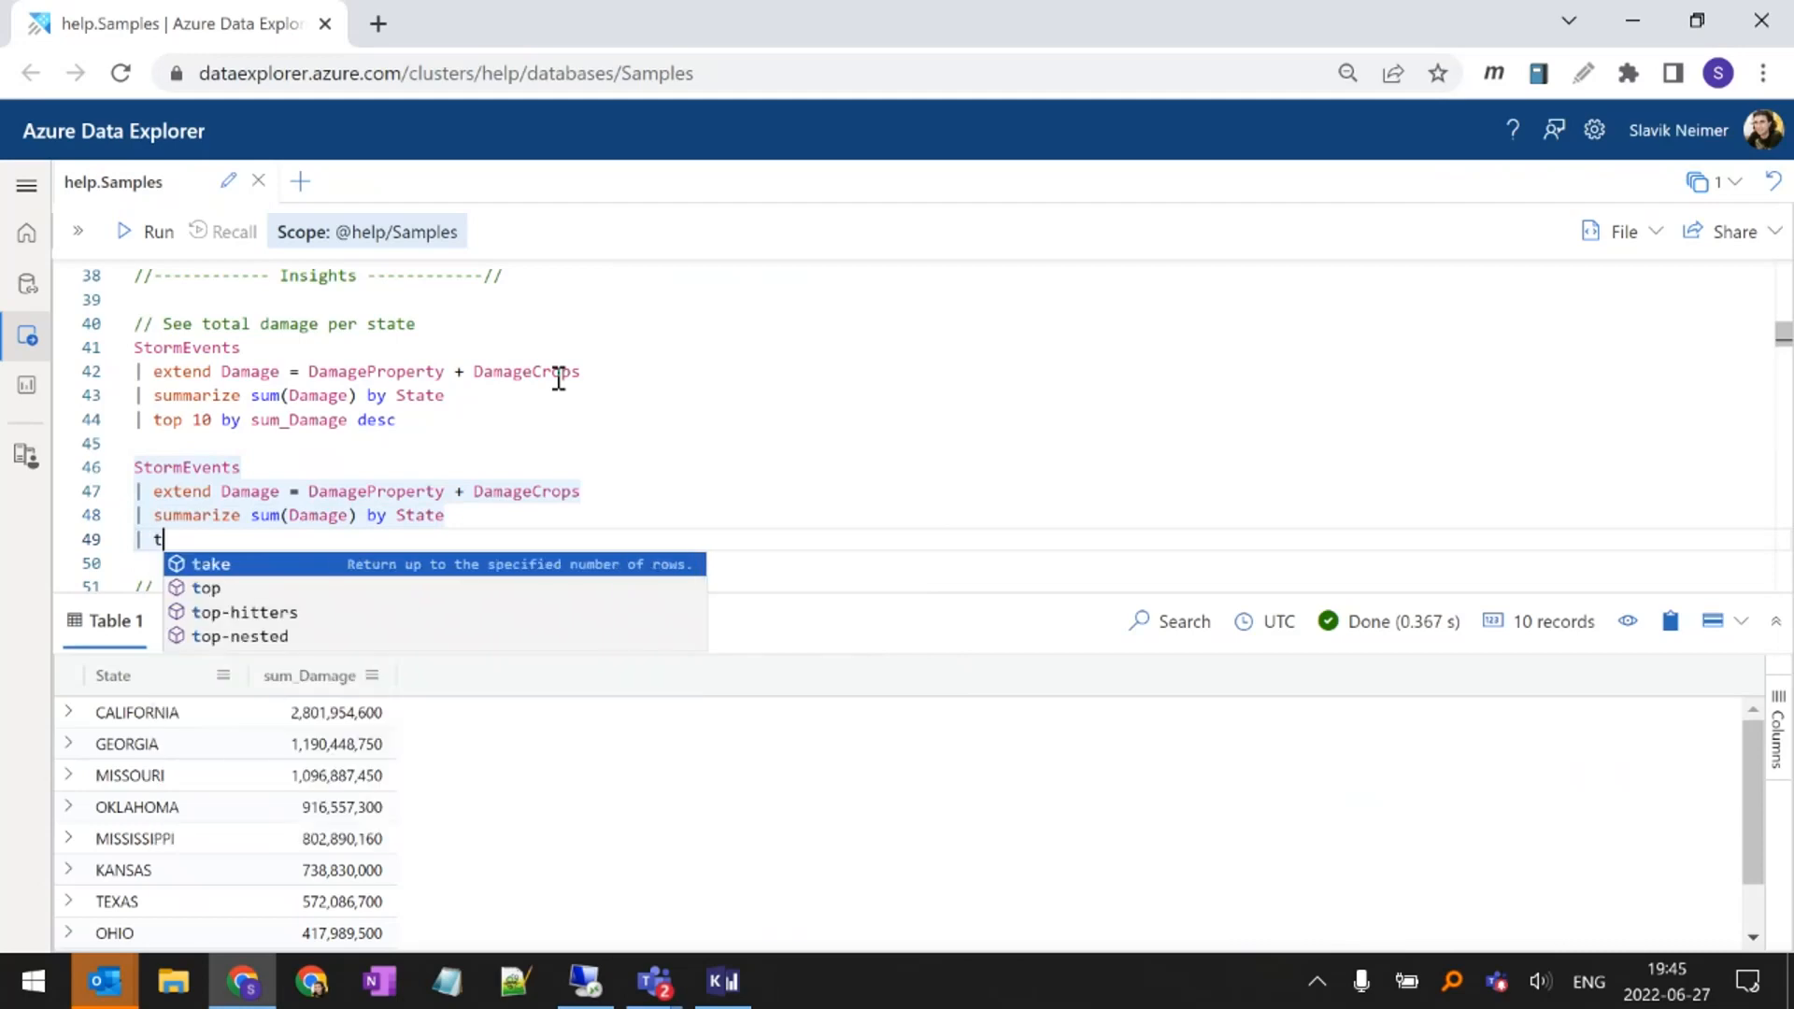
text(op 10 by)
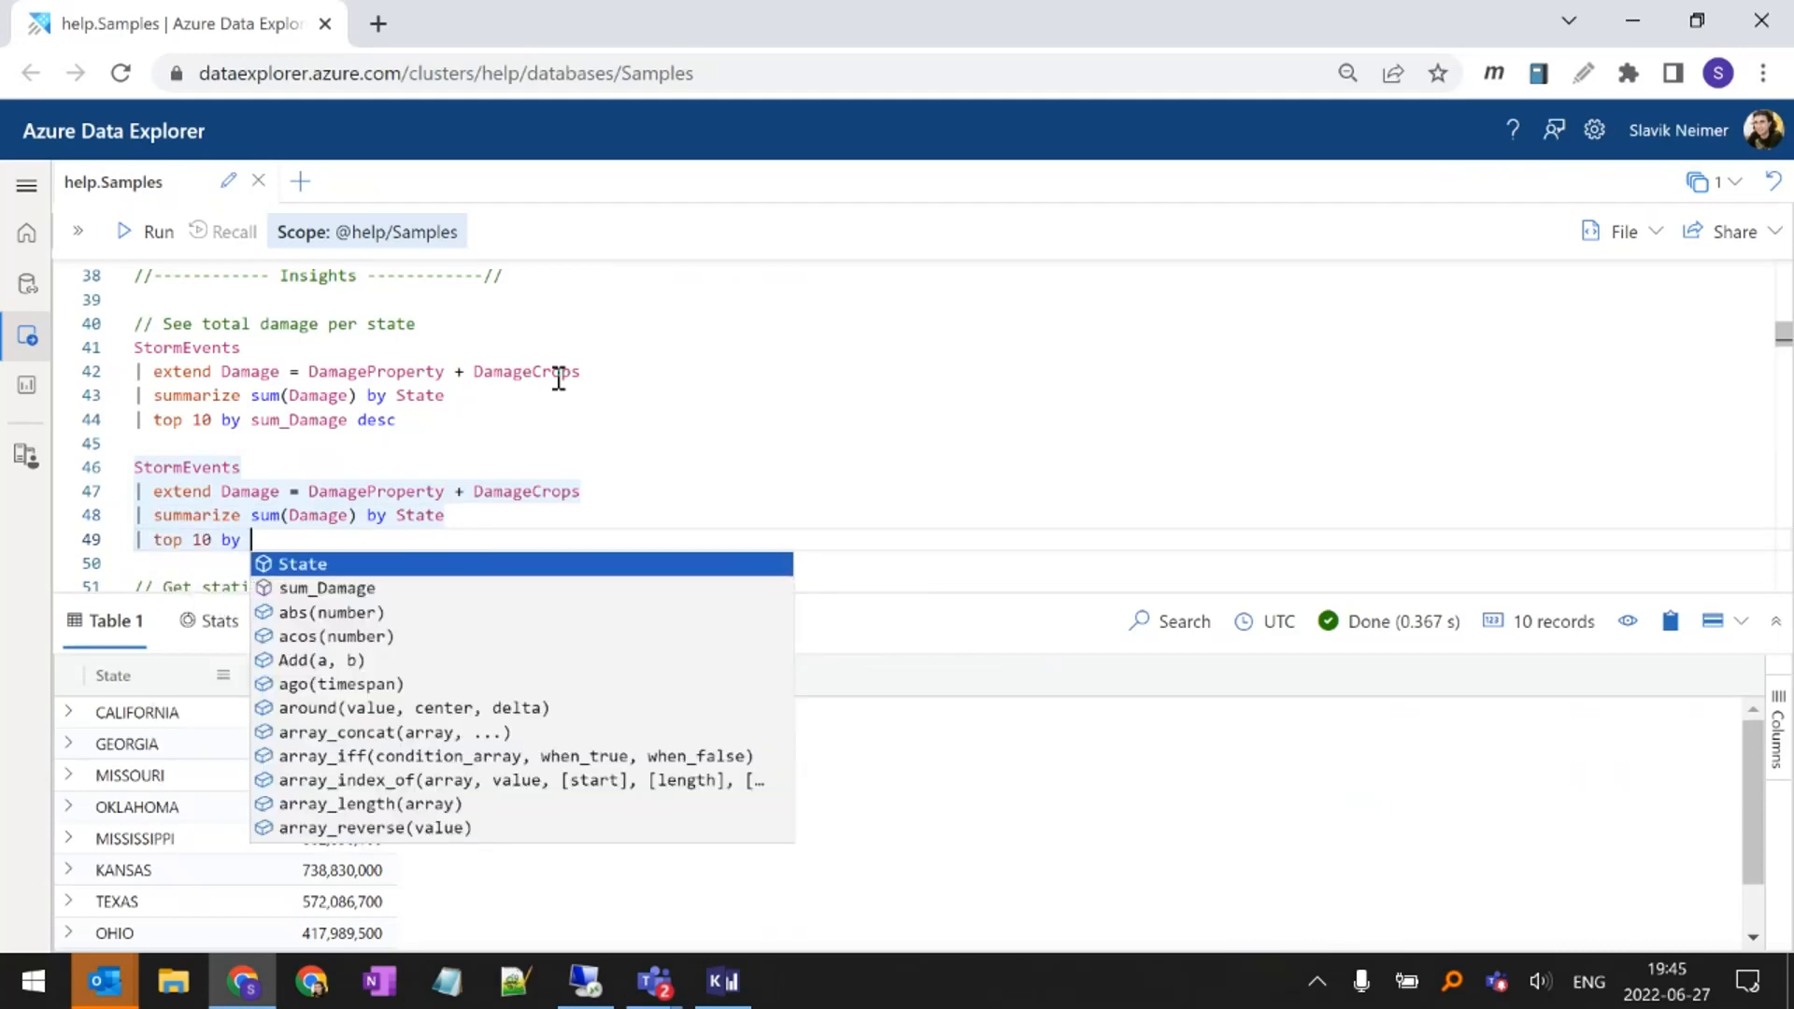
key(Down)
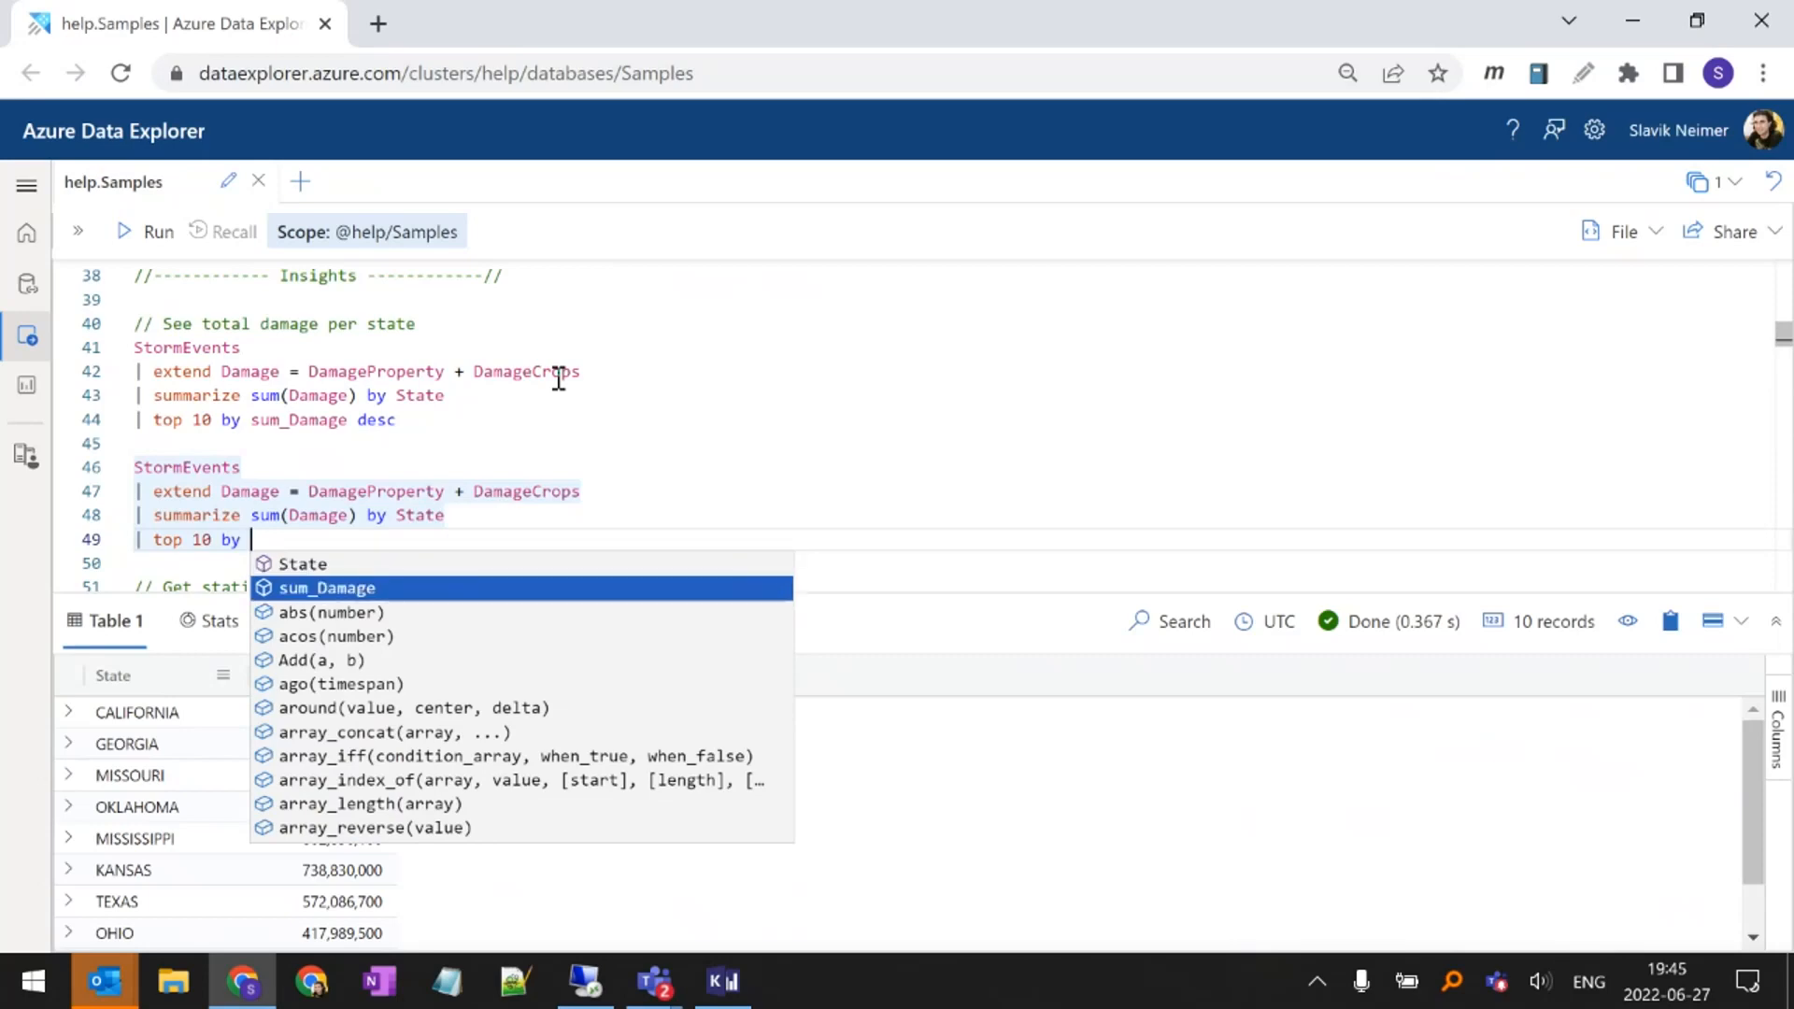
key(Return)
Delete the newly written StormEvents query below the original total damage per state query
key(Up)
key(Home)
key(shift+End)
key(Home)
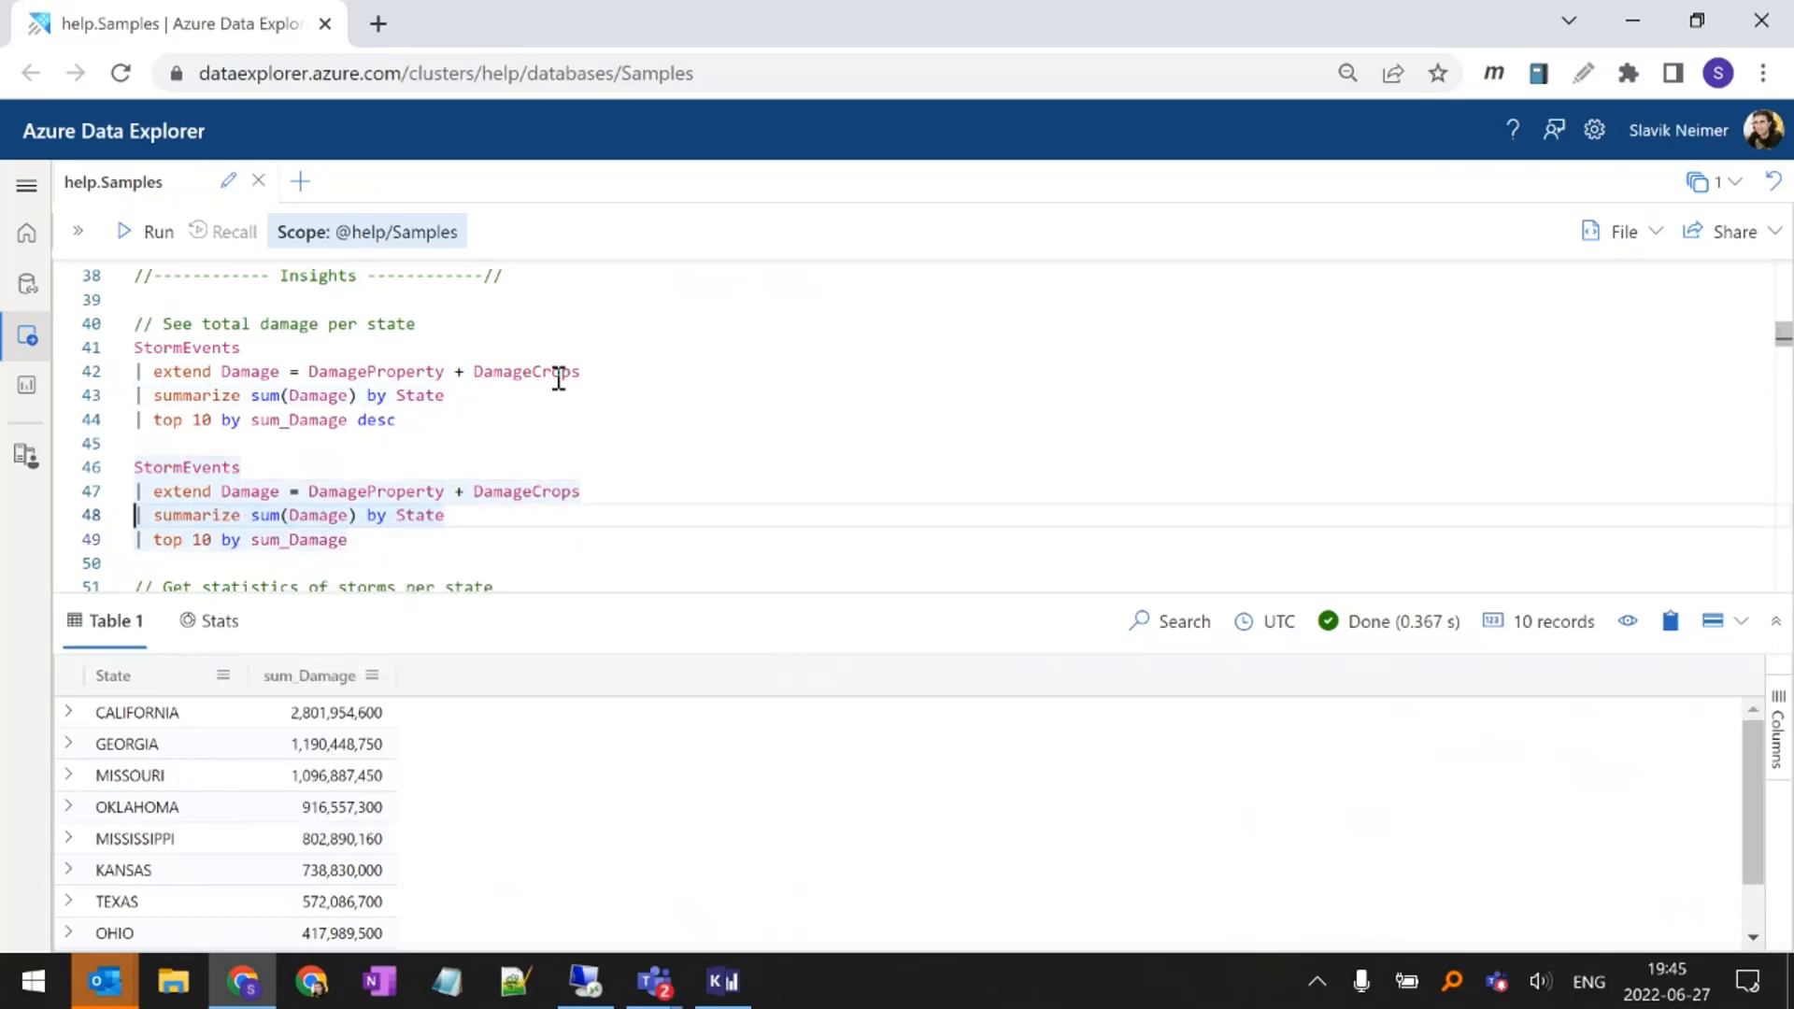
key(Up)
key(Up)
key(shift+Down)
key(shift+Down)
key(shift+Down)
key(shift+Down)
key(BackSpace)
key(BackSpace)
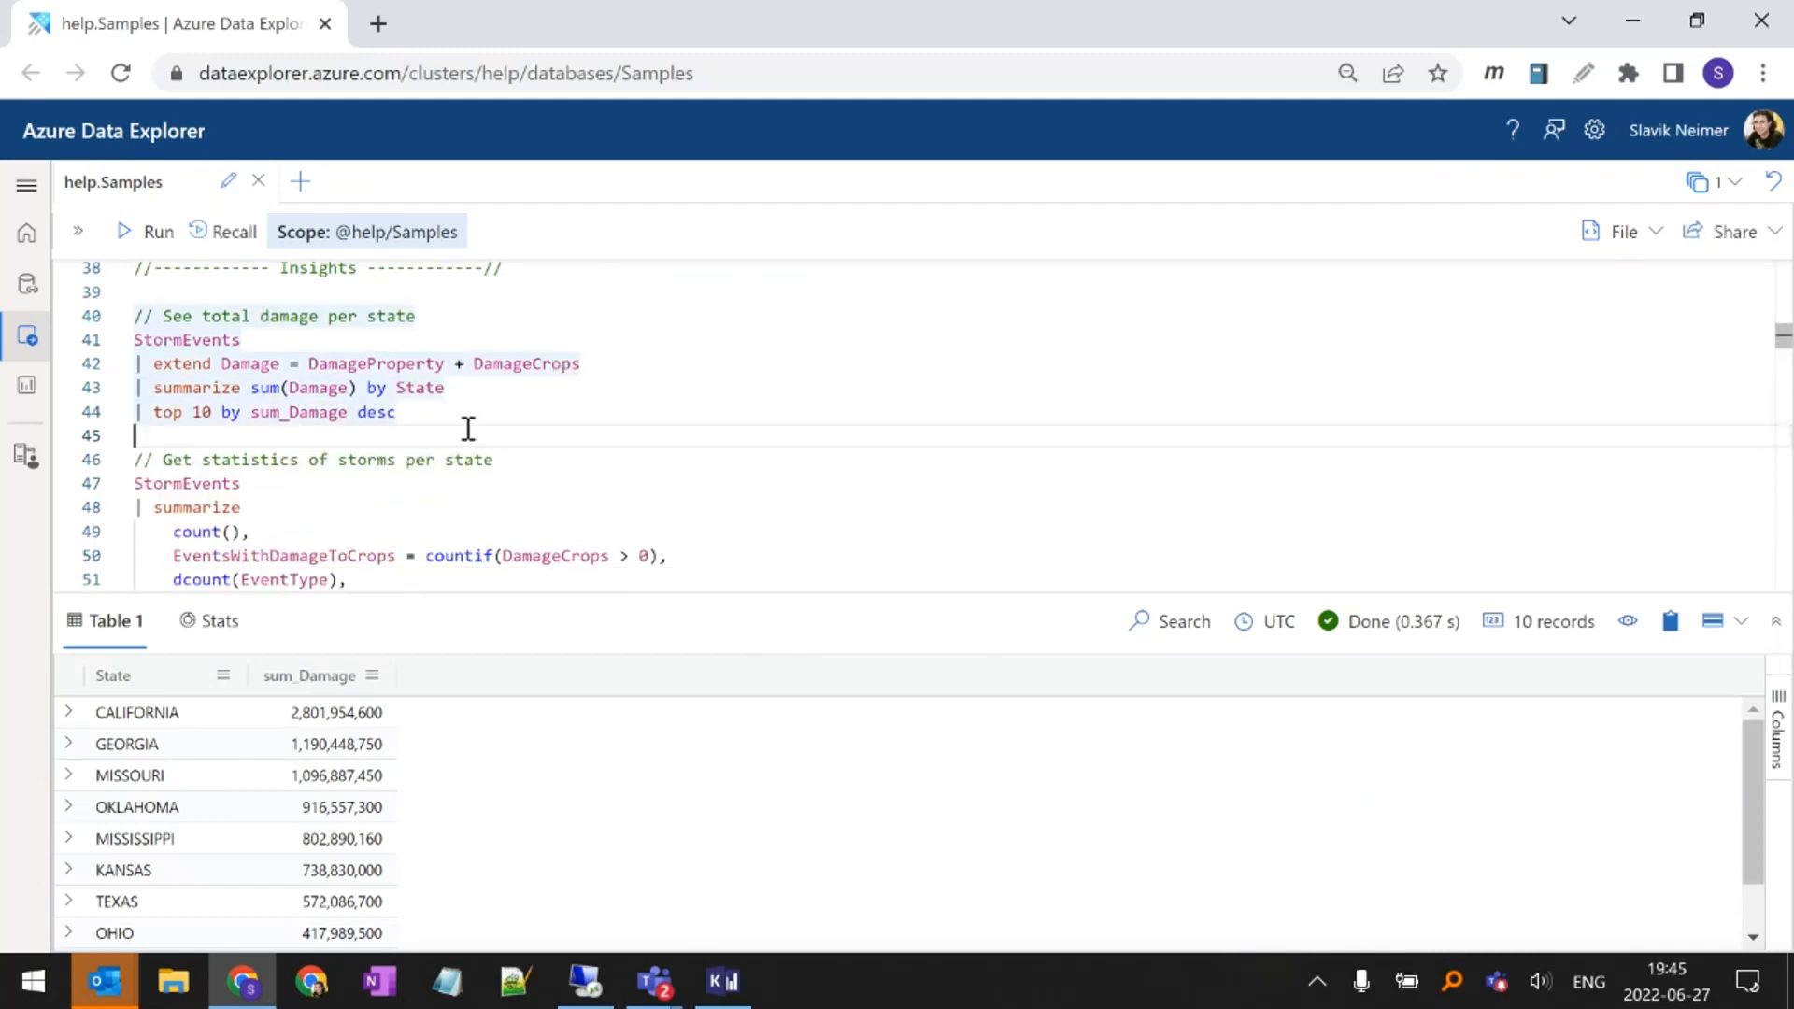
Run the query that gets statistics of storms per state
click(372, 475)
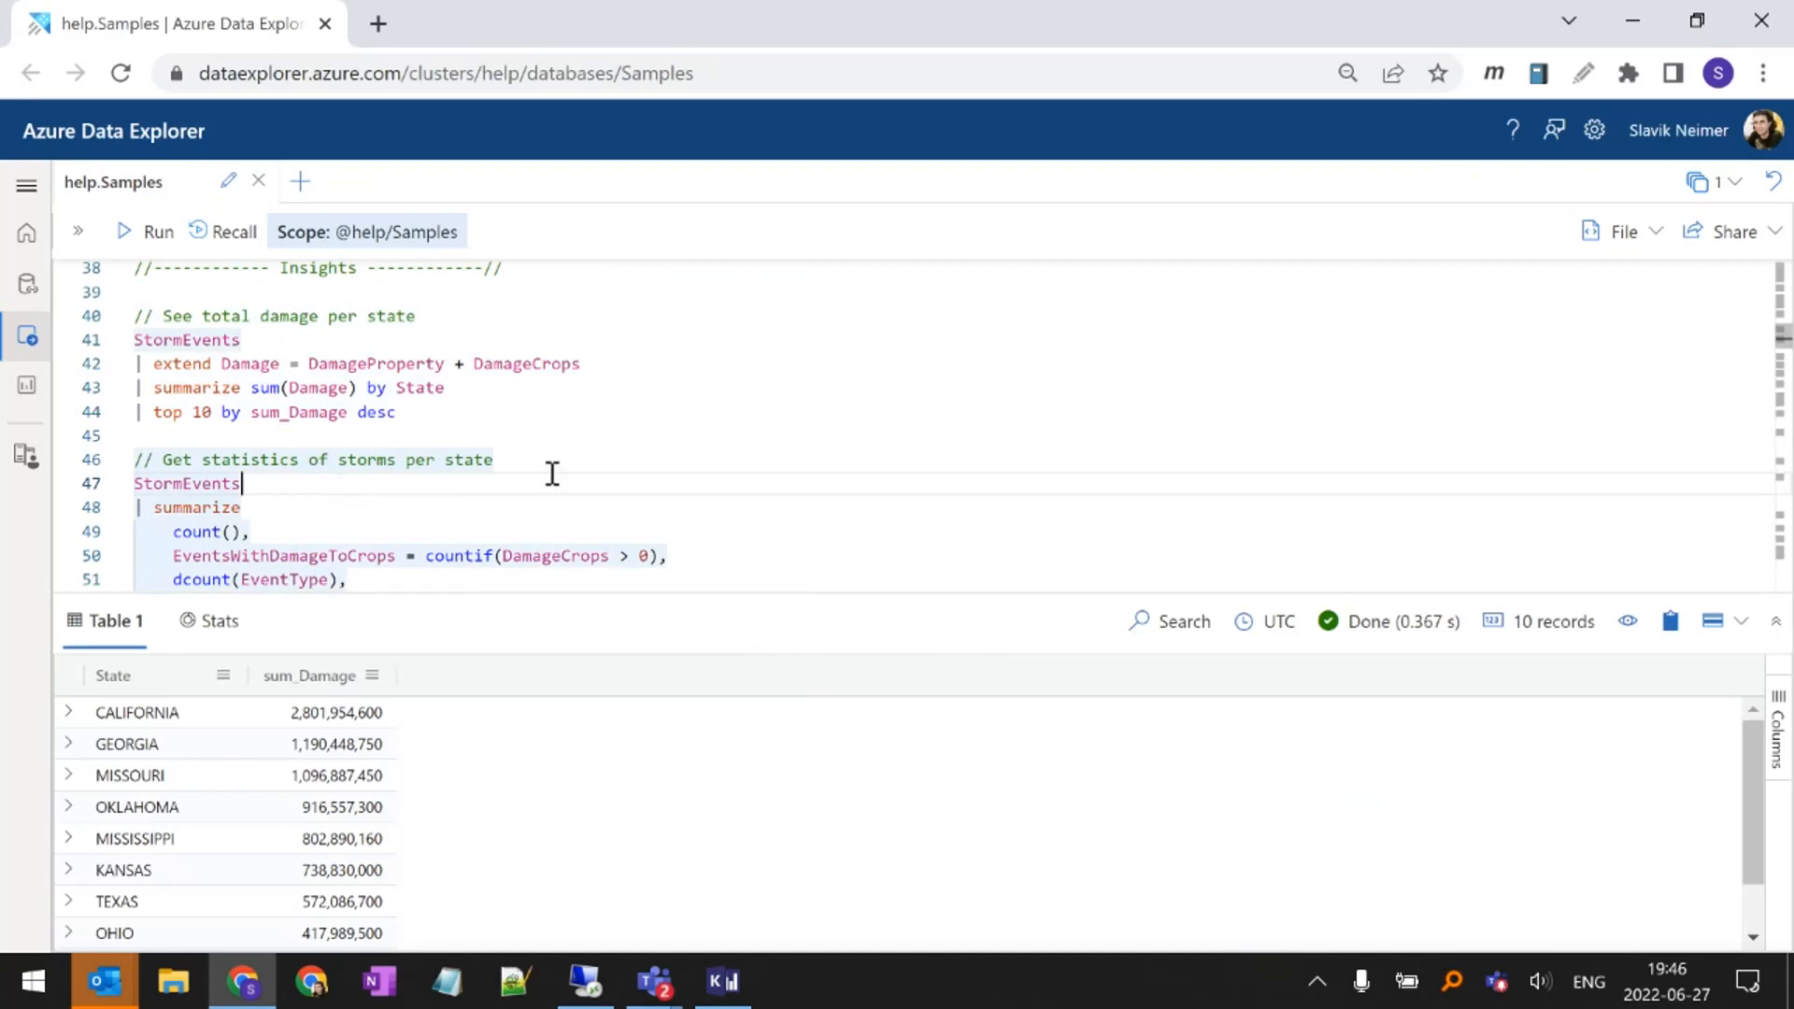
scroll(554, 474, down, 1)
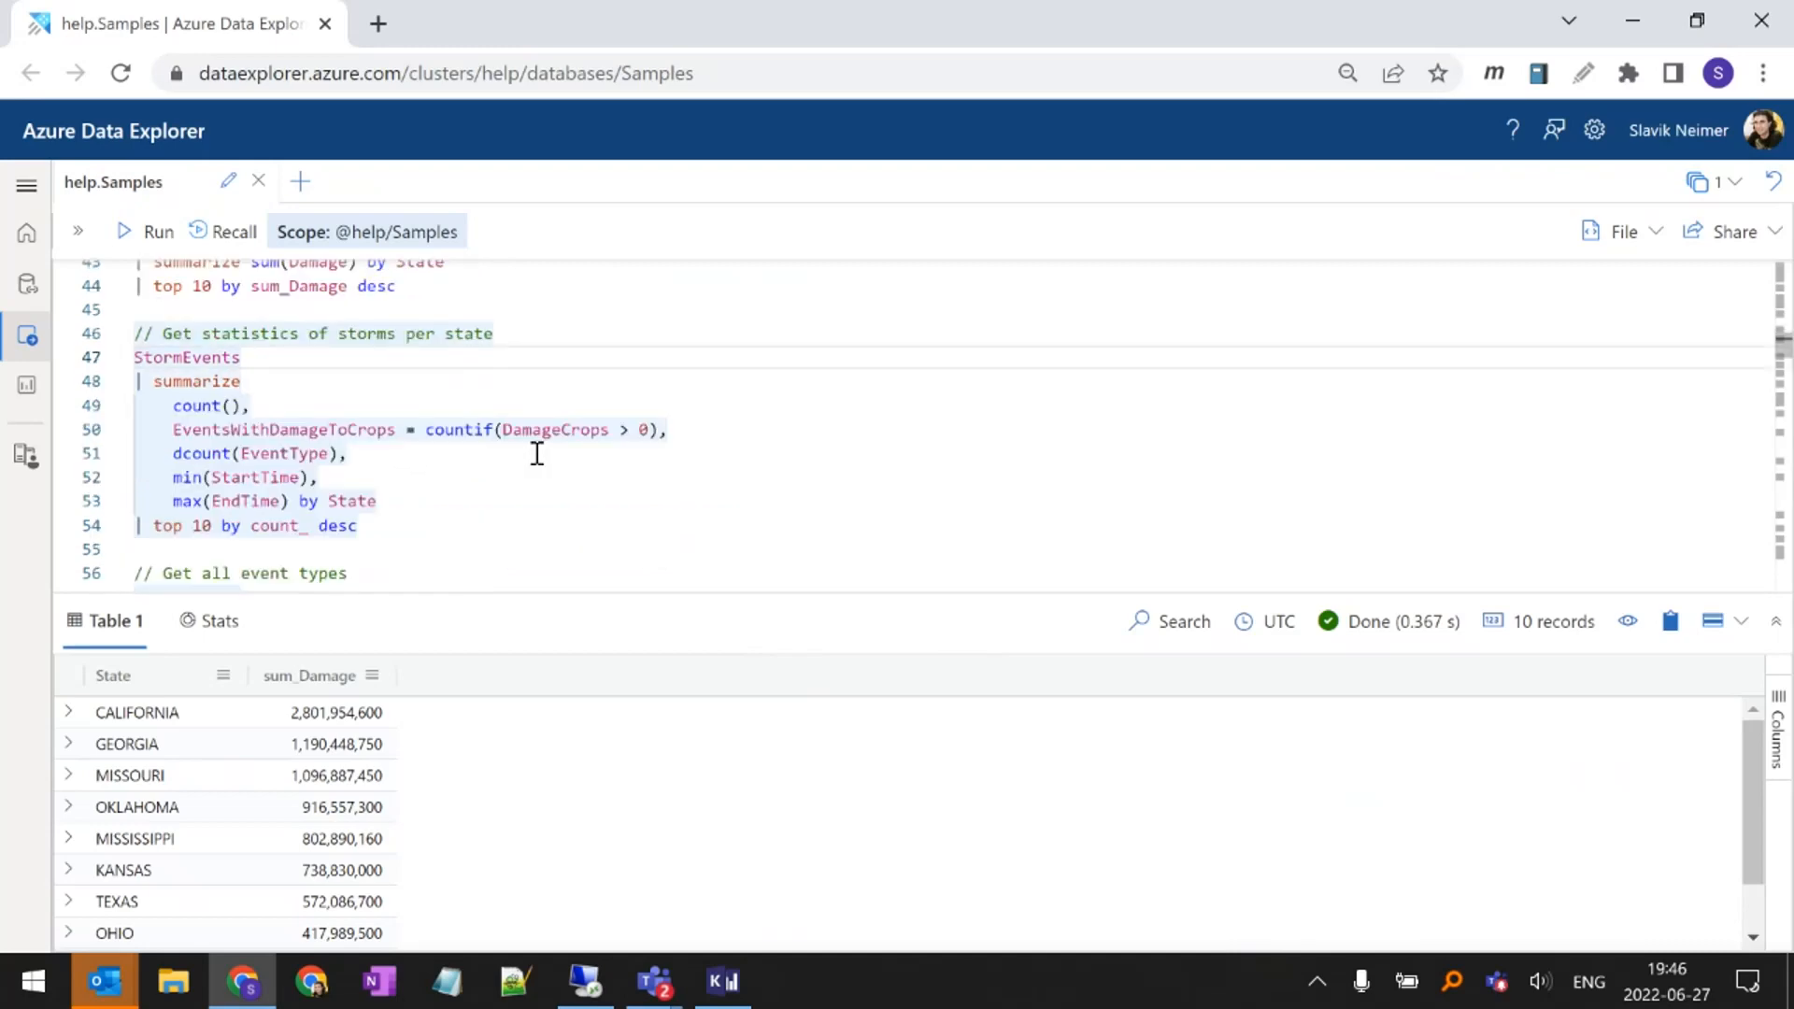
key(shift+Return)
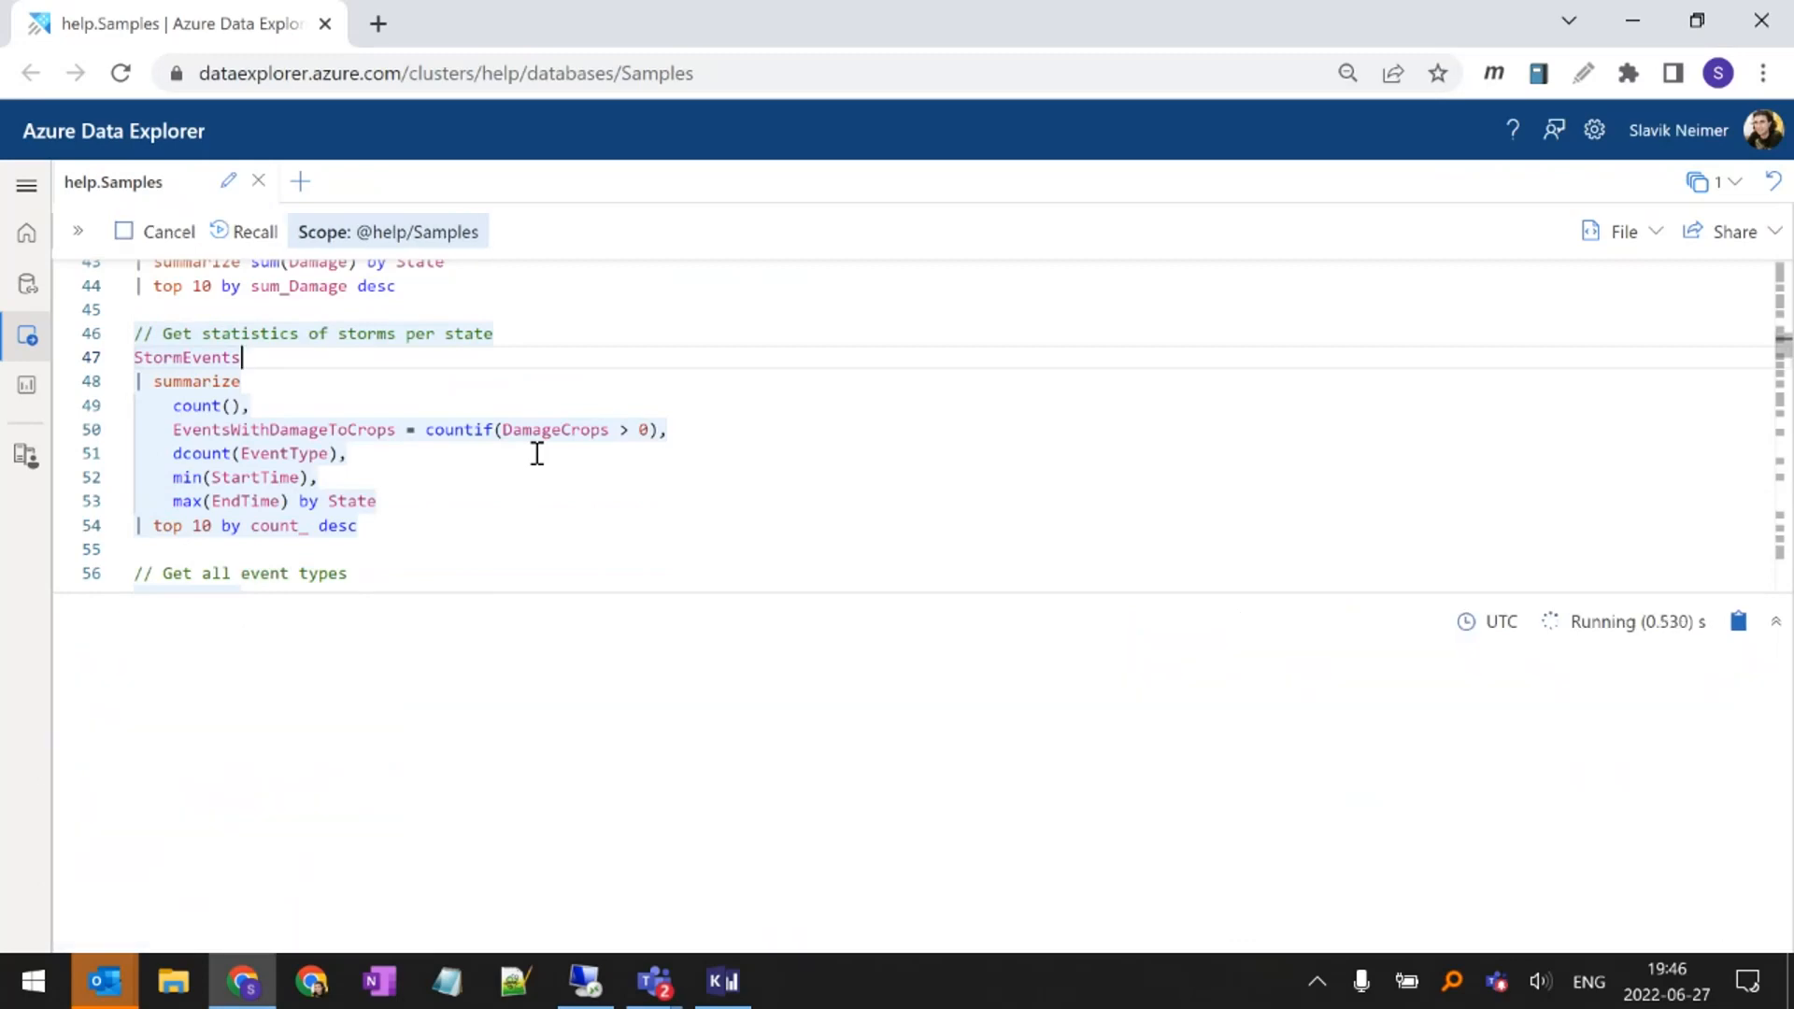
Examine the count(), countif(DamageCrops > 0) and dcount(EventType) aggregates in the storm statistics query
double_click(159, 383)
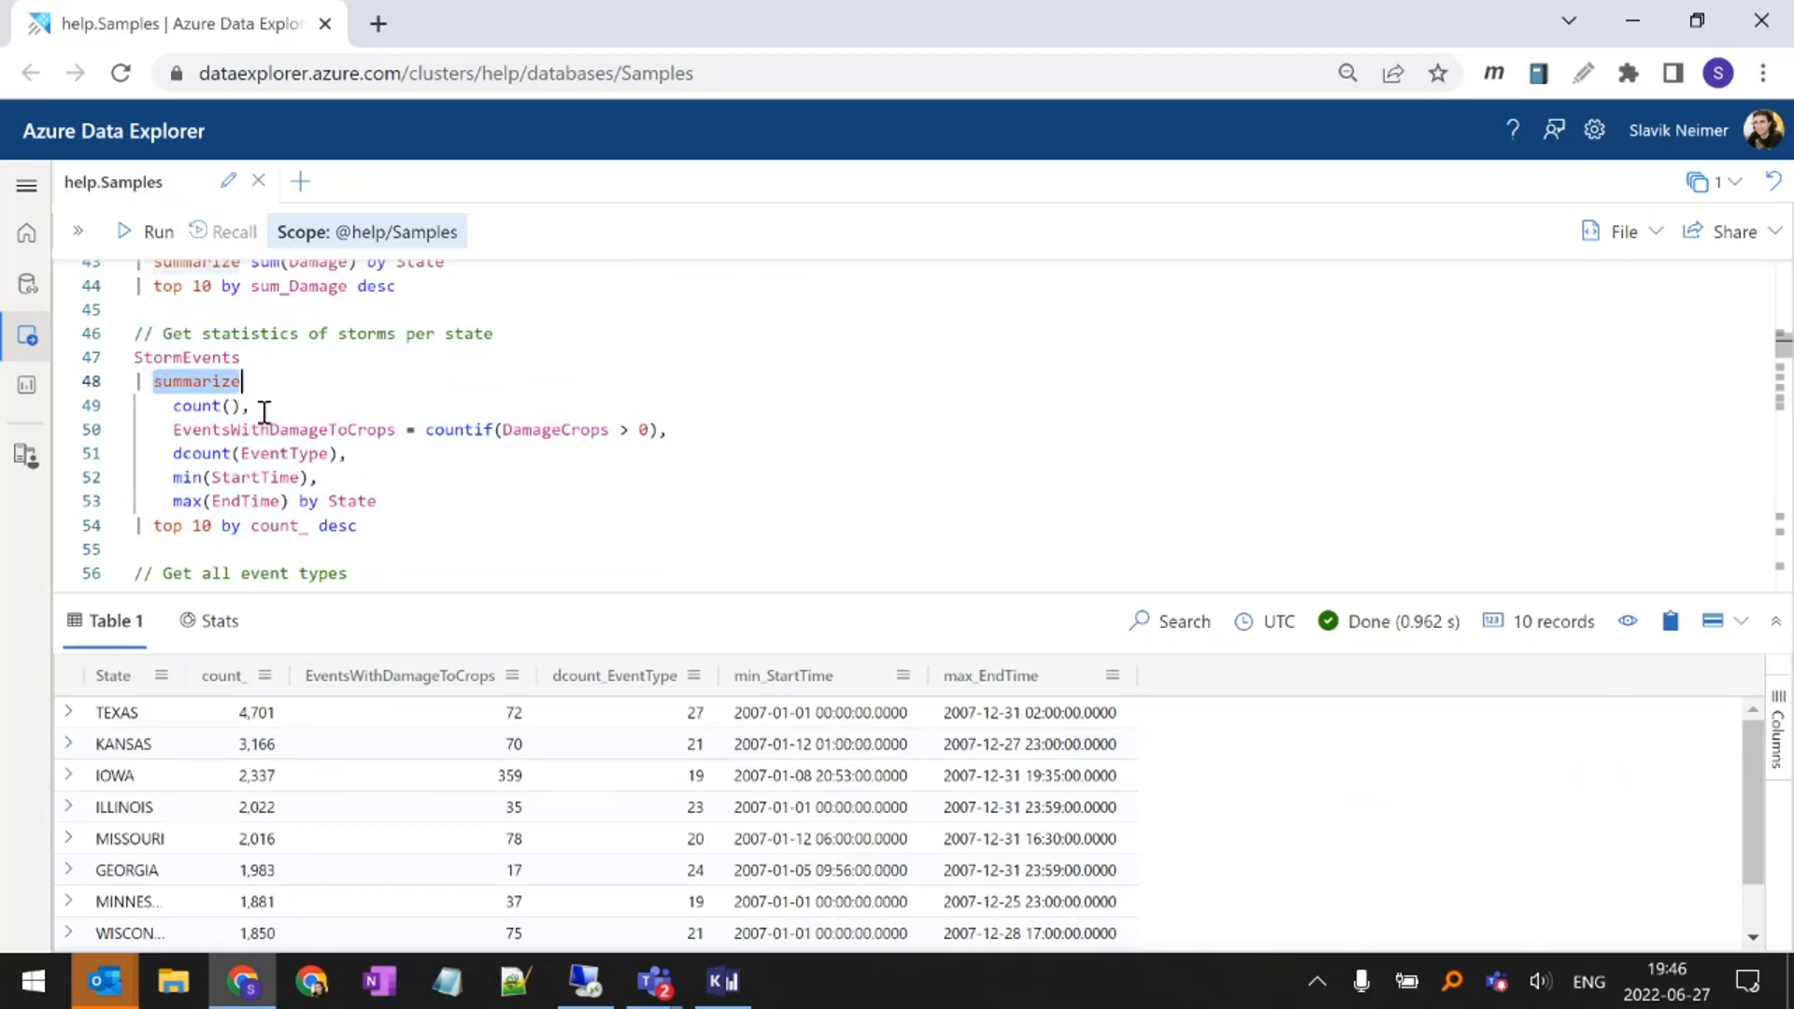
mouse_move(190, 404)
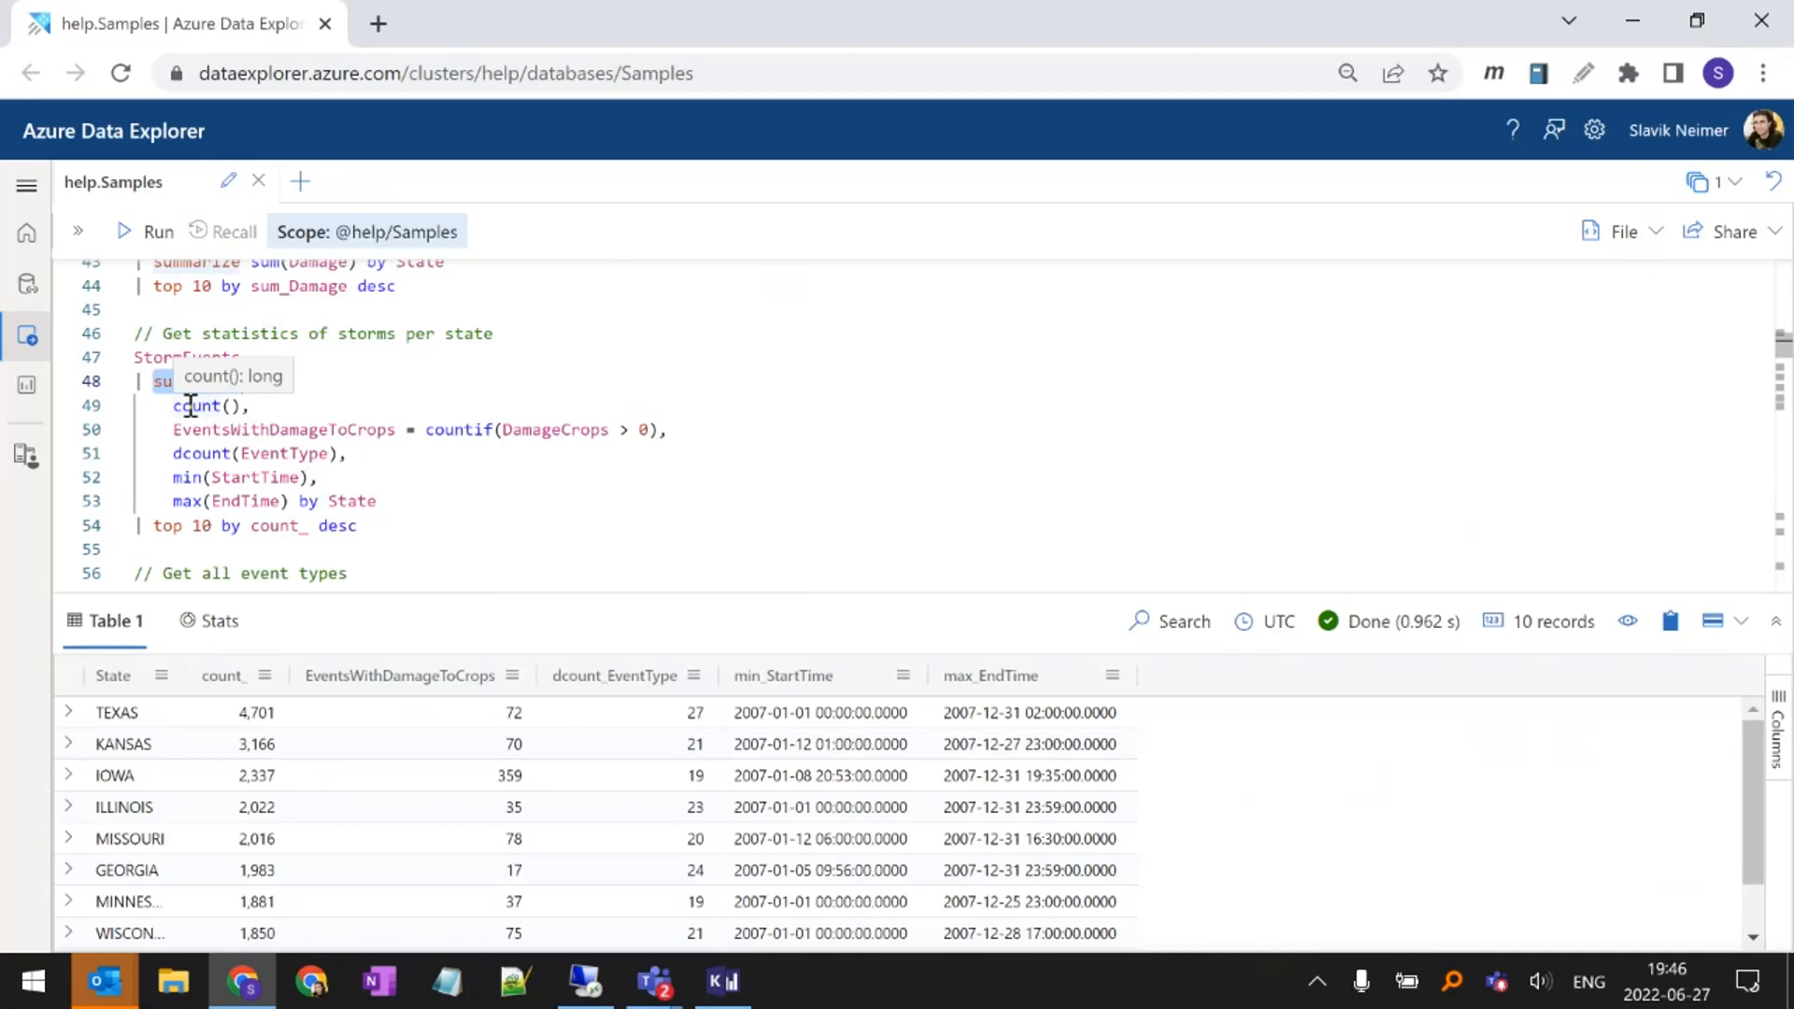
double_click(190, 405)
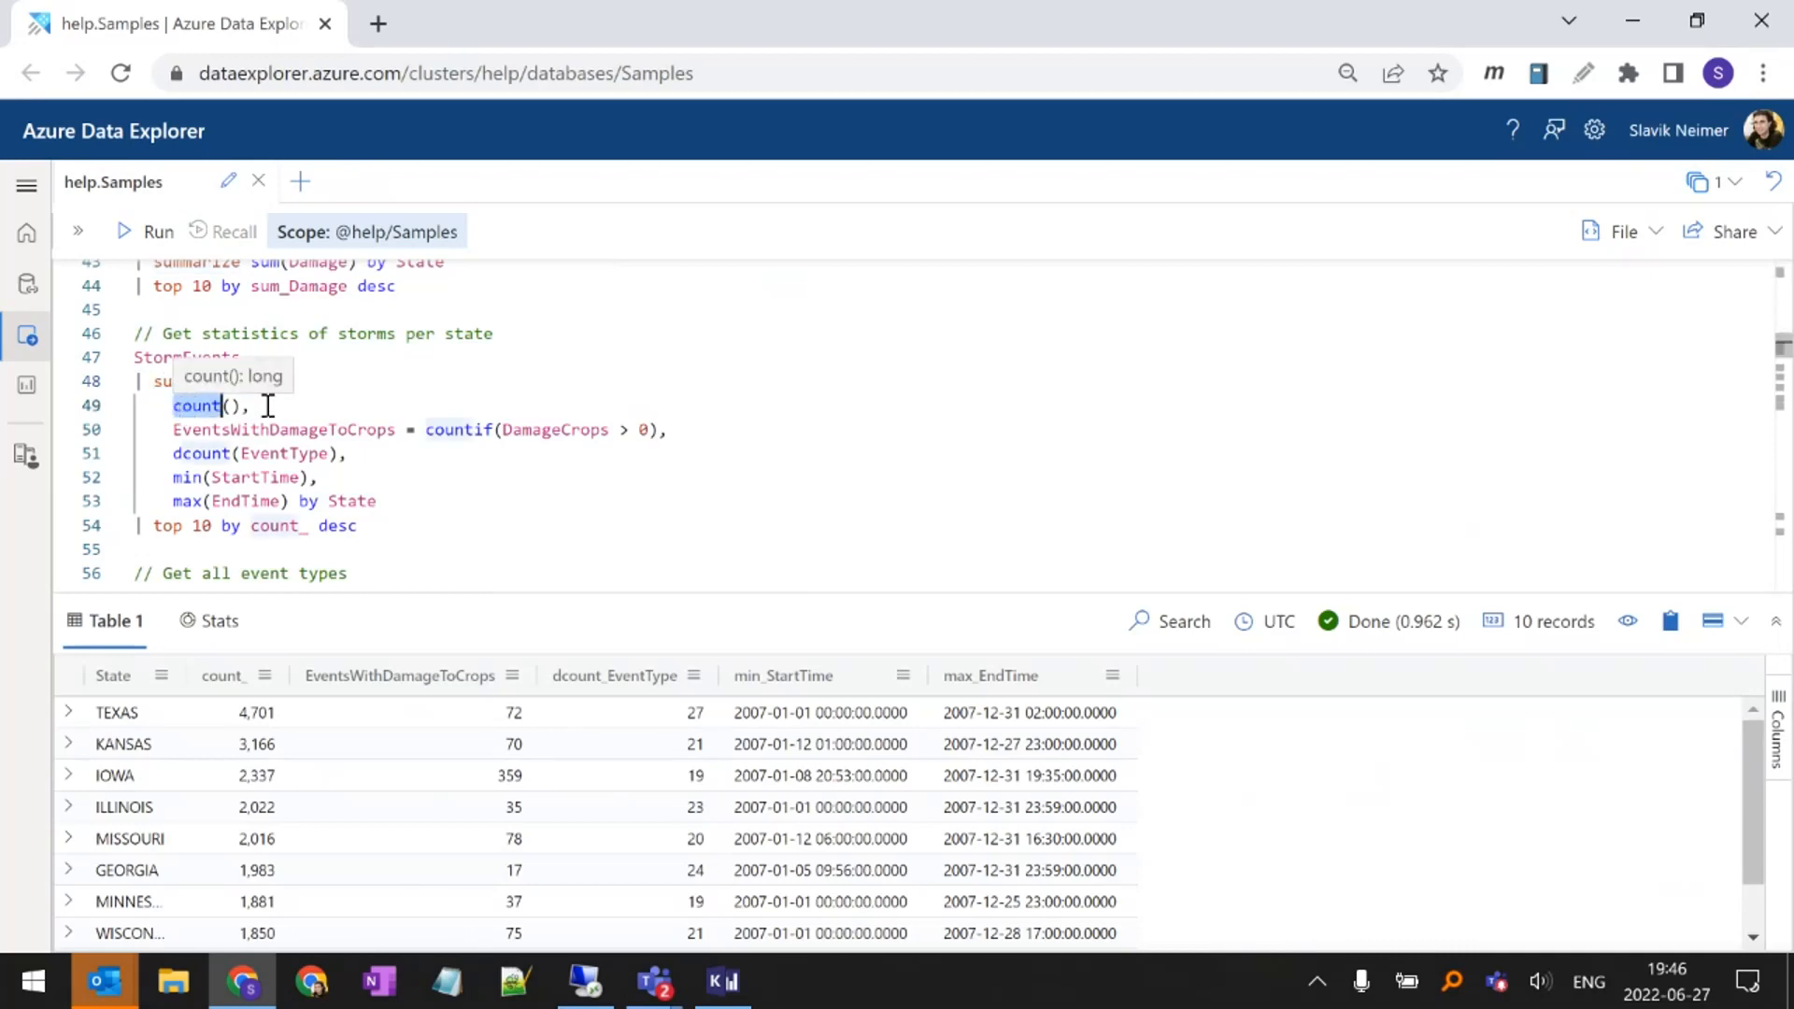
double_click(456, 430)
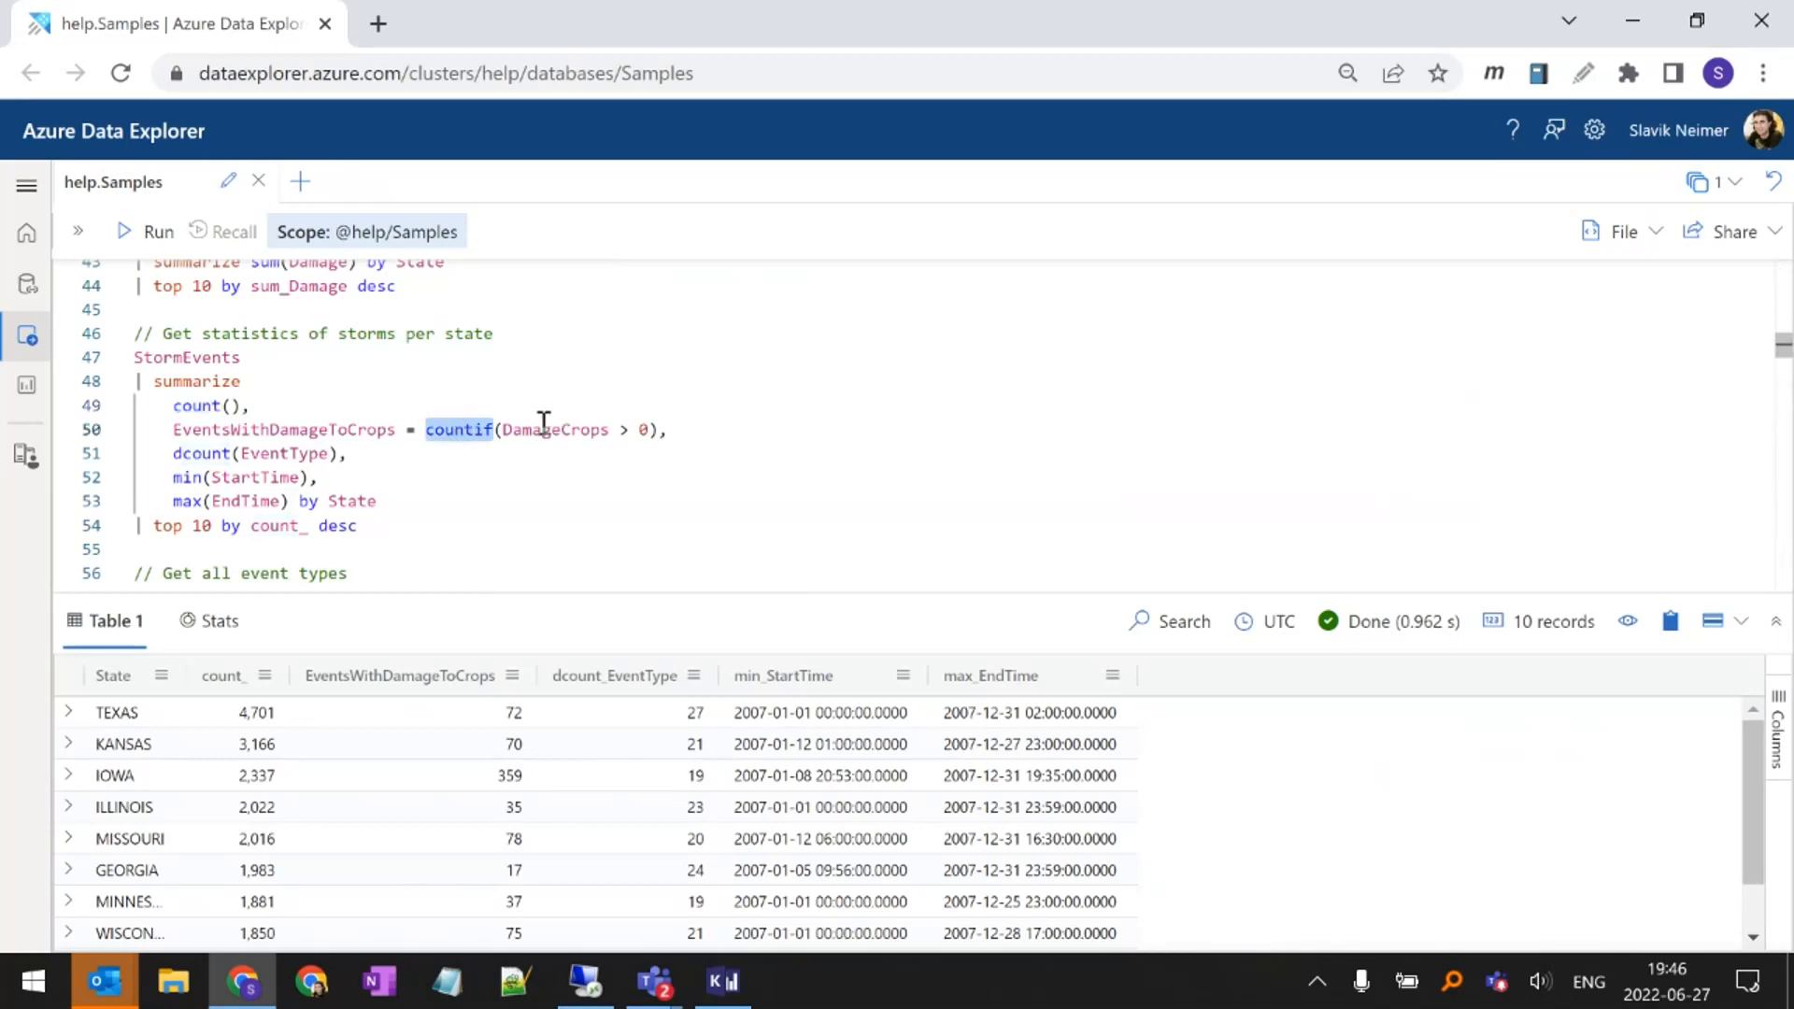
click(507, 429)
drag(504, 429, 651, 429)
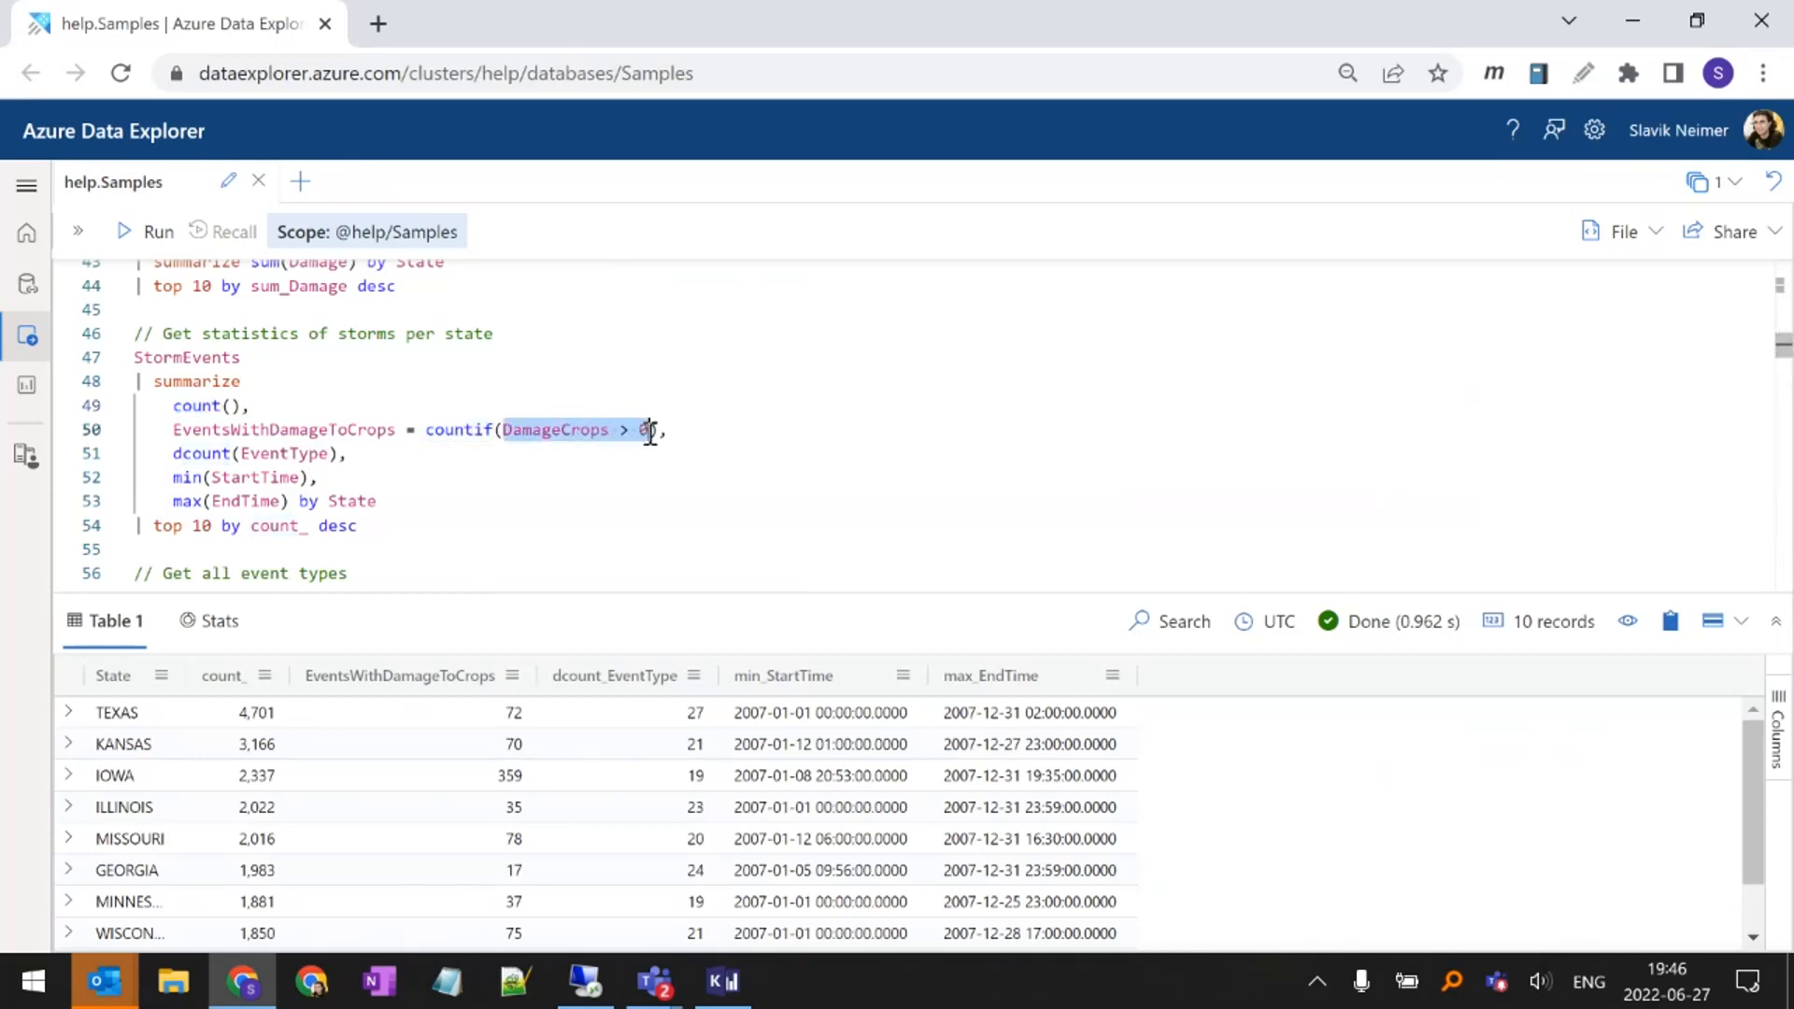
double_click(178, 452)
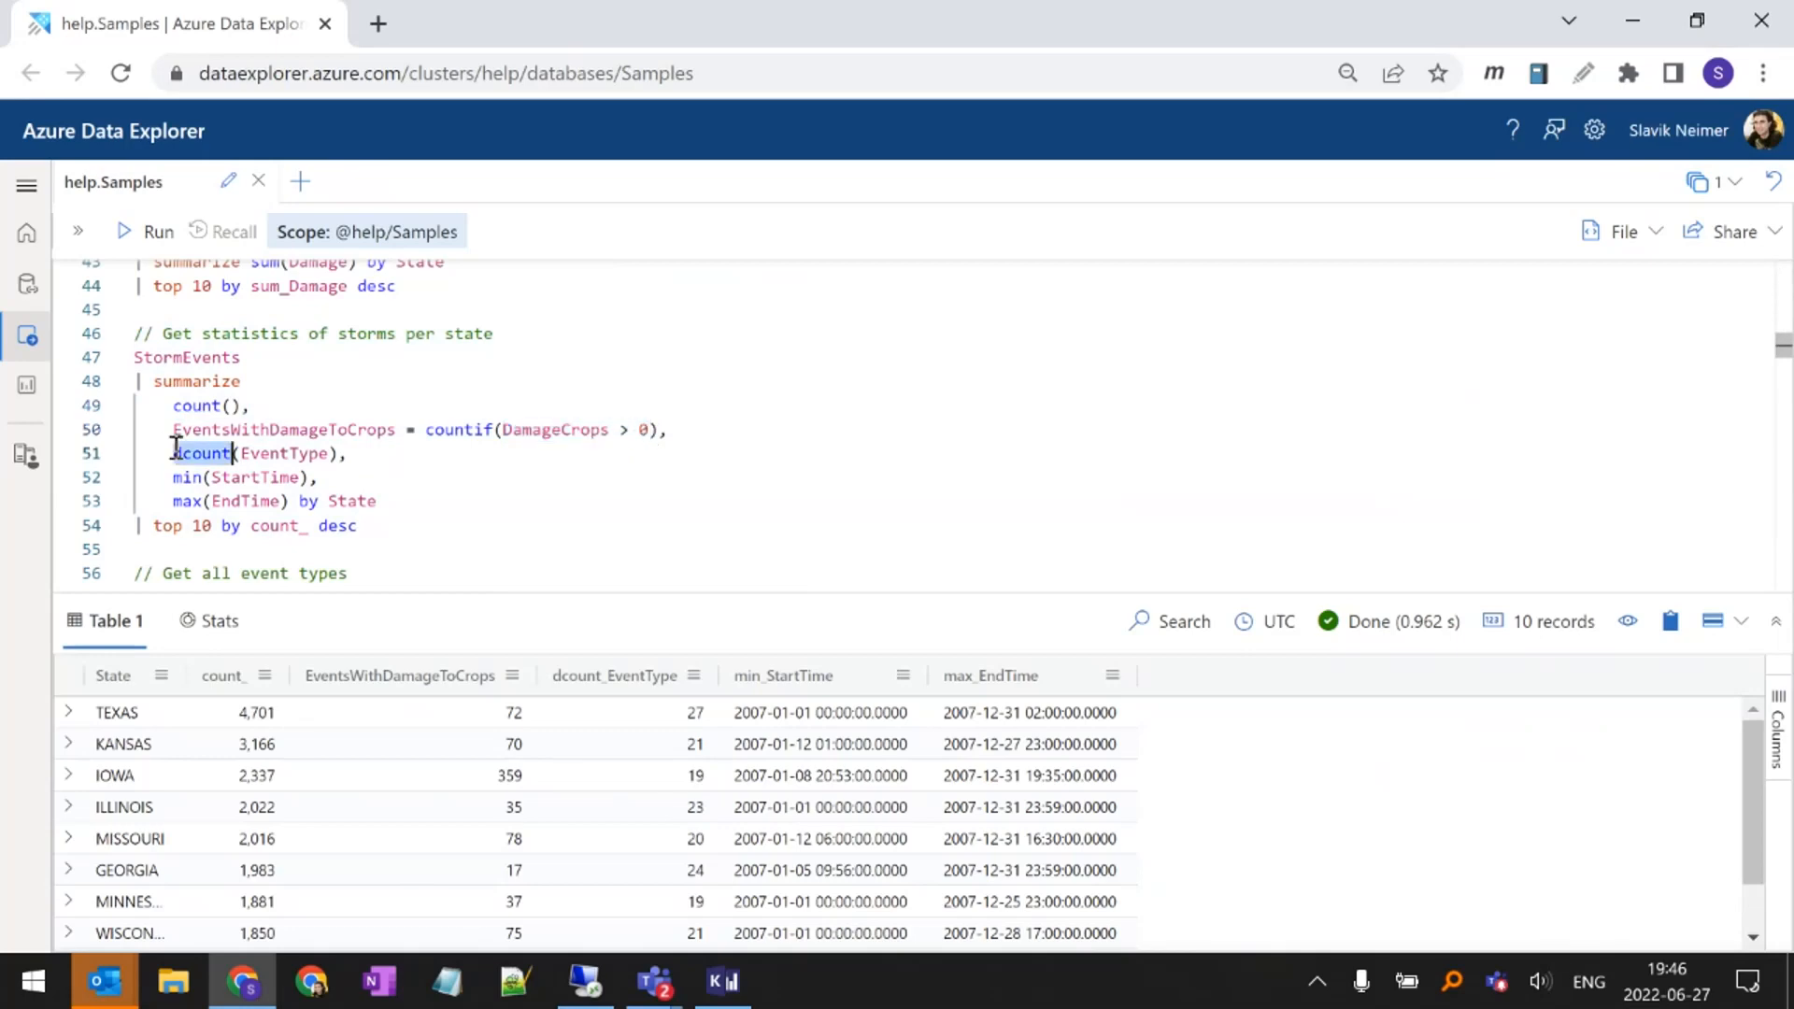
double_click(274, 453)
mouse_move(298, 458)
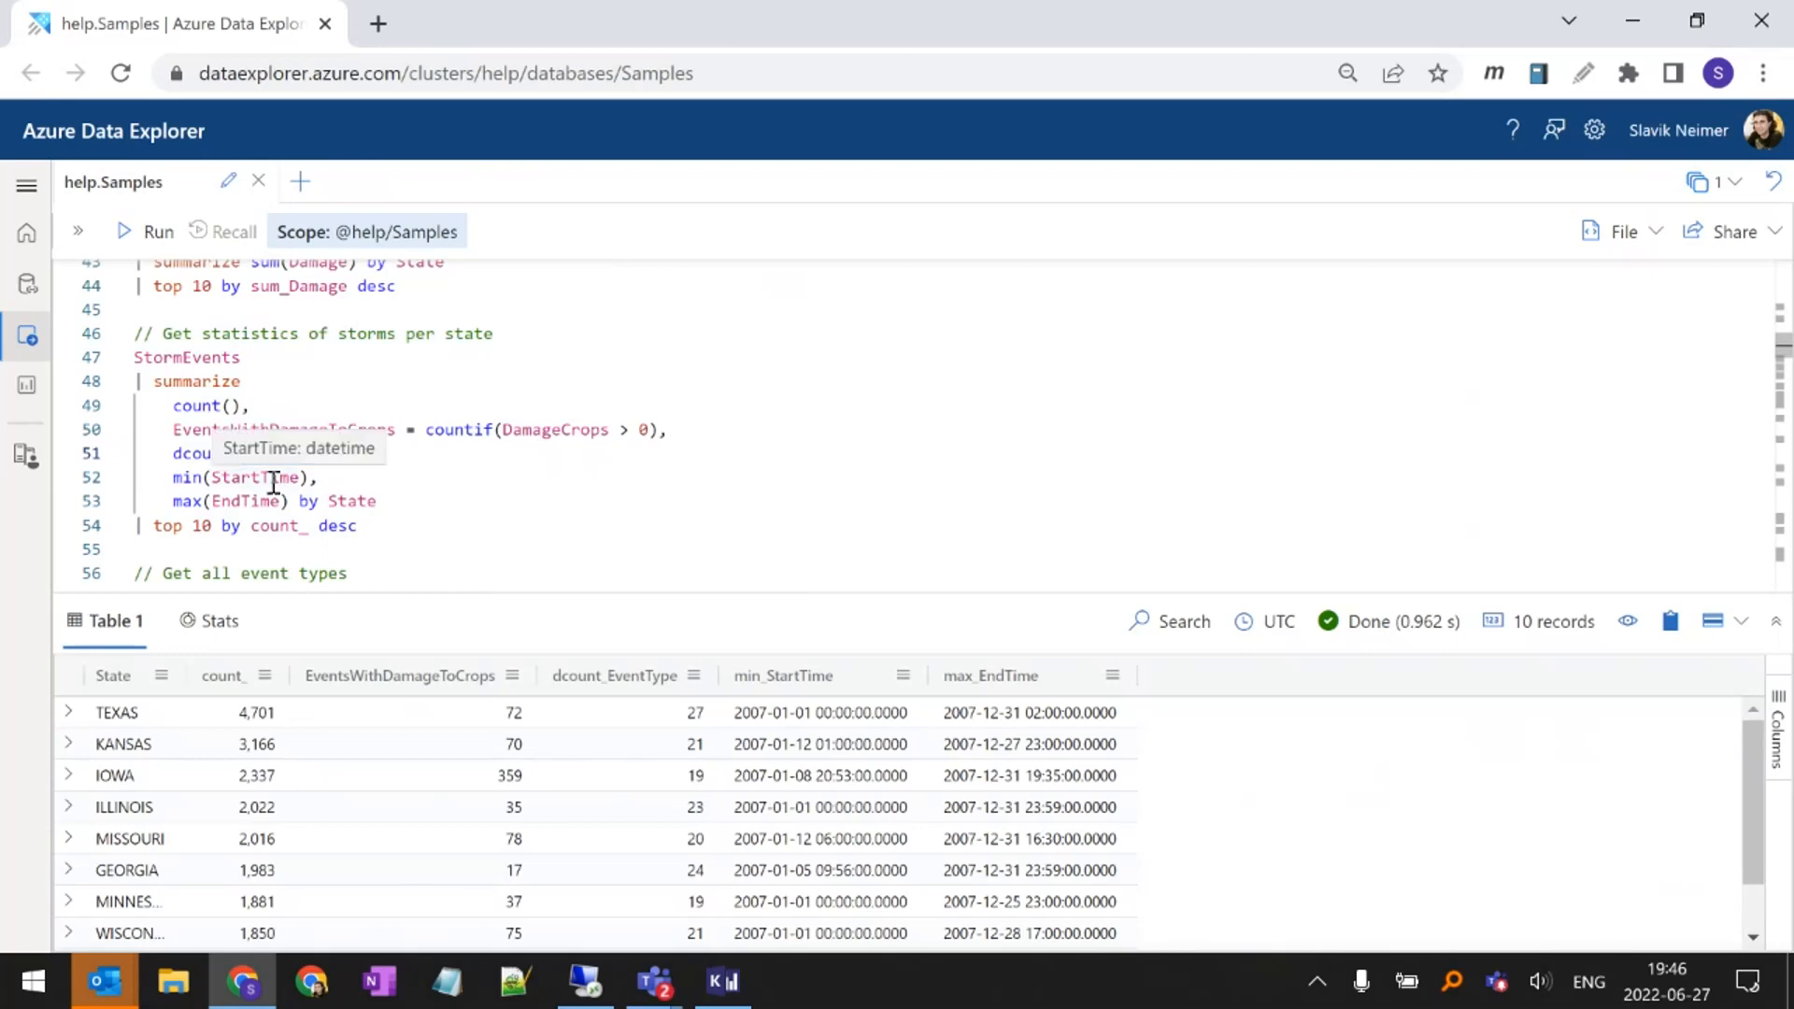
Examine the min(StartTime) and max(EndTime) aggregates and the by State clause in the storm statistics query
double_click(269, 471)
double_click(249, 497)
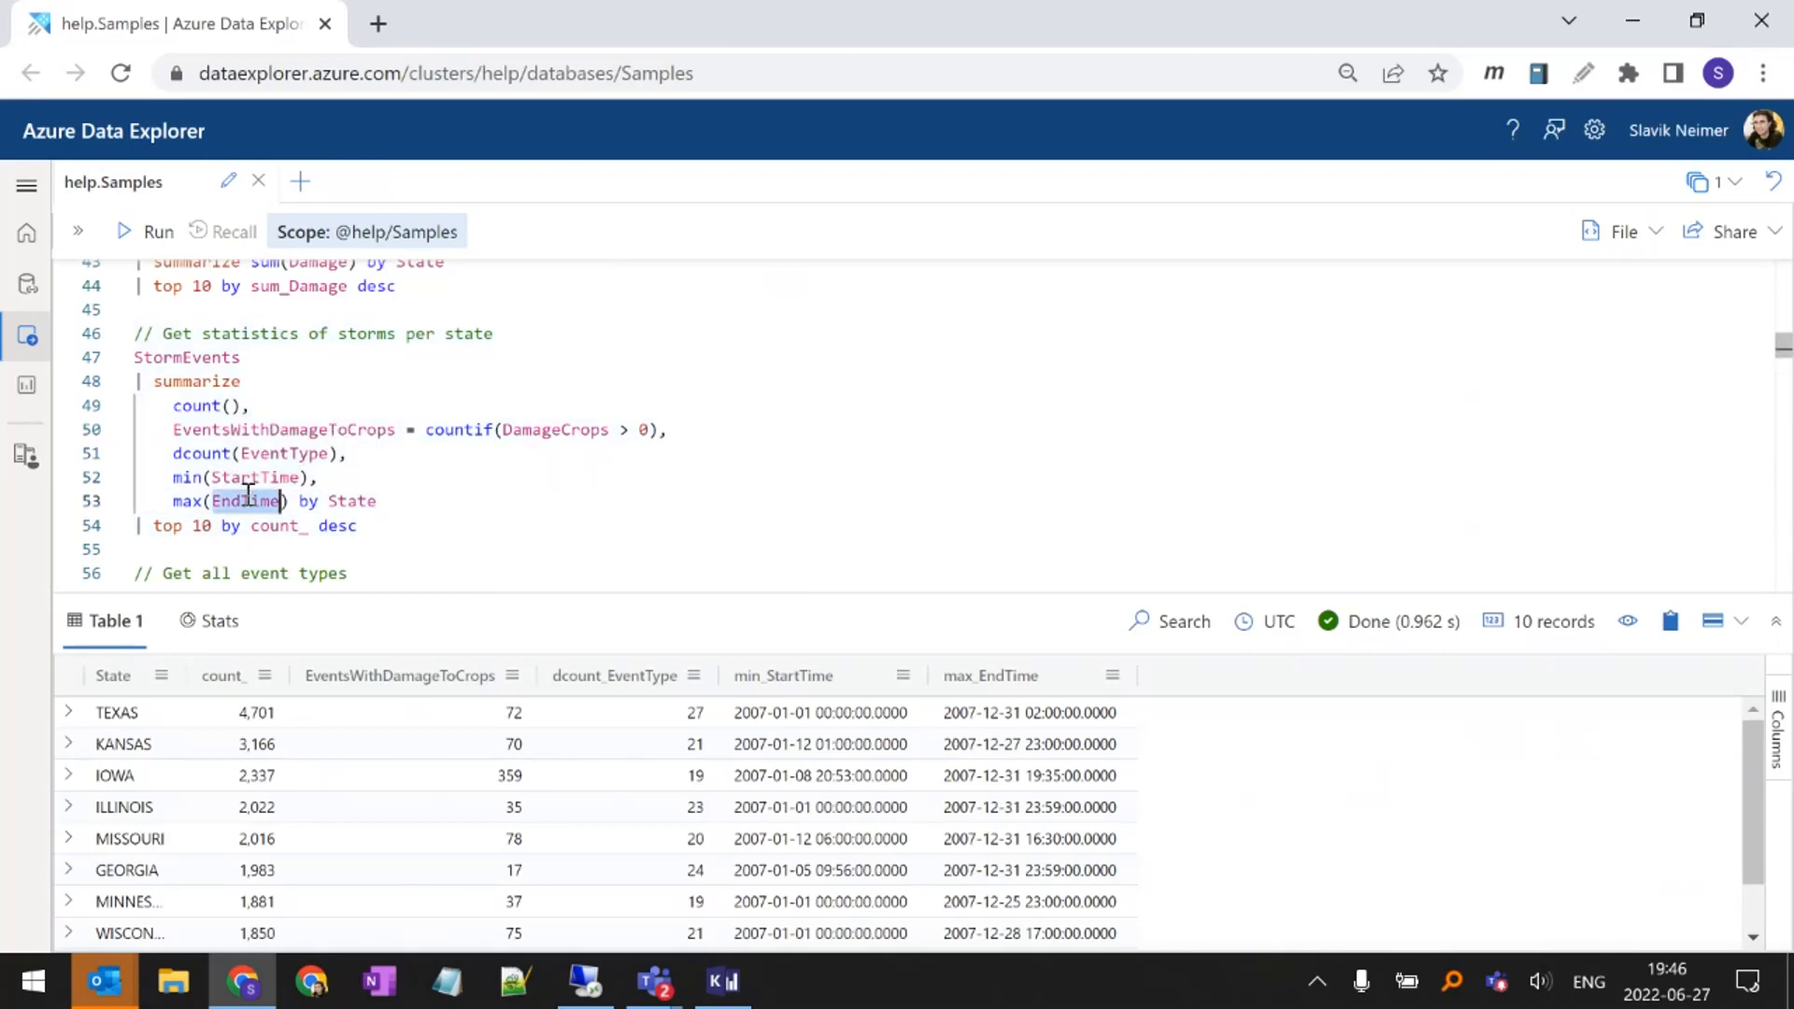
click(241, 504)
drag(372, 500, 280, 500)
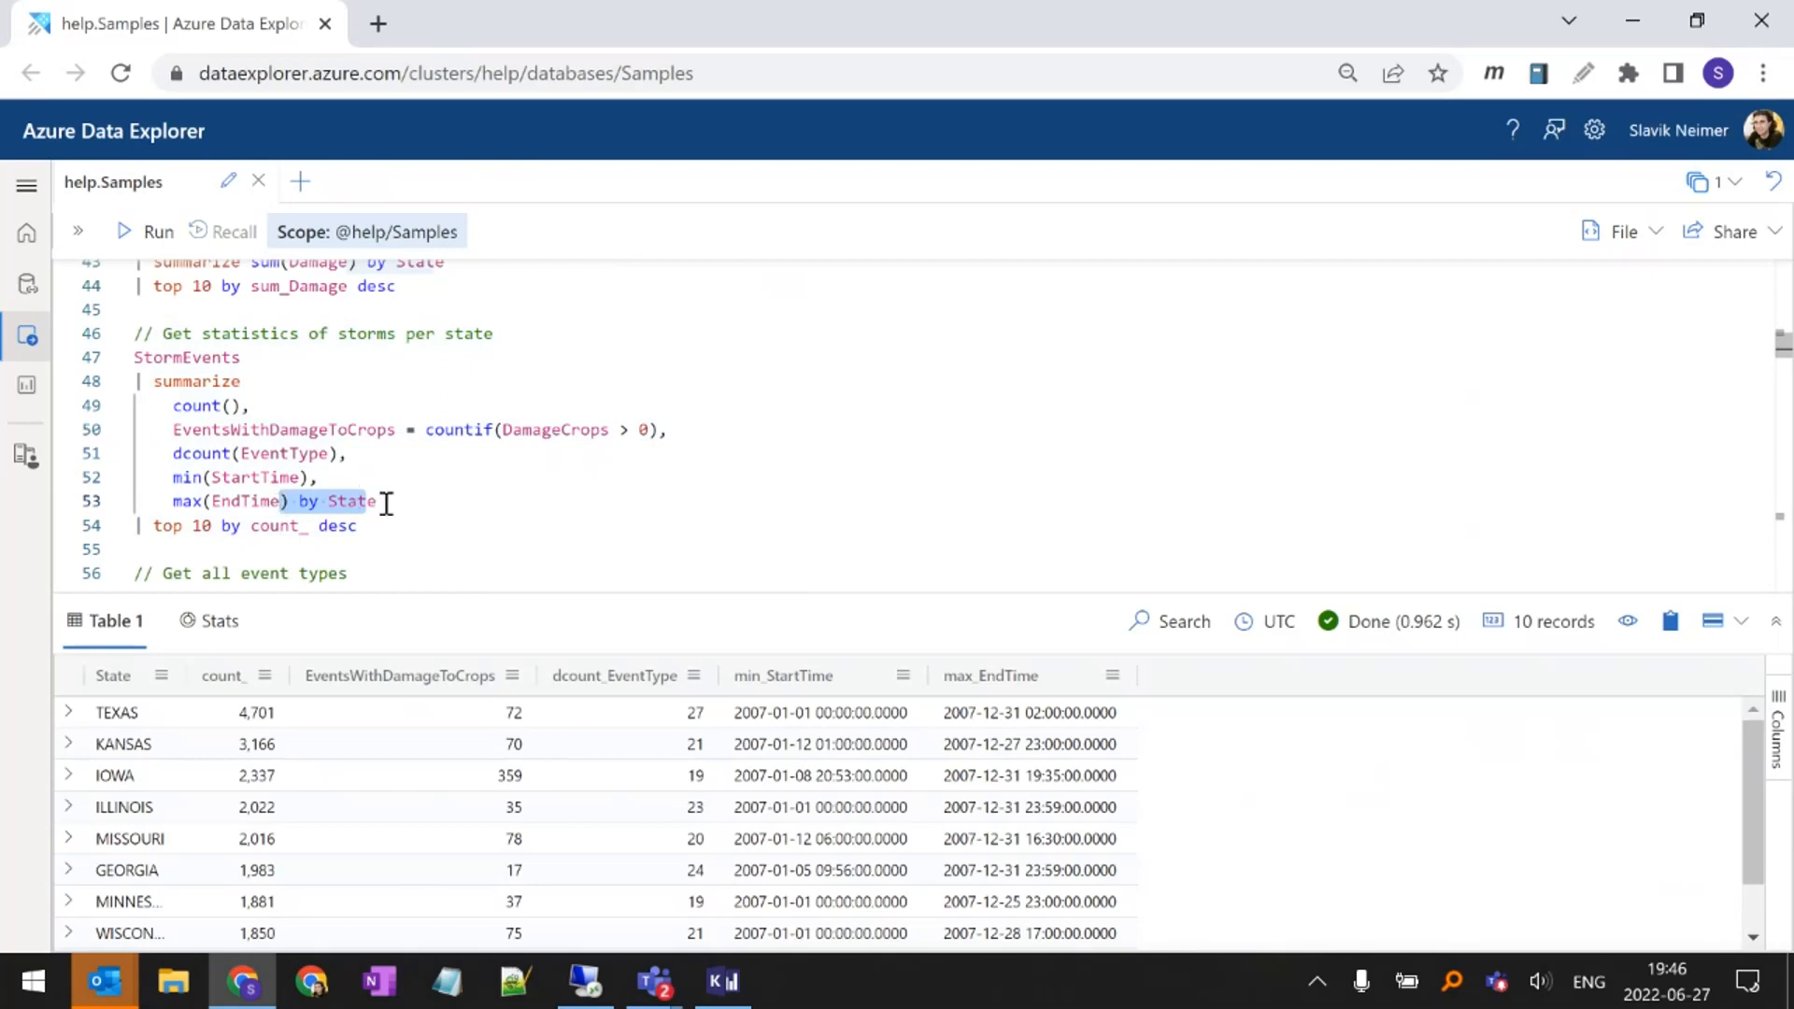
Review how the summarize operator groups its aggregates by State, and rerun the storm statistics query
double_click(204, 386)
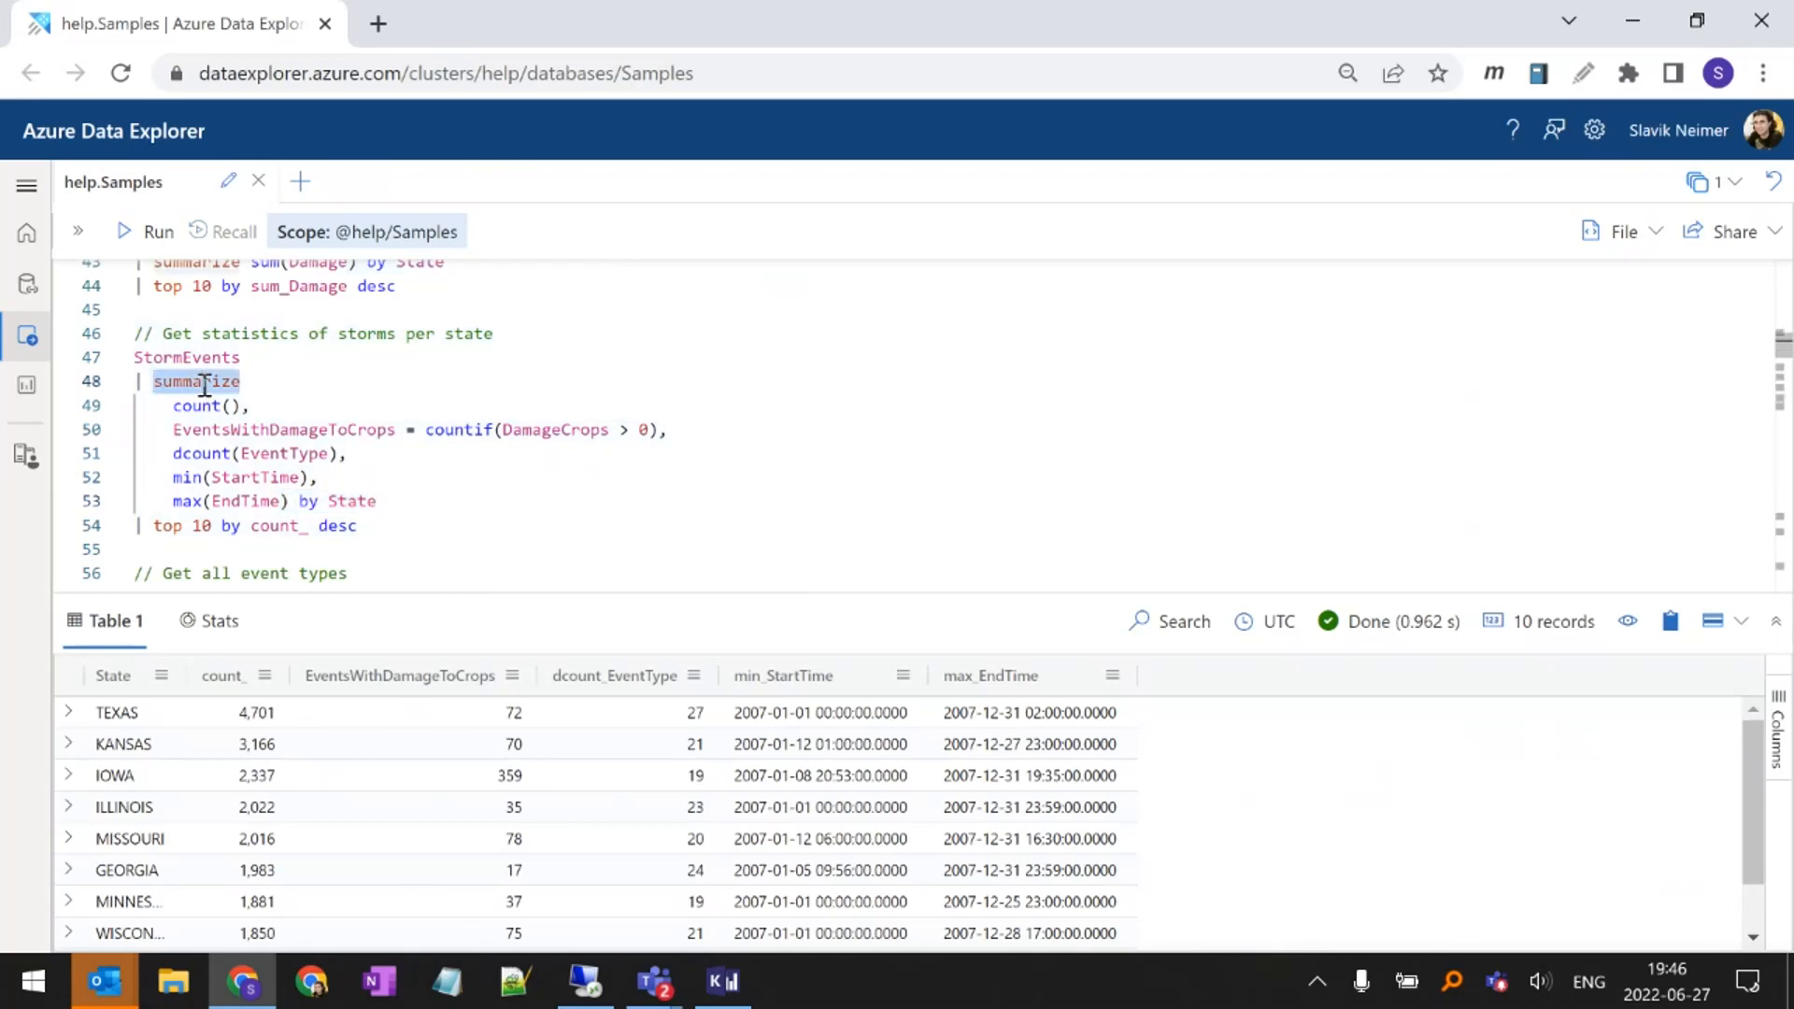
double_click(371, 501)
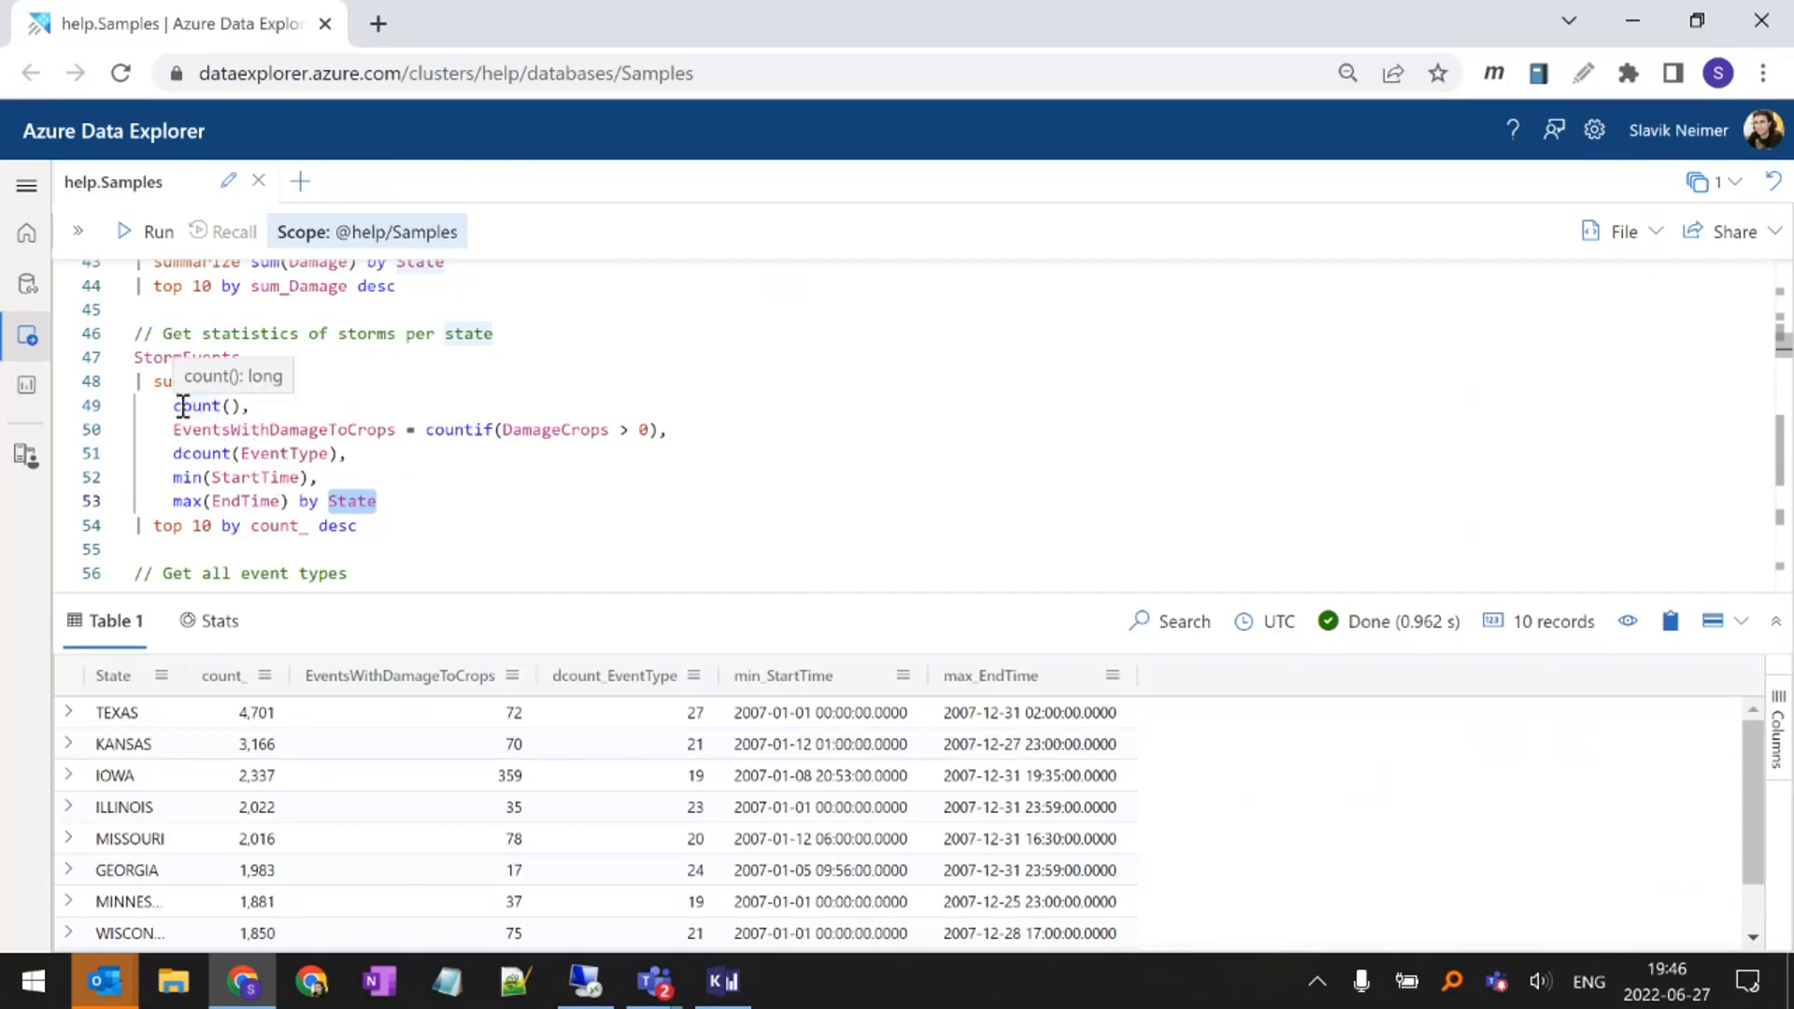
drag(178, 406, 280, 503)
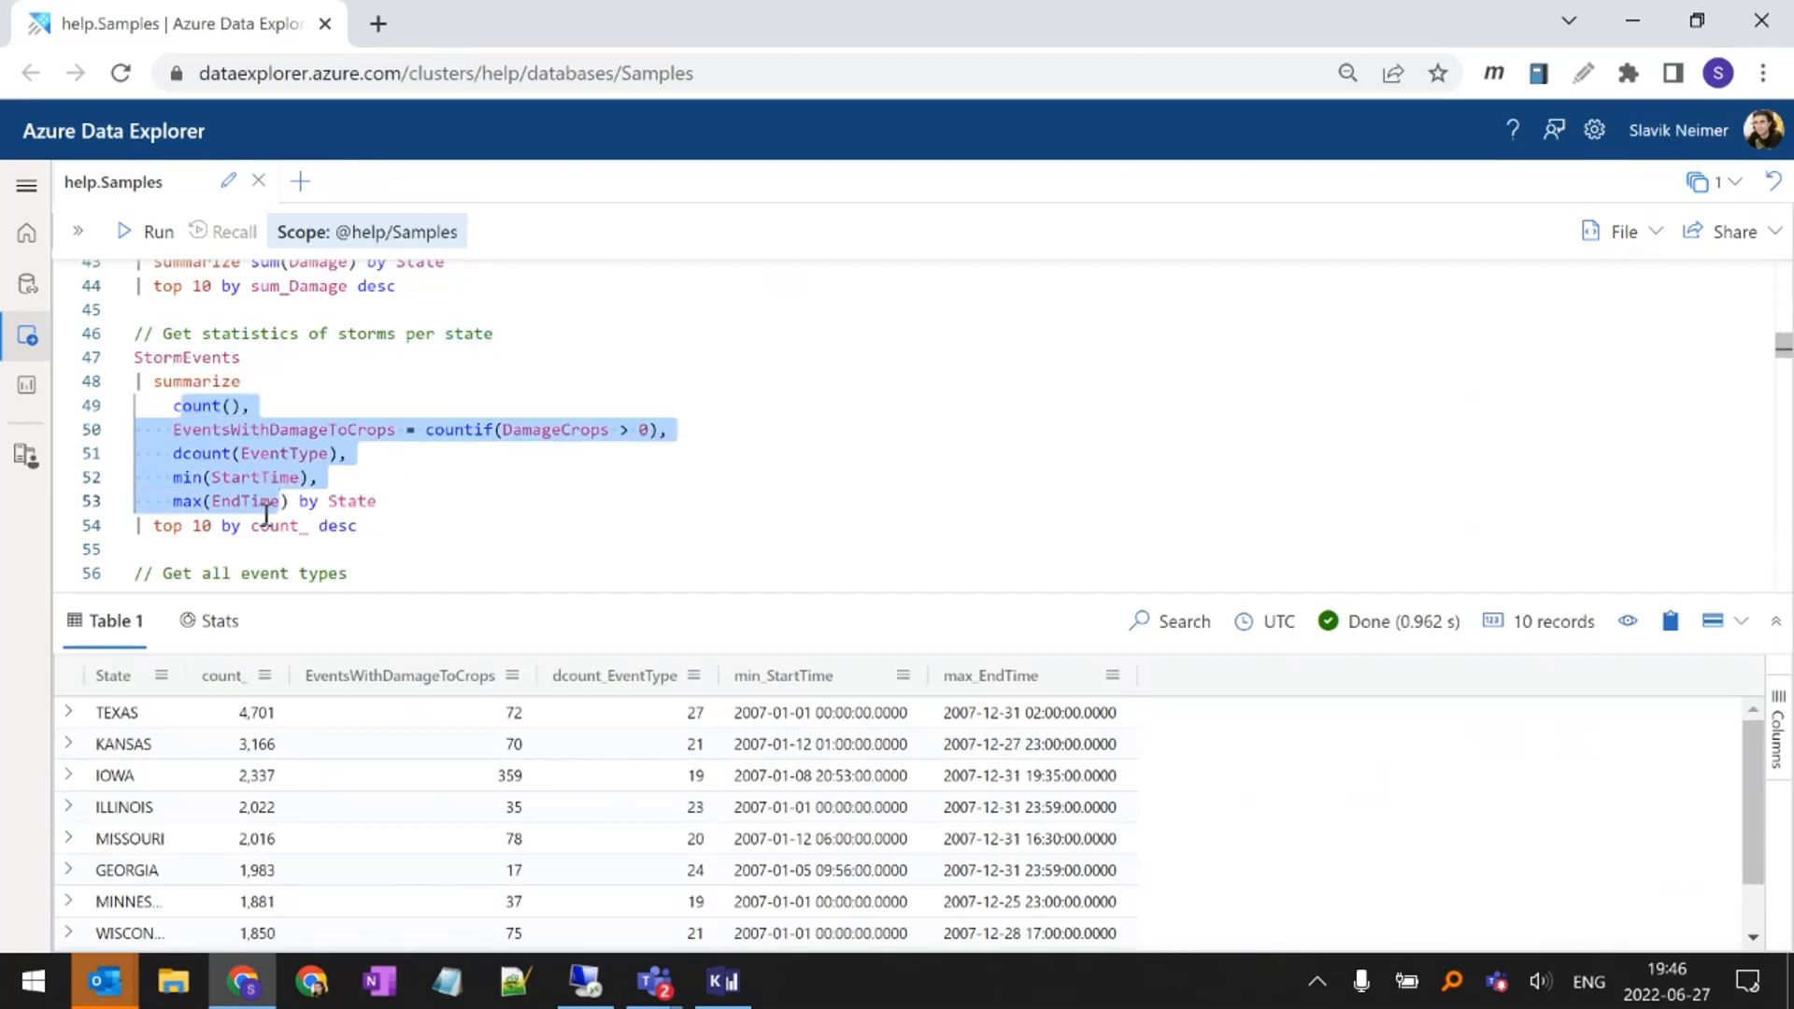
click(264, 524)
key(shift+Return)
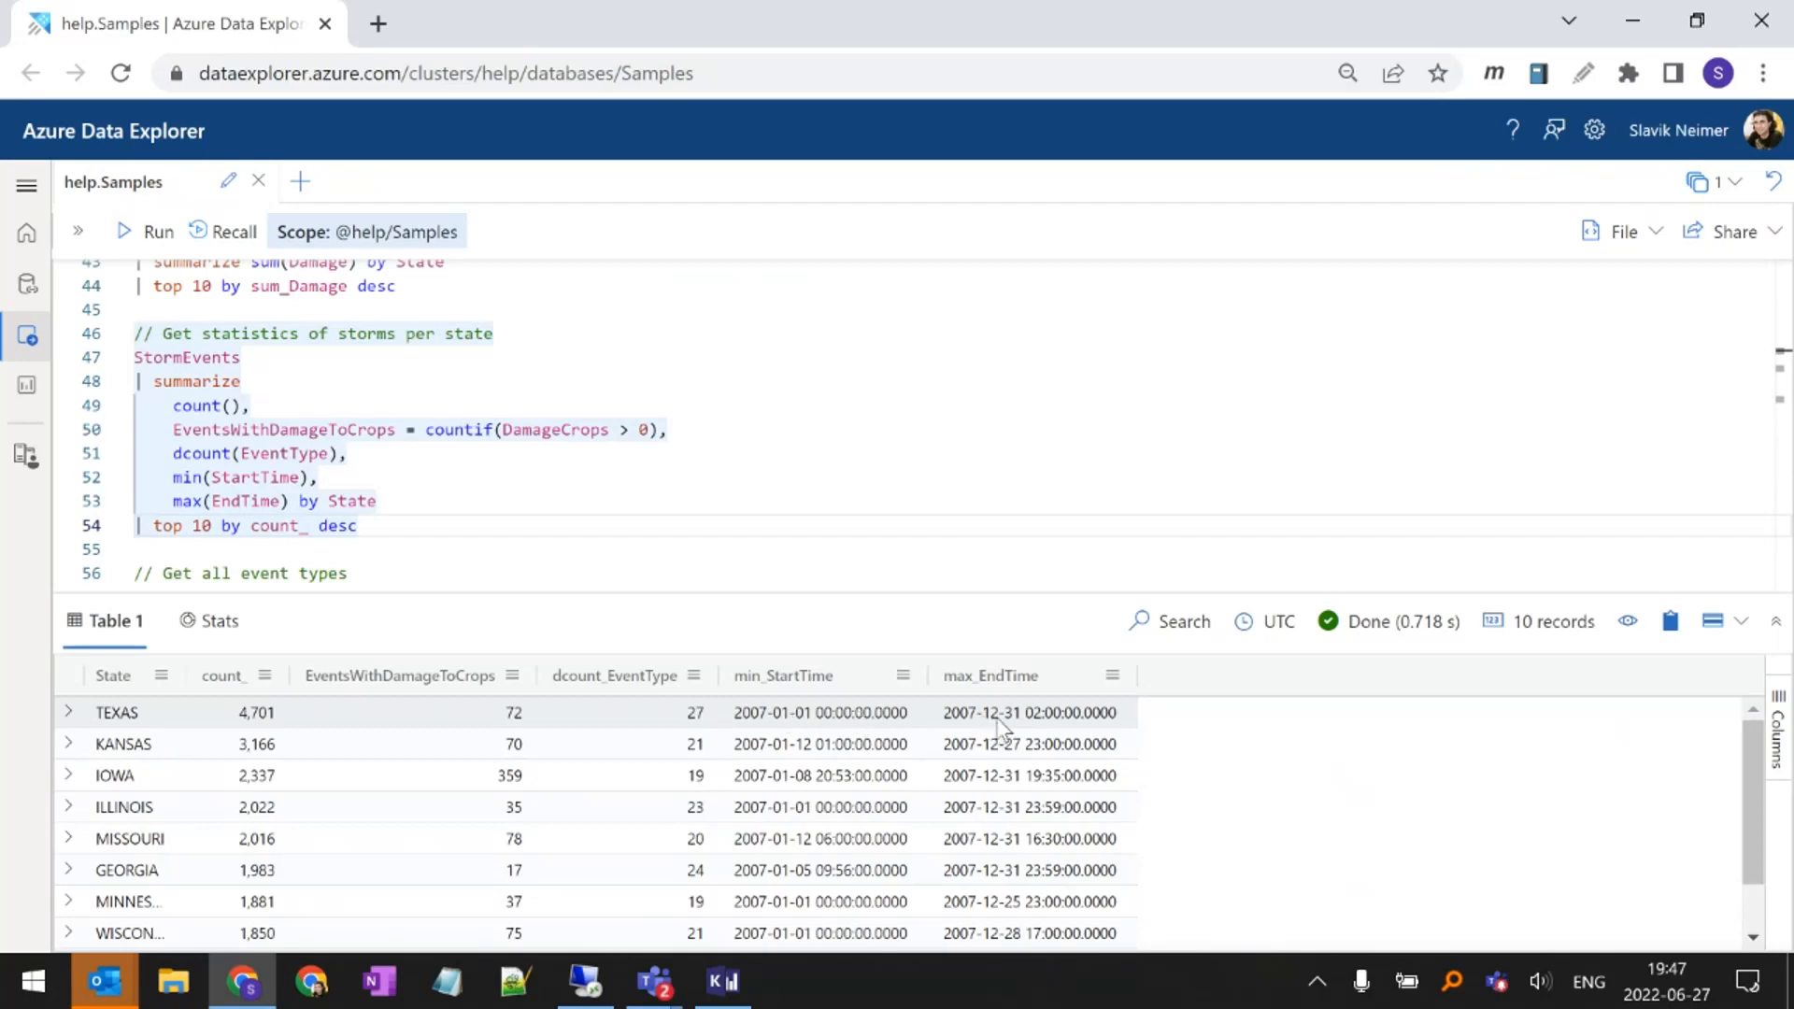
Examine the distinct operator and its EventType column in the query that gets all event types
scroll(442, 483, down, 2)
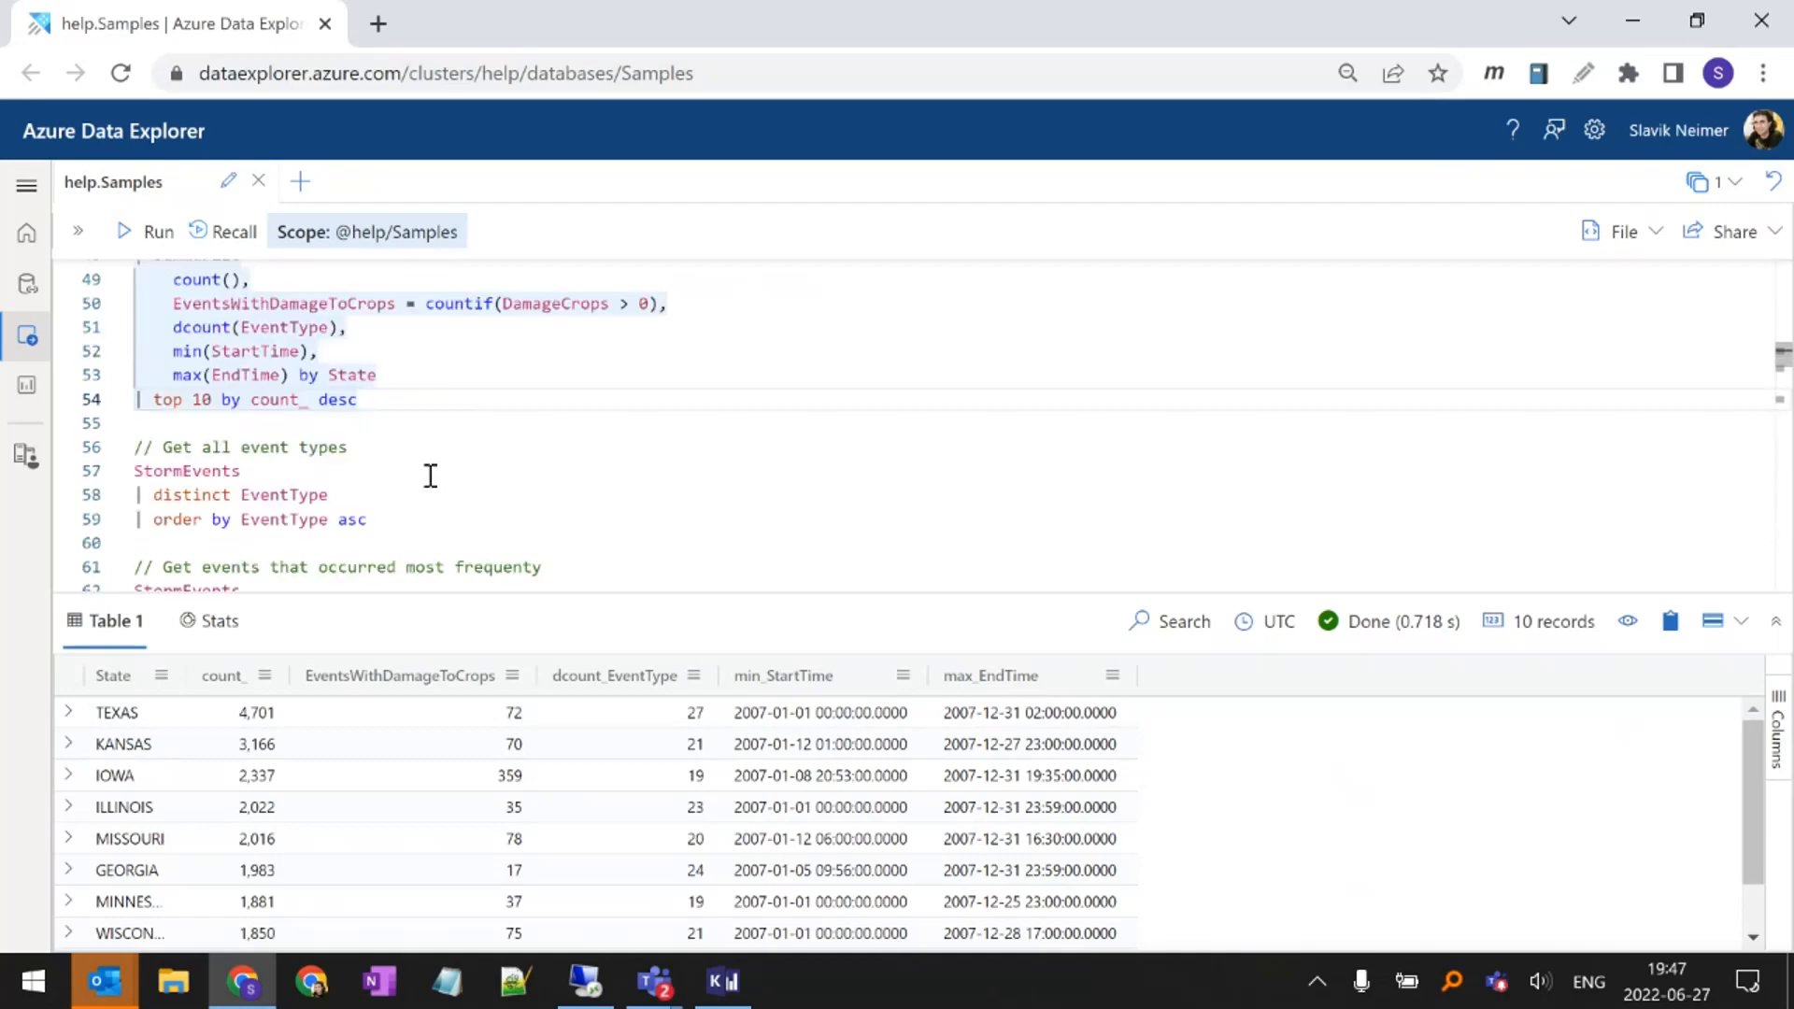
click(431, 476)
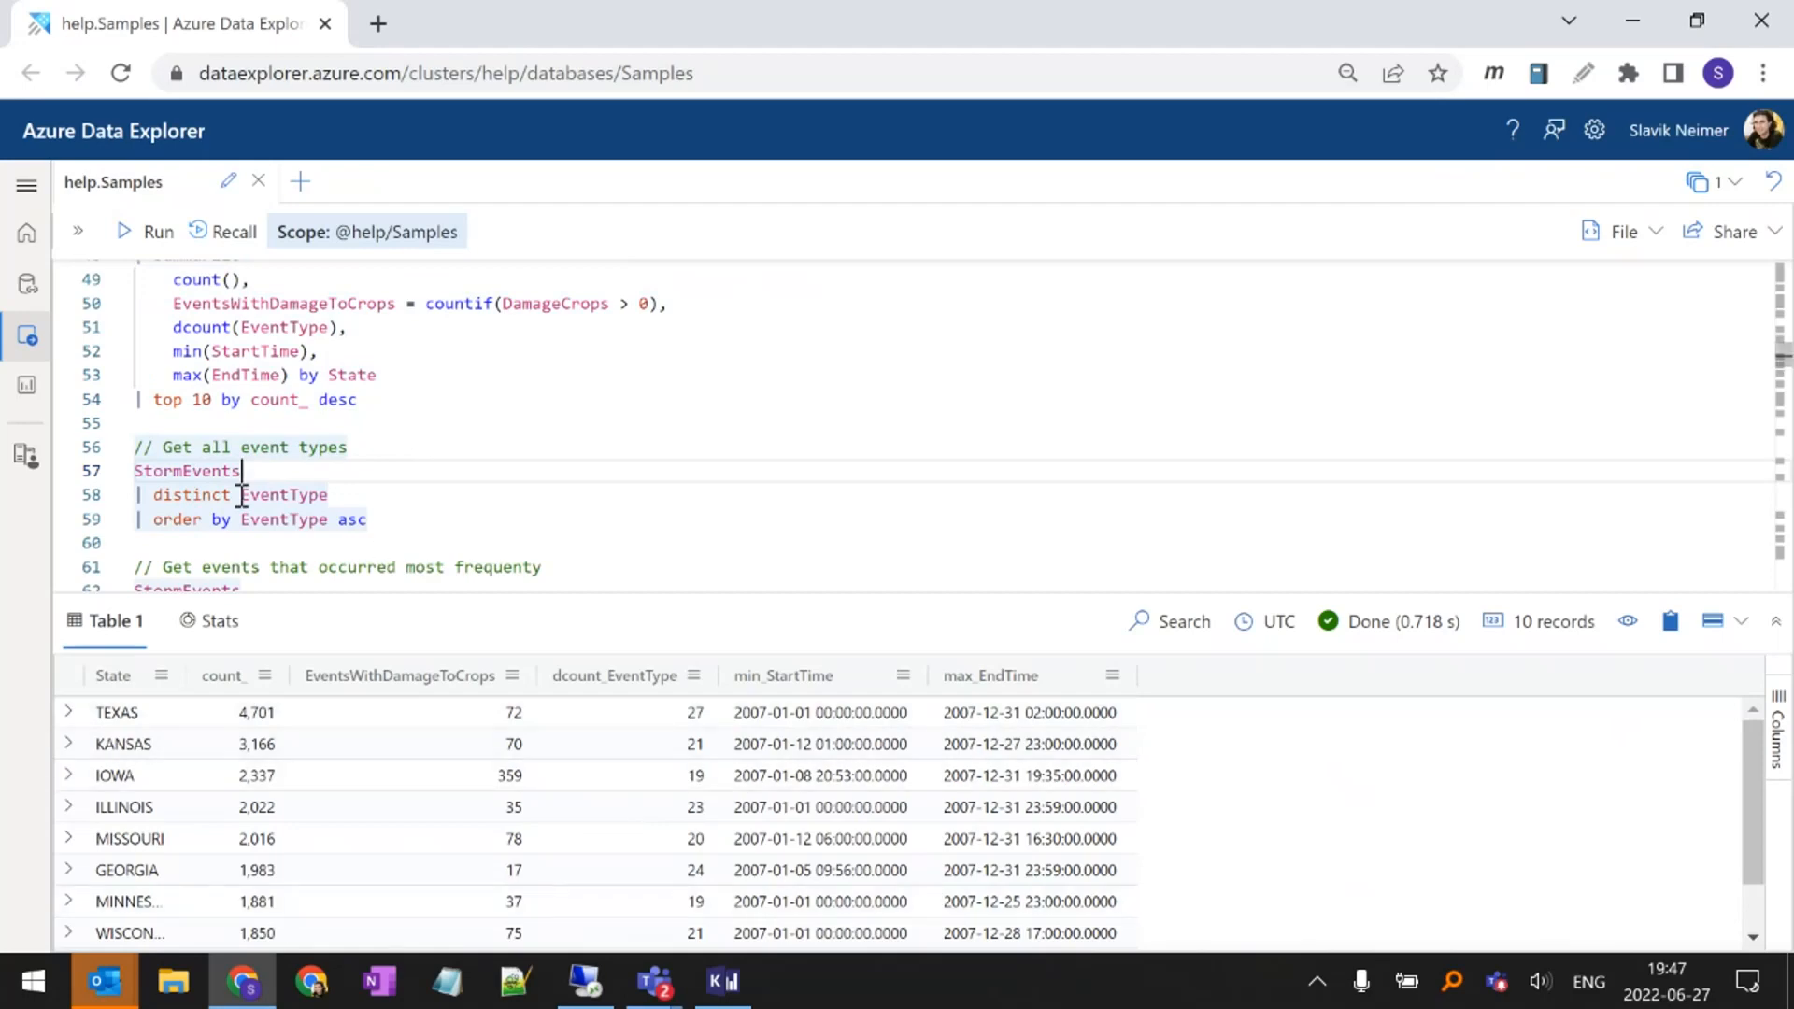
double_click(178, 493)
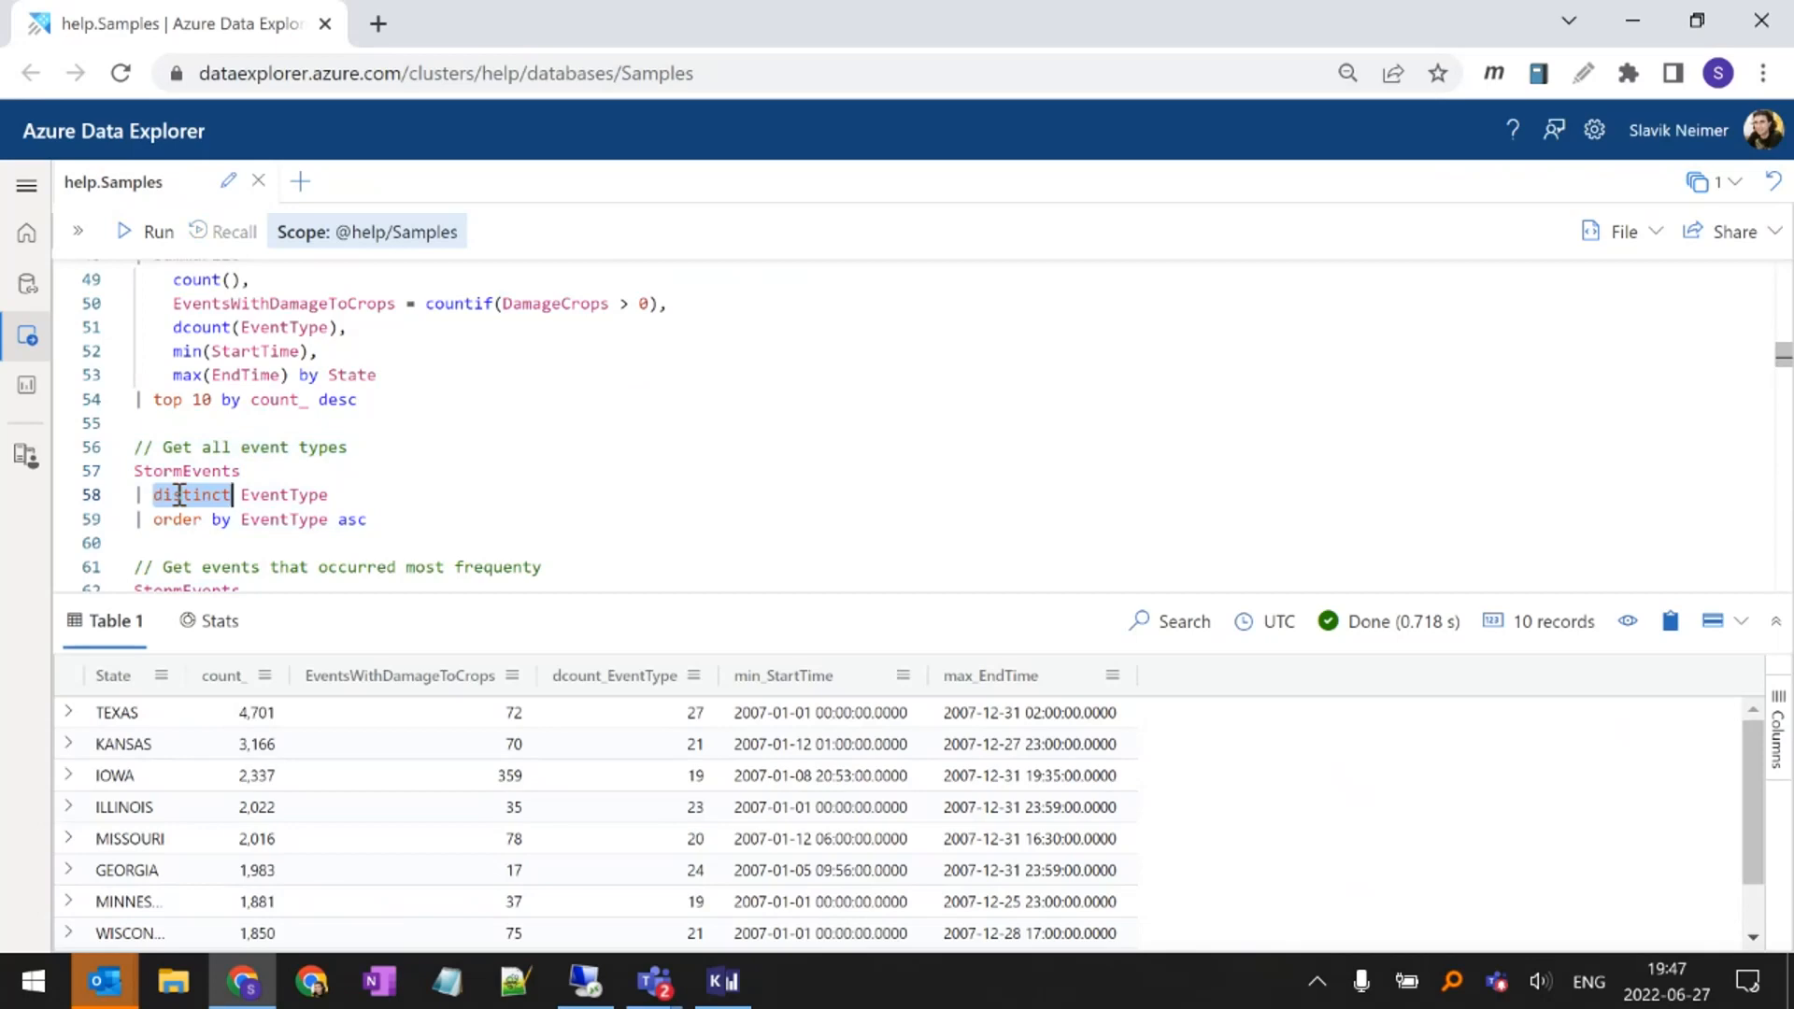
double_click(206, 470)
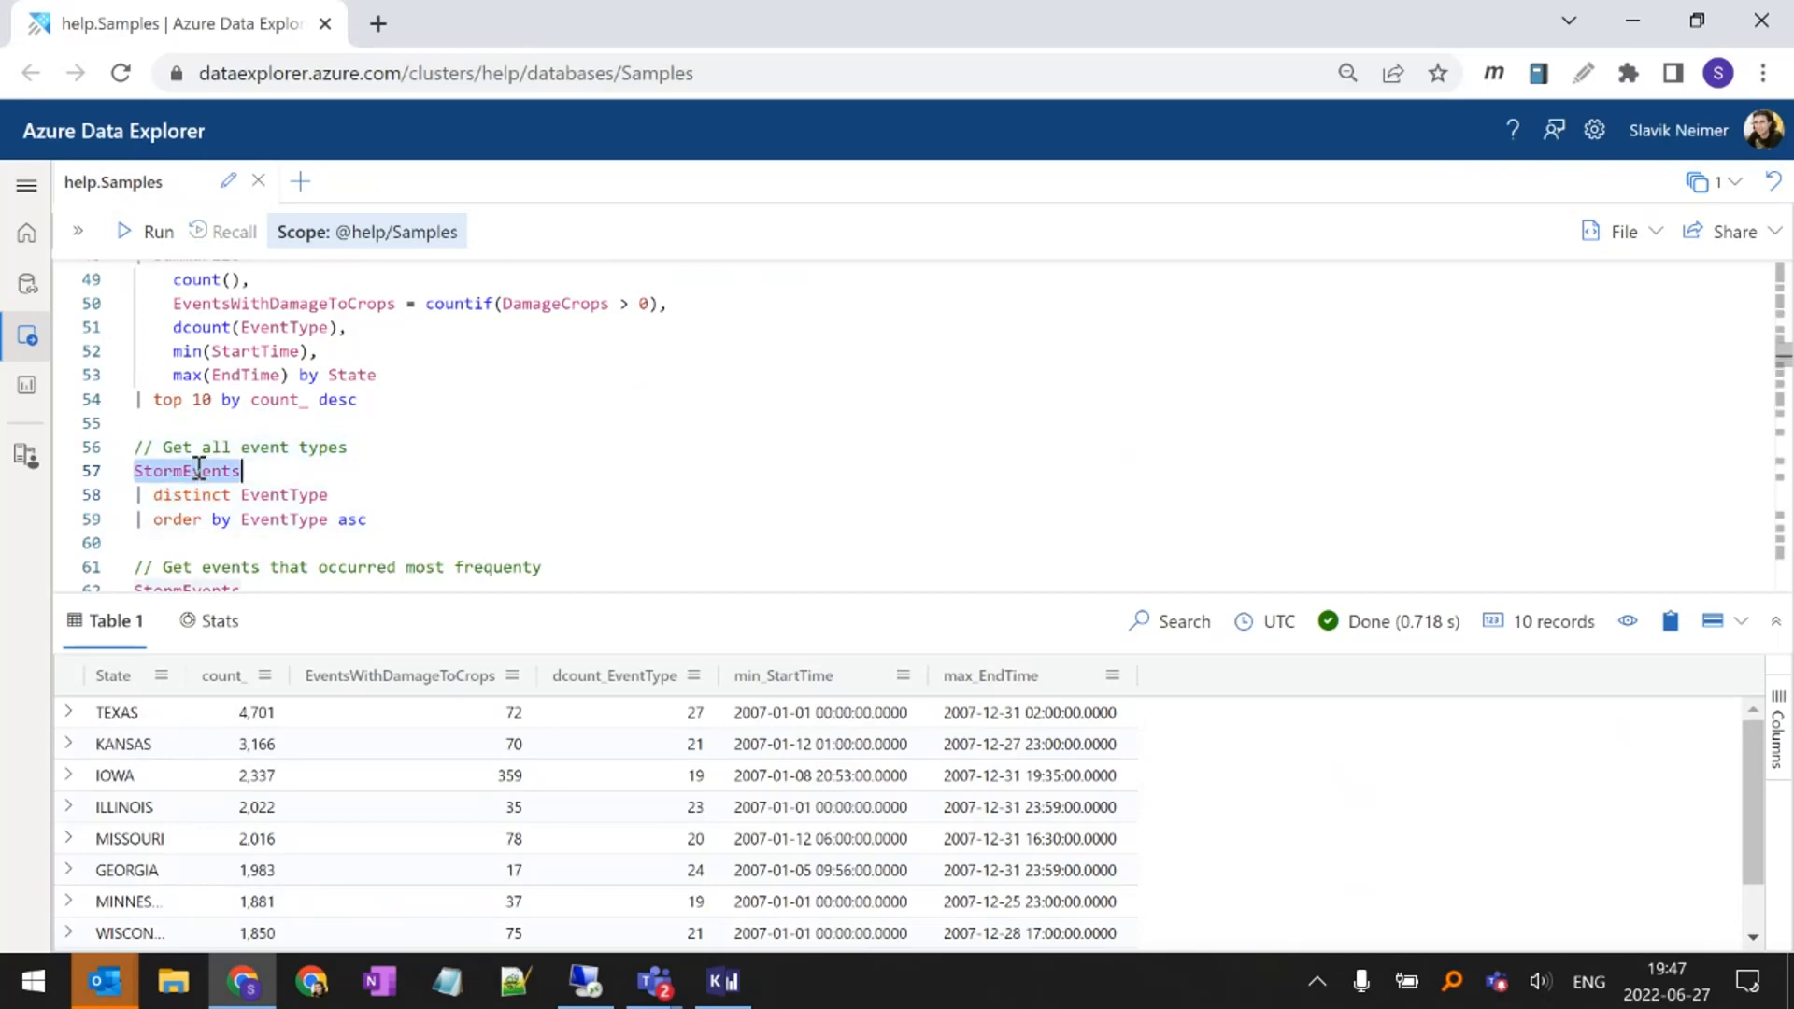
drag(215, 490, 157, 489)
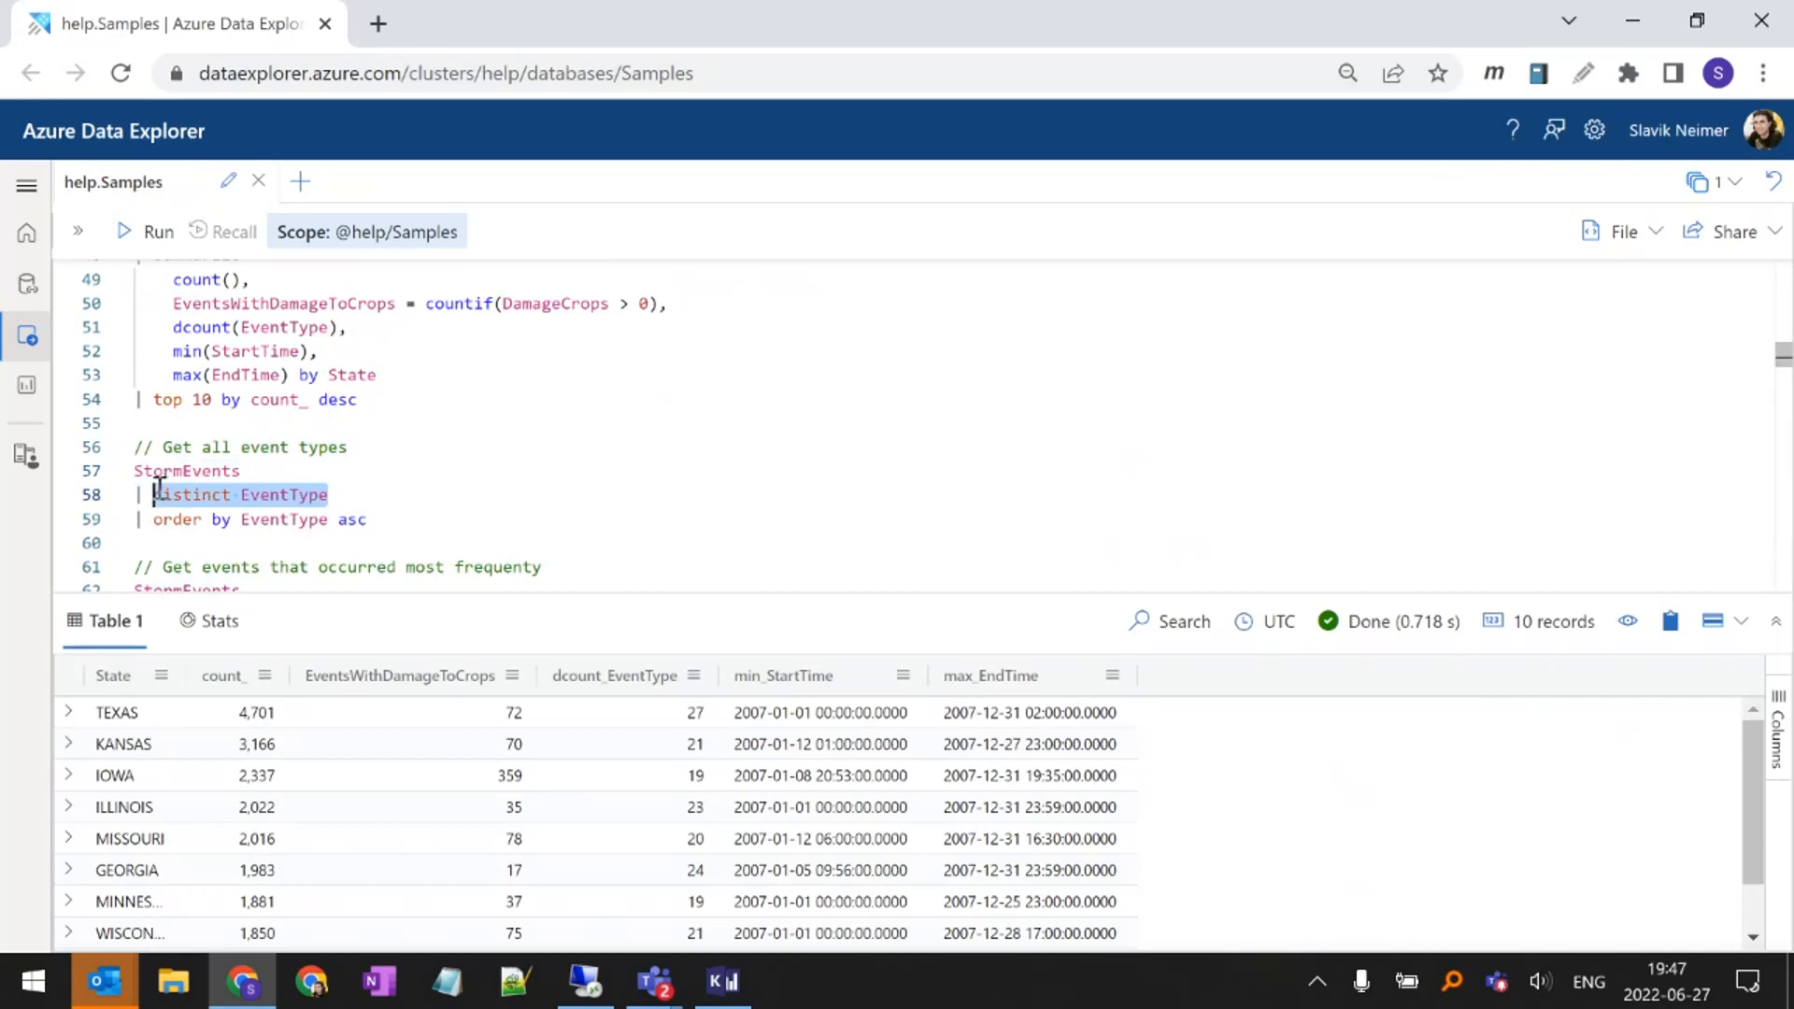
double_click(301, 495)
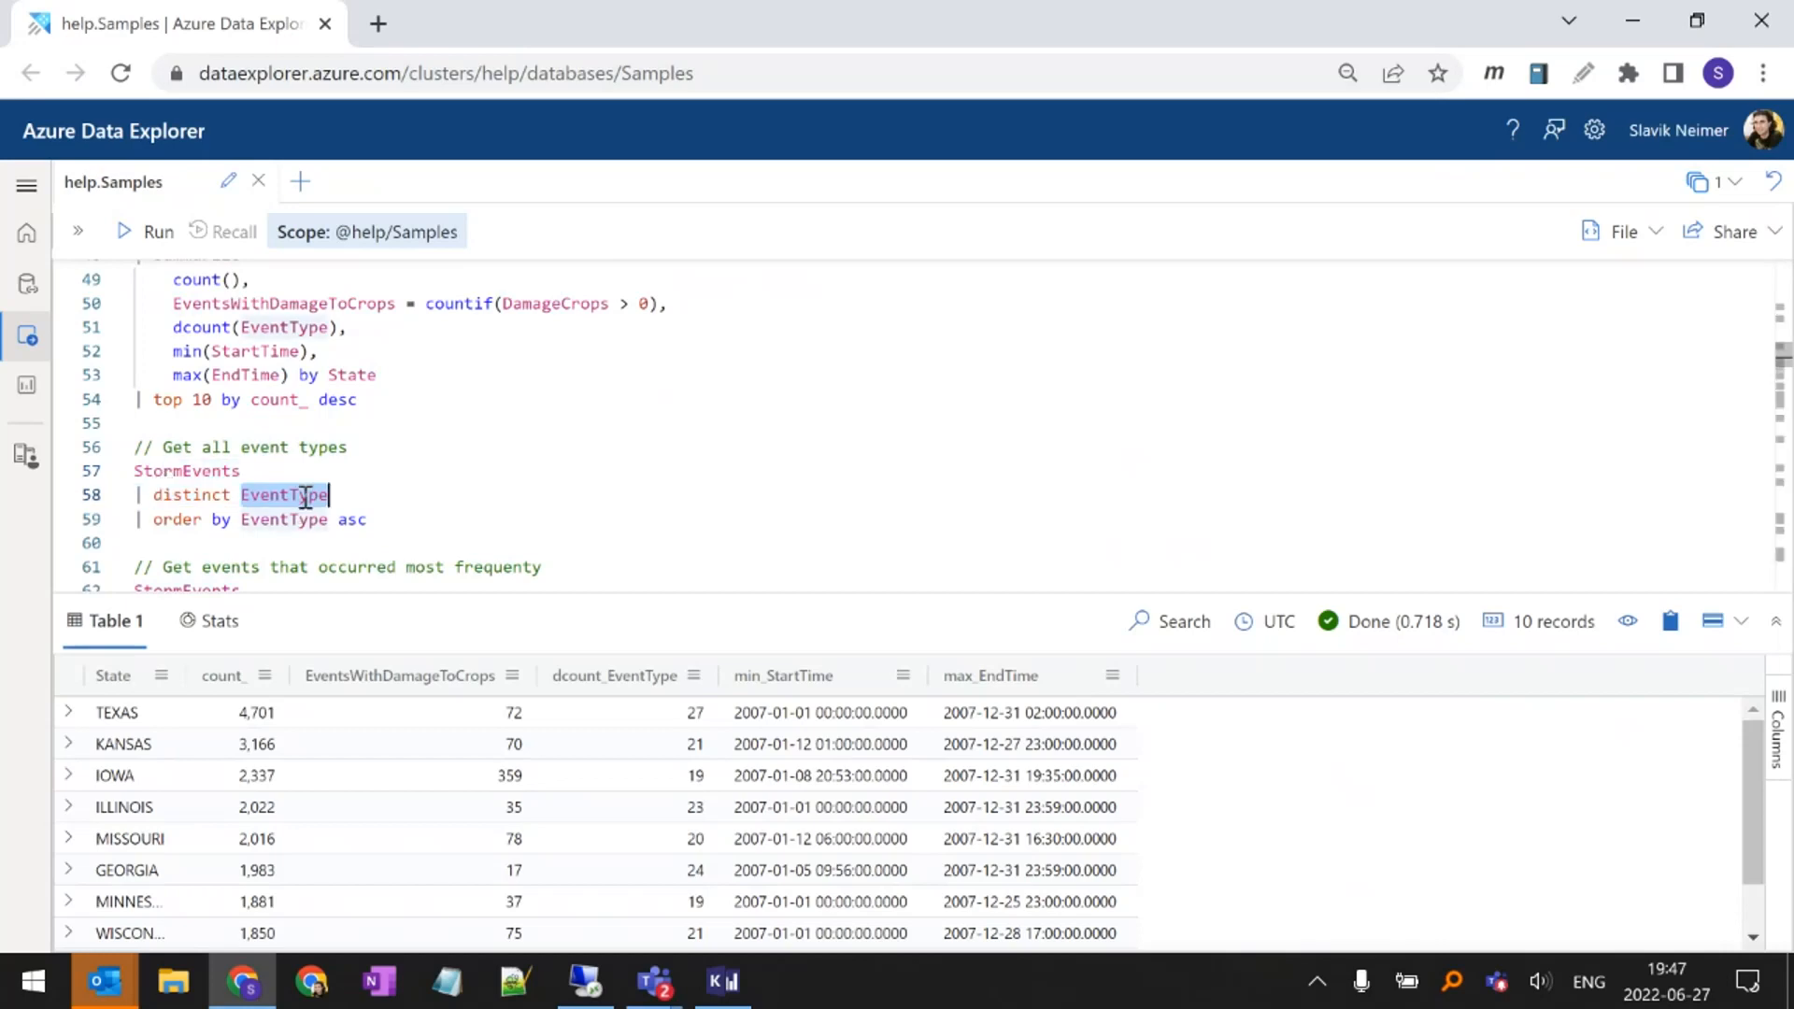
Add BeginLat as a second column after EventType in the distinct line of the event types query
click(464, 495)
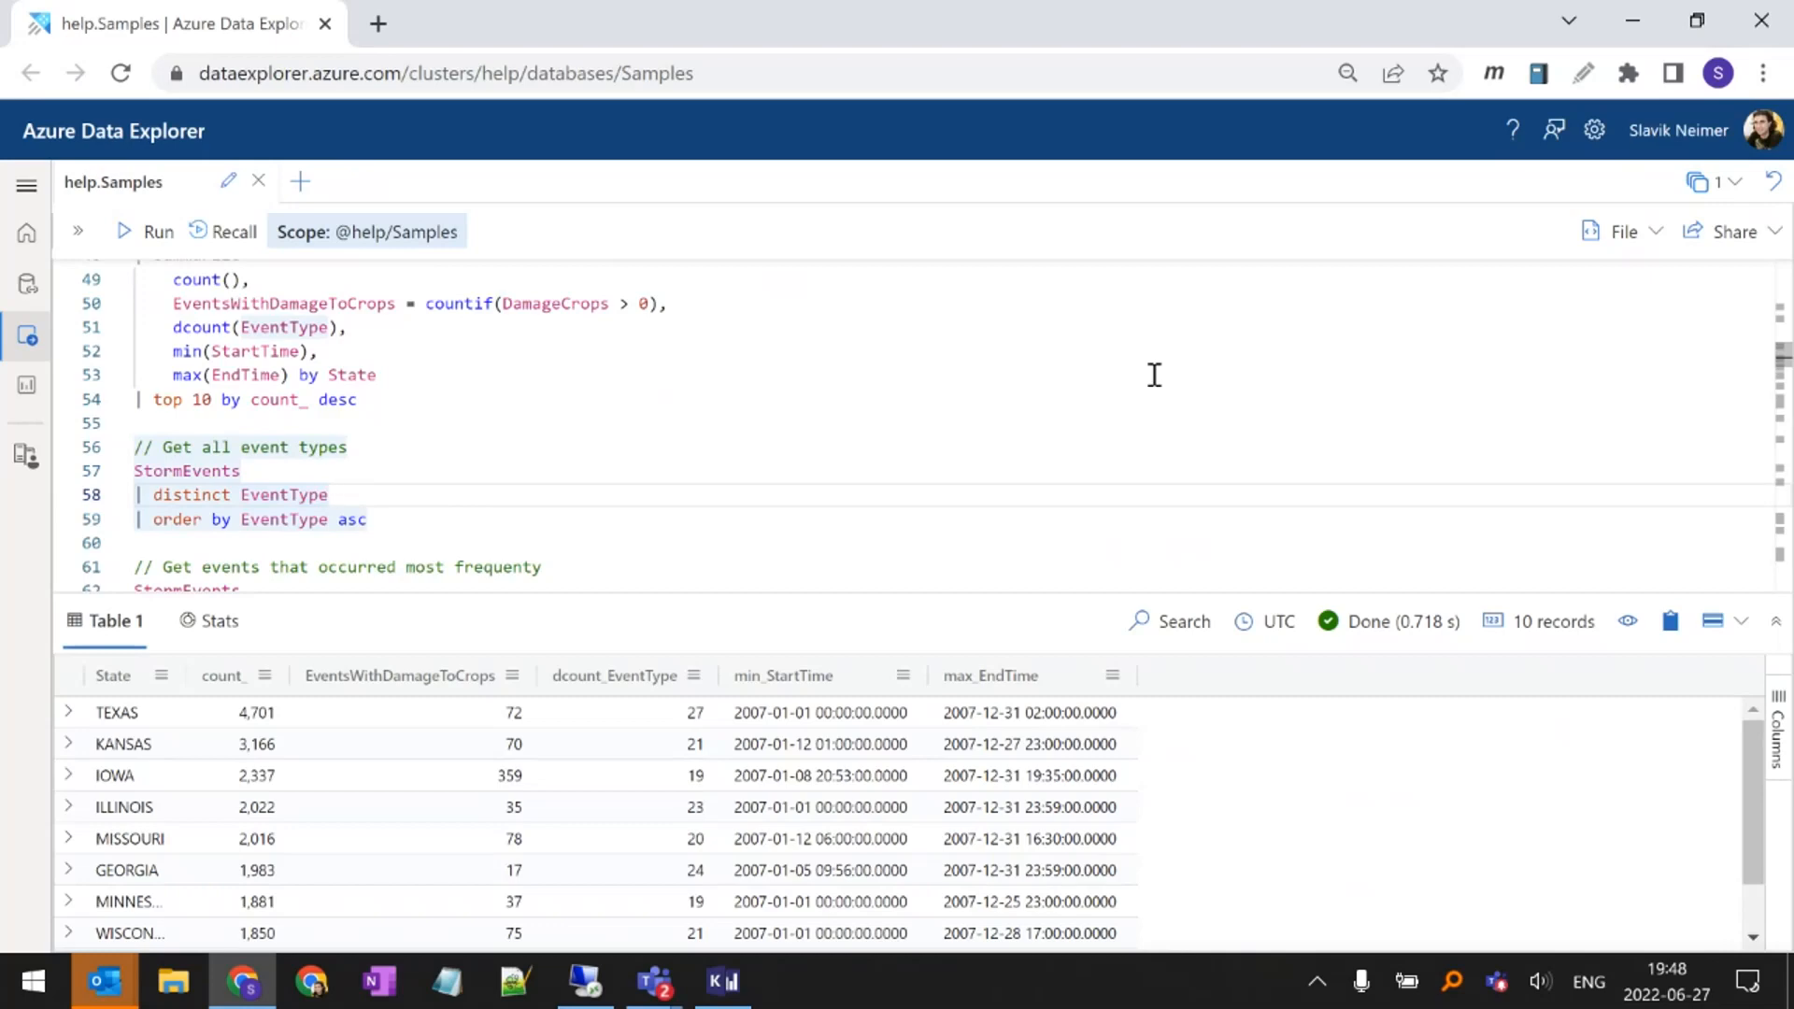
text(,)
key(Tab)
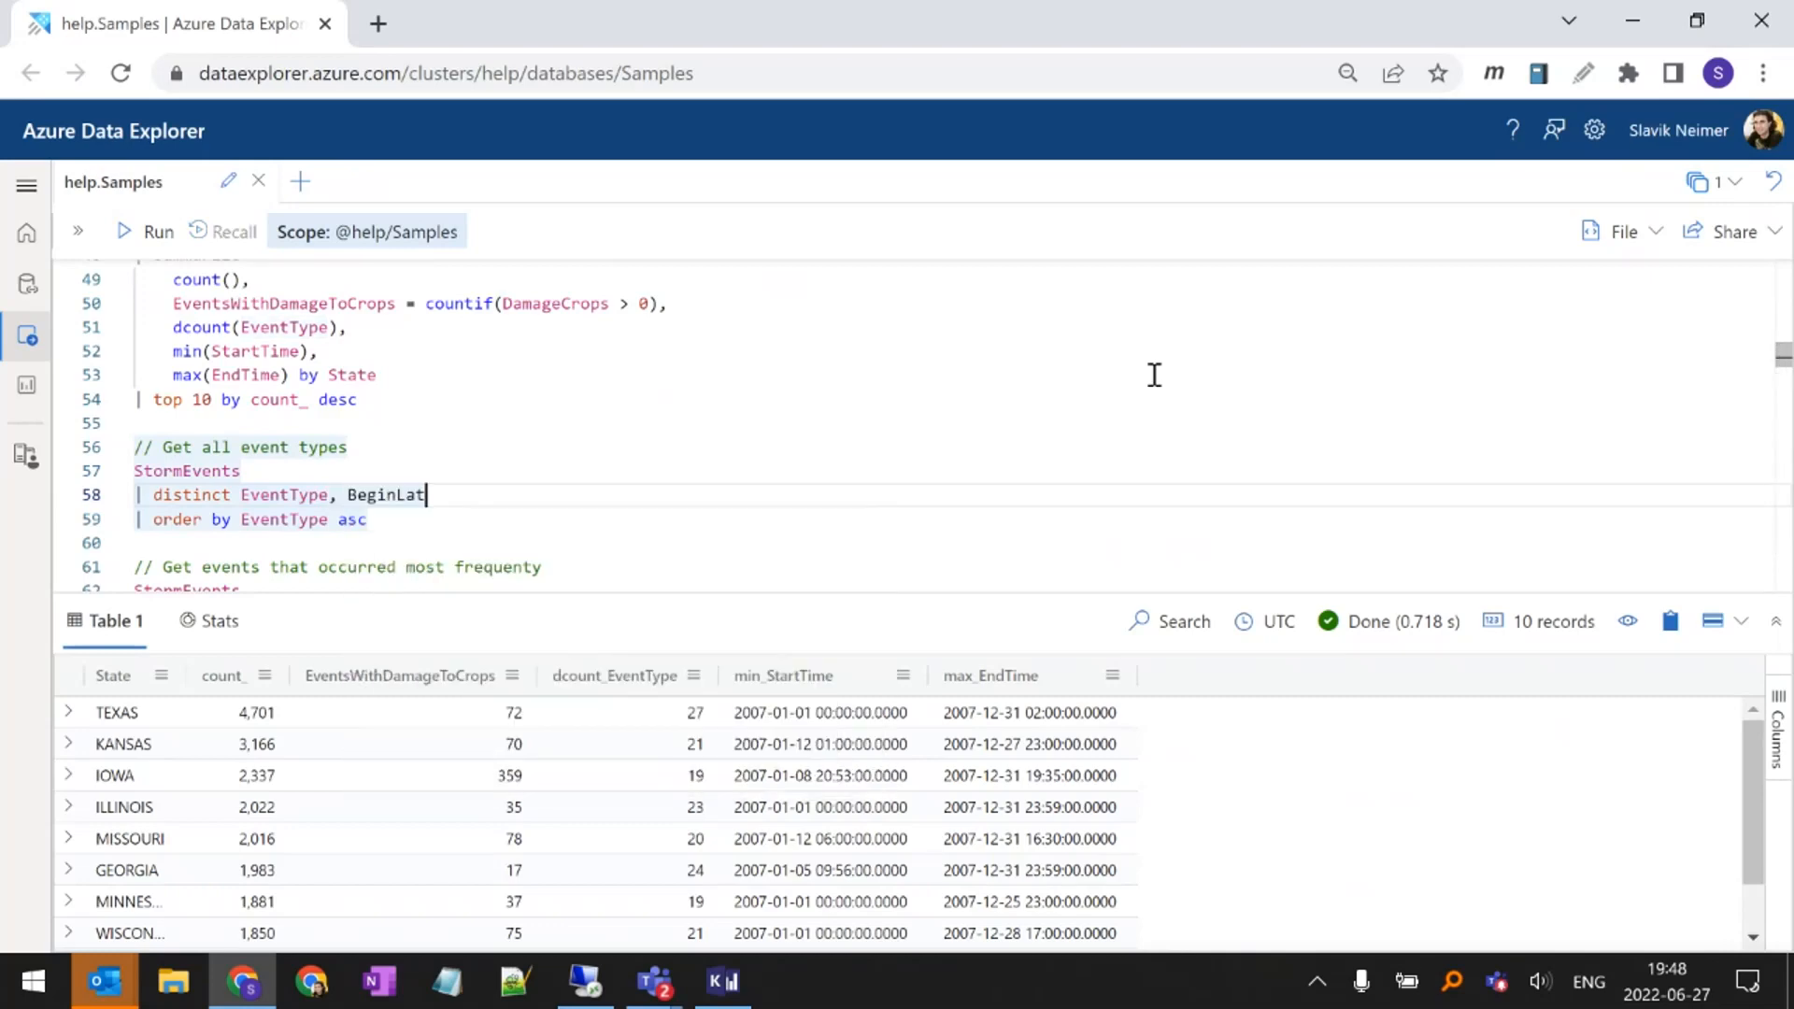
Remove the BeginLat column from the distinct line of the event types query and run the query
key(BackSpace)
key(BackSpace)
key(BackSpace)
key(BackSpace)
key(BackSpace)
key(BackSpace)
key(BackSpace)
key(BackSpace)
key(BackSpace)
key(BackSpace)
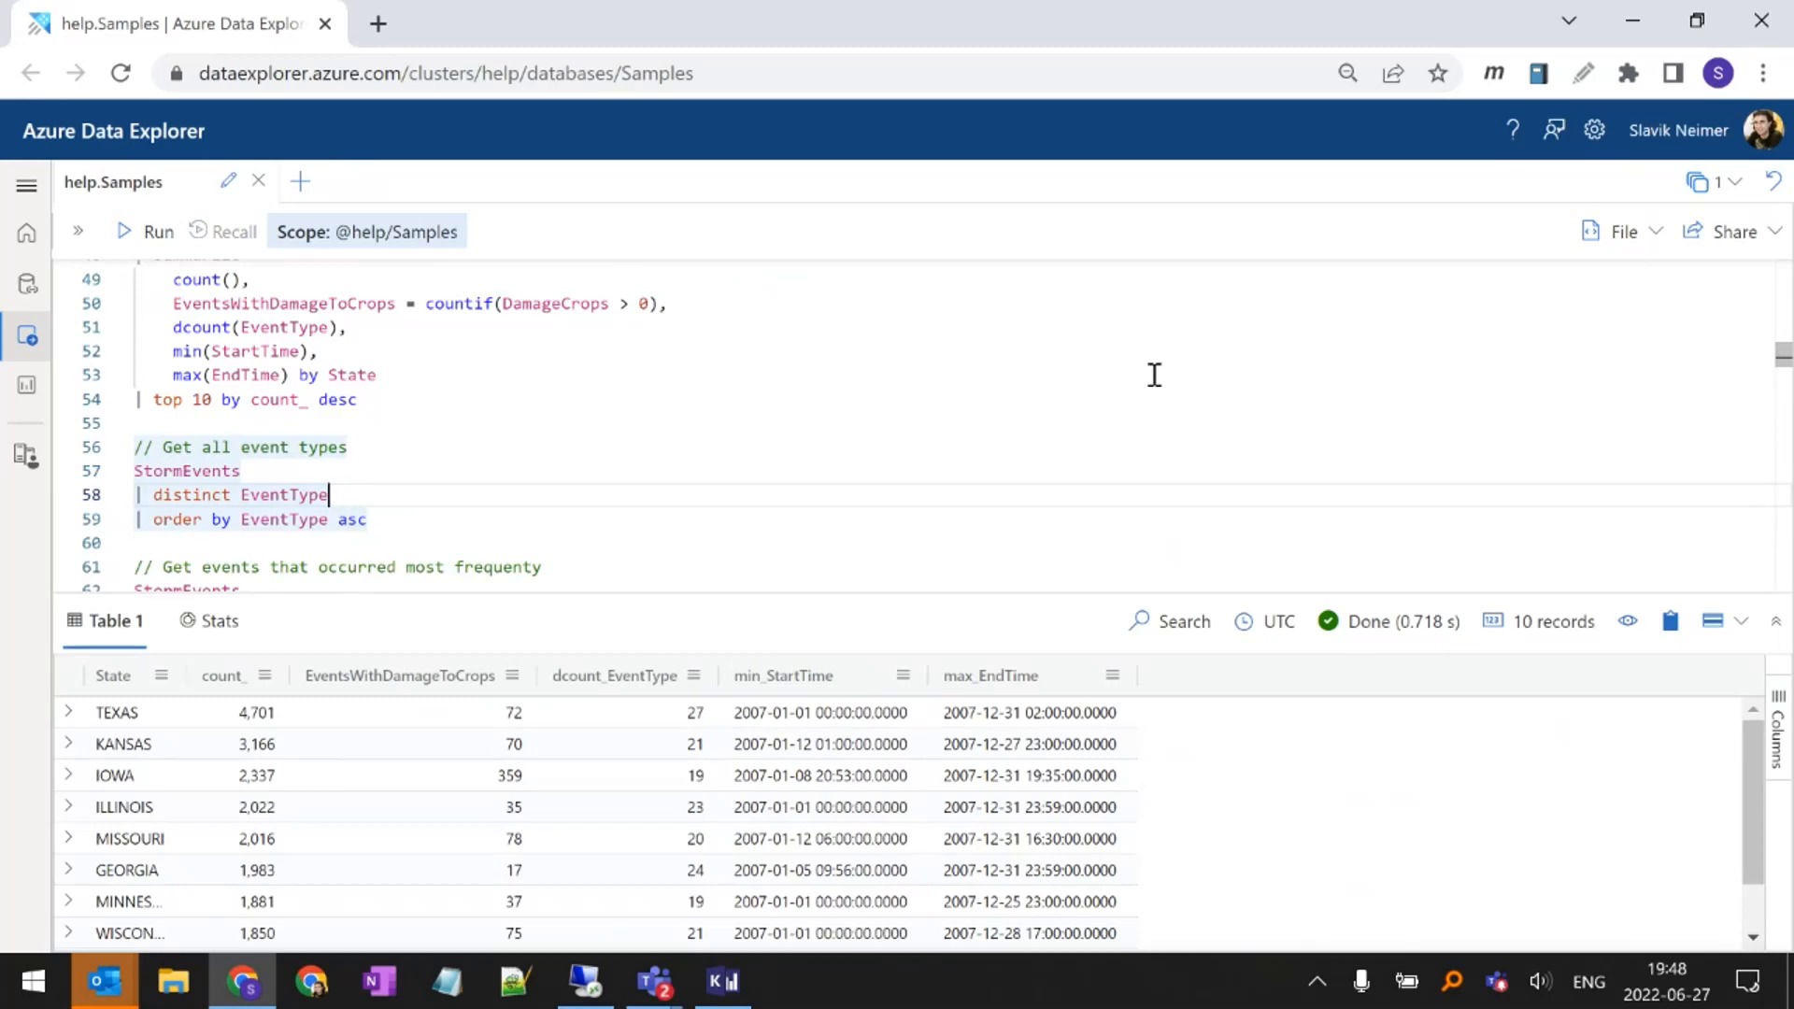
key(shift+Return)
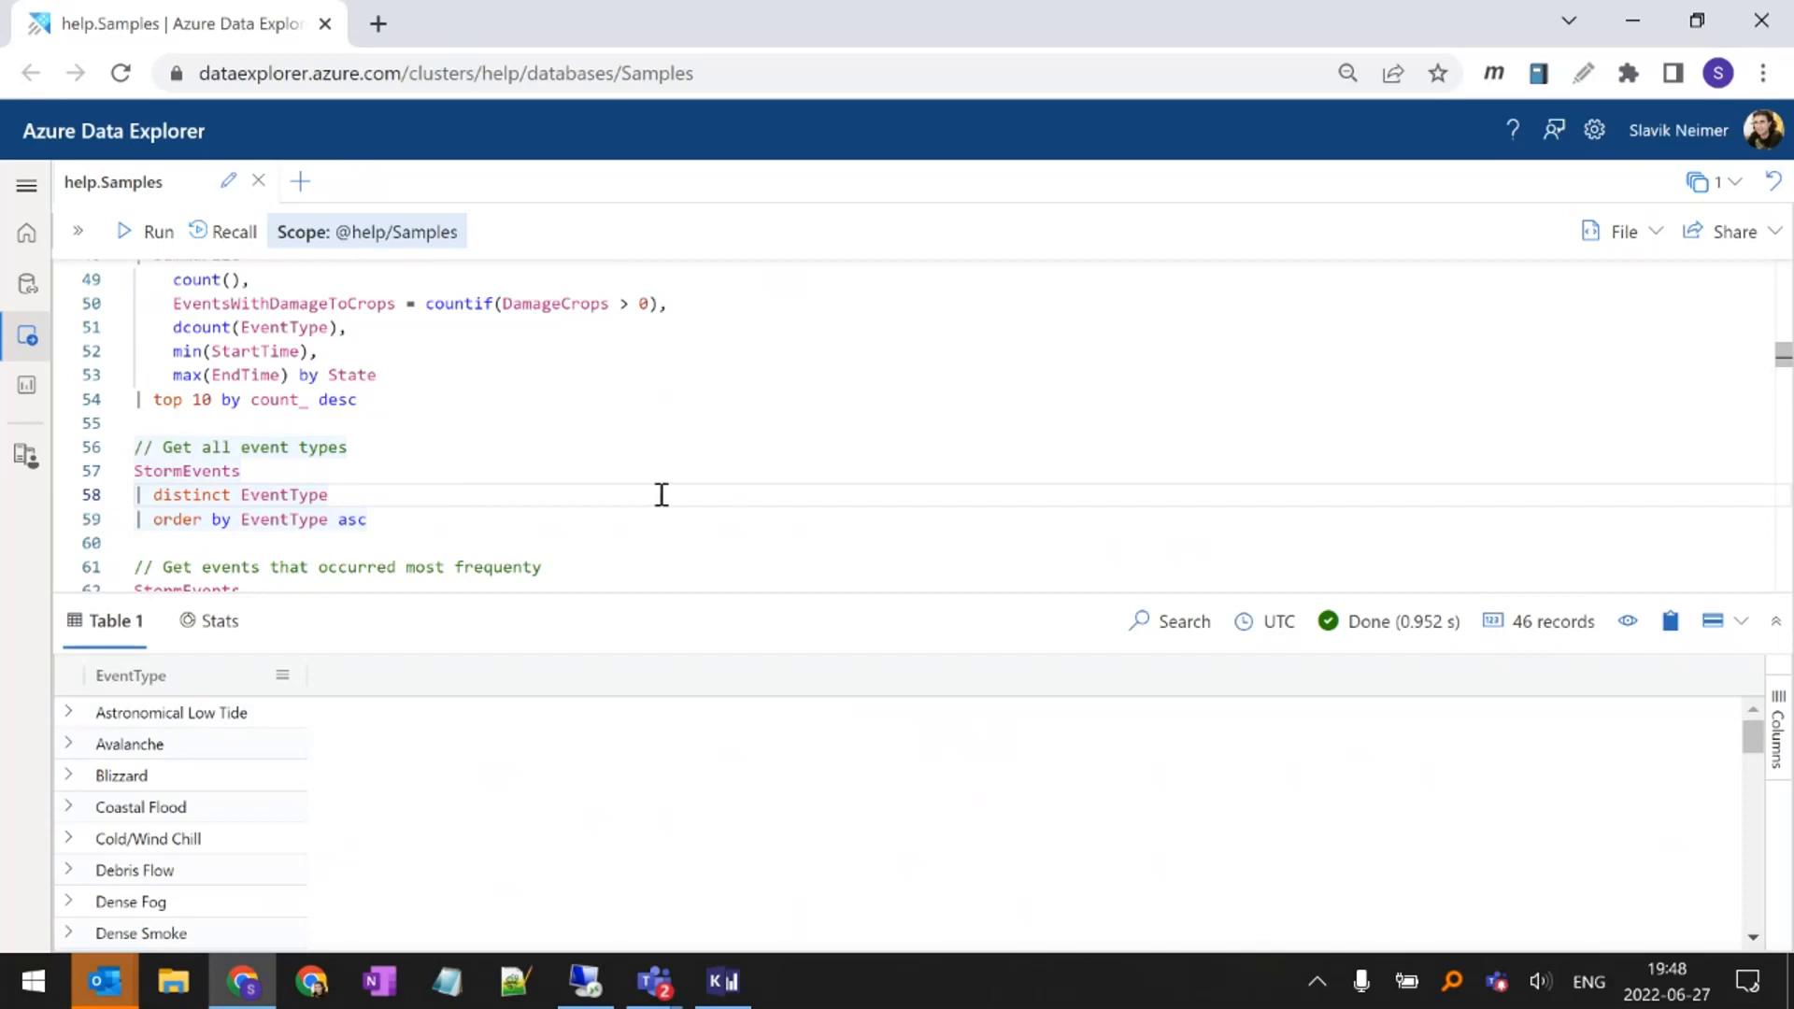
Review the summarize count() by EventType and top 5 lines of the most frequent events query, and run it
scroll(383, 430, down, 2)
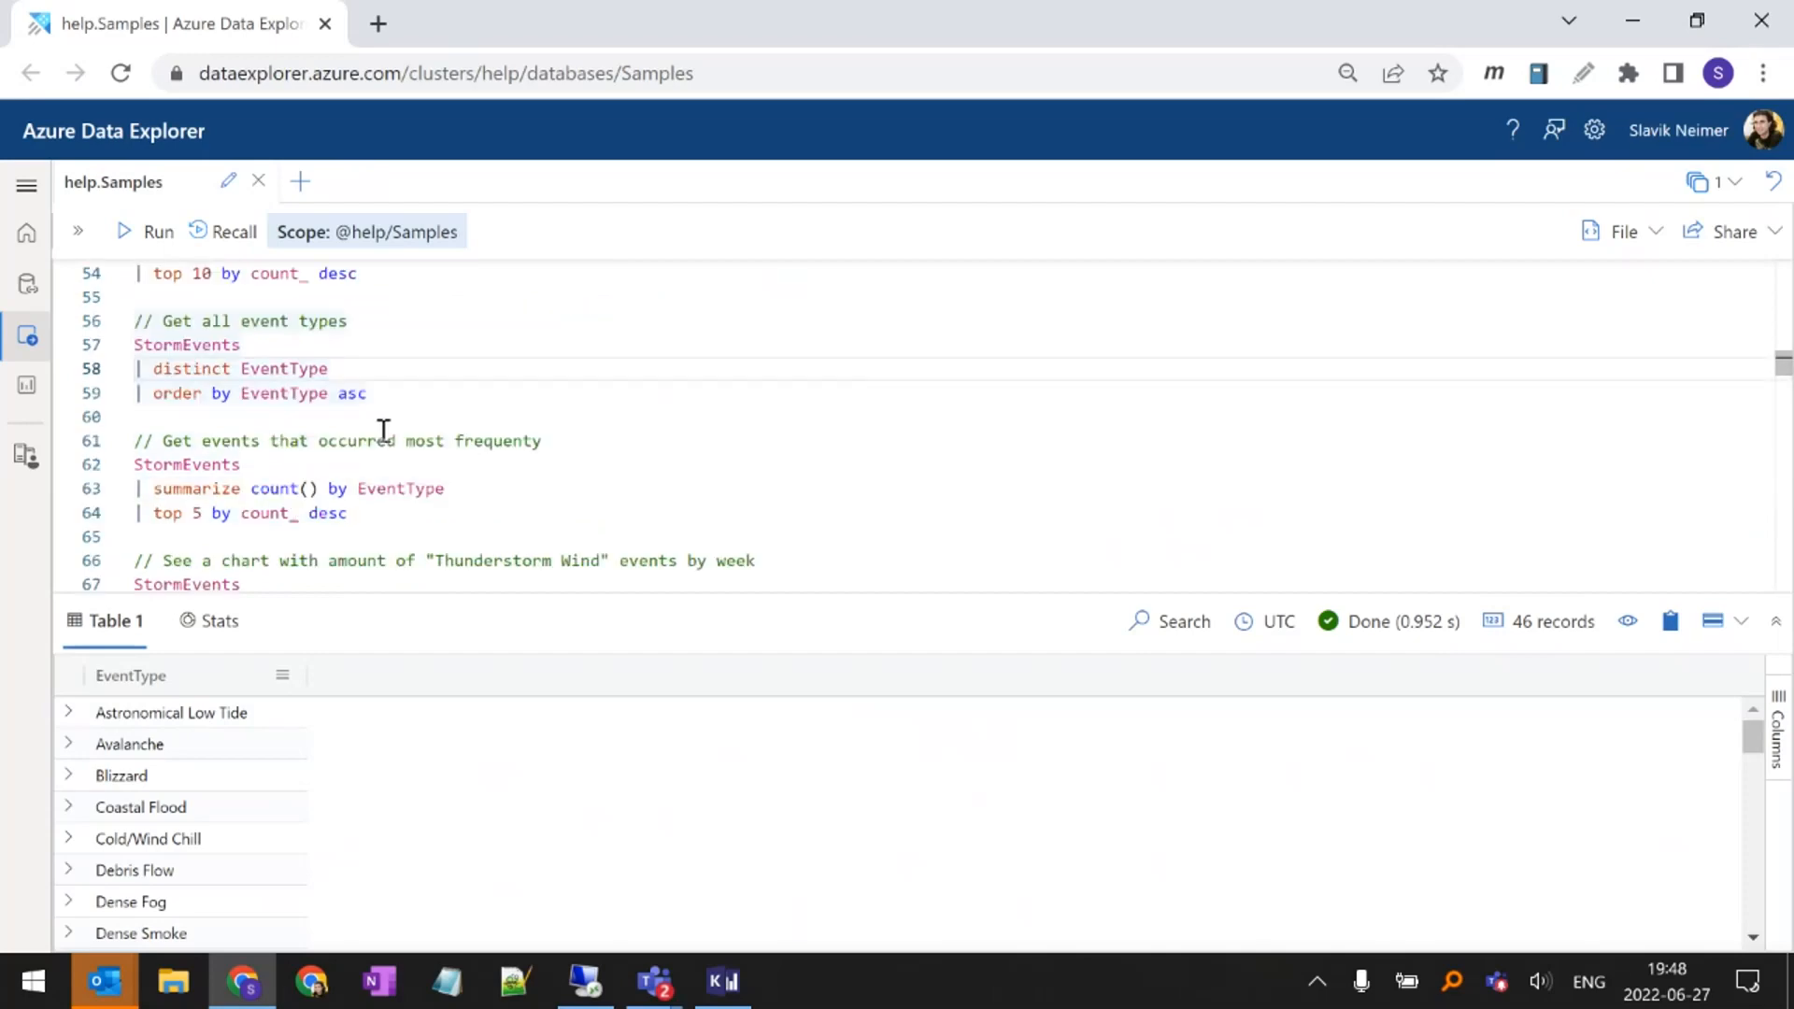
click(308, 465)
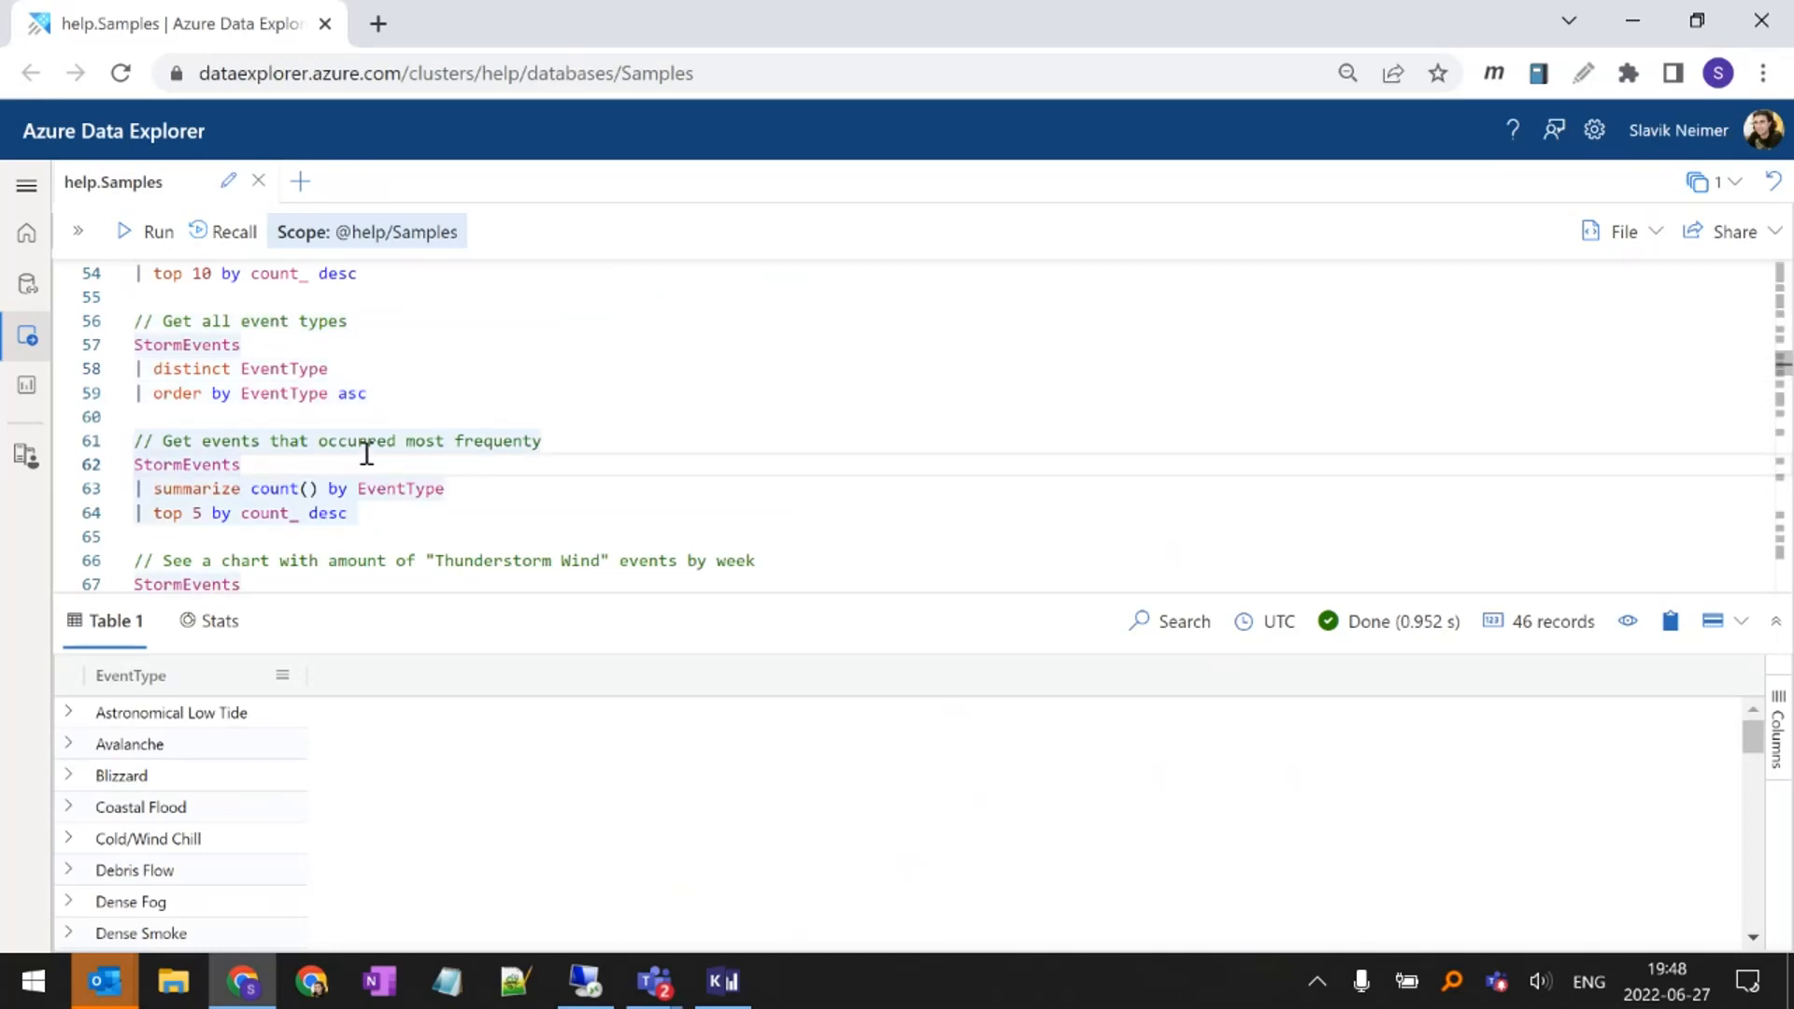
double_click(212, 490)
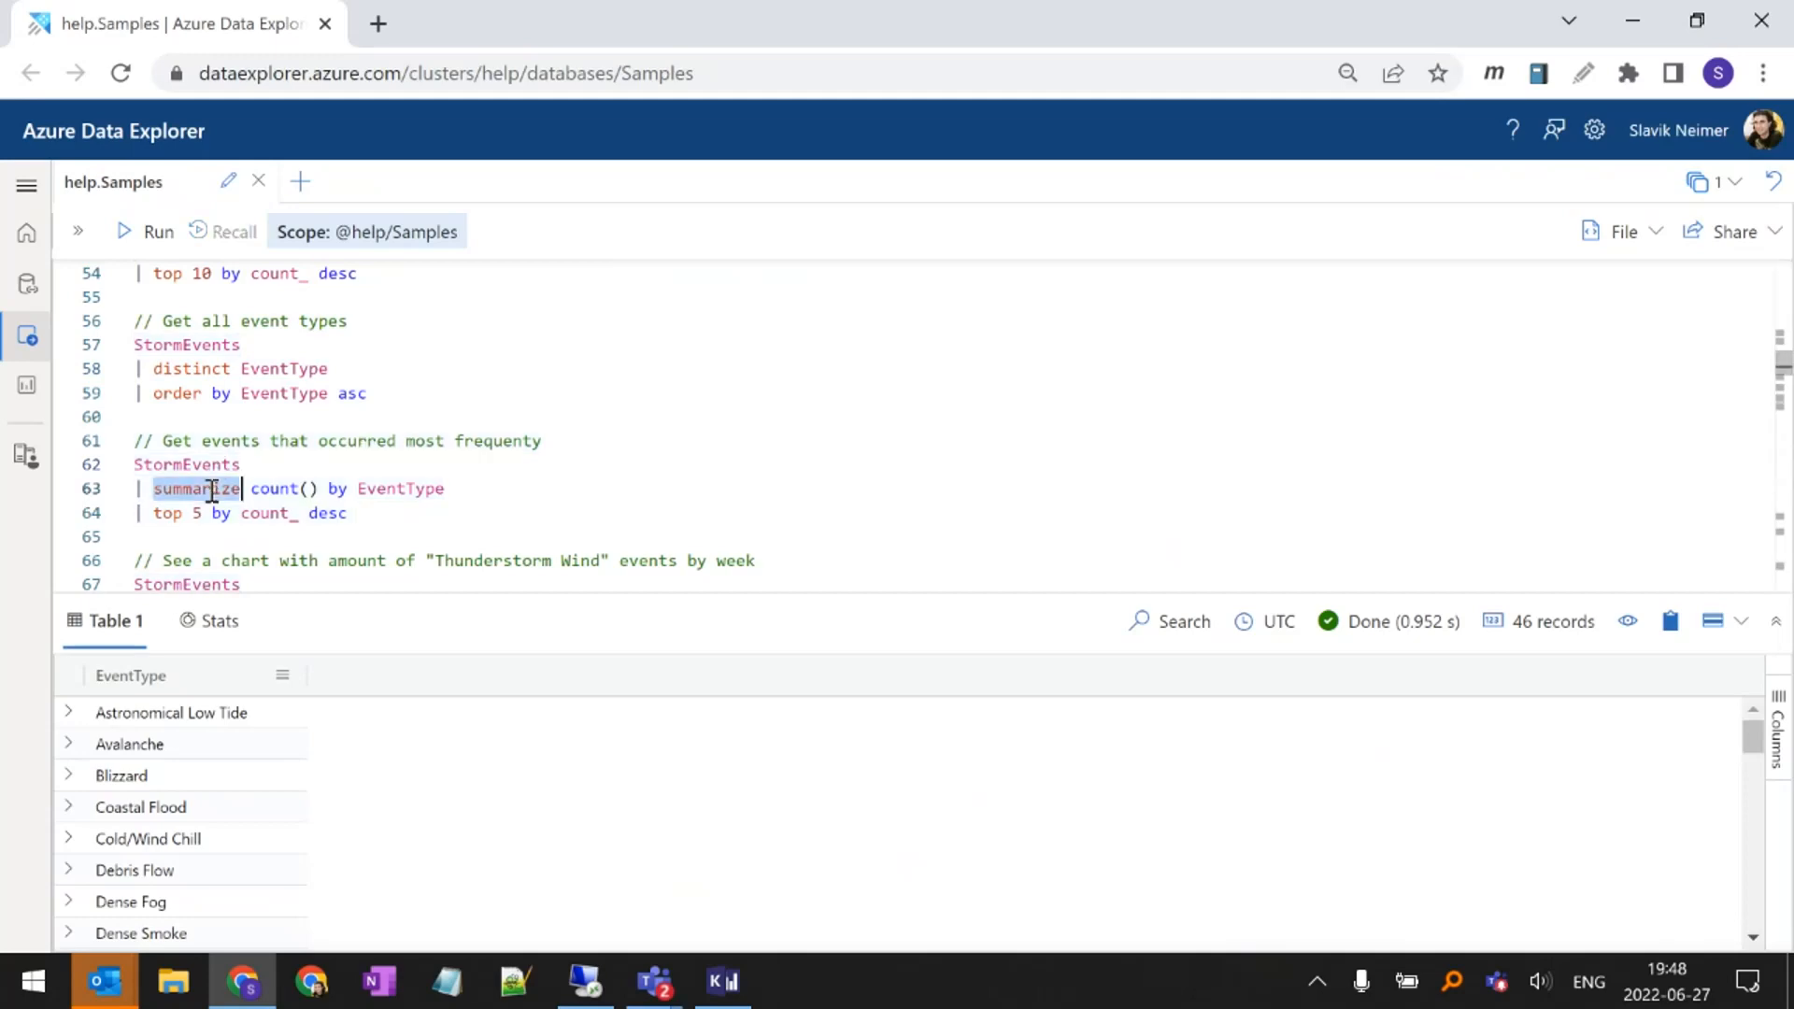
drag(253, 488, 342, 487)
click(402, 487)
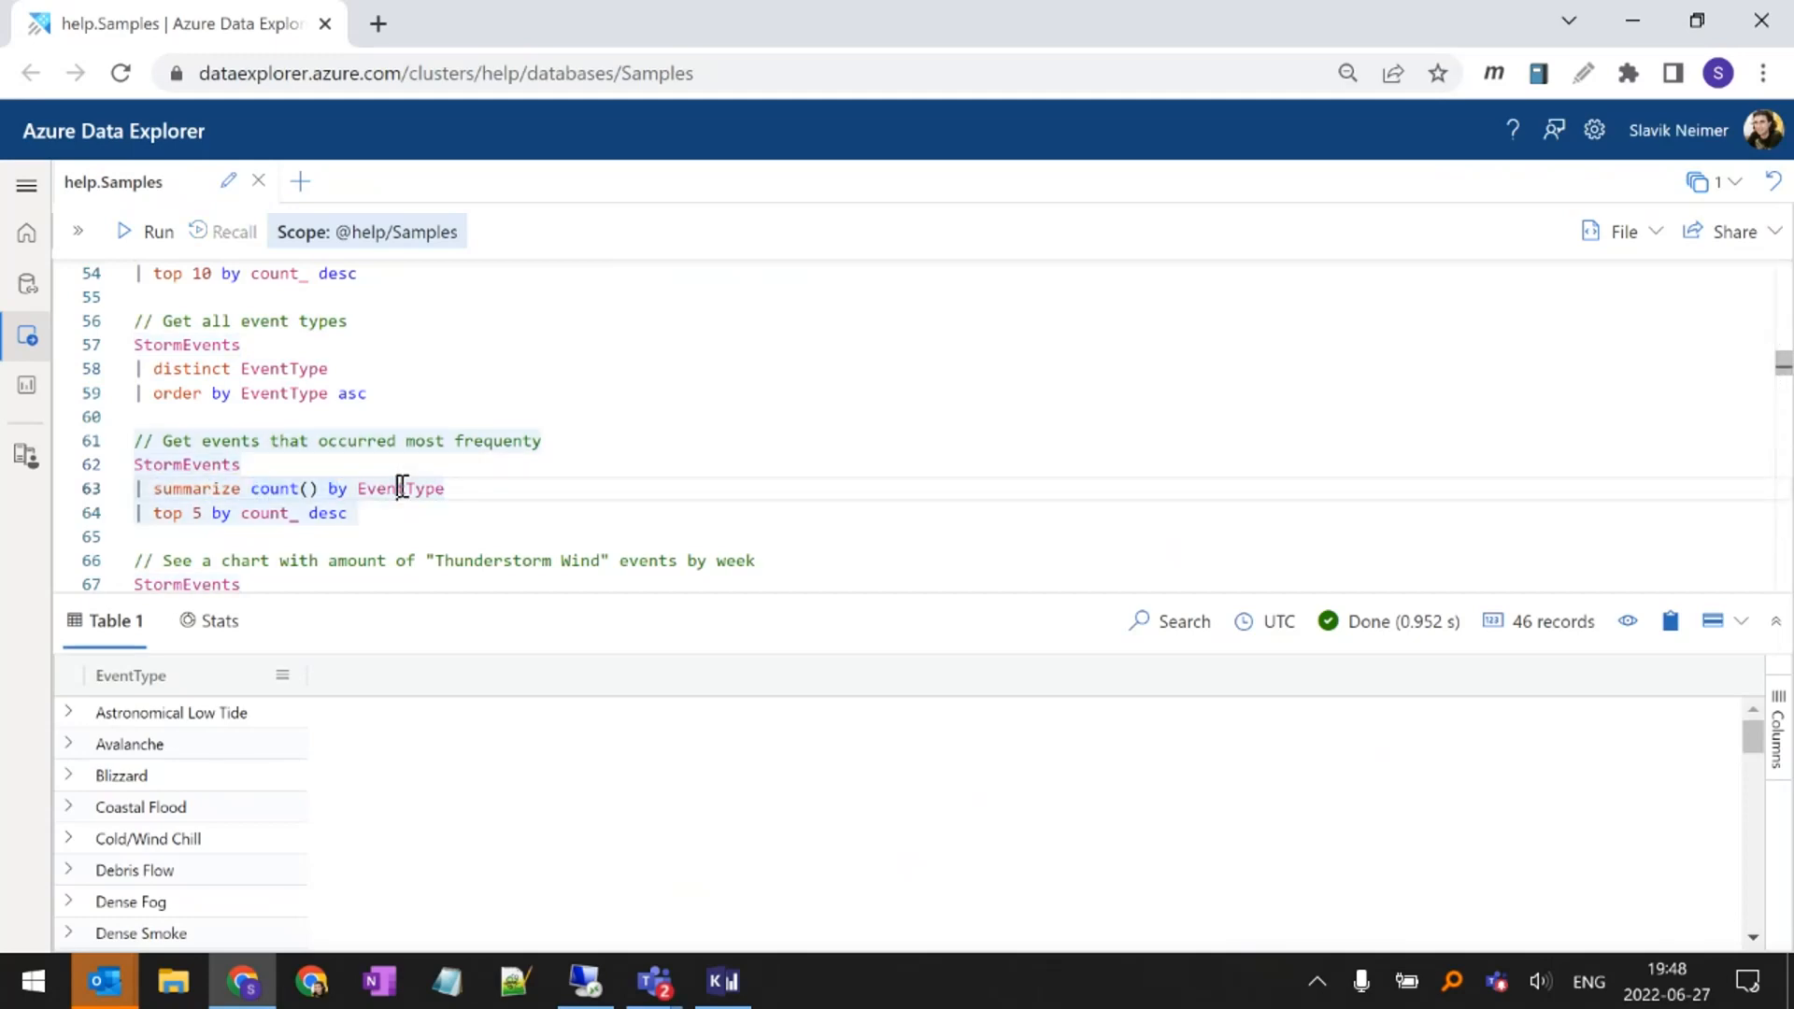
double_click(401, 487)
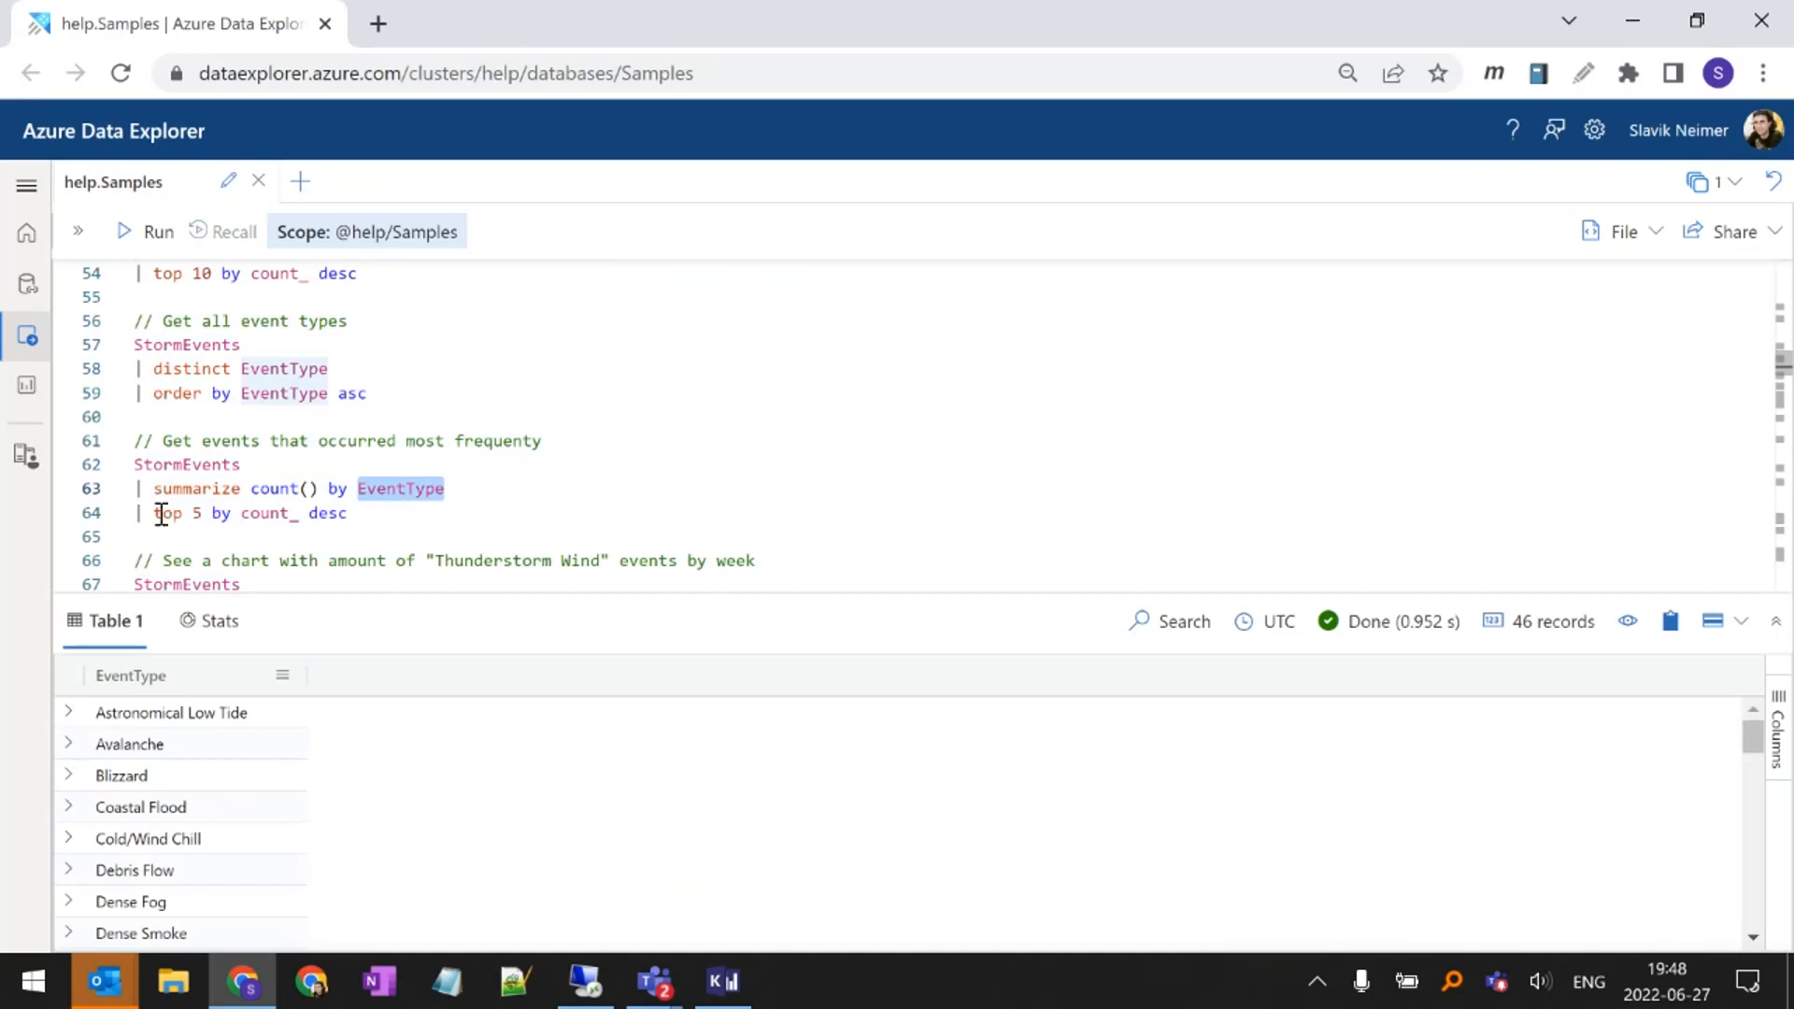
drag(161, 514, 228, 513)
click(196, 515)
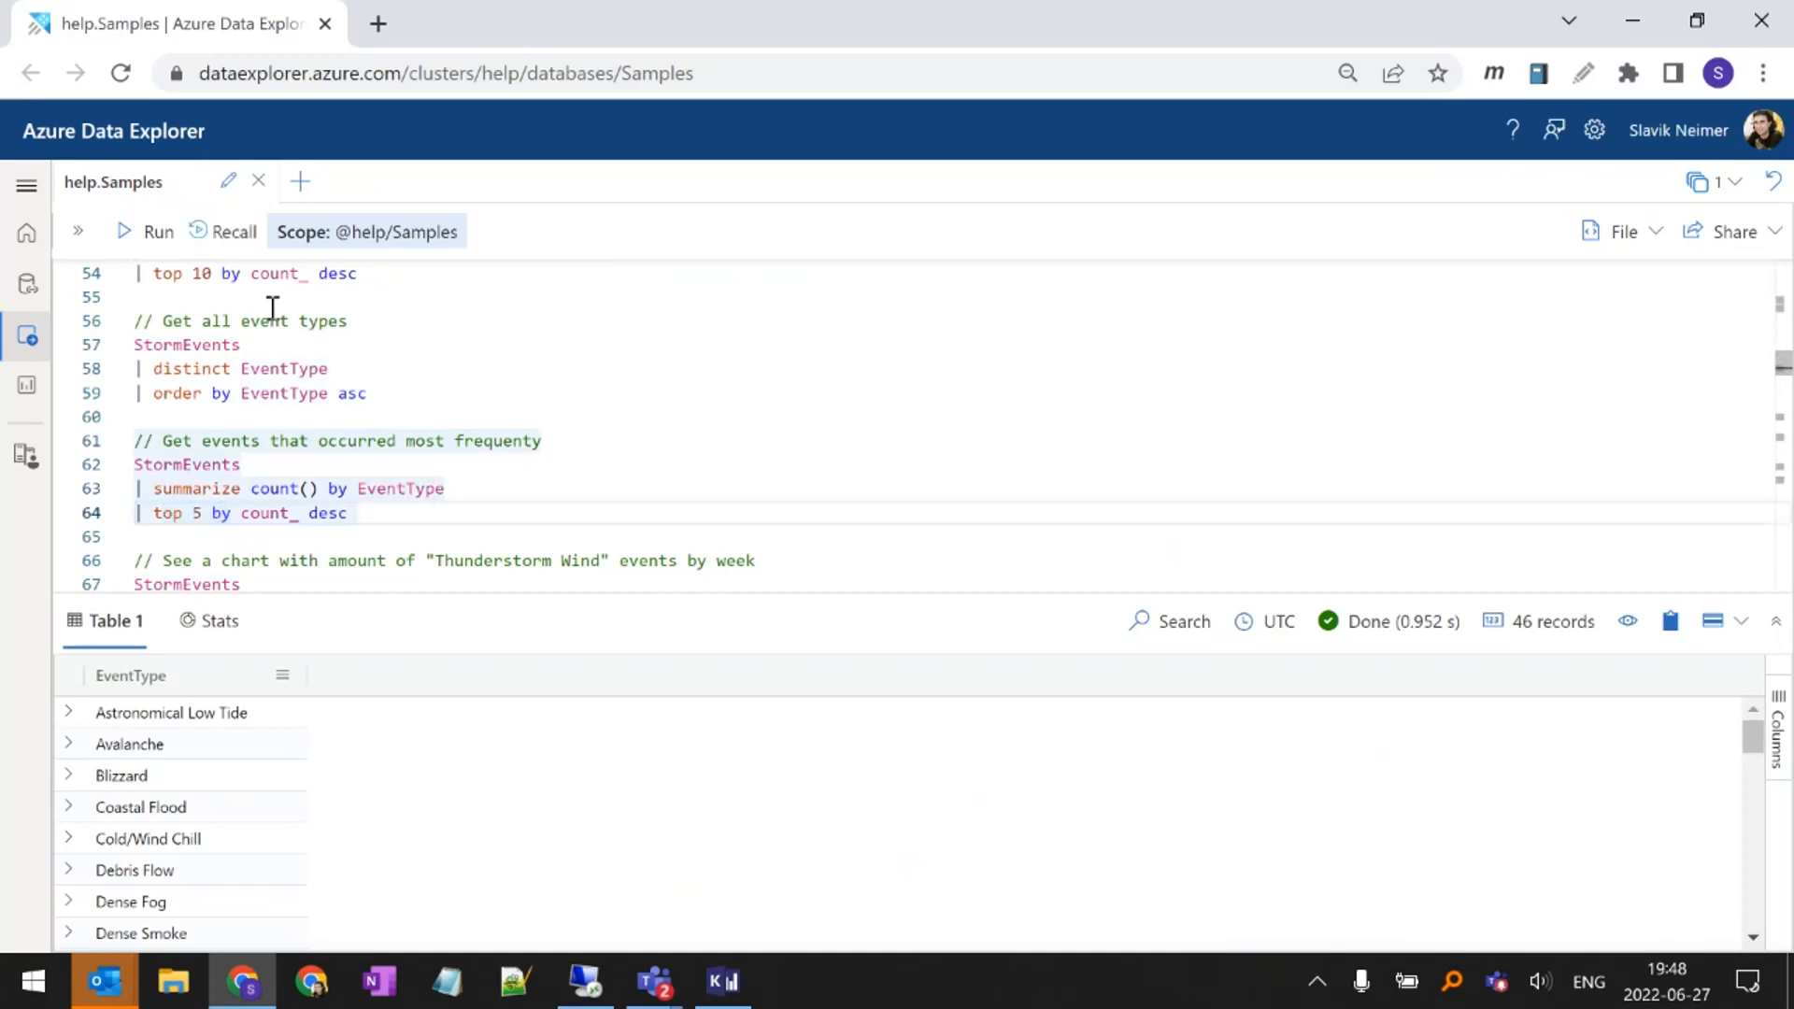
key(shift+Return)
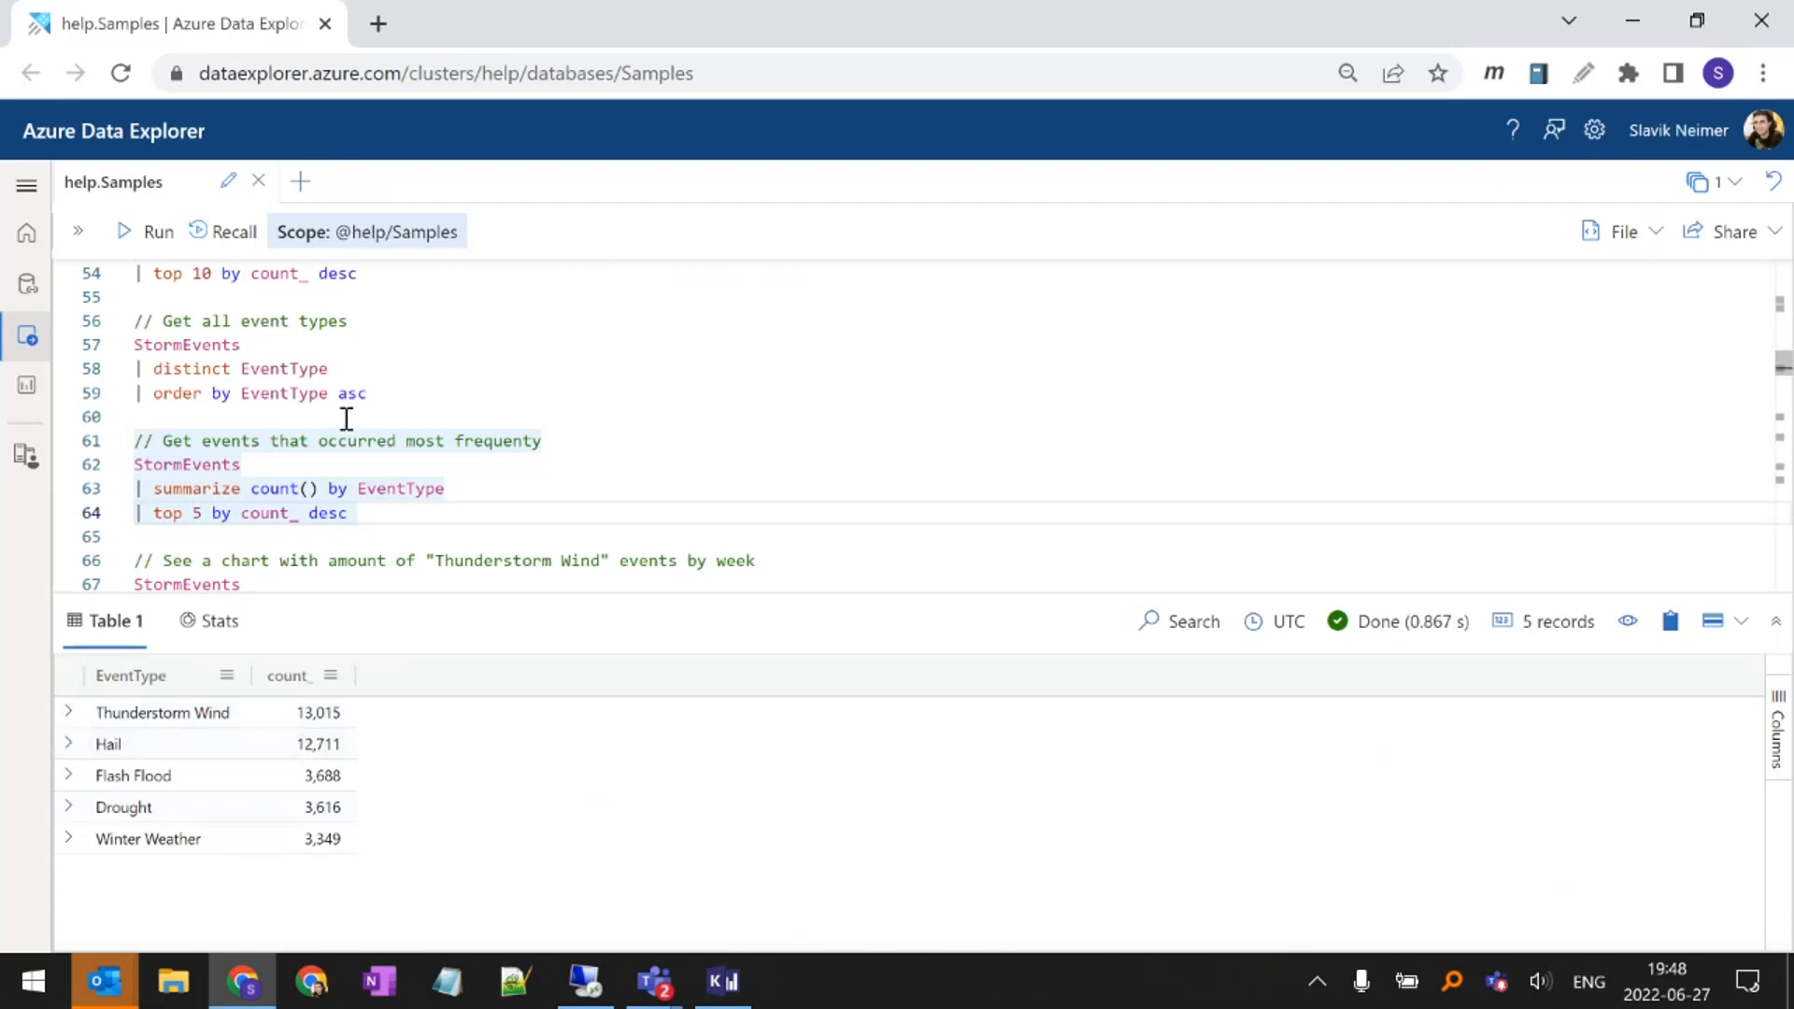
Examine the EventType filter and the bin(StartTime, 7days) grouping in the weekly "Thunderstorm Wind" chart query
scroll(347, 418, down, 1)
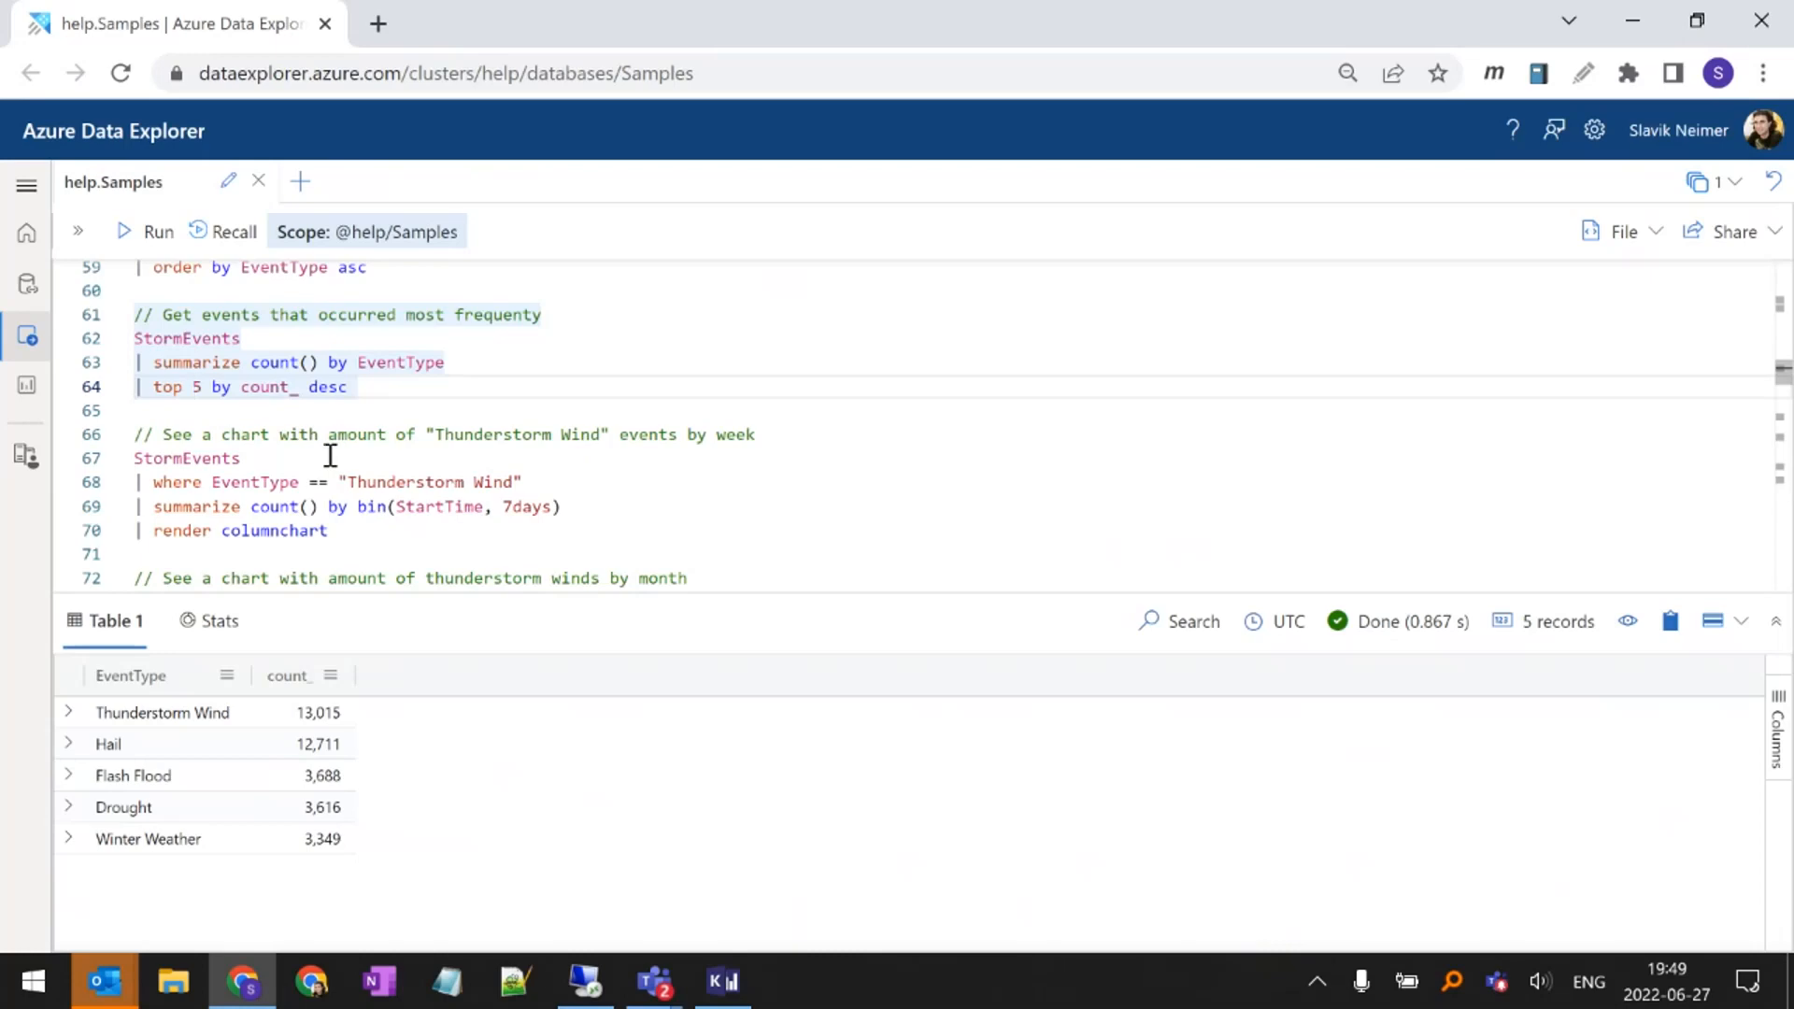
click(330, 456)
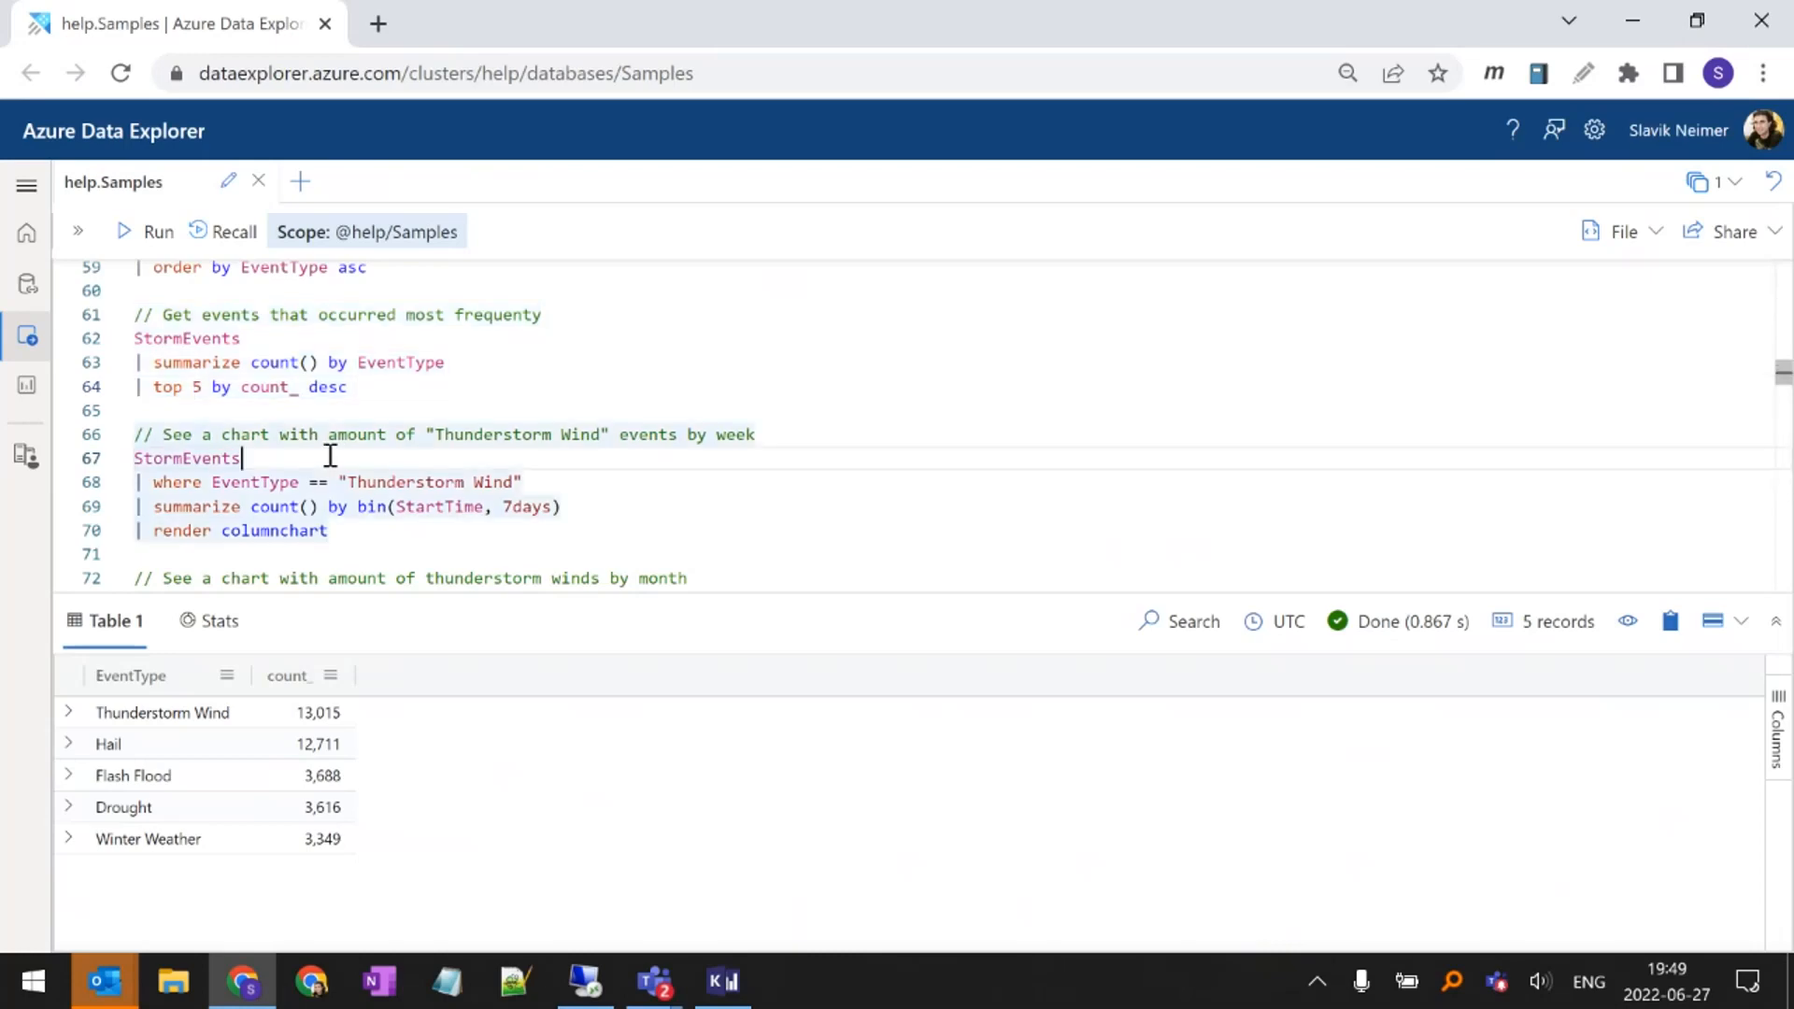
double_click(239, 482)
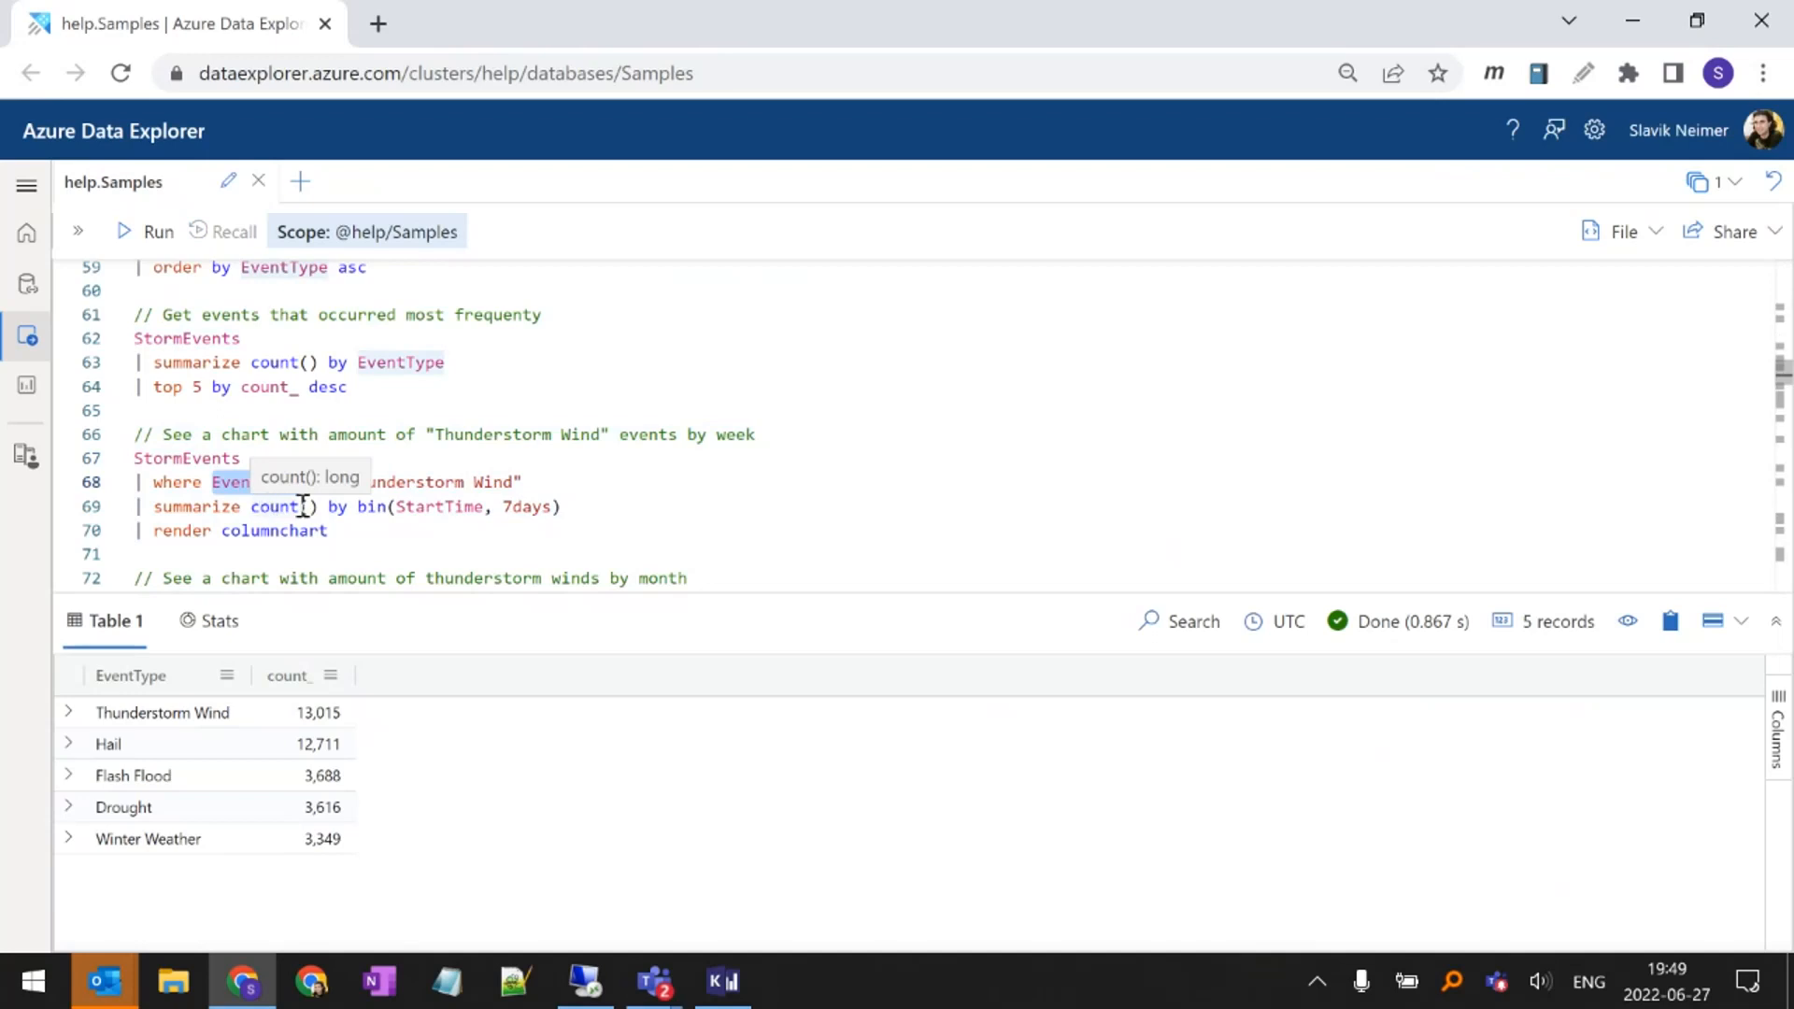
double_click(370, 507)
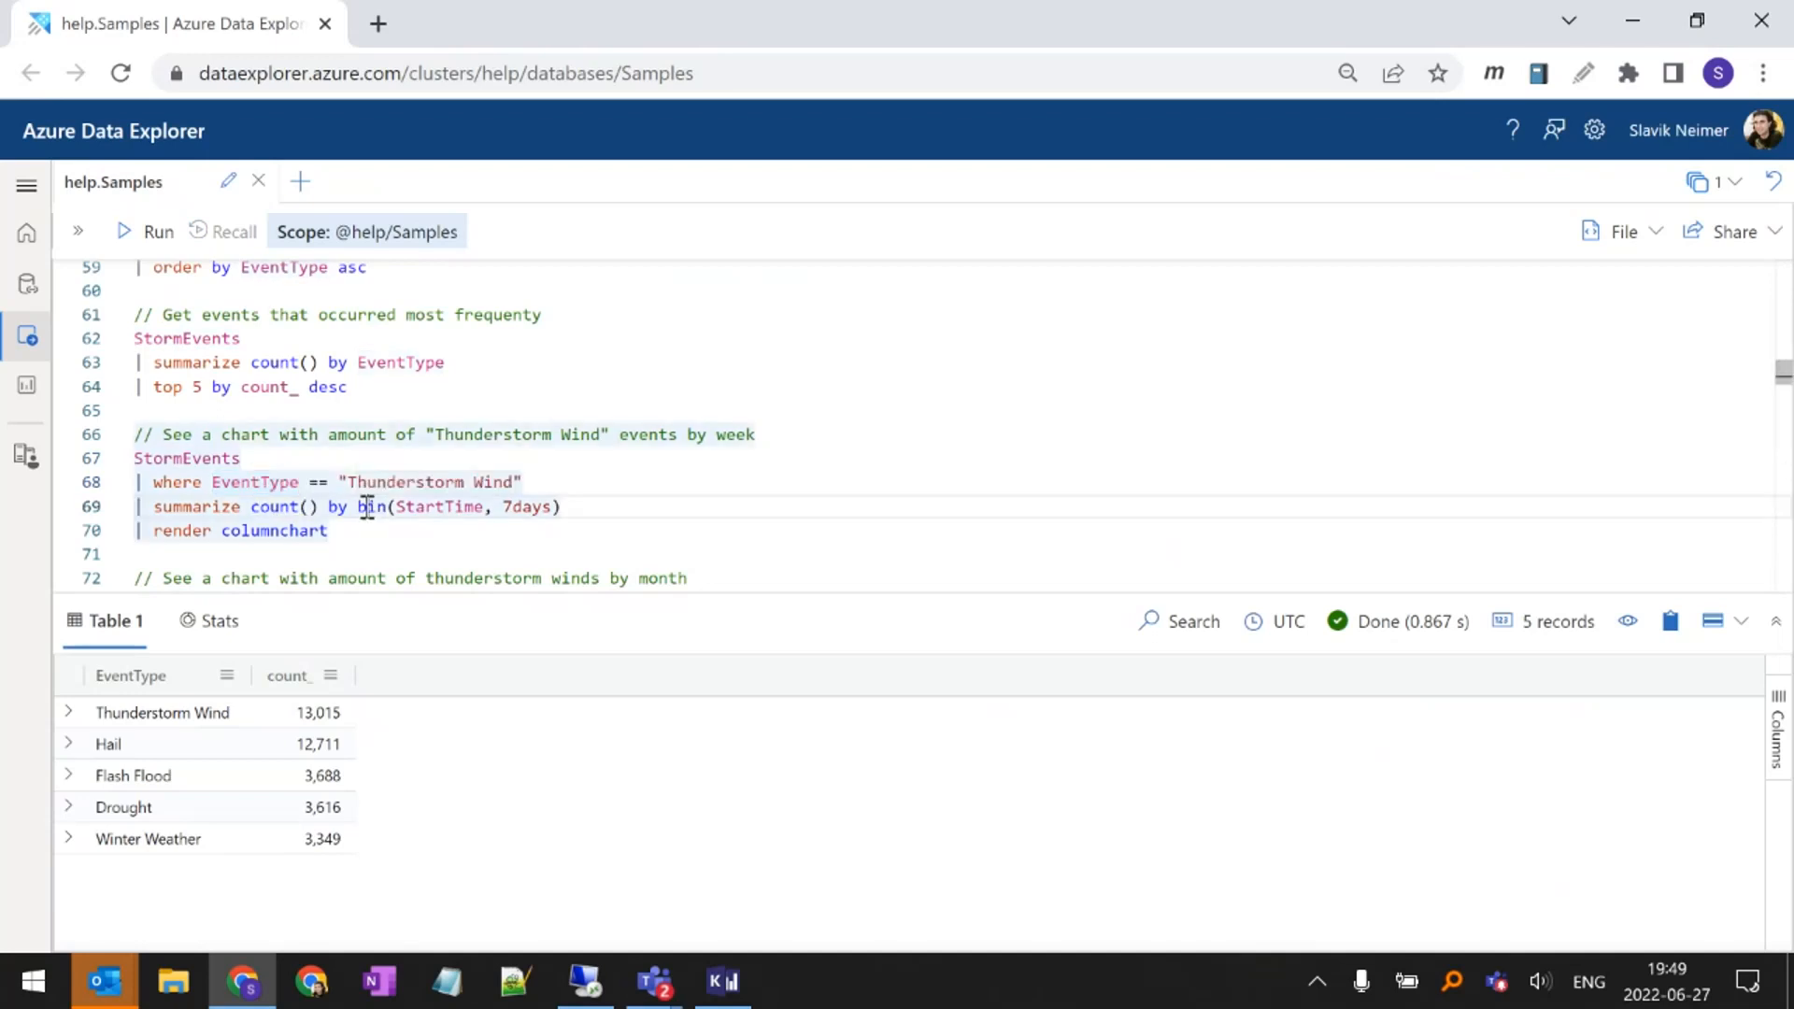
double_click(432, 507)
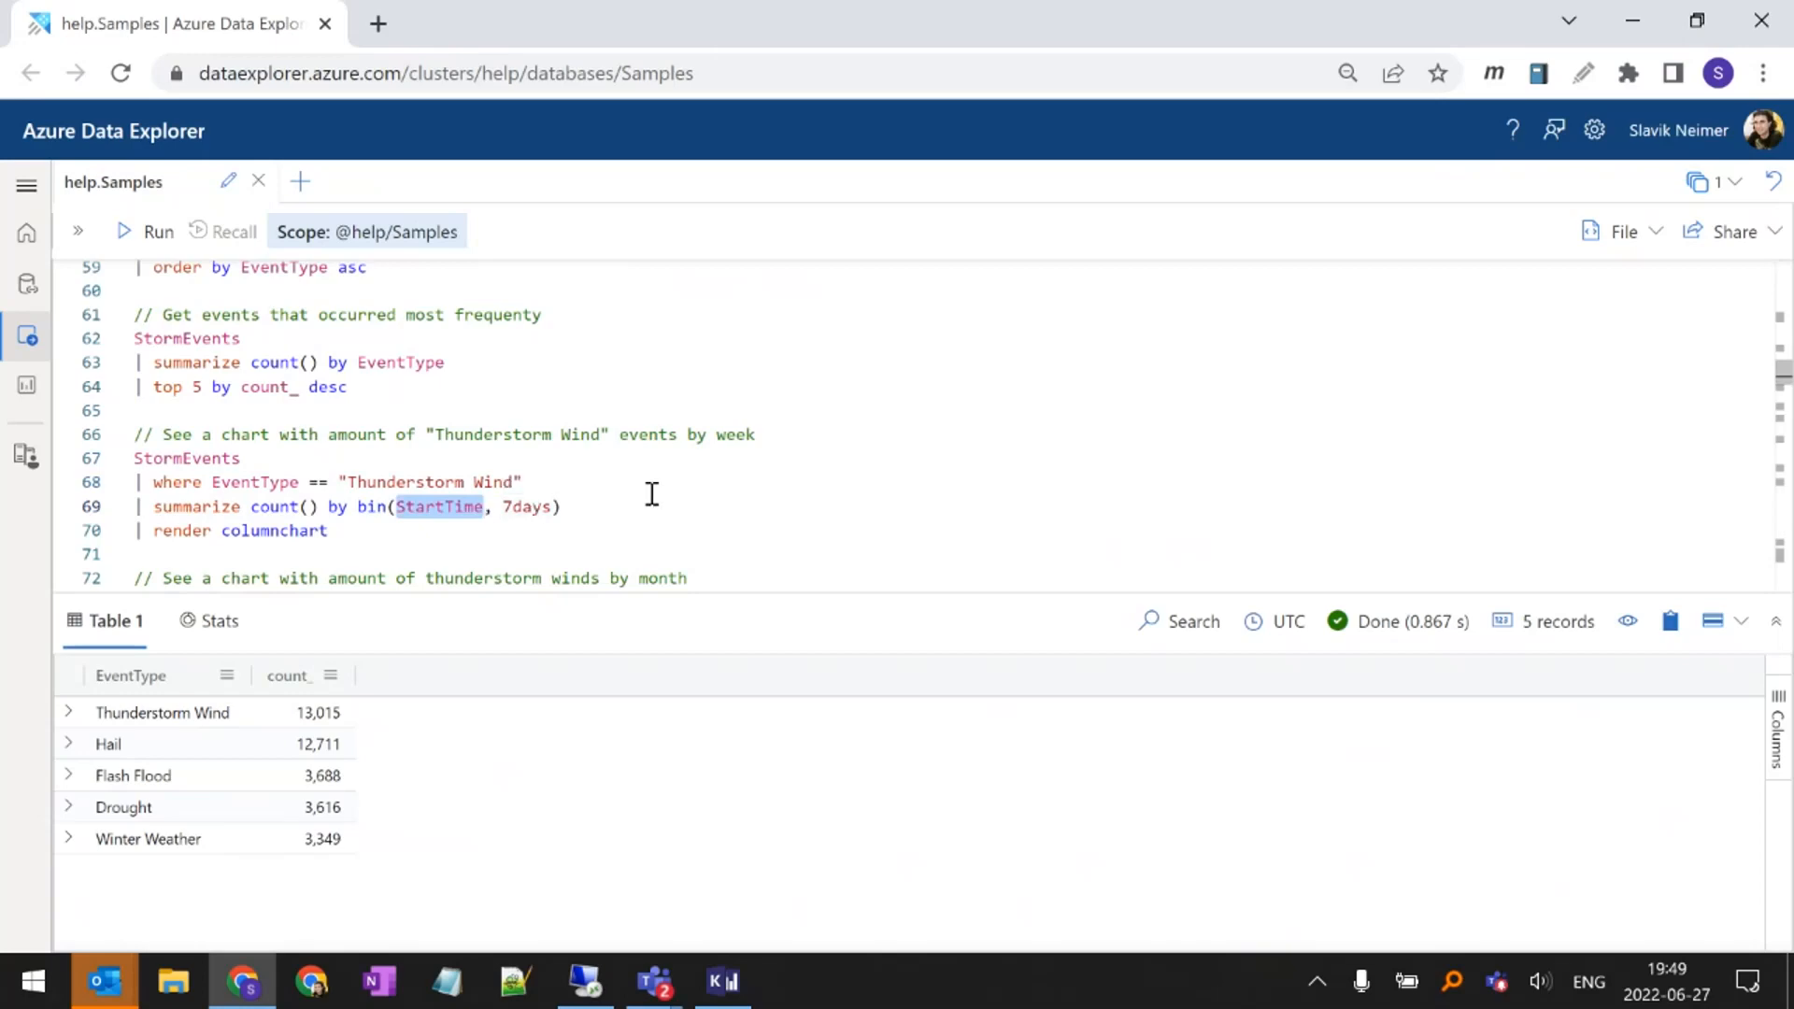
drag(570, 506, 358, 506)
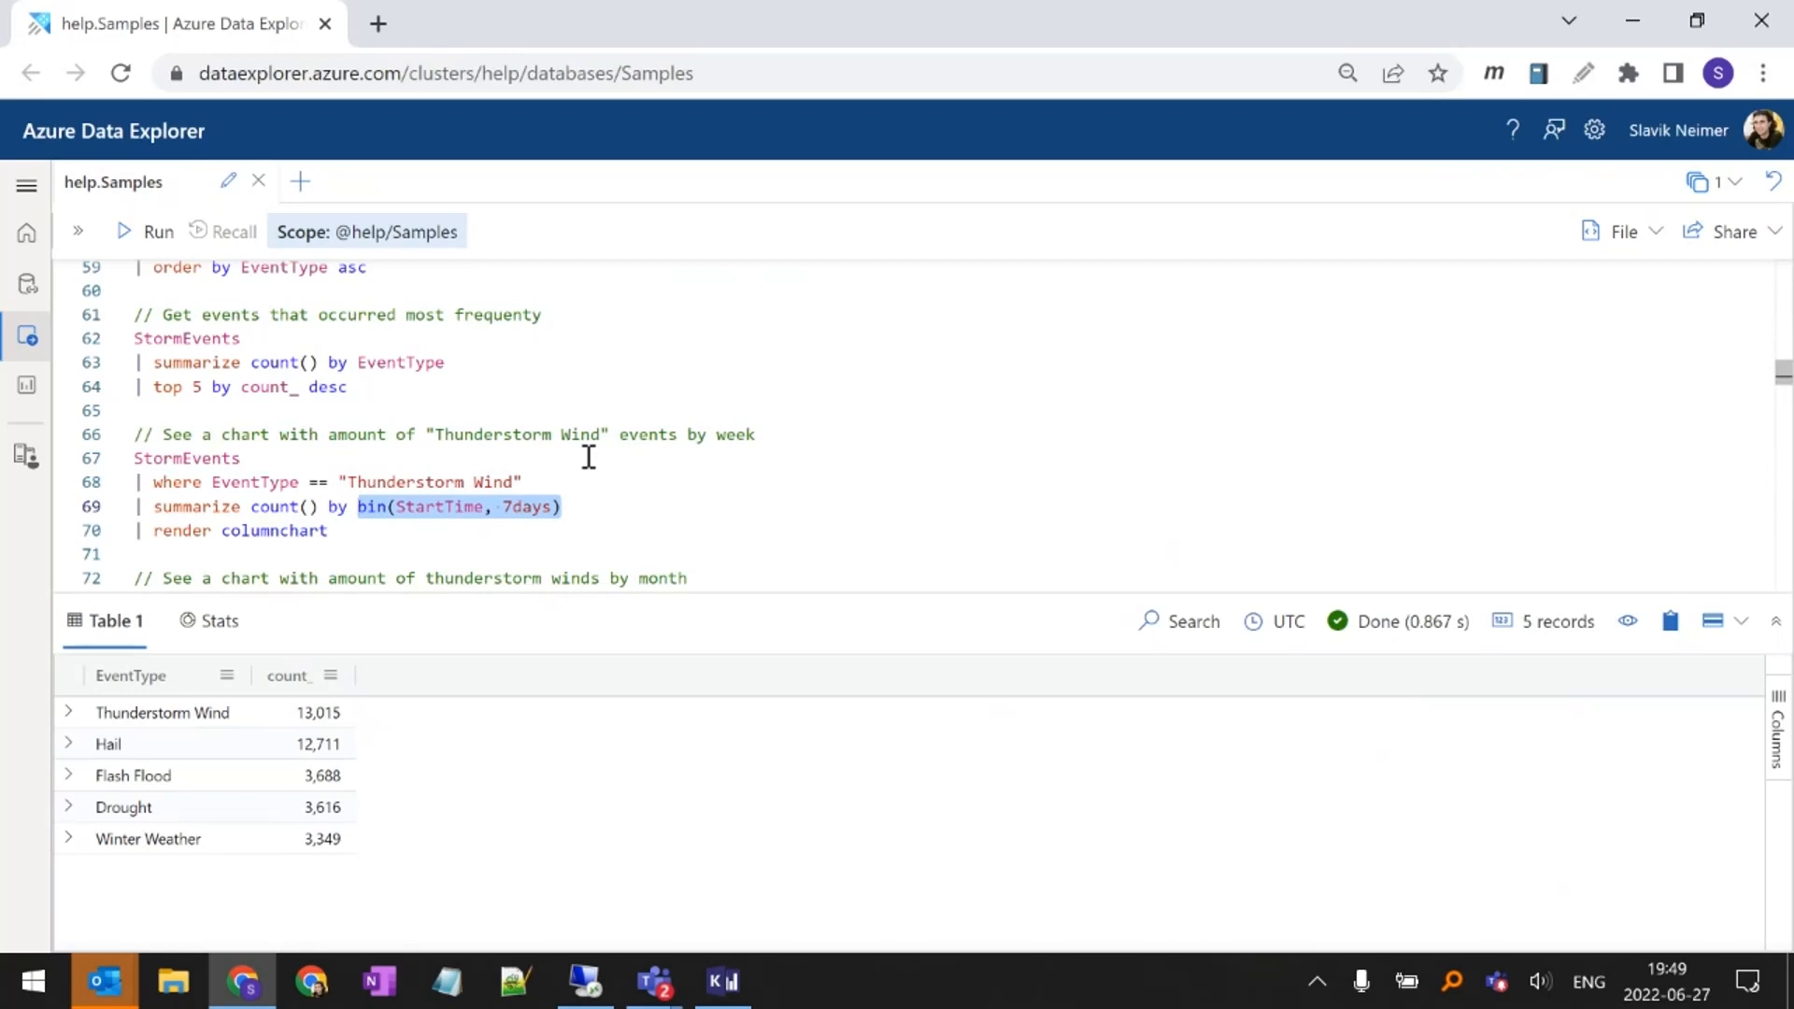
Point out the render operator in the weekly "Thunderstorm Wind" query and run it to draw the column chart
key(Home)
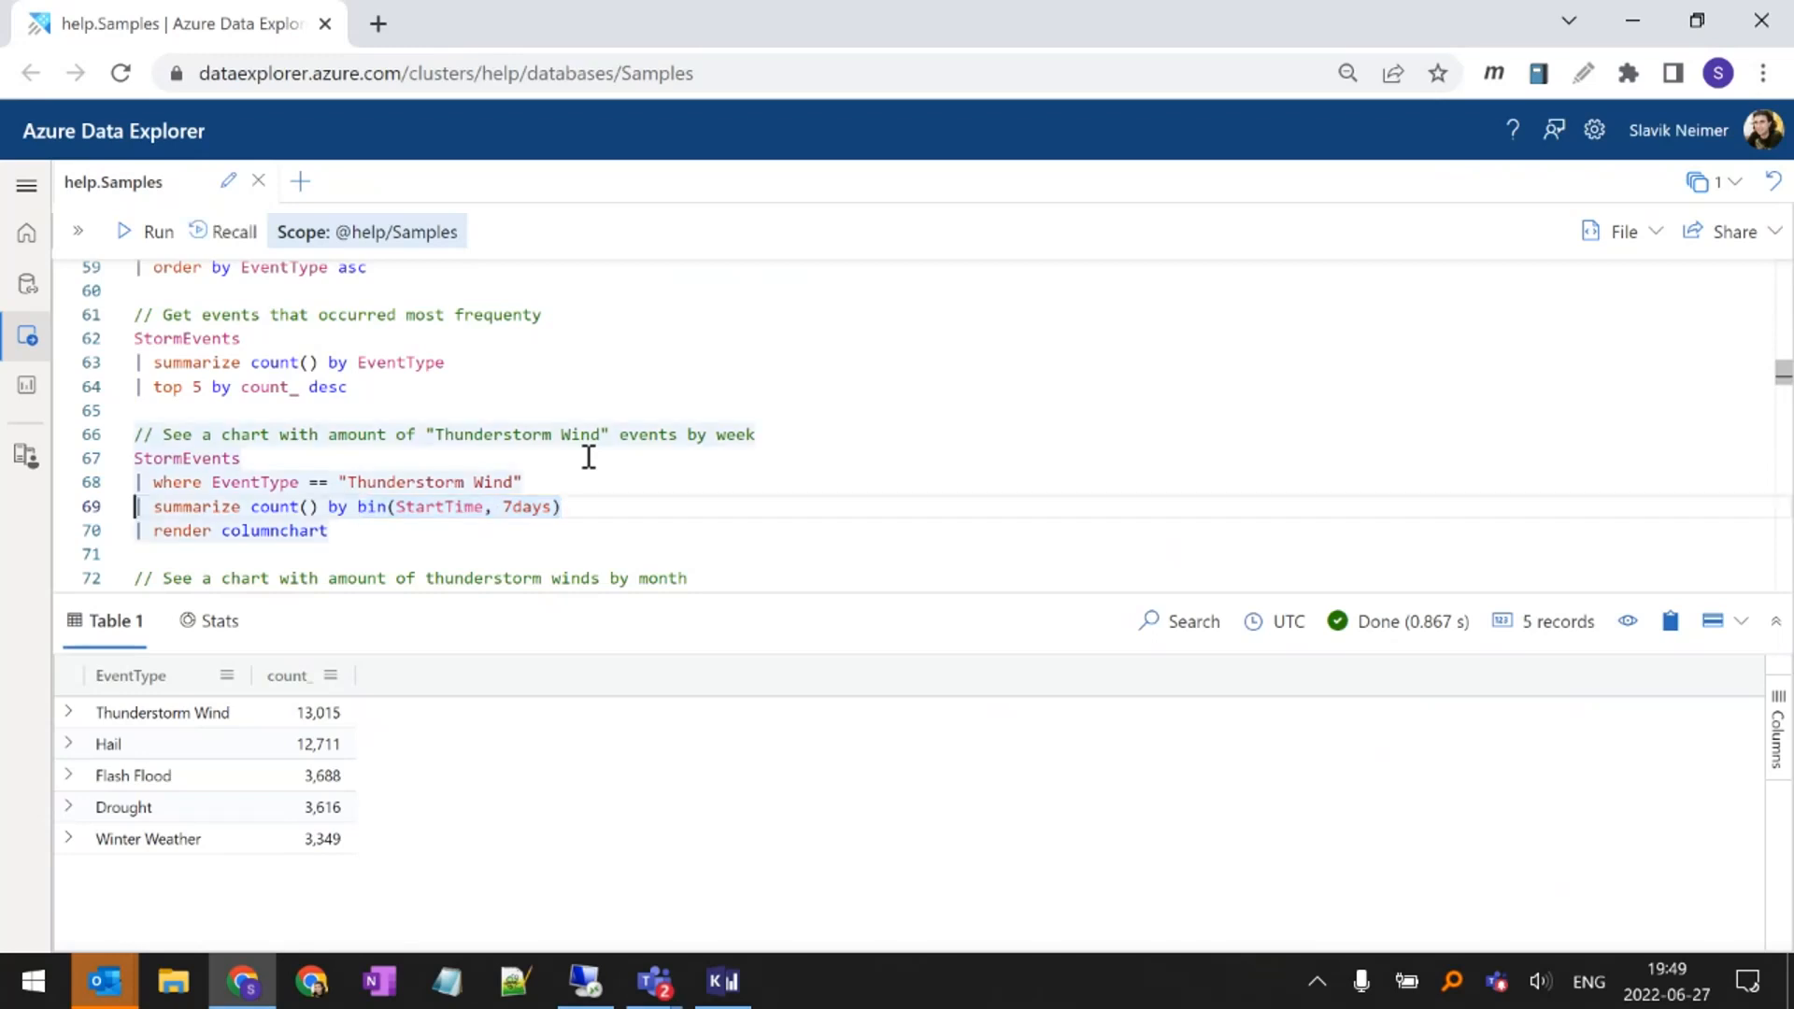
key(Down)
key(Right)
key(Right)
key(ctrl+shift+Right)
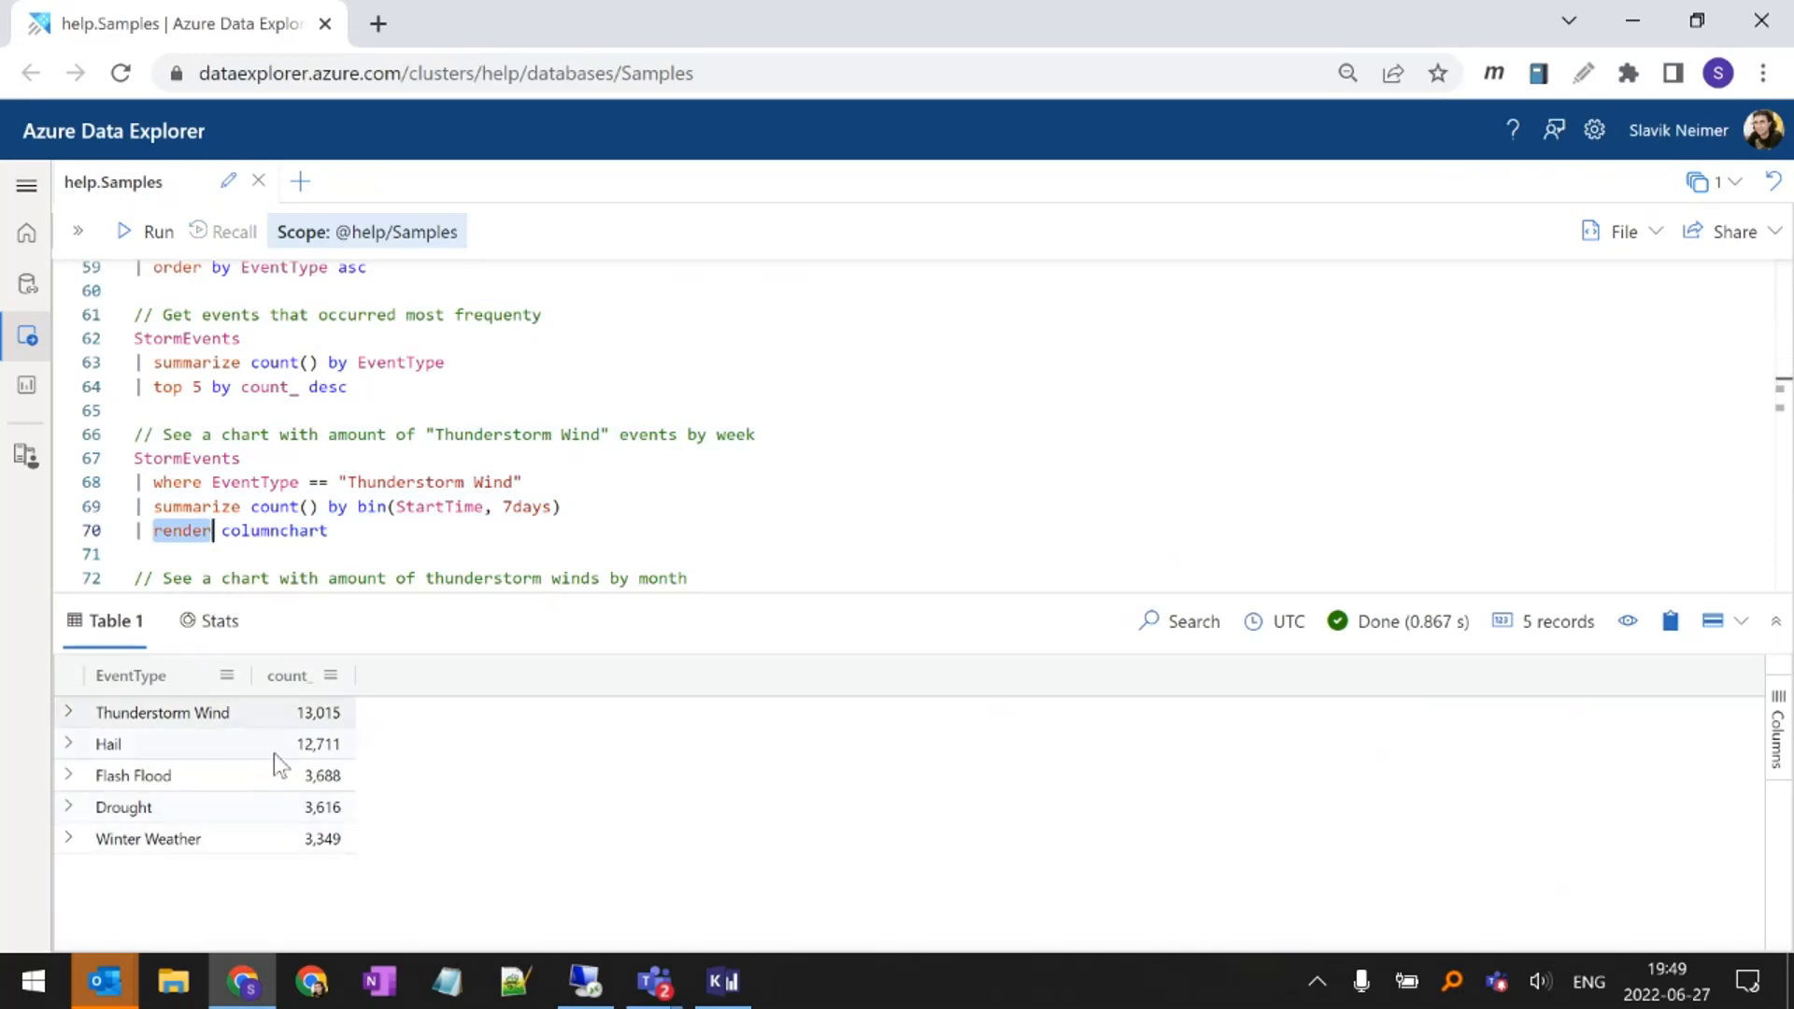
click(346, 545)
key(Up)
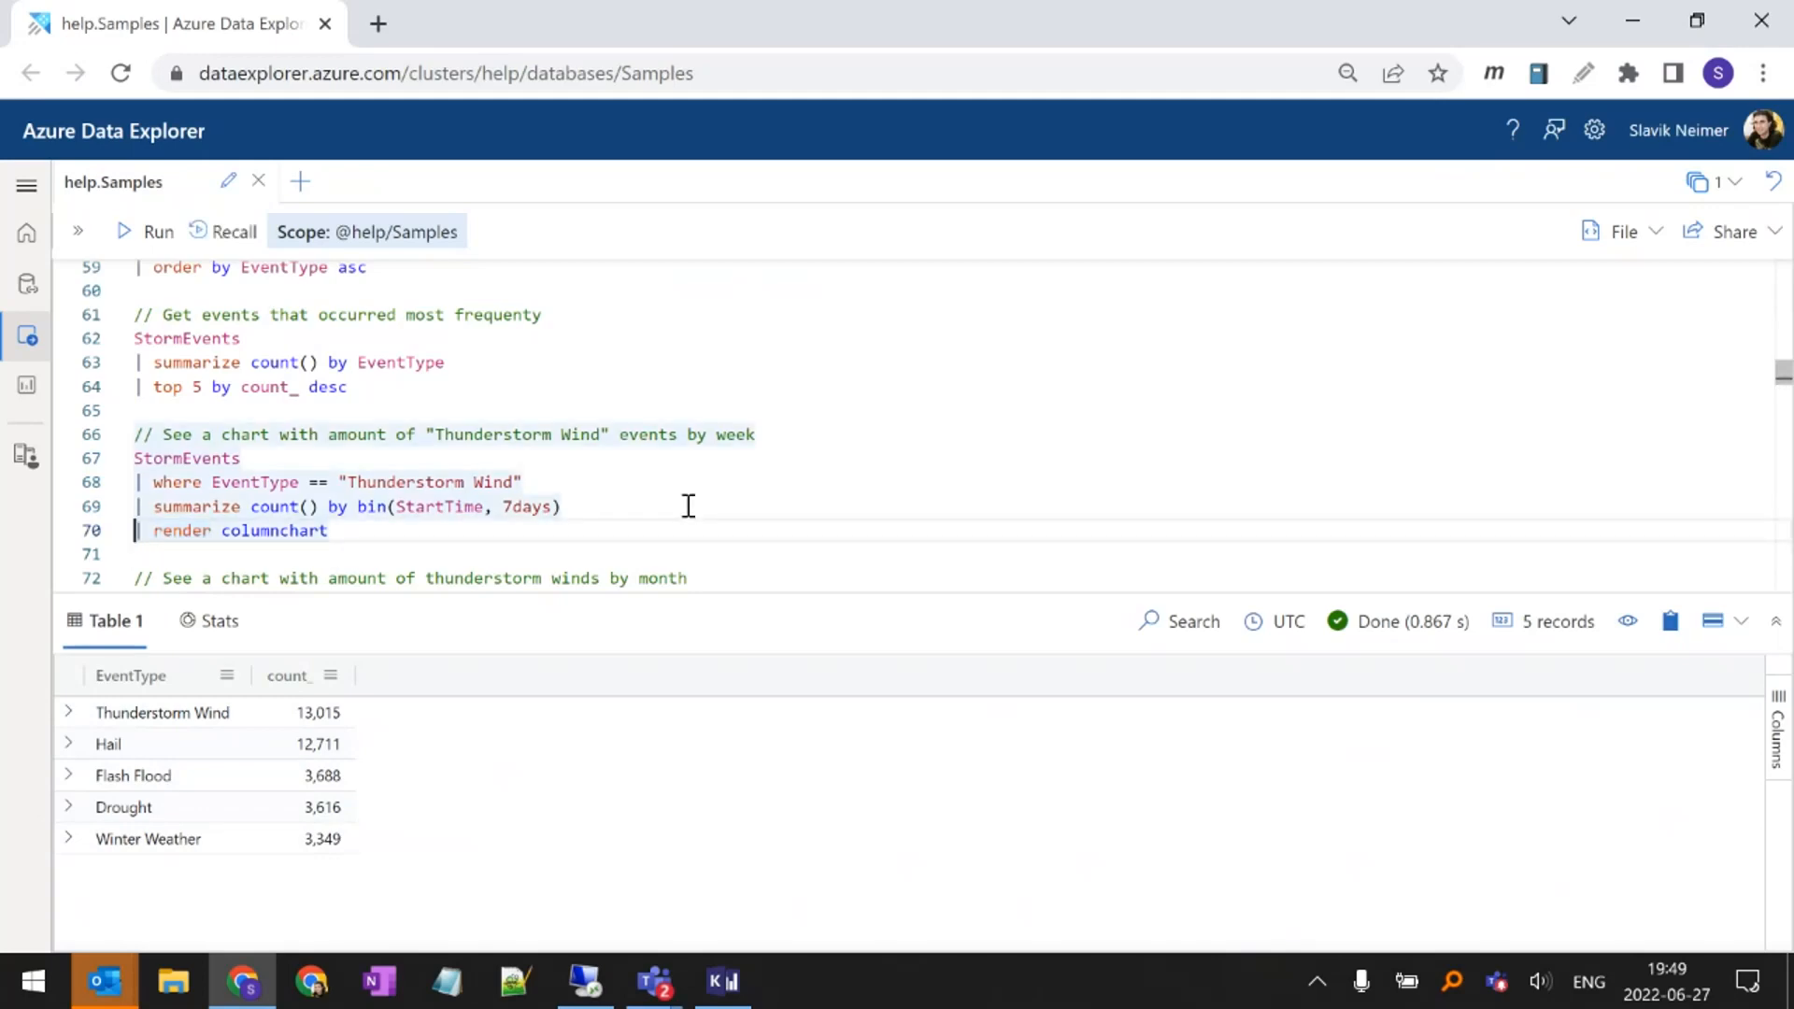
key(shift+Return)
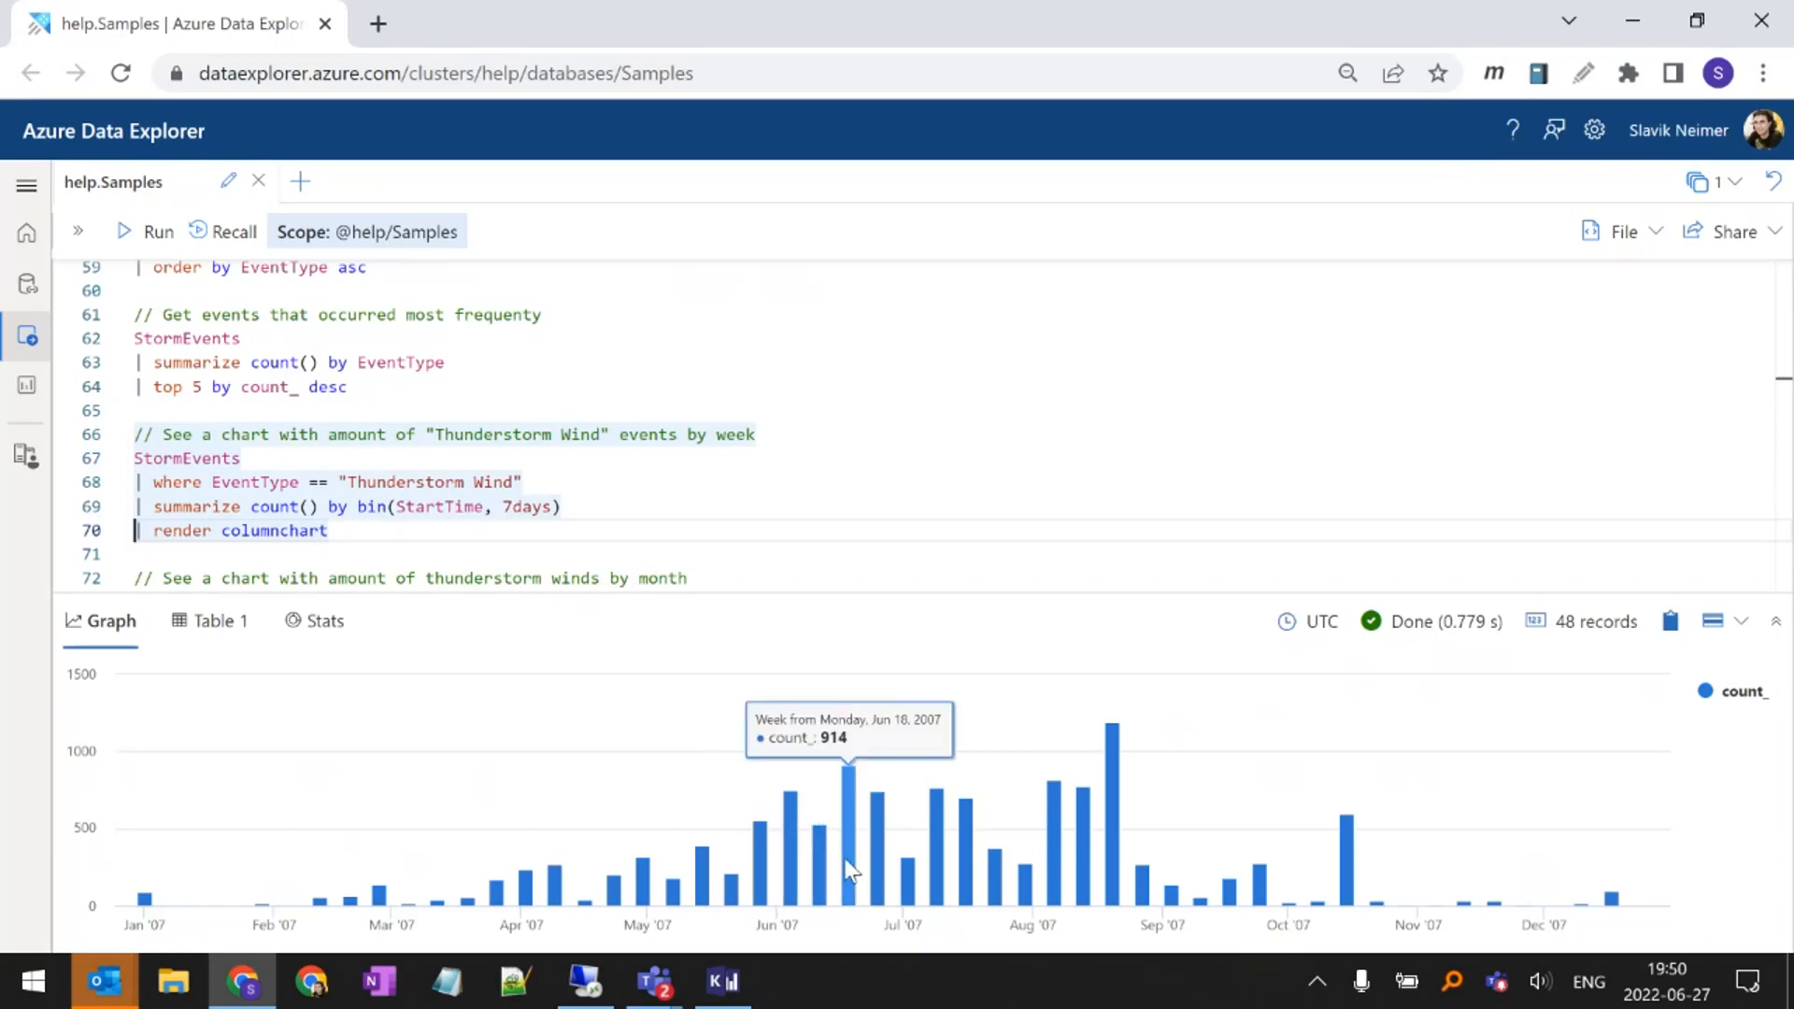
Shorten the bin timespan to 7d in the weekly "Thunderstorm Wind" query and rerun it
double_click(520, 507)
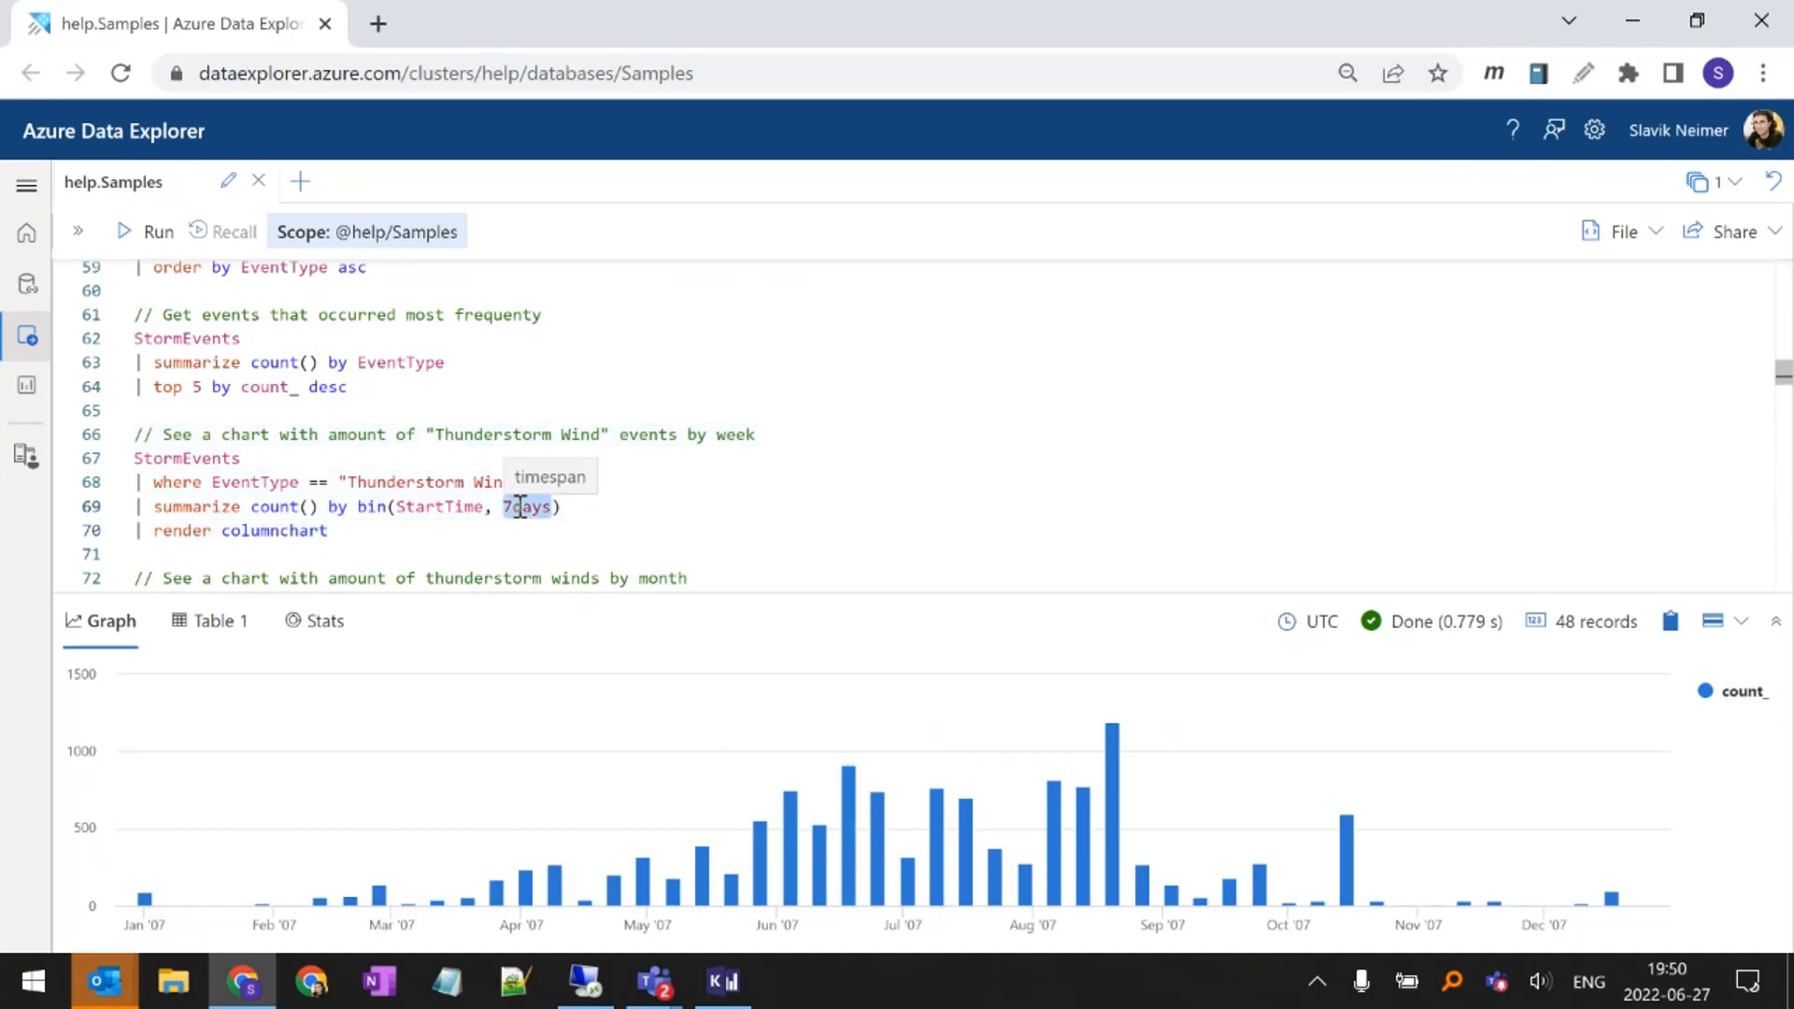
click(513, 506)
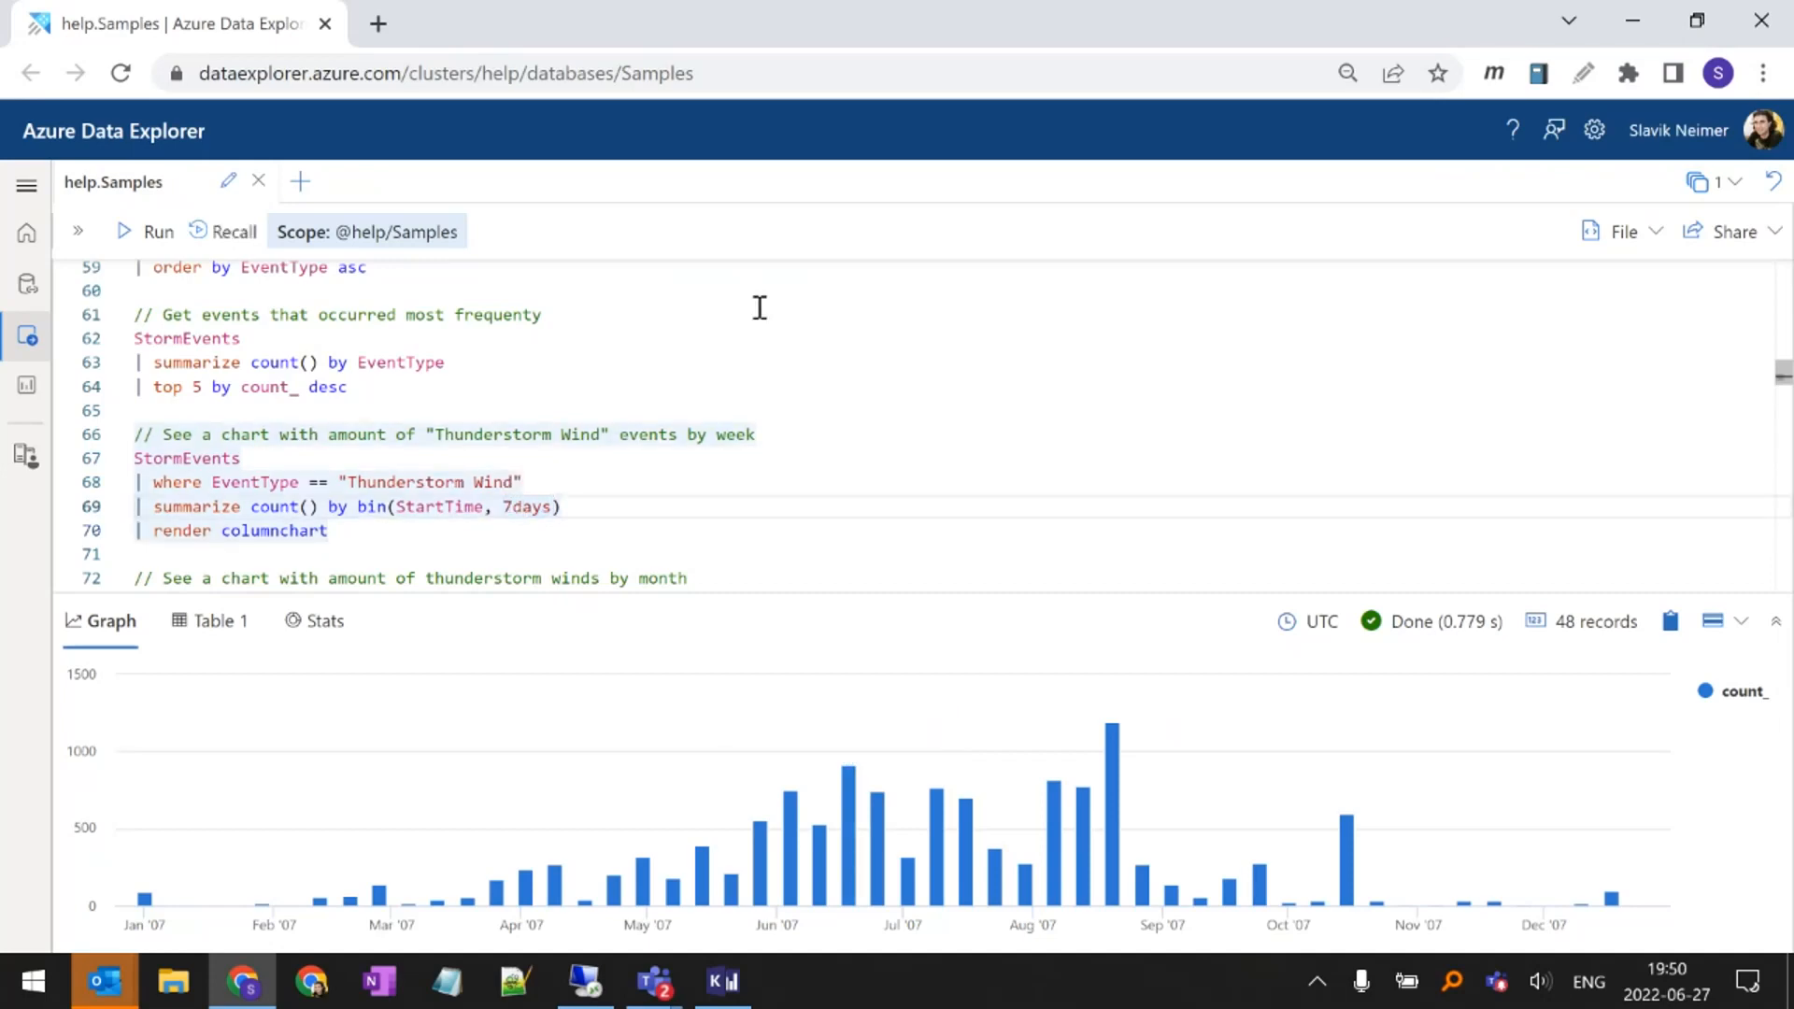
key(Delete)
key(Delete)
key(Delete)
key(shift+Return)
Compare the weekly query's bin(StartTime, 7d) grouping with startofmonth(StartTime) in the monthly thunderstorm winds query
scroll(472, 446, down, 1)
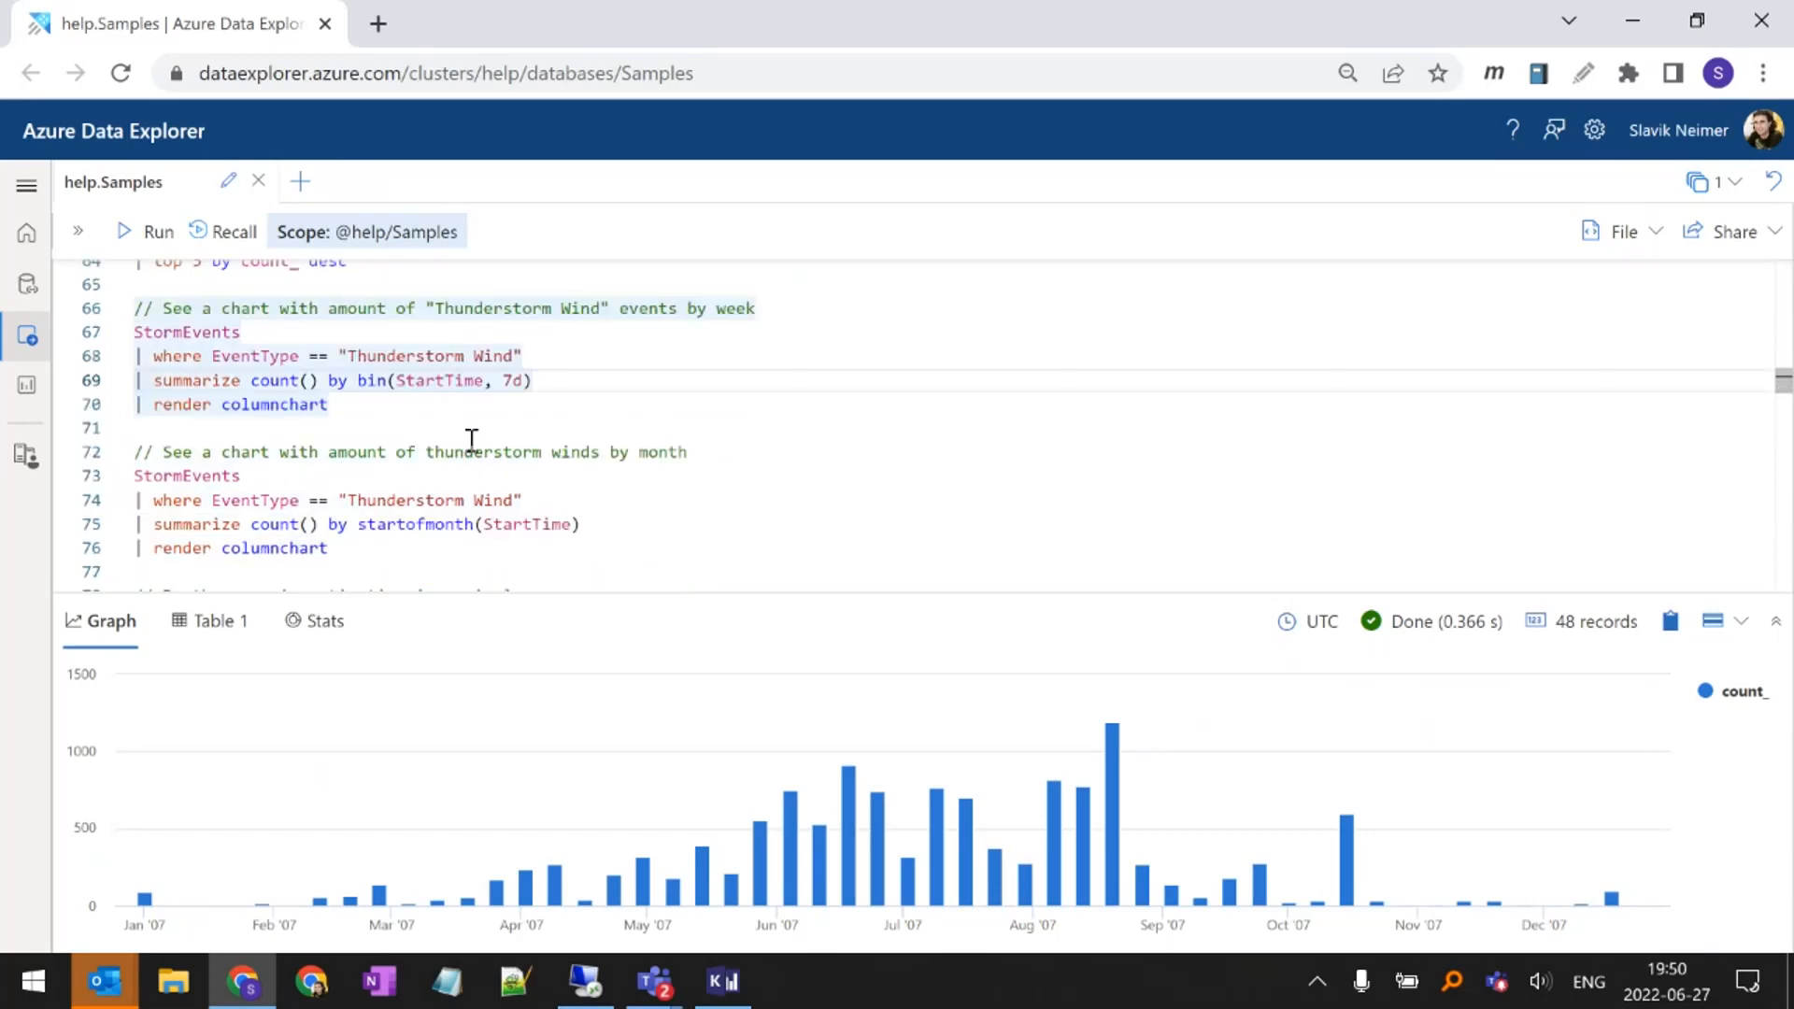
click(383, 478)
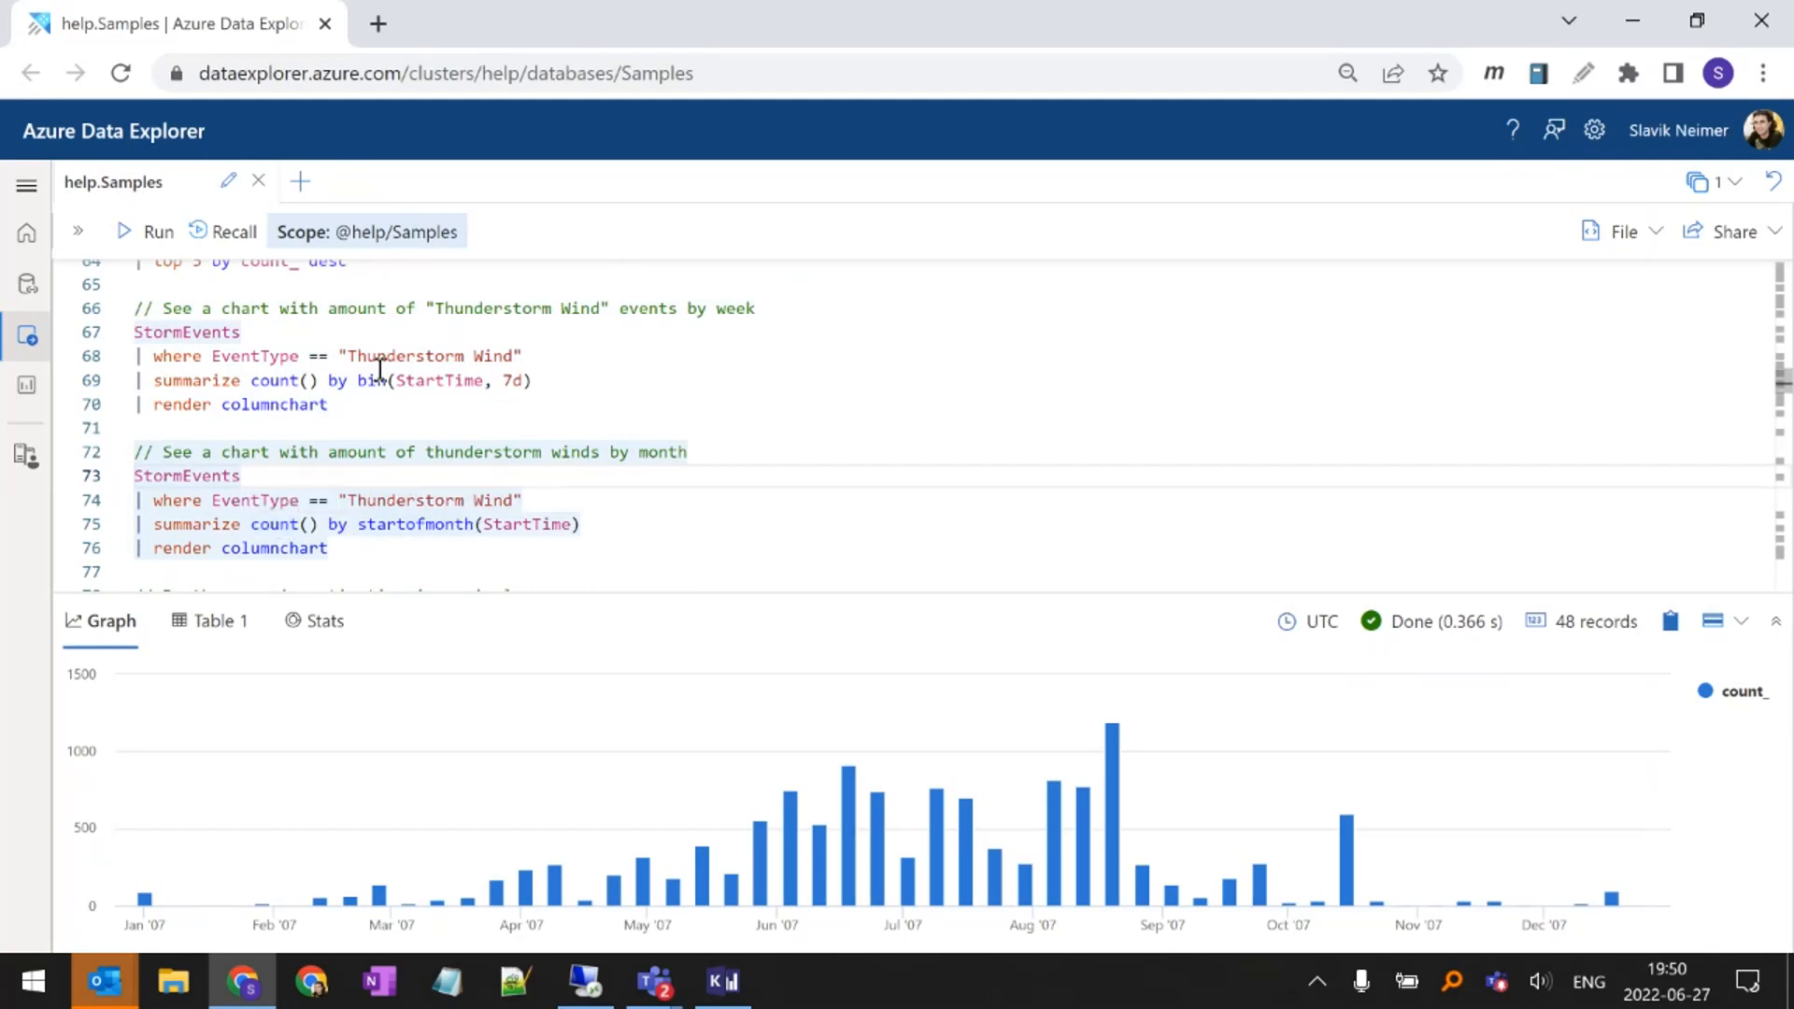
drag(358, 380, 535, 380)
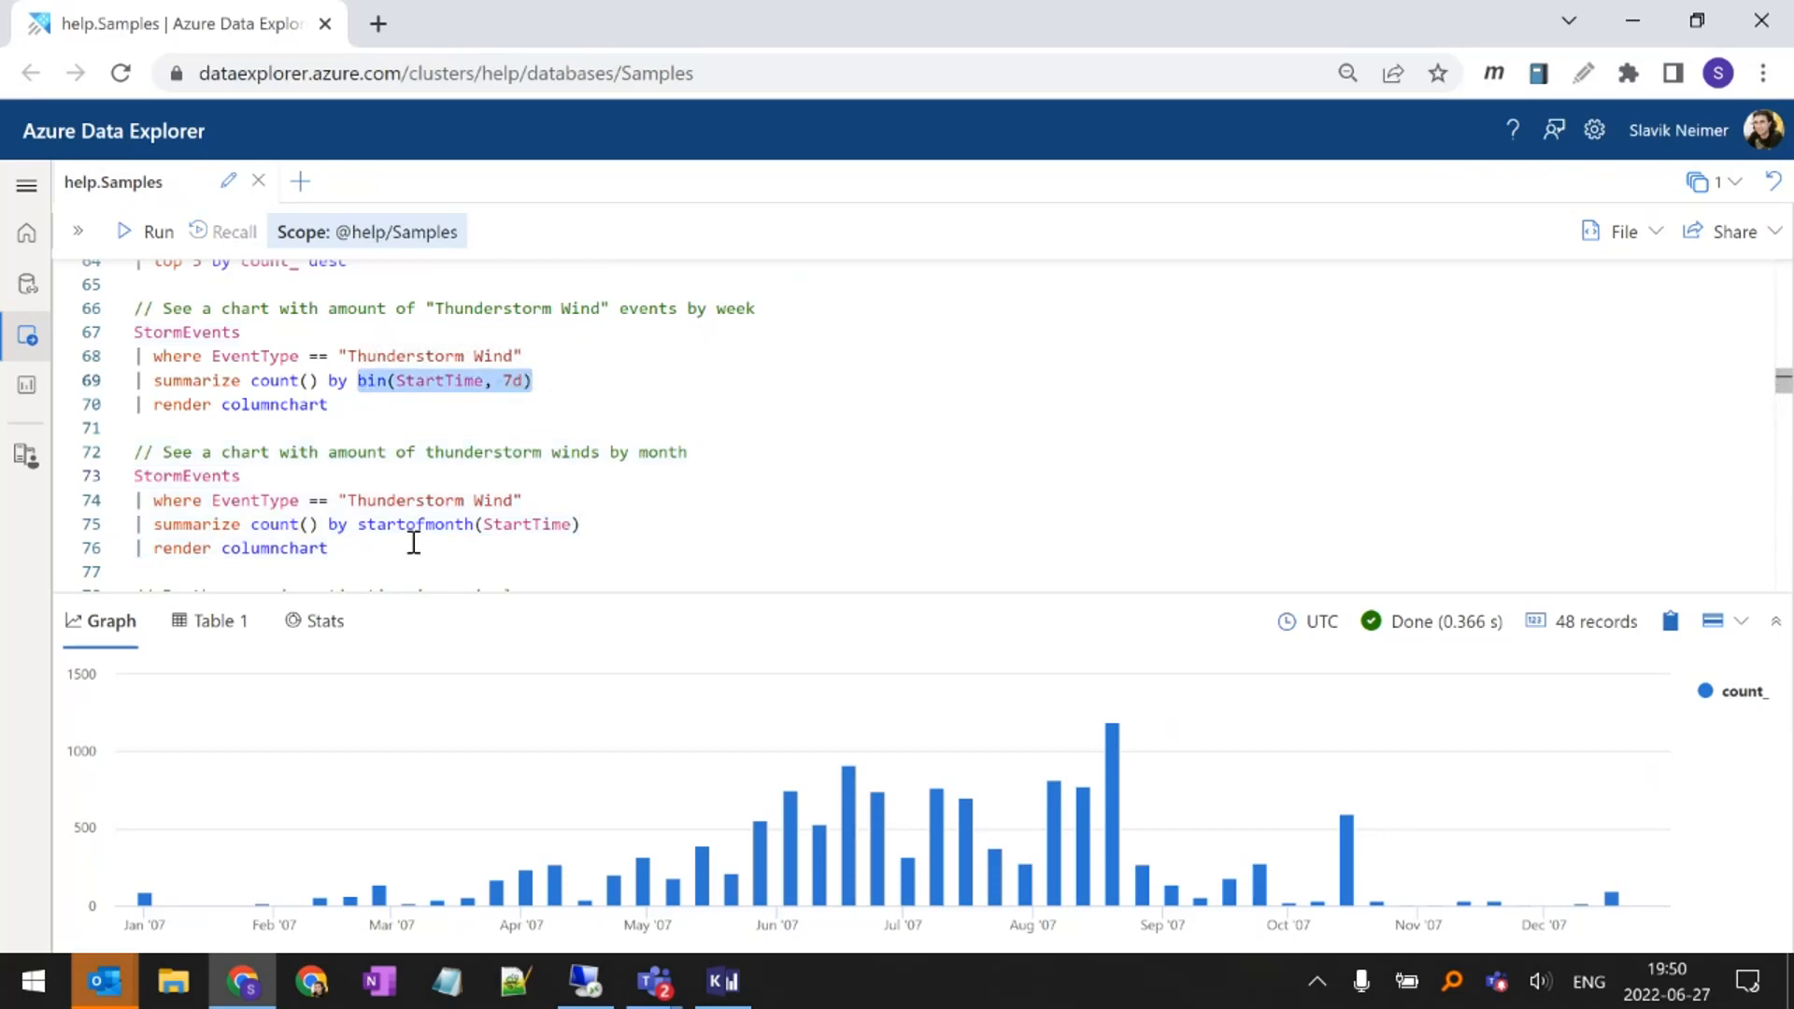
drag(360, 525, 580, 524)
click(587, 523)
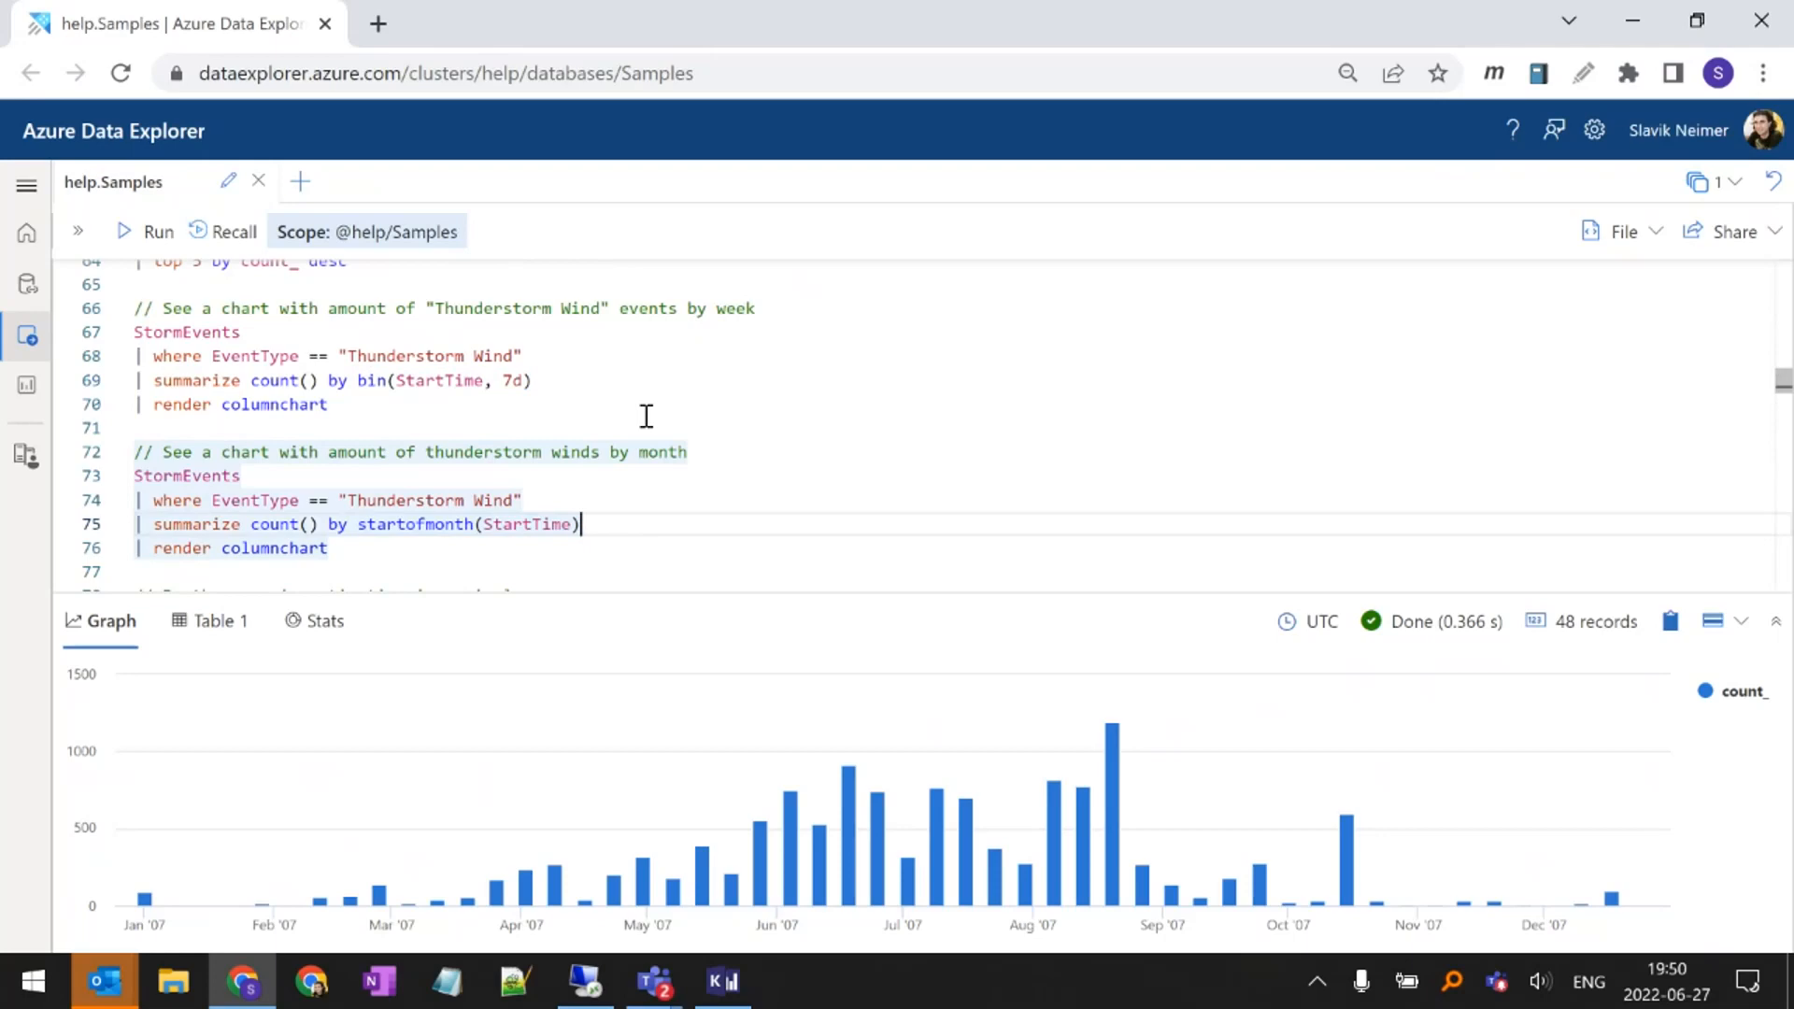
Run the monthly thunderstorm winds query and inspect the June and July columns of its chart
key(shift+Return)
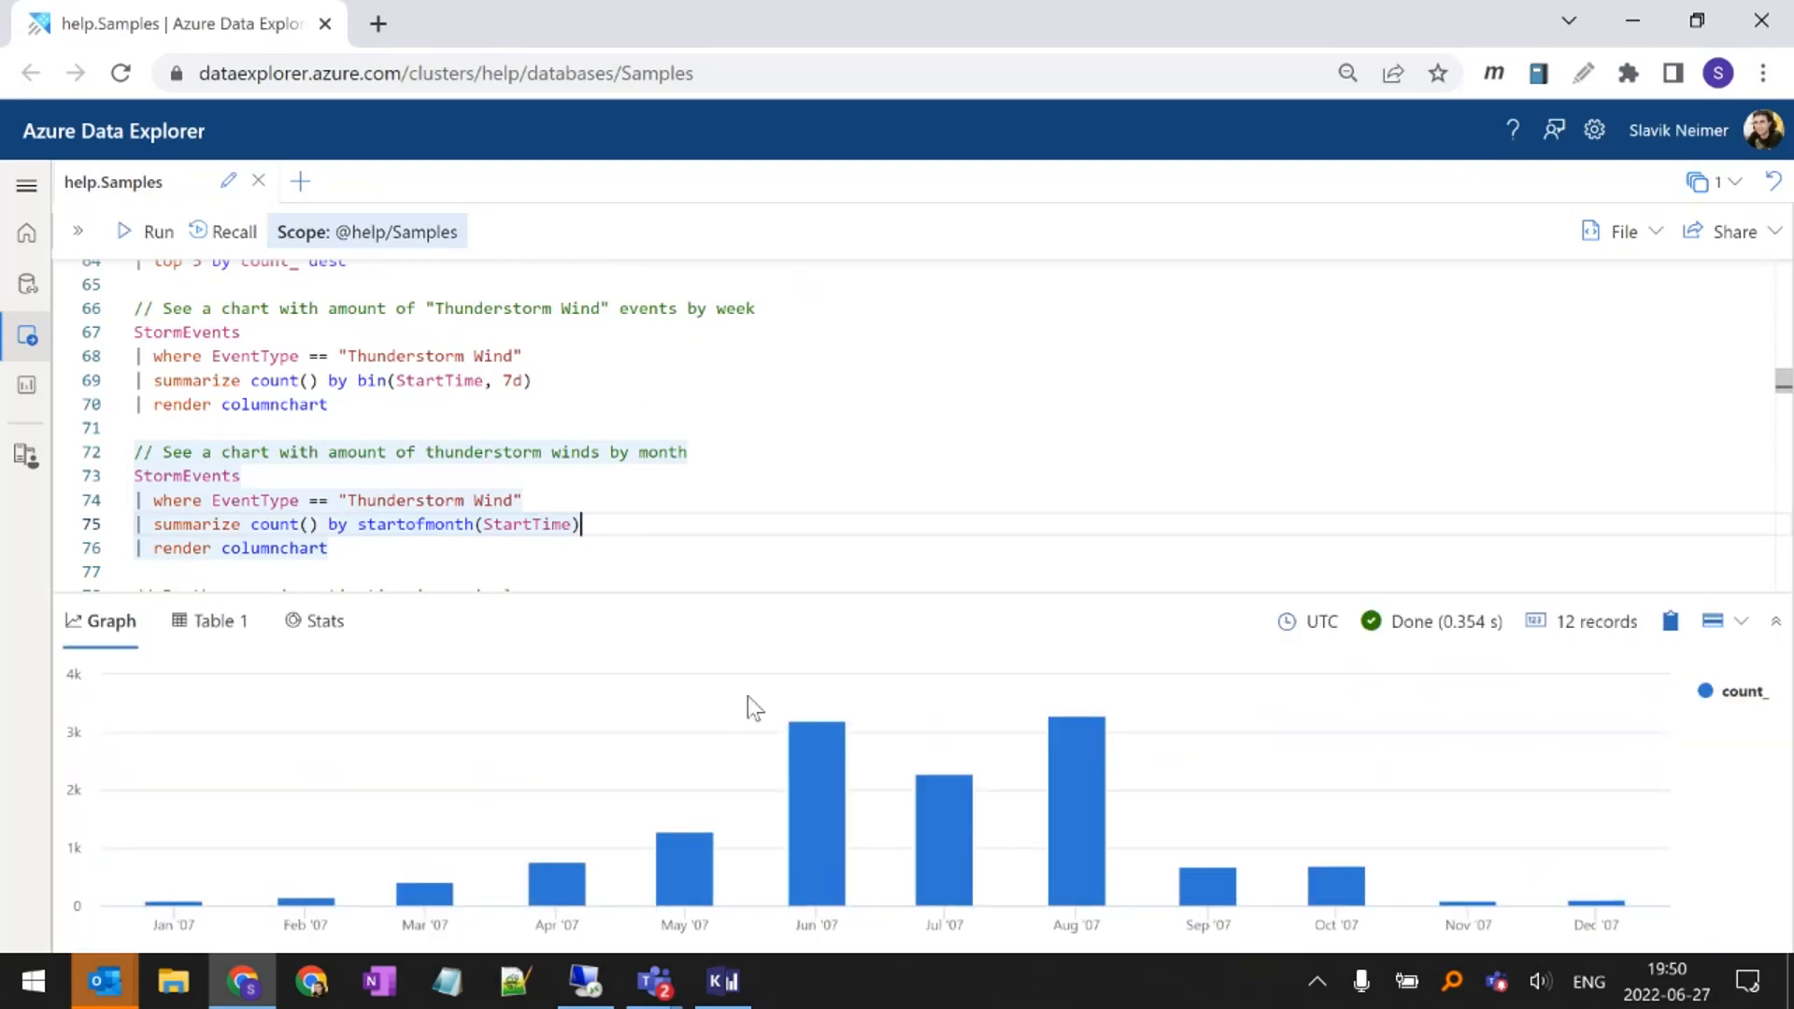
mouse_move(956, 835)
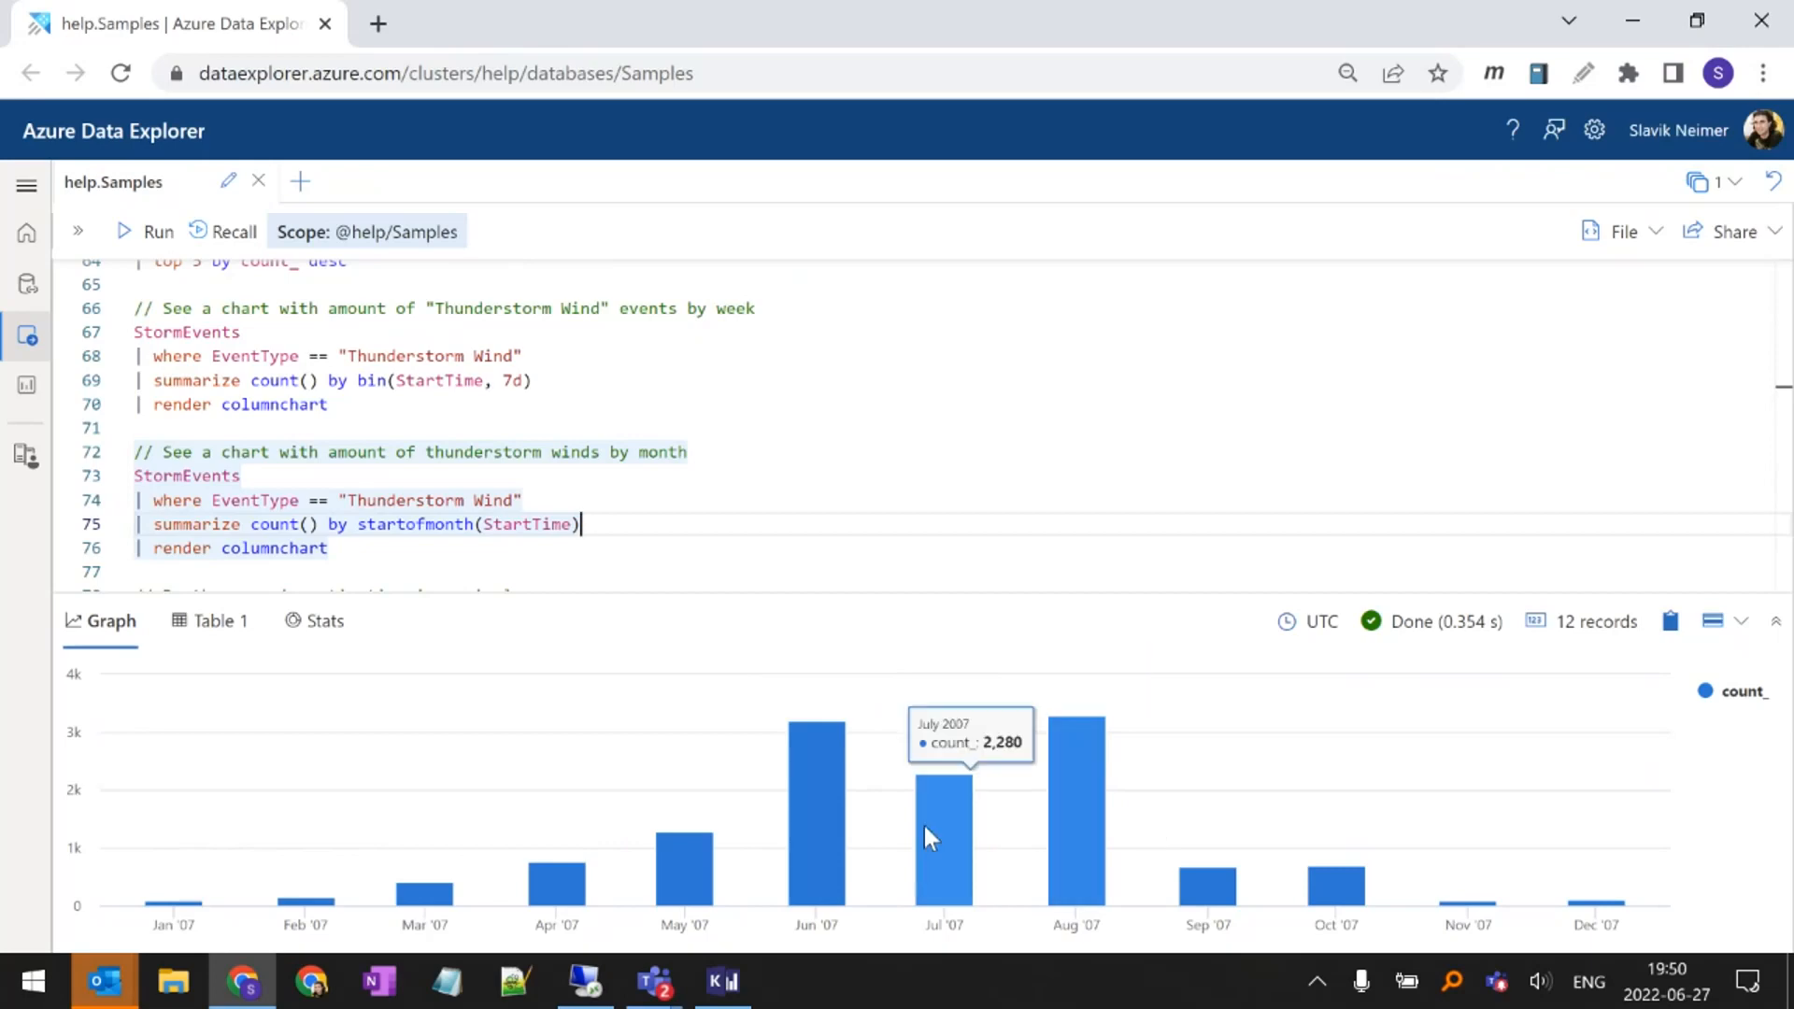
mouse_move(846, 842)
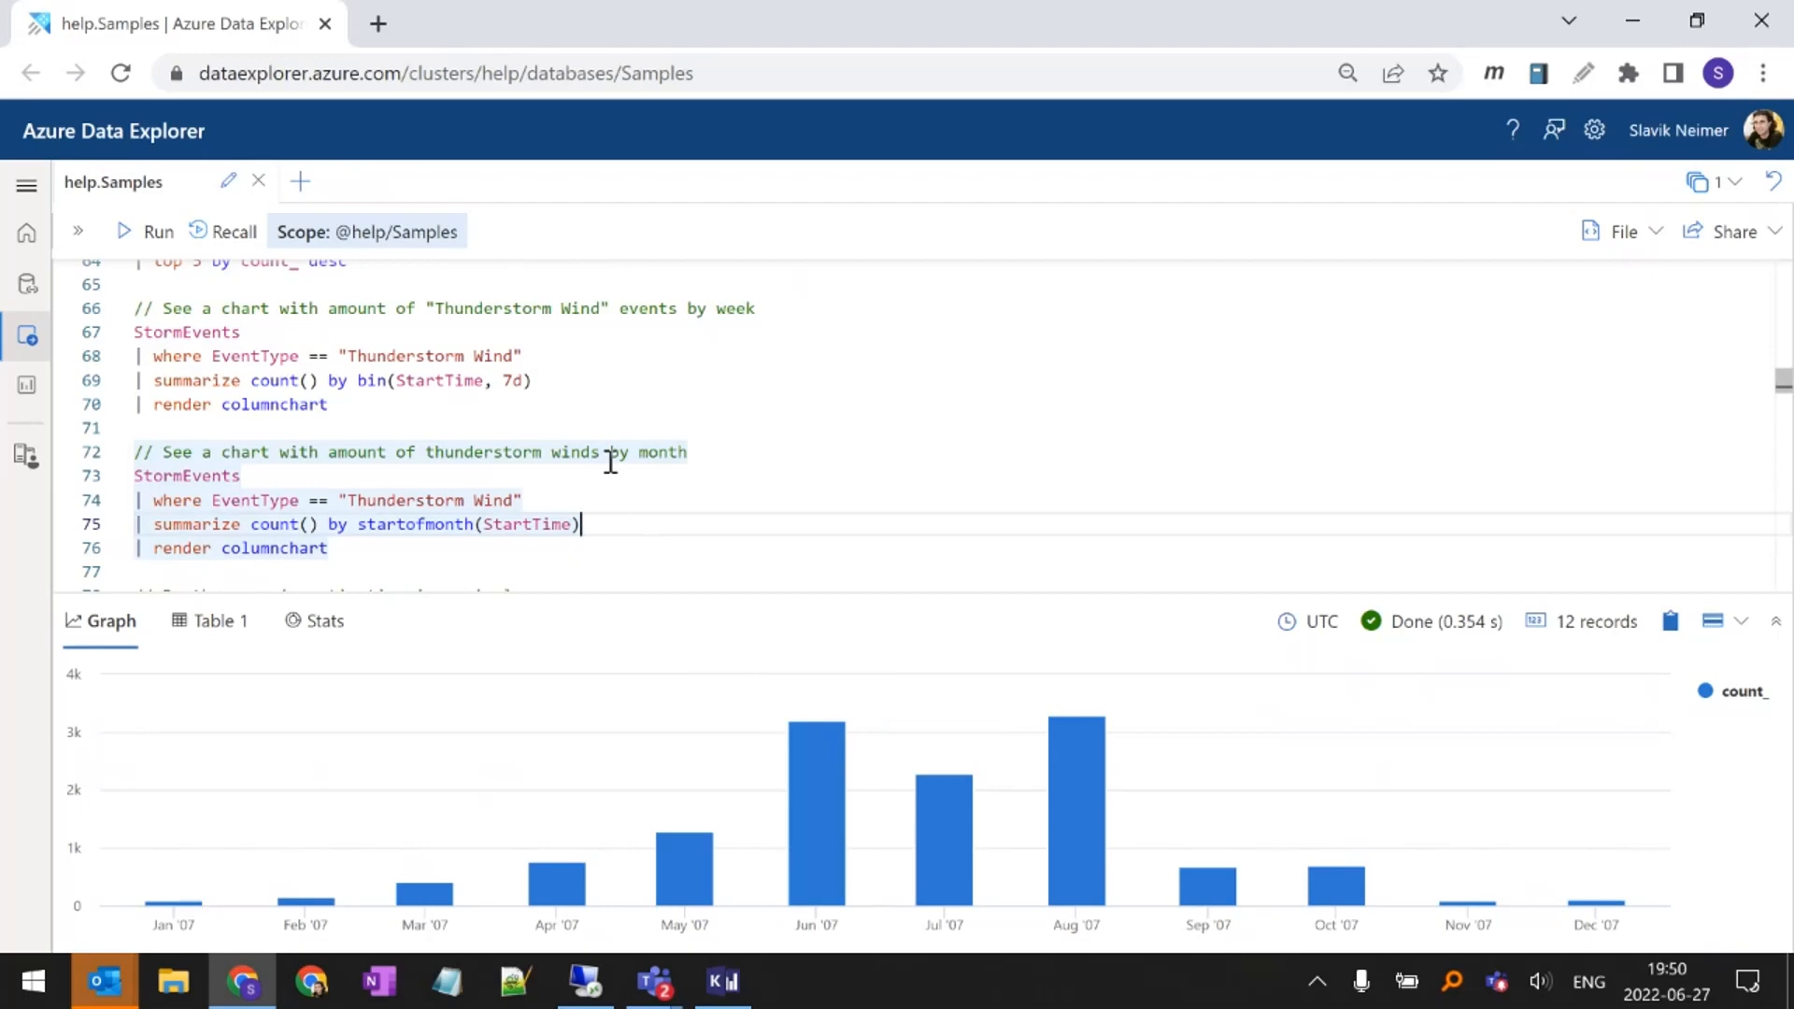
Compare the hard-coded "Thunderstorm Wind" filter in the monthly query with the MostFrequentEventType let statement in the single-query investigation
scroll(519, 453, down, 1)
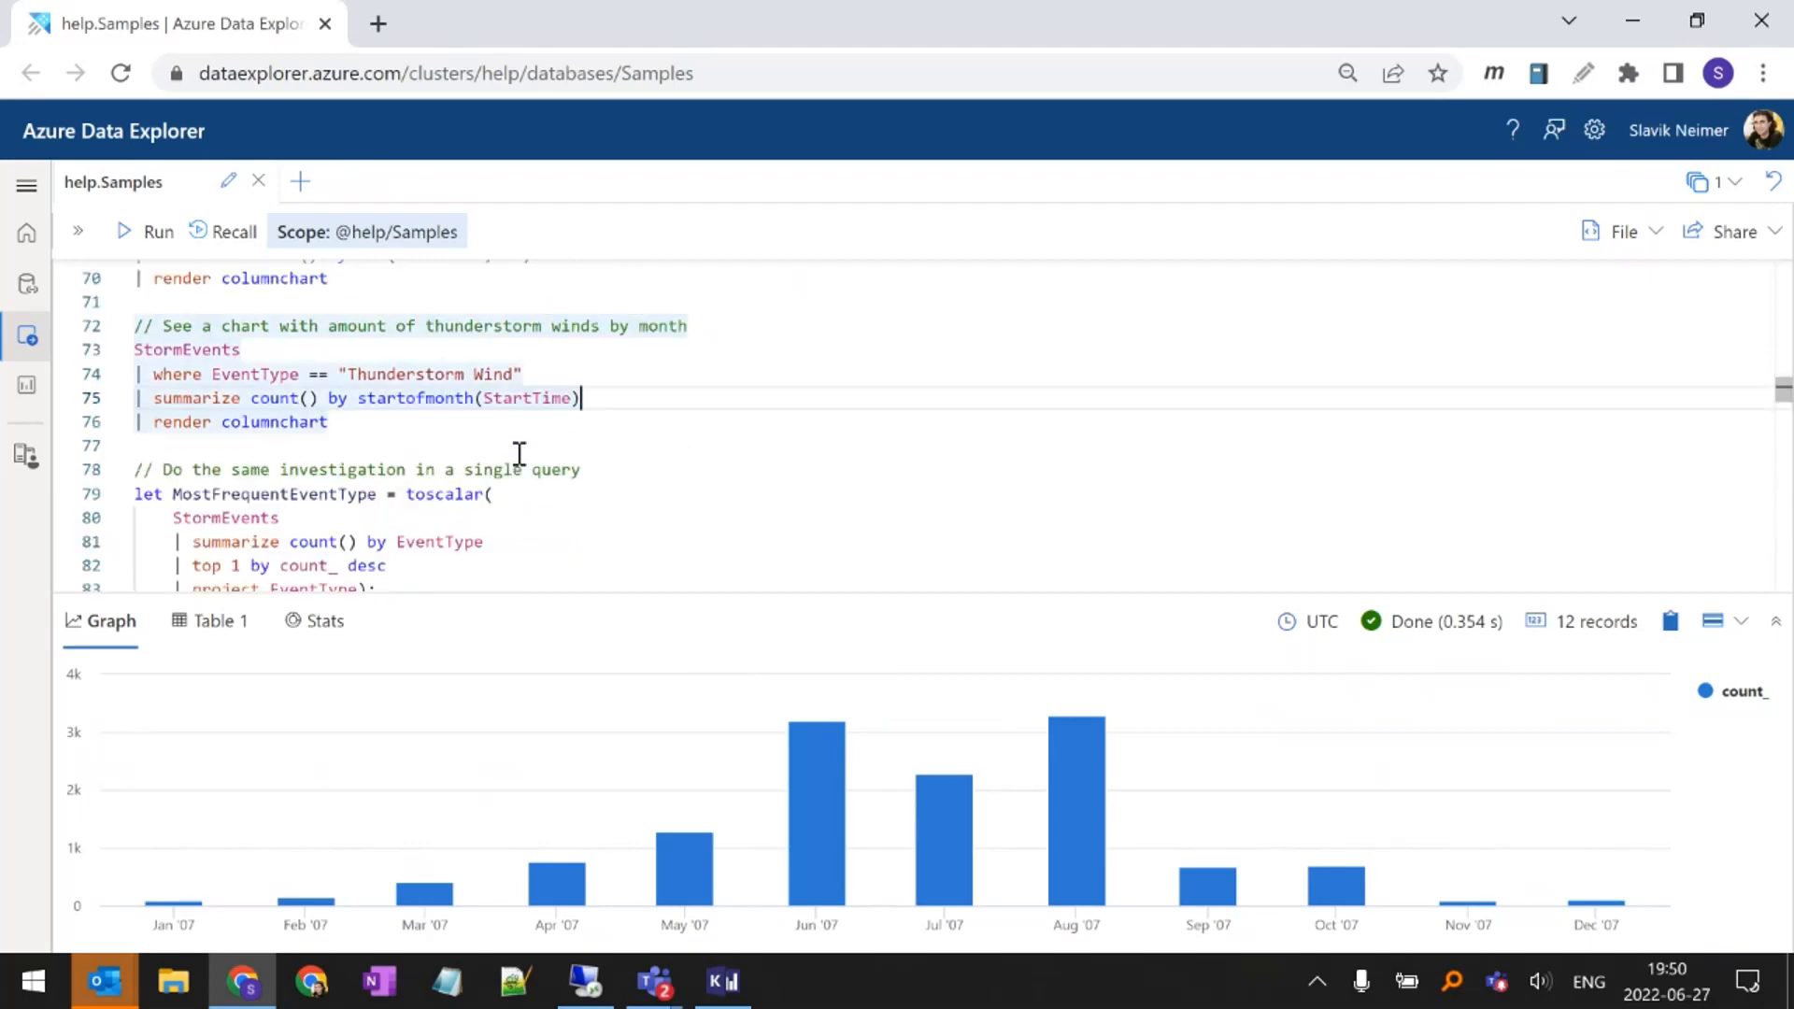
scroll(378, 466, down, 1)
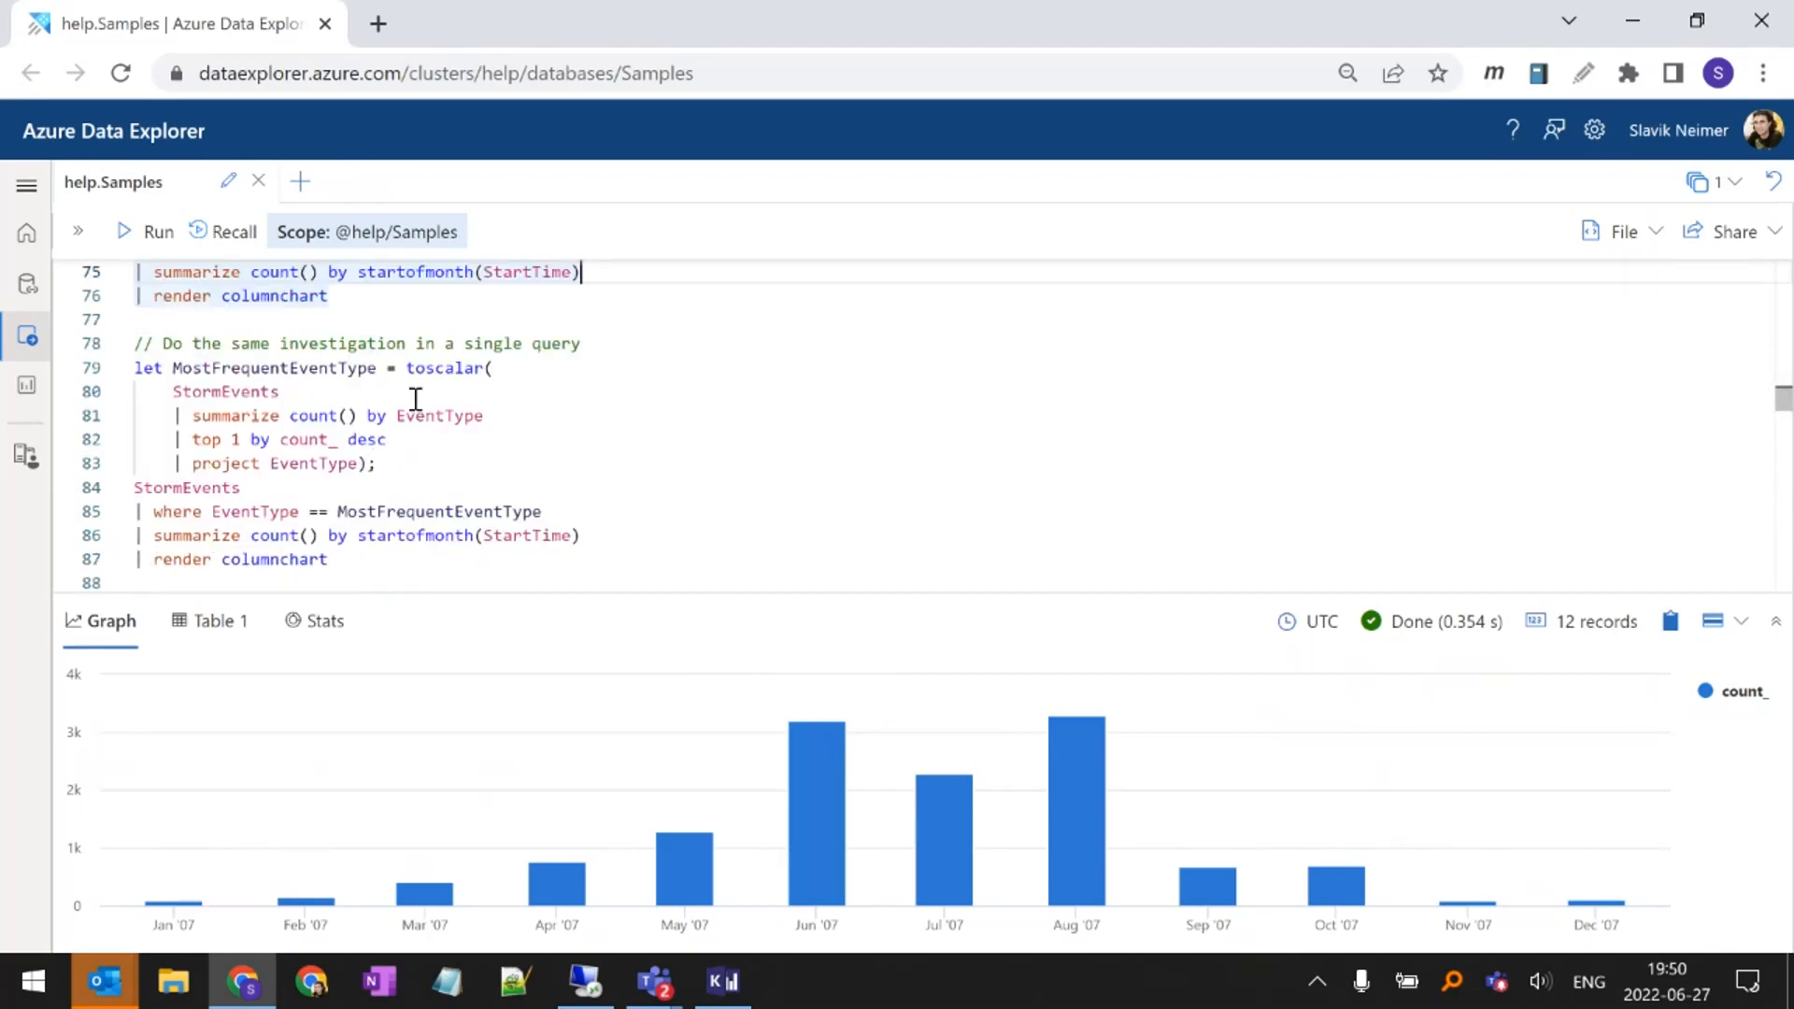
click(494, 368)
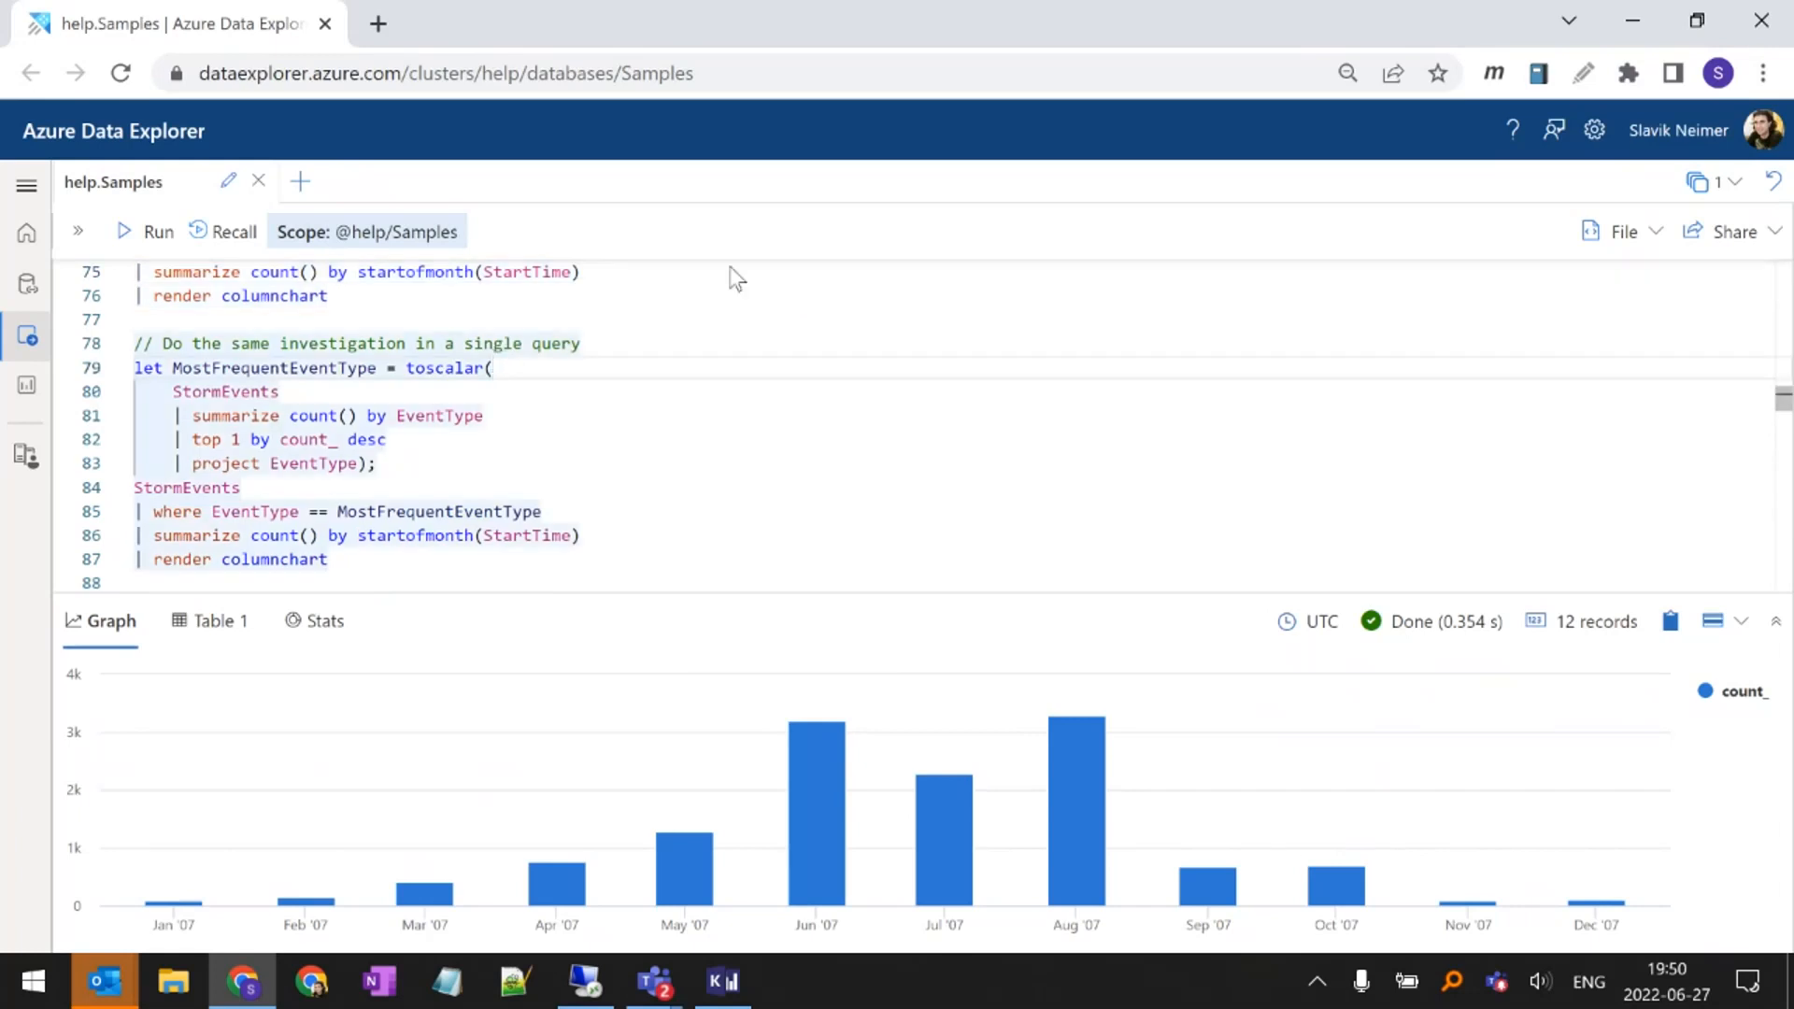
key(Home)
key(Up)
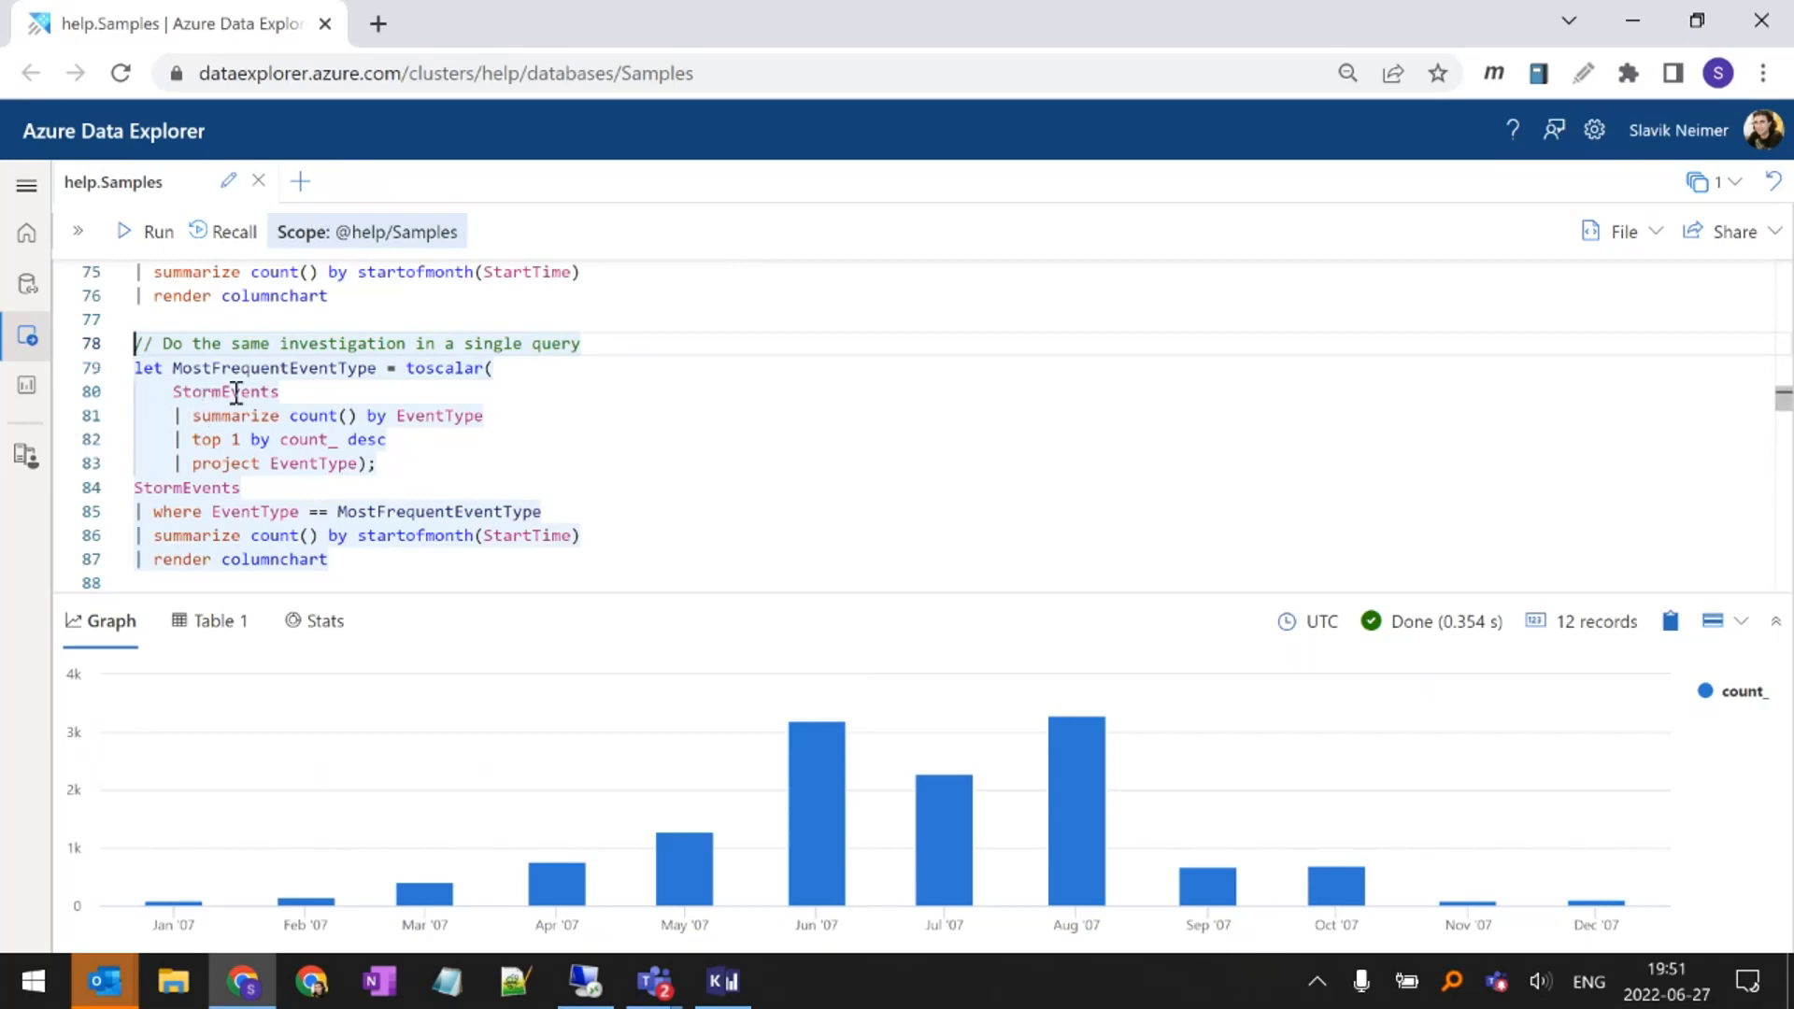
scroll(353, 422, up, 1)
double_click(371, 374)
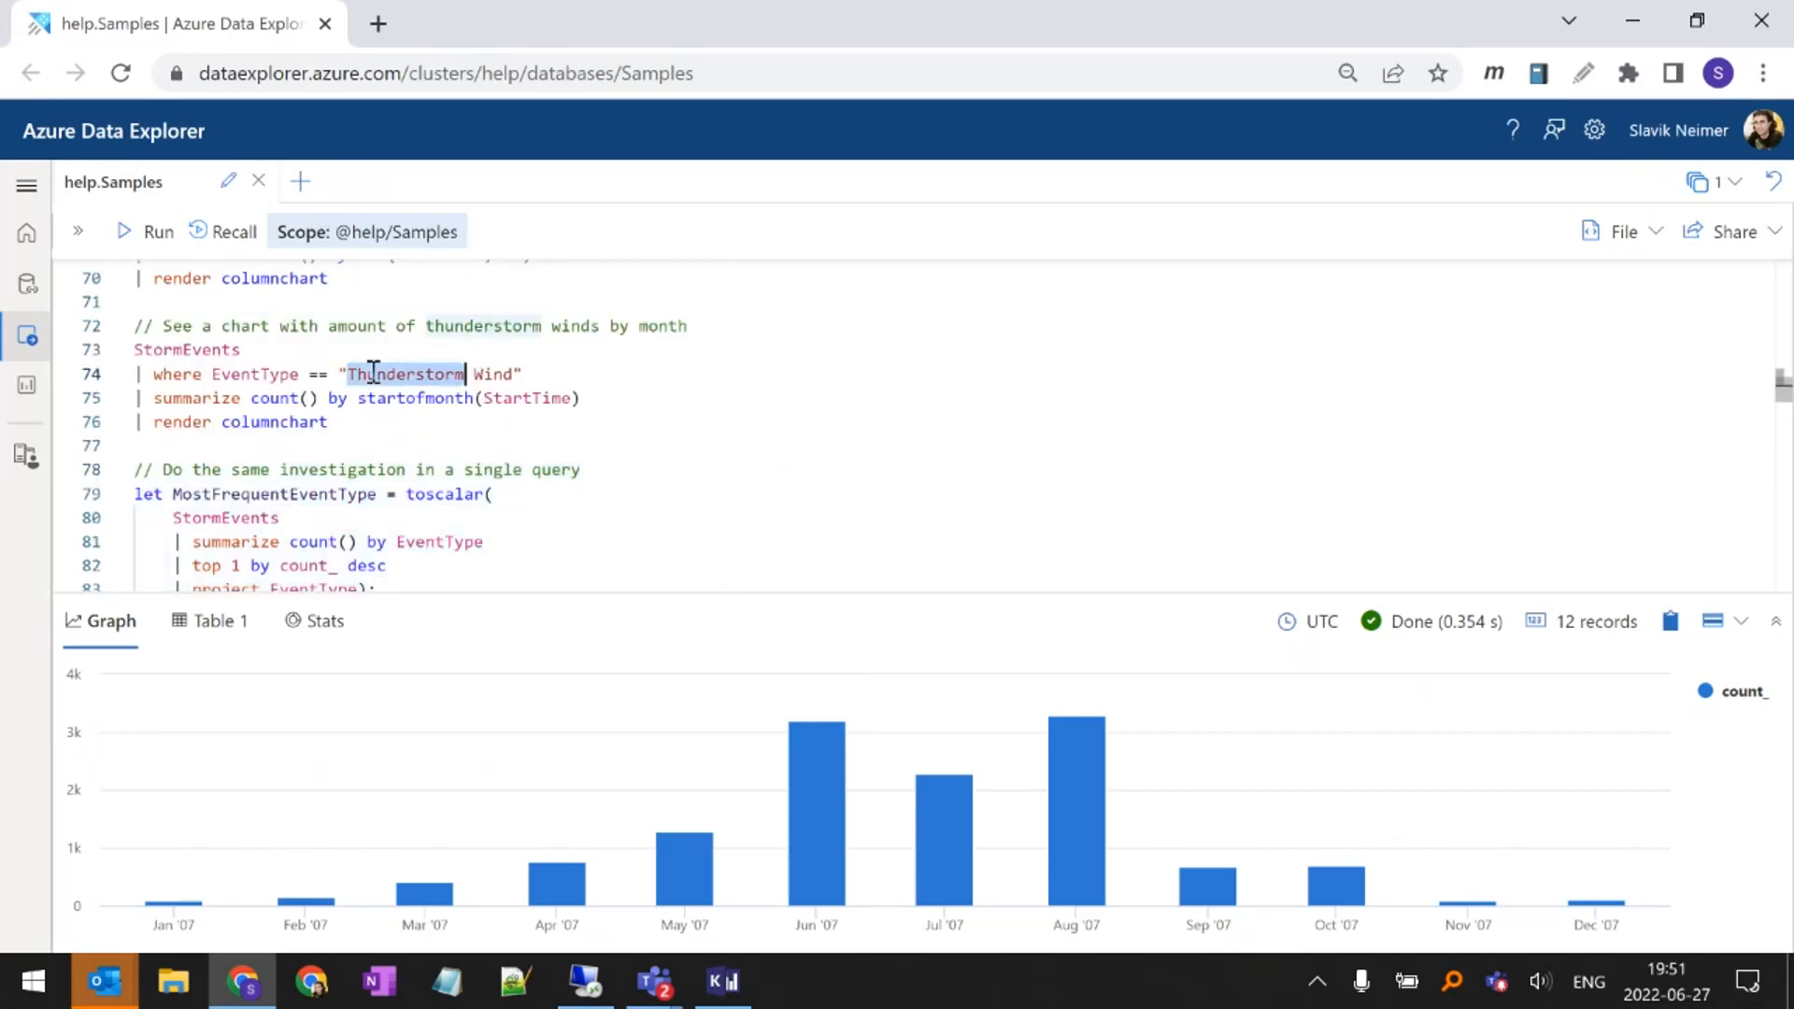
drag(371, 374, 493, 374)
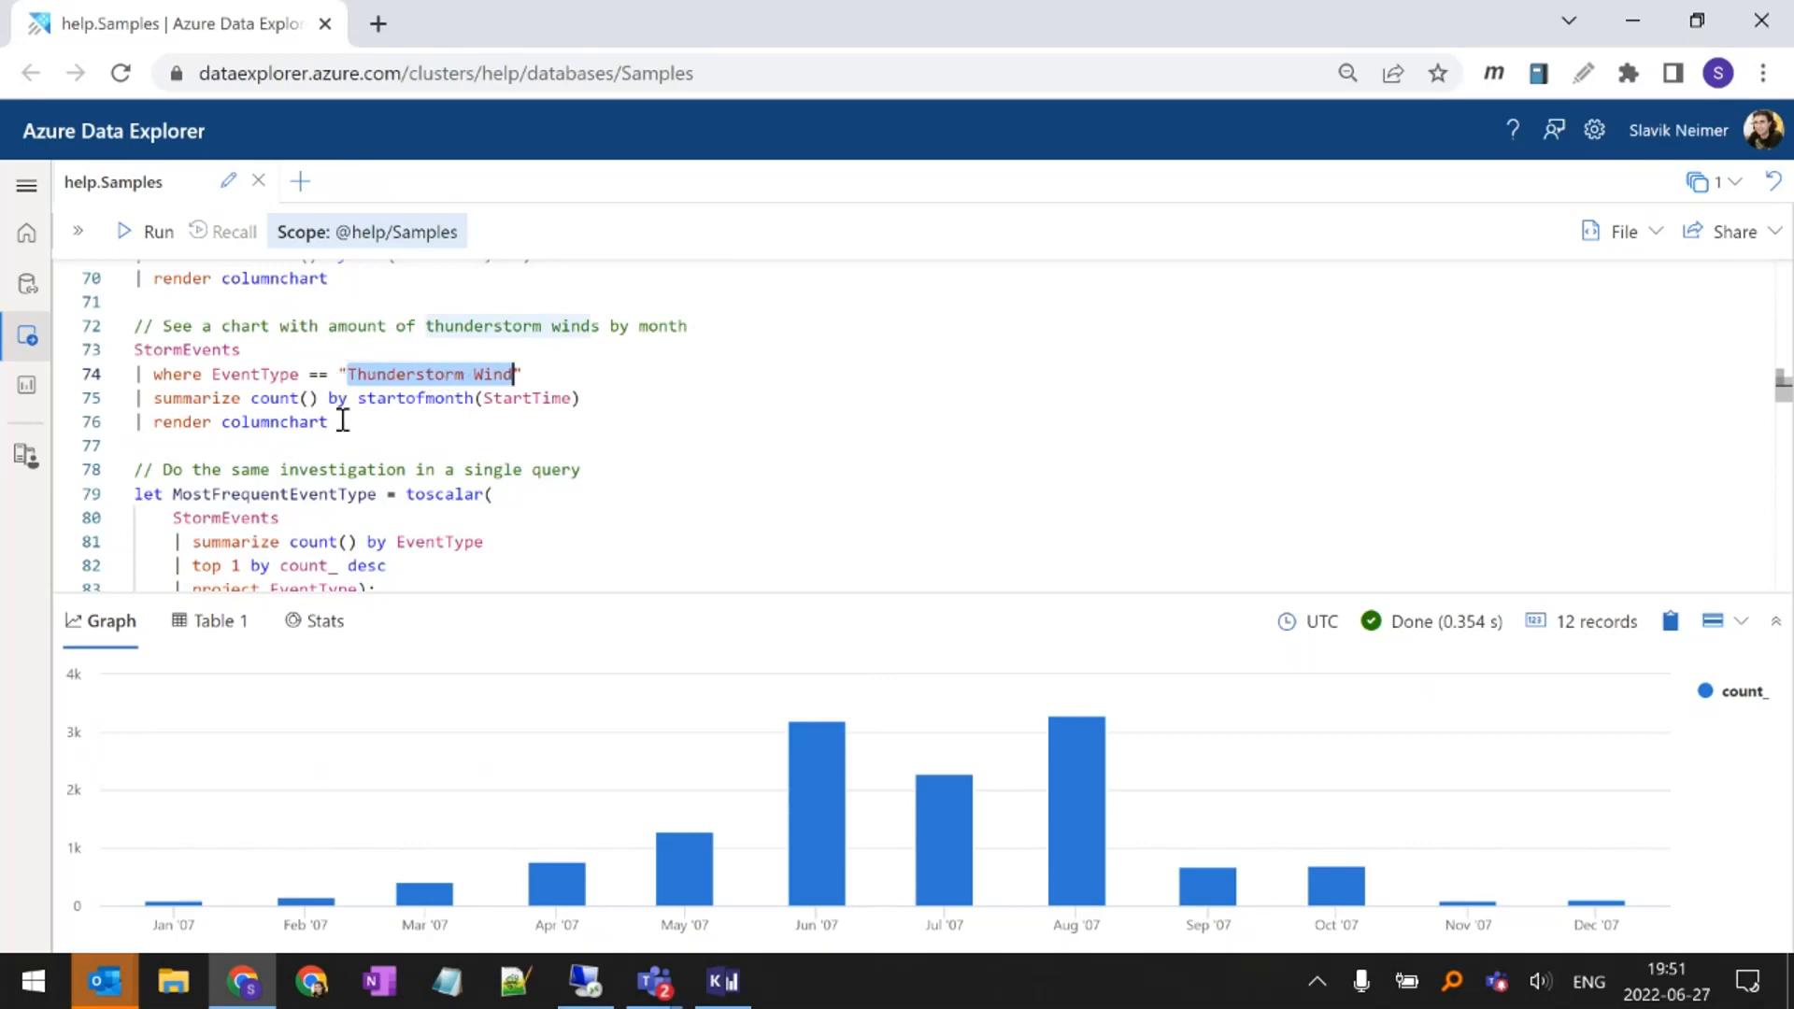
scroll(345, 418, down, 1)
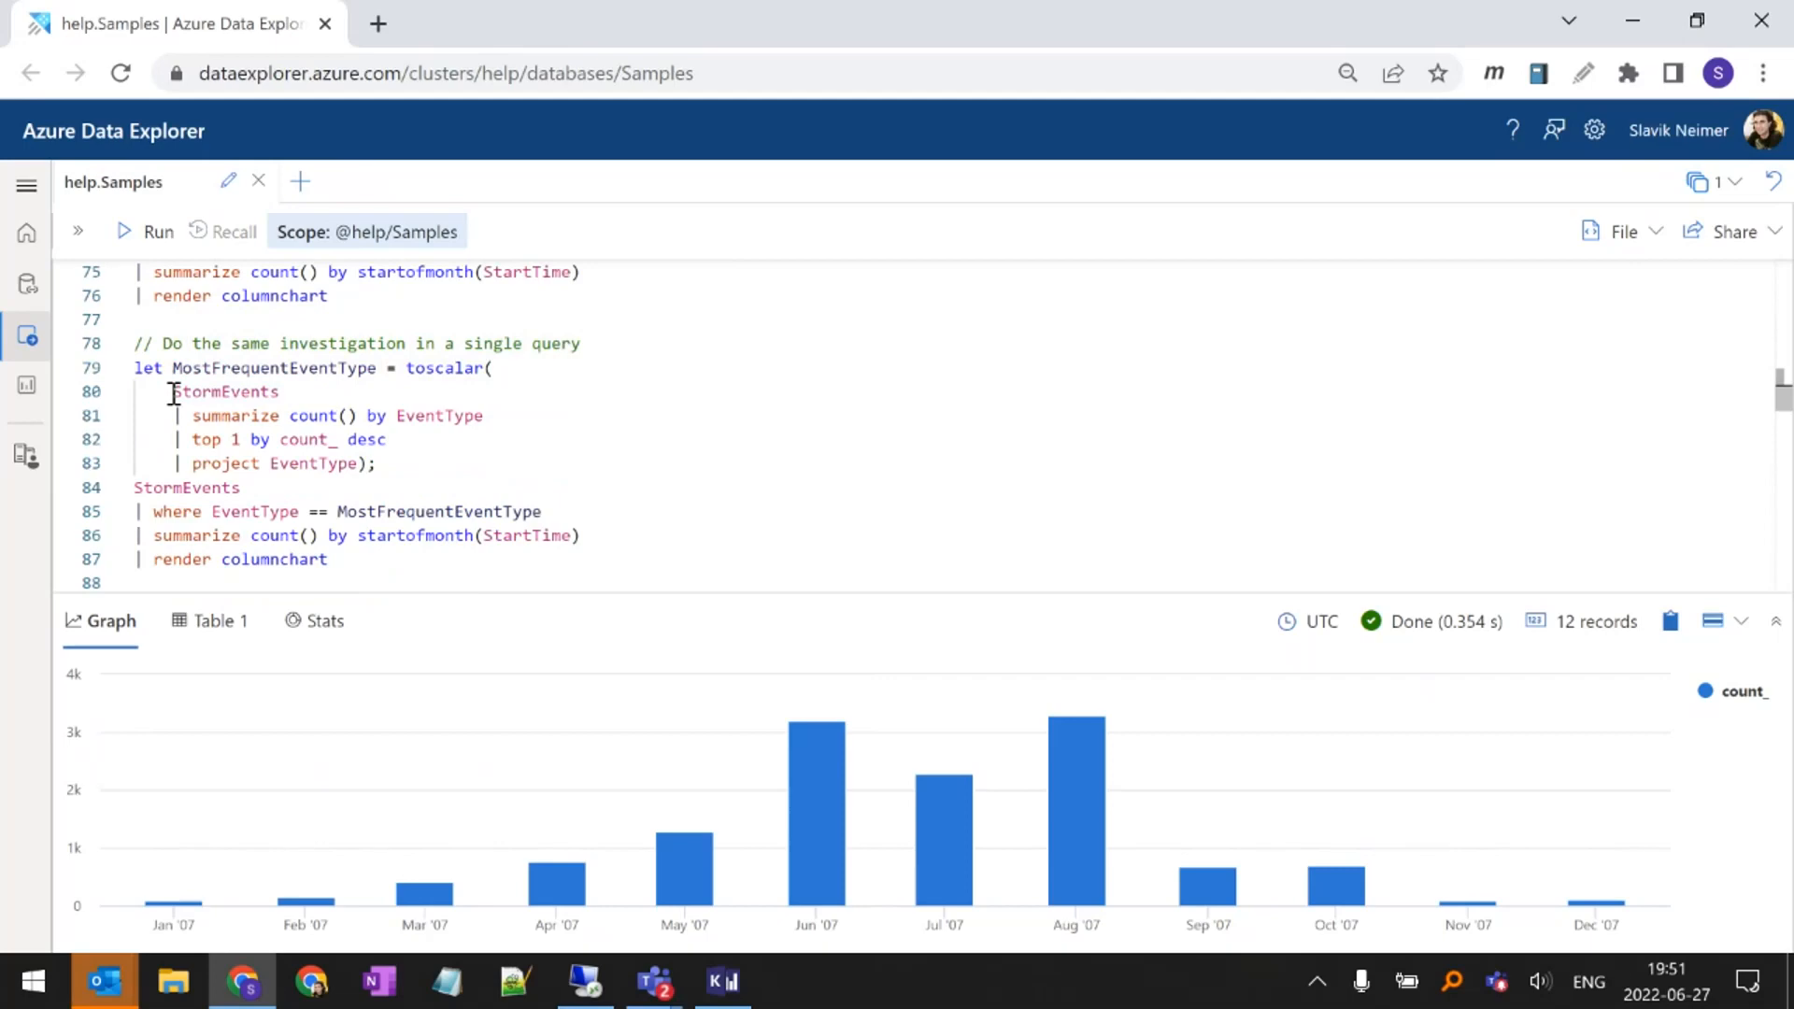
Examine the MostFrequentEventType let statement in the single-query investigation, from the let keyword to its closing semicolon
double_click(154, 372)
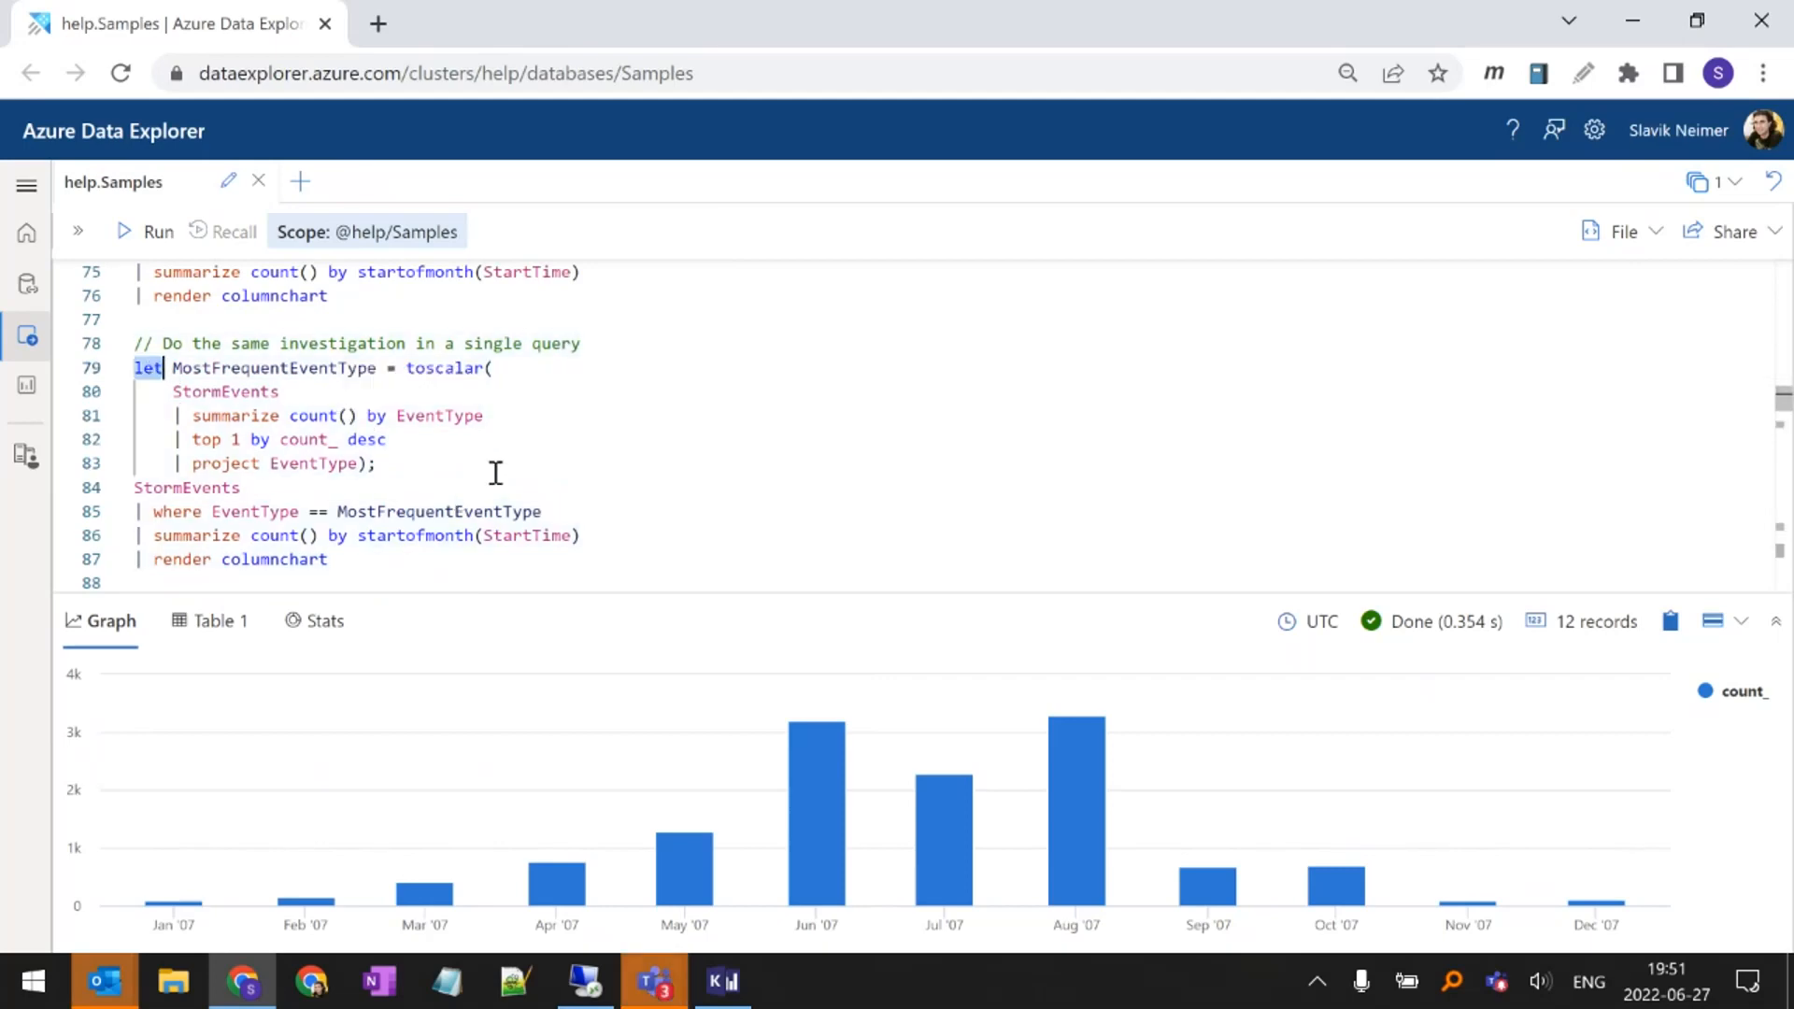
drag(397, 466, 372, 466)
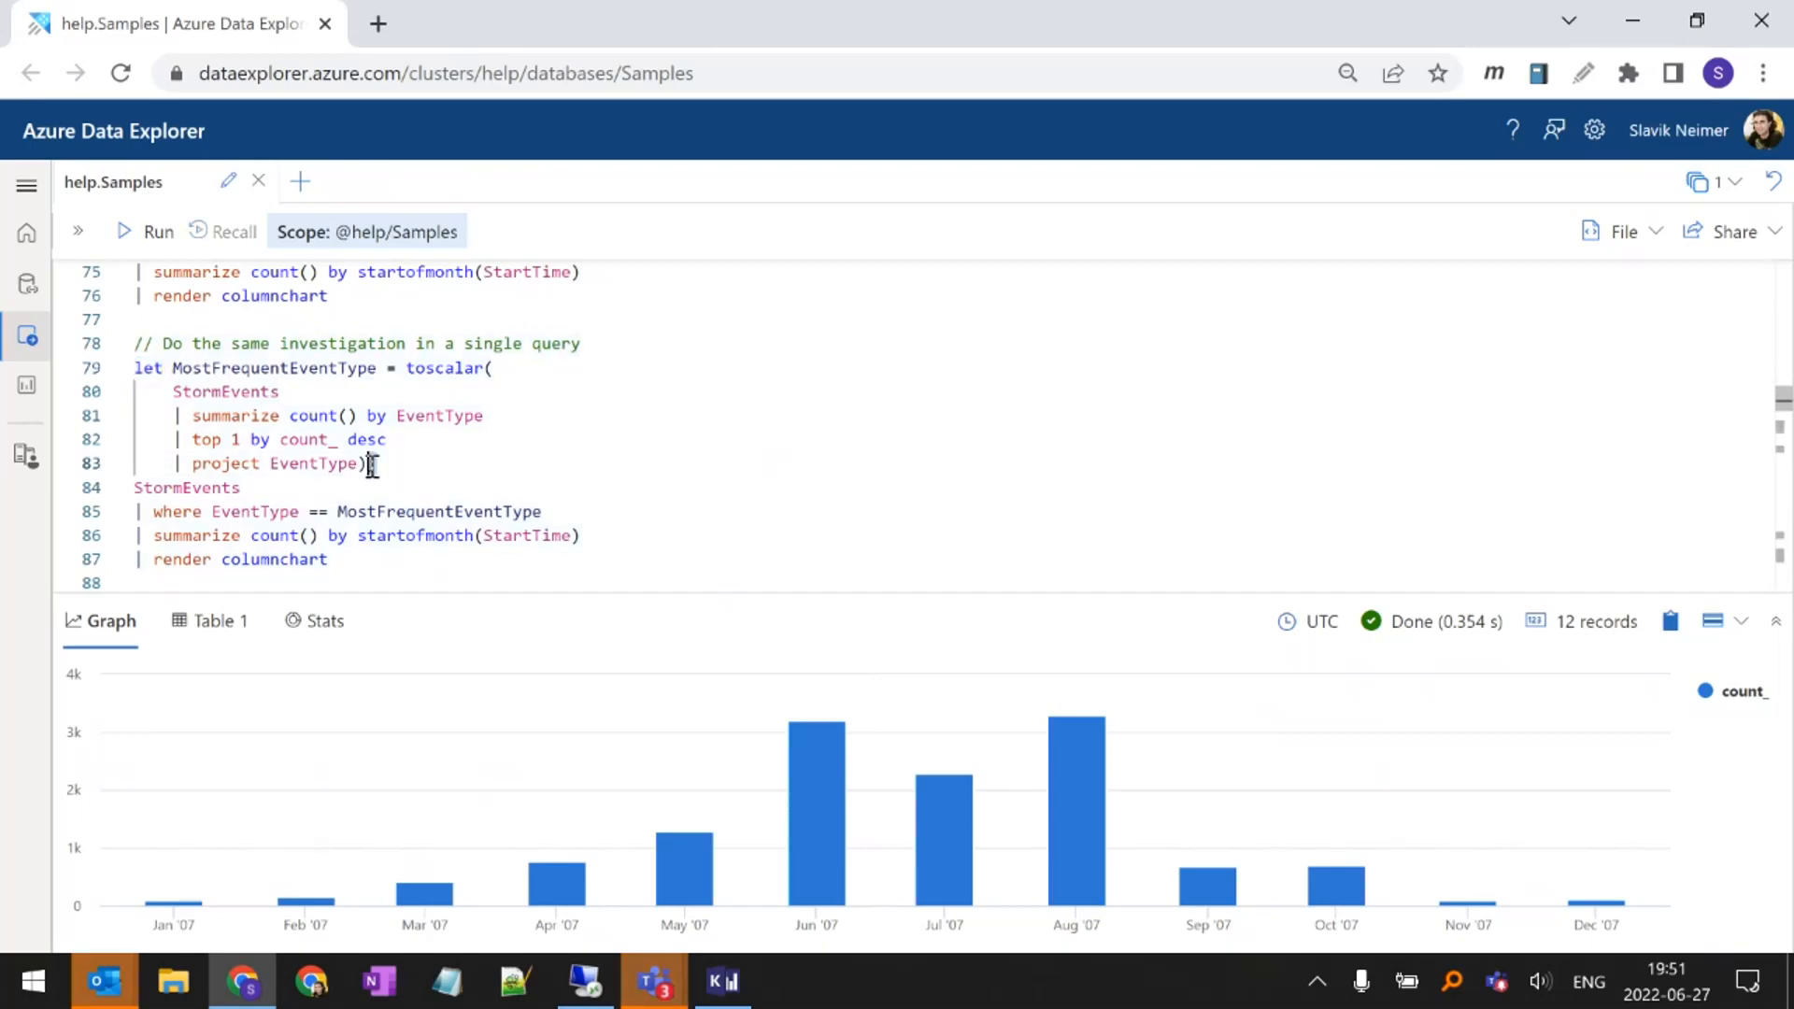
click(428, 460)
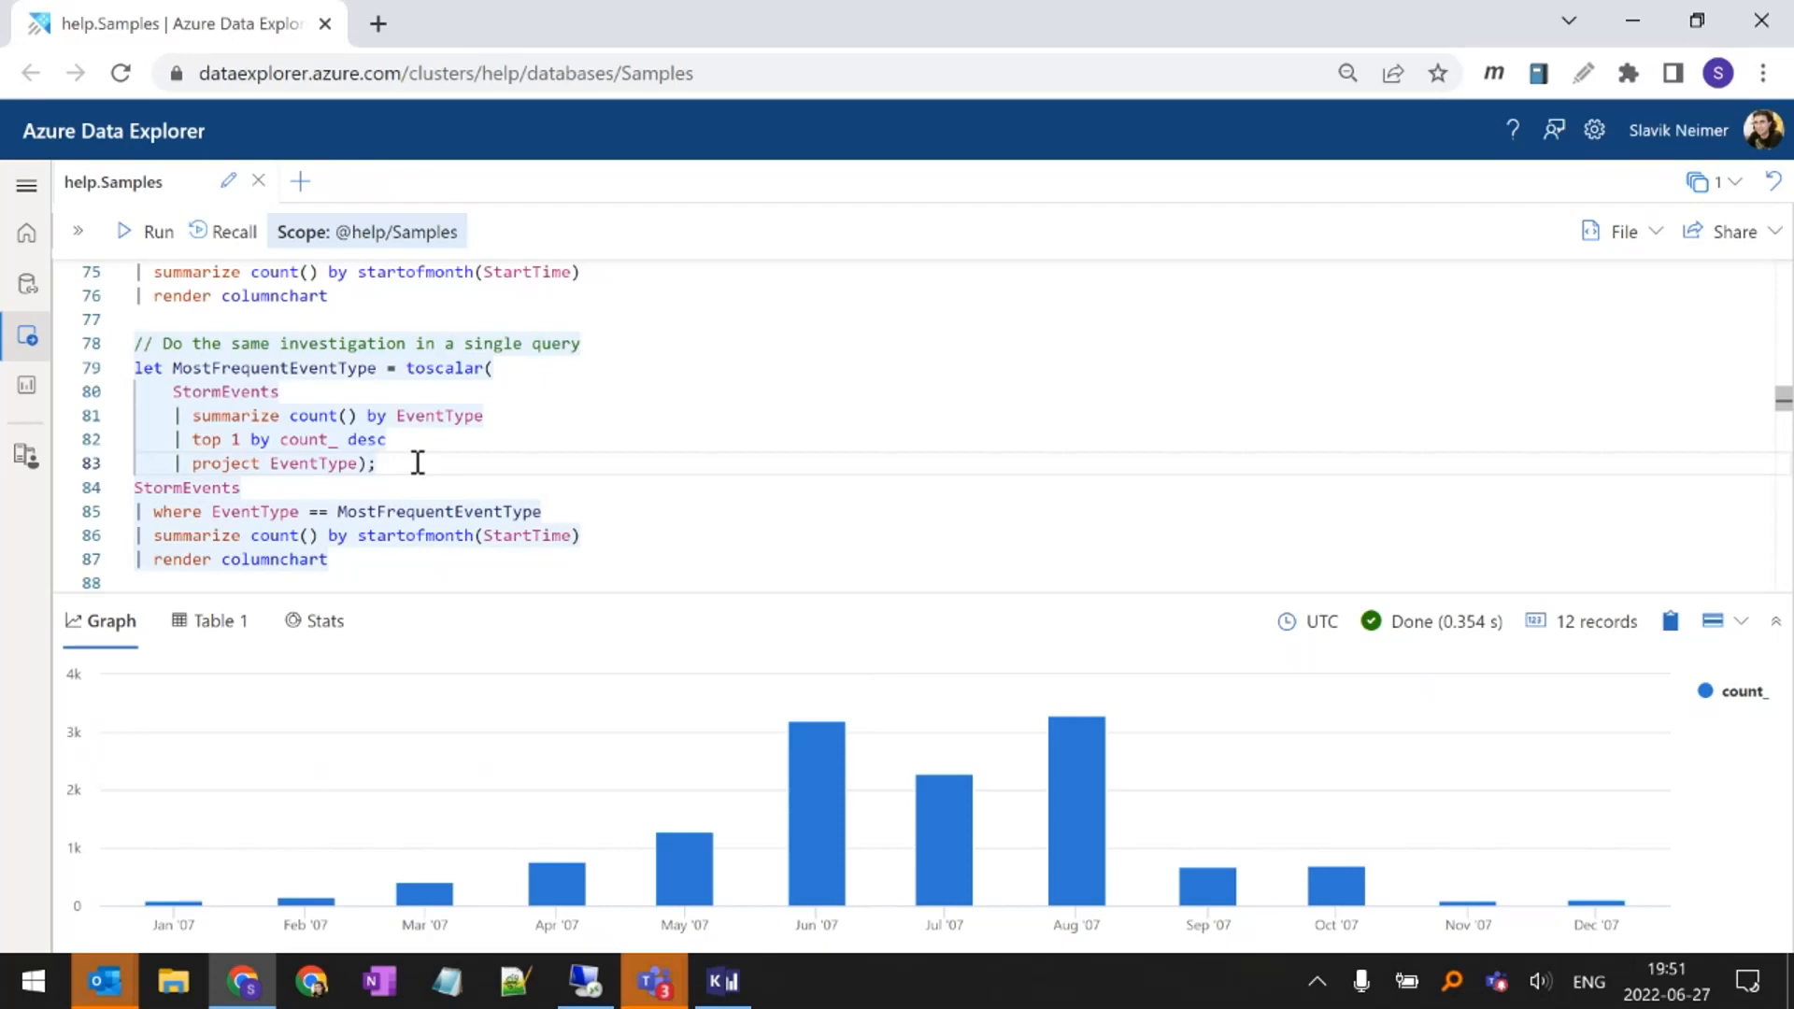
drag(417, 465, 127, 381)
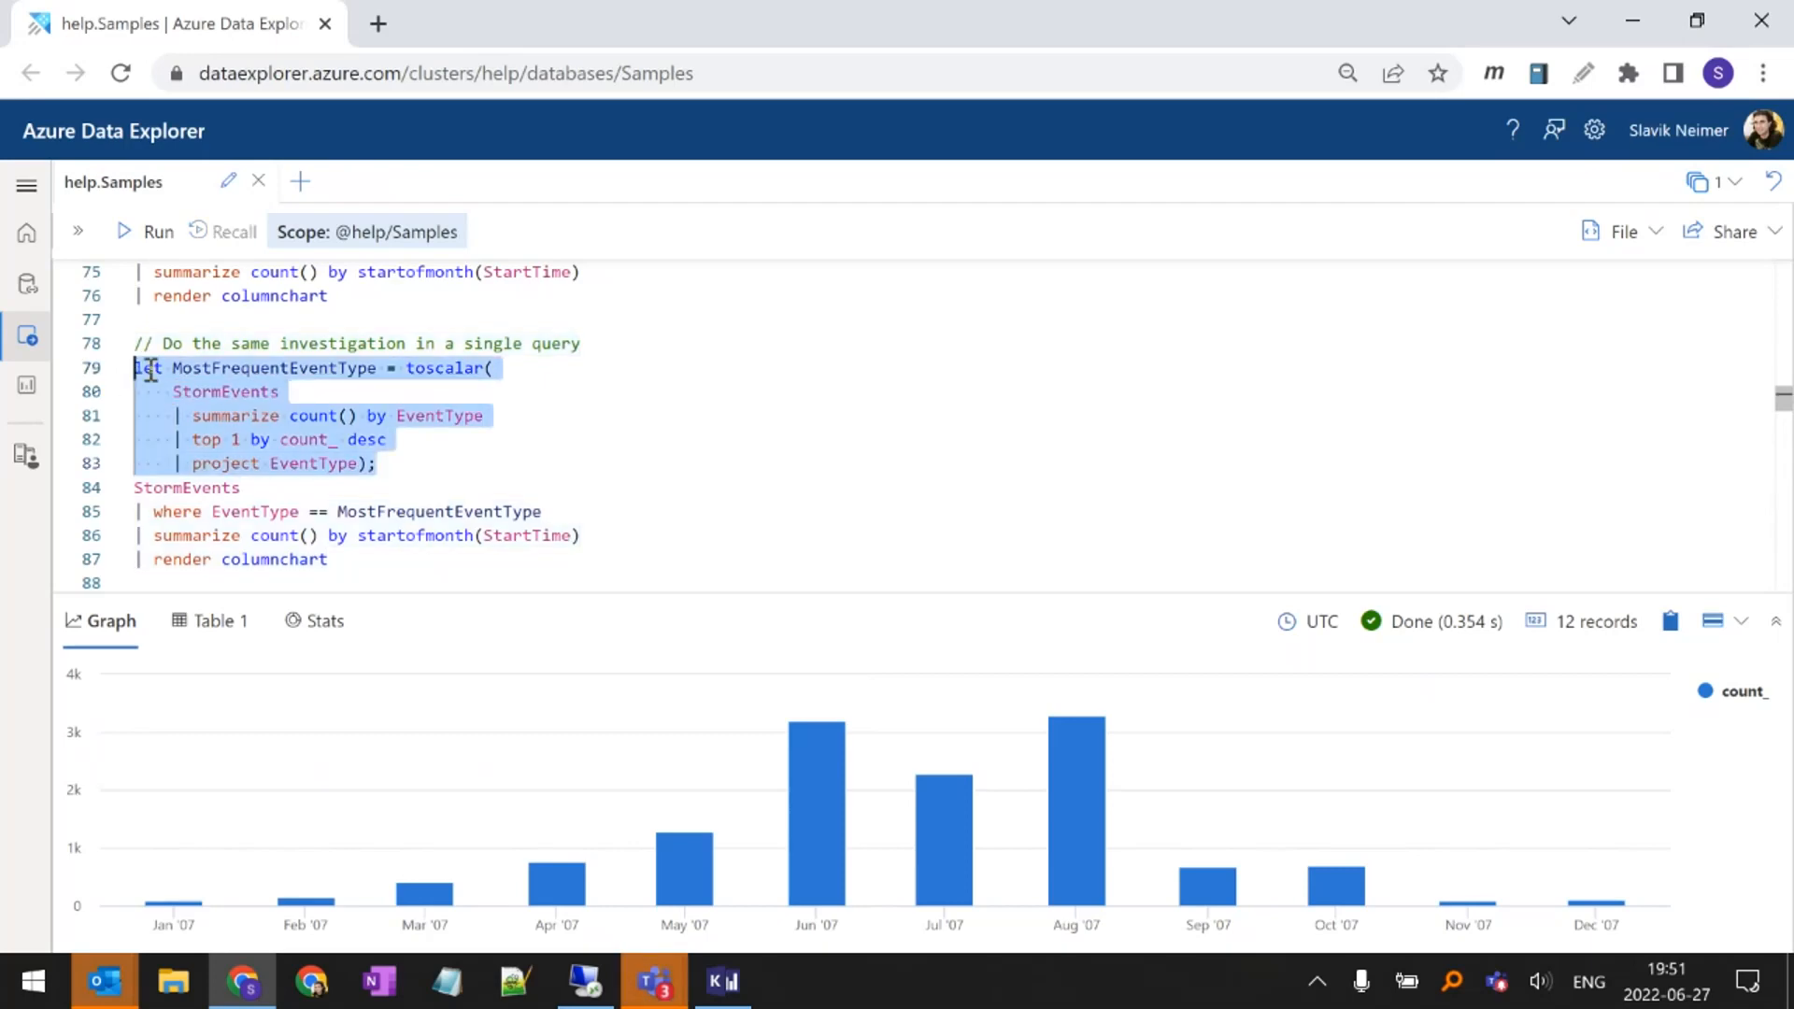
click(144, 367)
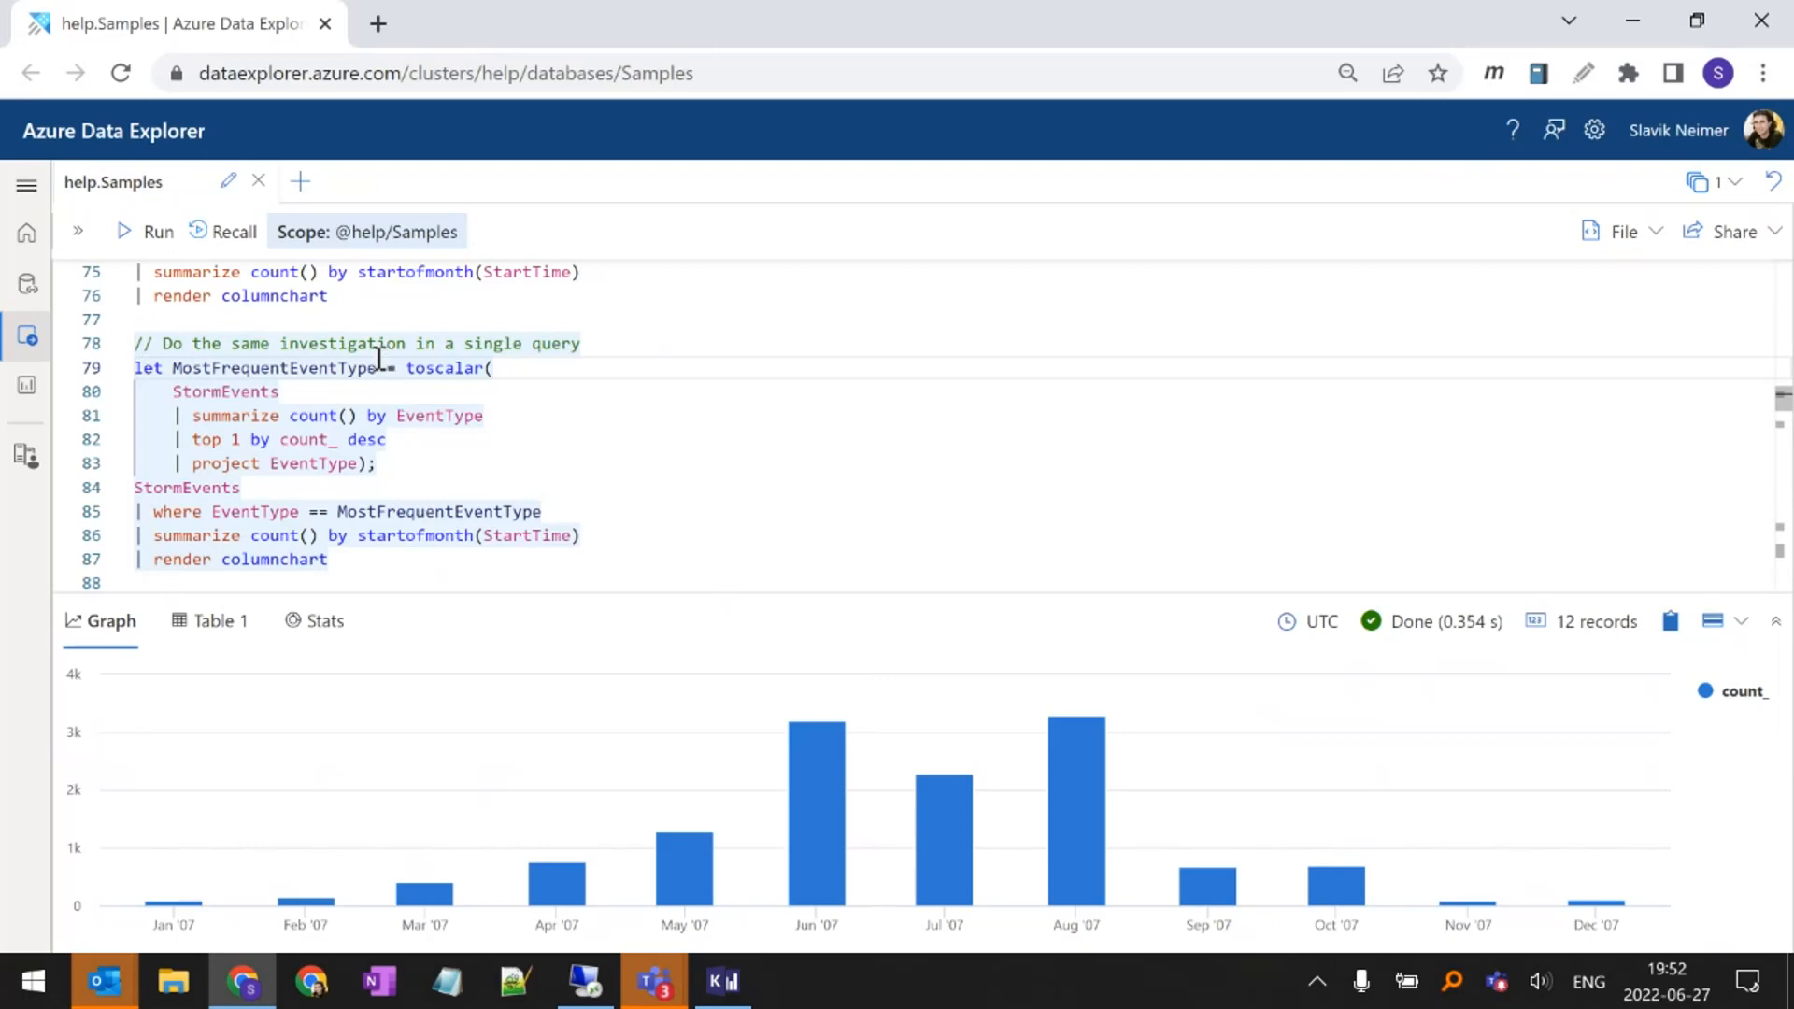
Try wrapping the toscalar expression of the MostFrequentEventType let statement in materialize()
mouse_move(351, 371)
click(411, 369)
text(materialize()
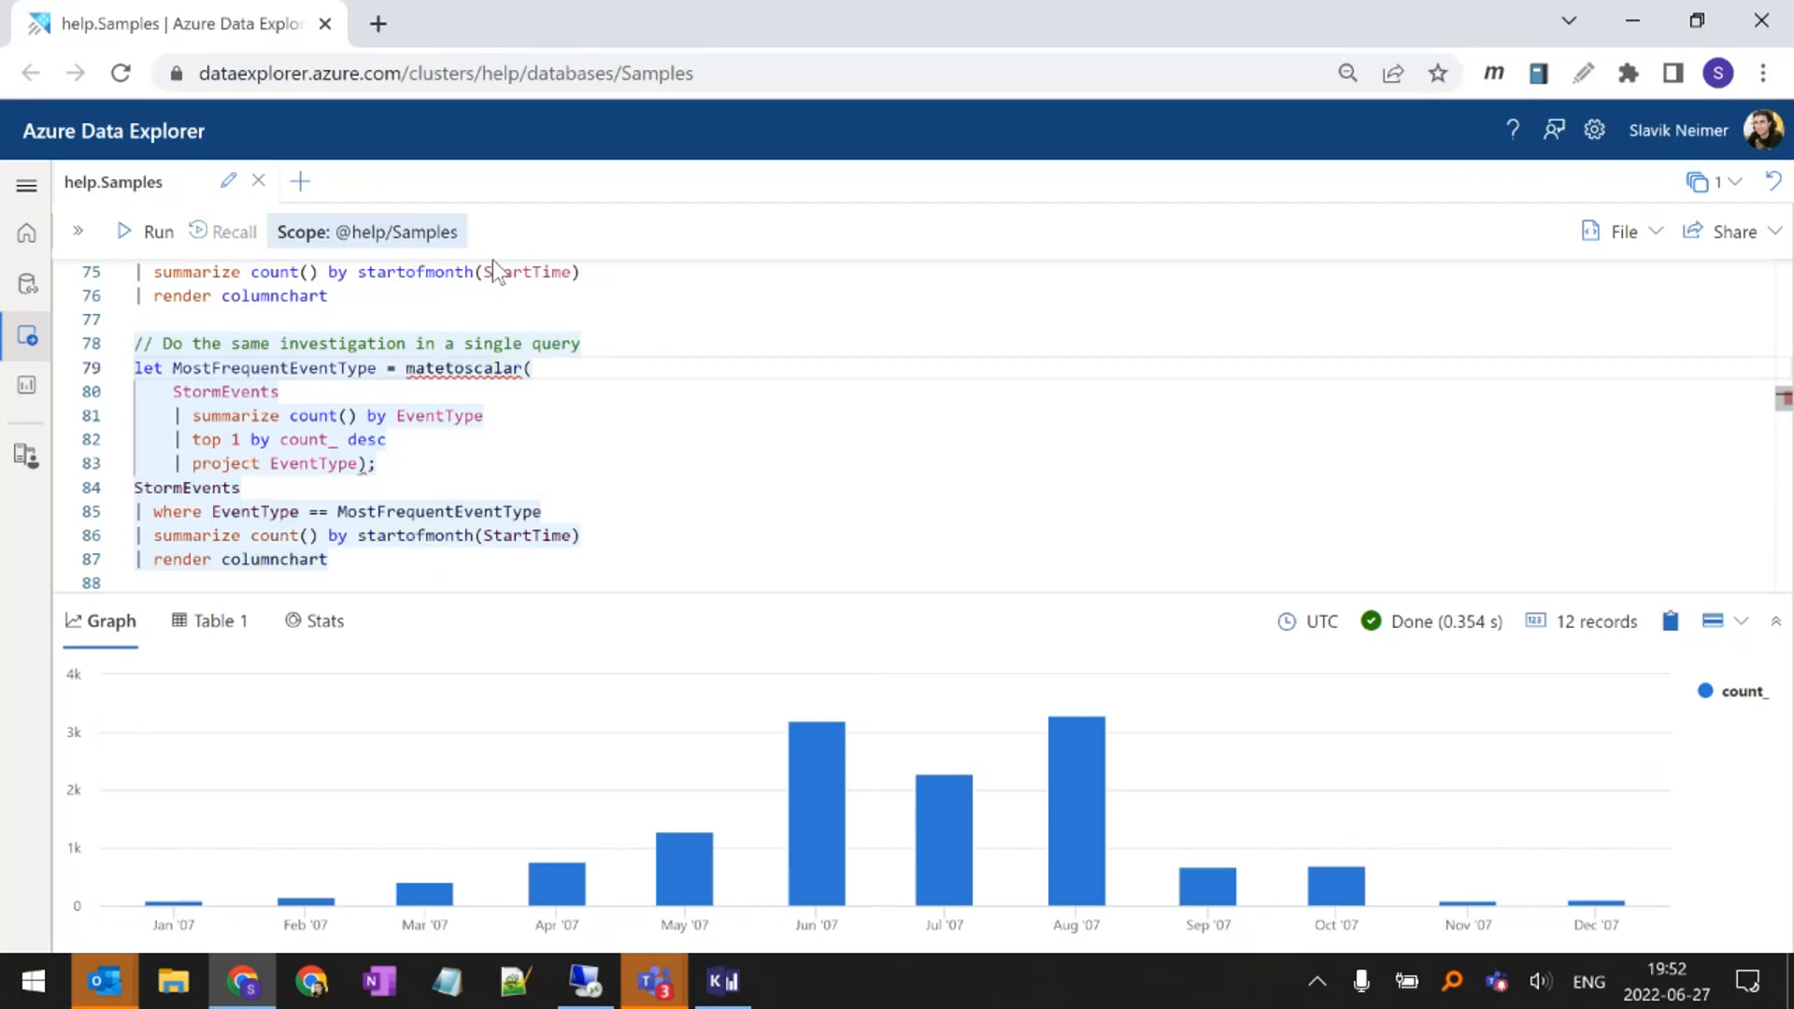
key(Down)
key(Down)
key(Down)
key(Down)
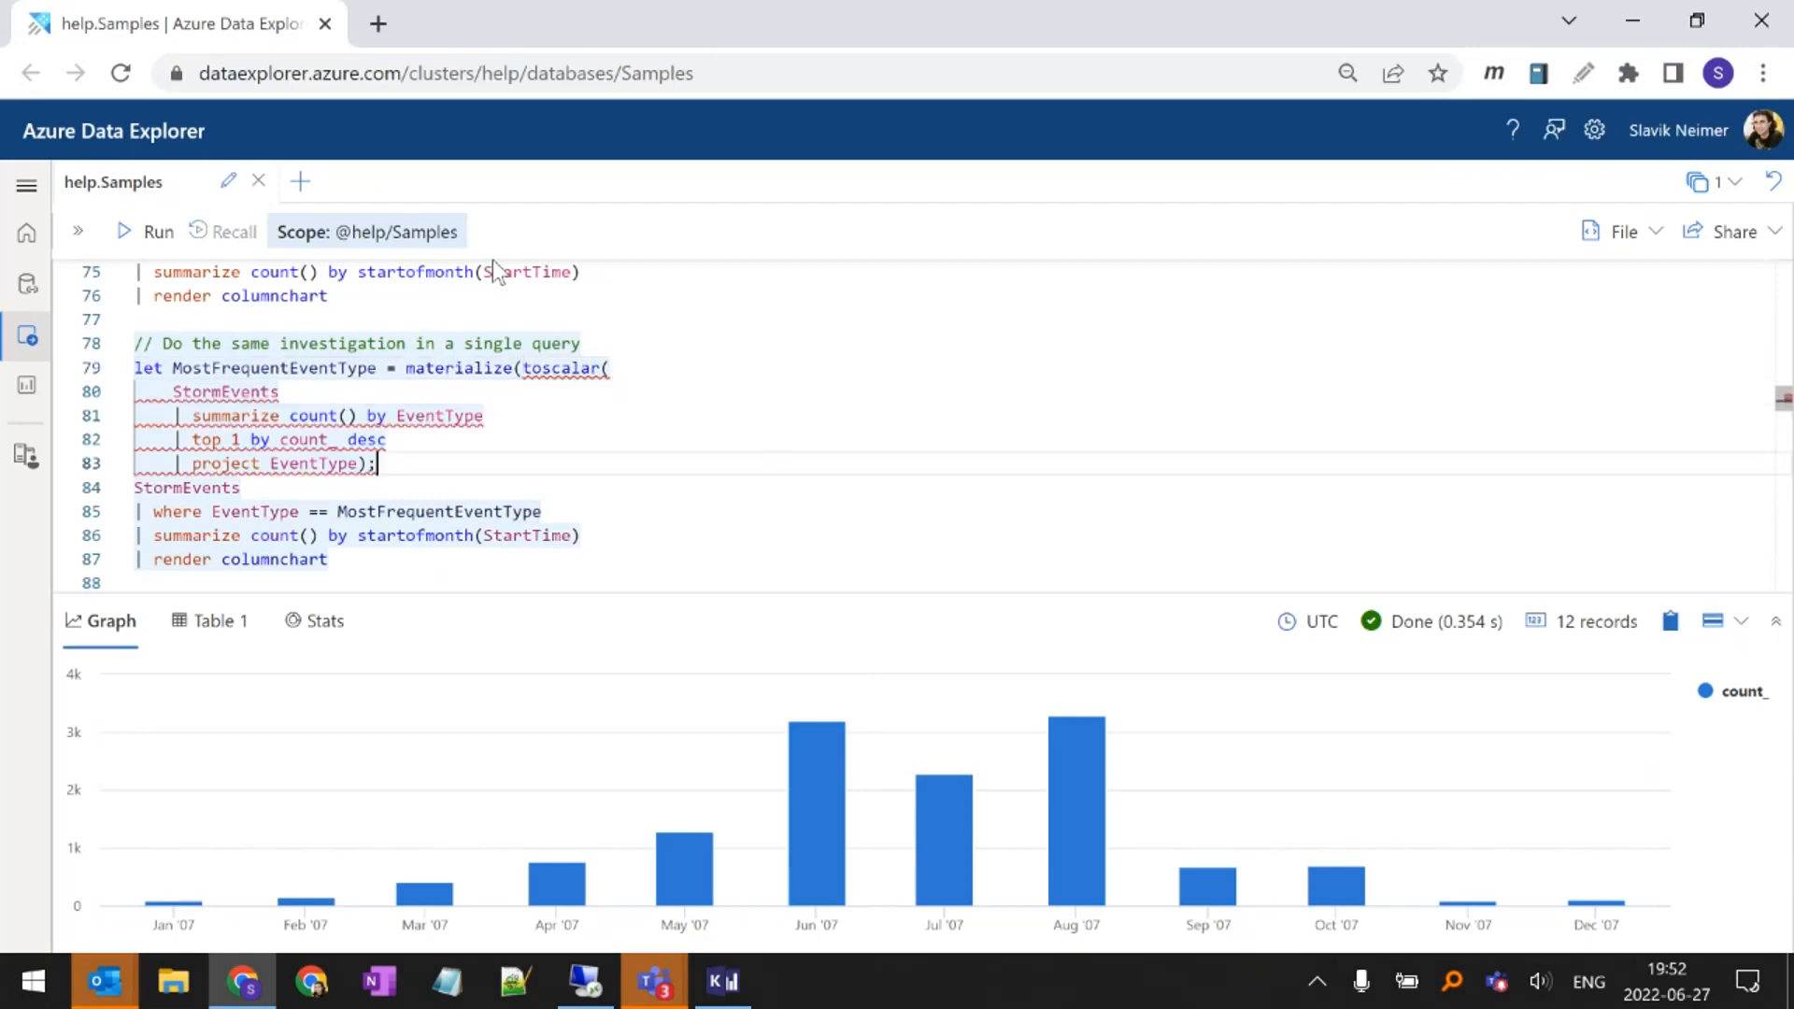
key(Left)
text())
Remove the materialize() wrapper and its extra closing parenthesis from the MostFrequentEventType let statement
double_click(496, 370)
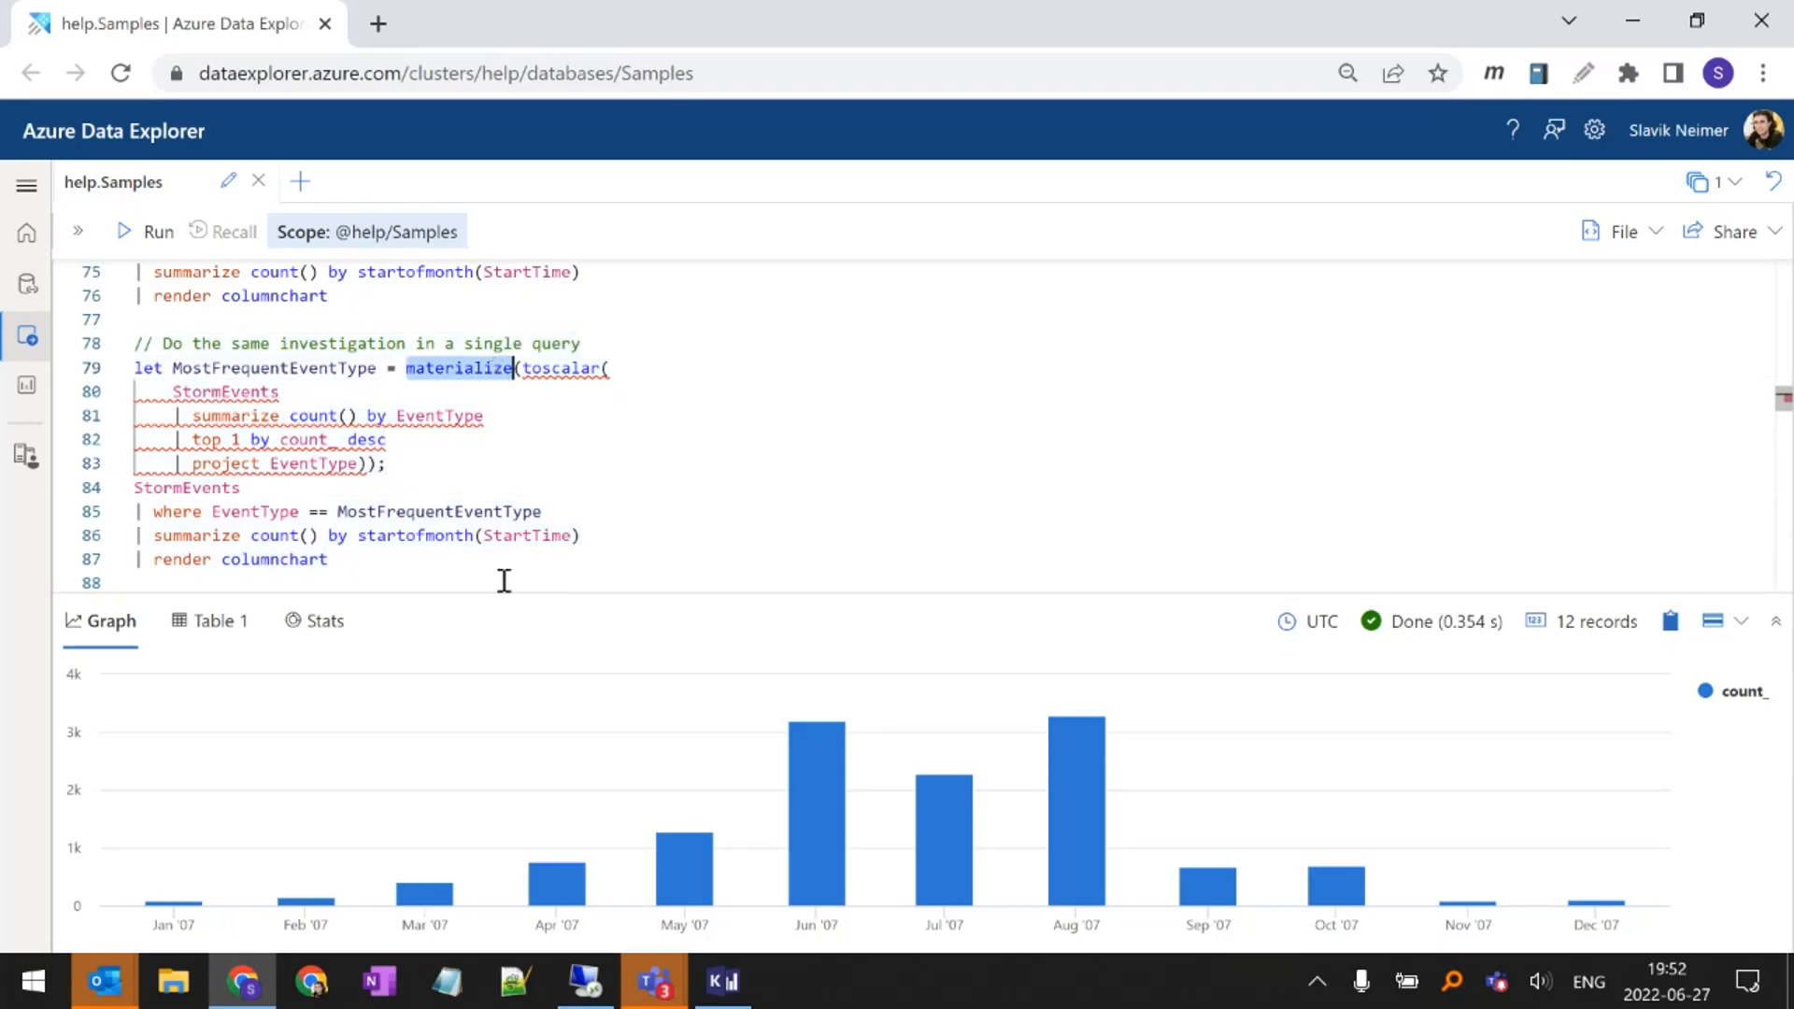
key(Delete)
key(Delete)
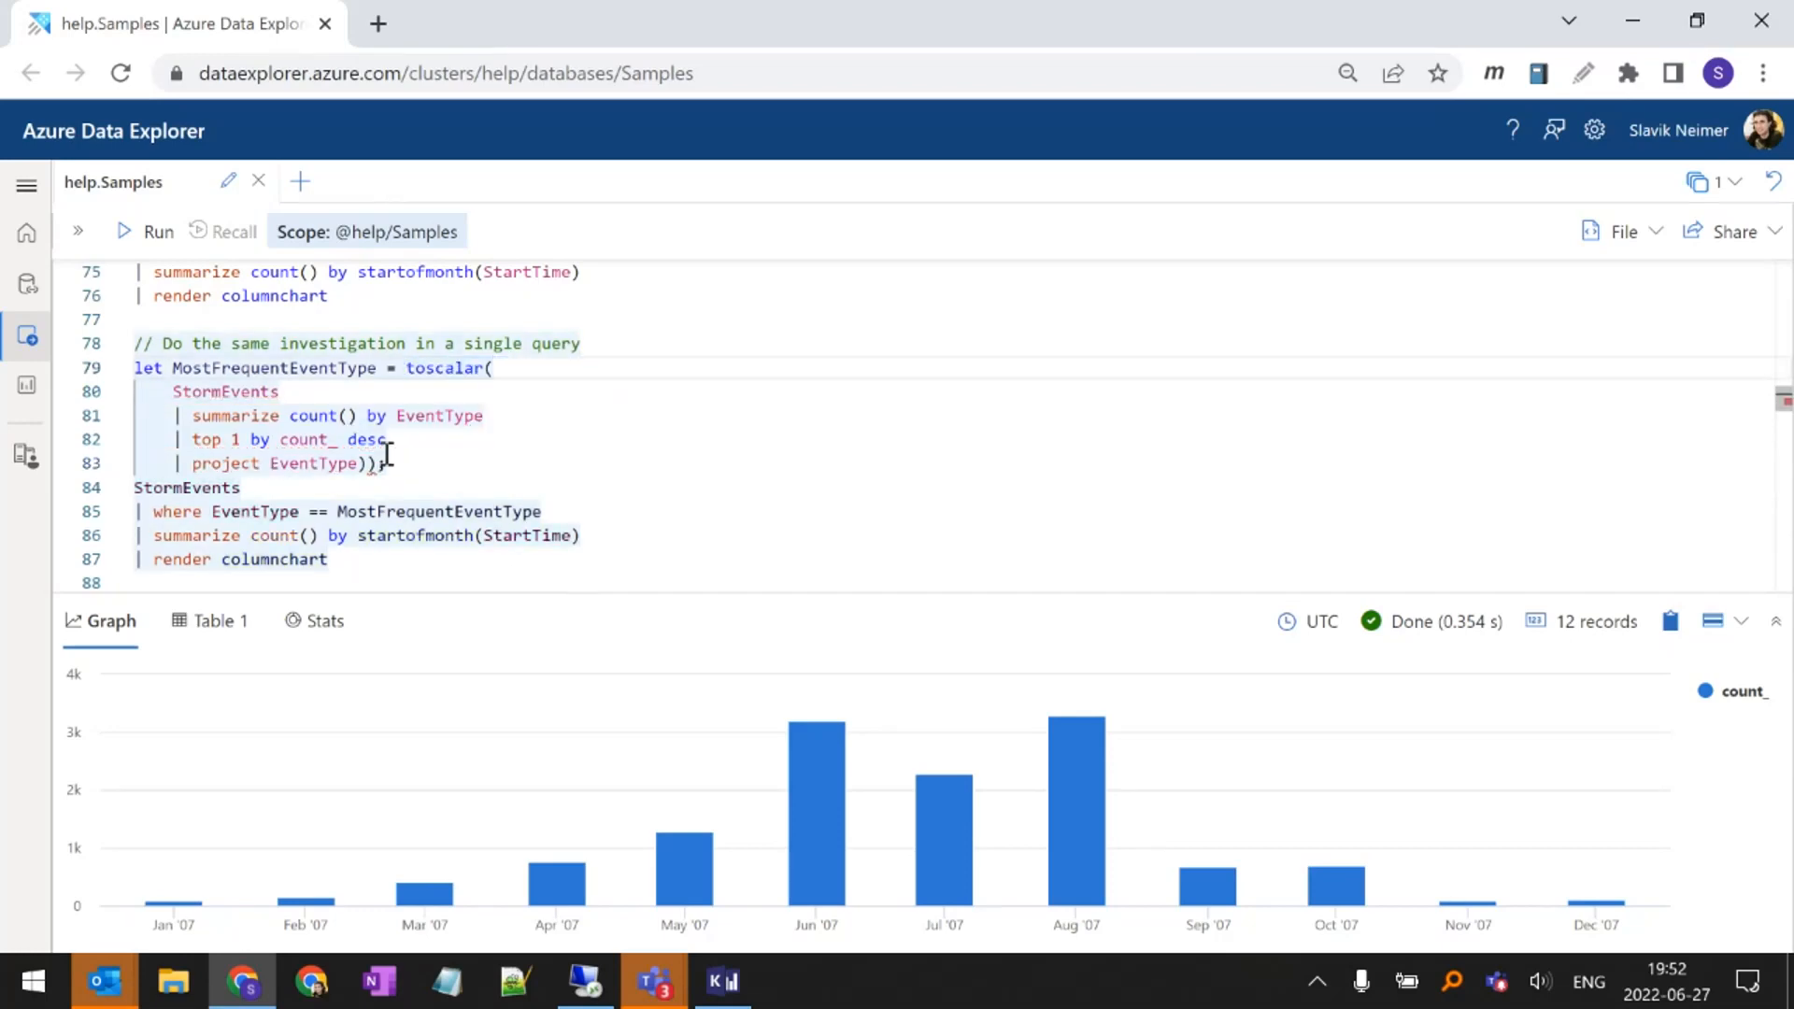
click(378, 461)
key(BackSpace)
click(377, 462)
text(;)
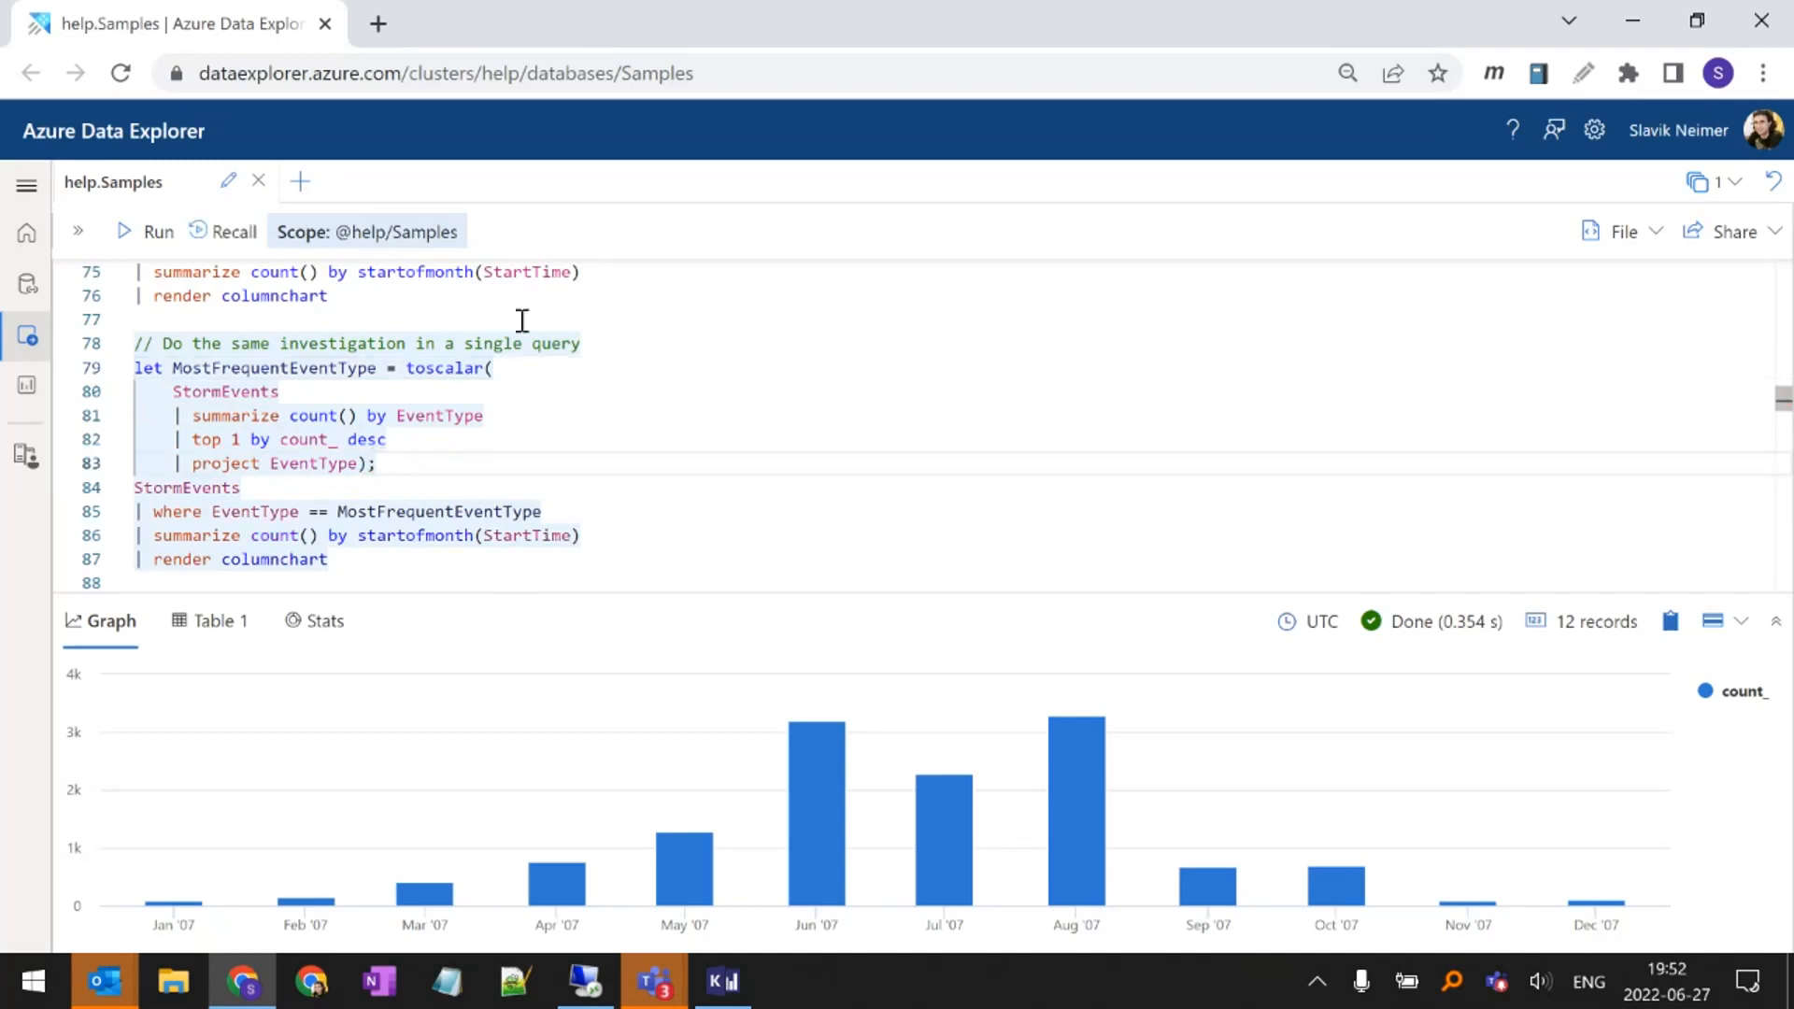
Run only the inner StormEvents query of the let statement, through its "top 1 by count_ desc" line
click(138, 372)
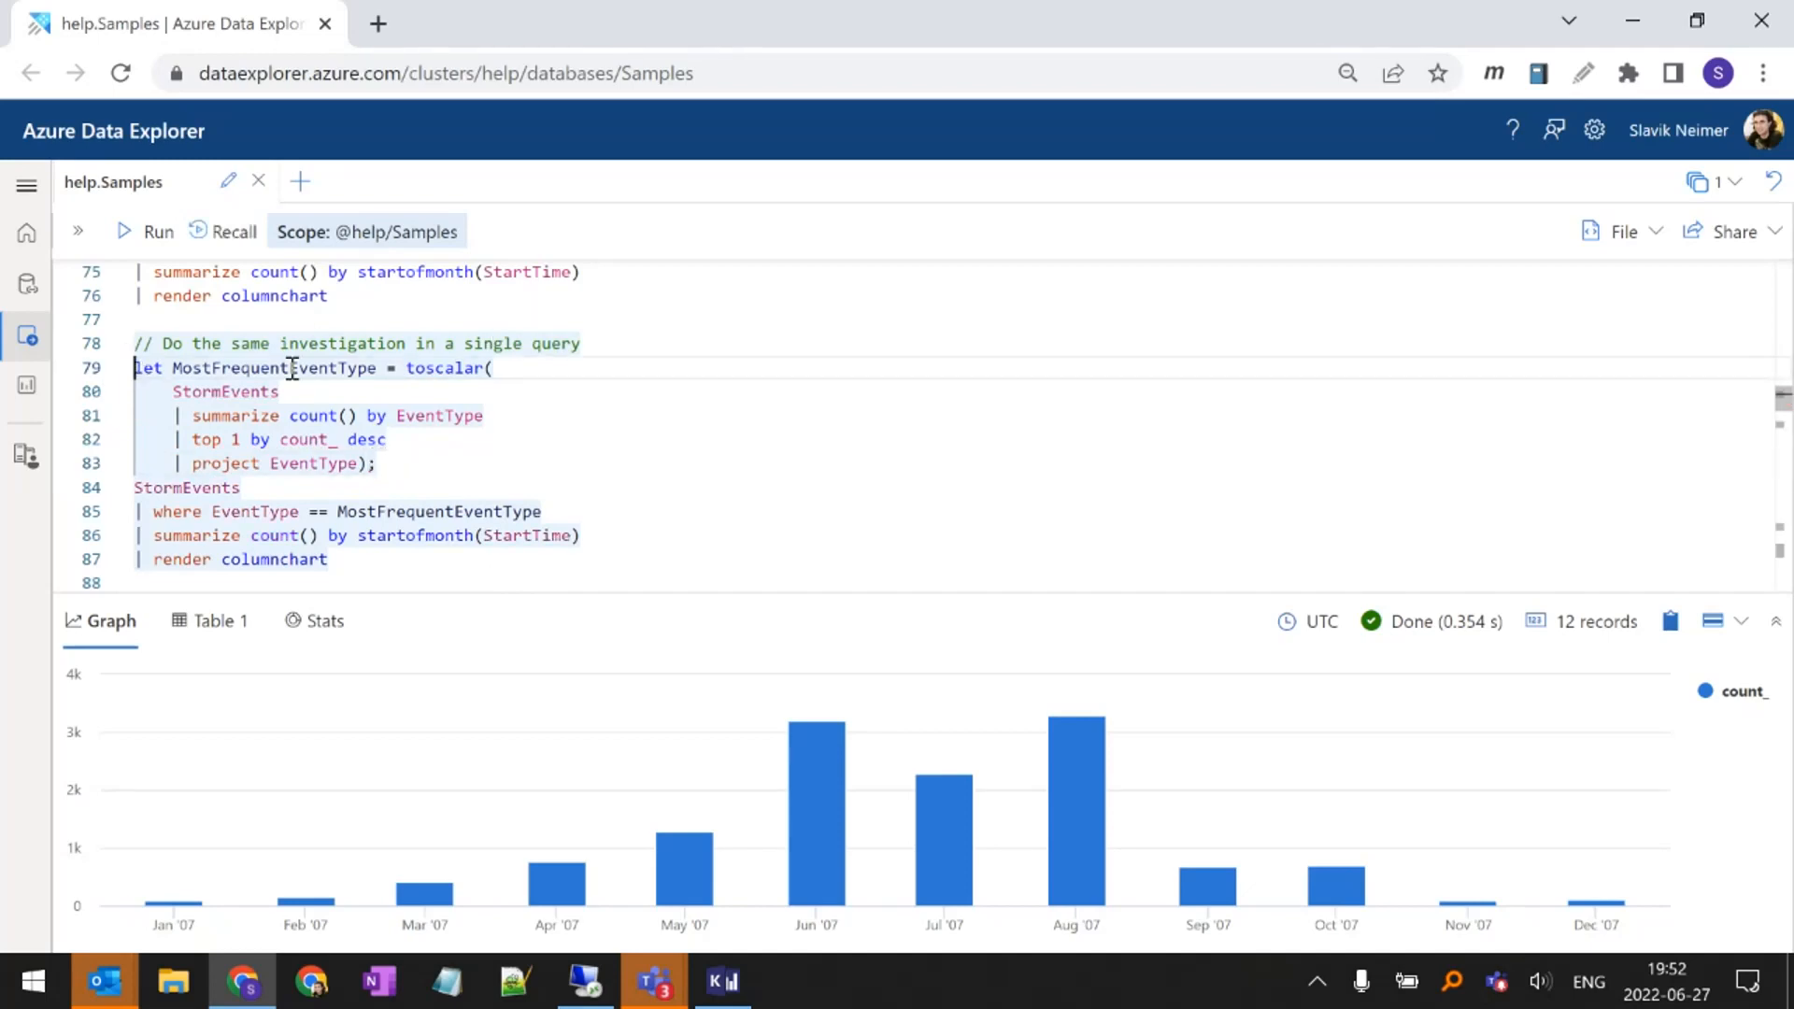
mouse_move(180, 391)
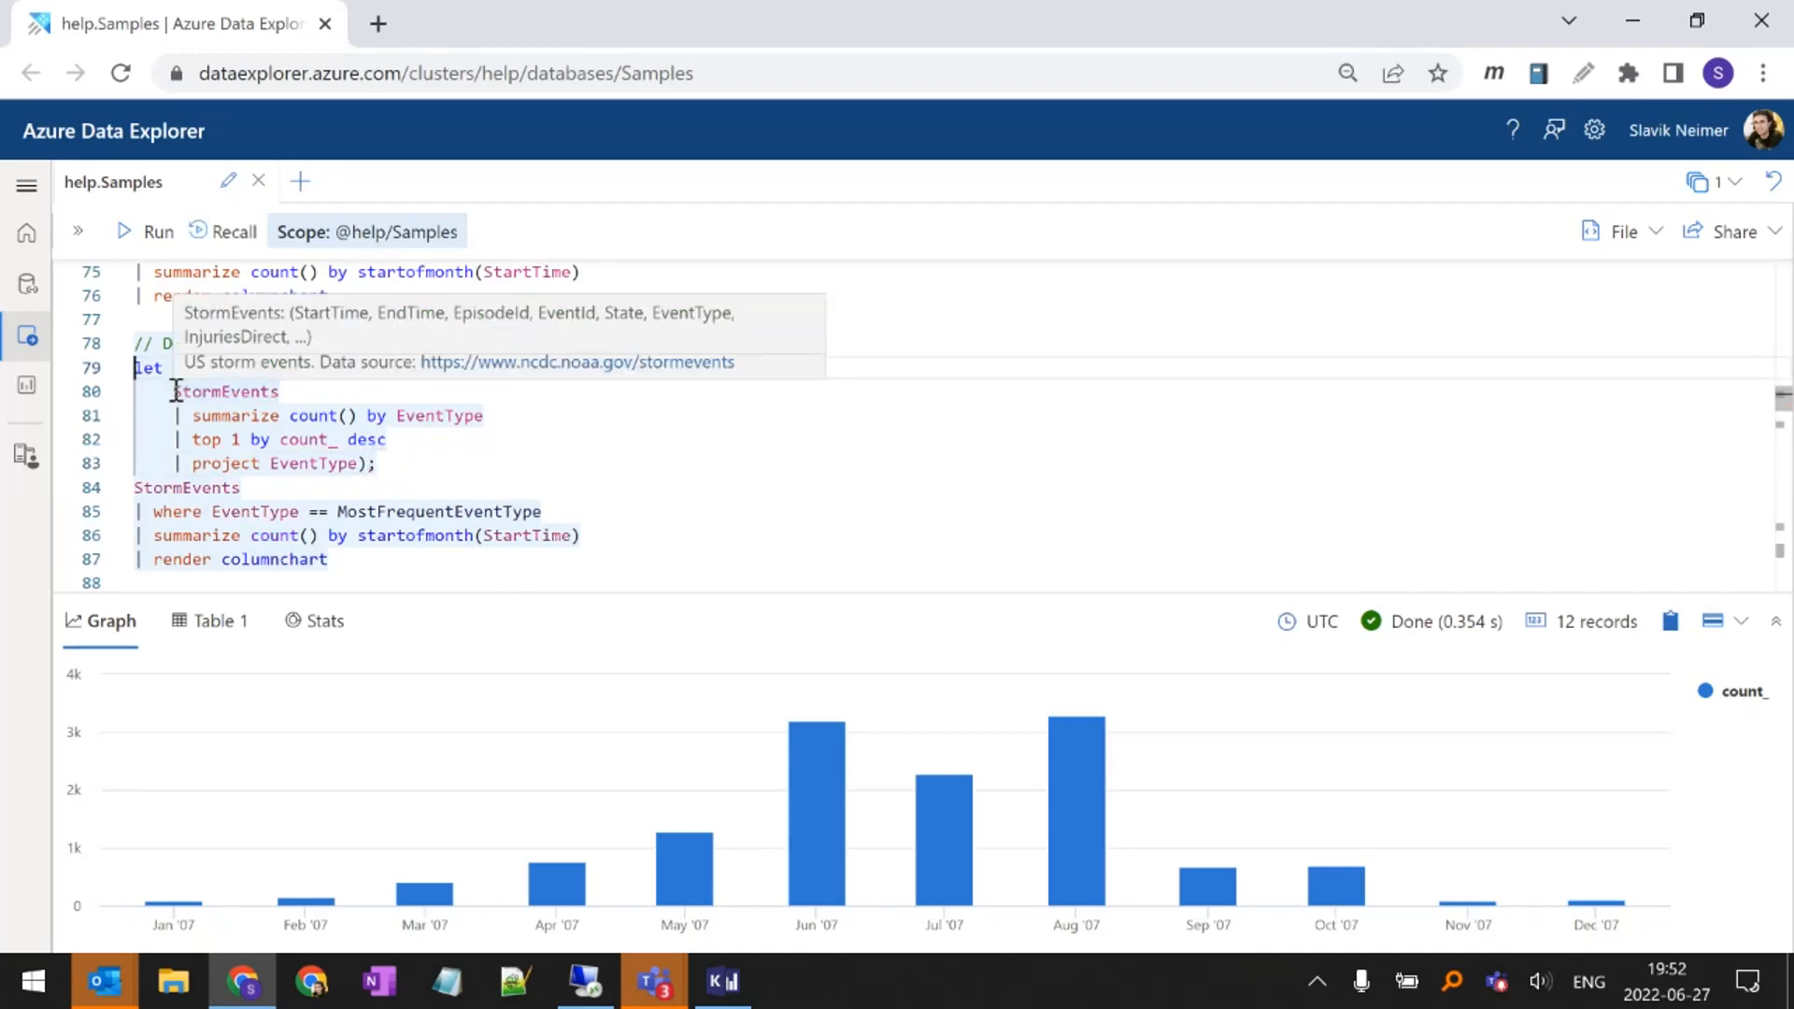
drag(174, 391, 386, 439)
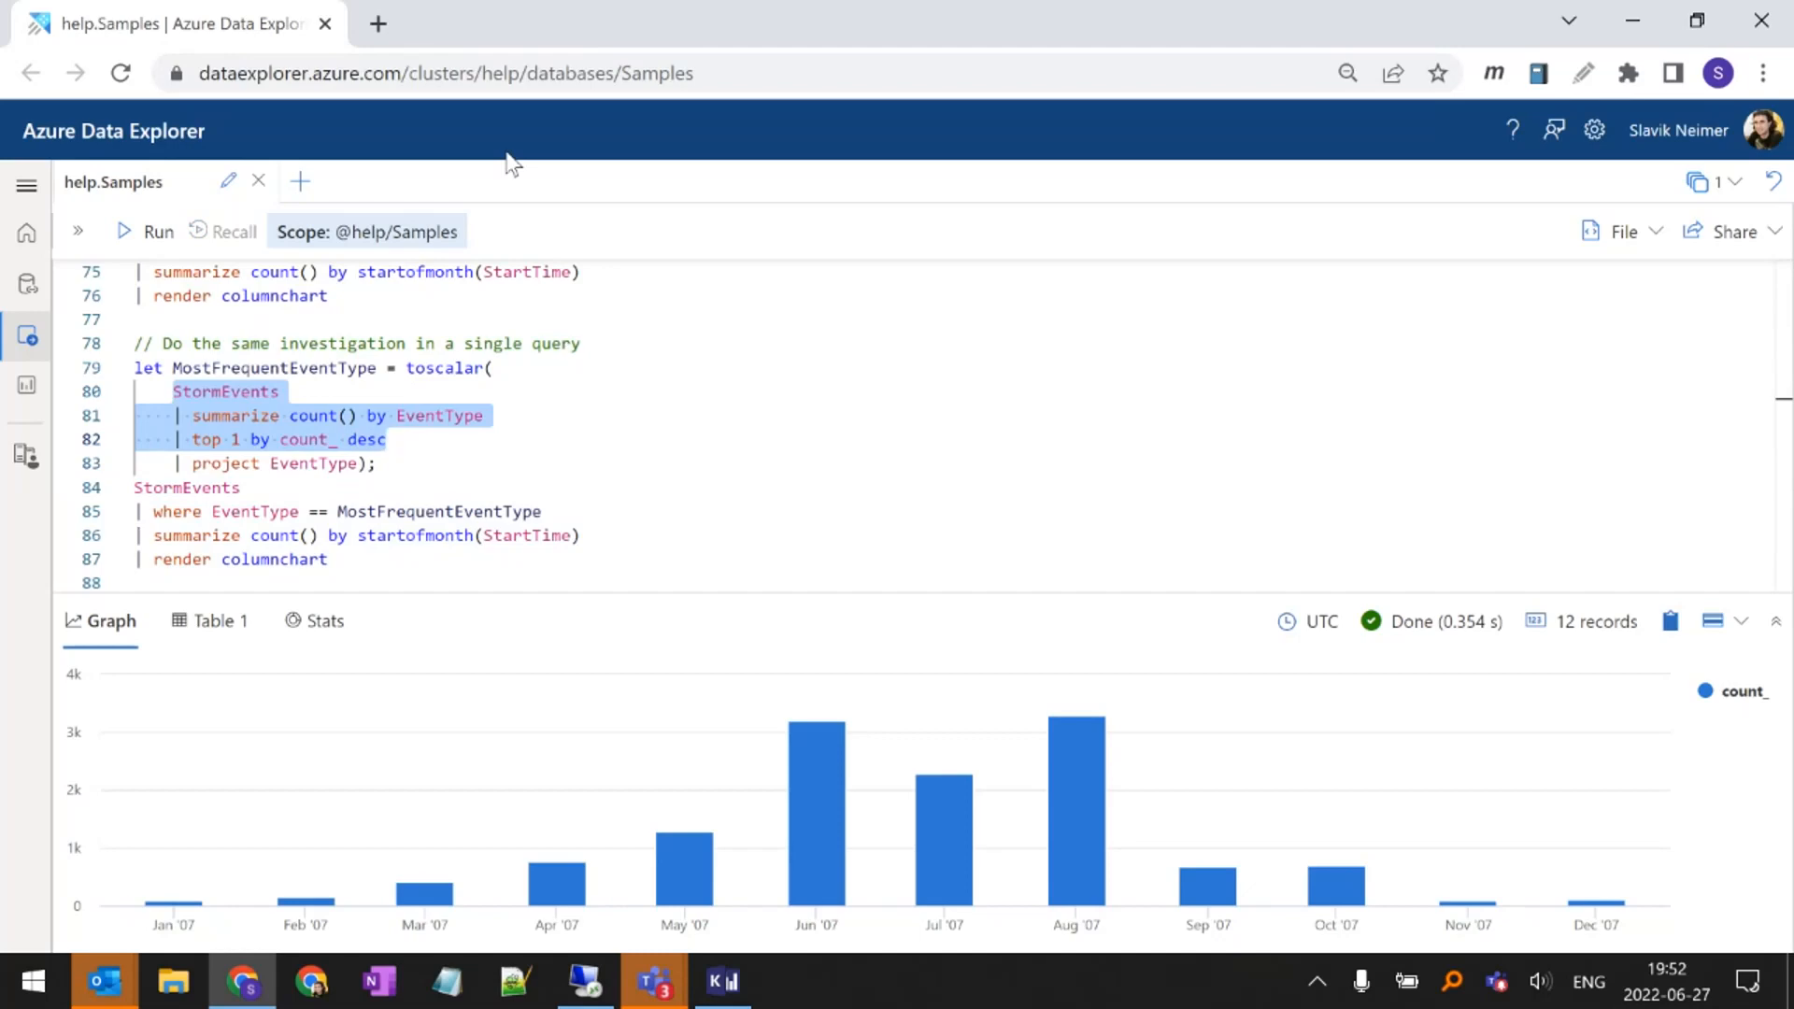
click(141, 236)
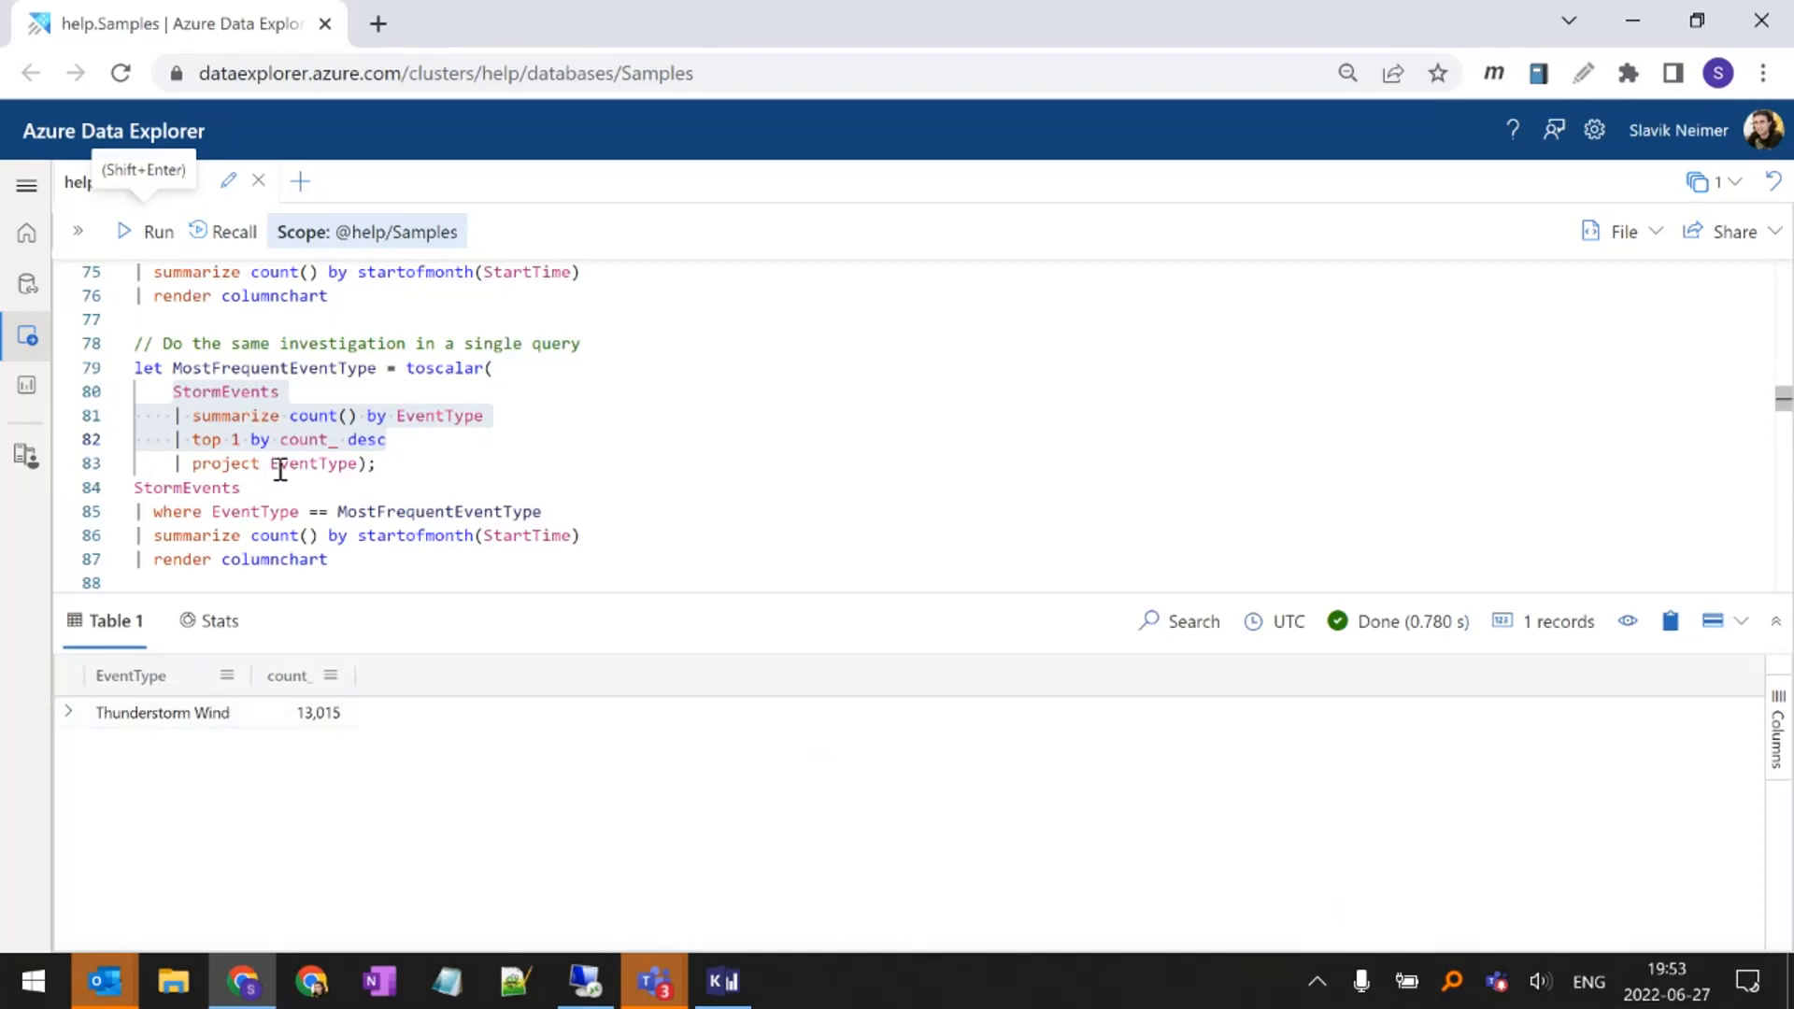
Run the inner StormEvents query again with the "project EventType" line included
mouse_move(300, 465)
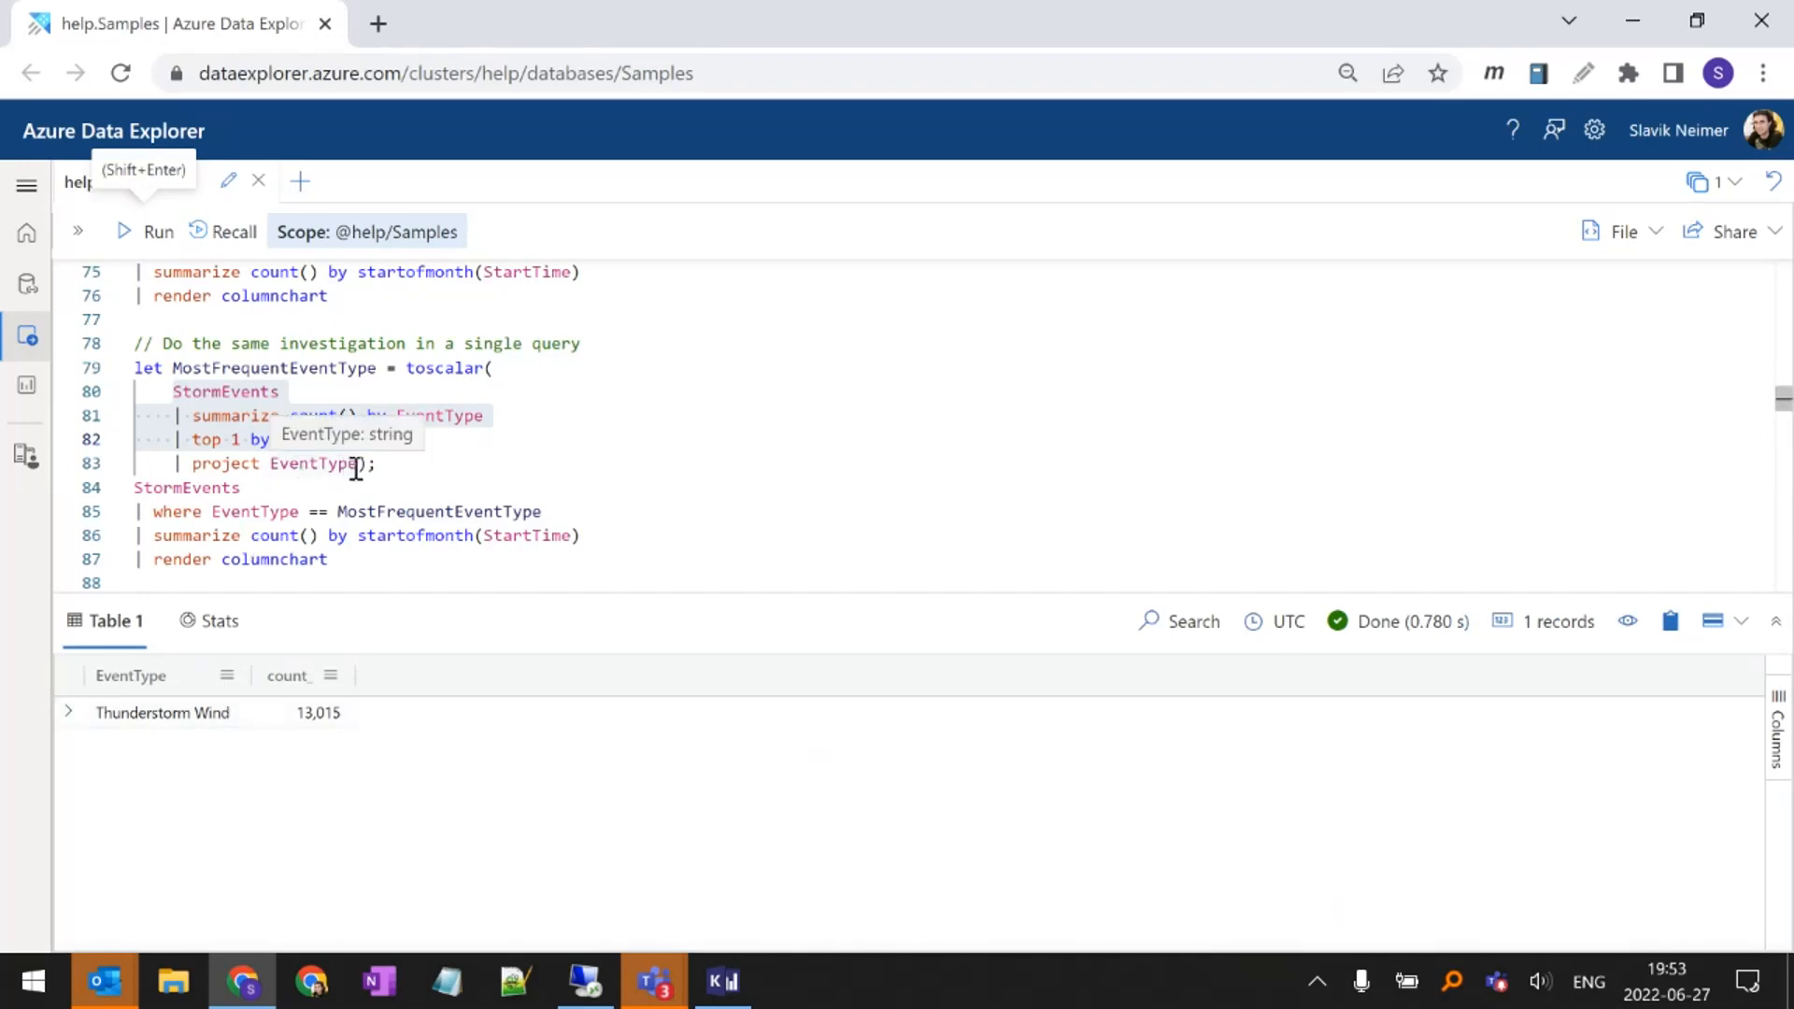
drag(358, 464, 174, 392)
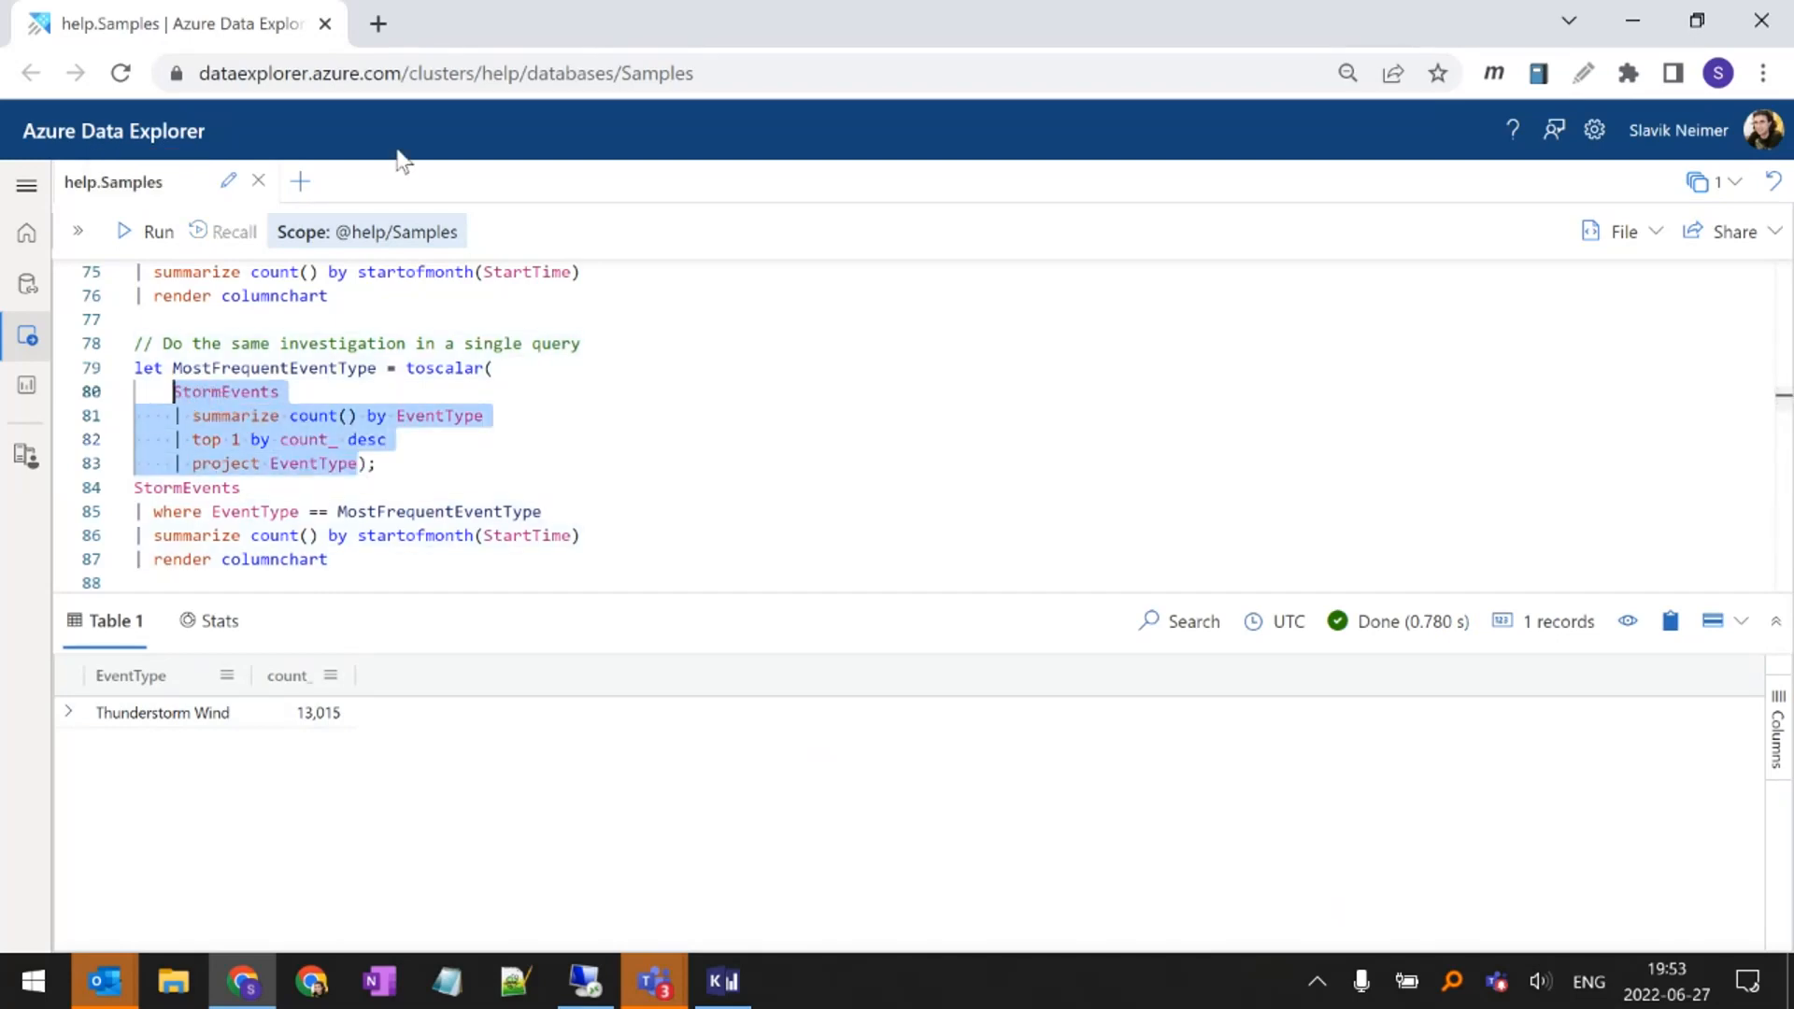
key(shift+Return)
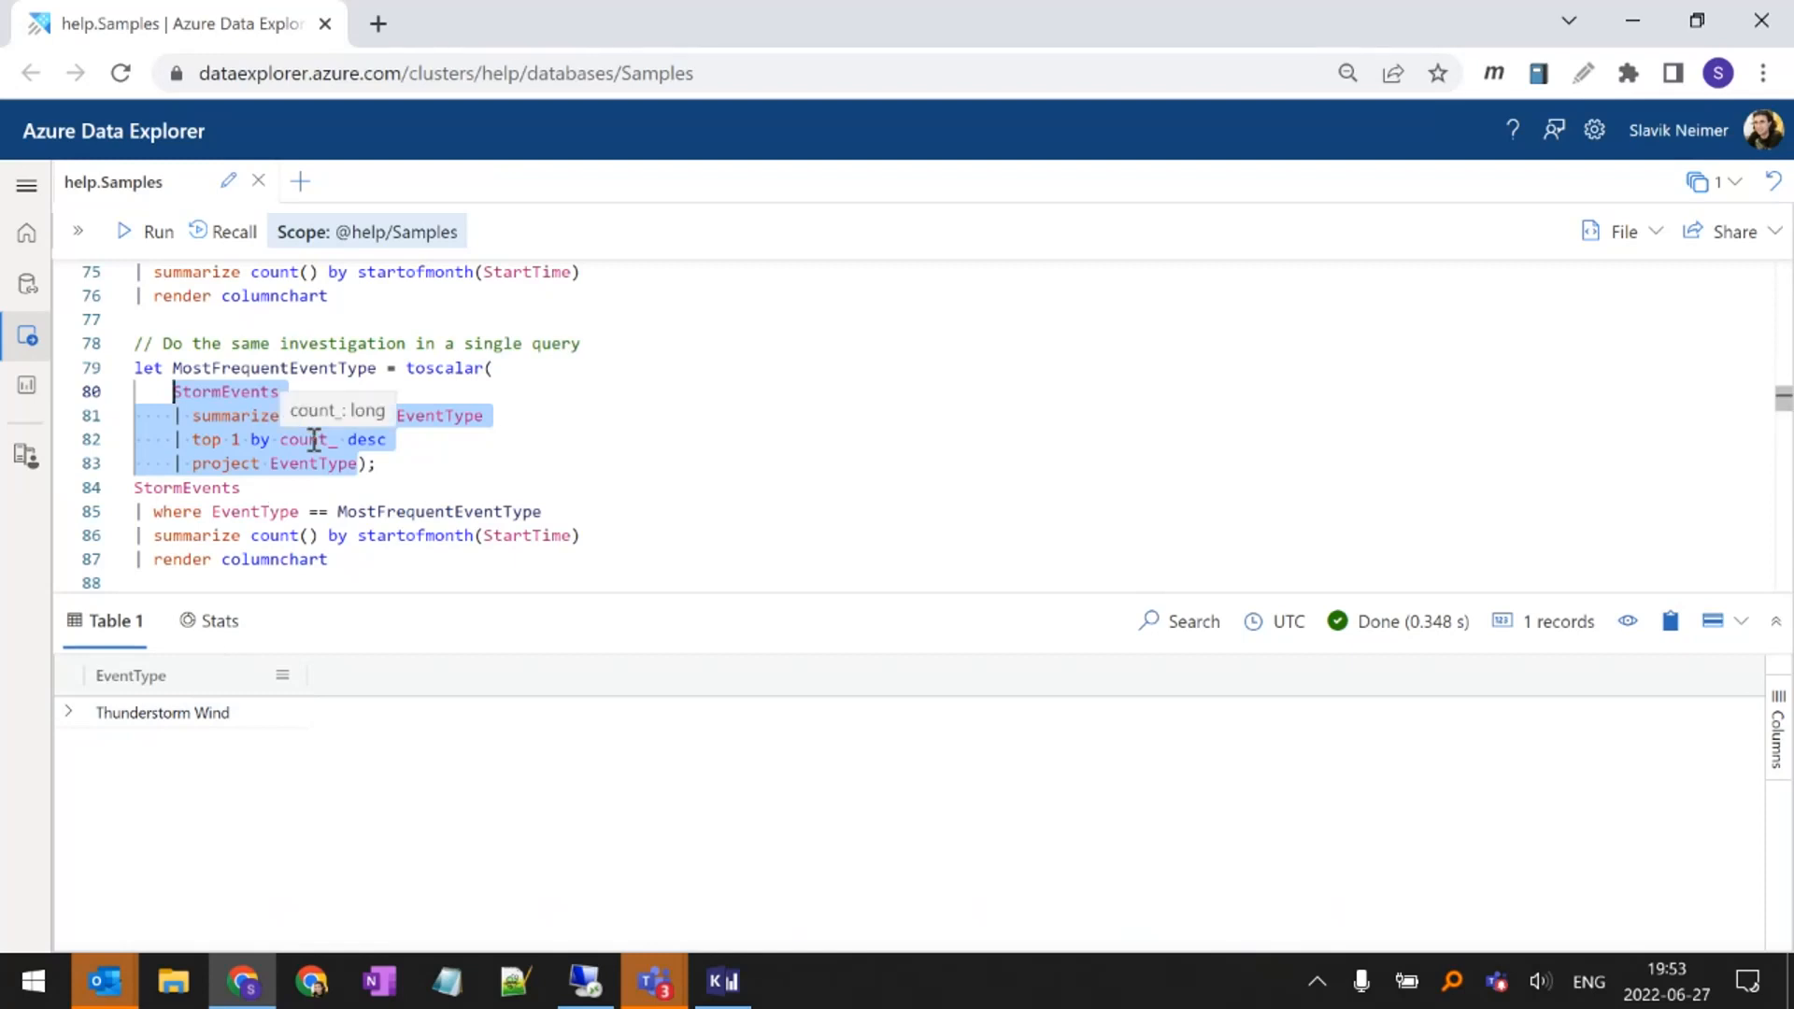
Trace how toscalar turns the inner query into MostFrequentEventType and where the EventType filter uses that variable
double_click(416, 369)
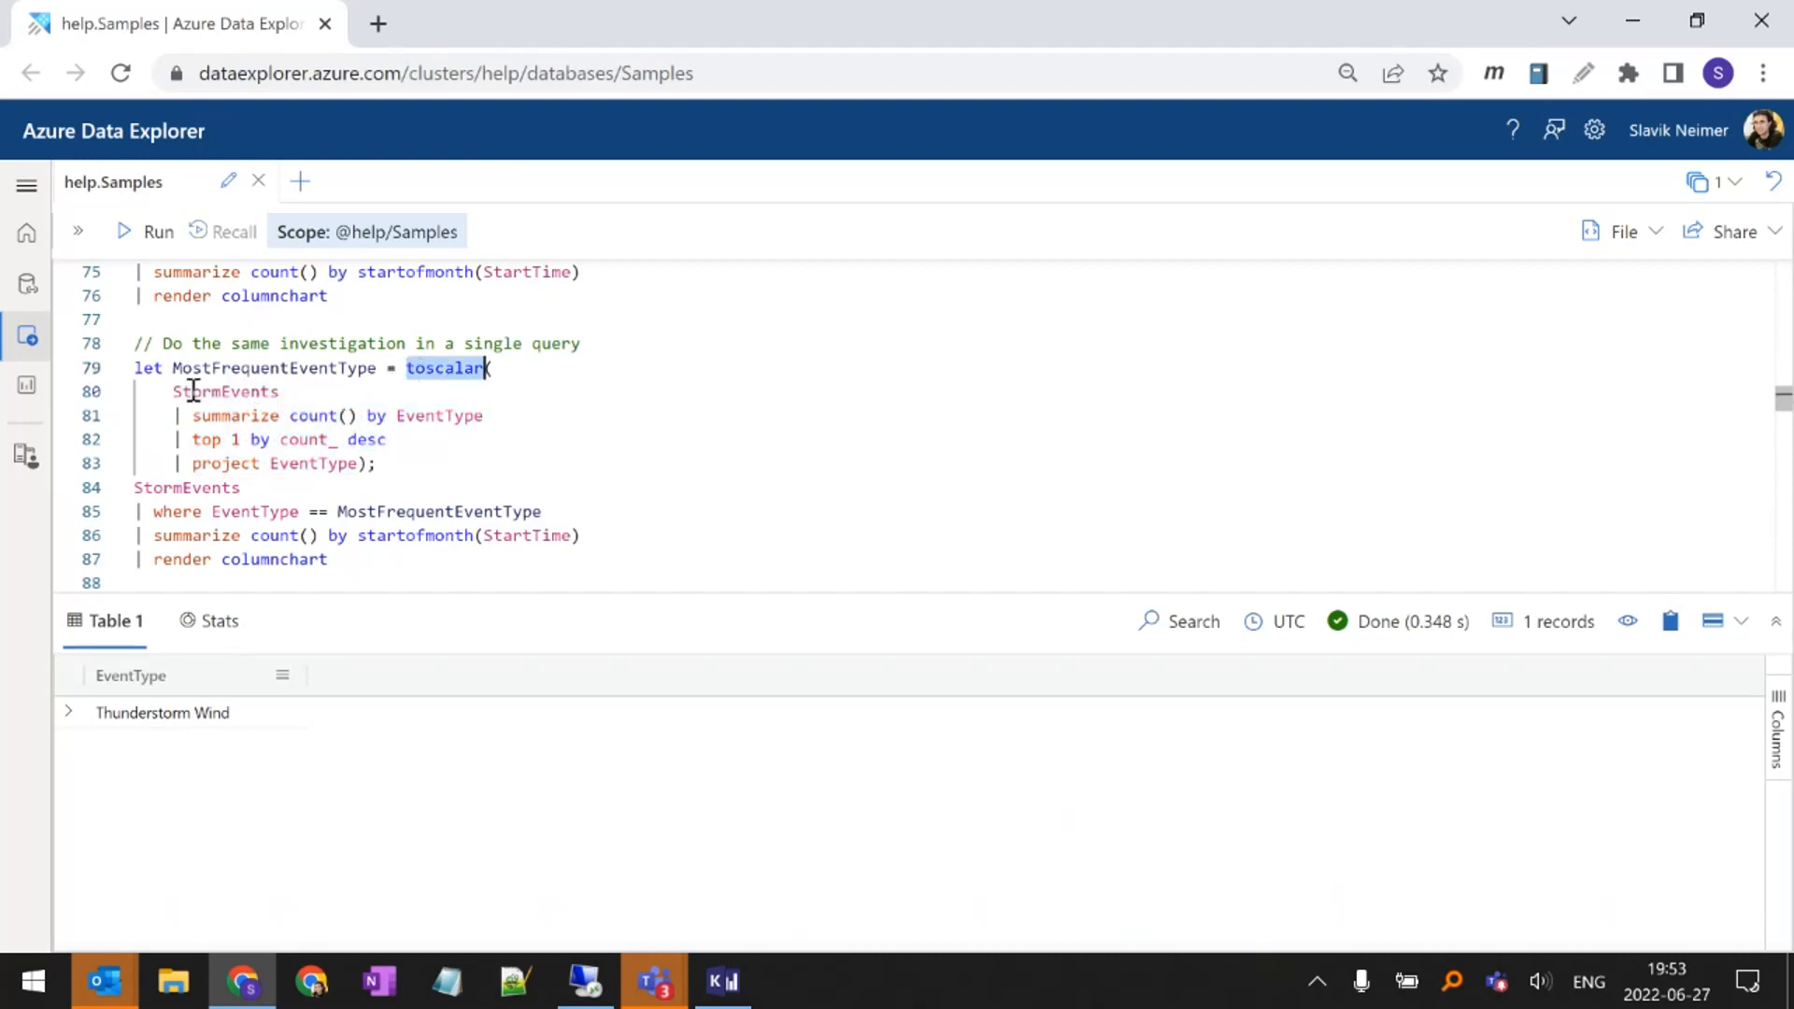
drag(175, 392, 352, 462)
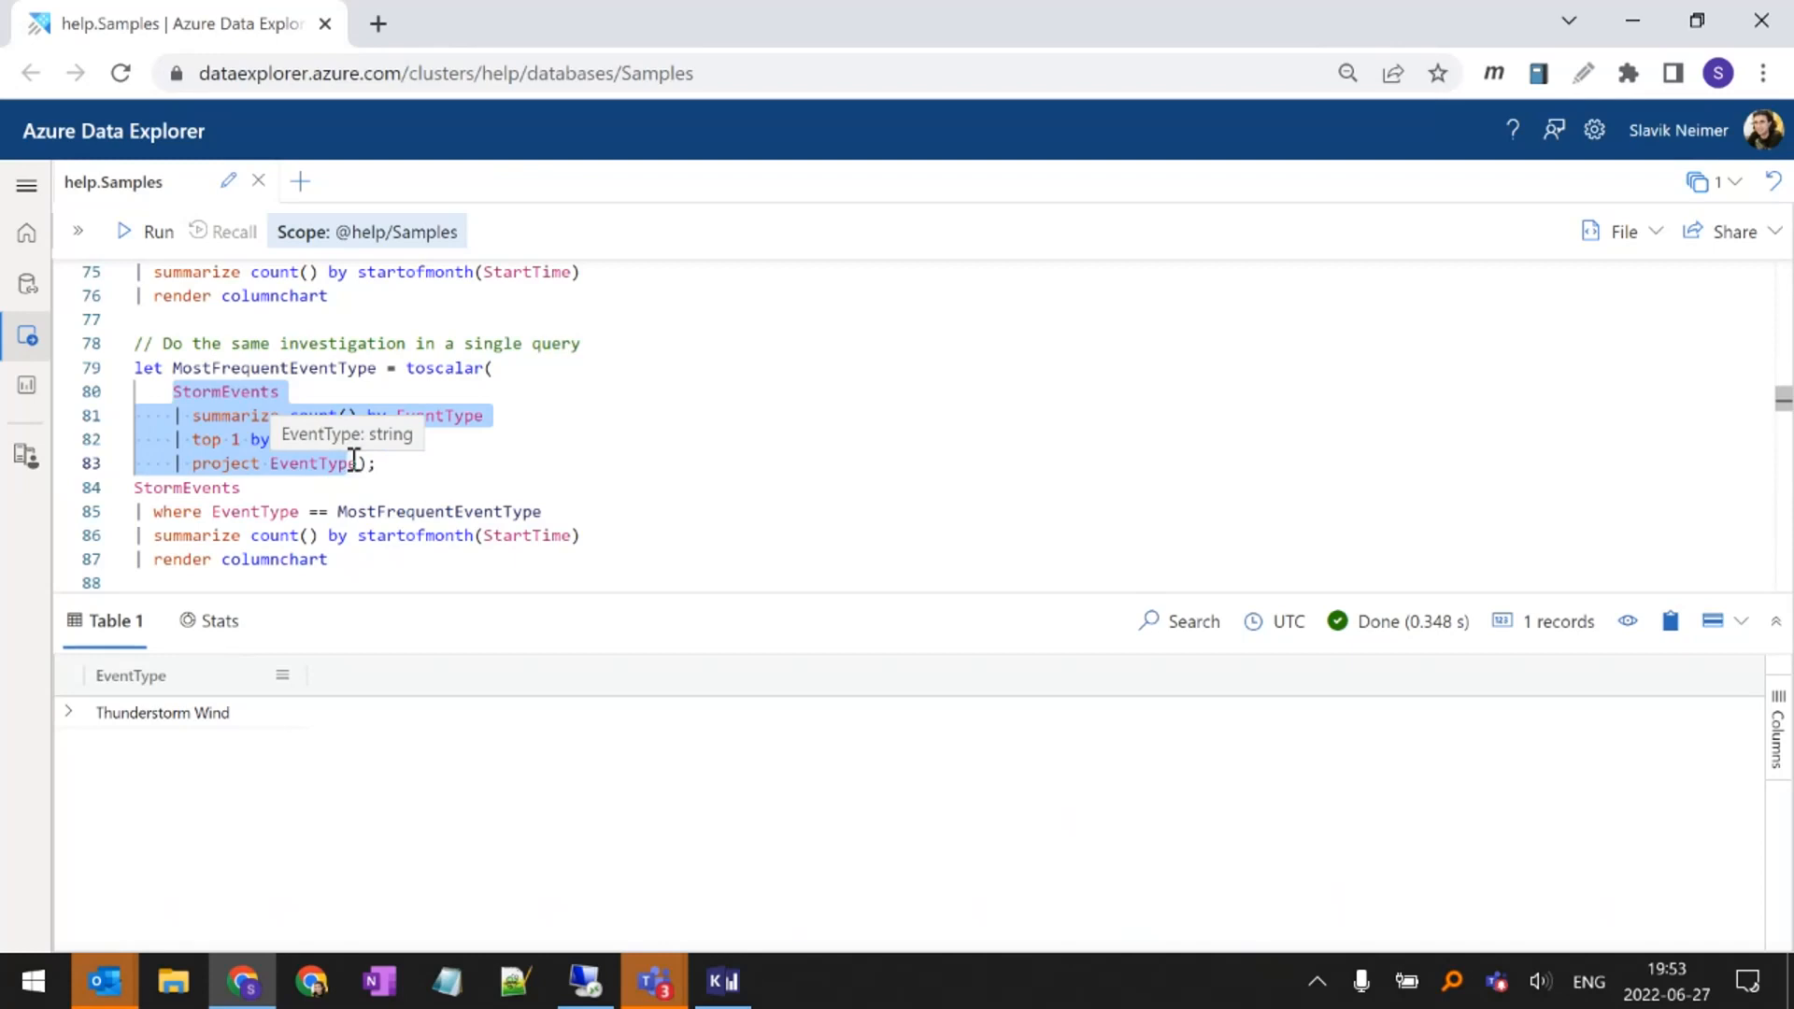
click(353, 461)
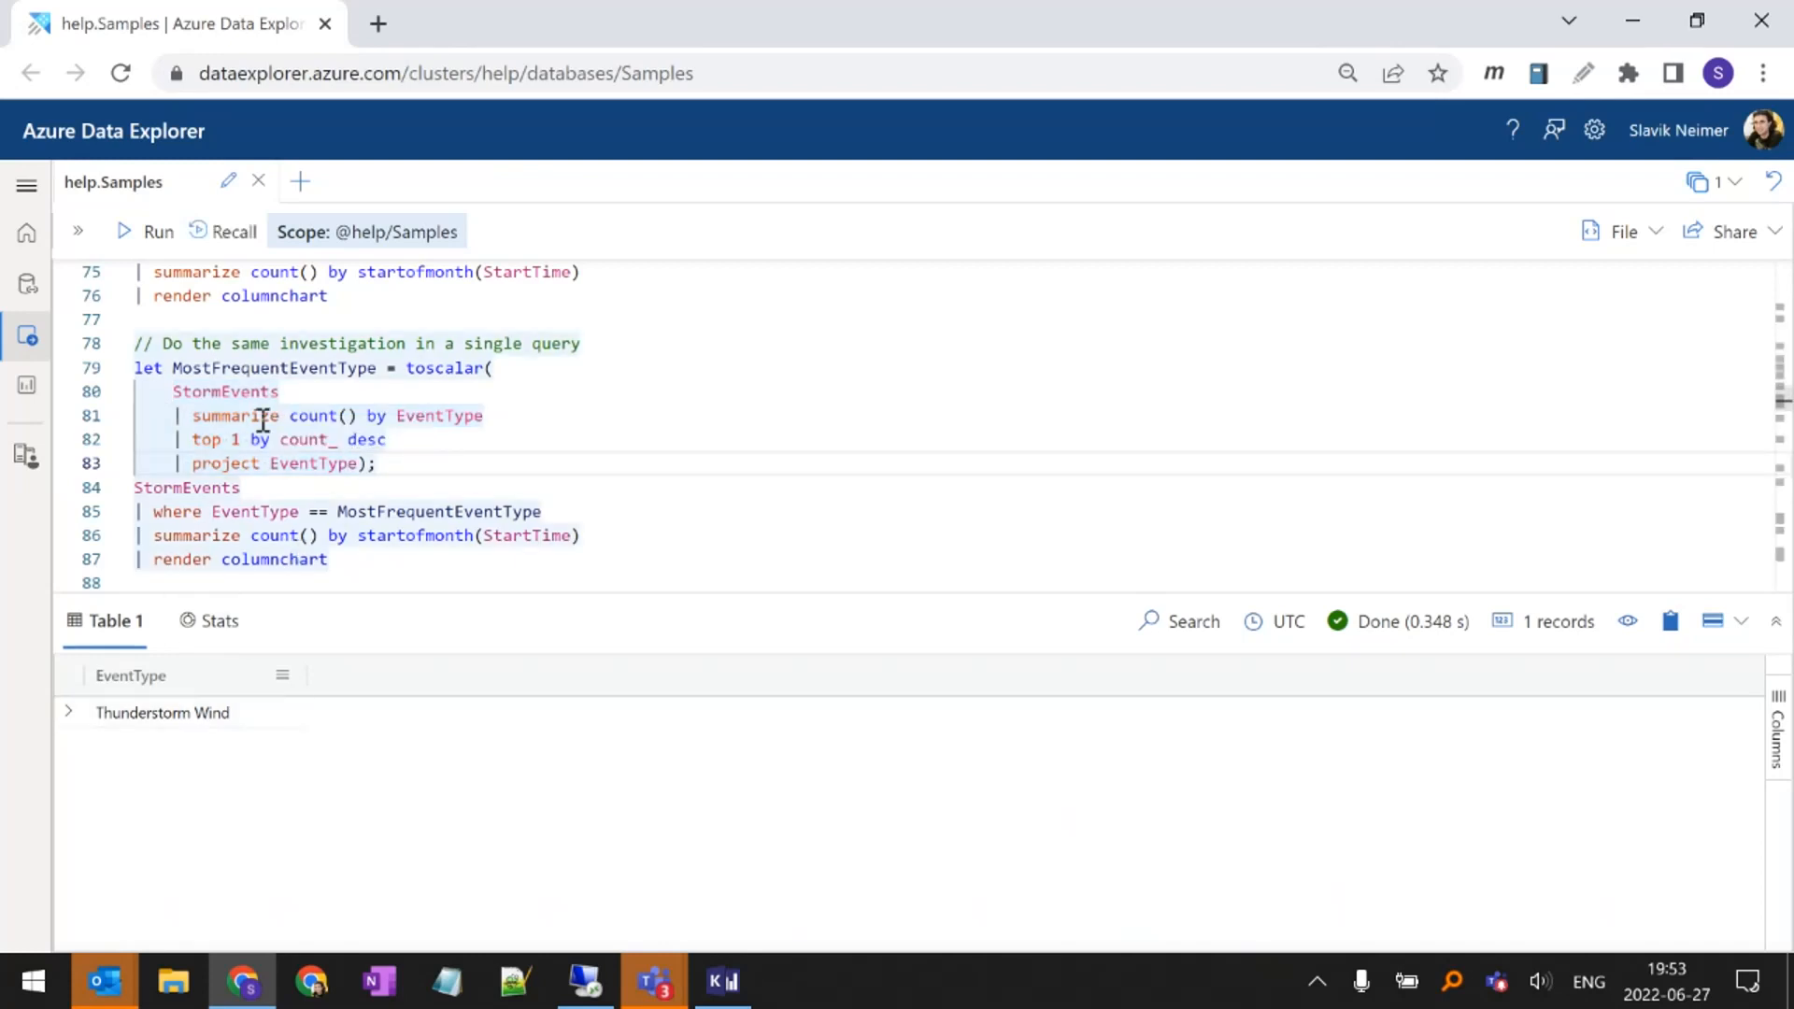
double_click(361, 370)
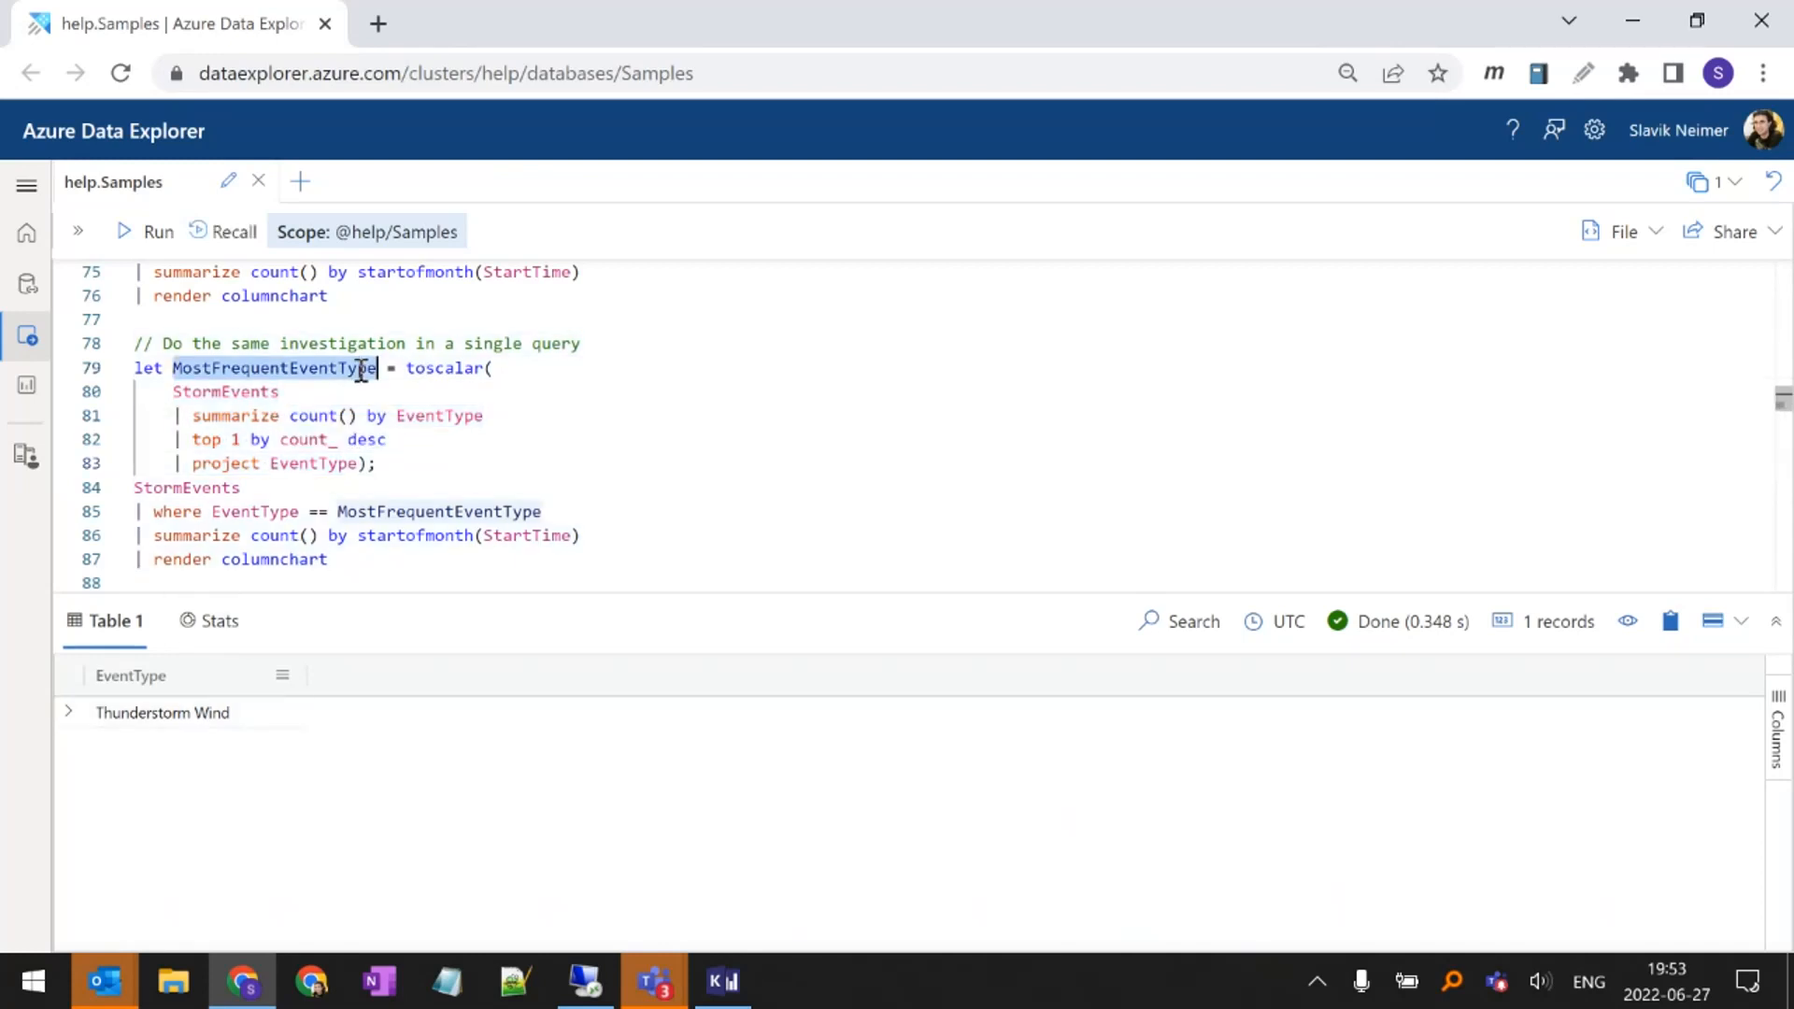
double_click(360, 513)
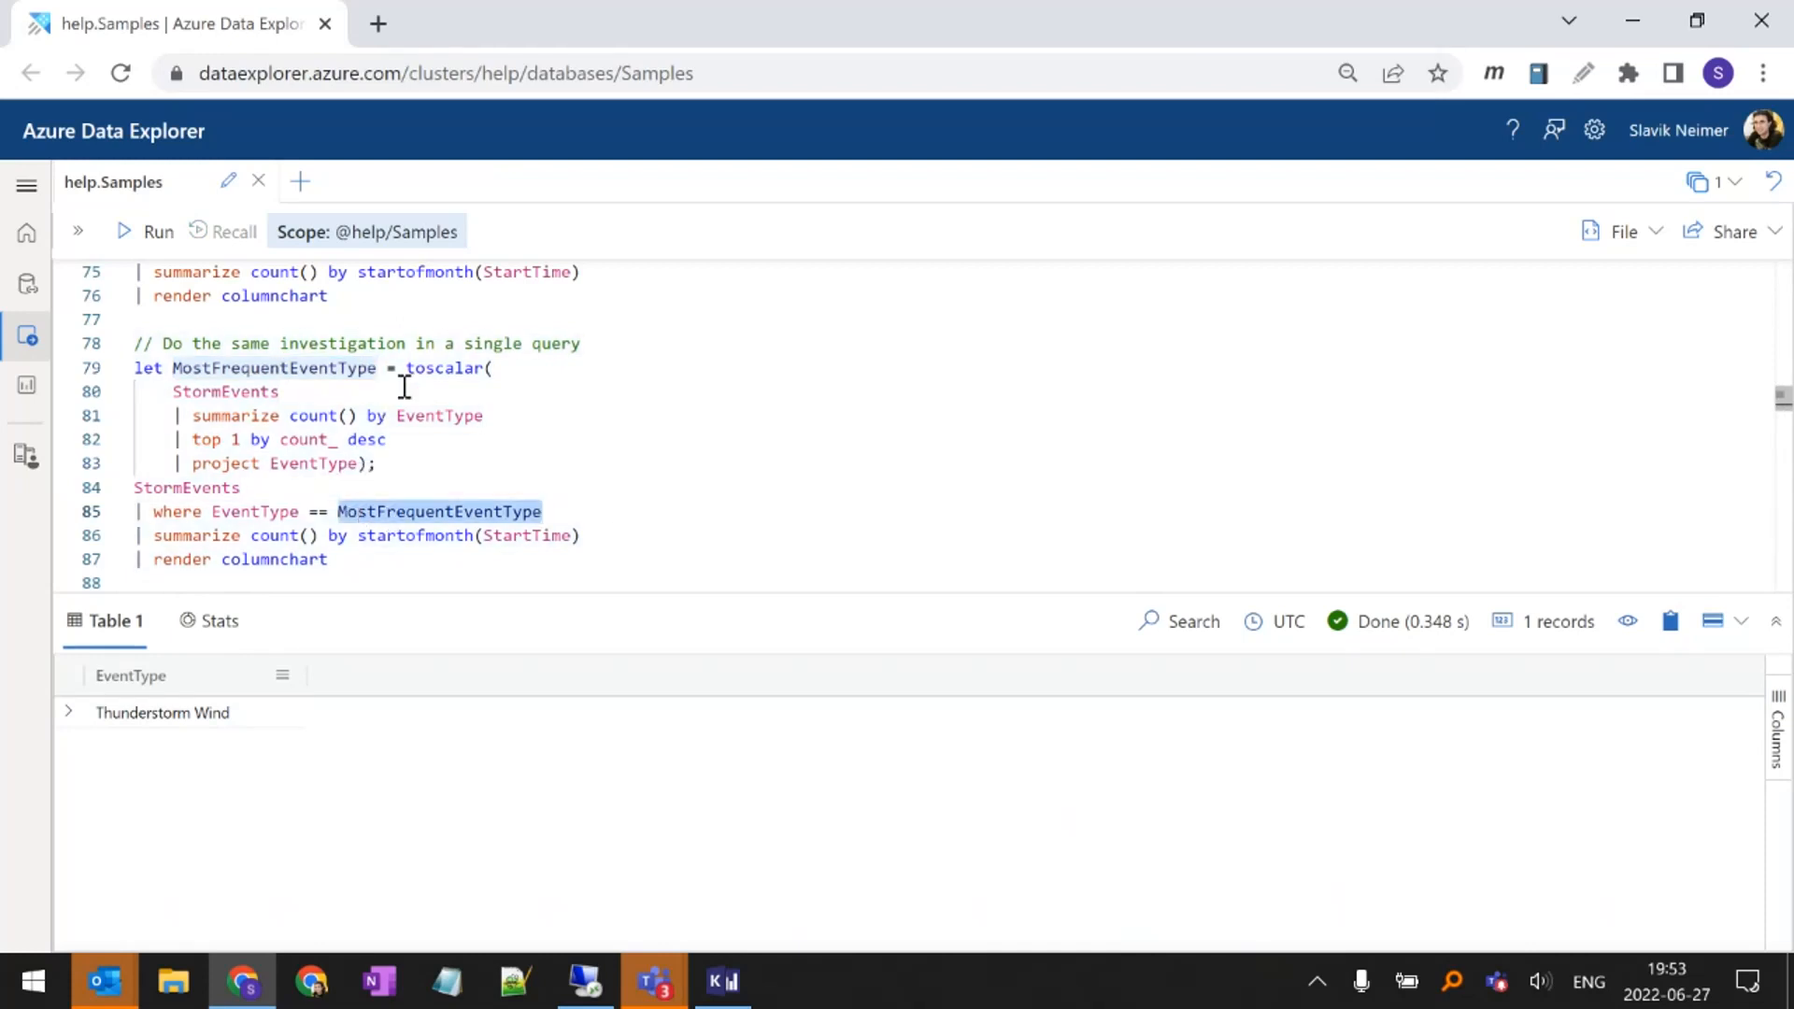
Compare the monthly query's hard-coded "Thunderstorm Wind" filter with the variable-based filter, and run the whole single-query investigation
scroll(398, 379, up, 1)
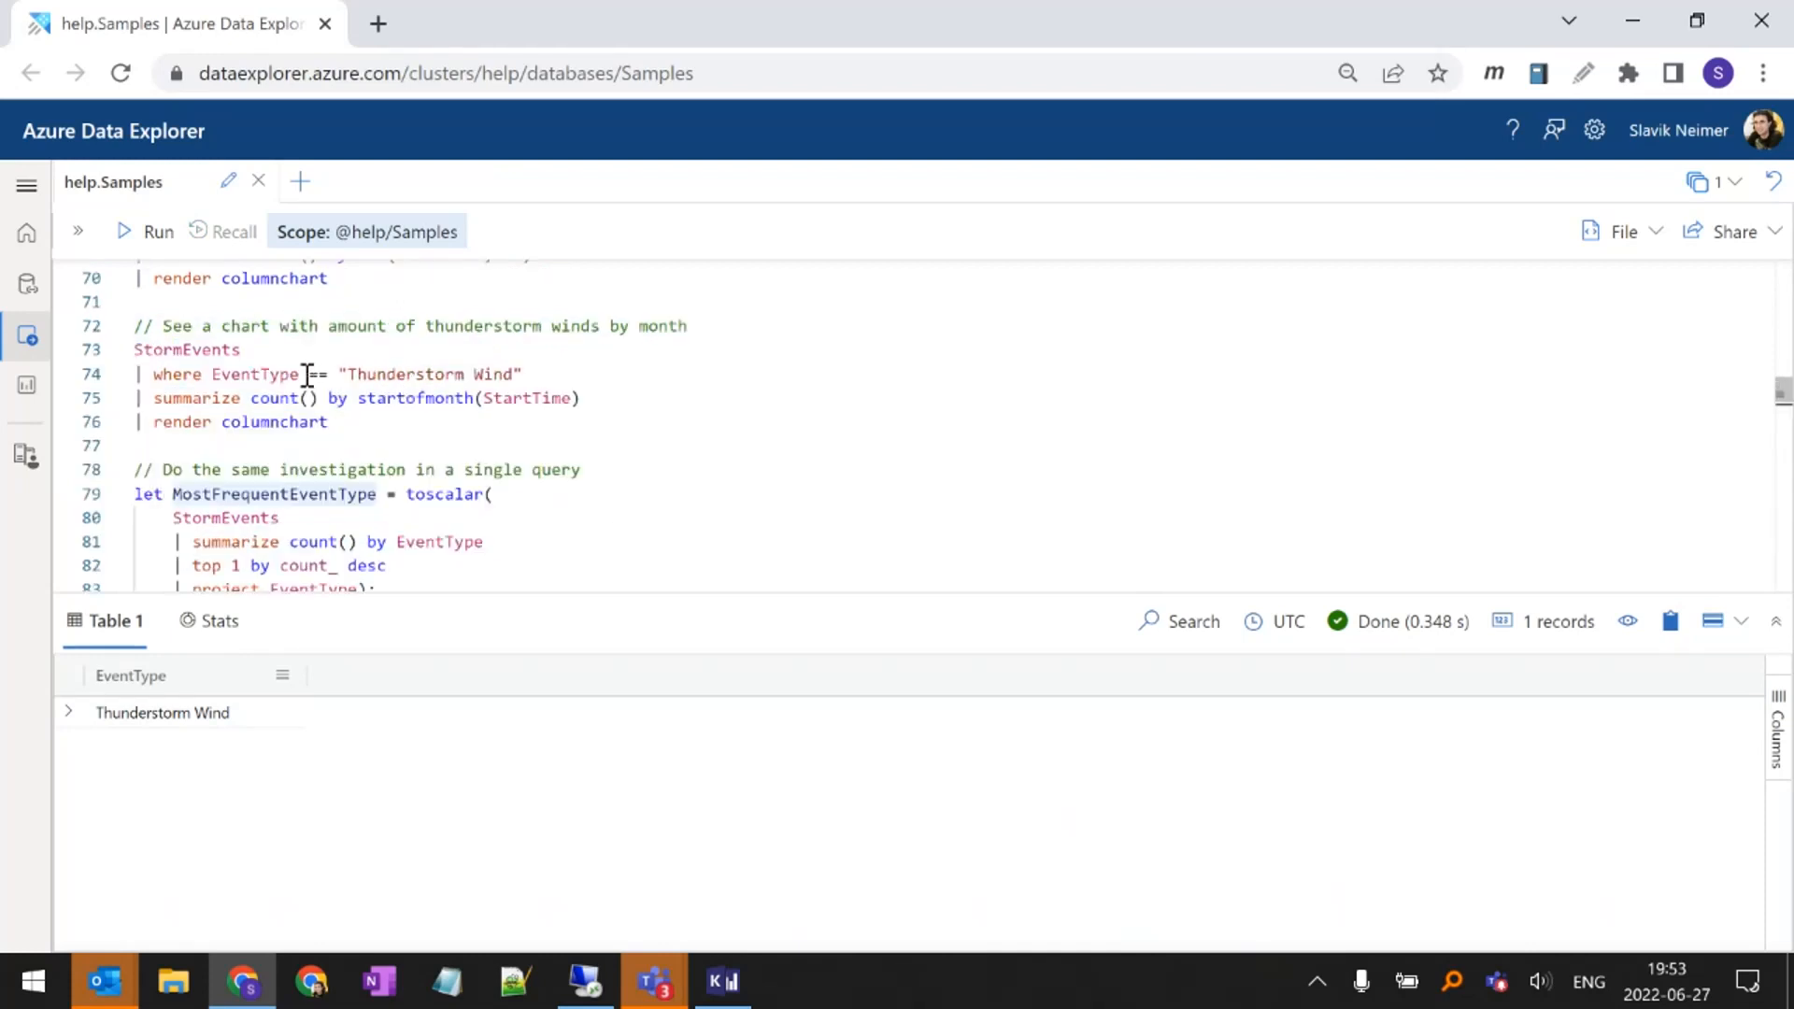
drag(340, 374, 522, 376)
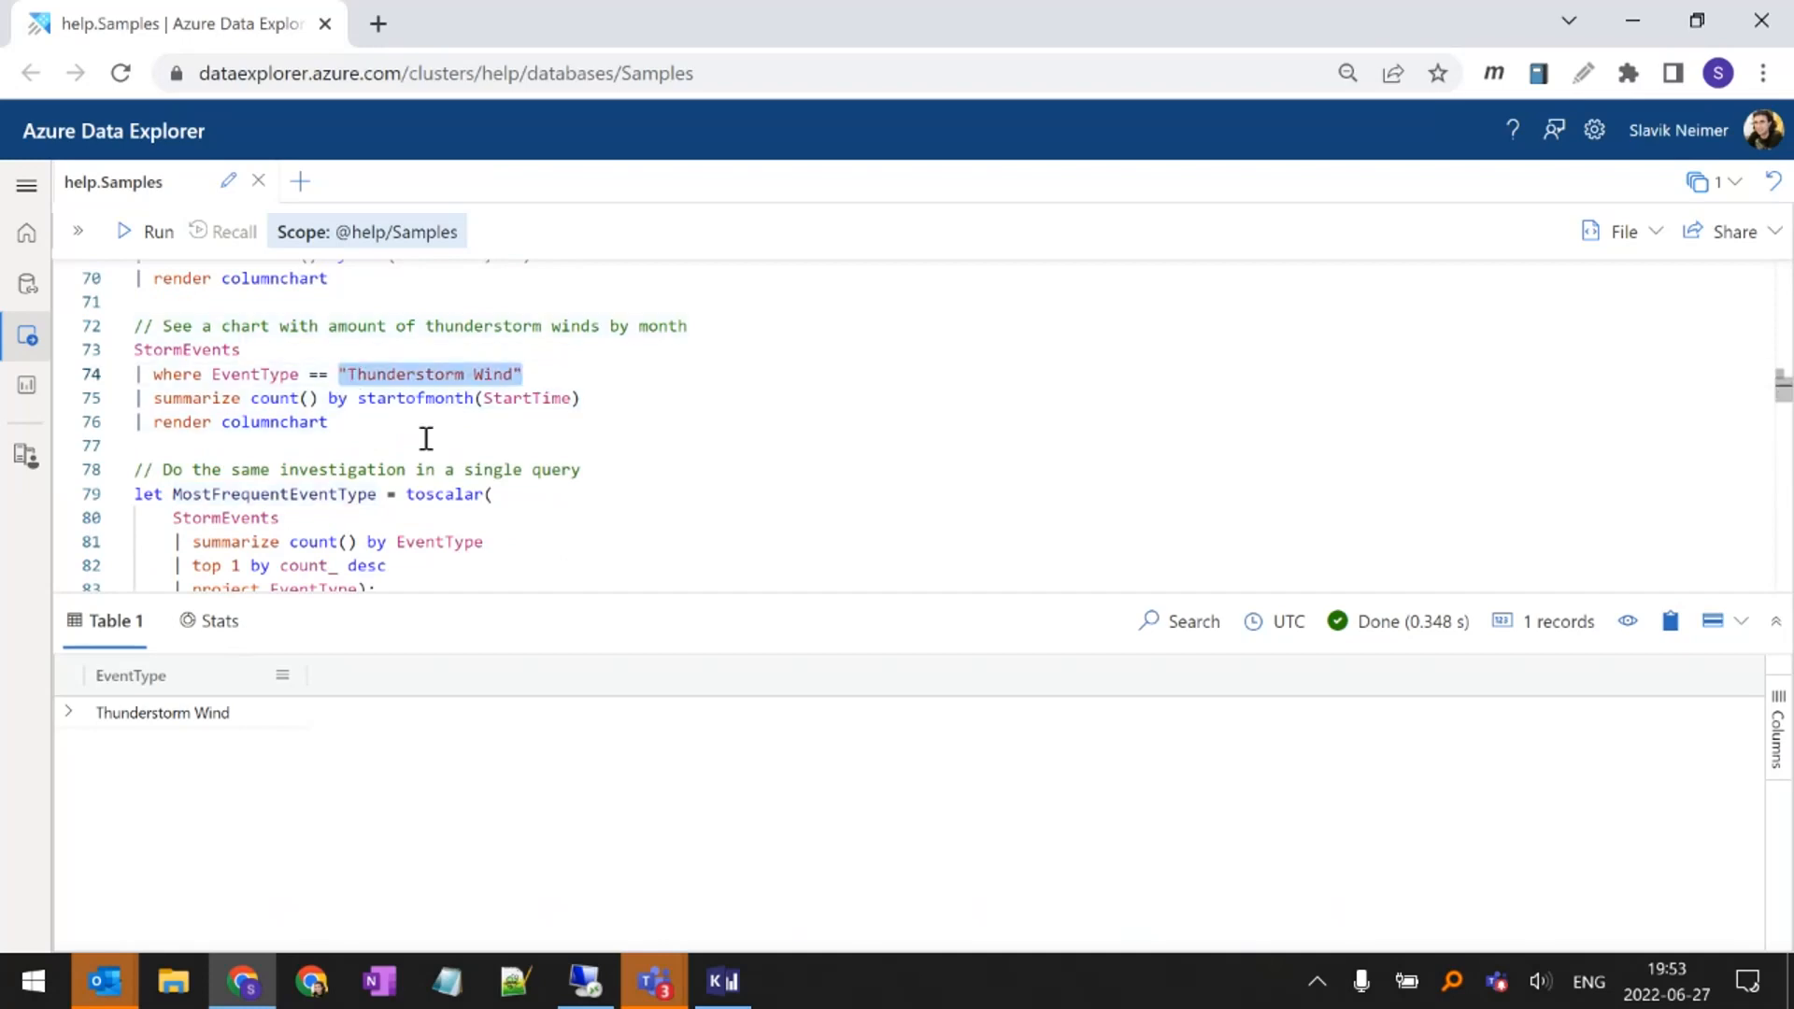
scroll(402, 397, down, 2)
scroll(401, 394, up, 1)
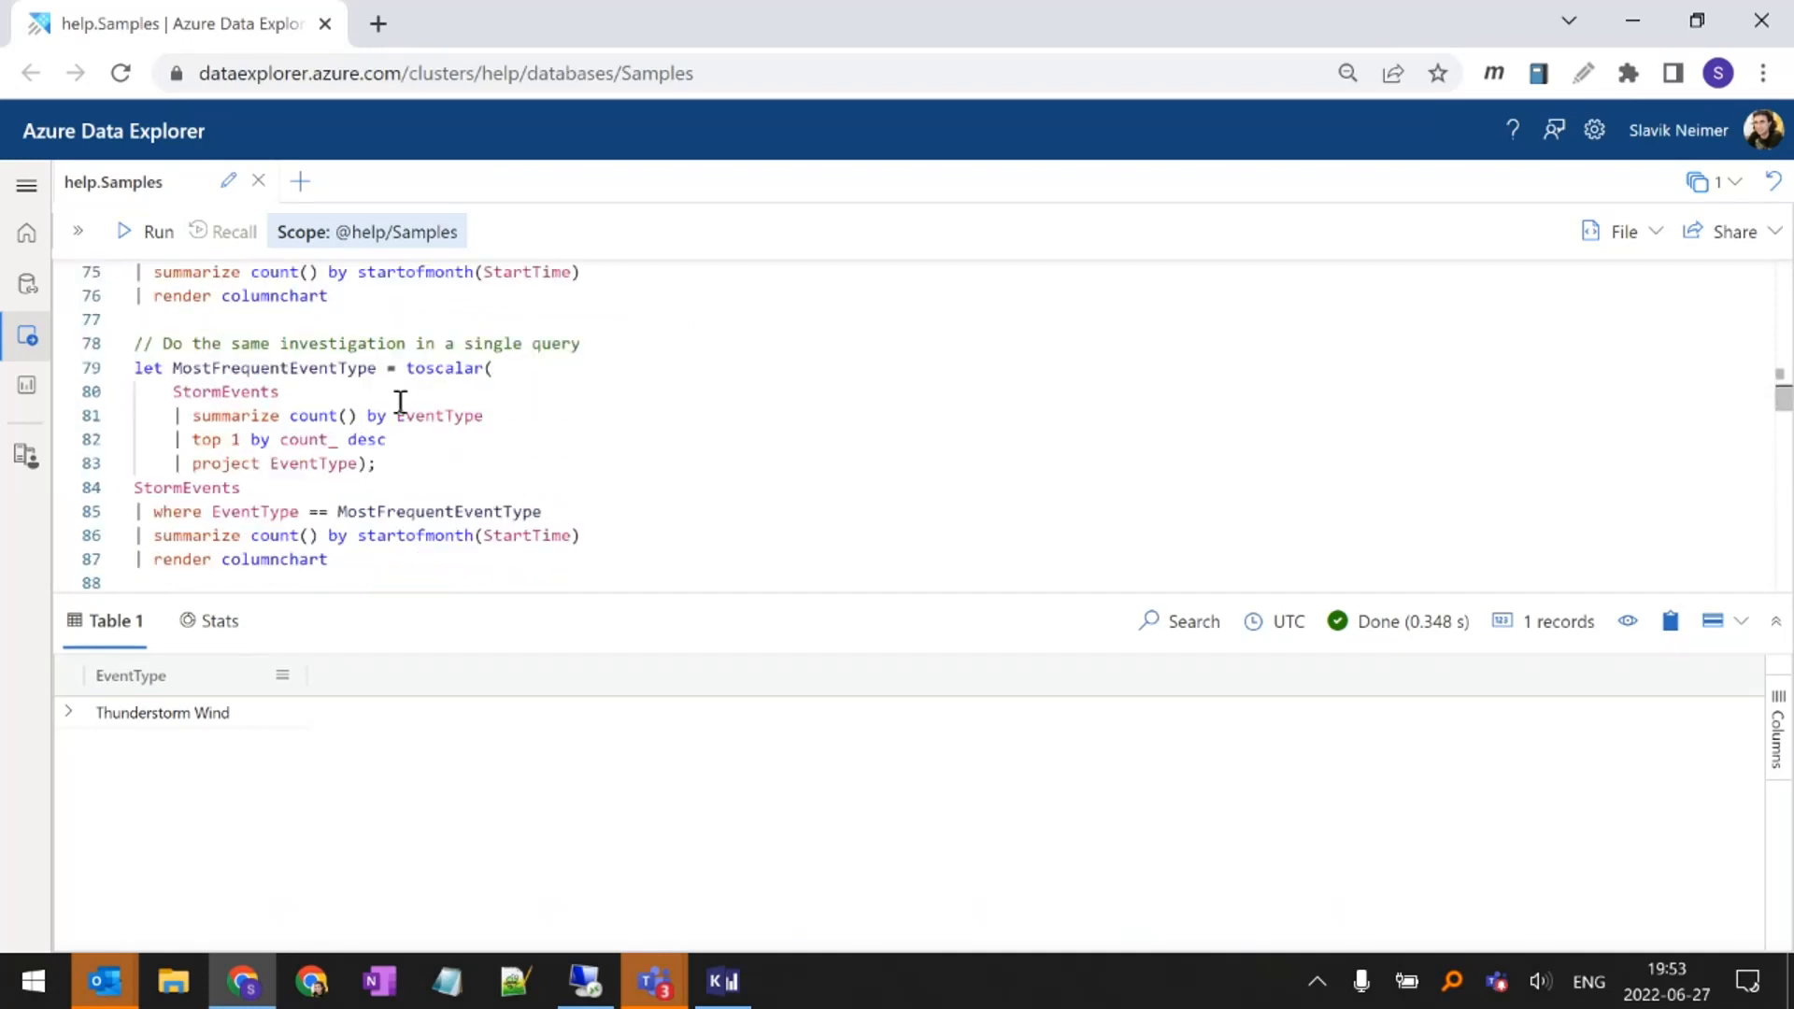
click(400, 441)
key(shift+Return)
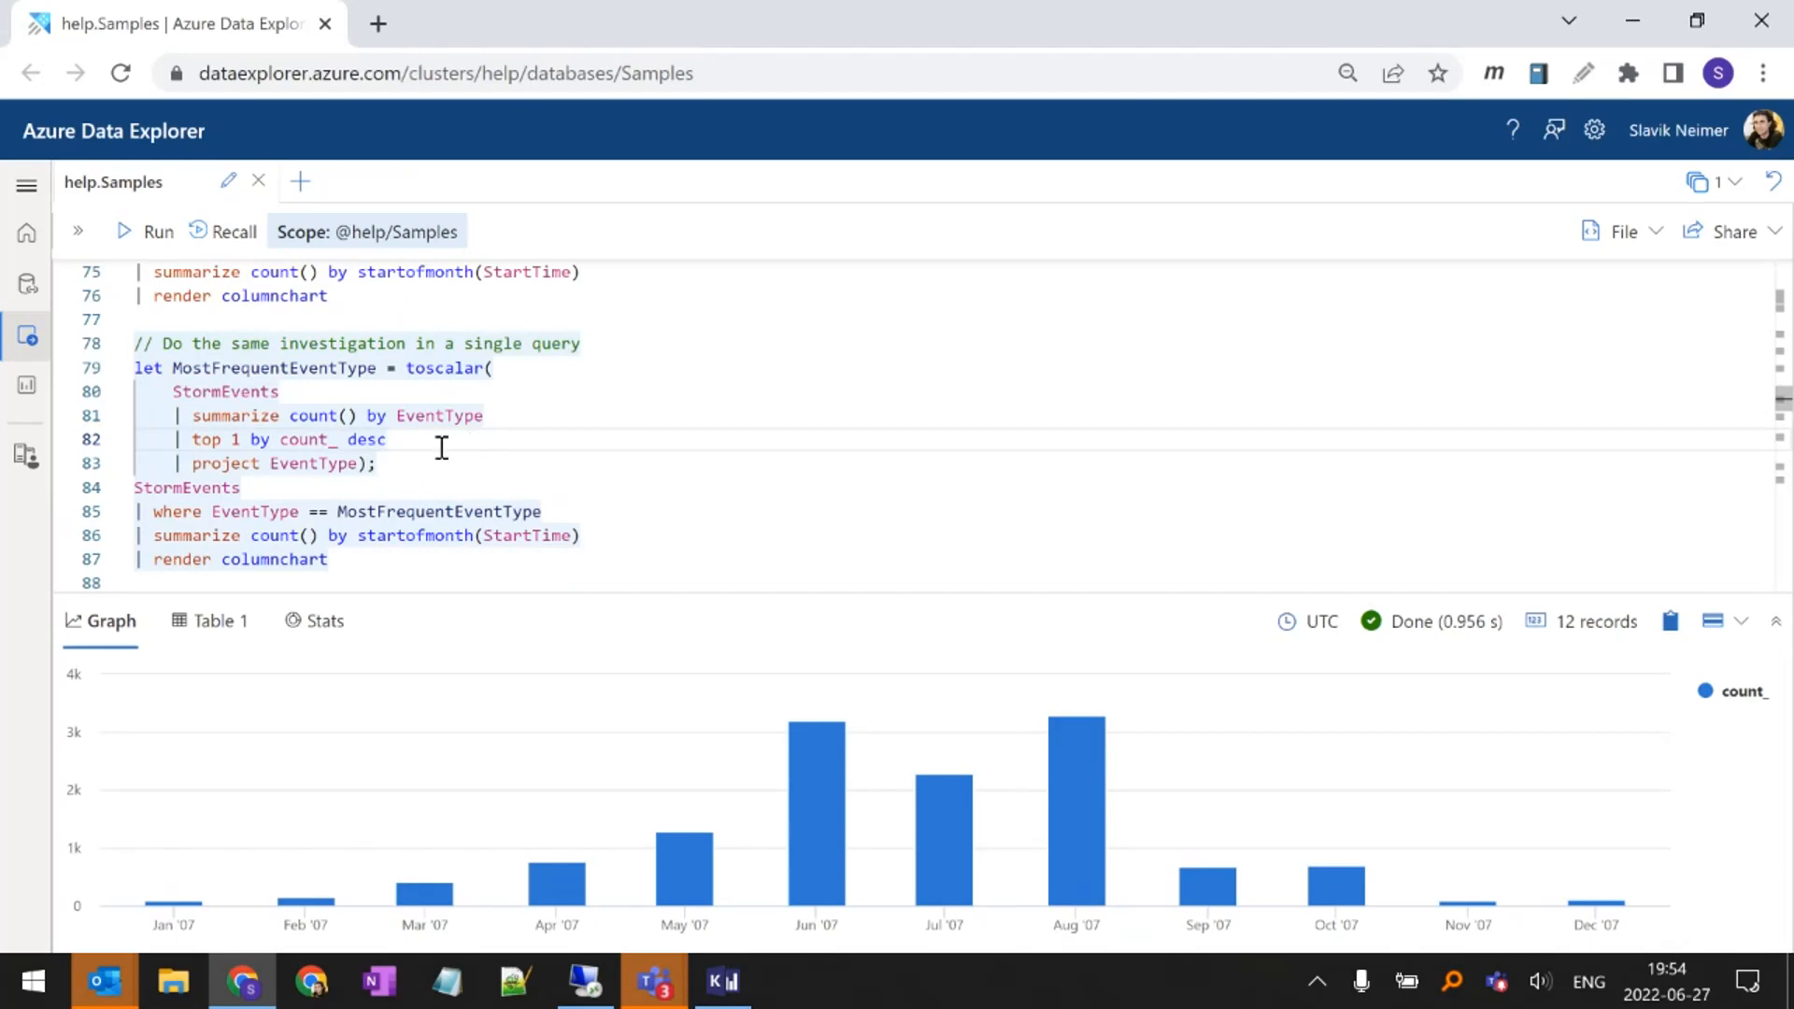
Examine how the most-damage query extends StormEvents with Damage = DamageProperty + DamageCrops and takes the top 5 by Damage
scroll(438, 446, down, 2)
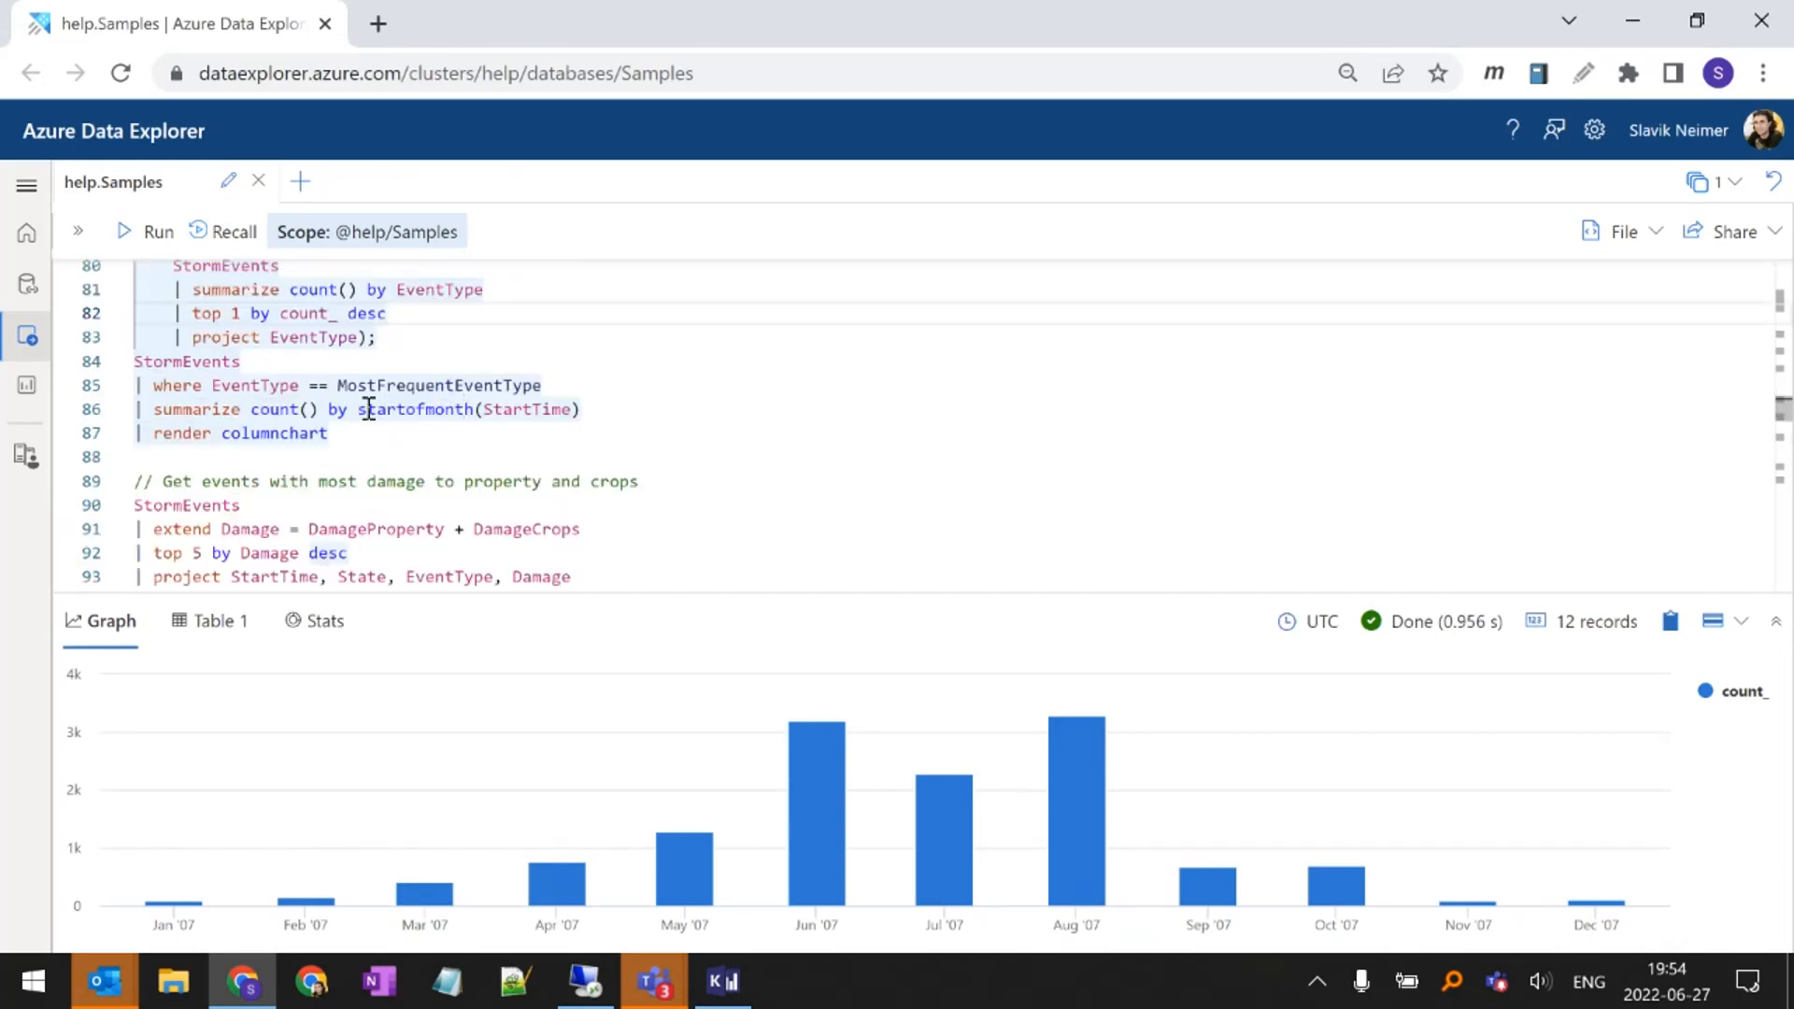
scroll(367, 408, down, 2)
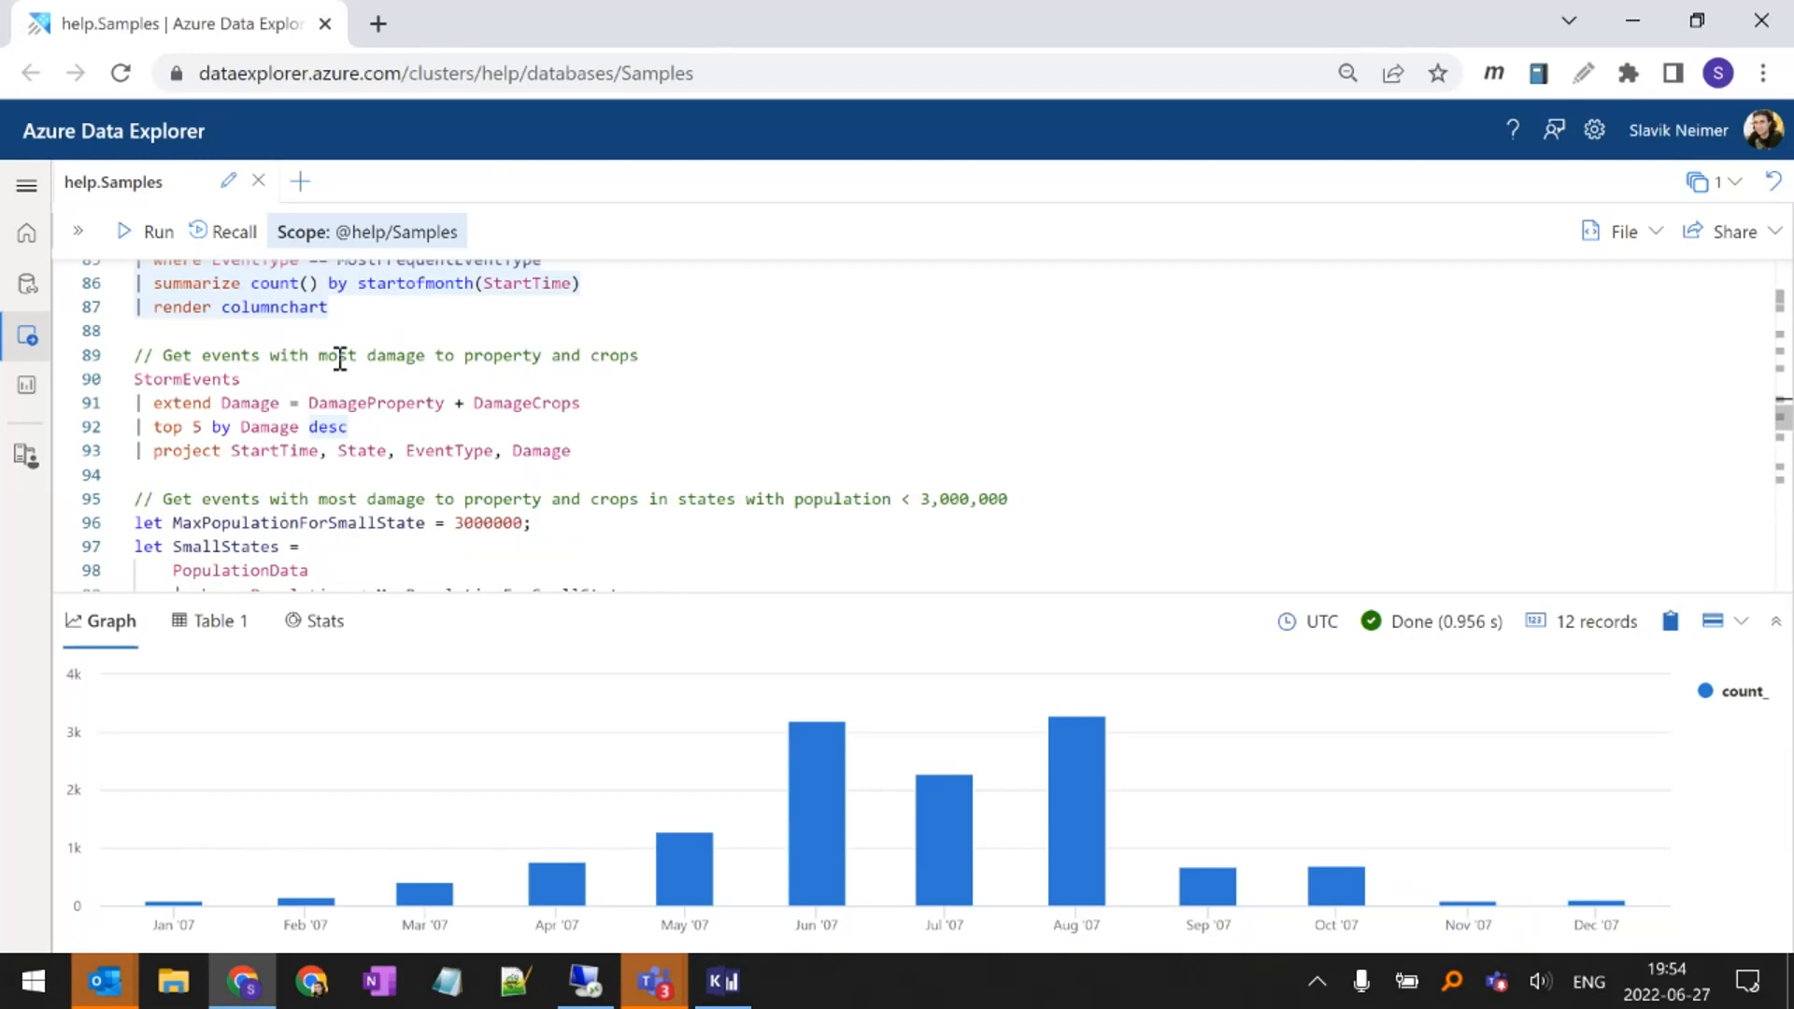
double_click(161, 409)
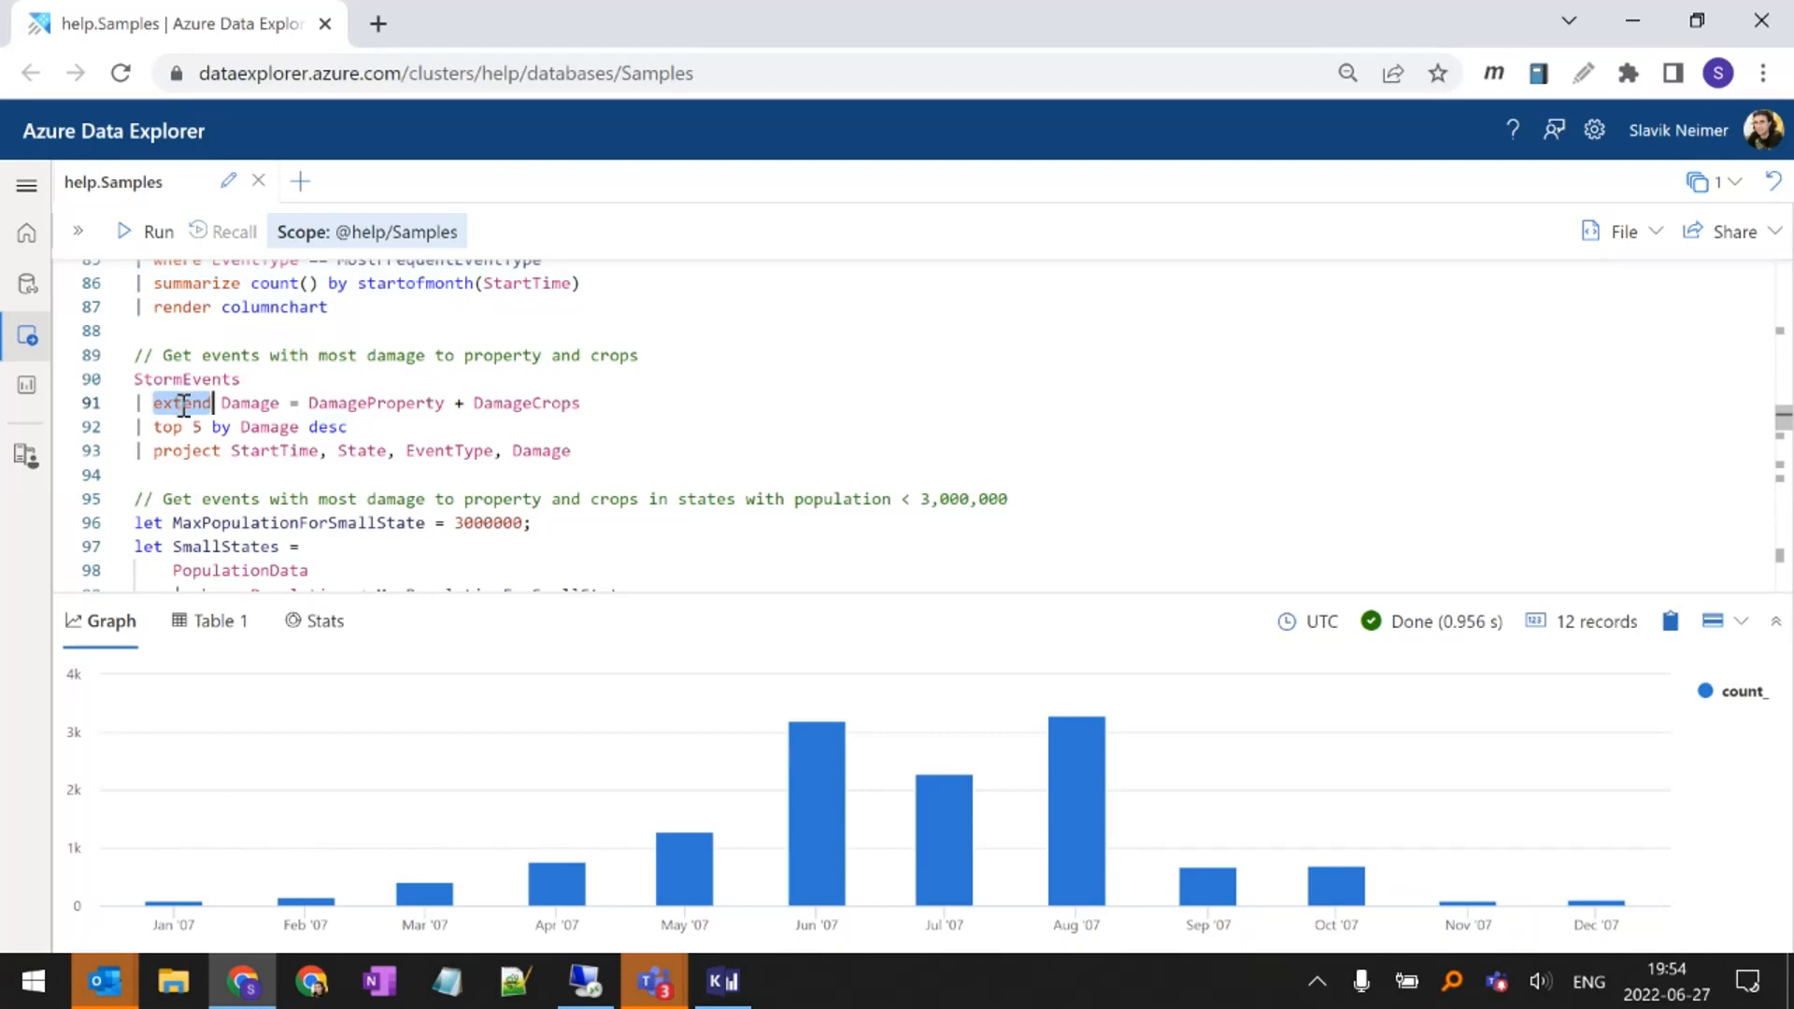
mouse_move(244, 401)
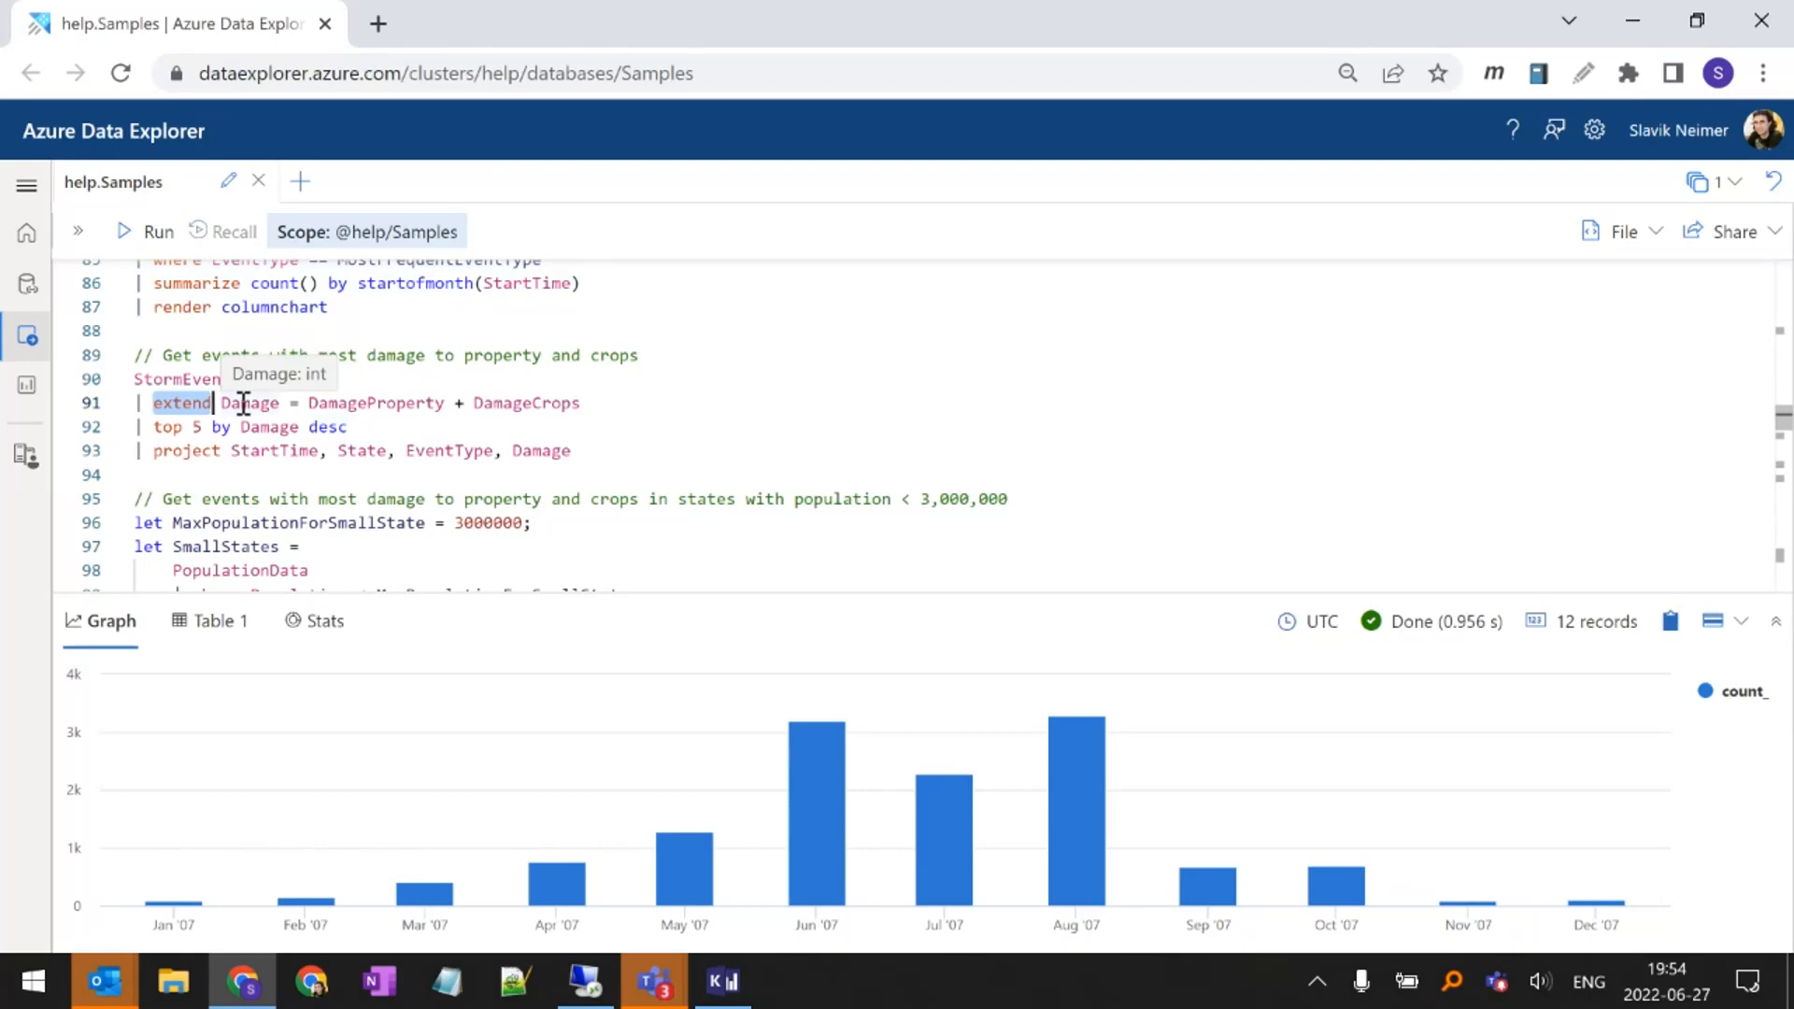
double_click(244, 403)
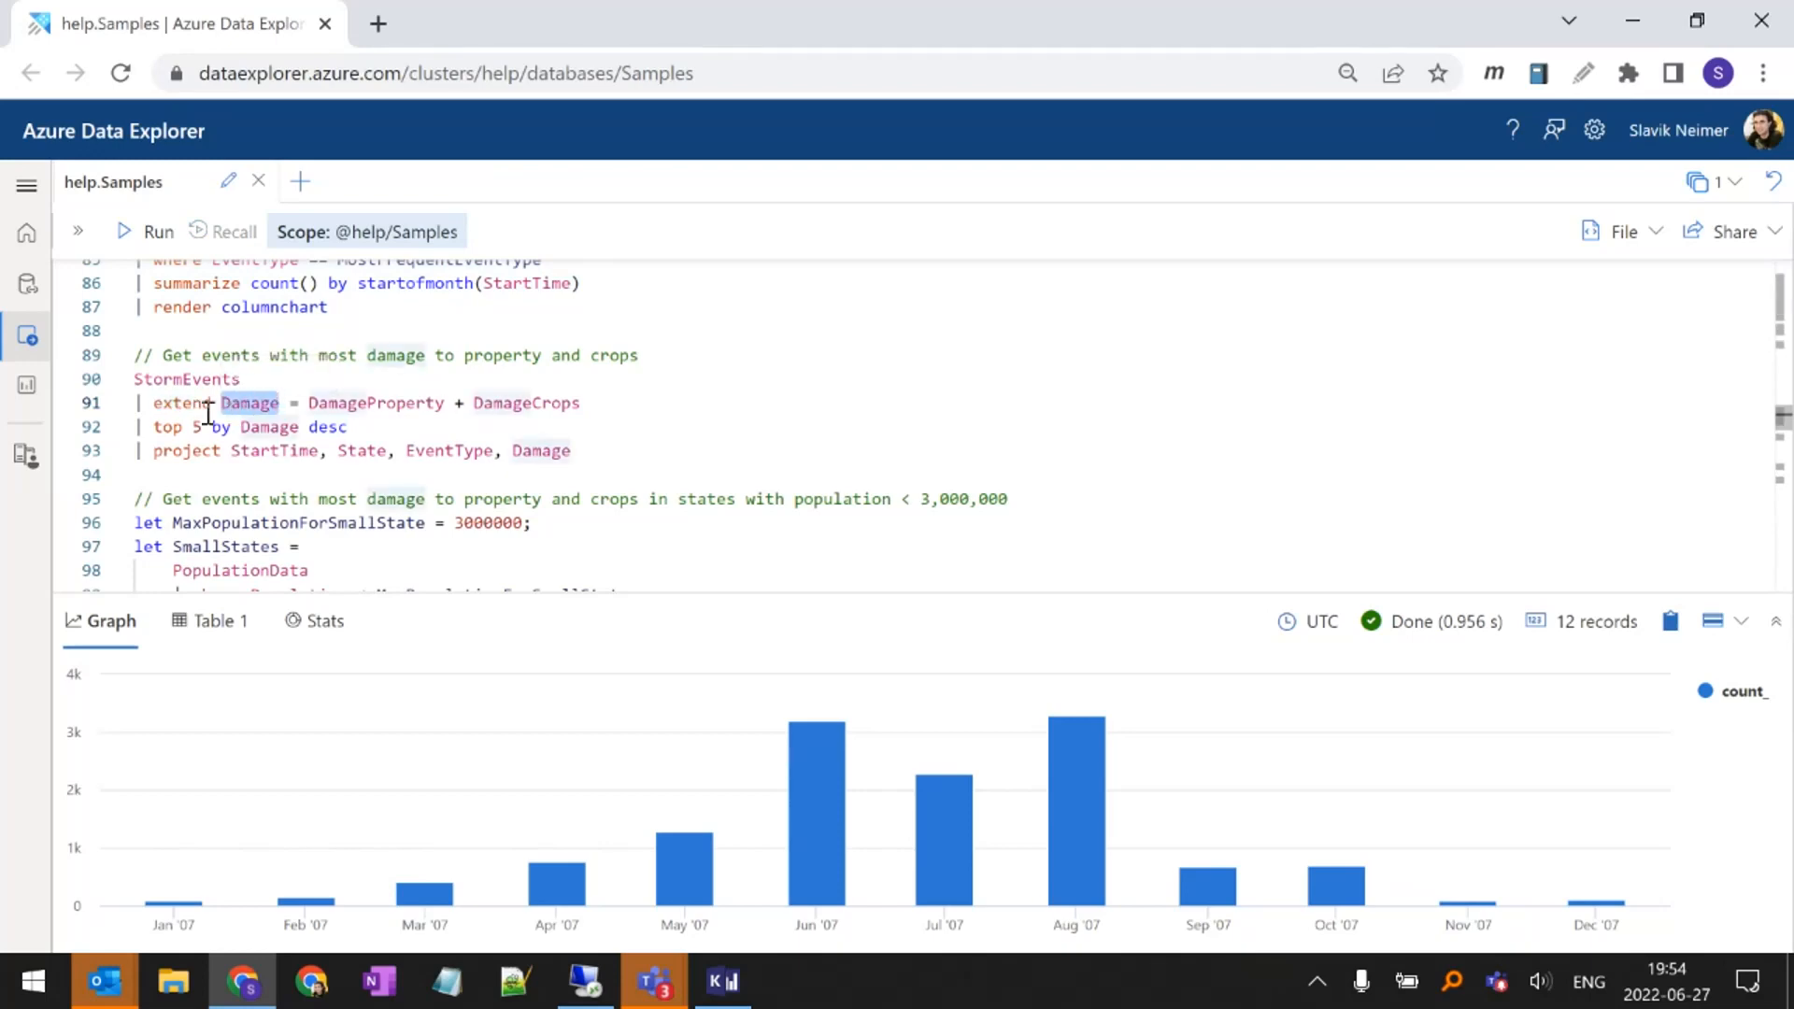
mouse_move(245, 405)
drag(581, 402, 160, 382)
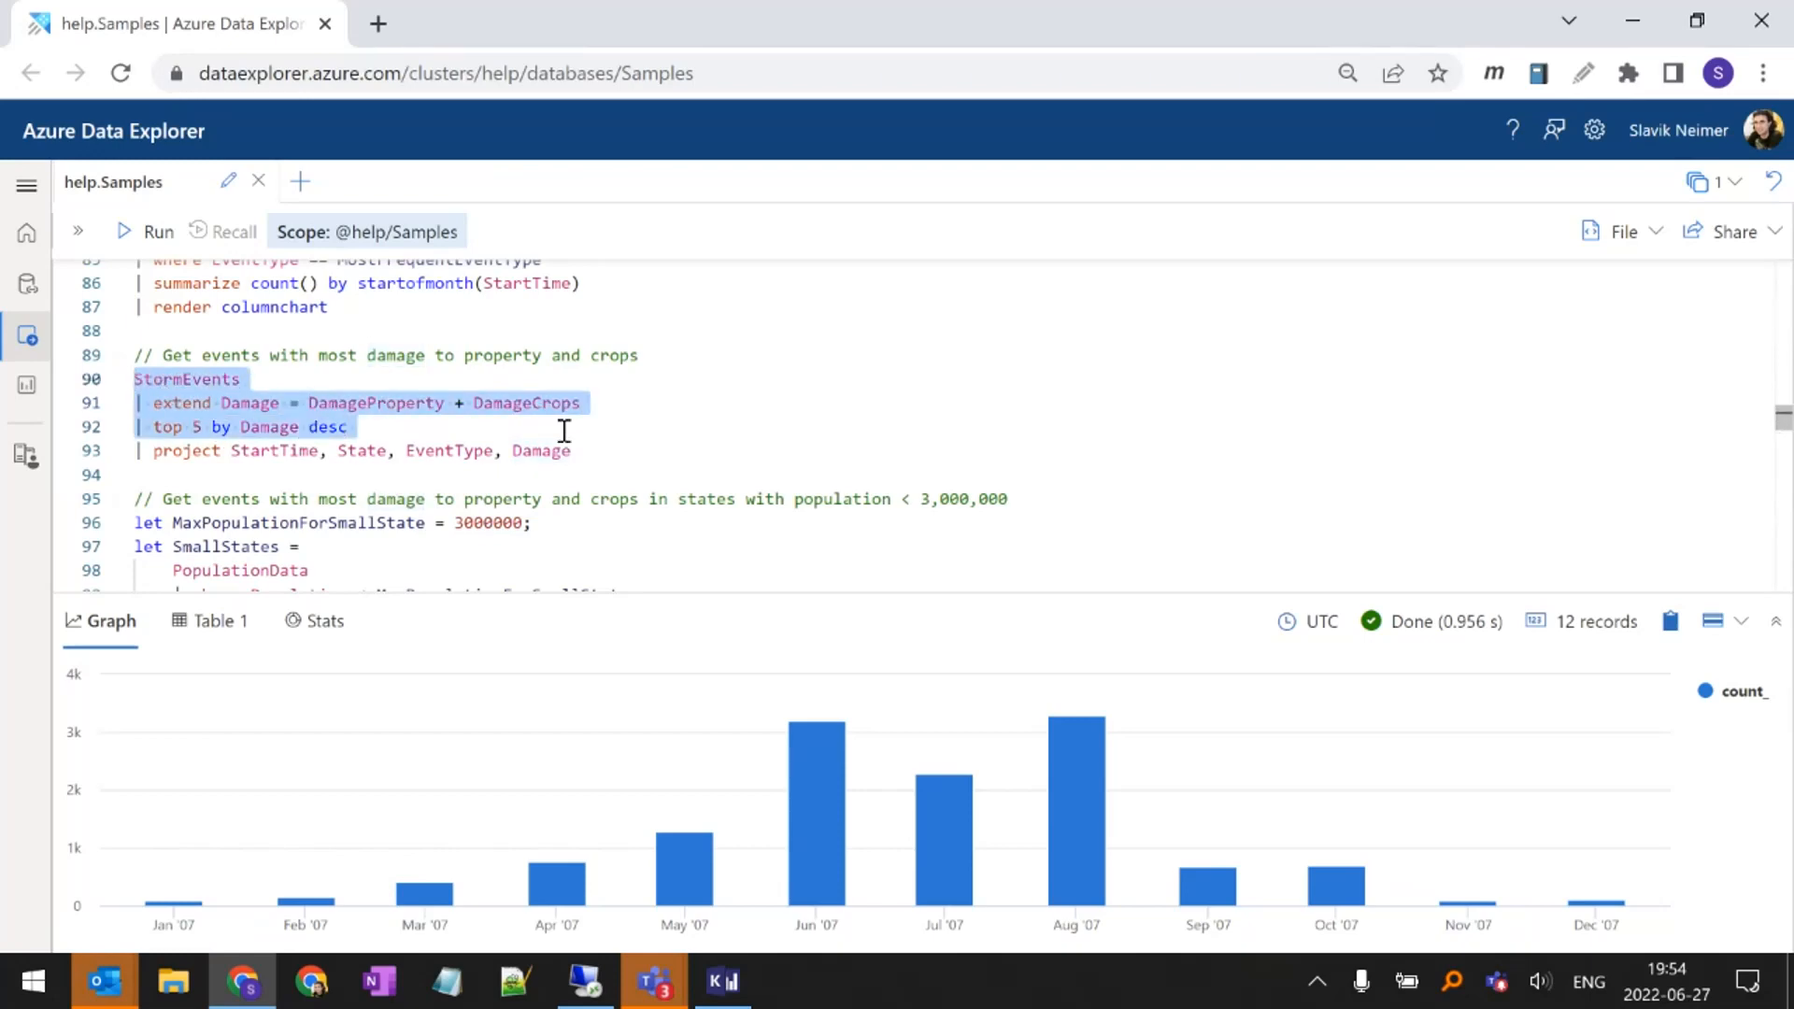
Review the projected StartTime, State, EventType and Damage columns, and run the query for events with most property and crop damage
drag(590, 449, 220, 449)
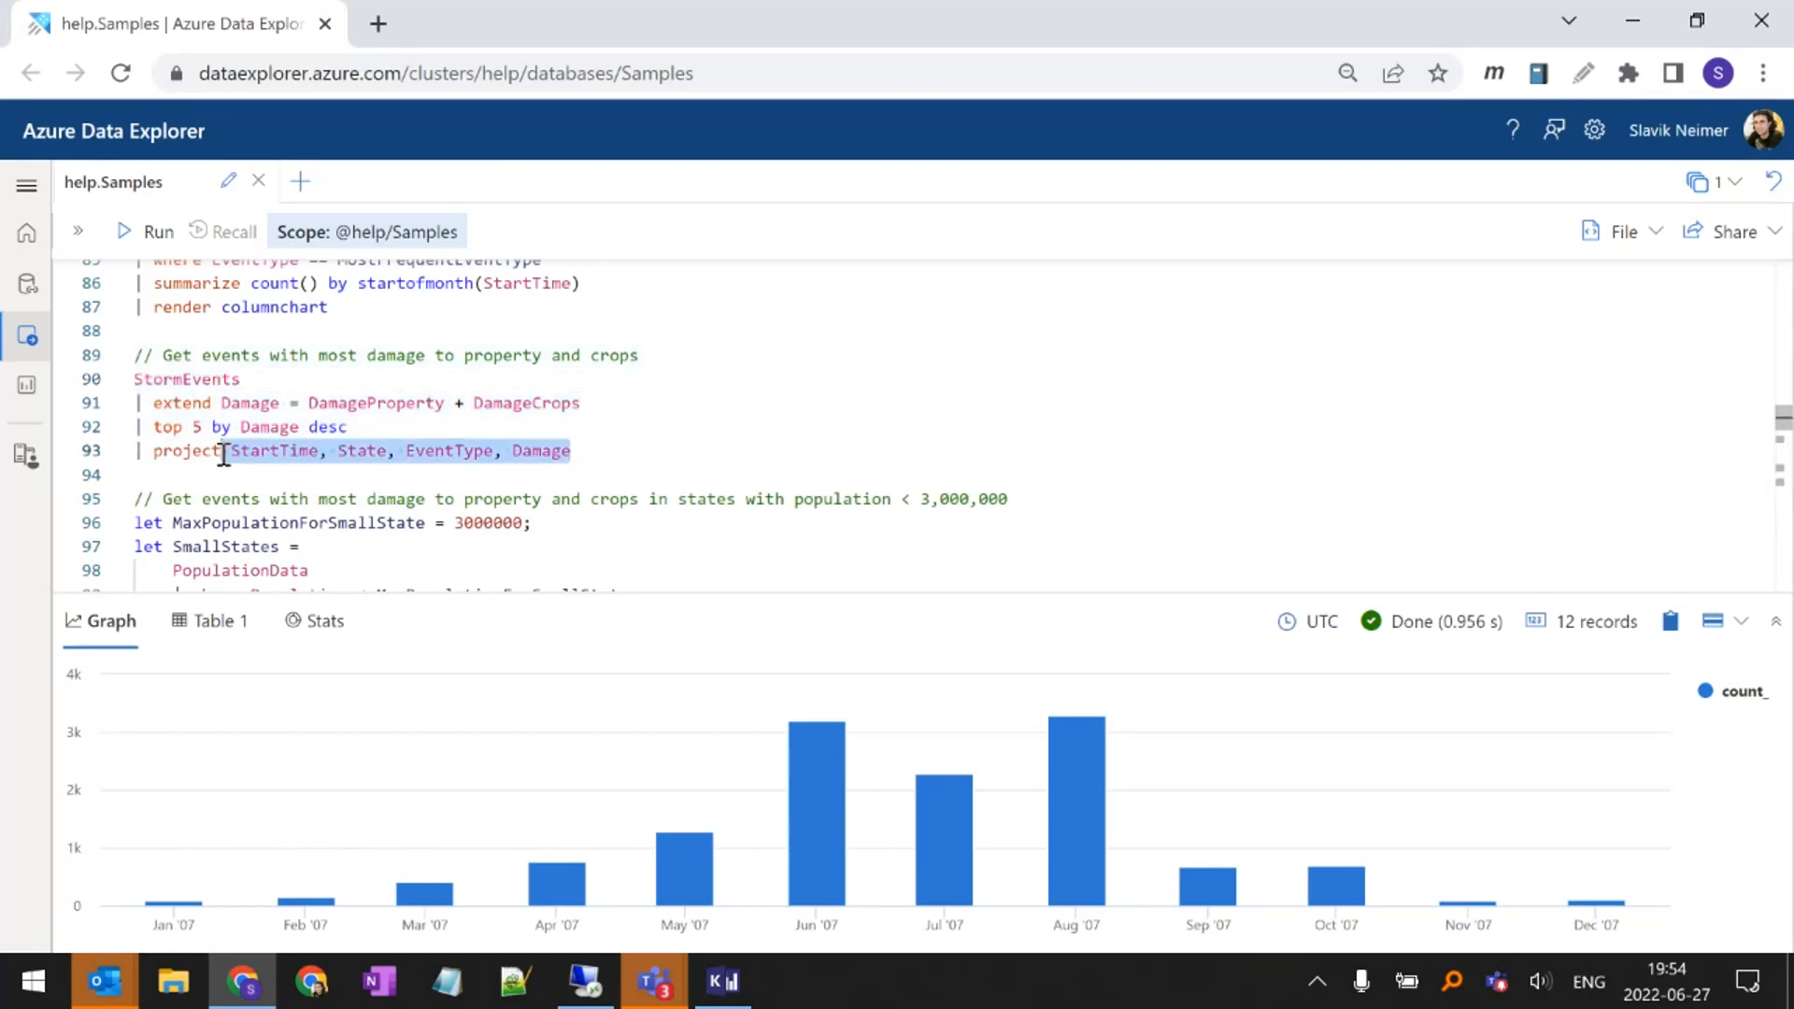
click(214, 449)
key(shift+Return)
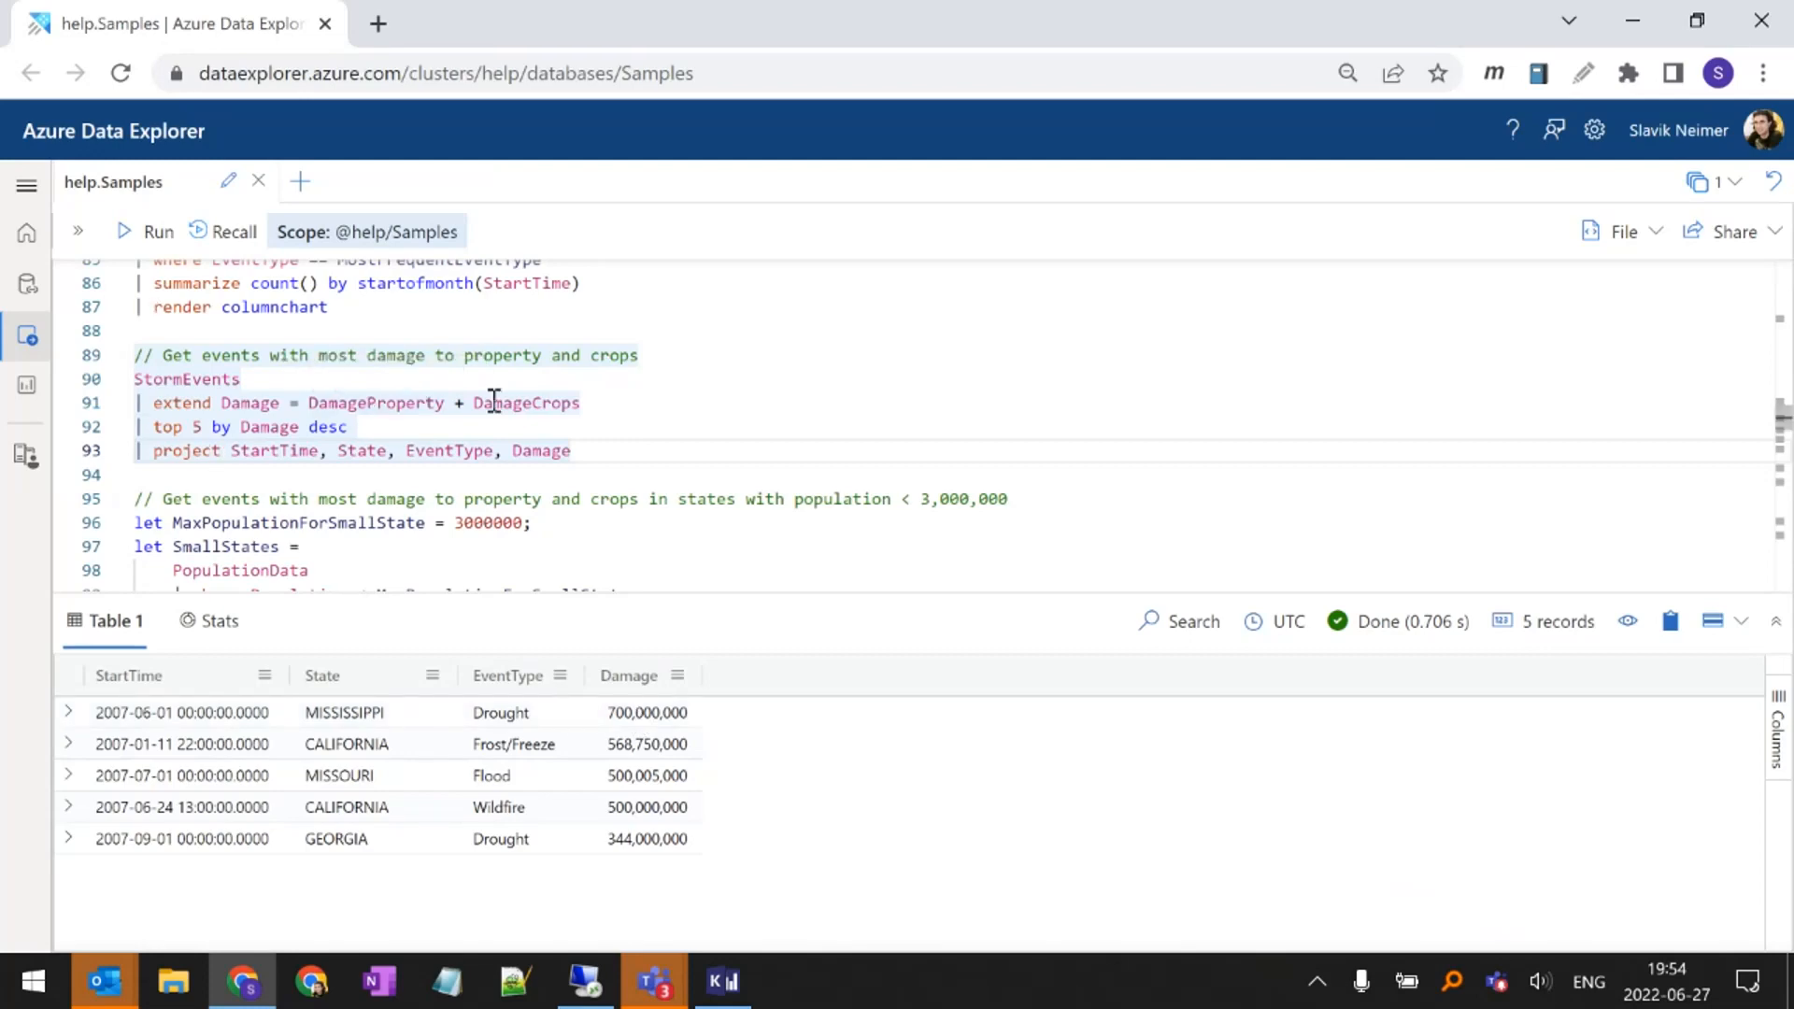
mouse_move(499, 402)
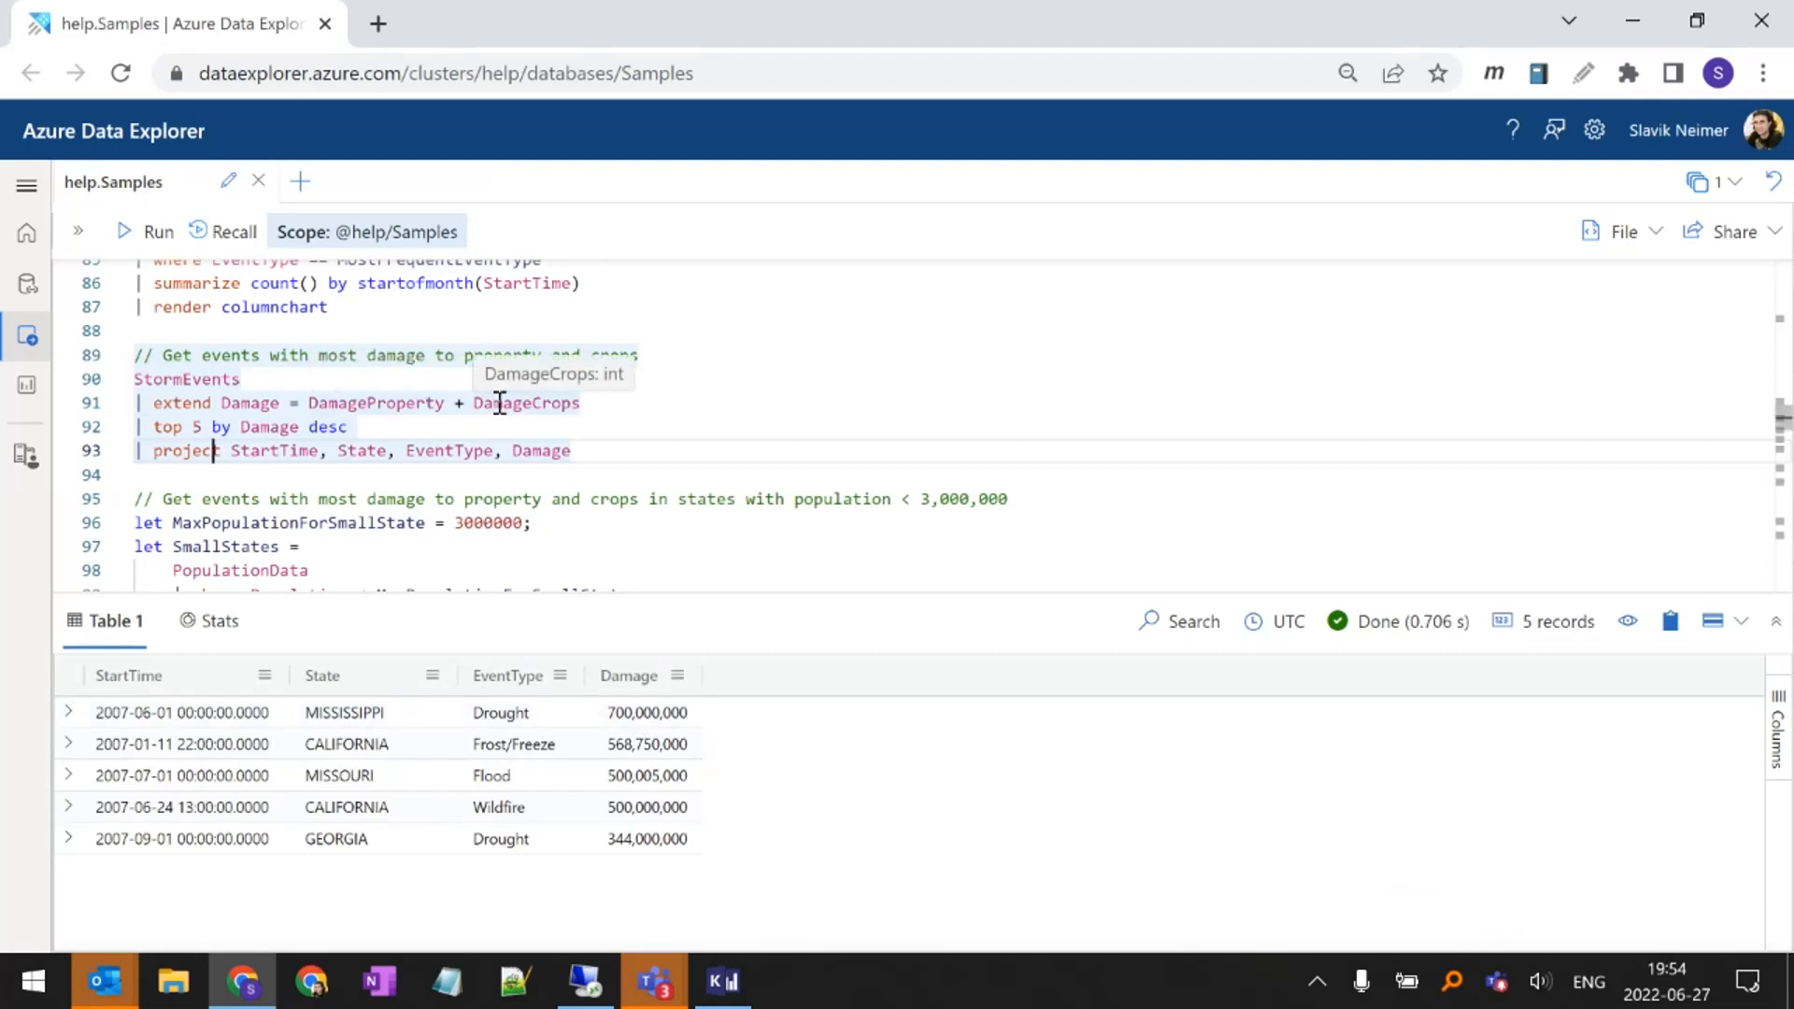
Examine the MaxPopulationForSmallState let statement, its value 3000000 and its use in the SmallStates population filter
scroll(499, 409, down, 2)
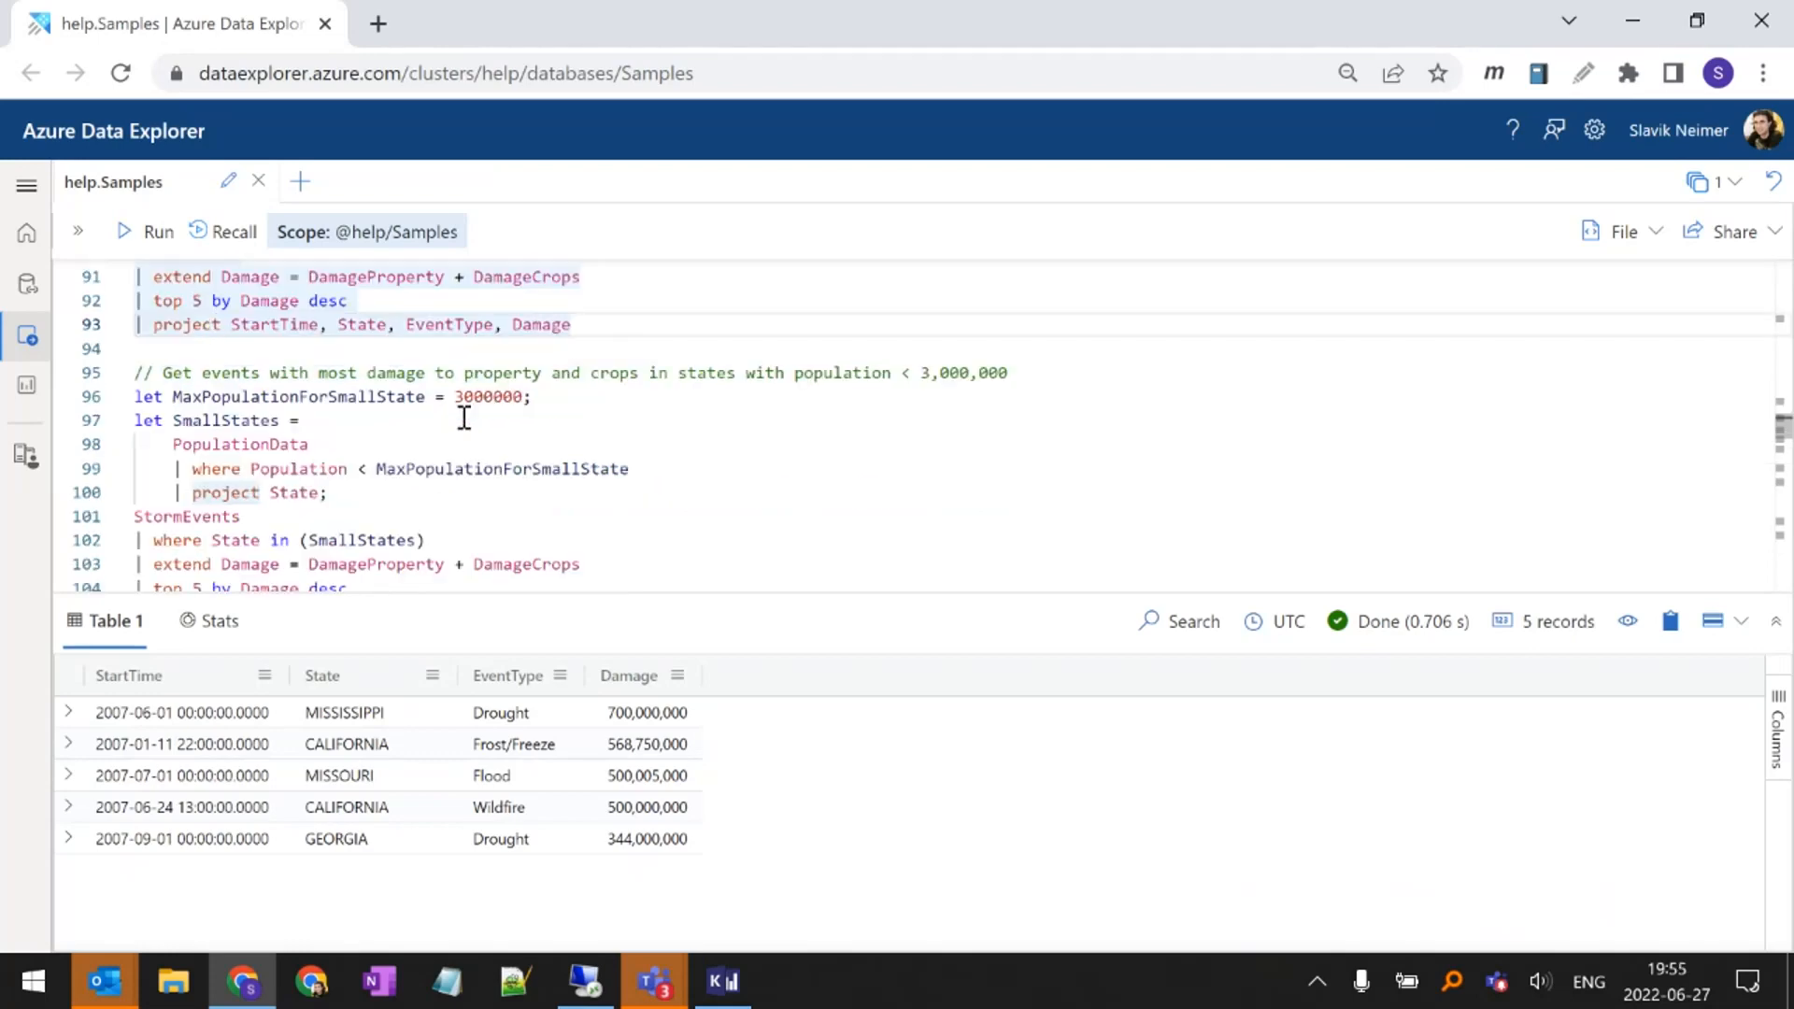
drag(445, 588, 446, 603)
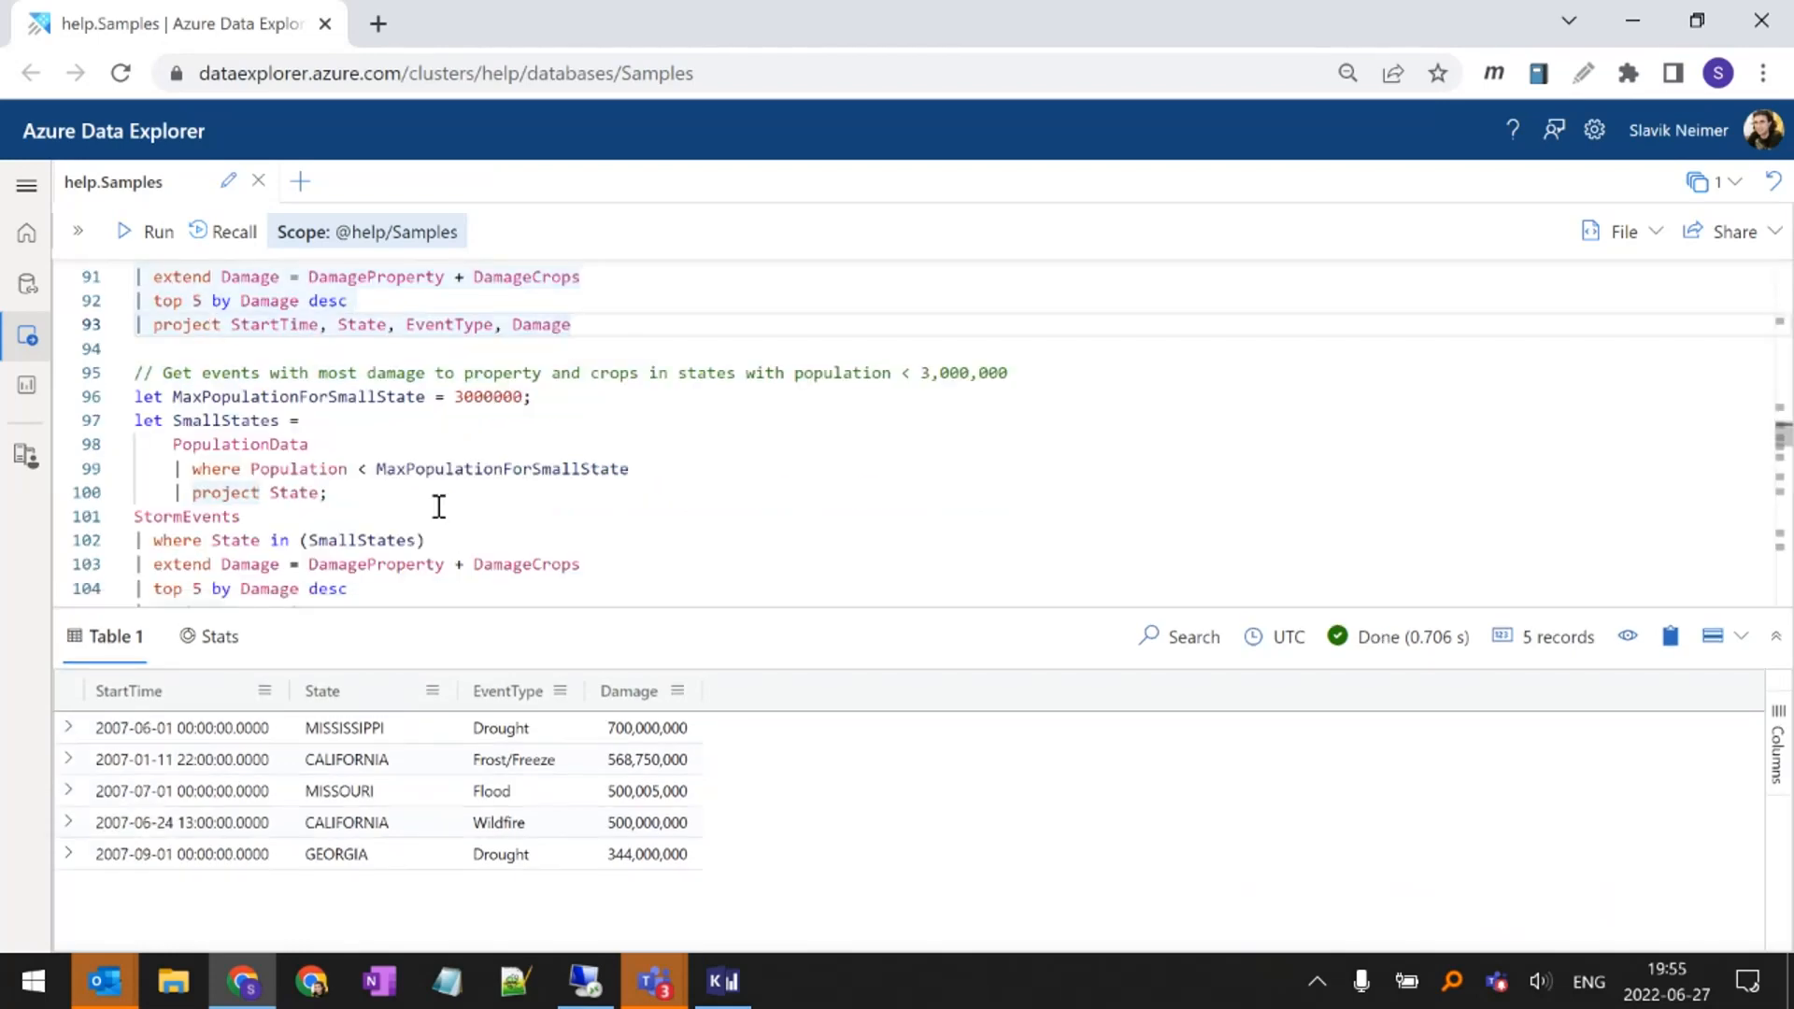
double_click(344, 396)
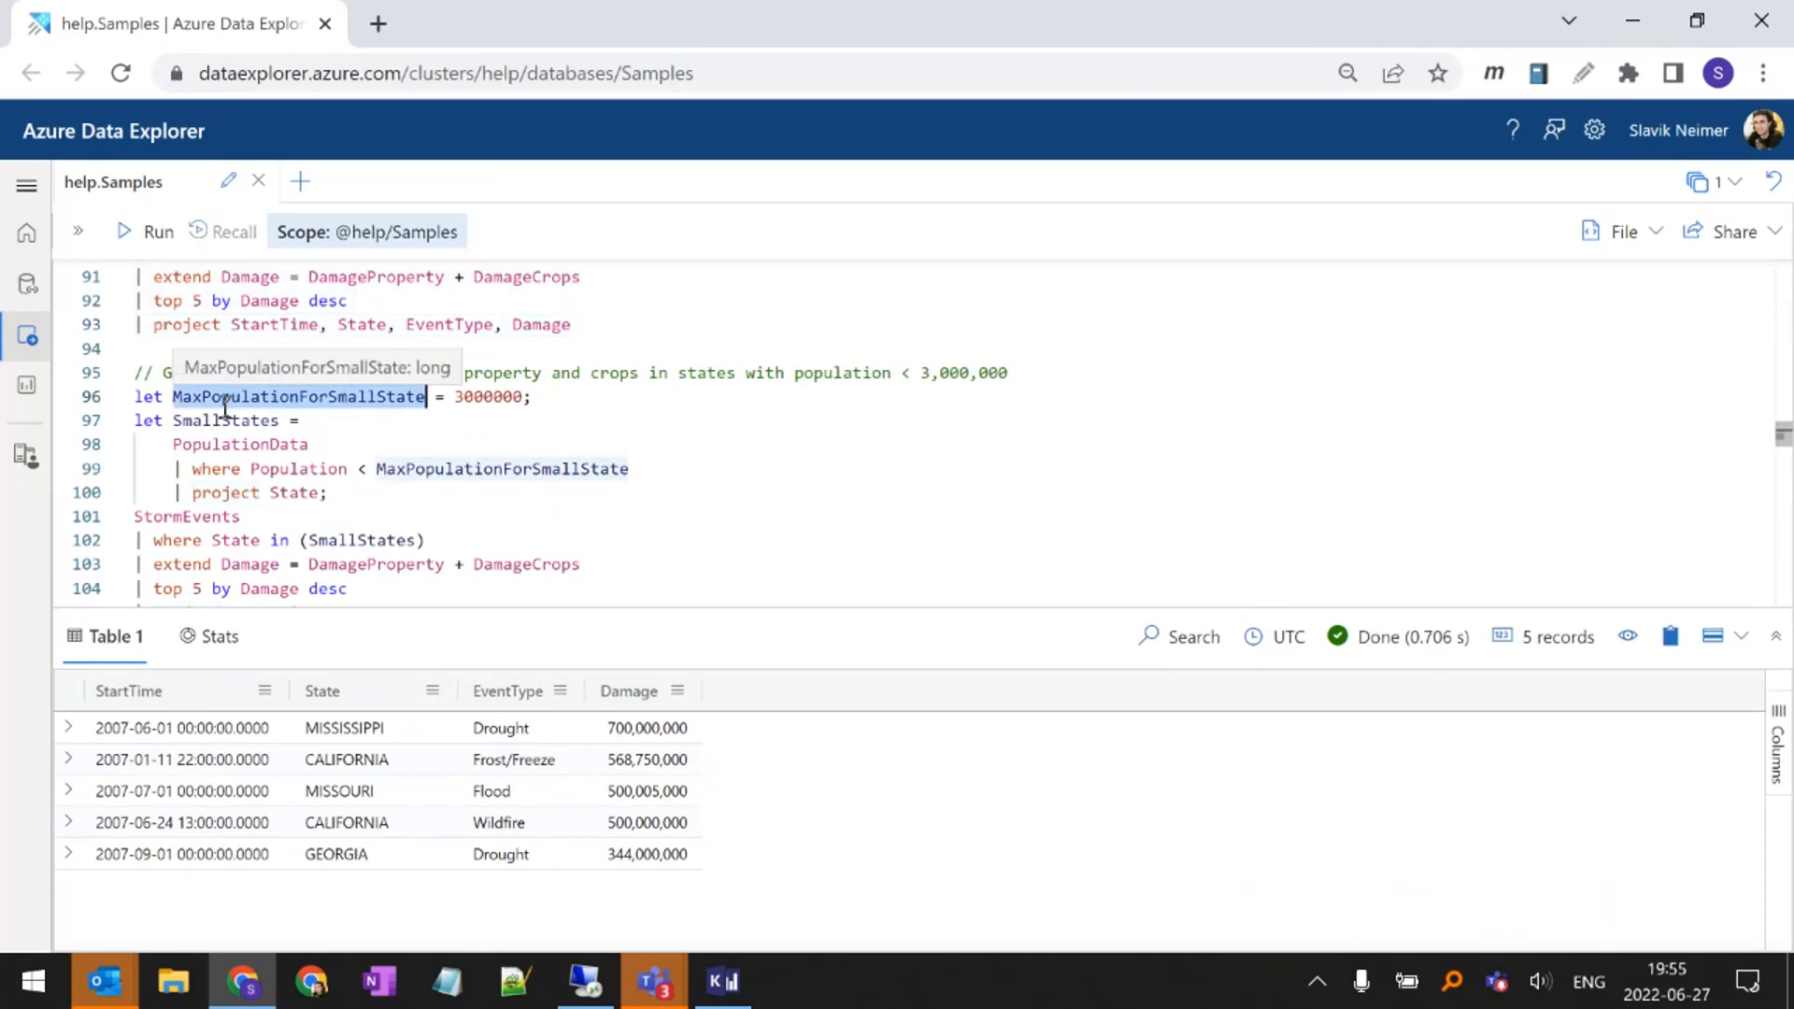
double_click(479, 408)
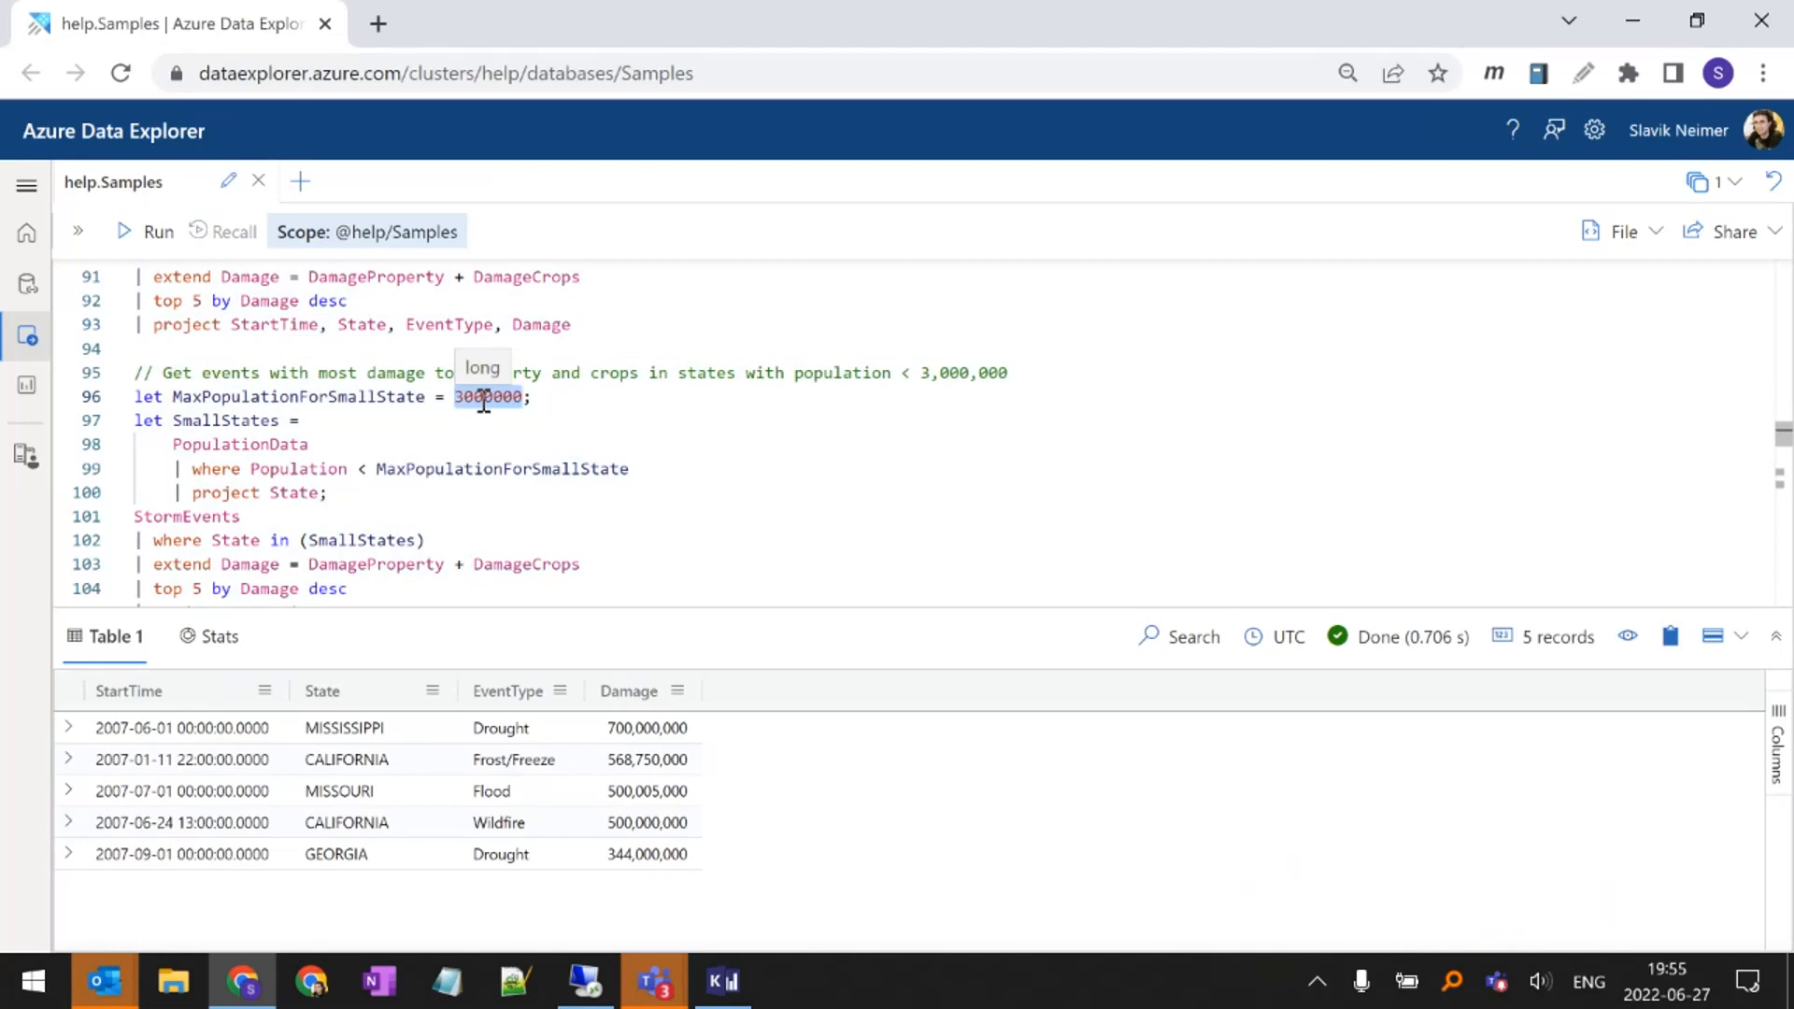
click(396, 396)
double_click(396, 396)
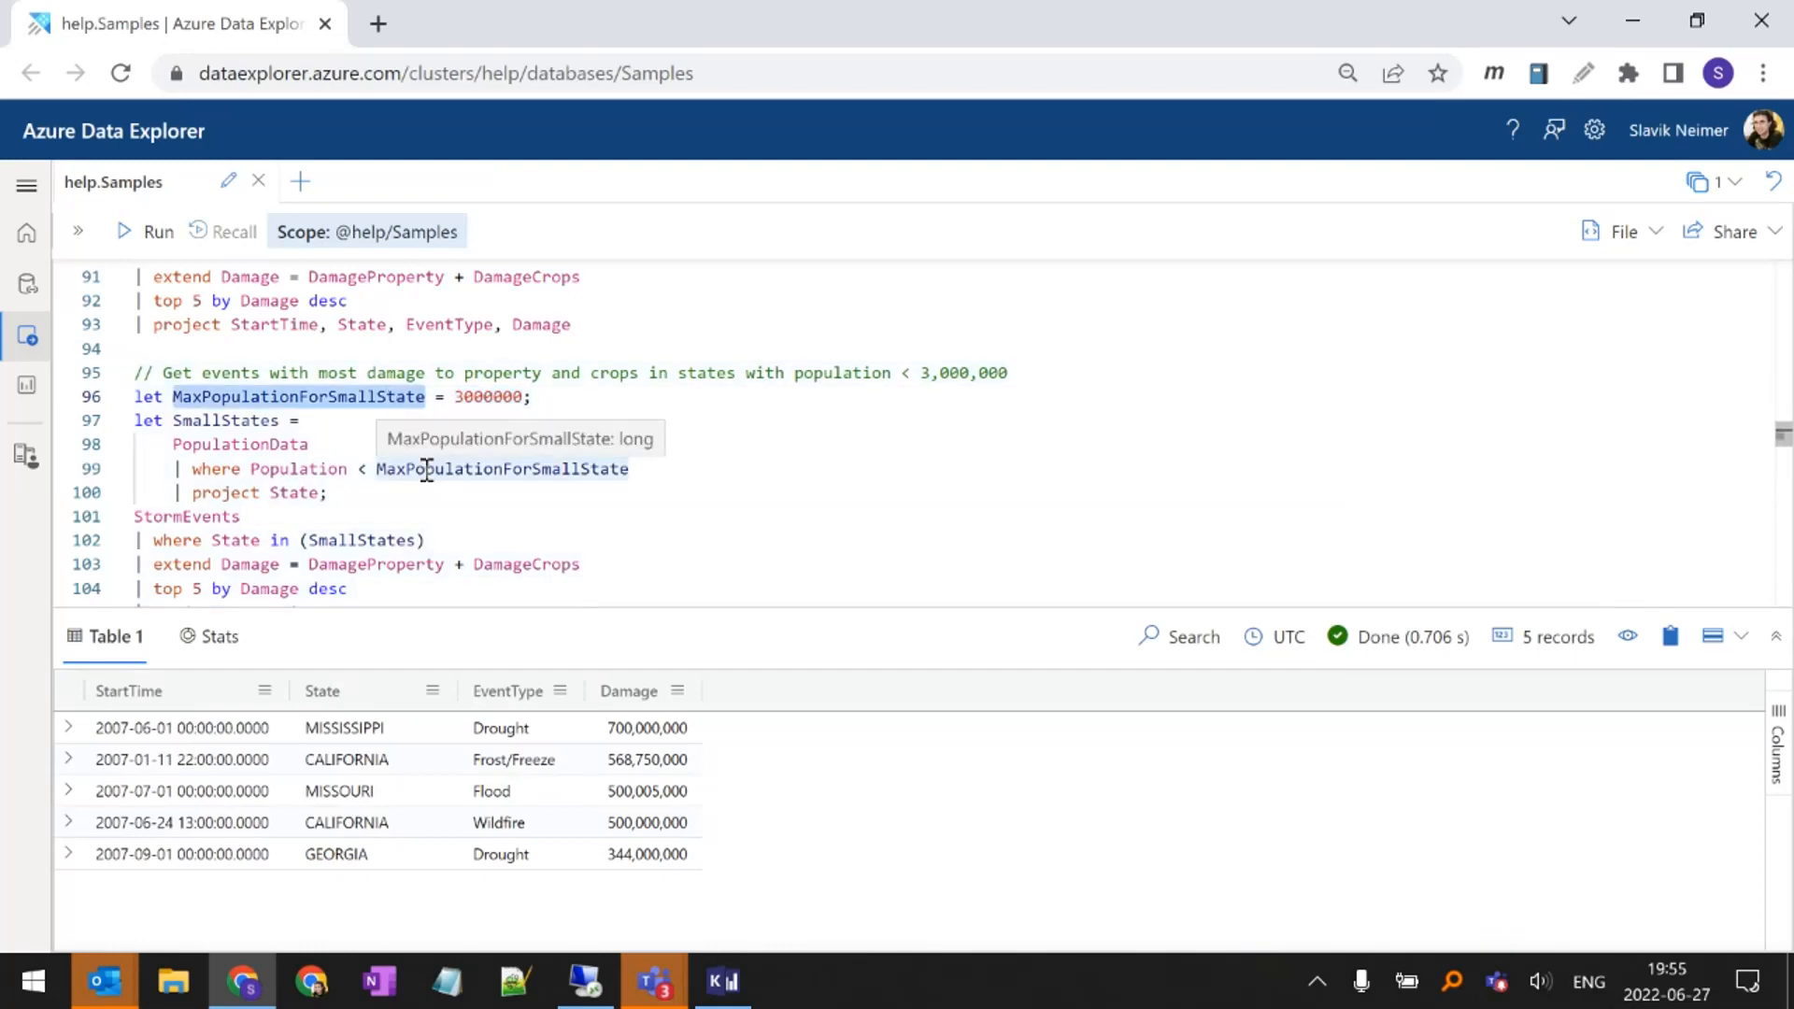
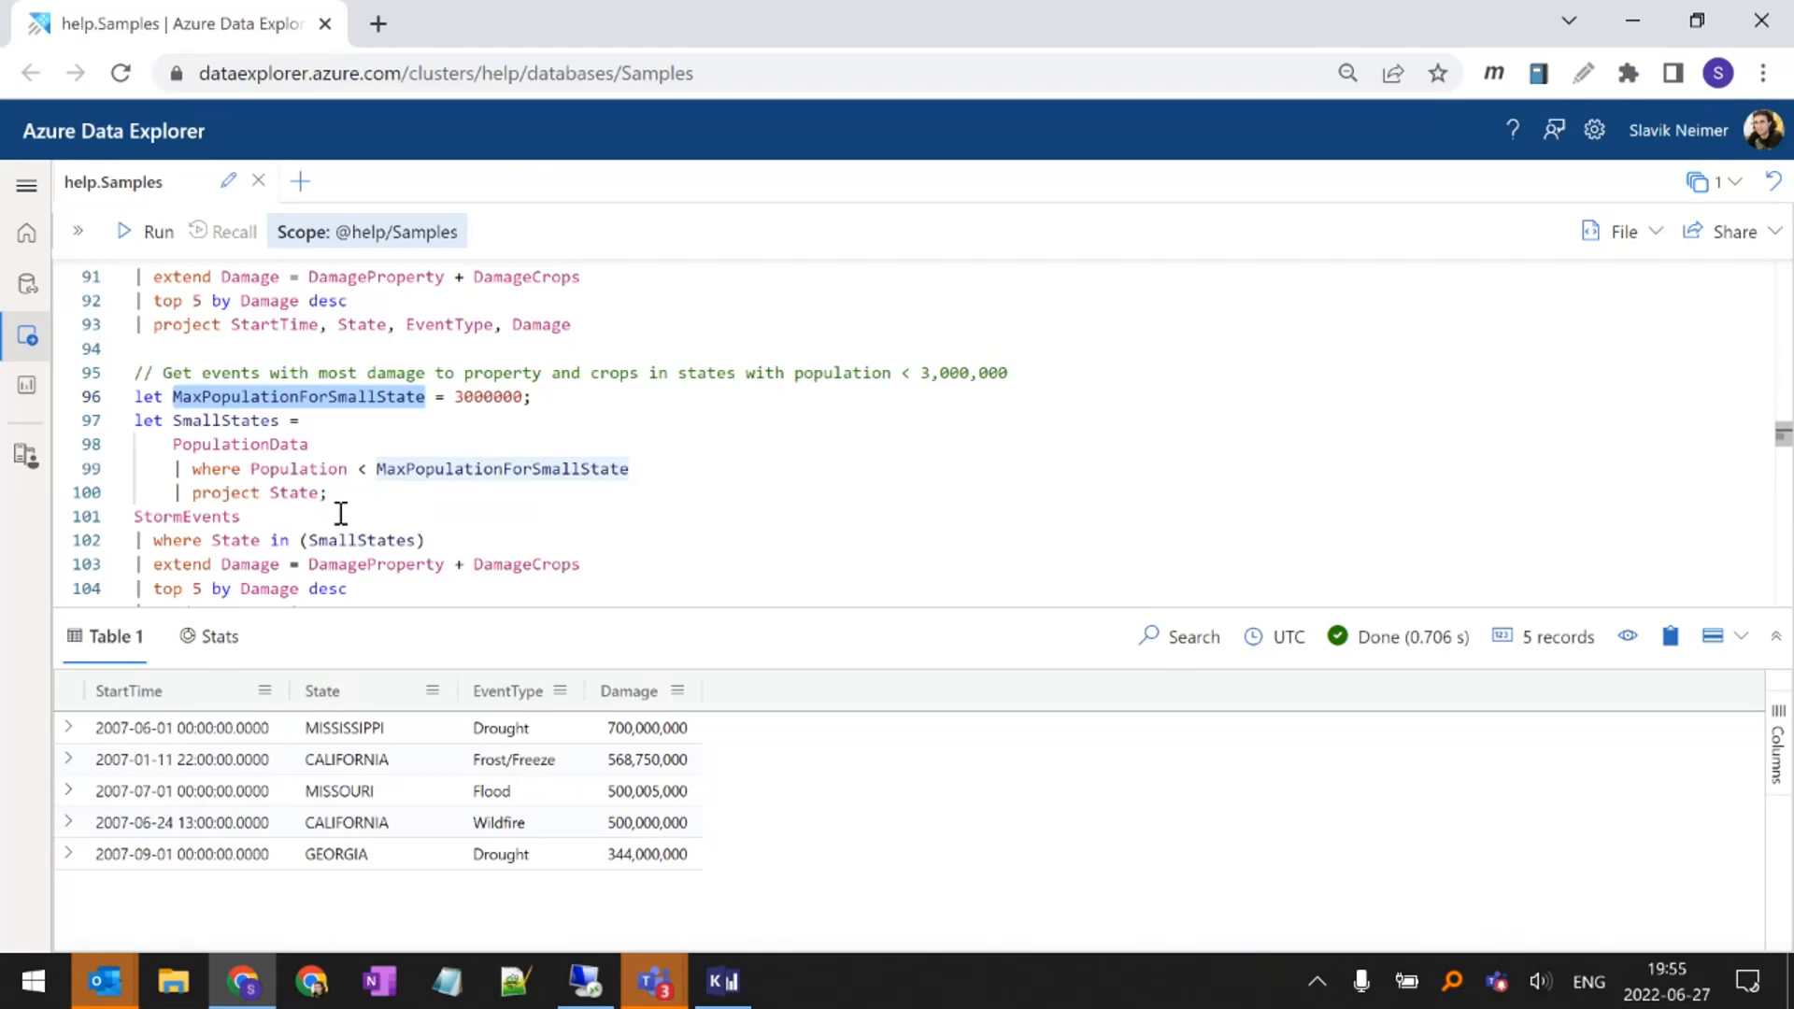
Examine the SmallStates let statement and run its PopulationData source table on its own
double_click(271, 444)
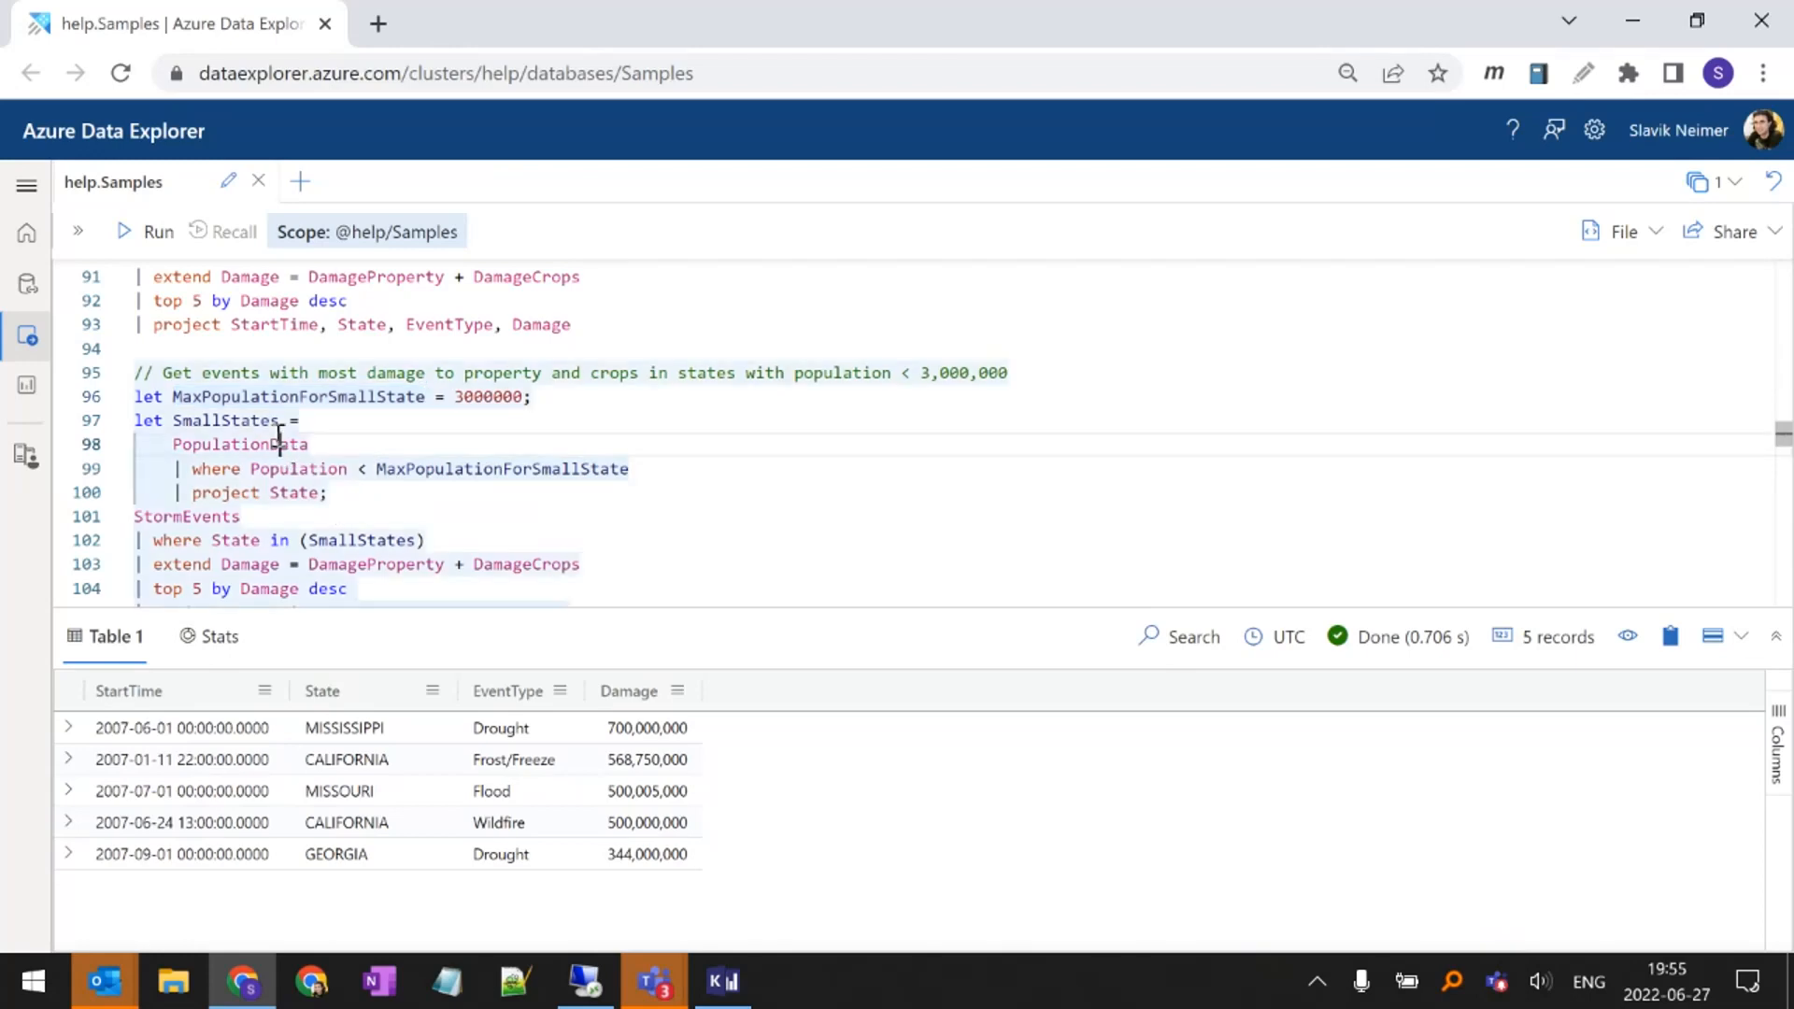
double_click(270, 423)
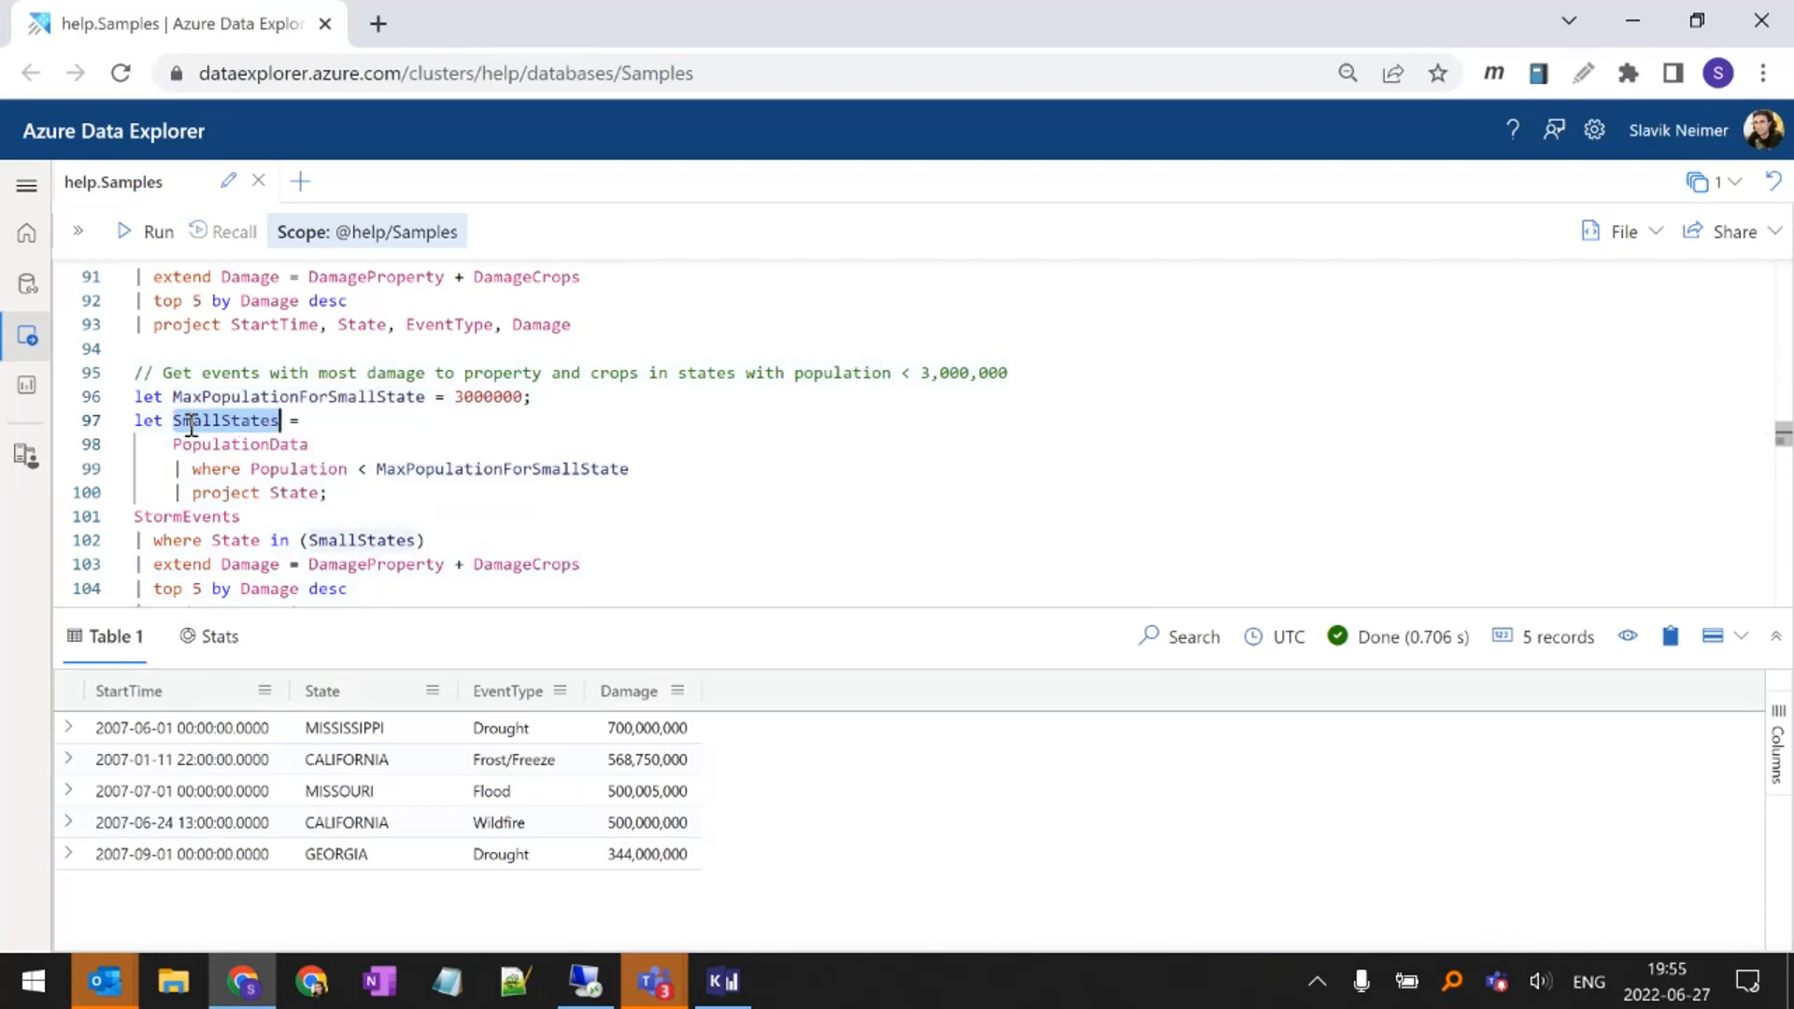
mouse_move(190, 426)
double_click(184, 450)
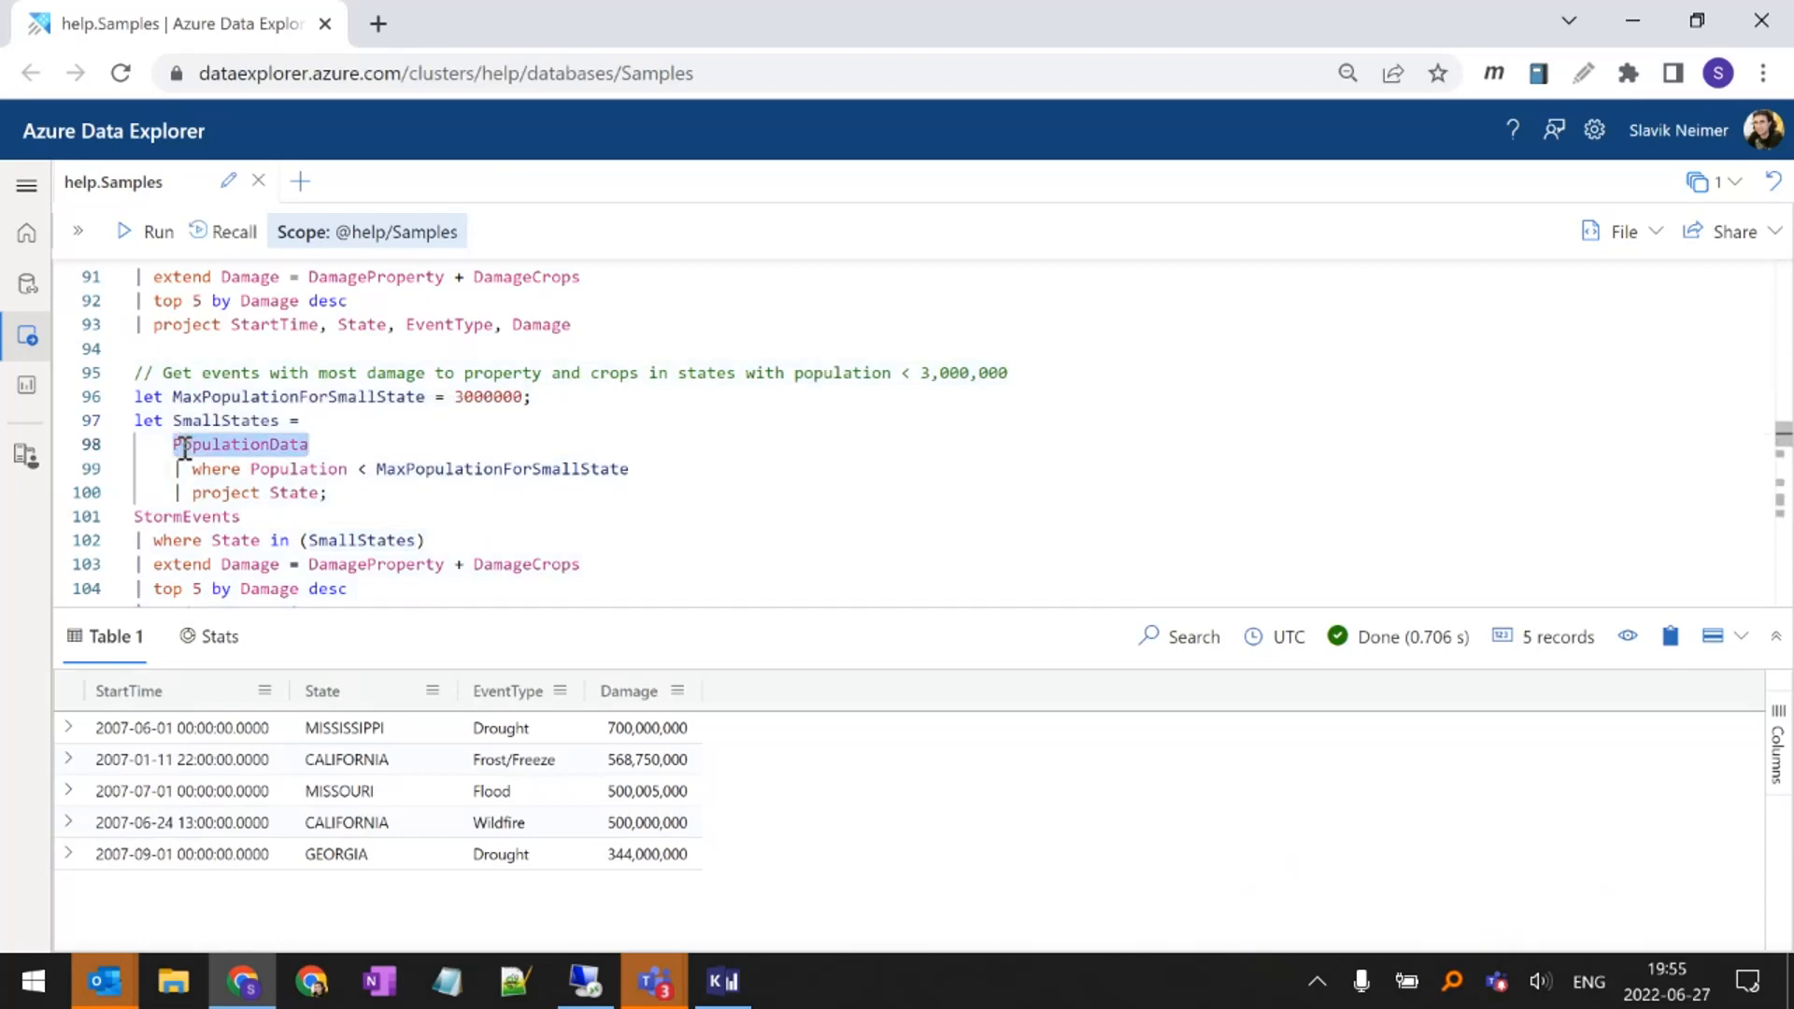
mouse_move(214, 450)
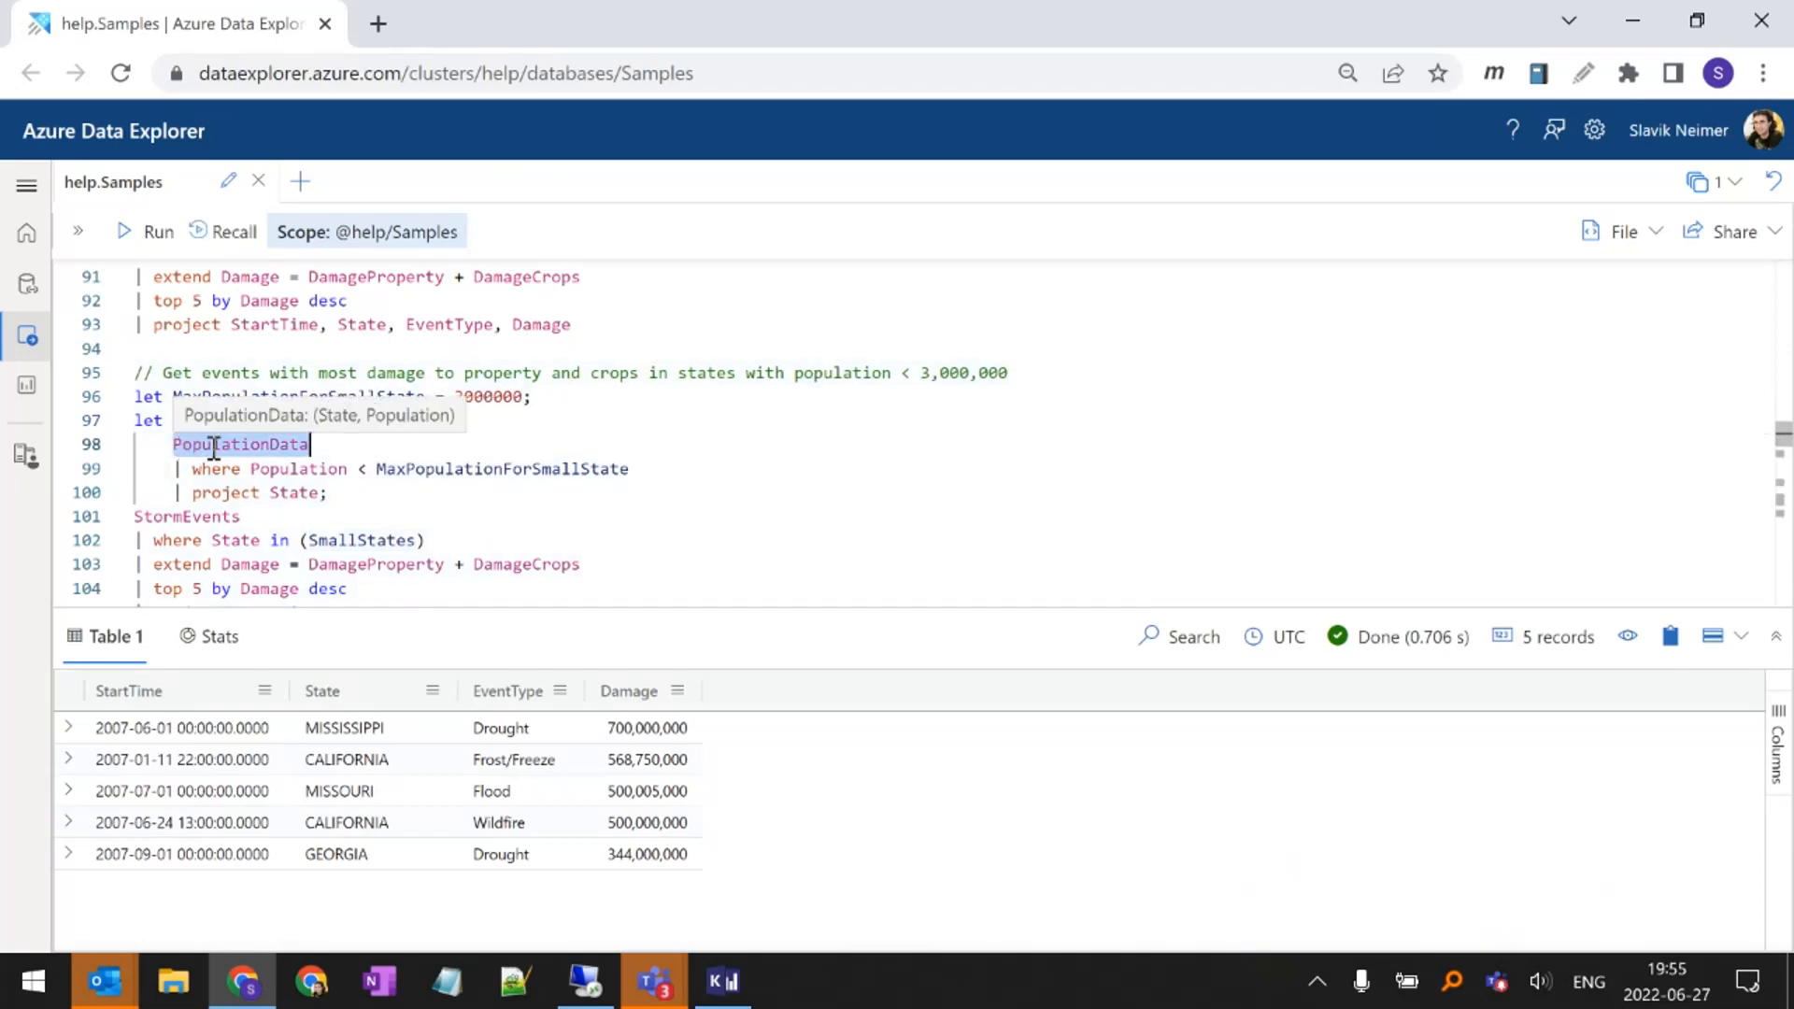
key(shift+Return)
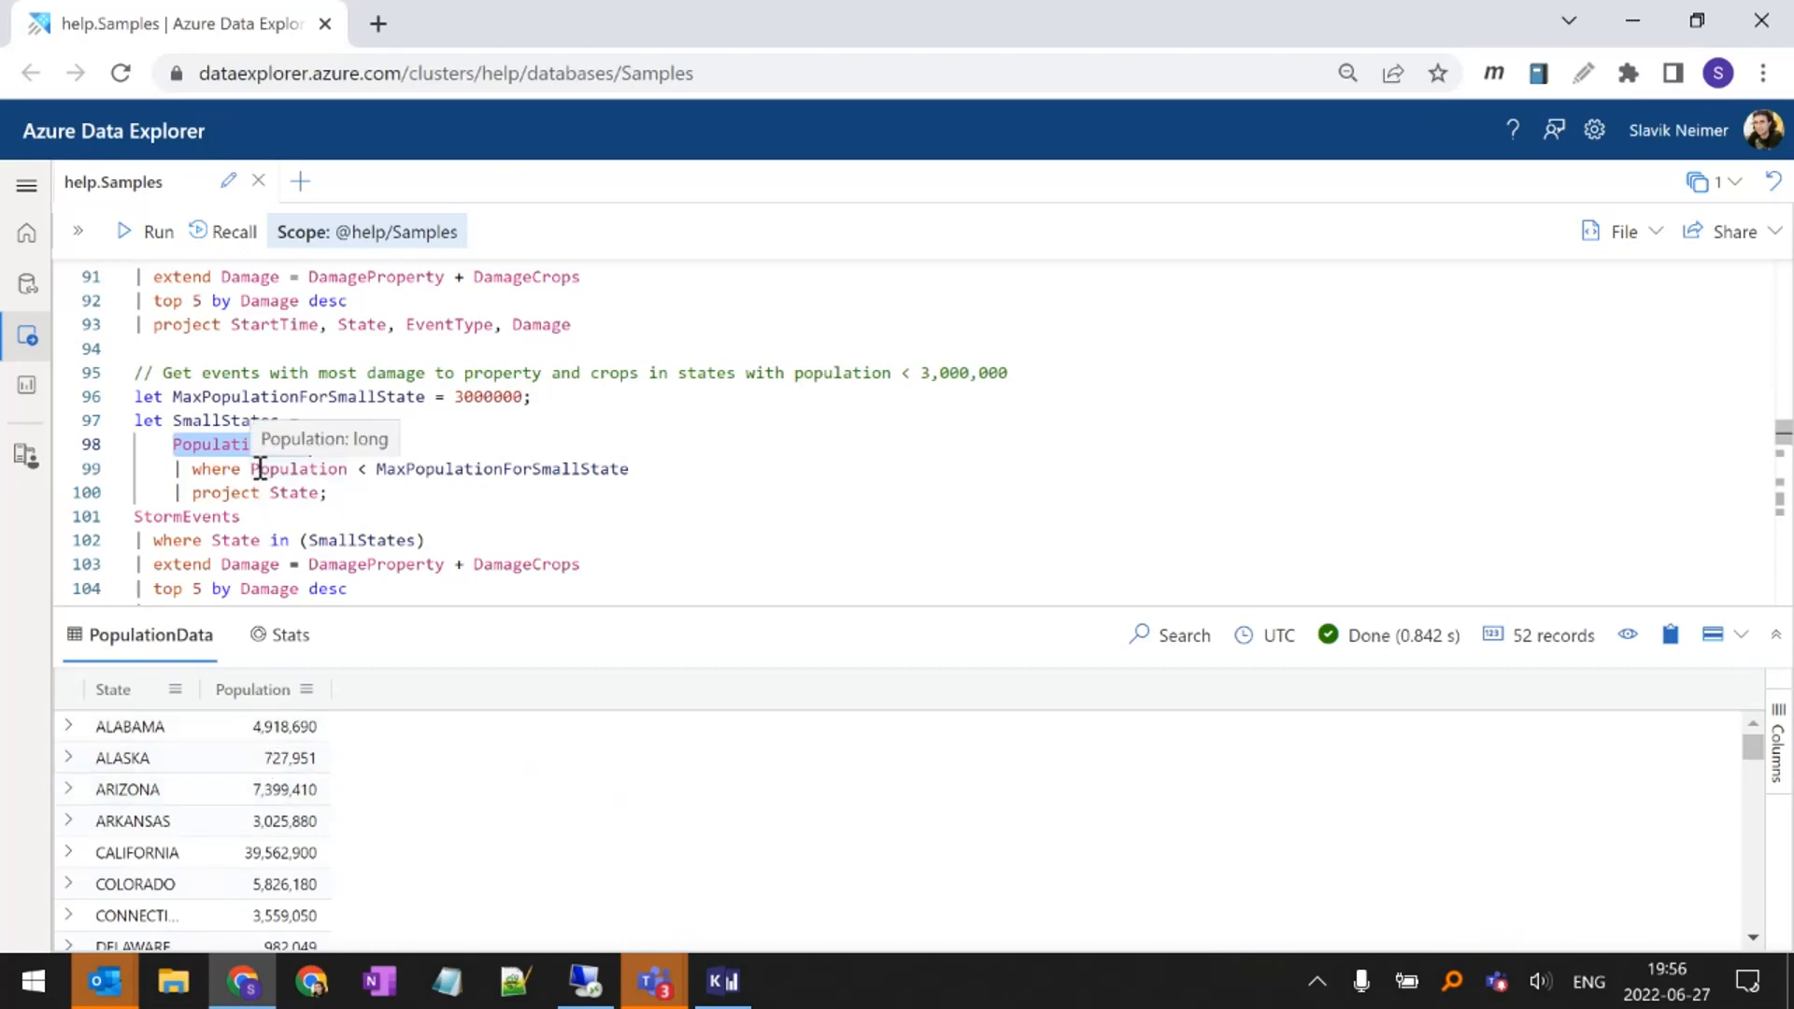
Examine how SmallStates filters Population by MaxPopulationForSmallState and projects State for use in the StormEvents State filter
double_click(397, 467)
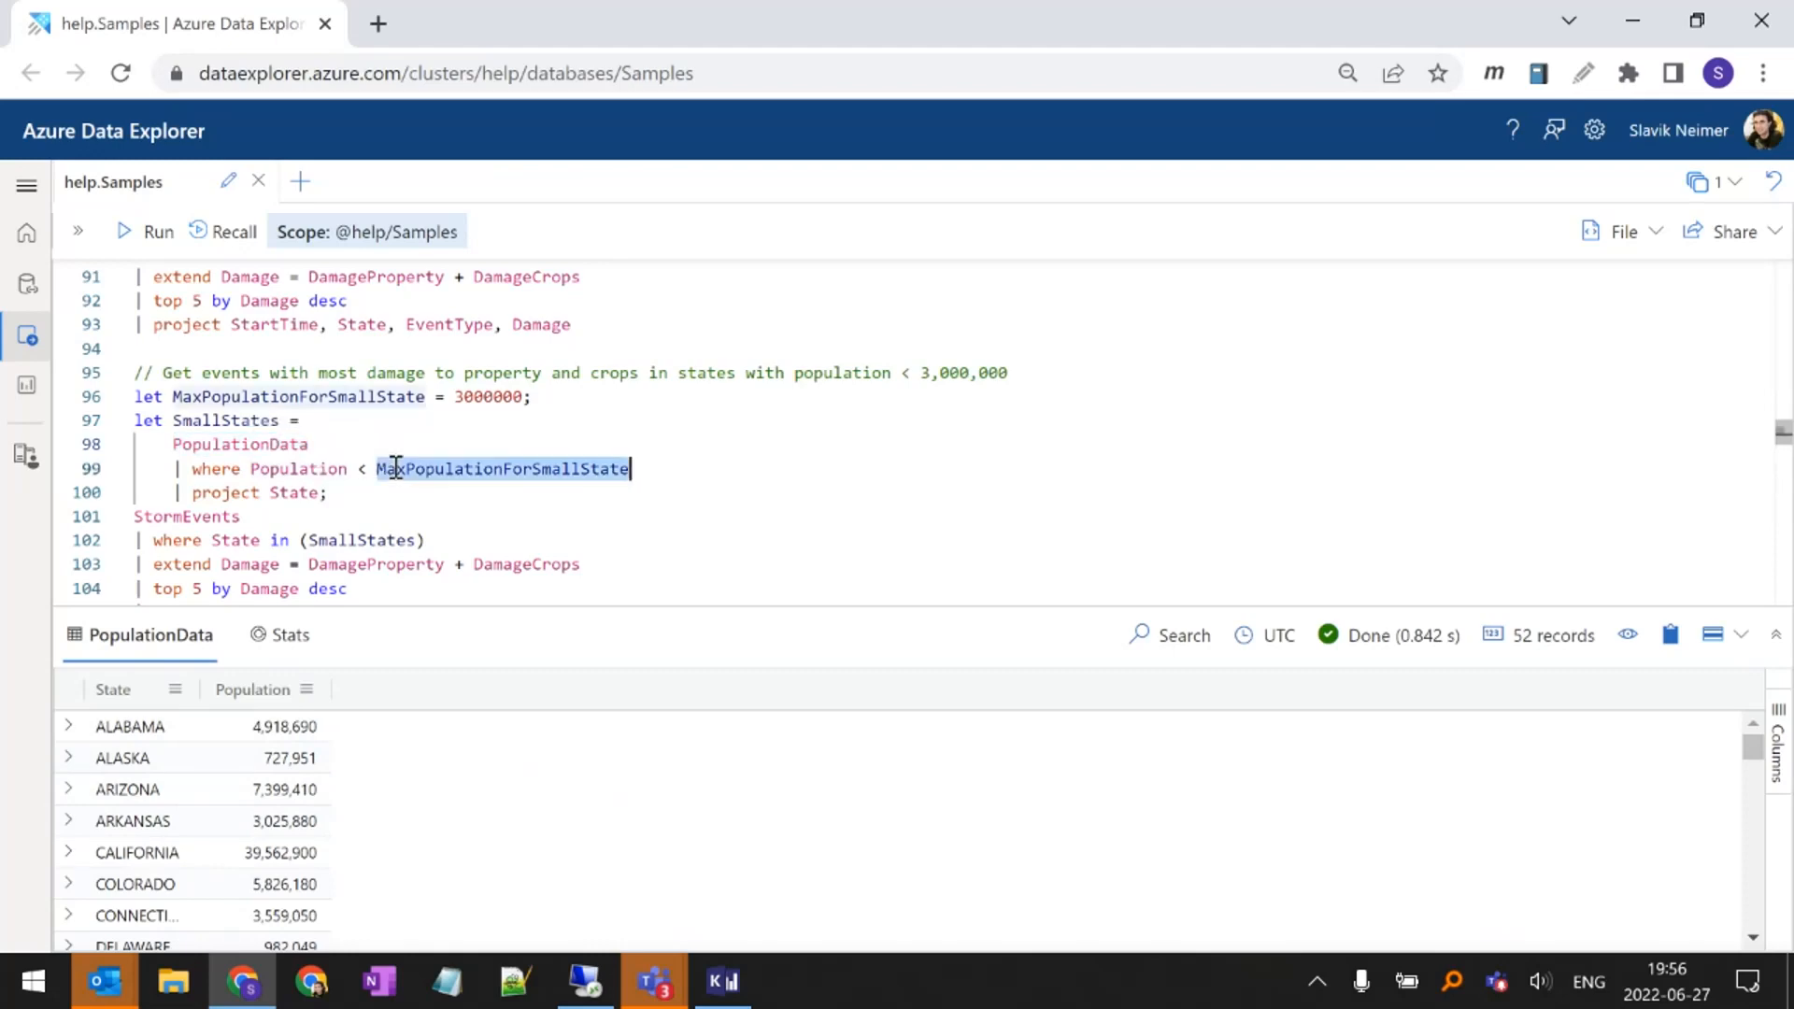
drag(495, 398, 464, 396)
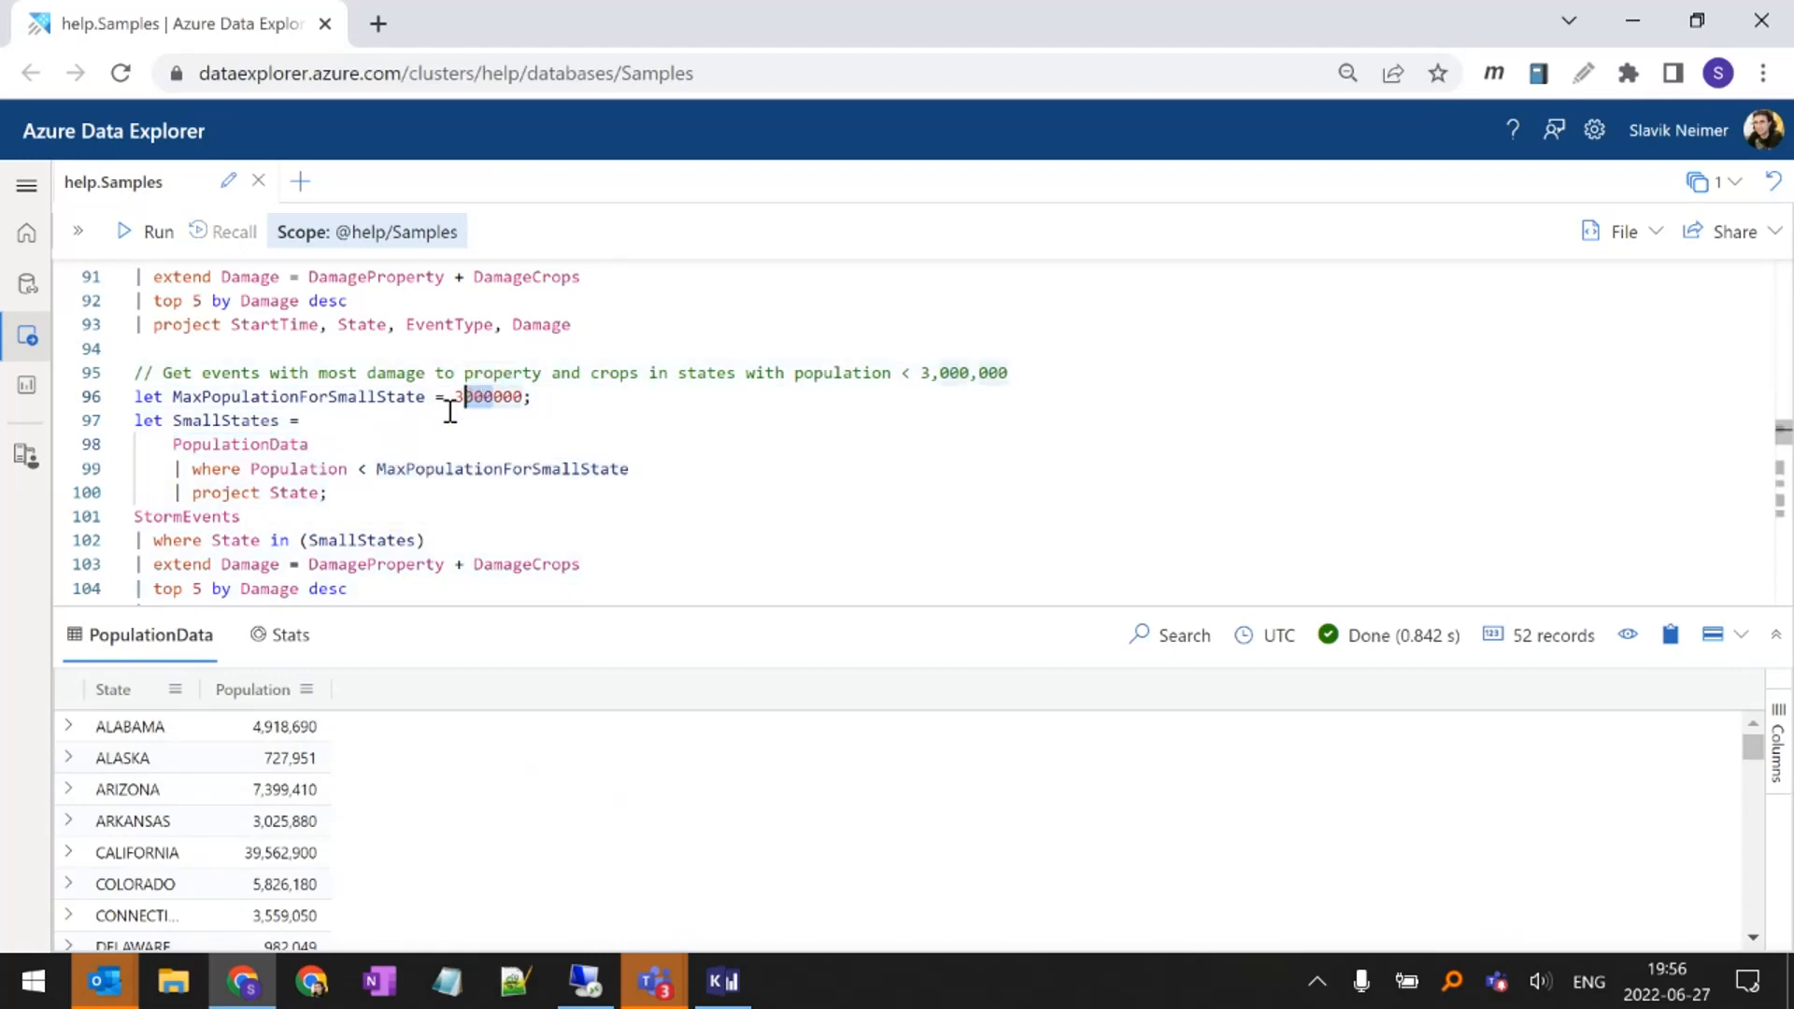
drag(319, 493, 184, 421)
click(321, 471)
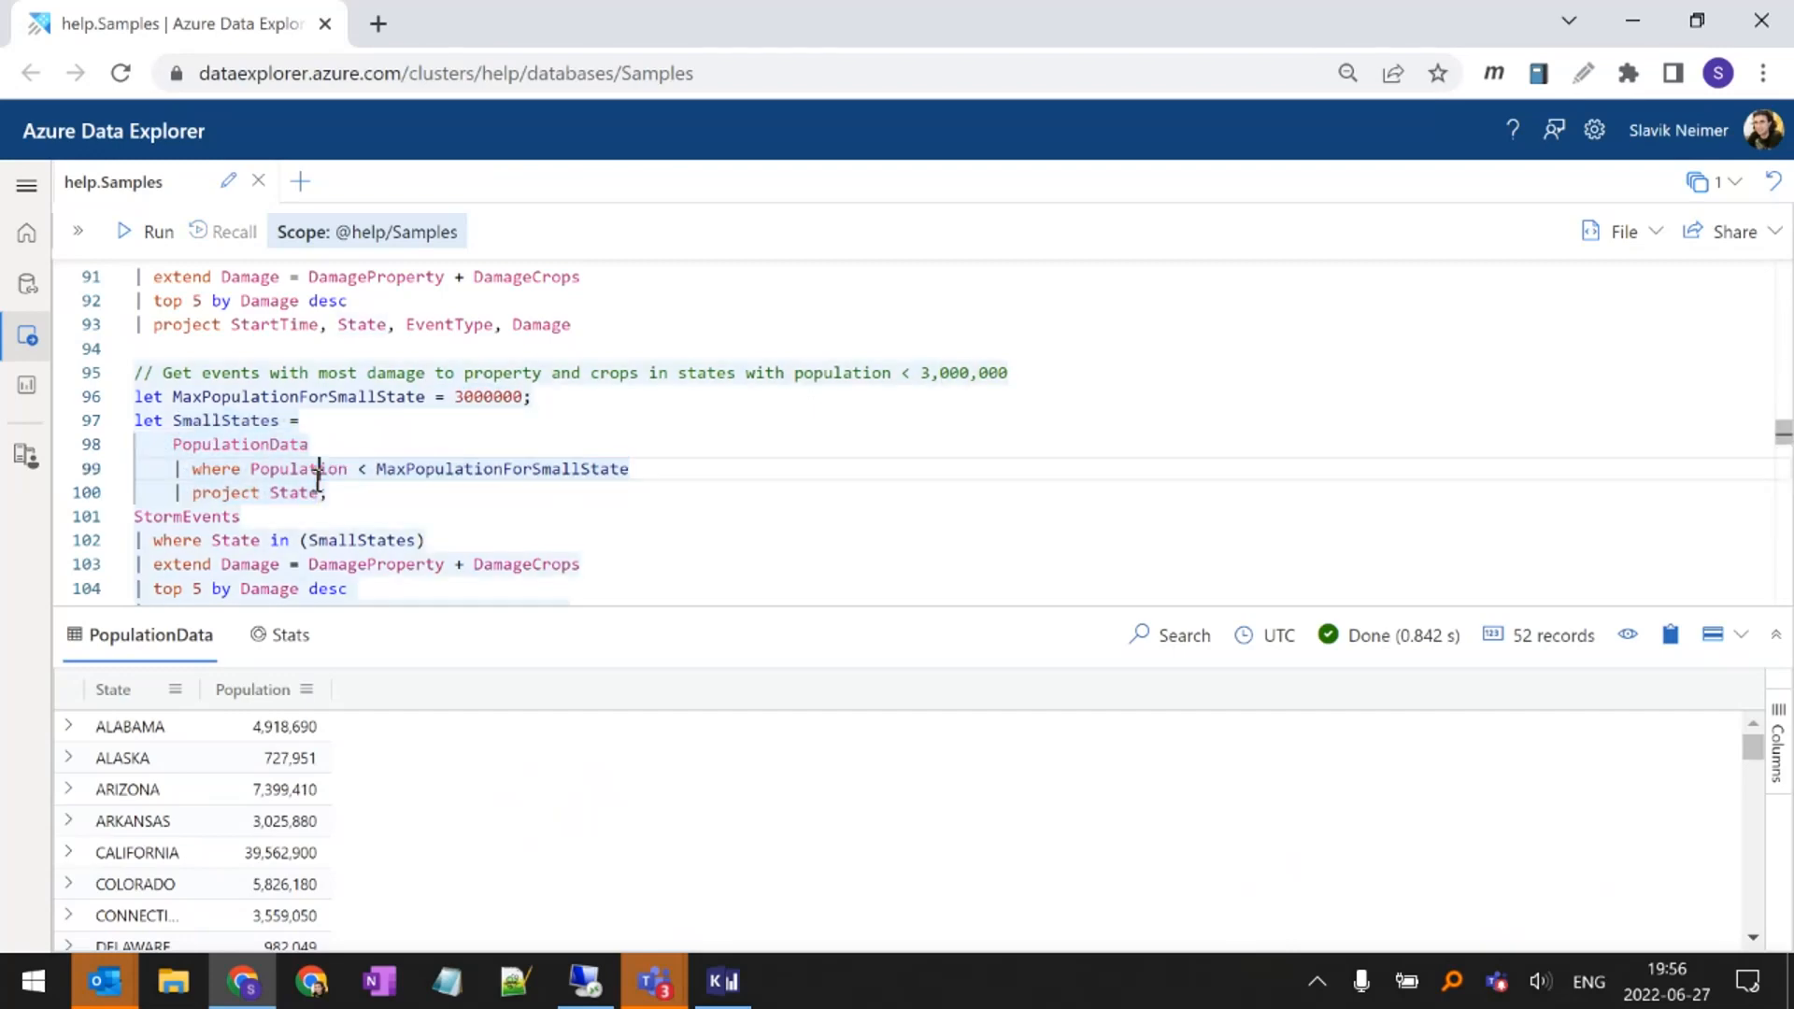
scroll(280, 486, down, 1)
double_click(213, 386)
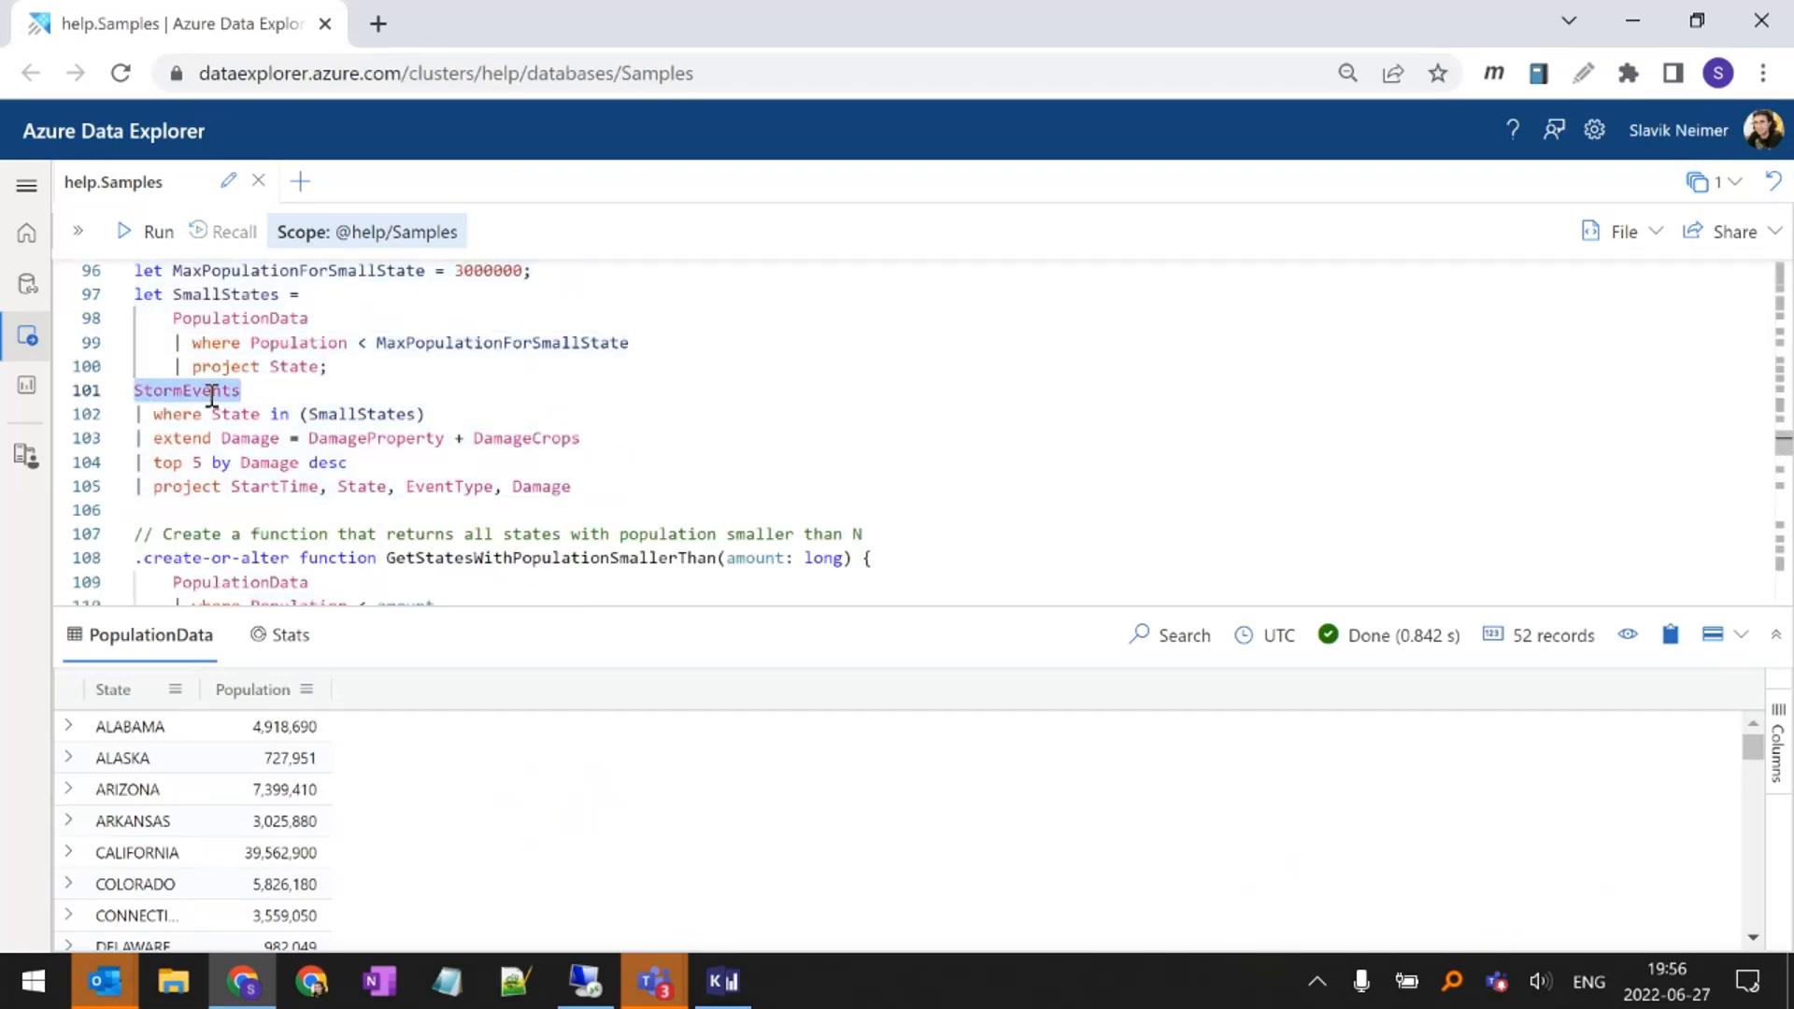
double_click(215, 414)
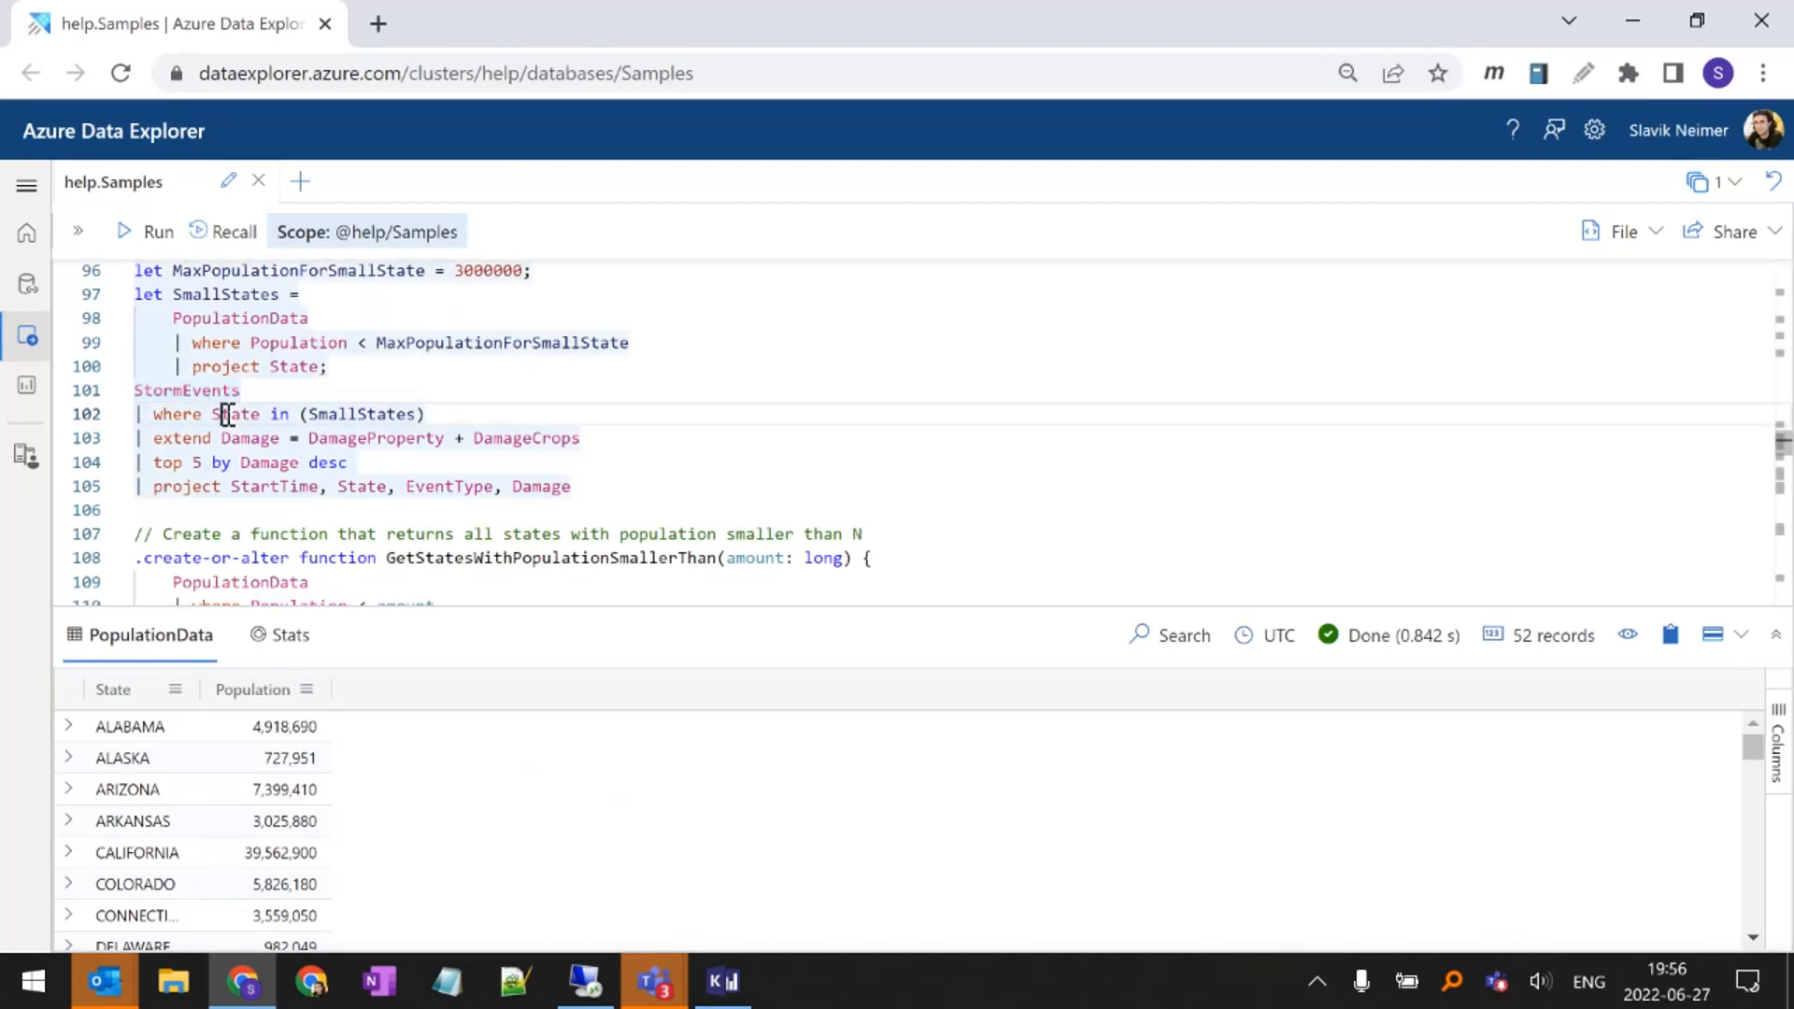
Insert a standalone SmallStates line followed by a blank line after the let statements, and run it to list the small states
double_click(322, 414)
key(ctrl+c)
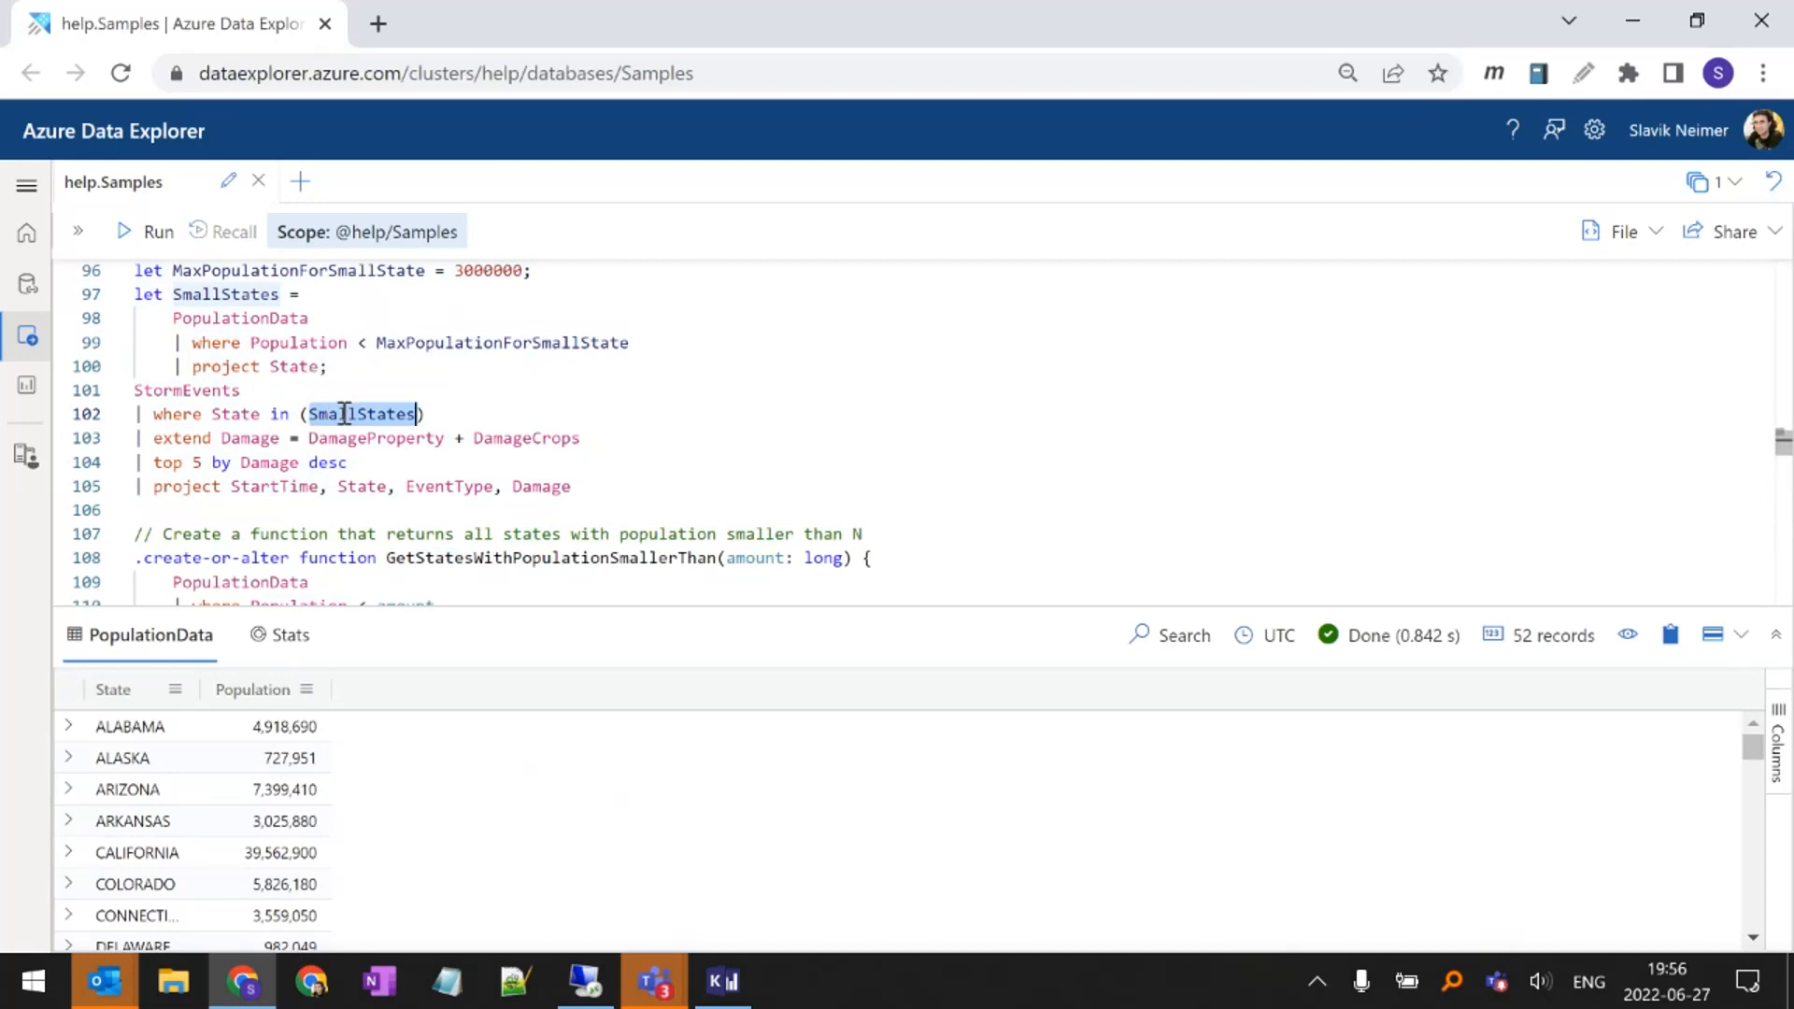
click(342, 364)
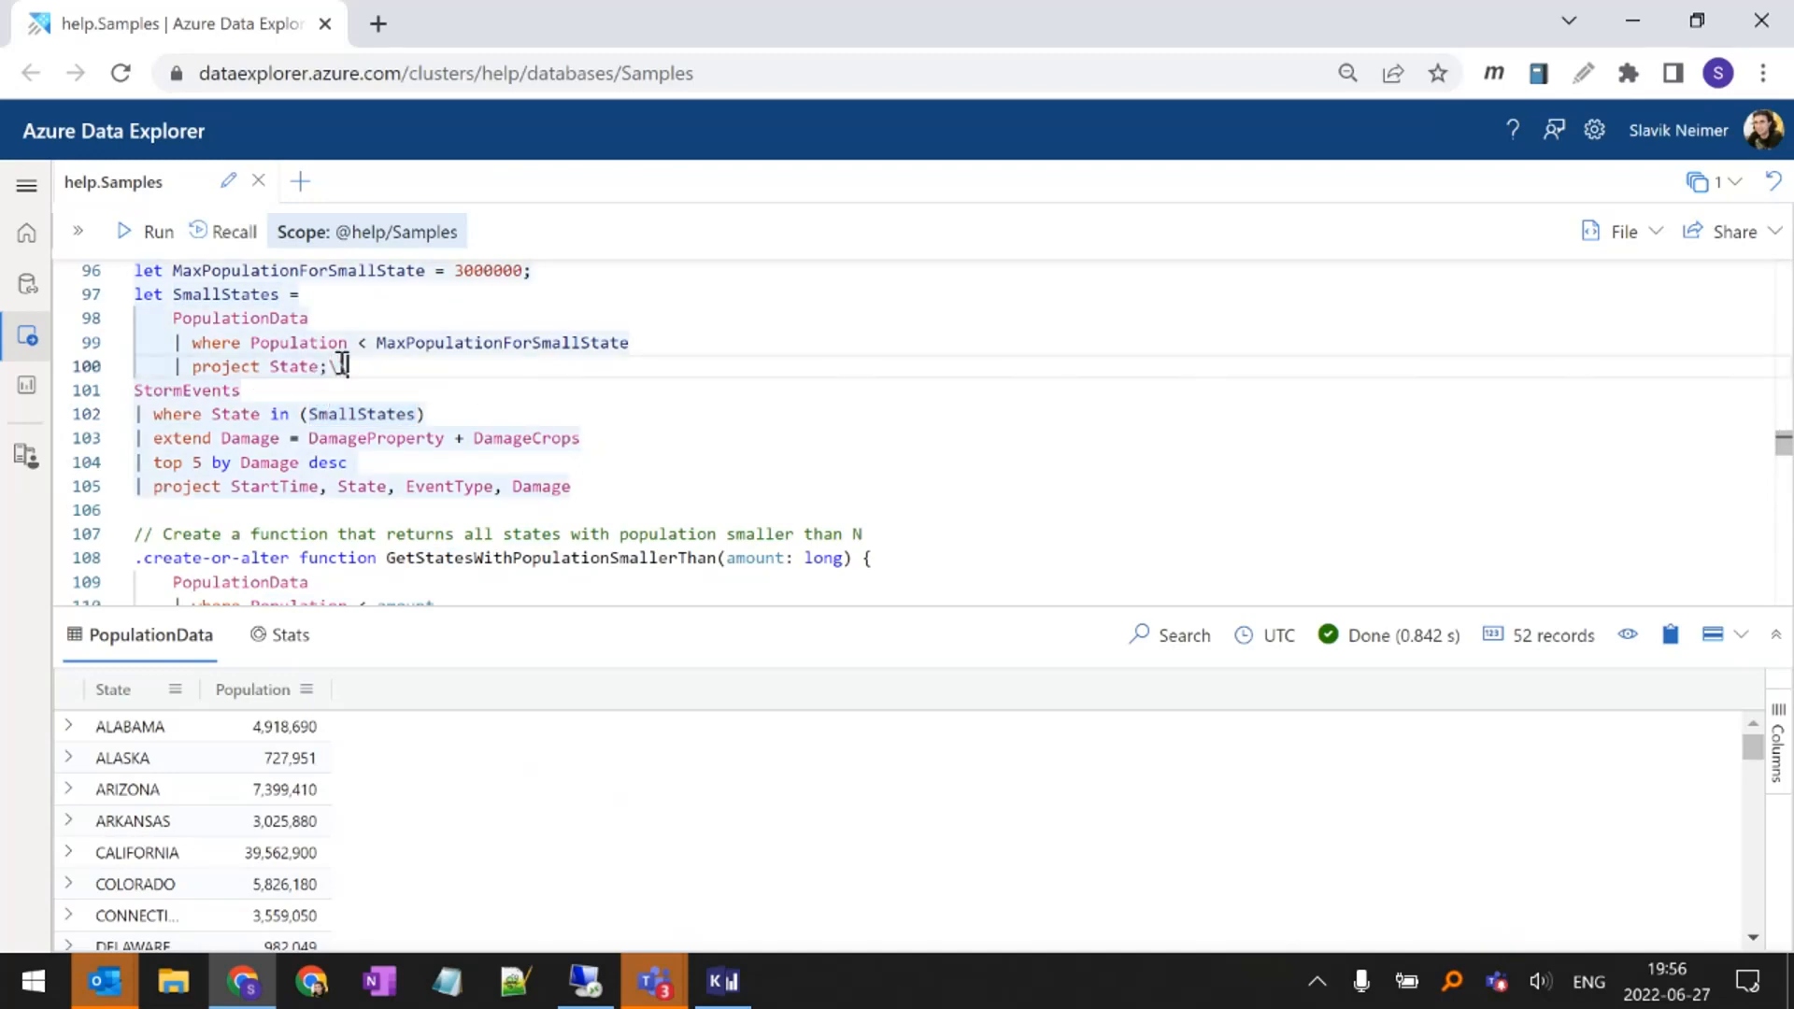
key(Return)
key(Return)
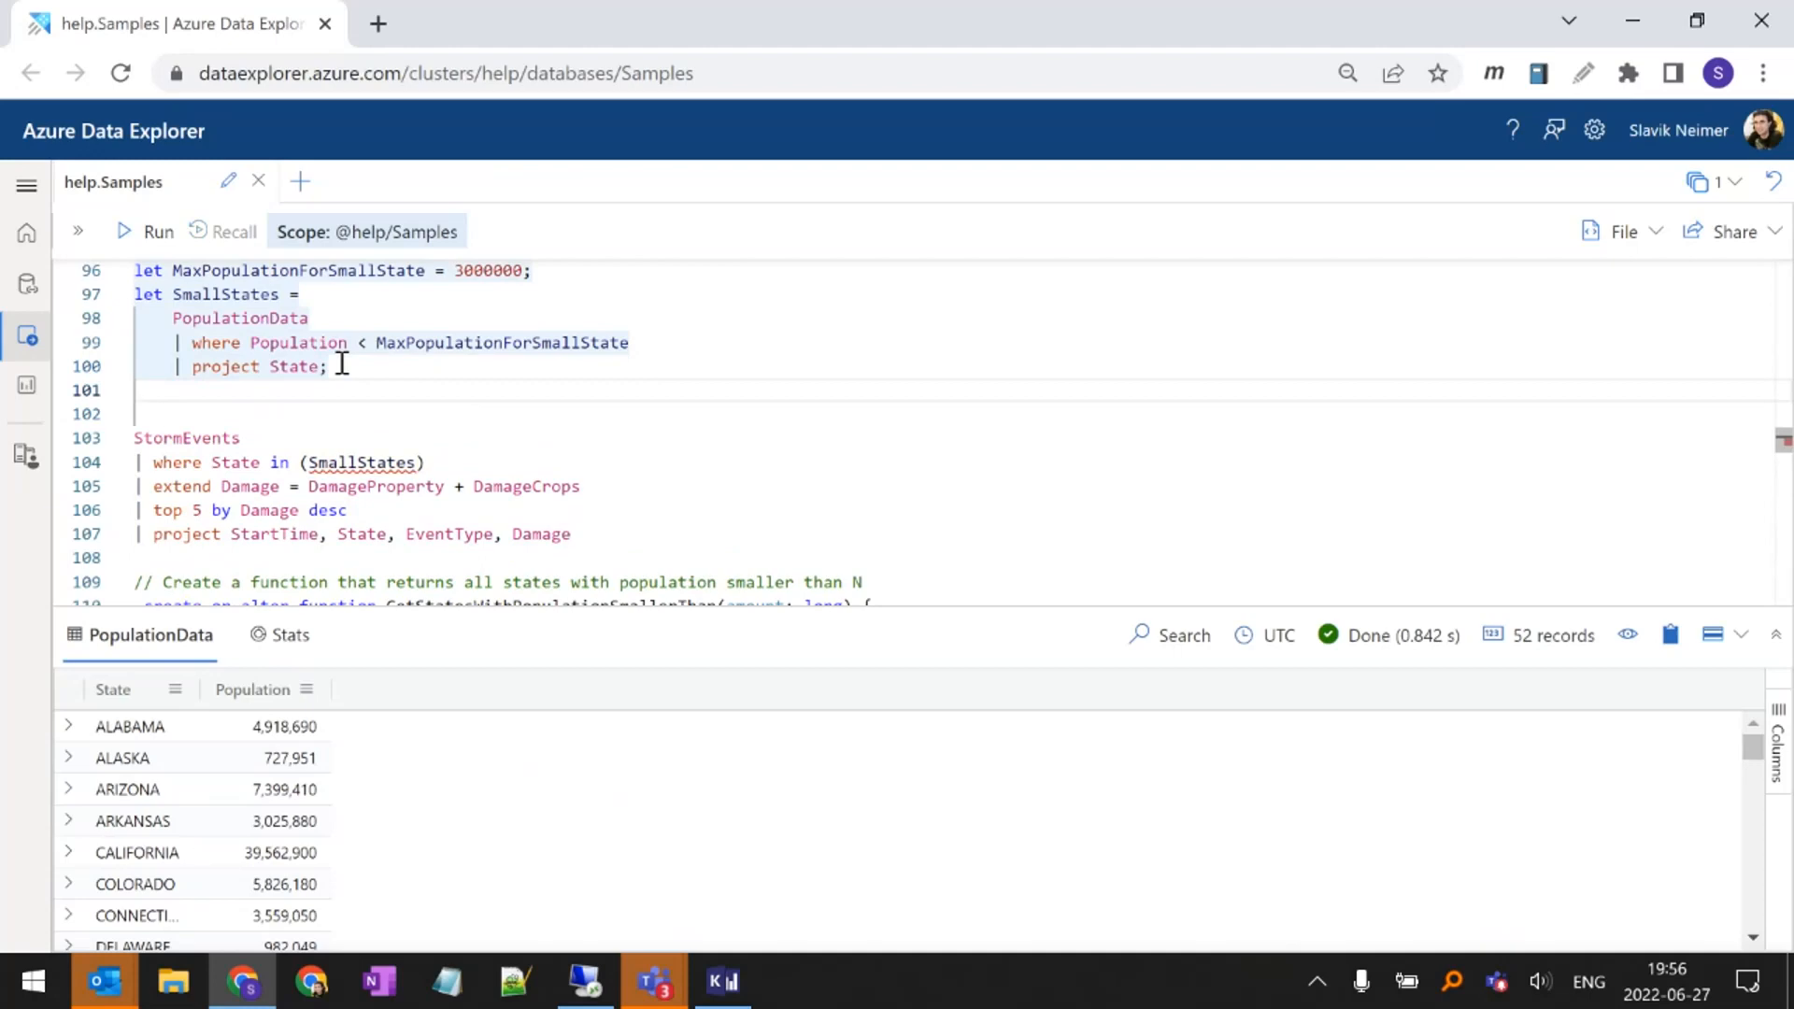
key(ctrl+v)
key(shift+Return)
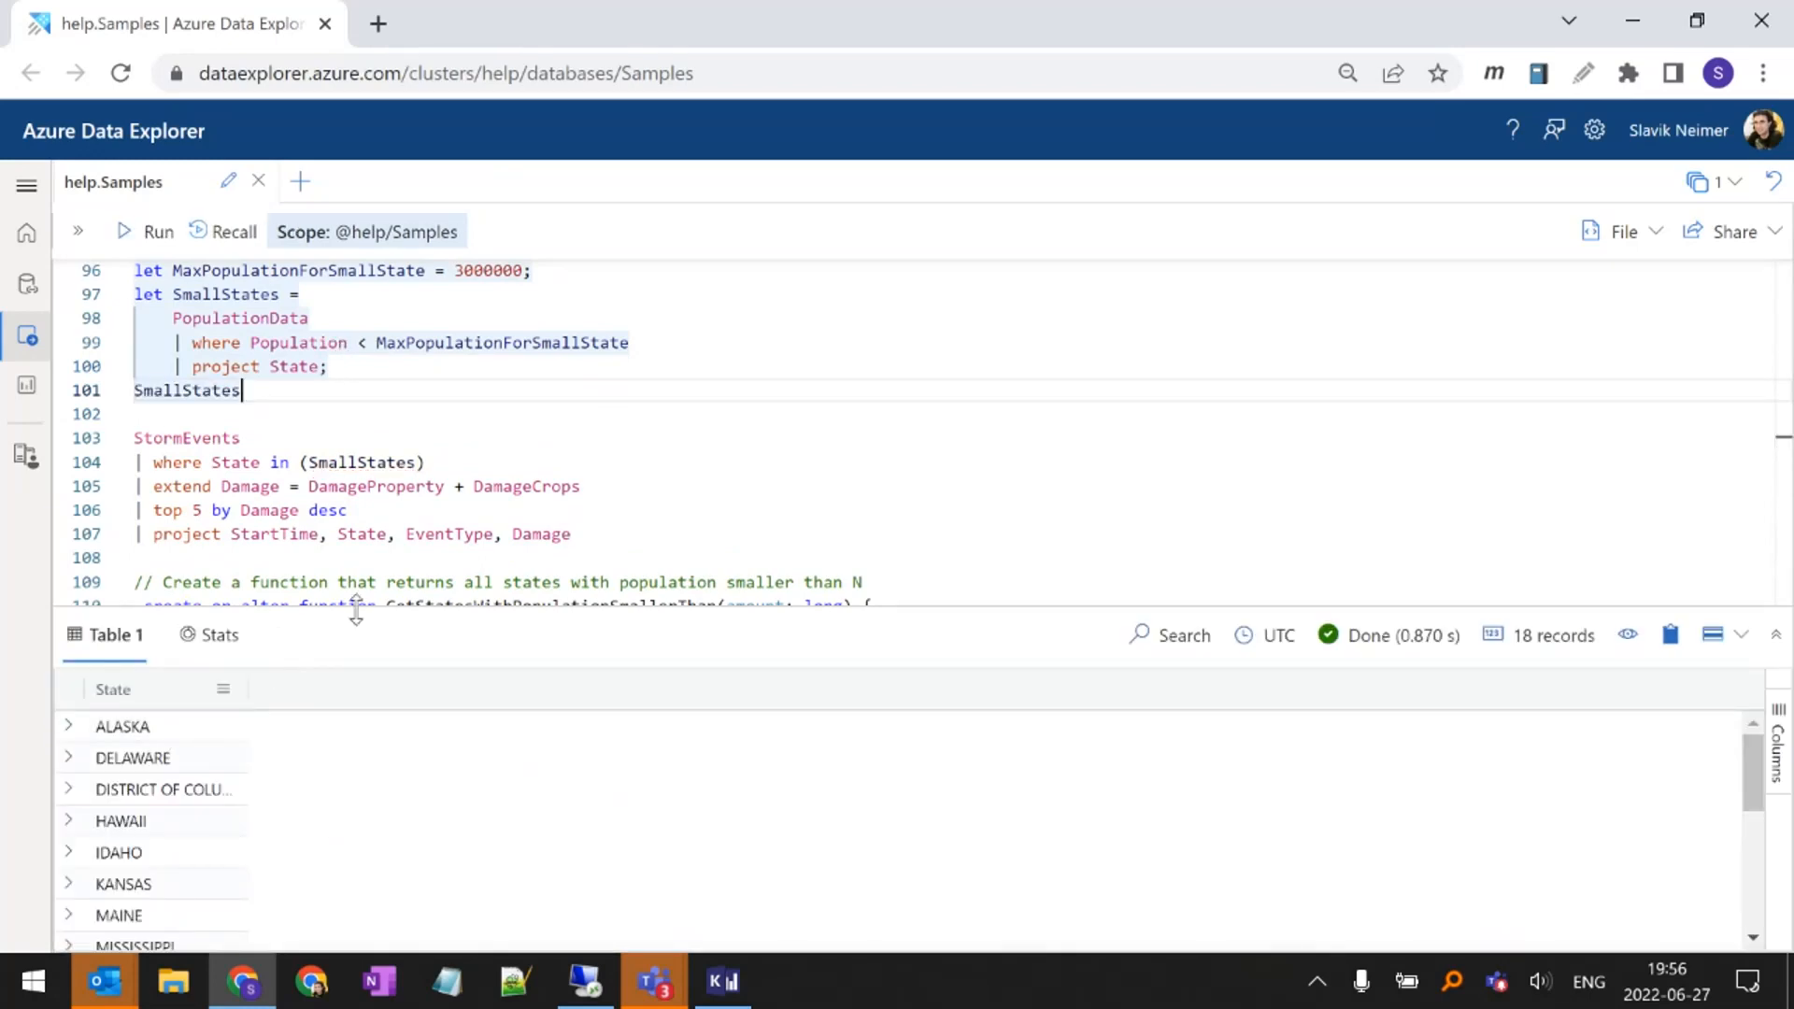
mouse_move(356, 612)
mouse_down()
mouse_move(388, 429)
mouse_move(388, 598)
mouse_up()
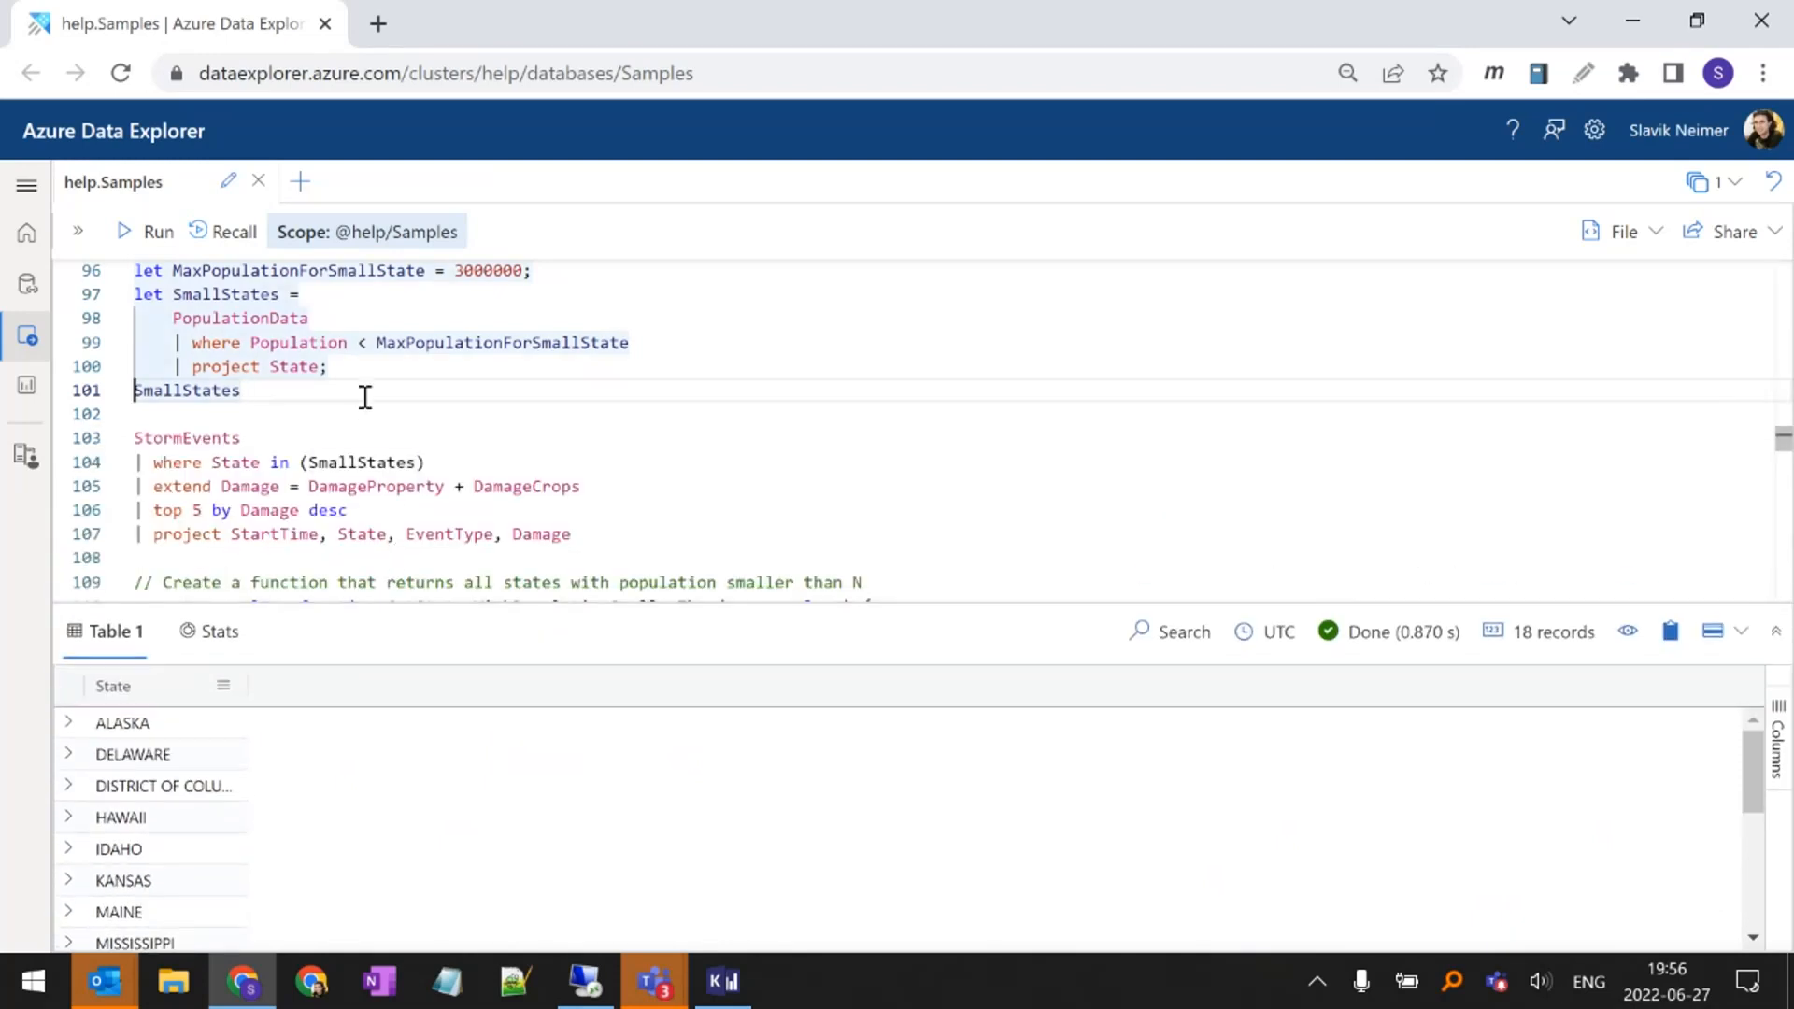
Remove the standalone SmallStates line so StormEvents directly follows the let statements
key(Delete)
key(Delete)
key(BackSpace)
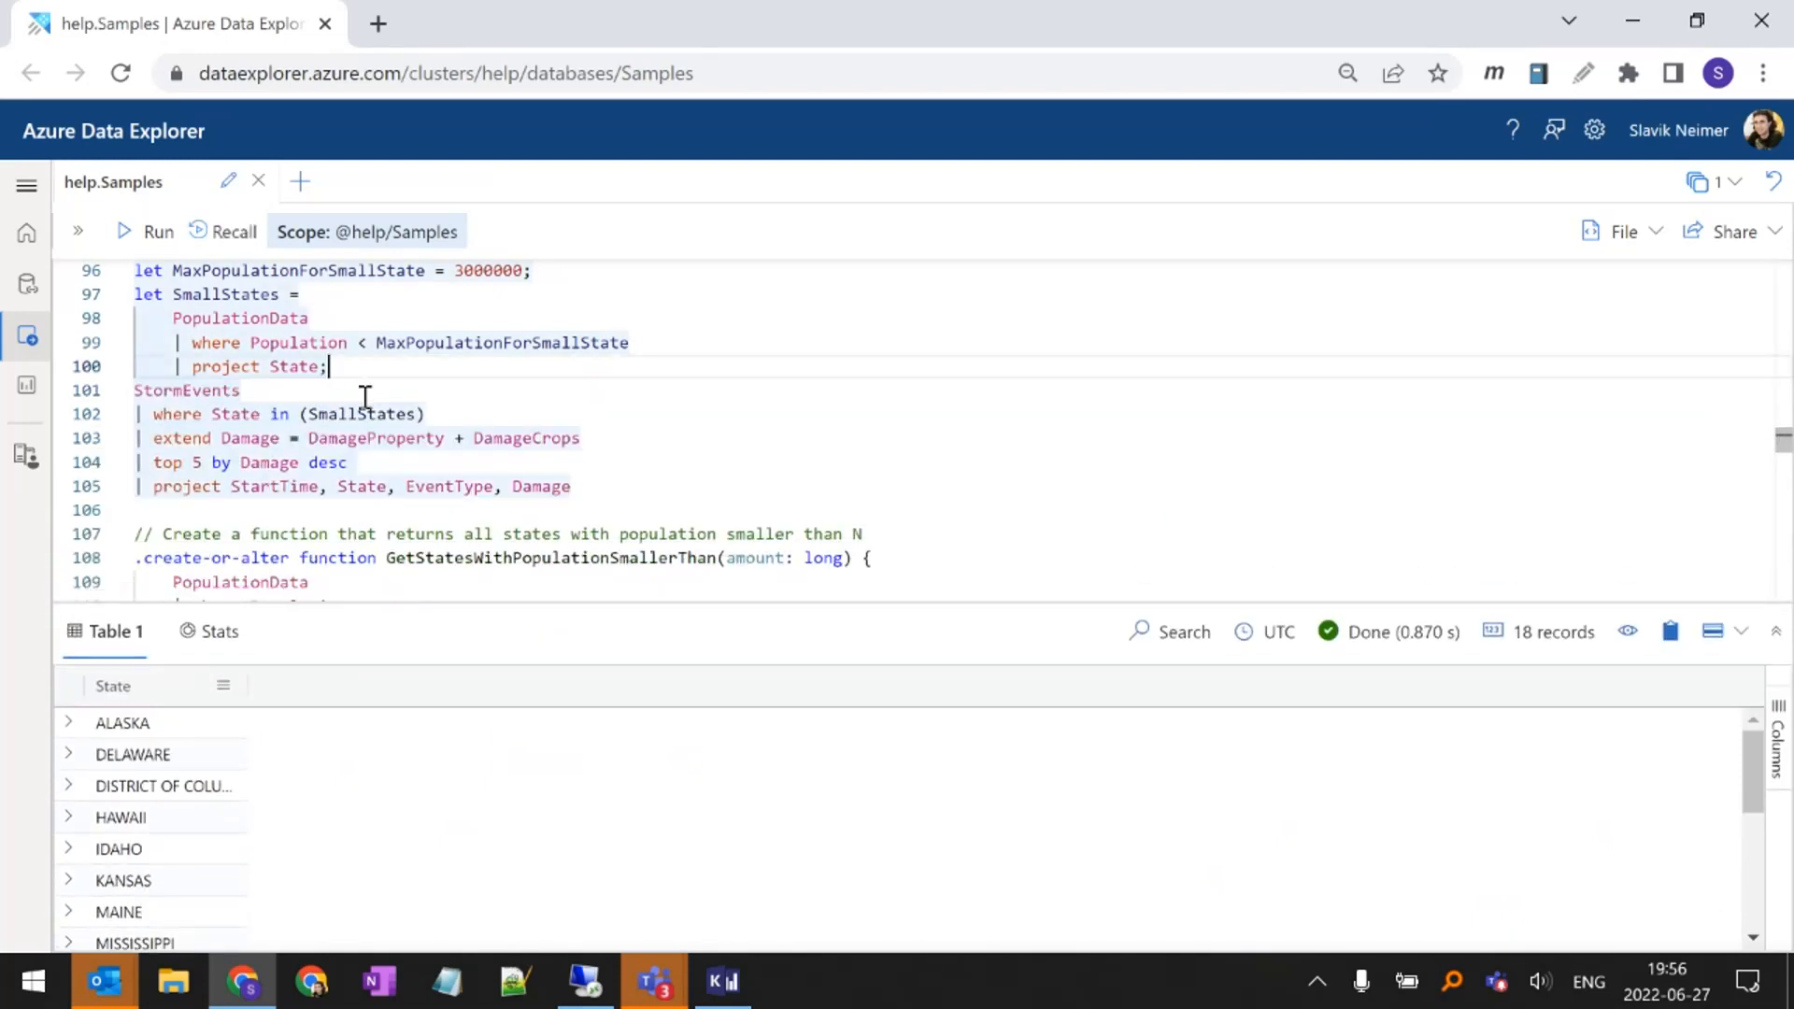
Review the StormEvents filter State in (SmallStates) and run the full query for the top 5 damage events in small states
double_click(229, 391)
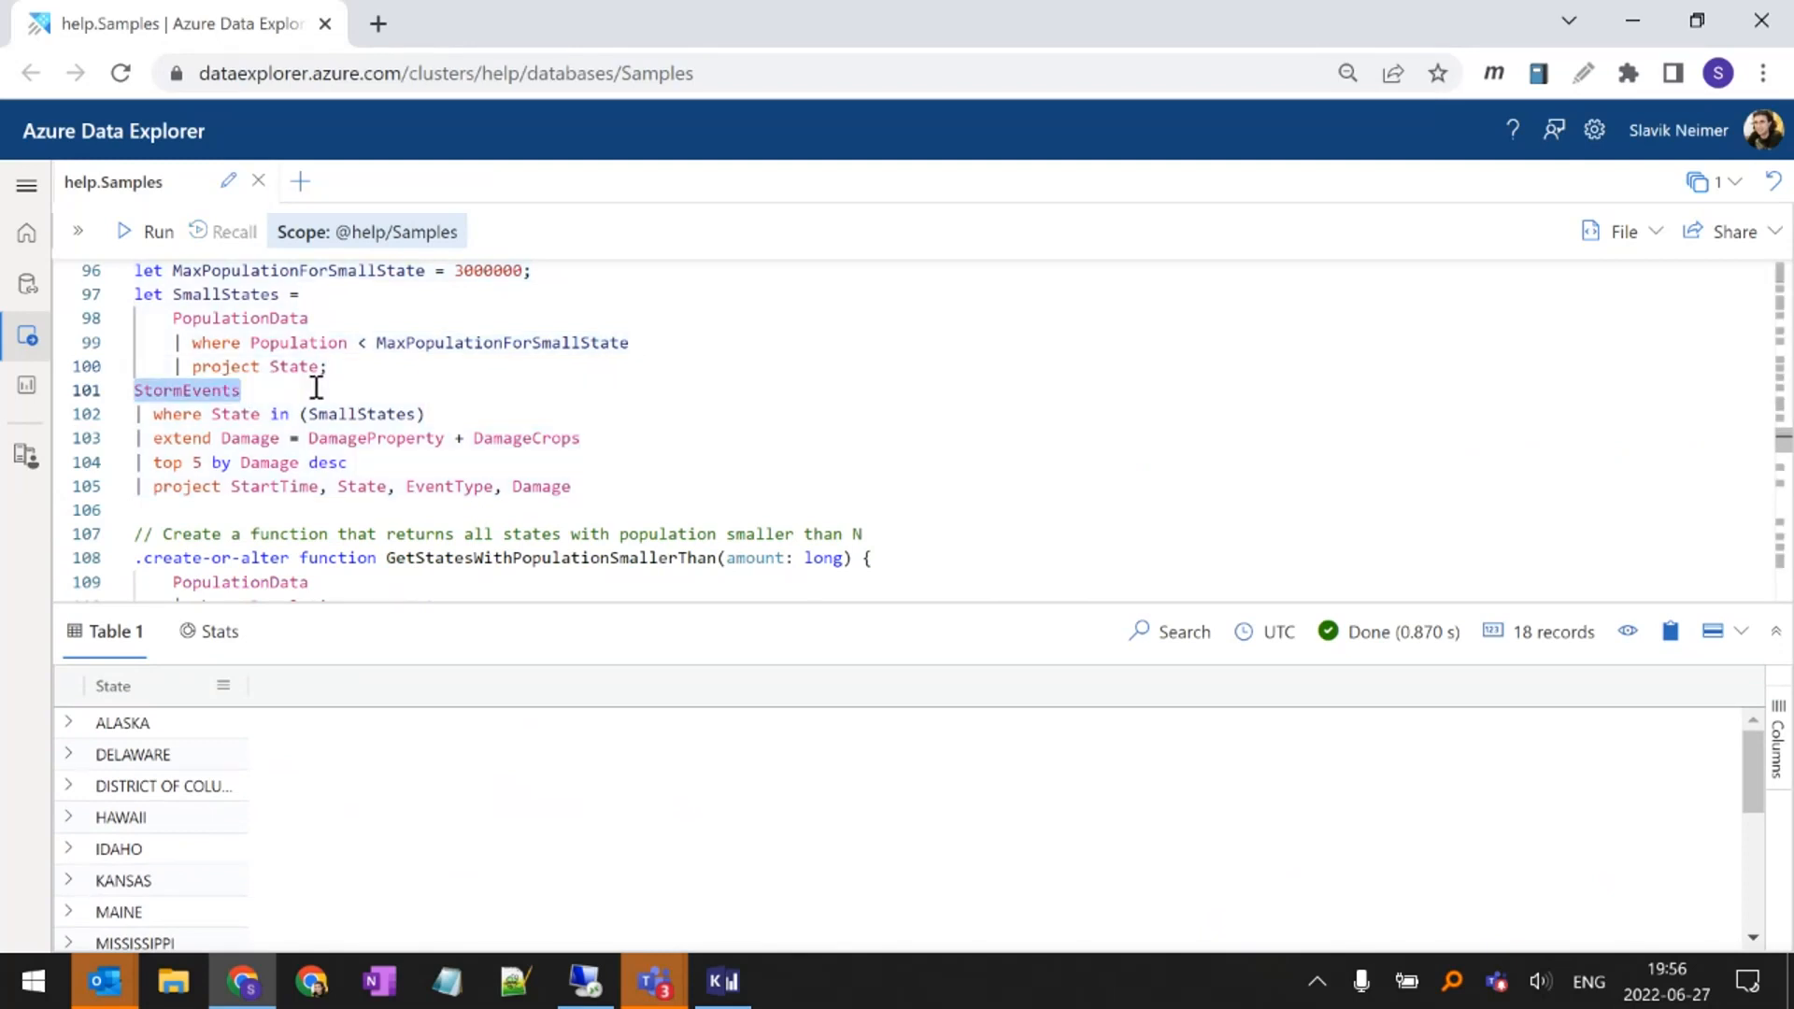
double_click(246, 416)
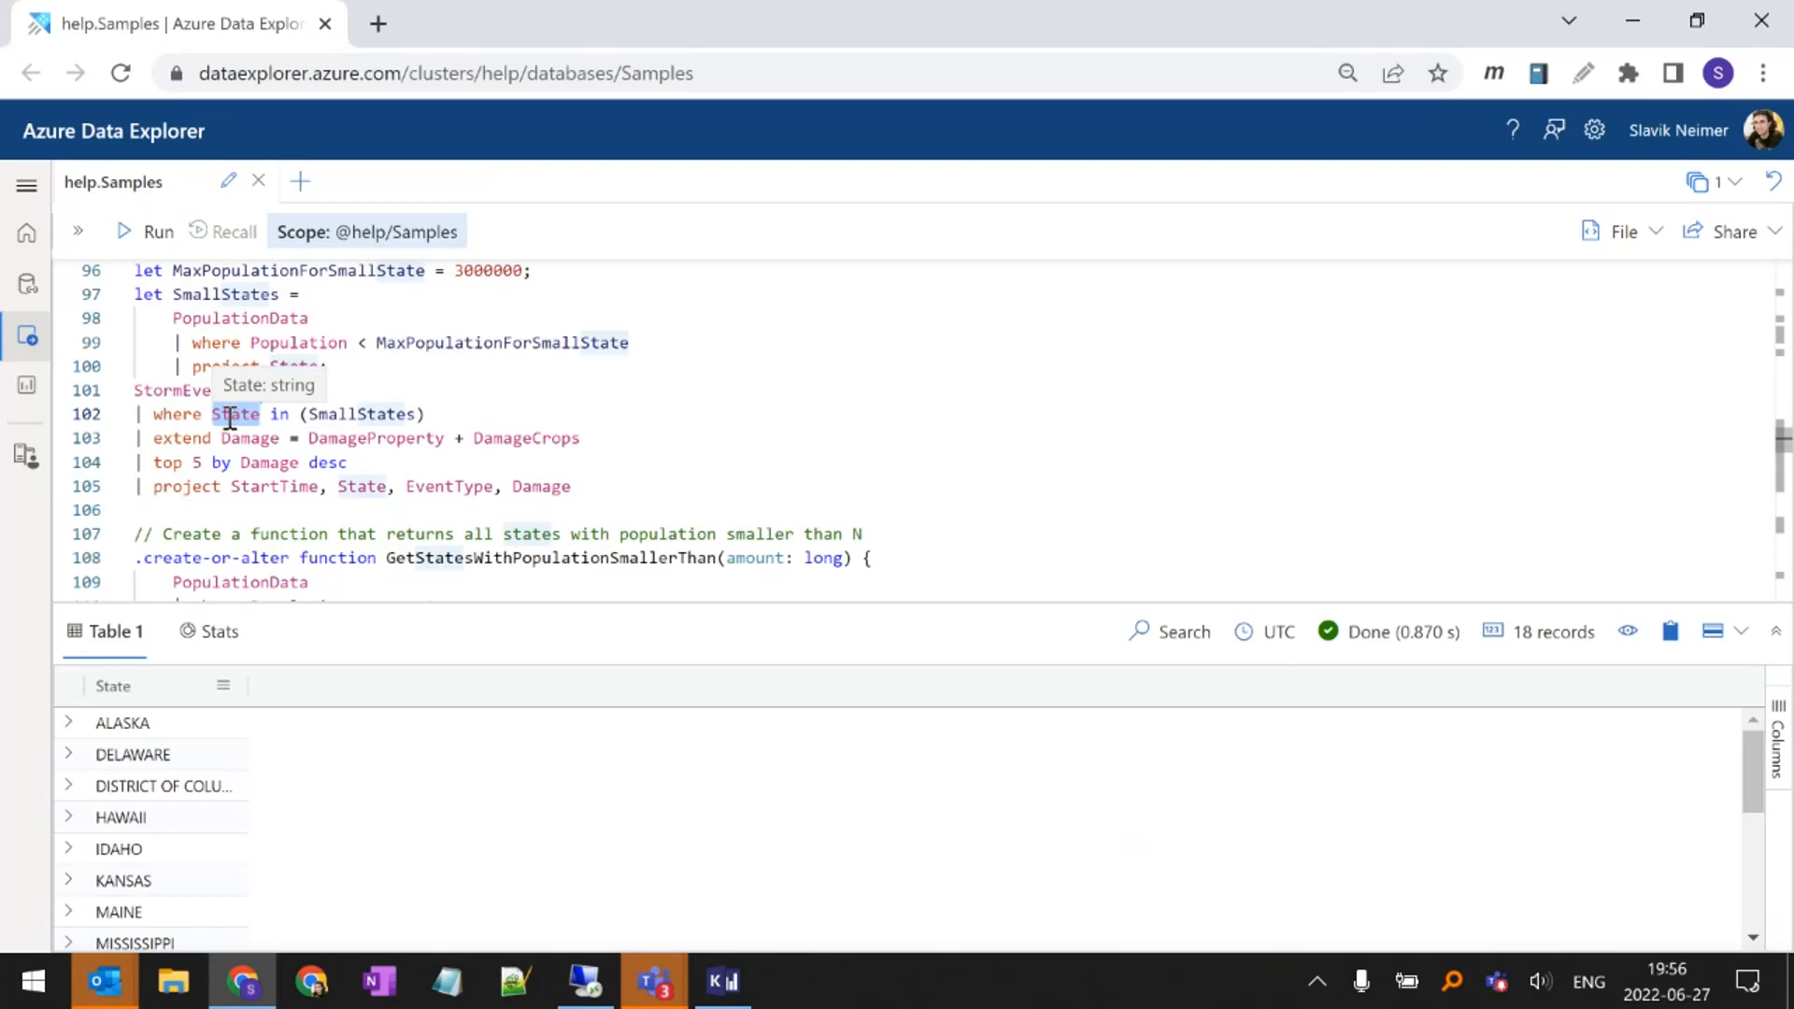
click(361, 417)
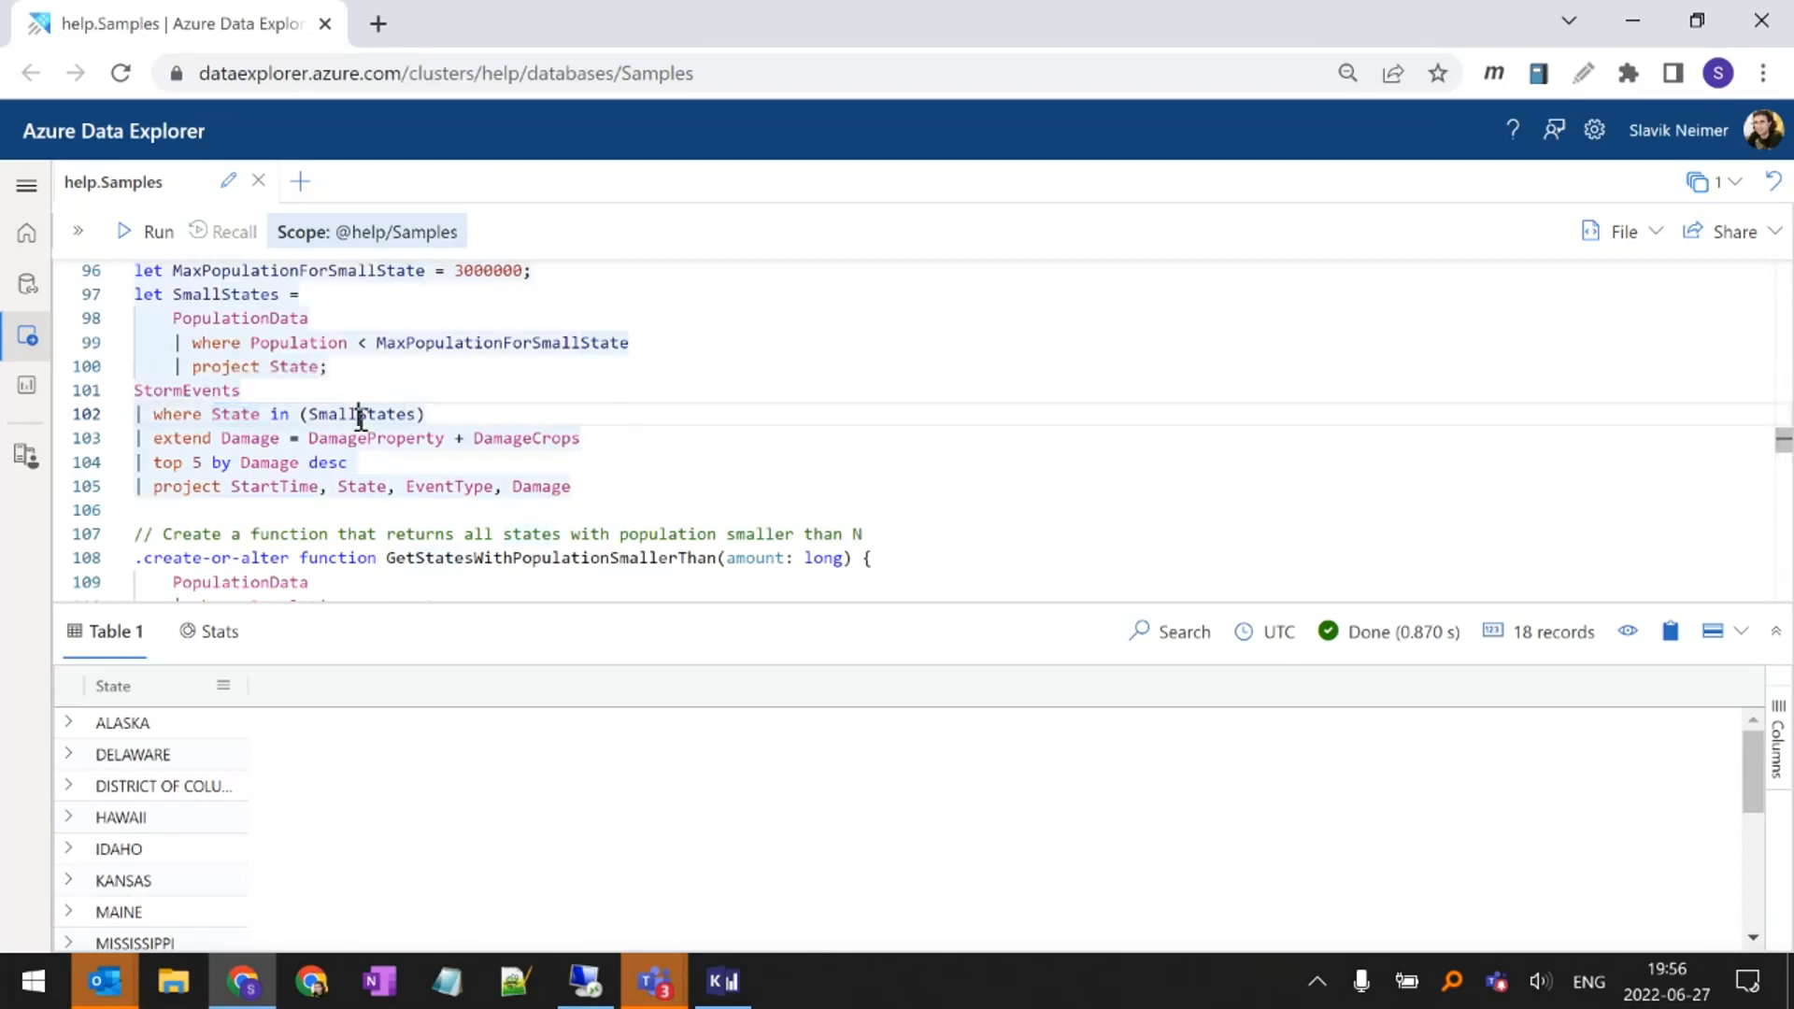
double_click(361, 417)
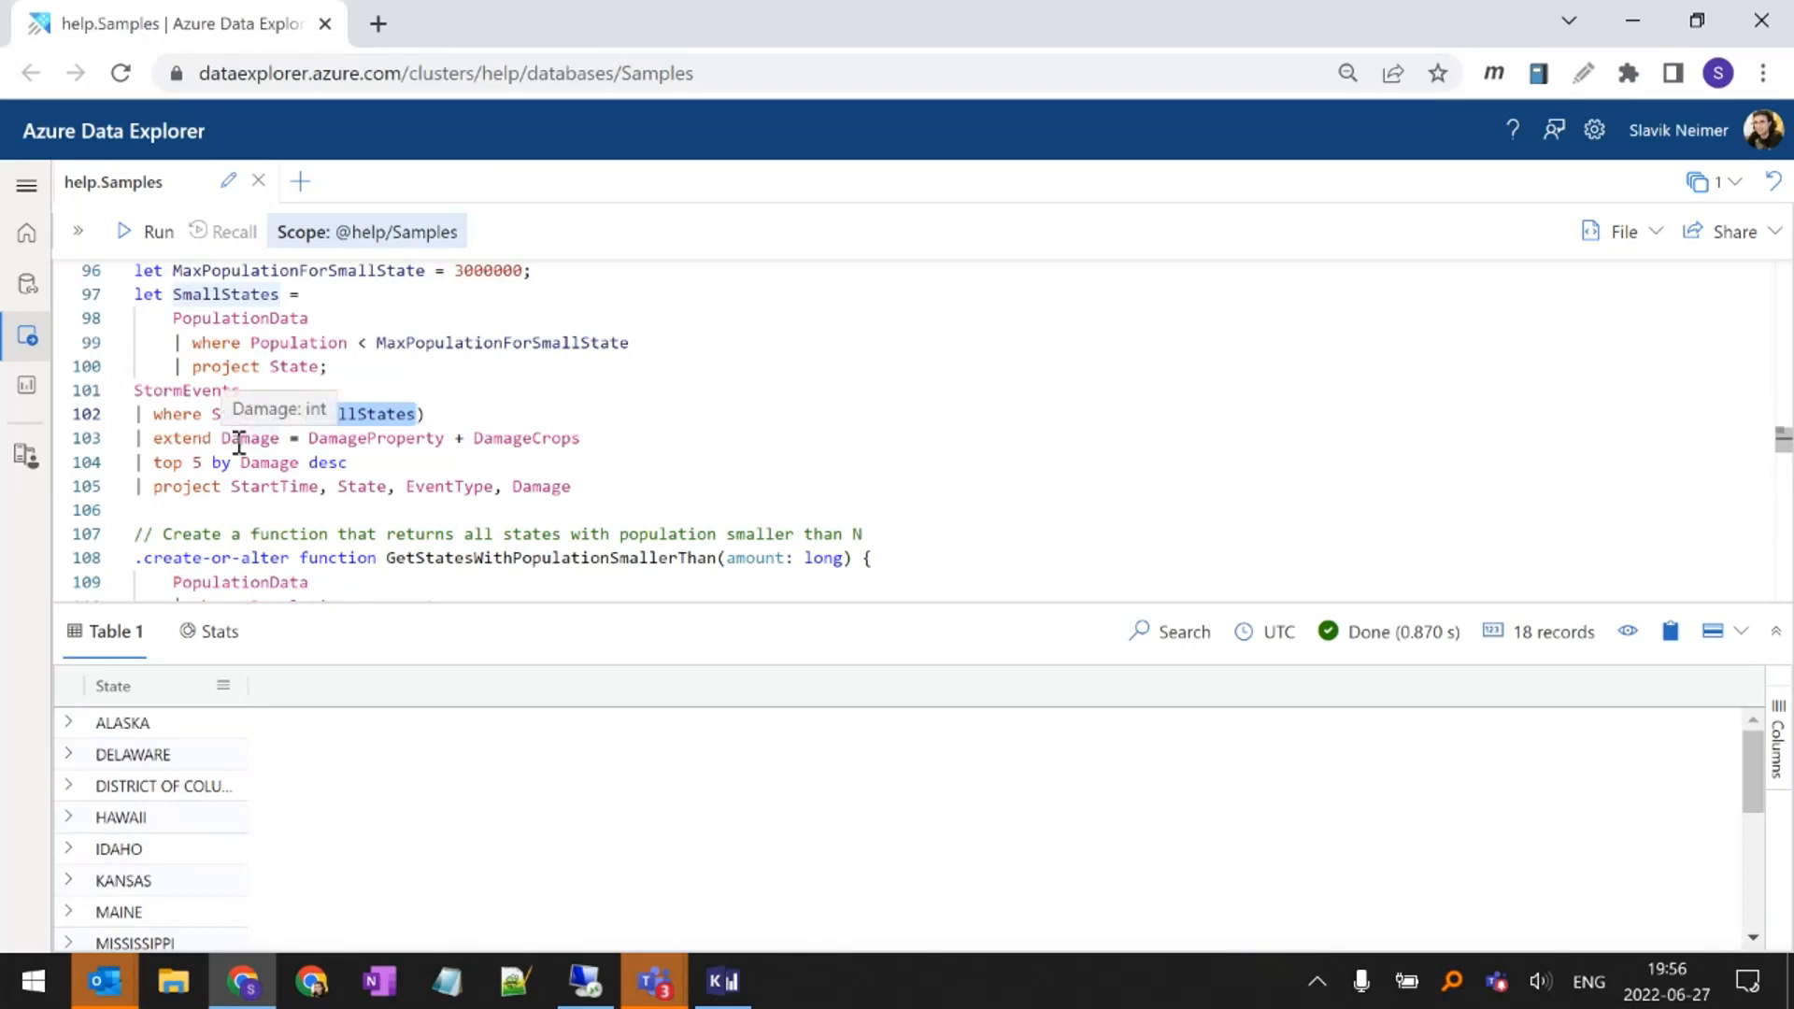
drag(737, 494, 88, 424)
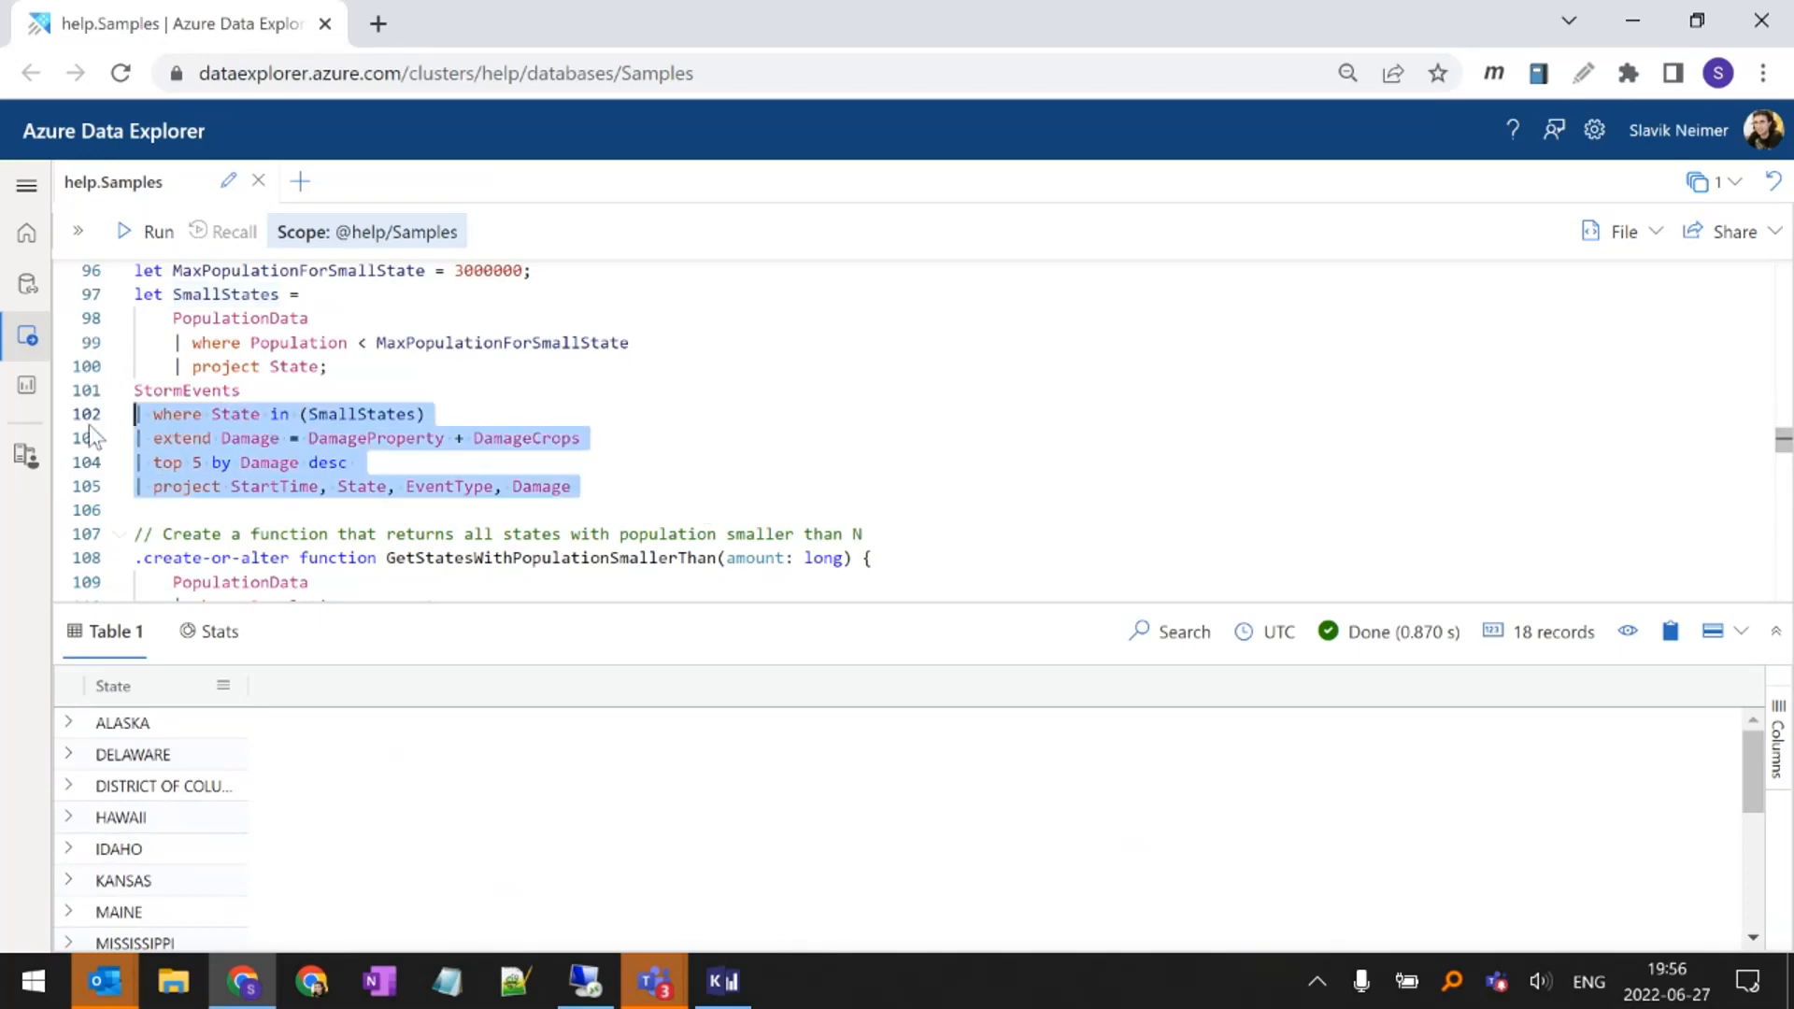
click(388, 422)
key(shift+Return)
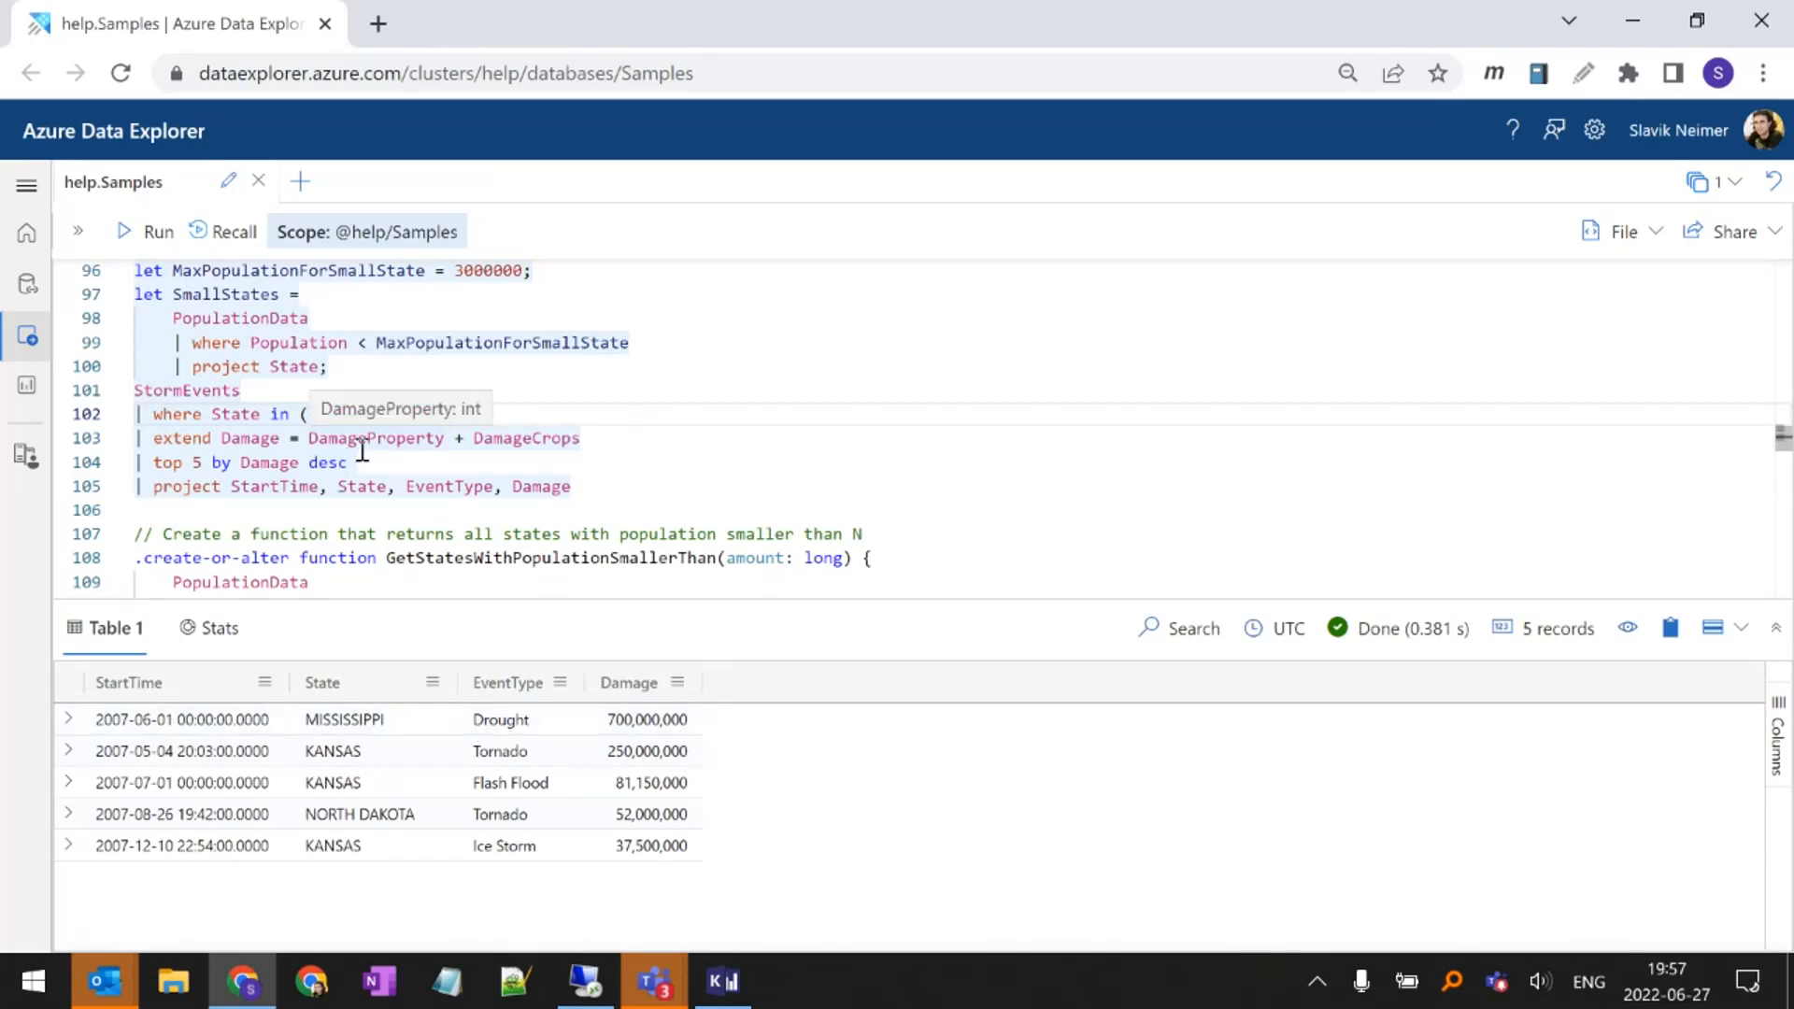
Compare the SmallStates let block with the amount: long parameter and body of the GetStatesWithPopulationSmallerThan function
drag(328, 368, 135, 308)
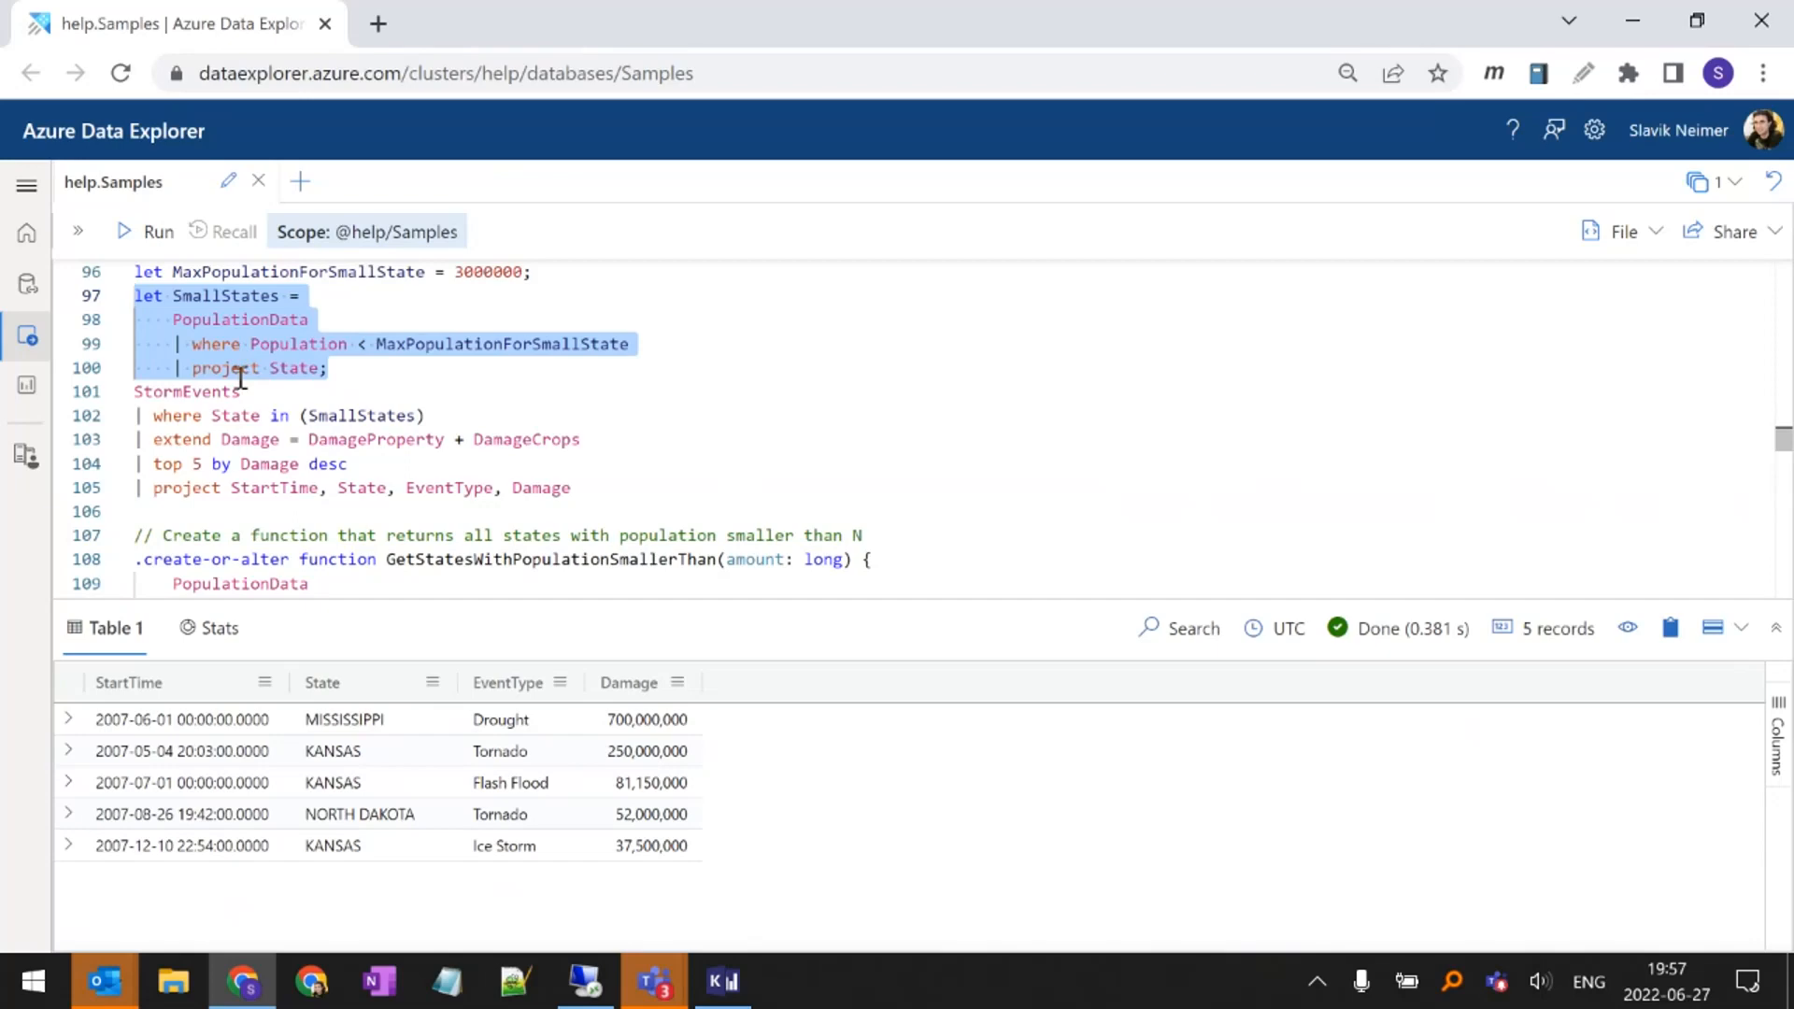
scroll(313, 375, down, 1)
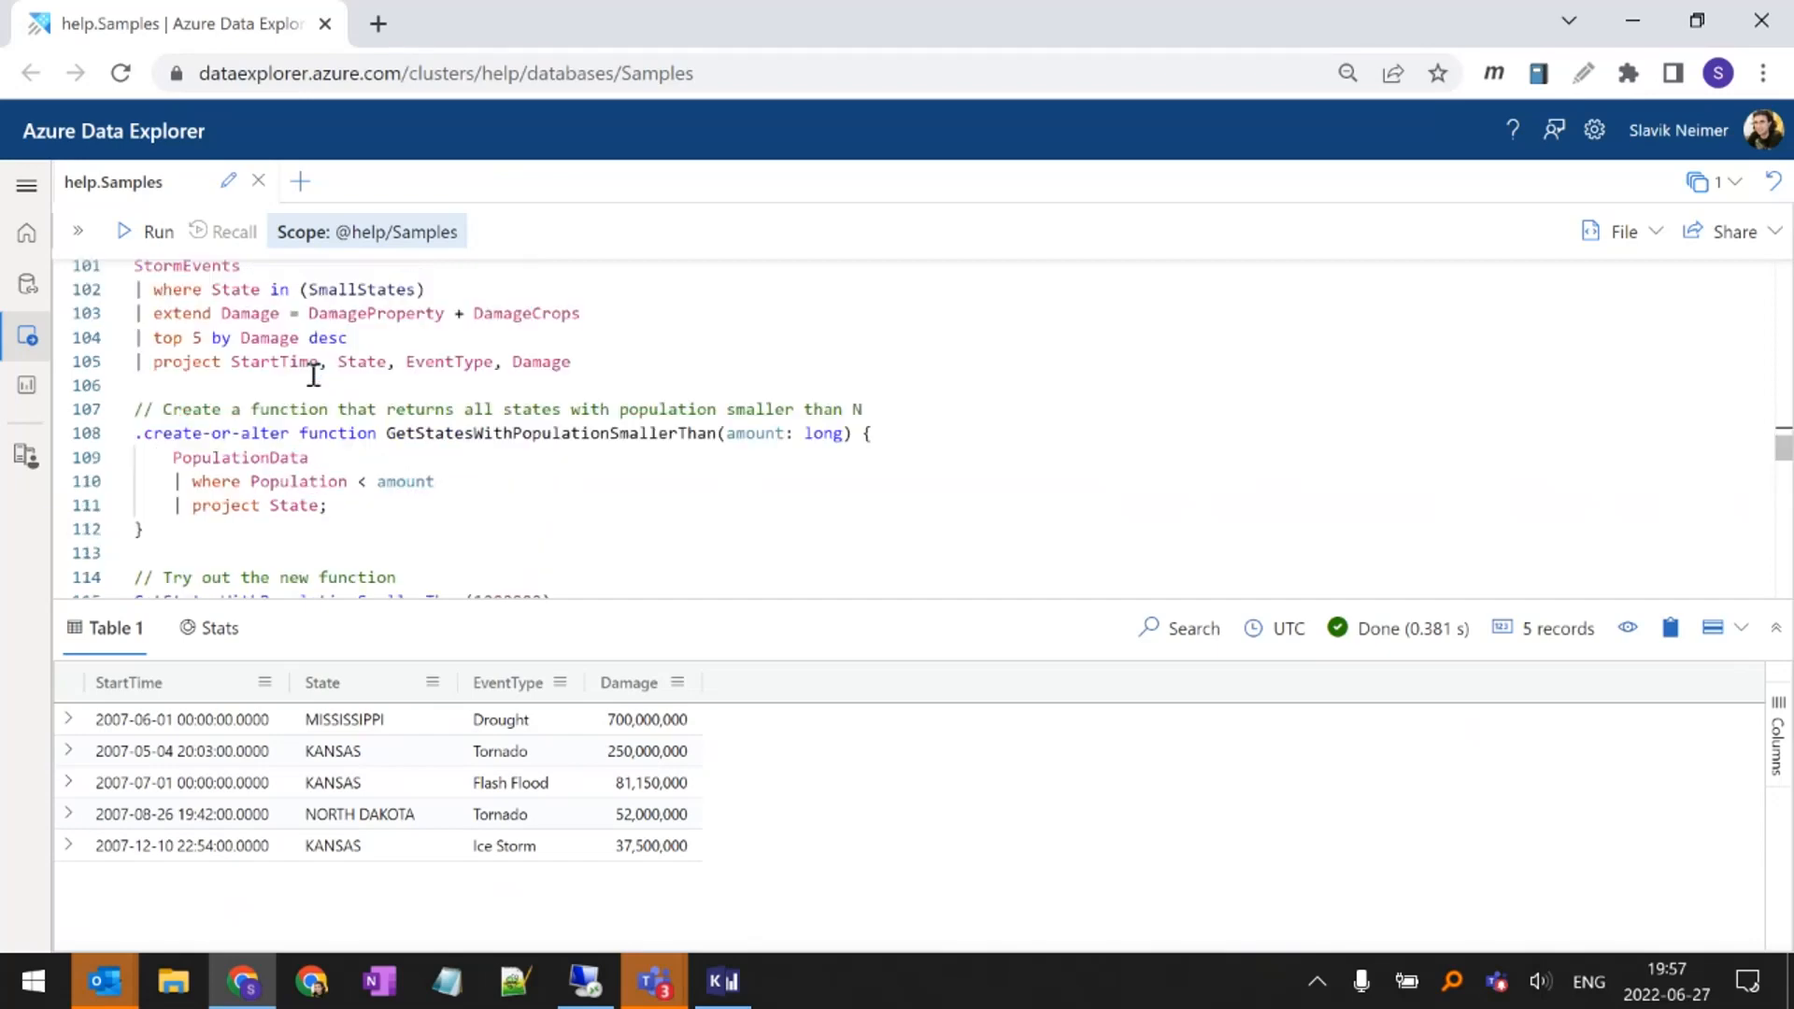
click(496, 454)
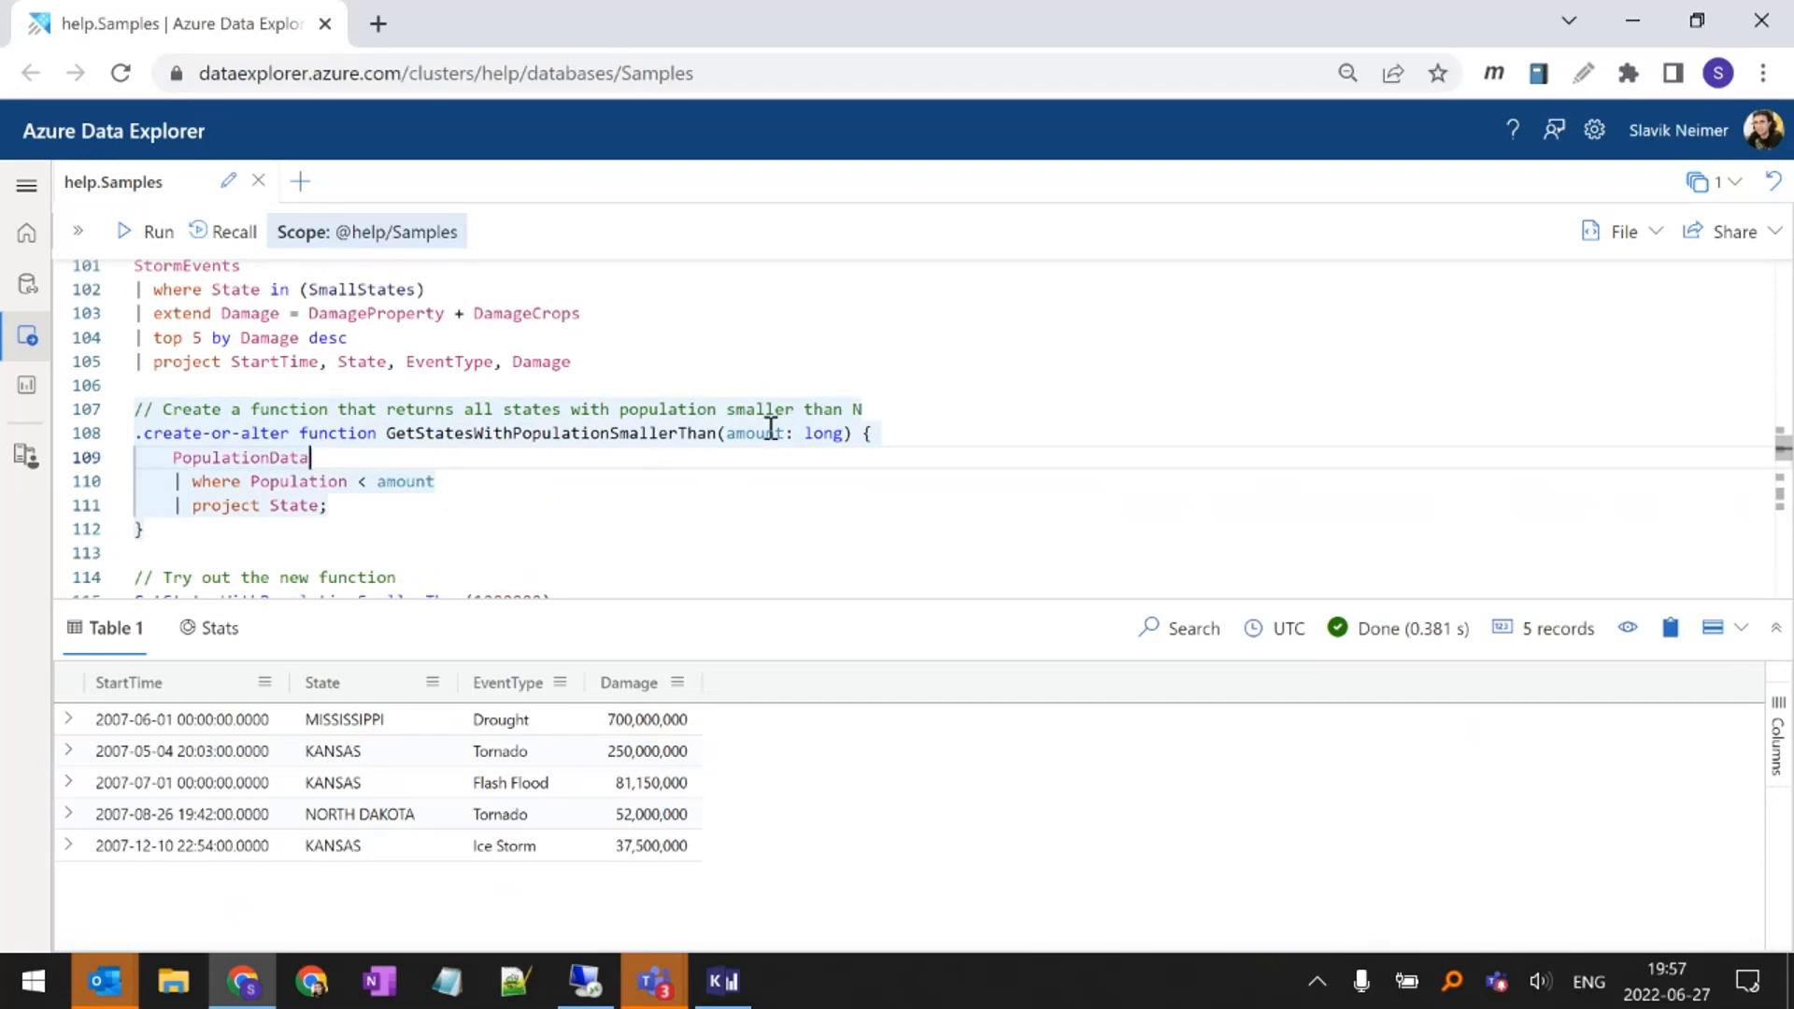
drag(844, 433, 786, 434)
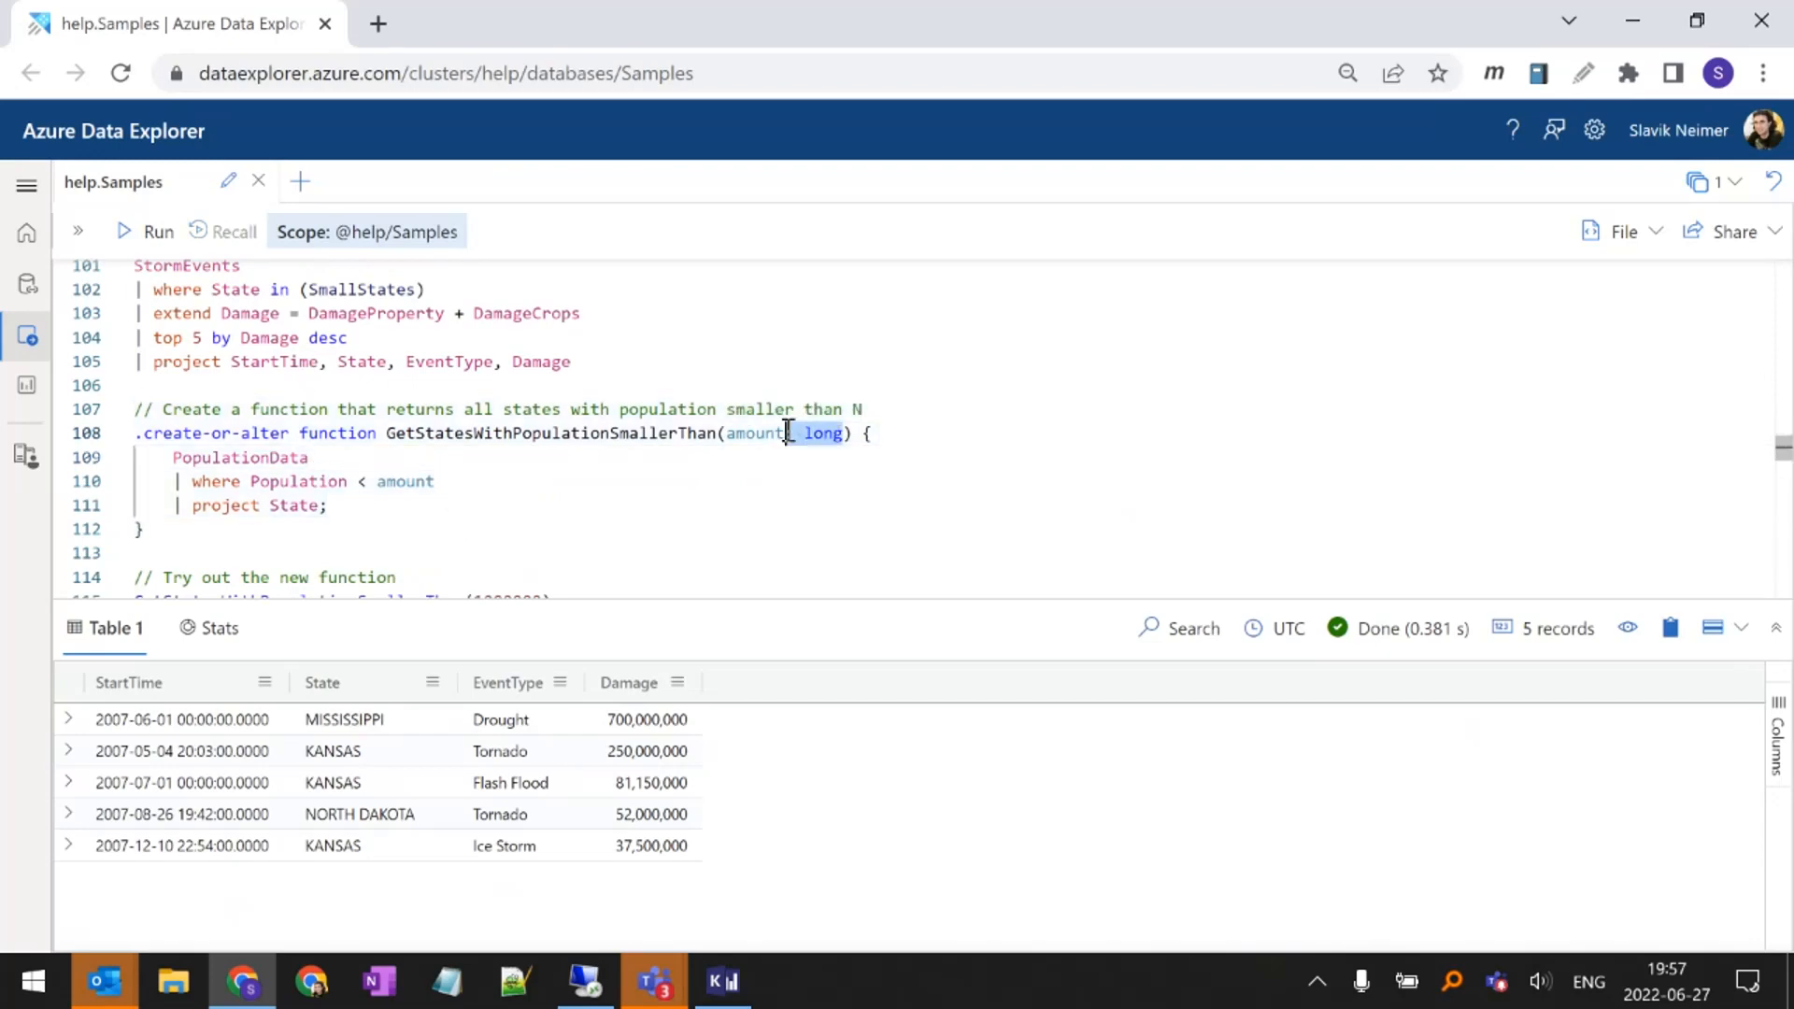
click(240, 455)
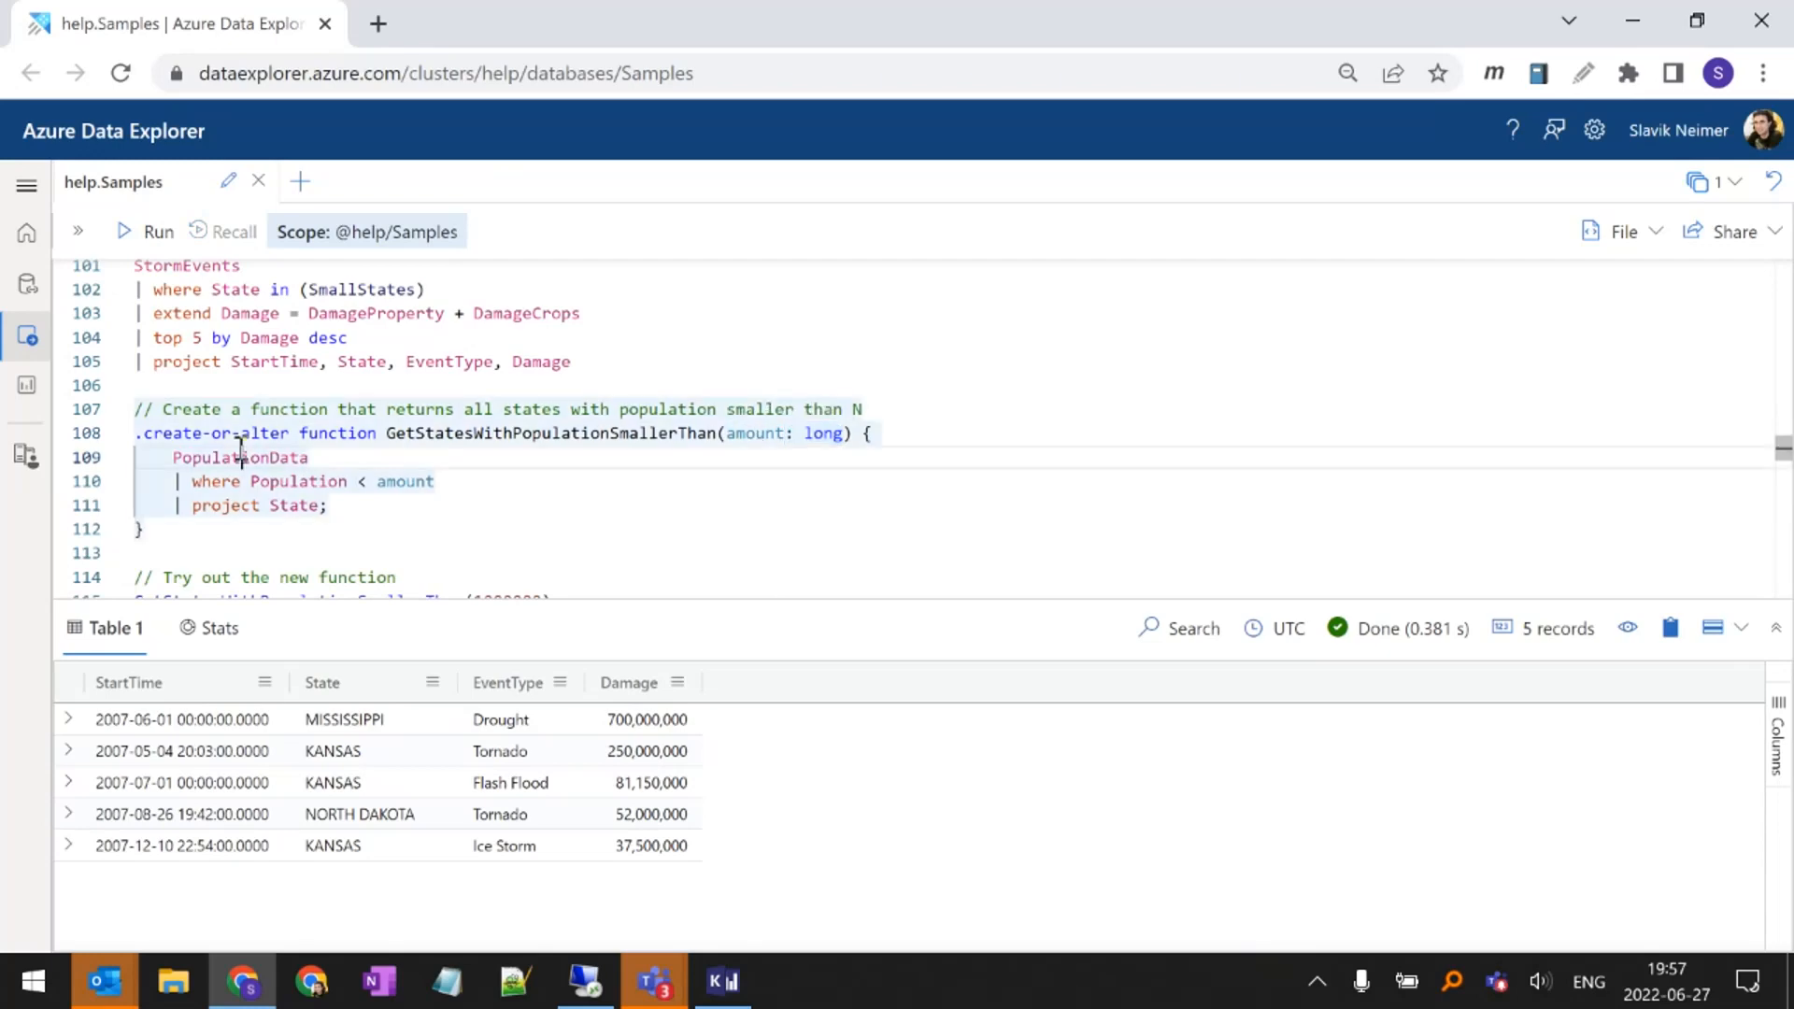
drag(328, 506, 136, 458)
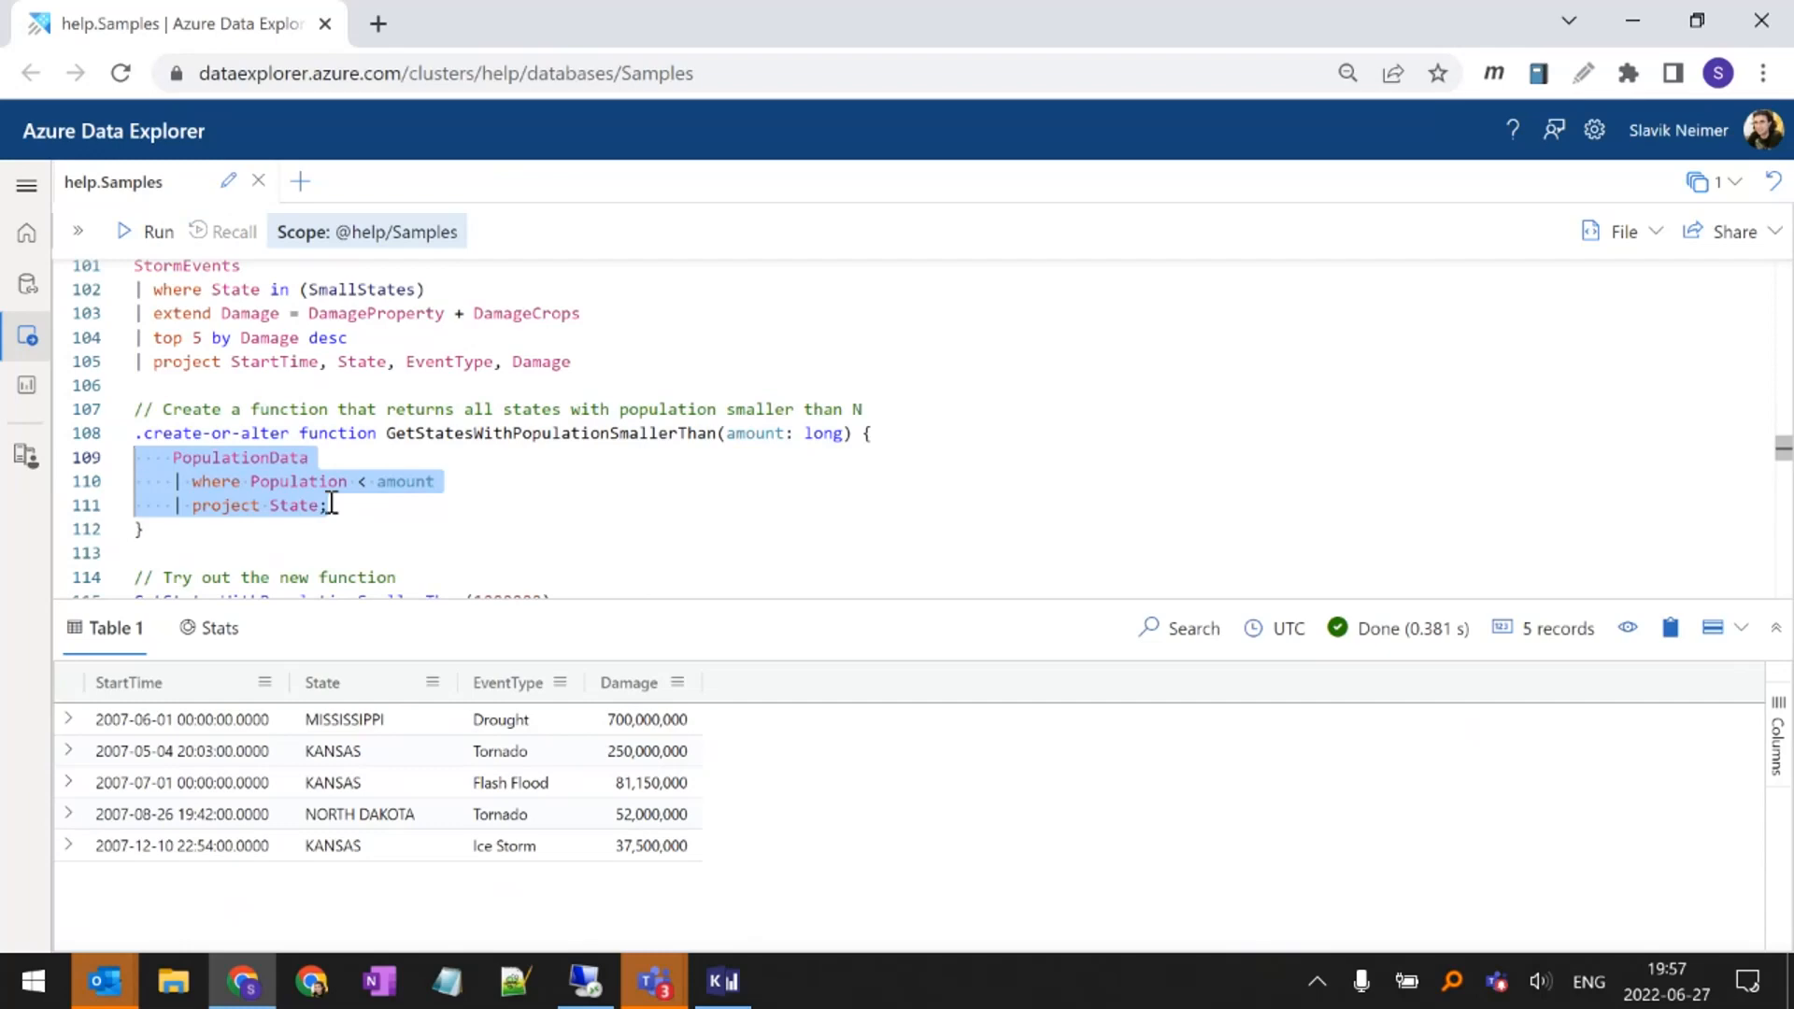
Review the .create-or-alter function command for GetStatesWithPopulationSmallerThan(amount: long) and run it to create the function
double_click(271, 432)
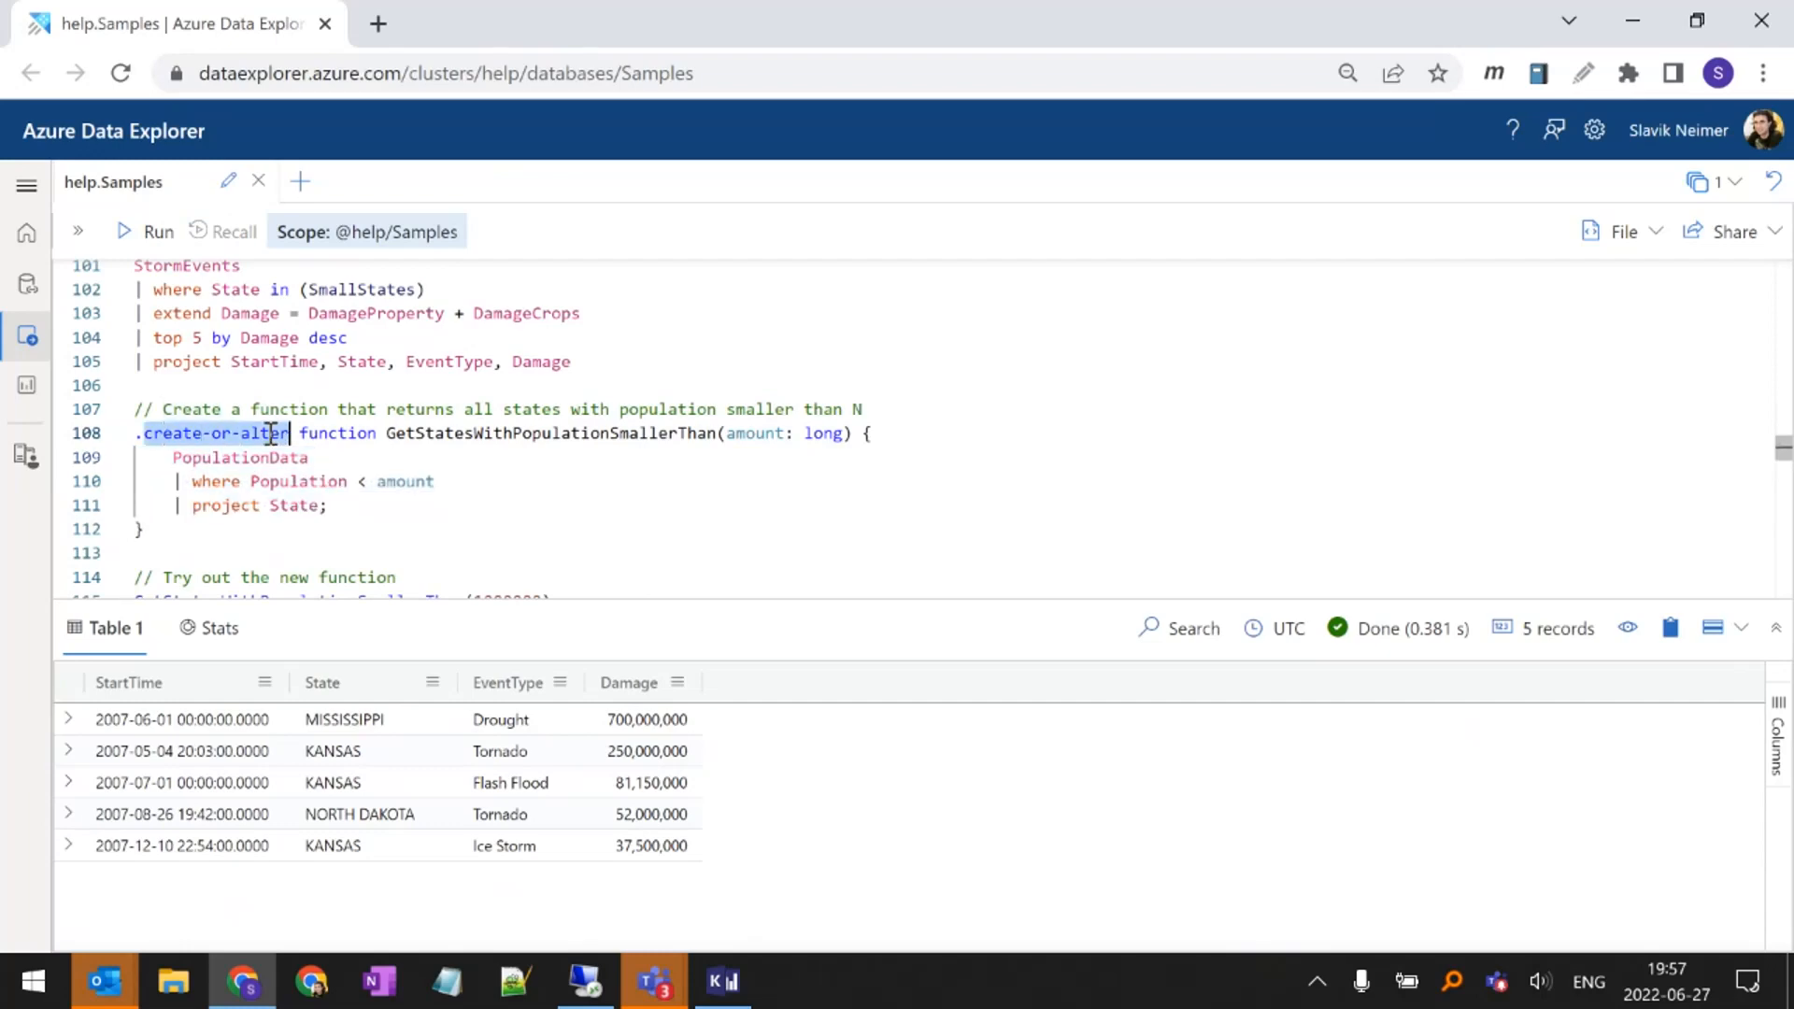
double_click(430, 433)
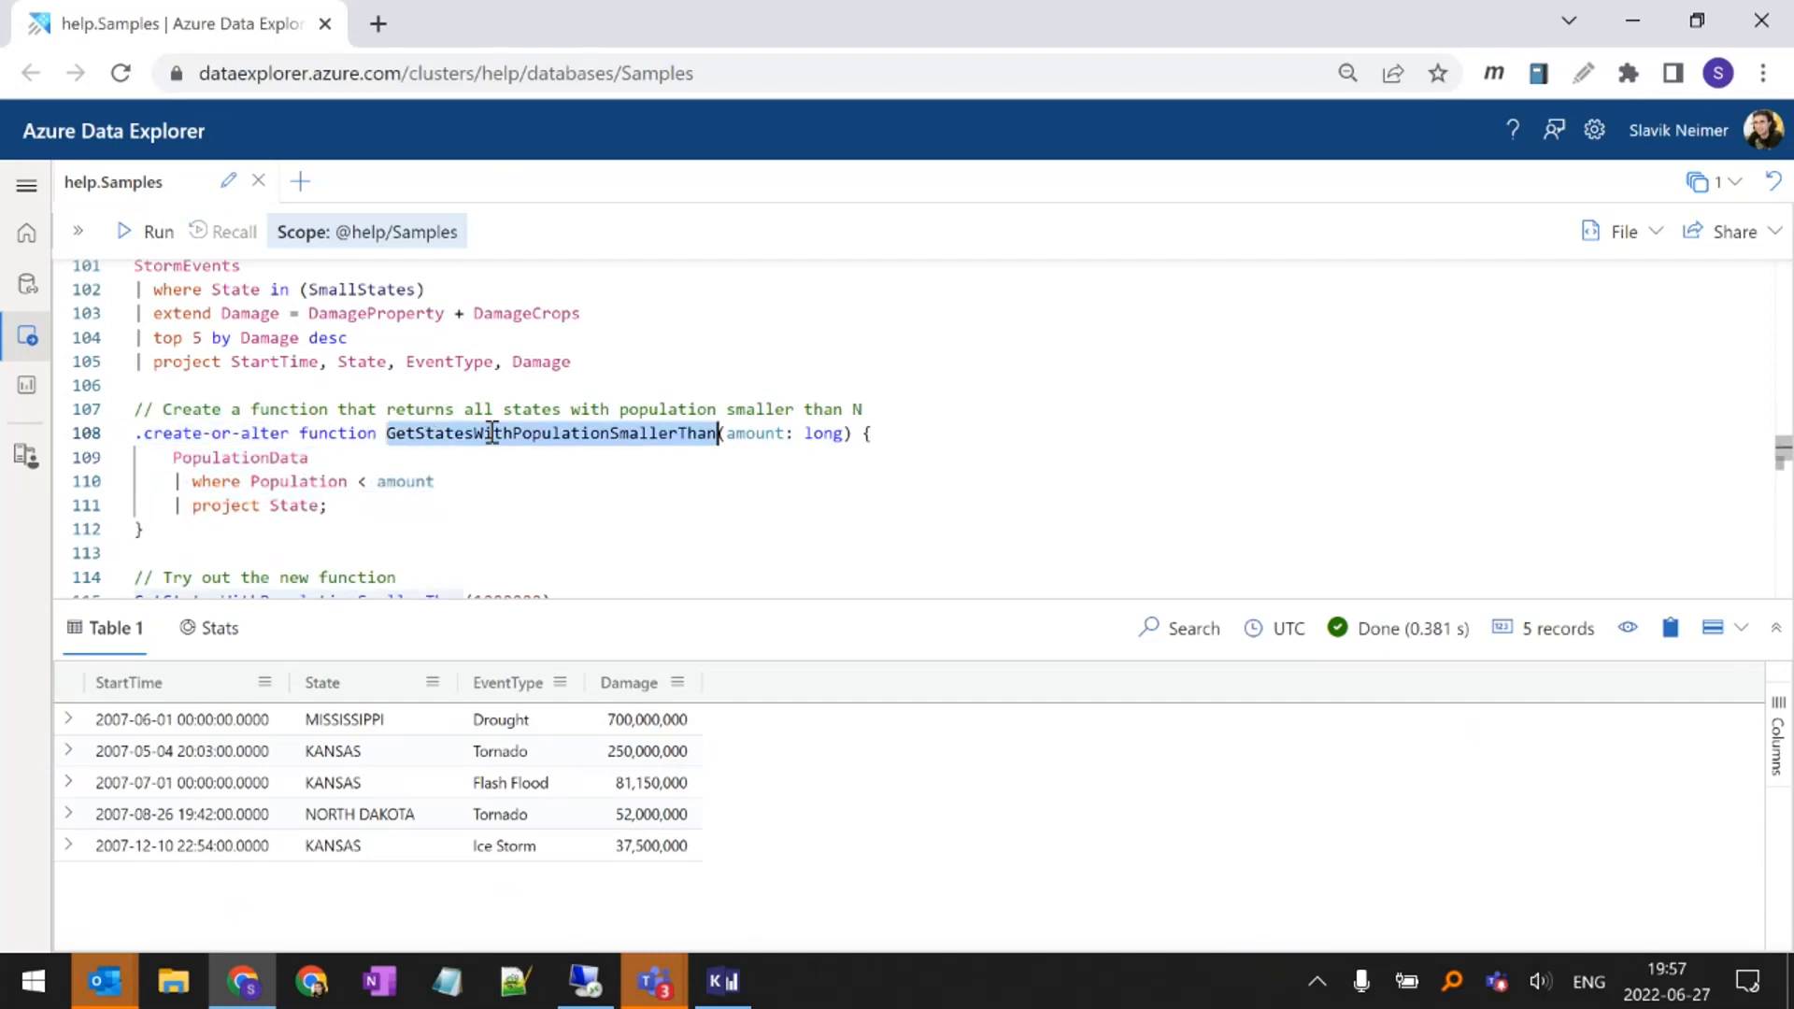
drag(728, 433, 845, 432)
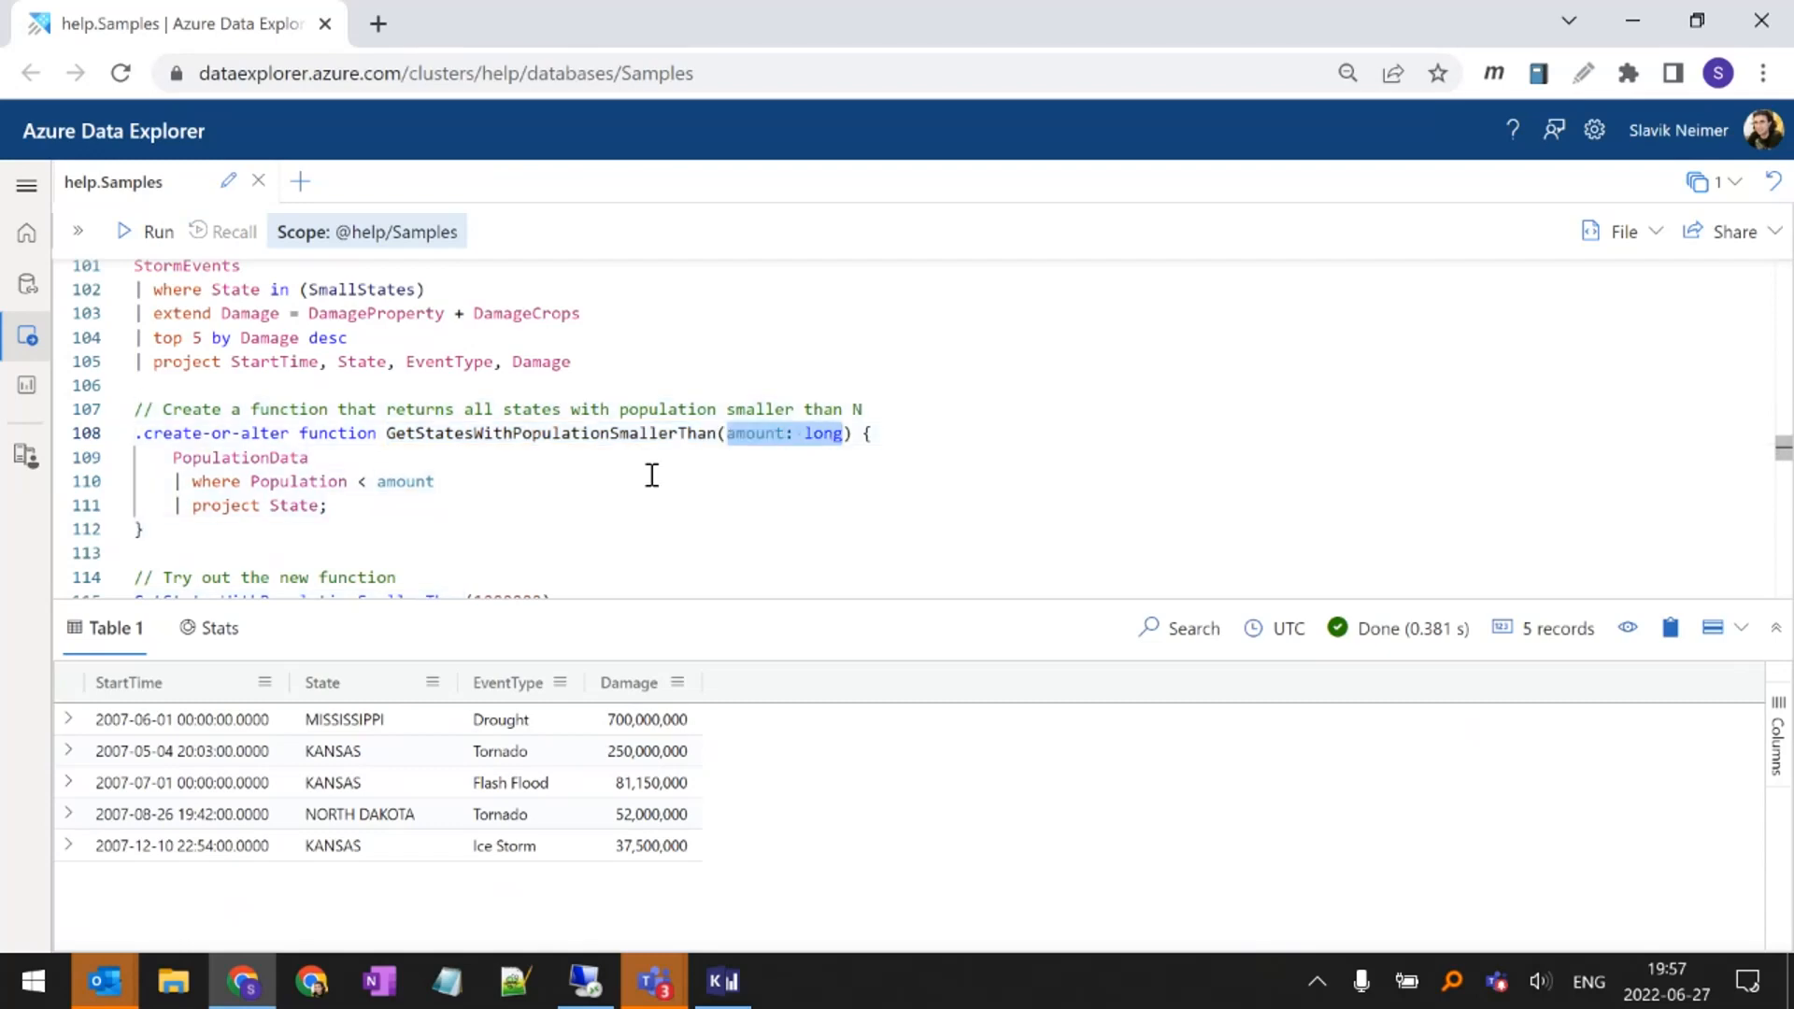
drag(396, 496, 140, 453)
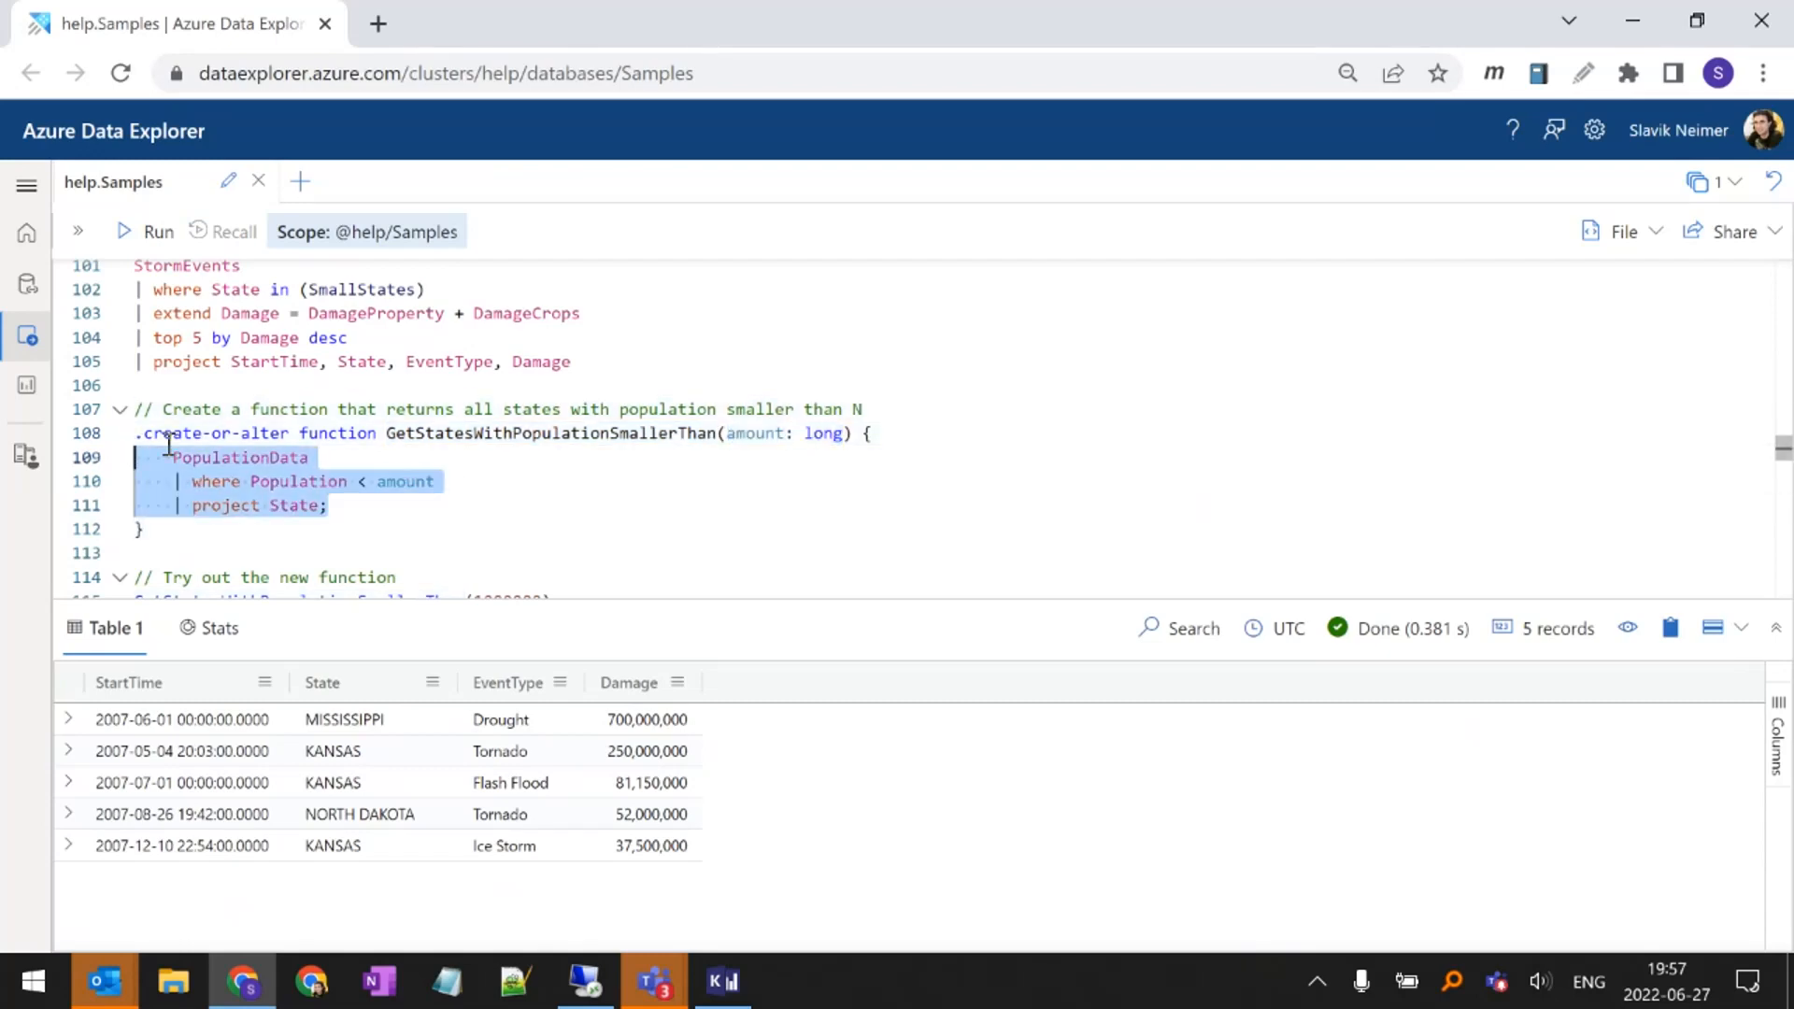
click(419, 462)
key(shift+Return)
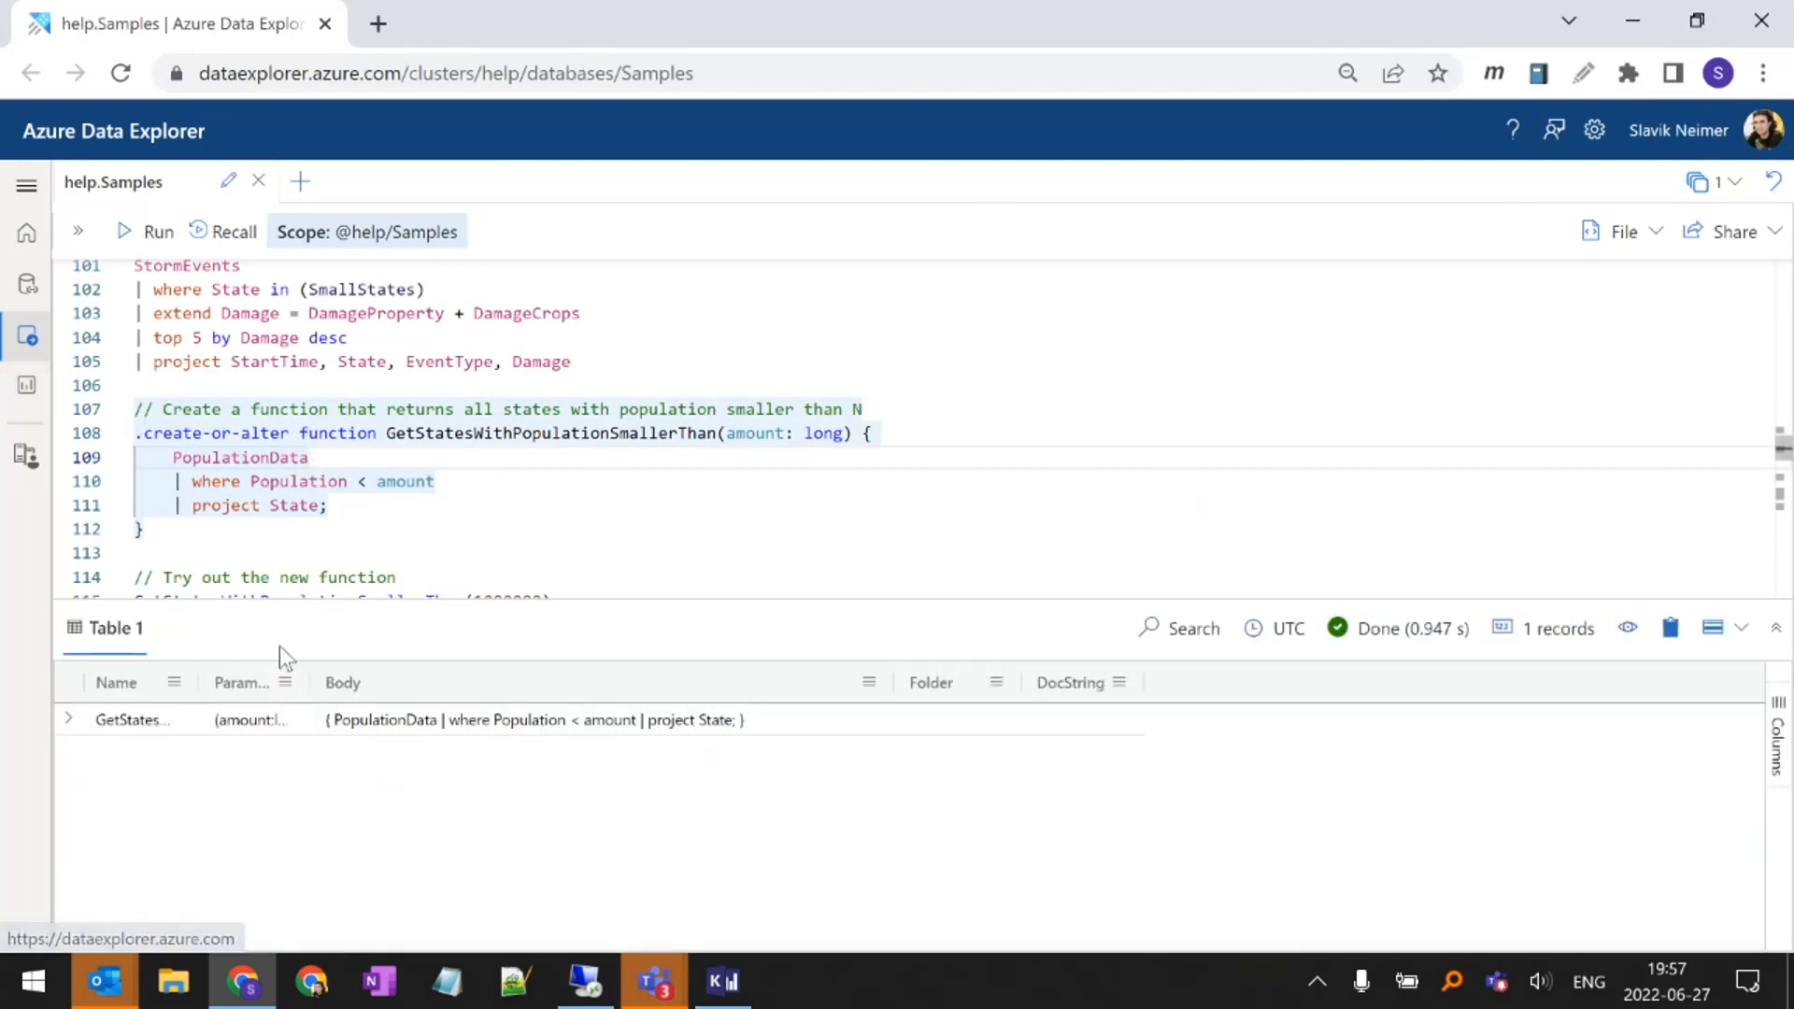
Try out the new function by running GetStatesWithPopulationSmallerThan(1000000), and review the states it returns
click(140, 434)
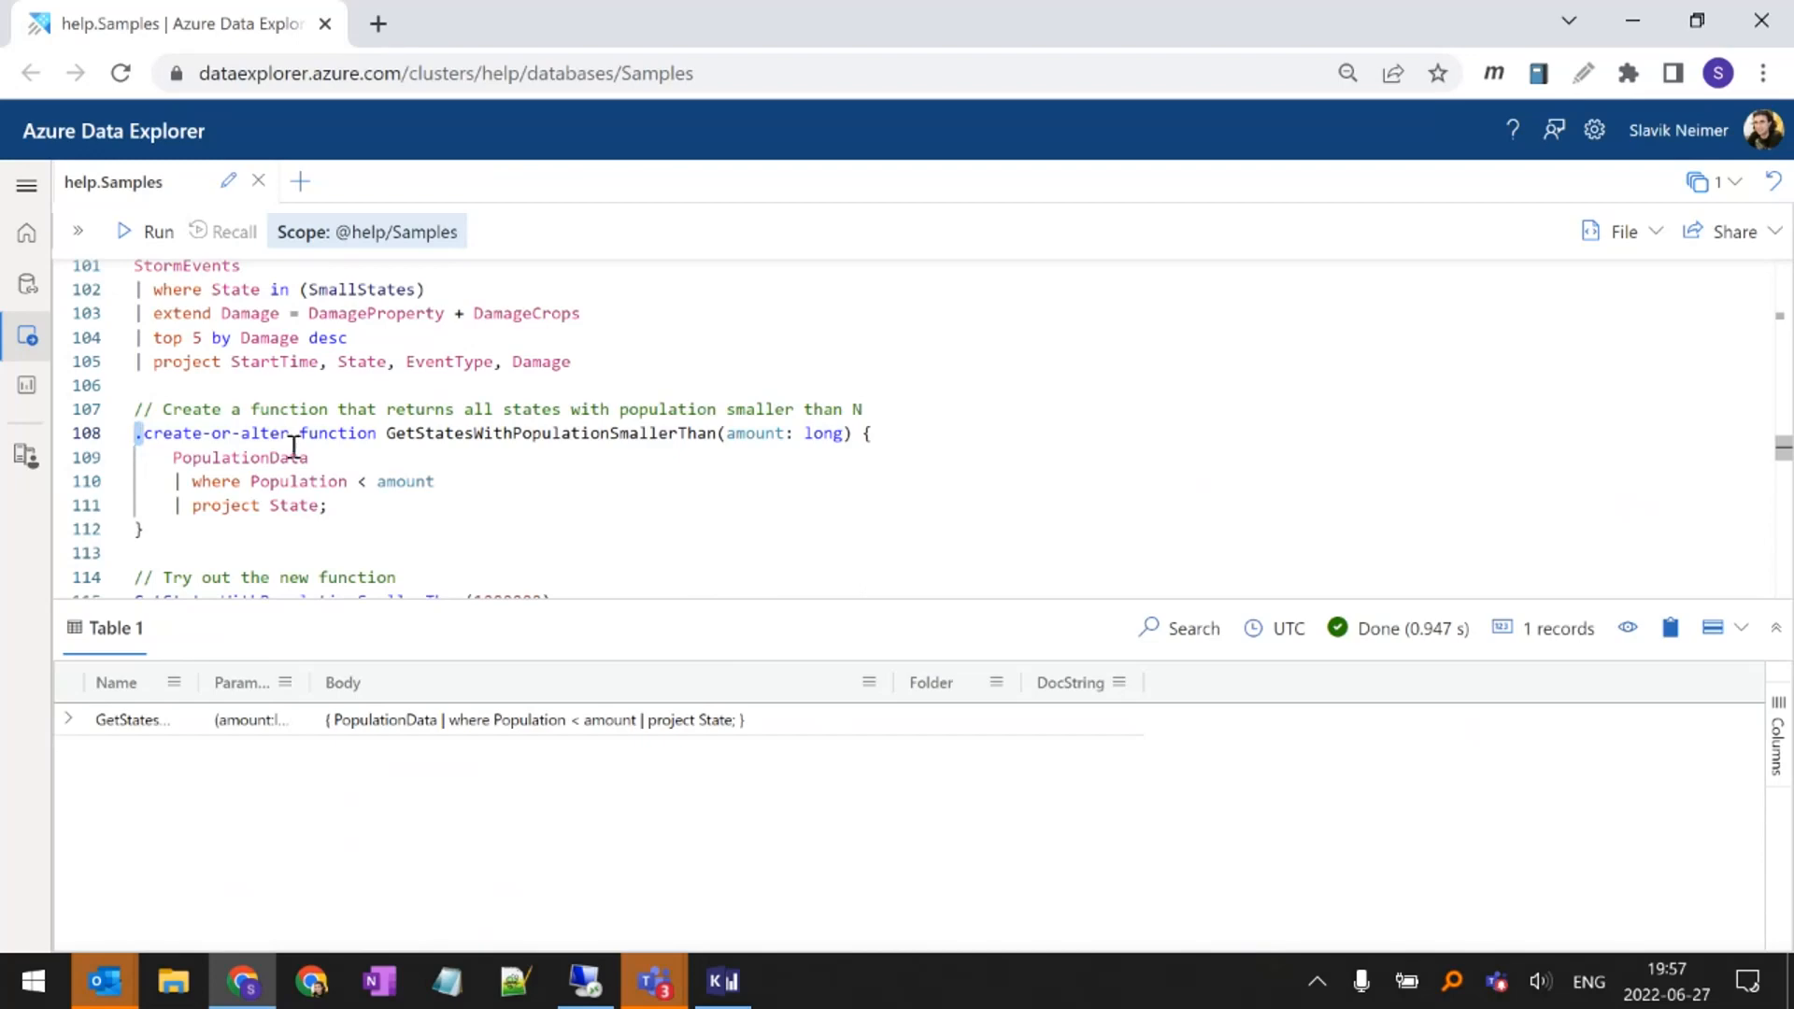
scroll(304, 447, down, 2)
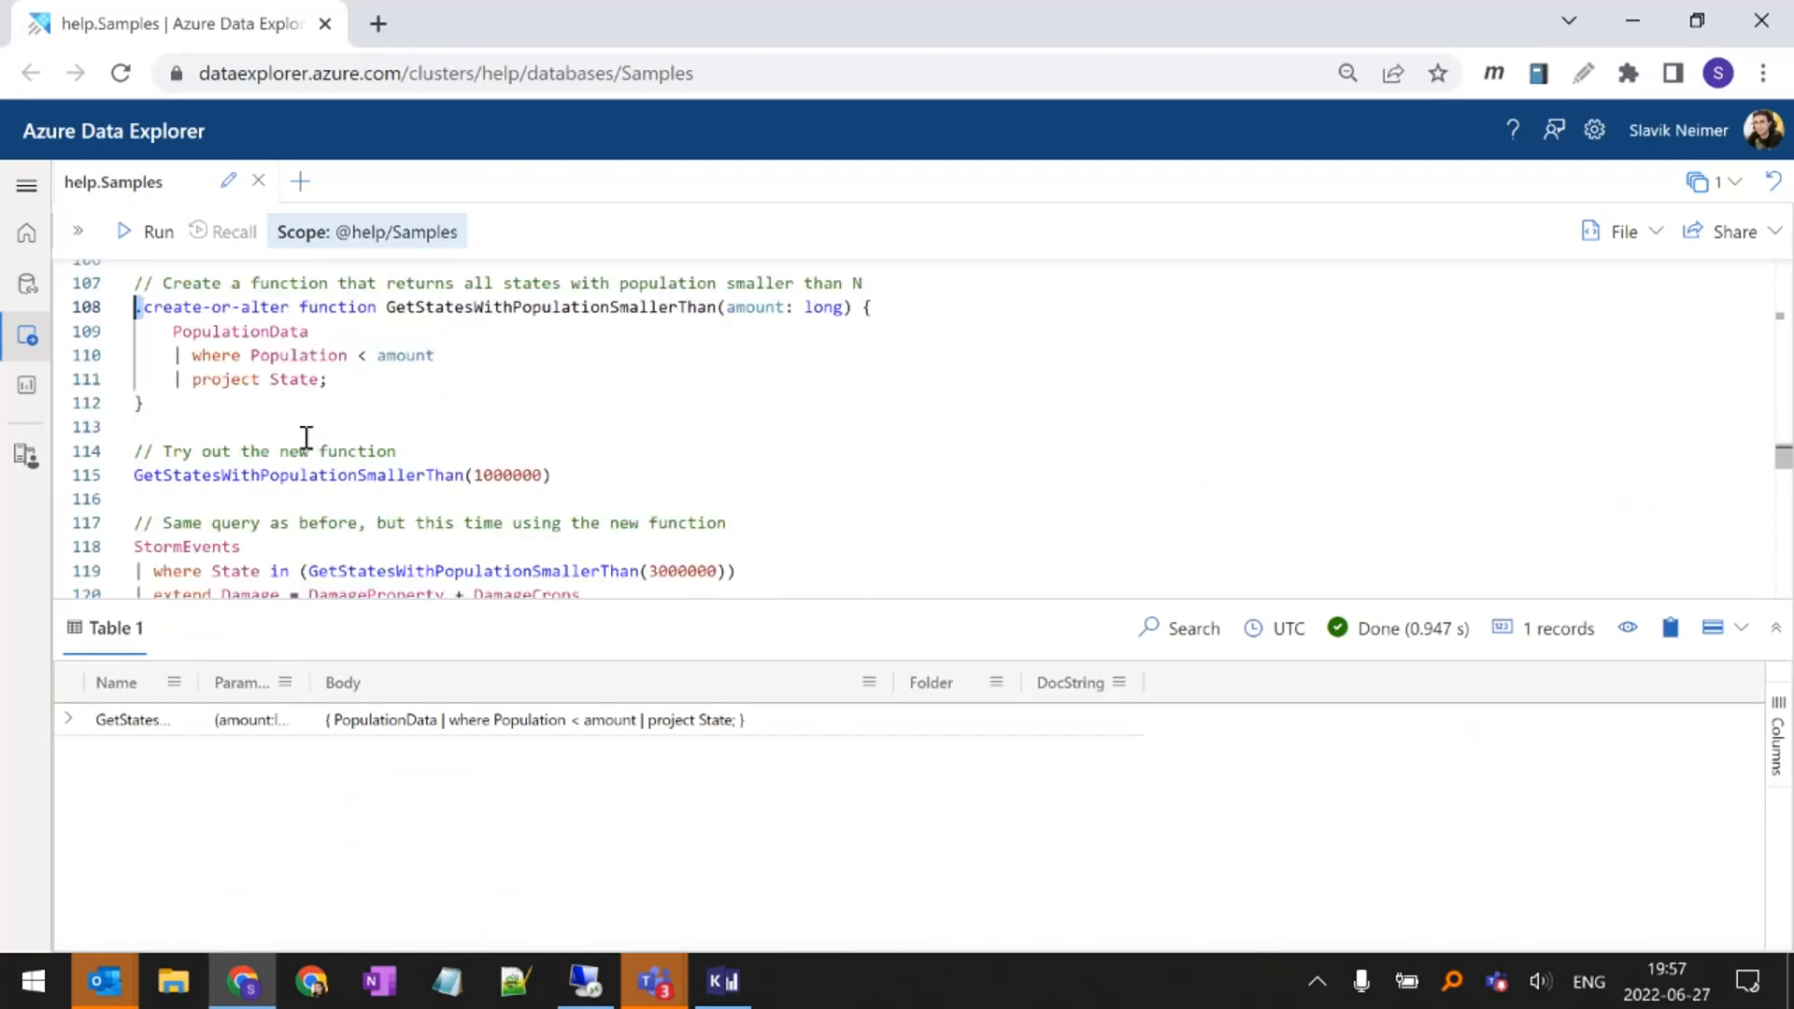
click(202, 475)
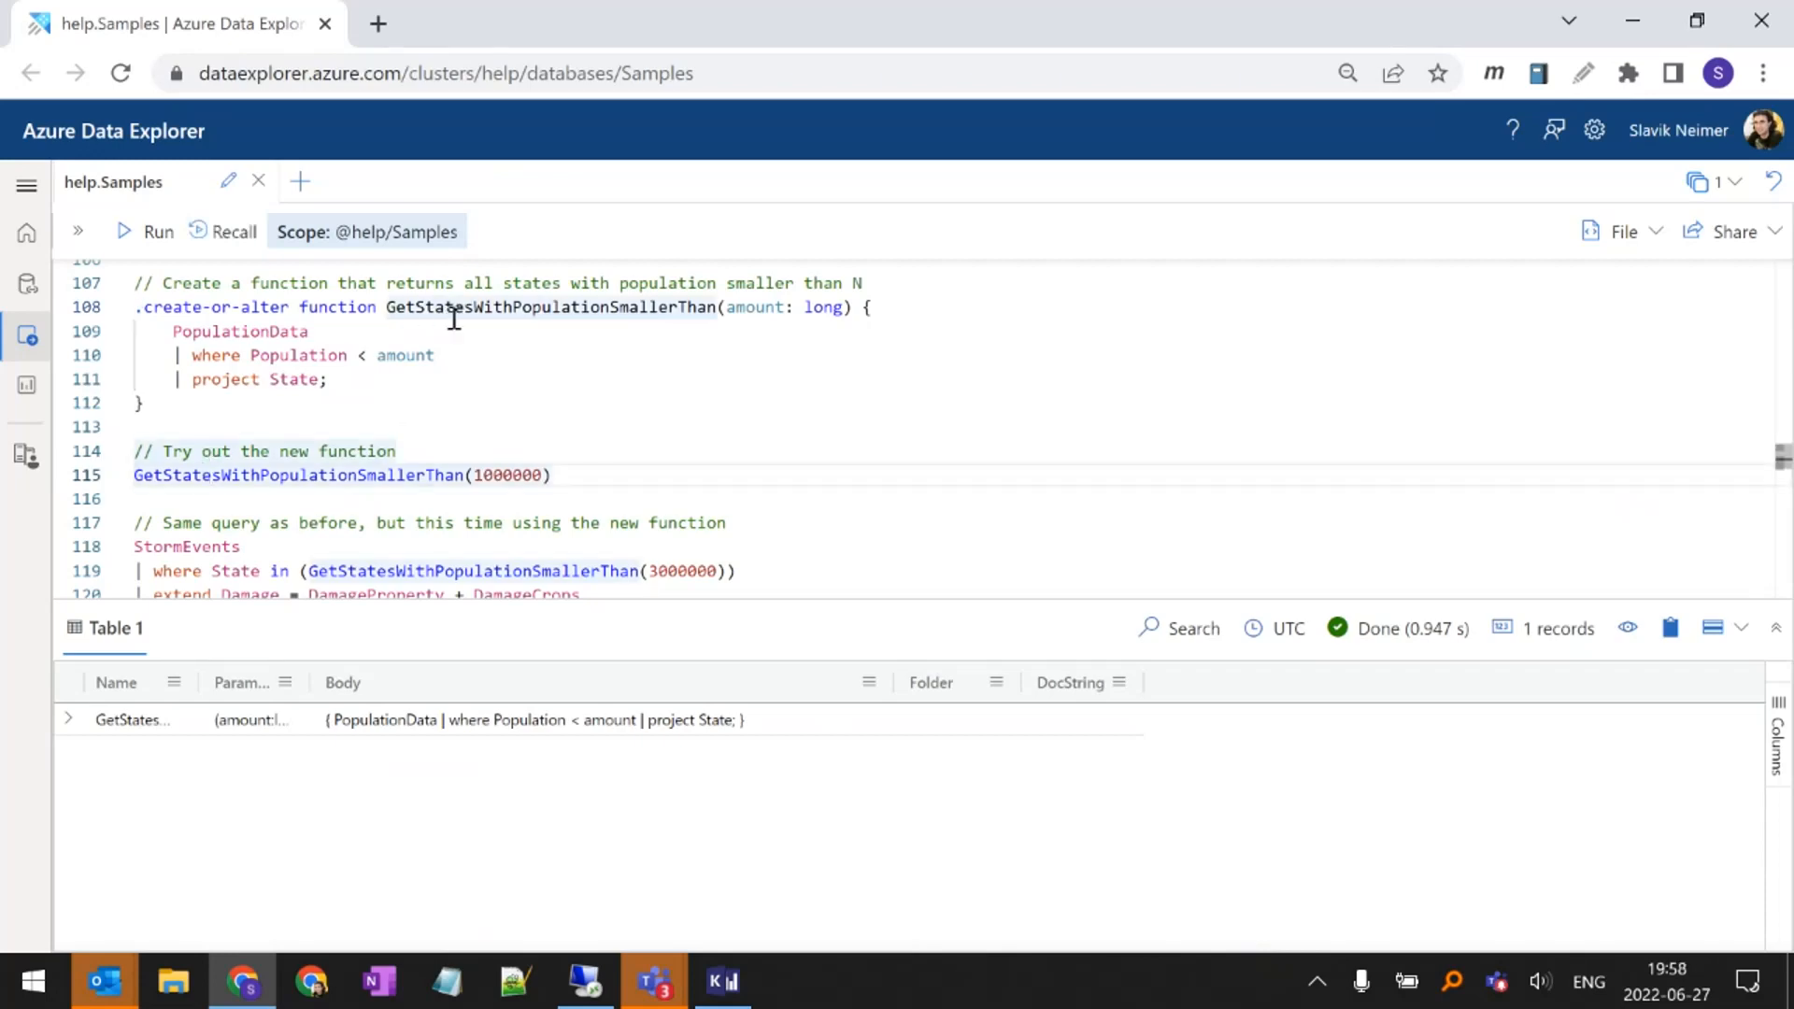
click(513, 475)
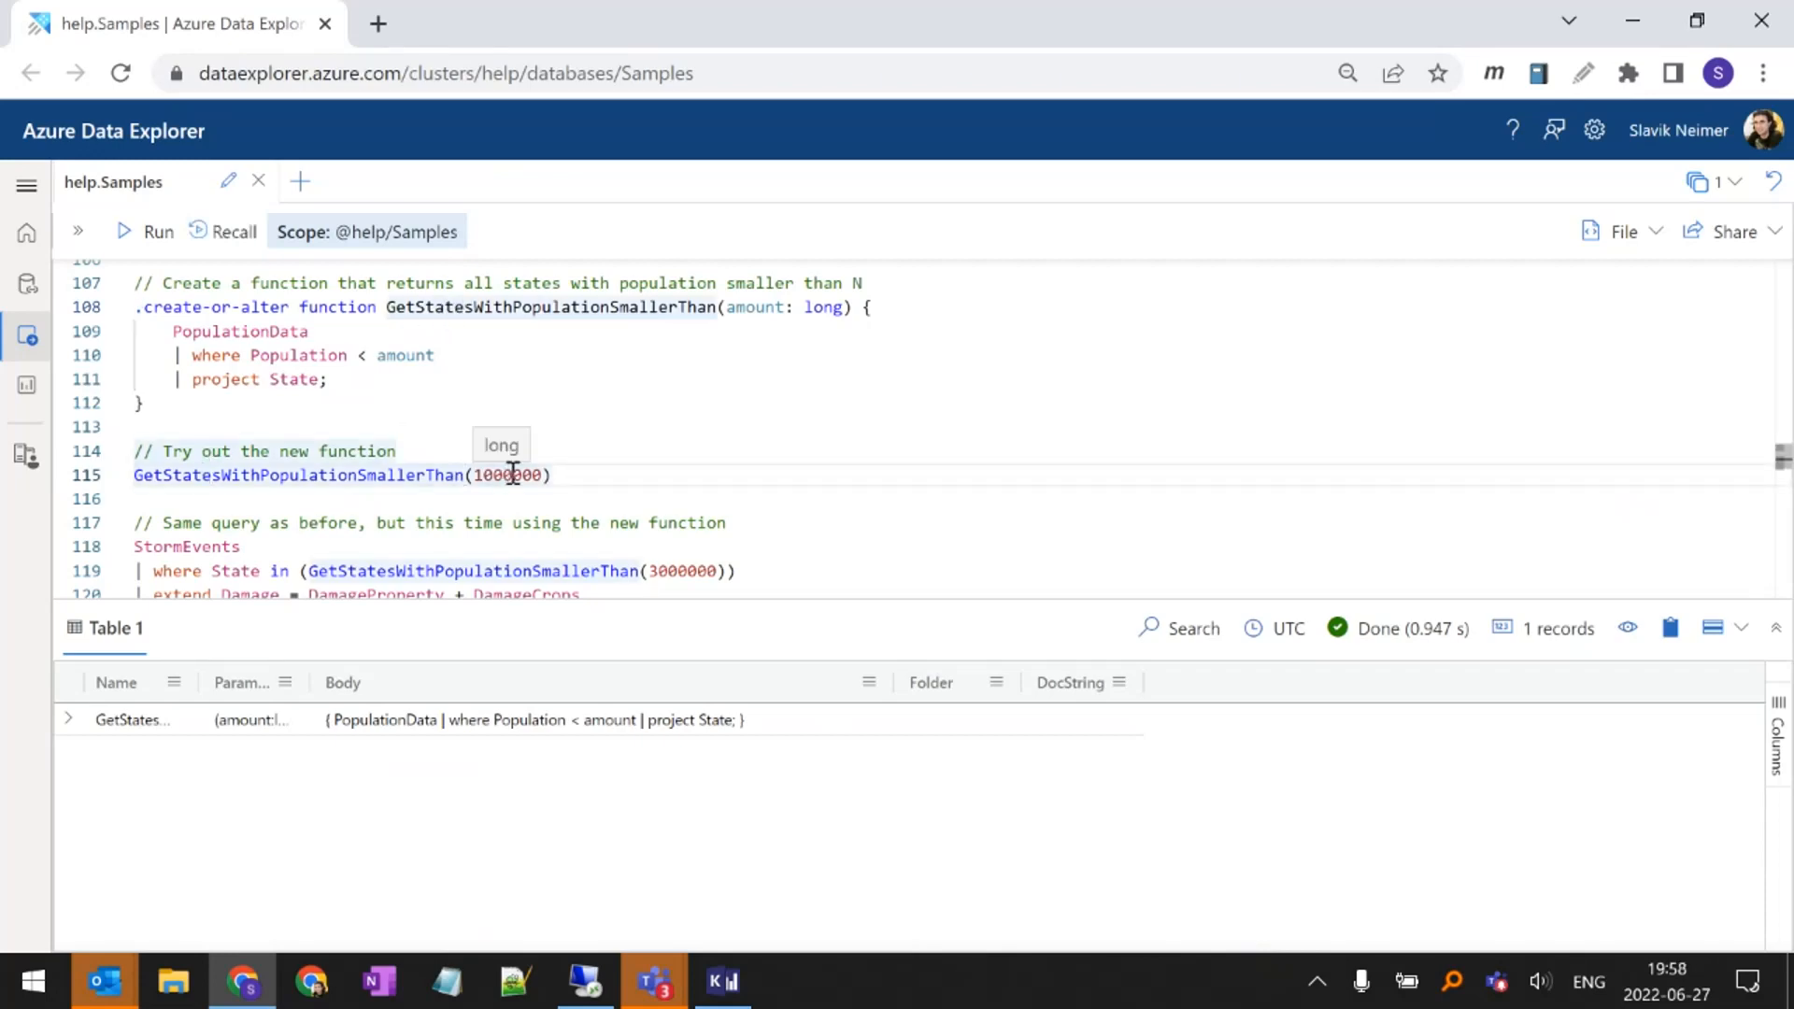
key(shift+Return)
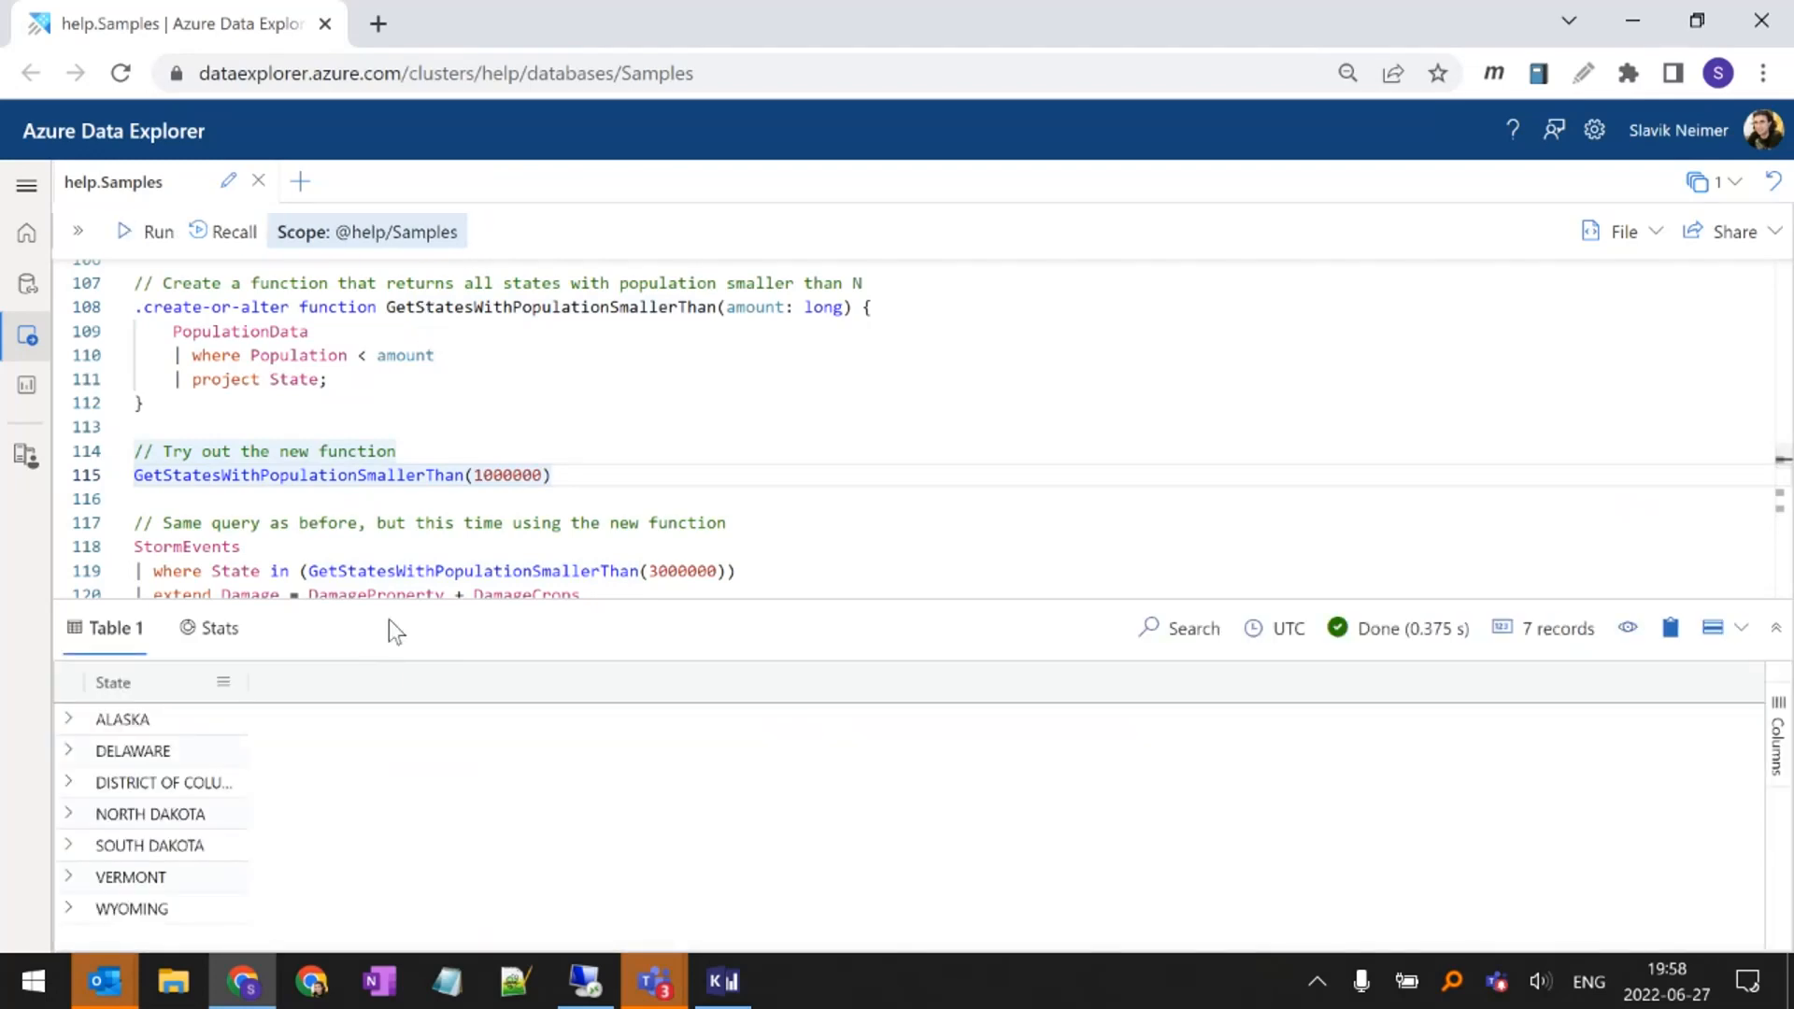
drag(396, 601, 383, 555)
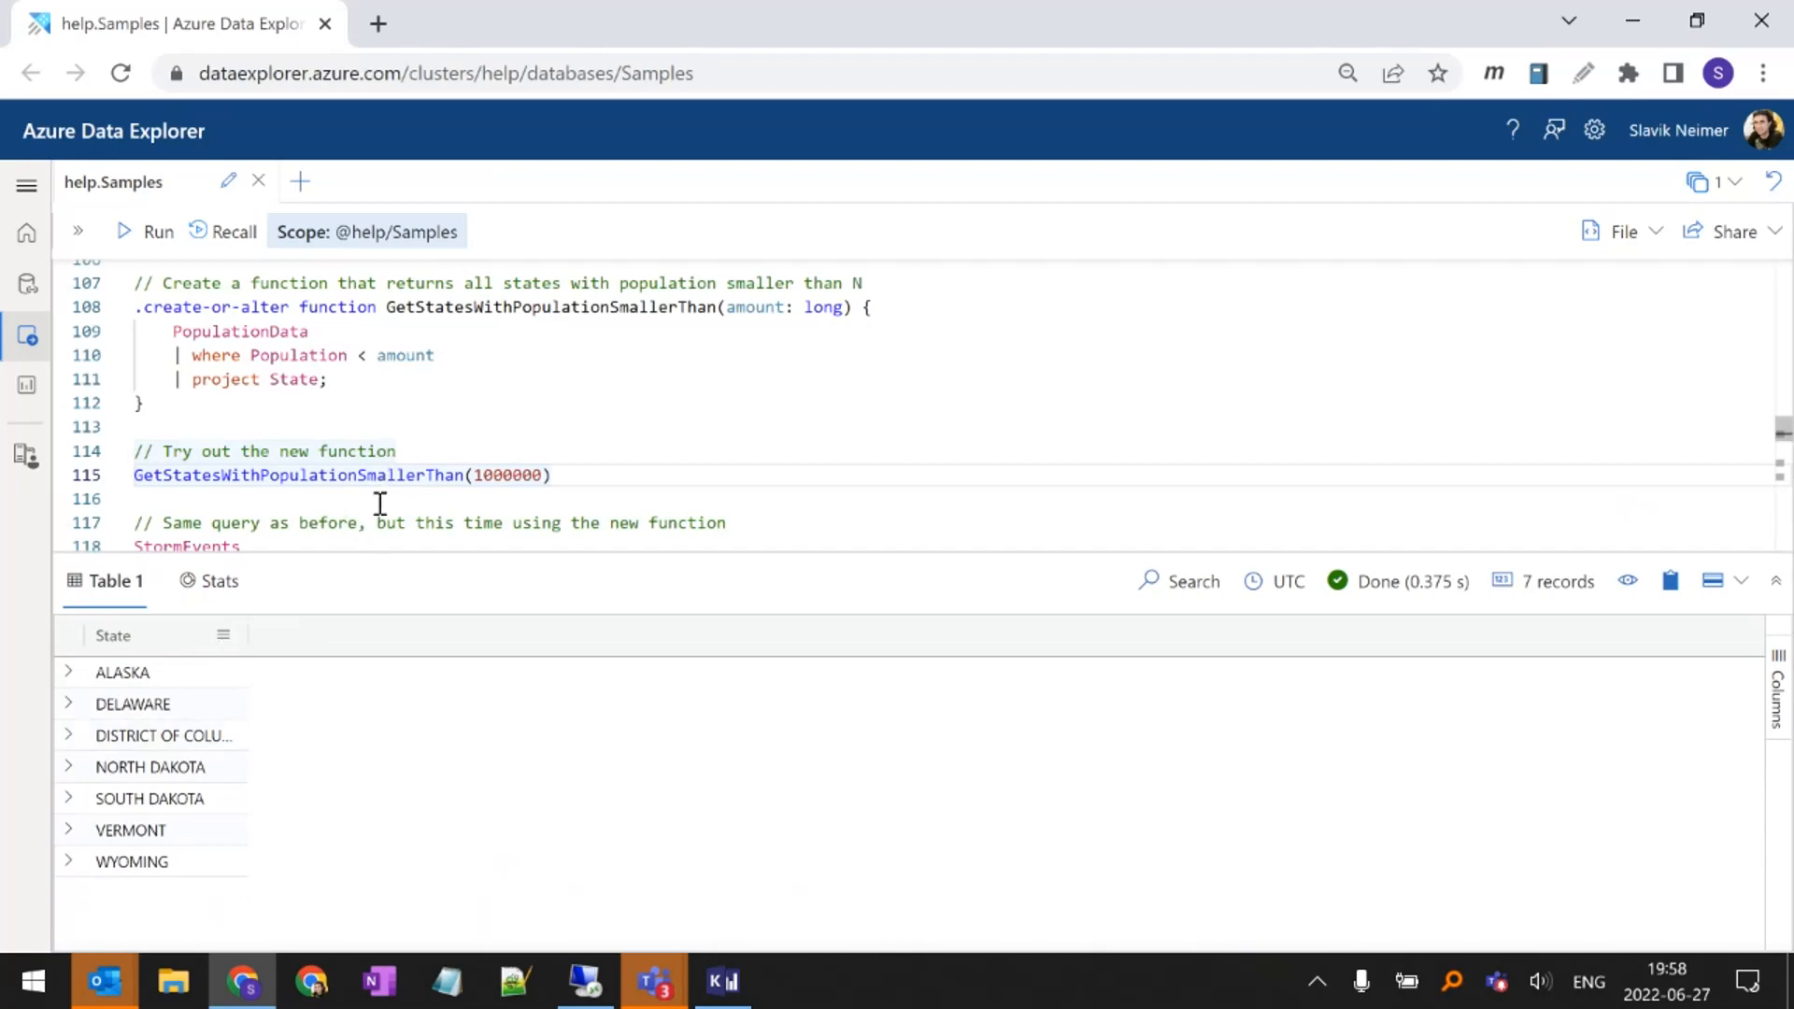
drag(392, 554, 377, 606)
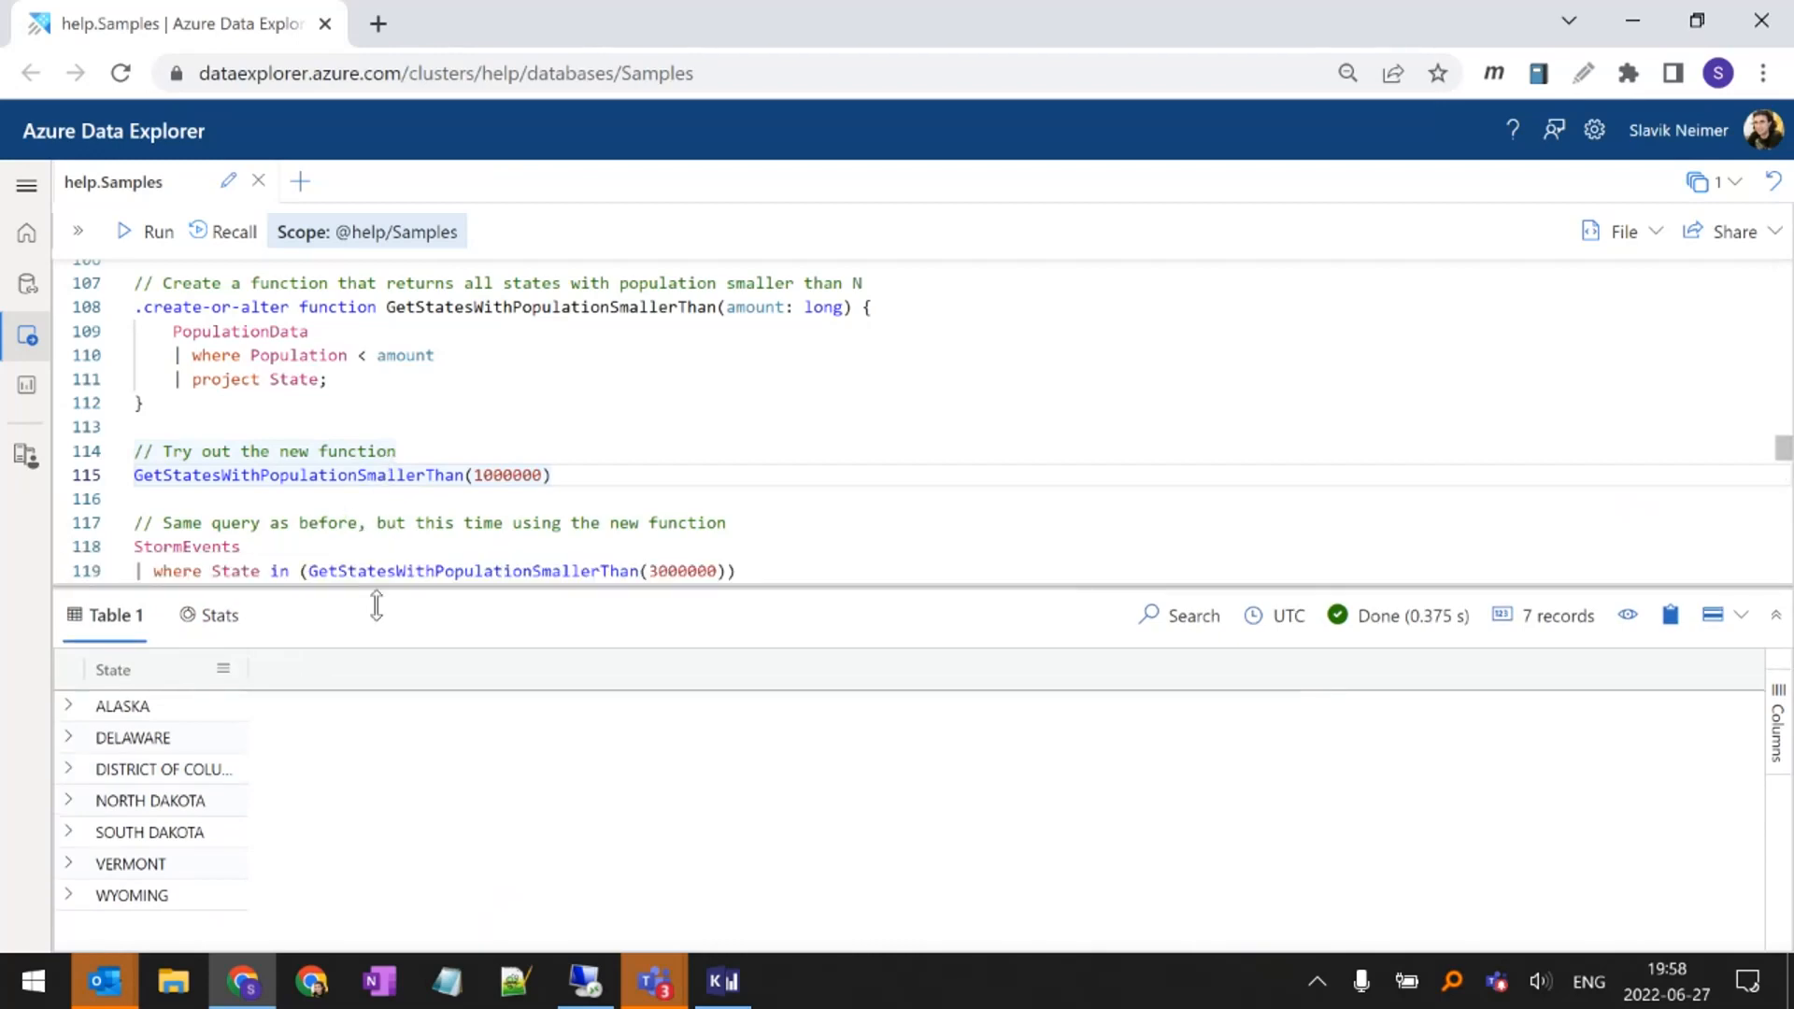
Run the StormEvents top 5 damage query that filters State with GetStatesWithPopulationSmallerThan(3000000)
scroll(389, 489, down, 2)
click(388, 489)
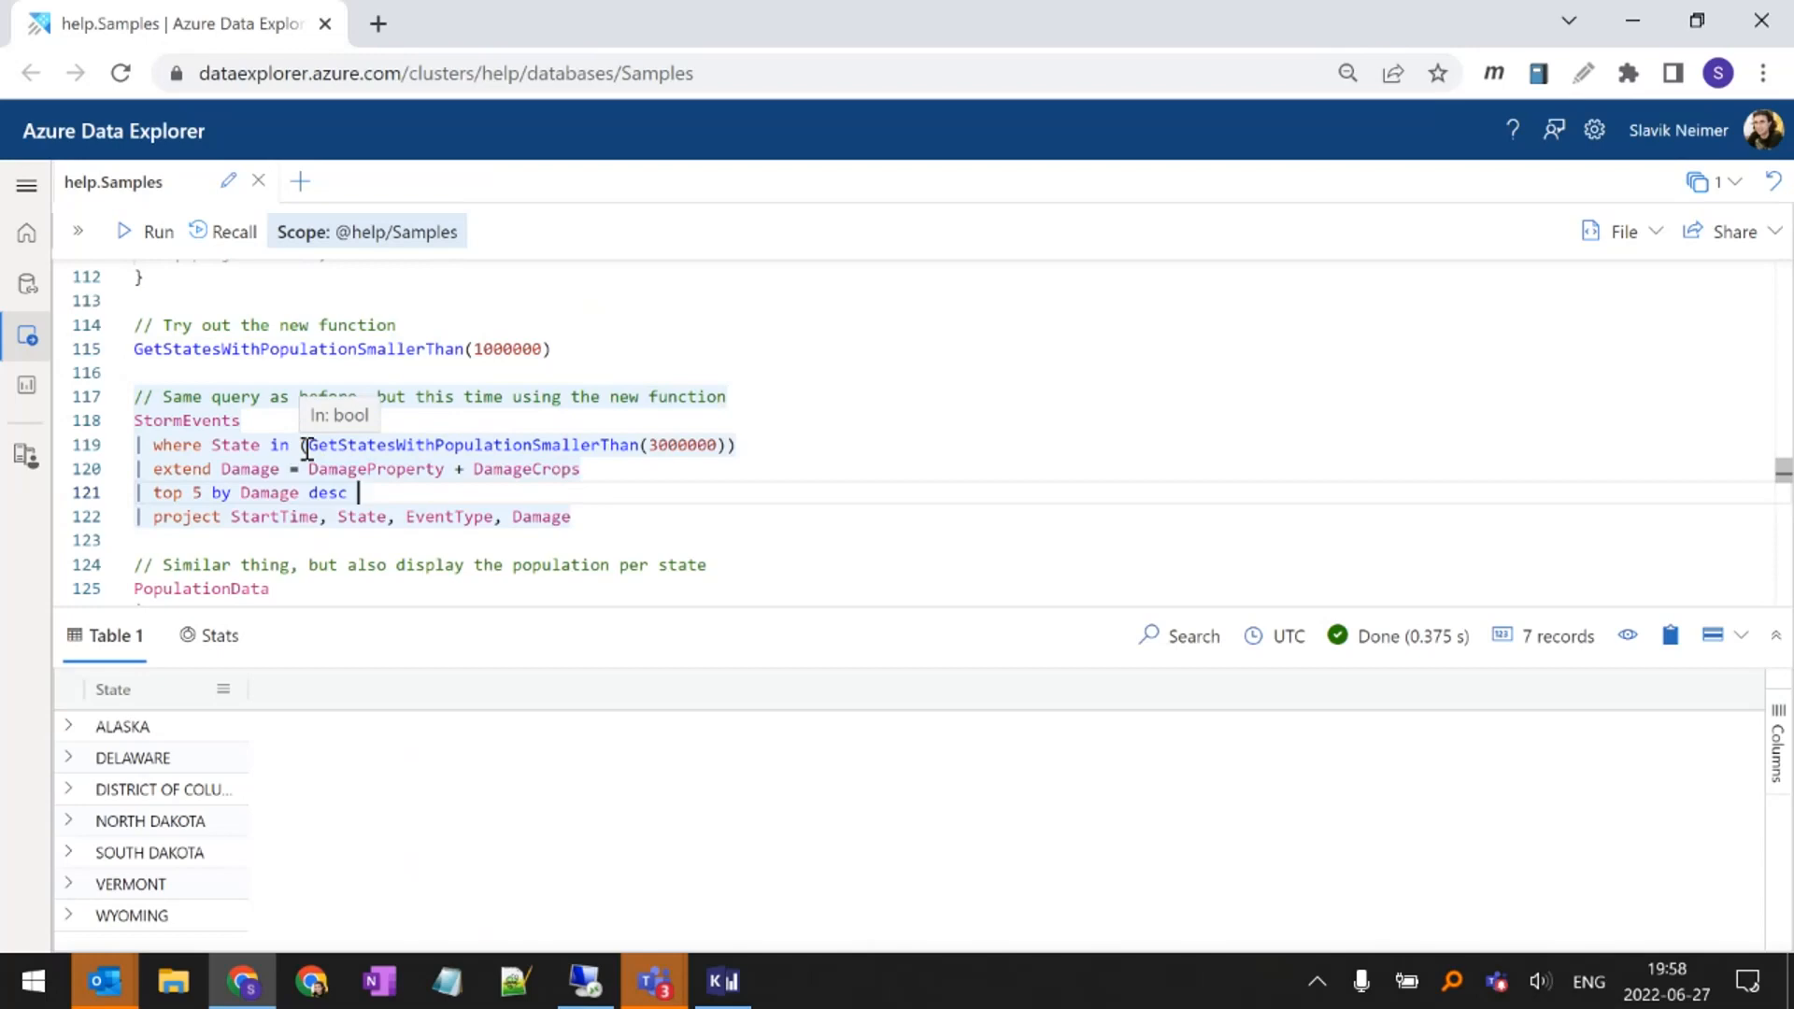
double_click(354, 445)
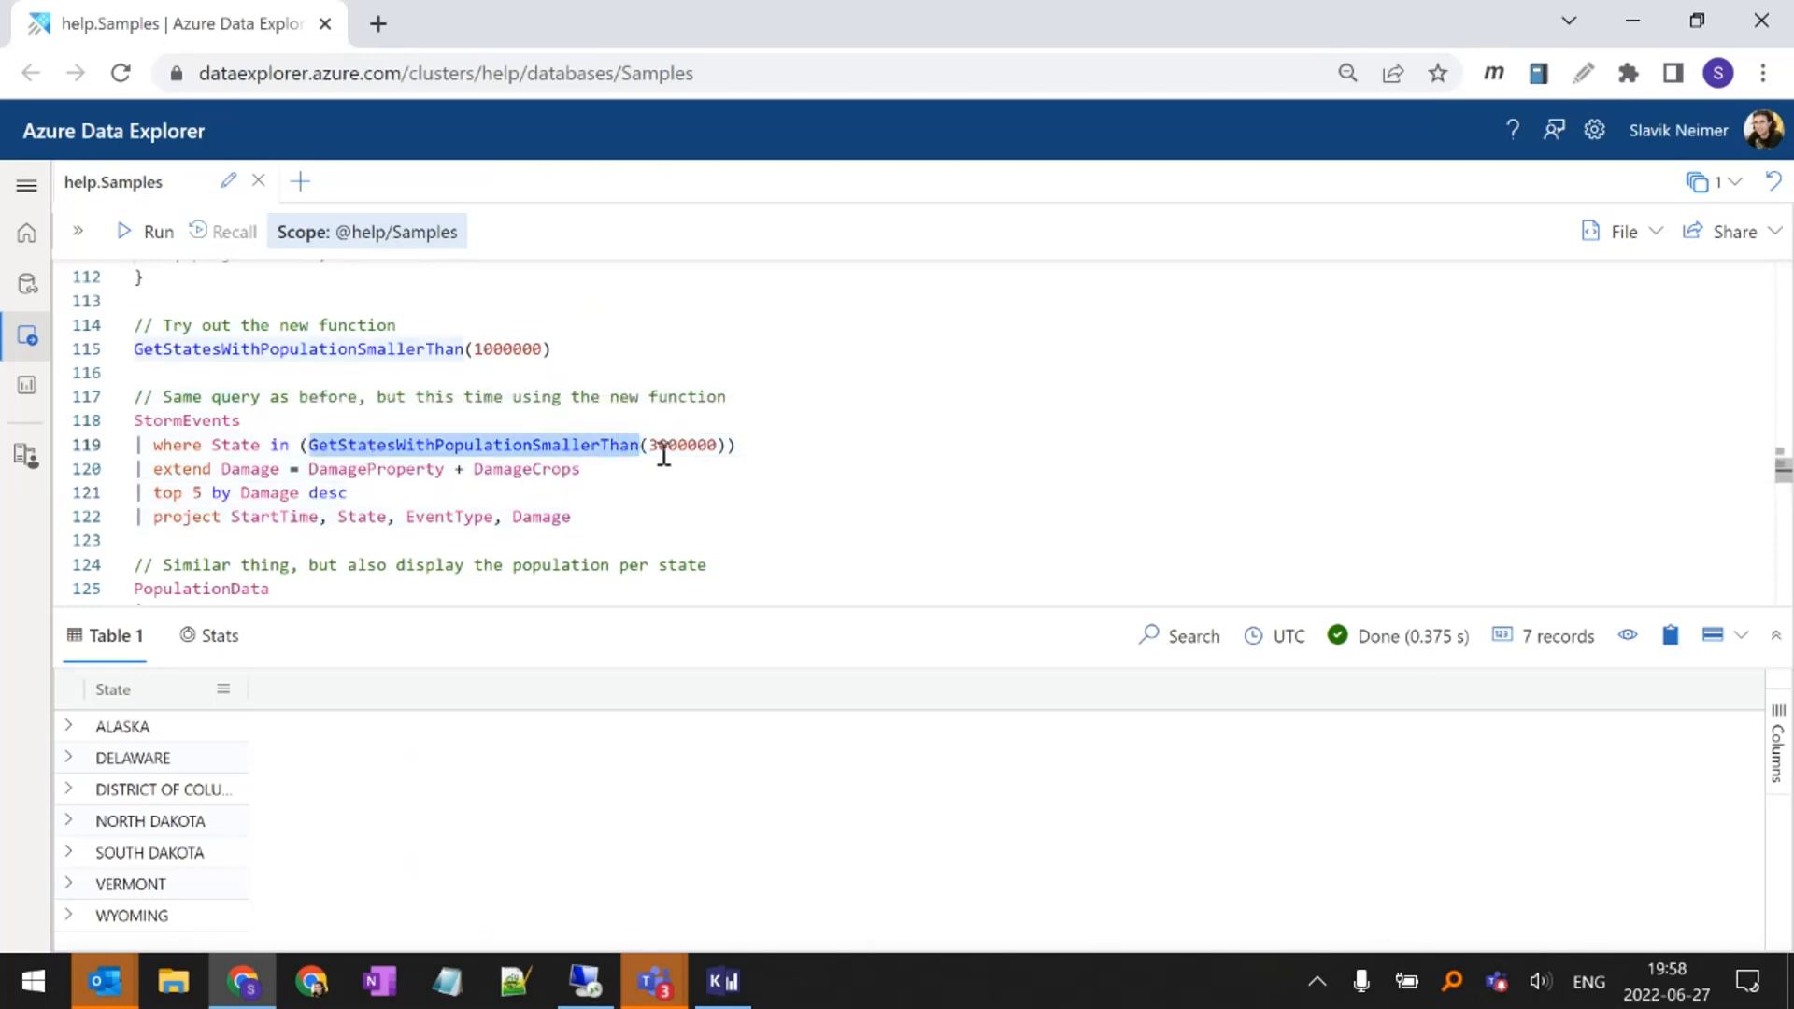
click(372, 480)
key(shift+Return)
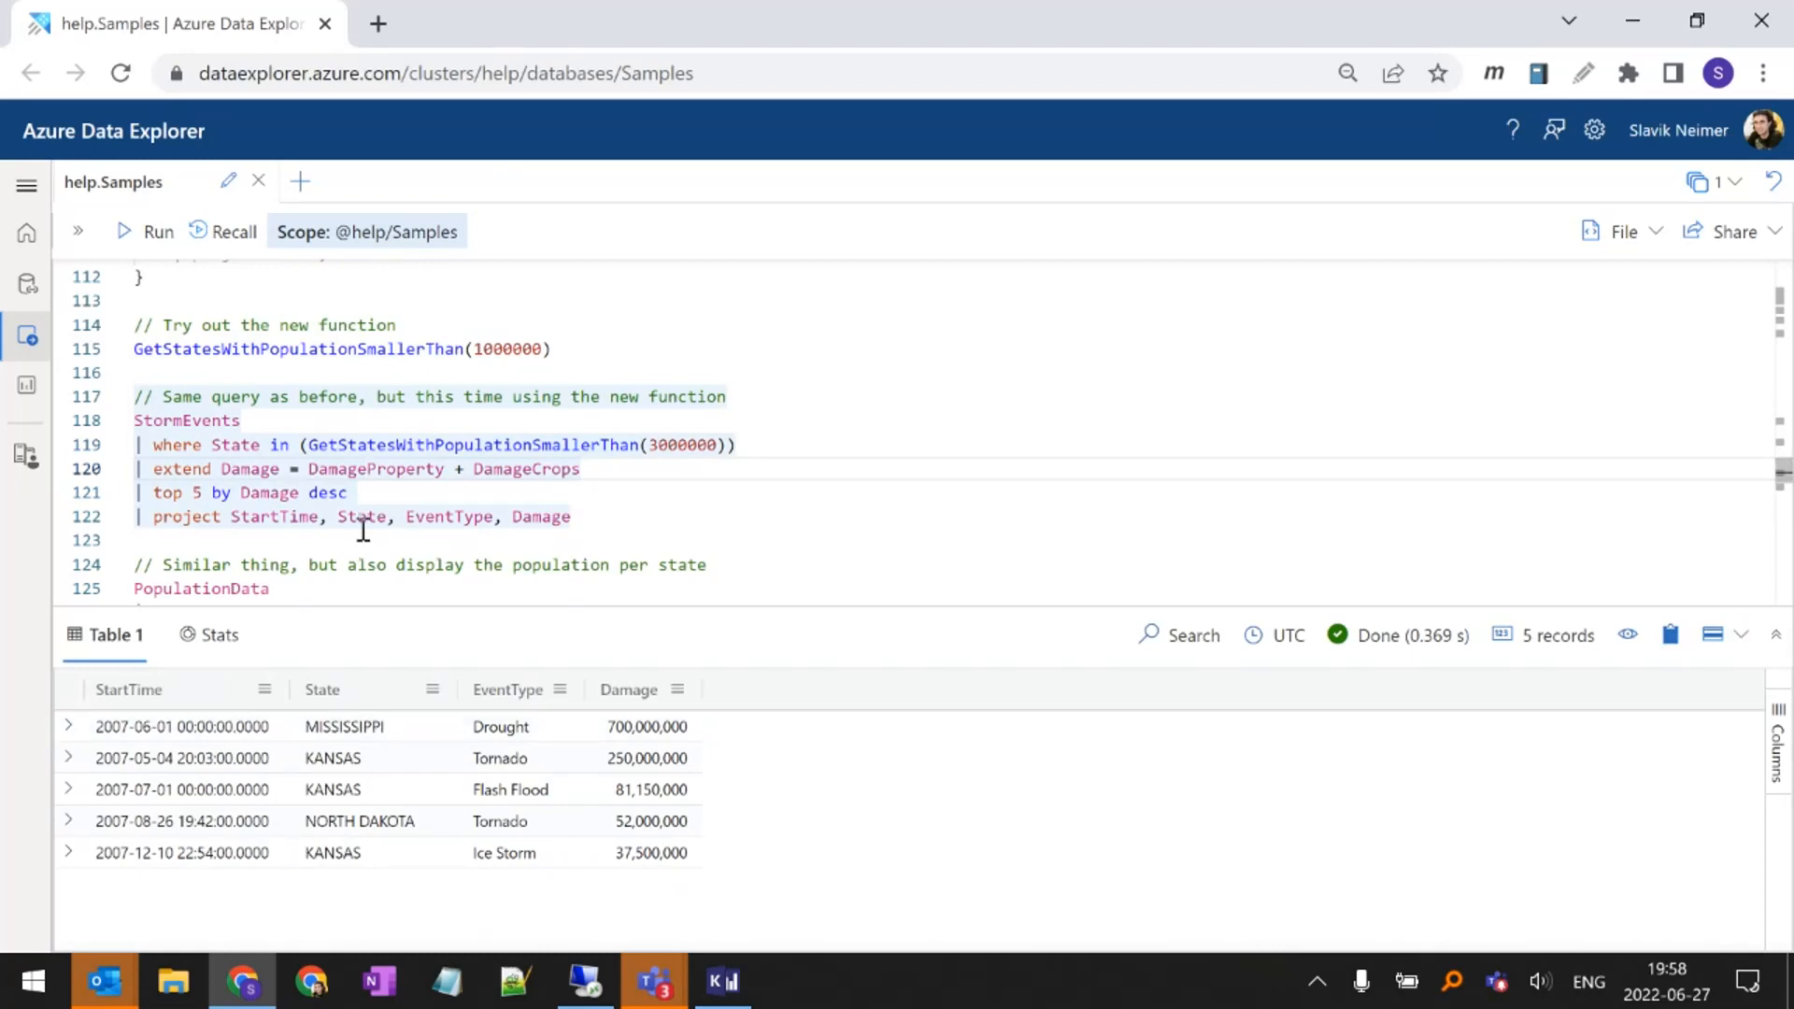
Examine how PopulationData filtered to Population < 3000000 is inner-joined with StormEvents on State
scroll(364, 530, down, 1)
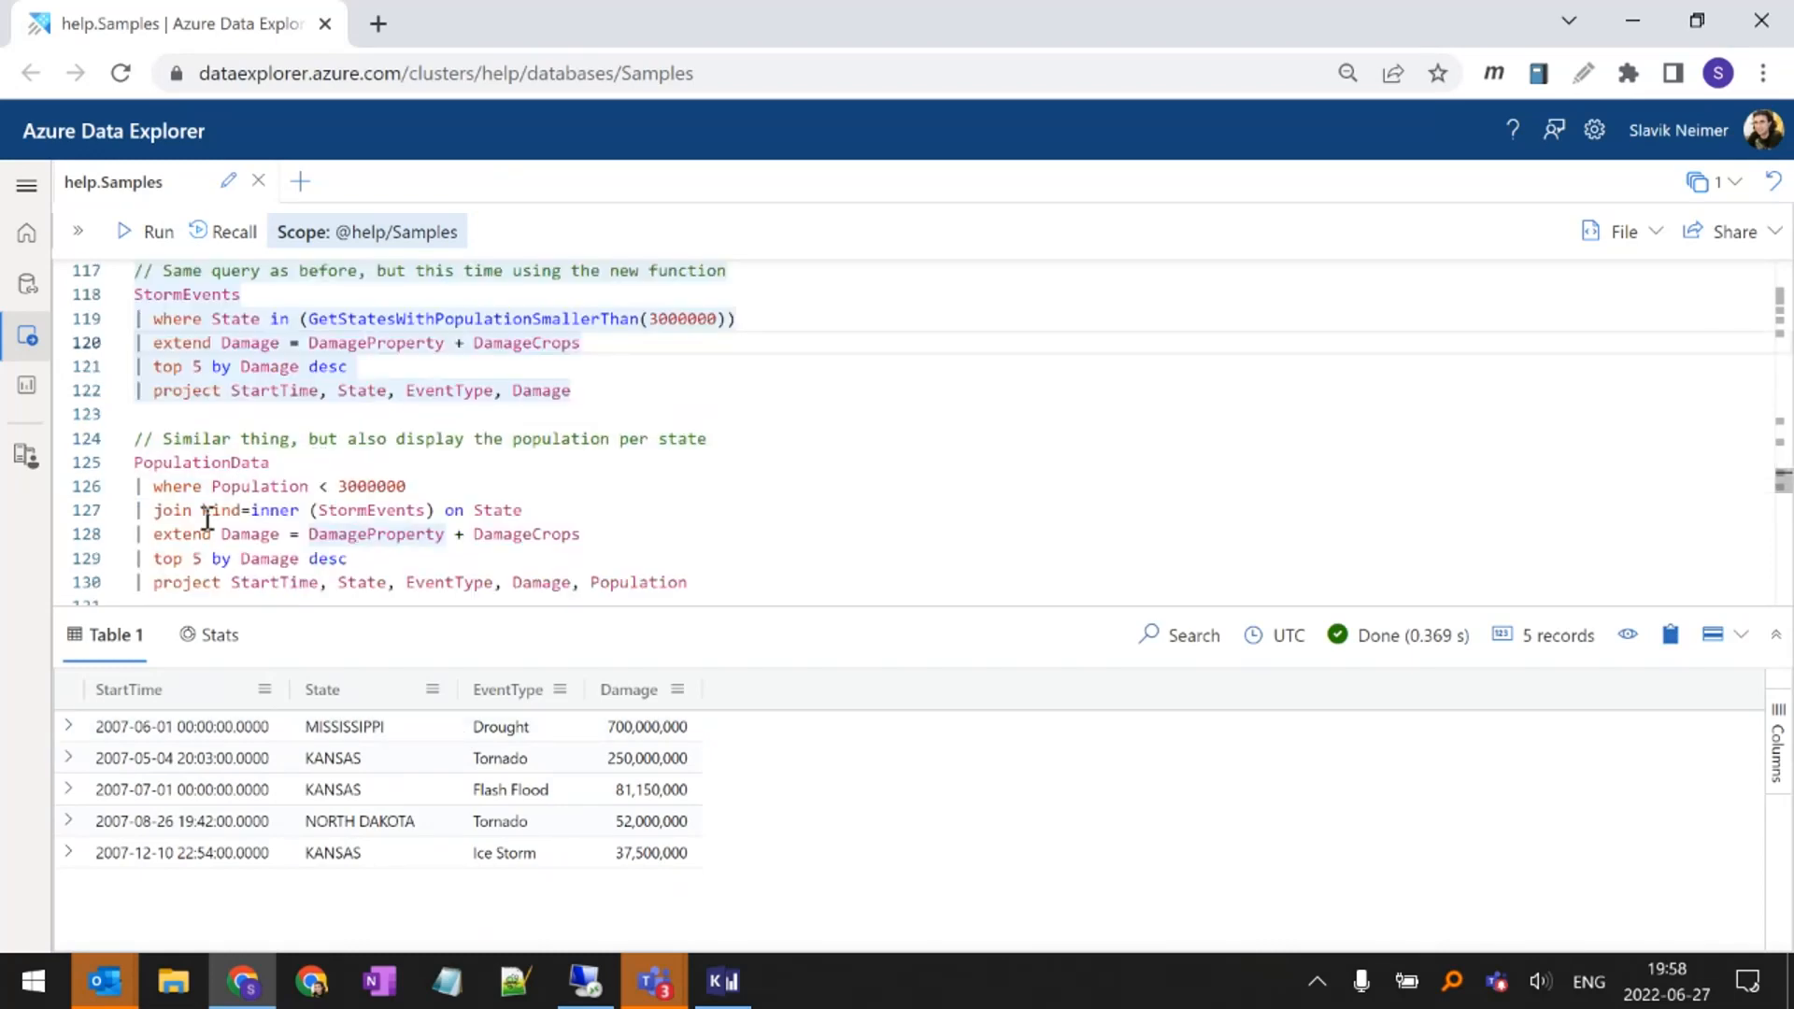
double_click(179, 514)
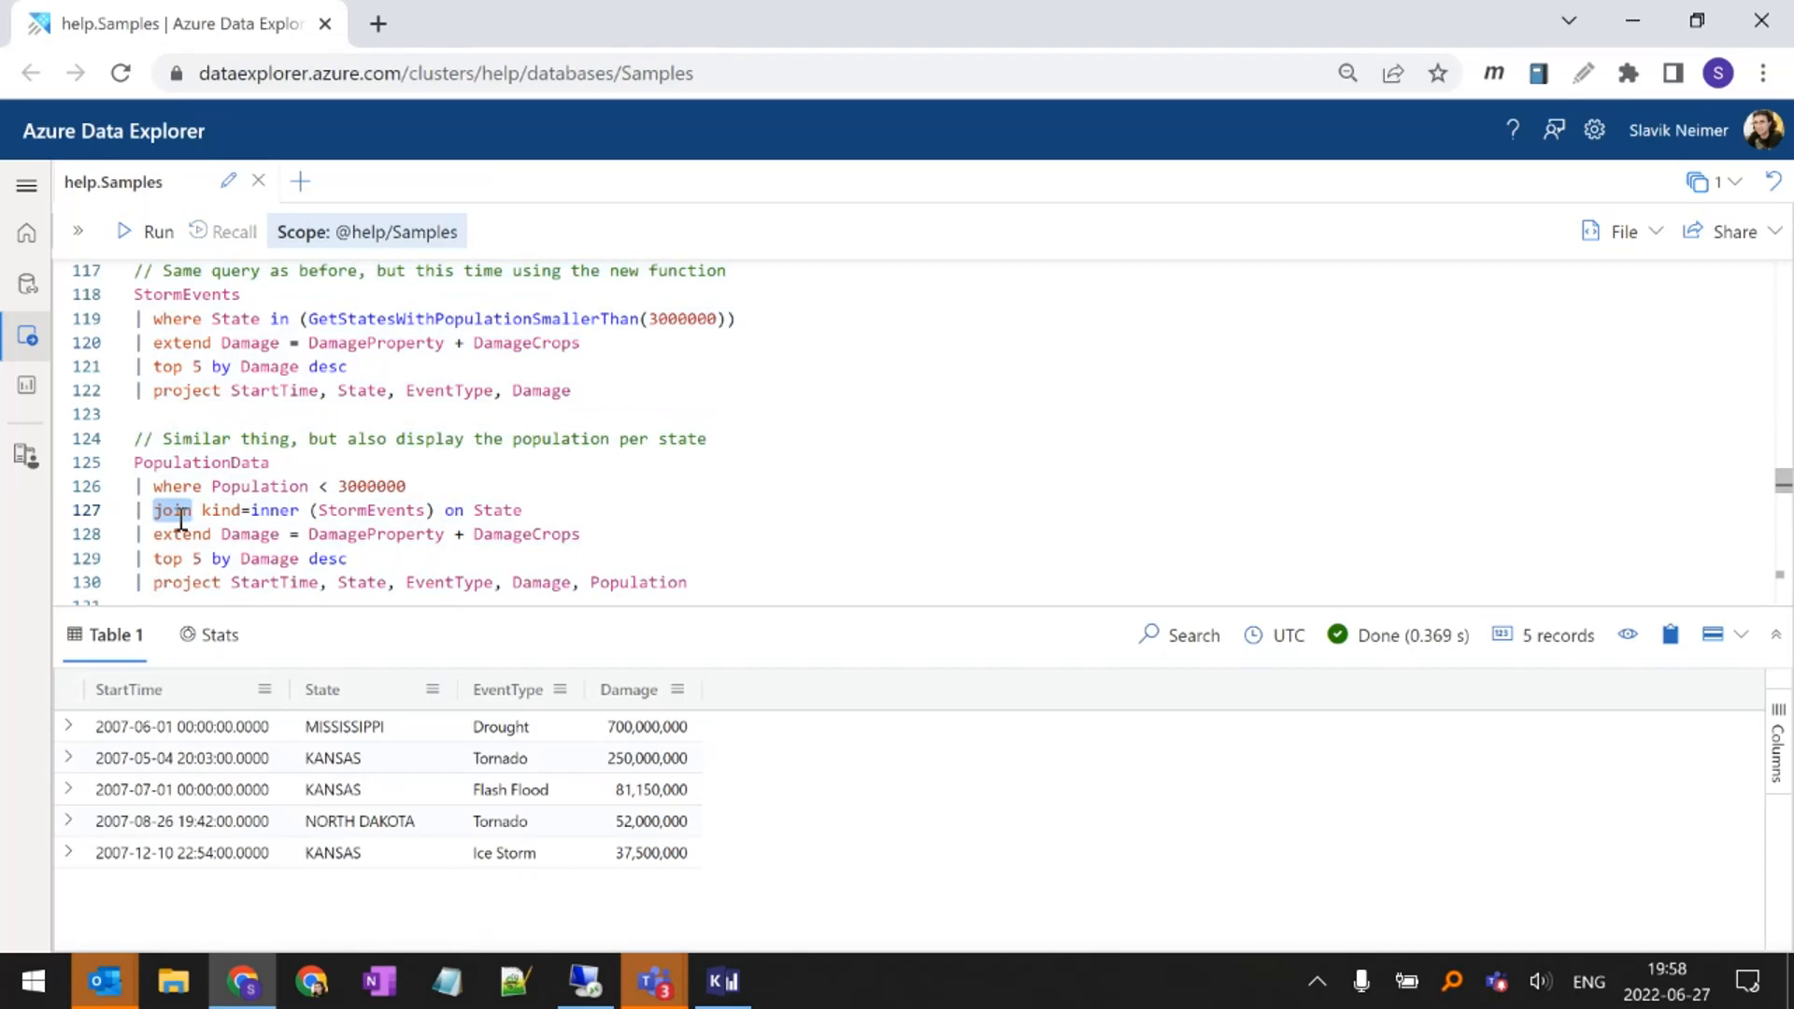
drag(408, 484, 129, 470)
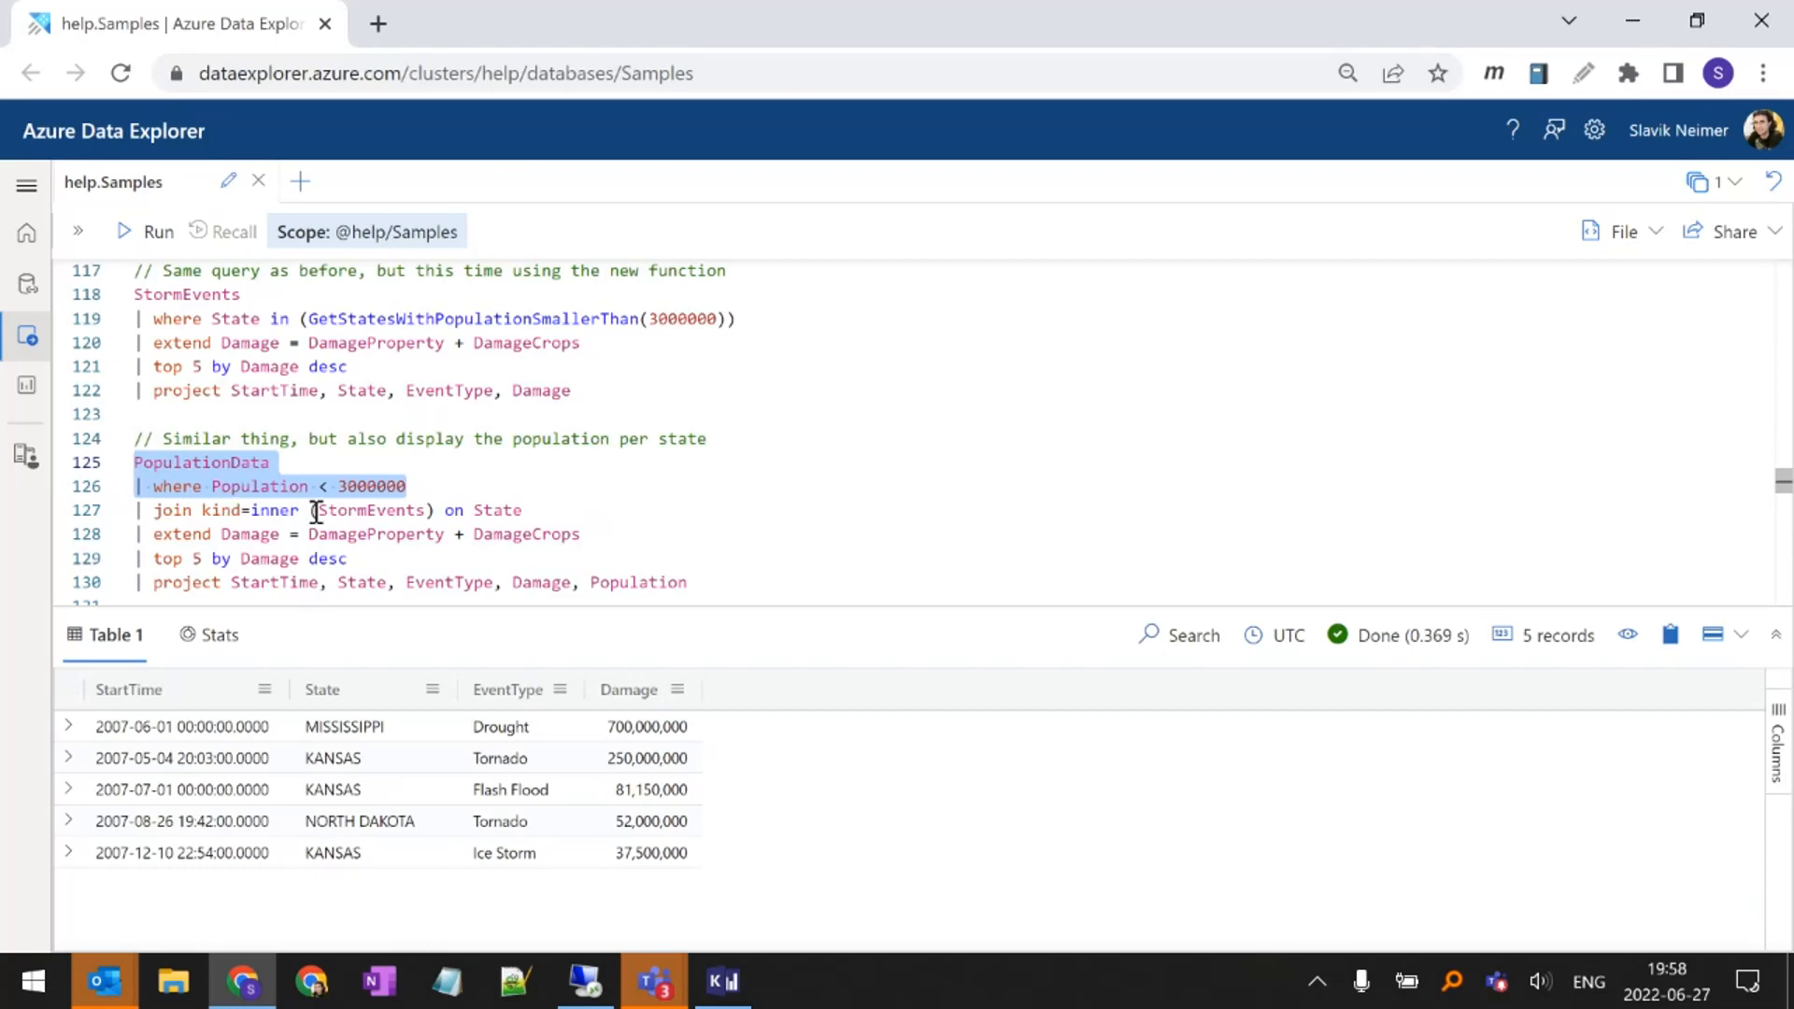
drag(316, 511, 429, 511)
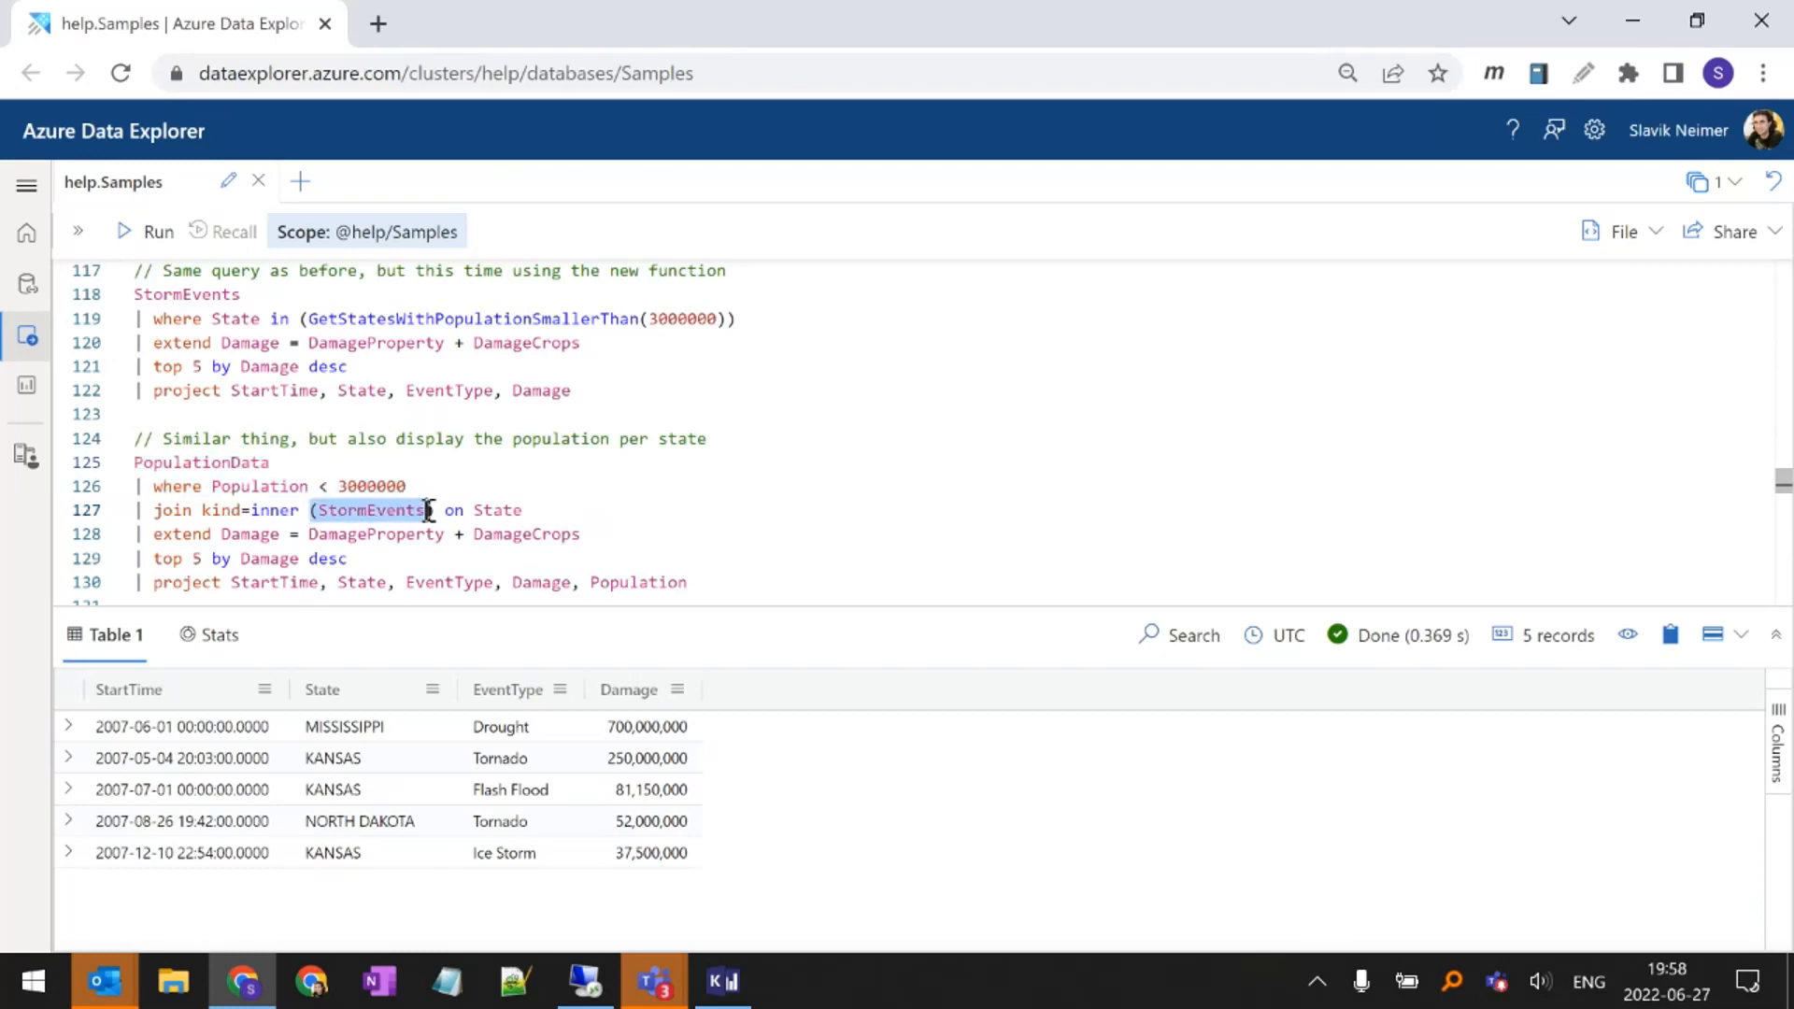
double_click(511, 509)
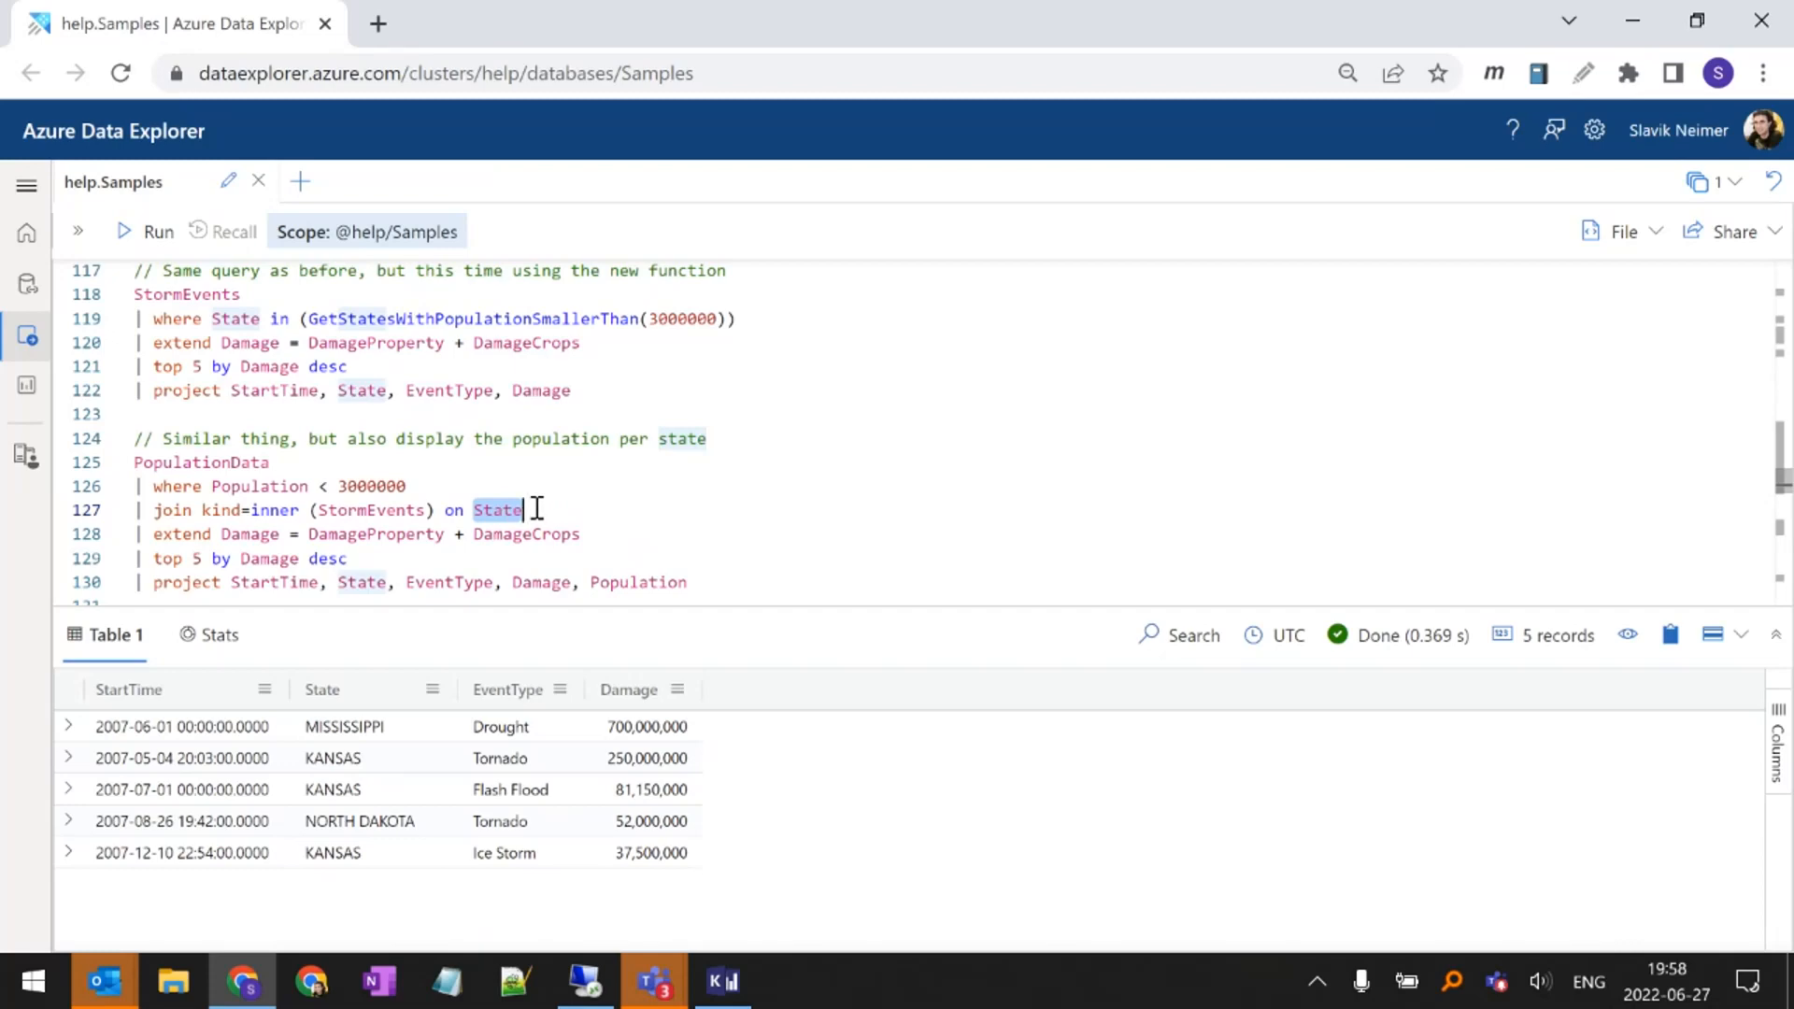
click(537, 509)
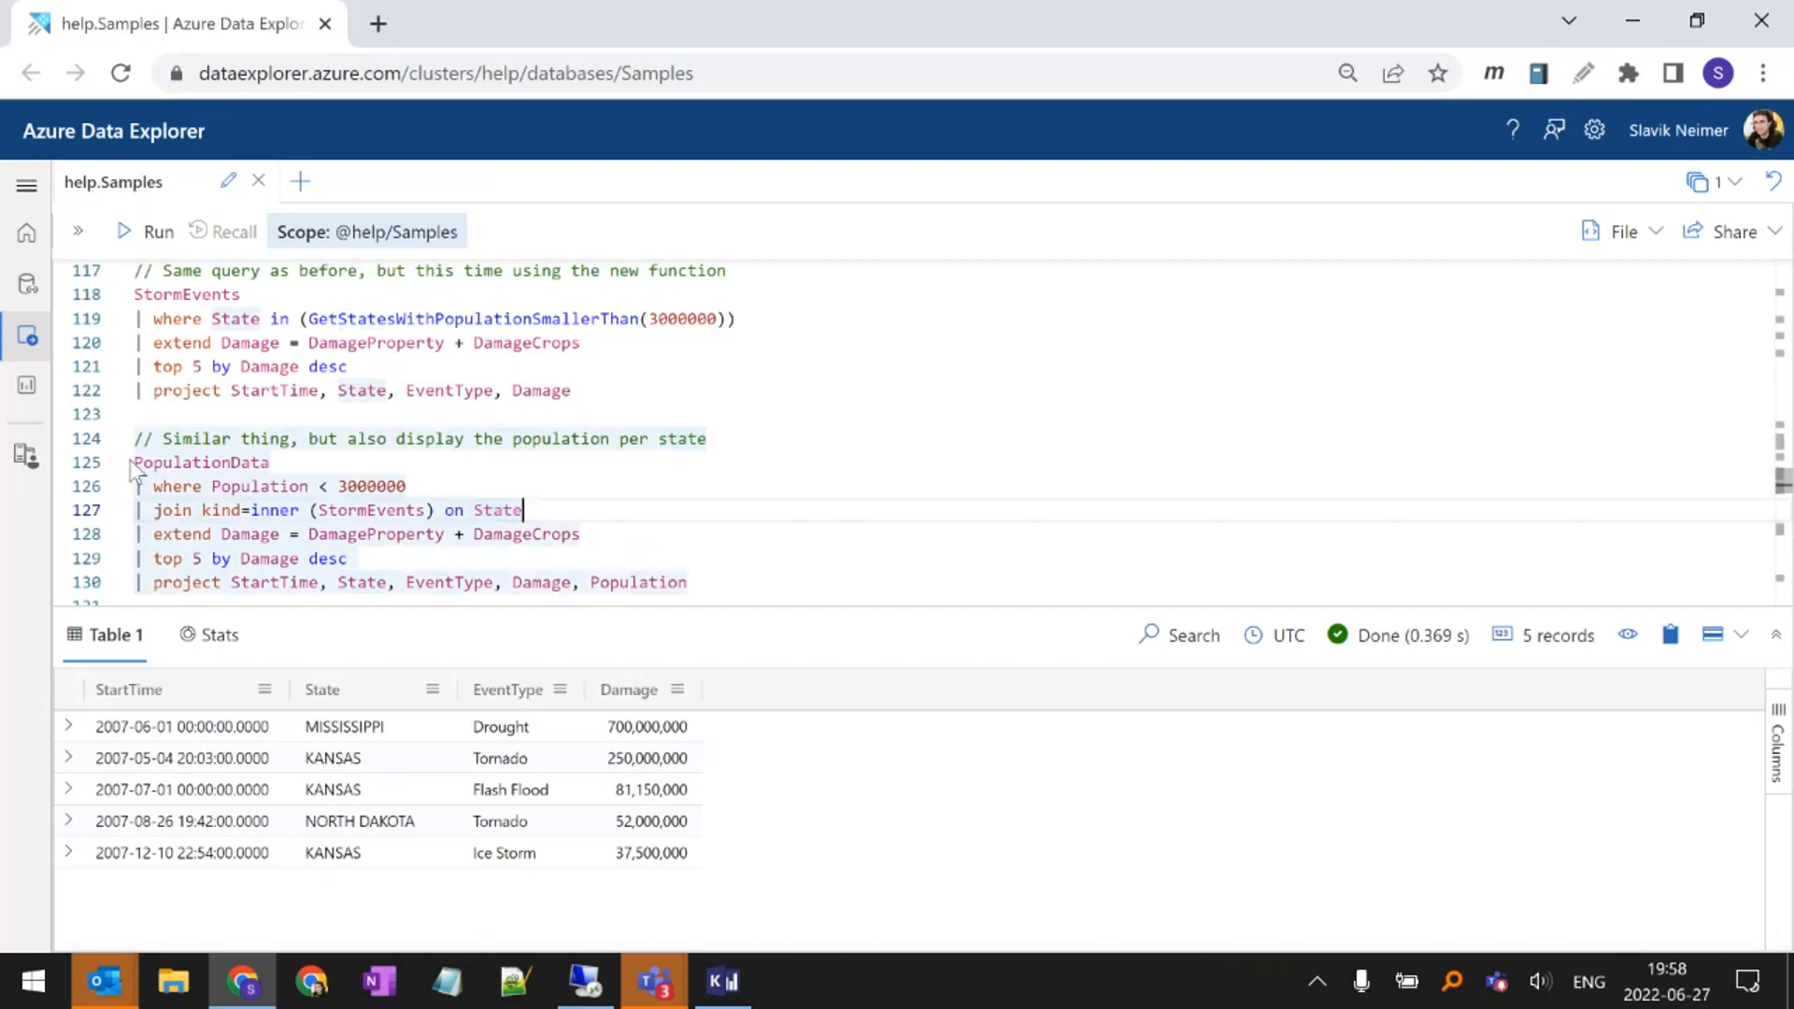
double_click(215, 462)
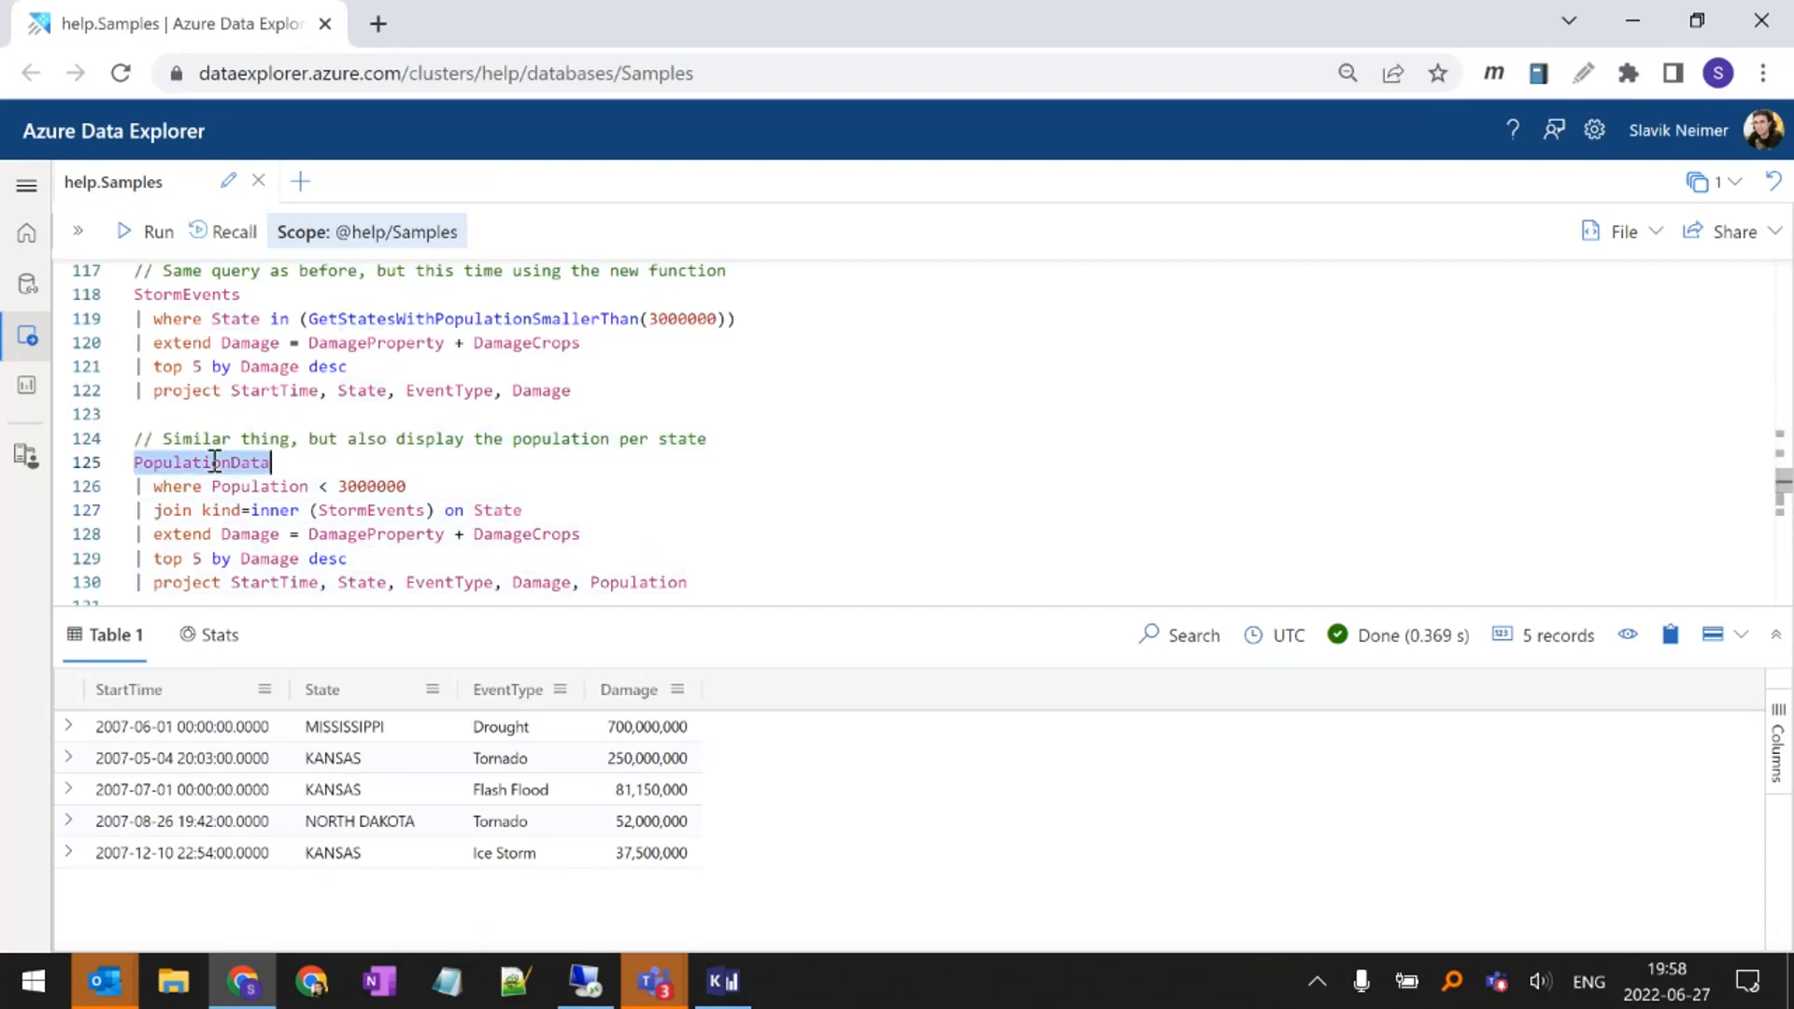
click(412, 487)
drag(416, 488, 134, 463)
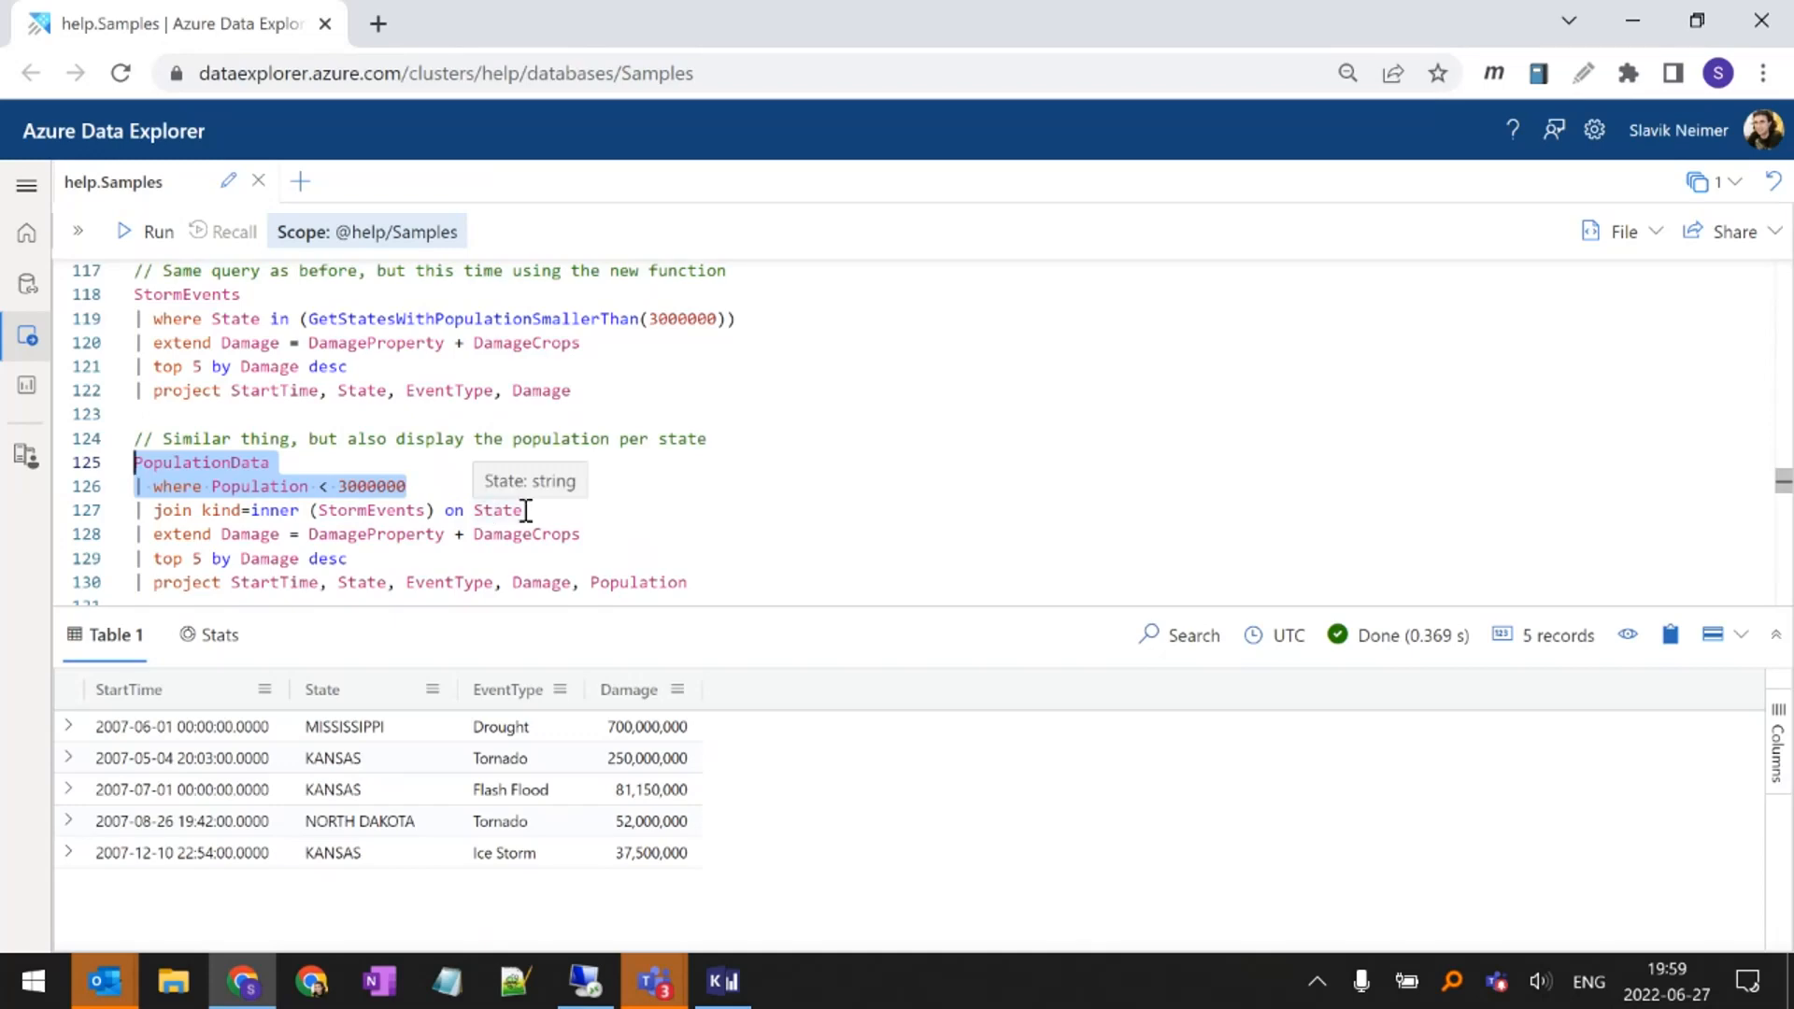
double_click(364, 510)
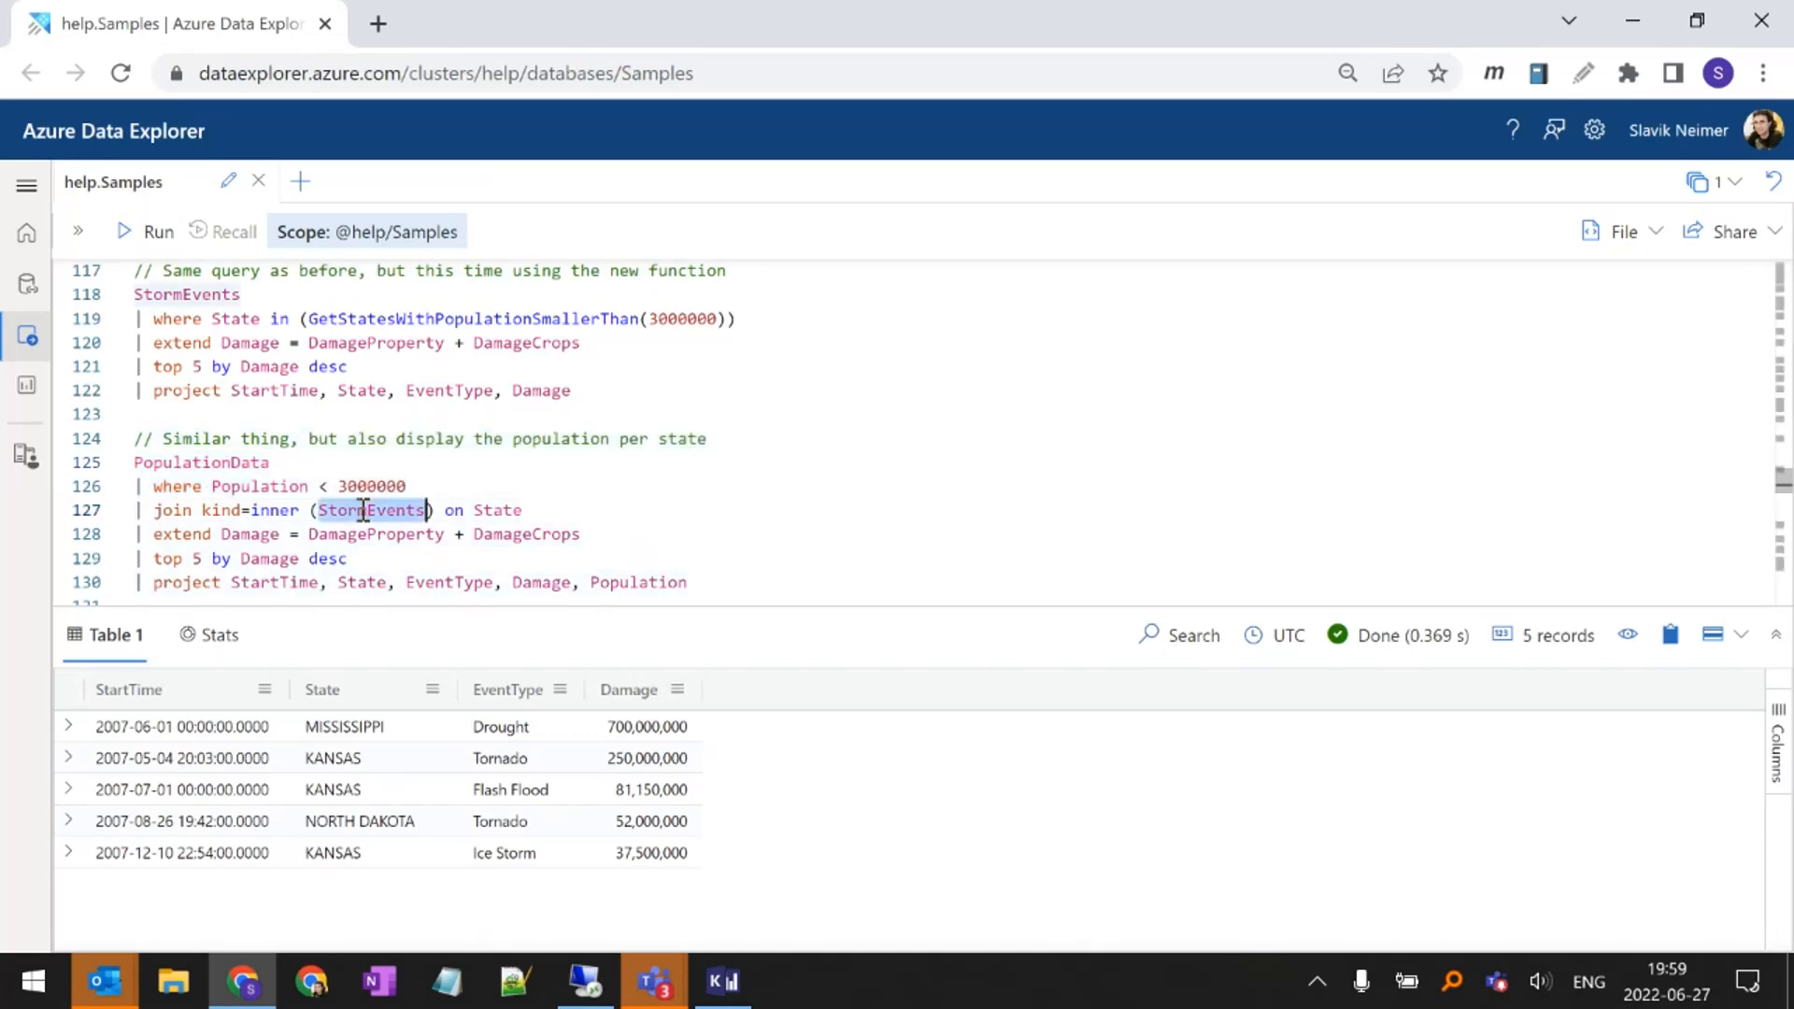
double_click(498, 509)
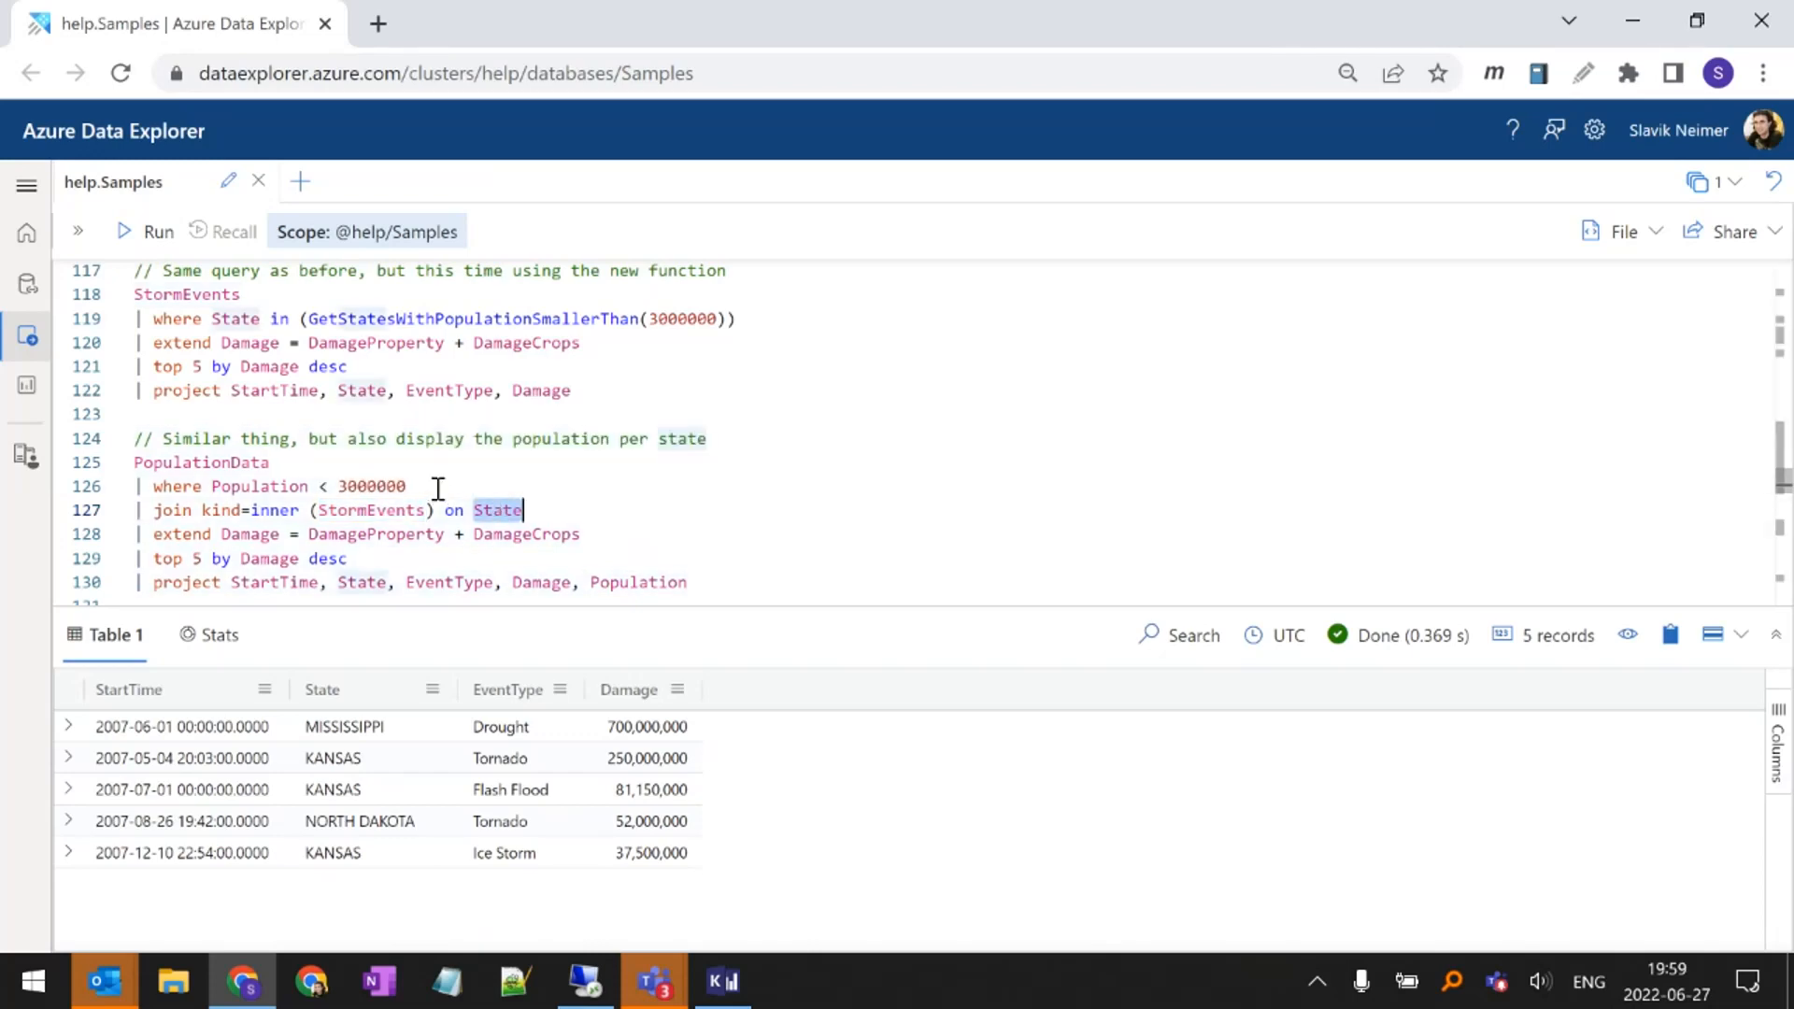
Review the Population filter and the extend, top and project lines, and run the join query that also displays each state's population
double_click(393, 485)
double_click(293, 488)
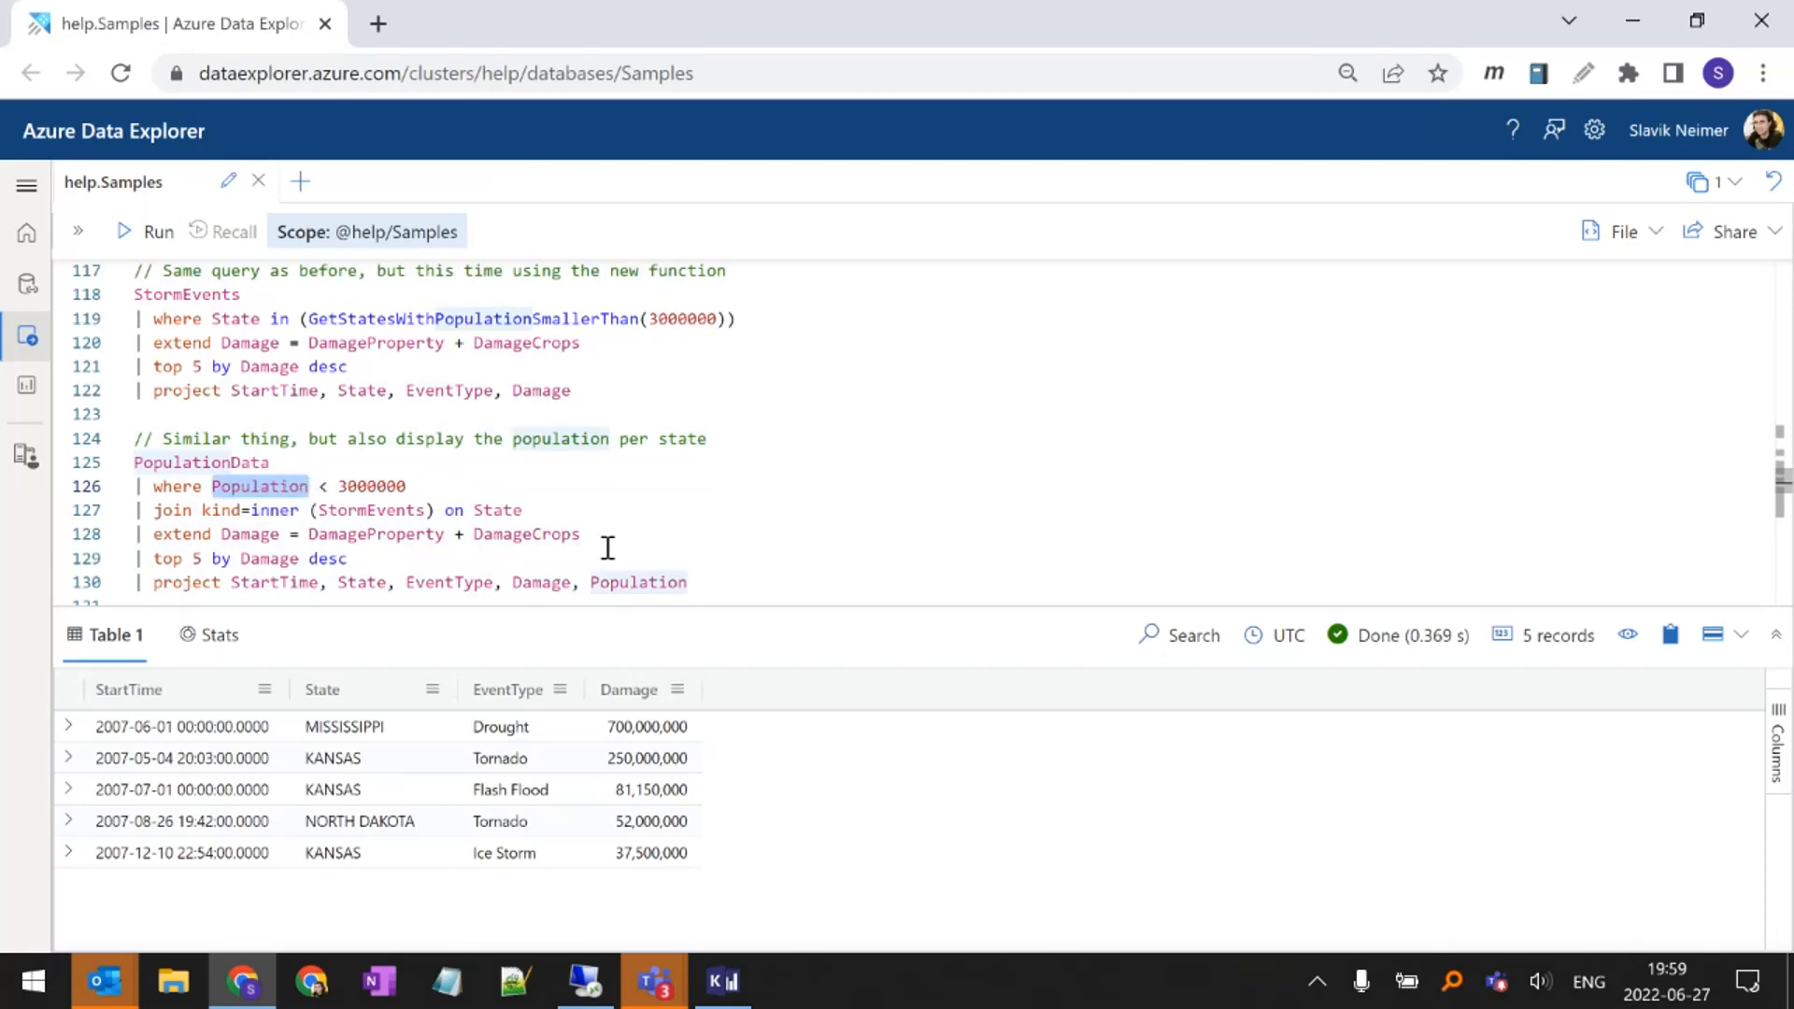
drag(689, 583, 75, 528)
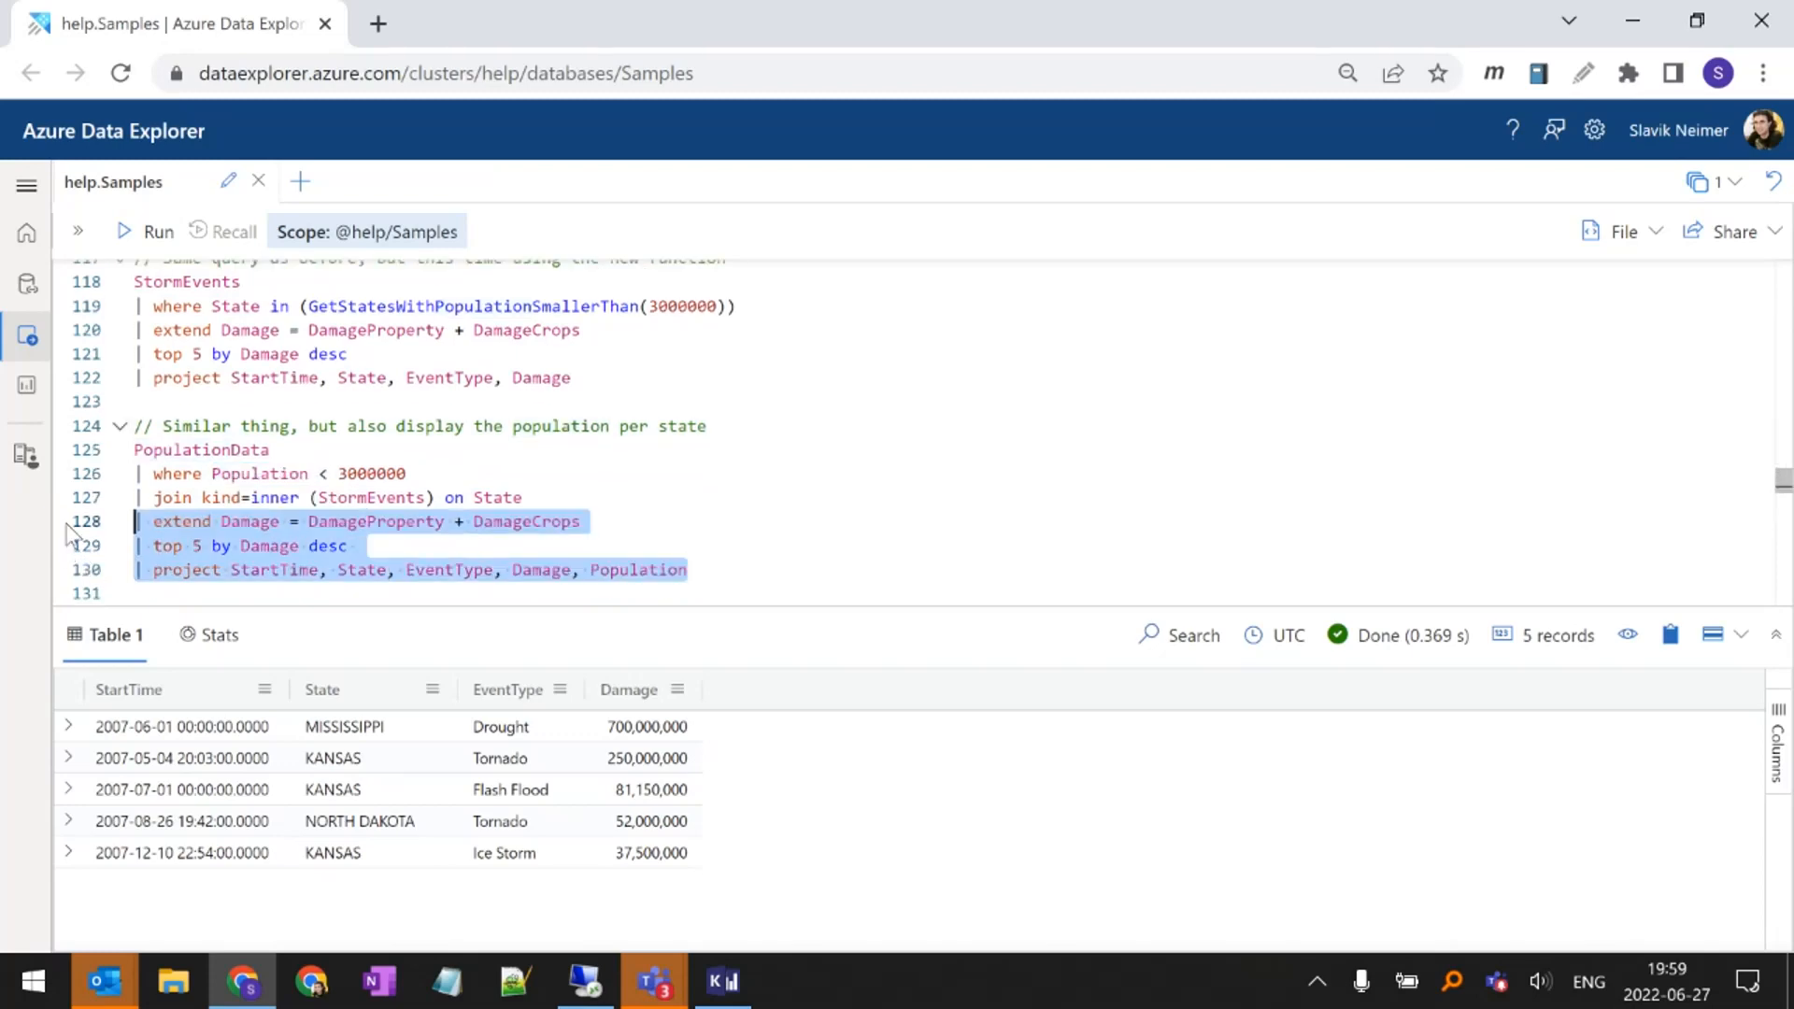
click(367, 545)
double_click(688, 570)
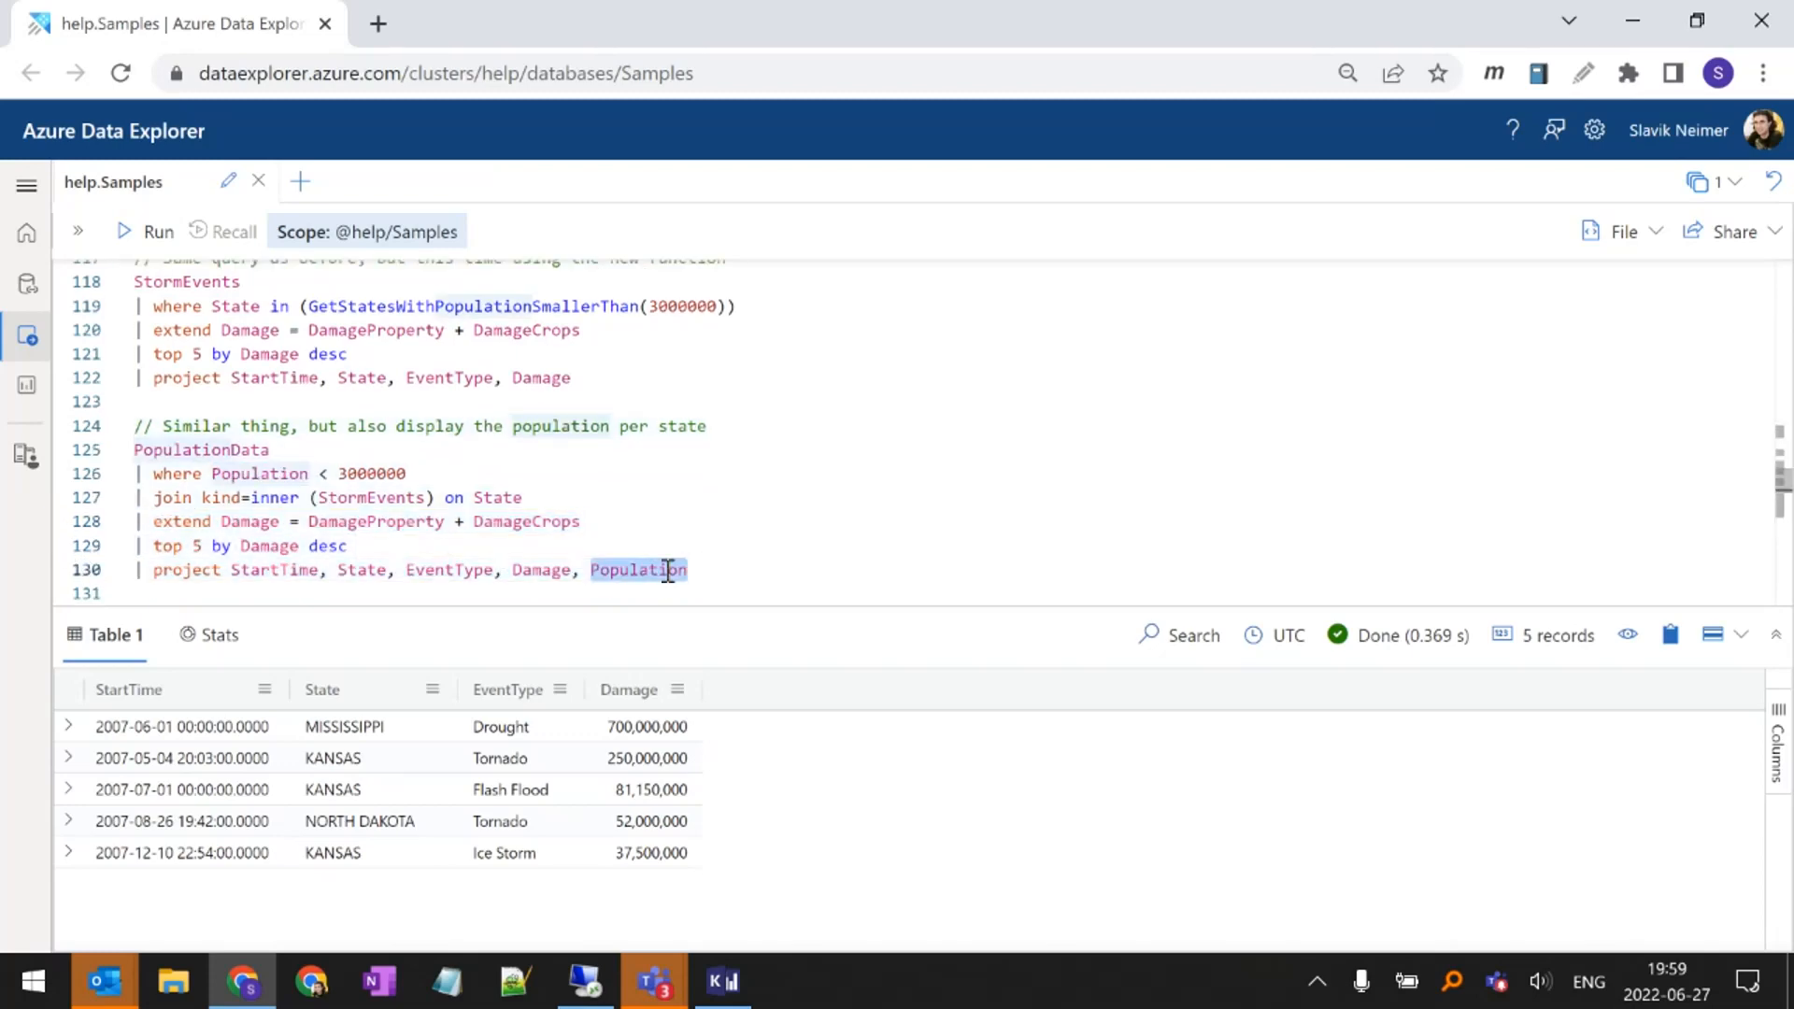
click(668, 570)
key(shift+Return)
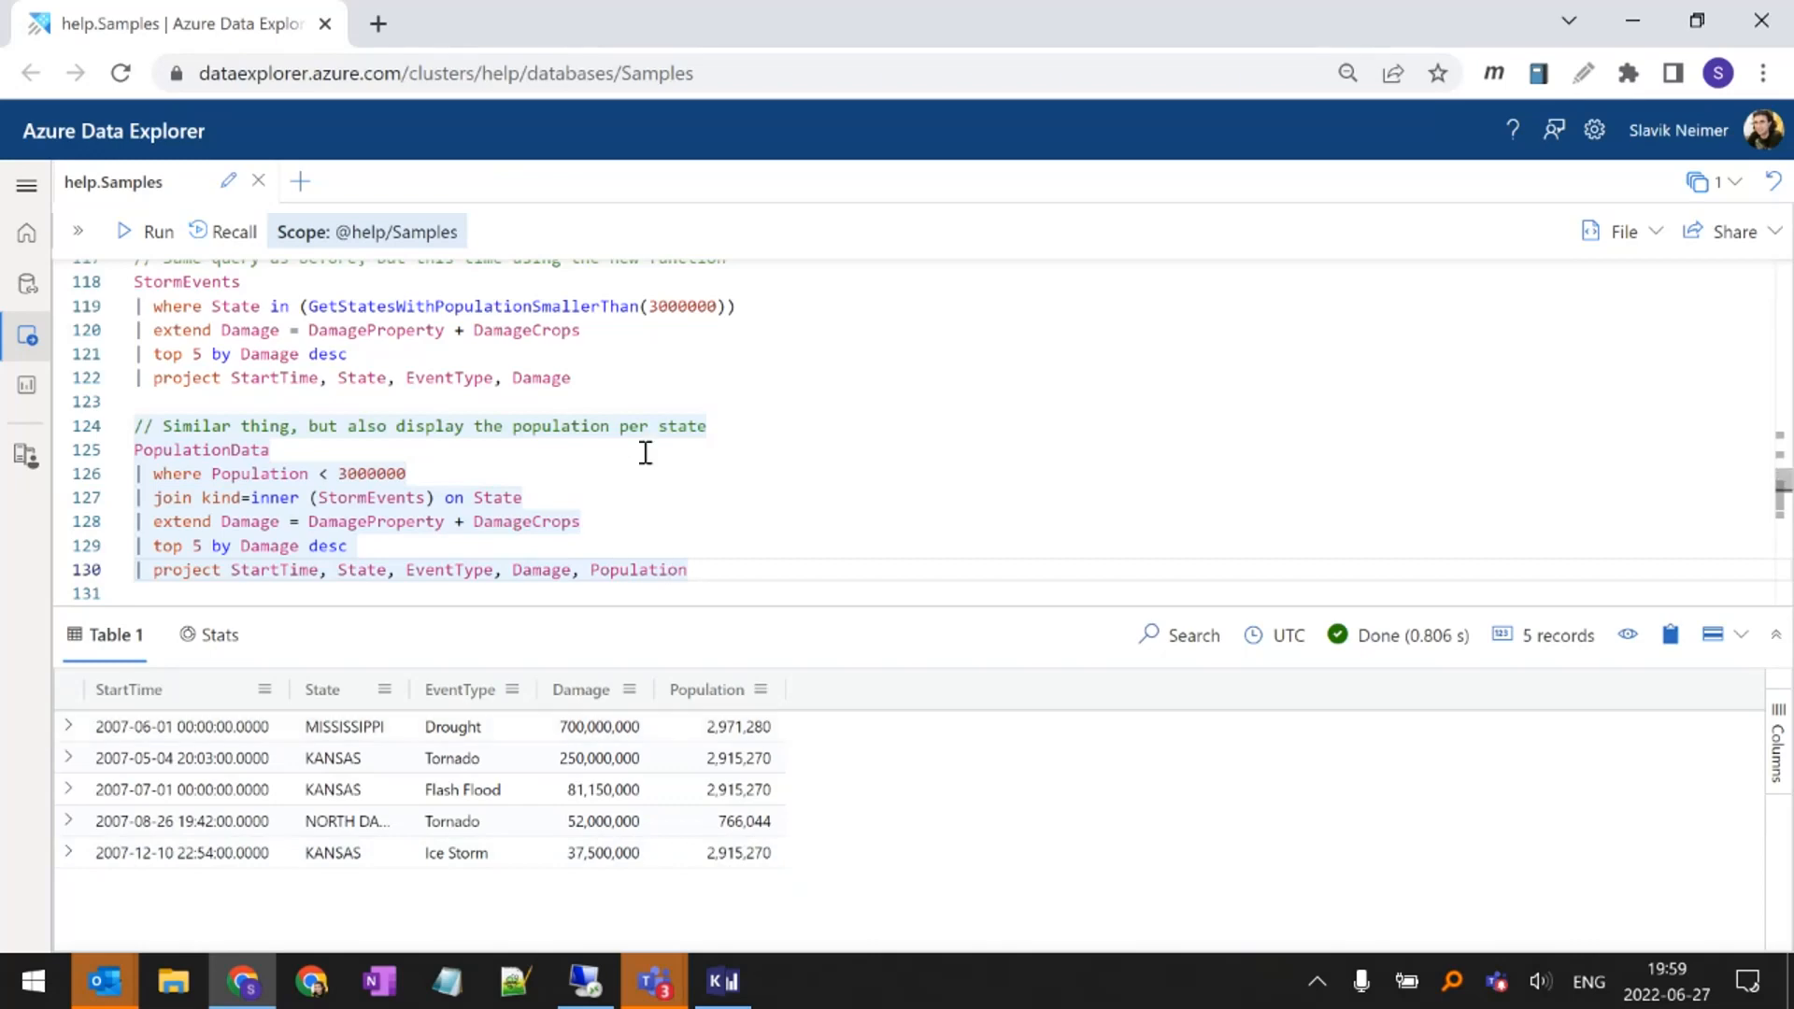
Examine the join's kind=inner option and its two sides, the filtered PopulationData and StormEvents
double_click(380, 477)
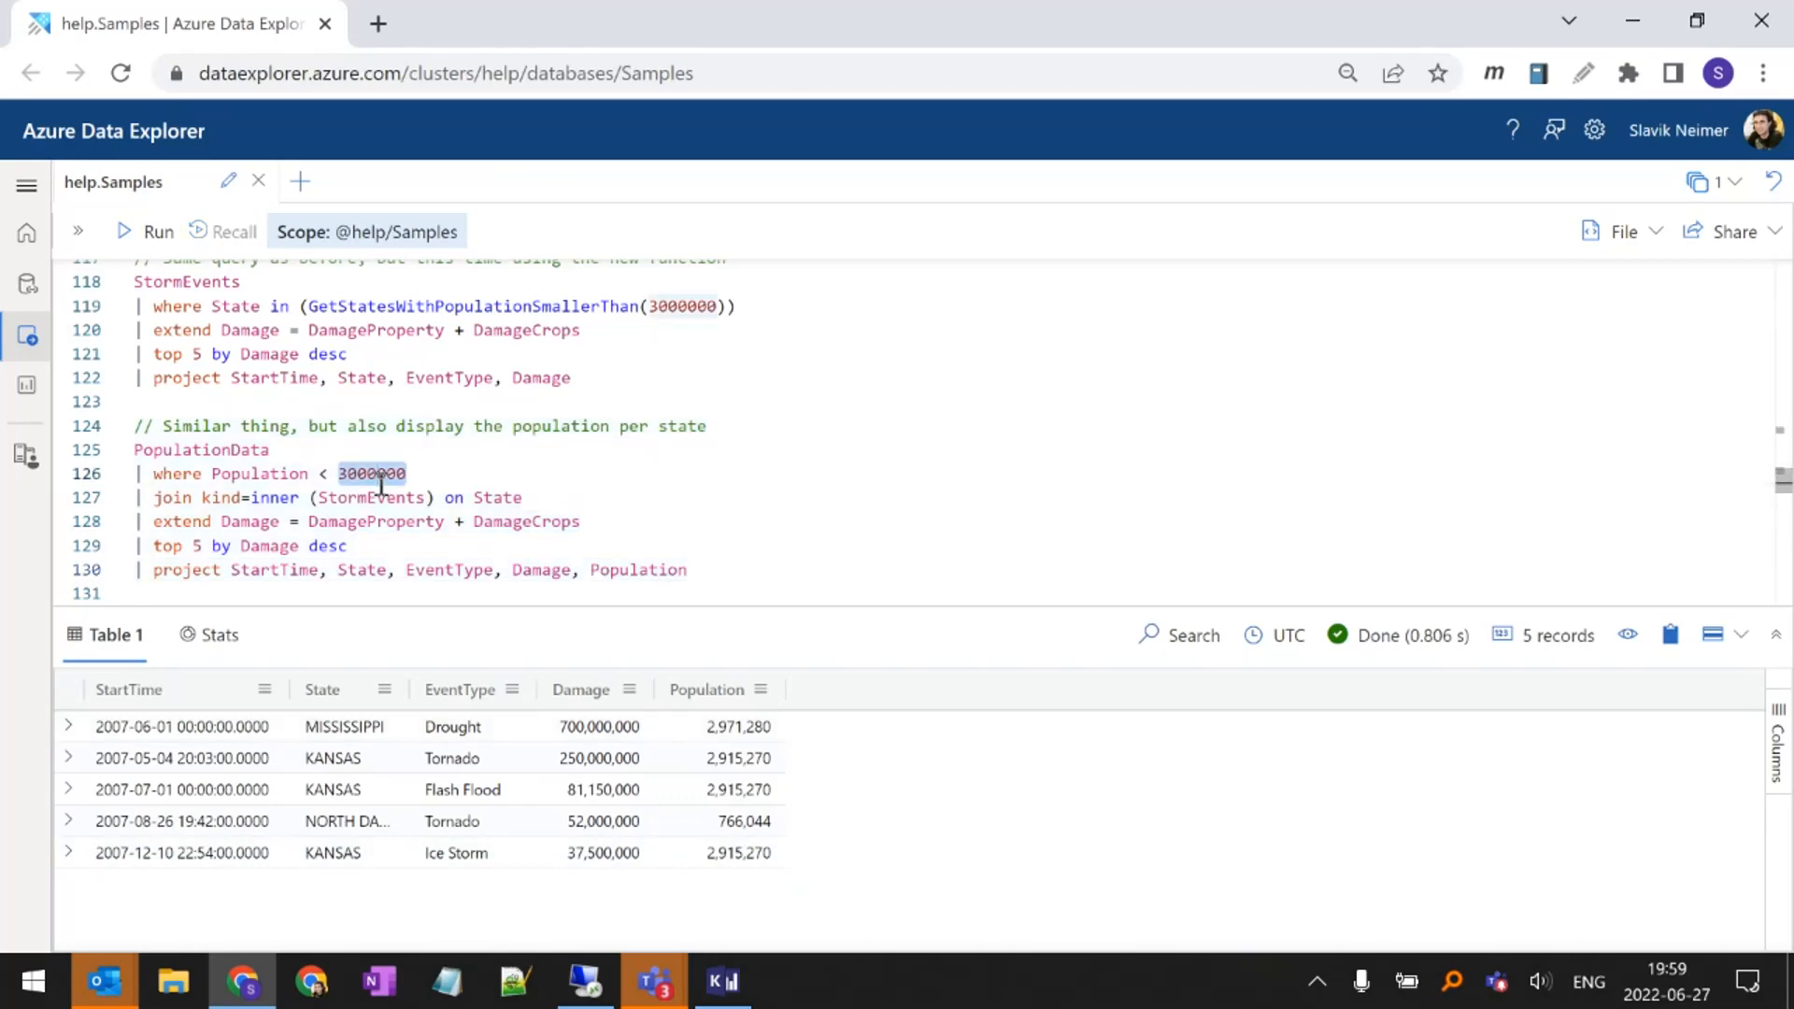
click(380, 478)
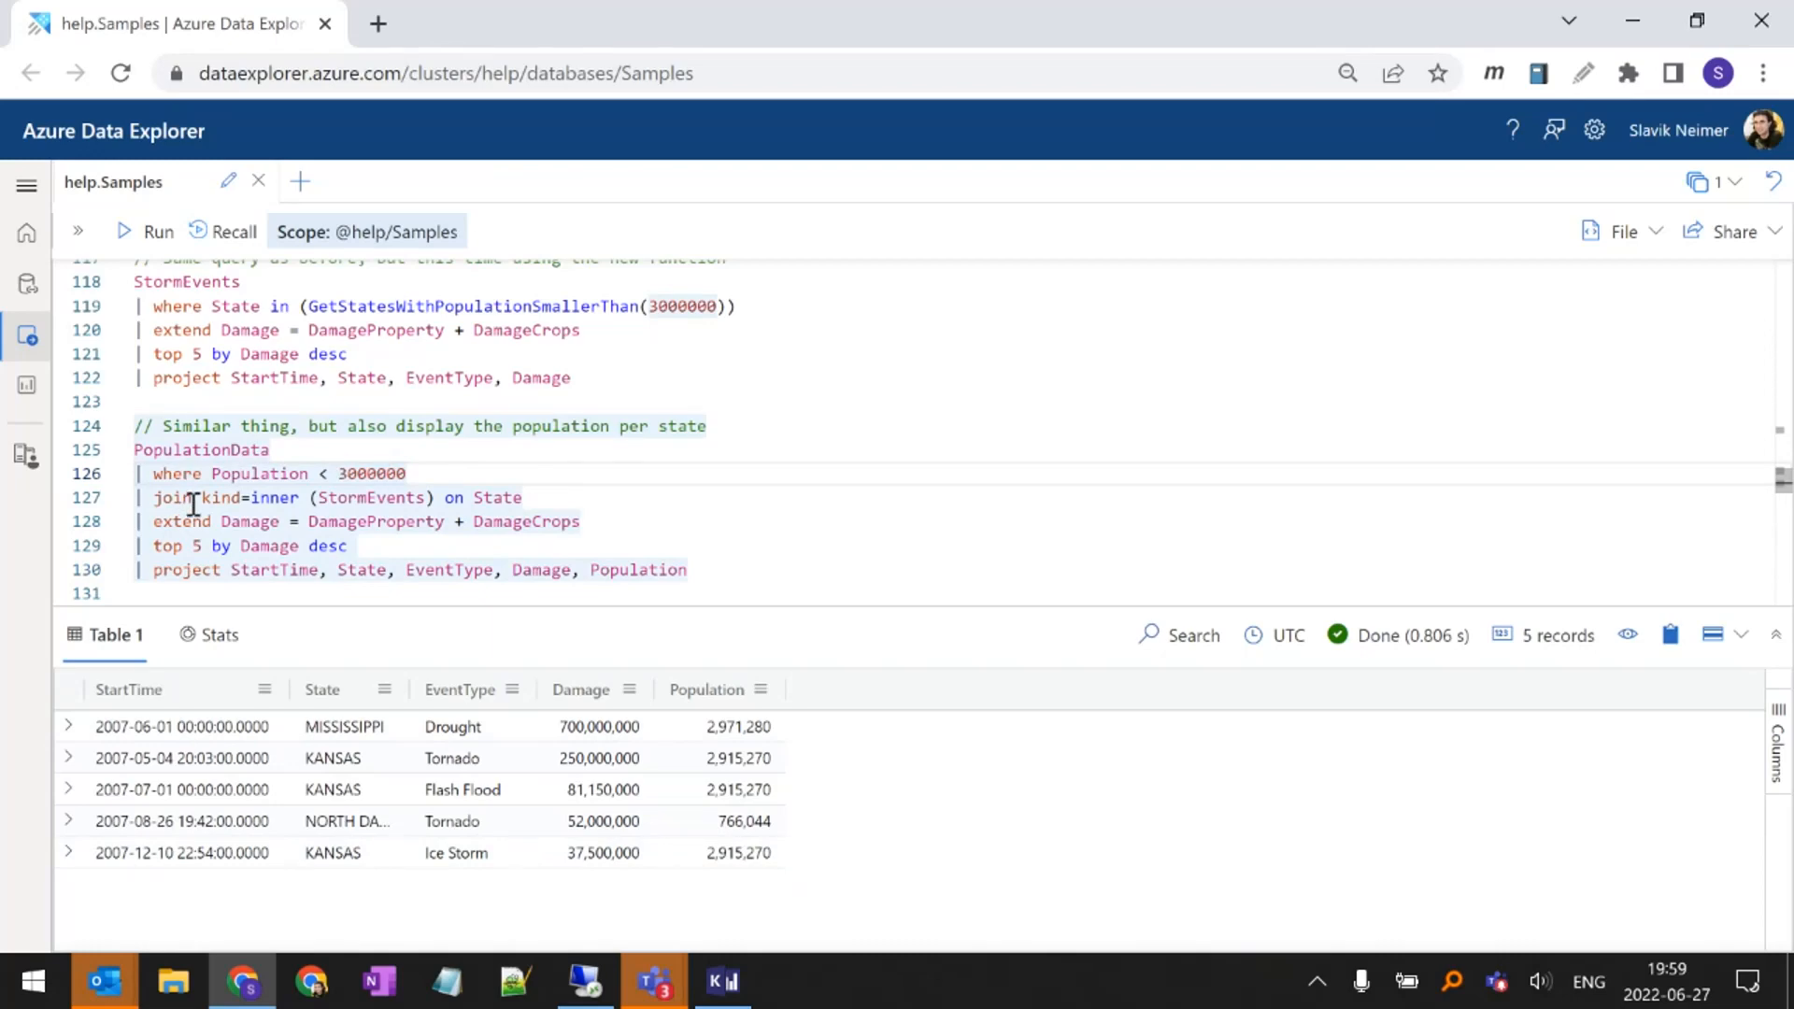
drag(202, 498, 299, 495)
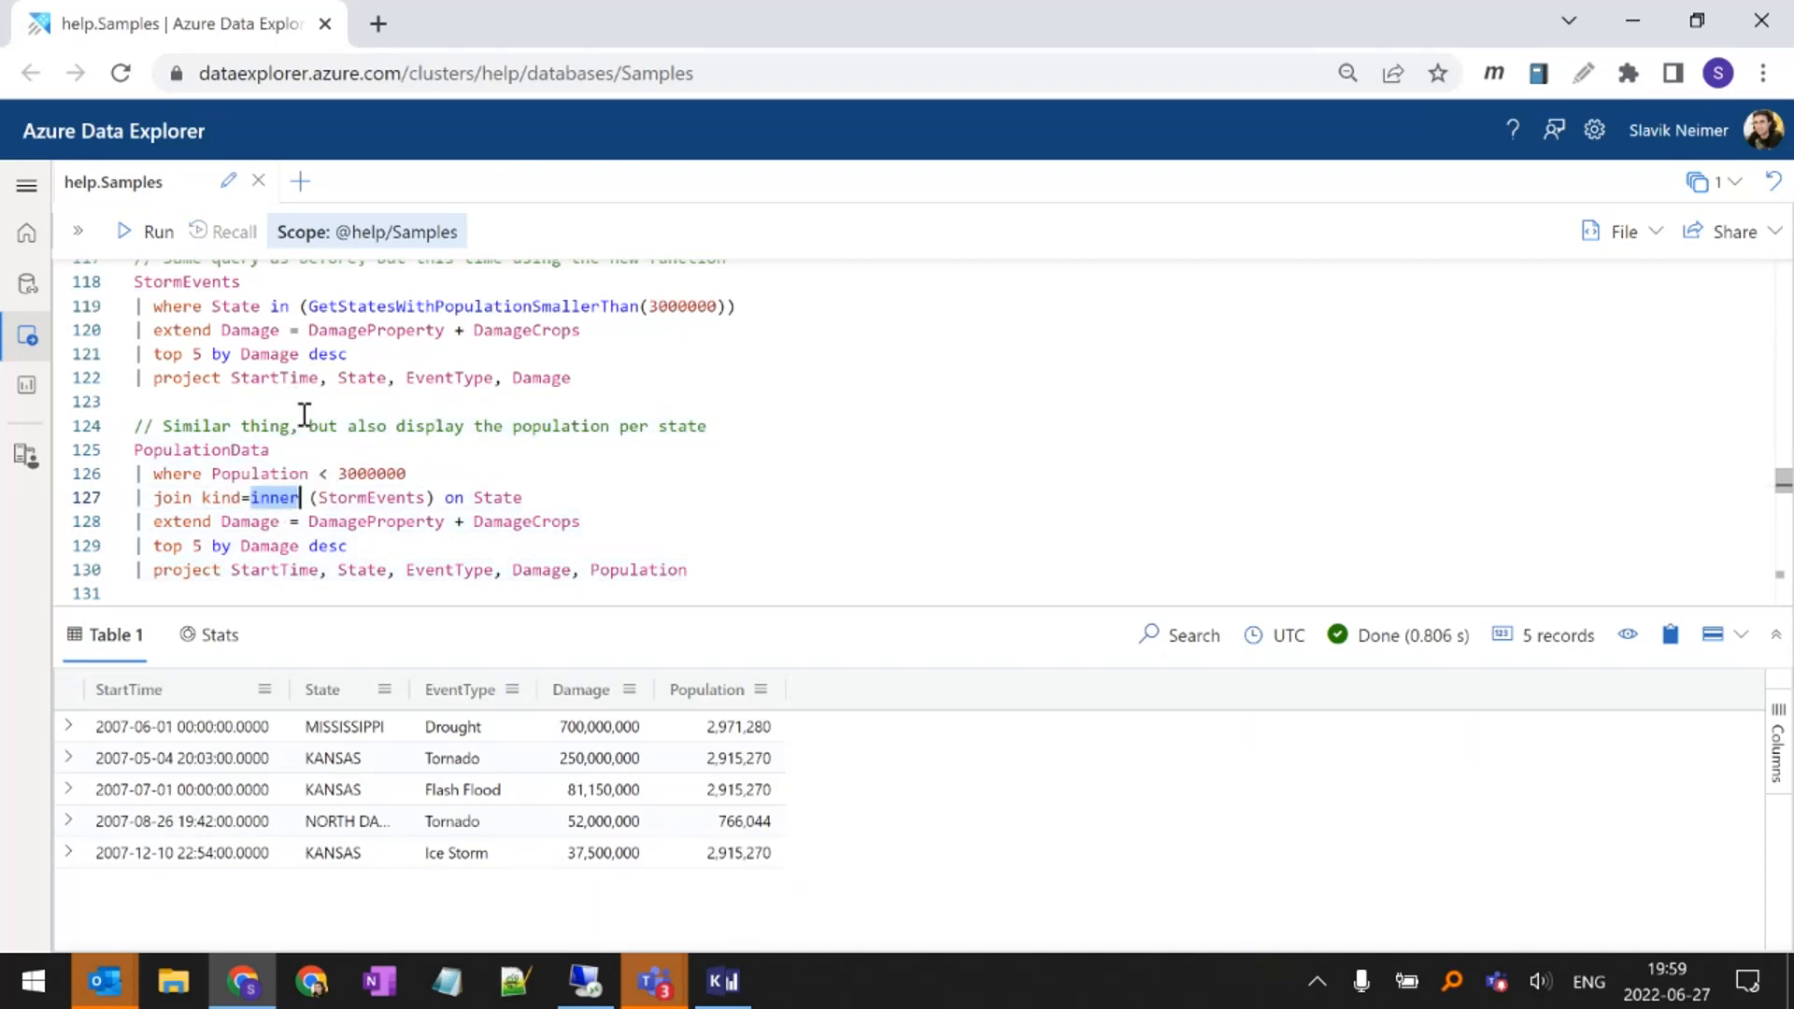
click(273, 498)
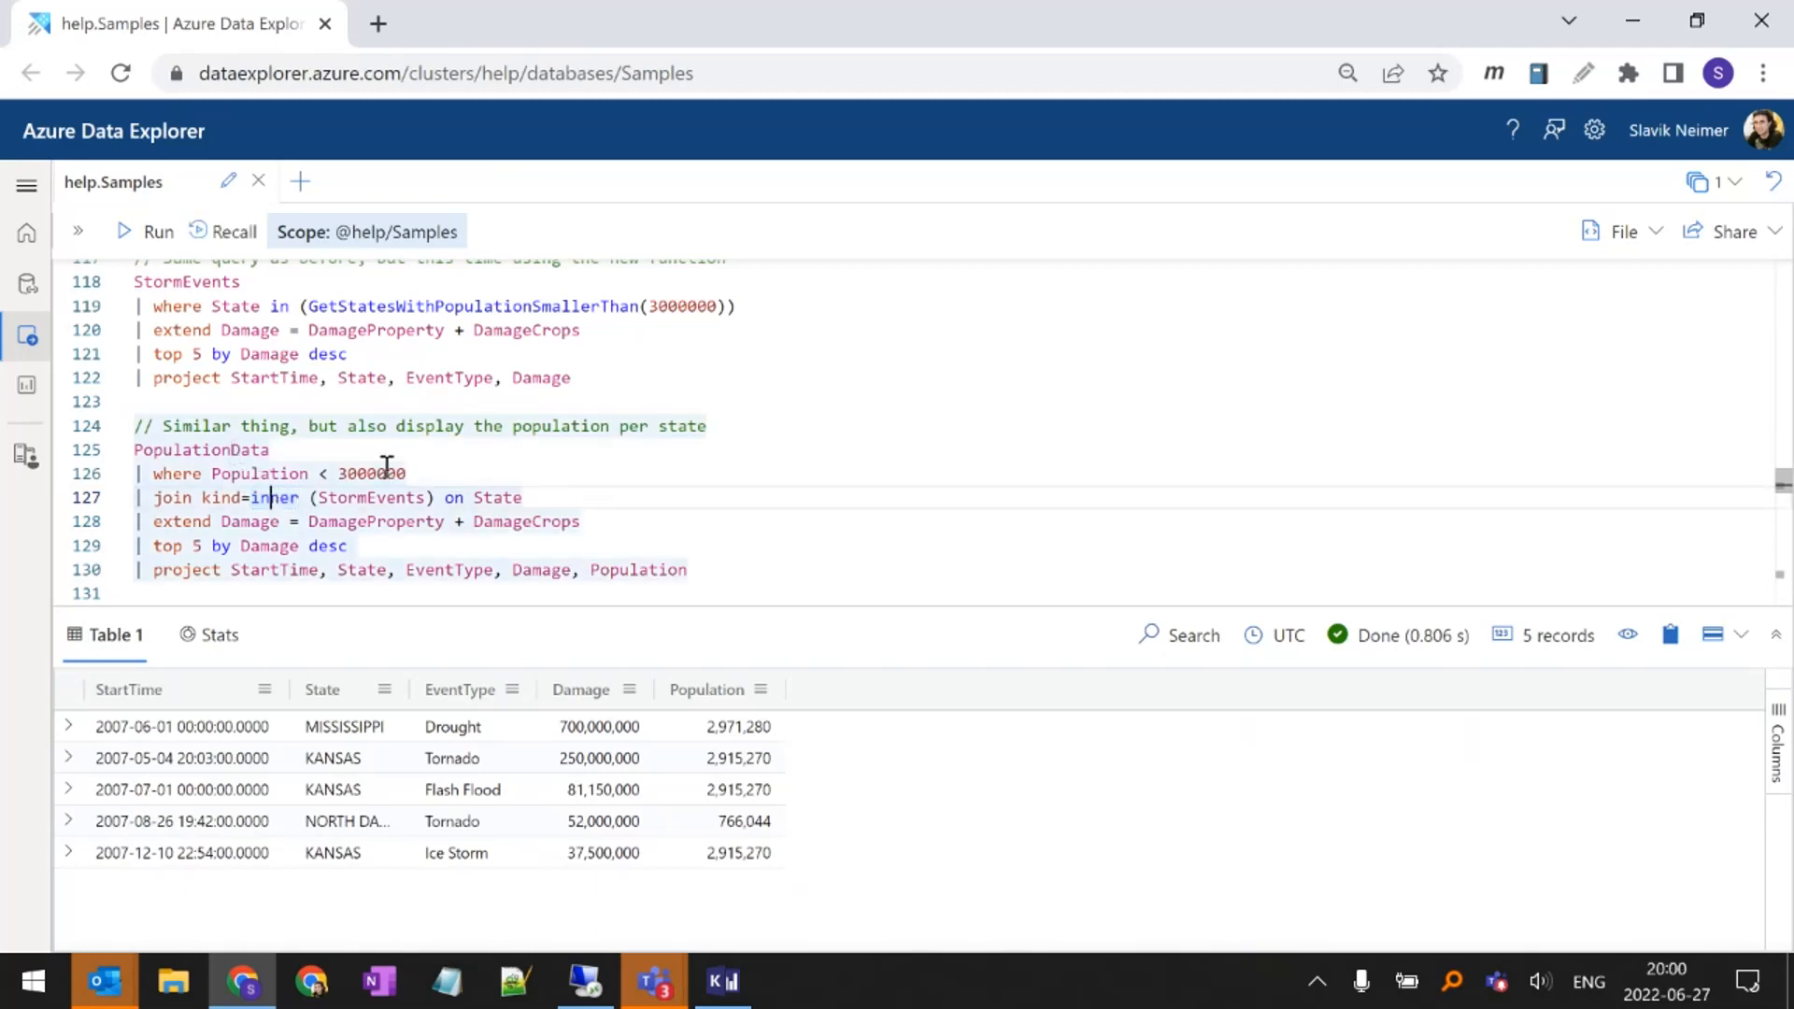
drag(411, 474, 132, 450)
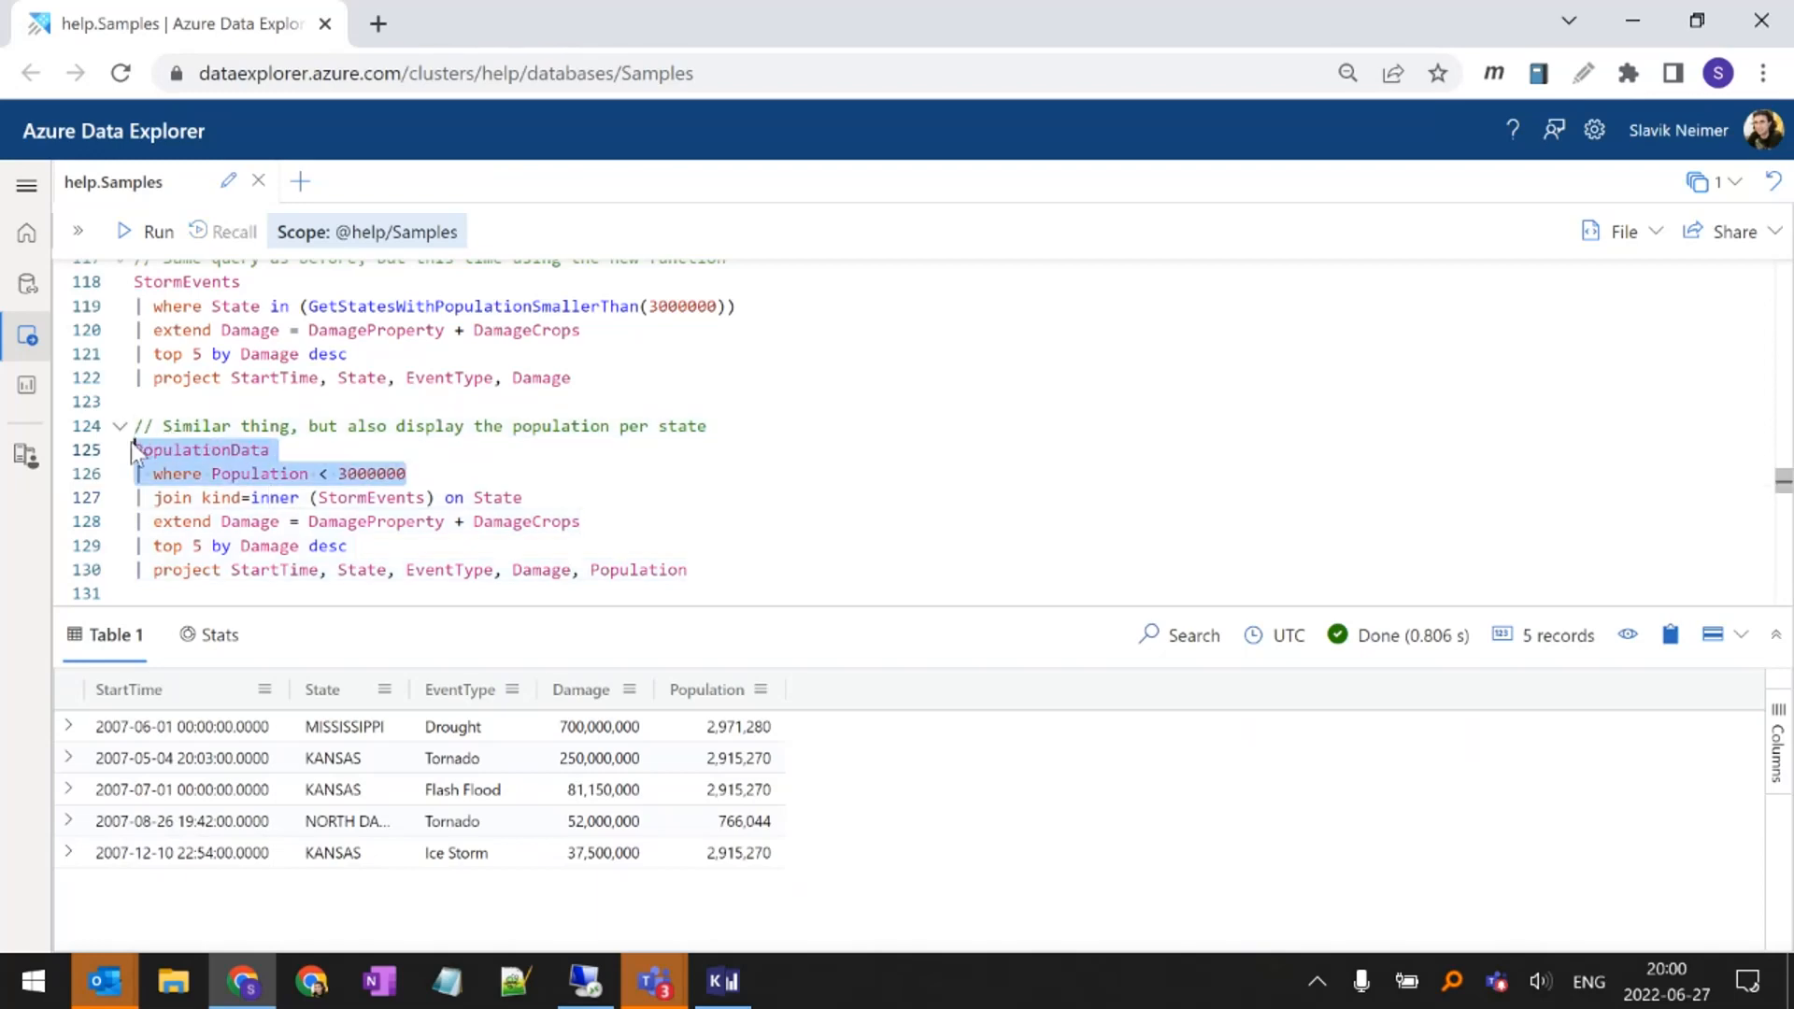
double_click(357, 498)
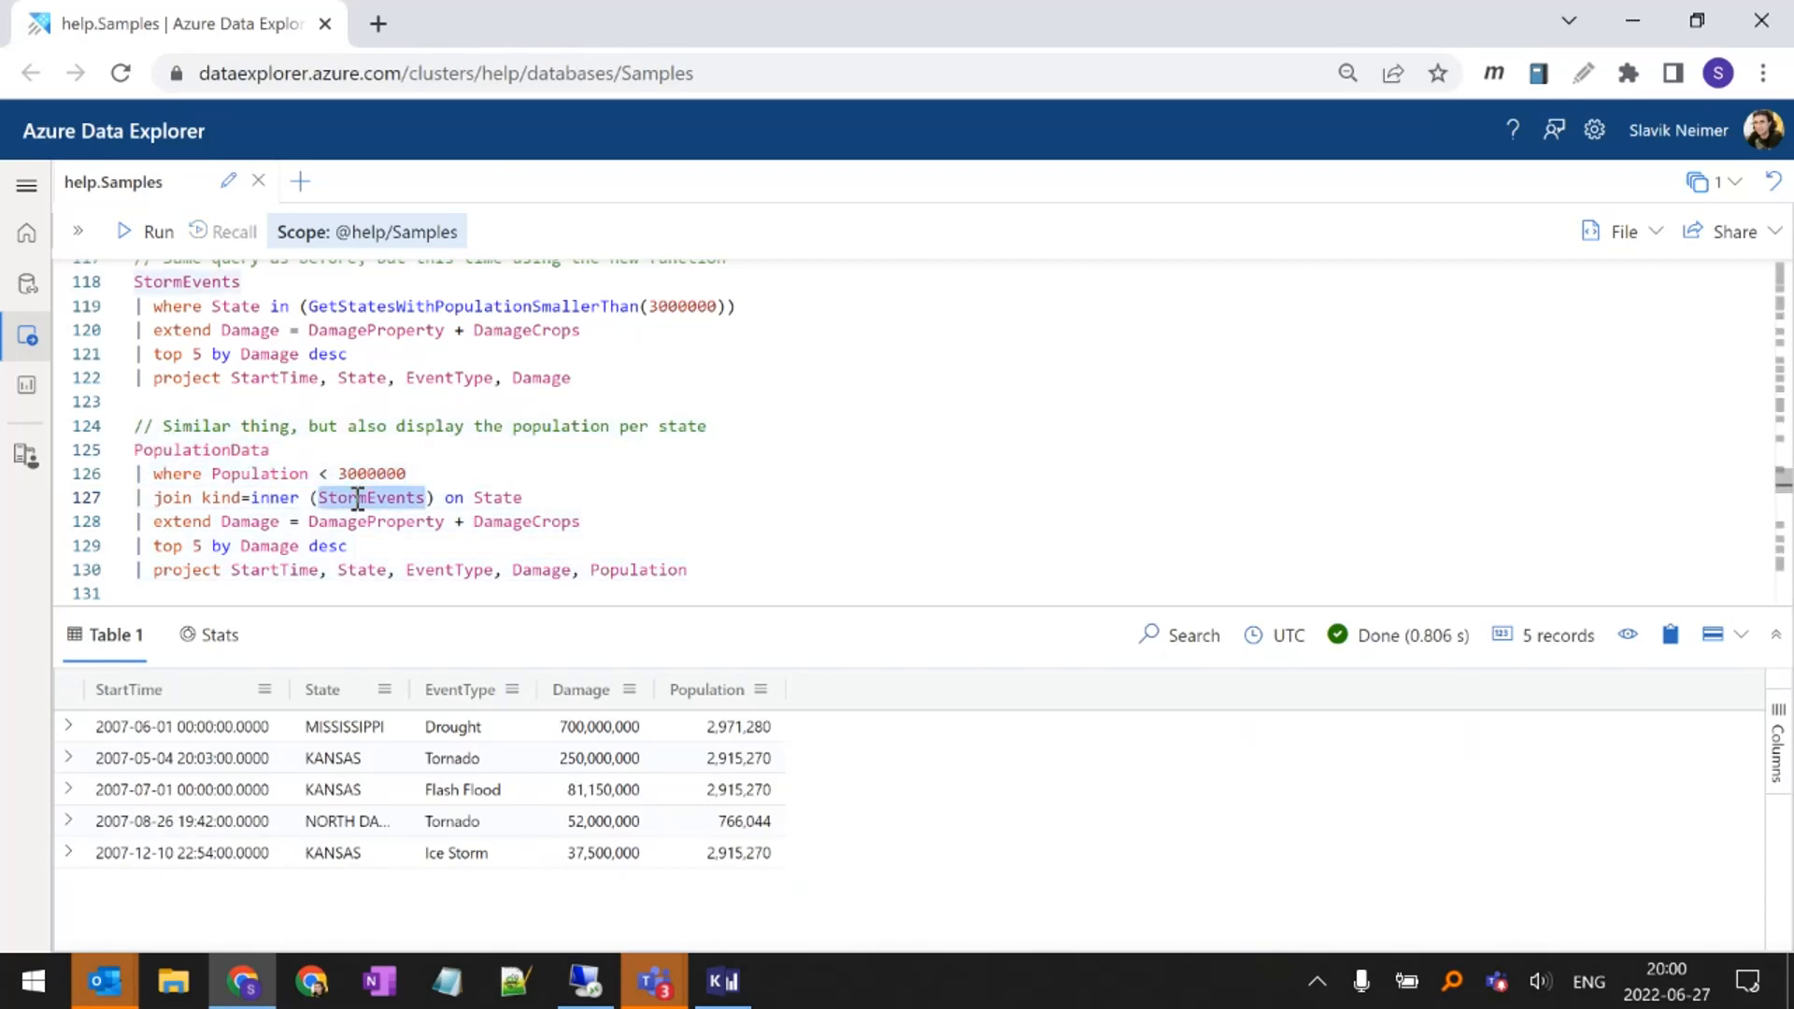
click(137, 430)
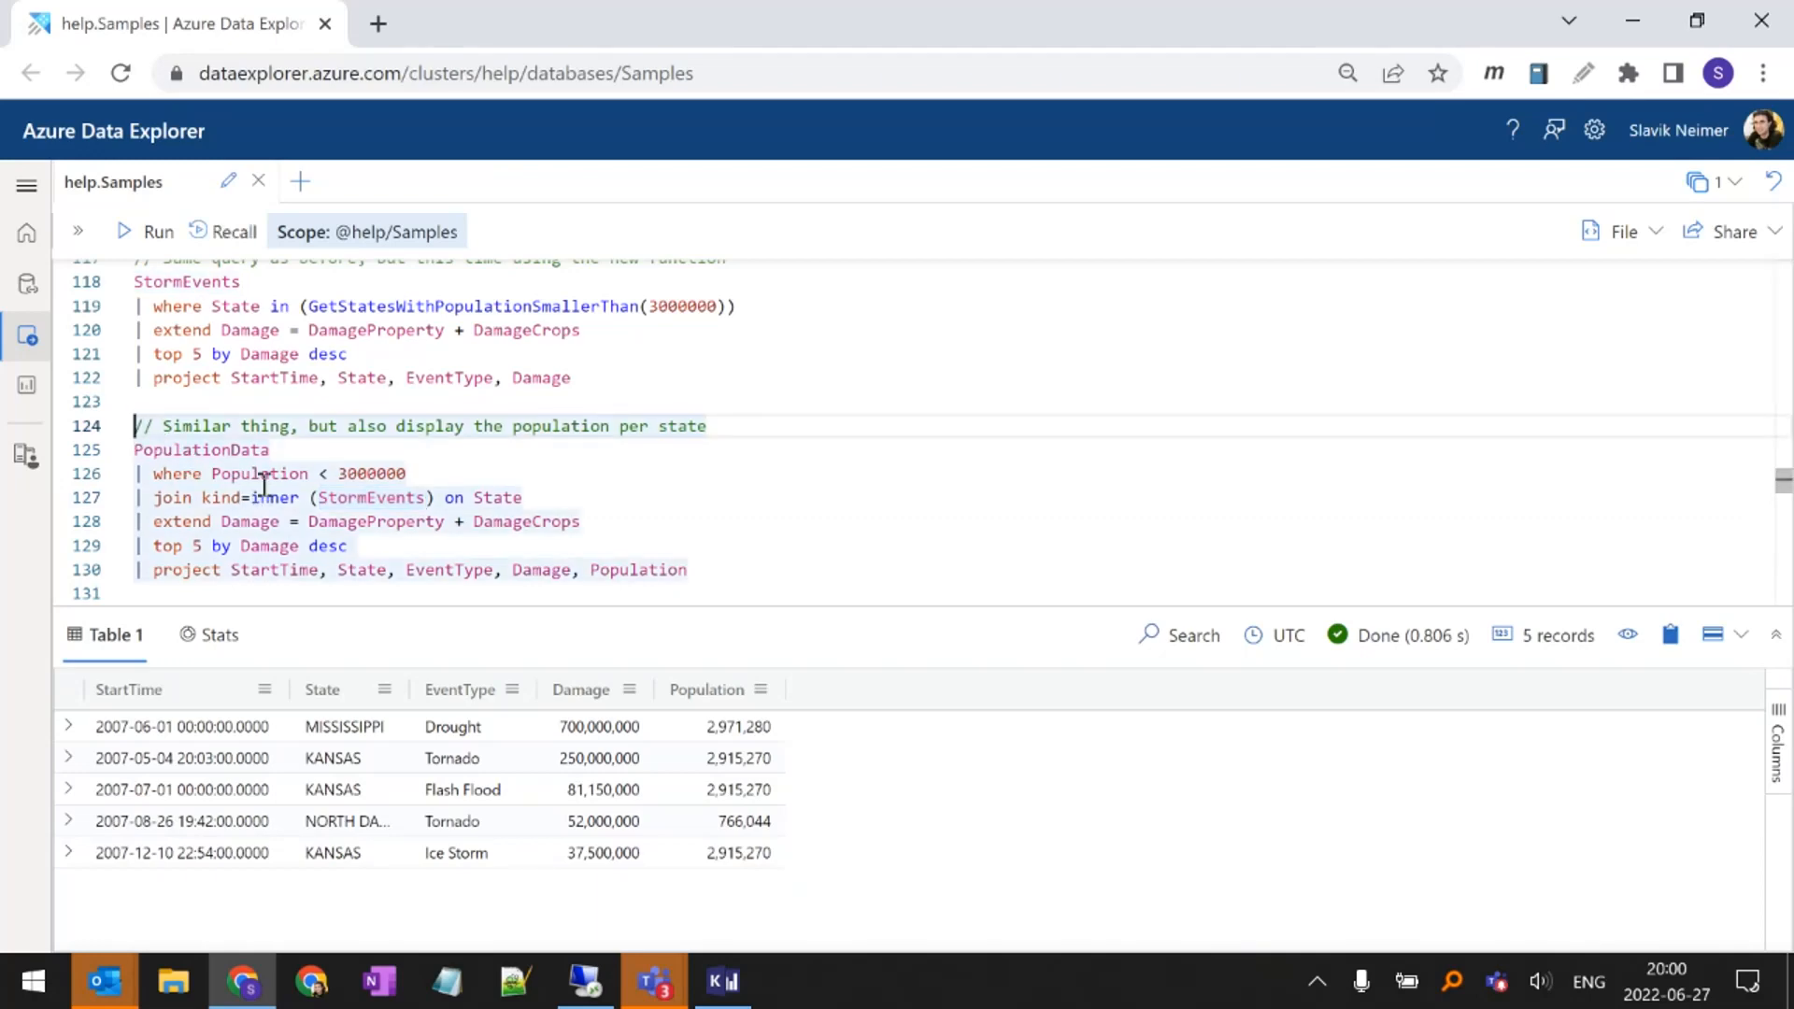
Review and run the query that unions PopulationData rows with Population < 1000000 and Population > 25000000, and view the full result list
scroll(263, 477, down, 2)
scroll(458, 500, down, 2)
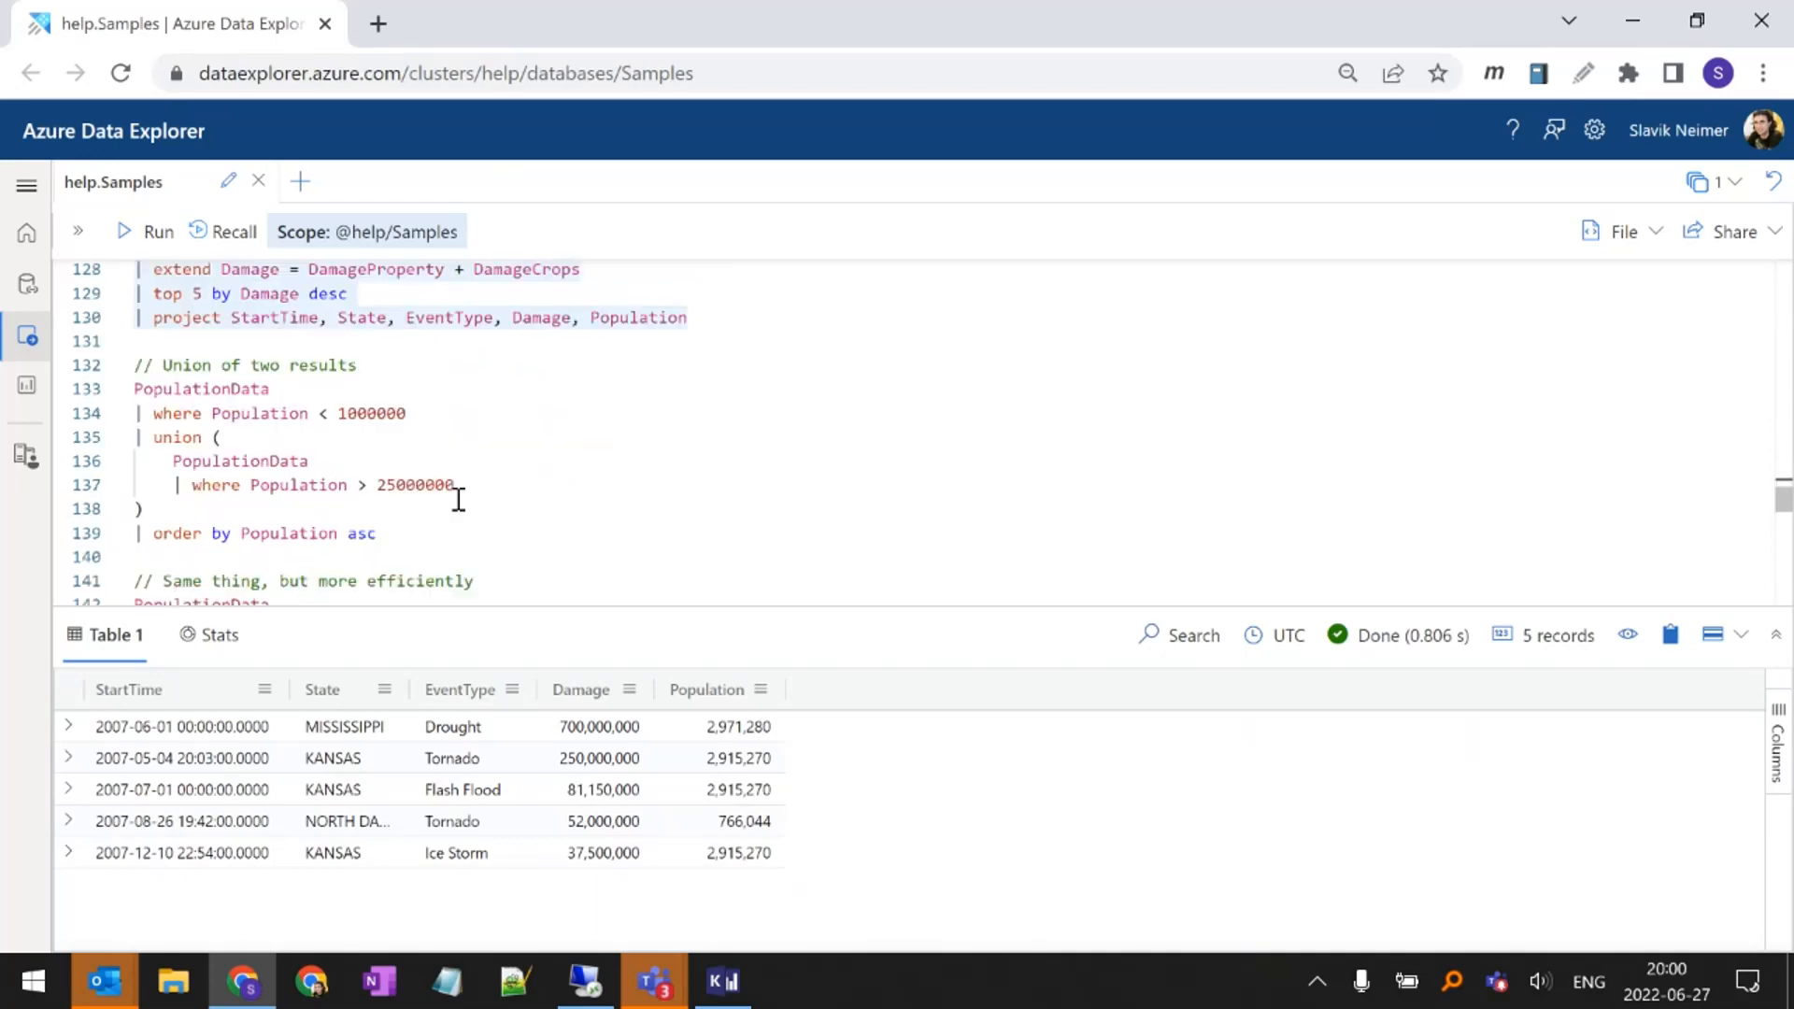
click(292, 390)
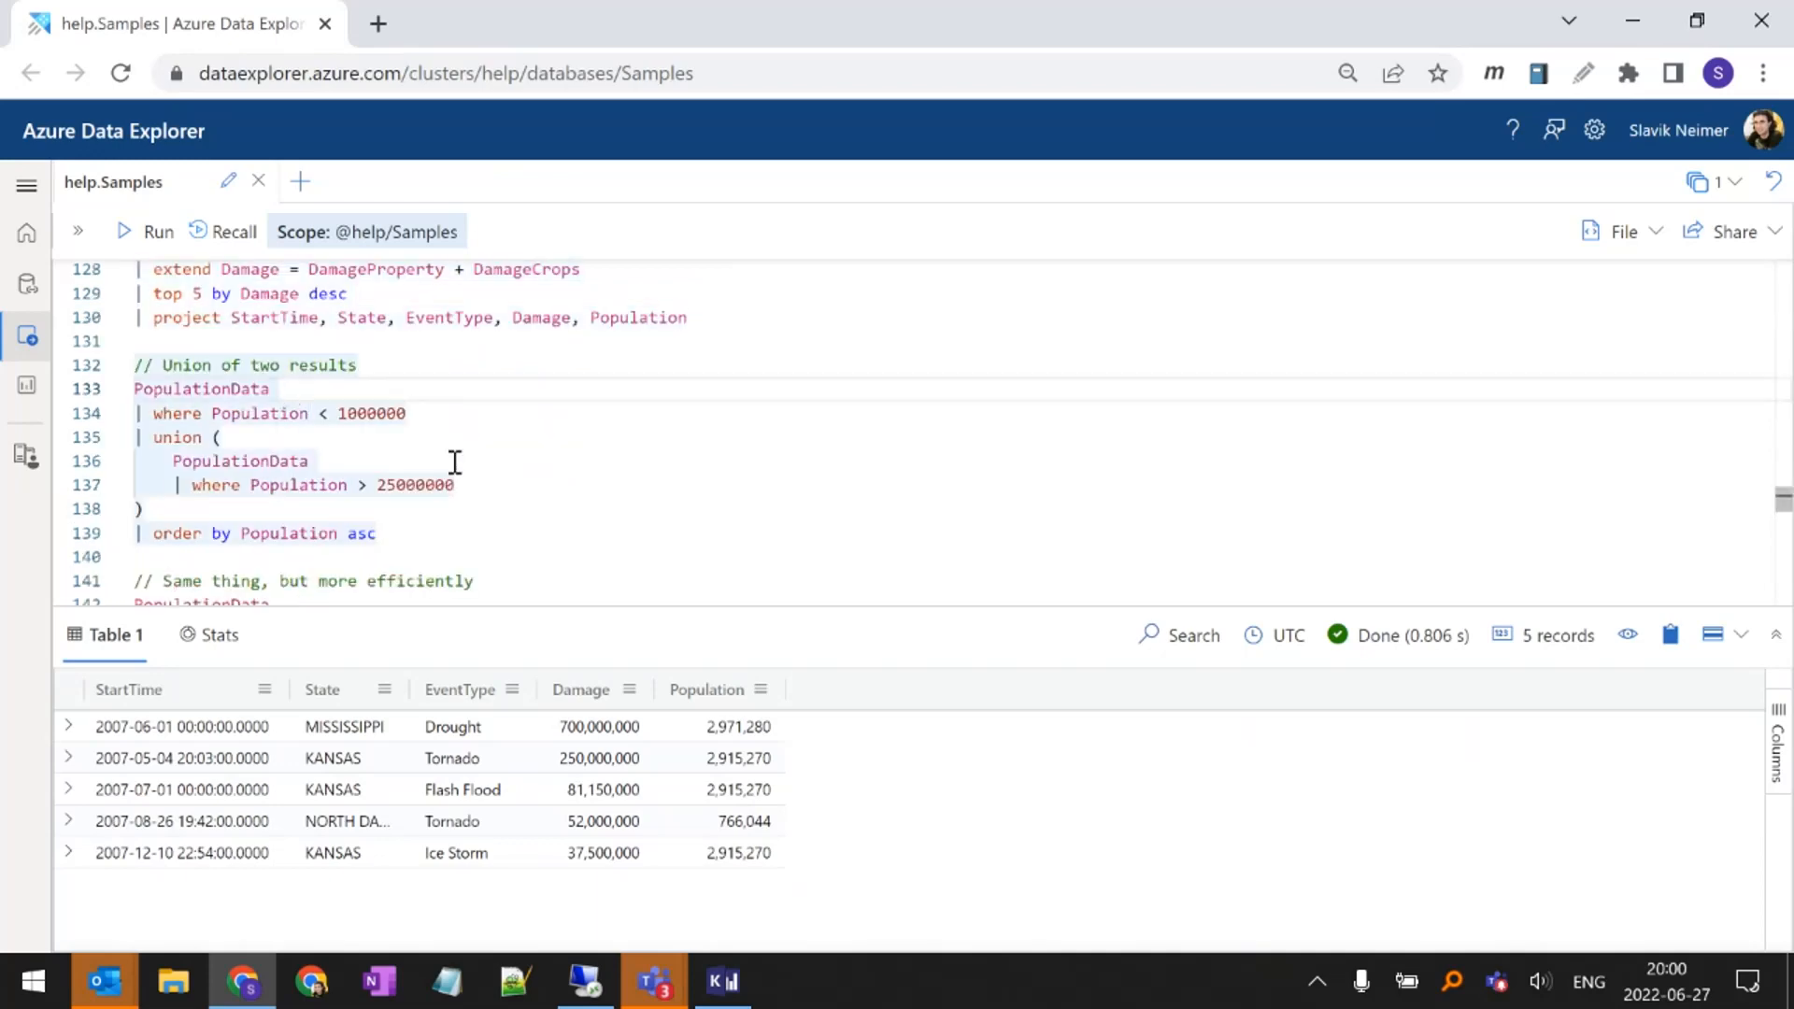
double_click(240, 390)
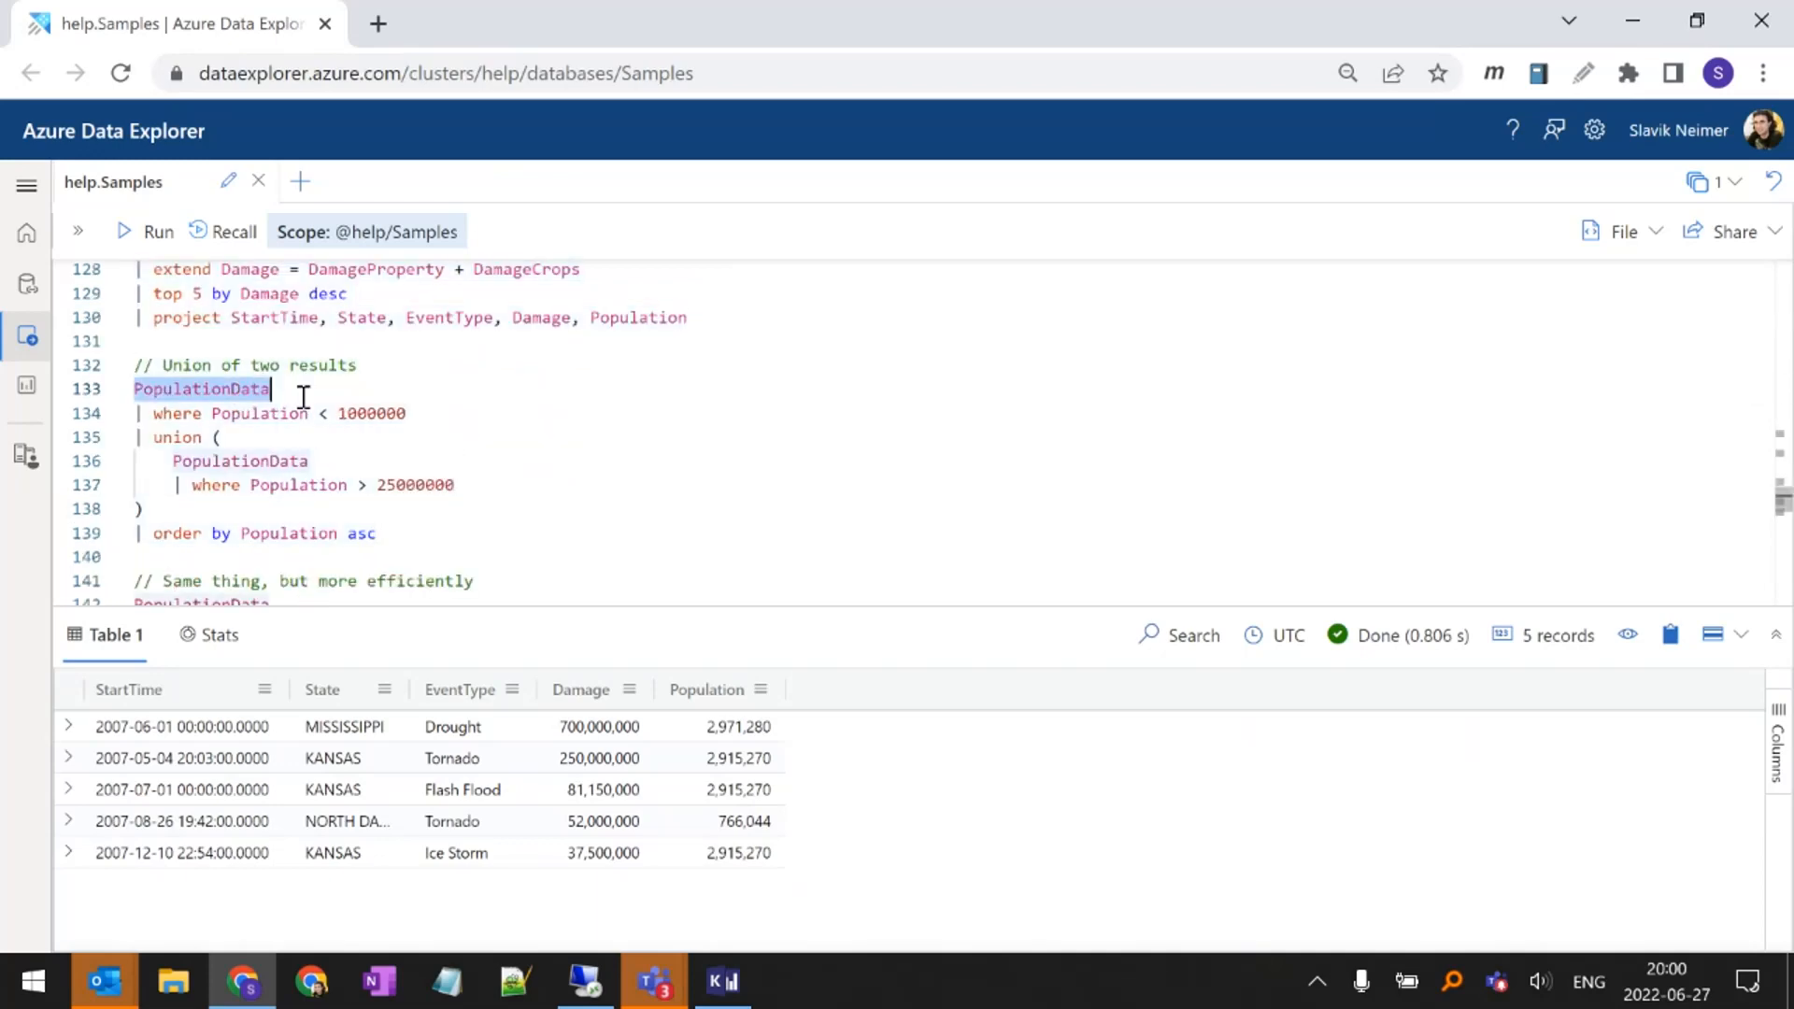
drag(464, 421, 134, 397)
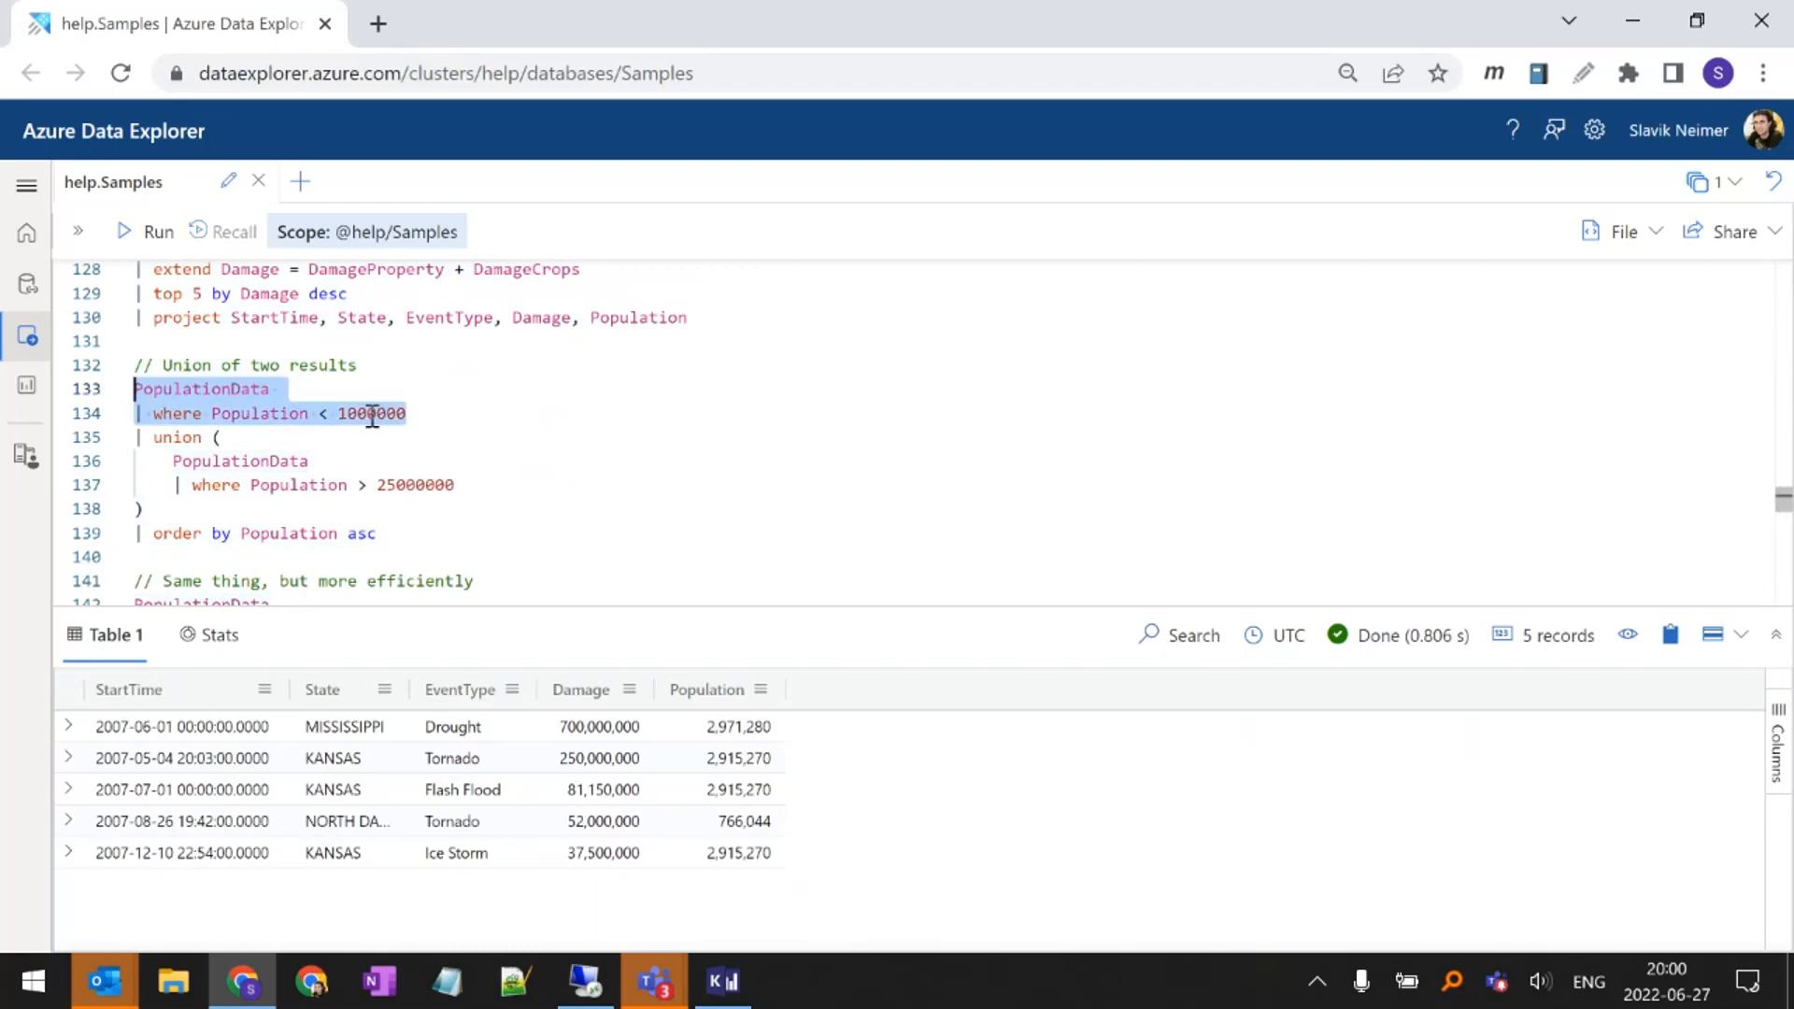
click(159, 439)
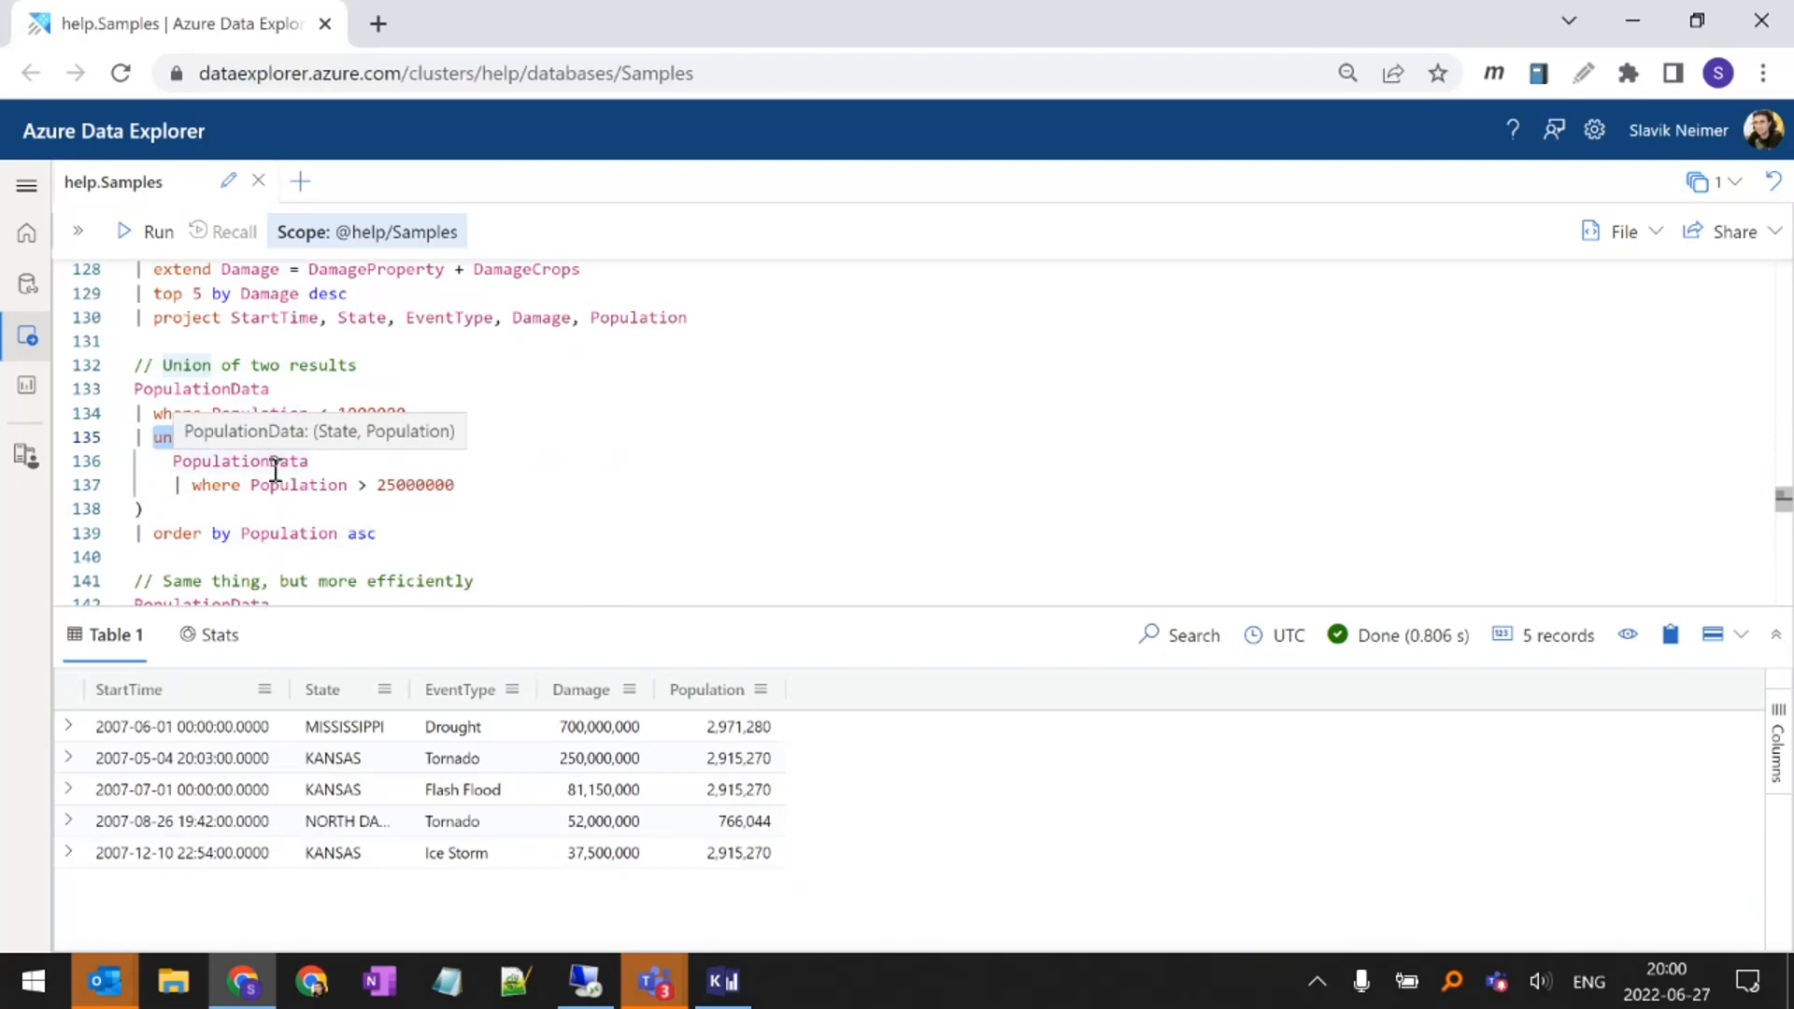
click(396, 485)
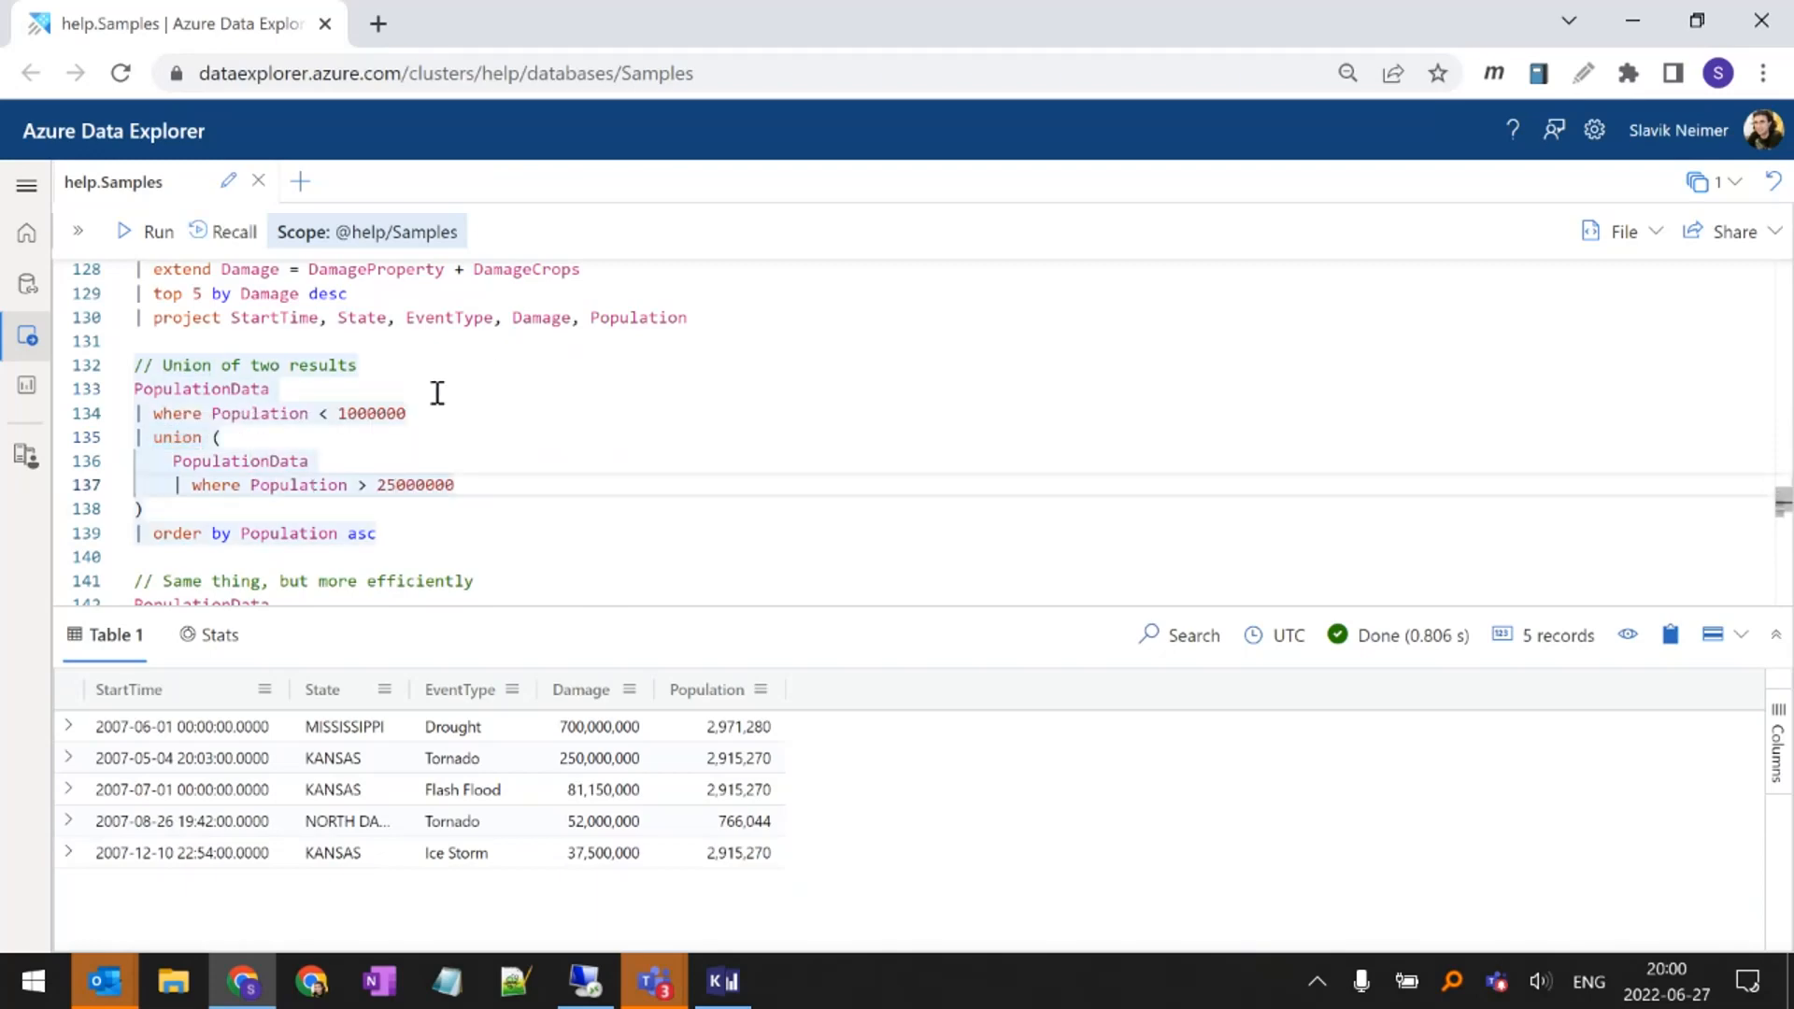
key(shift+Return)
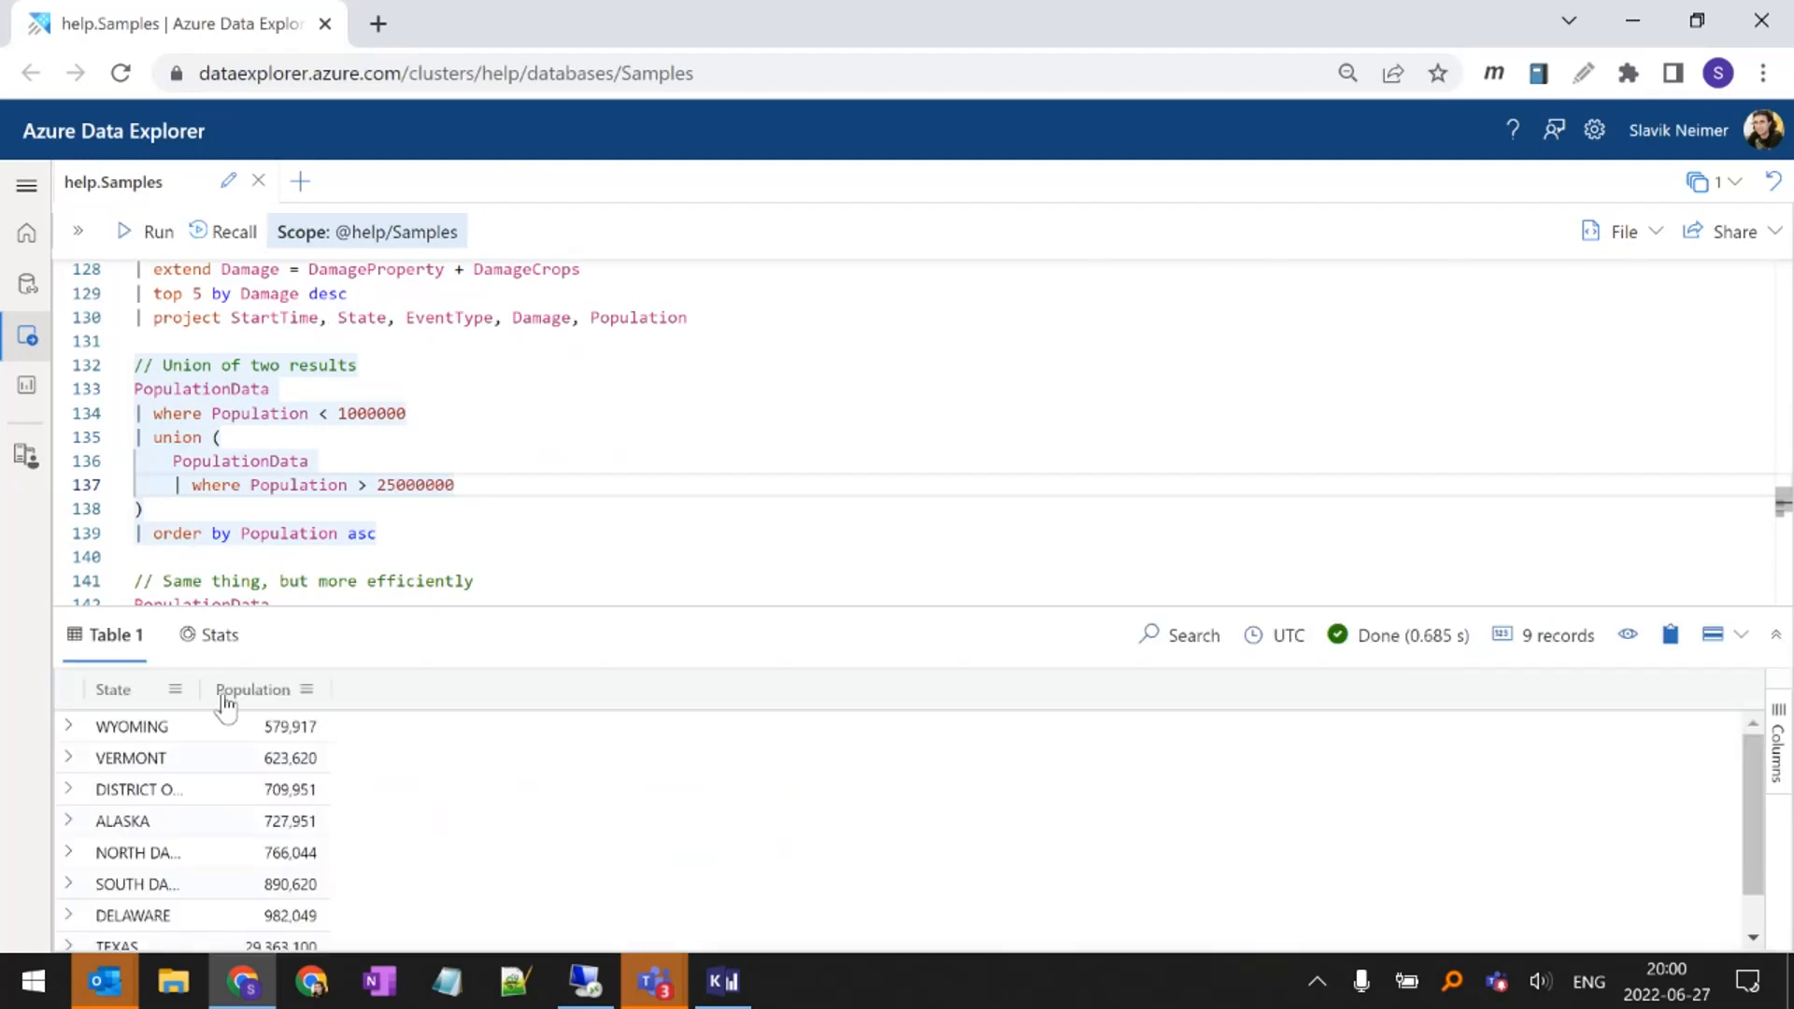
drag(440, 614, 473, 485)
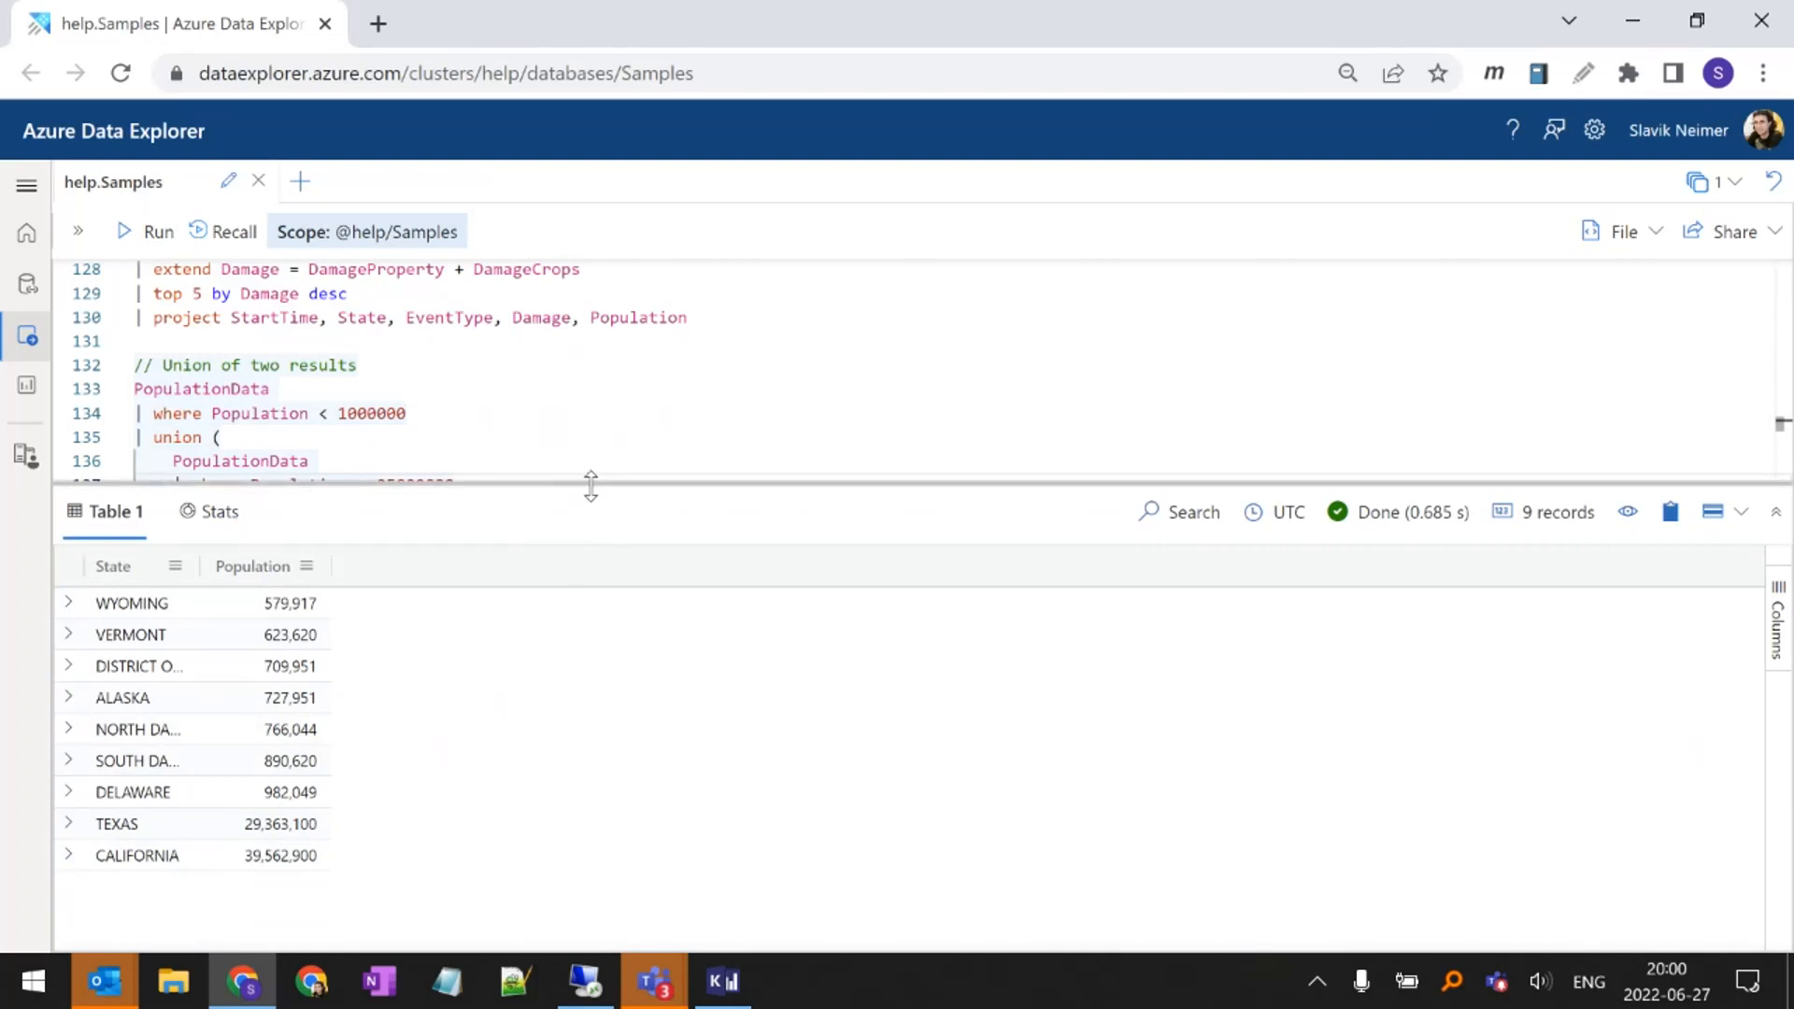
drag(590, 483, 577, 586)
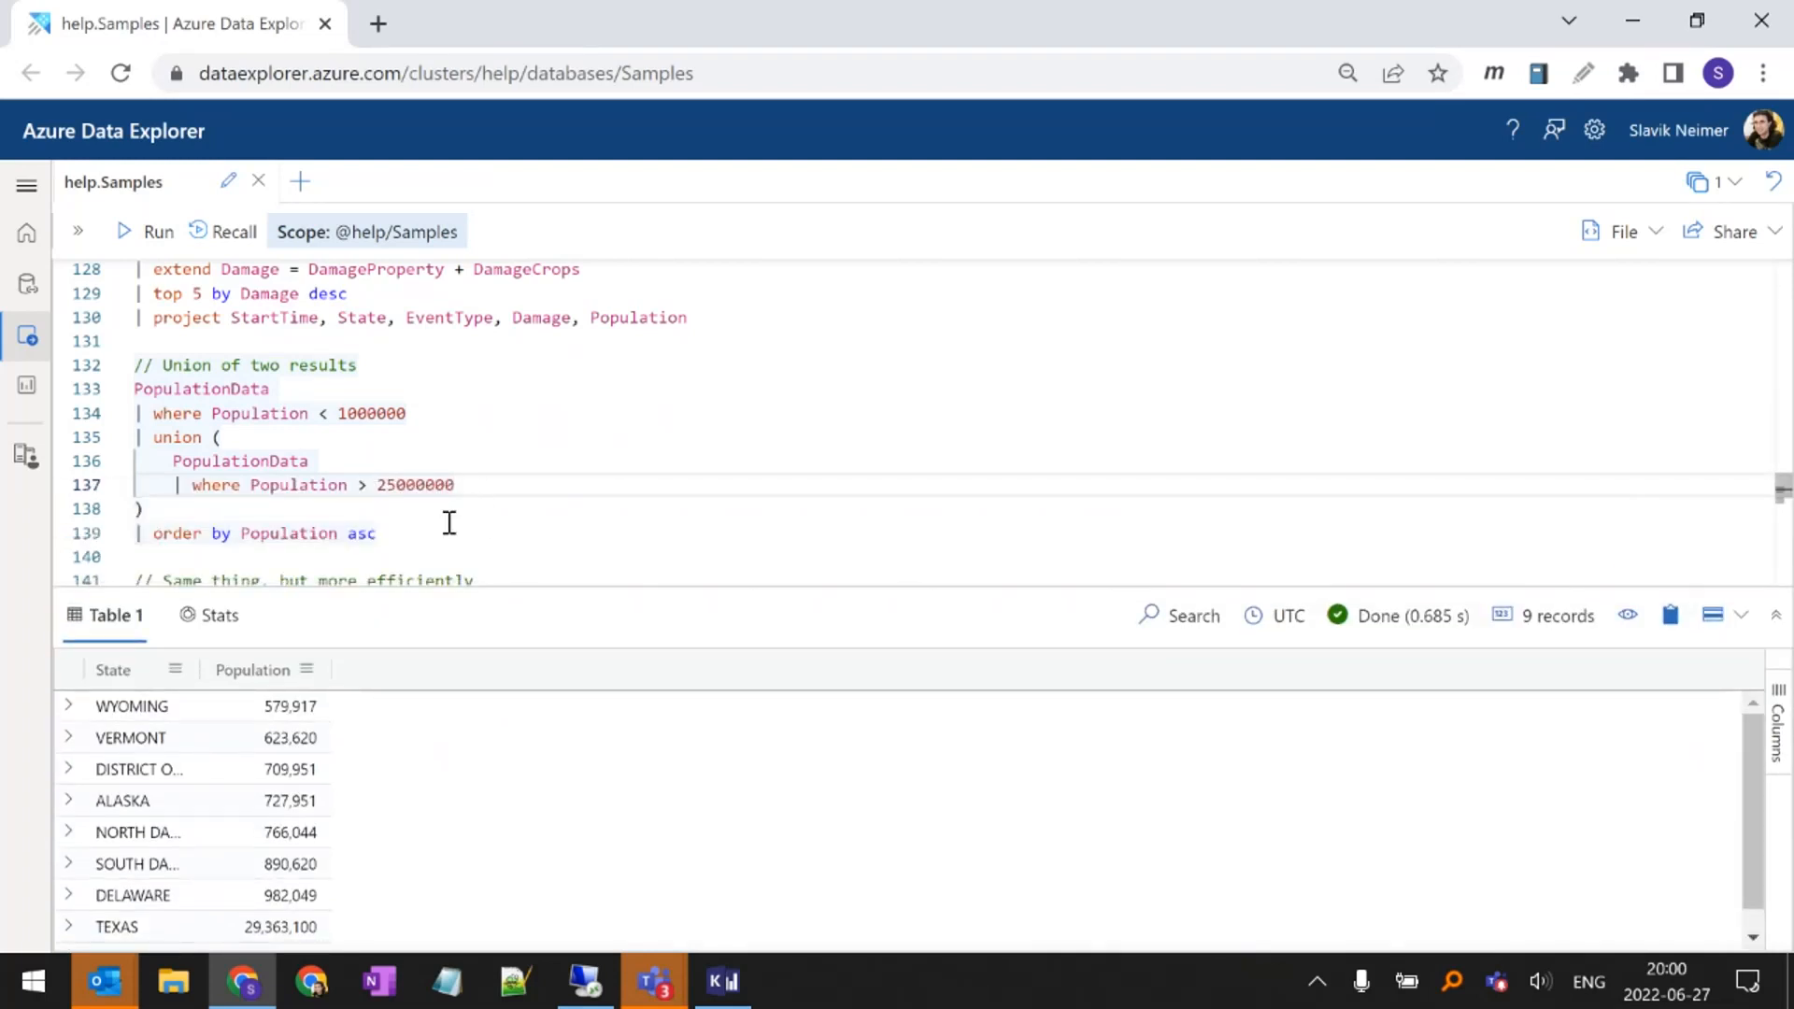
Review and run the more efficient PopulationData query that combines Population < 1000000 or Population > 25000000 in one where filter
scroll(427, 506, down, 2)
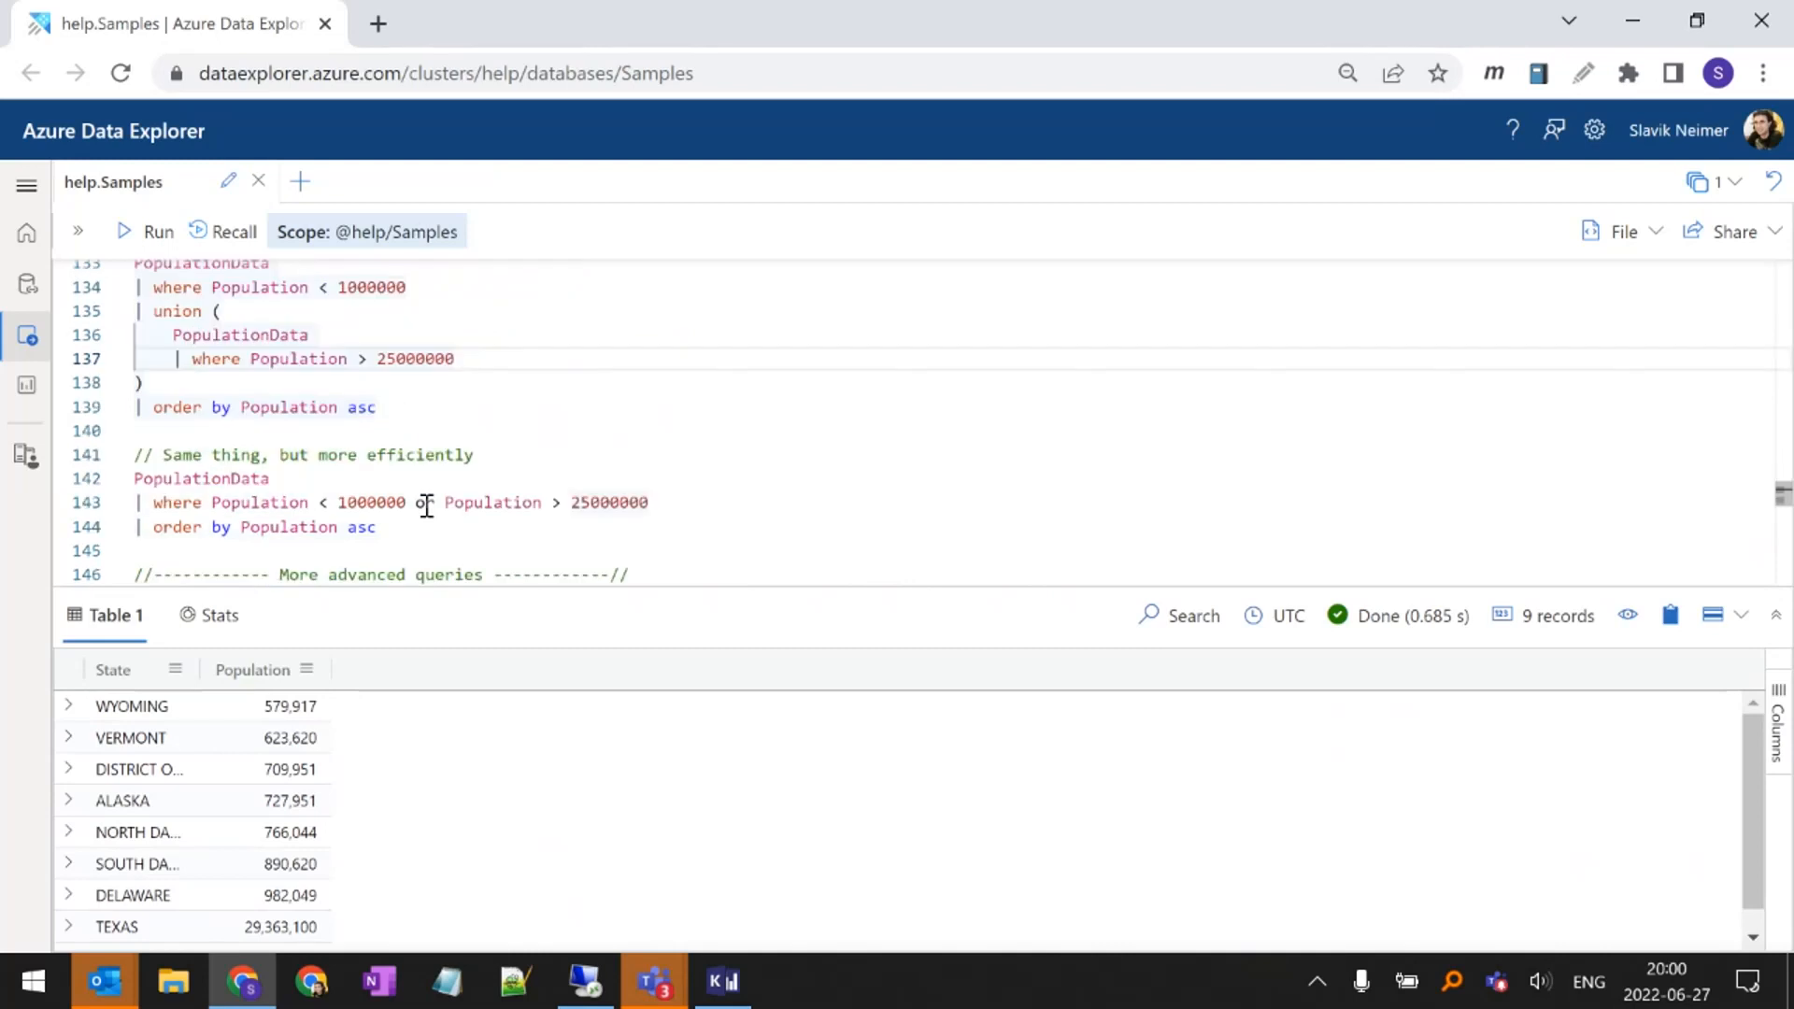
double_click(237, 503)
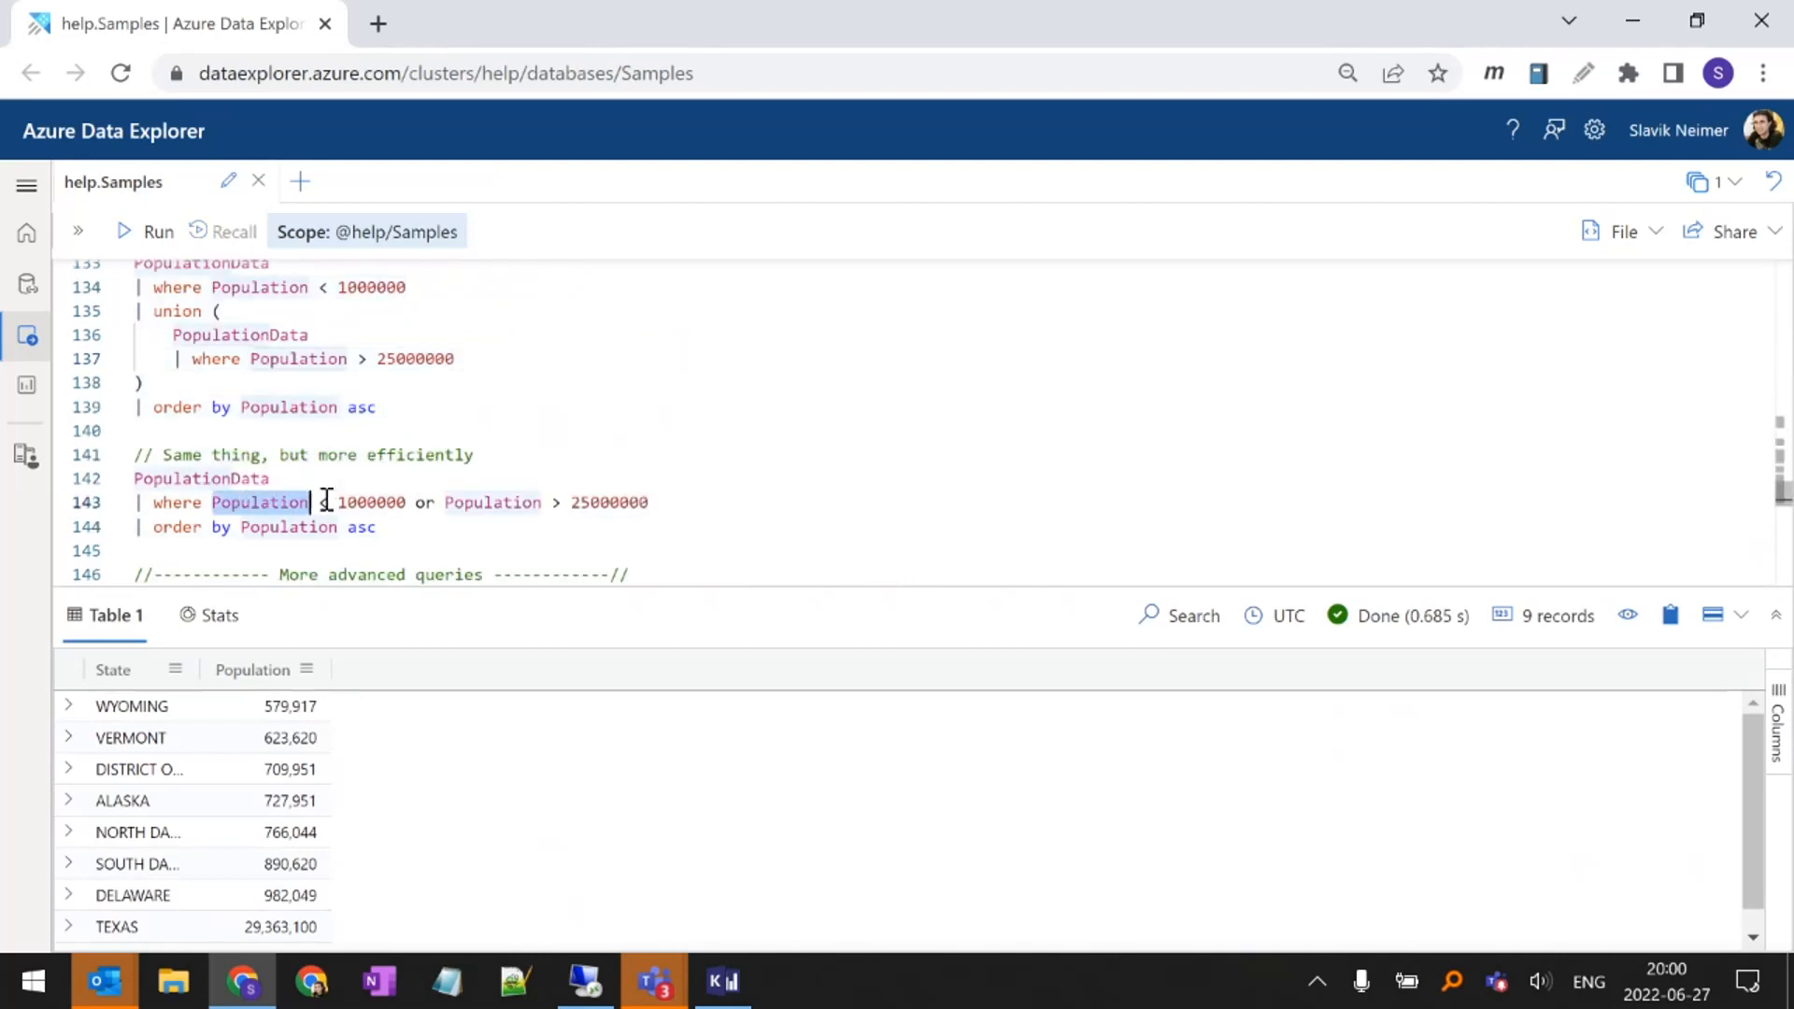
click(356, 500)
double_click(356, 500)
double_click(535, 502)
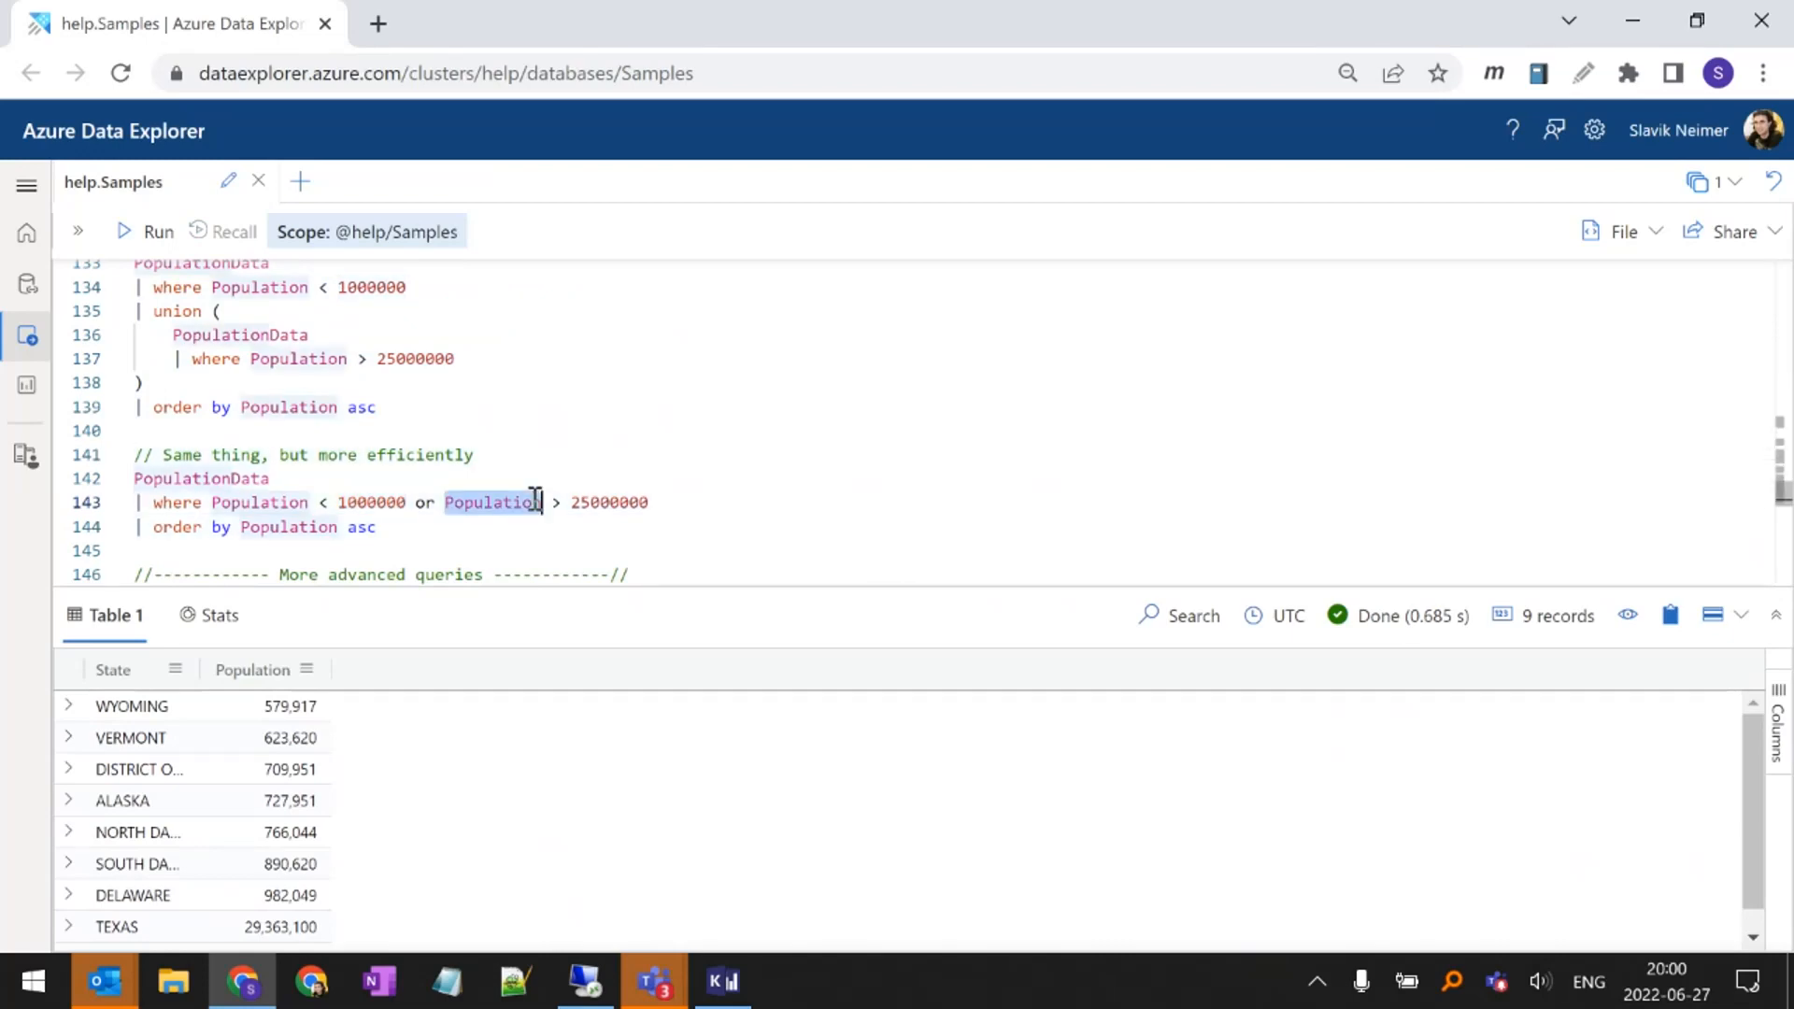
double_click(579, 502)
click(580, 505)
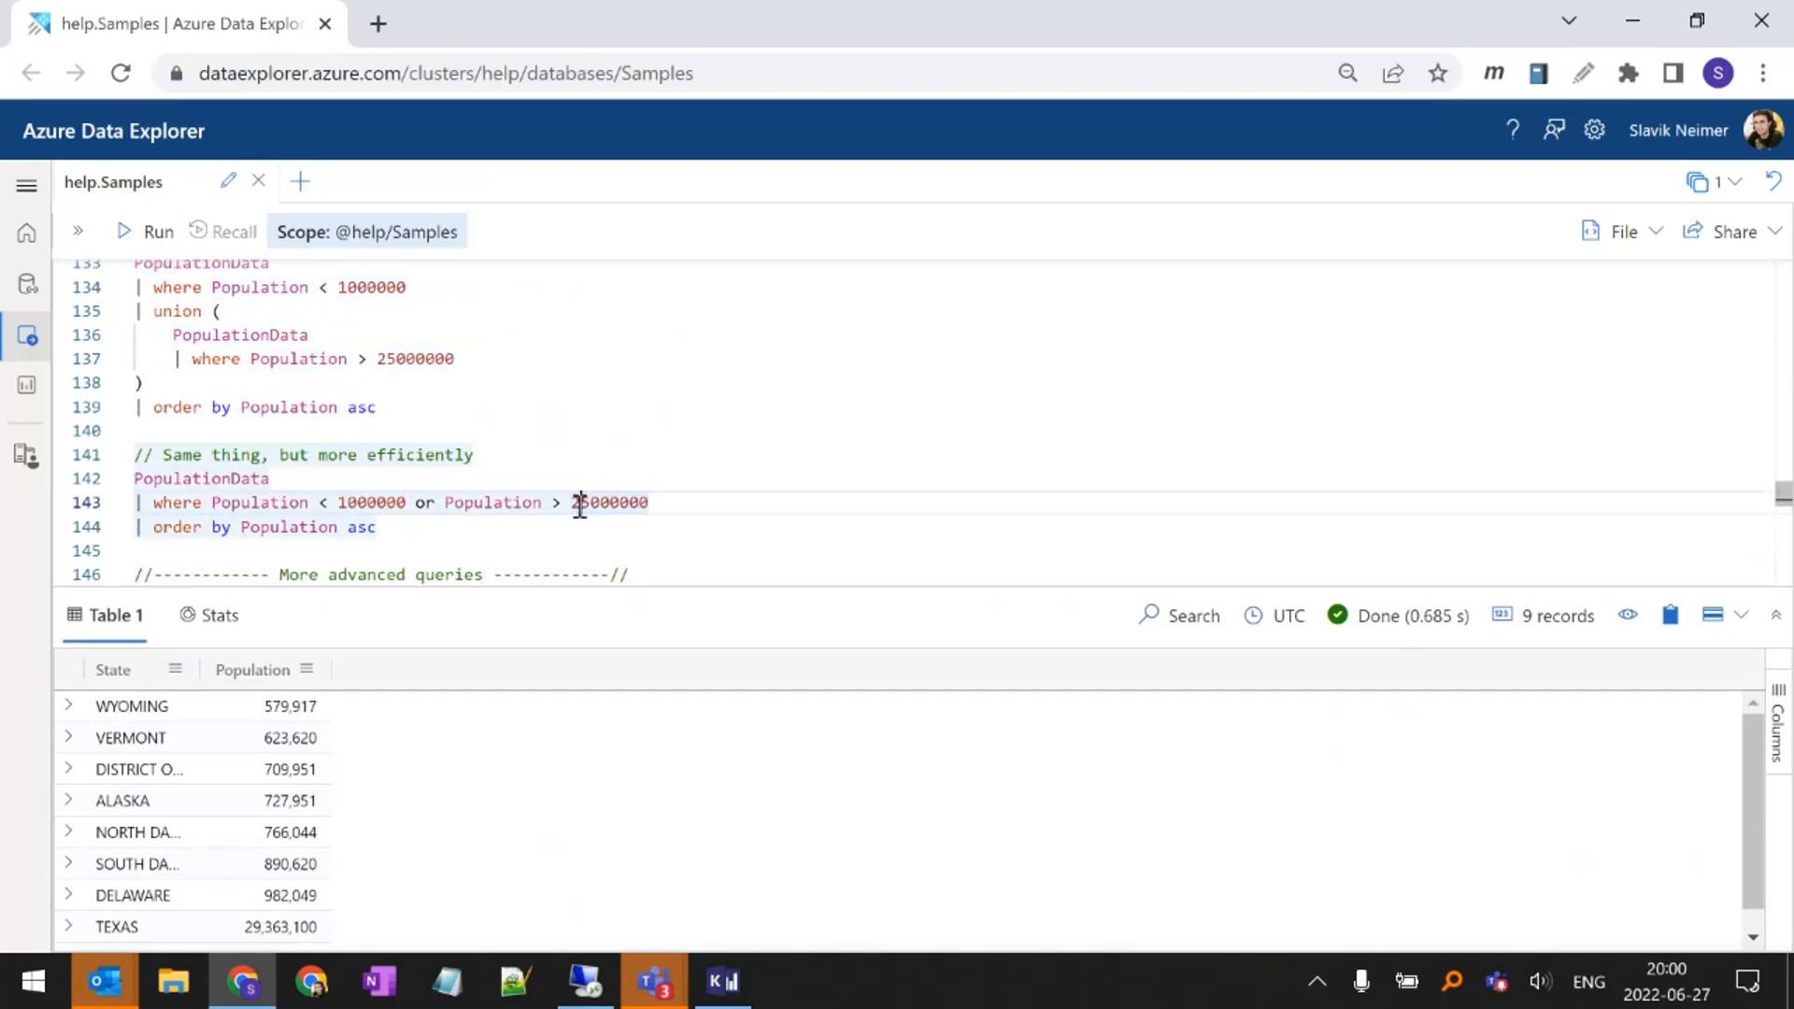
key(shift+Return)
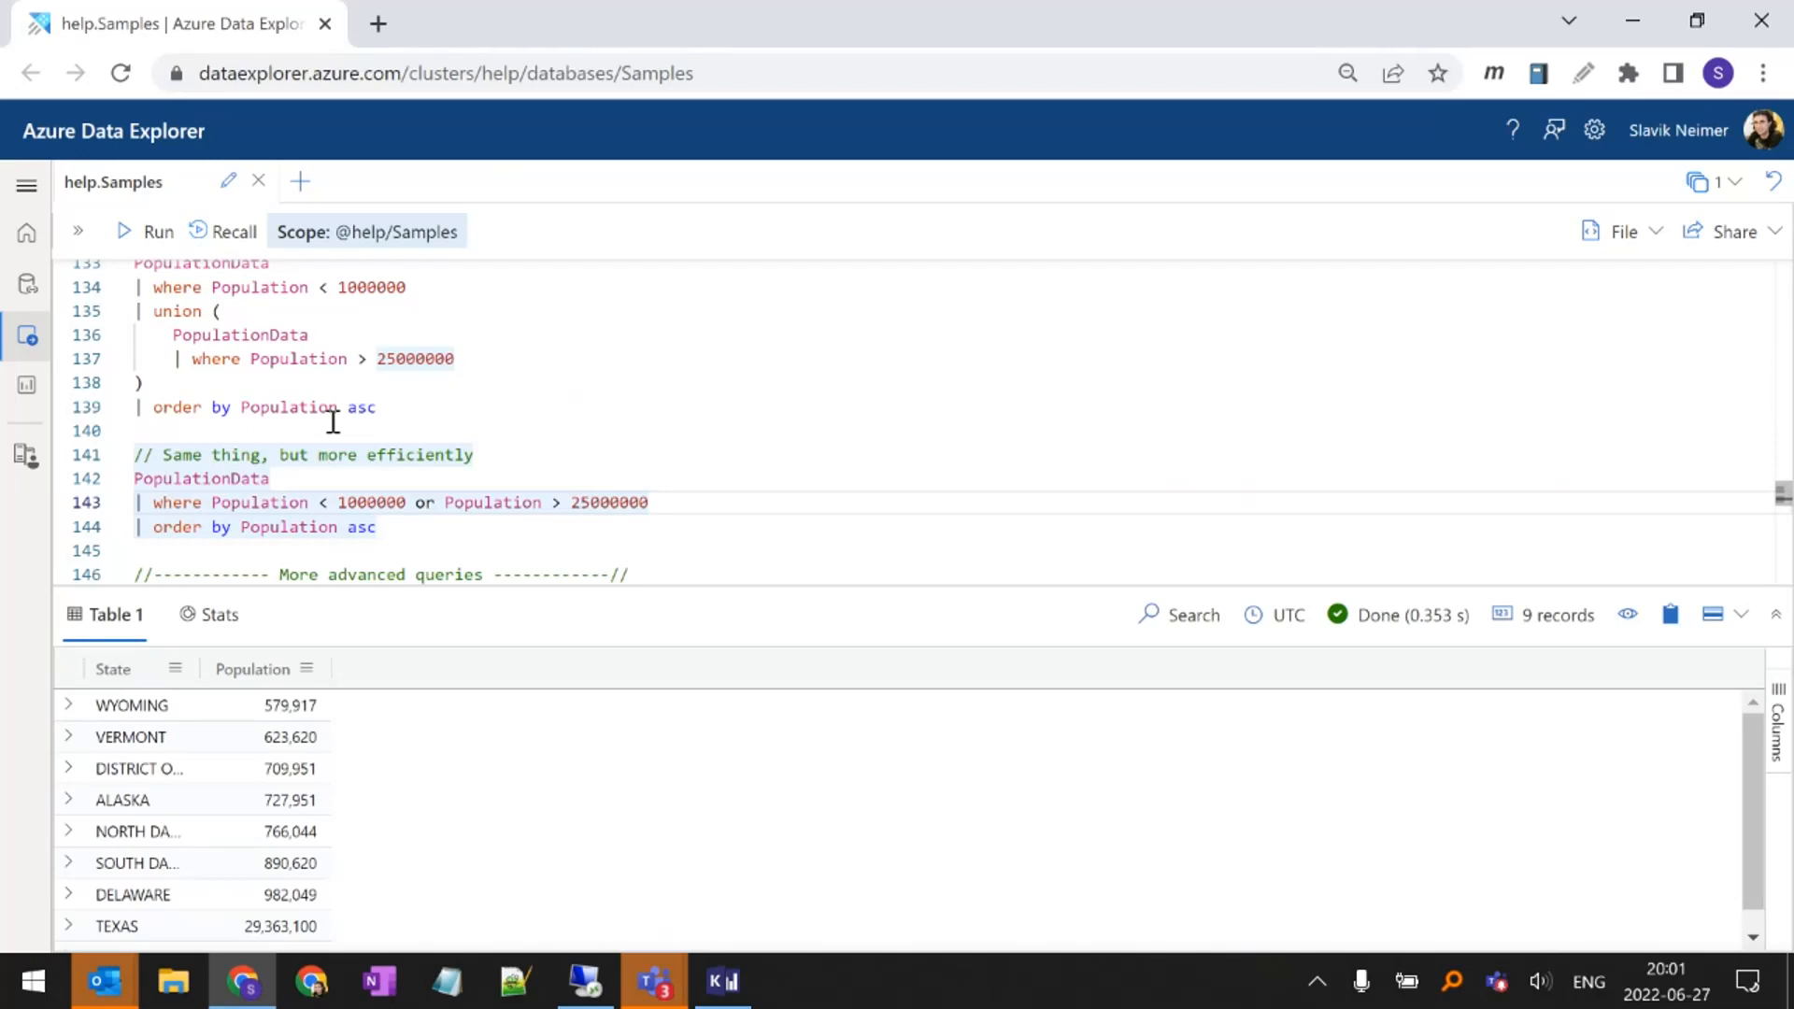
Go back to the Exploration queries and examine the two where filters in the Florida property/crops damage query
key(ctrl+Home)
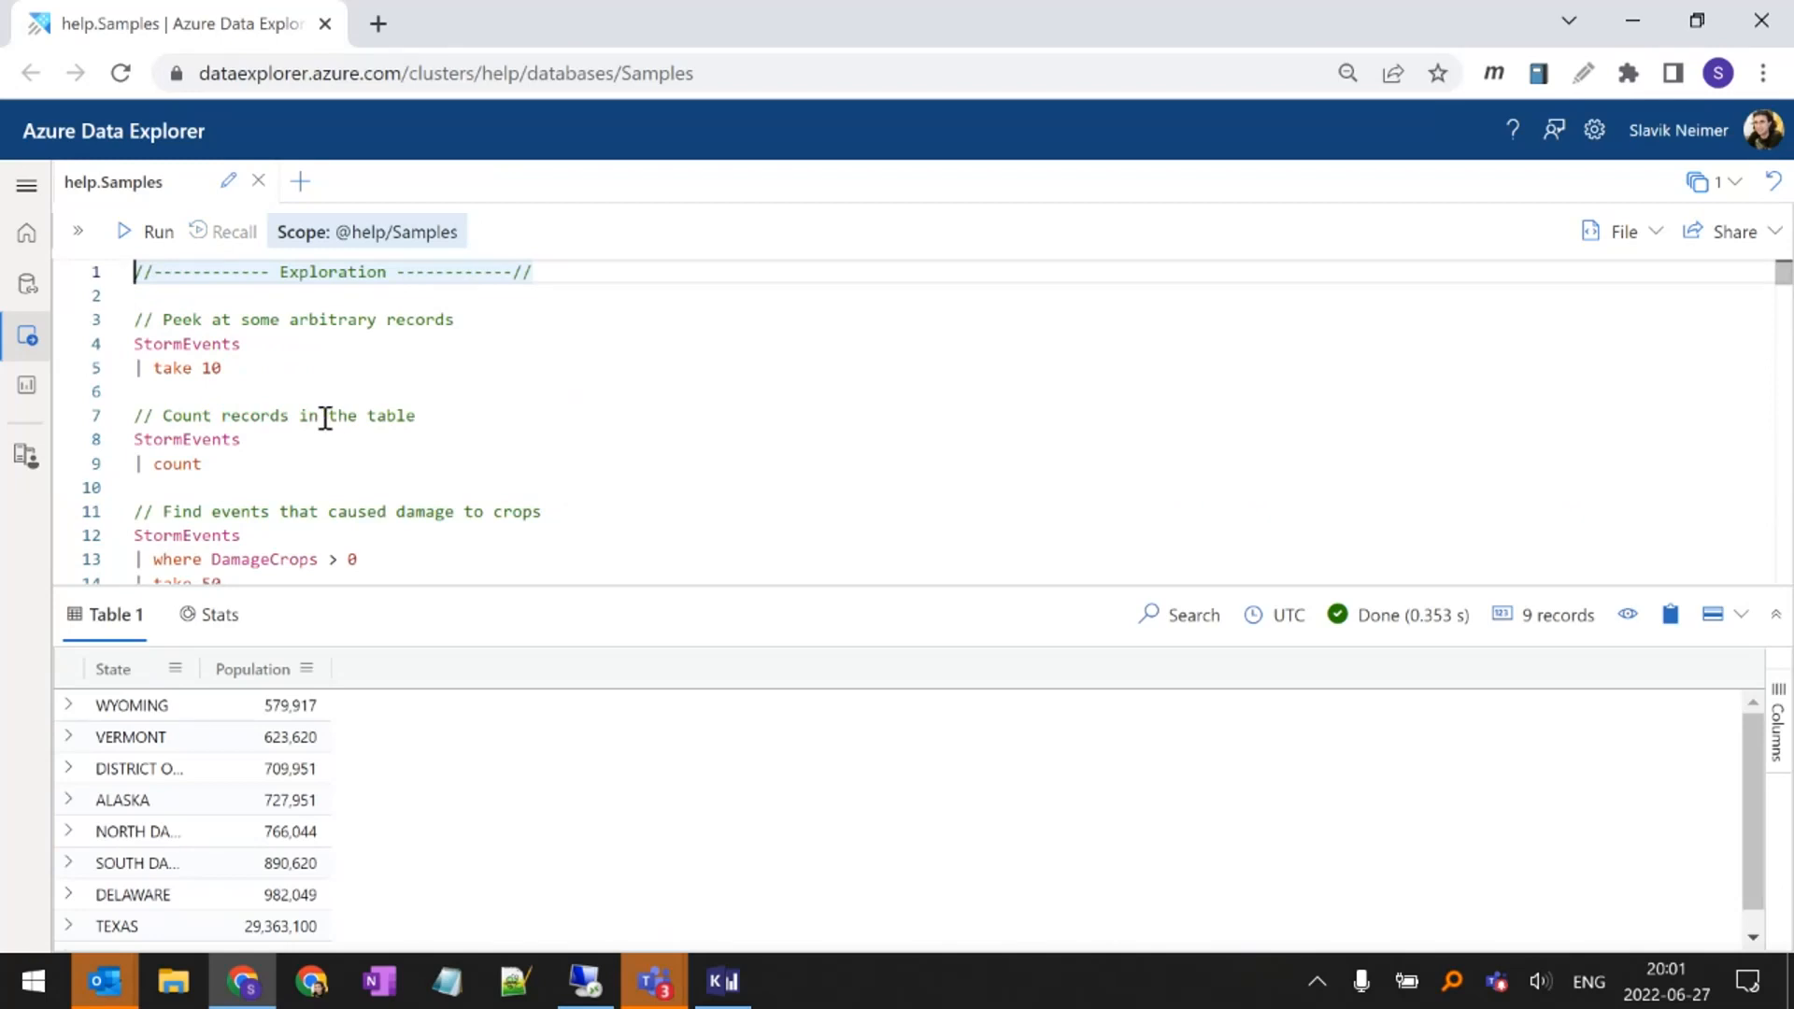
scroll(324, 417, down, 5)
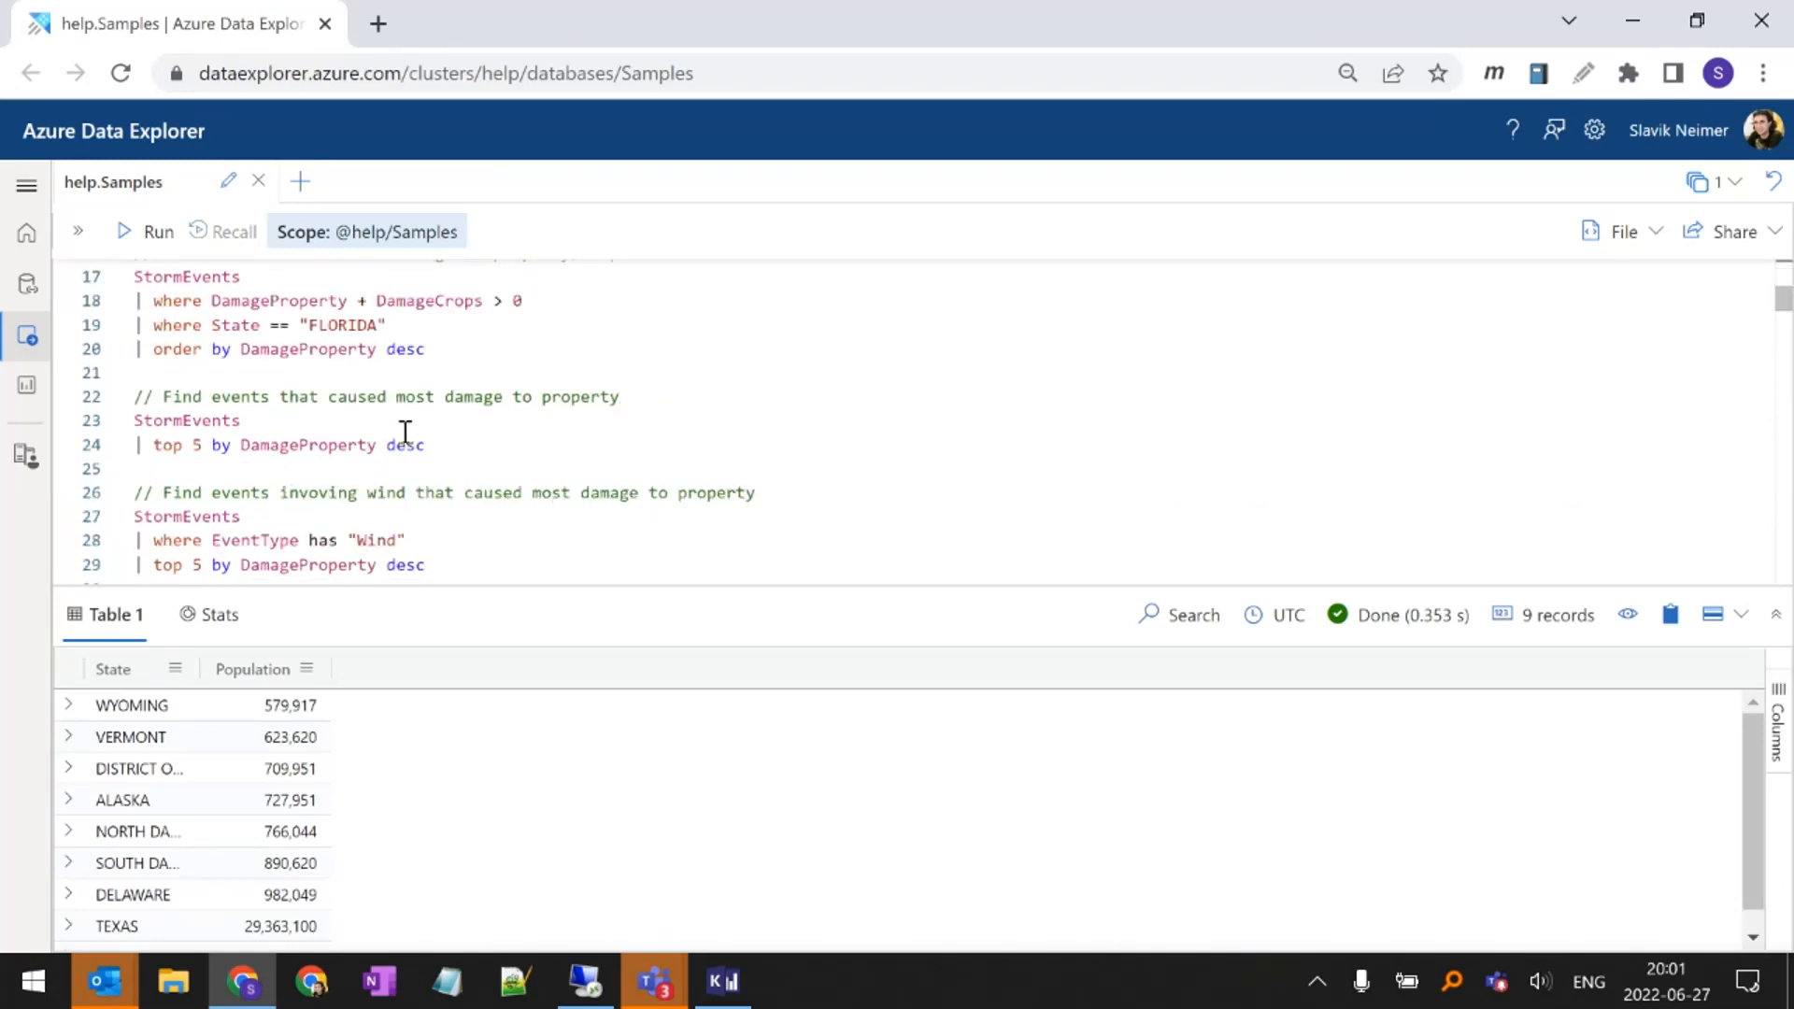
scroll(406, 432, up, 5)
scroll(404, 429, down, 2)
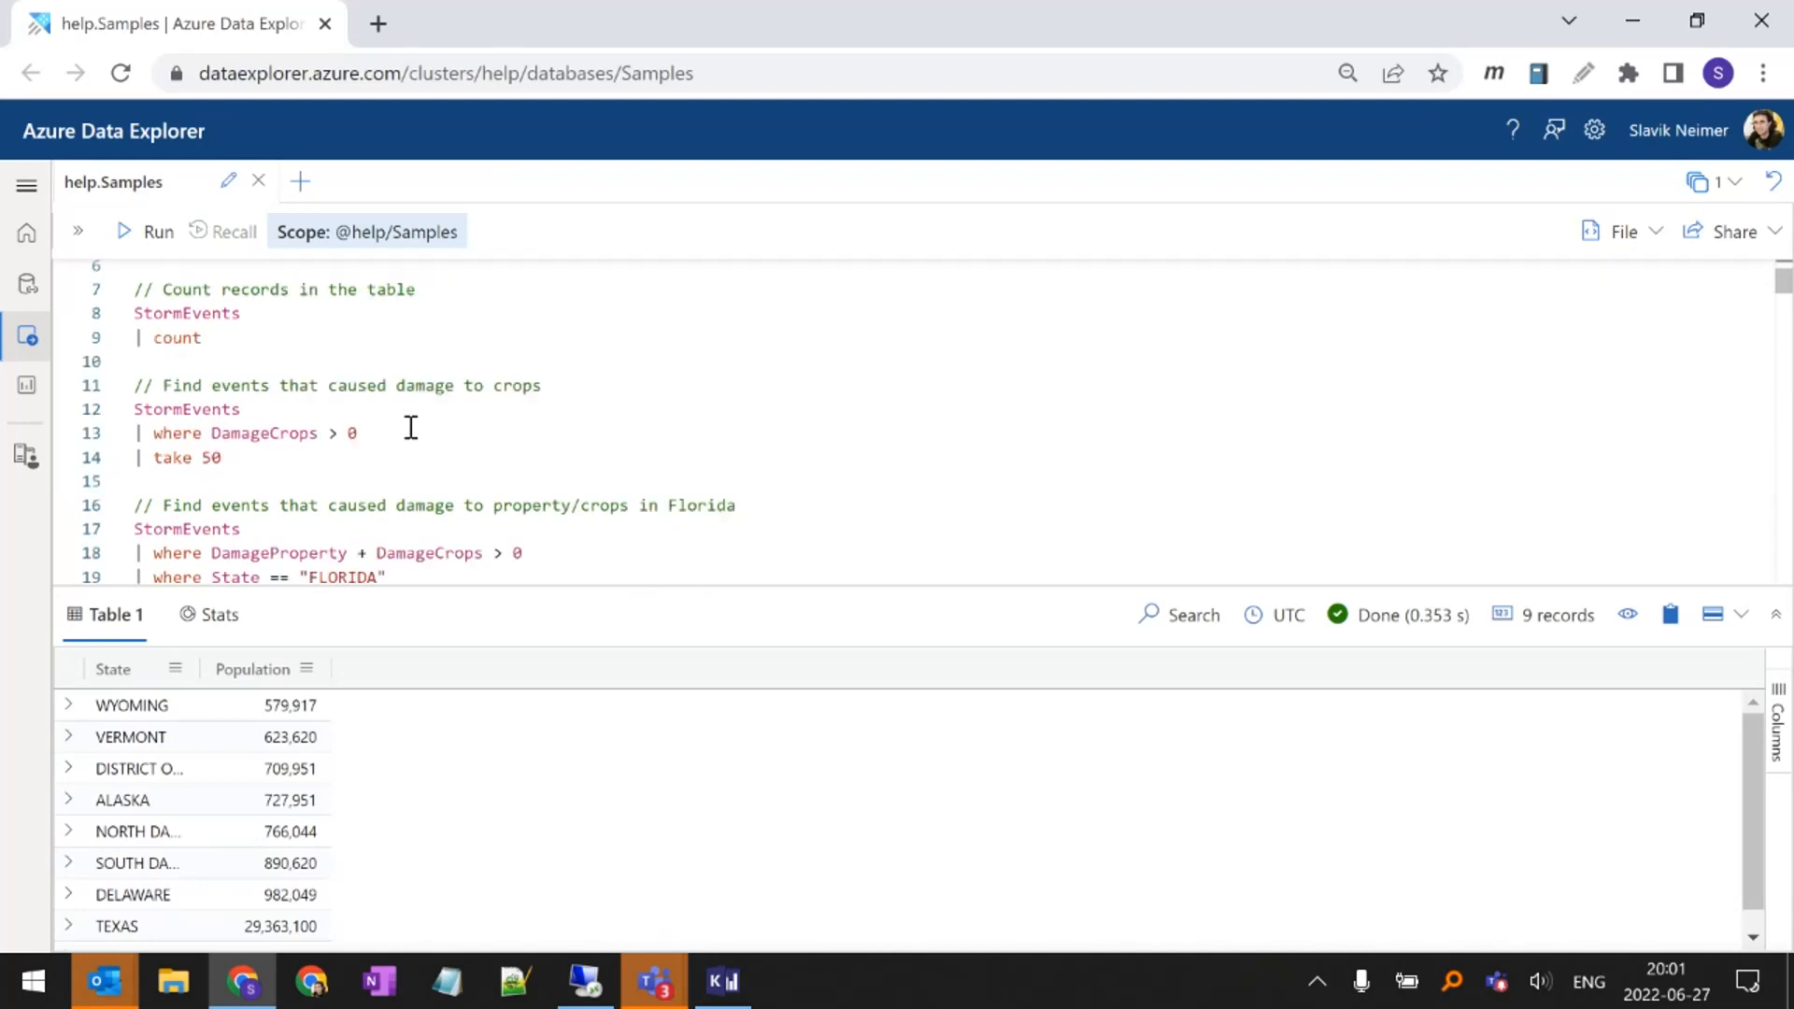
scroll(411, 427, down, 2)
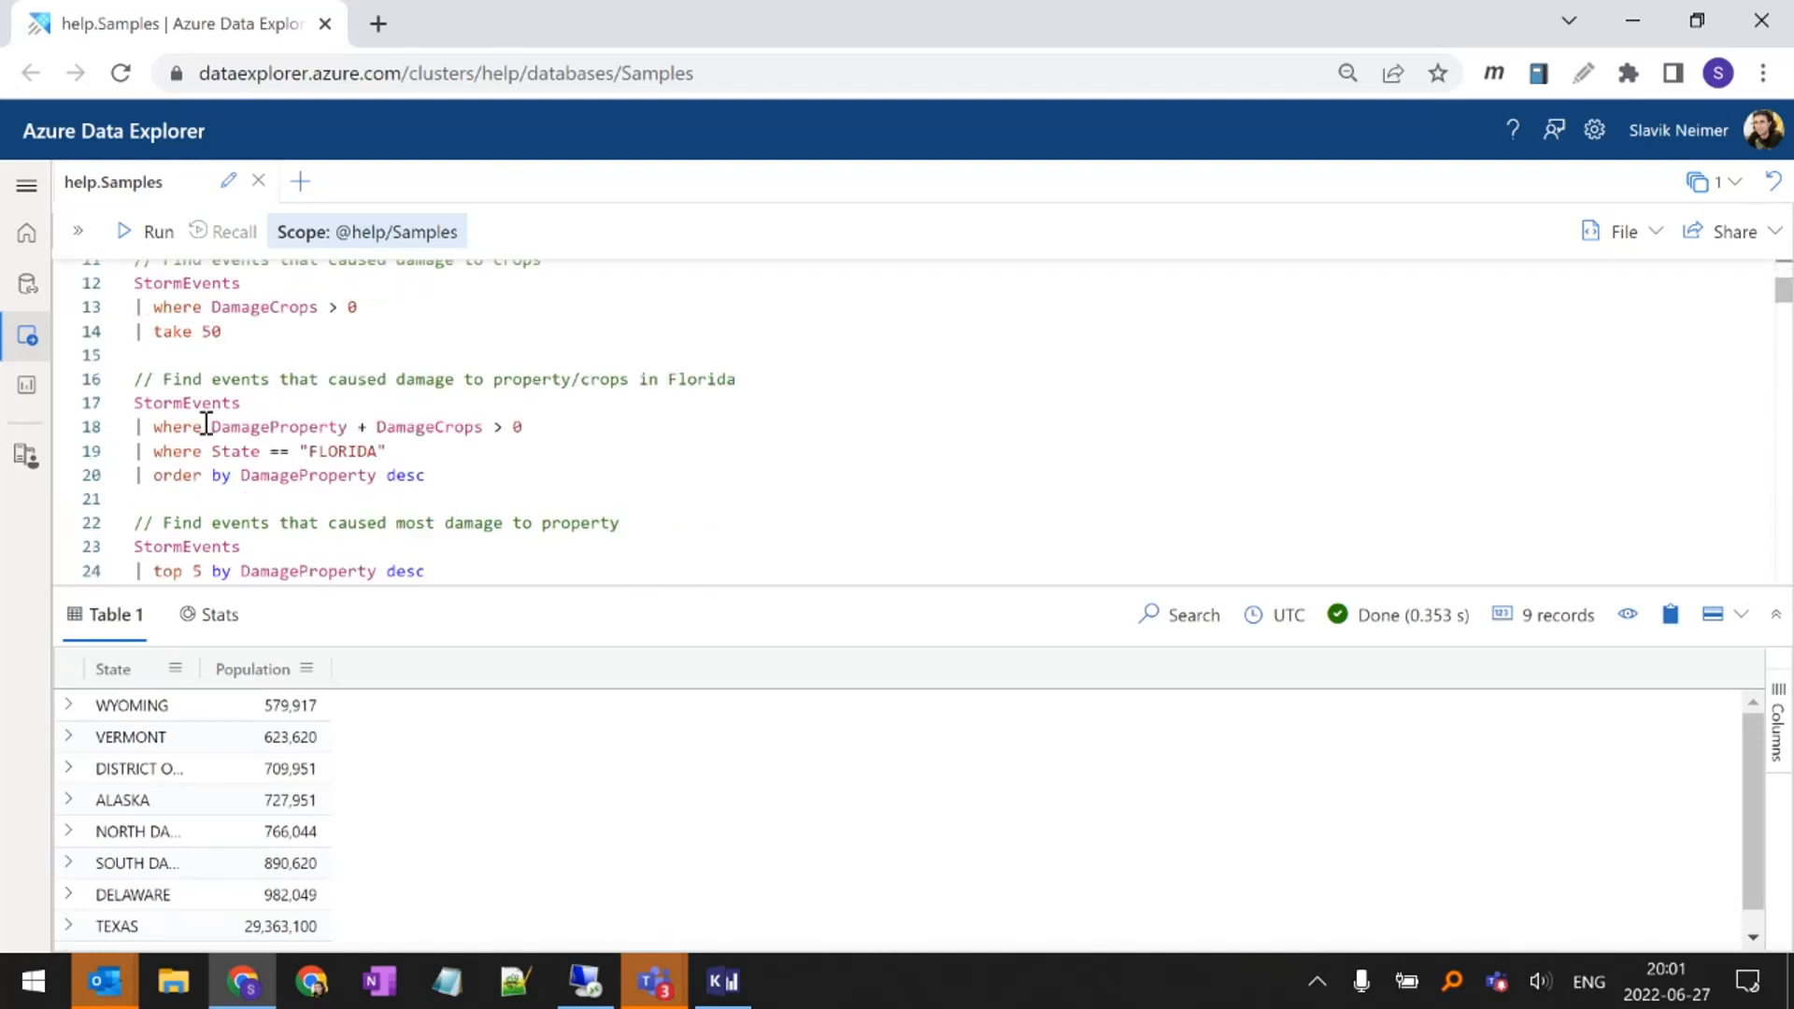
drag(402, 450, 136, 426)
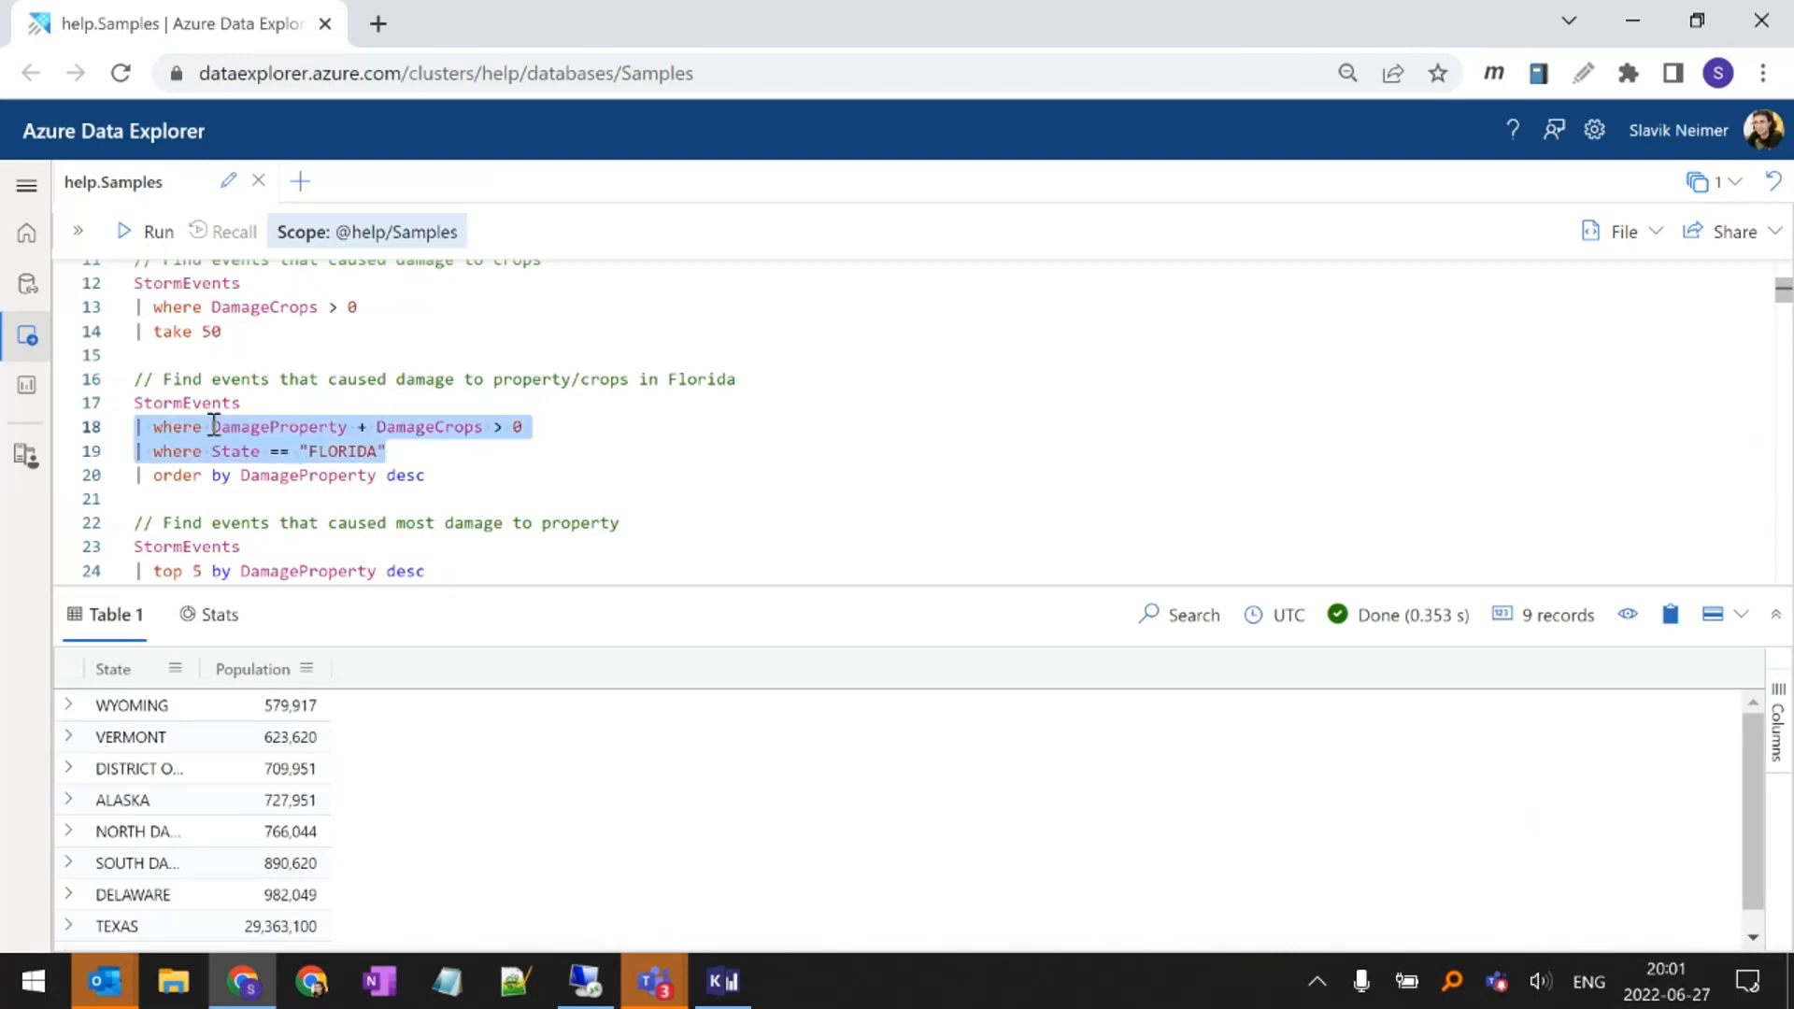
click(388, 450)
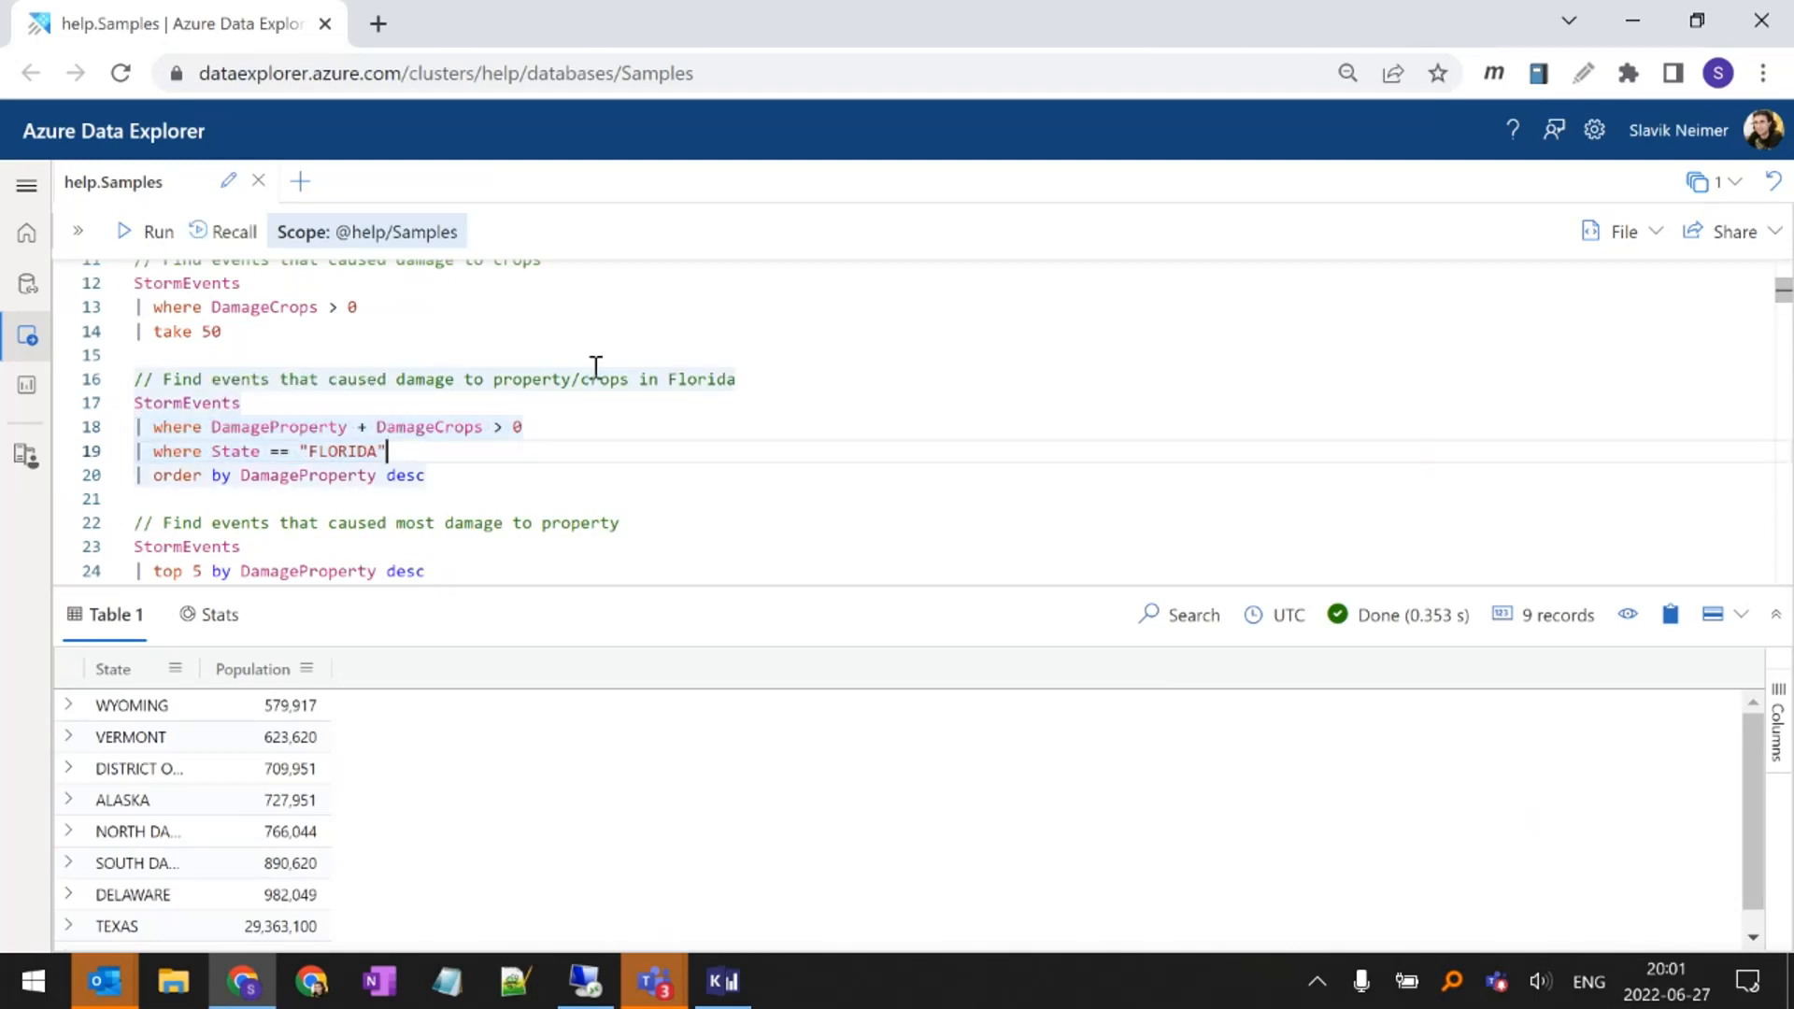
Merge the State == "FLORIDA" condition into the Florida query's damage filter using and
key(Up)
key(End)
text(and)
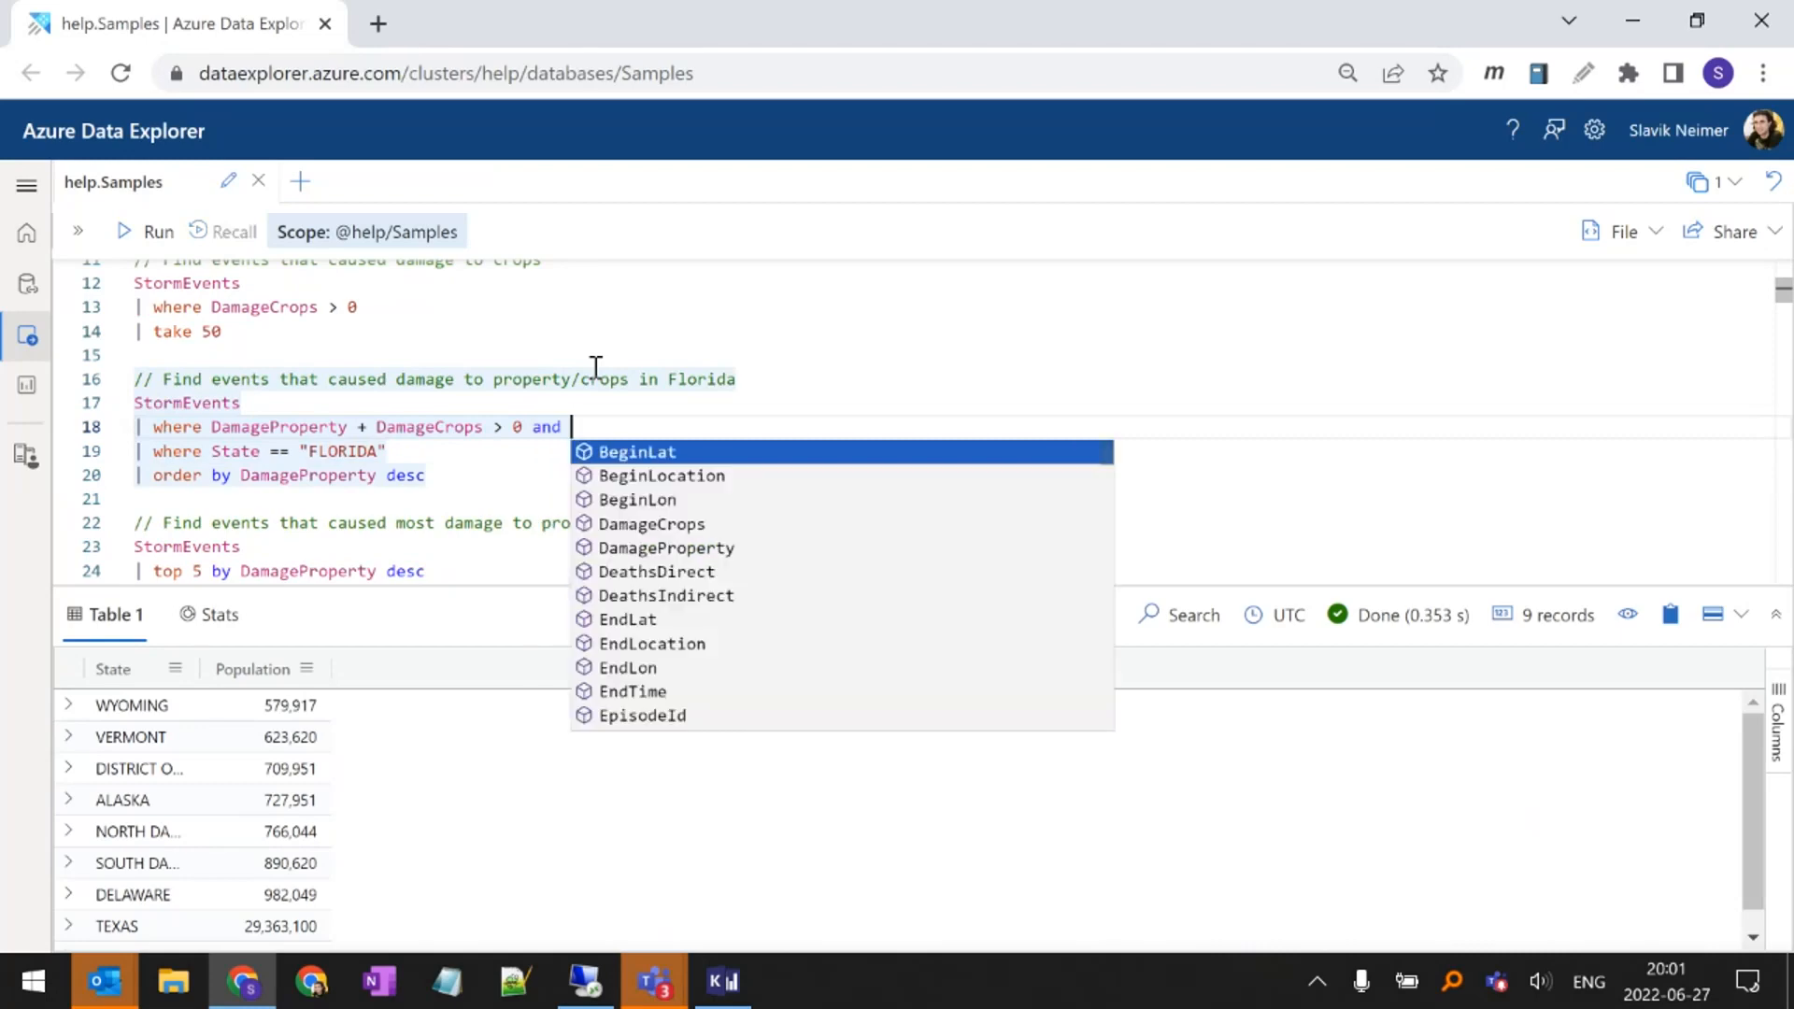
key(Delete)
key(Delete)
key(Delete)
key(Delete)
key(Delete)
key(Delete)
key(Delete)
key(Delete)
key(Delete)
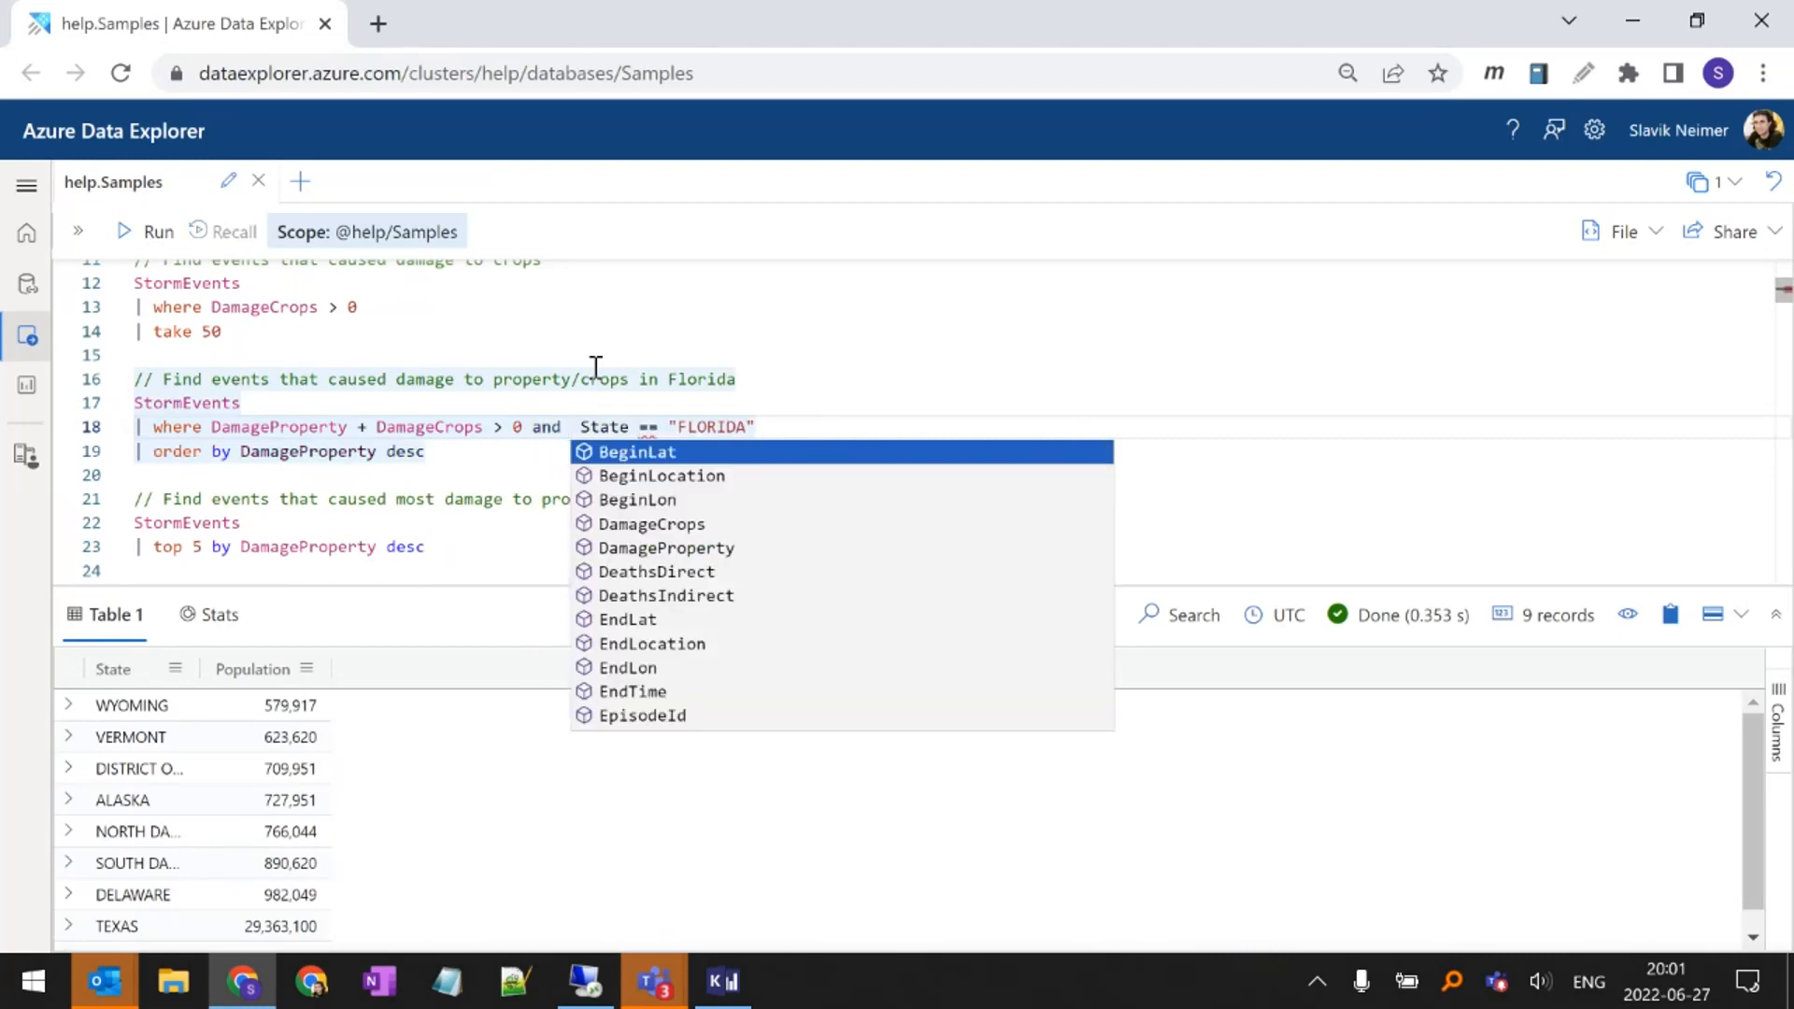
key(Delete)
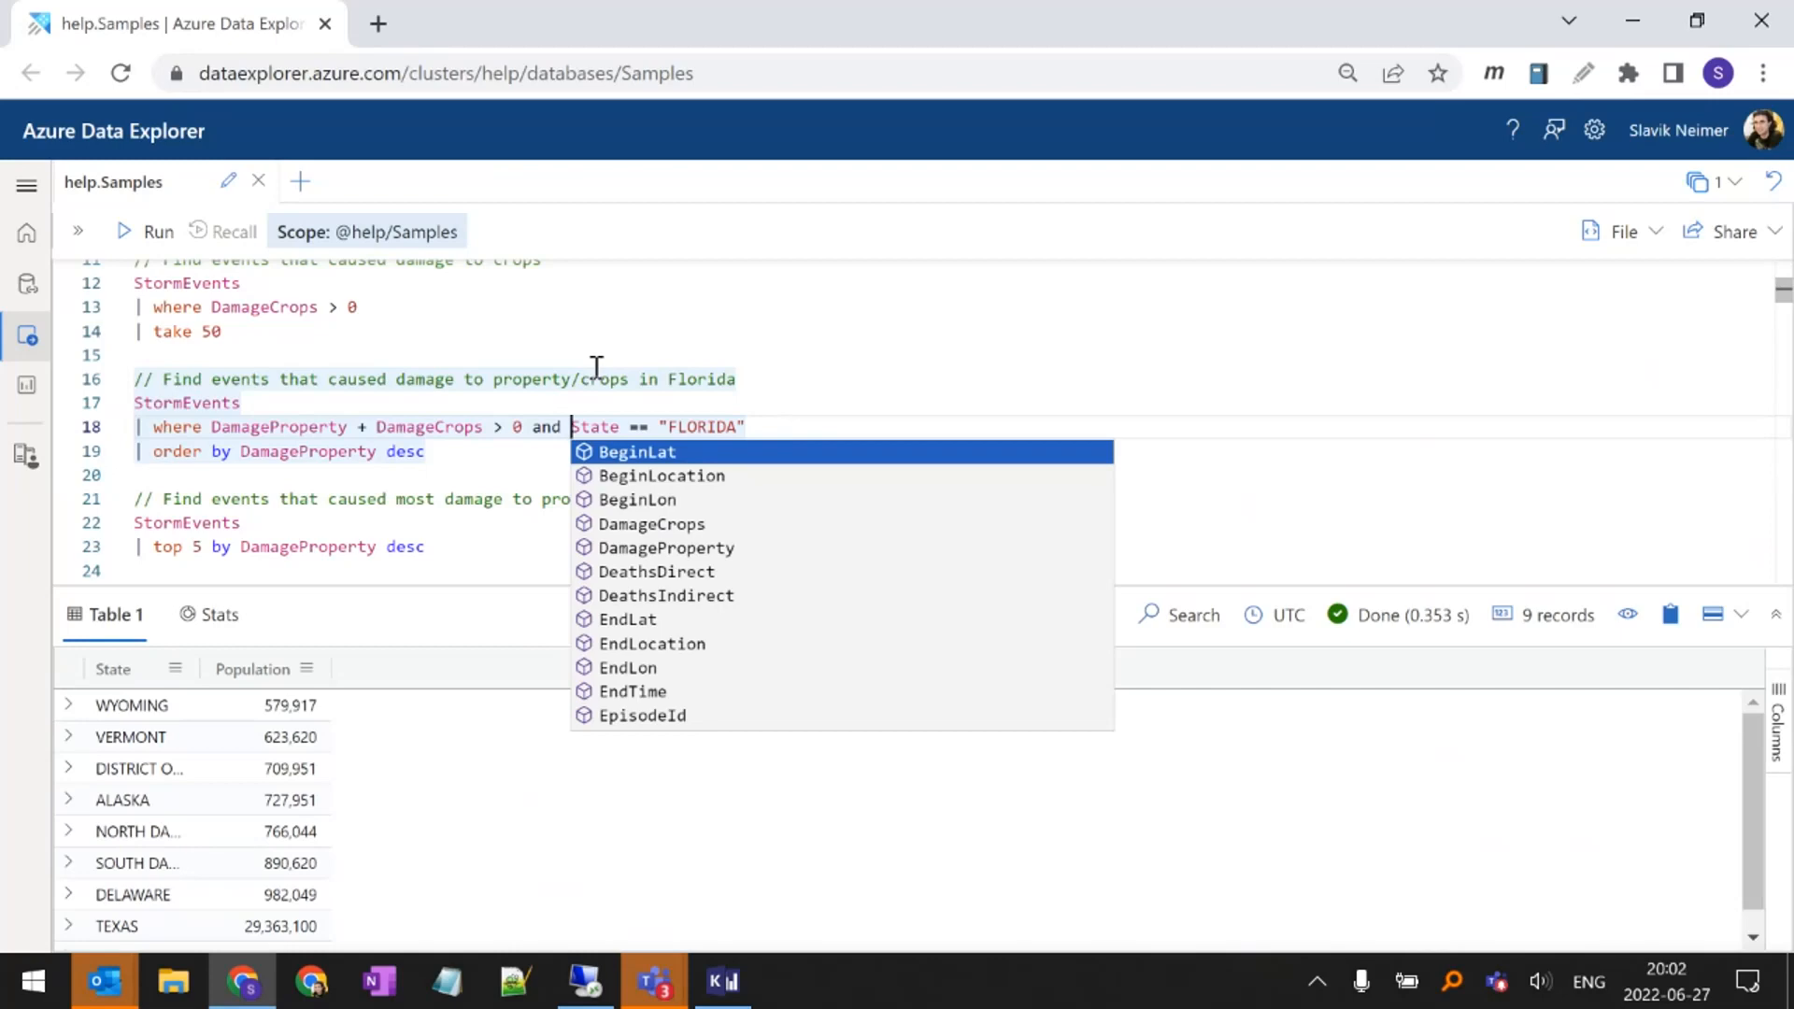
Undo the merging of the Florida query's damage and State filters into one where line
key(ctrl+z)
key(ctrl+z)
key(ctrl+z)
key(ctrl+z)
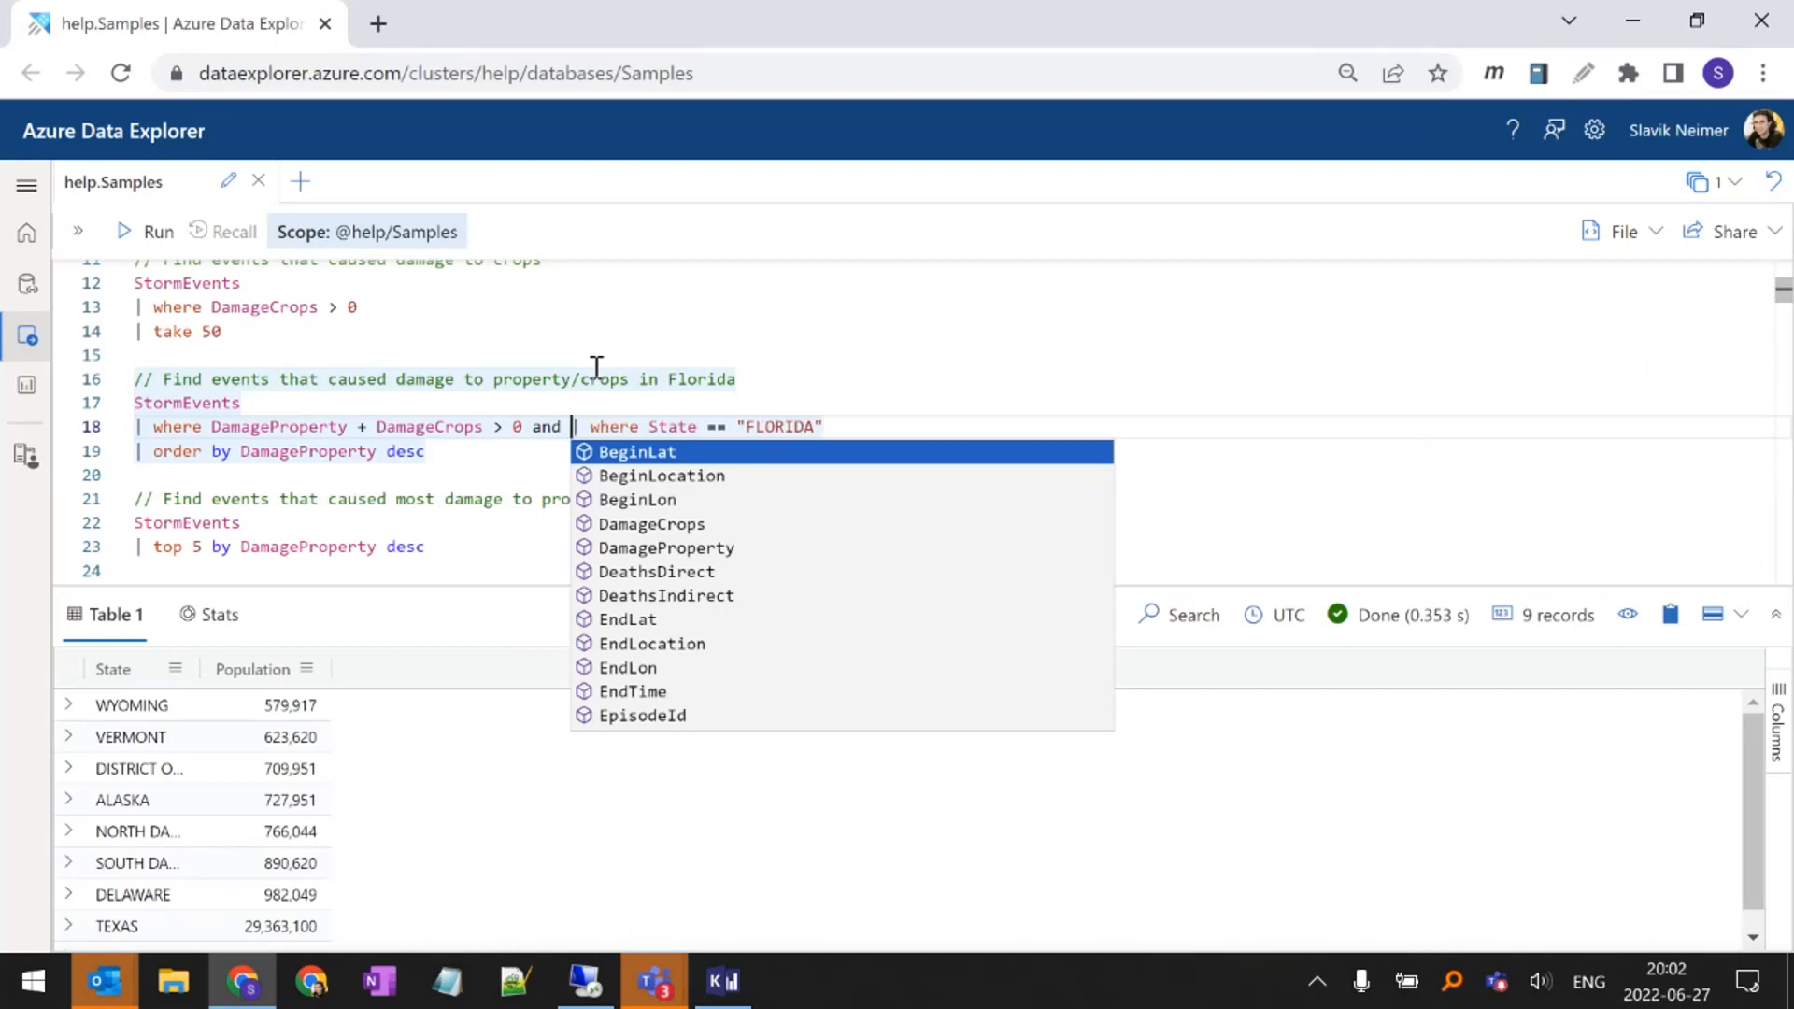
key(Escape)
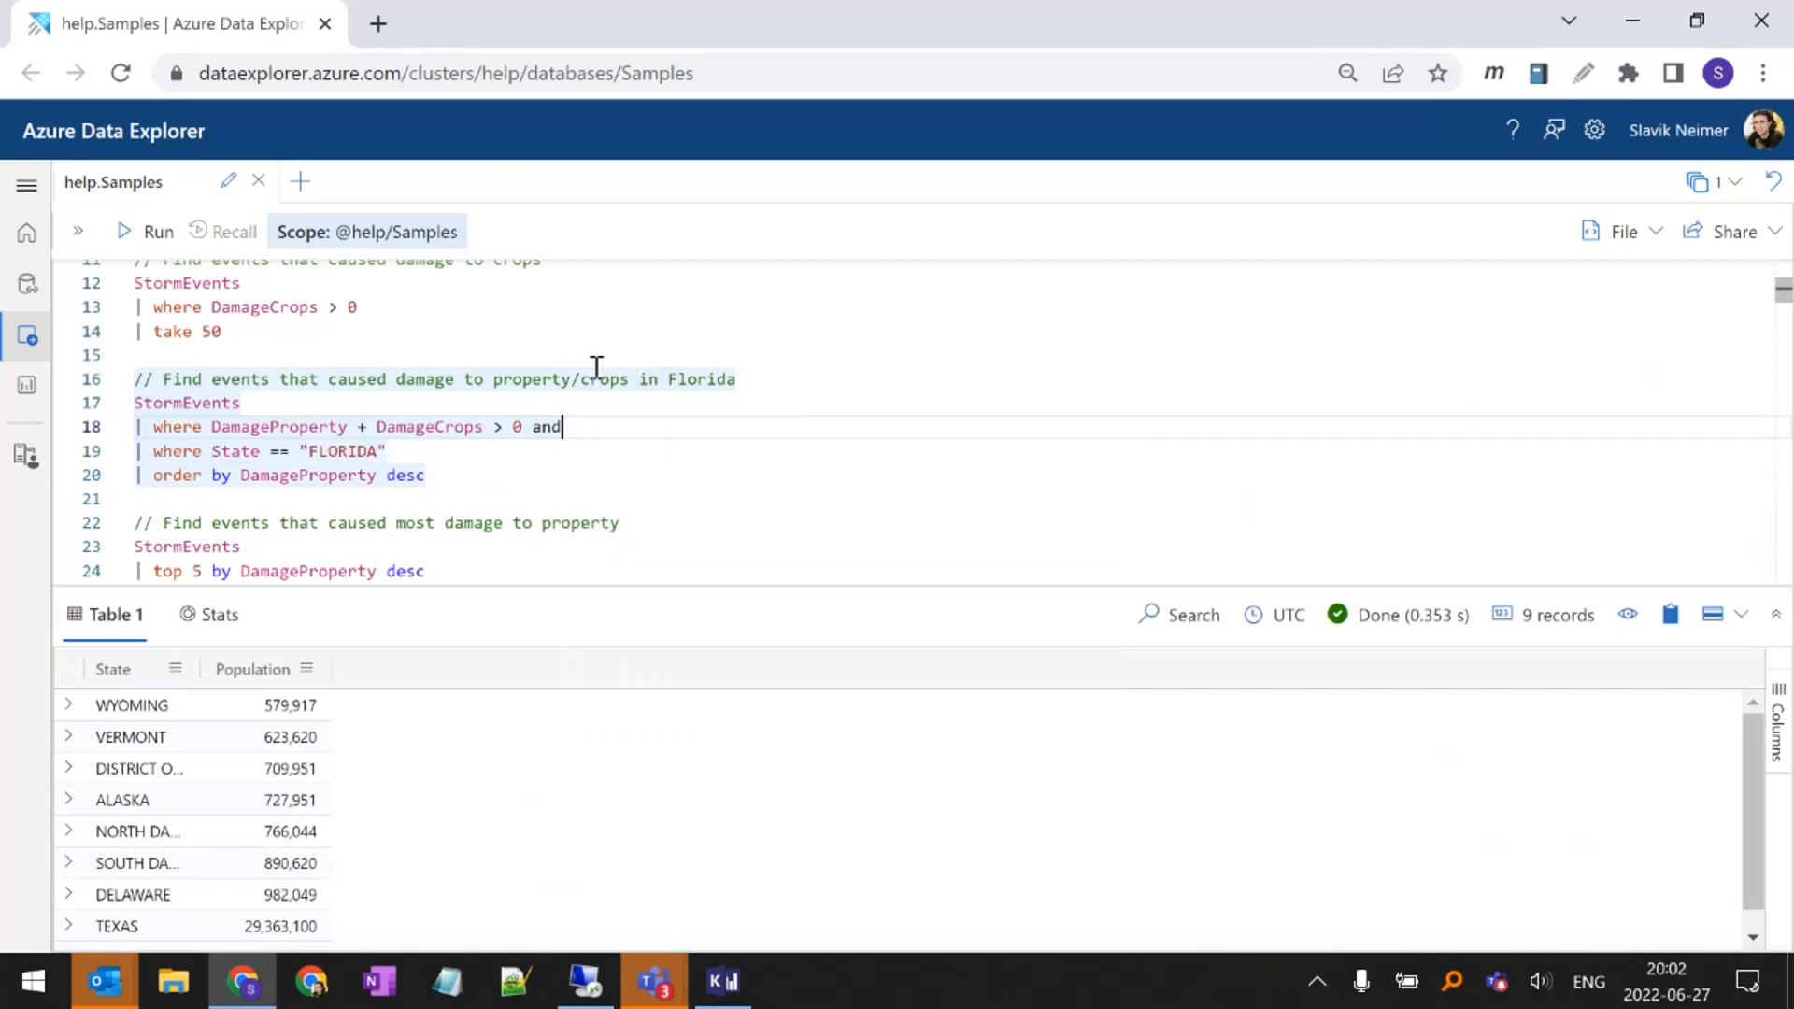
key(ctrl+z)
Examine the Florida query line by line, from the StormEvents source through its separate damage and State filters
key(Up)
key(shift+Home)
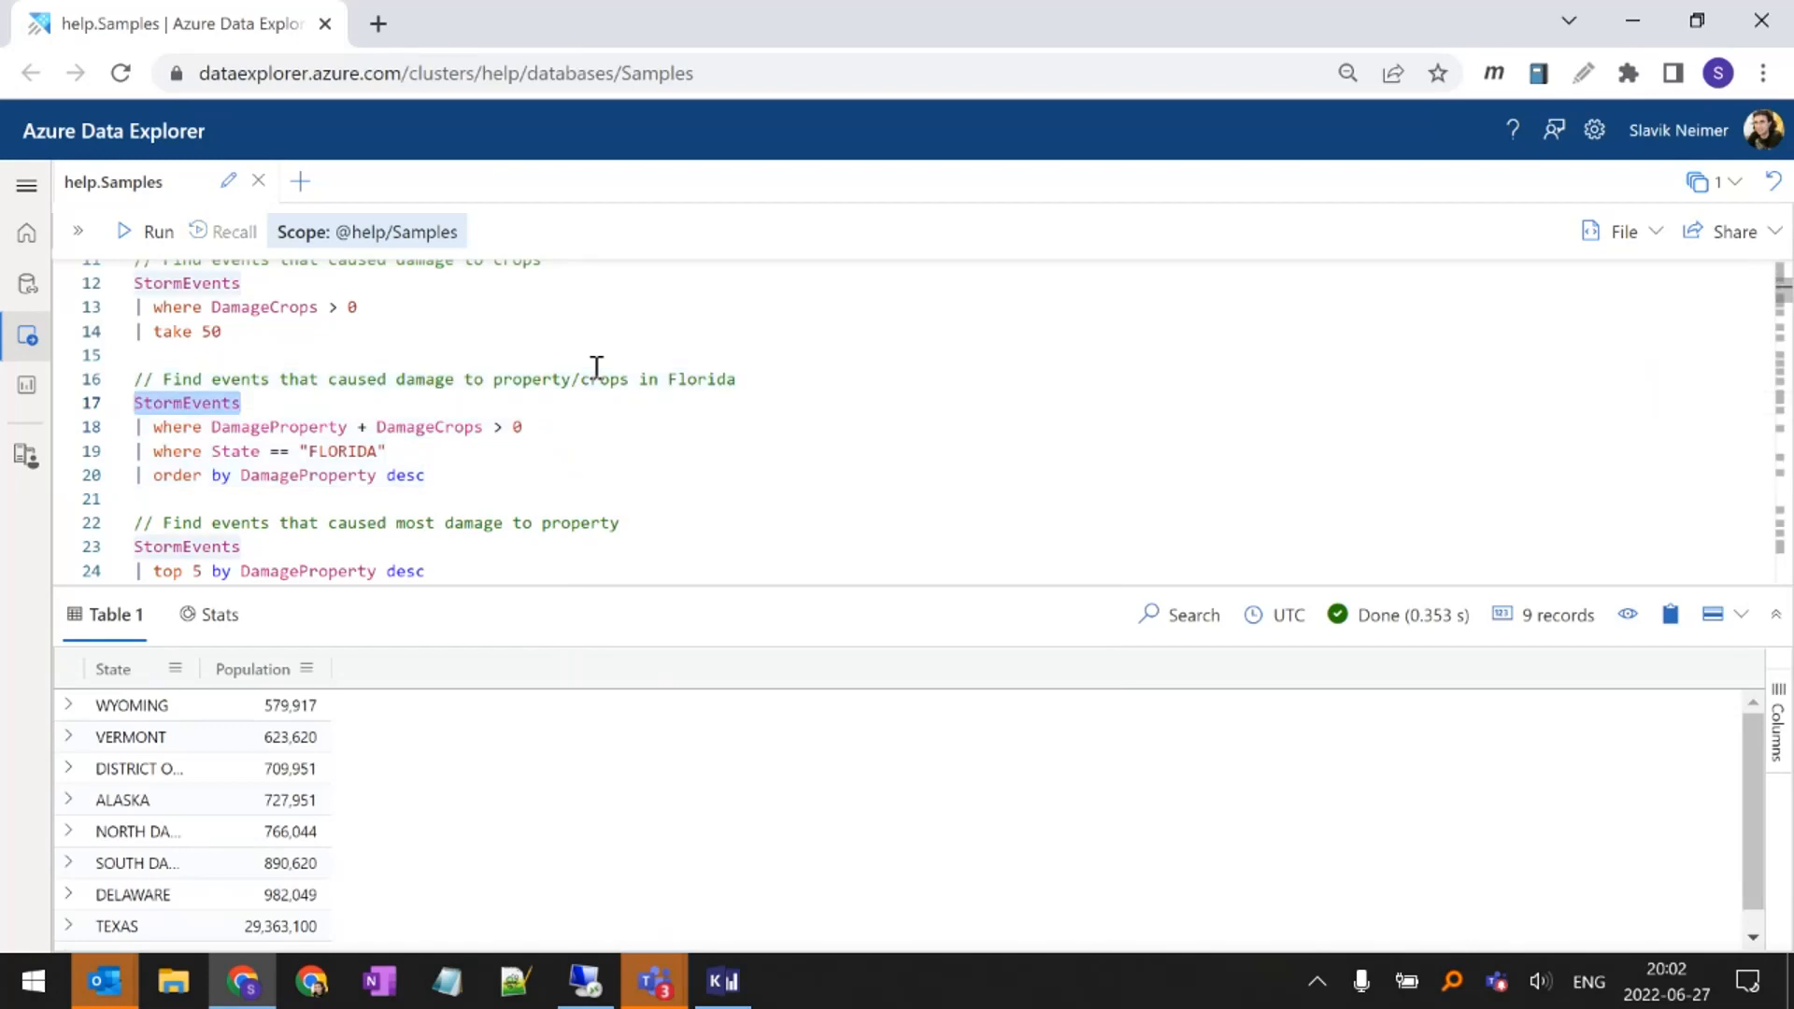
key(Down)
key(shift+End)
key(Down)
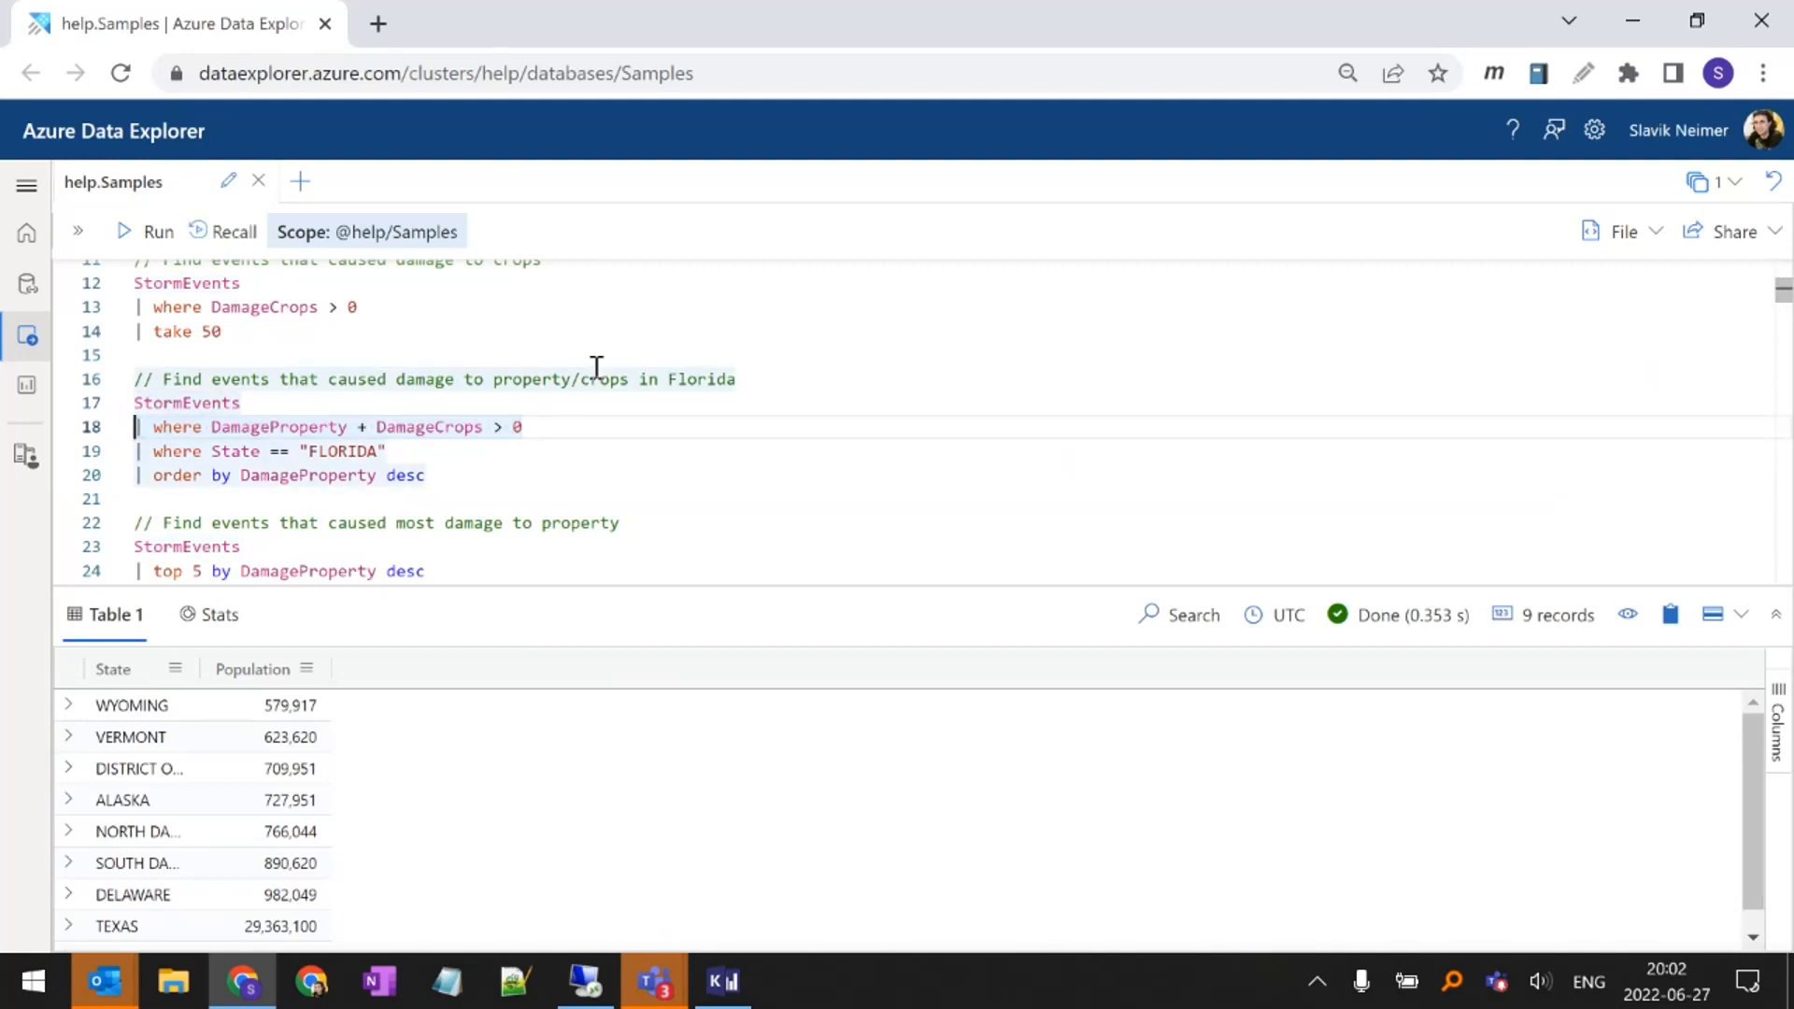
key(Home)
key(shift+End)
key(Left)
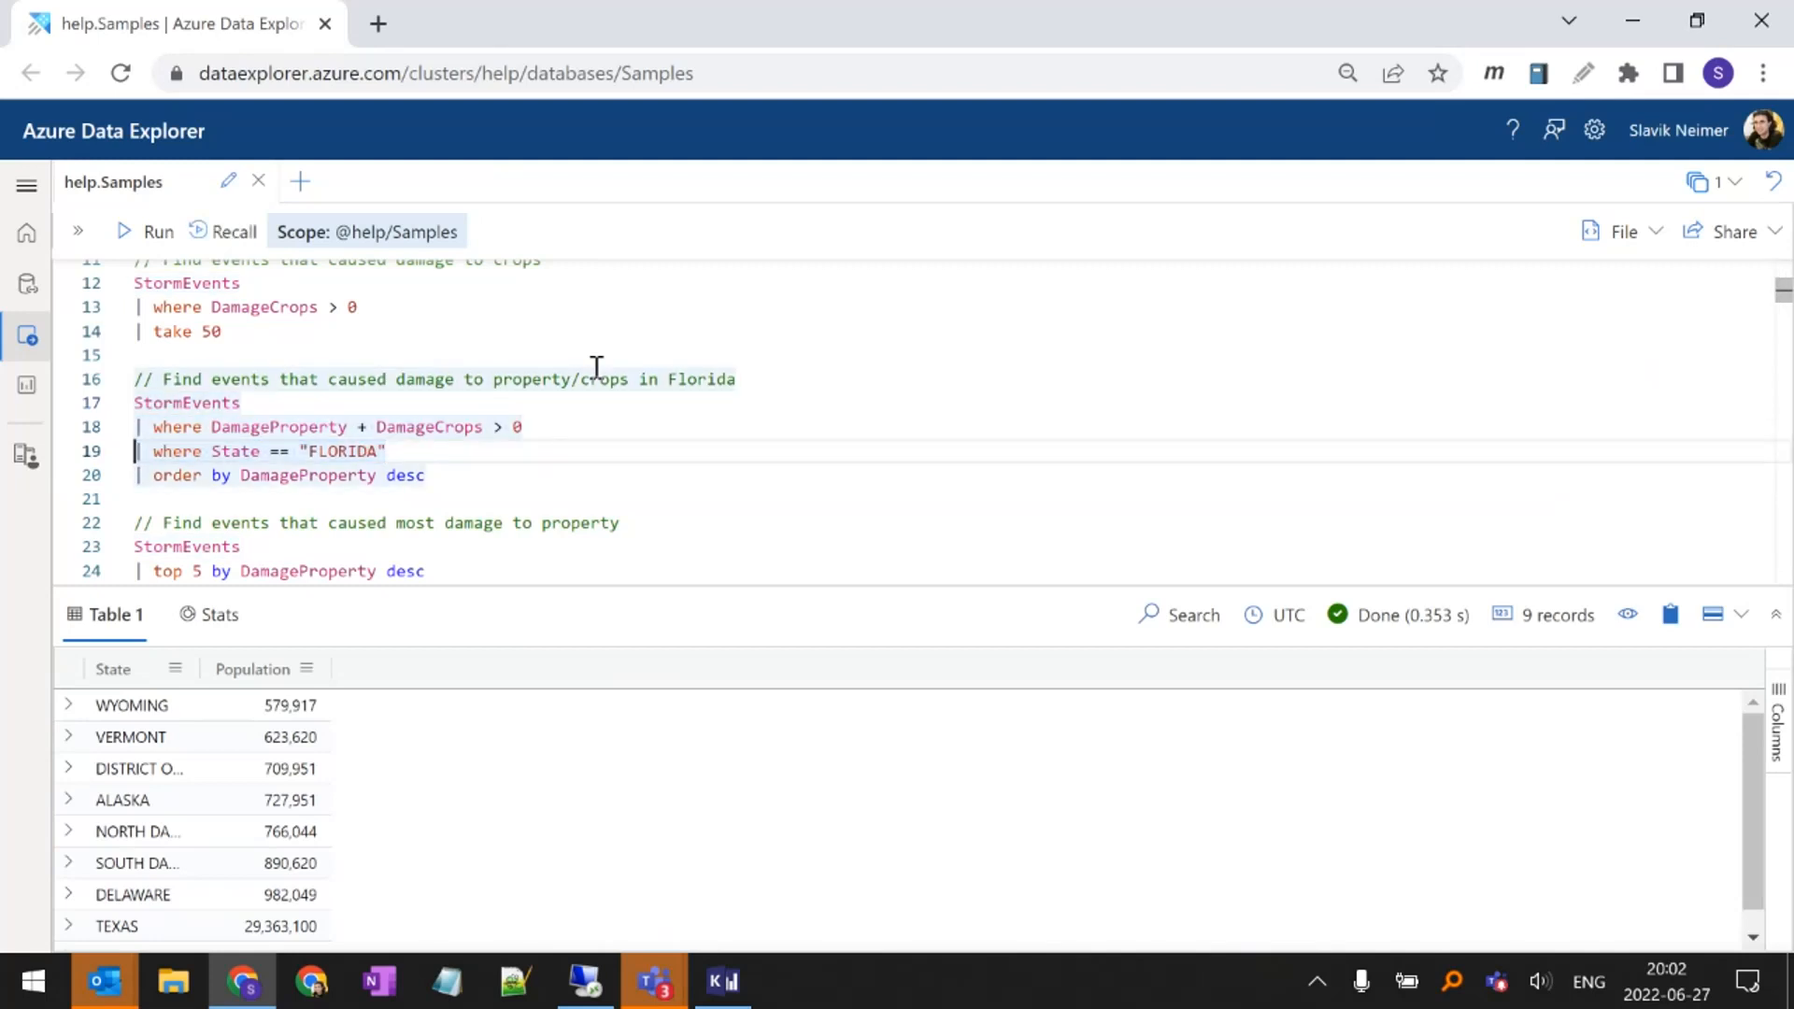
key(Up)
key(Up)
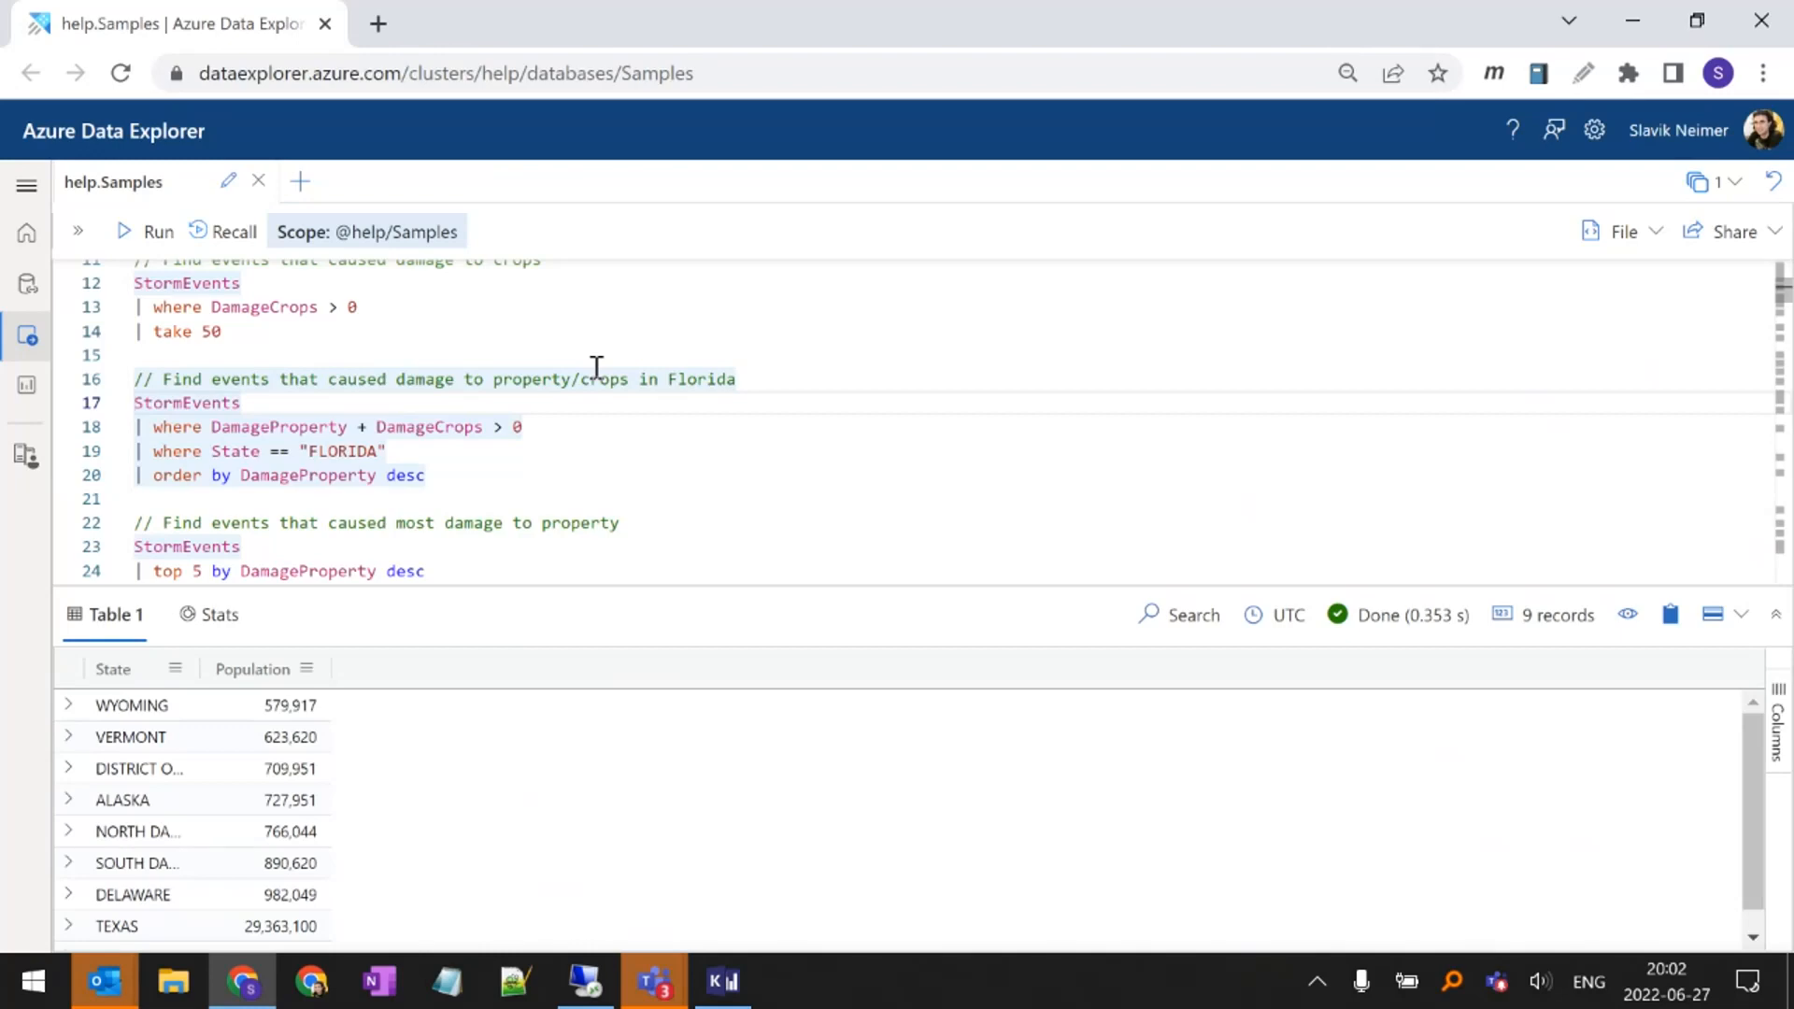
key(Down)
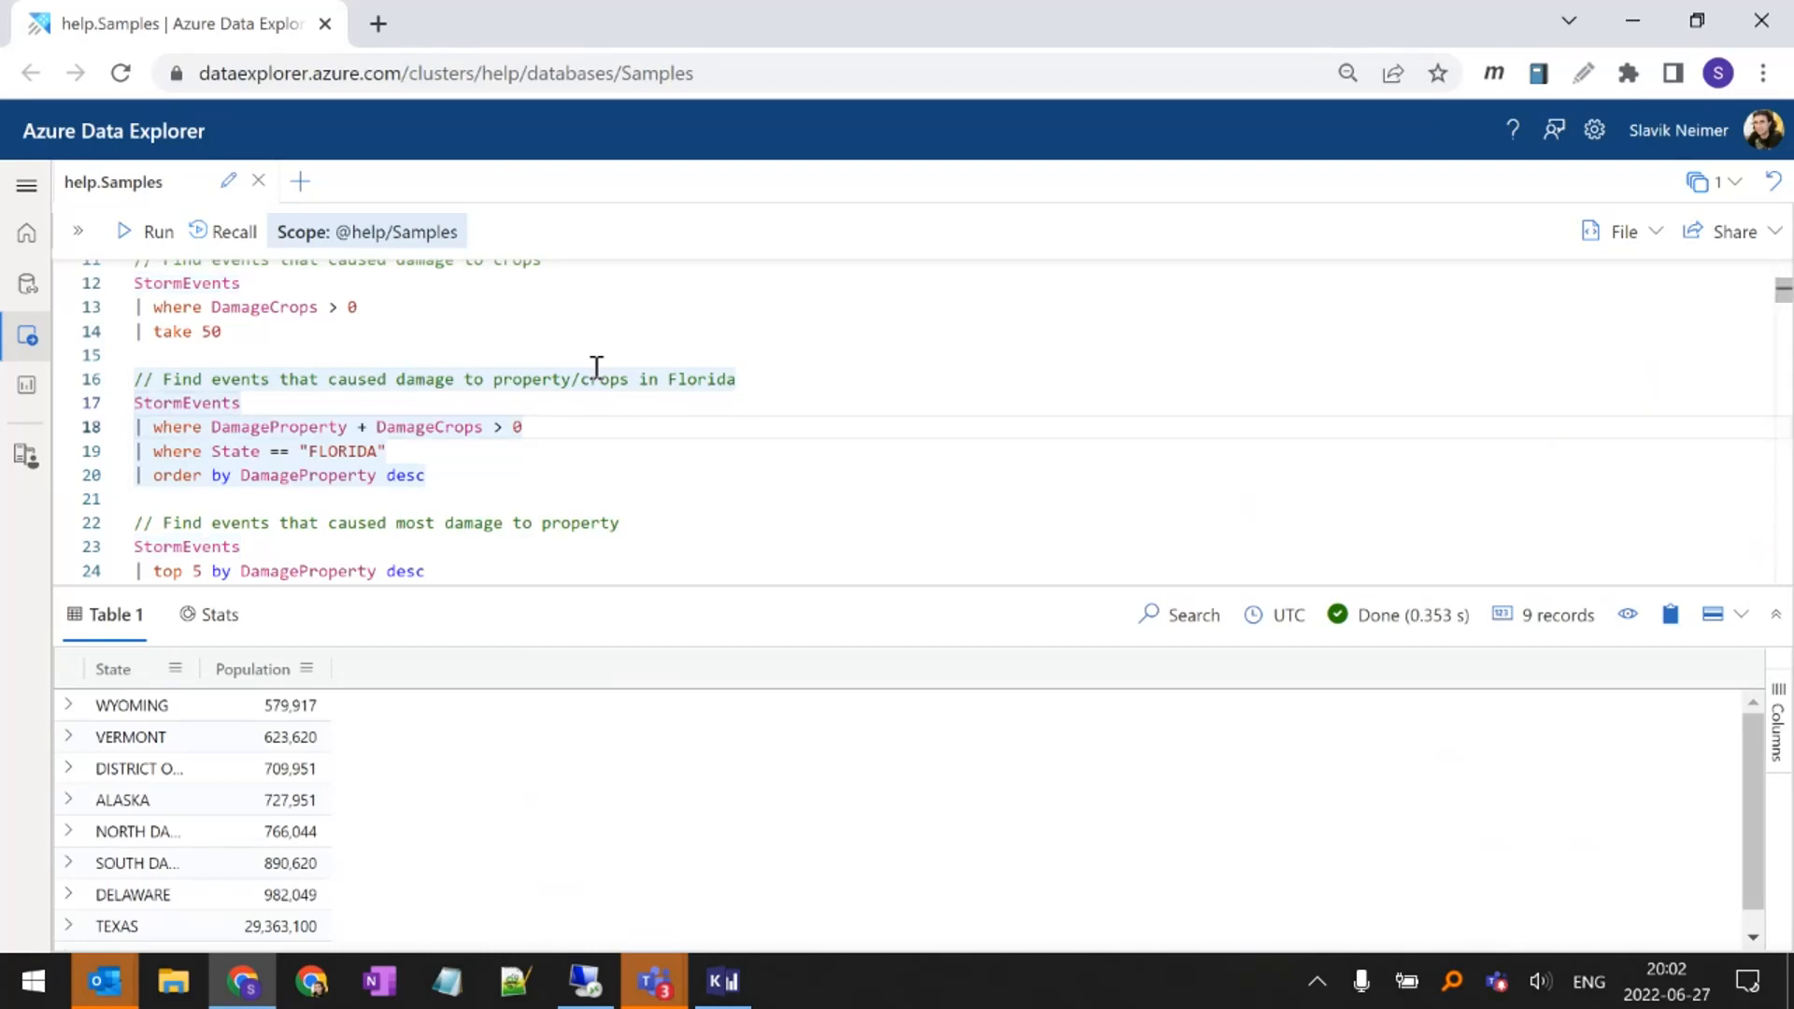
key(Up)
key(Down)
key(Up)
key(Up)
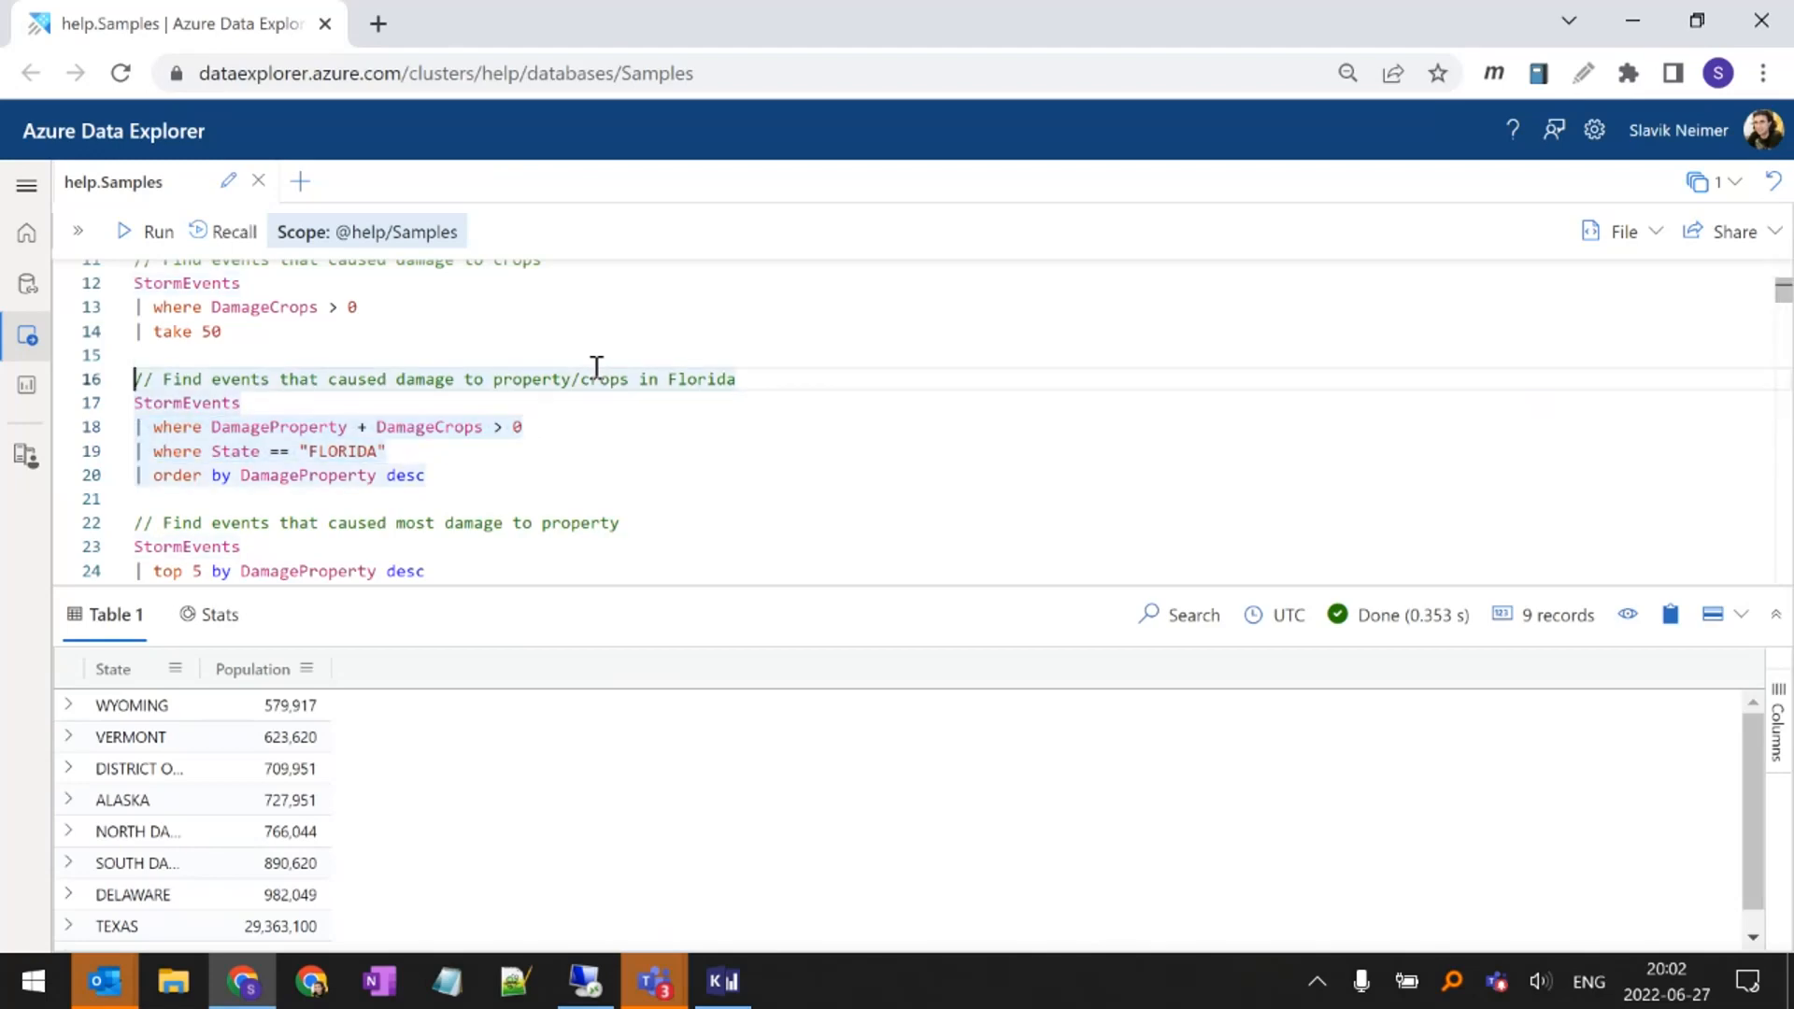
key(Down)
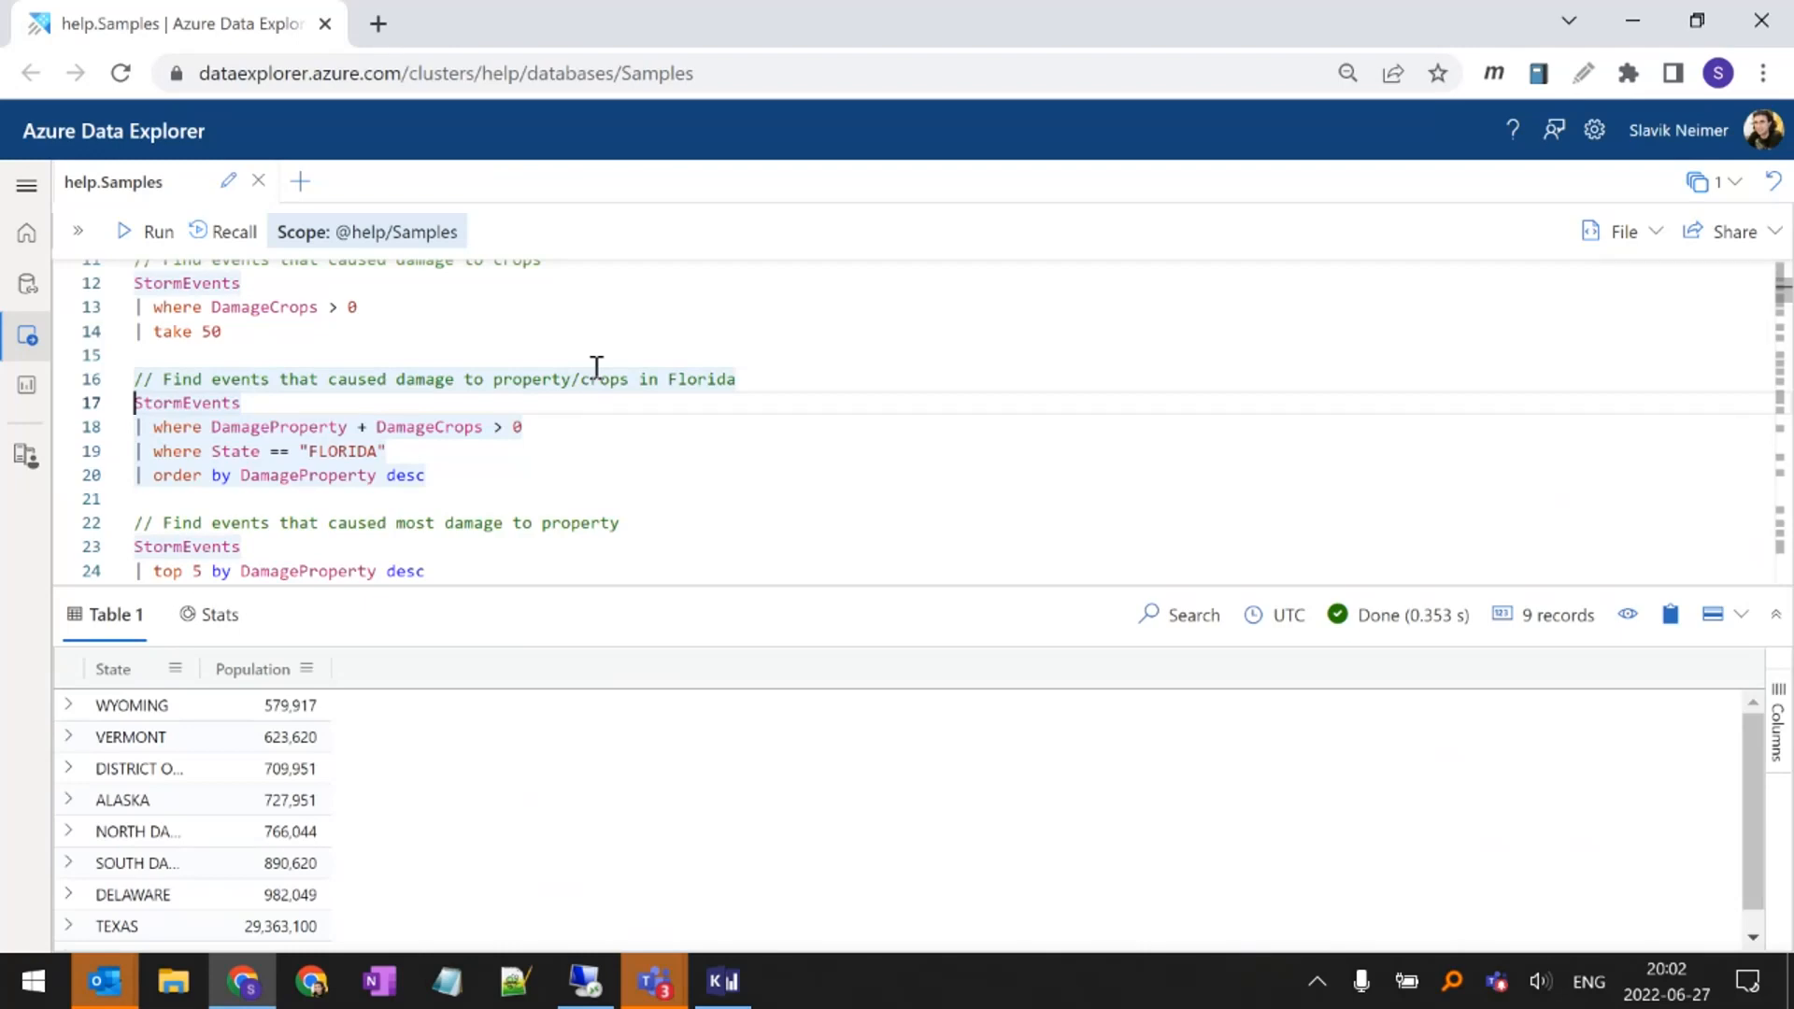
key(Down)
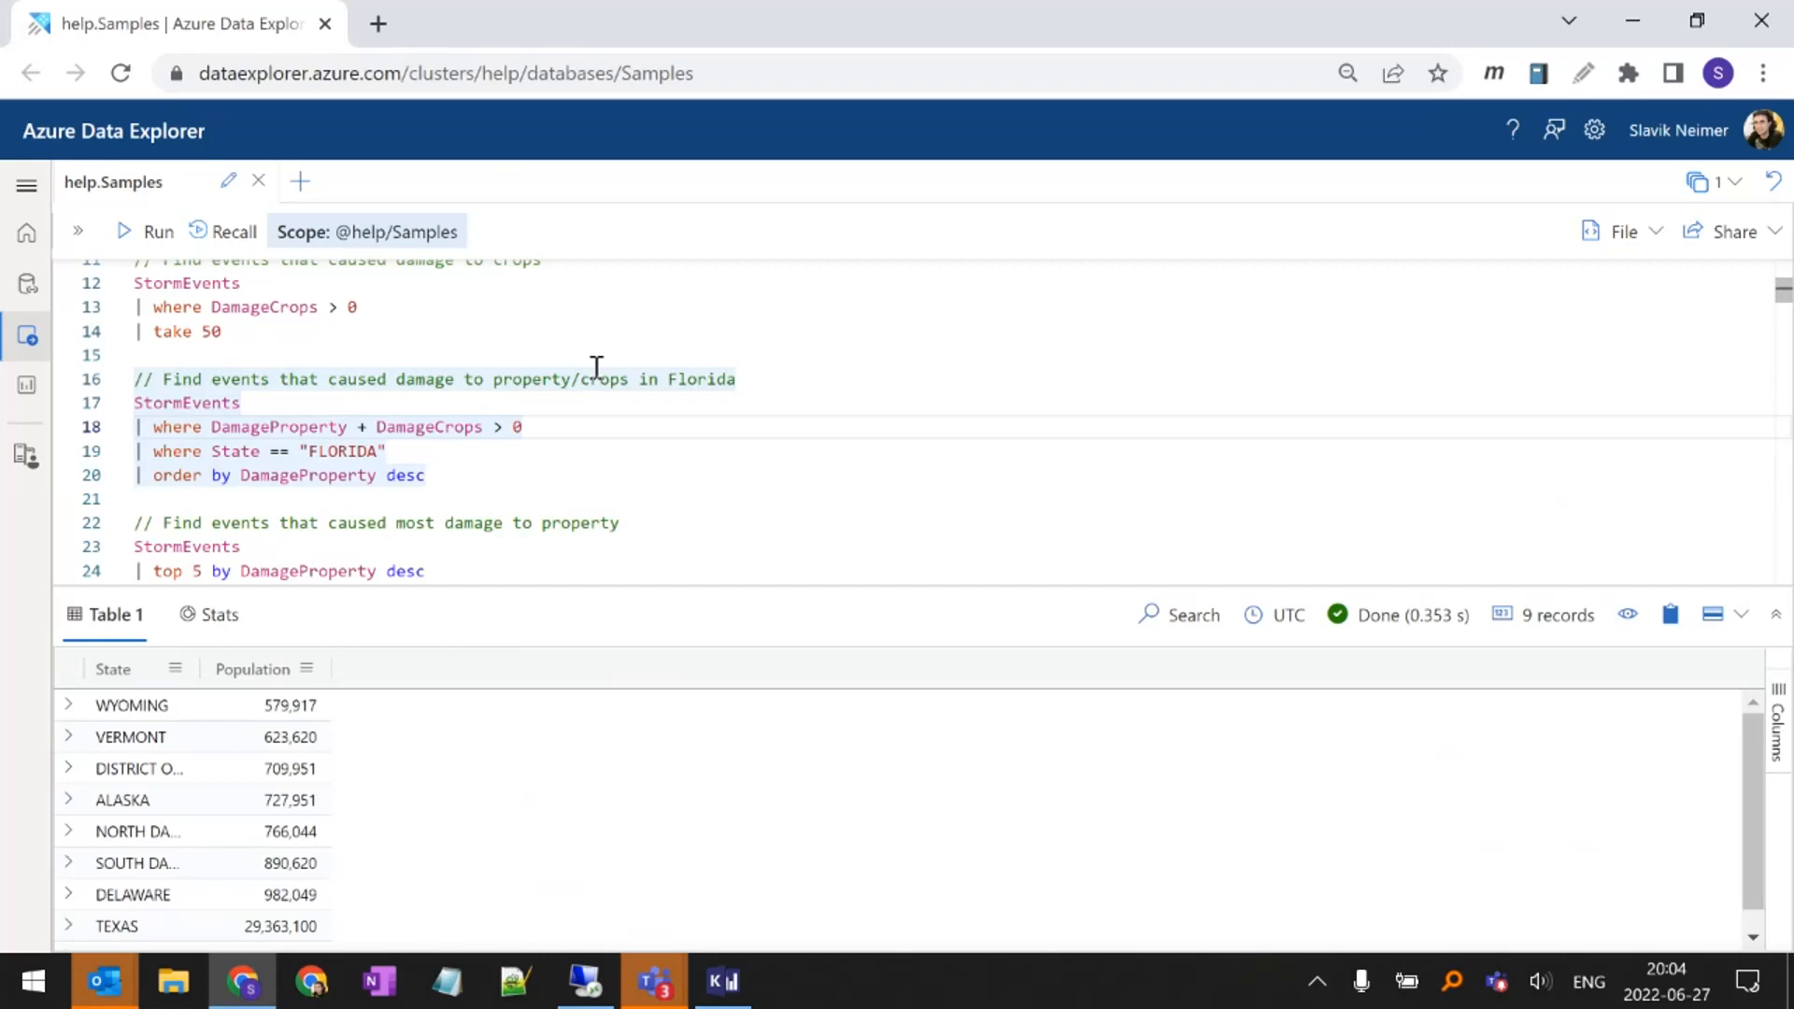
Search the web for "kusto query best practices", review the Microsoft Docs Query best practices table, and return to the Samples queries
key(ctrl+t)
text(kusto )
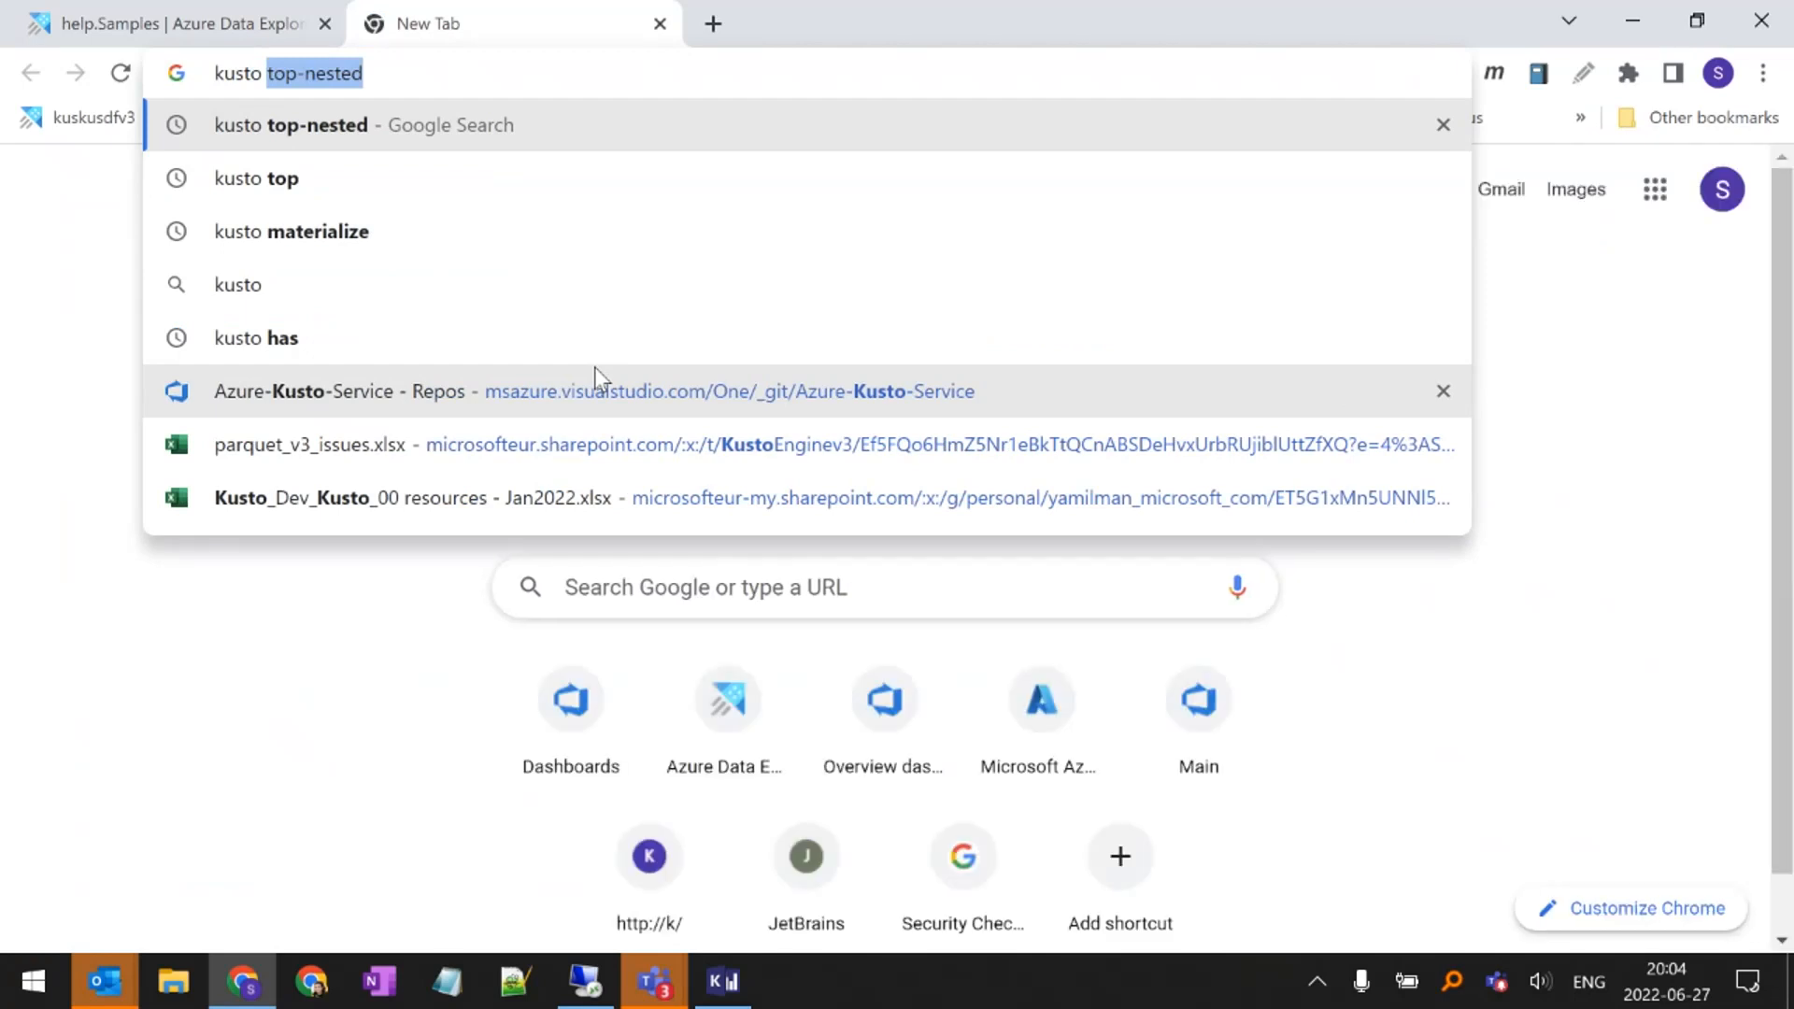
text(que)
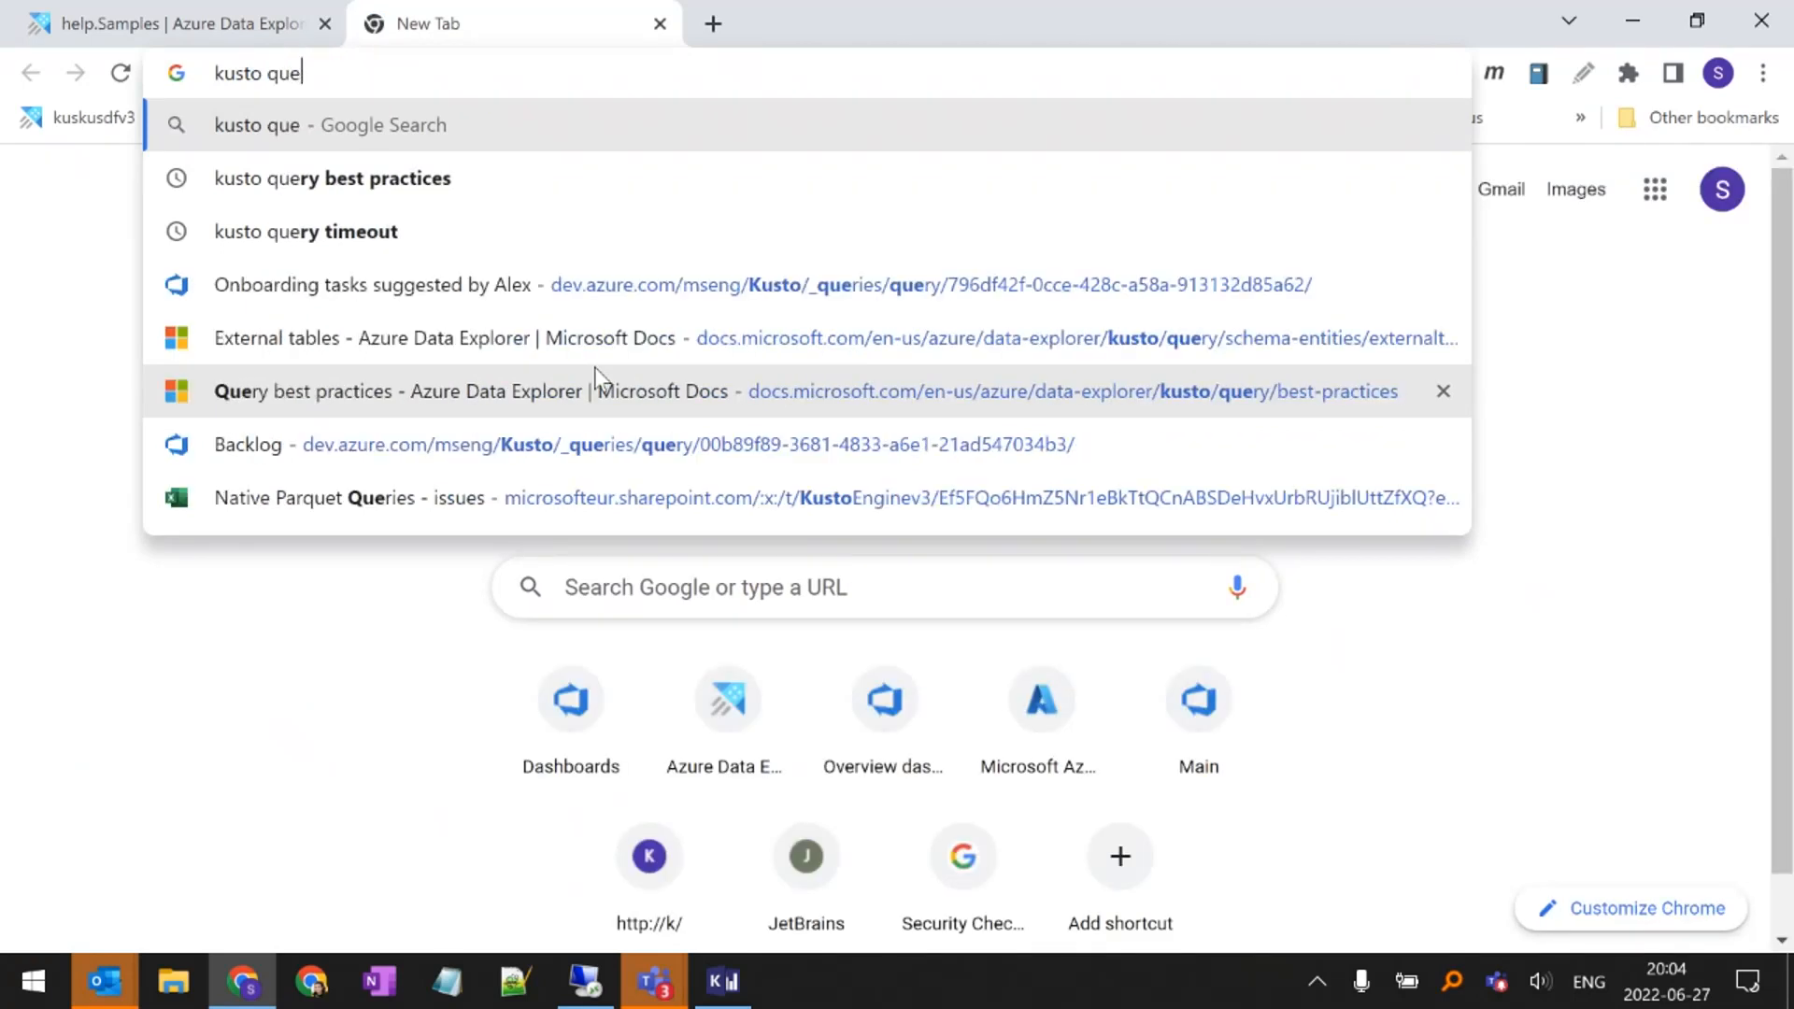
key(Down)
key(Return)
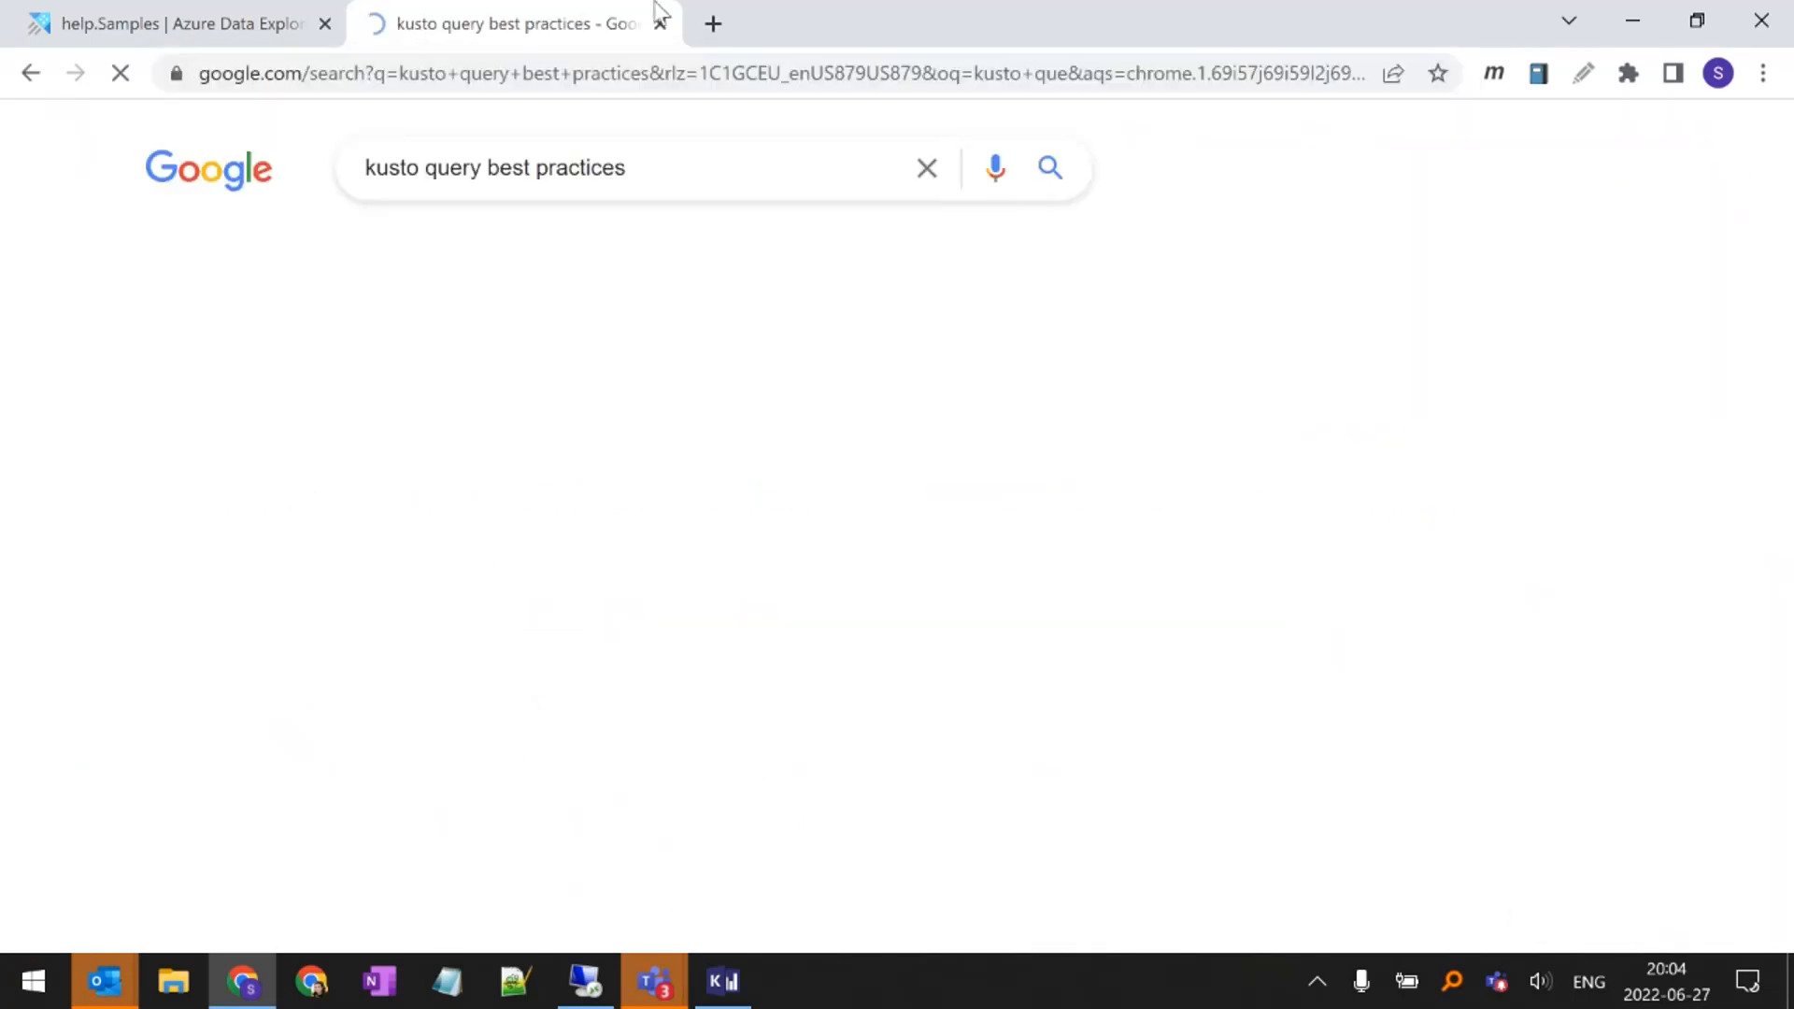
click(307, 416)
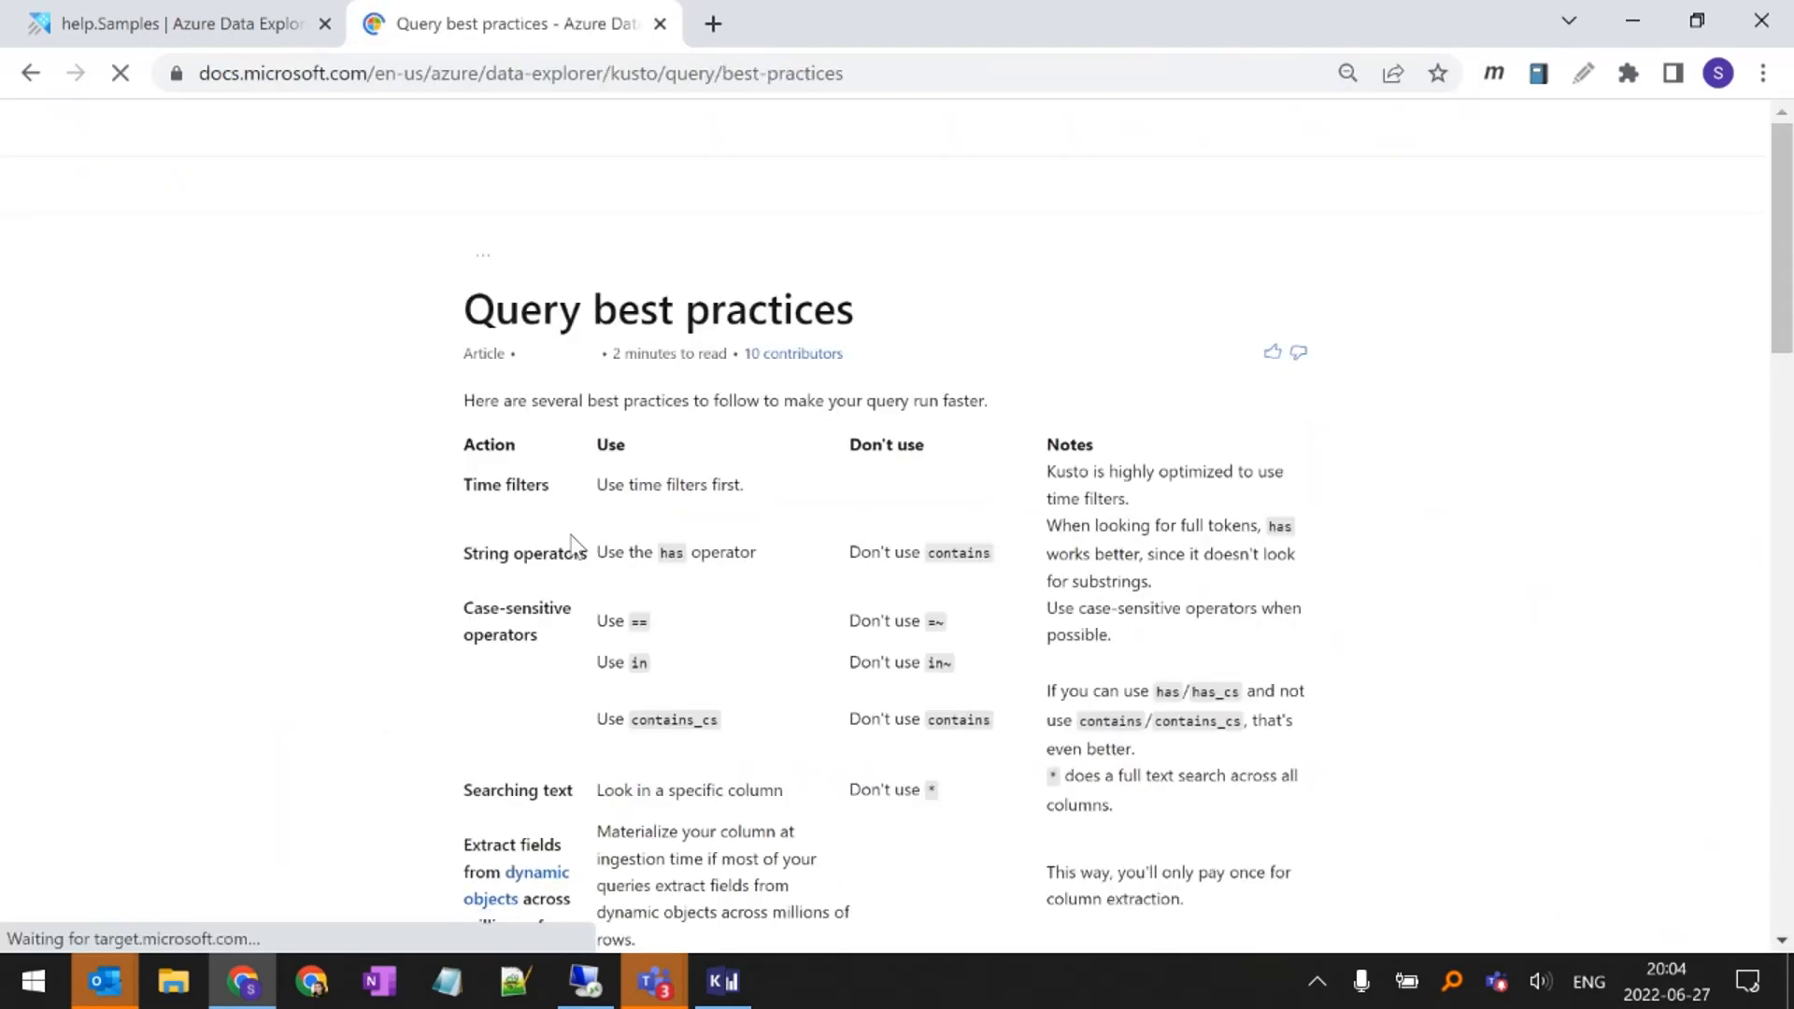
scroll(635, 475, down, 2)
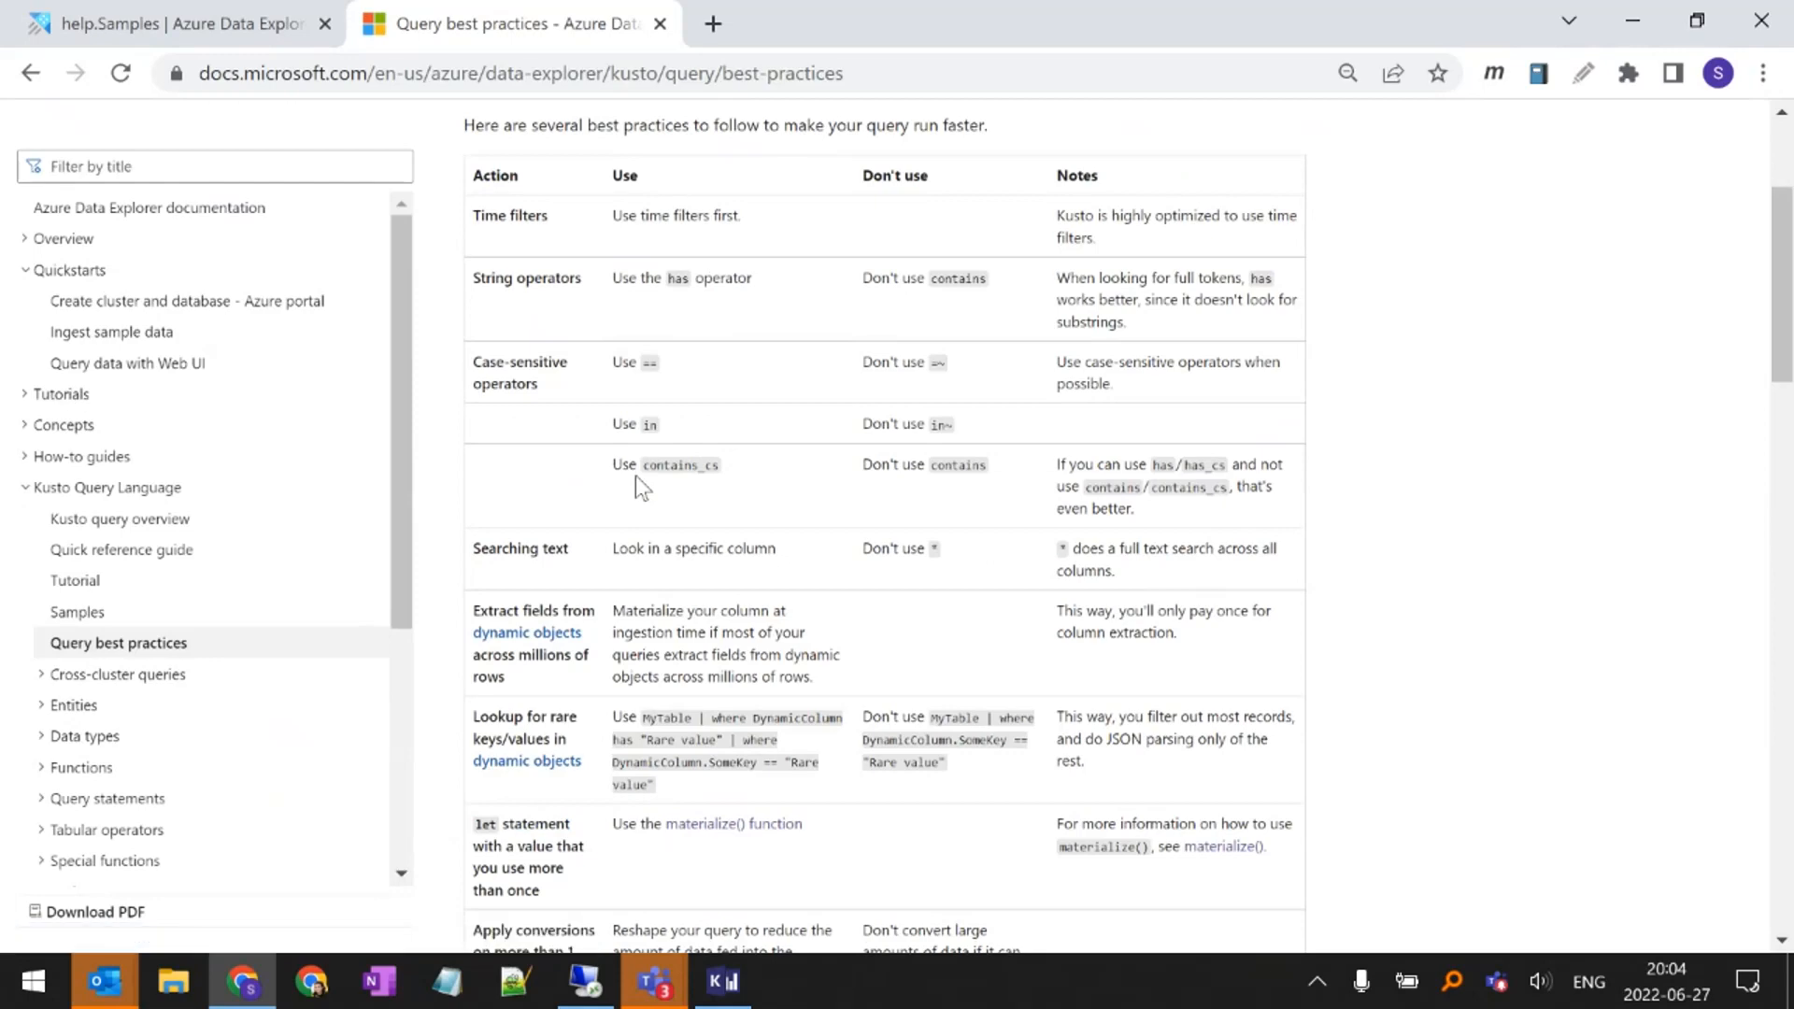
scroll(635, 475, up, 3)
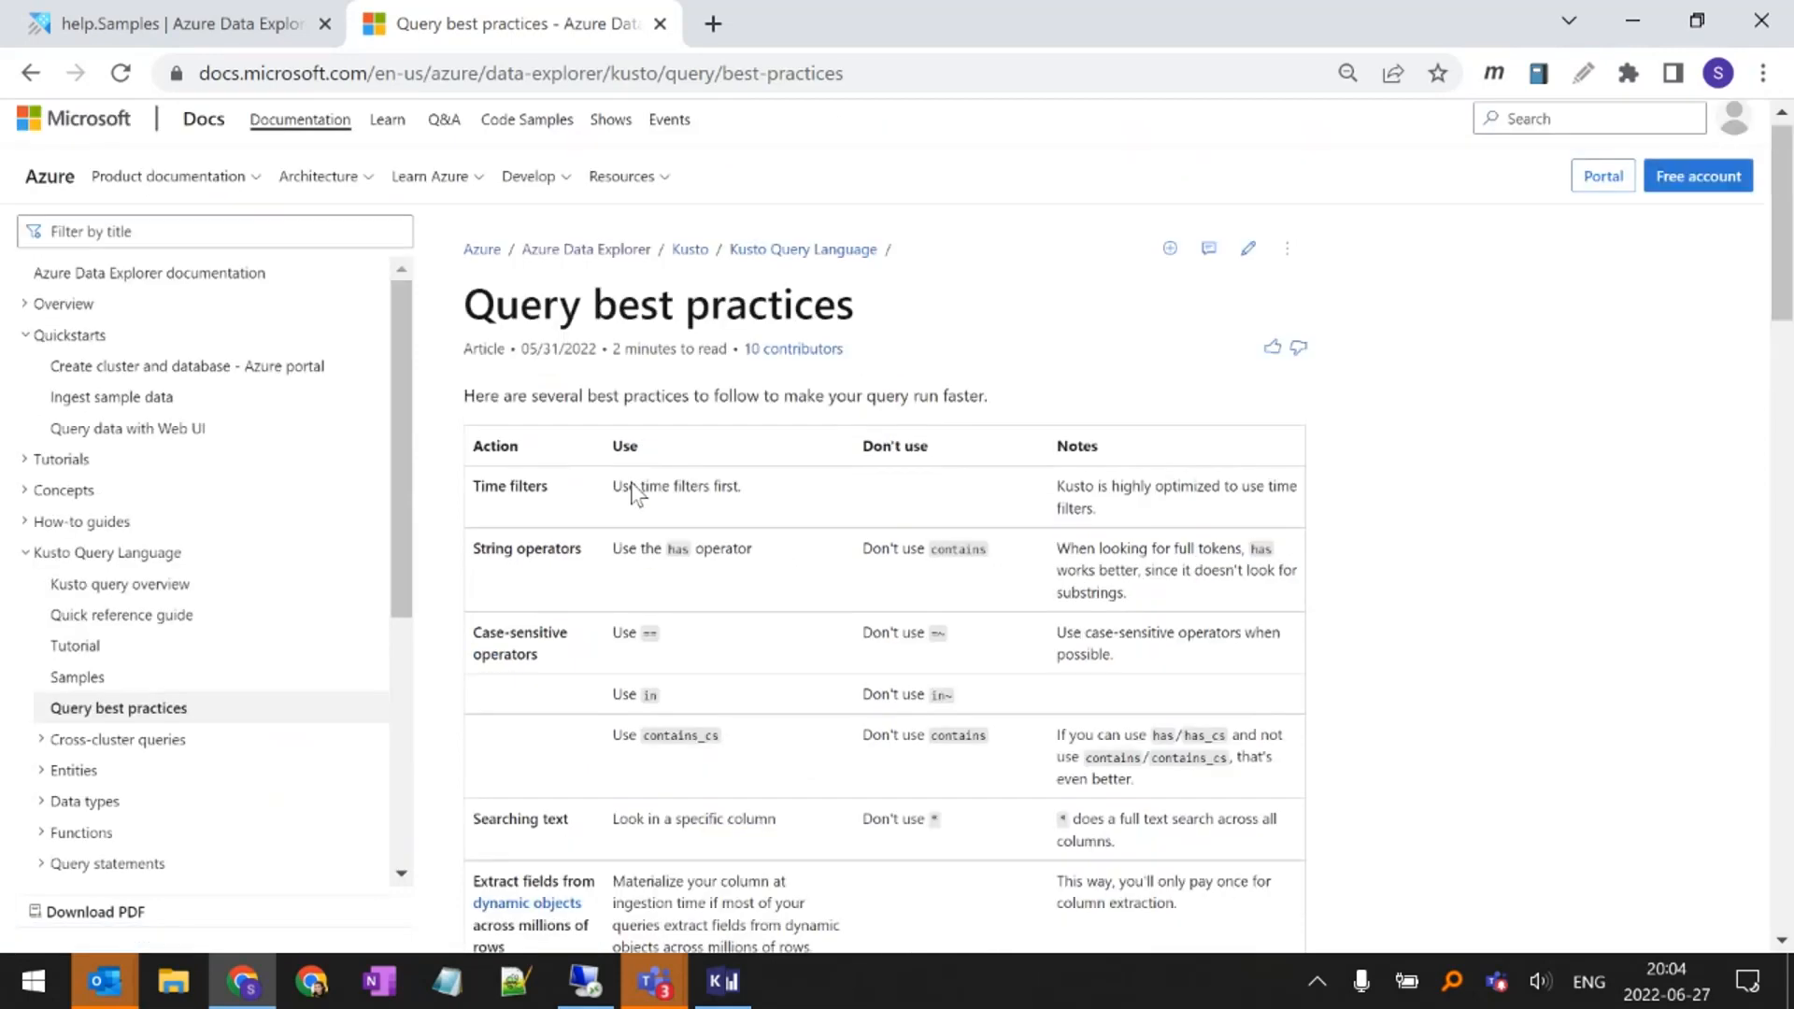
key(ctrl+shift+Tab)
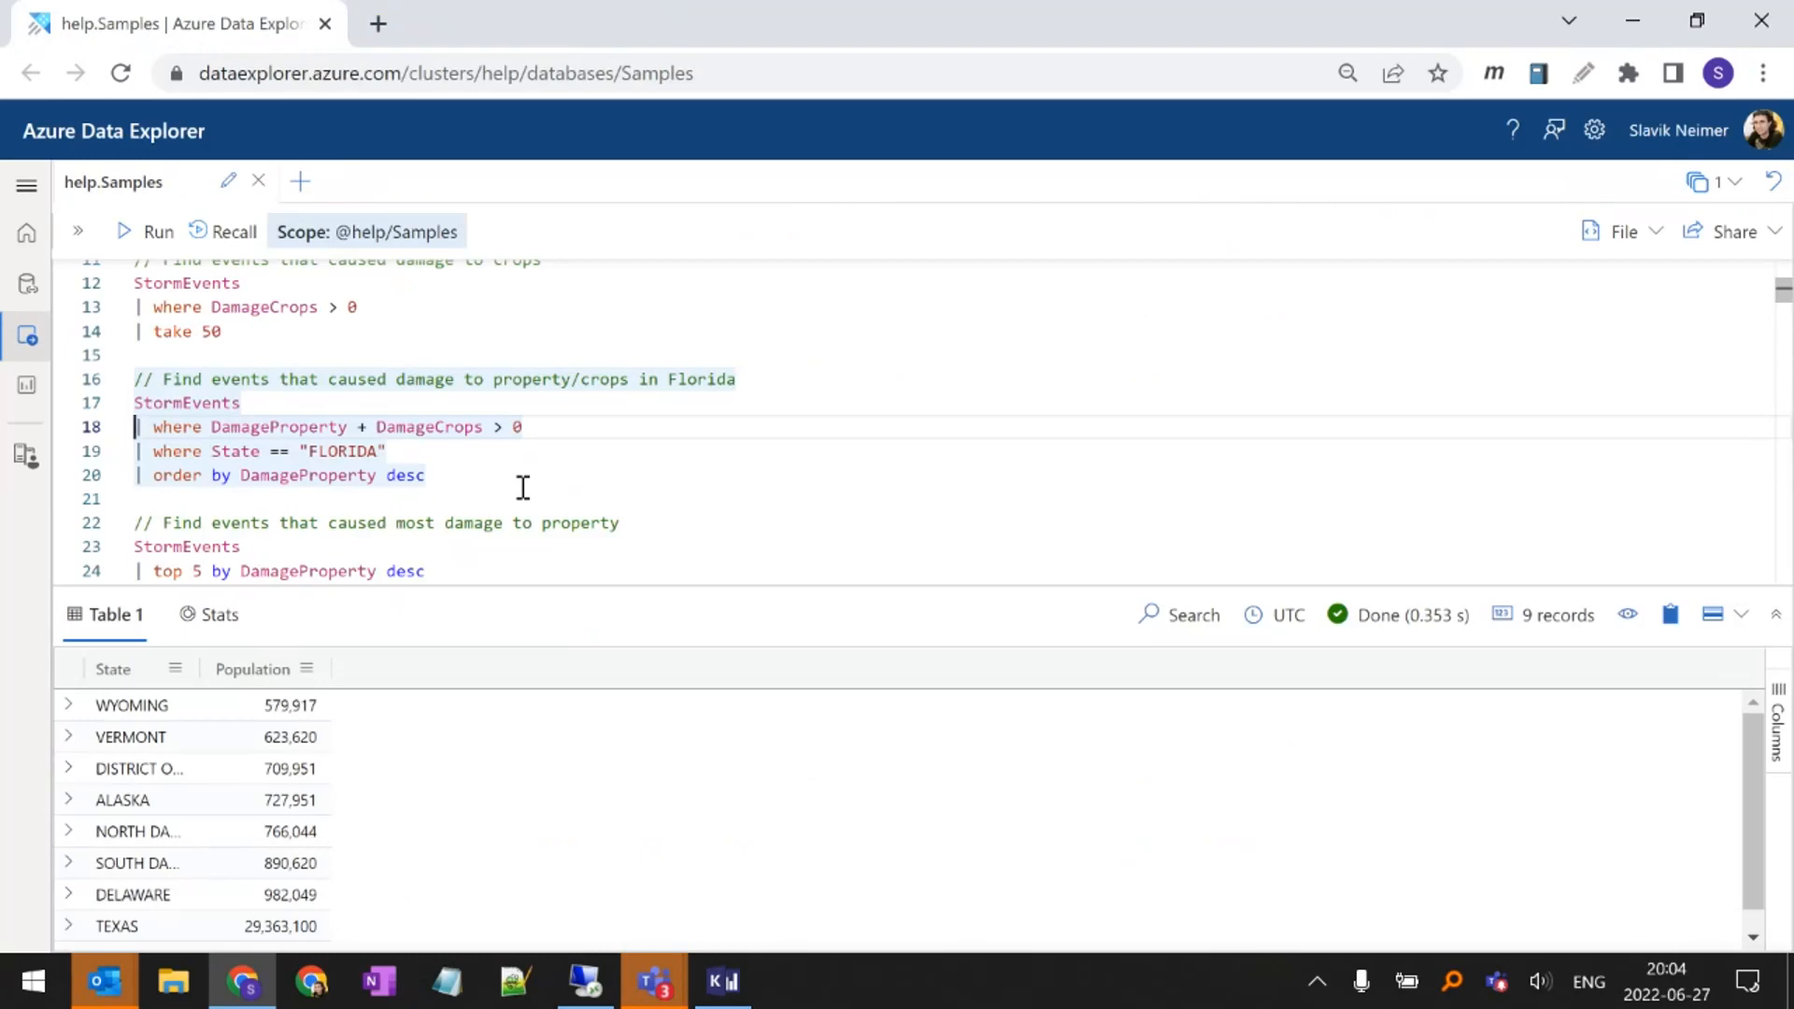
Run the query for wind events that caused most damage to property and inspect its EventType has "Wind" filter
scroll(459, 459, down, 2)
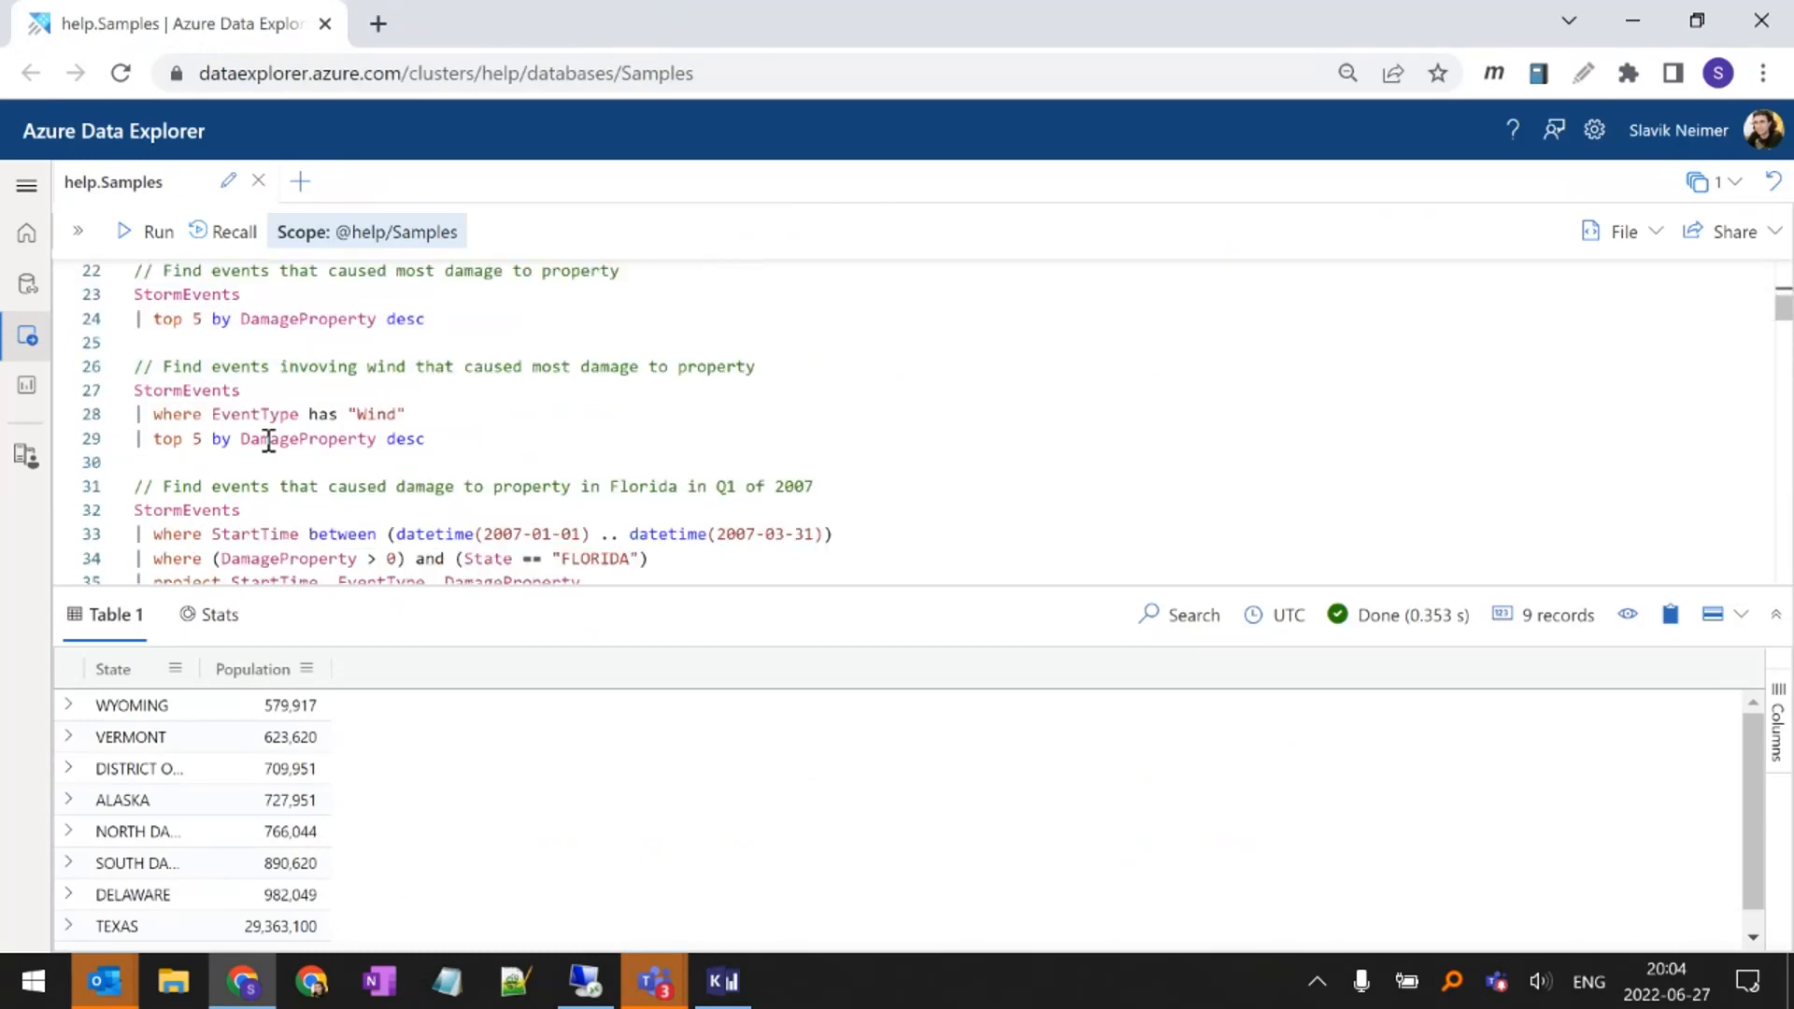
click(320, 412)
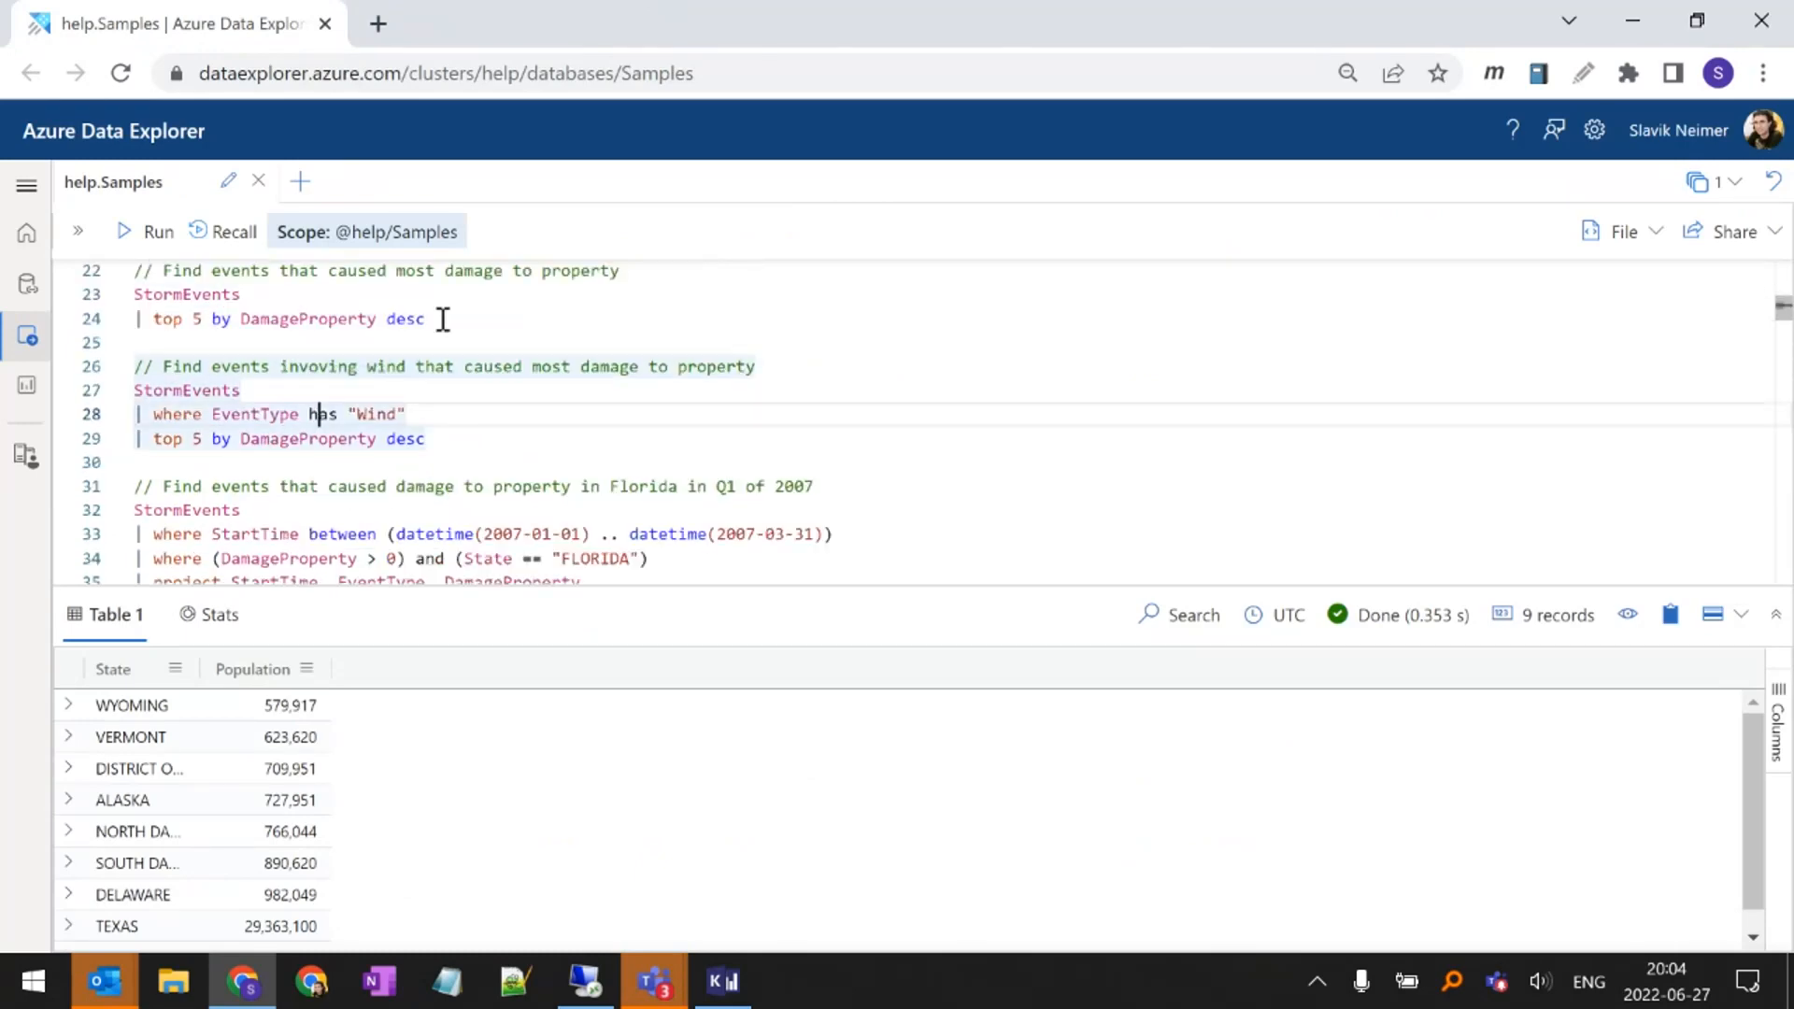
key(ctrl+Left)
key(ctrl+shift+Right)
key(shift+Return)
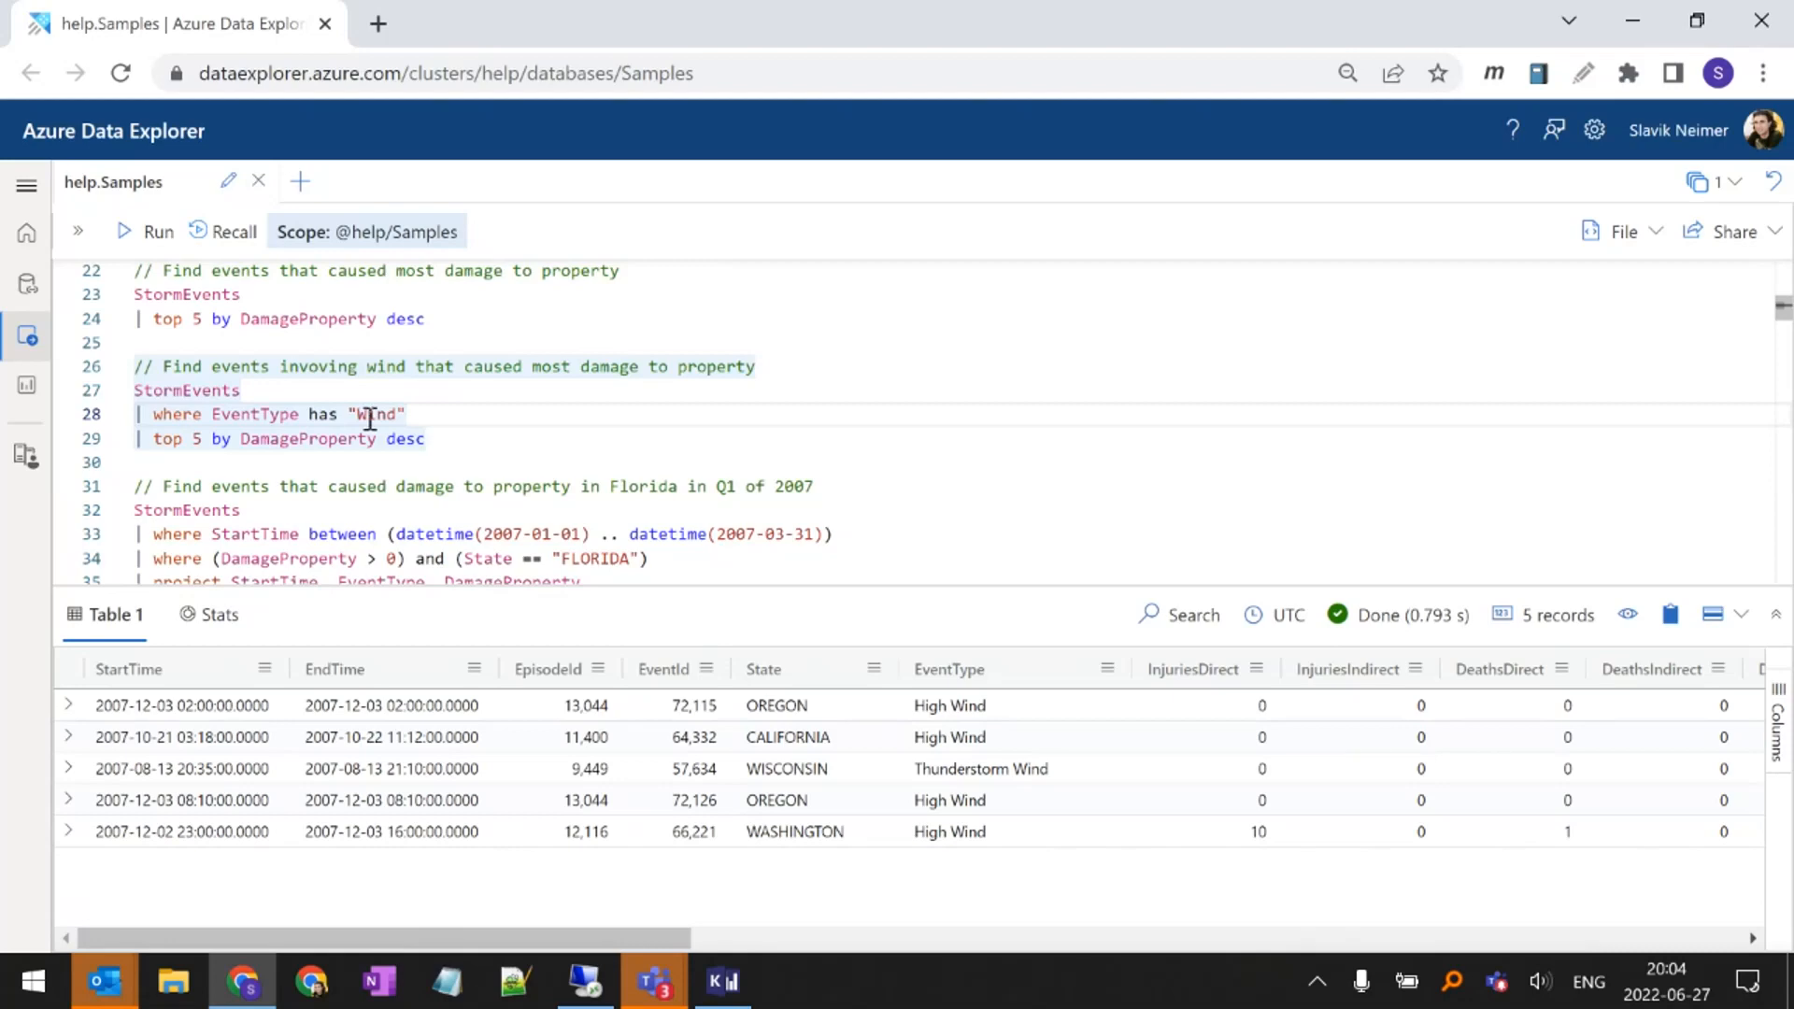
double_click(289, 412)
double_click(378, 413)
Replace the has operator with contains in the wind query's EventType filter
double_click(322, 415)
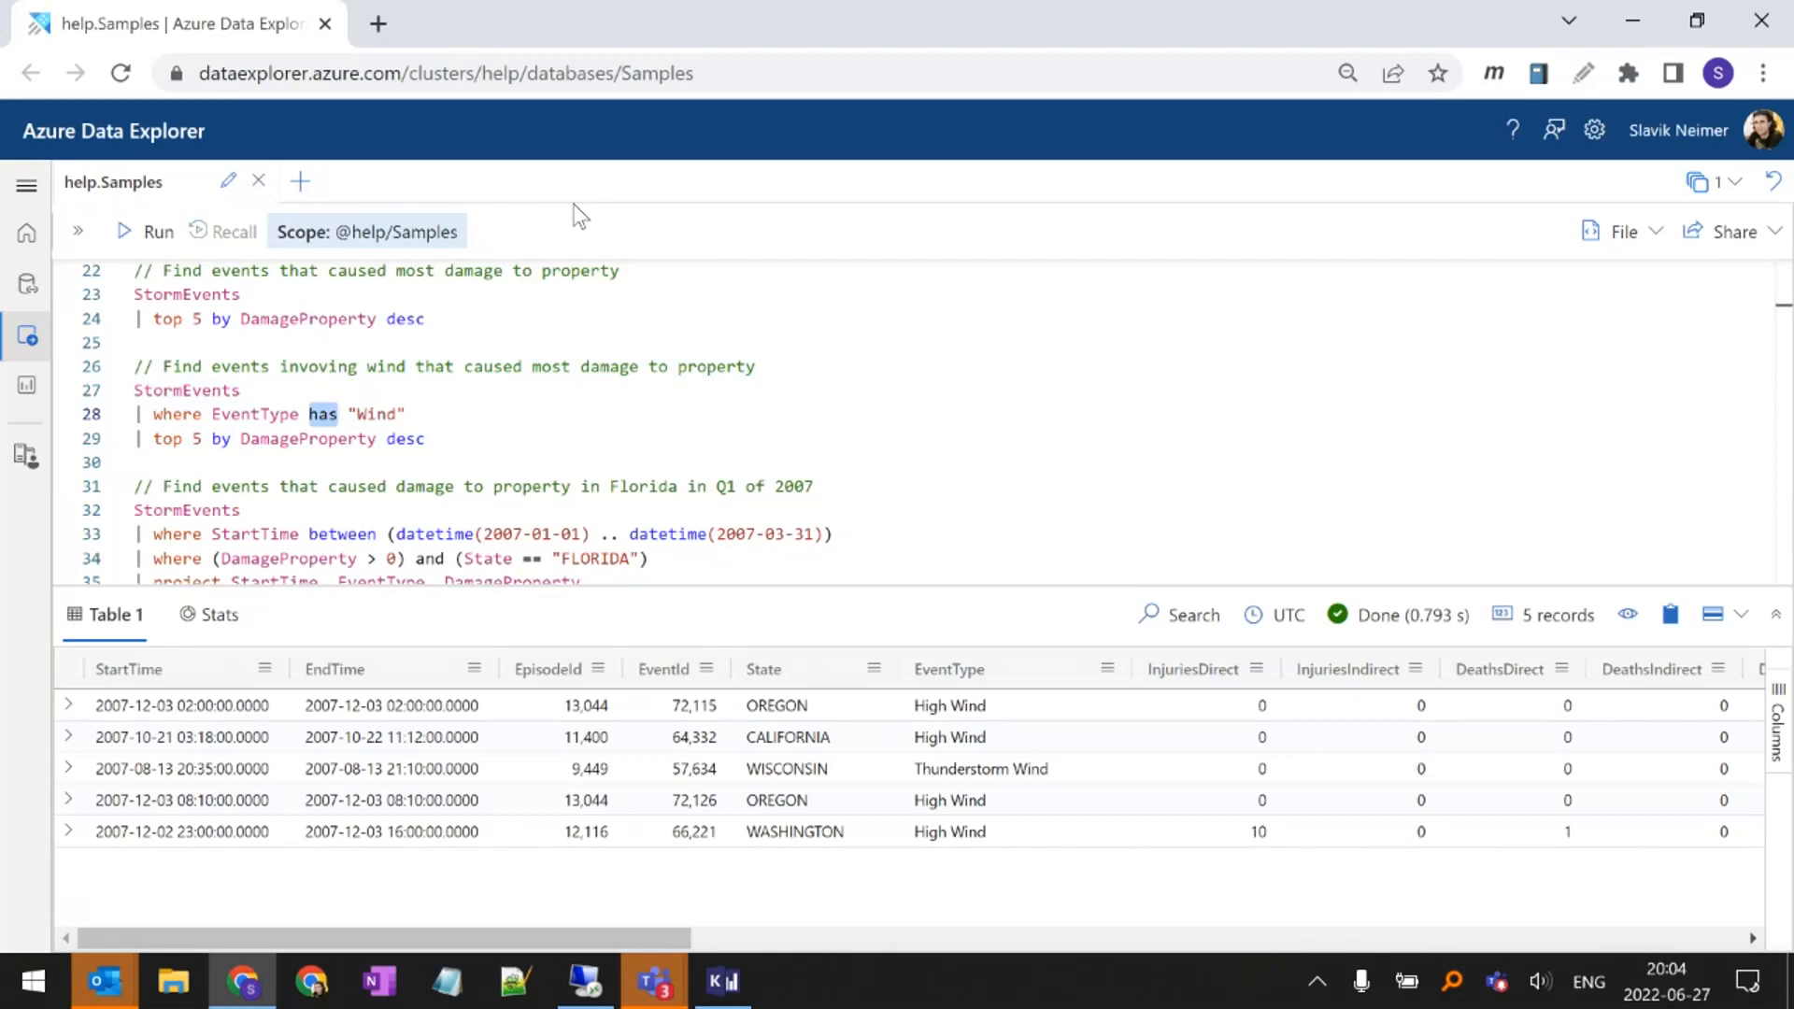
text(contain)
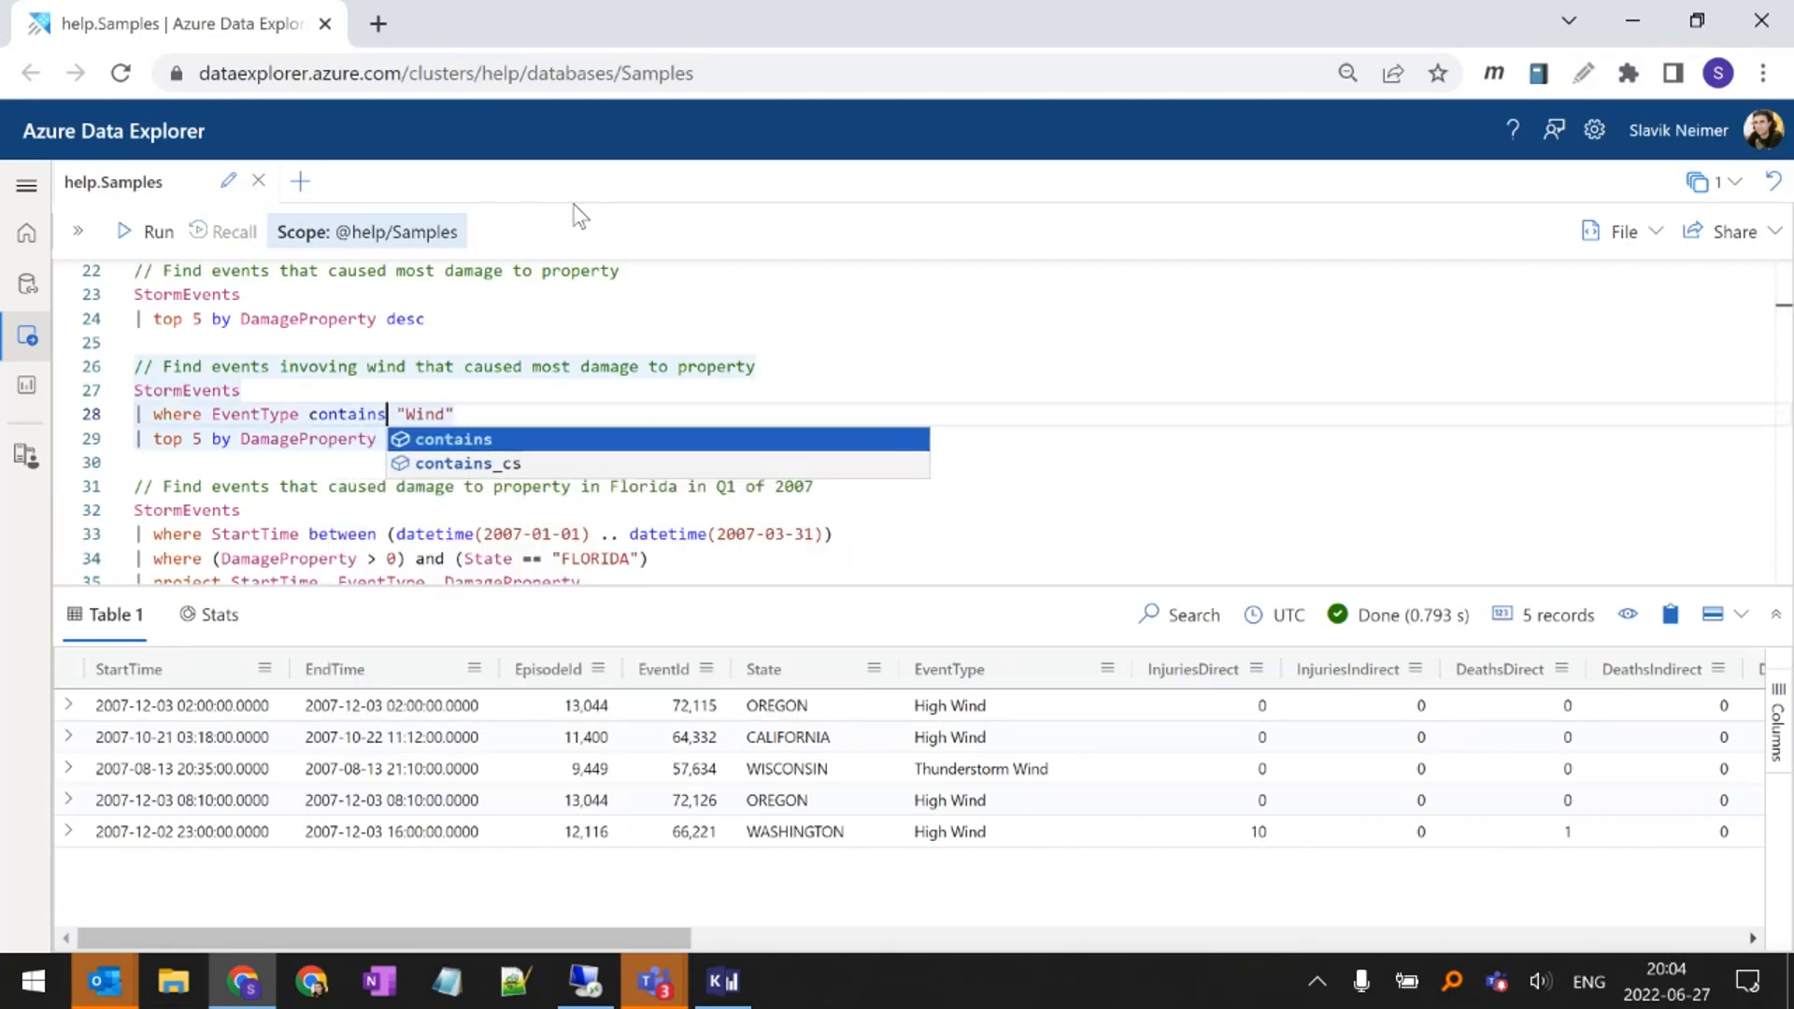
text(s)
key(Escape)
key(ctrl+shift+Right)
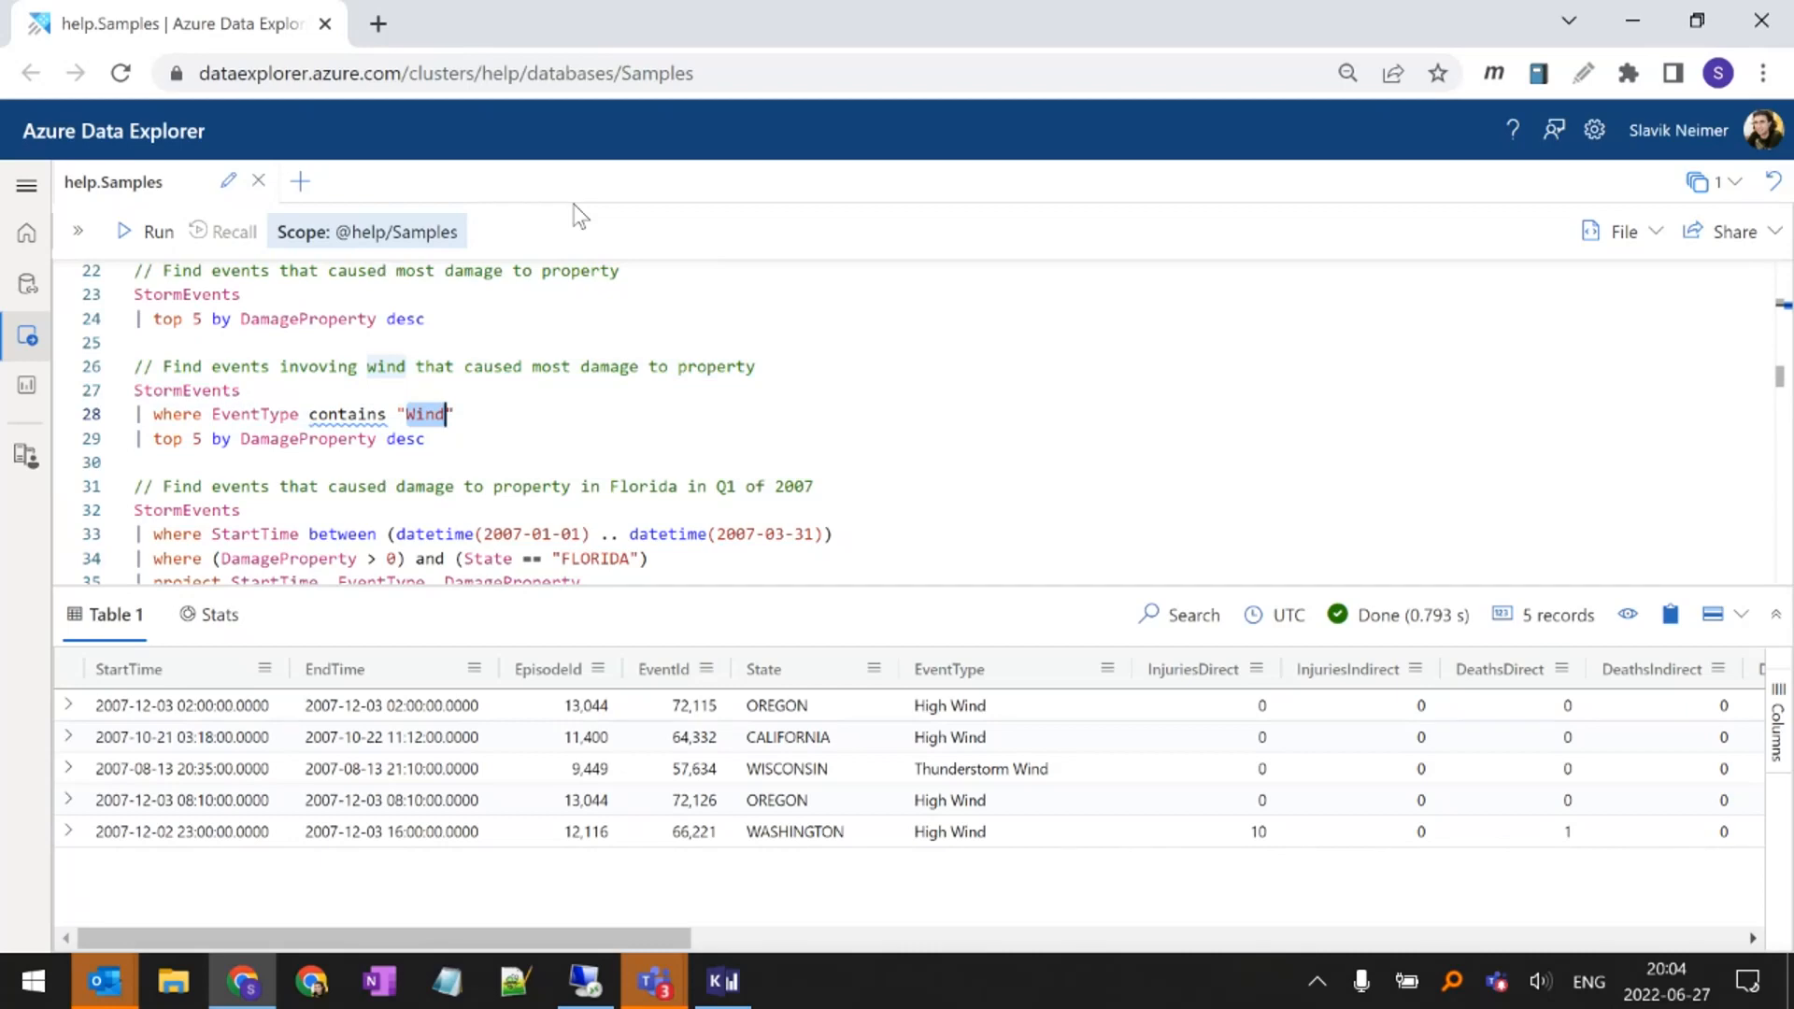
Change the operator in the wind query's EventType filter back to has
key(Left)
key(Left)
key(Left)
key(ctrl+shift+Left)
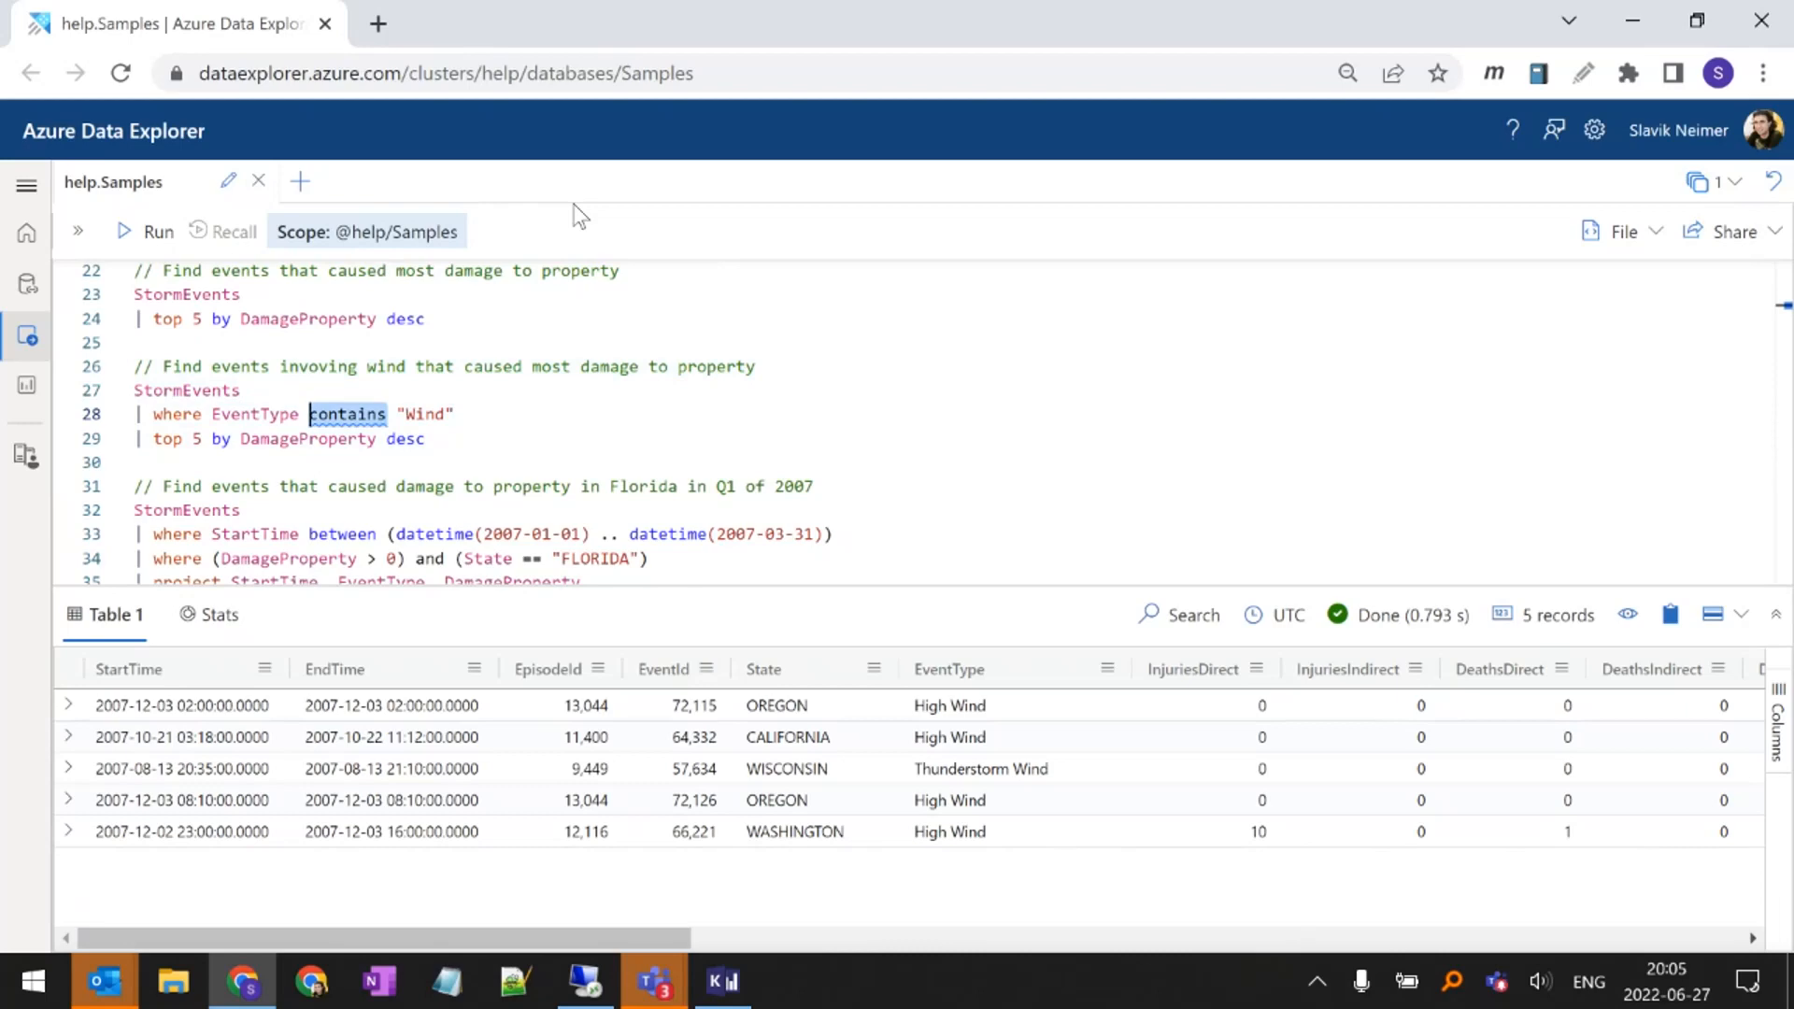
text(has)
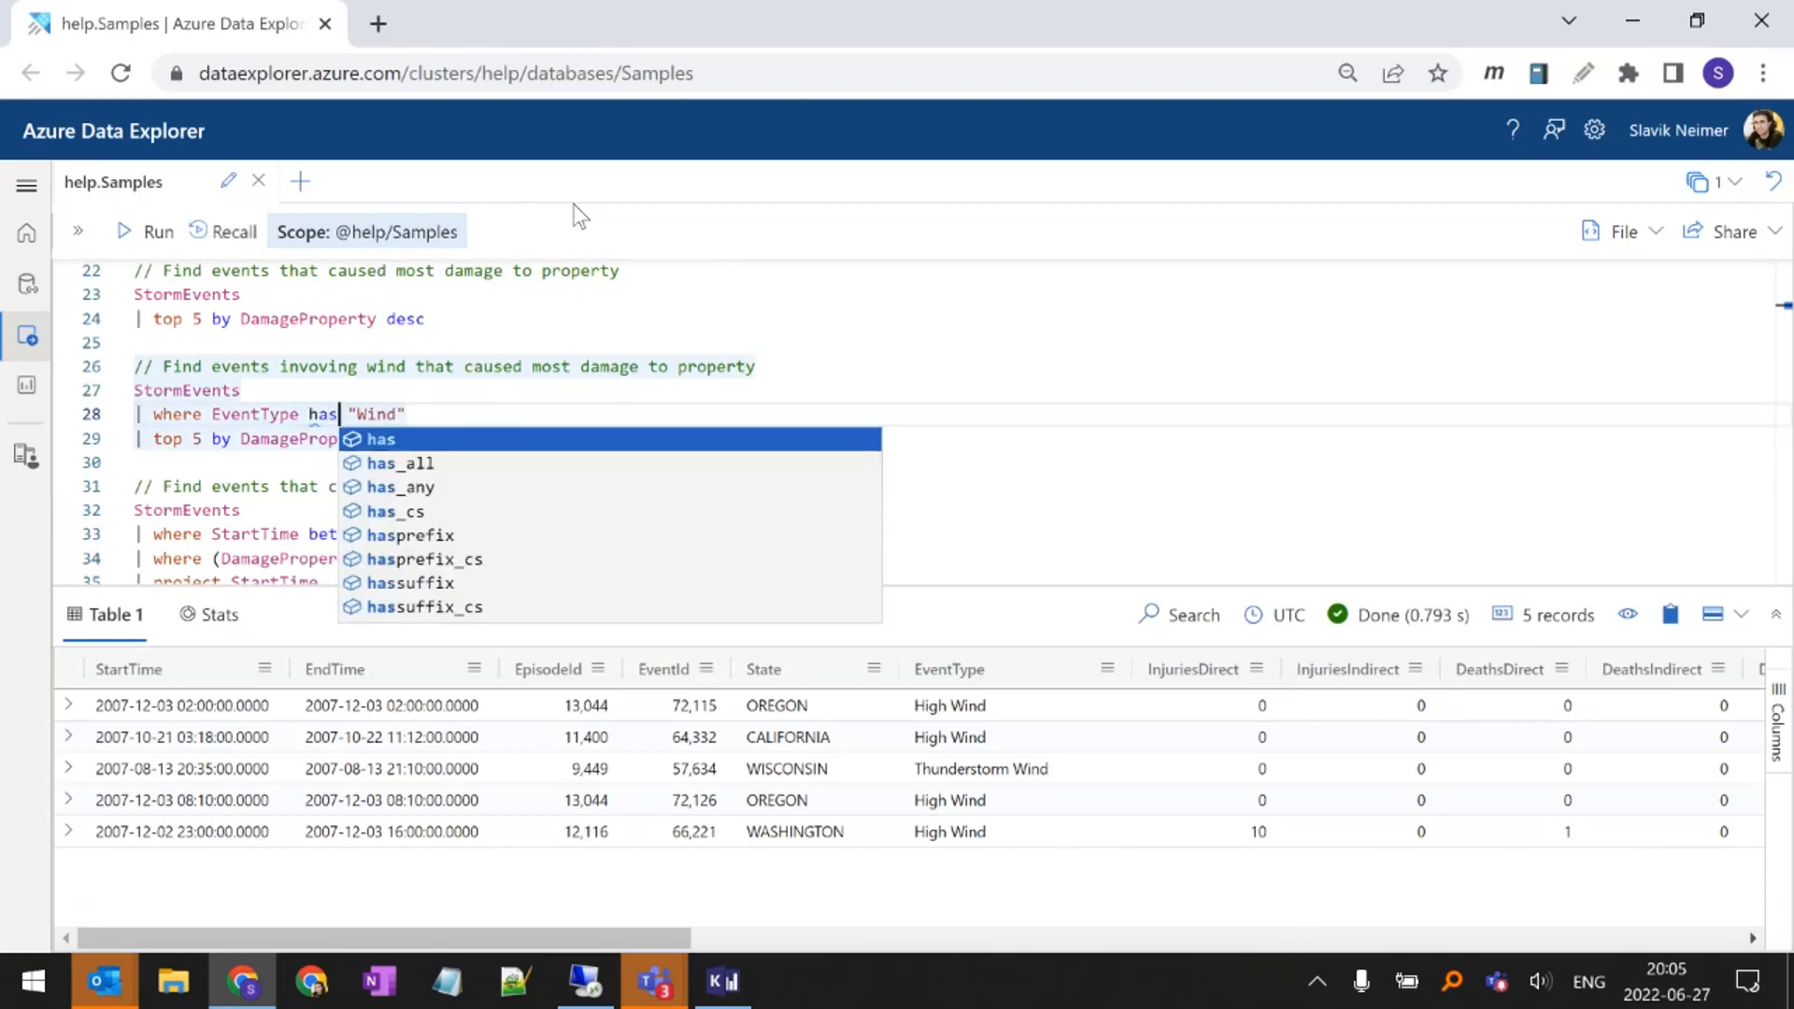
key(Escape)
key(ctrl+shift+Left)
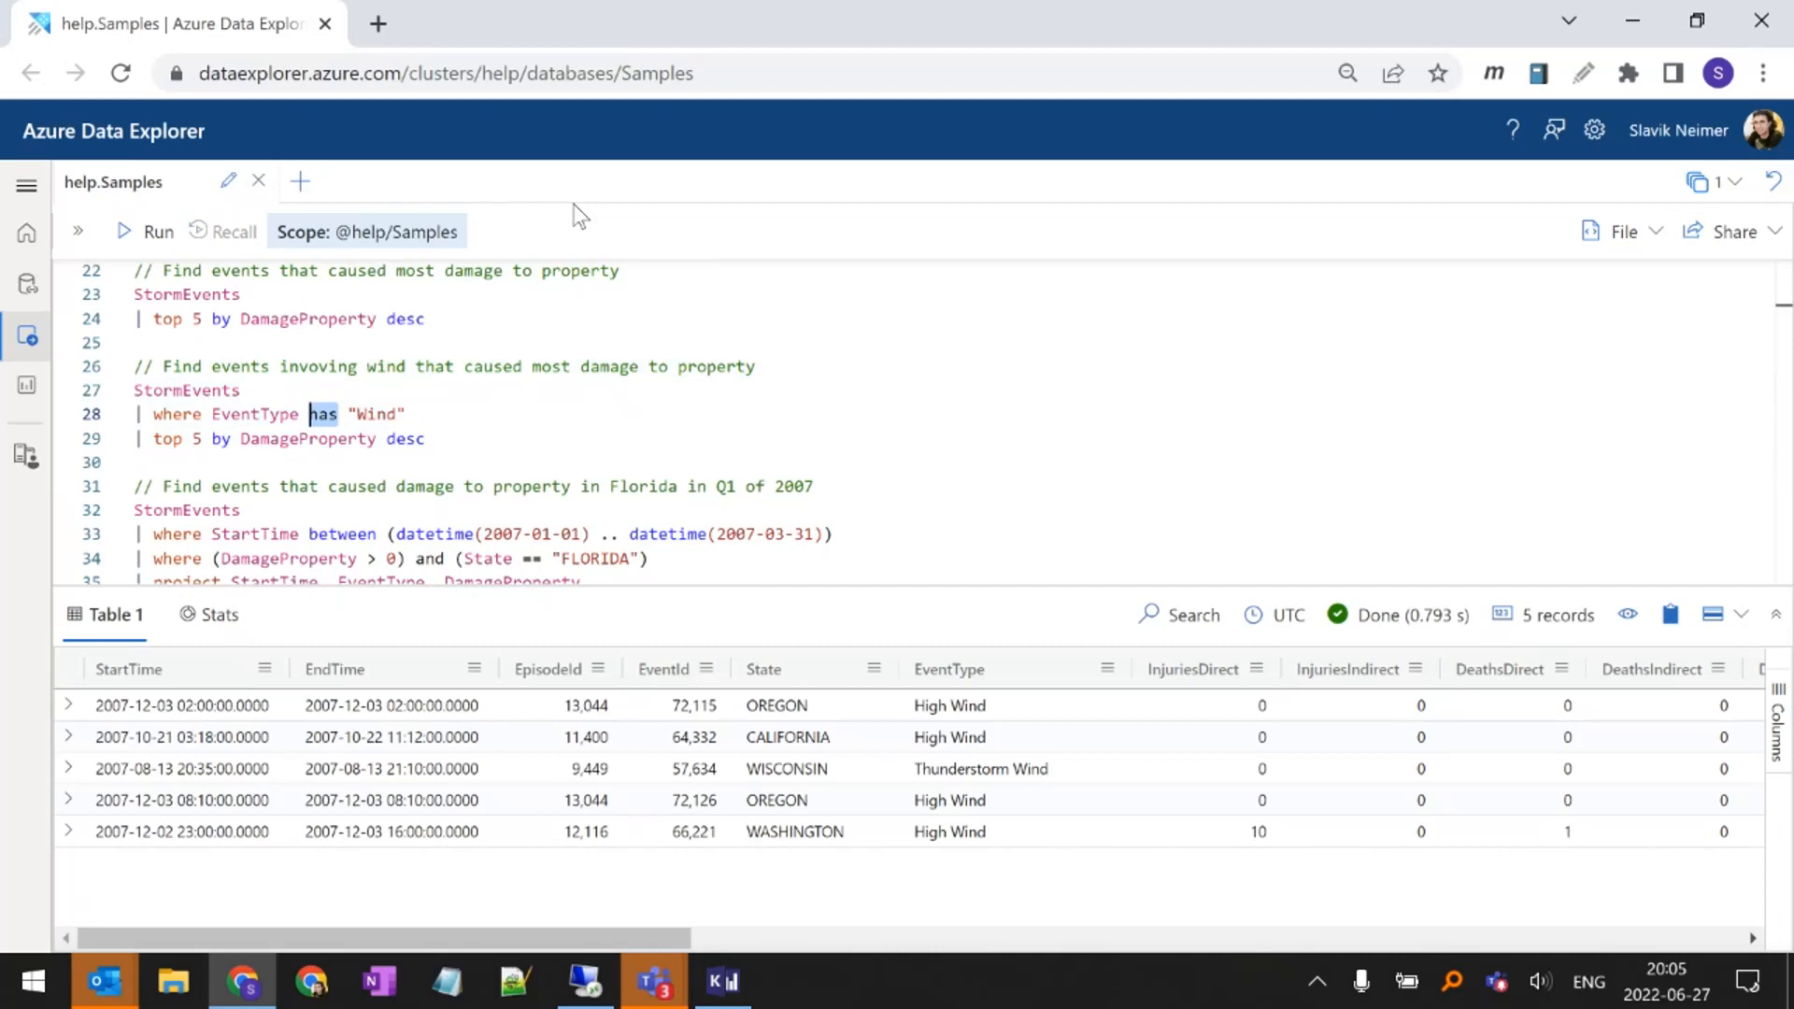
Examine the wind query from its StormEvents source to the has operator in the EventType filter
key(Up)
key(Home)
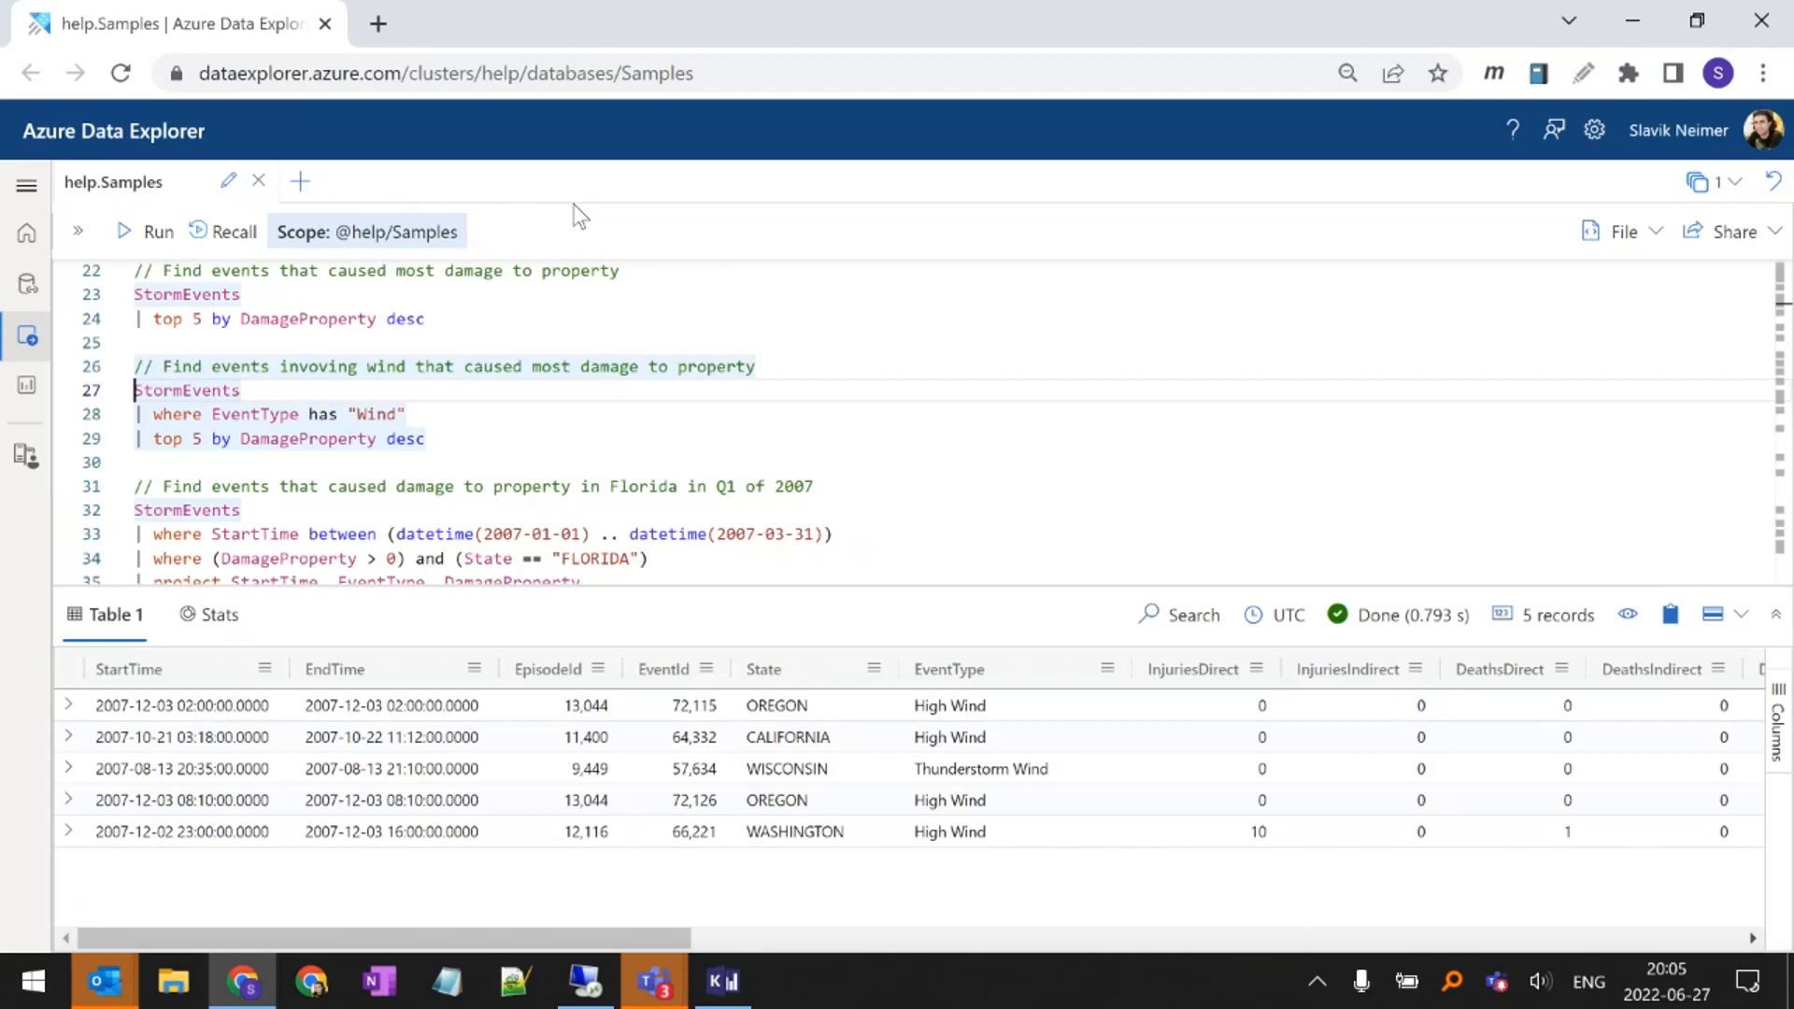
key(Down)
key(ctrl+Right)
key(ctrl+Right)
key(ctrl+Right)
key(ctrl+Right)
key(ctrl+Right)
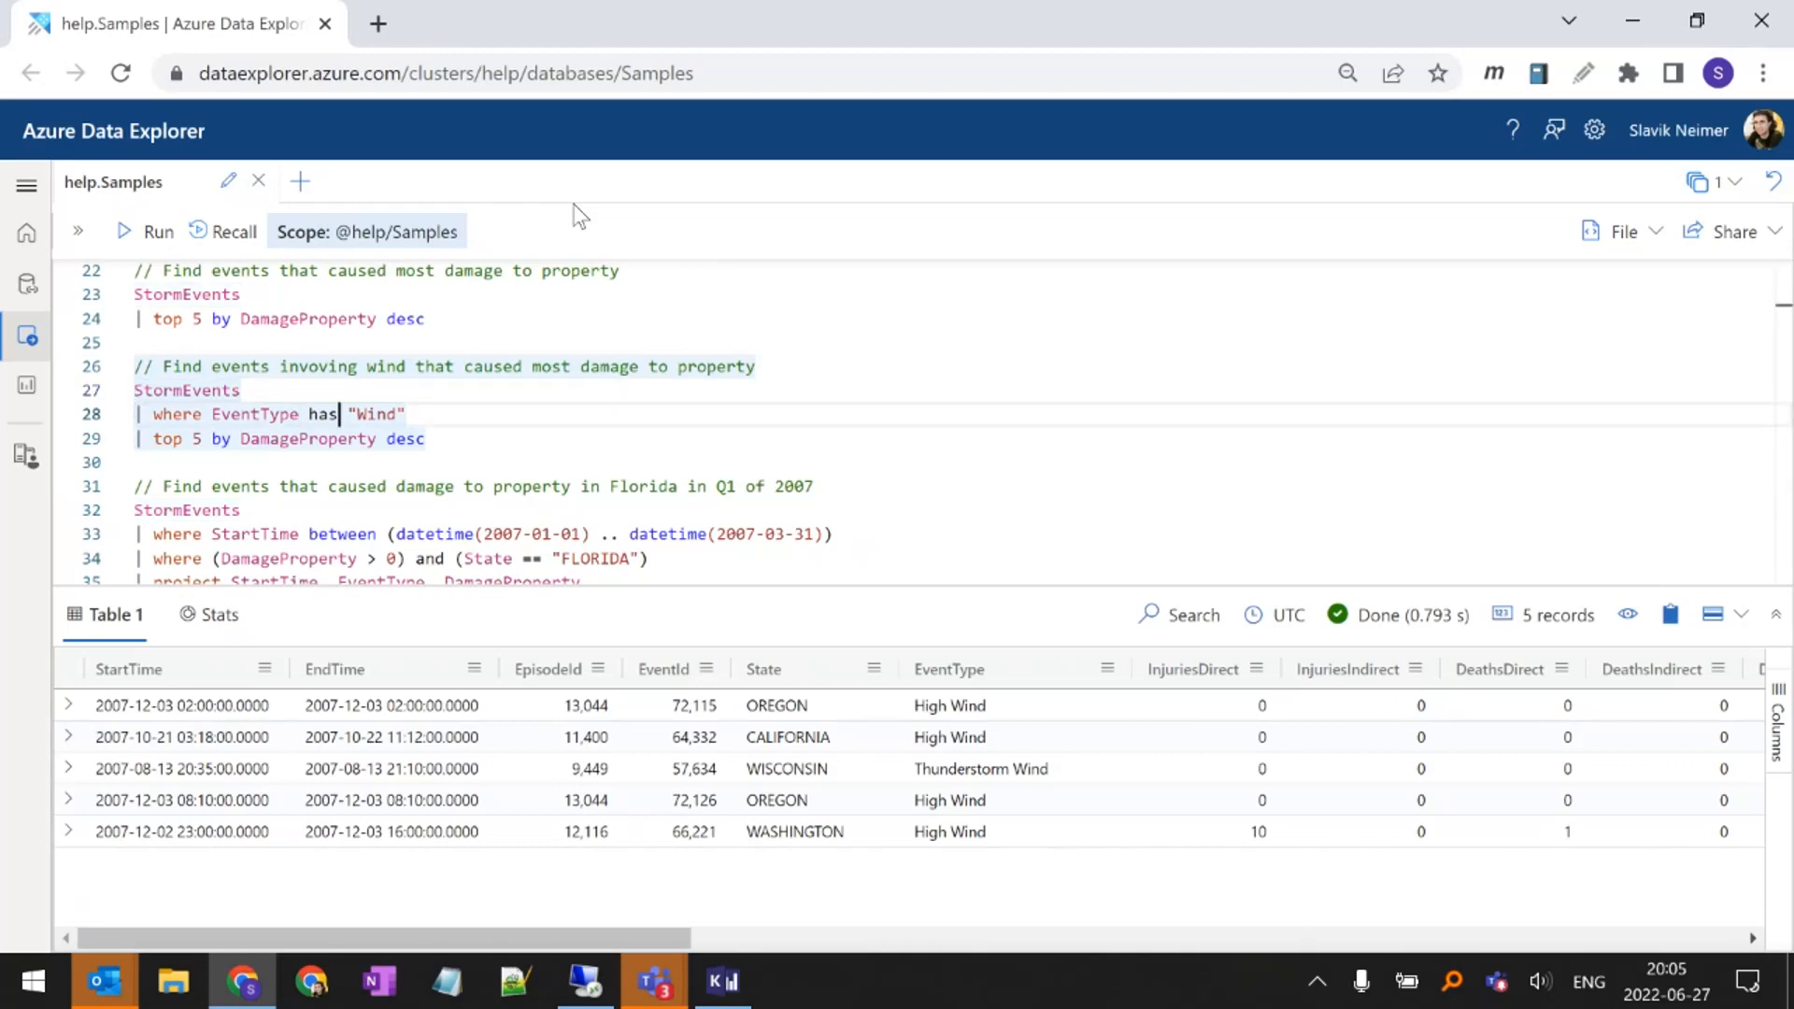
key(Left)
key(Left)
key(ctrl+shift+Left)
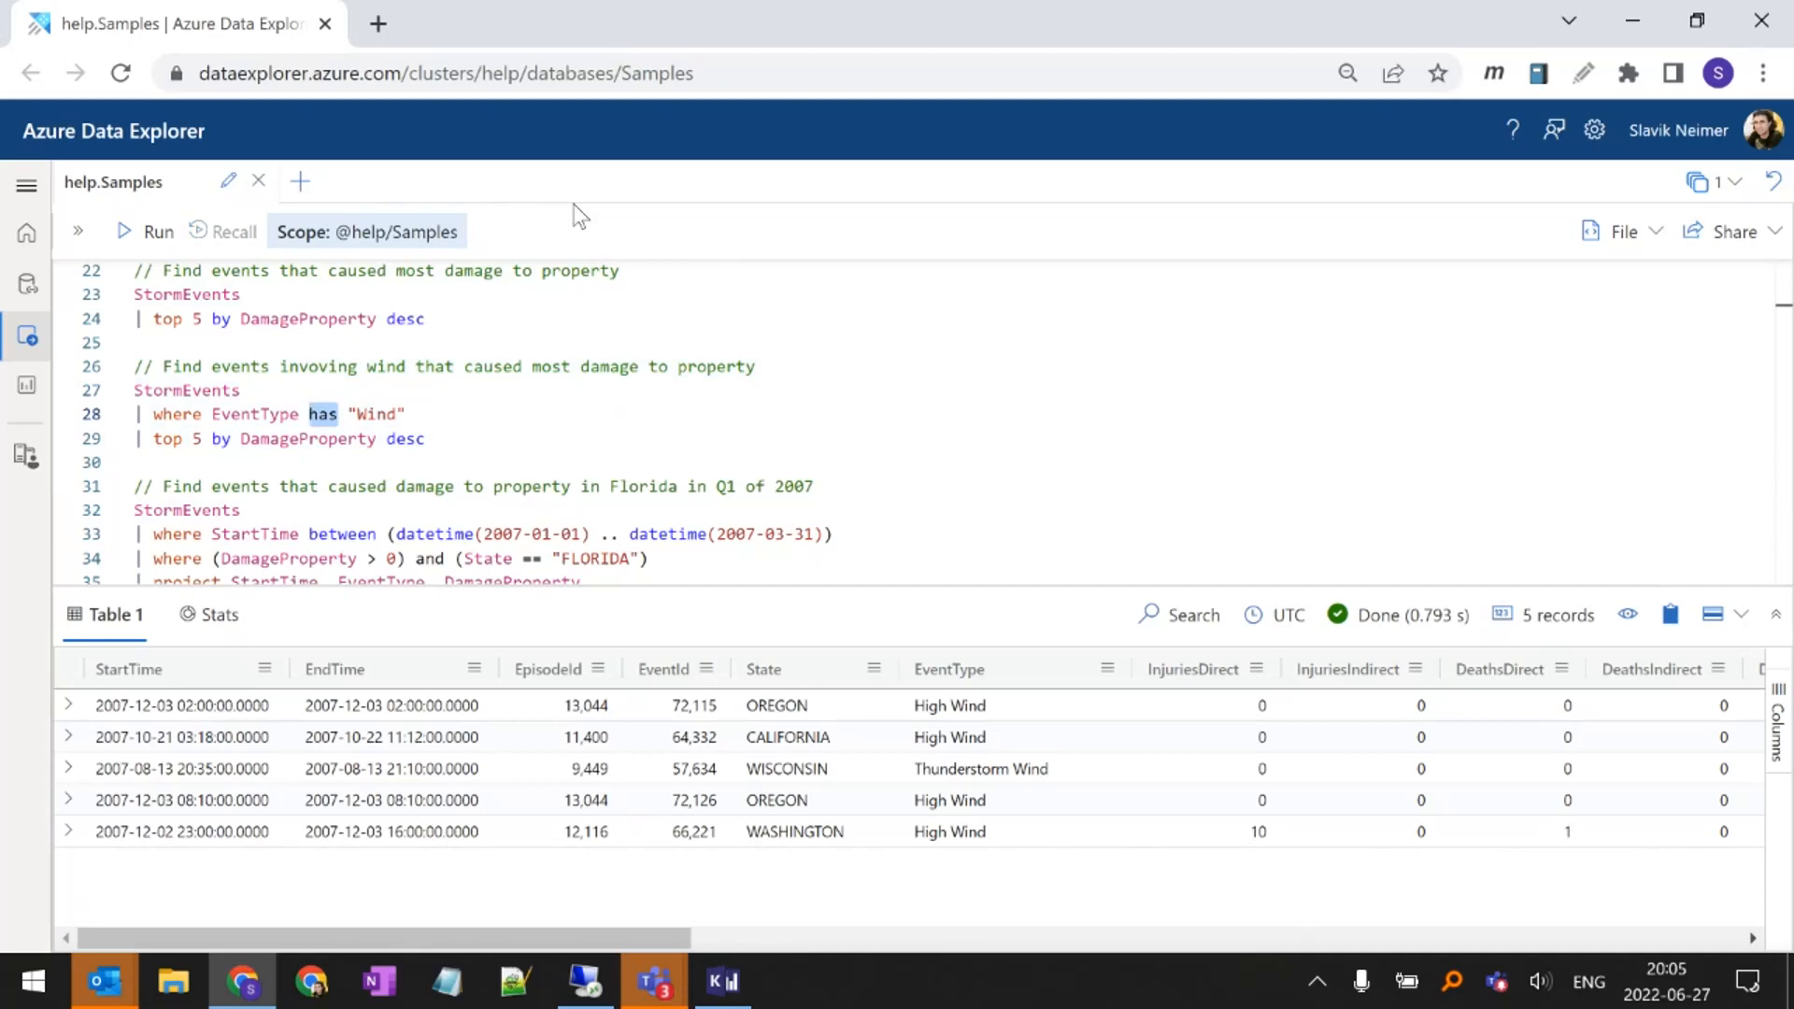
Search the web for "kusto string operators", review the operator table in the Microsoft Docs String operators article, and close the page
key(ctrl+t)
text(kusto )
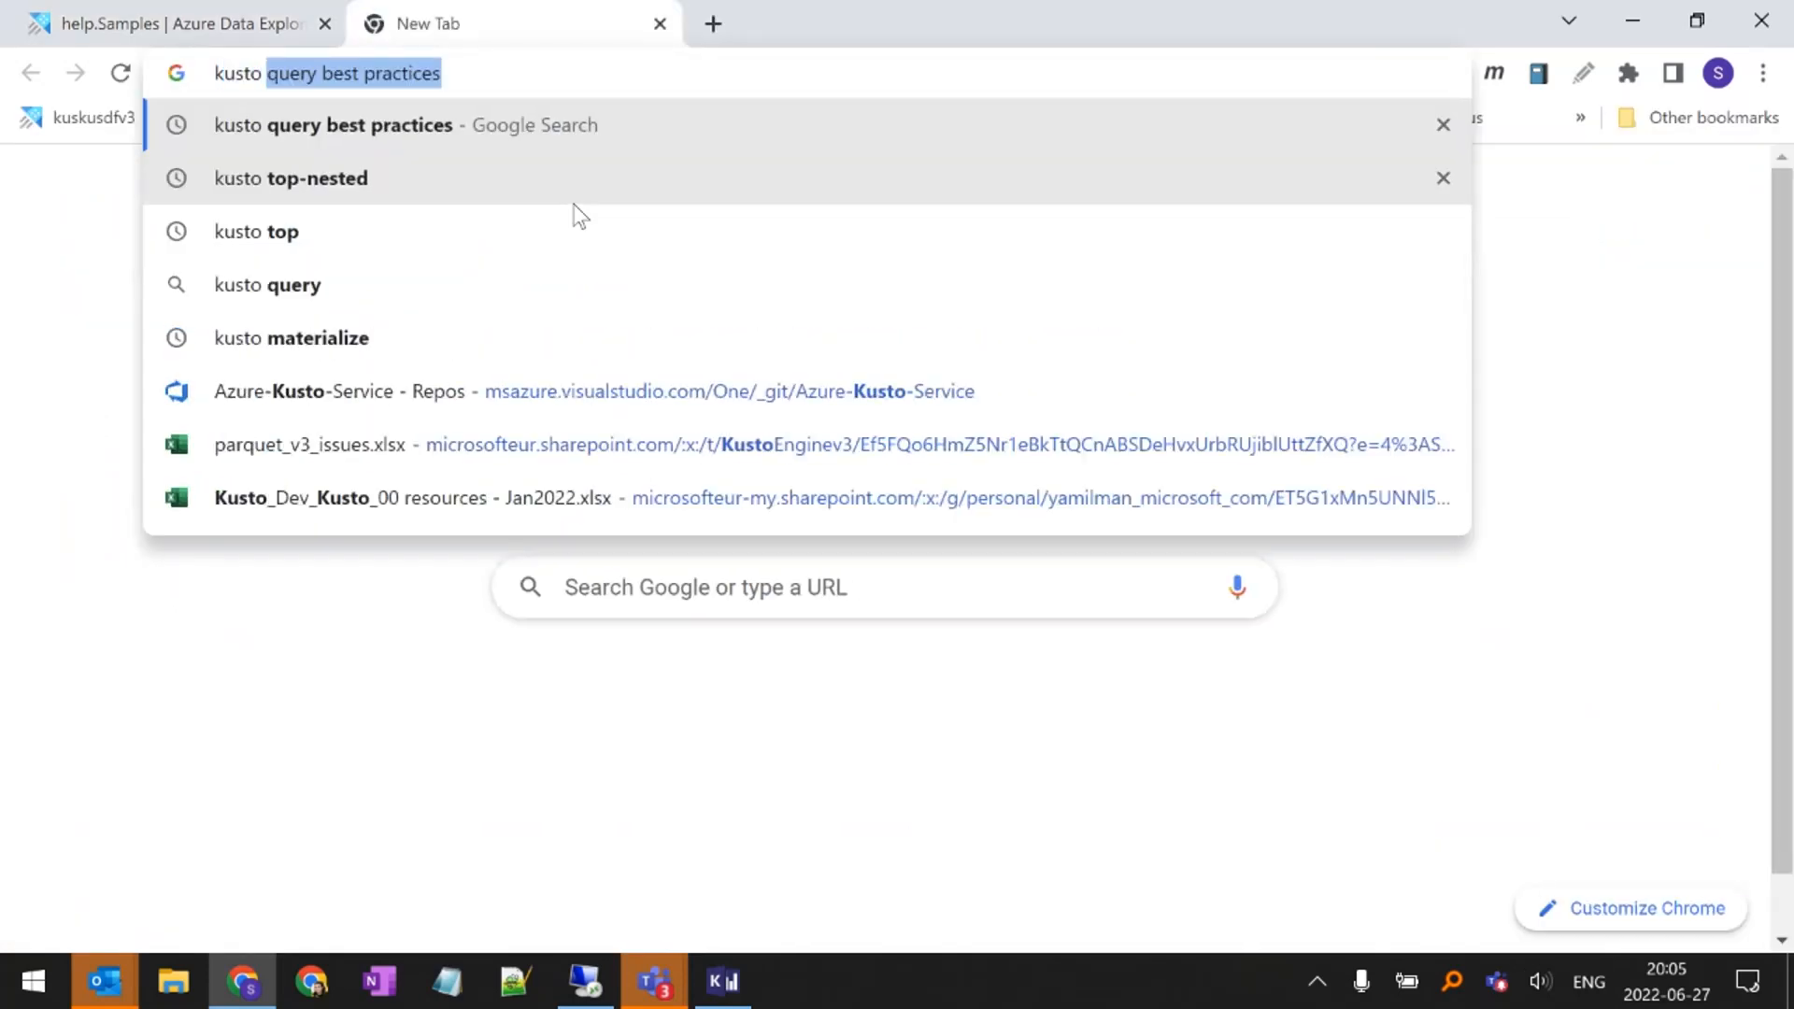
text(string op)
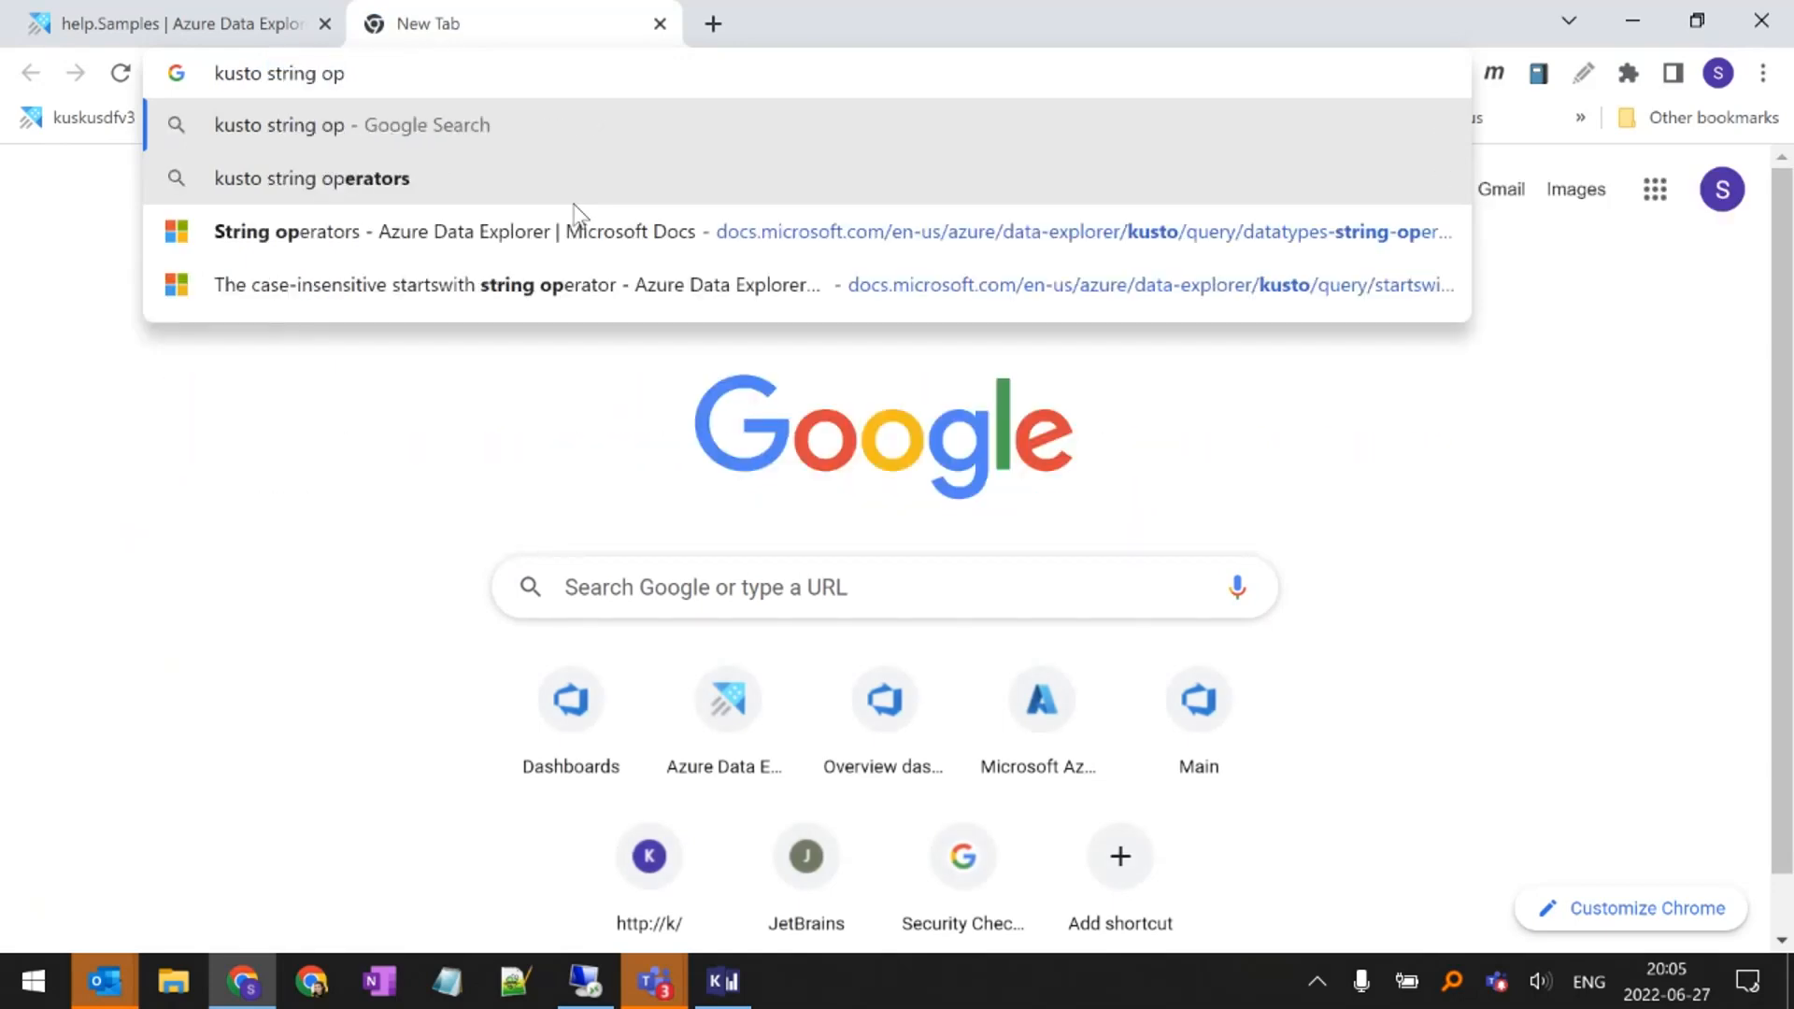
click(574, 200)
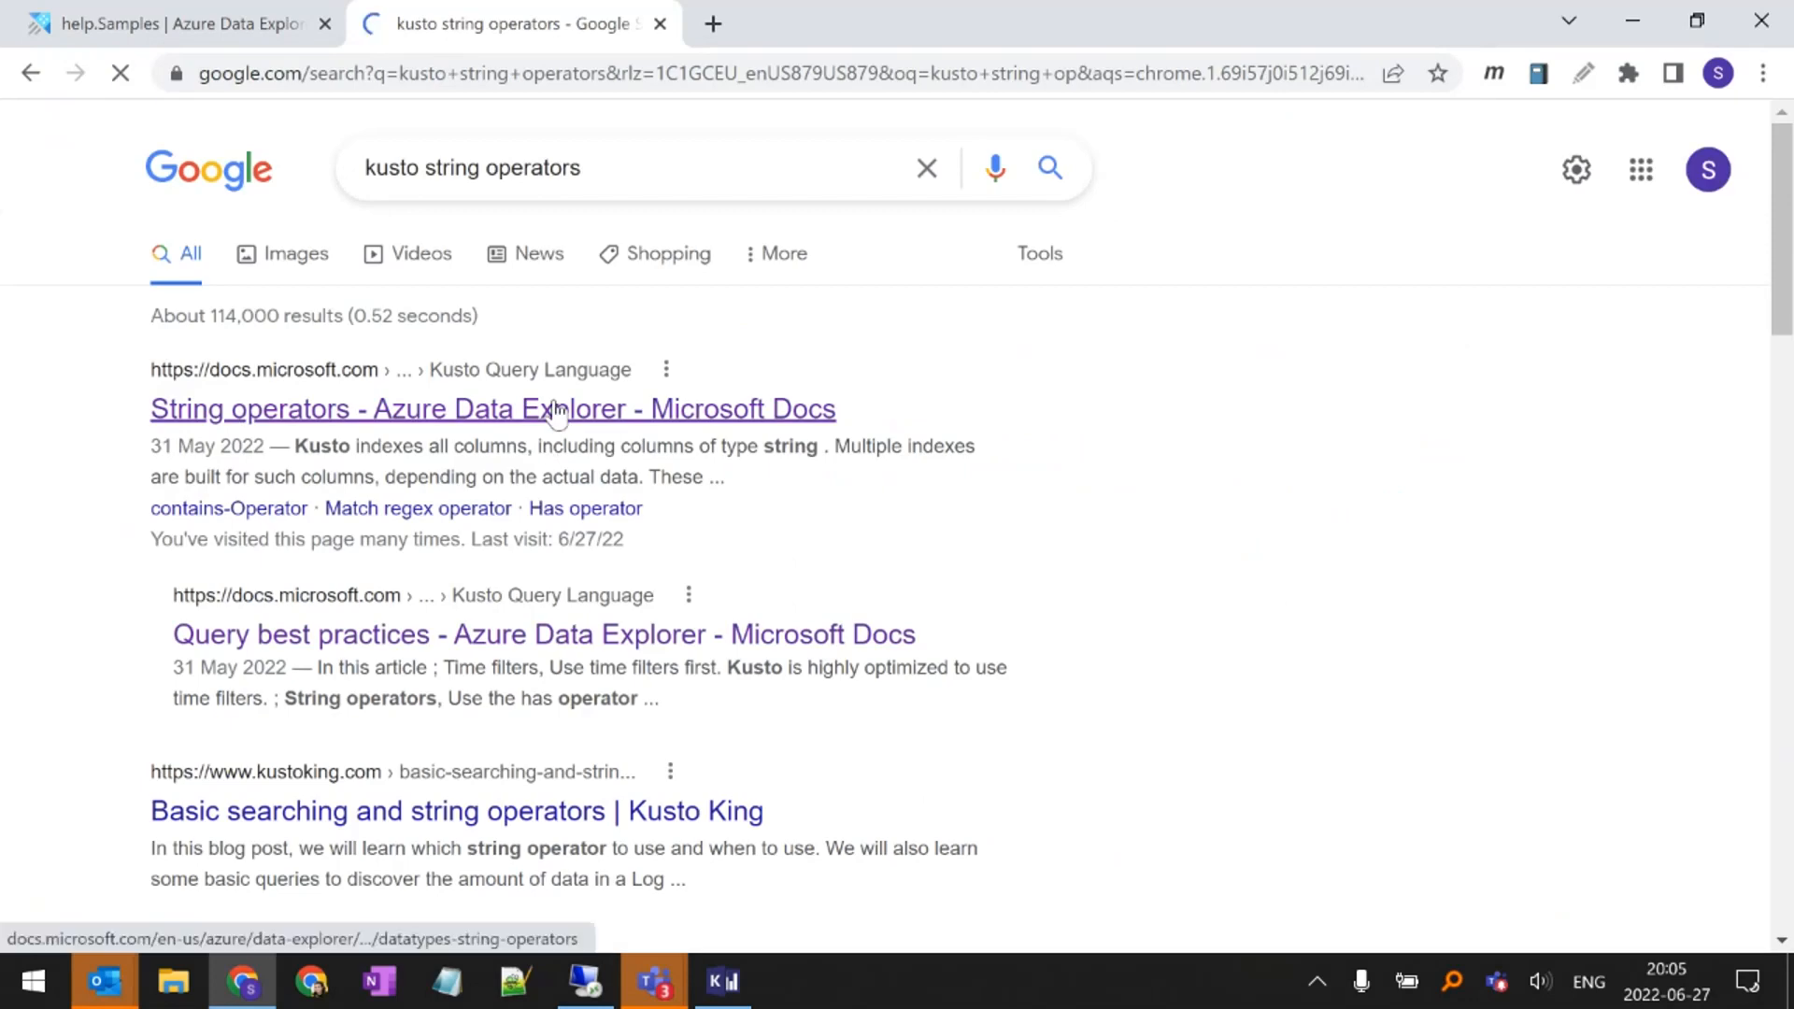
click(551, 408)
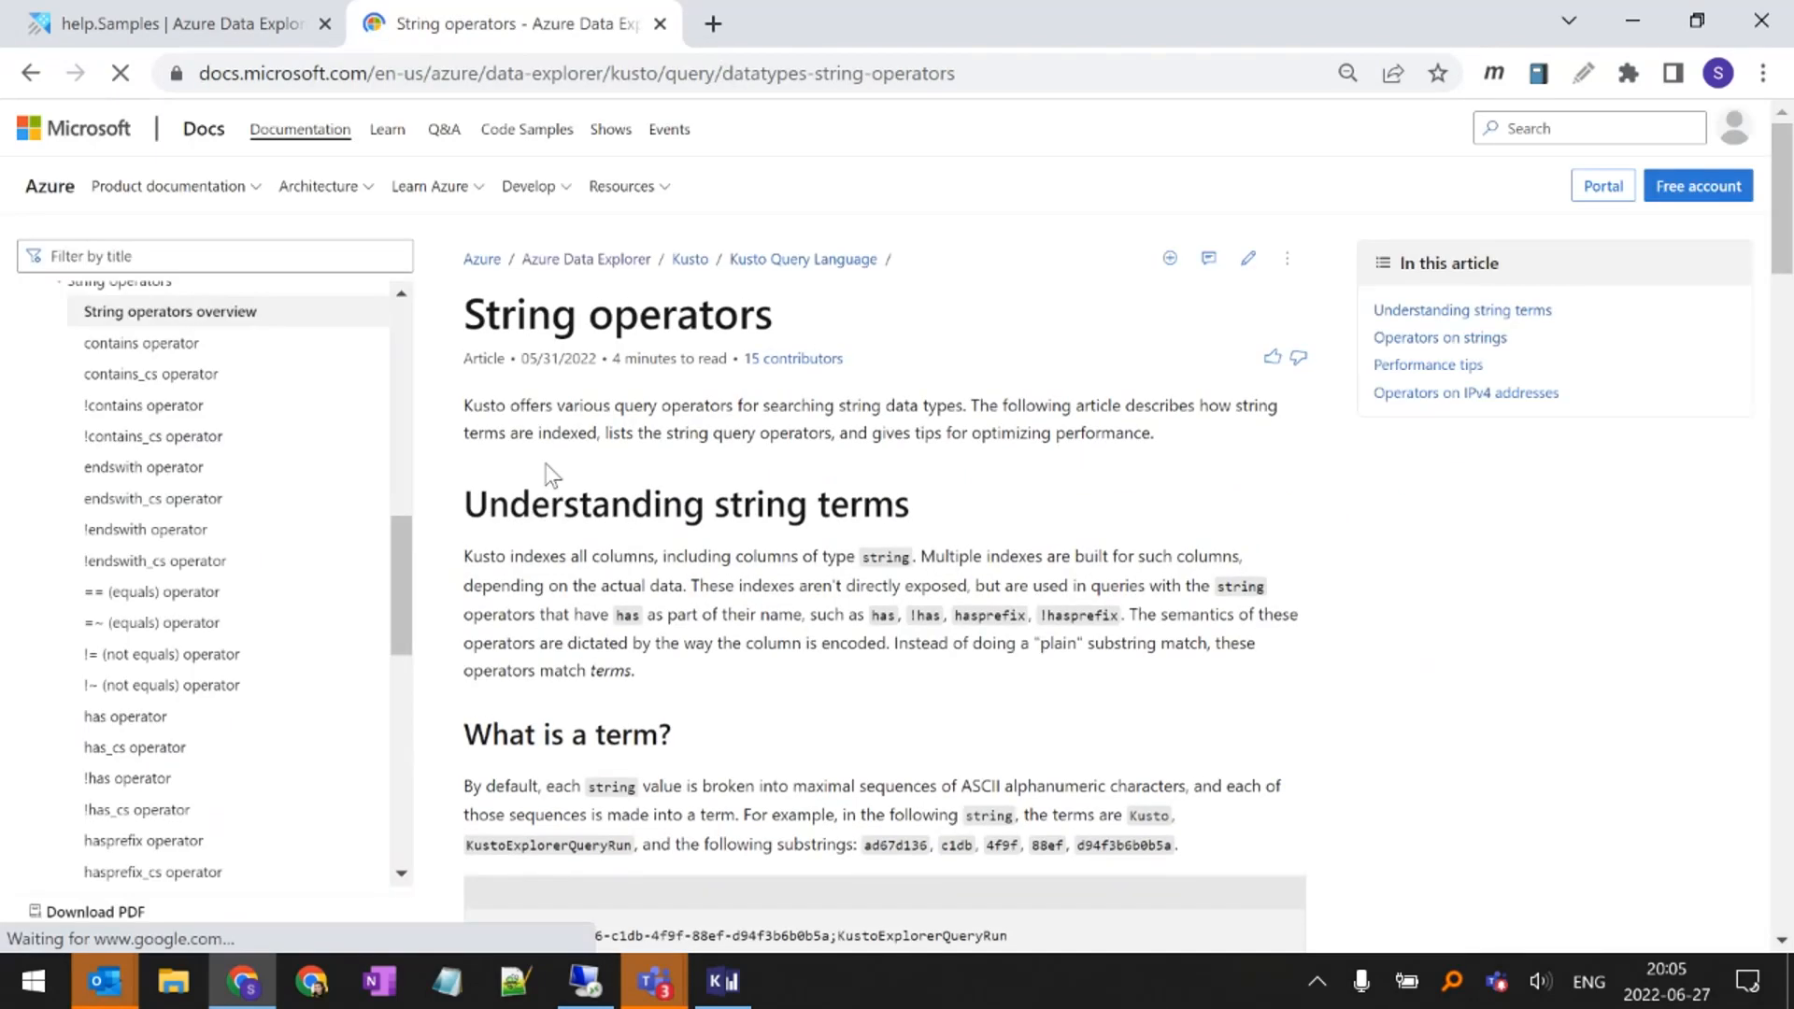
scroll(553, 452, down, 10)
scroll(557, 453, down, 4)
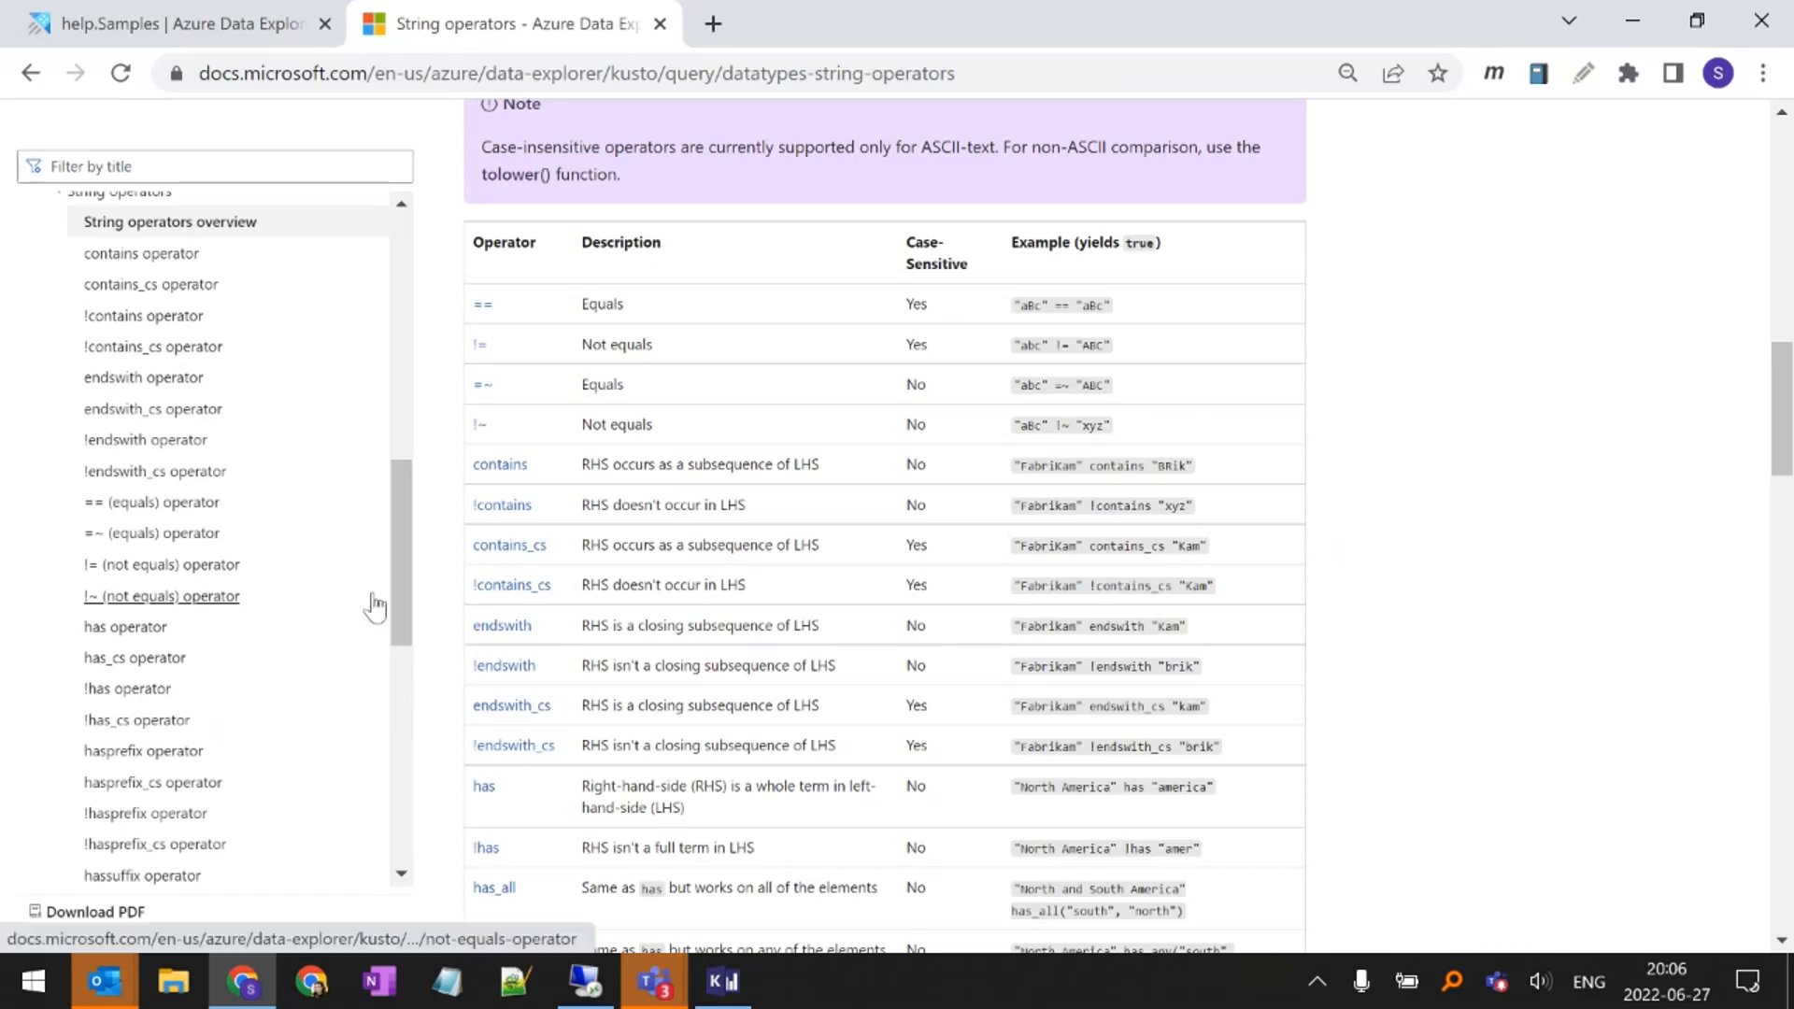
key(ctrl+w)
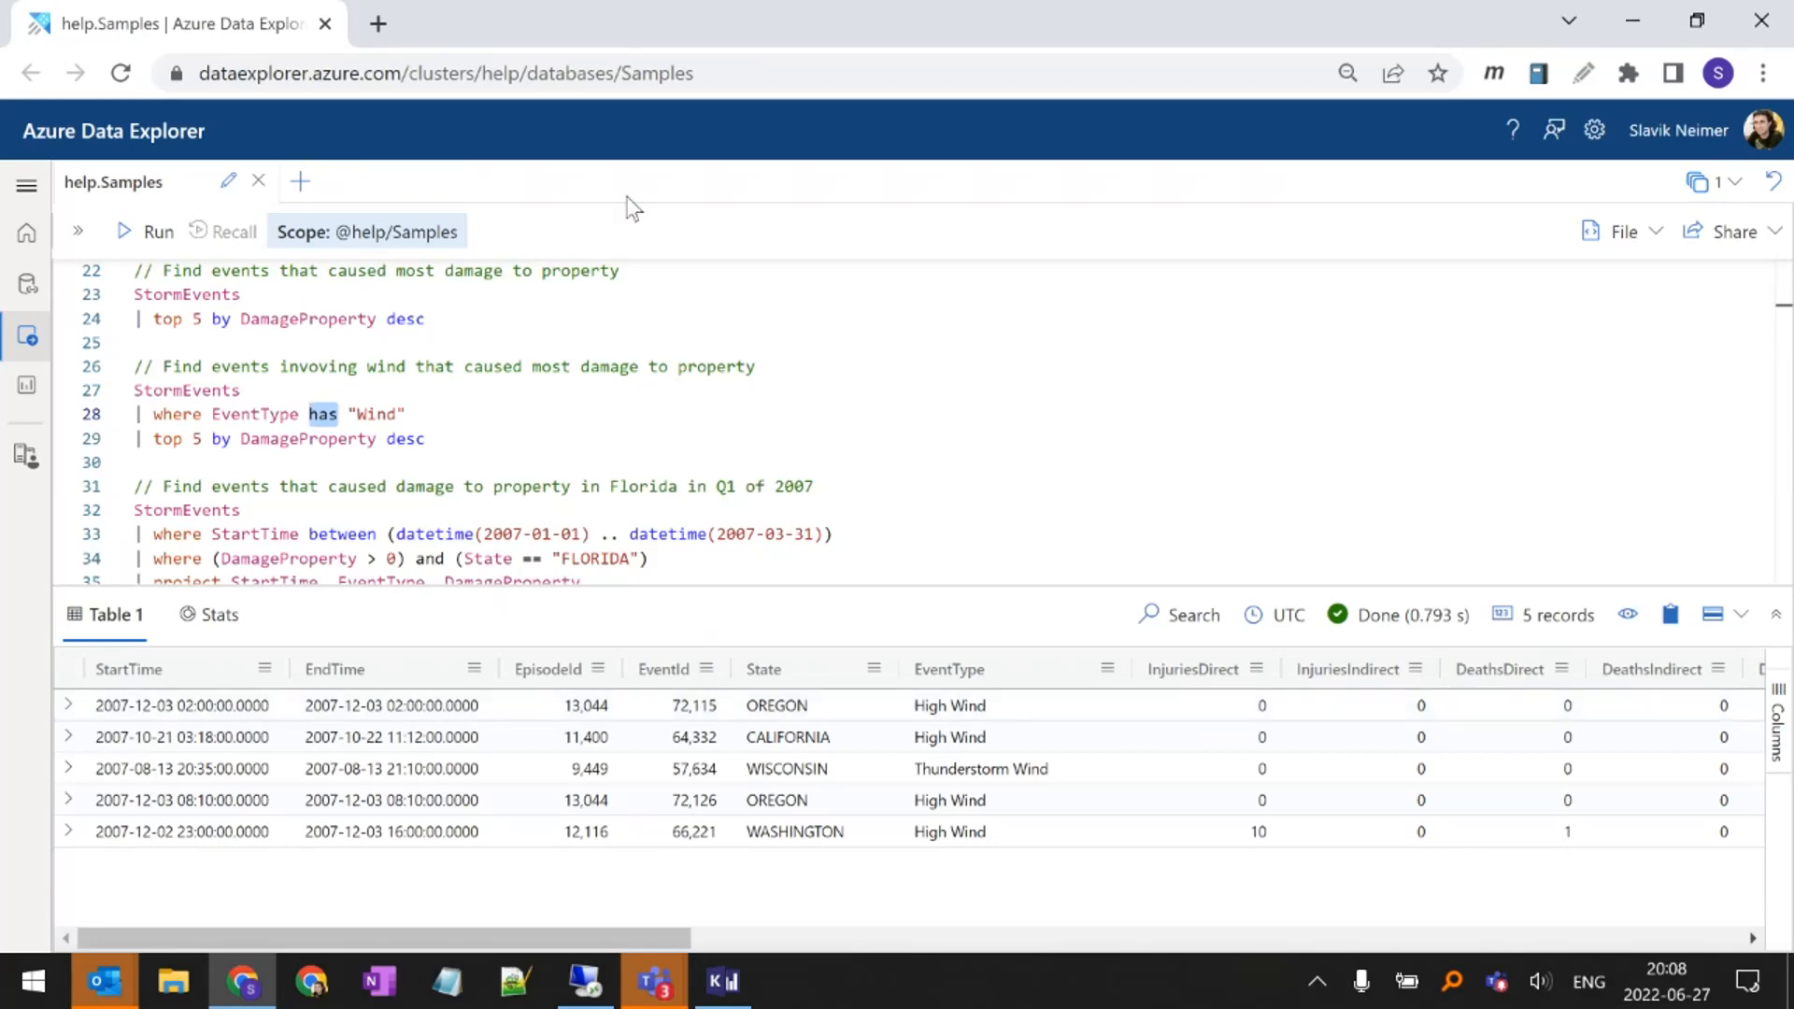
Run the top-3 most common events per state query under More advanced queries
click(829, 436)
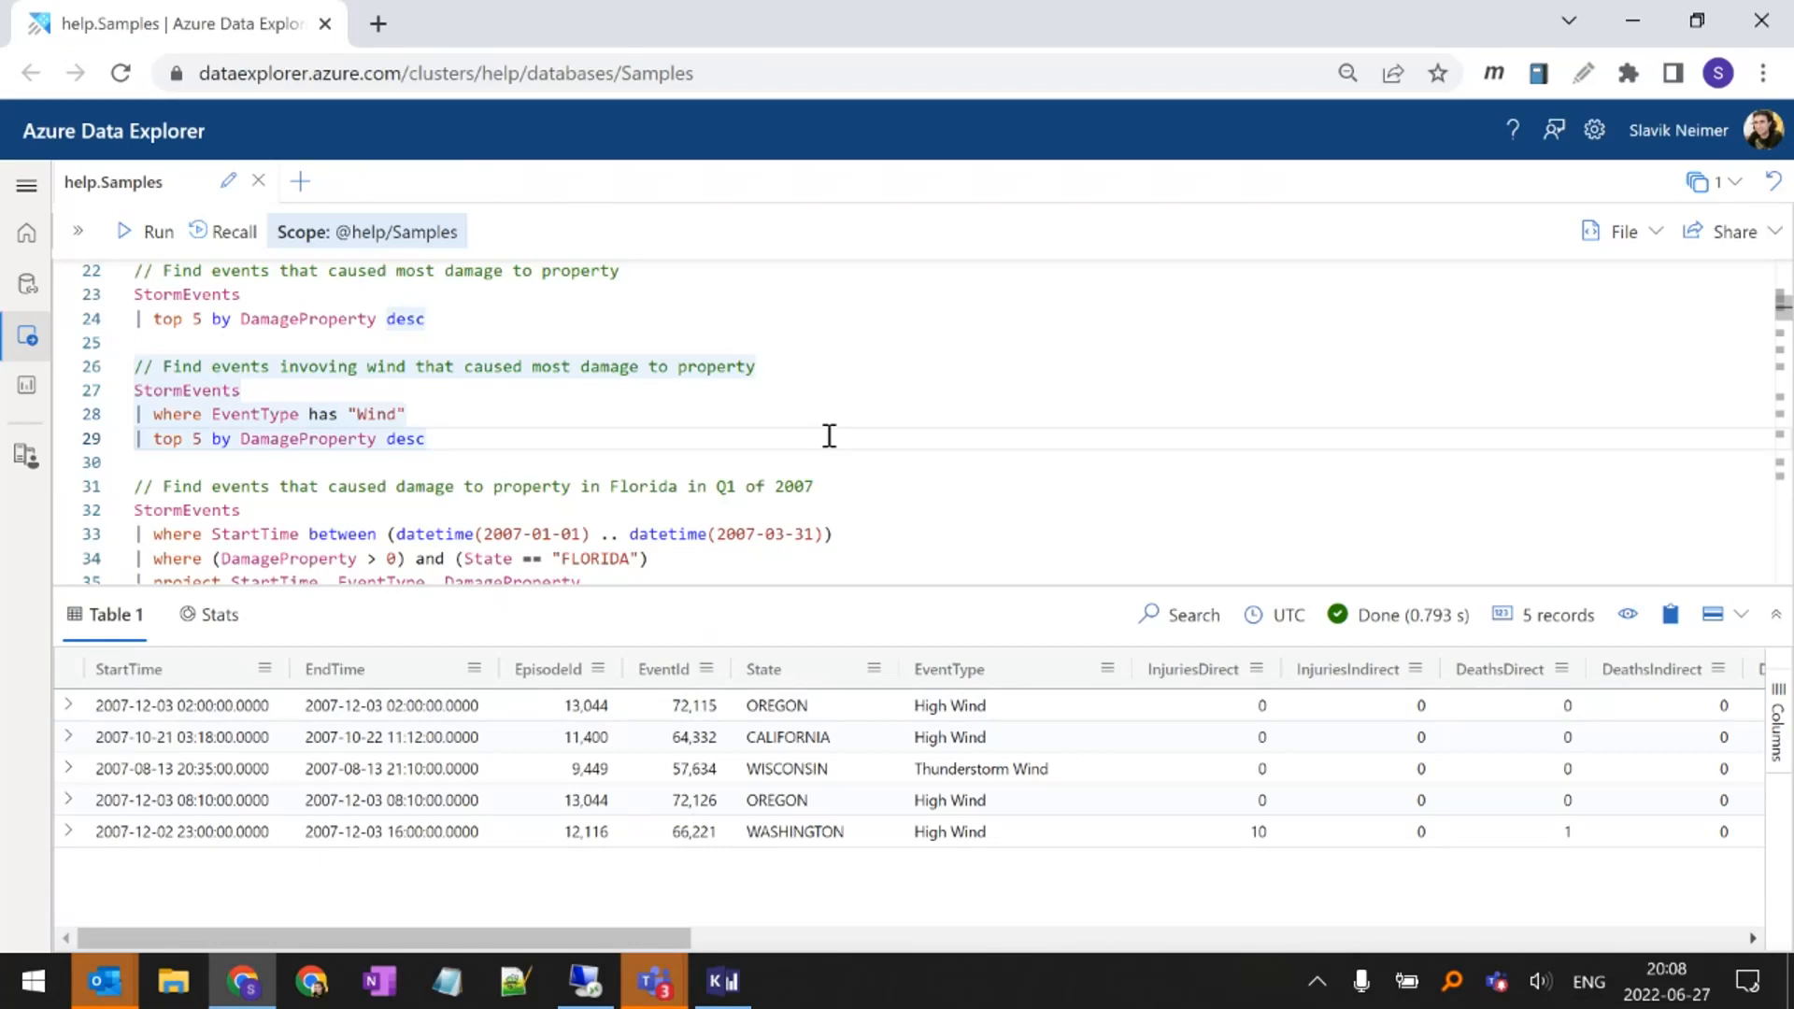
key(Home)
scroll(607, 457, down, 15)
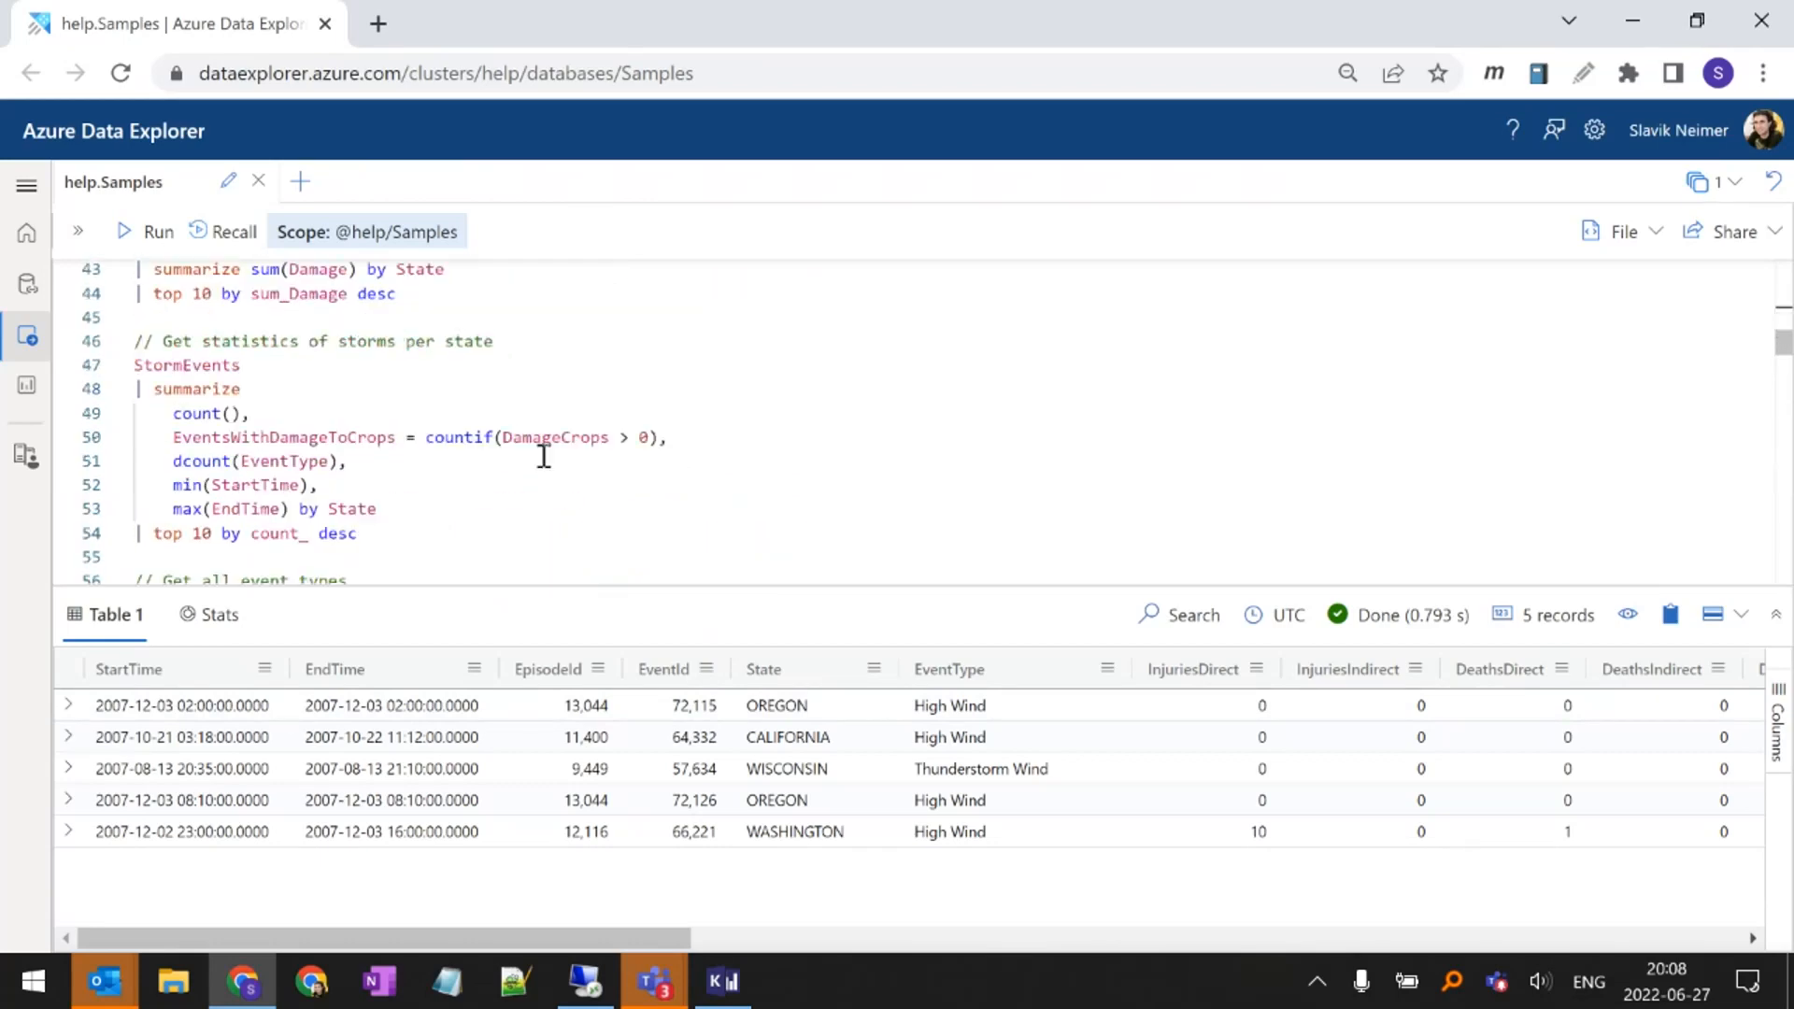
scroll(340, 508, down, 10)
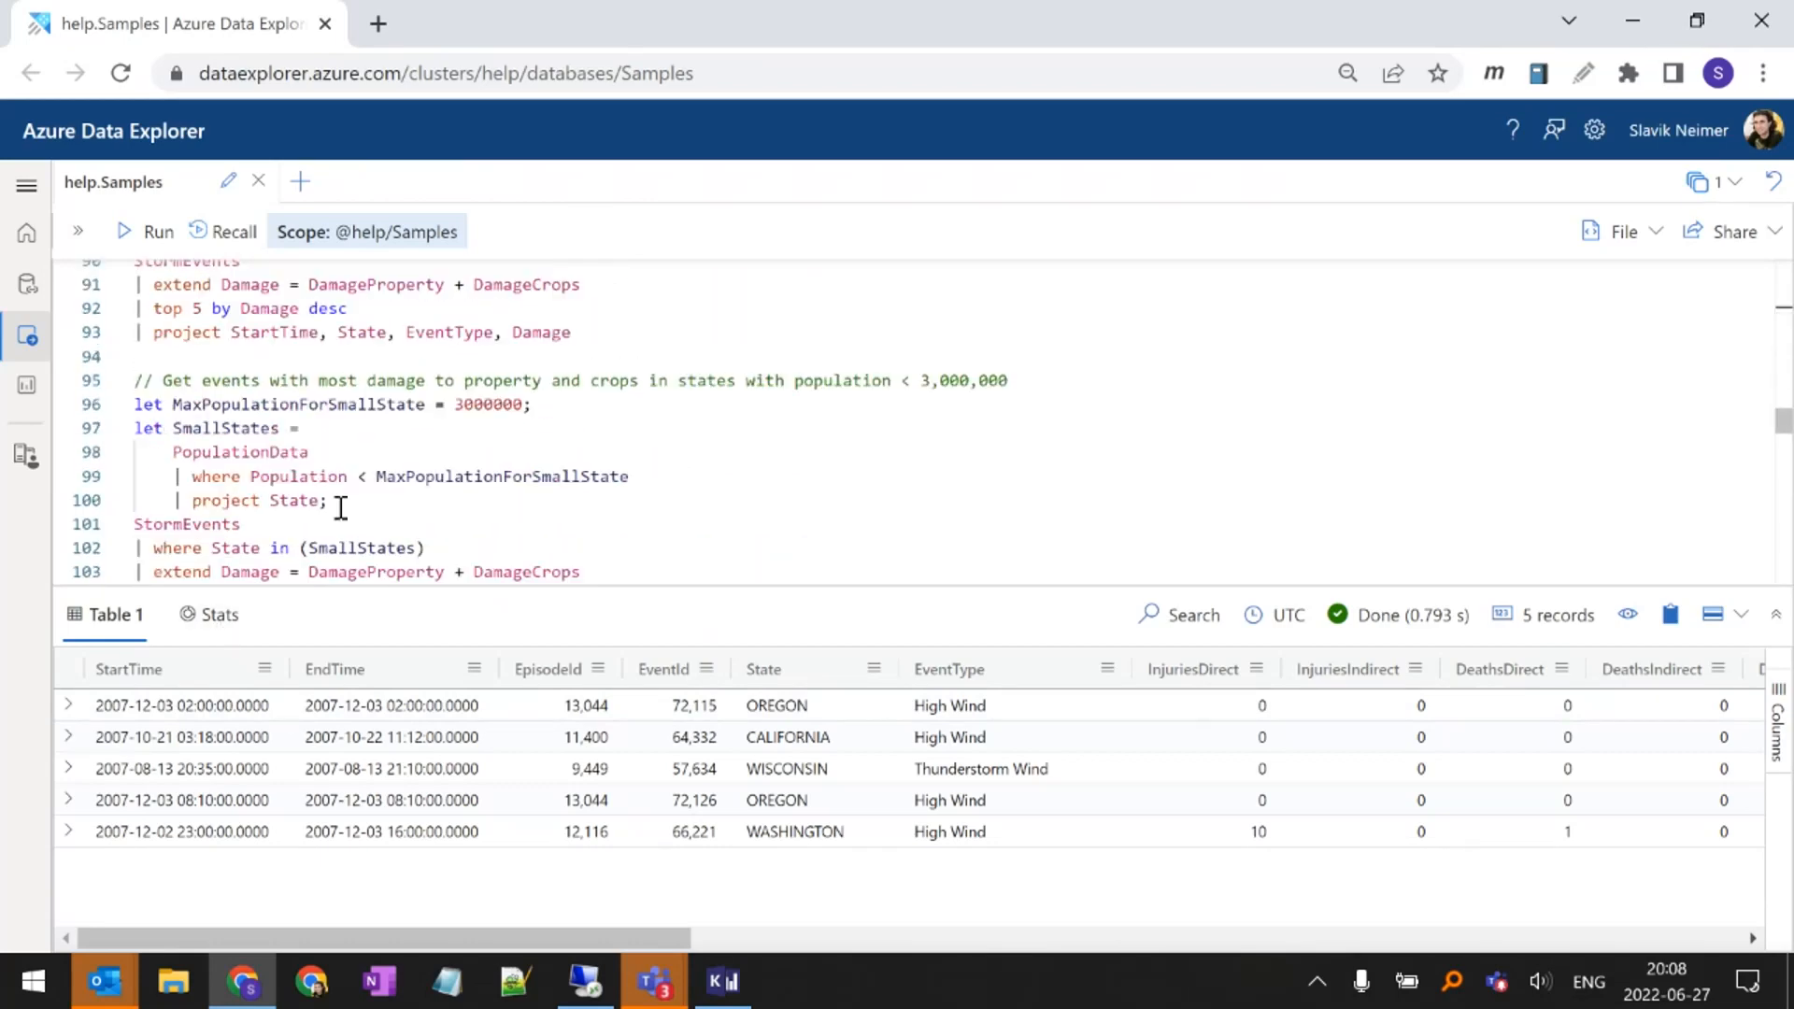
scroll(393, 428, down, 5)
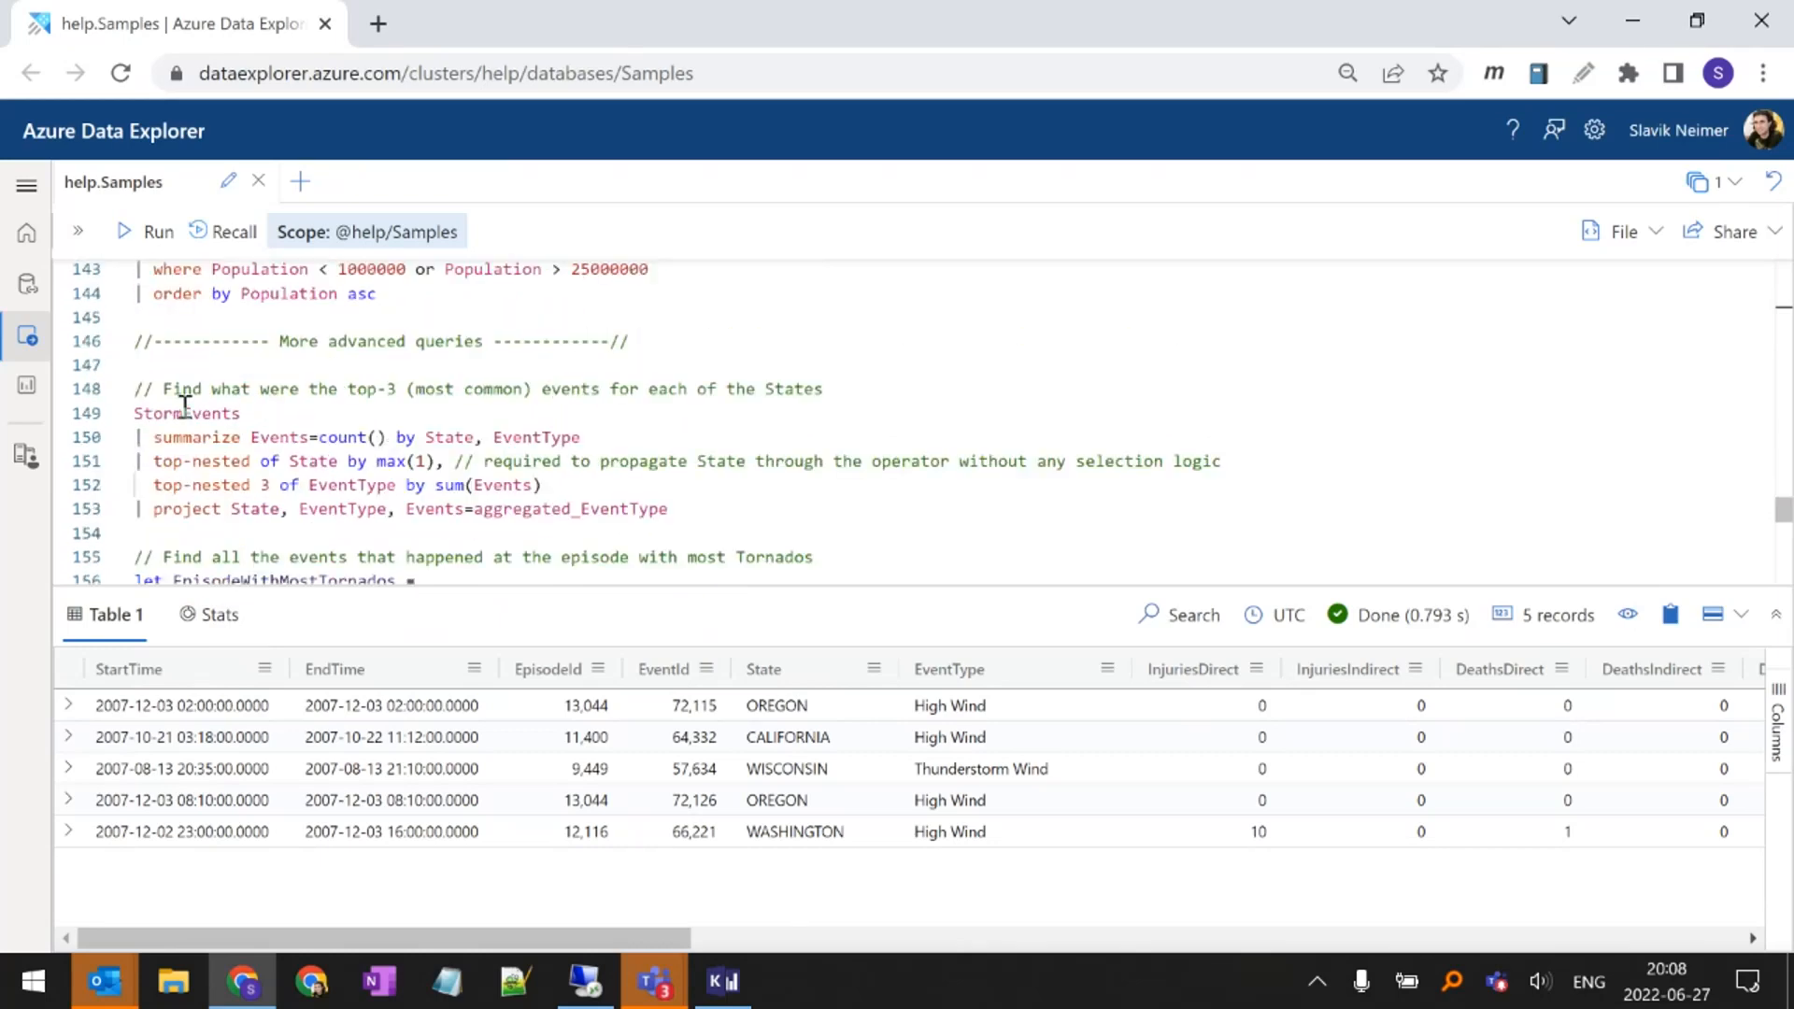
click(144, 389)
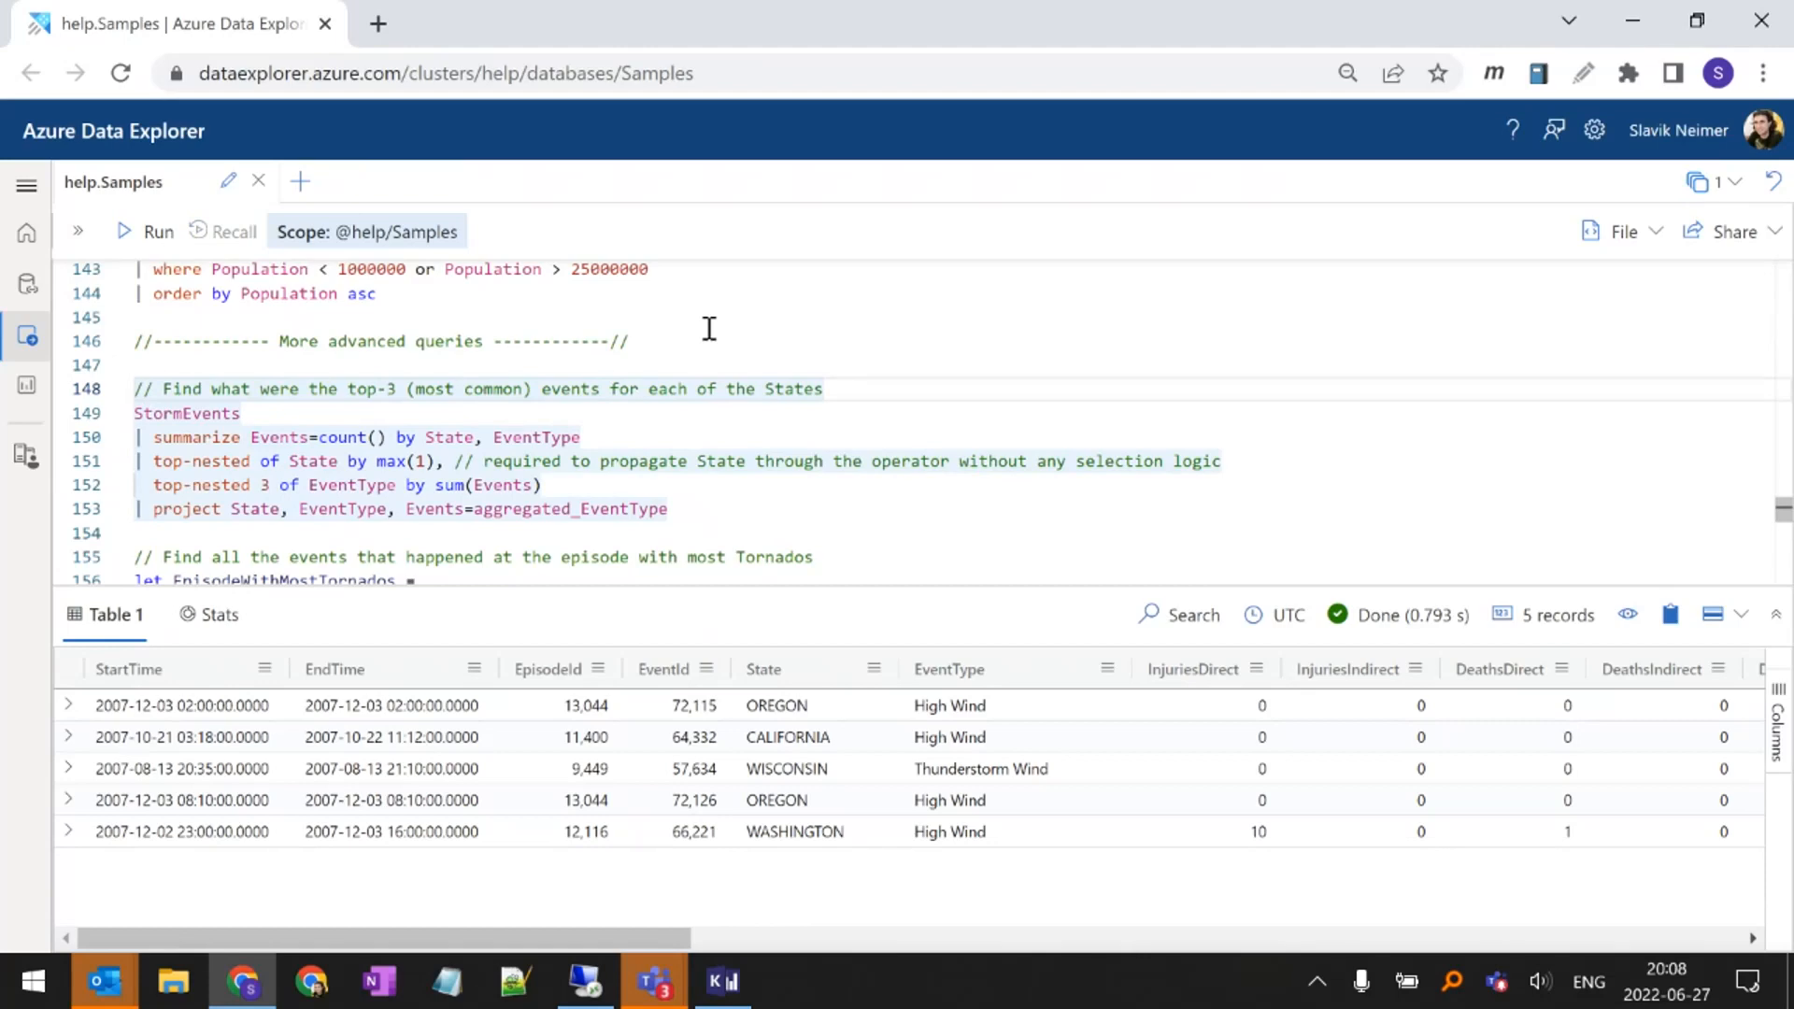
key(shift+Return)
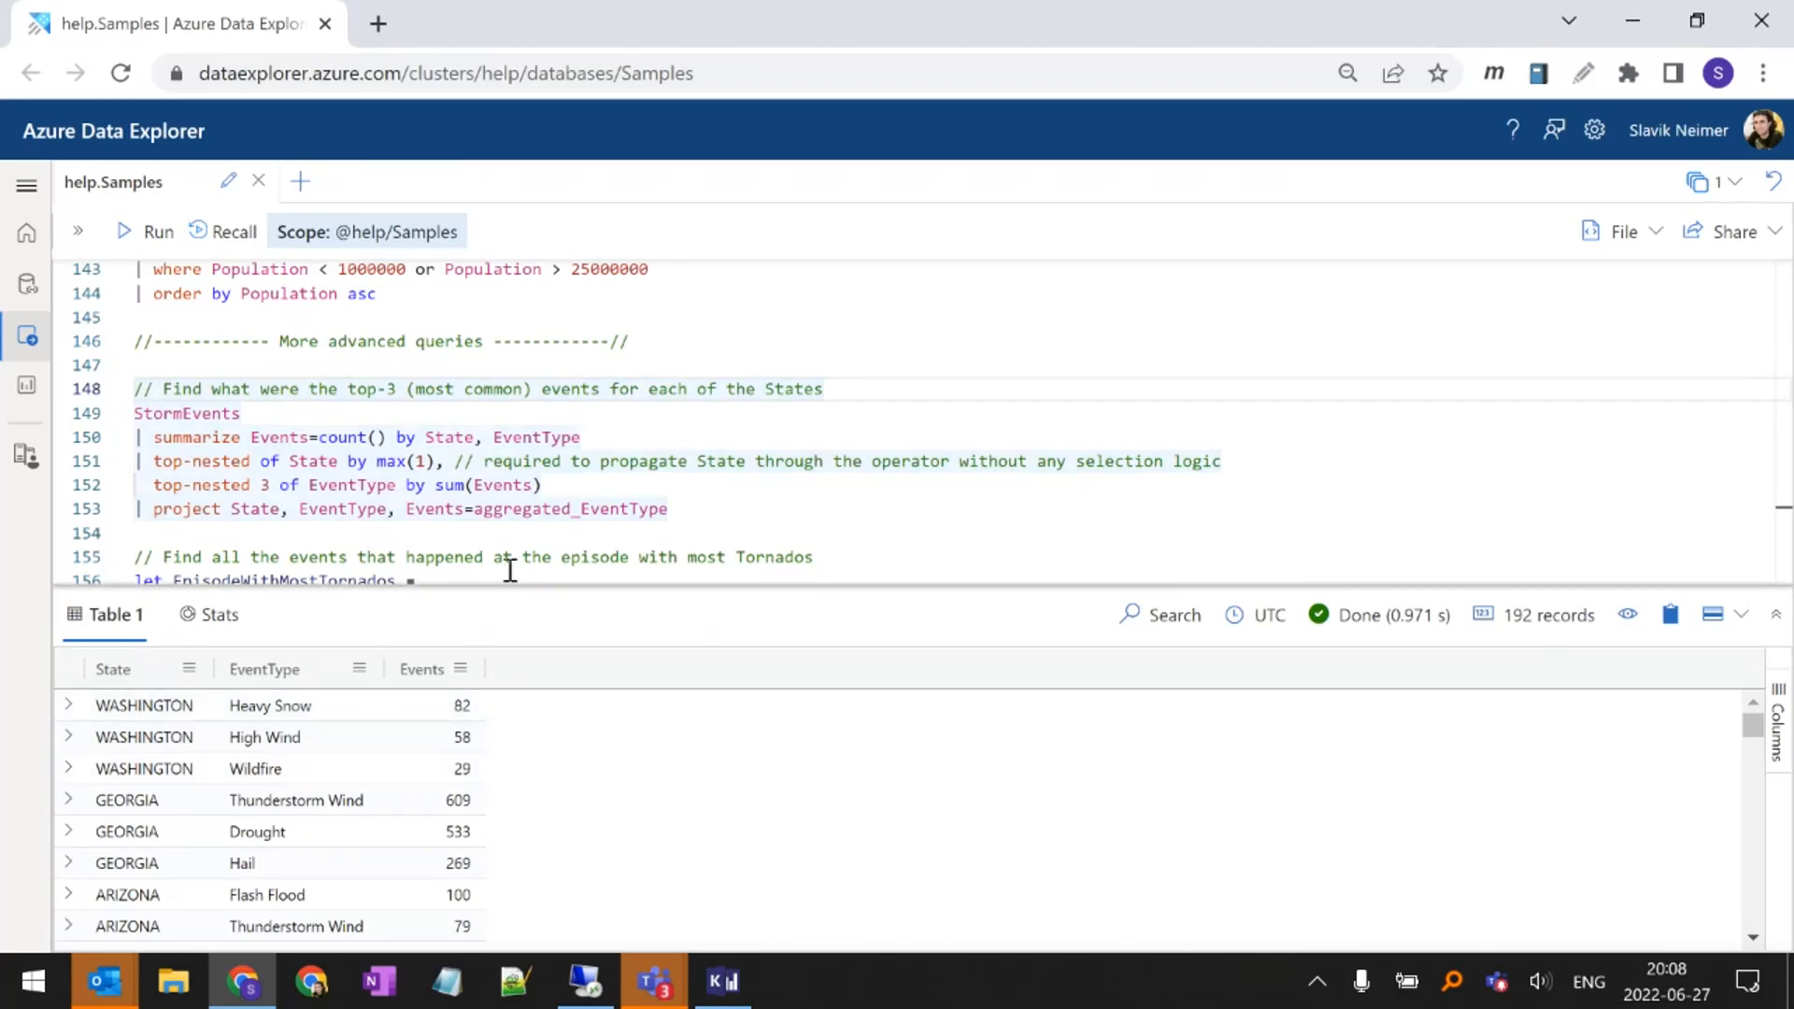
Enlarge the results area and examine the event types and counts listed for Georgia and Arizona
drag(509, 586, 535, 472)
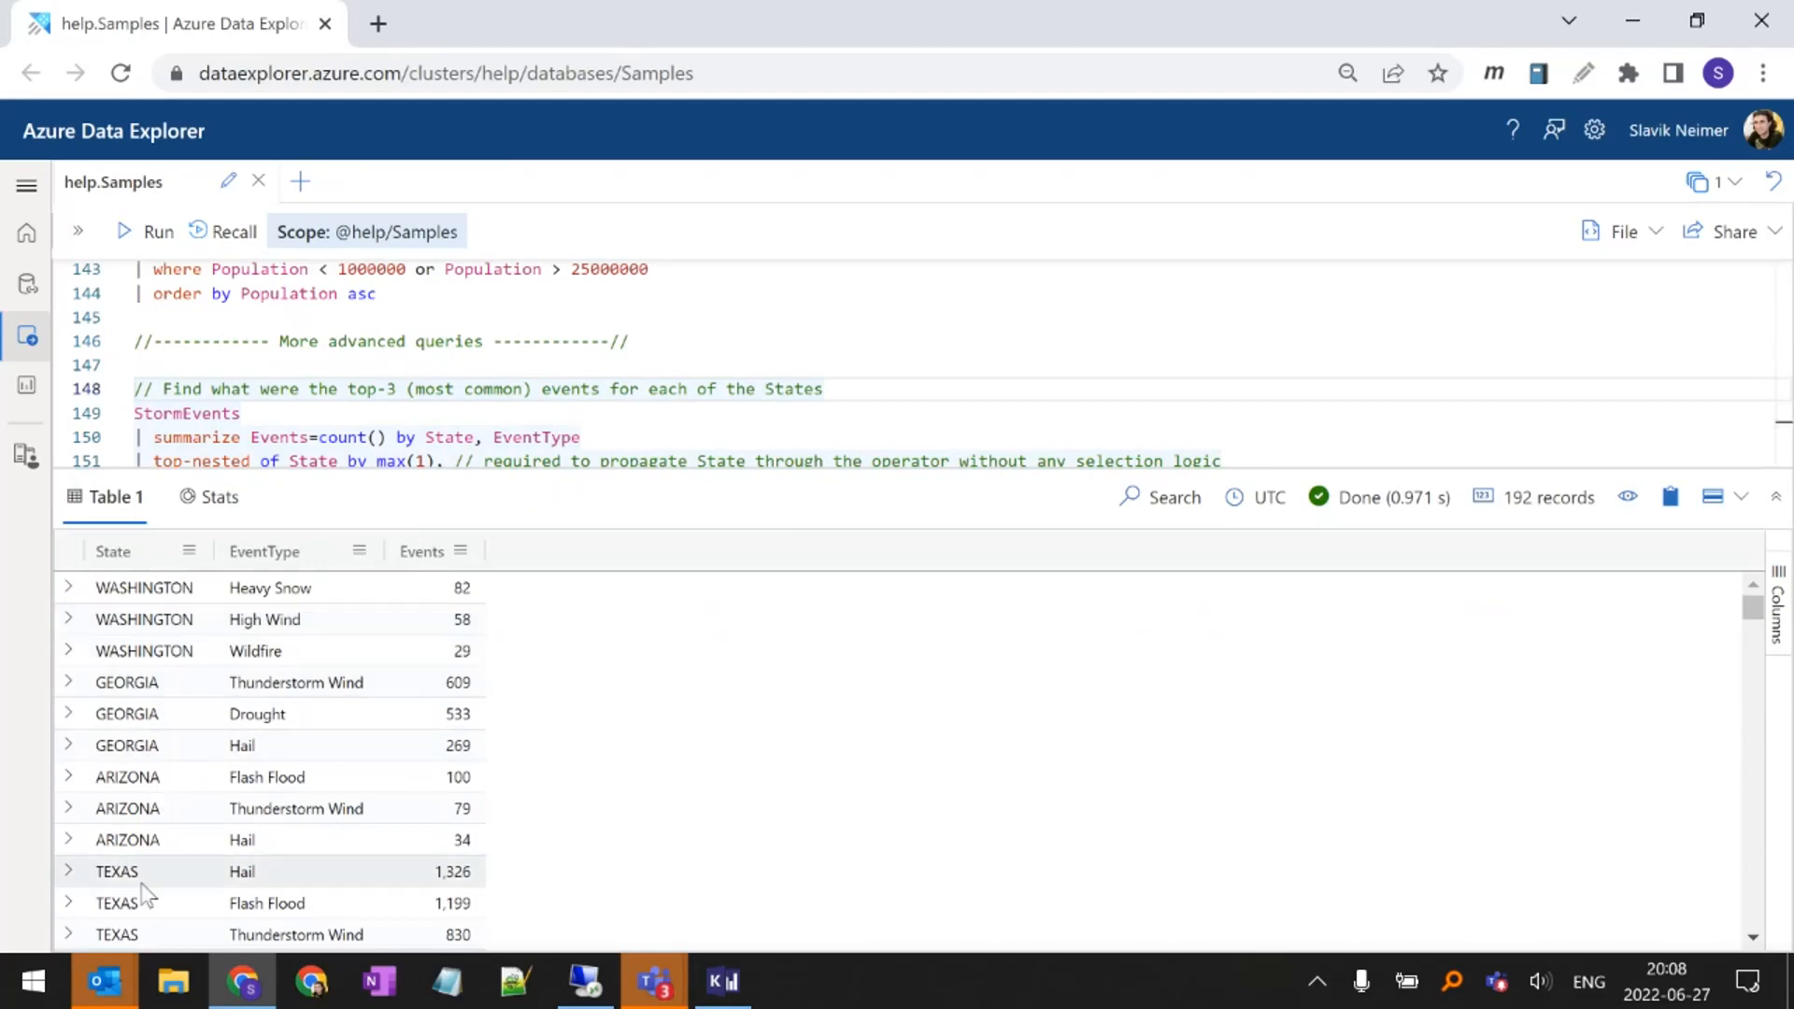
drag(171, 688, 167, 717)
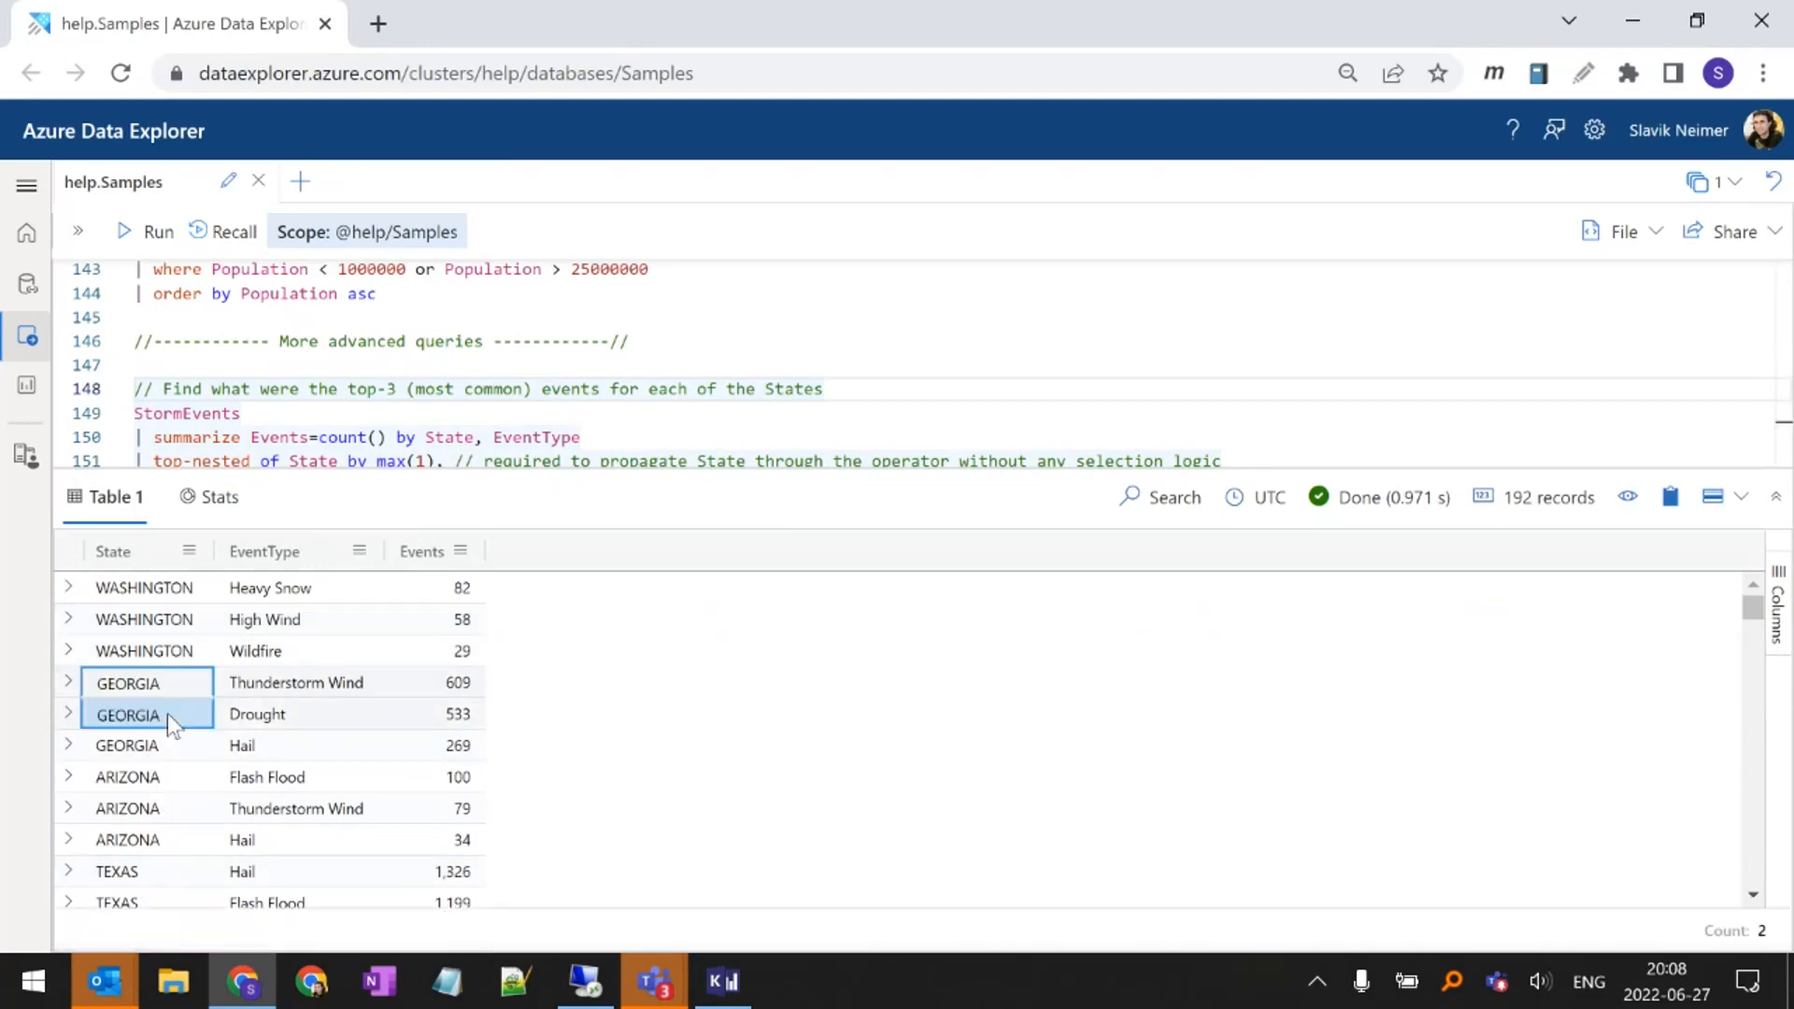
click(162, 777)
drag(149, 780, 154, 840)
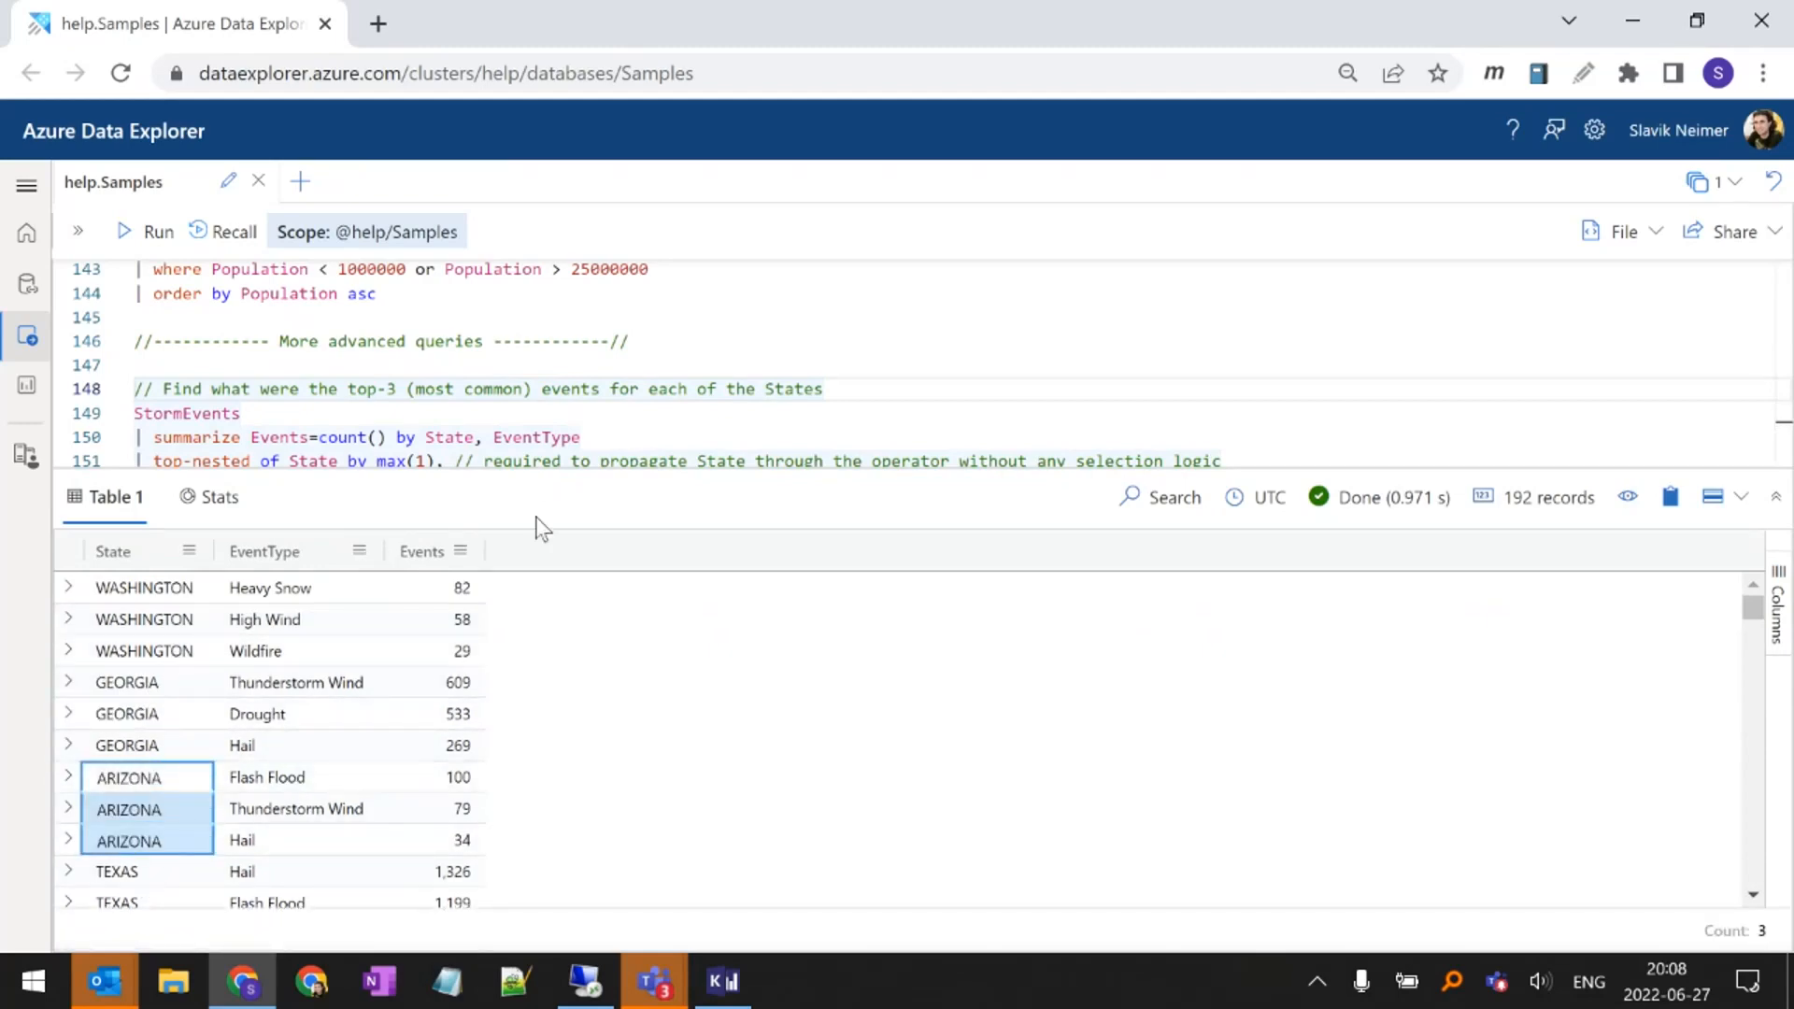
click(447, 755)
shift+click(447, 776)
click(447, 746)
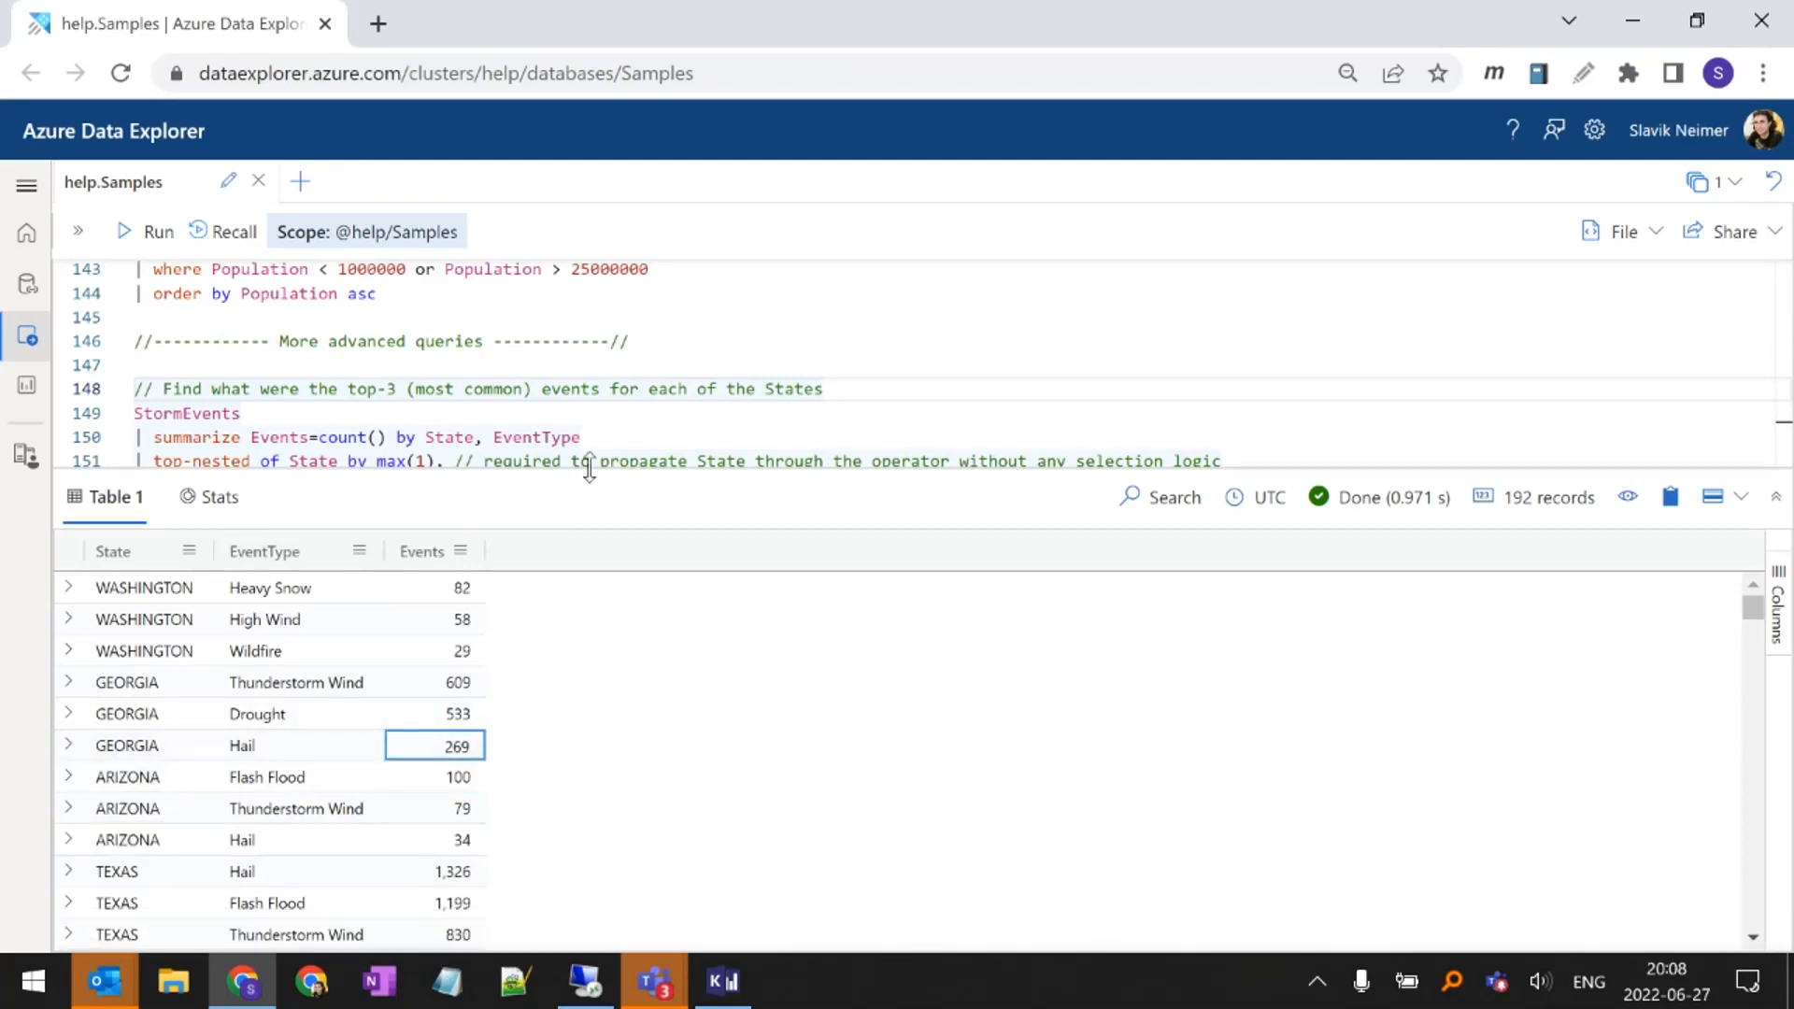
Enlarge the query editor and run only the StormEvents source and summarize lines of the top-3 events per state query
drag(590, 468, 573, 585)
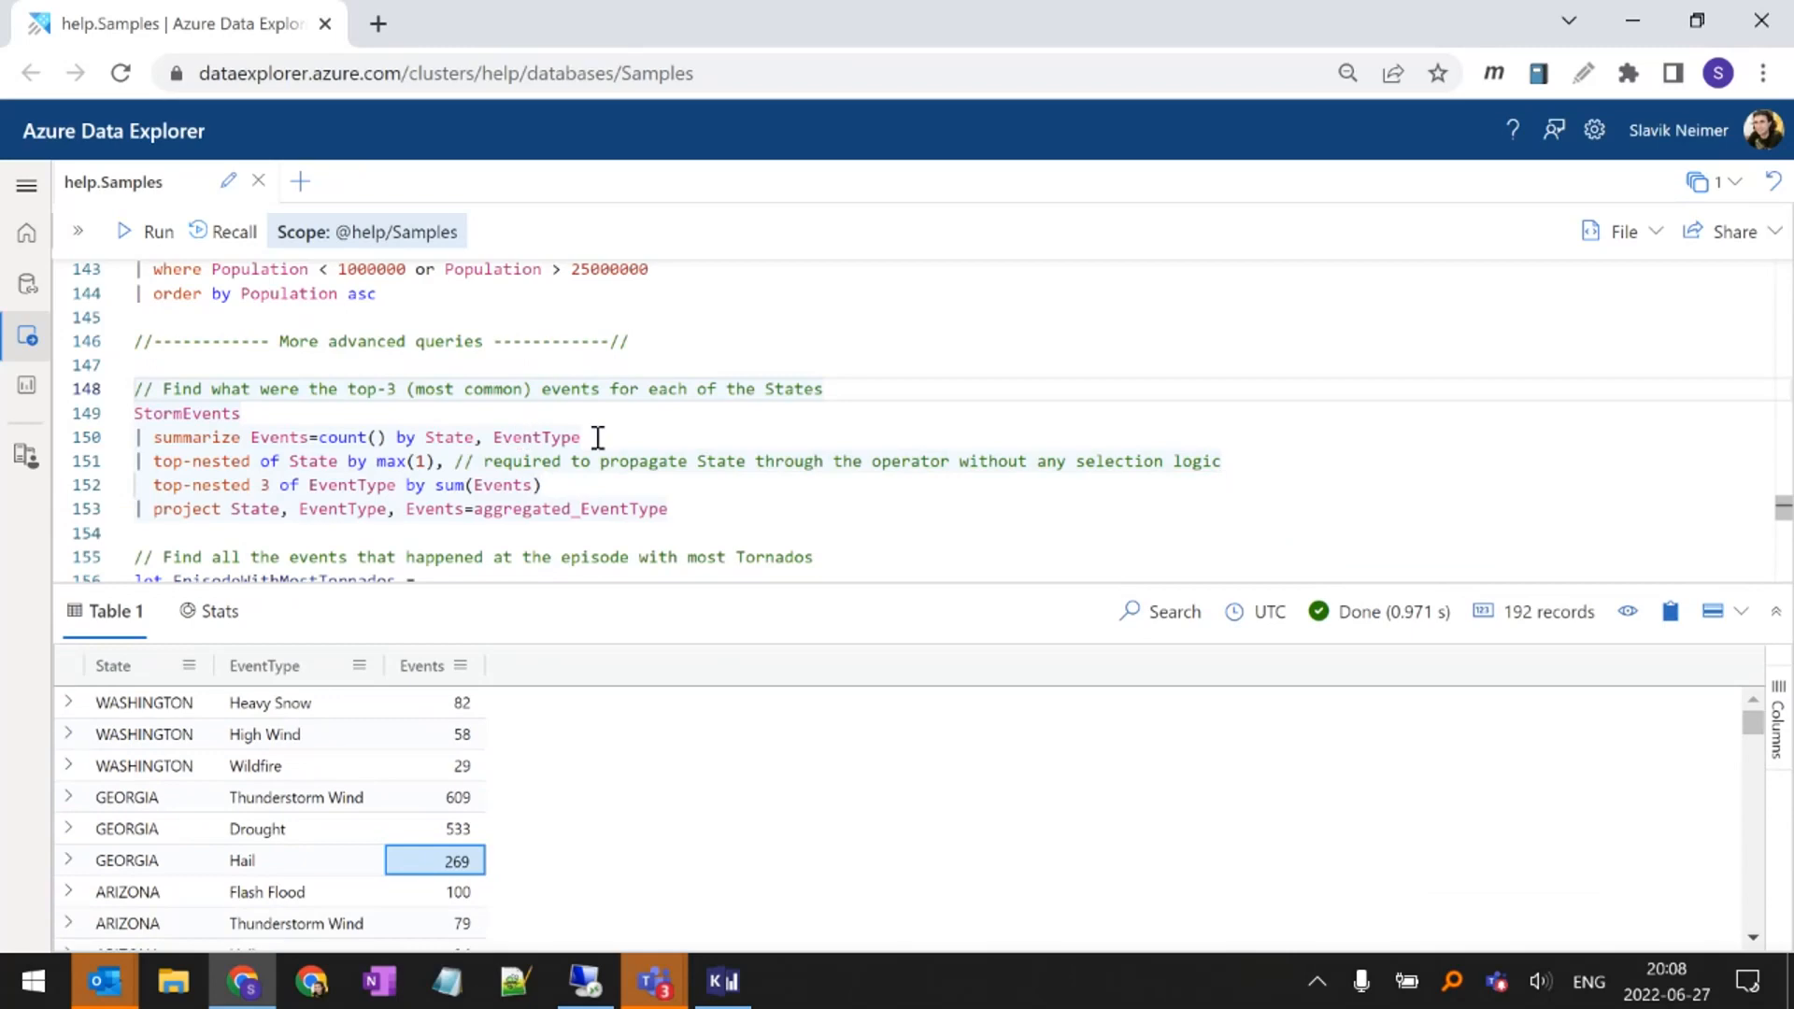
drag(592, 438, 122, 428)
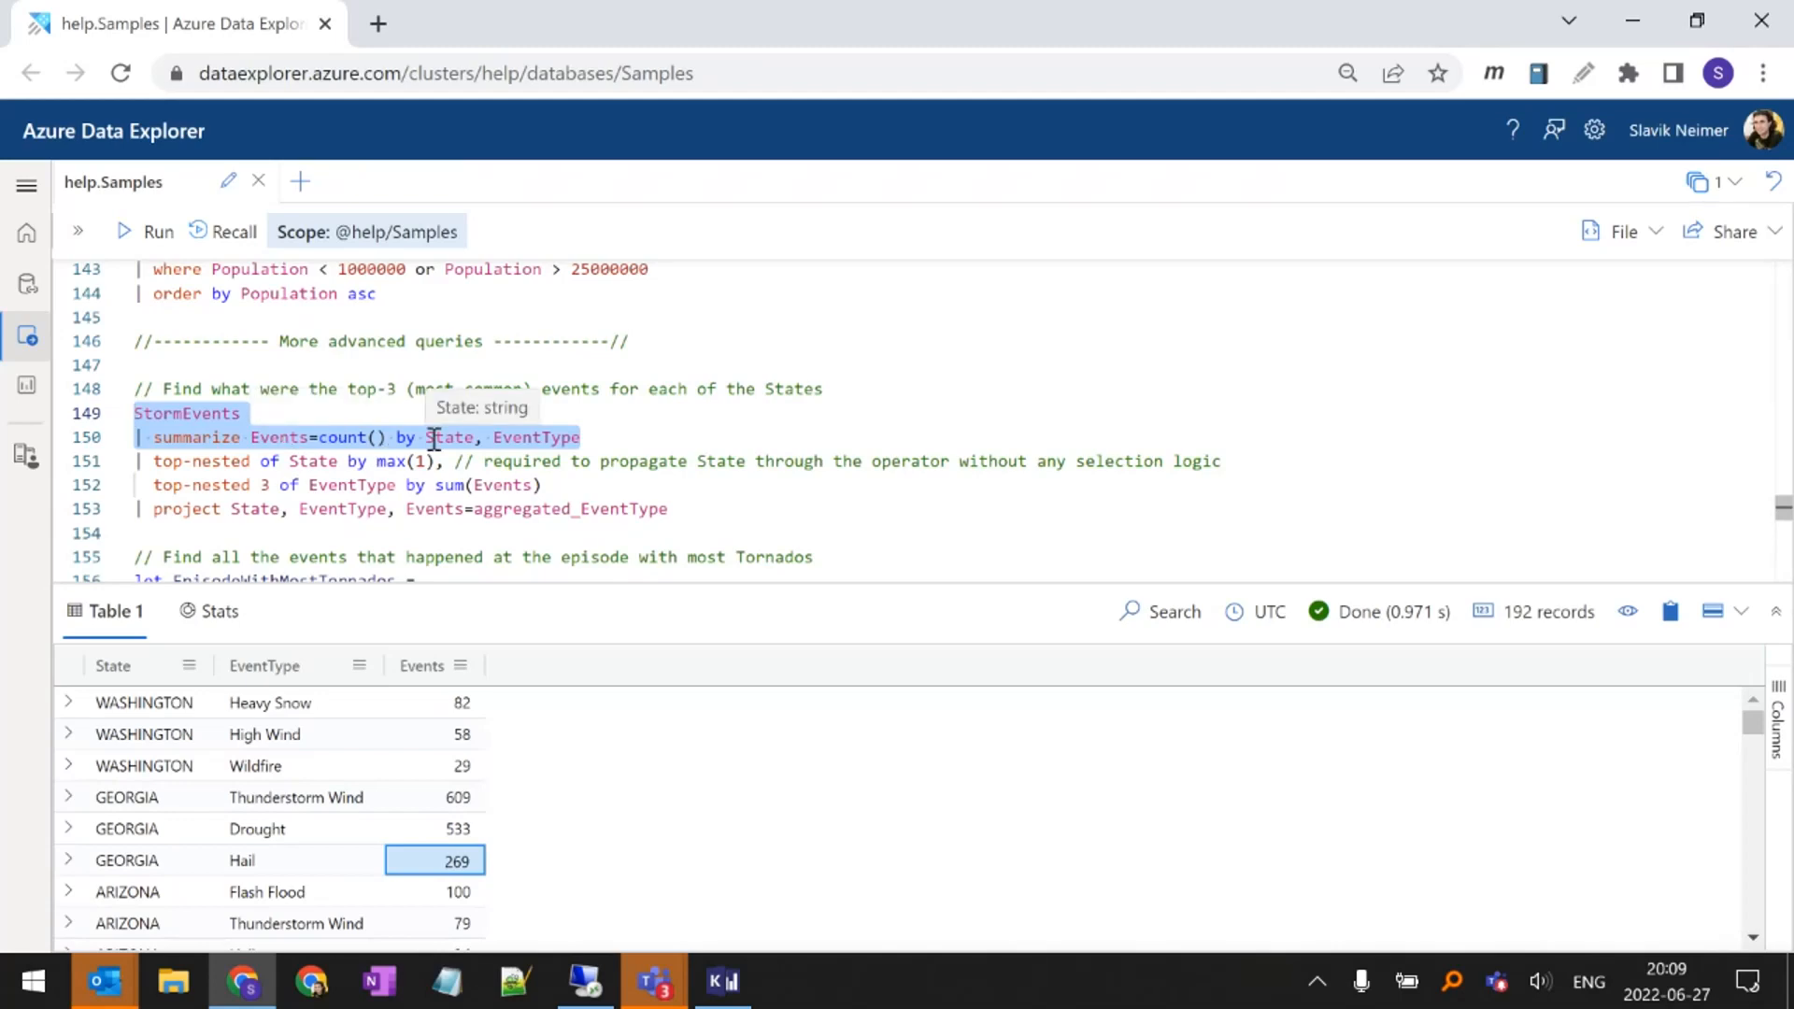
key(shift+Return)
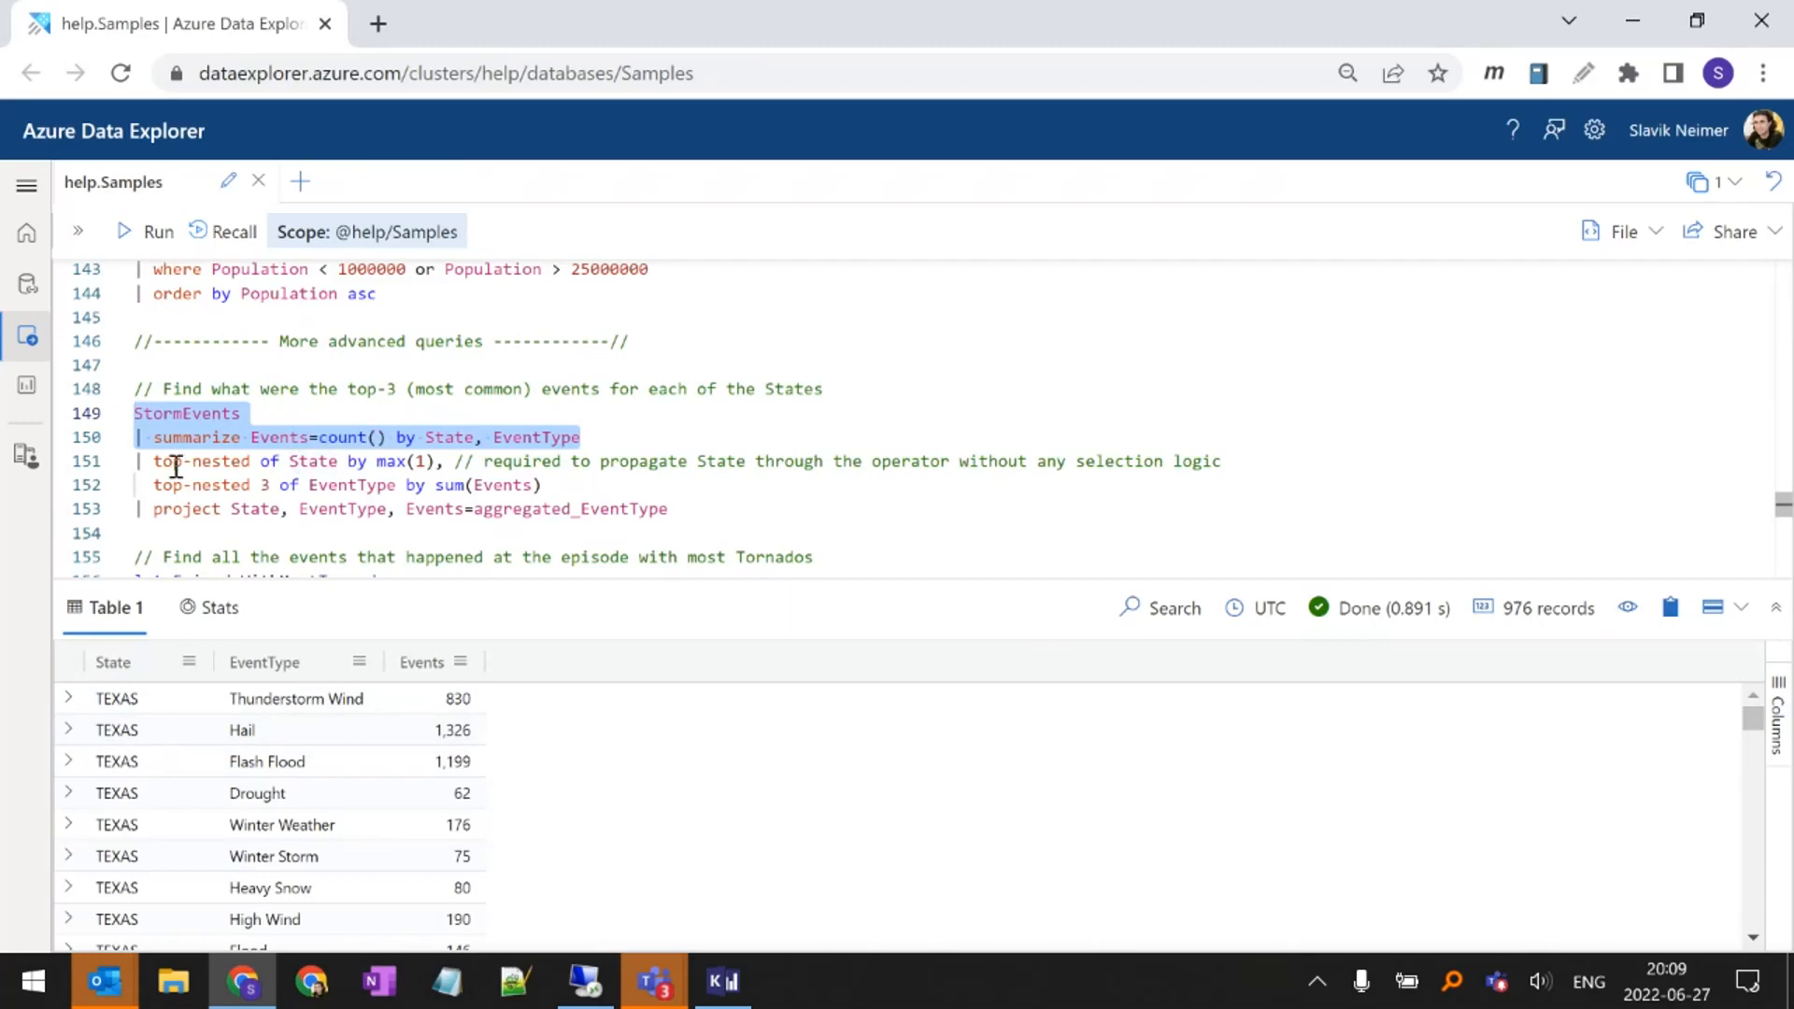
Run the full top-3 events per state query, from StormEvents through both top-nested lines and the project line
click(270, 414)
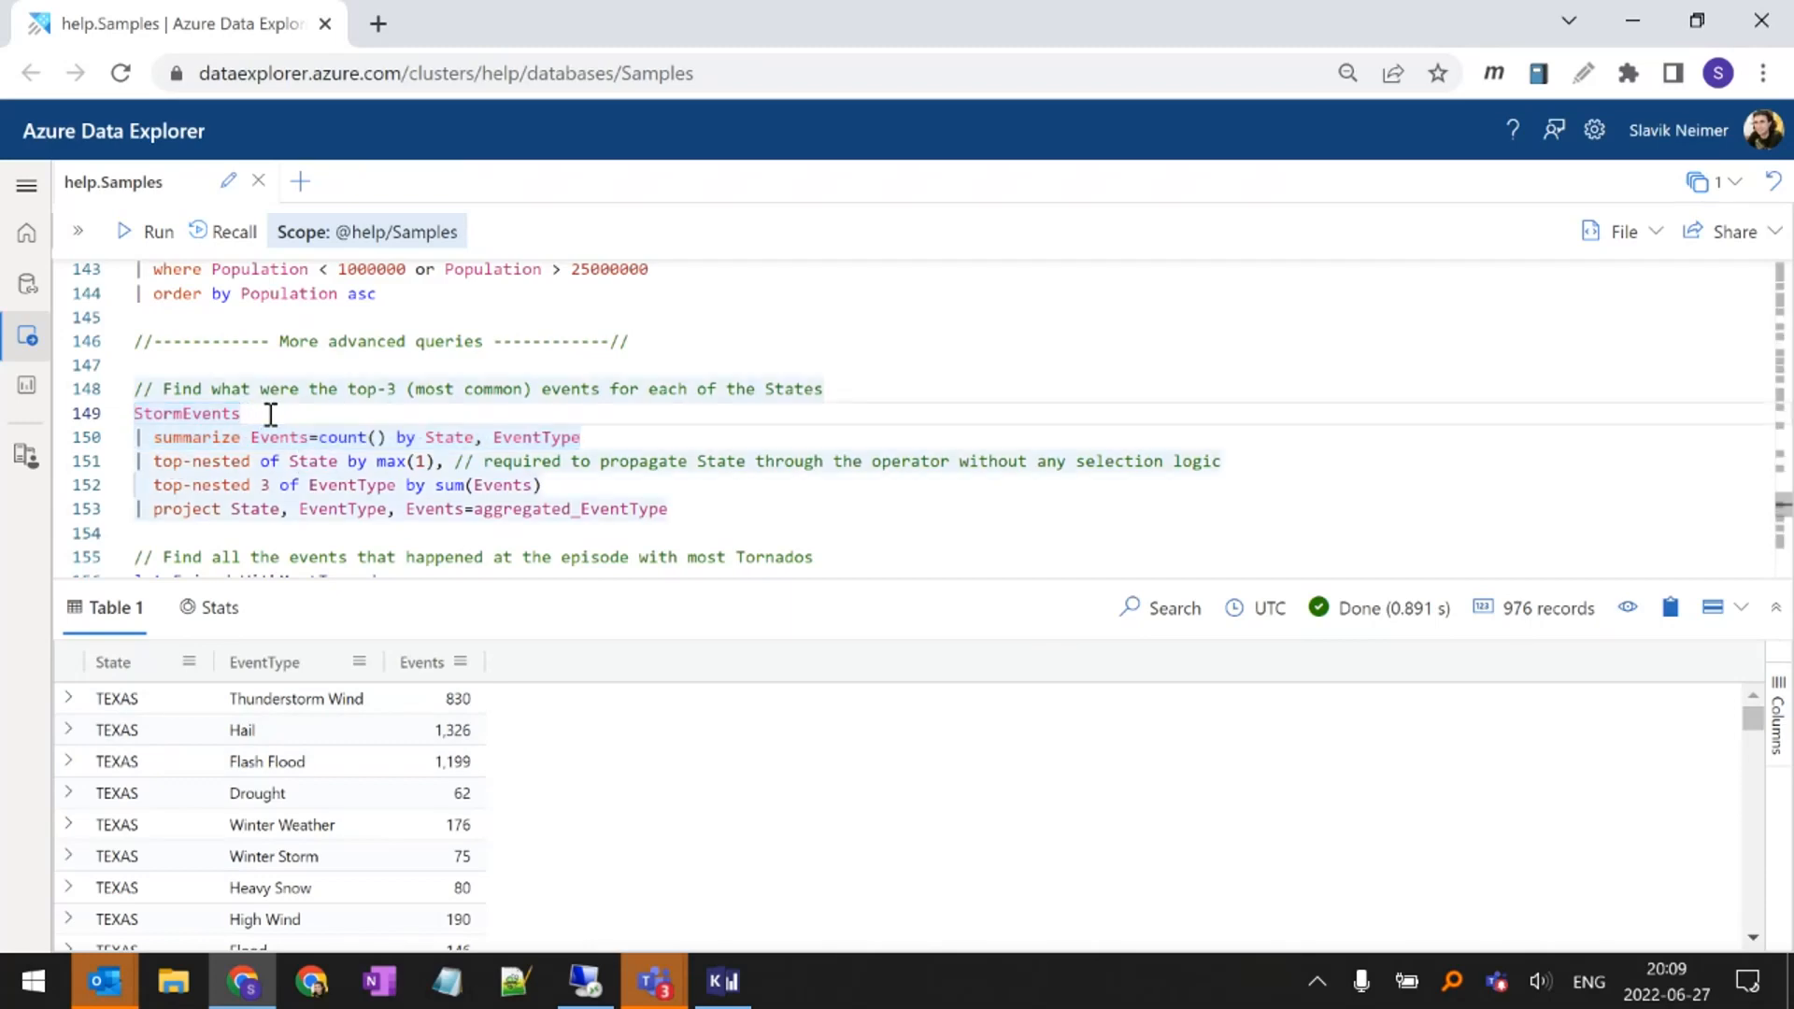
key(Home)
key(shift+Down)
key(shift+Down)
key(shift+Down)
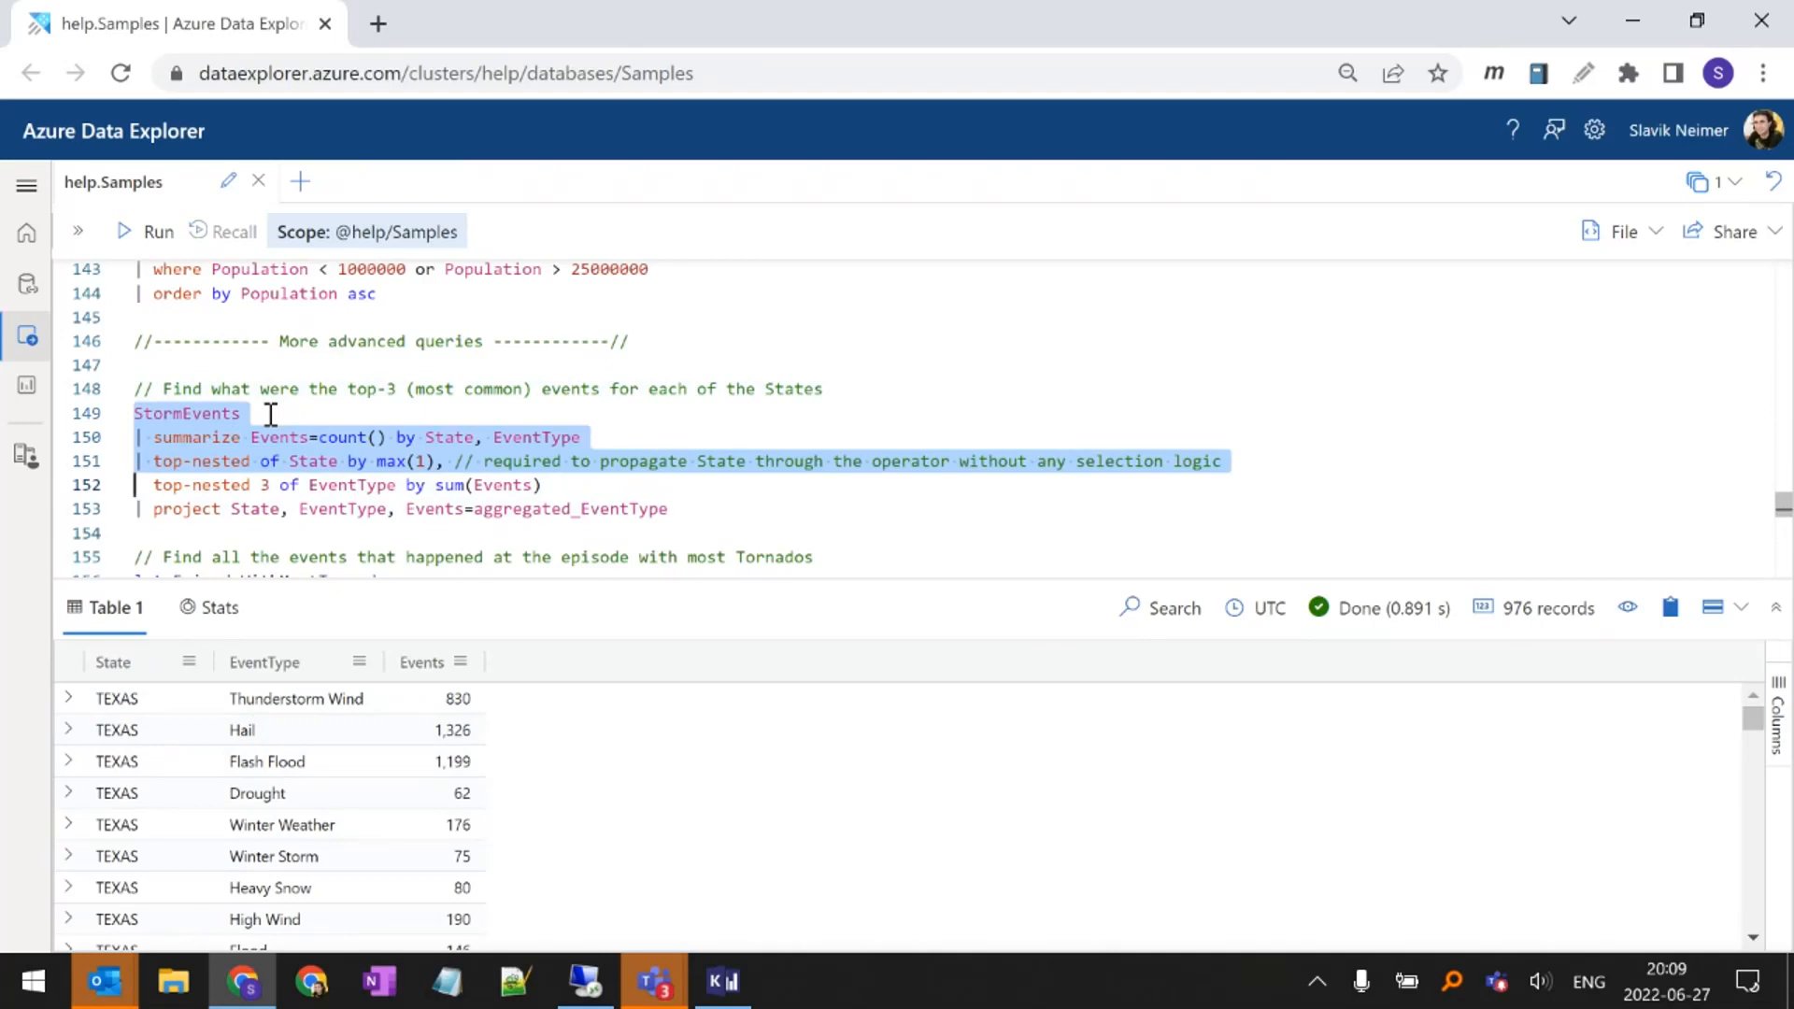
key(shift+Down)
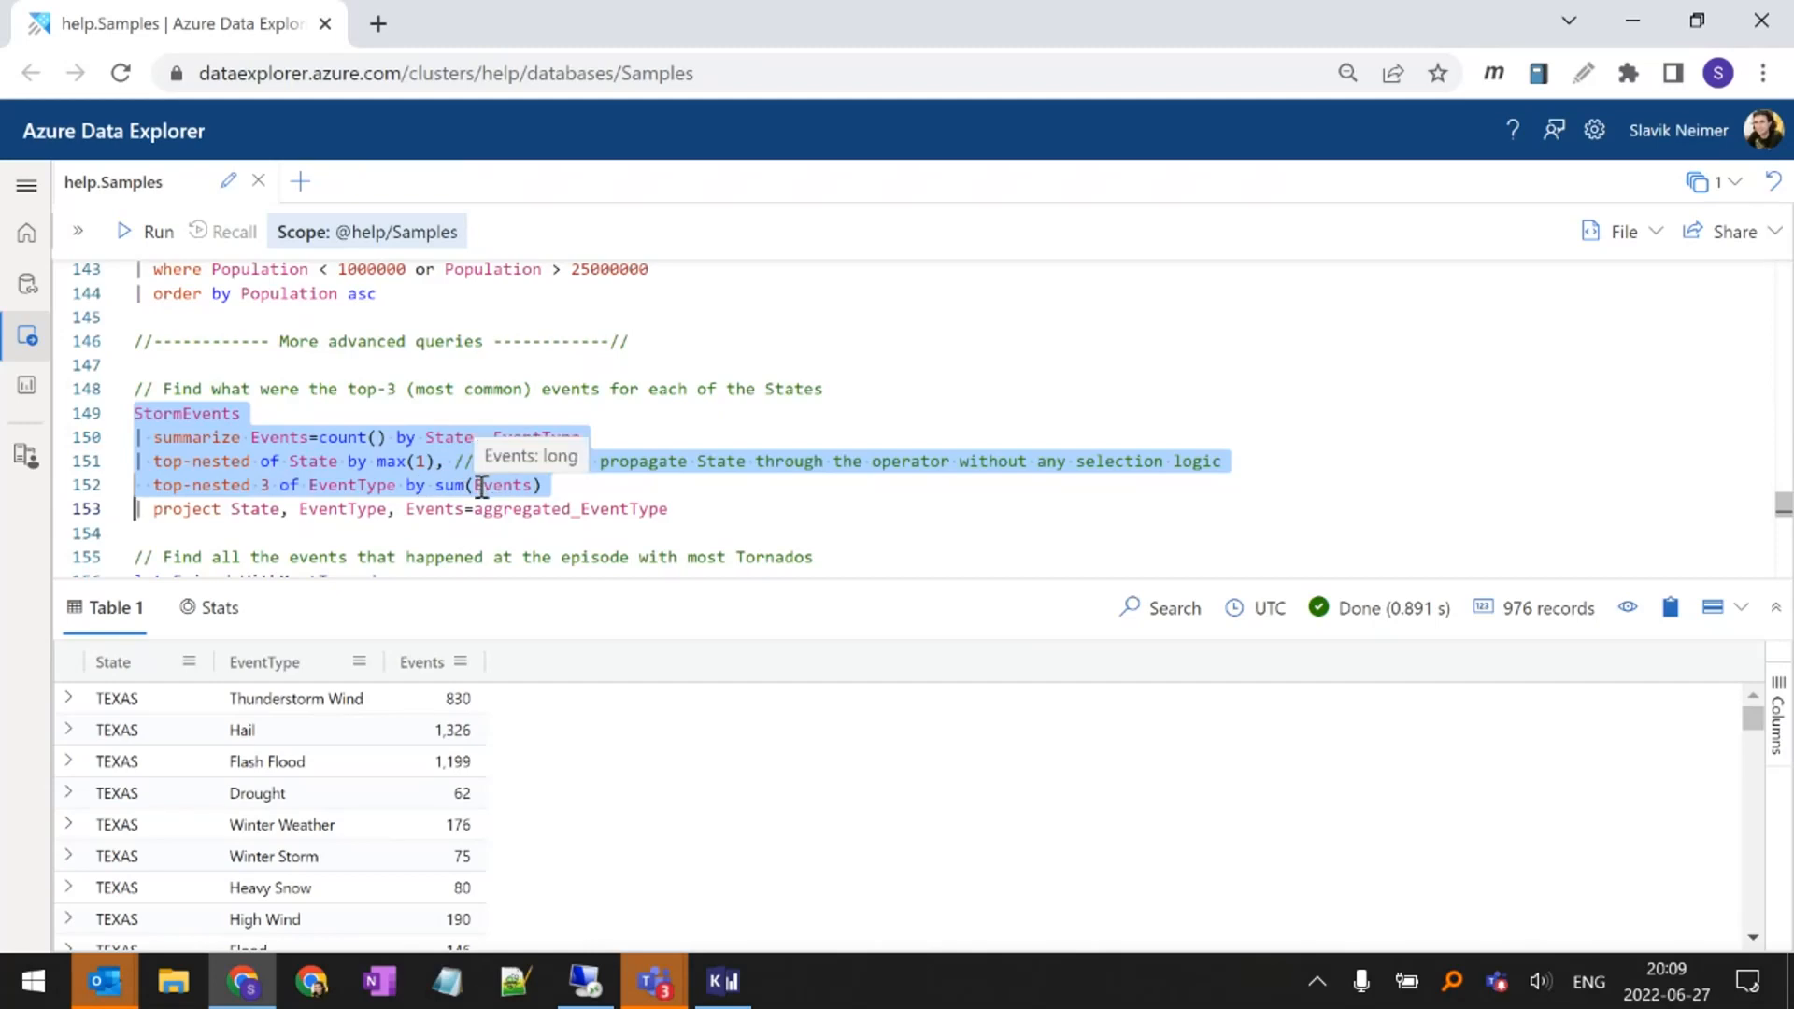
key(shift+Down)
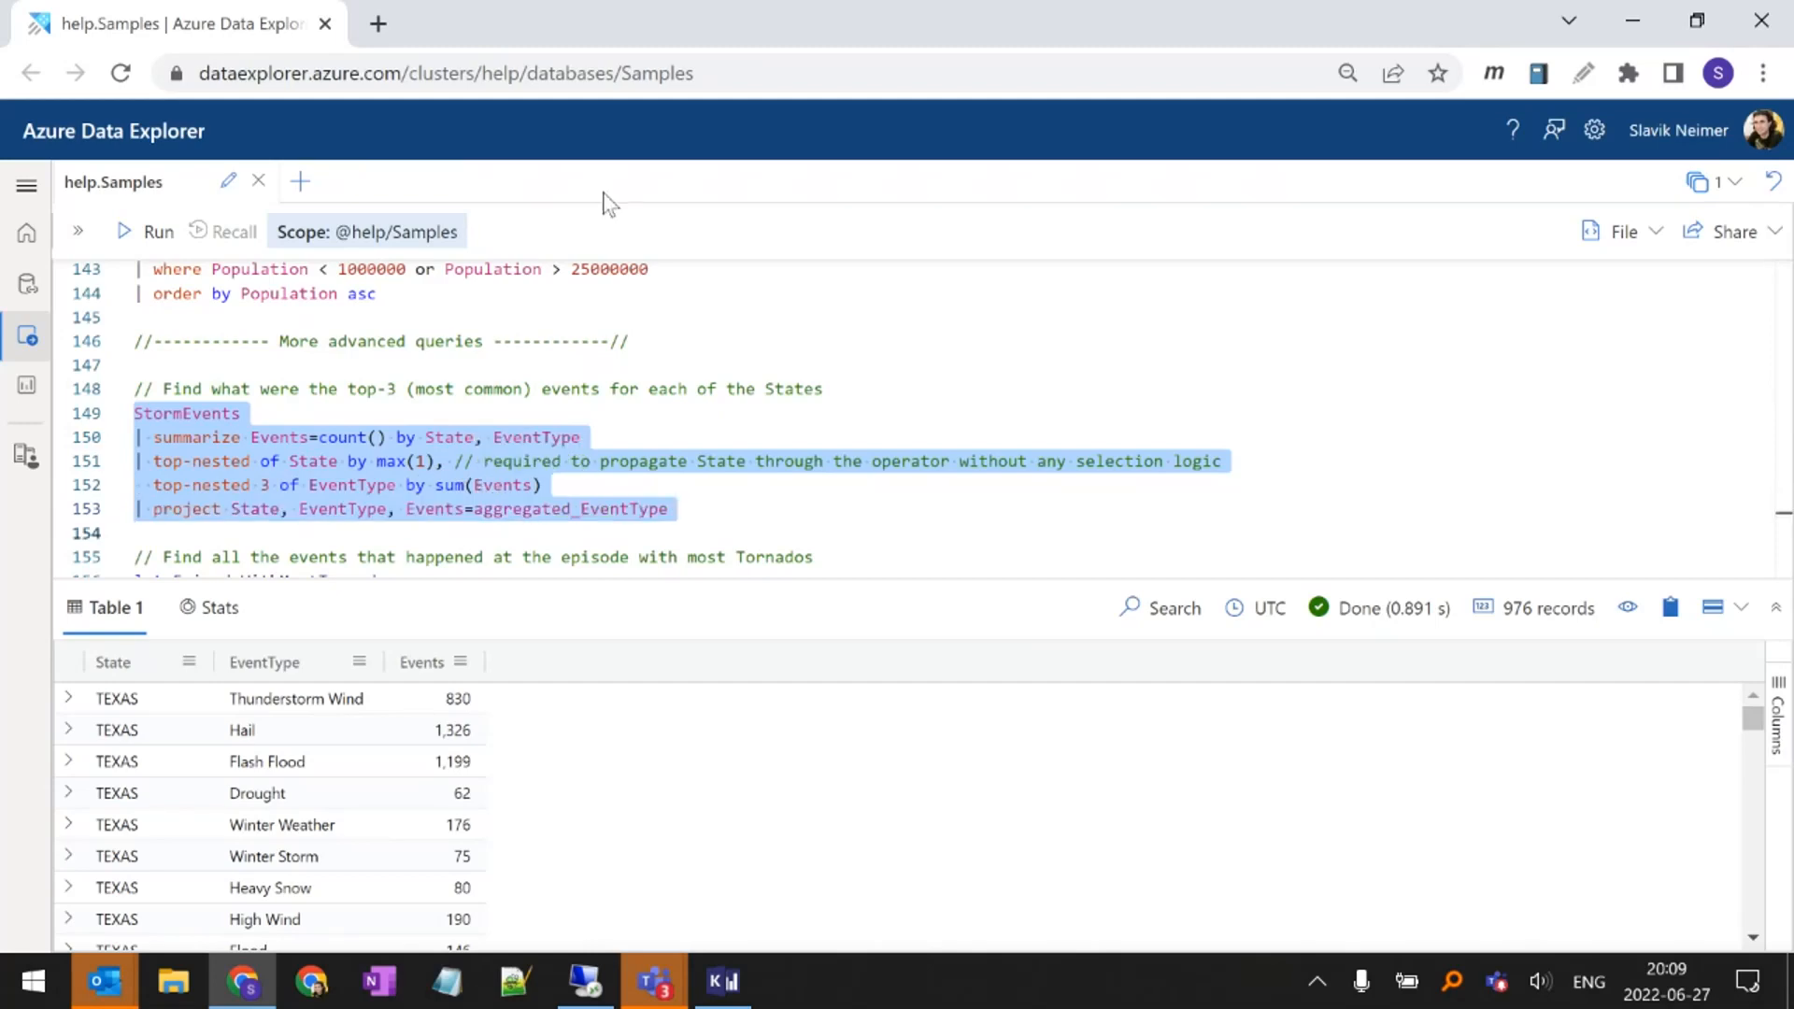
key(shift+Return)
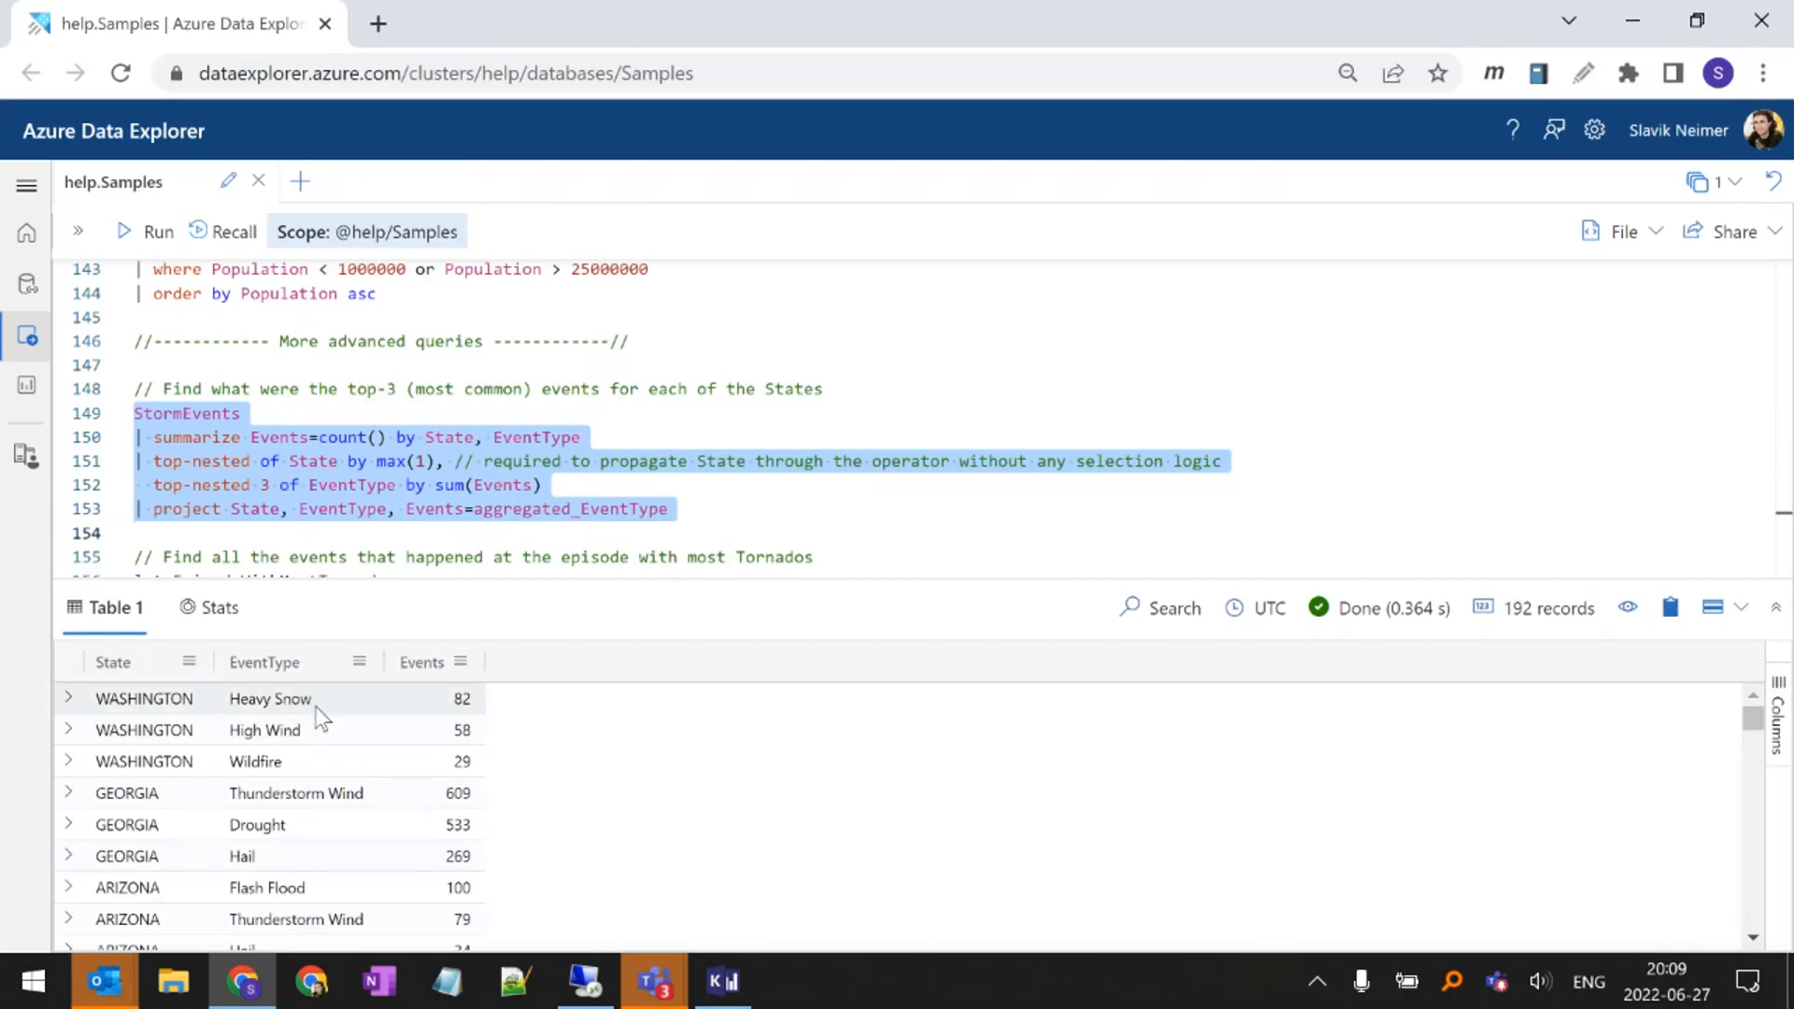
click(255, 526)
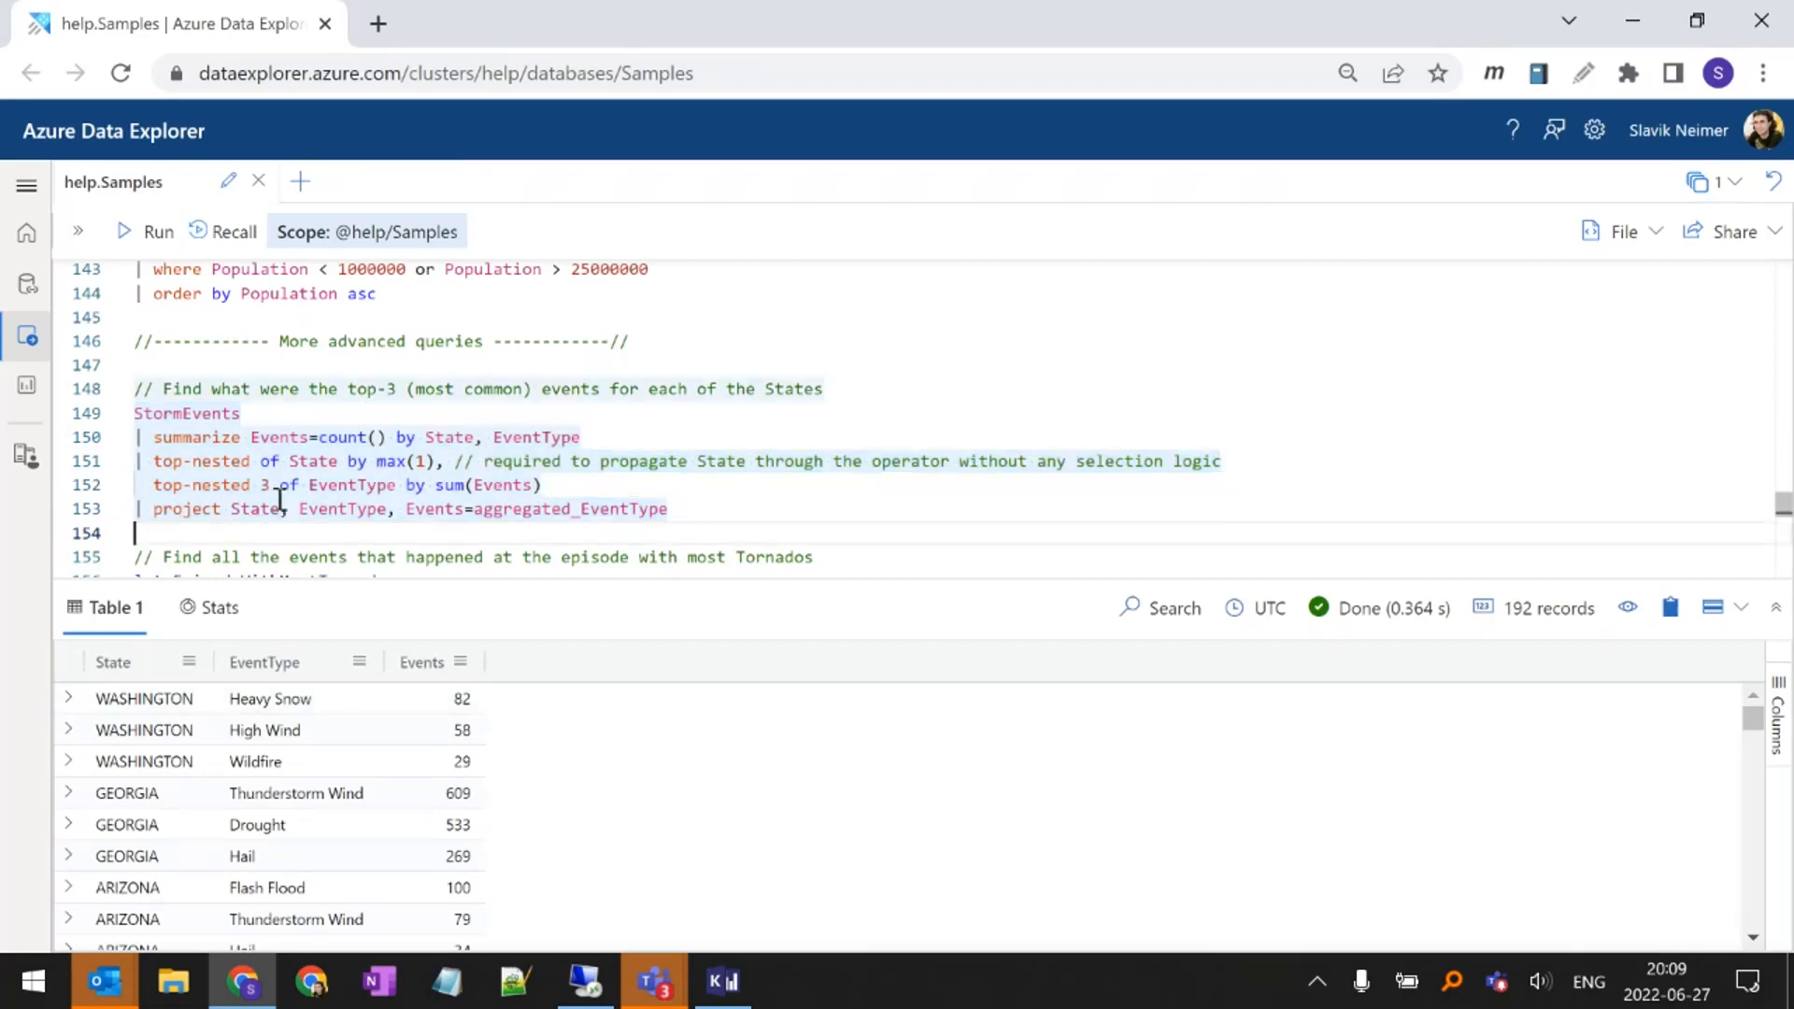
Examine the most-Tornados episode query, from the EpisodeWithMostTornados let statement and its StormEvents source to the EventType filter
scroll(280, 502, down, 3)
click(372, 431)
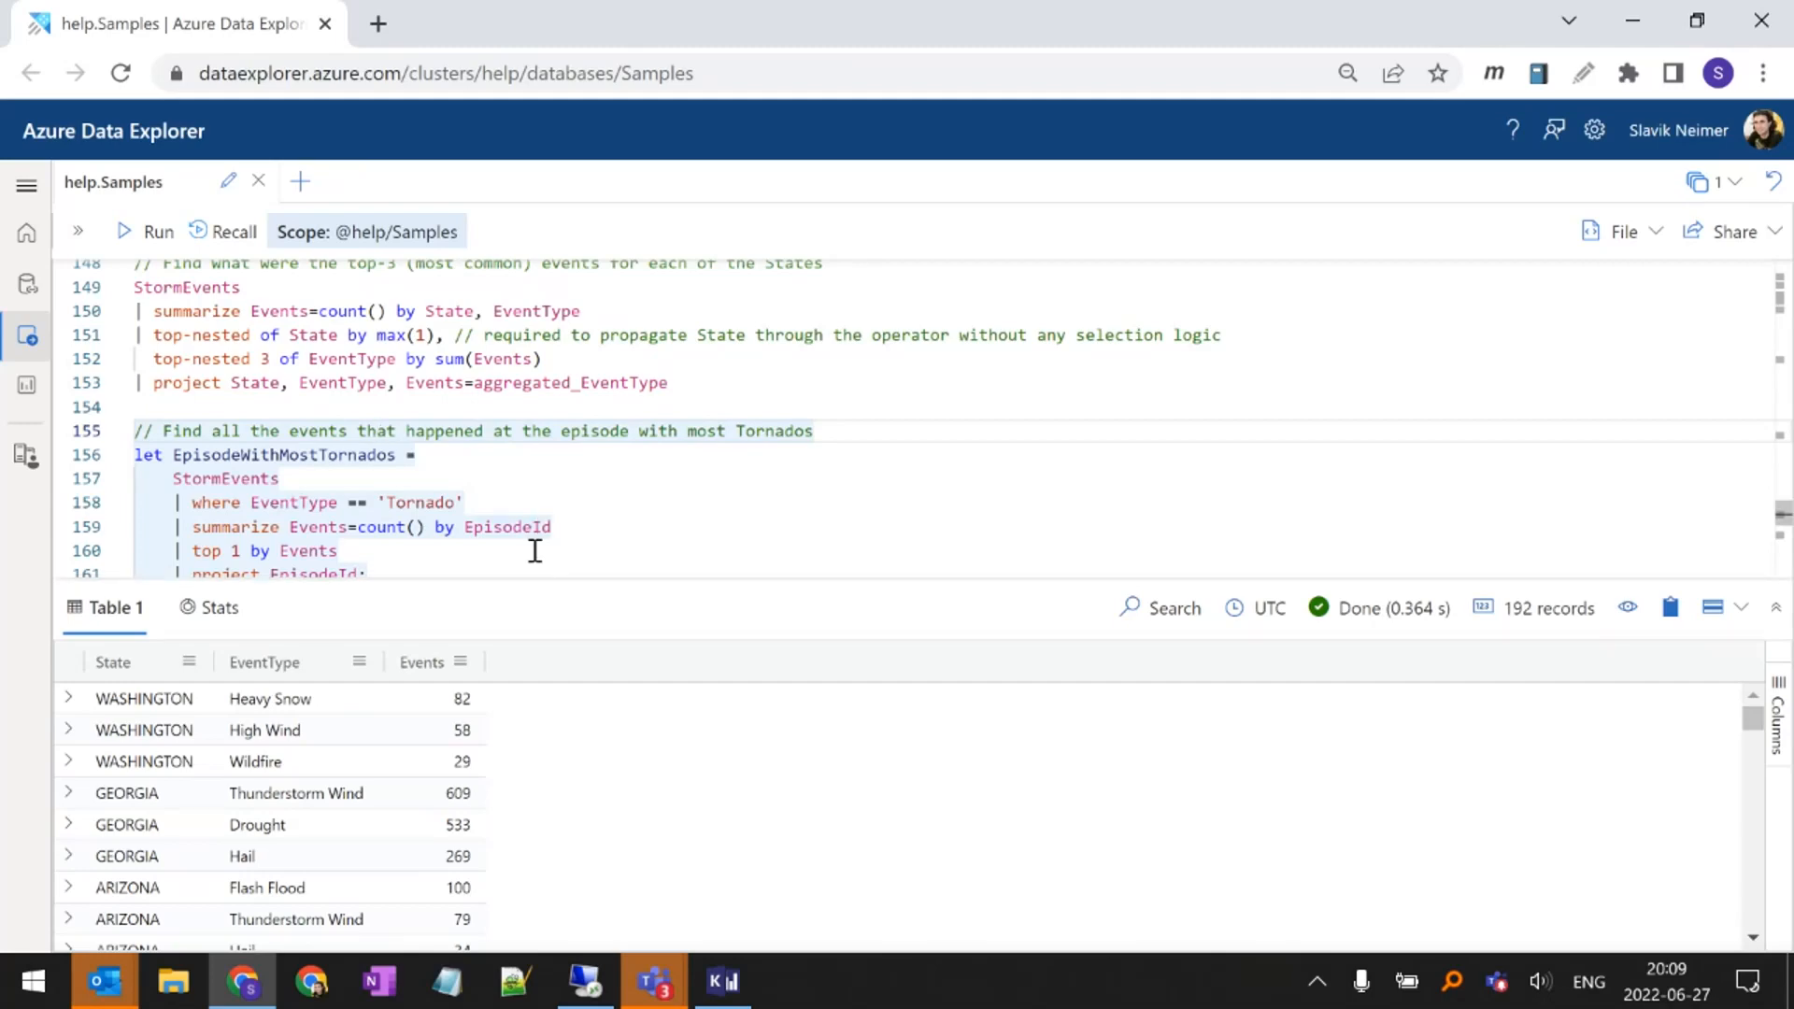
drag(532, 575, 508, 654)
scroll(508, 598, down, 2)
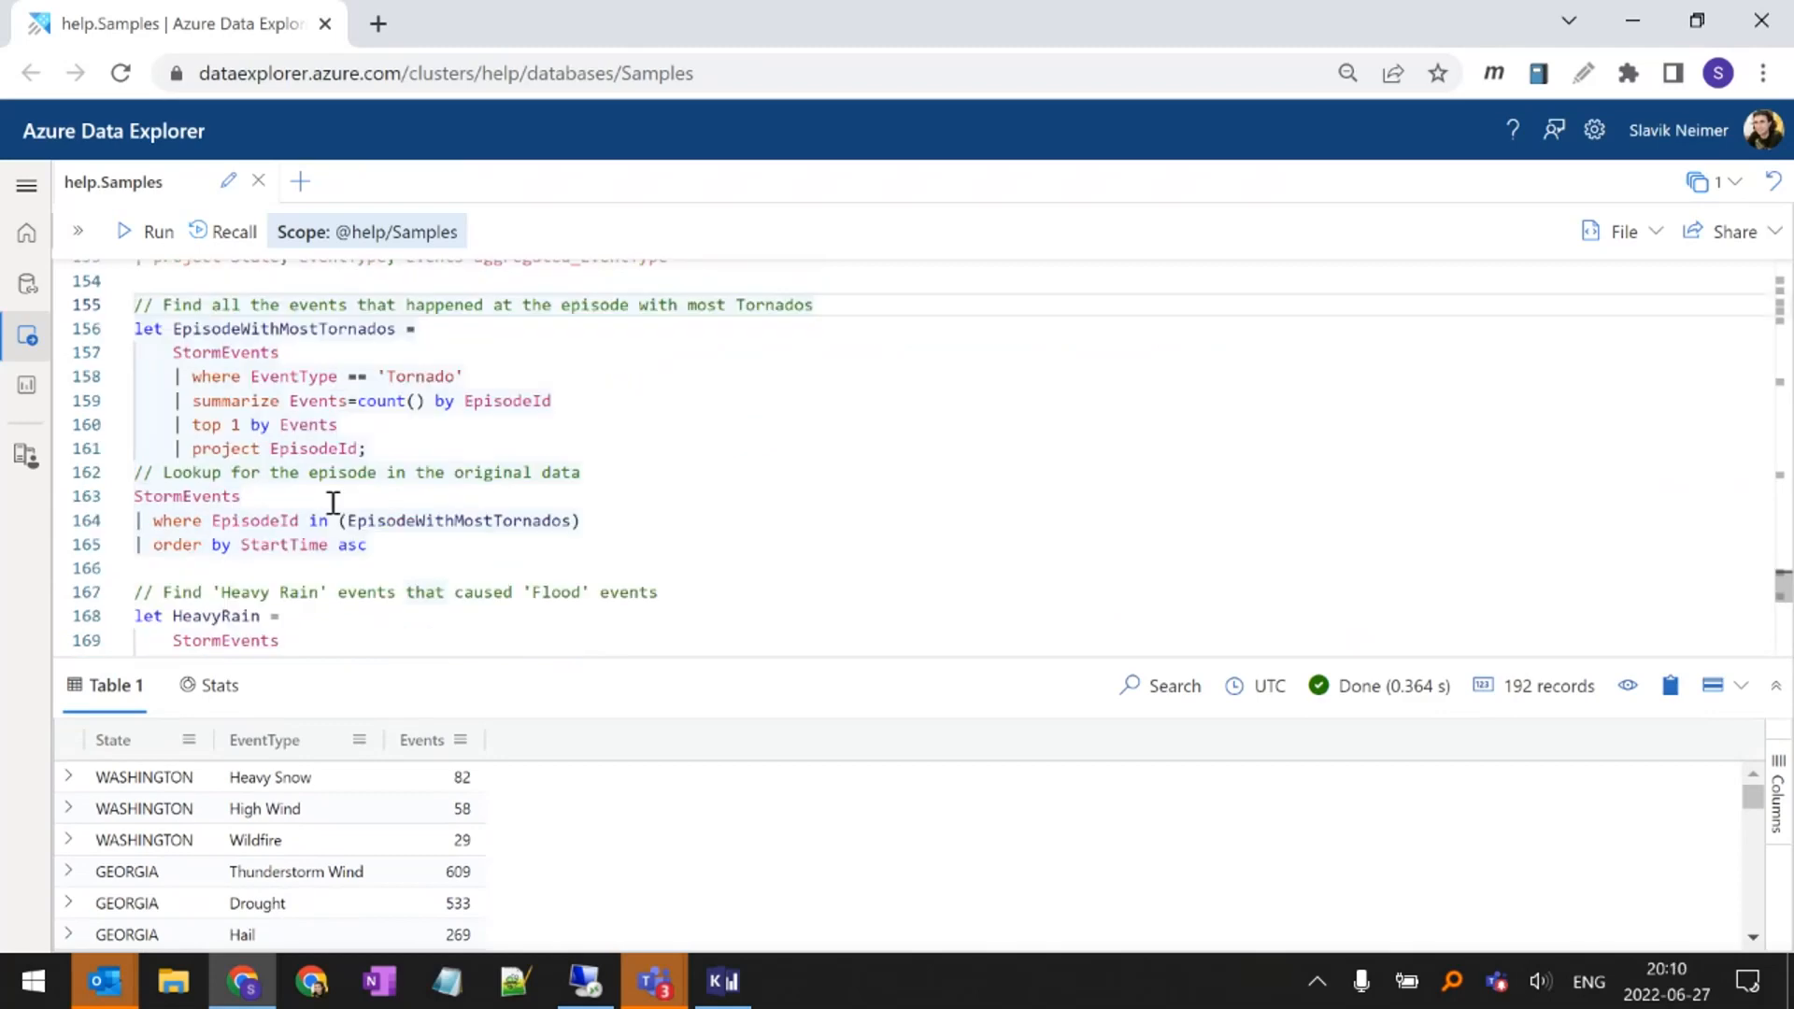
double_click(191, 329)
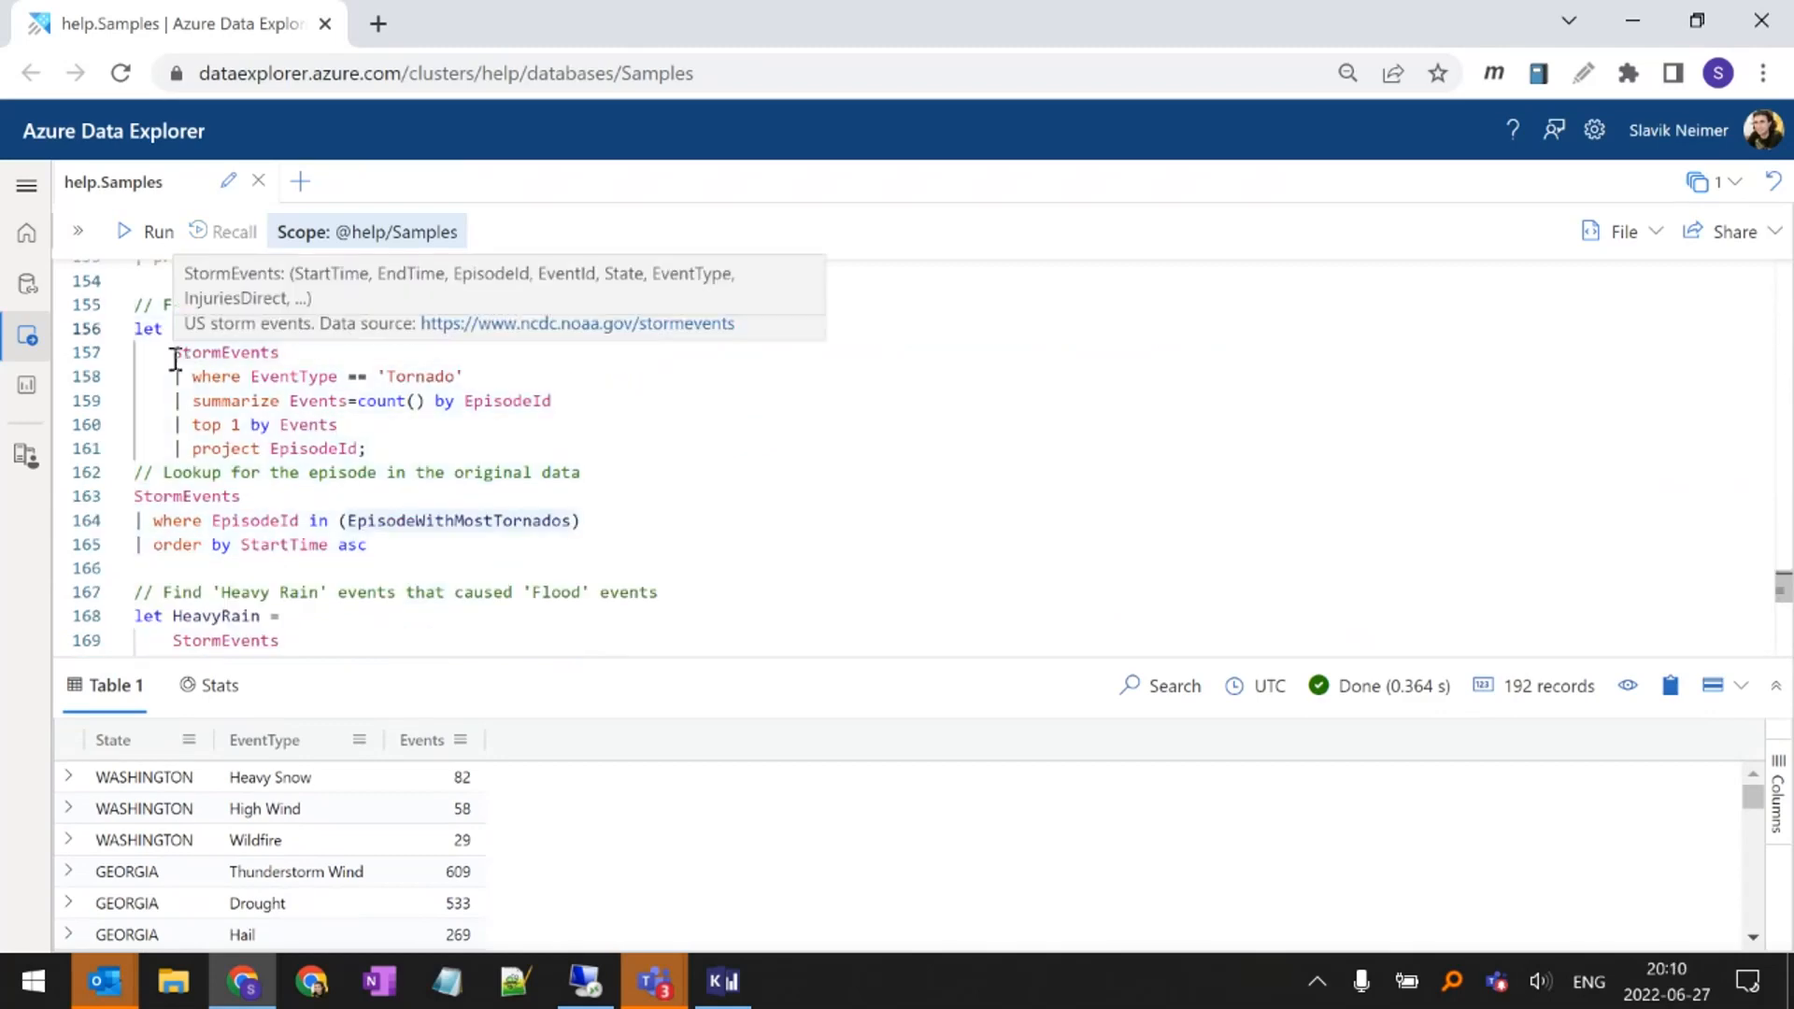
double_click(173, 355)
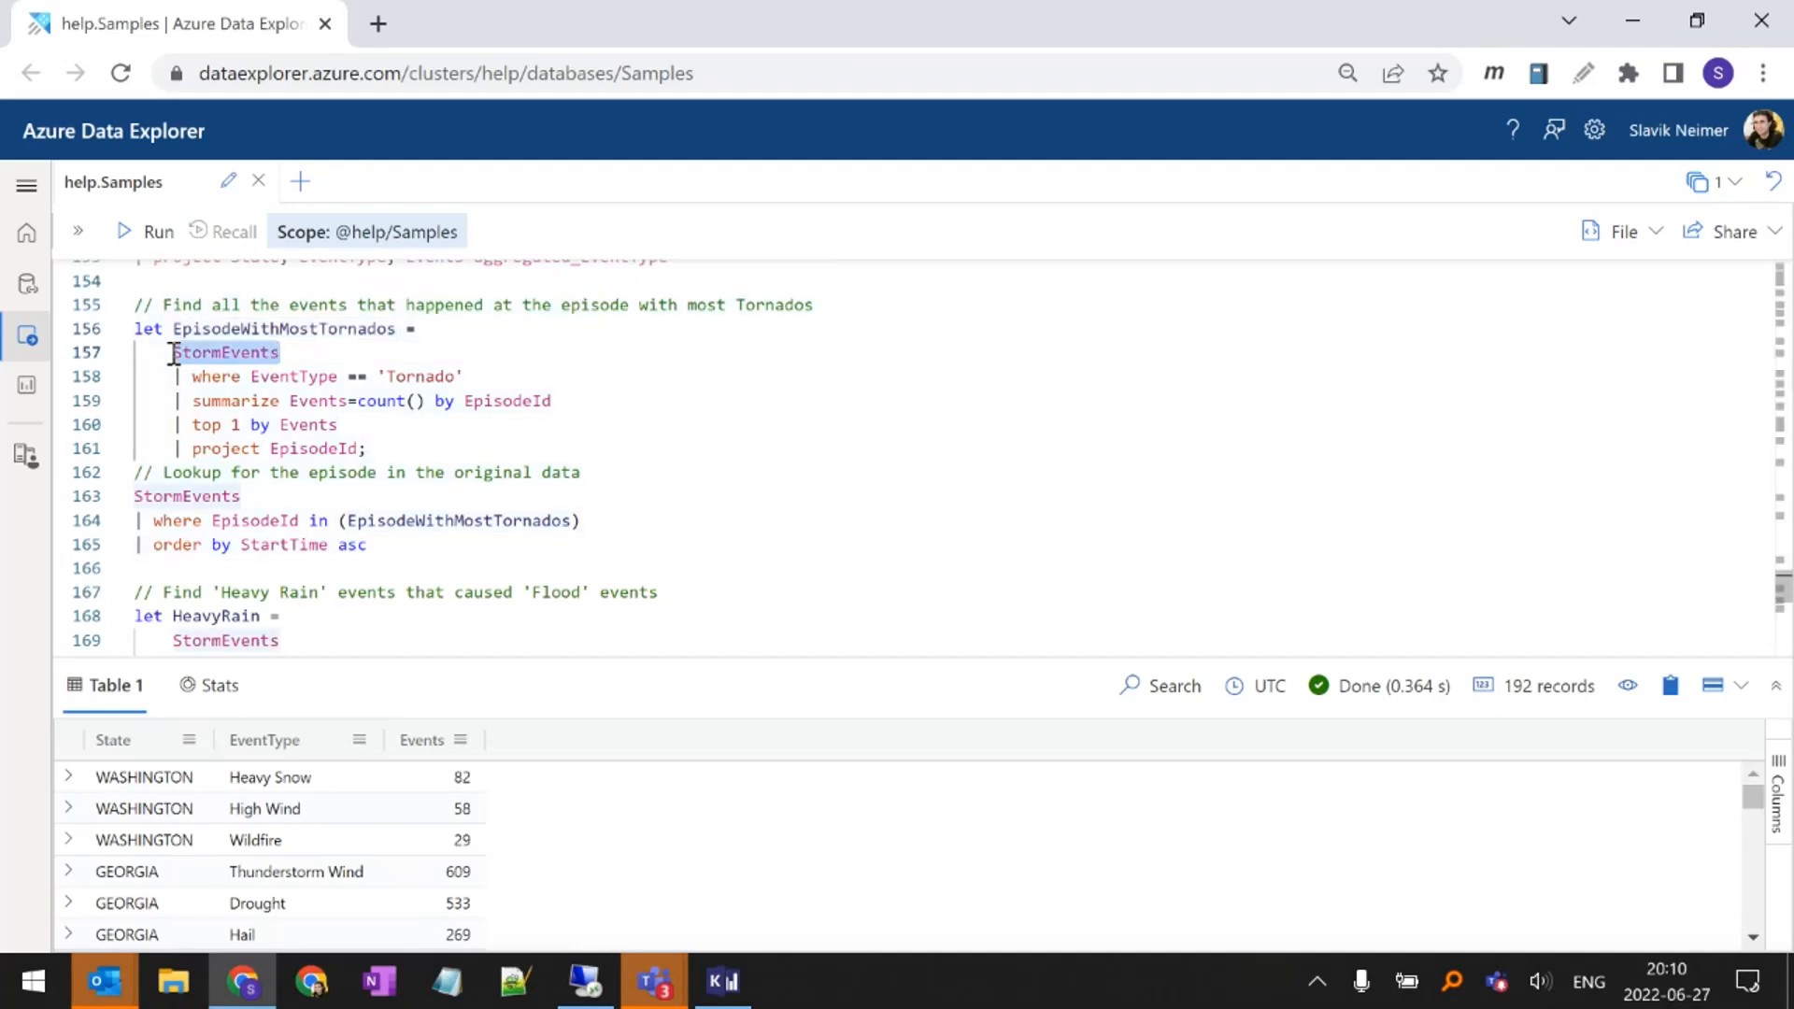
double_click(256, 378)
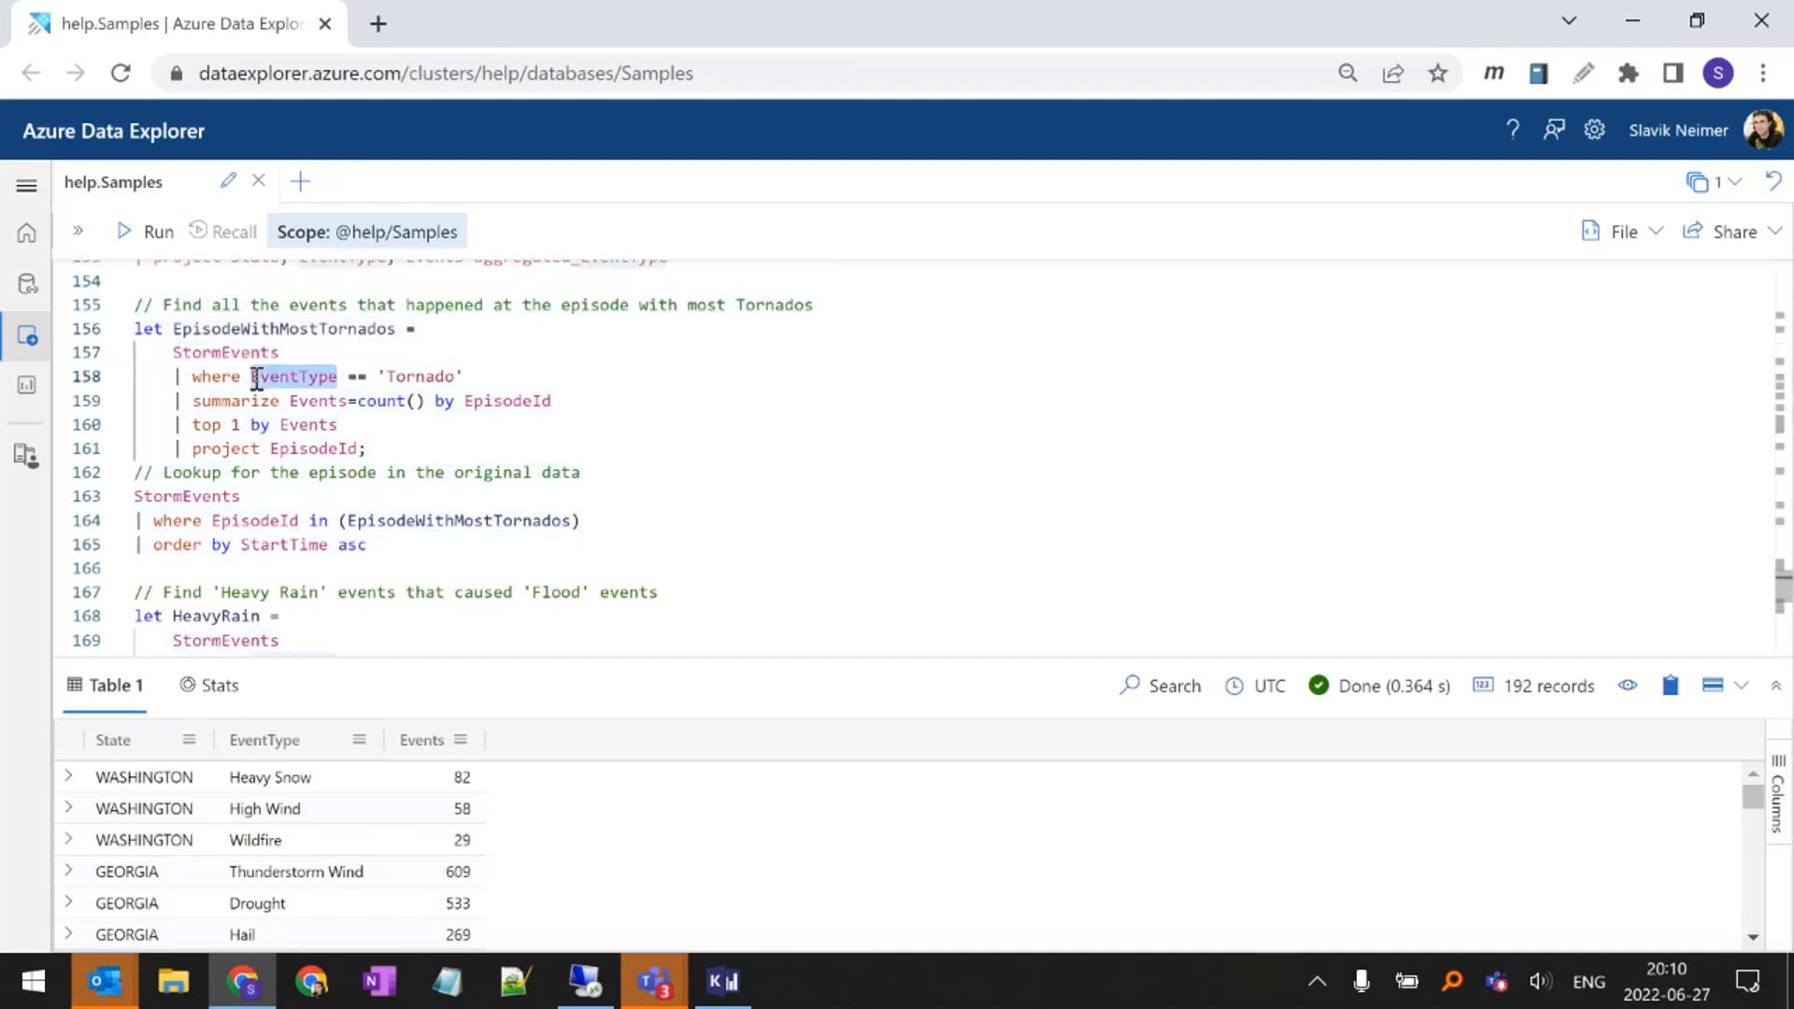
drag(480, 376, 211, 376)
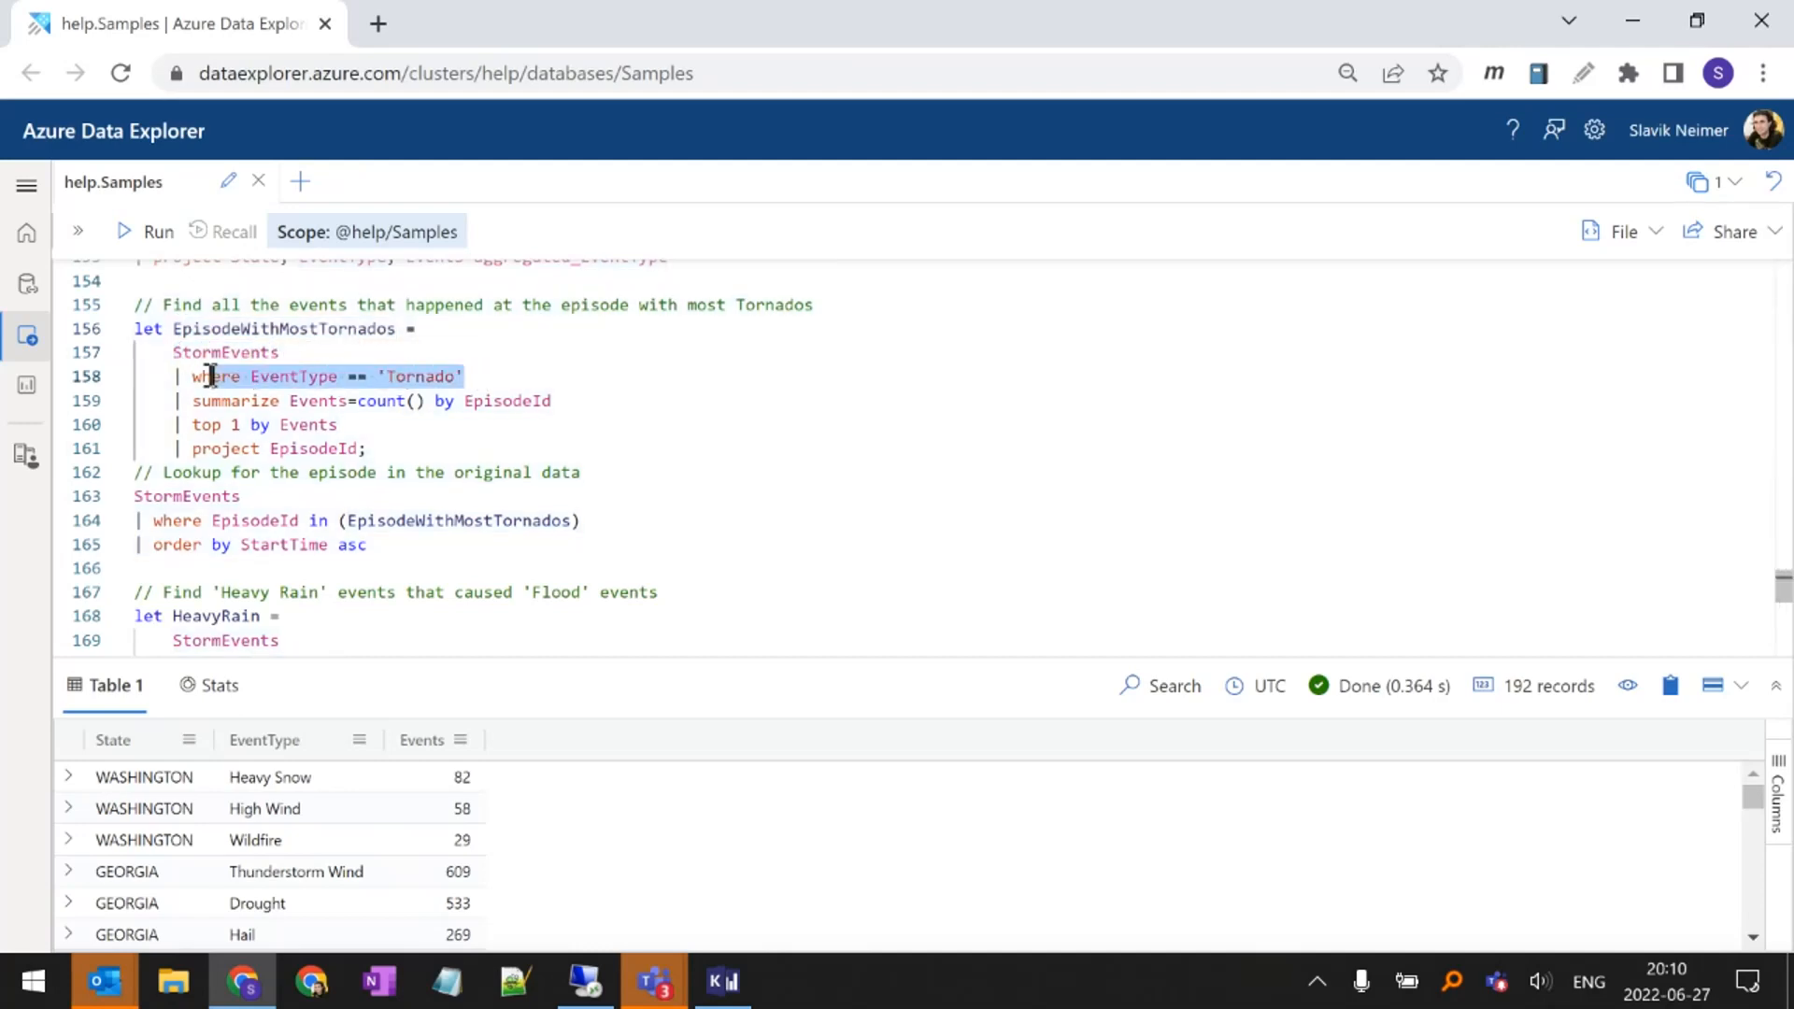
Replace the single quotes around Tornado in the EventType filter with double quotes
click(379, 377)
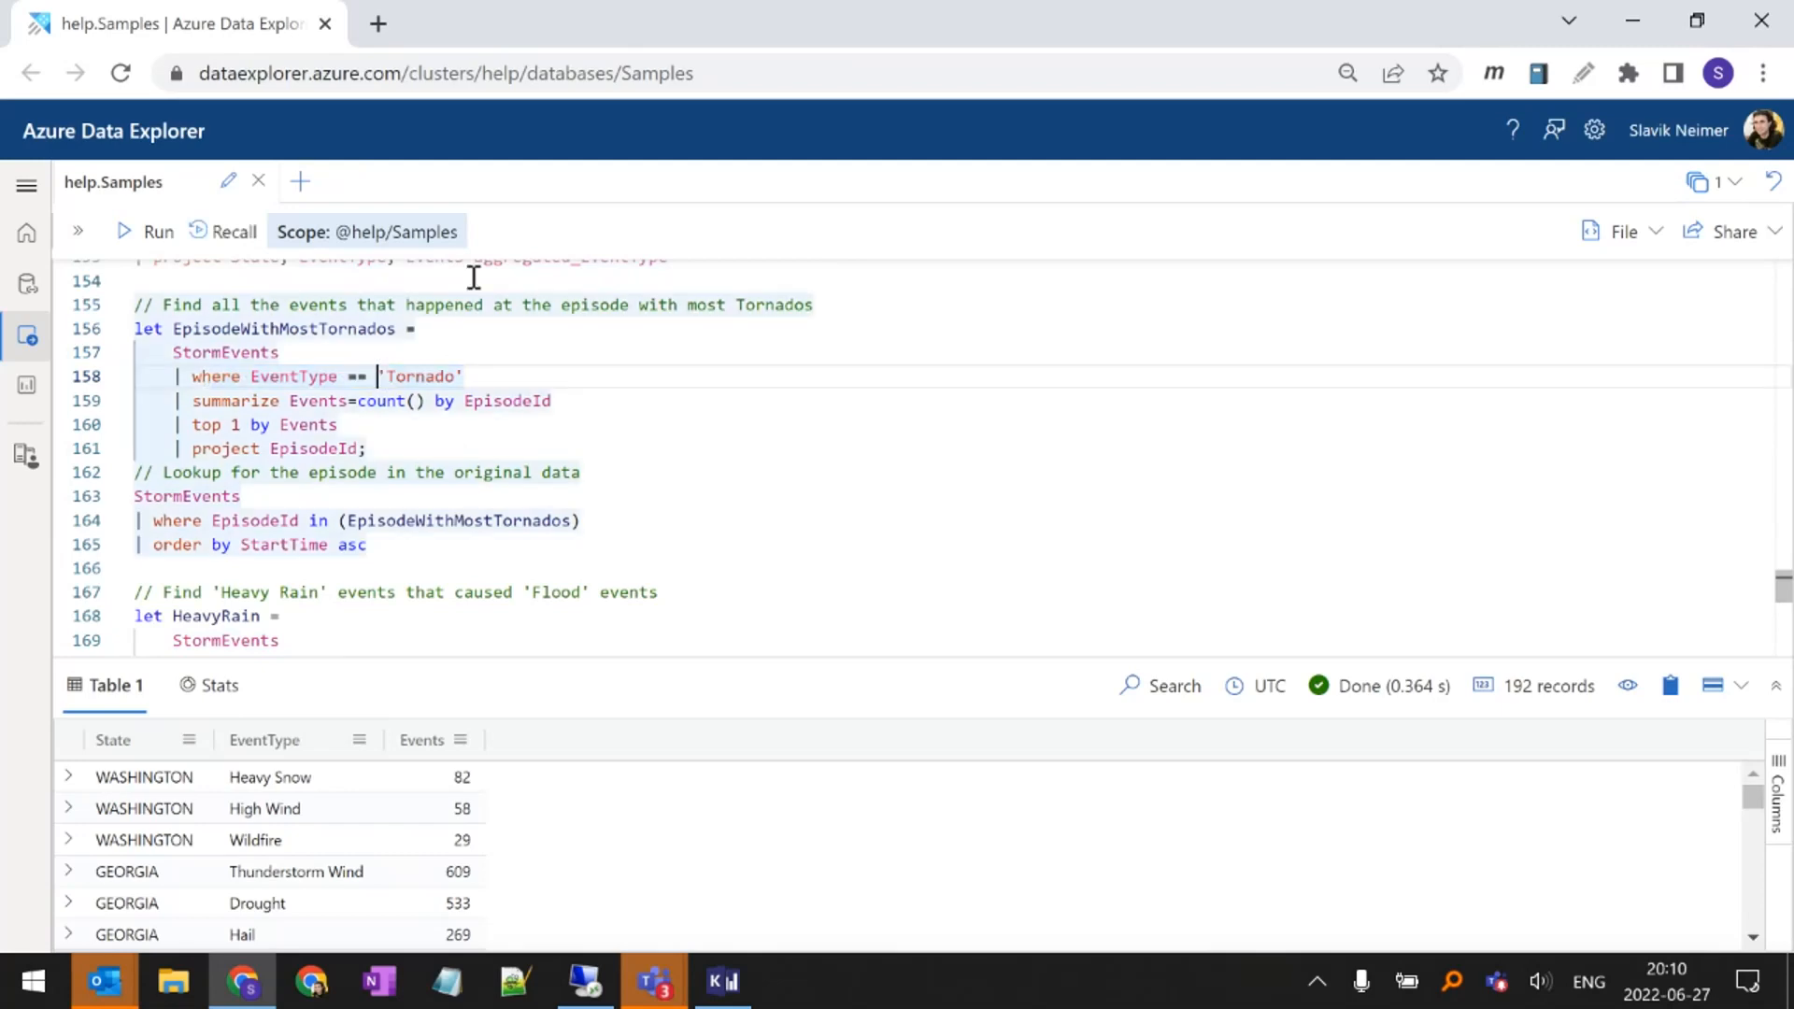
key(shift+Right)
key(End)
key(shift+Left)
key(ctrl+Left)
text(")
key(Delete)
key(End)
key(BackSpace)
text(")
key(Home)
text(')
key(BackSpace)
key(Down)
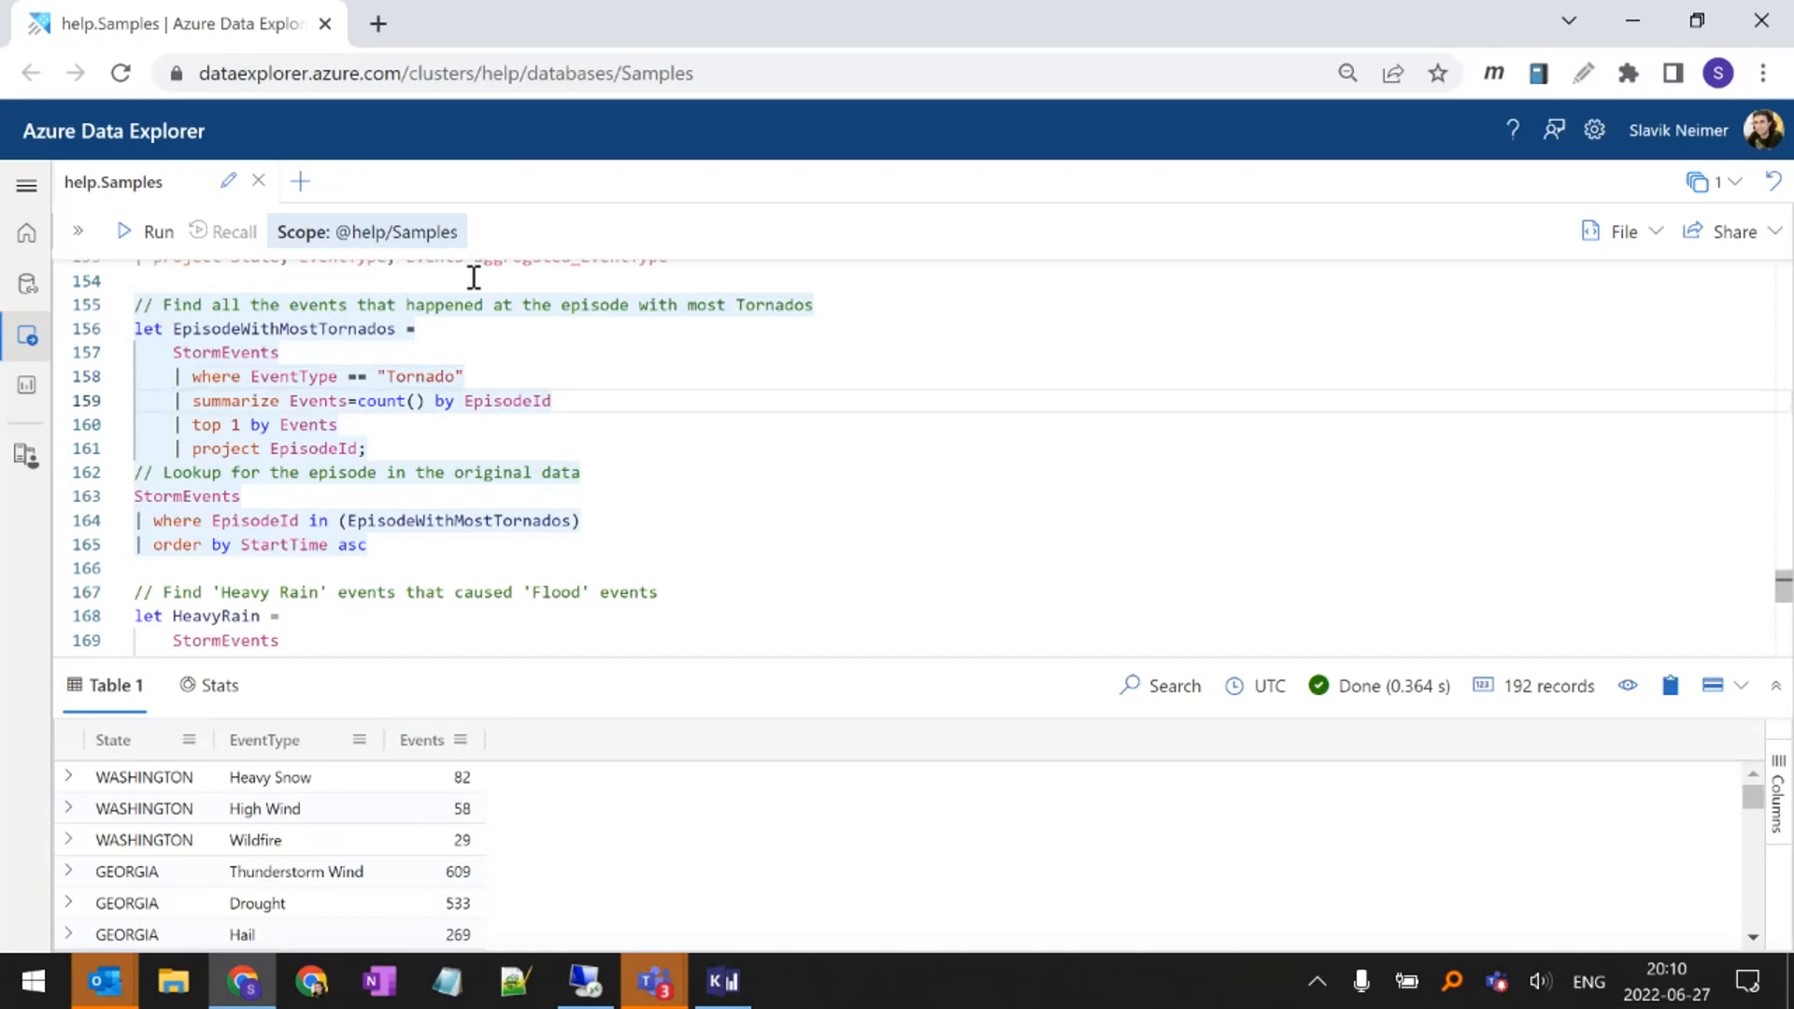
Examine the summarize, top 1 by Events and project EpisodeId lines of the EpisodeWithMostTornados statement
key(shift+End)
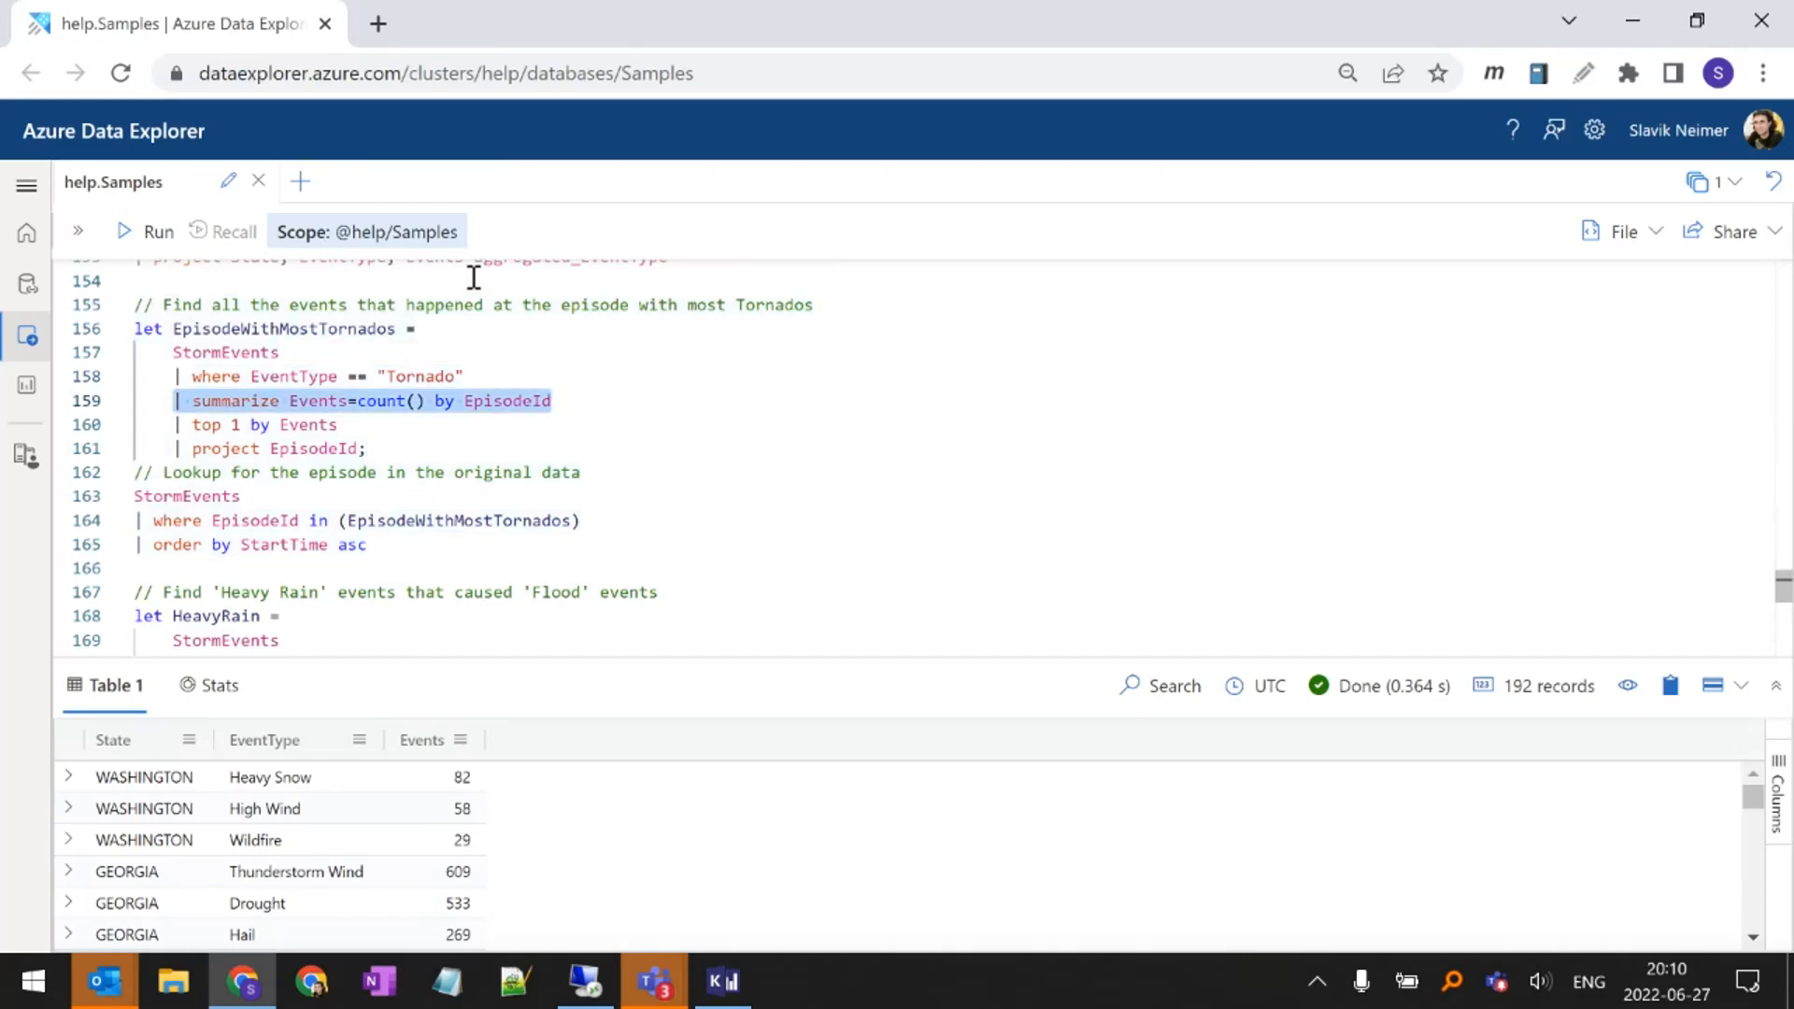
key(Right)
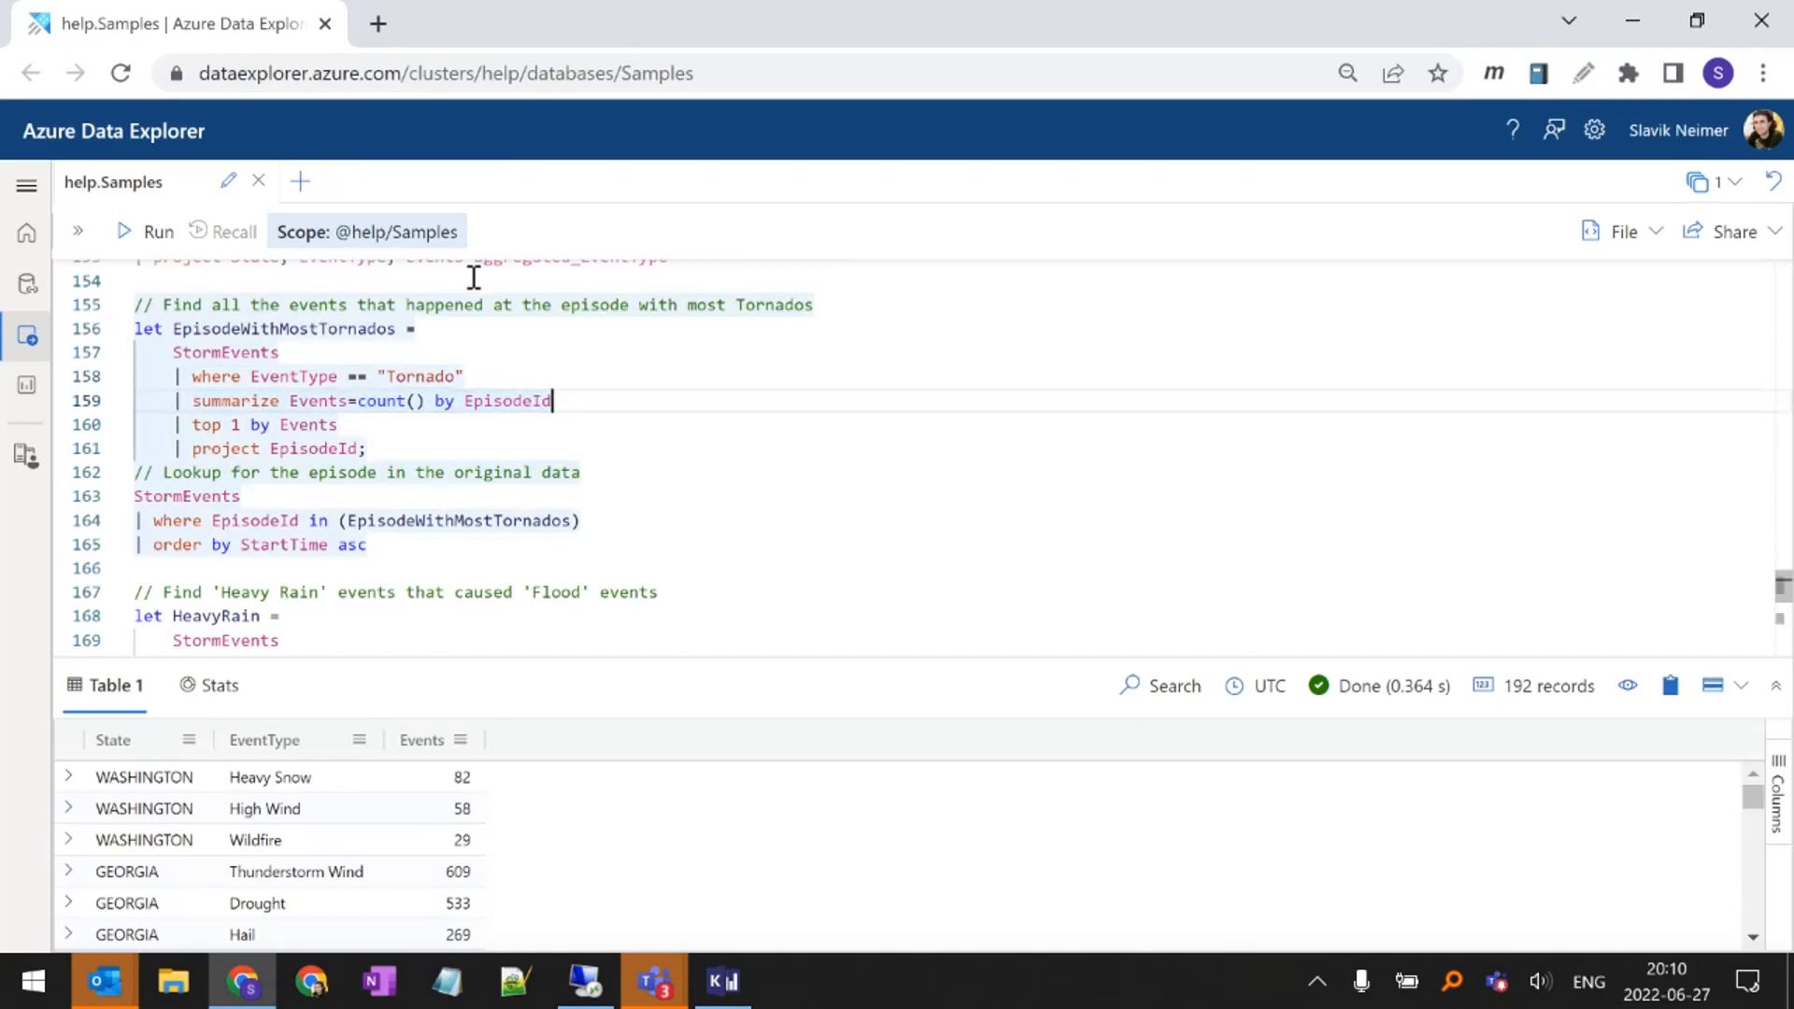
drag(341, 424, 172, 355)
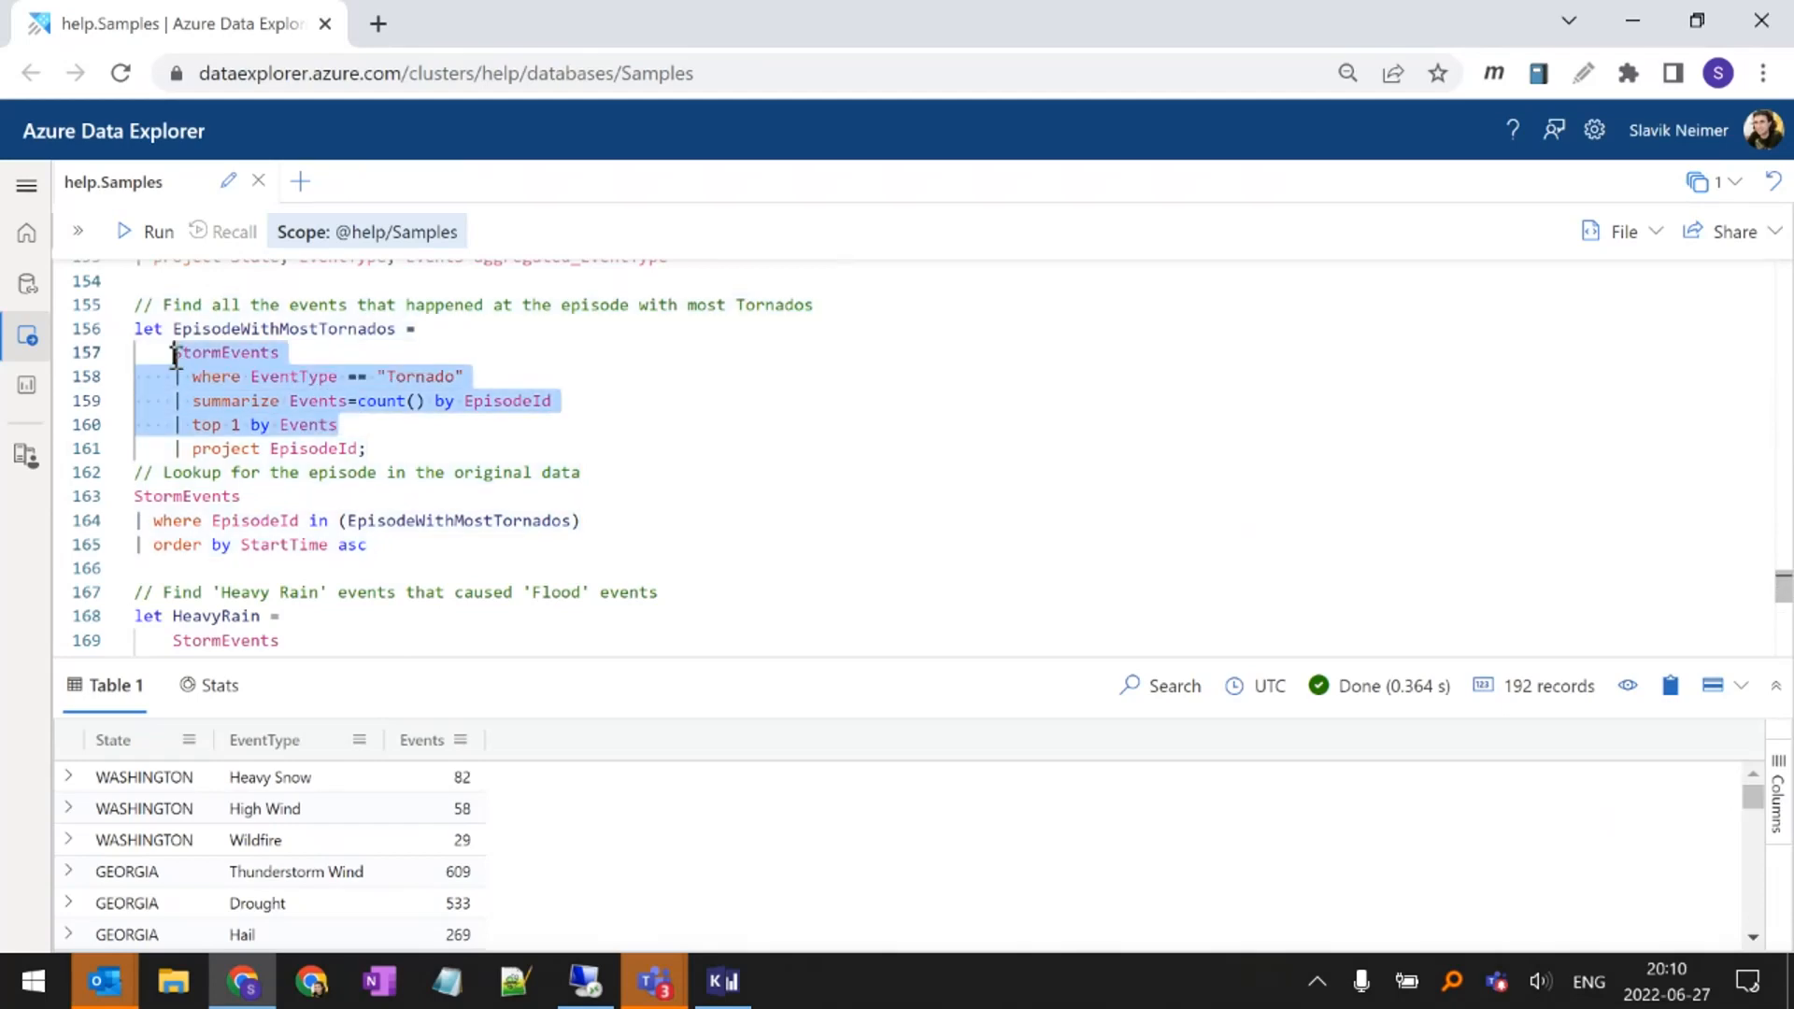
double_click(310, 450)
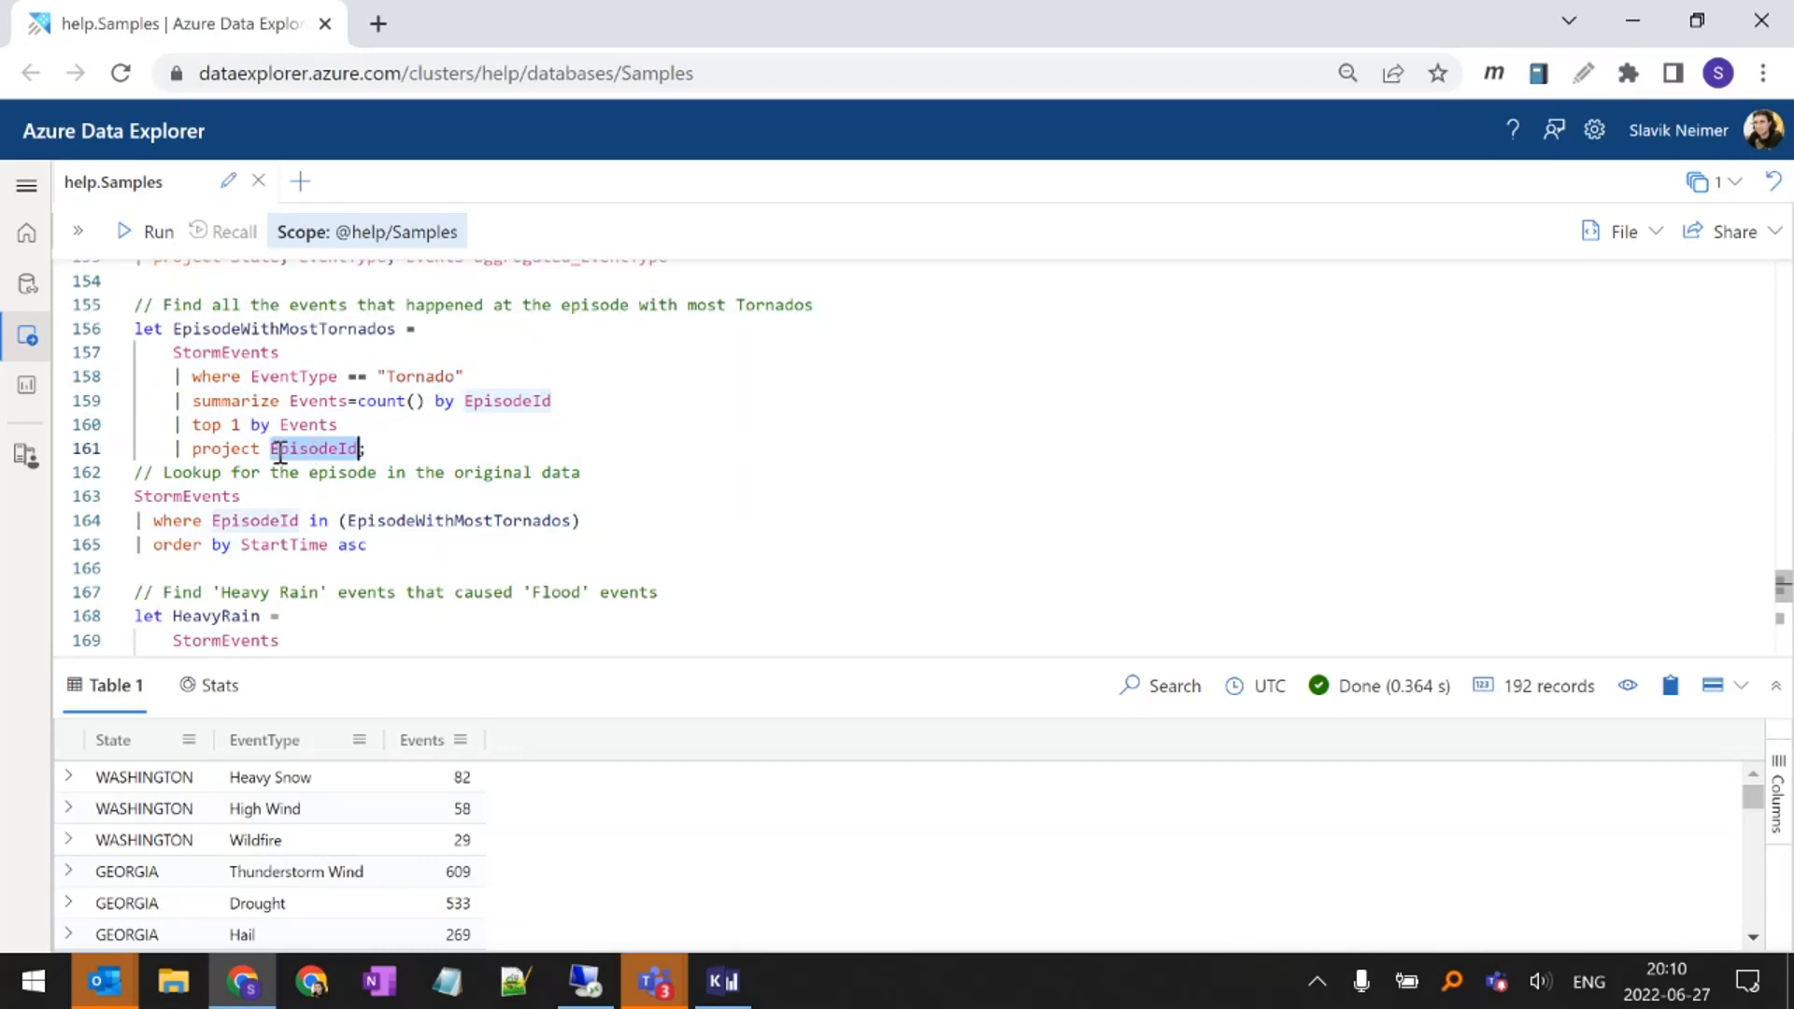
click(329, 450)
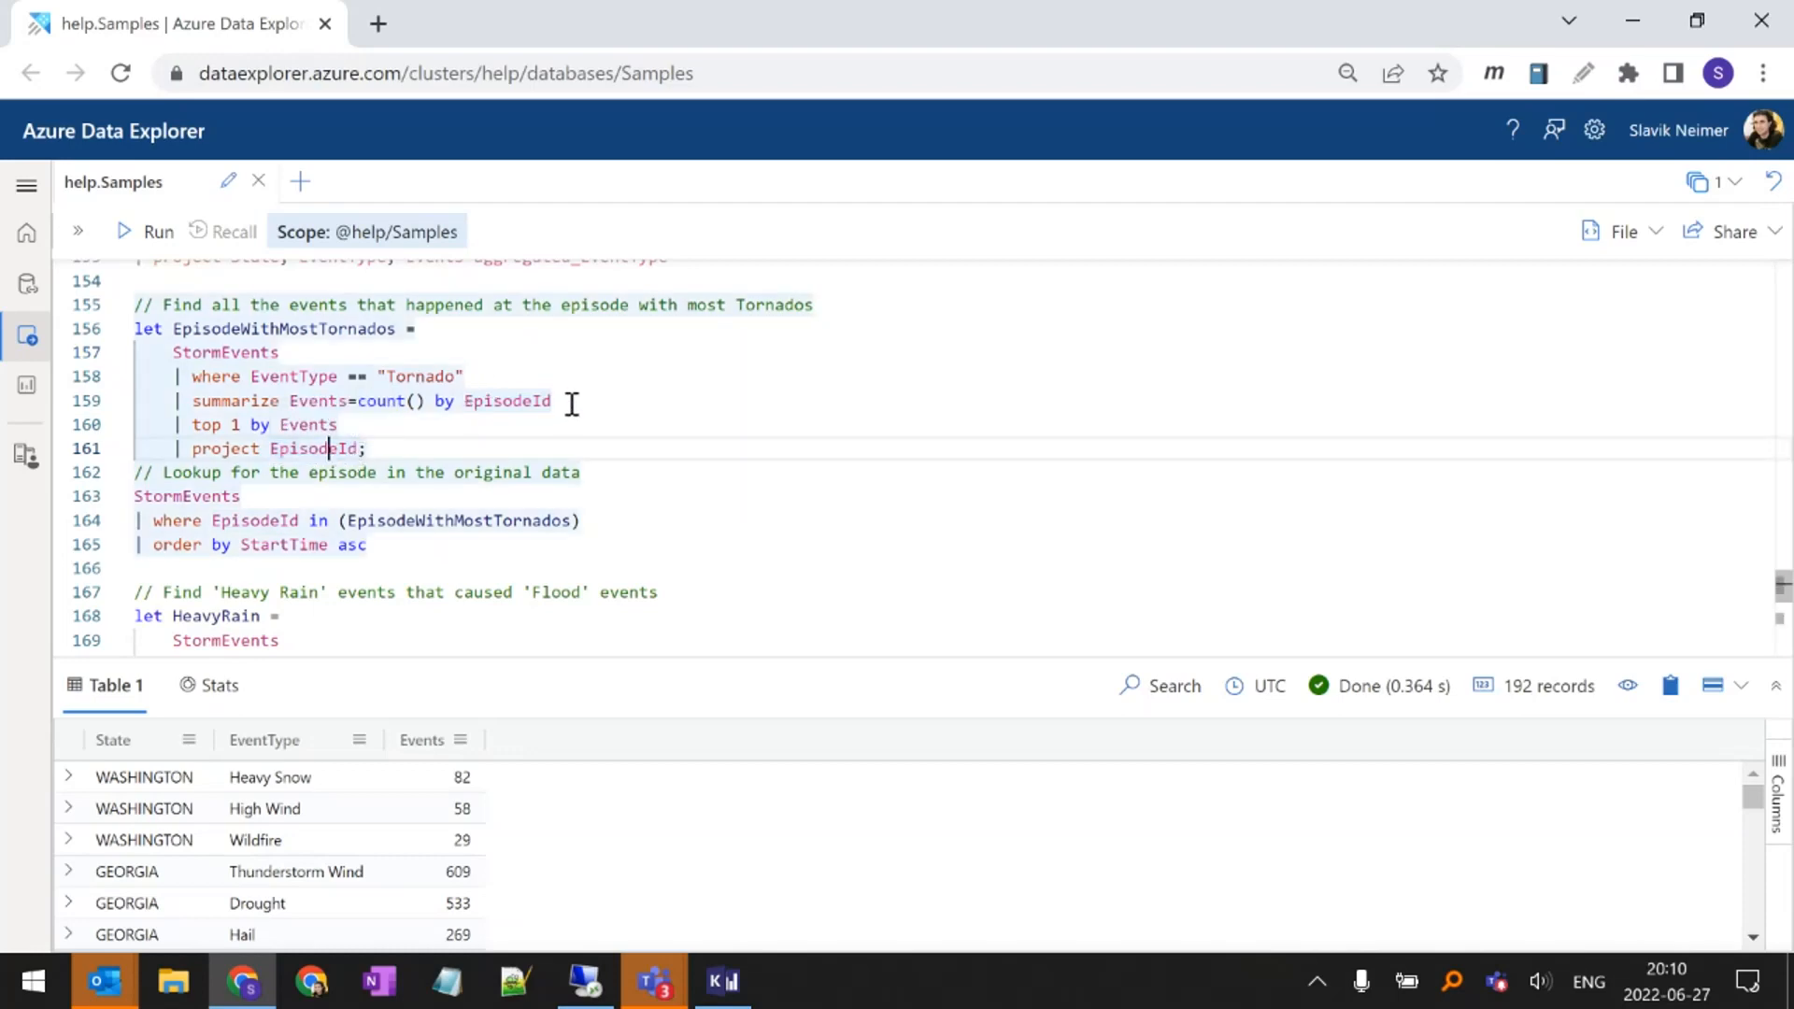
Run only the StormEvents, Tornado filter and summarize by EpisodeId lines, and enlarge the results area
drag(571, 403, 128, 366)
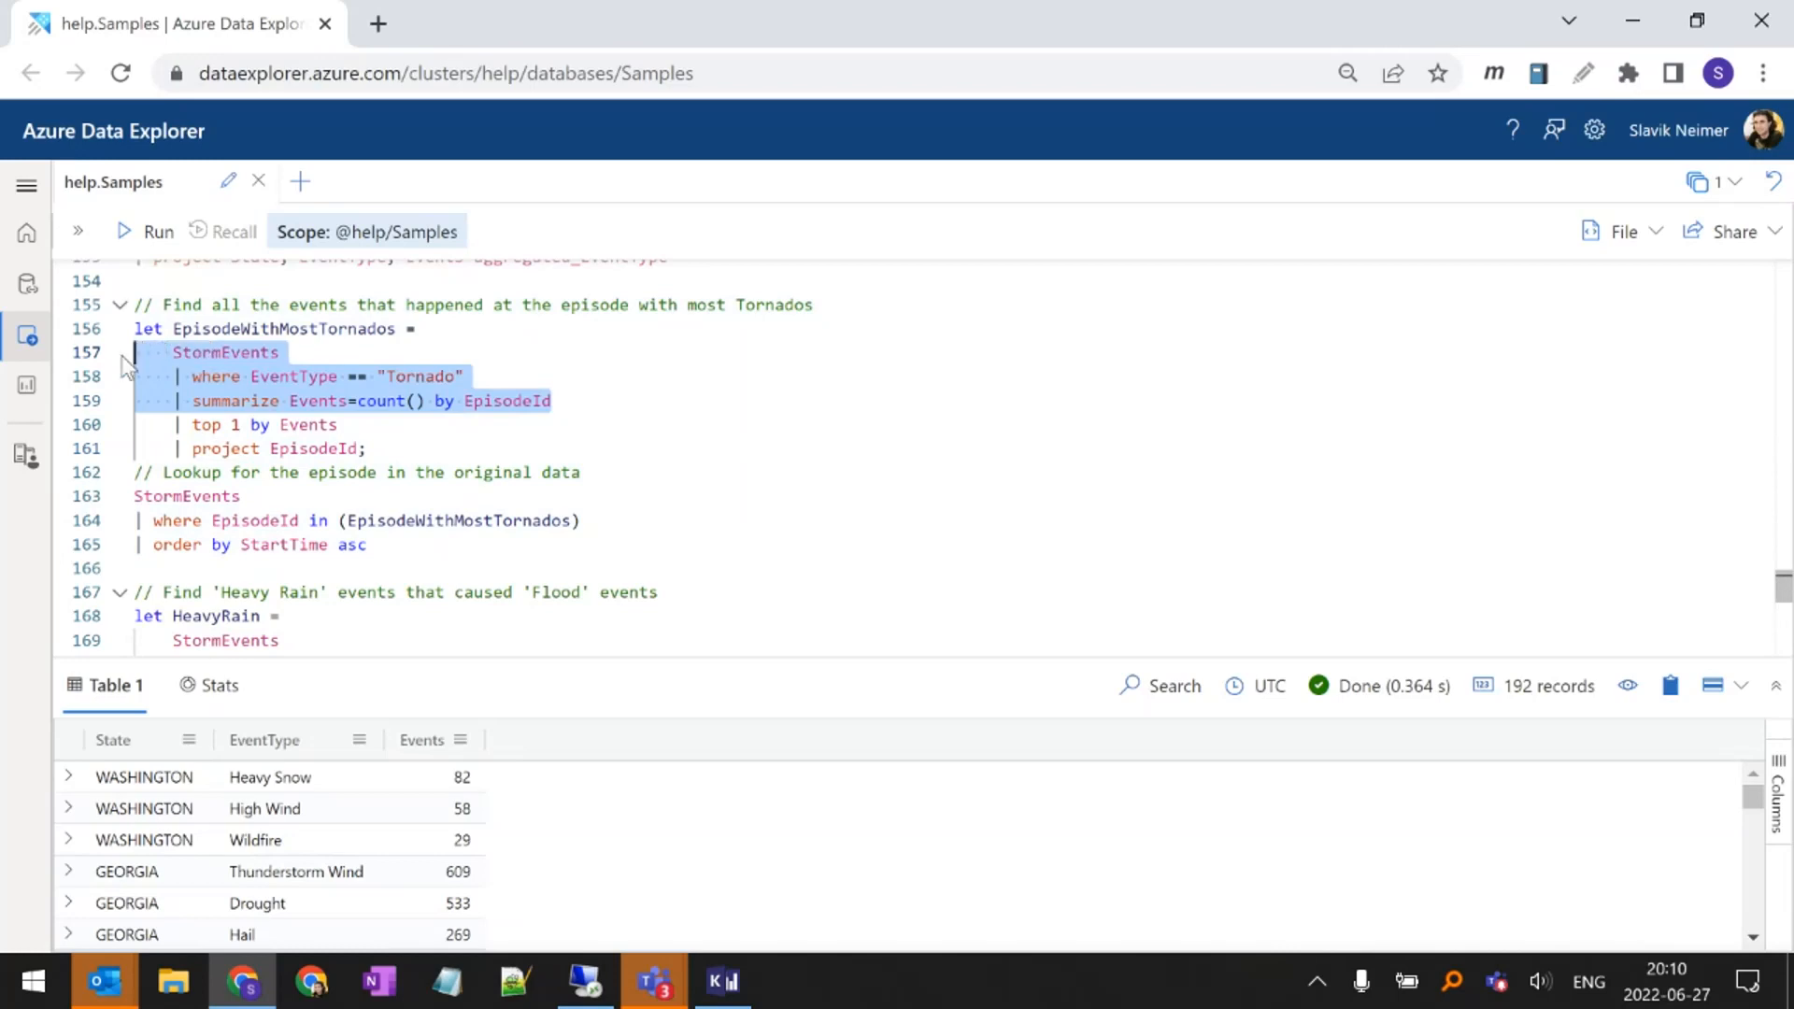
key(shift+Return)
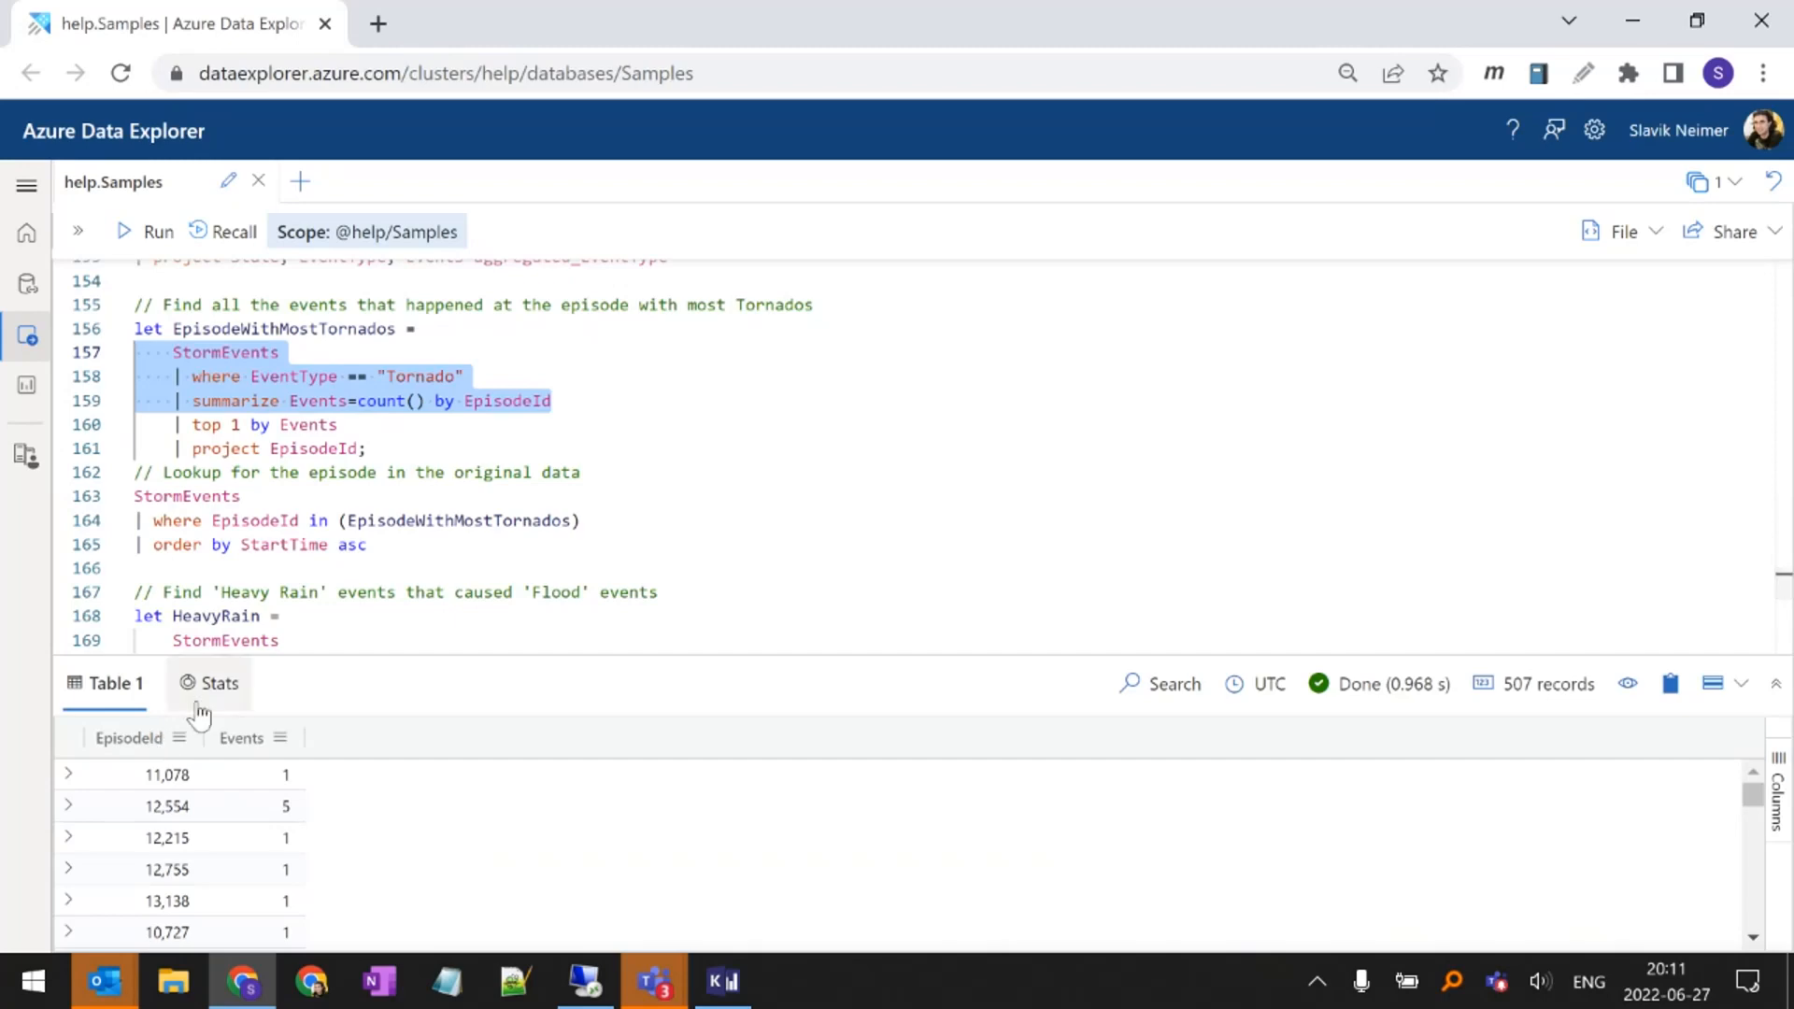
drag(344, 653, 344, 583)
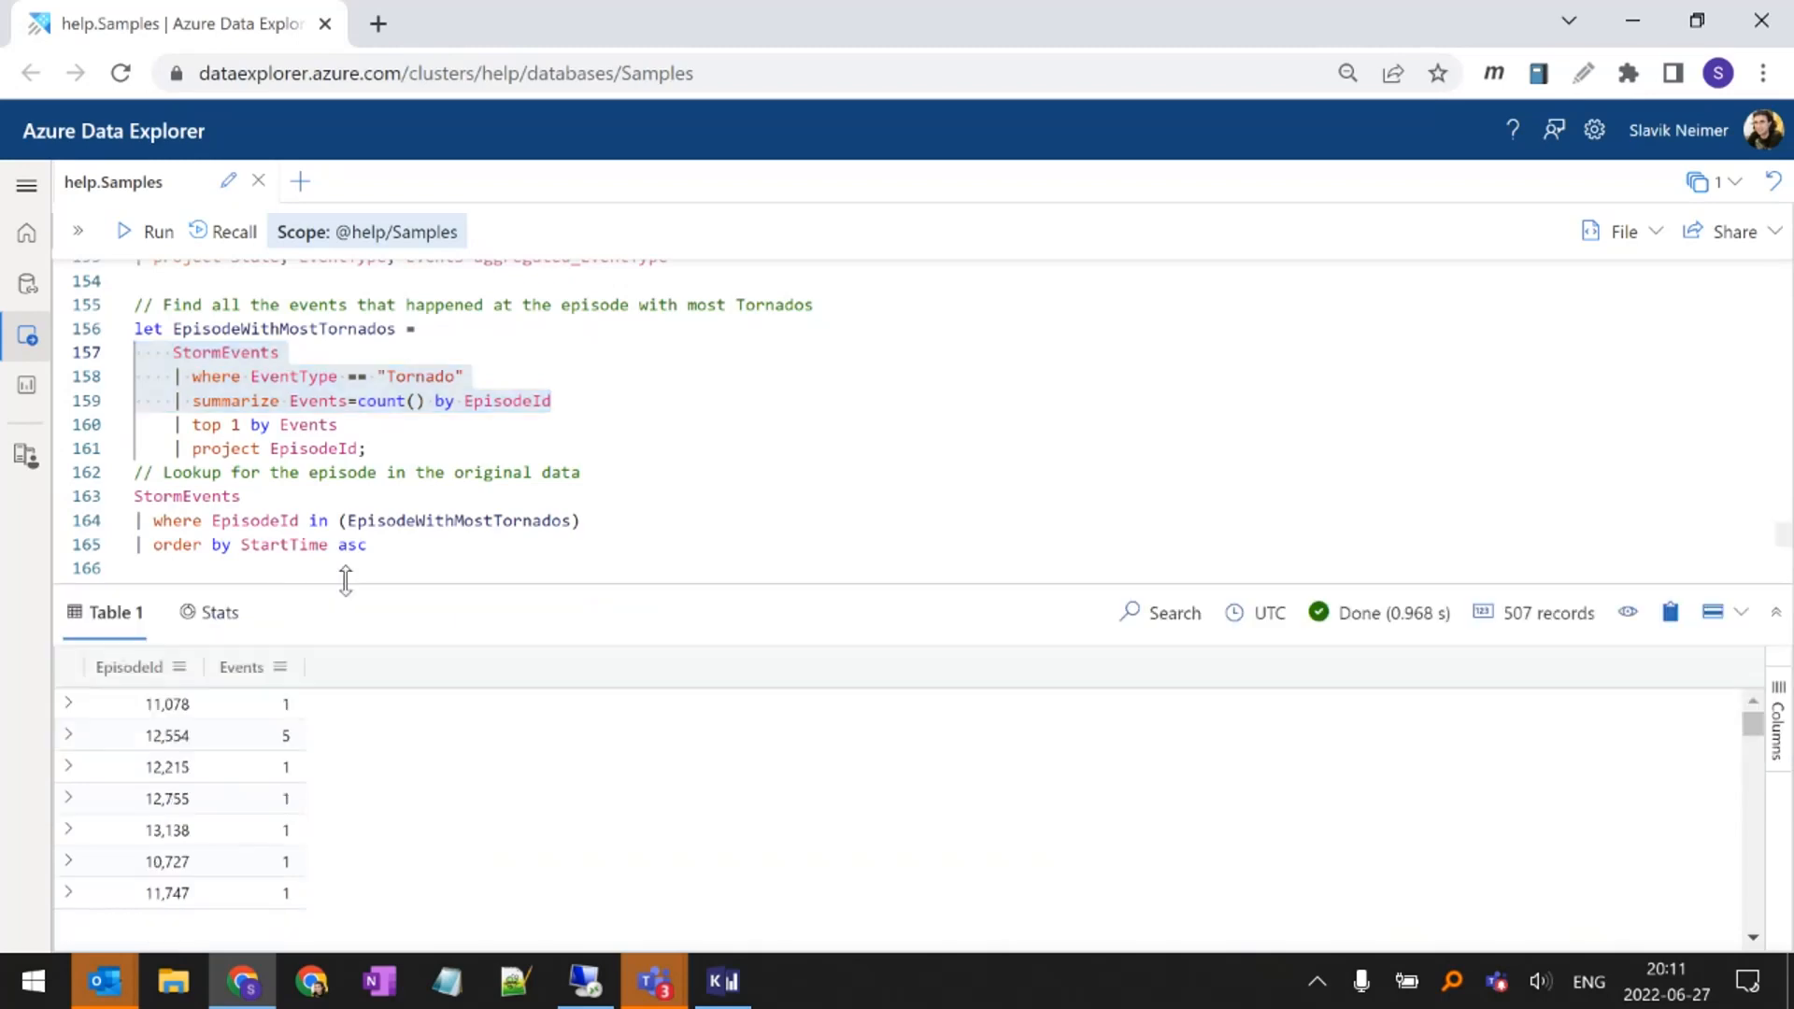
Sort the results by Events in descending order and check the first row's EpisodeId and event count
click(238, 662)
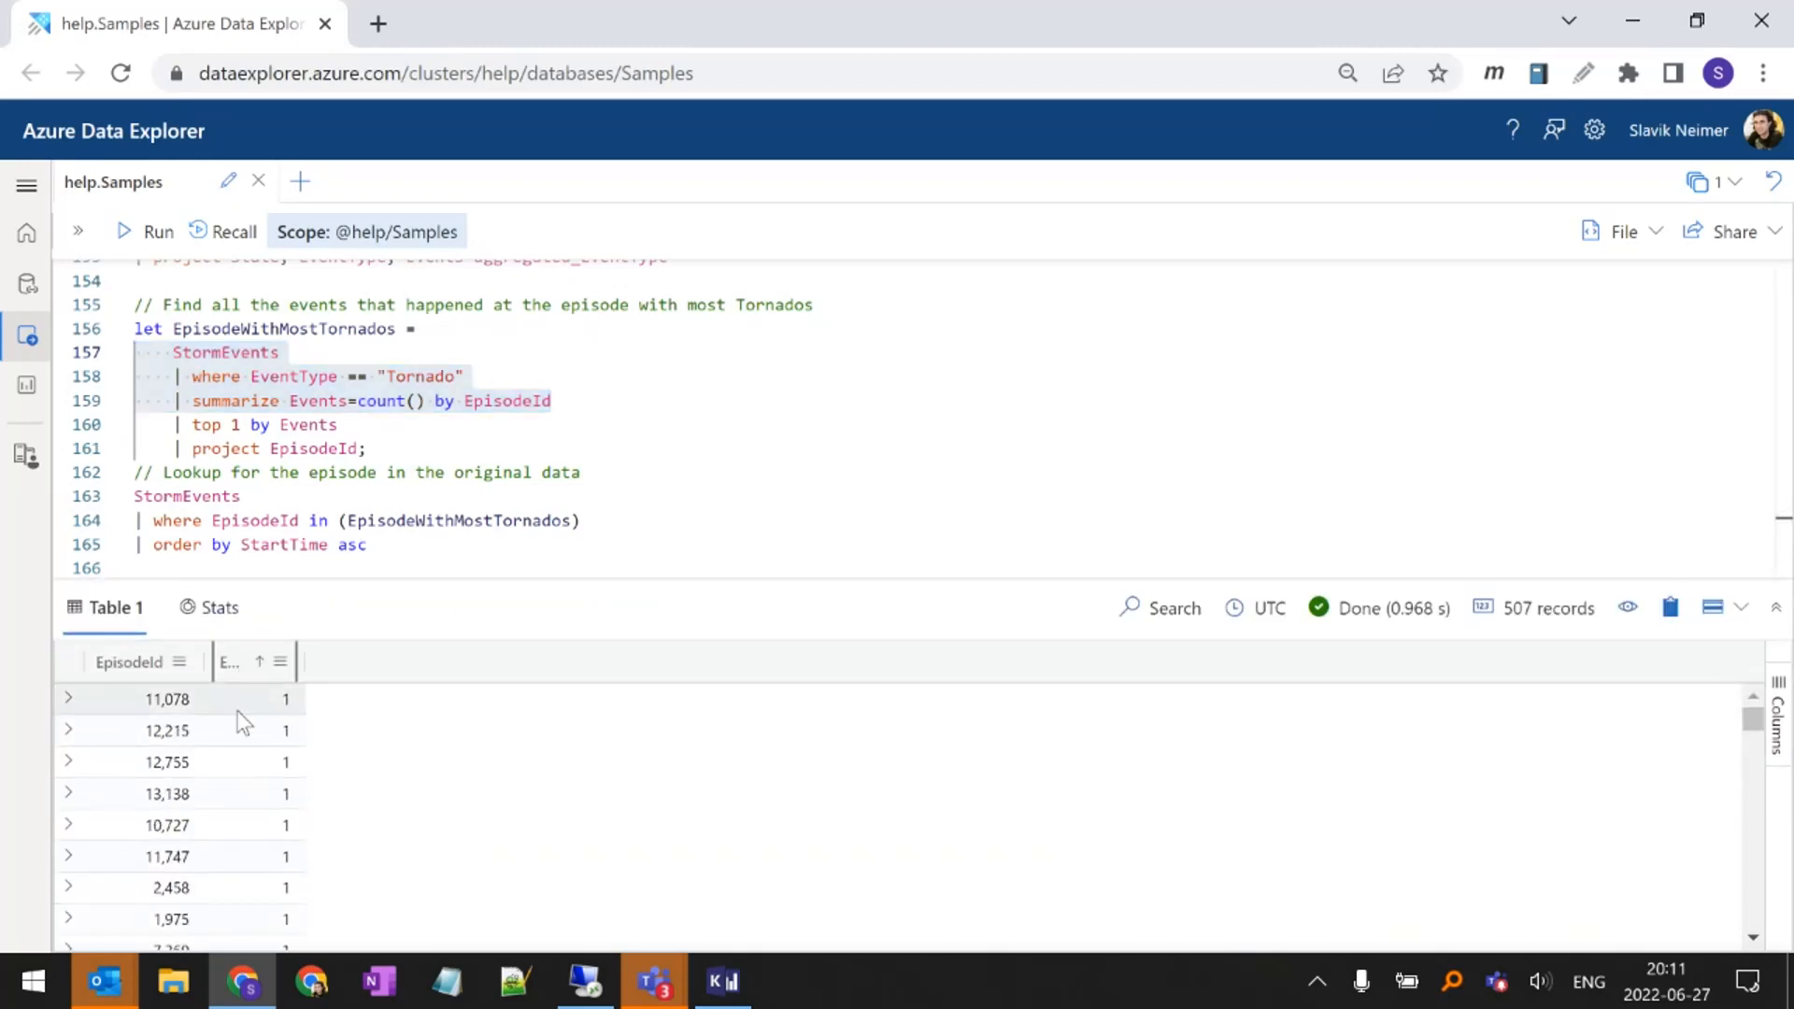
click(238, 663)
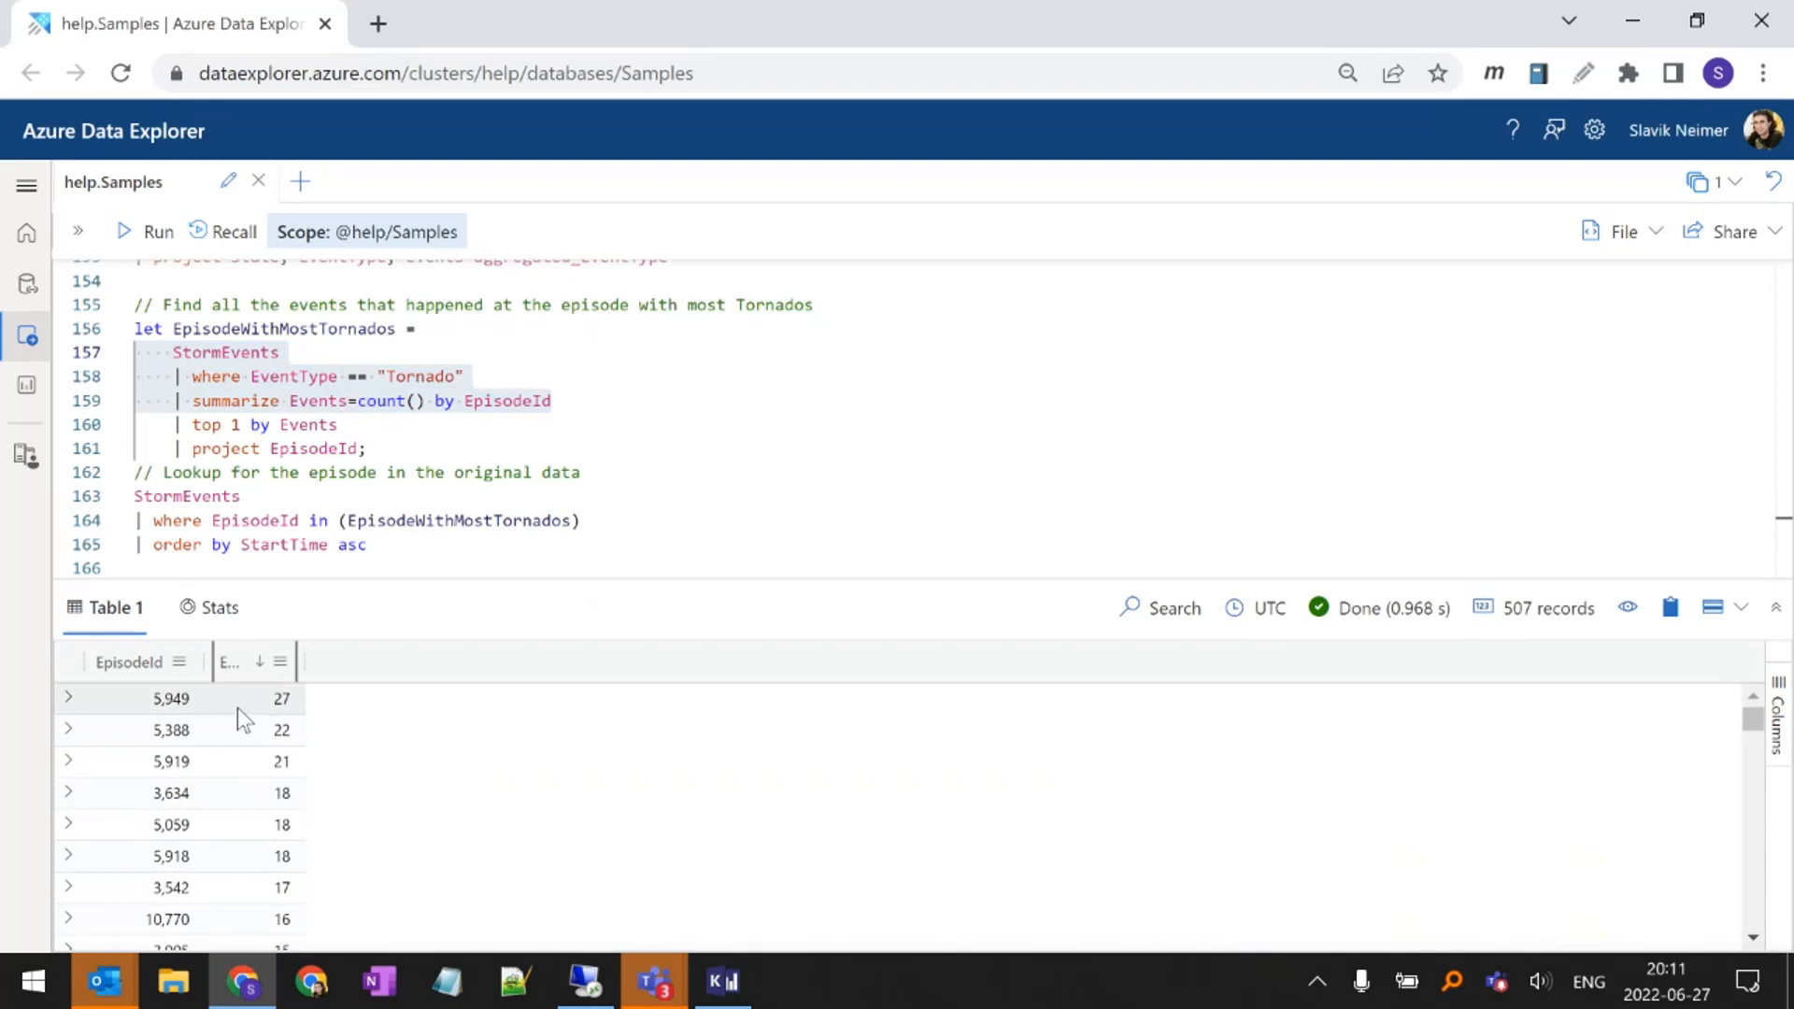
click(165, 708)
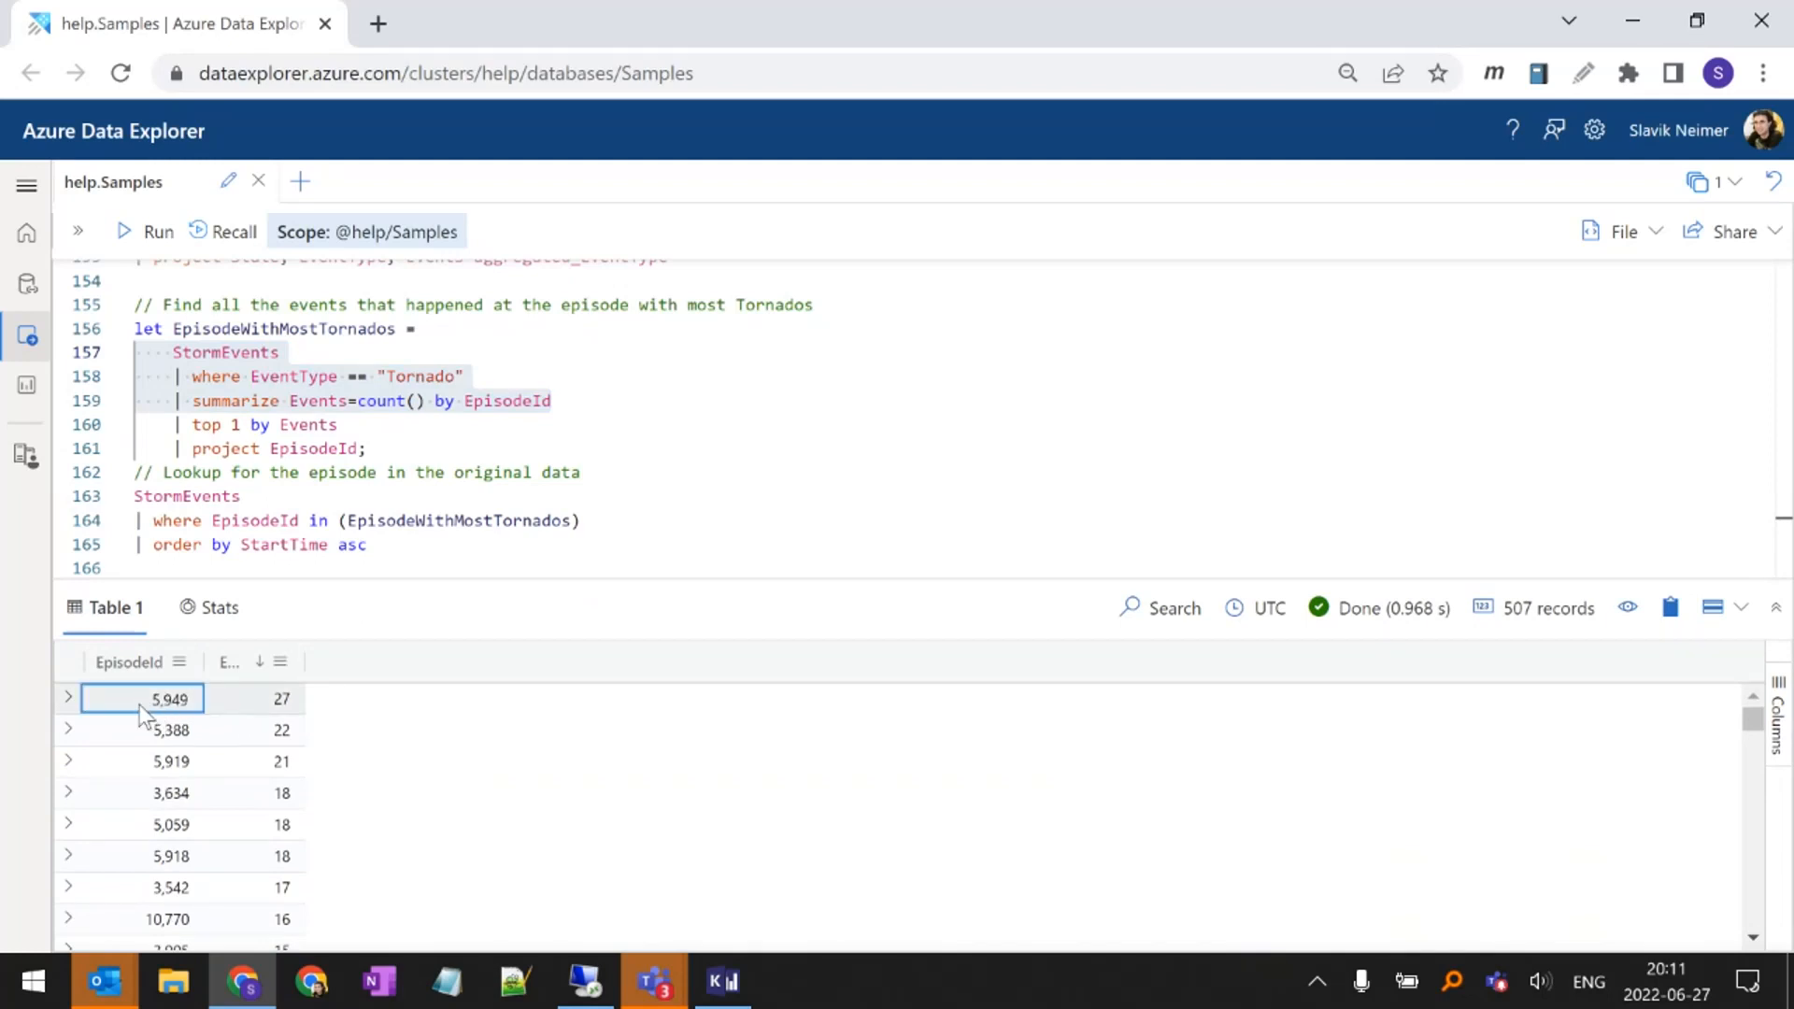
click(259, 707)
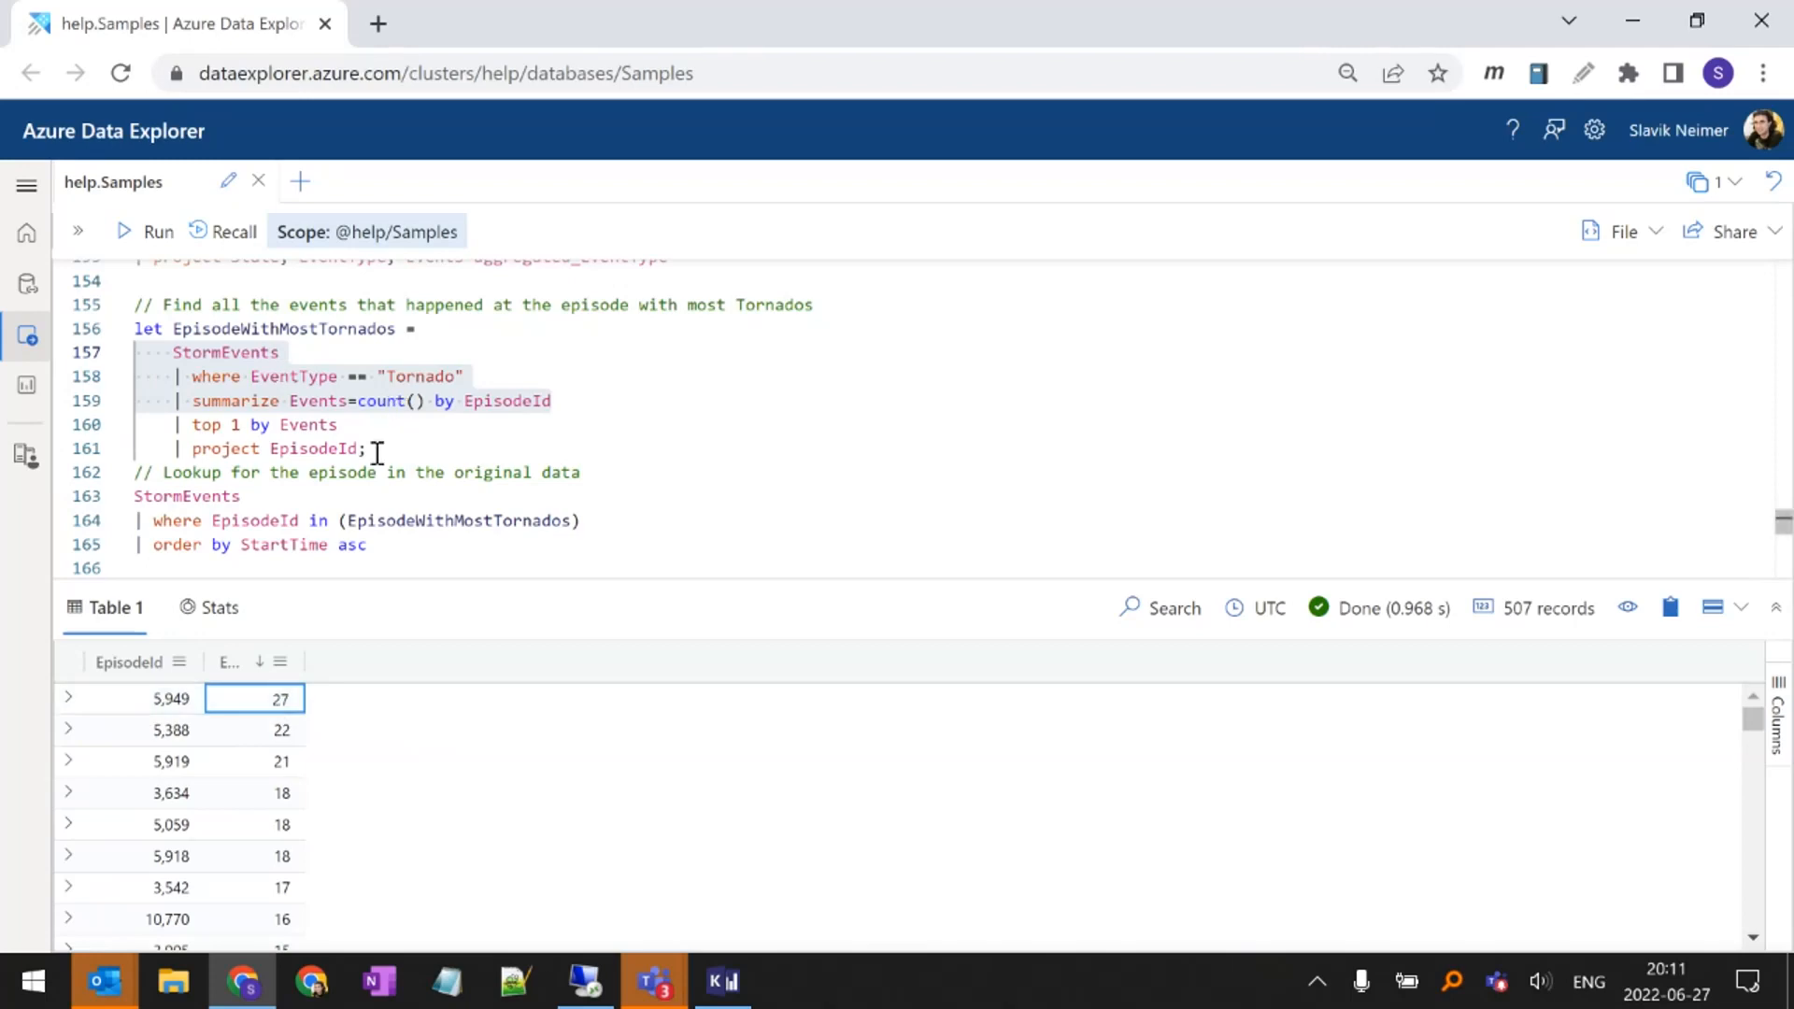
Examine how the episode lookup query filters StormEvents by EpisodeId with the in operator and the EpisodeWithMostTornados variable
double_click(218, 500)
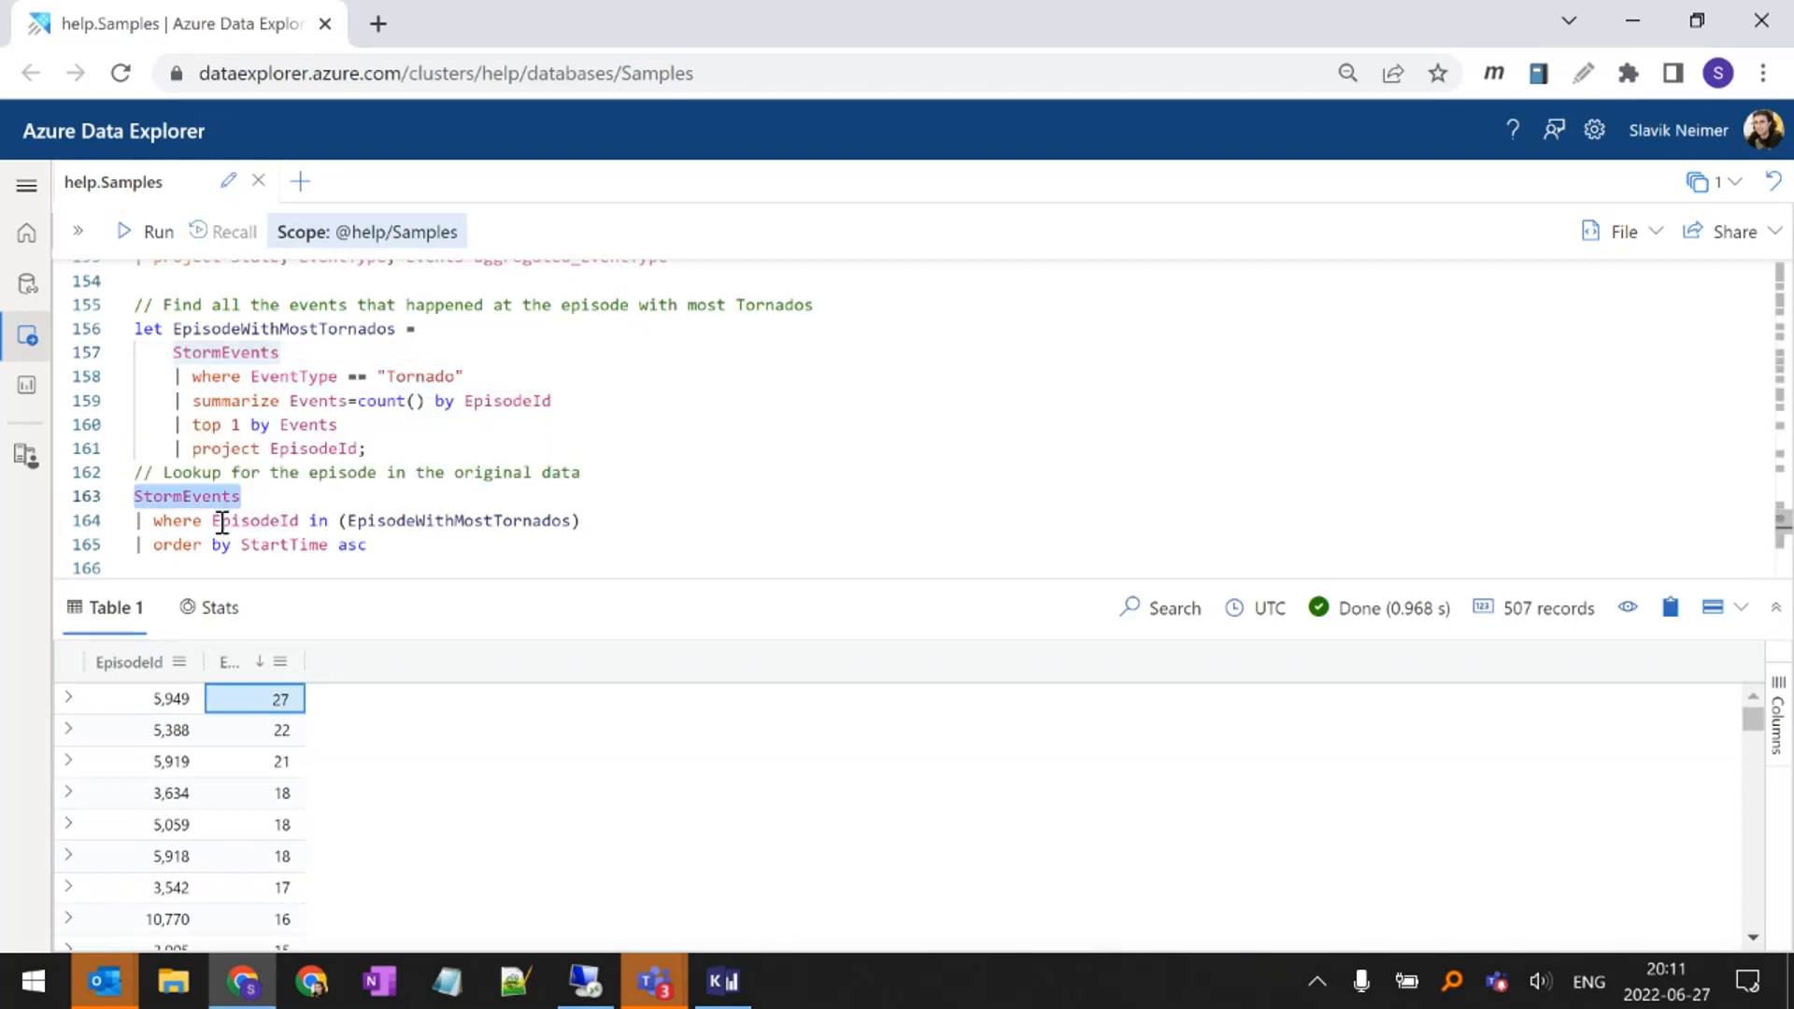
double_click(225, 521)
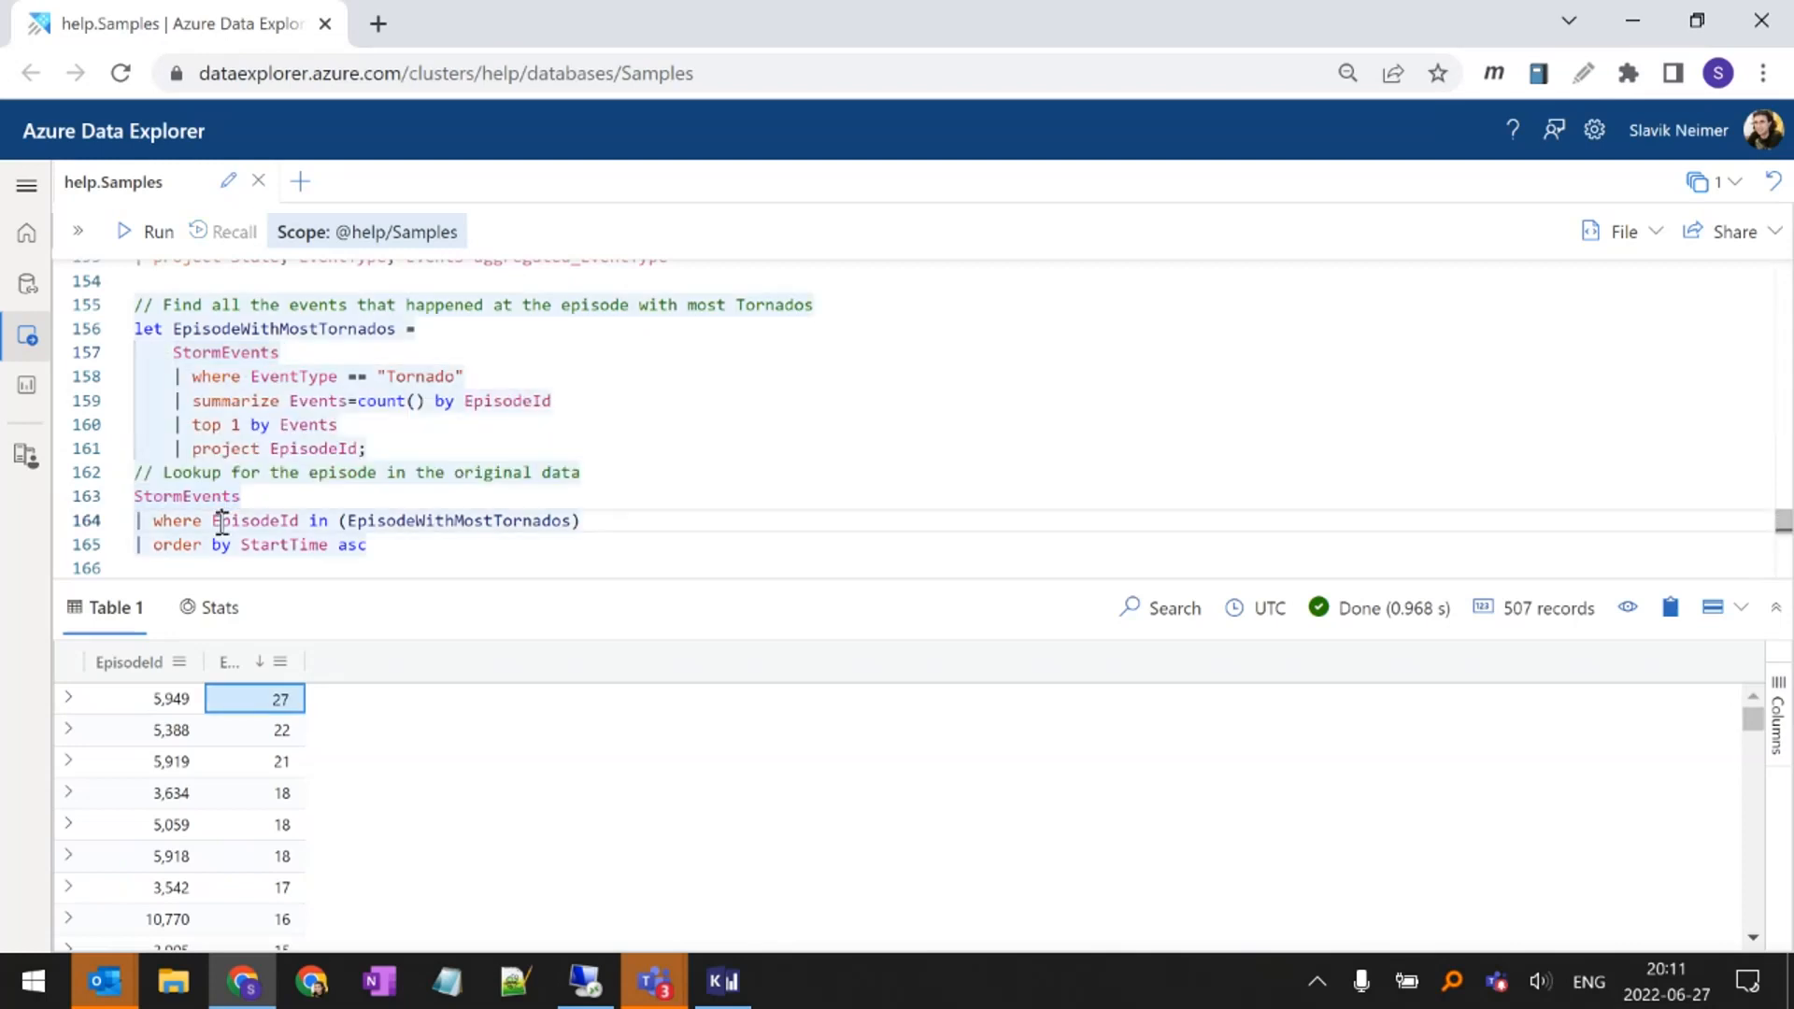
double_click(365, 520)
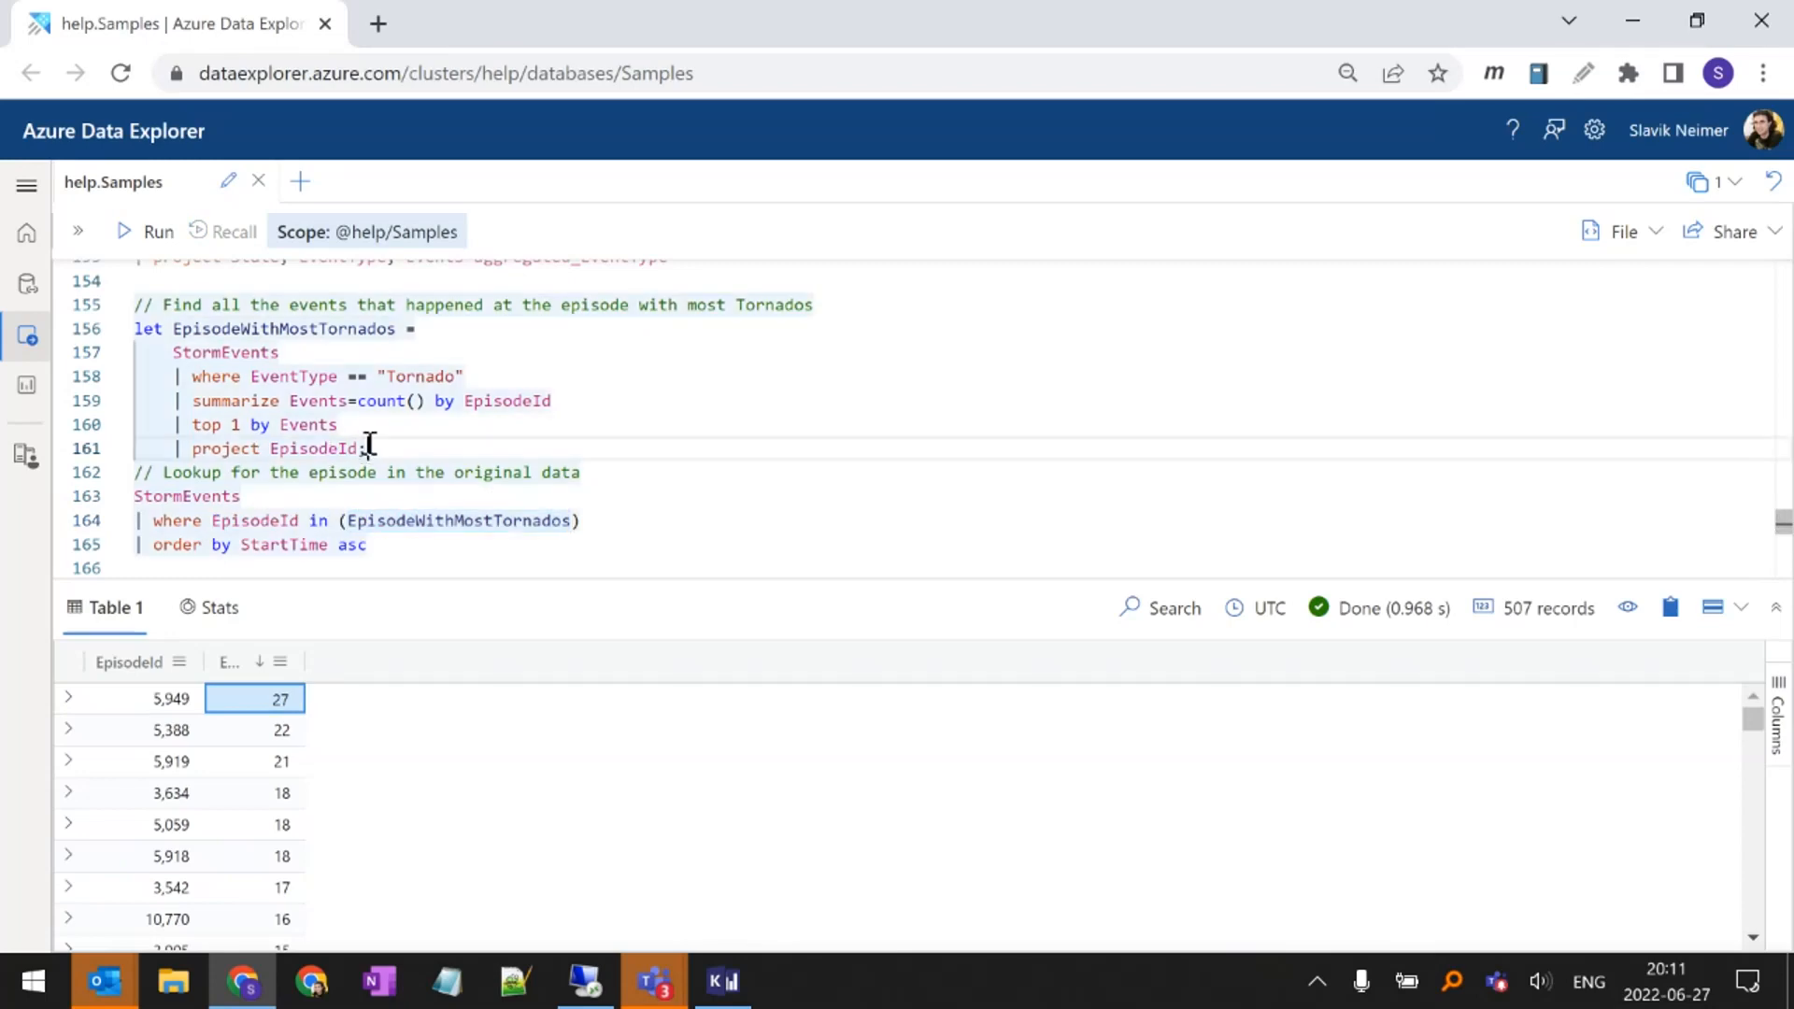
drag(367, 448, 137, 353)
click(249, 420)
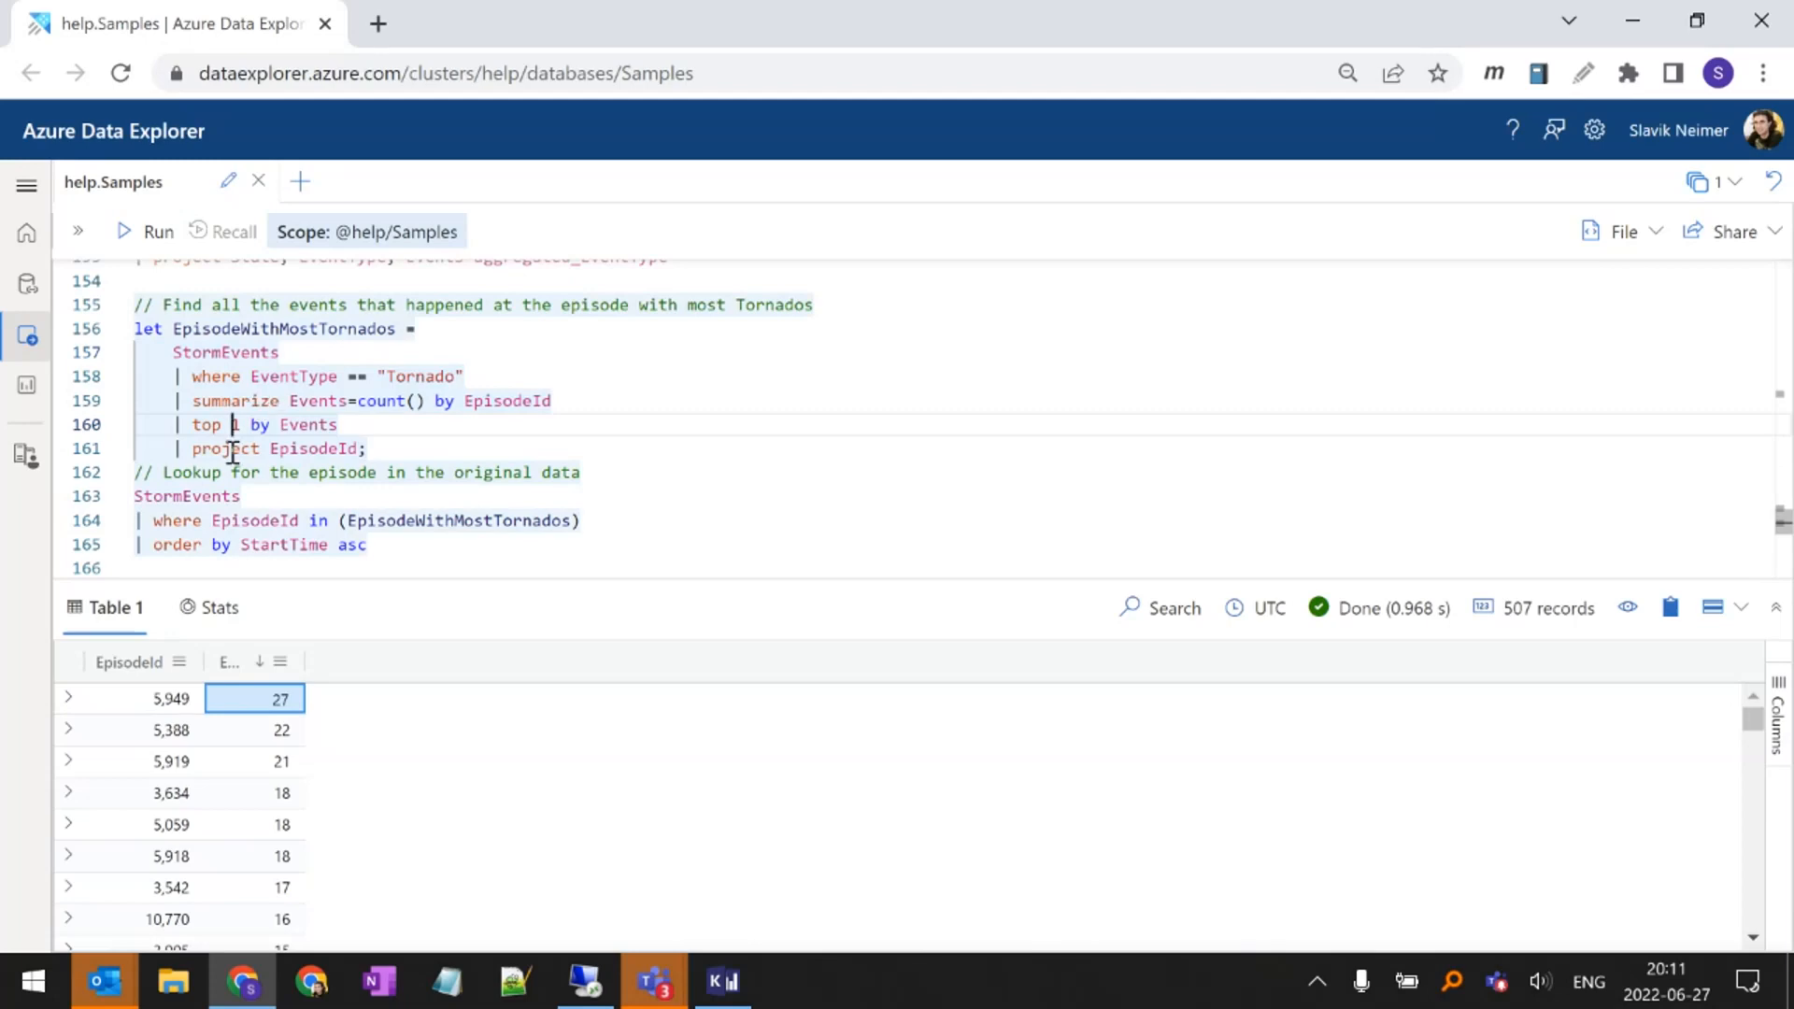
double_click(329, 520)
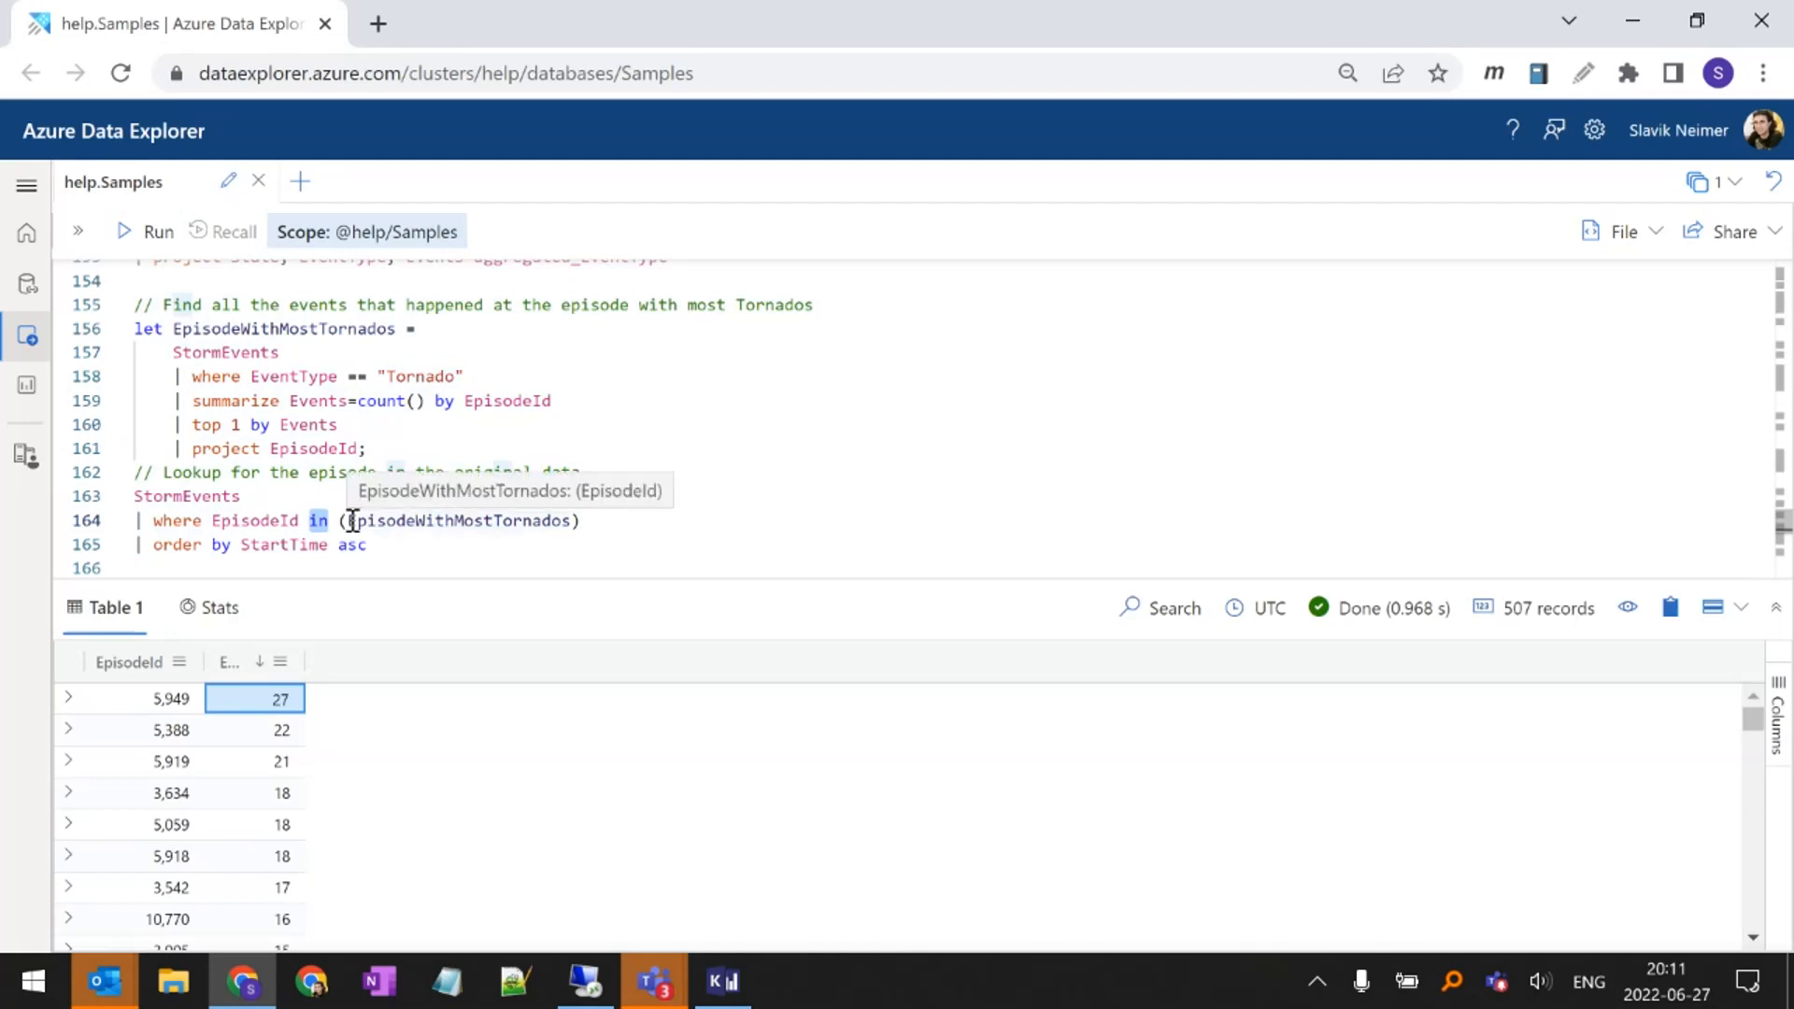
double_click(352, 521)
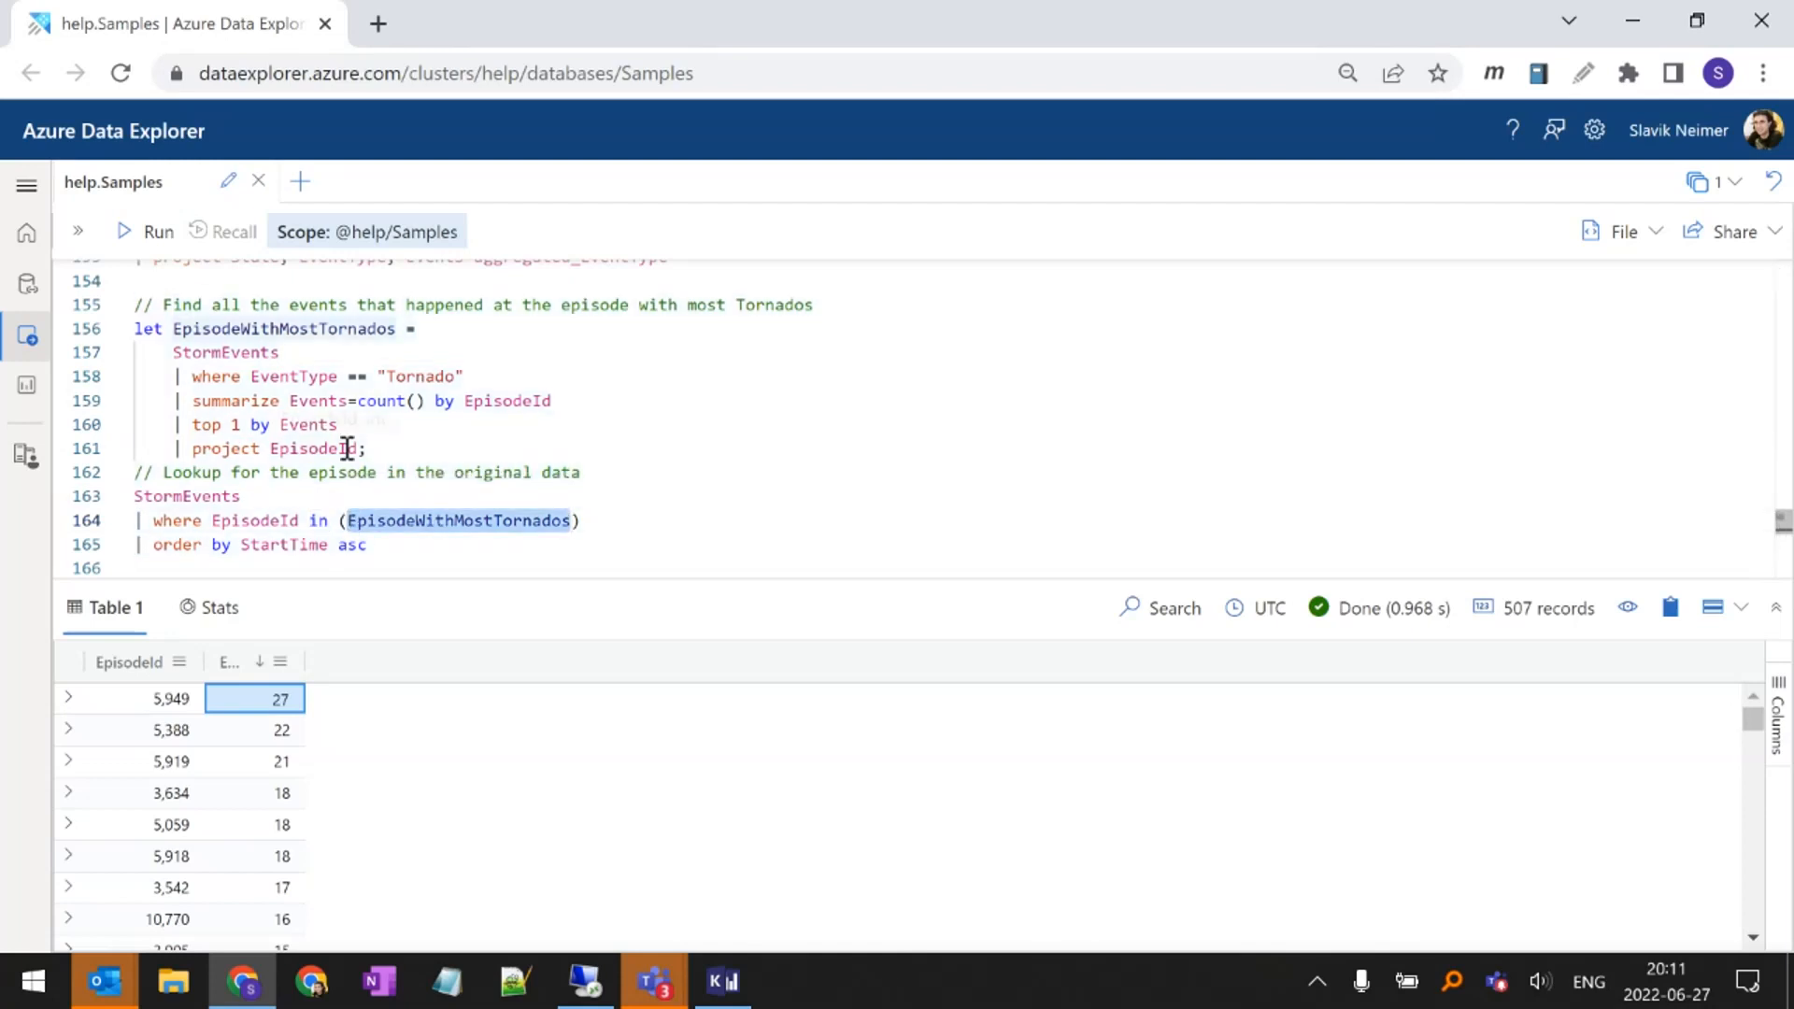
Run the complete EpisodeWithMostTornados query, including the episode lookup ordered by StartTime, and enlarge the results area
drag(358, 448, 173, 352)
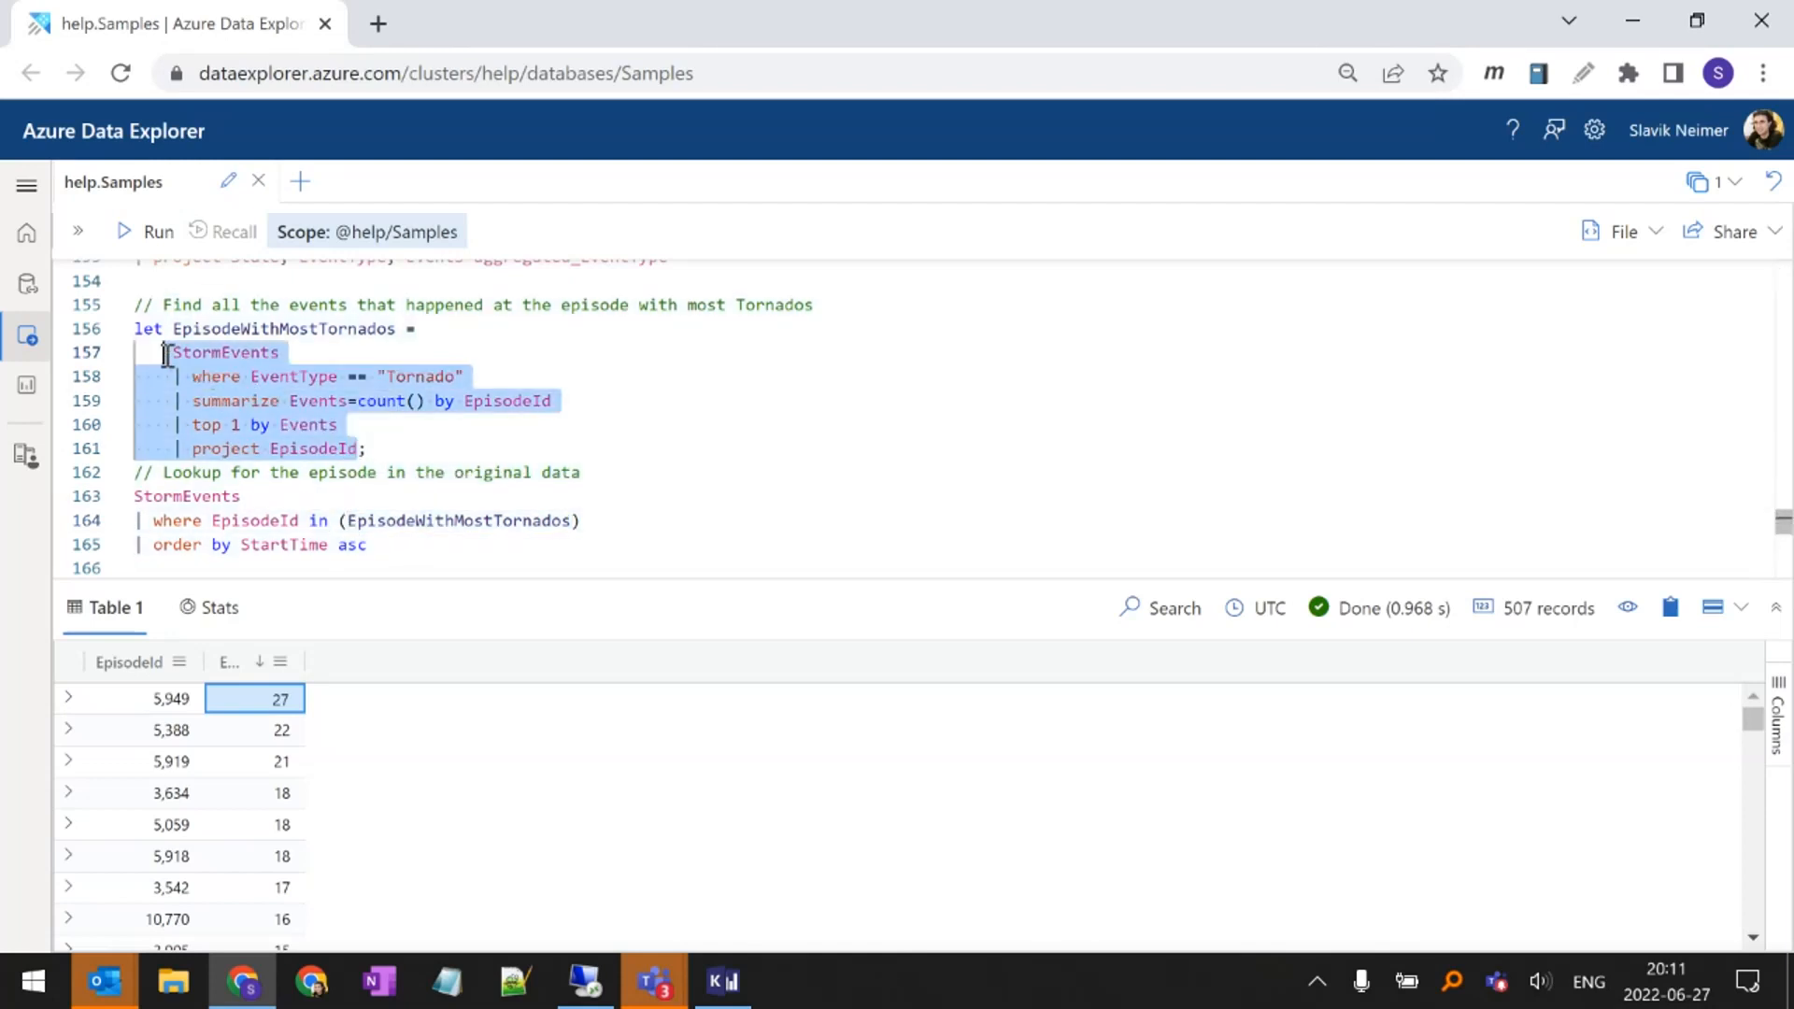
click(281, 449)
click(265, 514)
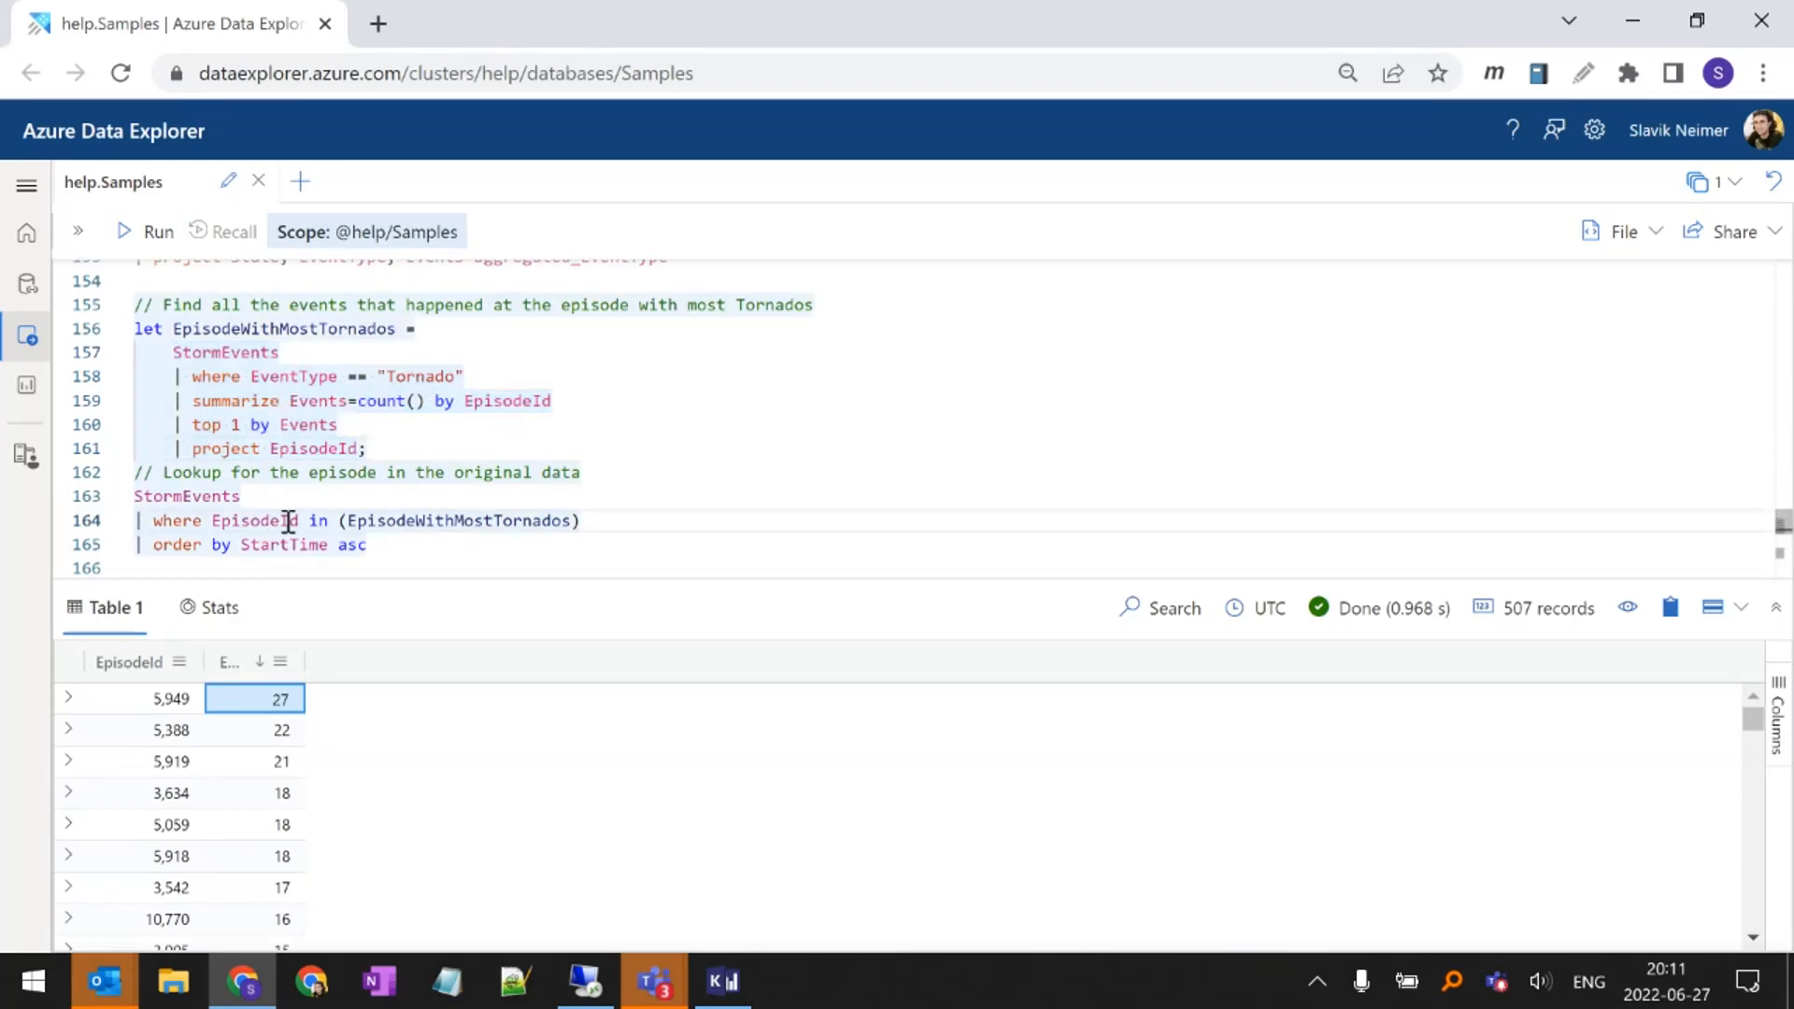
click(348, 537)
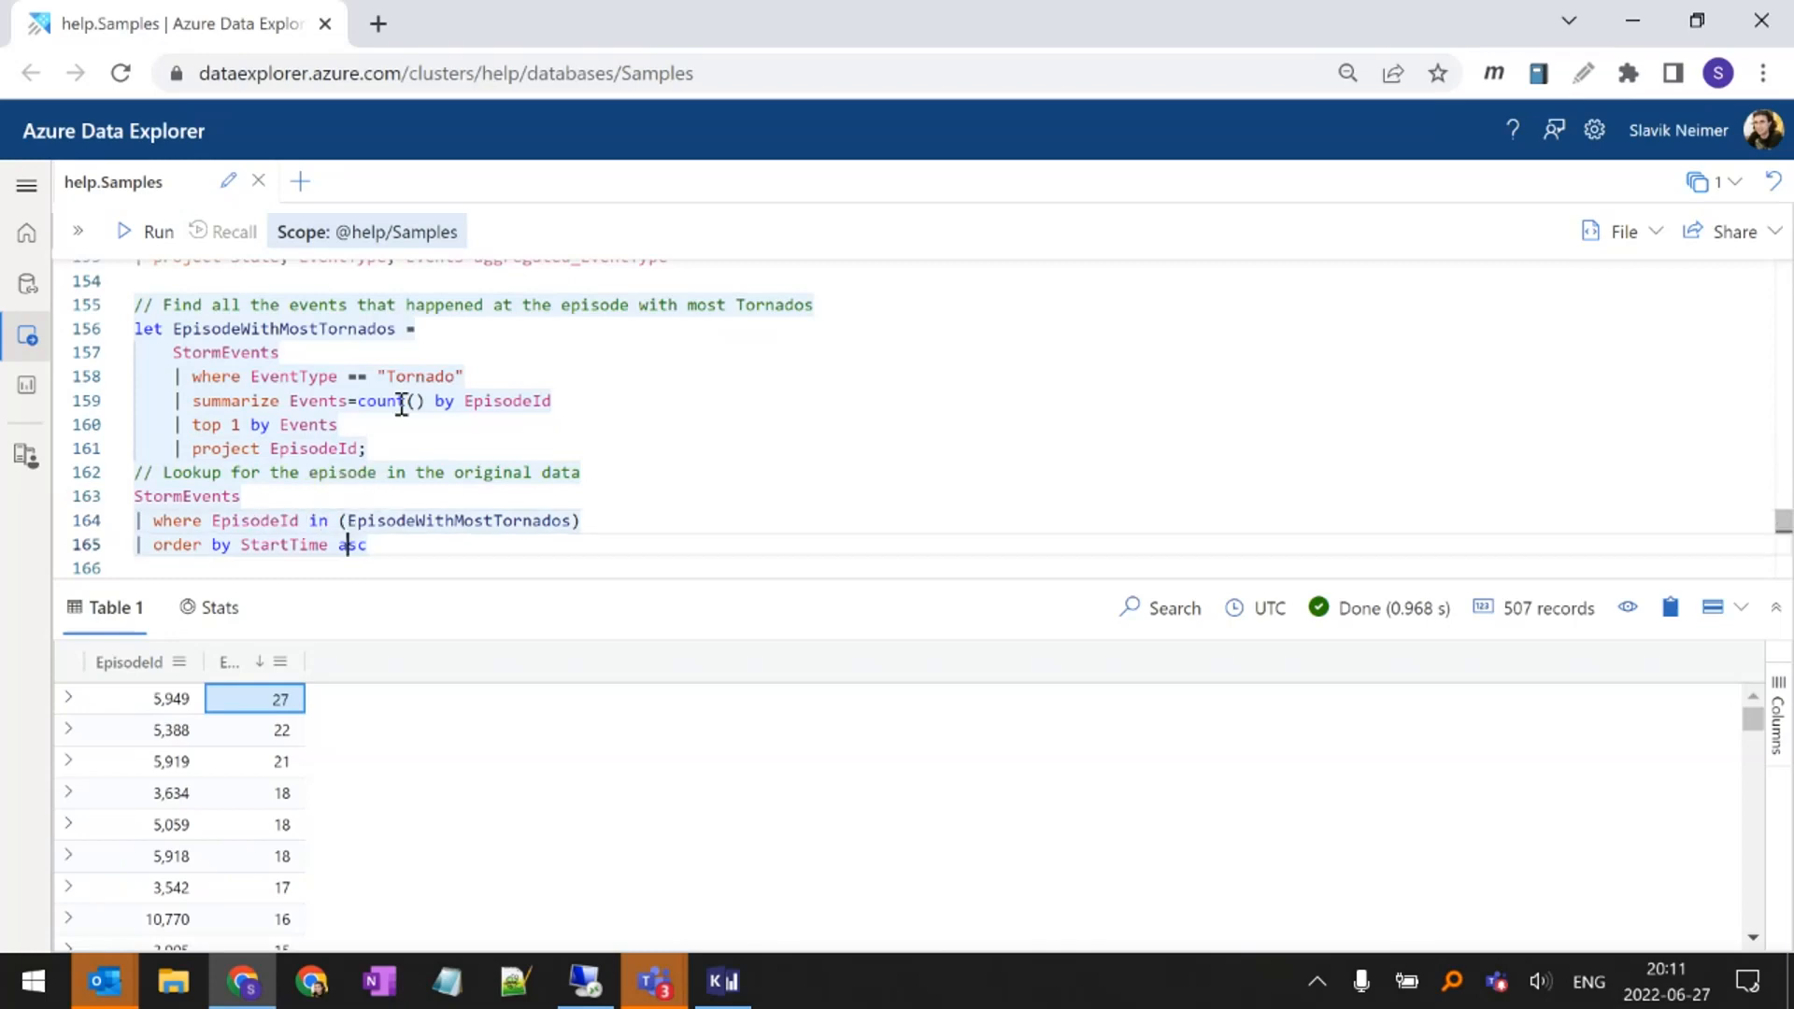
key(shift+Return)
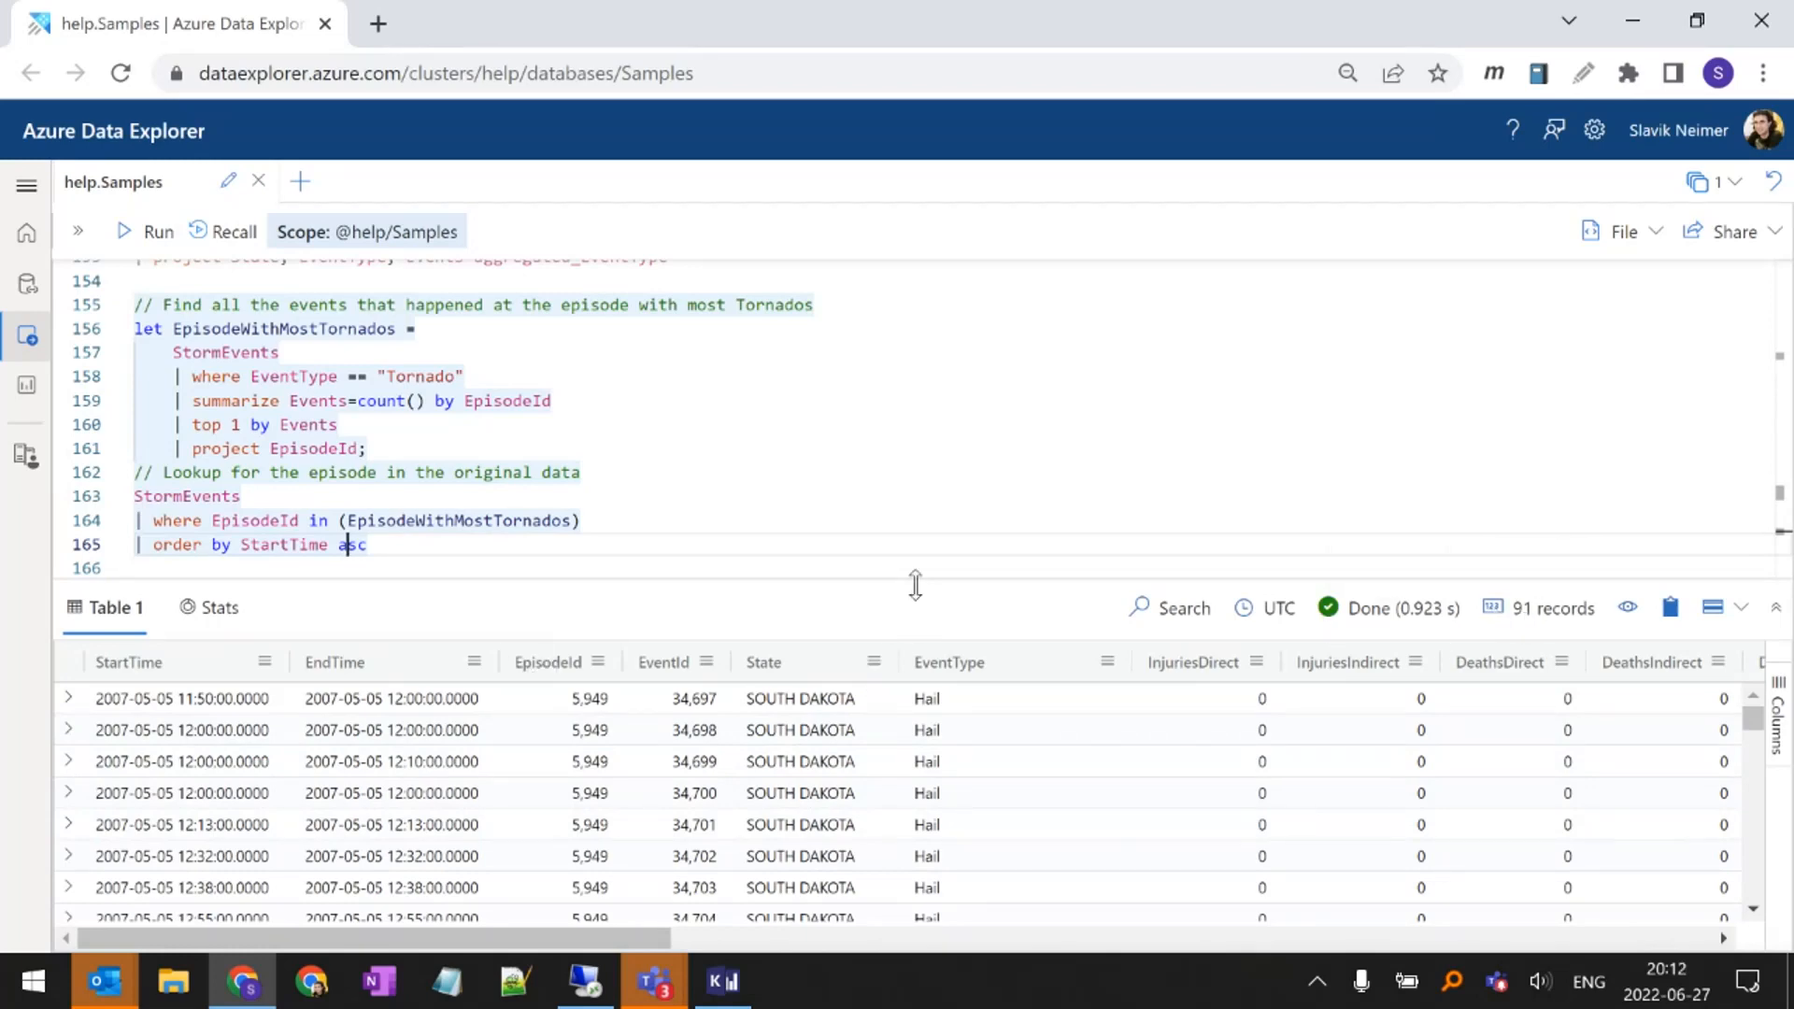
drag(918, 580, 916, 431)
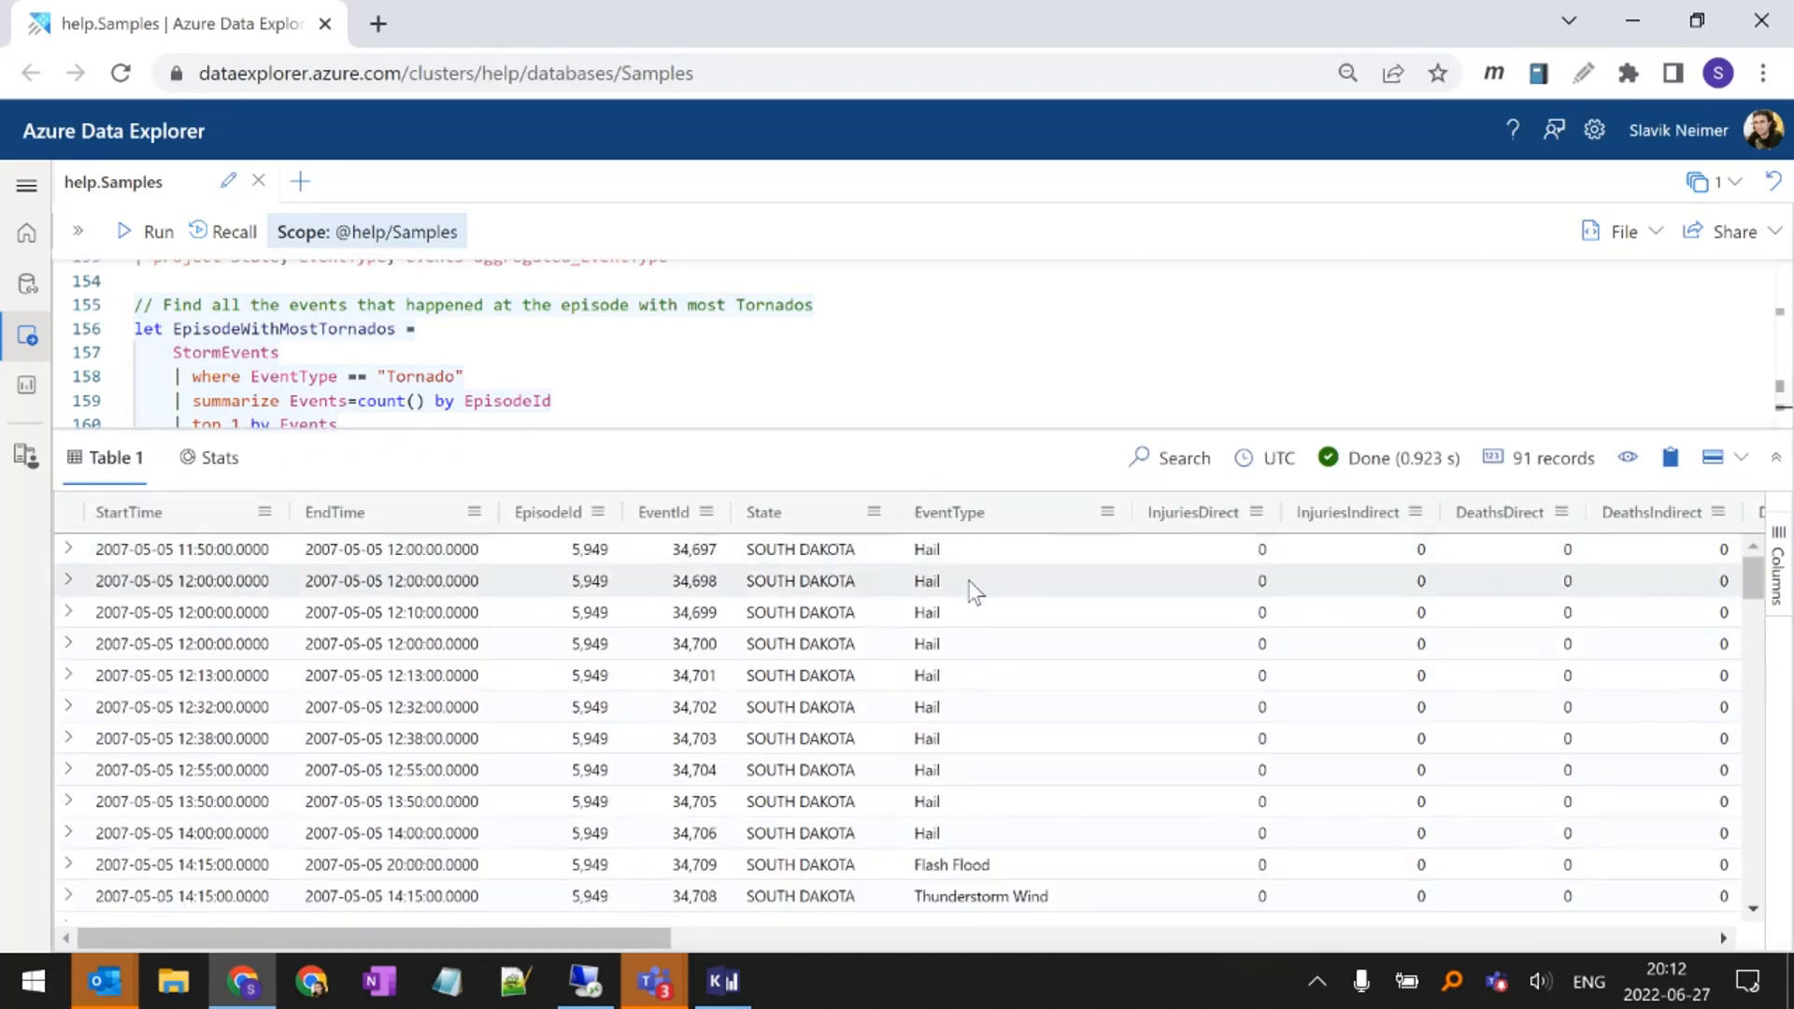
Sort the episode's events by EventType in ascending order and review the Tornado rows
scroll(984, 576, down, 3)
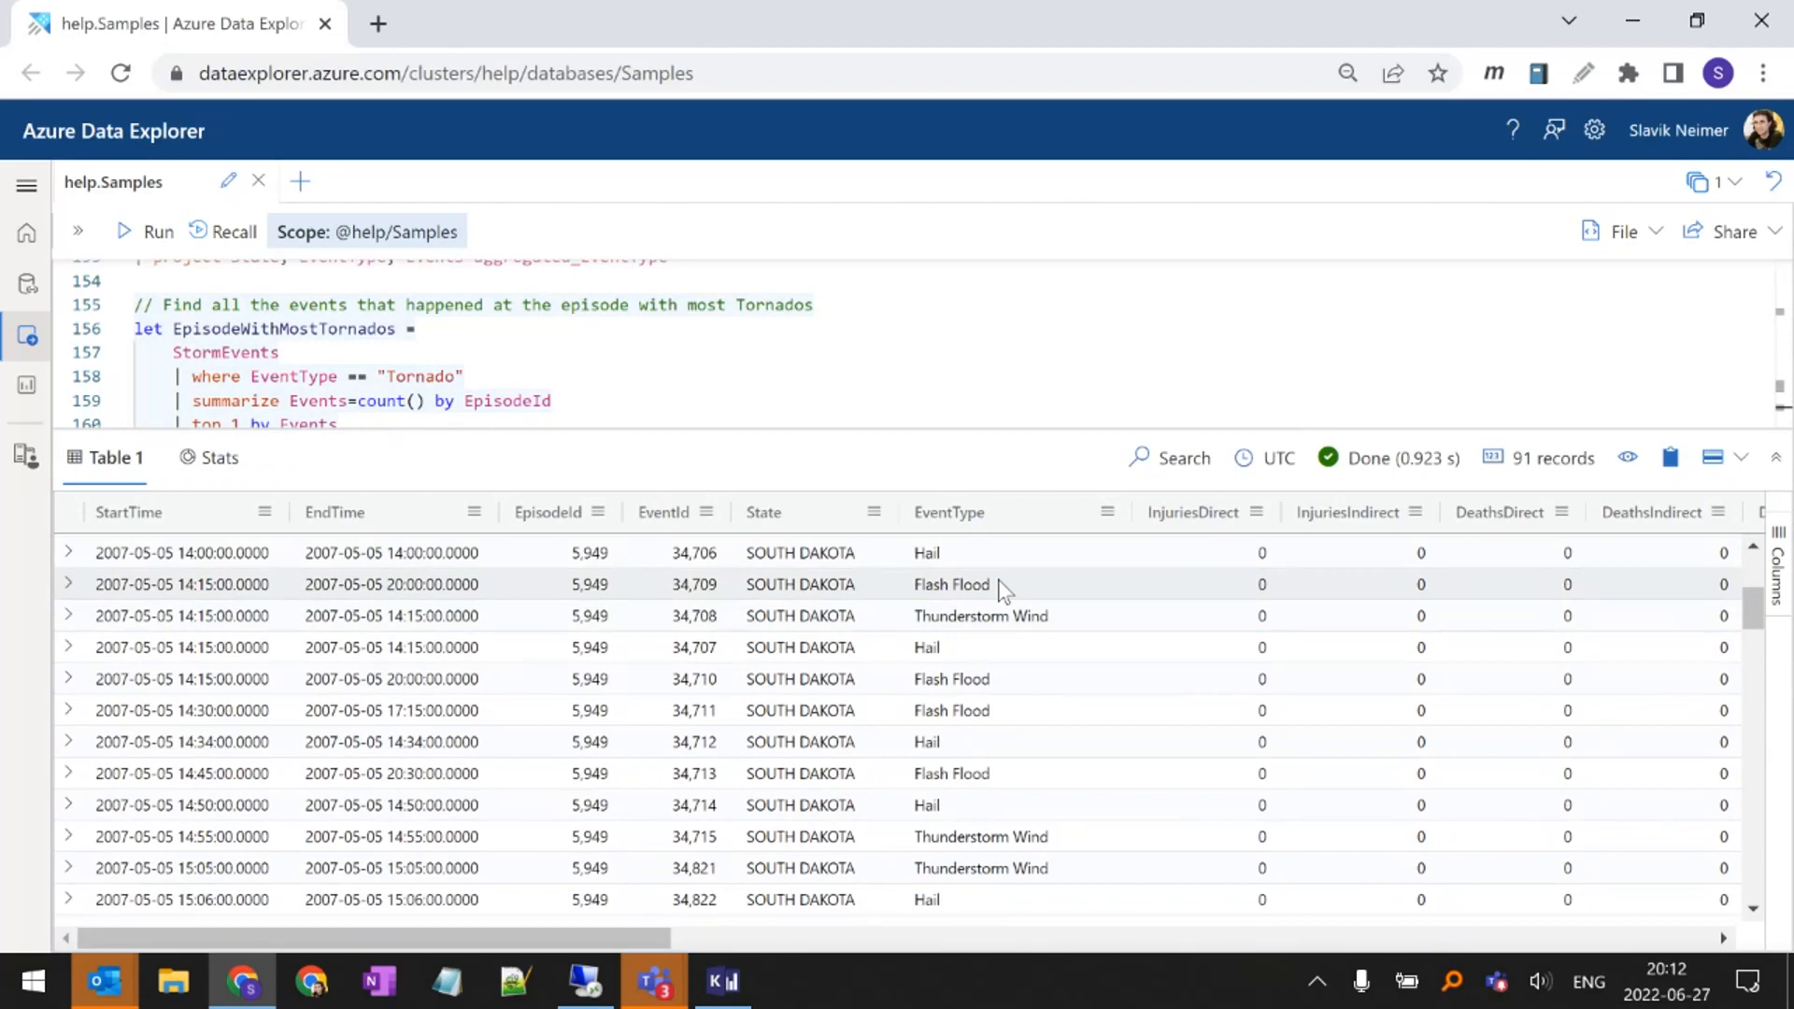
scroll(1000, 589, down, 3)
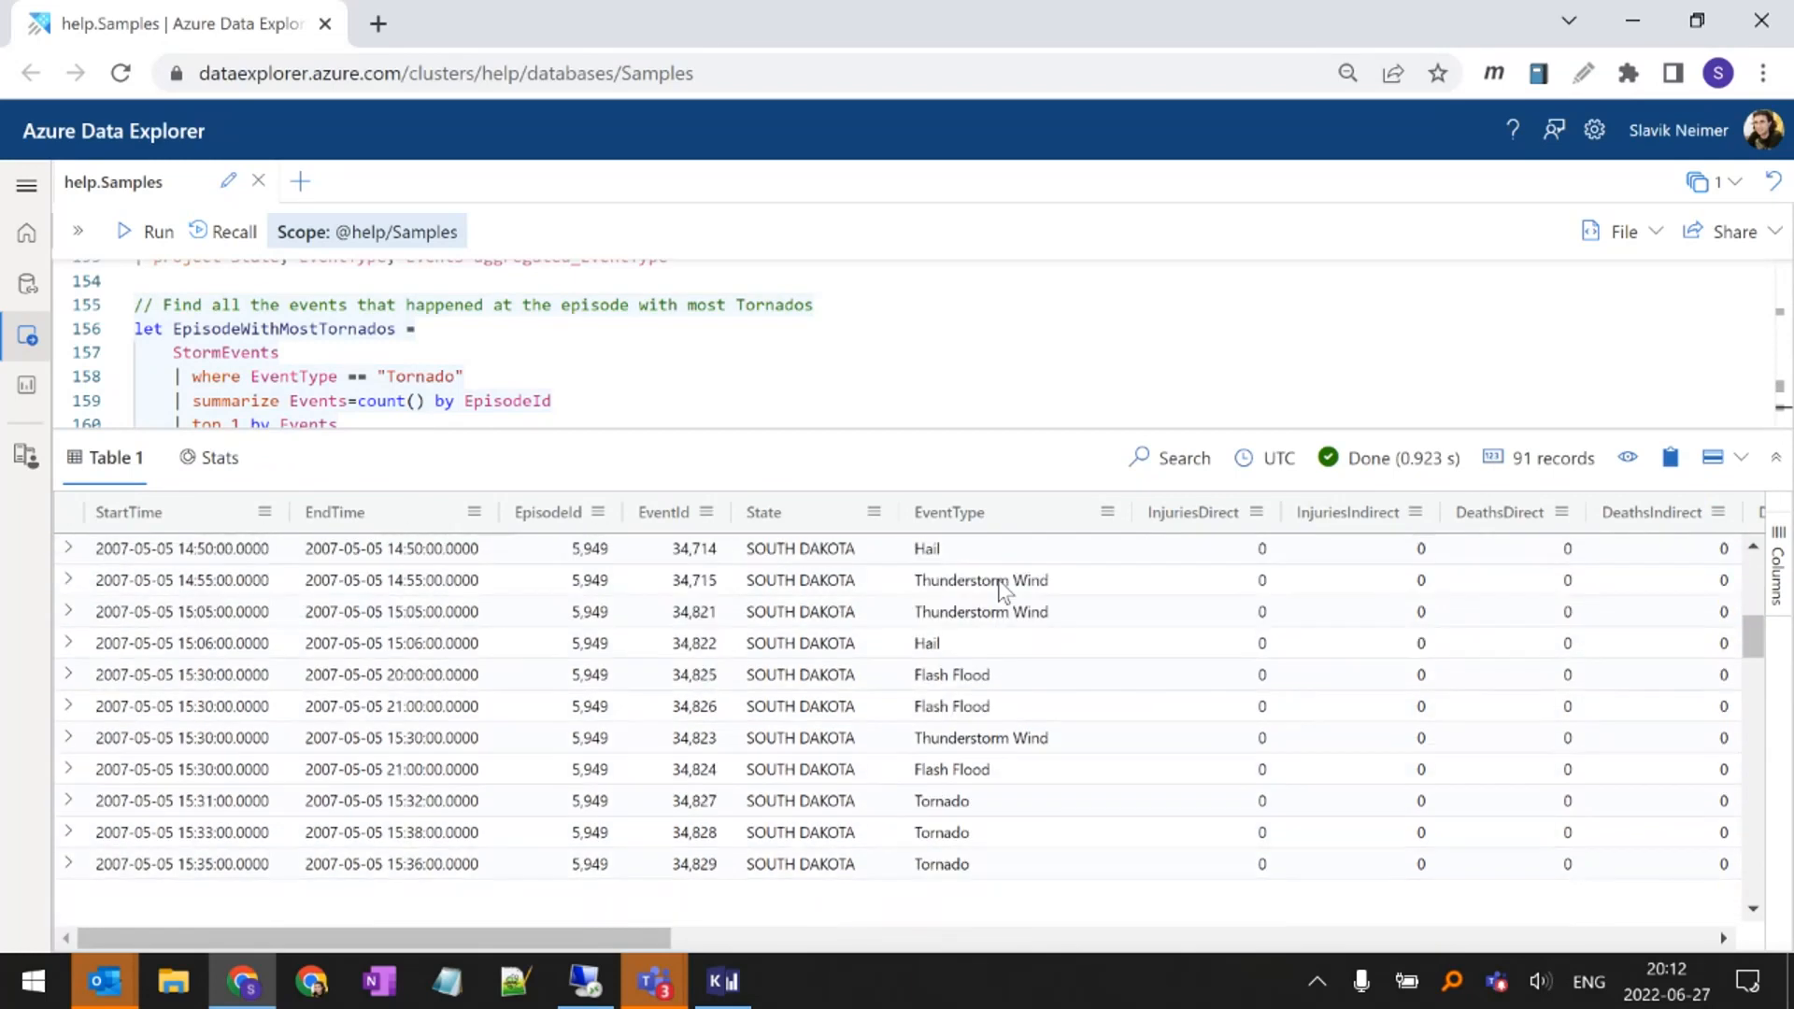
scroll(991, 690, down, 5)
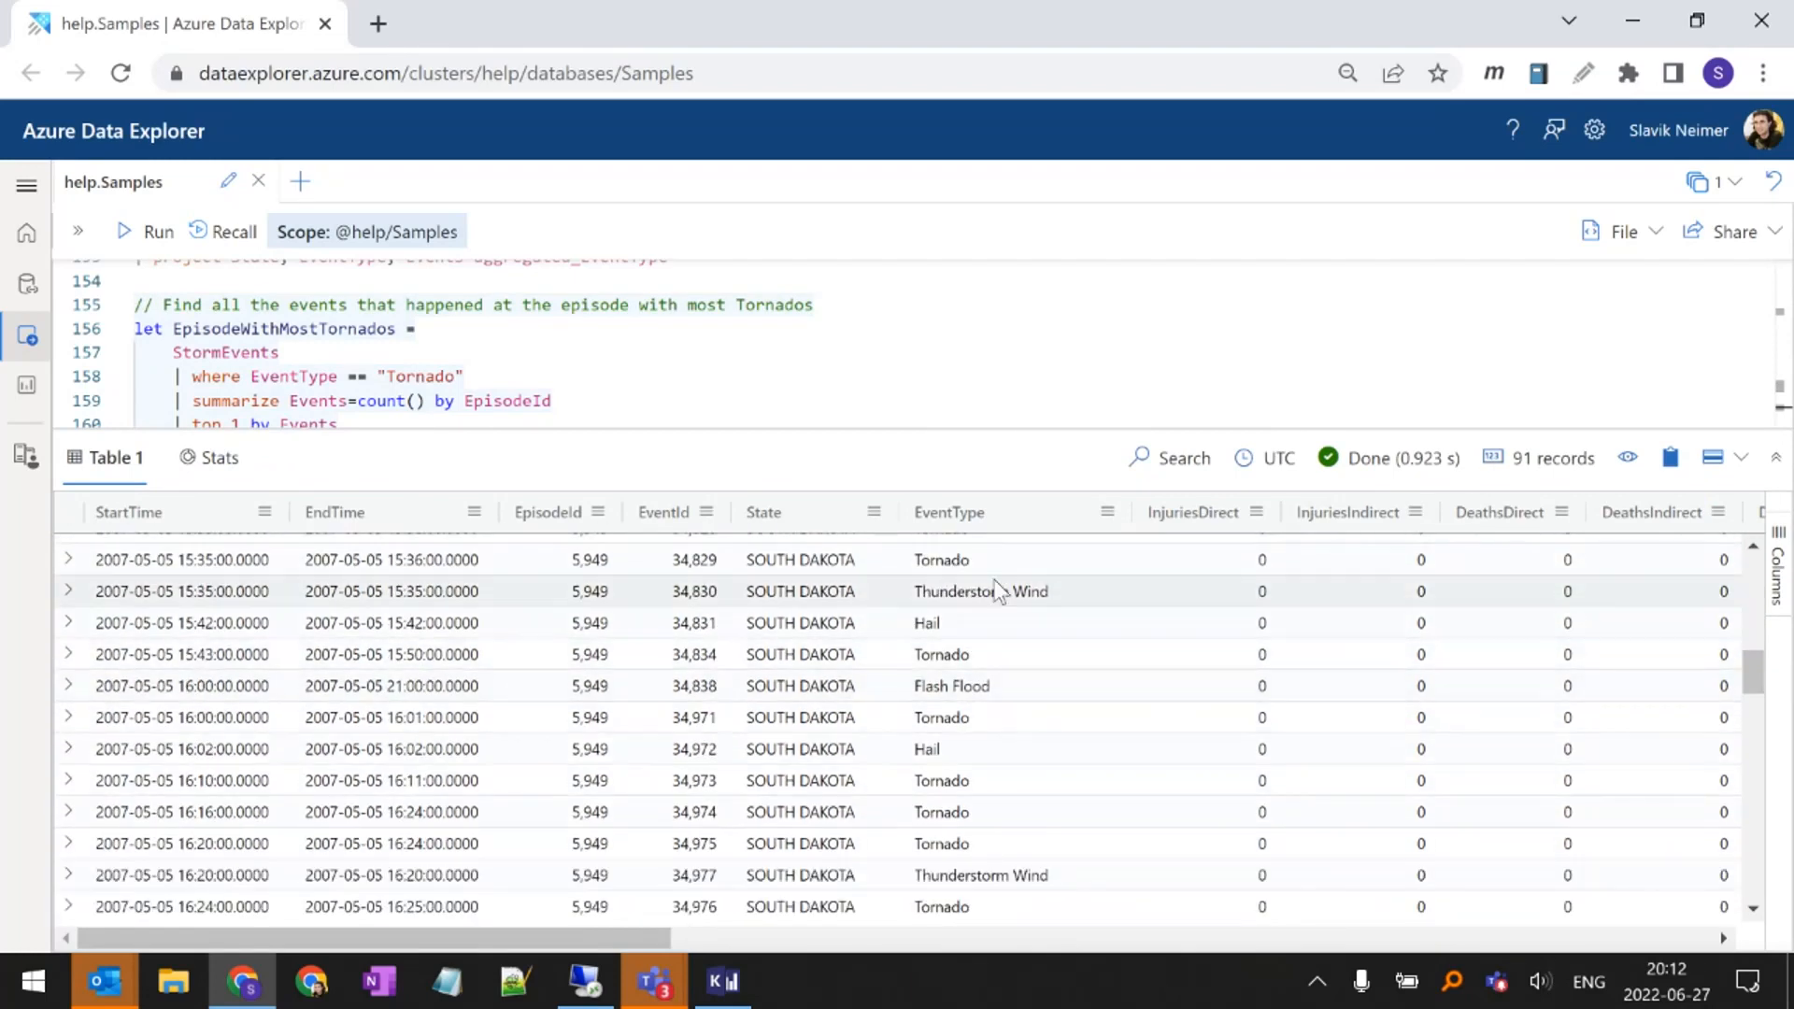
scroll(990, 729, down, 3)
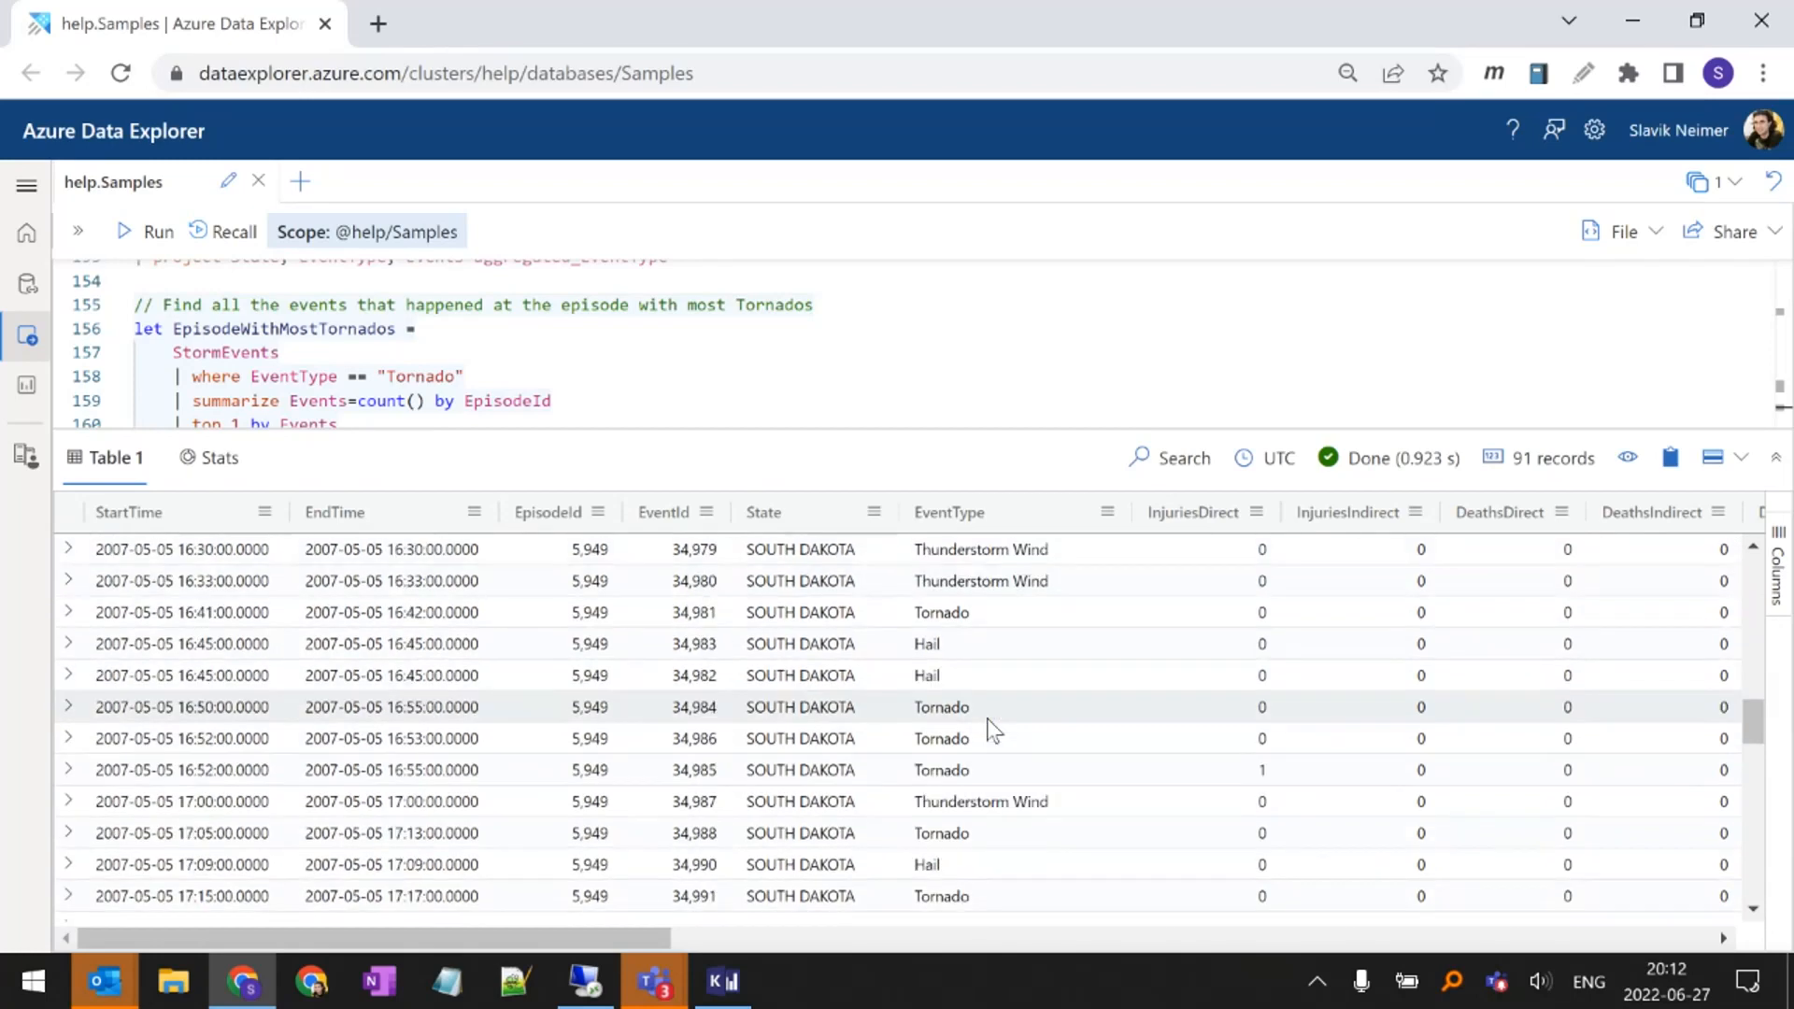
click(979, 524)
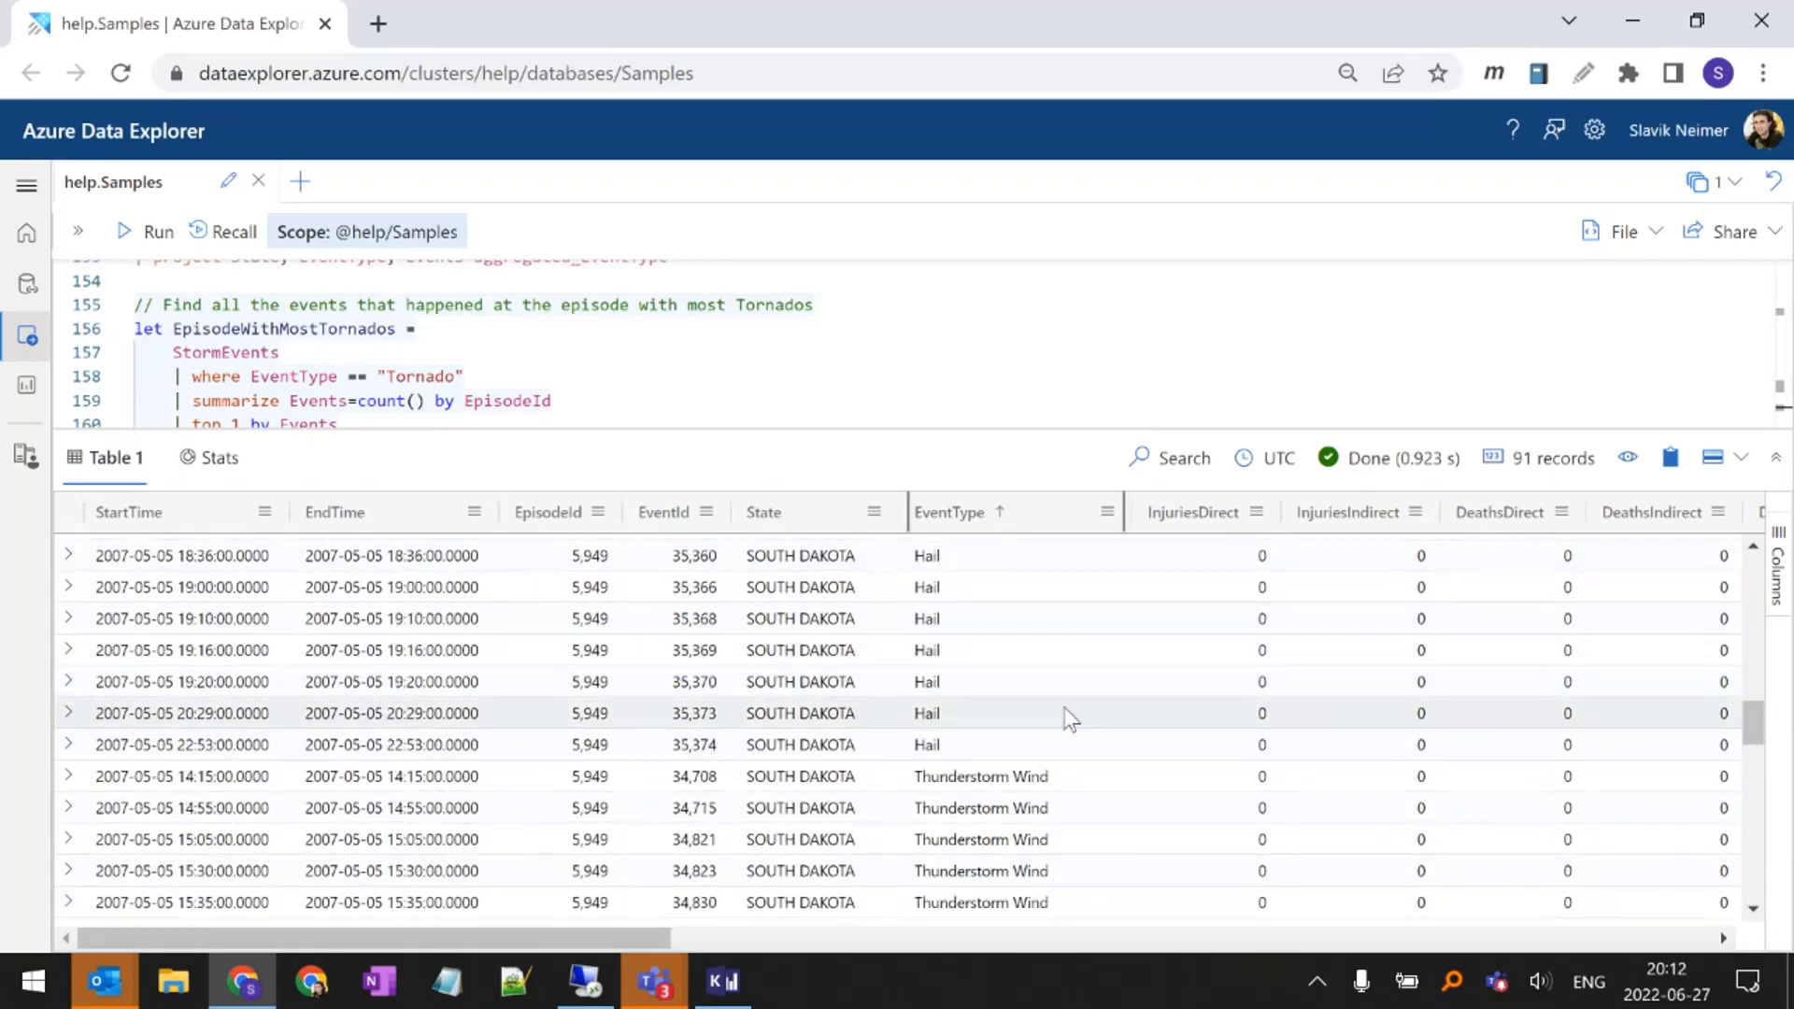
scroll(1068, 724, down, 5)
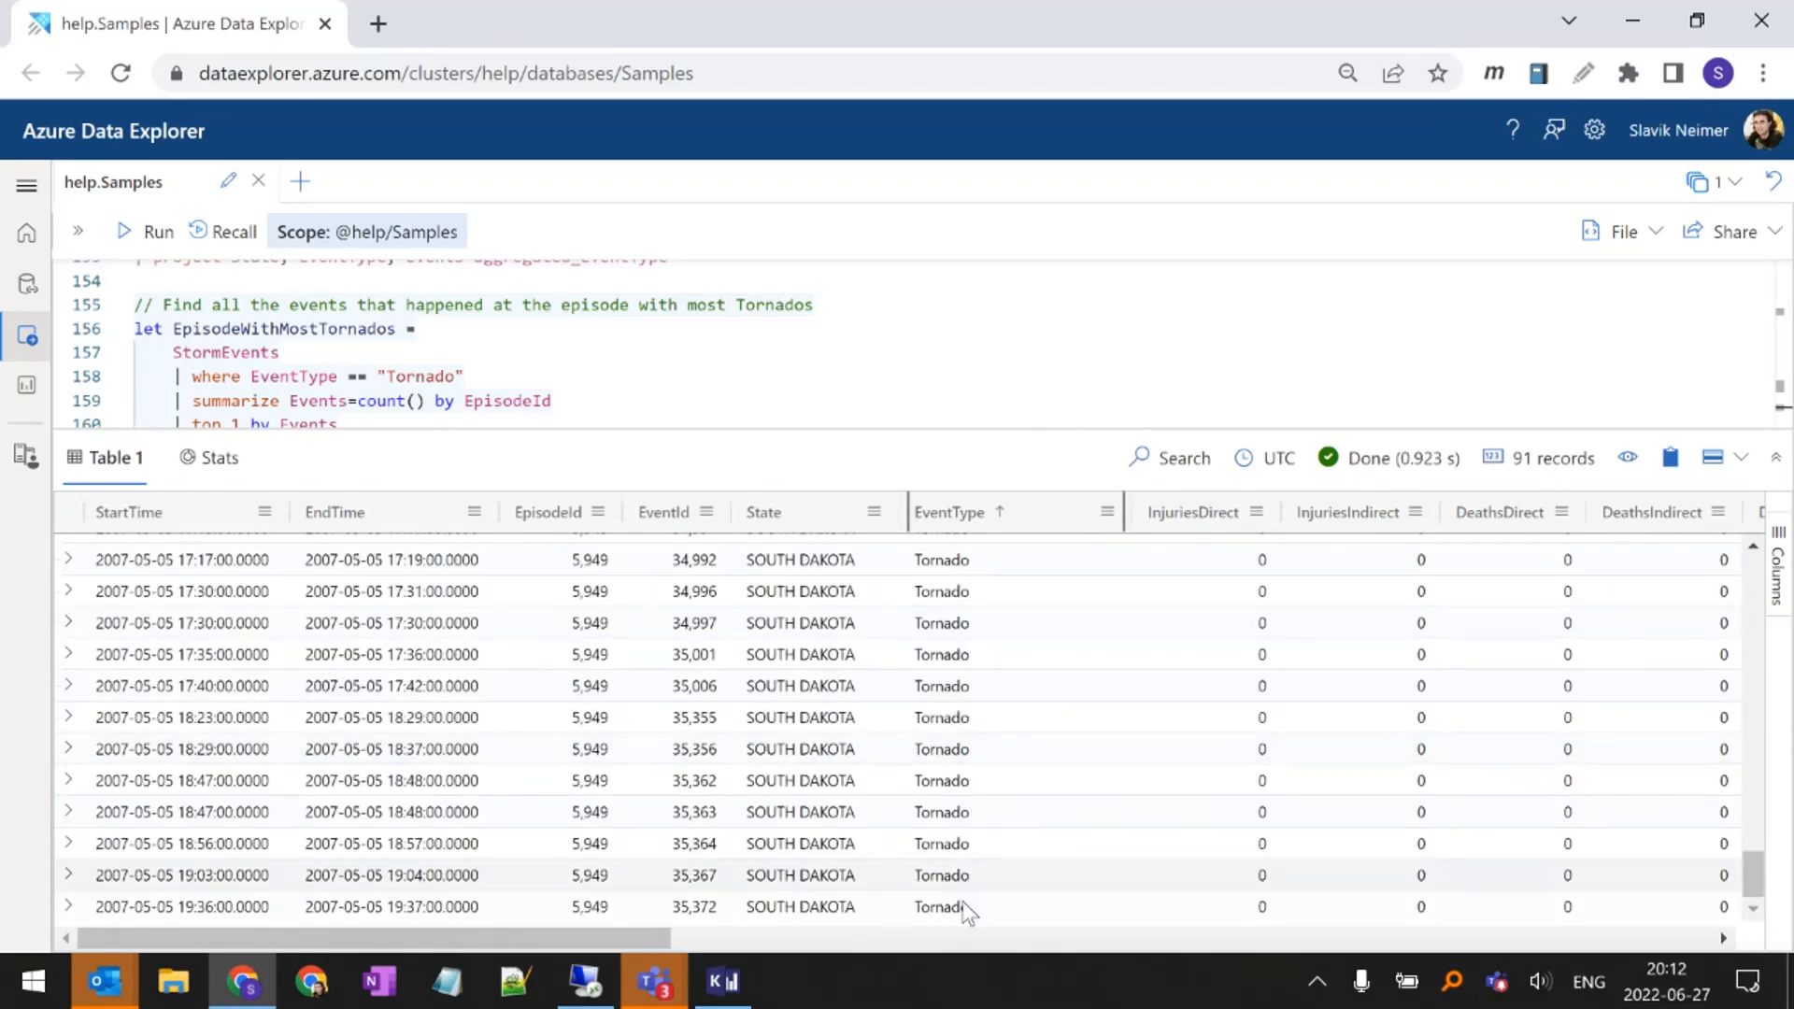
scroll(967, 762, up, 3)
scroll(967, 747, up, 5)
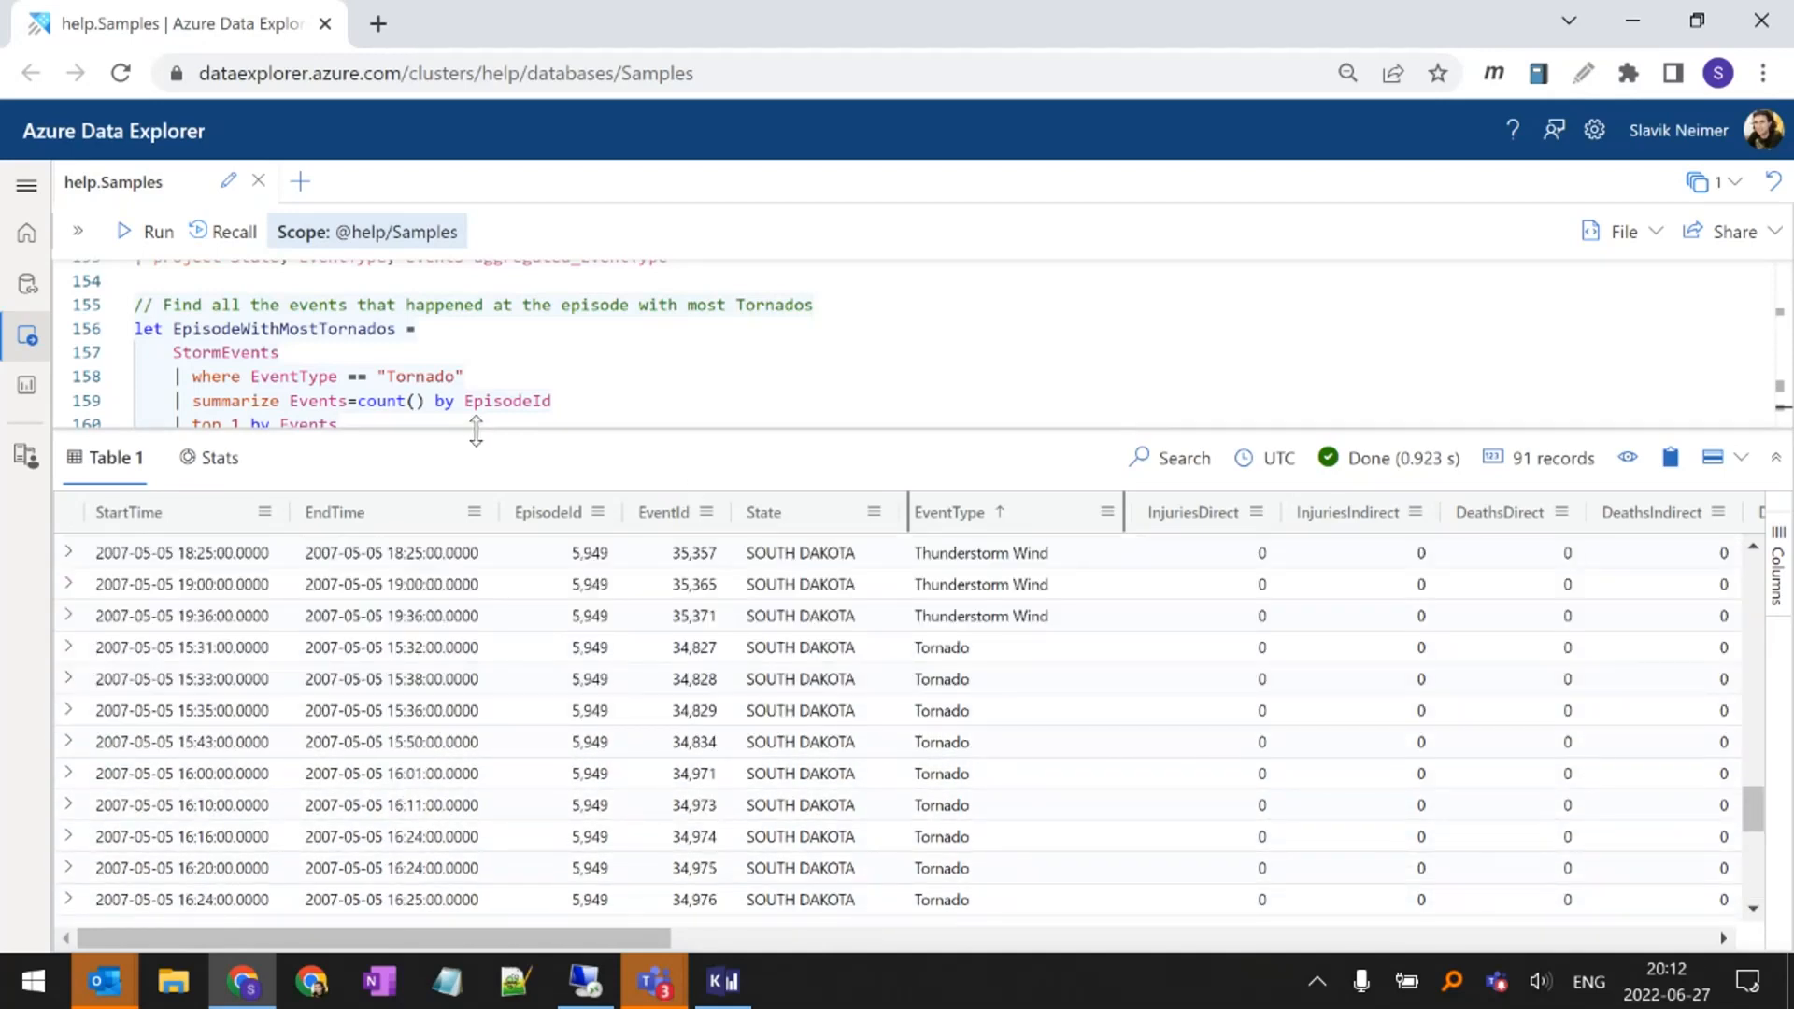
Examine the 'Heavy Rain' events that caused 'Flood' events query, focusing on the HeavyRain statement's EventType filter and RainTime column
drag(478, 431, 478, 525)
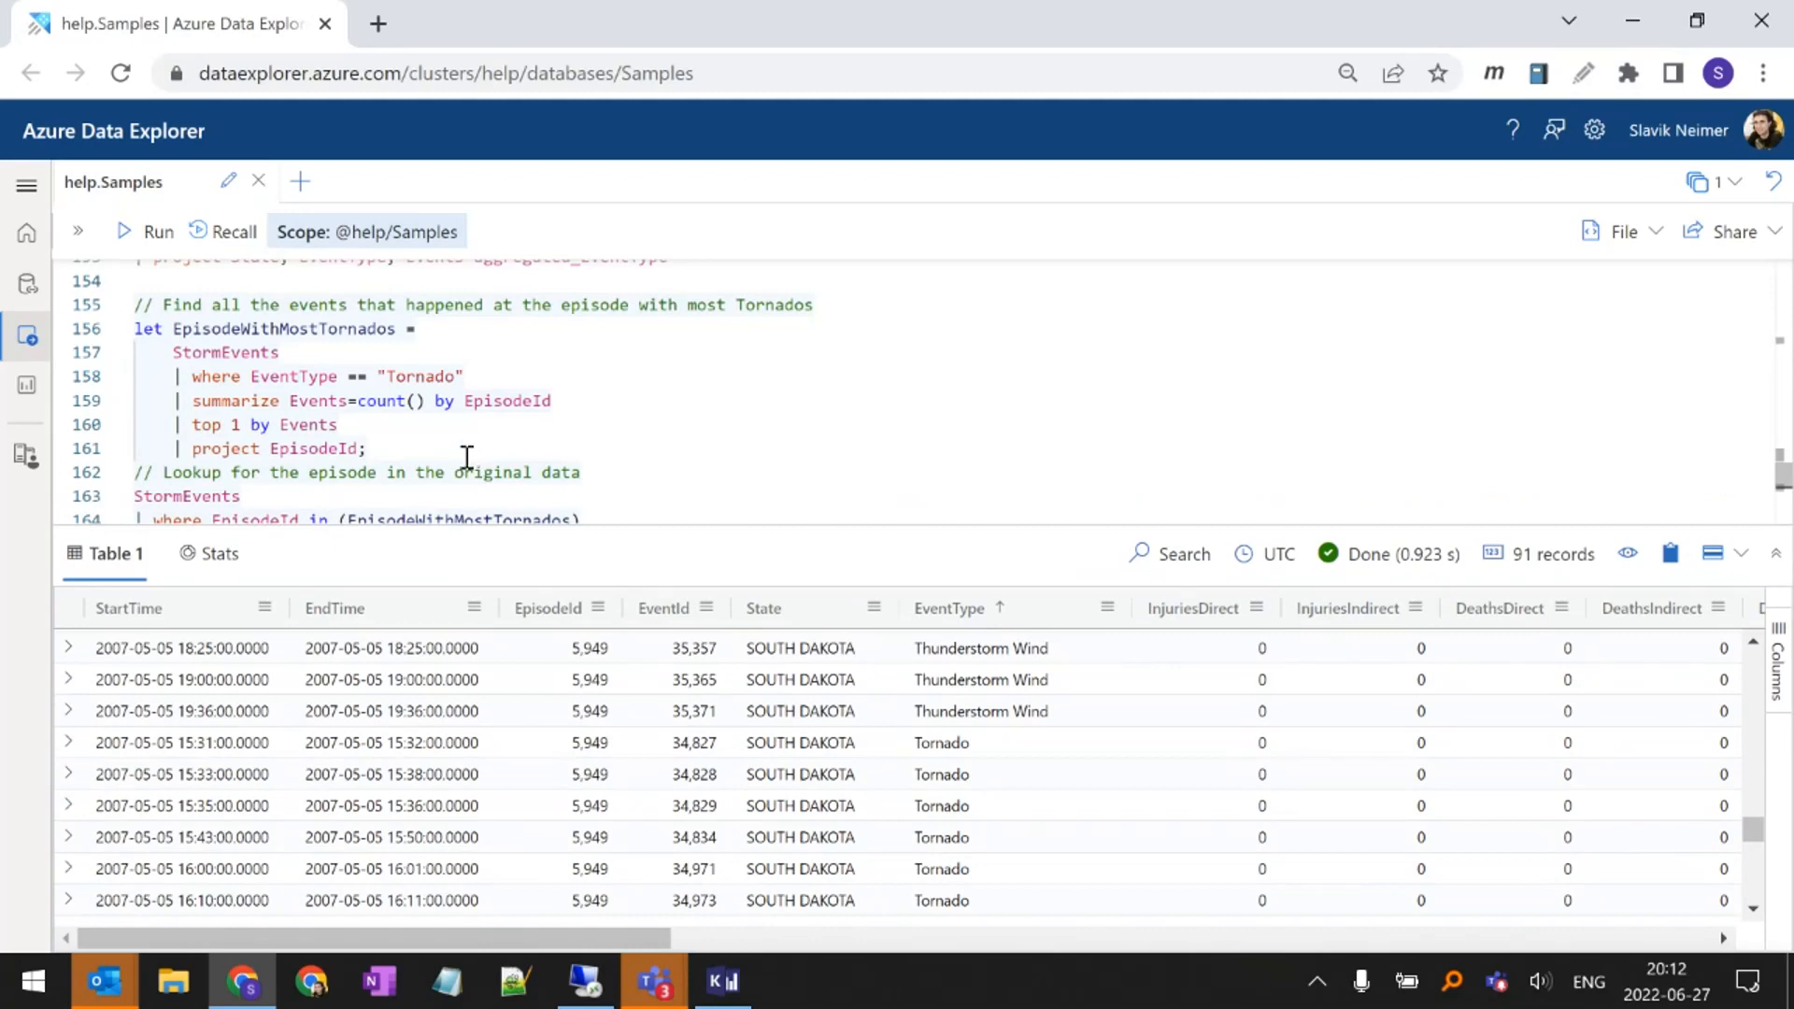
scroll(467, 449, down, 2)
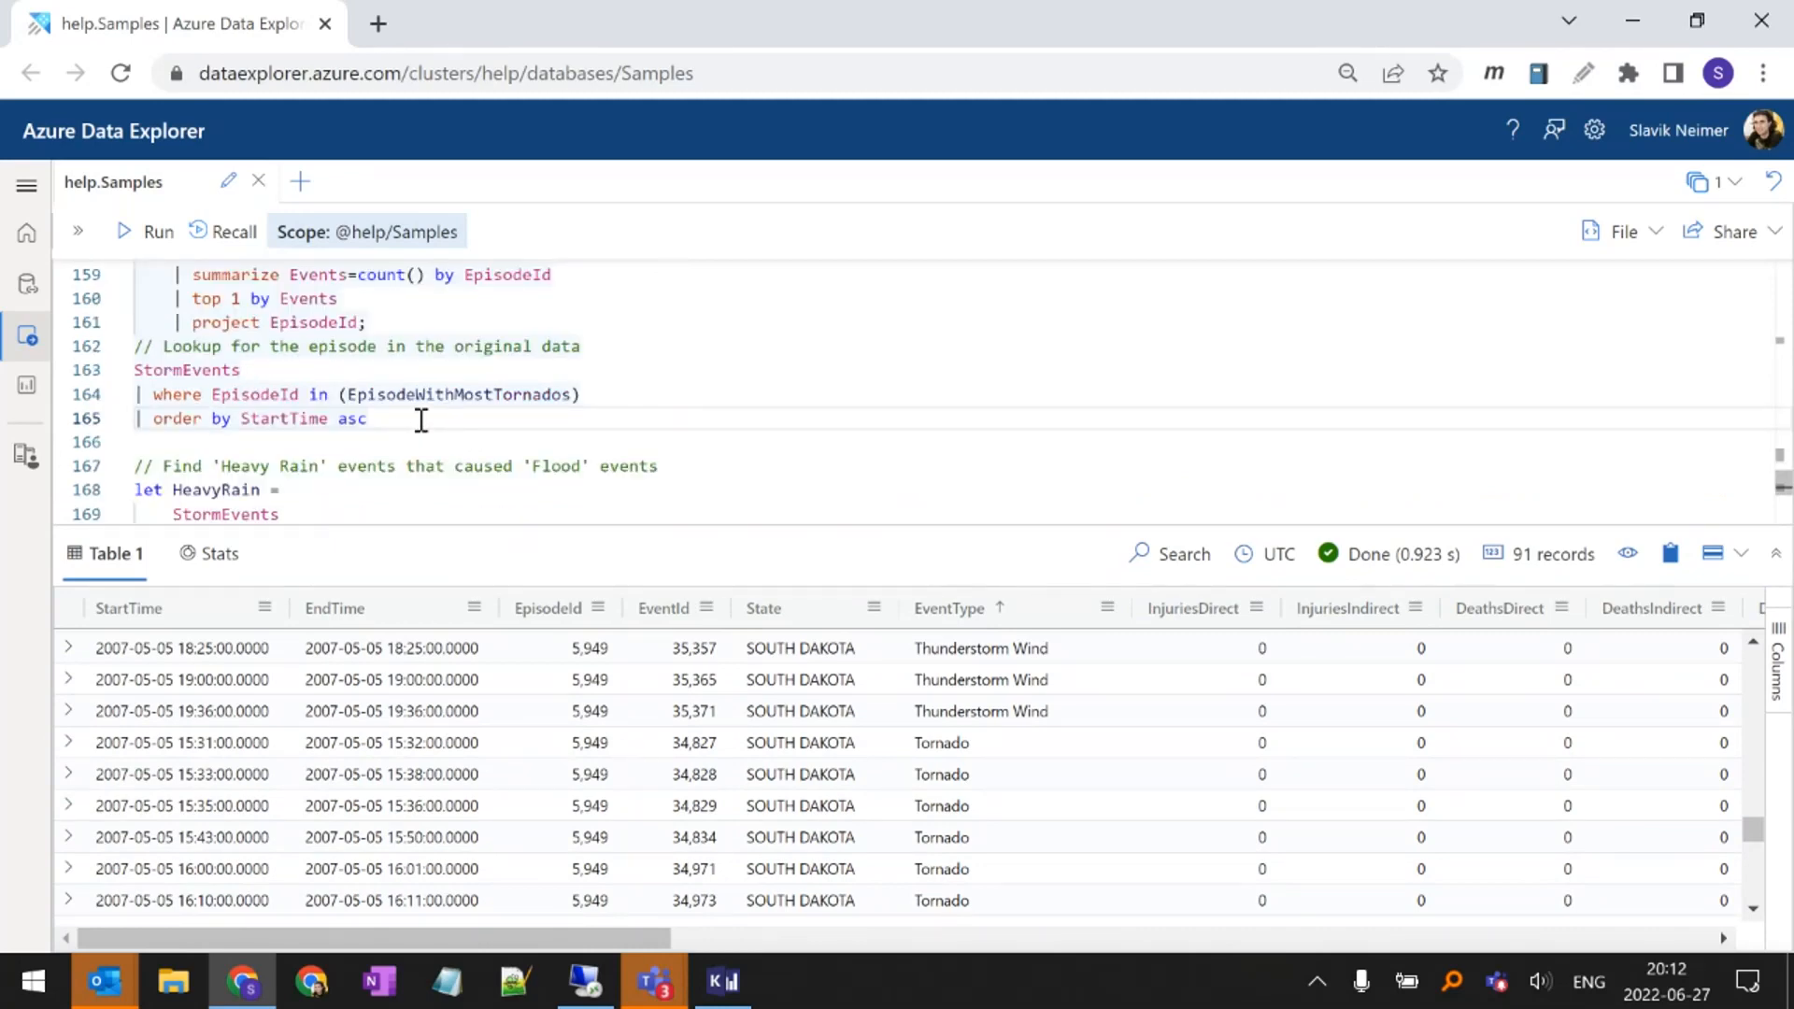
scroll(421, 420, down, 2)
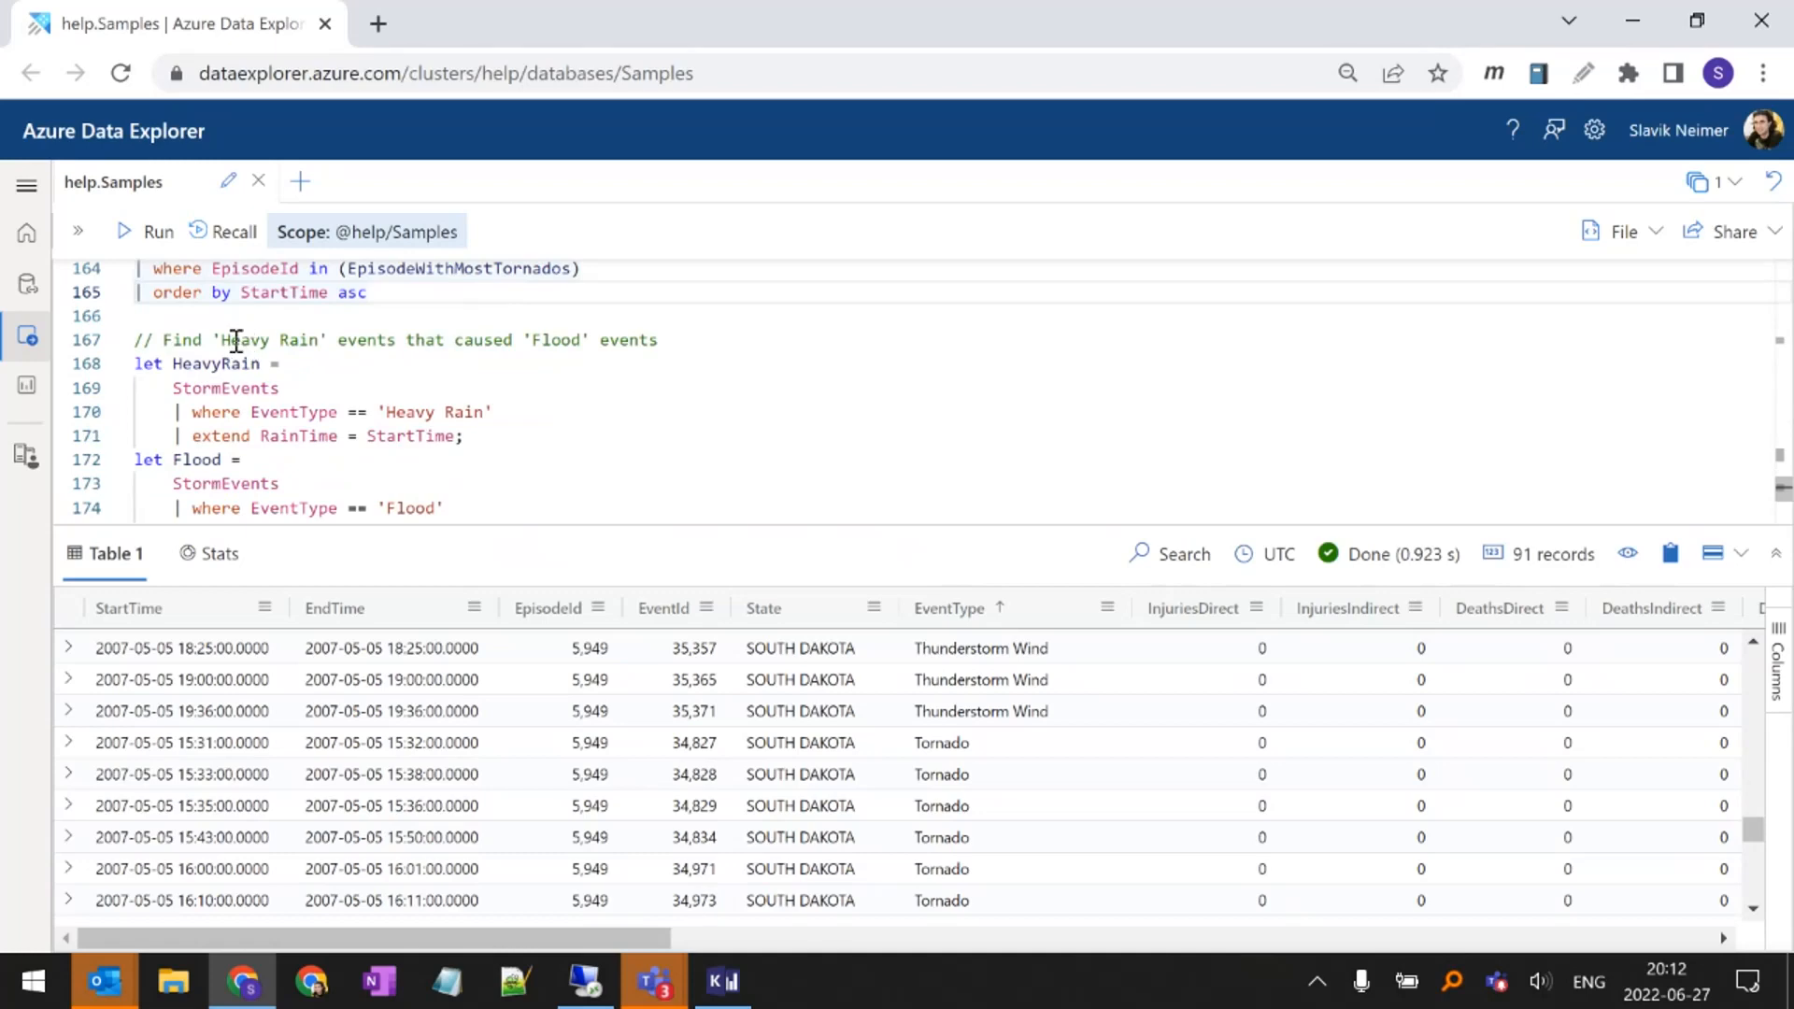
drag(226, 339, 321, 340)
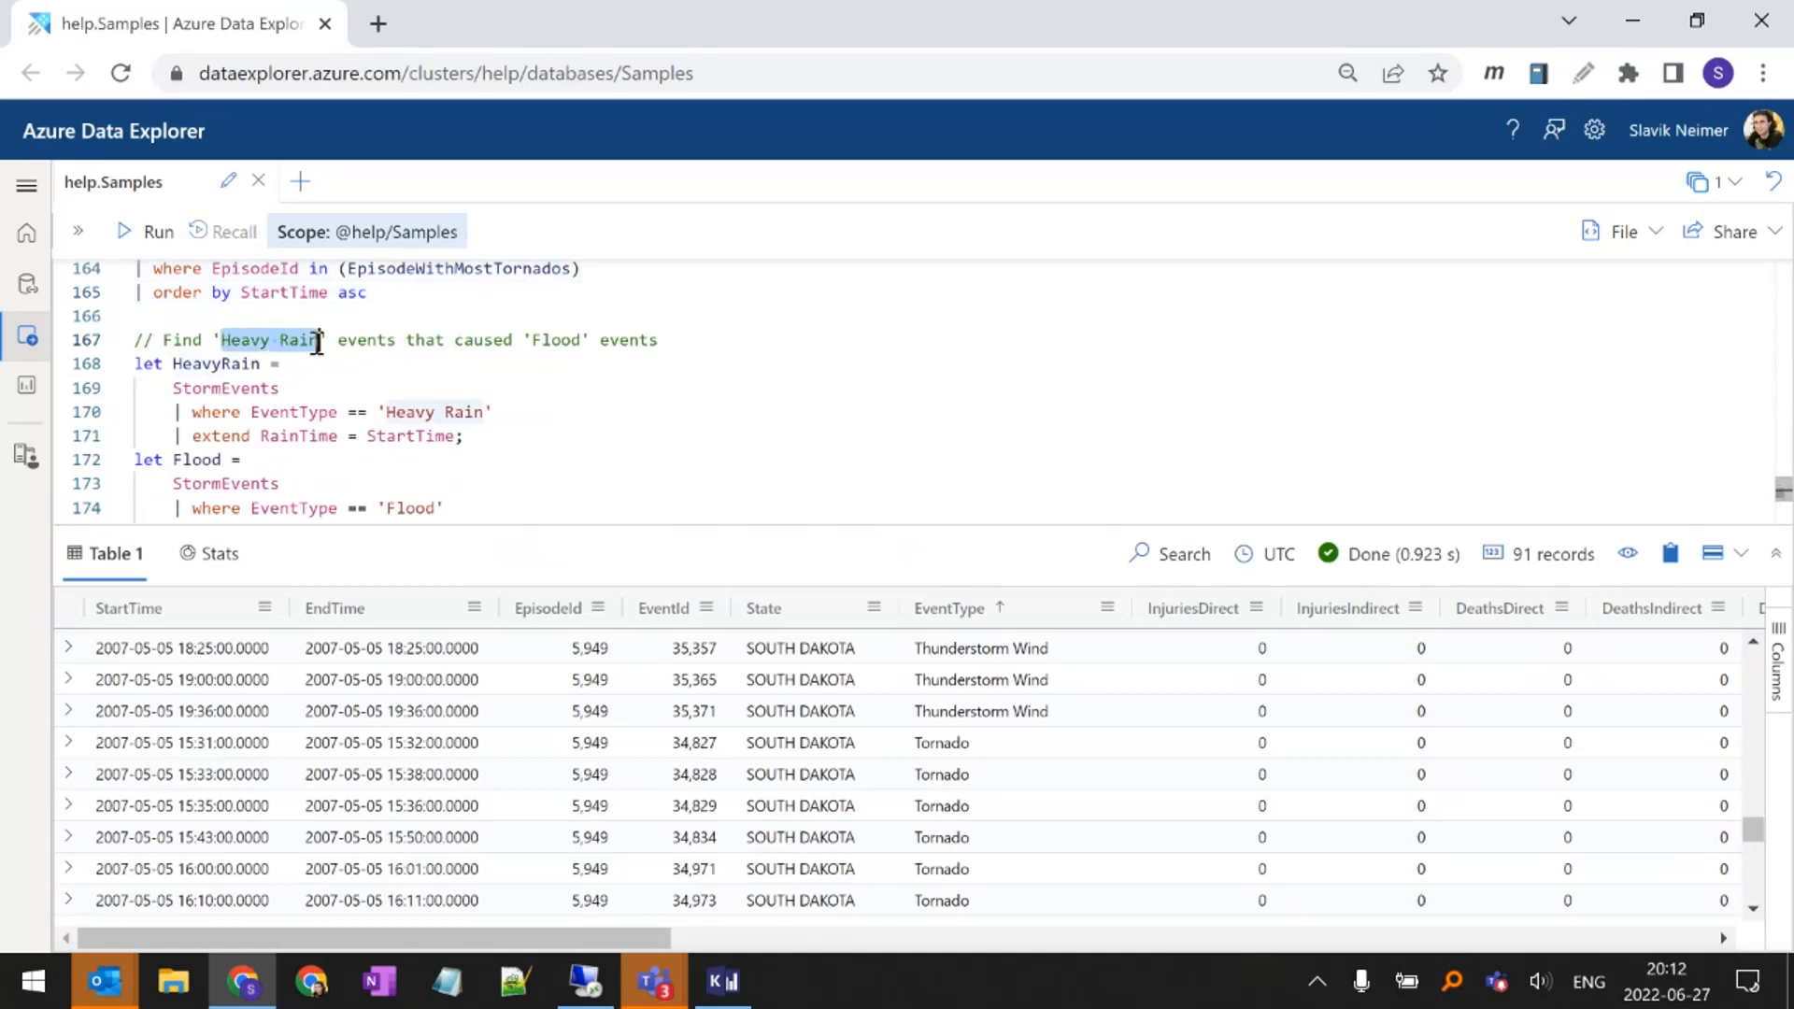
double_click(551, 339)
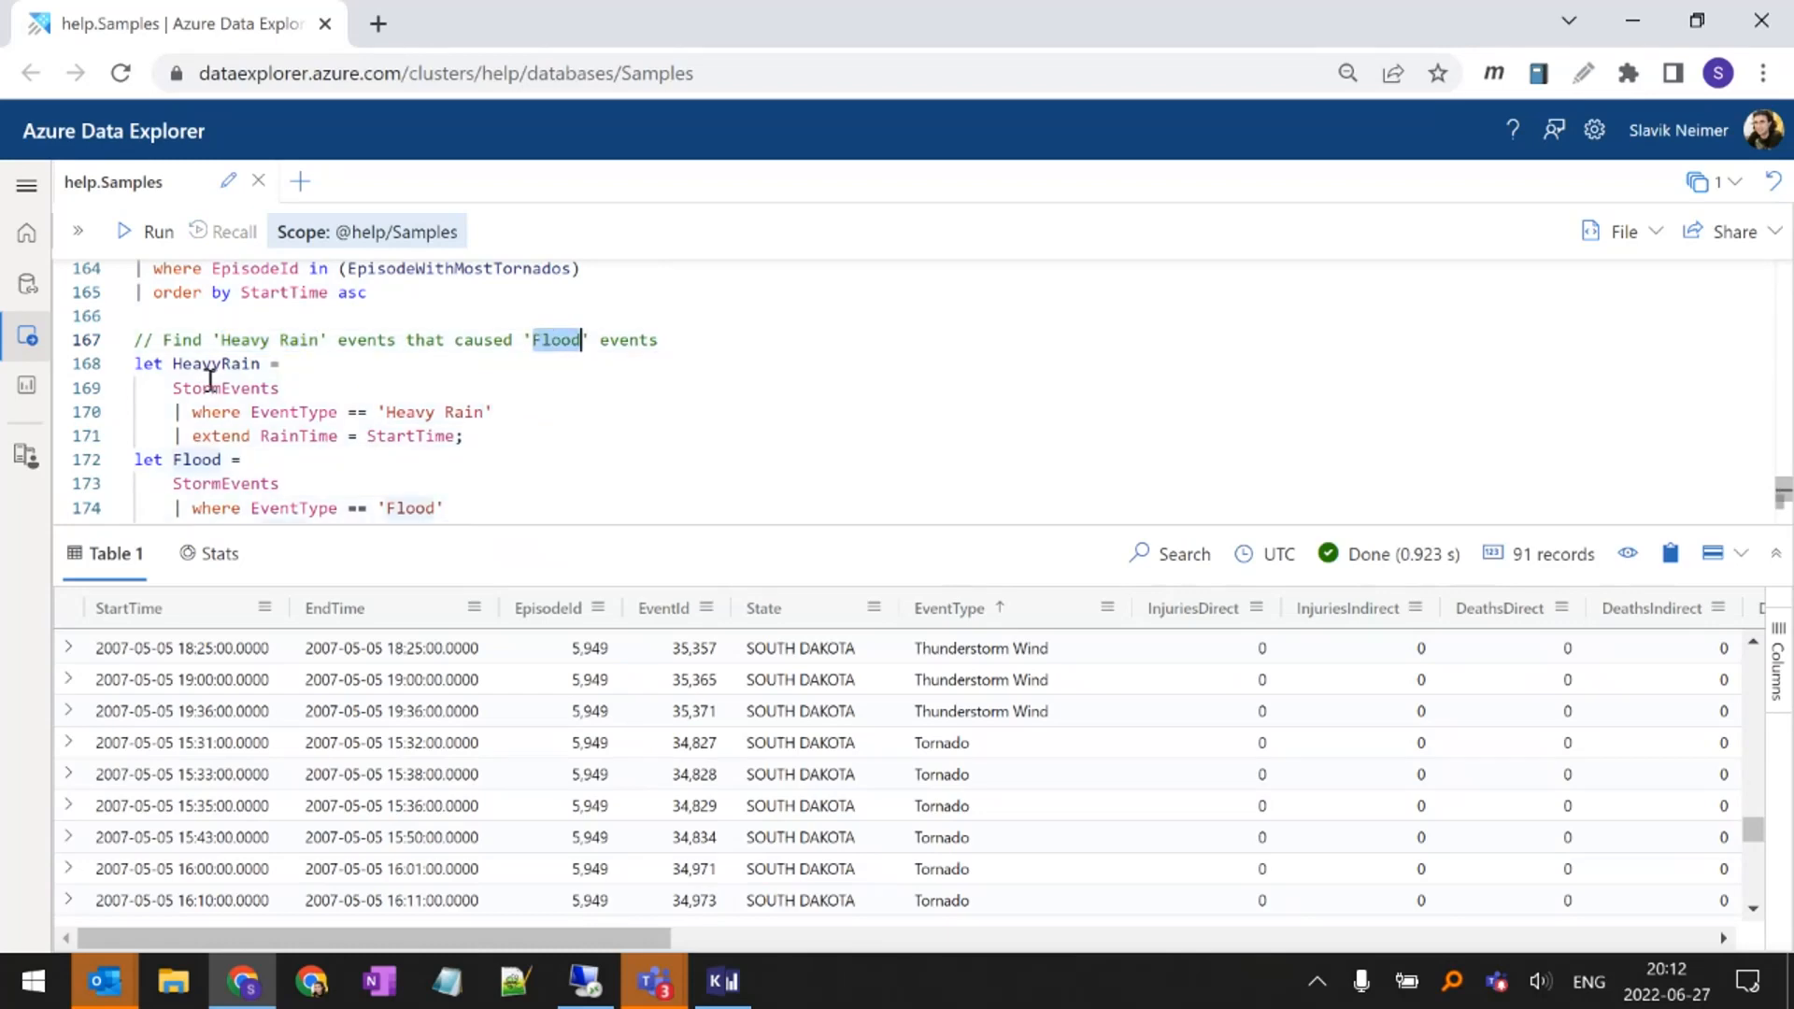
click(339, 364)
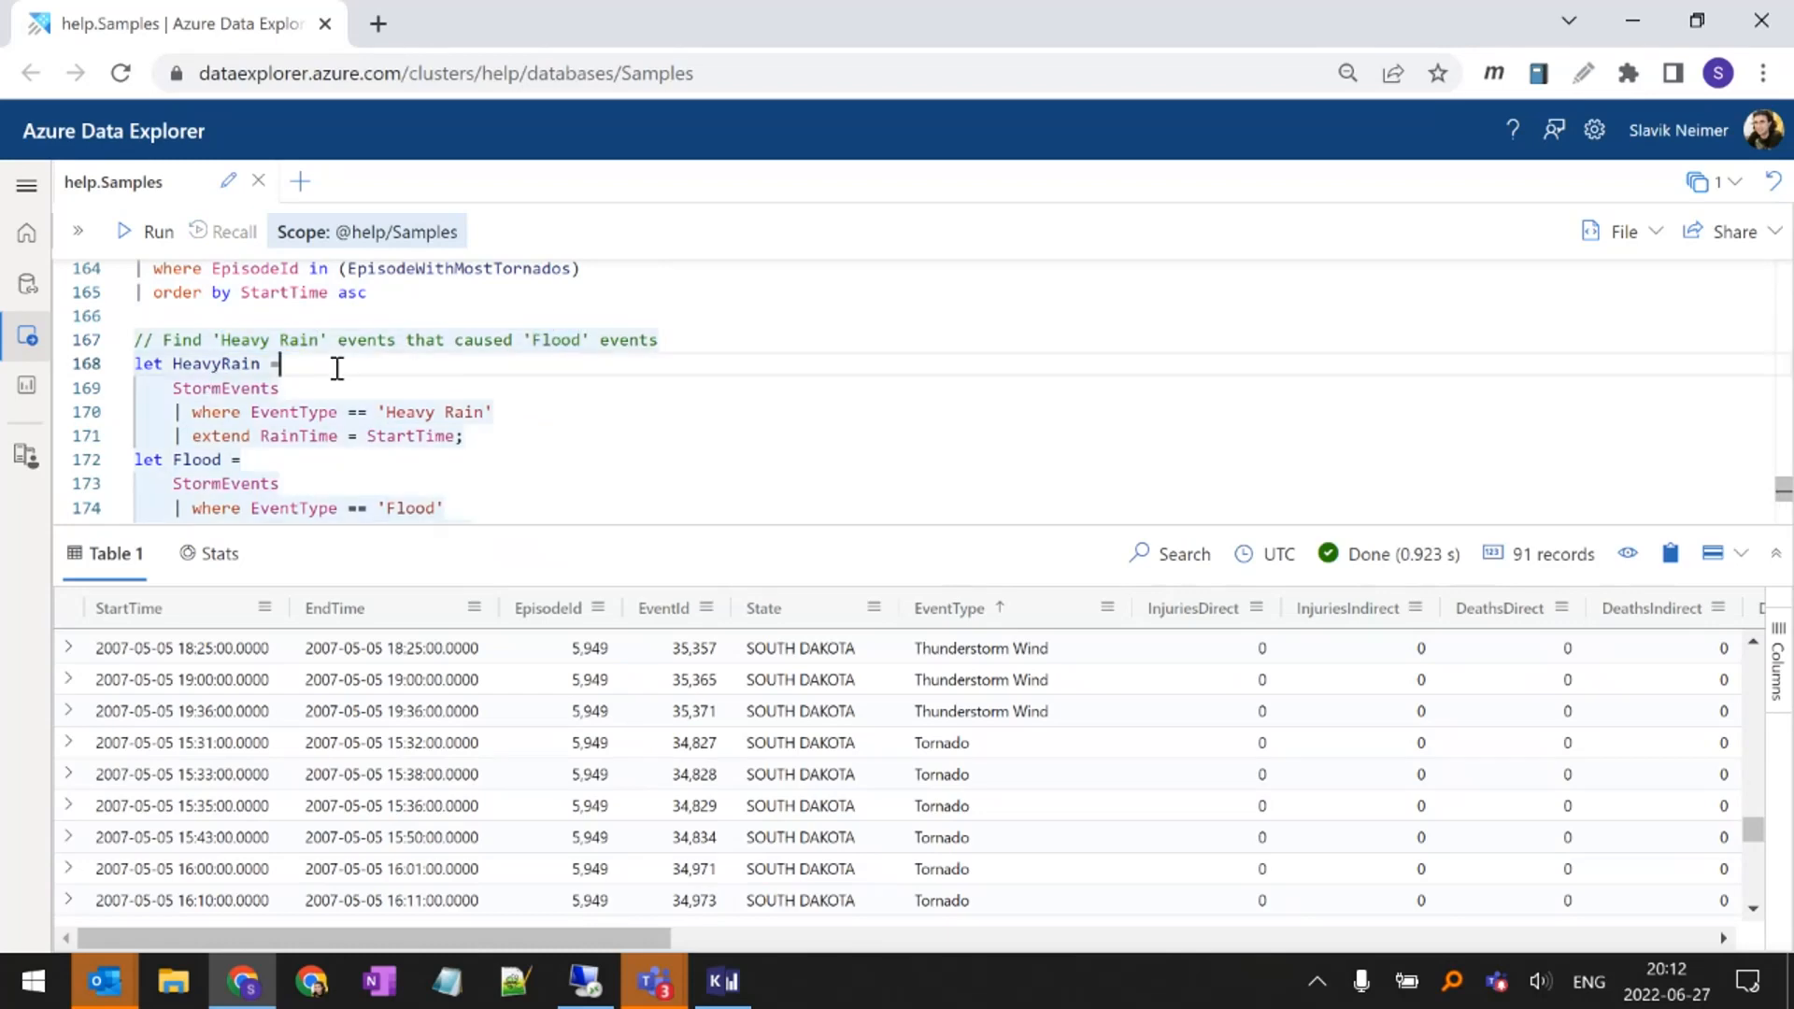
double_click(216, 362)
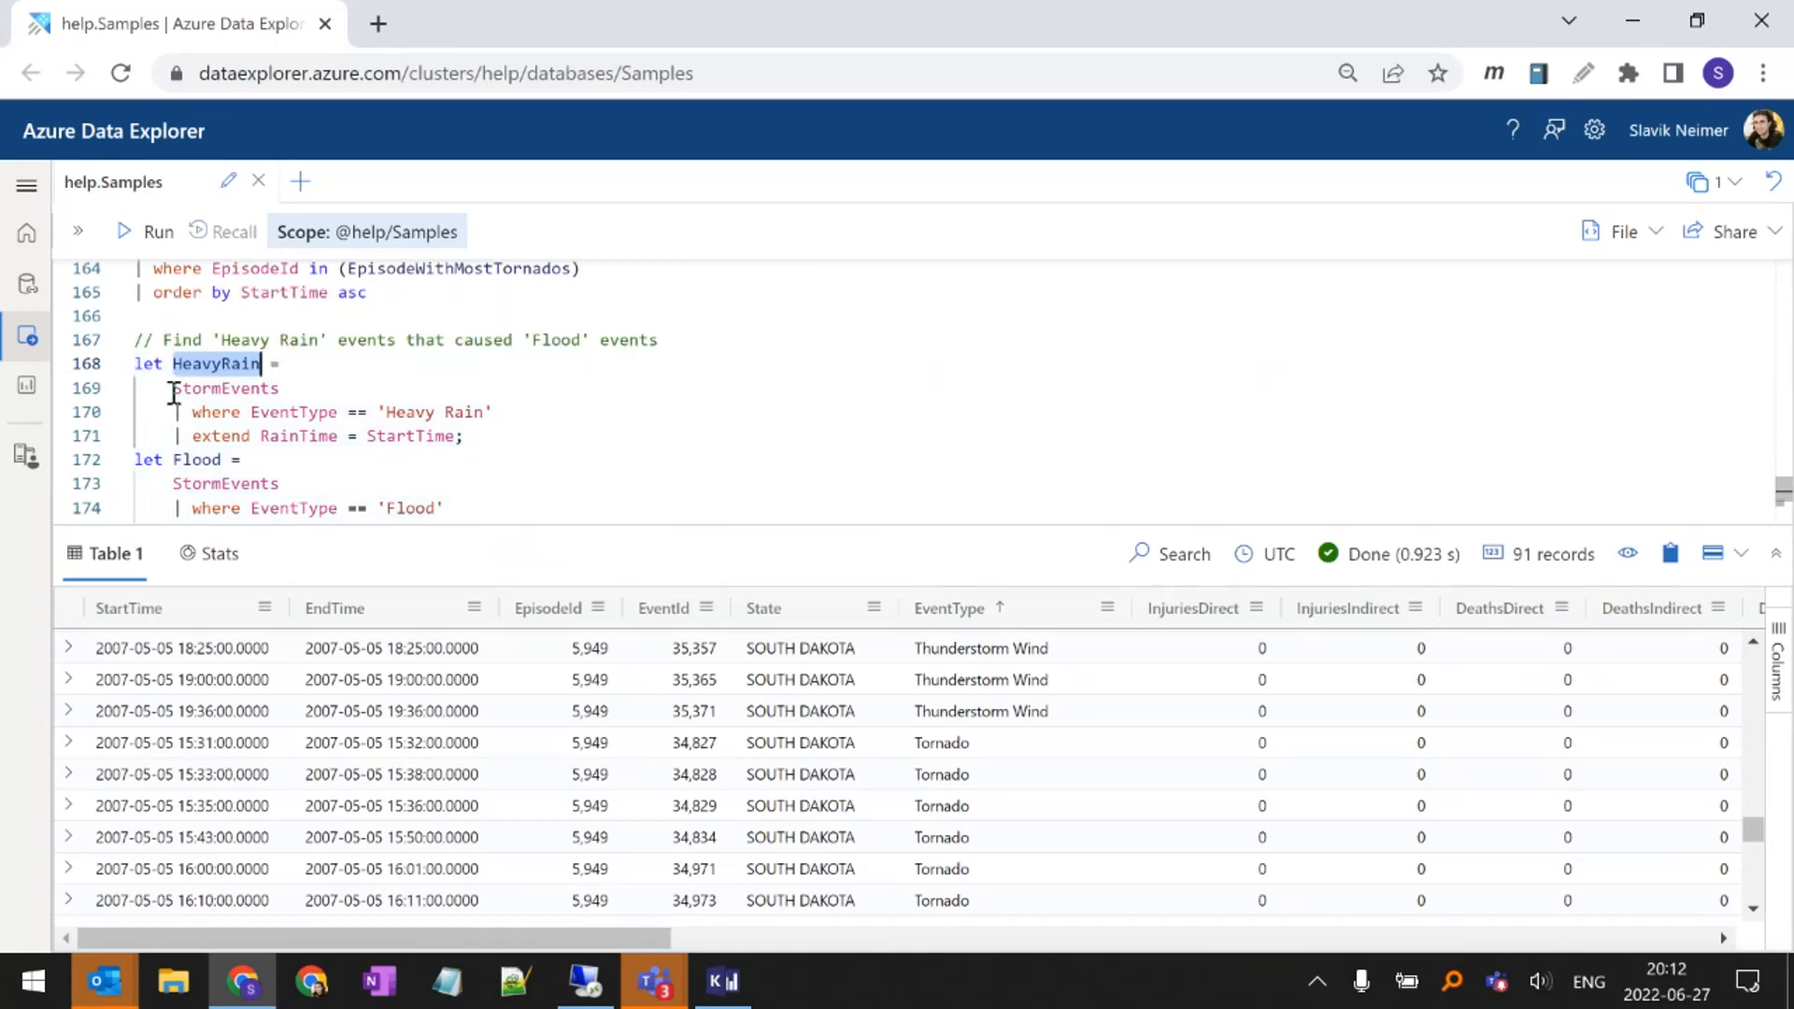
drag(387, 412, 483, 413)
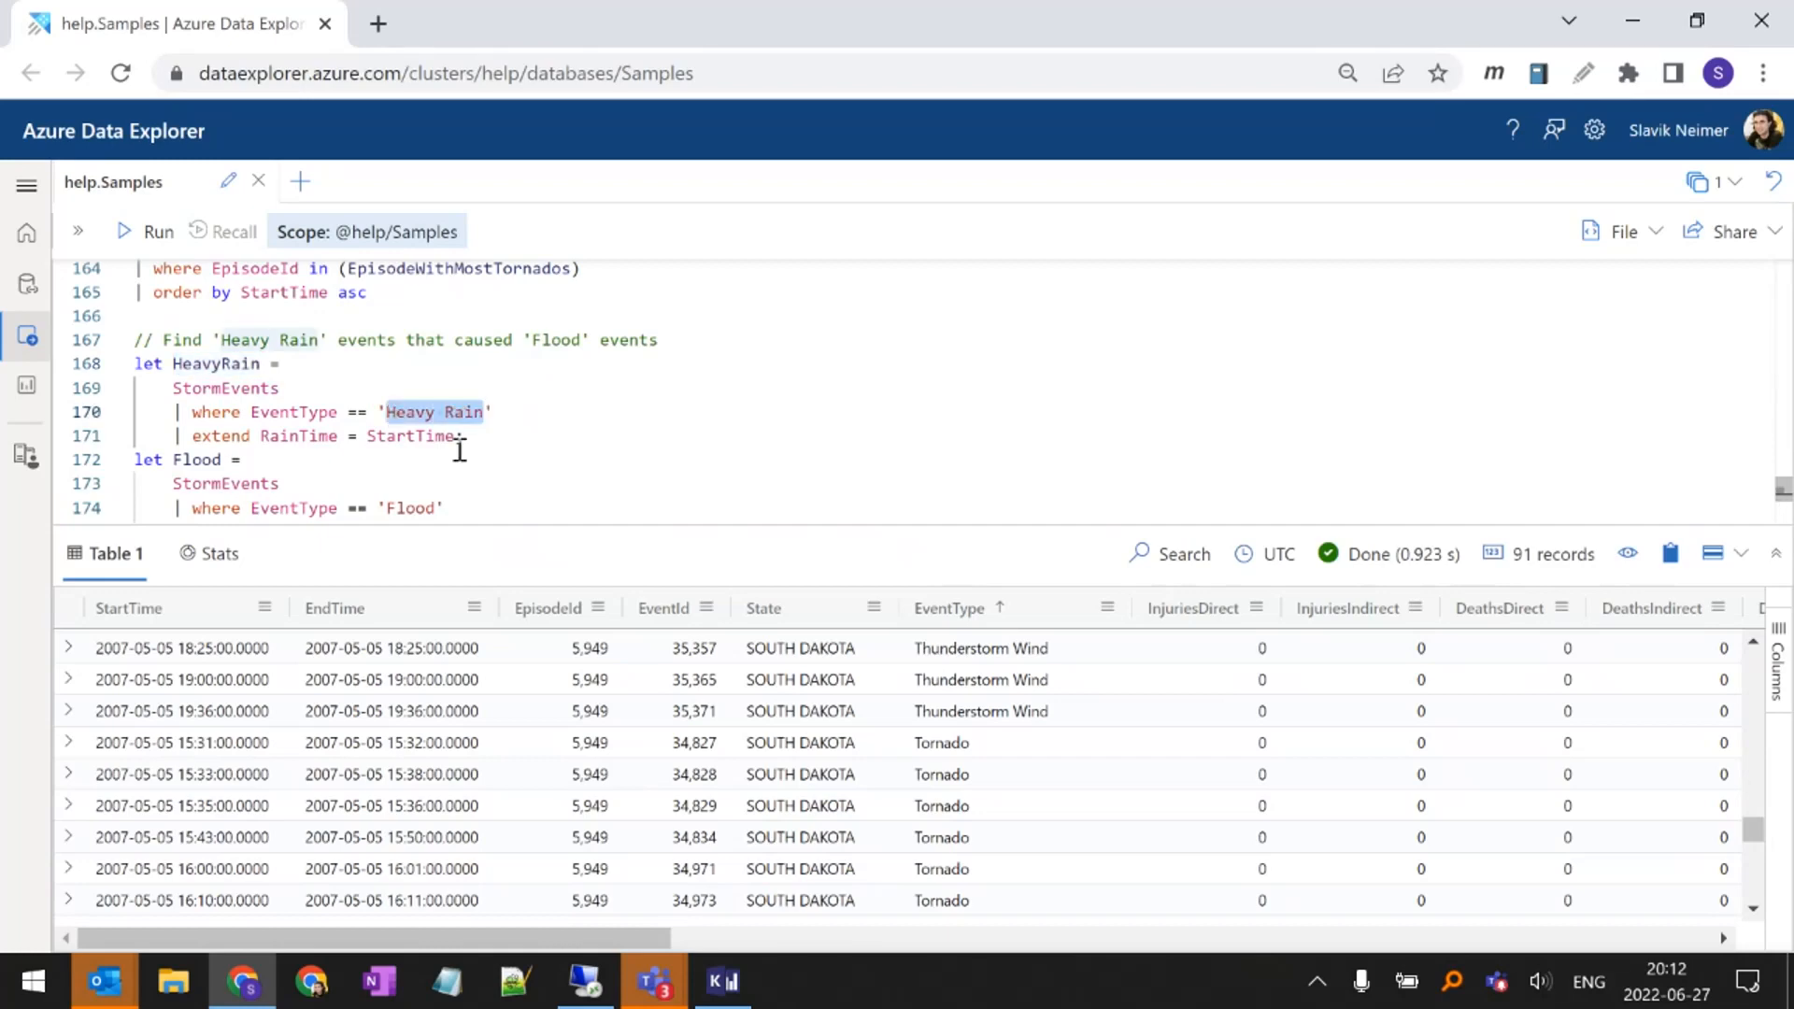
double_click(308, 436)
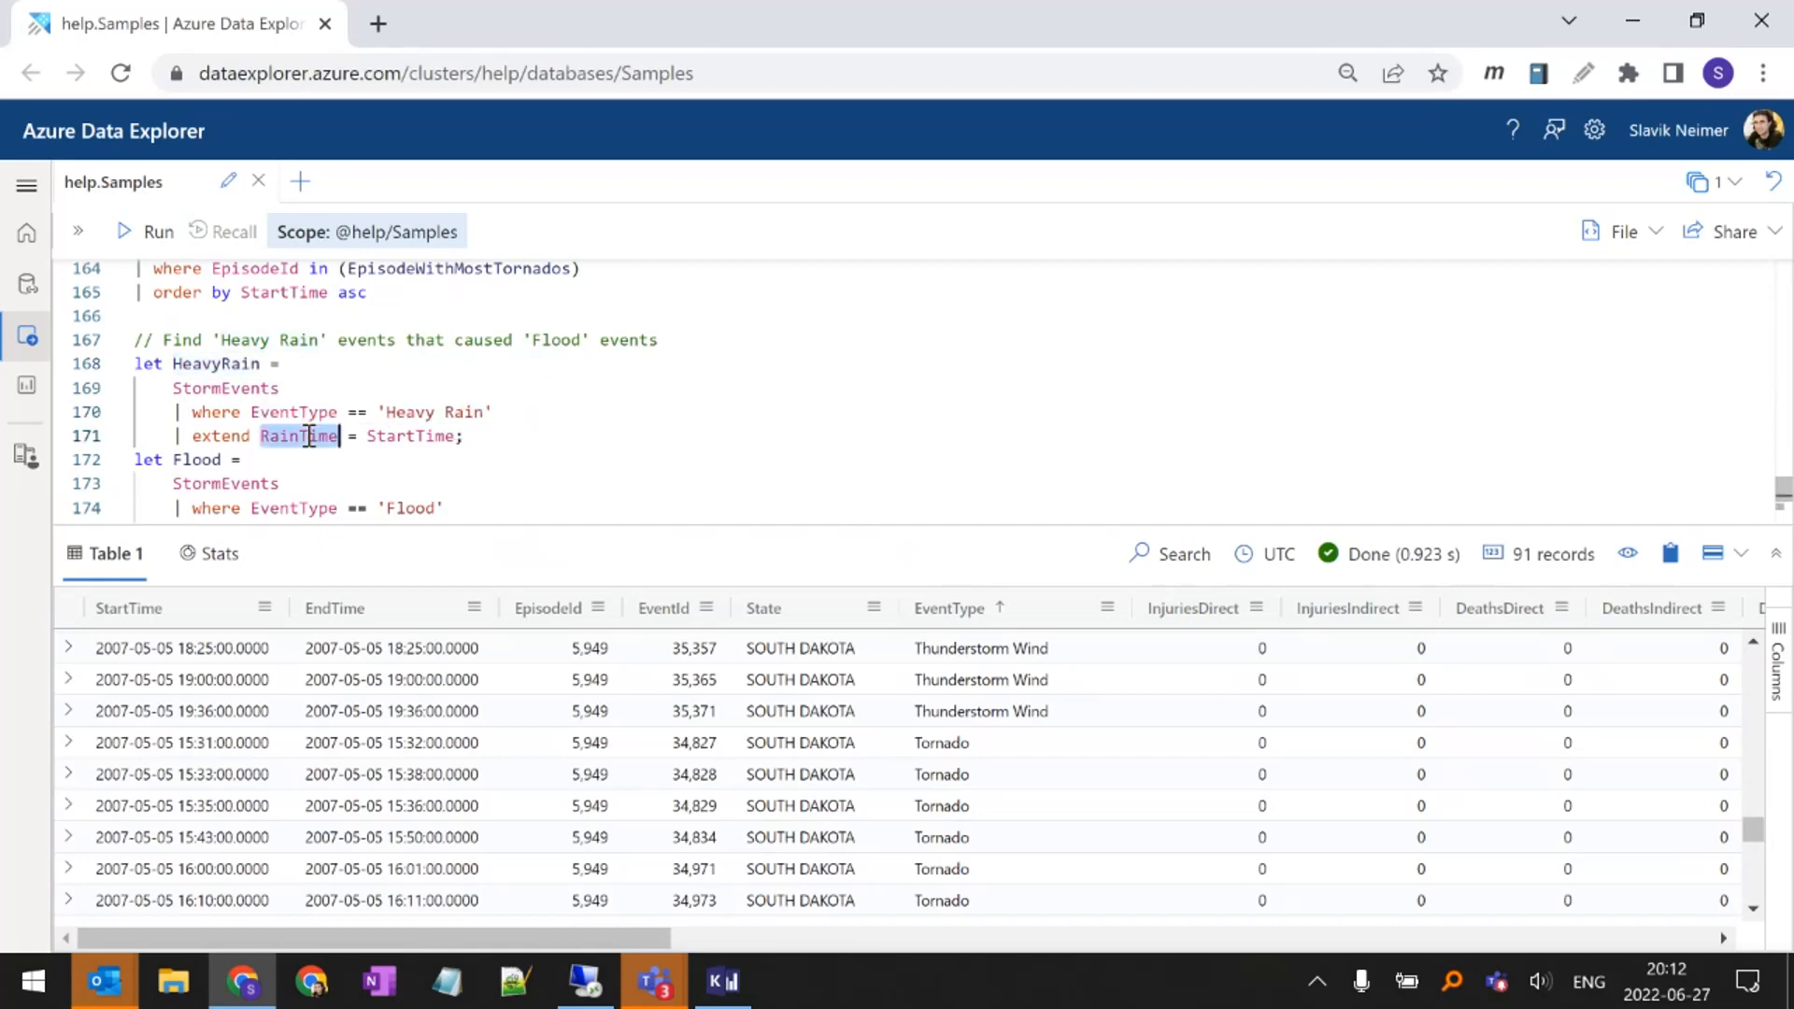
click(432, 457)
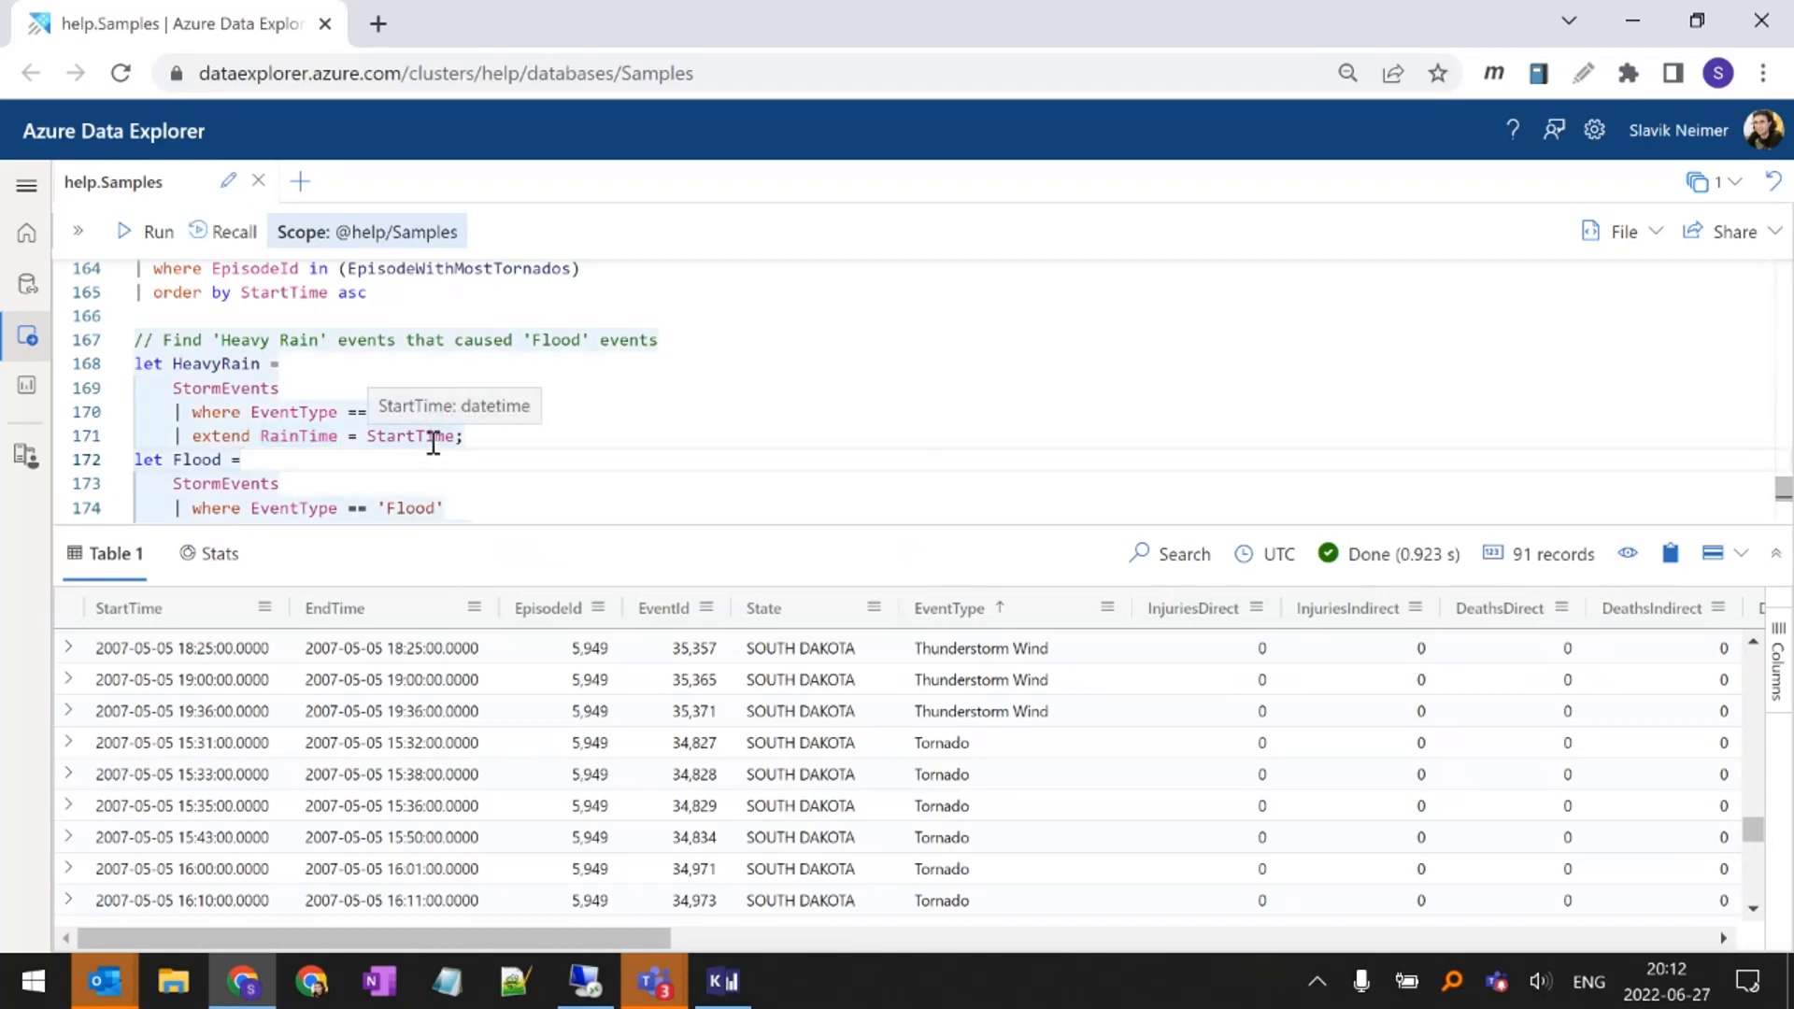
Examine the Flood let statement and its EventType filter on 'Flood'
scroll(432, 436, down, 1)
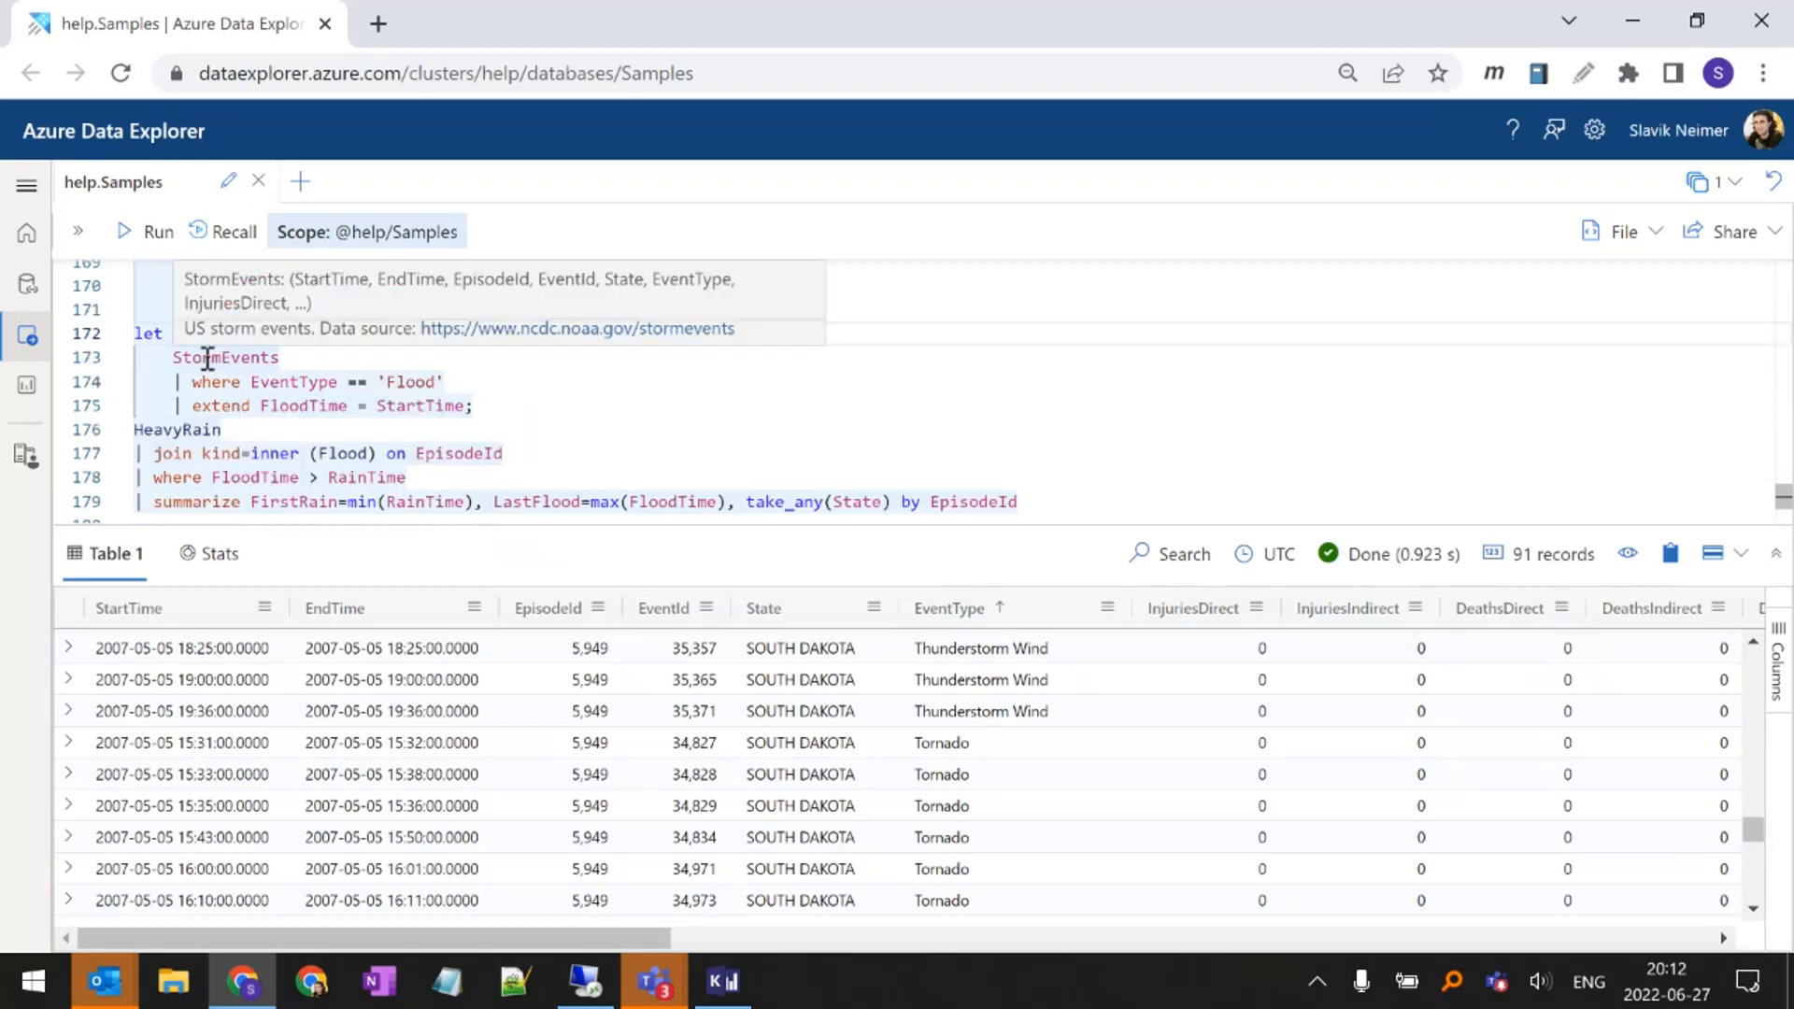
drag(475, 405, 80, 346)
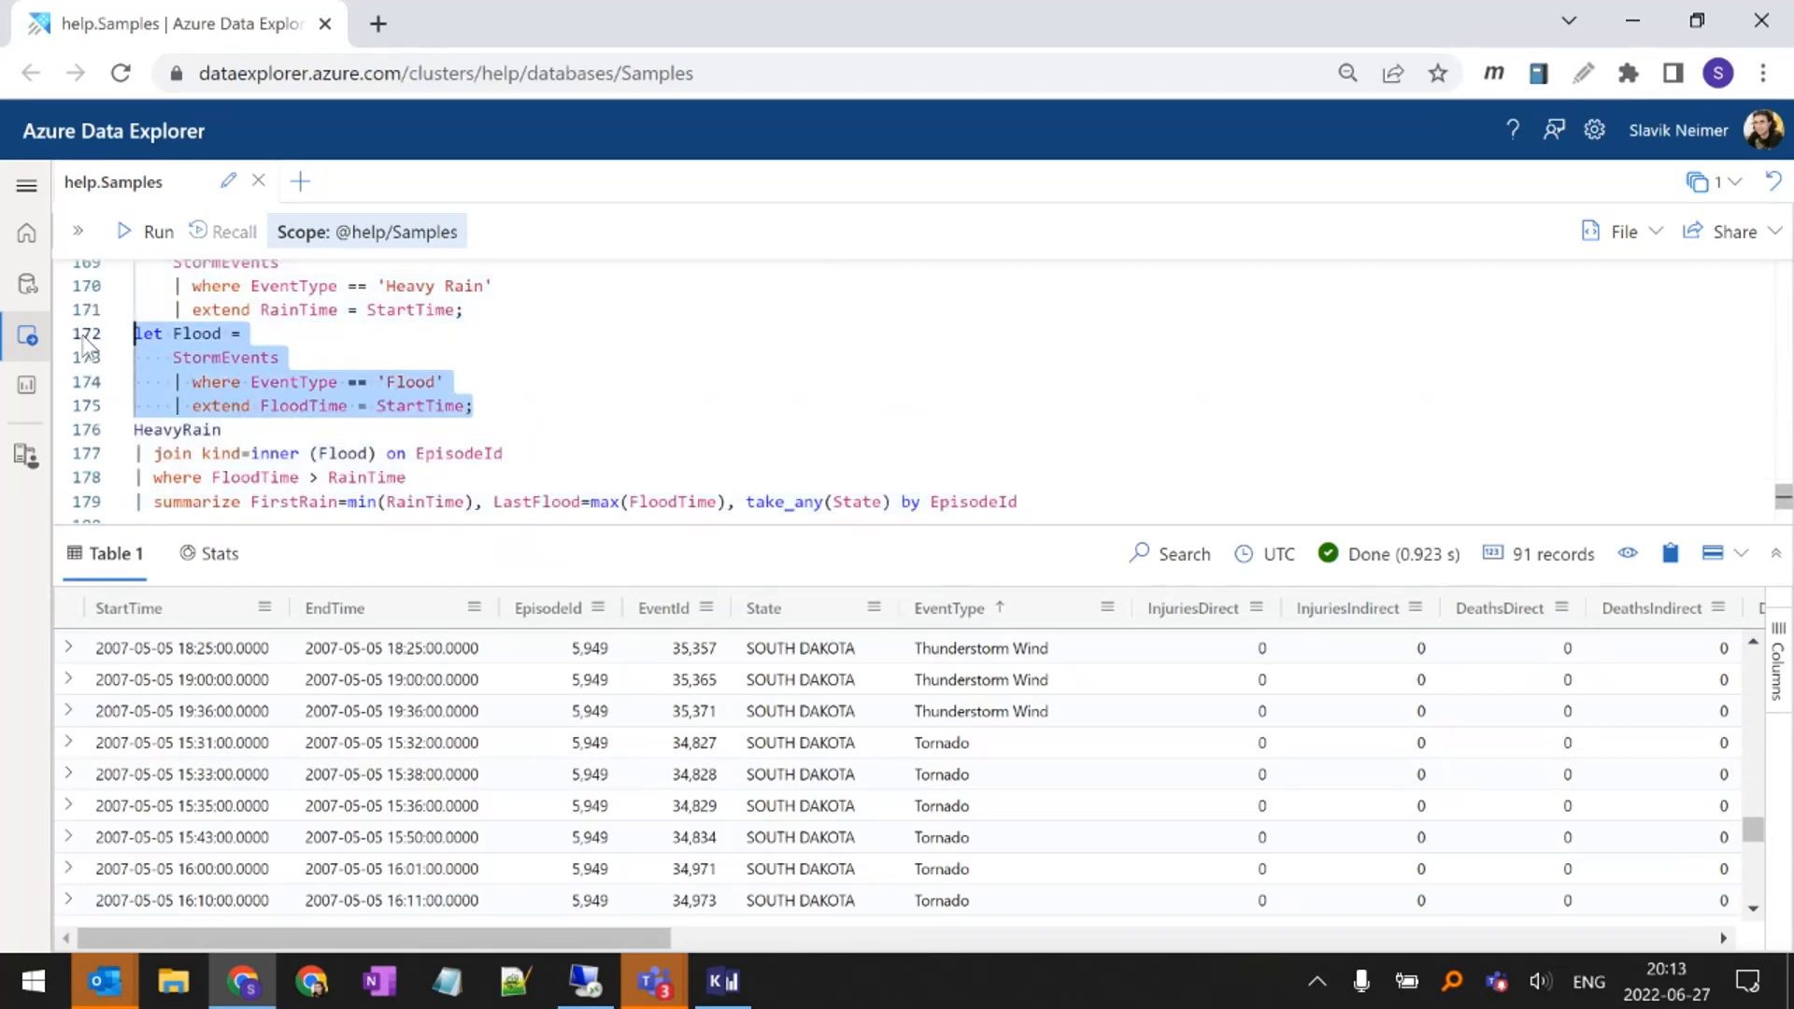
click(417, 384)
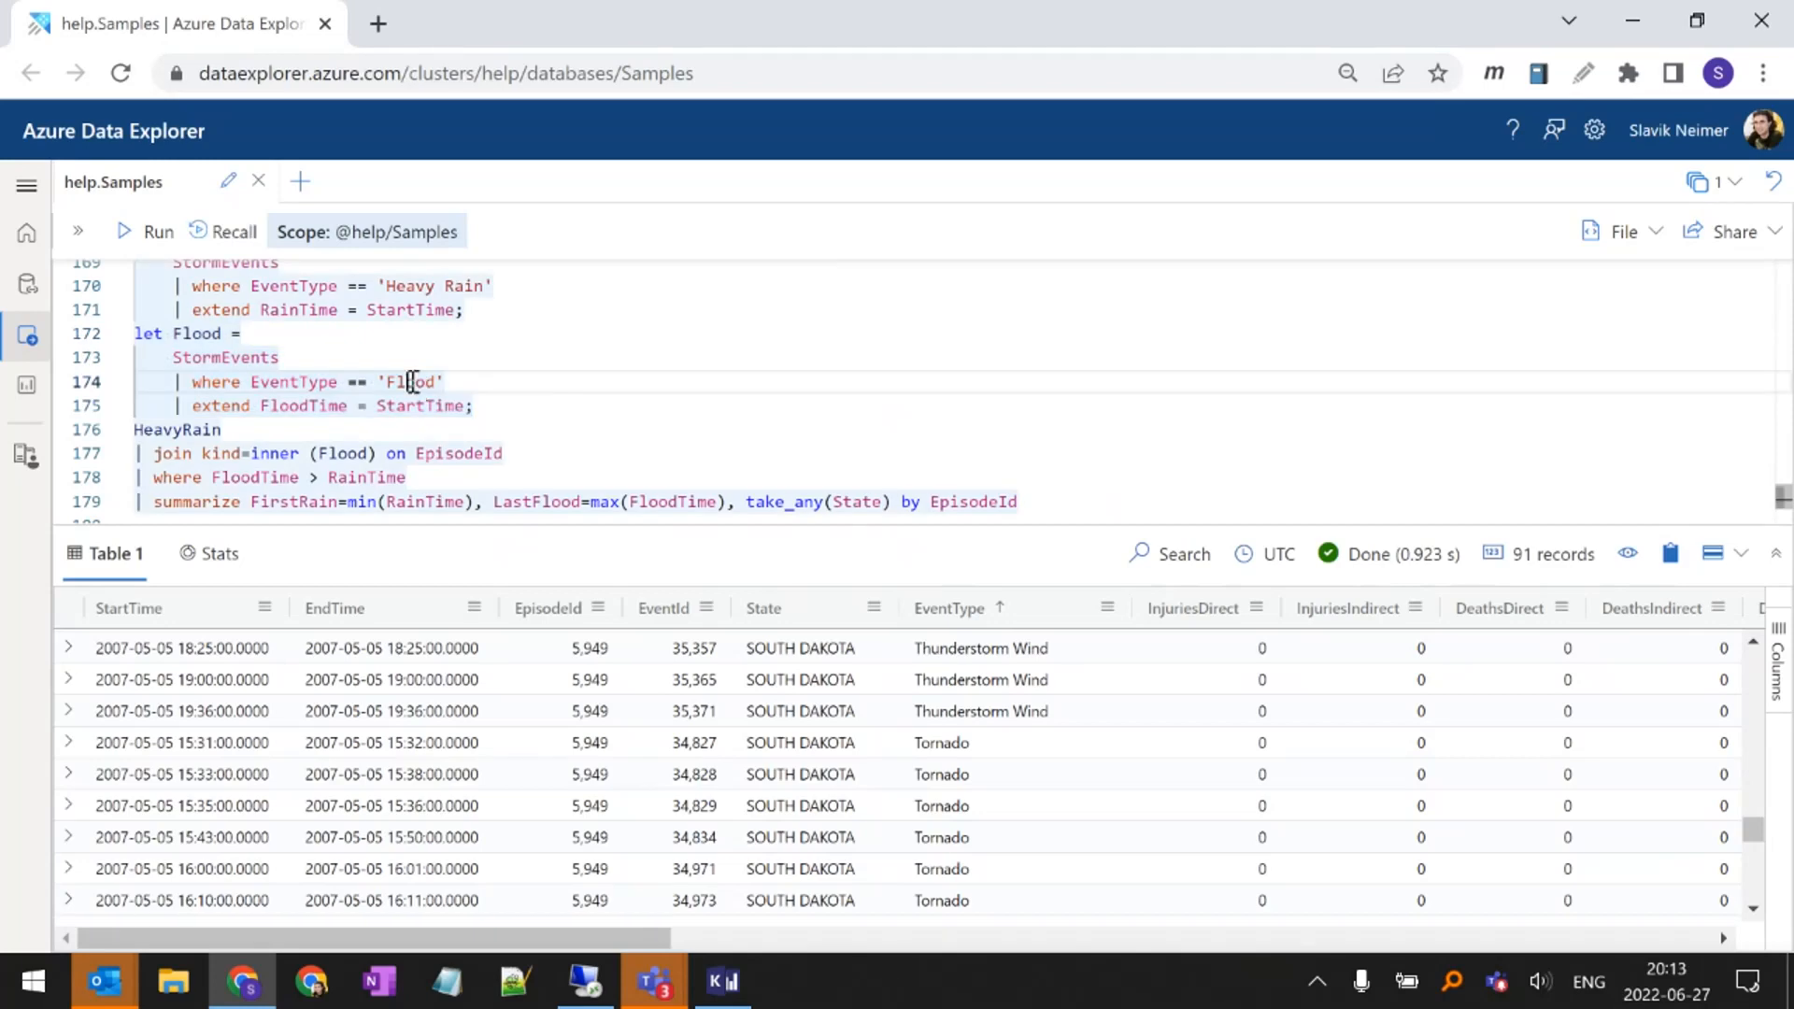
double_click(412, 382)
Enlarge the query editor area and examine the inner join of HeavyRain with Flood on EpisodeId
double_click(196, 429)
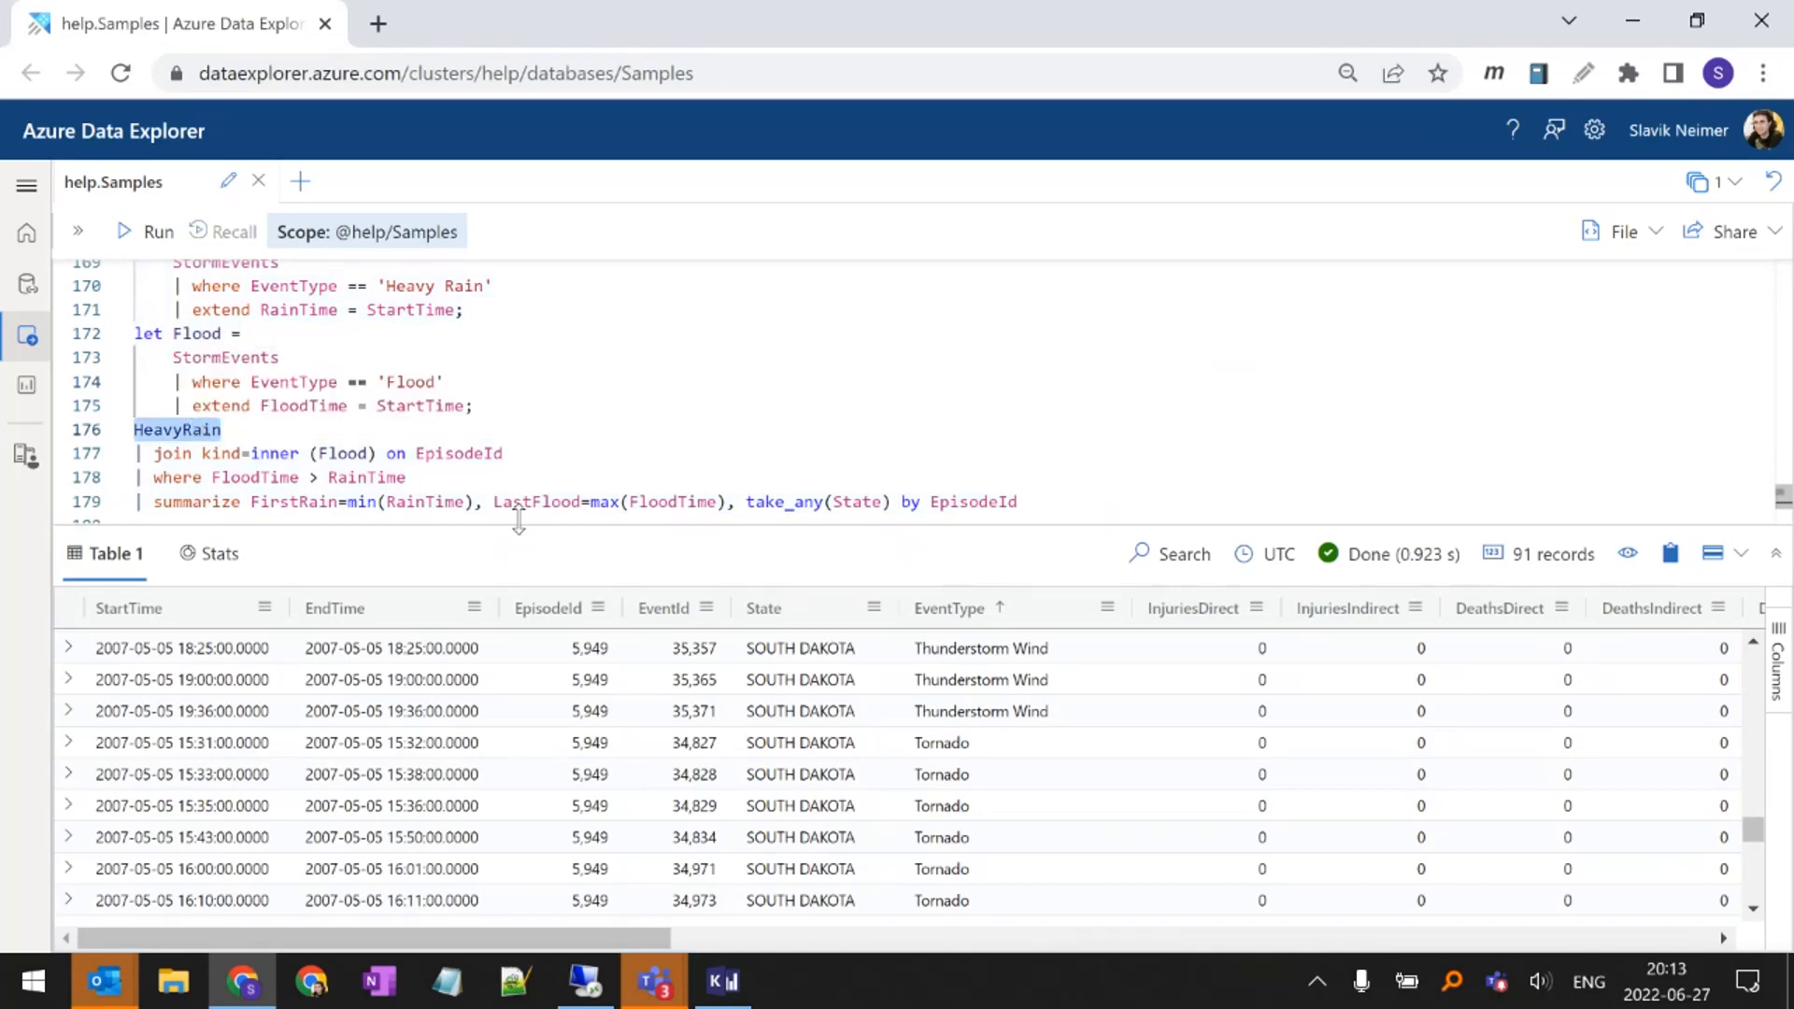
drag(519, 524, 519, 561)
scroll(412, 451, up, 2)
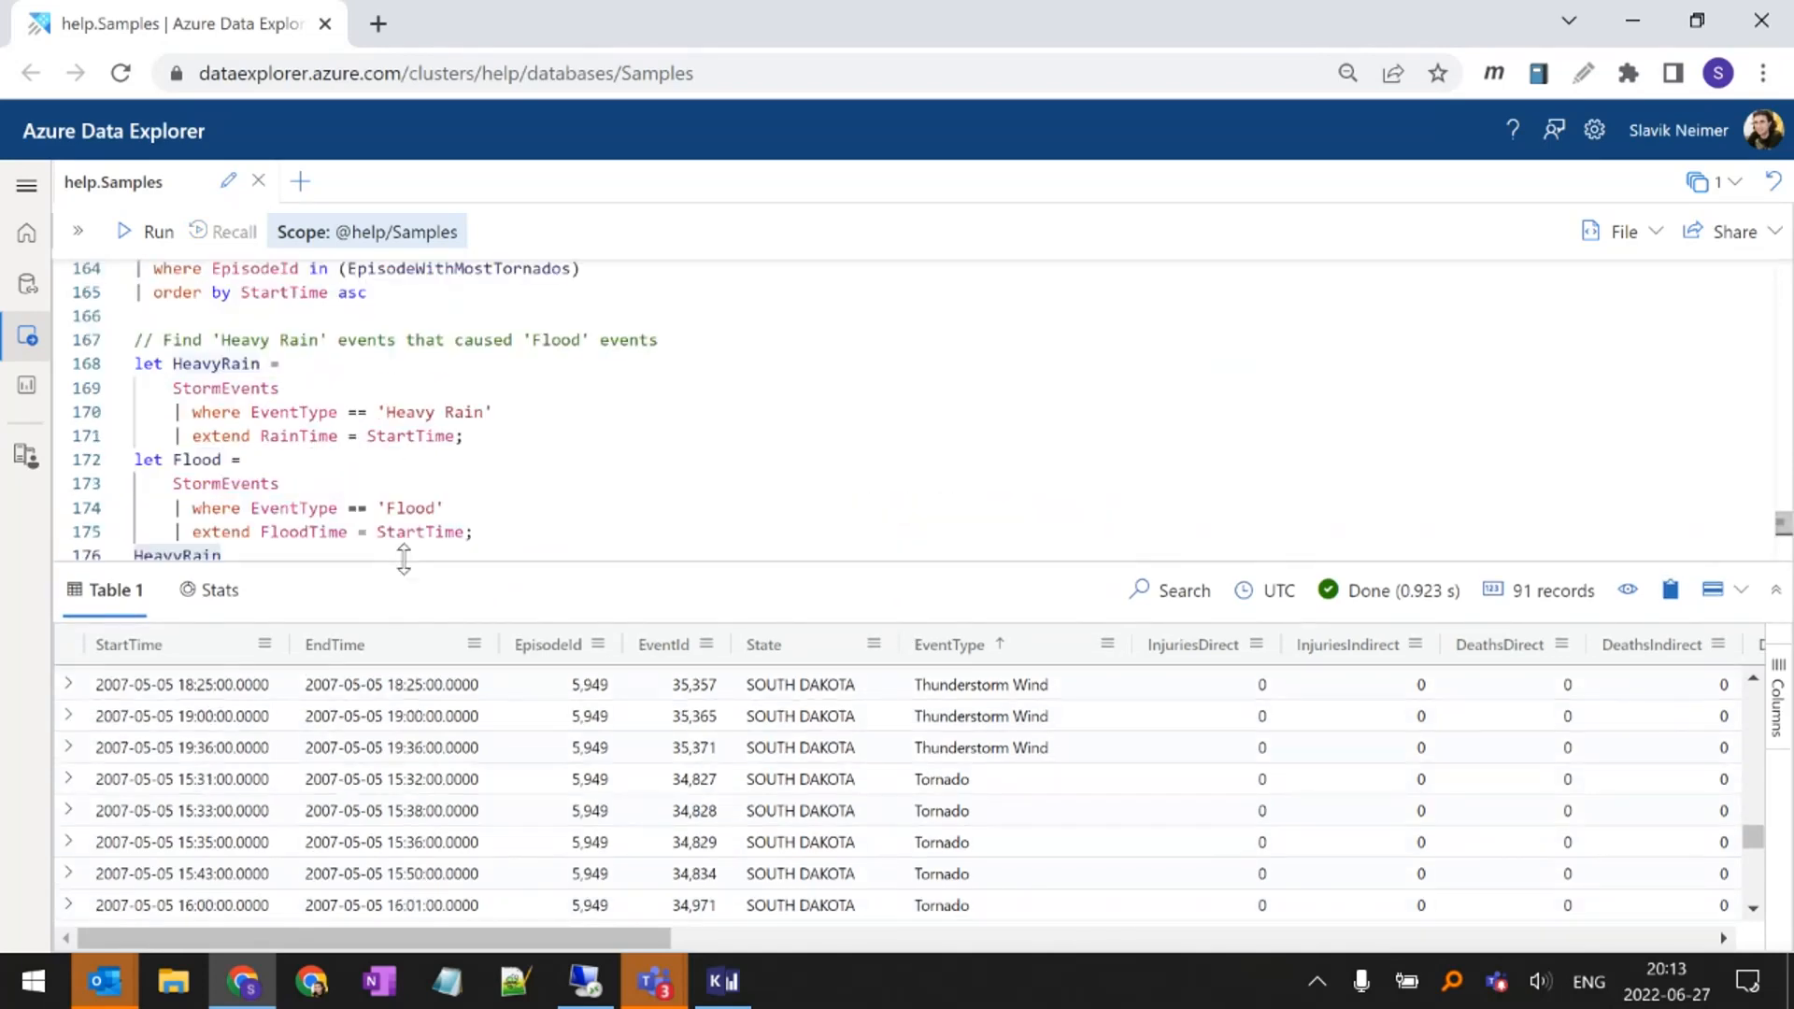
drag(401, 564, 384, 653)
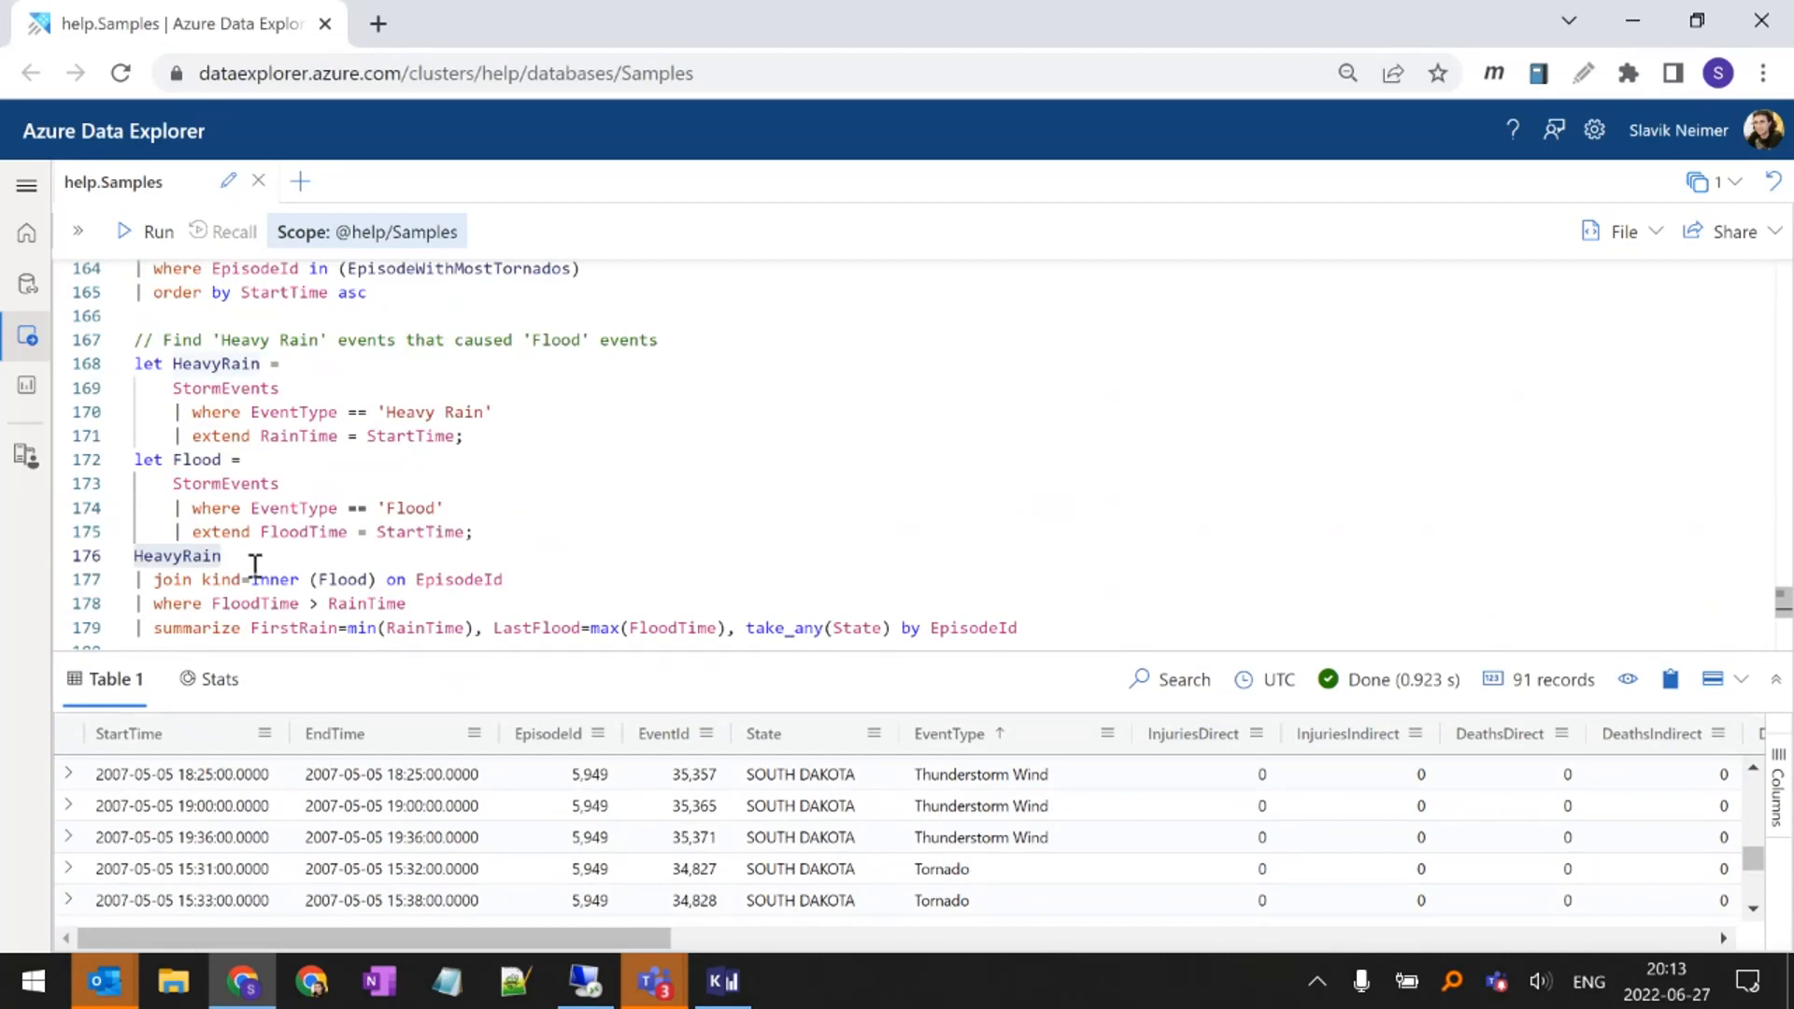
double_click(176, 581)
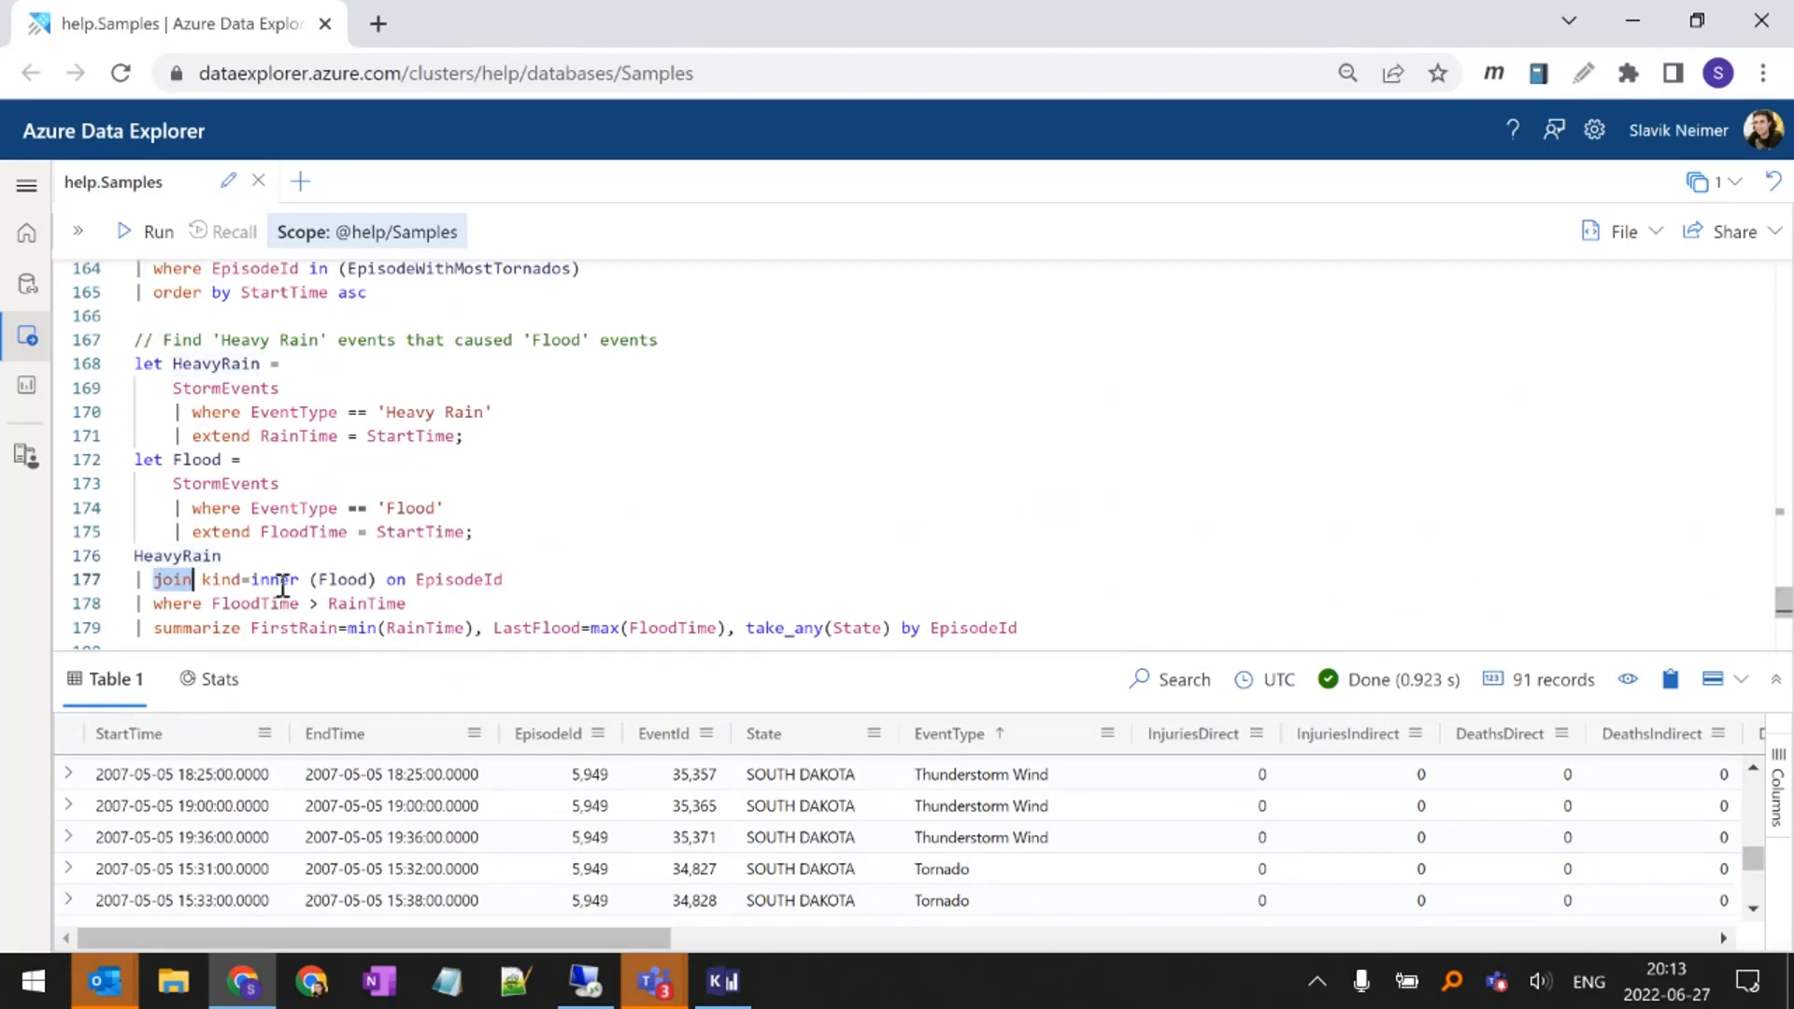
double_click(330, 580)
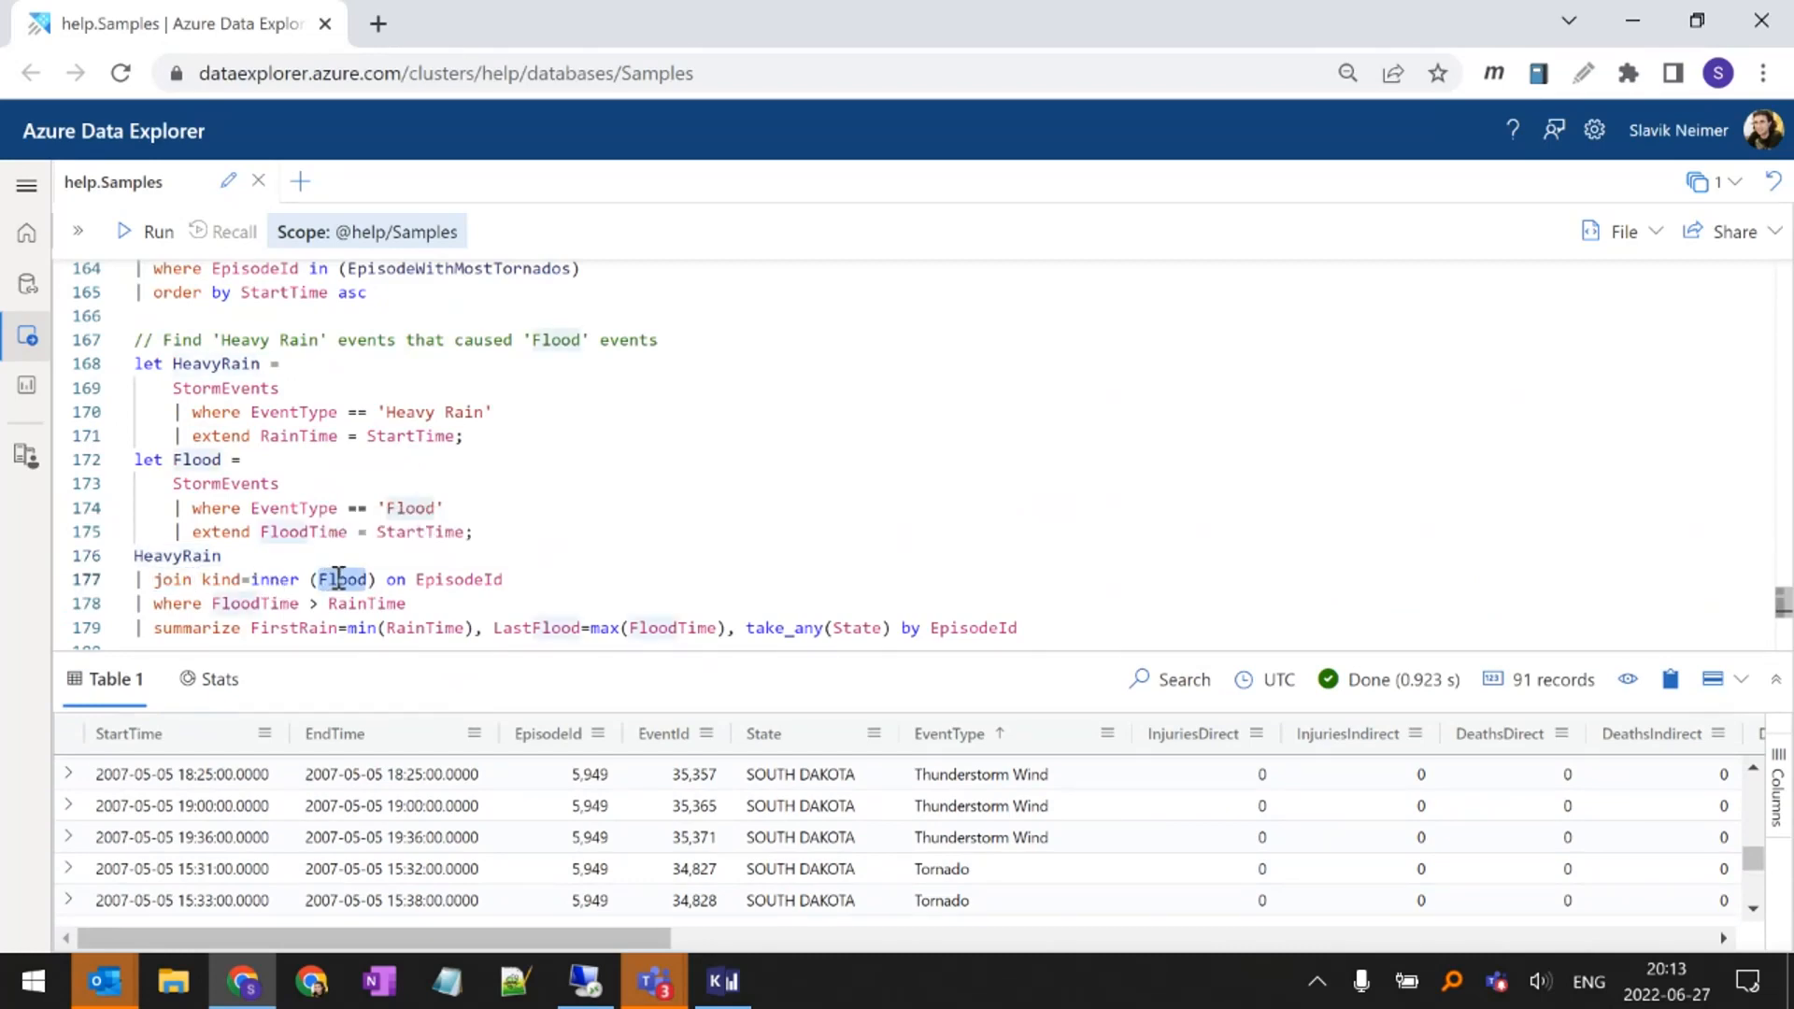
double_click(448, 581)
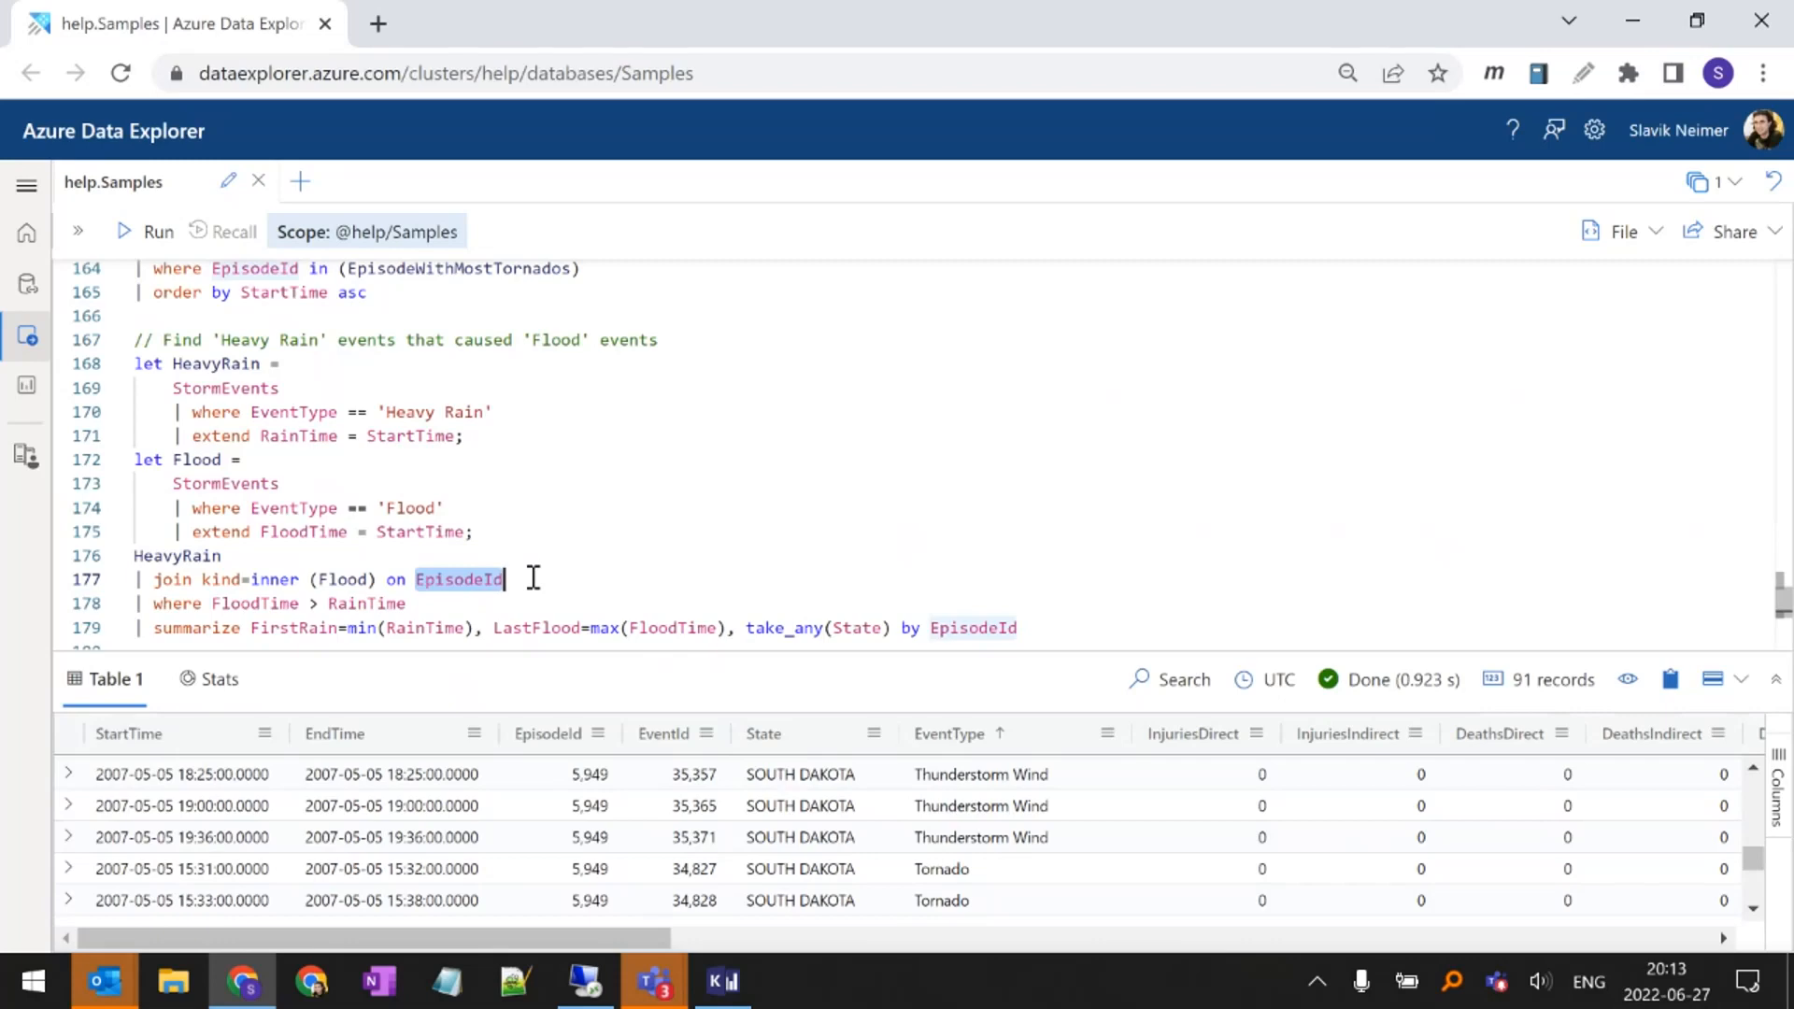
Examine the where line that compares FloodTime with RainTime after the join
double_click(278, 604)
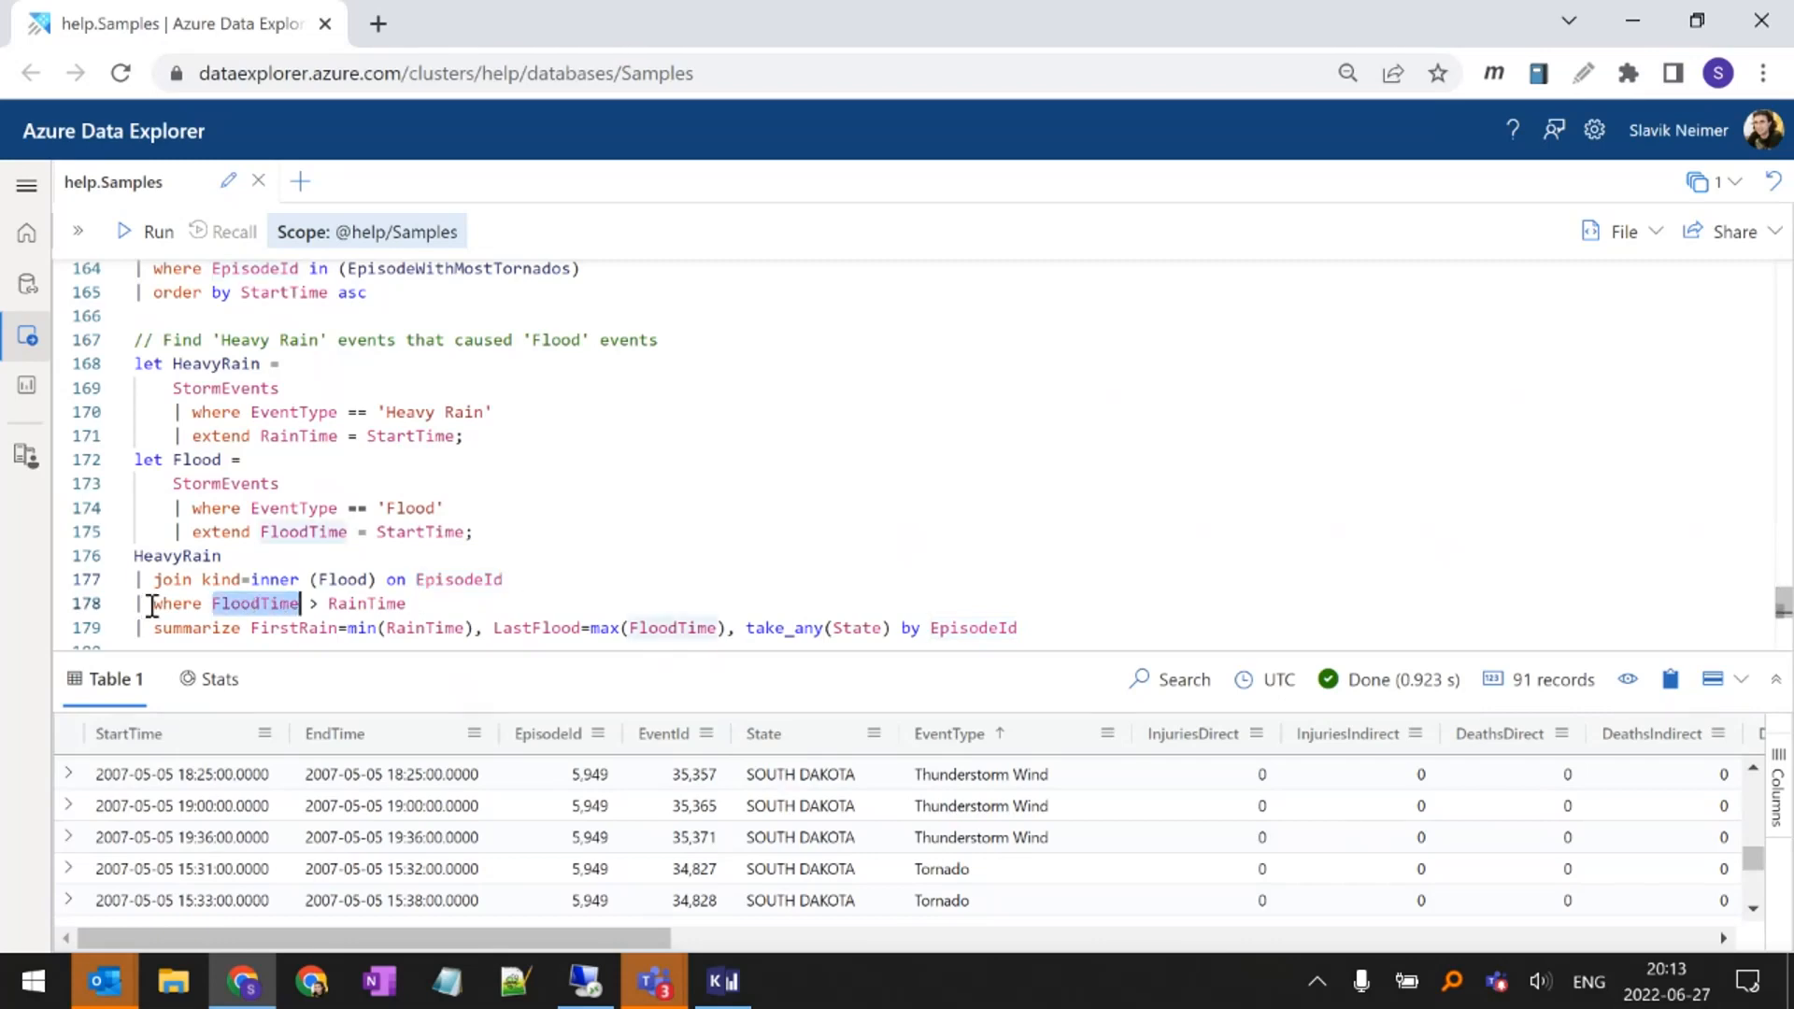
mouse_move(261, 603)
double_click(368, 602)
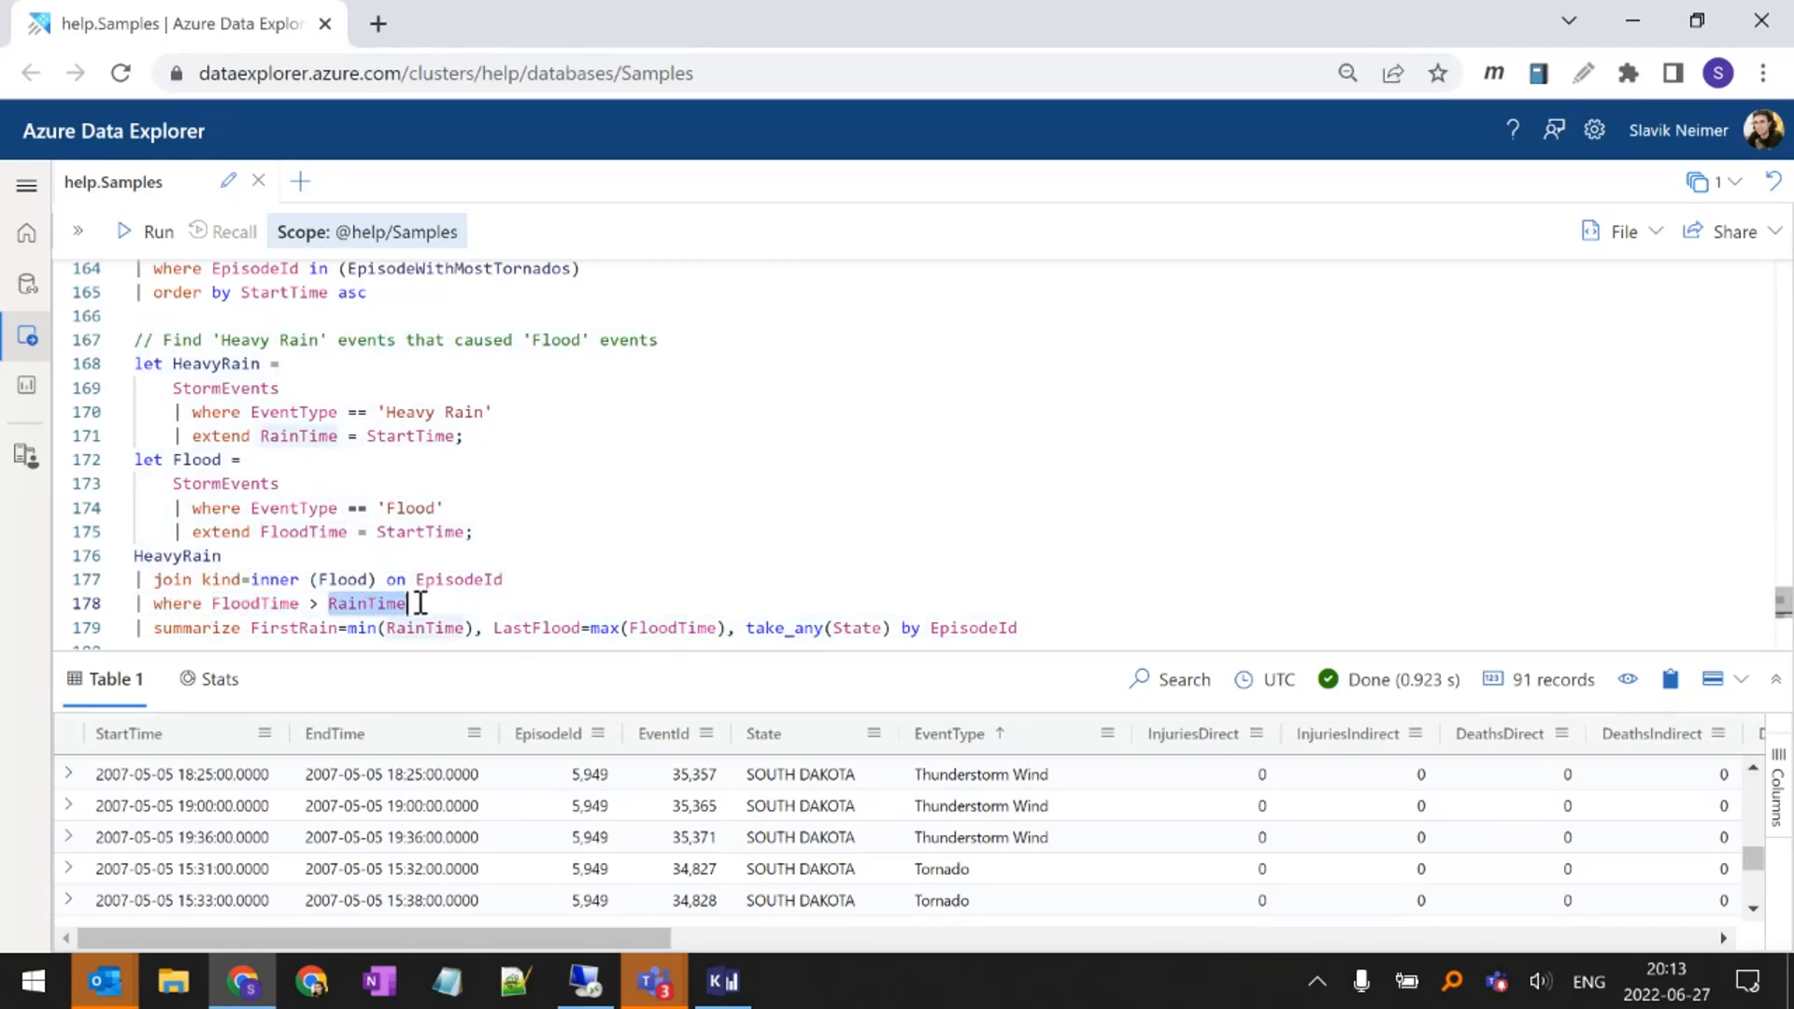
double_click(271, 603)
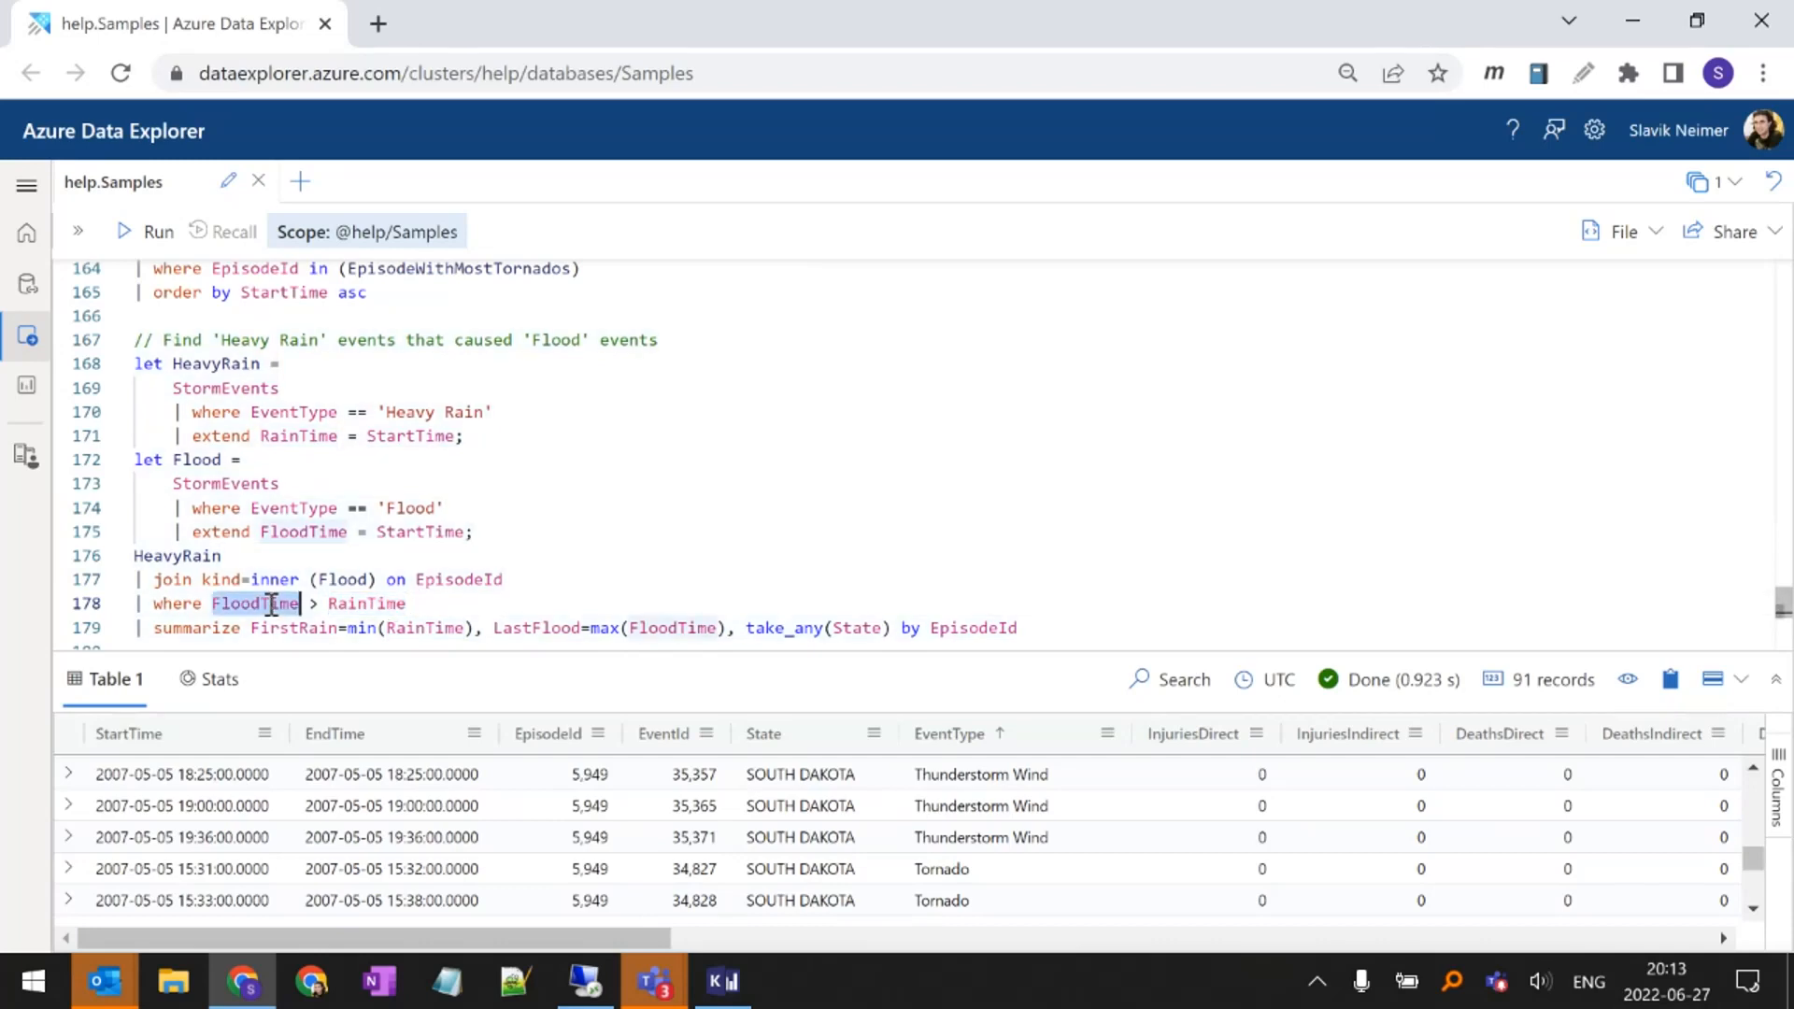
double_click(334, 602)
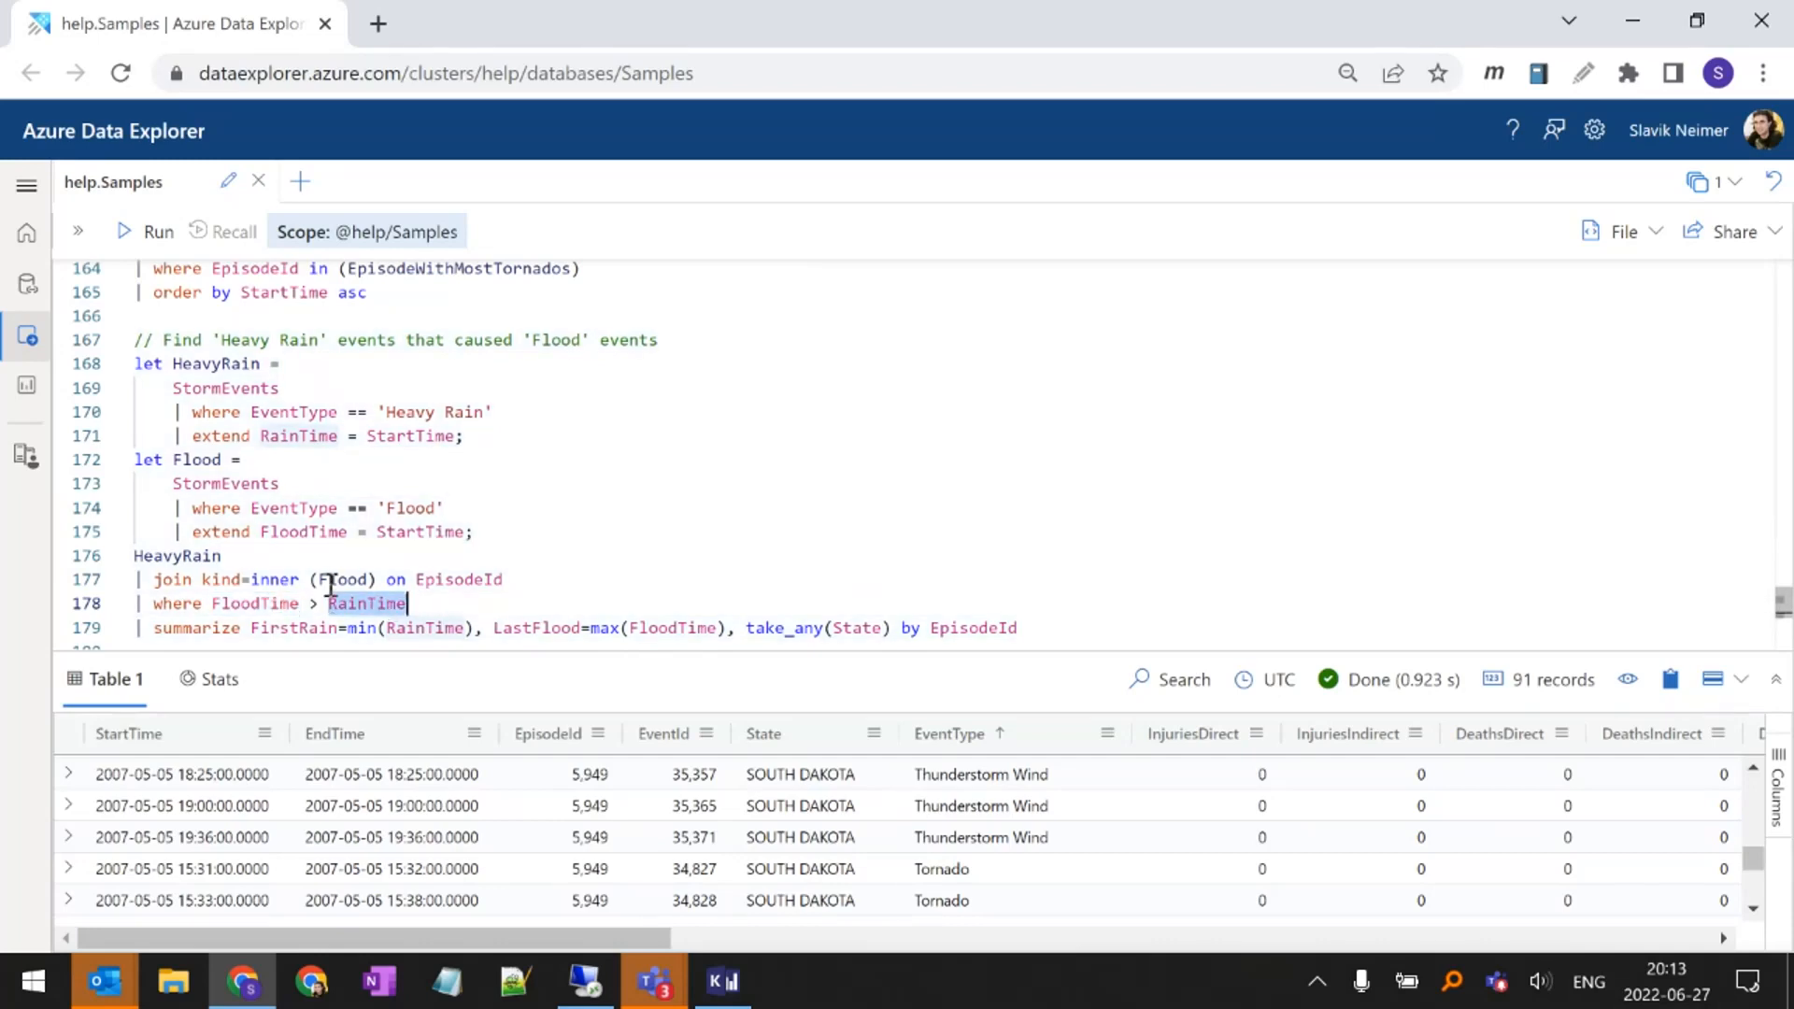
Examine the summarize line's FirstRain=min(RainTime) and LastFlood=max(FloodTime) aggregations, grouped by EpisodeId
double_click(280, 623)
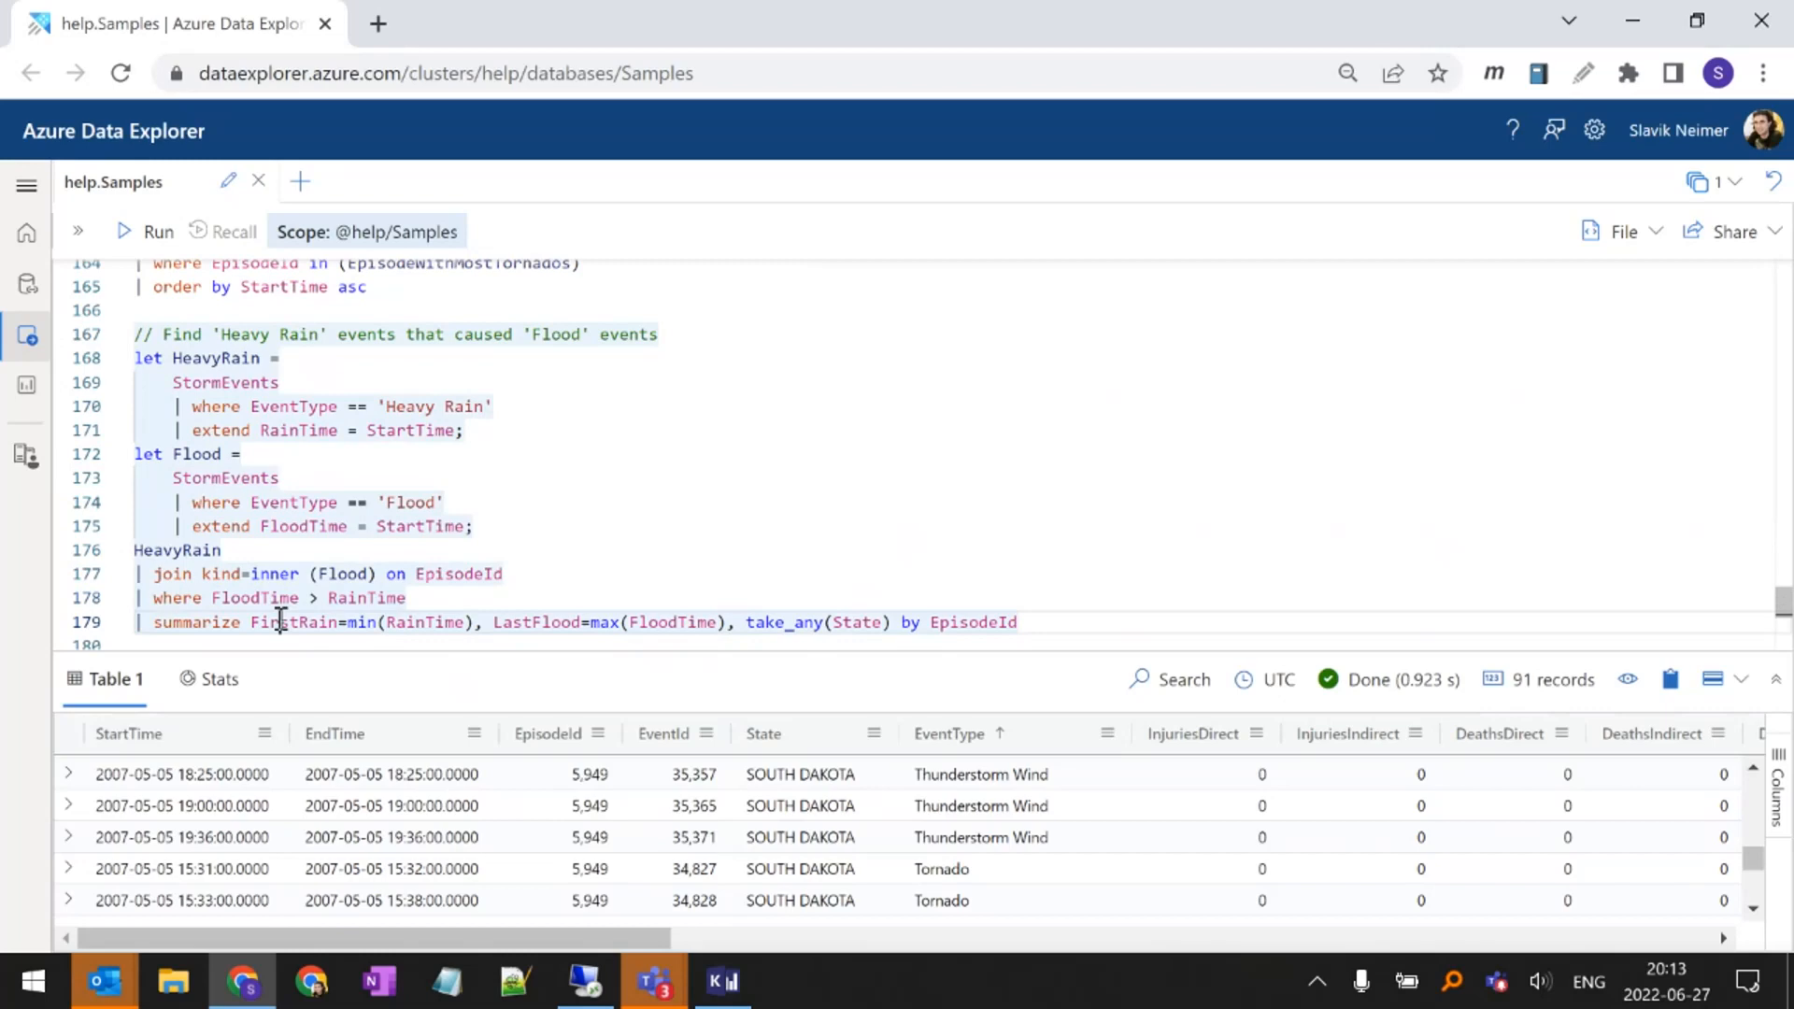
click(363, 617)
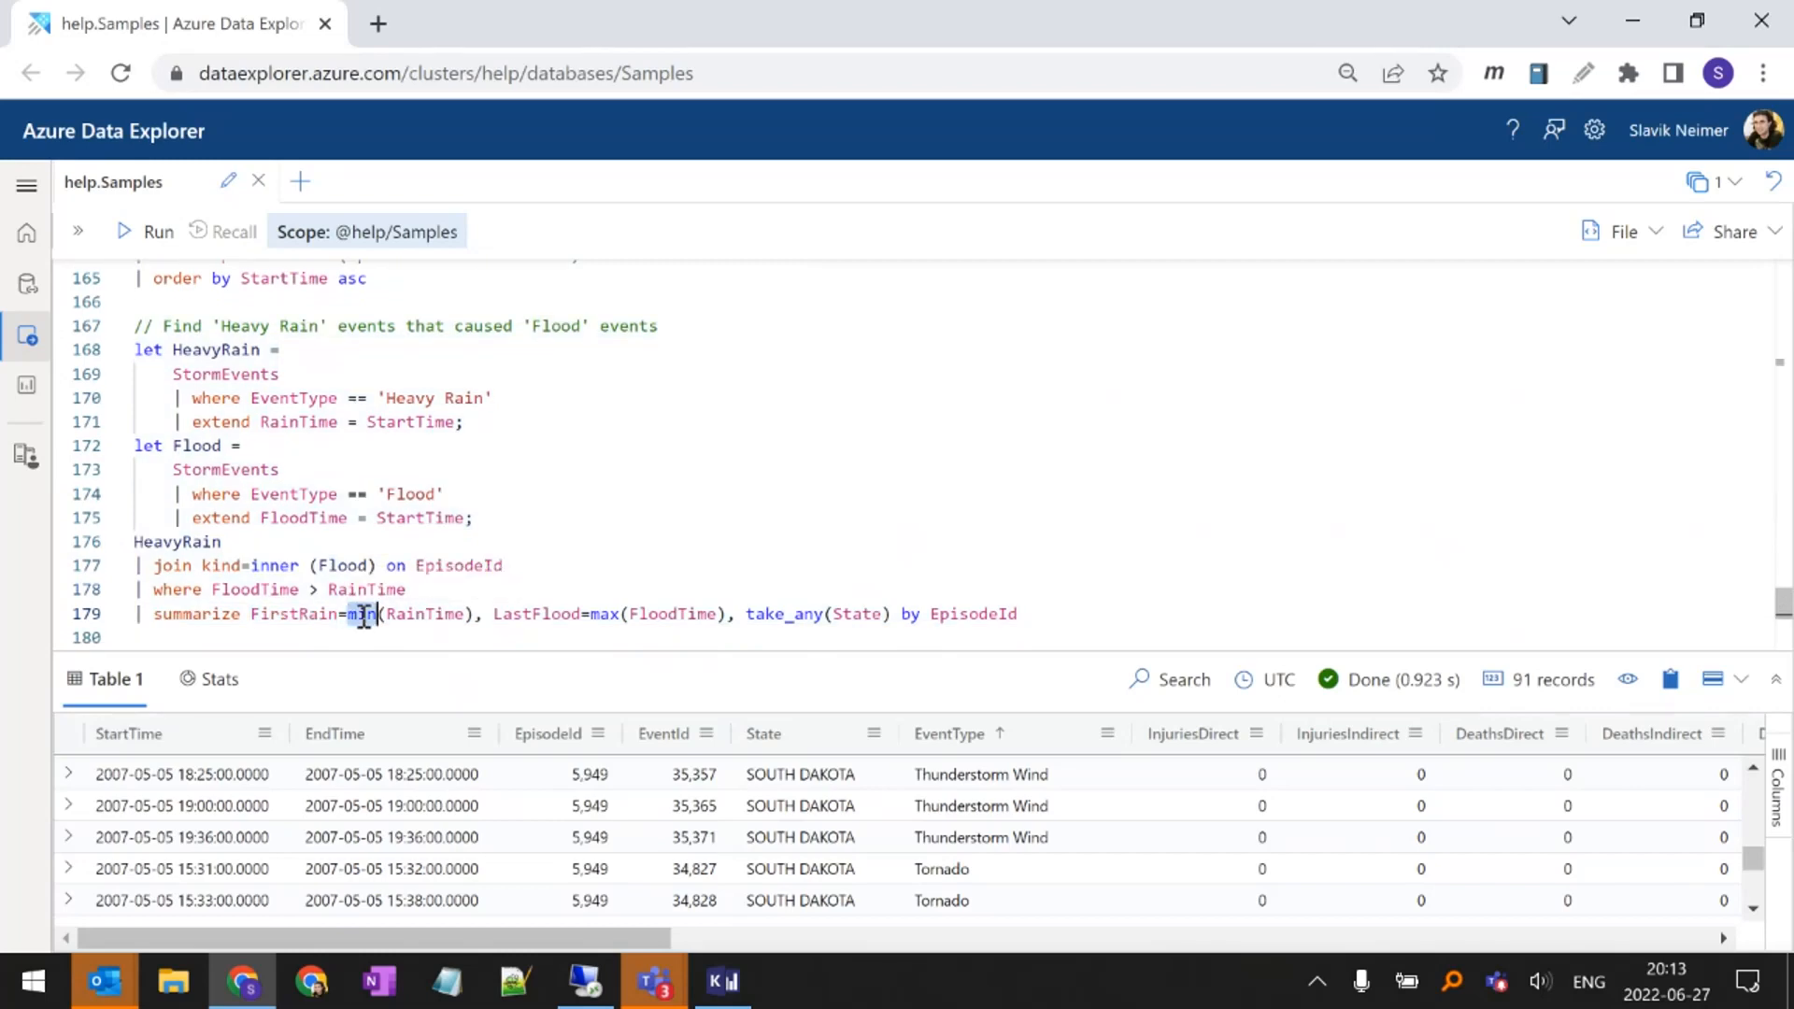
double_click(976, 613)
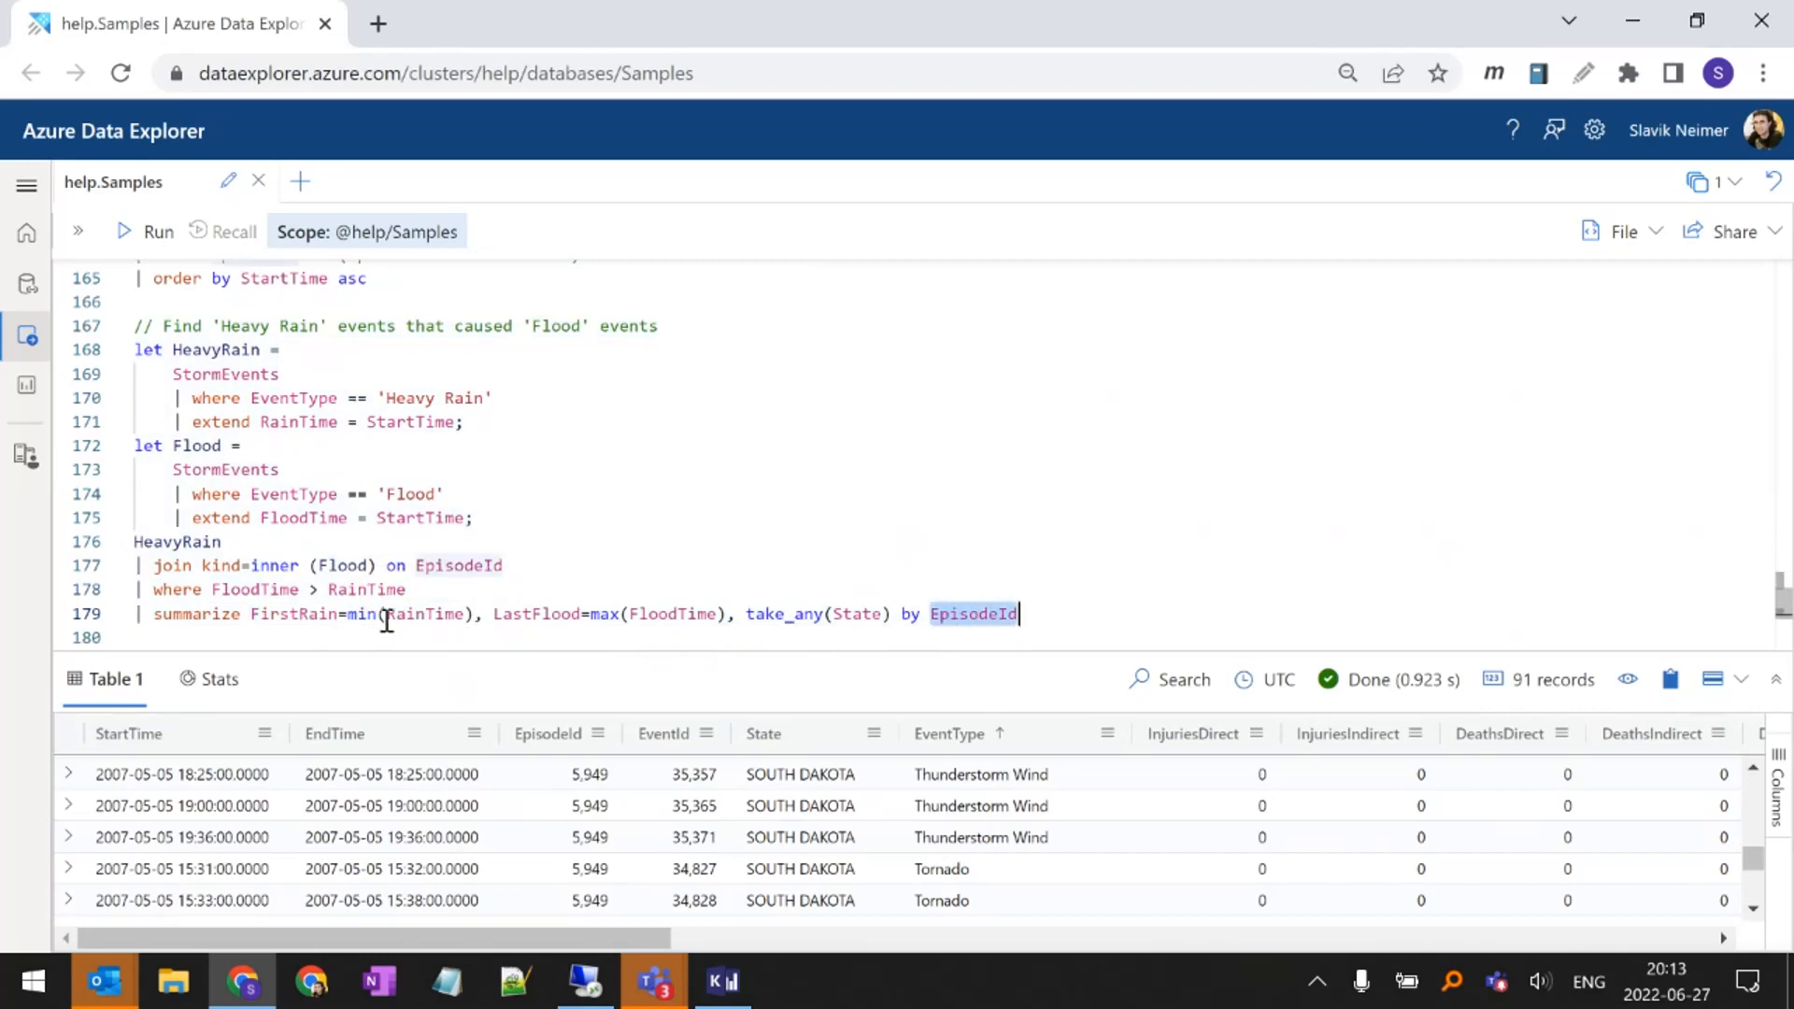
mouse_move(371, 615)
drag(370, 615, 439, 615)
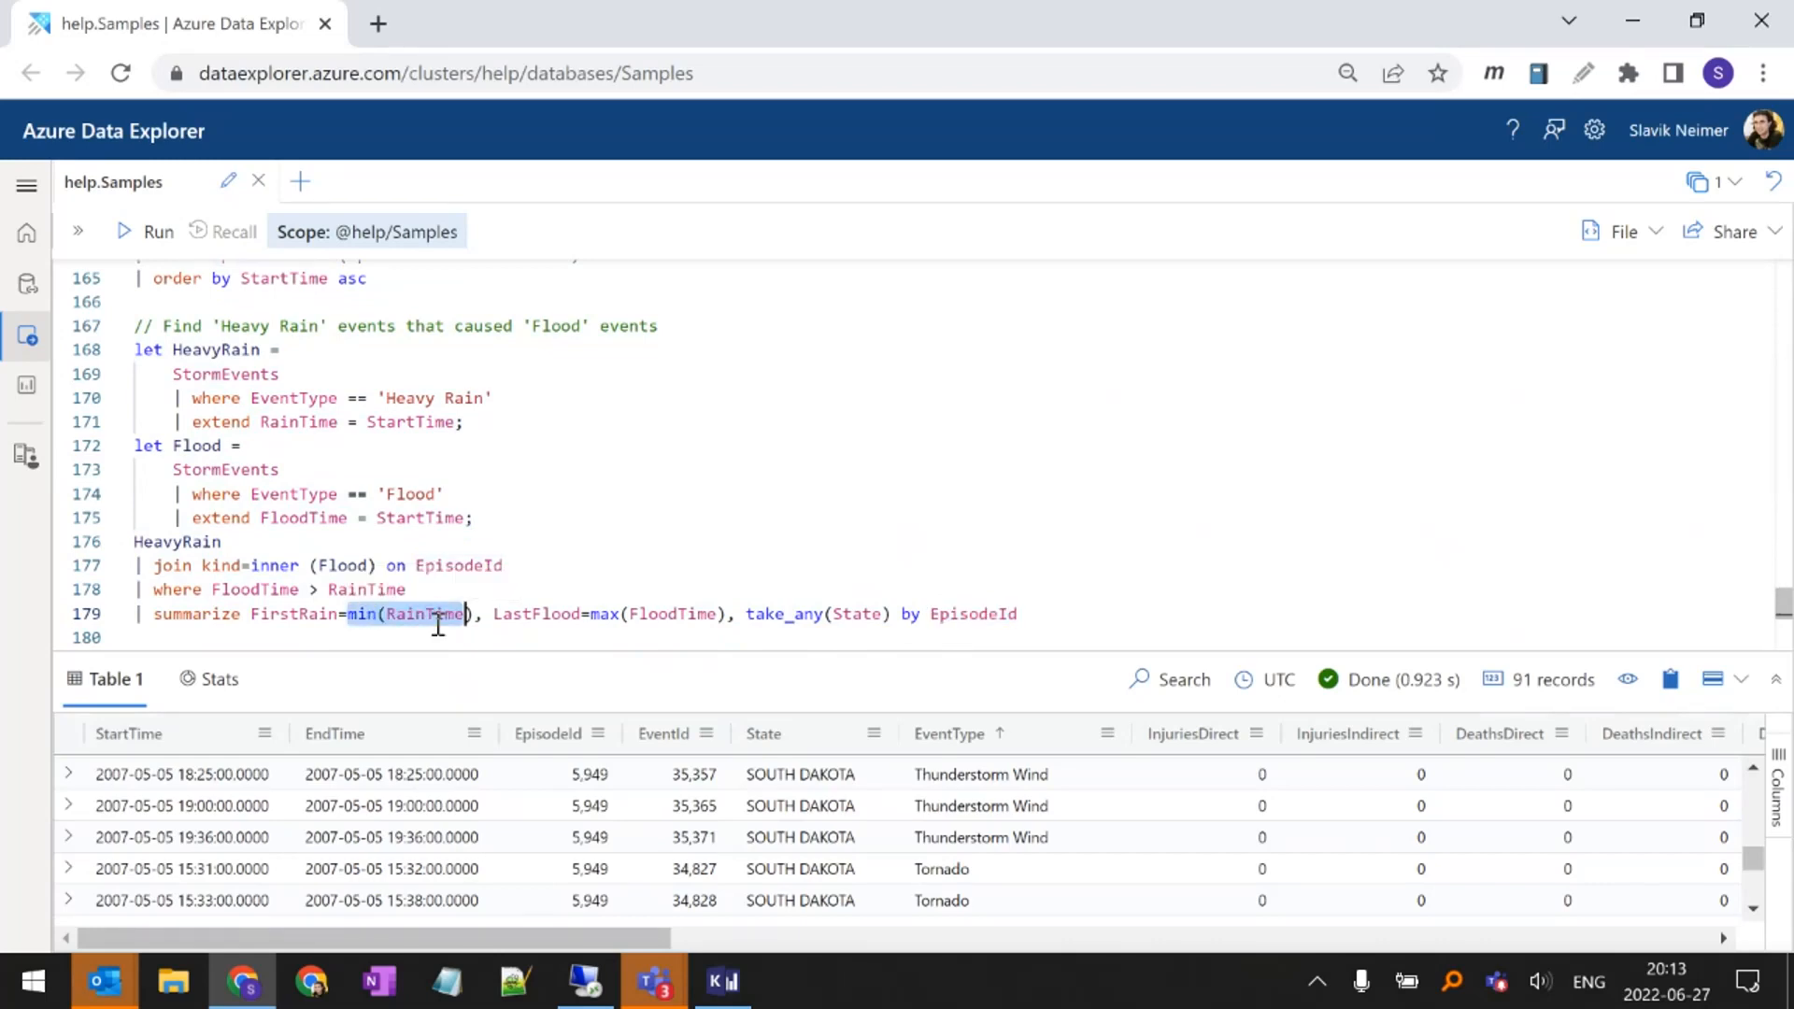
mouse_move(610, 617)
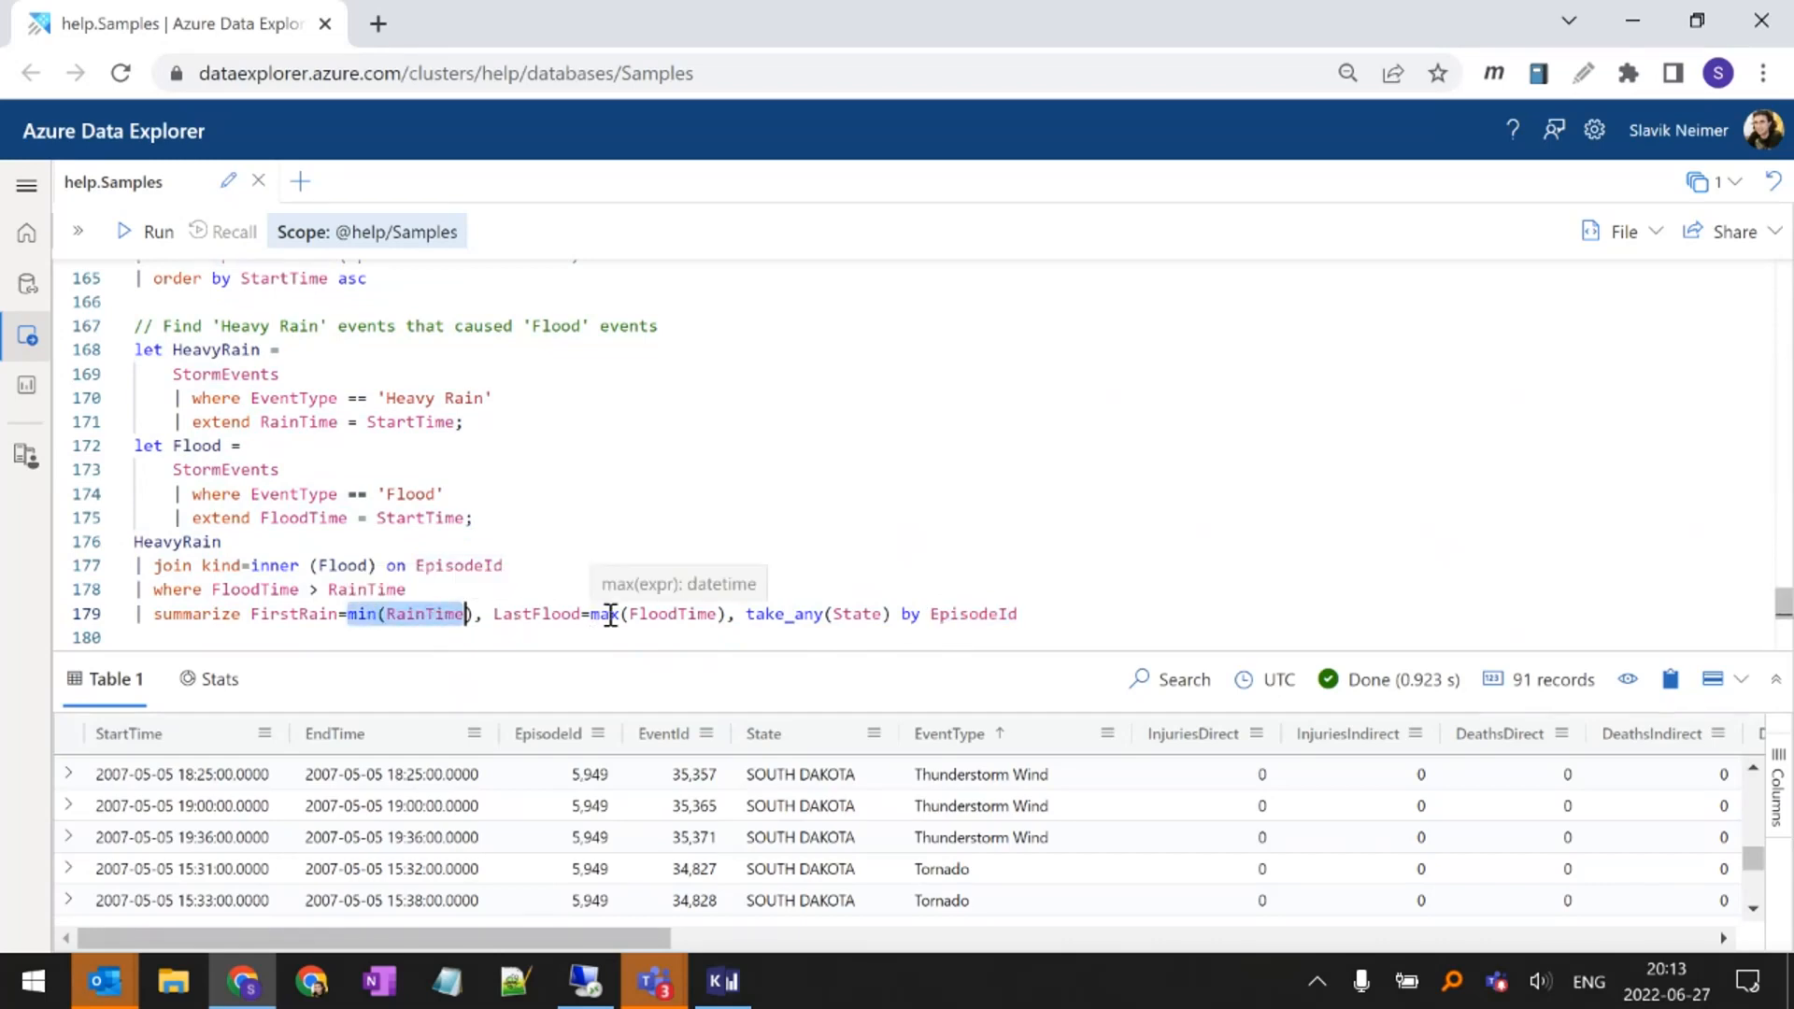
drag(590, 615, 717, 615)
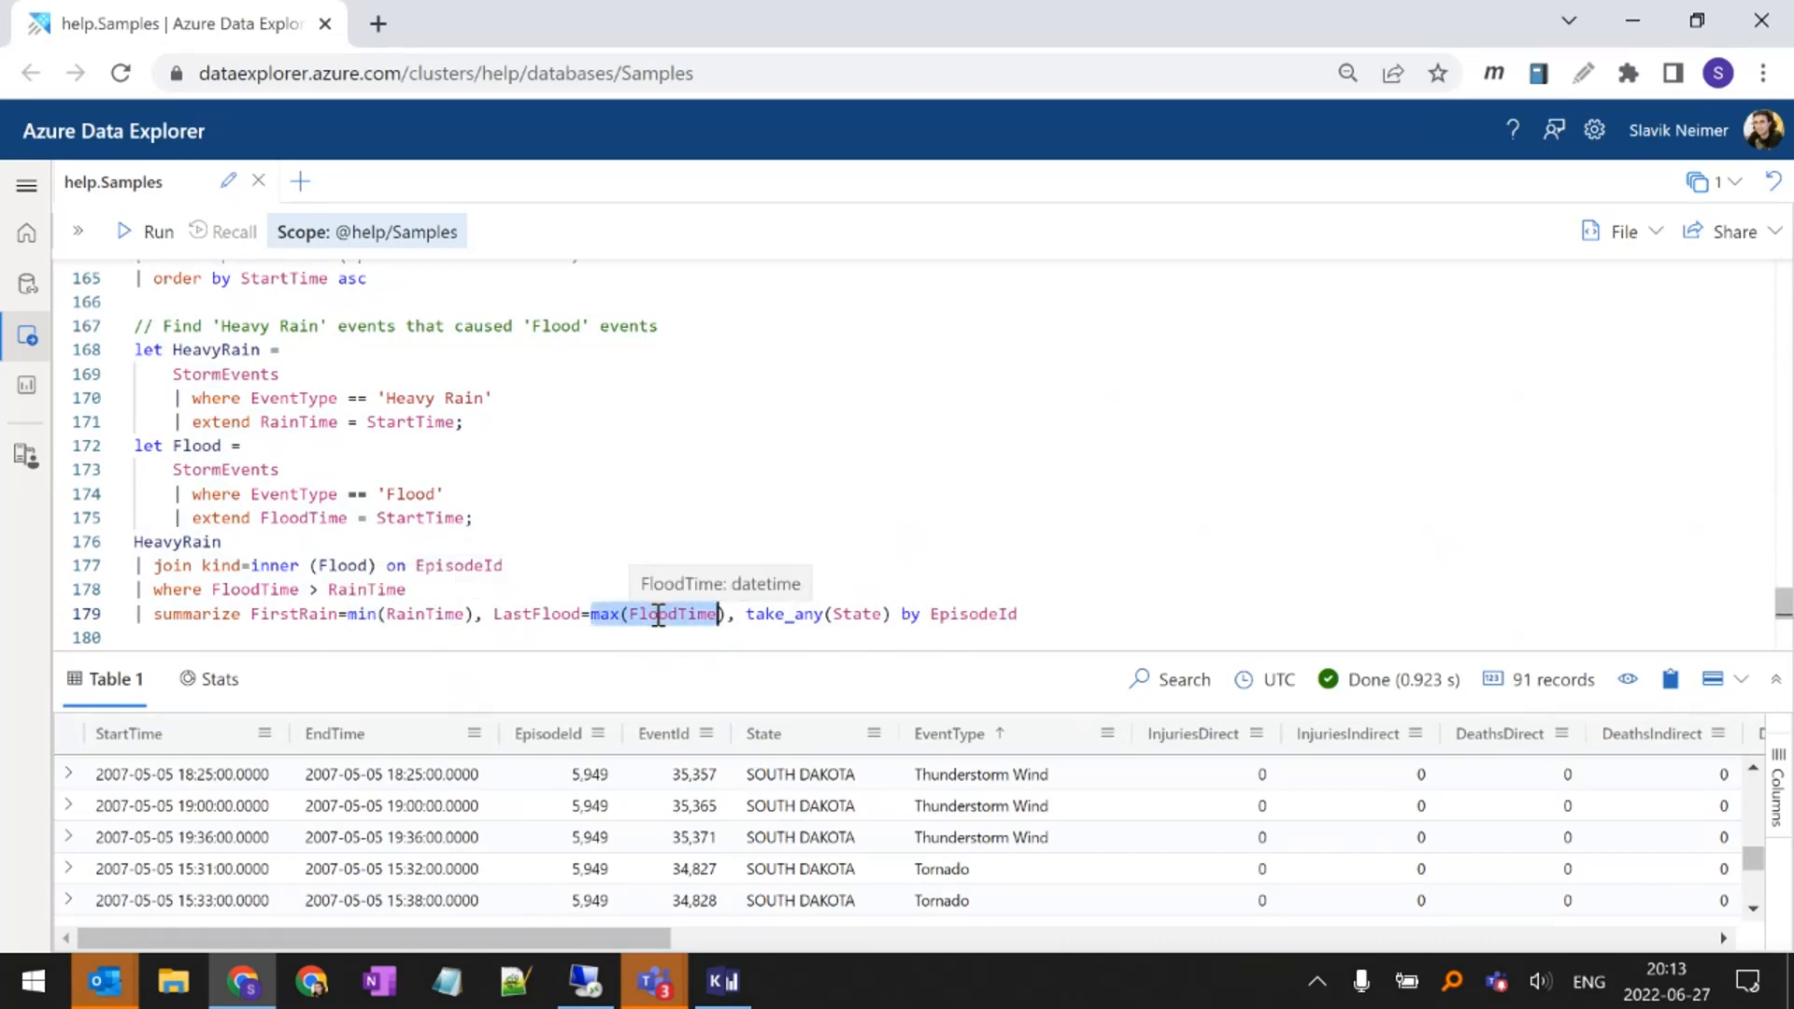
Examine the take_any(State) aggregation and its grouping by EpisodeId in the summarize line
double_click(766, 614)
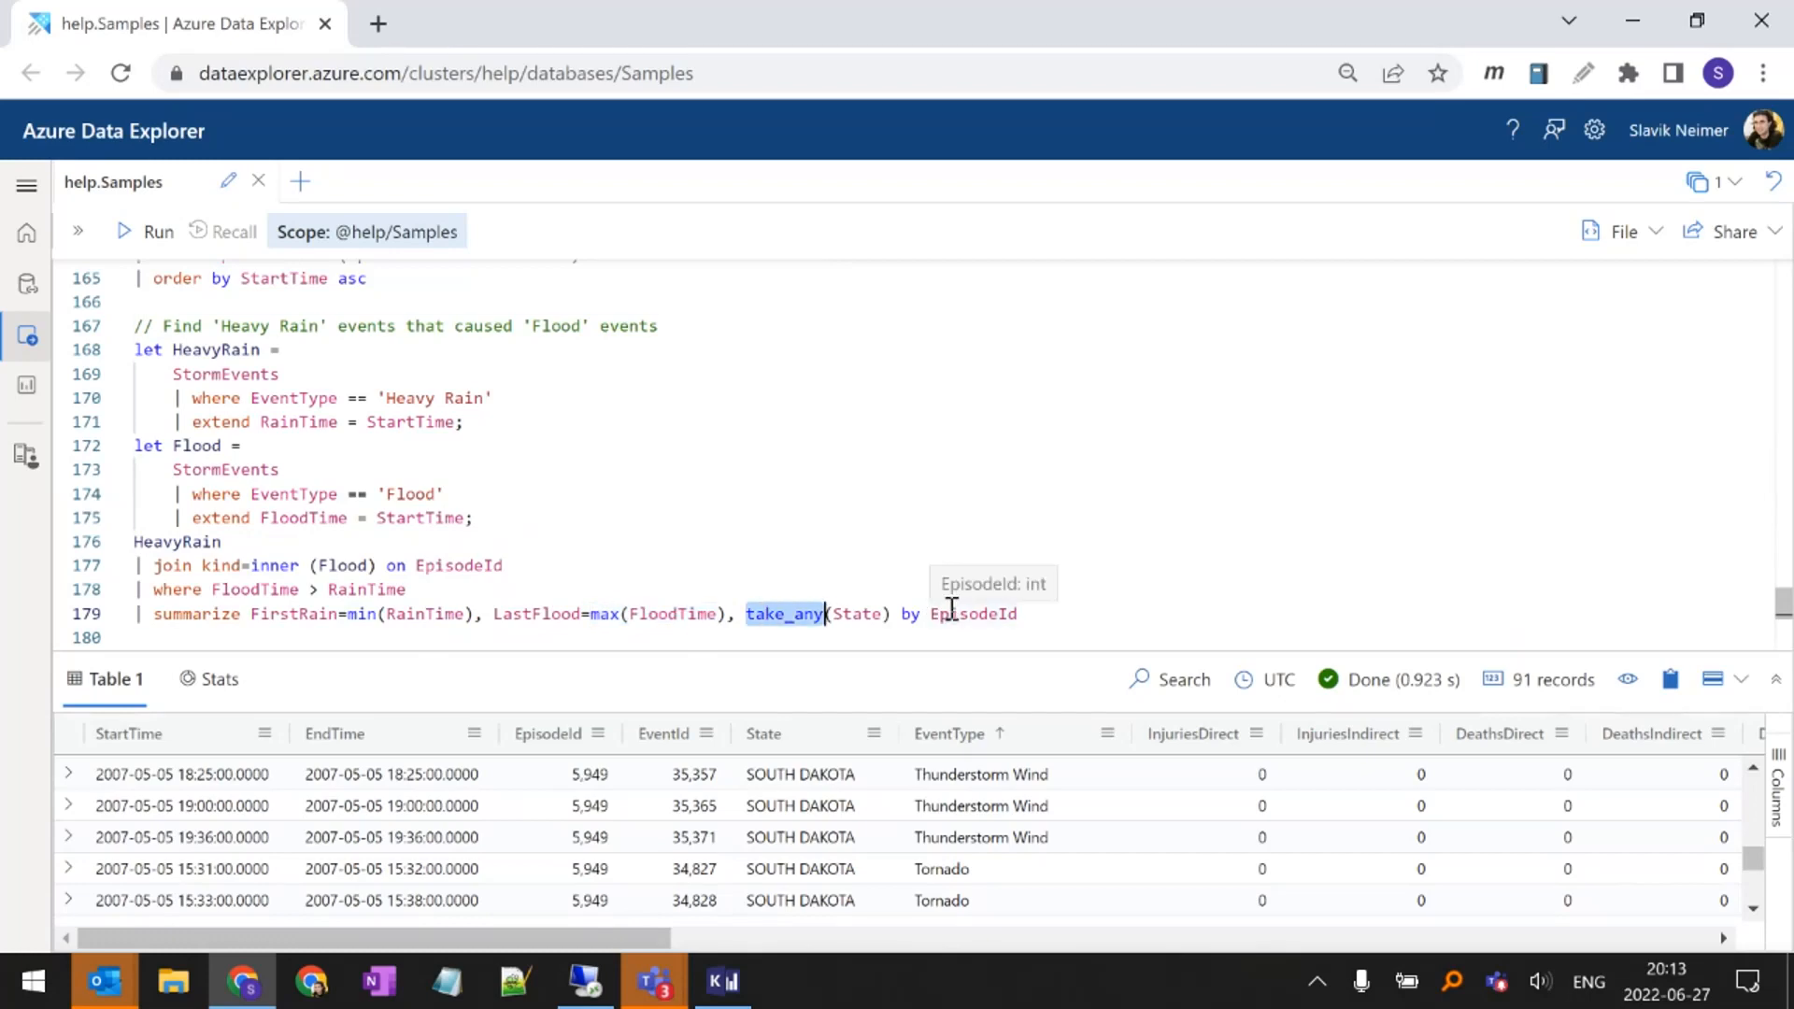
double_click(963, 614)
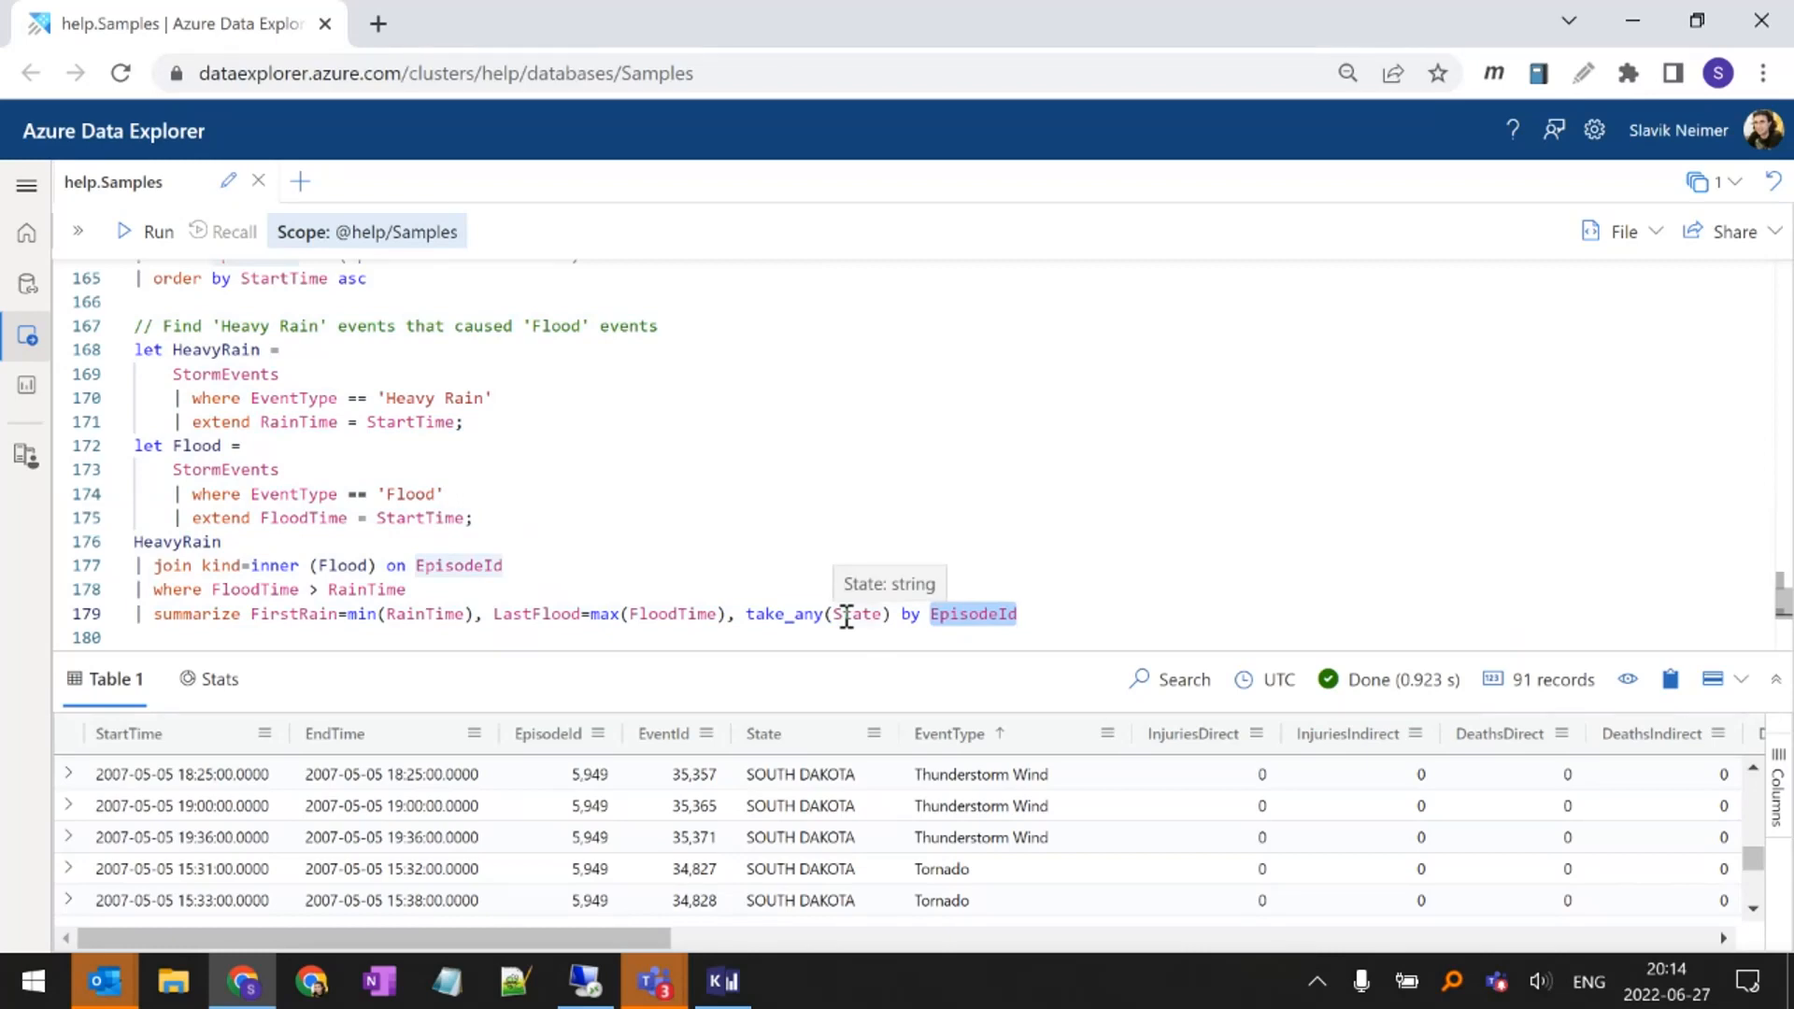
double_click(749, 614)
drag(749, 614, 903, 619)
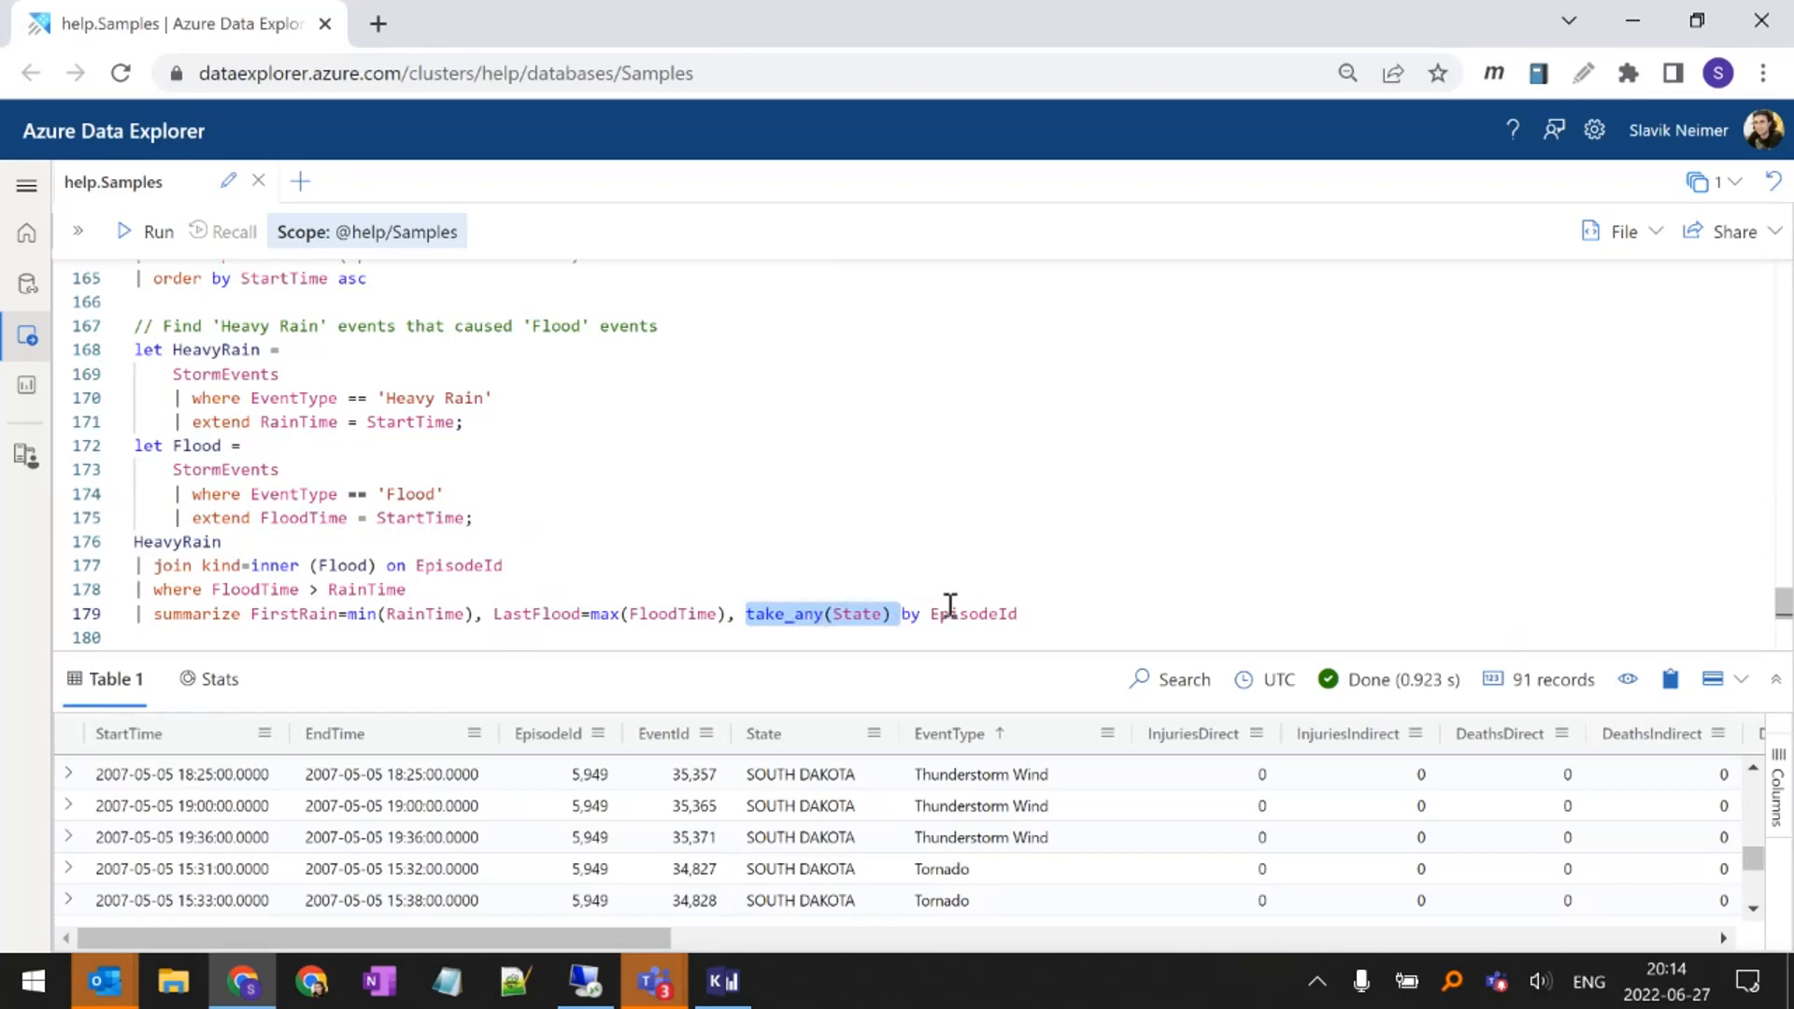
double_click(861, 613)
double_click(952, 615)
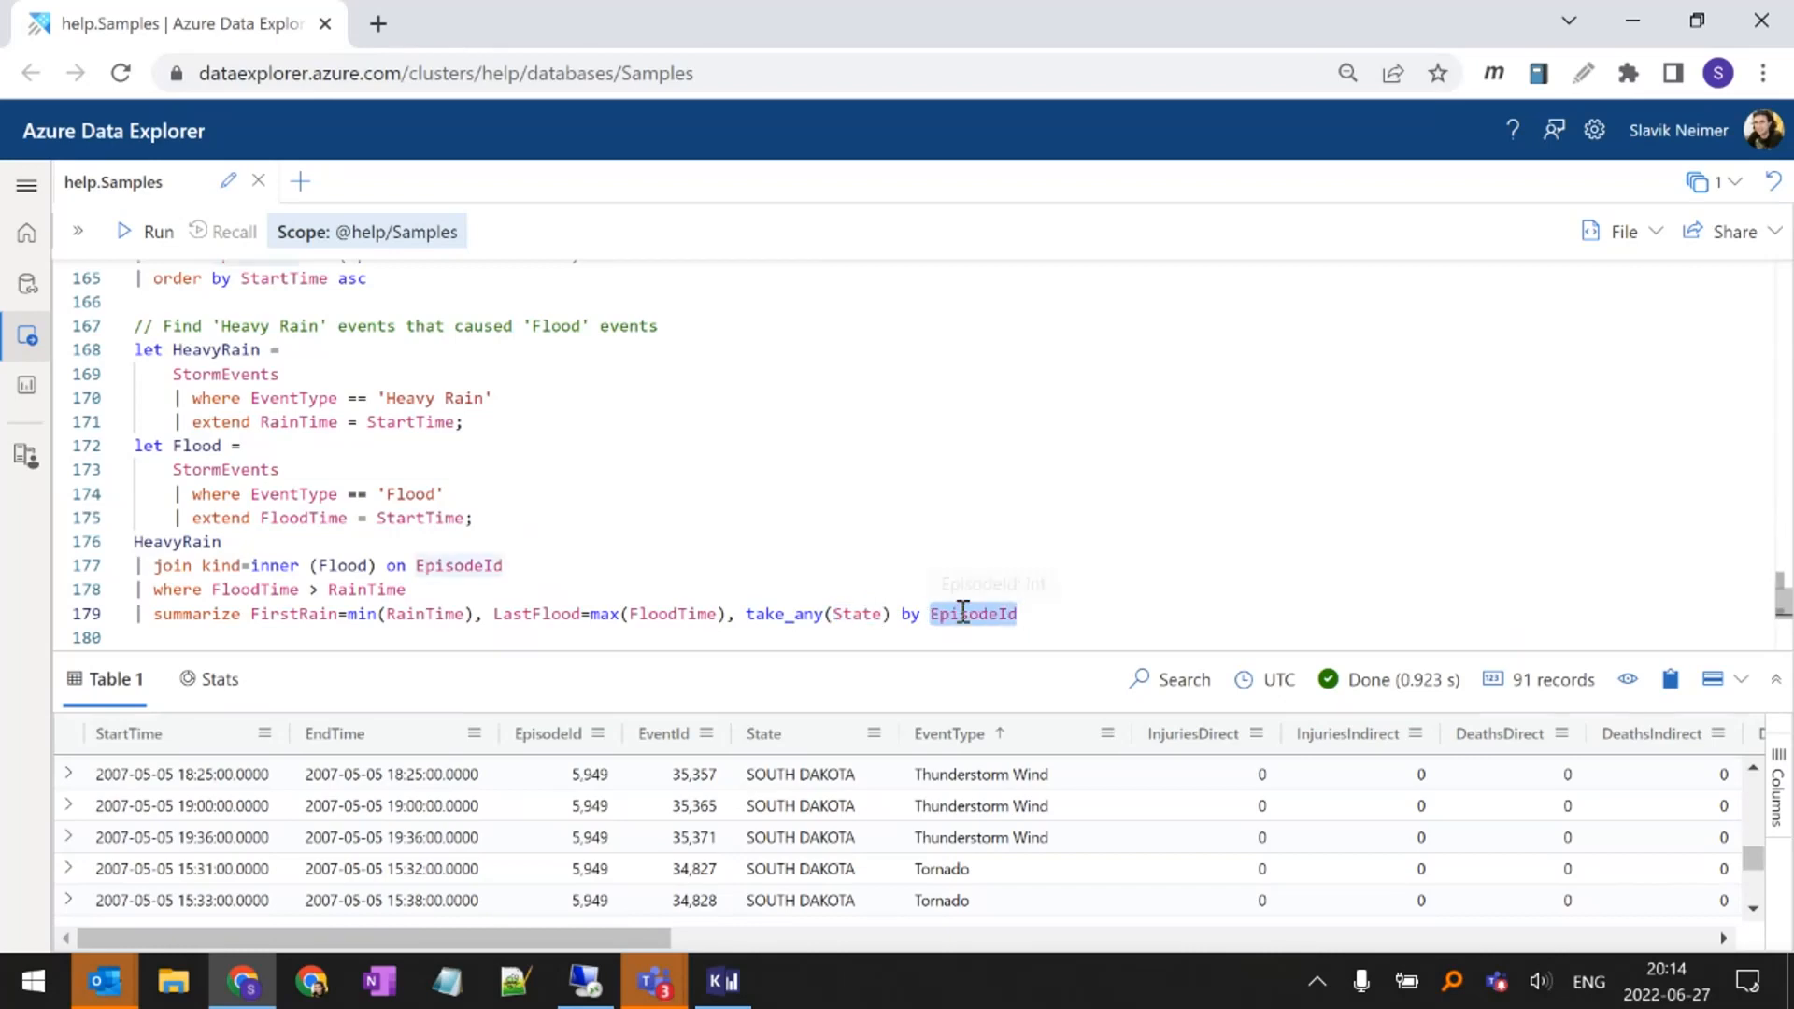
double_click(794, 617)
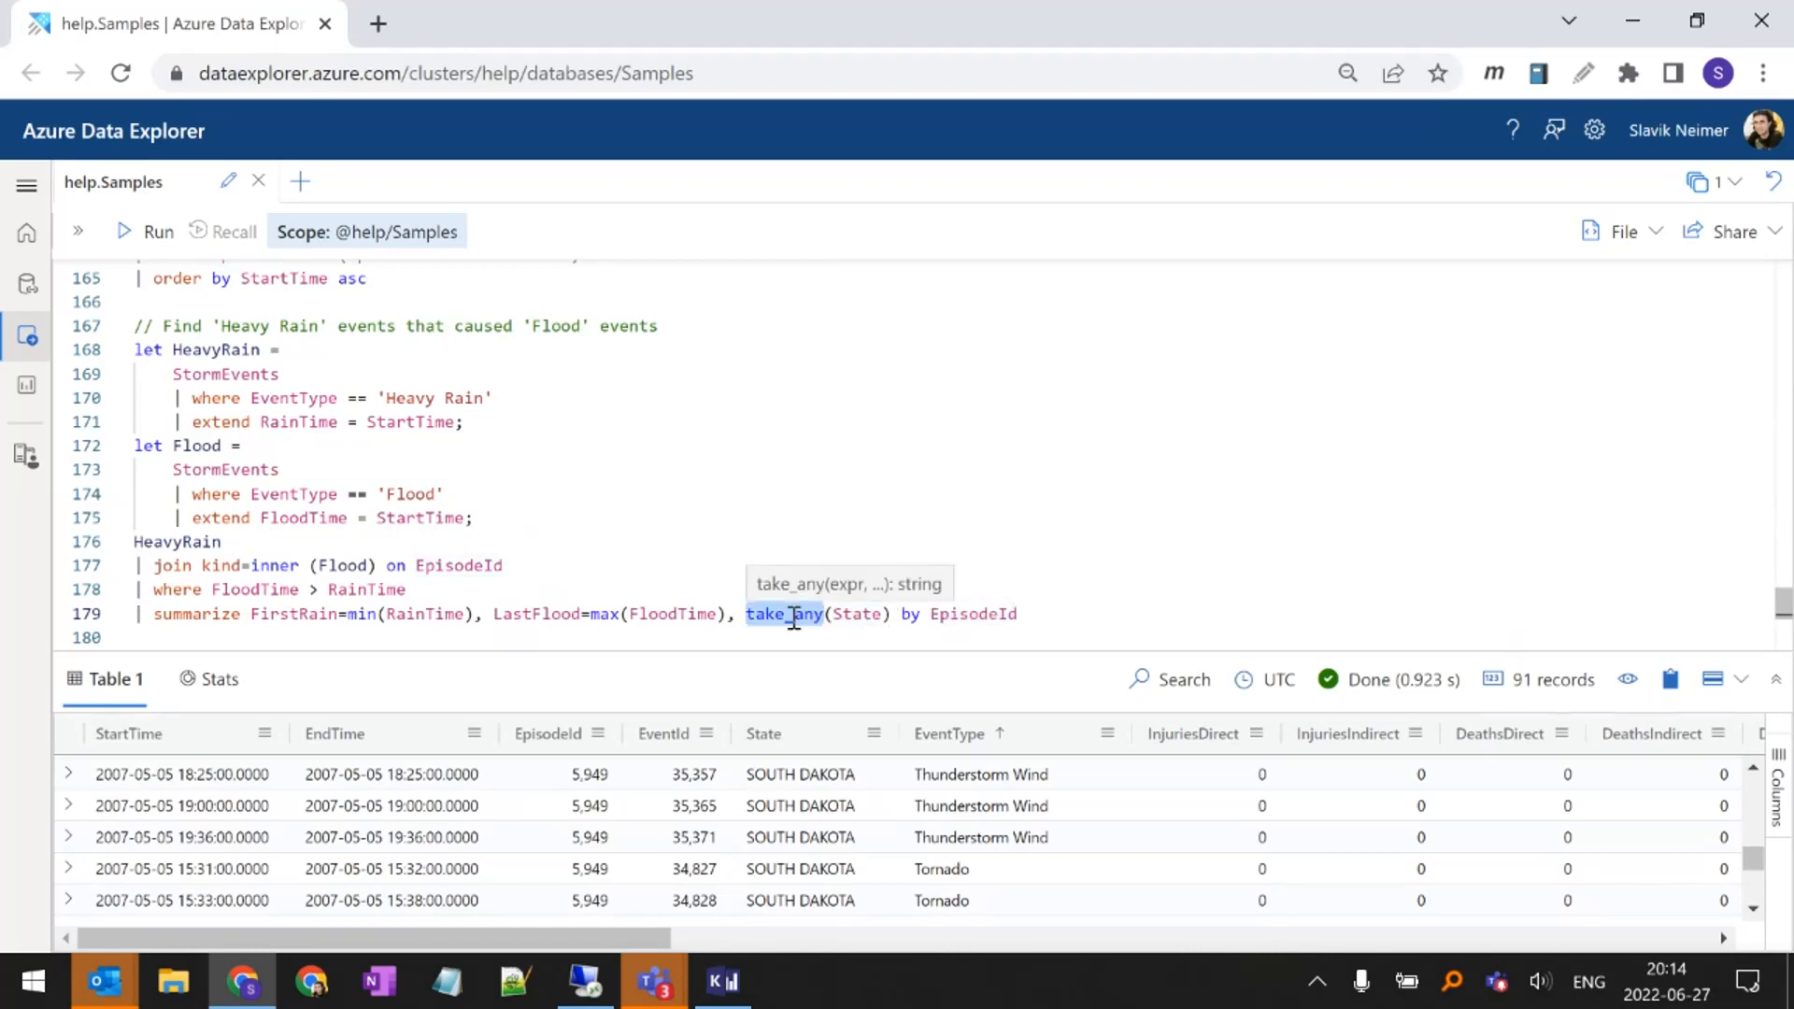
Run the 'Heavy Rain' and 'Flood' join query, enlarge the results area and revisit take_any in the summarize line
click(795, 616)
key(shift+Return)
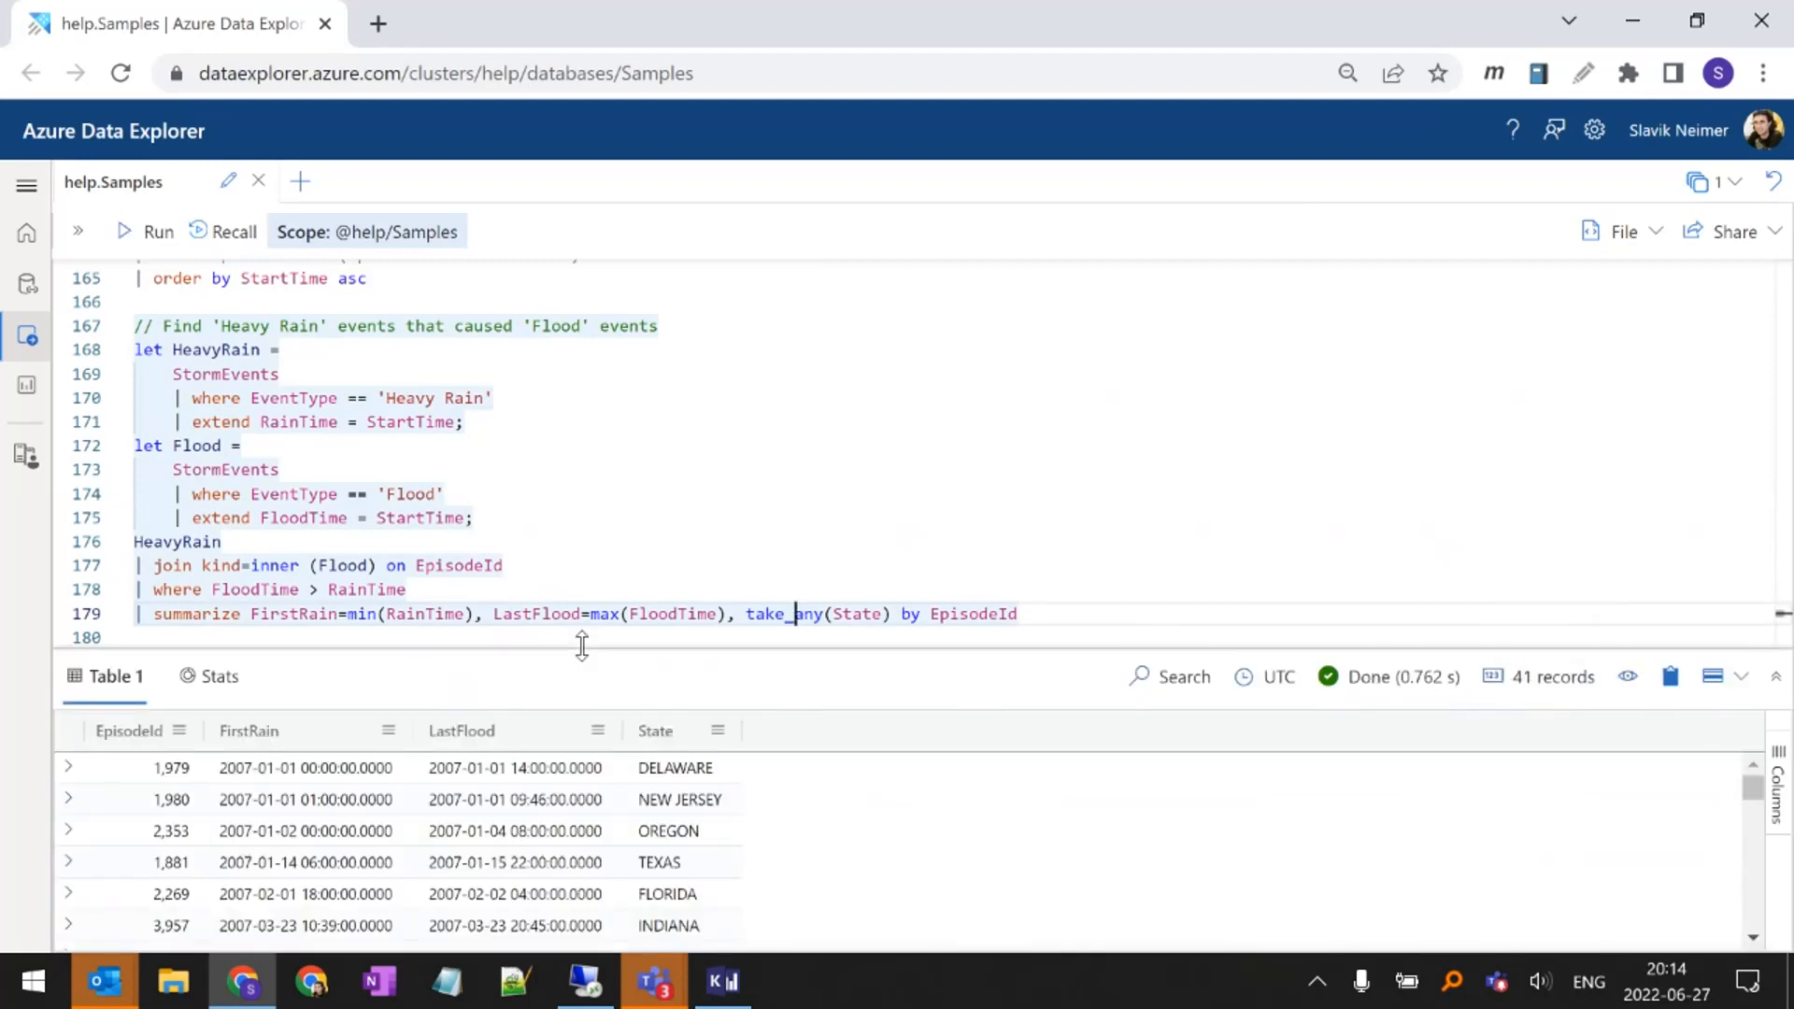
drag(585, 646, 628, 550)
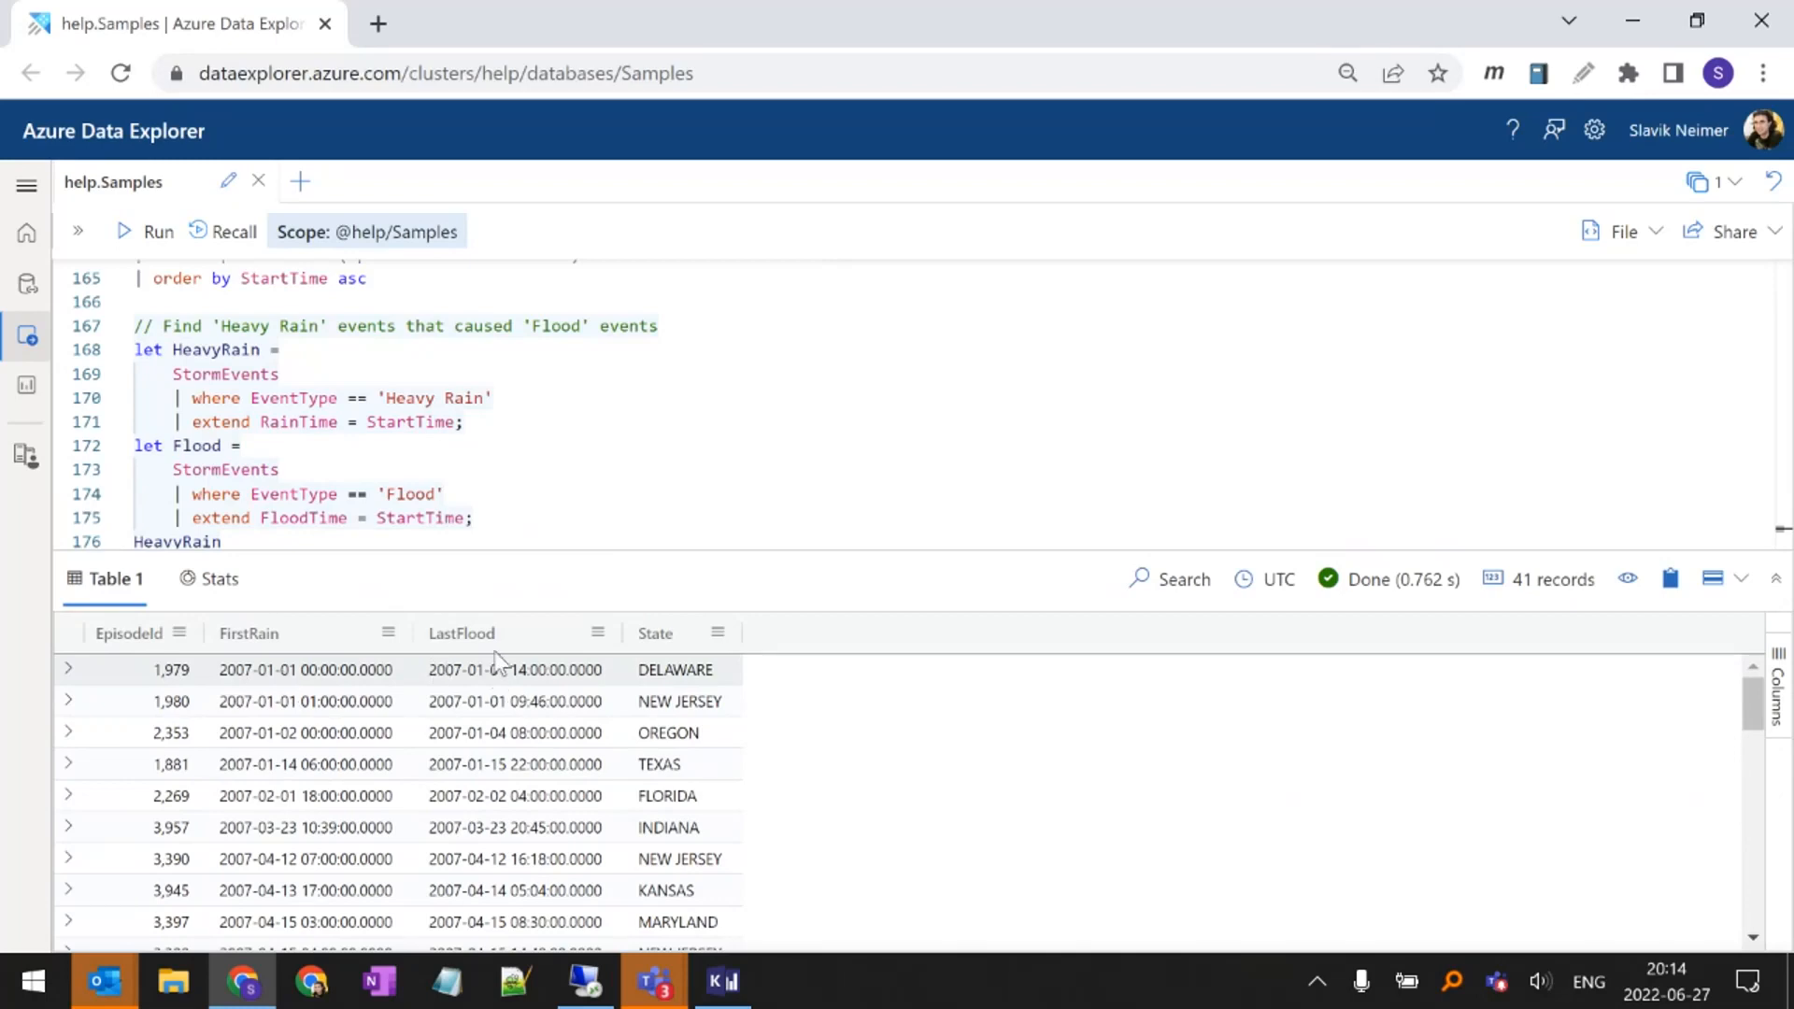
scroll(537, 509, down, 2)
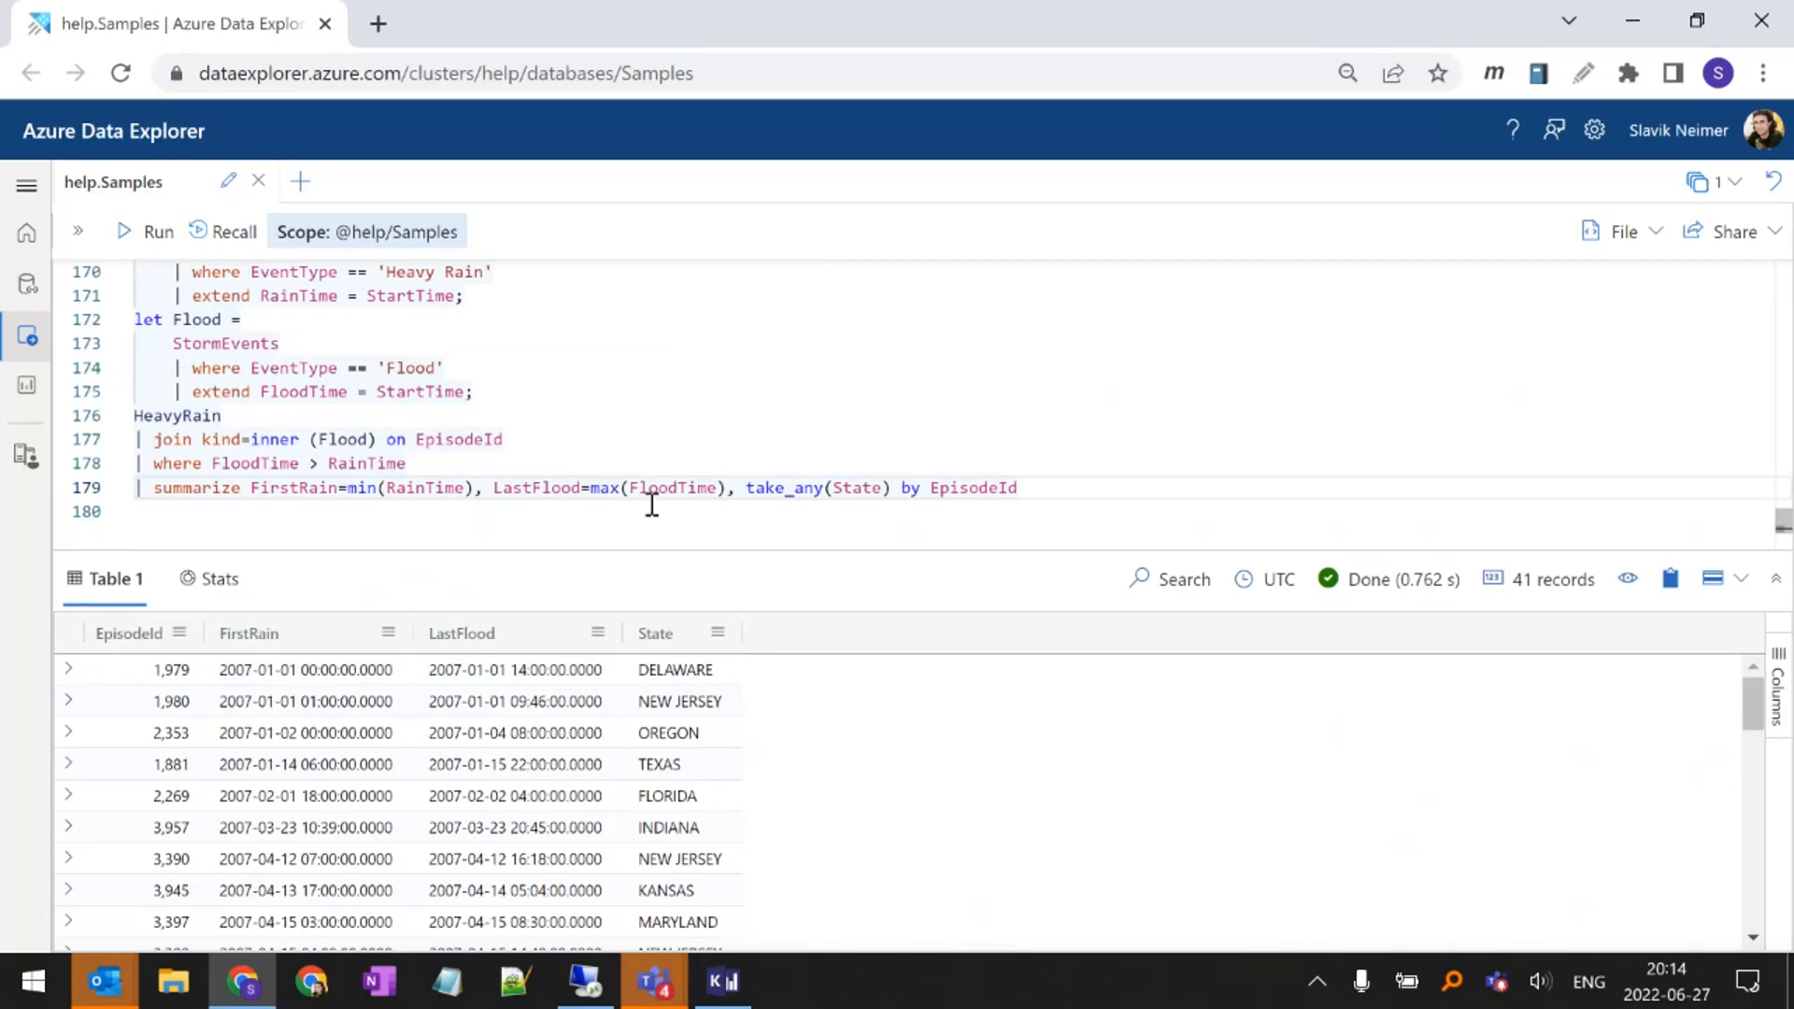
double_click(797, 487)
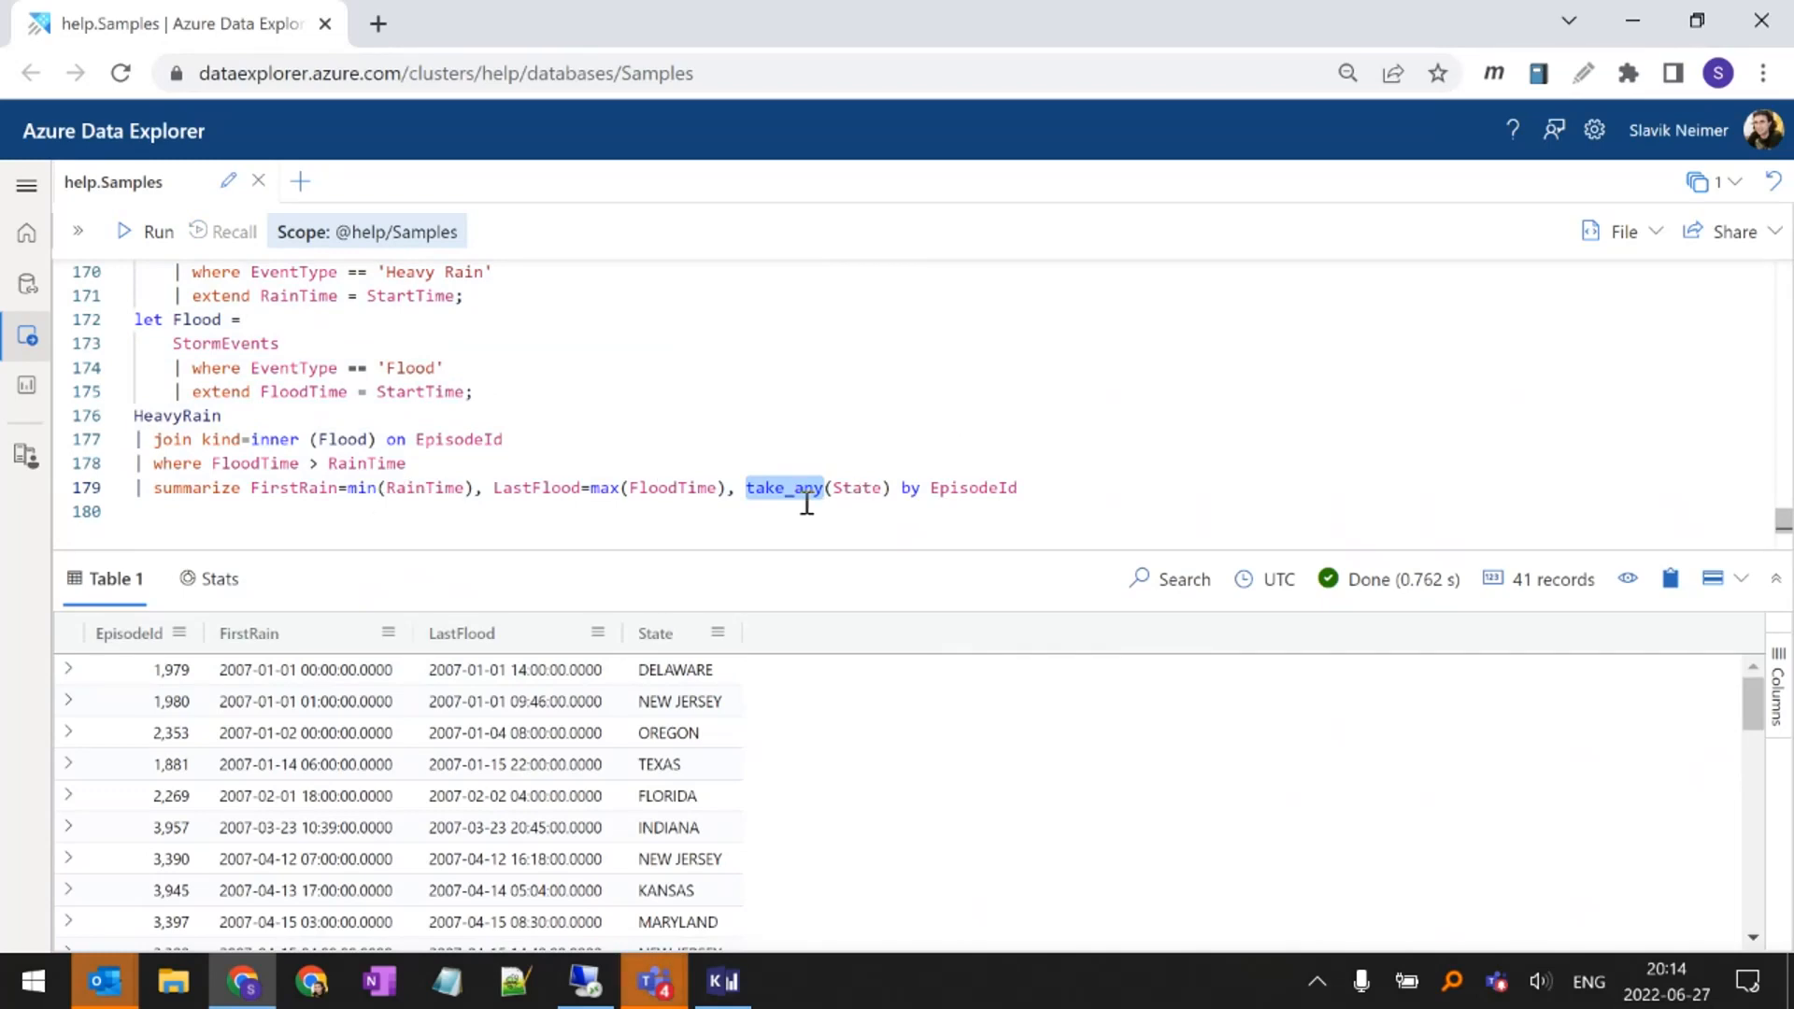
Duplicate the whole 'Heavy Rain' events that caused 'Flood' events query below the original, separated by a blank line
click(715, 504)
drag(333, 517, 73, 468)
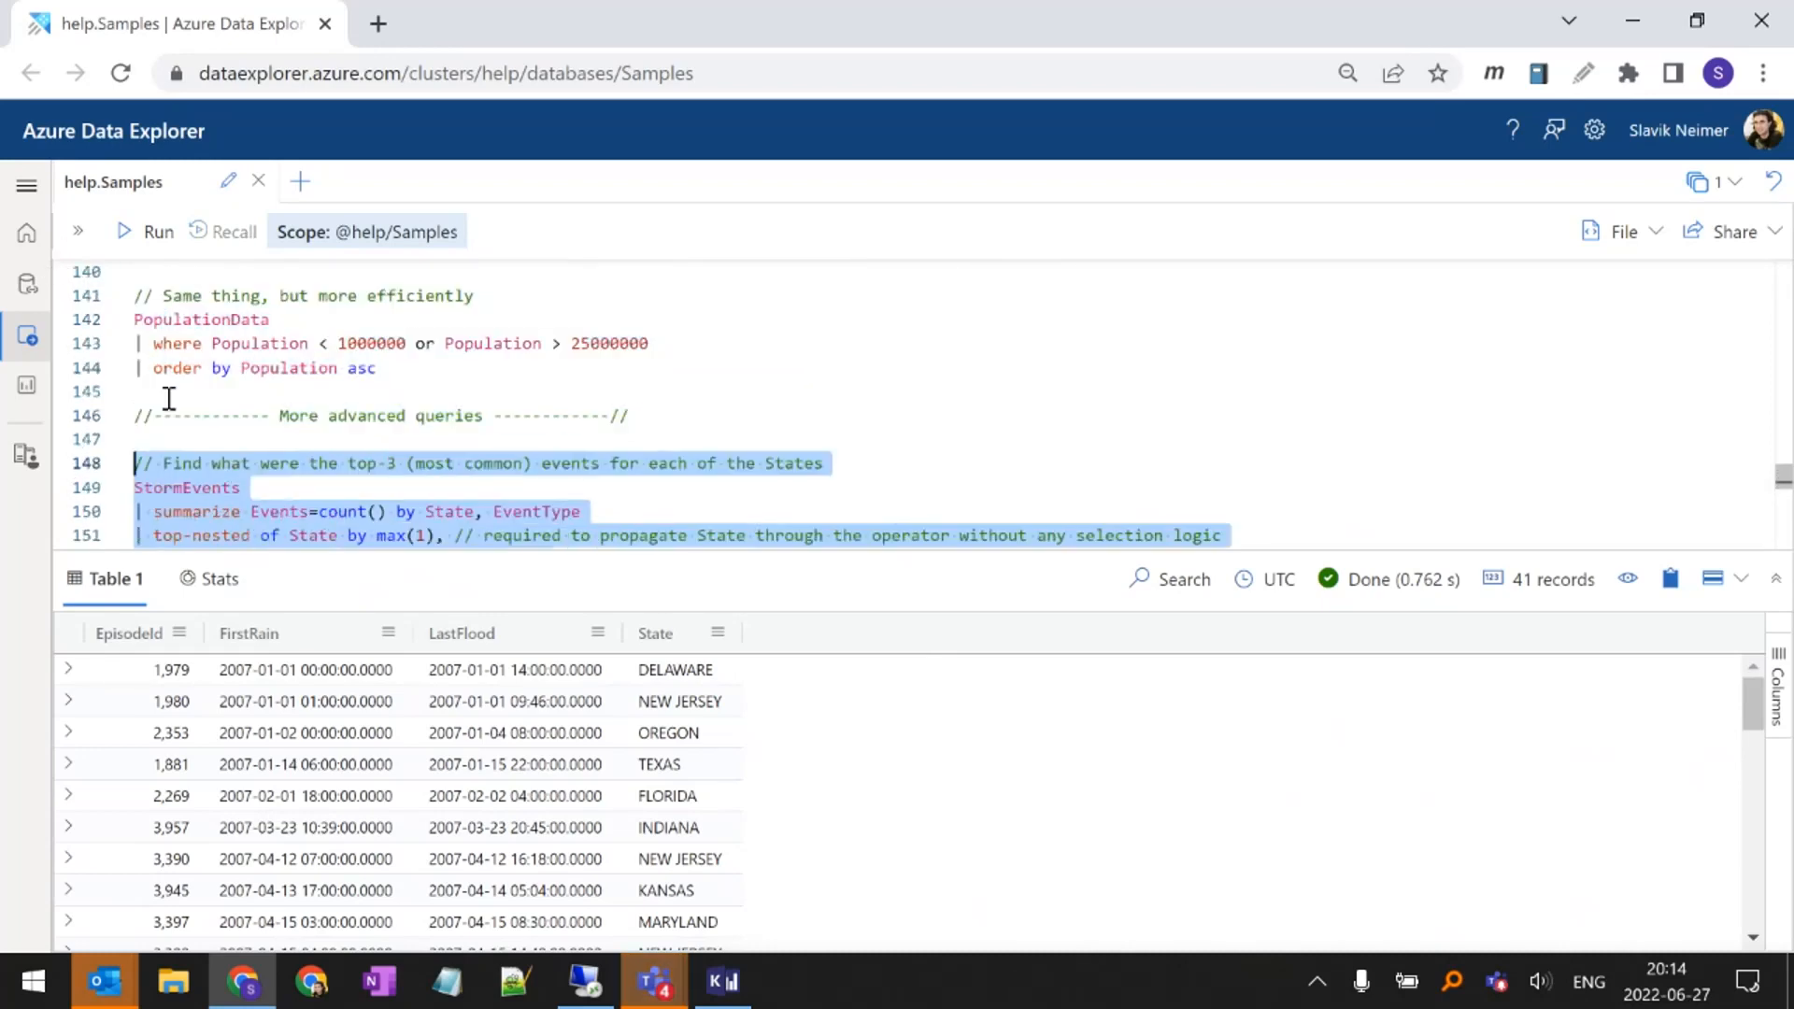
scroll(169, 398, down, 8)
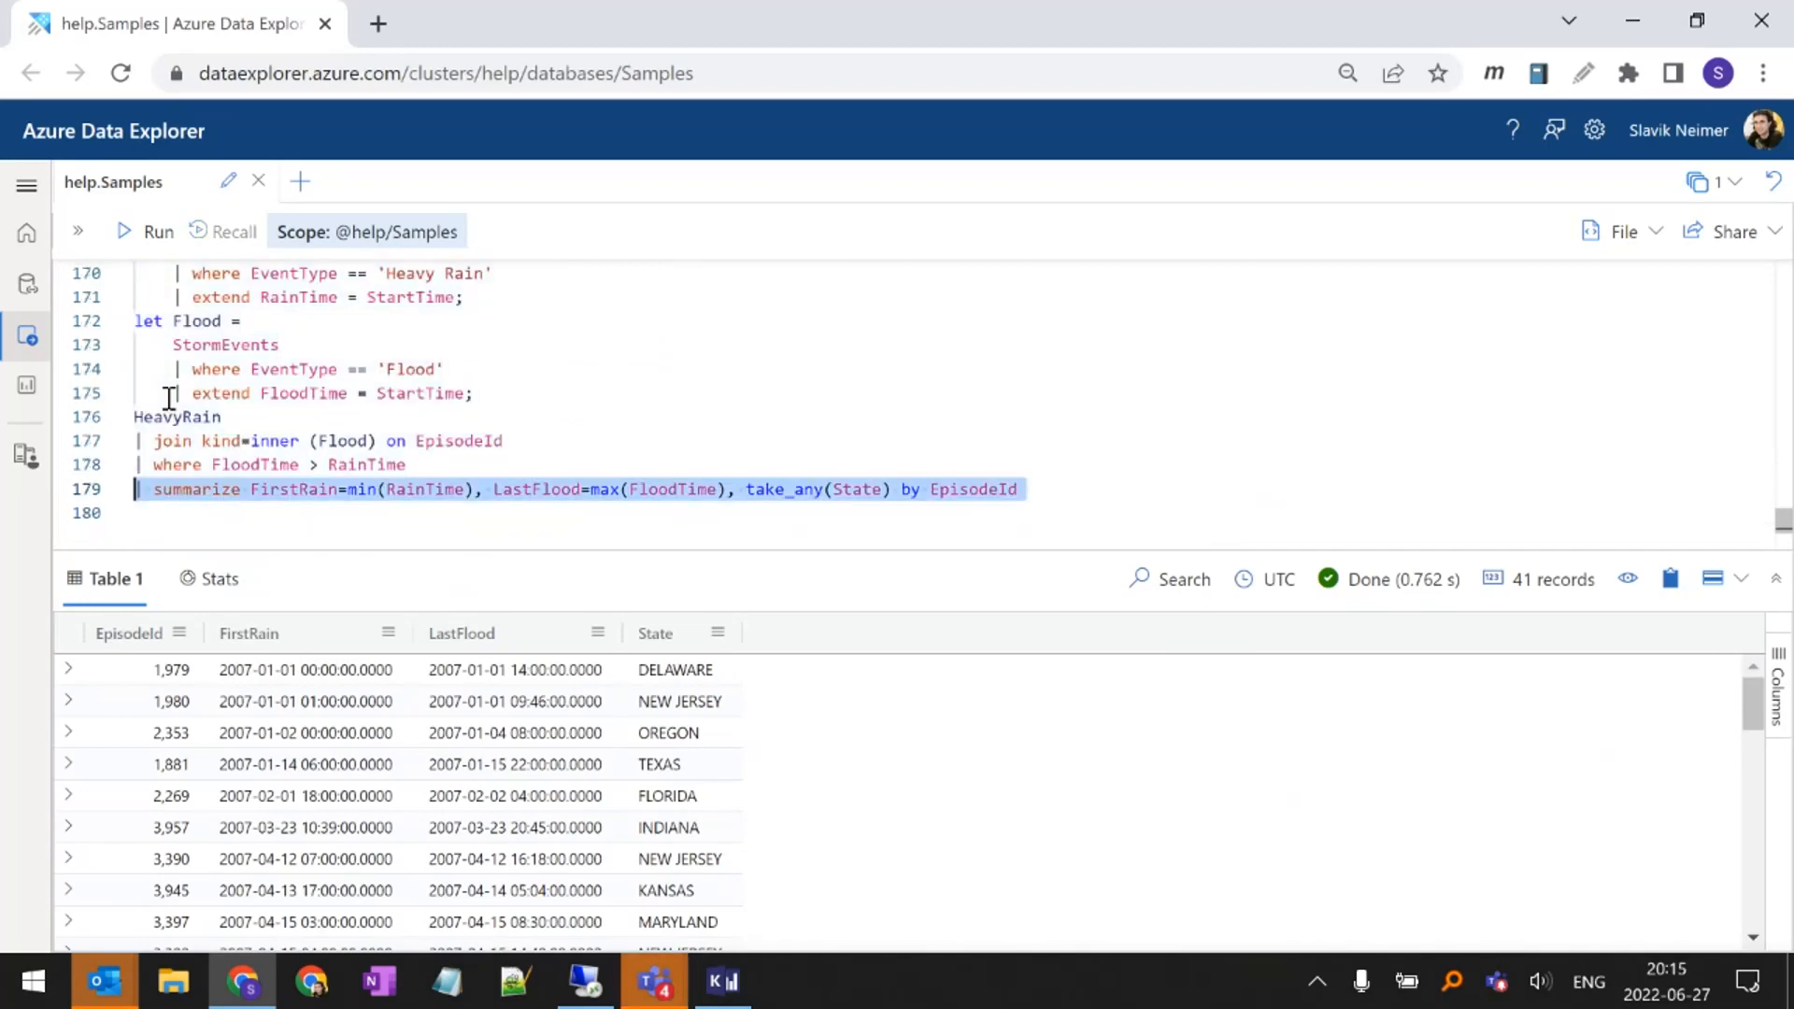
scroll(169, 398, up, 2)
key(shift+Down)
key(shift+Down)
key(shift+Down)
key(ctrl+c)
key(Down)
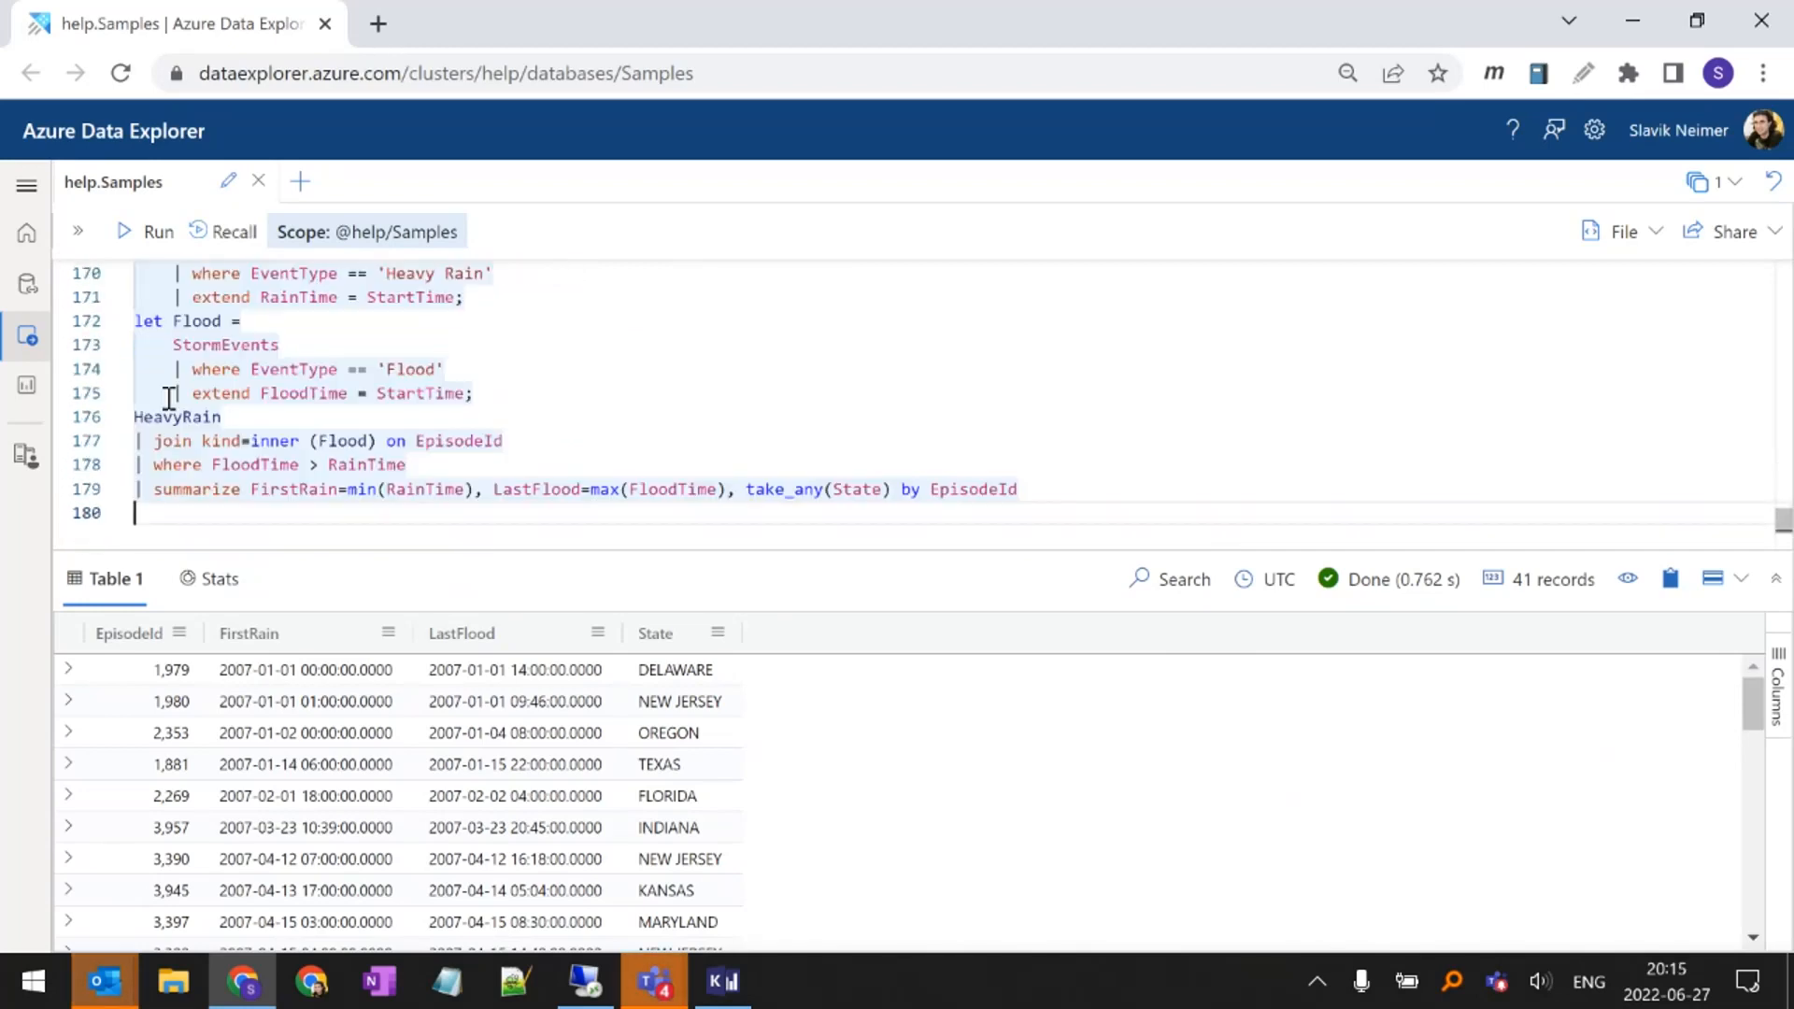
key(Return)
key(ctrl+v)
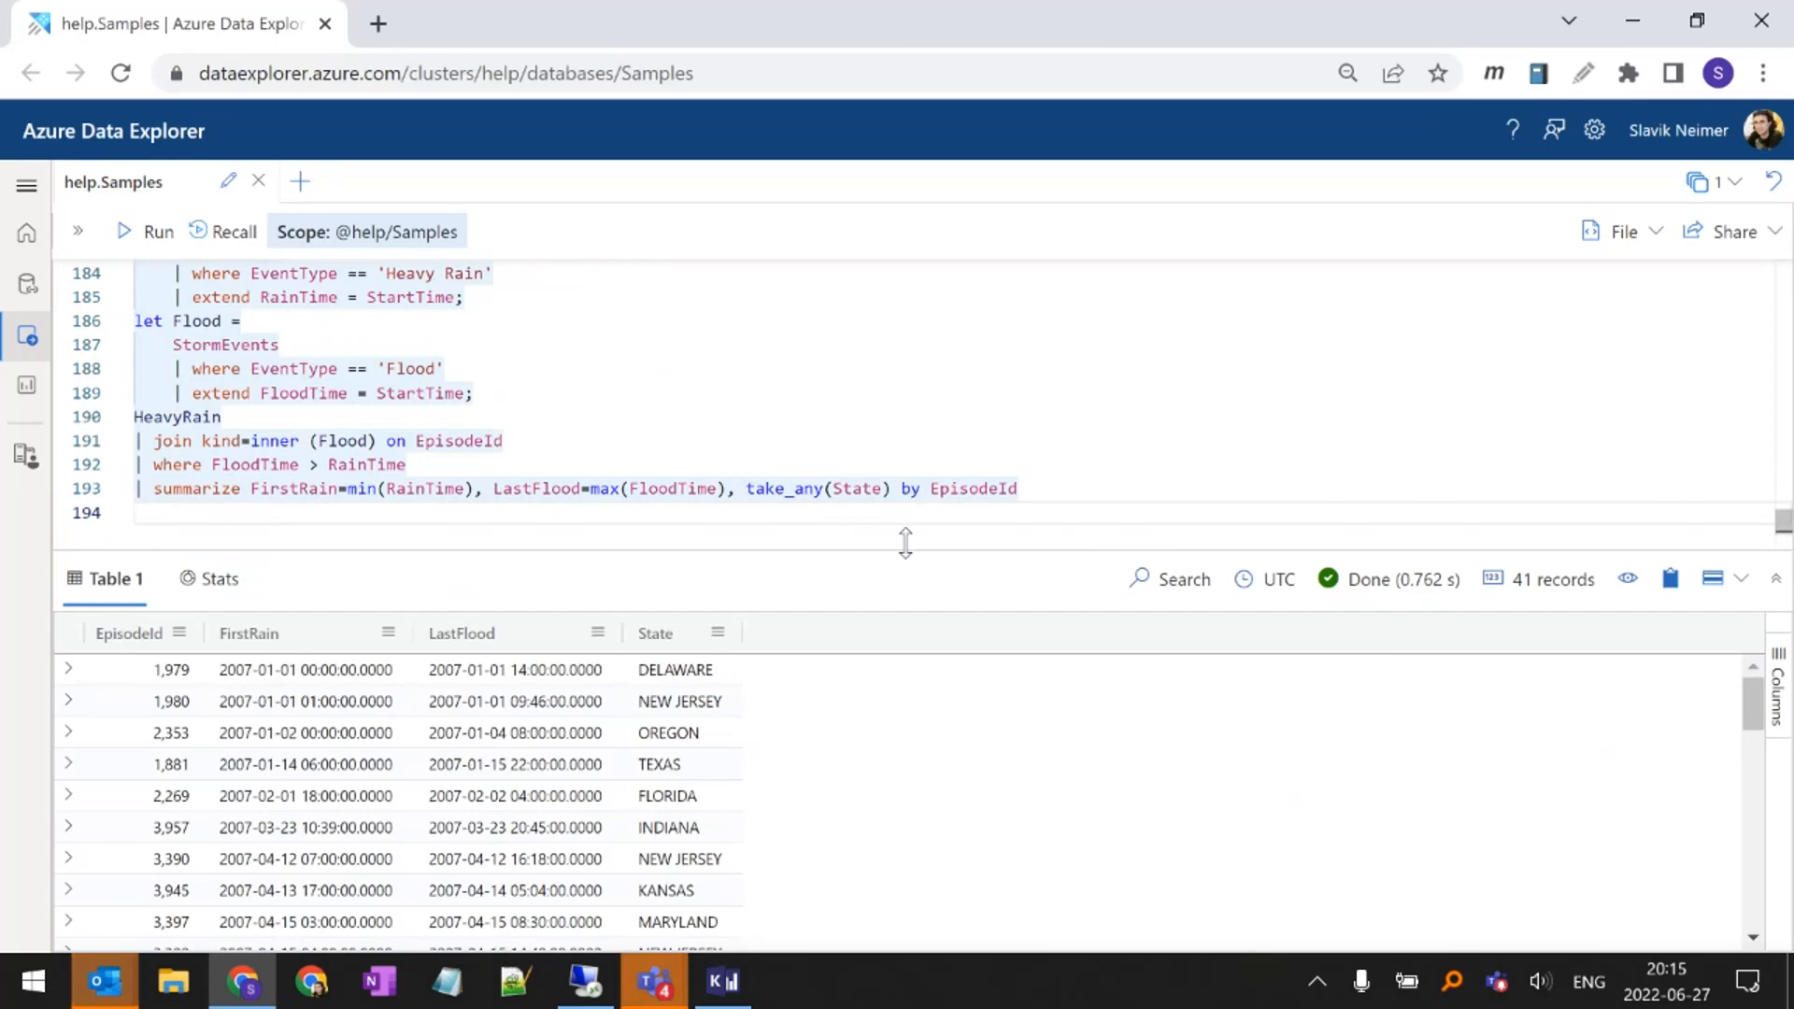
Enlarge the editor area and replace take_any(State) with States = make_set(State) in the duplicated query's summarize line
drag(906, 555, 881, 654)
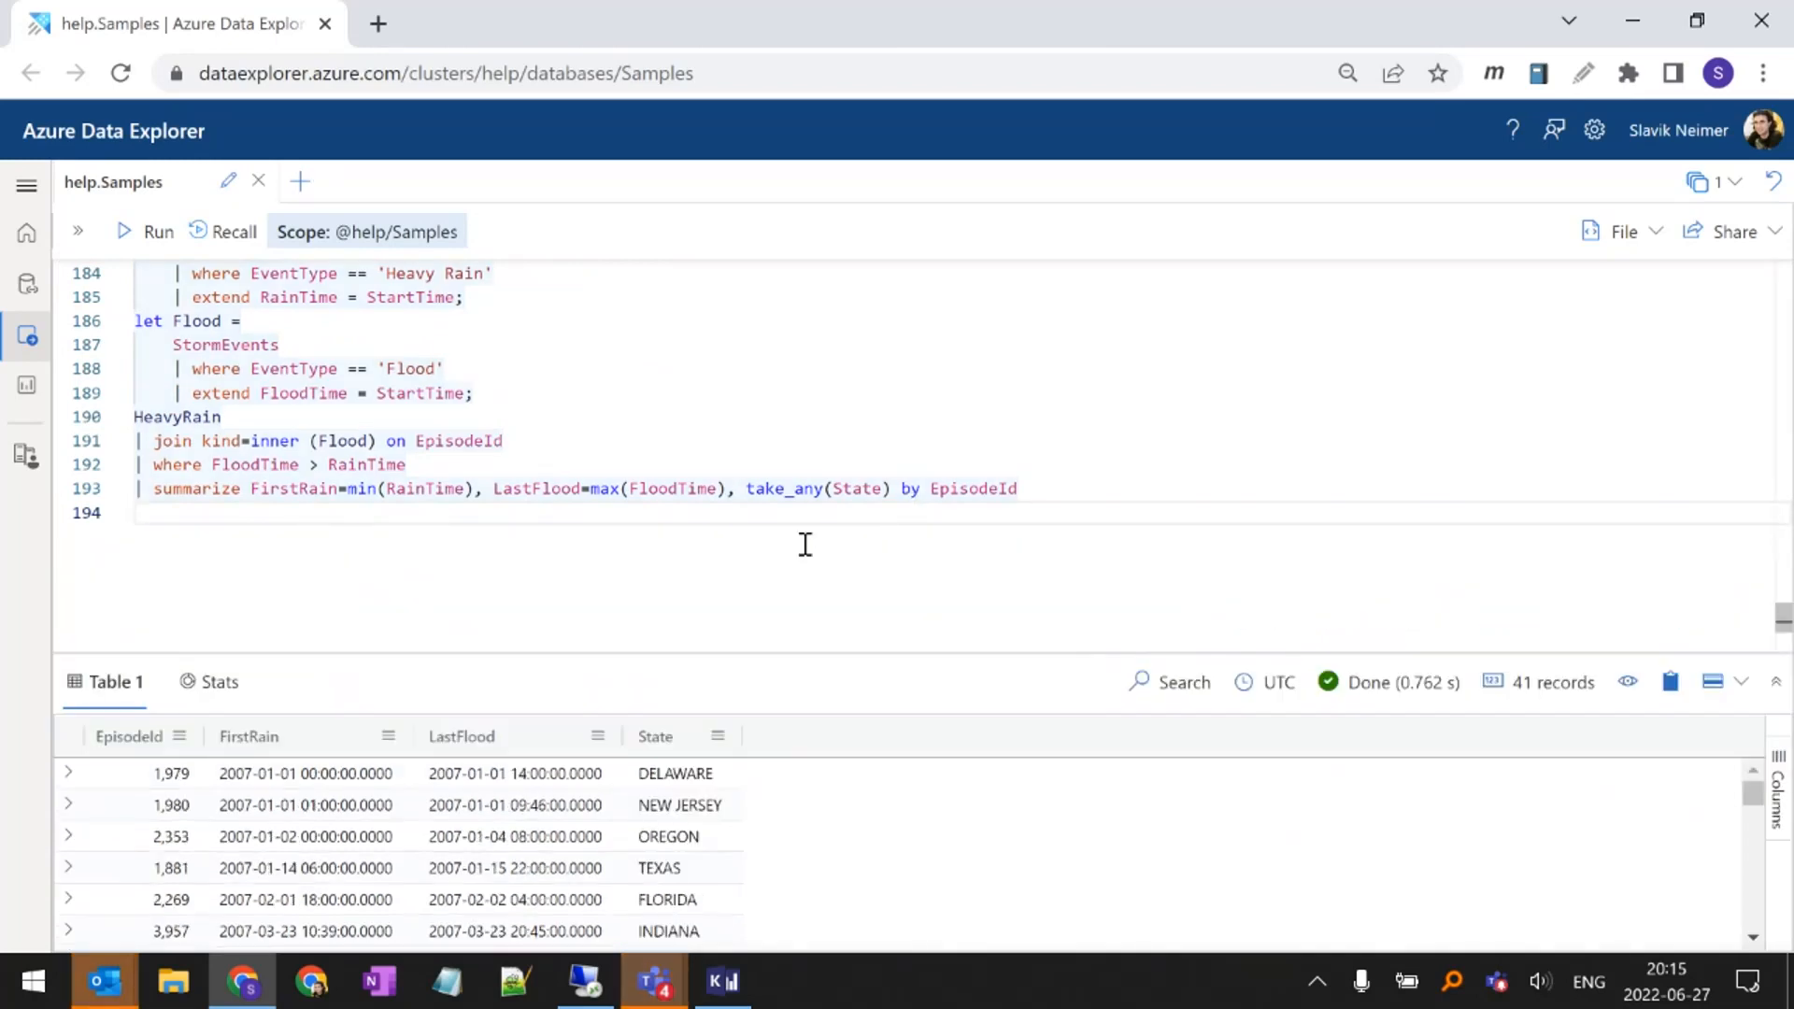
double_click(806, 496)
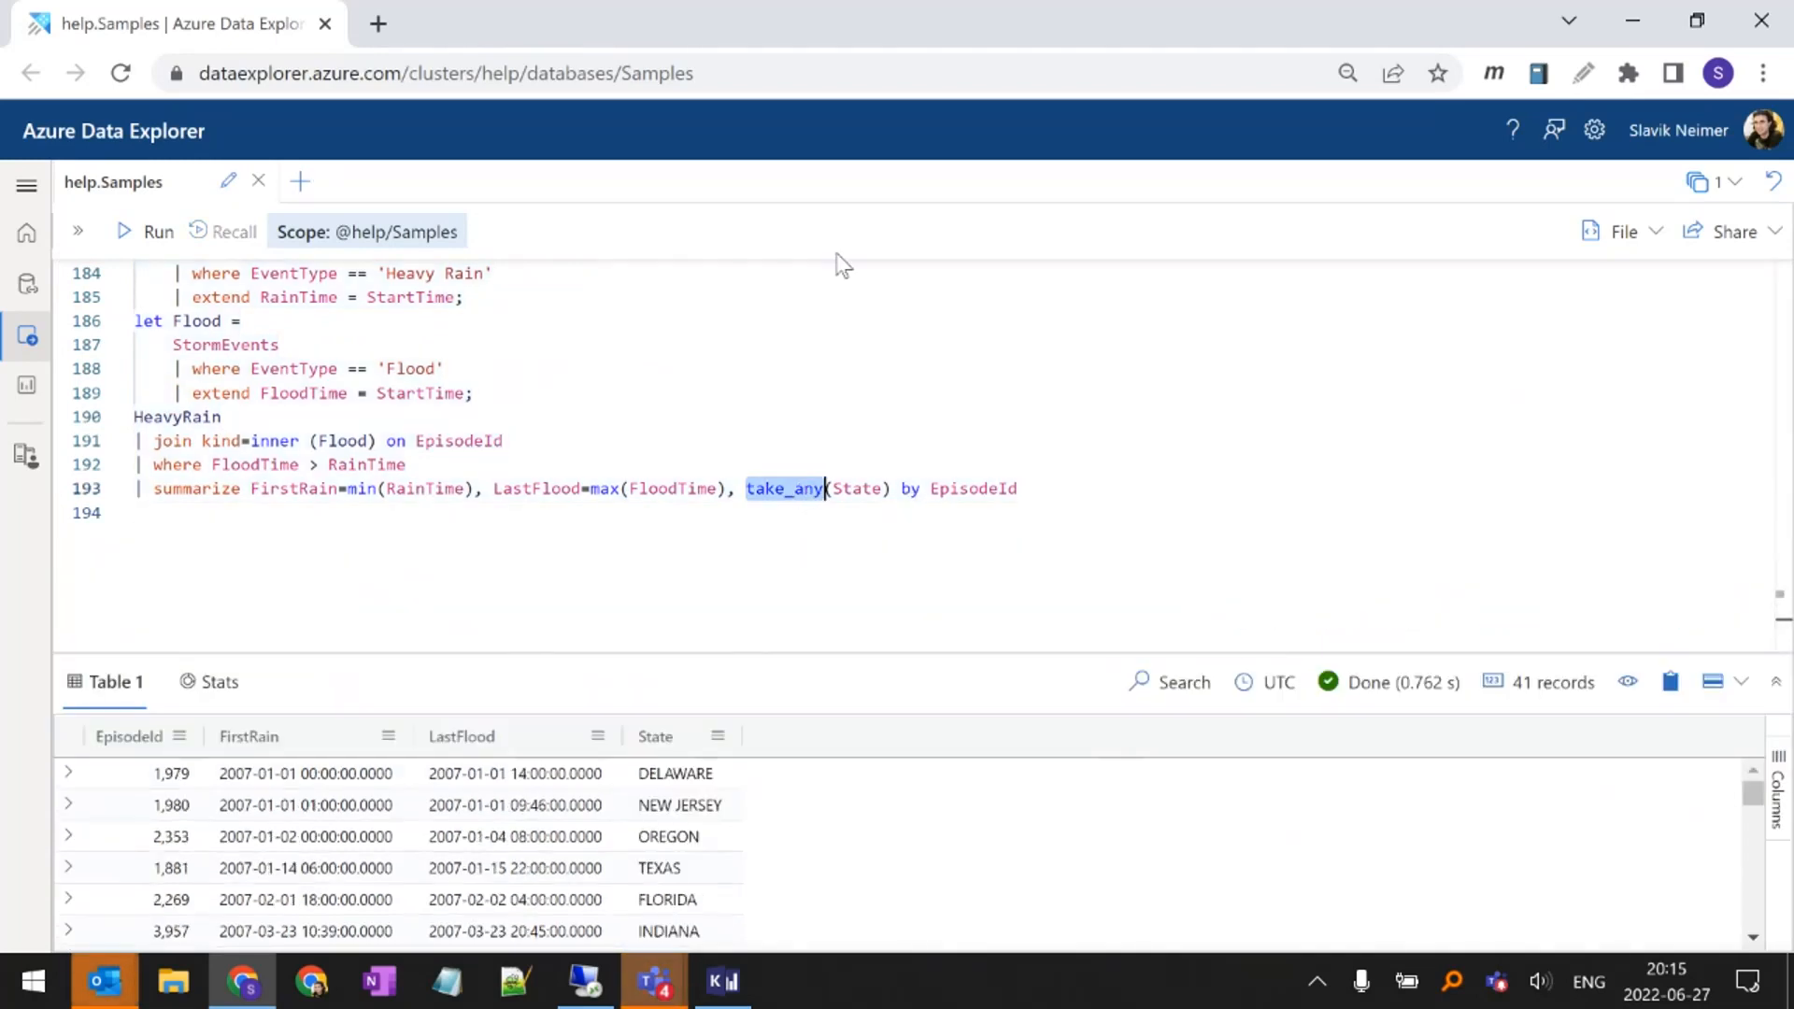
text(make_set)
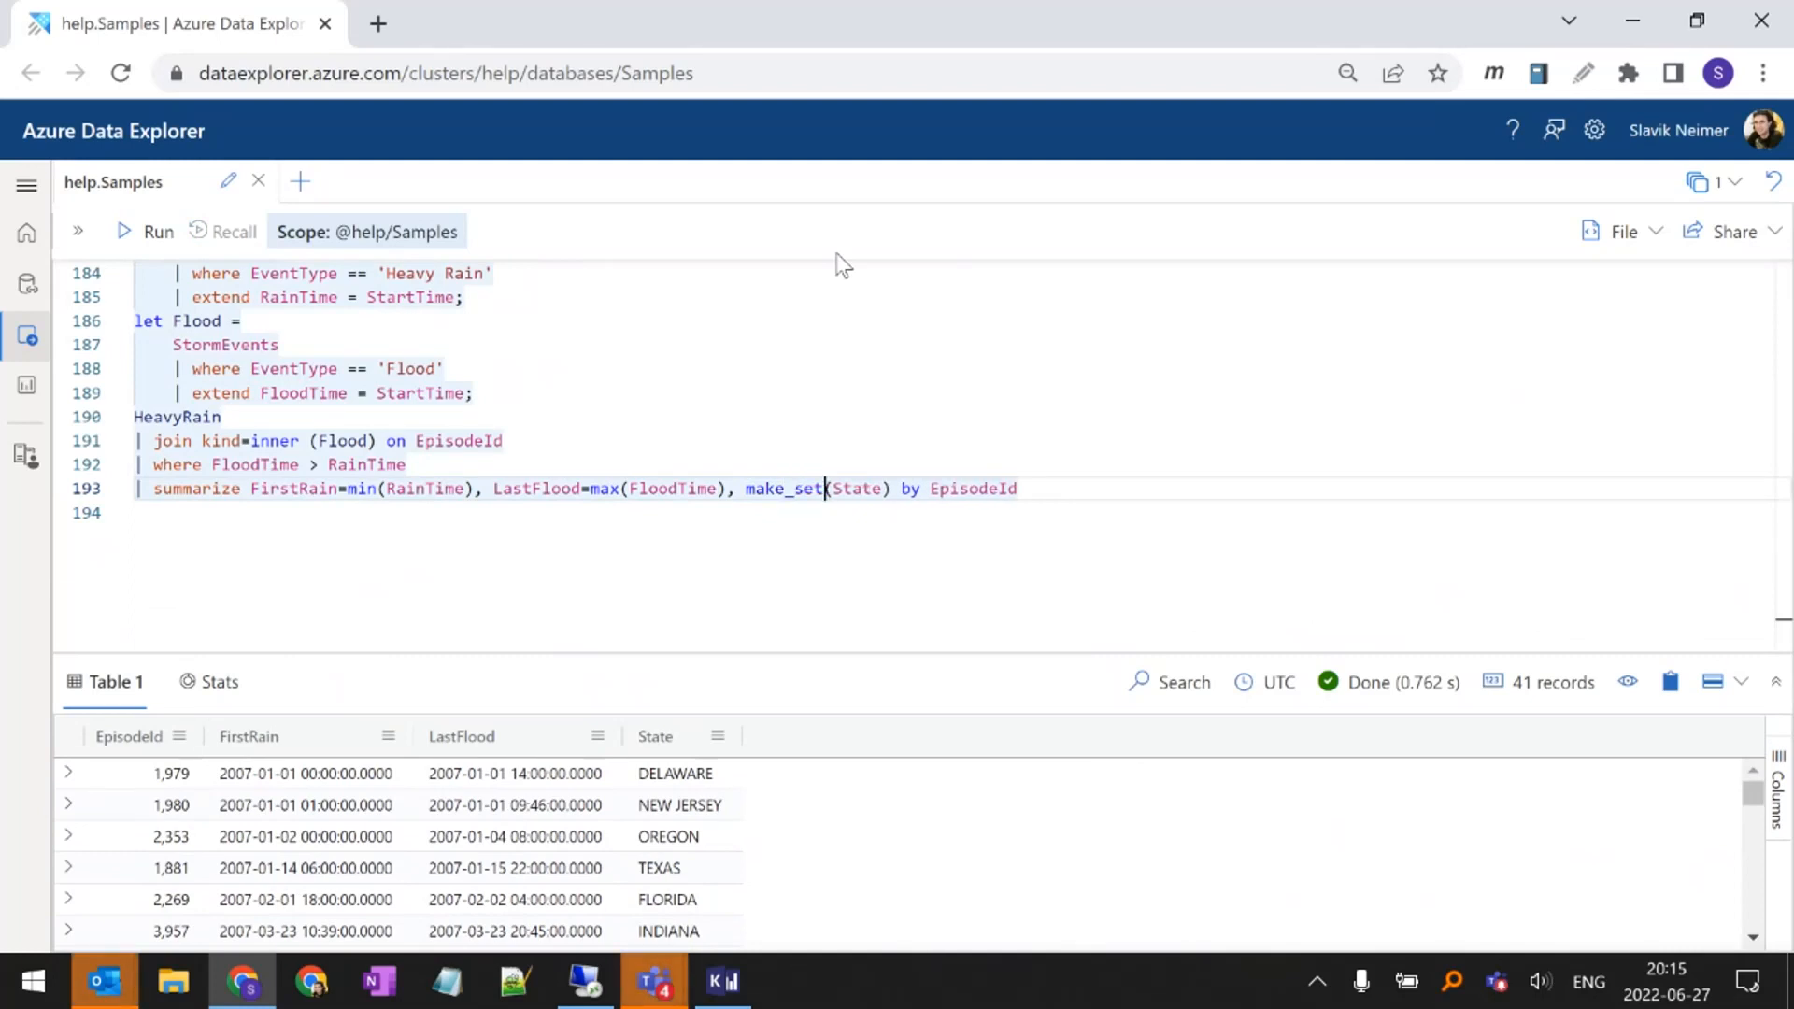
key(ctrl+Left)
text(State)
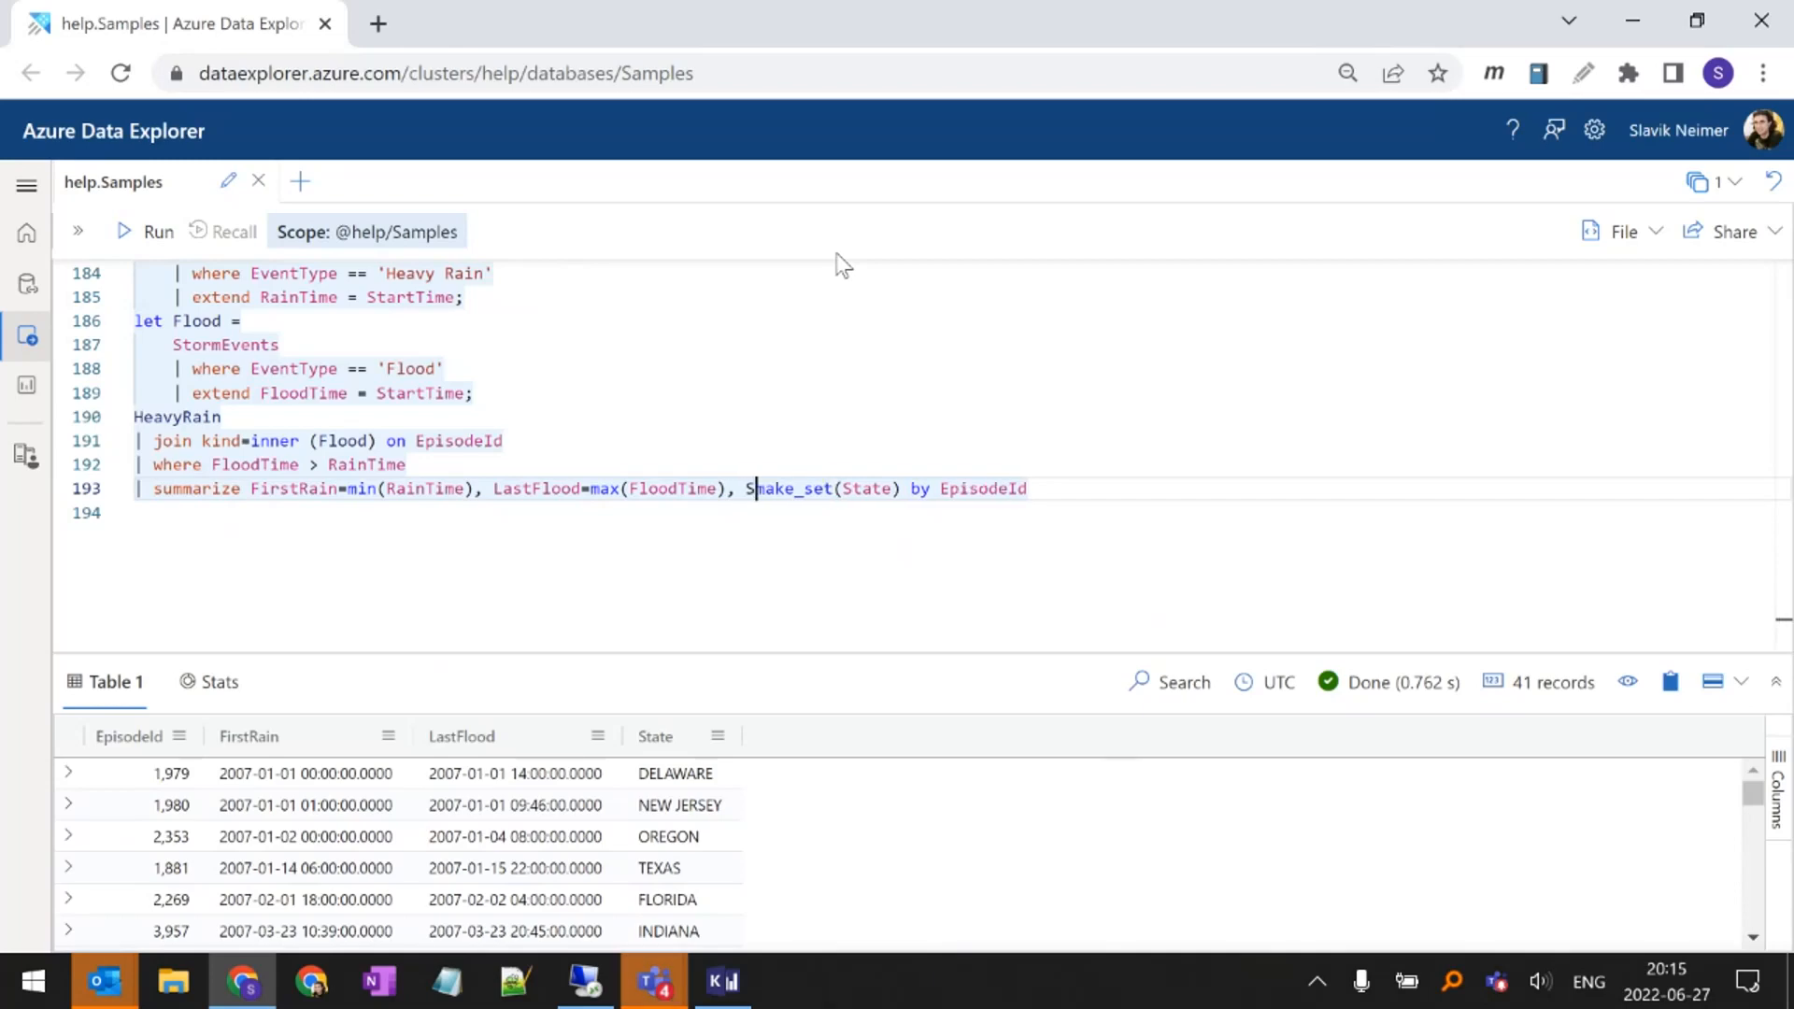
text(s =)
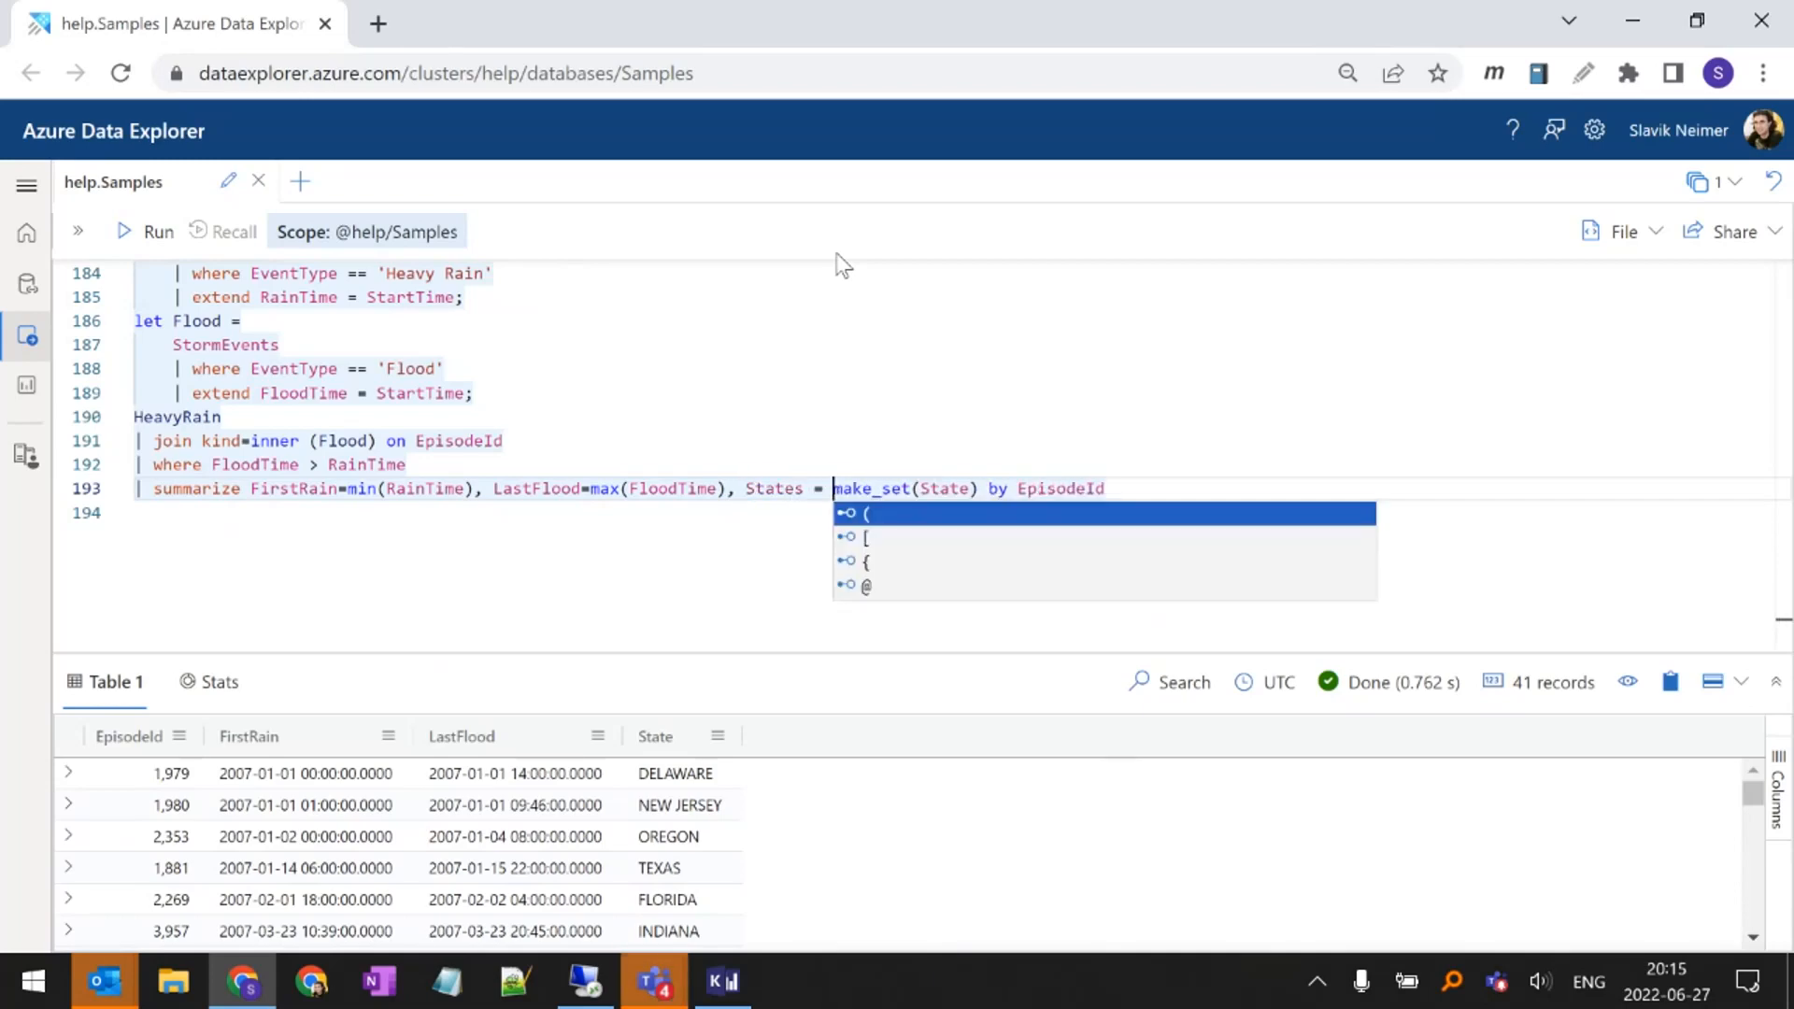
key(Escape)
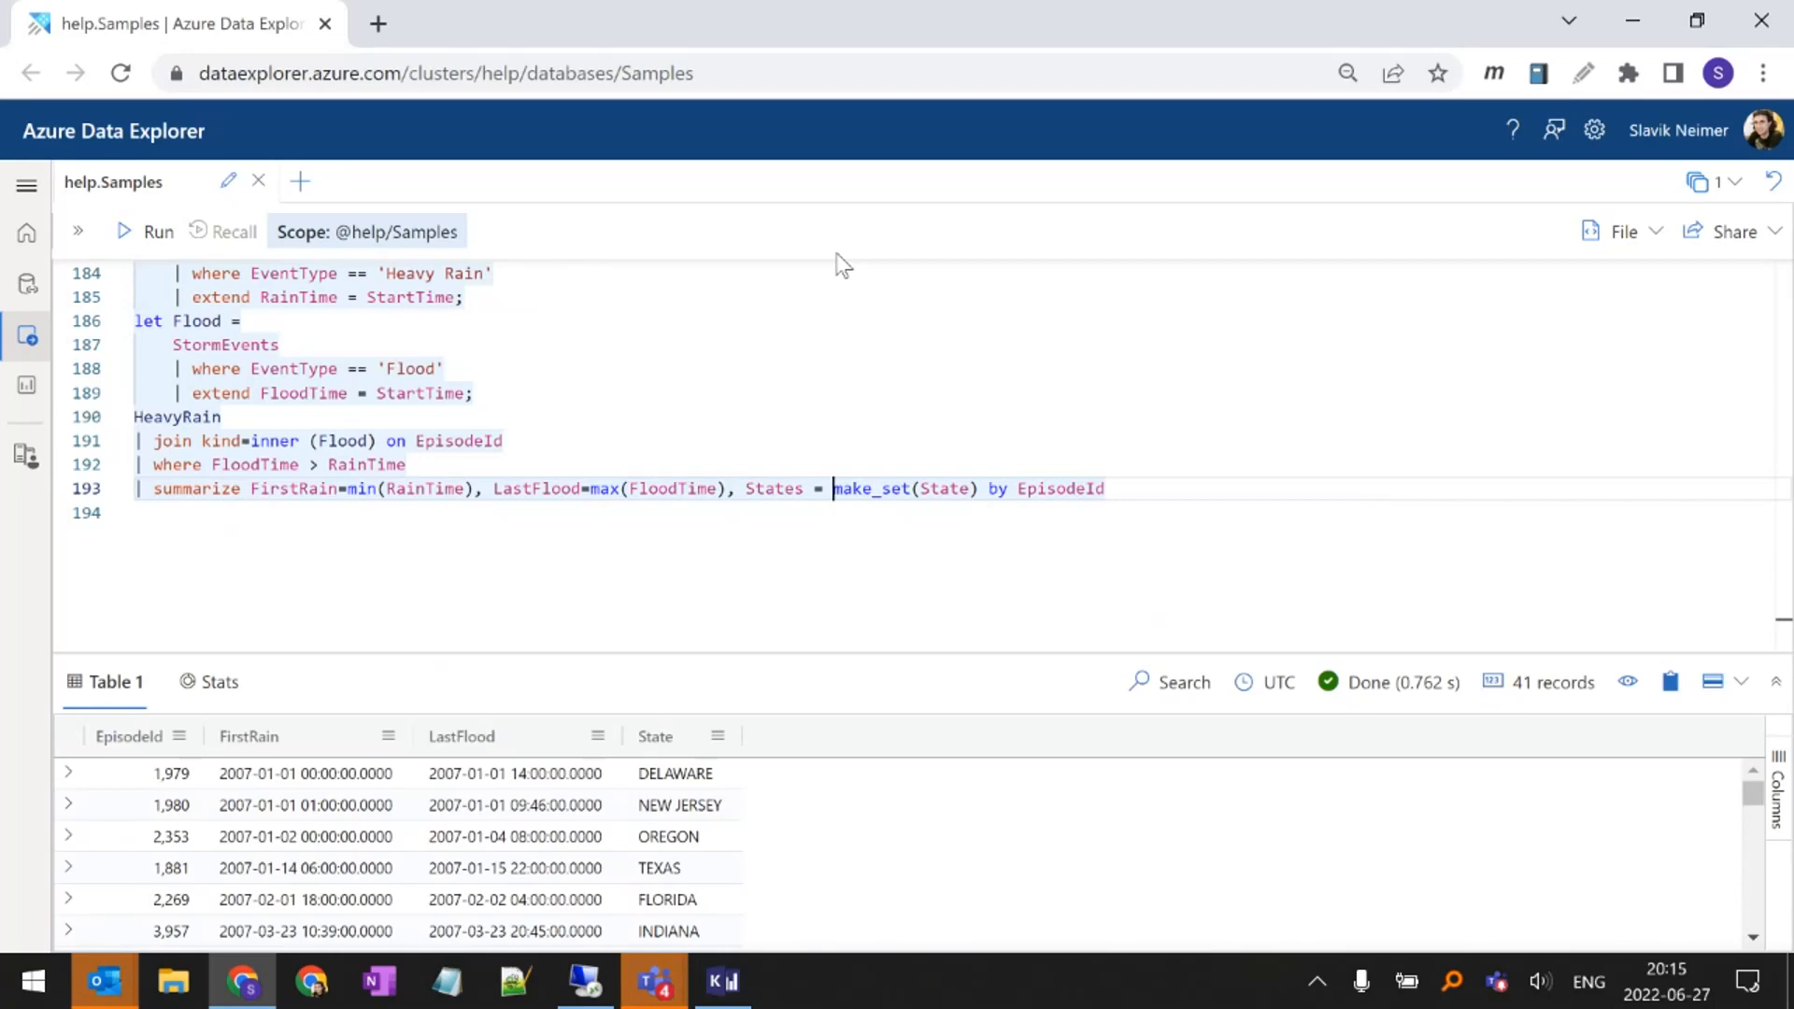
Run the make_set query, enlarge the results area and review the States column down to the last rows
key(shift+Return)
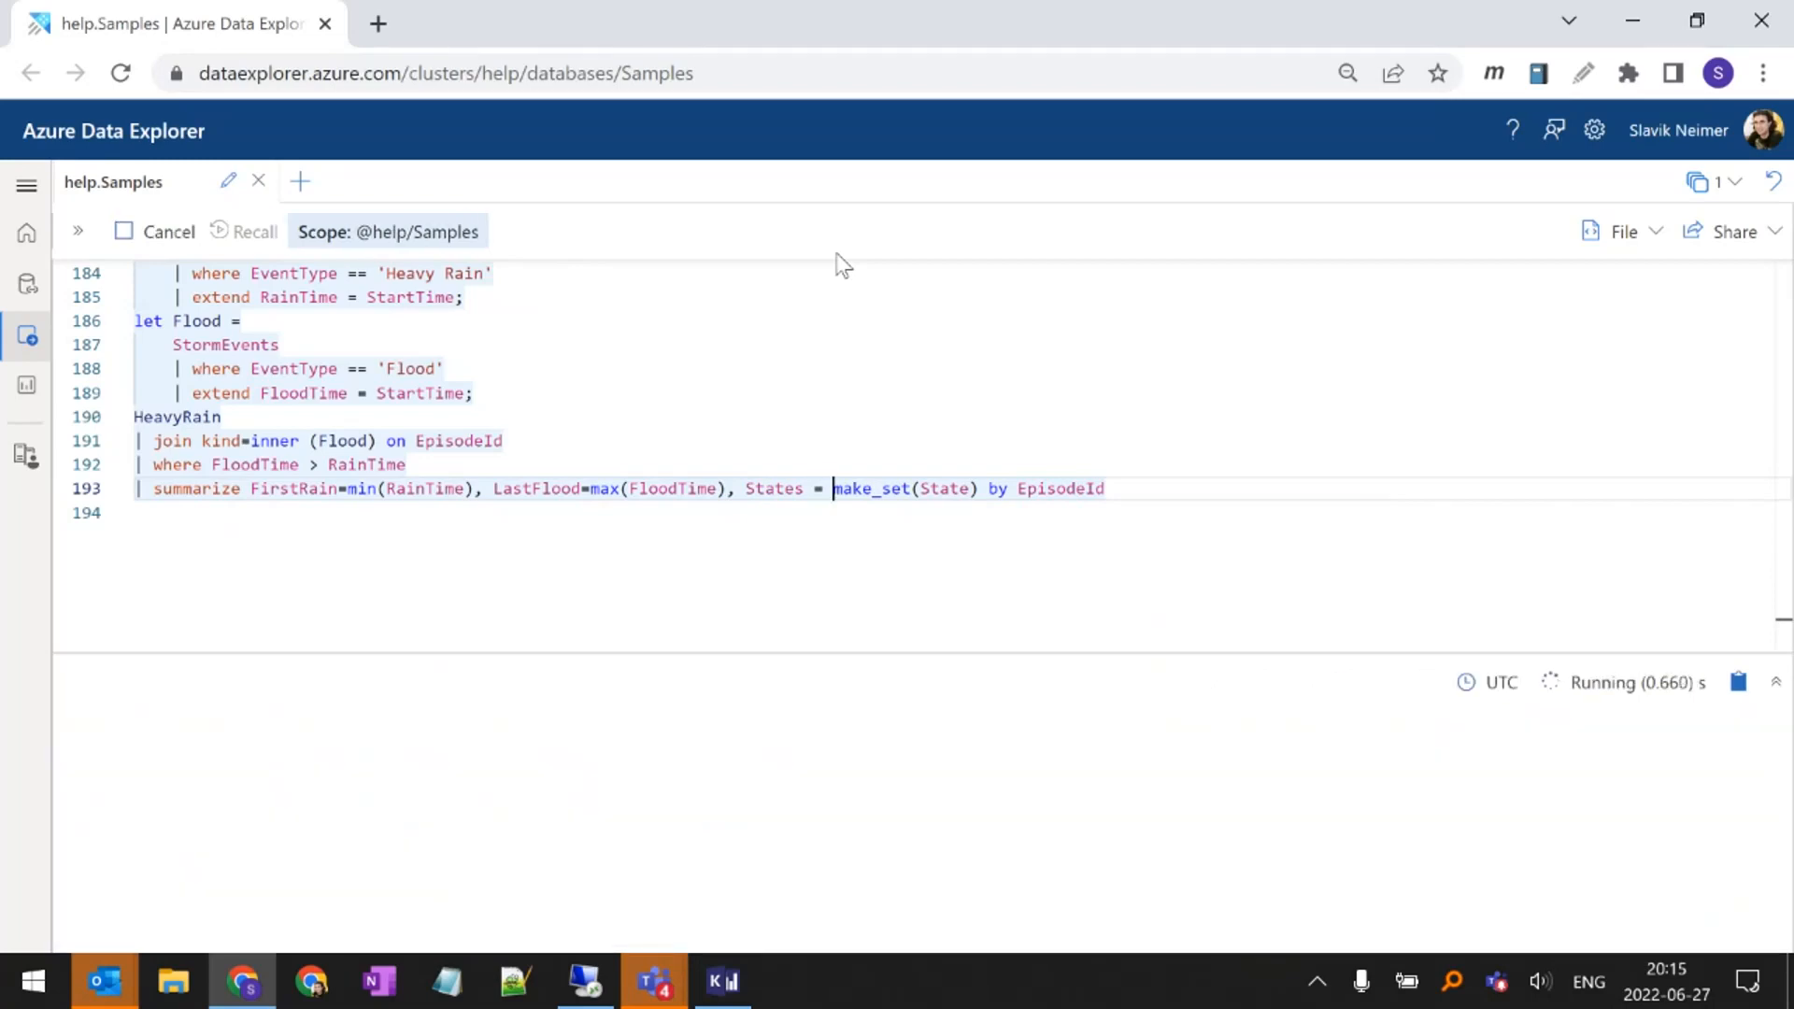
drag(625, 514, 633, 473)
click(672, 632)
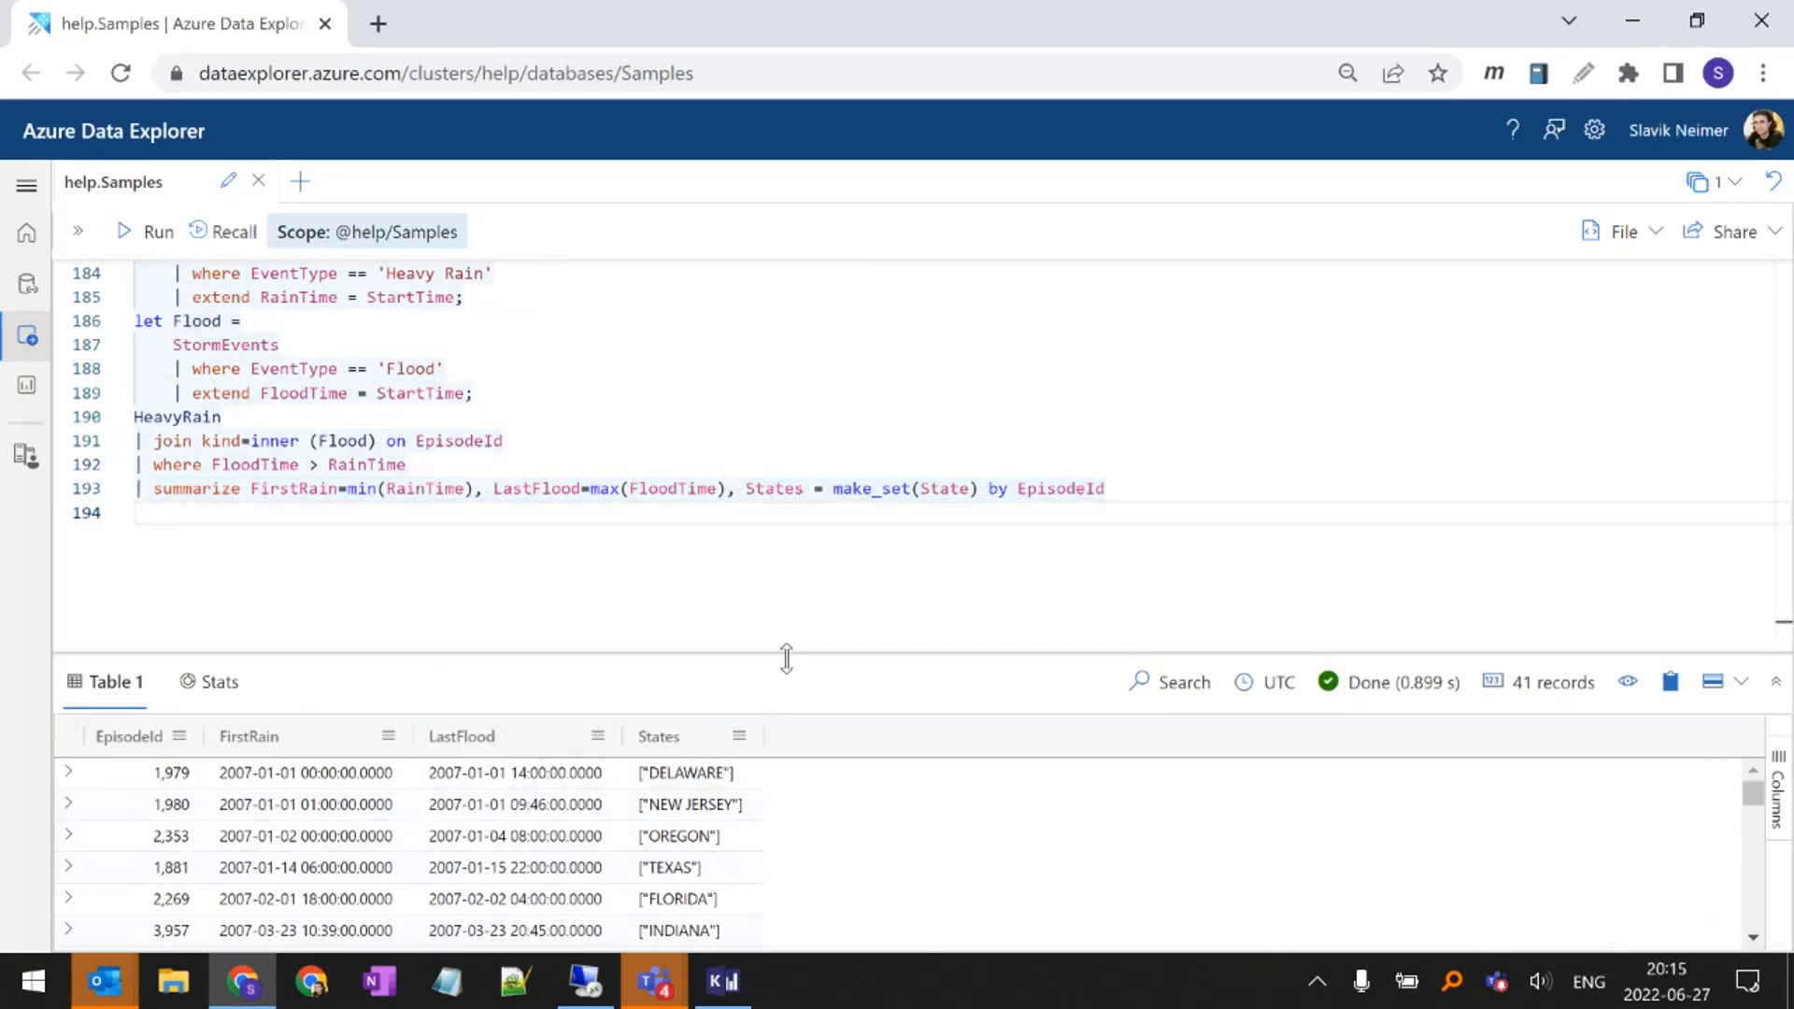
drag(785, 654, 775, 541)
scroll(689, 748, down, 6)
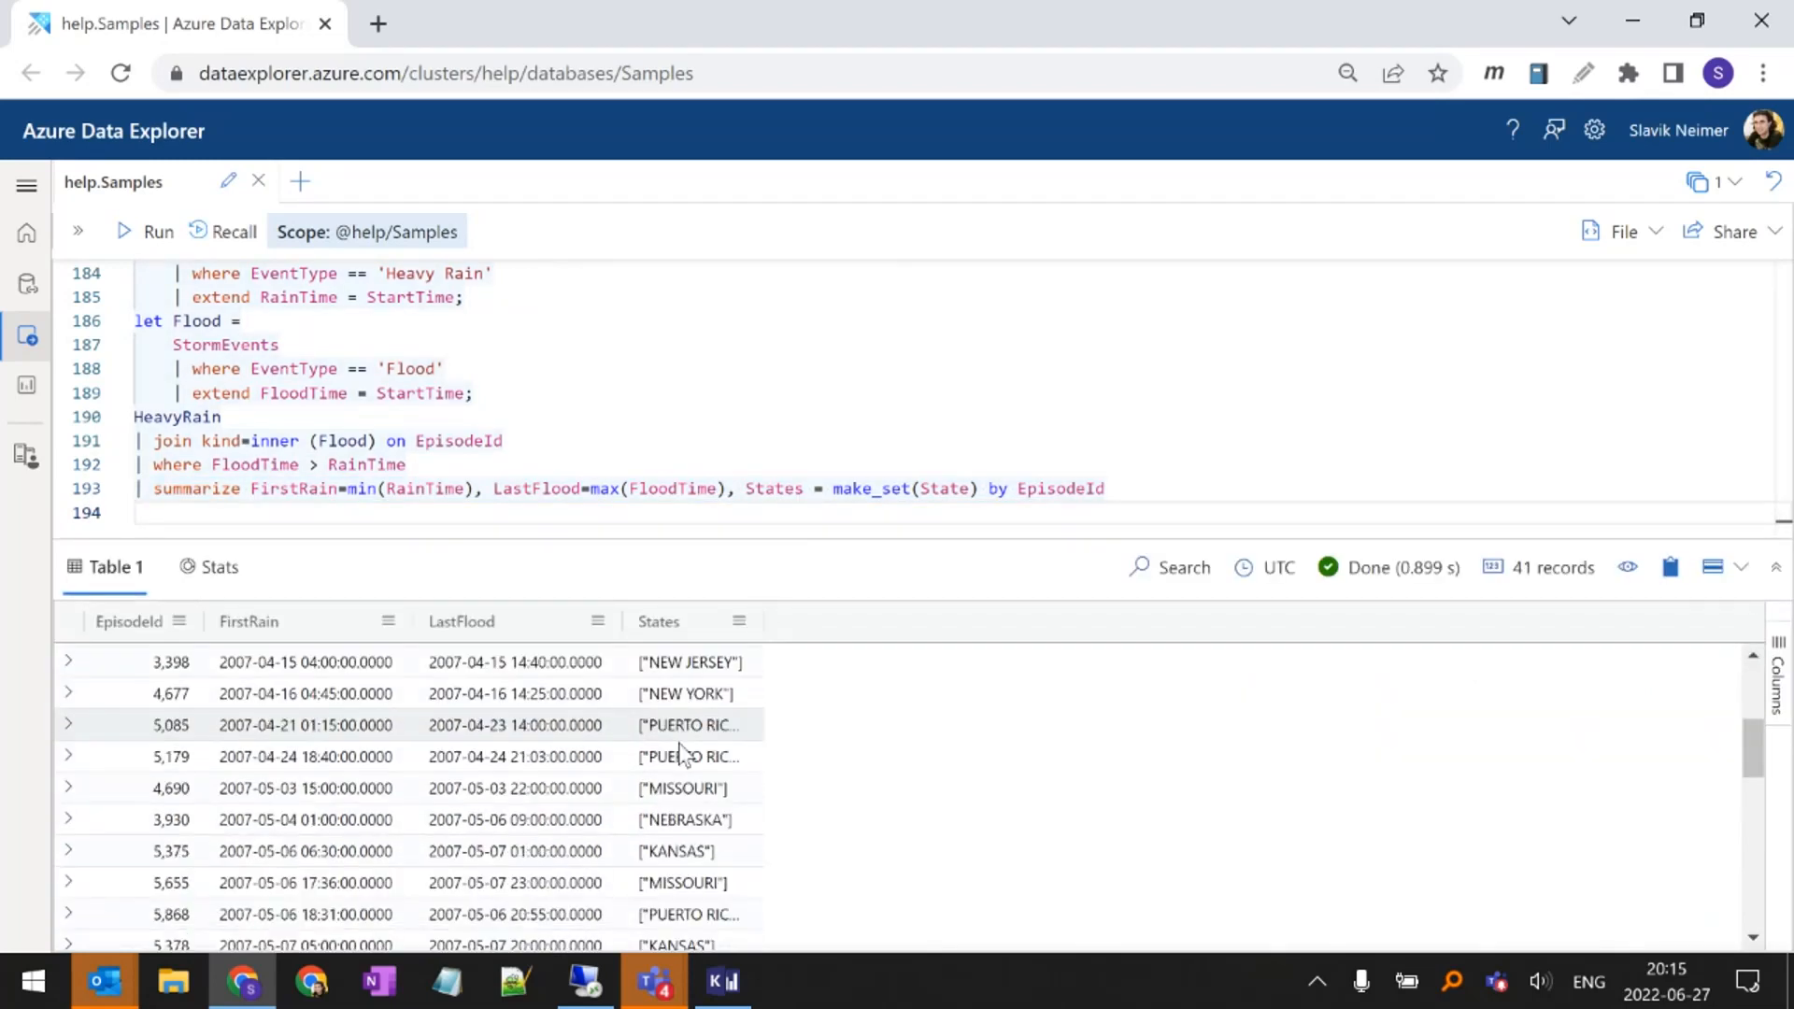
scroll(657, 815, down, 3)
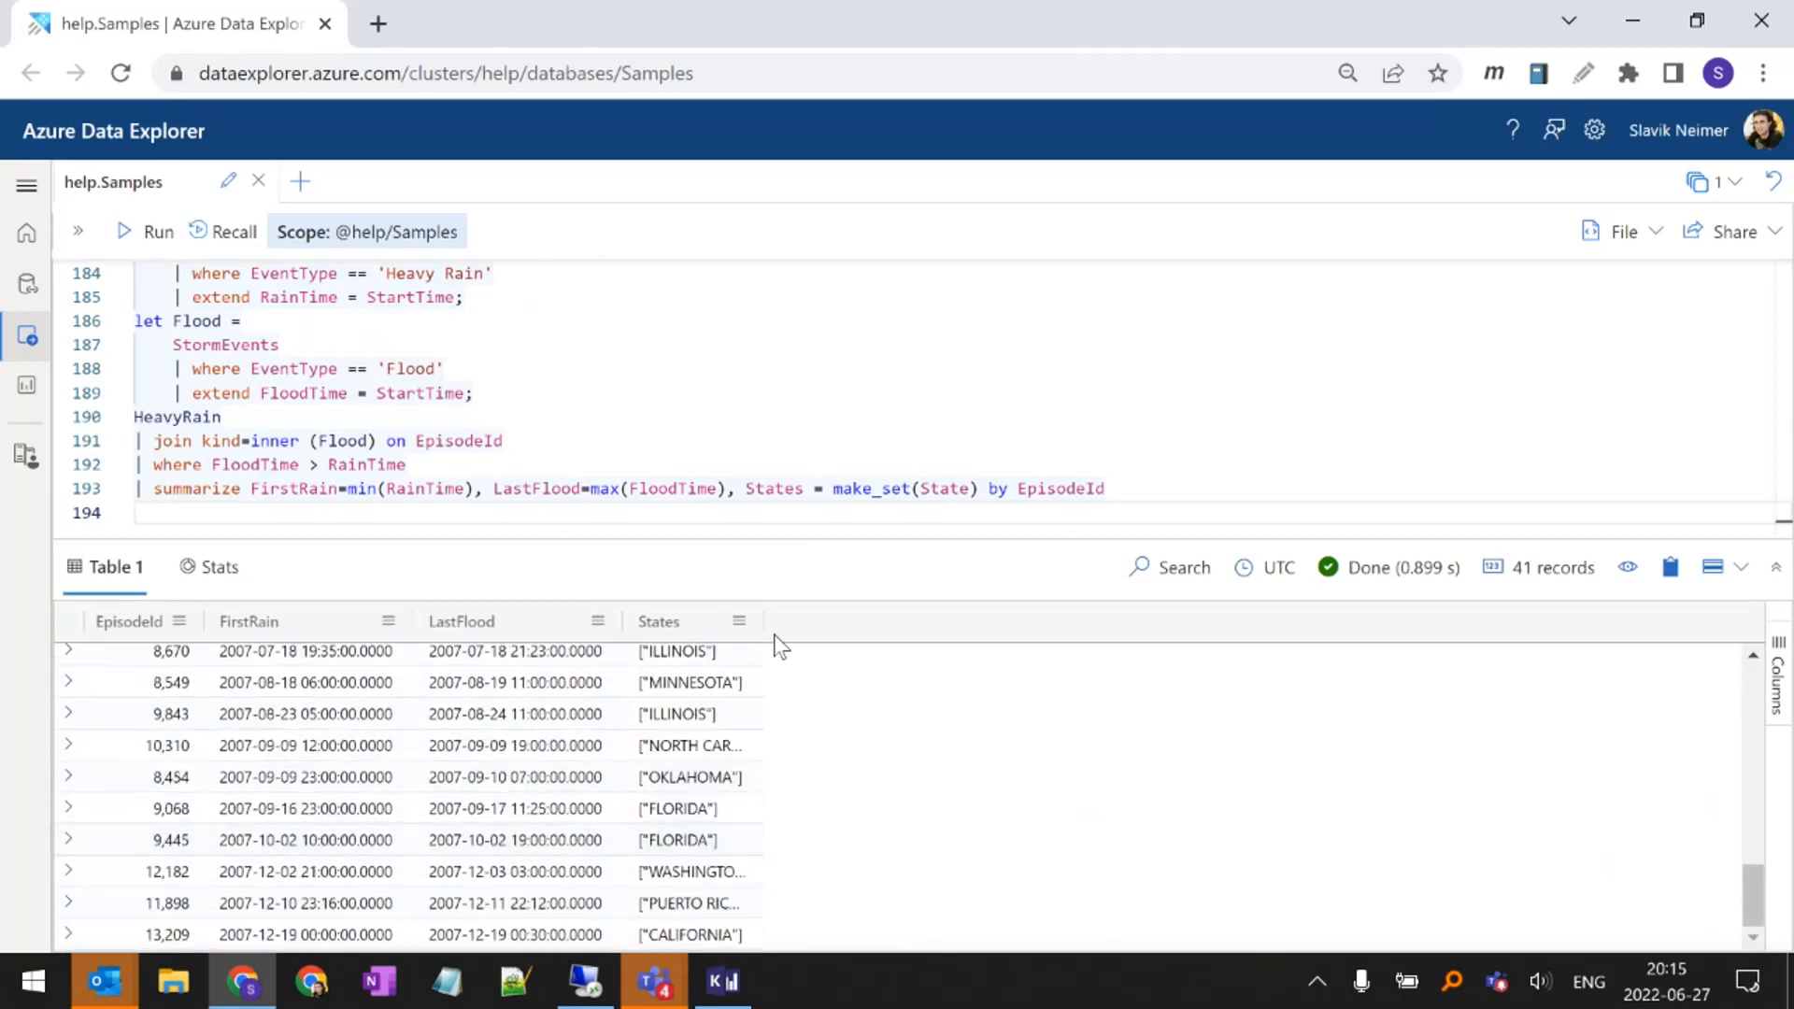
Append a filter line | where array_length(States) > 1 below the summarize line of the make_set query
click(500, 507)
key(Return)
key(Up)
text(| )
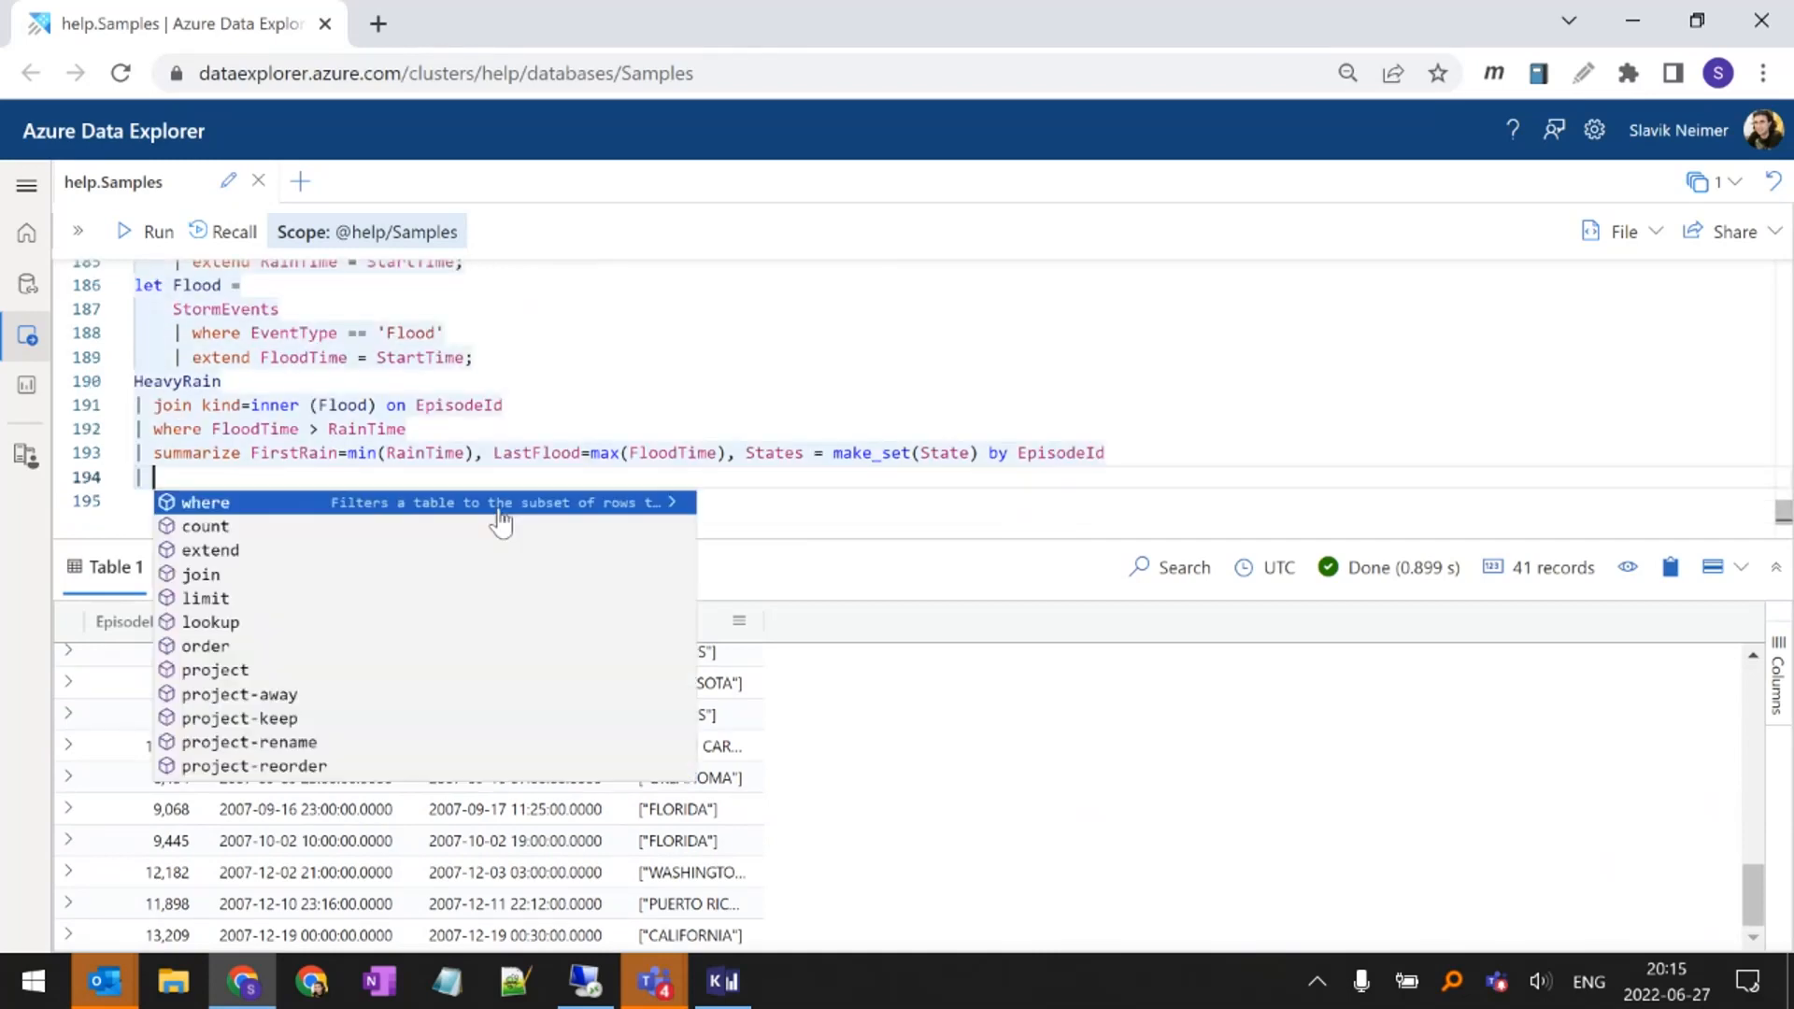
text(where )
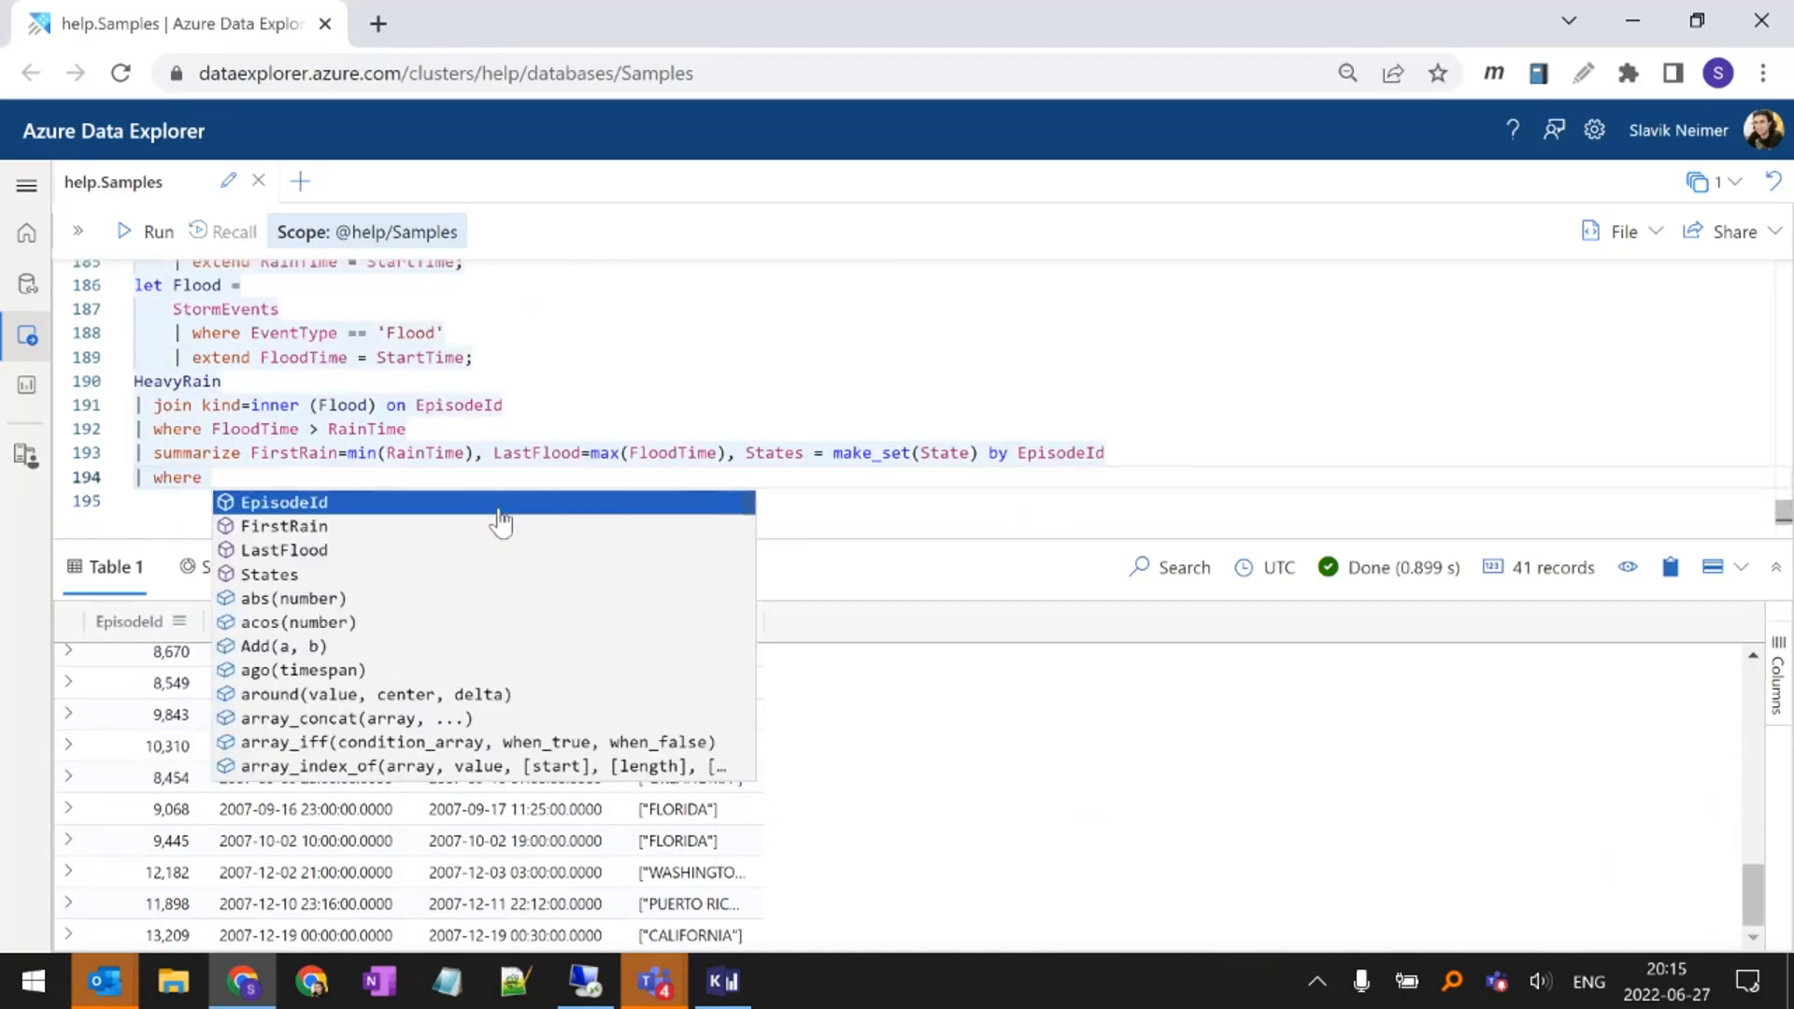
text(arr)
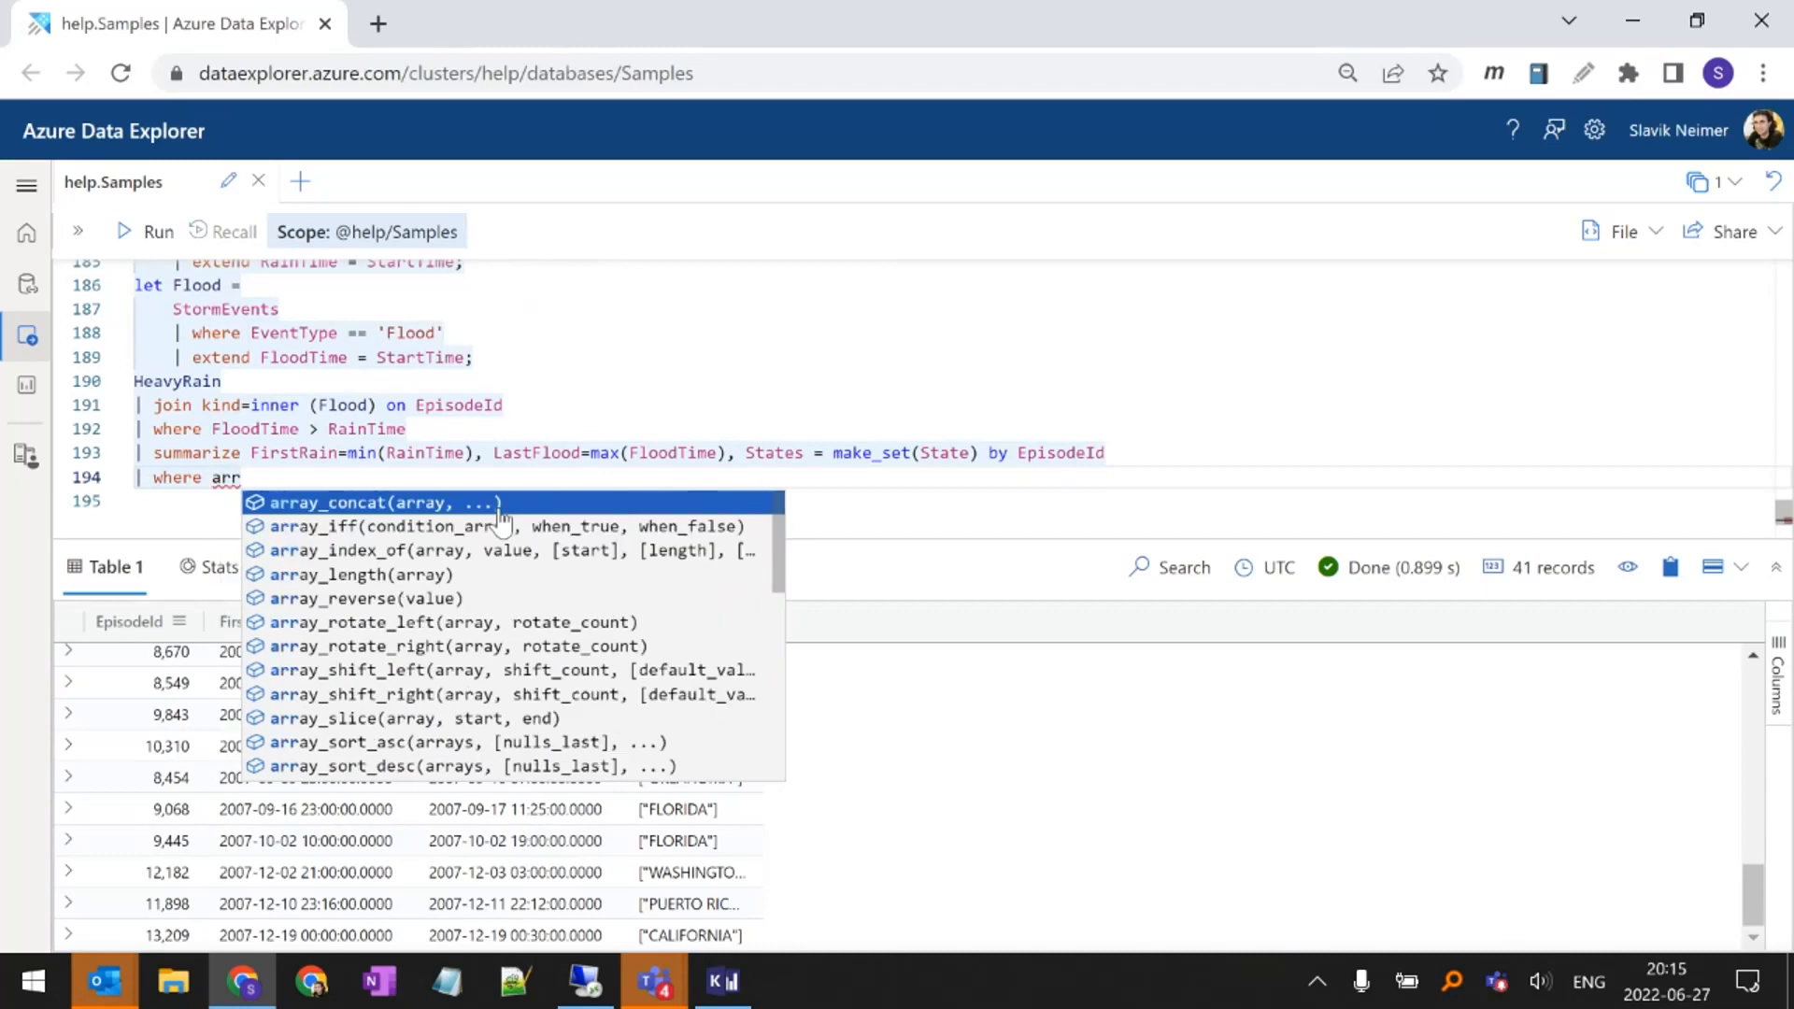
text(ay_l)
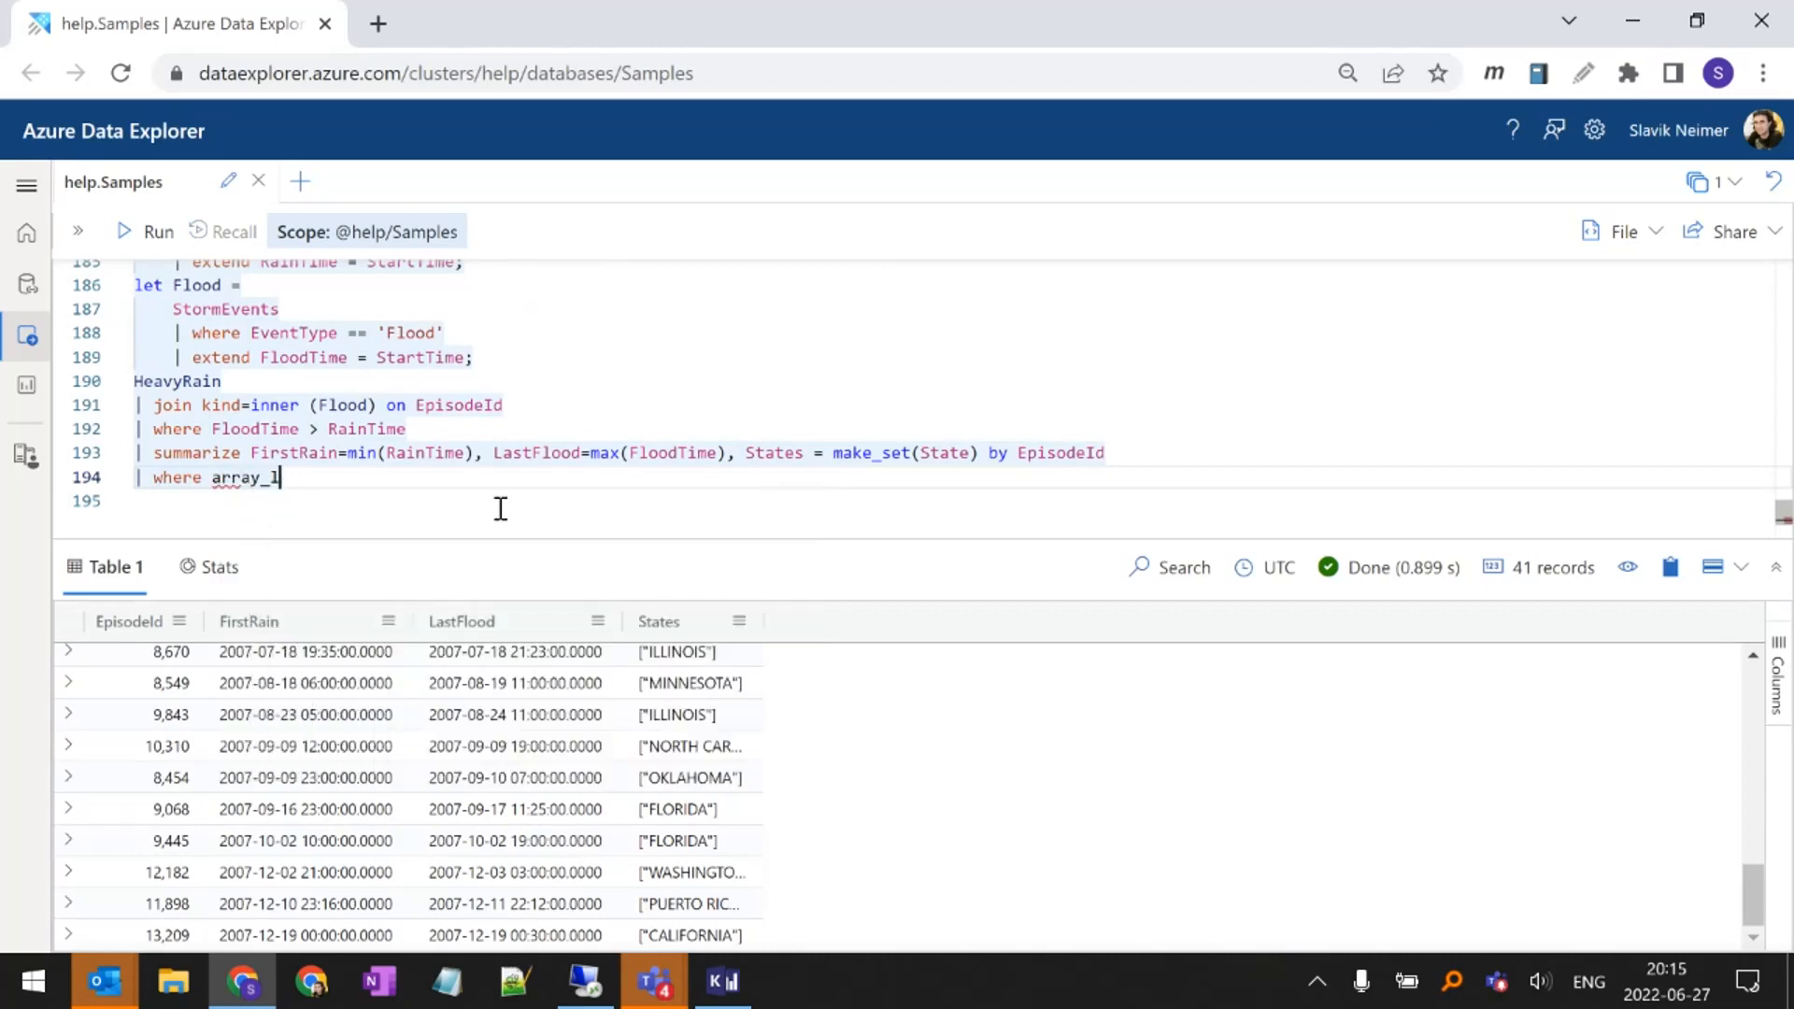
text(ength())
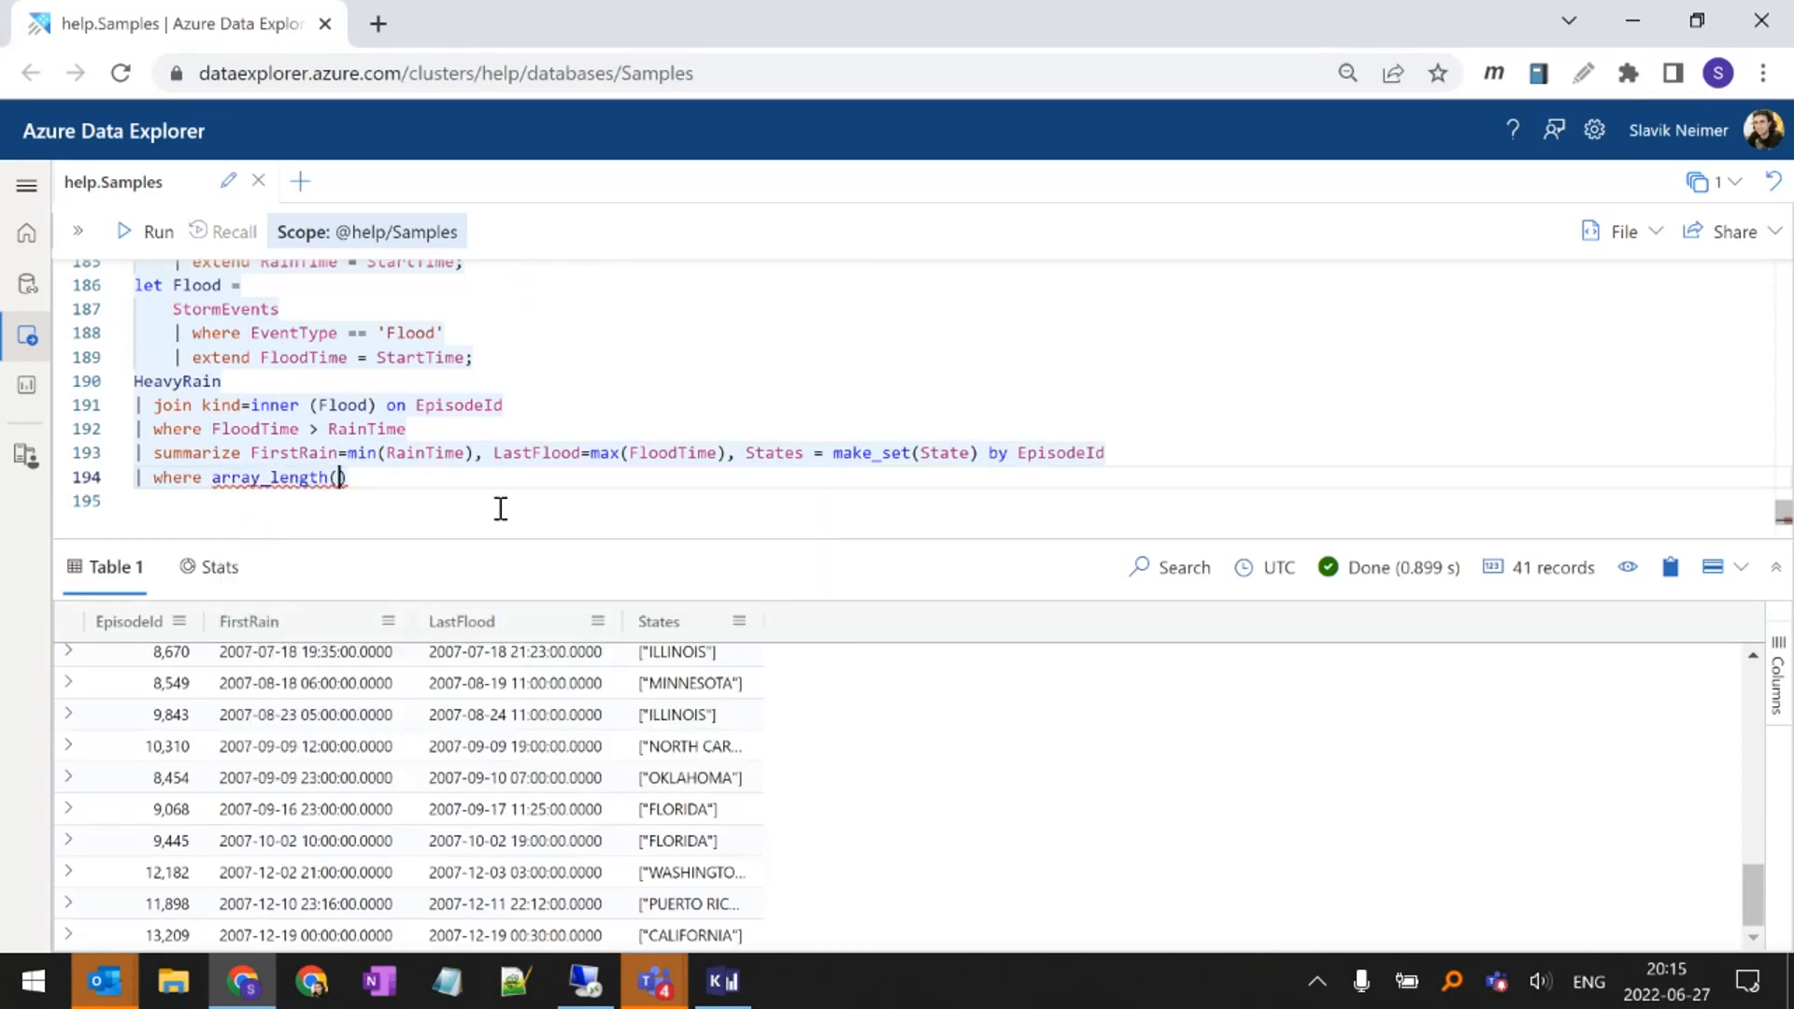
text(St)
key(Tab)
text() > )
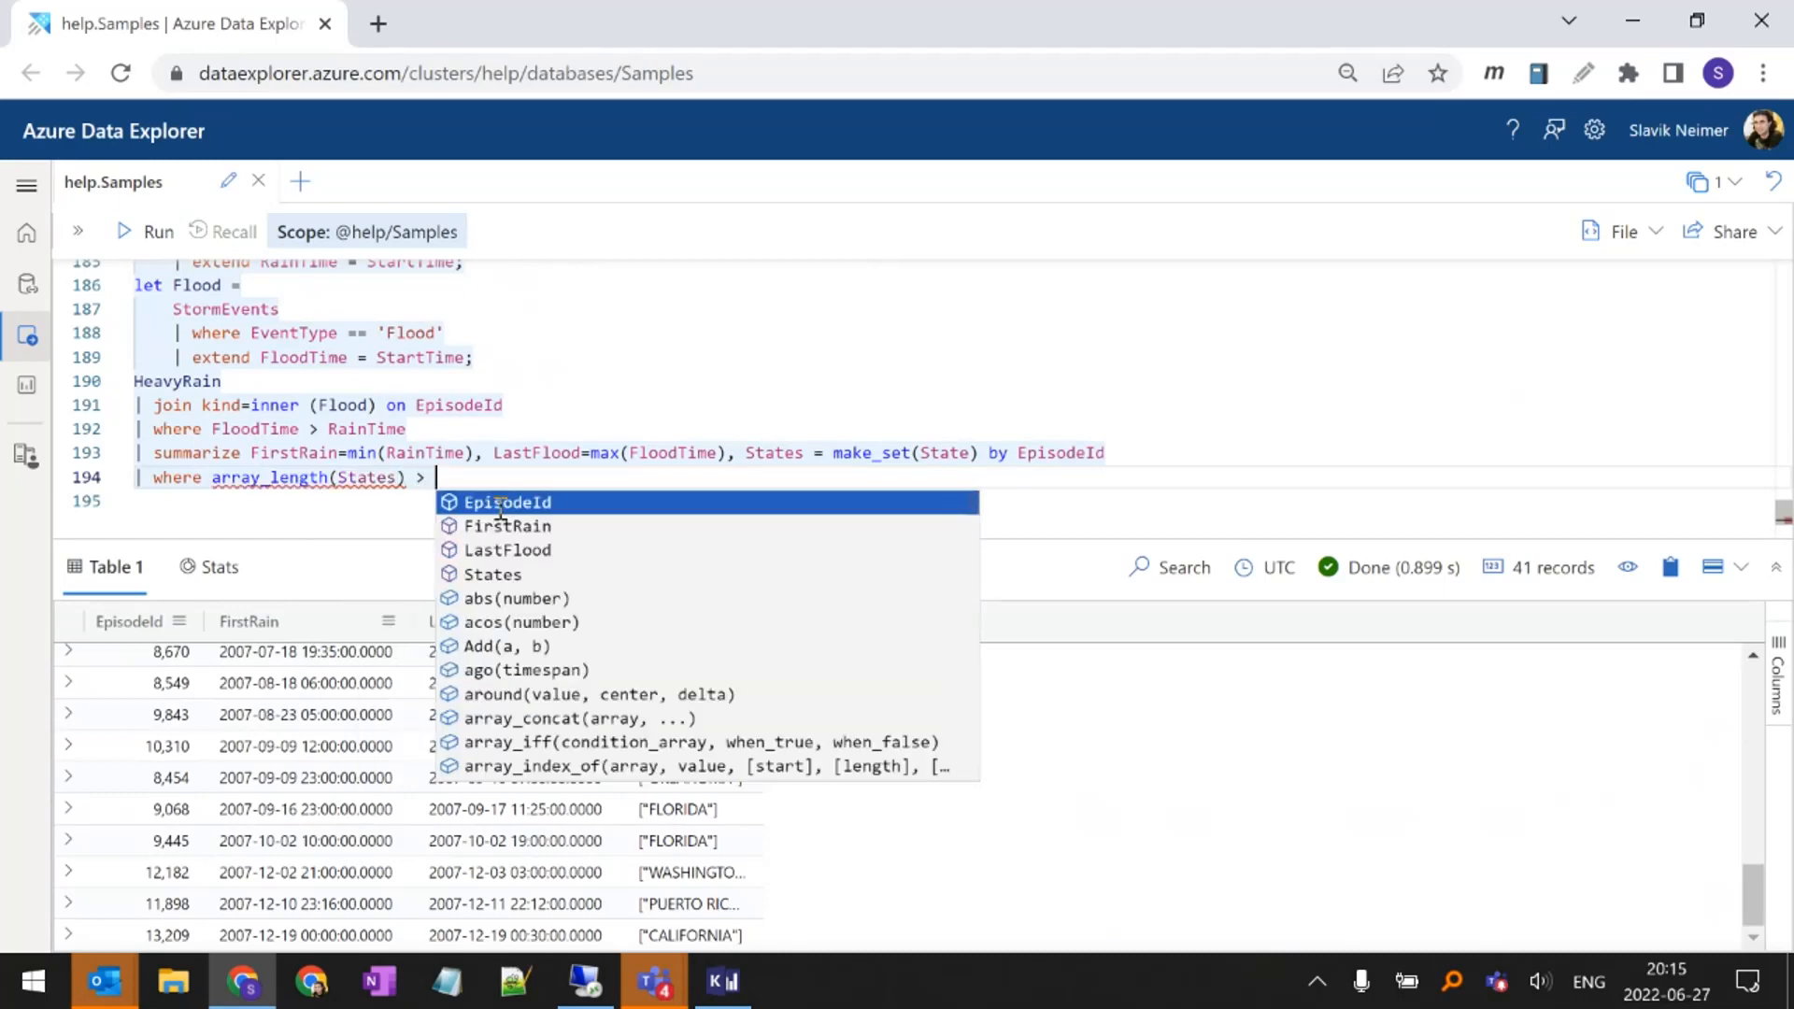
text(1)
Run the query with the array_length filter and highlight EpisodeId at the end of its summarize line
key(shift+Return)
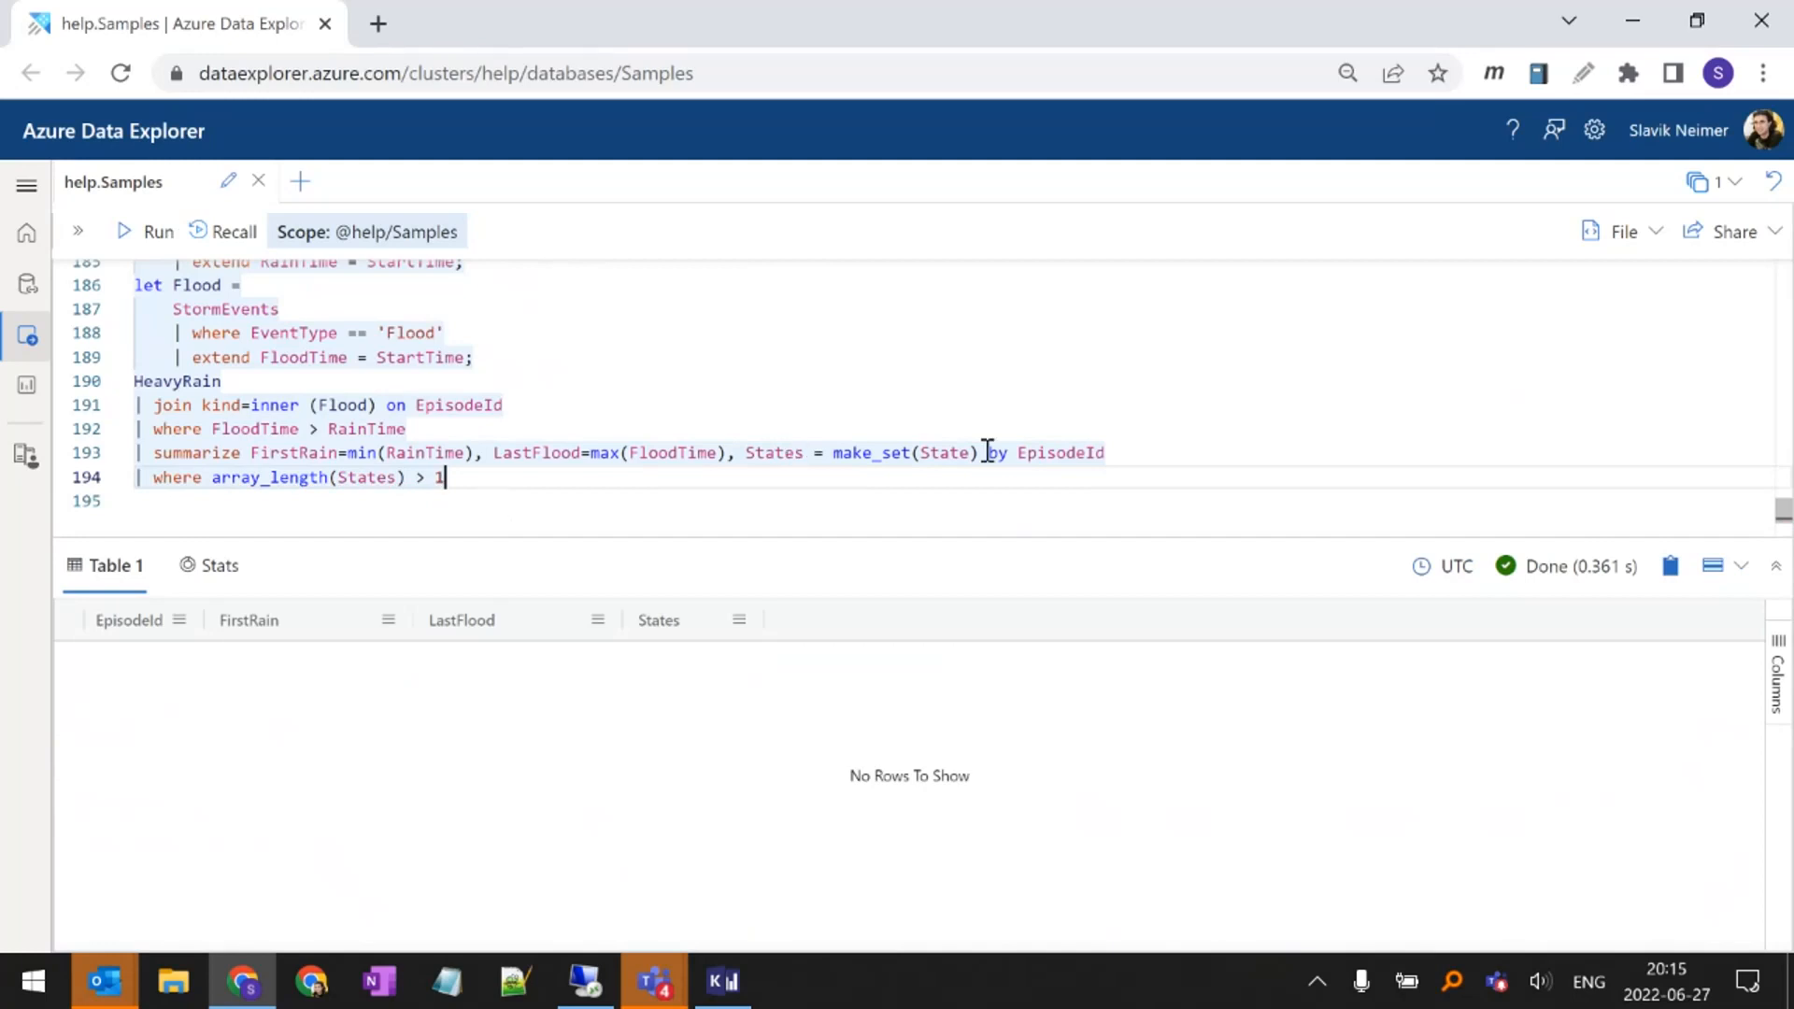
double_click(1056, 455)
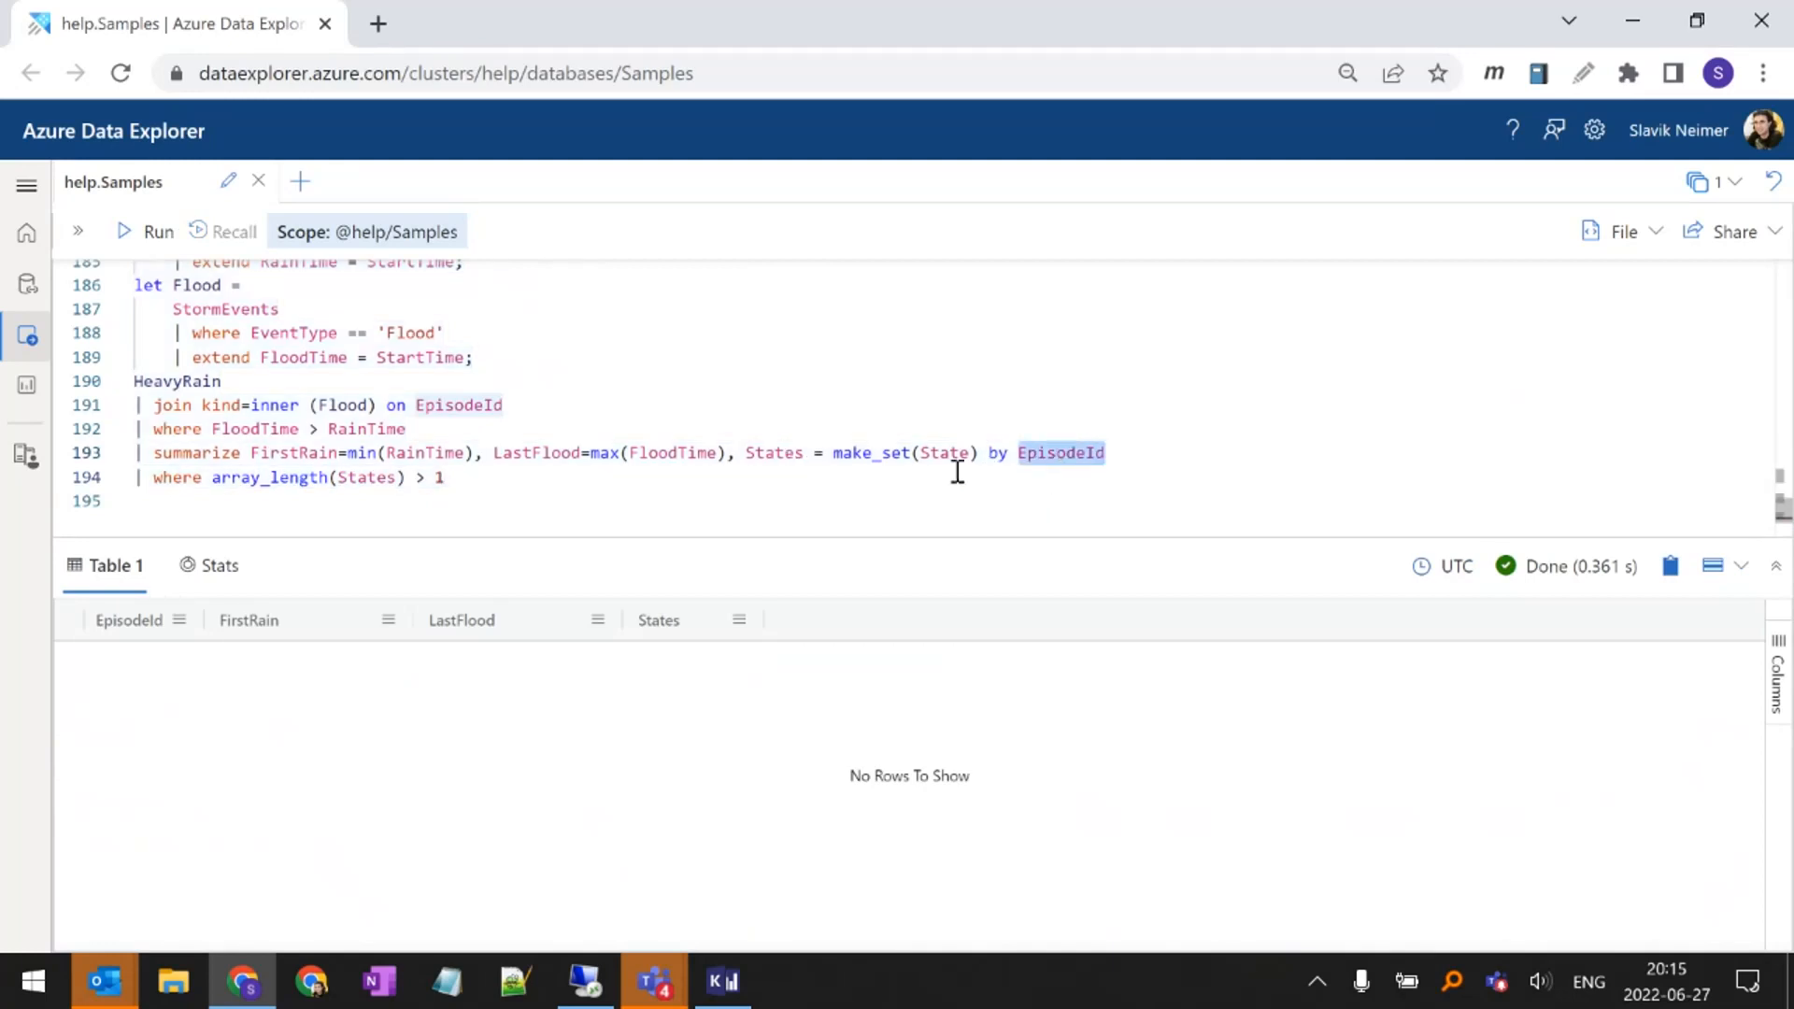
mouse_move(365, 405)
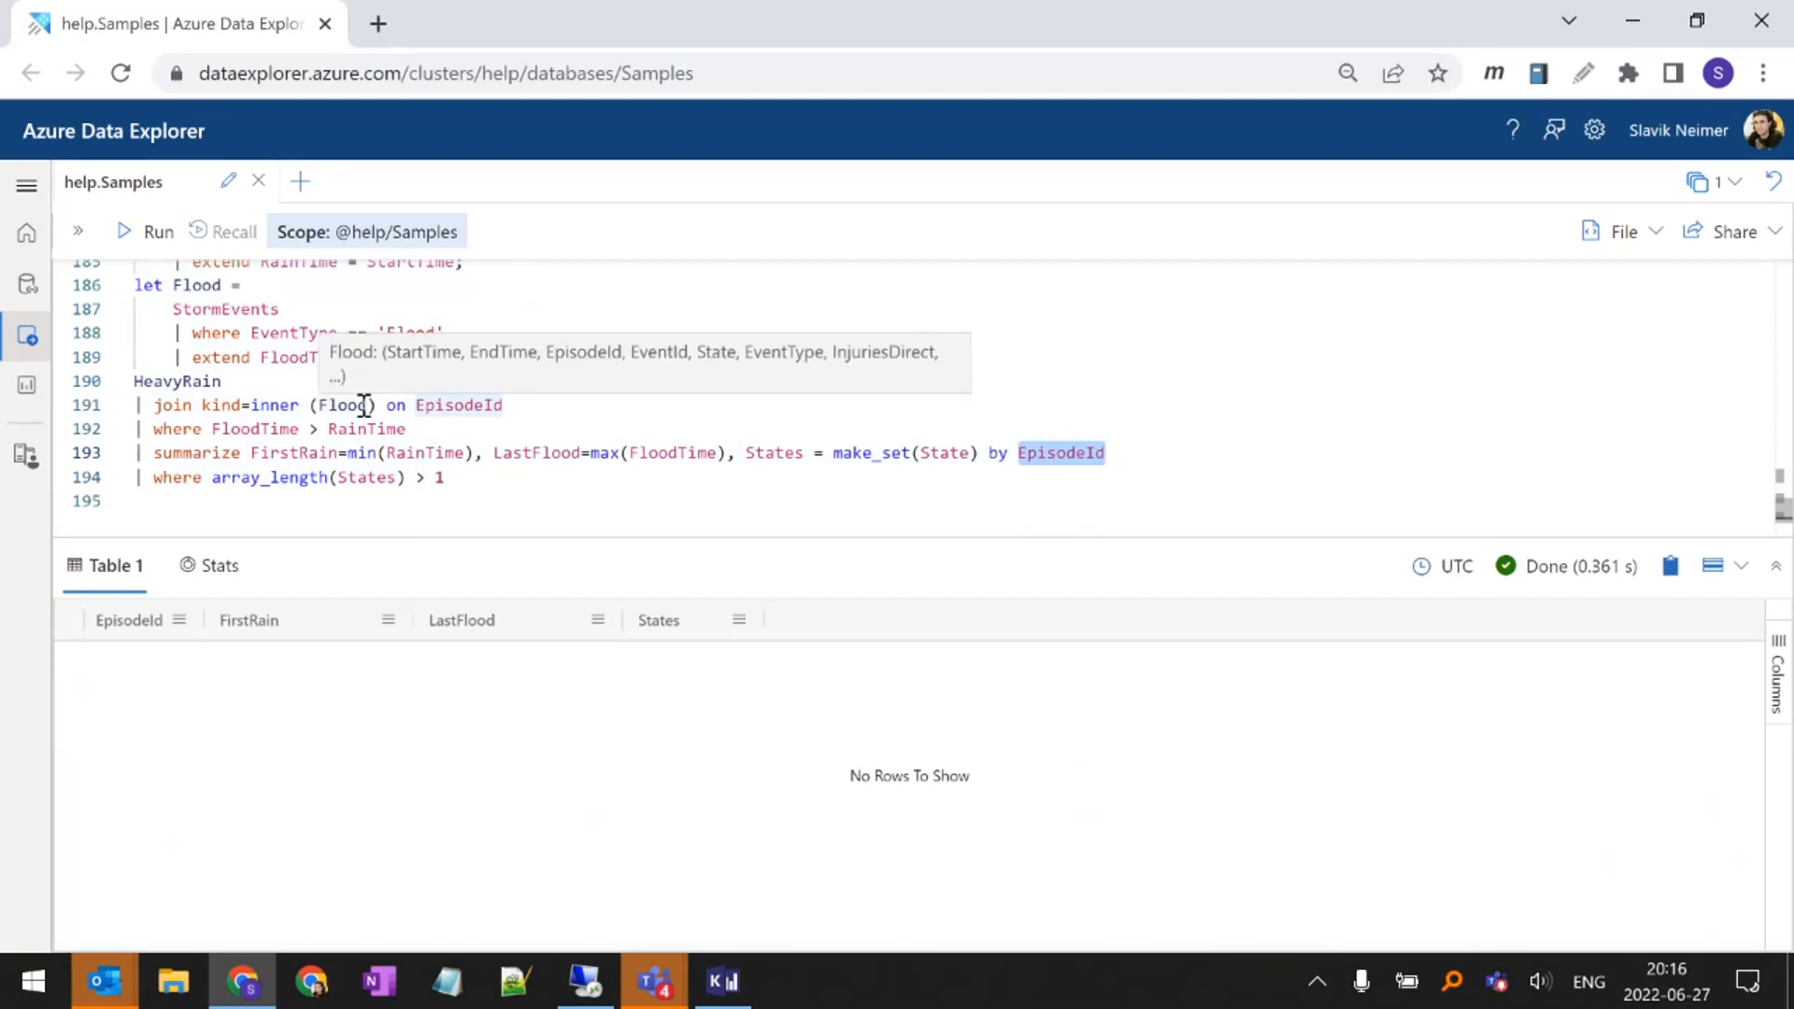
Insert several blank lines below the array_length query to make room for a new command
click(468, 492)
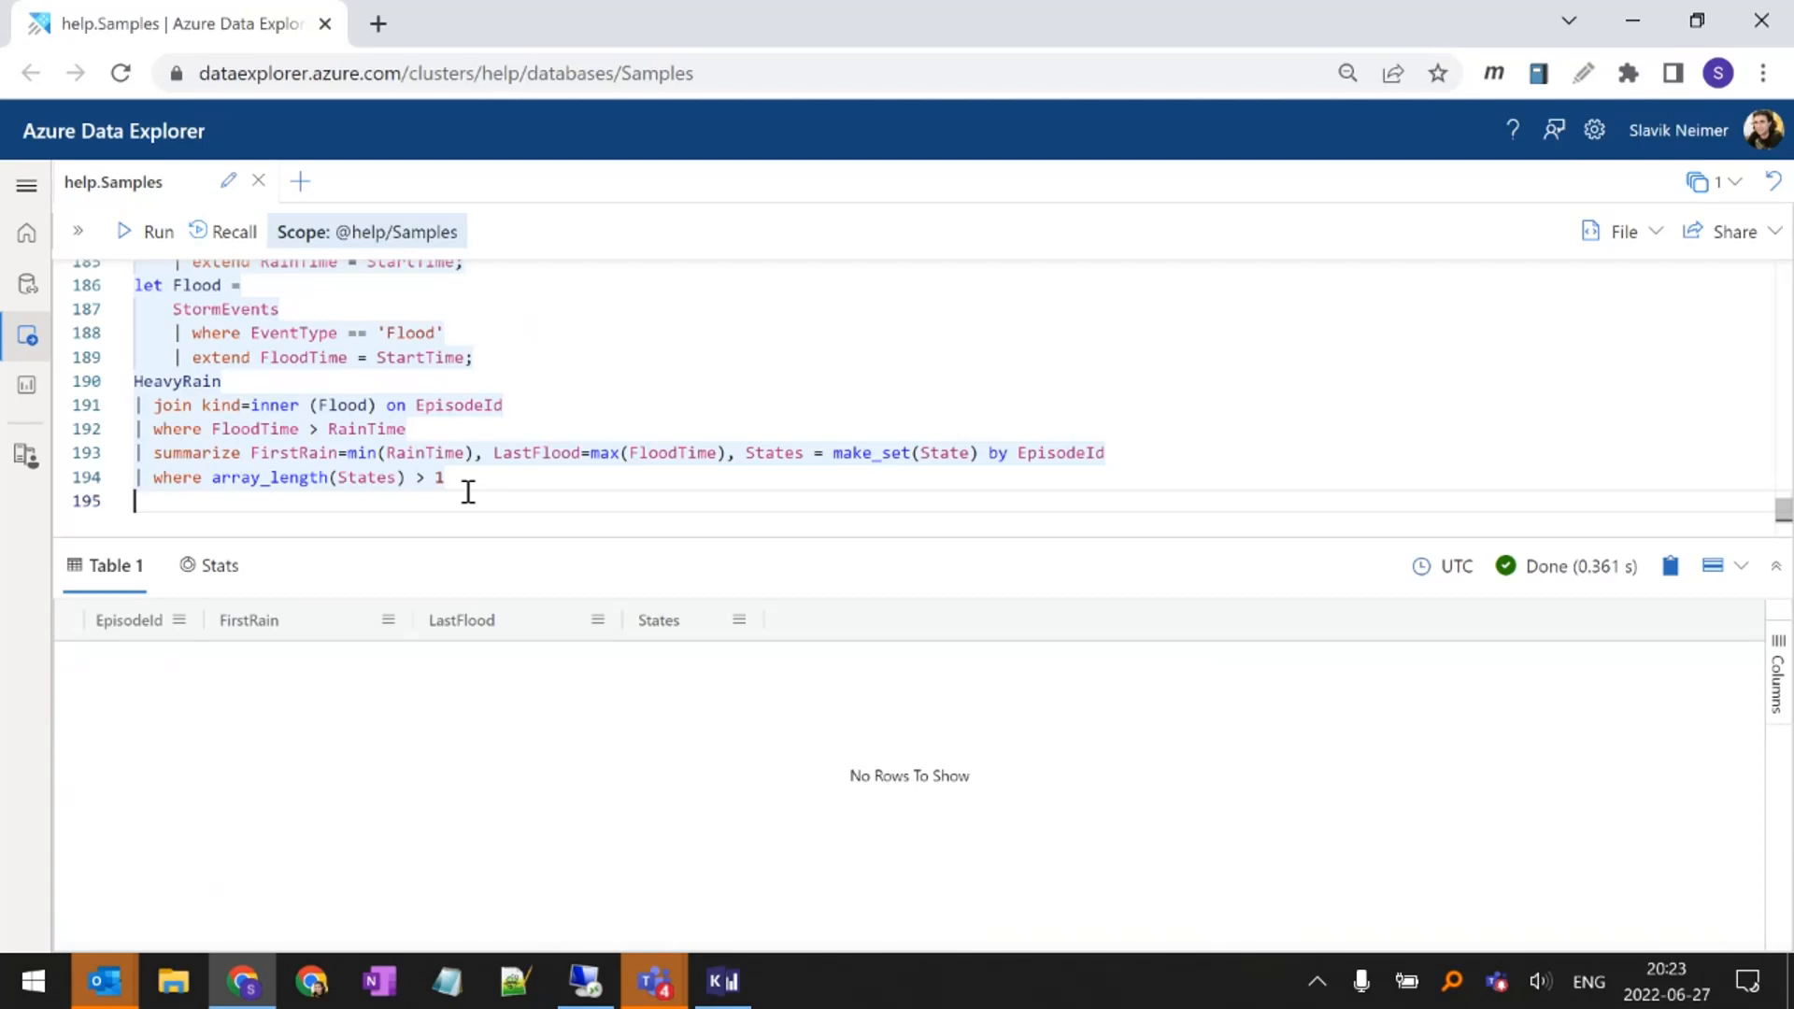
key(Return)
key(Return)
key(Return)
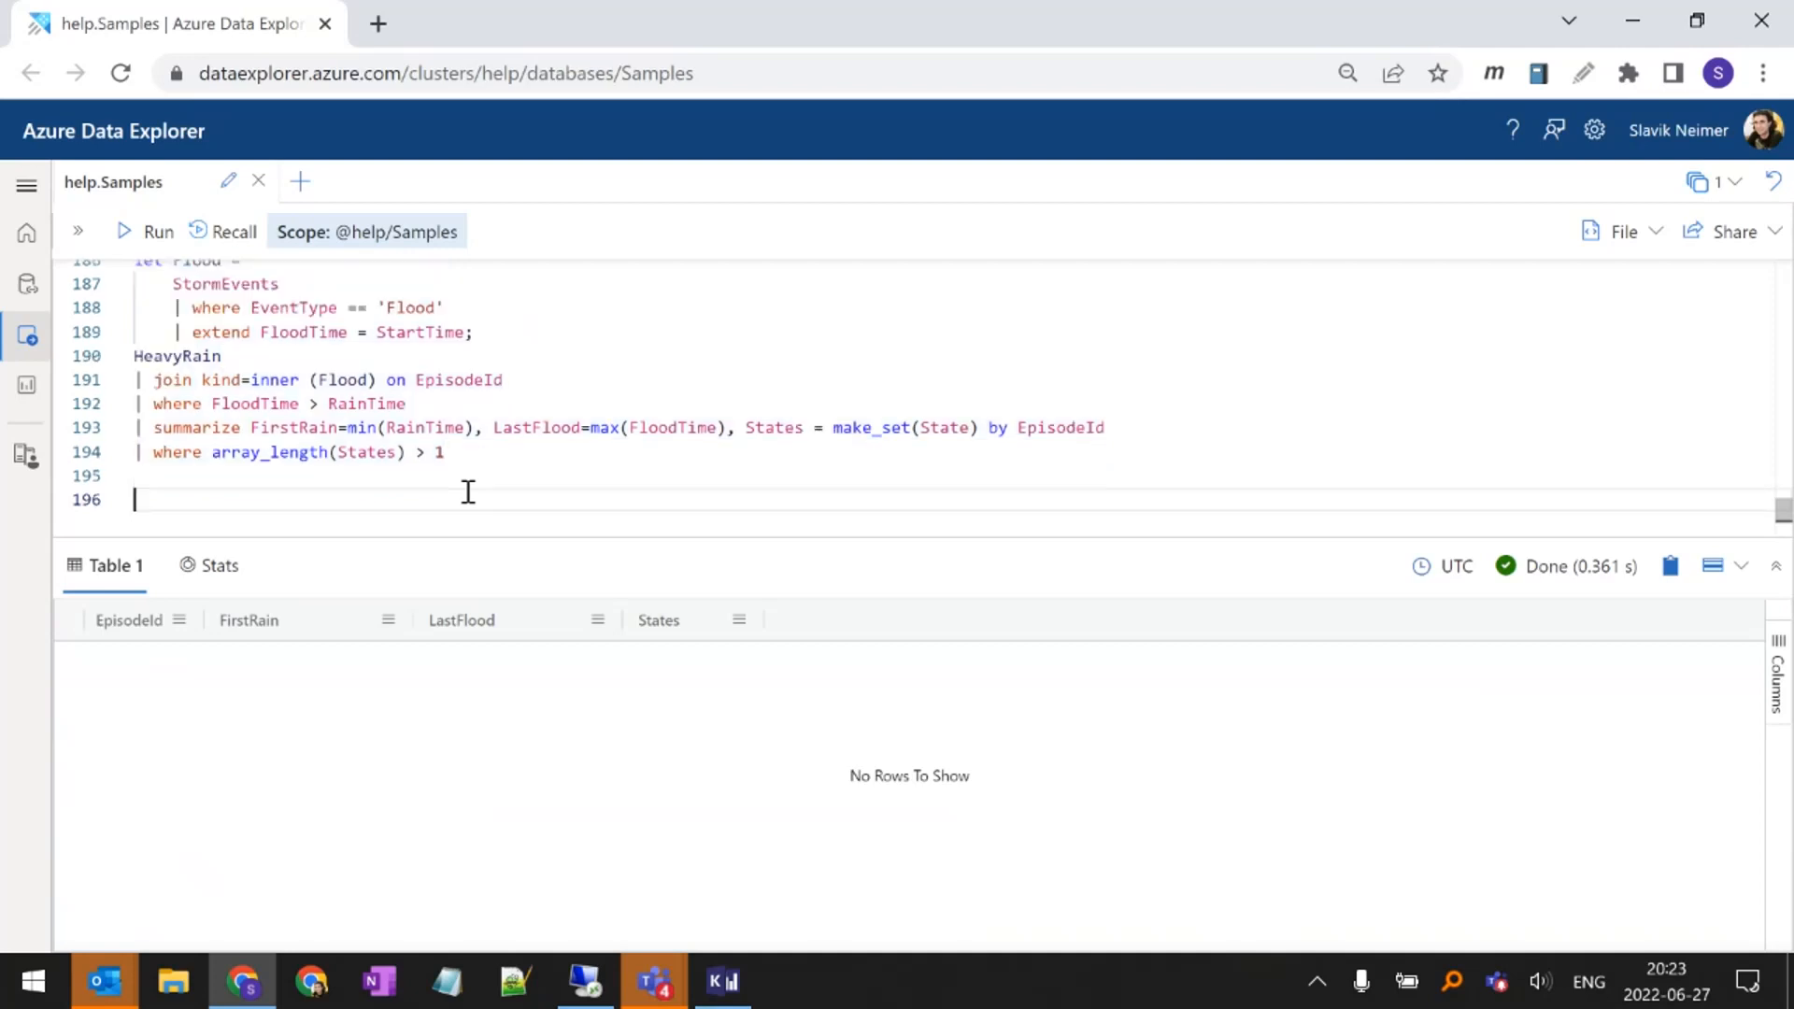
key(Up)
key(Up)
key(Return)
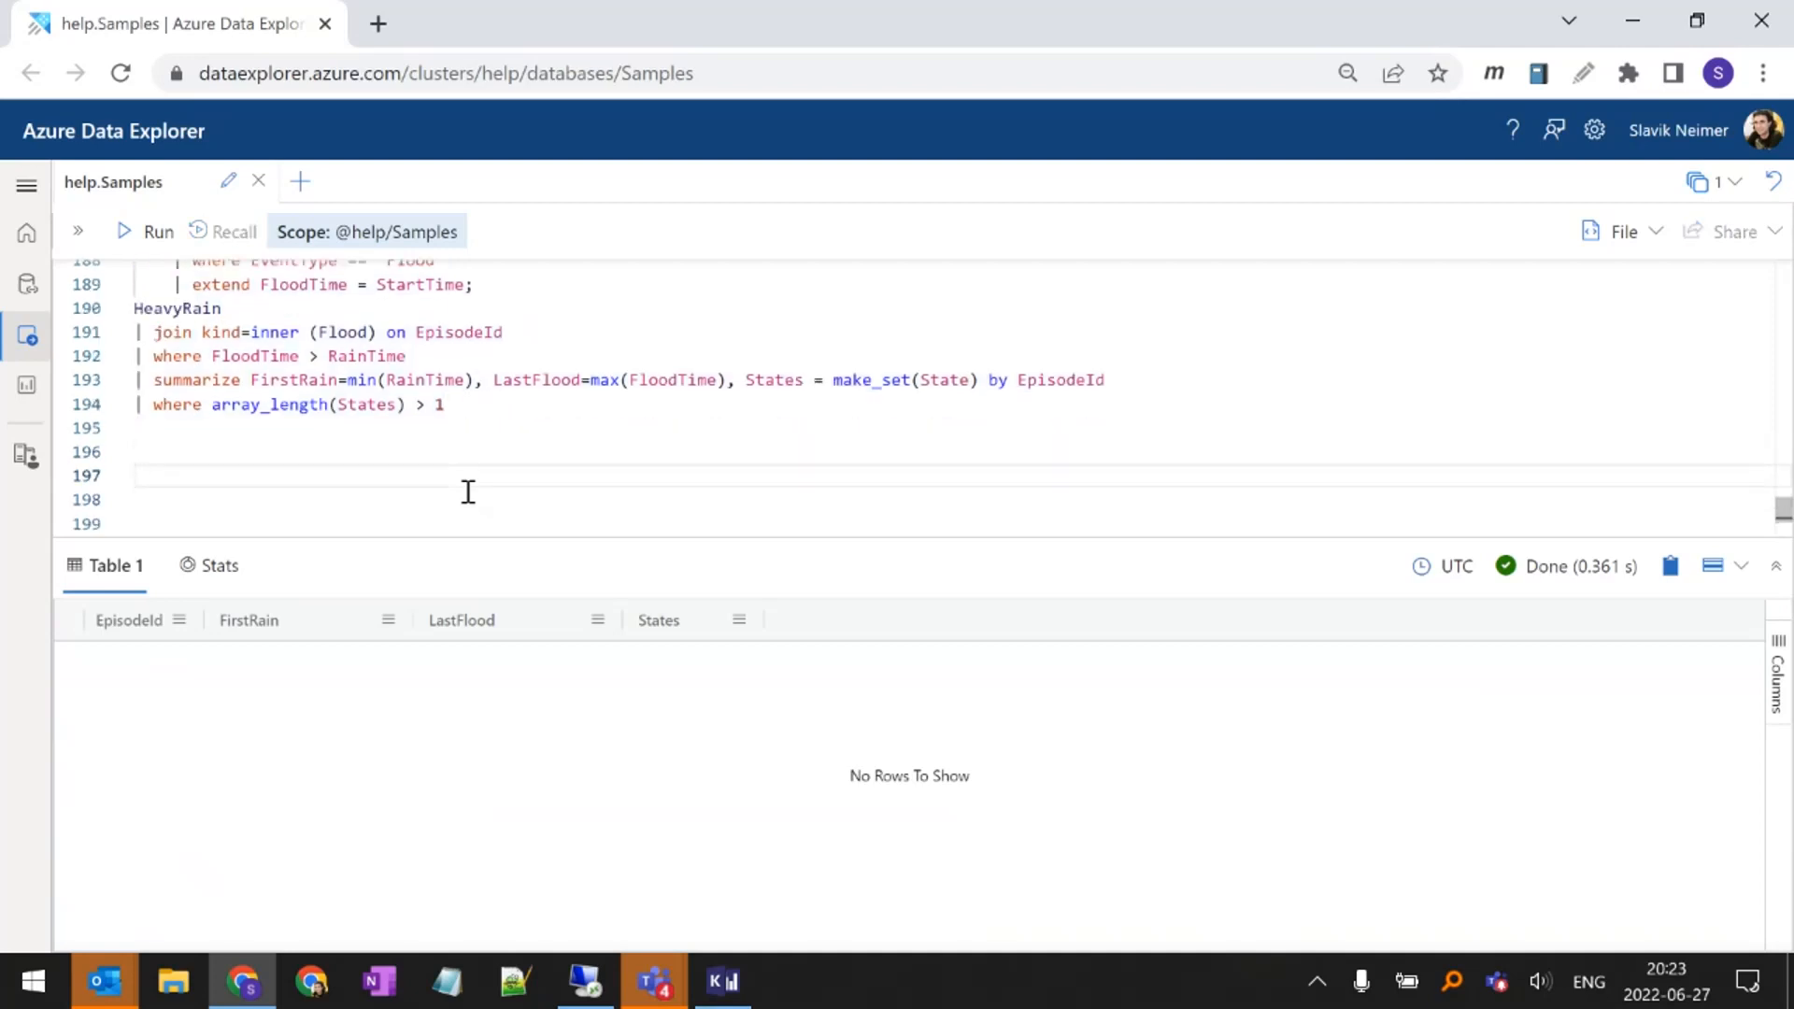
Start a new command reading .delete table StormEvents records <| below the blank lines
text(.dele)
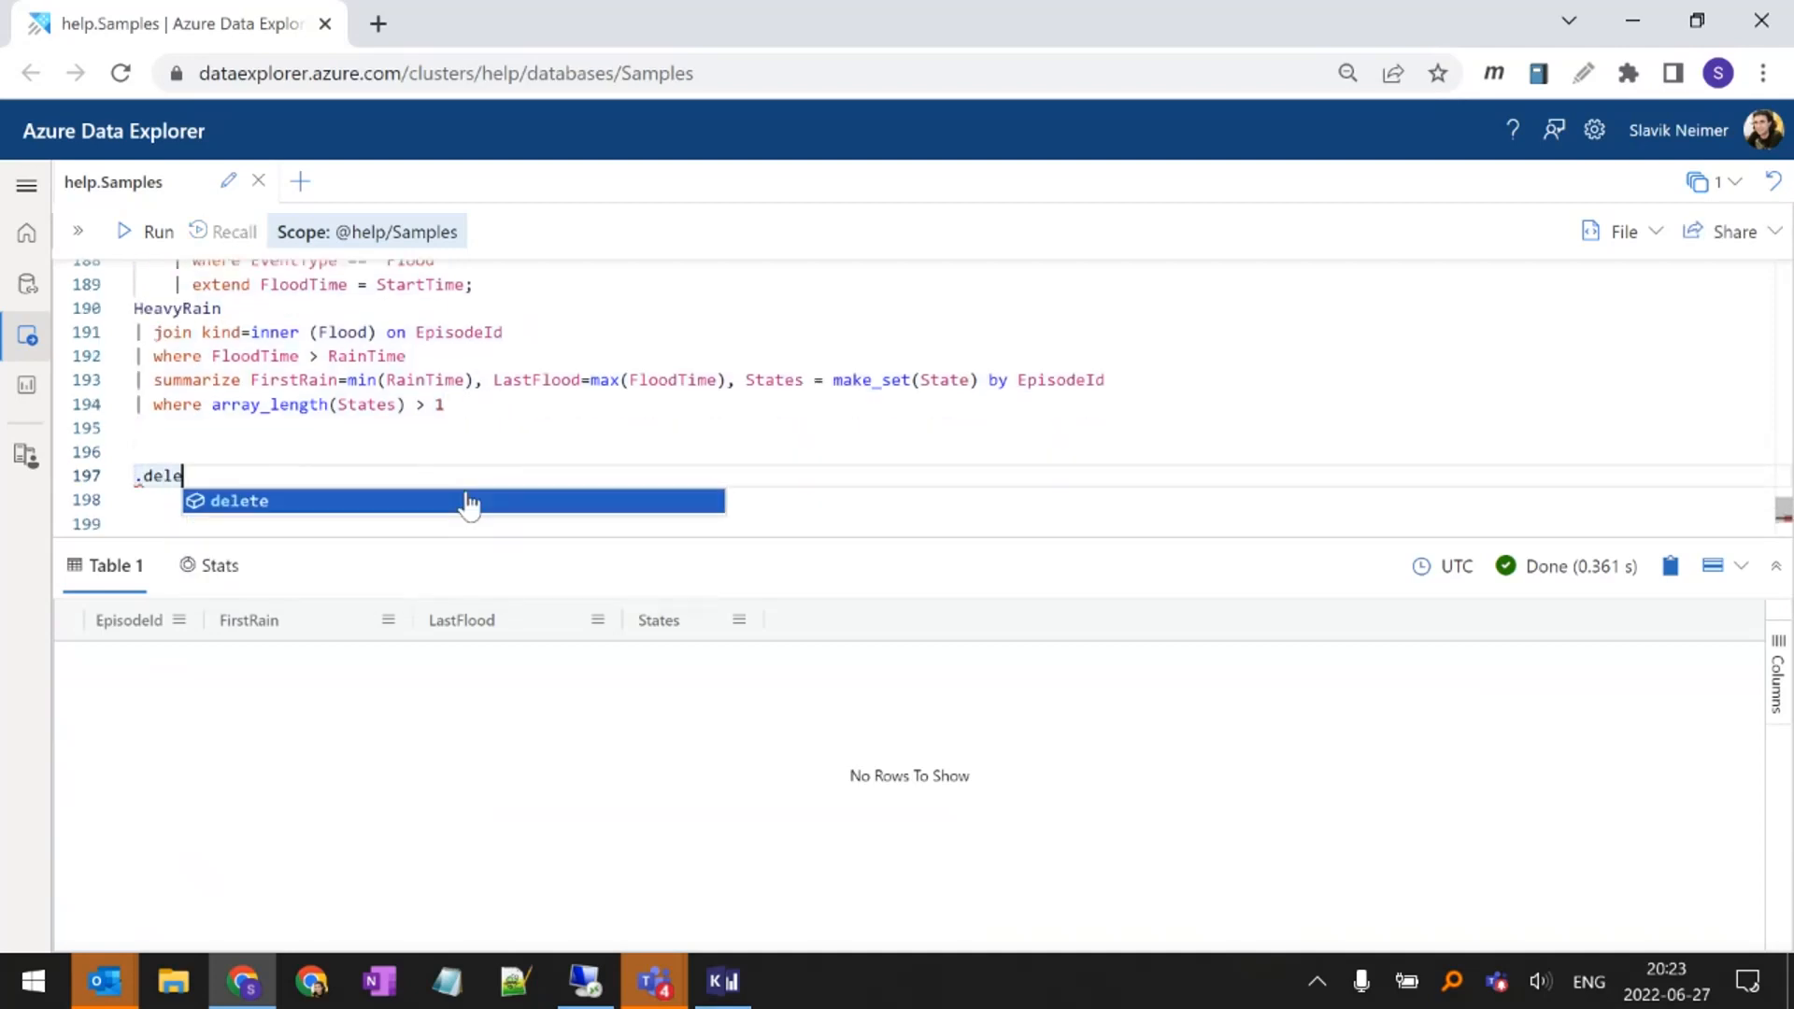
text(te tab)
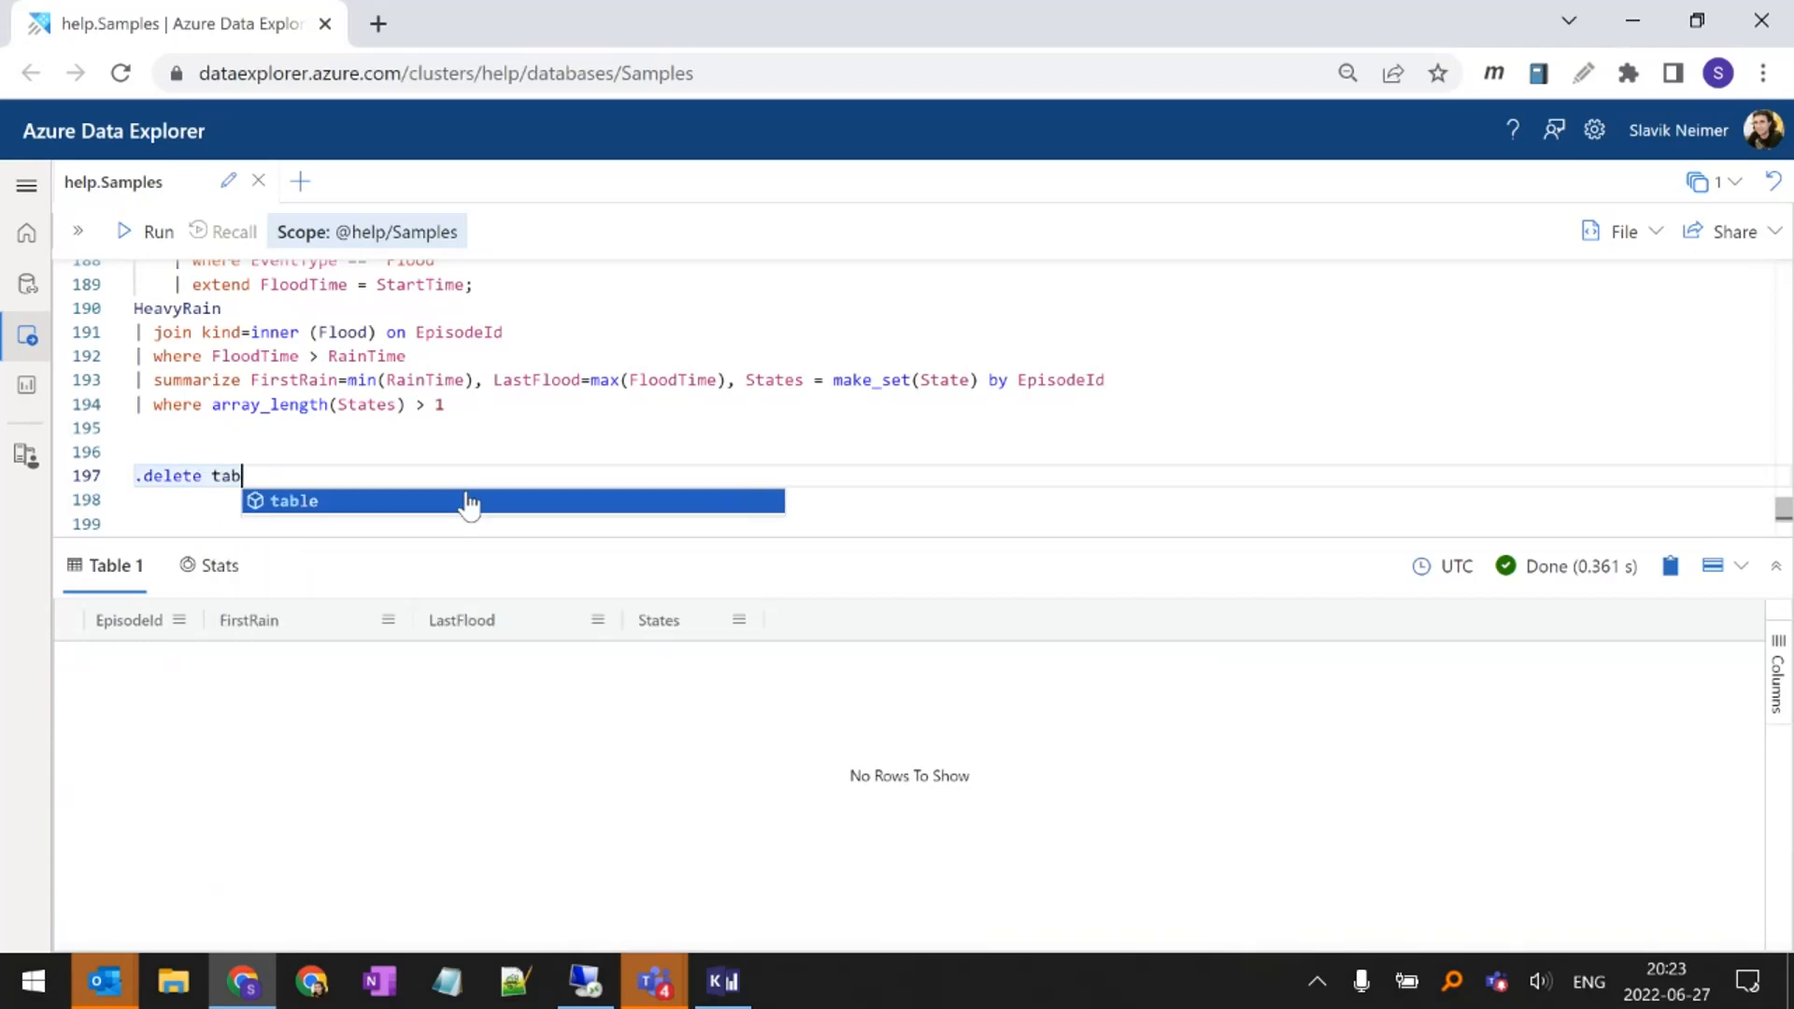
text(le rec)
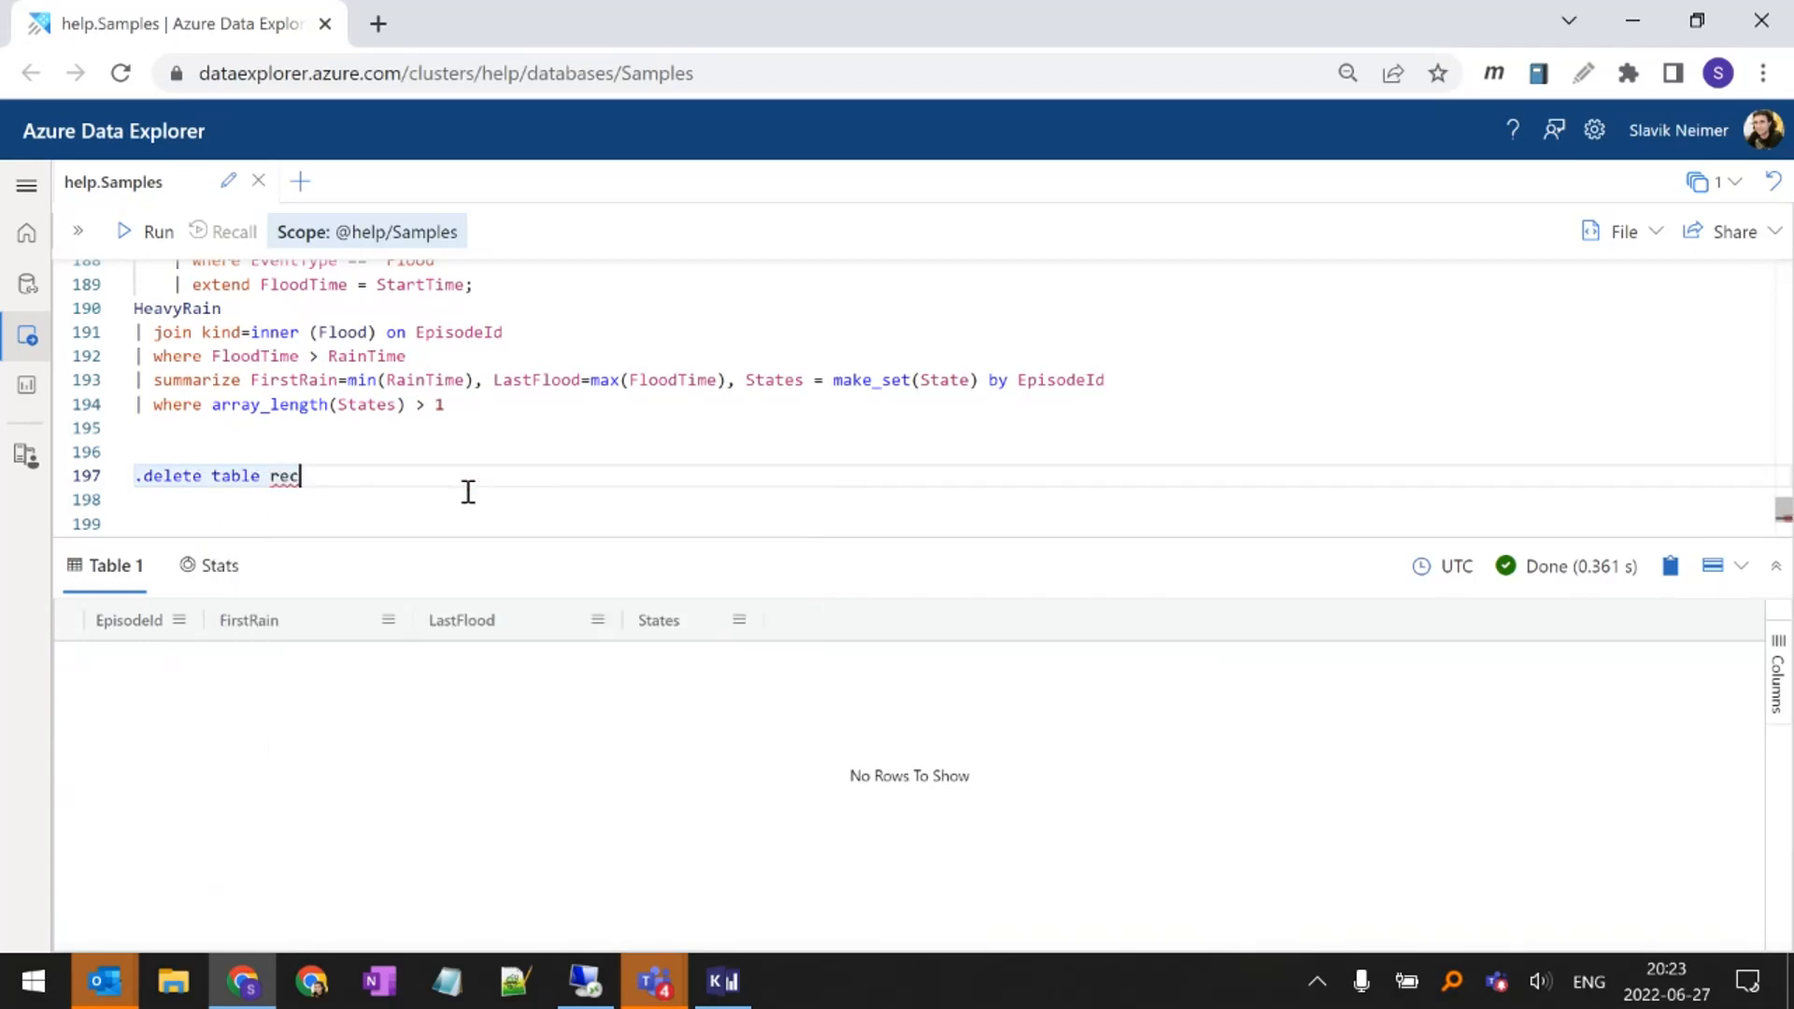
text(ords)
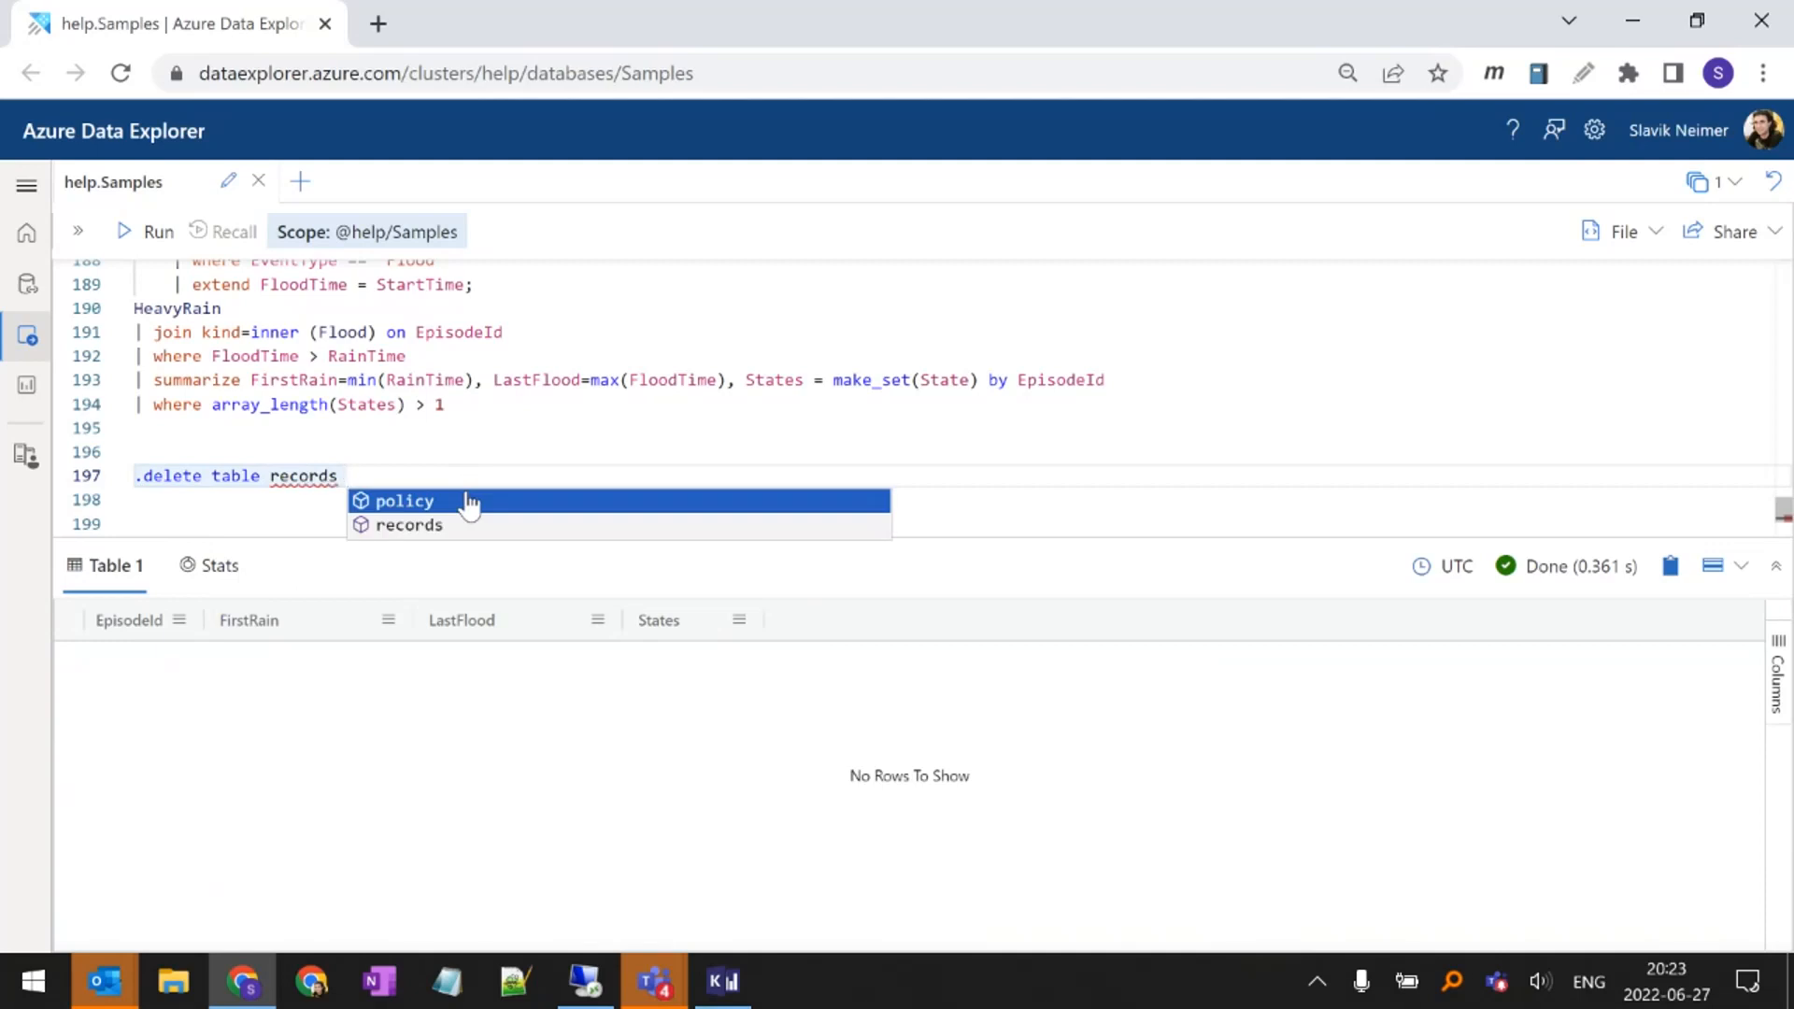
key(ctrl+Left)
key(shift+End)
key(Delete)
key(BackSpace)
text(St)
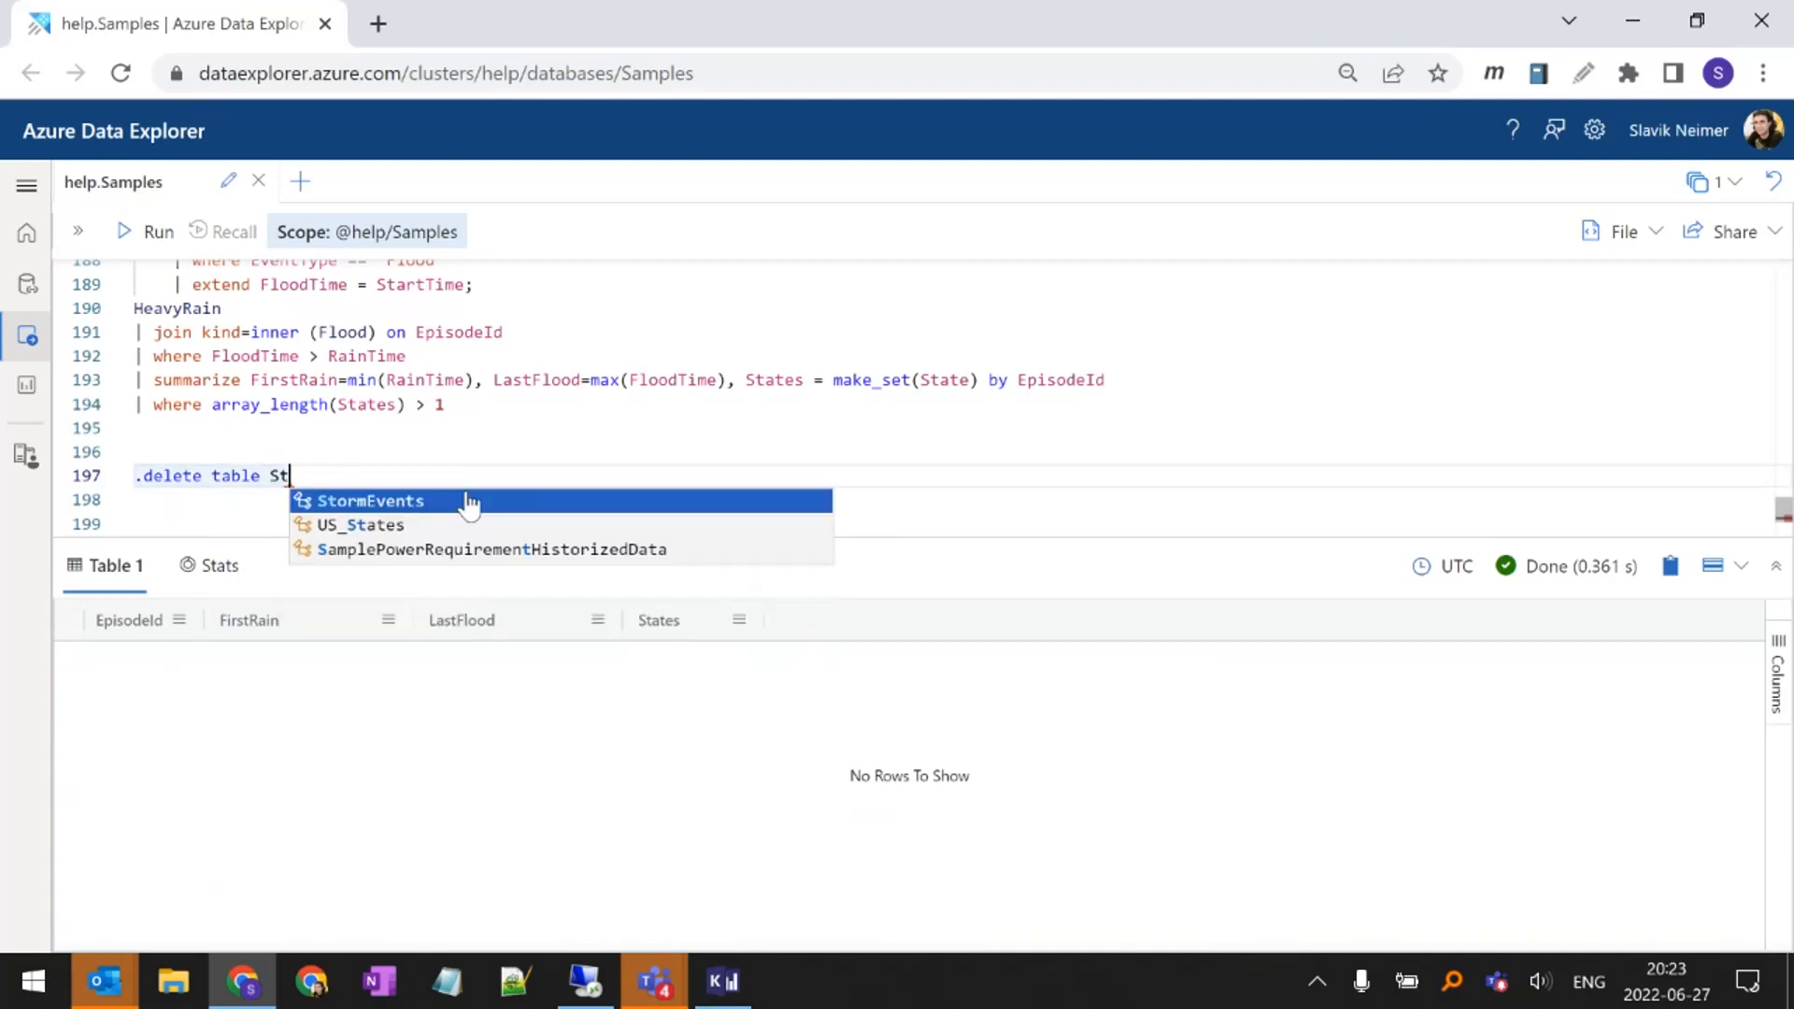
text(o)
key(Tab)
text(re)
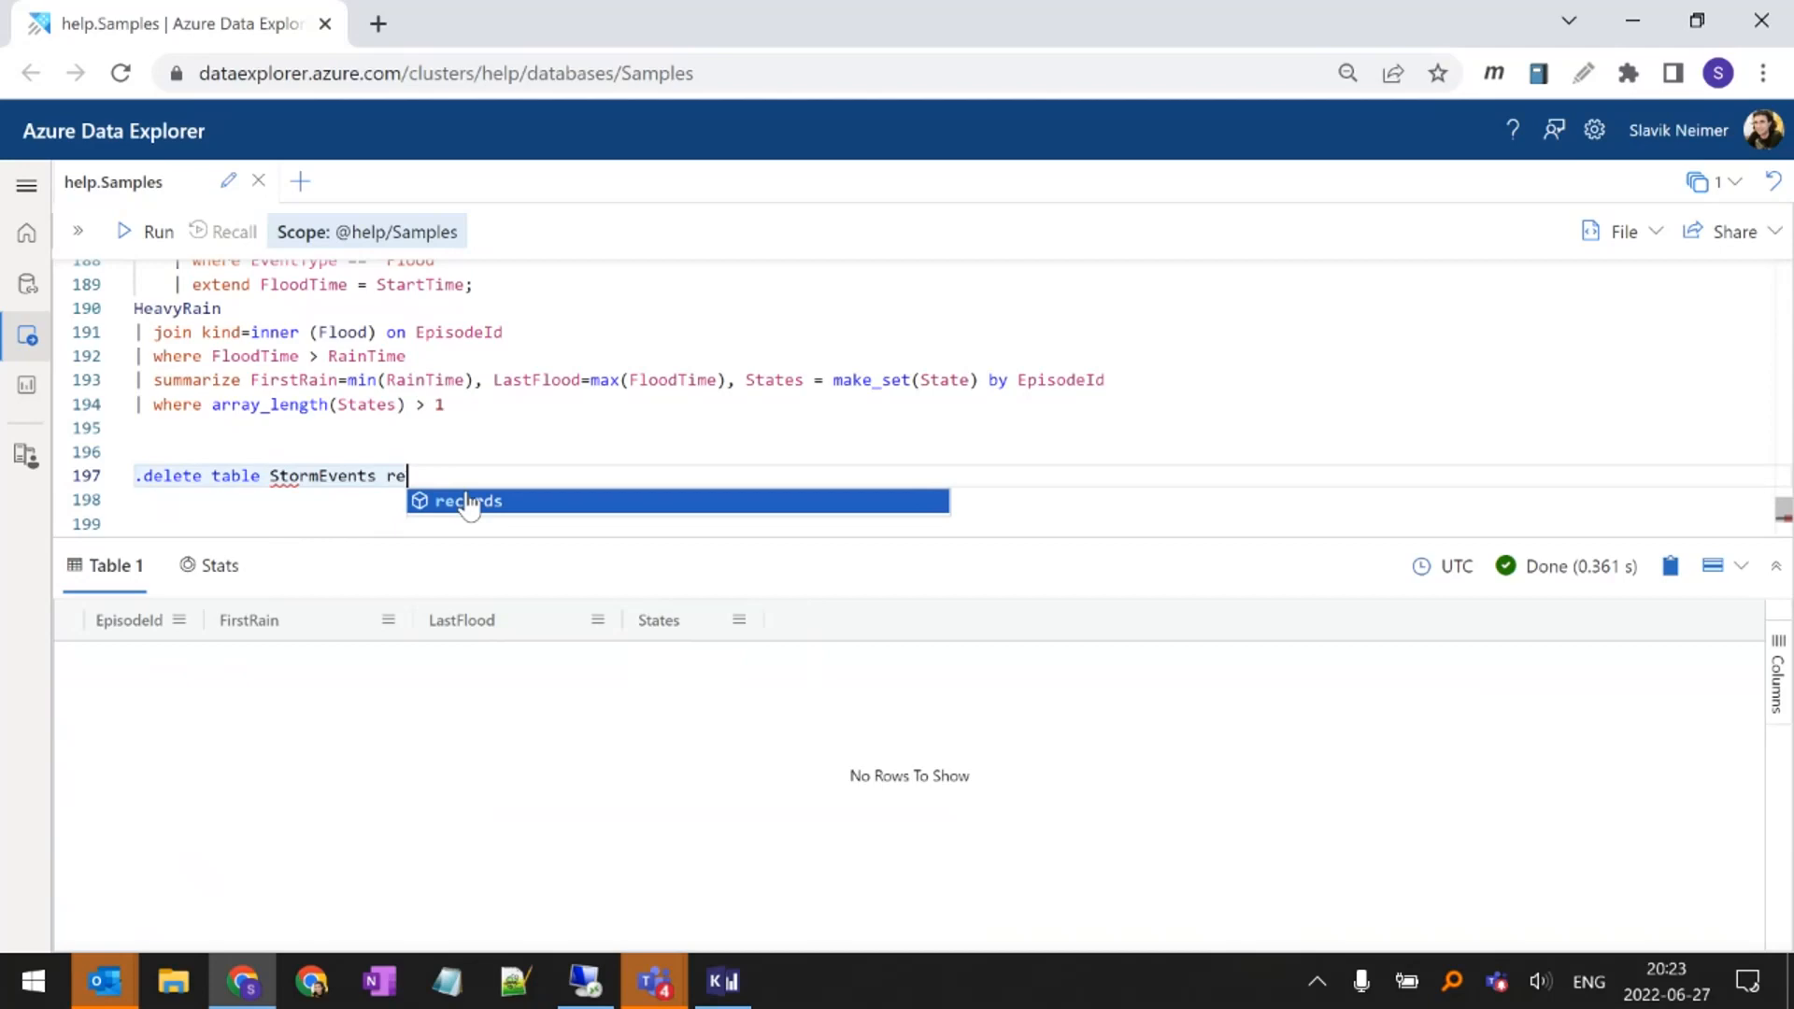
key(Tab)
text(<|)
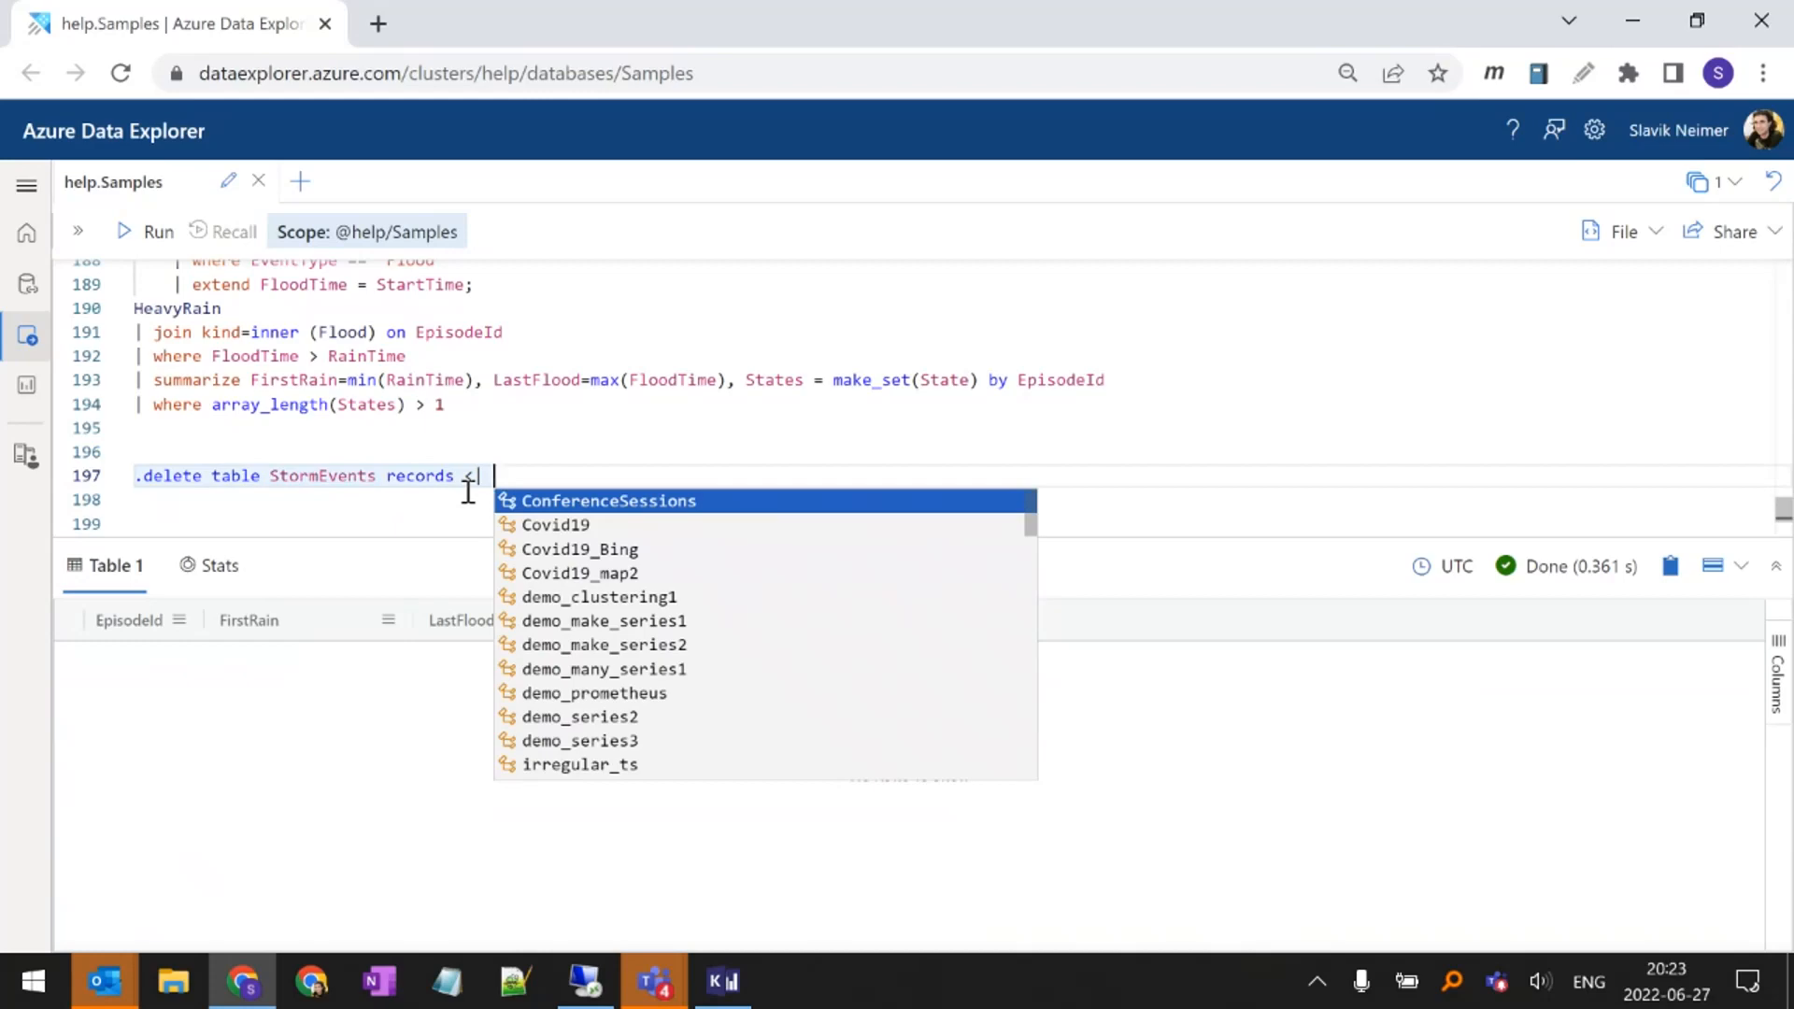
text( Sto)
Add StormEvents as the source table of the .delete command, placed on its own line
key(Tab)
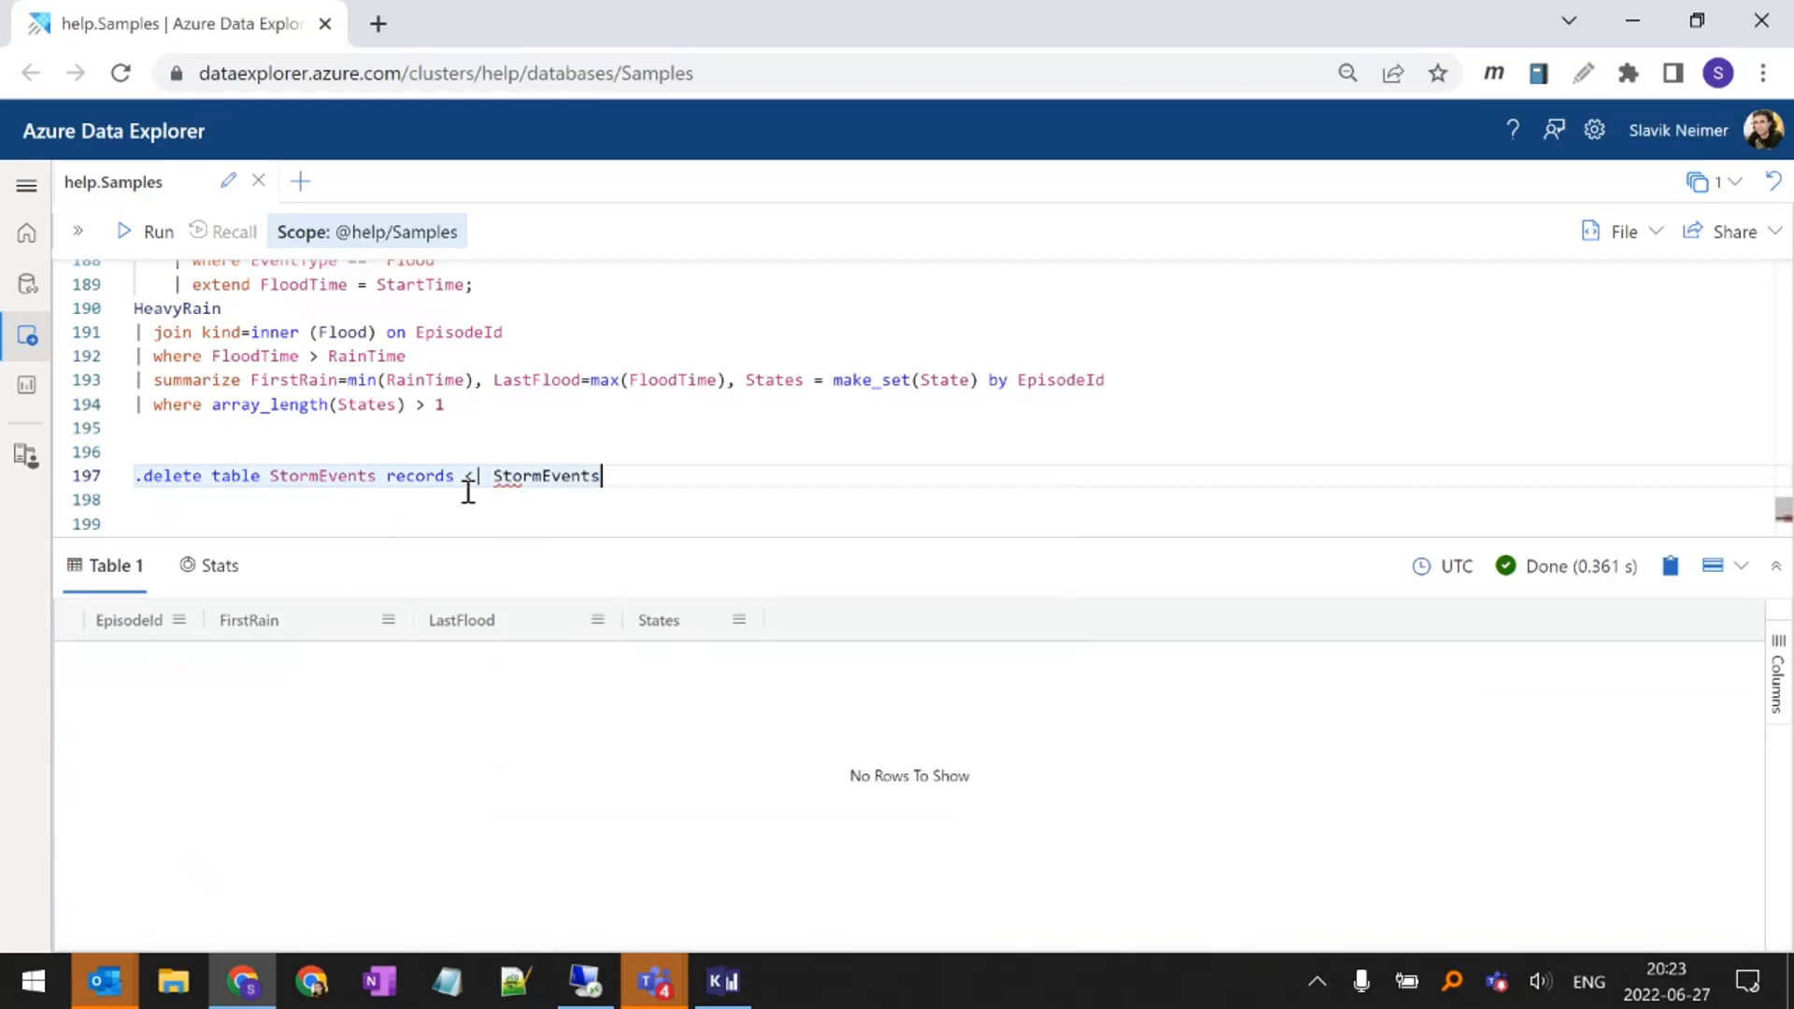
key(ctrl+Left)
key(Return)
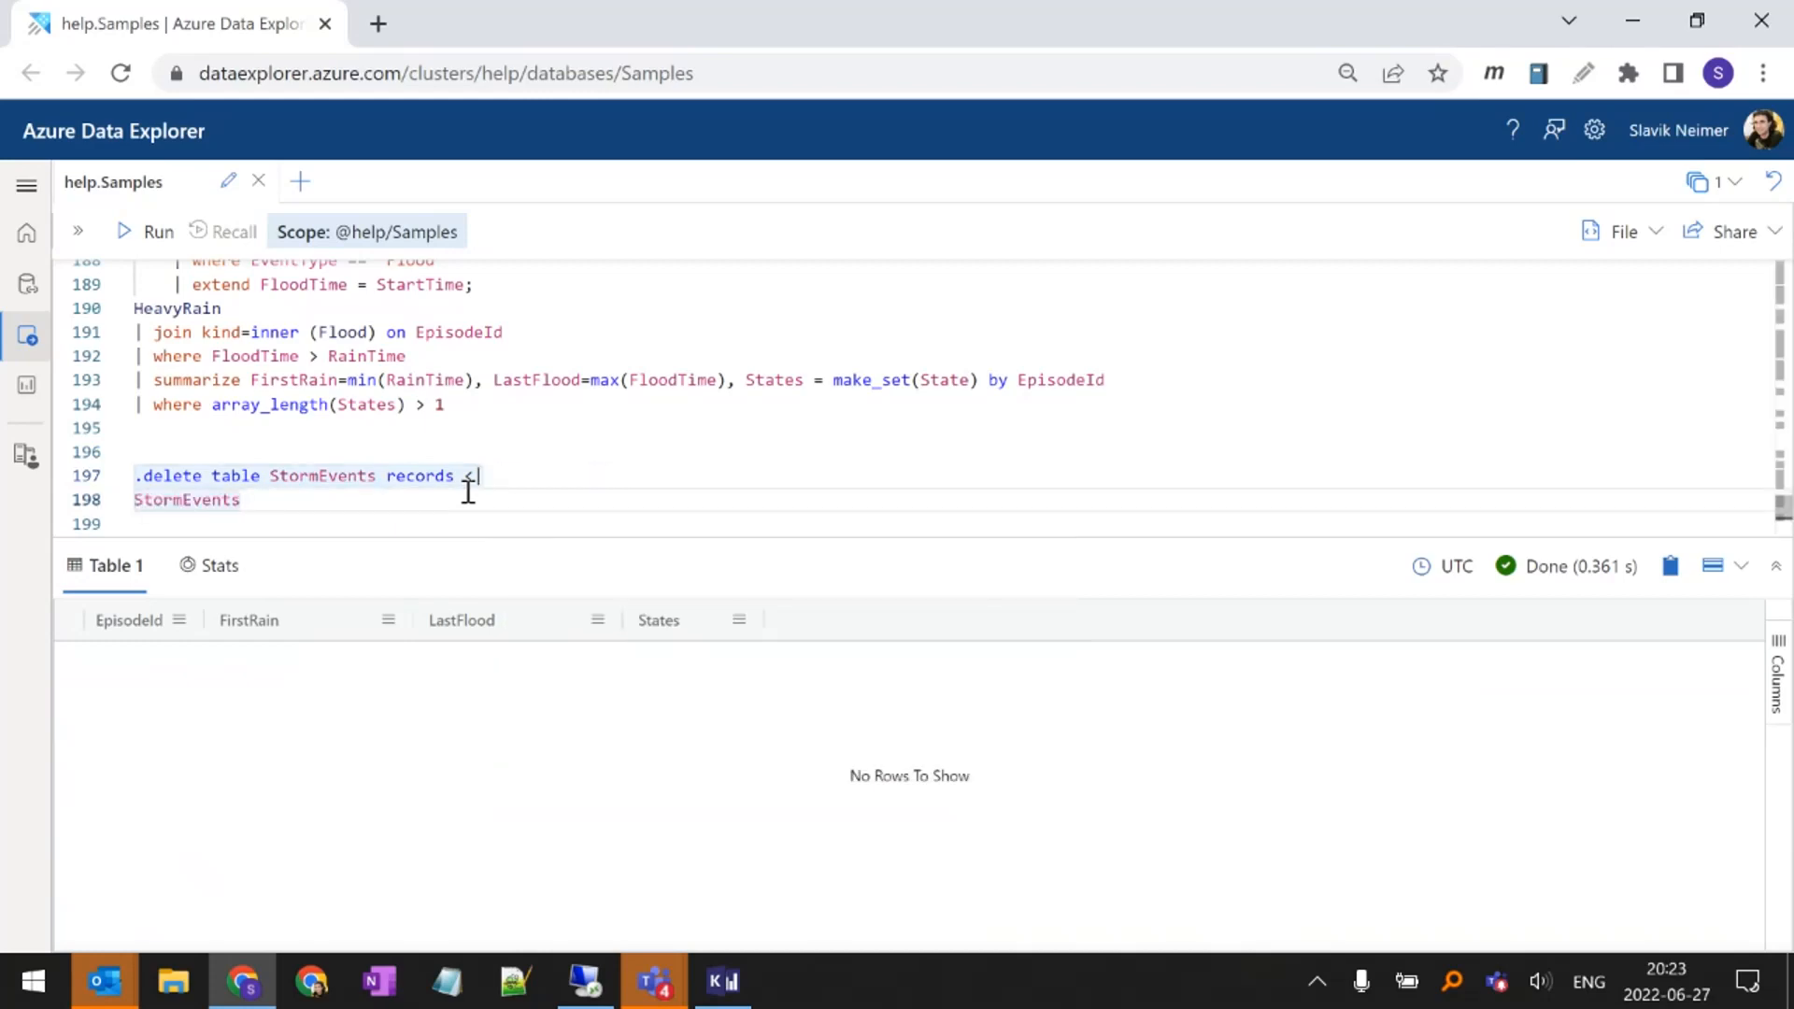
key(End)
key(Escape)
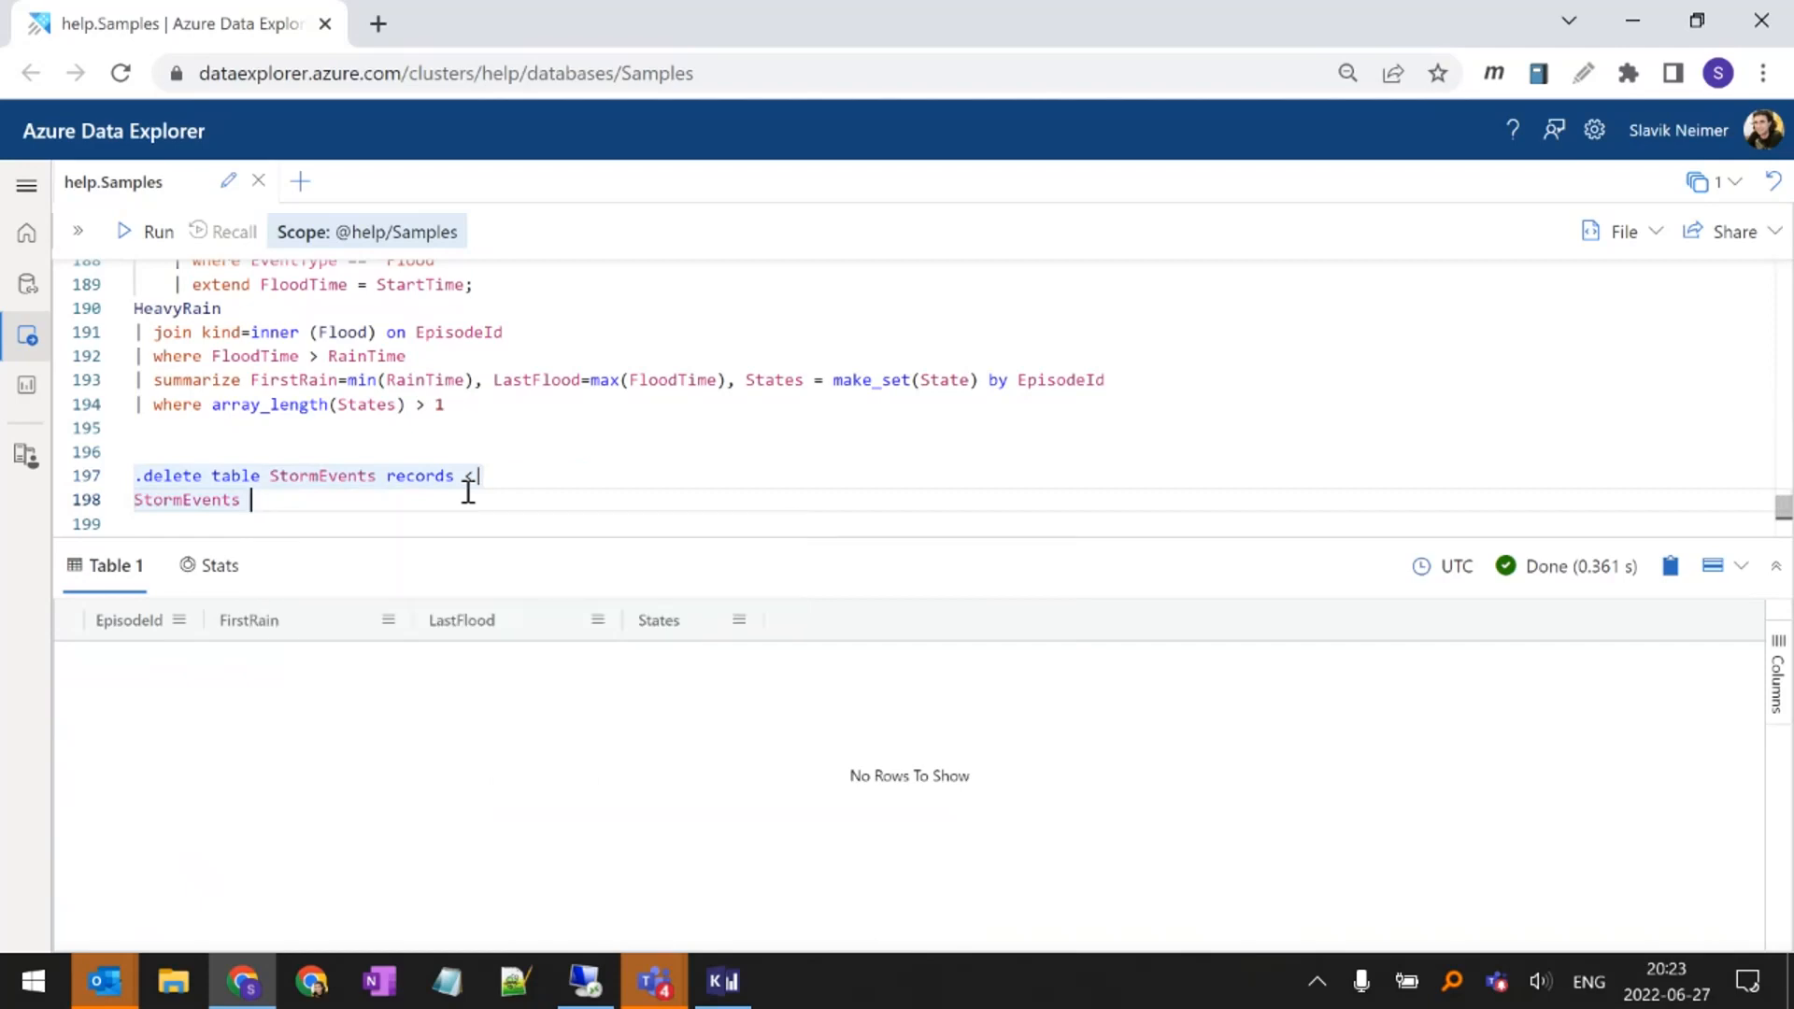
Add the condition | where EpisodeId > 1000 under StormEvents in the .delete command, with single spacing around the operator
key(Return)
text(| where )
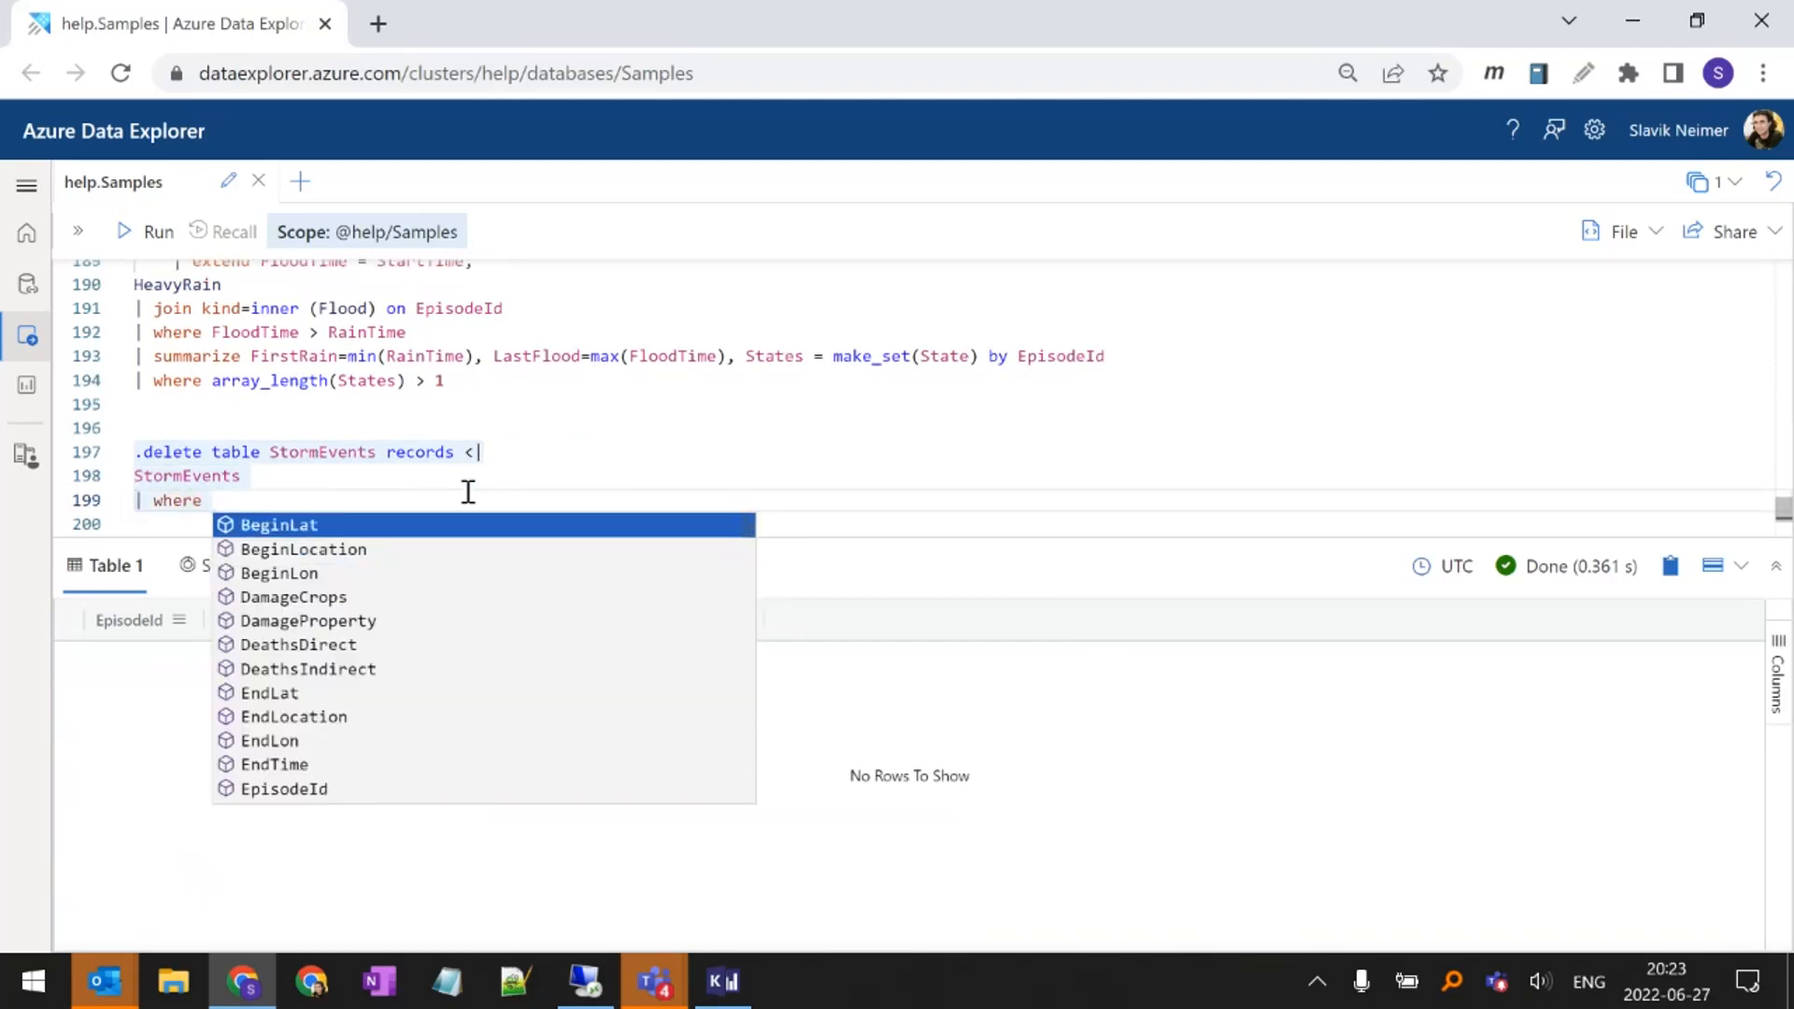
text(Ep)
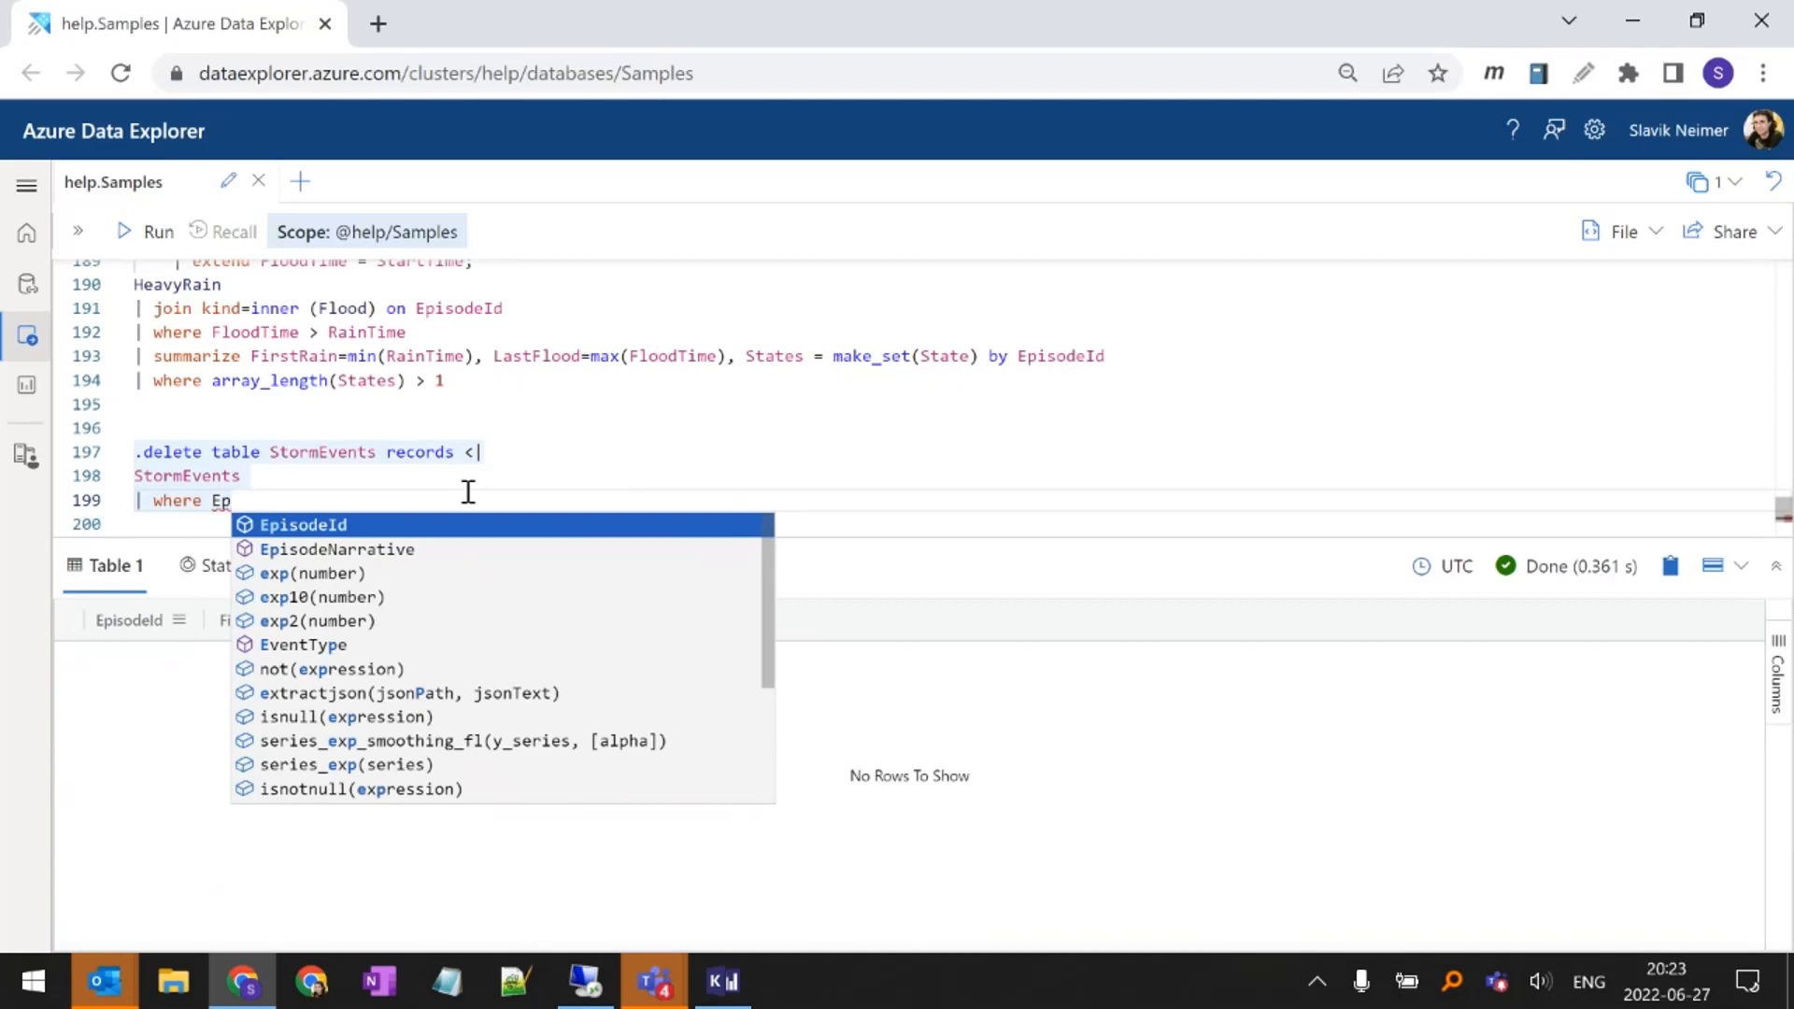
key(Tab)
text(> 1000)
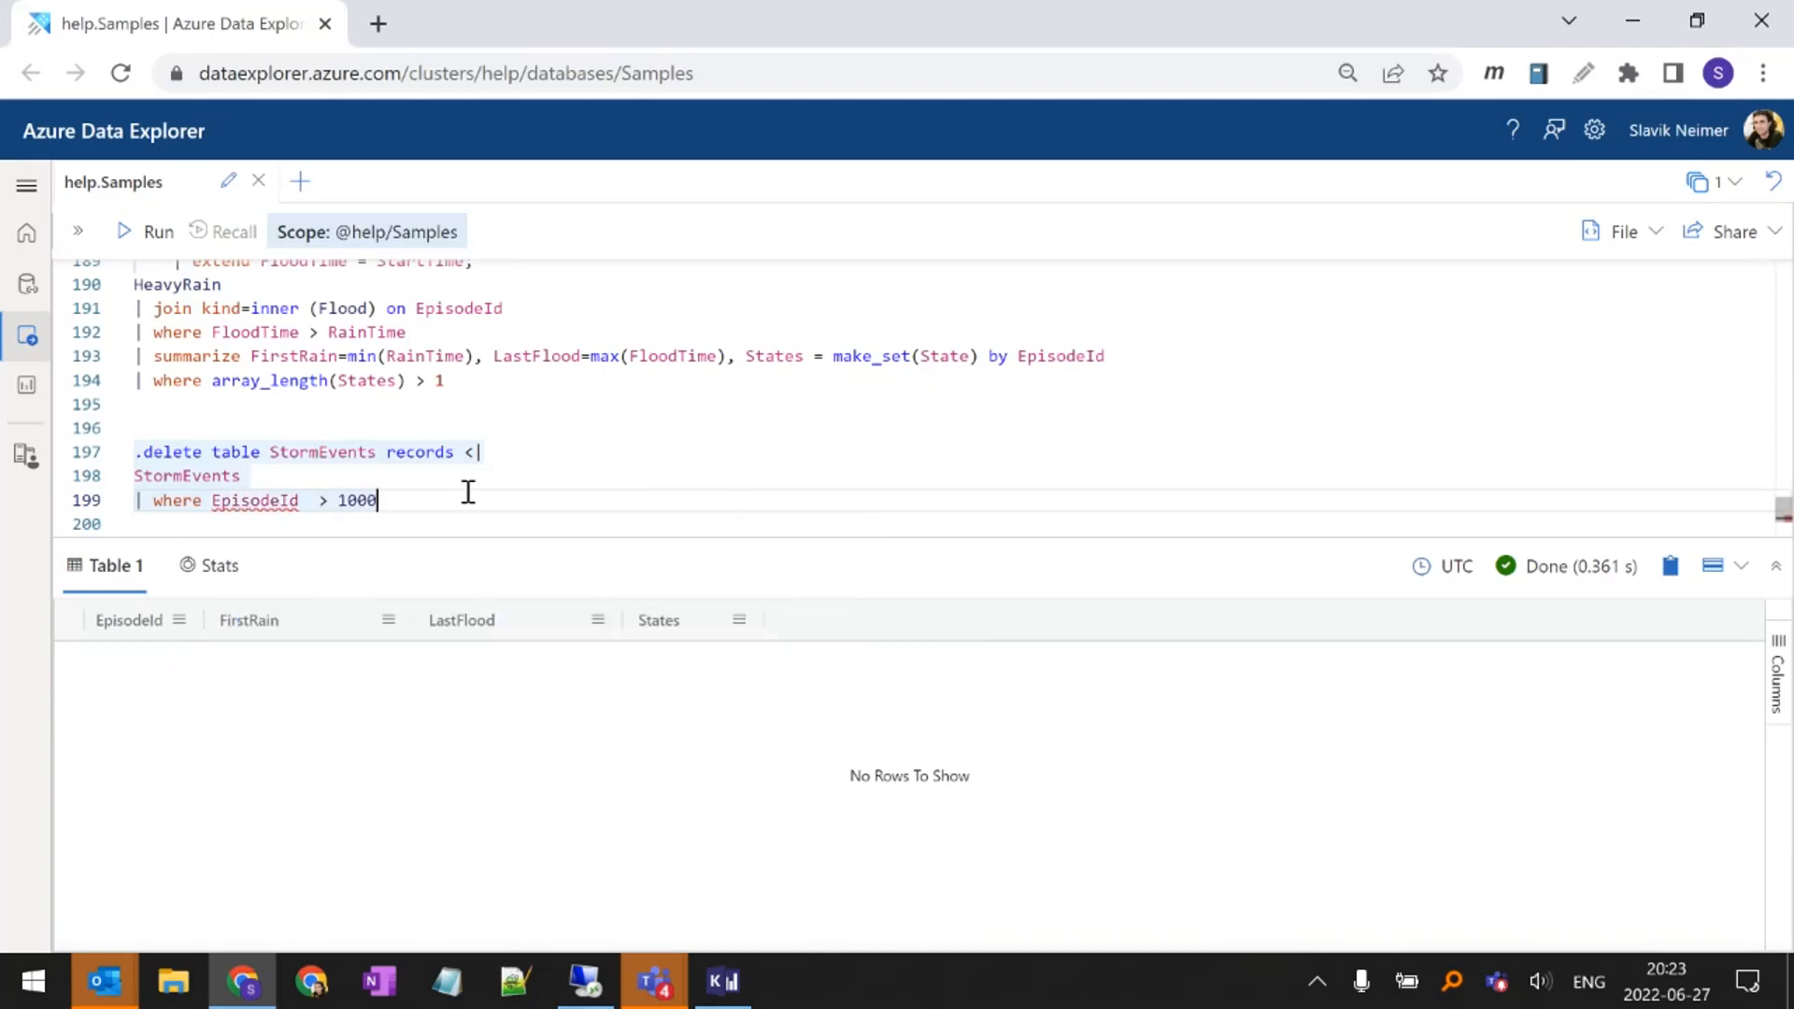
key(Left)
key(Left)
key(Left)
key(Left)
key(Left)
key(Left)
key(BackSpace)
key(Up)
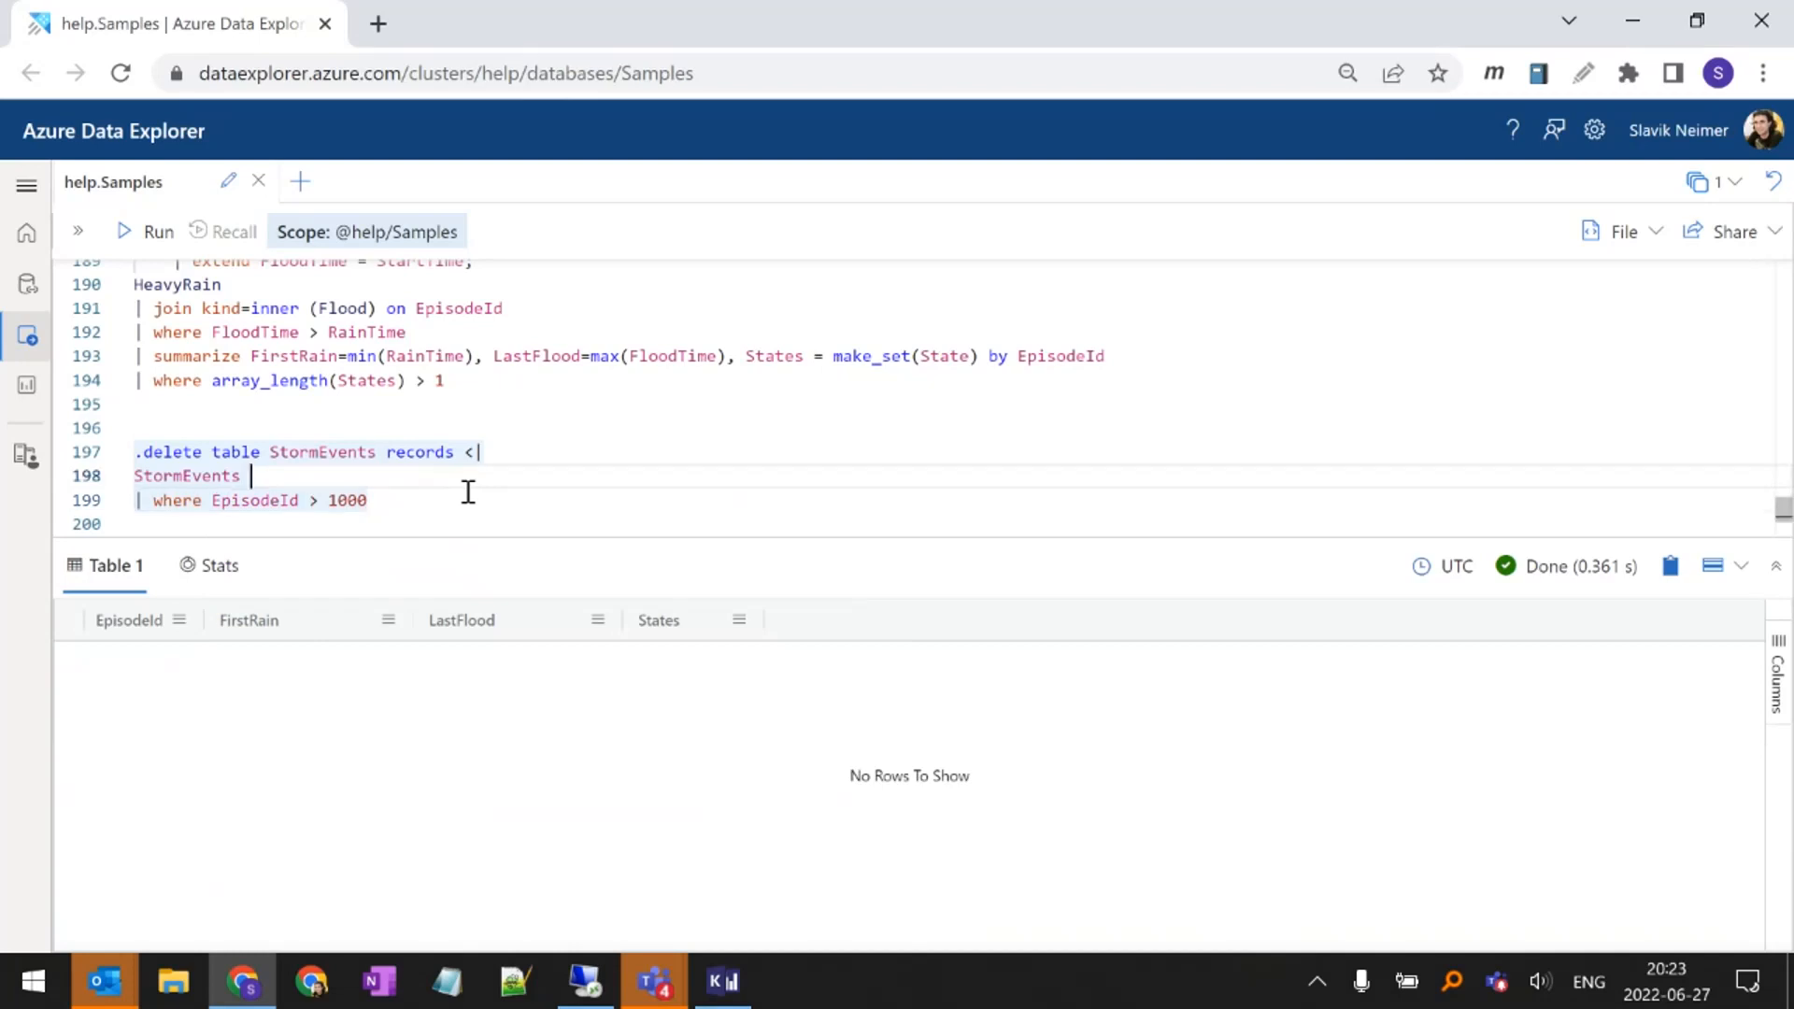
Highlight the complete three-line .delete command to review it, and clear the selection
key(Up)
key(Up)
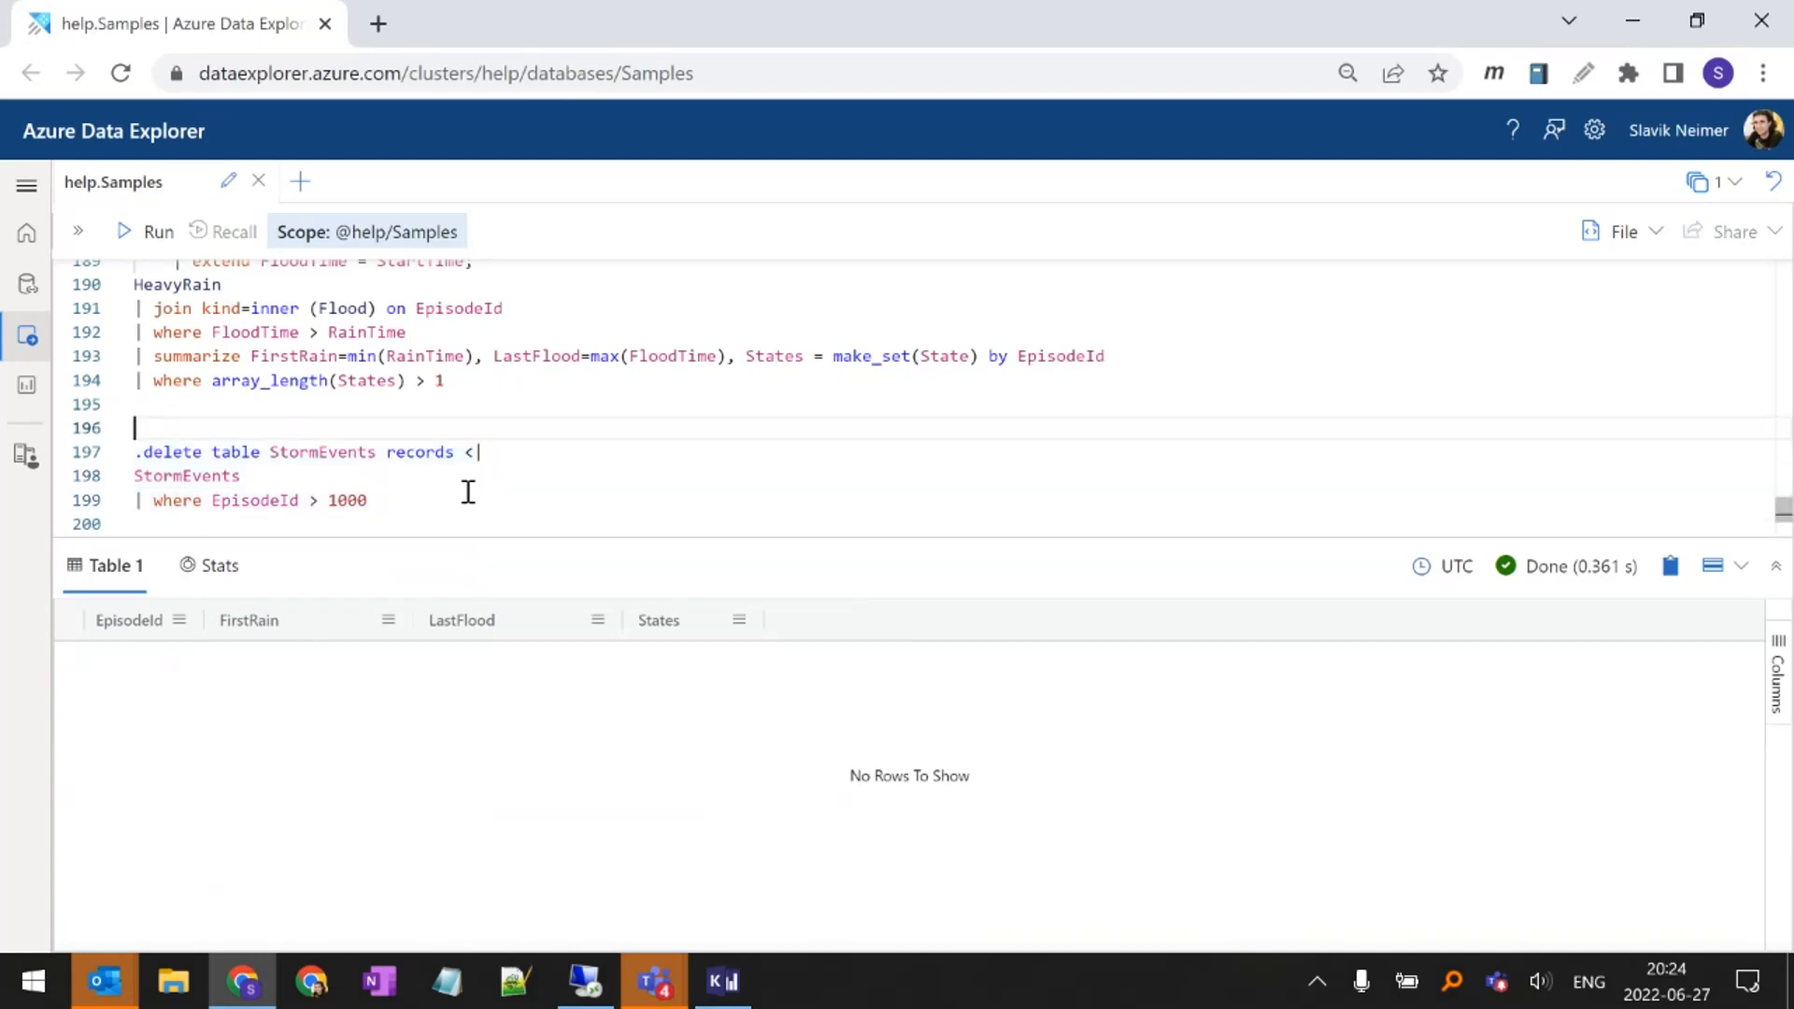
key(shift+Down)
key(shift+Down)
key(shift+Down)
key(shift+Down)
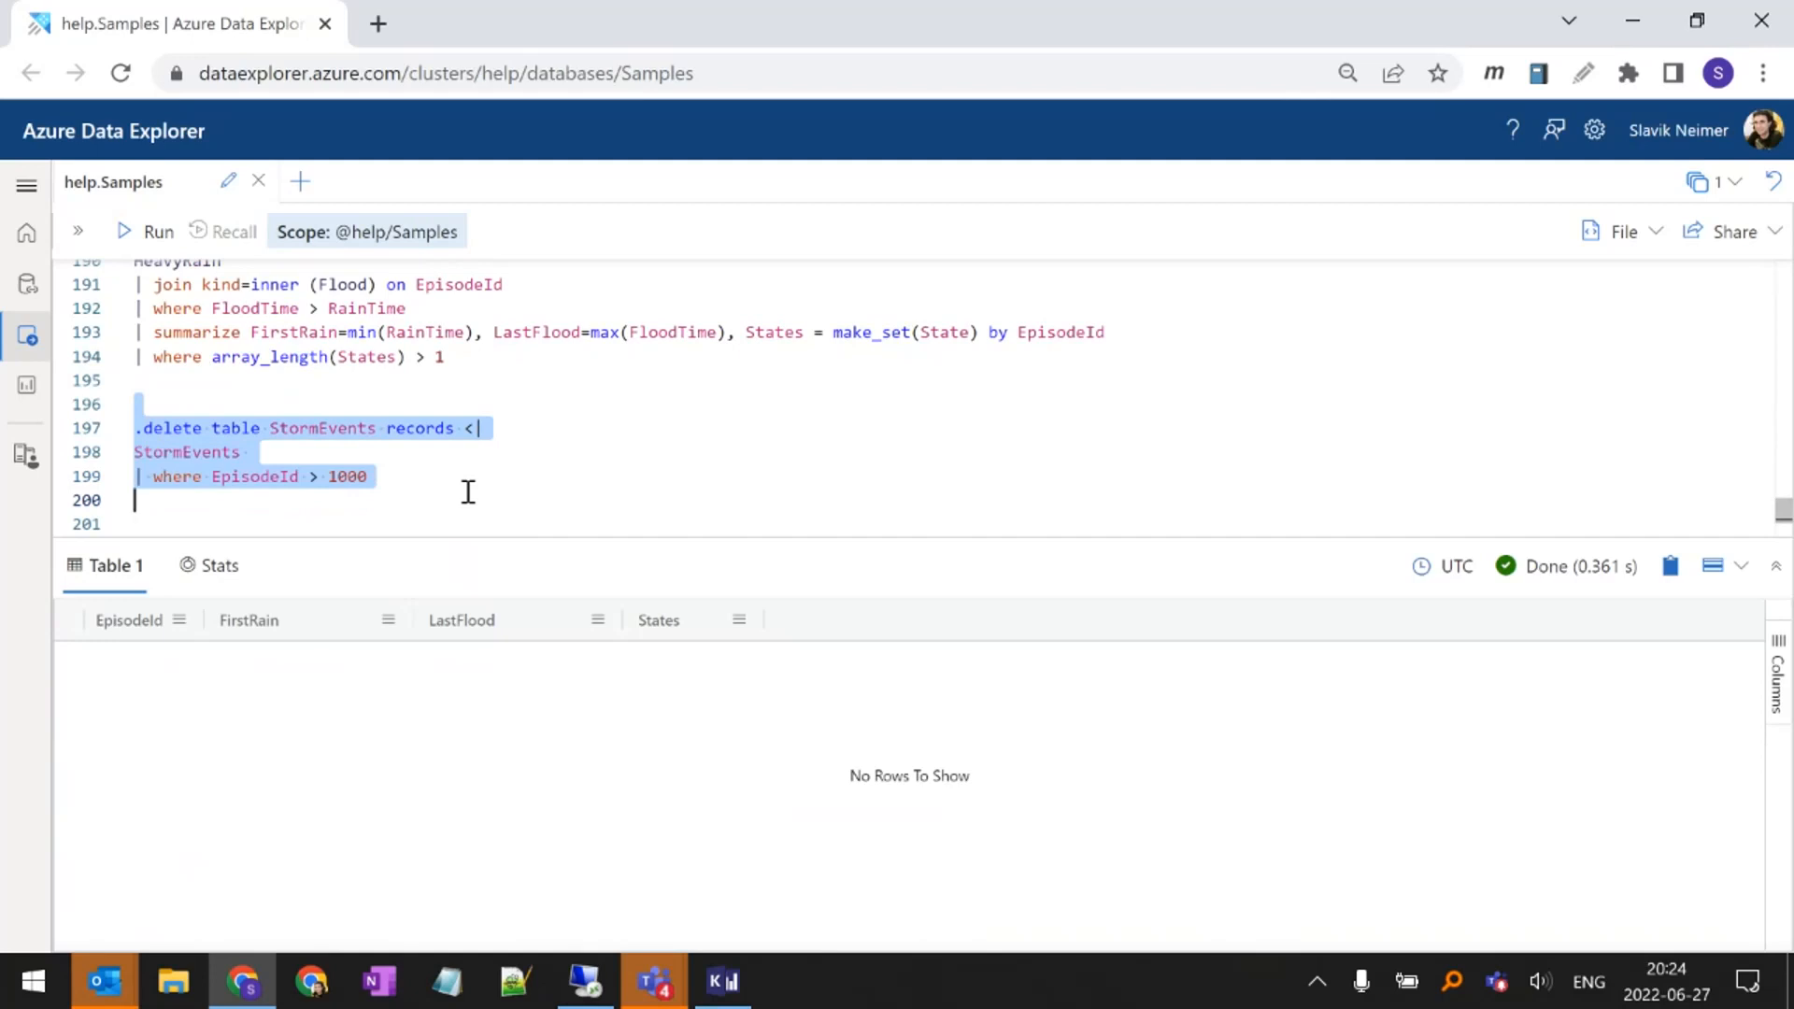
key(Left)
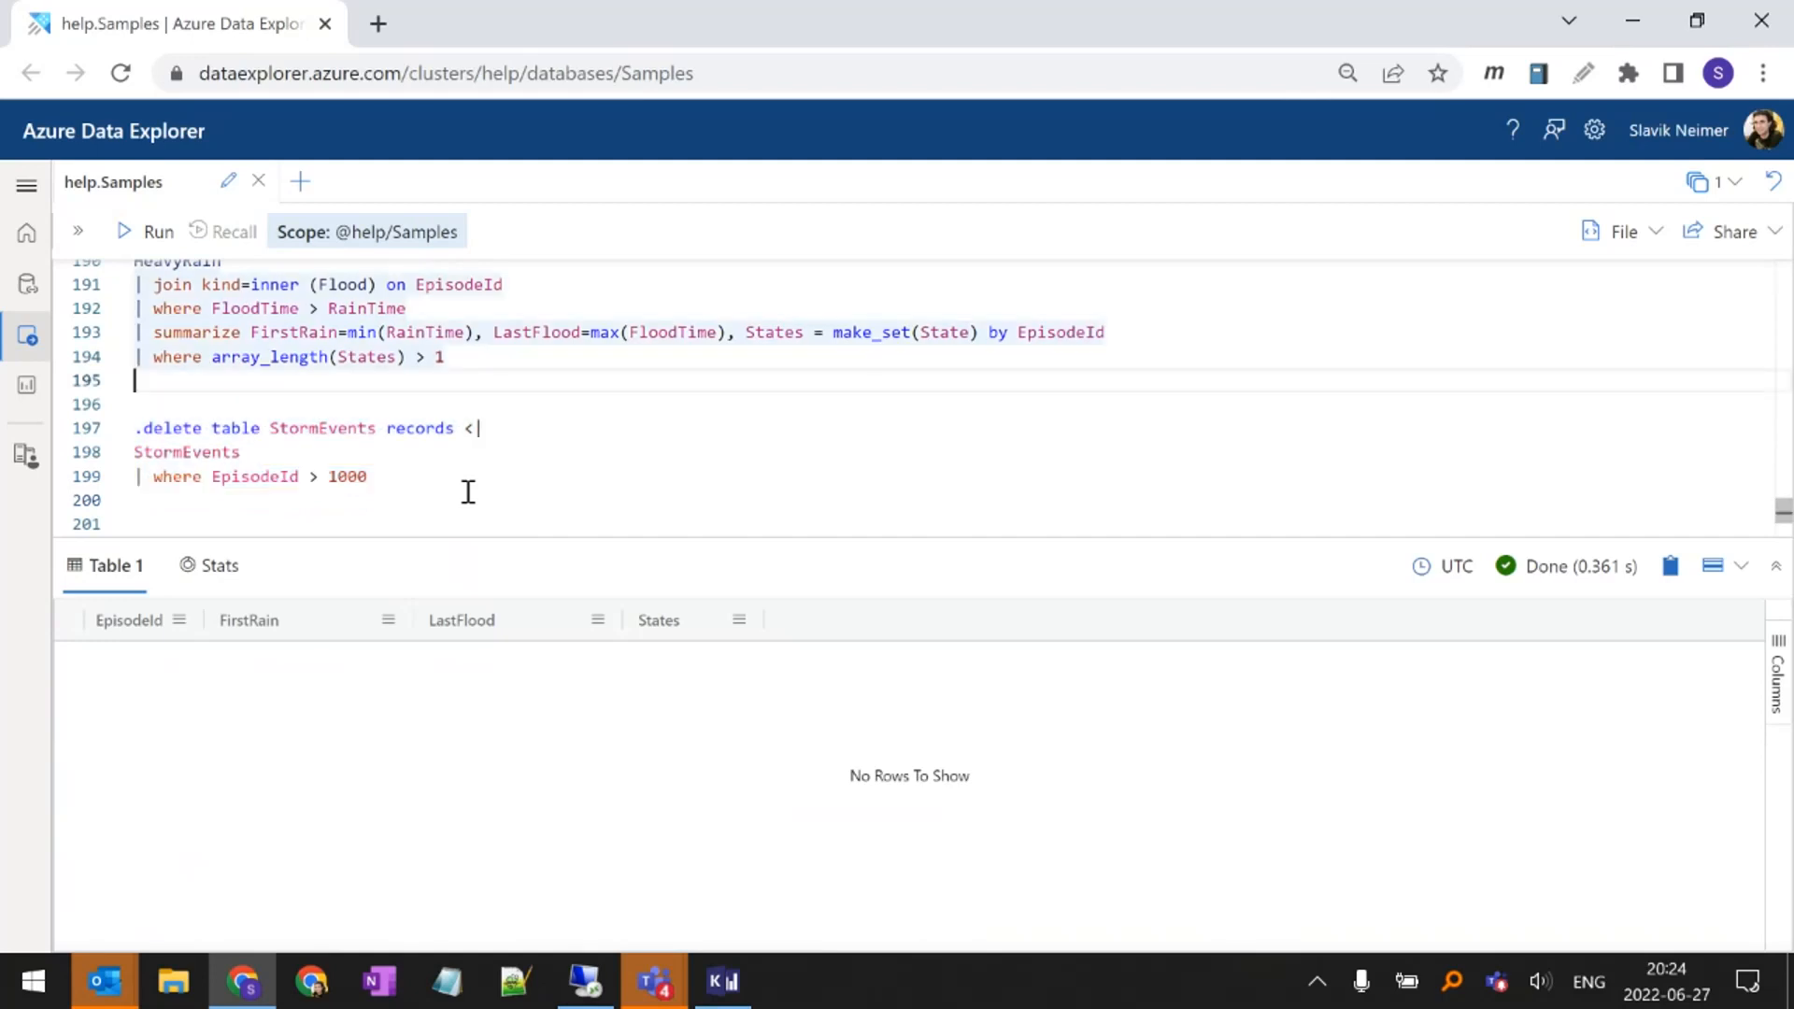
Replace the word delete with purge in the command that targets the StormEvents records
key(Down)
key(Right)
key(ctrl+shift+Right)
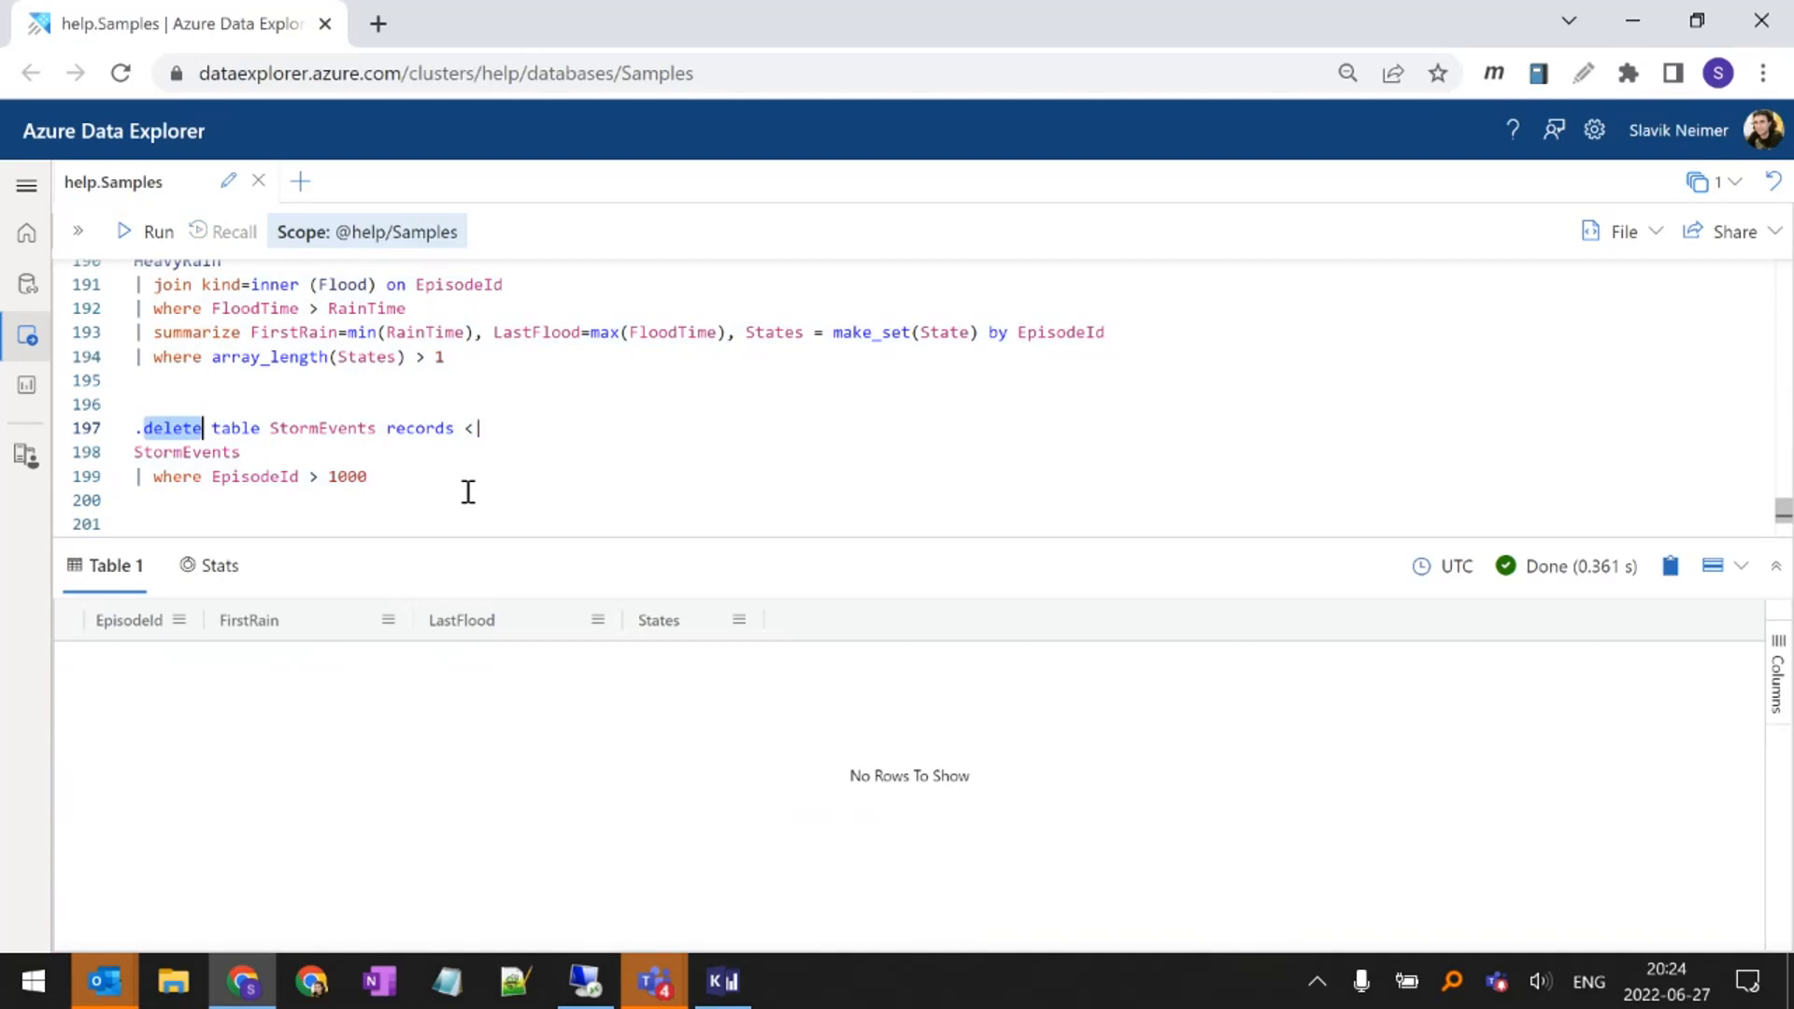
key(BackSpace)
text(purge)
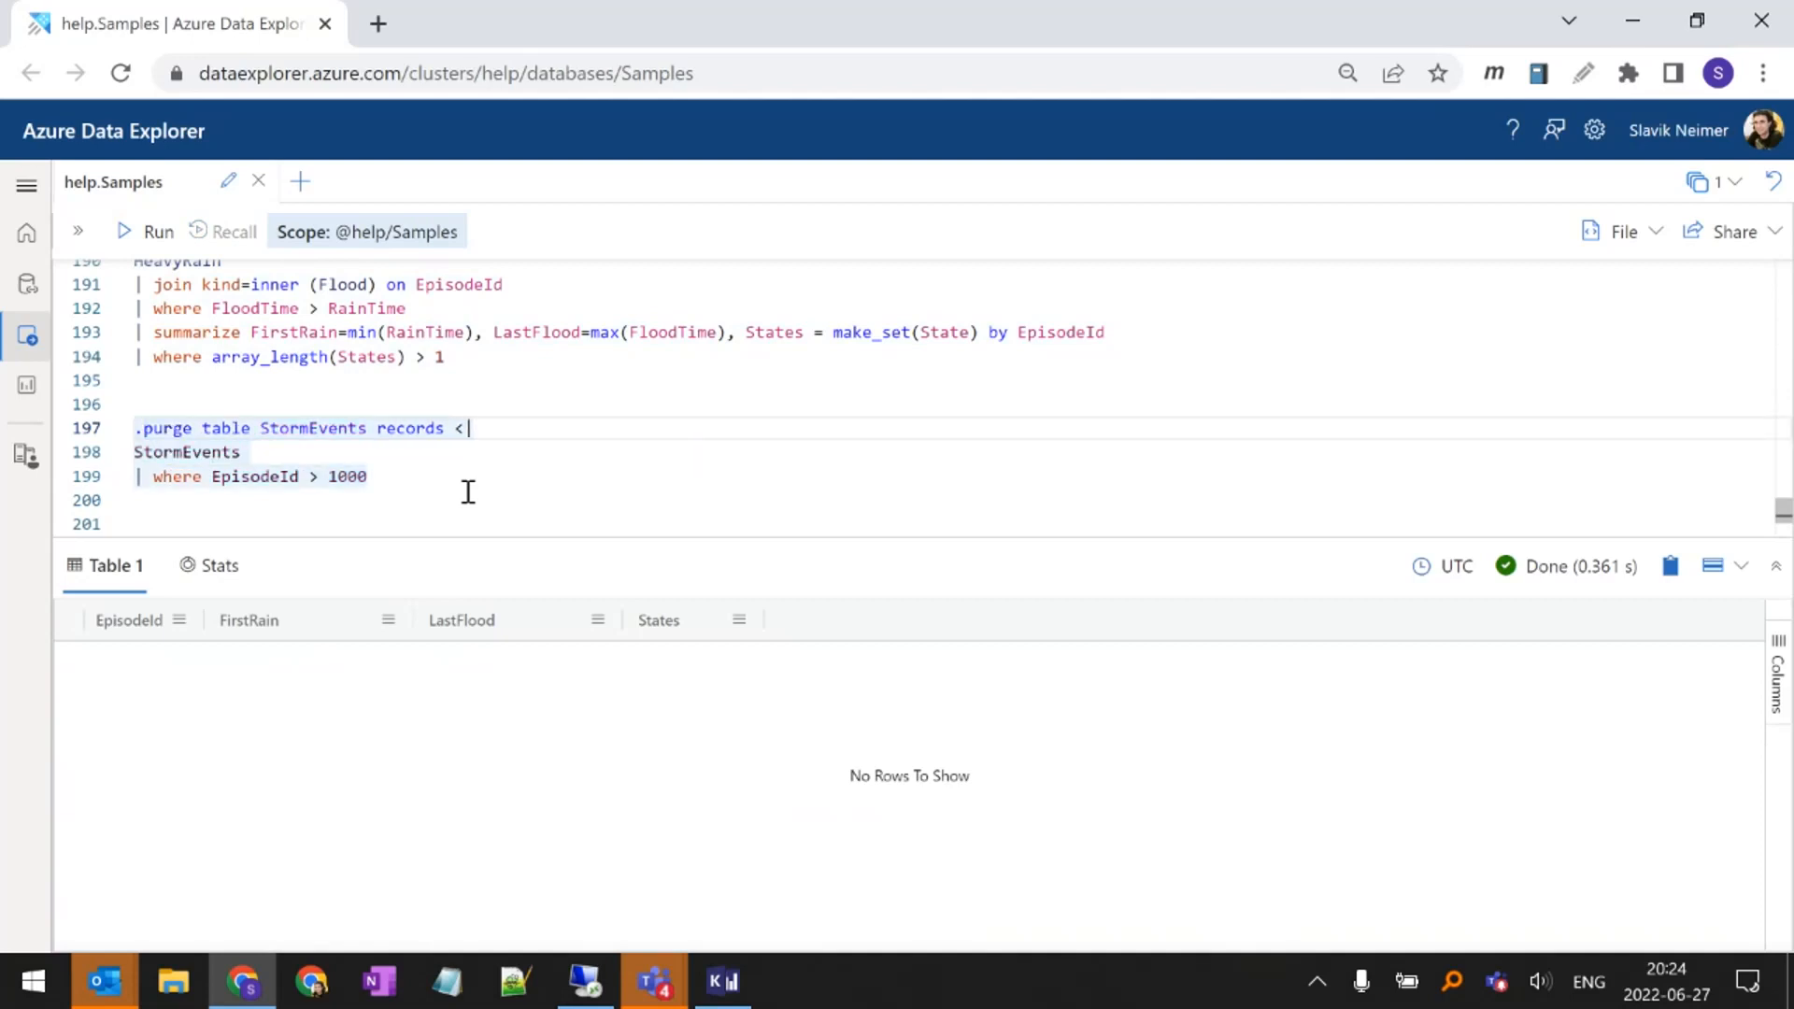
Remove the whole three-line .purge table StormEvents command from the editor
key(Down)
key(Up)
key(Home)
key(shift+Down)
key(shift+Down)
key(shift+Down)
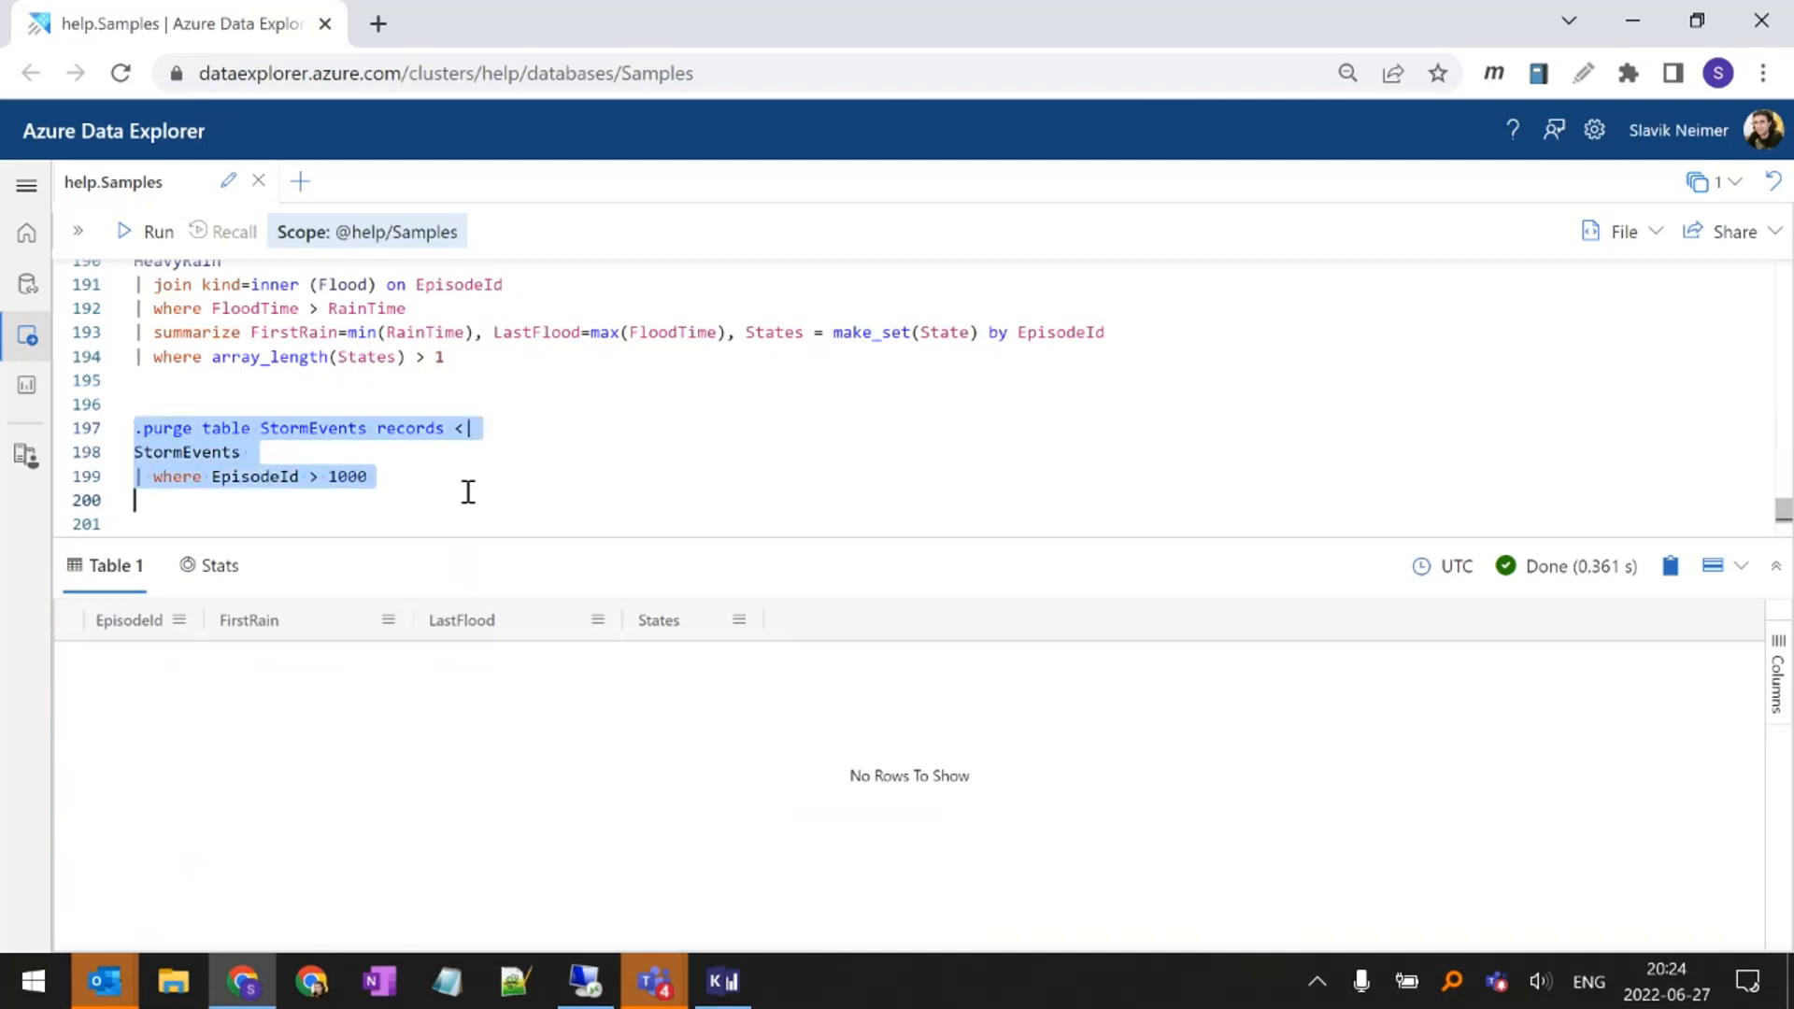
key(Delete)
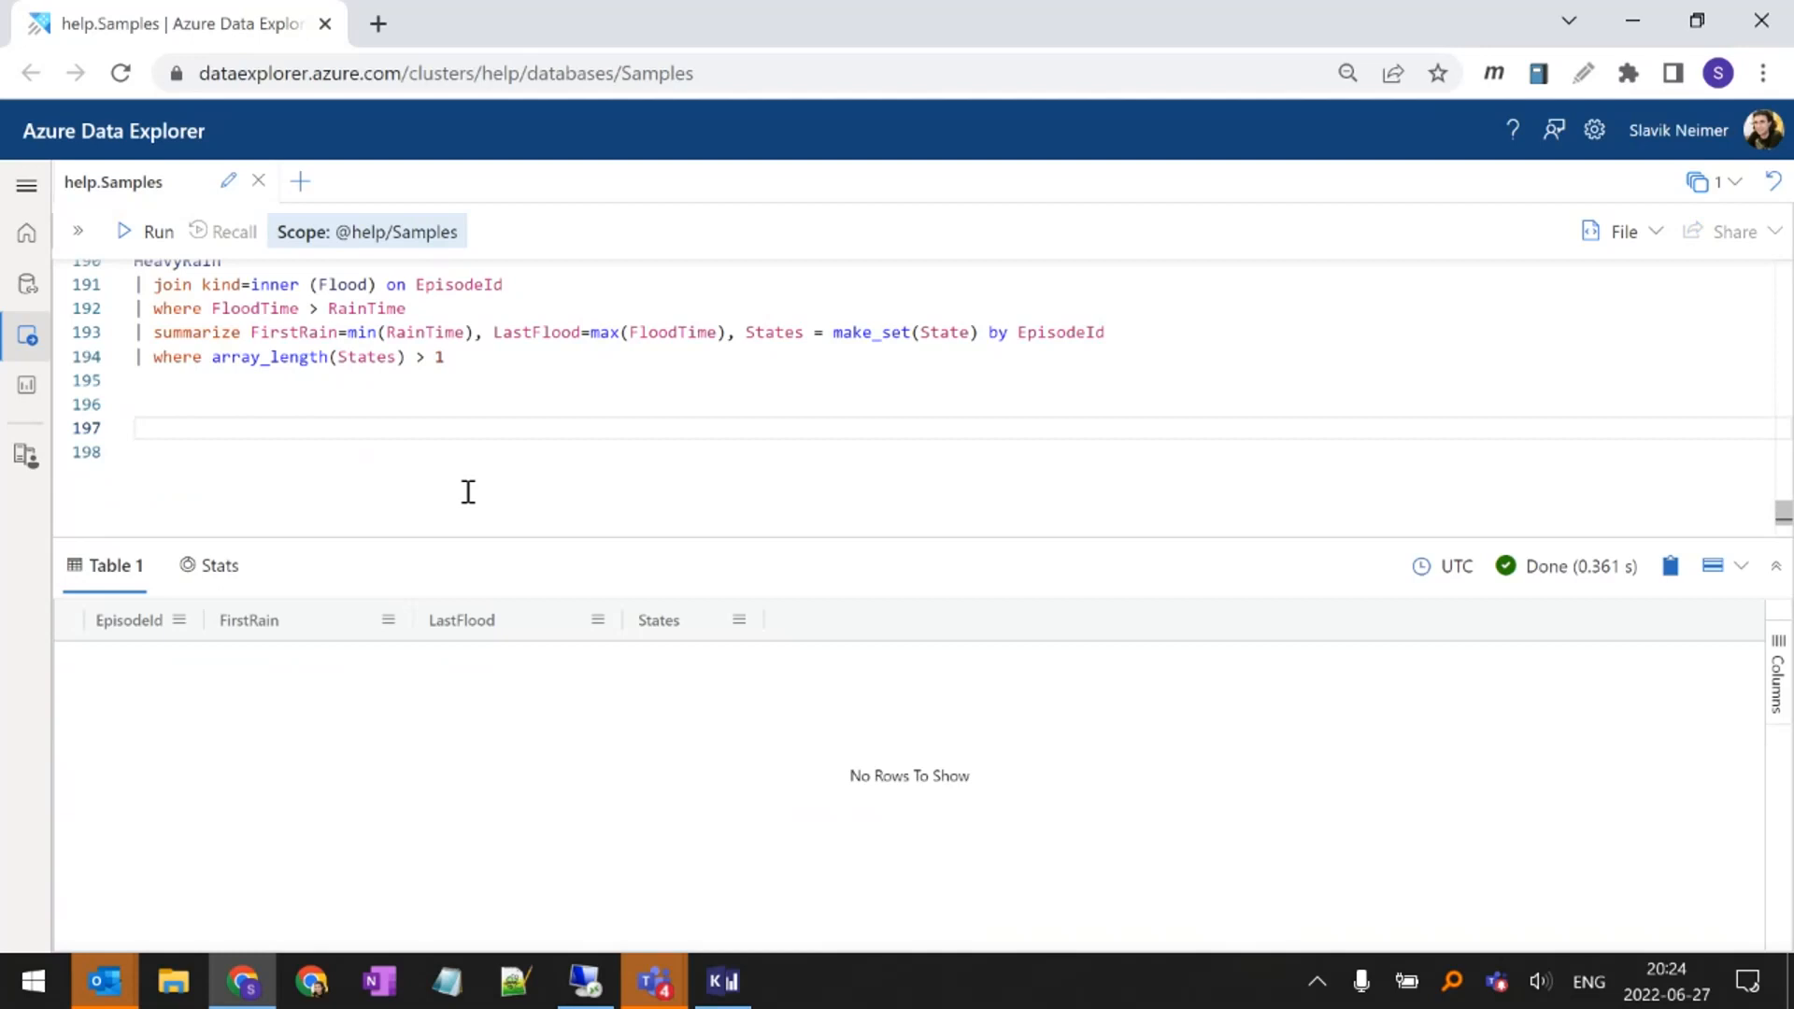